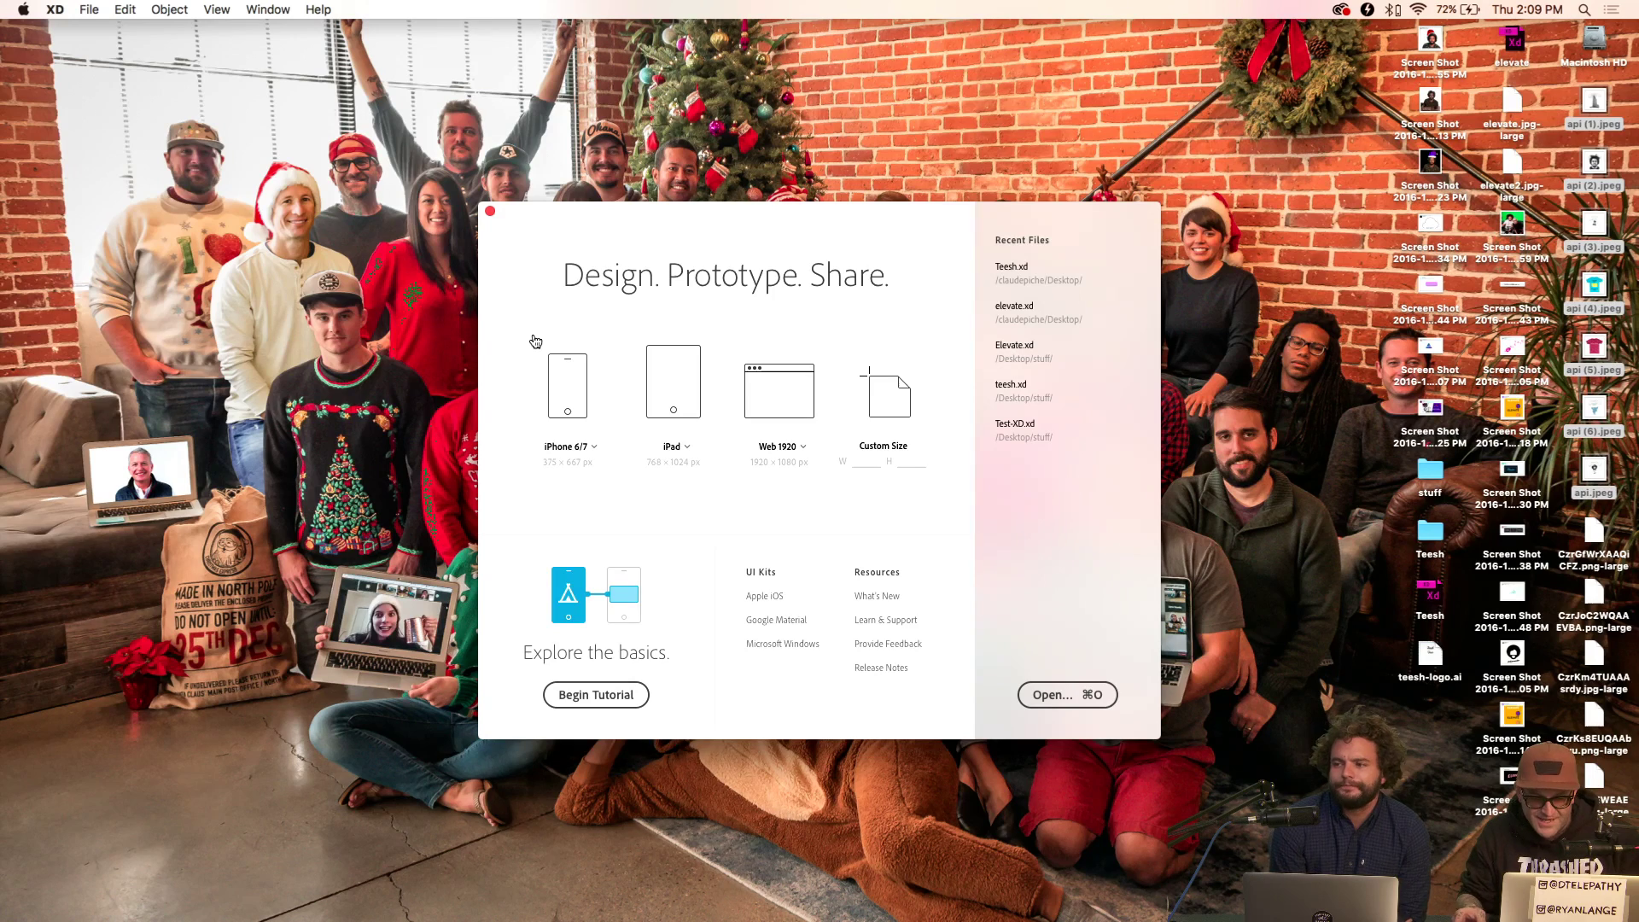
Step: Create a new document from the iPhone 6/7 artboard preset on the start screen
mouse_move(519, 219)
mouse_down()
mouse_move(725, 223)
mouse_move(510, 228)
mouse_up()
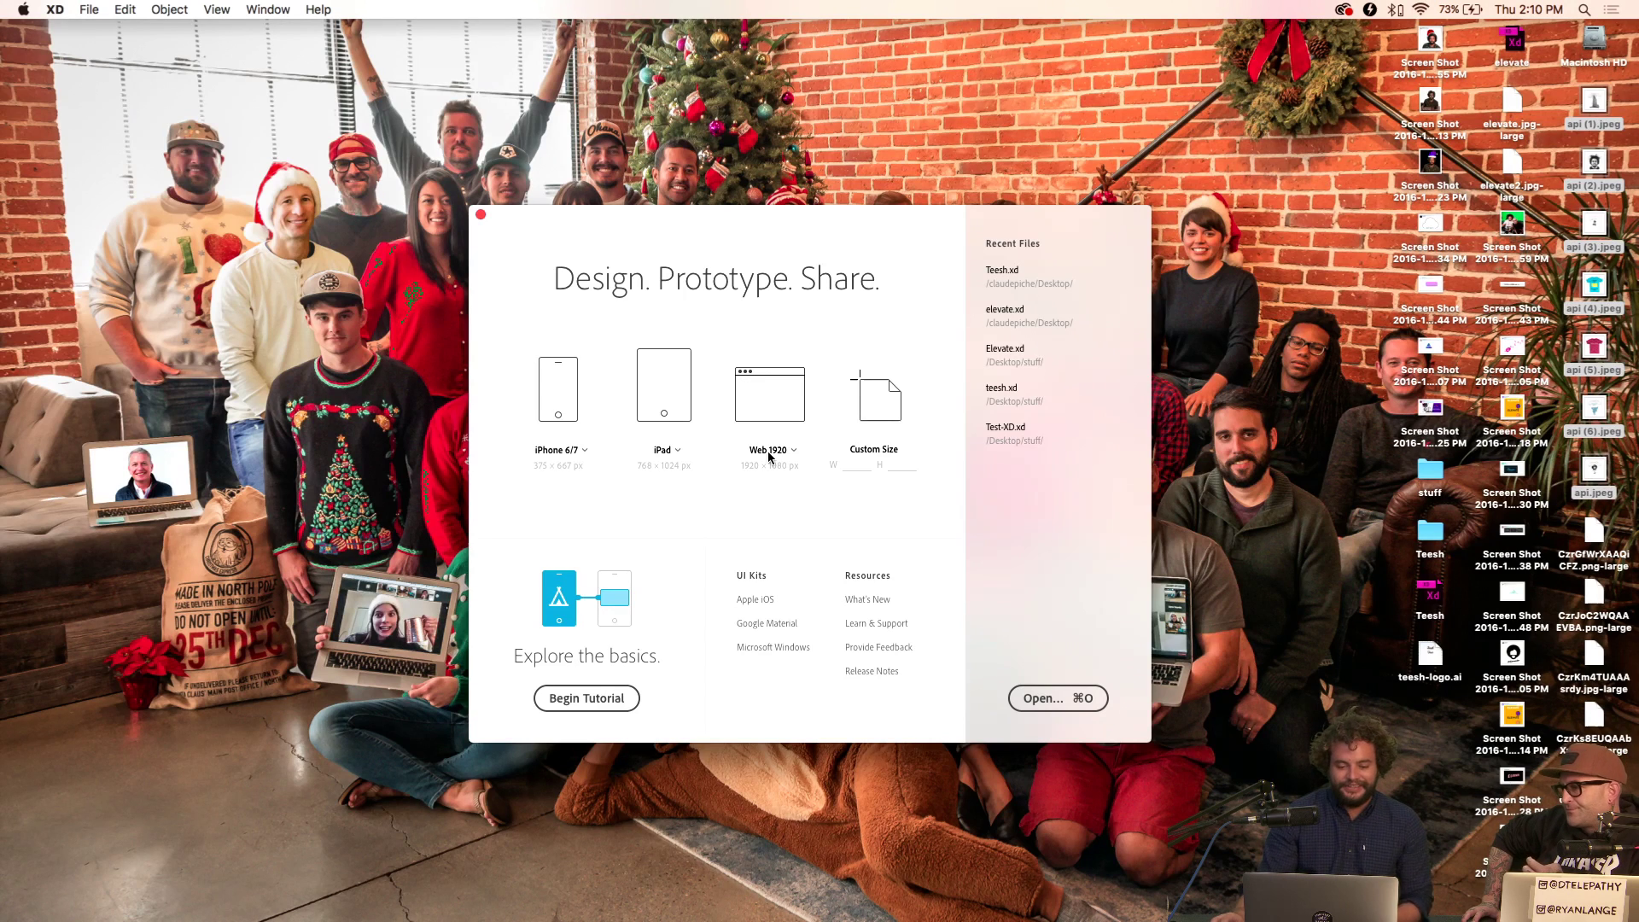
click(564, 383)
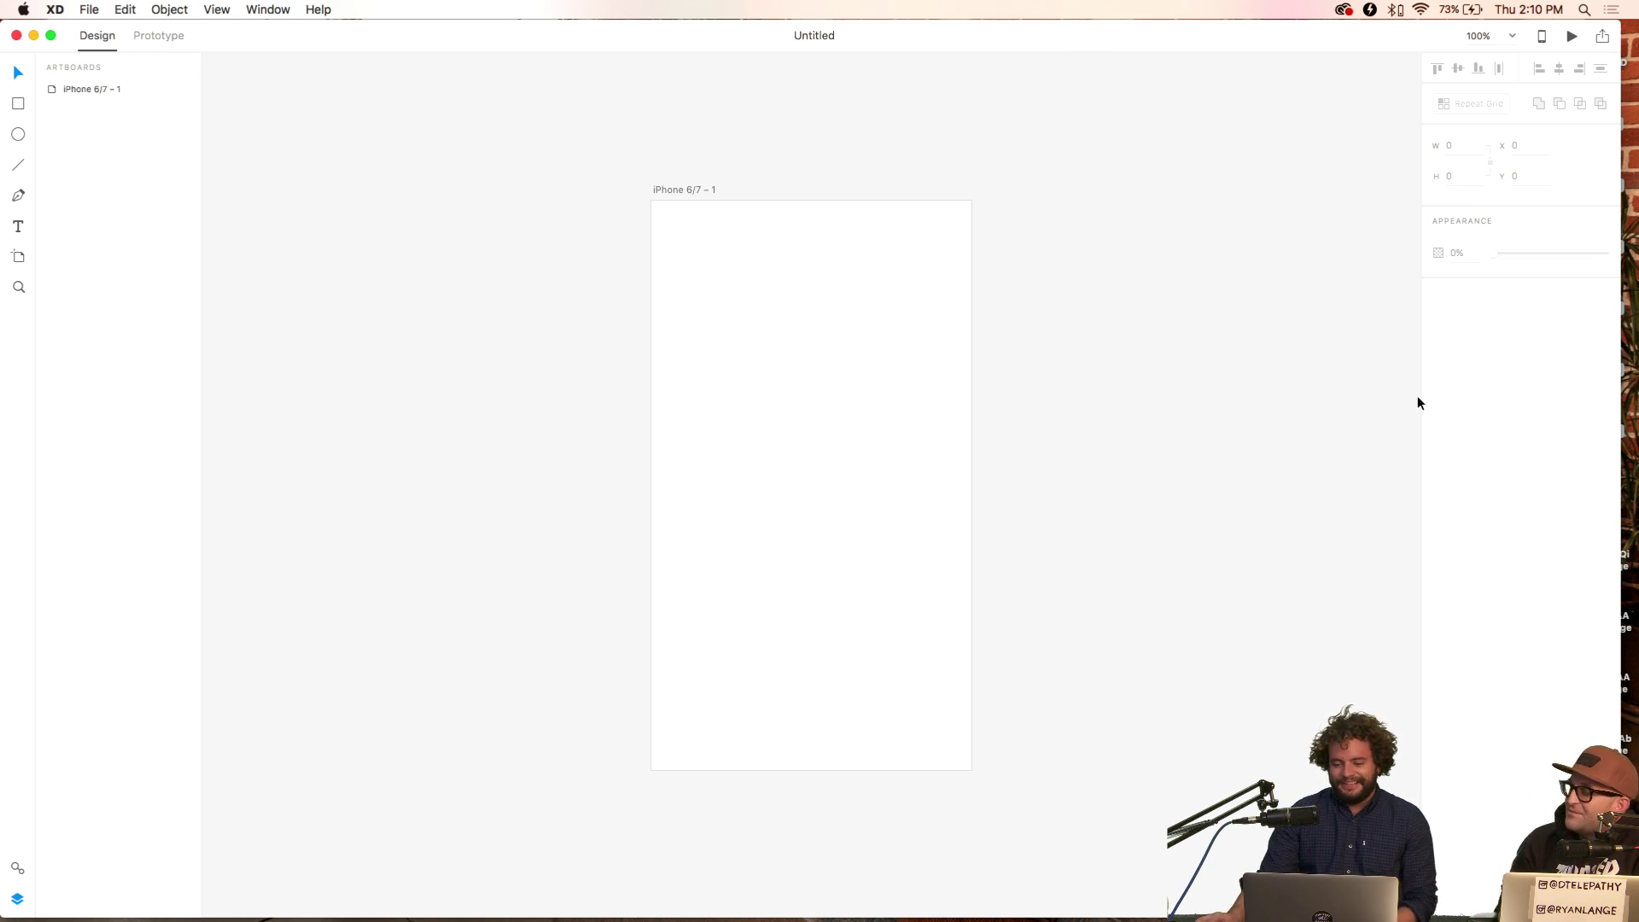
Step: Shift the iPhone 6/7 artboard 203 px left and rename it 'Map'
drag(1621, 415, 1635, 413)
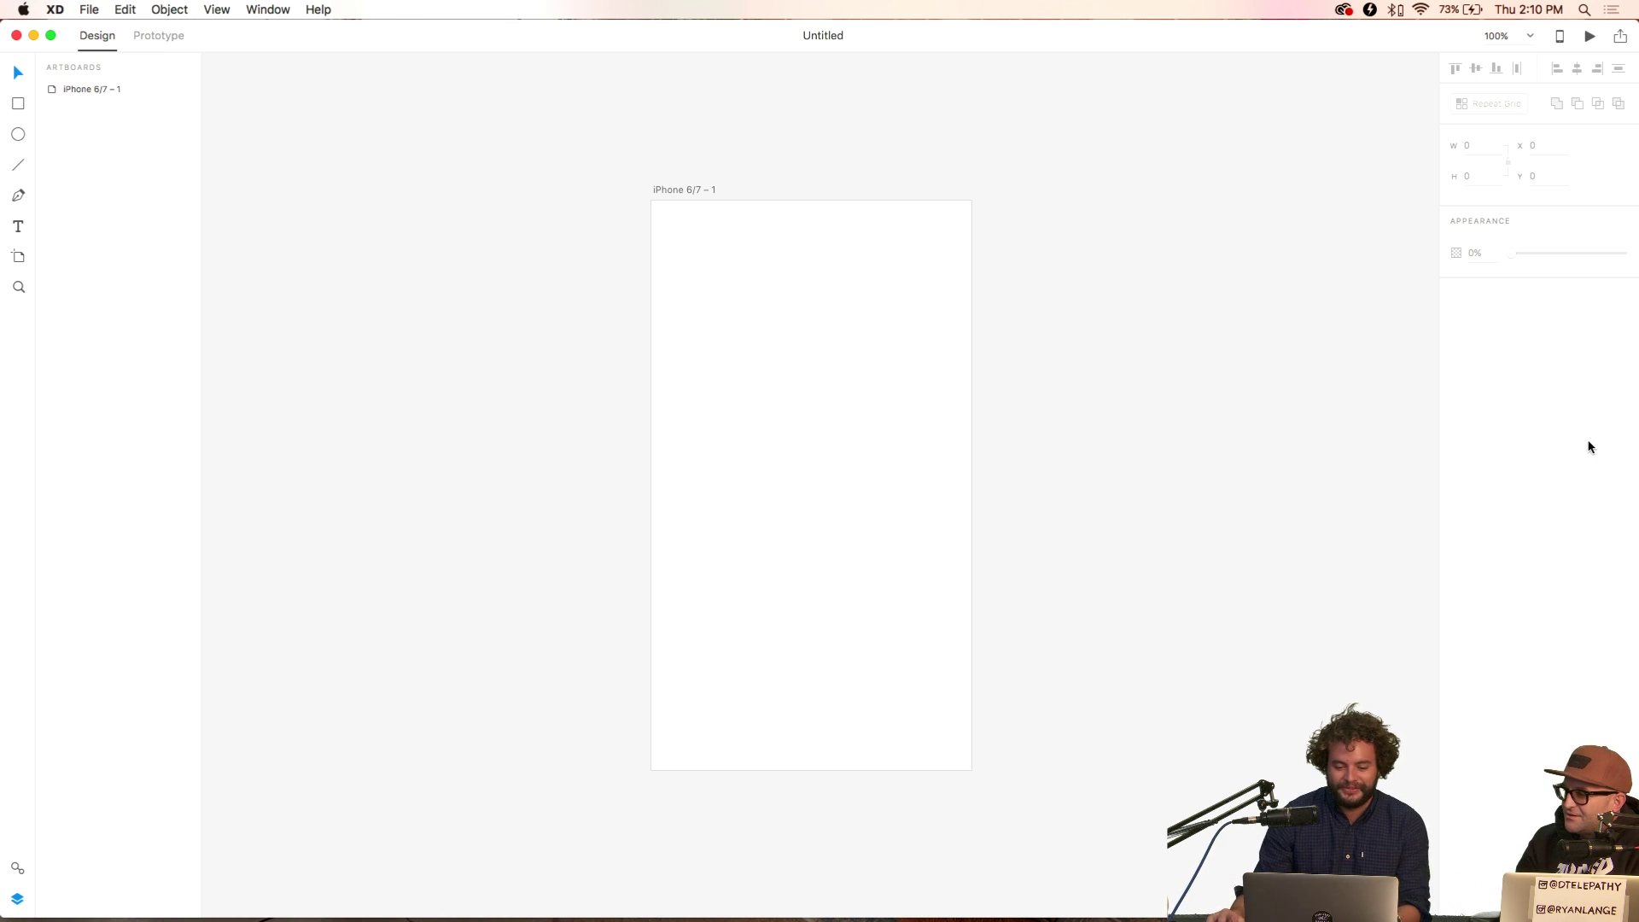
click(702, 191)
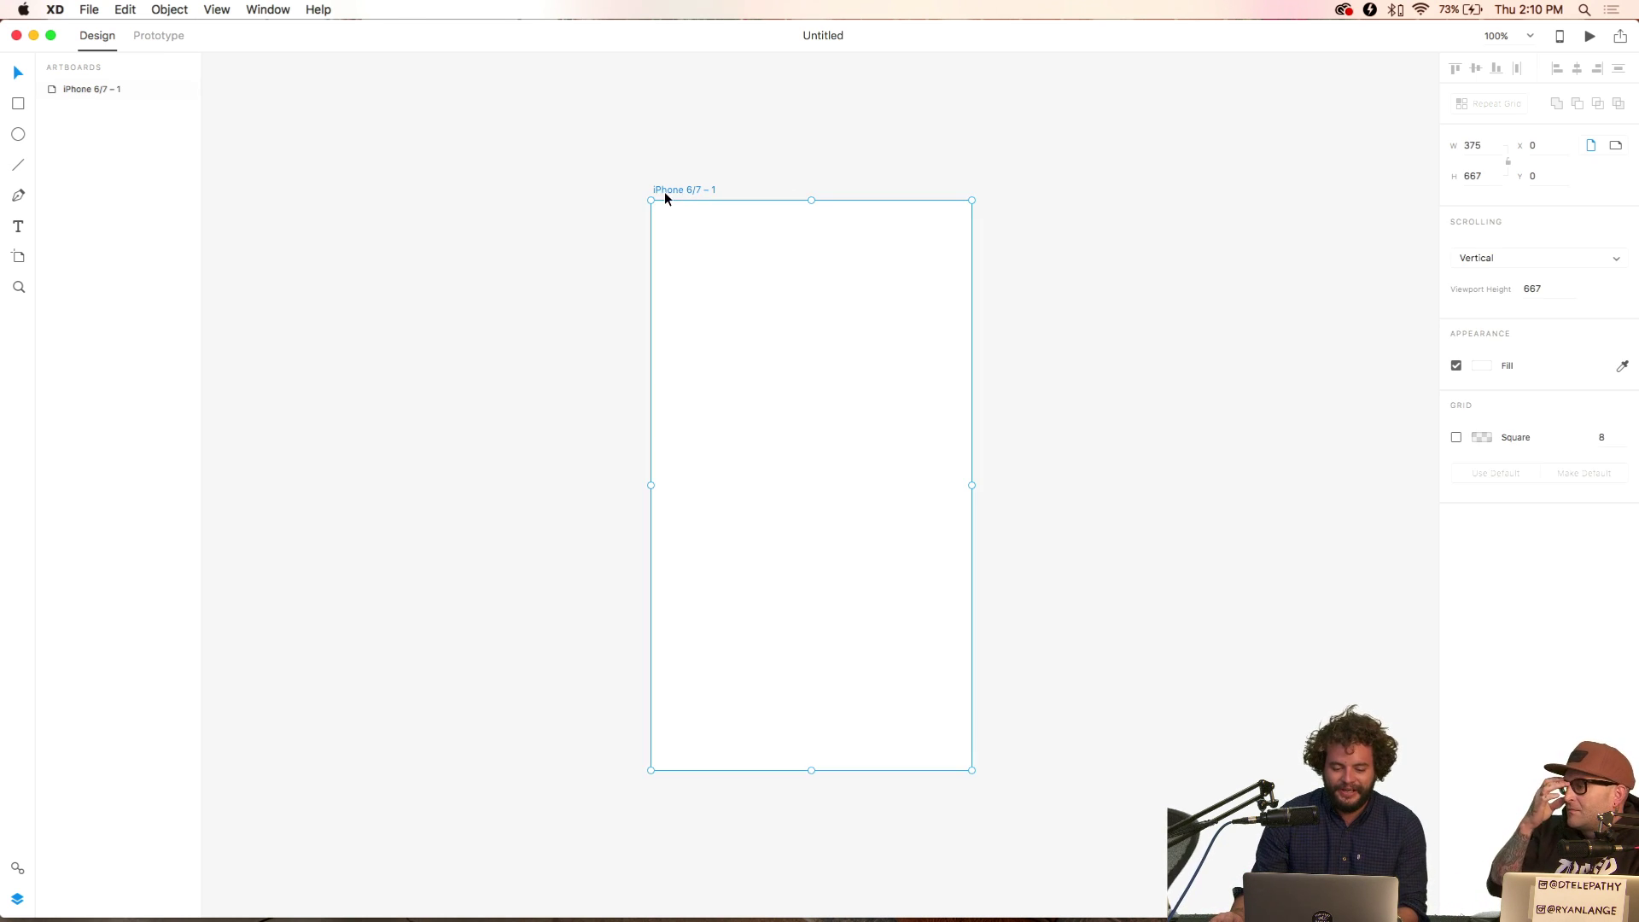
drag(672, 187, 506, 184)
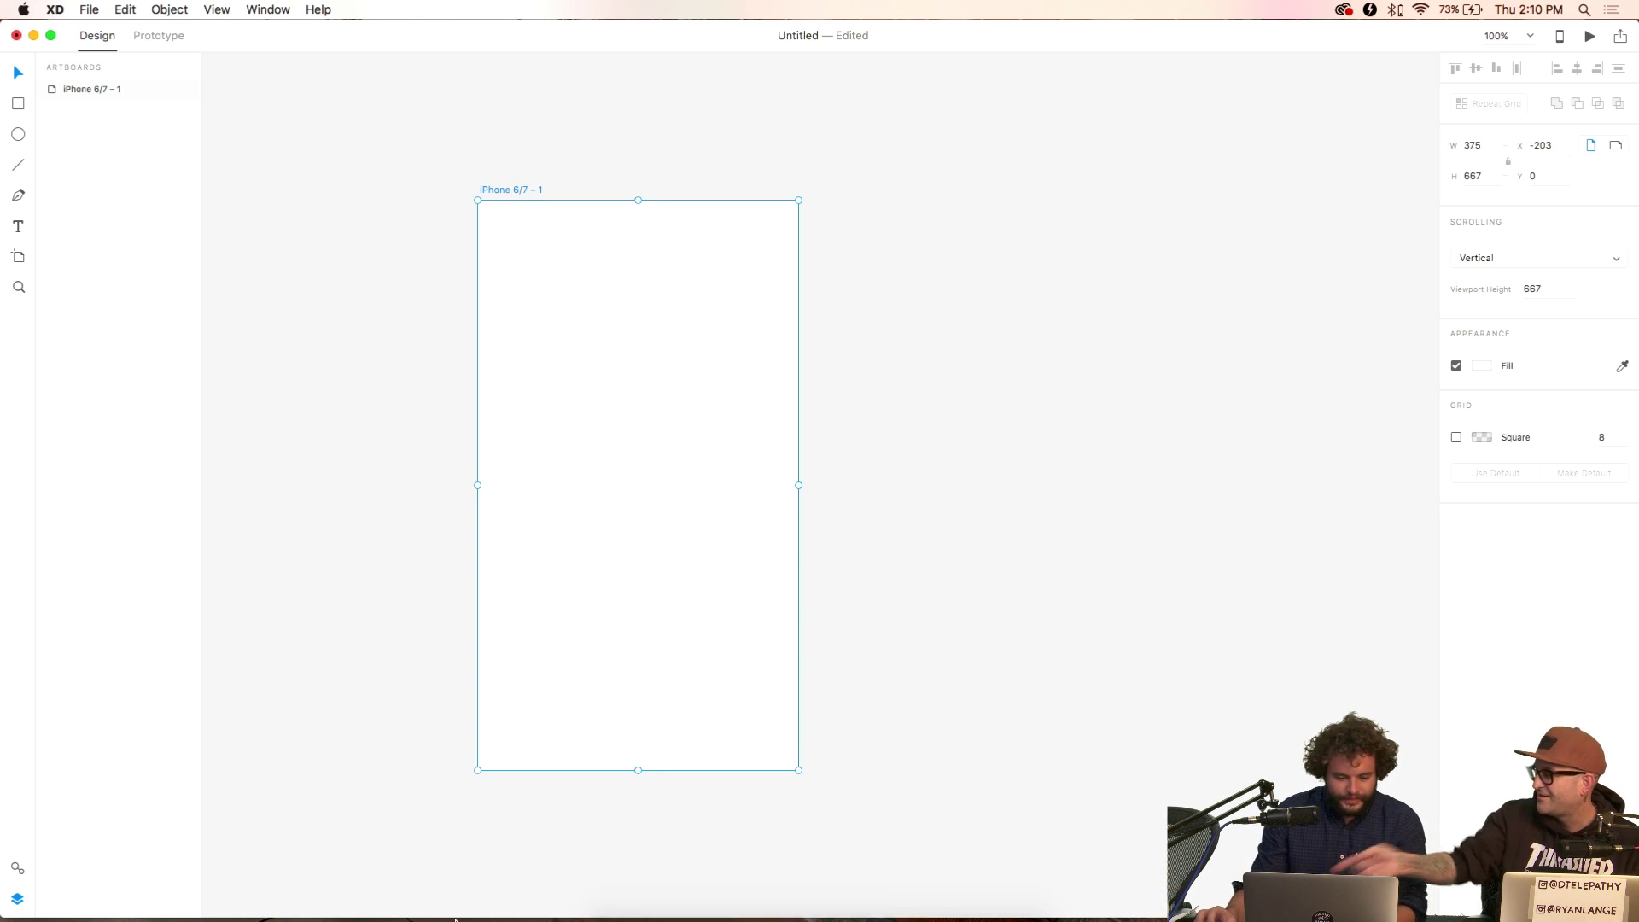
mouse_move(458, 917)
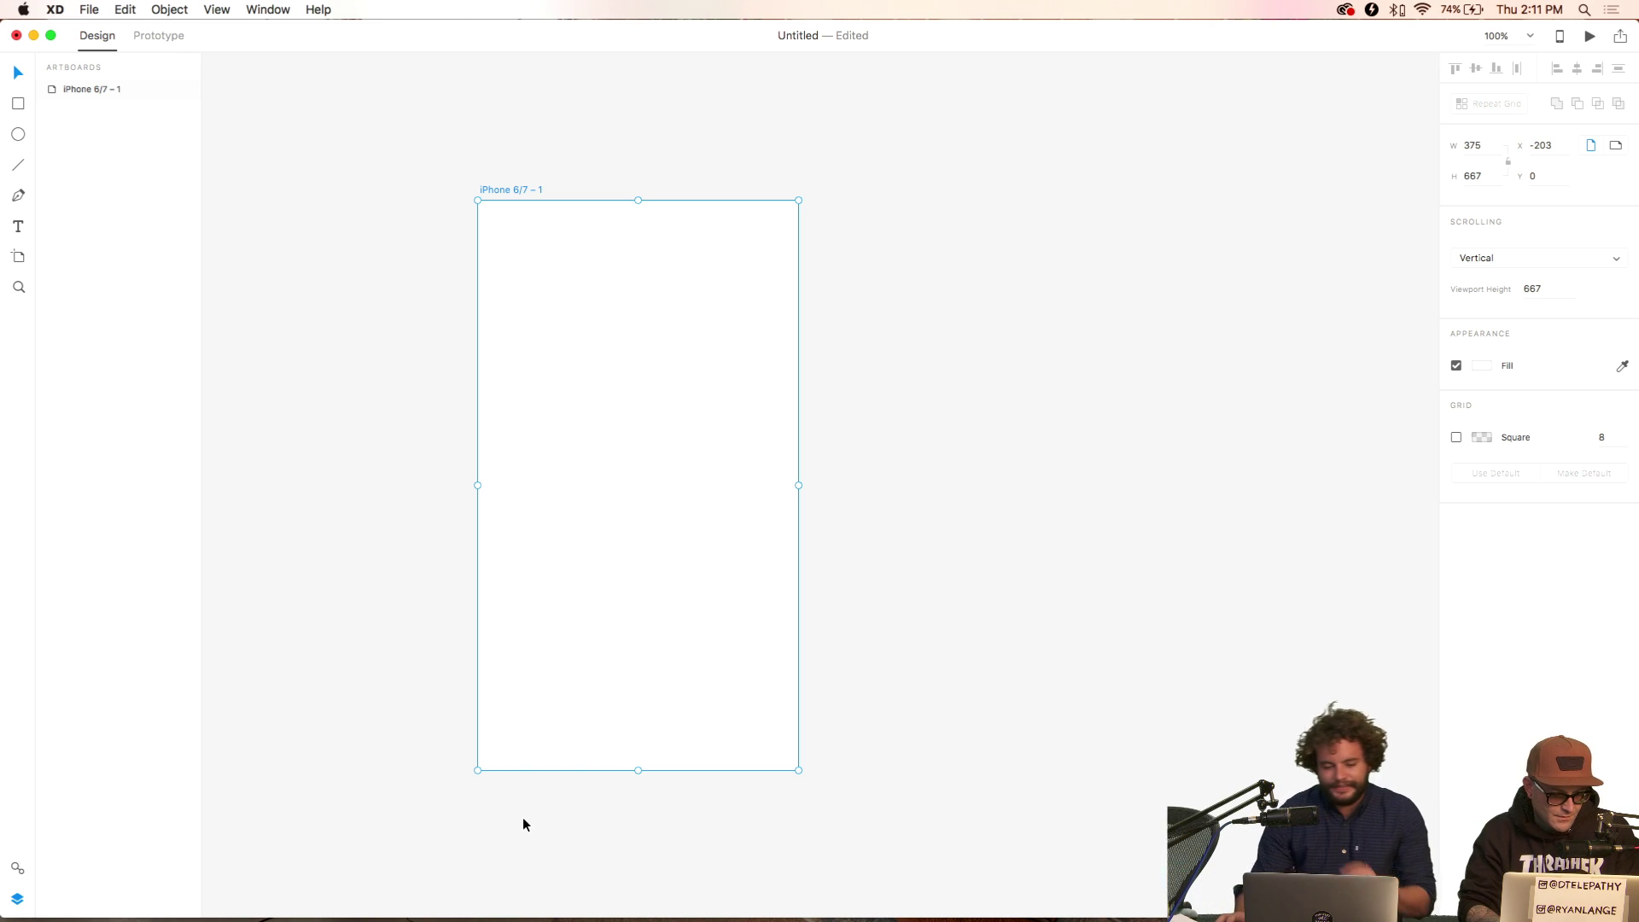
double_click(500, 189)
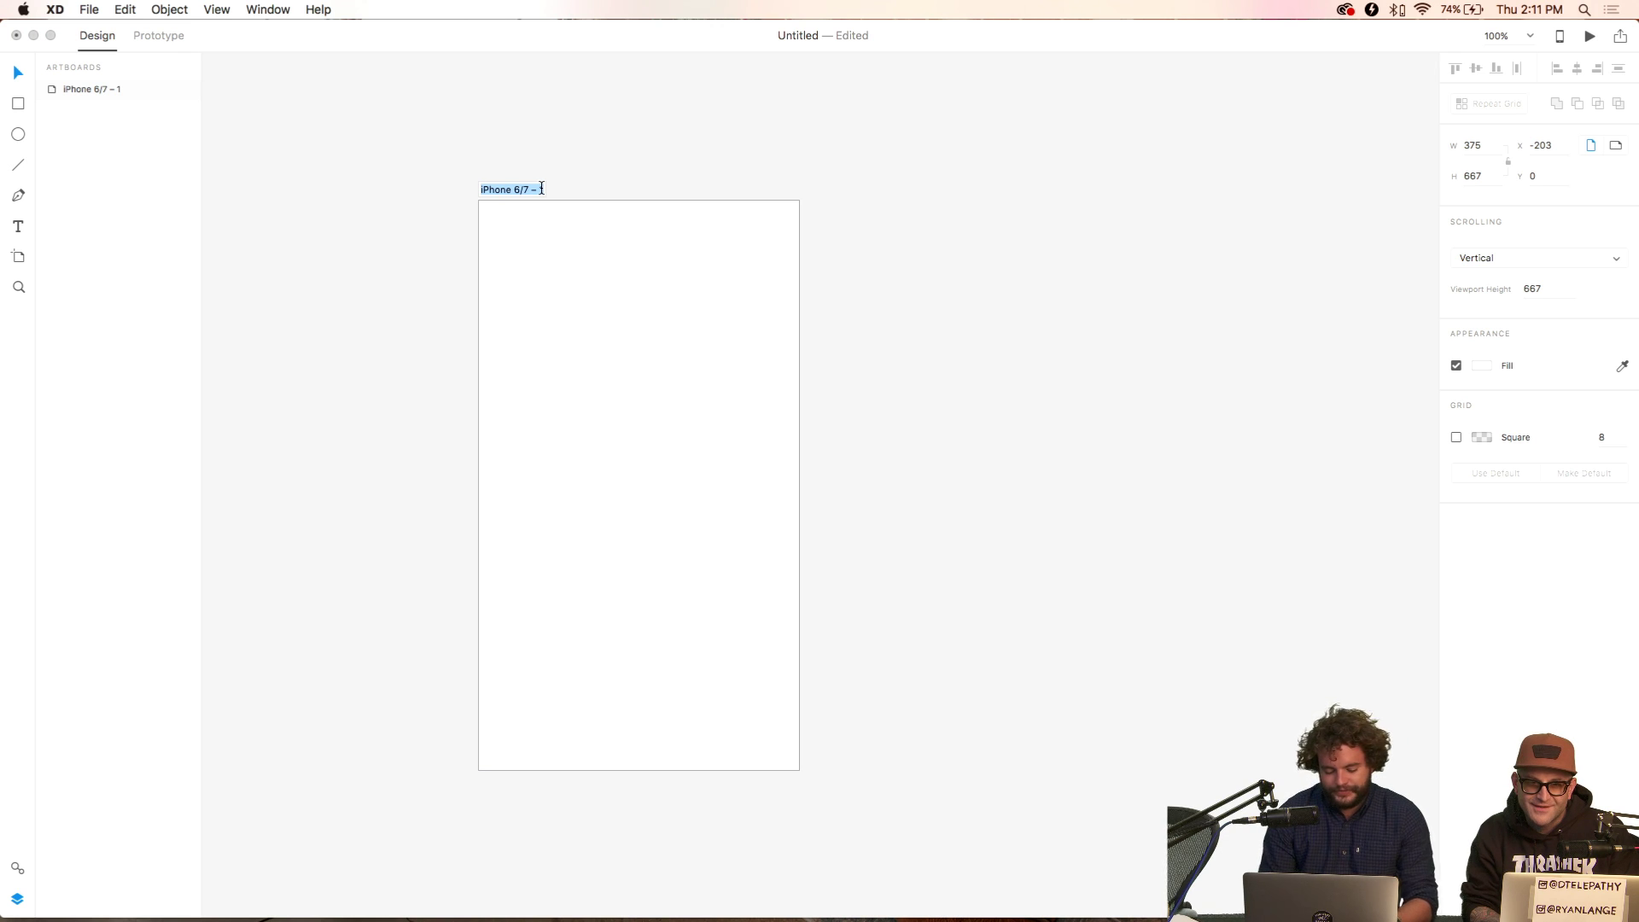
text(Map)
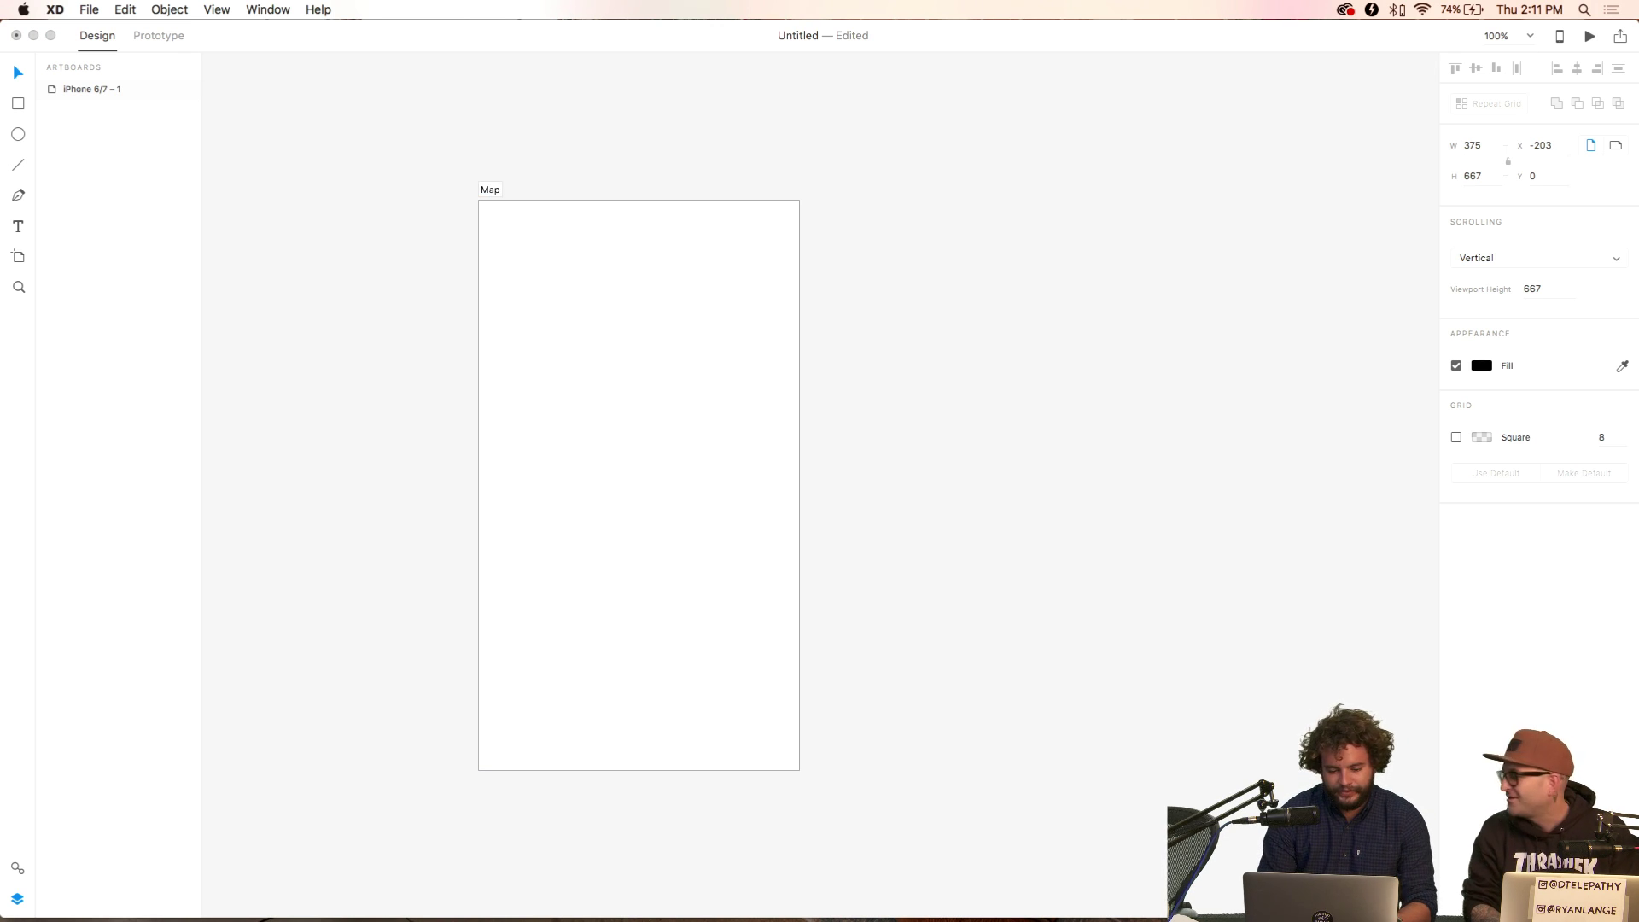
key(Return)
Step: Duplicate the Map artboard and space the copy 20 px to its right
drag(1072, 330, 905, 328)
click(905, 328)
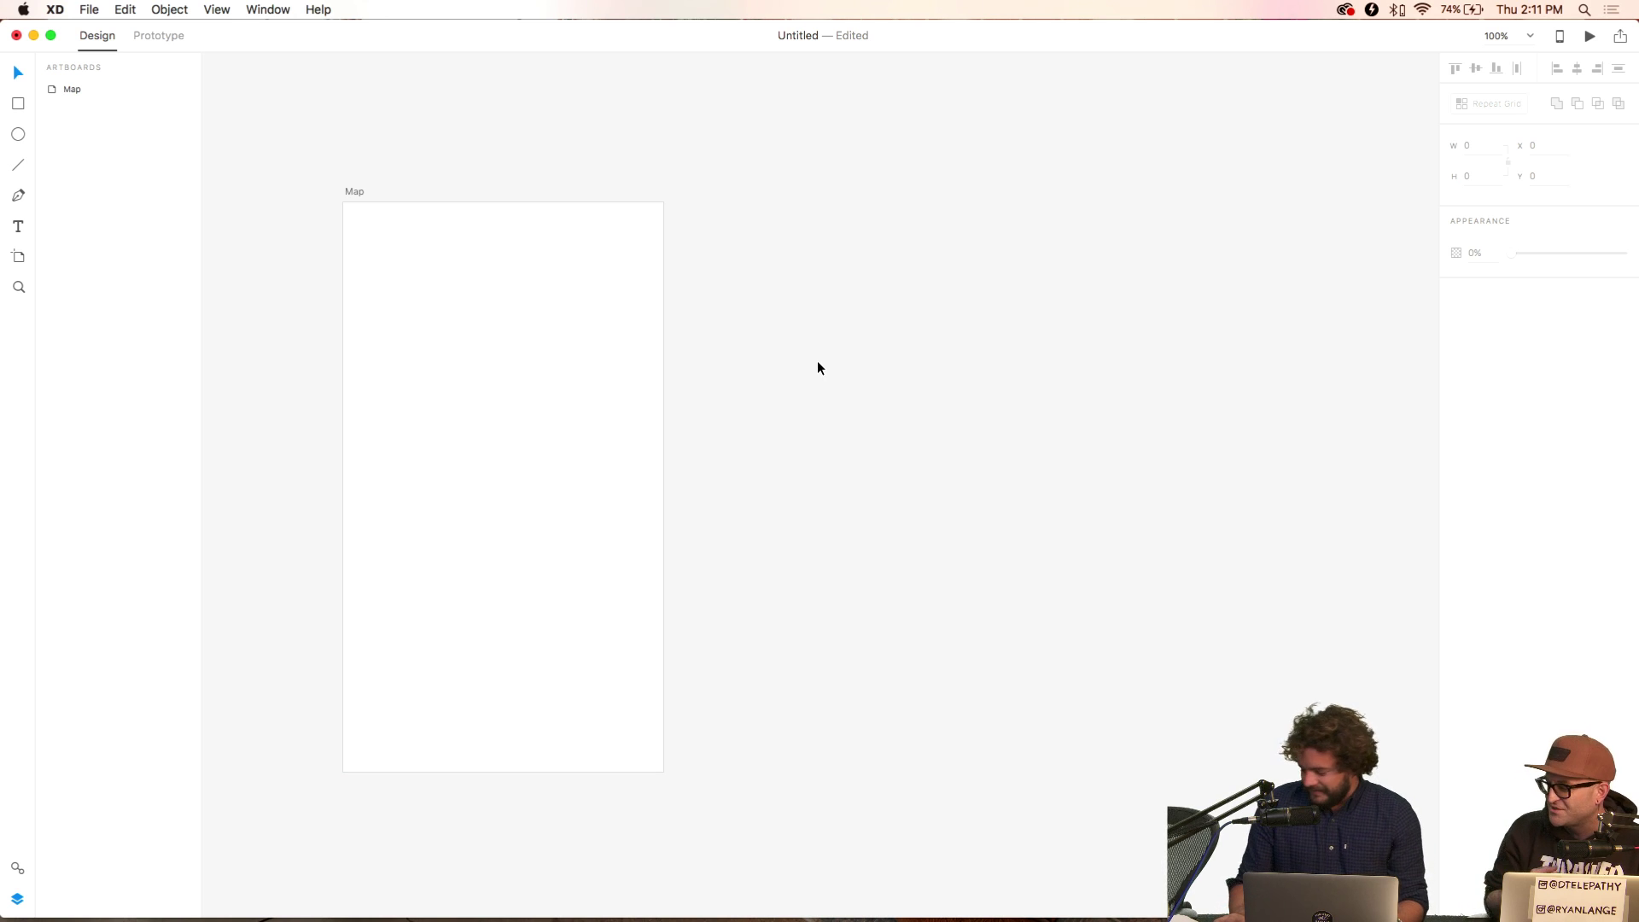
click(350, 191)
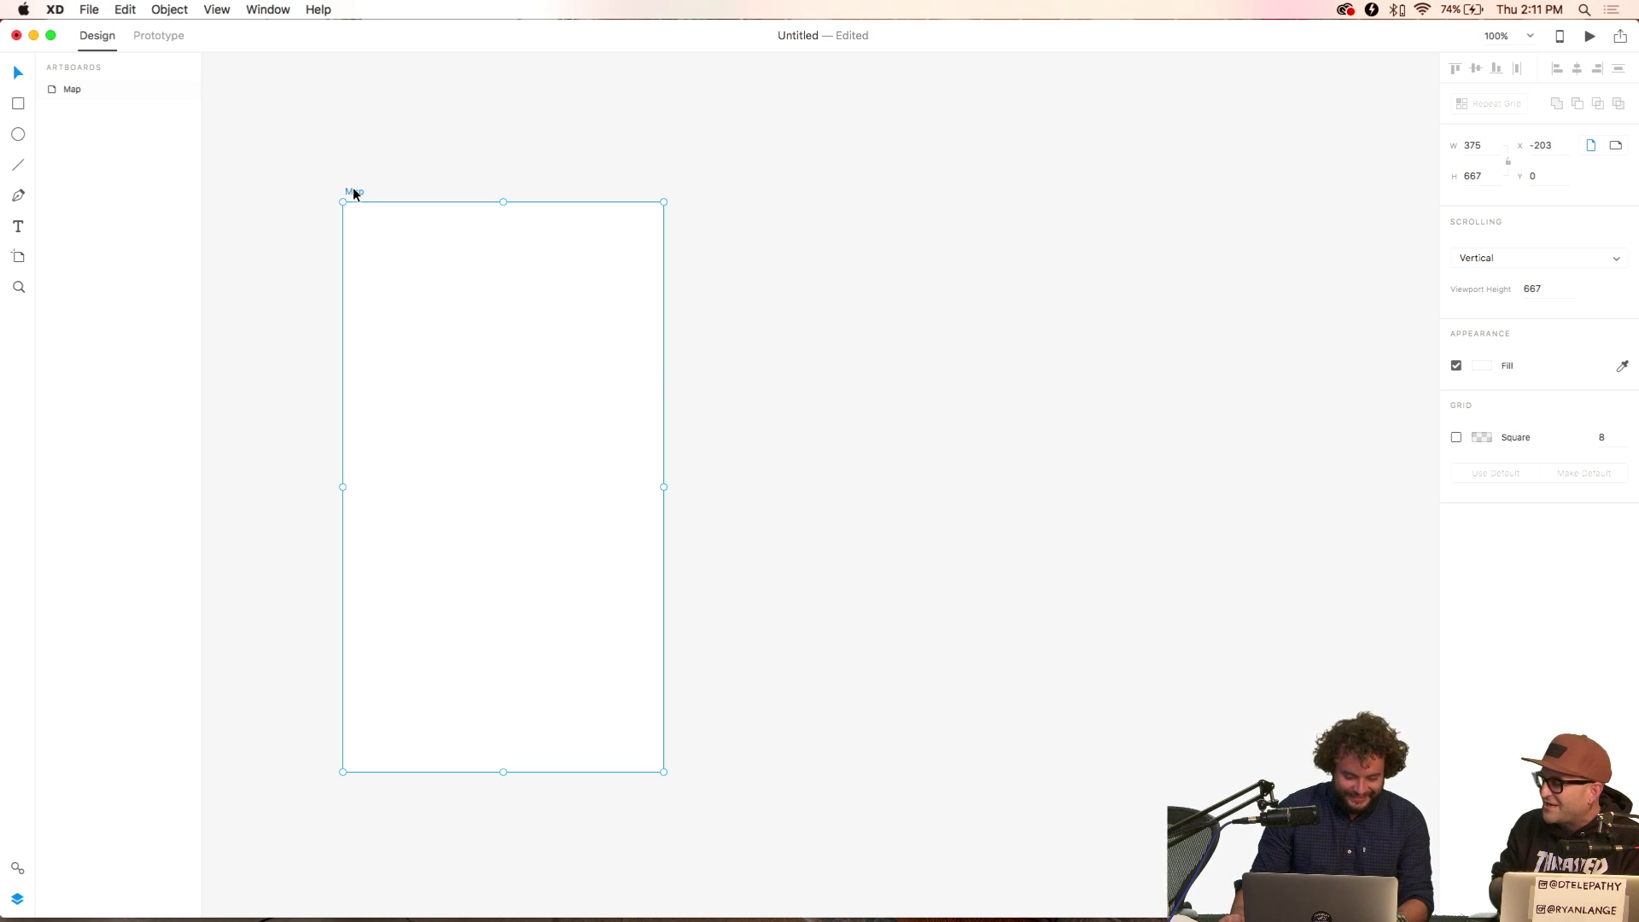
drag(350, 192, 669, 230)
key(shift+Right)
key(shift+Right)
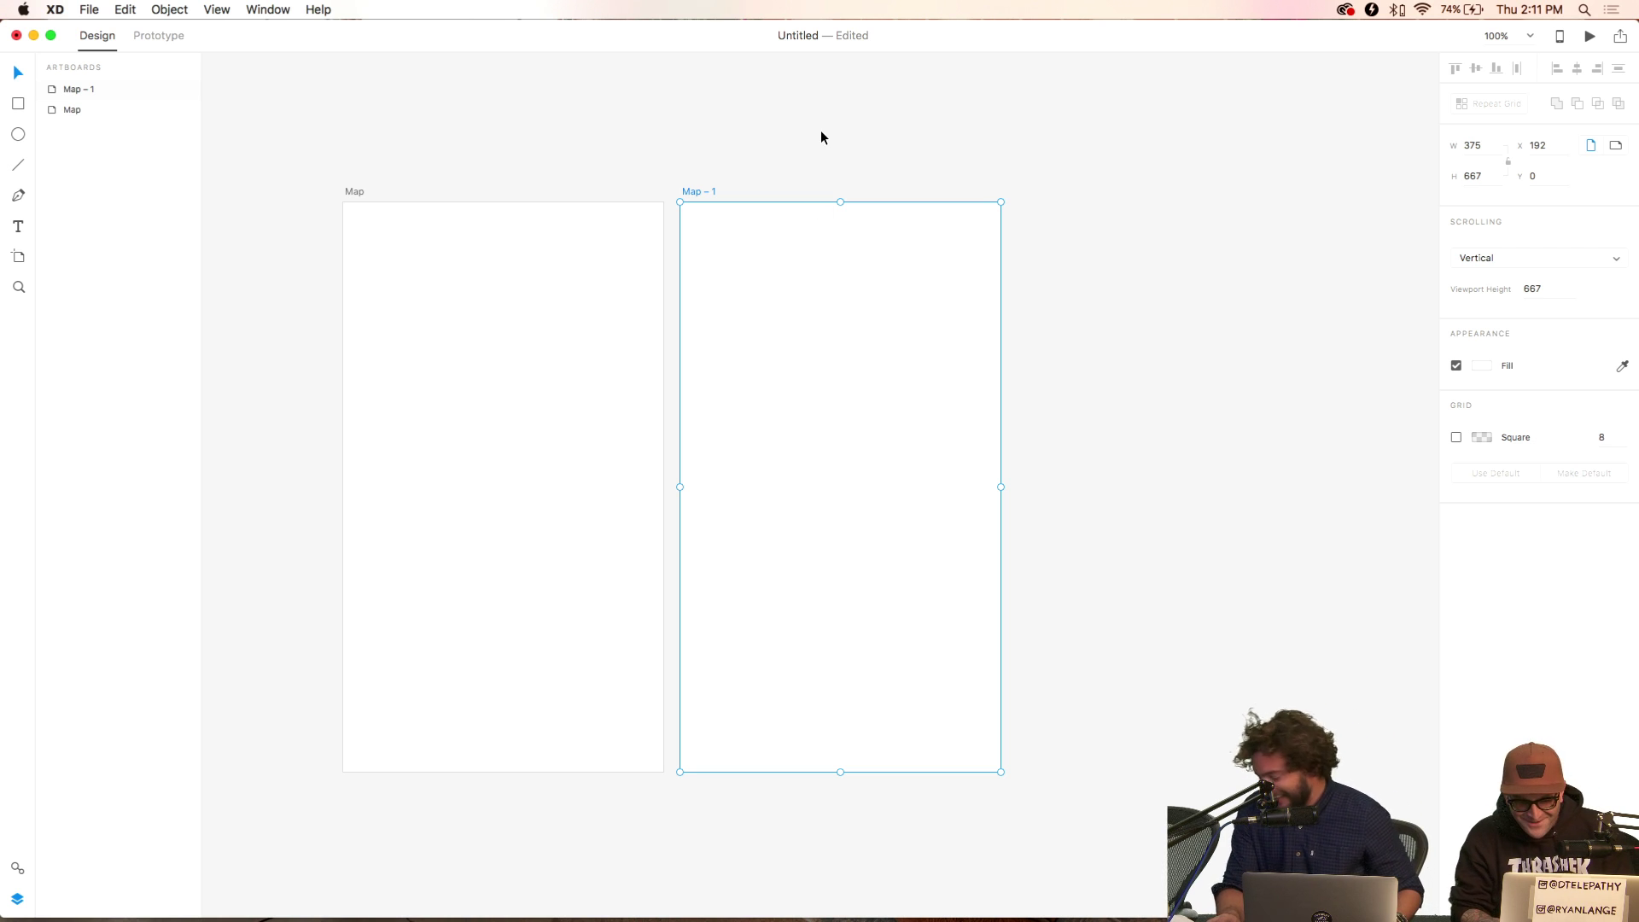
Step: Rename the 'Map – 1' artboard to 'Profile Shop'
click(859, 73)
click(706, 192)
double_click(697, 192)
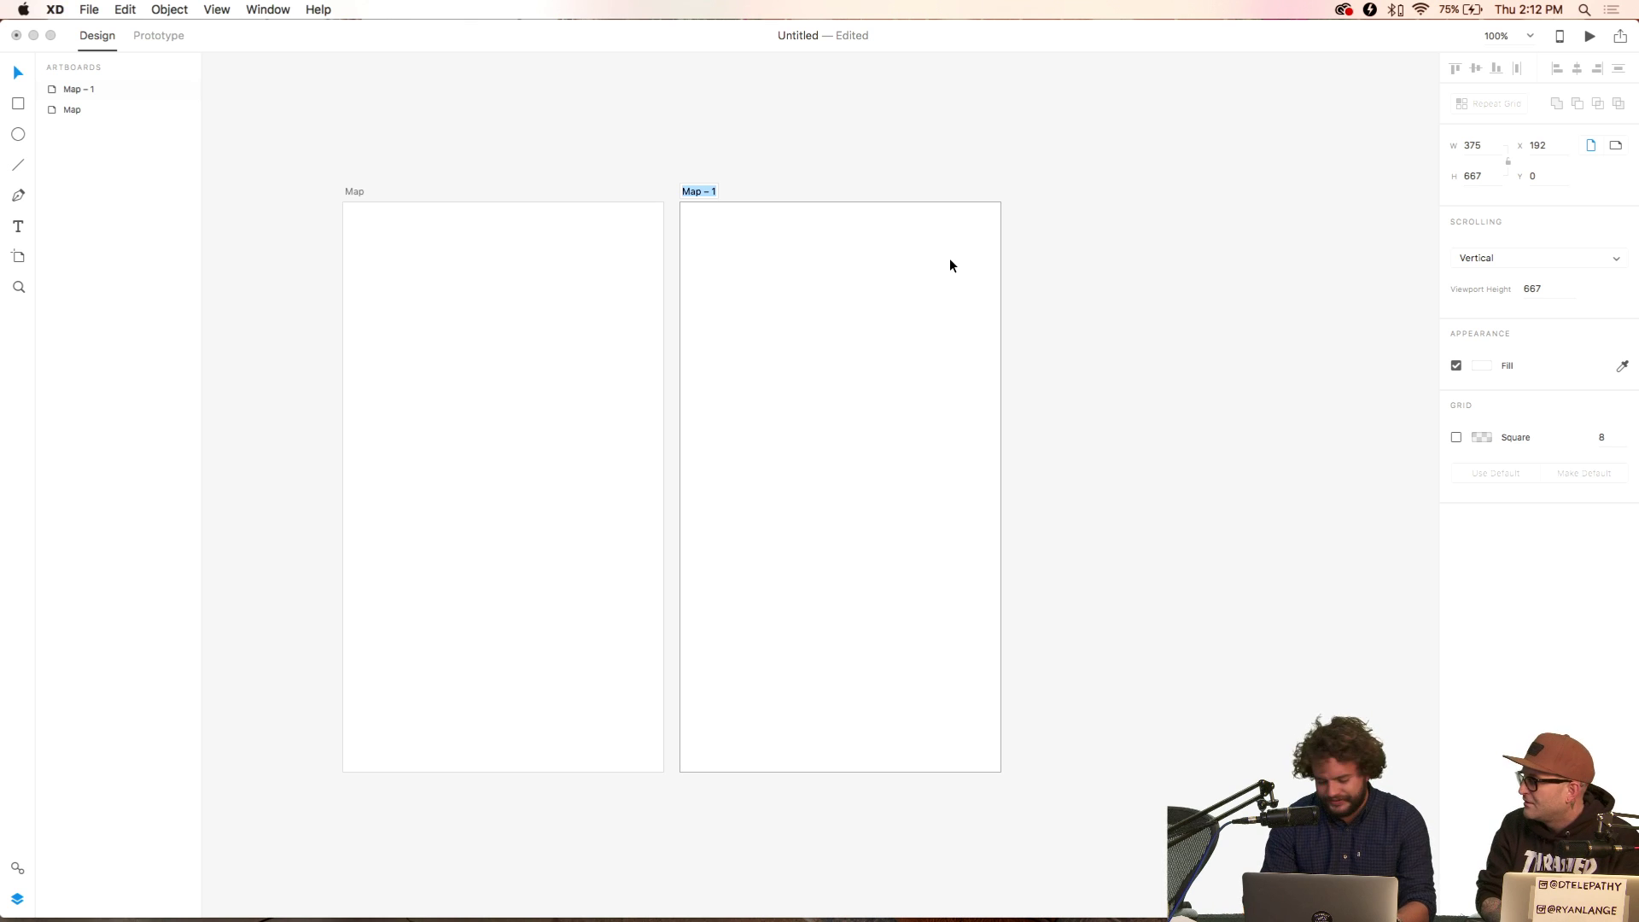
text(Profile )
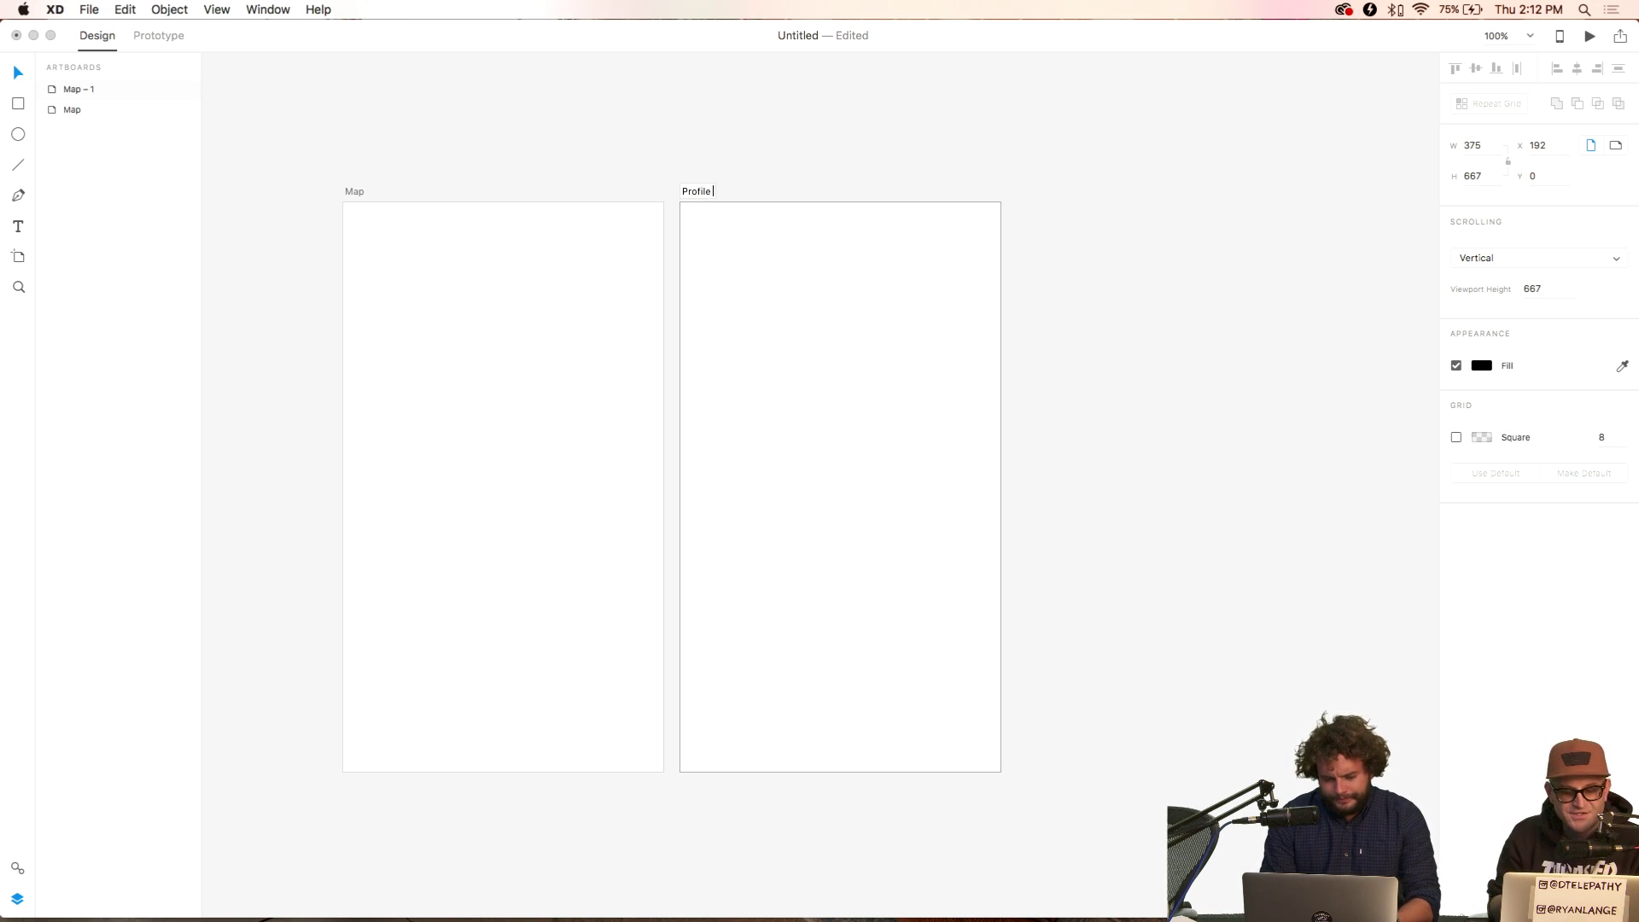
text(Shop)
key(Return)
click(1048, 244)
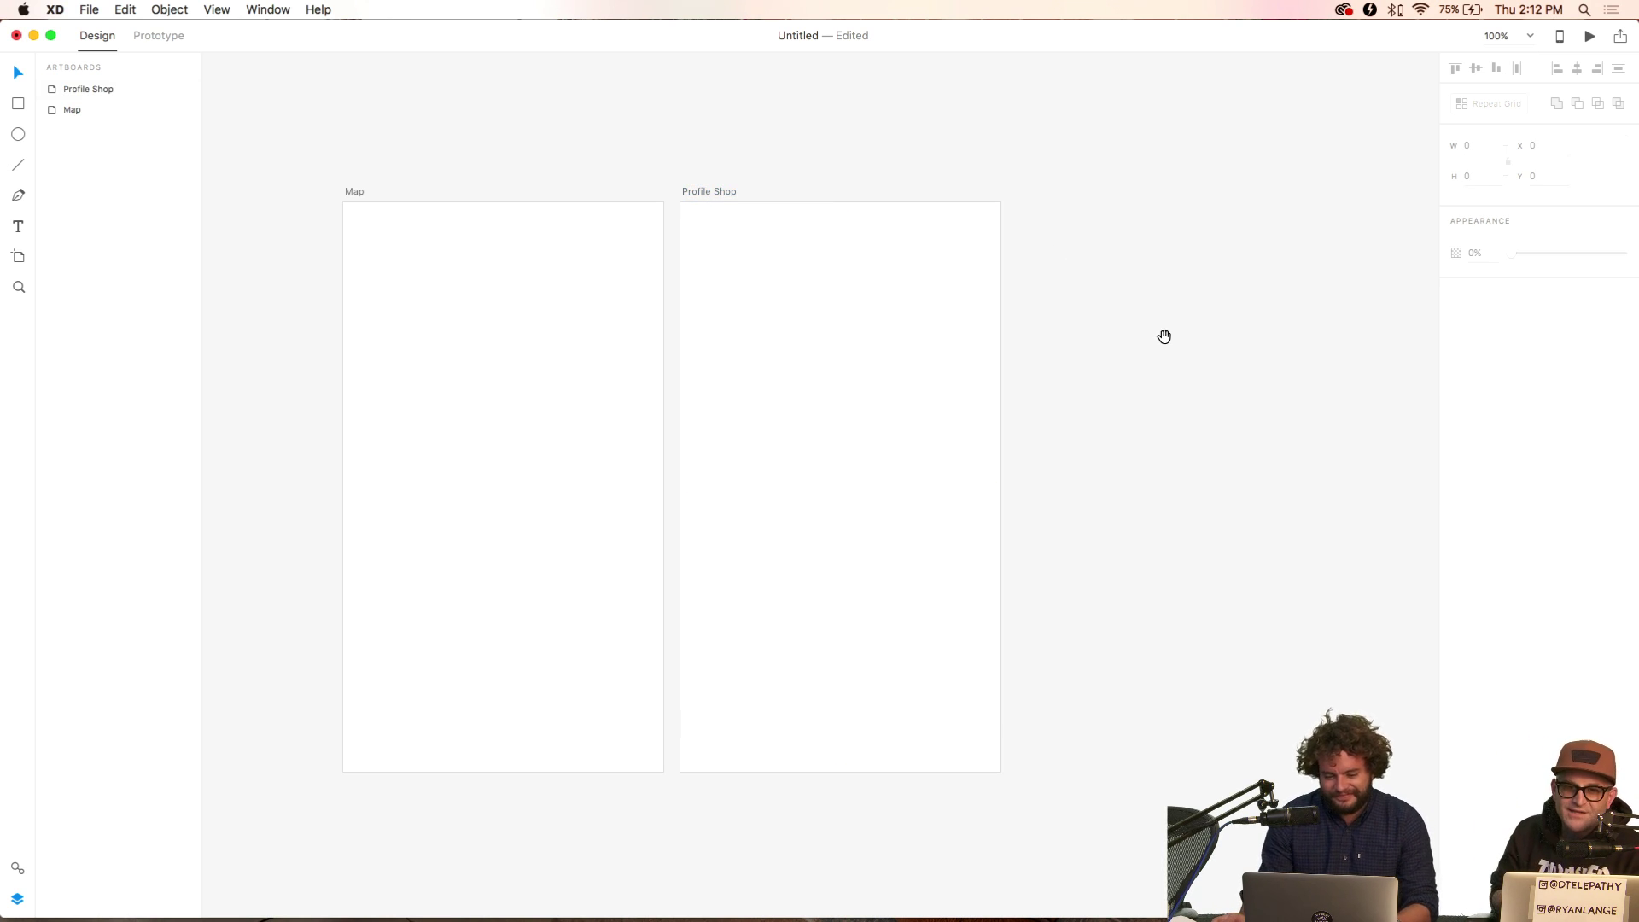
Step: Duplicate Profile Shop 20 px to its right and name the copy 'Picture'
scroll(1149, 355, right, 3)
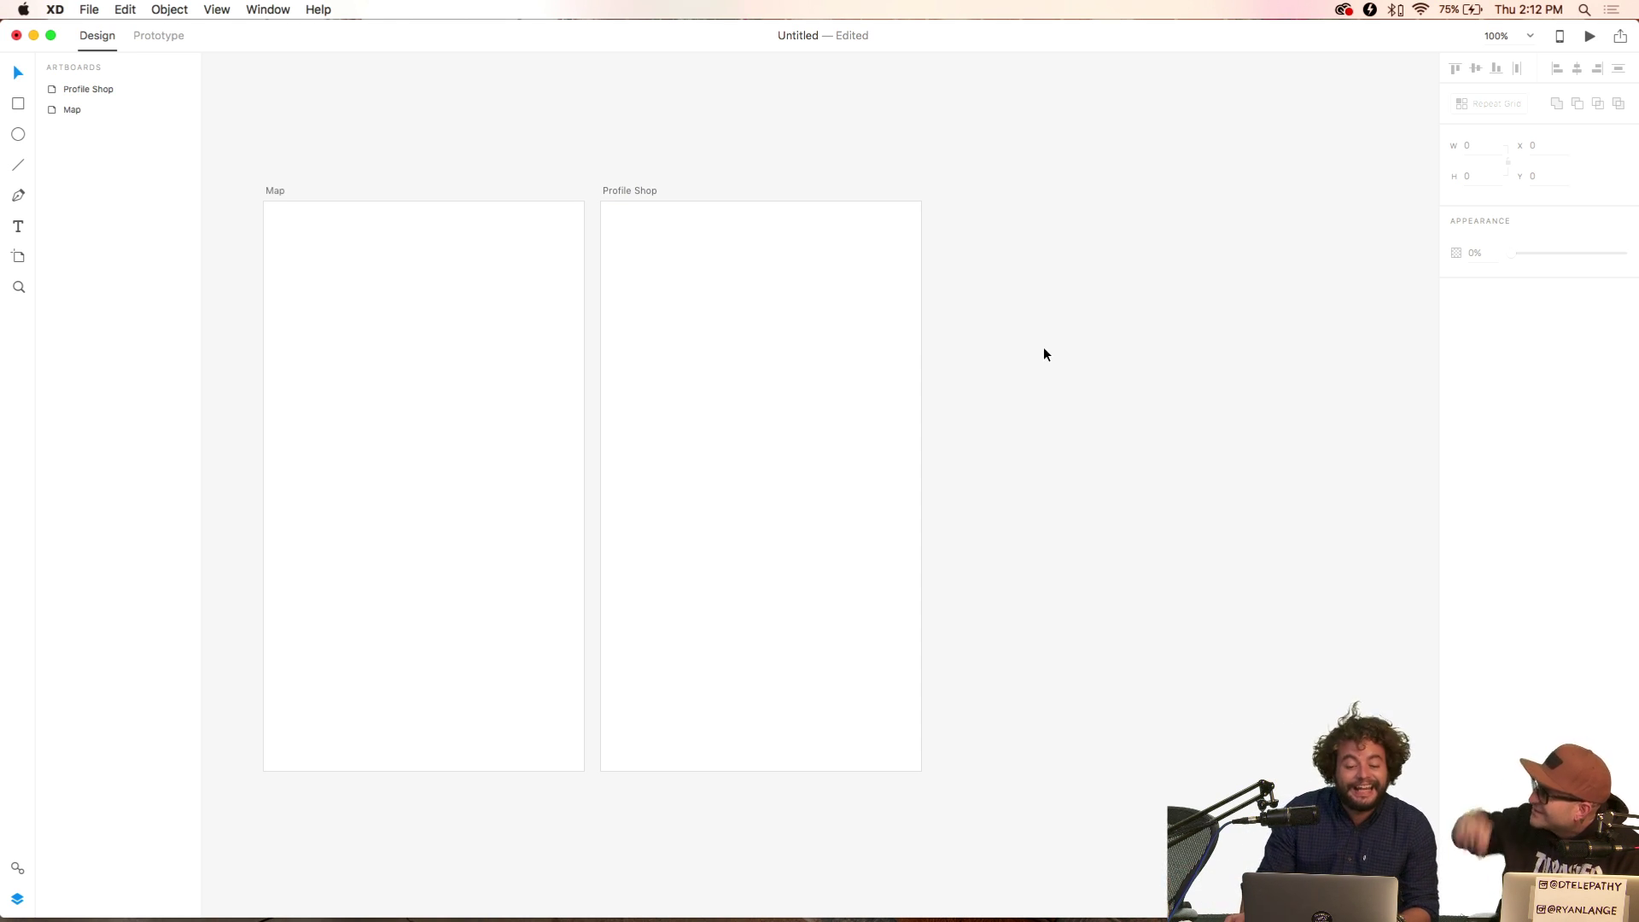
drag(616, 189, 938, 221)
key(shift+Right)
key(shift+Right)
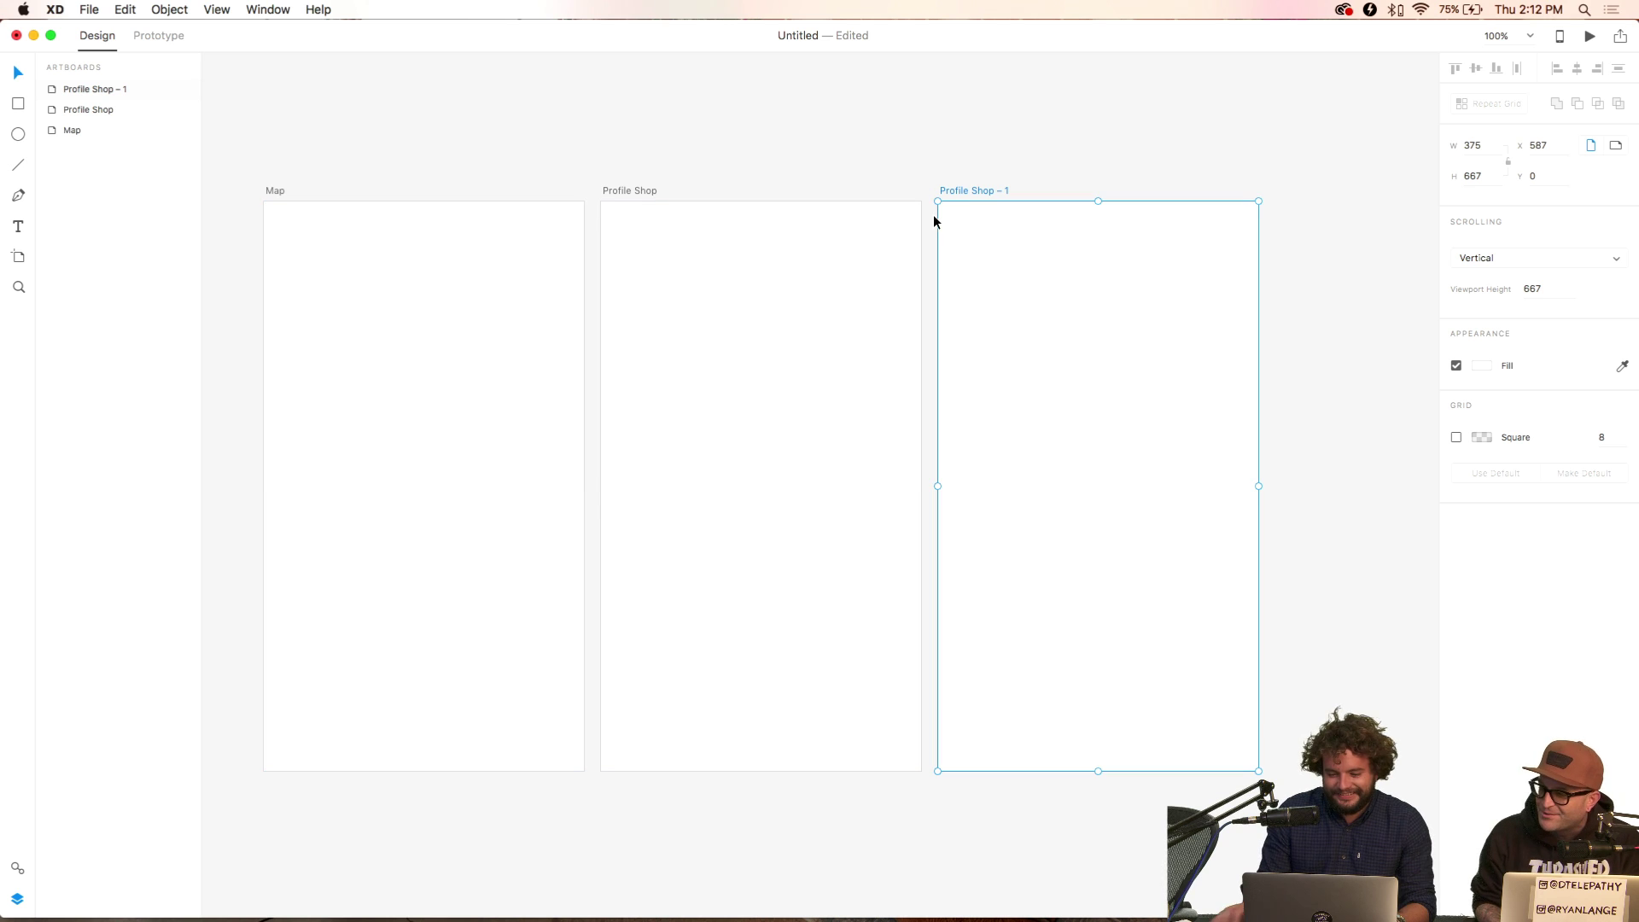
click(955, 186)
double_click(957, 192)
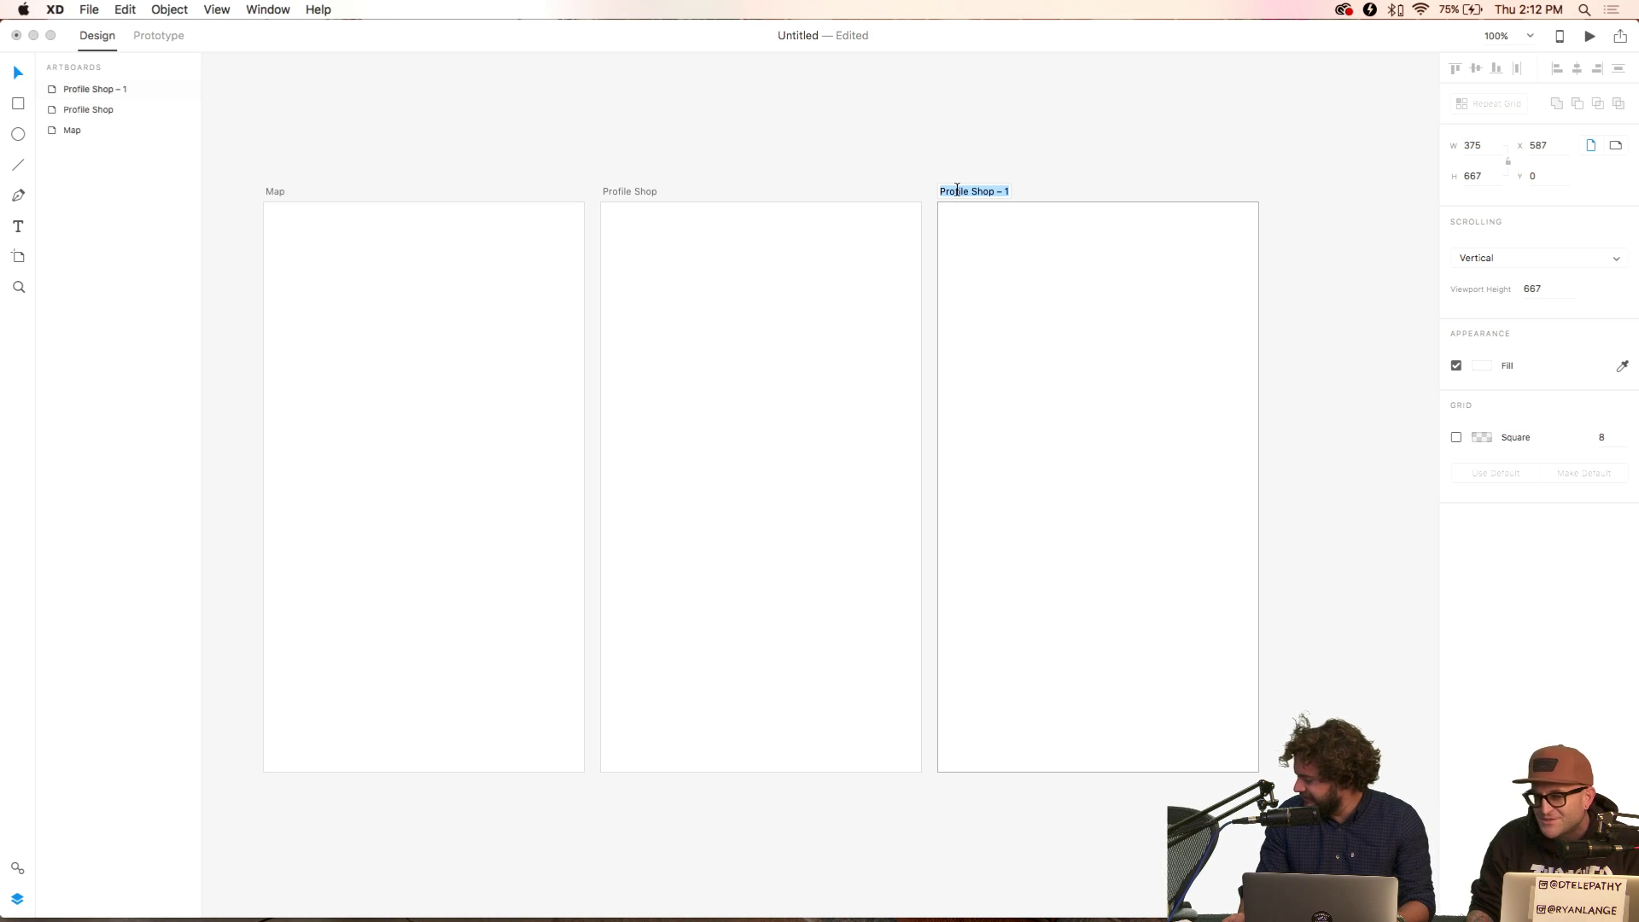
text(Picture)
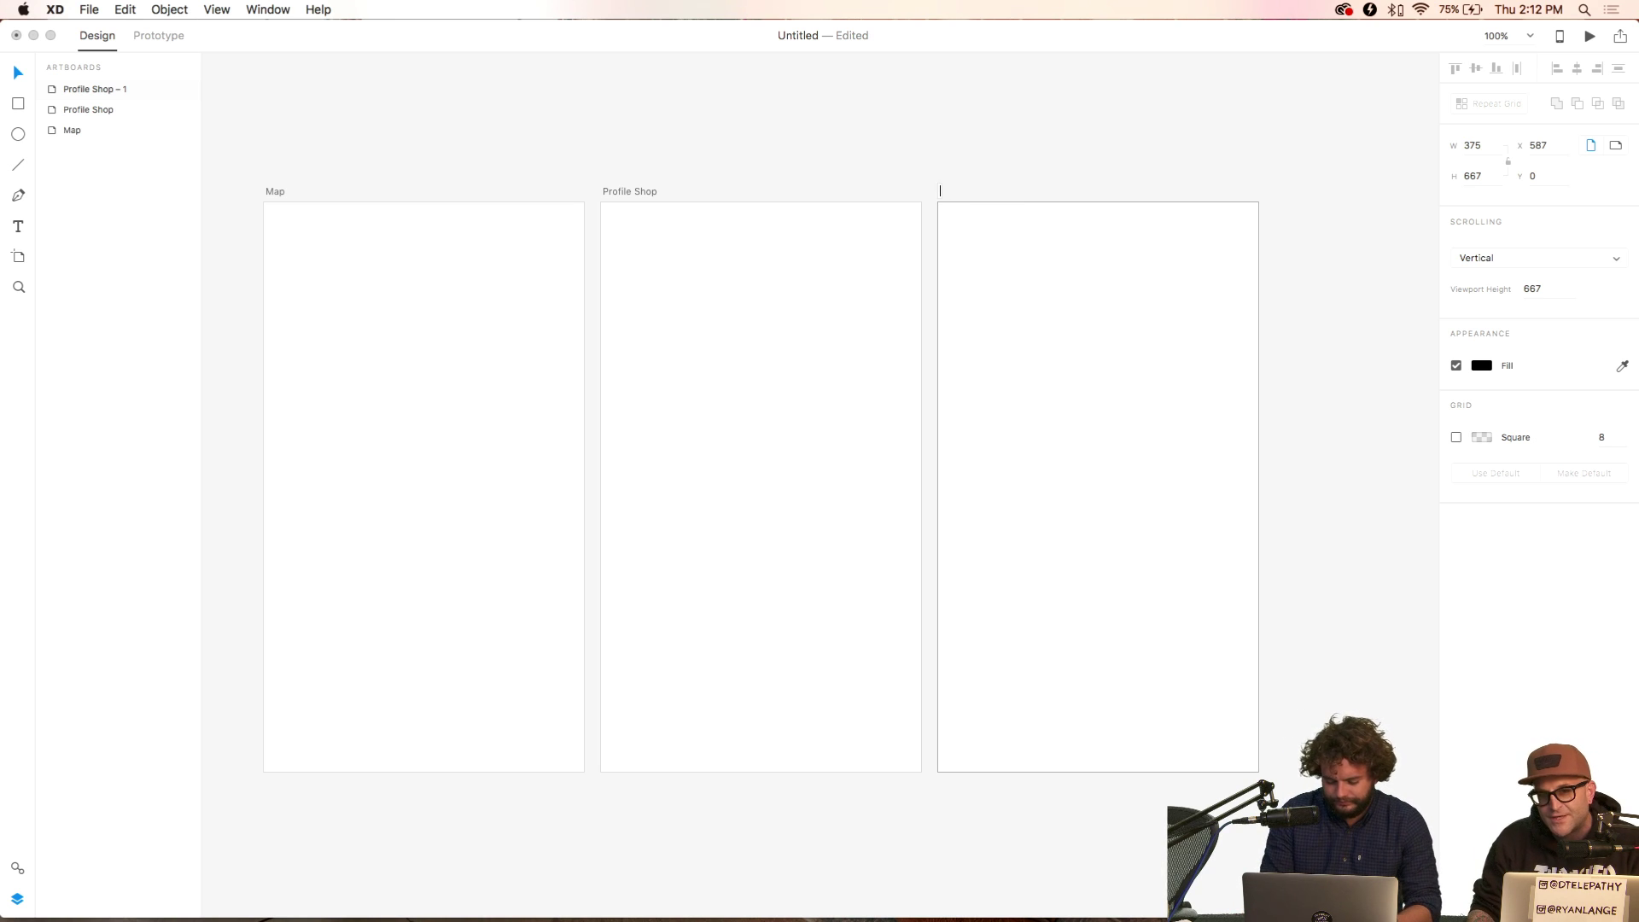
key(Return)
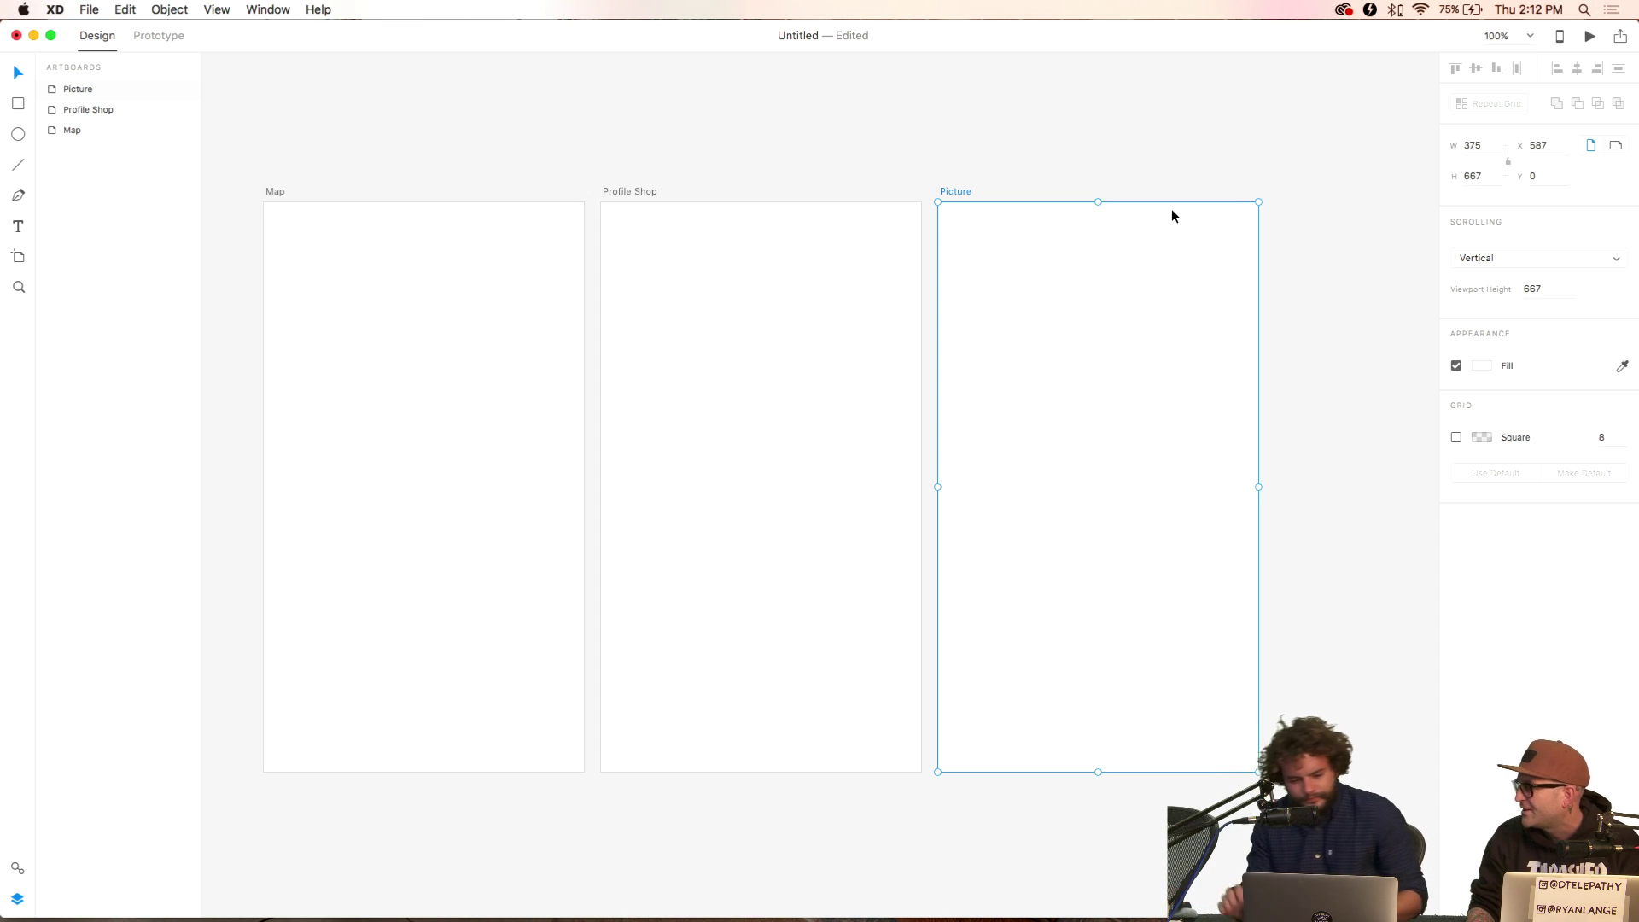
click(1233, 181)
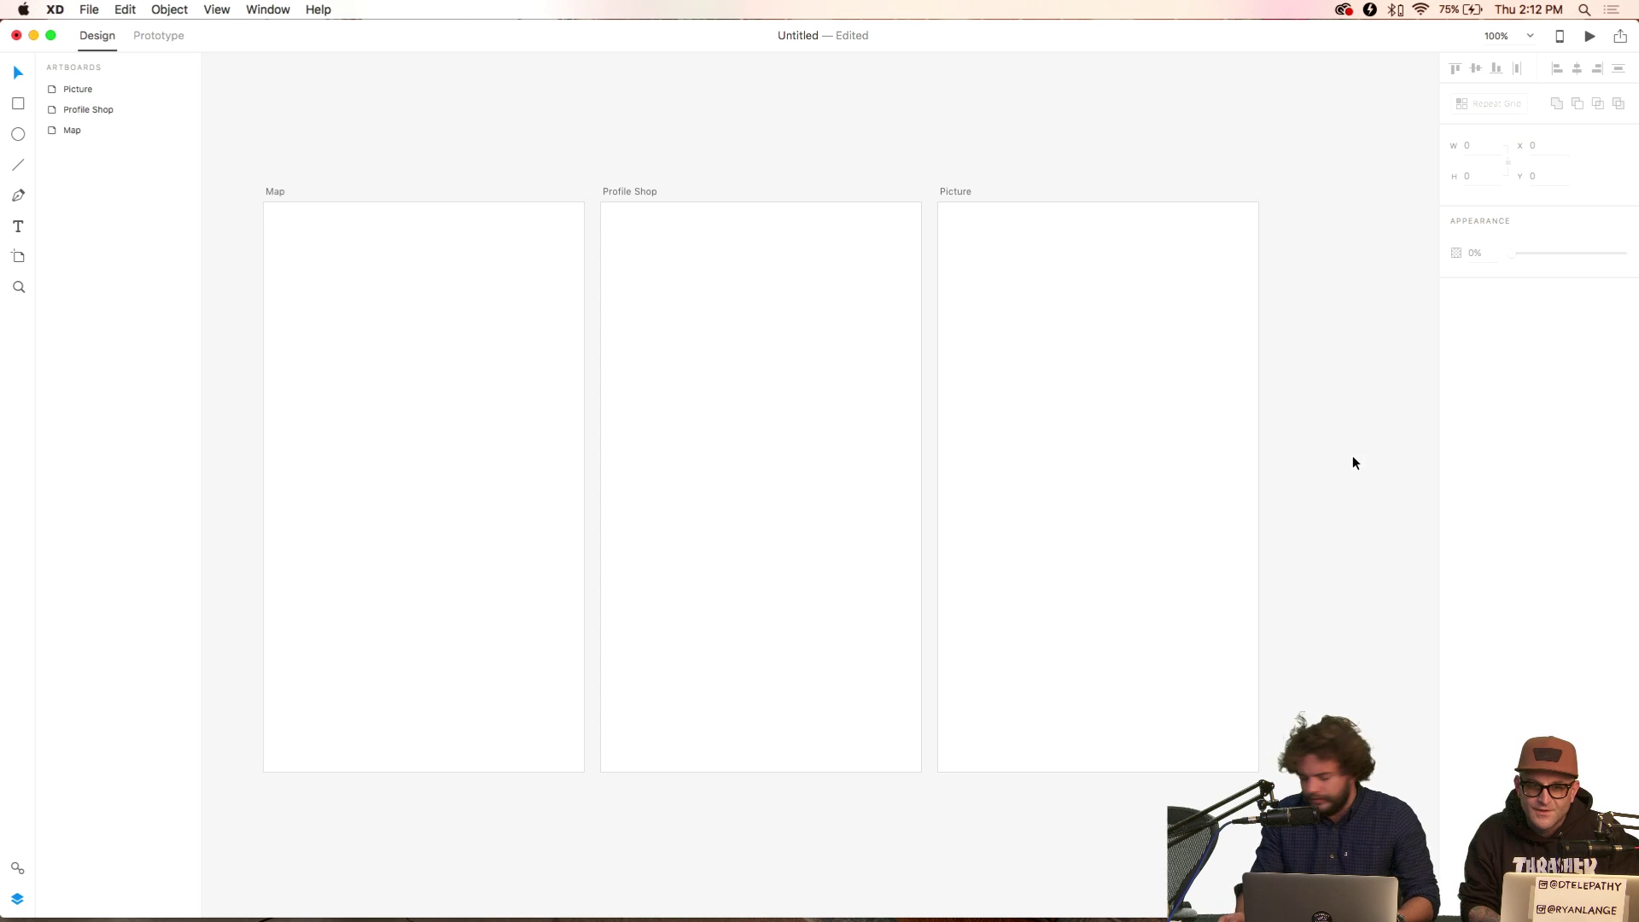
Step: Duplicate Picture to its right and name the copy 'Submitted'
scroll(1179, 158, right, 7)
click(646, 189)
drag(643, 186, 959, 229)
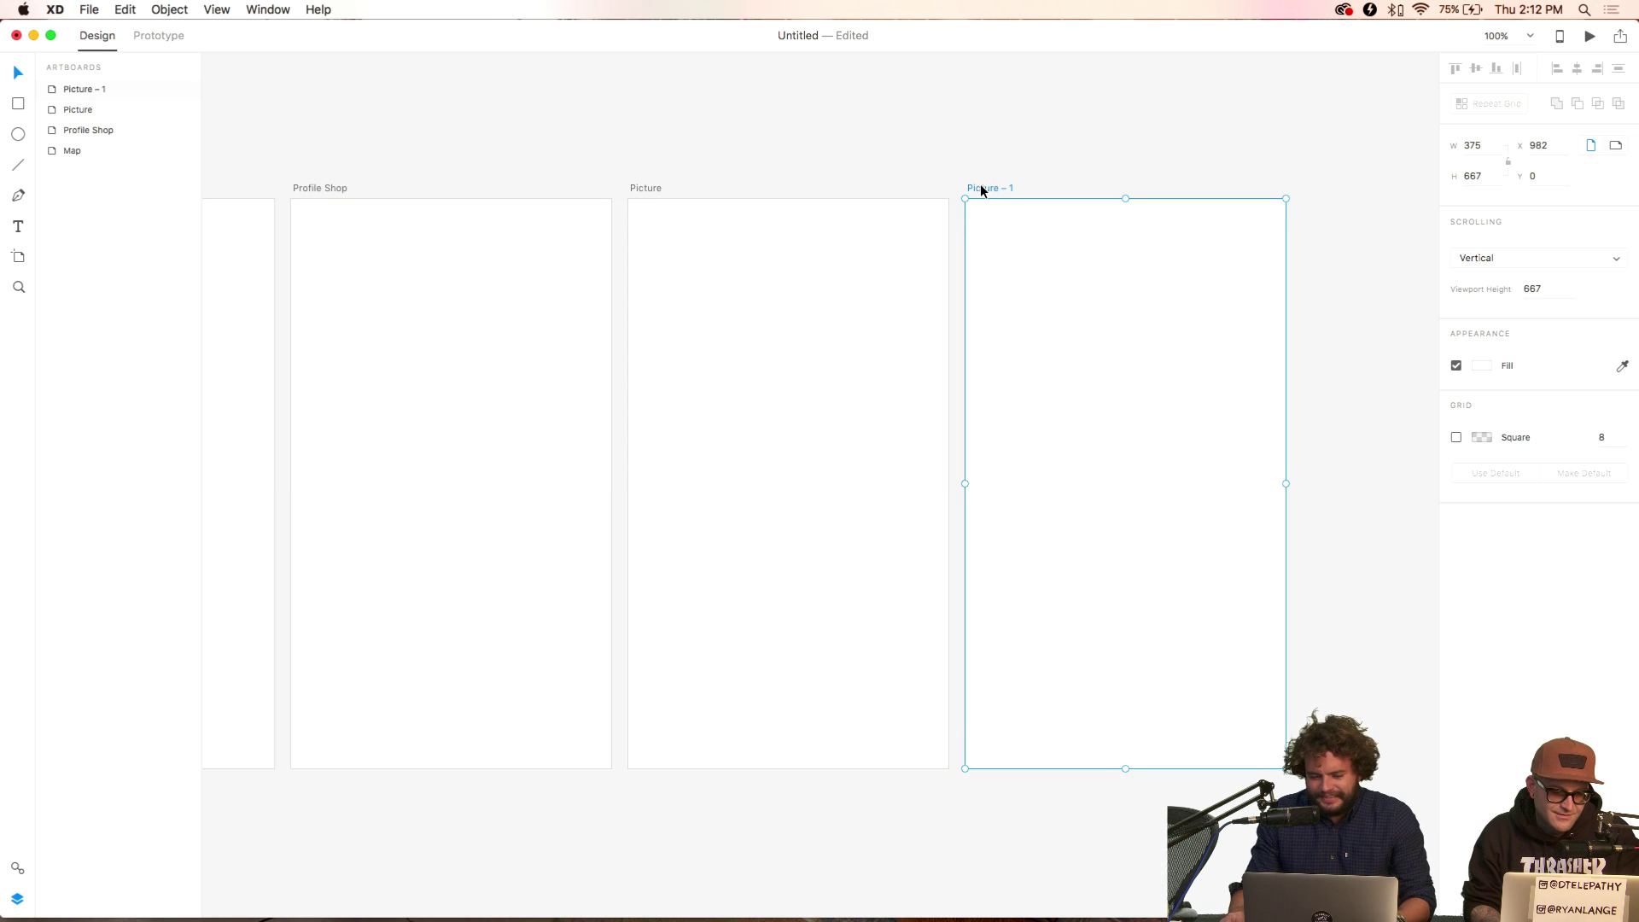
double_click(1001, 188)
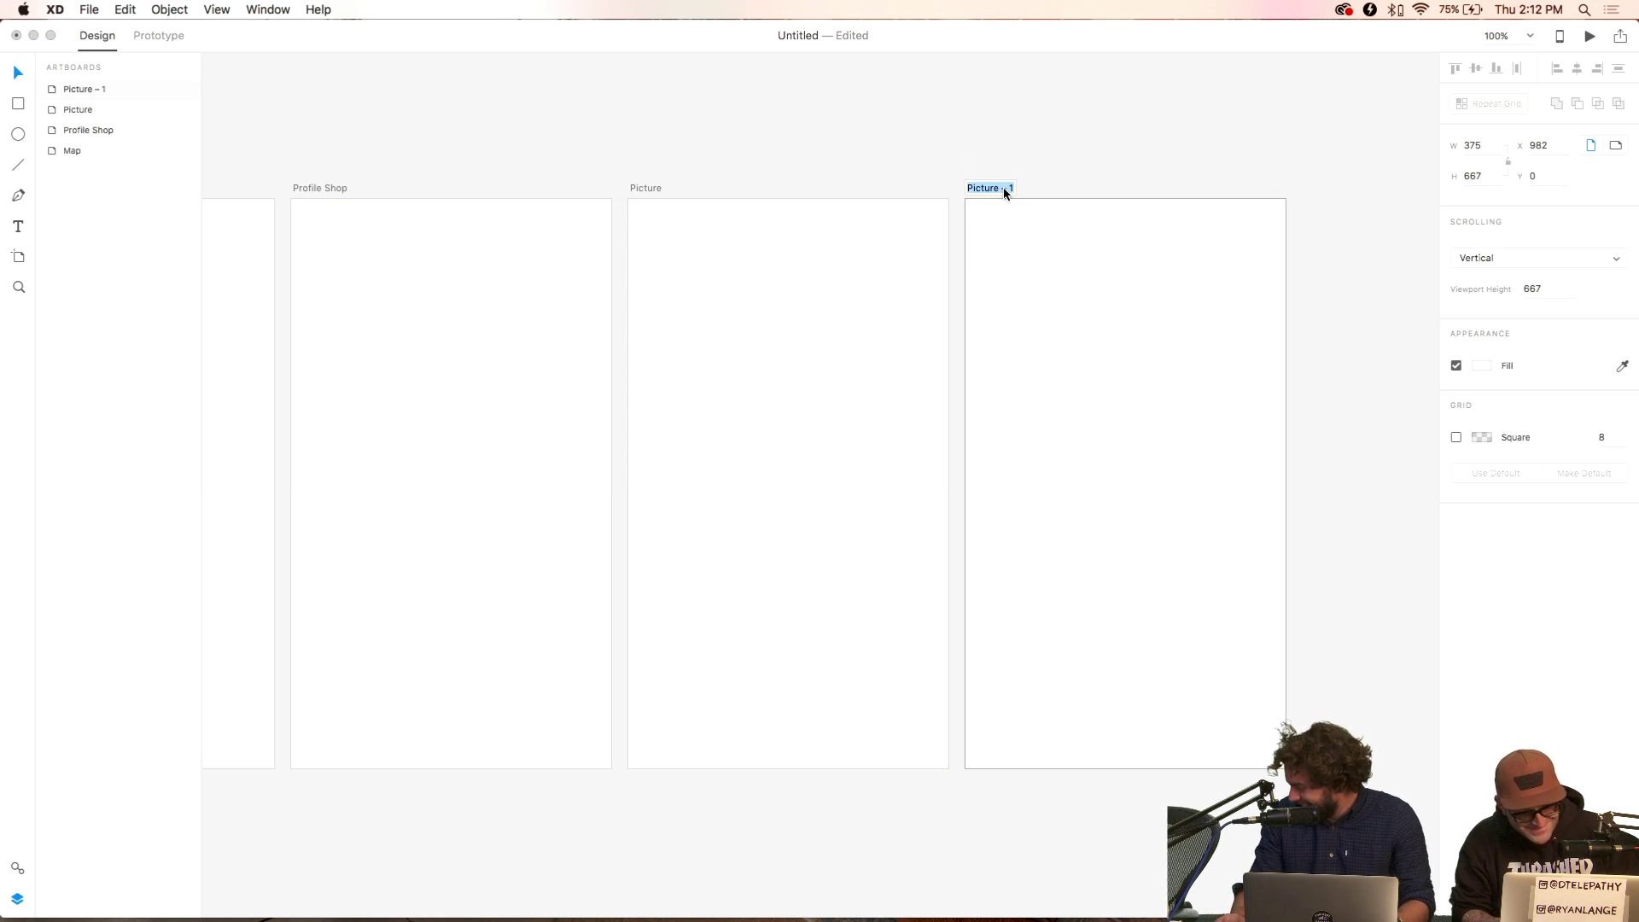
text(S)
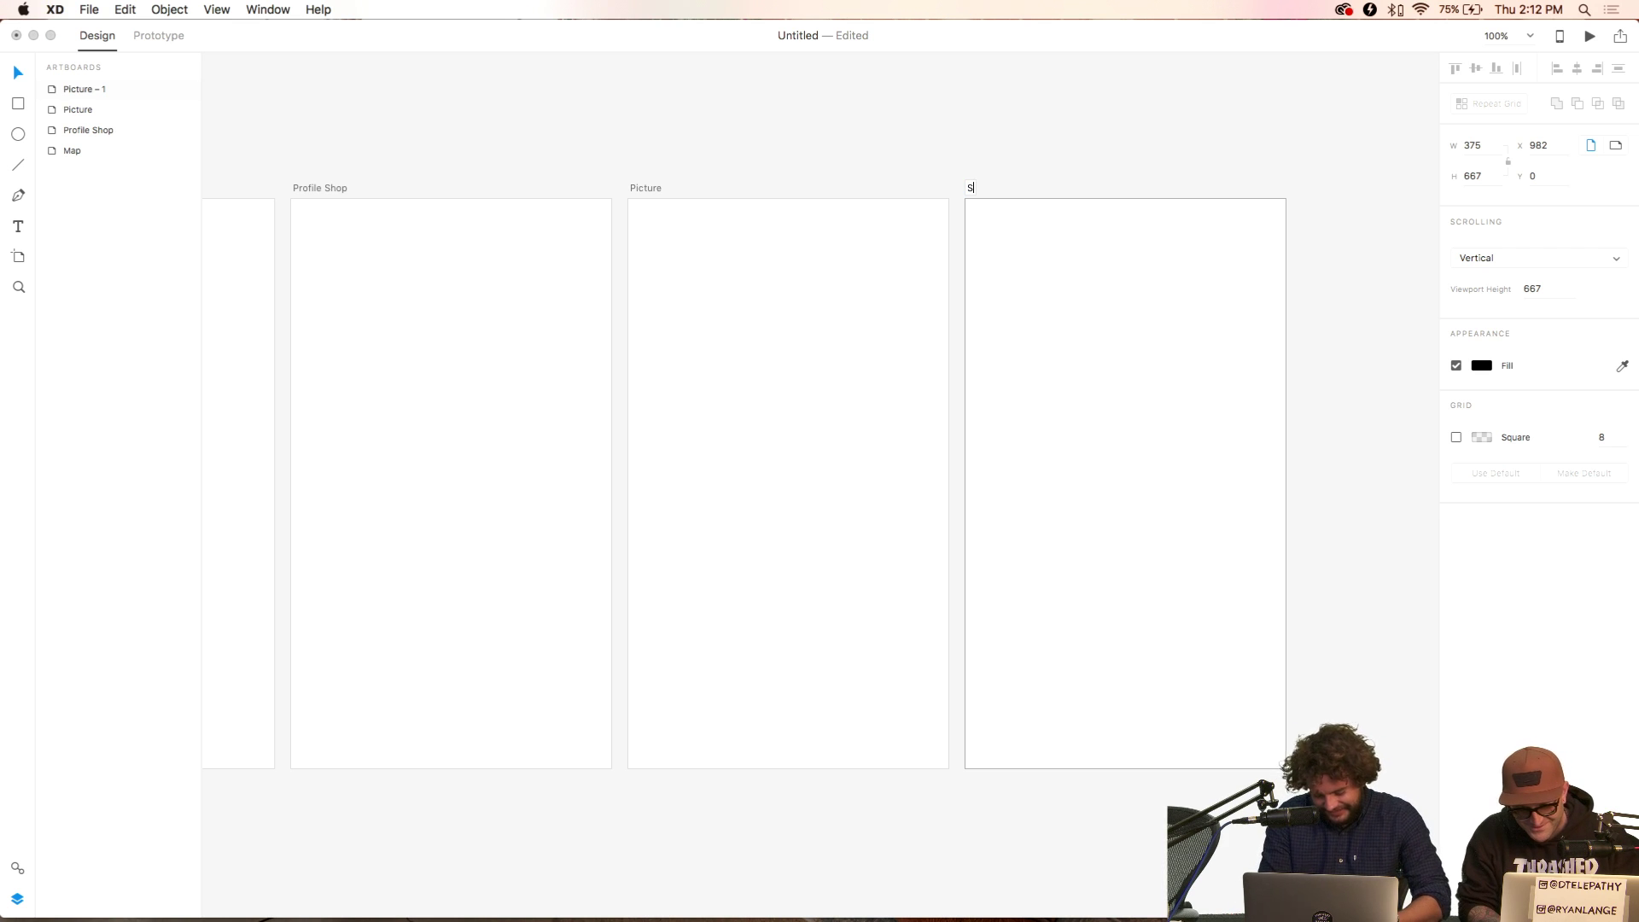
text(ubmitted)
key(Return)
Step: Duplicate Submitted to its right and name the copy 'Artist'
drag(1089, 178, 986, 198)
double_click(990, 193)
text(Artist)
key(Return)
click(1282, 135)
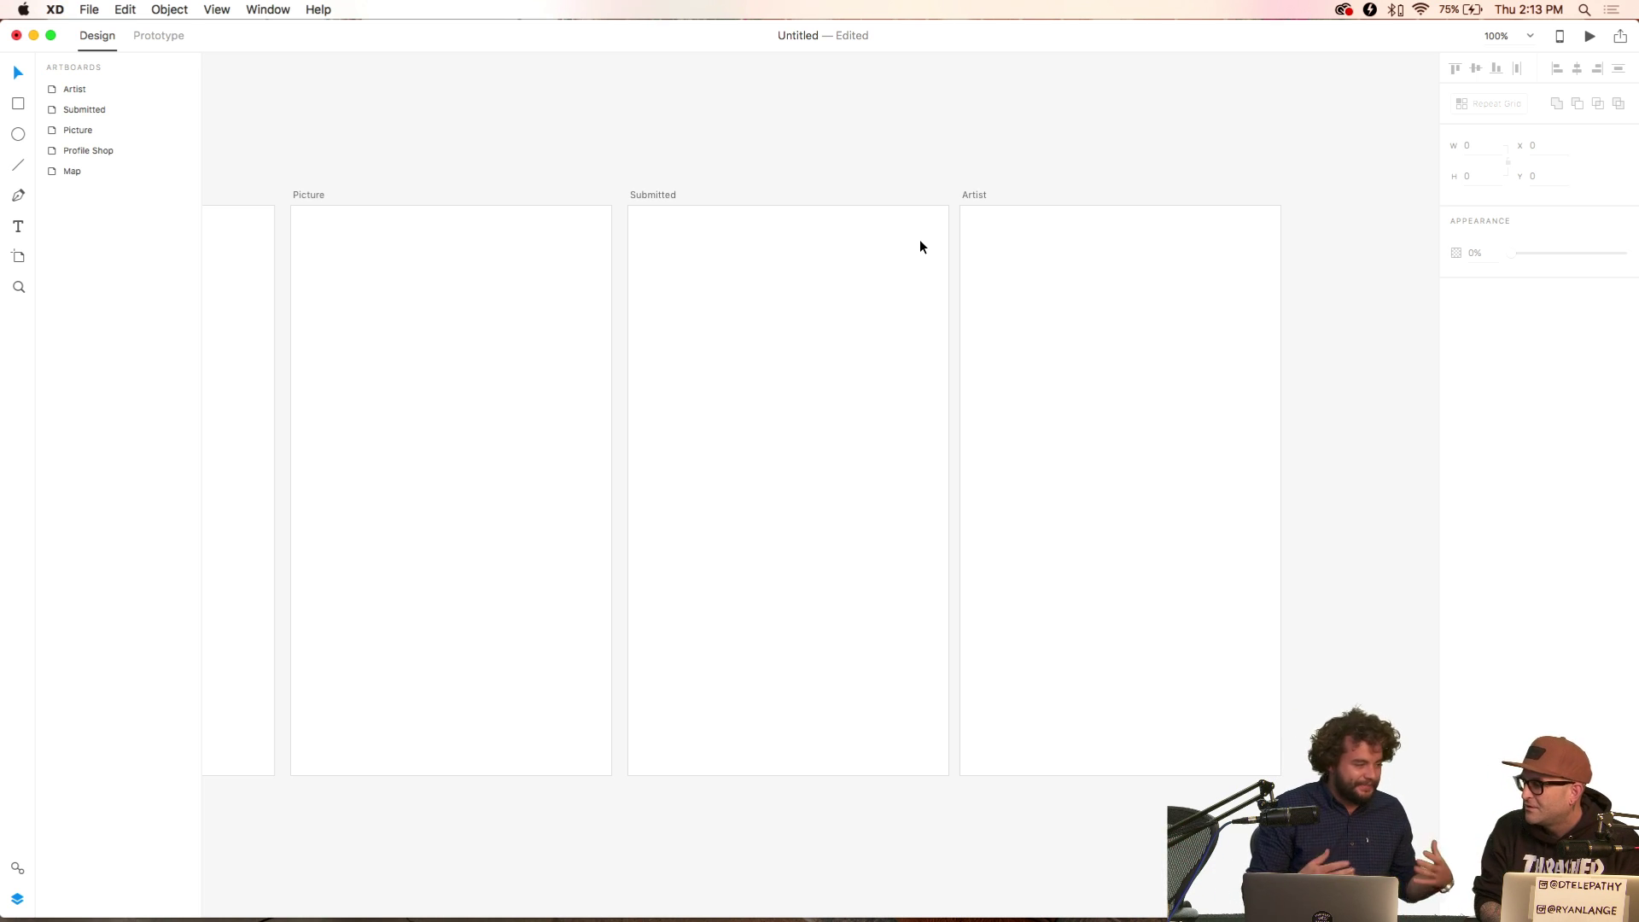
Step: Pan the canvas back to show Map through Submitted, then bring Google Chrome forward
scroll(707, 140, left, 10)
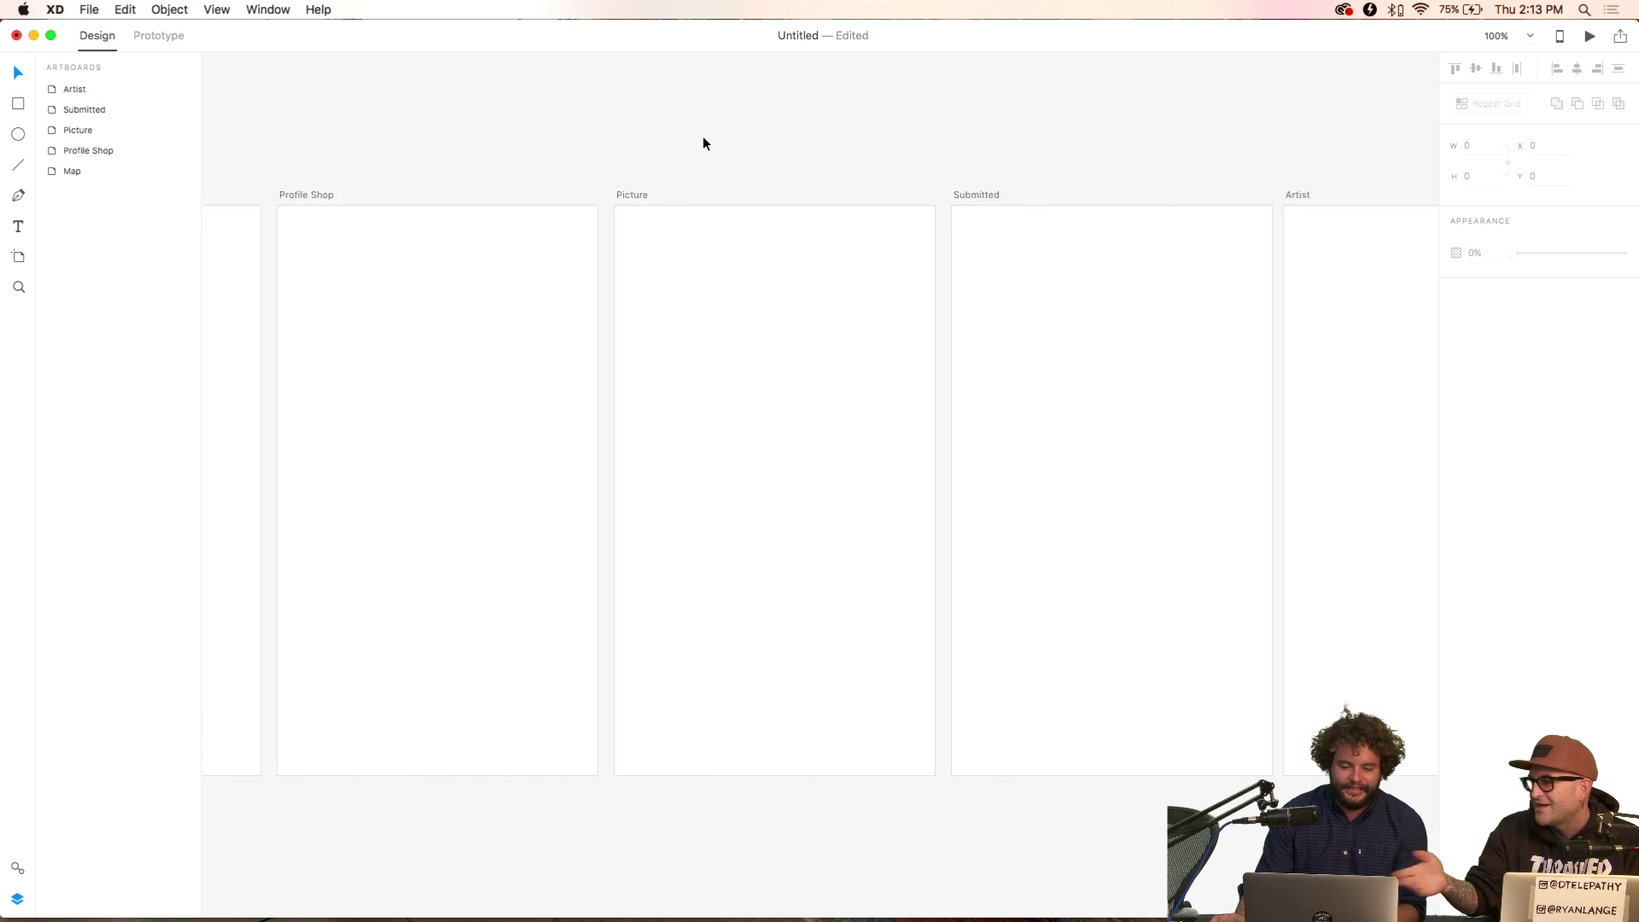
scroll(709, 142, left, 3)
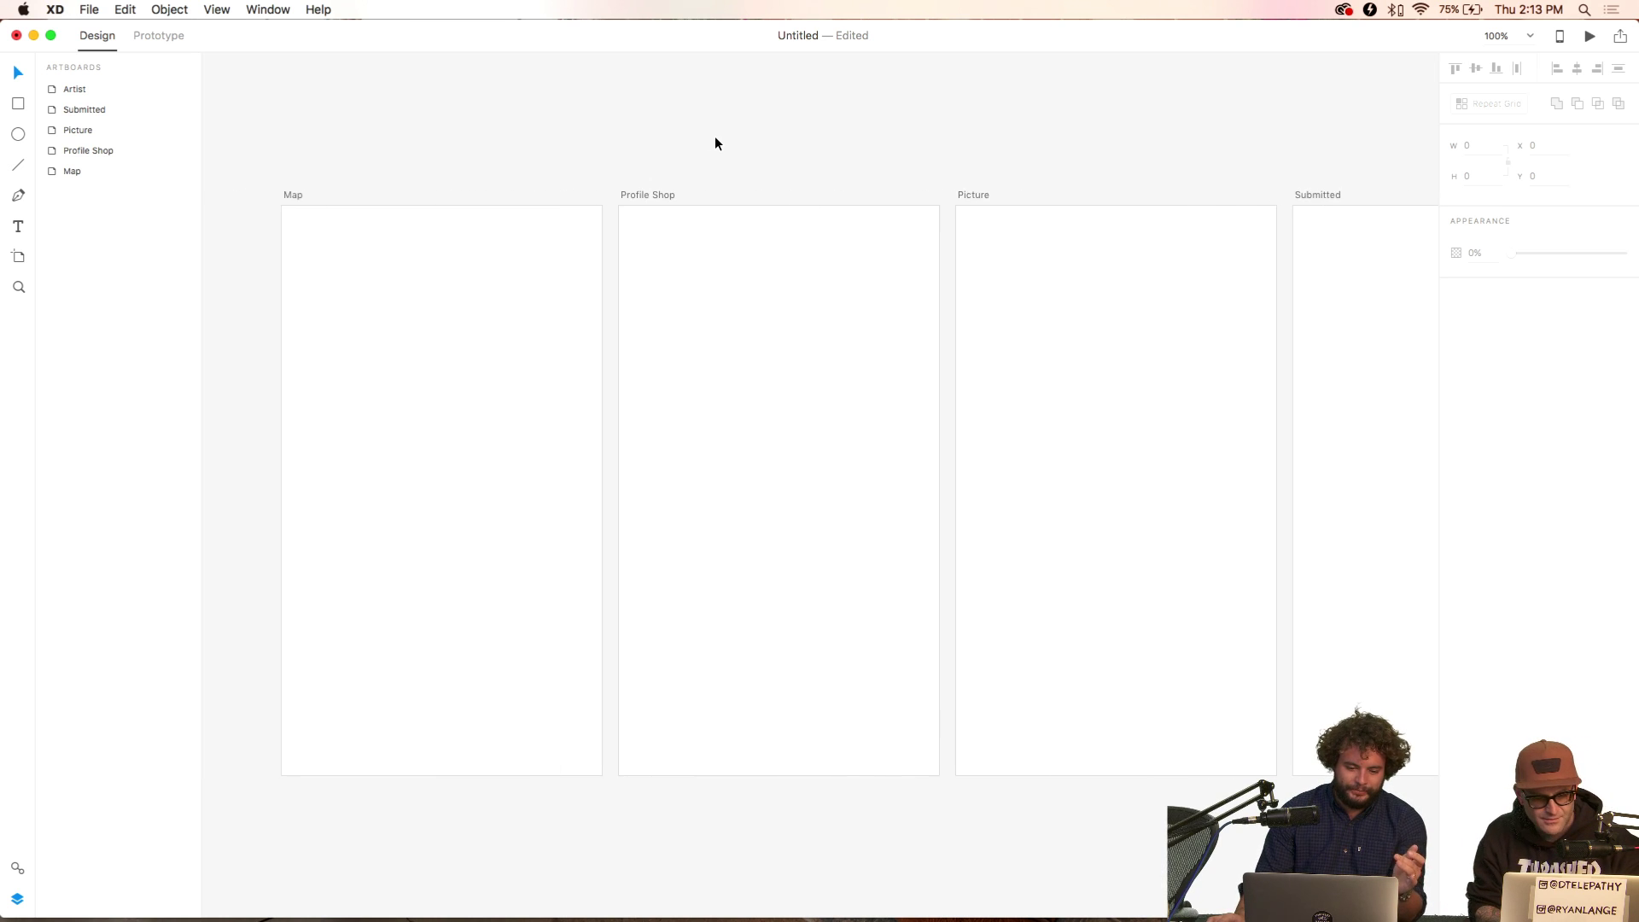
scroll(717, 146, right, 4)
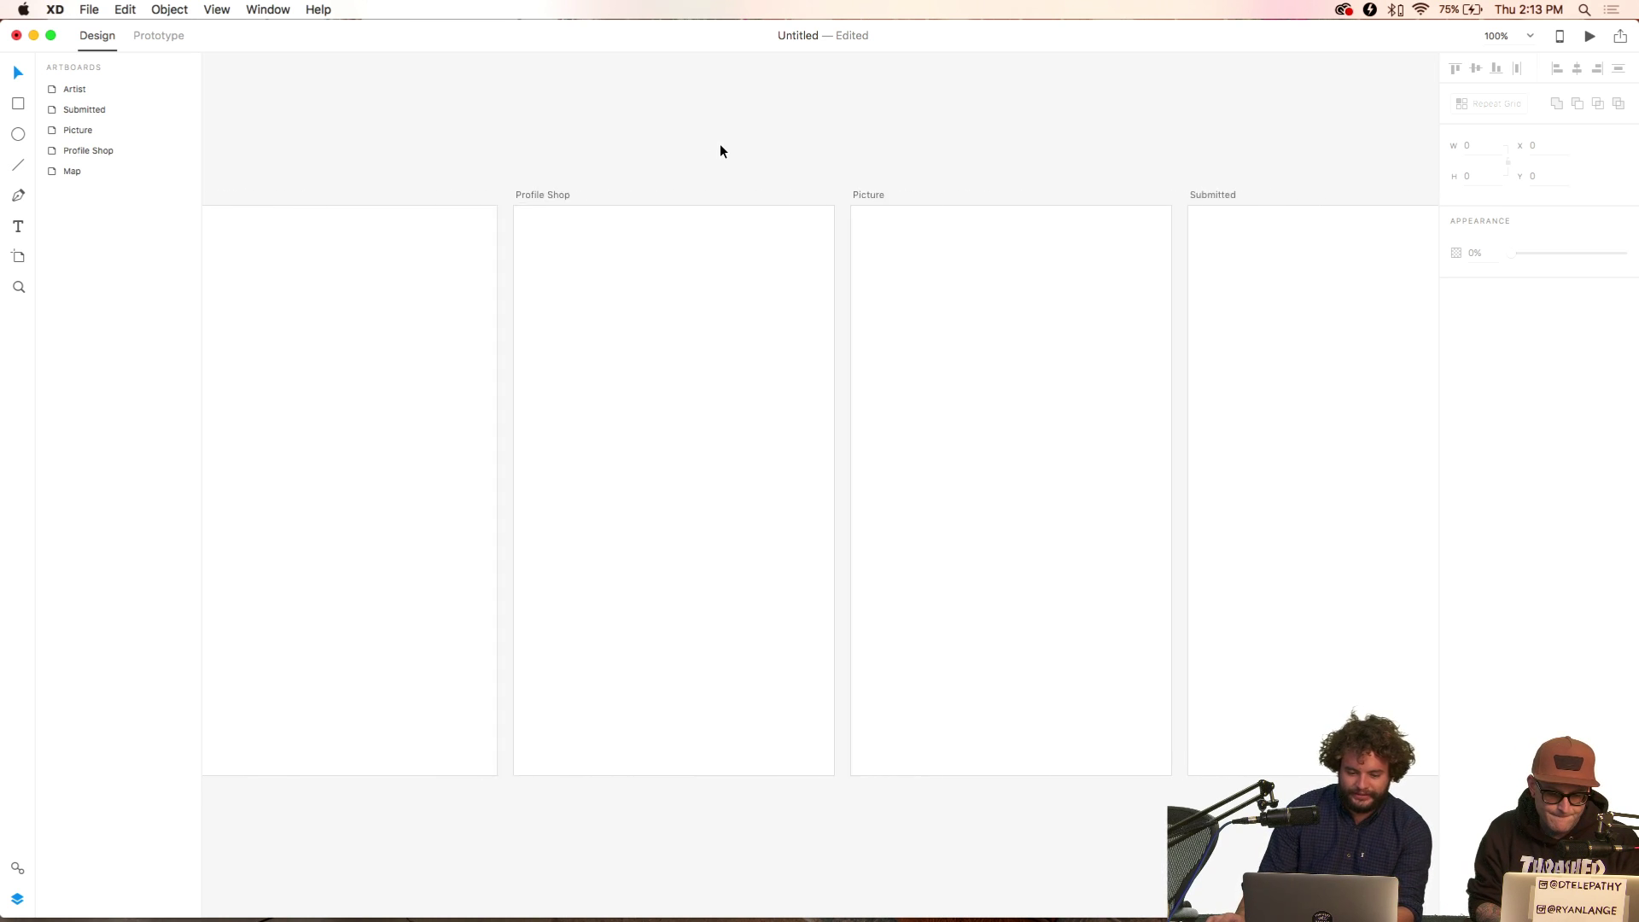
scroll(722, 150, left, 3)
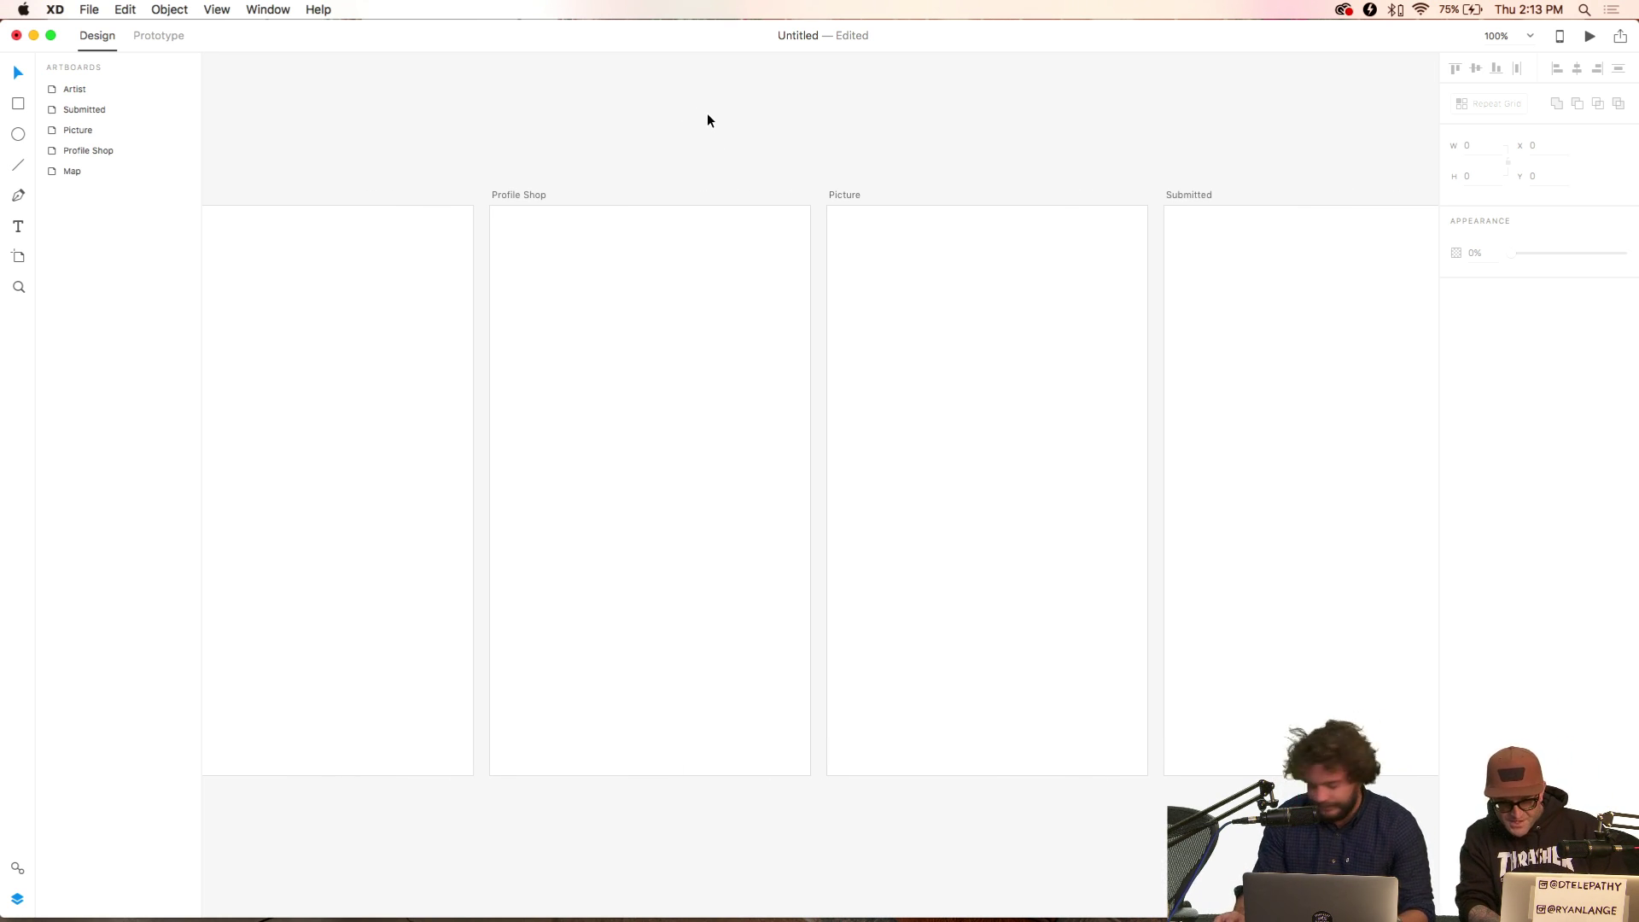
scroll(606, 109, left, 5)
drag(792, 160, 702, 161)
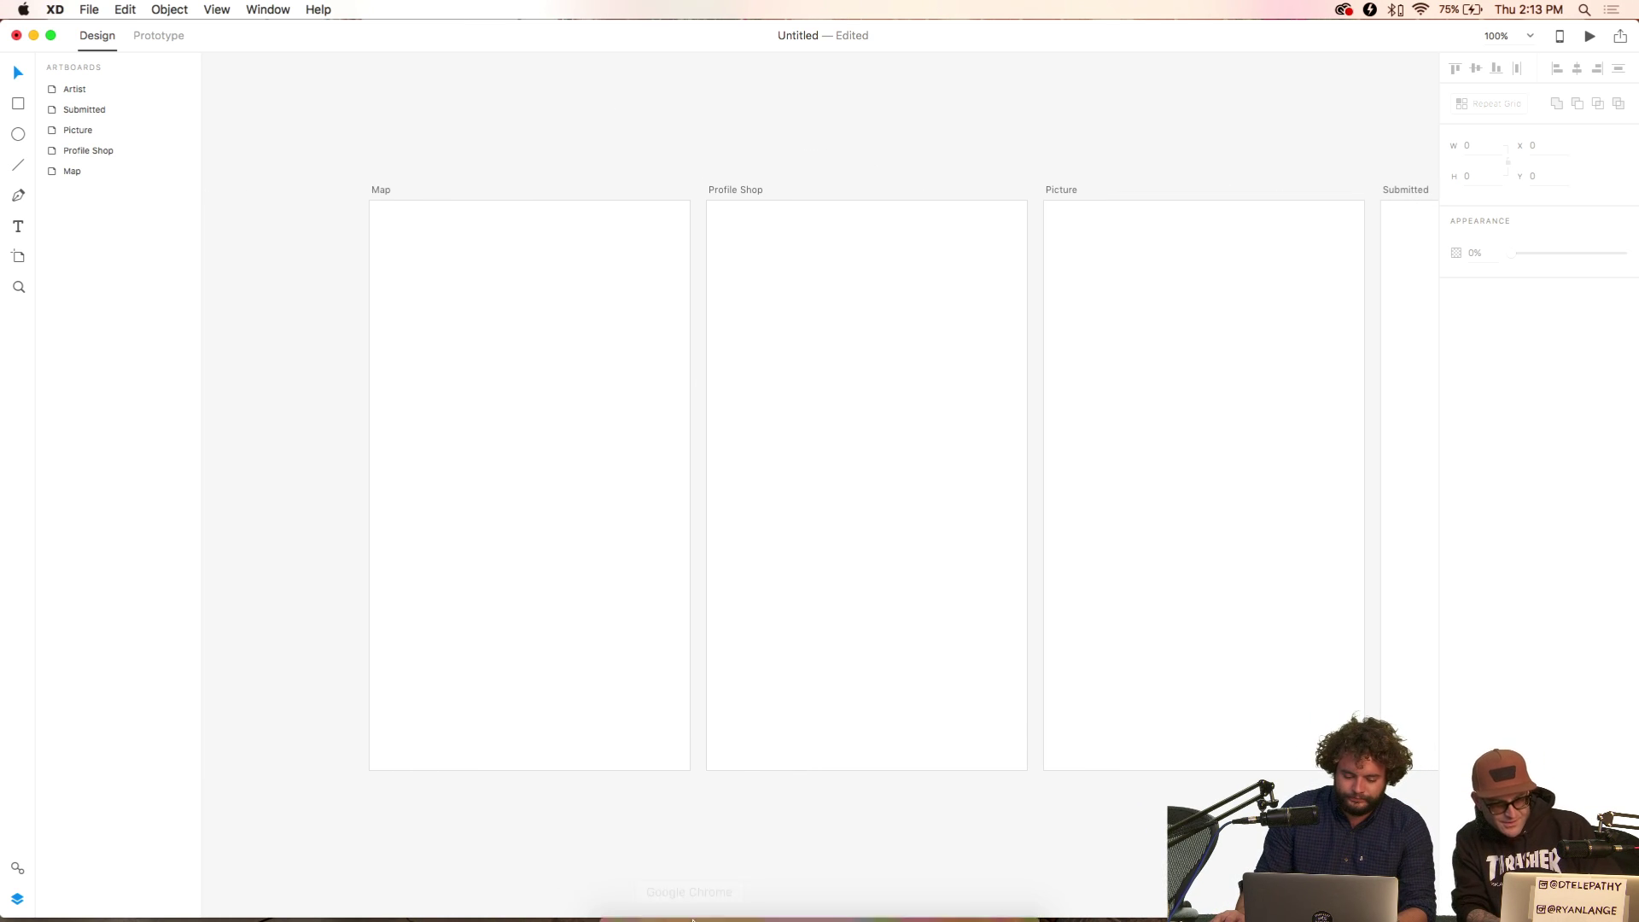
click(689, 910)
Step: Search Google for 'google map' and open Google Maps from the results
click(498, 116)
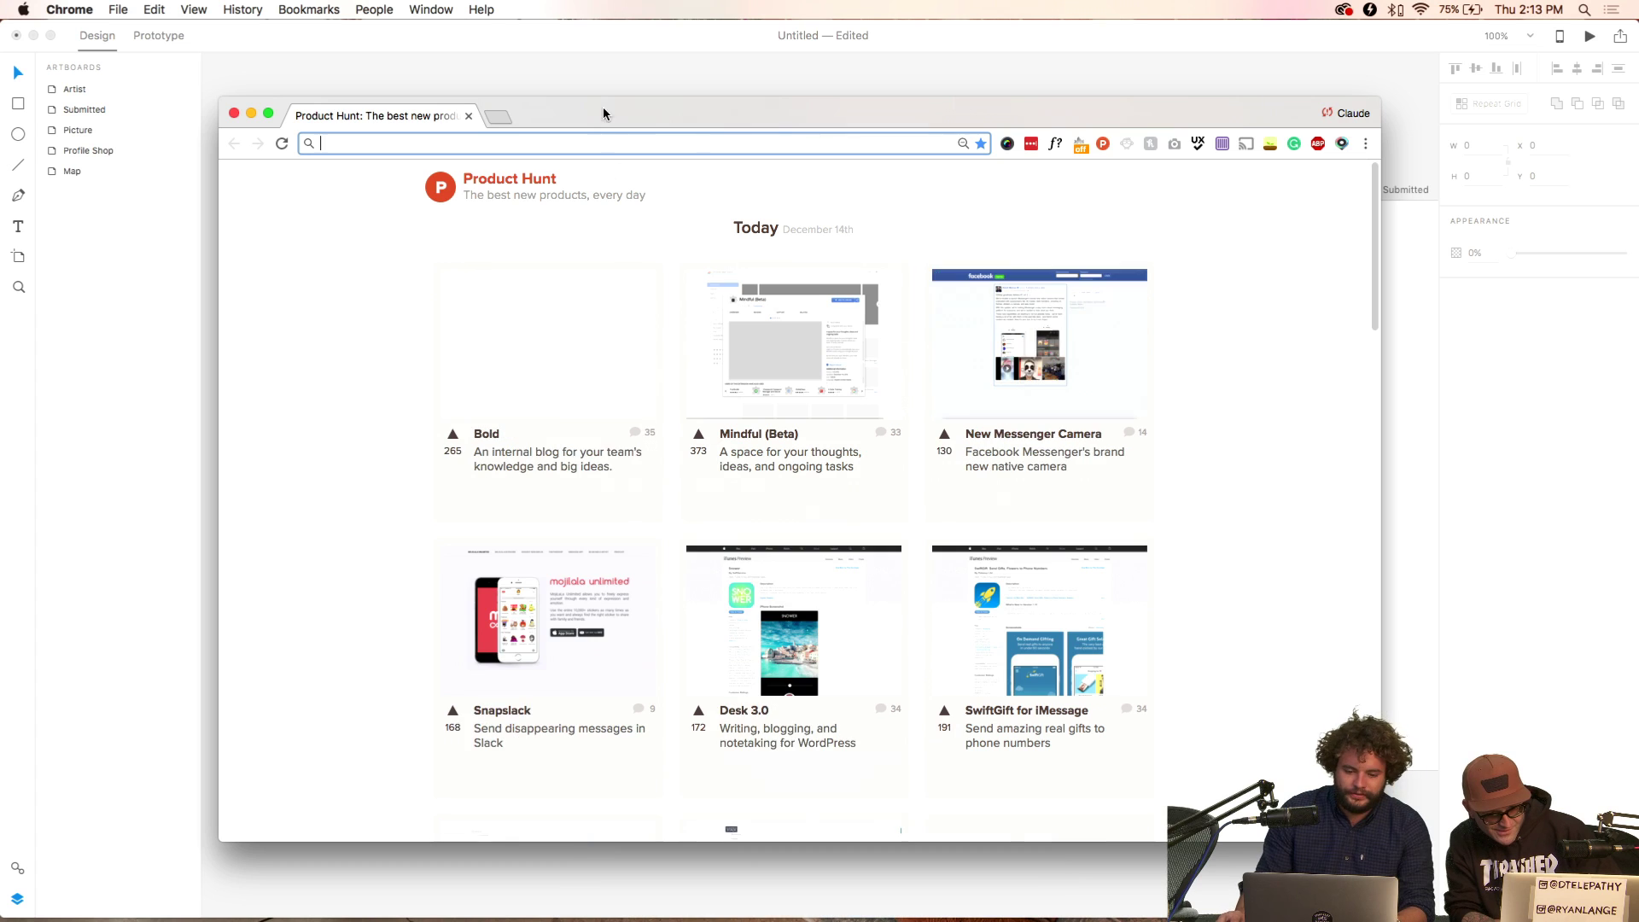
key(super+w)
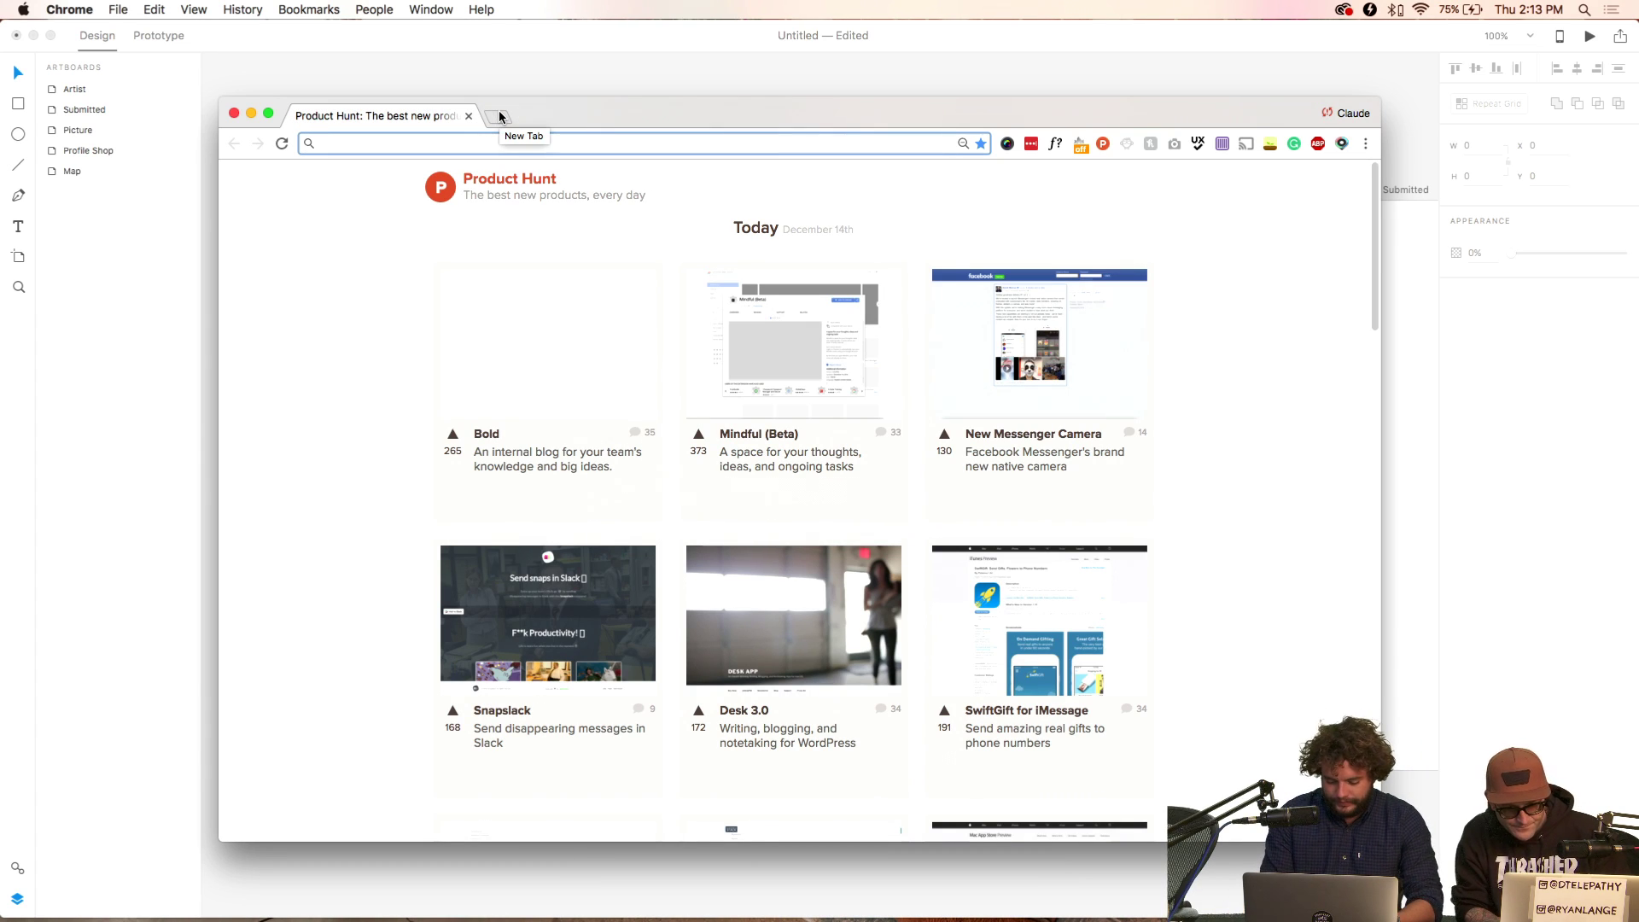
text(google)
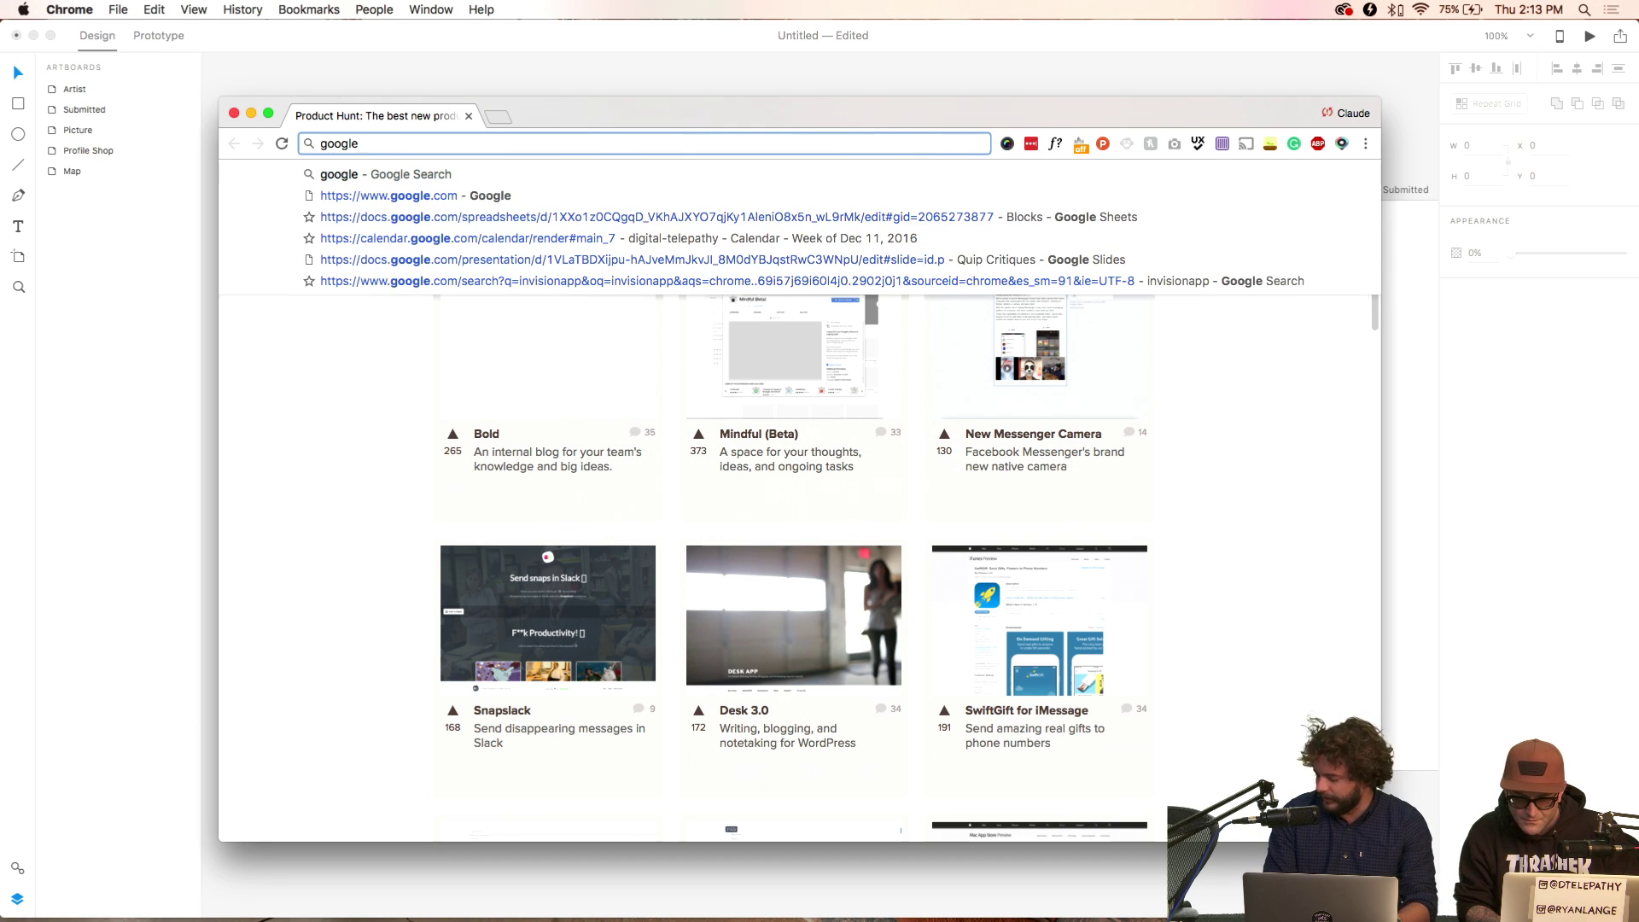
text( map)
key(Return)
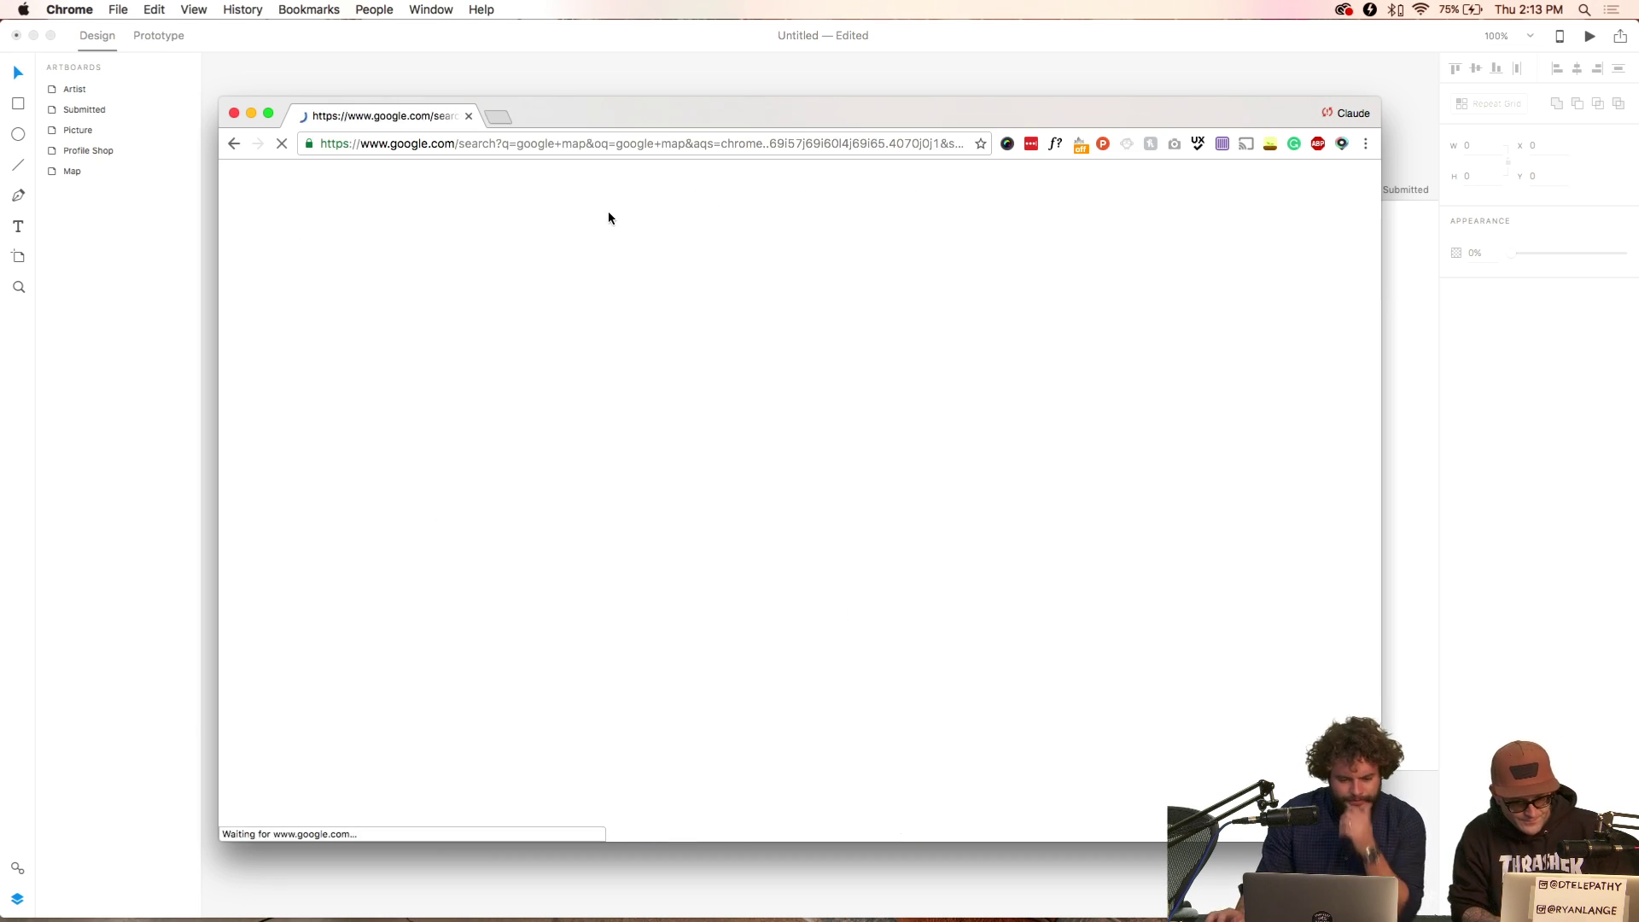
click(421, 321)
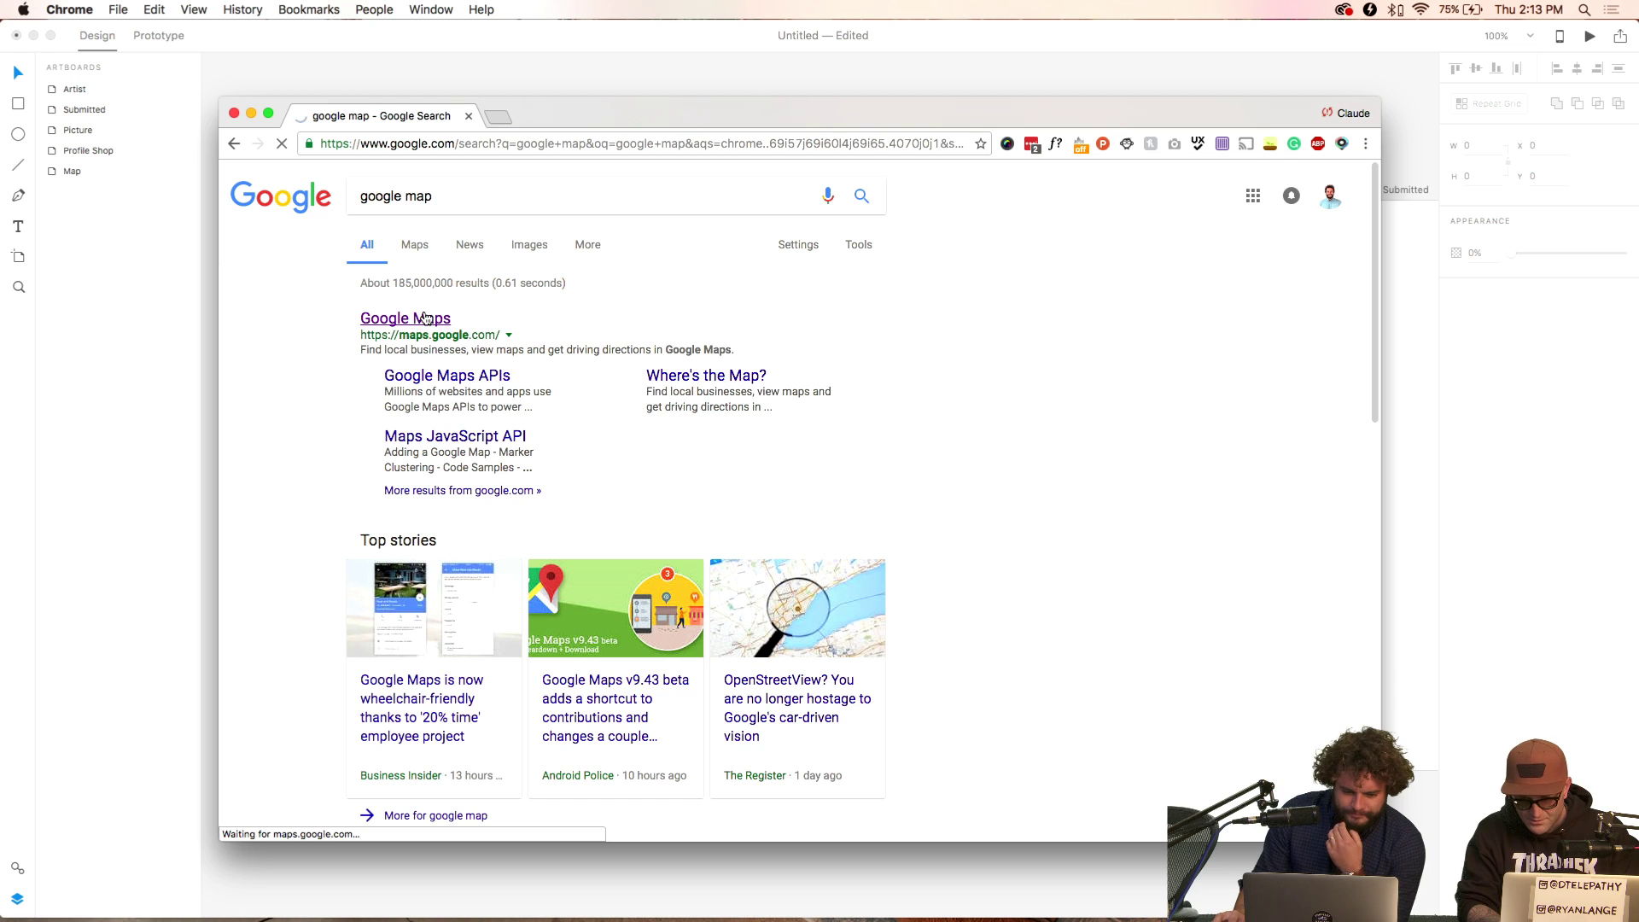
Step: Search Google Maps for 'code of conduct chicago'
text(code of conduct)
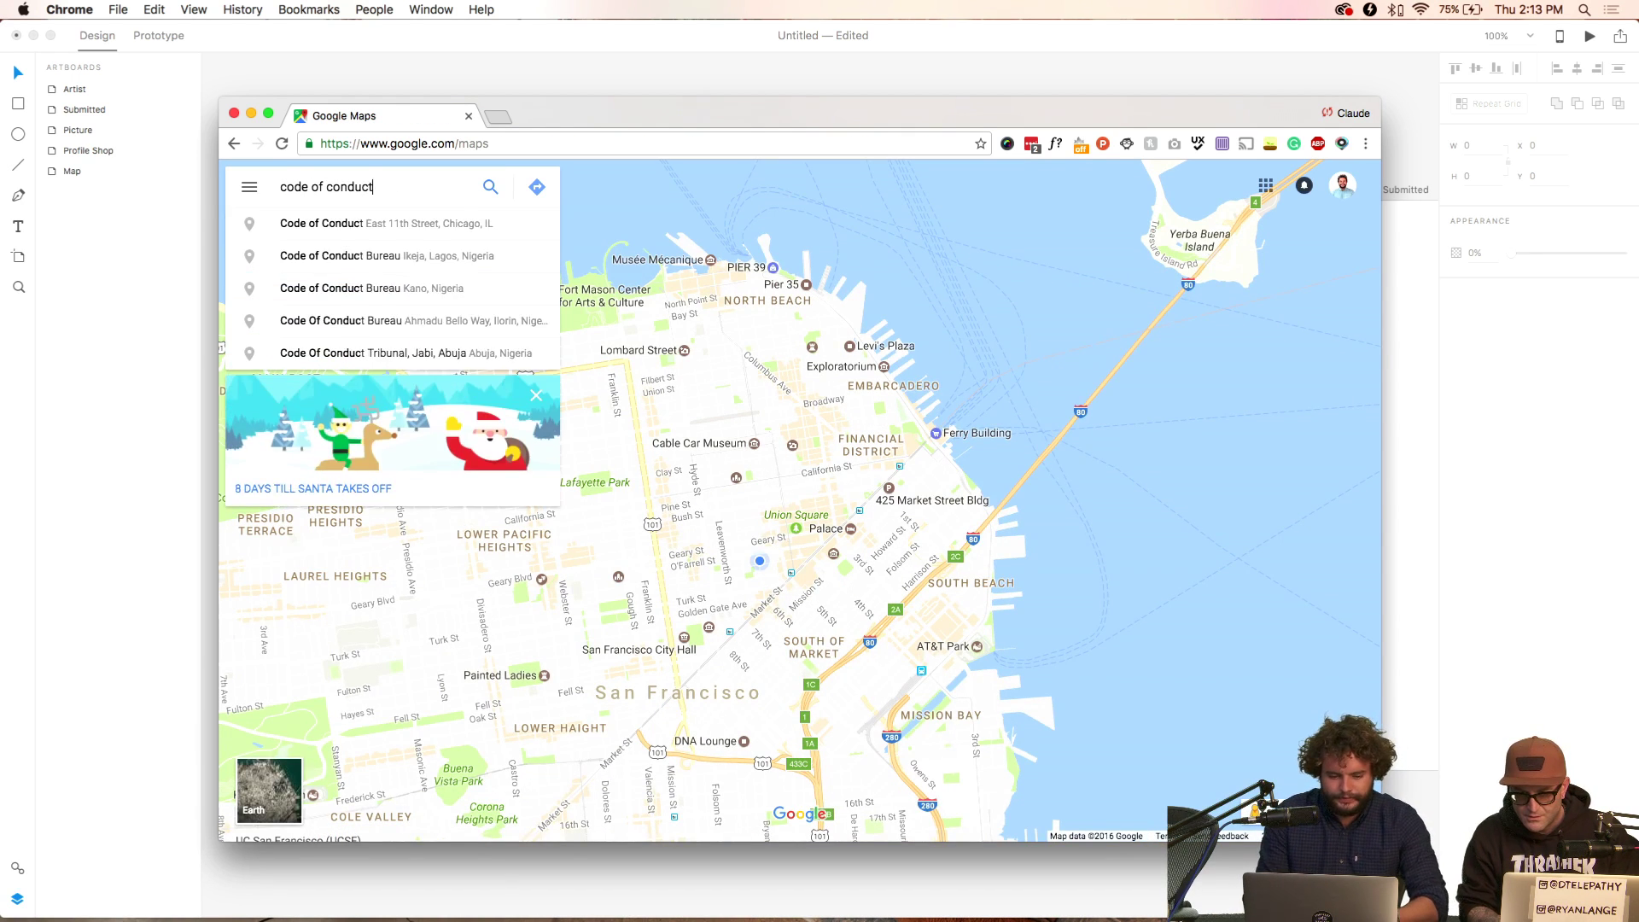
key(Return)
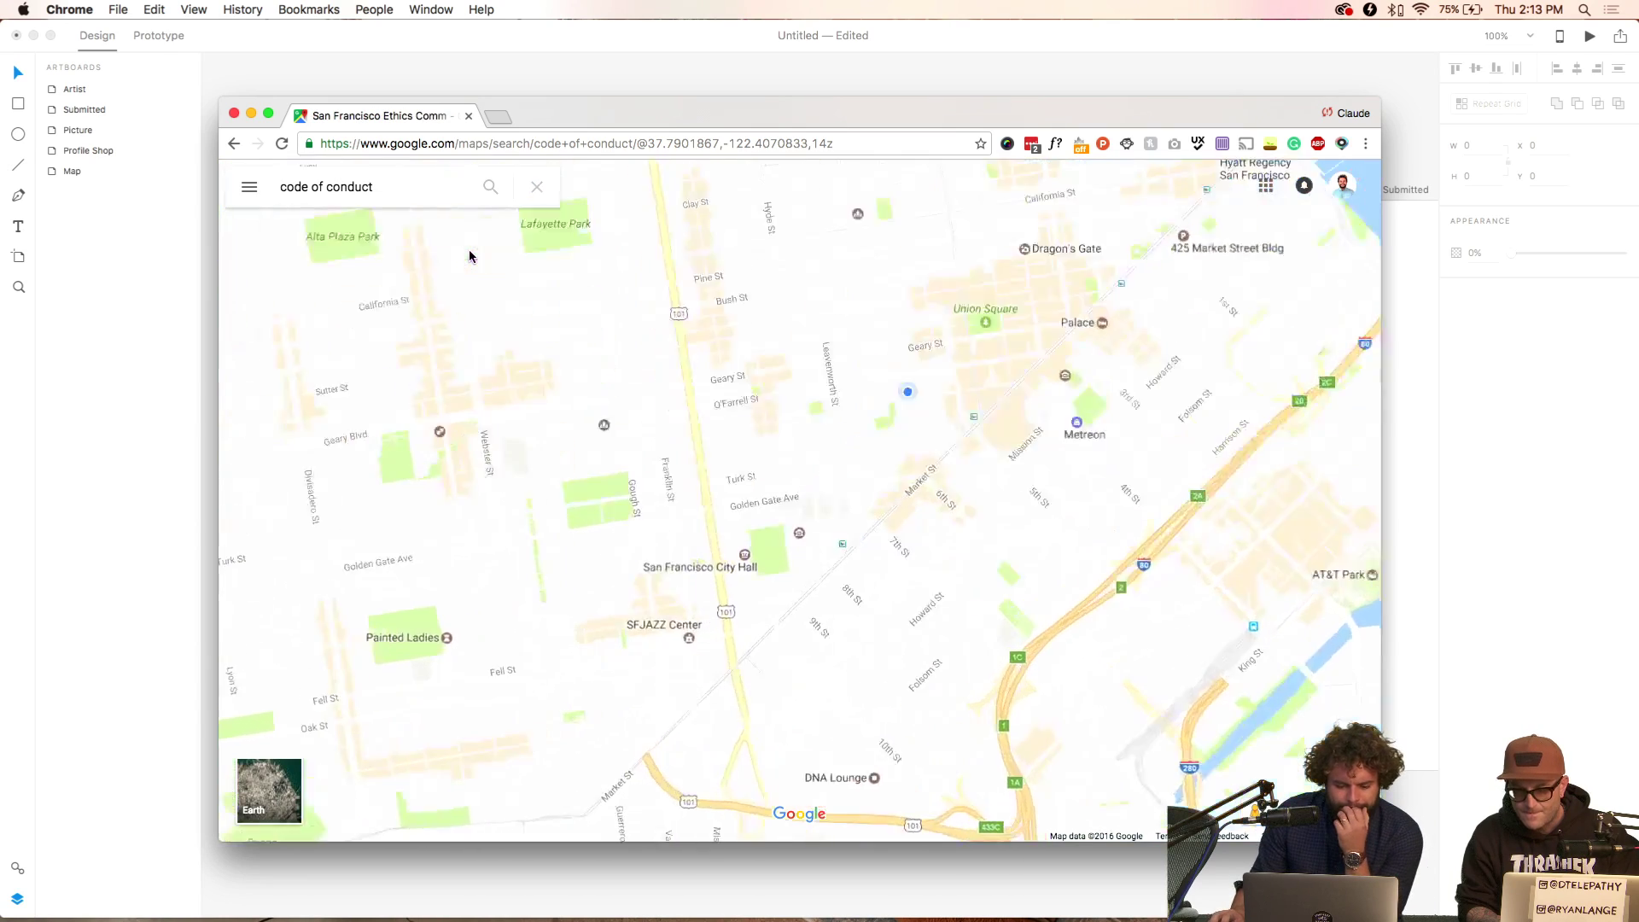
click(408, 194)
text(chicago)
key(Return)
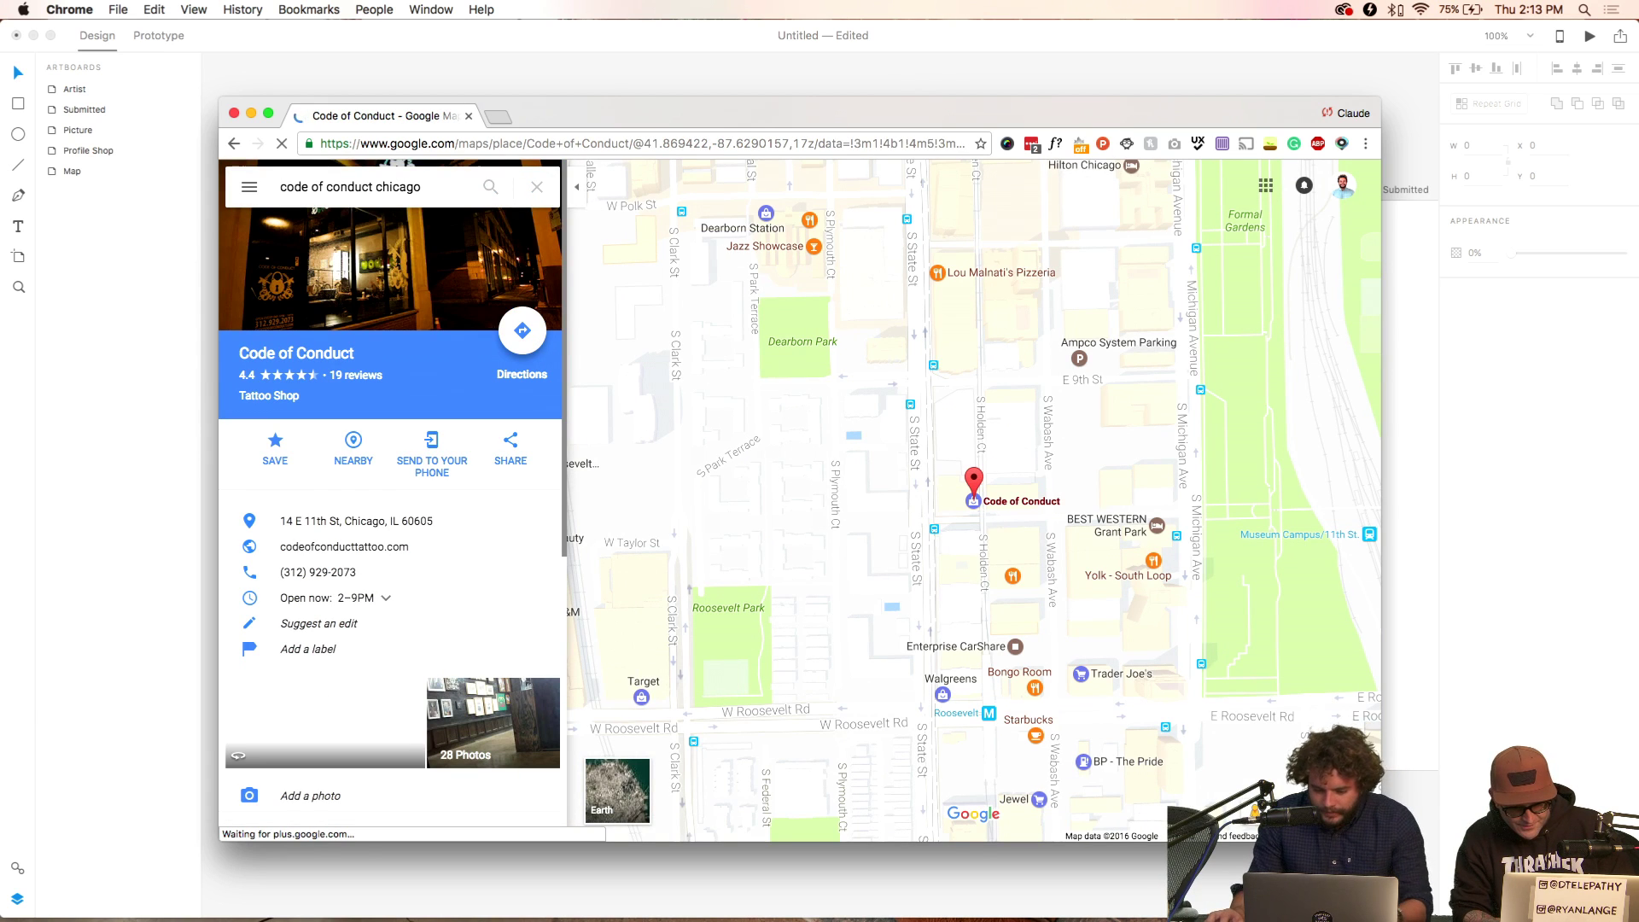
Step: Take a region screenshot of the map around the shop and return to Adobe XD
key(super+shift+4)
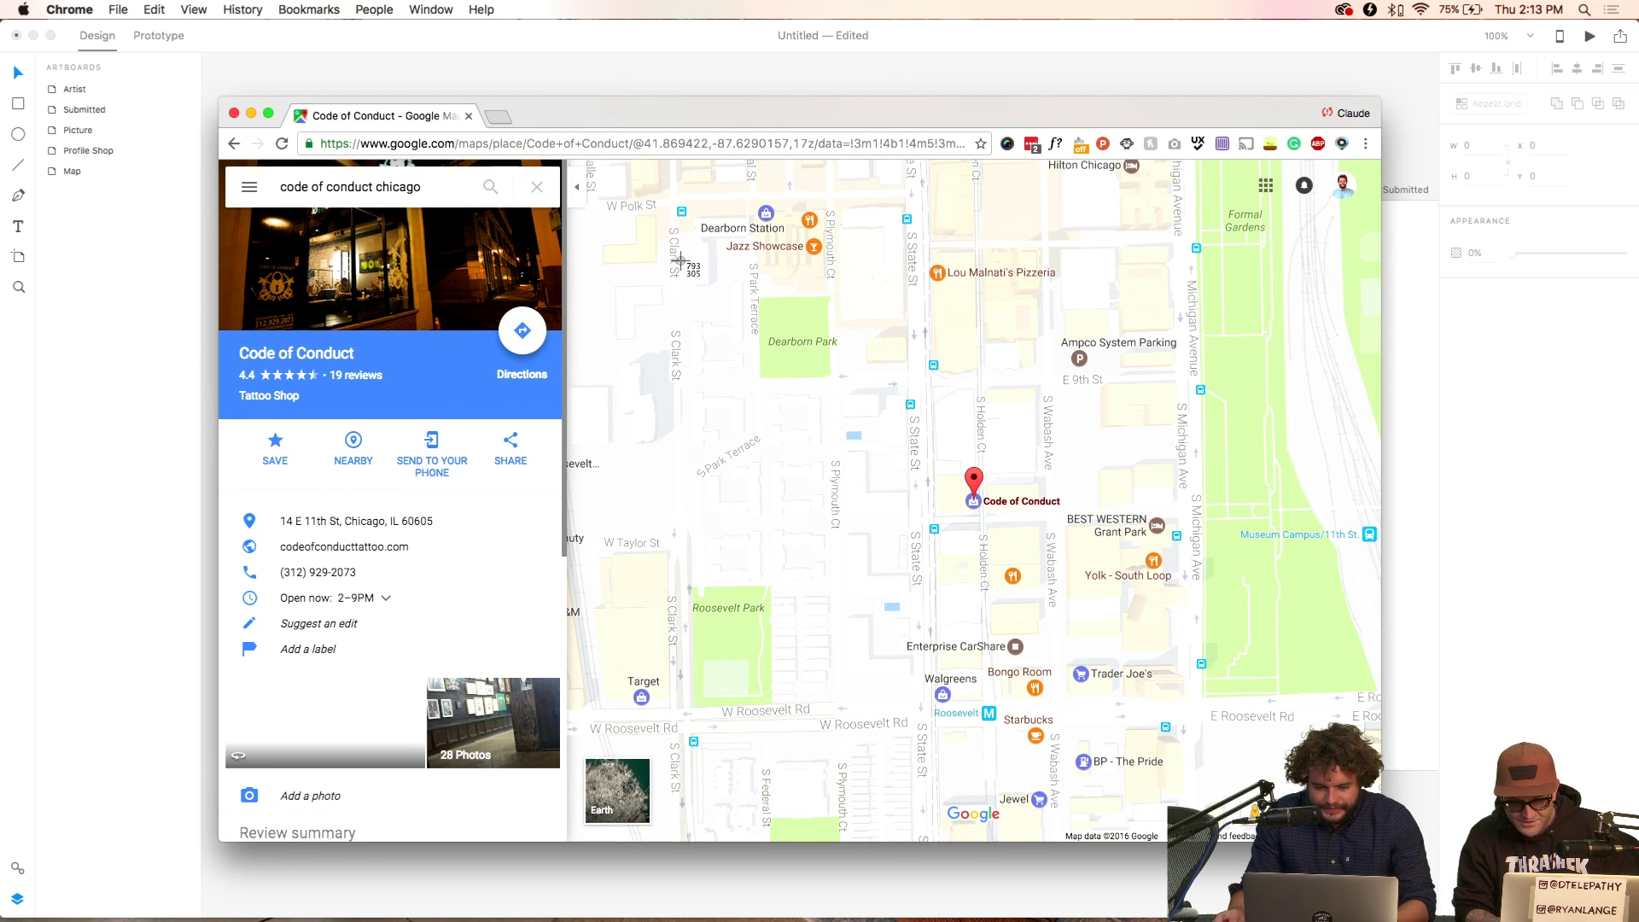
drag(618, 202, 1291, 762)
key(super+Tab)
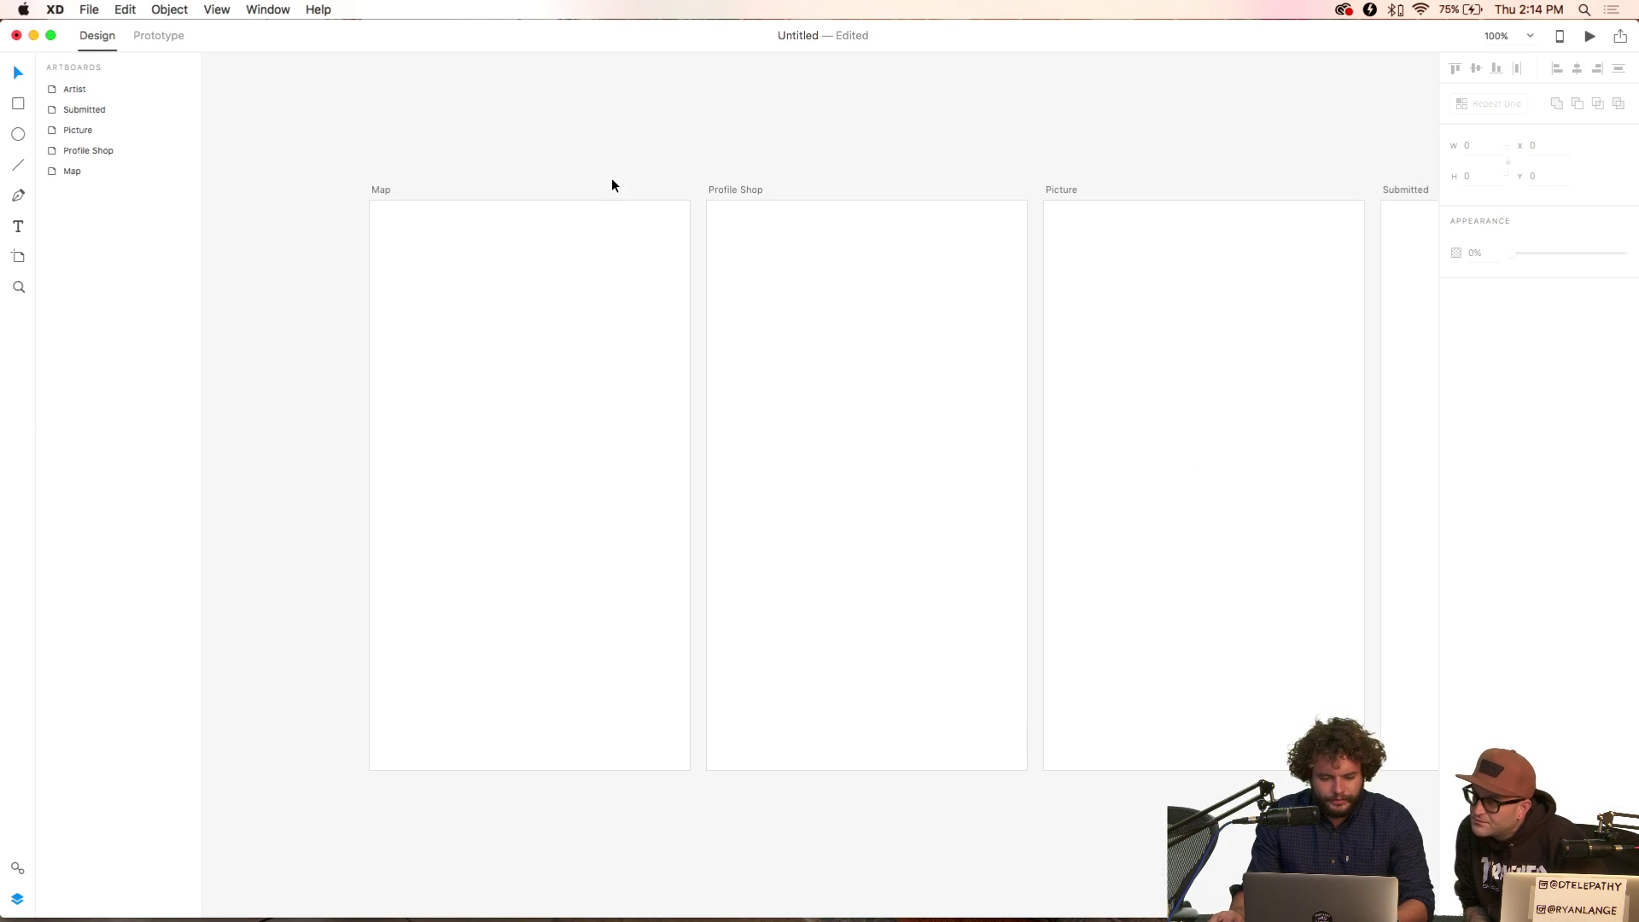
Step: Draw a rectangle at the top of the Map artboard, stretched to the full 375 px width
click(379, 191)
click(17, 104)
mouse_move(391, 215)
mouse_down()
mouse_move(713, 461)
mouse_move(690, 455)
mouse_up()
click(713, 475)
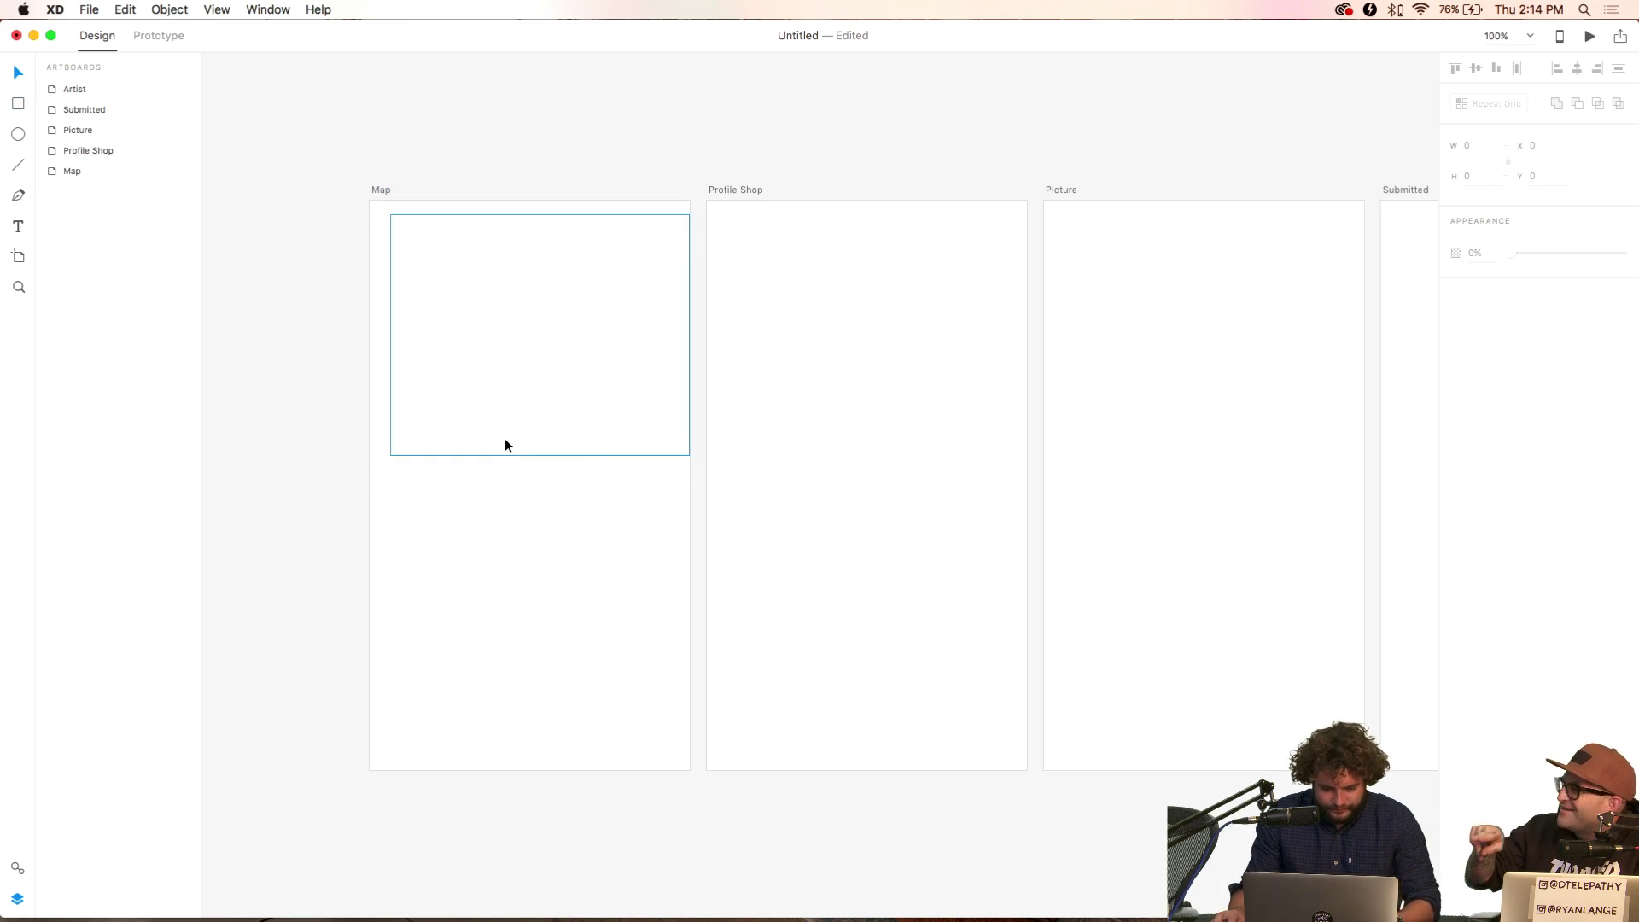
drag(510, 457, 495, 442)
drag(667, 320, 689, 320)
drag(530, 439, 521, 568)
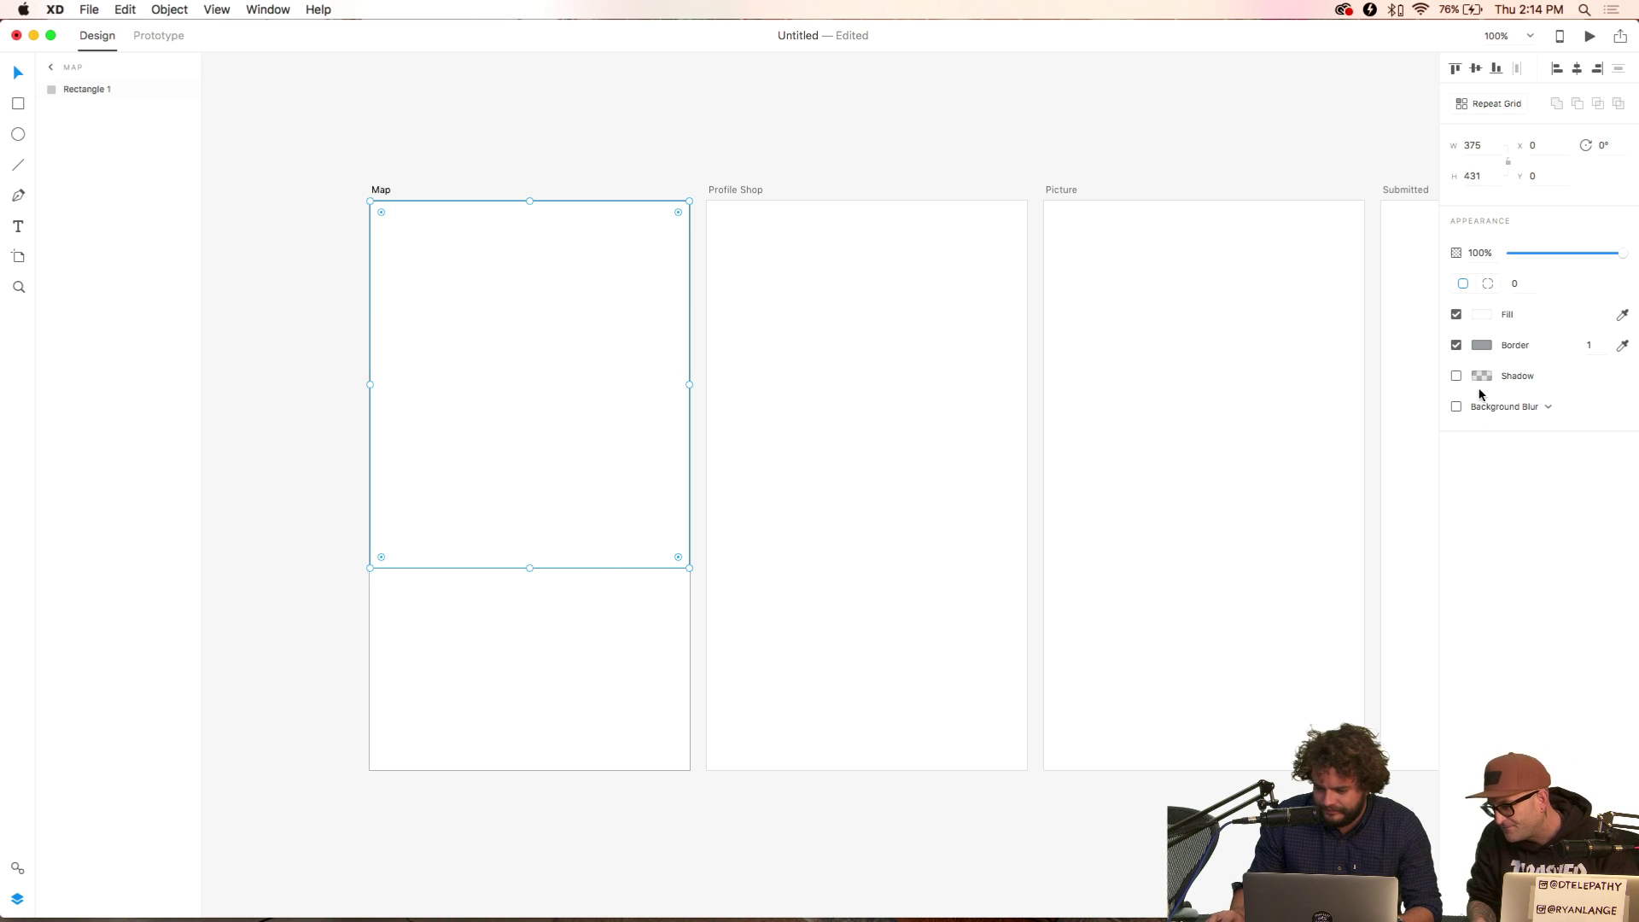
Step: Fill the rectangle light grey (#D9D9D9) and extend it slightly lower
click(1482, 314)
drag(1324, 250, 1262, 233)
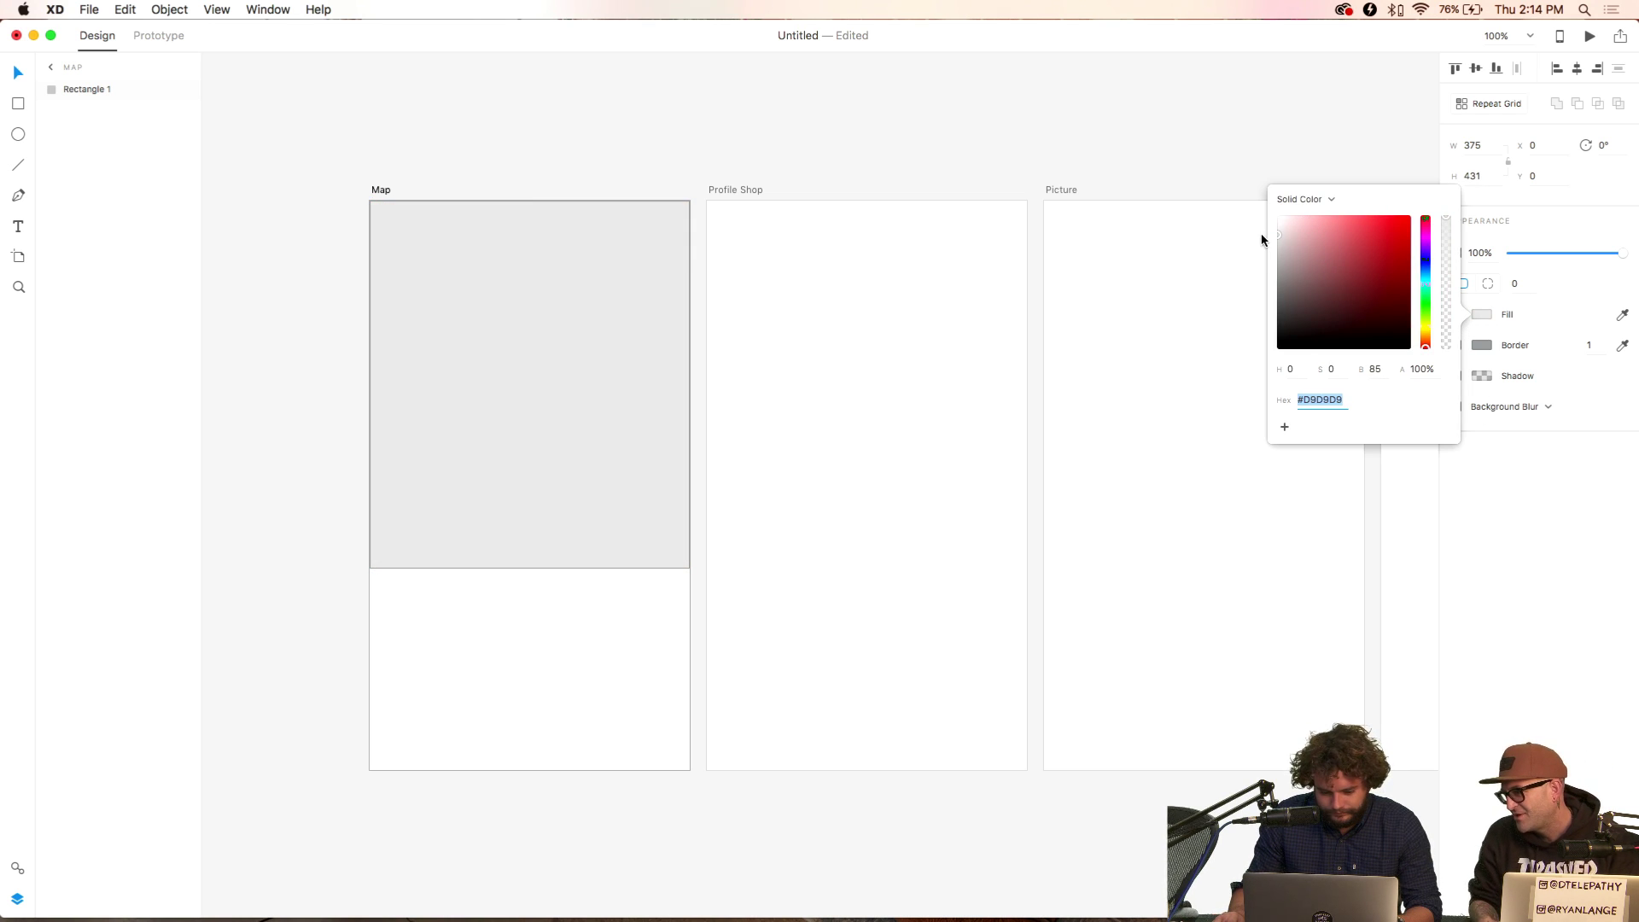
click(1298, 176)
click(461, 355)
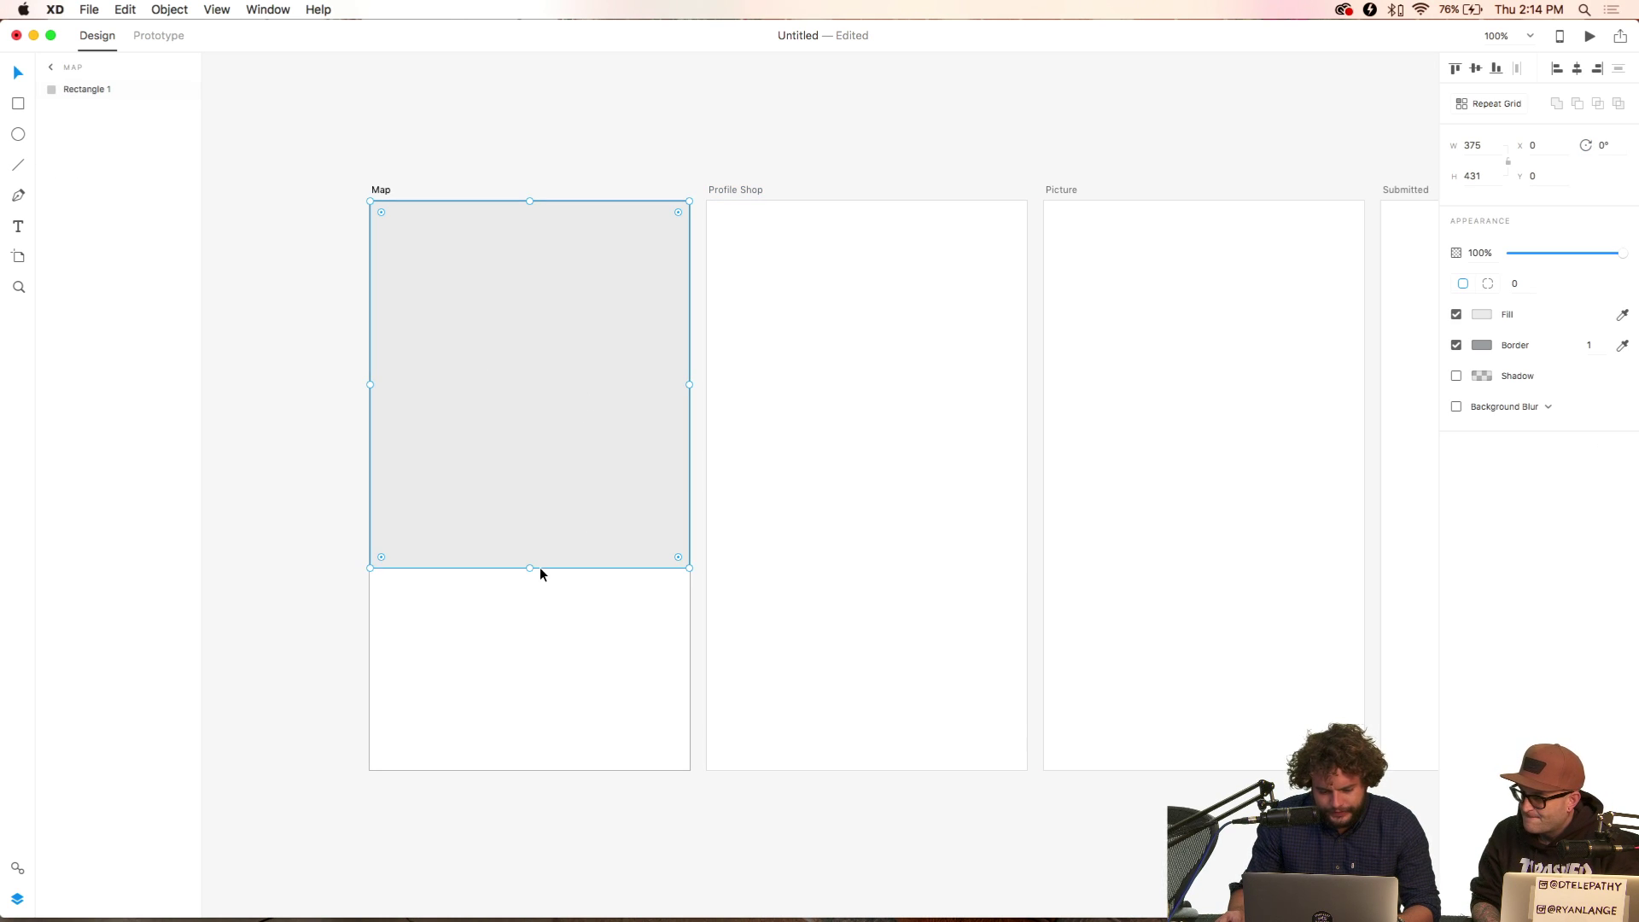
drag(528, 570, 528, 591)
click(674, 845)
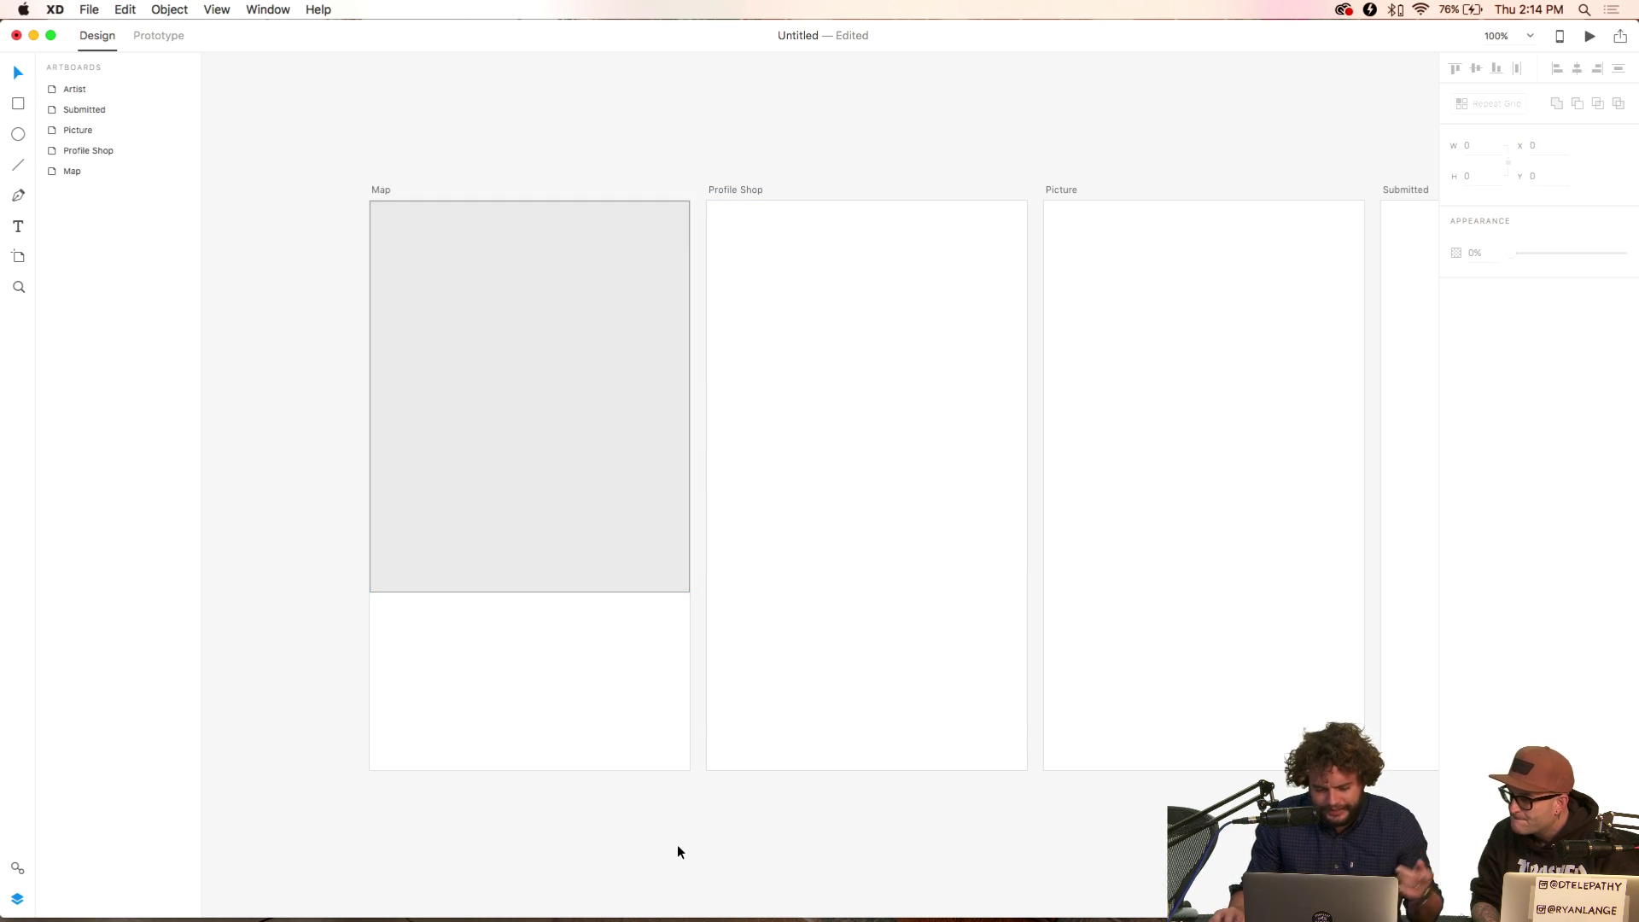
click(618, 896)
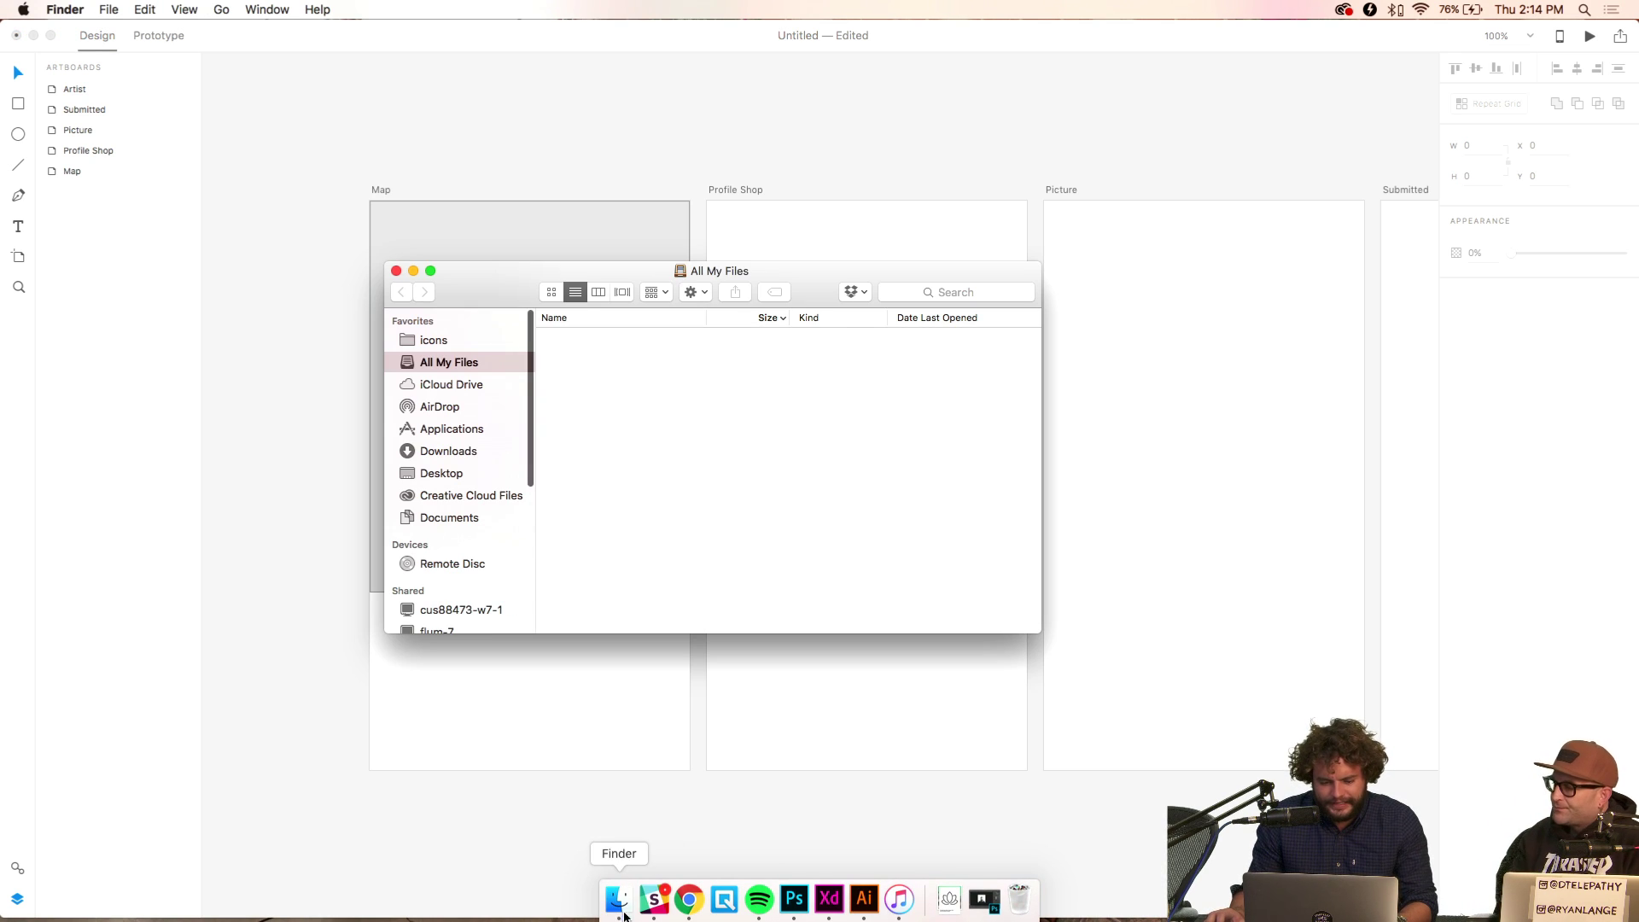
Step: Preview the map screenshot on the Desktop and drag it onto the Map artboard
click(522, 474)
drag(546, 297, 777, 327)
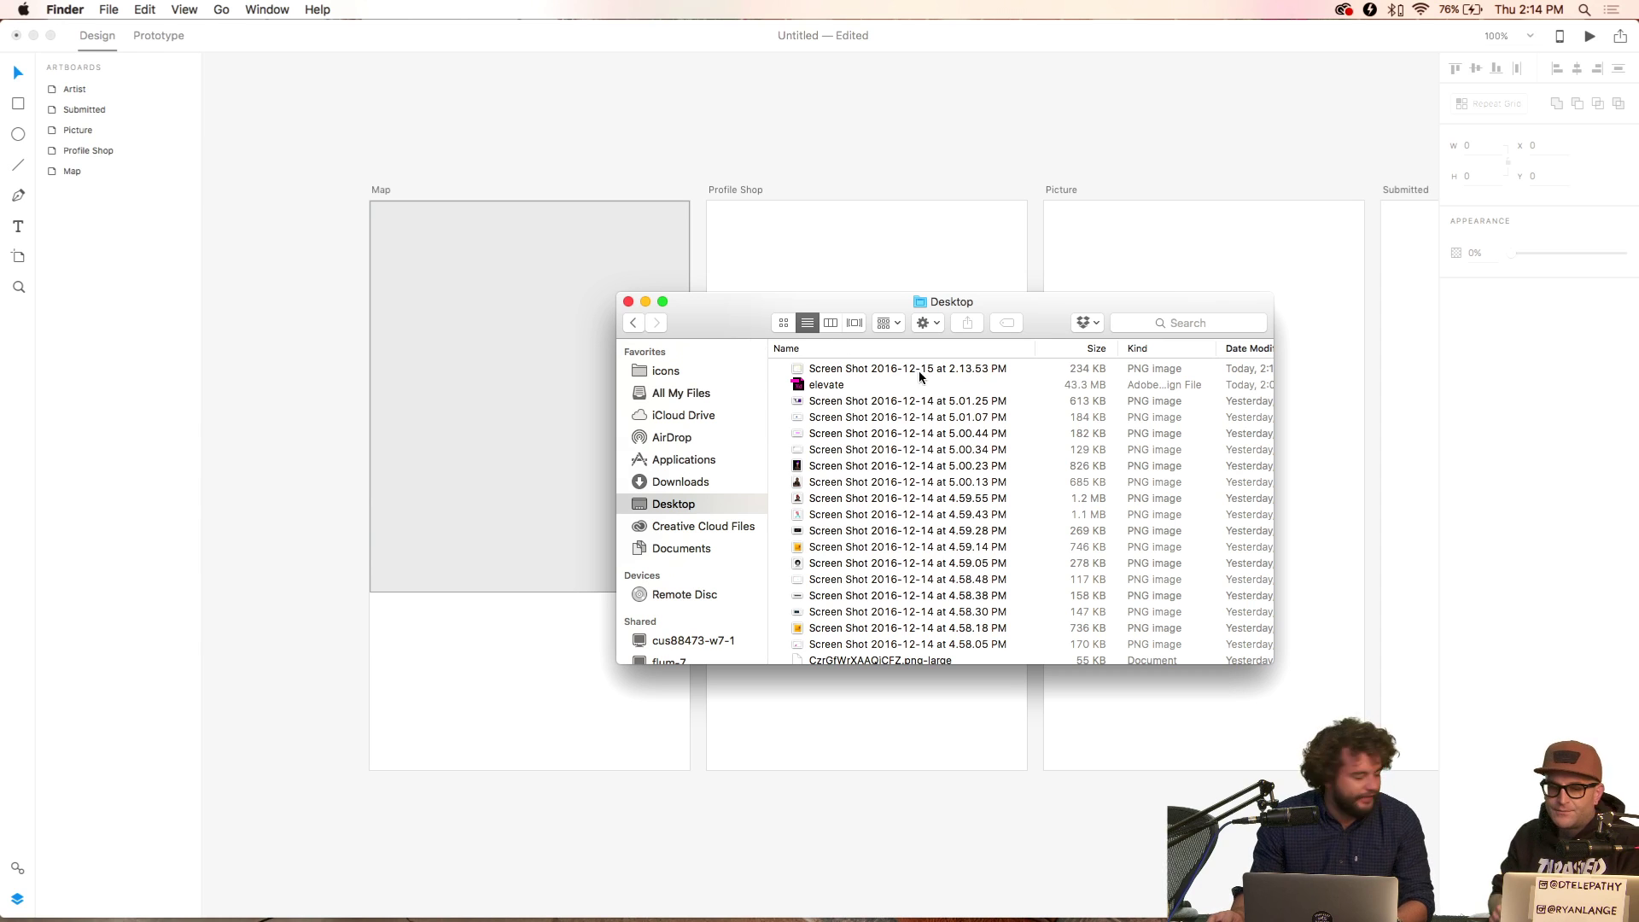
click(874, 368)
key(space)
key(space)
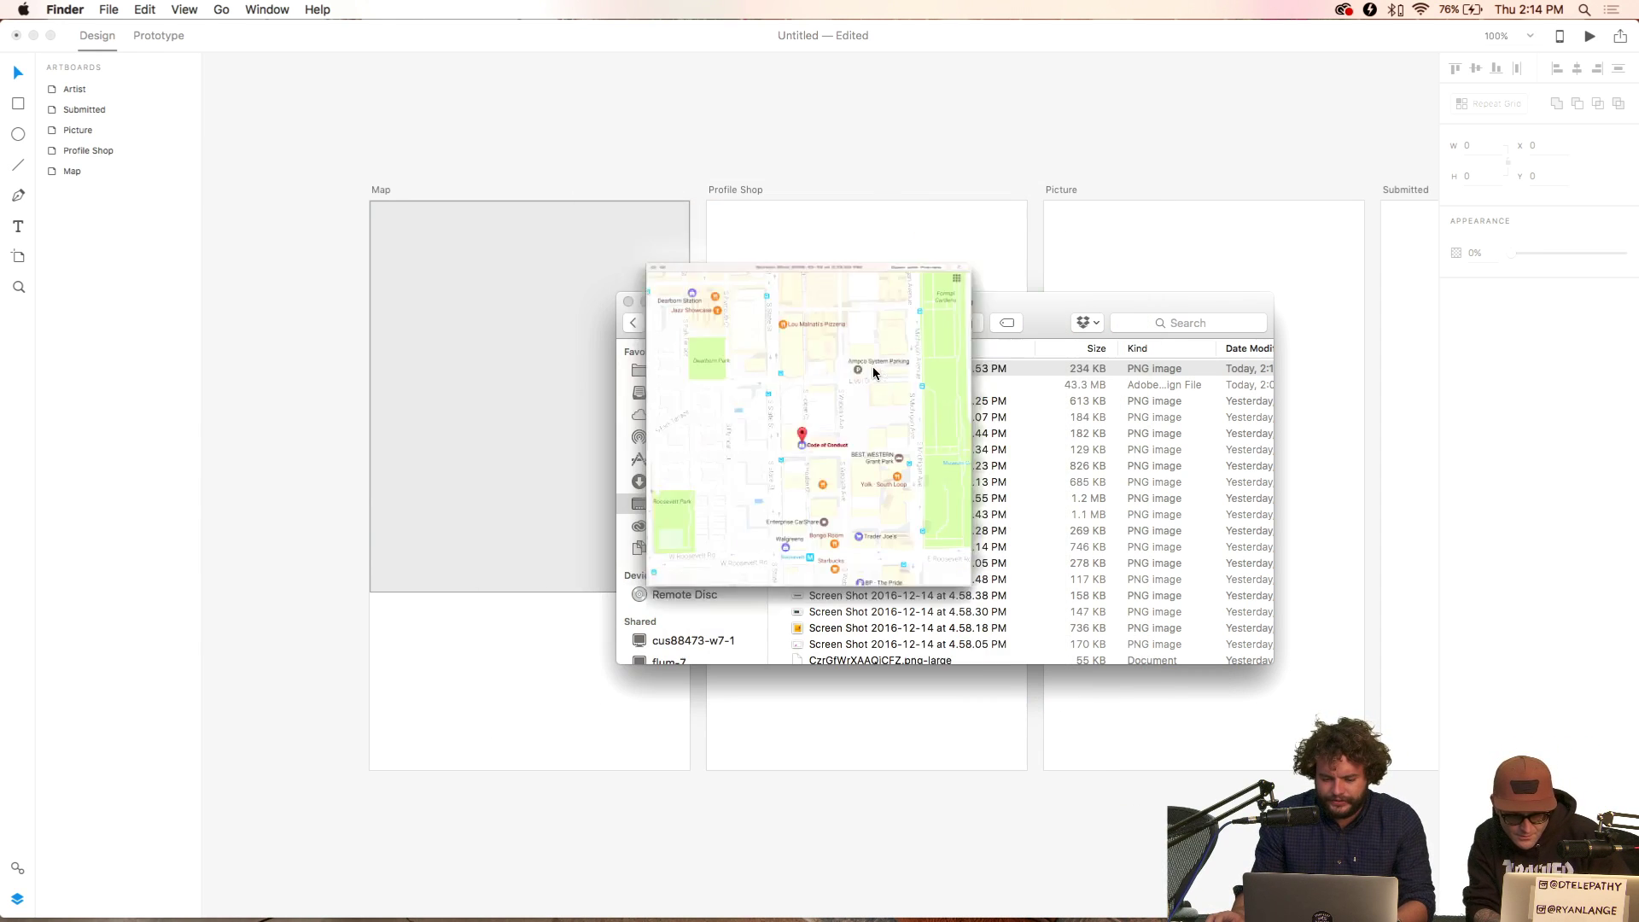
drag(854, 368, 474, 623)
click(505, 700)
drag(571, 677, 560, 521)
scroll(304, 128, down, 1)
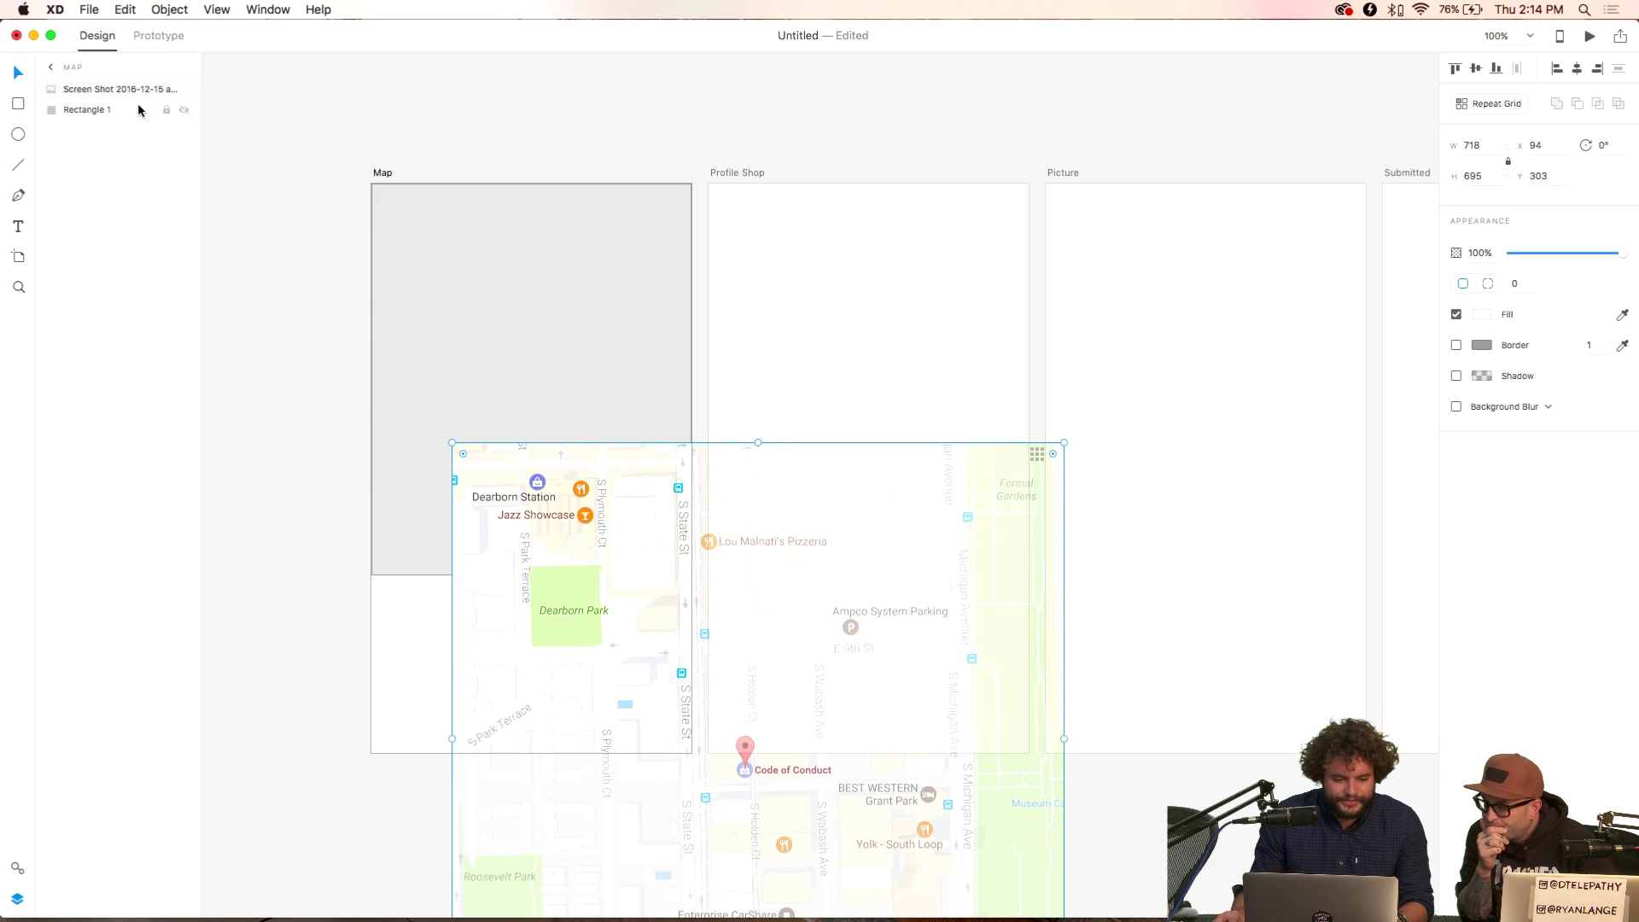
Step: Mask the map screenshot with the grey rectangle and reposition the map inside it
shift+click(106, 109)
click(162, 8)
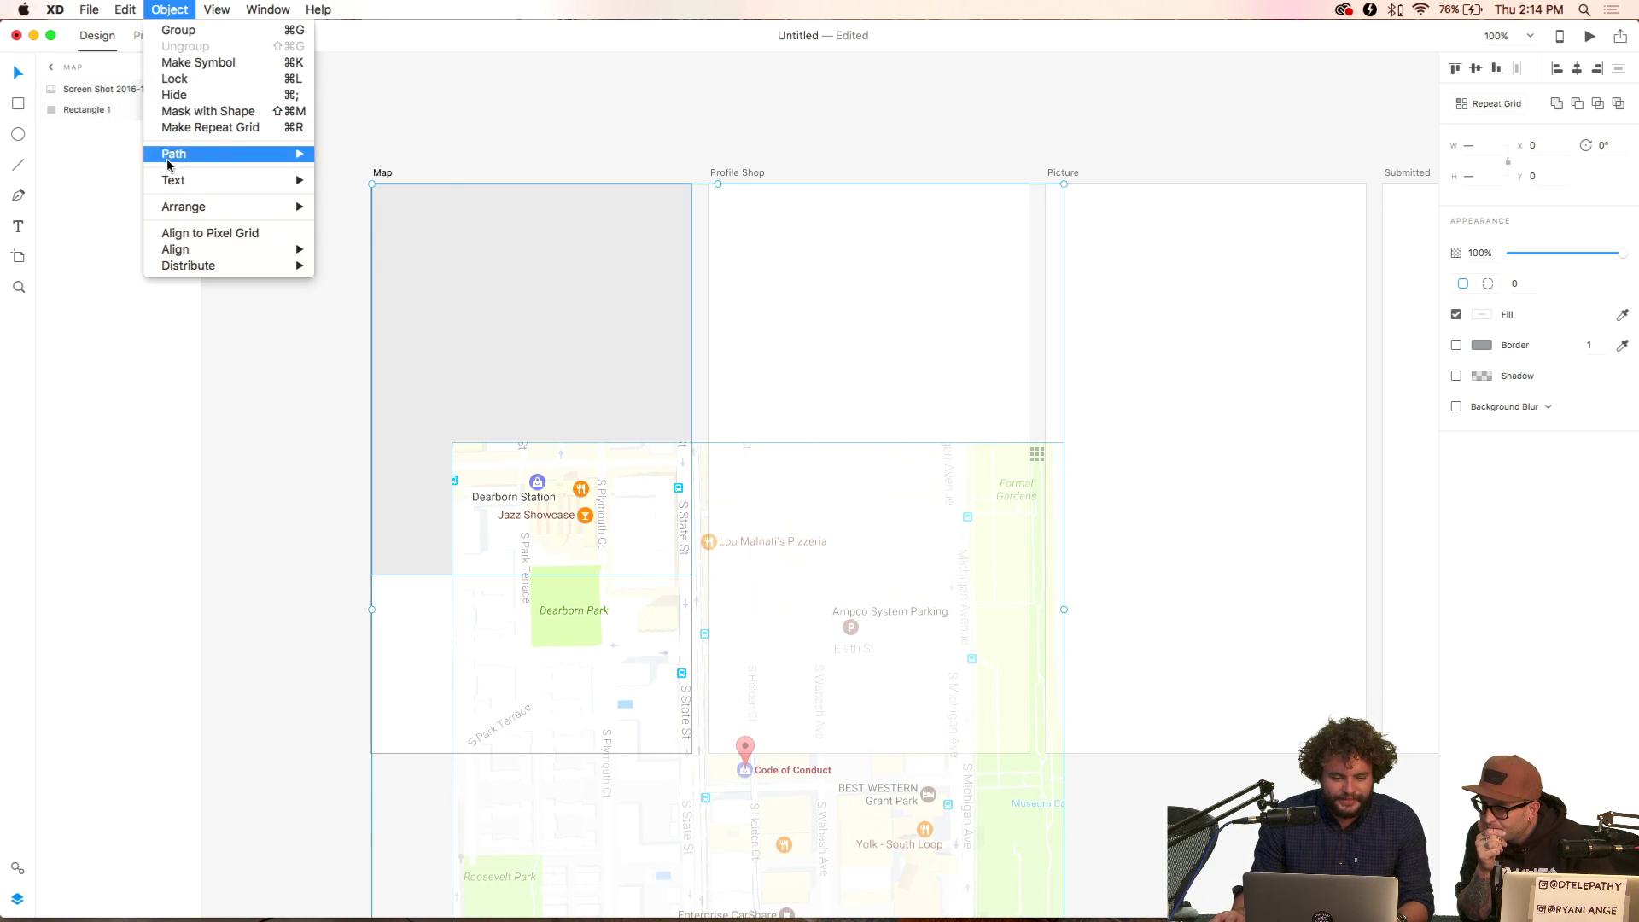
click(205, 111)
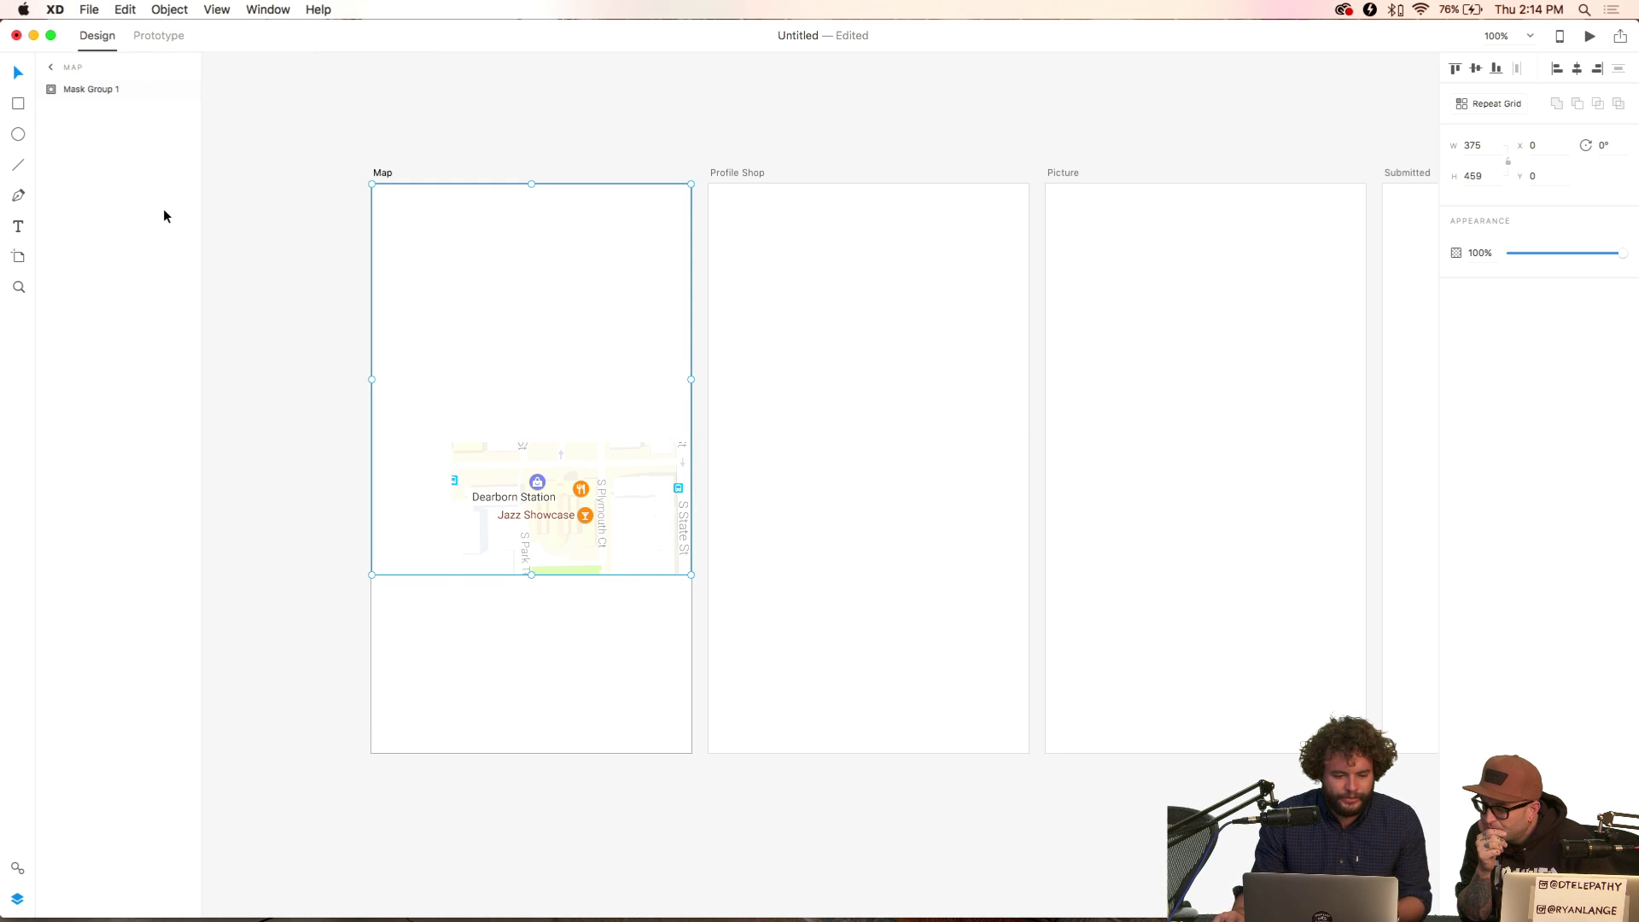
click(63, 89)
click(128, 130)
drag(539, 486, 367, 154)
click(1013, 128)
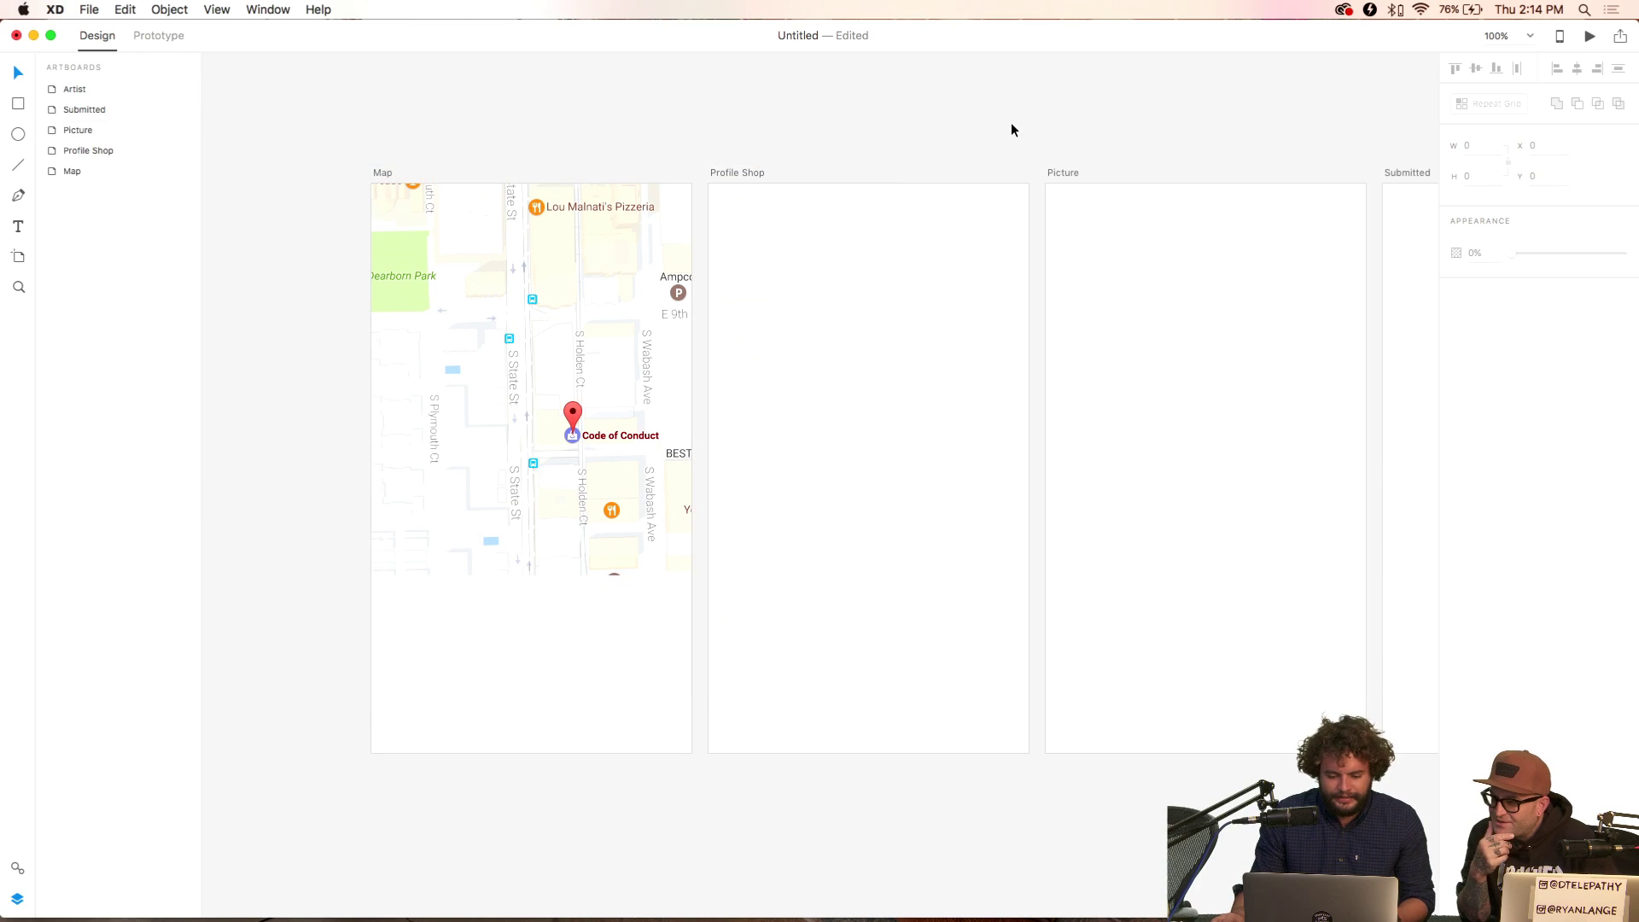
Step: Scale the masked map image down to 586 × 567 so the shop pin is in frame
click(507, 362)
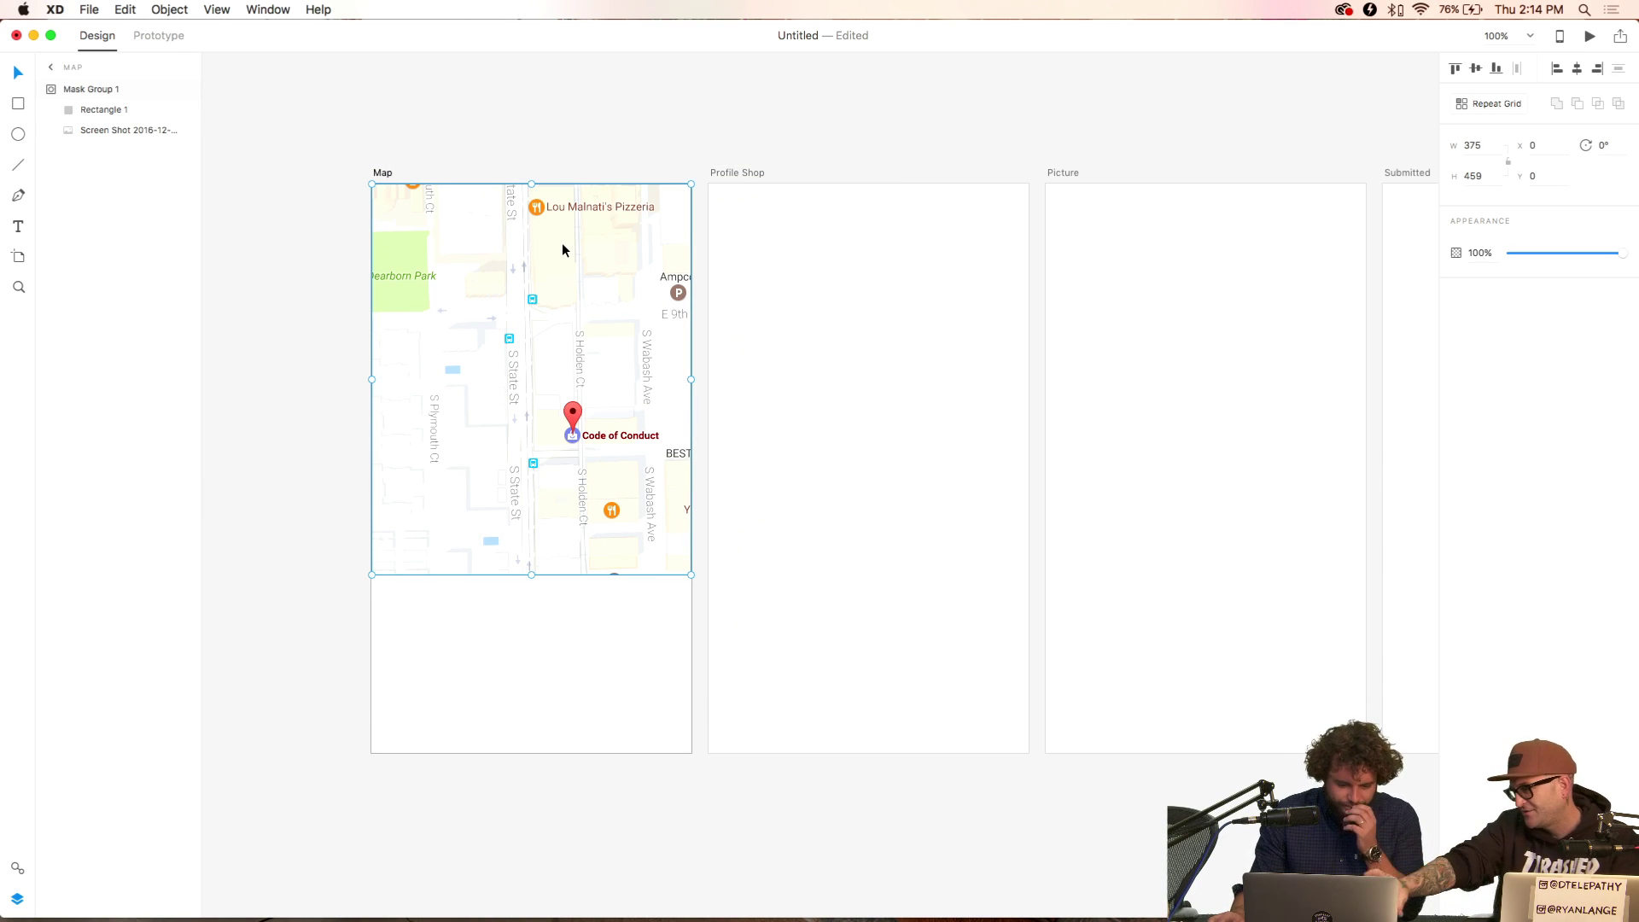
click(92, 131)
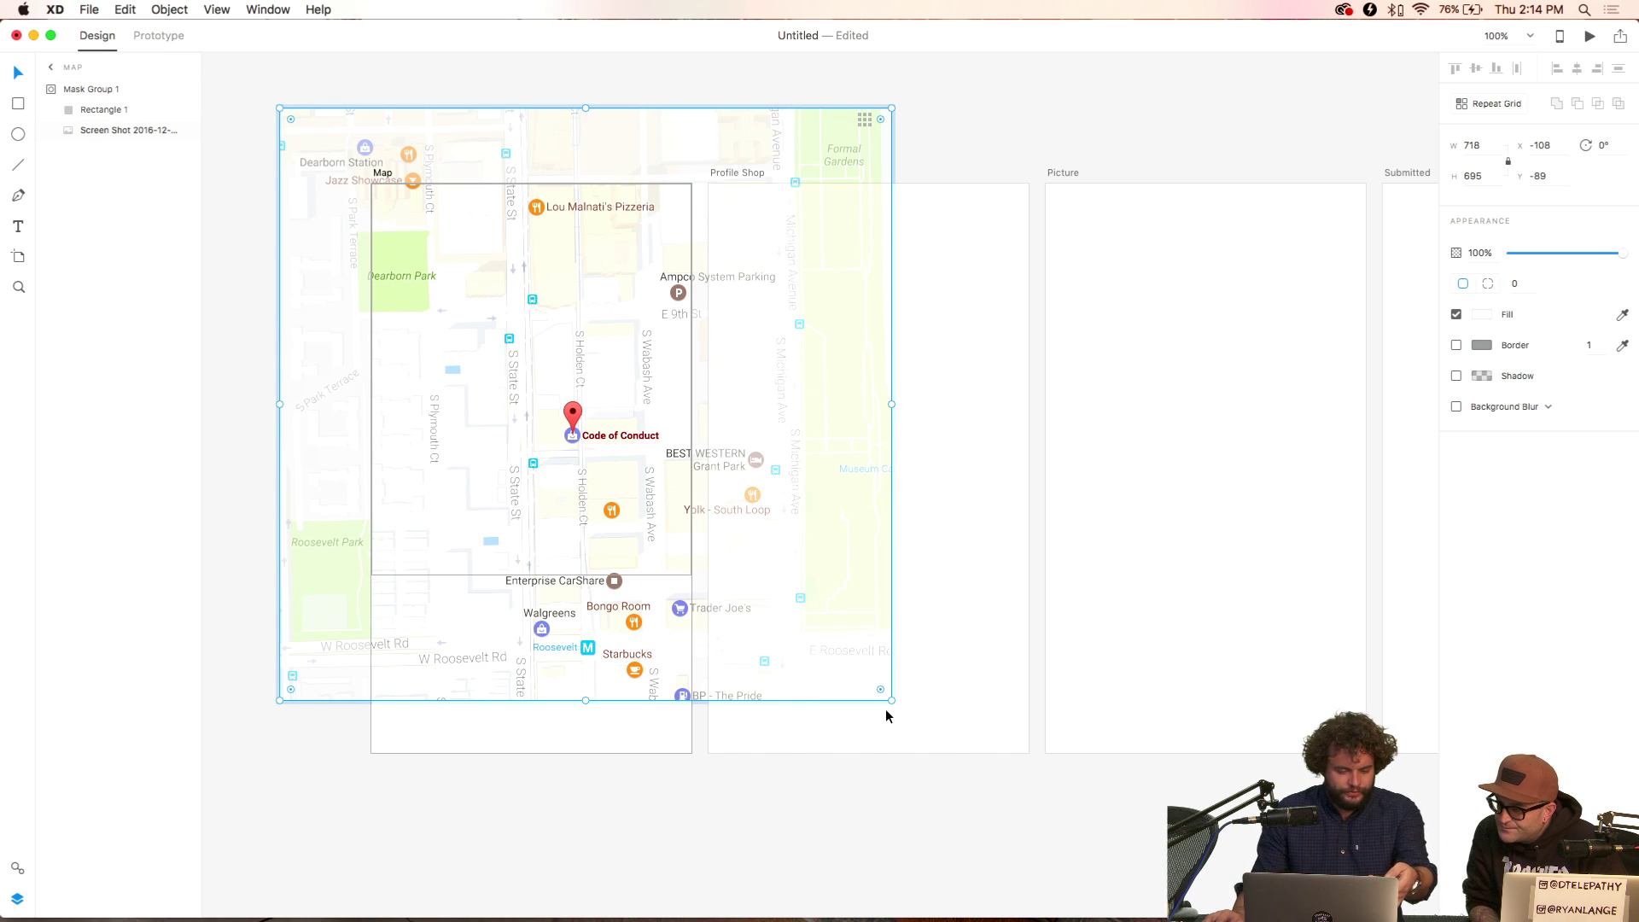
drag(888, 695, 774, 596)
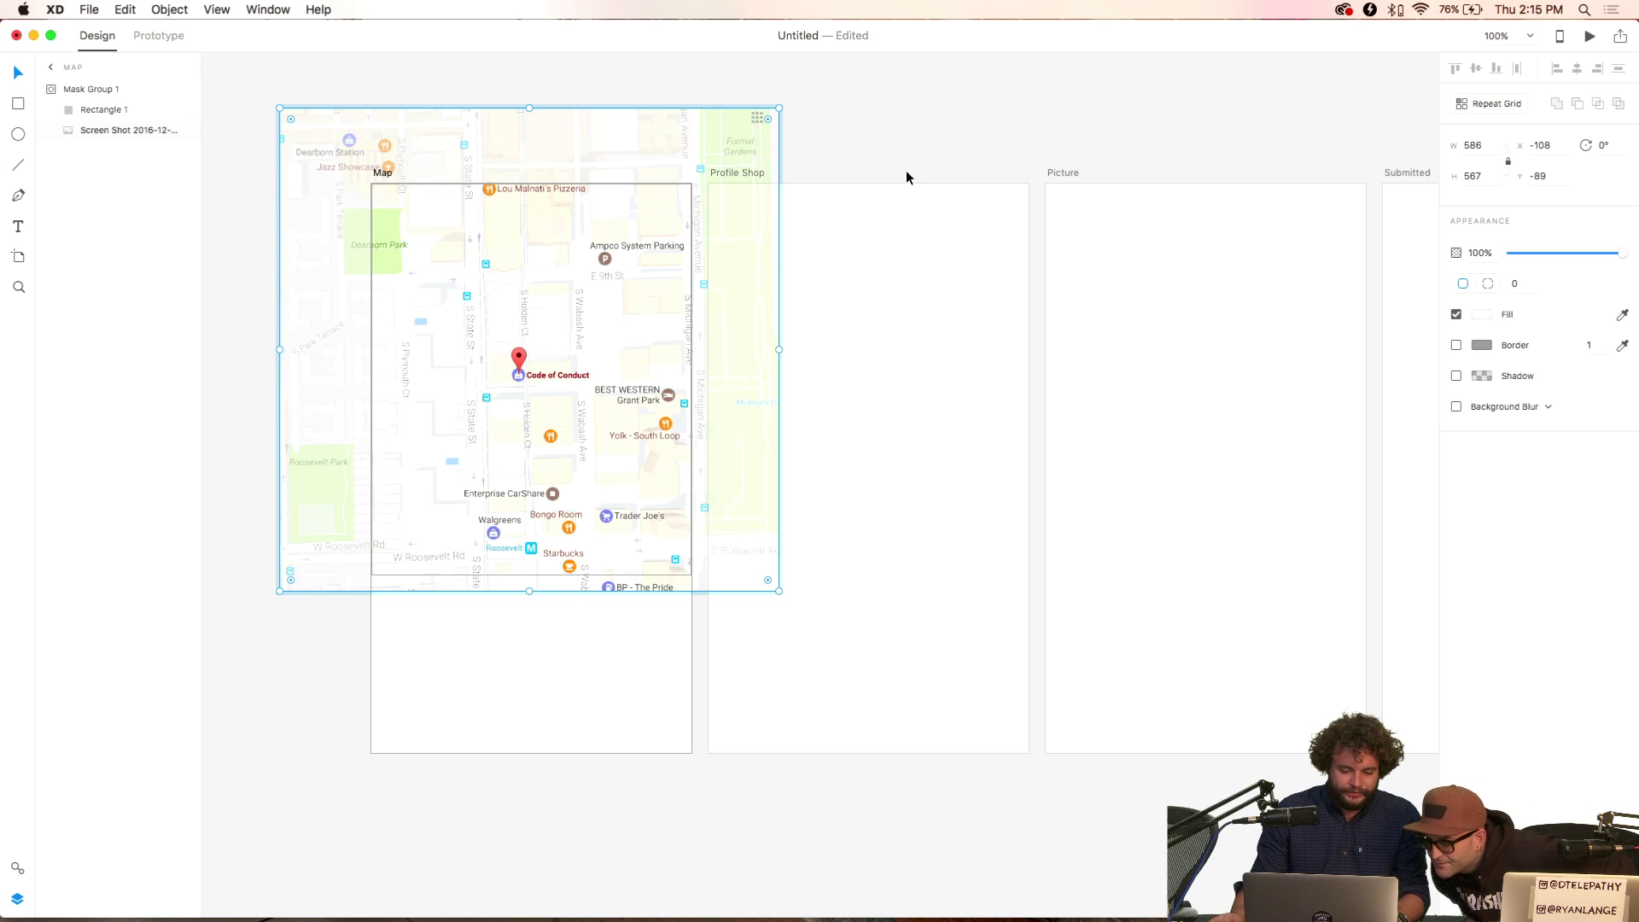
click(899, 212)
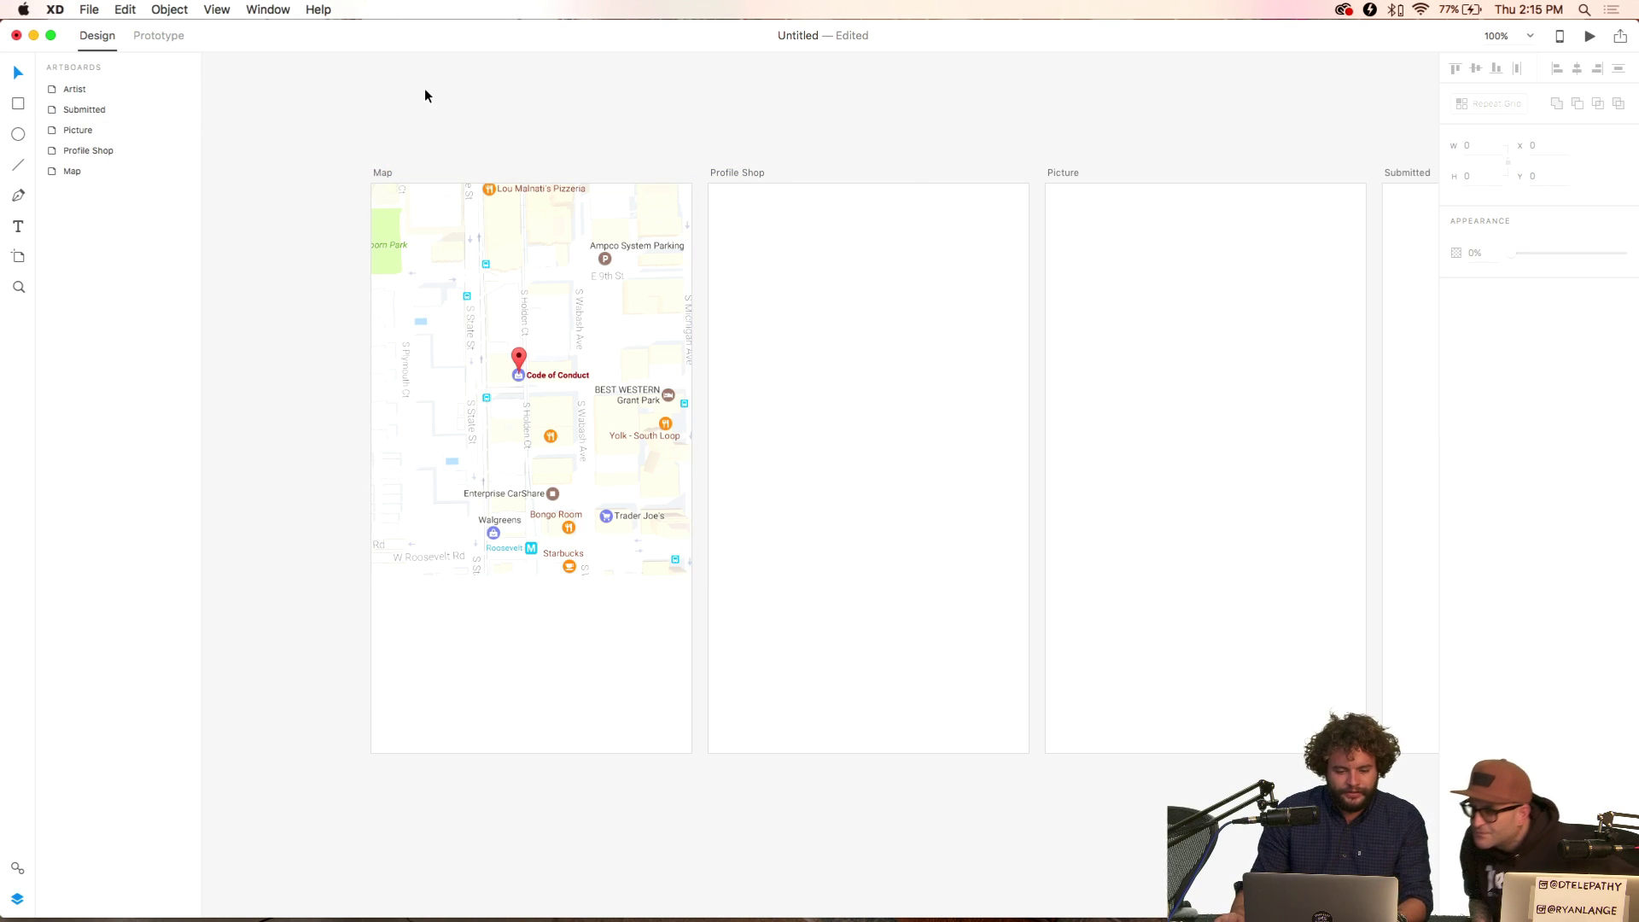
click(373, 171)
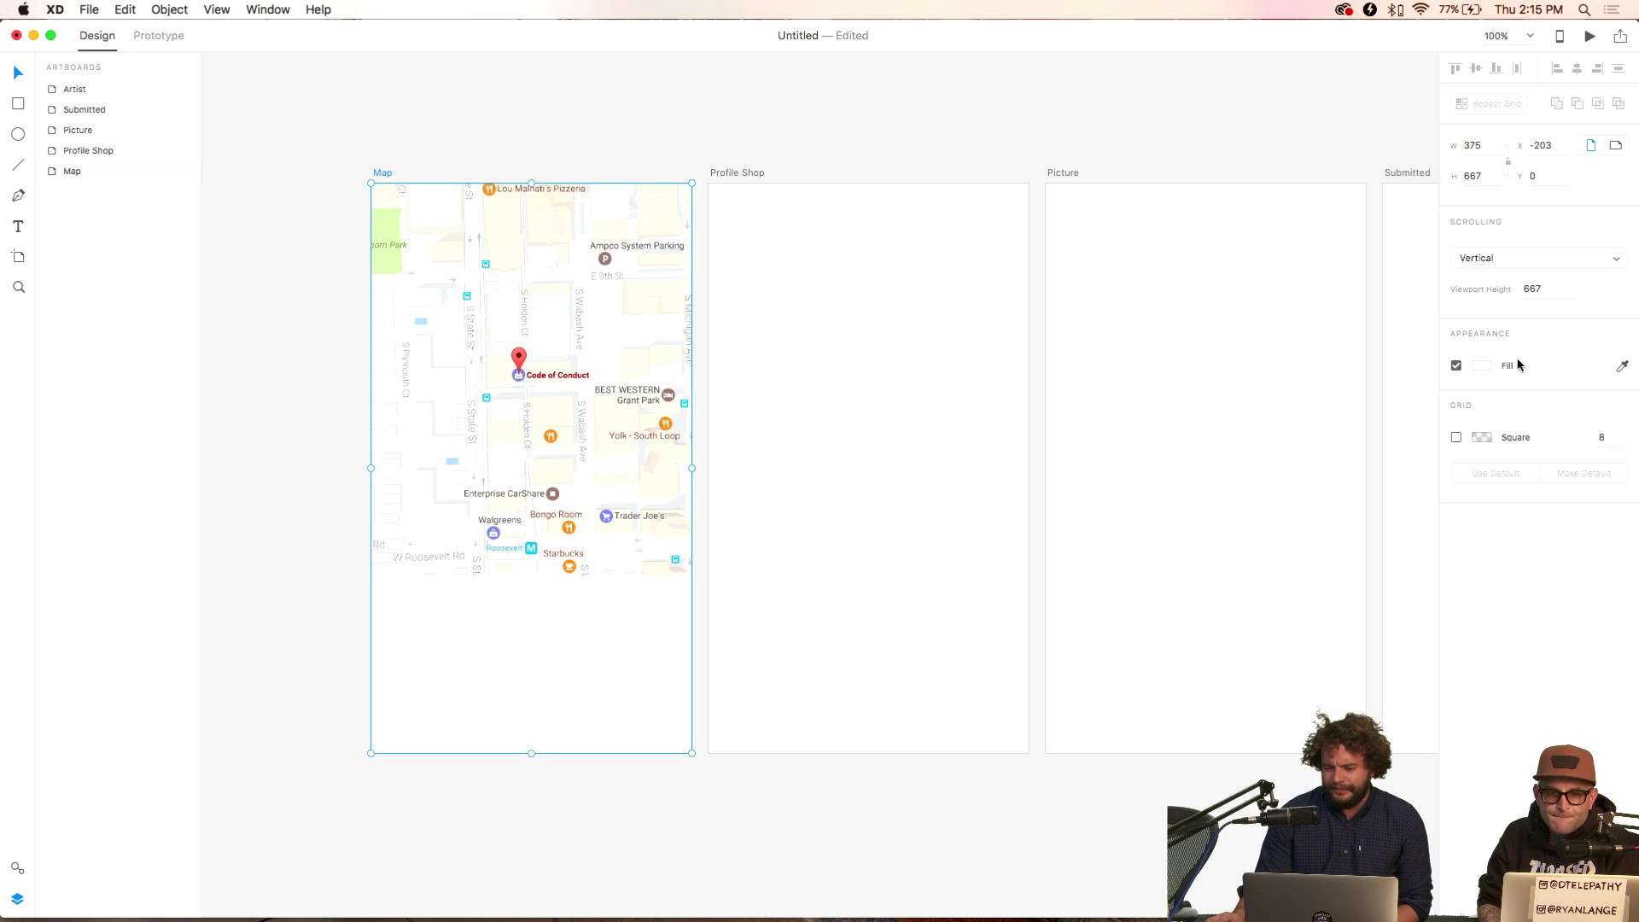
Step: Darken the Map artboard background to near-black
click(1484, 369)
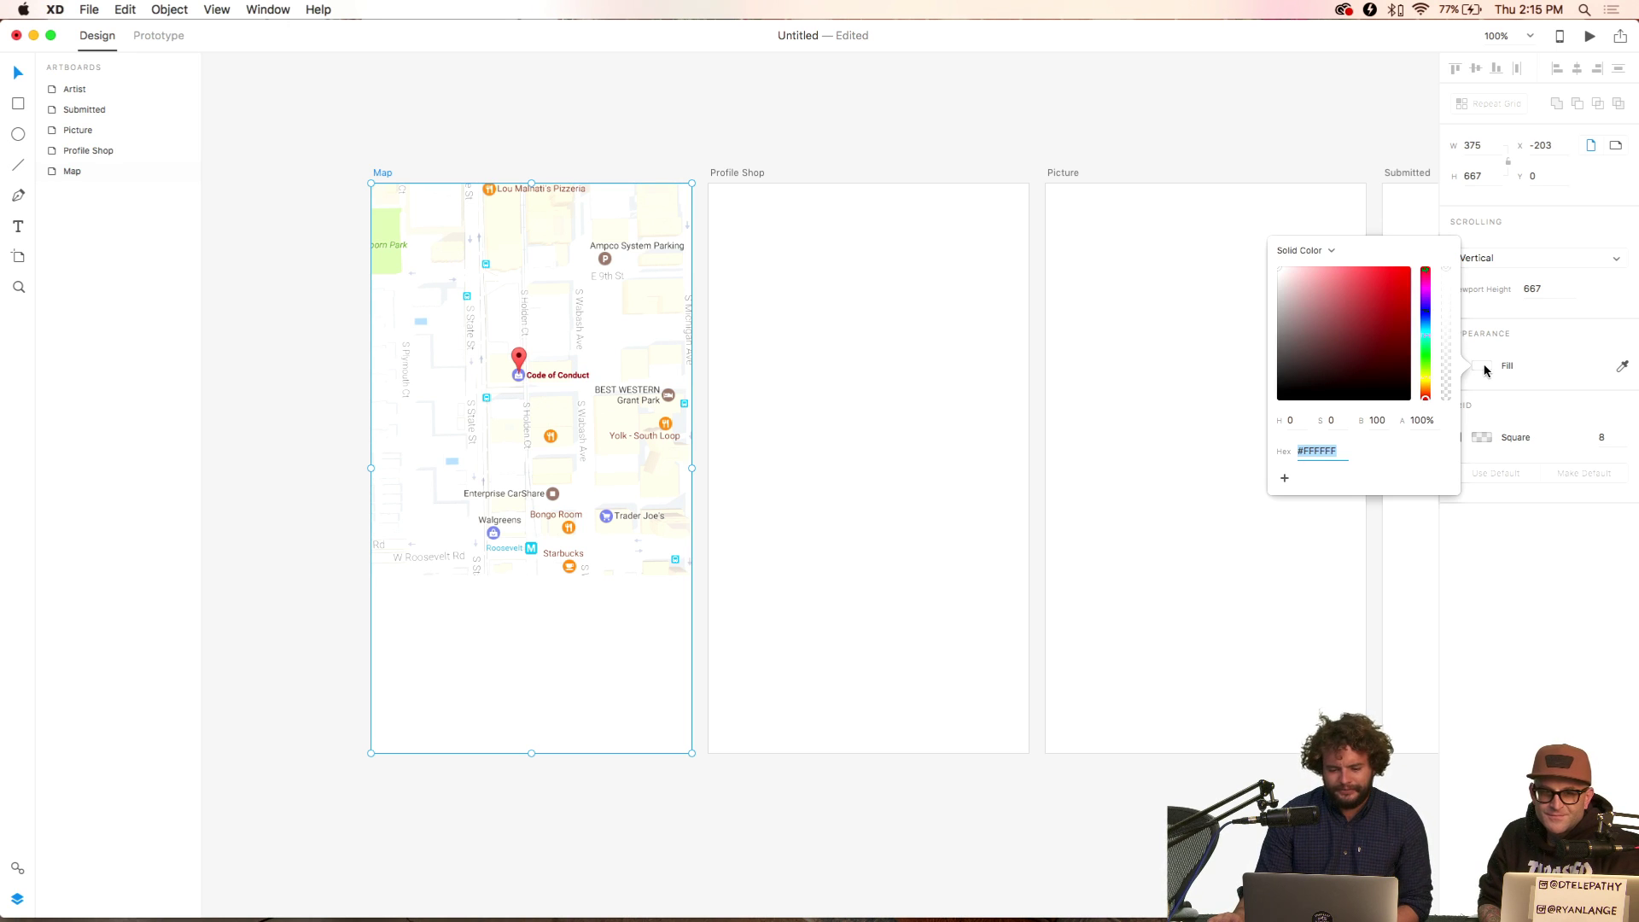
drag(1362, 333, 1234, 374)
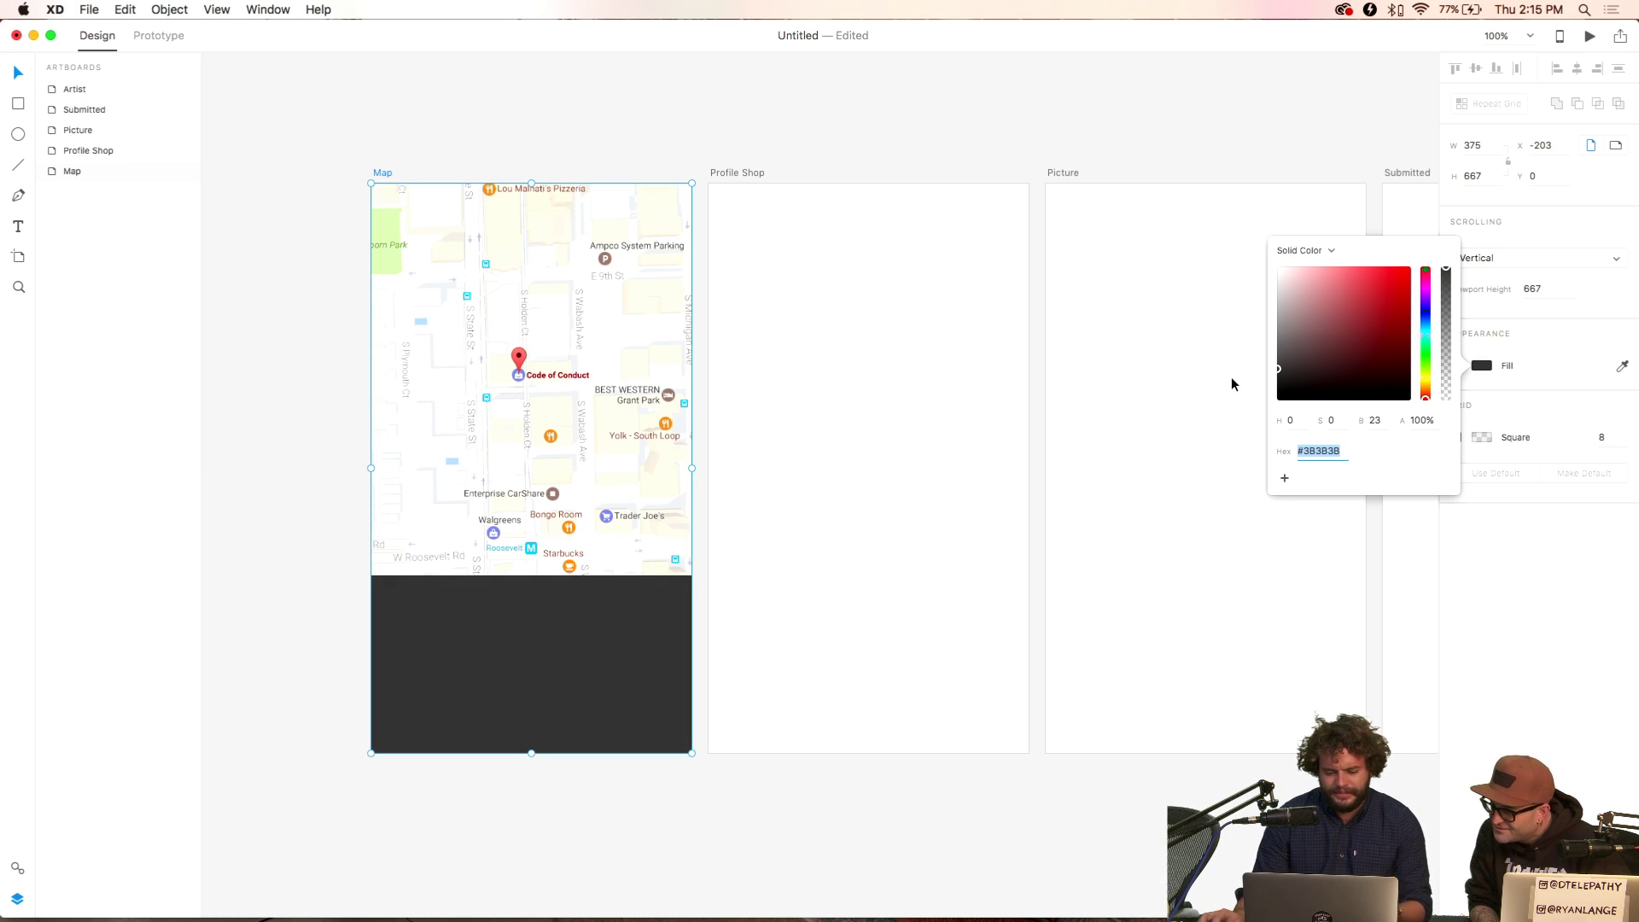
click(338, 124)
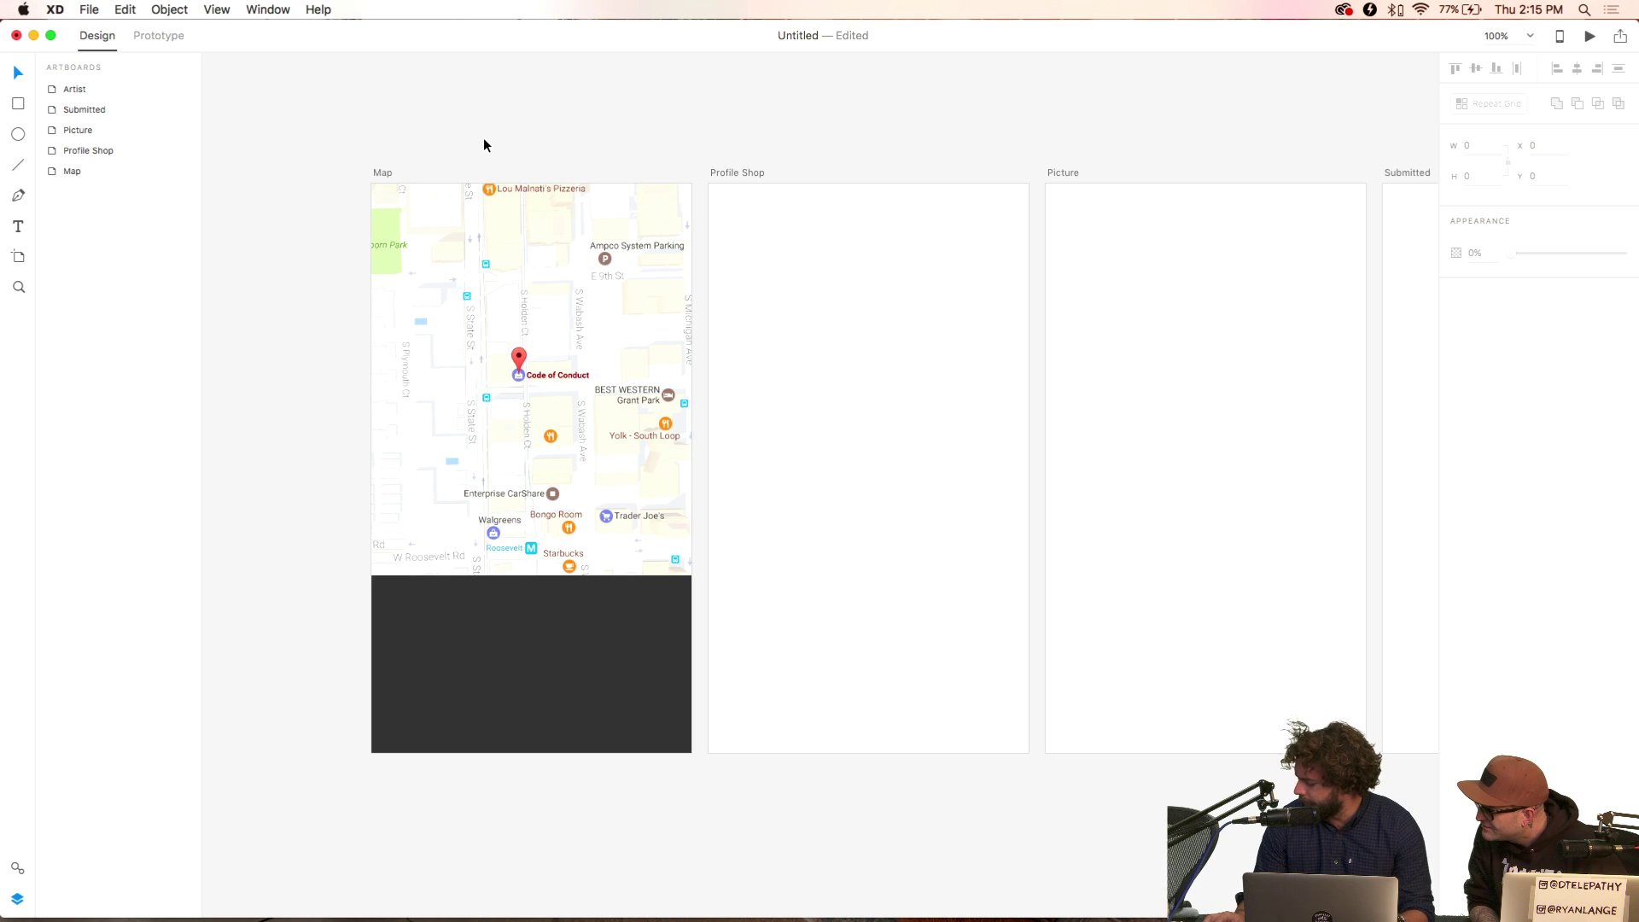
click(493, 303)
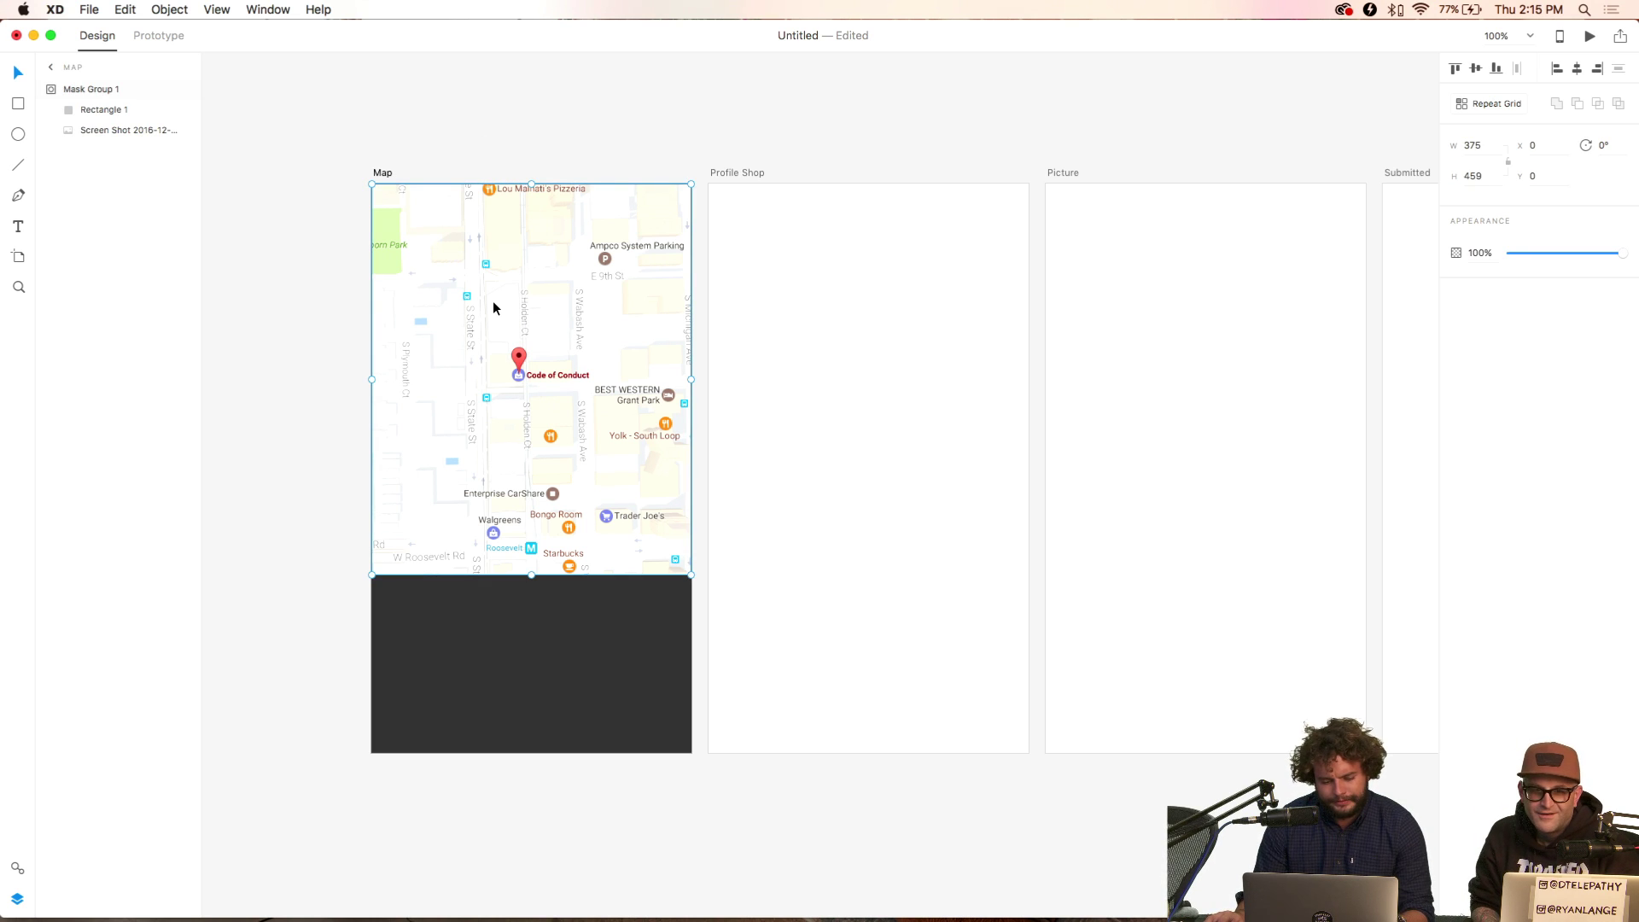
click(476, 142)
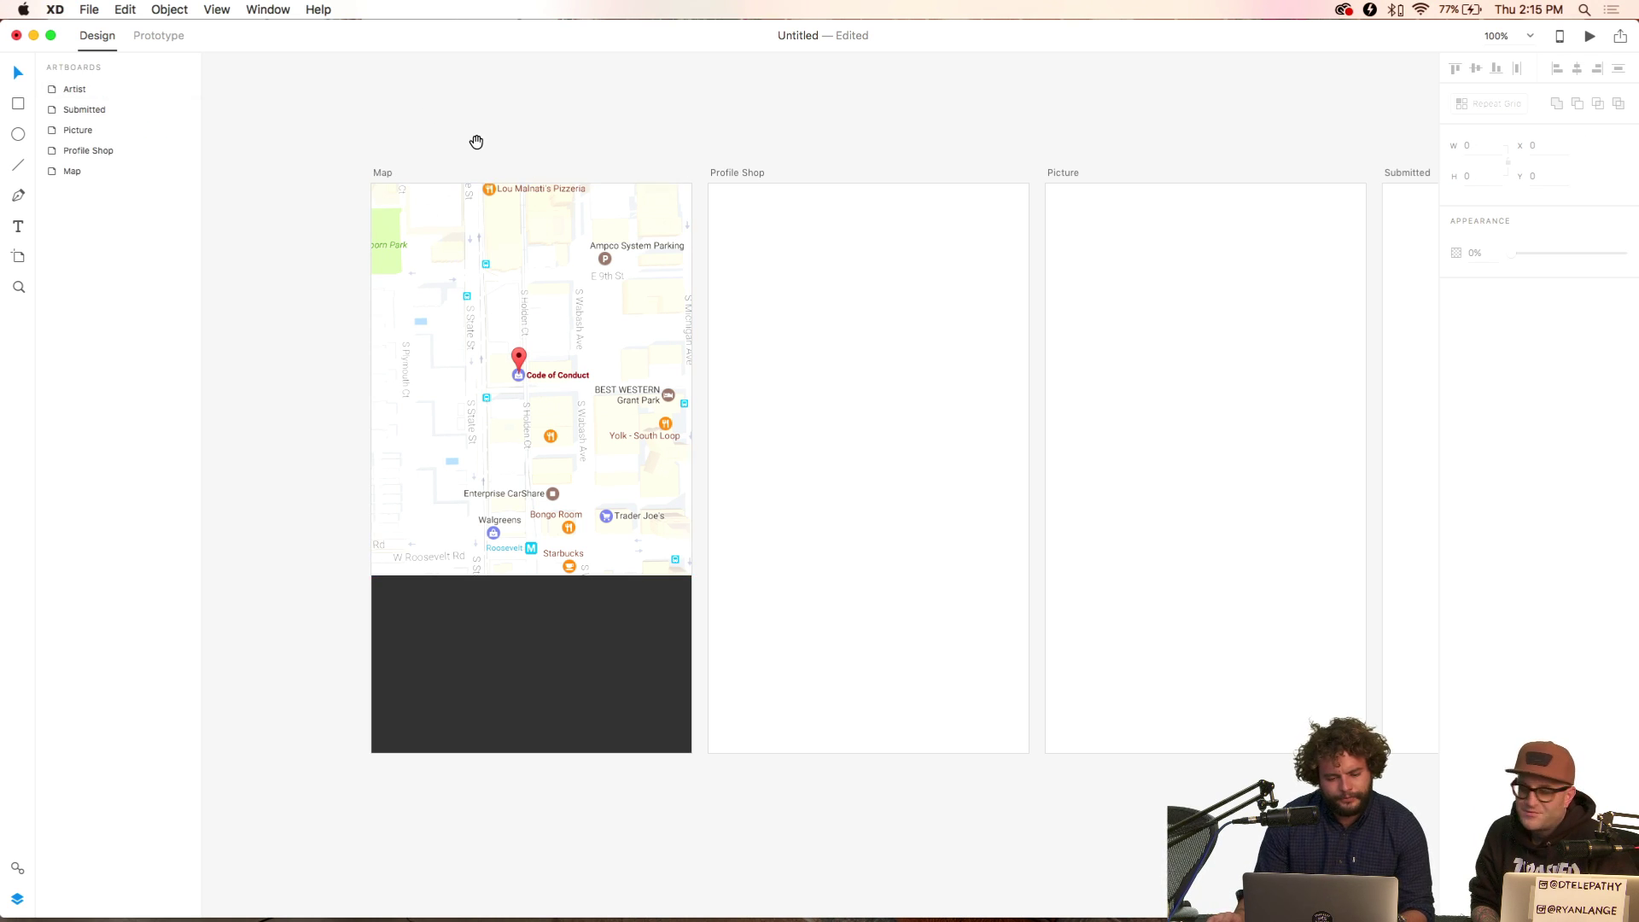
Step: Draw a wide rectangle below the map and set its fill opacity to 0
scroll(402, 151, right, 3)
click(16, 105)
drag(344, 613, 588, 662)
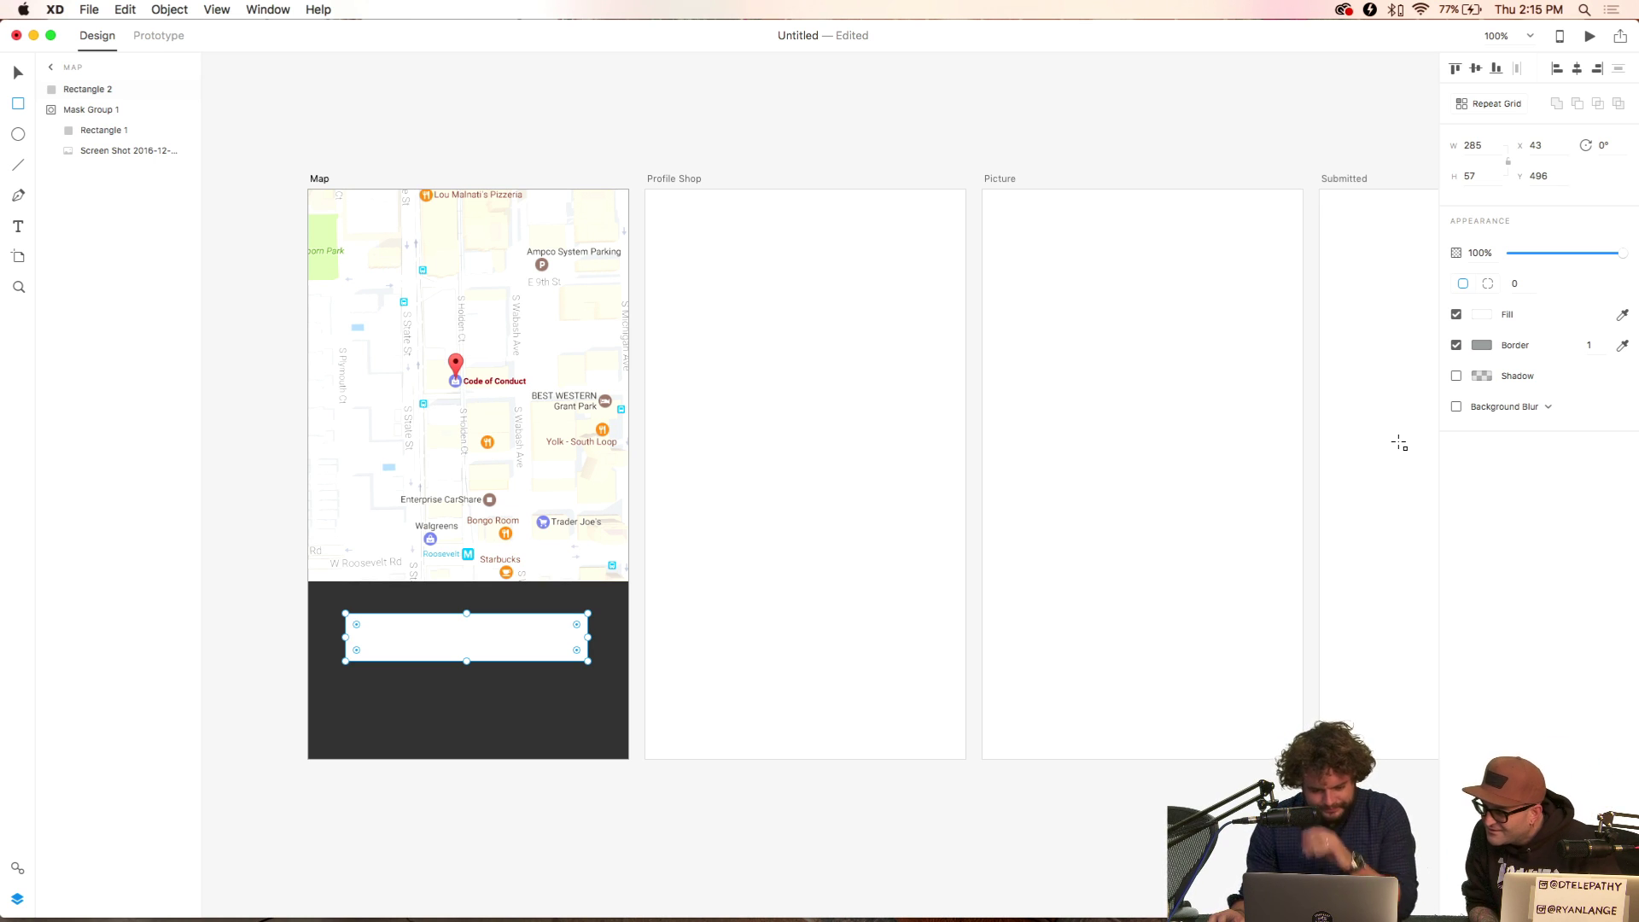
click(1481, 314)
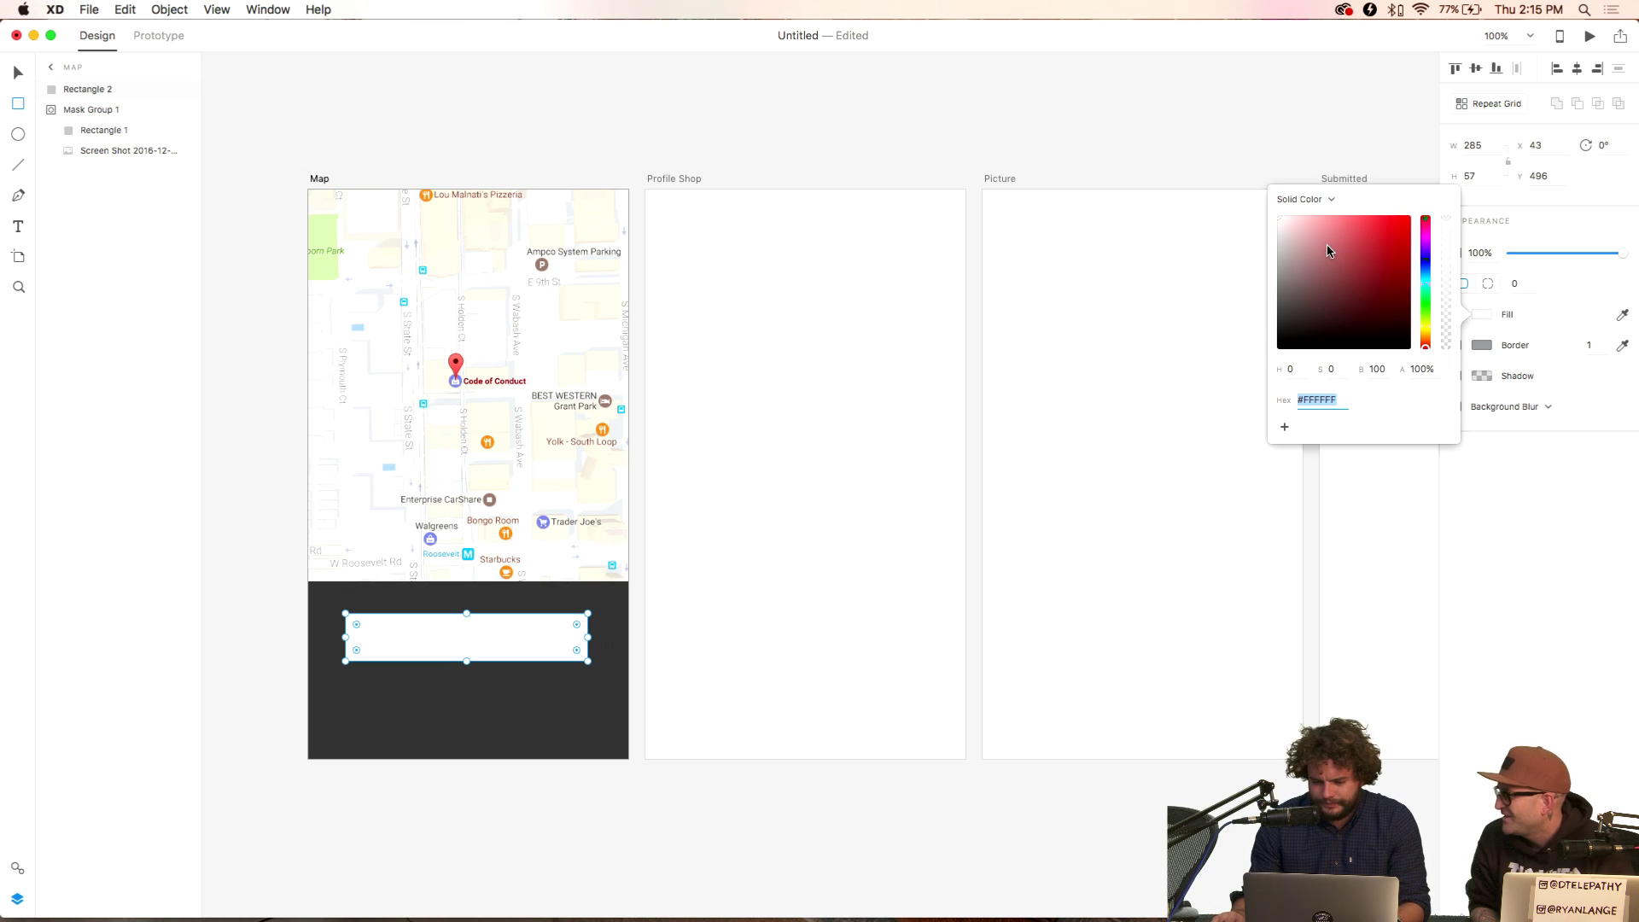
click(1420, 369)
text(0)
key(Return)
key(Escape)
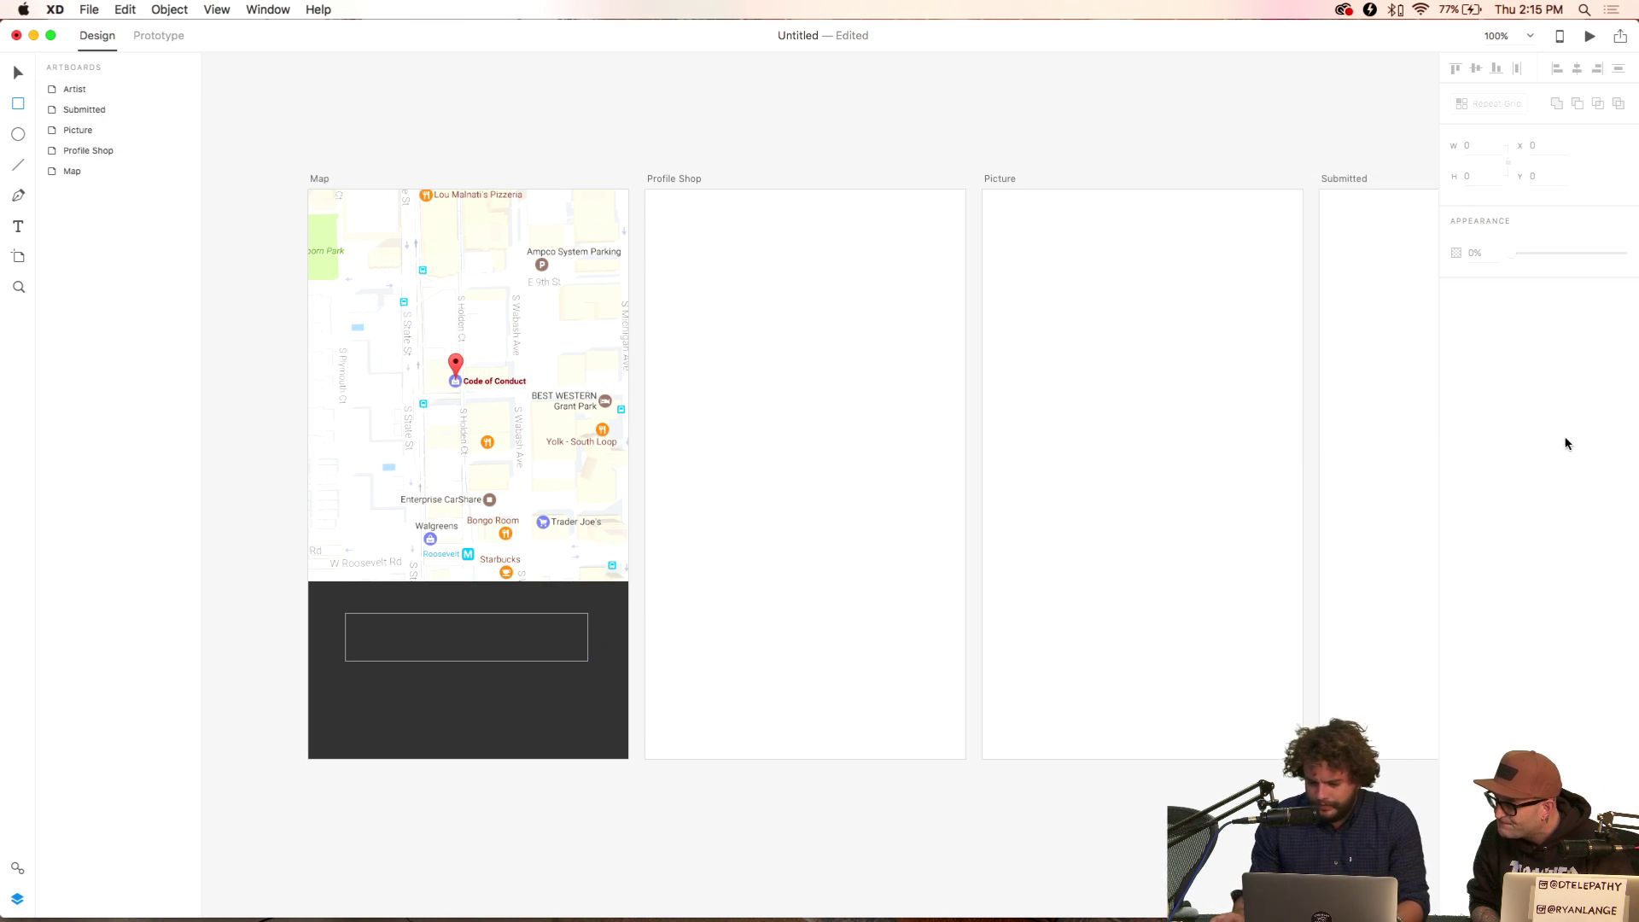
Step: Give the rectangle a white #FFFFFF border with thickness 4
click(561, 646)
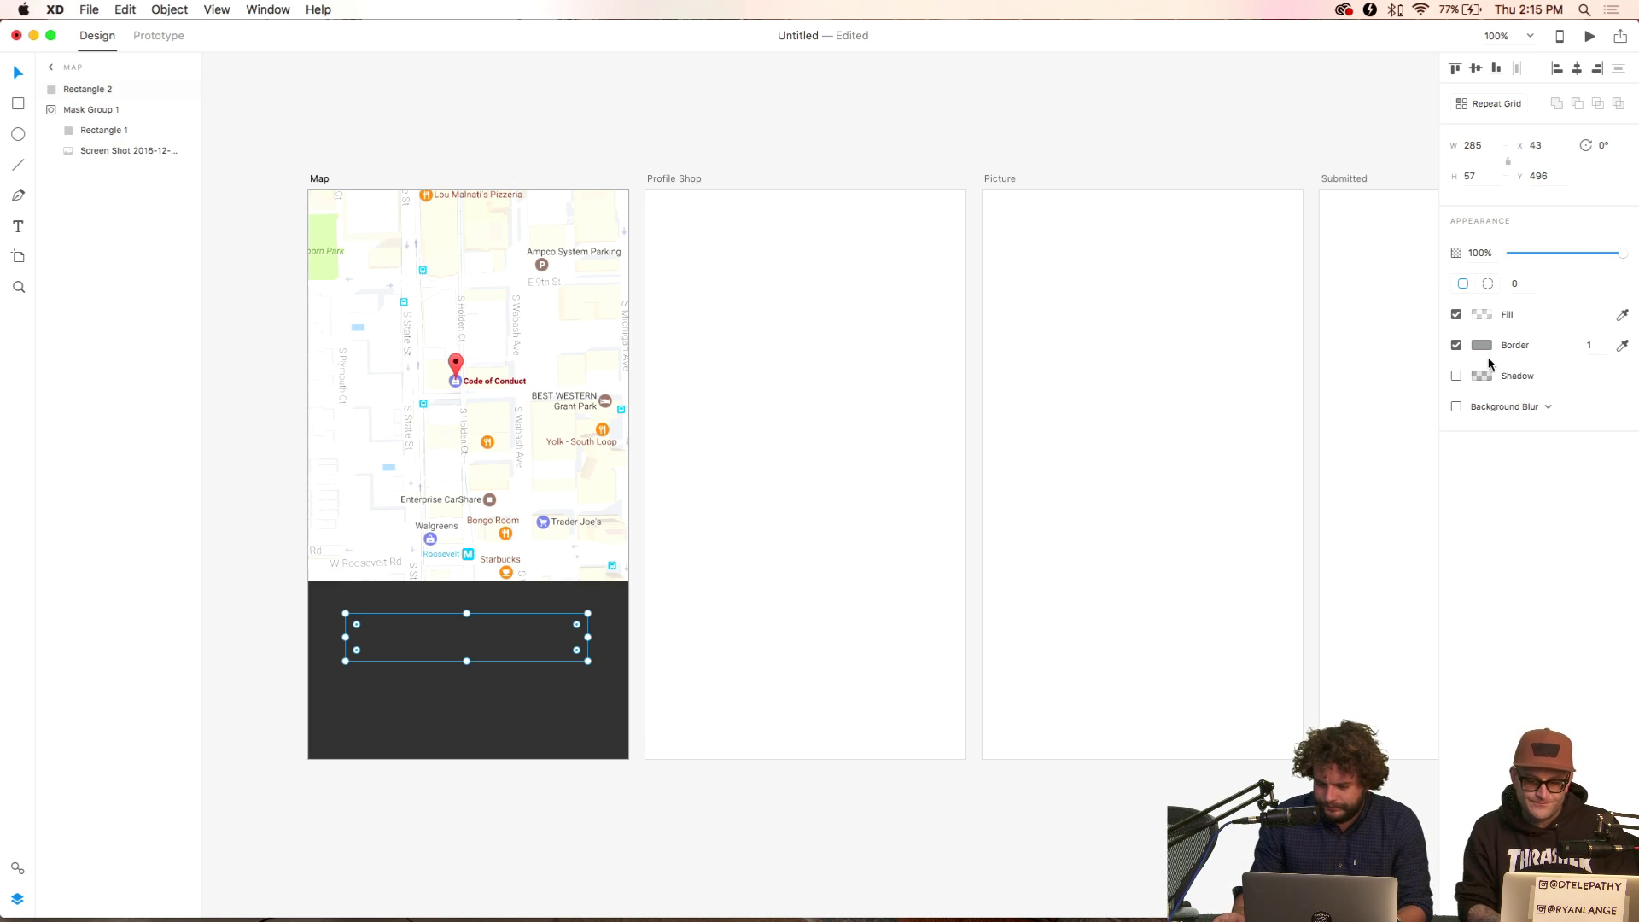
click(1482, 345)
text(fff)
key(Return)
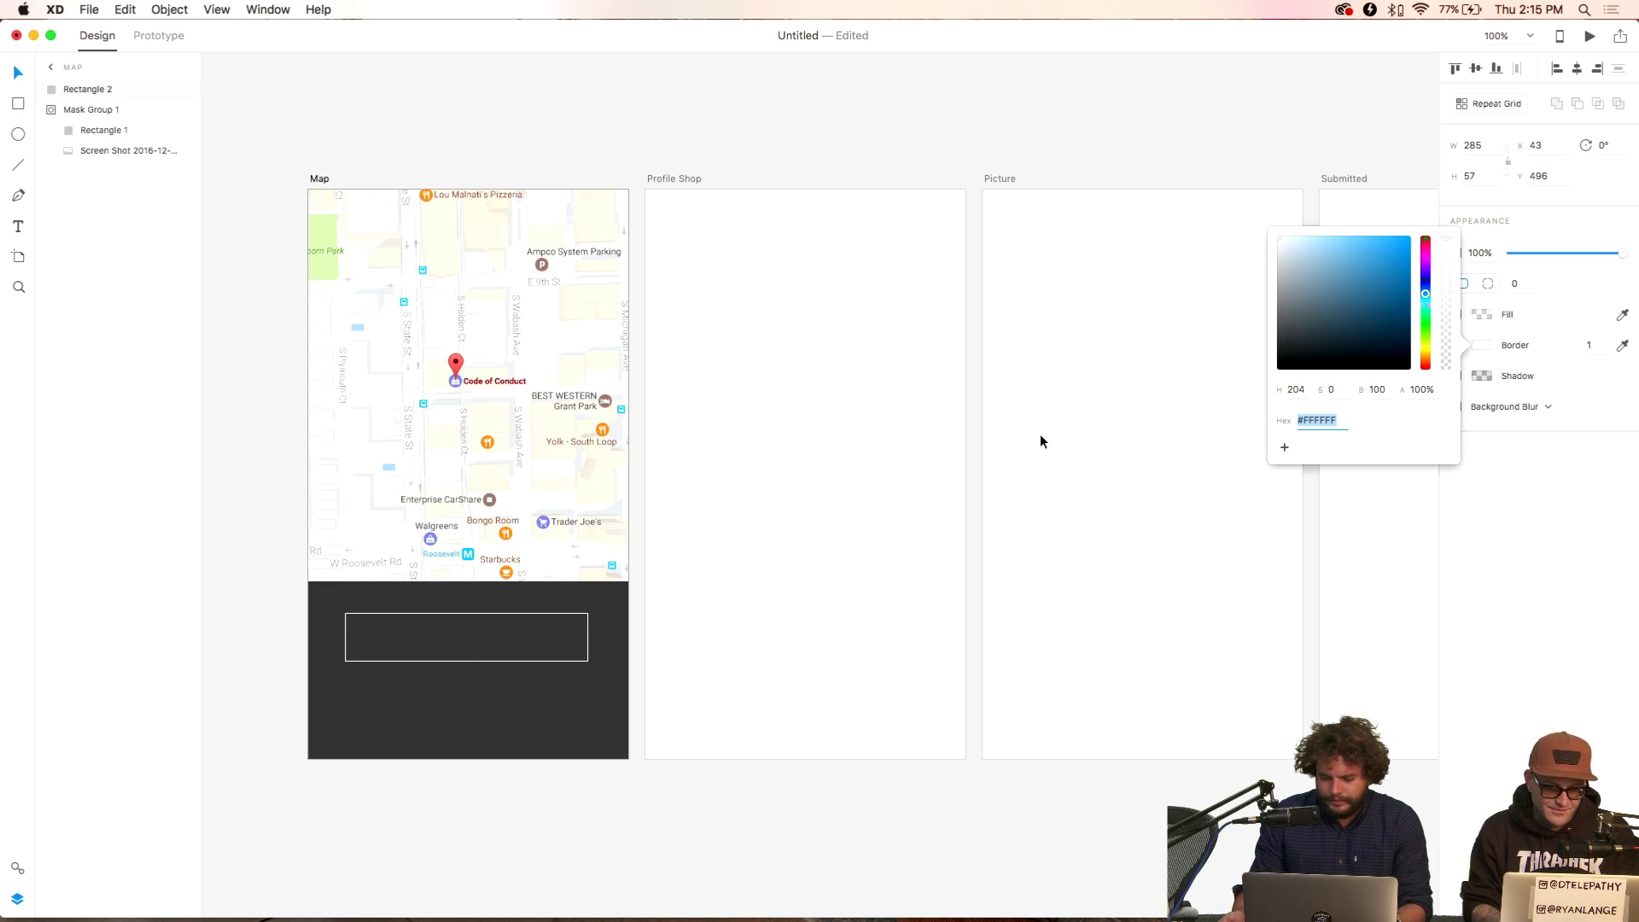
click(1591, 346)
text(5)
key(Return)
key(Down)
click(999, 164)
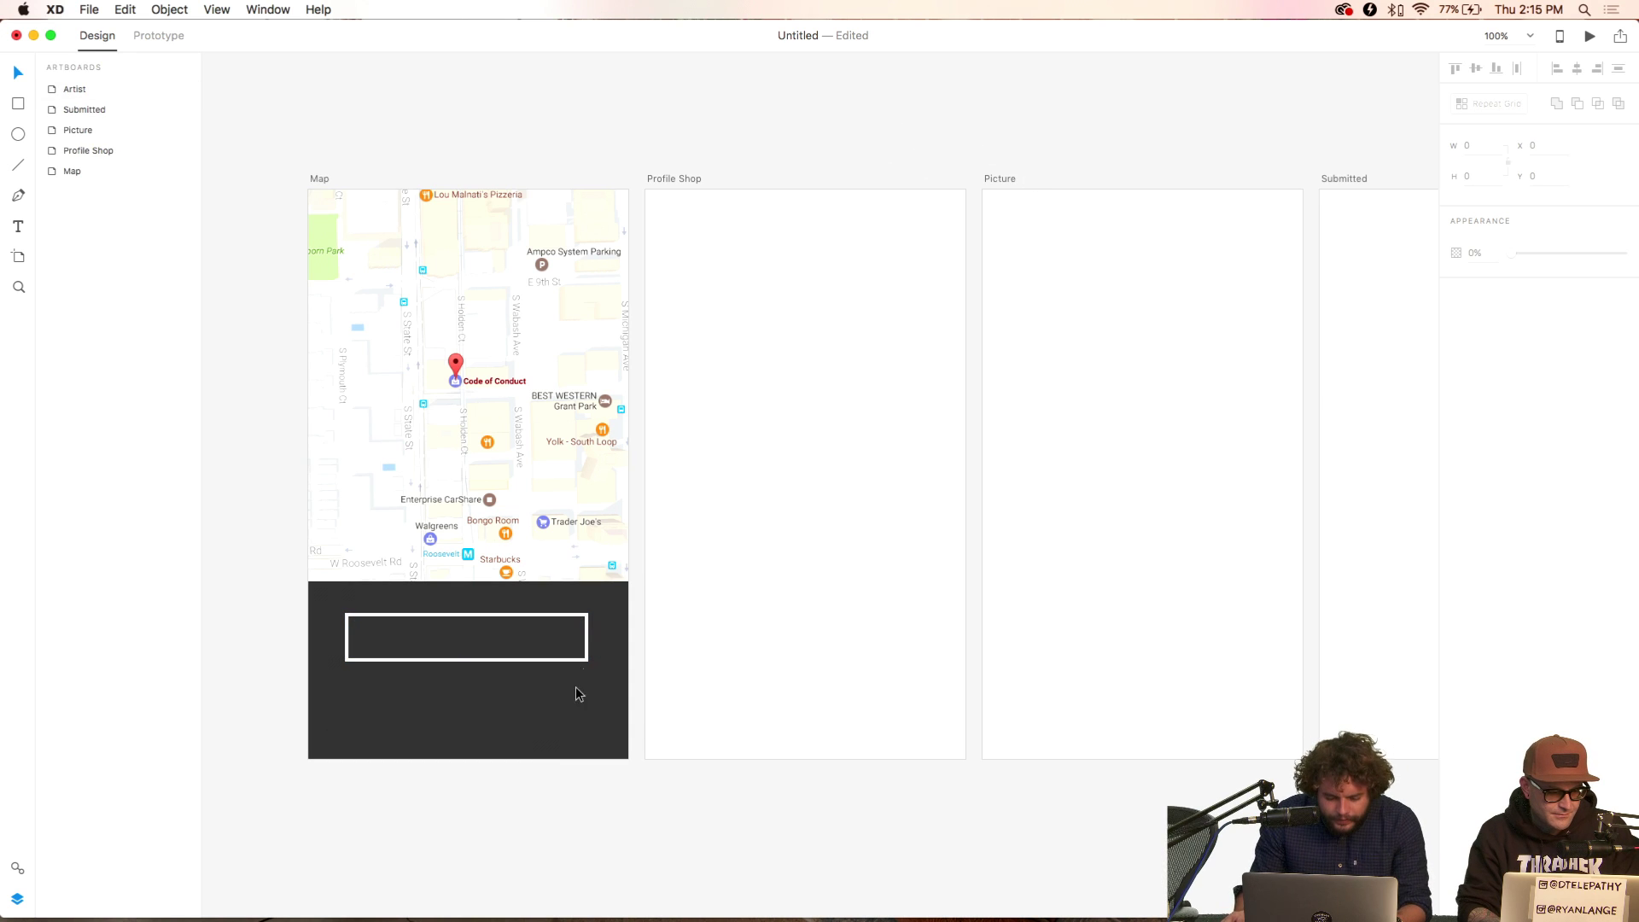
Step: Duplicate the outlined box below the original, then delete the copy
click(587, 657)
drag(586, 654, 586, 710)
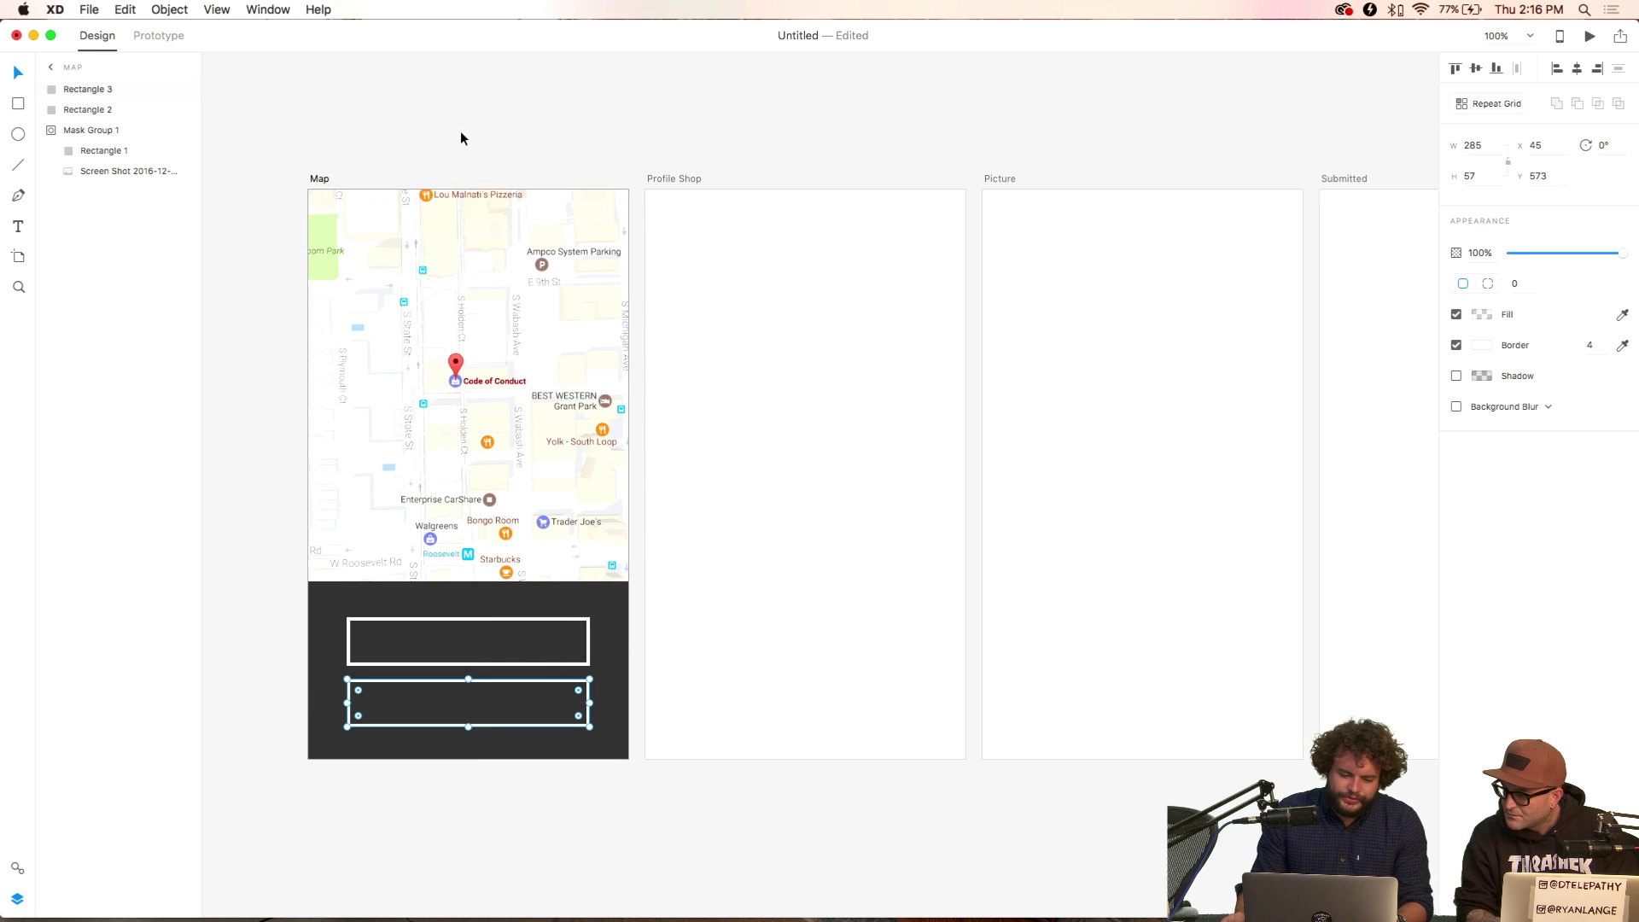
click(459, 106)
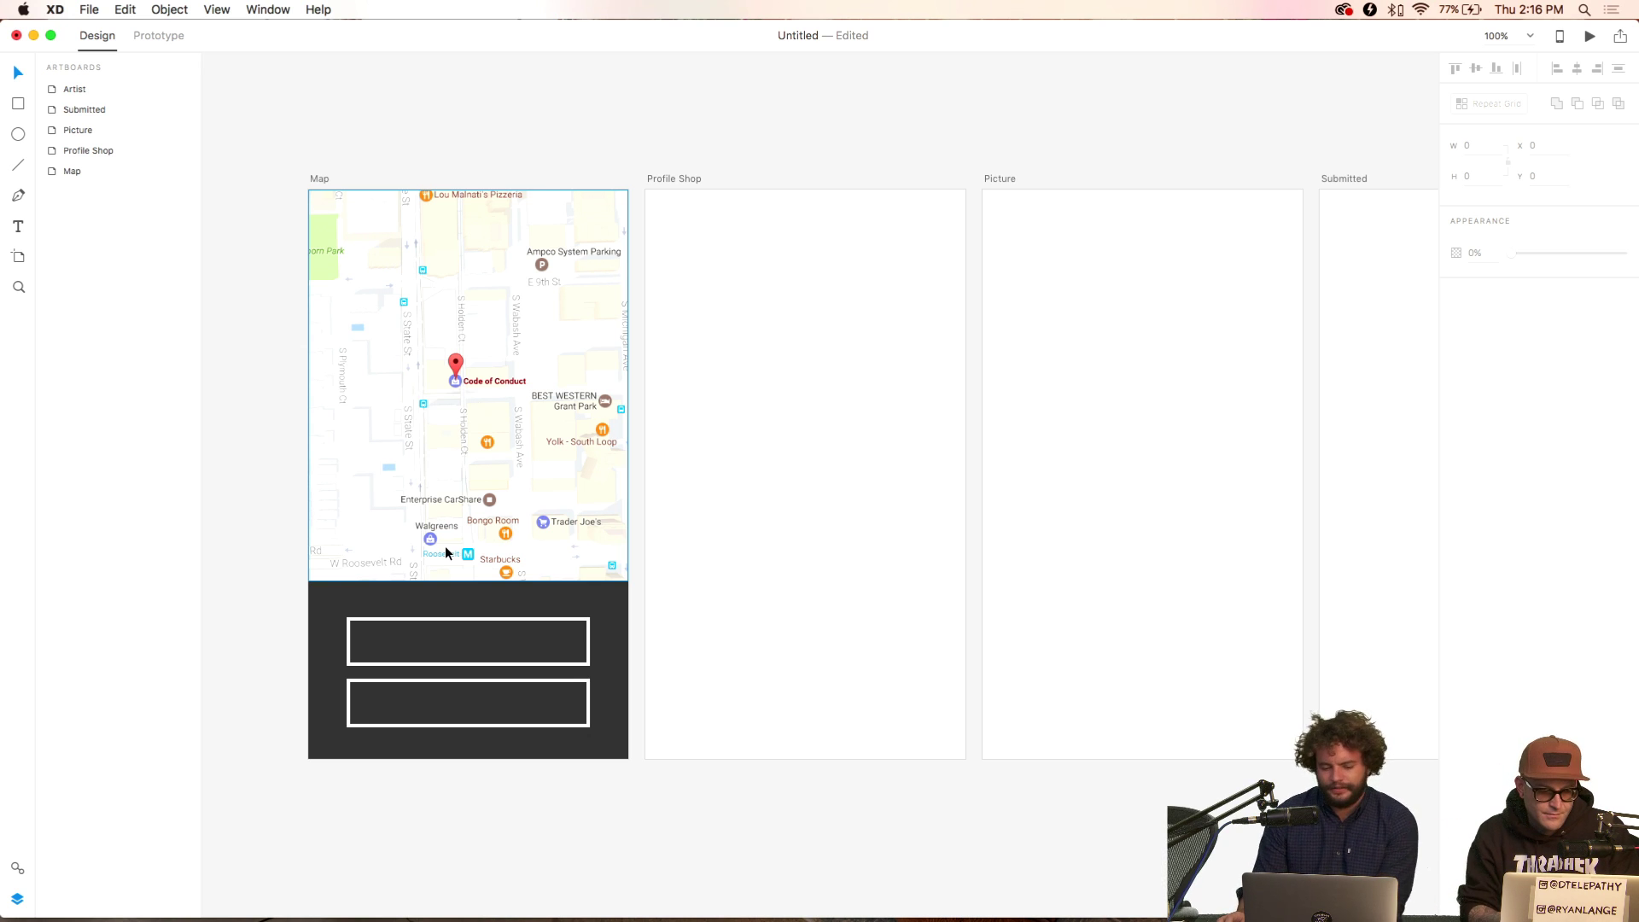
click(486, 618)
drag(491, 680, 493, 678)
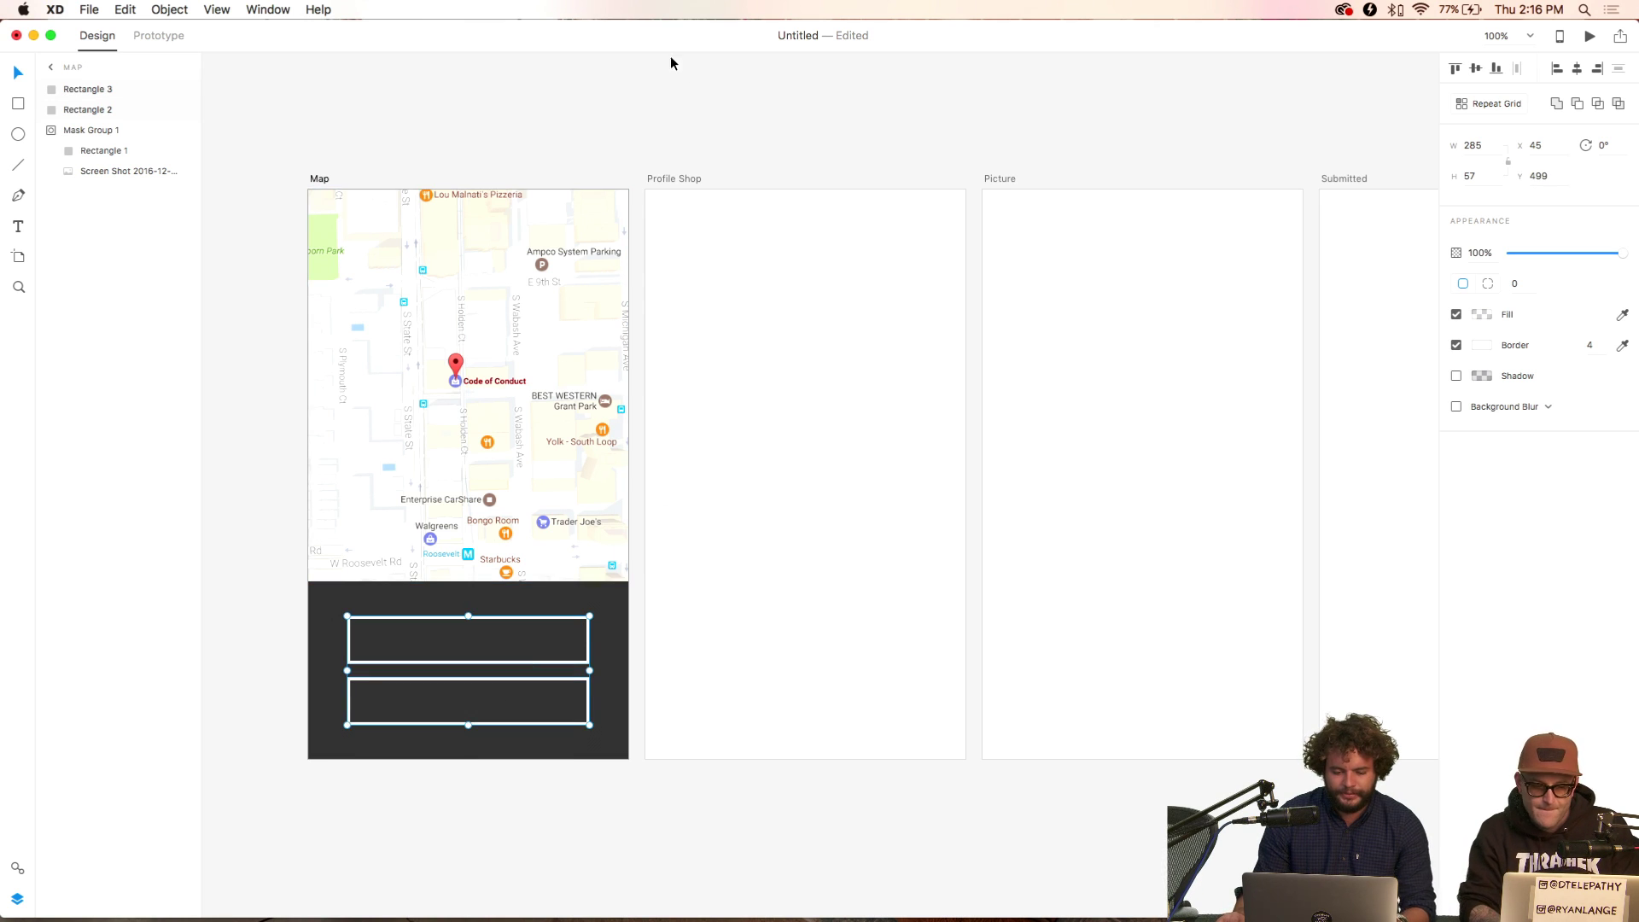
click(666, 103)
click(508, 684)
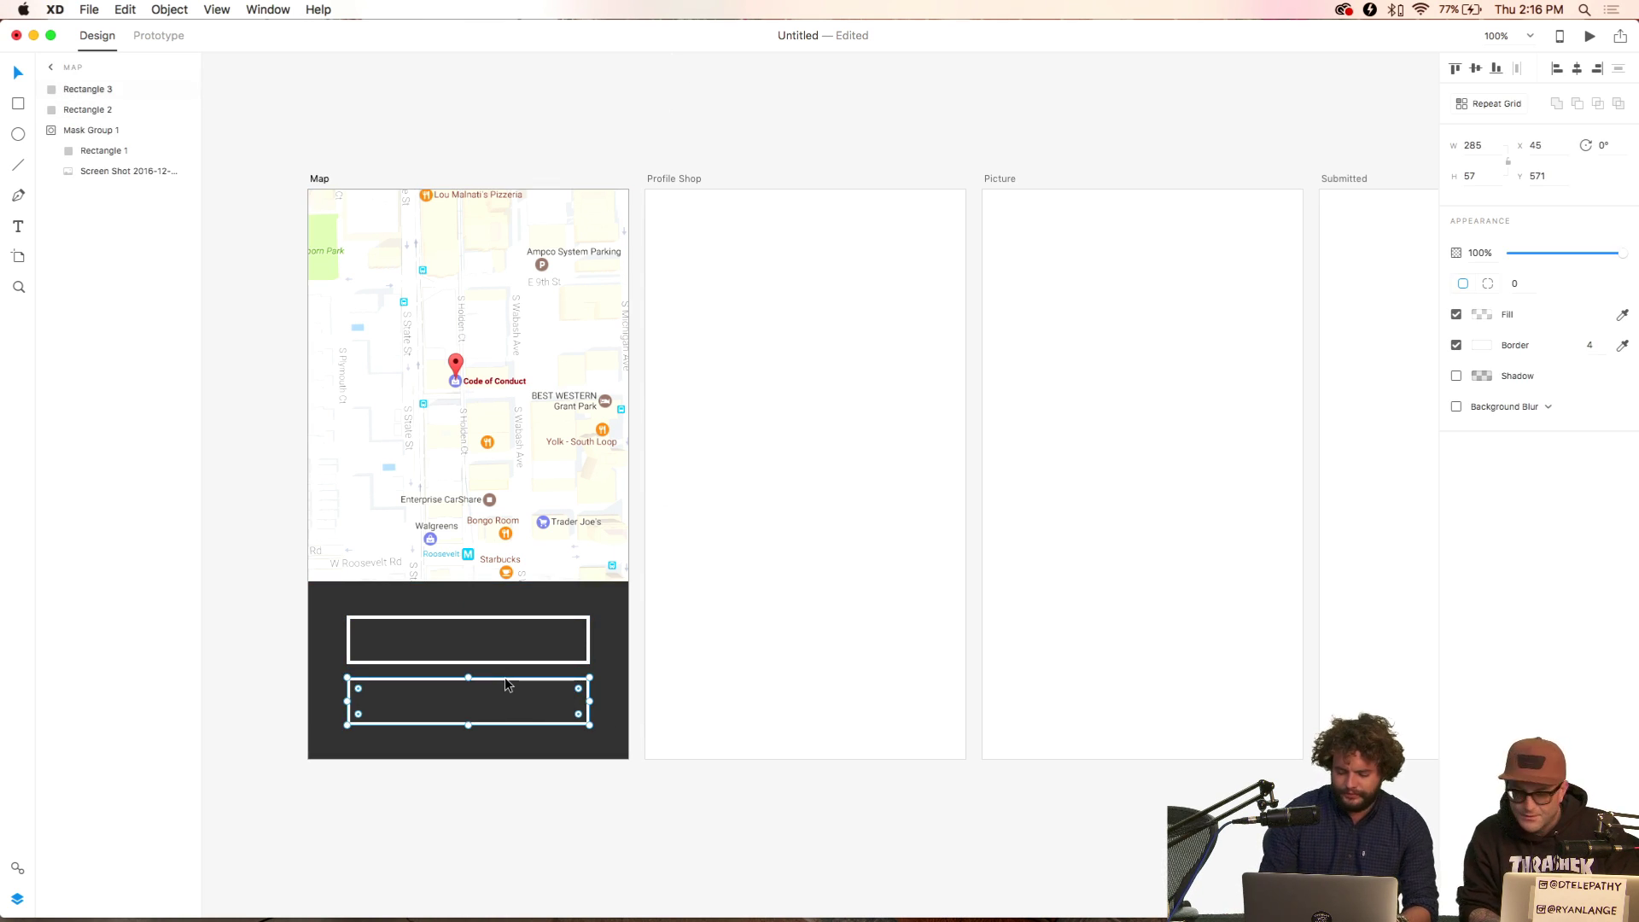
key(BackSpace)
Step: Nudge the remaining outlined box up 10 px and back down to its original spot
click(500, 658)
key(shift+Up)
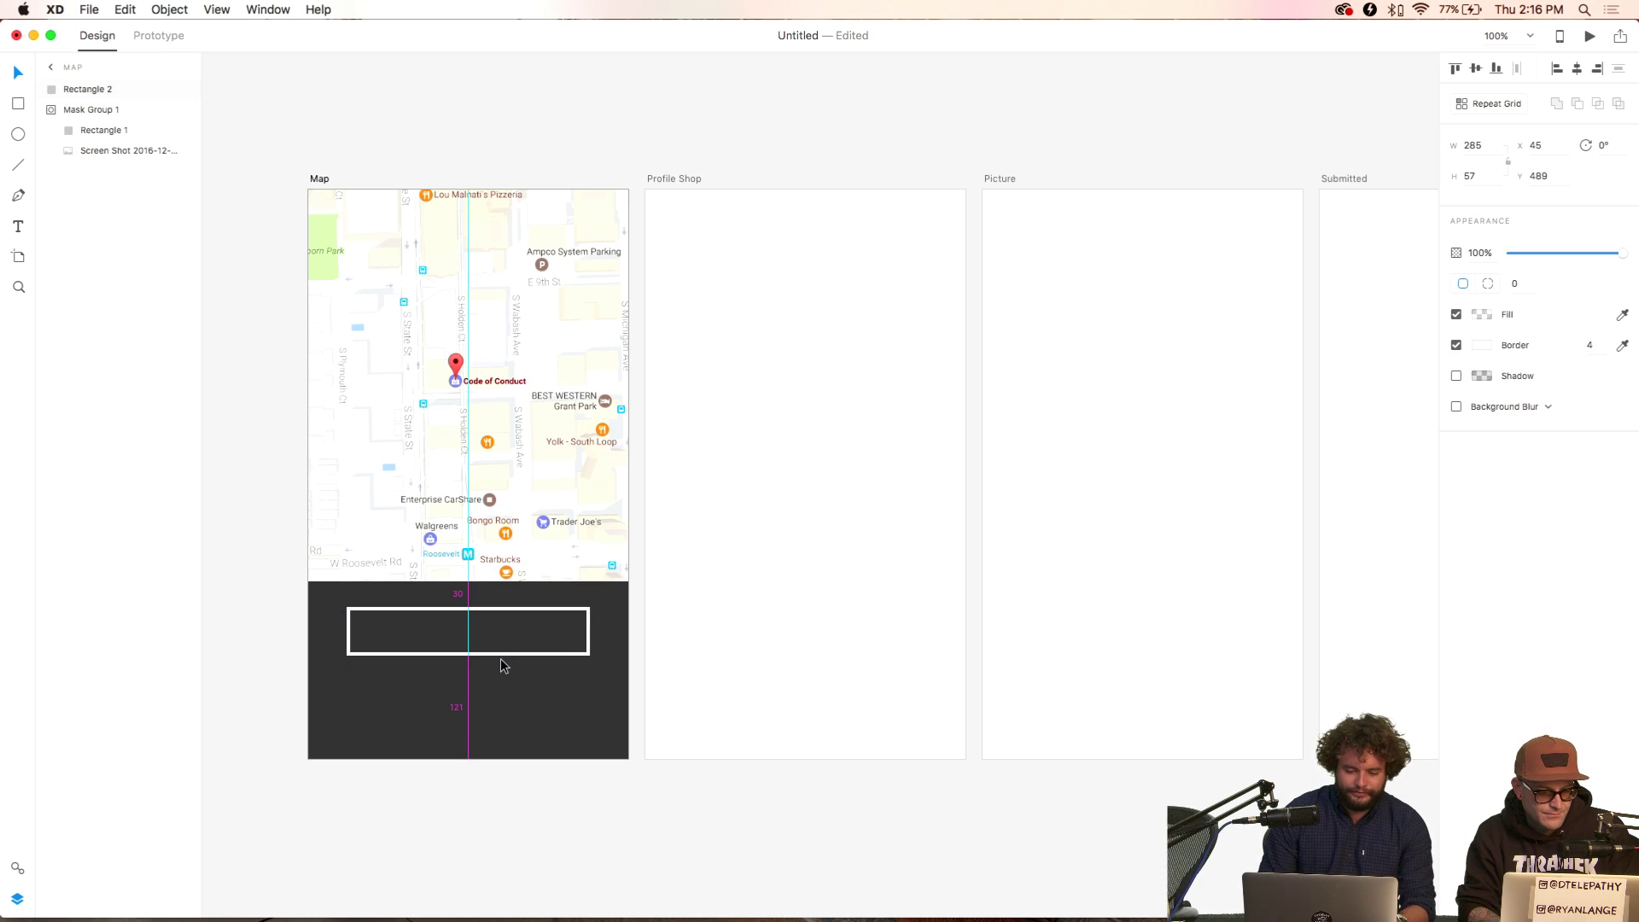
key(shift+Down)
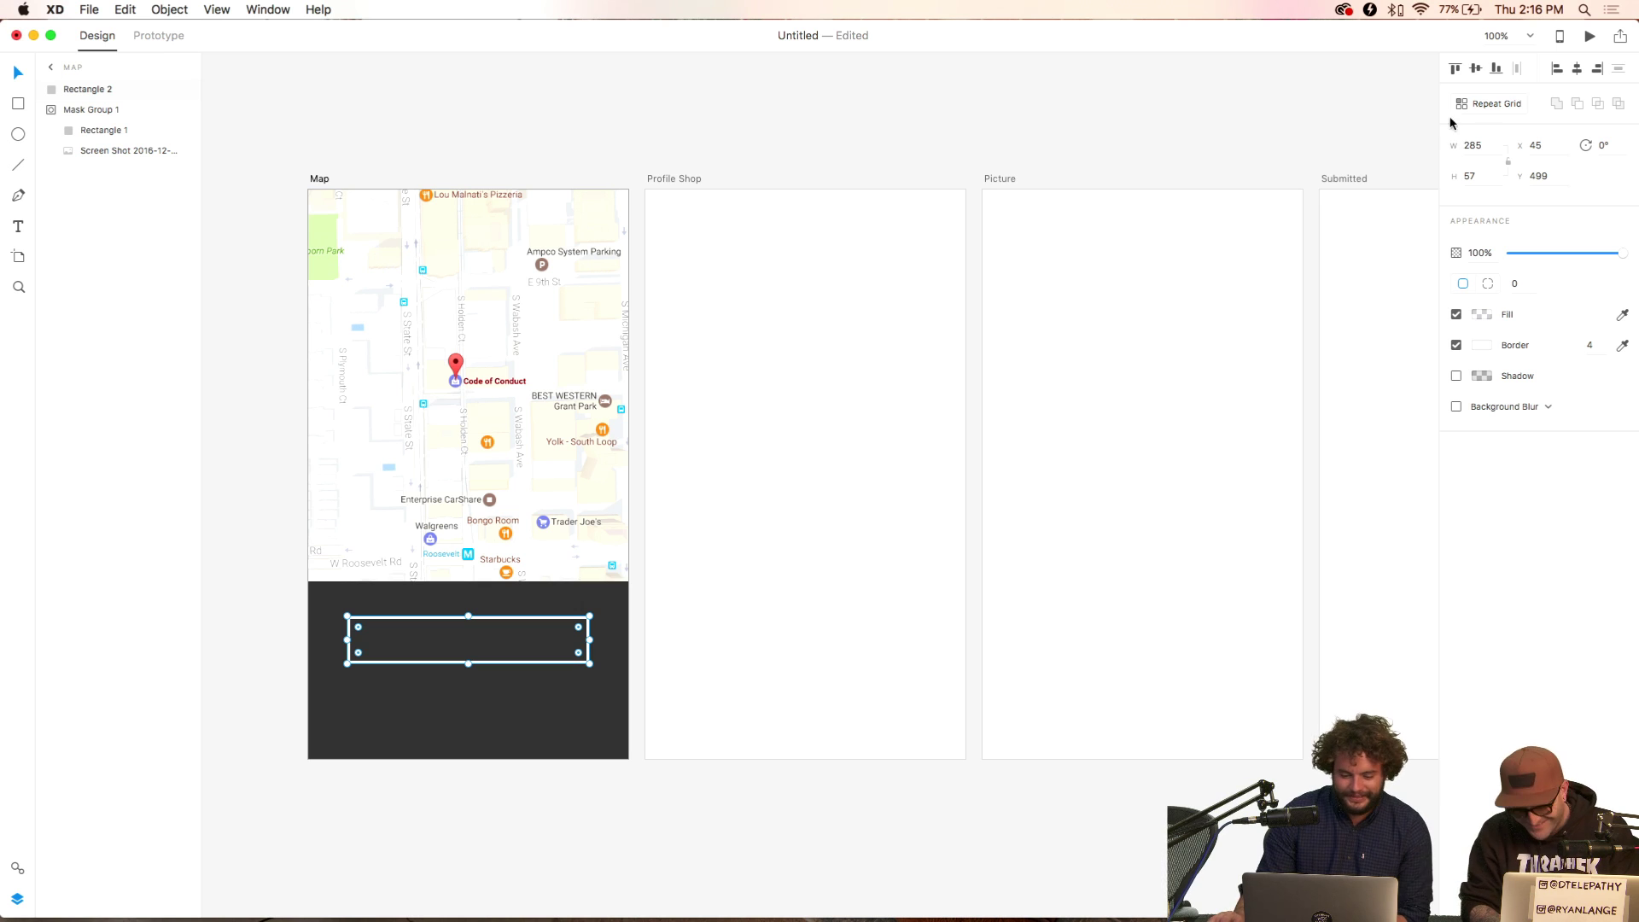
click(456, 88)
click(13, 228)
Step: Add a FULL LIST text label in Bebas inside the outlined rectangle
click(440, 640)
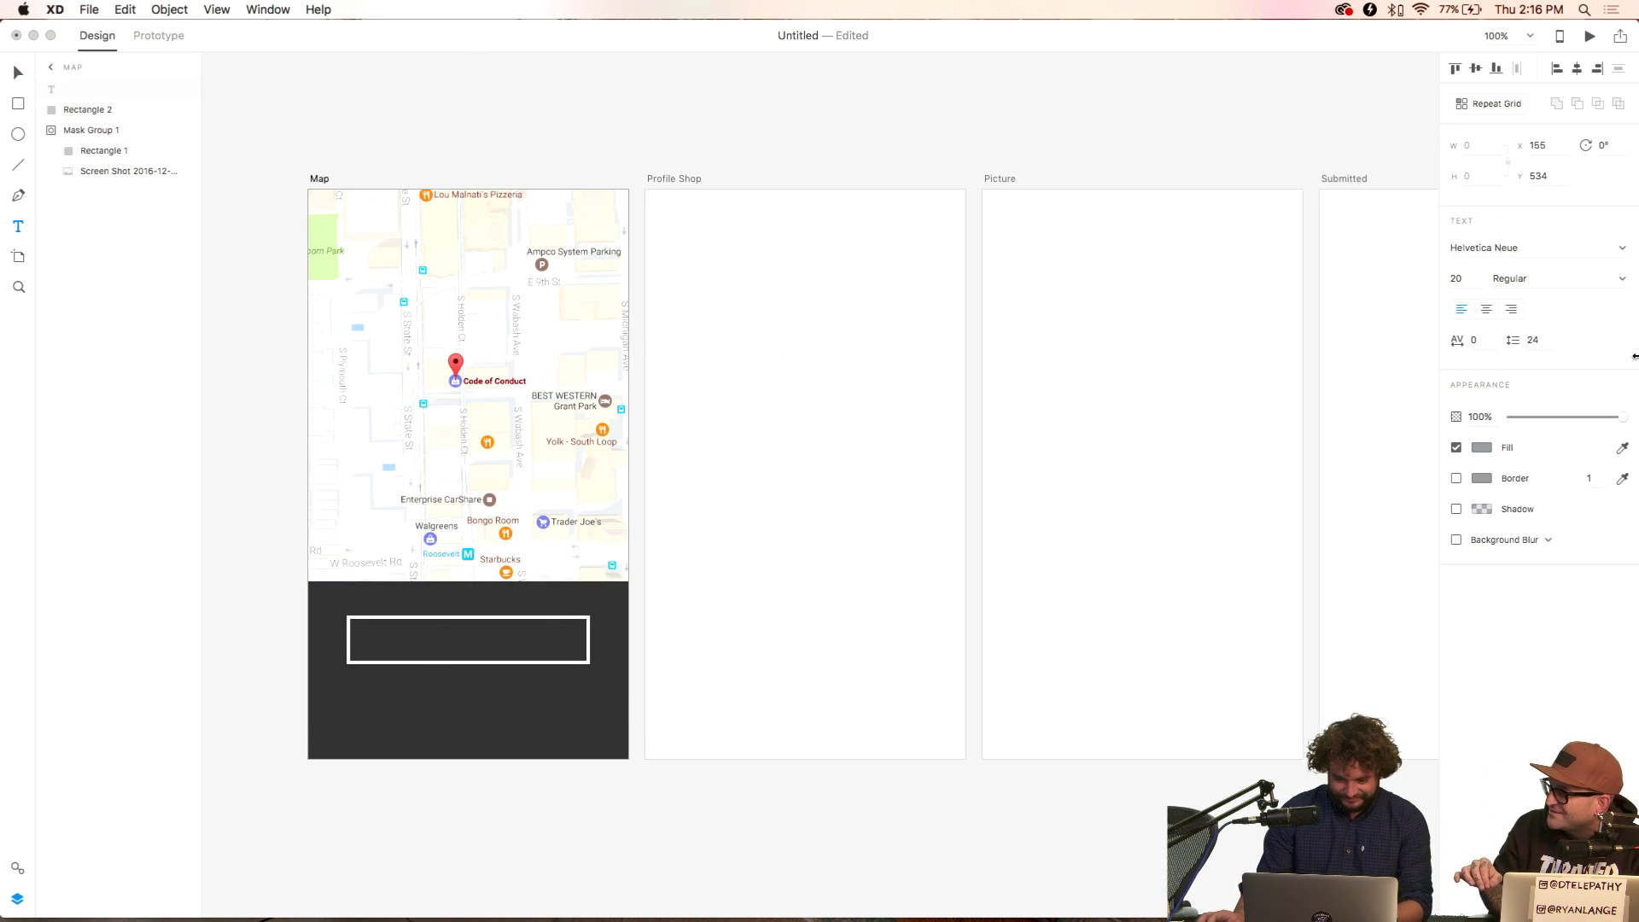
click(1555, 251)
key(super+a)
text(Beb)
key(Return)
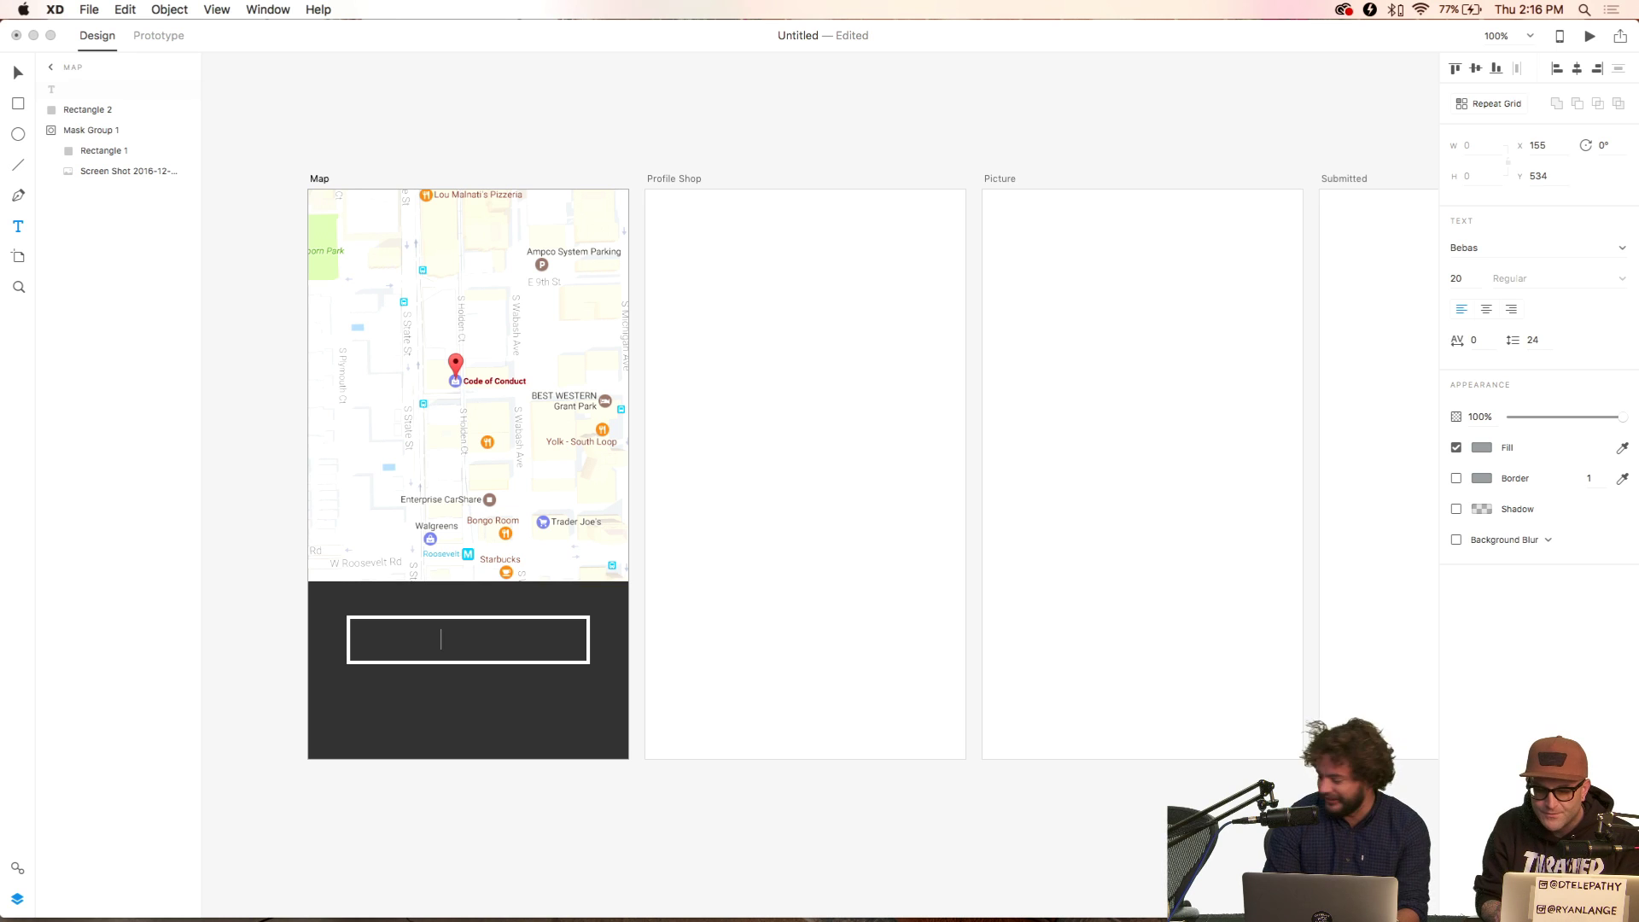
text(FULL LIST)
key(Escape)
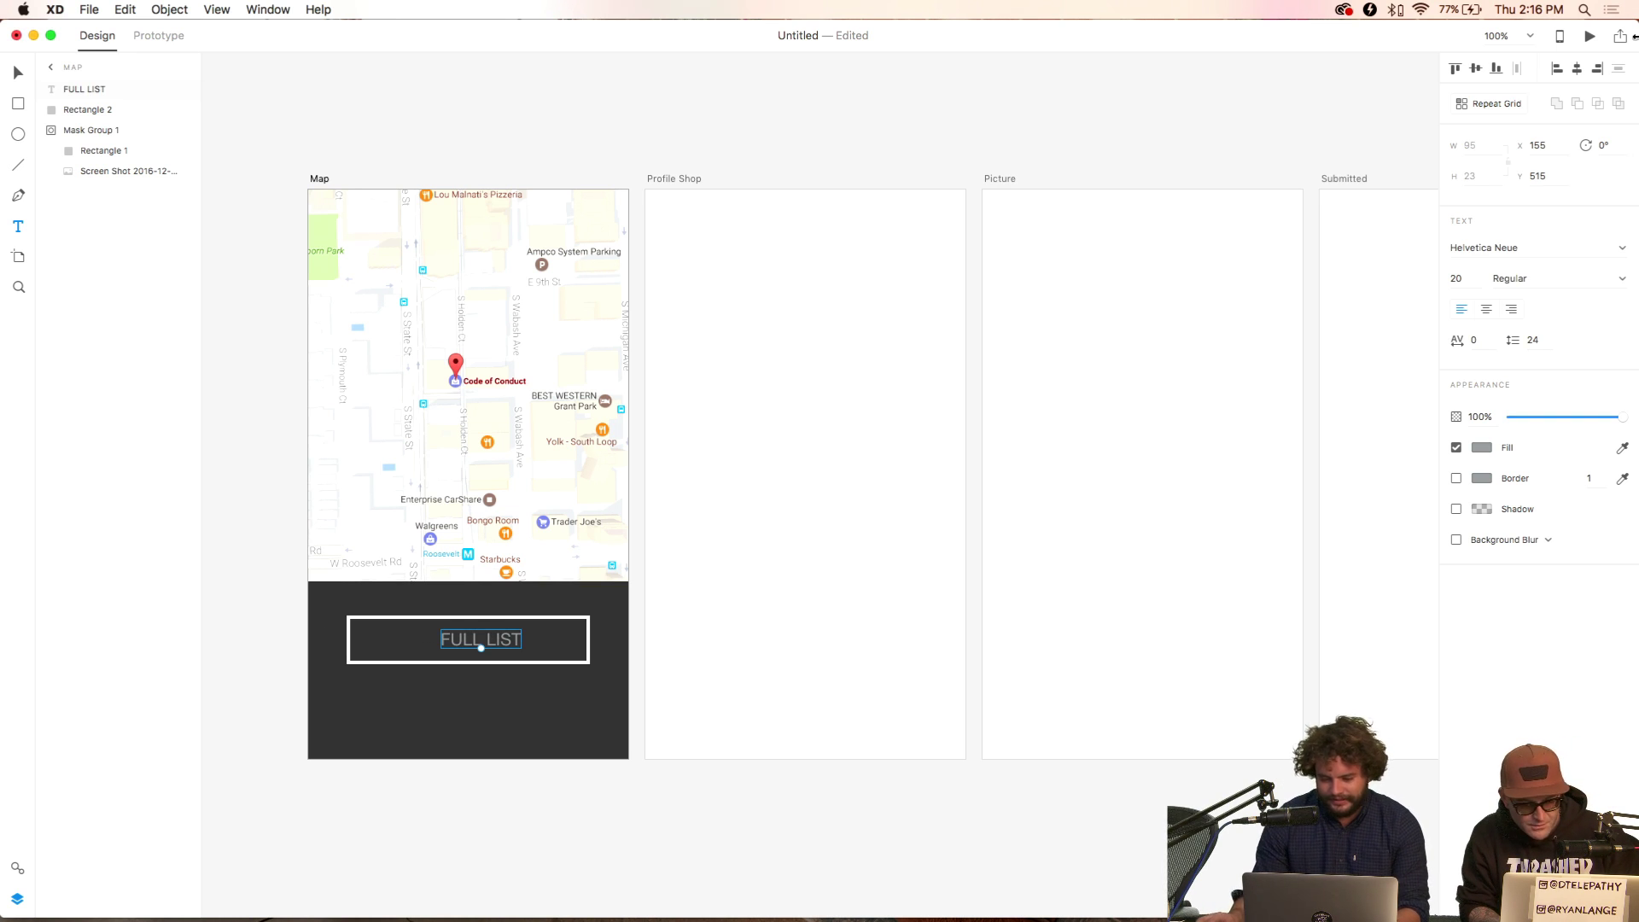
Step: Reapply Bebas and retype the label as 'FULL LIST' with wider spacing
click(1524, 245)
text(Be)
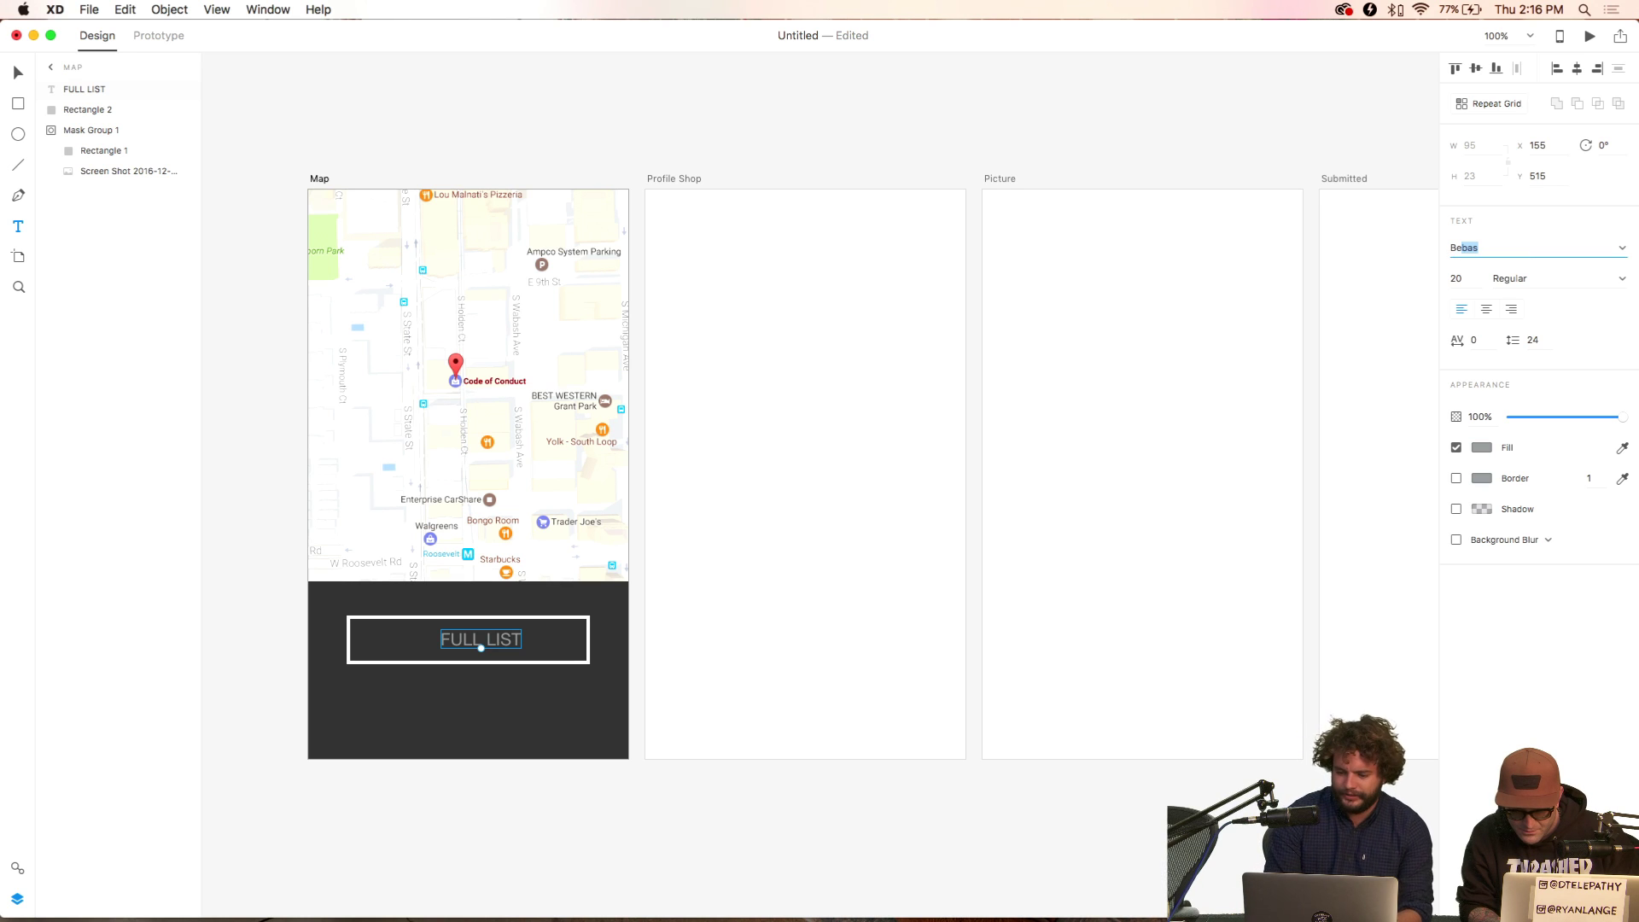
key(Return)
double_click(476, 638)
text(FULL  LIST)
key(Escape)
Step: Make the FULL LIST label white at font size 24, undoing an accidental replacement
click(1482, 447)
click(1321, 384)
drag(1322, 384, 1274, 333)
double_click(585, 622)
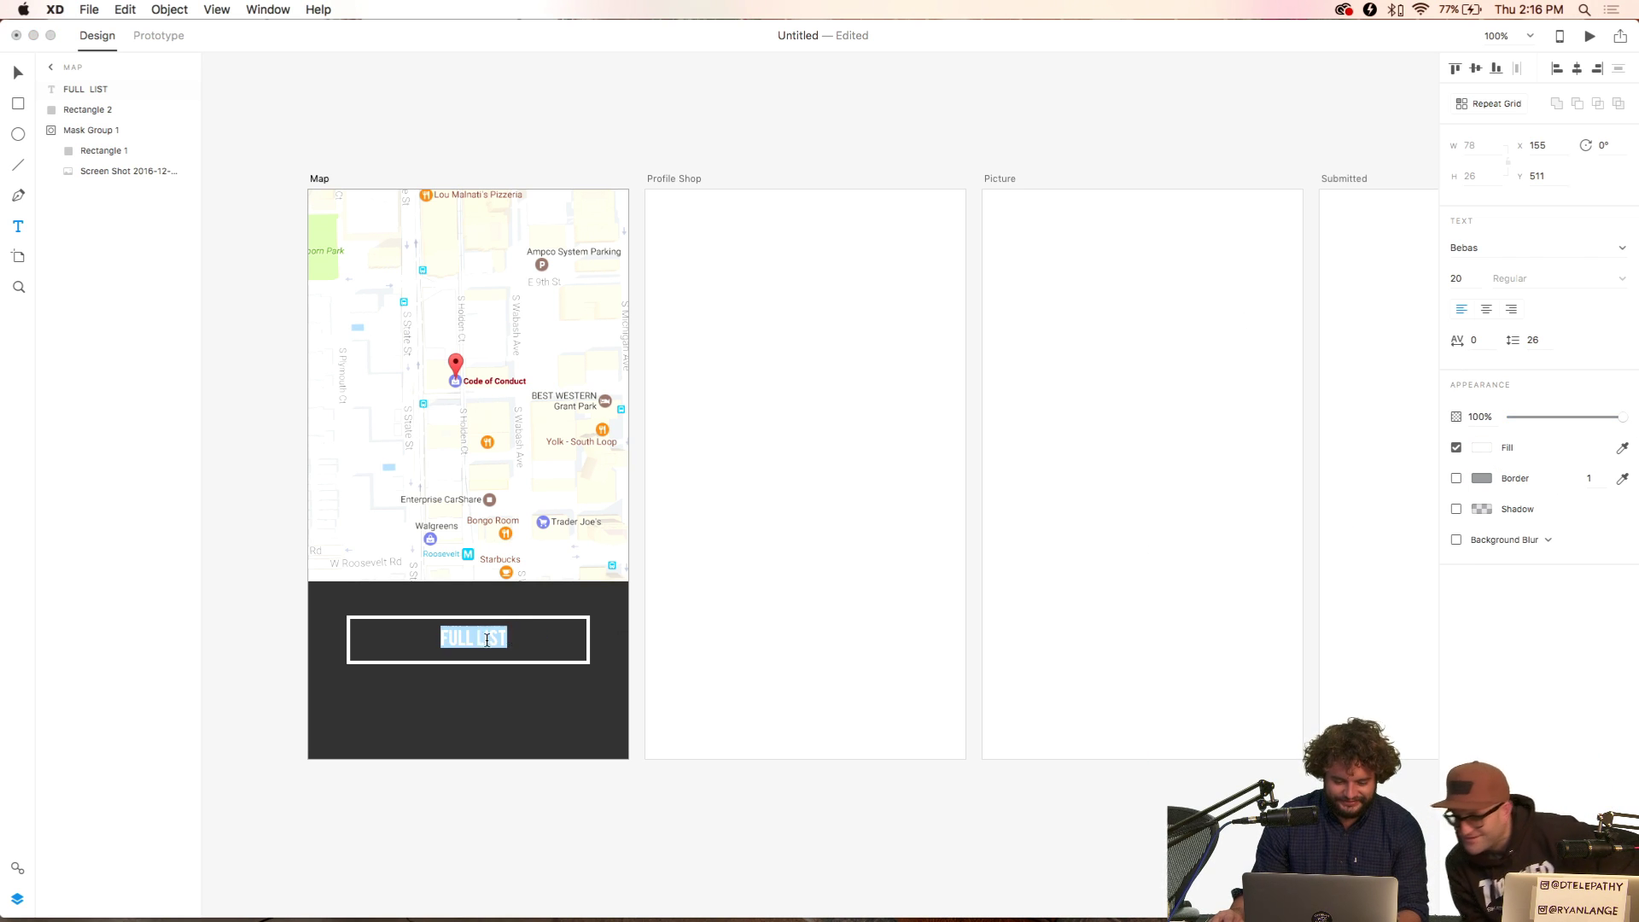
click(1496, 248)
key(Tab)
key(Up)
key(Up)
key(Up)
key(Up)
key(Return)
text(V)
key(super+z)
Step: Move FULL LIST to the button's centre and select it together with the rectangle
click(546, 835)
click(480, 637)
key(Escape)
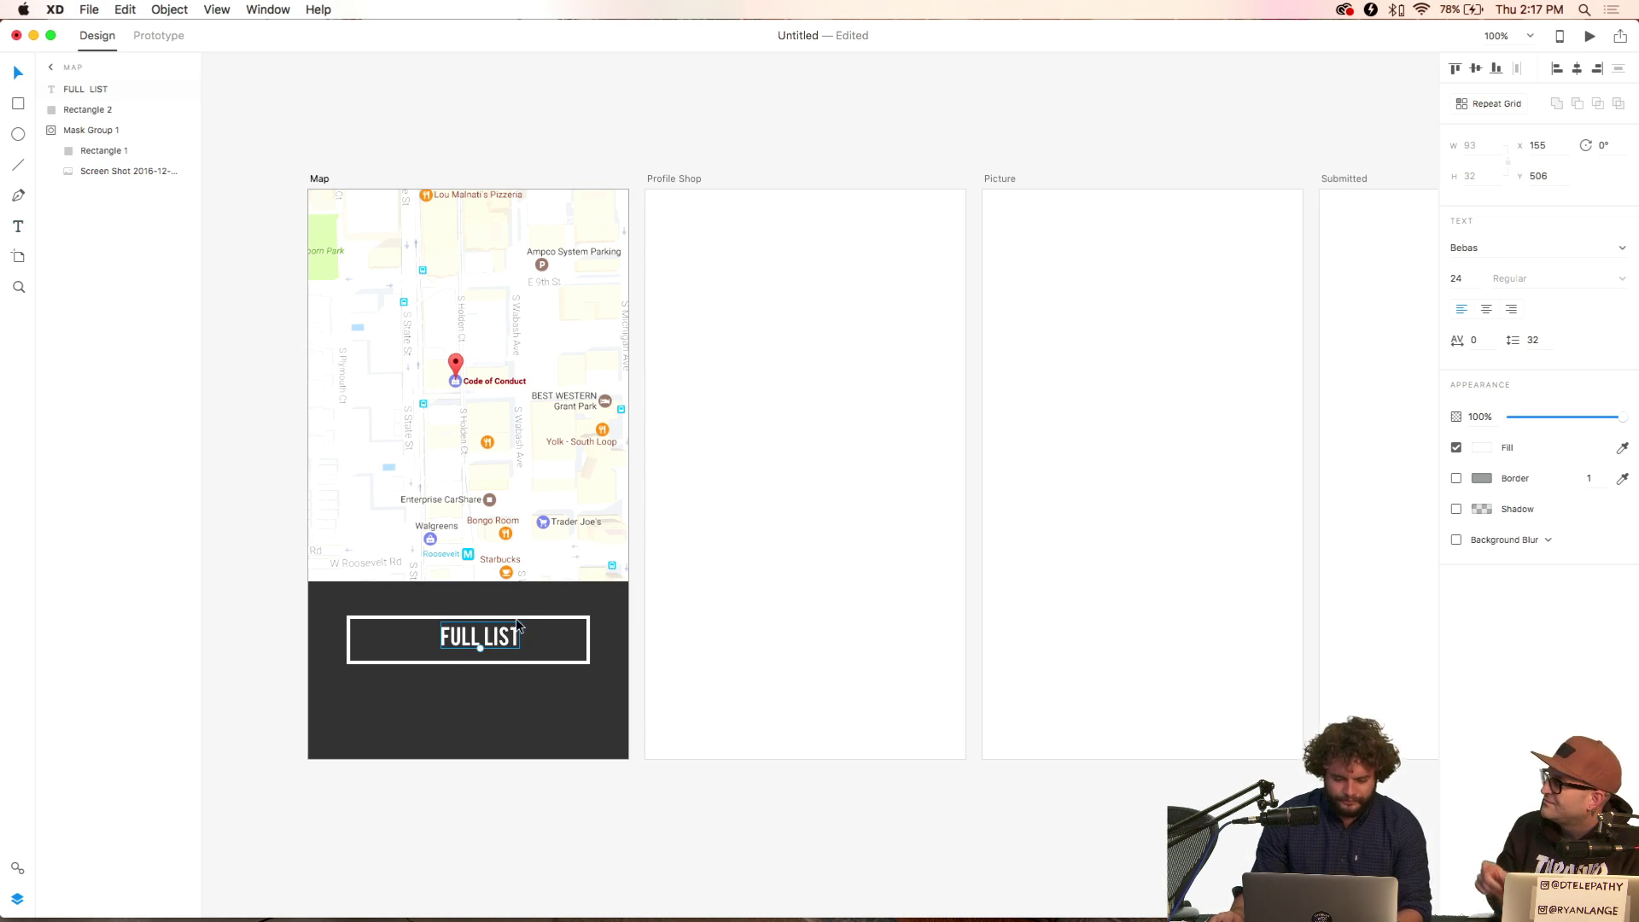
drag(509, 635, 492, 648)
shift+click(492, 660)
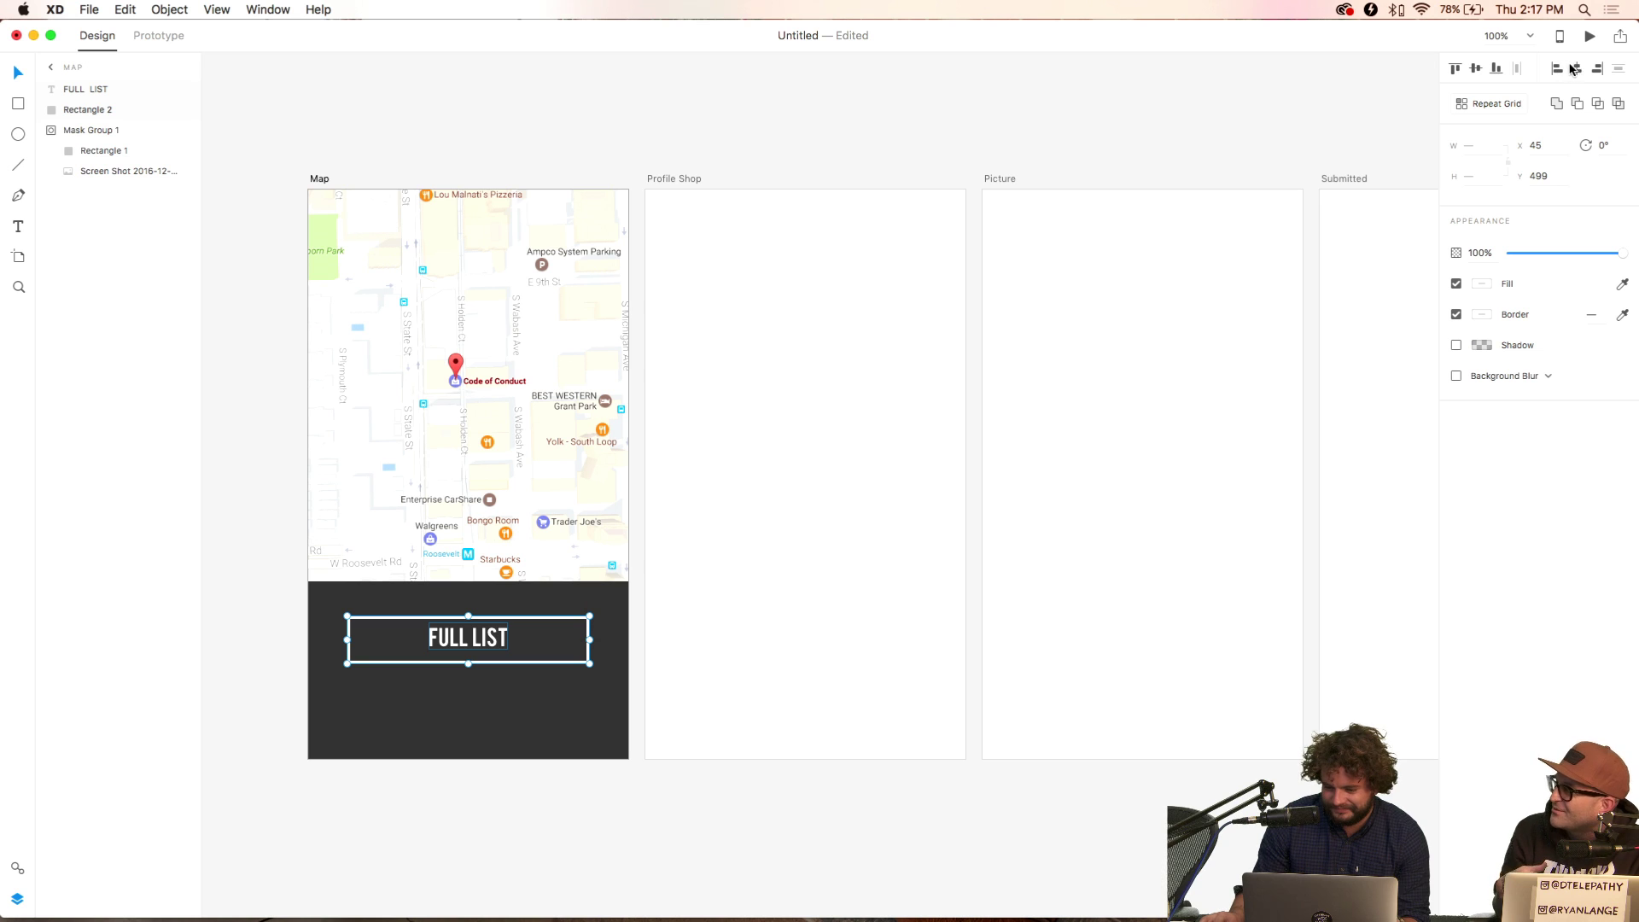
Step: Align the label to the rectangle's middle and set the button height to 60
click(1475, 68)
click(744, 855)
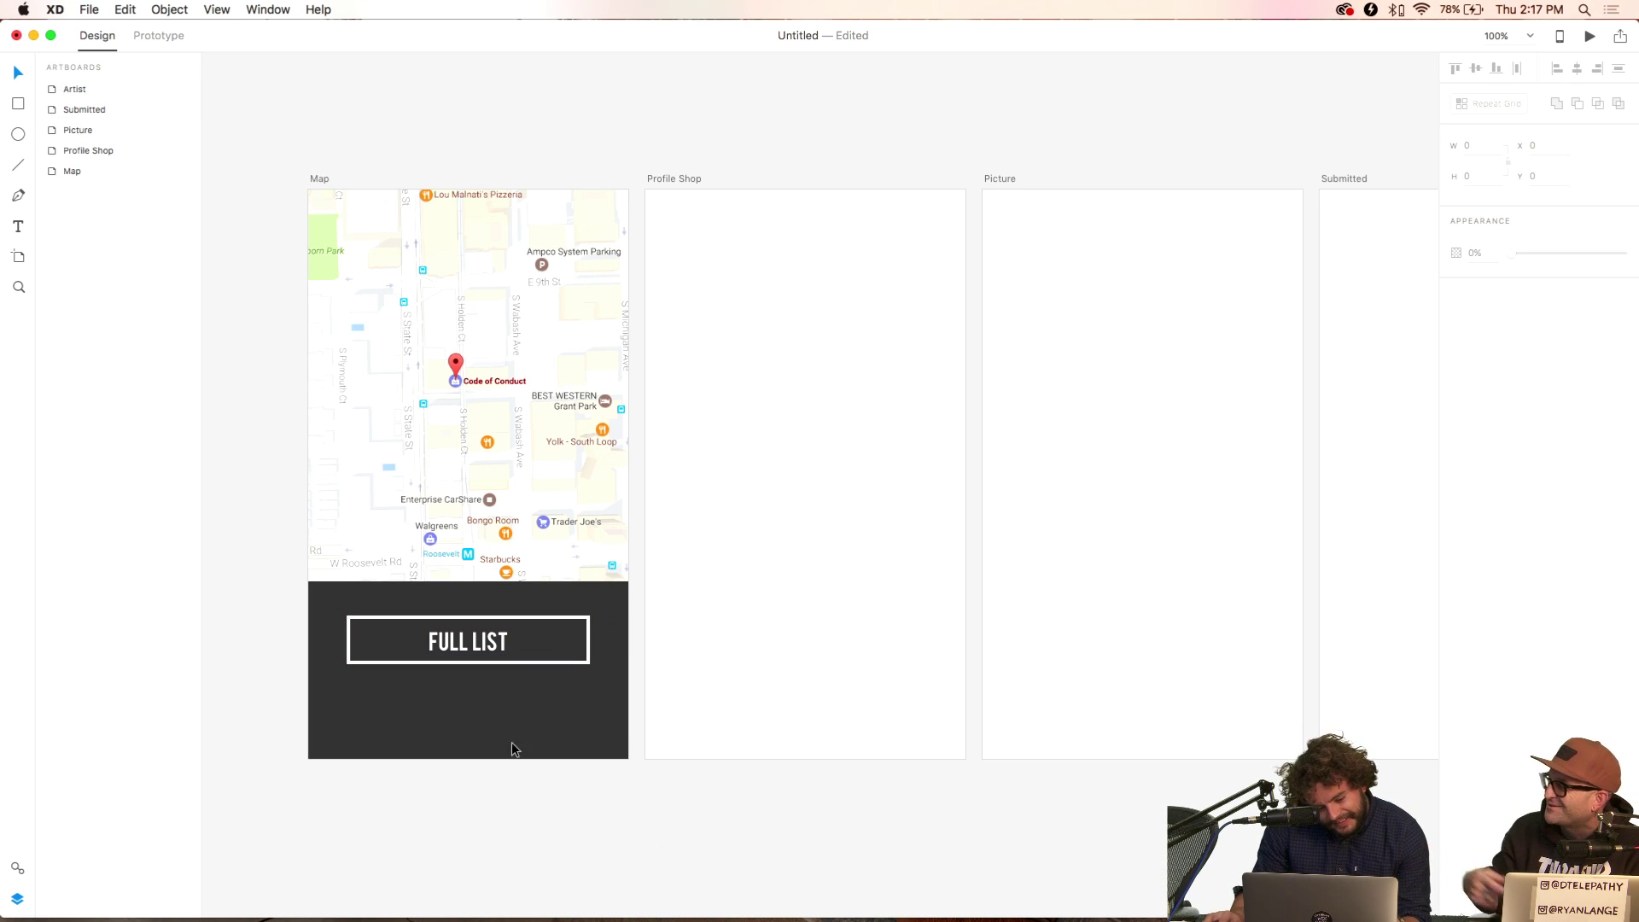
click(481, 645)
click(574, 650)
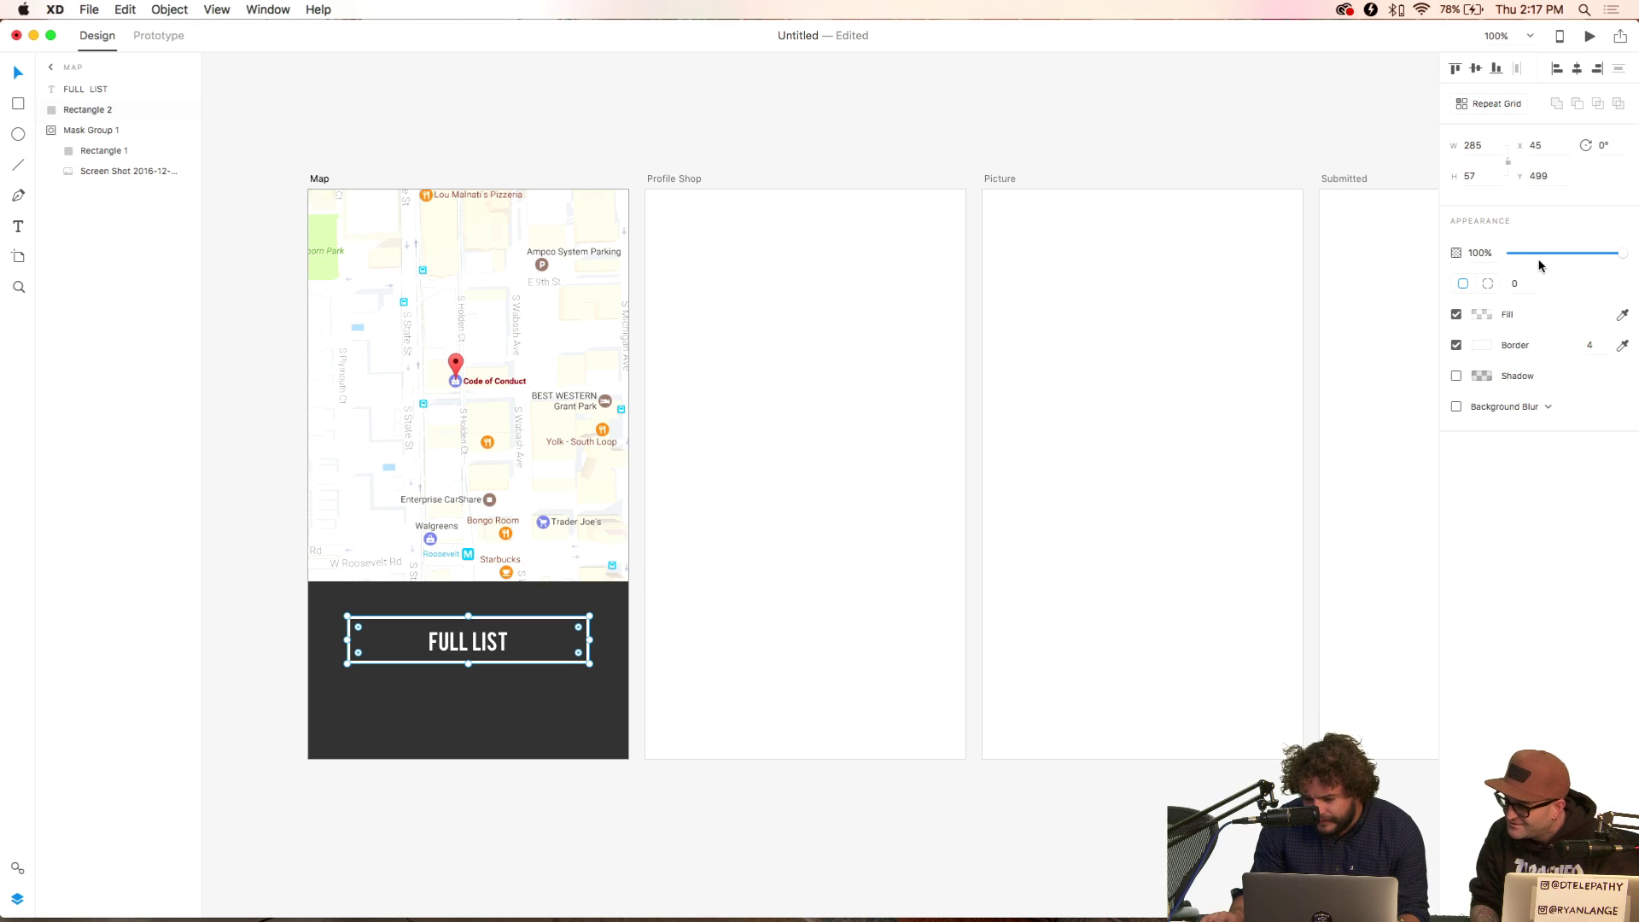
click(1471, 176)
text(60)
key(Return)
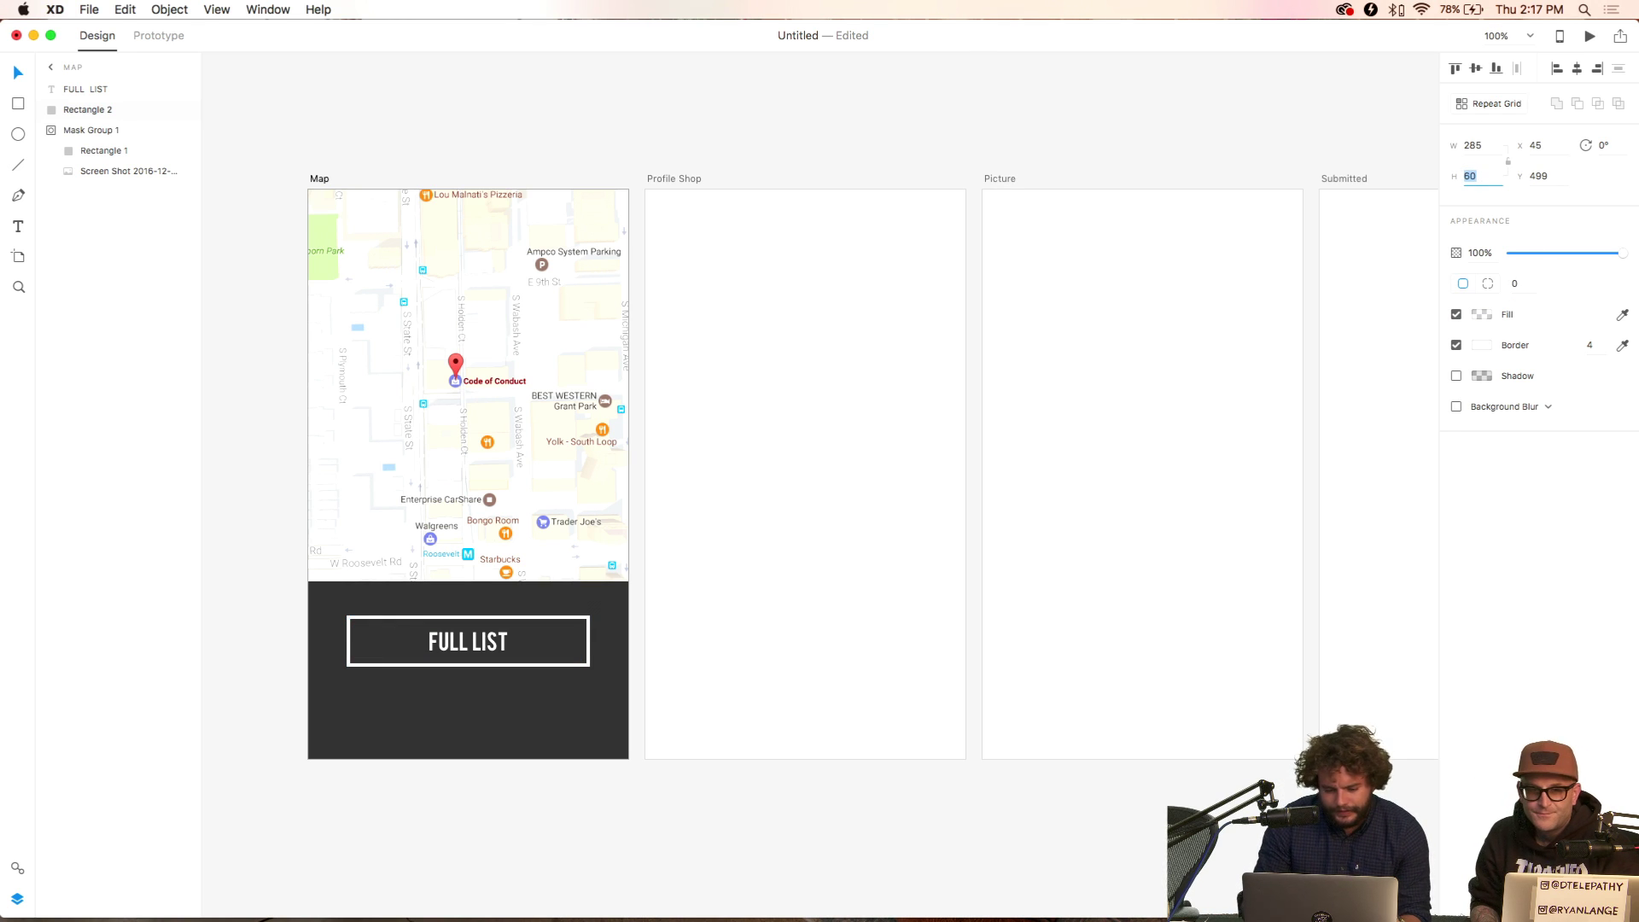
Step: Realign the FULL LIST label to the resized button's vertical middle
click(453, 638)
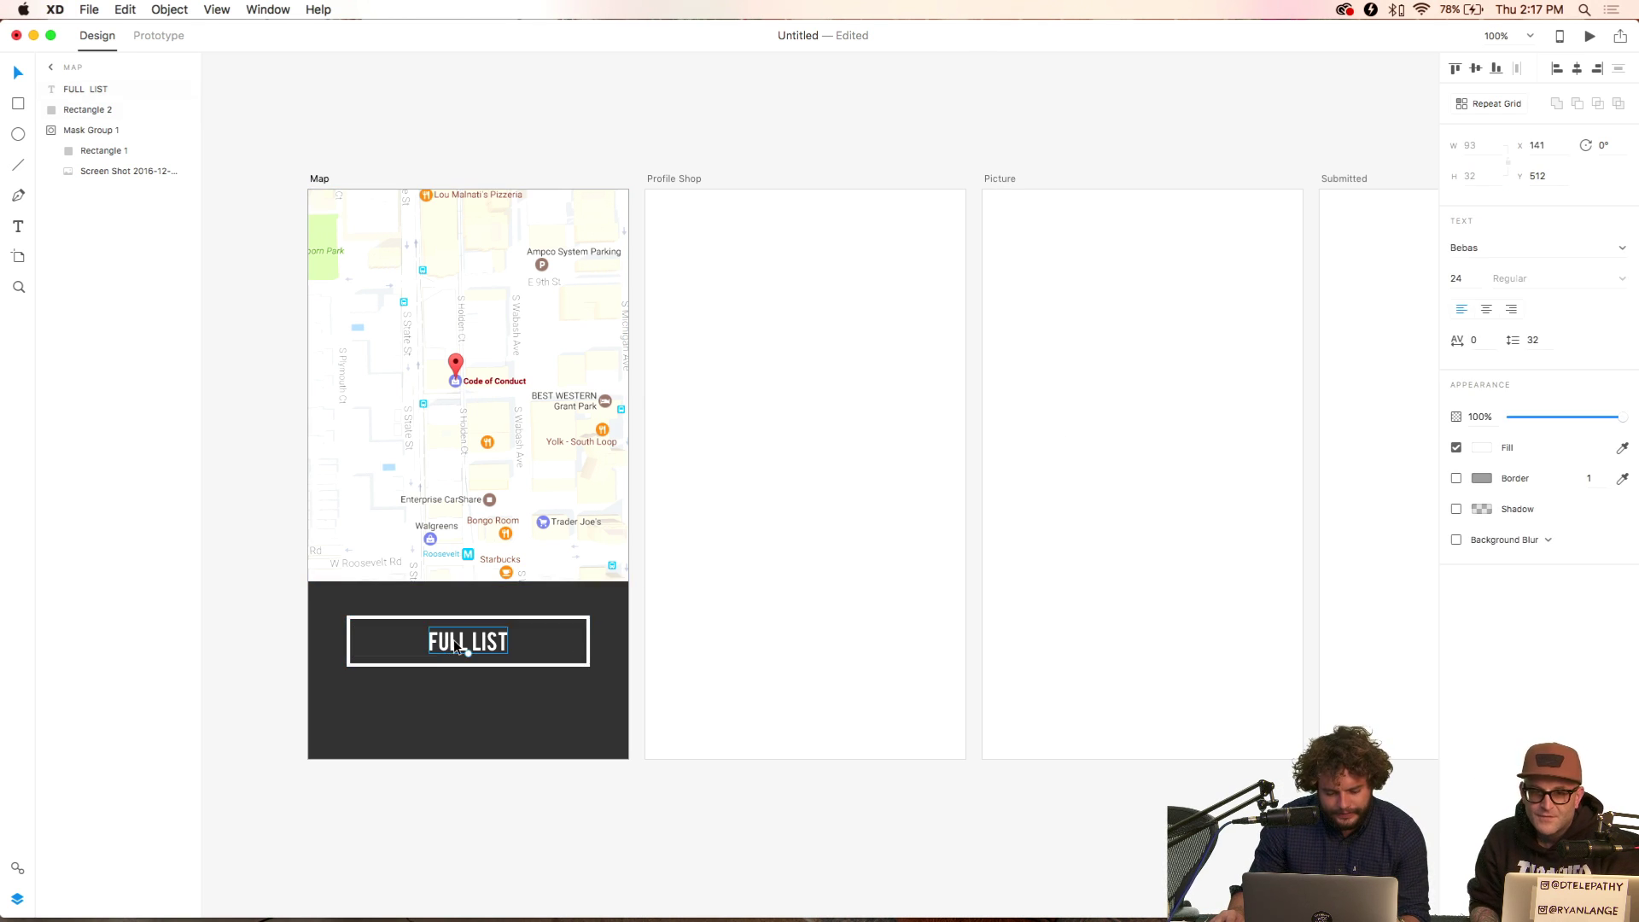
shift+click(515, 665)
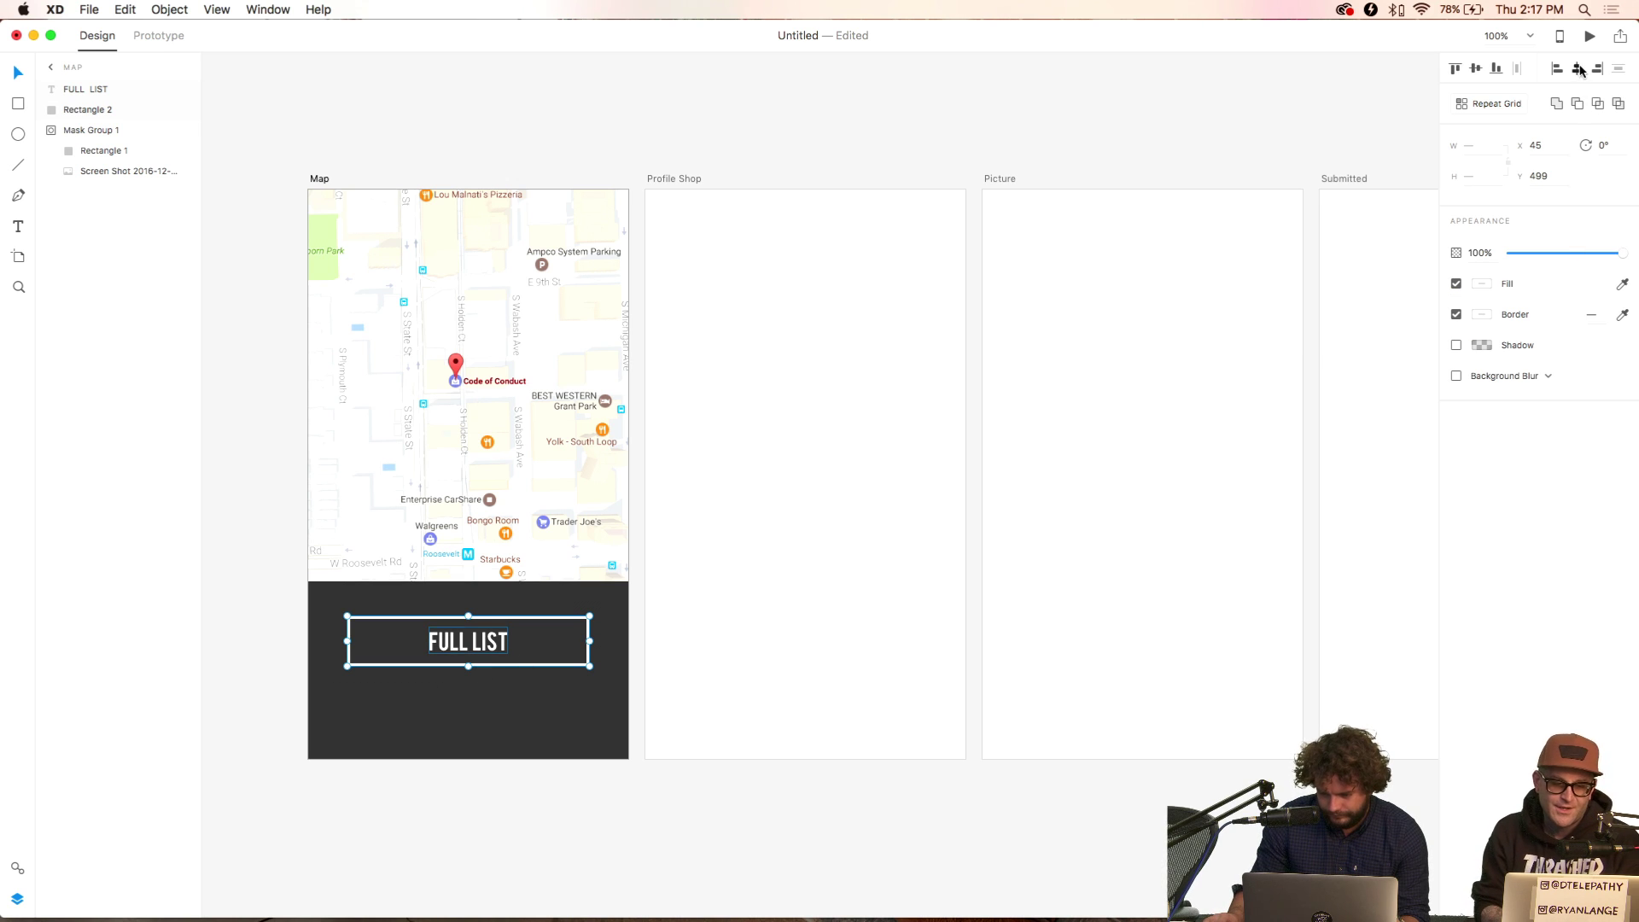
click(1476, 68)
click(675, 902)
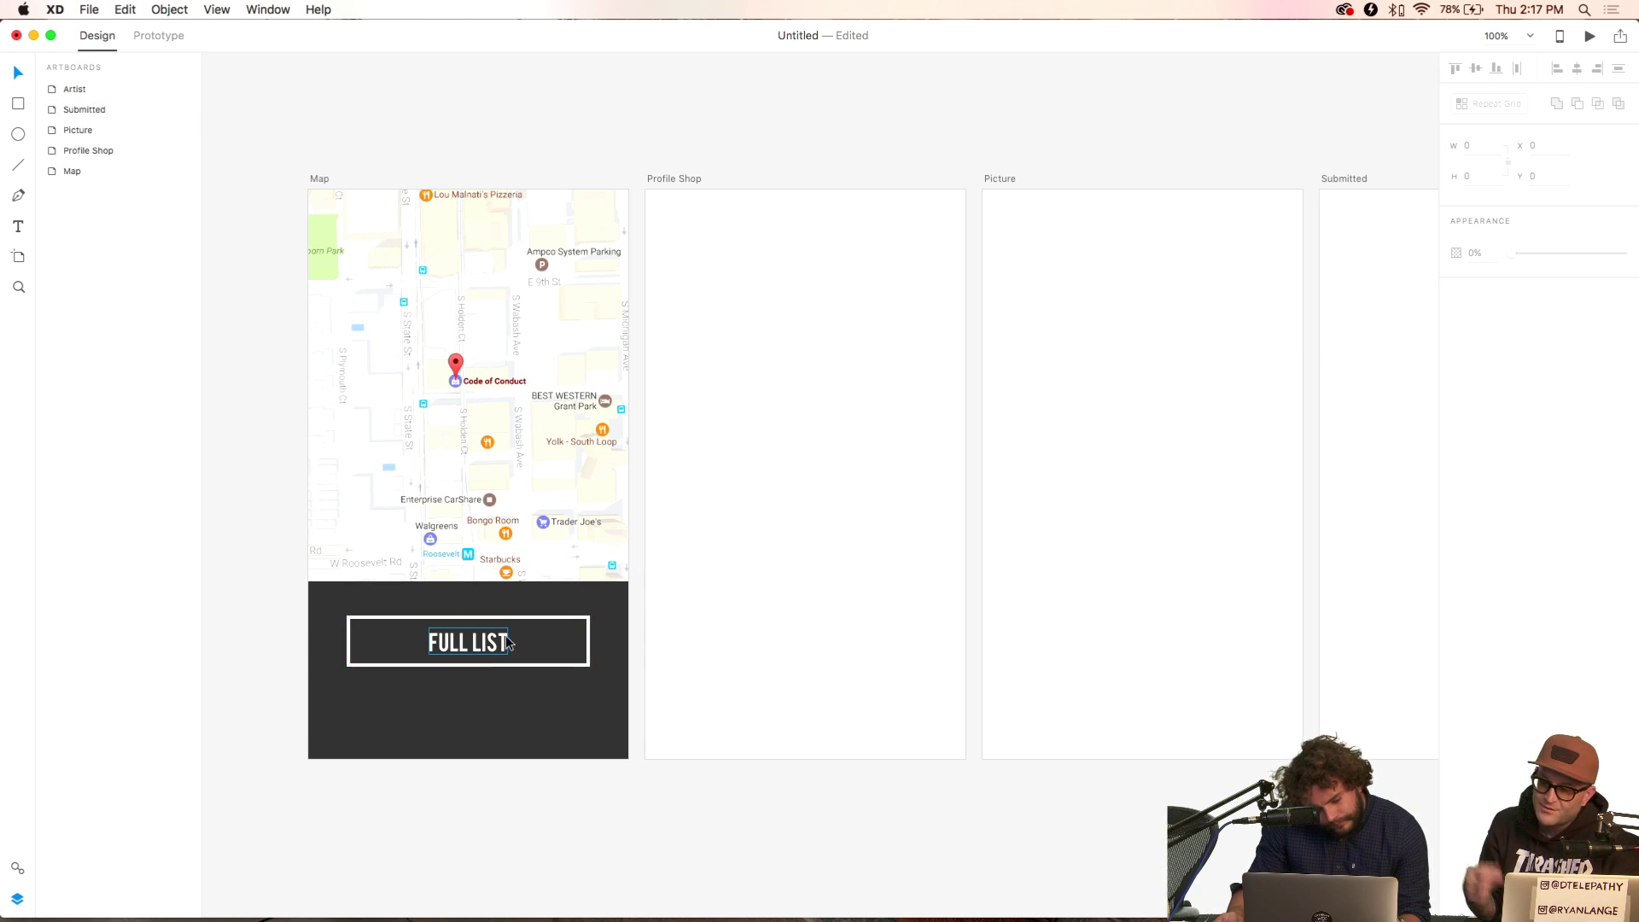
drag(510, 650, 500, 658)
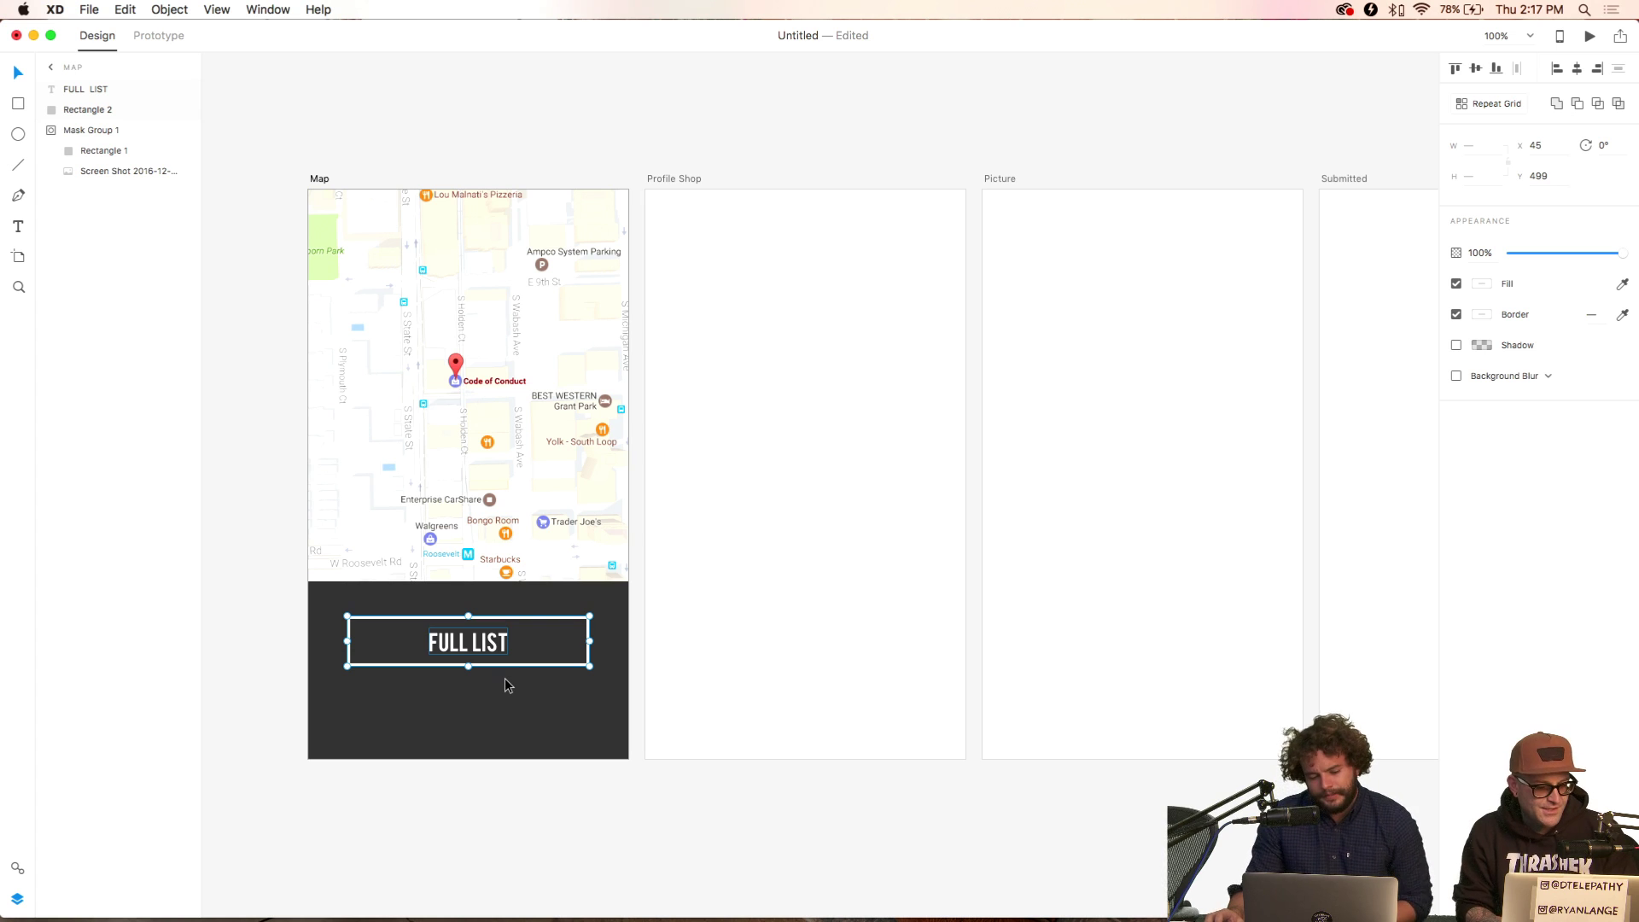
Step: Repeat the button into a second copy below, labelled NEAR BY SHOPS
click(1477, 108)
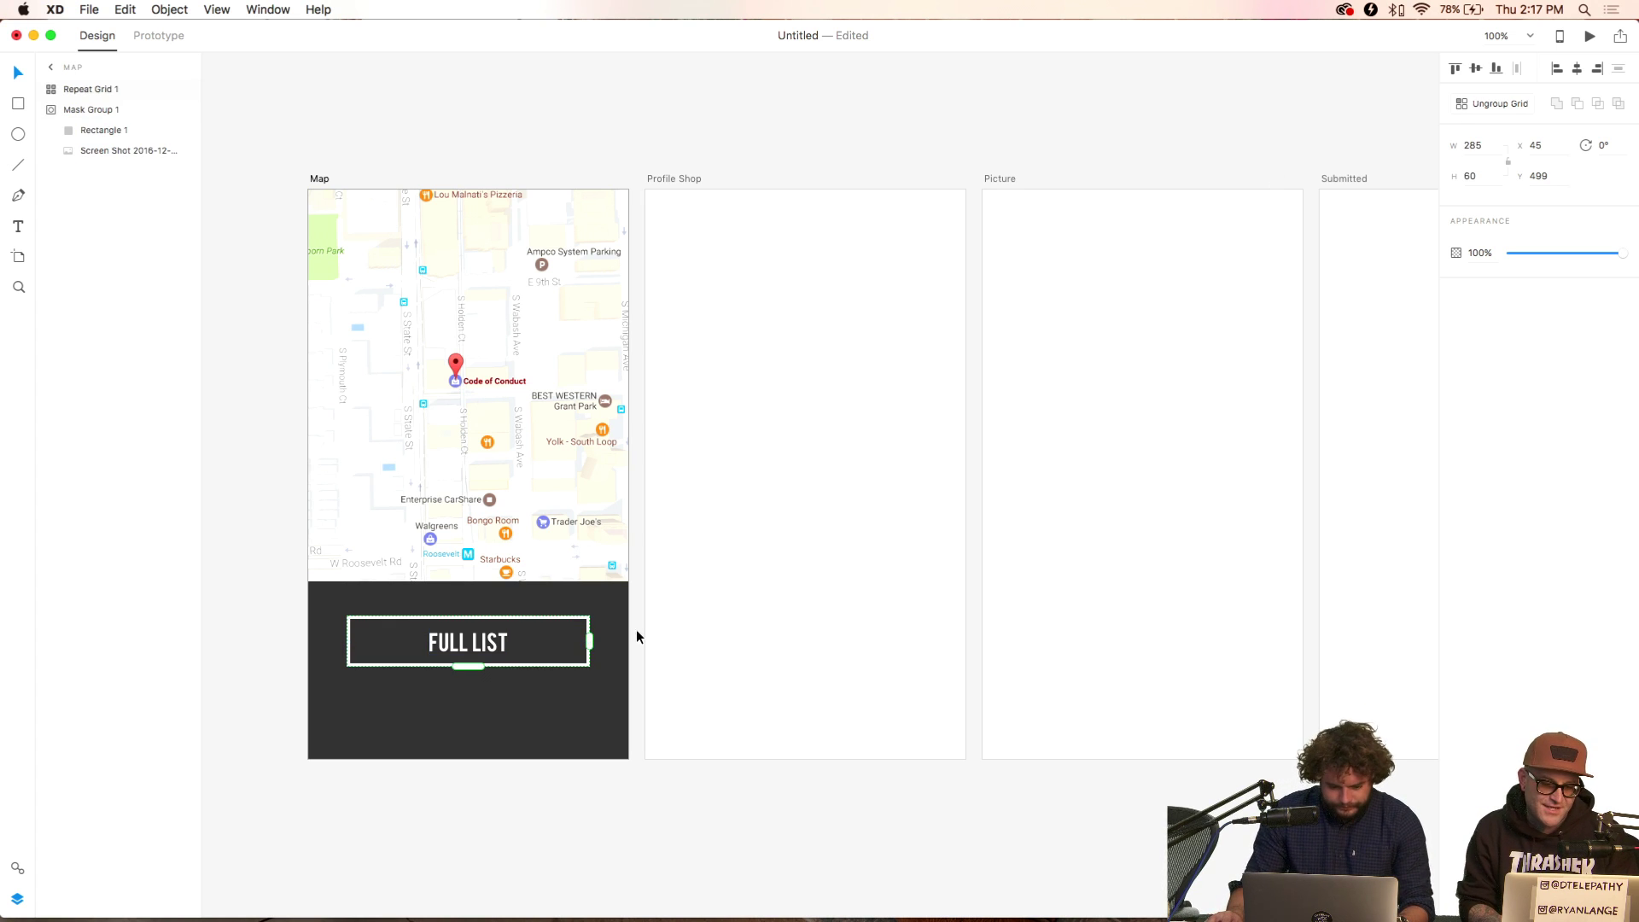
drag(468, 667, 468, 740)
click(551, 785)
click(478, 709)
double_click(479, 709)
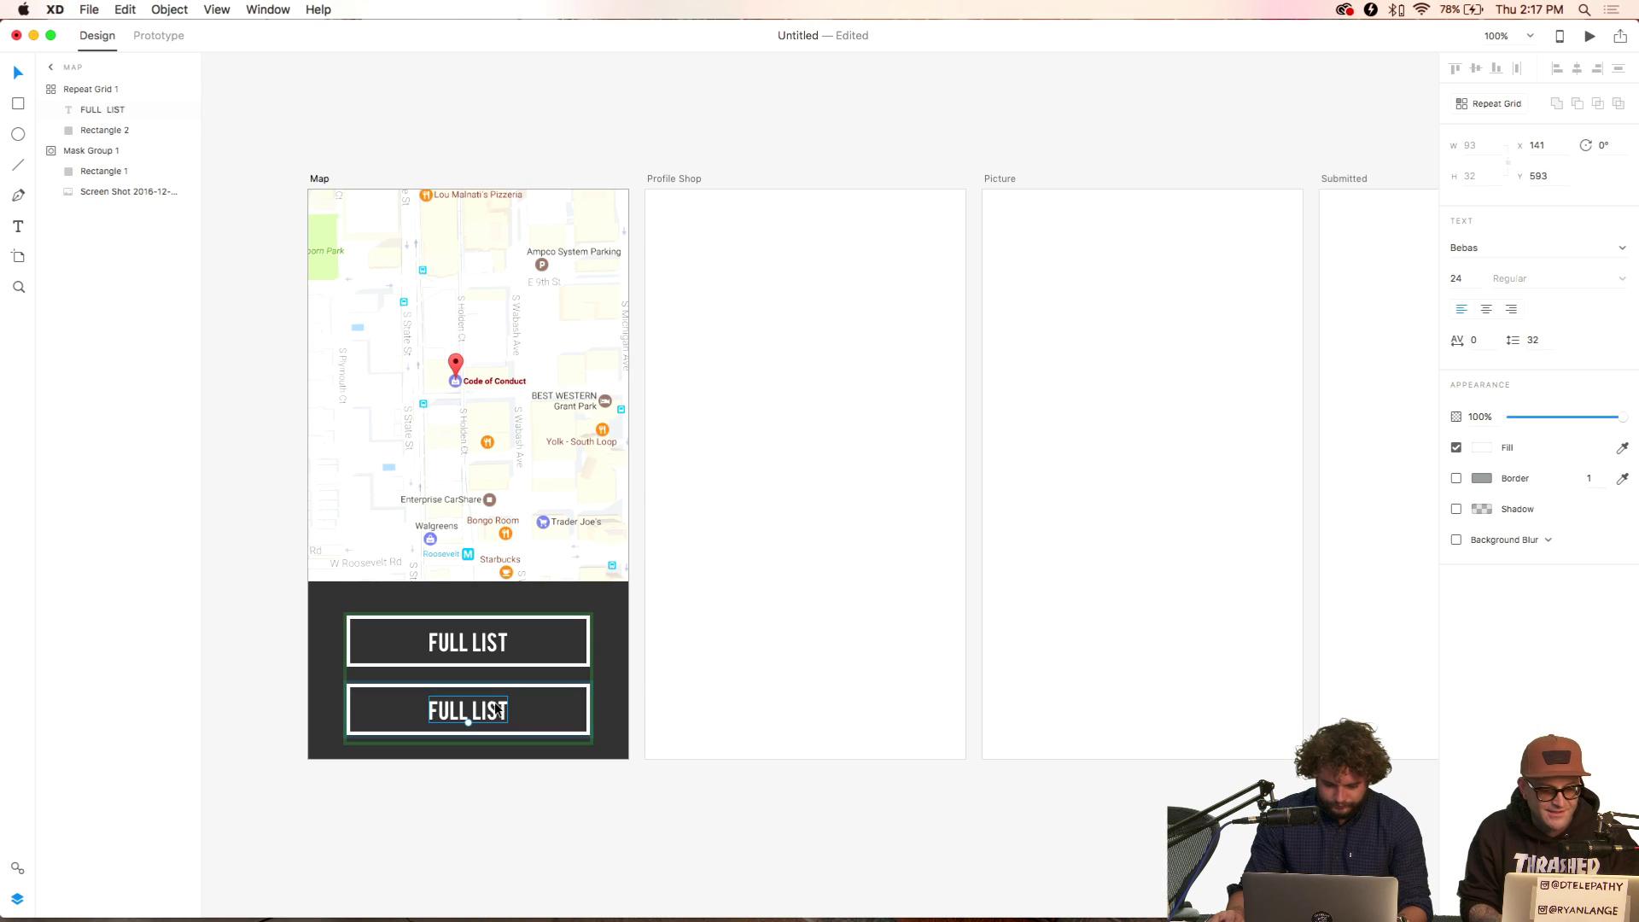
double_click(496, 708)
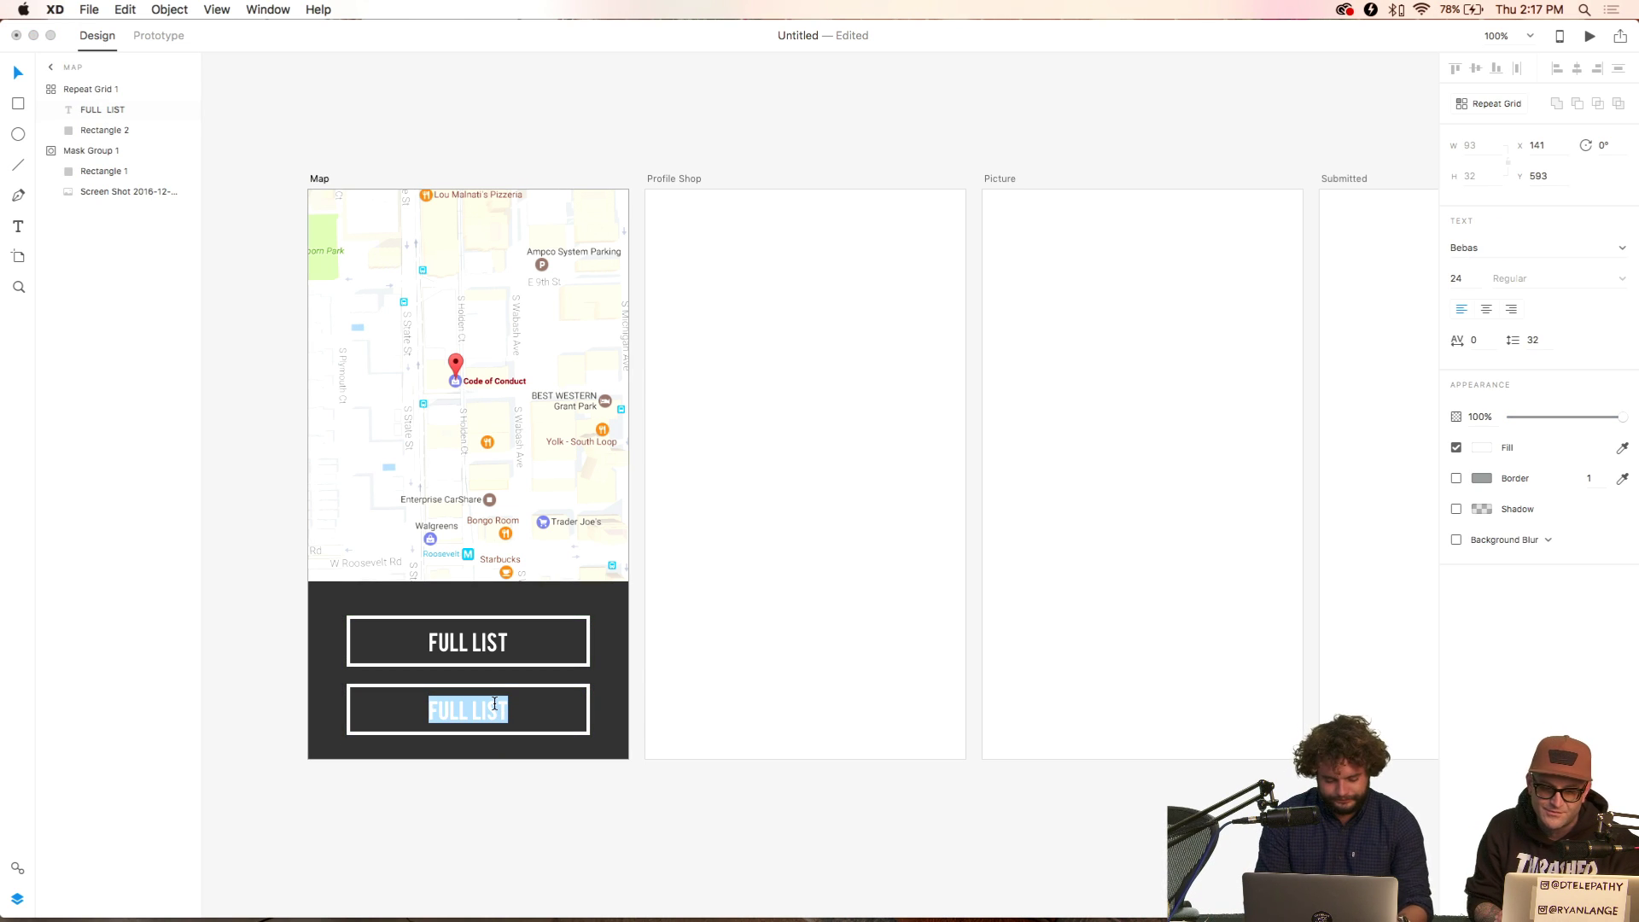
text(NEARBY)
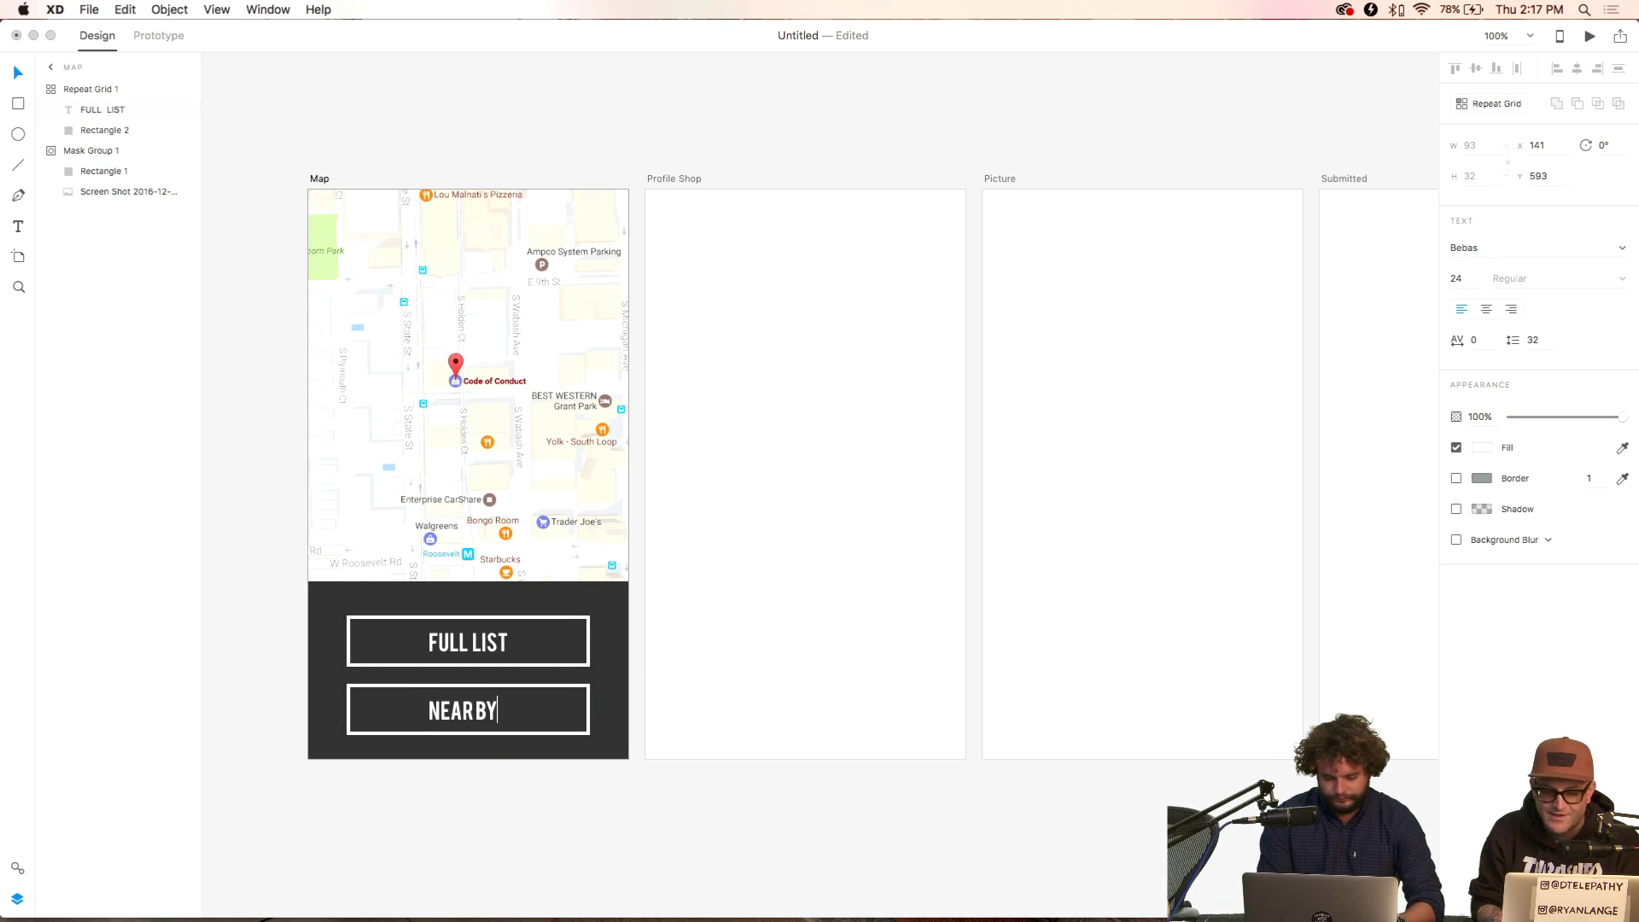
key(BackSpace)
key(BackSpace)
text(BY)
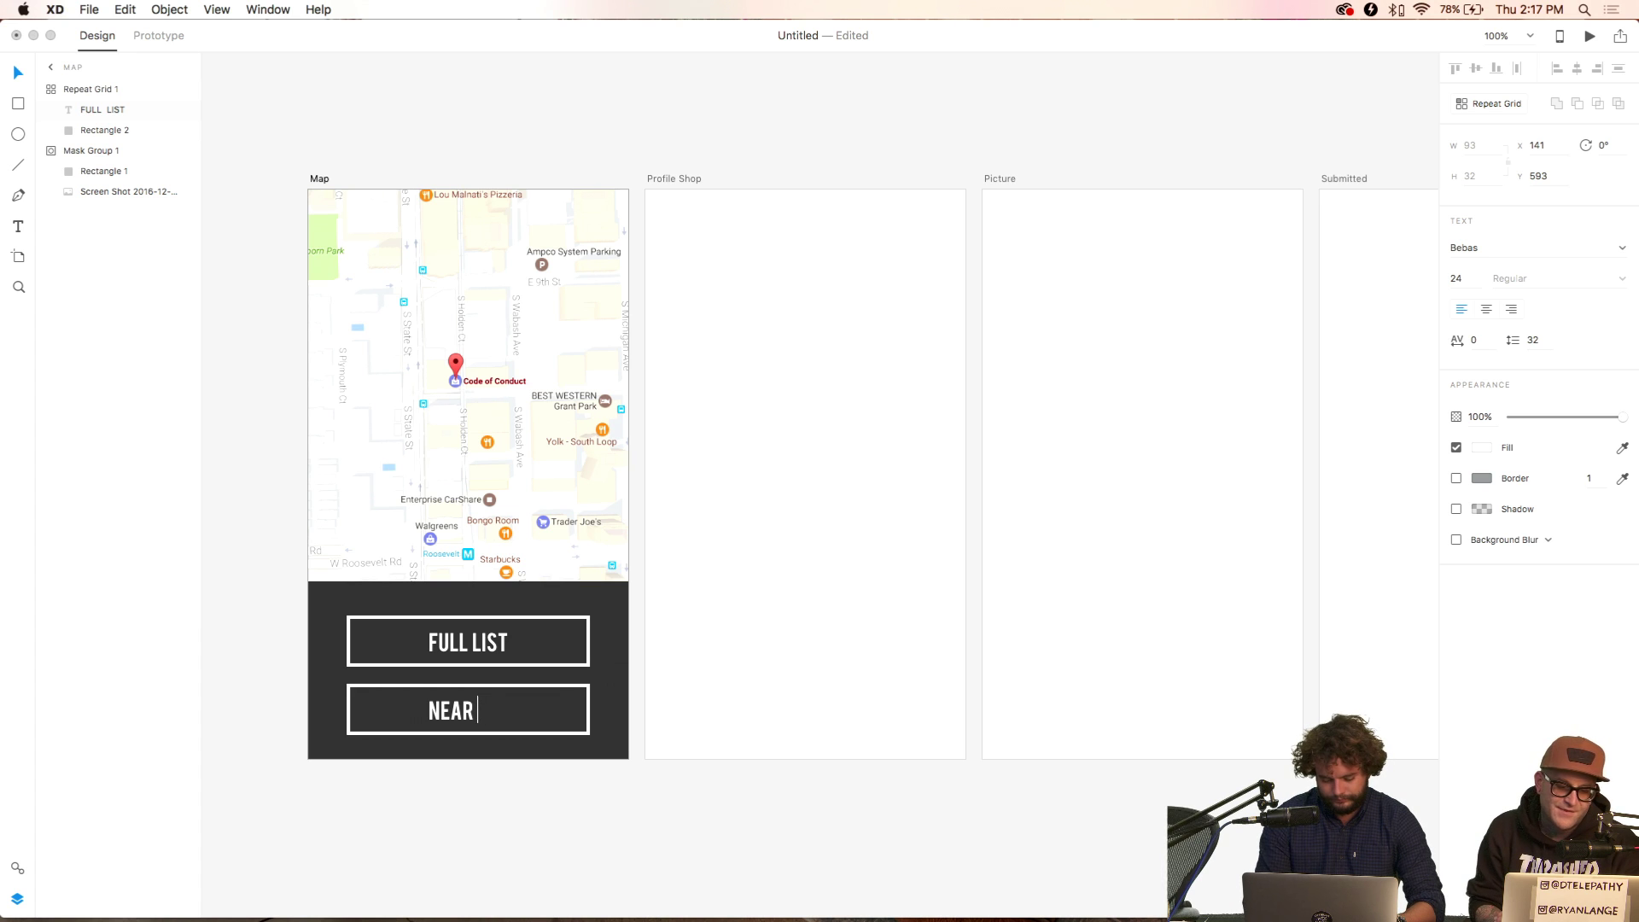
text( SHOPS)
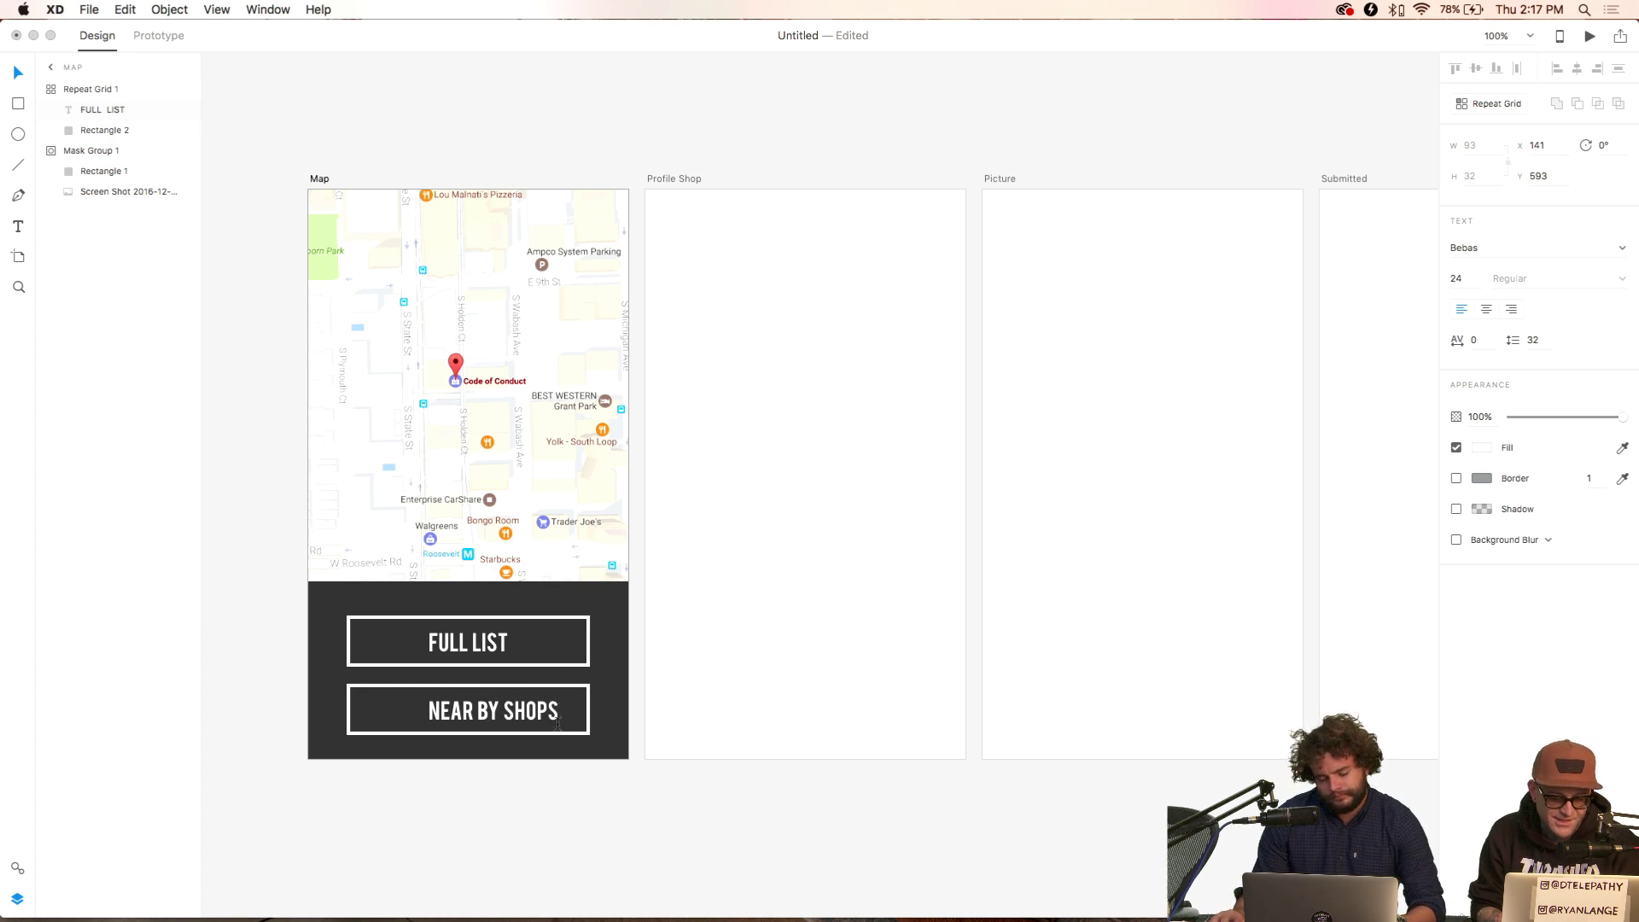
key(Escape)
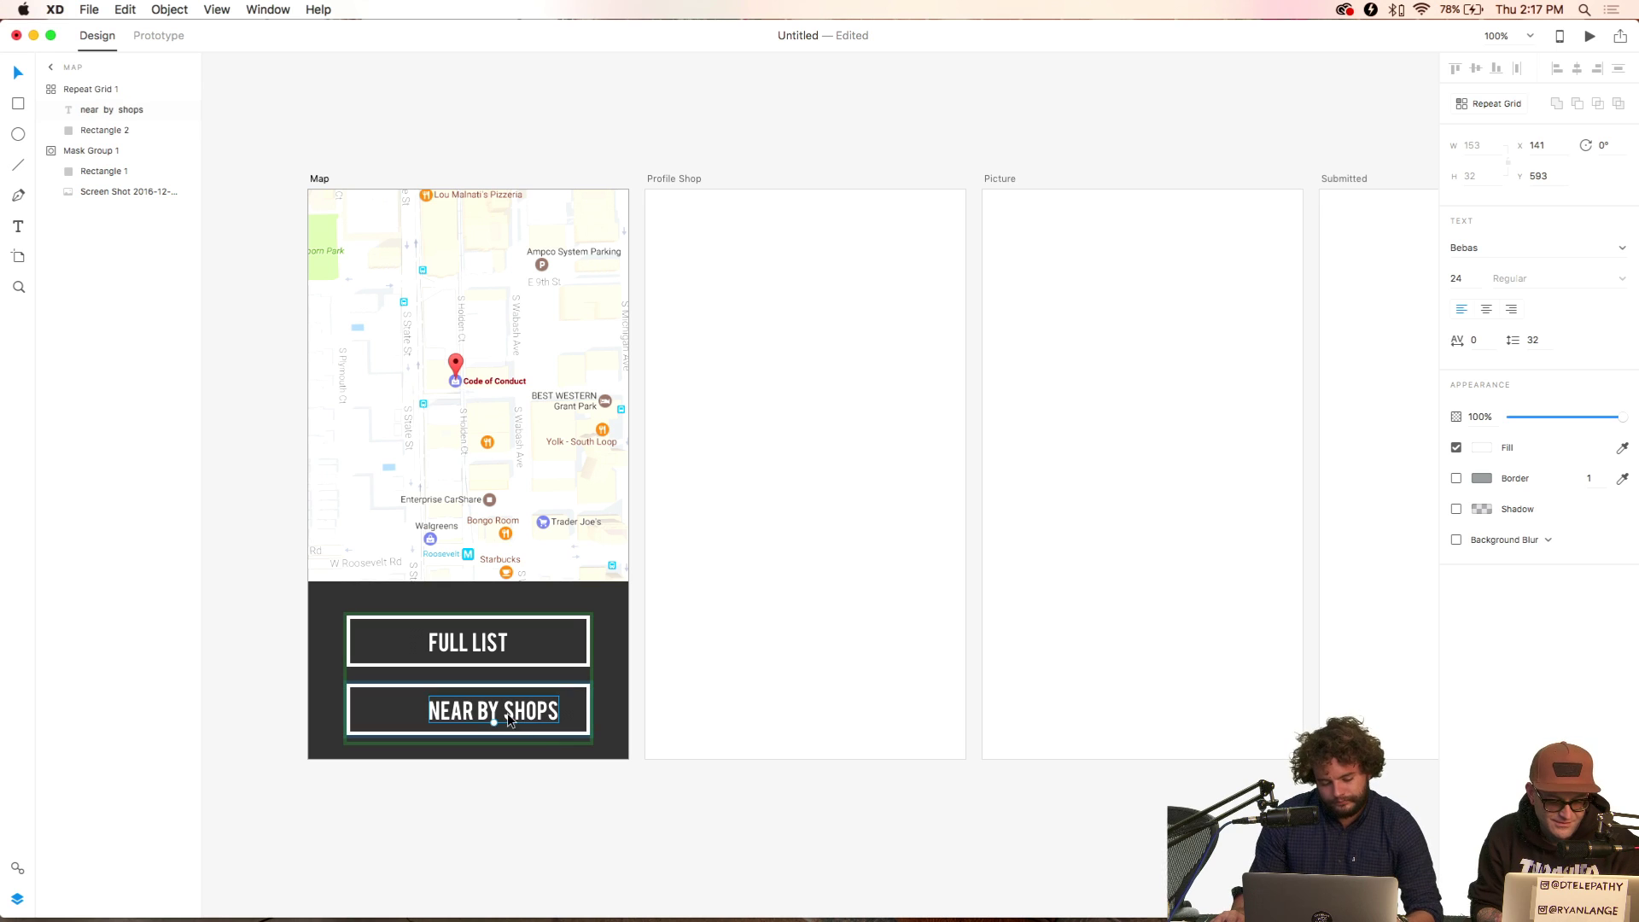
Step: Undo the NEAR BY SHOPS copy, returning to a single FULL LIST button
key(super+z)
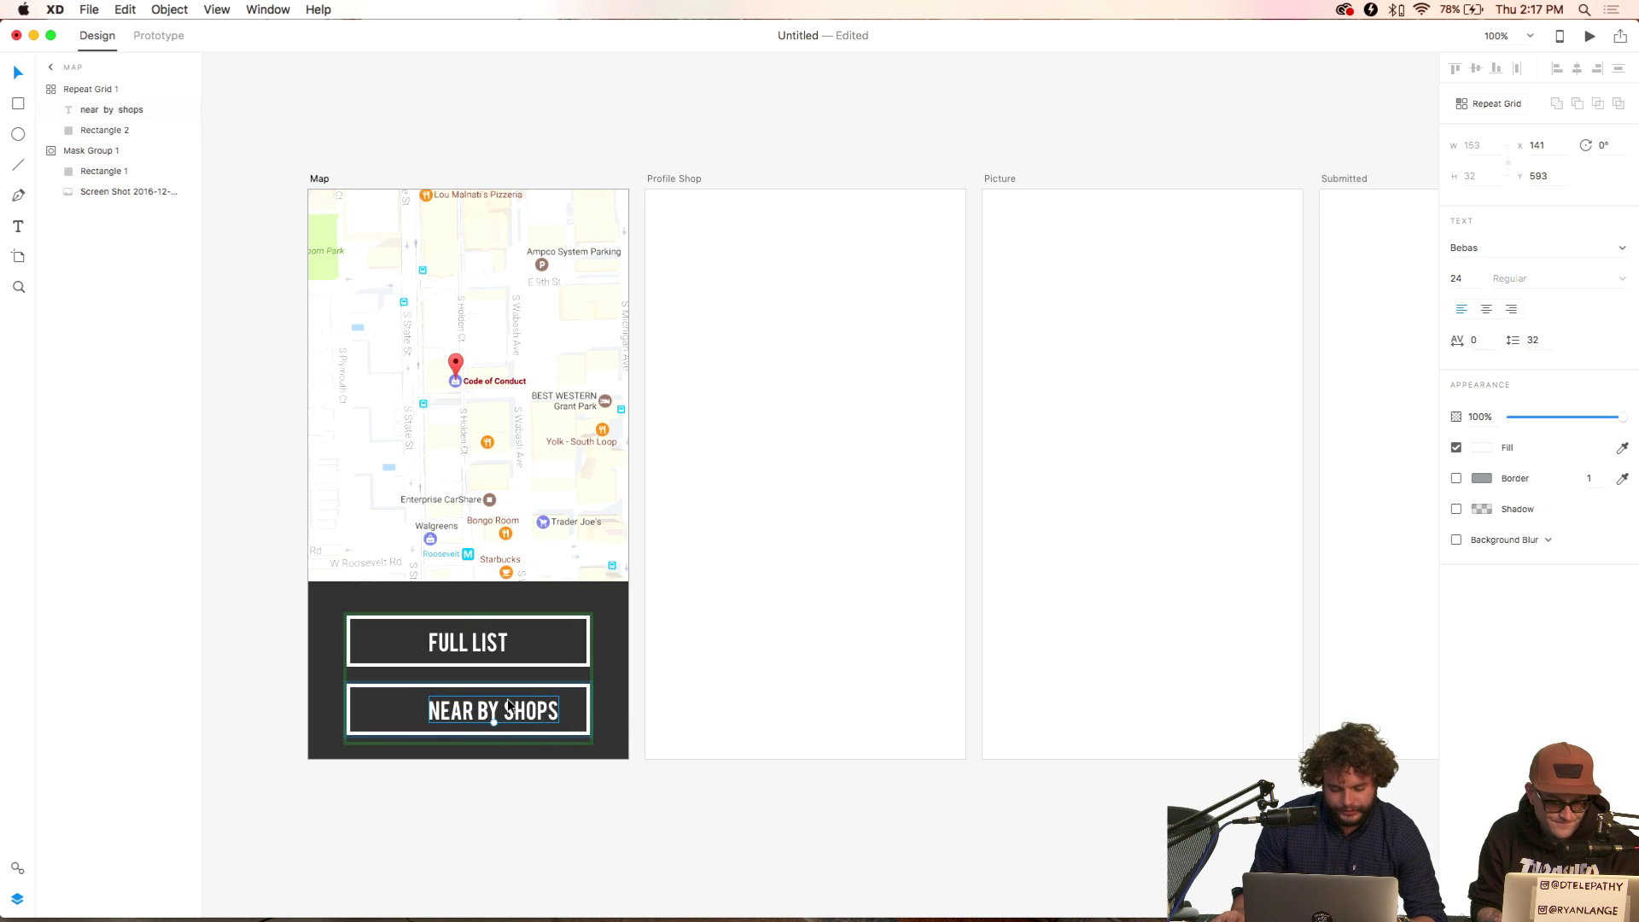
key(super+z)
key(super+z)
double_click(489, 646)
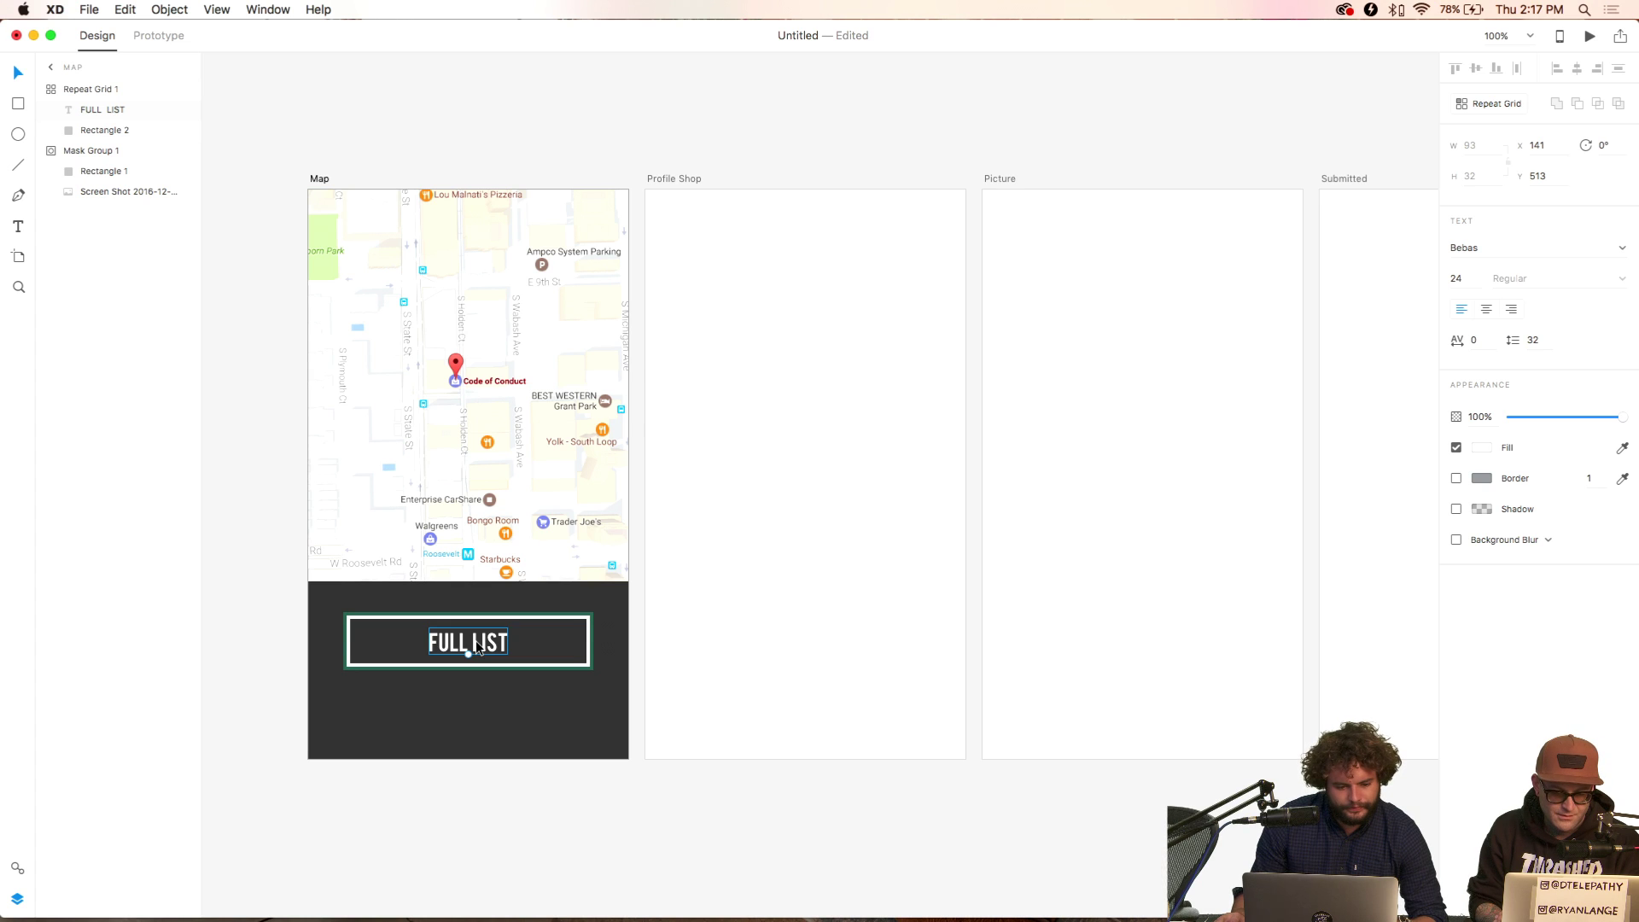
key(super+z)
Step: Centre-align the old FULL LIST text, then cut it out
click(522, 860)
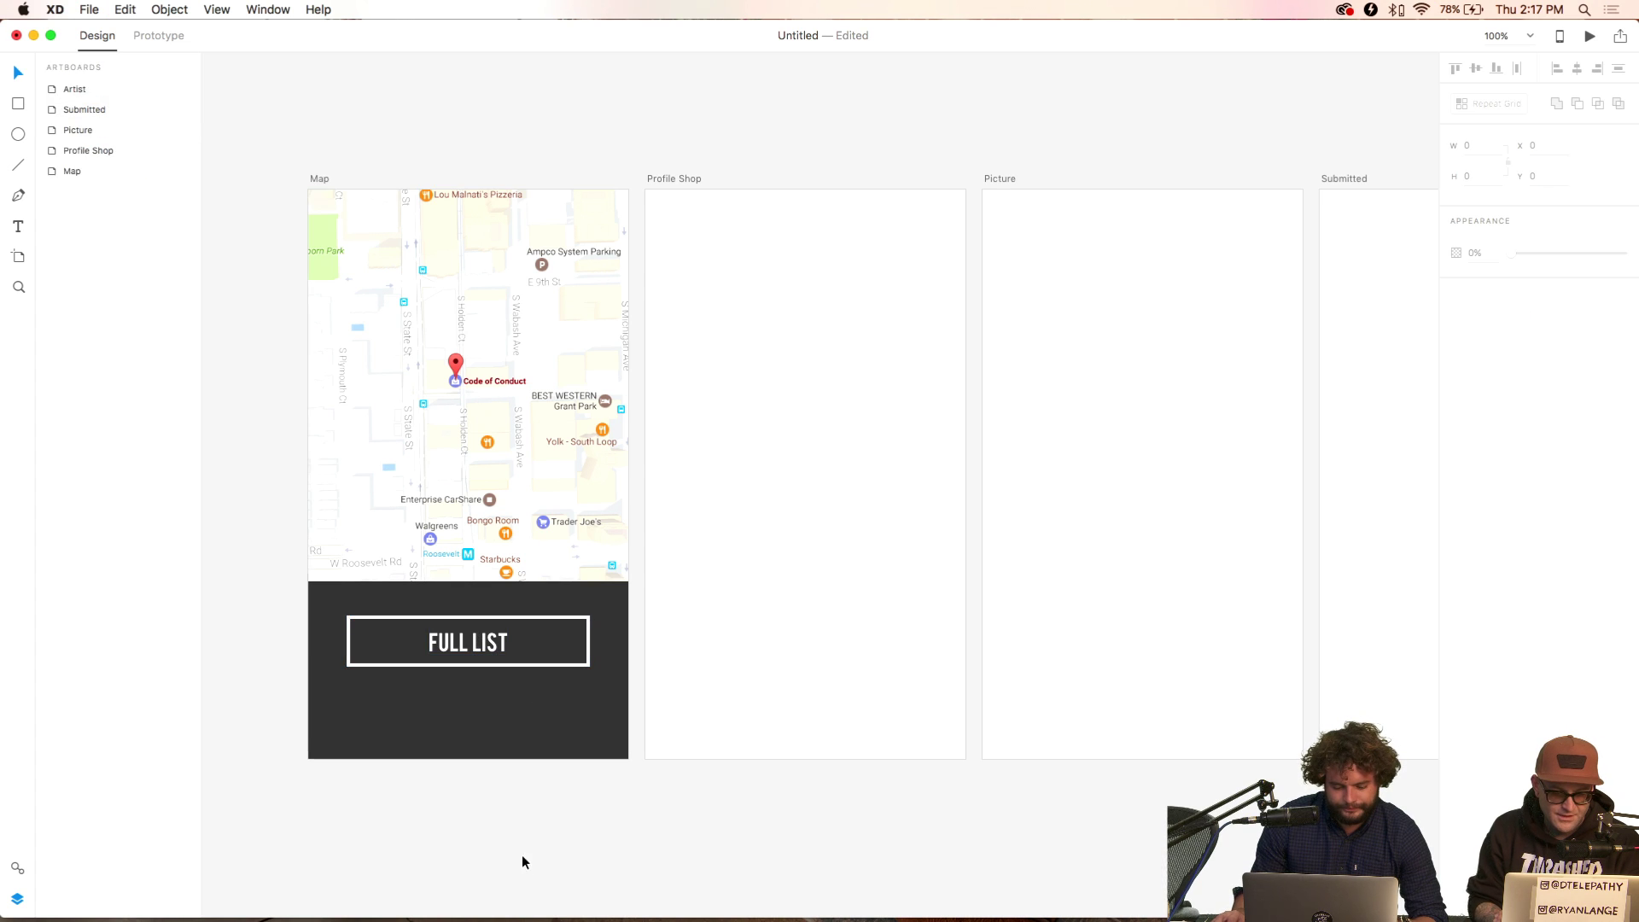
click(467, 642)
click(1485, 308)
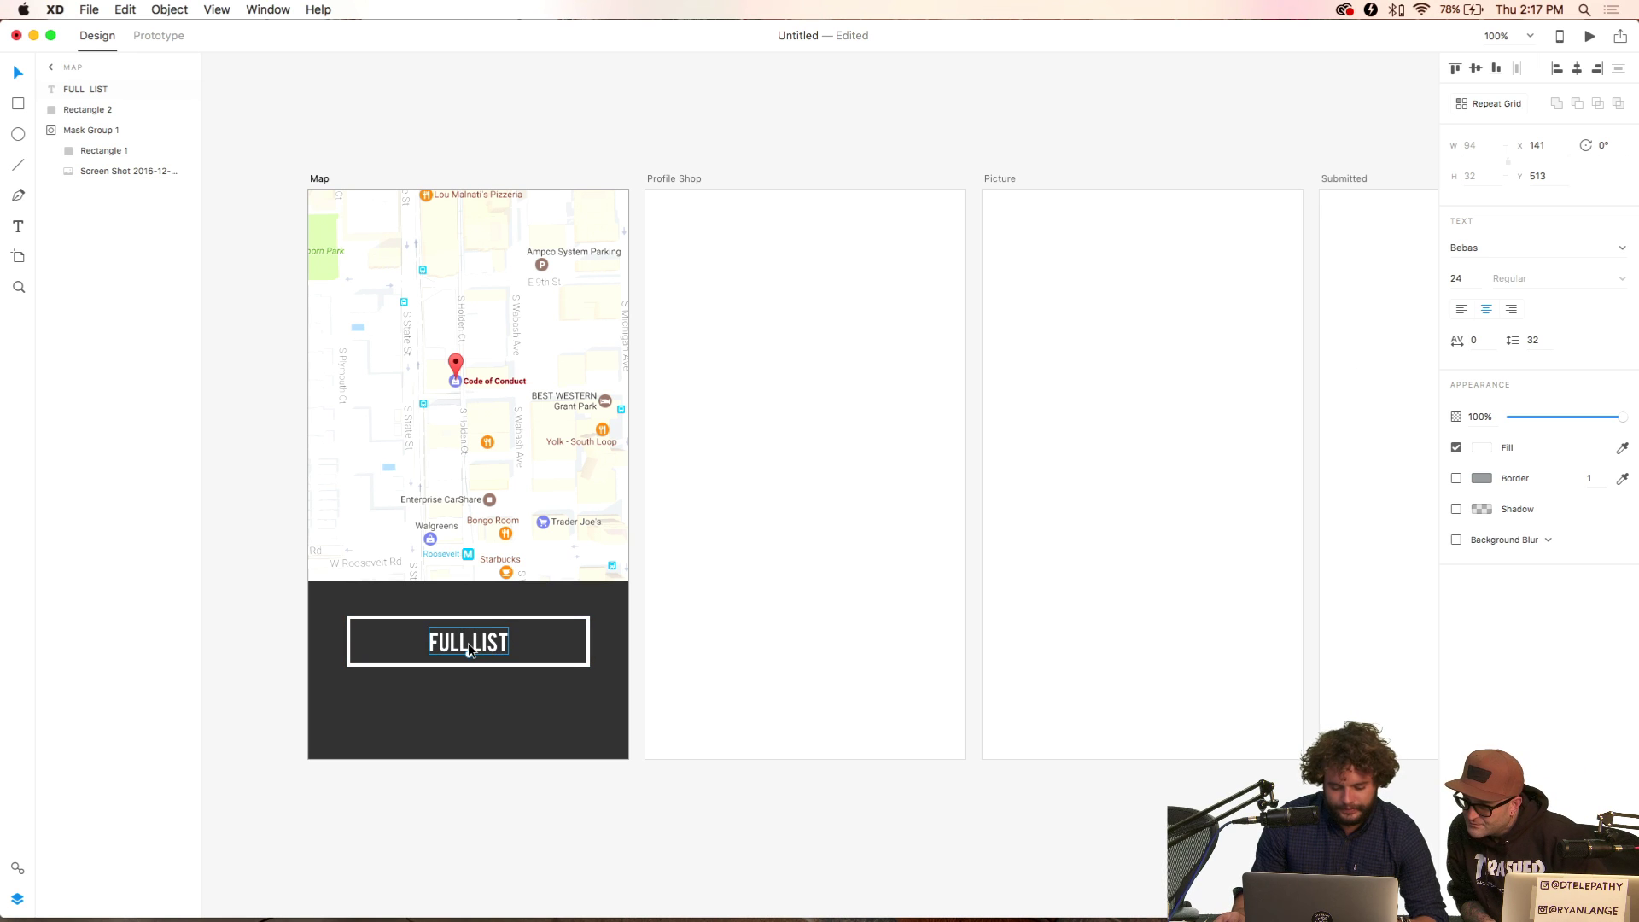
double_click(468, 643)
key(super+x)
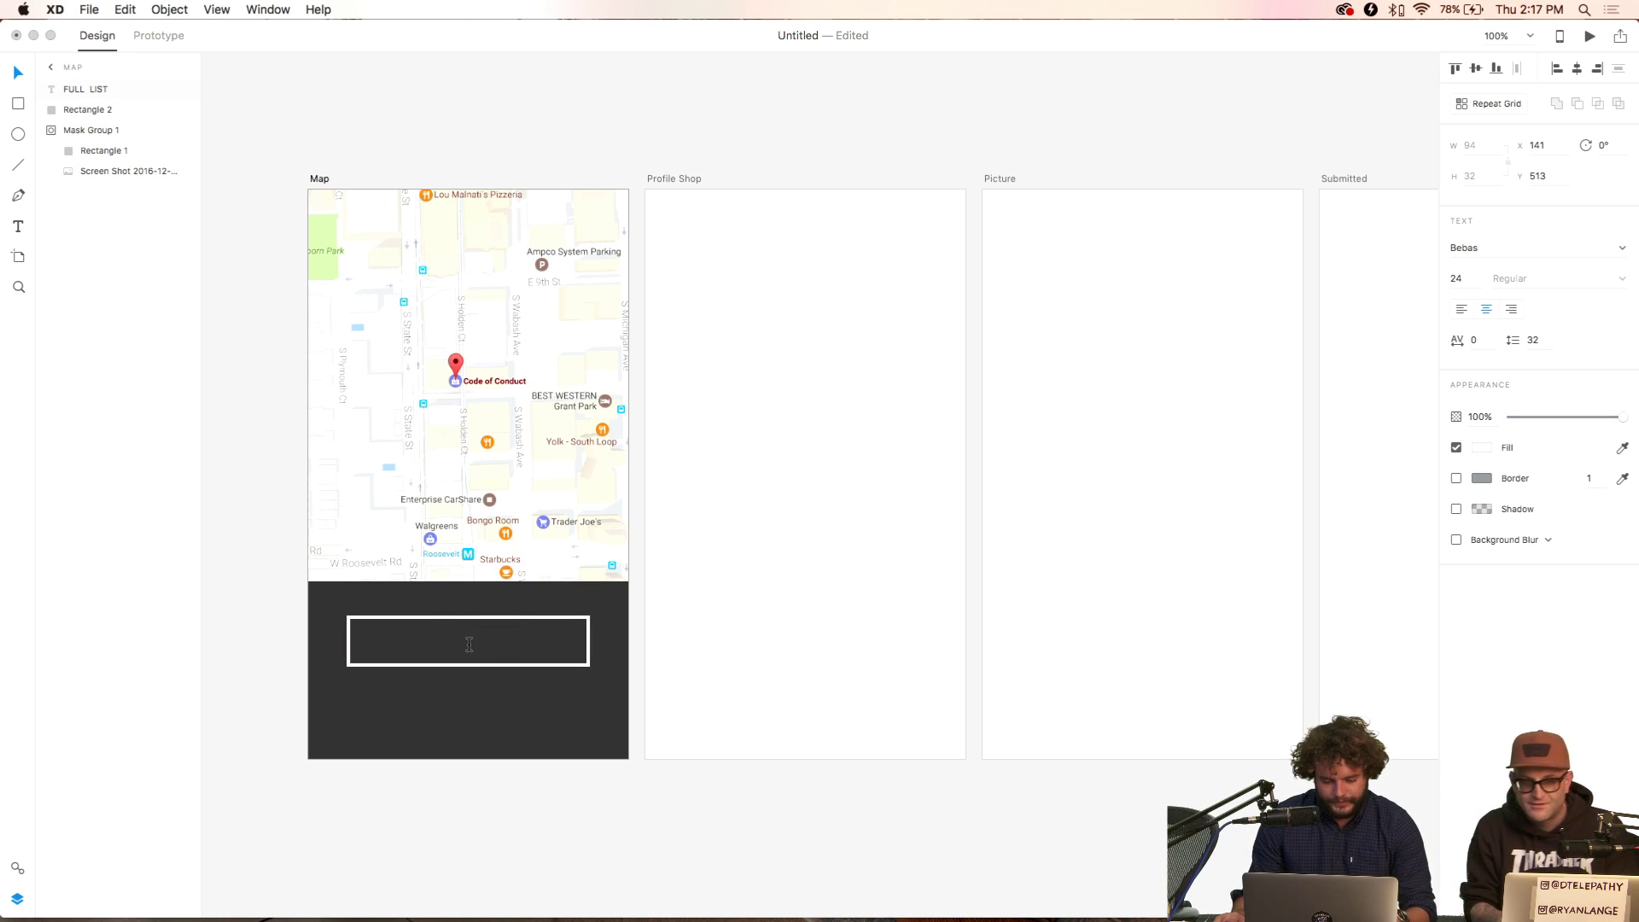
key(Escape)
Step: Draw a button-wide text box with the label FULL LIST in Bebas
click(19, 226)
drag(363, 628, 567, 661)
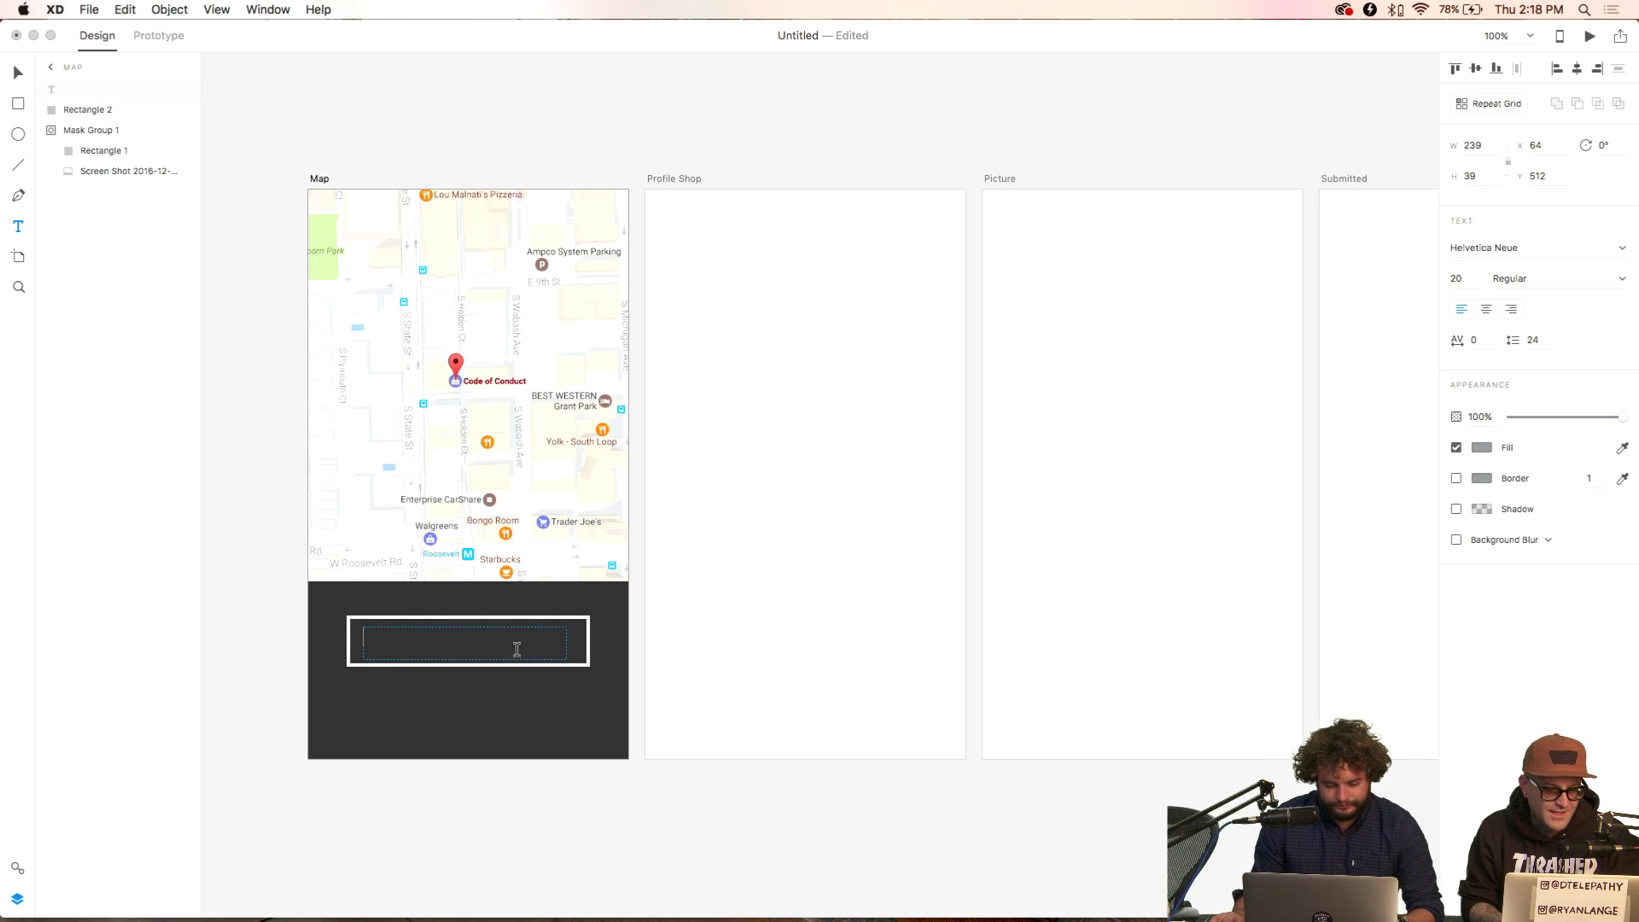
text(FULL LIST)
key(Escape)
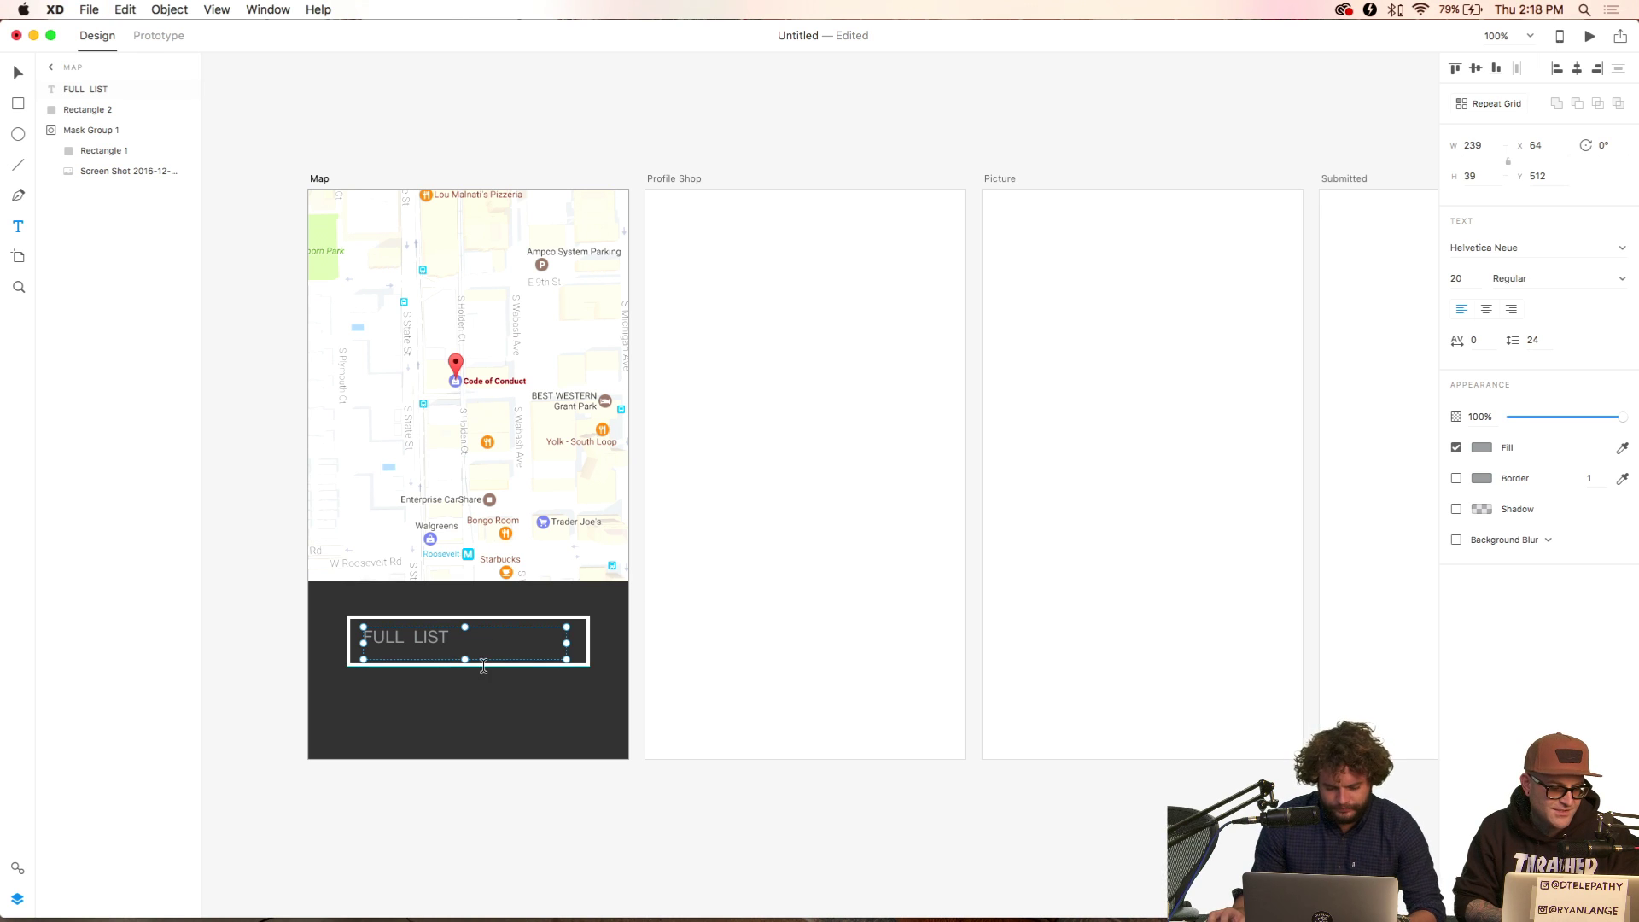
click(1523, 247)
text(Be)
key(Return)
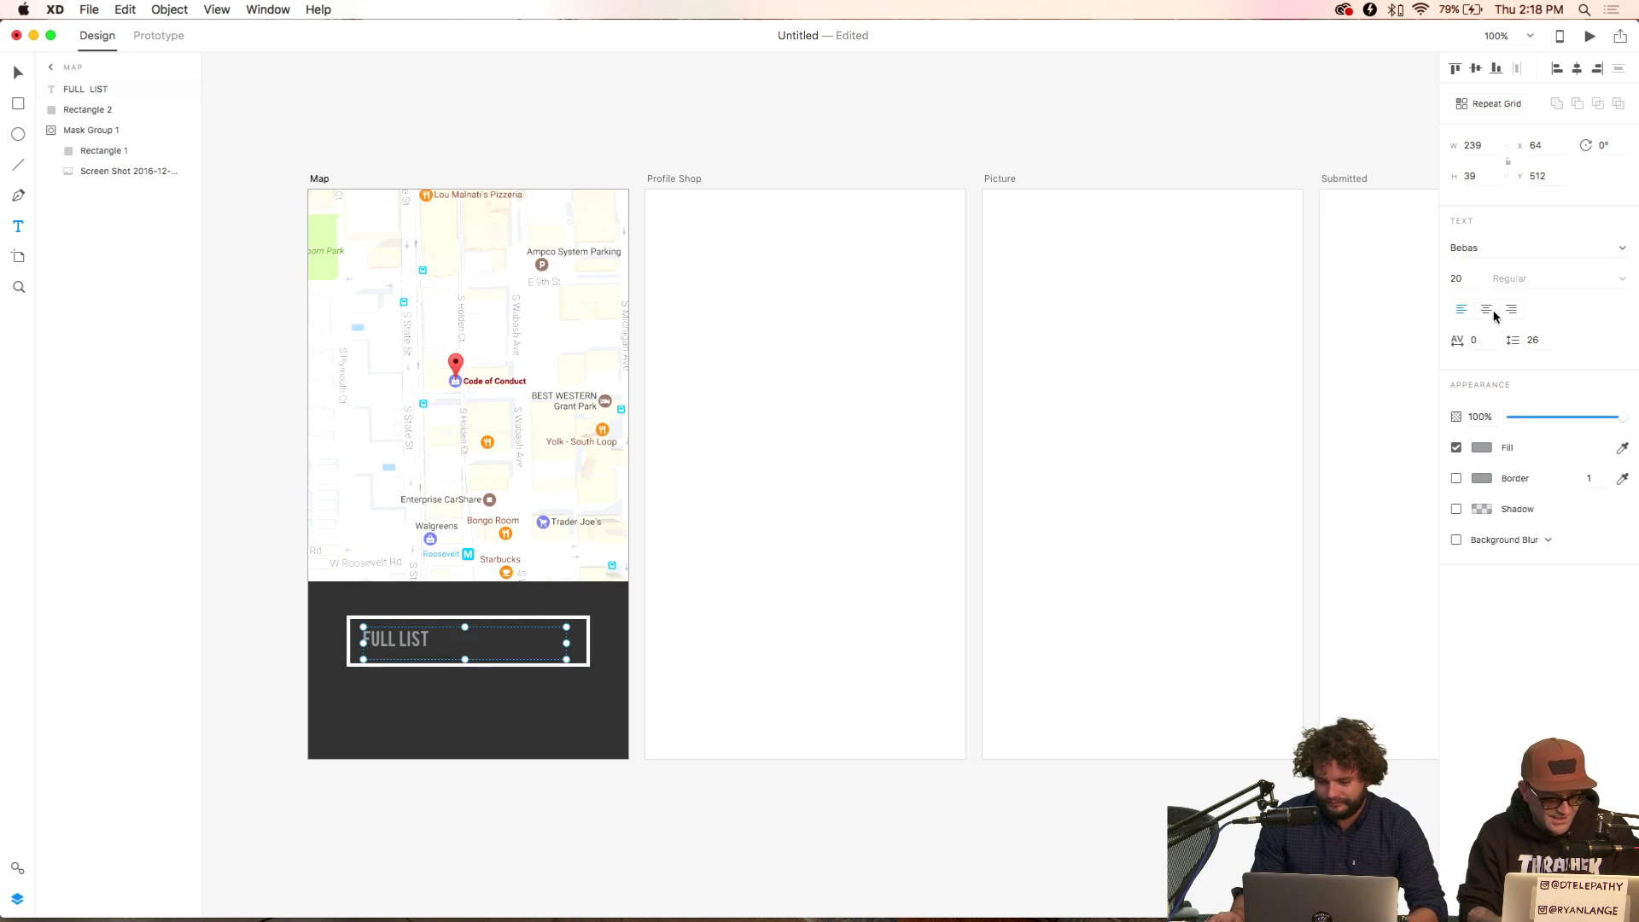
Step: Centre-align the new label, make it white, and set its size to 24
click(1486, 309)
click(1481, 447)
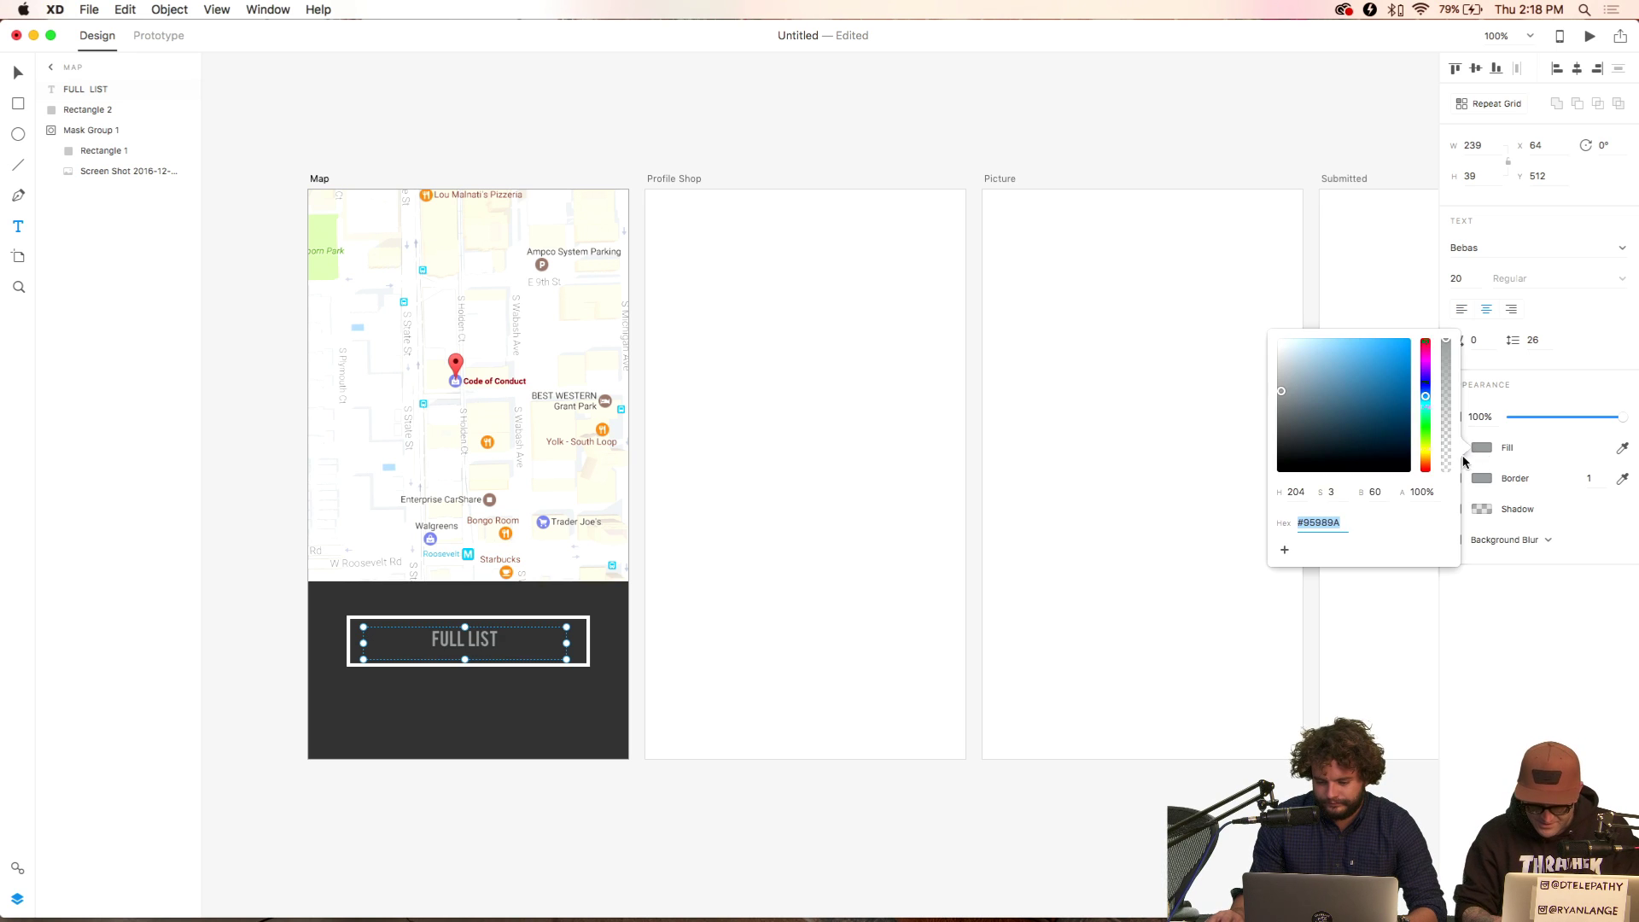
click(491, 662)
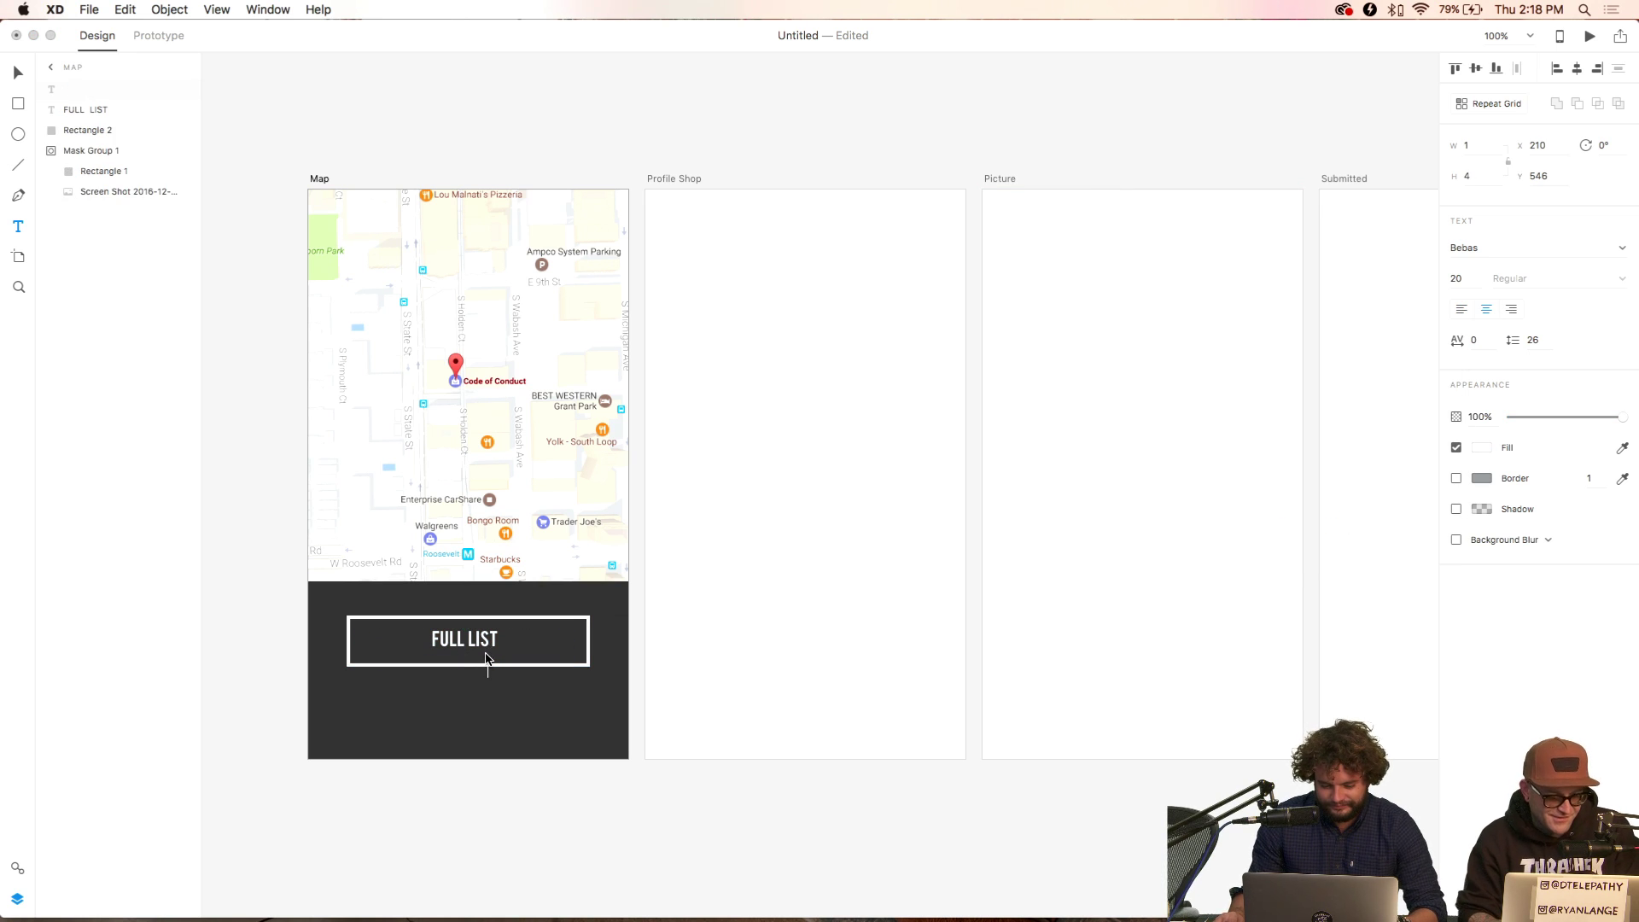
double_click(488, 636)
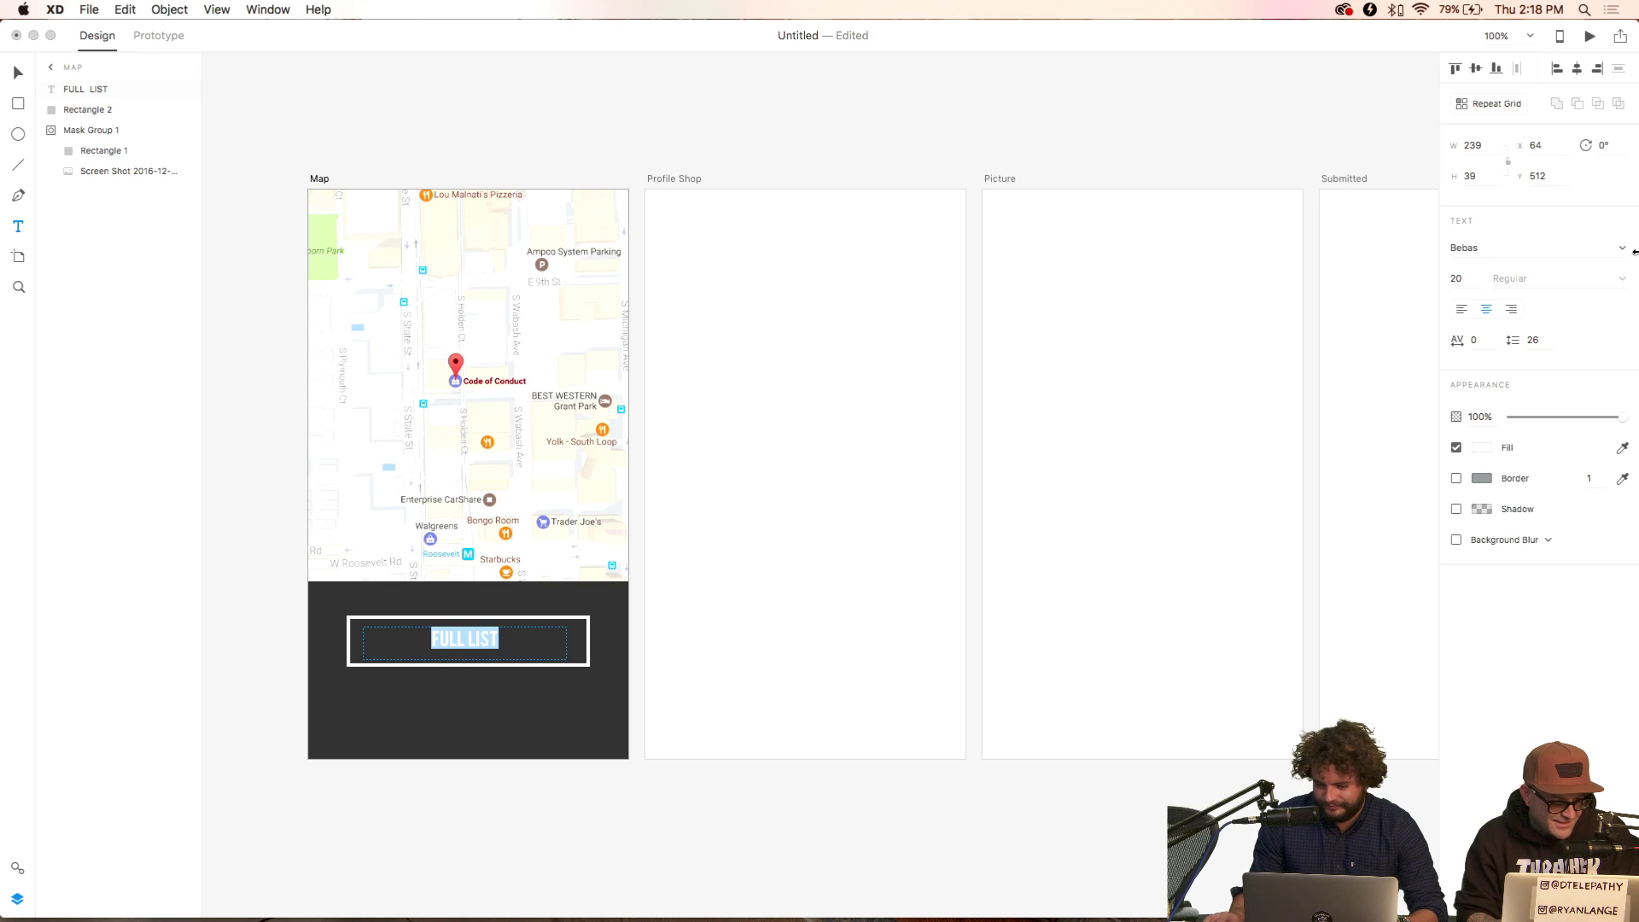
click(1469, 277)
key(Up)
key(Up)
key(Up)
key(Up)
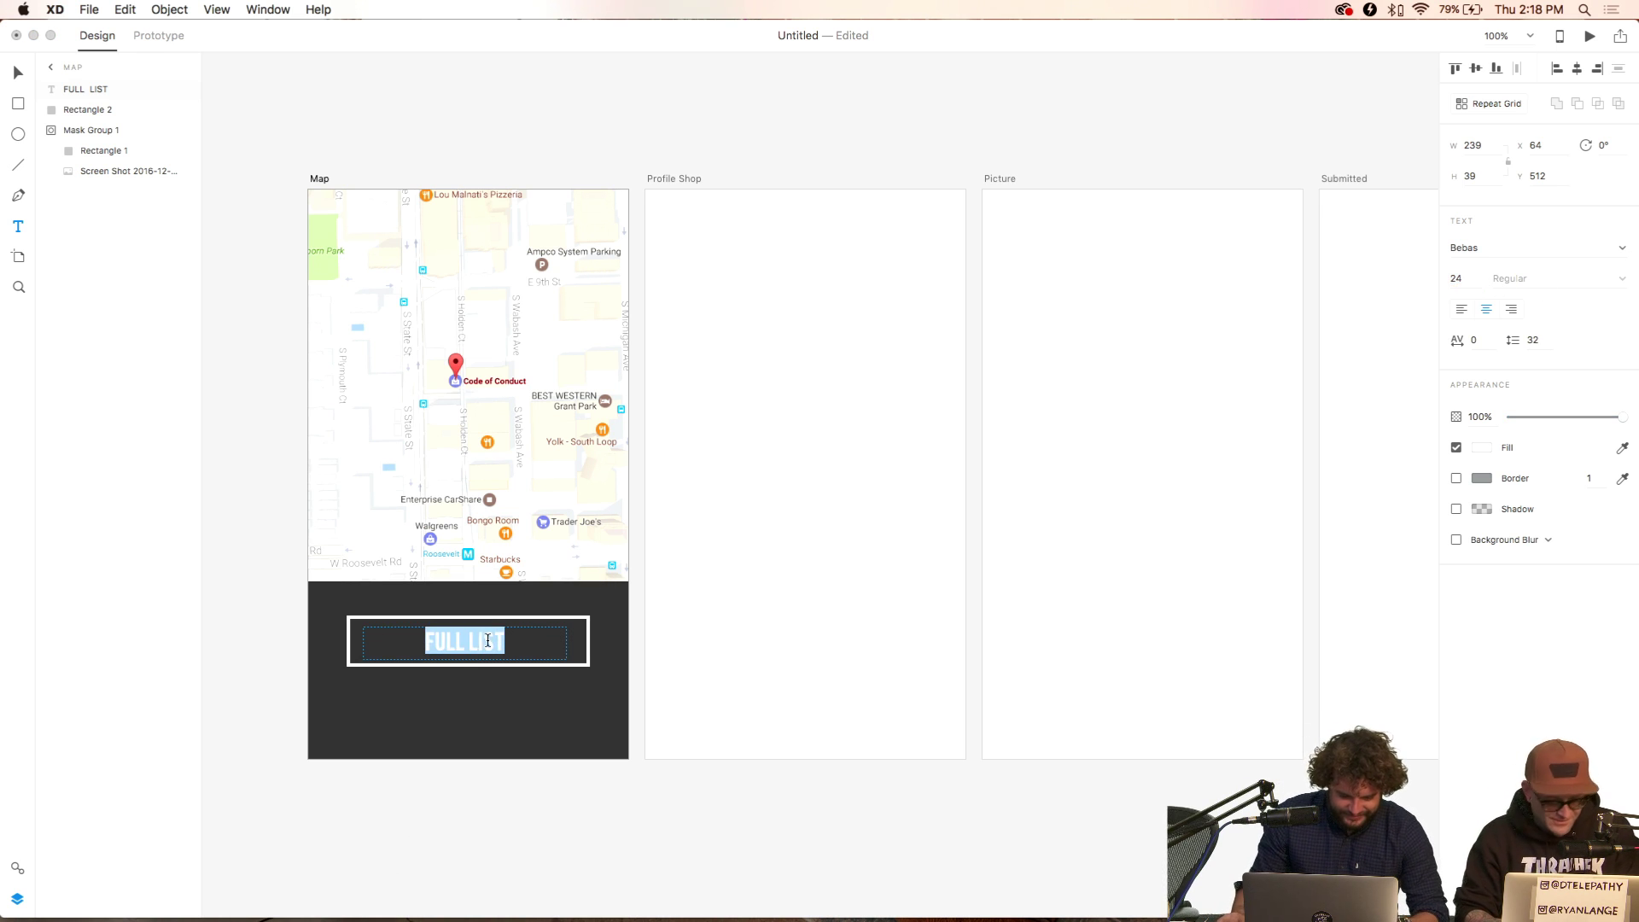
key(Escape)
key(v)
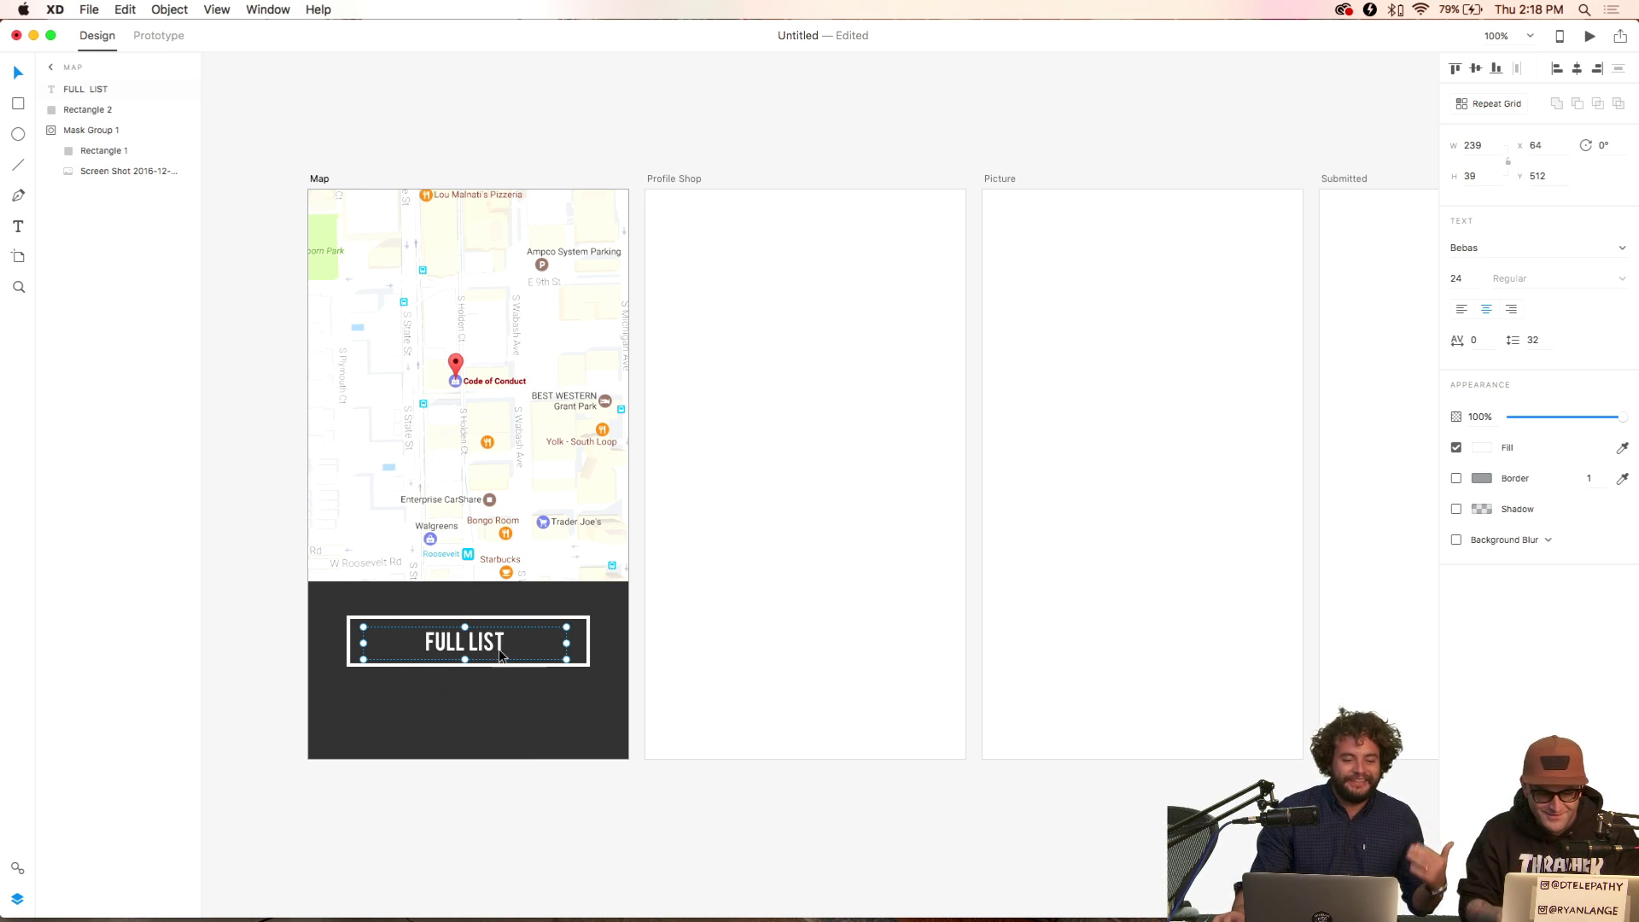
Step: Align the label and Rectangle 2 to horizontal centre, nudging the text onto the button
shift+click(107, 111)
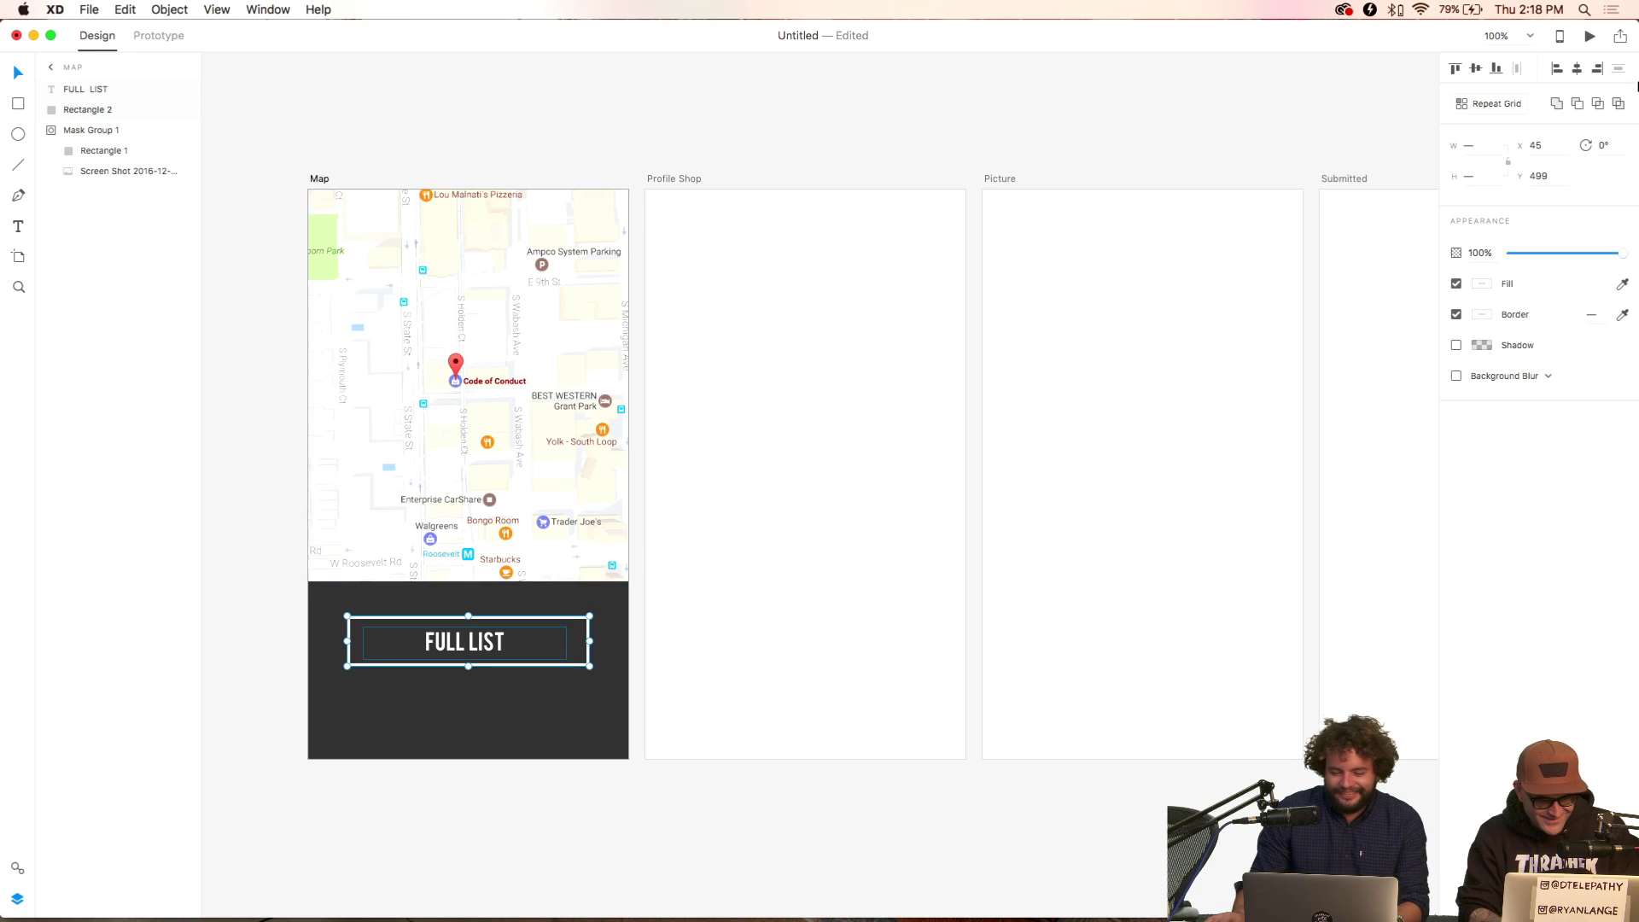
click(1578, 70)
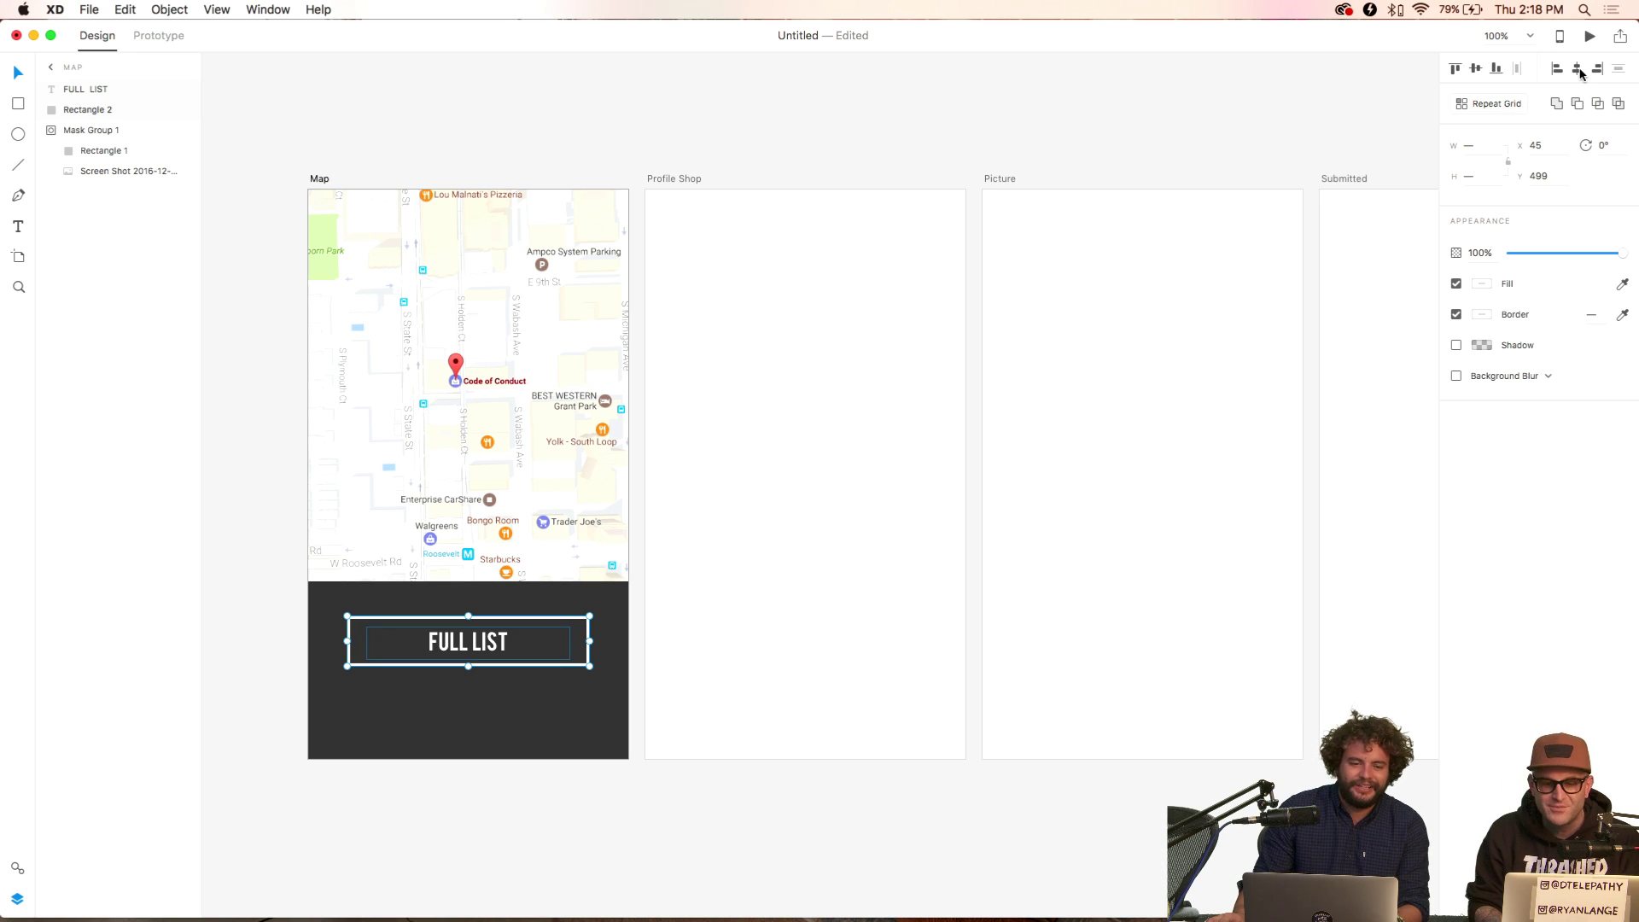
click(730, 903)
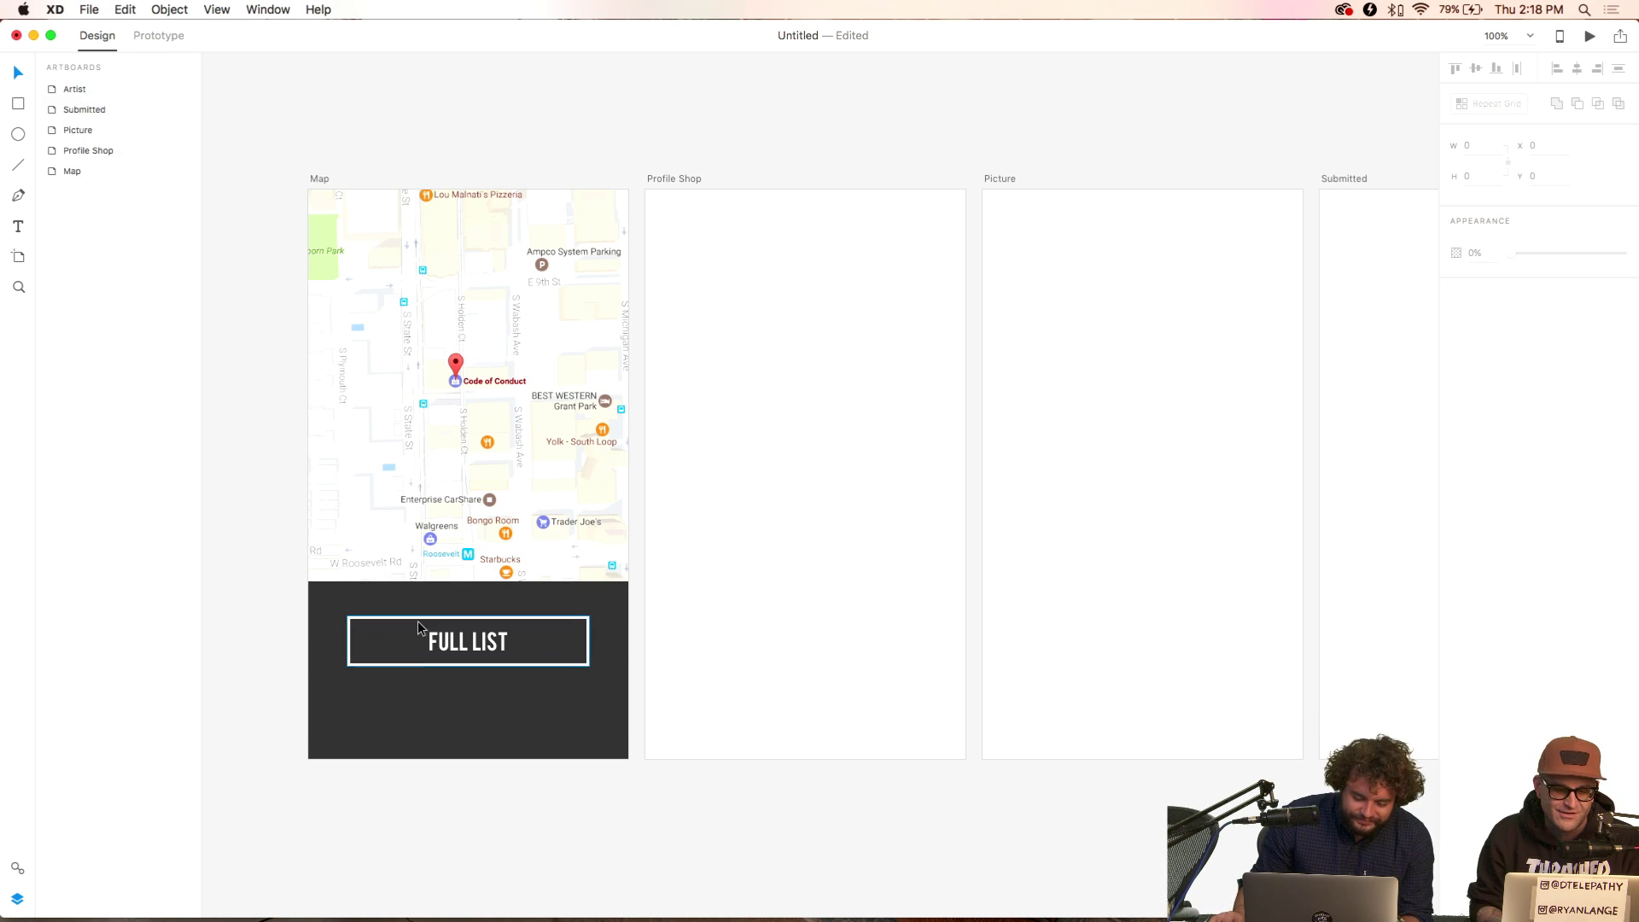
click(448, 646)
drag(448, 646, 448, 646)
shift+click(565, 661)
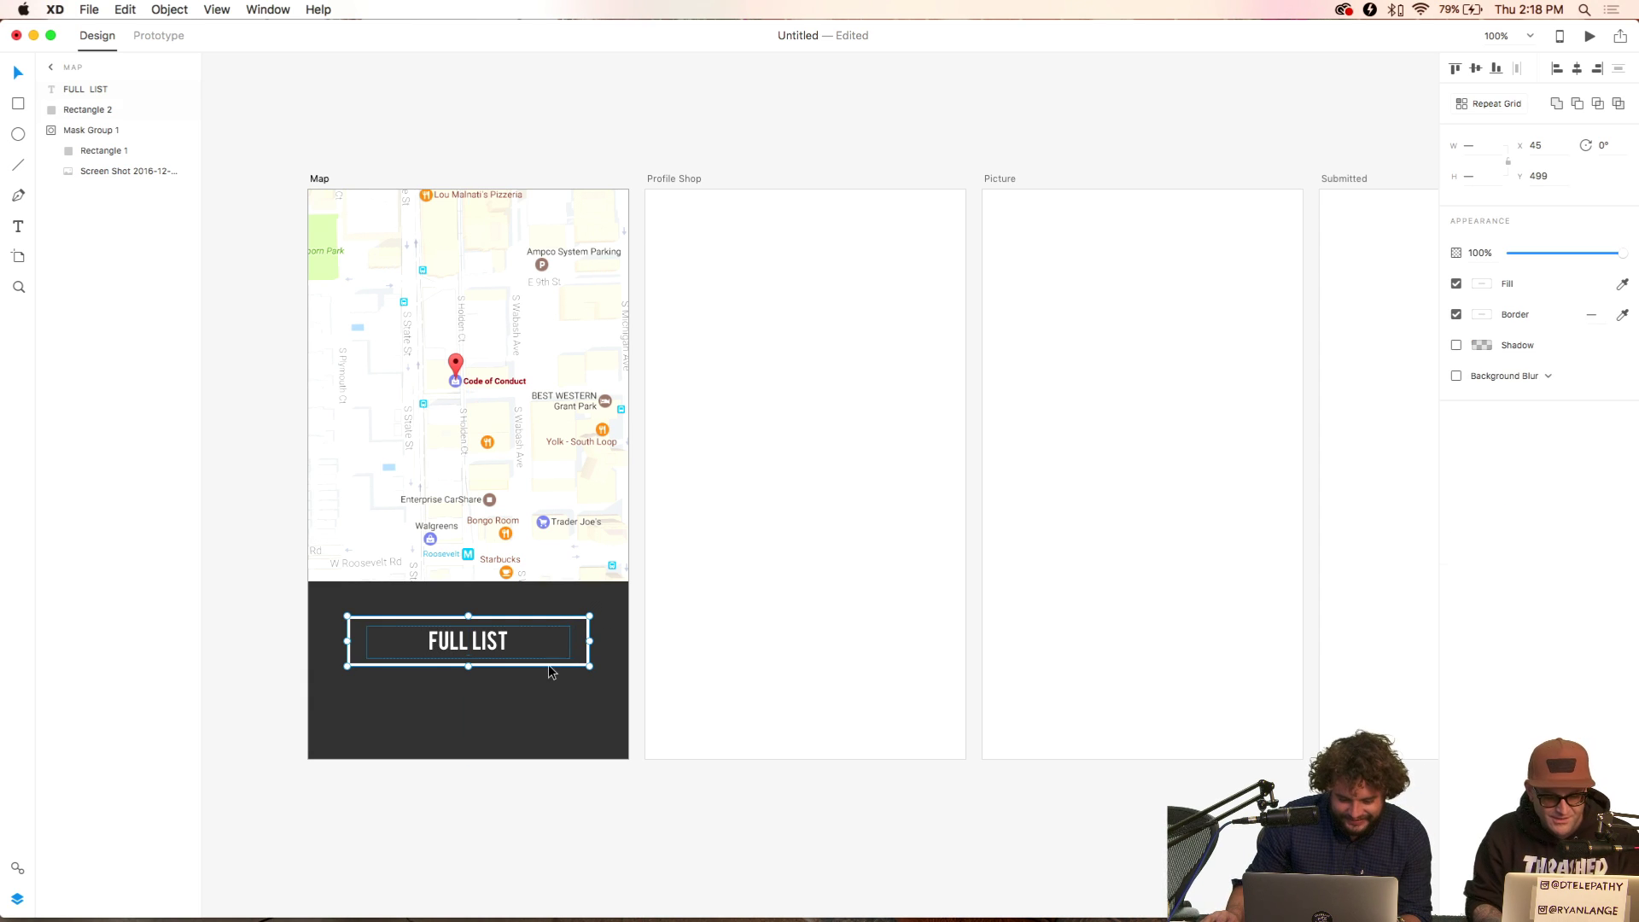
Step: Try a repeat grid with a second button below, then undo the extra copy
click(1490, 103)
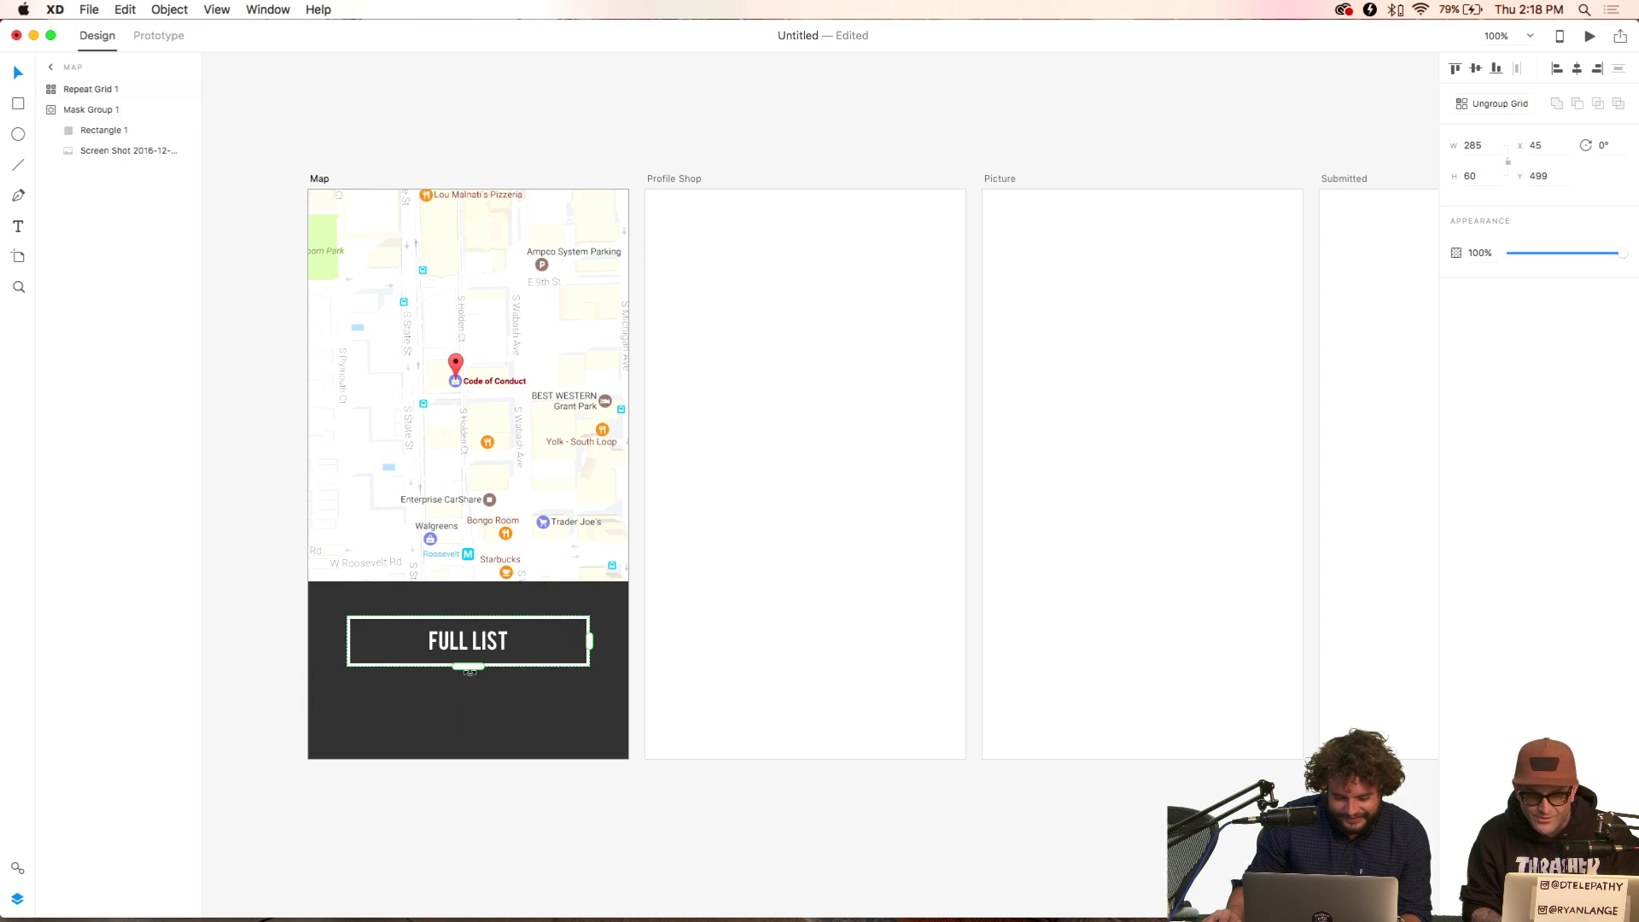
drag(467, 666, 467, 757)
click(519, 748)
click(478, 694)
double_click(478, 694)
double_click(478, 705)
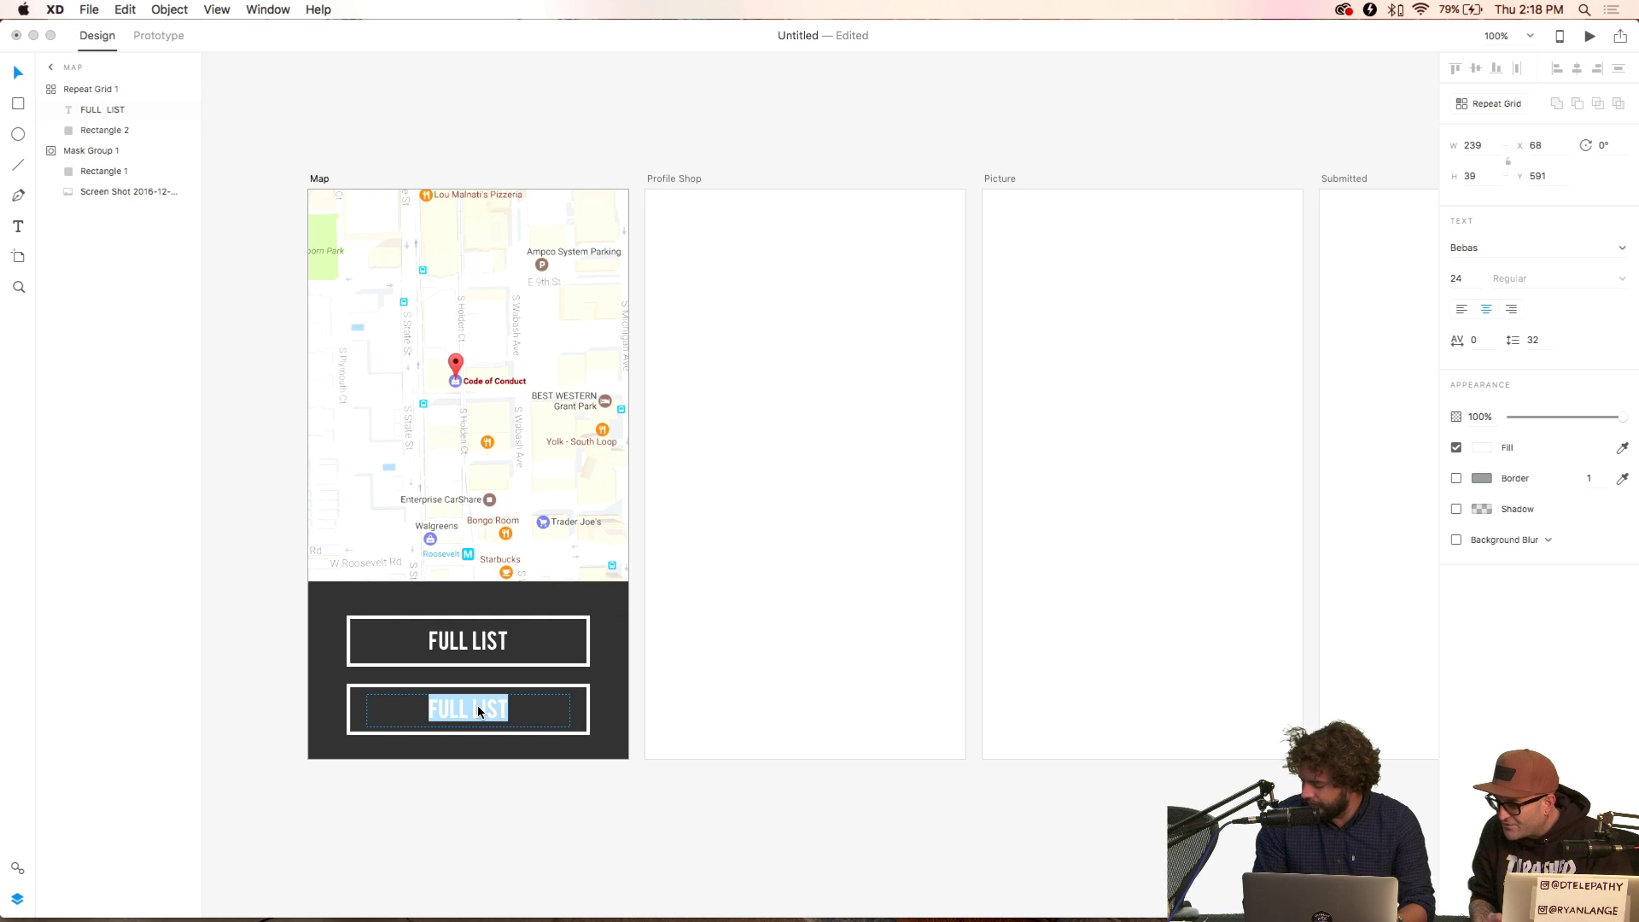
key(Escape)
key(super+z)
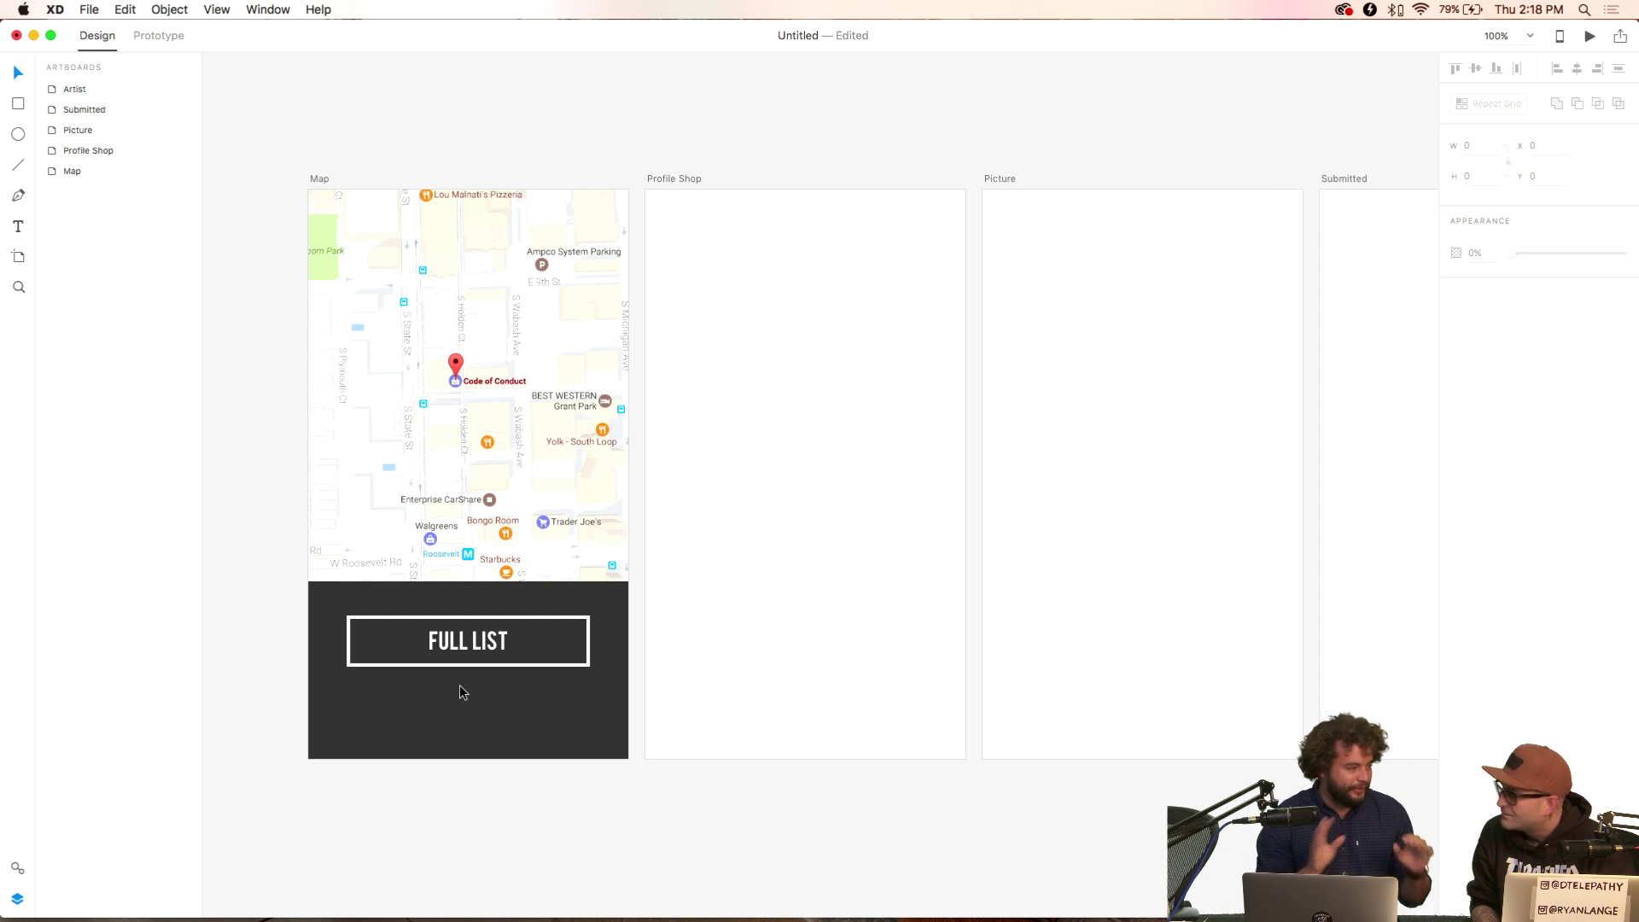
Step: Repeat the FULL LIST button into a second copy labelled NEAR BY
click(502, 635)
key(super+r)
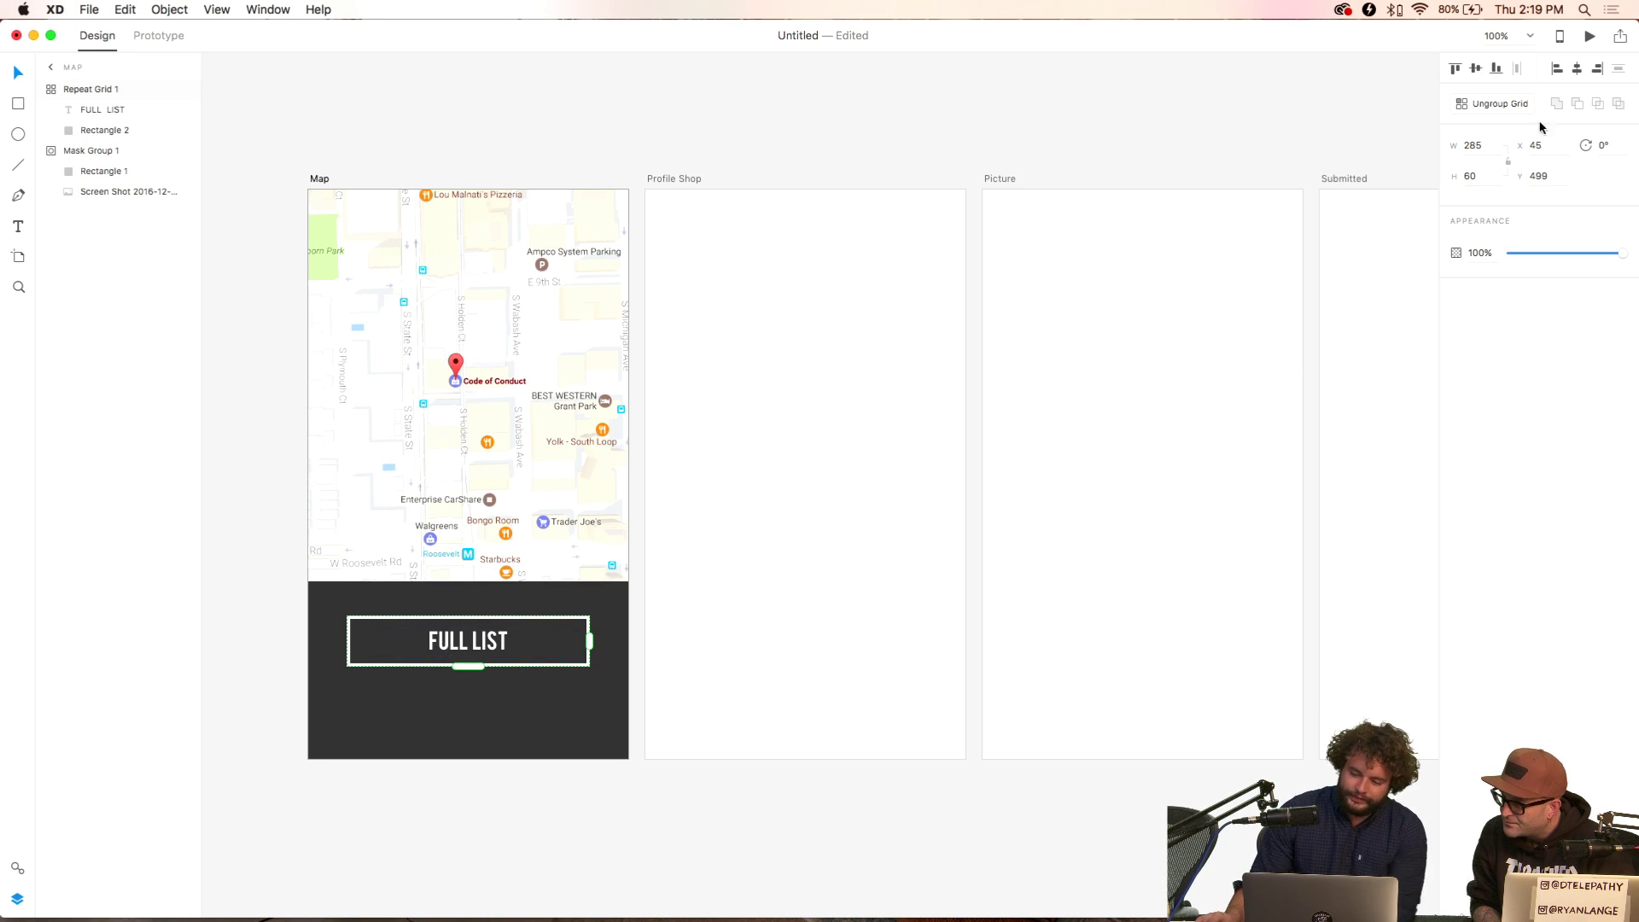
drag(470, 667, 462, 739)
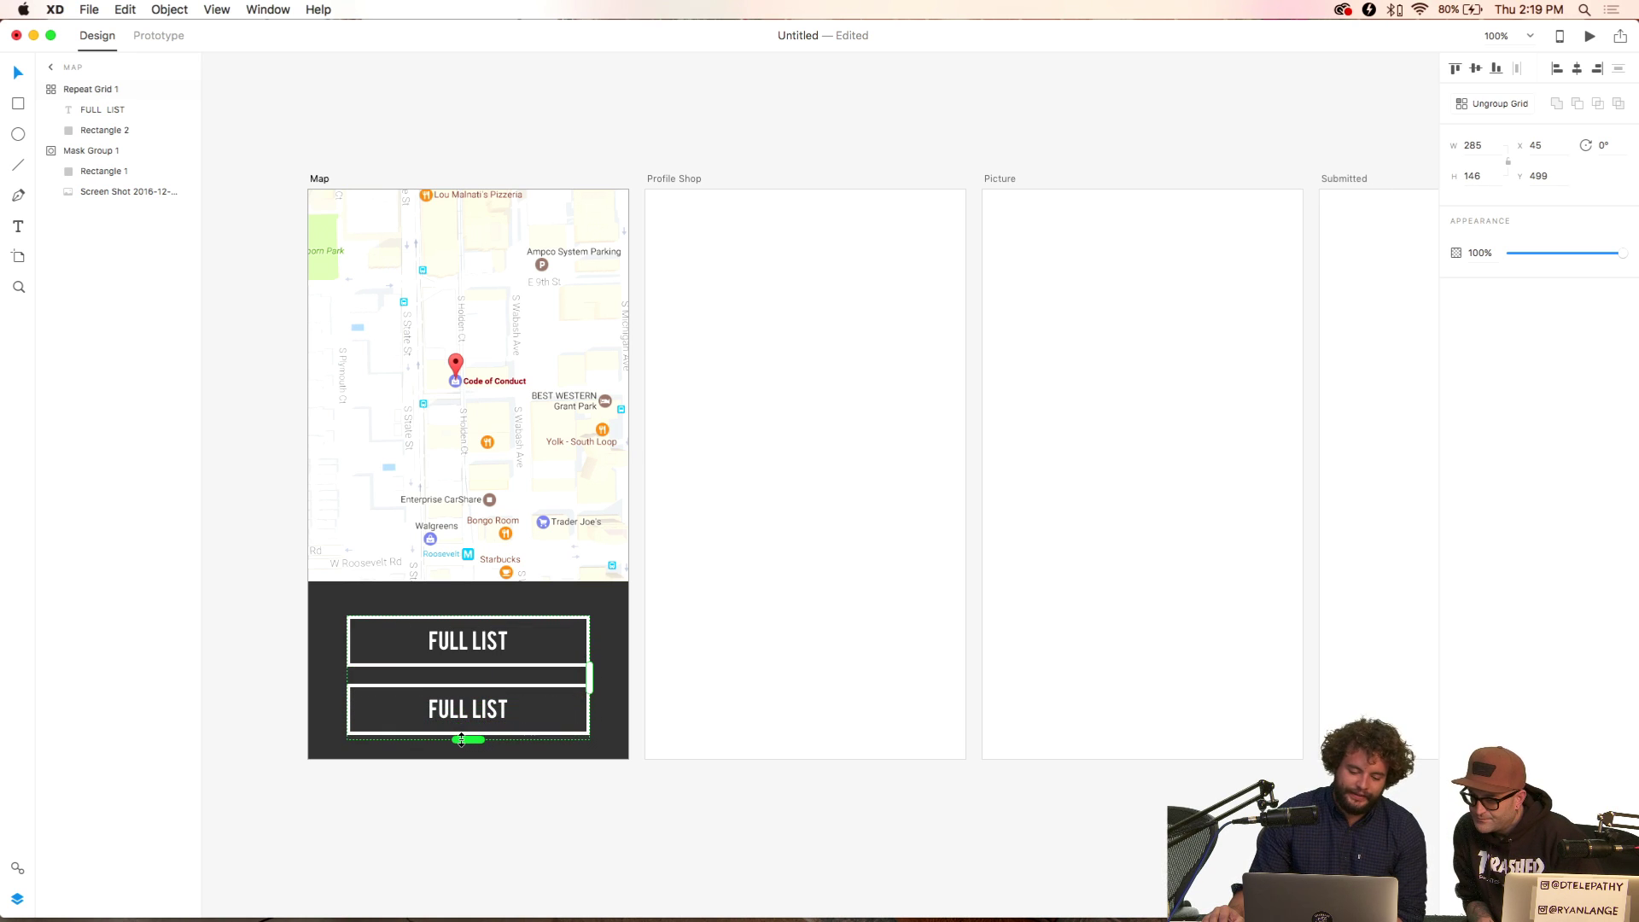
double_click(478, 718)
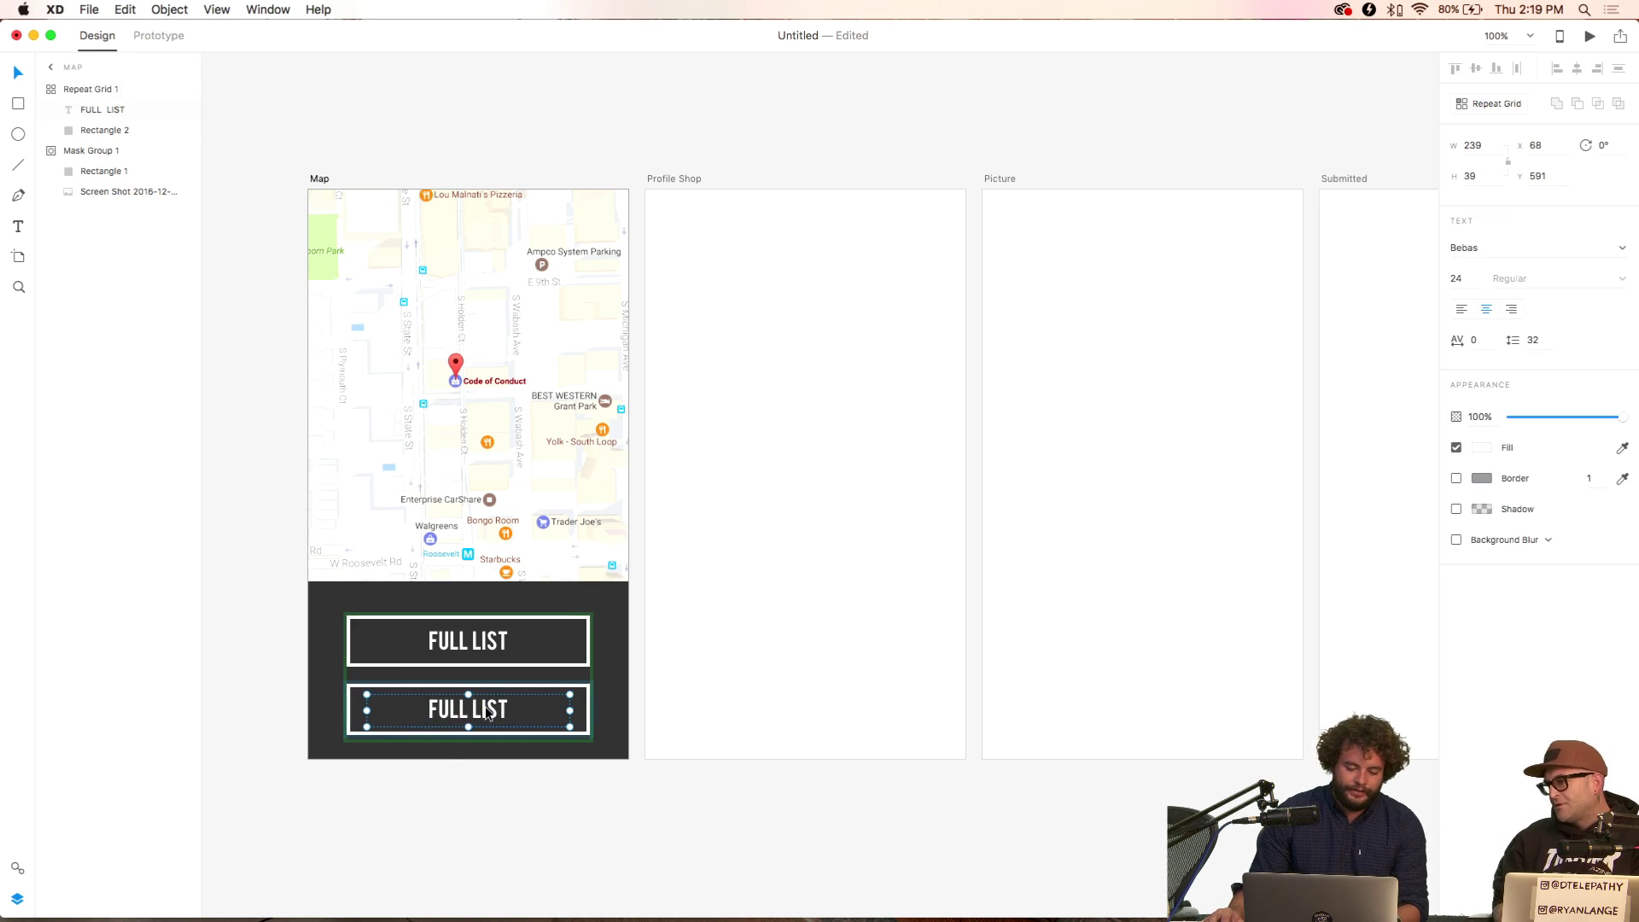
double_click(486, 713)
text(NEAr by)
key(Escape)
double_click(492, 704)
key(Escape)
Step: Move the pair of outlined buttons slightly lower on the dark panel
click(584, 873)
scroll(817, 884, up, 2)
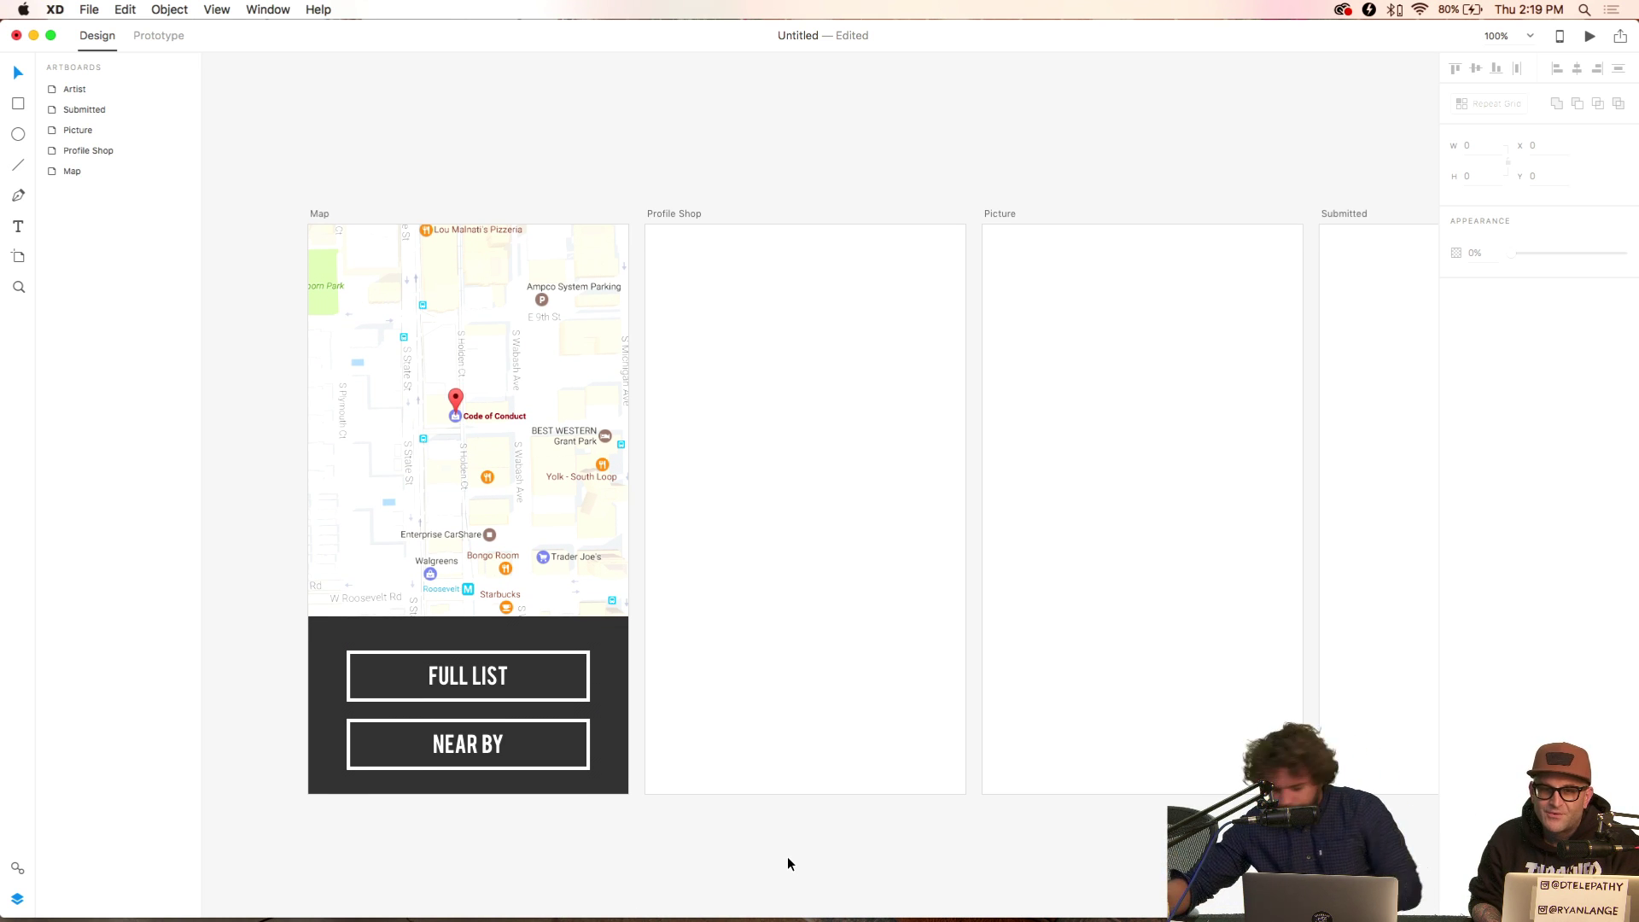
scroll(765, 832, right, 3)
click(273, 662)
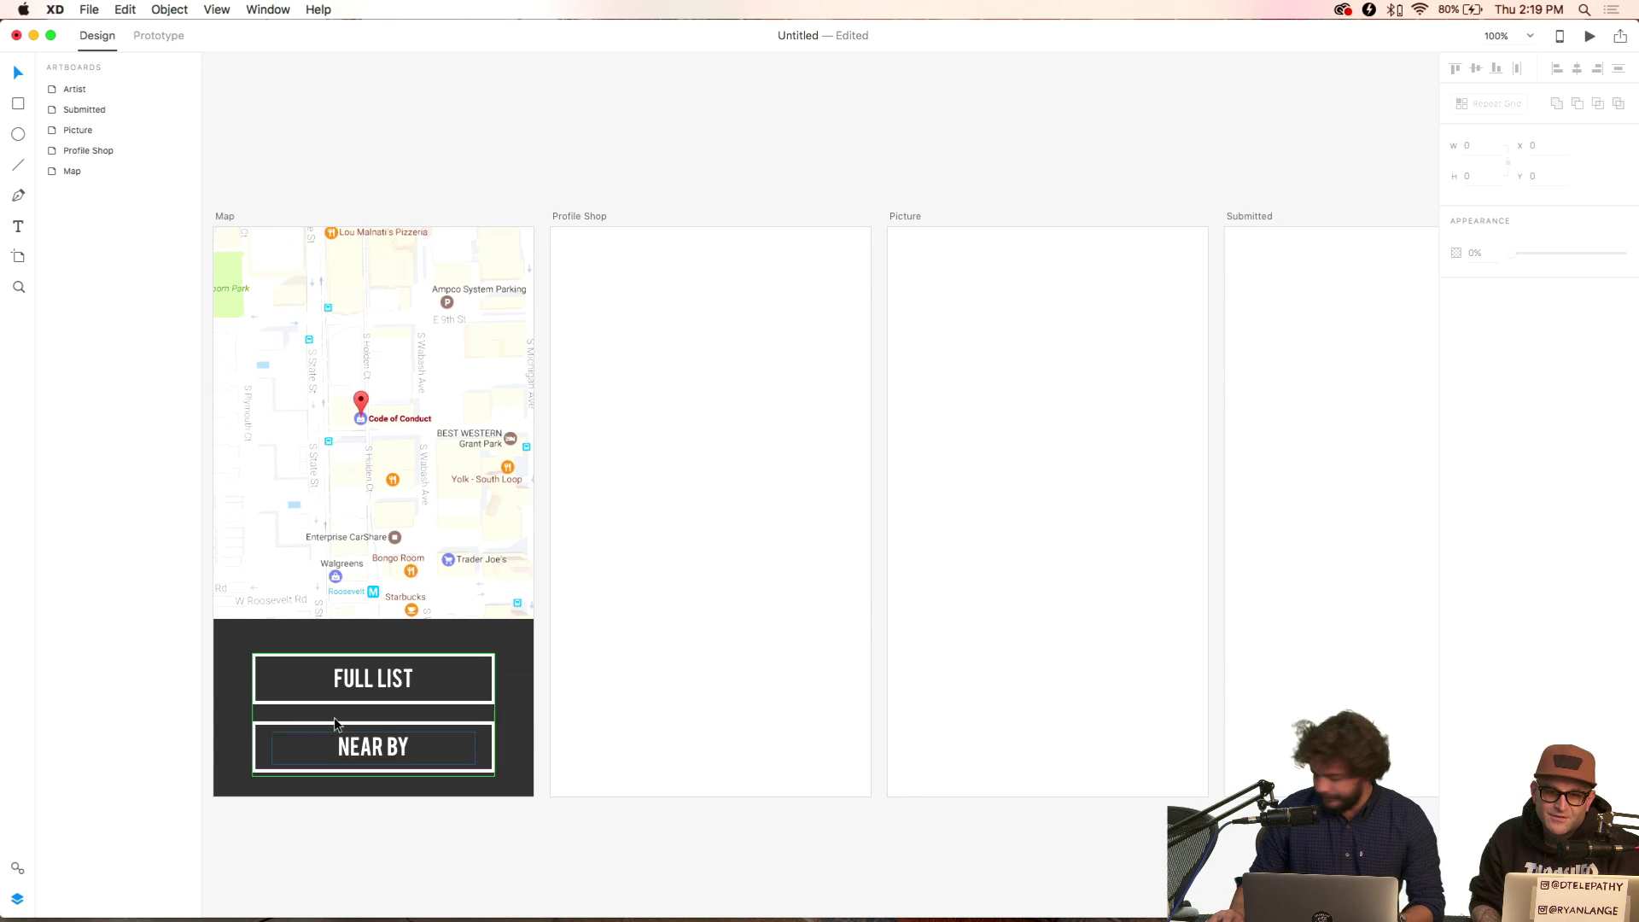
drag(325, 679, 385, 693)
click(550, 809)
click(447, 780)
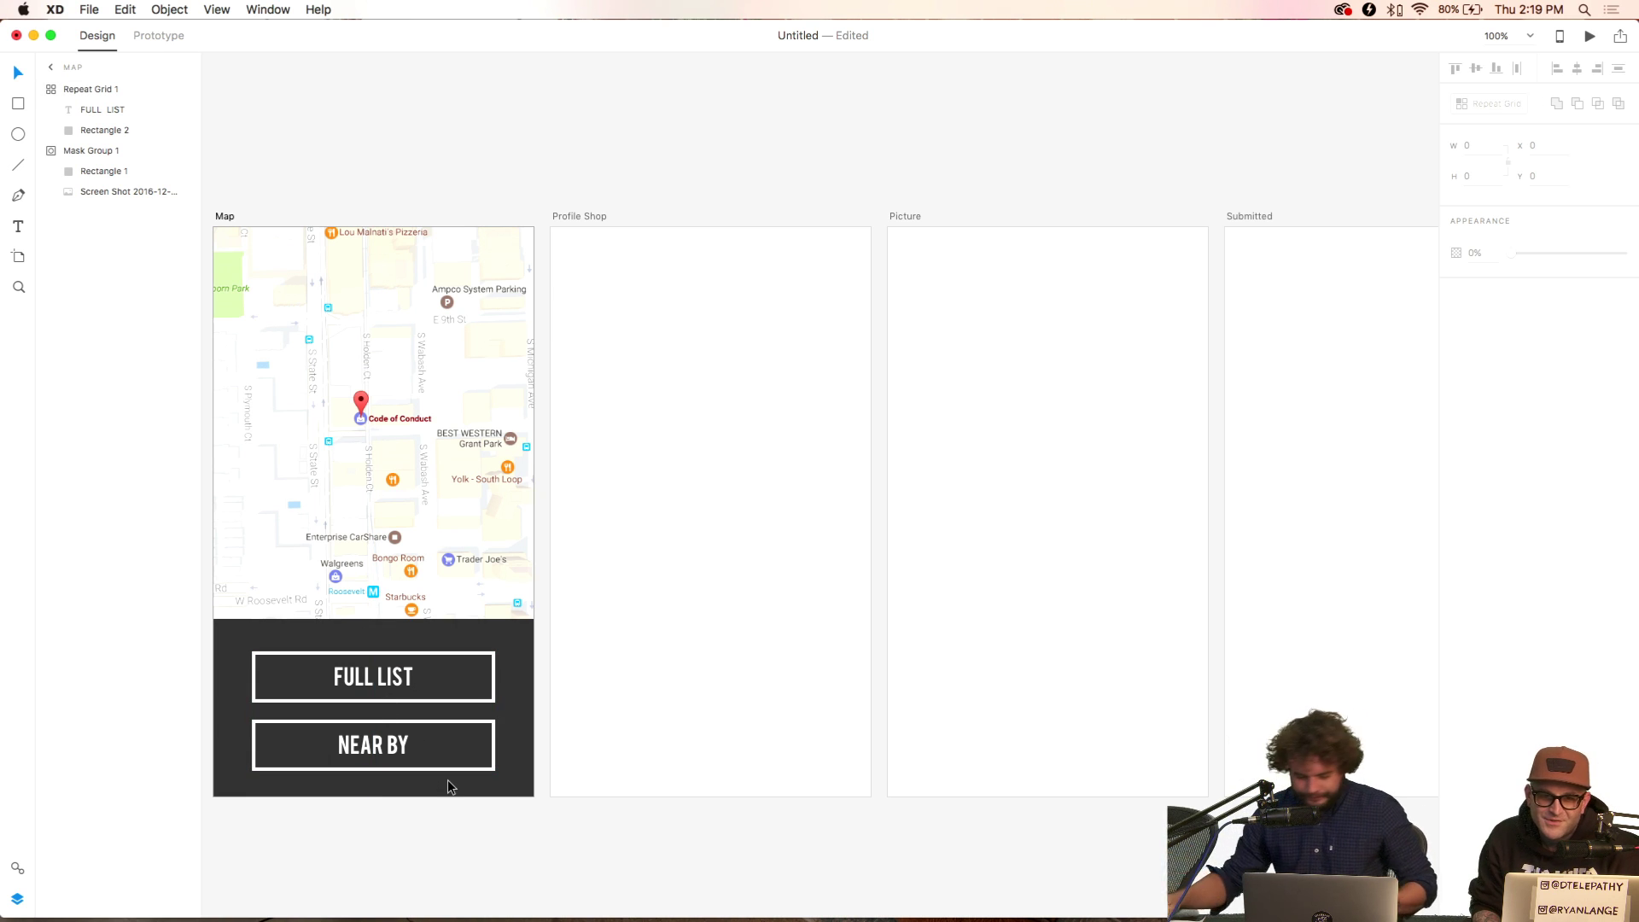
scroll(563, 171, down, 1)
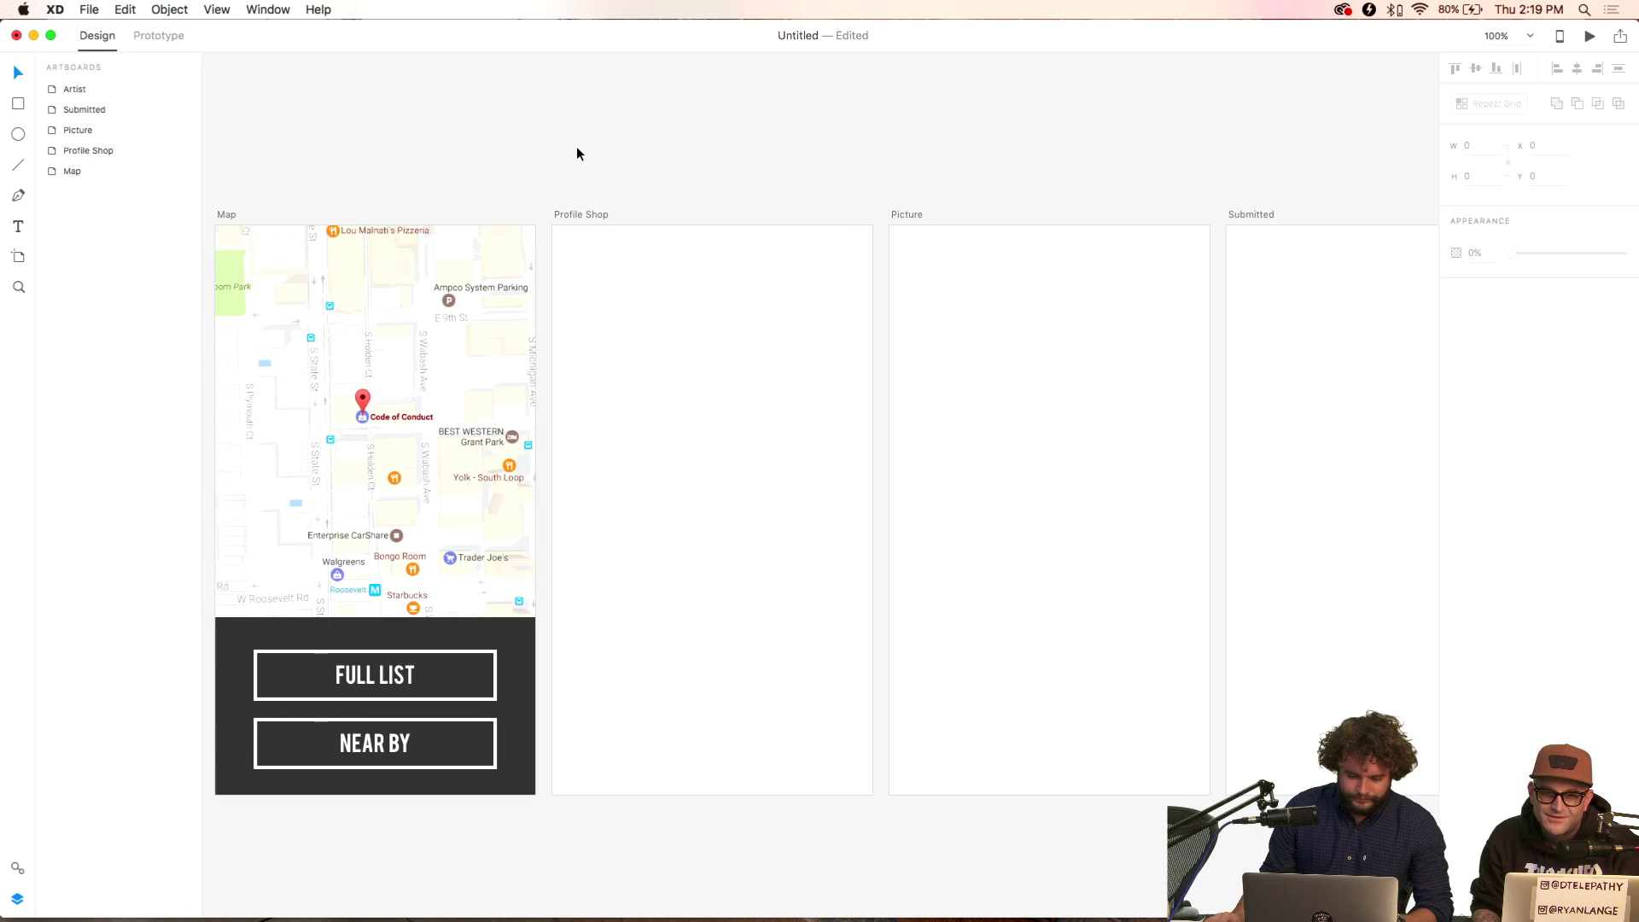
Step: Draw a 157 × 44 rectangle beside the map pin with fill #FFFFFF
click(569, 214)
click(18, 104)
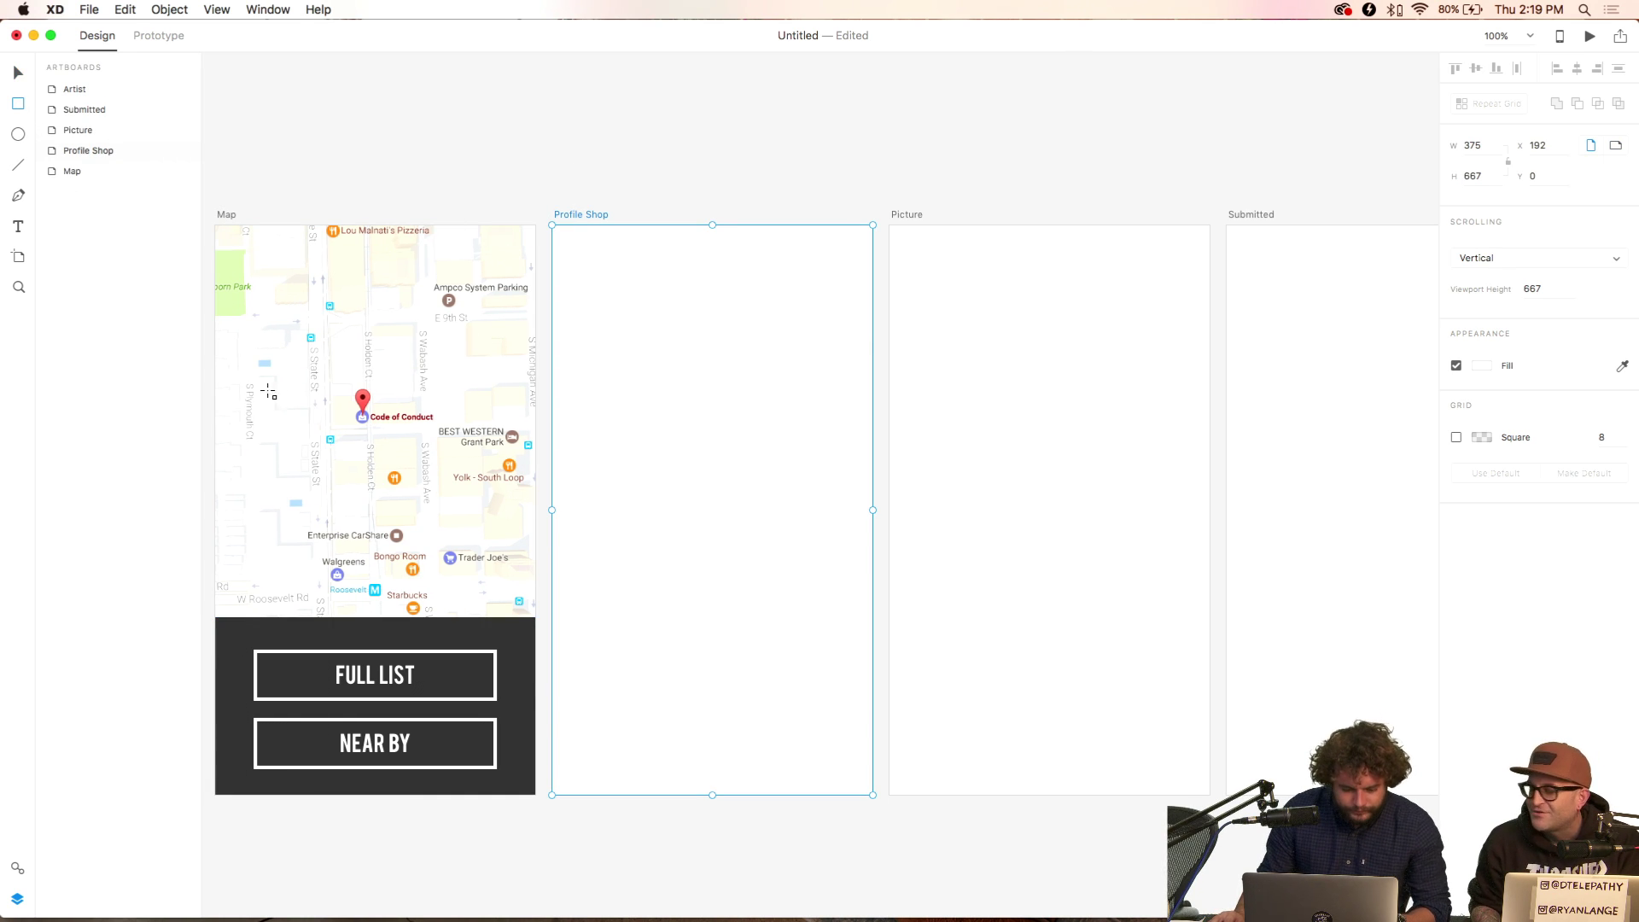
mouse_move(245, 380)
mouse_down()
mouse_move(325, 422)
mouse_move(474, 402)
mouse_move(432, 413)
mouse_up()
key(Escape)
scroll(341, 409, right, 1)
scroll(457, 402, up, 1)
scroll(446, 406, down, 1)
scroll(437, 413, up, 1)
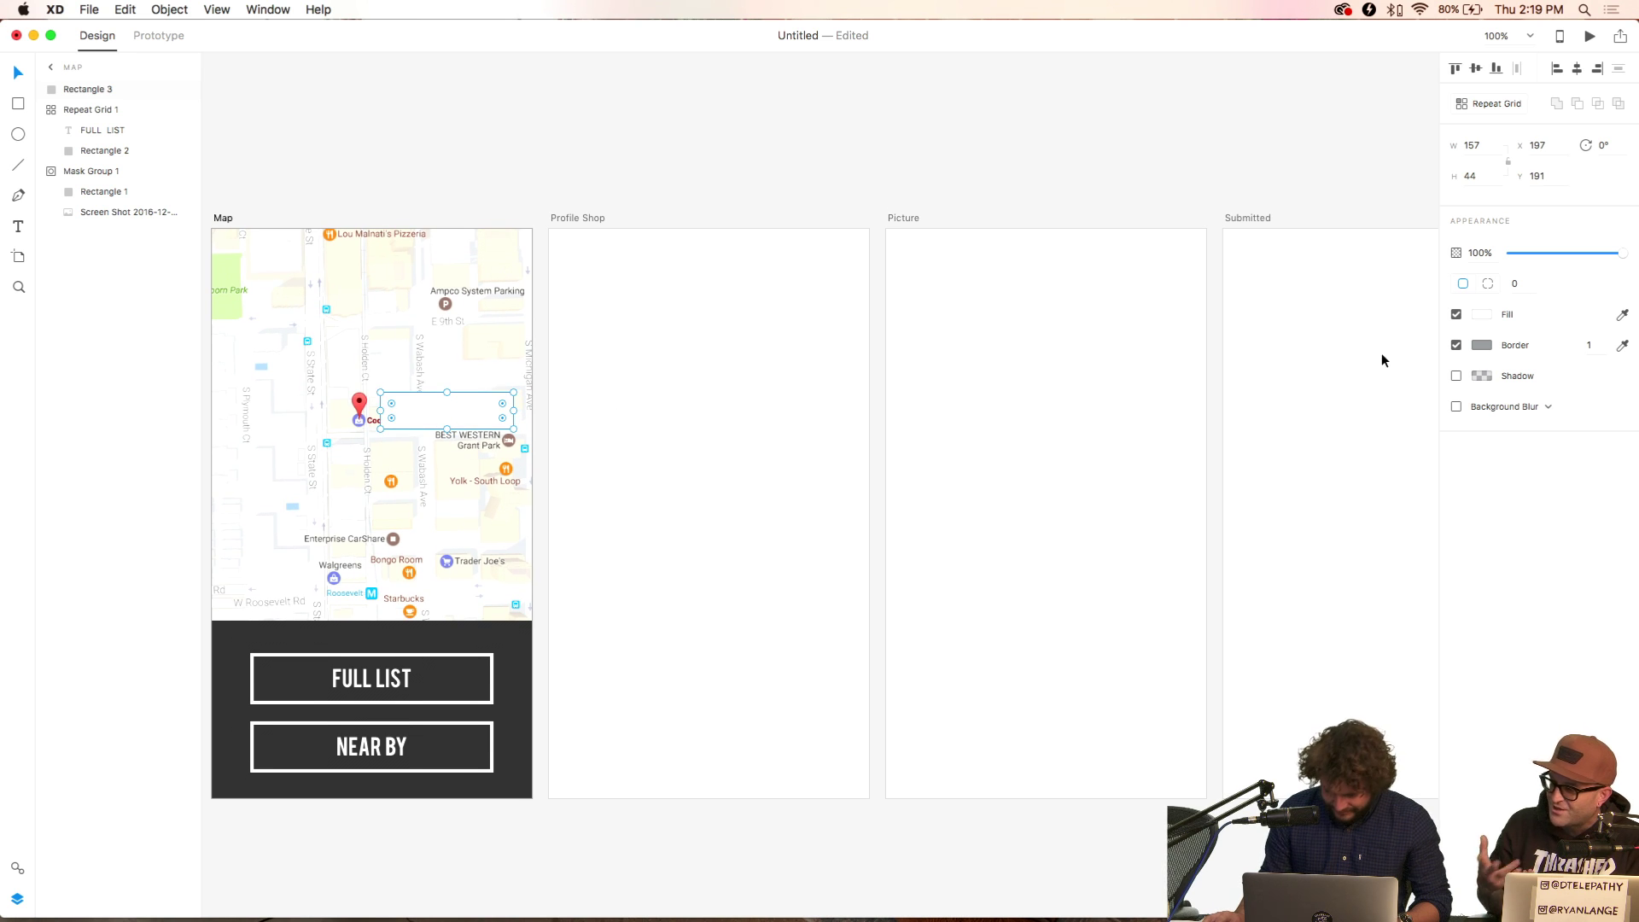
click(1482, 318)
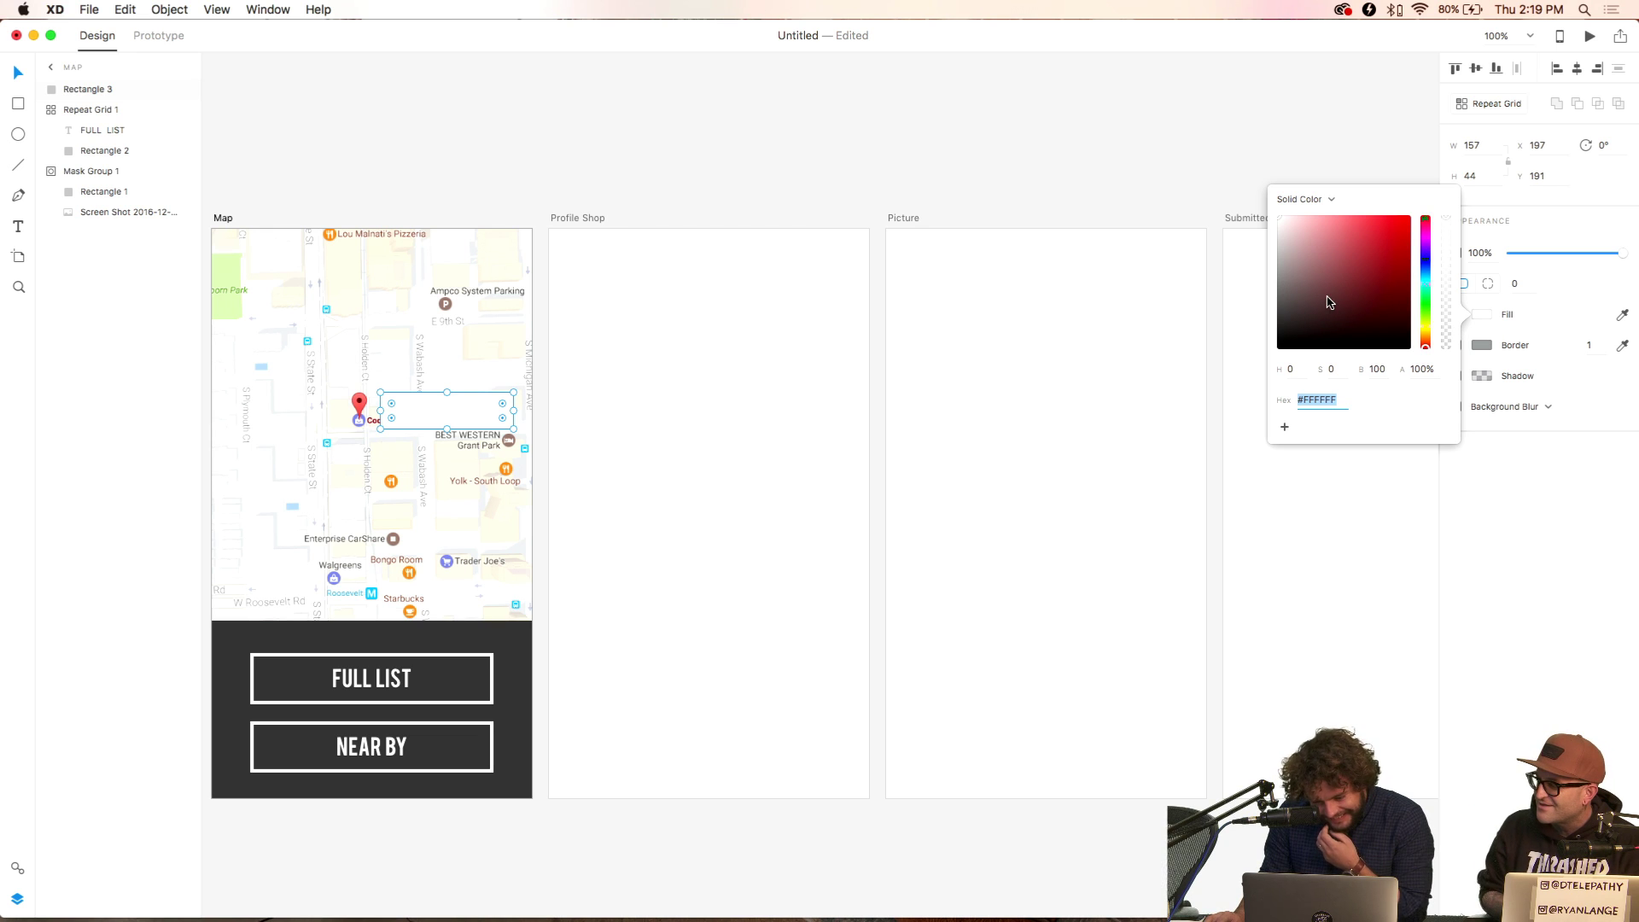
click(557, 768)
click(515, 770)
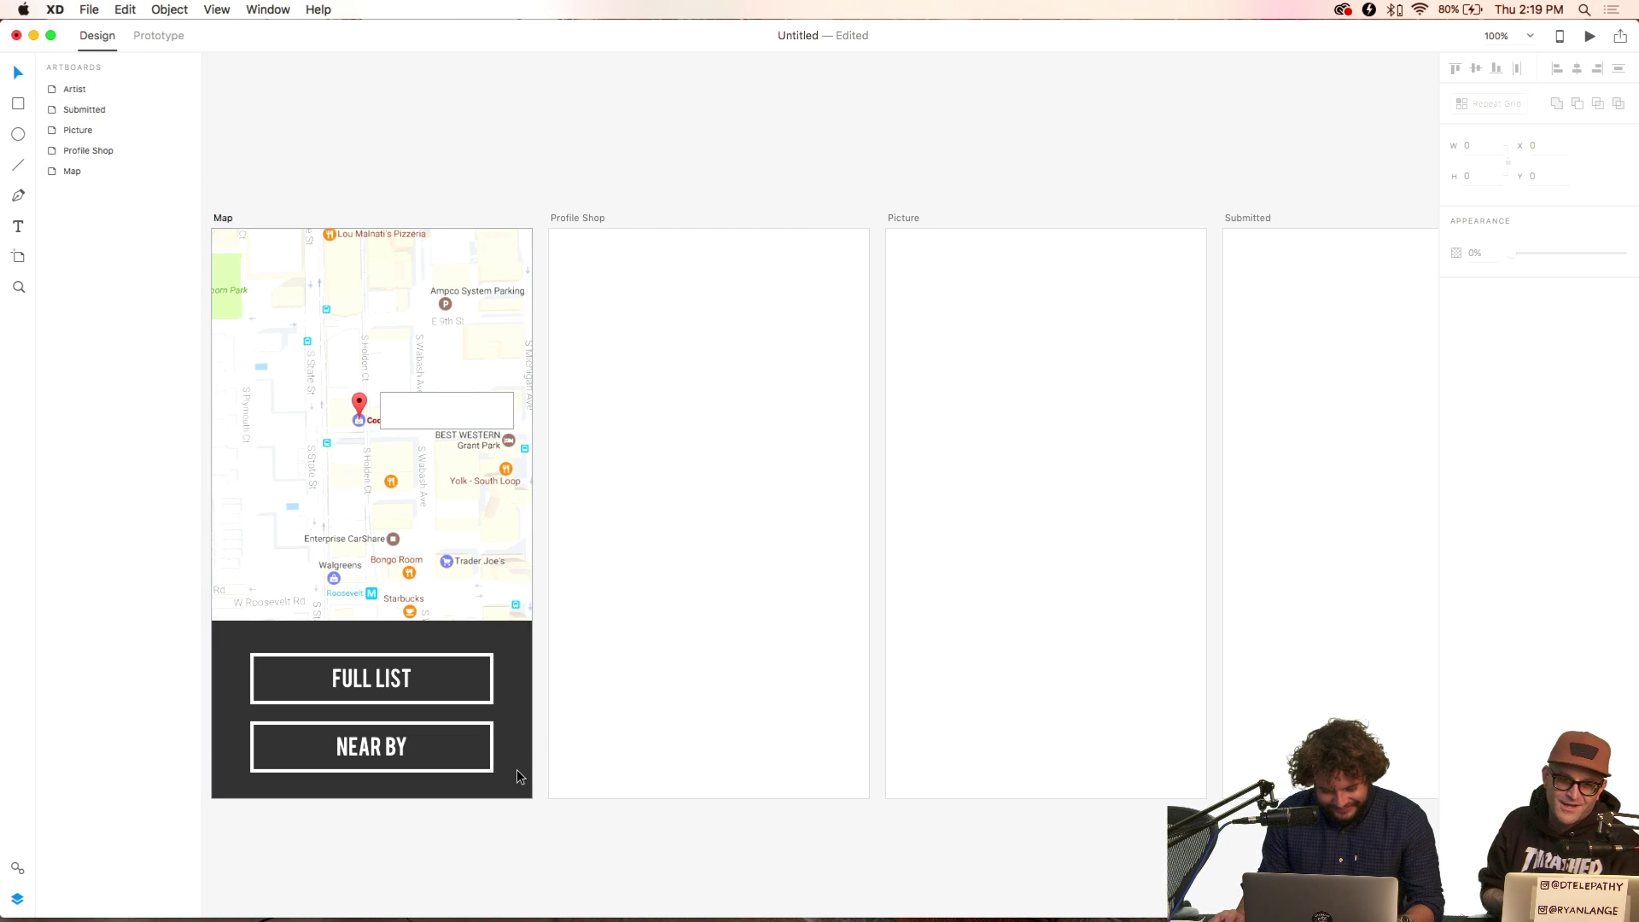
Step: Zoom into the Map artboard and check its dark #3B3B3B fill colour
click(222, 219)
double_click(53, 170)
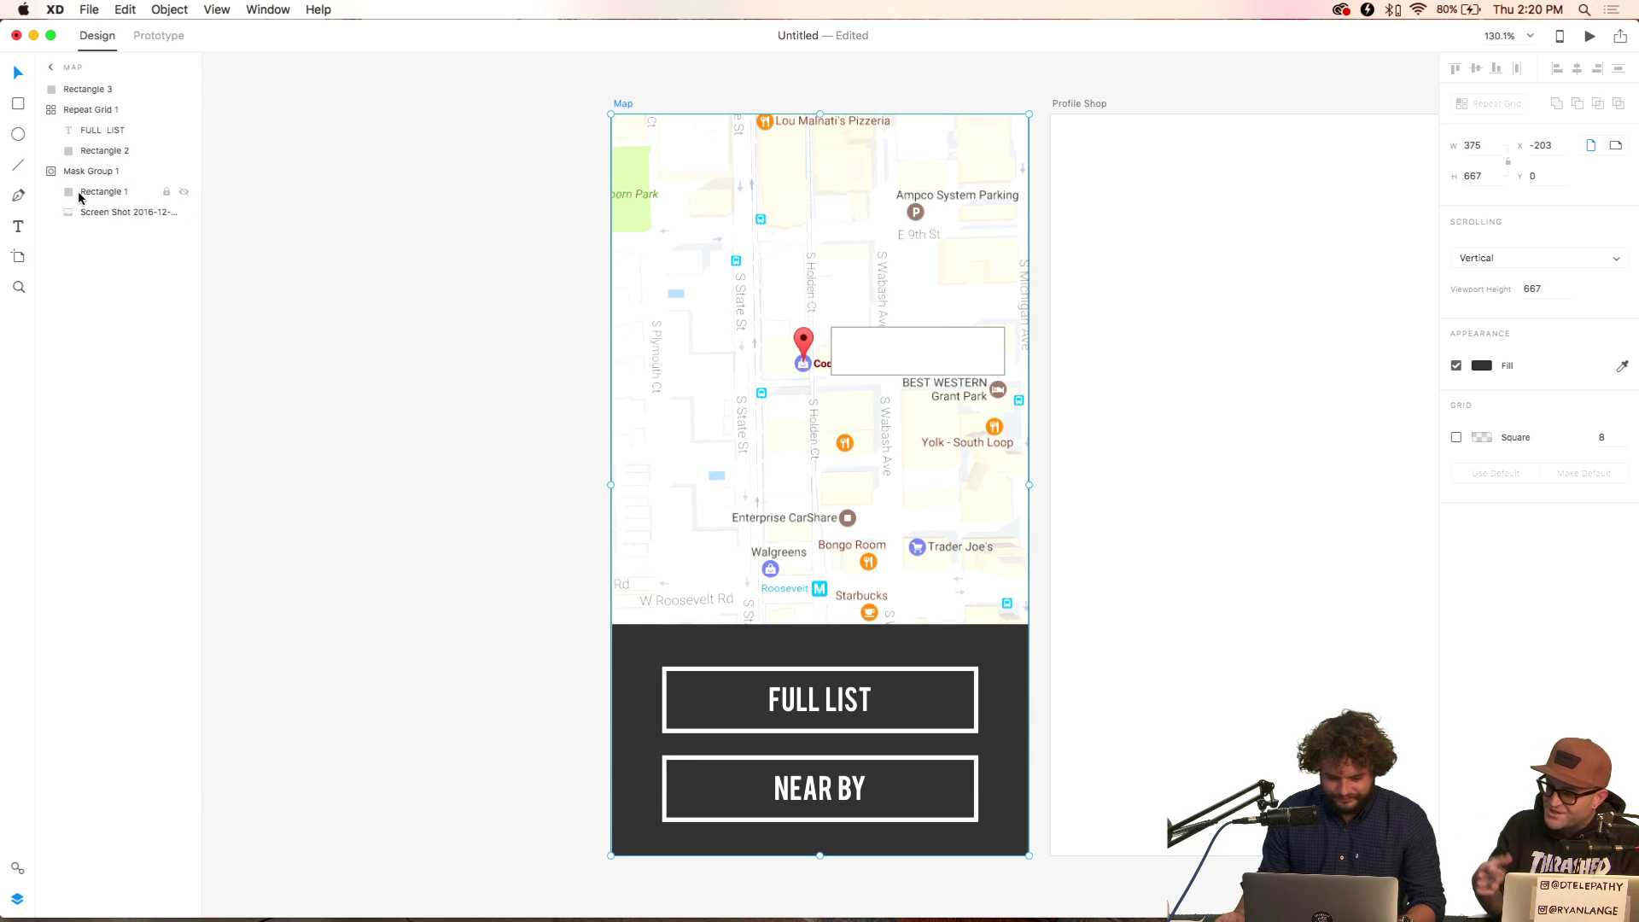
click(81, 193)
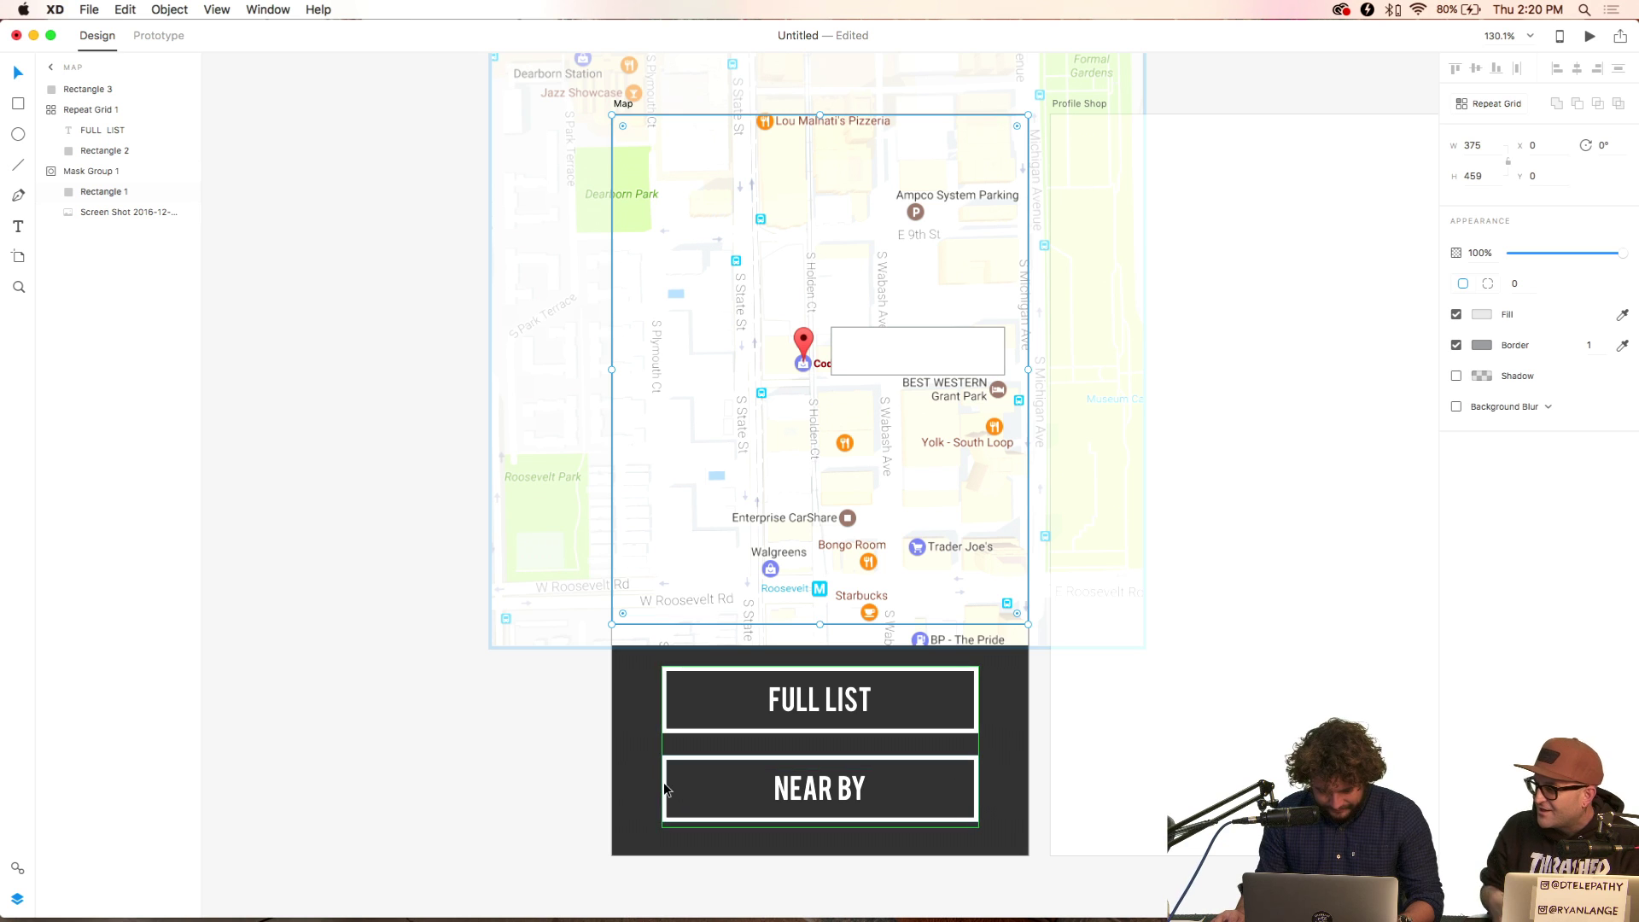
key(Escape)
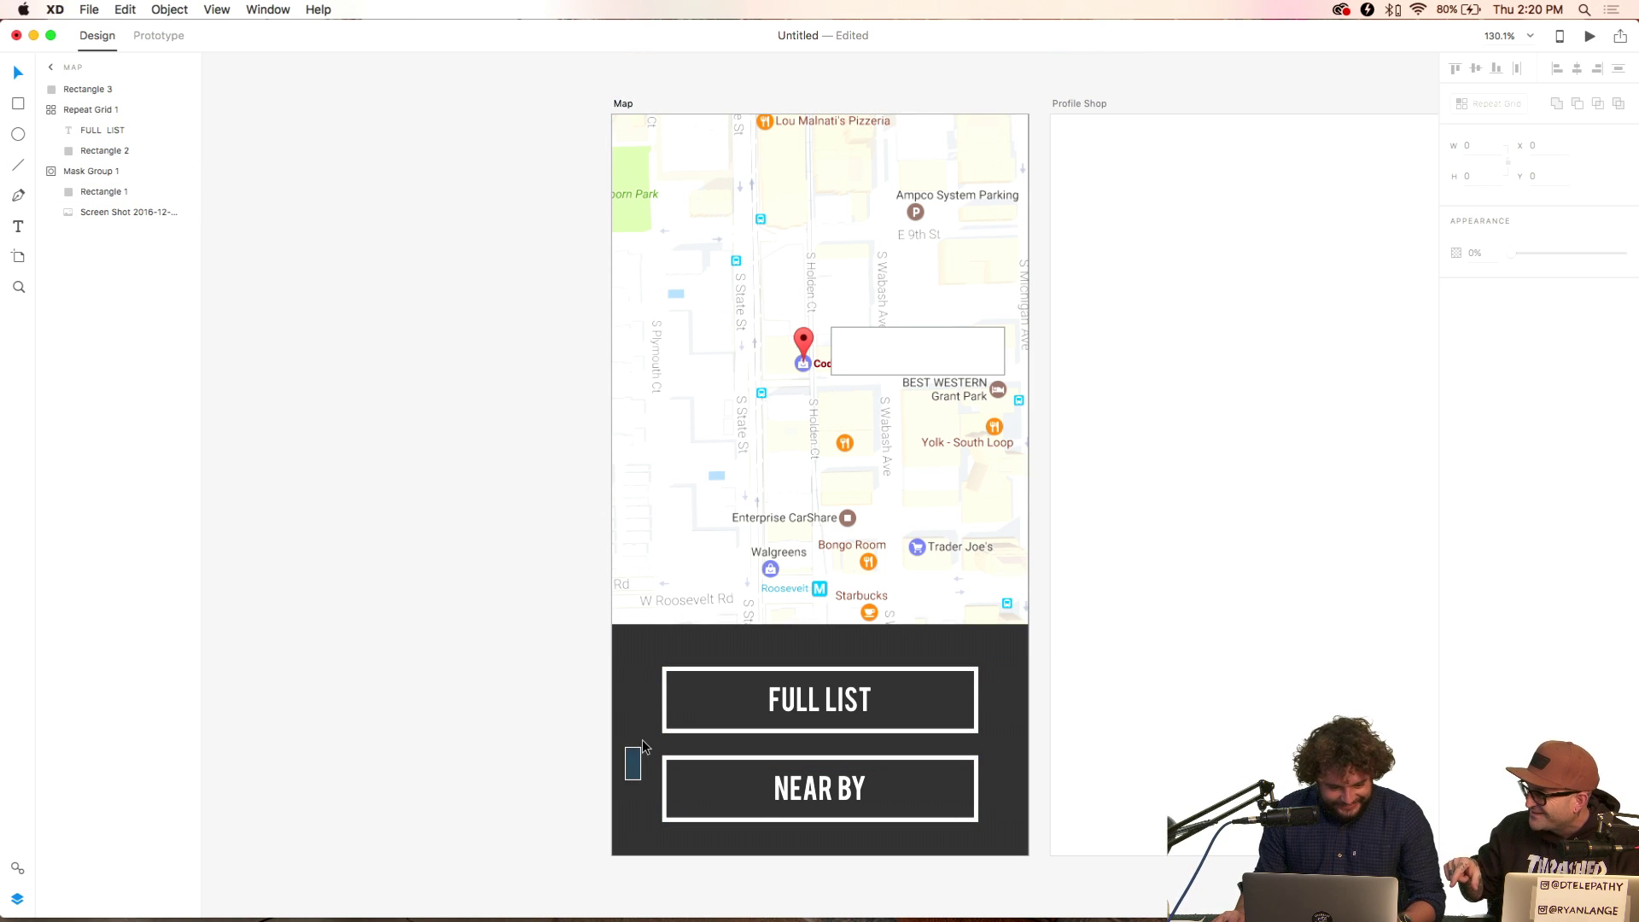
scroll(827, 664, right, 5)
click(375, 106)
click(346, 120)
click(1483, 365)
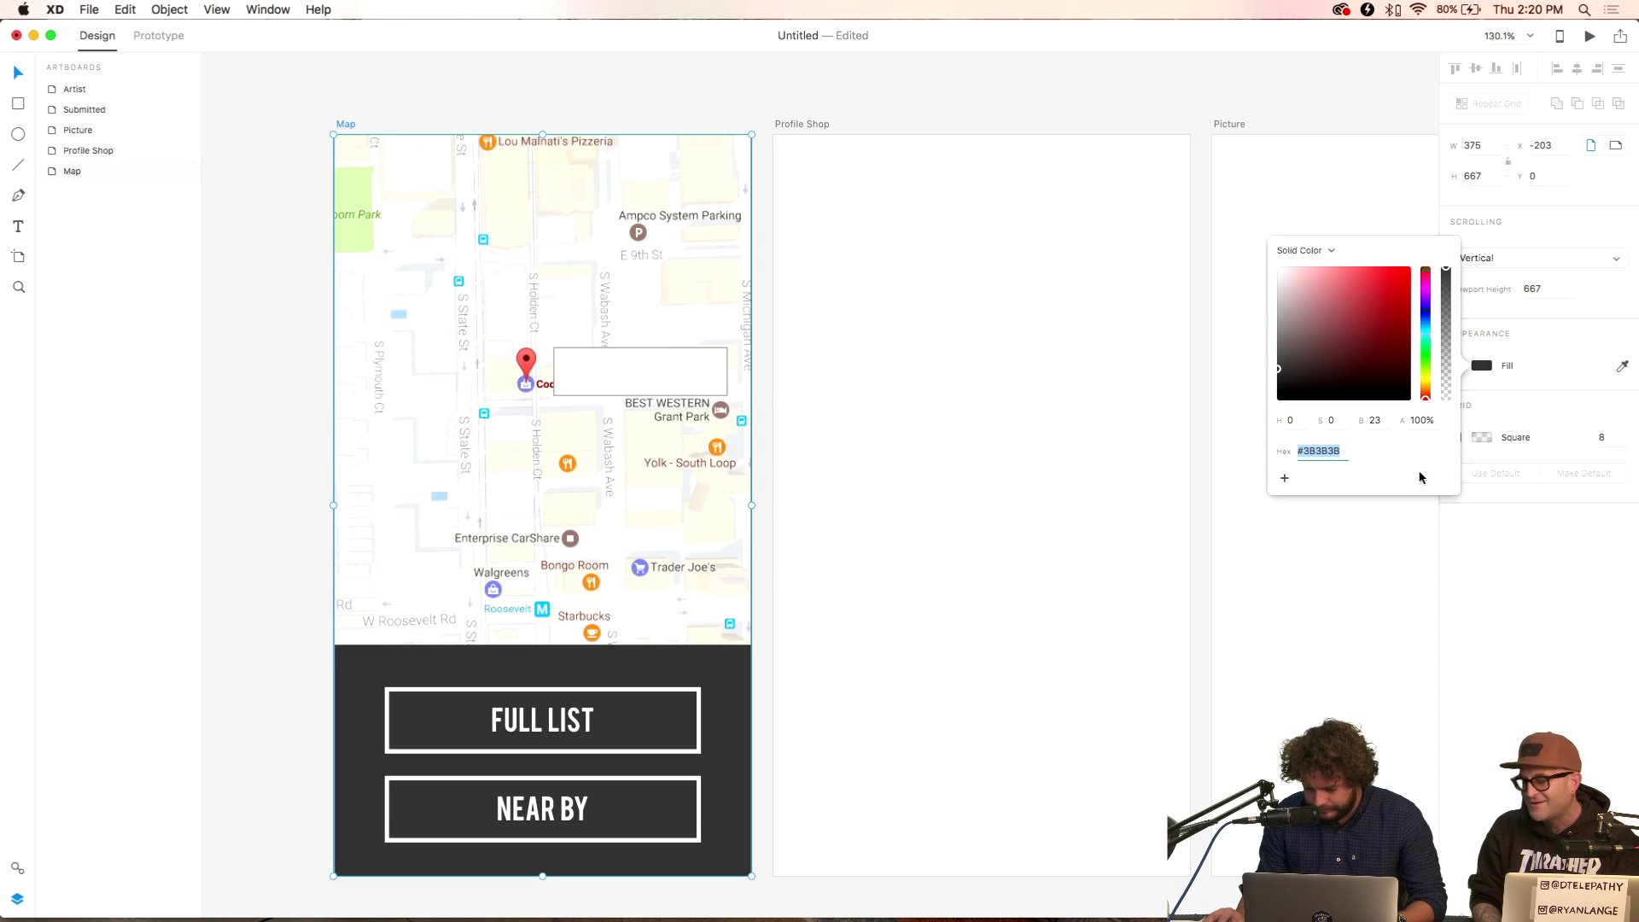
click(812, 490)
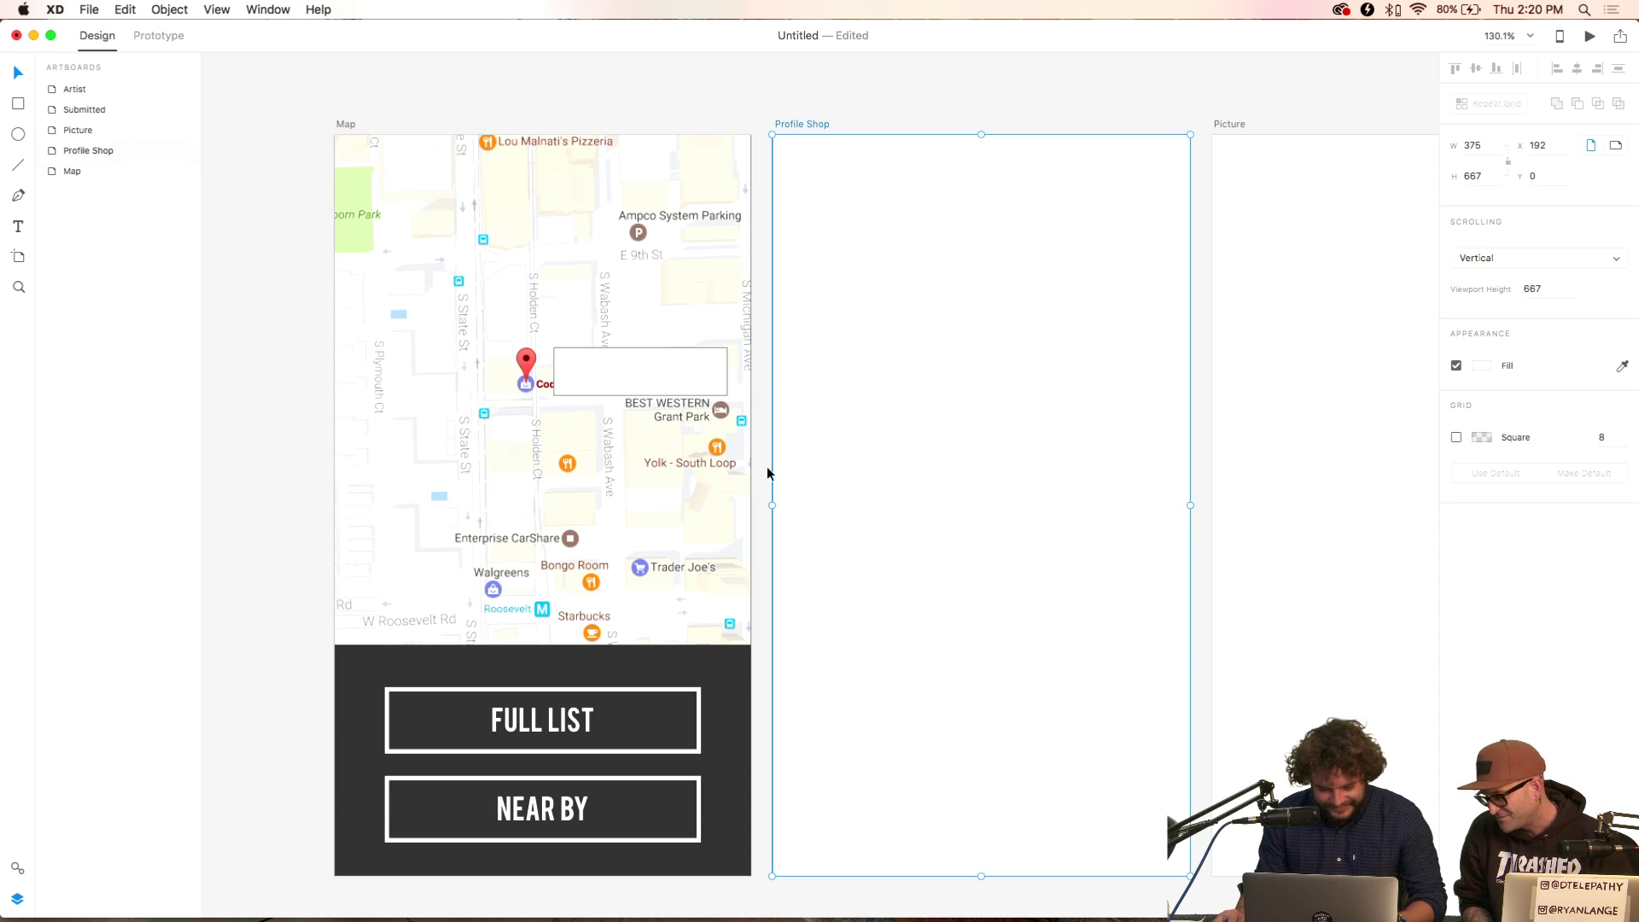
Step: Fill the rectangle beside the map pin with dark grey #3B3B3B and remove its border
click(656, 375)
click(1483, 315)
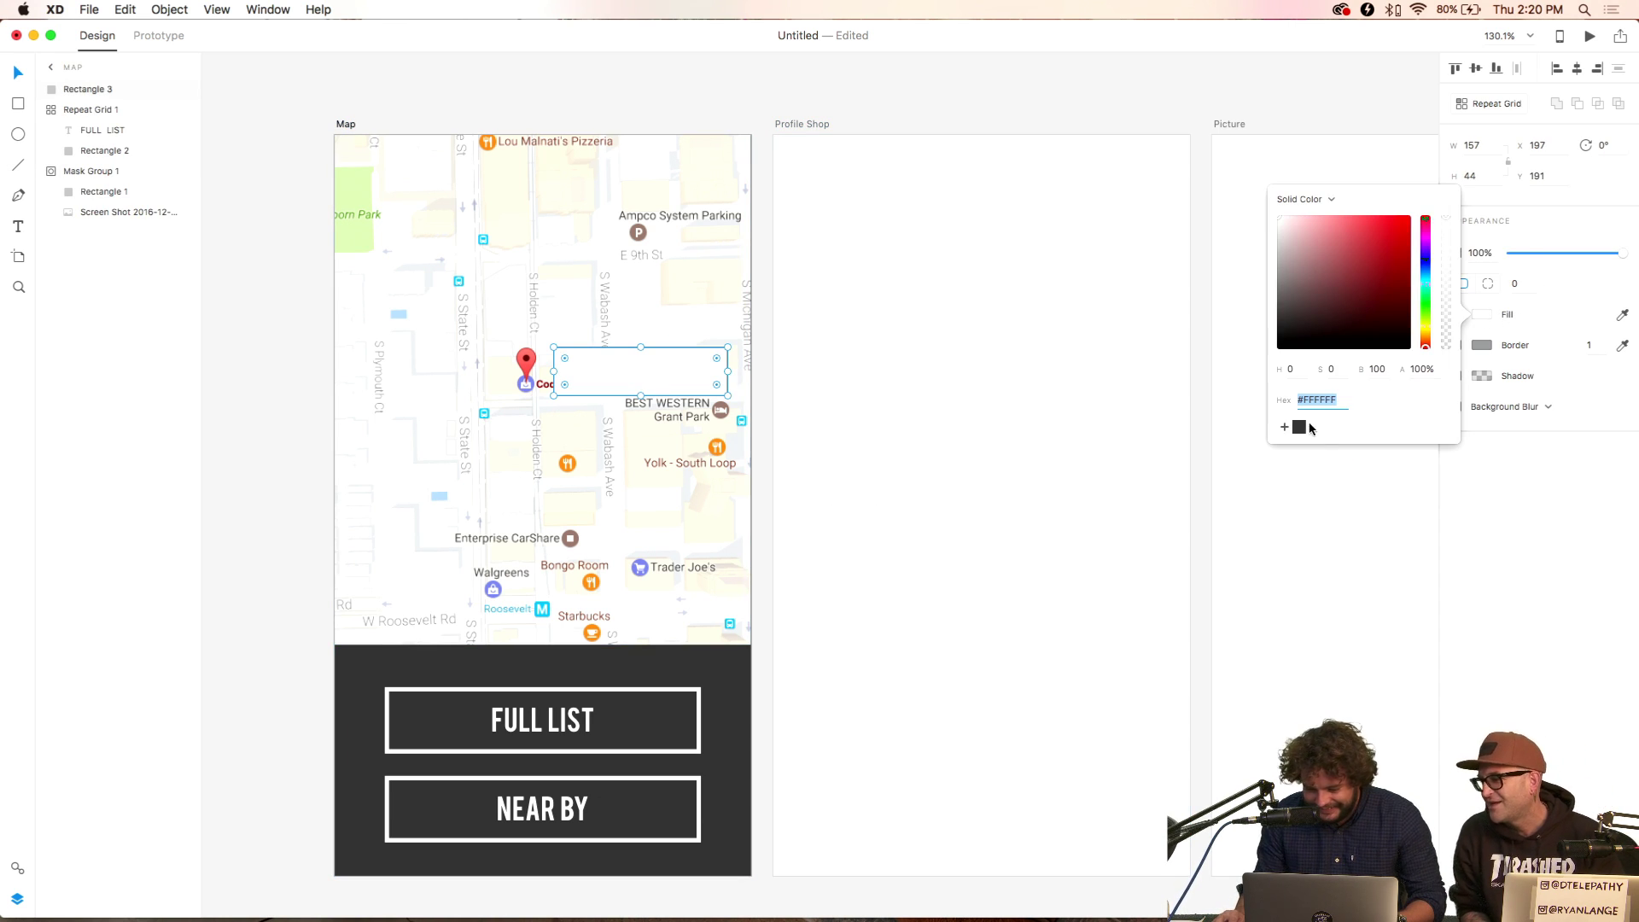
click(1299, 427)
click(1516, 333)
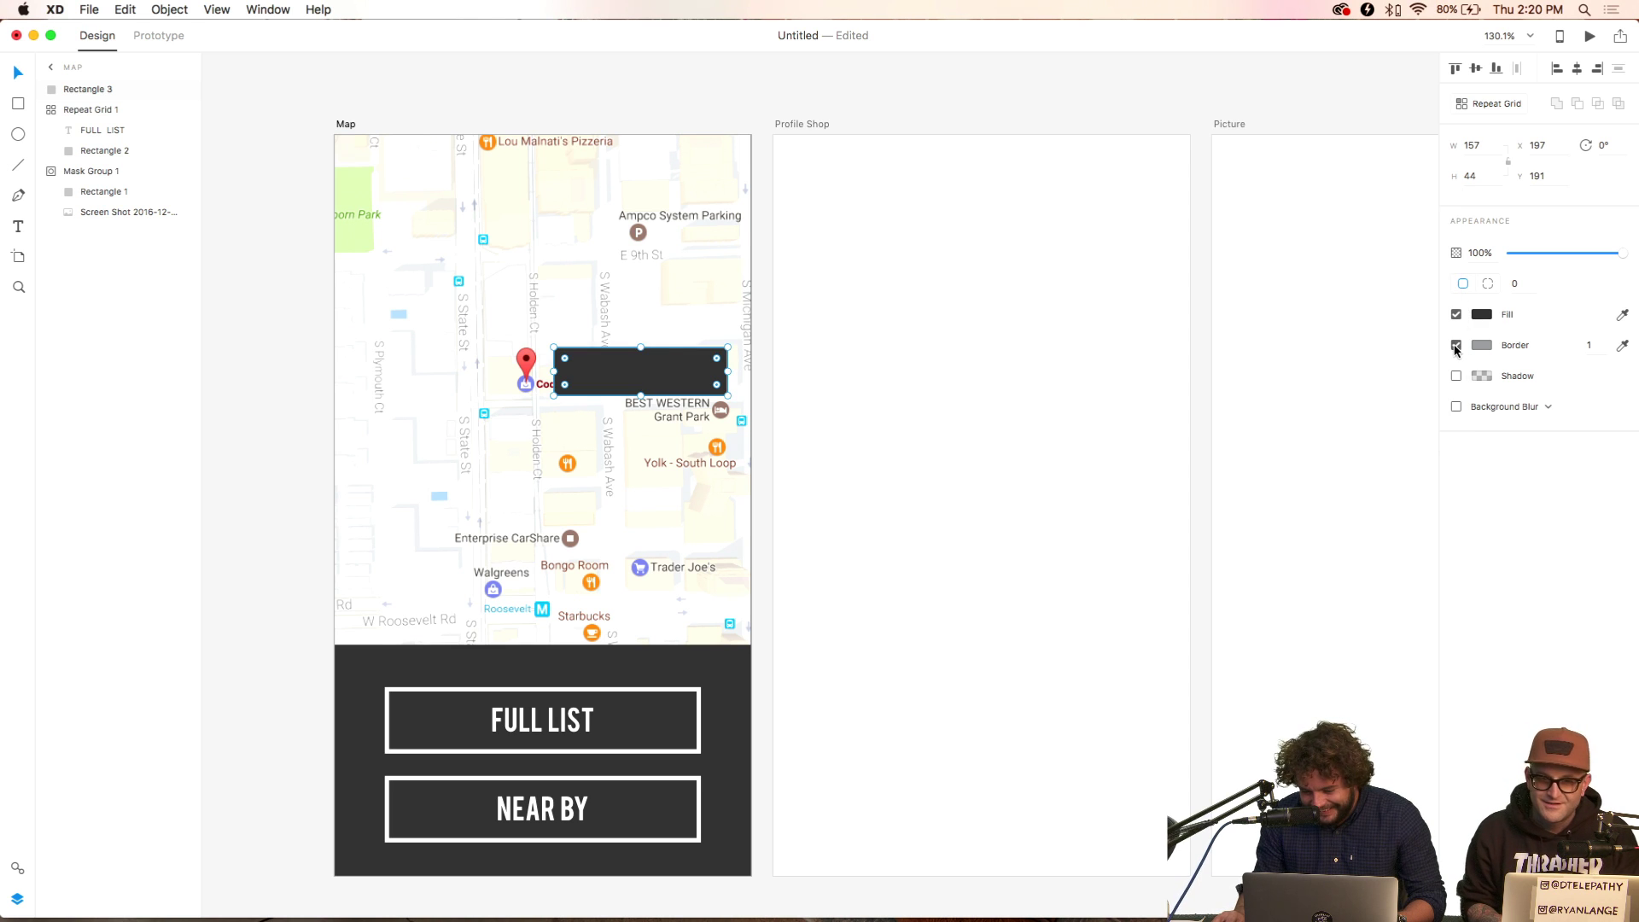
click(1456, 346)
click(1014, 364)
click(727, 363)
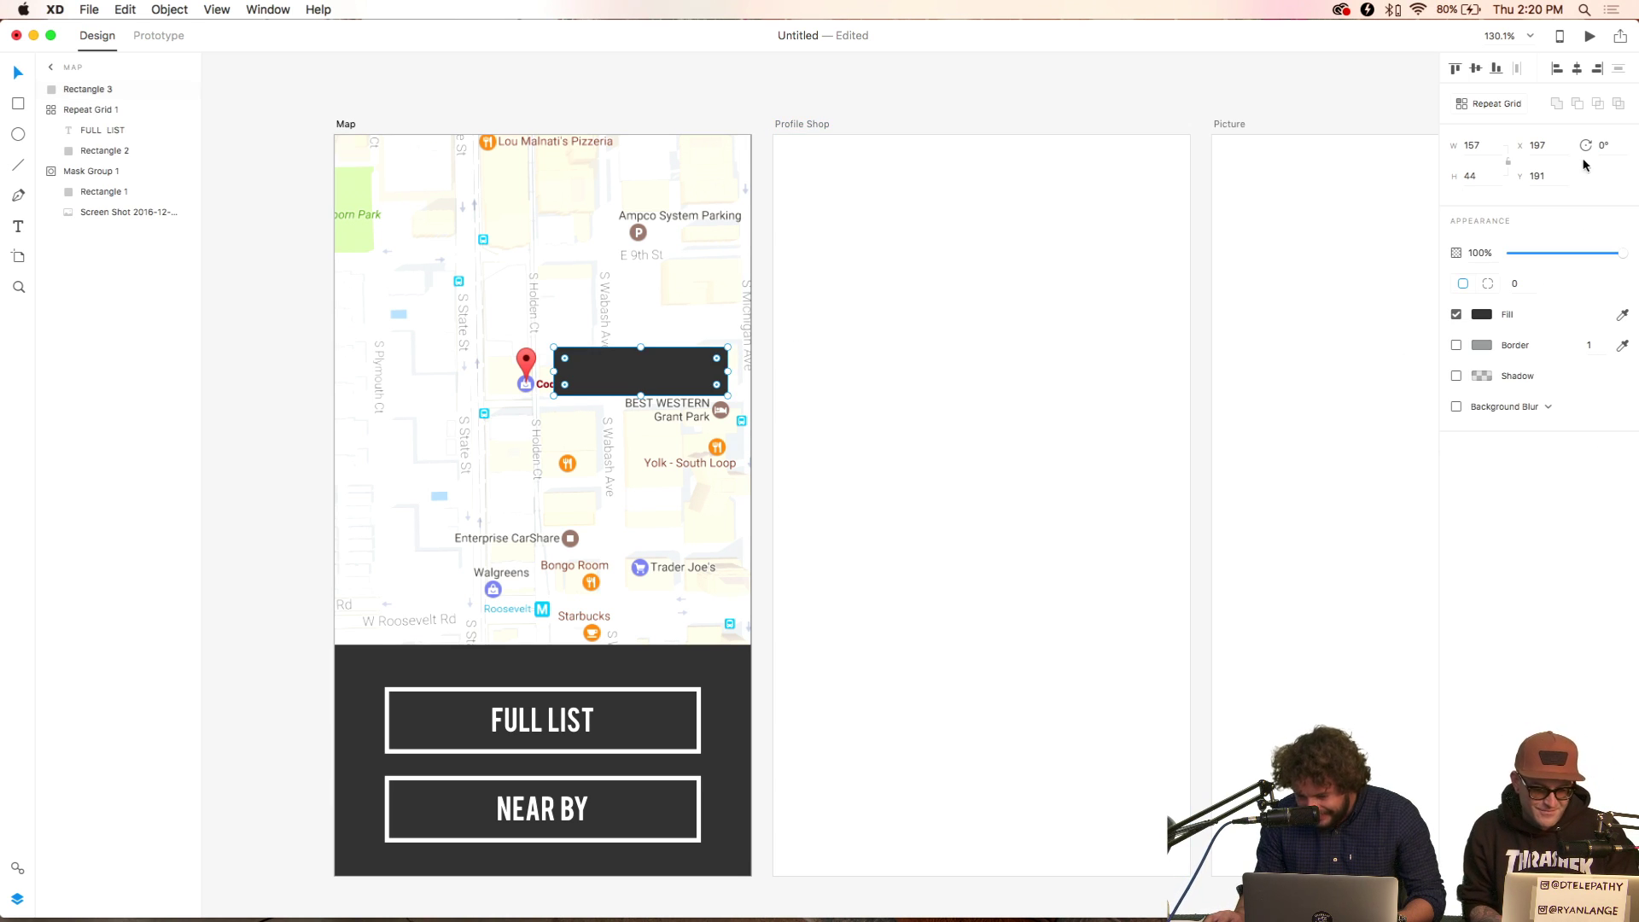
click(1477, 176)
click(918, 82)
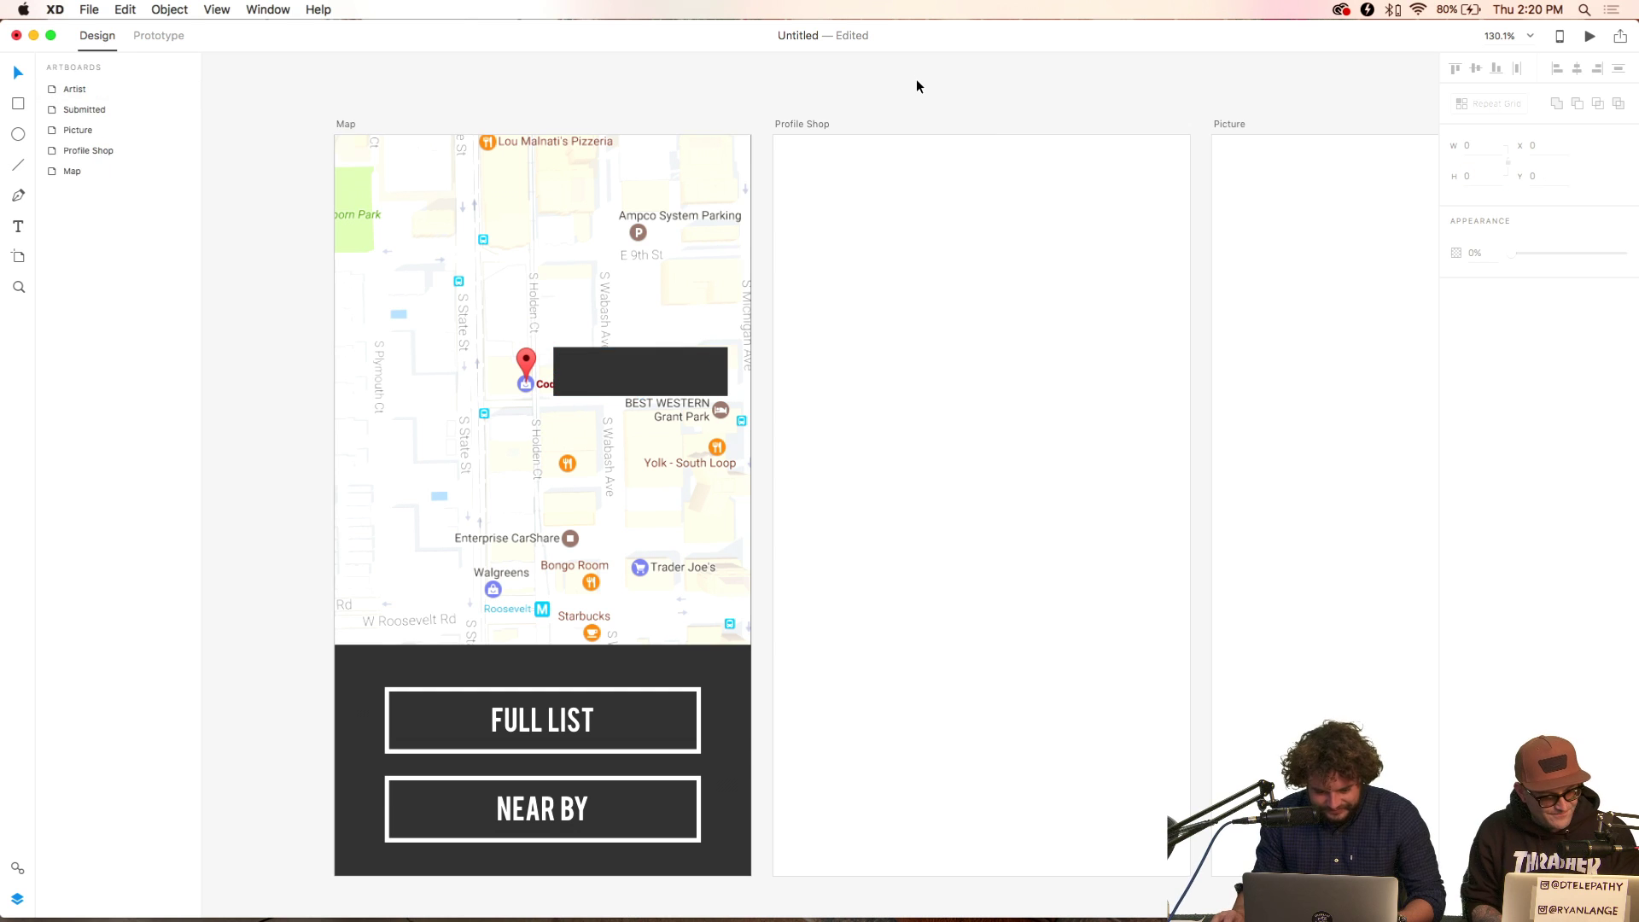
Step: Copy the FULL LIST text and paste it onto the dark rectangle
double_click(531, 725)
key(super+c)
click(345, 127)
click(345, 127)
key(super+v)
key(shift+Up)
key(shift+Up)
key(shift+Up)
key(shift+Up)
drag(555, 678, 628, 403)
Step: Retype the pasted text as CODE OF CONDUCT and position it on the label
double_click(643, 380)
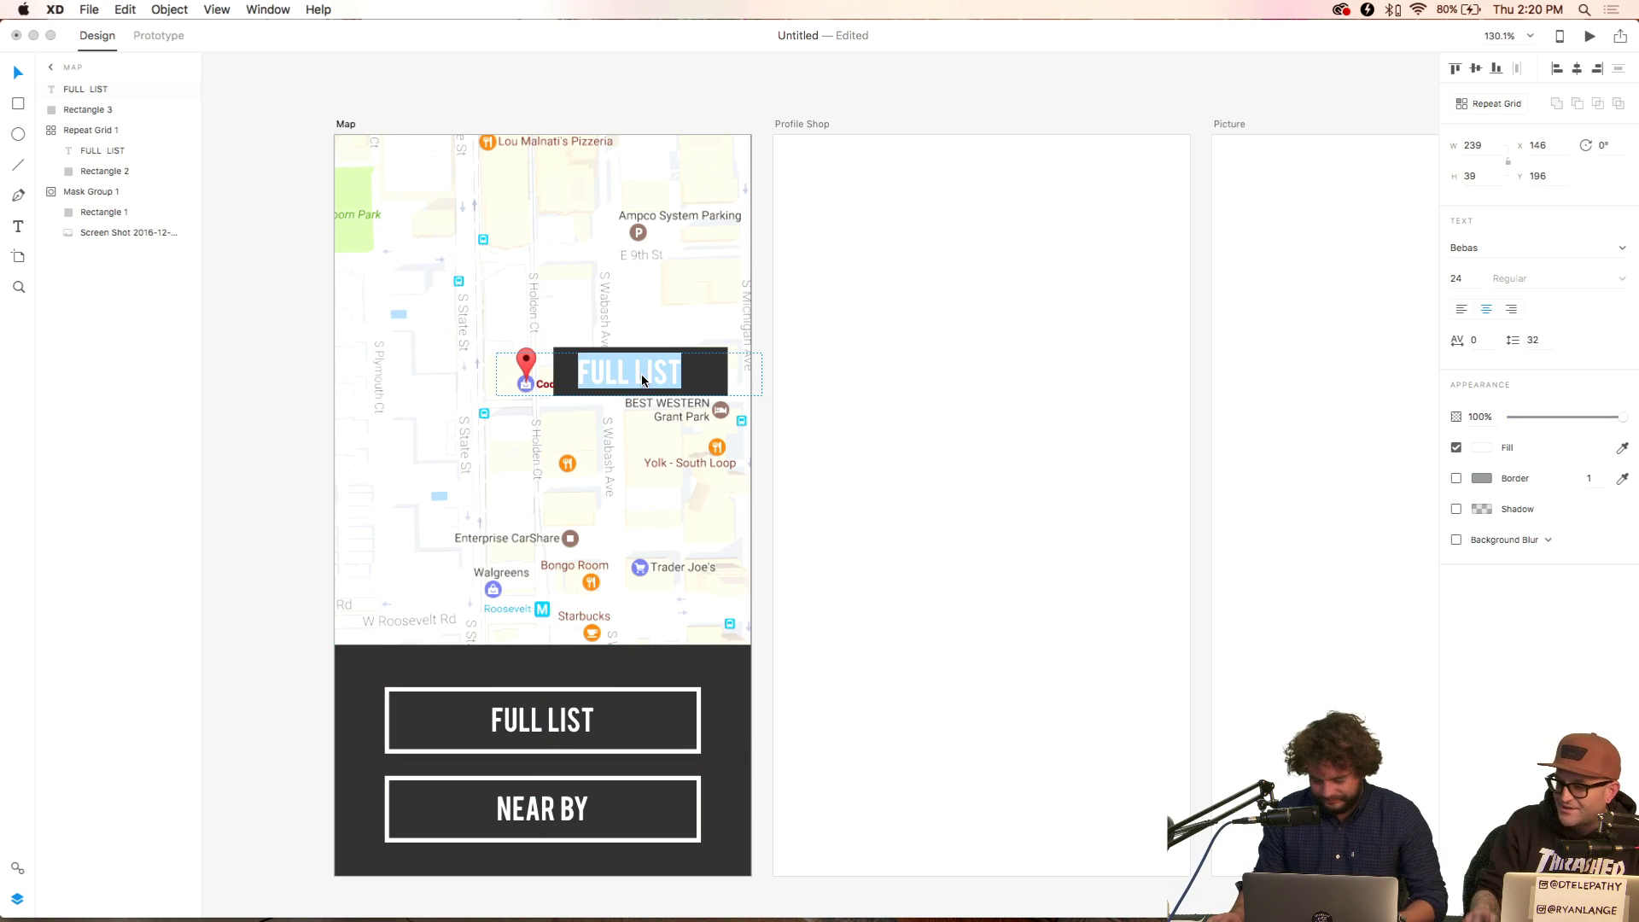
text(CONDUCT)
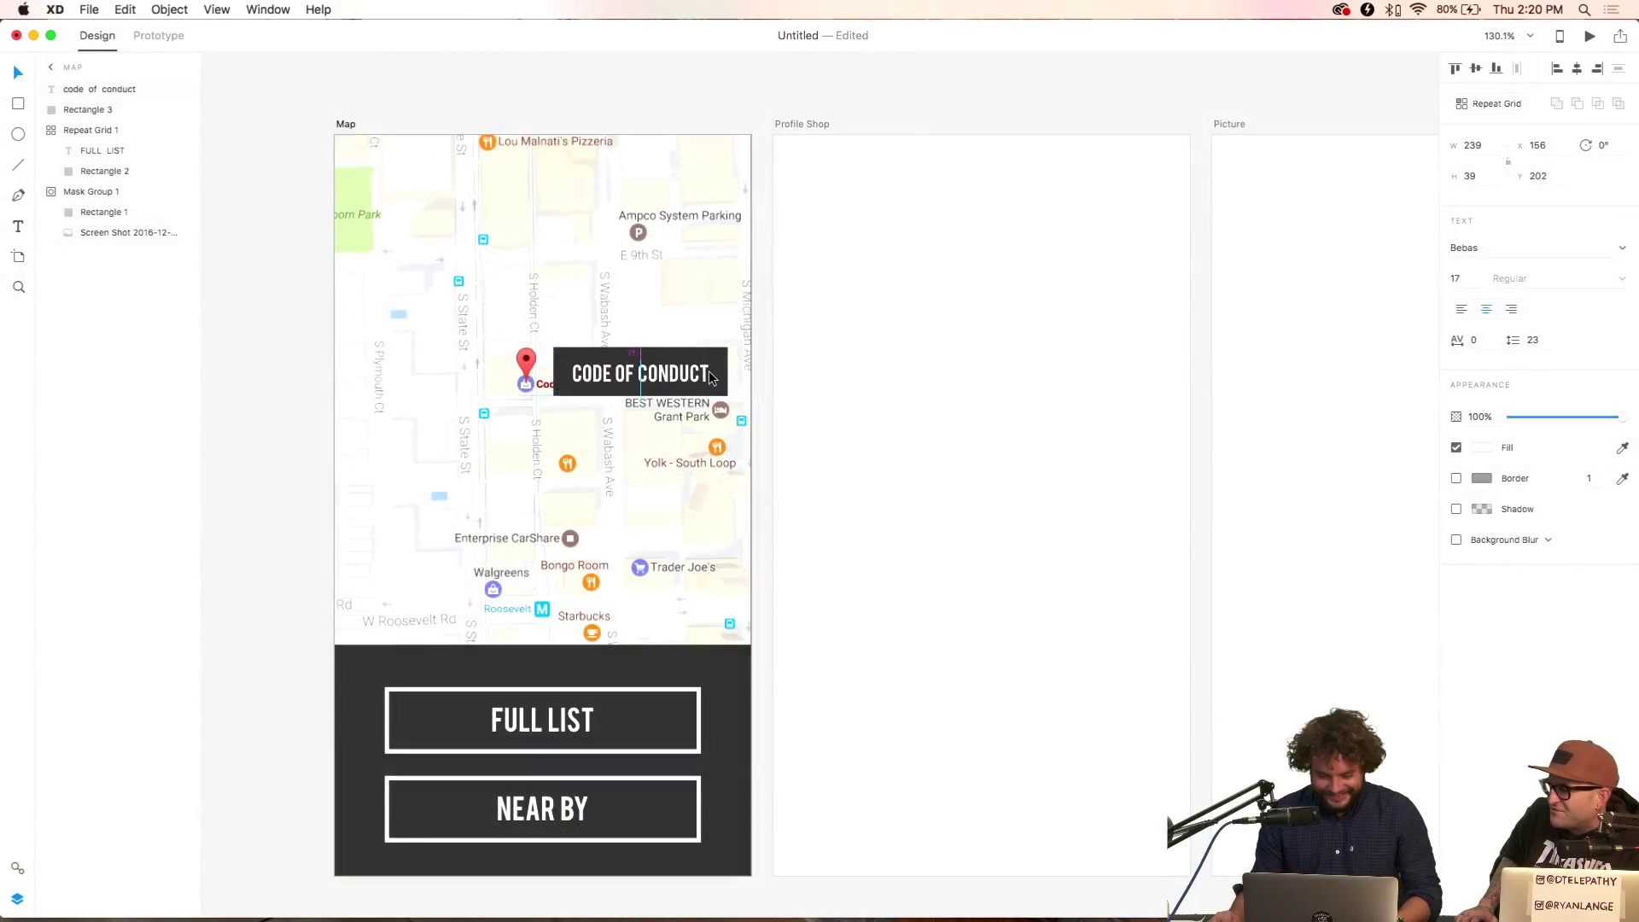
drag(711, 378, 711, 377)
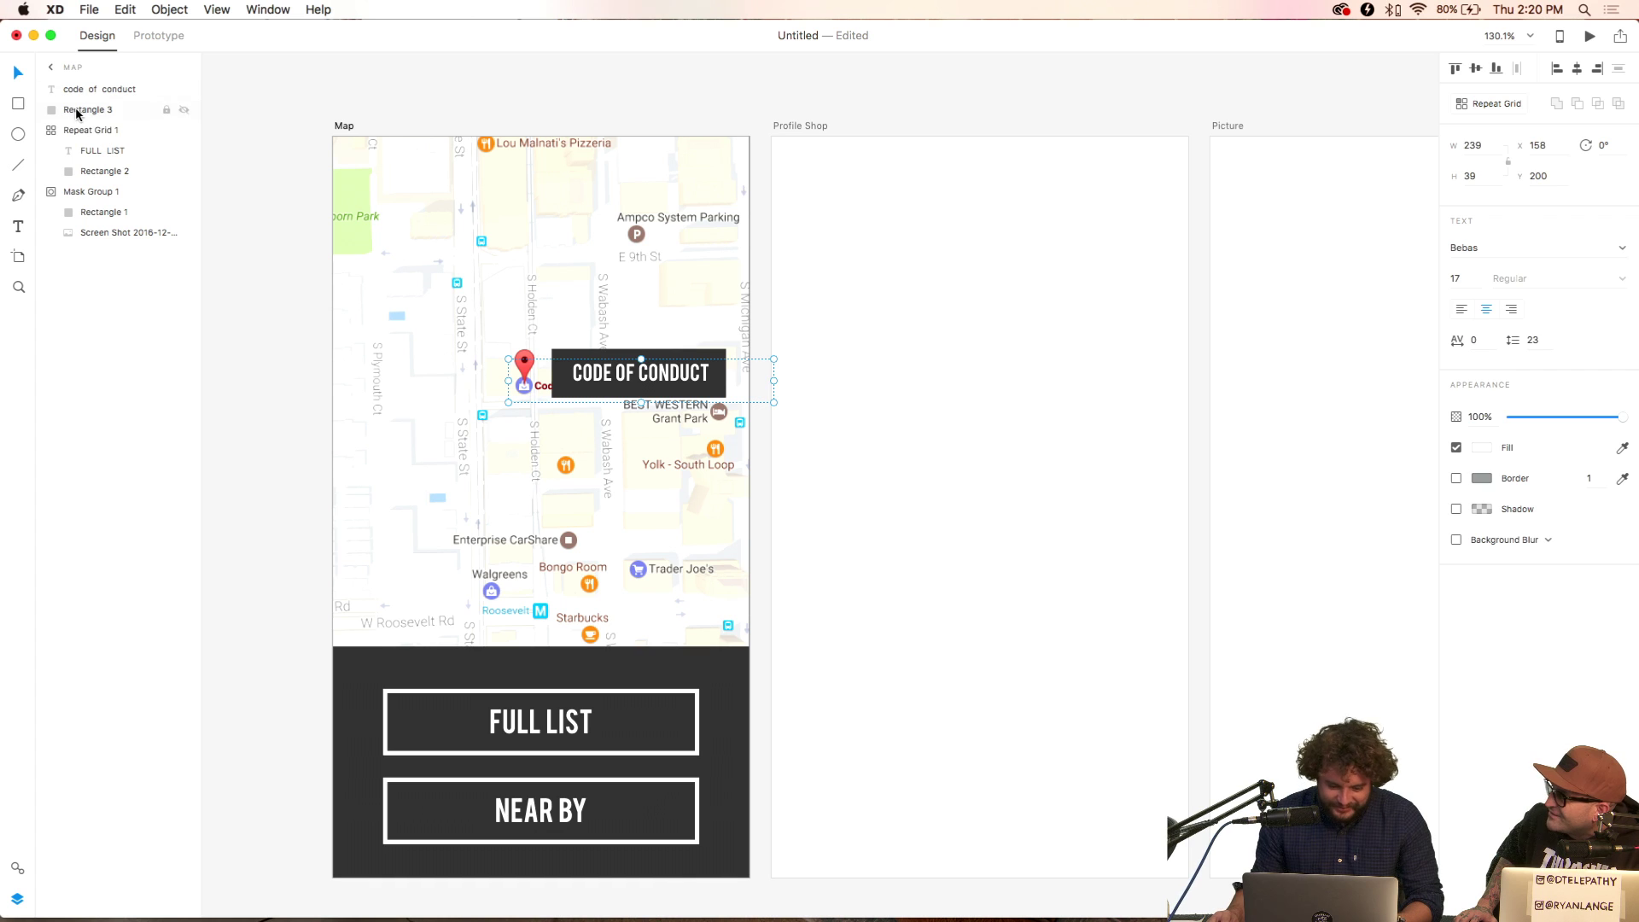
click(77, 111)
Step: Give the label rectangle a white #FFFFFF fill and a drop shadow
click(1483, 314)
drag(1332, 243, 1235, 191)
click(659, 382)
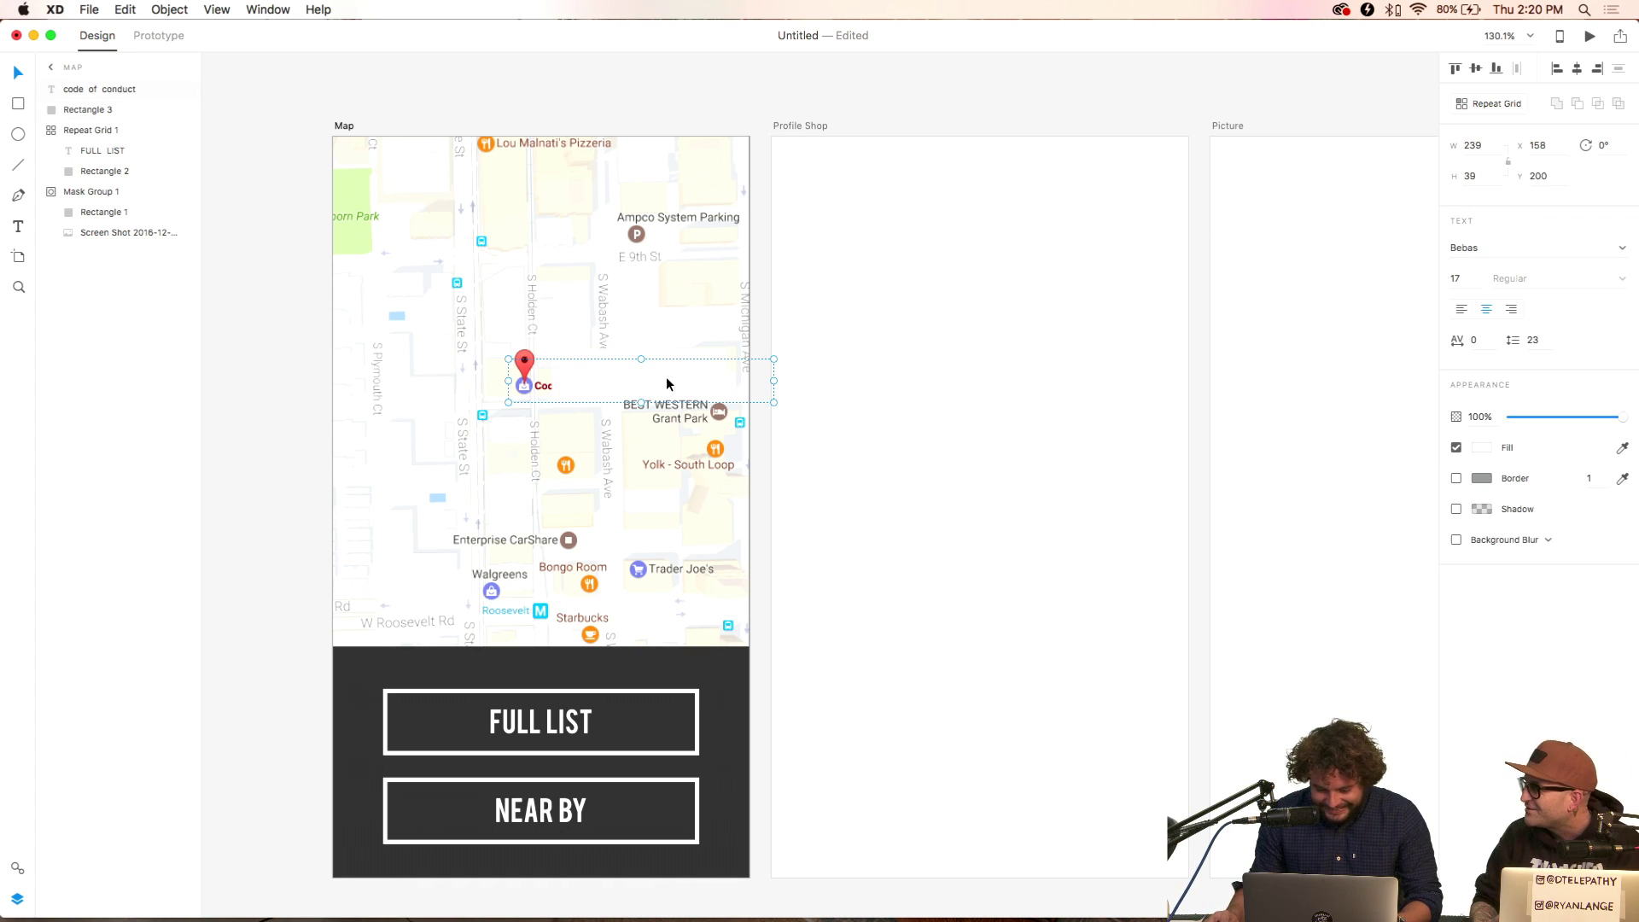
click(85, 109)
click(1457, 376)
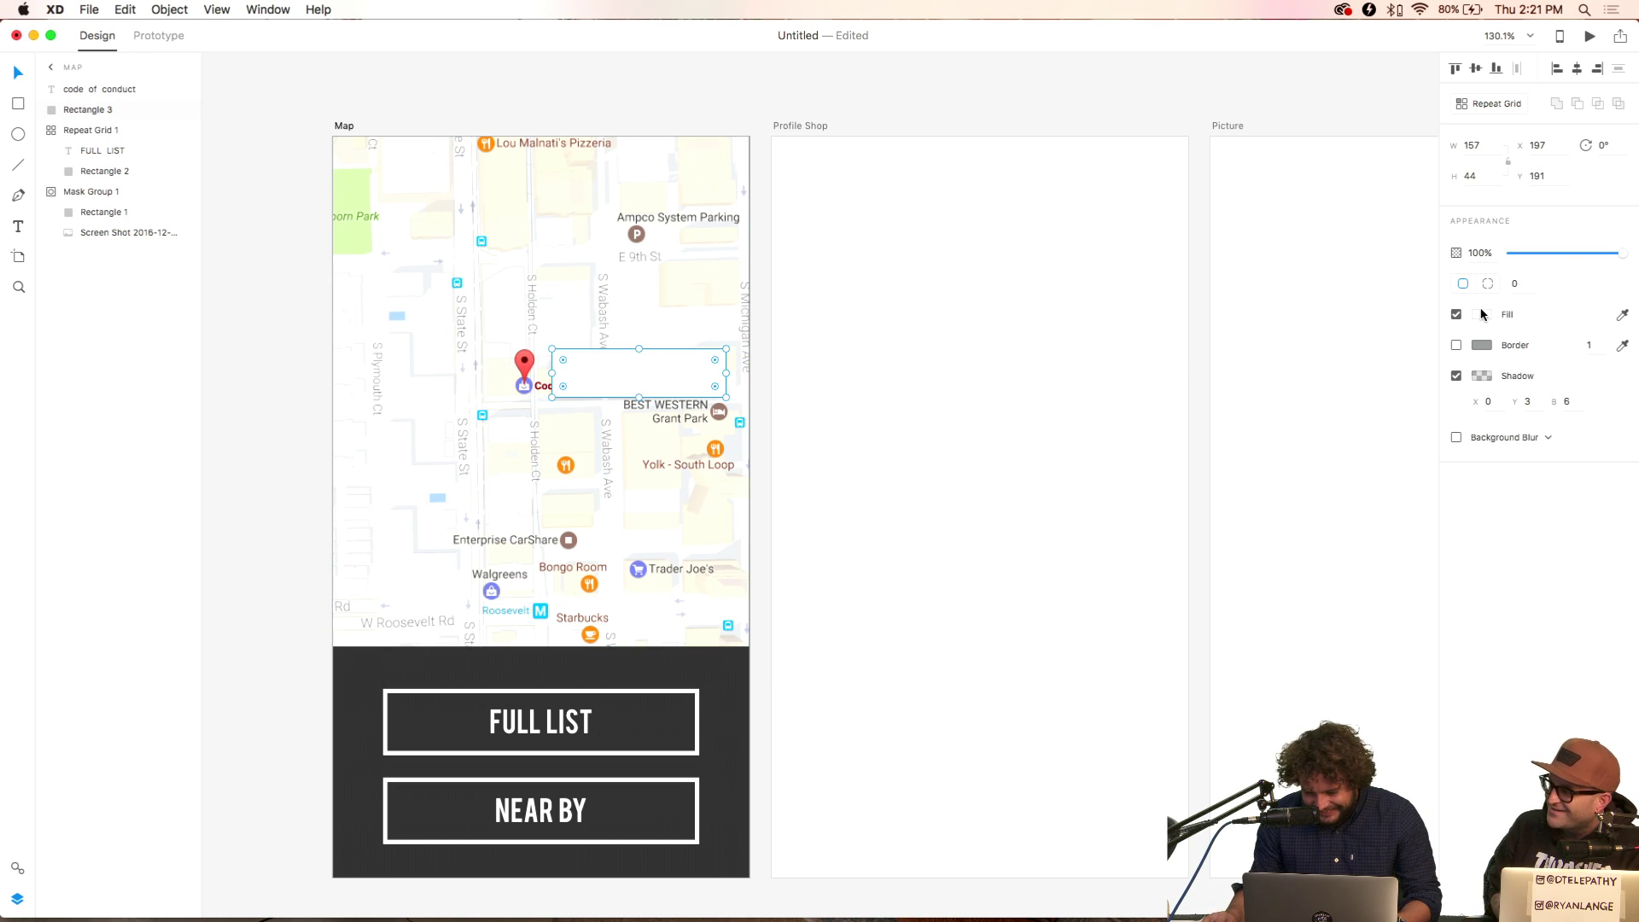
Step: Colour the CODE OF CONDUCT text dark grey #5D5D5D
click(111, 89)
key(super+l)
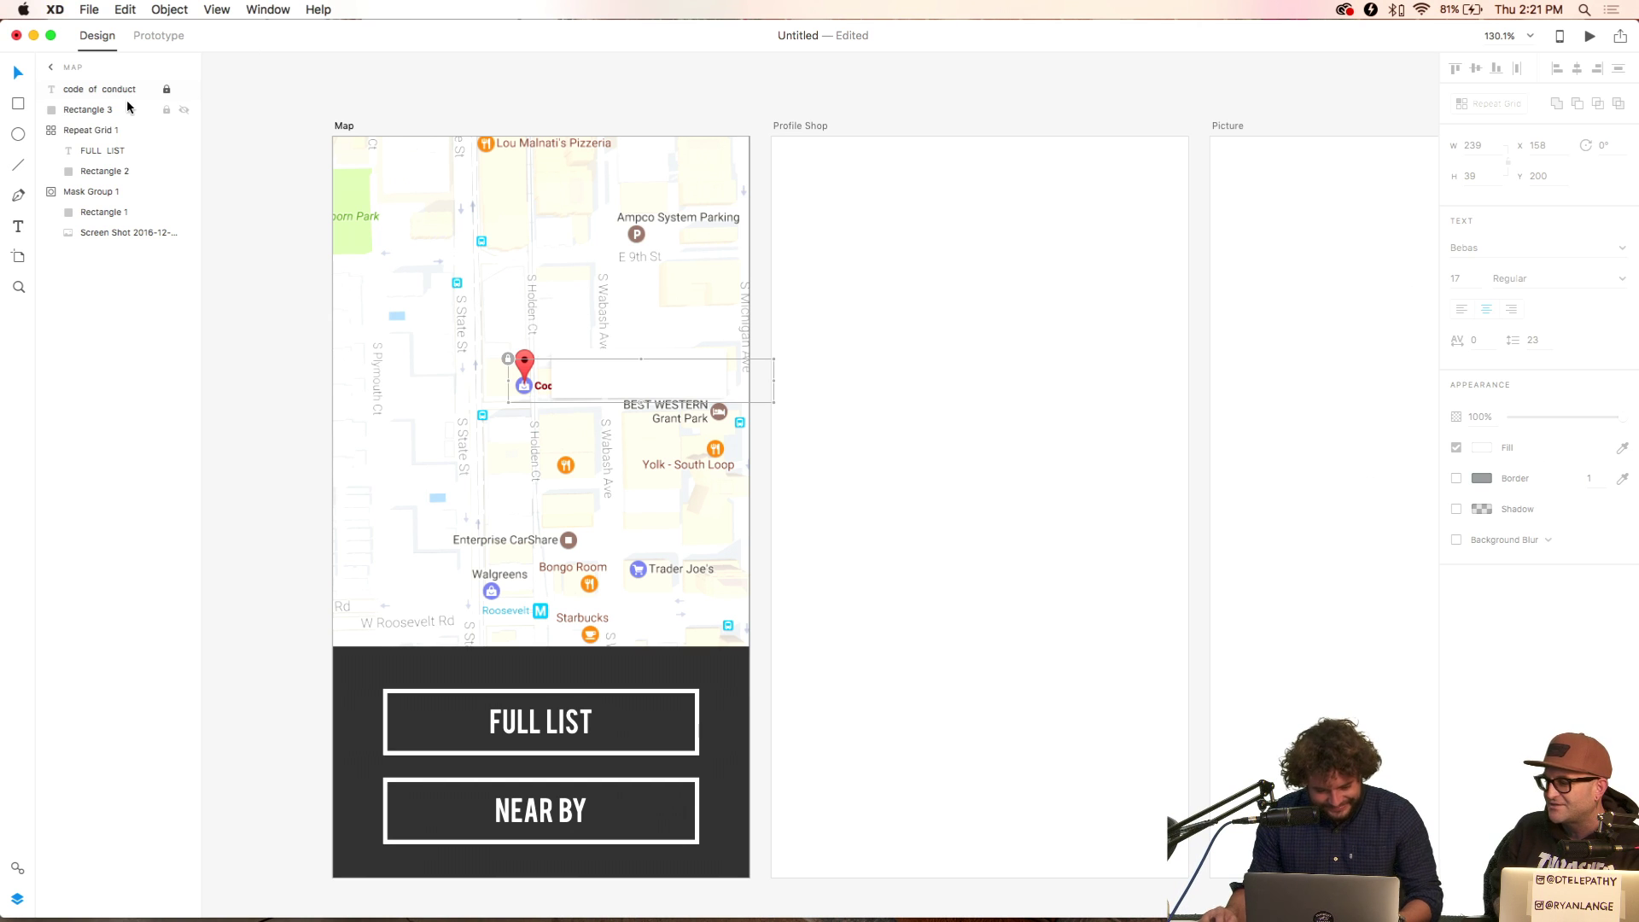
click(168, 89)
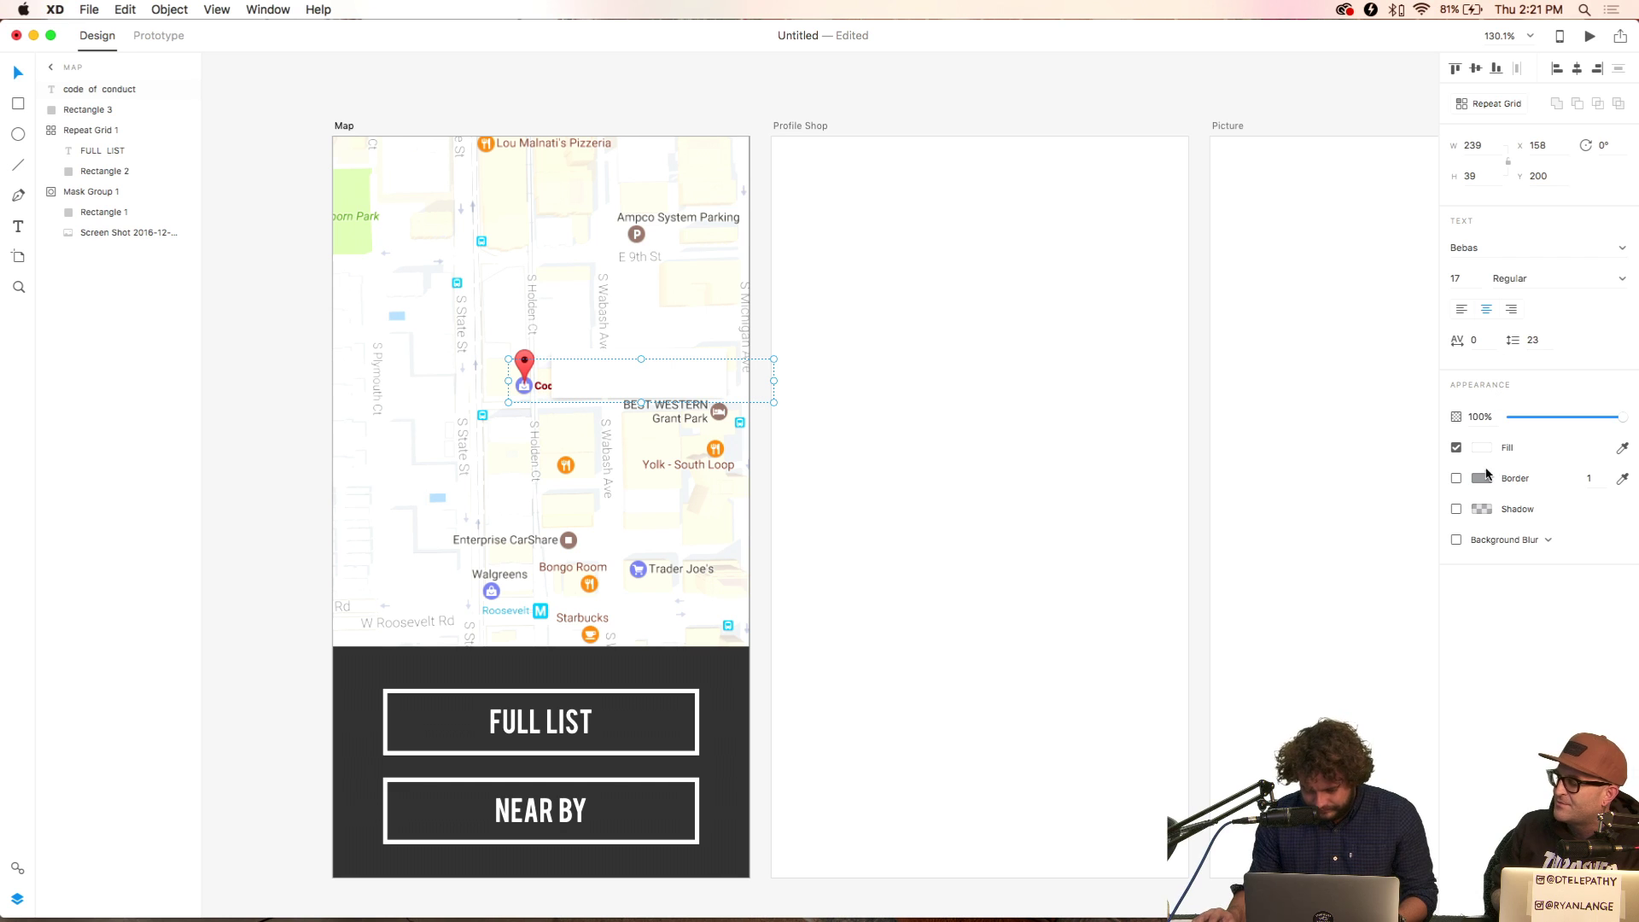
click(1481, 448)
click(1291, 422)
drag(1289, 422, 1254, 422)
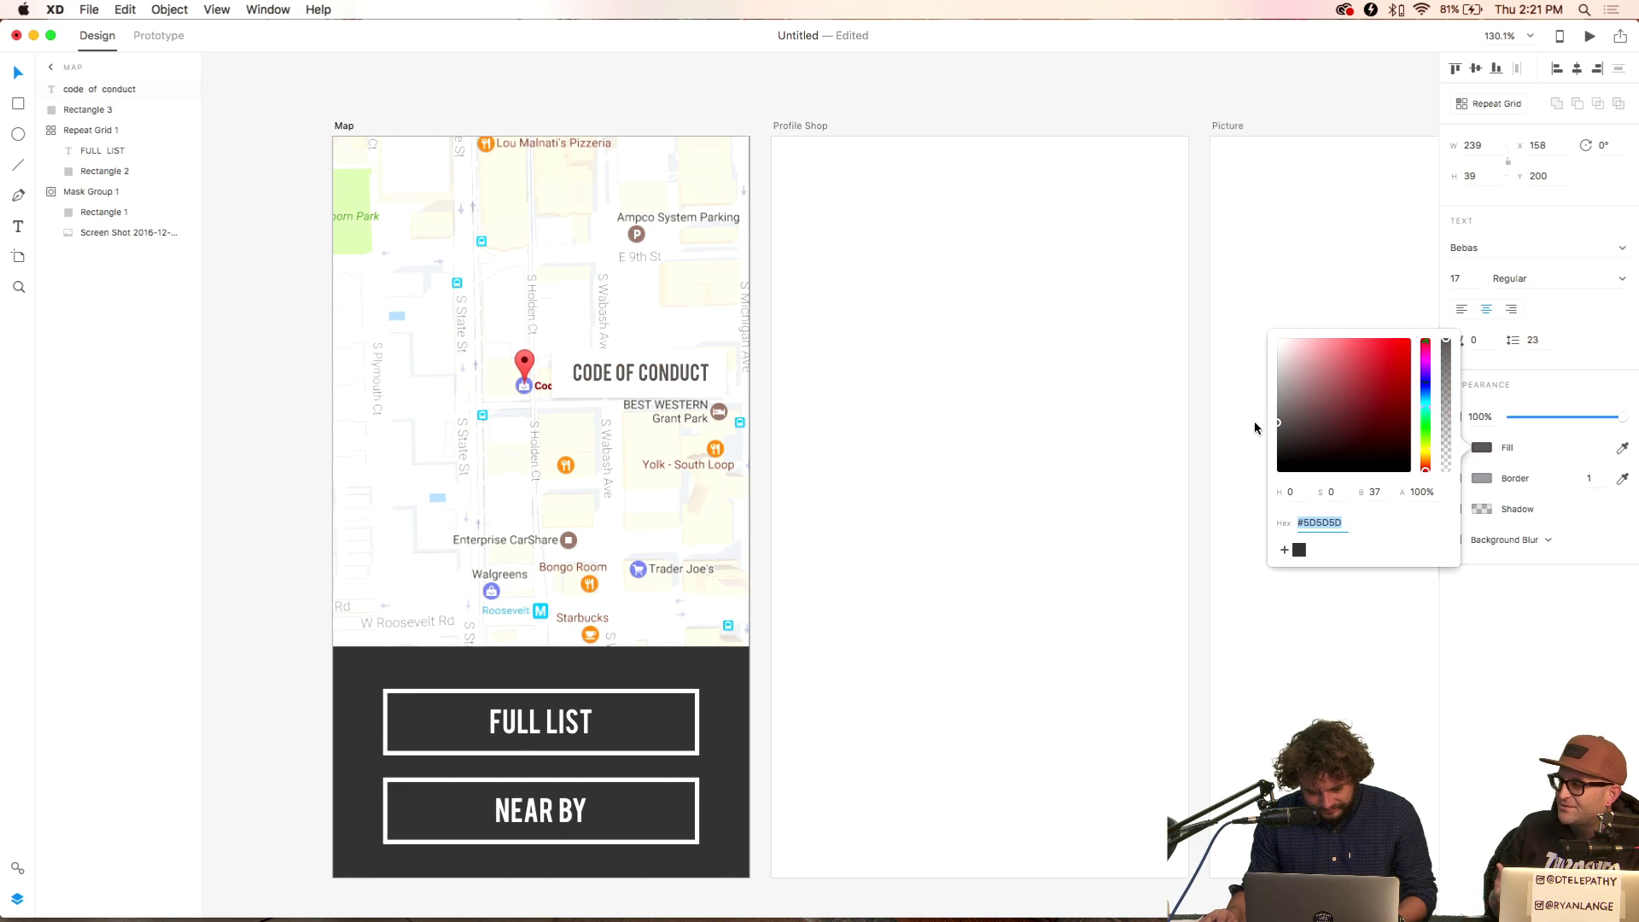
click(670, 383)
Step: Nudge the CODE OF CONDUCT text slightly down and left on the white label
drag(668, 379, 668, 382)
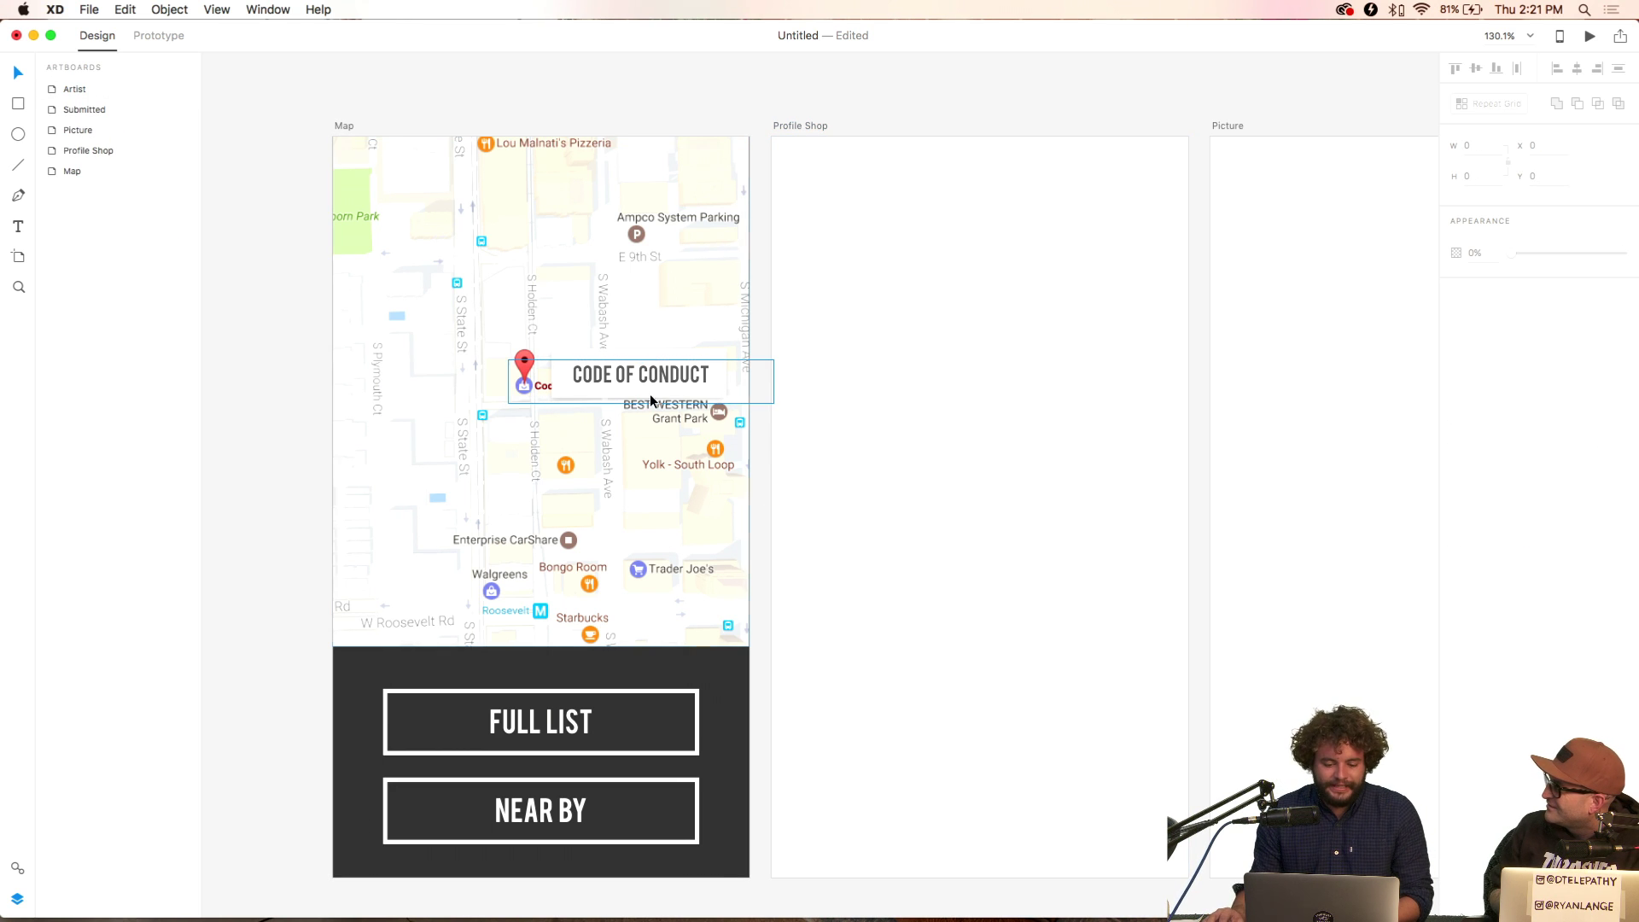
drag(659, 370, 657, 370)
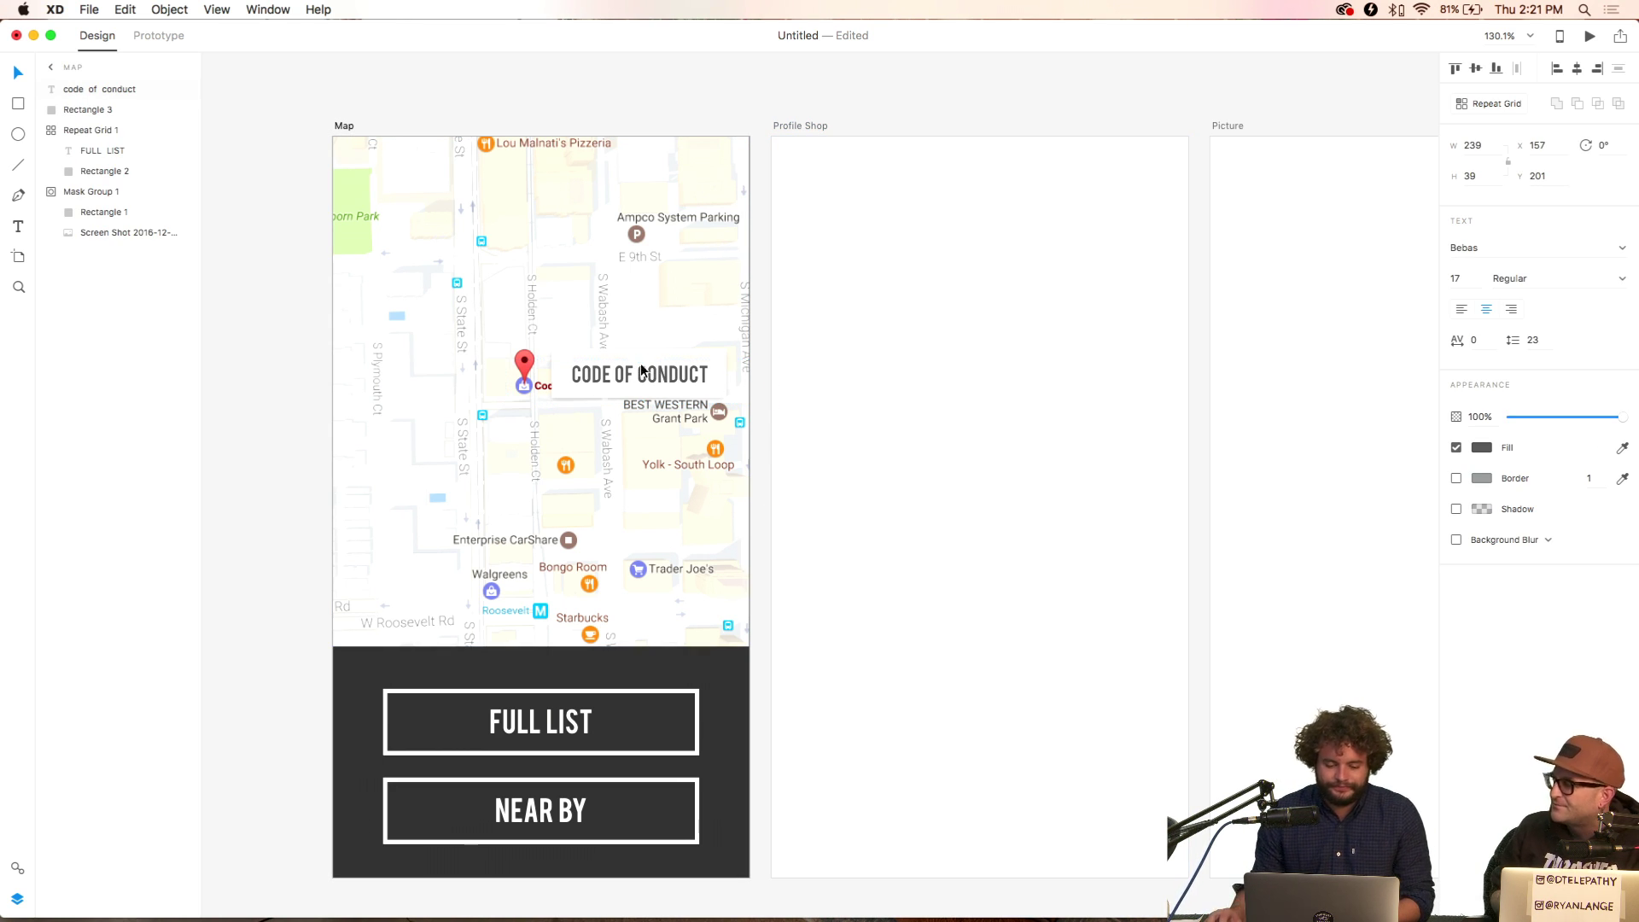
click(848, 126)
click(571, 359)
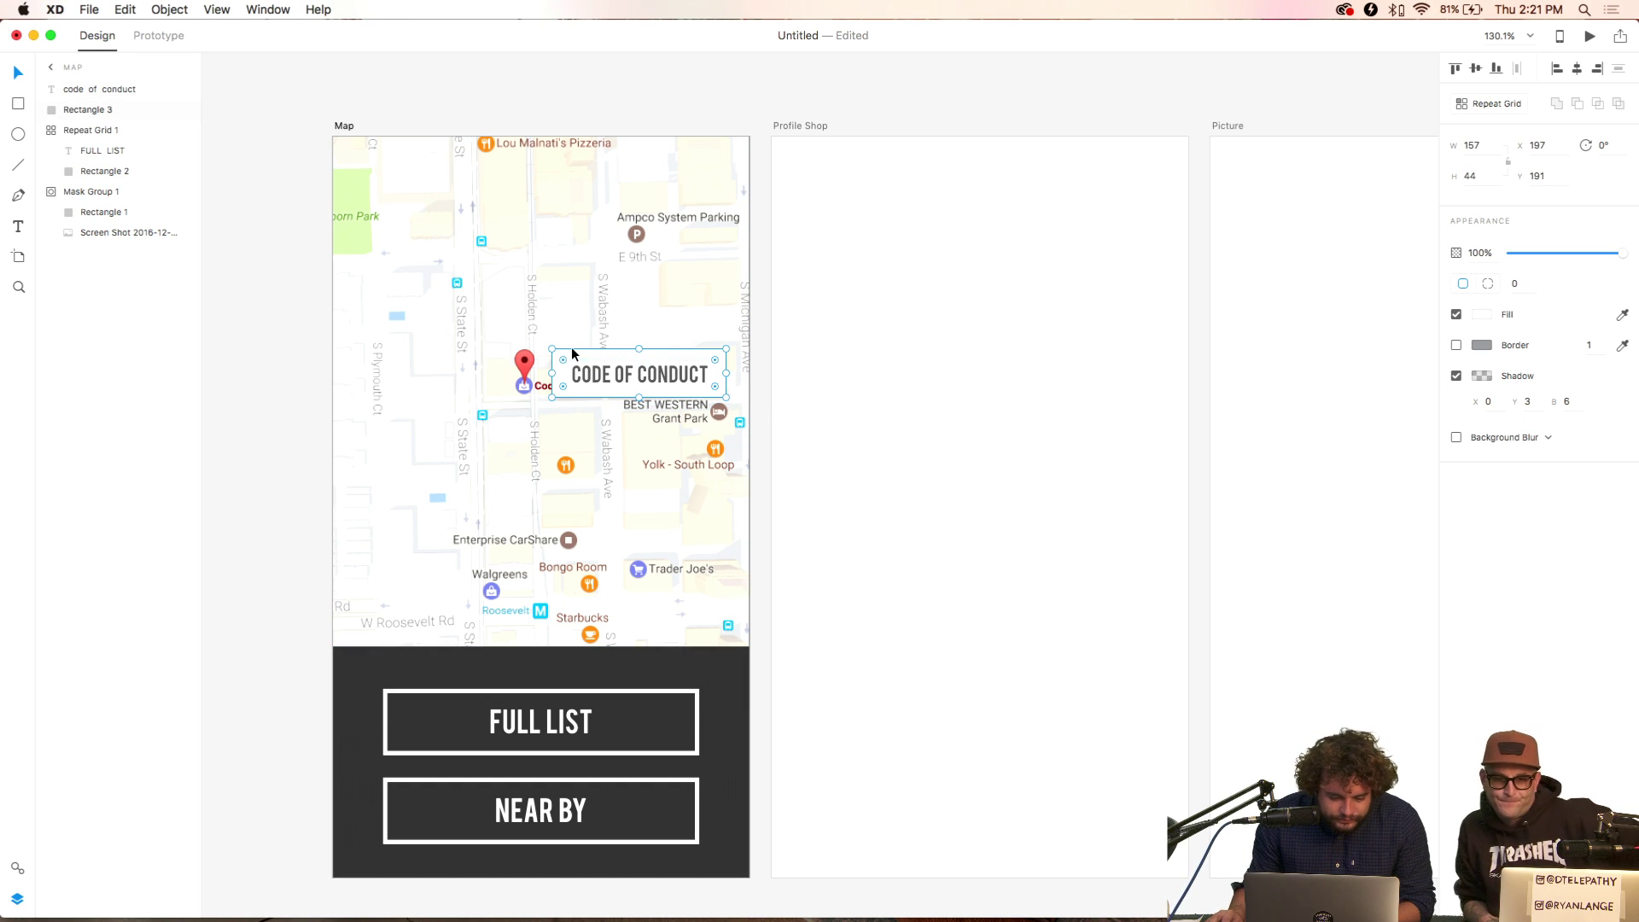
click(18, 103)
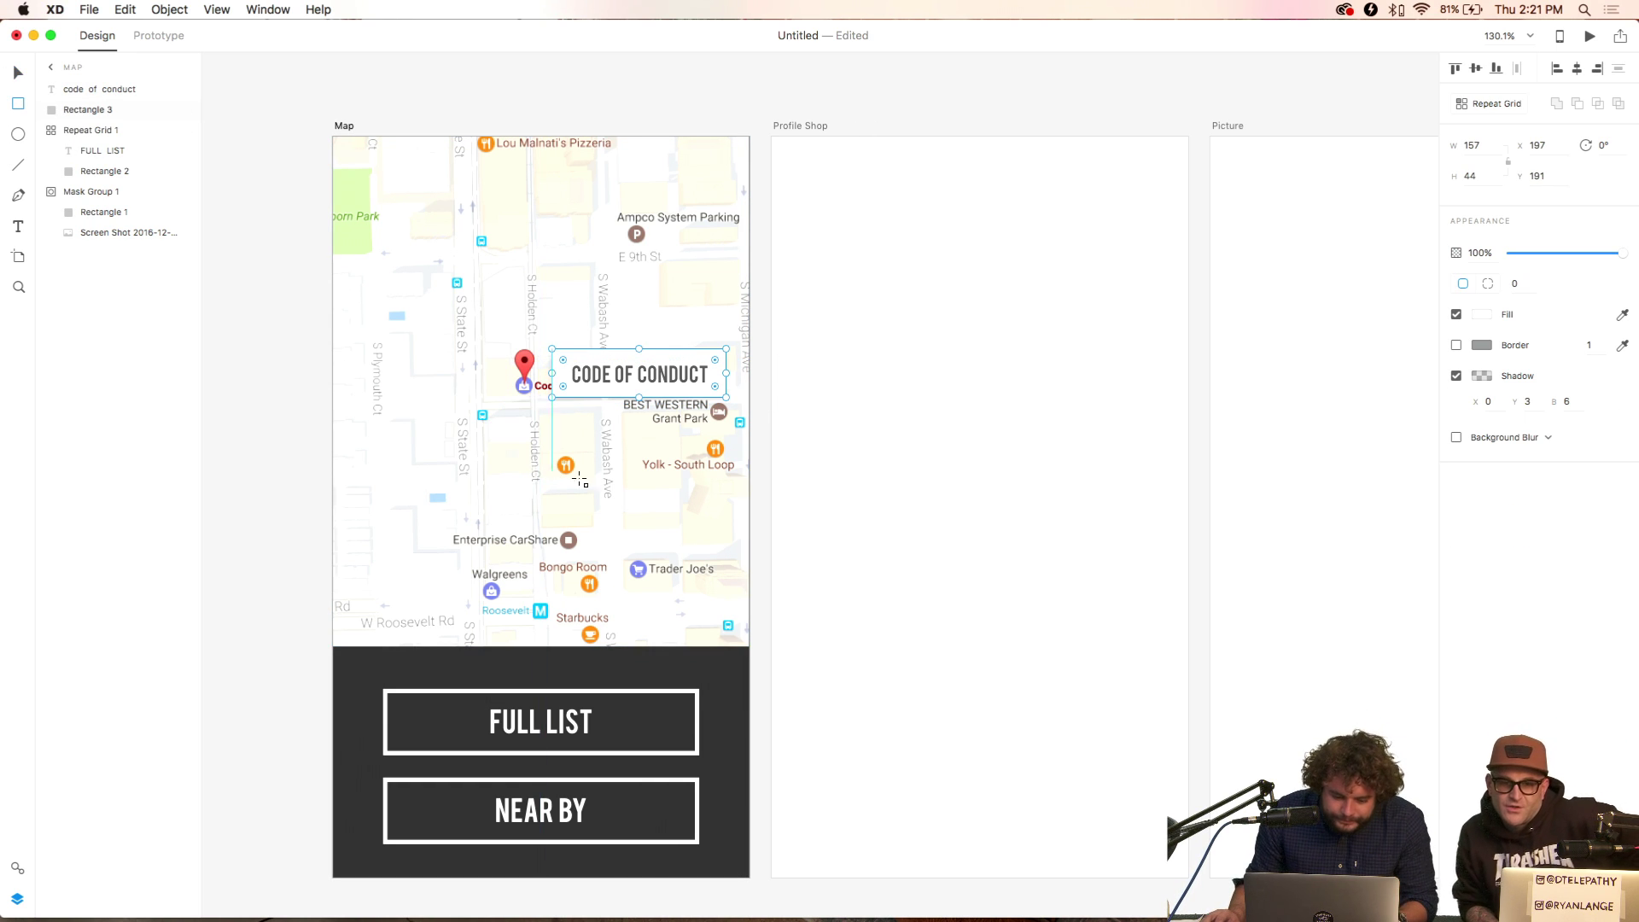
Step: Draw a 15 × 15 square left of the label text, trying a 90° rotation then undoing it
drag(541, 366, 561, 394)
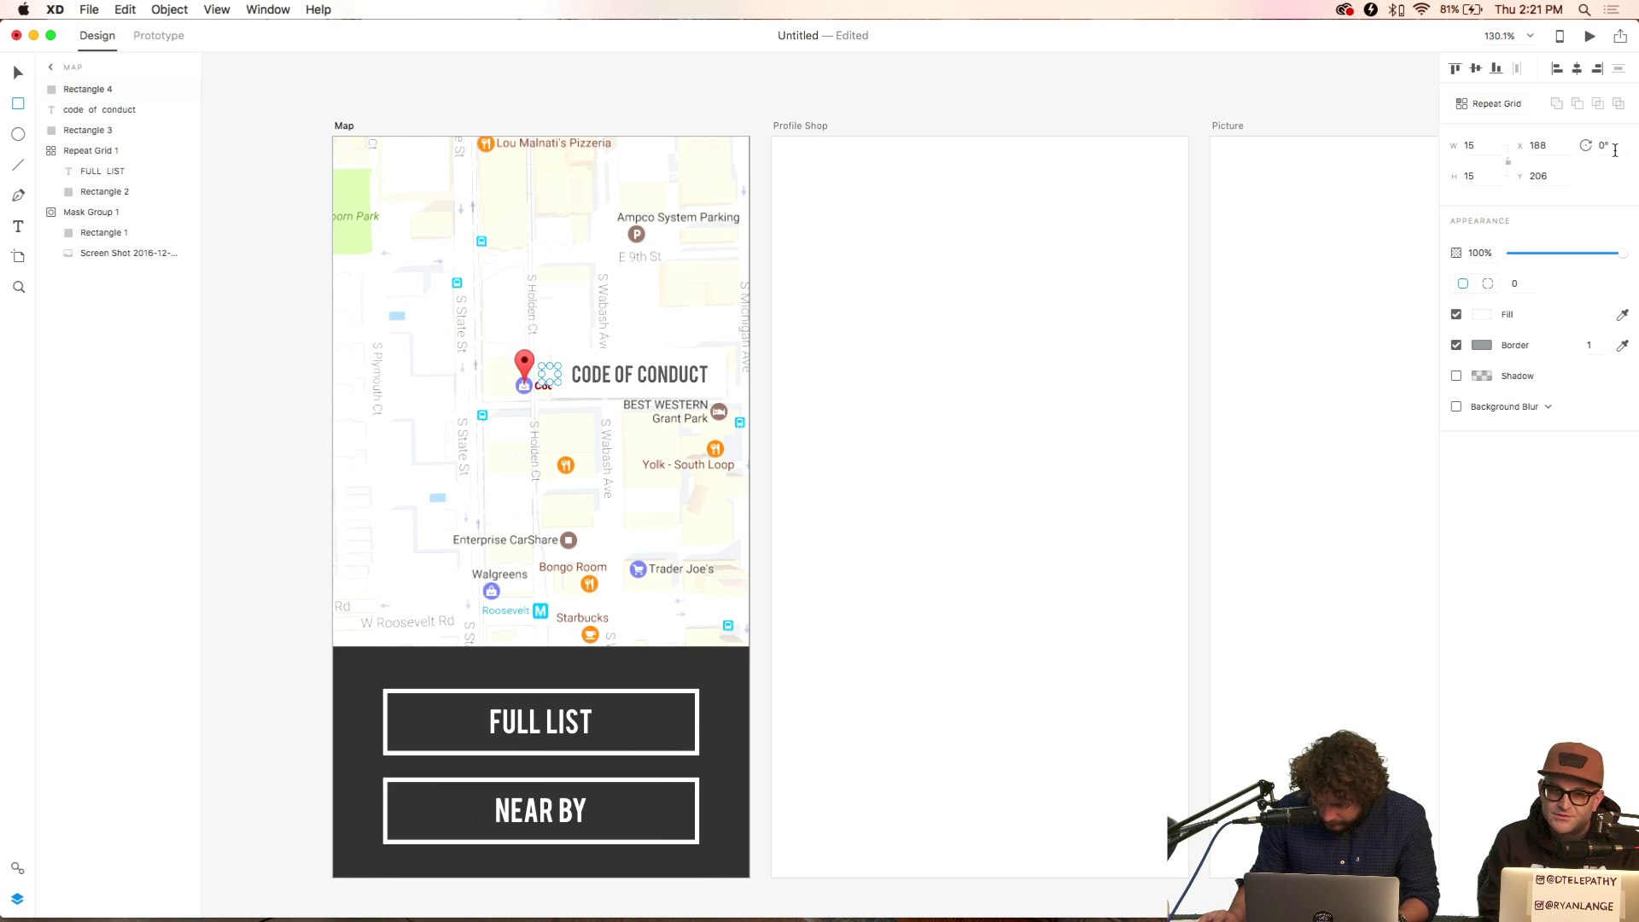
text(90)
key(Return)
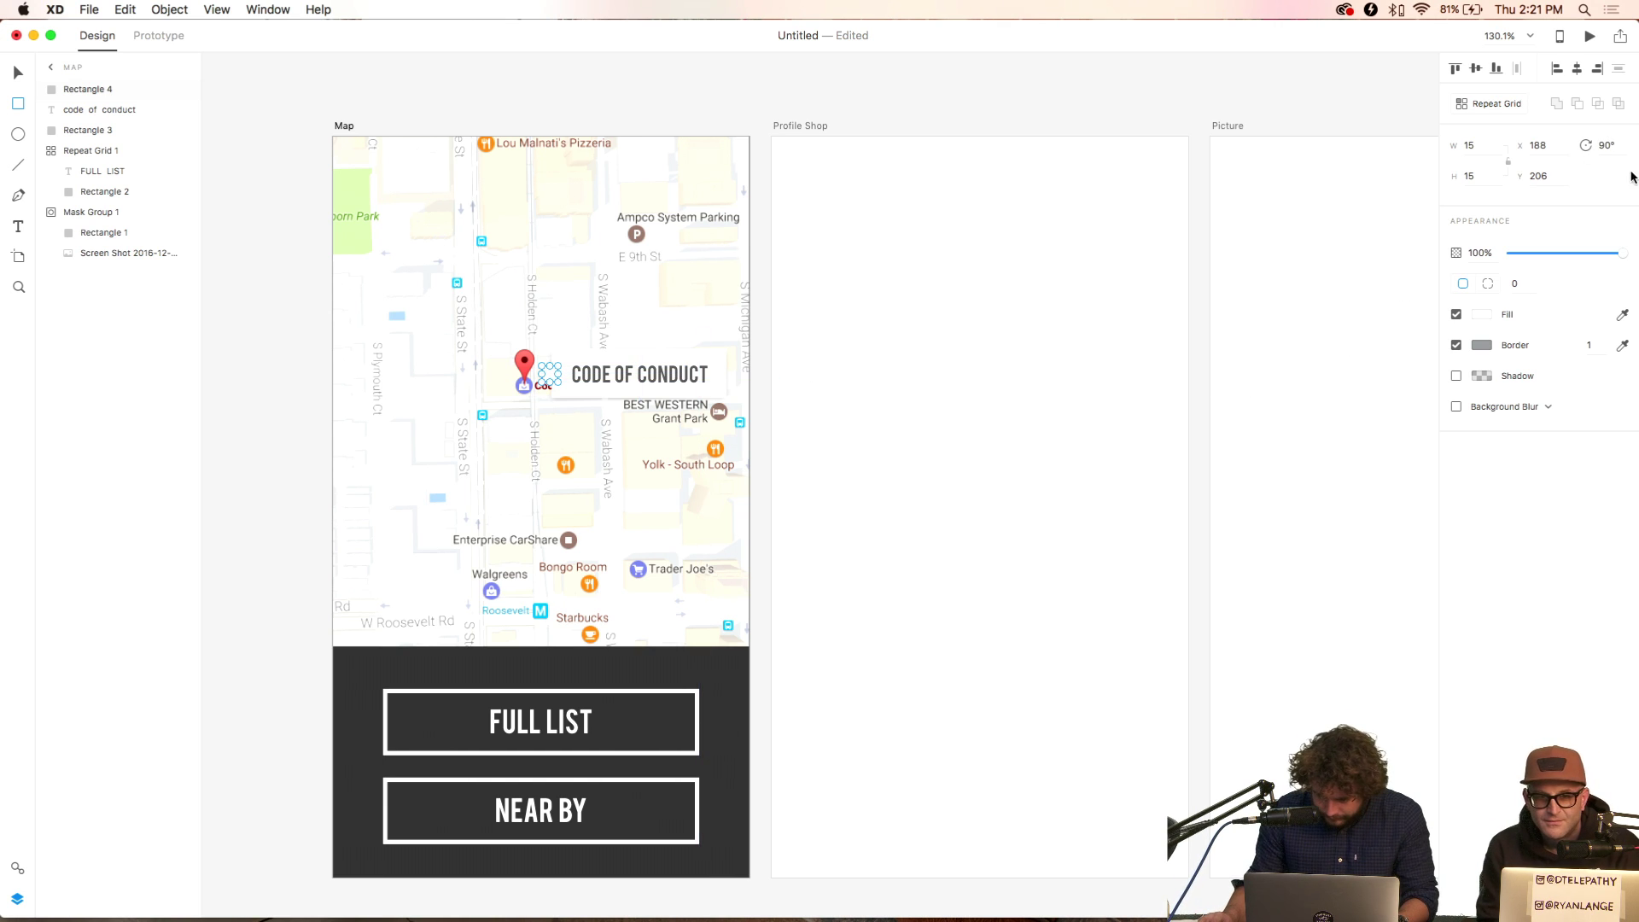
key(super+z)
key(v)
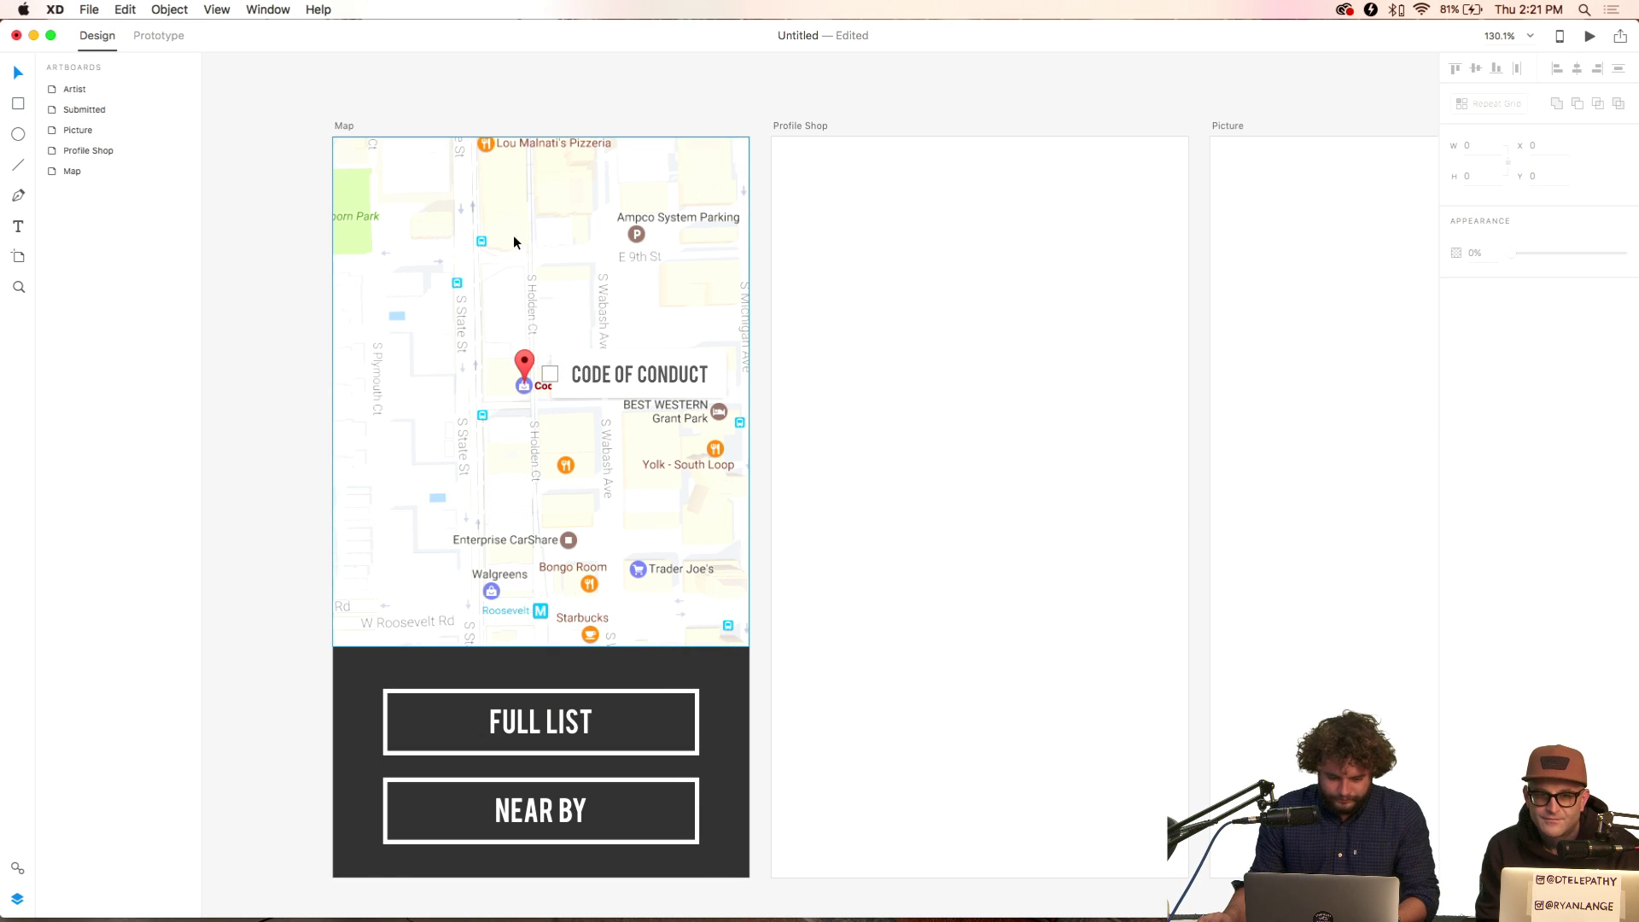
click(981, 328)
Step: Draw a rectangle from the Profile Shop artboard's top-left and extend its bottom to 386 tall
drag(944, 341, 867, 332)
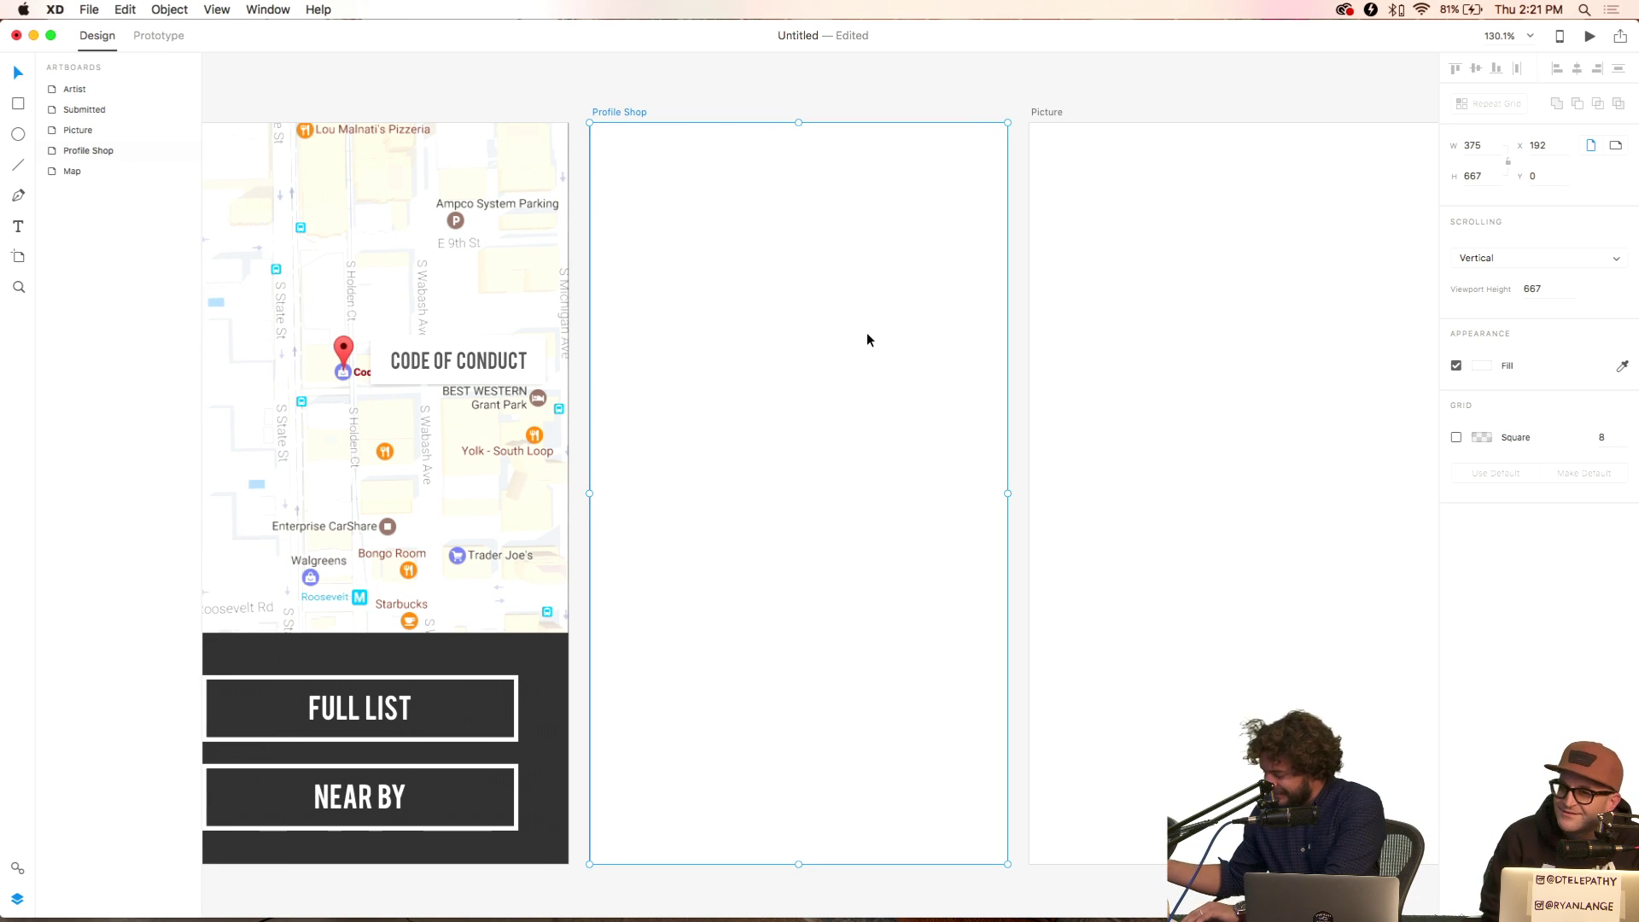
click(797, 106)
drag(797, 106, 948, 146)
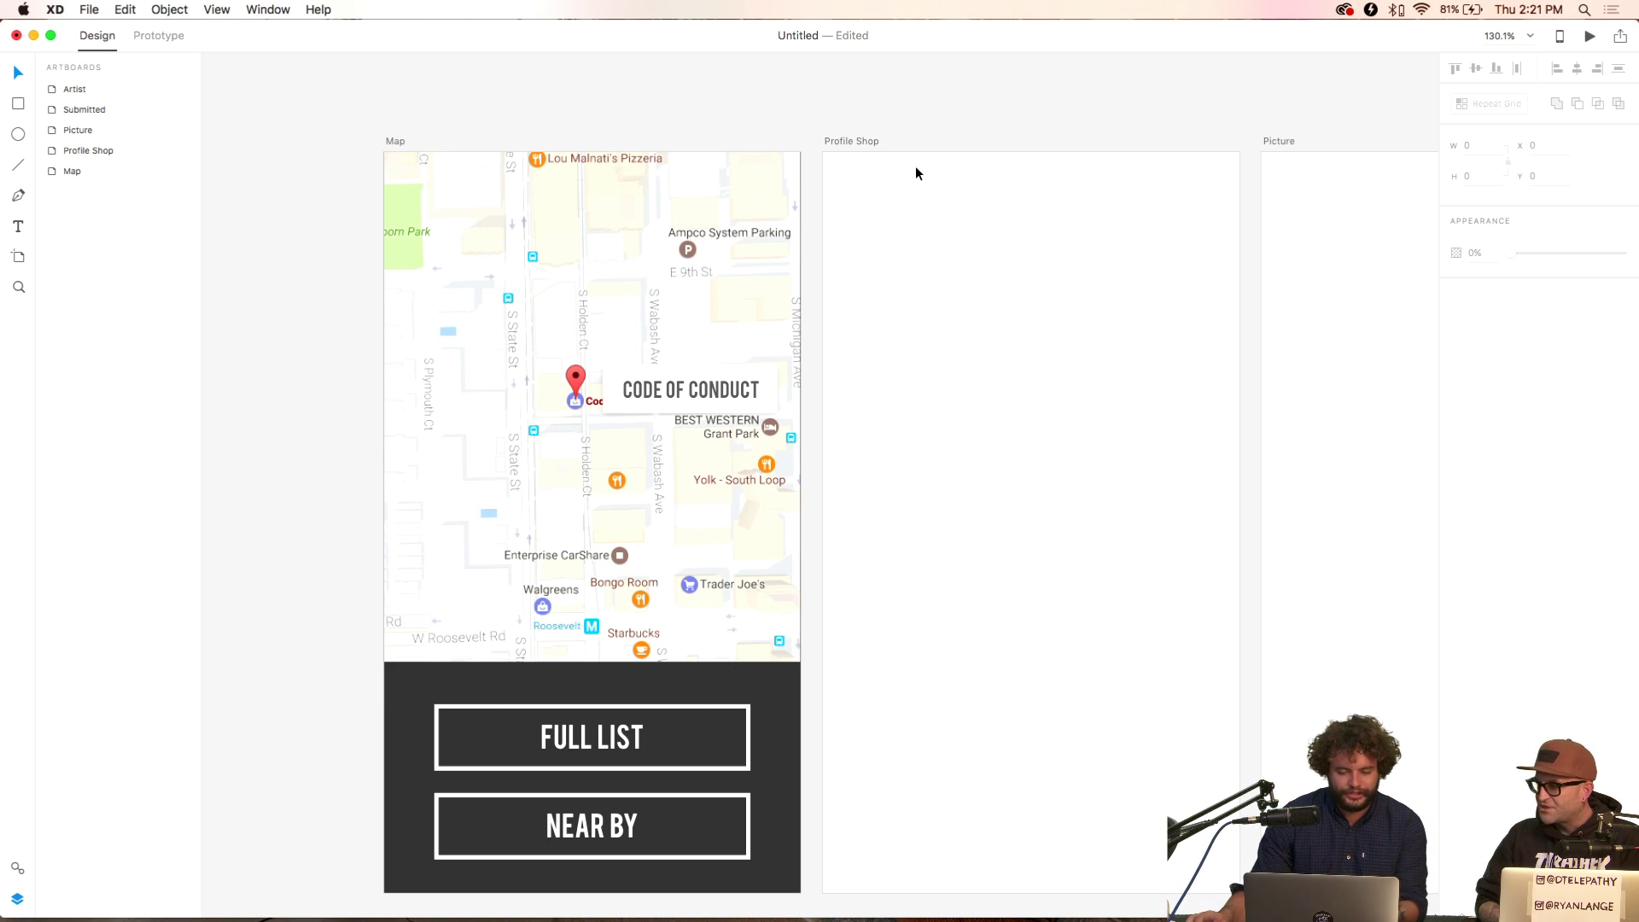
drag(933, 132, 750, 121)
scroll(791, 132, right, 3)
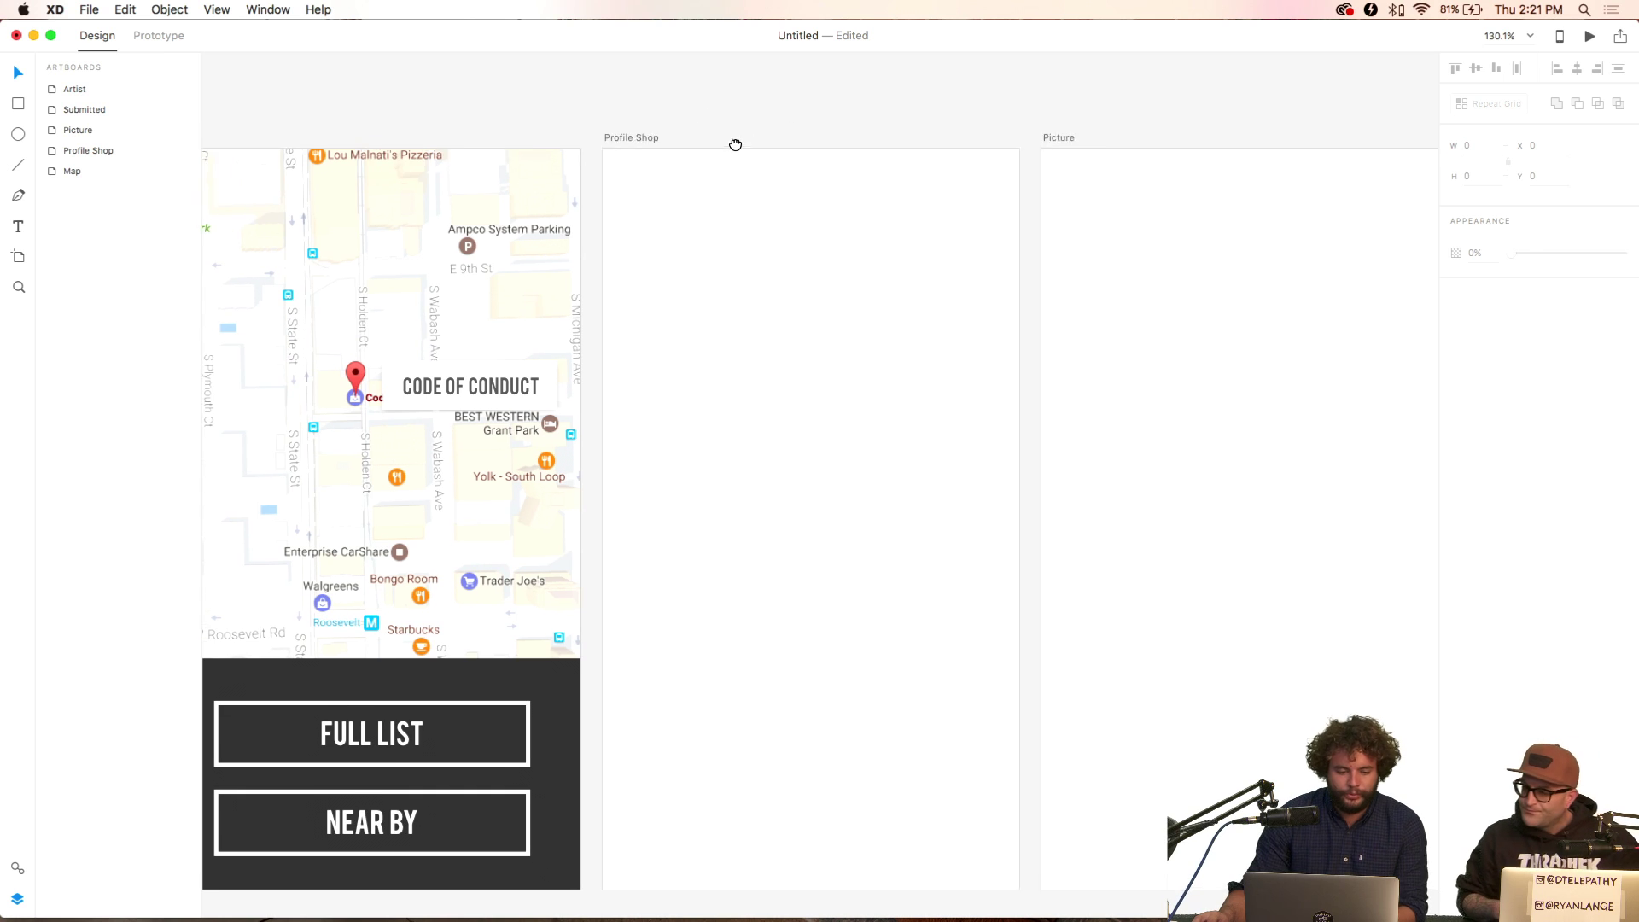
click(17, 104)
drag(587, 151, 1007, 556)
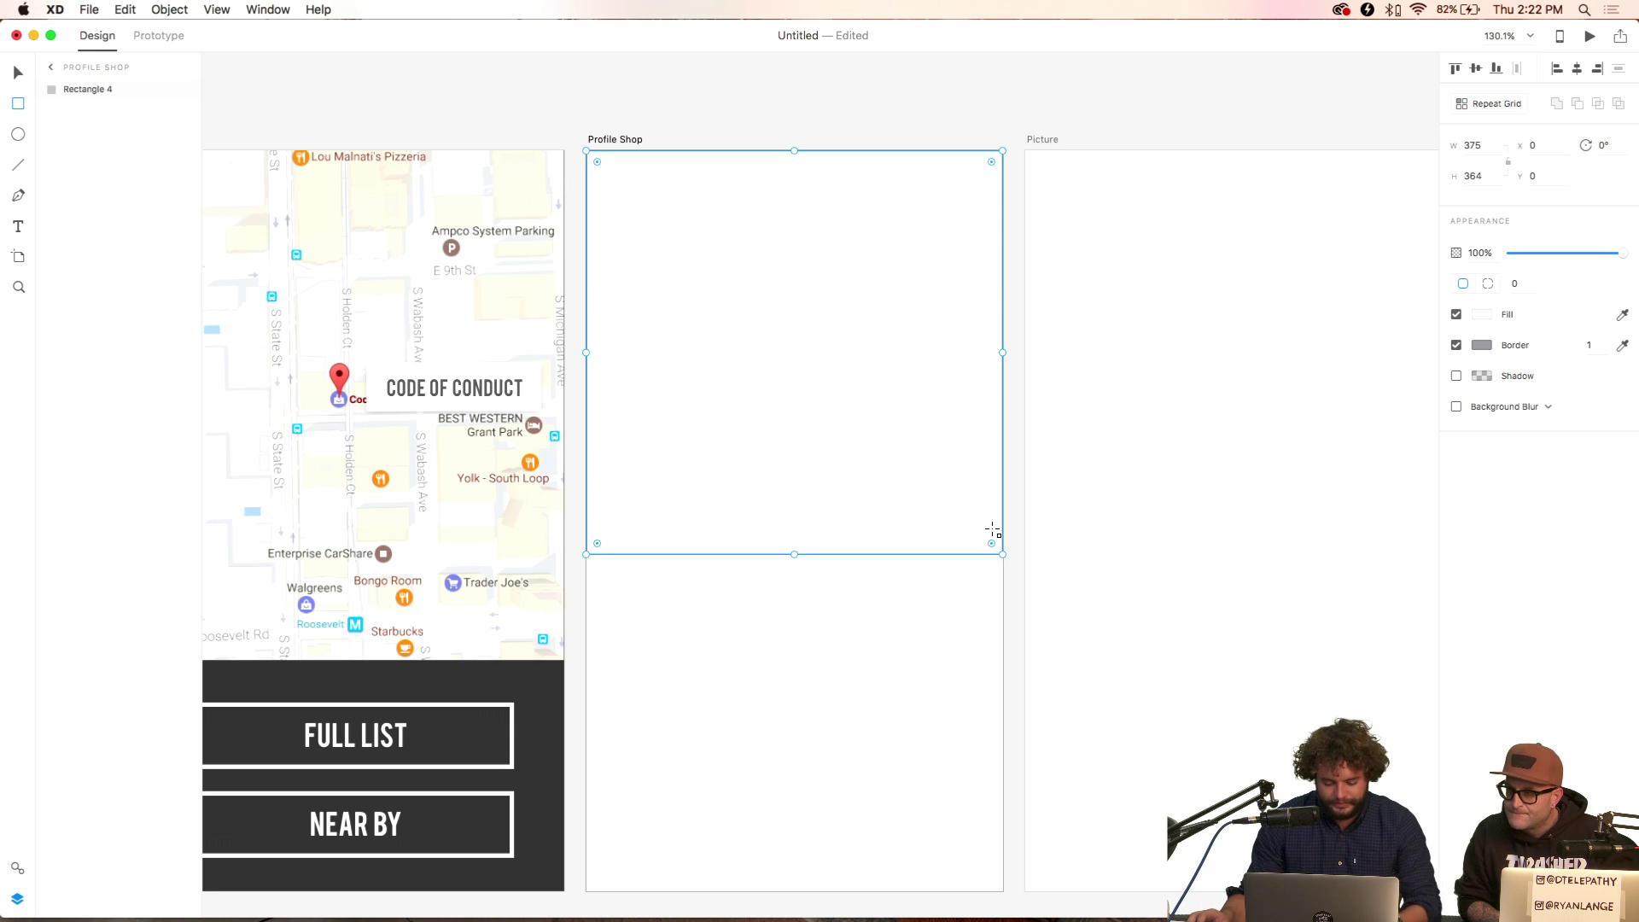
click(750, 95)
click(794, 553)
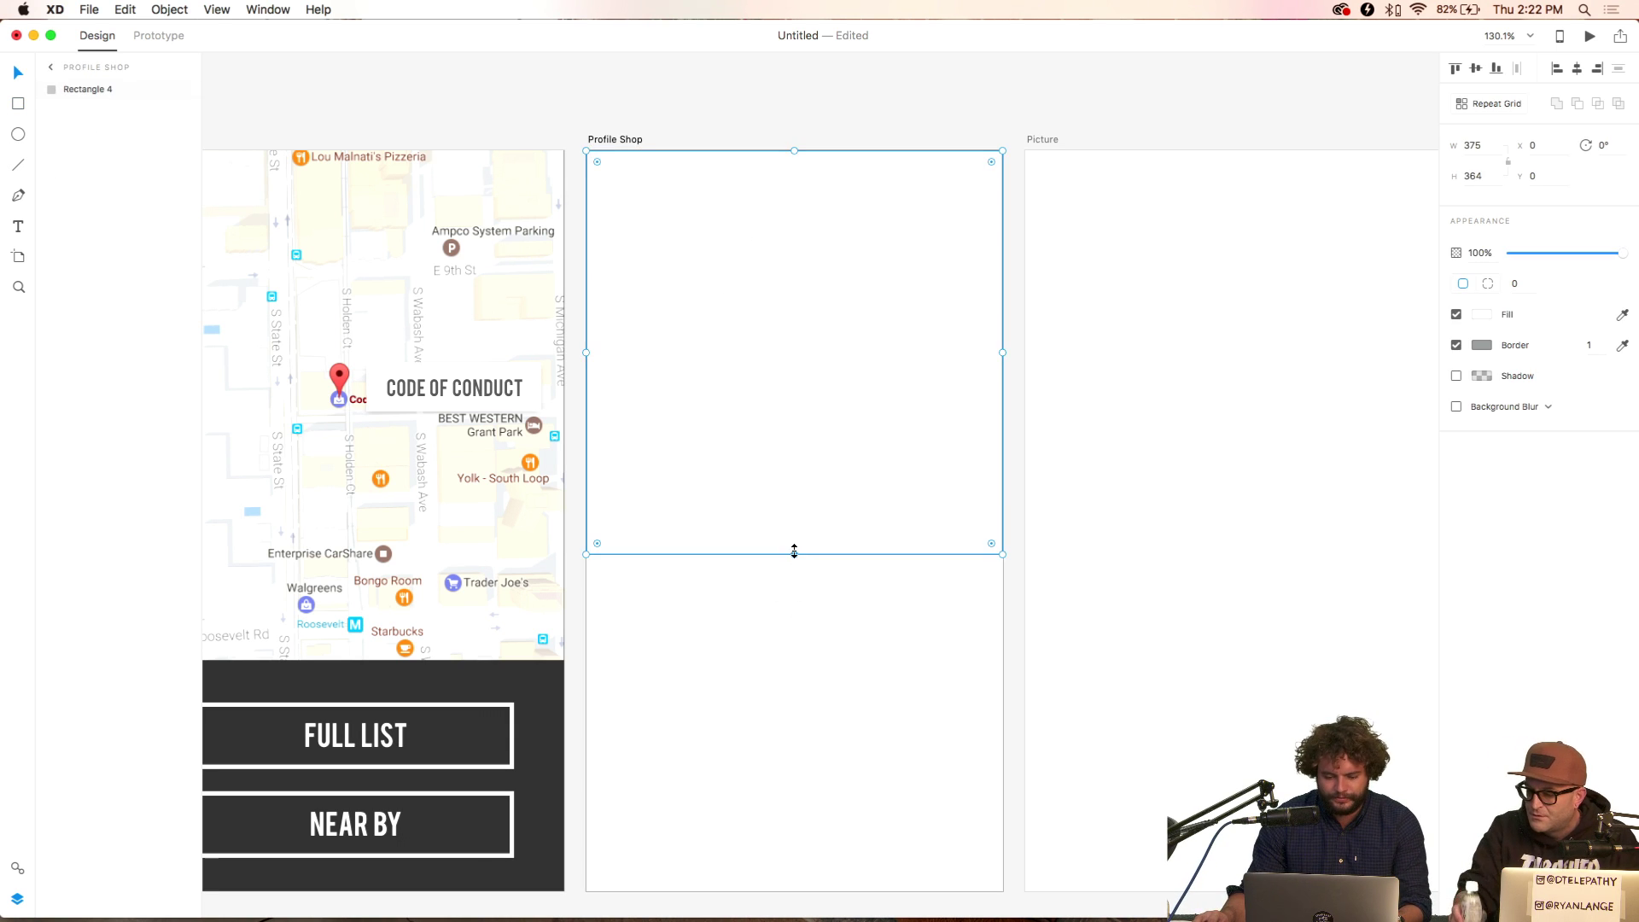
drag(793, 554, 793, 578)
Step: Remove the rectangle's border and bring up Creative Cloud's files panel
click(213, 99)
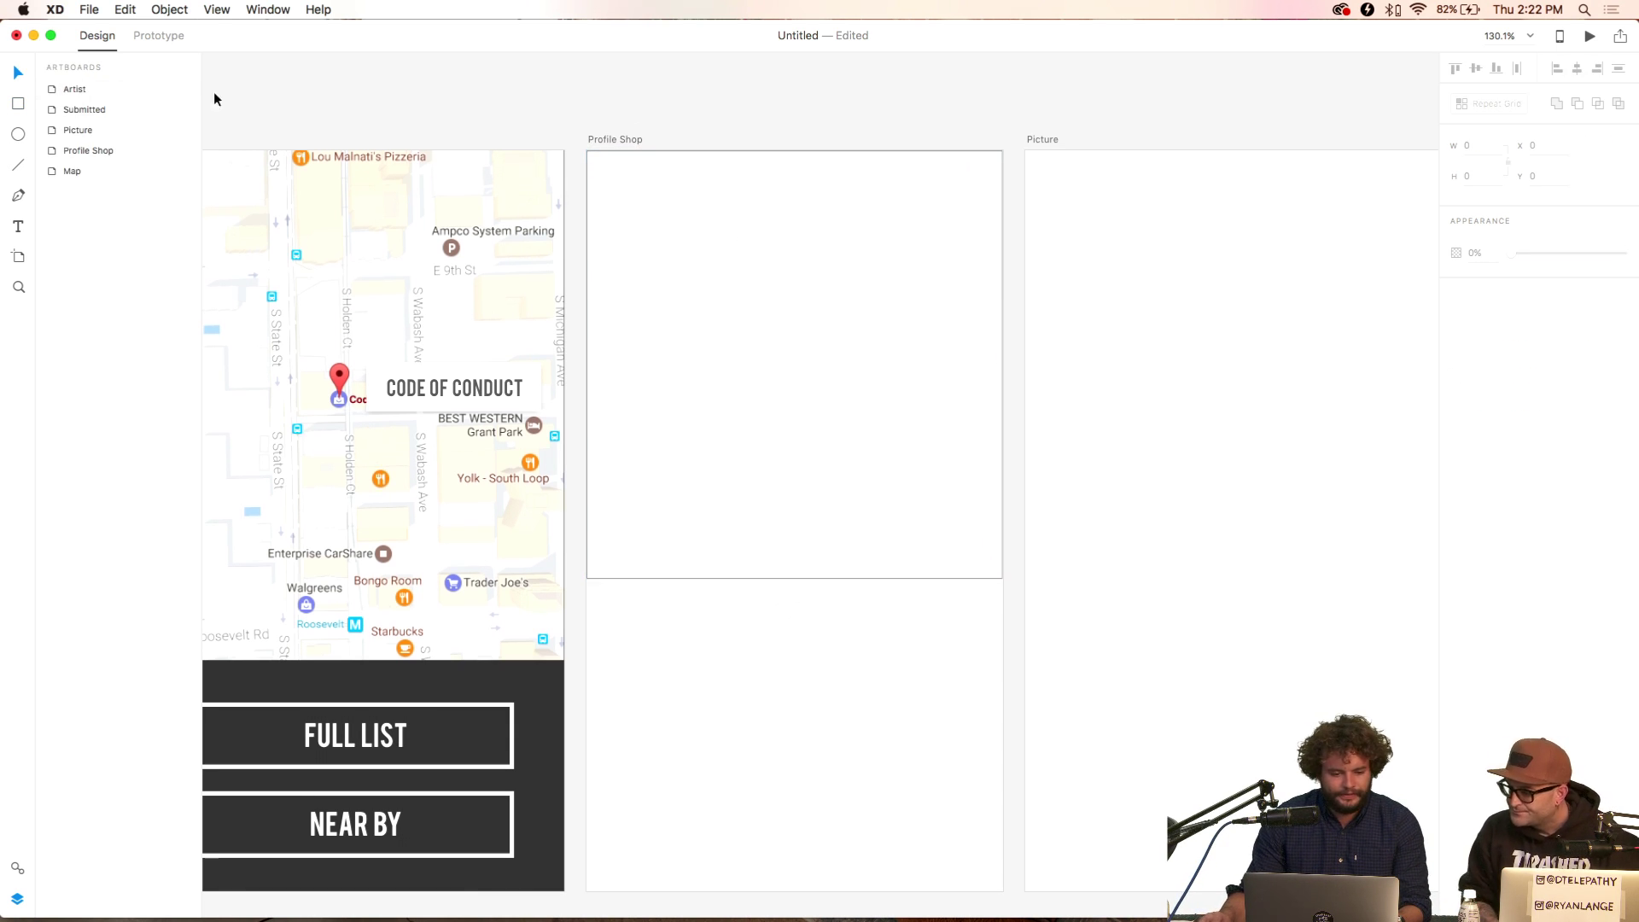
click(117, 96)
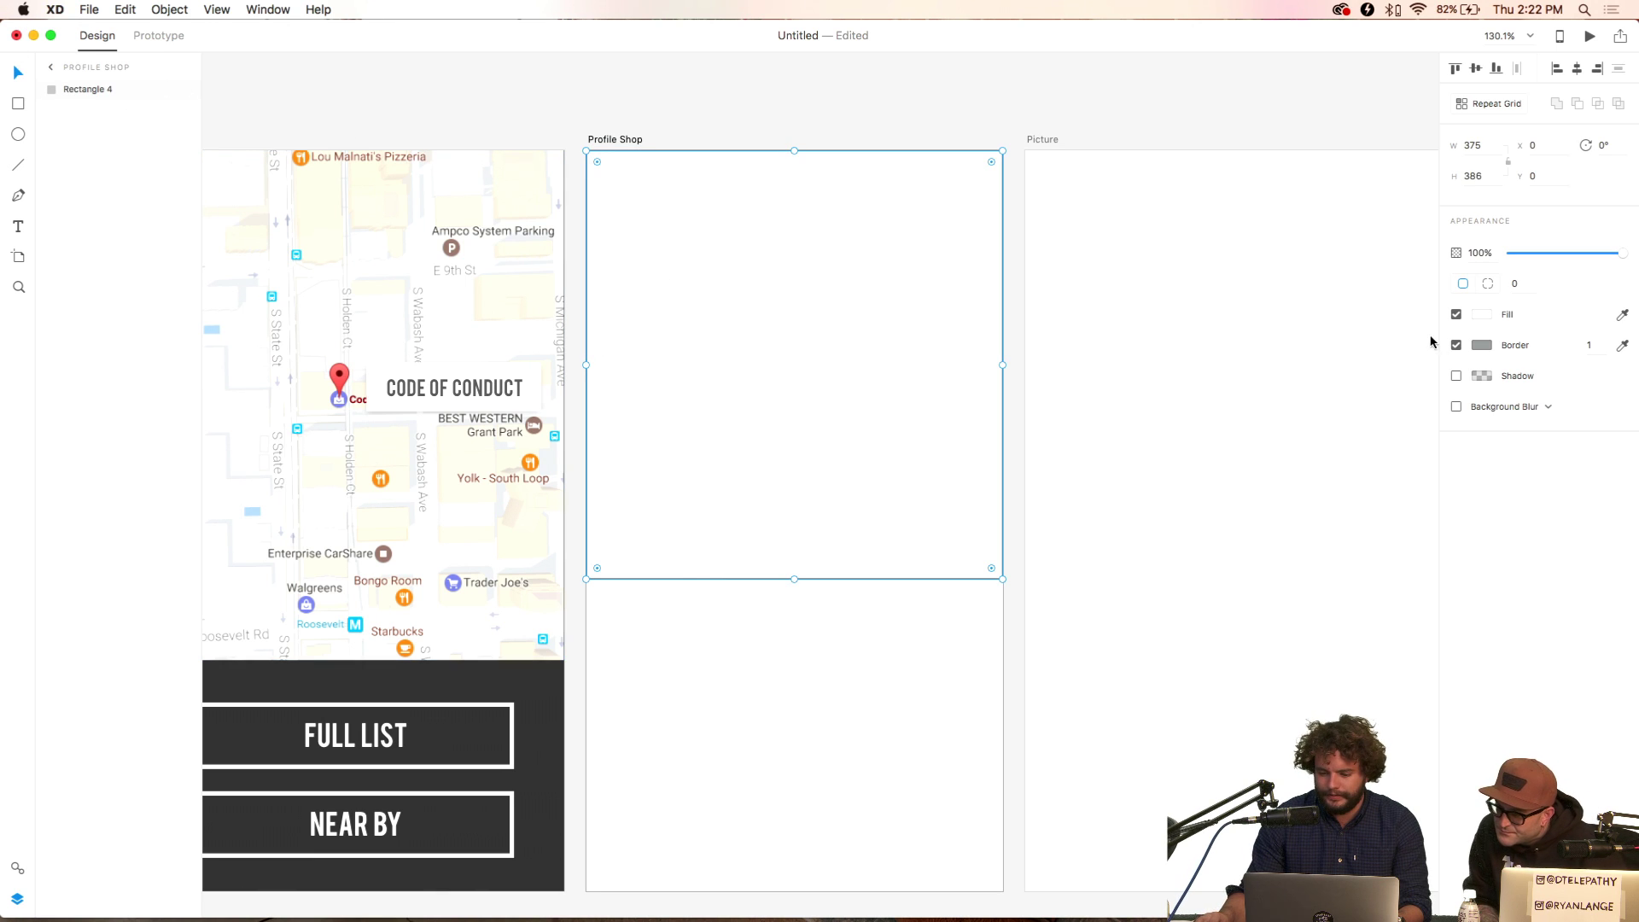
click(1456, 346)
click(1028, 89)
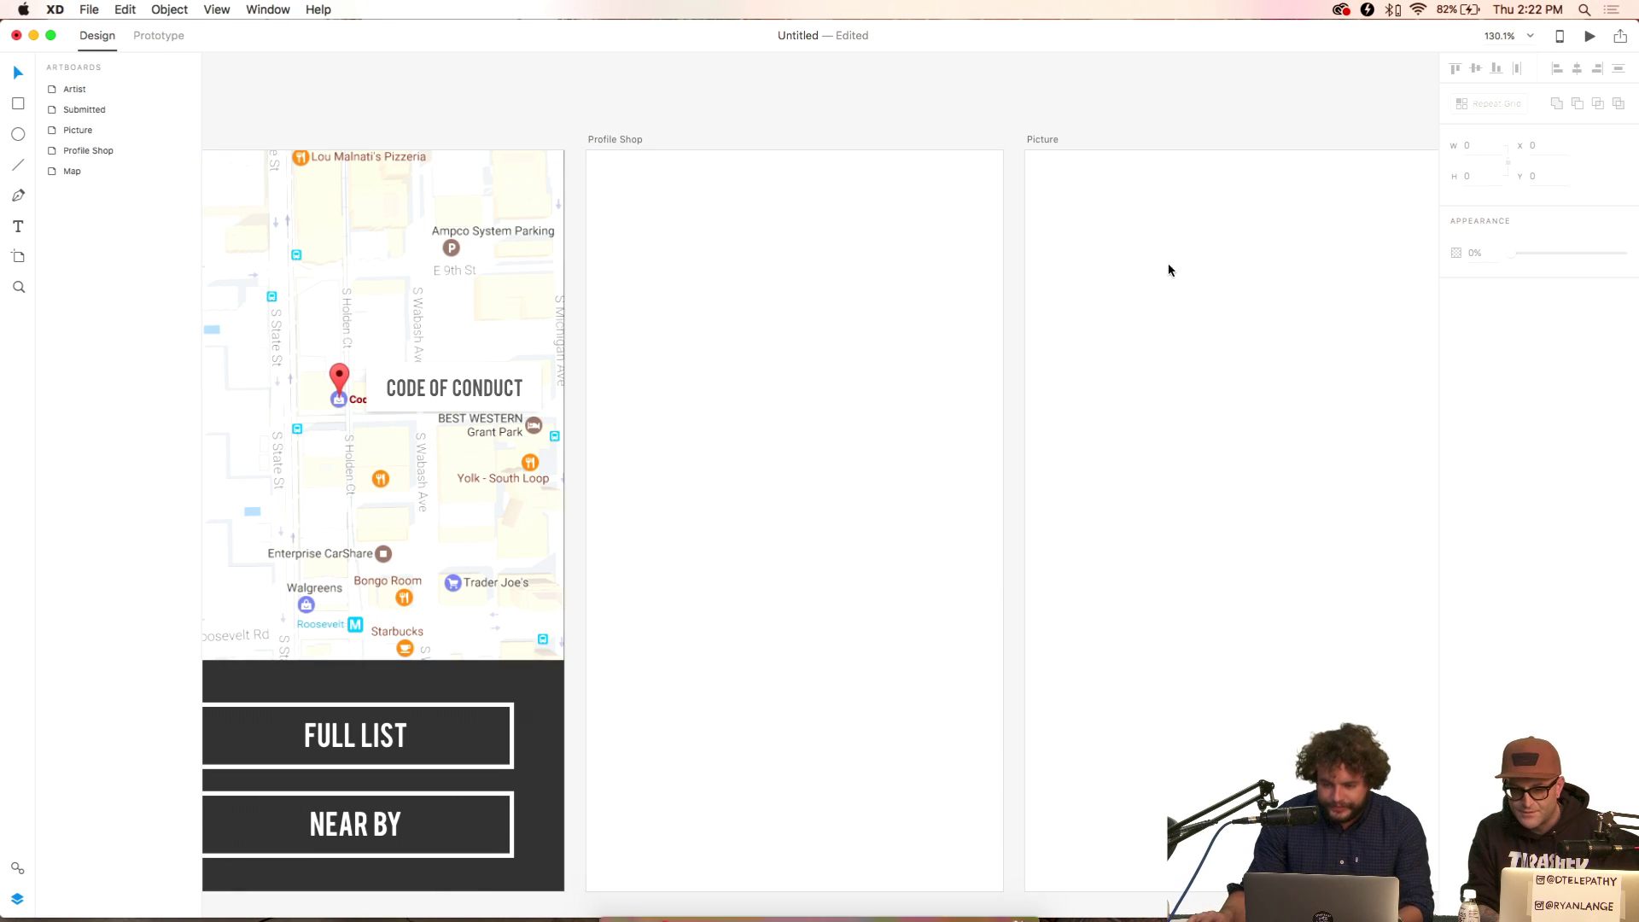
click(1338, 9)
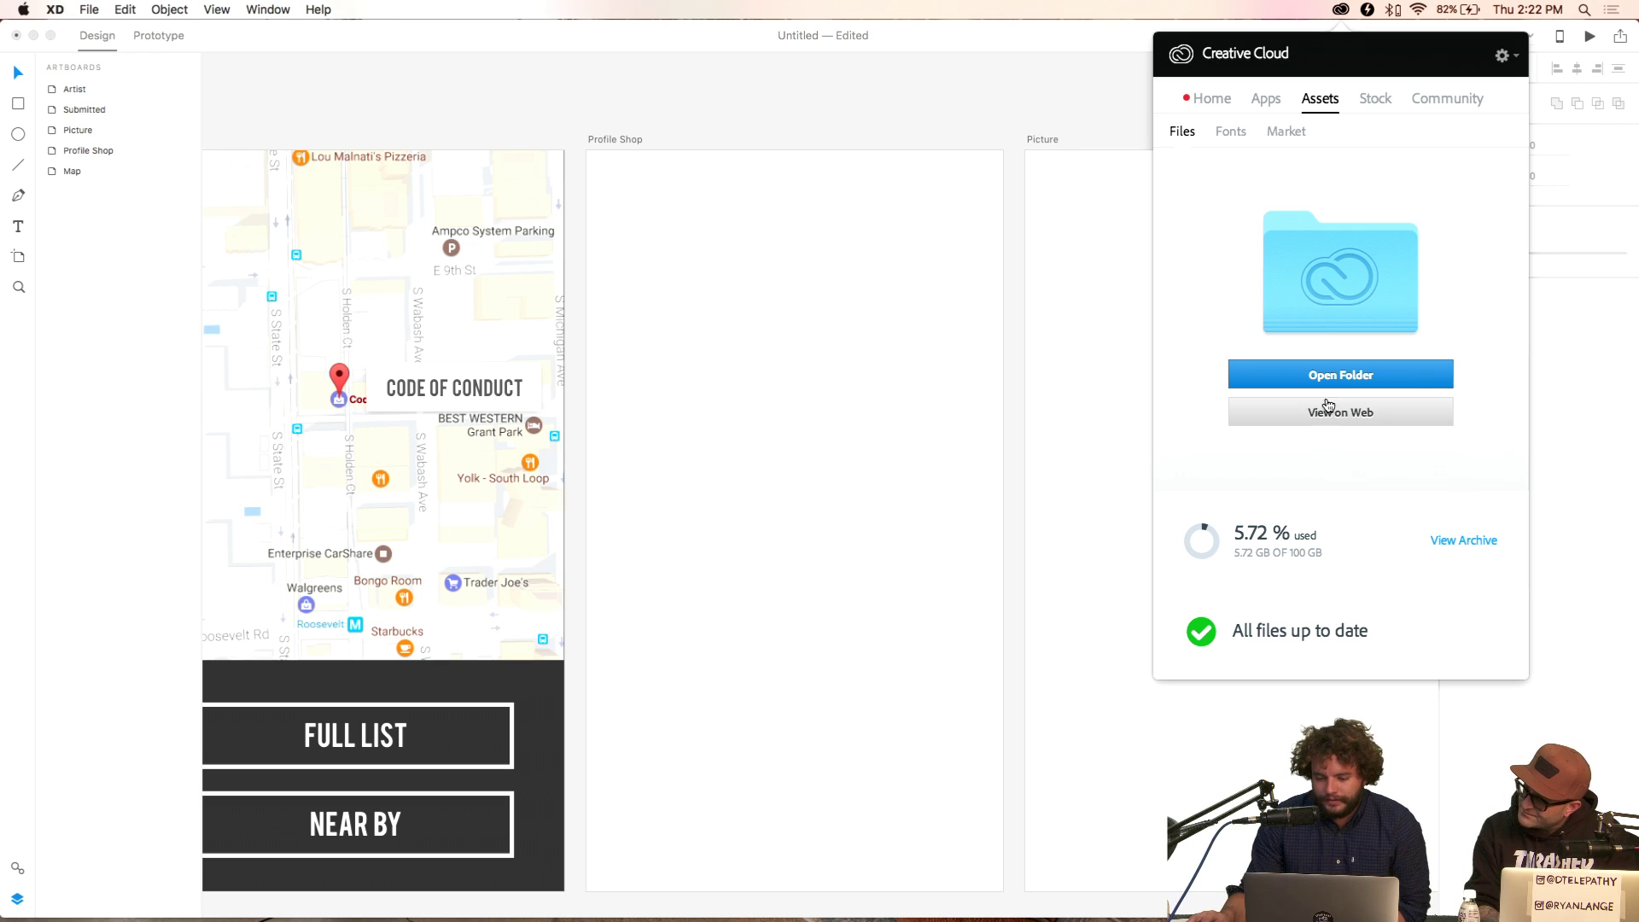
Step: Open the Creative Cloud Files folder and go to Adobe Live Stream > Tattoo App
click(1321, 411)
click(620, 305)
click(627, 301)
drag(791, 248, 1025, 356)
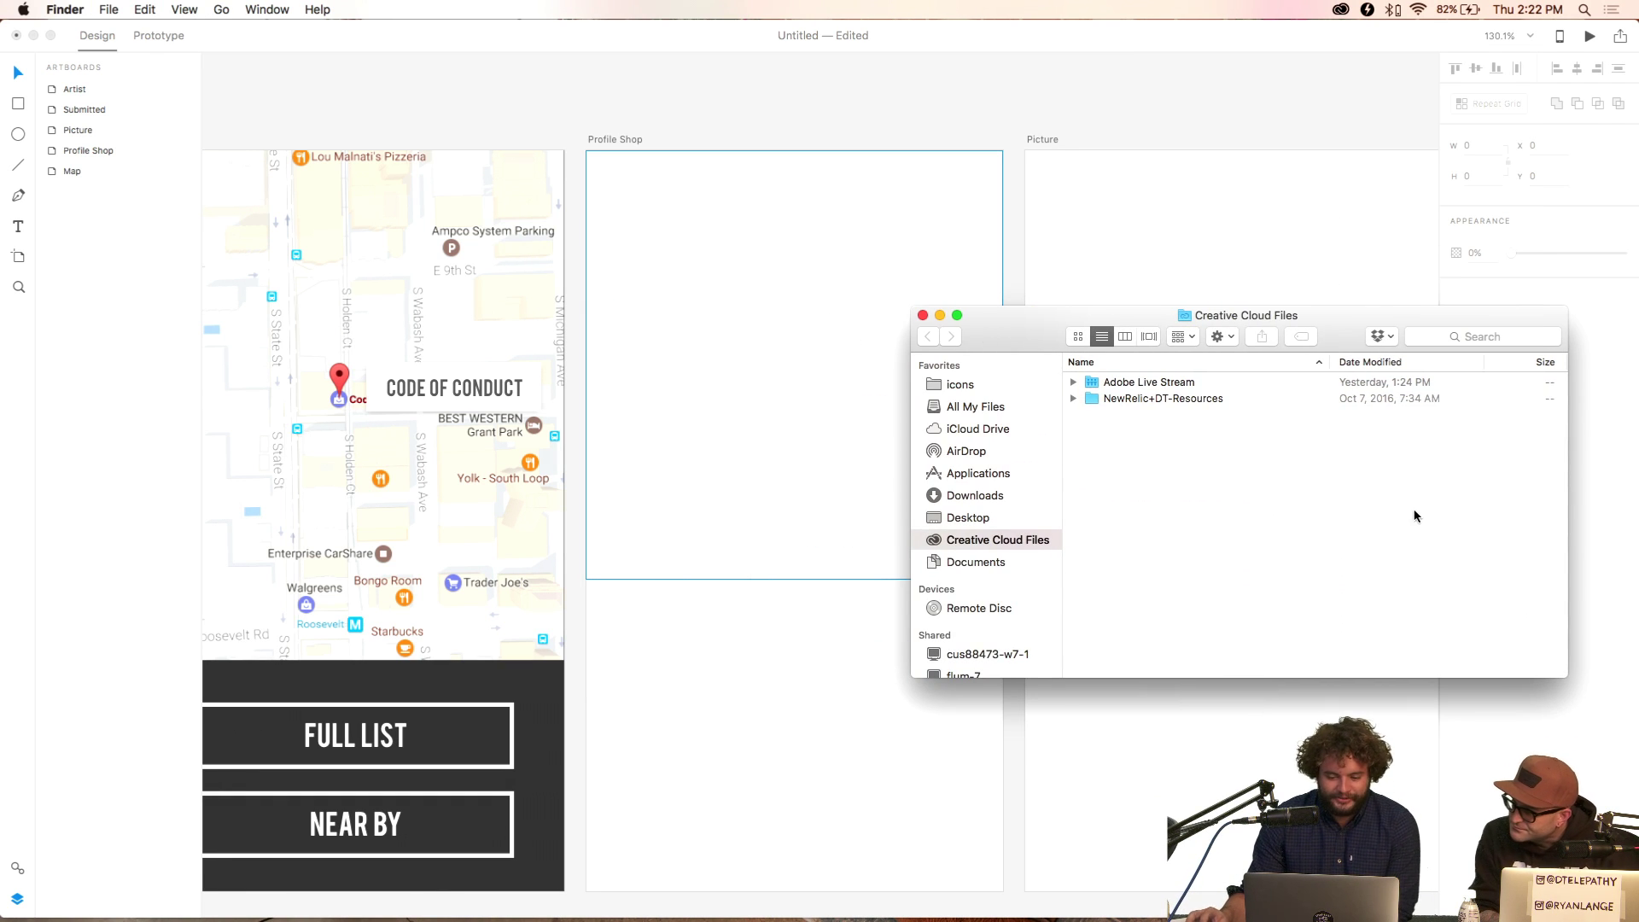
double_click(1165, 384)
double_click(1130, 414)
drag(1006, 341, 1084, 373)
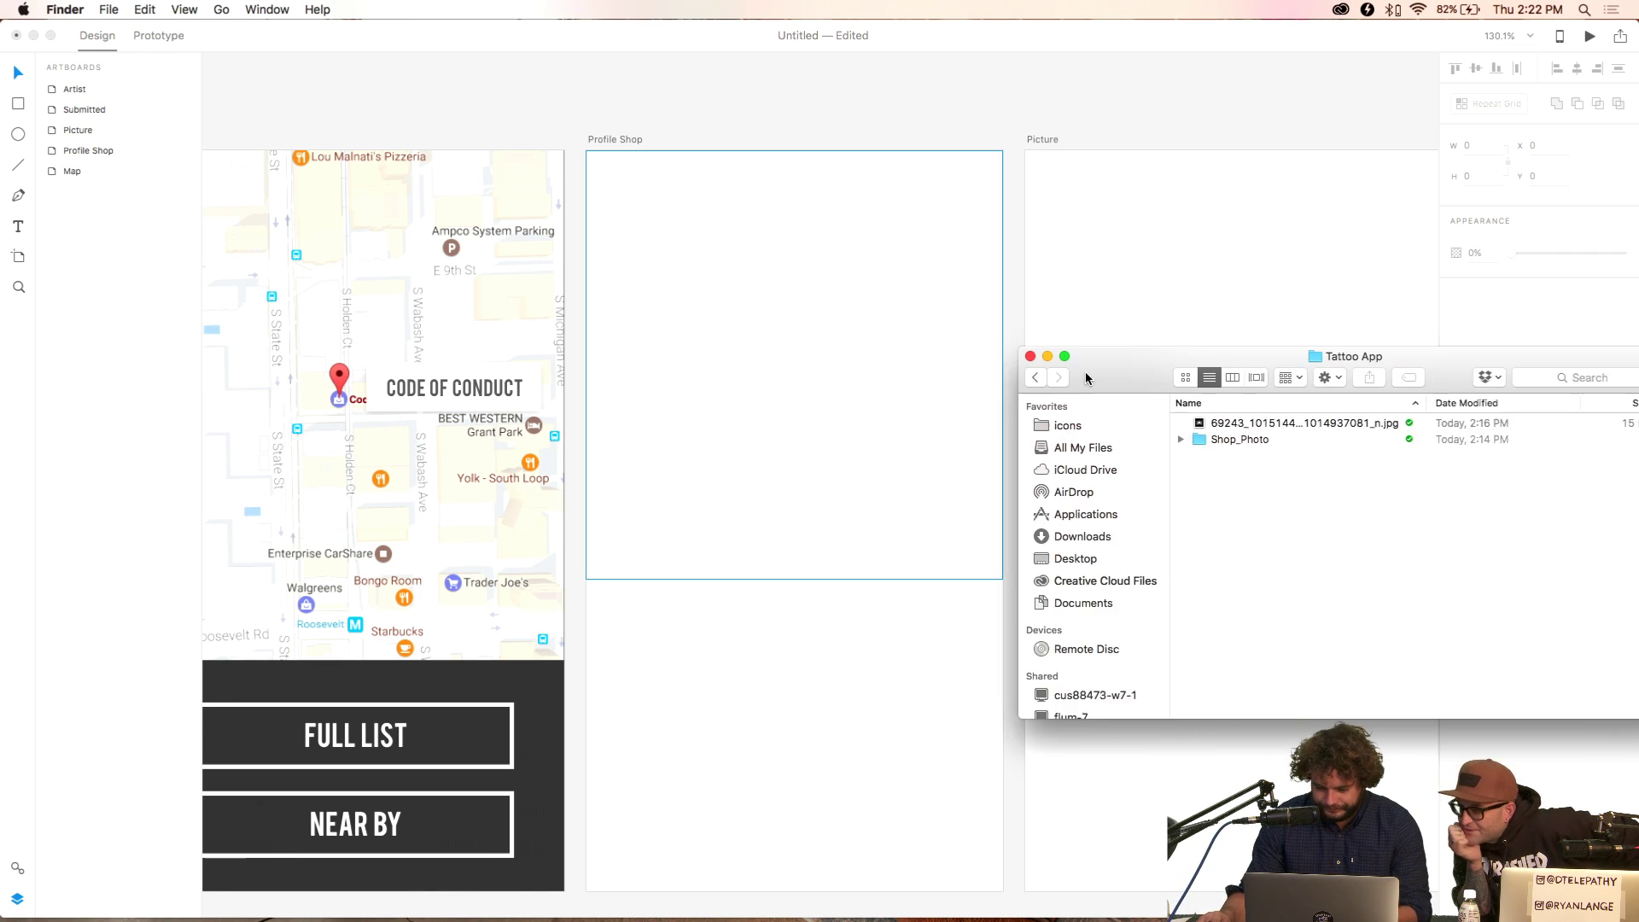
Step: Quick Look the Shop_Photo images (coc_7, Code-of-Conduct_11, Jaime-02_1) and settle on coc_top.jpg
click(1232, 420)
key(space)
key(space)
click(1163, 438)
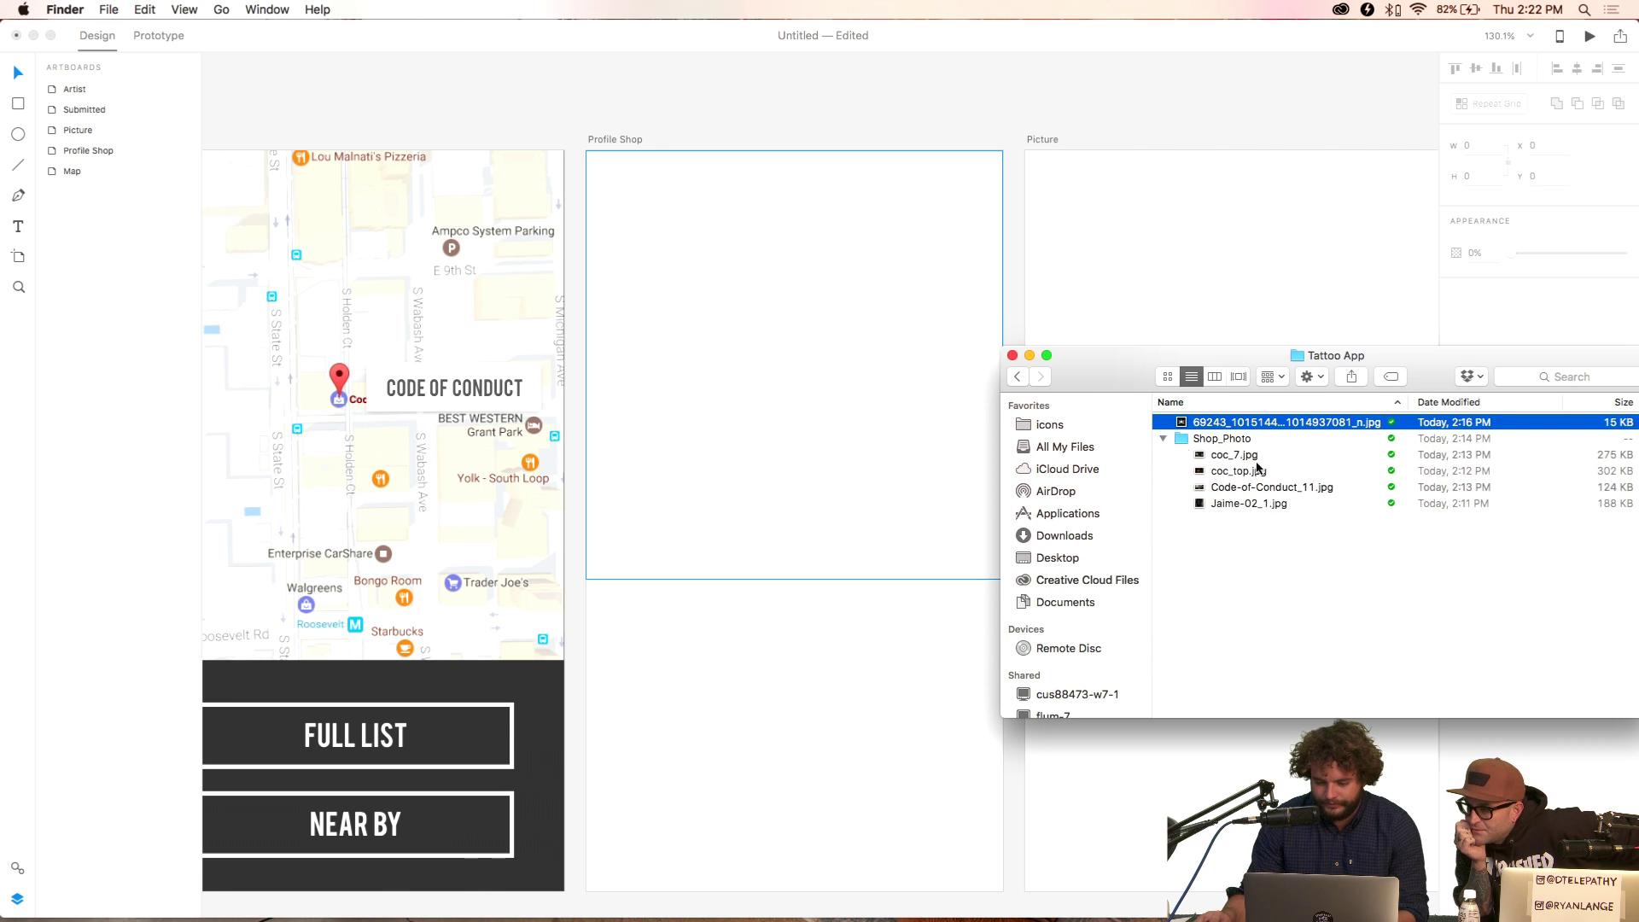
click(1277, 471)
key(space)
key(Up)
key(Down)
key(Down)
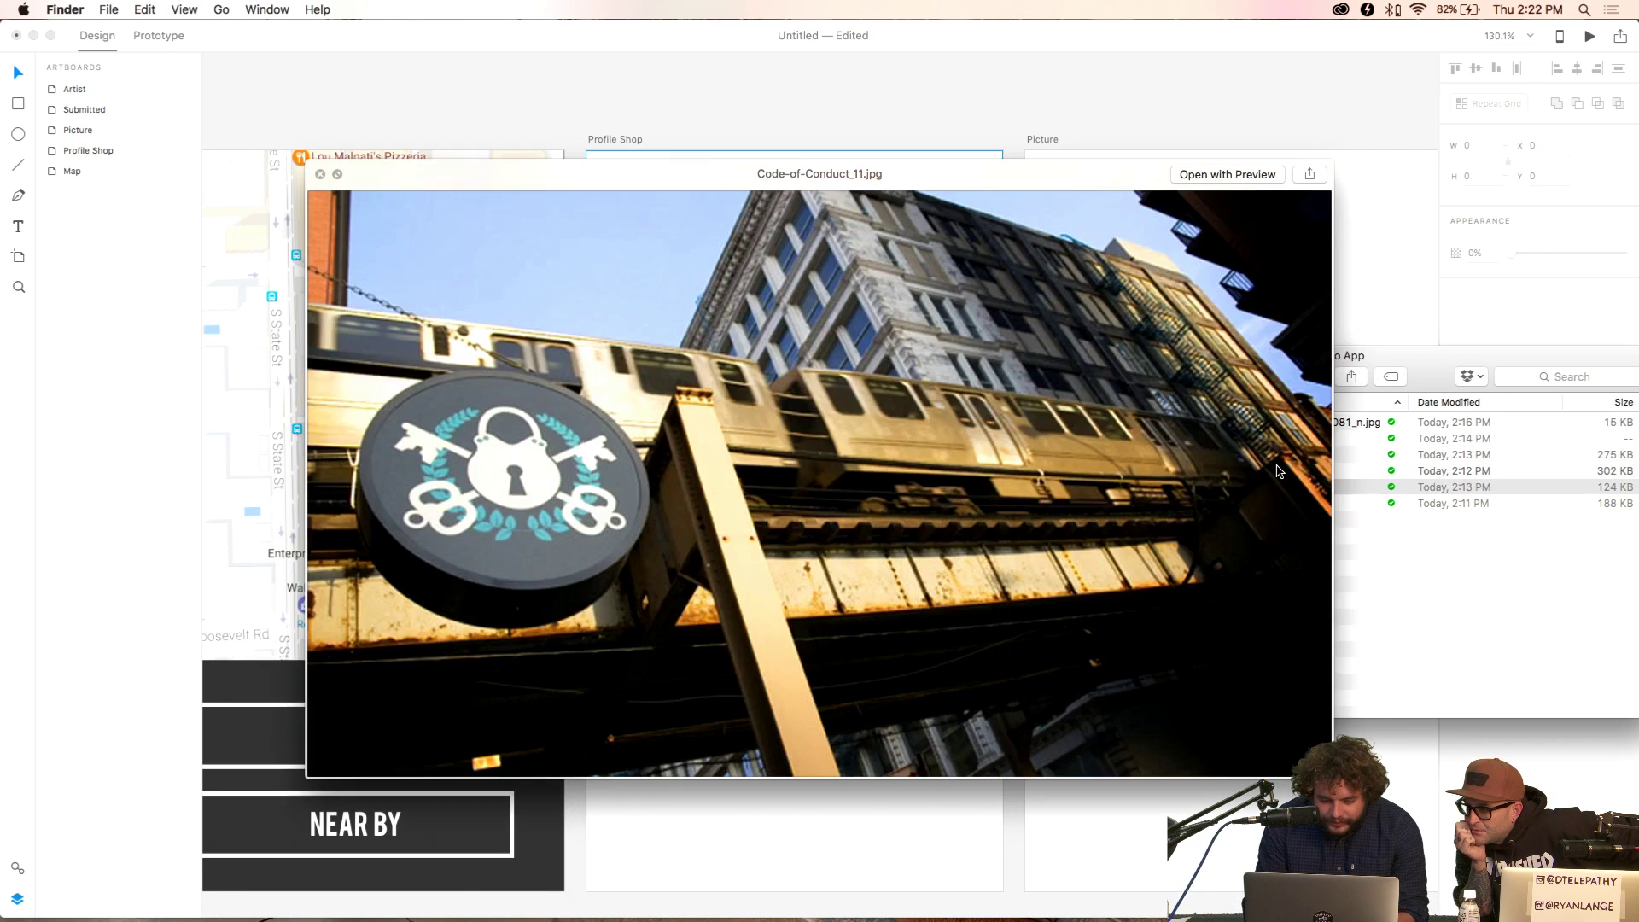
key(Down)
key(Up)
key(Up)
key(Up)
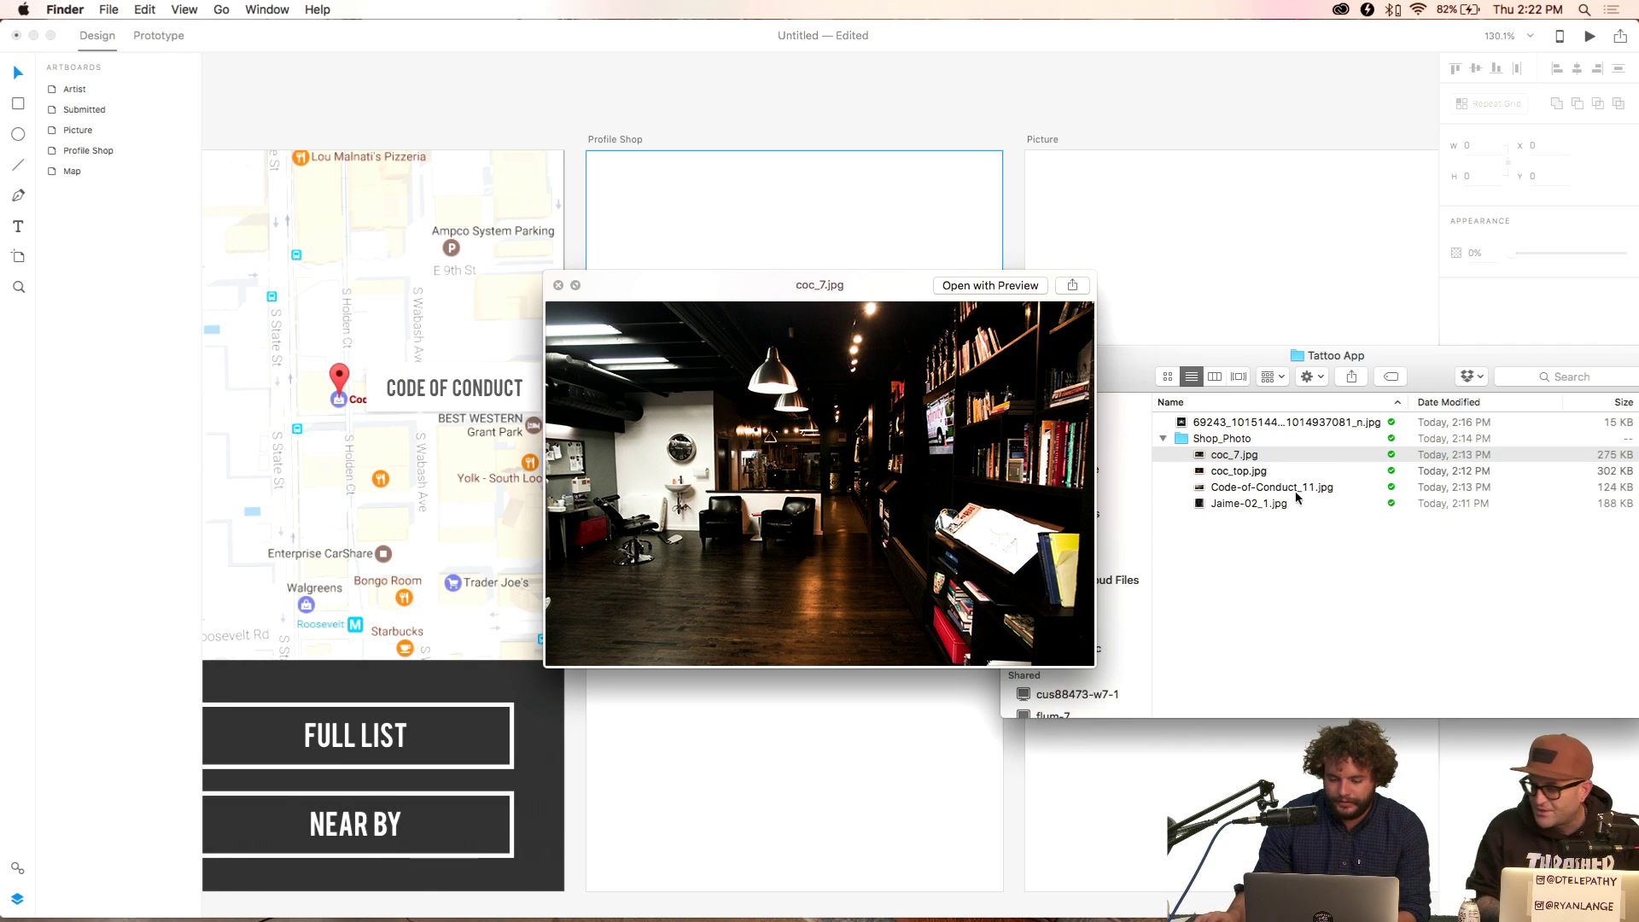
key(Down)
key(Down)
key(Up)
key(Down)
key(Up)
key(Up)
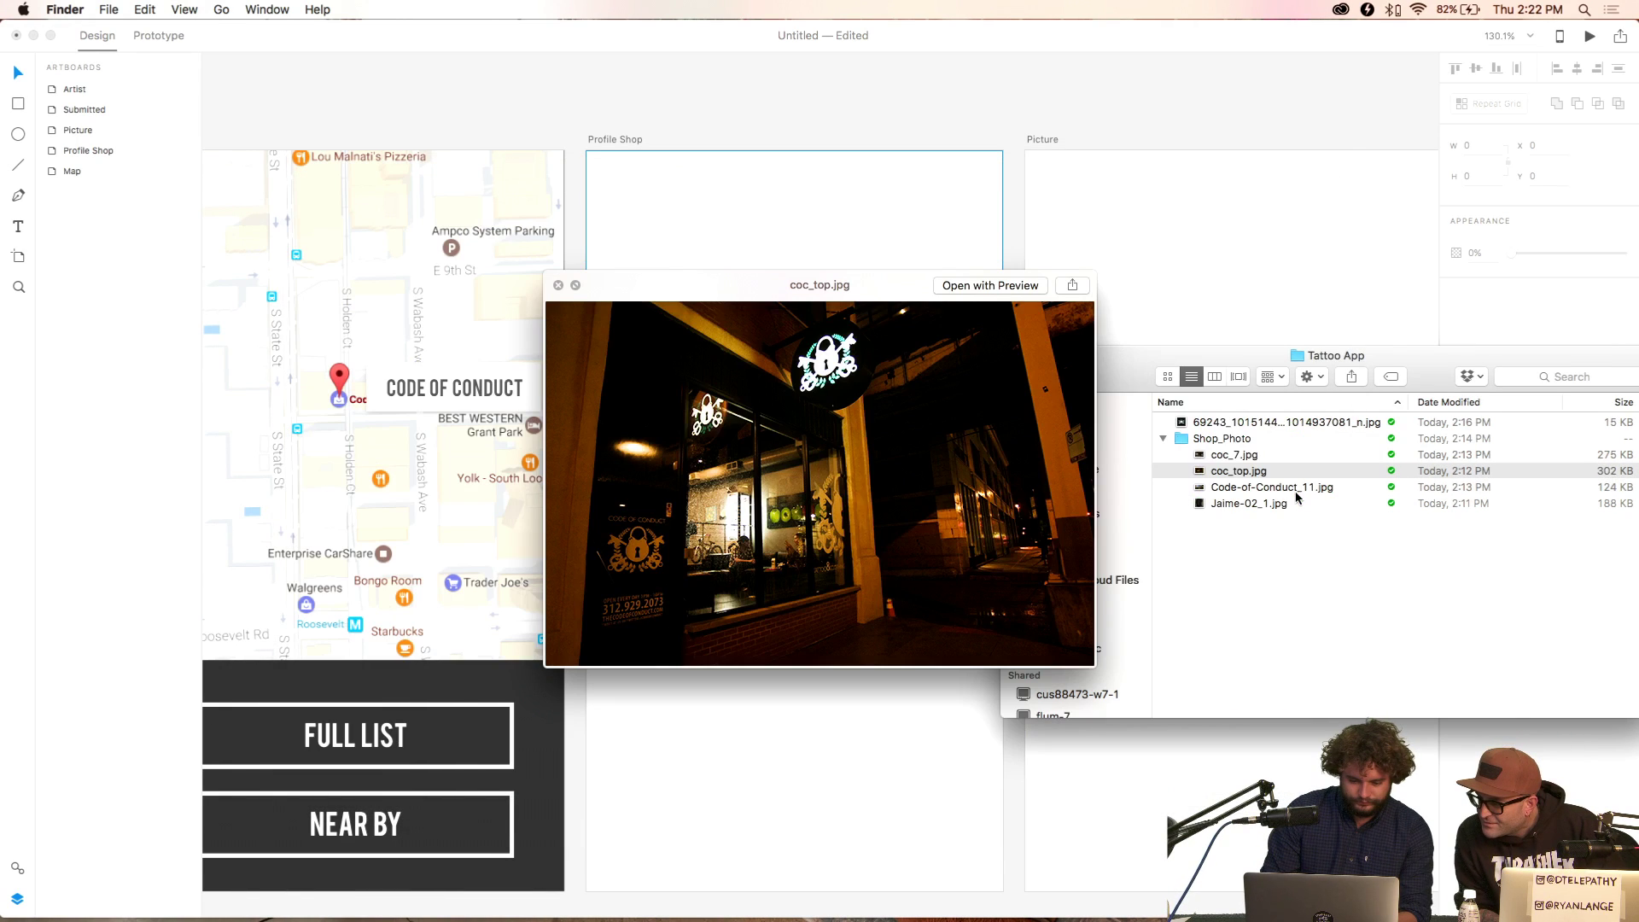
key(Down)
key(space)
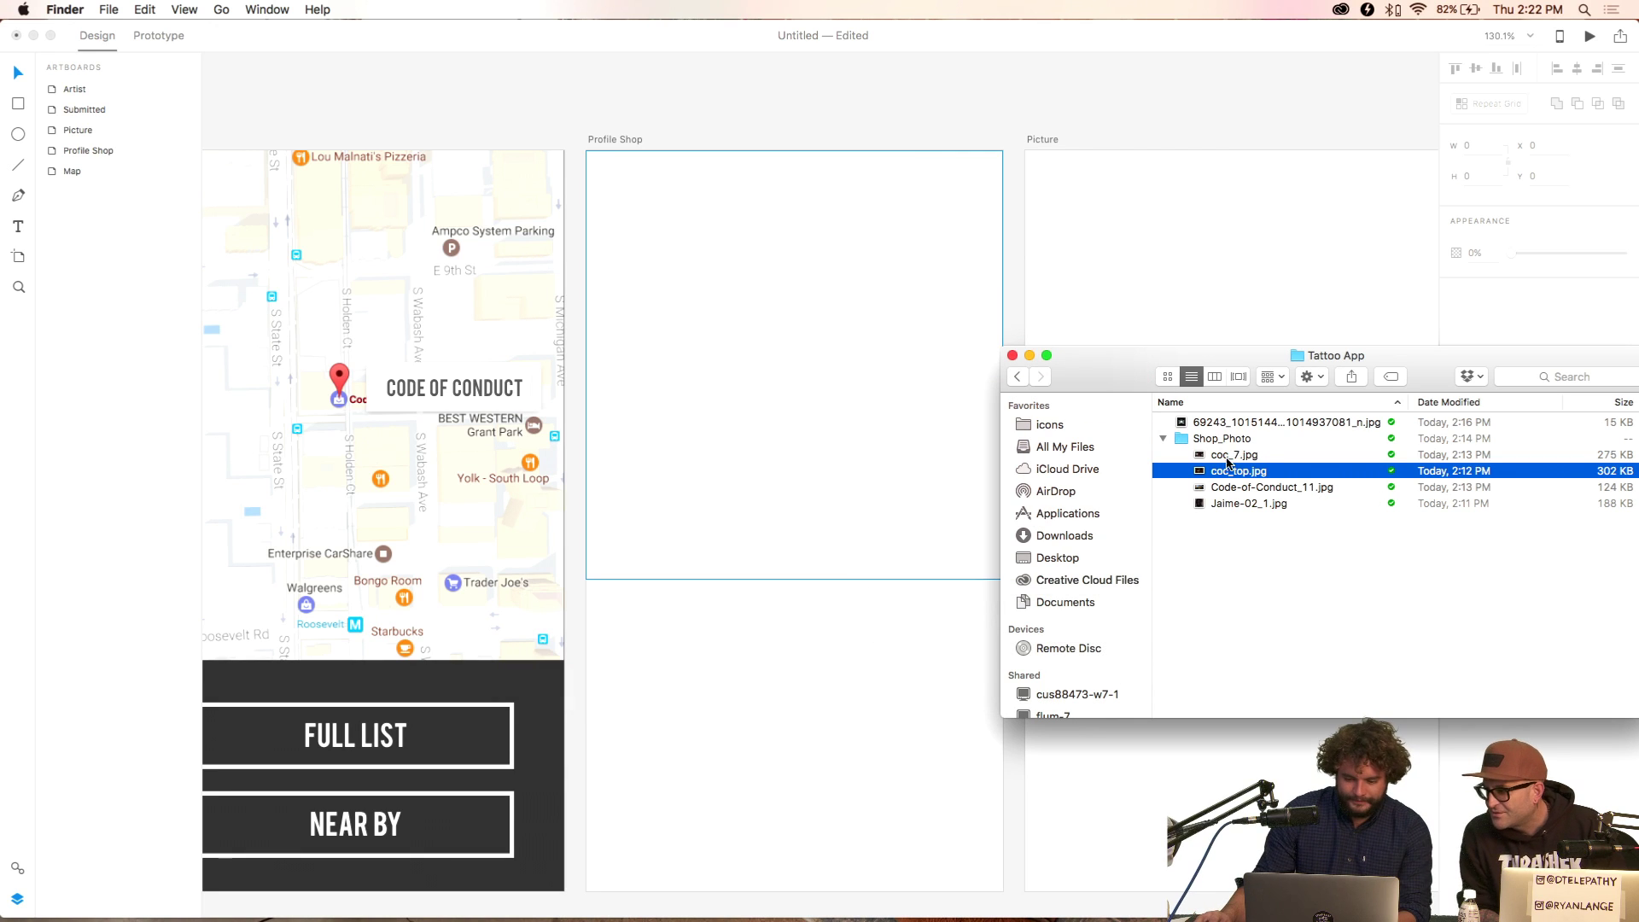
Step: Place coc_top.jpg on the Profile Shop artboard and mask it with the top rectangle
drag(1229, 470, 824, 657)
drag(905, 691, 717, 469)
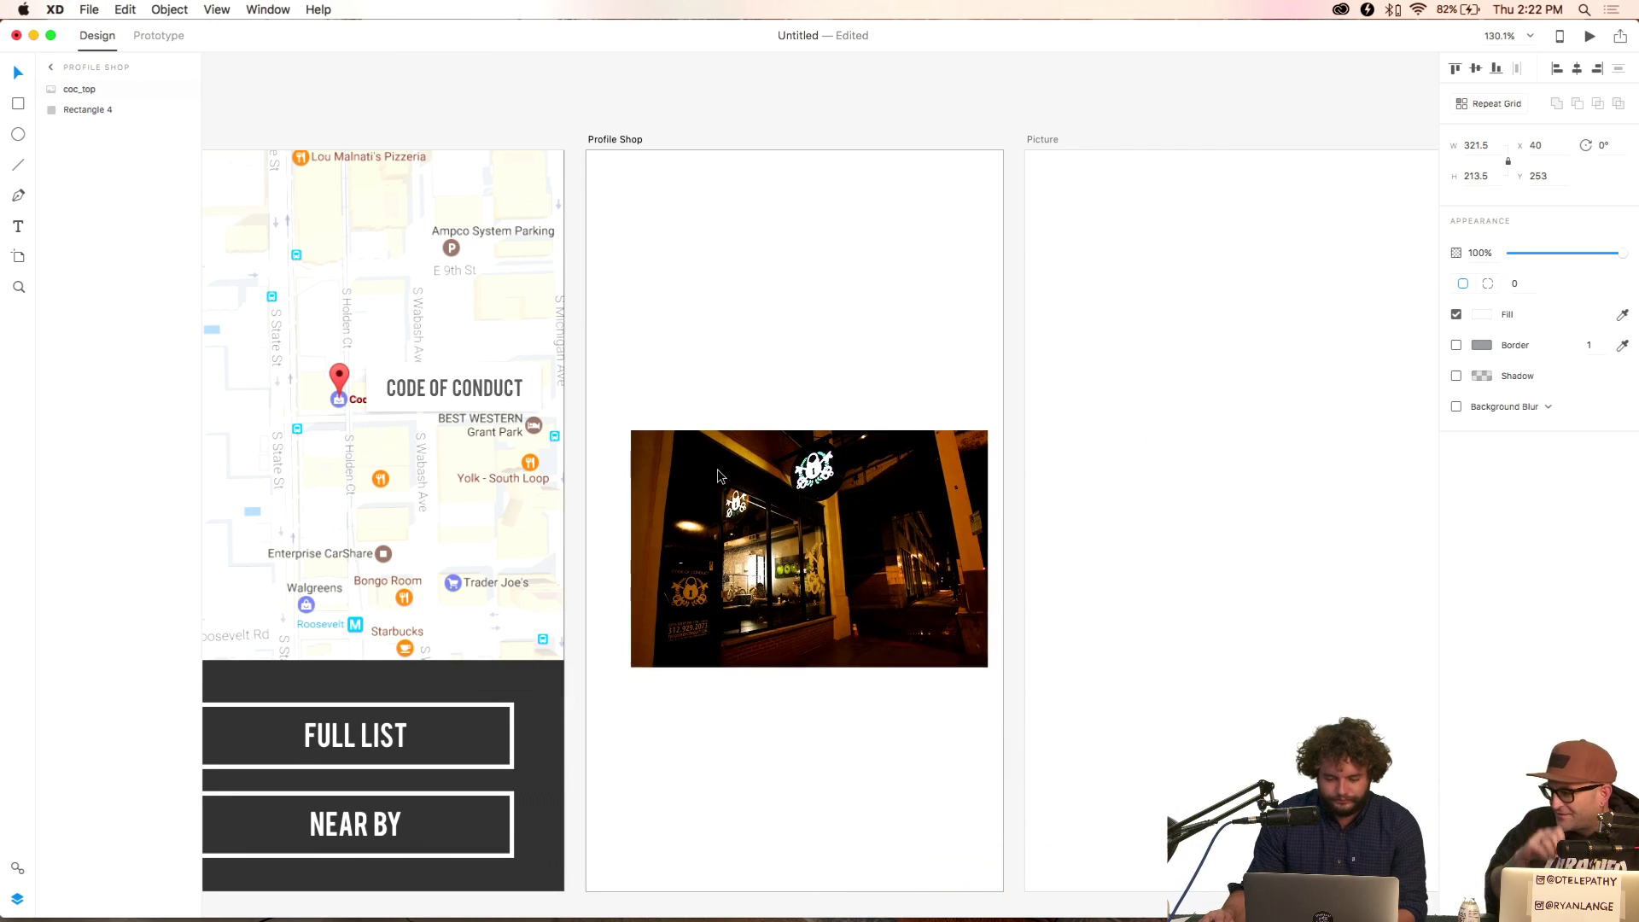
right_click(82, 111)
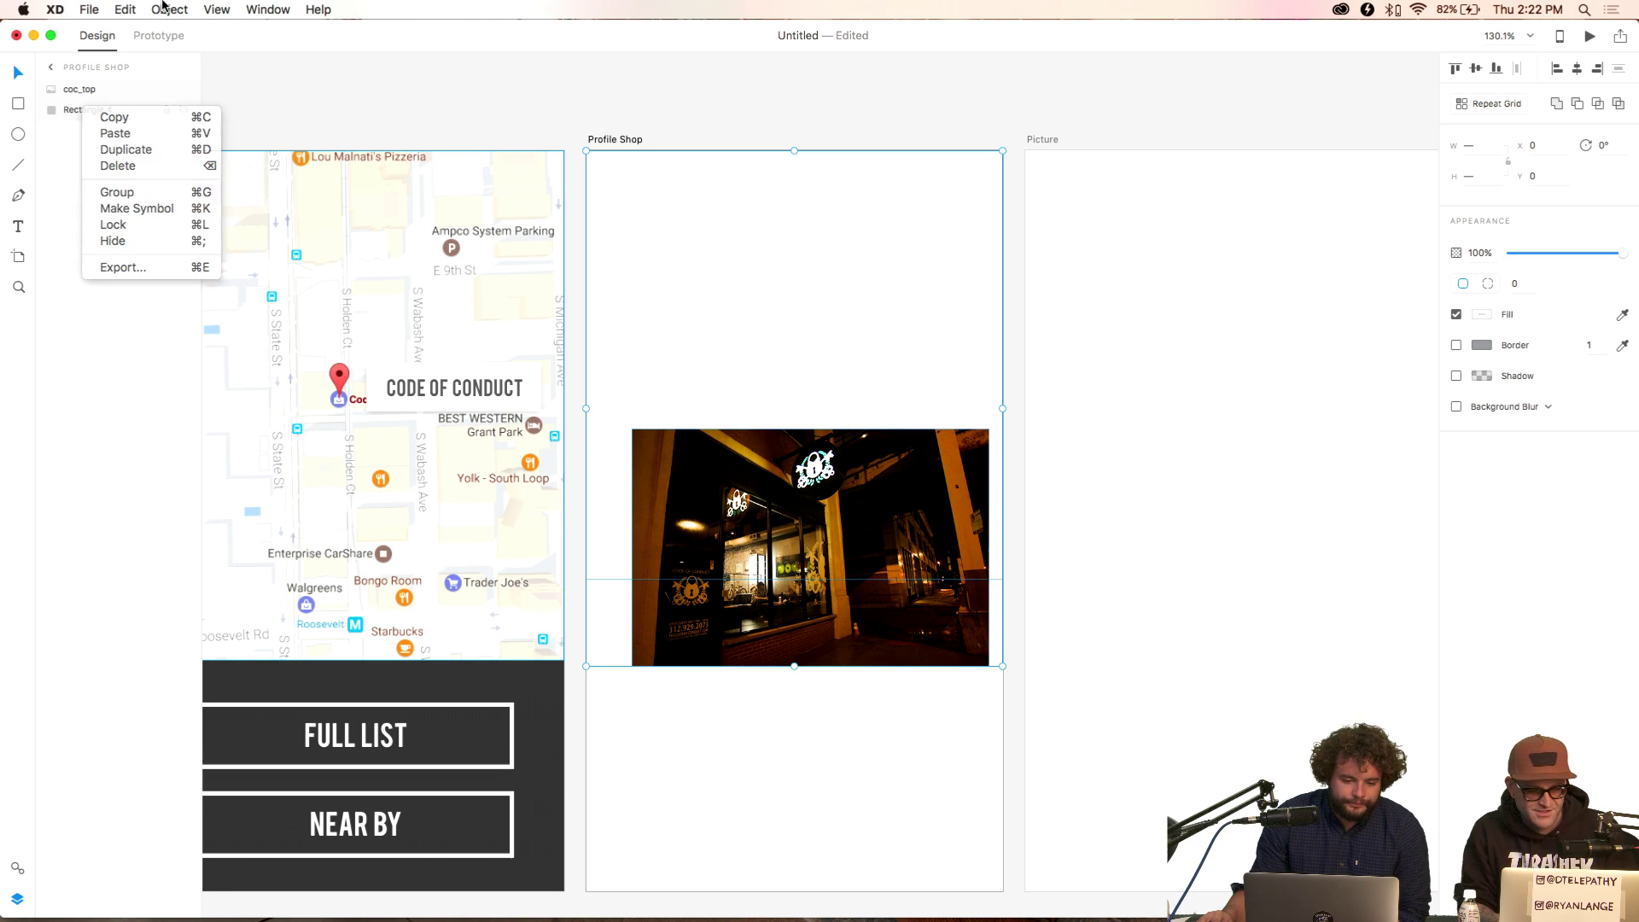
click(169, 9)
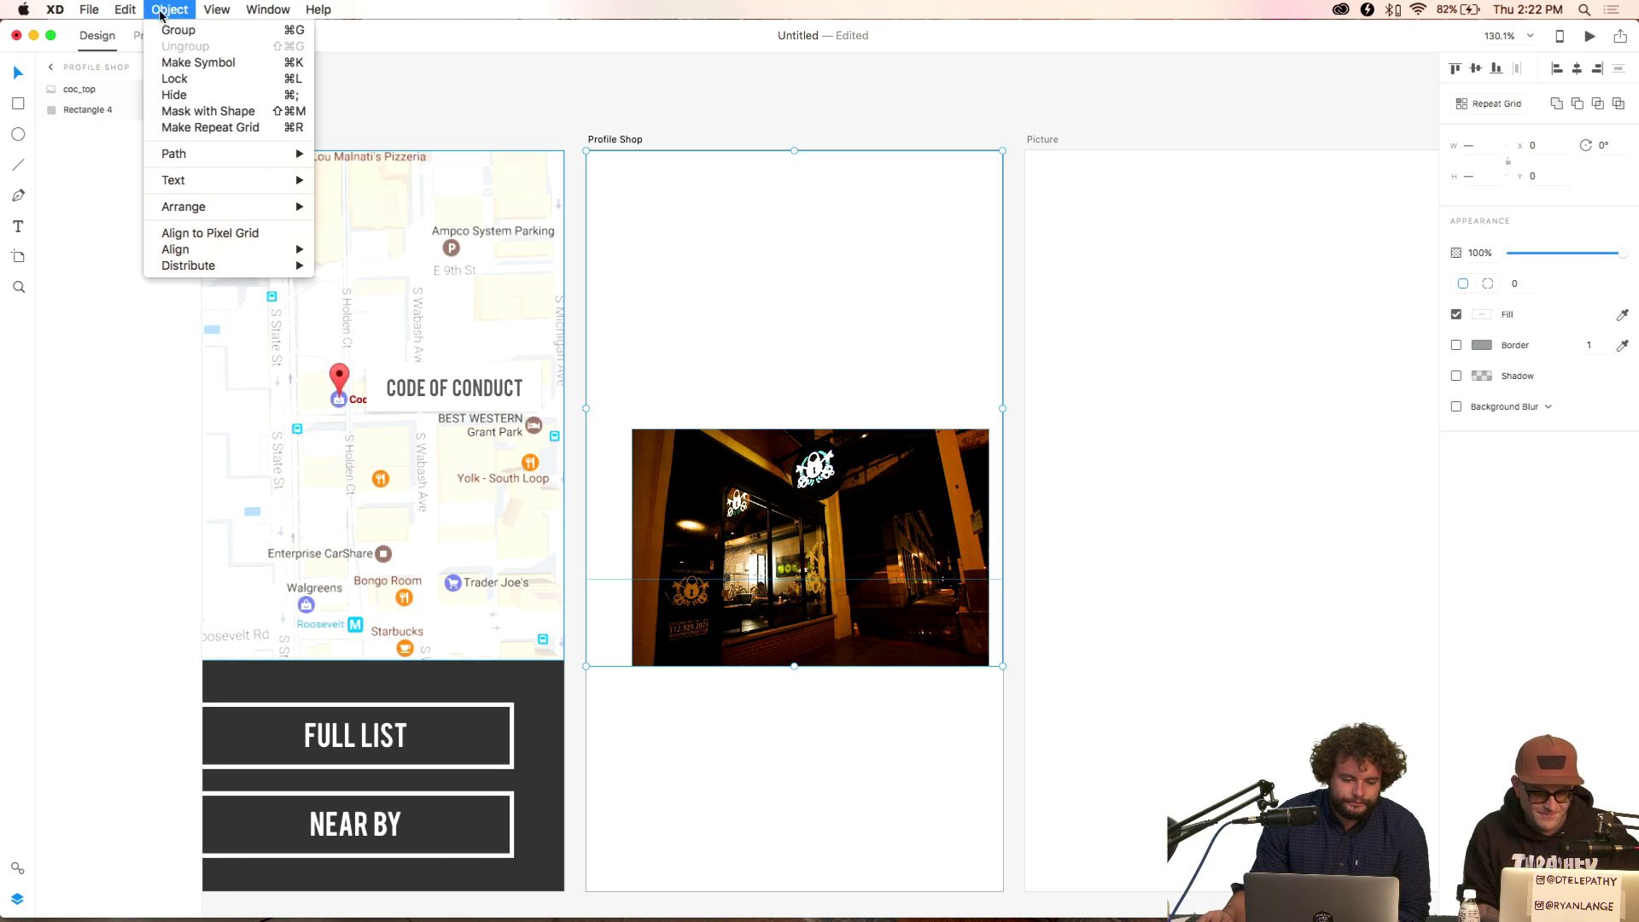
click(238, 117)
Step: Shift and enlarge the coc_top photo inside the mask, nudging it left
click(50, 89)
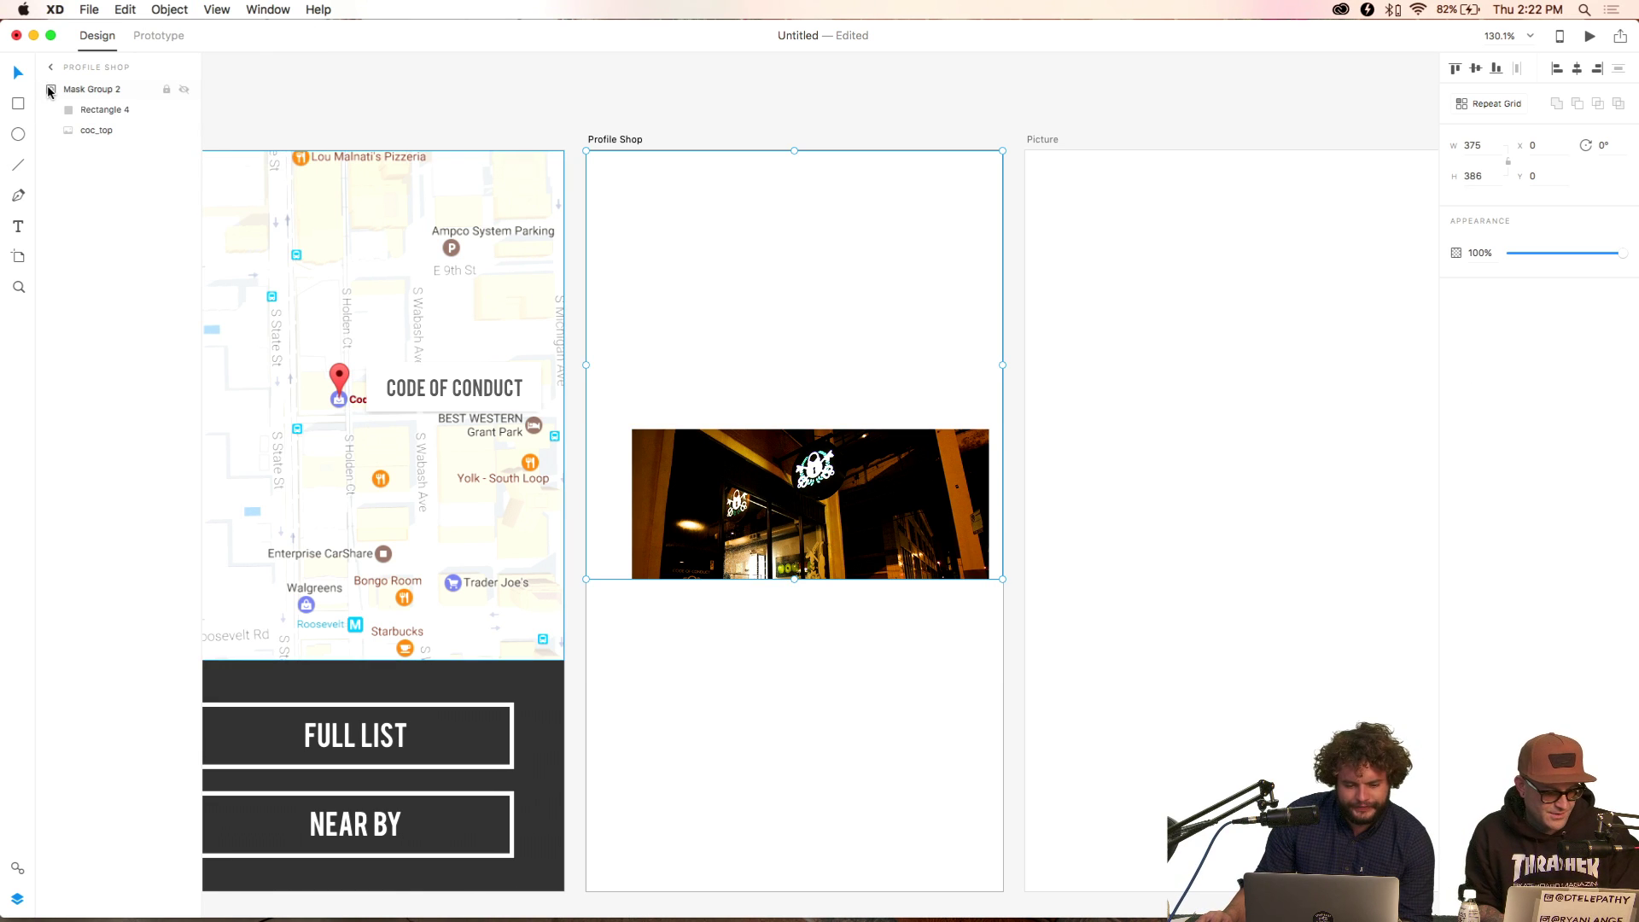
click(87, 129)
drag(724, 492, 649, 195)
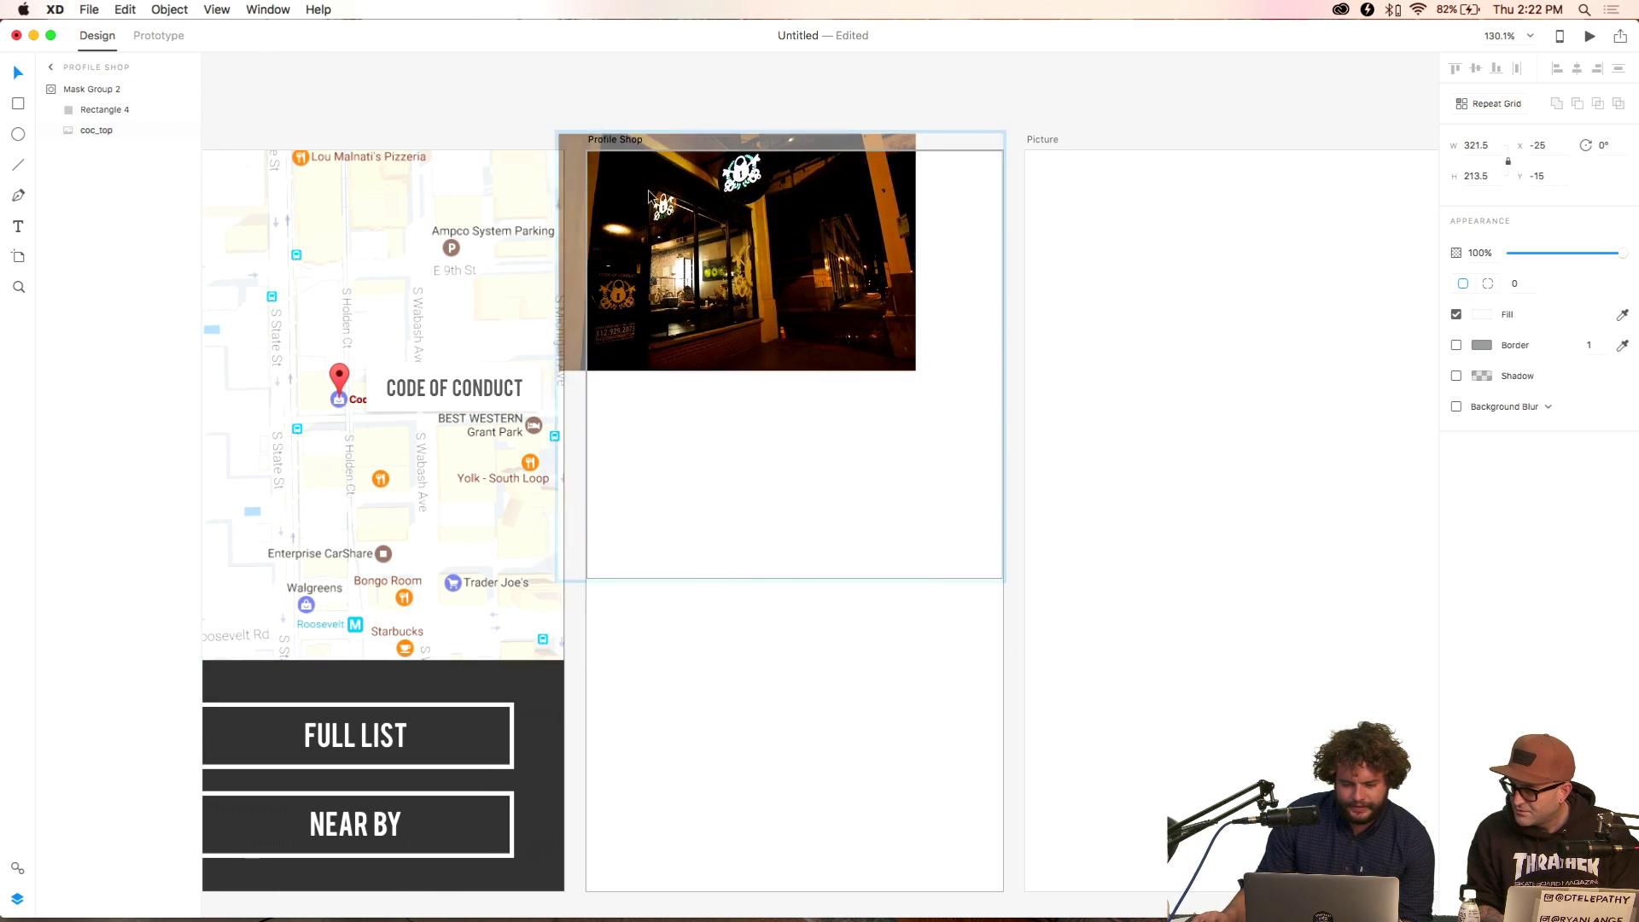
drag(915, 368, 1273, 702)
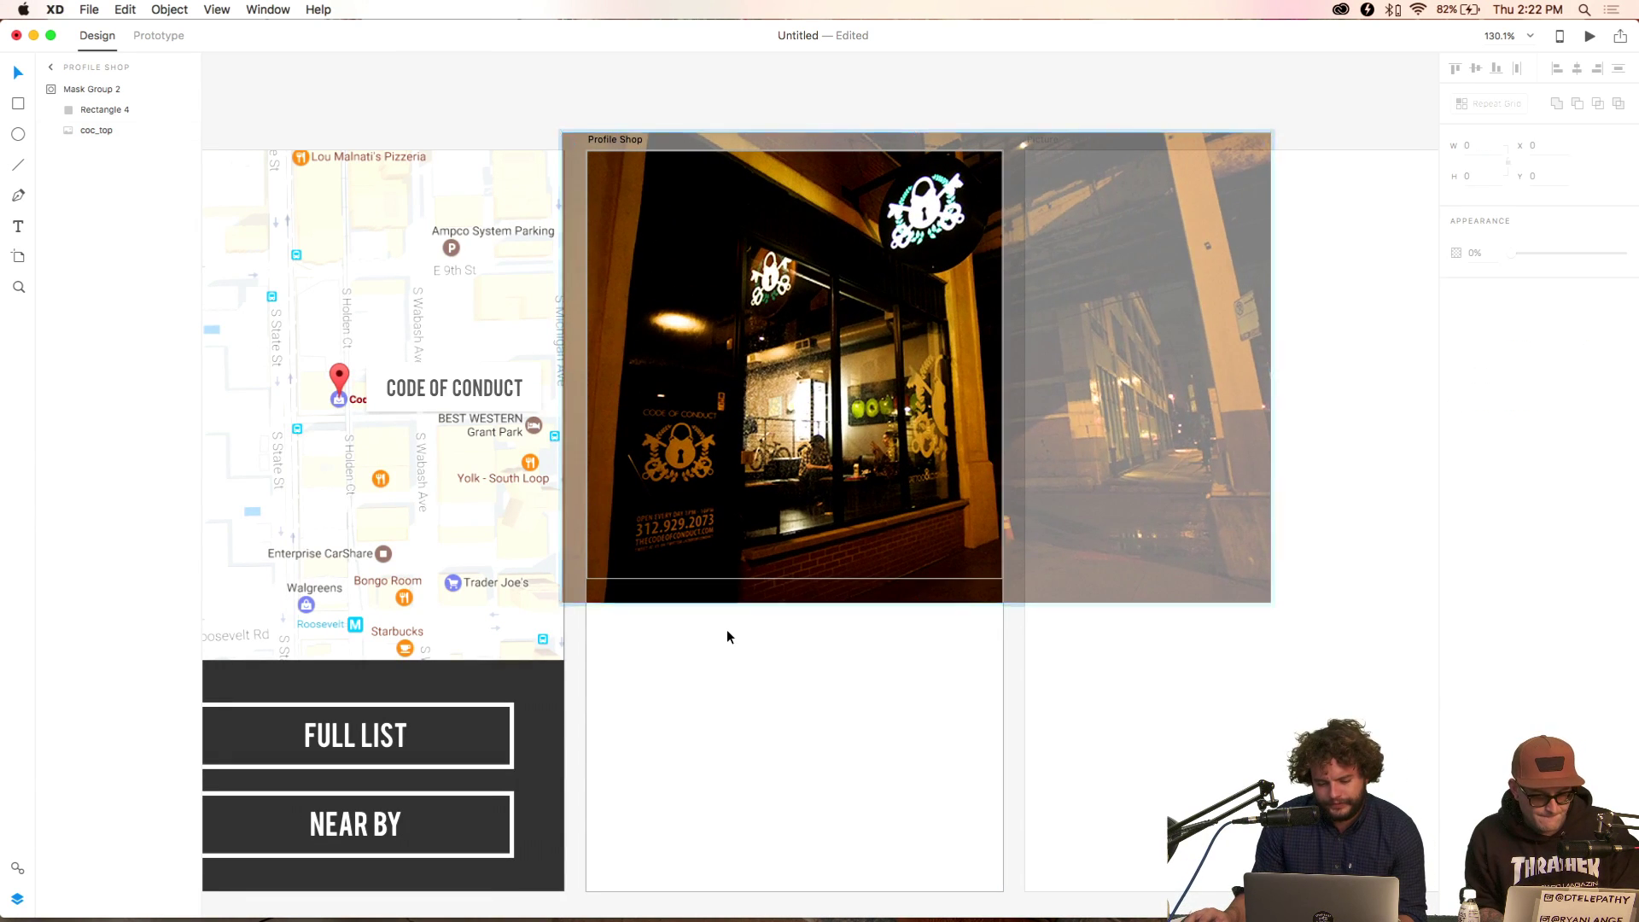
key(Escape)
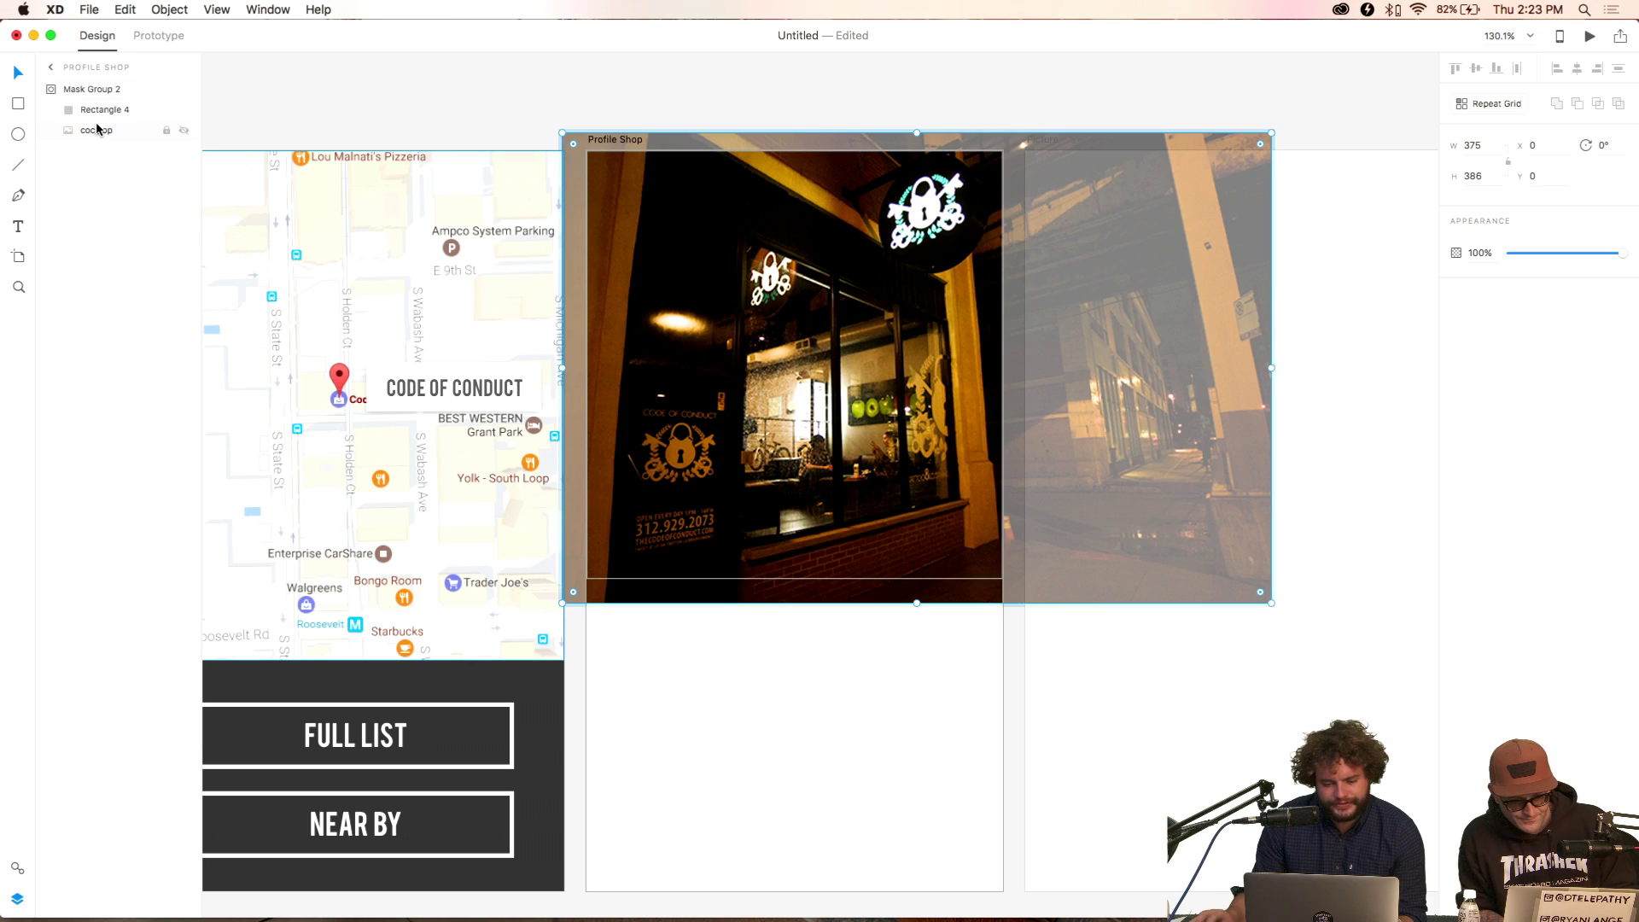
click(97, 130)
key(shift+Left)
key(shift+Left)
key(shift+Left)
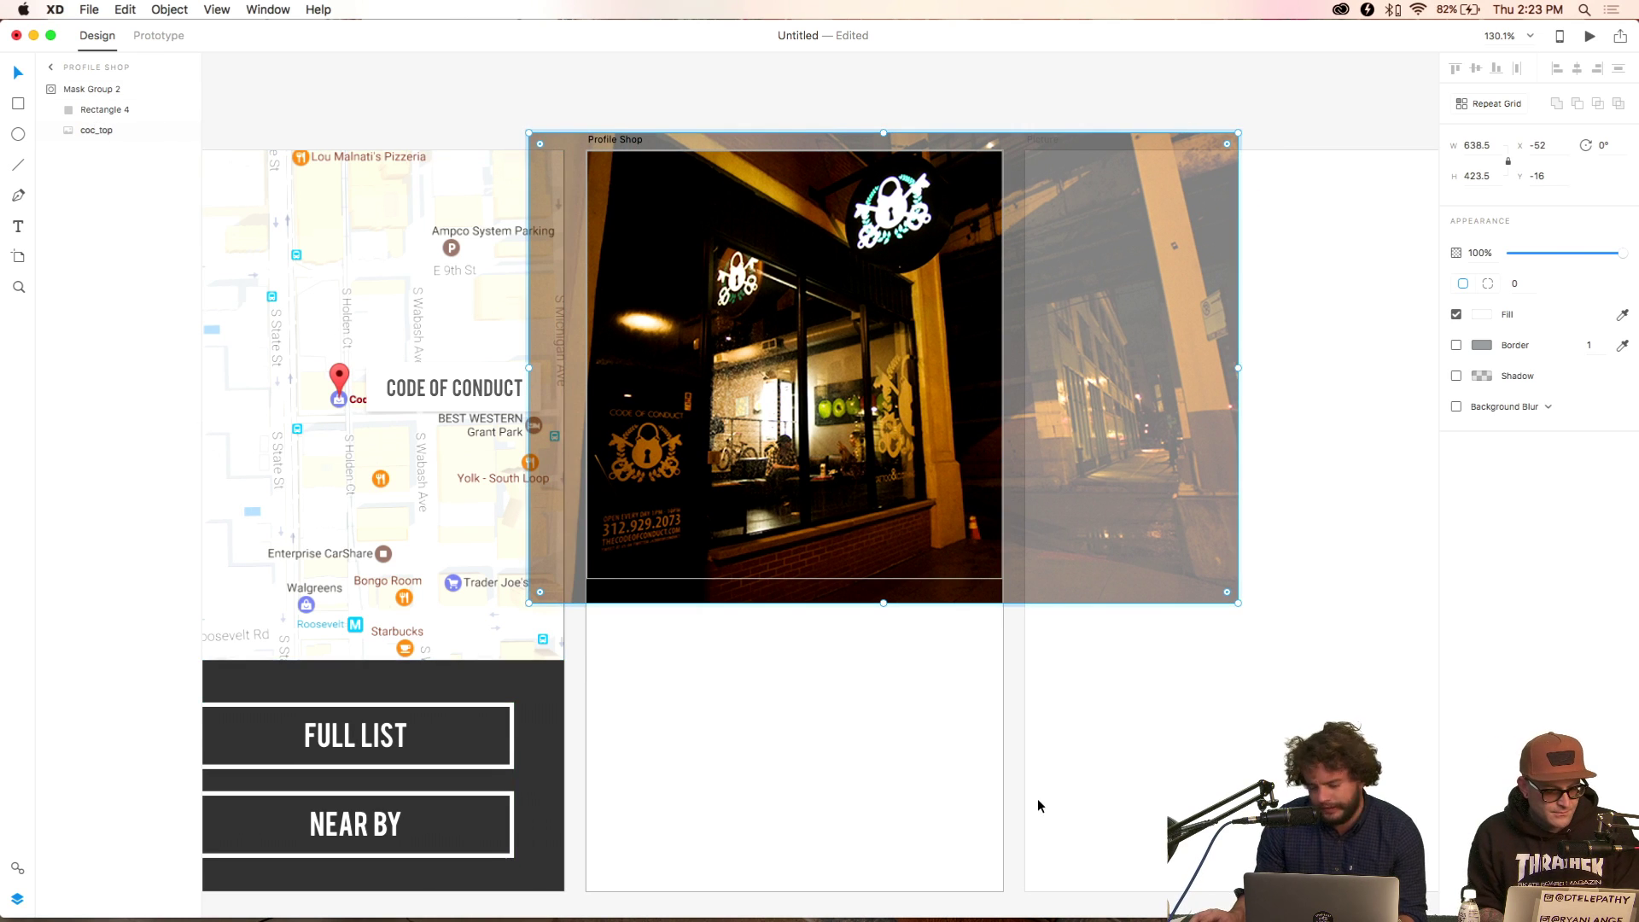
click(1002, 762)
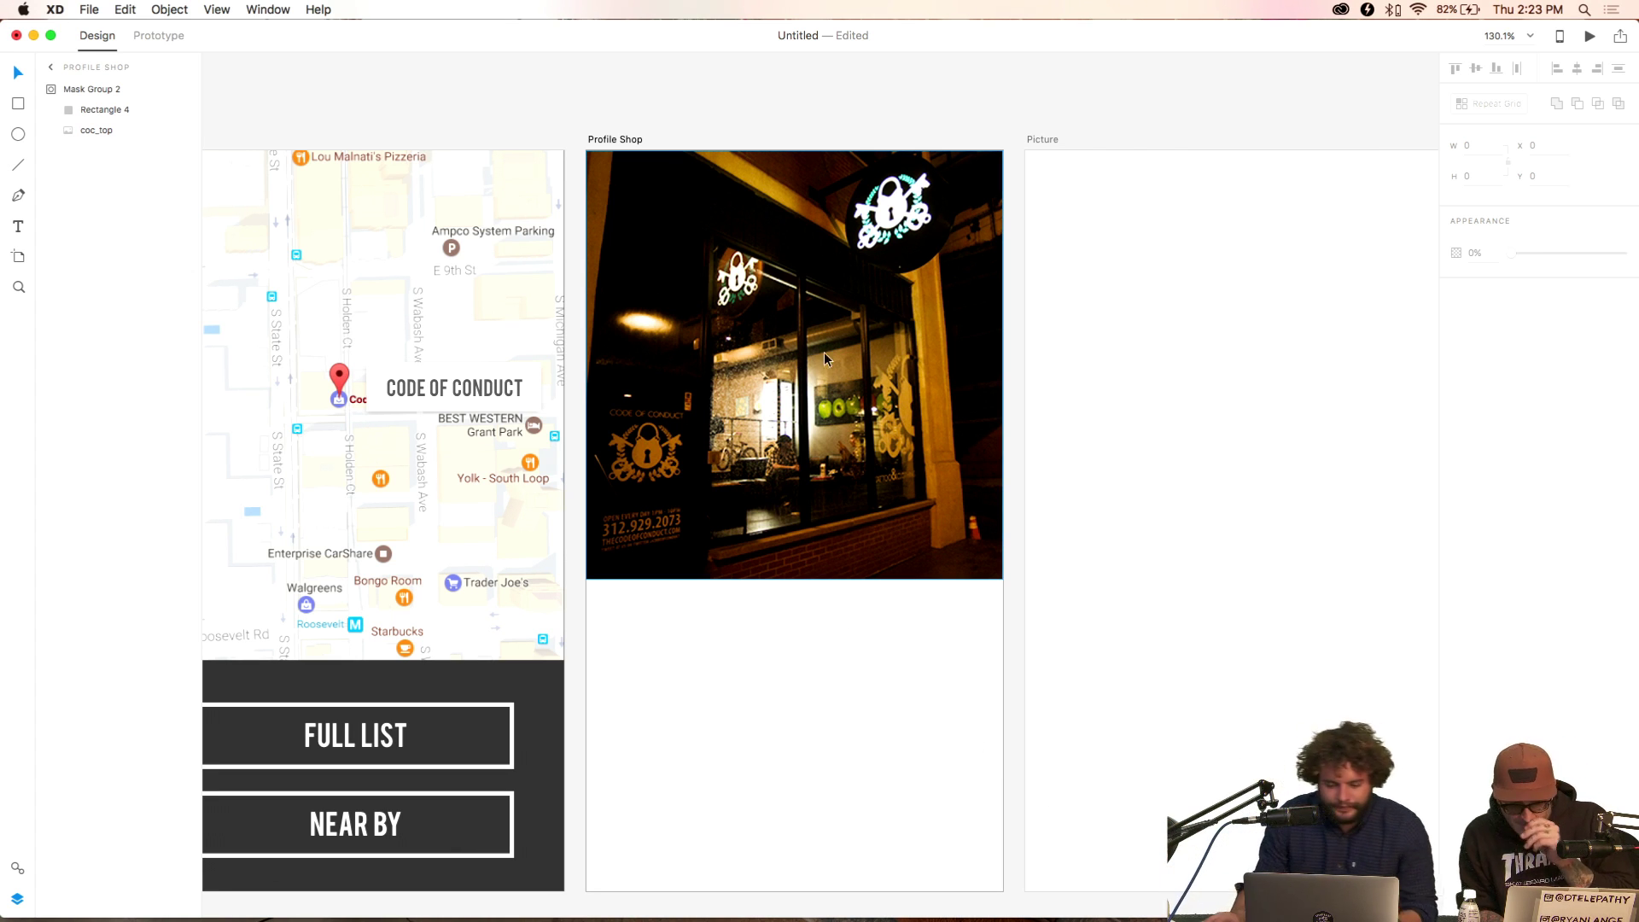
Step: Re-enter and exit mask editing on the storefront photo, then reselect the mask group
scroll(792, 386, down, 1)
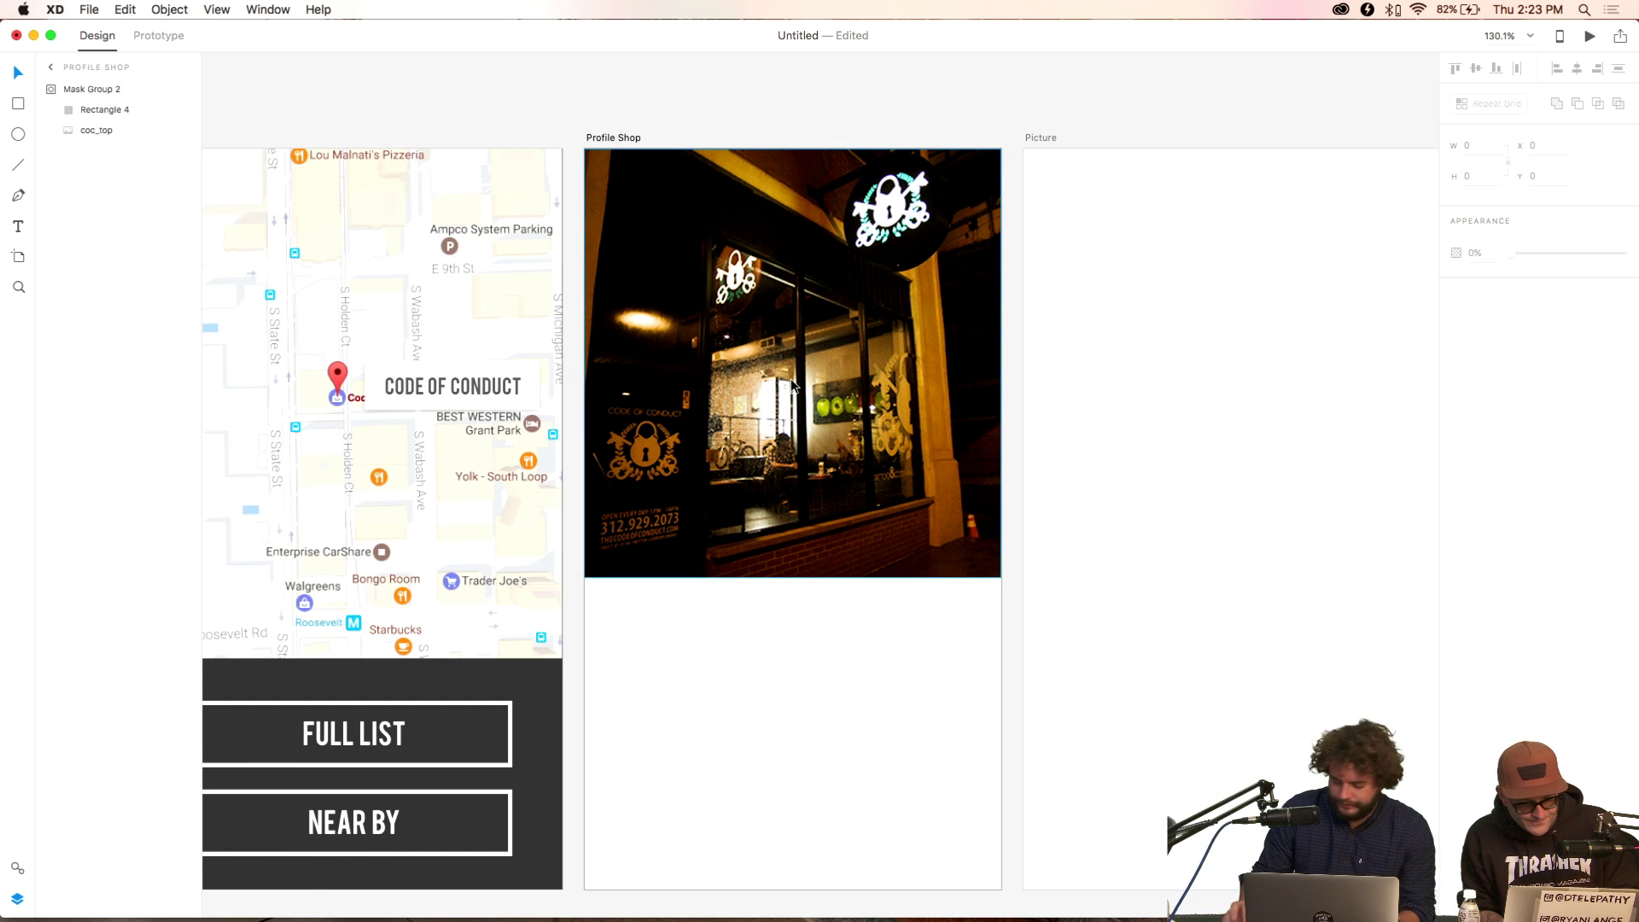
click(723, 464)
scroll(723, 463, down, 1)
double_click(723, 463)
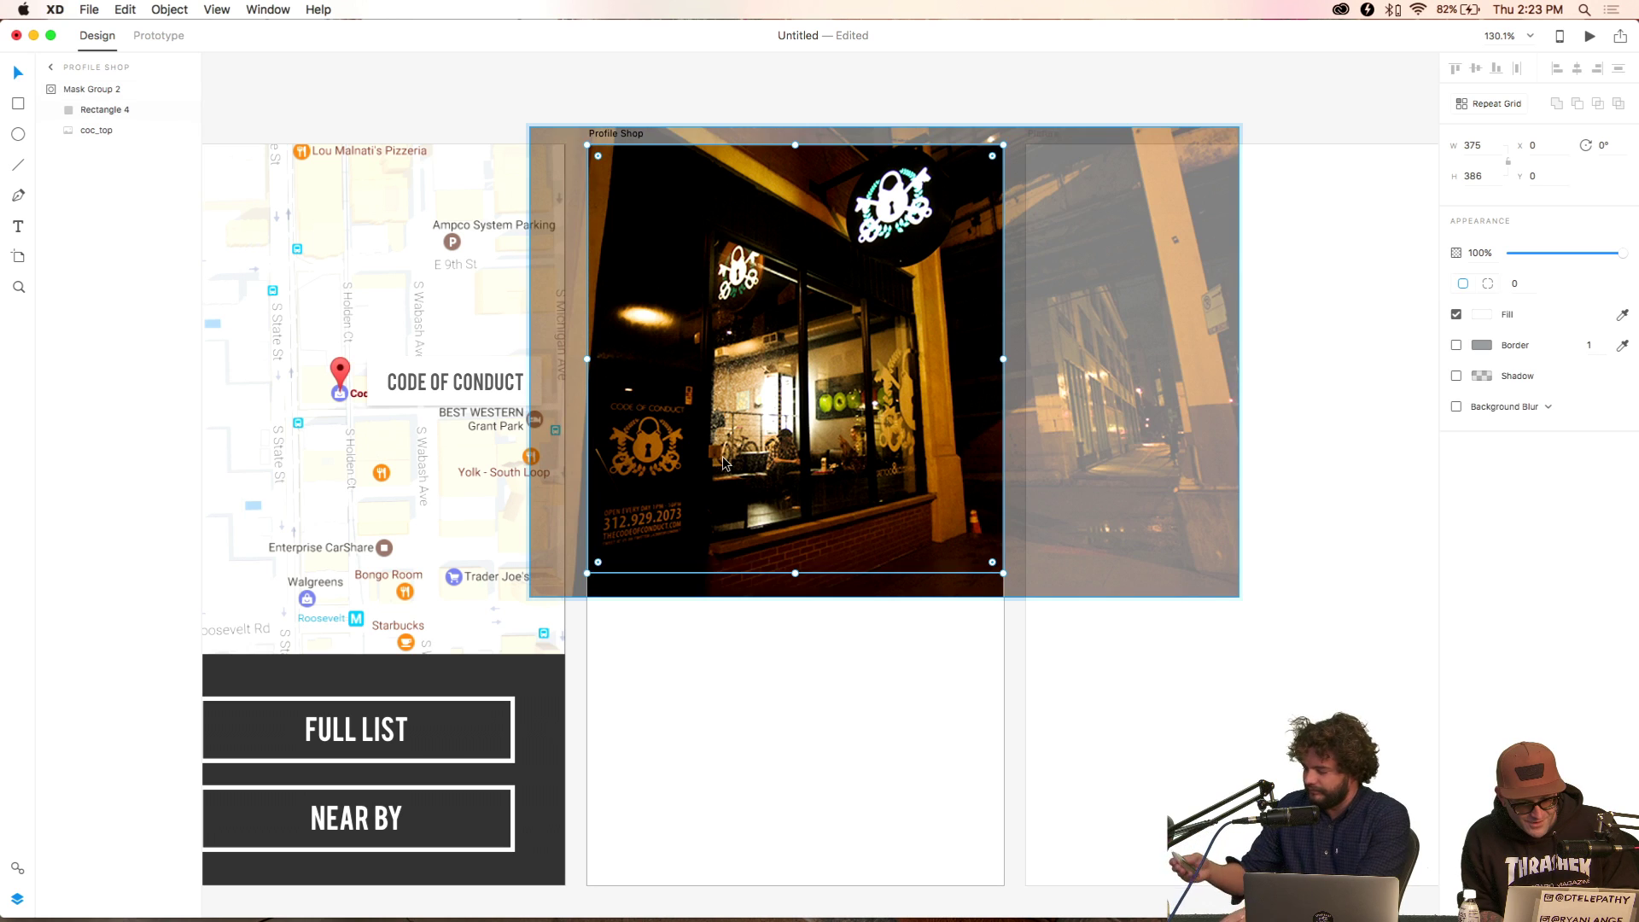
right_click(722, 452)
click(858, 717)
click(857, 743)
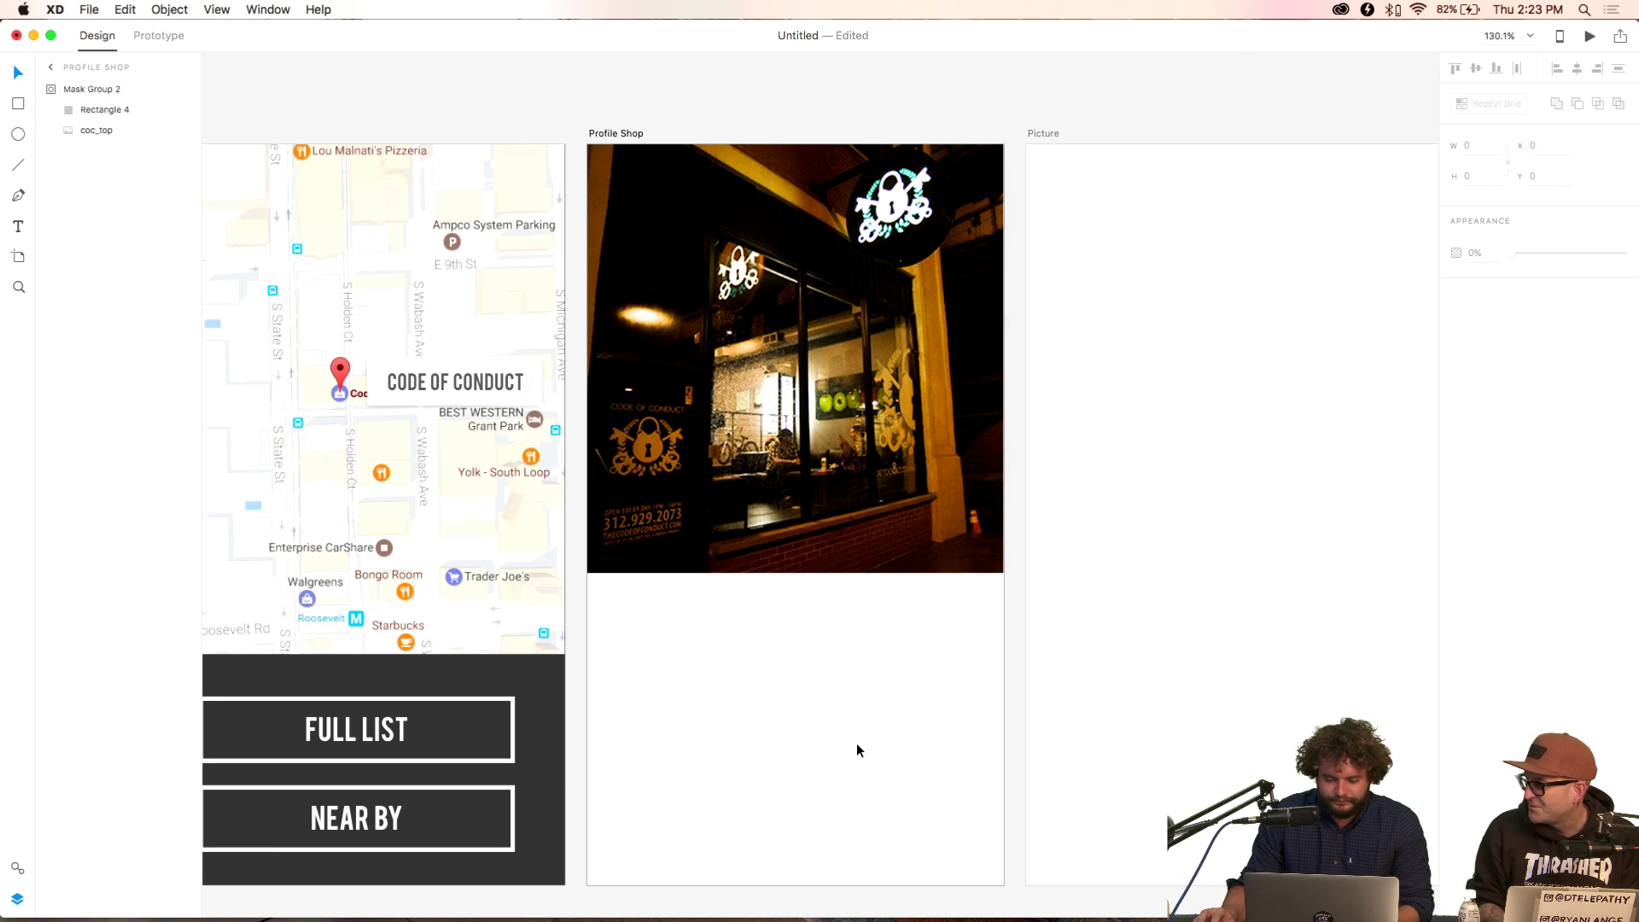
click(783, 467)
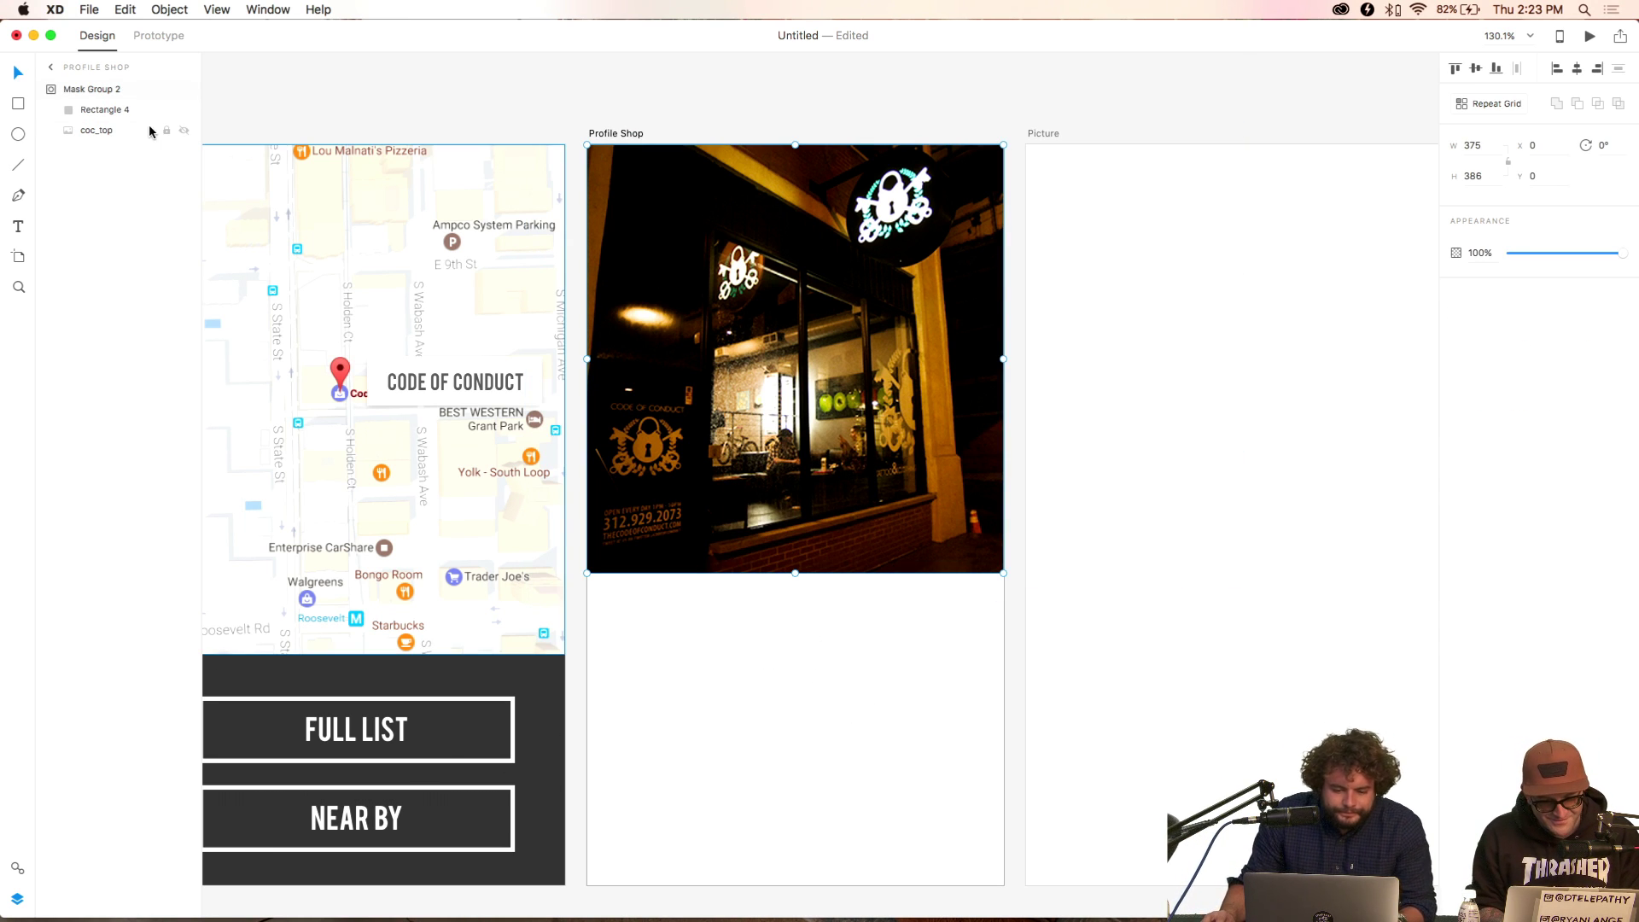
Step: Shorten the masking rectangle to 355 tall and fine-tune the photo's vertical position
click(111, 112)
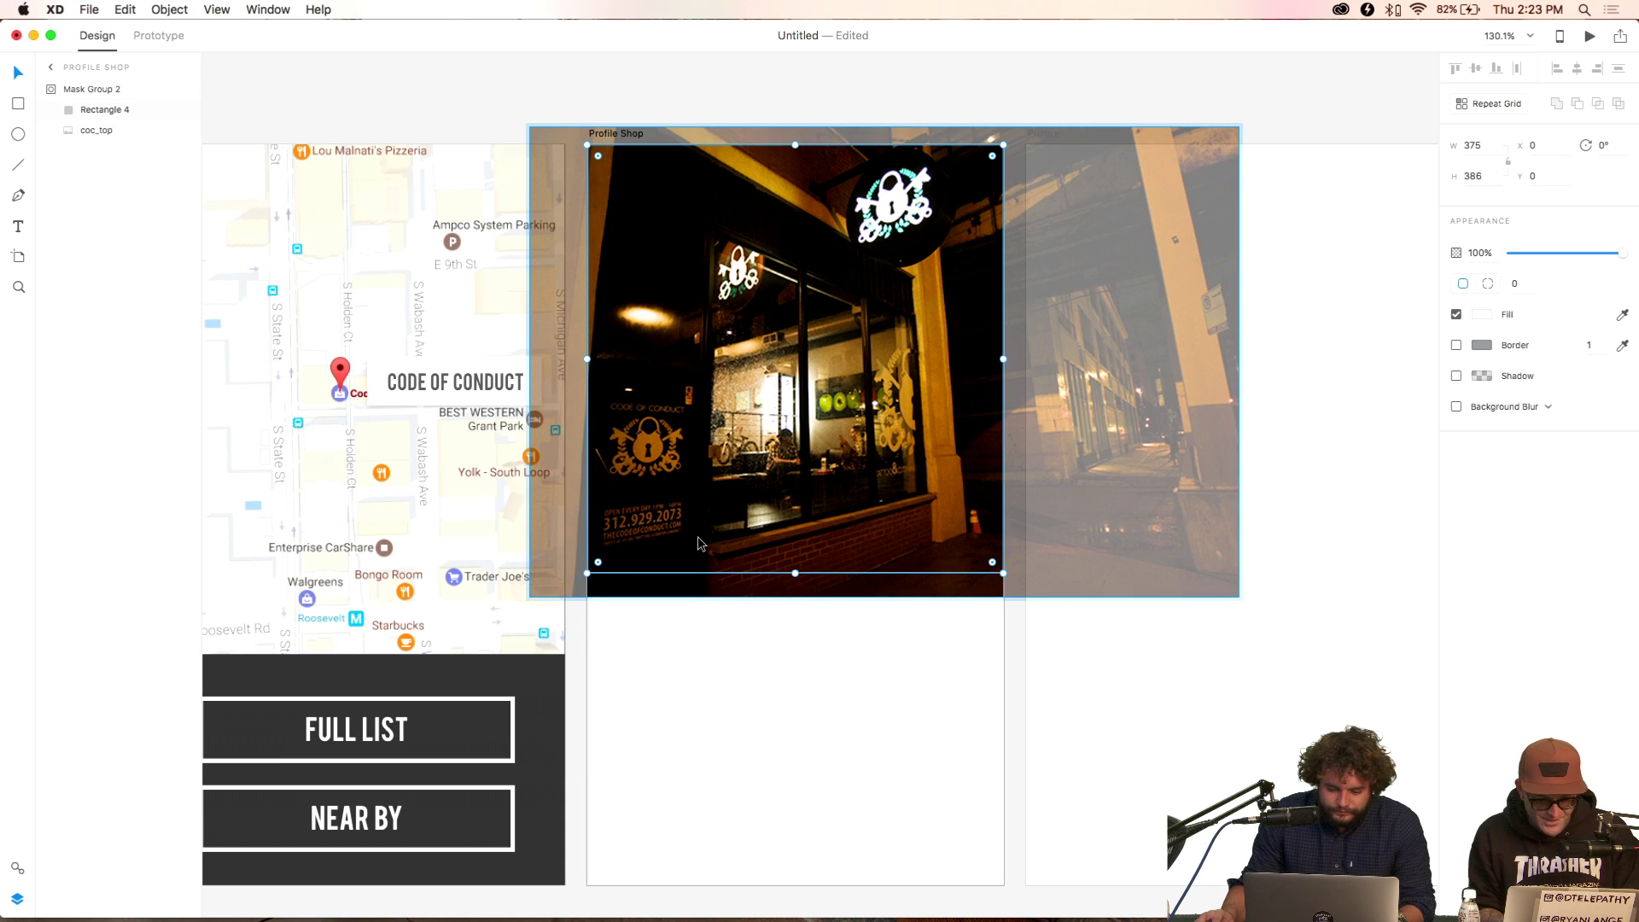
drag(793, 573, 796, 528)
click(97, 130)
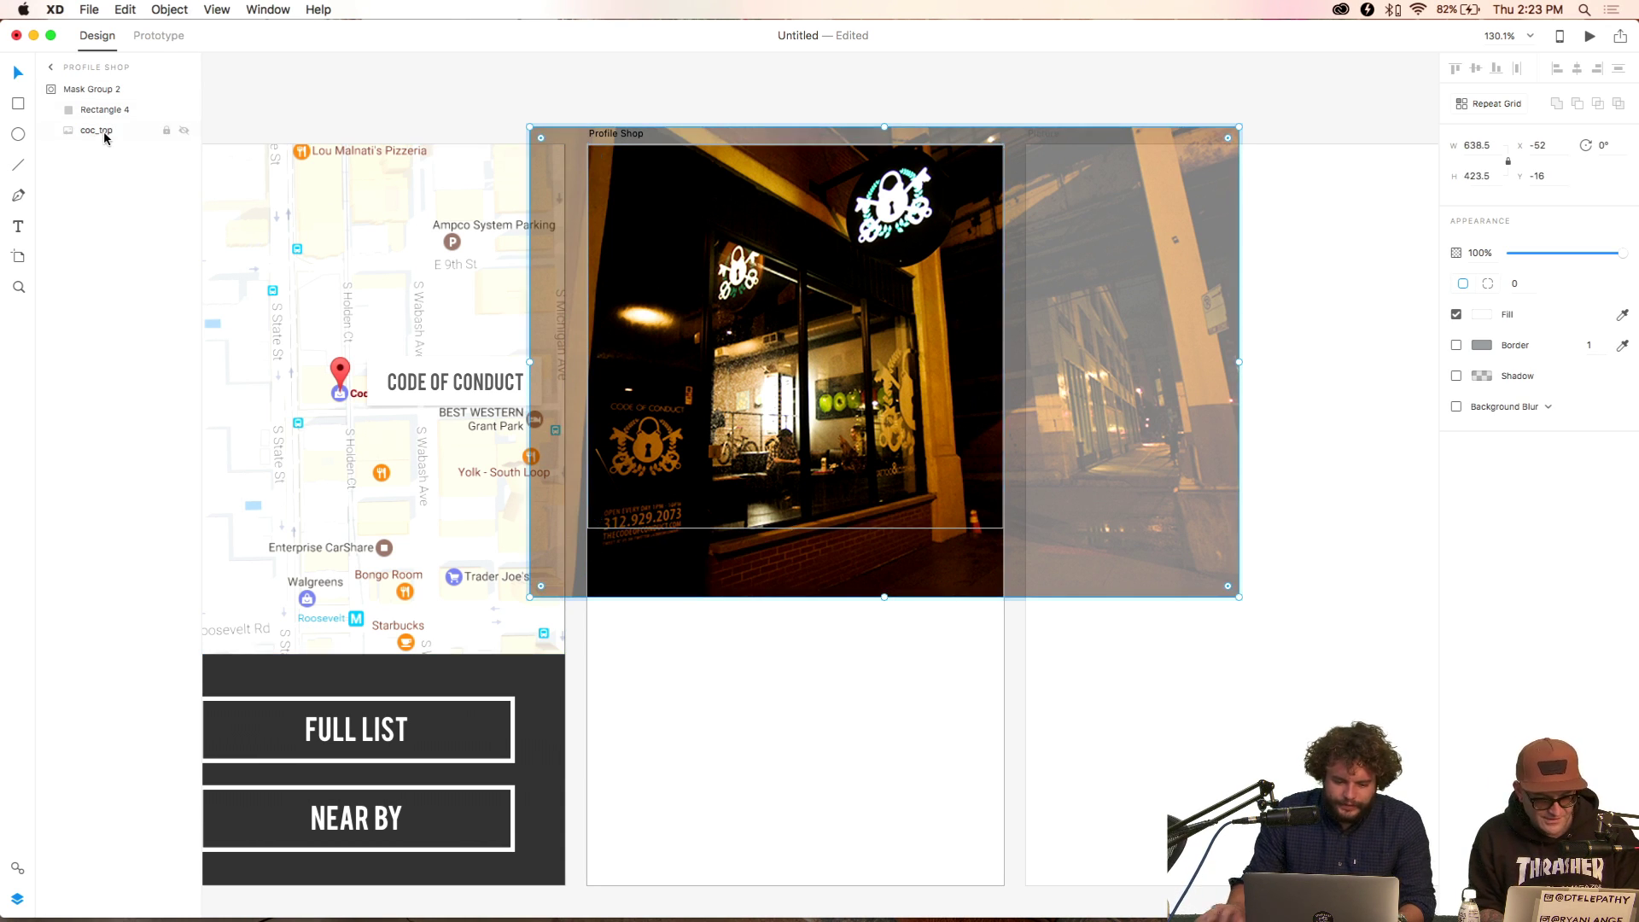
key(shift+Up)
key(shift+Up)
key(shift+Up)
key(shift+Down)
key(shift+Down)
key(shift+Down)
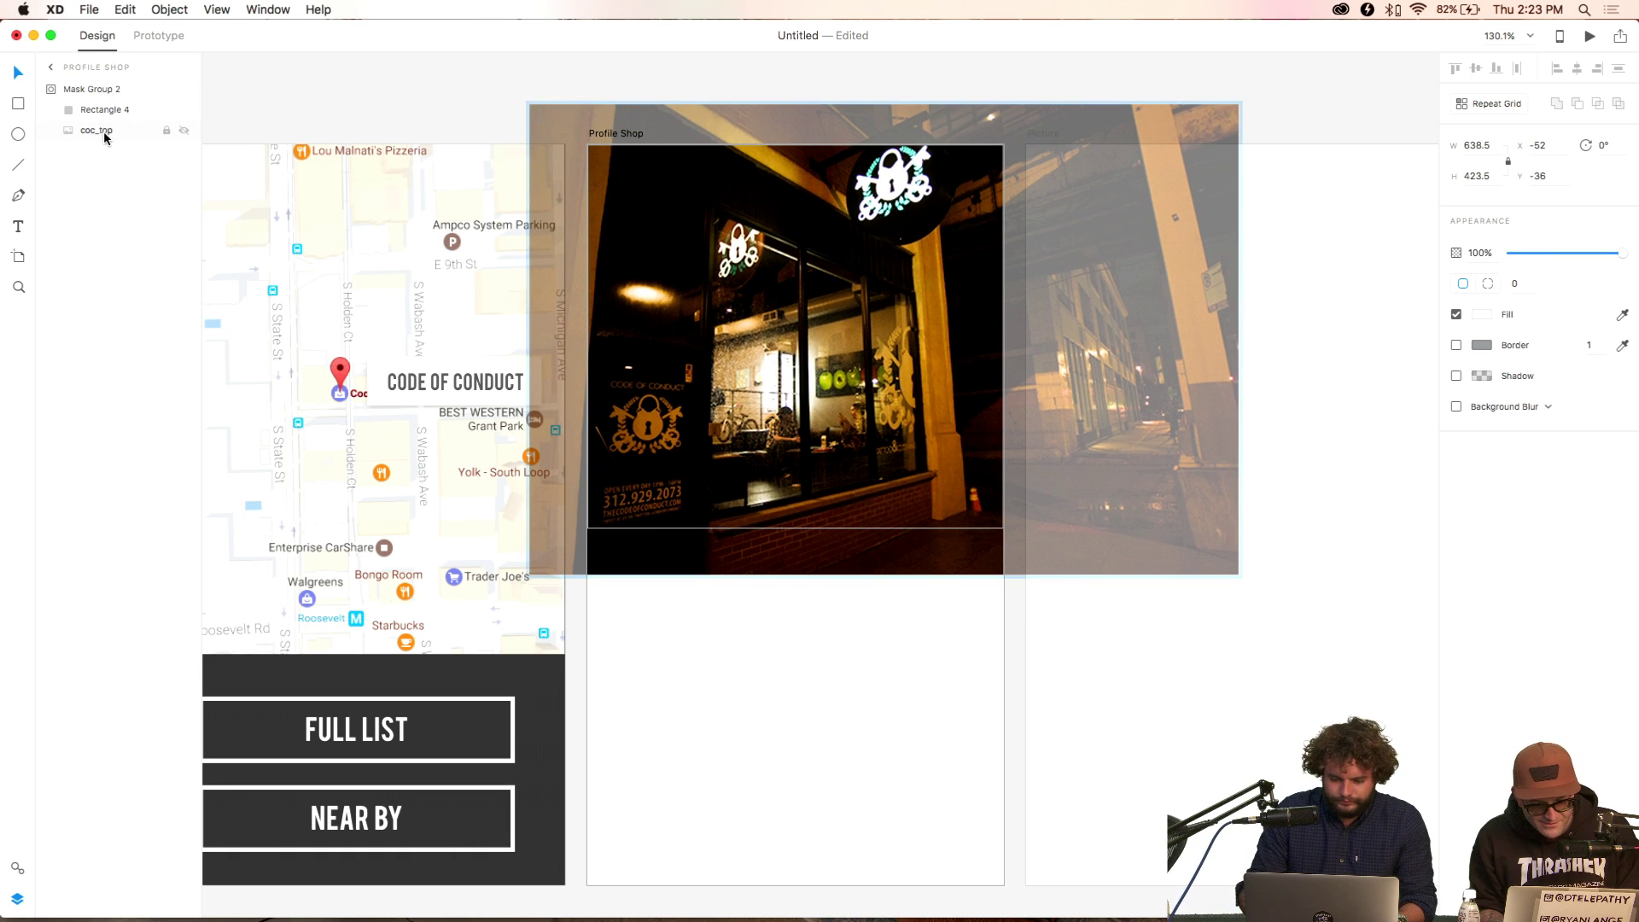
click(920, 676)
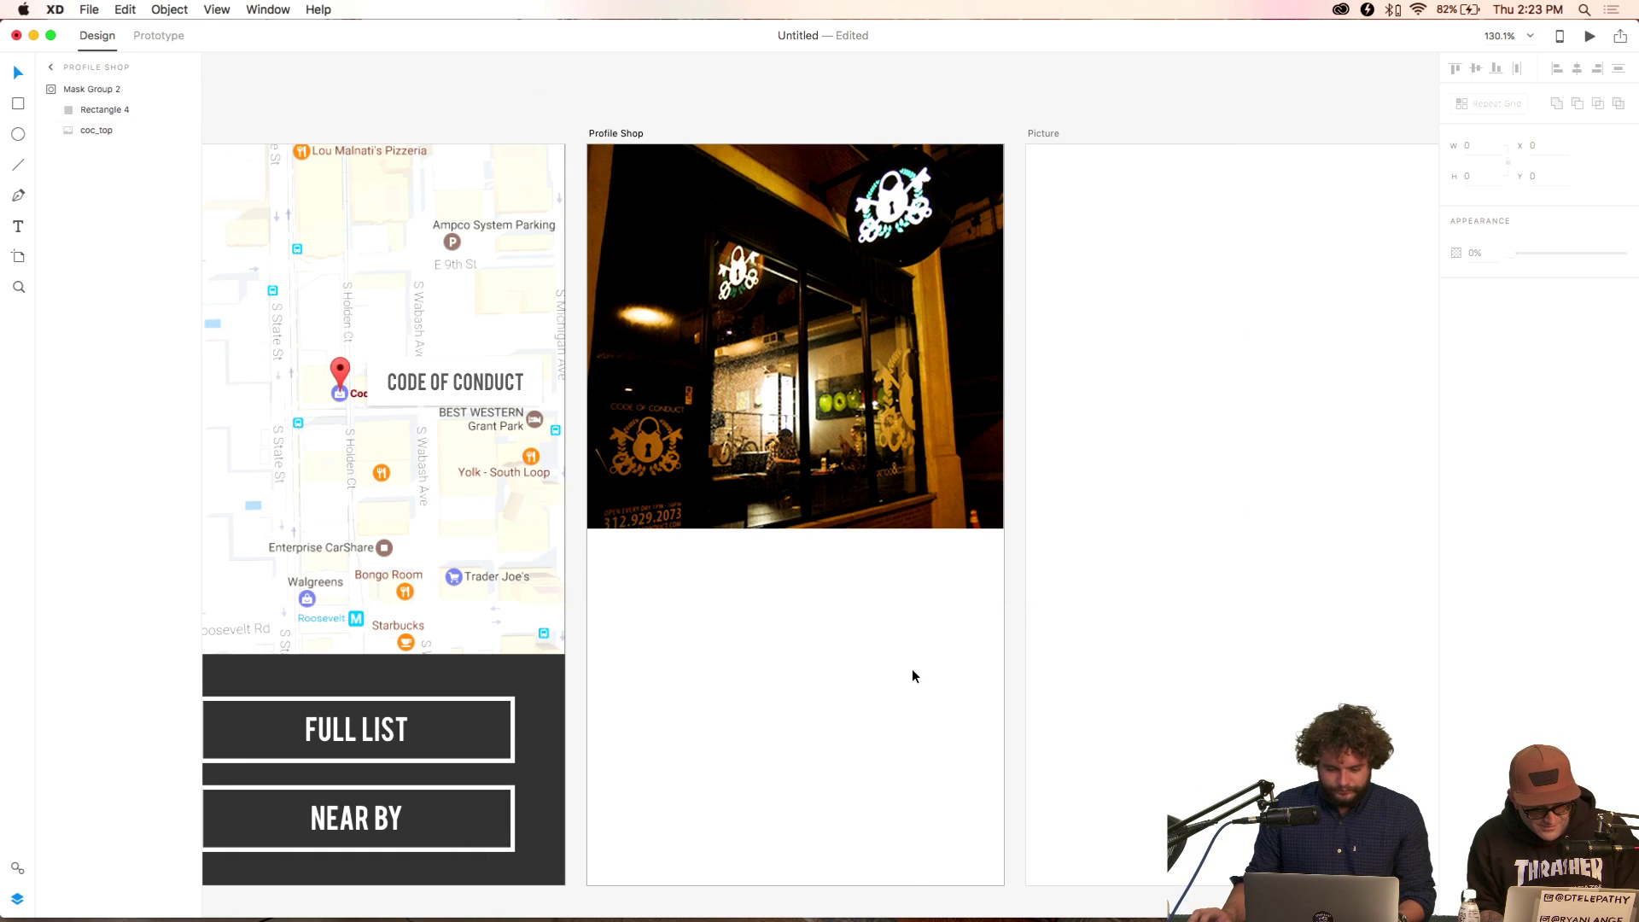
Step: Draw a white square over the photo's lower-left edge and shift it down and left
click(17, 106)
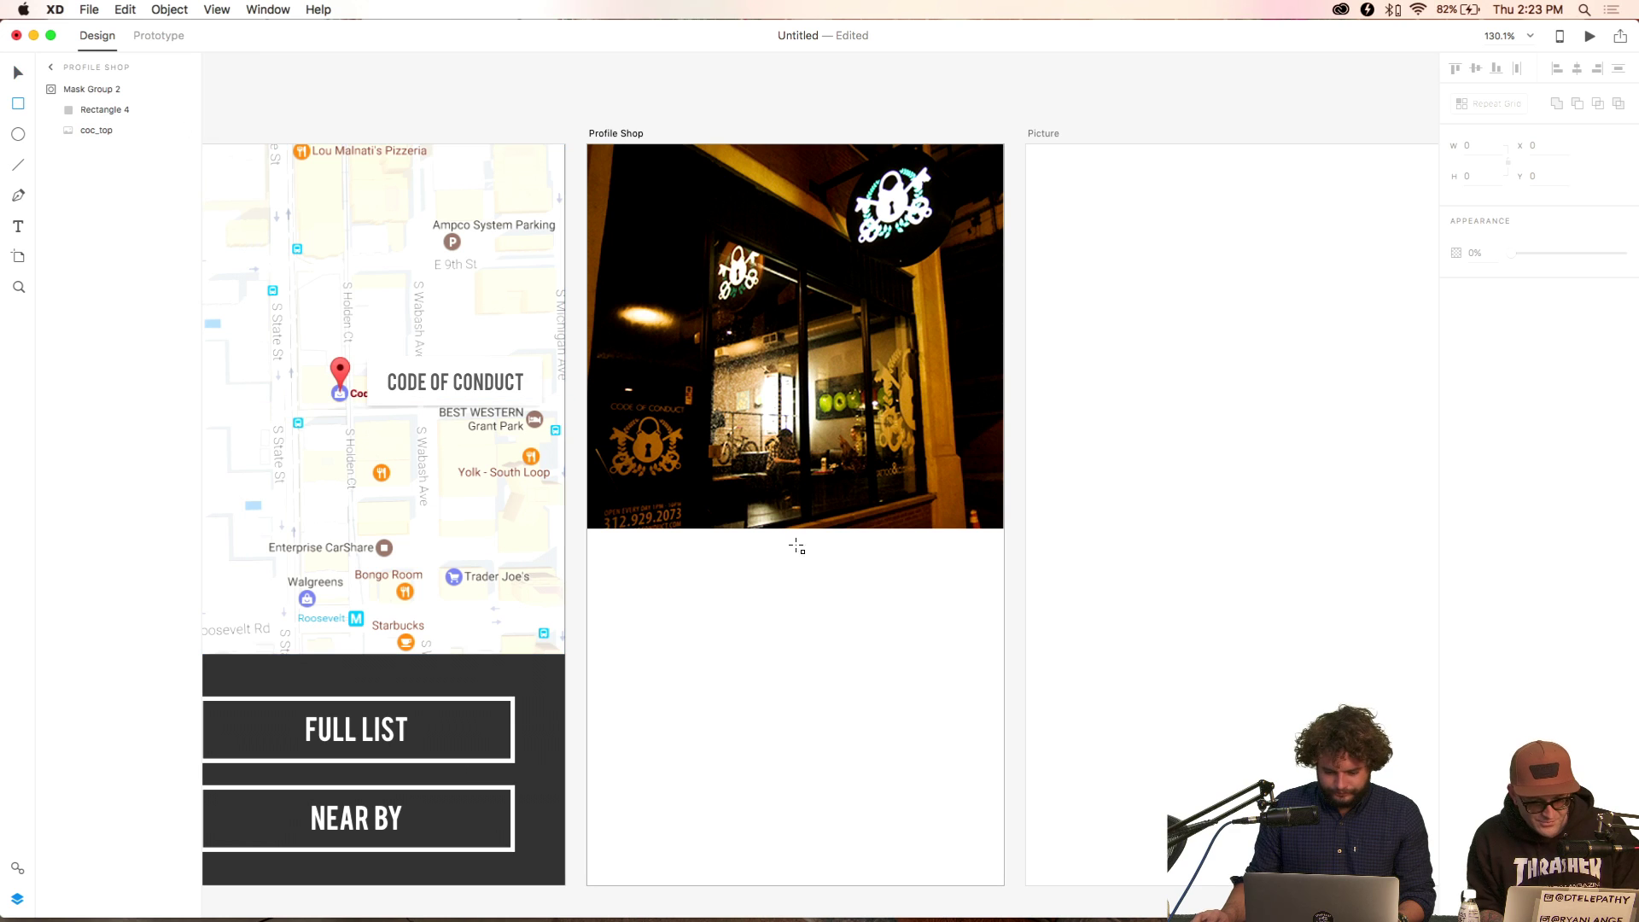
drag(736, 451, 867, 593)
click(865, 595)
drag(787, 494, 669, 499)
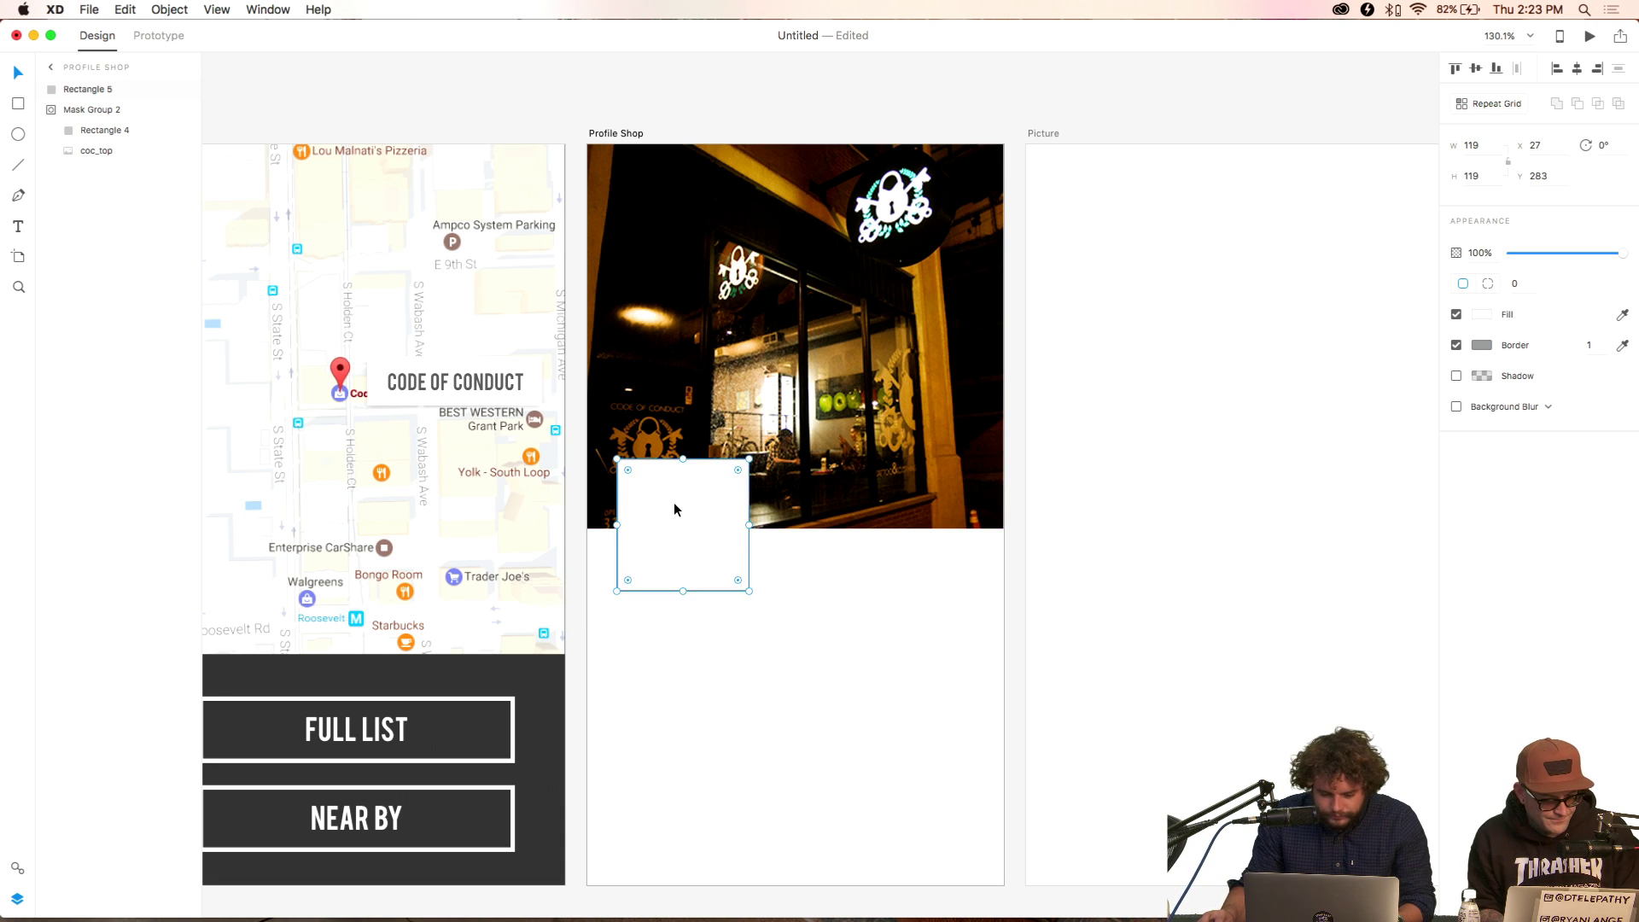
click(864, 638)
click(706, 524)
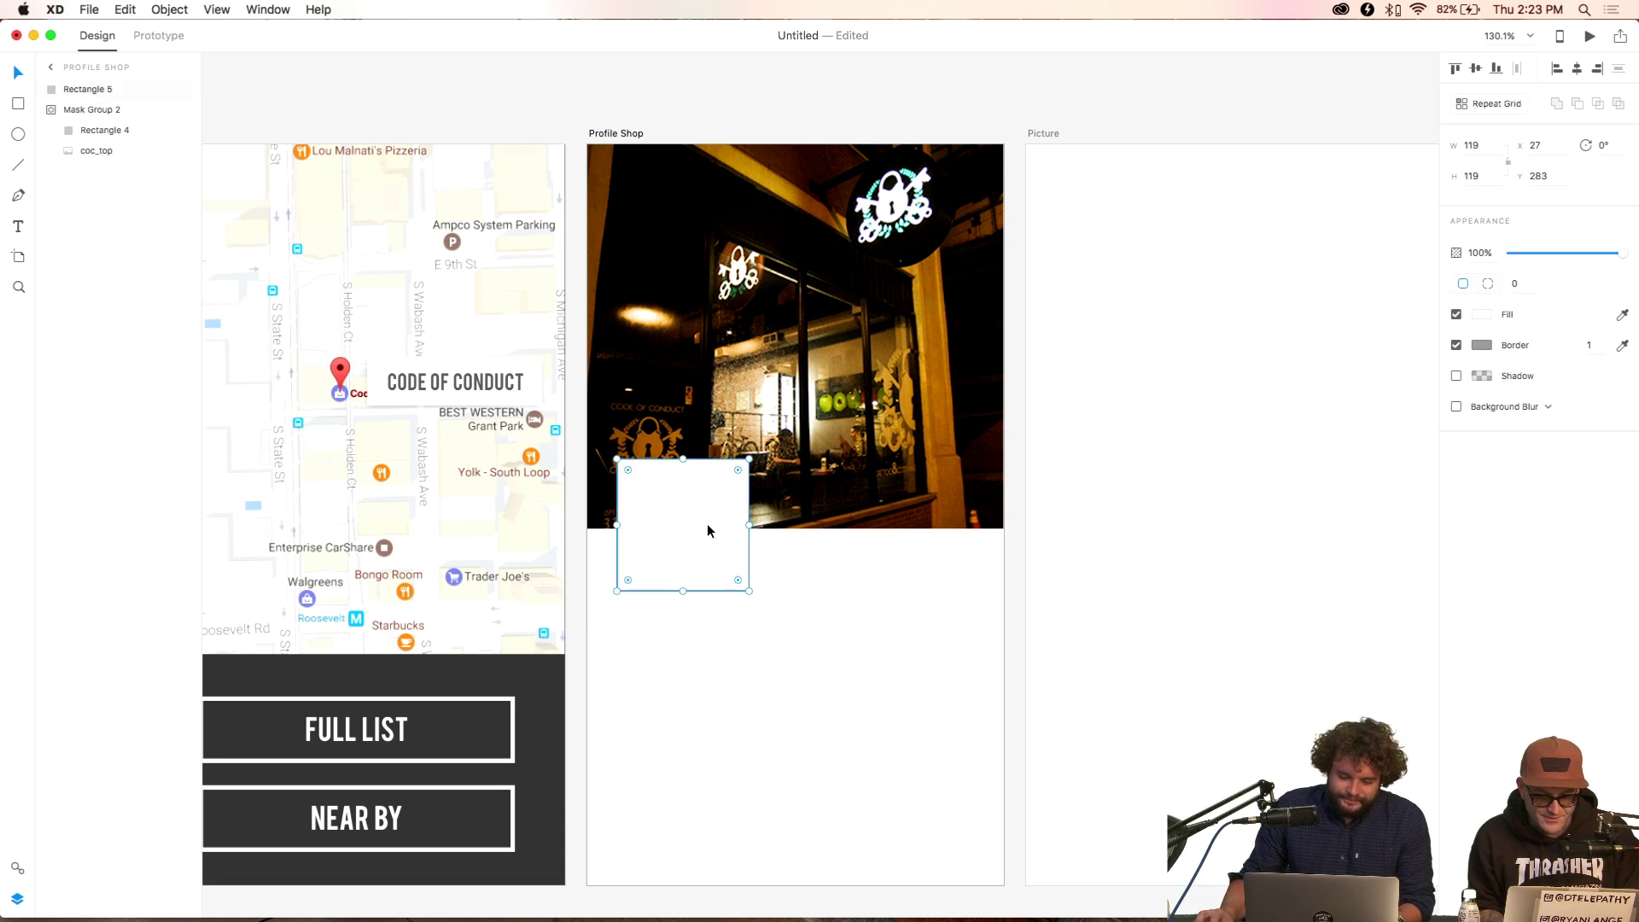
Step: Try the square without a border and with a drop shadow, then revert both
click(1456, 345)
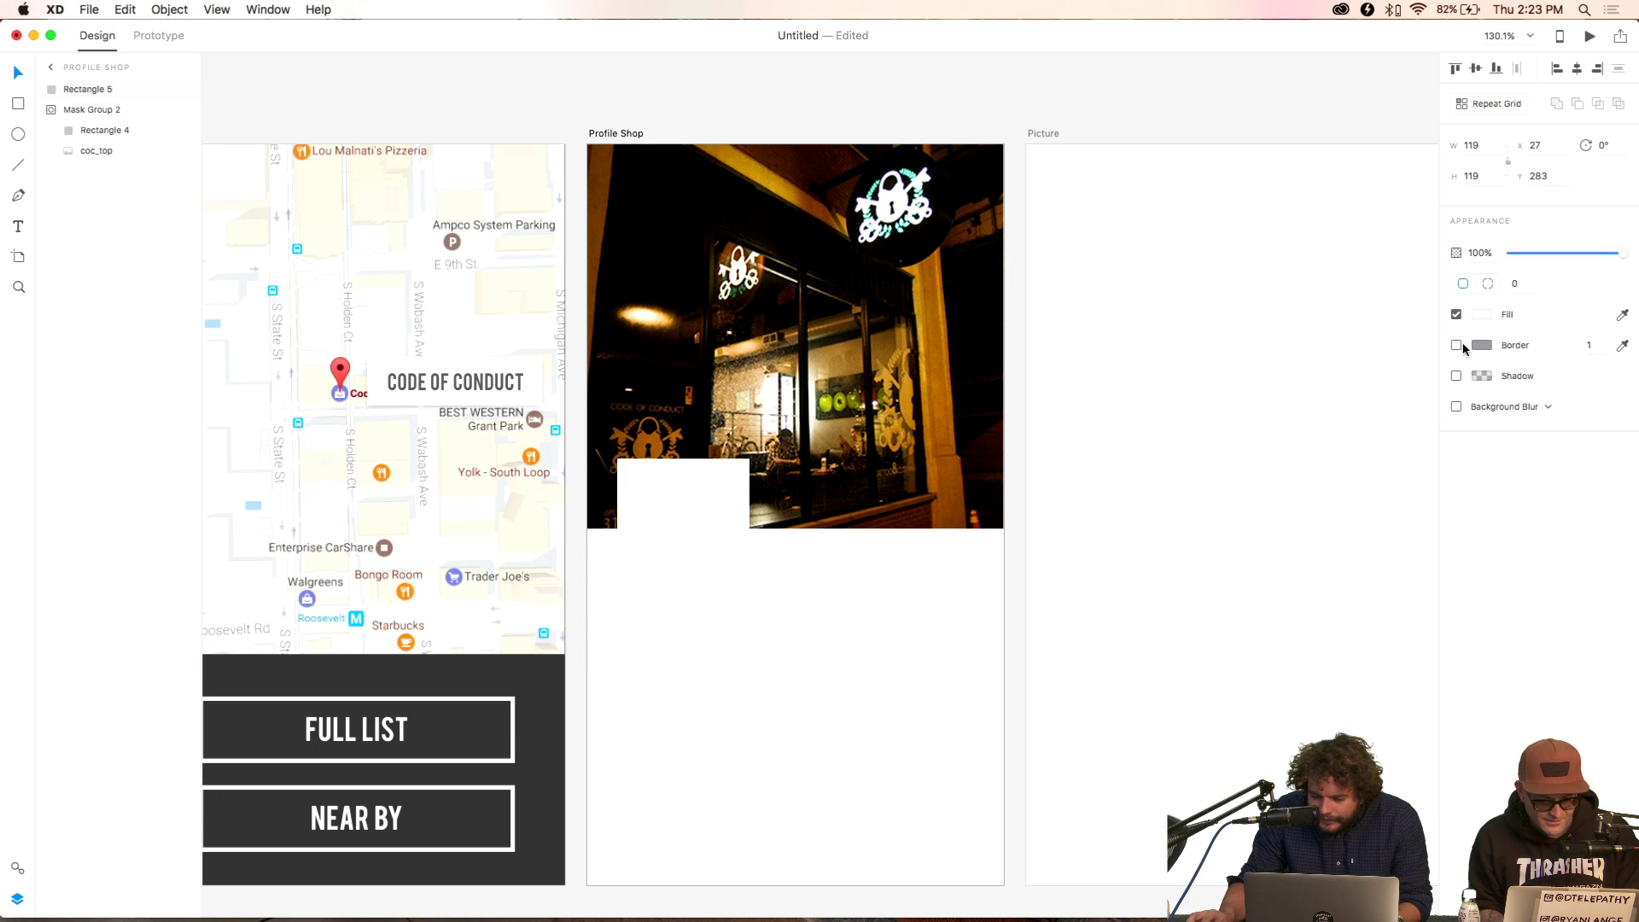
click(693, 525)
click(1456, 376)
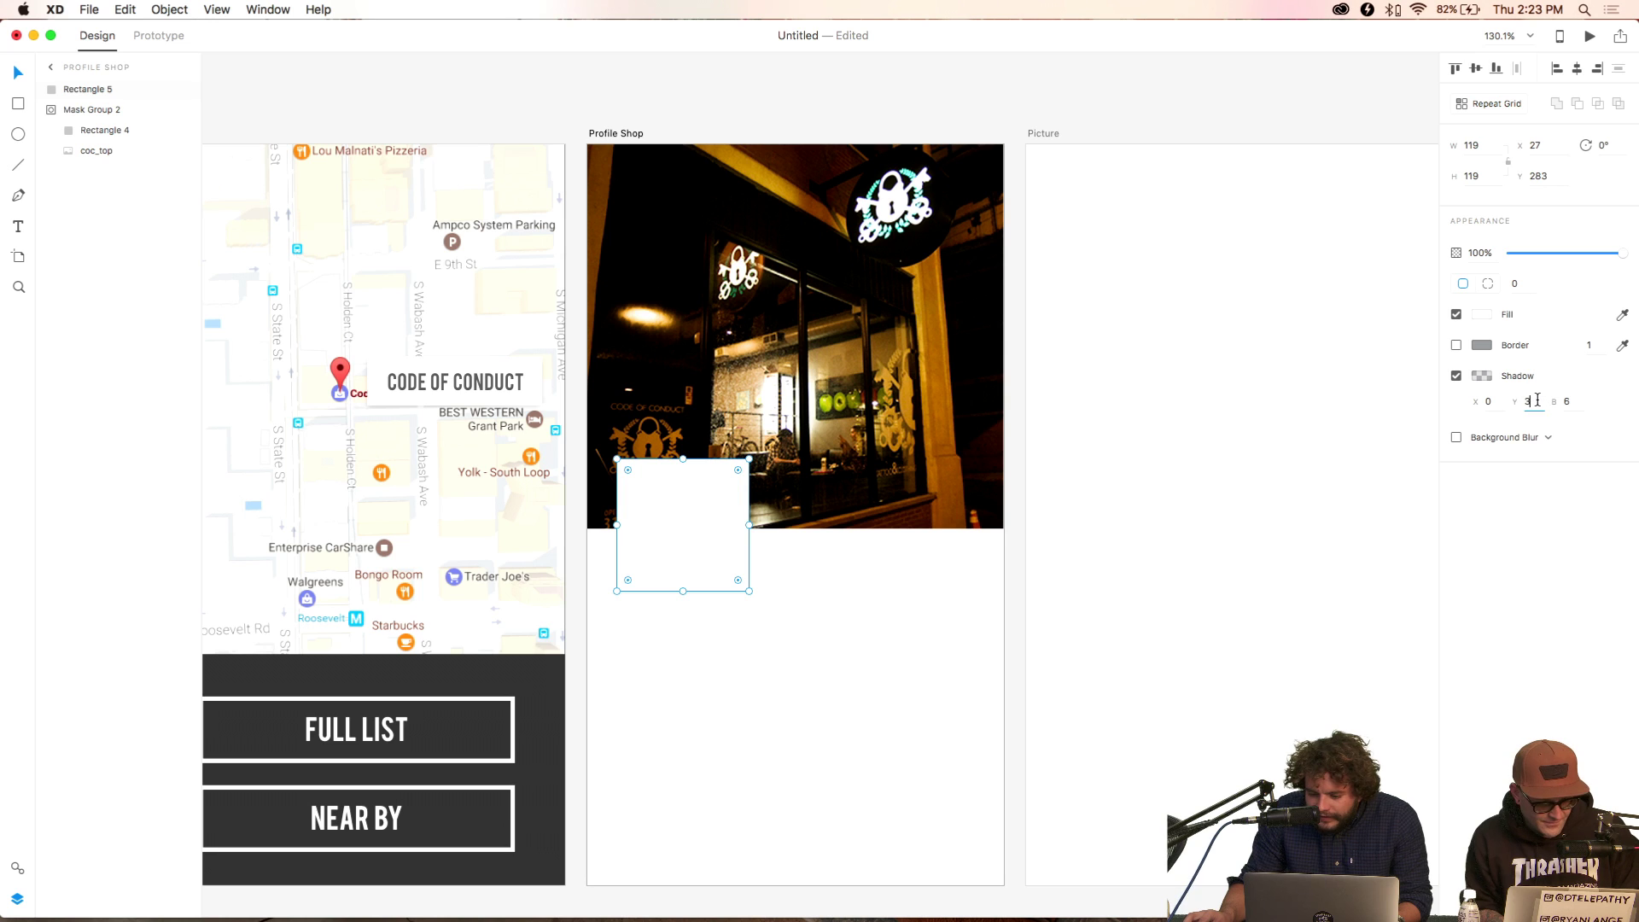
text(6)
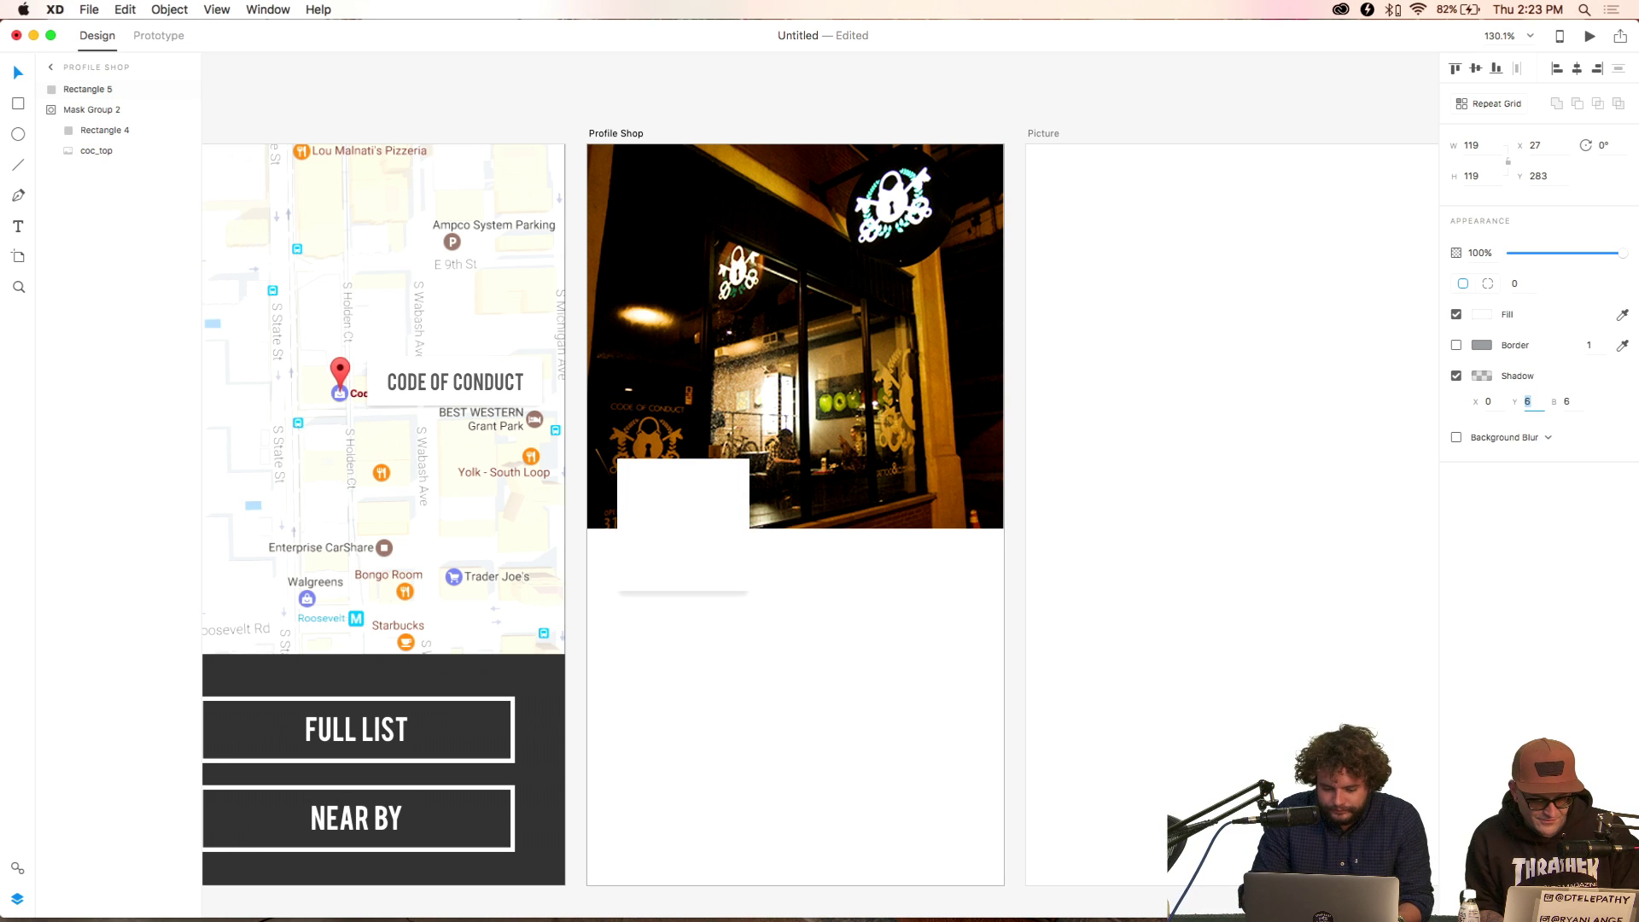
text(3)
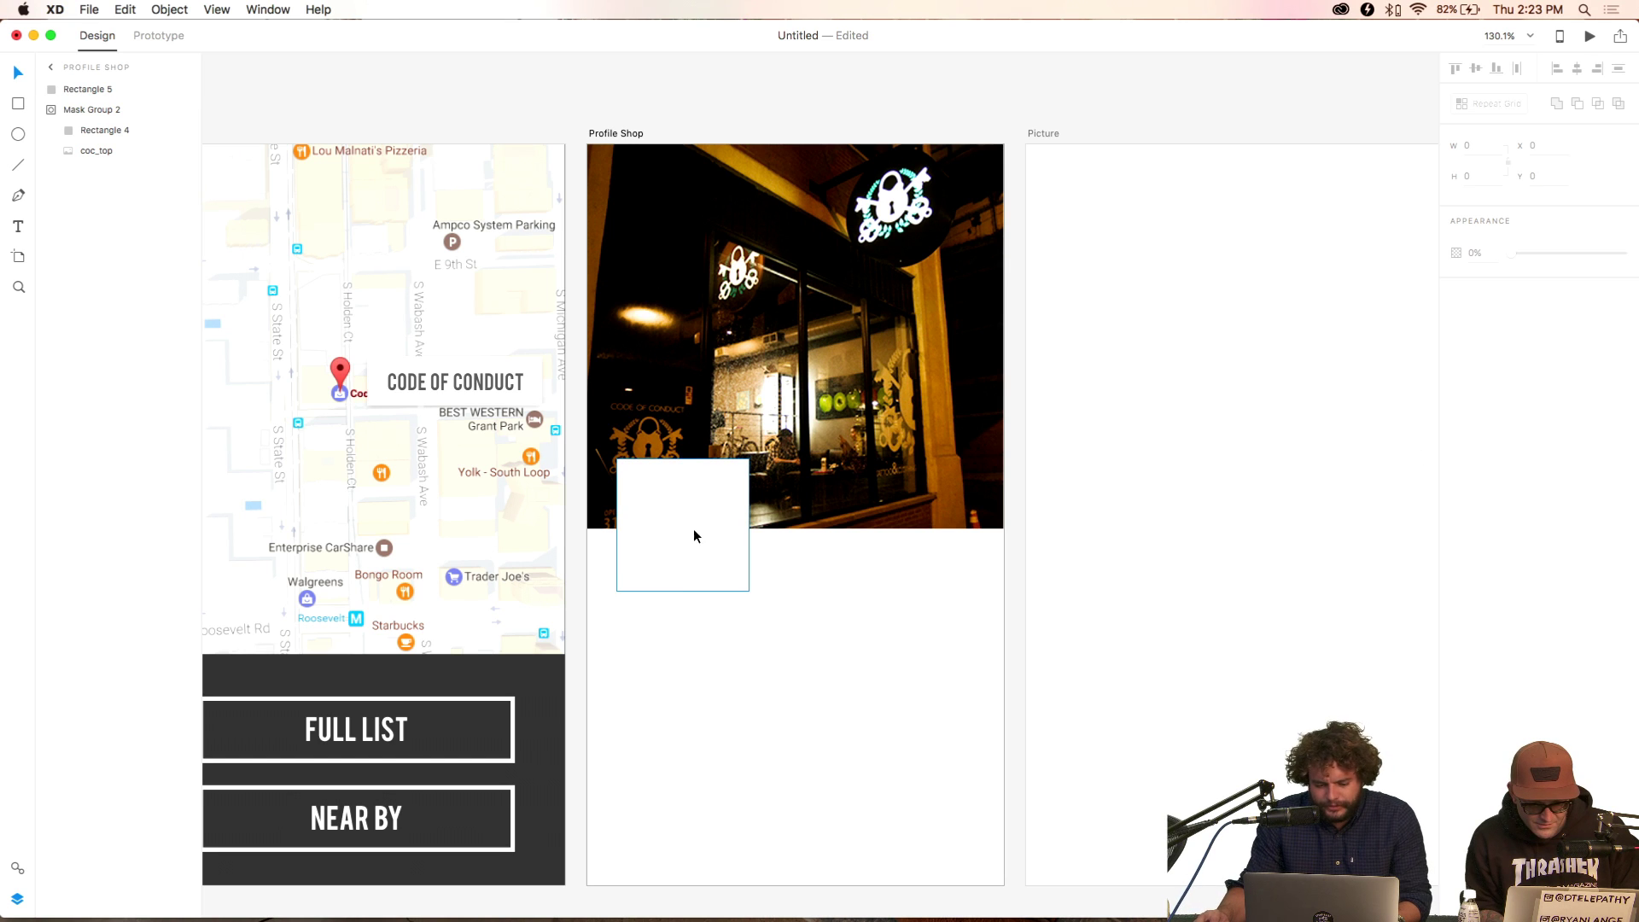
click(1456, 375)
click(1456, 344)
Step: Give the square a dark 4-px outline, then switch over to Finder
click(1482, 345)
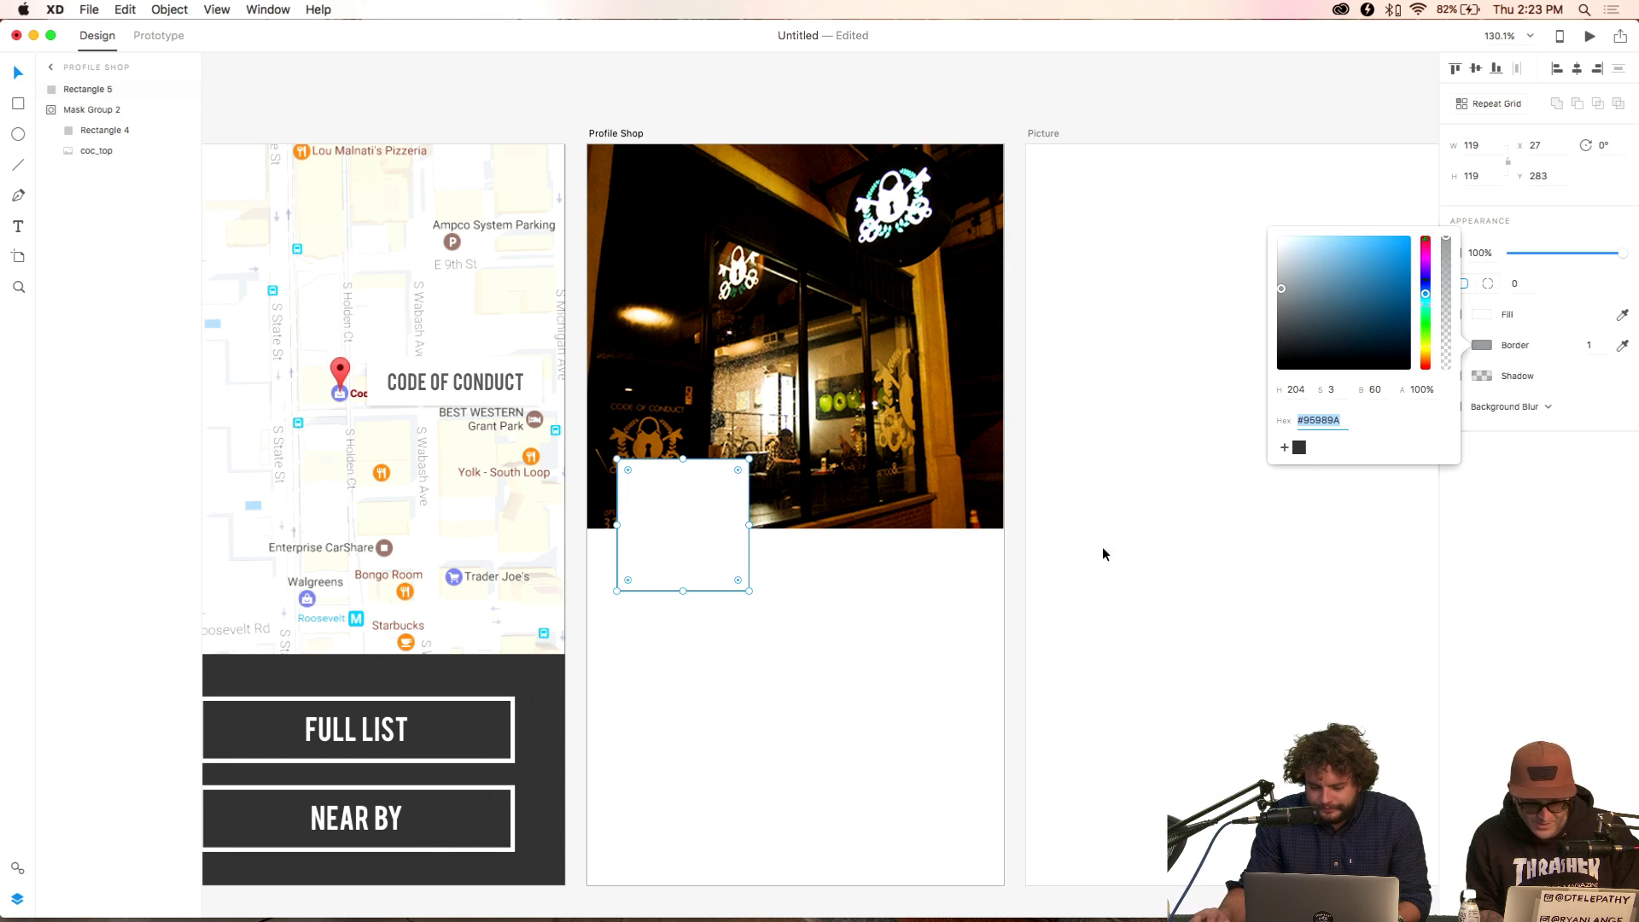
click(1298, 447)
click(831, 576)
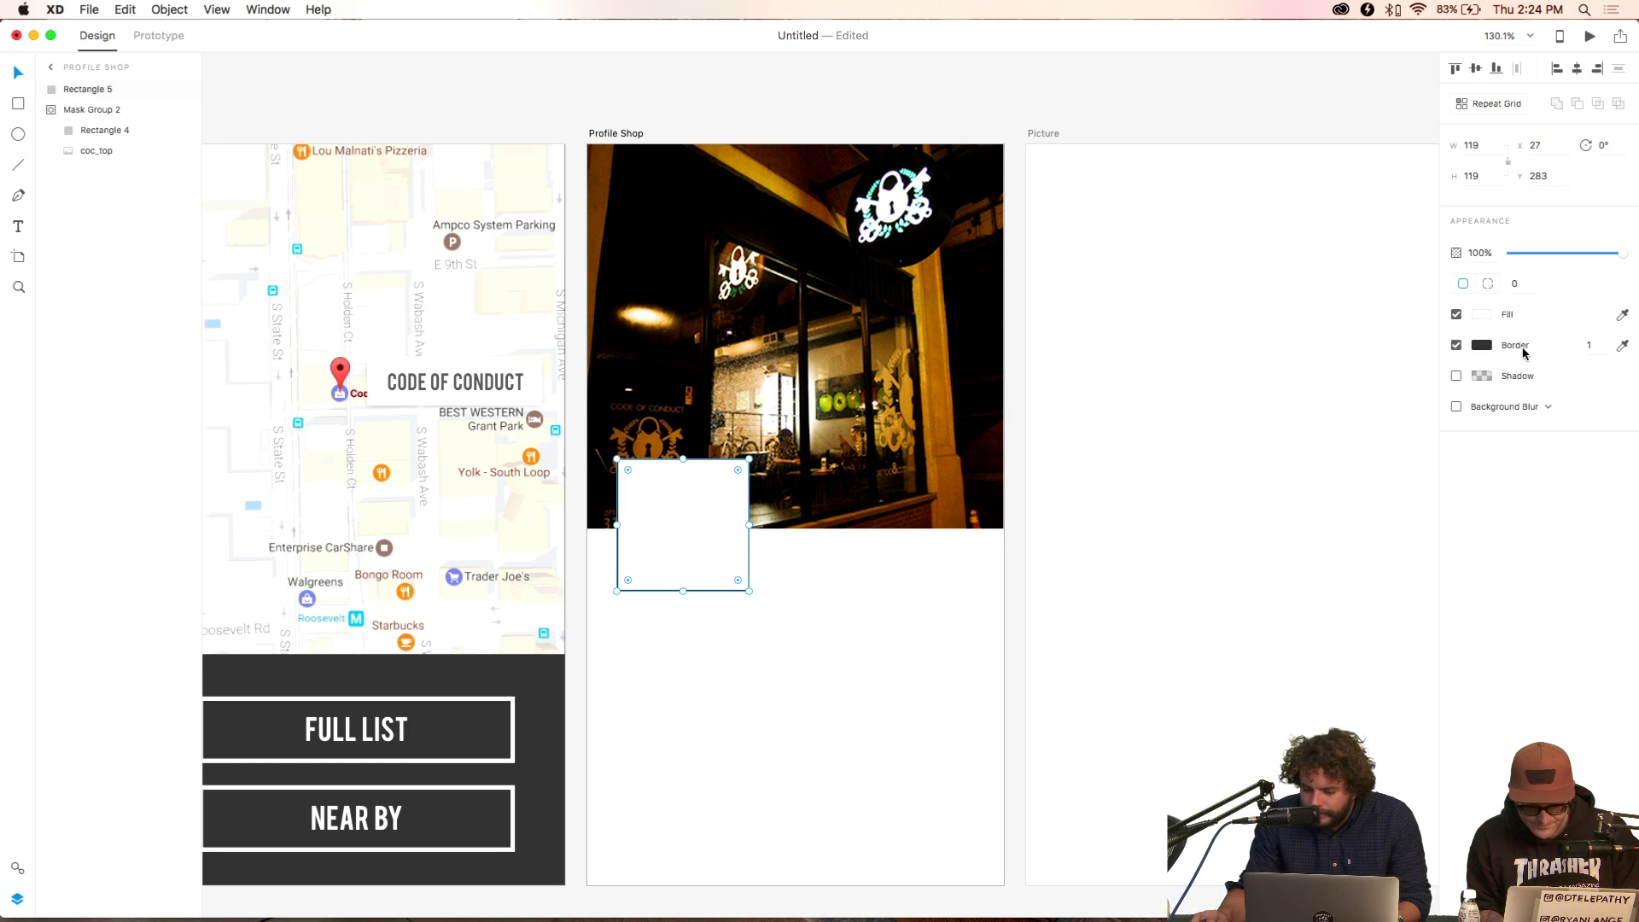
text(4)
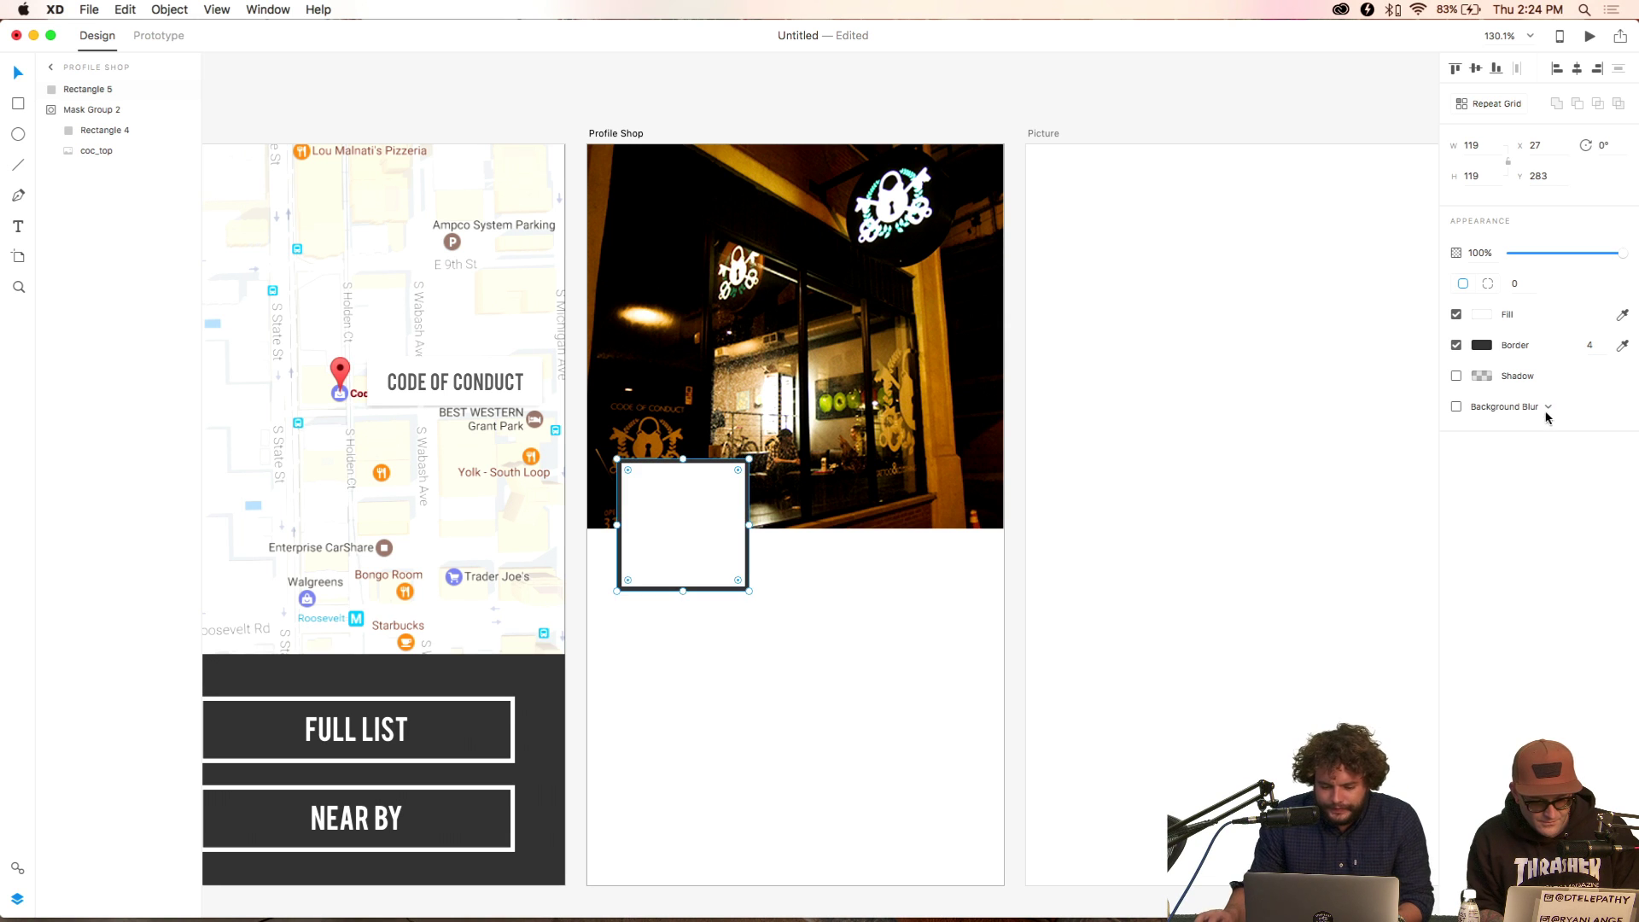
click(712, 663)
key(super+Tab)
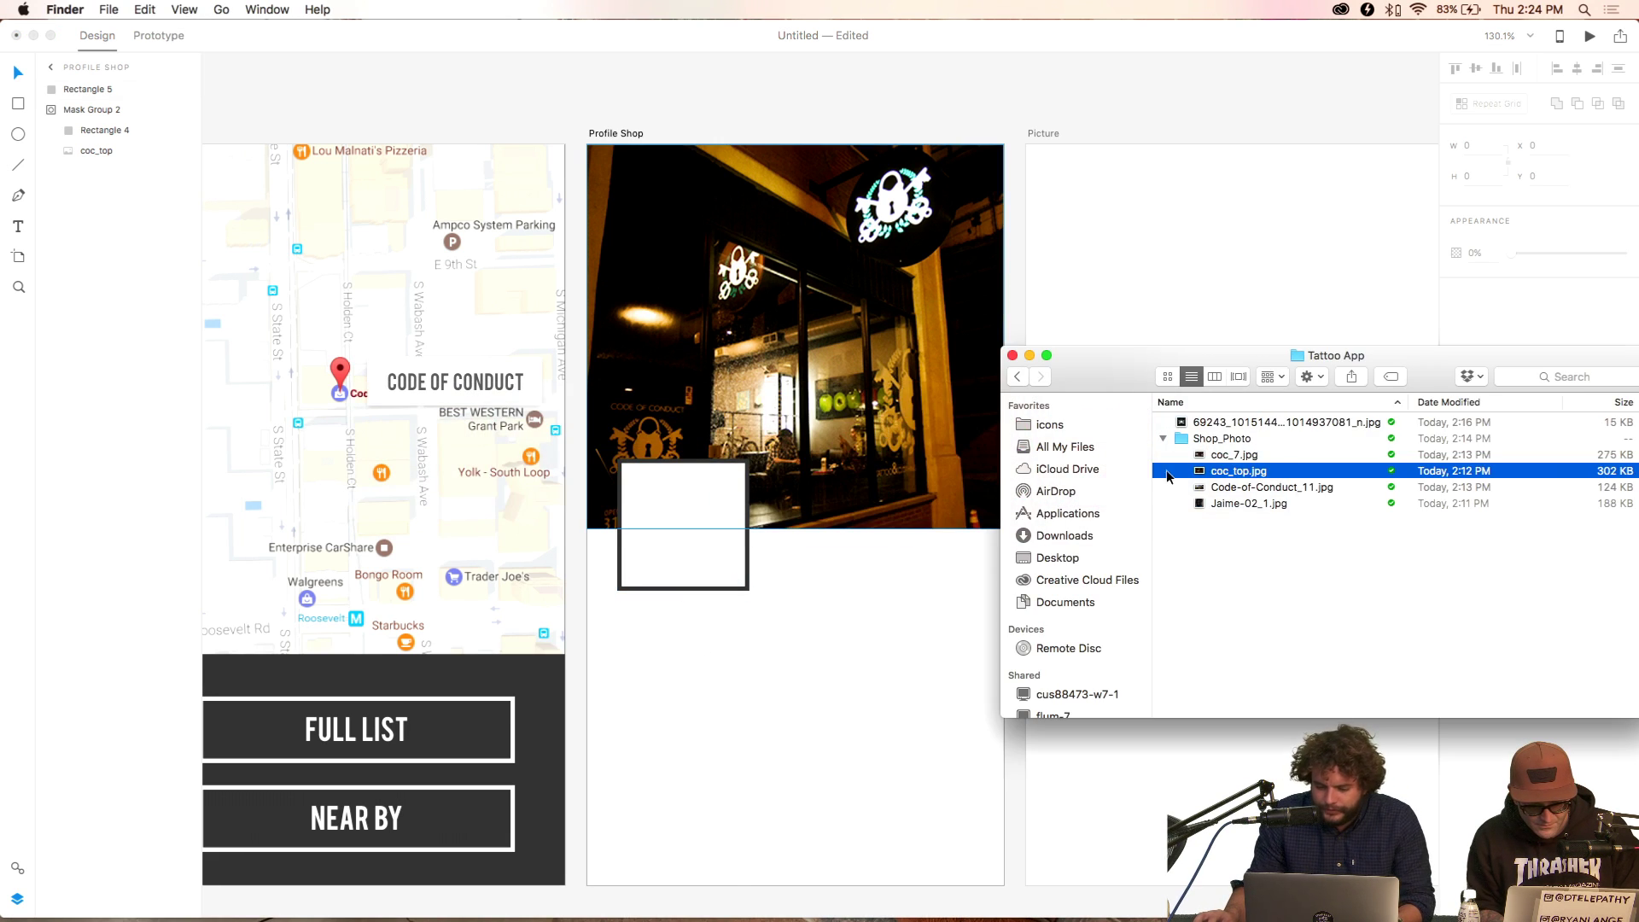
Step: Drag the lock logo image from the Tattoo App folder into the square, then undo the placement
click(1272, 503)
click(1243, 455)
click(1240, 423)
key(space)
key(space)
drag(1240, 423, 678, 524)
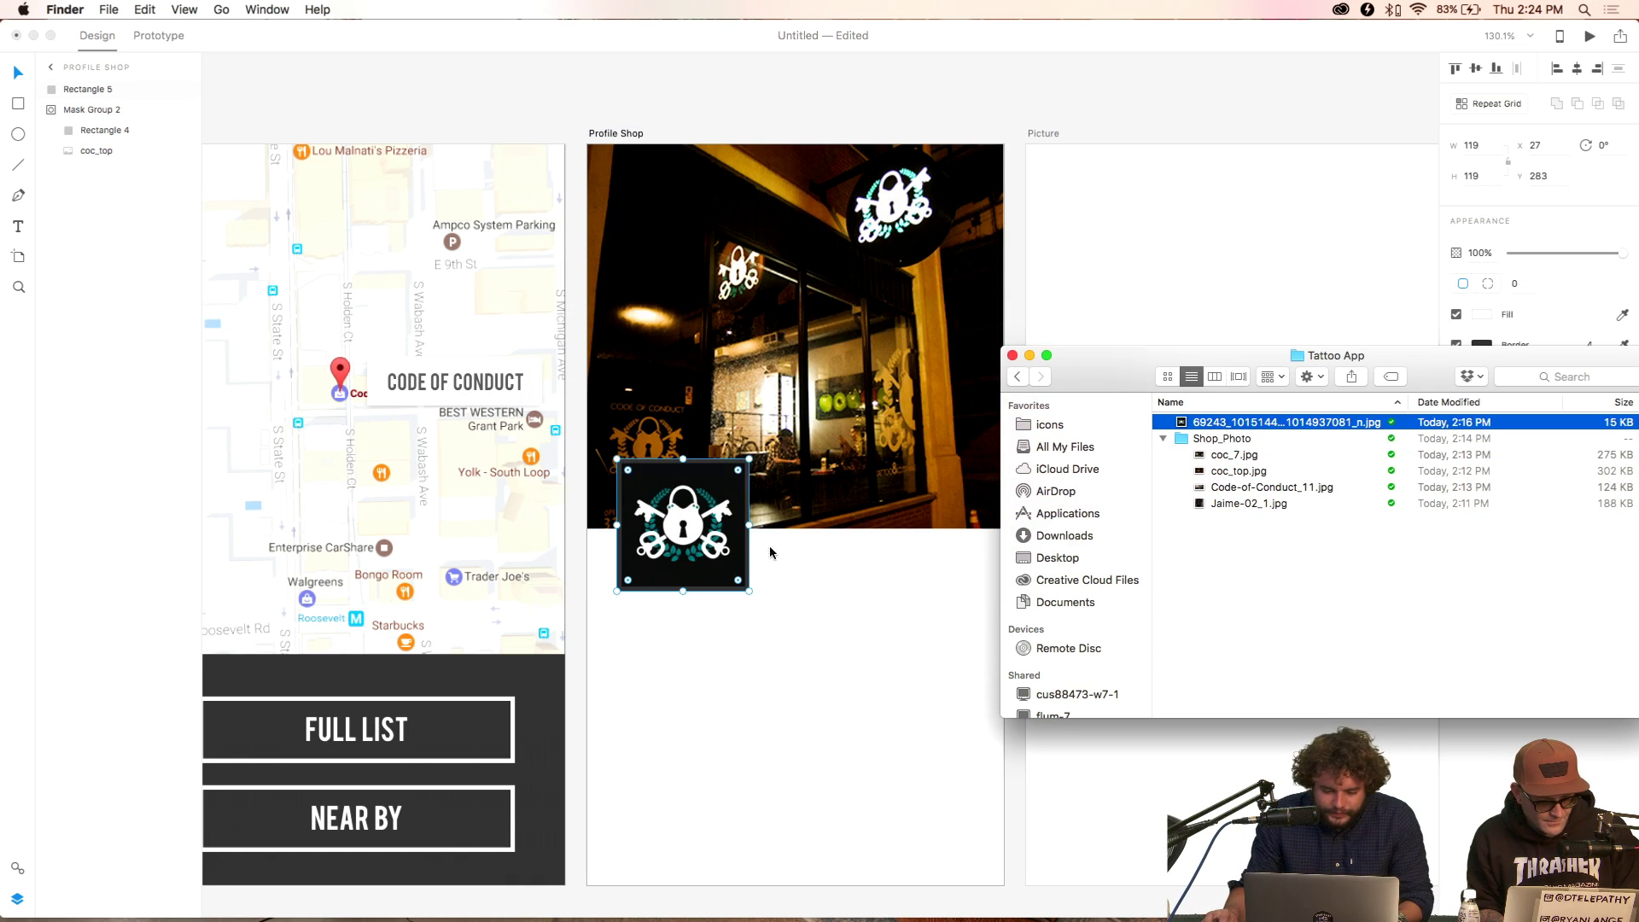
click(838, 695)
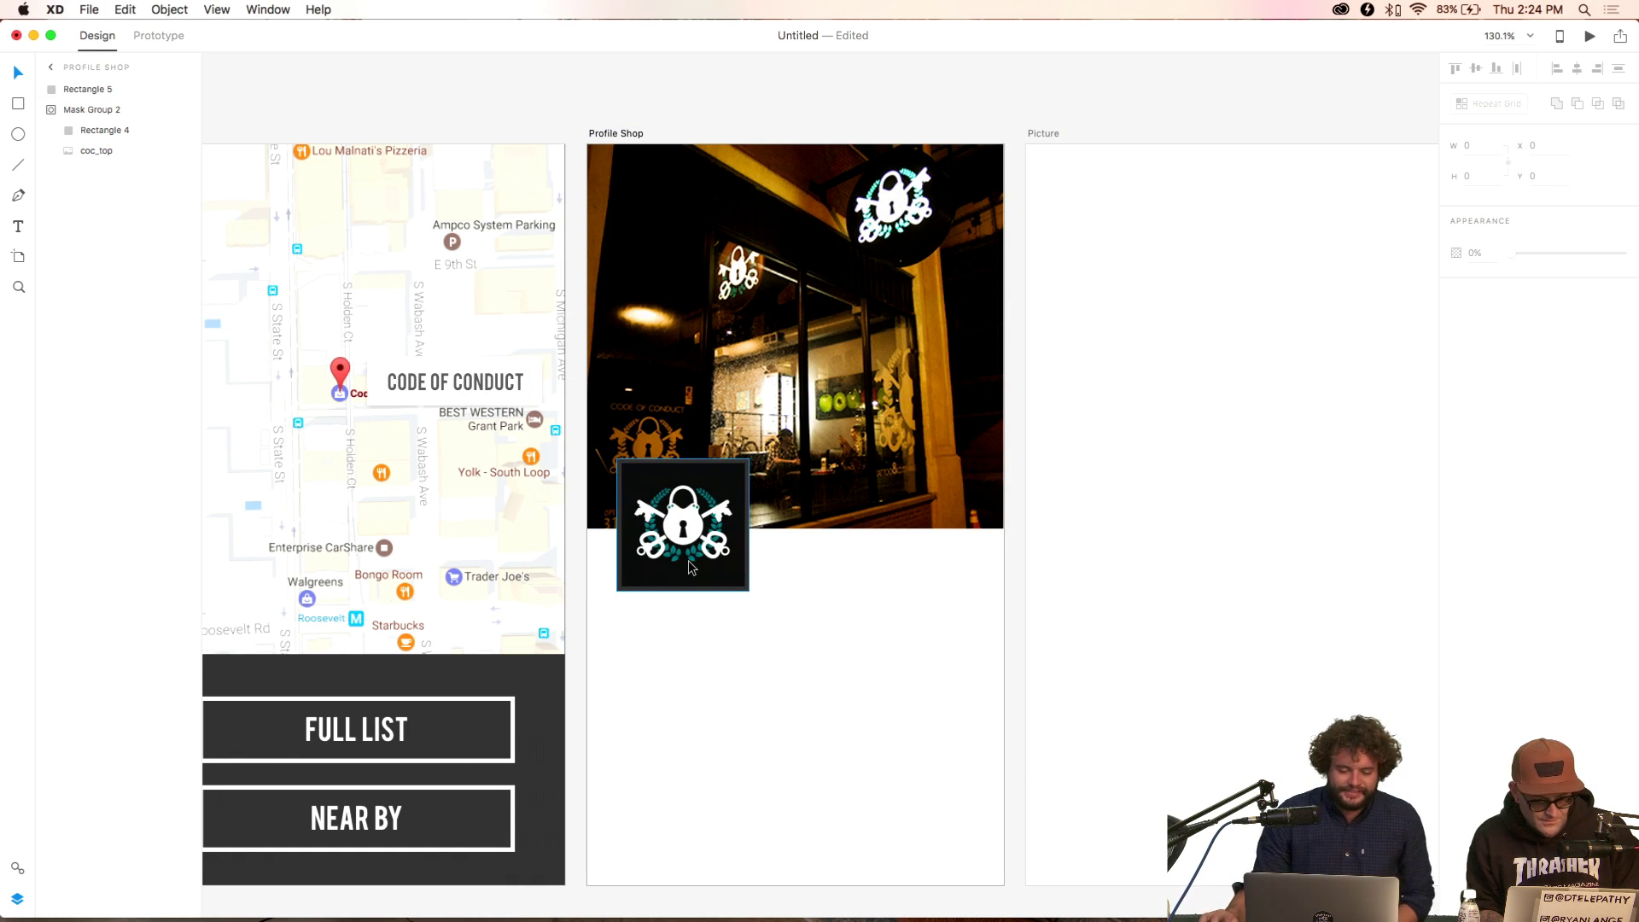
key(super+z)
Step: Set the white square's width to 100 so it is 100×100, and nudge it slightly down-right
key(super+Tab)
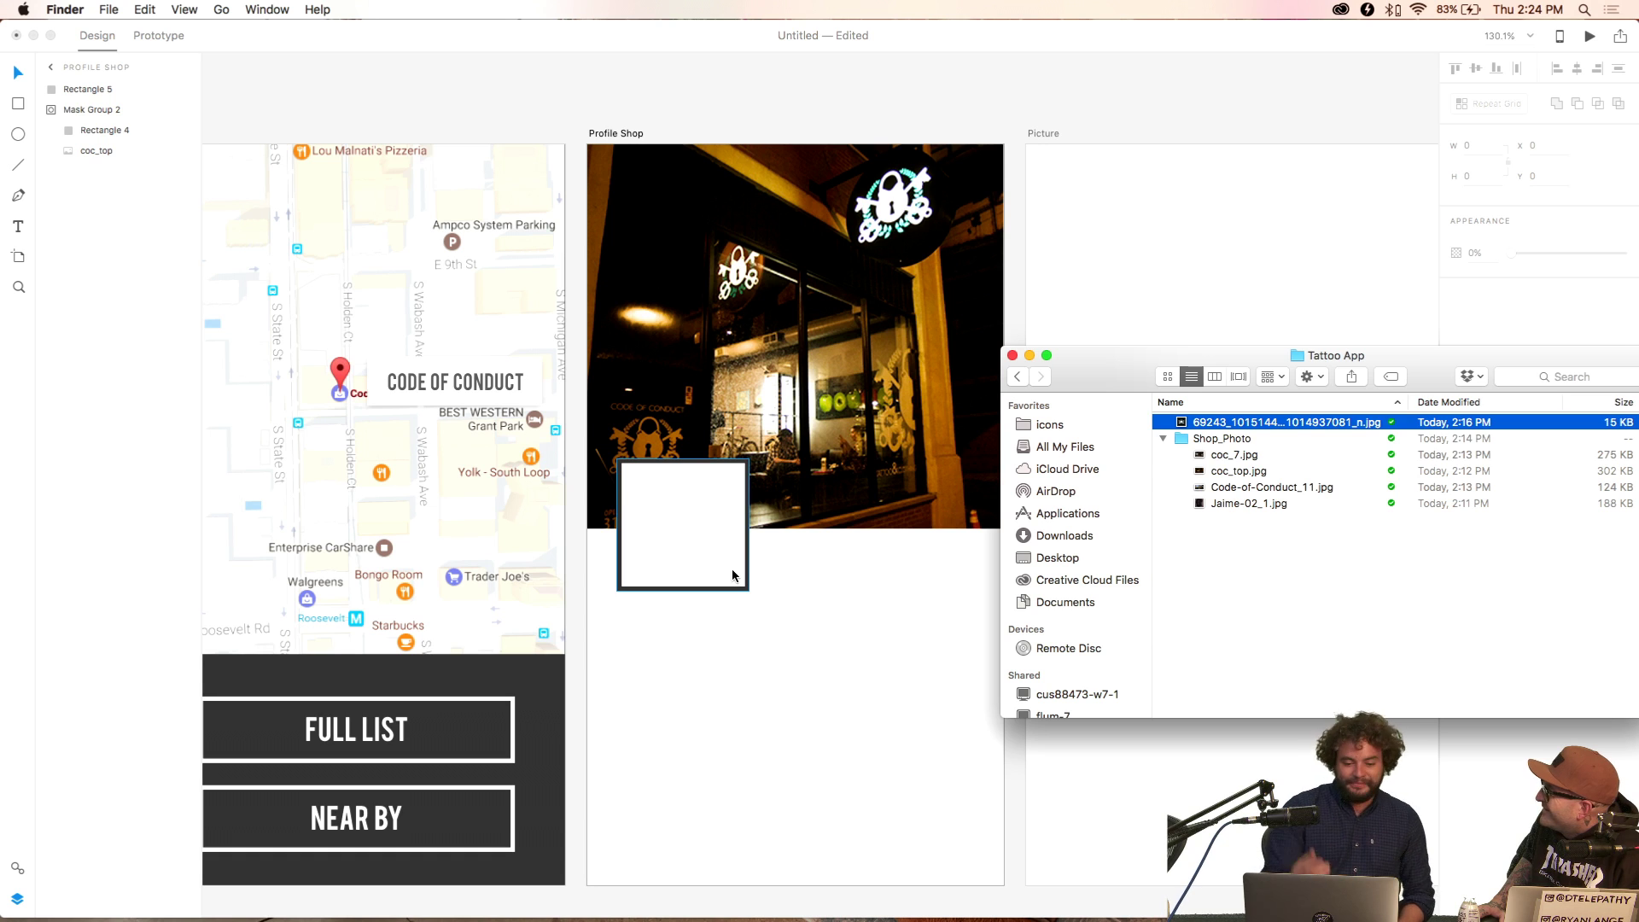
click(731, 568)
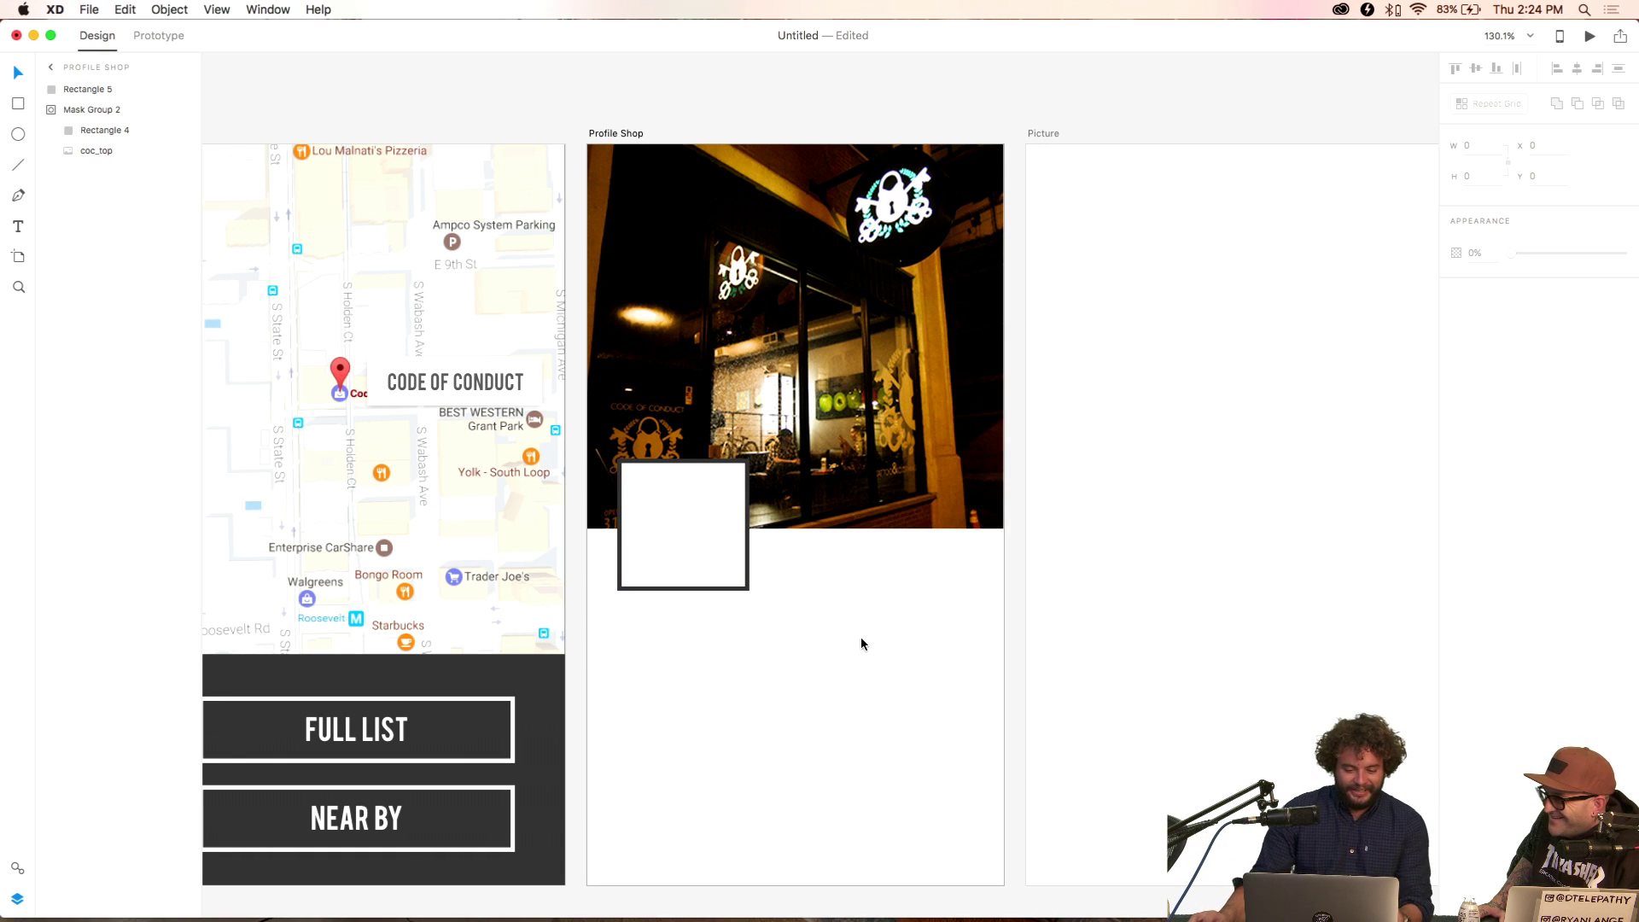
click(708, 502)
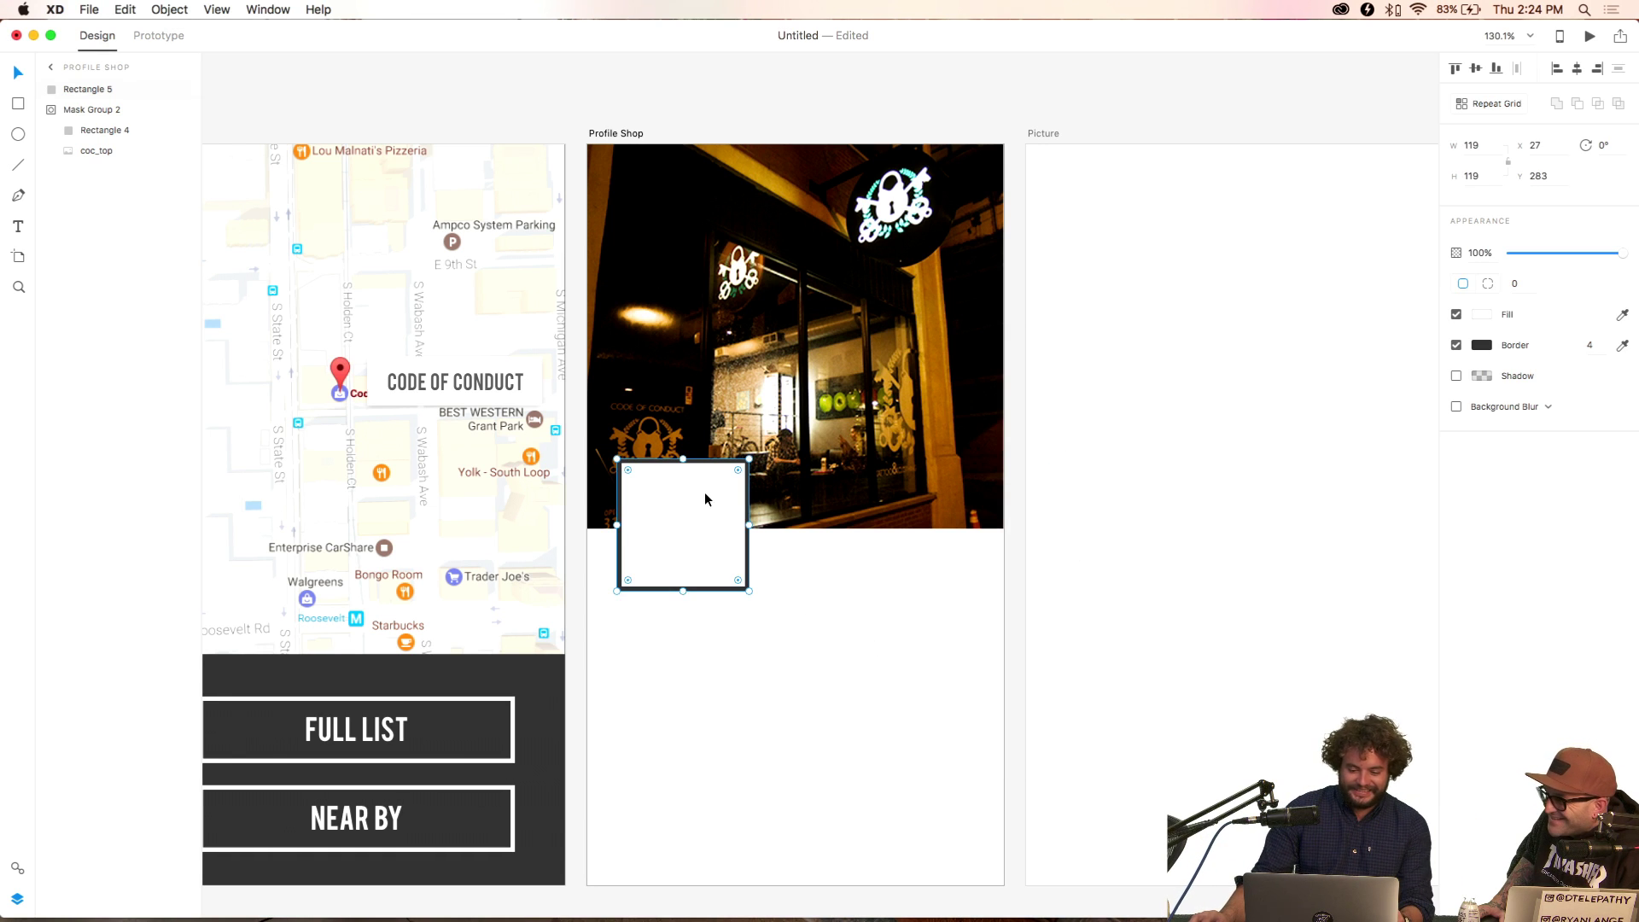
click(1485, 145)
text(100)
key(Return)
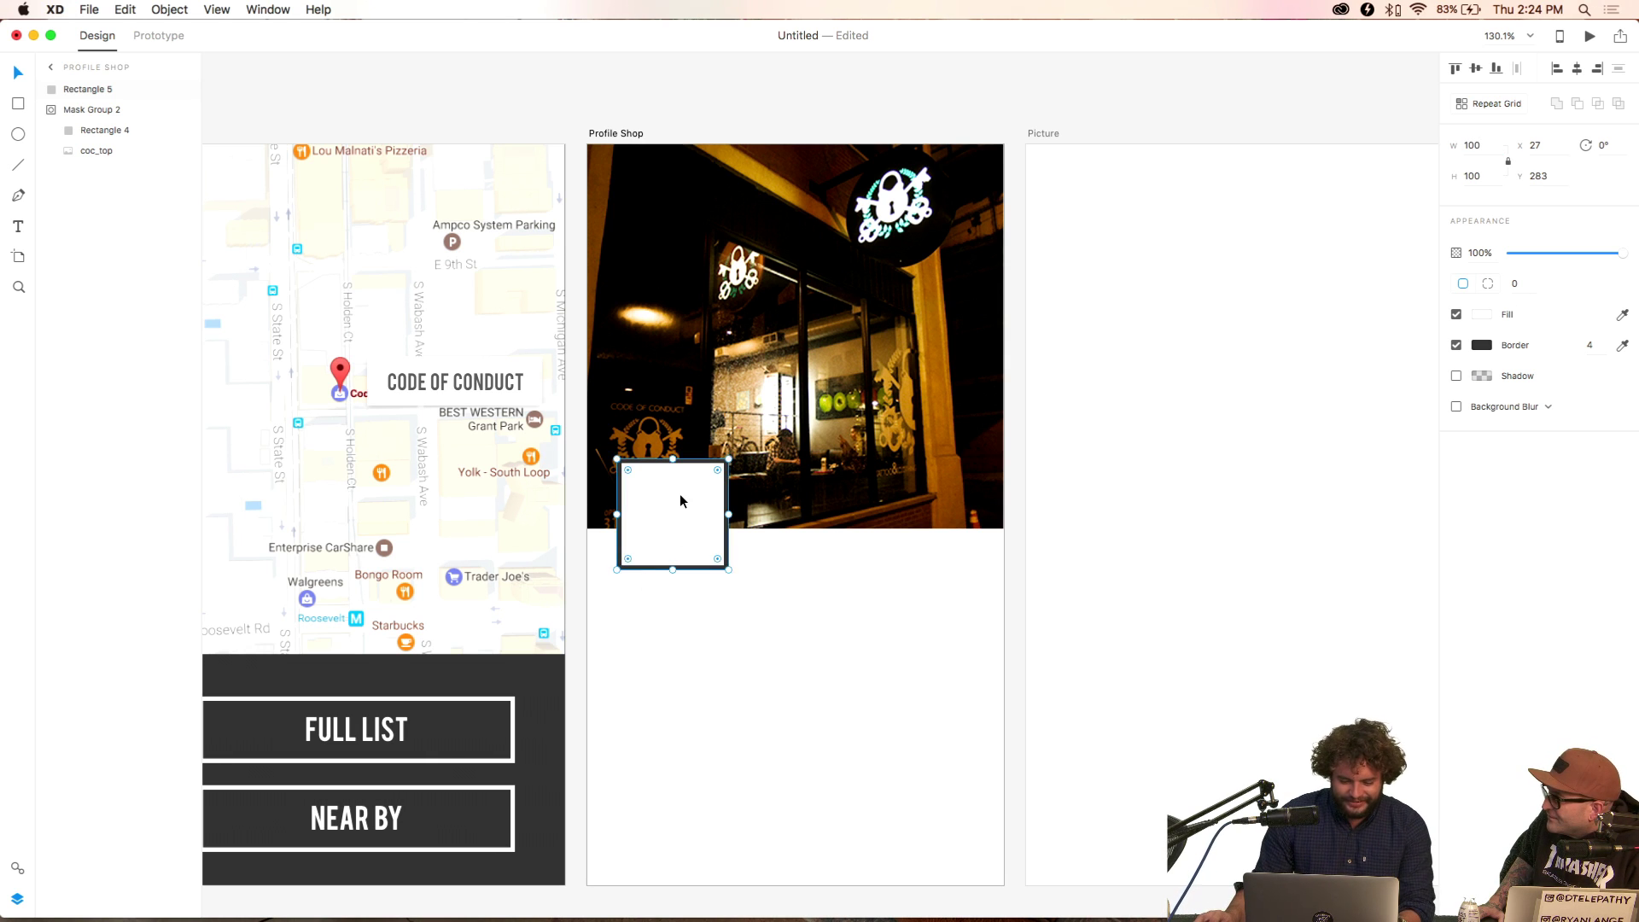
drag(680, 494, 681, 507)
Step: Fill the 100×100 square with the lock logo image, undoing the later move and centring
click(866, 647)
key(super+Tab)
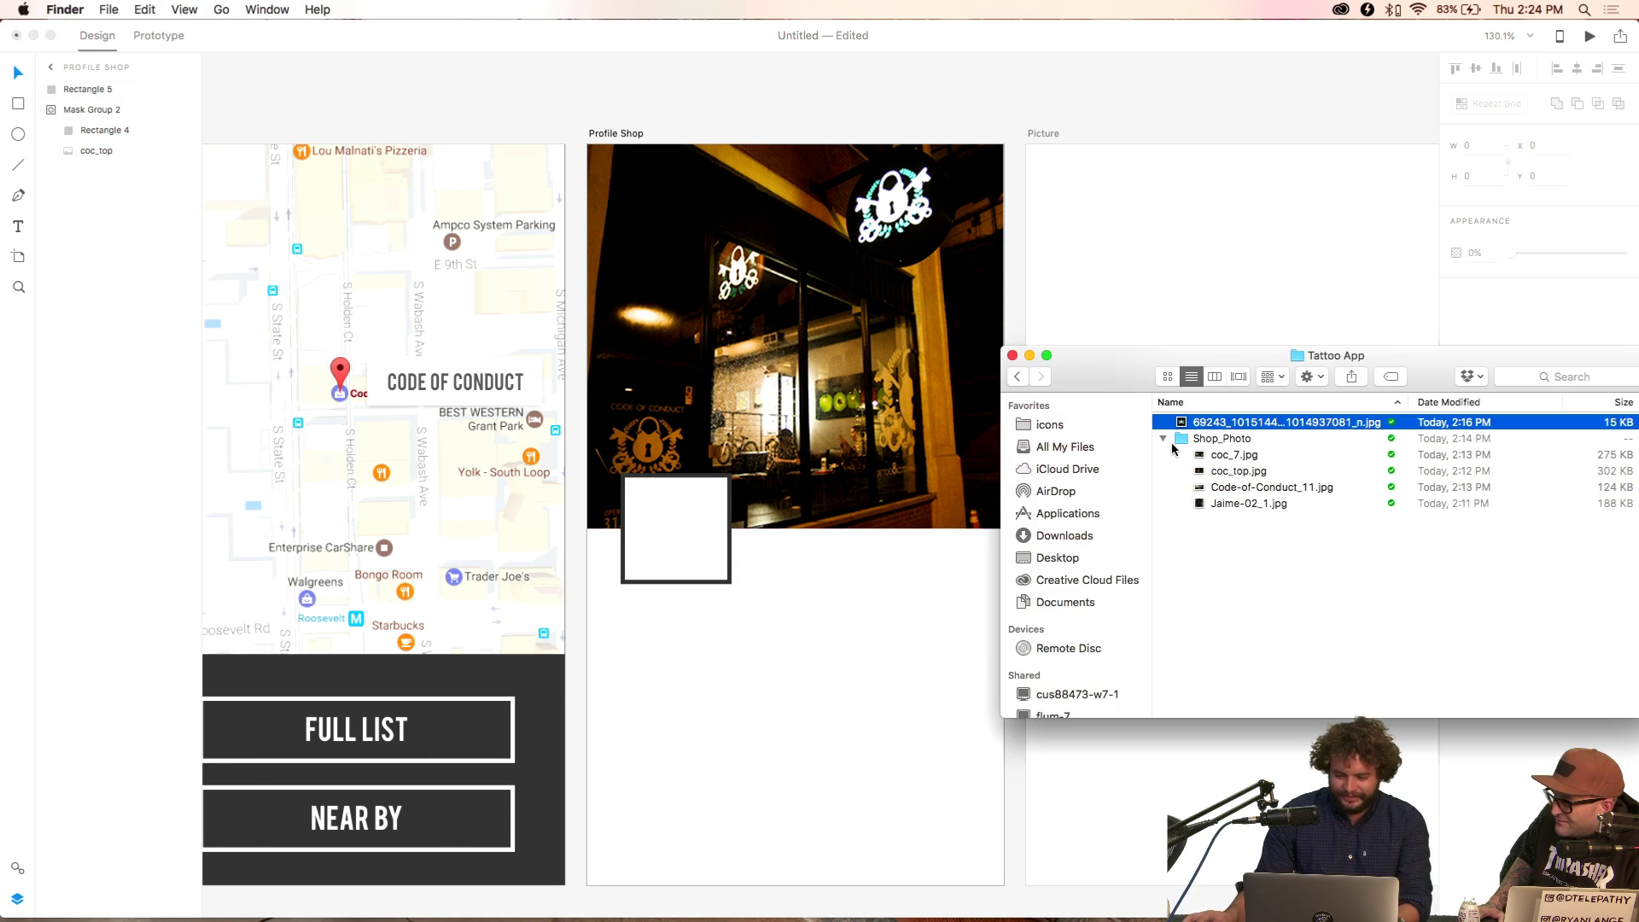
drag(1203, 418, 676, 529)
click(867, 747)
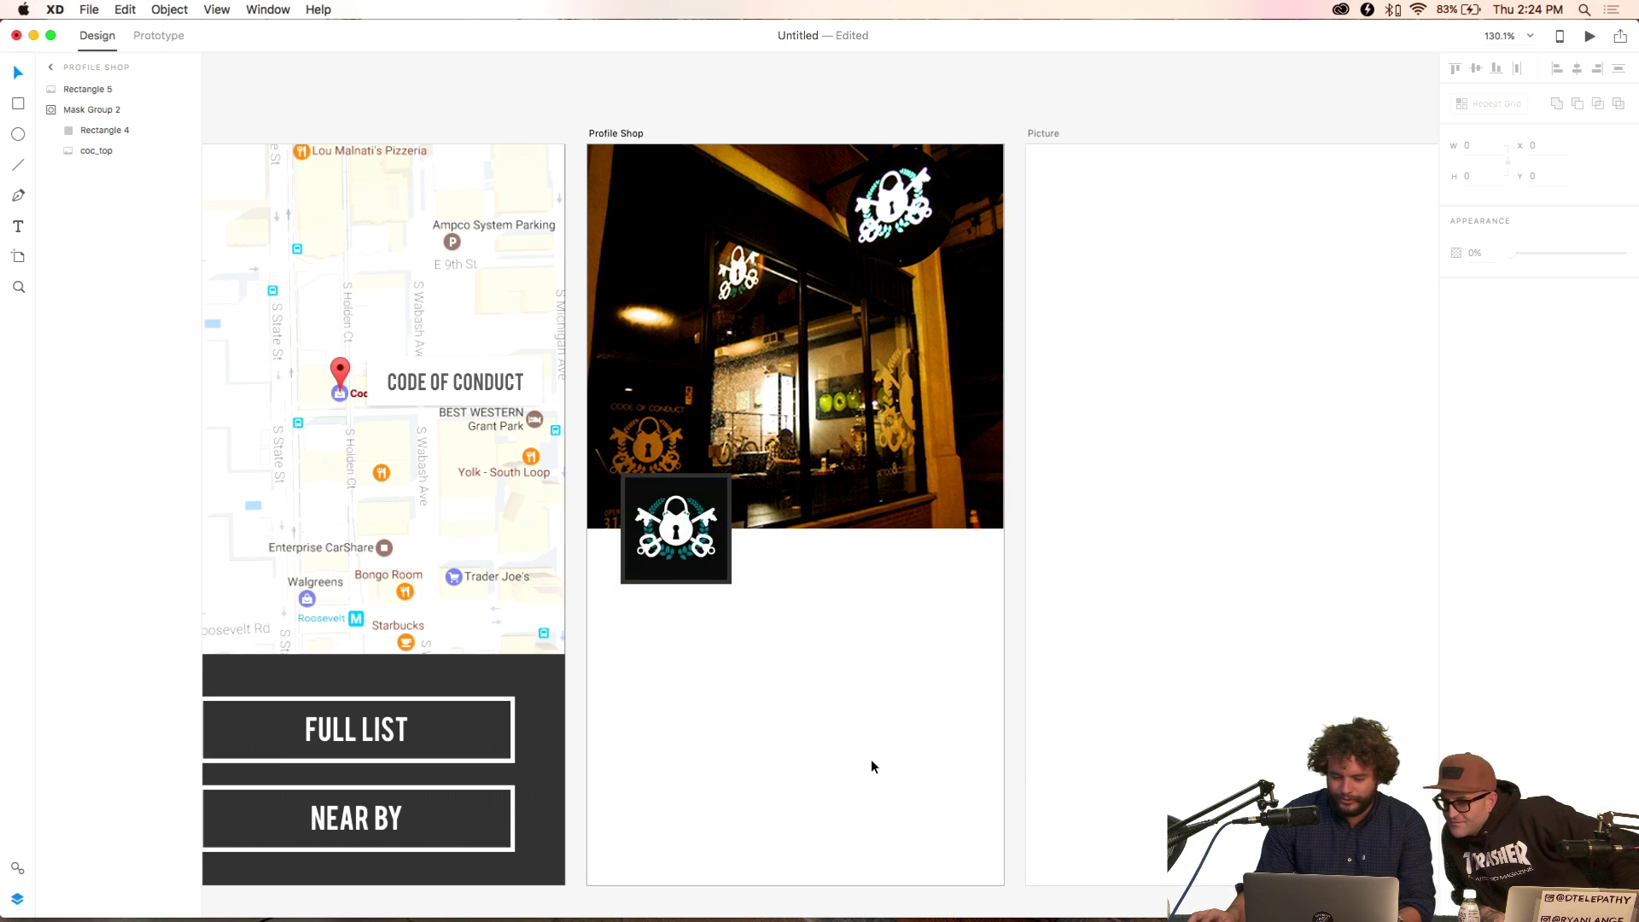
key(super+z)
key(super+z)
key(super+z)
key(super+z)
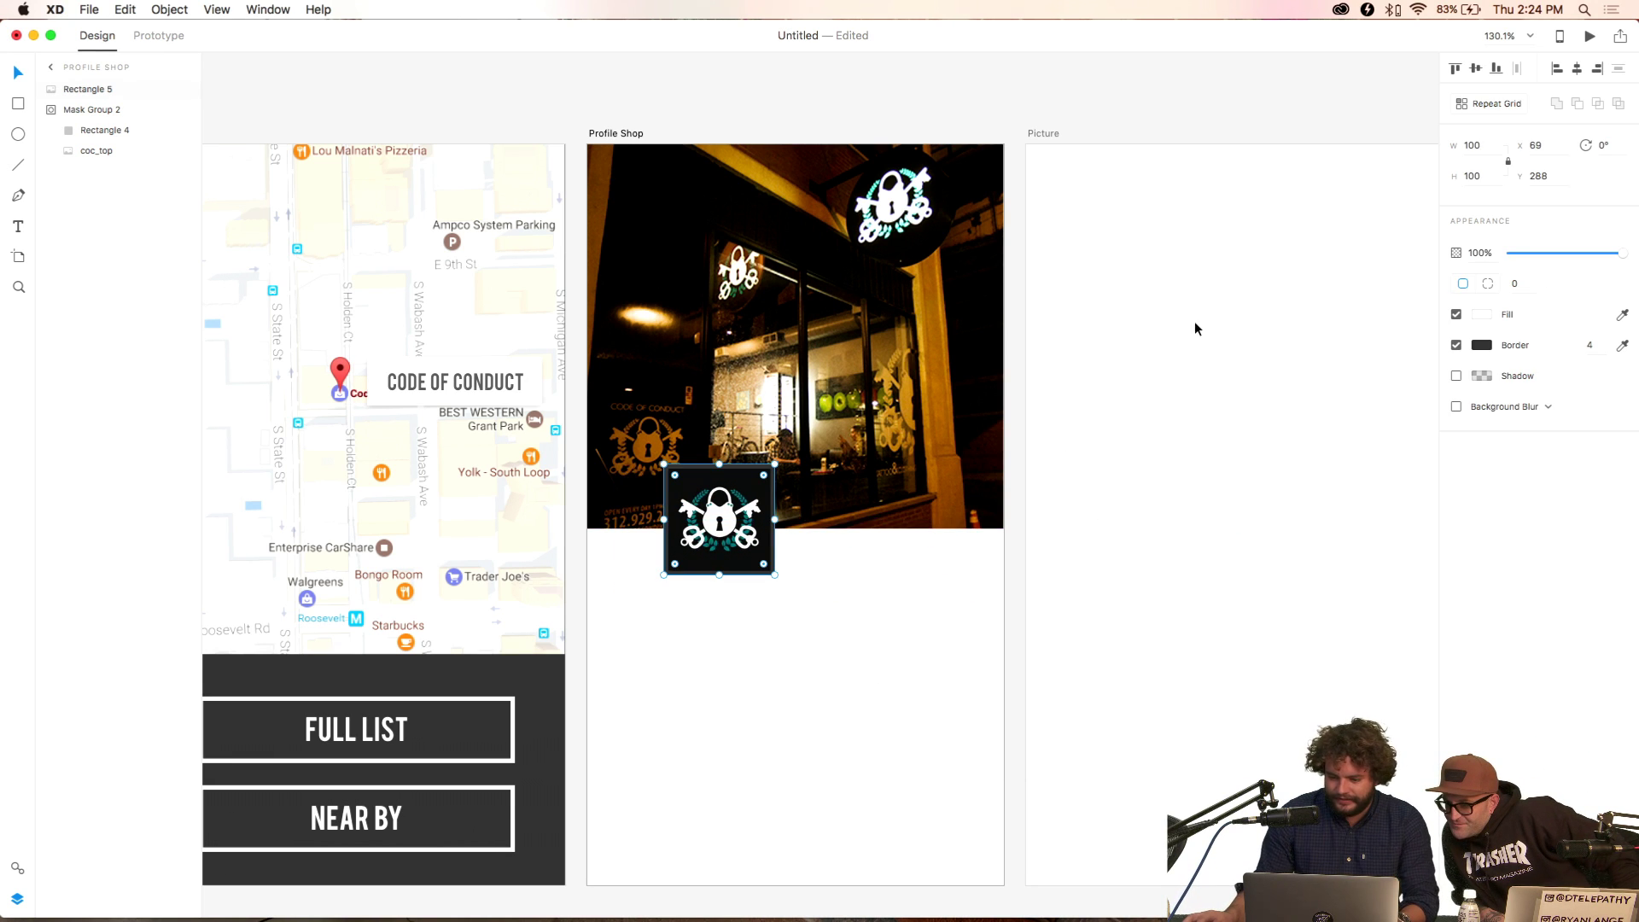
key(super+z)
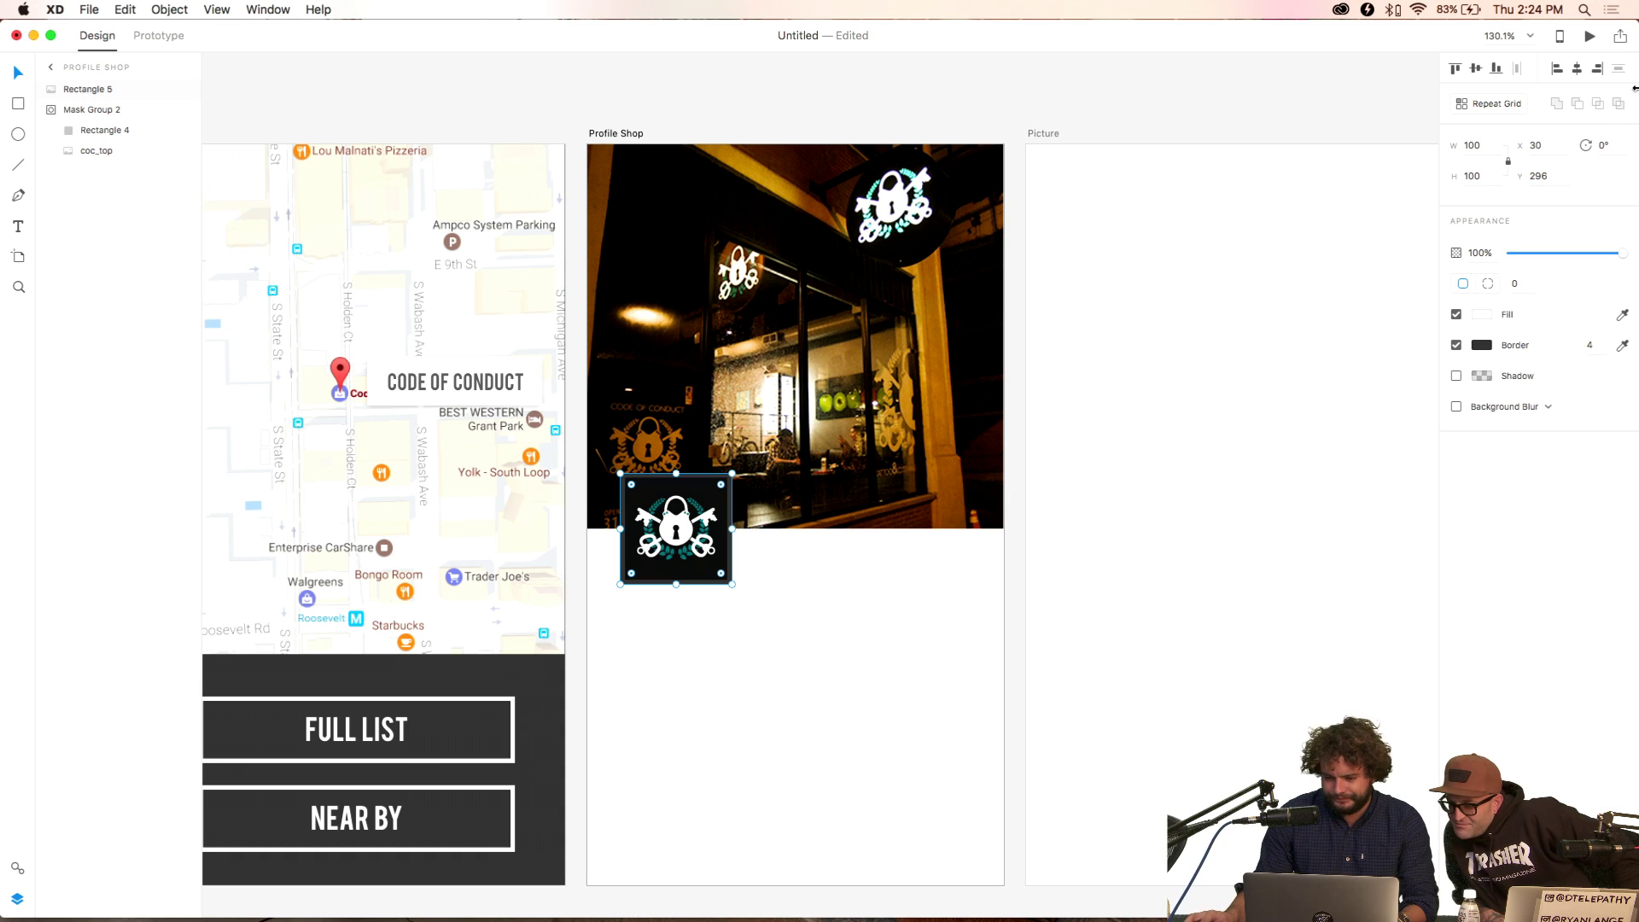
click(1578, 72)
key(super+z)
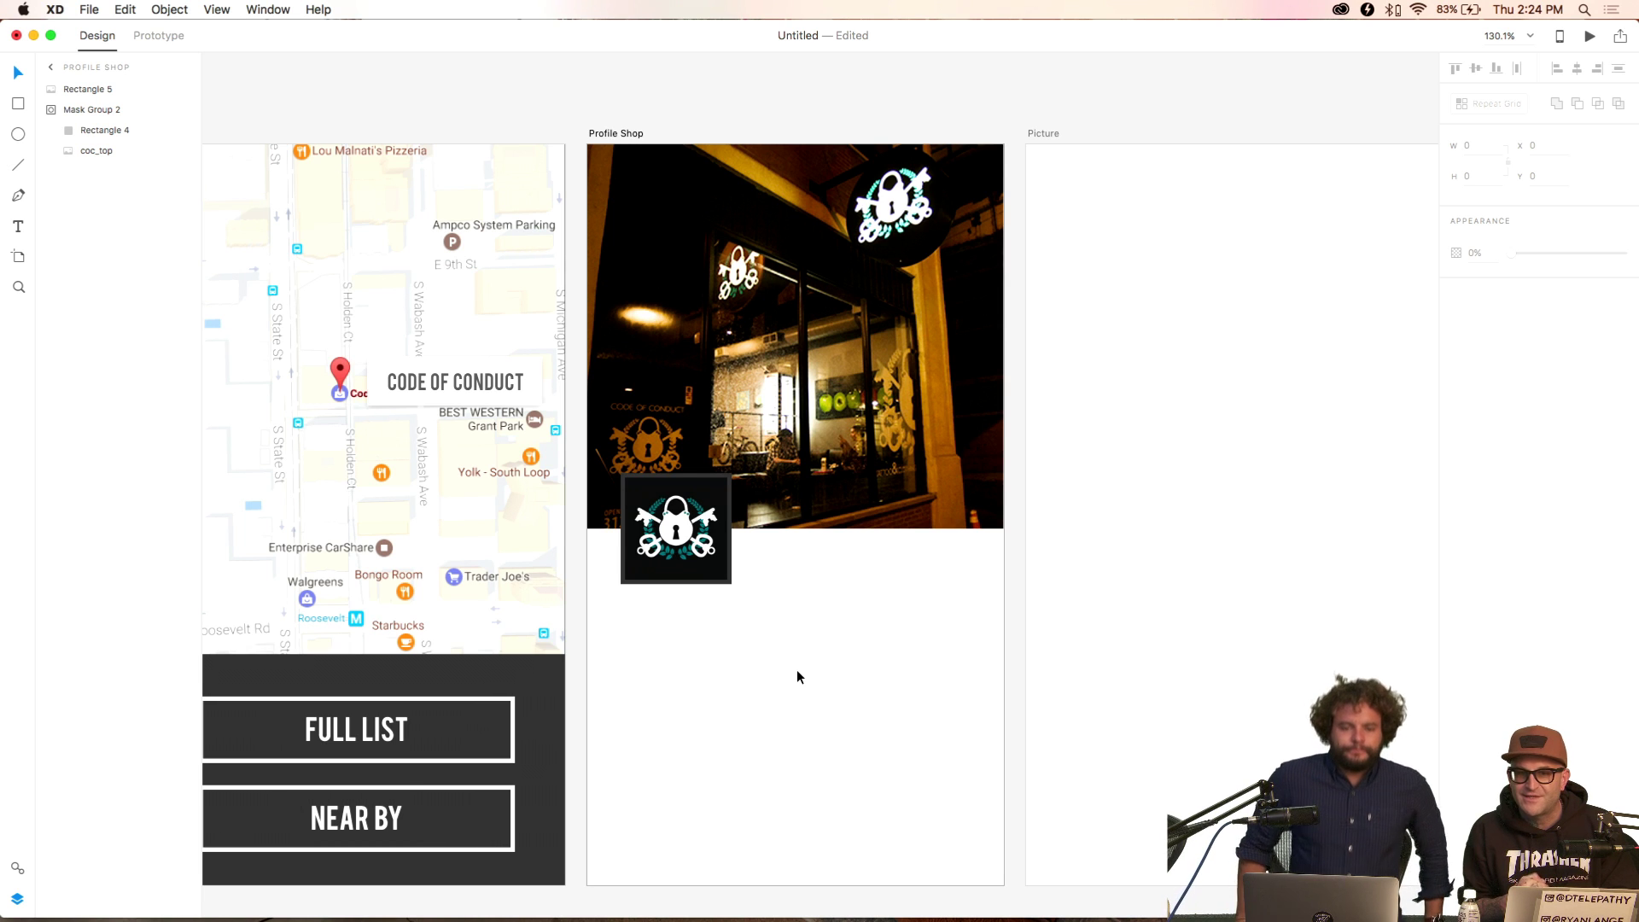
Step: Duplicate the Map artboard from the artboard list, then delete the duplicate
click(677, 81)
drag(445, 122, 914, 134)
scroll(827, 73, left, 2)
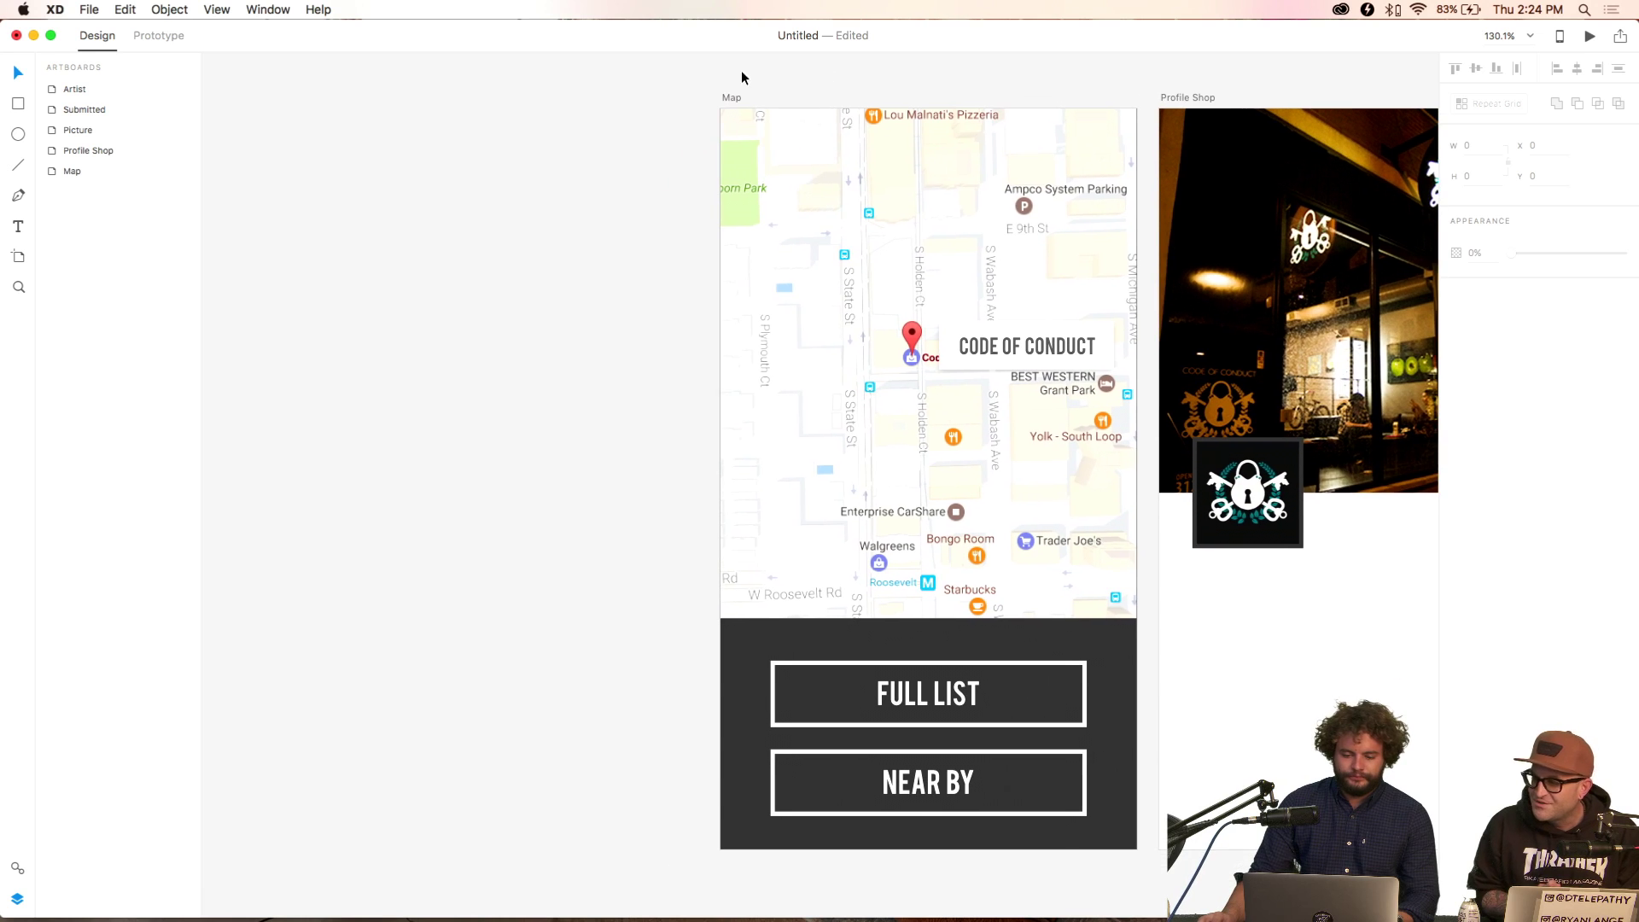
click(730, 99)
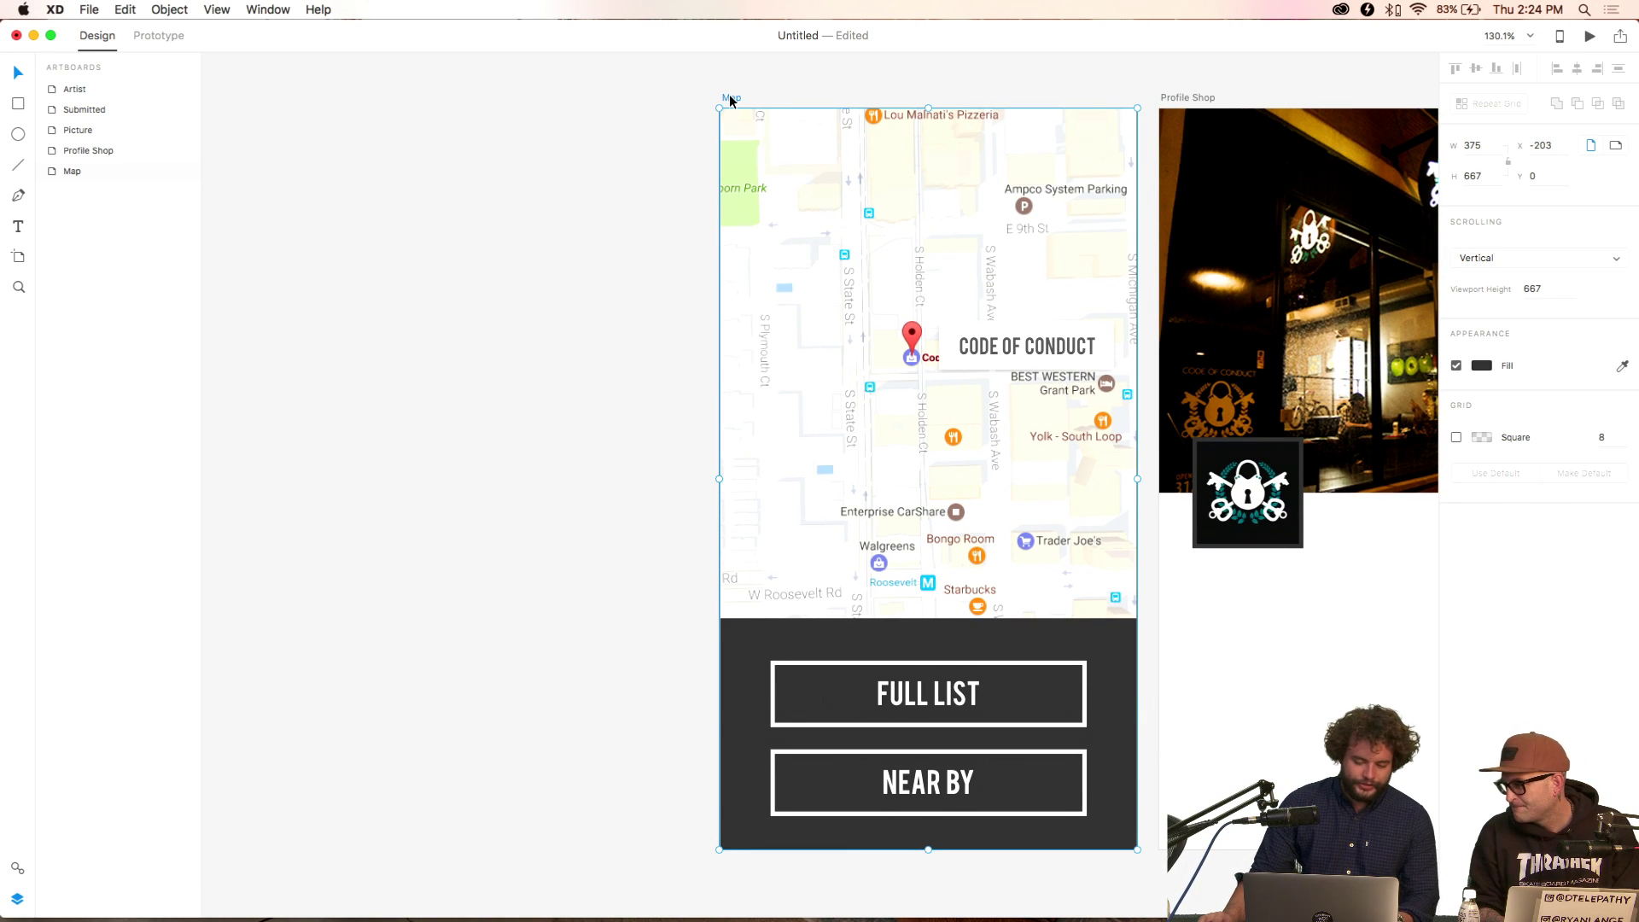
drag(729, 99, 293, 99)
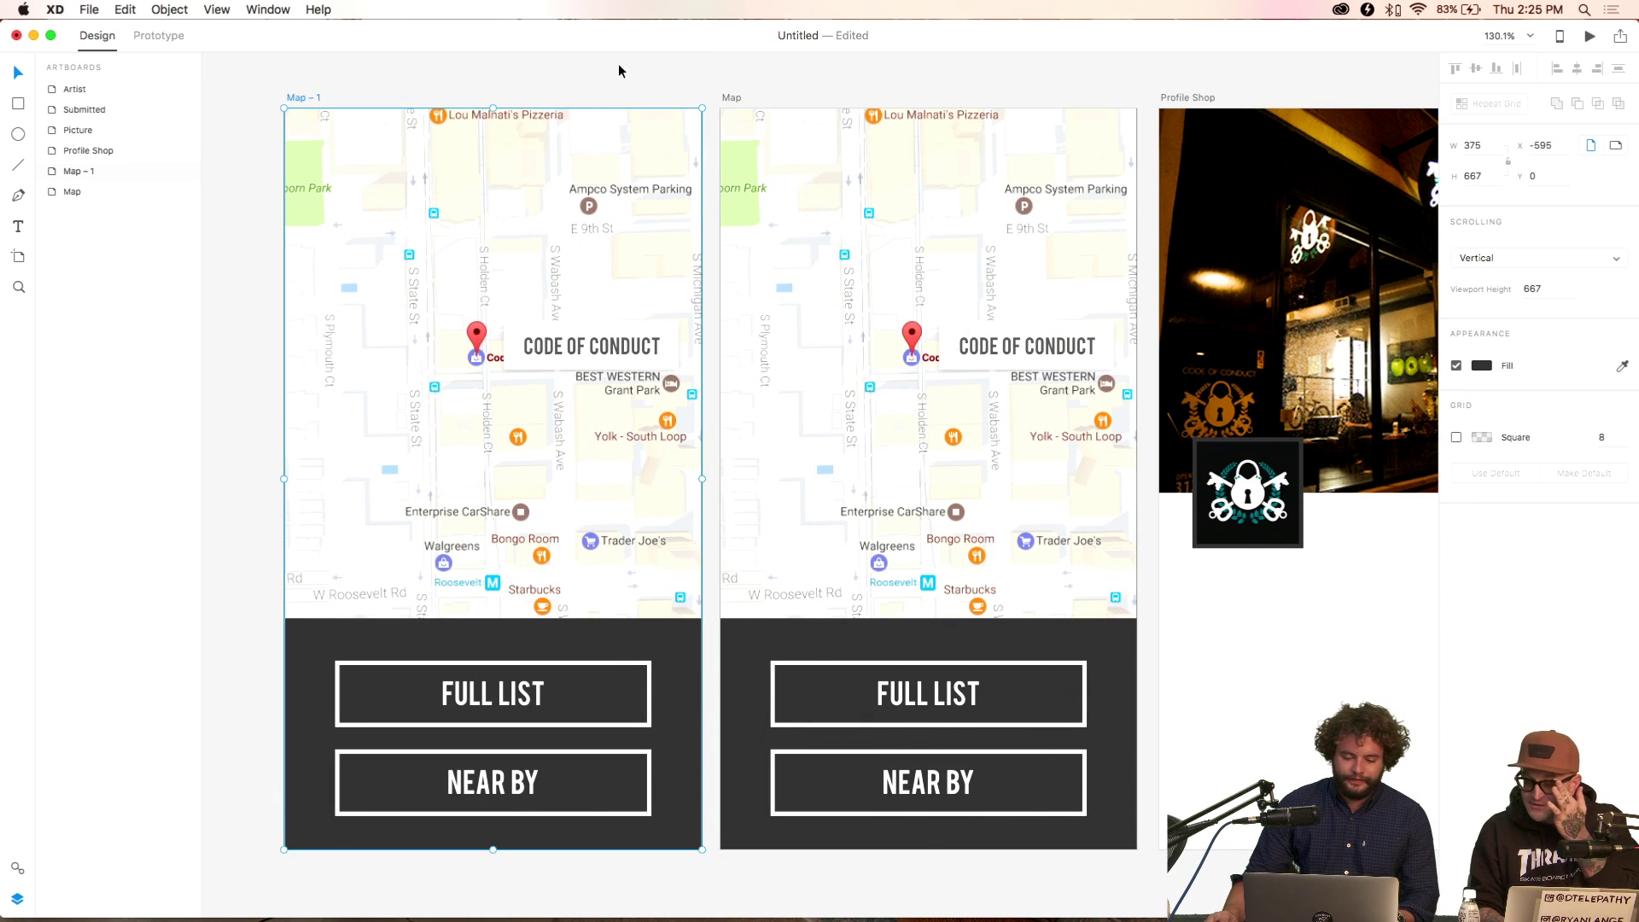
key(Delete)
scroll(920, 65, right, 10)
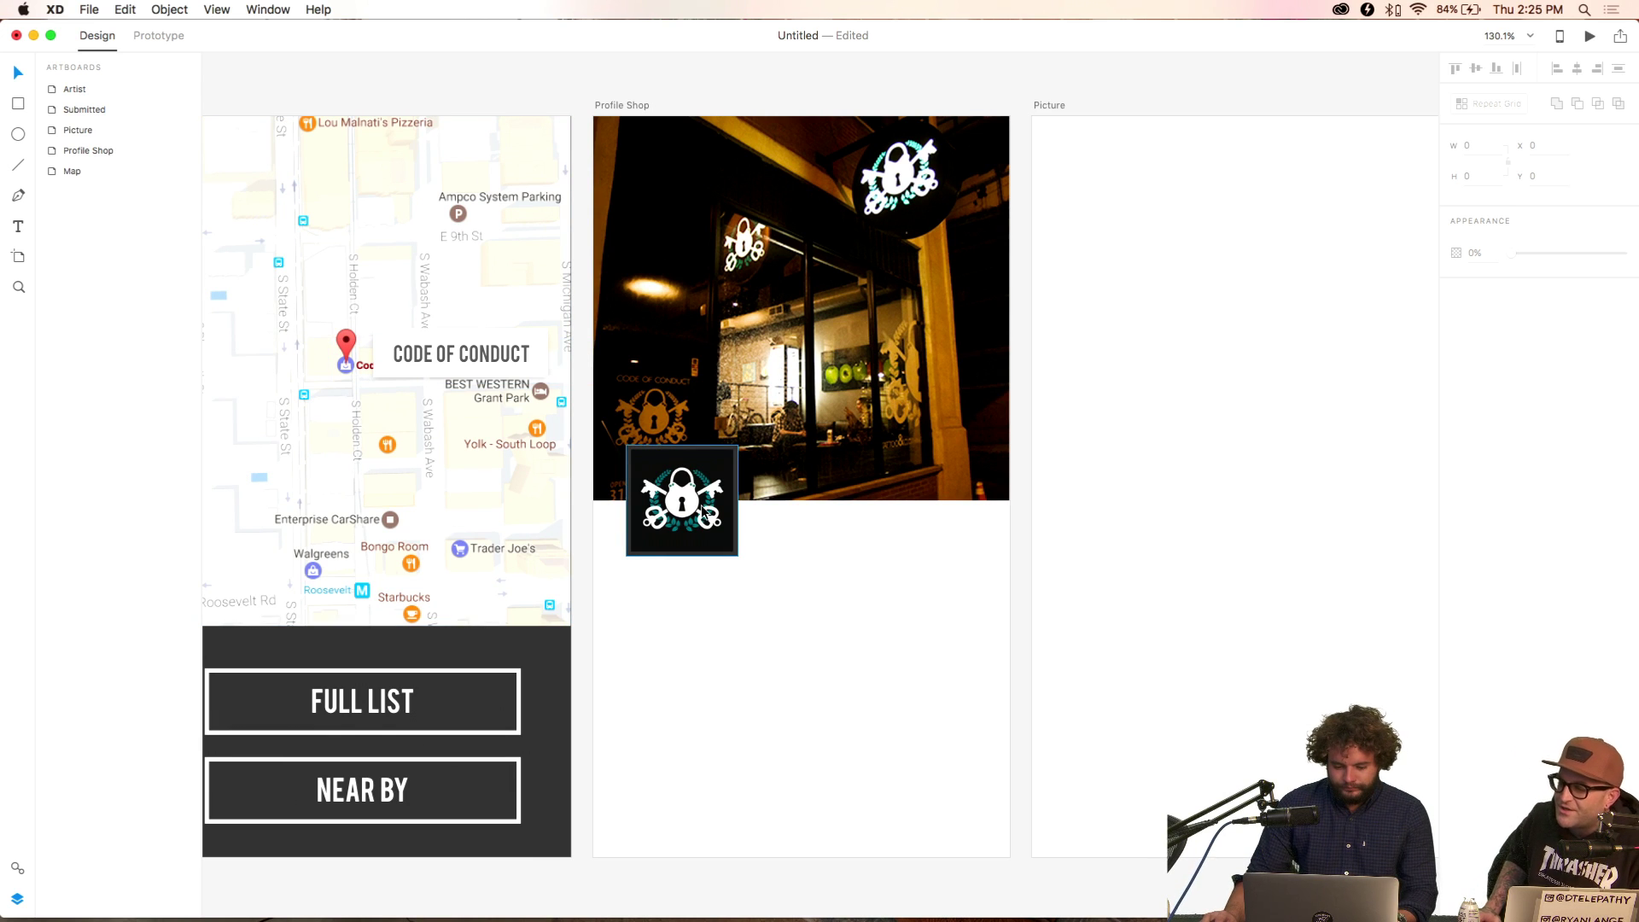
Step: Drag the logo tile to Profile Shop's horizontal centre, then select the map's FULL LIST label
drag(695, 530, 809, 526)
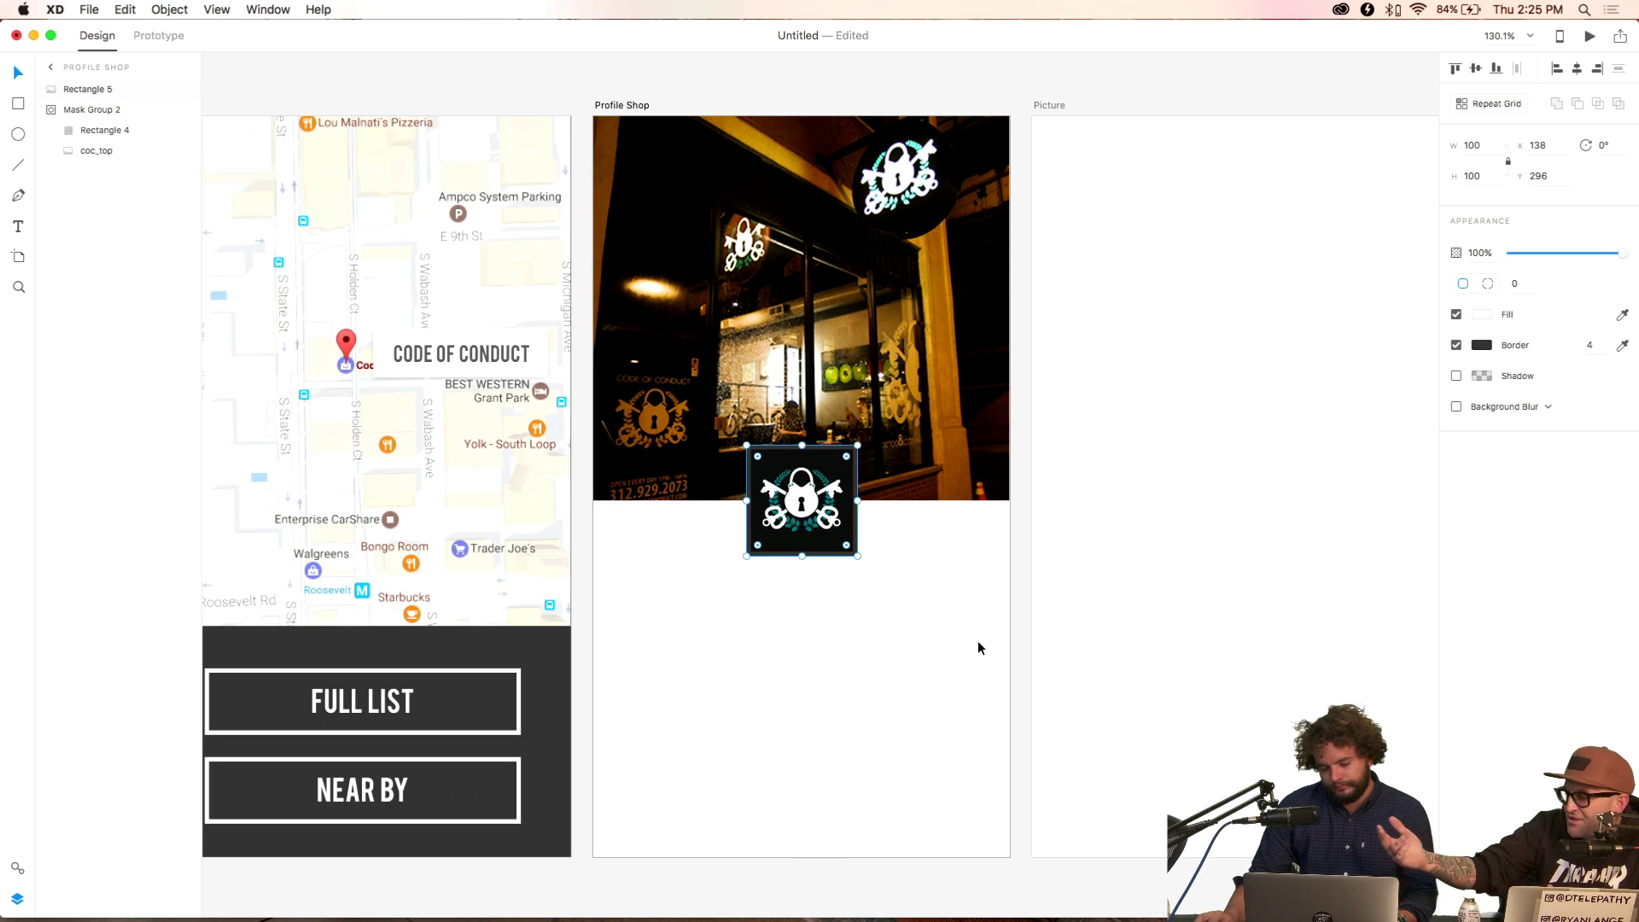
click(952, 649)
click(326, 708)
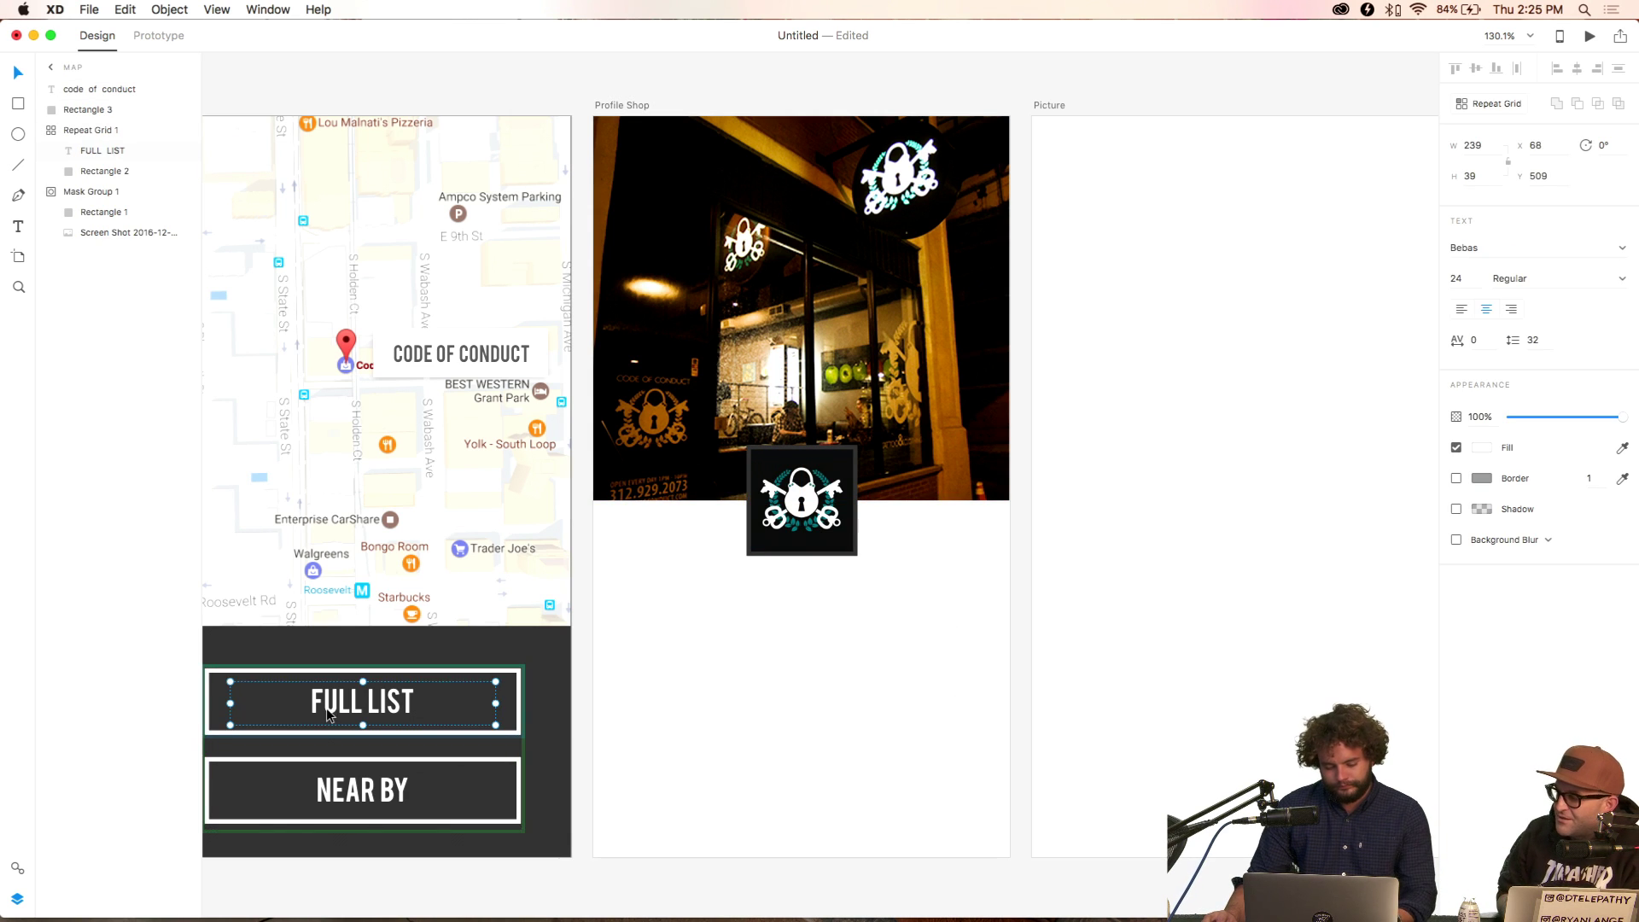
Step: Copy the FULL LIST label from Map and paste it below the logo tile on Profile Shop
key(Delete)
key(super+z)
click(380, 689)
key(super+c)
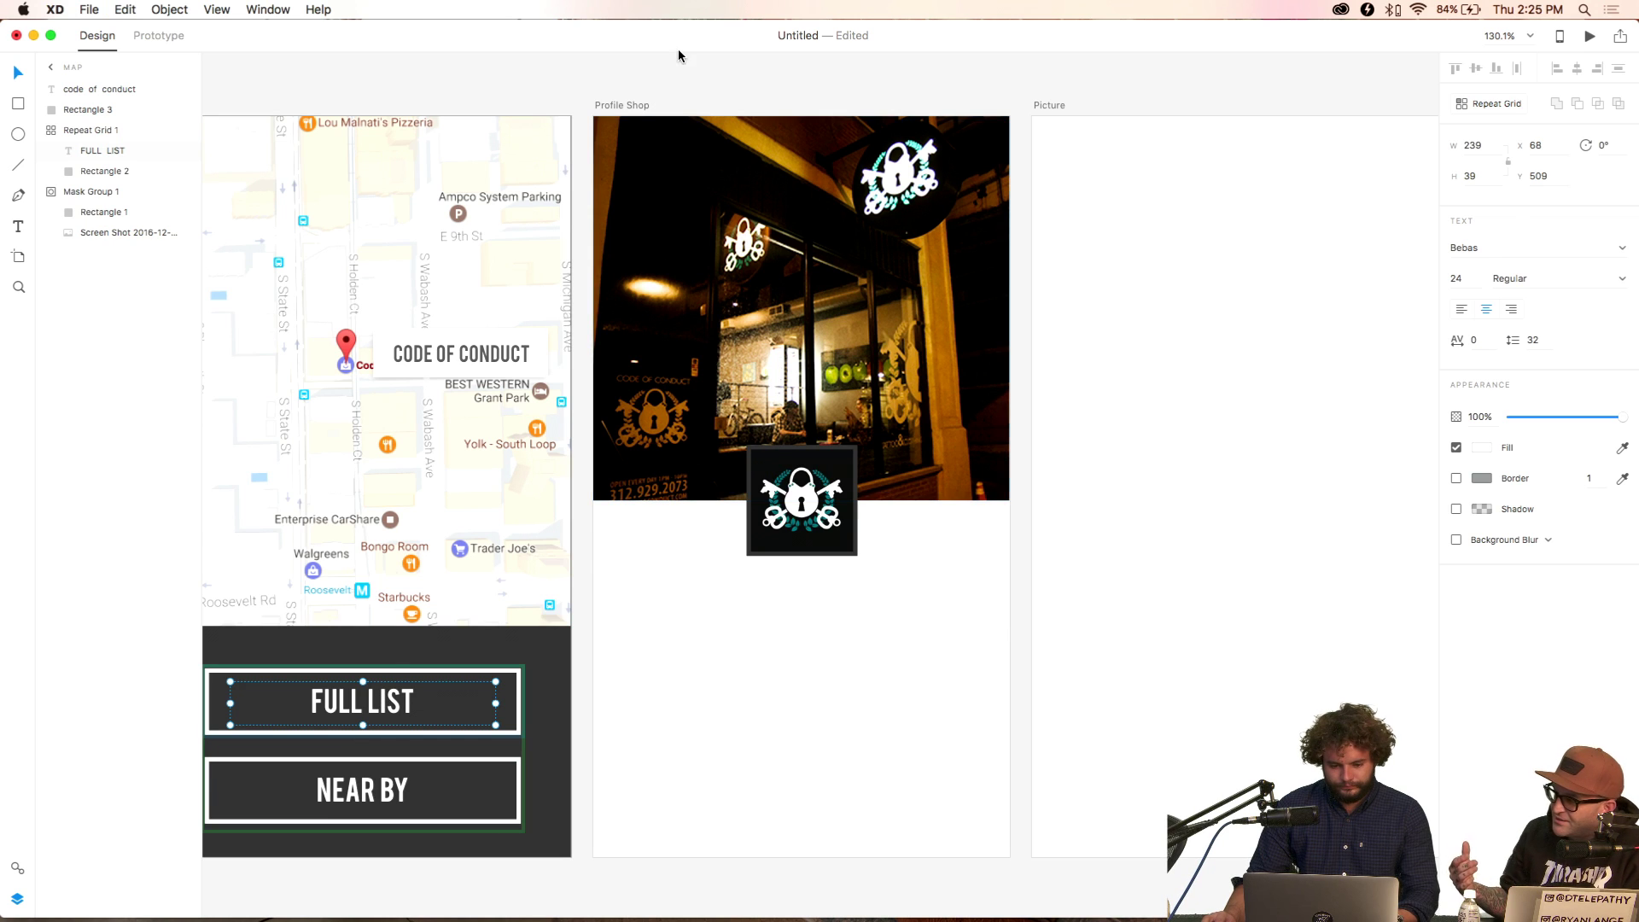
click(626, 104)
key(super+v)
drag(830, 714, 843, 633)
Step: Replace the pasted label's wording with CODE OF CONDUCT
double_click(843, 632)
key(BackSpace)
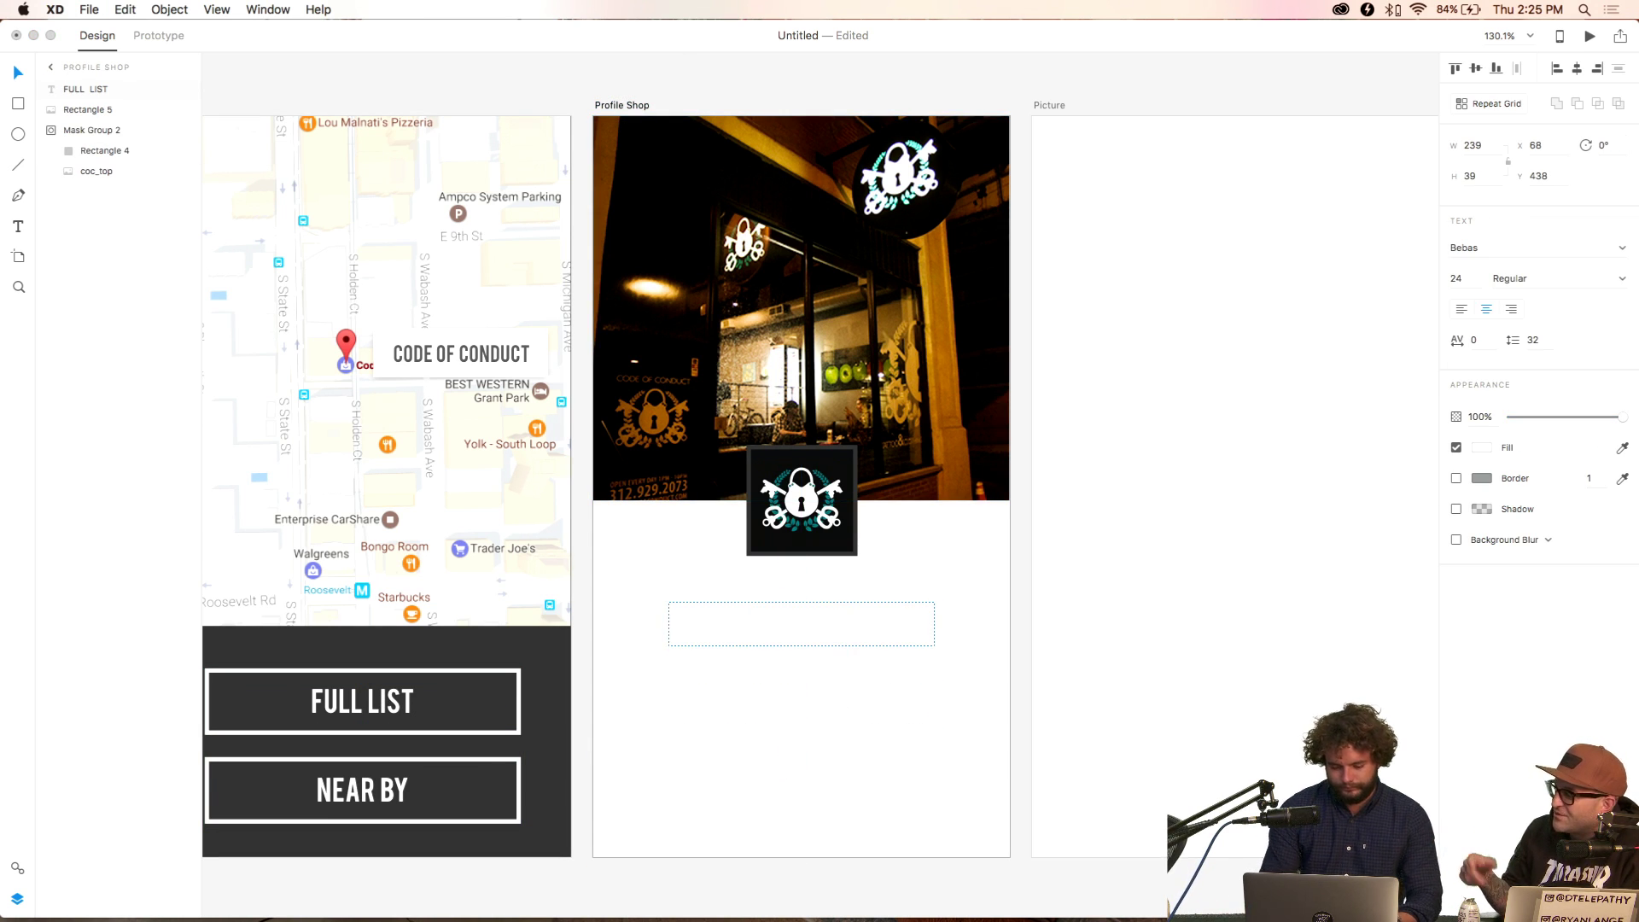
key(super+z)
key(BackSpace)
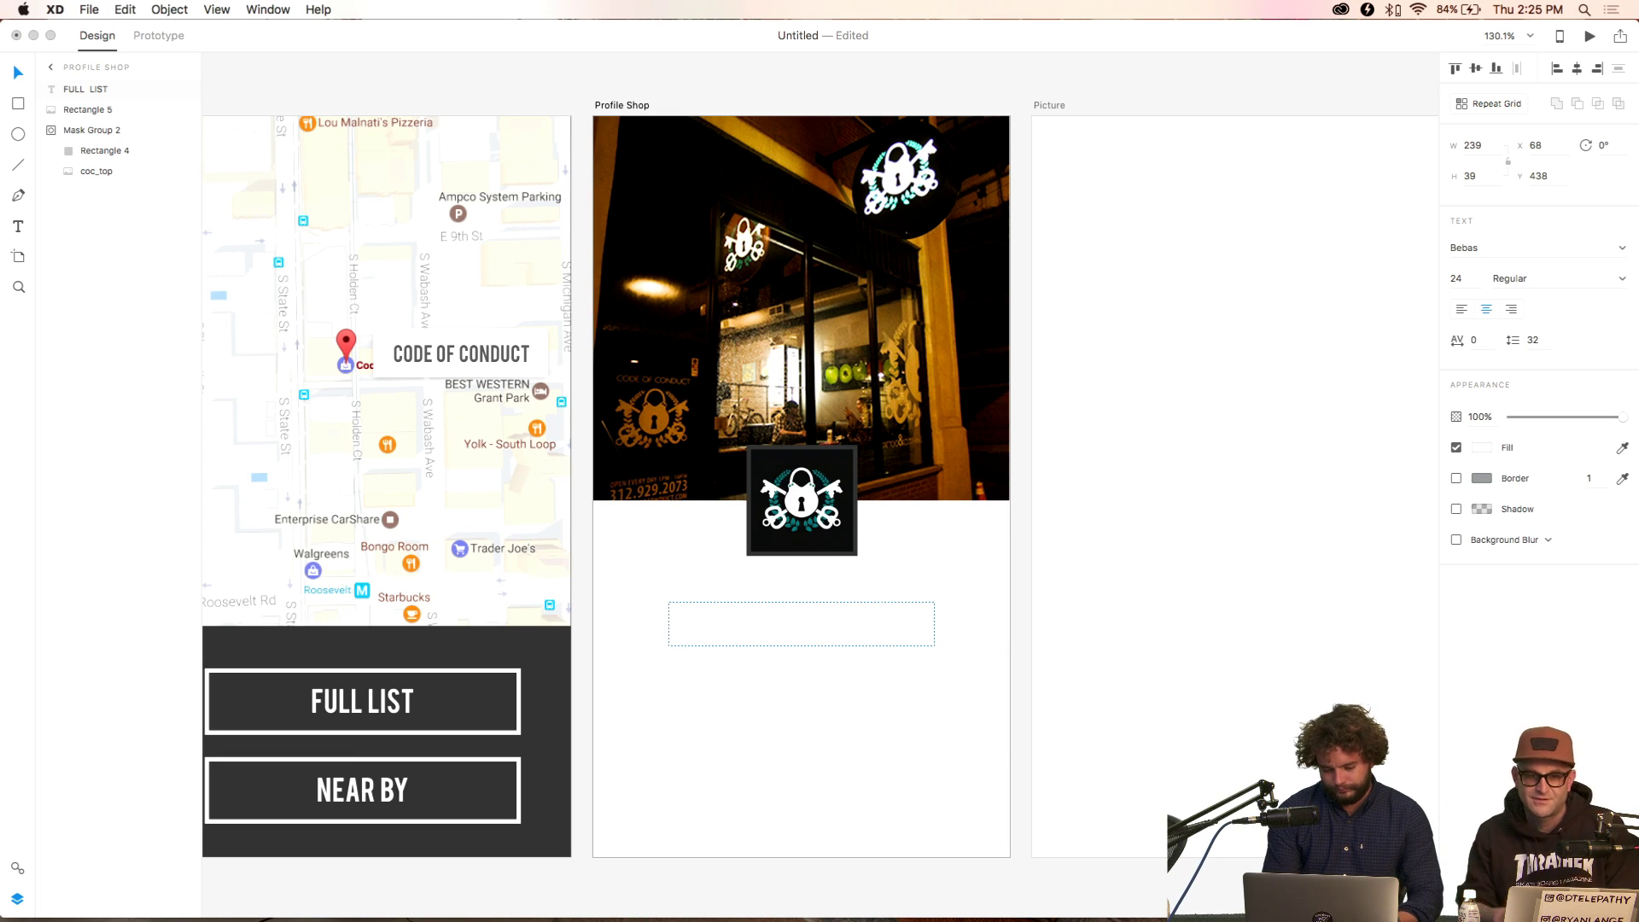
key(super+v)
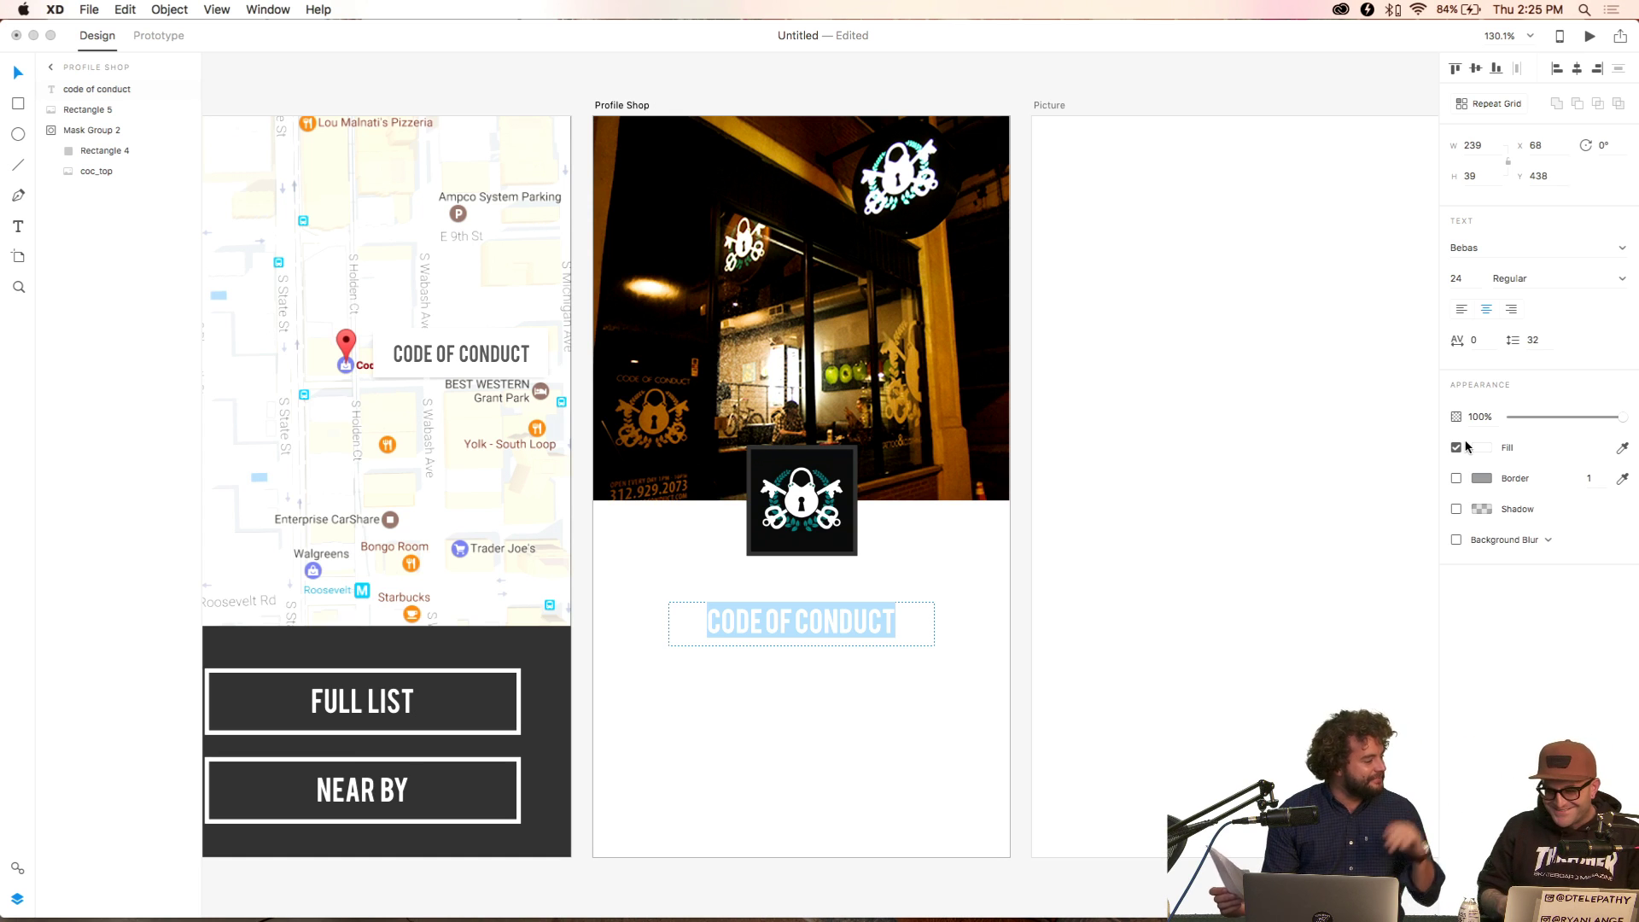
Step: Set the heading's font size to 36 and widen its box to fit one line
click(1462, 279)
text(36)
key(Return)
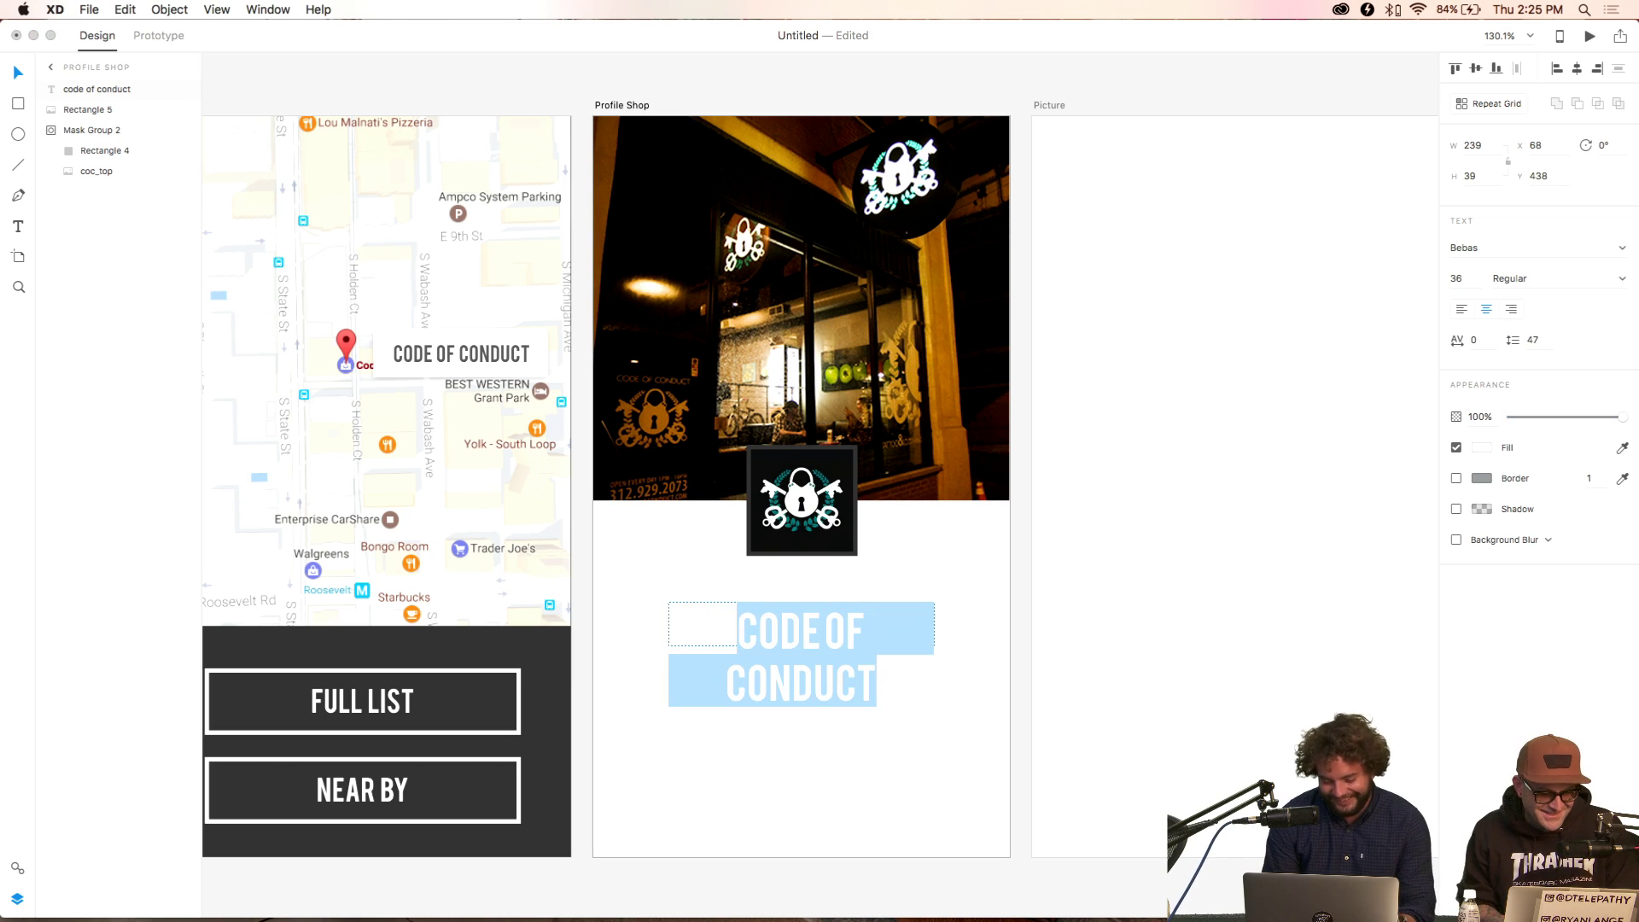
key(Escape)
drag(670, 624, 603, 624)
Step: Give the heading a dark fill and nudge it slightly up and right
double_click(776, 614)
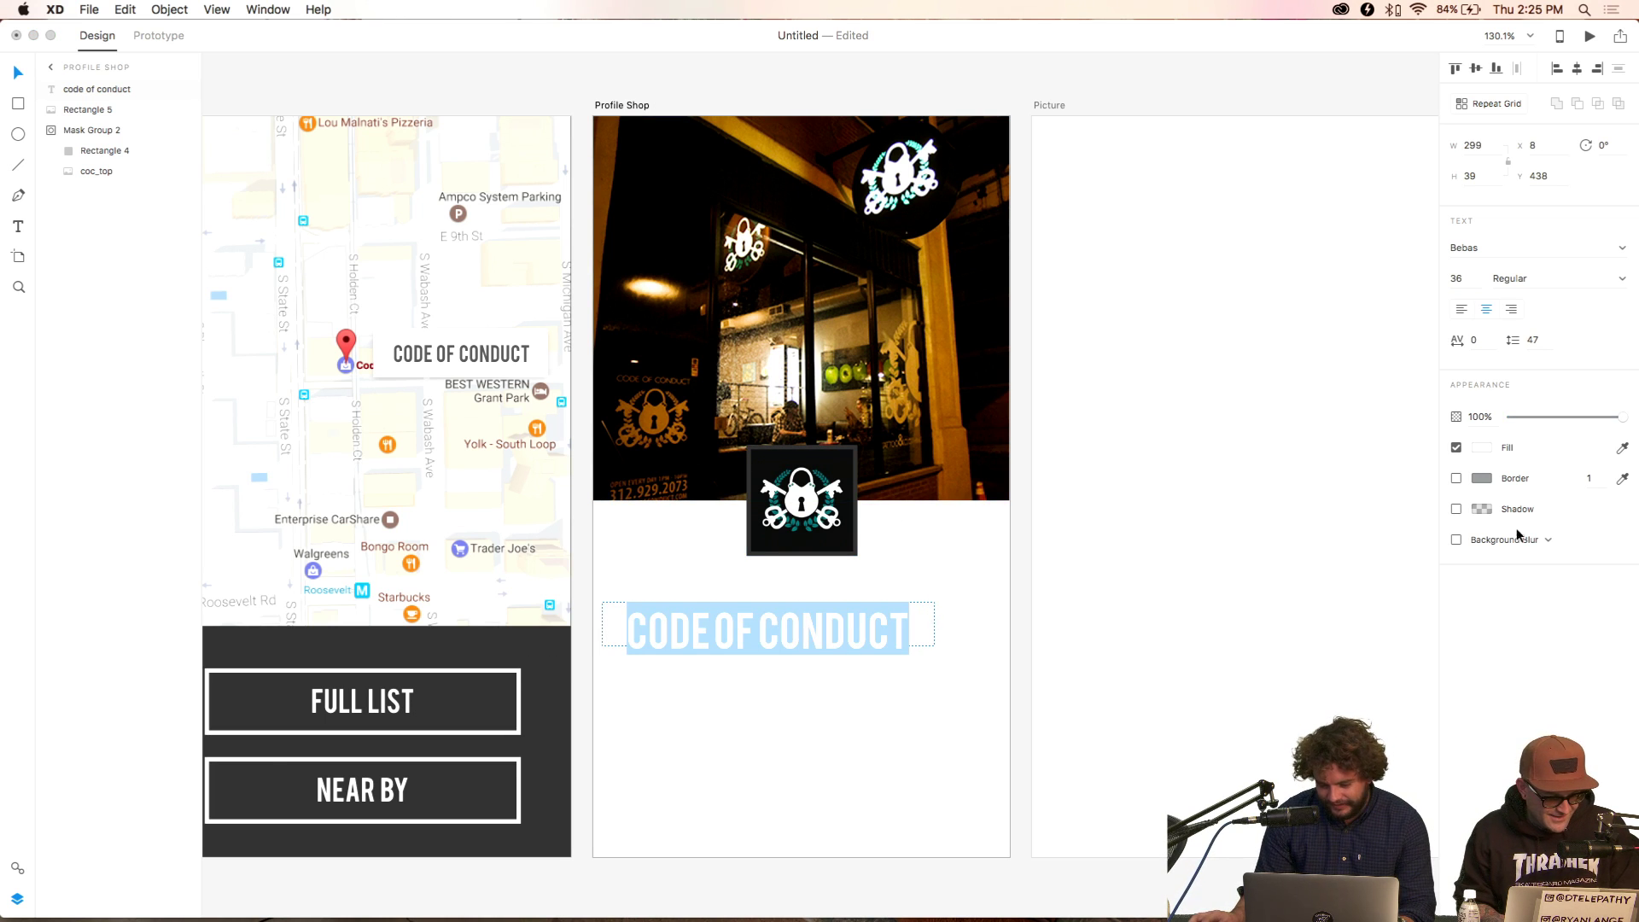
click(1482, 450)
click(1298, 549)
click(836, 679)
click(833, 657)
drag(844, 629, 883, 606)
key(Escape)
Step: Make the Profile Shop background dark and the CODE OF CONDUCT heading white (#fff)
click(626, 106)
click(1483, 367)
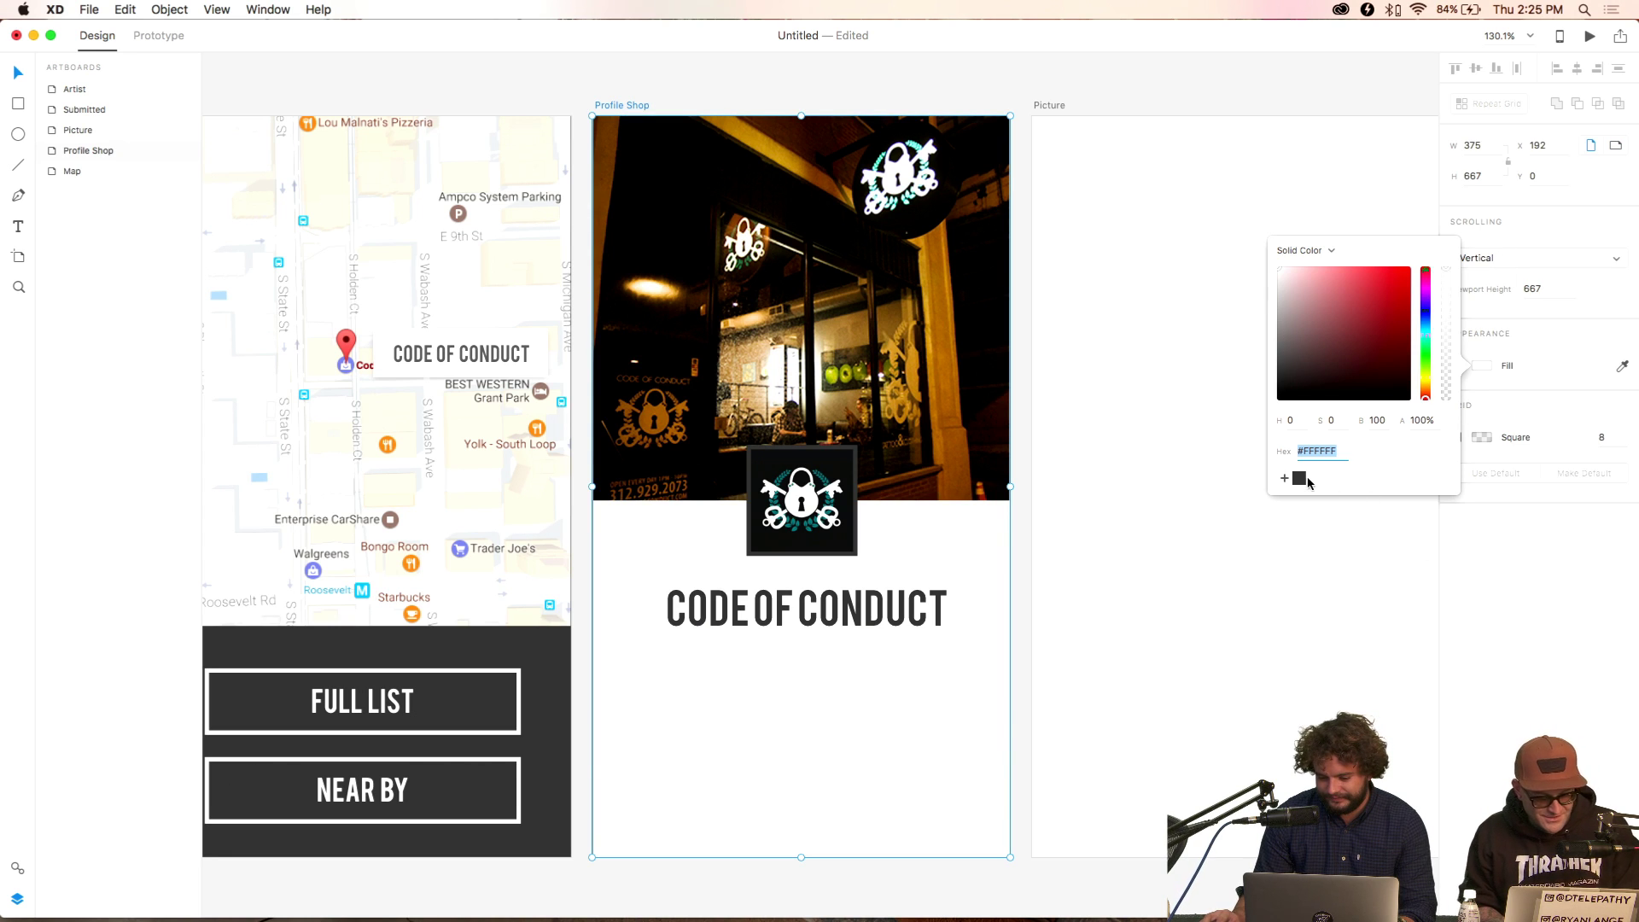
click(1298, 478)
click(872, 601)
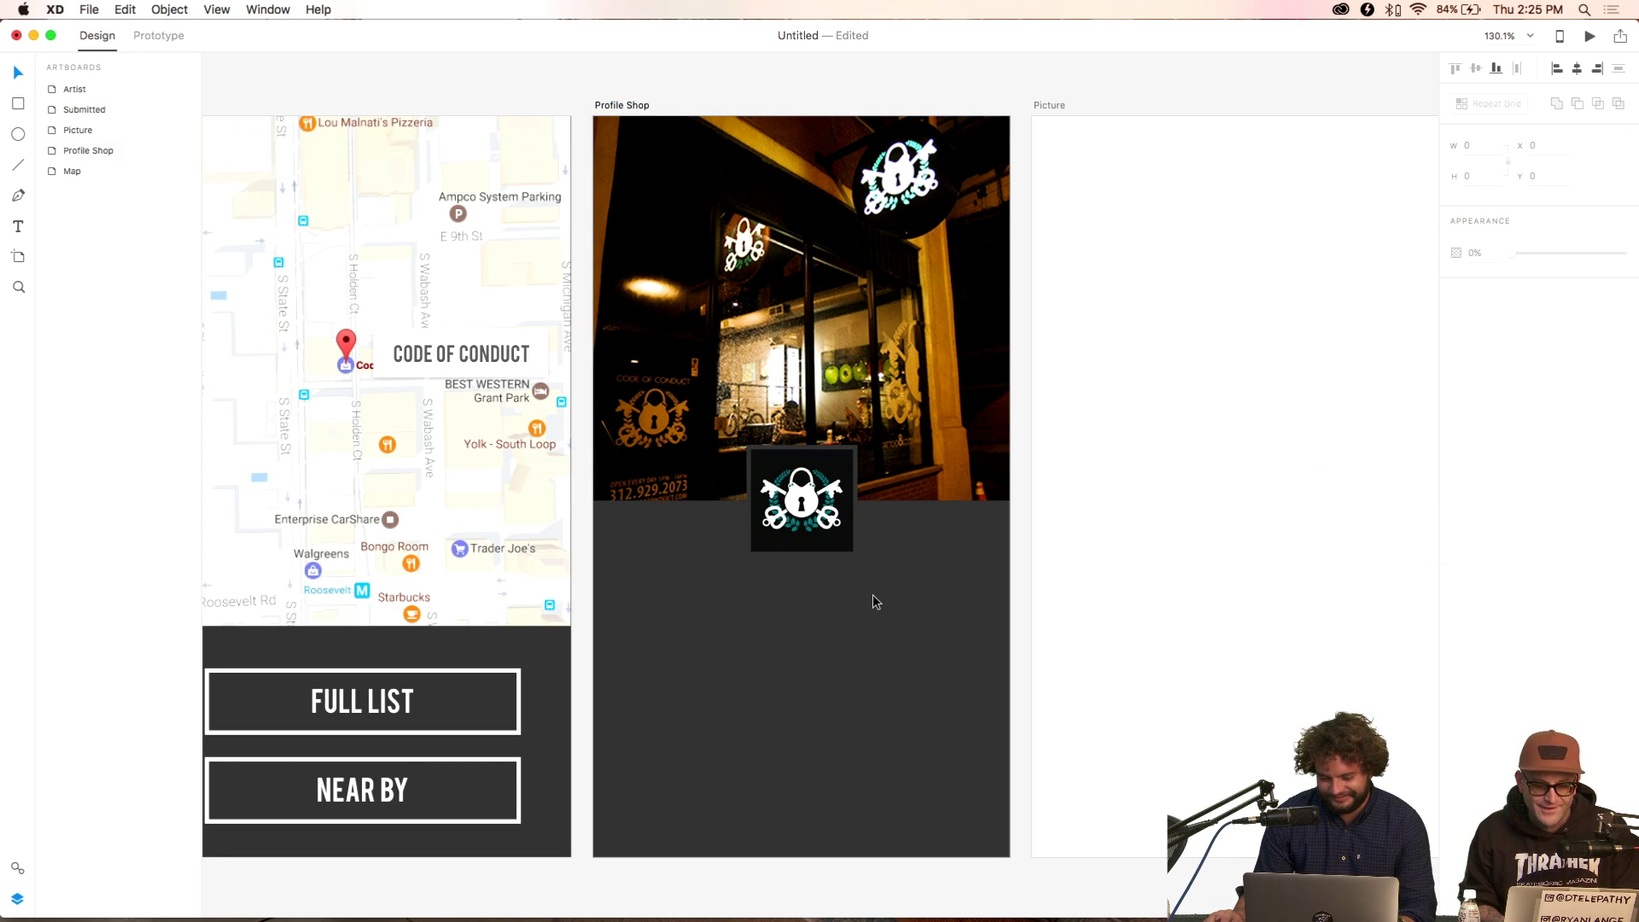
click(1489, 455)
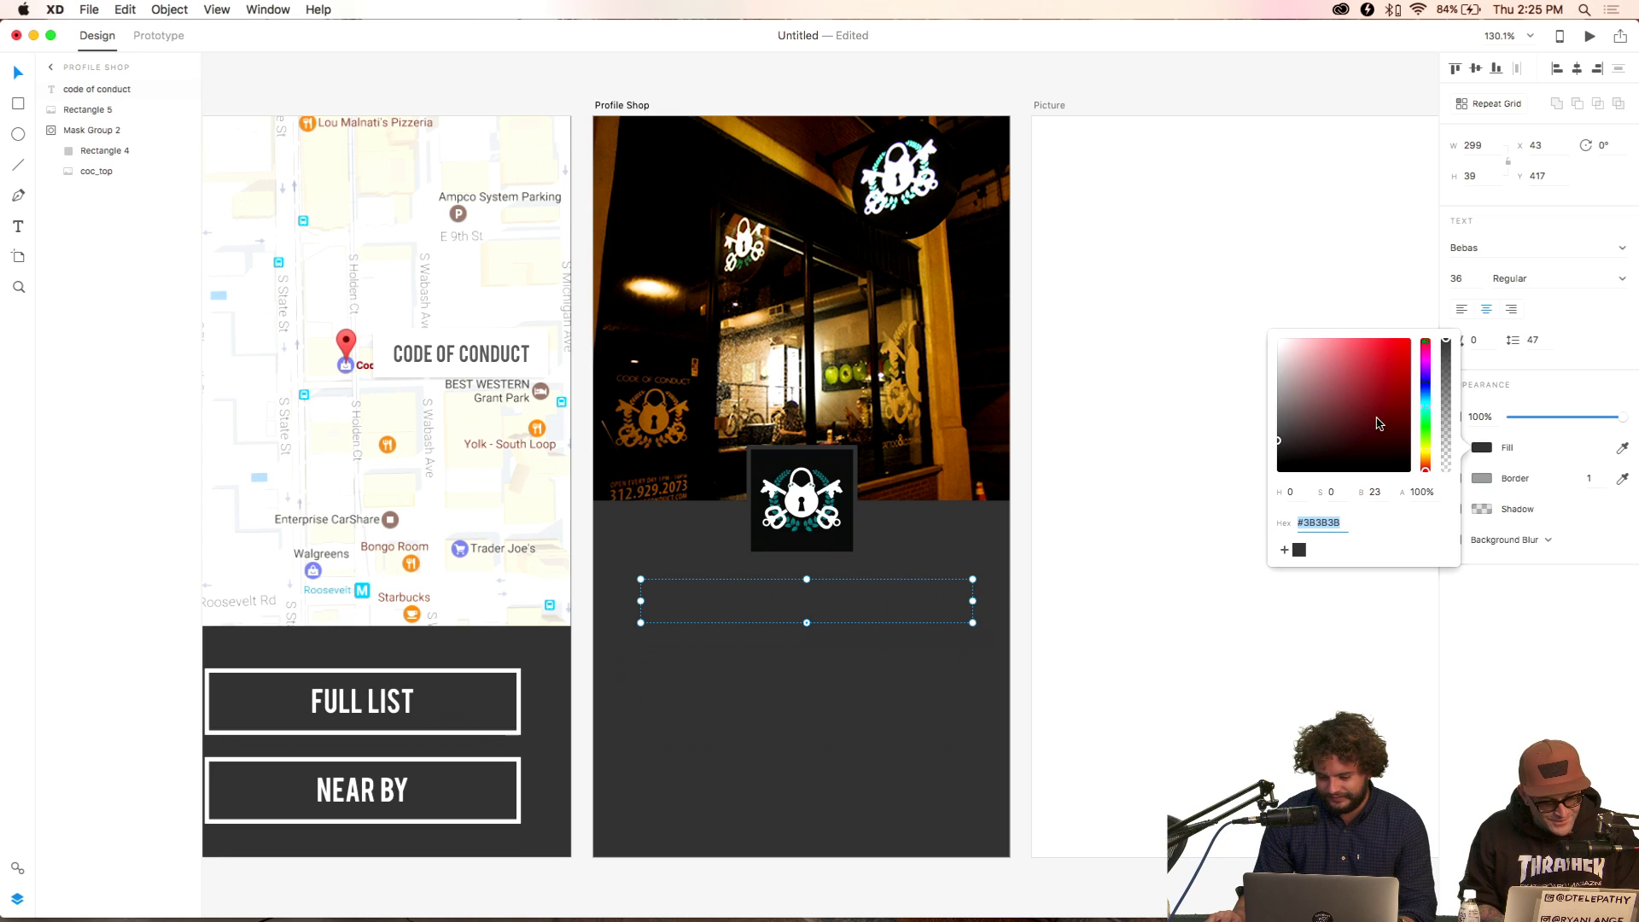
text(fff)
key(Return)
click(1193, 841)
Step: Centre the heading horizontally on the artboard and nudge it down
click(873, 617)
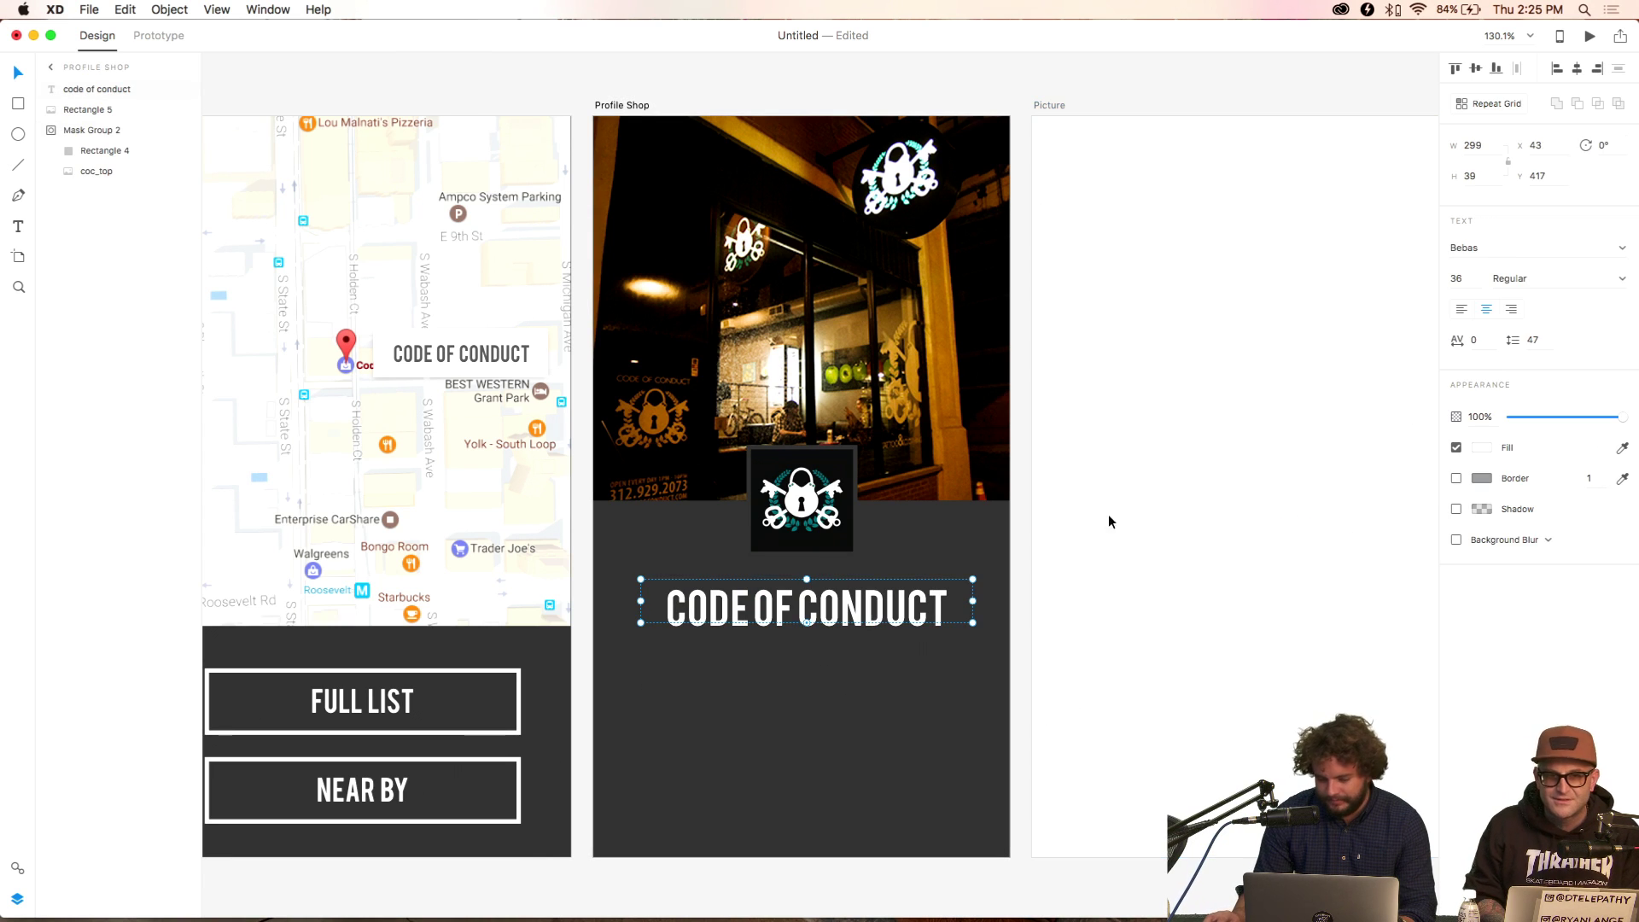
click(1575, 71)
click(970, 693)
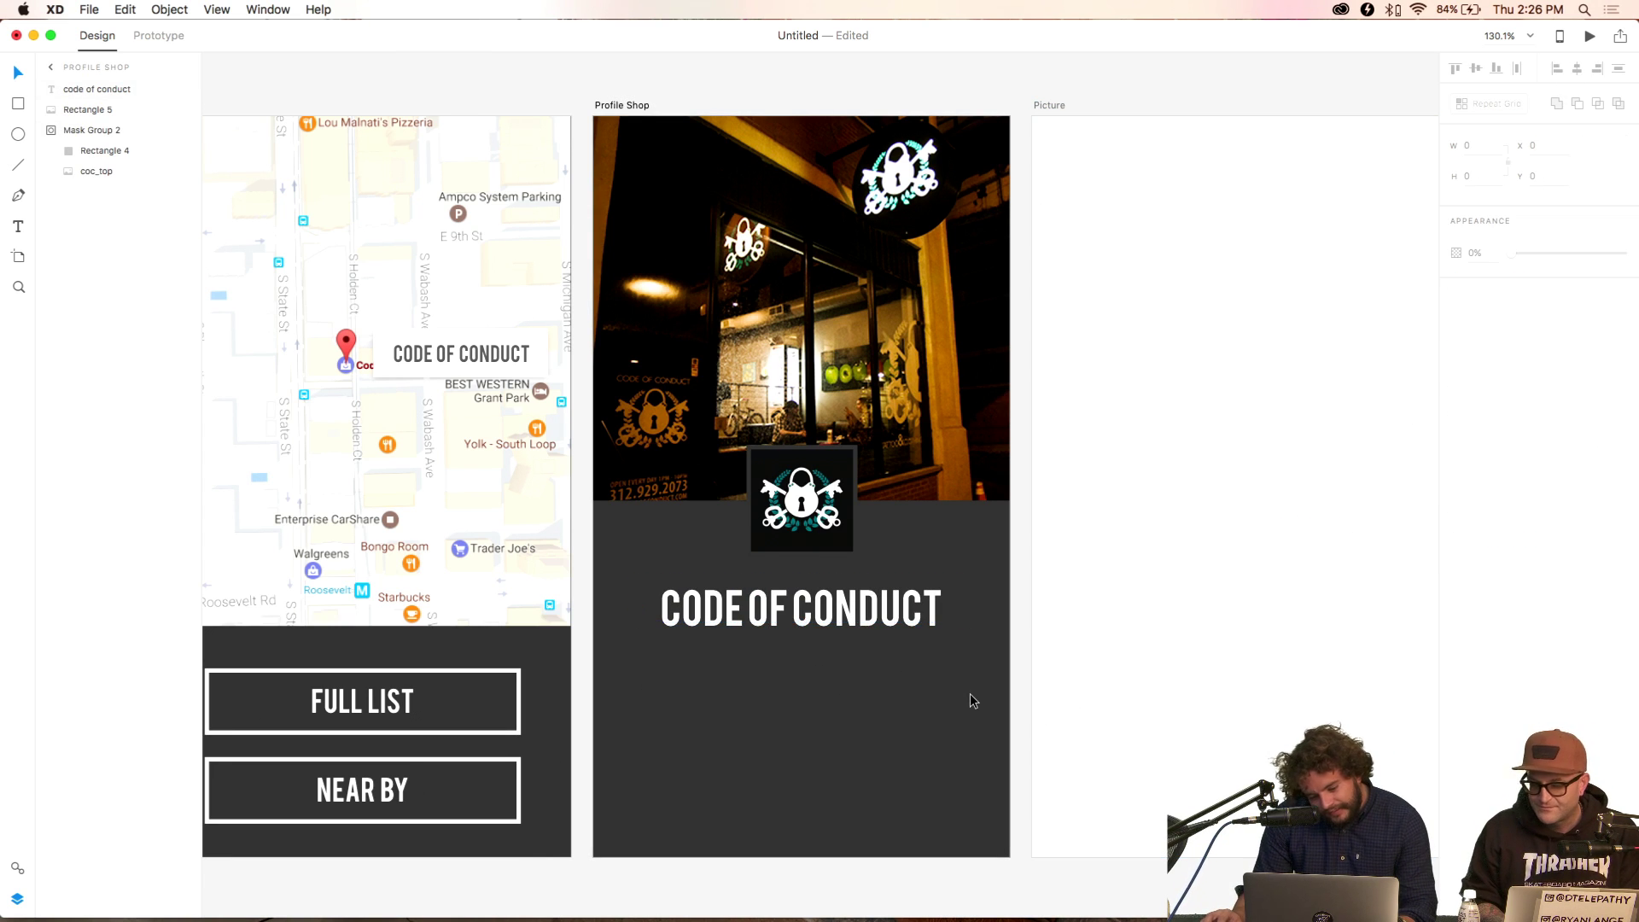
click(873, 625)
drag(888, 614, 888, 614)
key(Down)
key(Down)
key(Down)
key(Down)
key(Down)
key(Down)
key(Down)
key(Down)
key(Down)
key(Down)
key(Down)
key(Down)
key(Down)
key(Down)
key(Down)
key(Down)
key(Down)
key(Down)
key(Down)
key(Down)
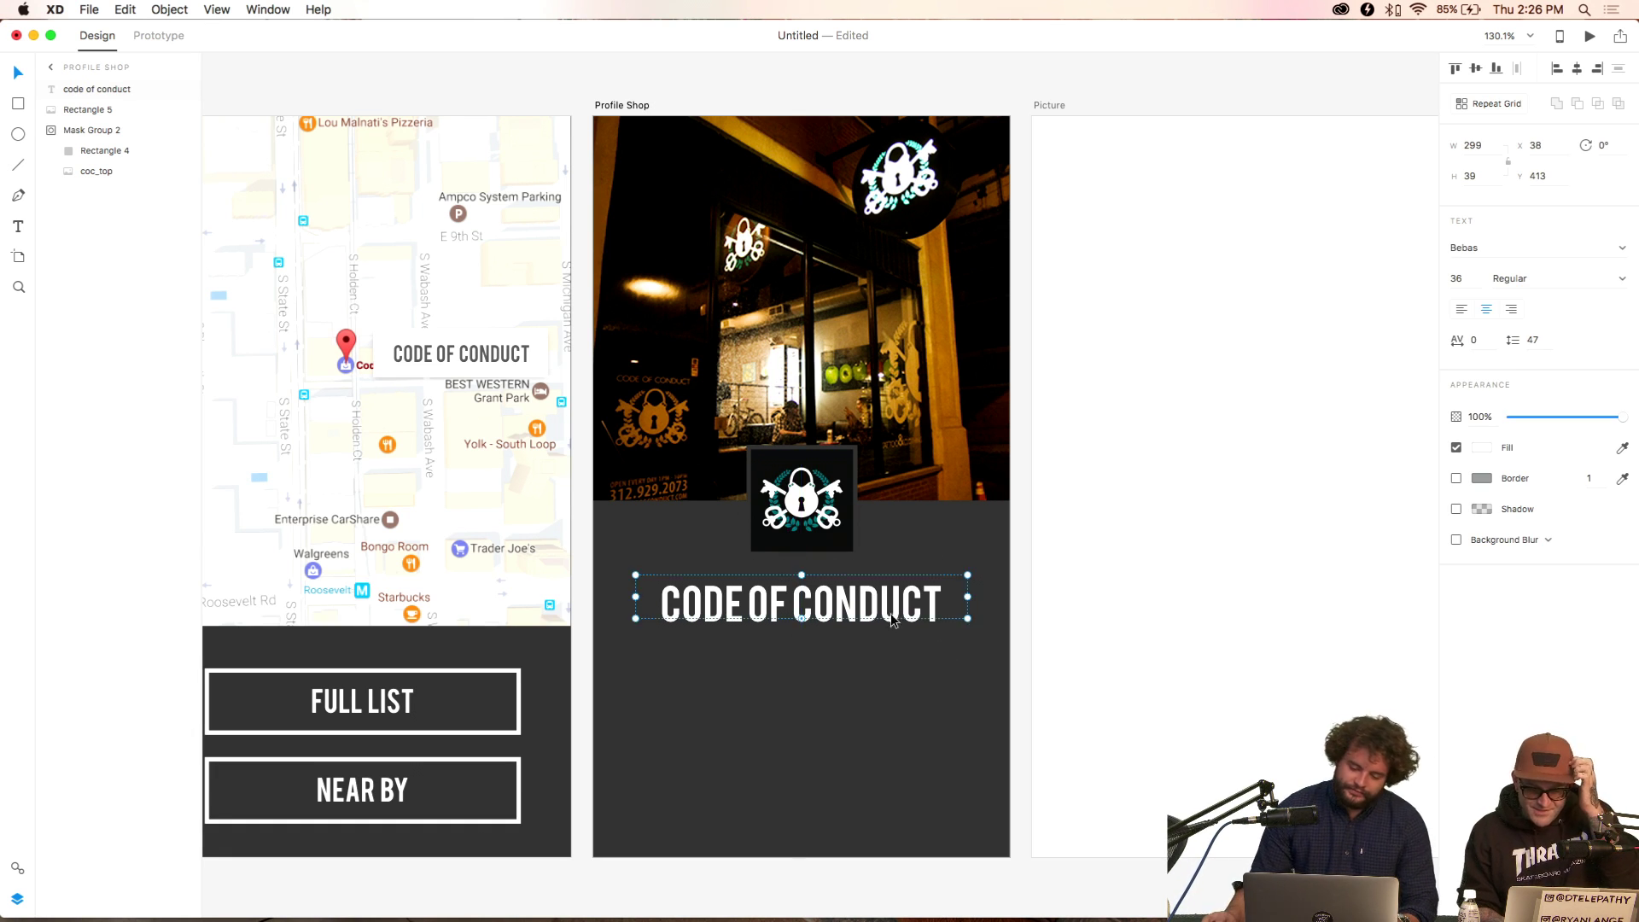
click(1001, 703)
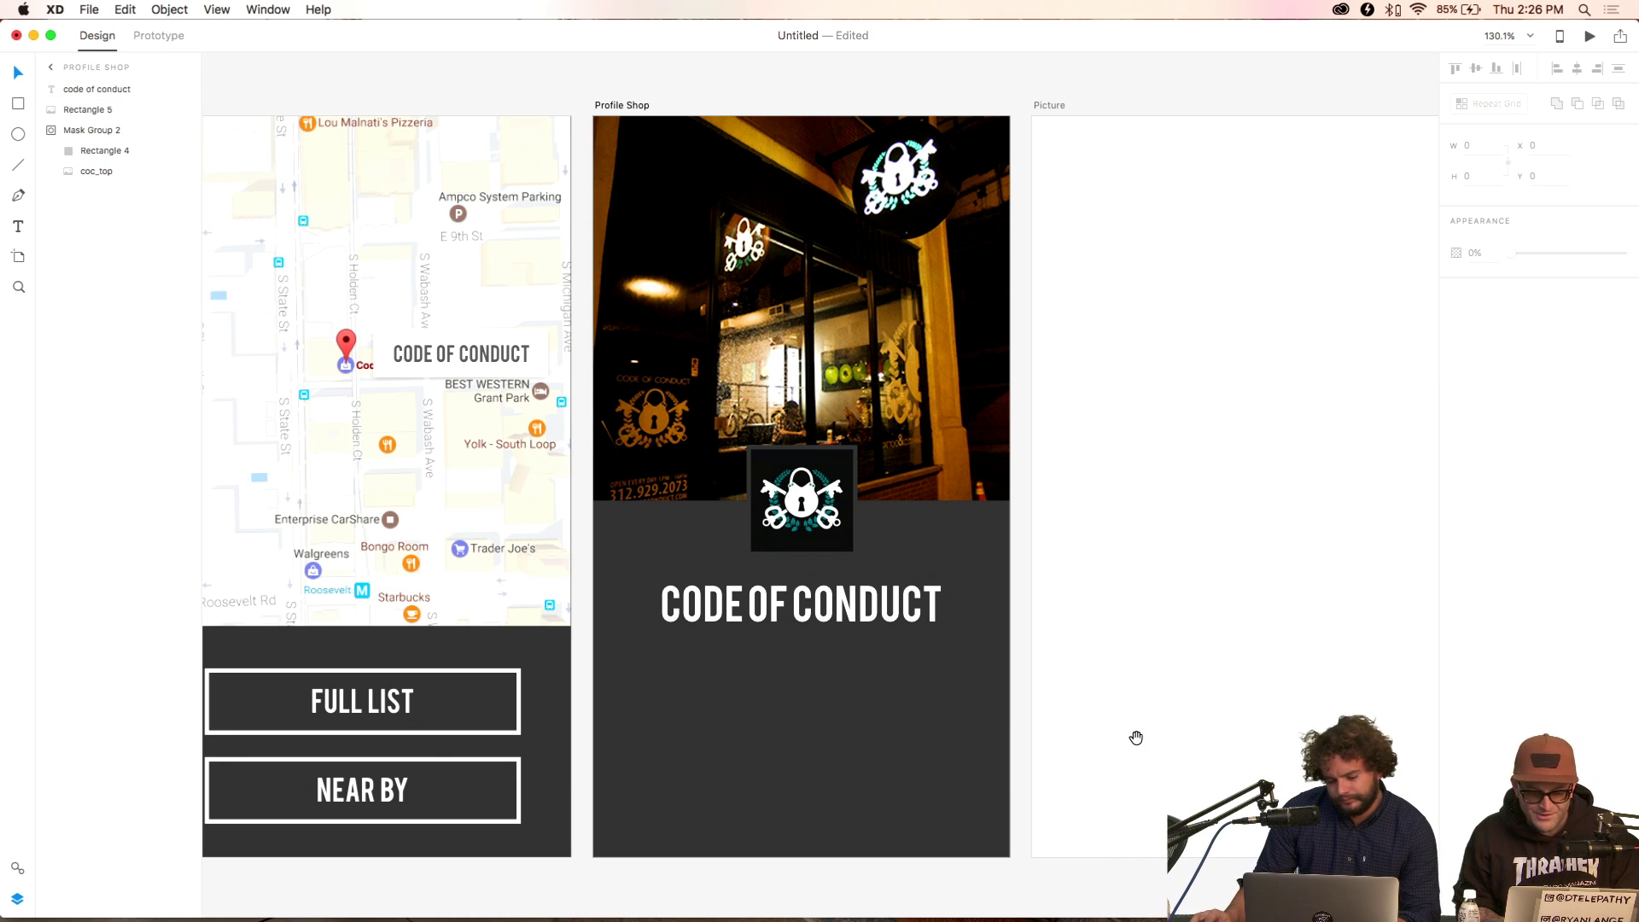
Step: Reduce the heading's font size from 36 to 32
scroll(1109, 751, left, 3)
click(994, 613)
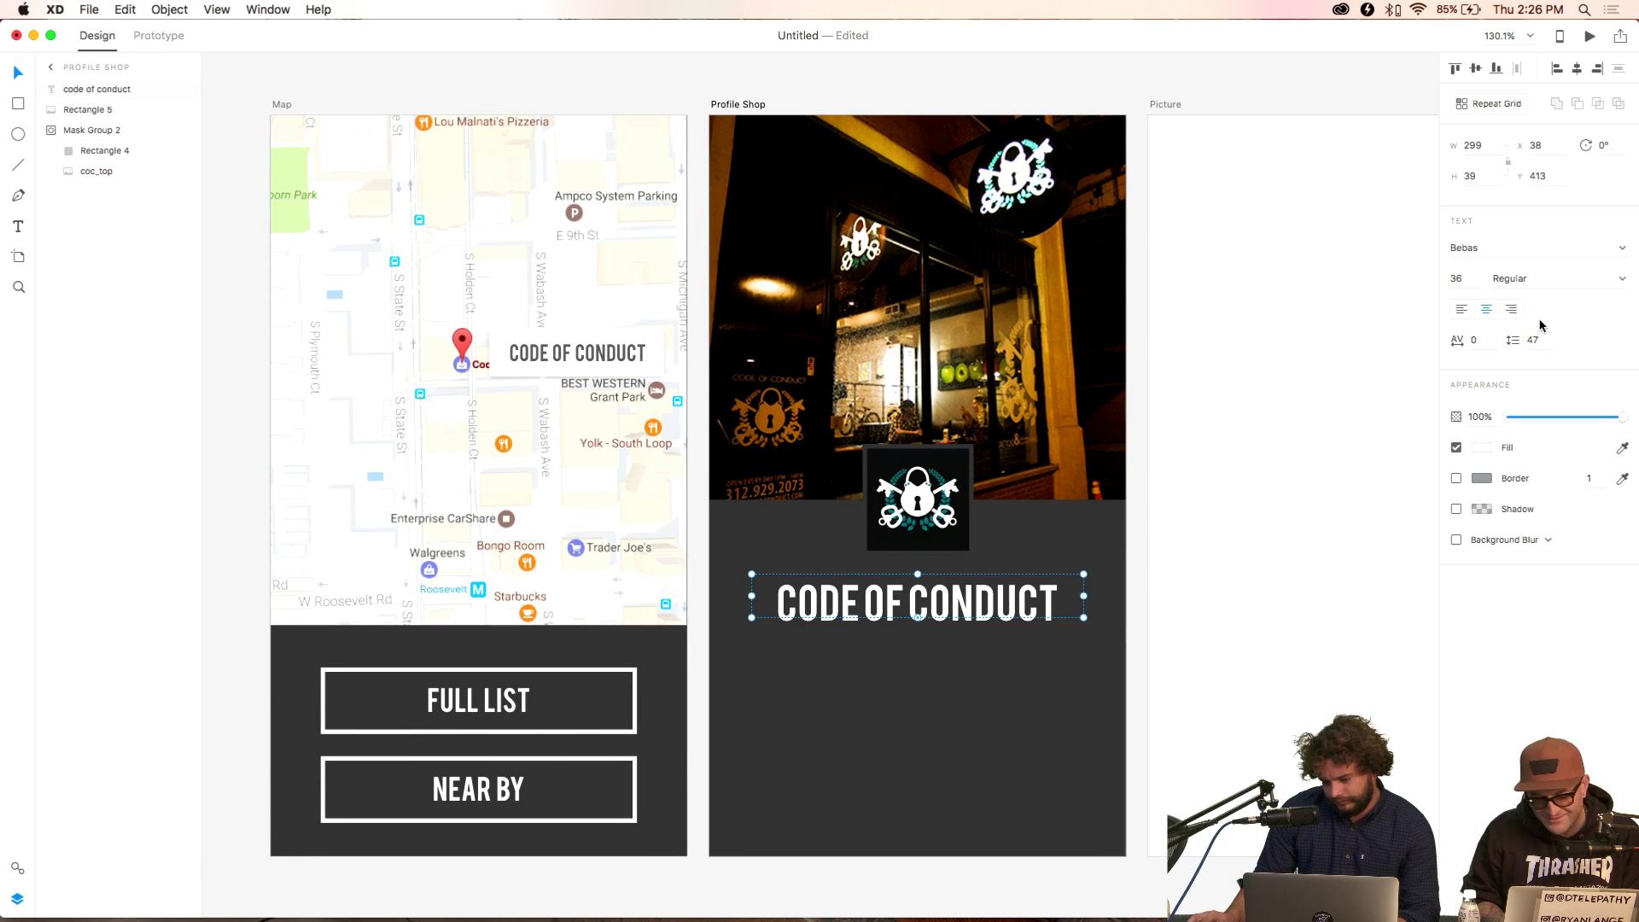
click(1470, 279)
key(Down)
key(Down)
key(Down)
key(Down)
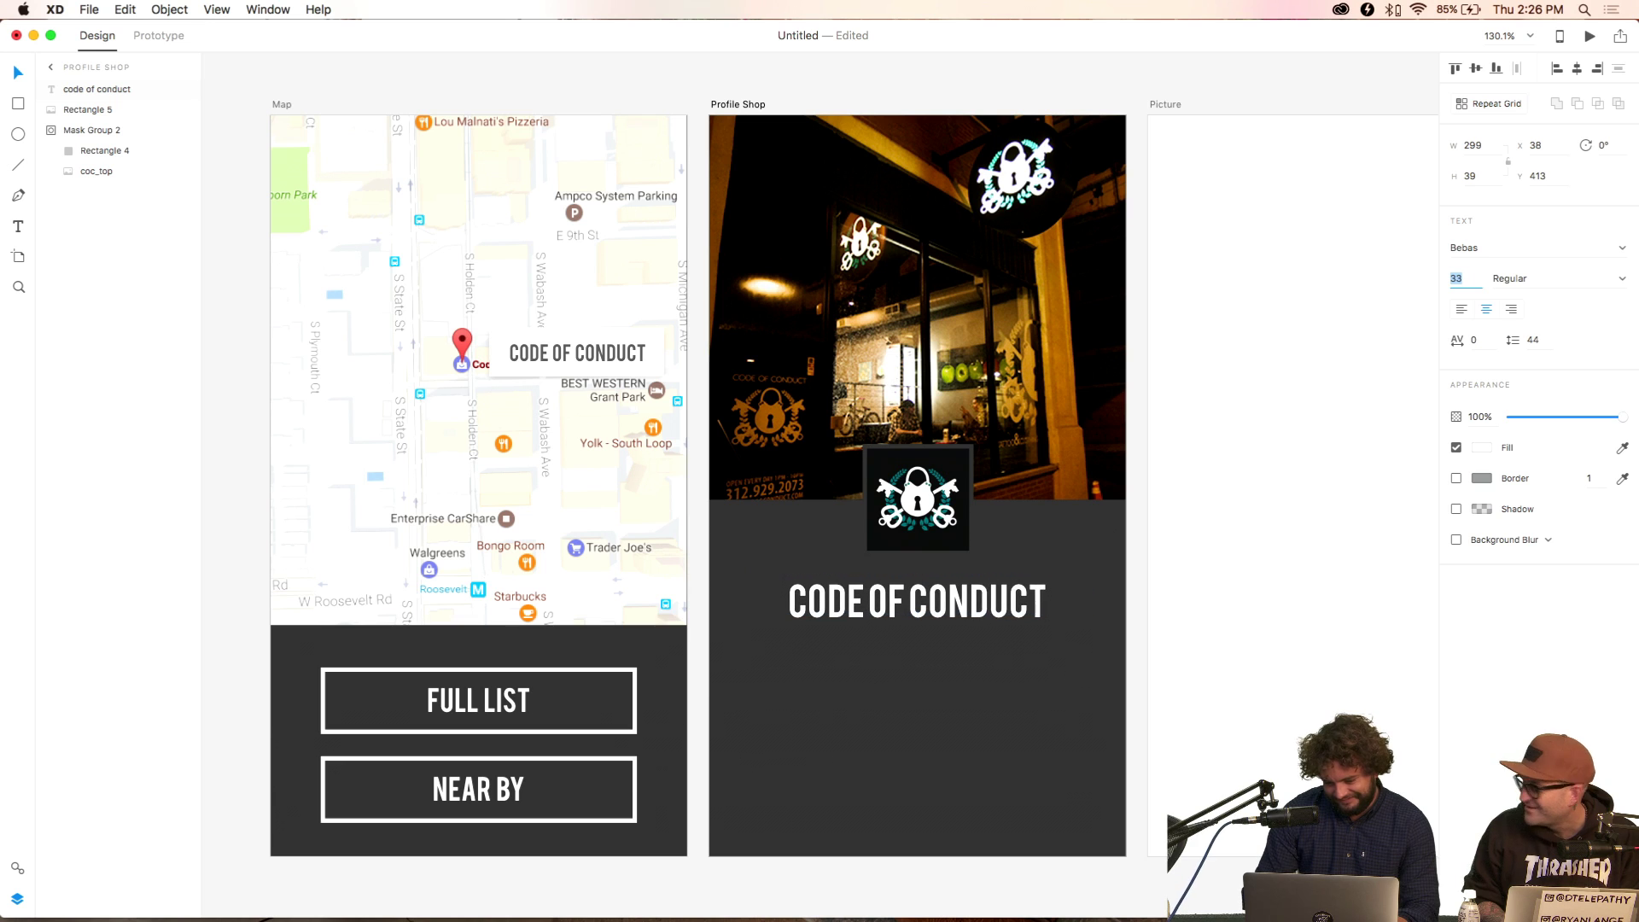
click(1195, 534)
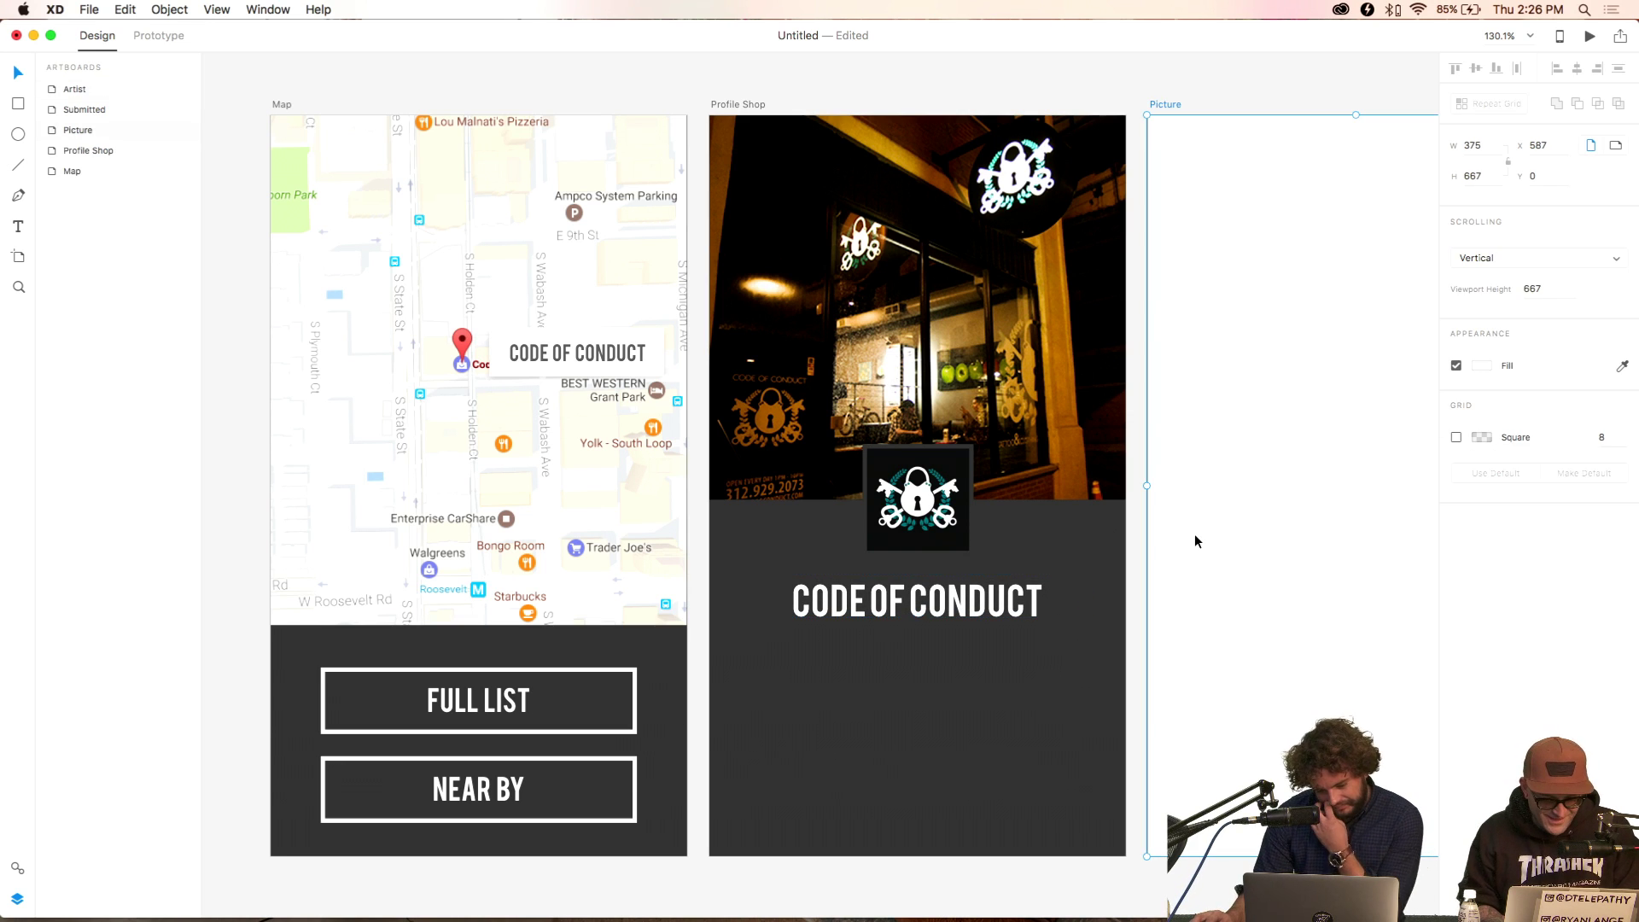
Step: Widen the gaps between the heading's words
double_click(877, 595)
click(870, 597)
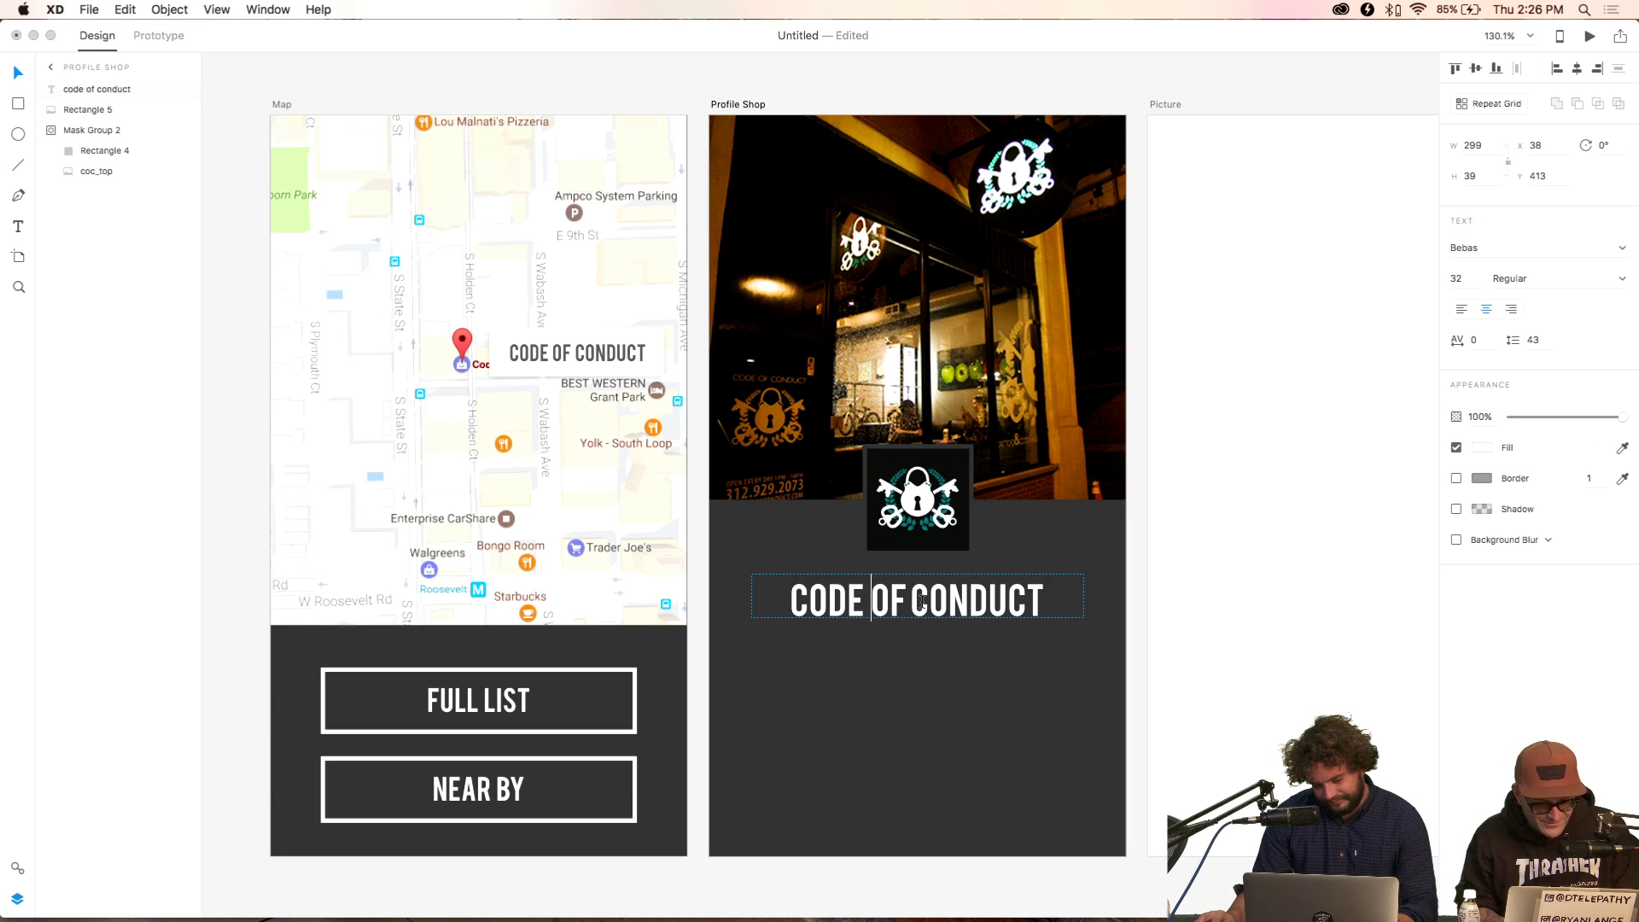
key(Right)
key(Right)
key(Escape)
click(1154, 686)
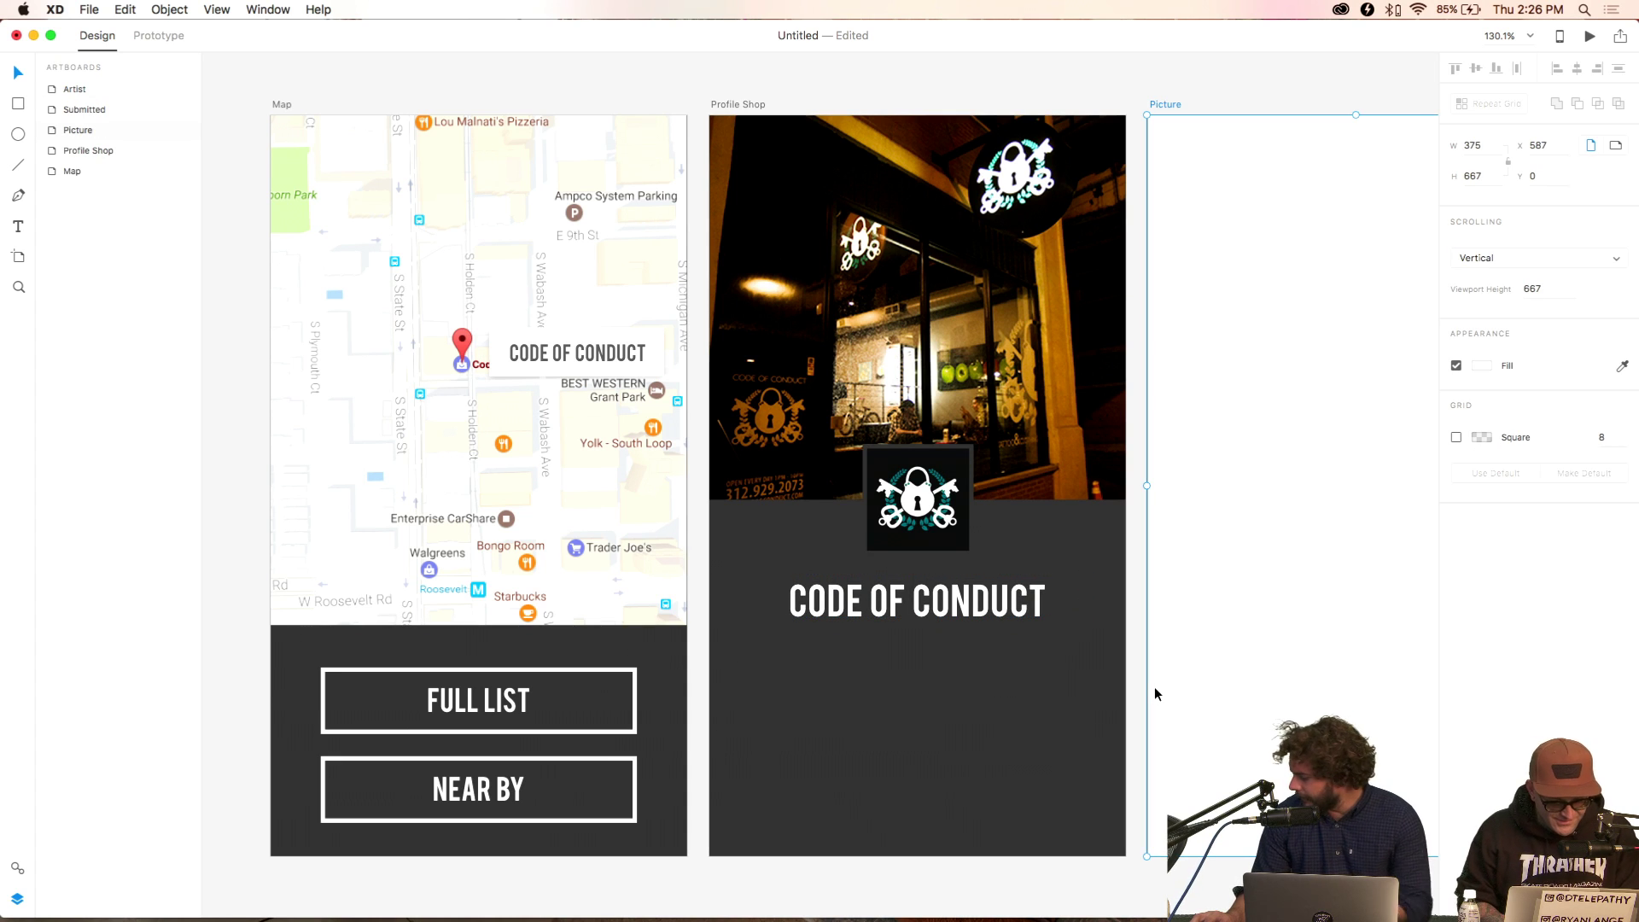
click(515, 751)
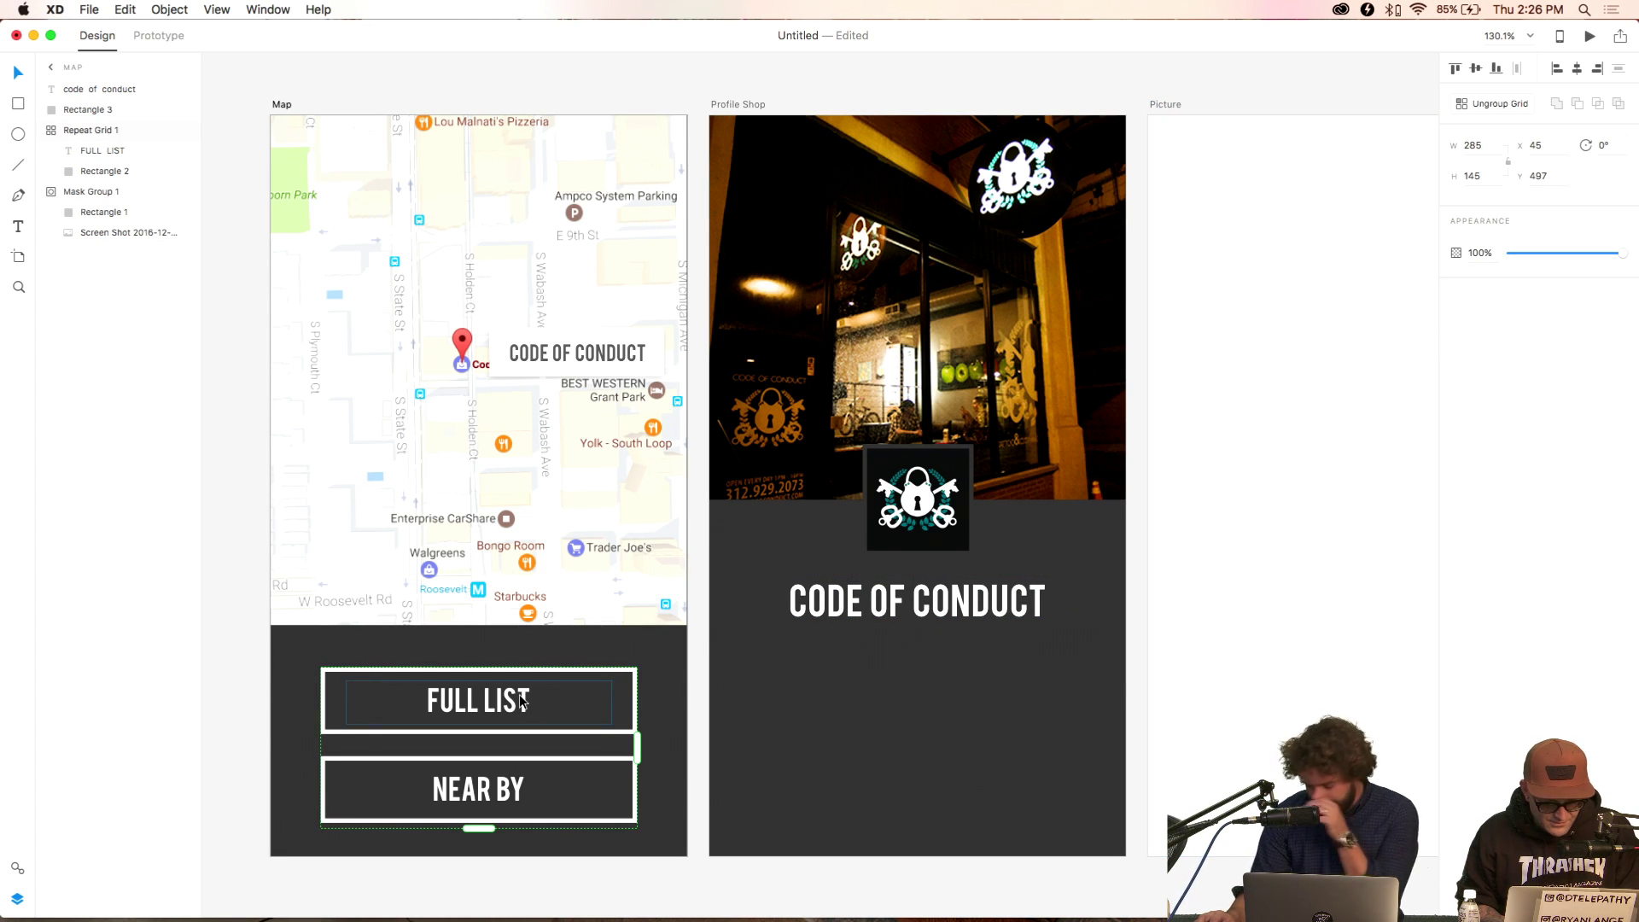
click(662, 675)
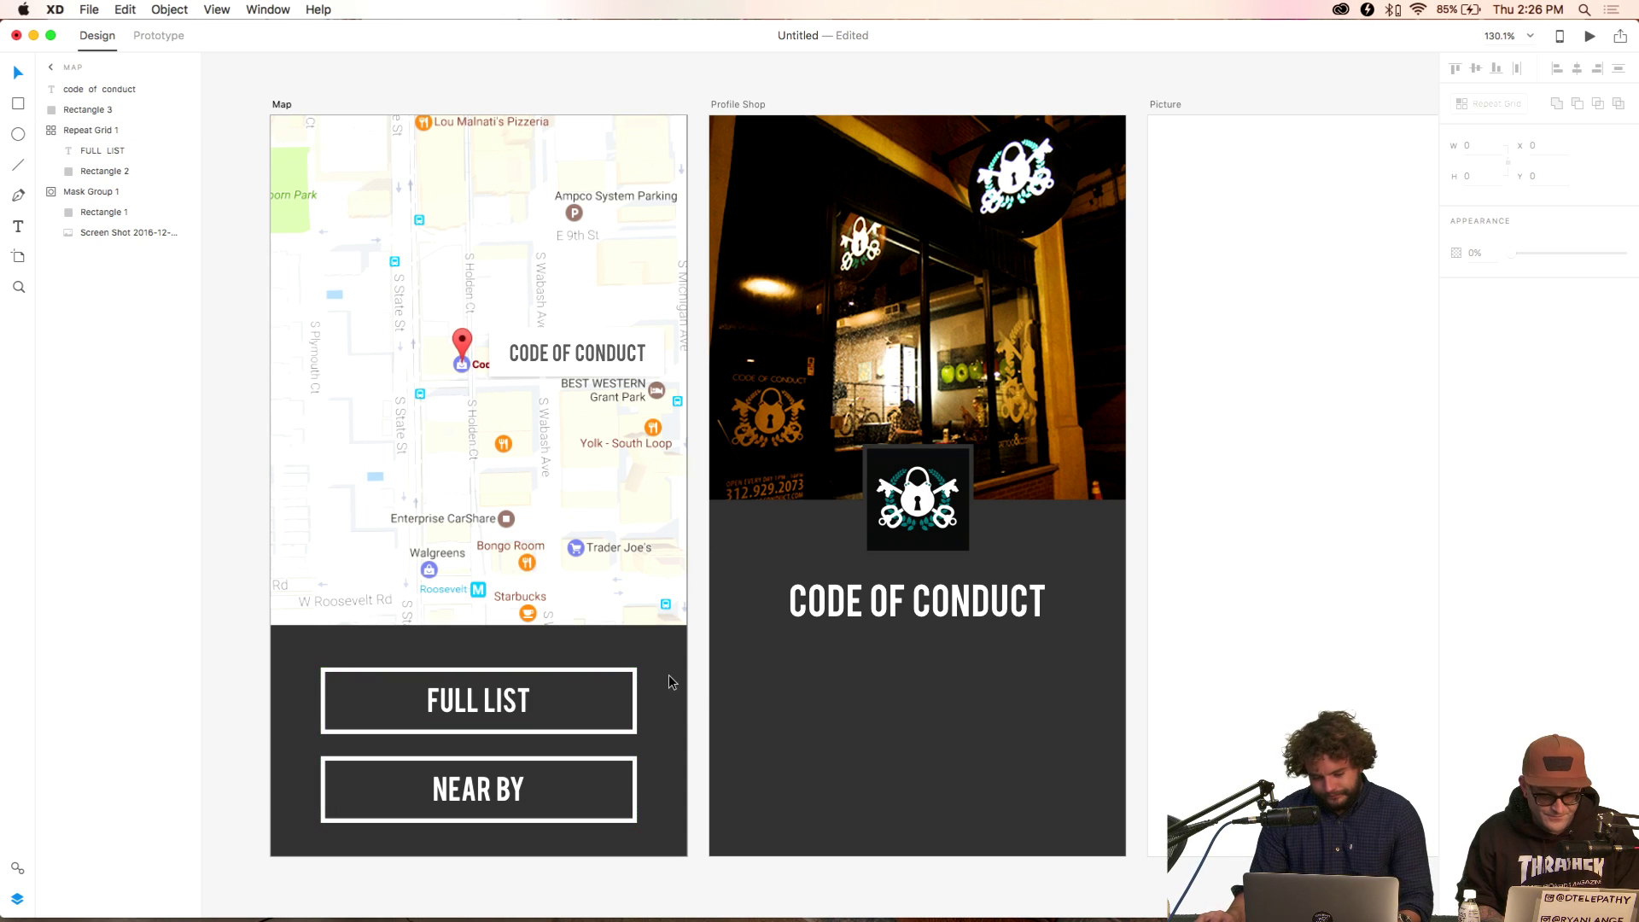
Step: Paste the copied FULL LIST / NEAR BY button grid into Profile Shop
click(739, 338)
scroll(631, 88, right, 3)
click(631, 87)
click(632, 109)
key(super+v)
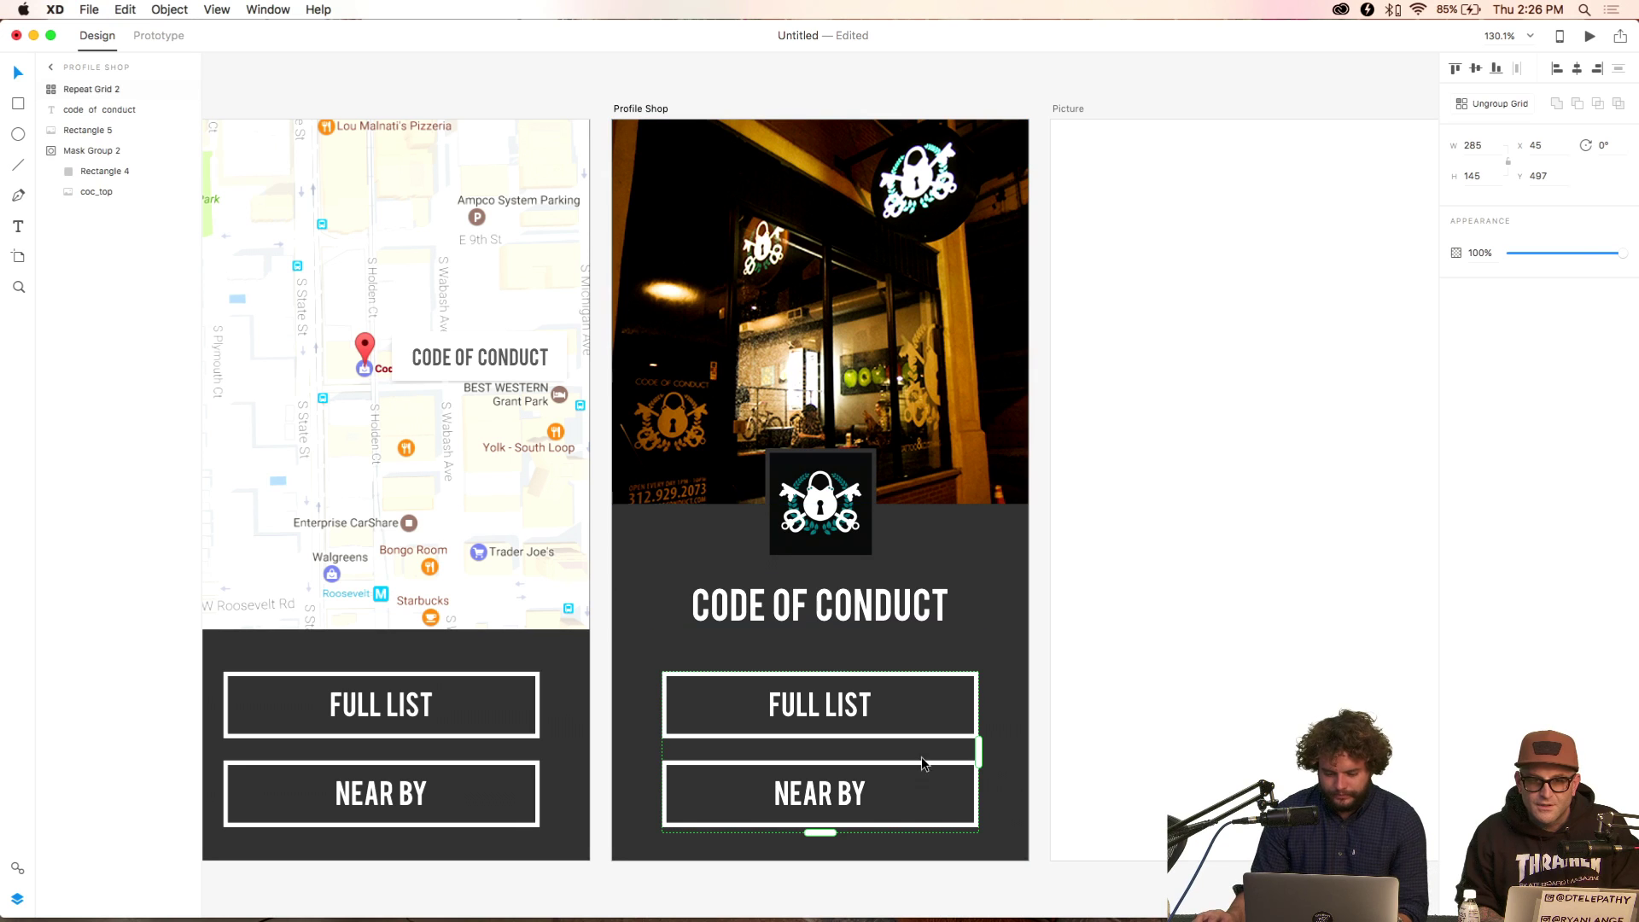
Step: Relabel the pasted buttons SUBMIT IDEA and CHOOSE AN ARTIST
double_click(856, 711)
double_click(864, 704)
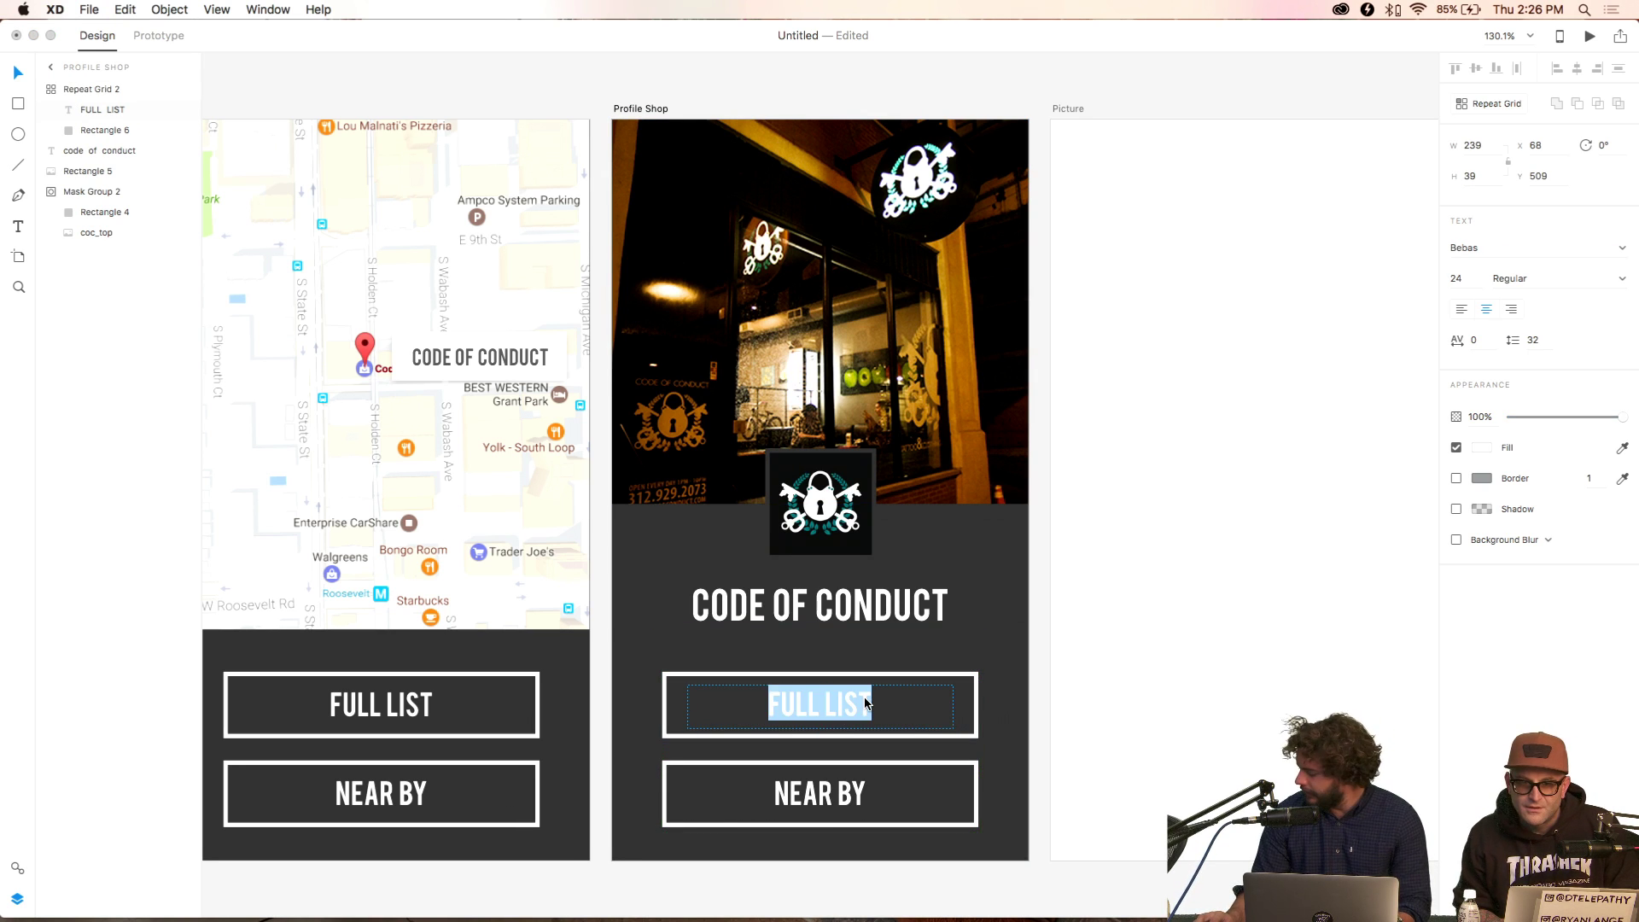
text(SUB)
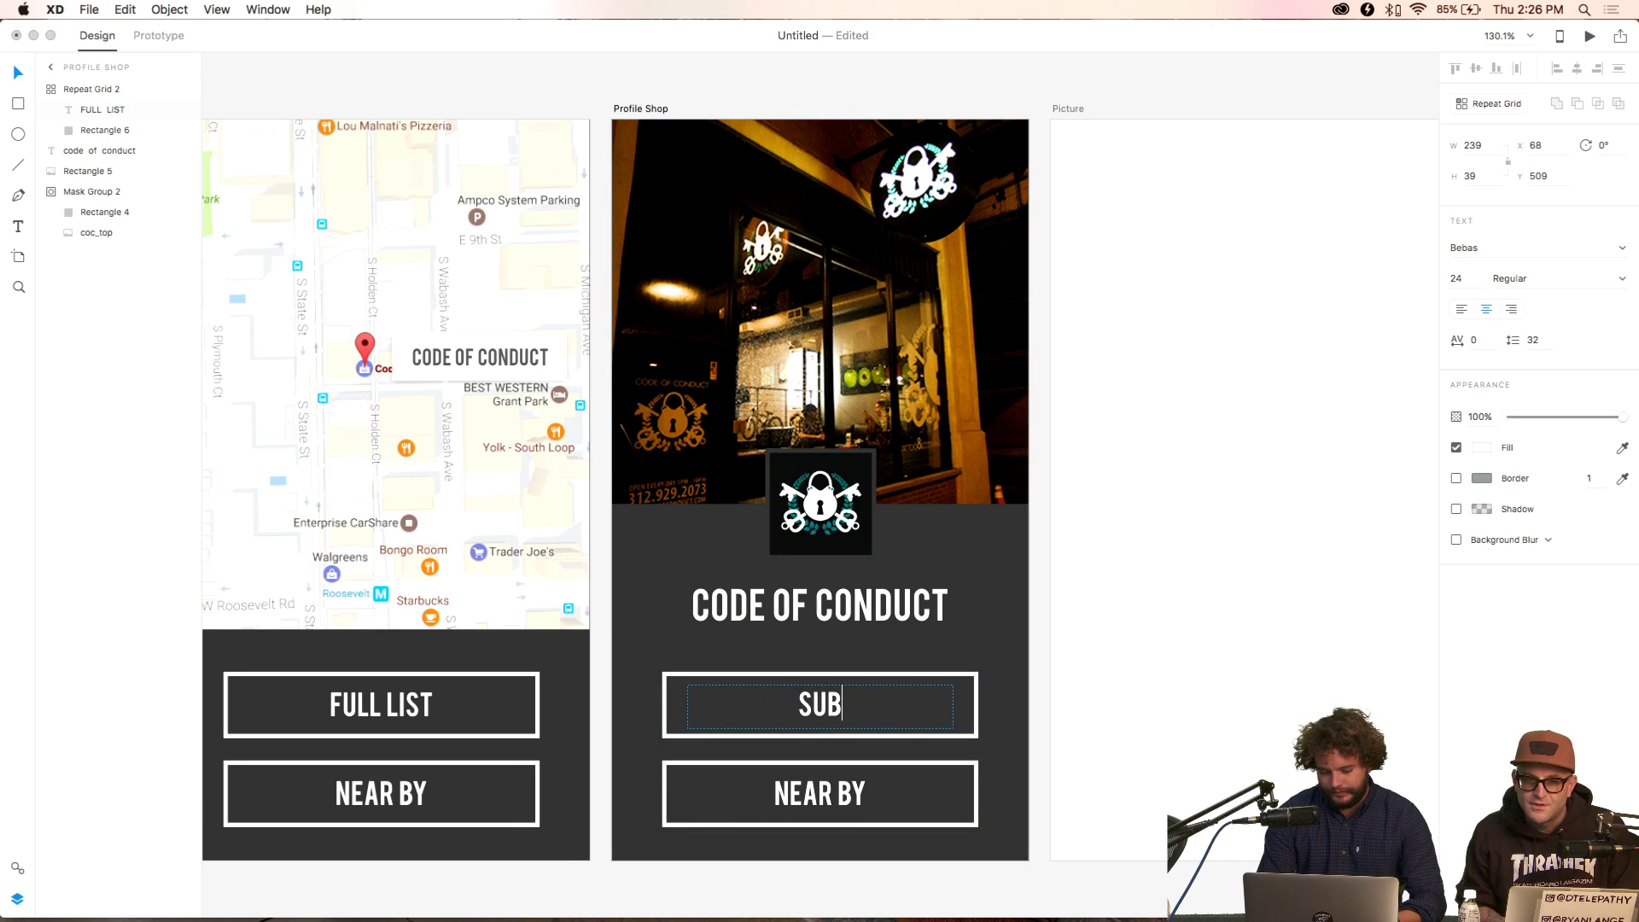
text(MIT IDEA)
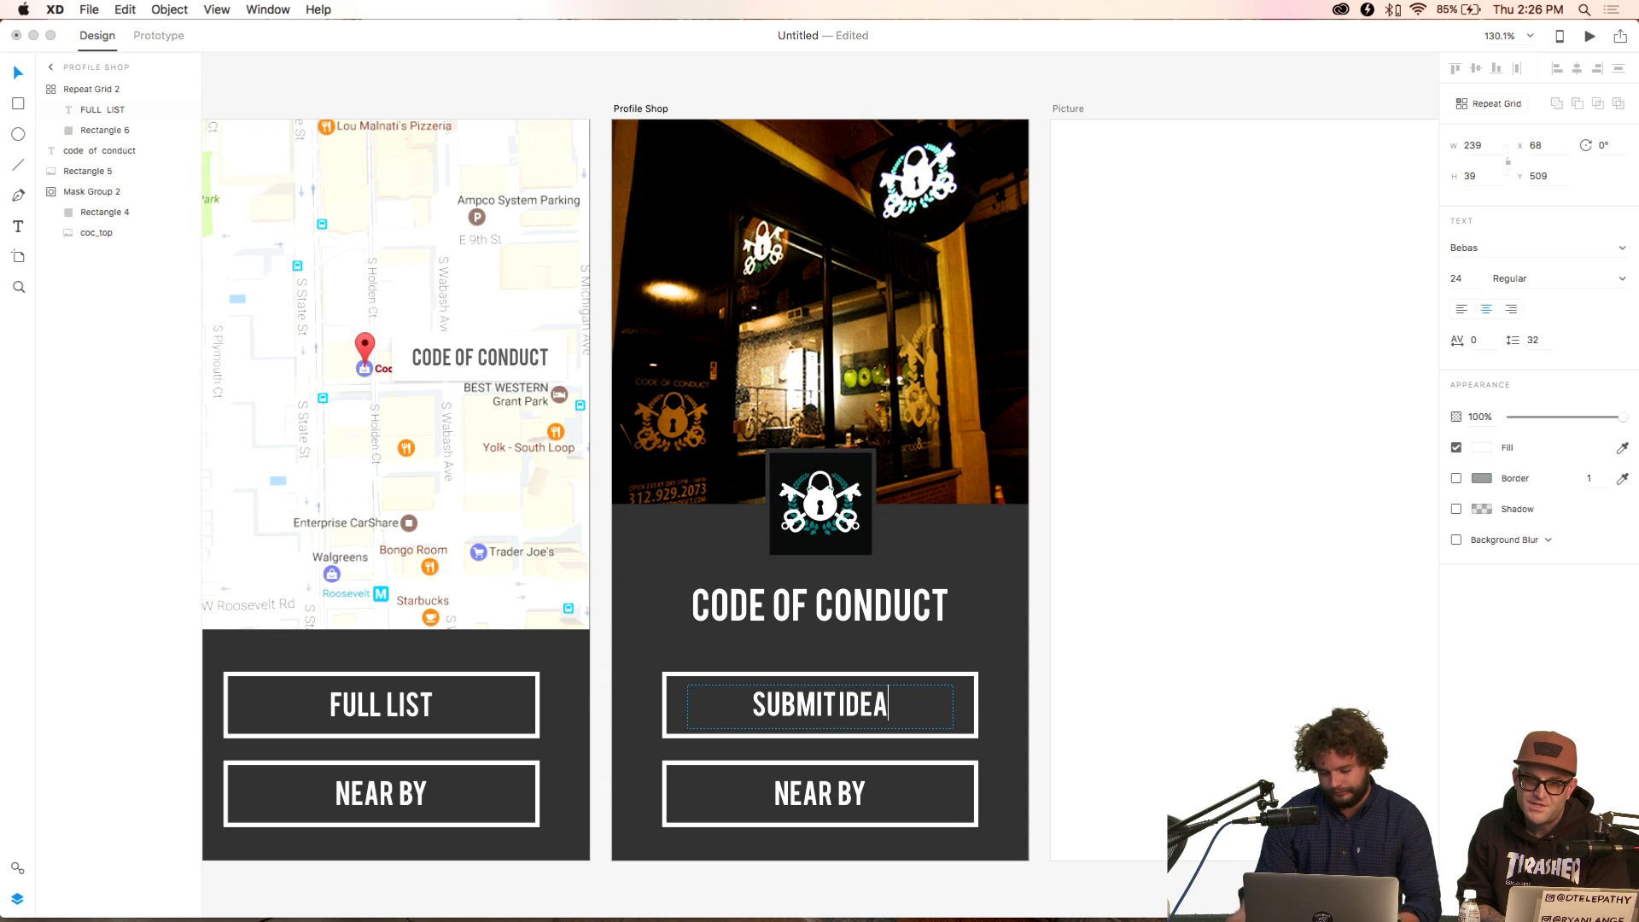
click(845, 693)
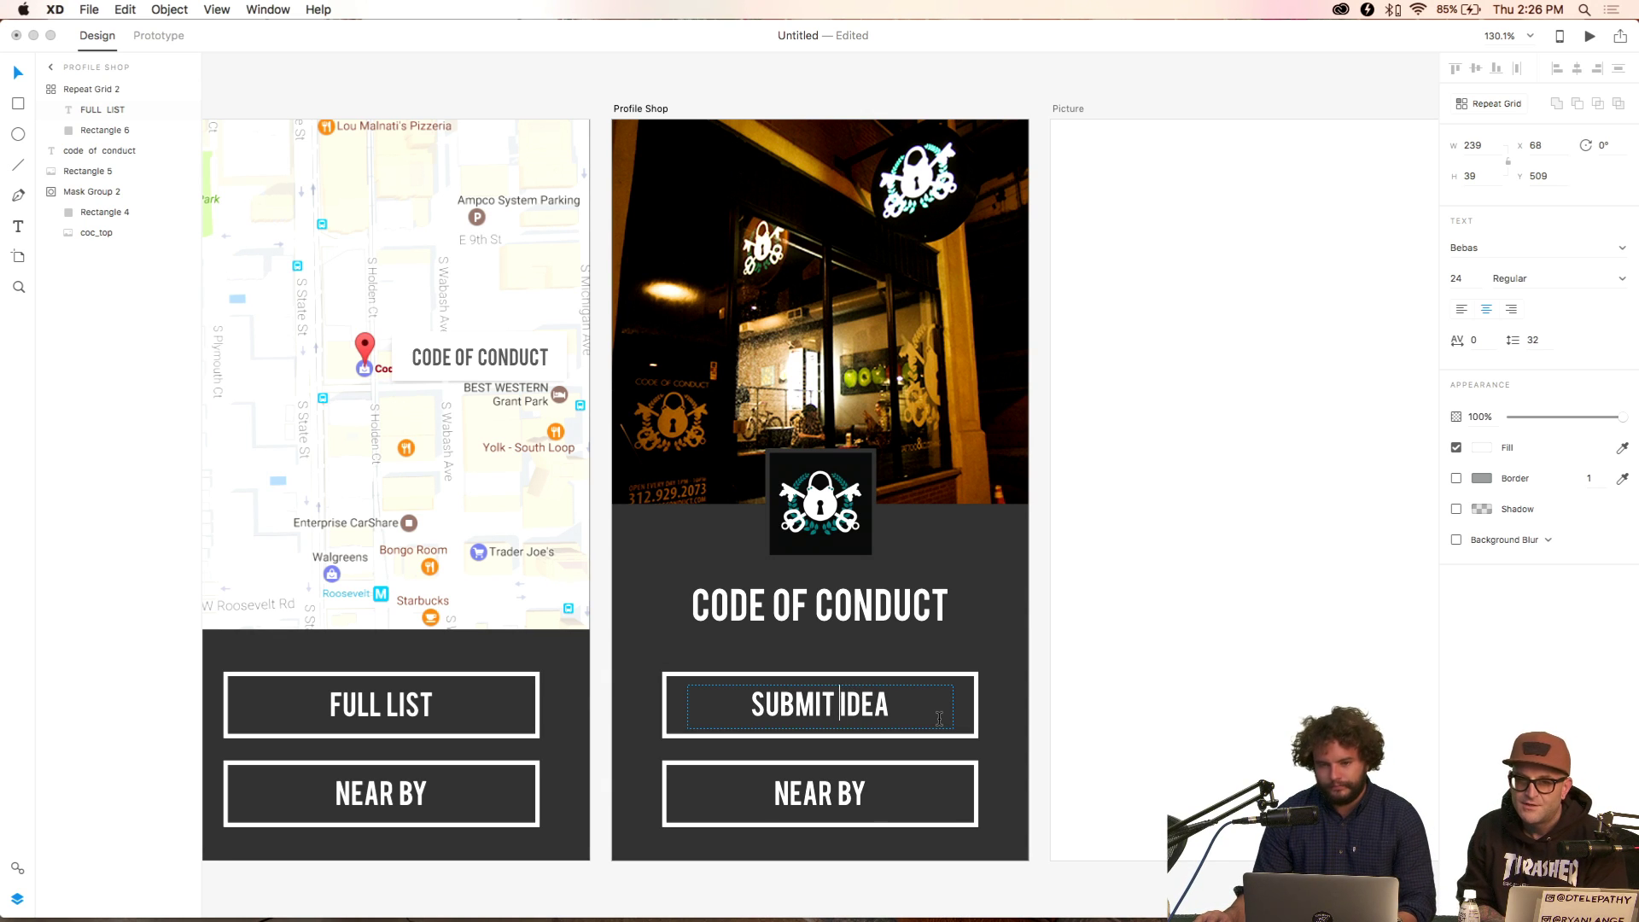
key(Escape)
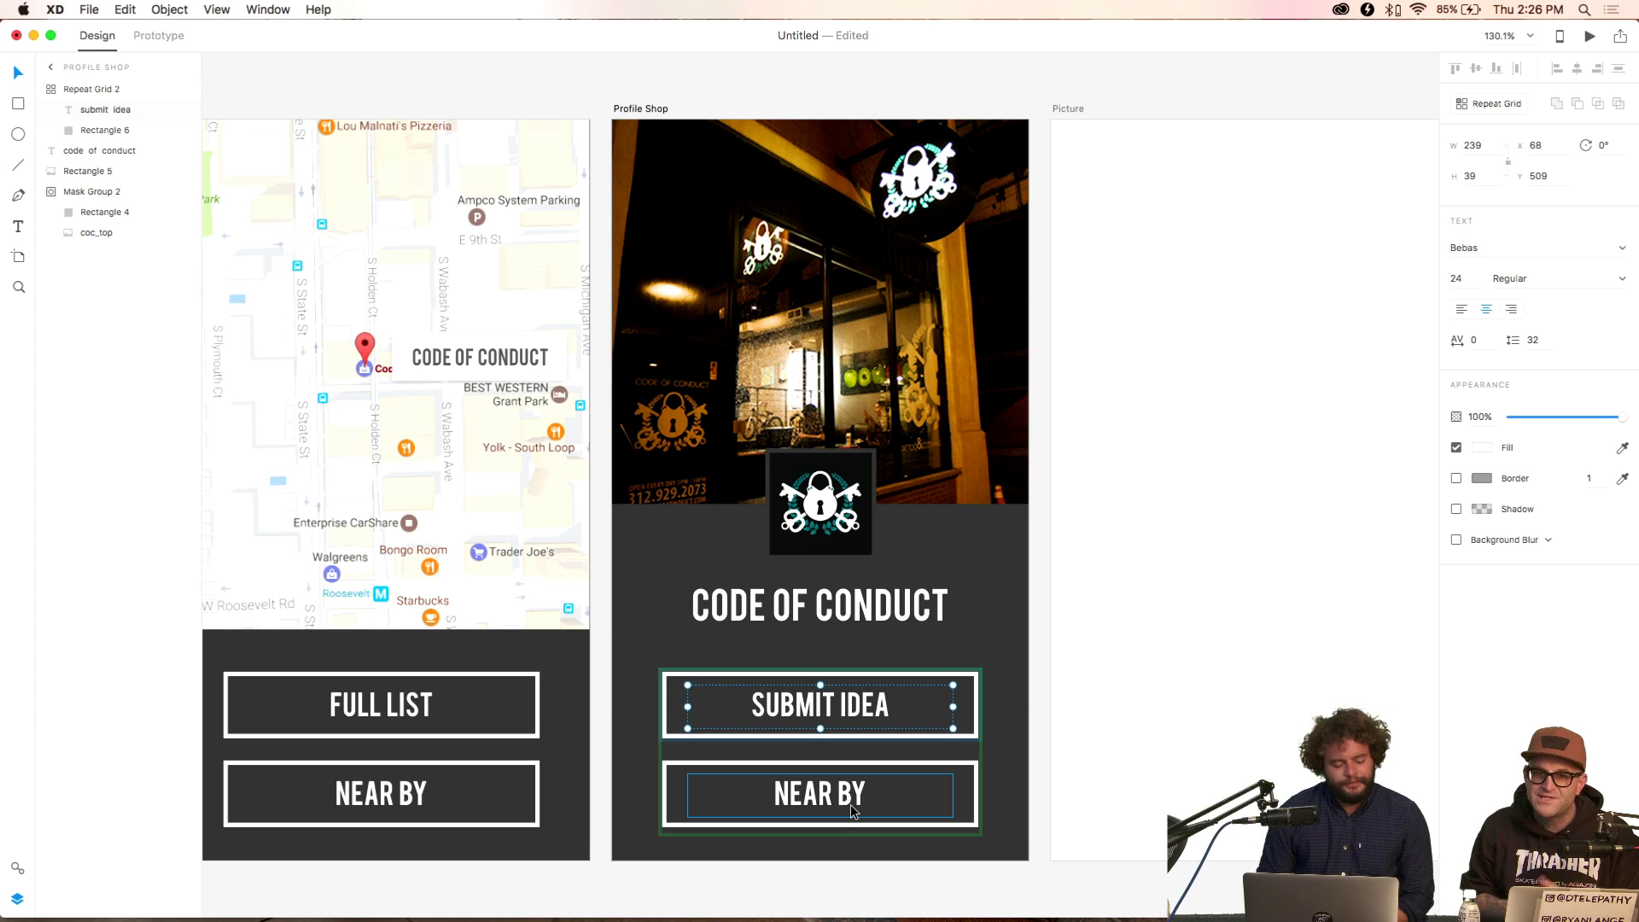
double_click(806, 801)
text(choose)
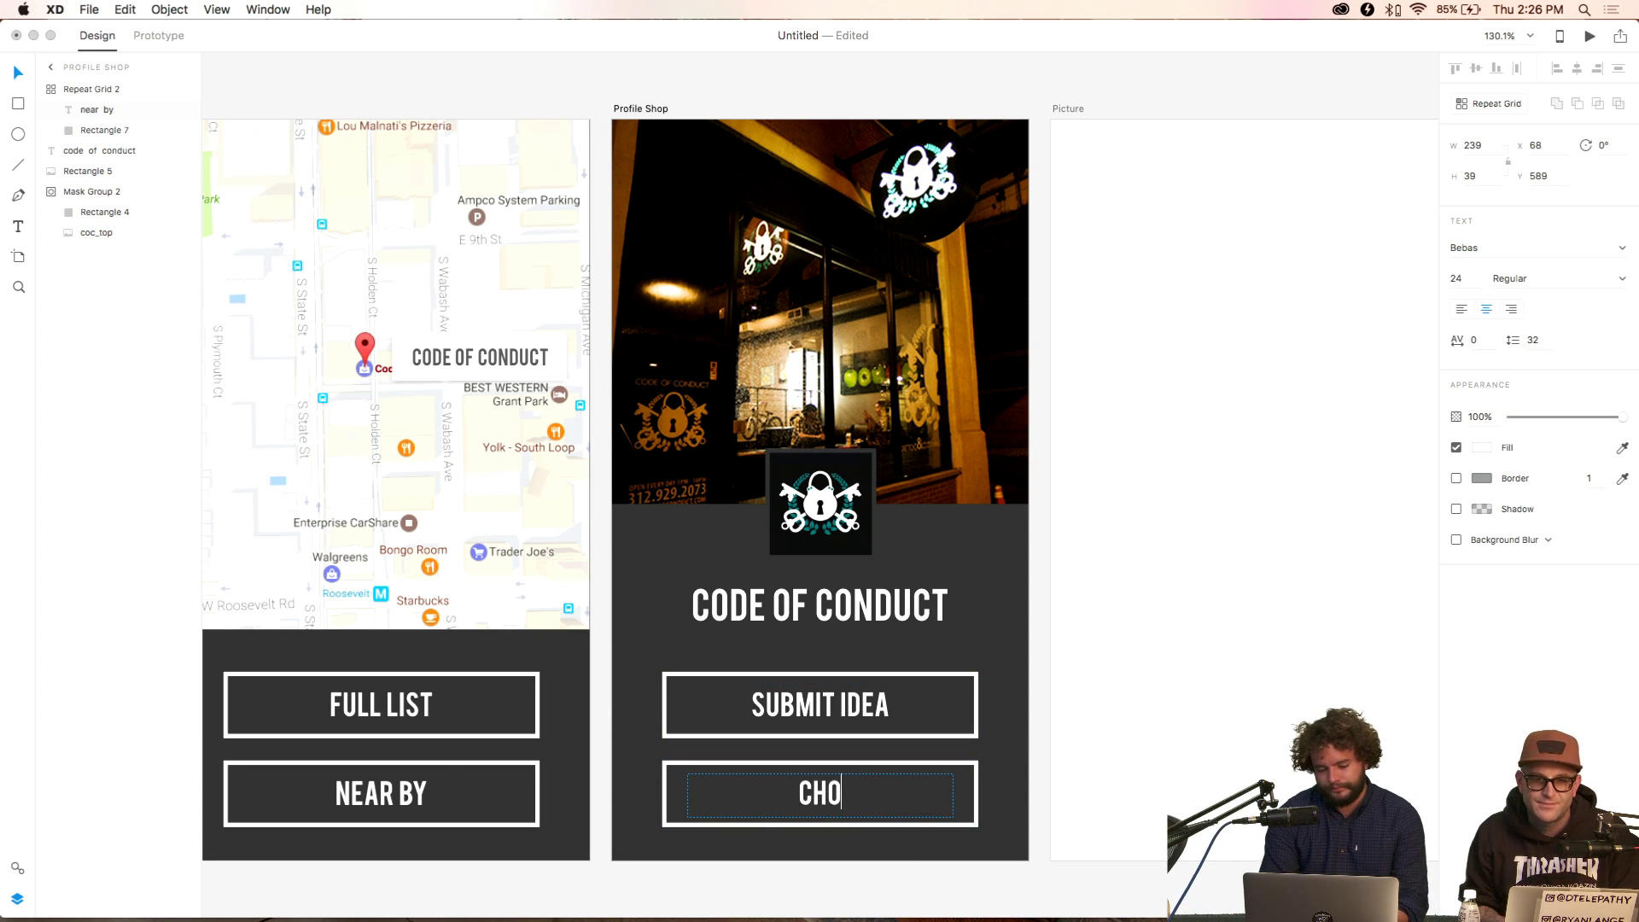
text( an artist)
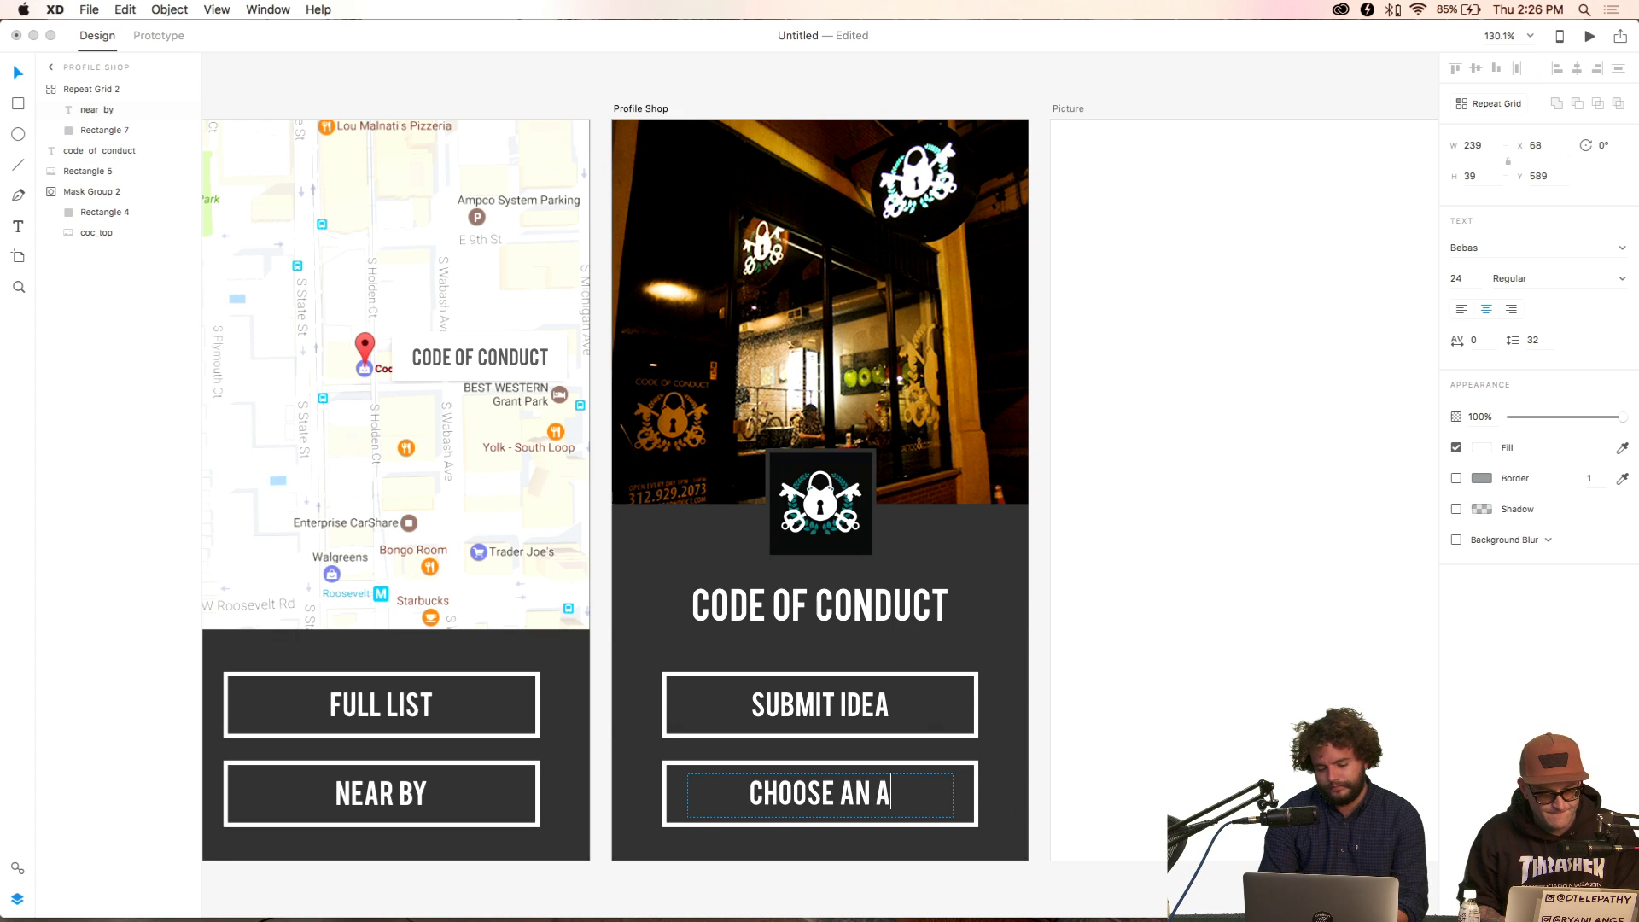
key(Escape)
key(Escape)
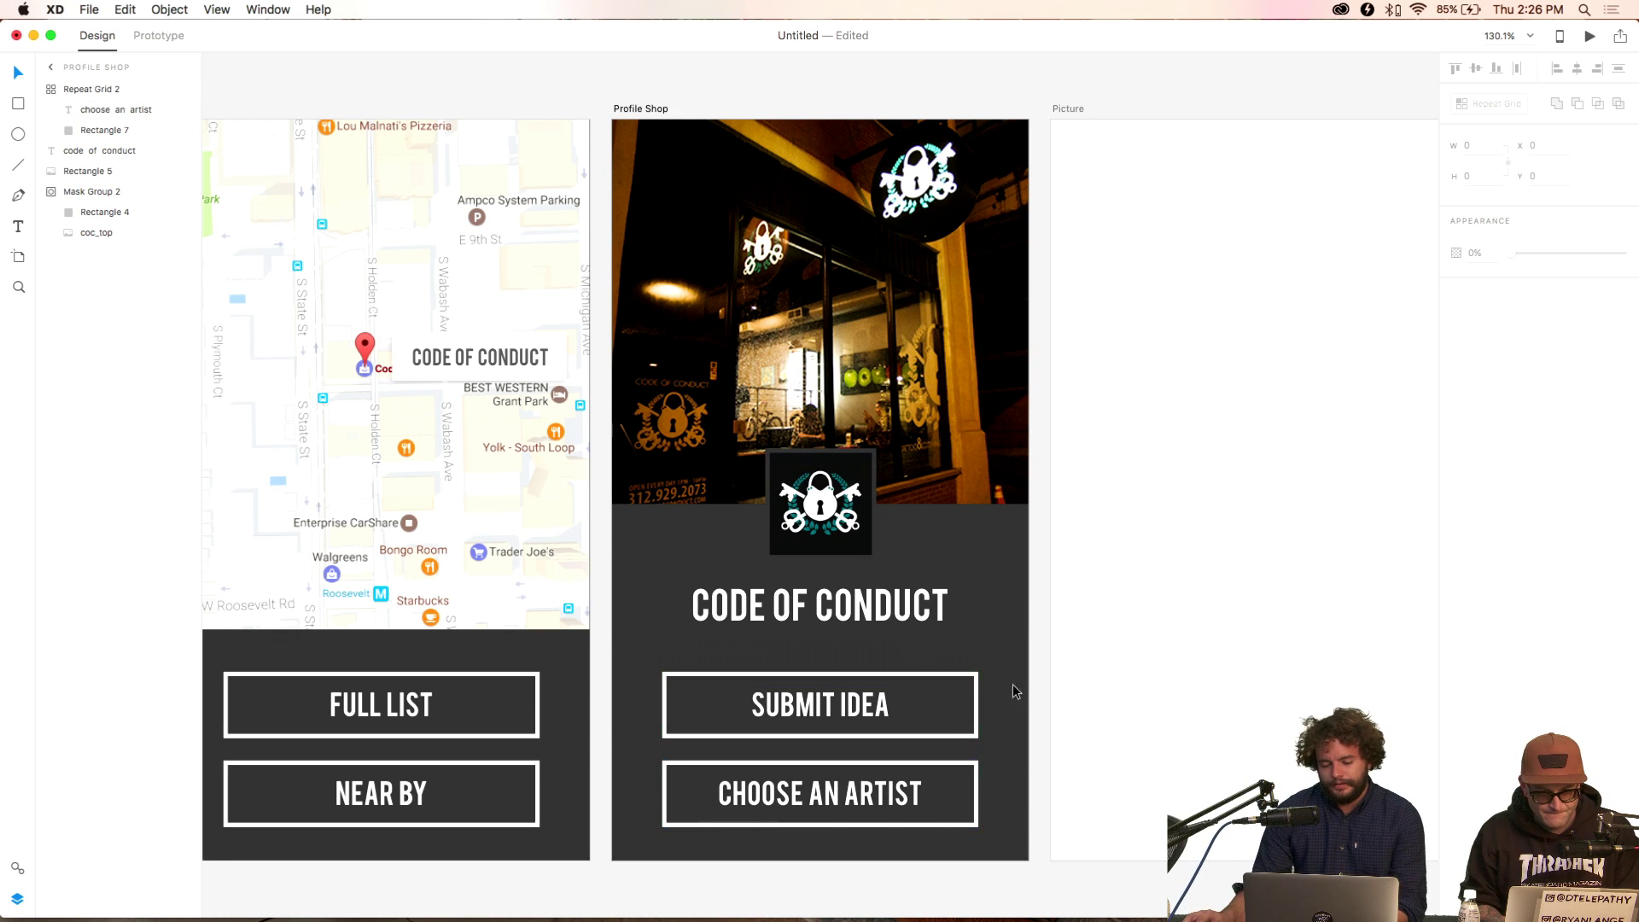
Step: Drag the logo tile and CODE OF CONDUCT title up onto the photo and left-align the title
scroll(694, 459, right, 3)
drag(807, 519, 674, 224)
drag(779, 604, 822, 176)
click(1461, 309)
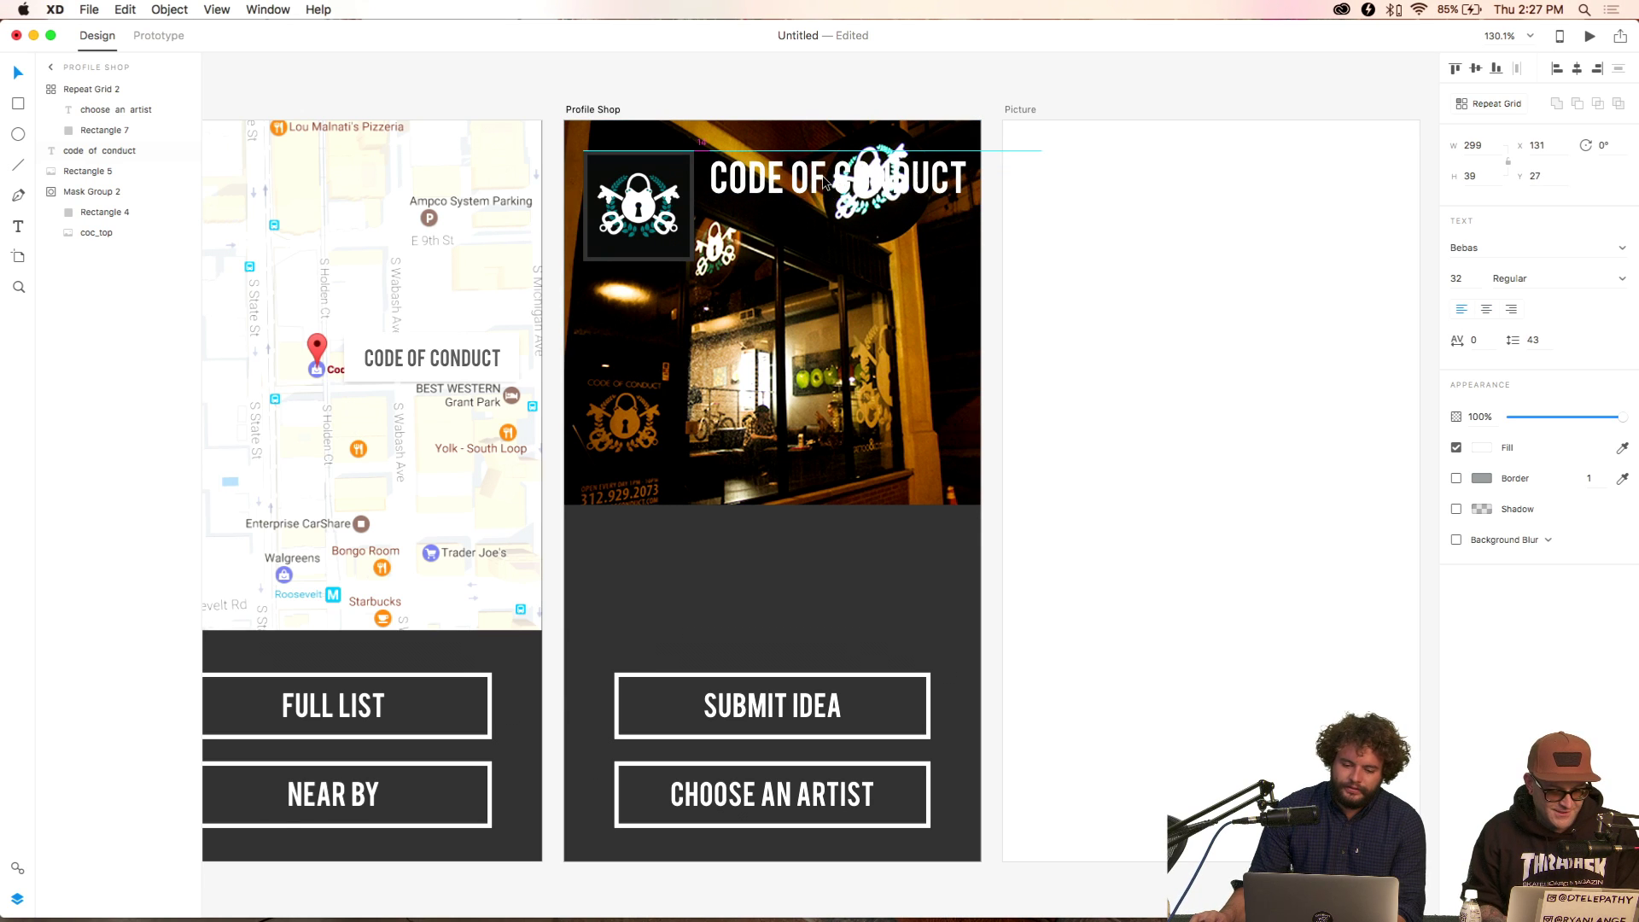
key(Tab)
Step: Nudge the logo tile and title together into the photo's top-left corner
shift+click(765, 191)
key(Left)
key(Left)
key(Left)
key(Left)
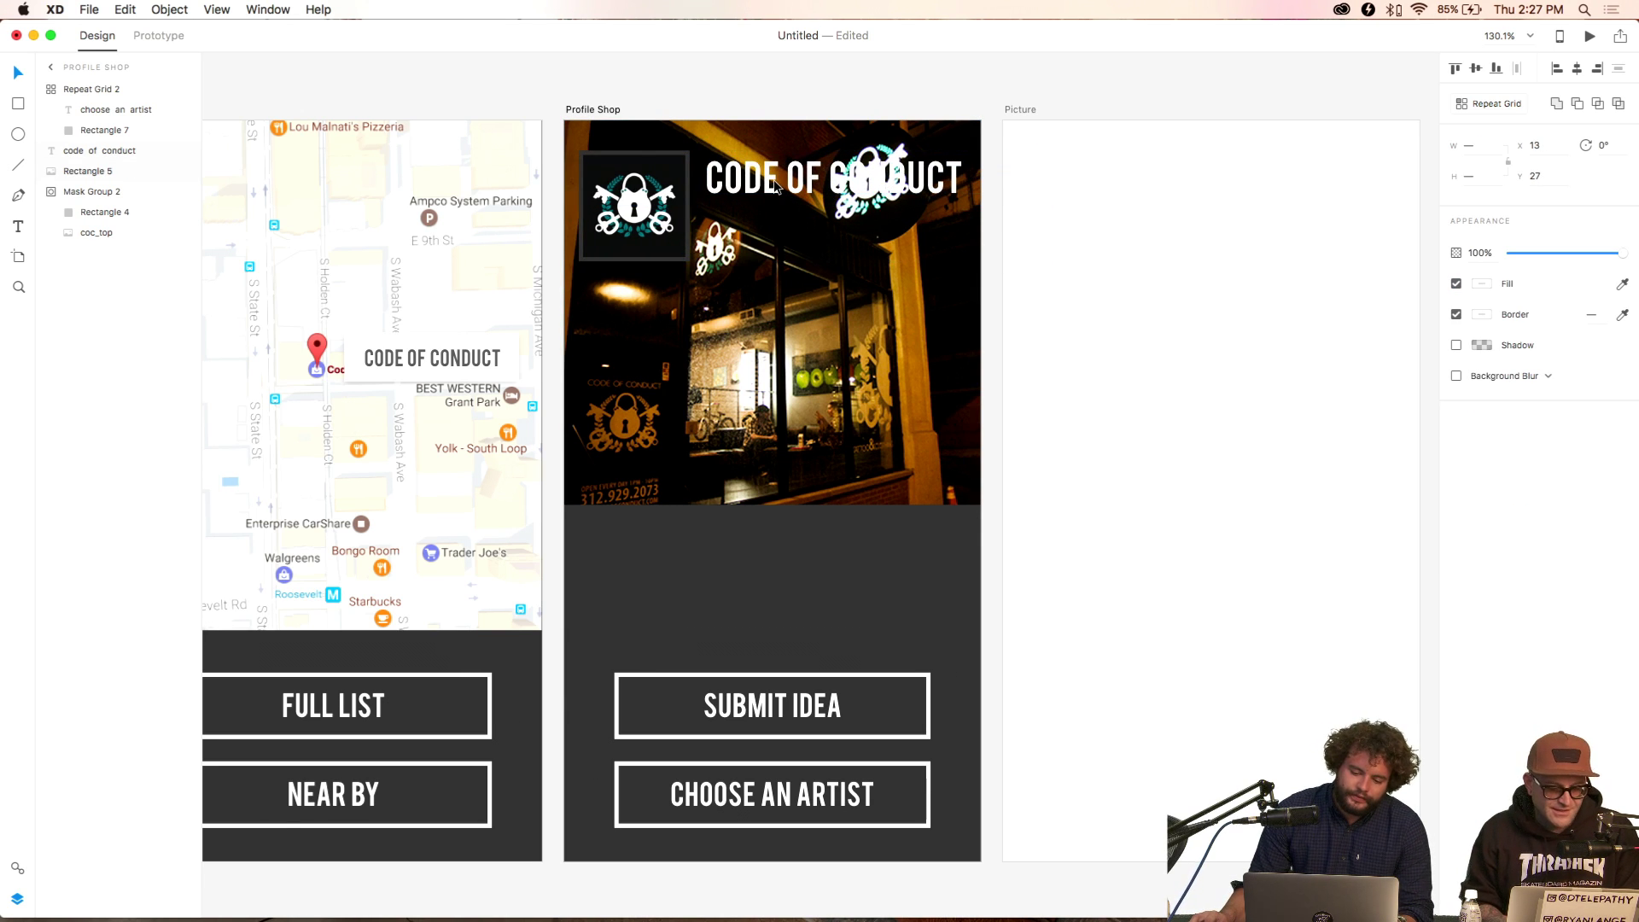
key(Left)
key(Left)
key(Left)
key(Left)
key(Left)
key(Left)
key(Left)
key(Left)
key(Left)
key(Left)
key(Left)
key(Left)
key(Left)
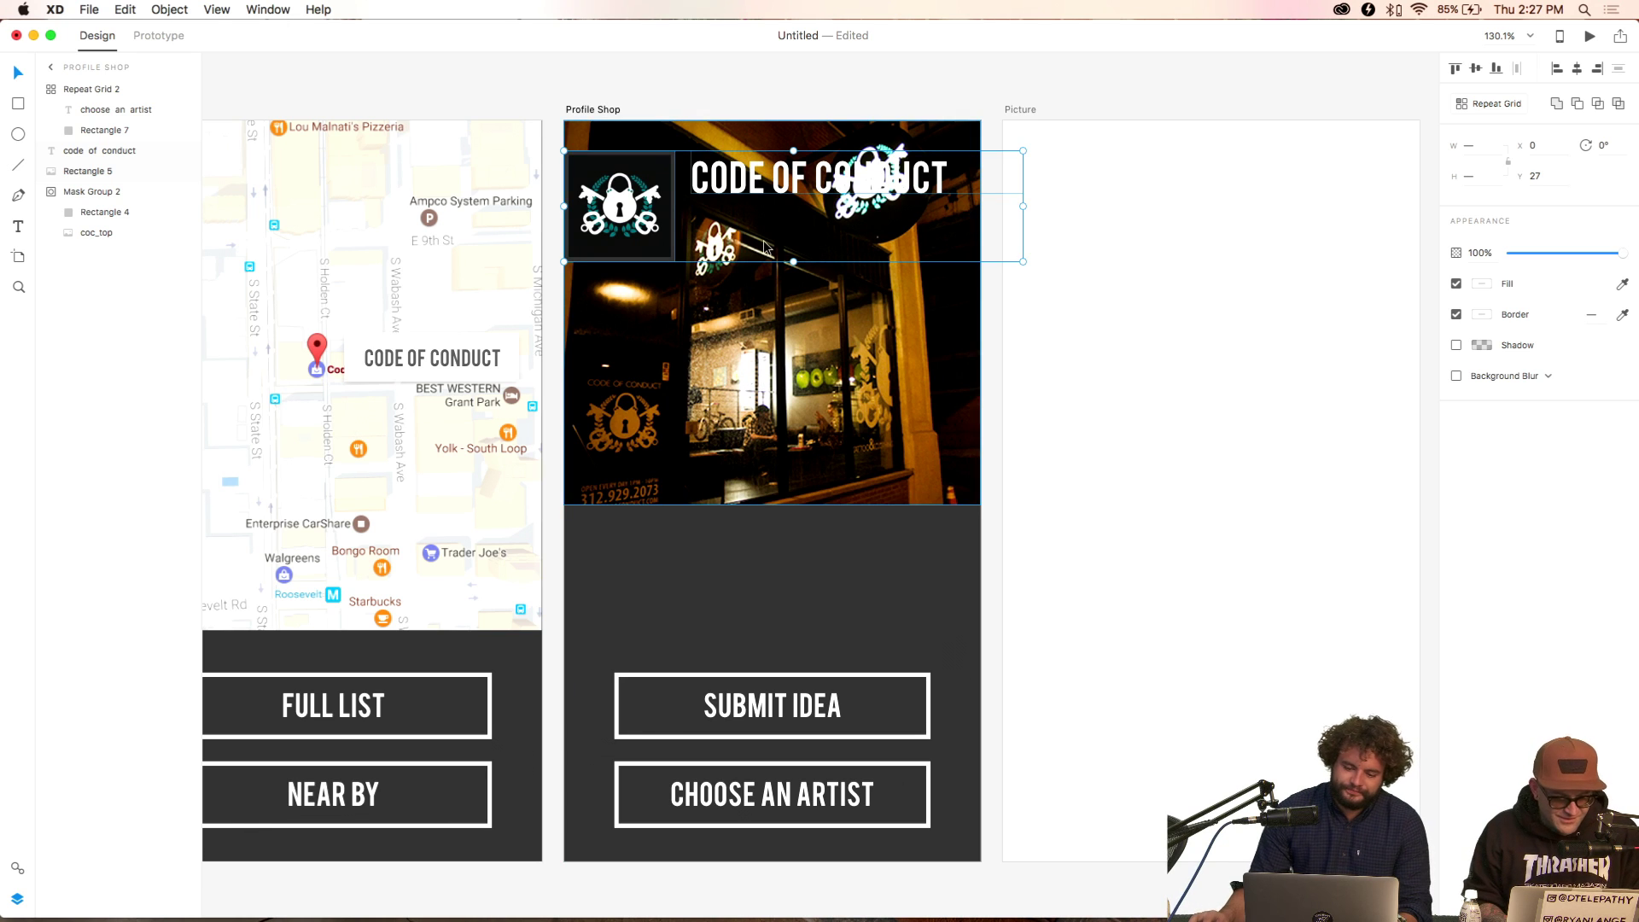
key(shift+Right)
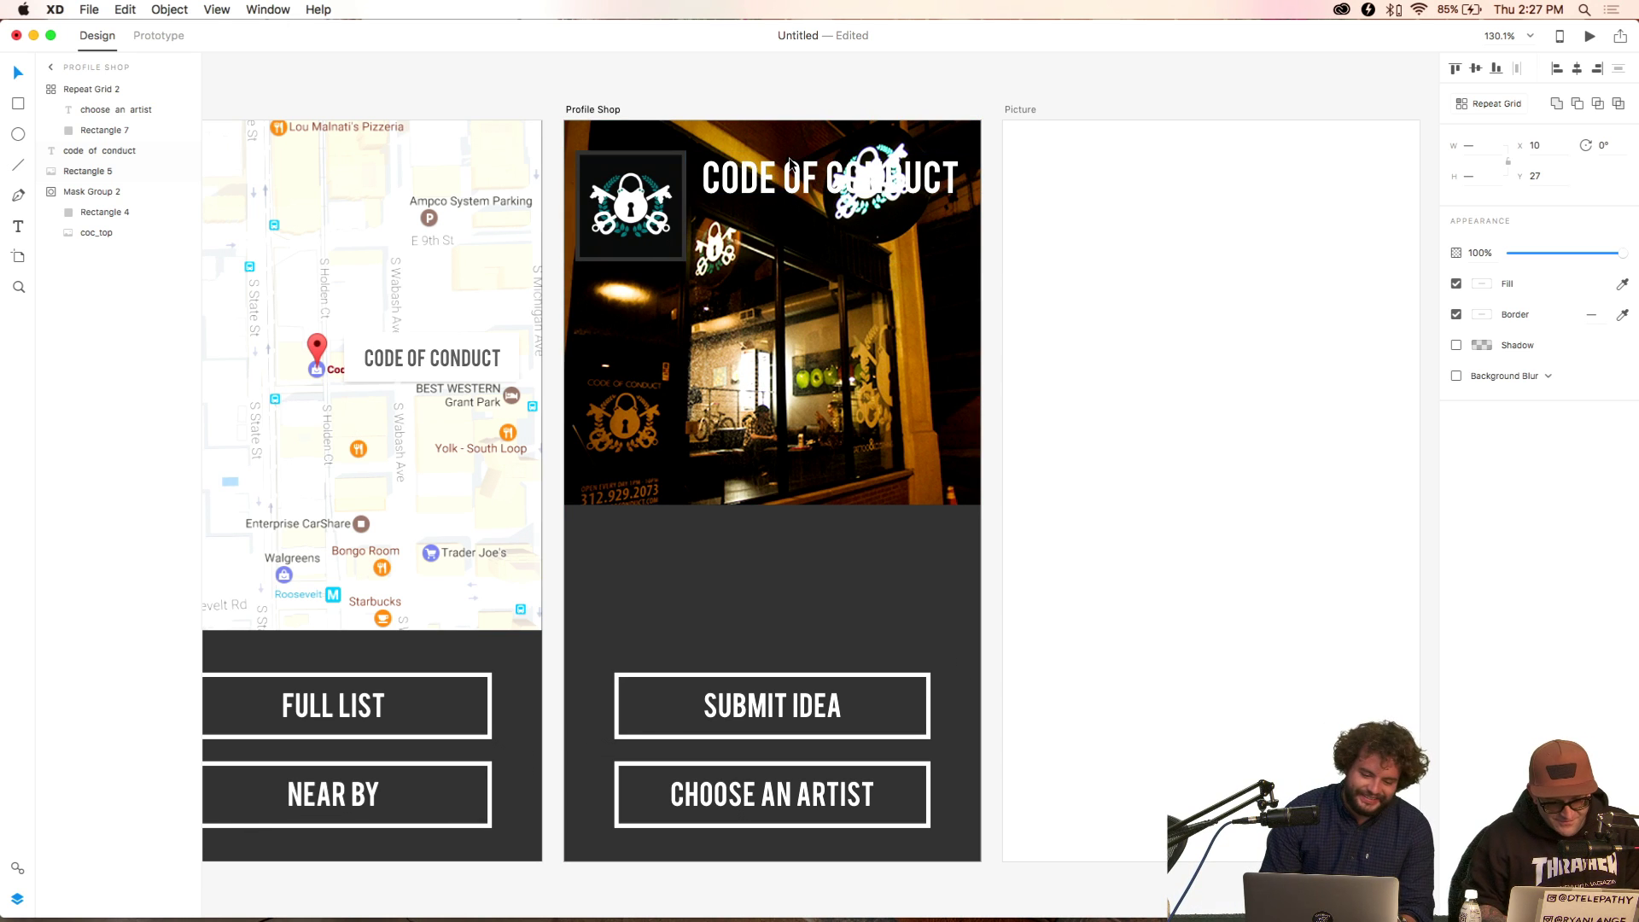
key(Left)
key(Left)
key(Left)
key(Left)
key(Left)
key(Left)
key(Left)
key(Left)
key(Left)
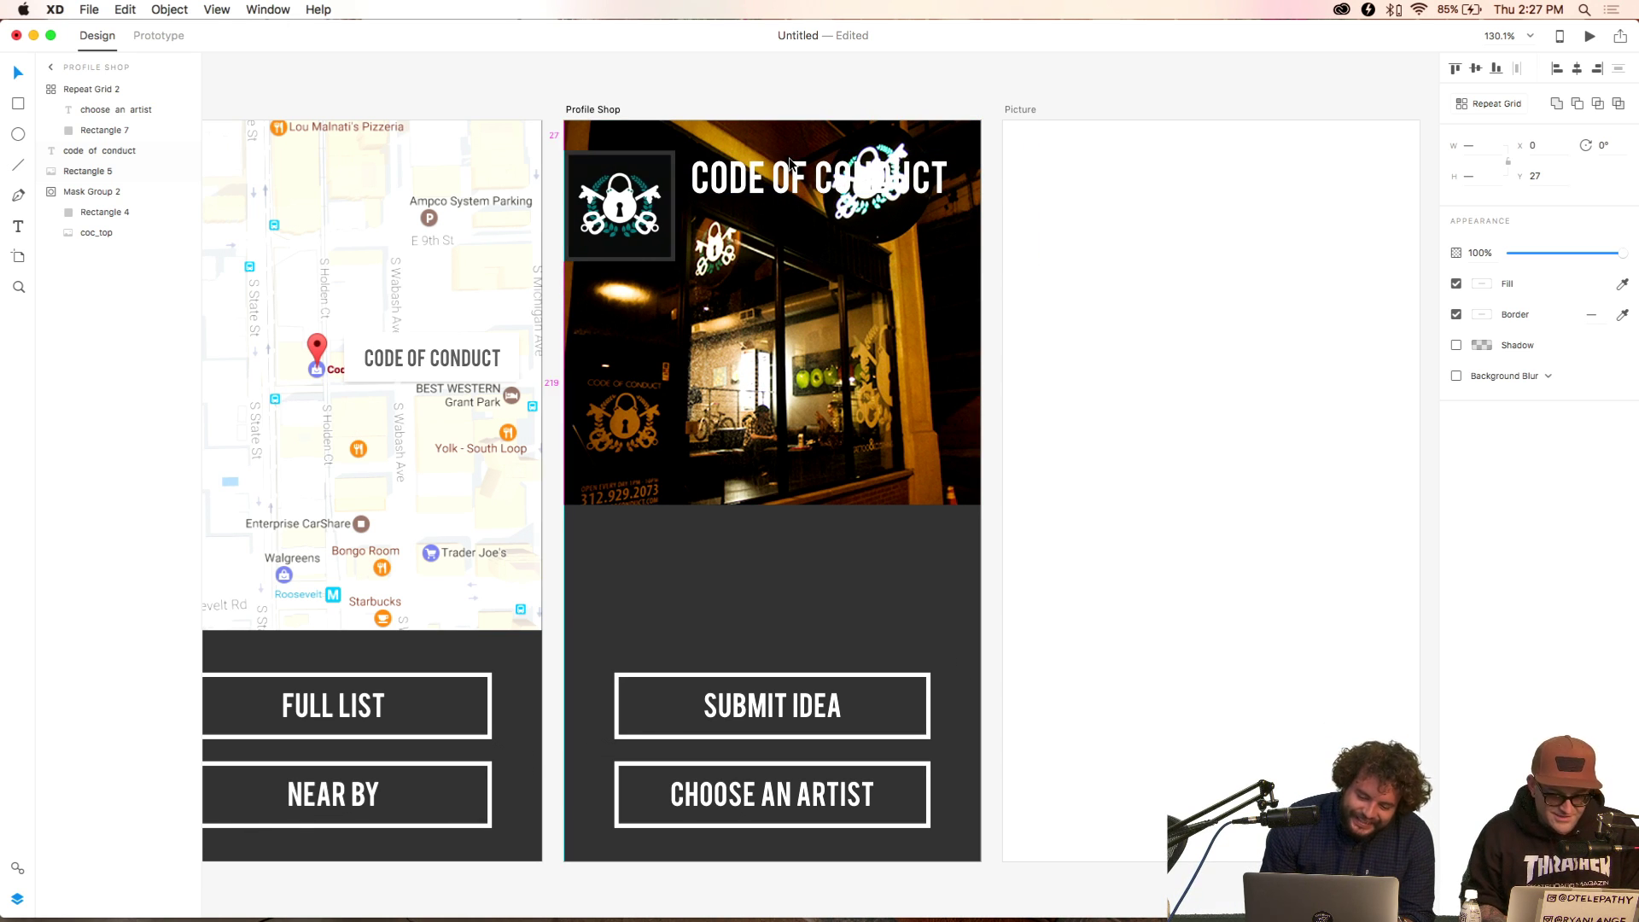
key(shift+Up)
key(shift+Up)
key(shift+Up)
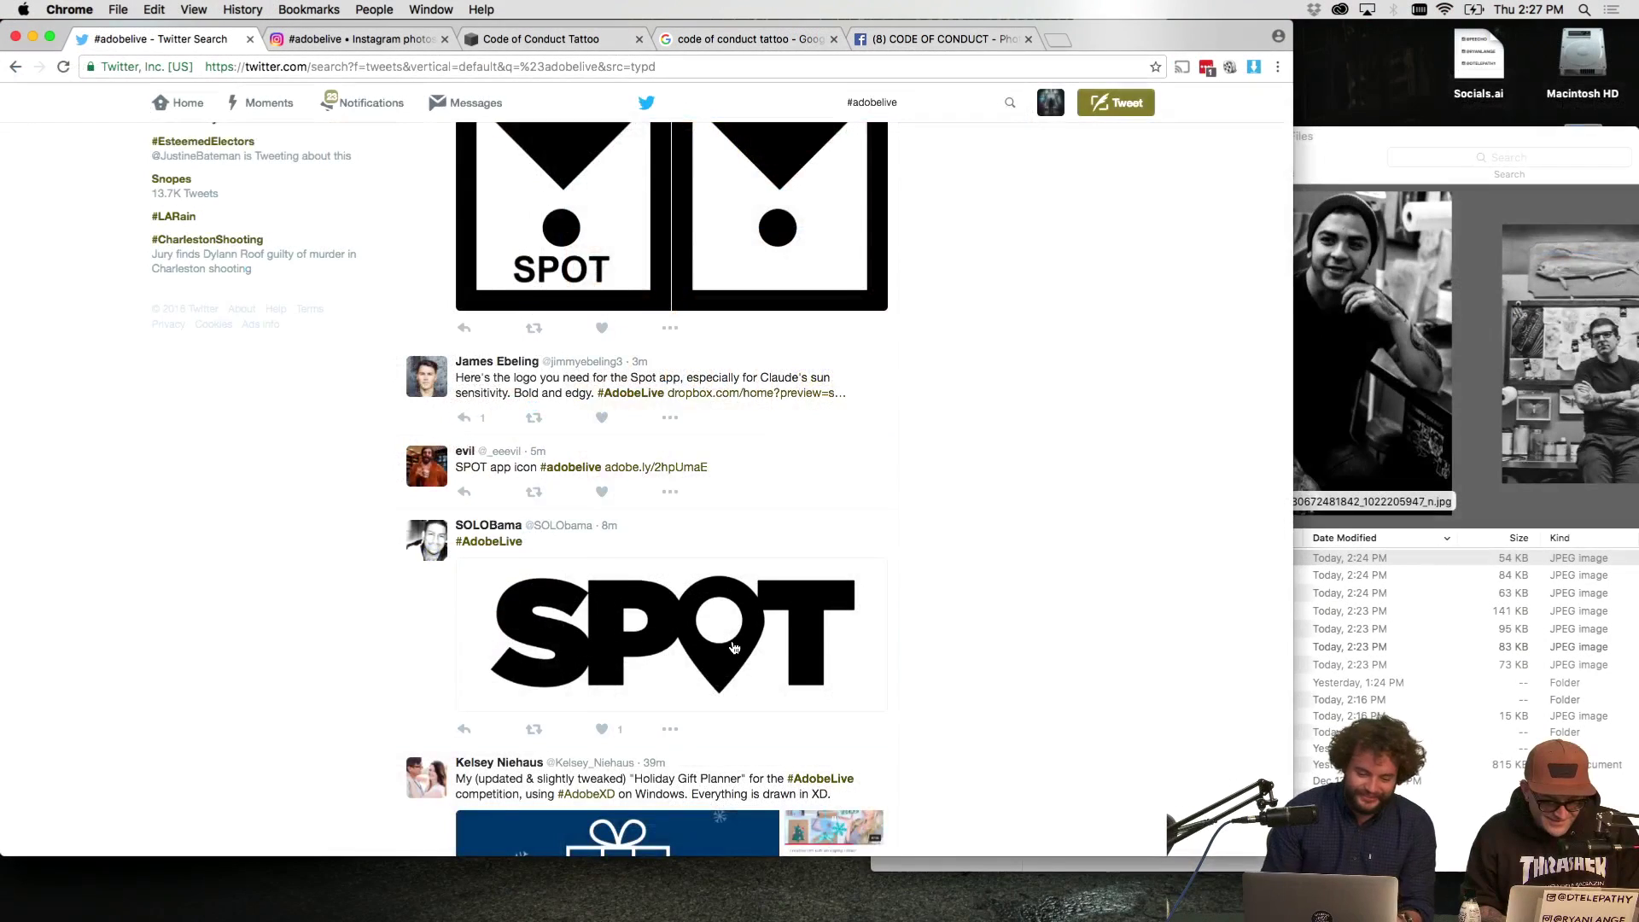
scroll(733, 646, down, 3)
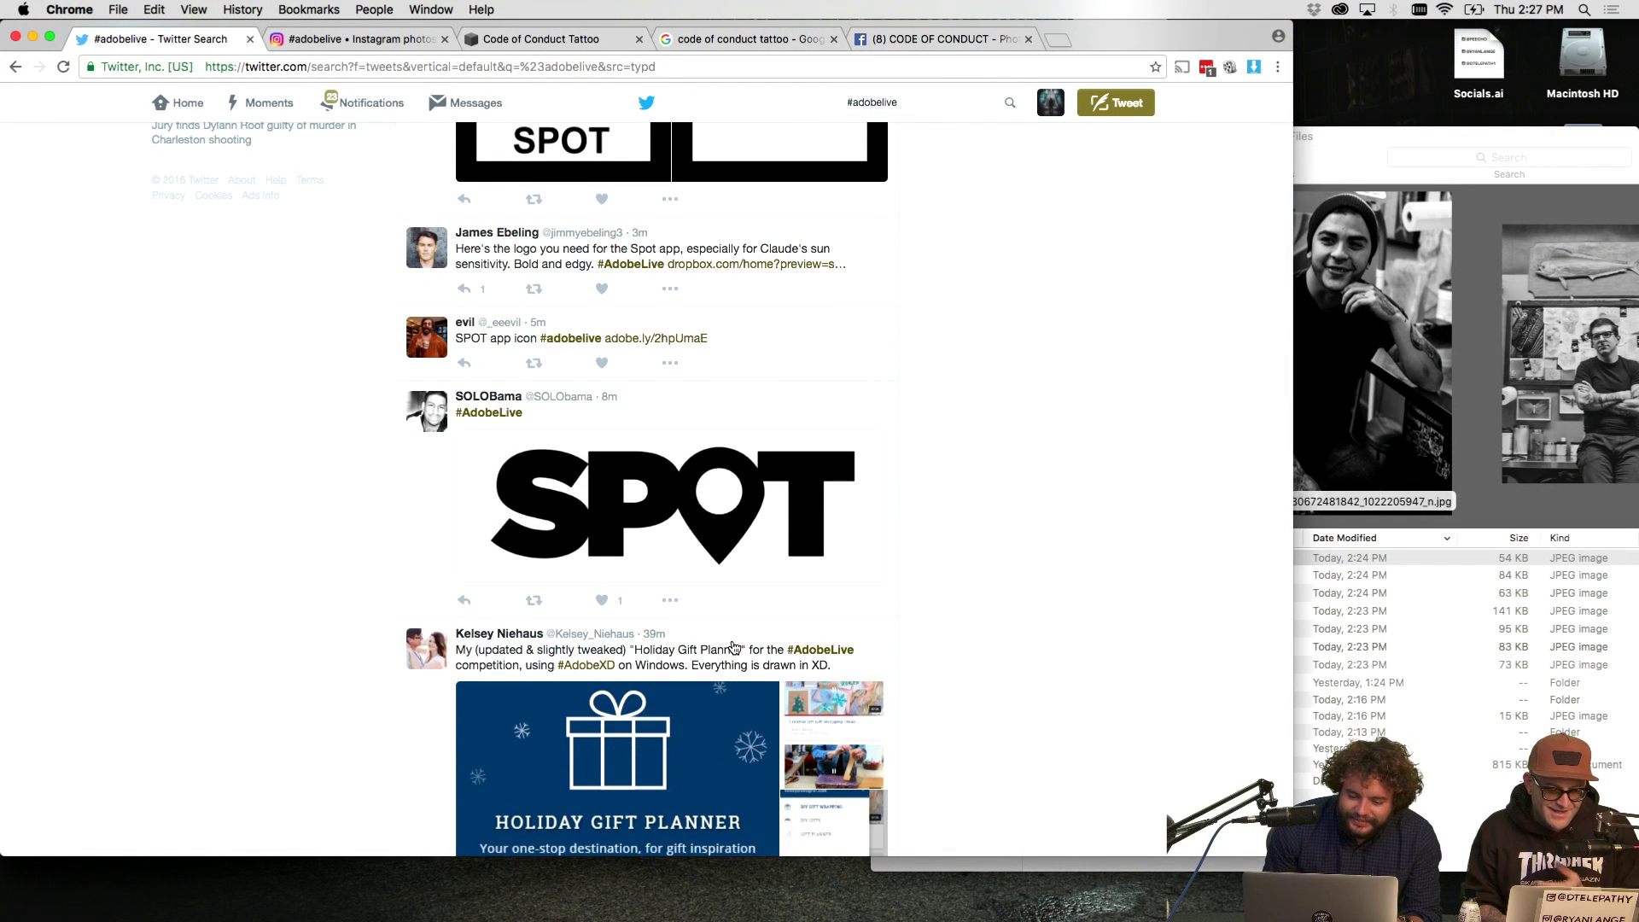
Step: Move the seven newest JPEGs into Elevate App, then paste the storefront photo back into Profile Shop
click(1363, 158)
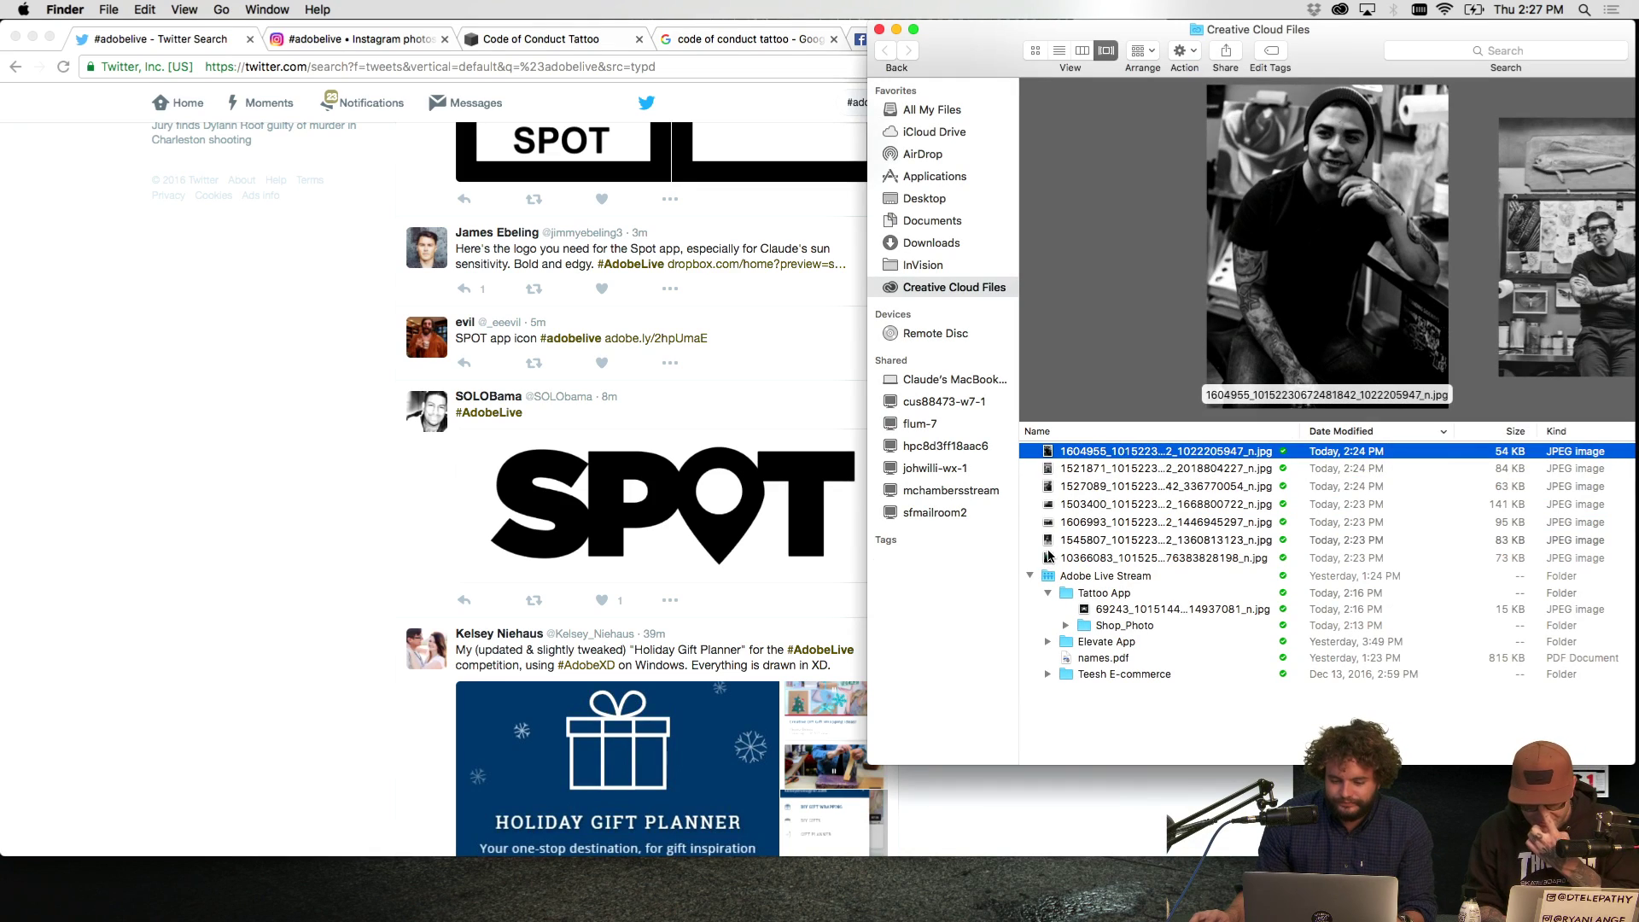
click(1048, 594)
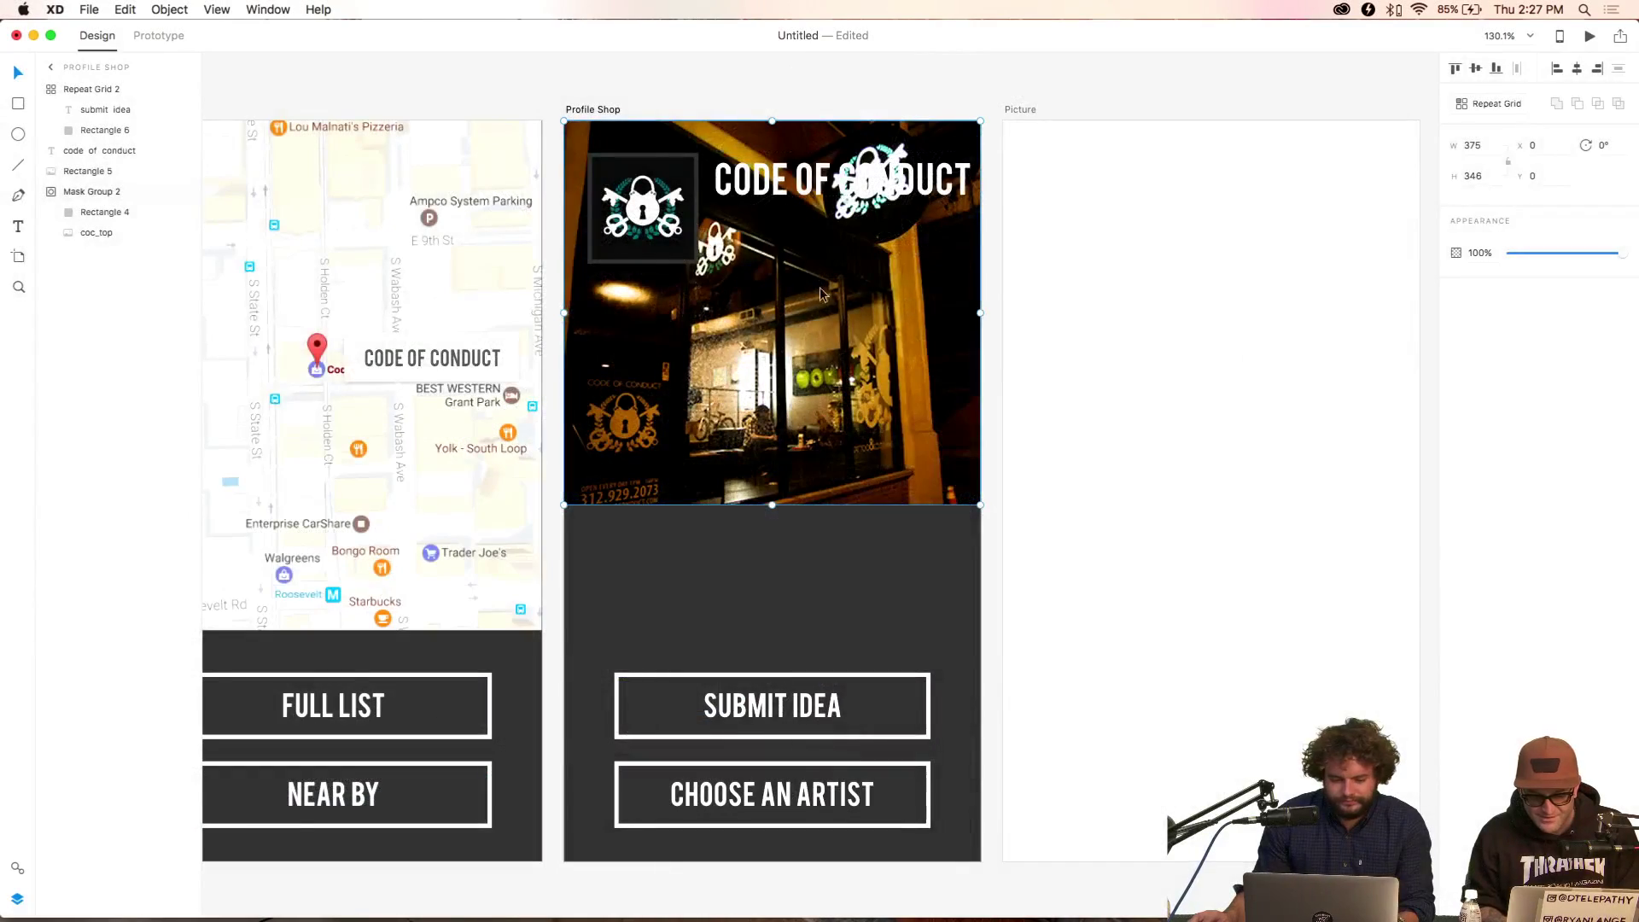
click(115, 212)
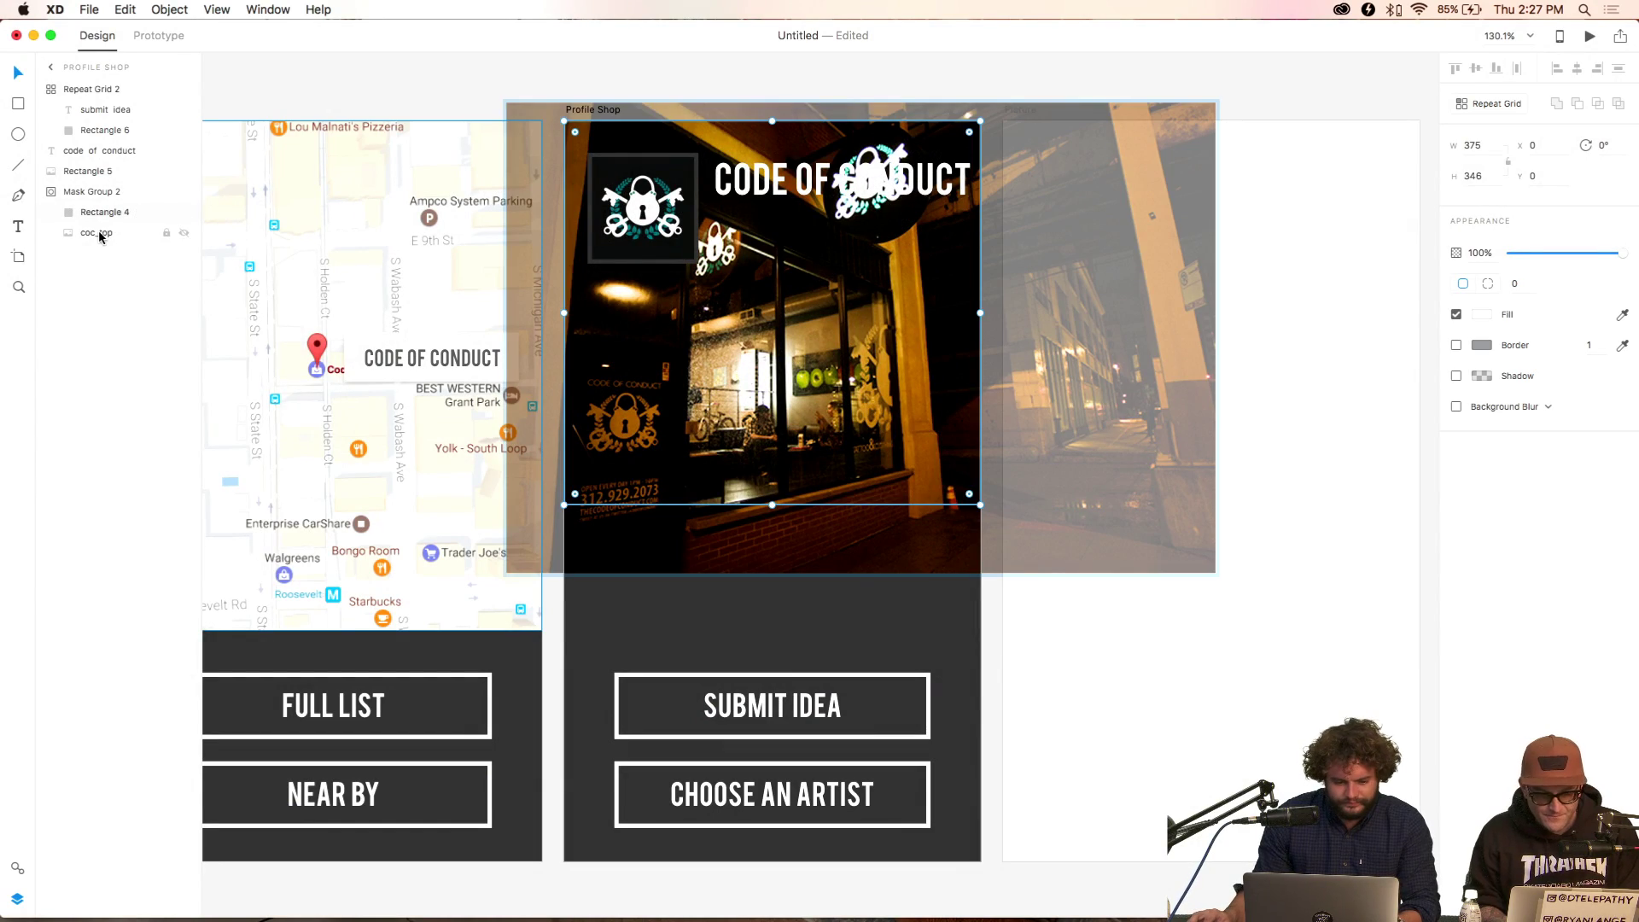
click(108, 211)
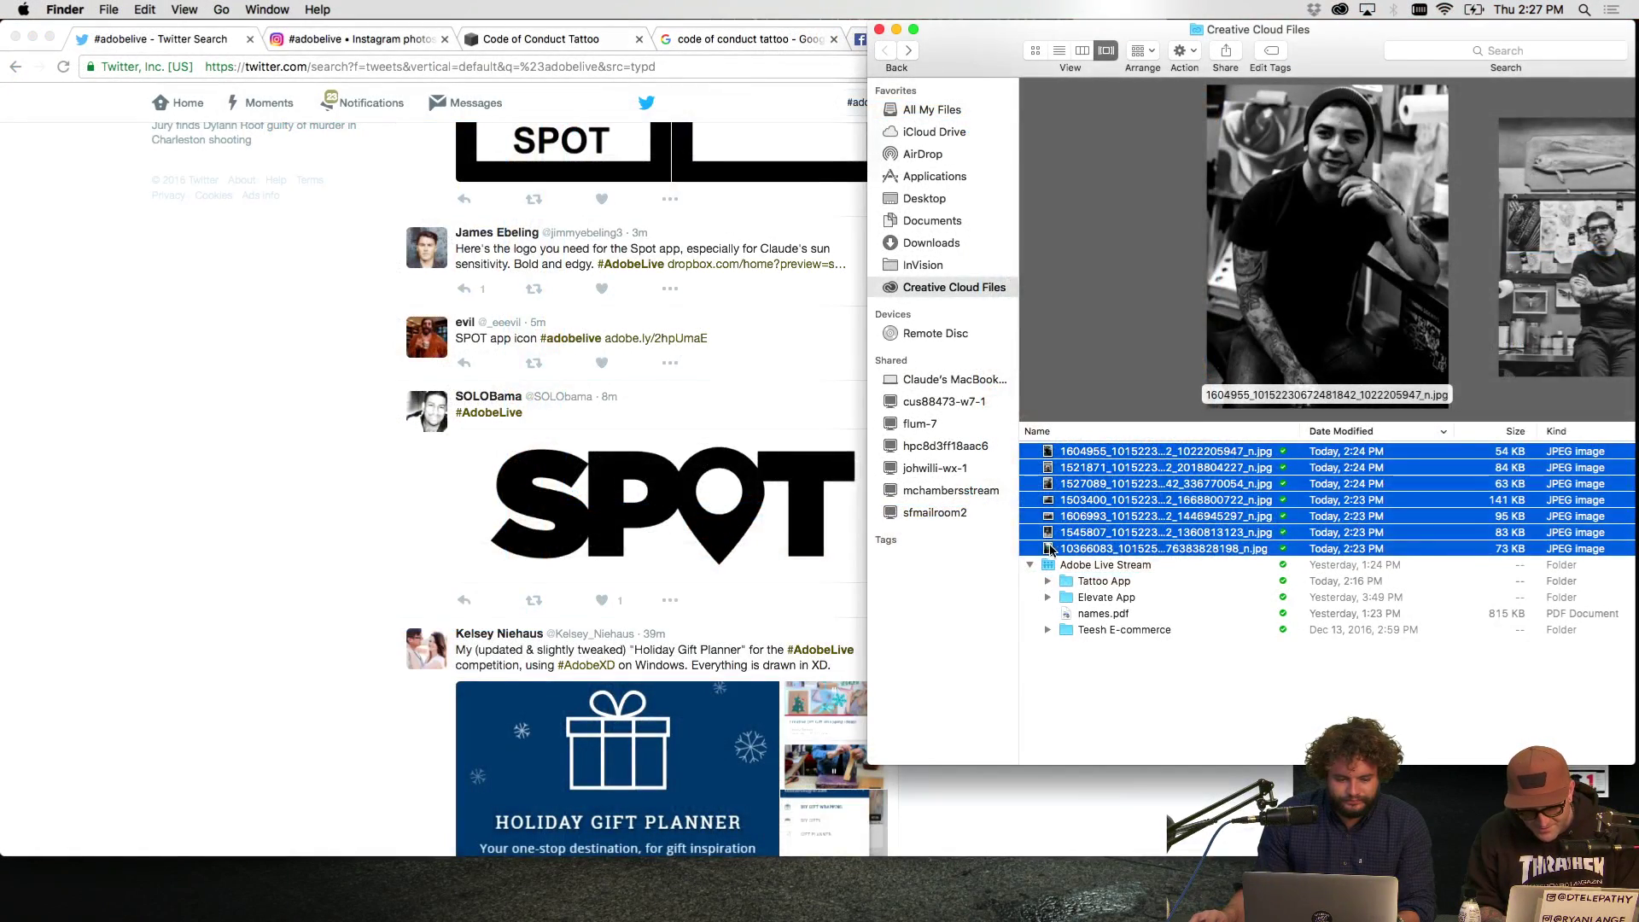
drag(1050, 549, 1124, 584)
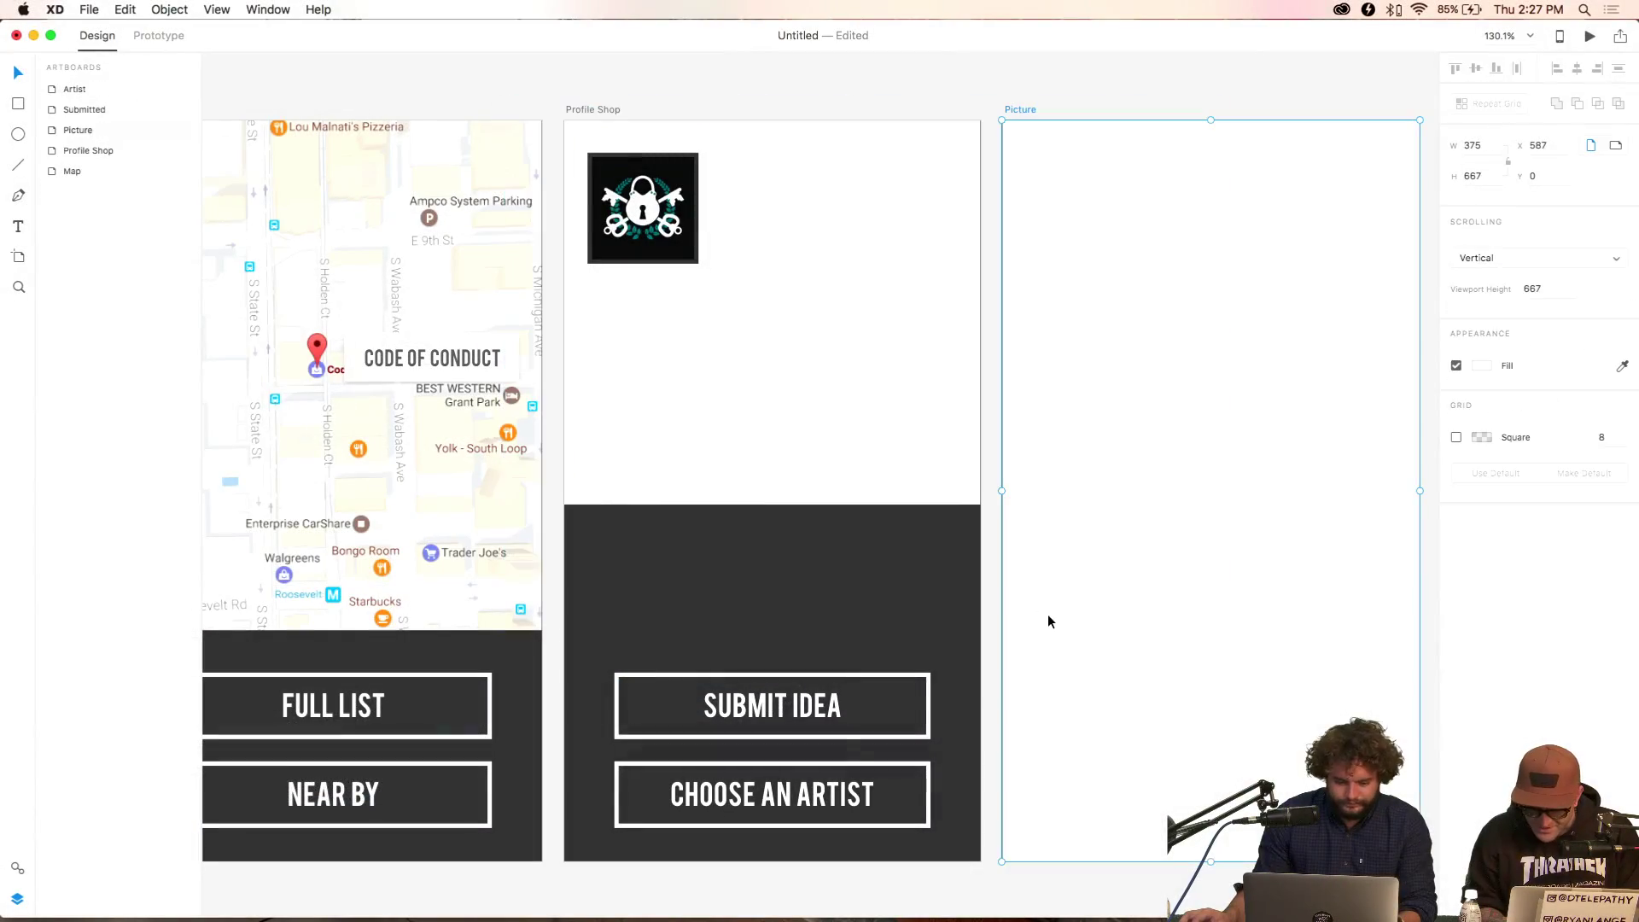
click(761, 392)
key(super+v)
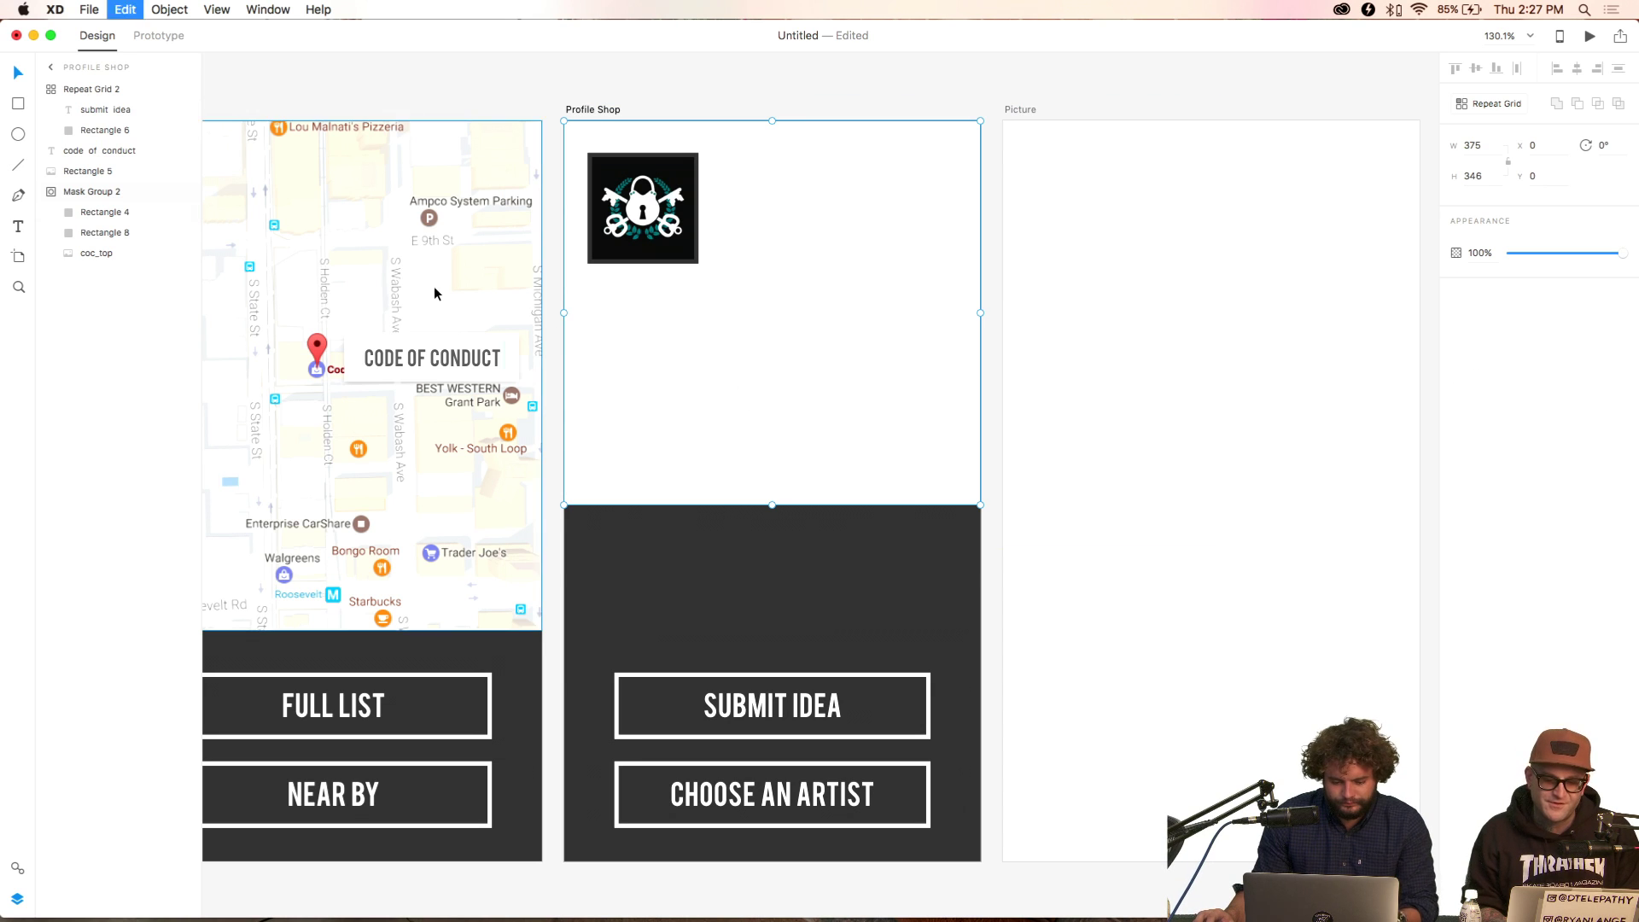
Step: Undo the edit that wrapped the Code of Conduct title onto two lines
click(1120, 688)
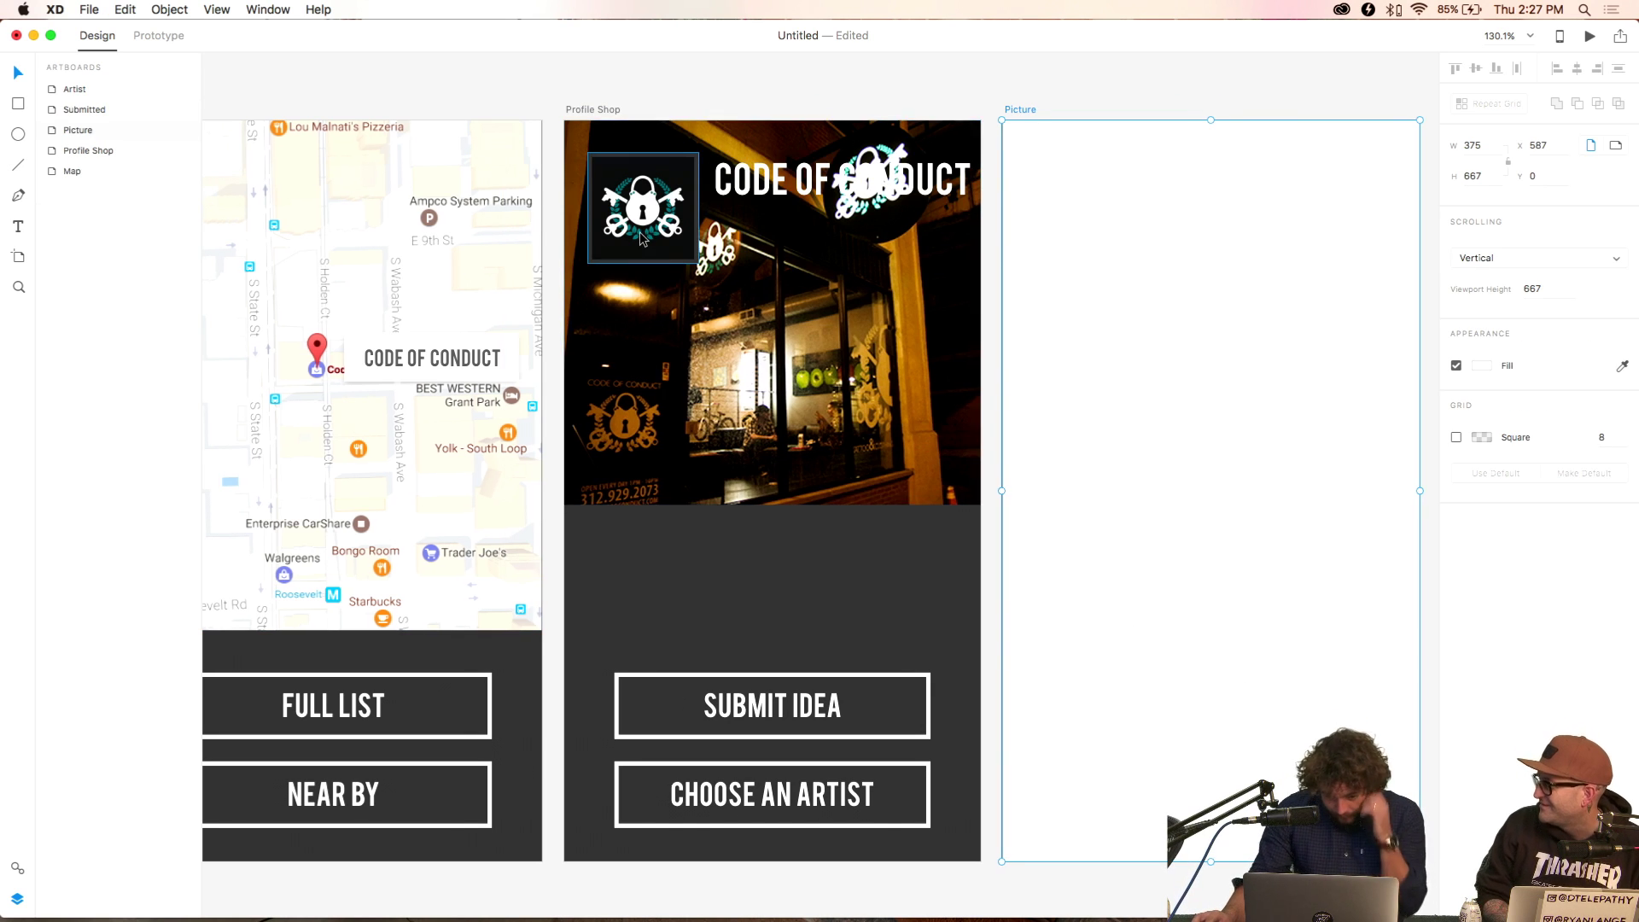
double_click(843, 171)
click(843, 170)
key(BackSpace)
key(Return)
key(Escape)
key(ctrl+z)
key(ctrl+z)
key(ctrl+z)
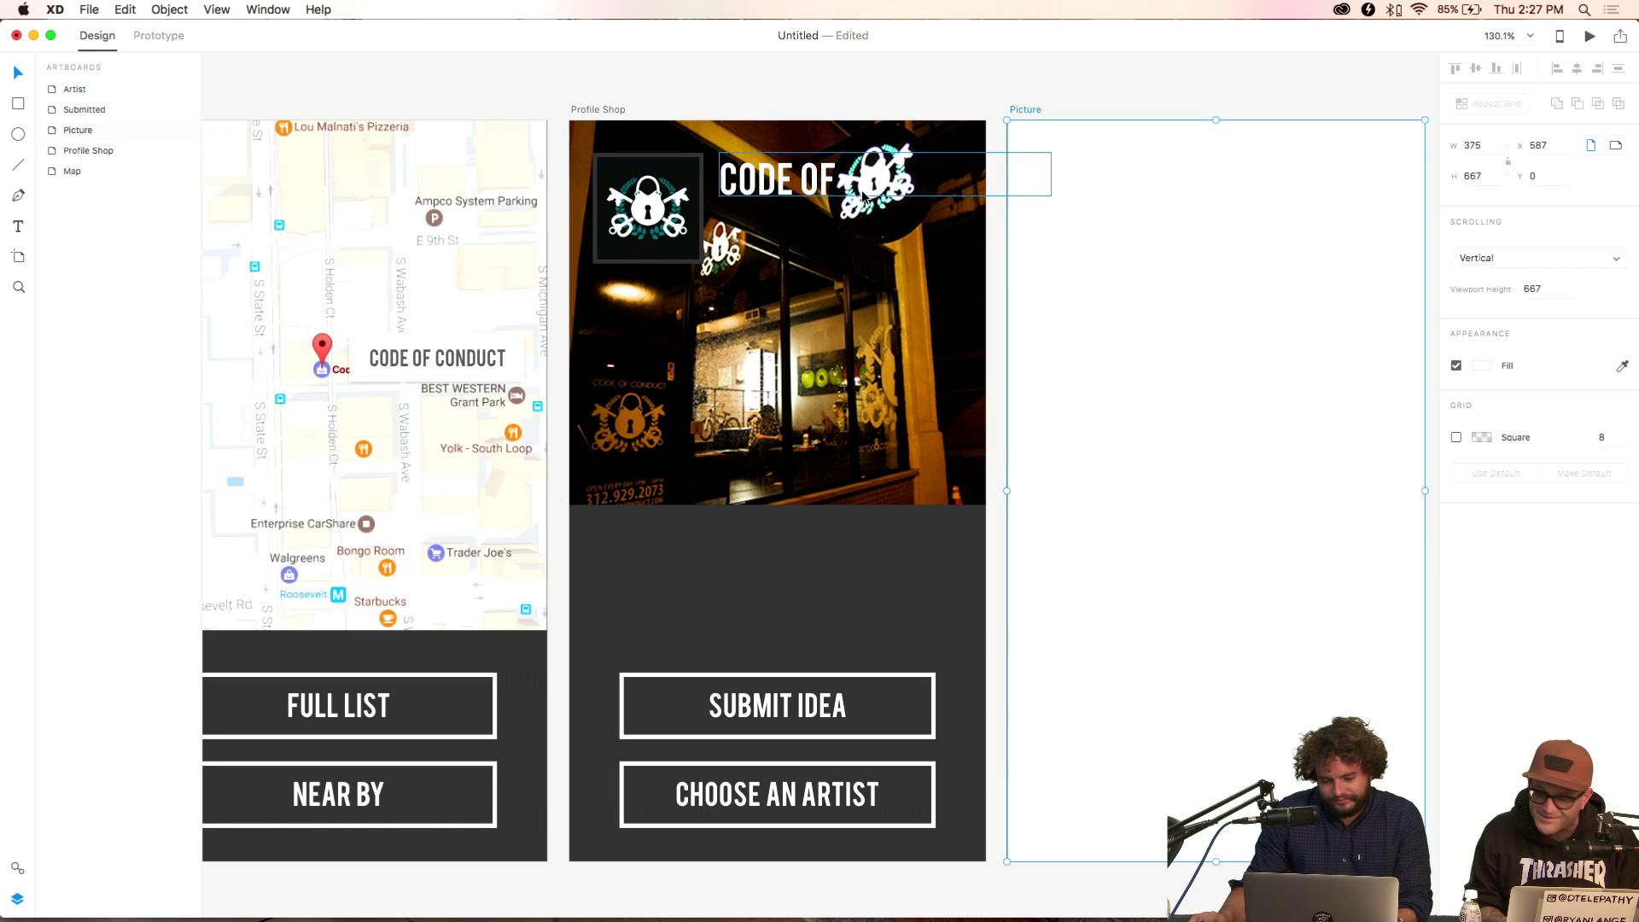
Step: Lower logo and title ~107 px, shift the storefront photo up in its frame, drop the title ~30 px
shift+click(680, 246)
drag(681, 246, 680, 450)
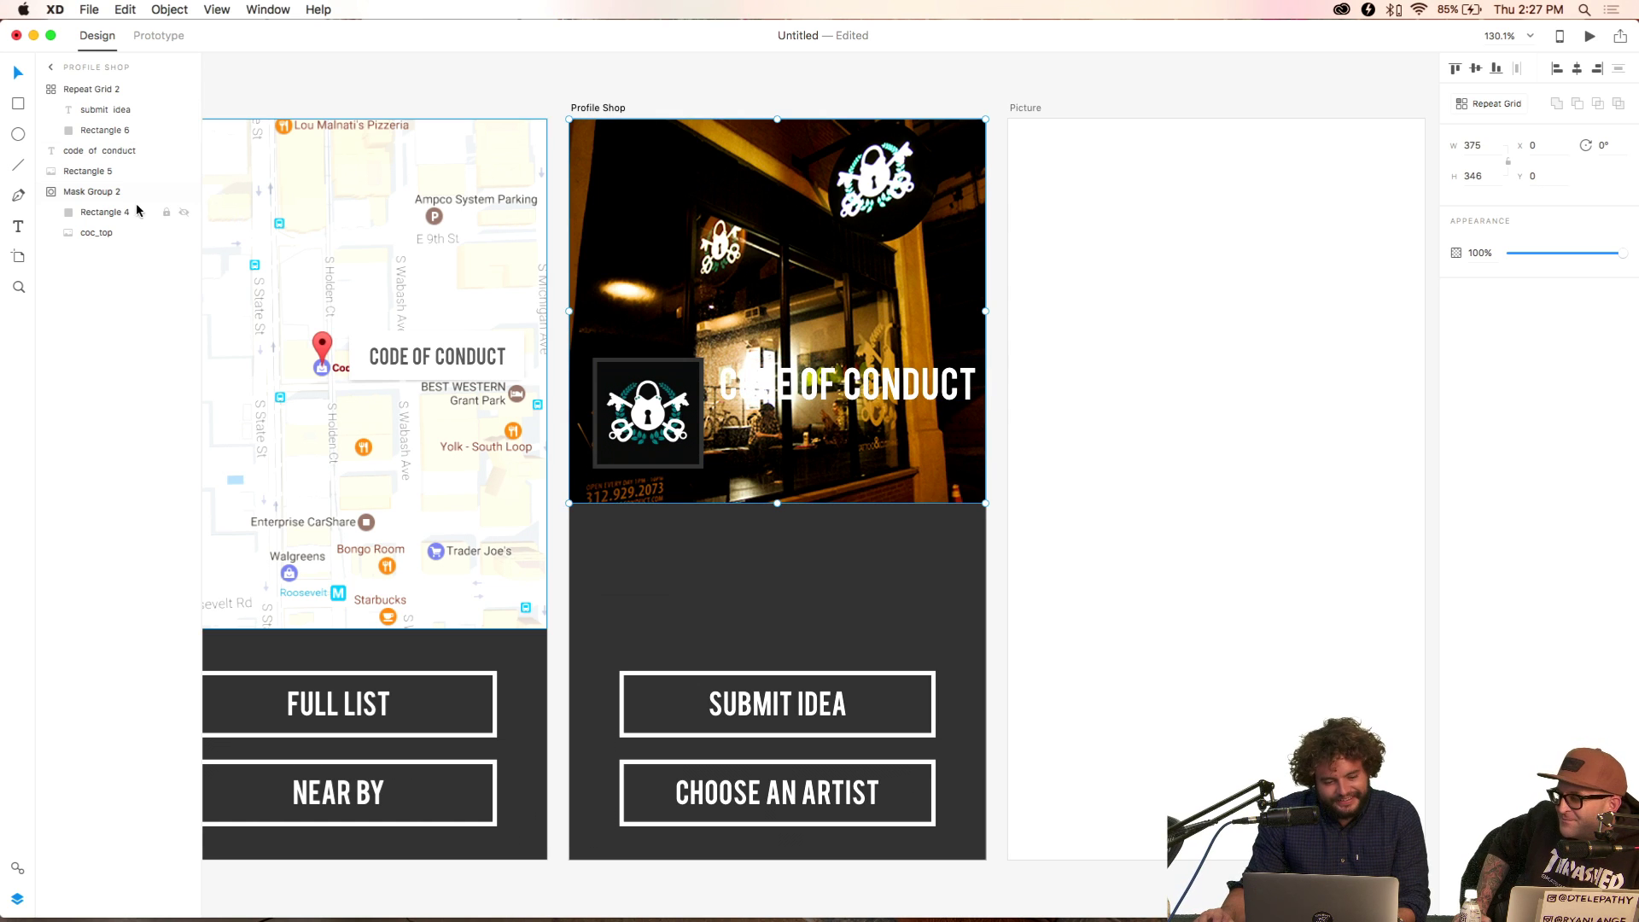
click(96, 232)
drag(1040, 292, 1031, 234)
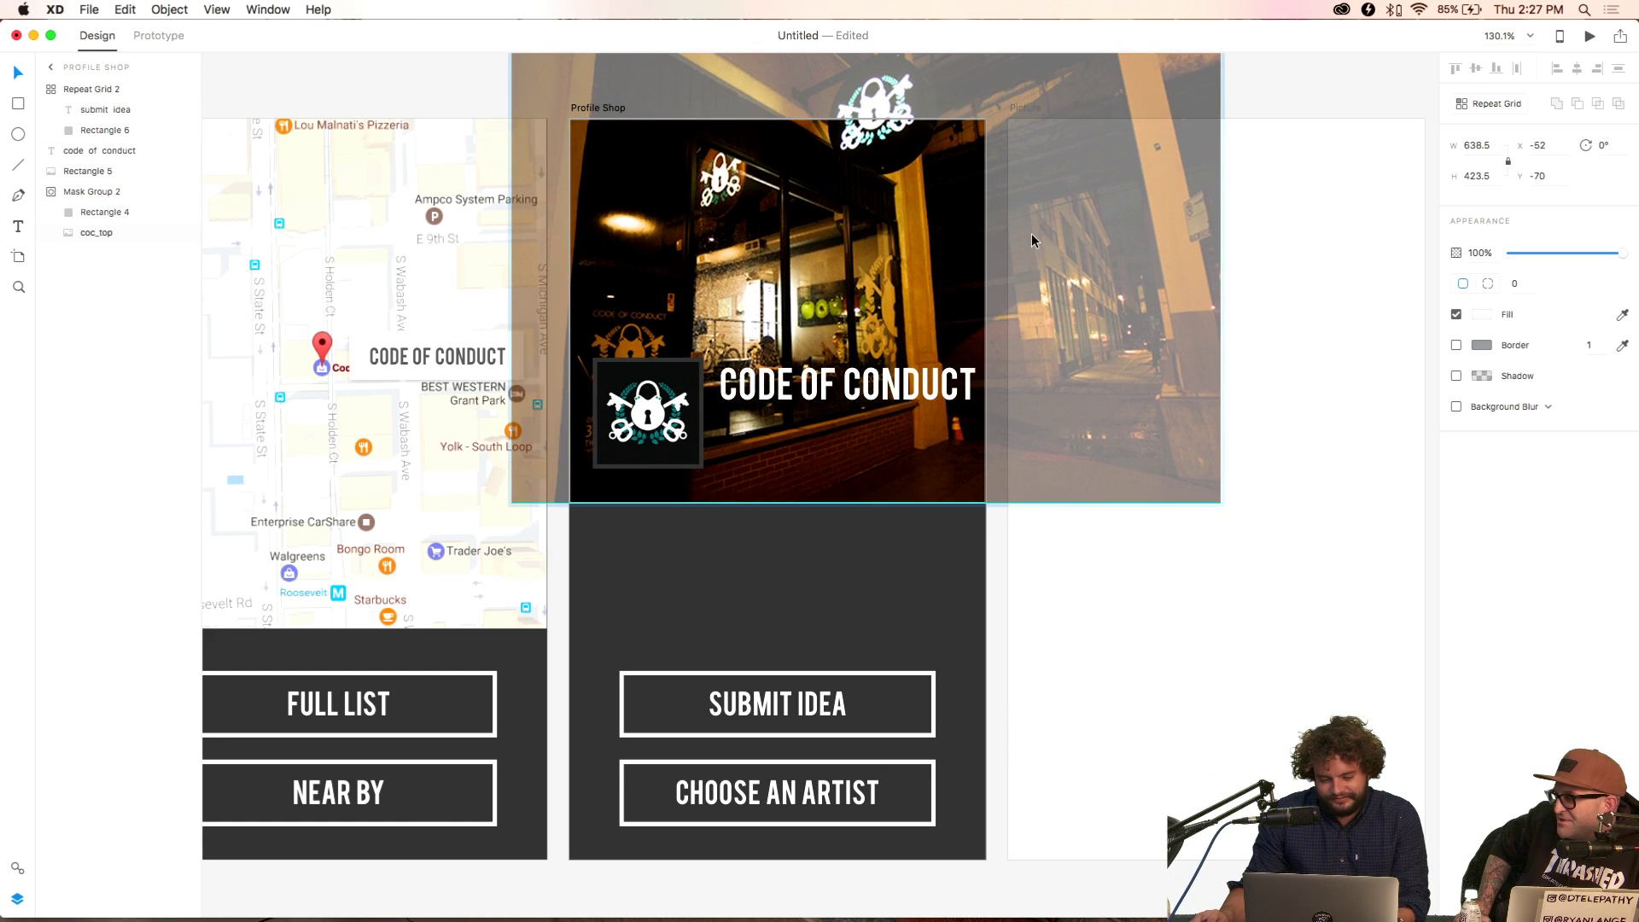
click(1050, 528)
click(877, 385)
drag(876, 385, 879, 413)
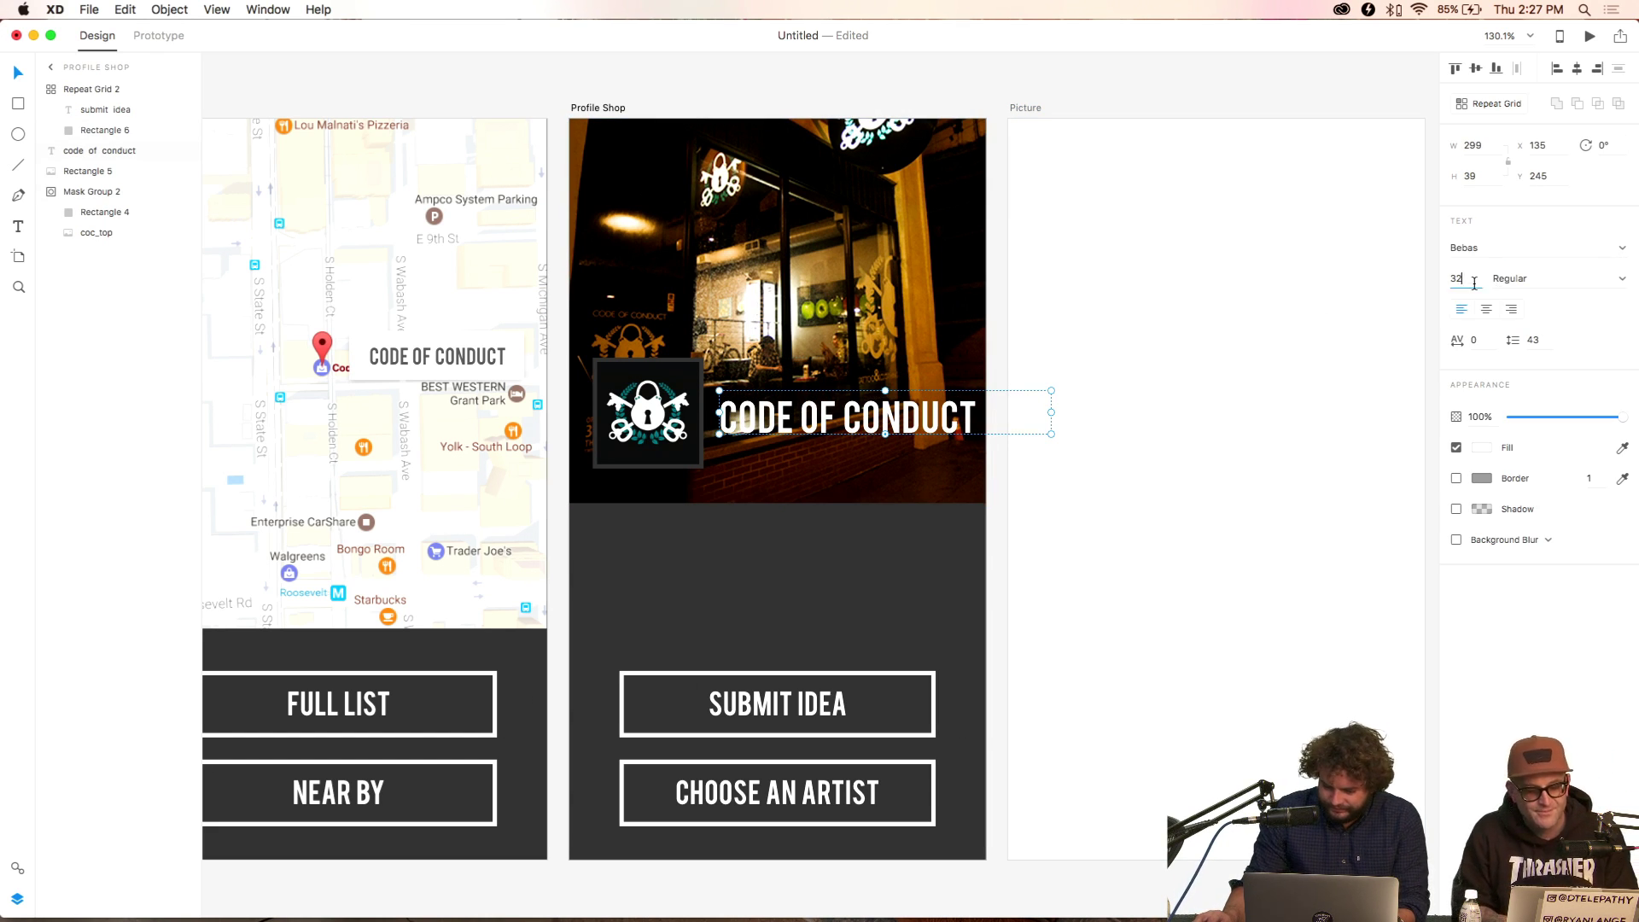
Step: Set the CODE OF CONDUCT title's font size to 28 and nudge it up slightly
text(28)
key(Return)
click(1048, 457)
key(Up)
key(Up)
key(Up)
key(Up)
key(Up)
key(Up)
key(Up)
key(Up)
key(Up)
key(Up)
key(Up)
key(Up)
key(Up)
key(Up)
key(Up)
key(Up)
key(Up)
key(Up)
key(Up)
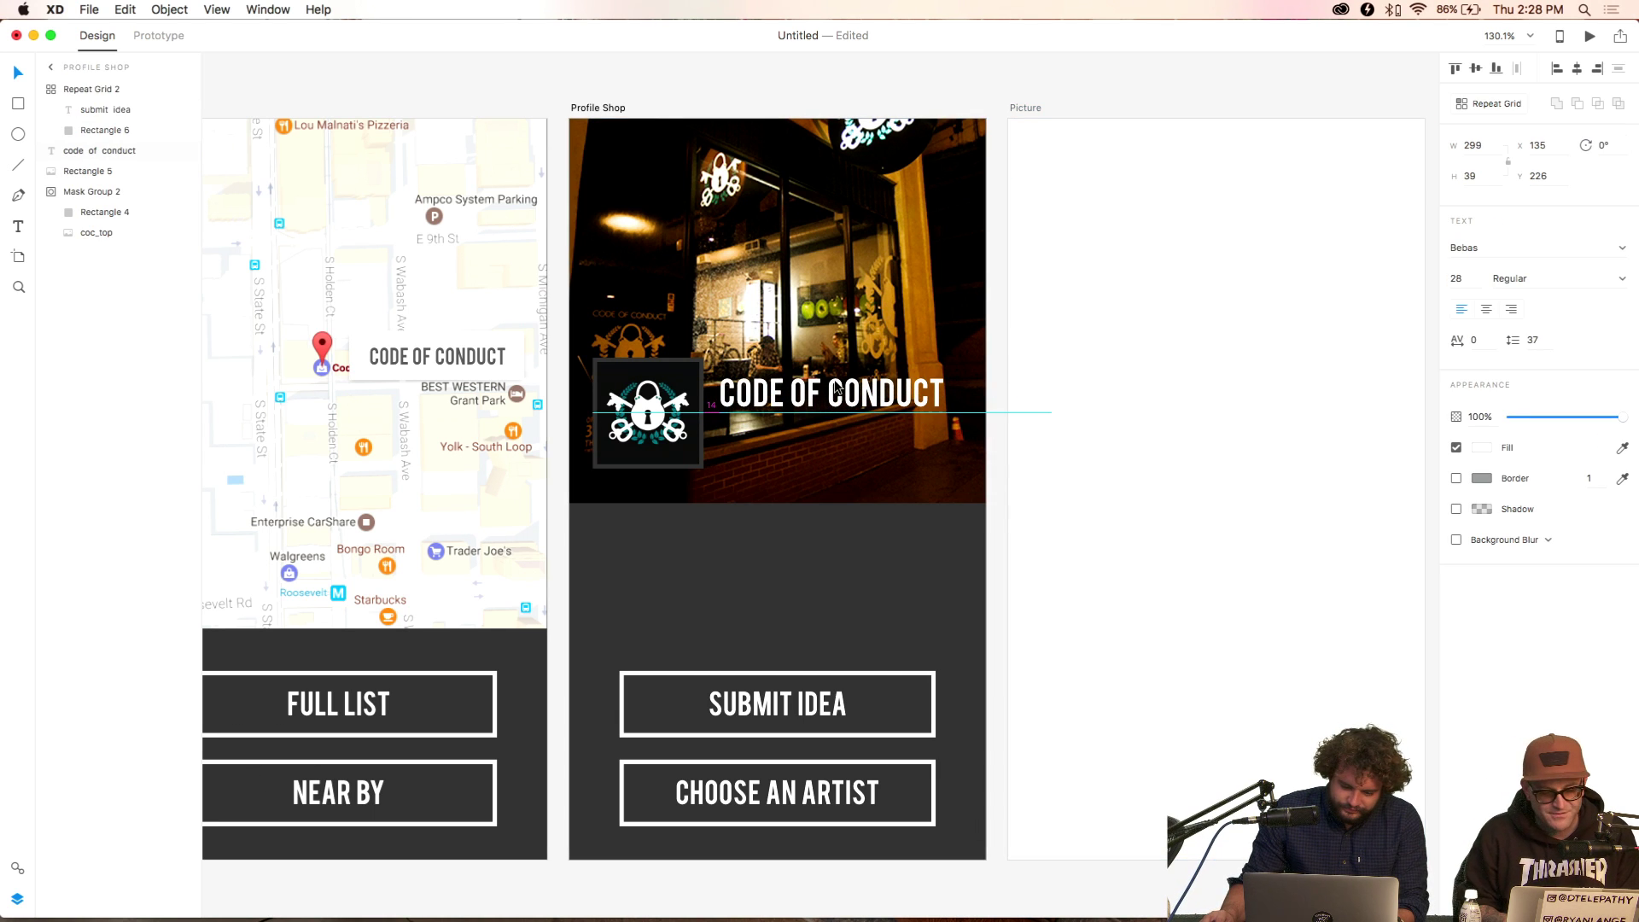
Step: Nudge the logo tile and title together down and back up 20 px, undoing a trial drag
shift+click(665, 444)
key(Down)
key(Down)
key(Down)
key(Down)
key(Down)
key(Down)
key(Down)
key(Down)
key(Down)
key(Down)
key(Down)
key(Down)
key(Down)
key(Down)
key(Down)
key(Down)
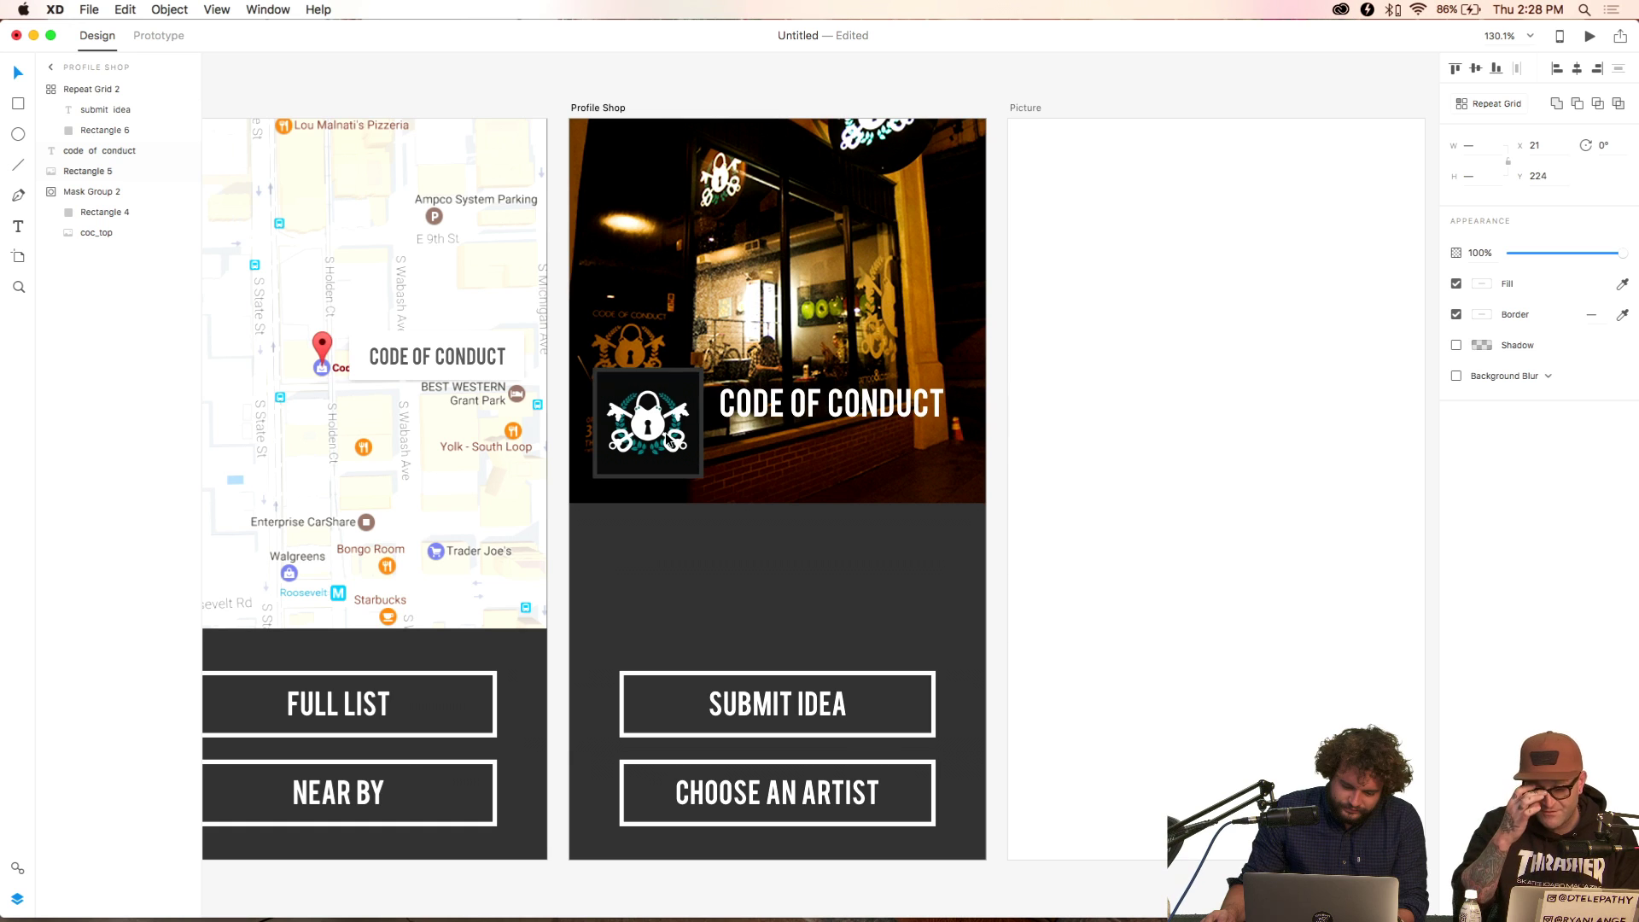
key(Down)
key(Down)
key(Down)
key(Down)
key(Down)
key(Down)
key(Down)
key(Down)
key(Down)
key(Down)
key(Down)
key(Down)
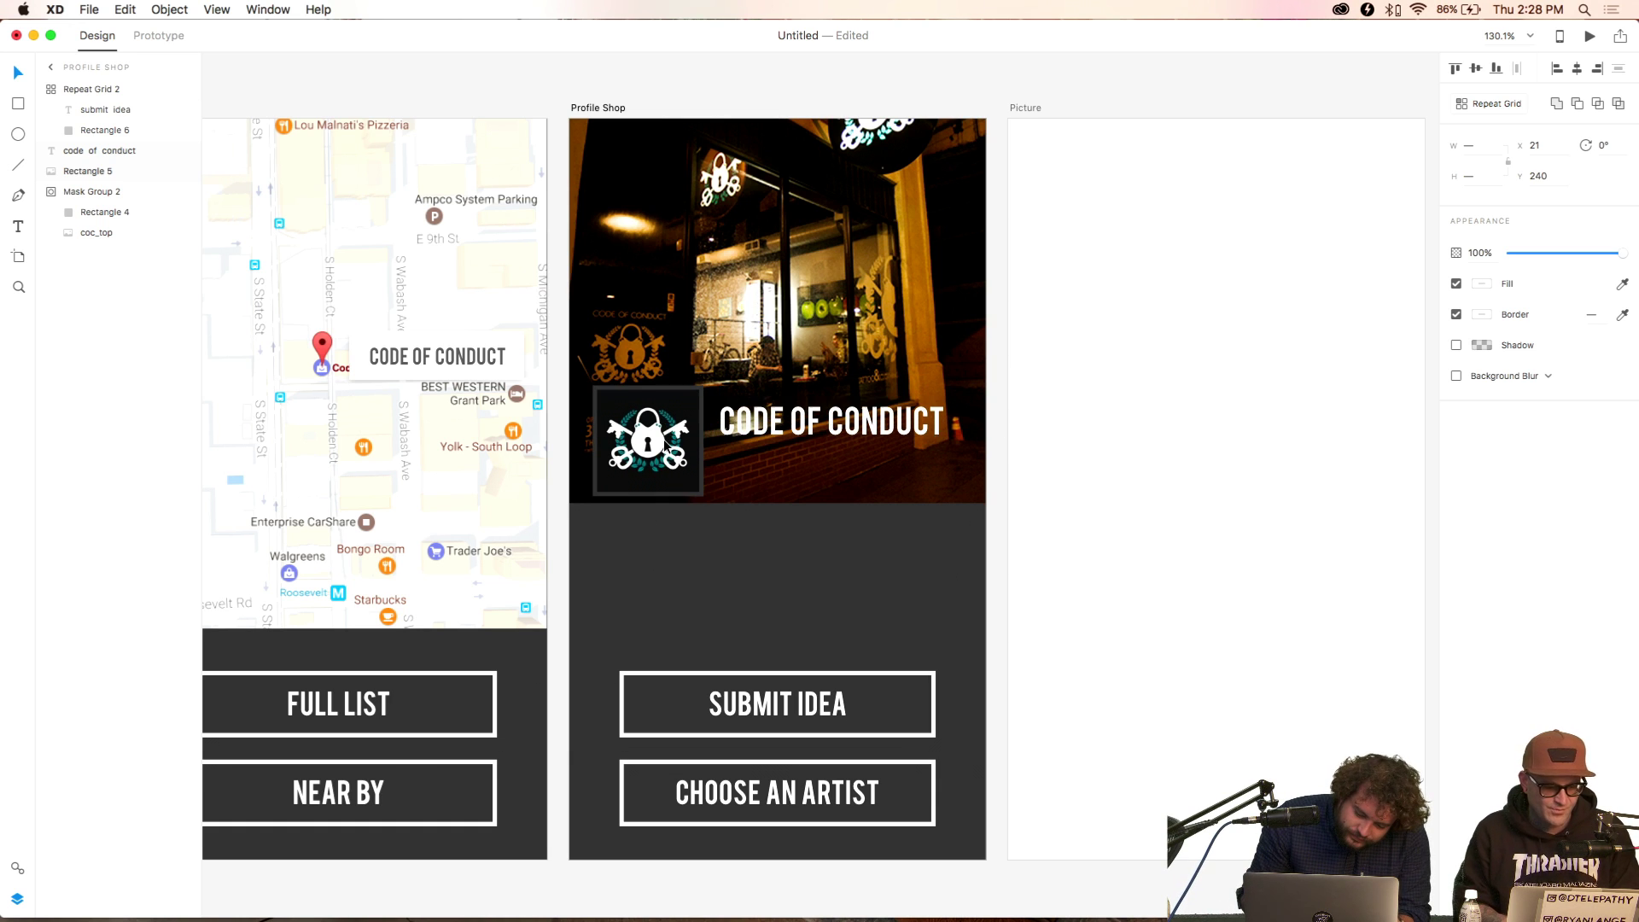
key(Down)
key(Down)
key(Down)
key(shift+Up)
key(shift+Up)
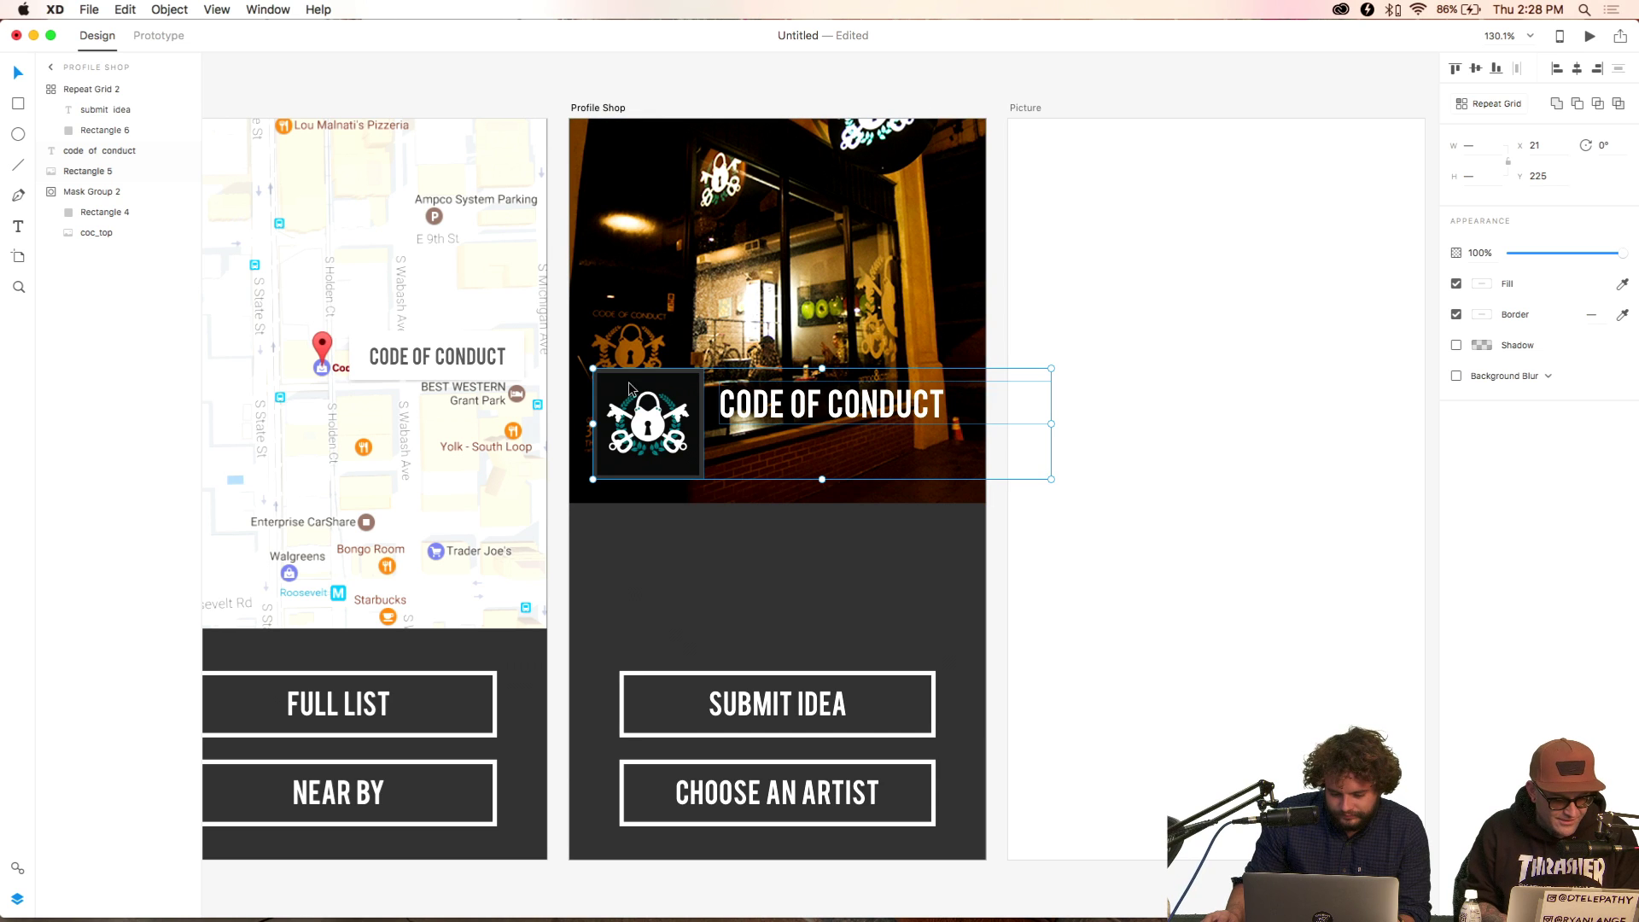
drag(702, 389, 696, 501)
key(super+z)
click(960, 596)
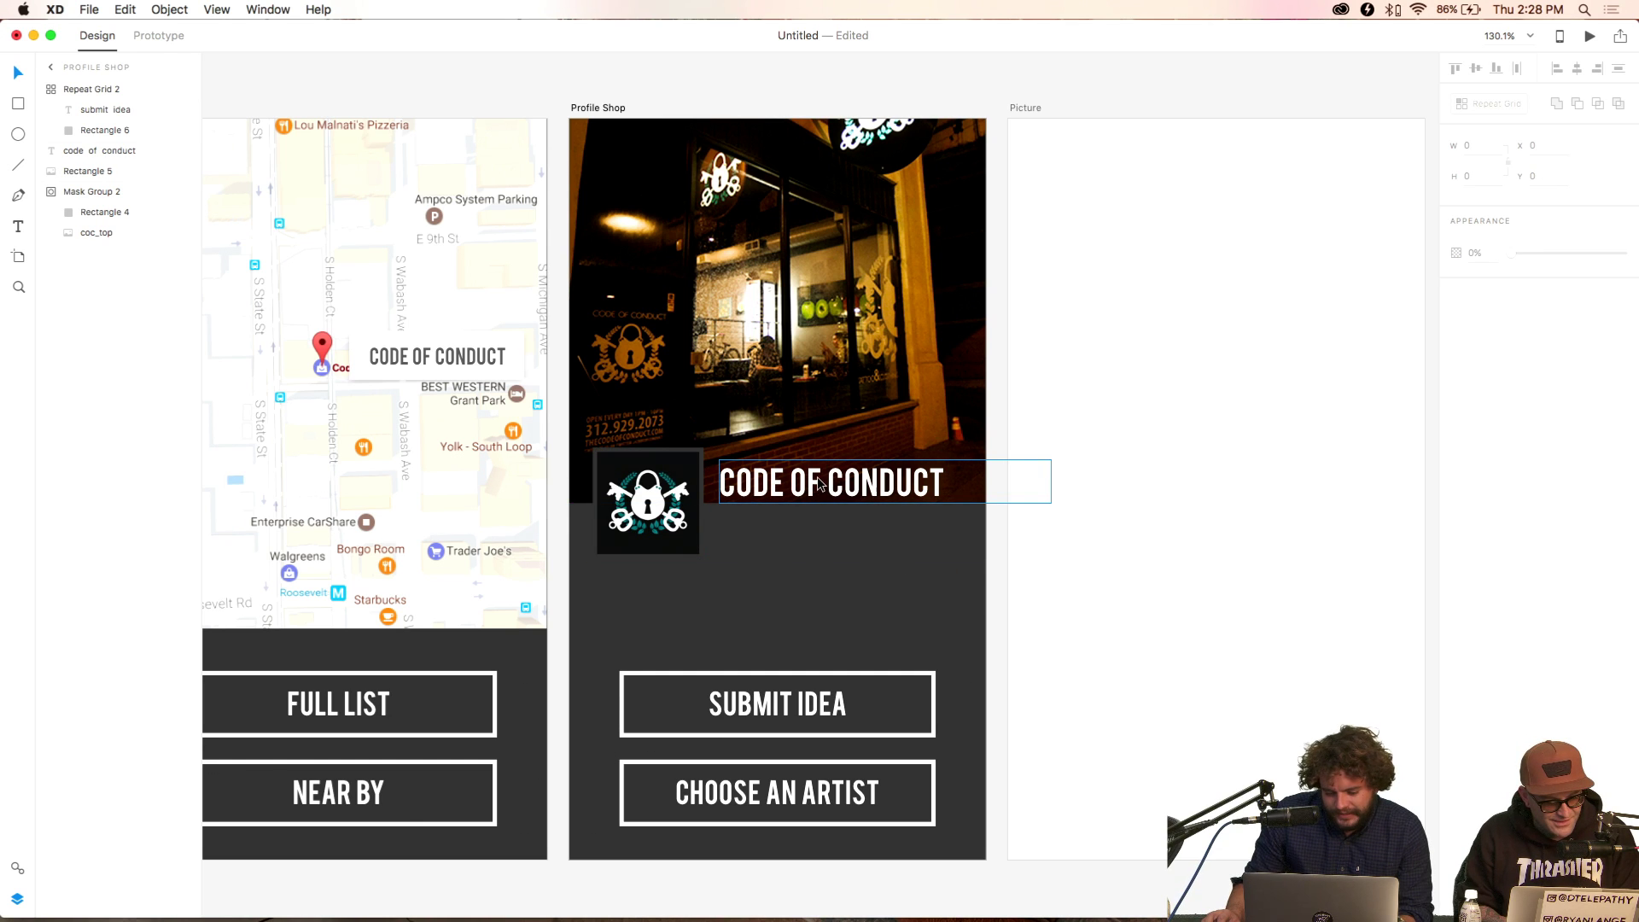
Step: Centre the logo tile on the photo's bottom edge with the title centred beneath it
drag(642, 509, 771, 510)
drag(867, 491, 837, 604)
click(1485, 311)
Step: Move the logo tile to the artboard's left side at X 28, Y 296, straddling the photo edge
click(1089, 627)
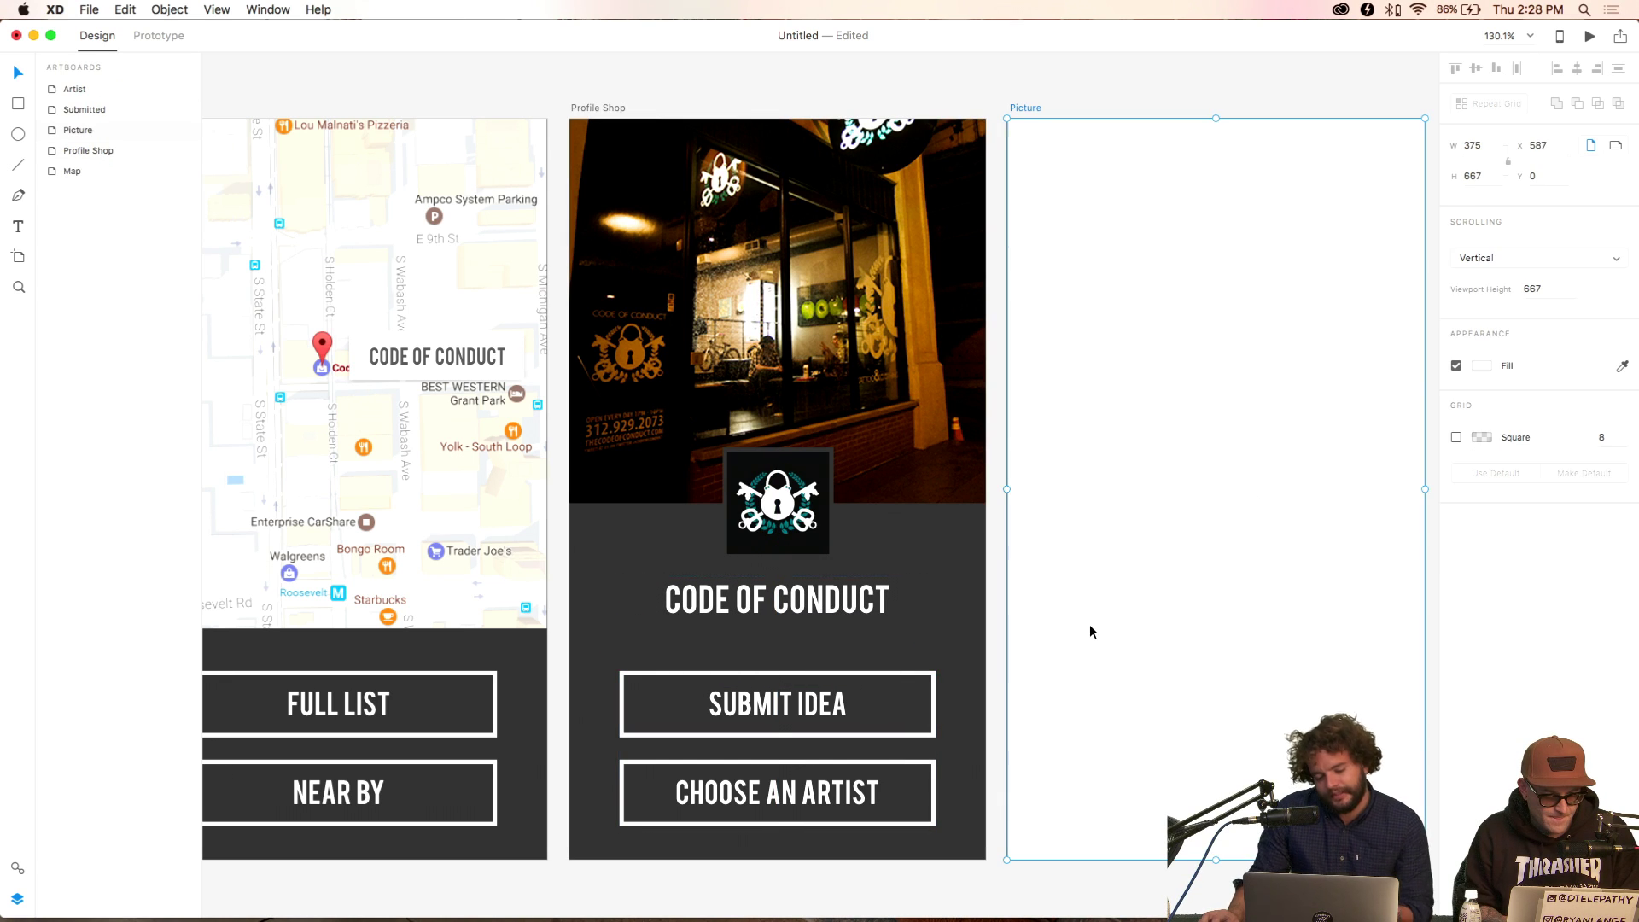
click(966, 100)
drag(928, 129, 871, 153)
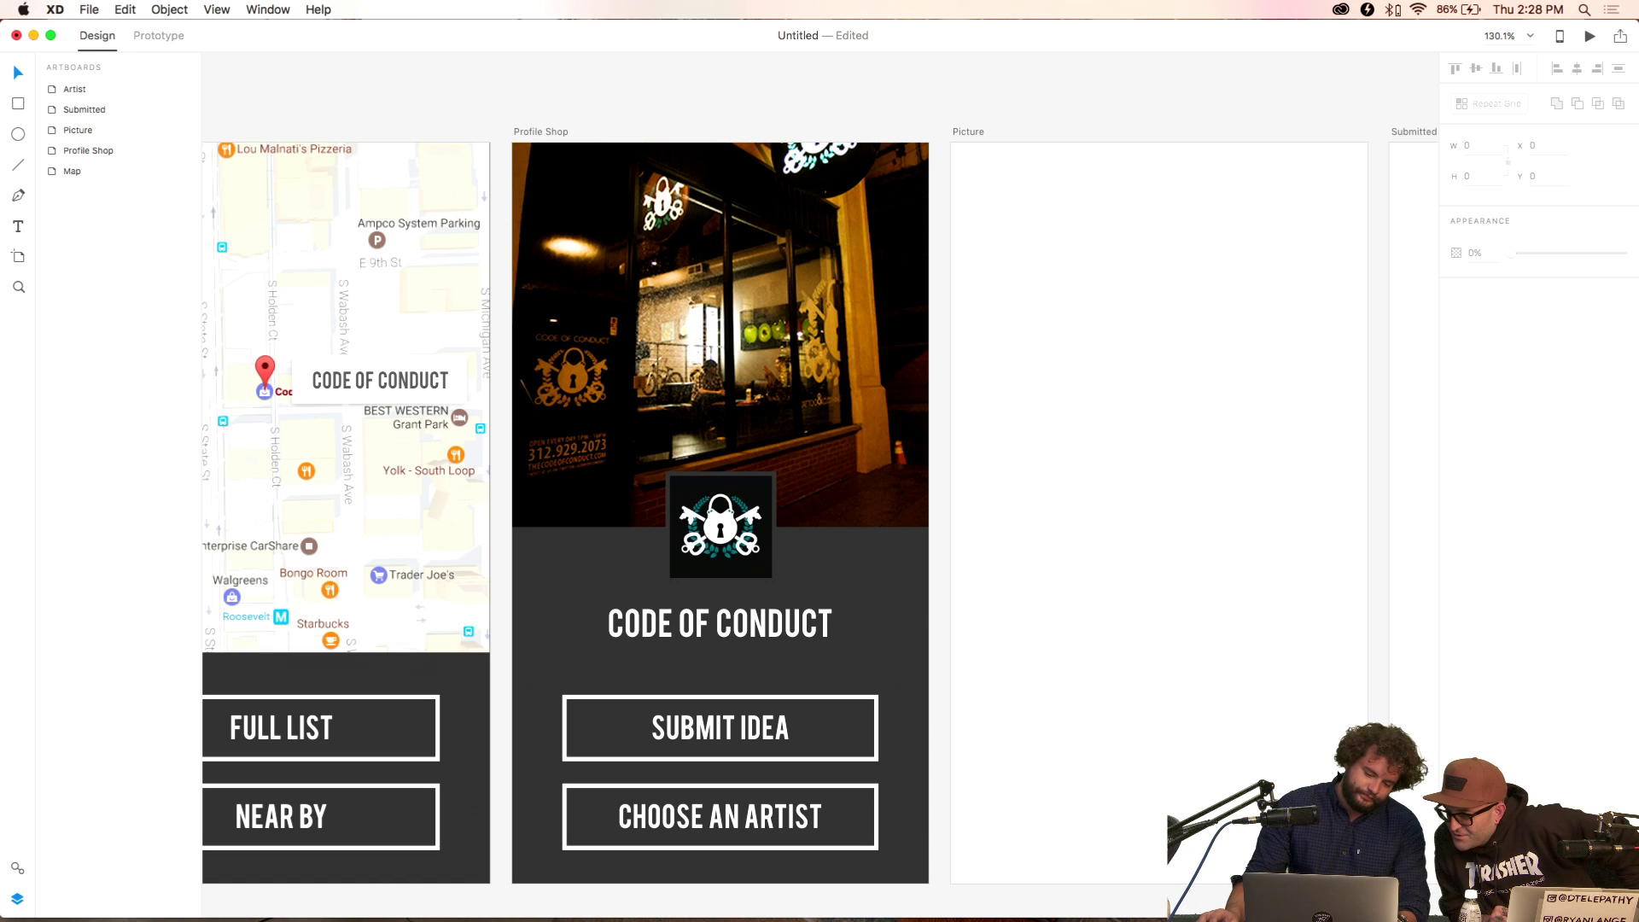
drag(700, 512, 578, 510)
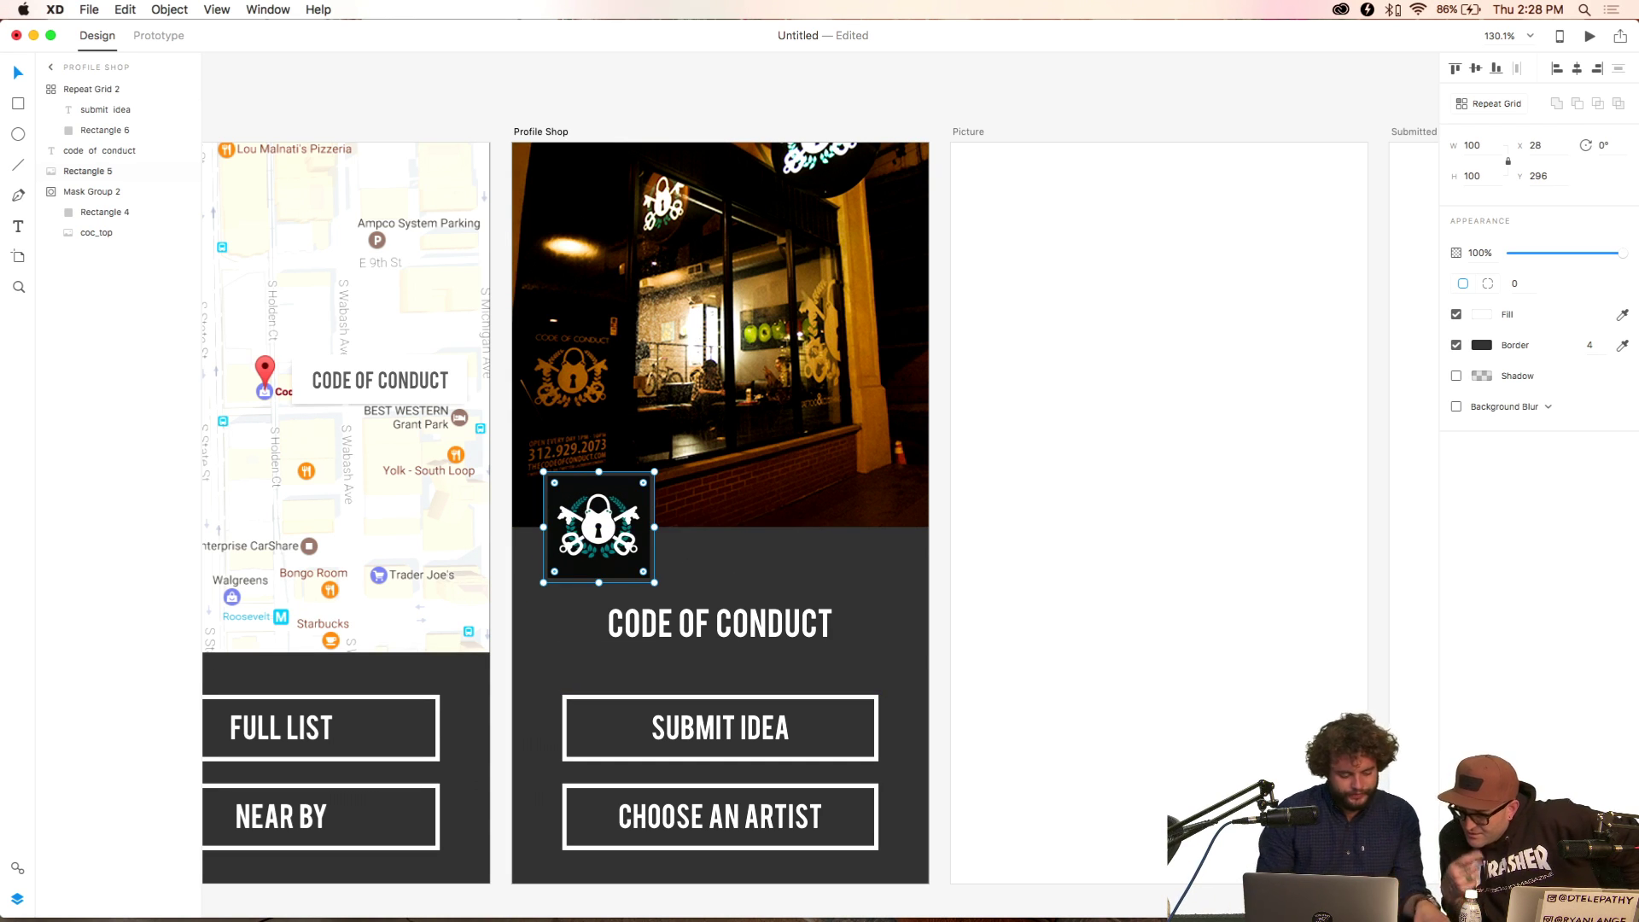
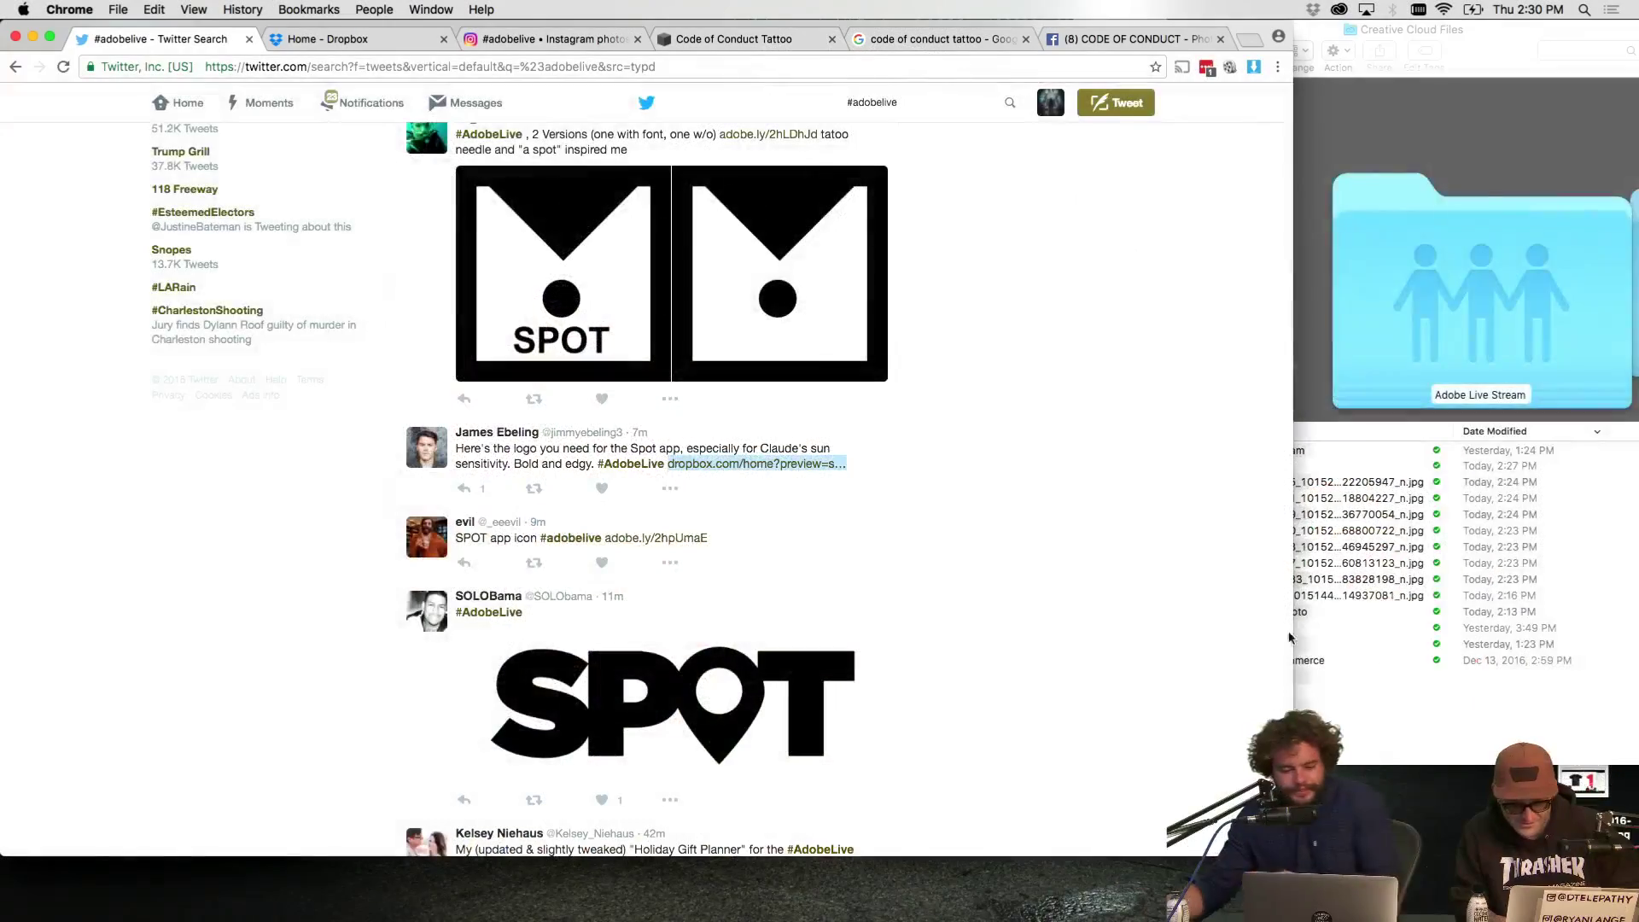
Step: Copy the Twitter images into the Finder folder and preview the SPOT image
drag(1291, 638, 1306, 631)
drag(564, 273, 1382, 657)
click(1314, 446)
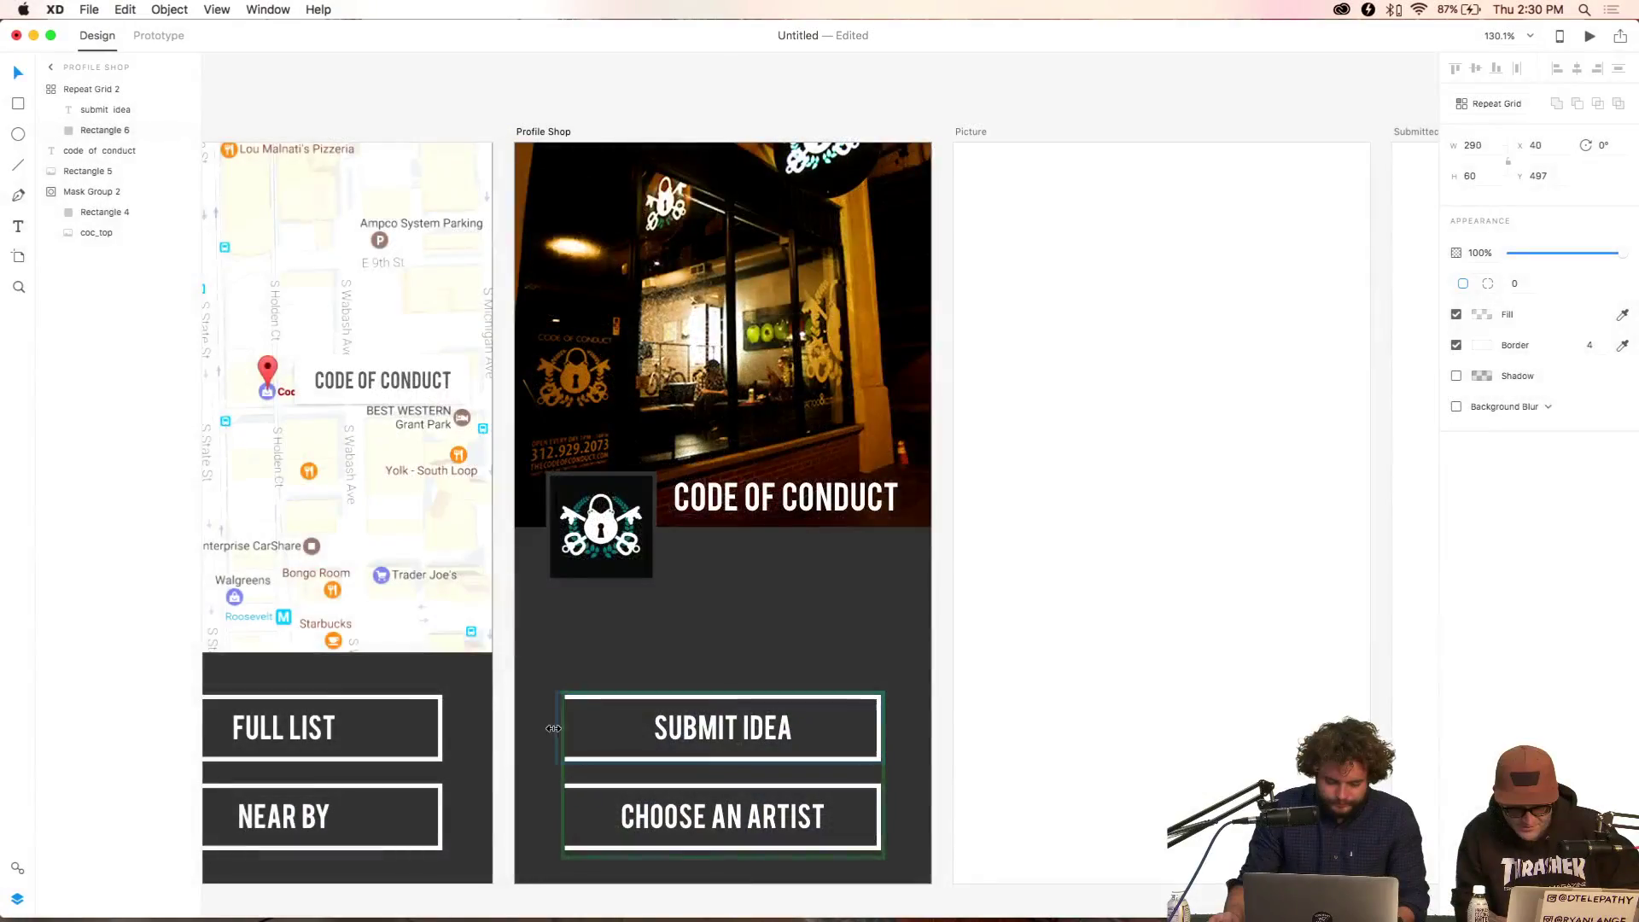
Step: Narrow the Submit Idea button slightly from its left side
drag(553, 728, 559, 728)
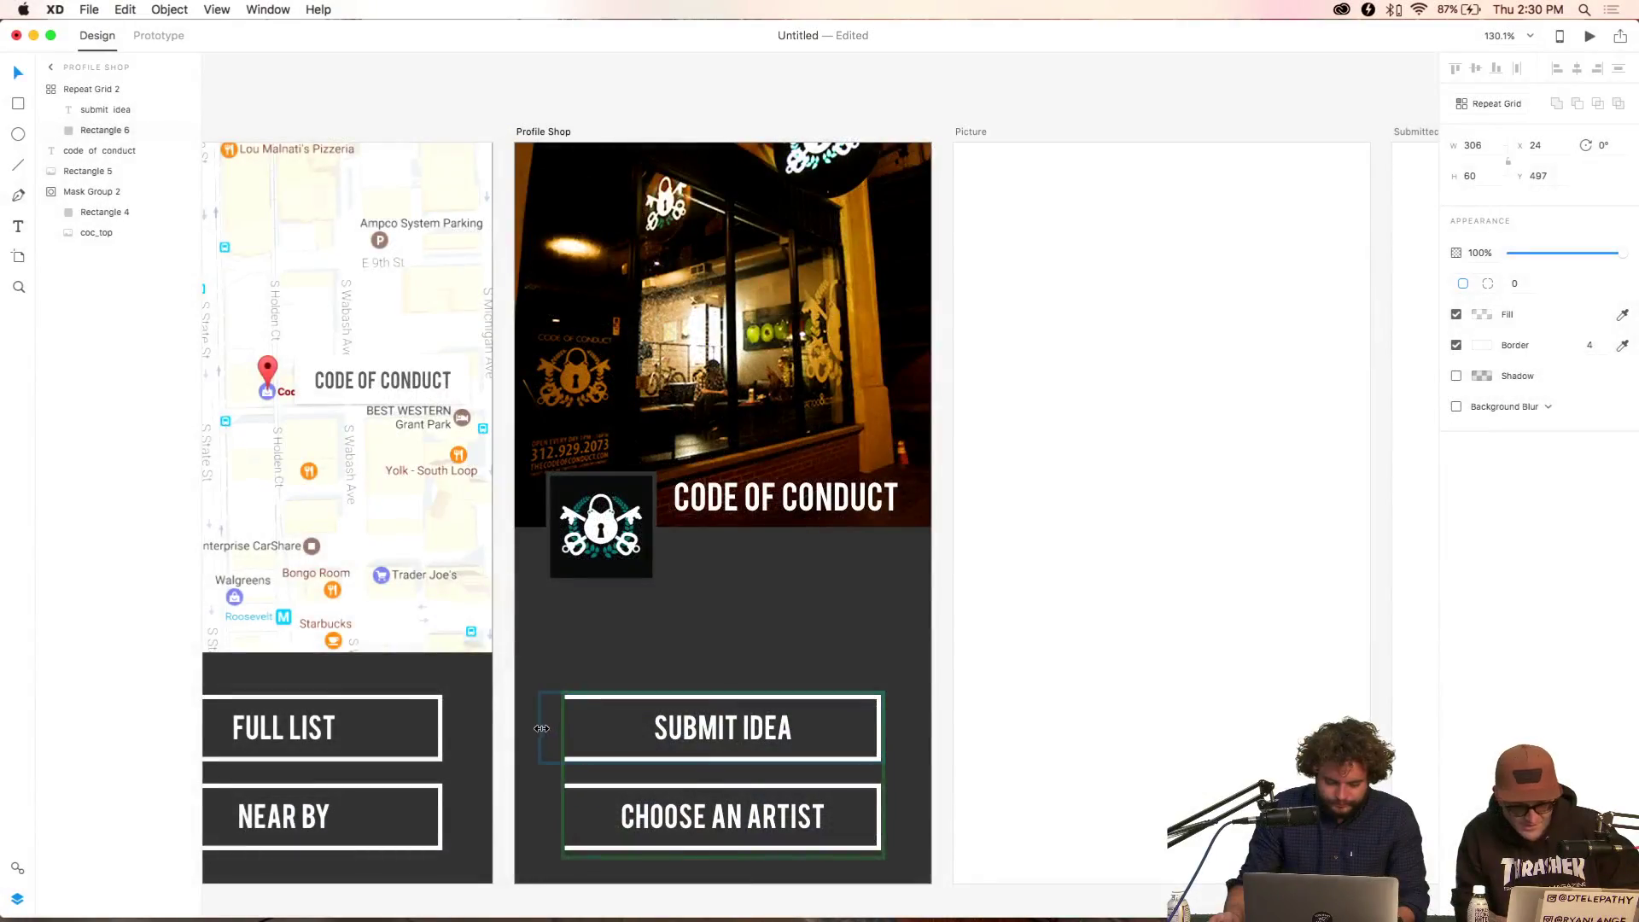
key(Escape)
scroll(739, 649, right, 3)
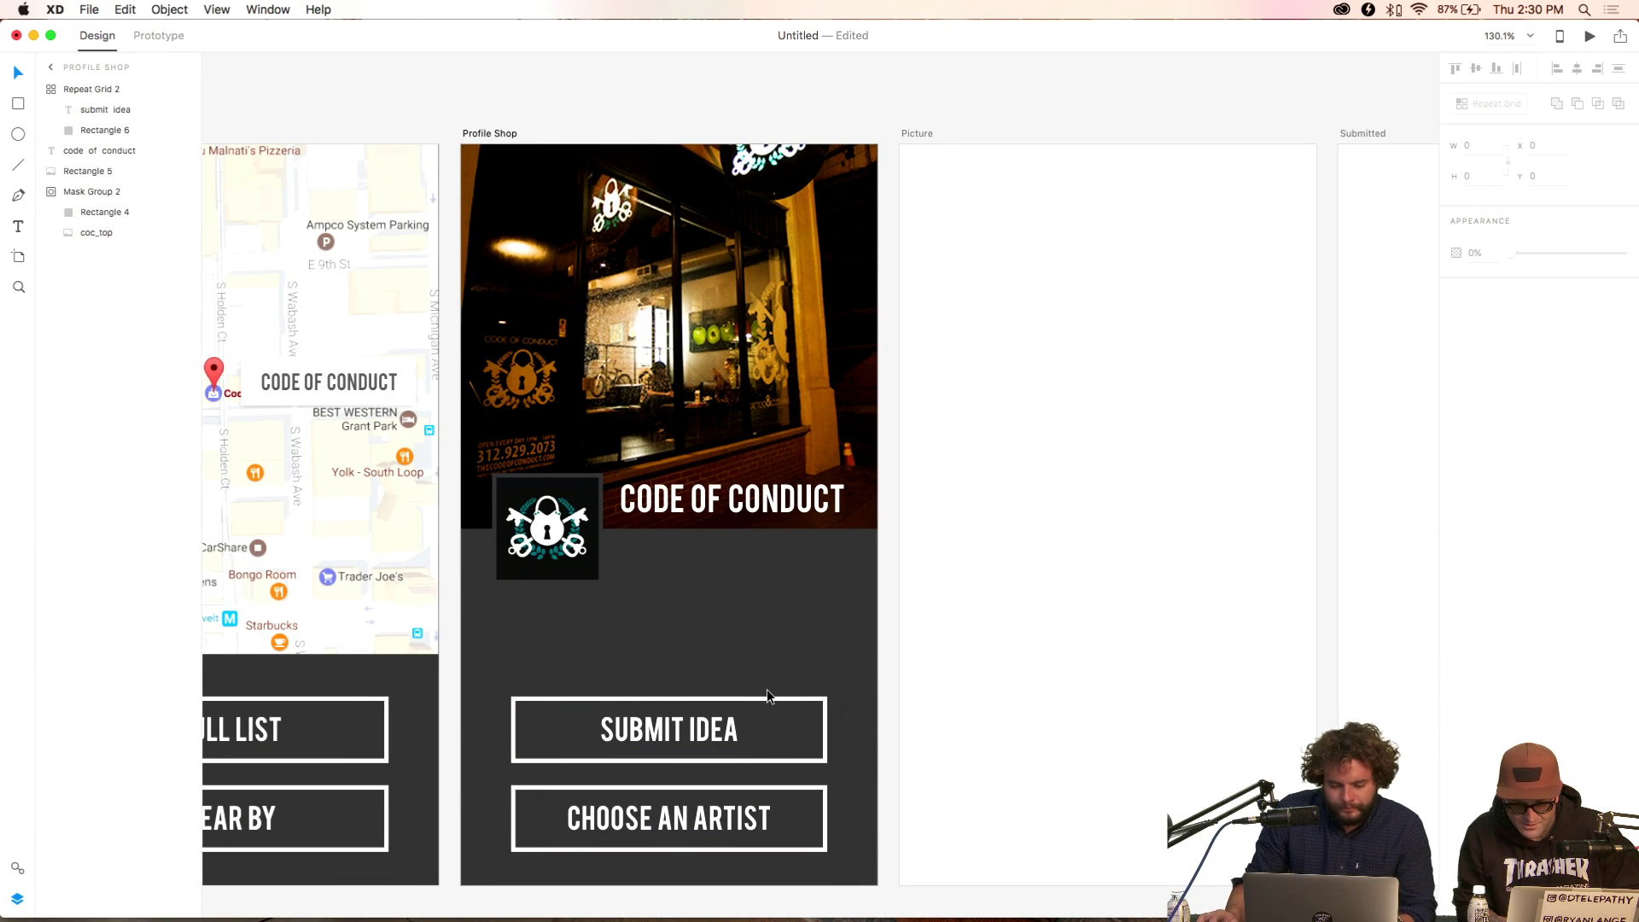
Step: Set the CODE OF CONDUCT heading to font size 21 and nudge it down slightly
click(700, 493)
click(1458, 278)
text(24)
key(Return)
key(Down)
key(Down)
key(Down)
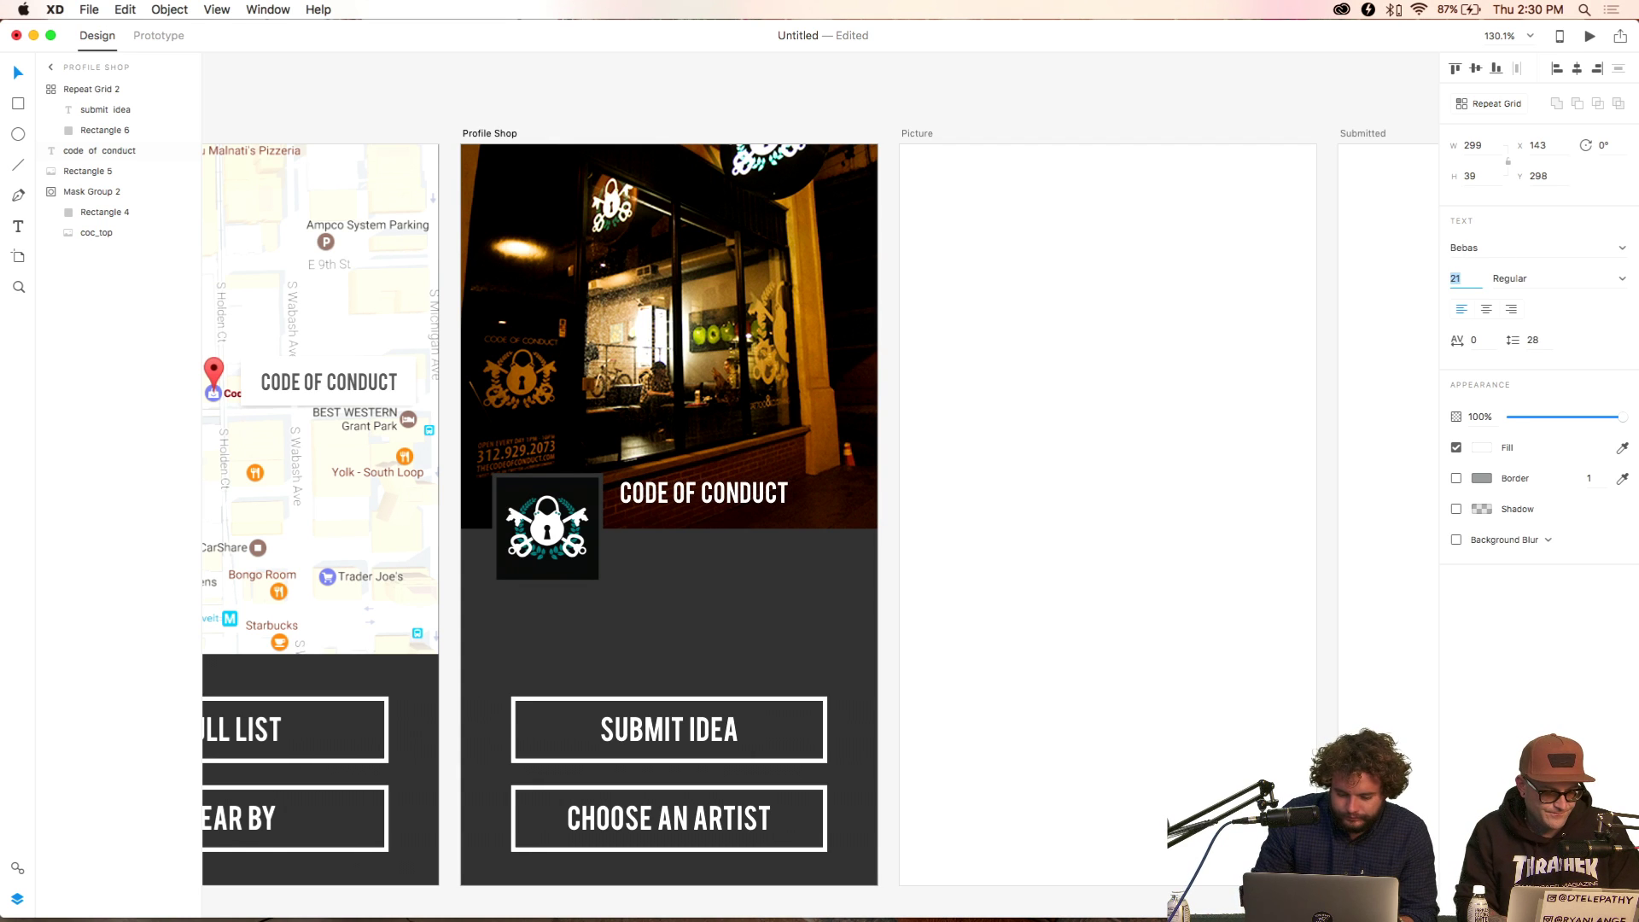
drag(668, 502, 668, 504)
click(793, 586)
scroll(976, 537, right, 5)
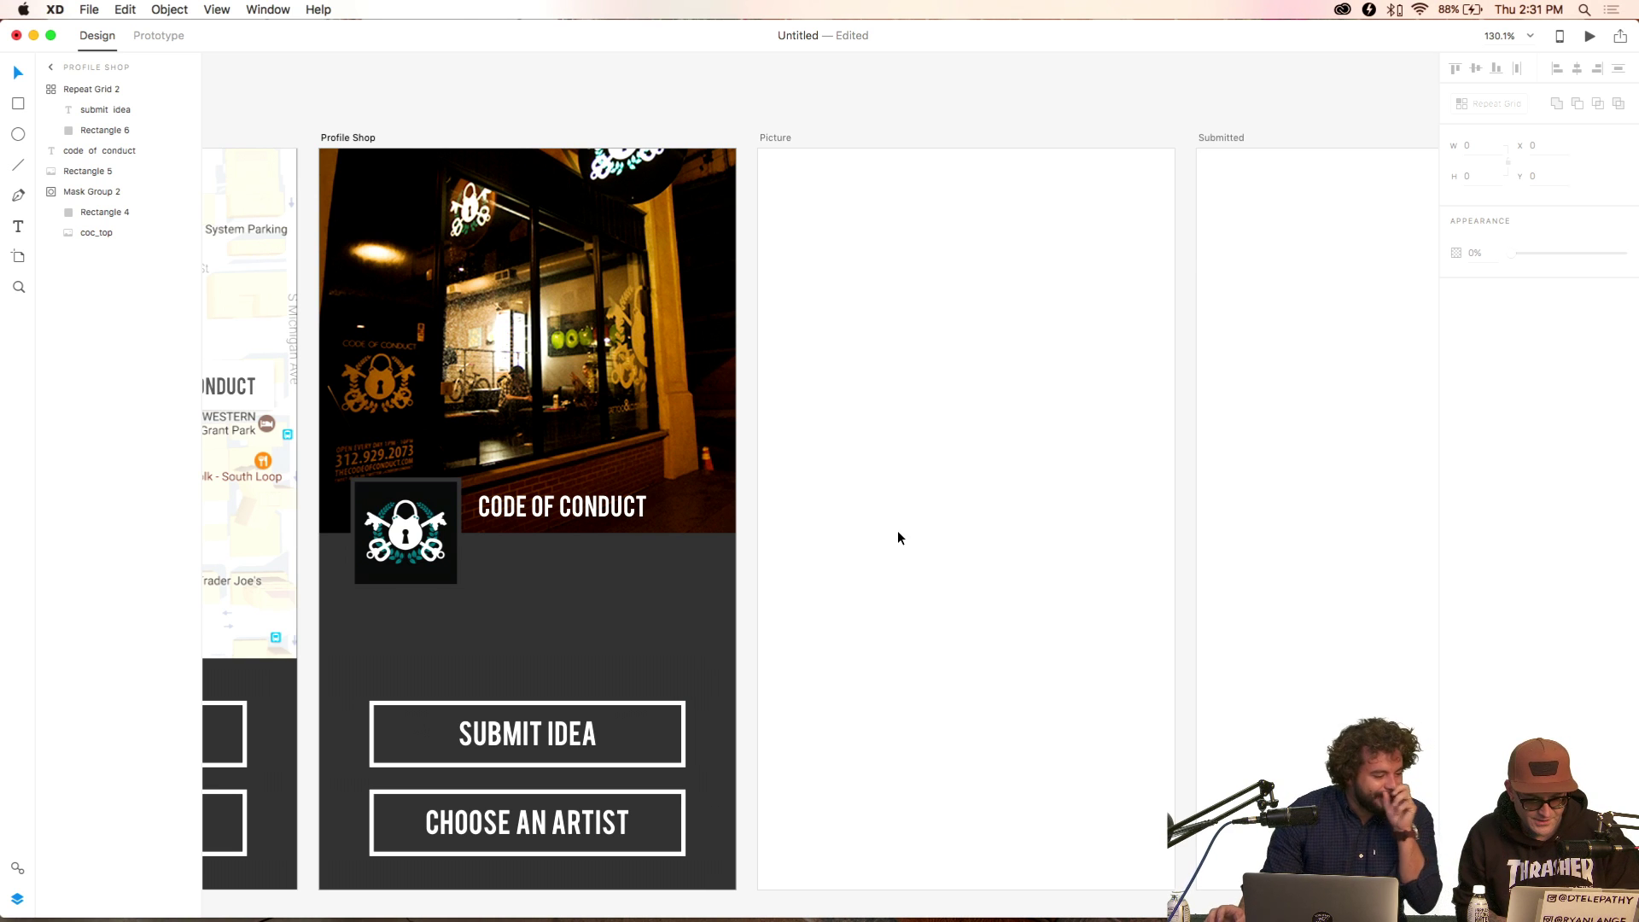
click(959, 524)
drag(966, 582, 874, 575)
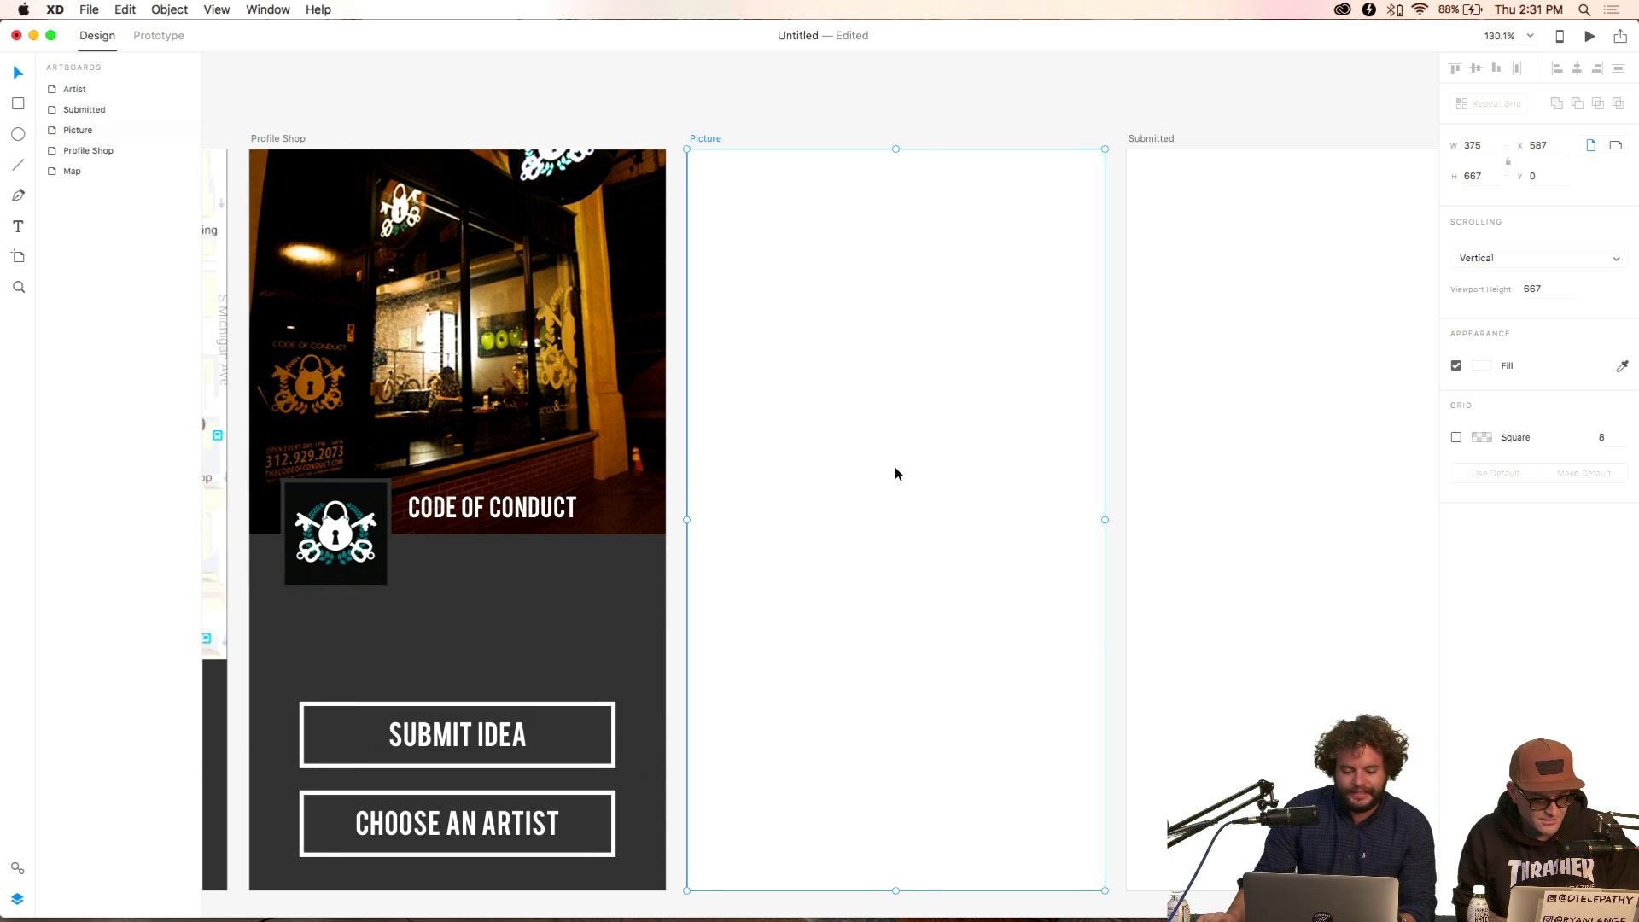
scroll(894, 467, left, 10)
scroll(895, 471, right, 1)
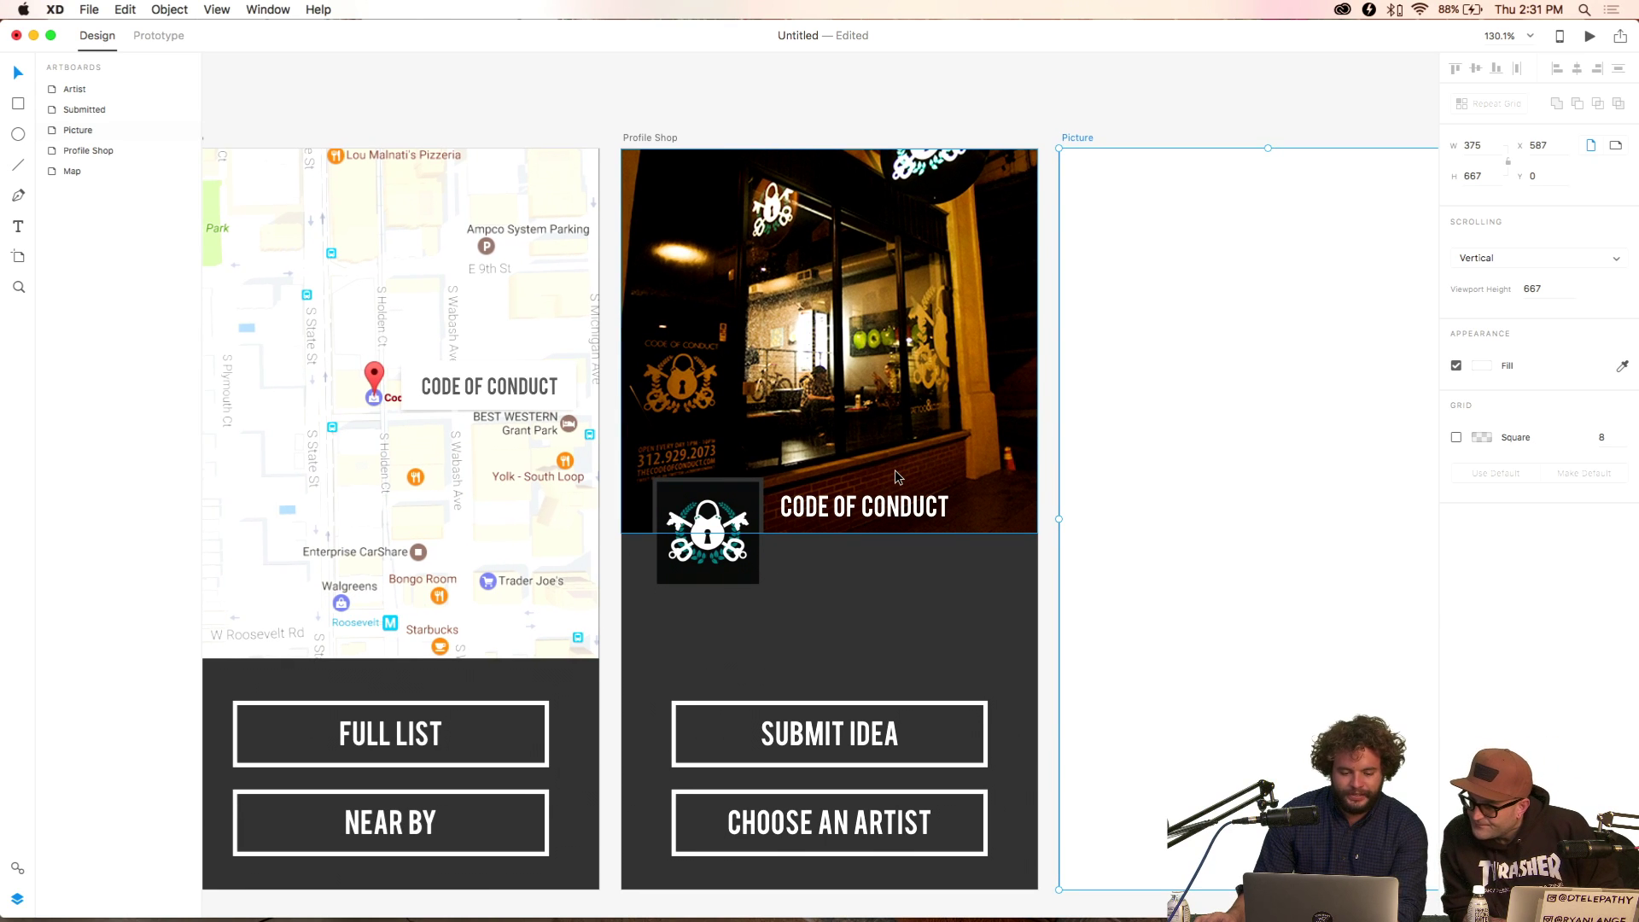
scroll(894, 476, right, 3)
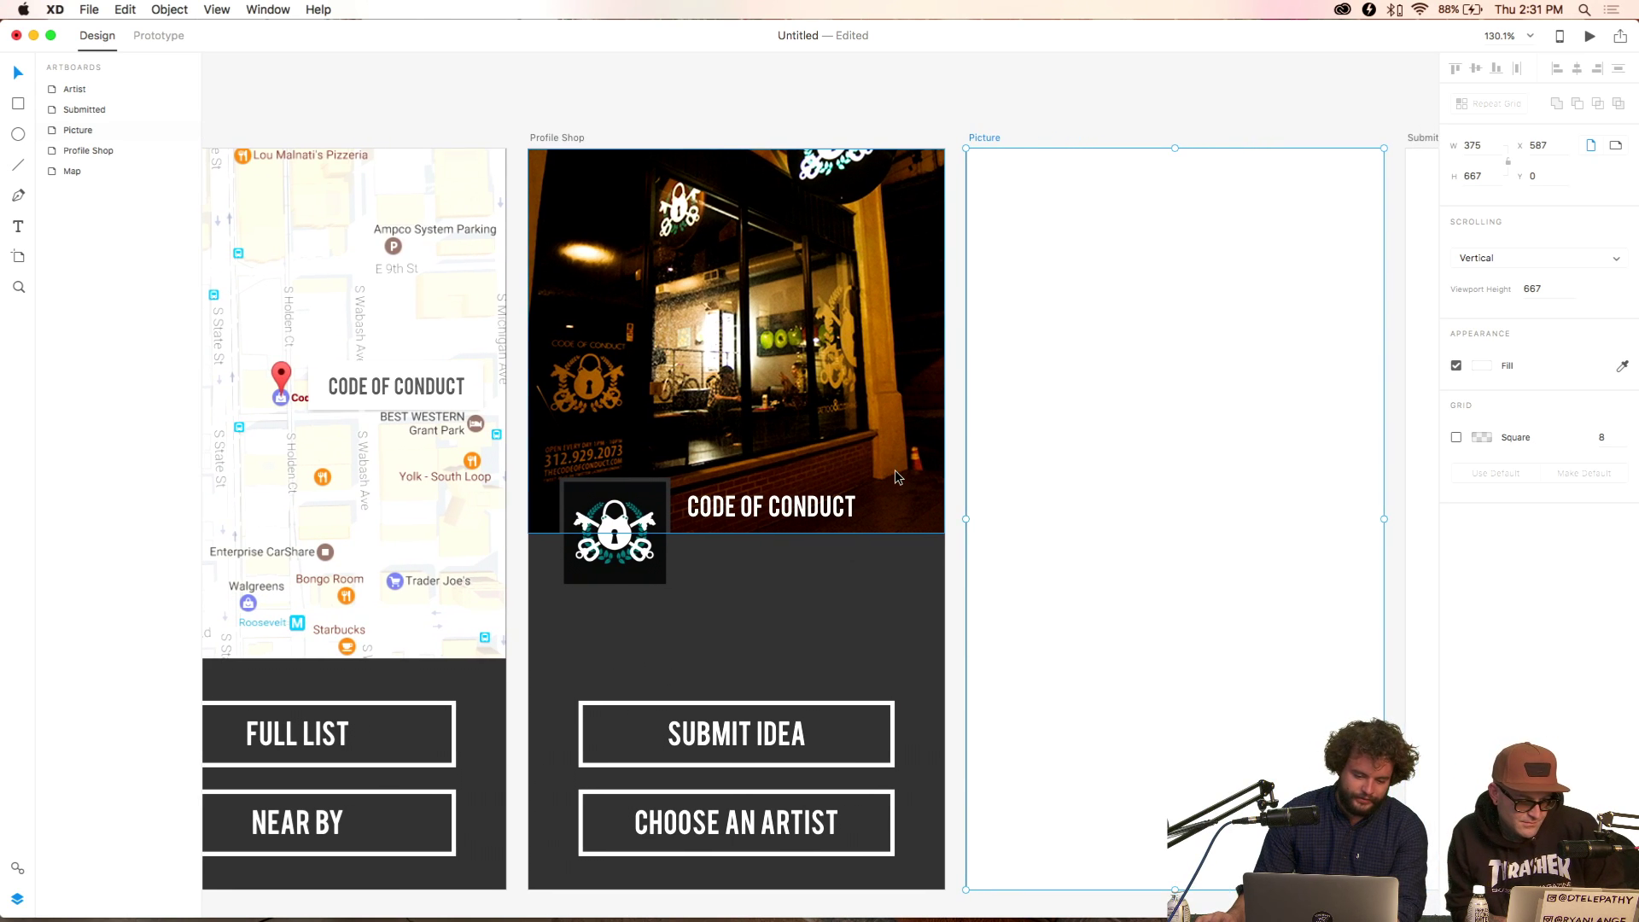
scroll(893, 478, left, 2)
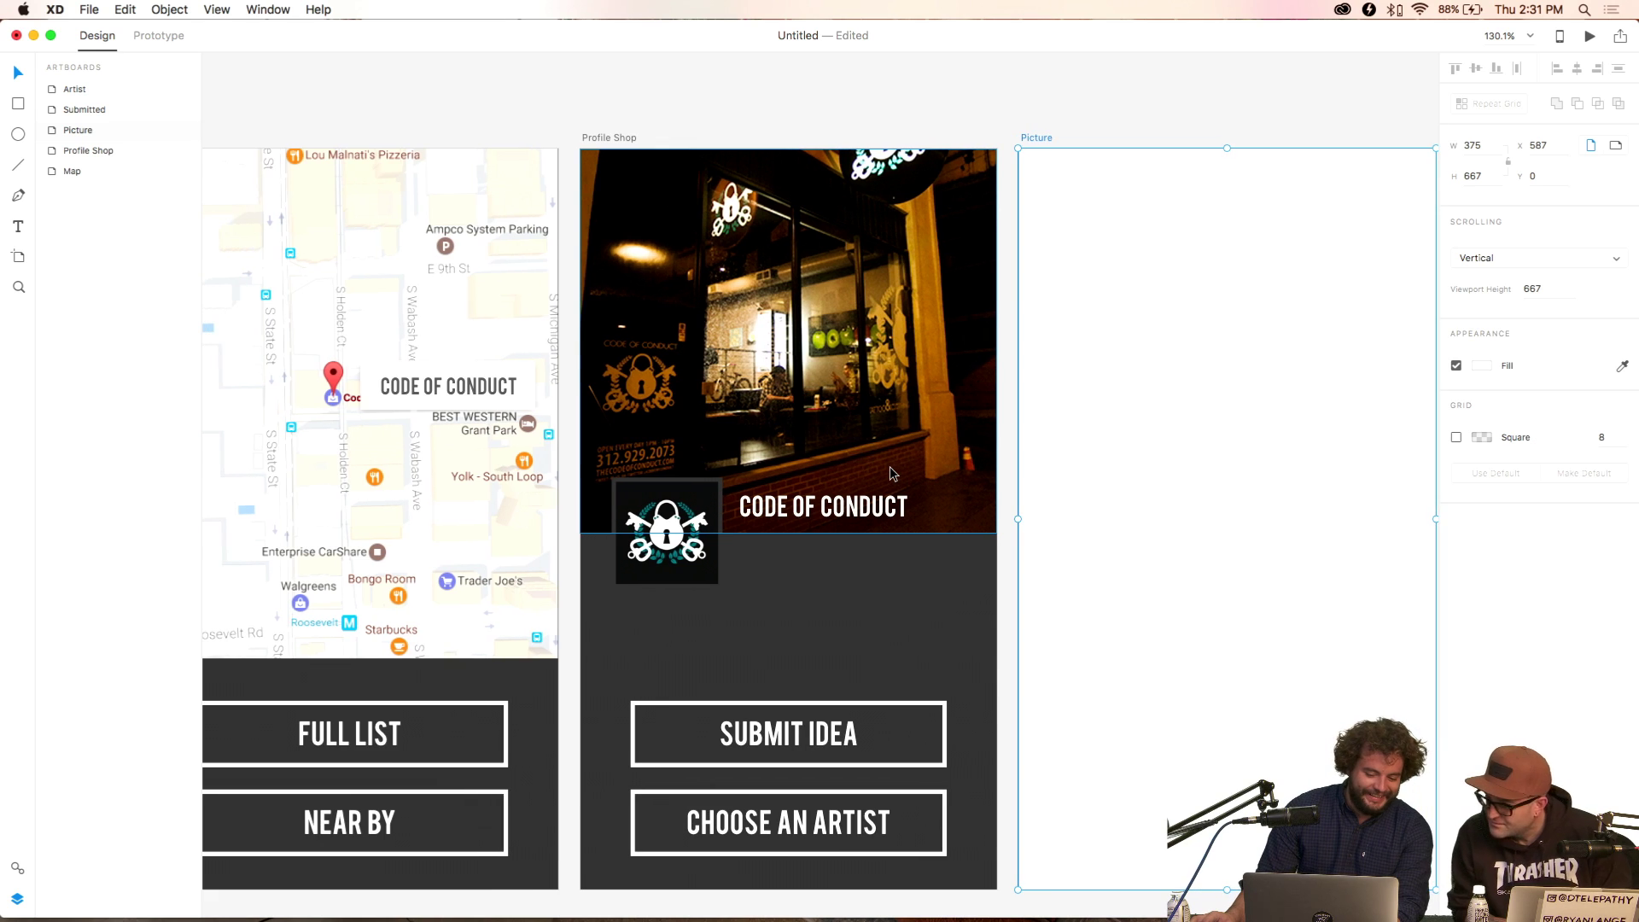
scroll(892, 472, right, 2)
scroll(883, 474, right, 2)
scroll(882, 474, right, 1)
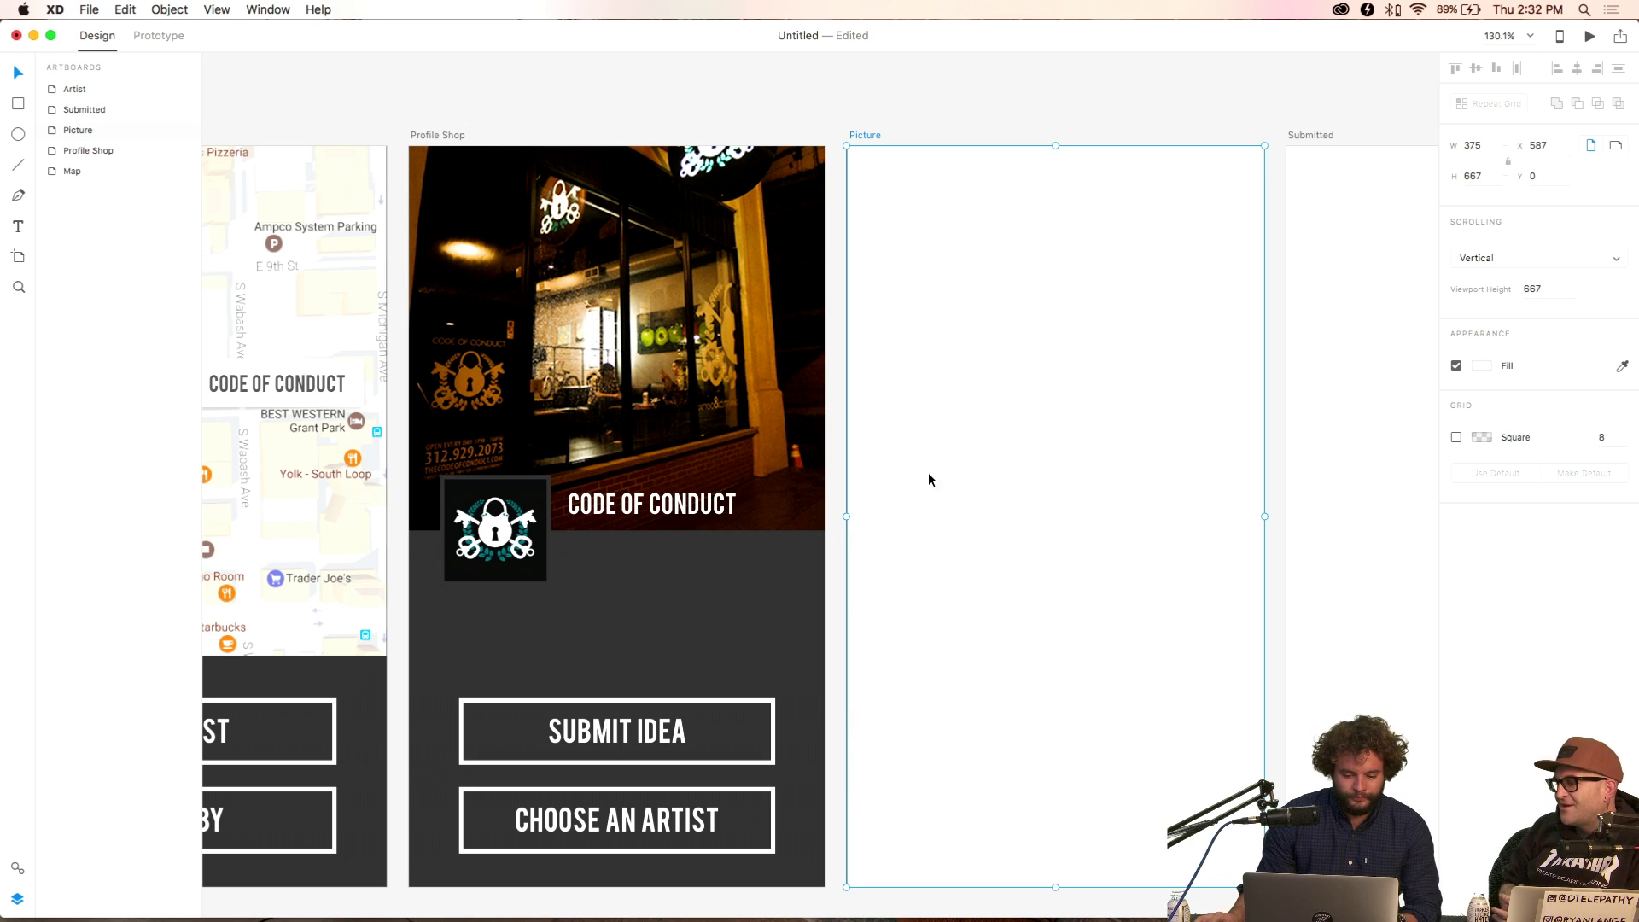
scroll(977, 546, right, 6)
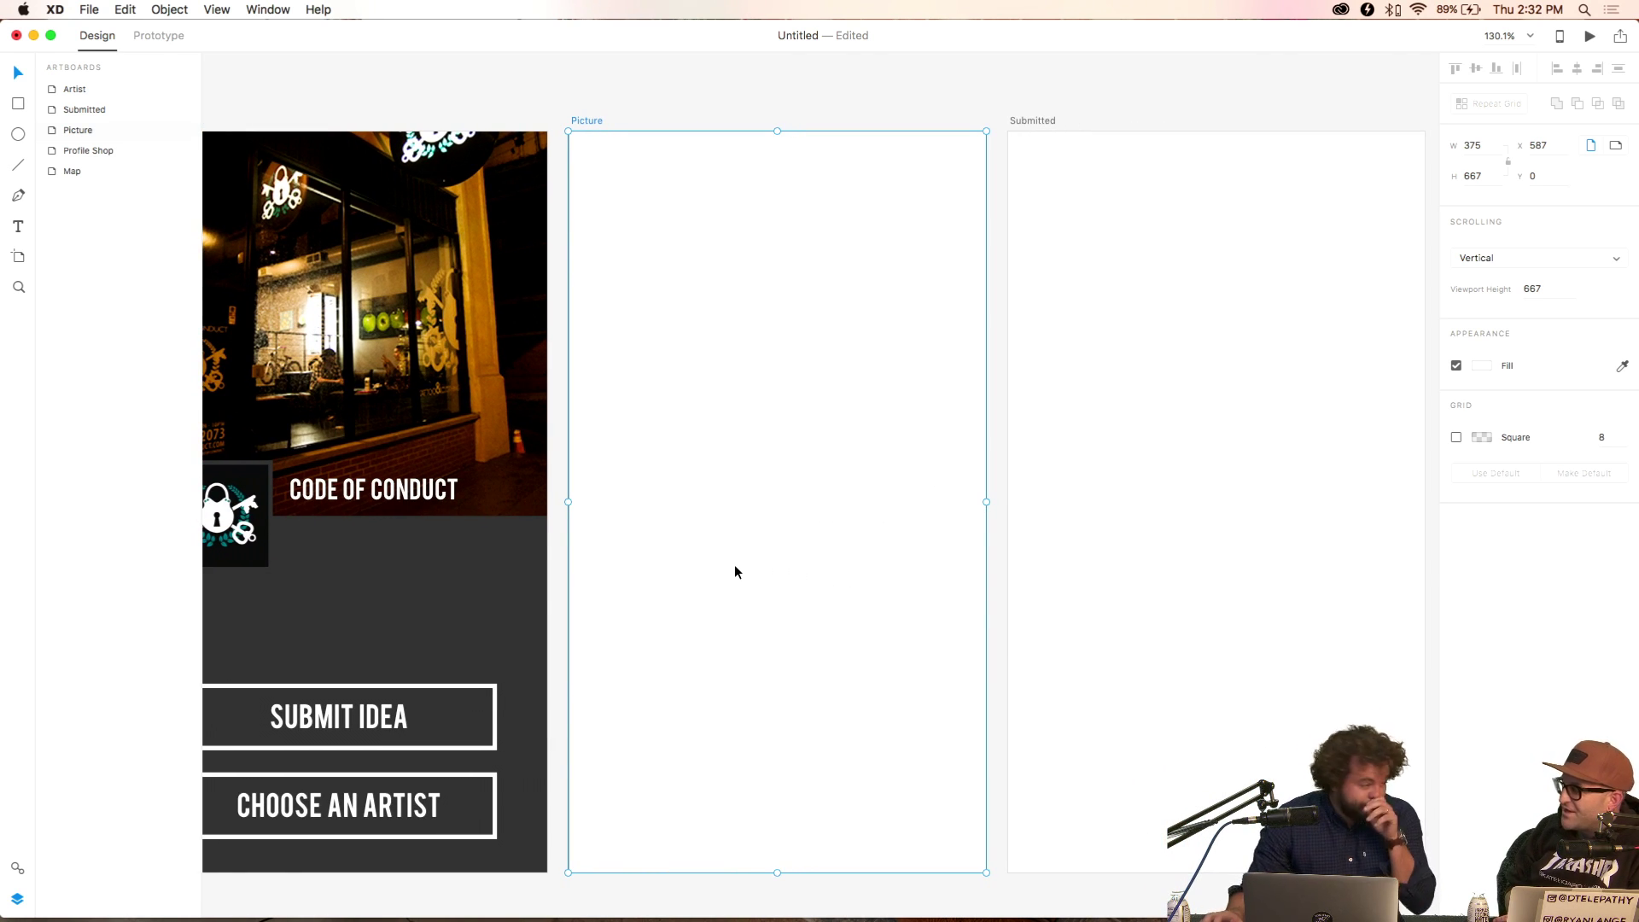
click(696, 122)
scroll(802, 147, right, 2)
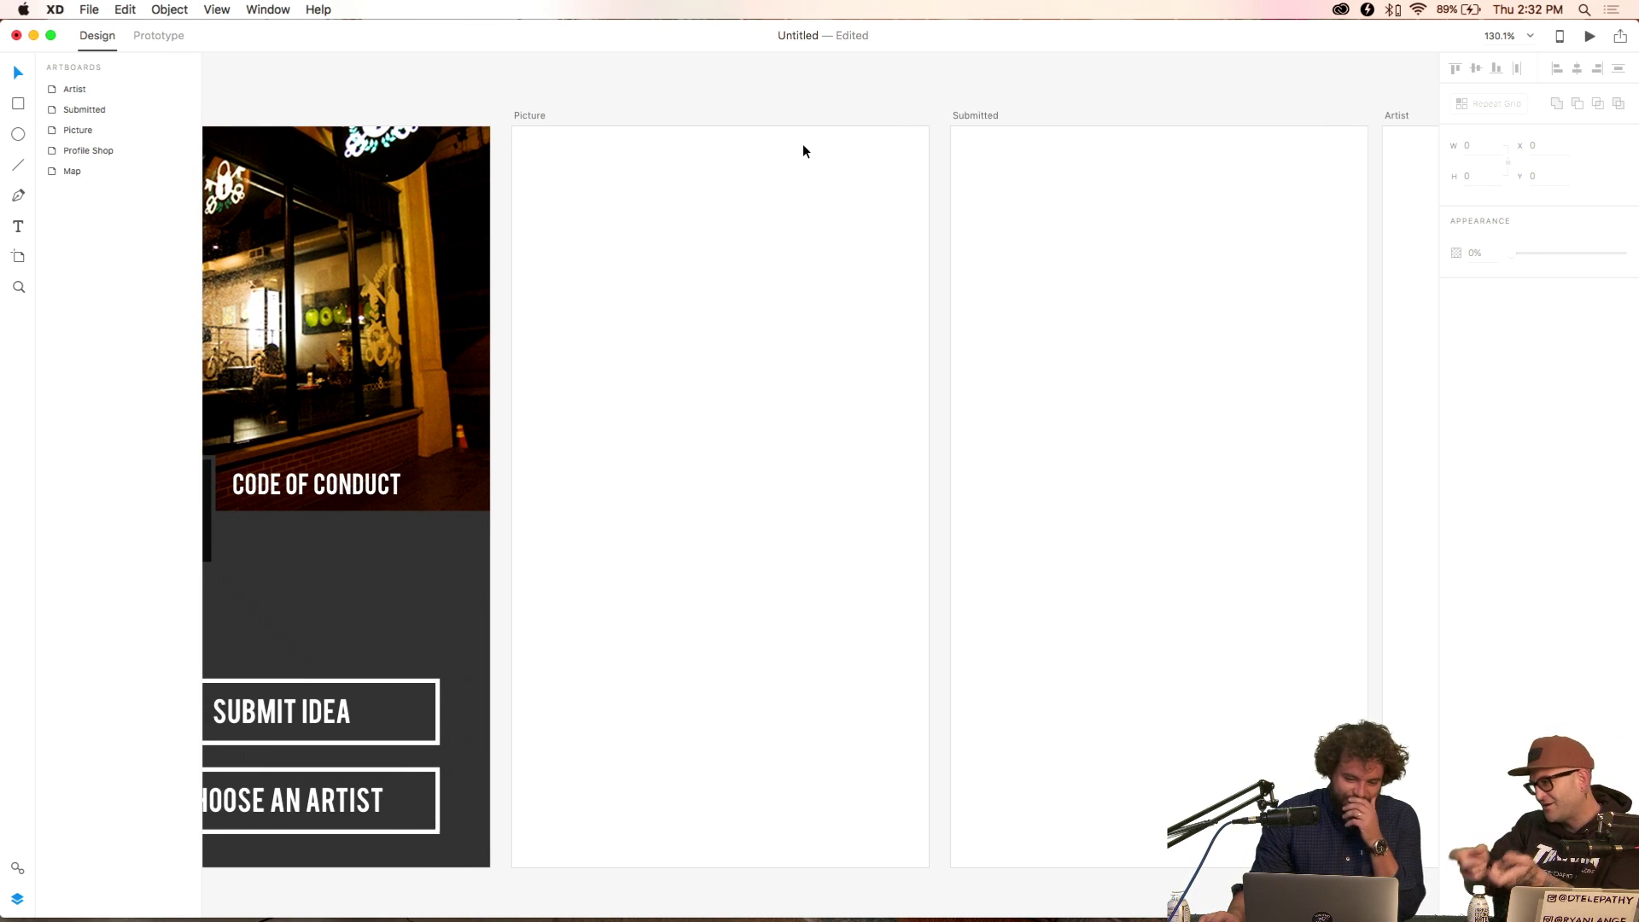
scroll(803, 151, up, 1)
scroll(802, 151, left, 2)
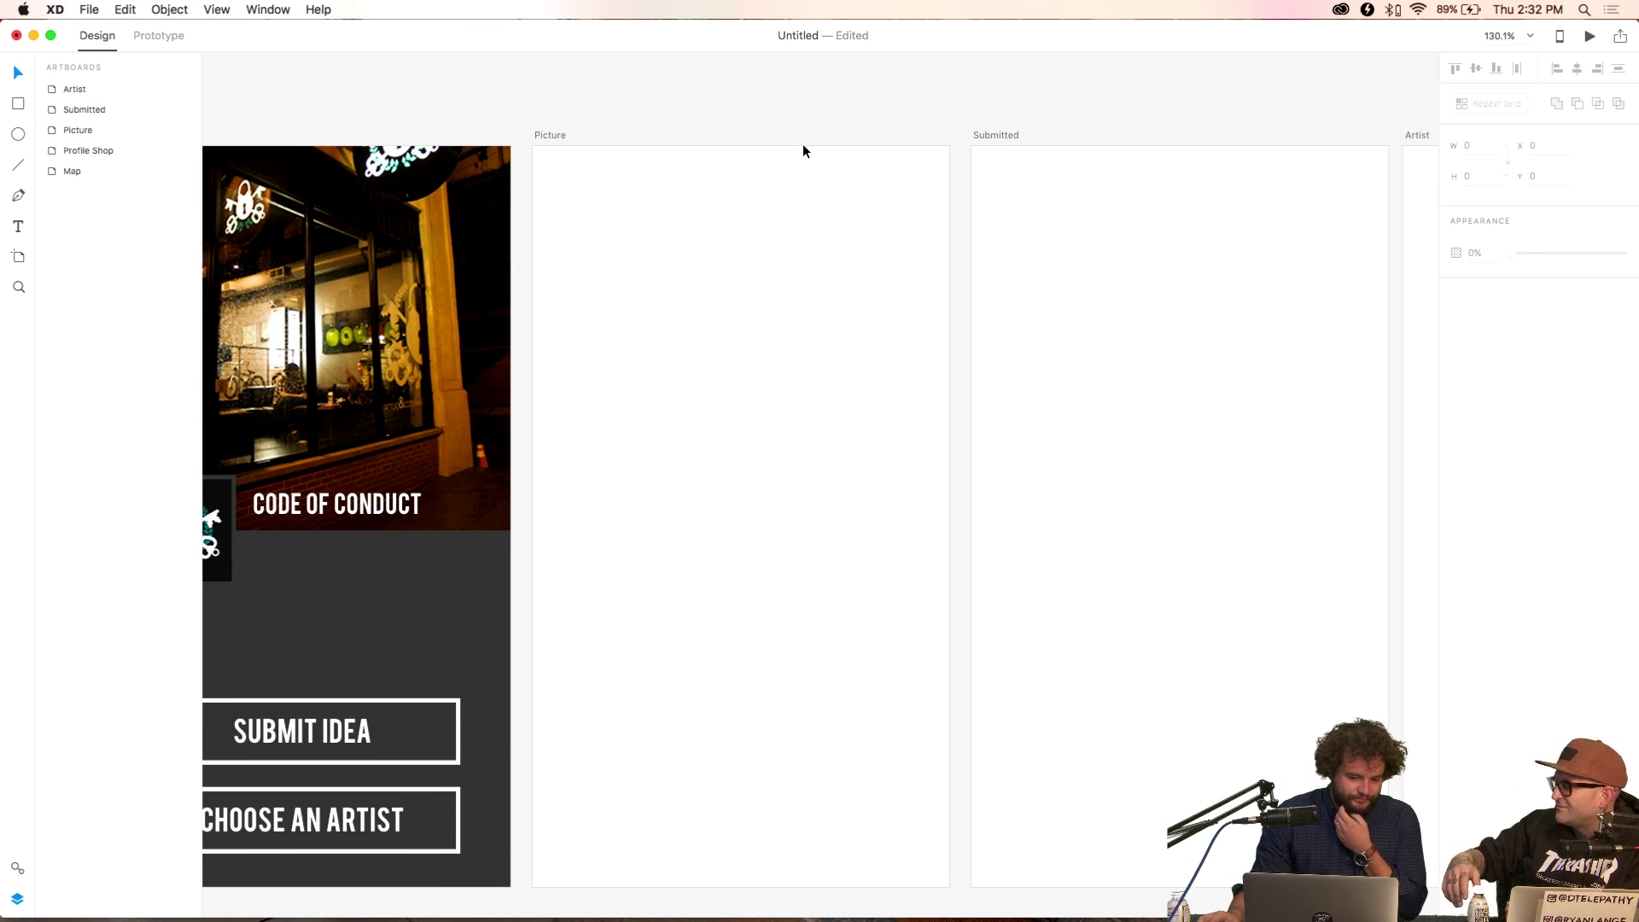
scroll(768, 141, right, 1)
Step: Draw a circle near the bottom of the Picture artboard with a 10 px border
click(538, 131)
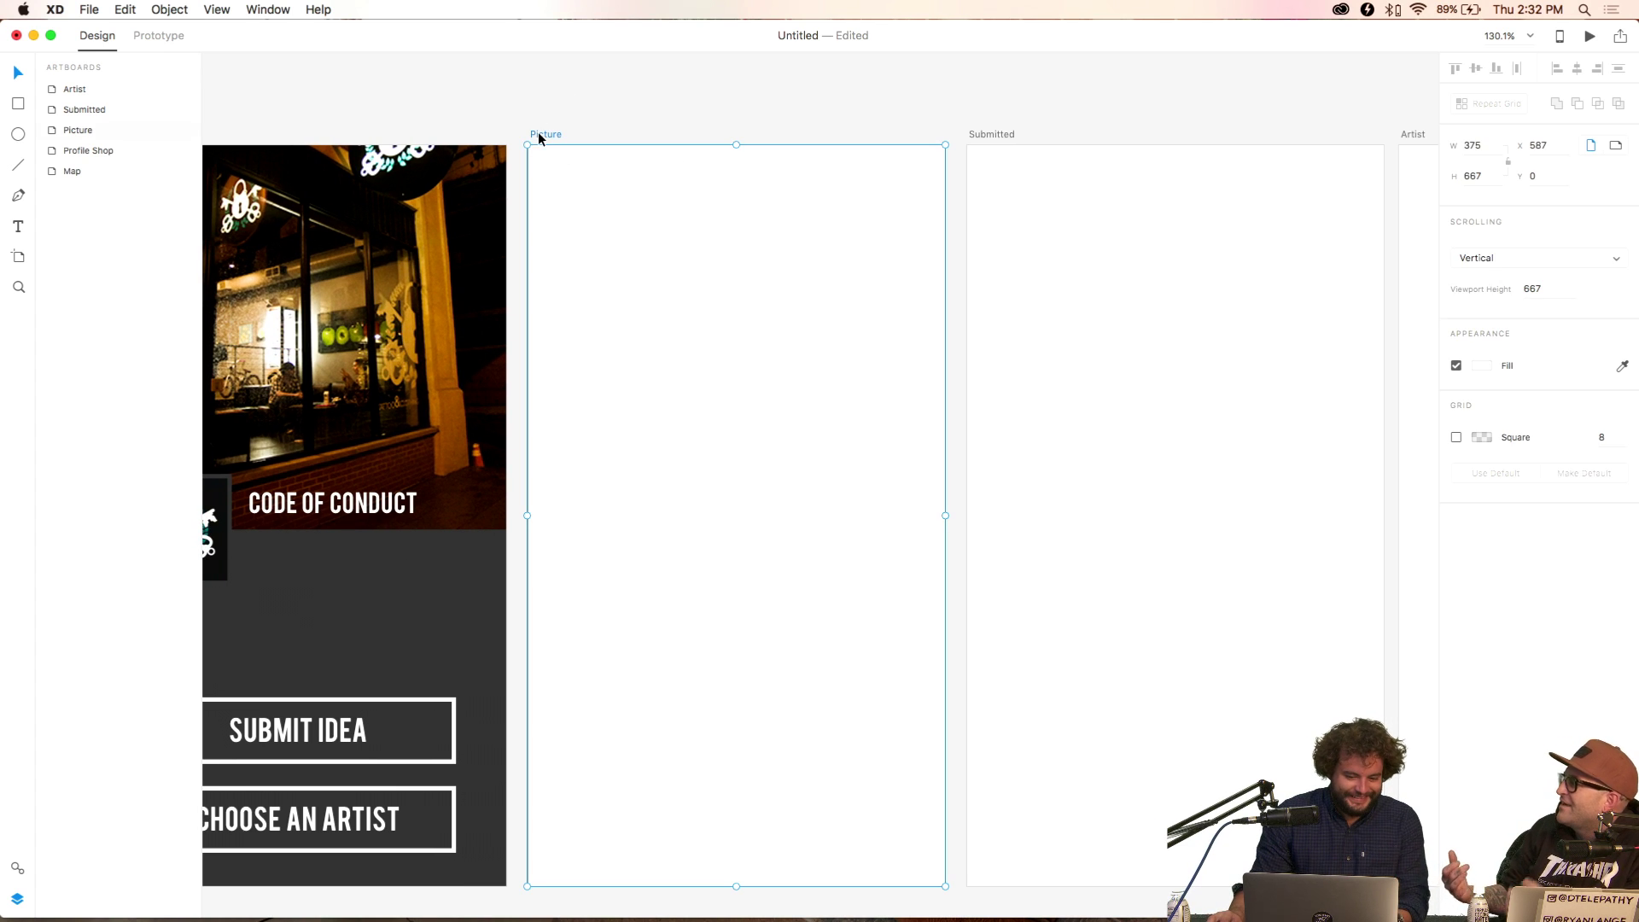
click(18, 134)
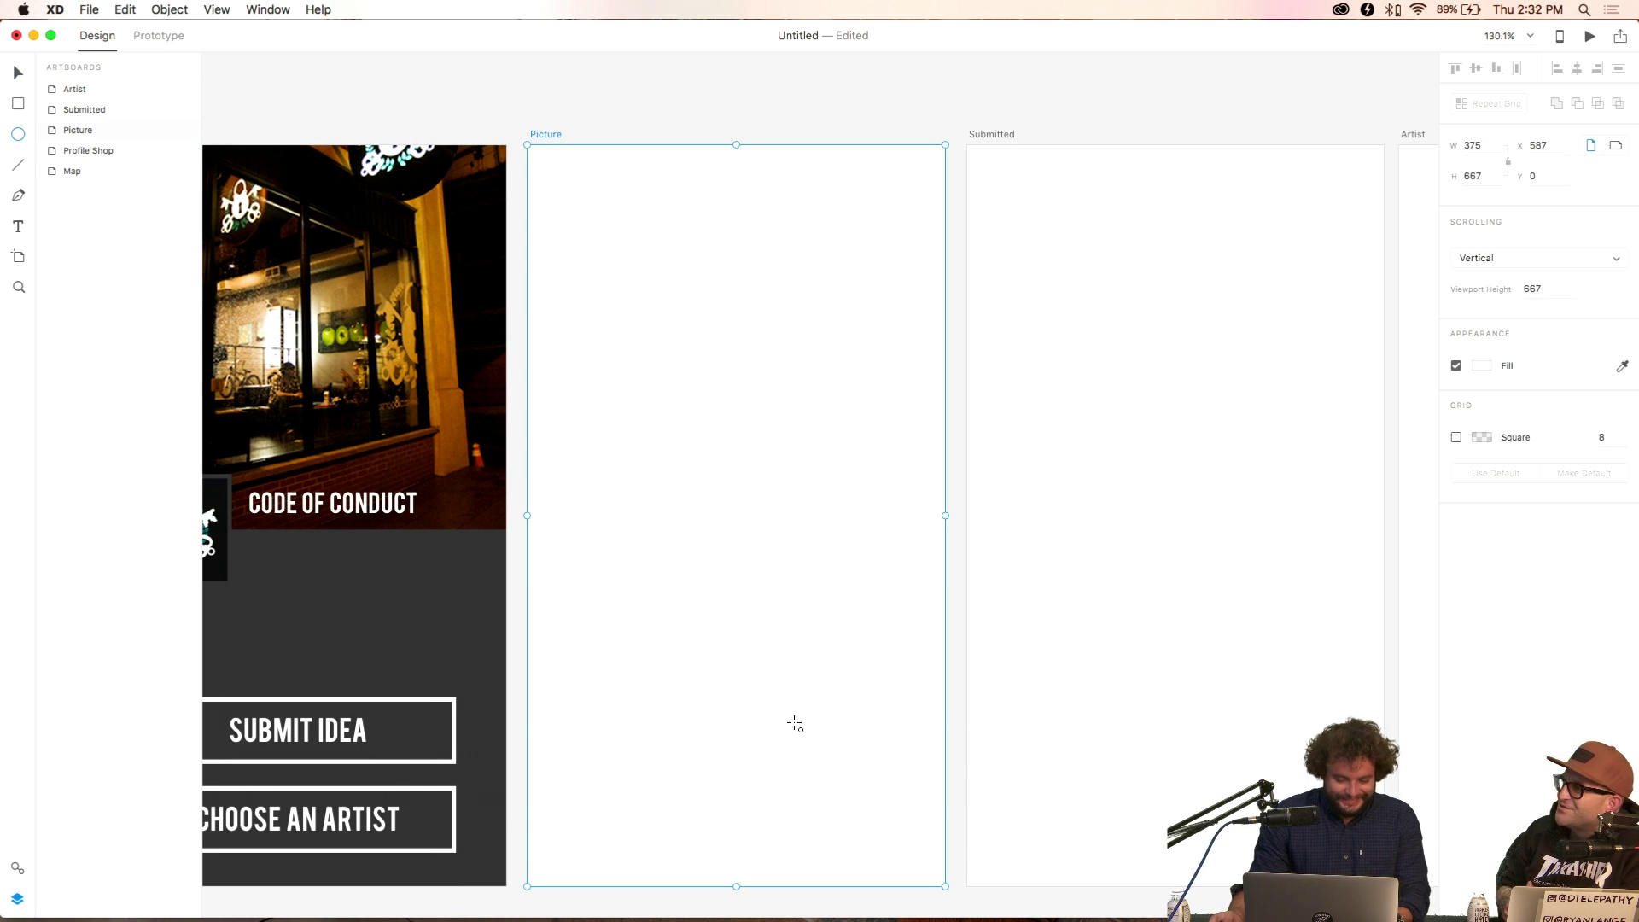
drag(644, 716, 781, 808)
click(1590, 312)
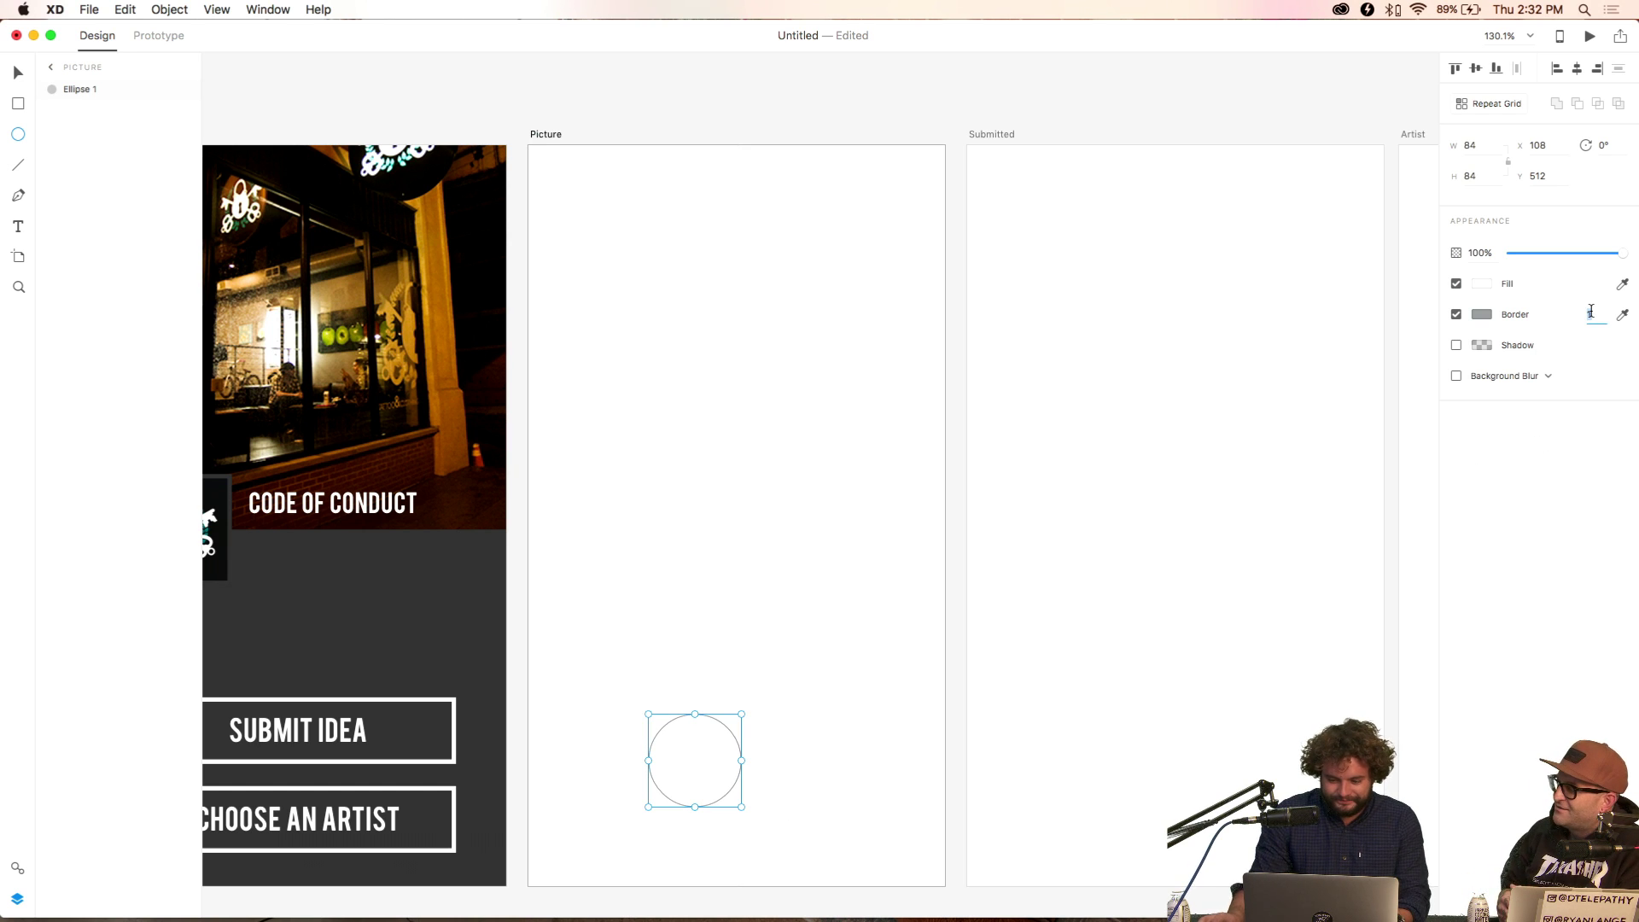
key(Up)
key(Up)
key(Up)
key(Up)
key(Up)
key(Up)
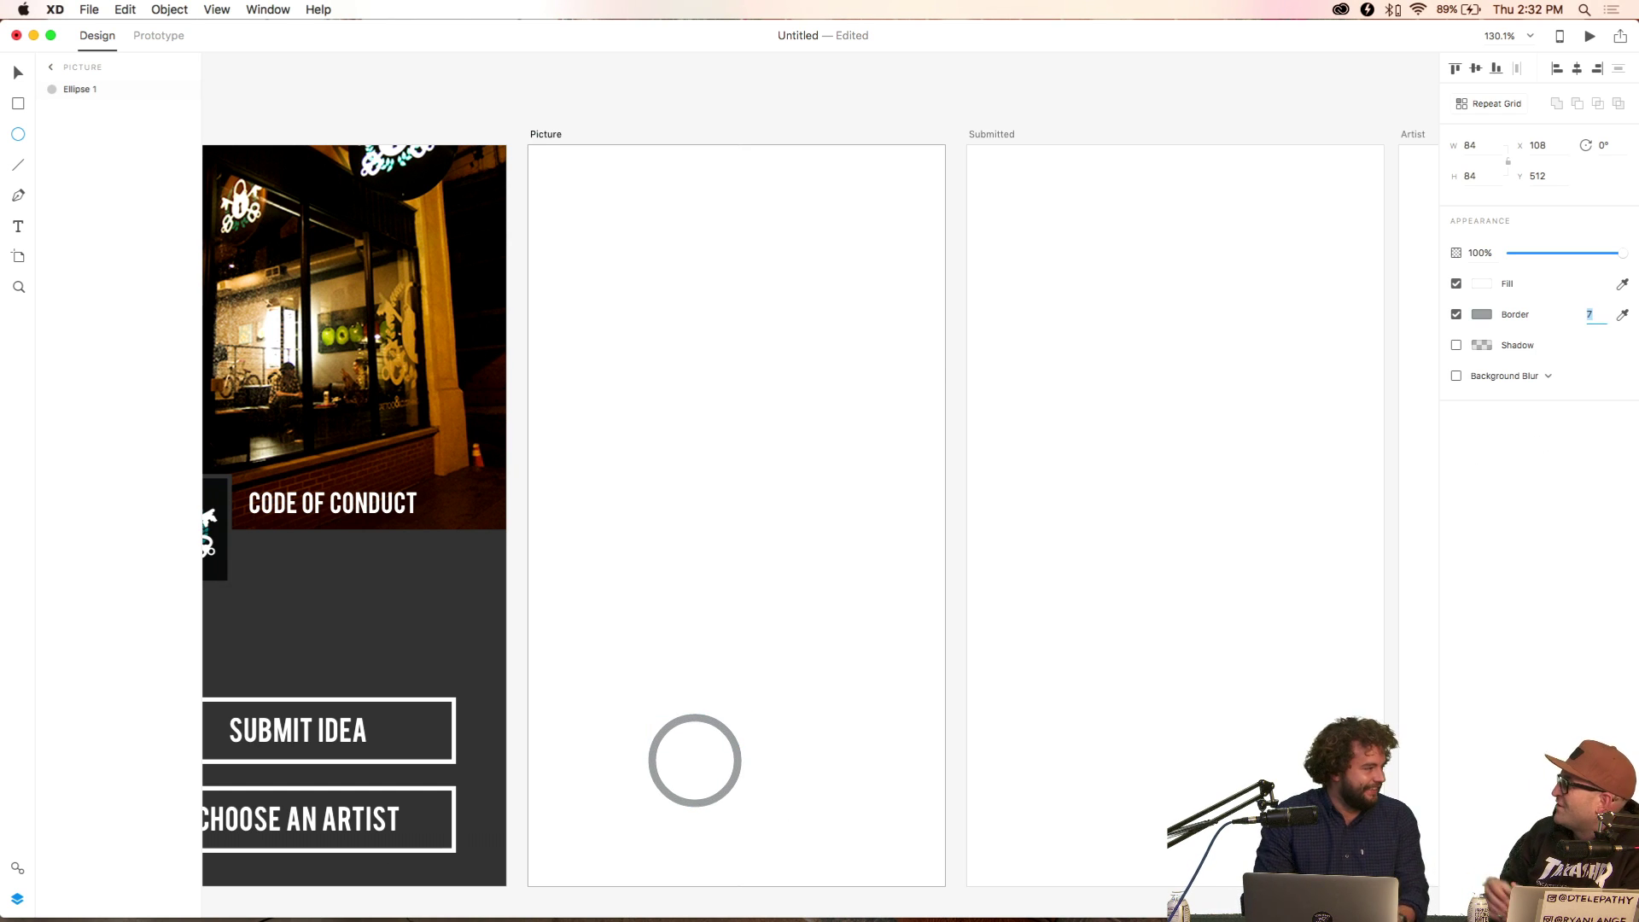
key(Up)
key(Up)
key(Up)
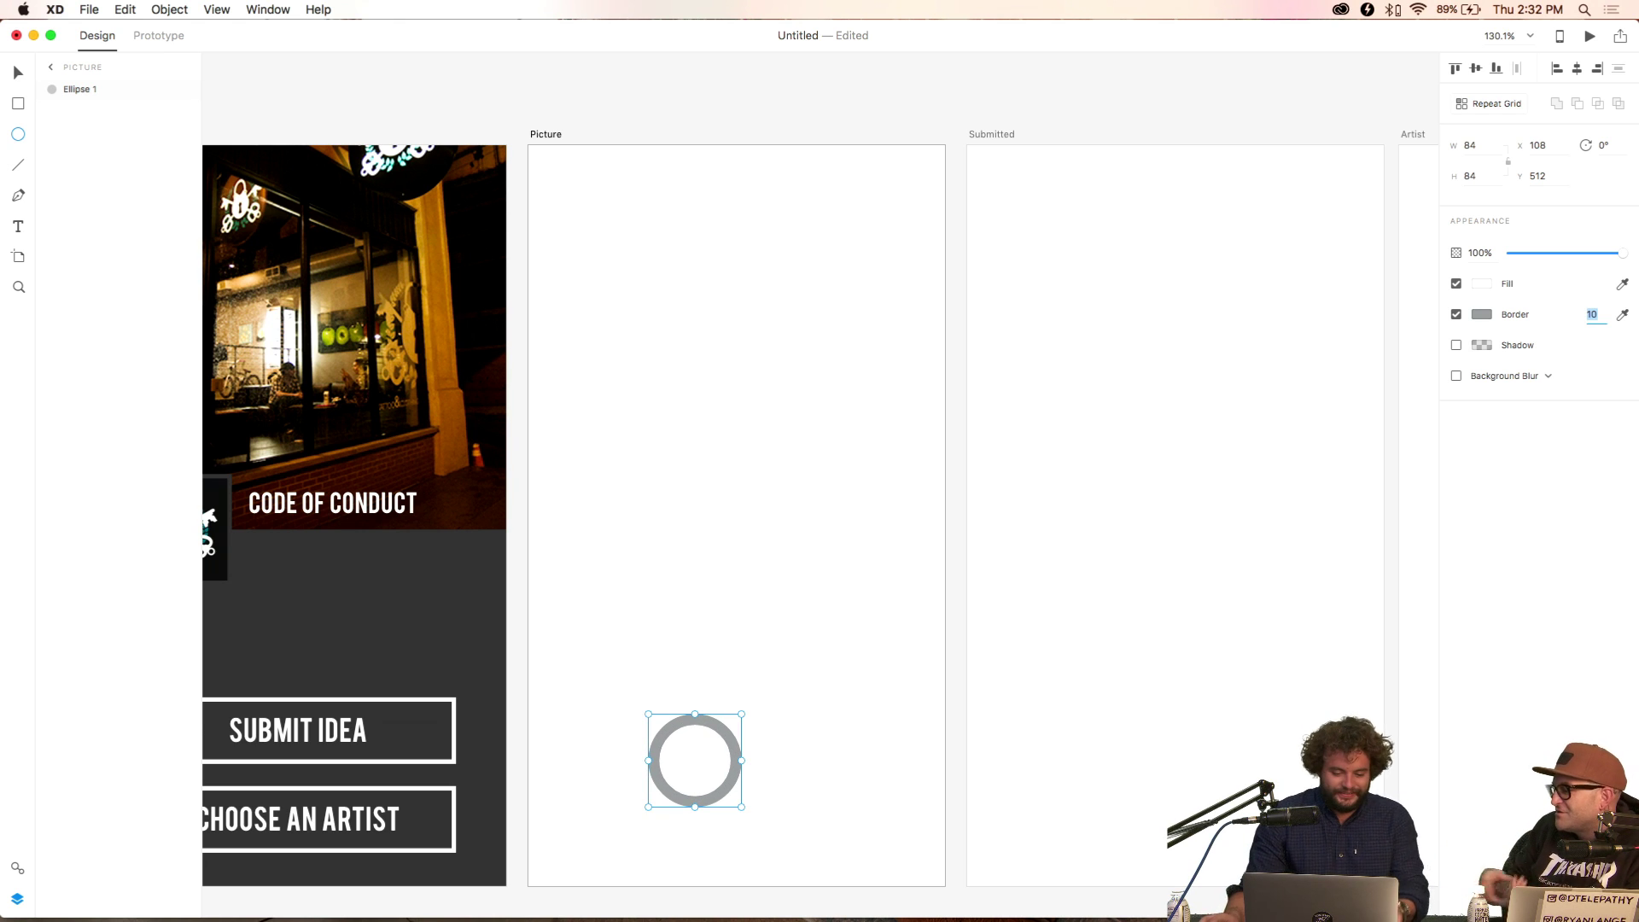
Step: Centre the circle horizontally on the artboard's centre guide
key(v)
drag(746, 781, 775, 790)
key(shift+Down)
key(shift+Up)
key(shift+Up)
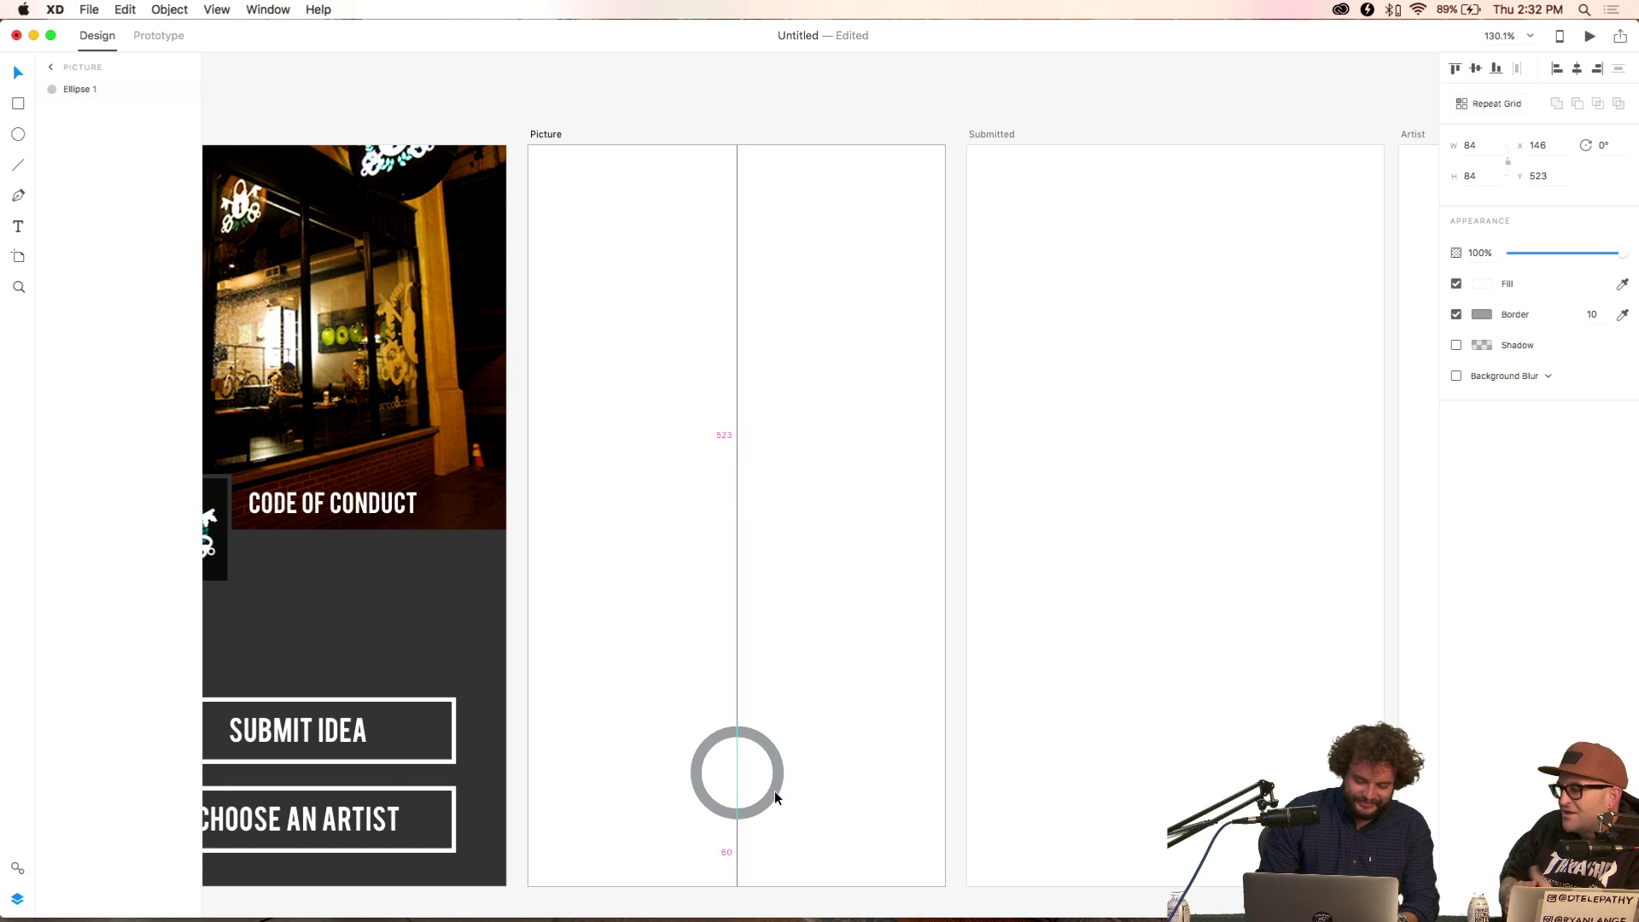
click(1001, 710)
Step: Search 'google image' in a new Chrome tab and switch to image results
click(690, 901)
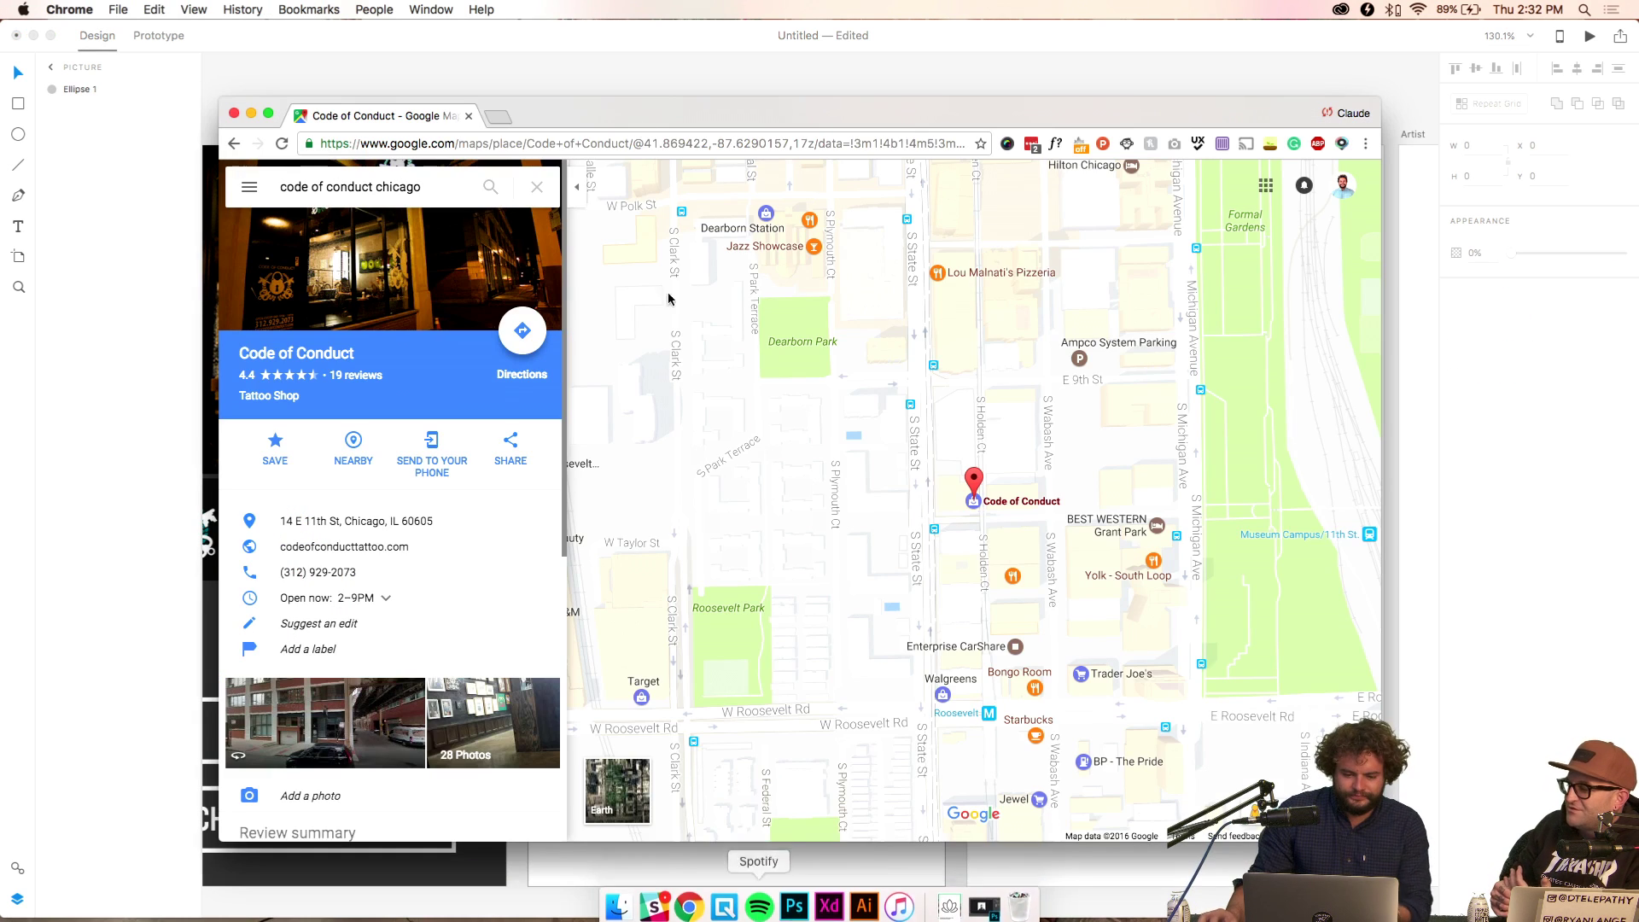
click(496, 118)
text(goog)
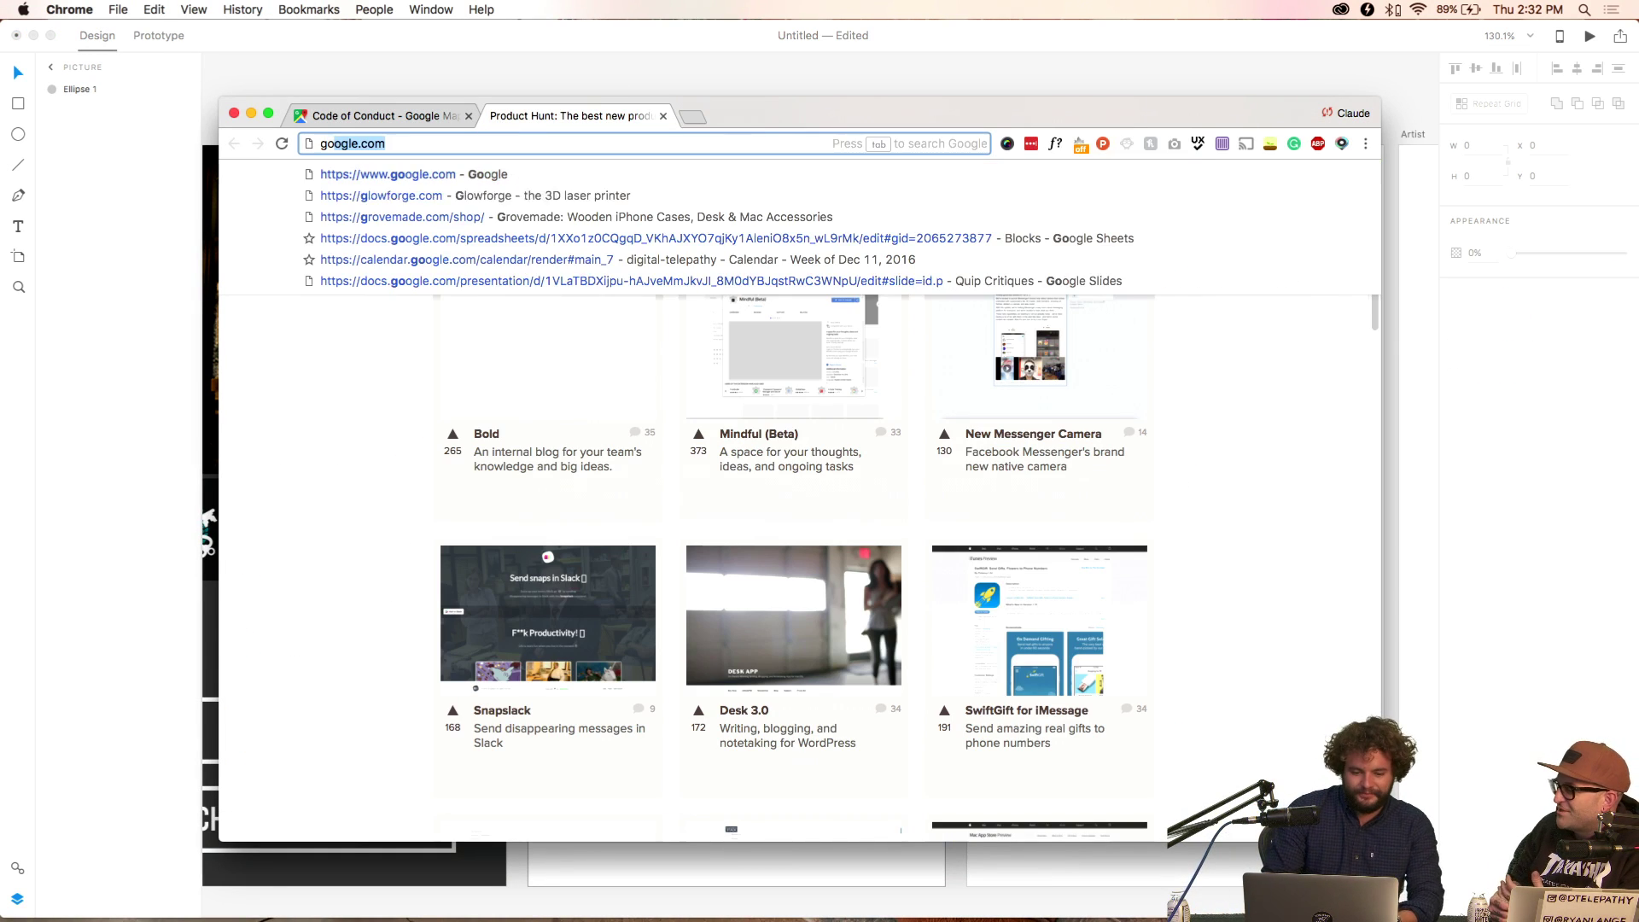
text(le image)
key(Return)
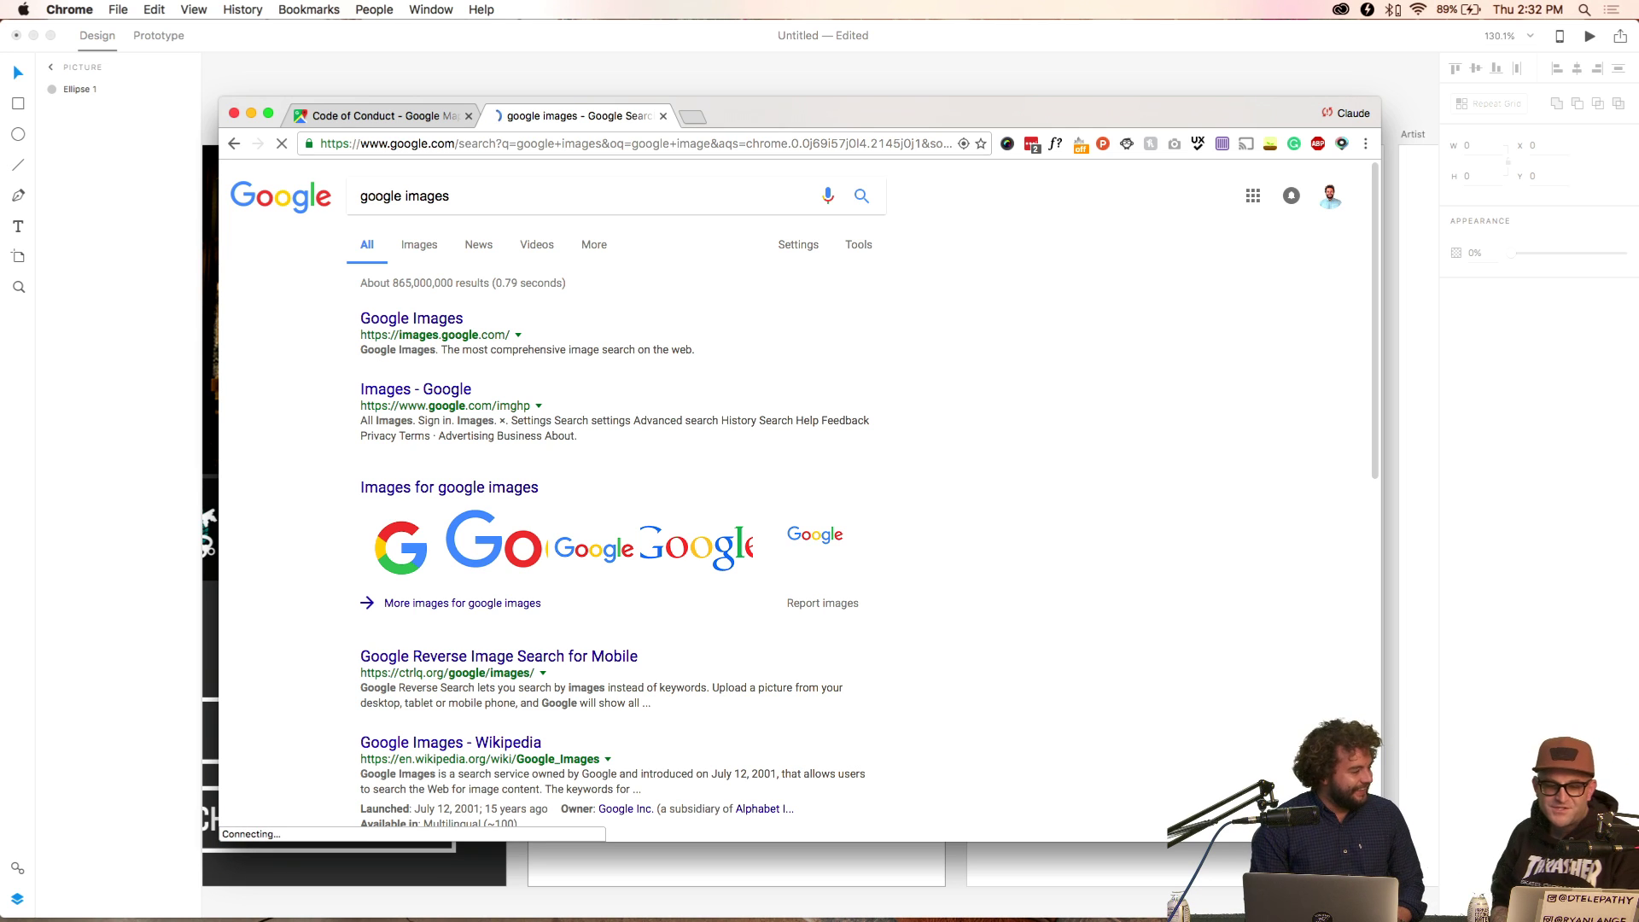
click(428, 248)
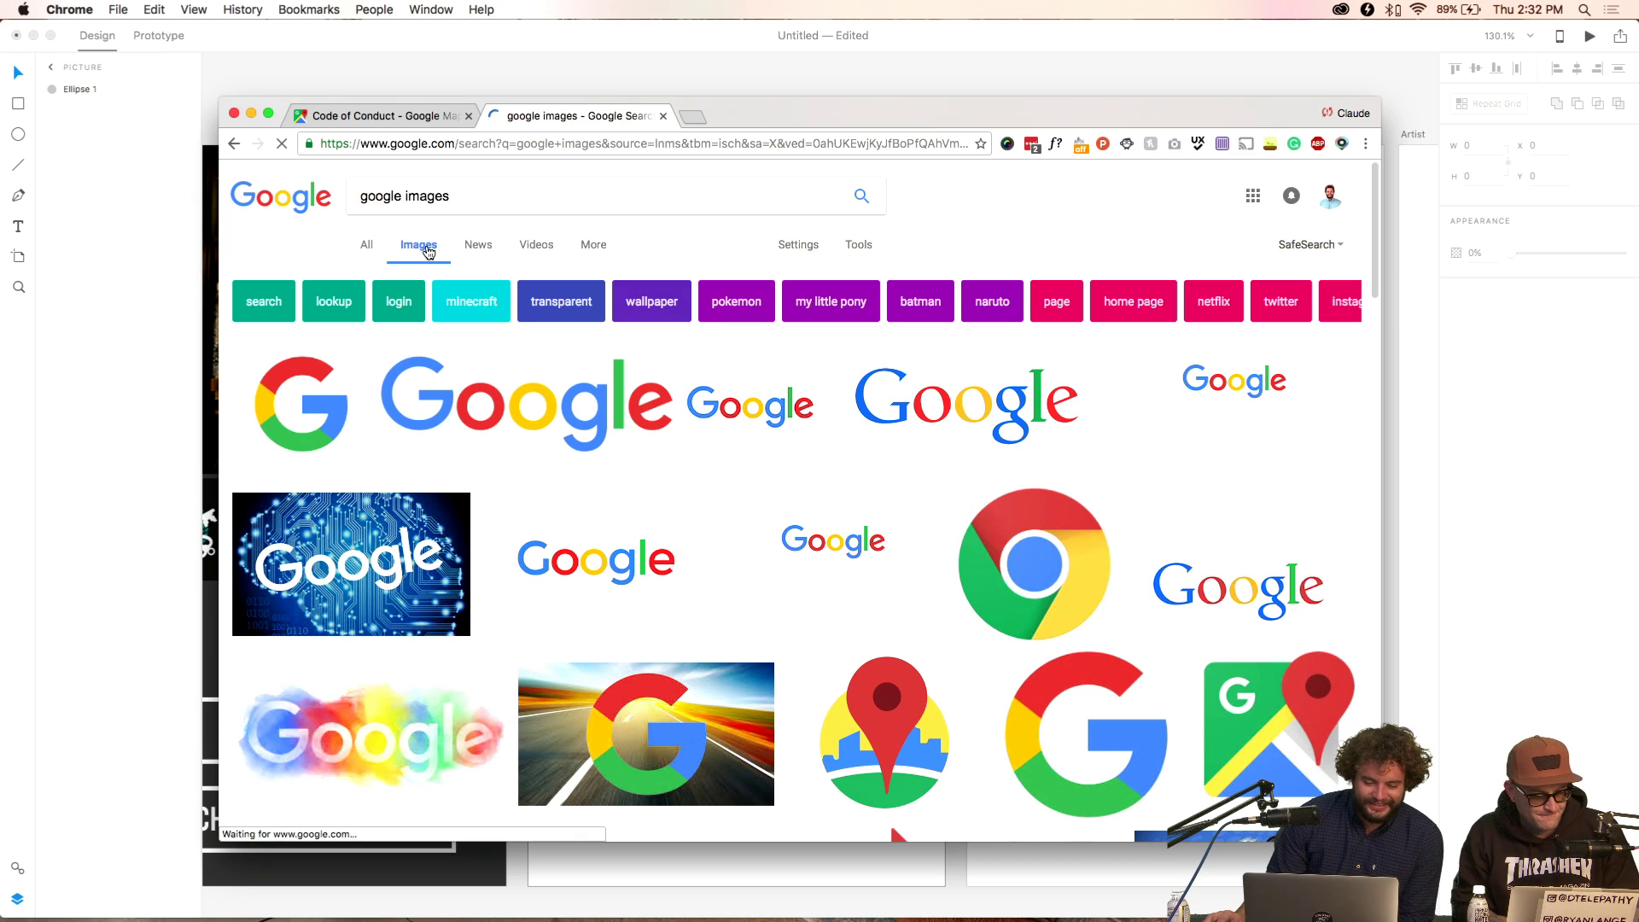
scroll(444, 264, down, 1)
scroll(452, 275, up, 1)
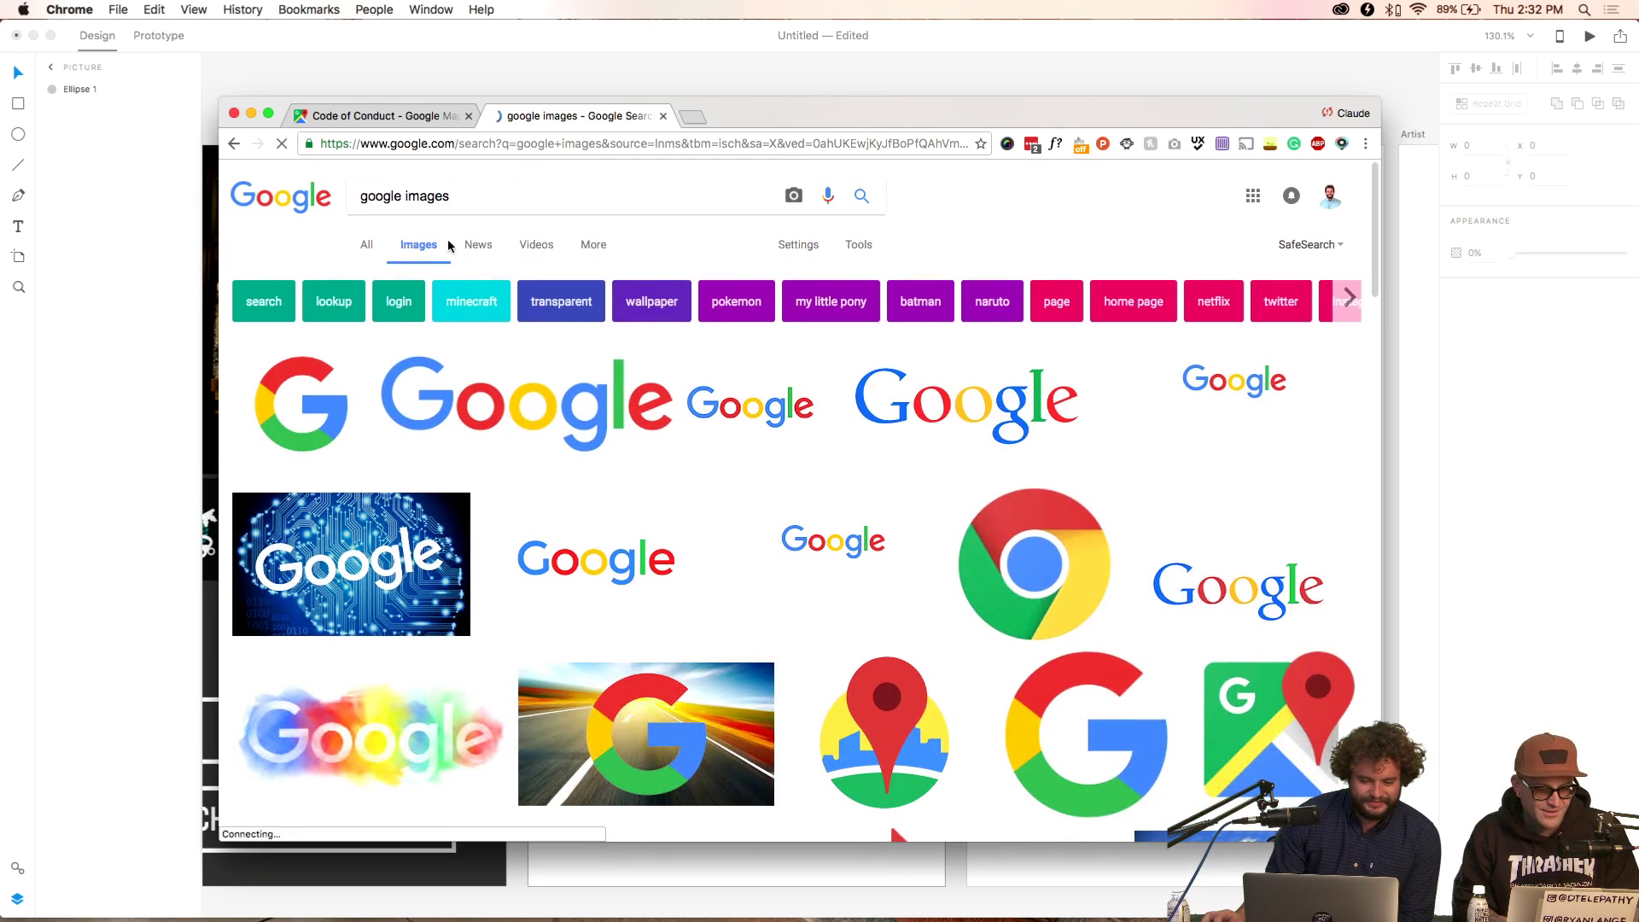
Step: Search images for 'space drawing' and open the flying saucer drawing's preview
triple_click(465, 196)
key(BackSpace)
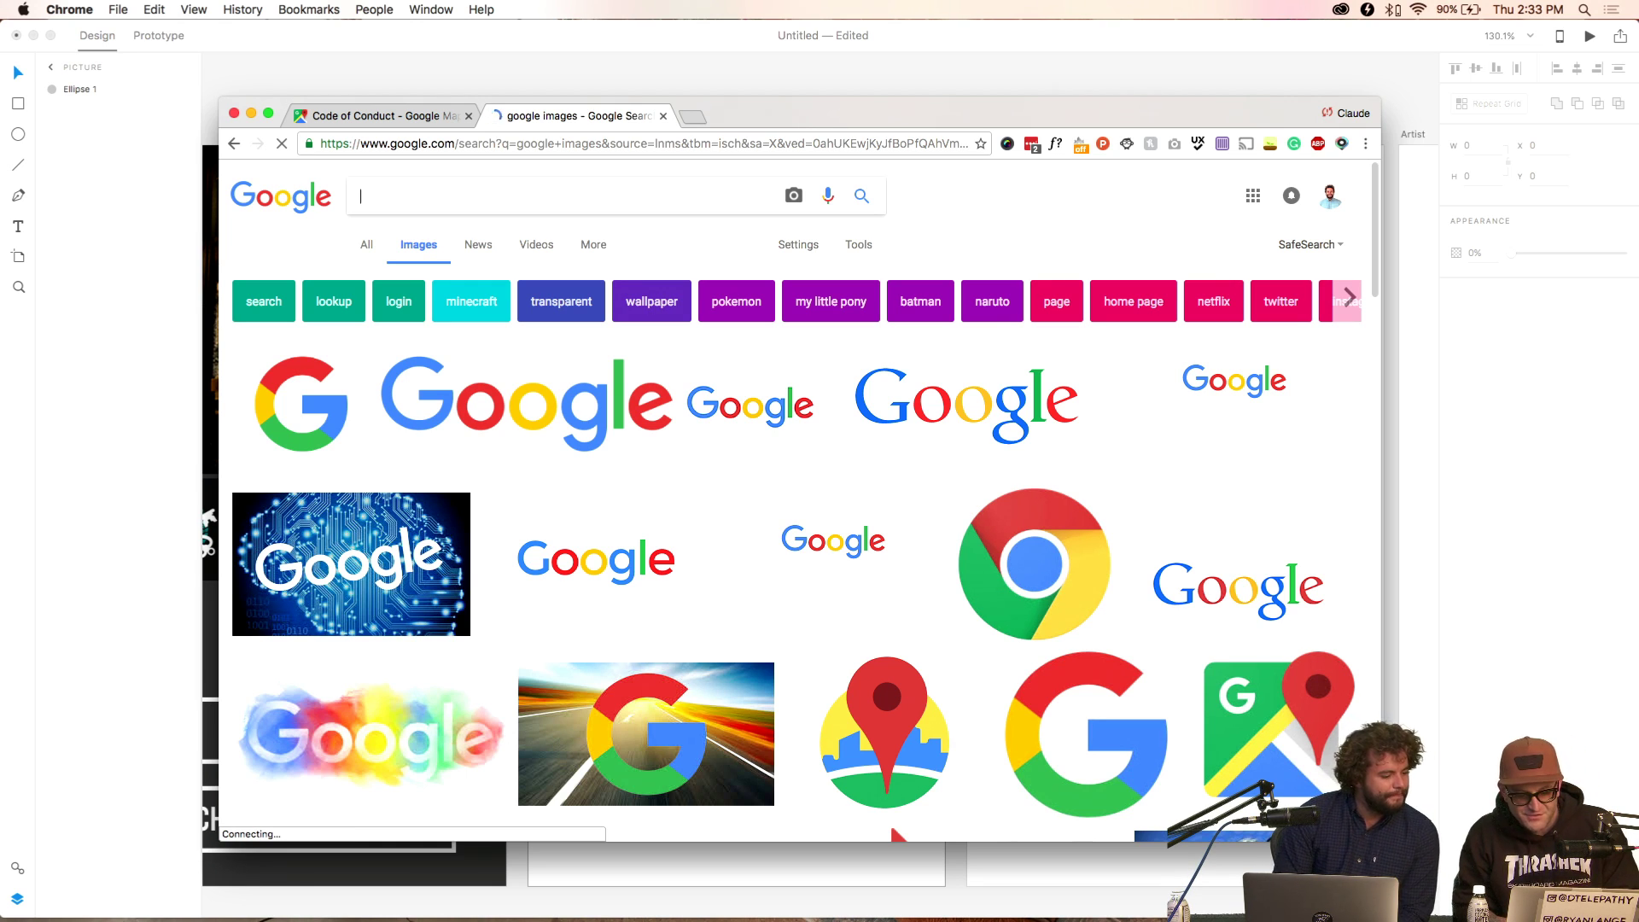
text(space dra)
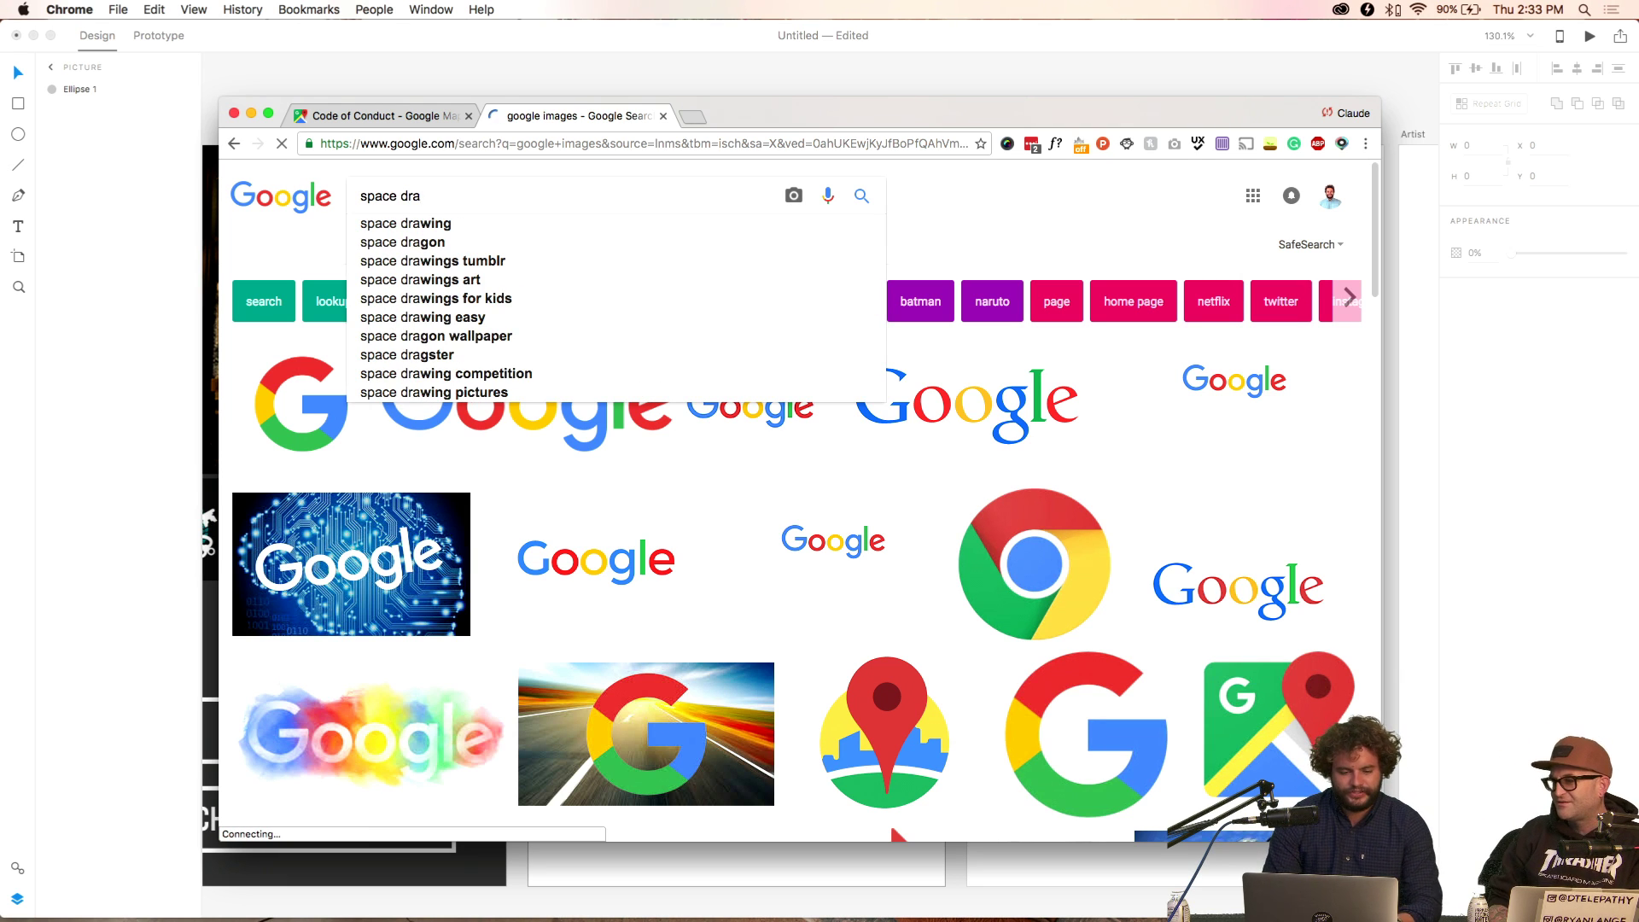
text(wing)
key(Return)
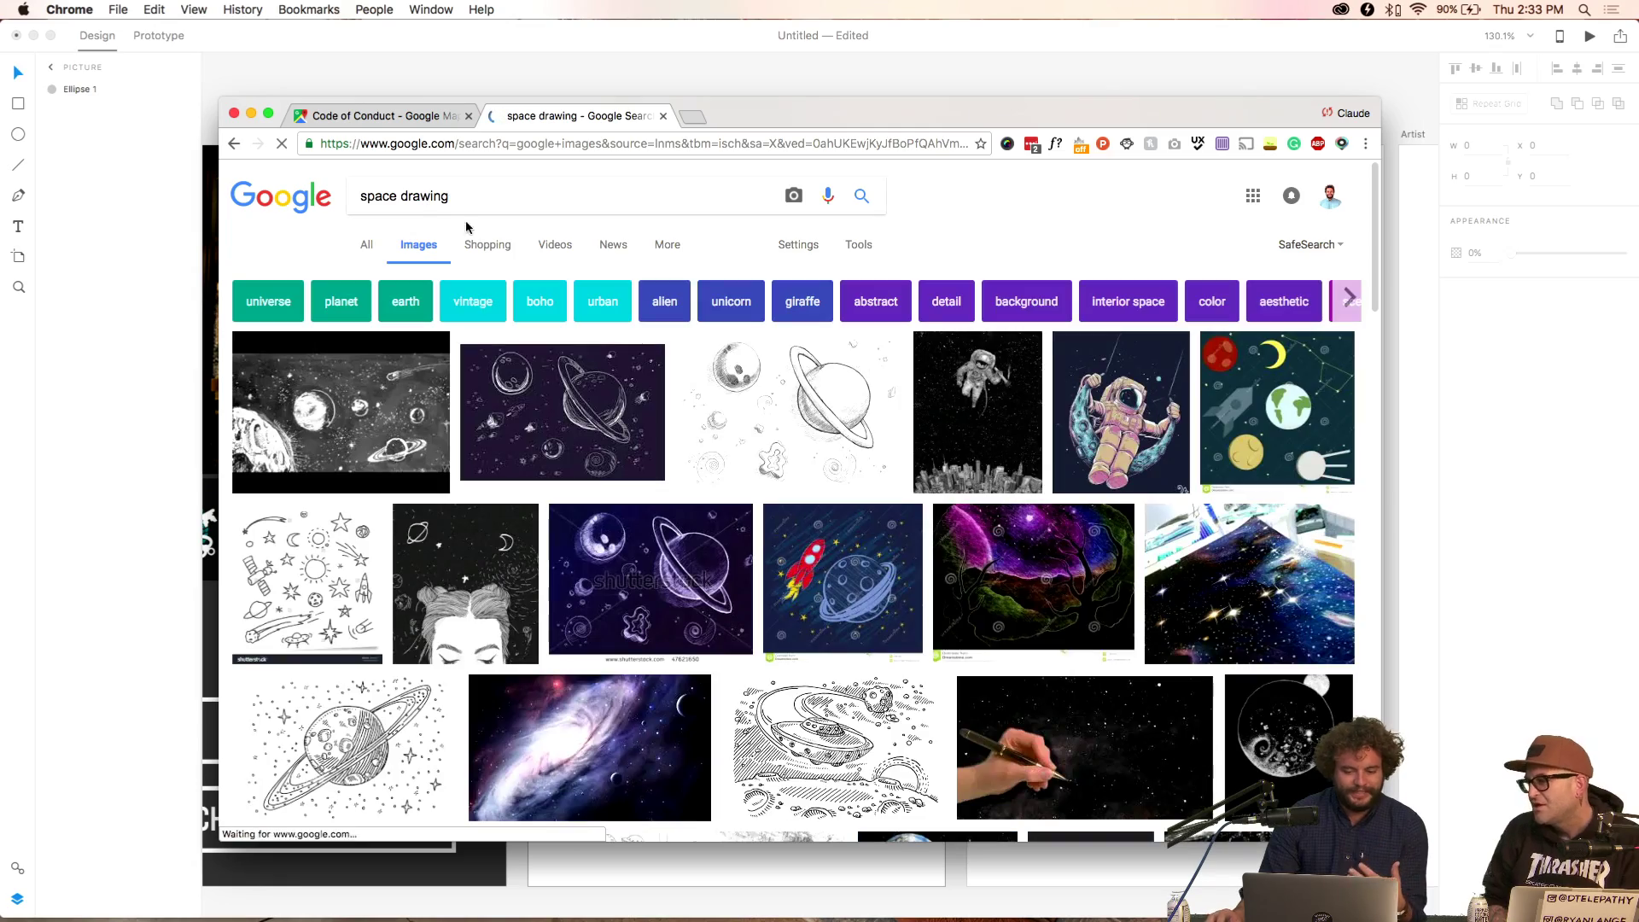
scroll(273, 483, down, 3)
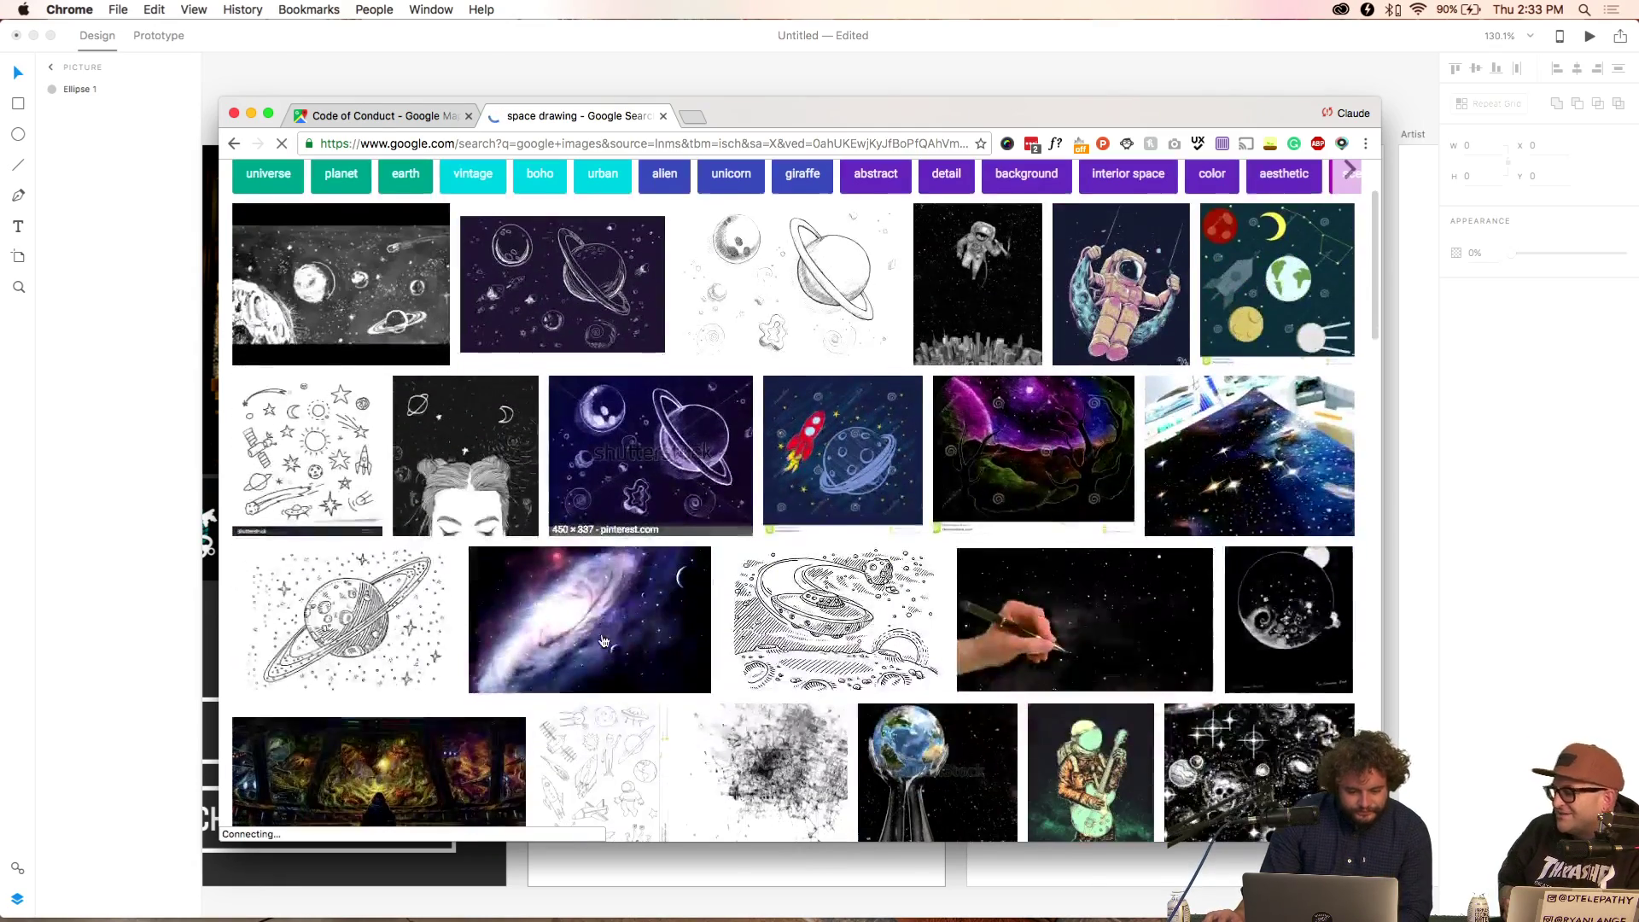
scroll(273, 483, down, 3)
click(834, 486)
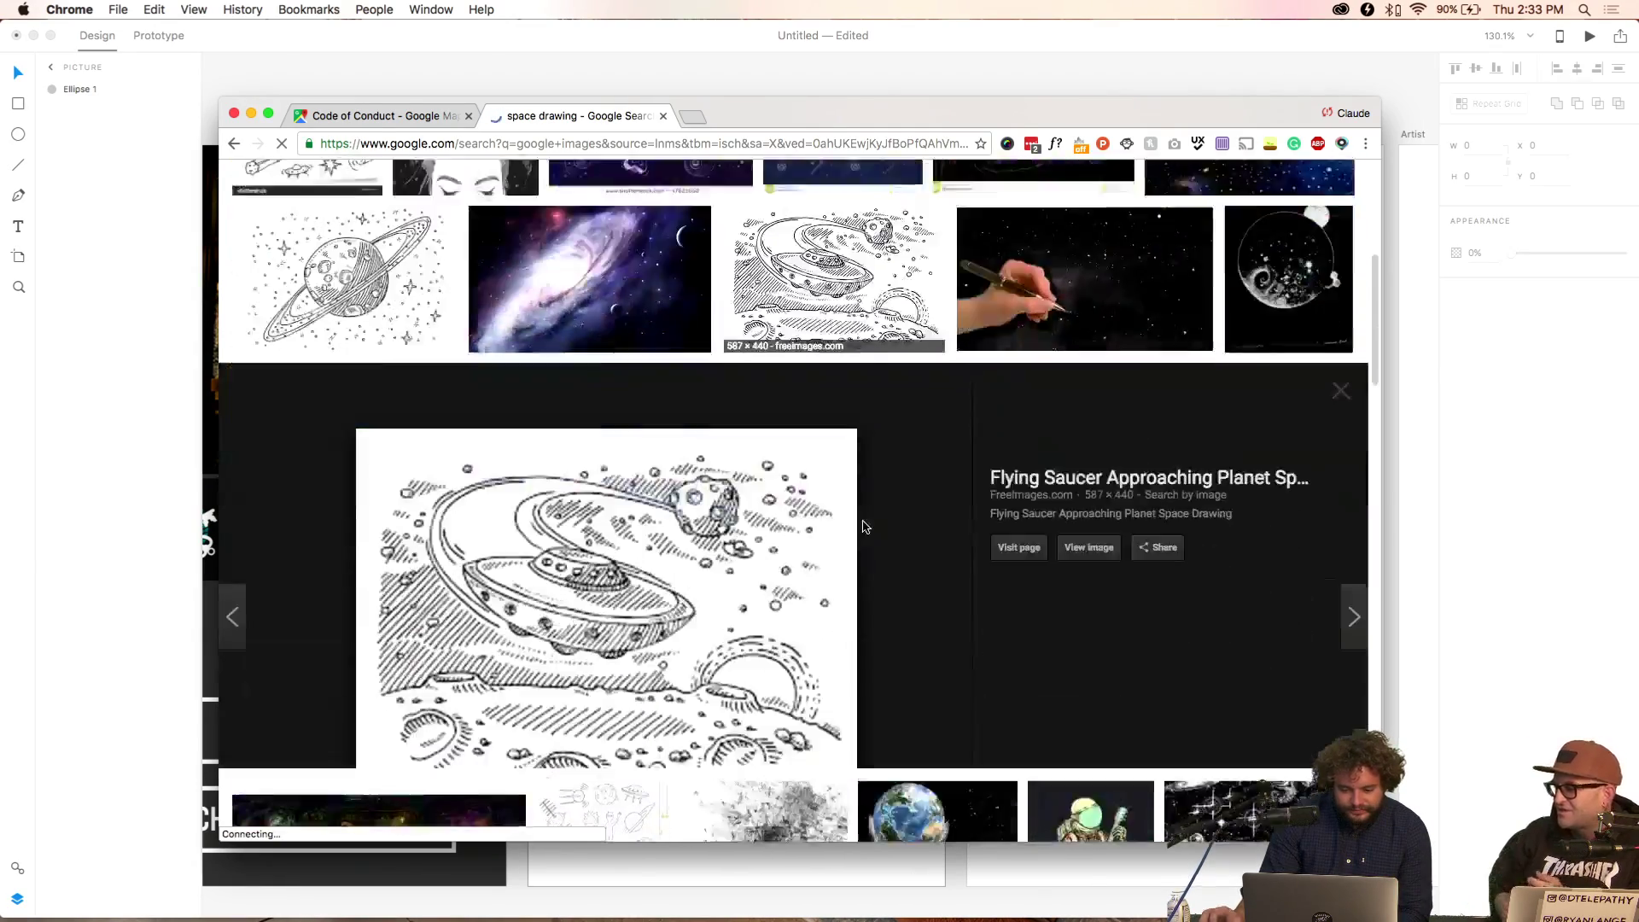
drag(816, 99, 1412, 175)
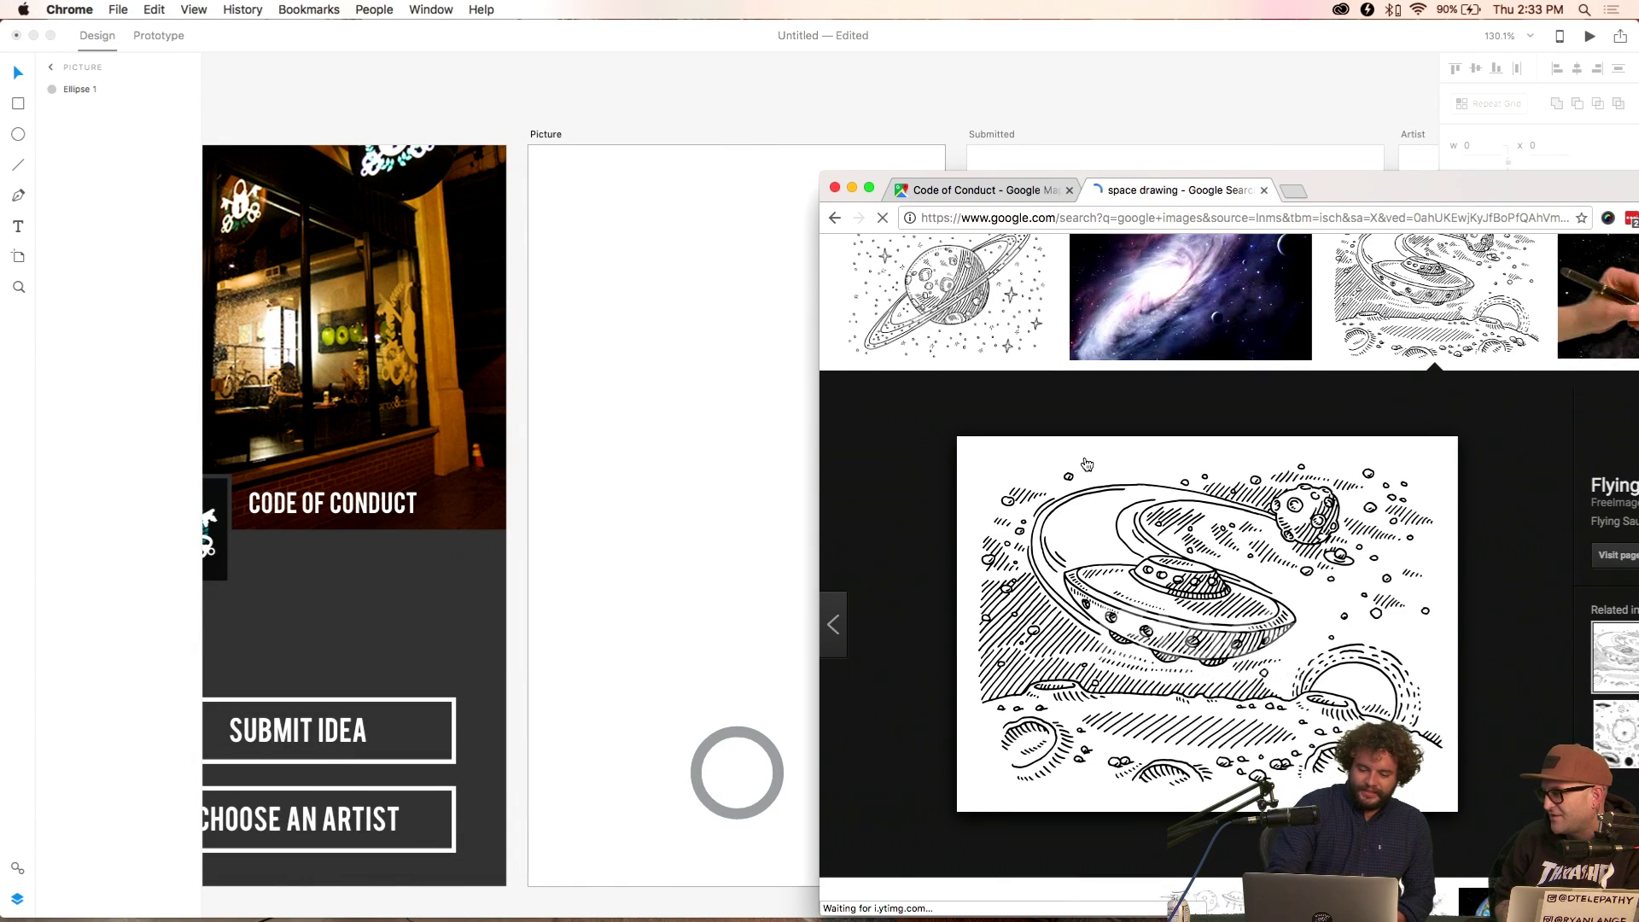
drag(1381, 173, 1241, 135)
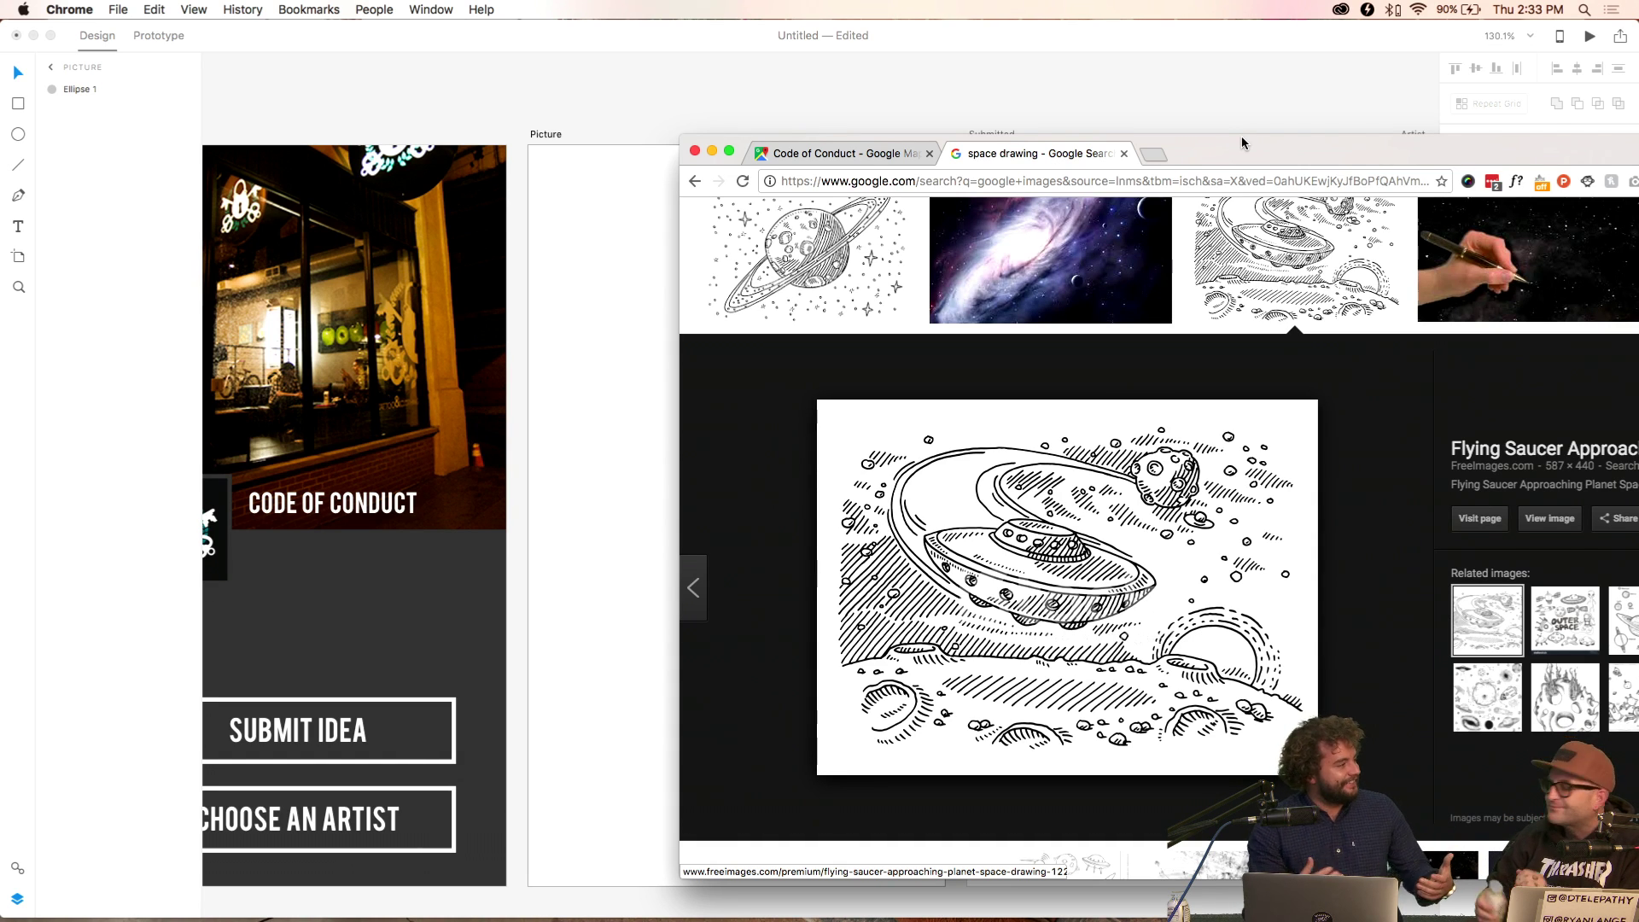
Step: Drop the flying saucer drawing from Chrome onto the Picture artboard and nudge it
drag(1093, 518, 589, 278)
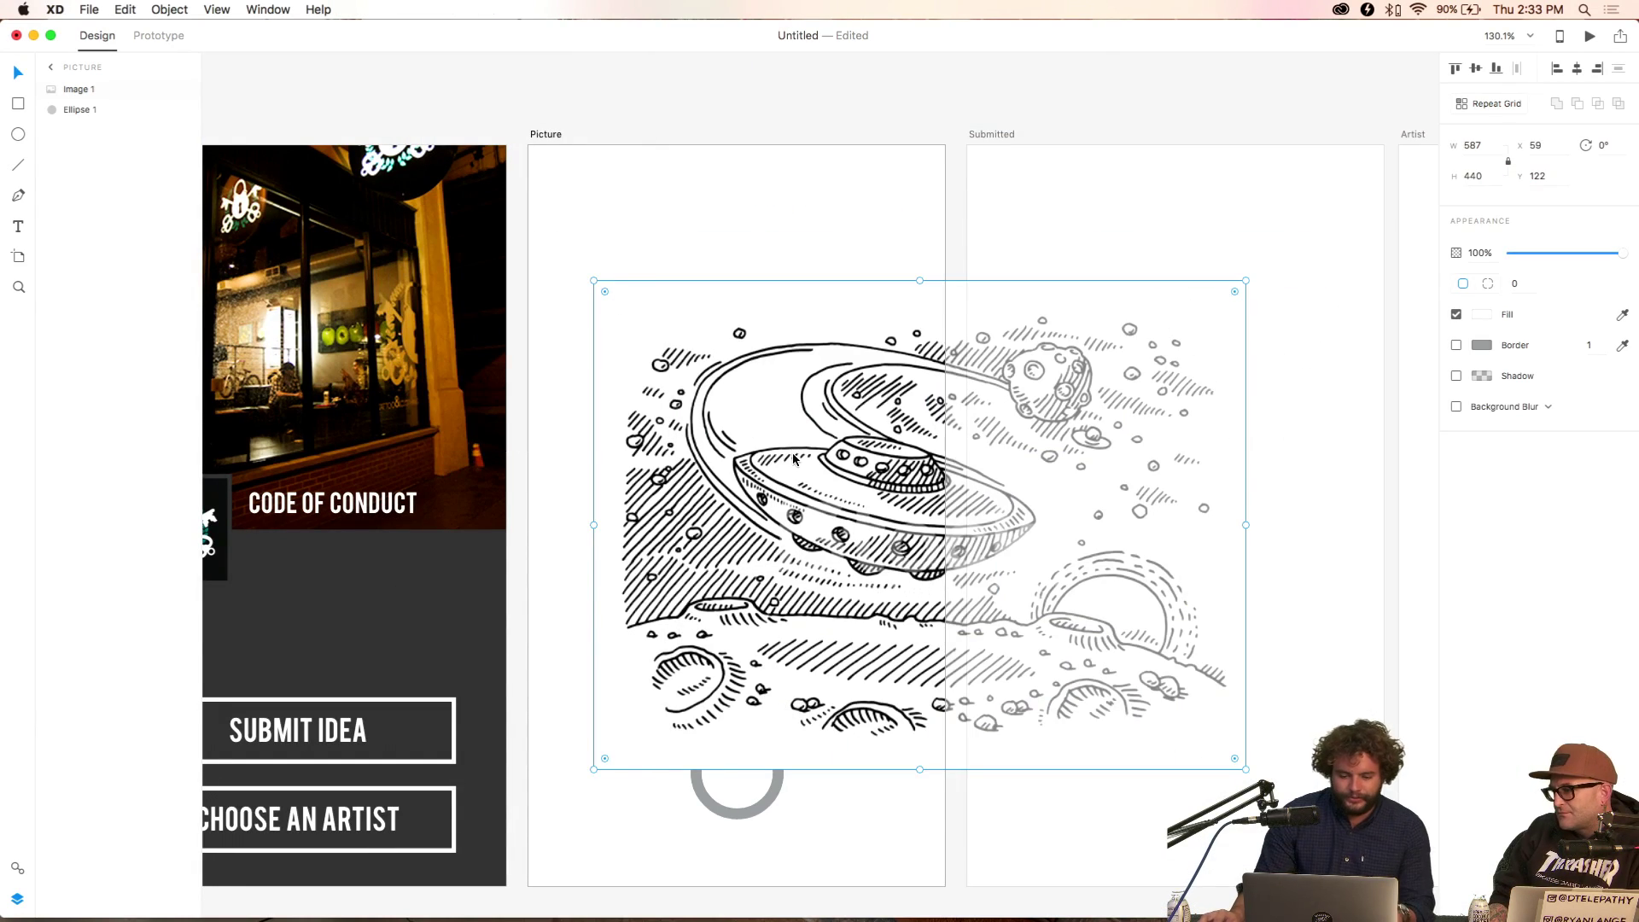
key(super+z)
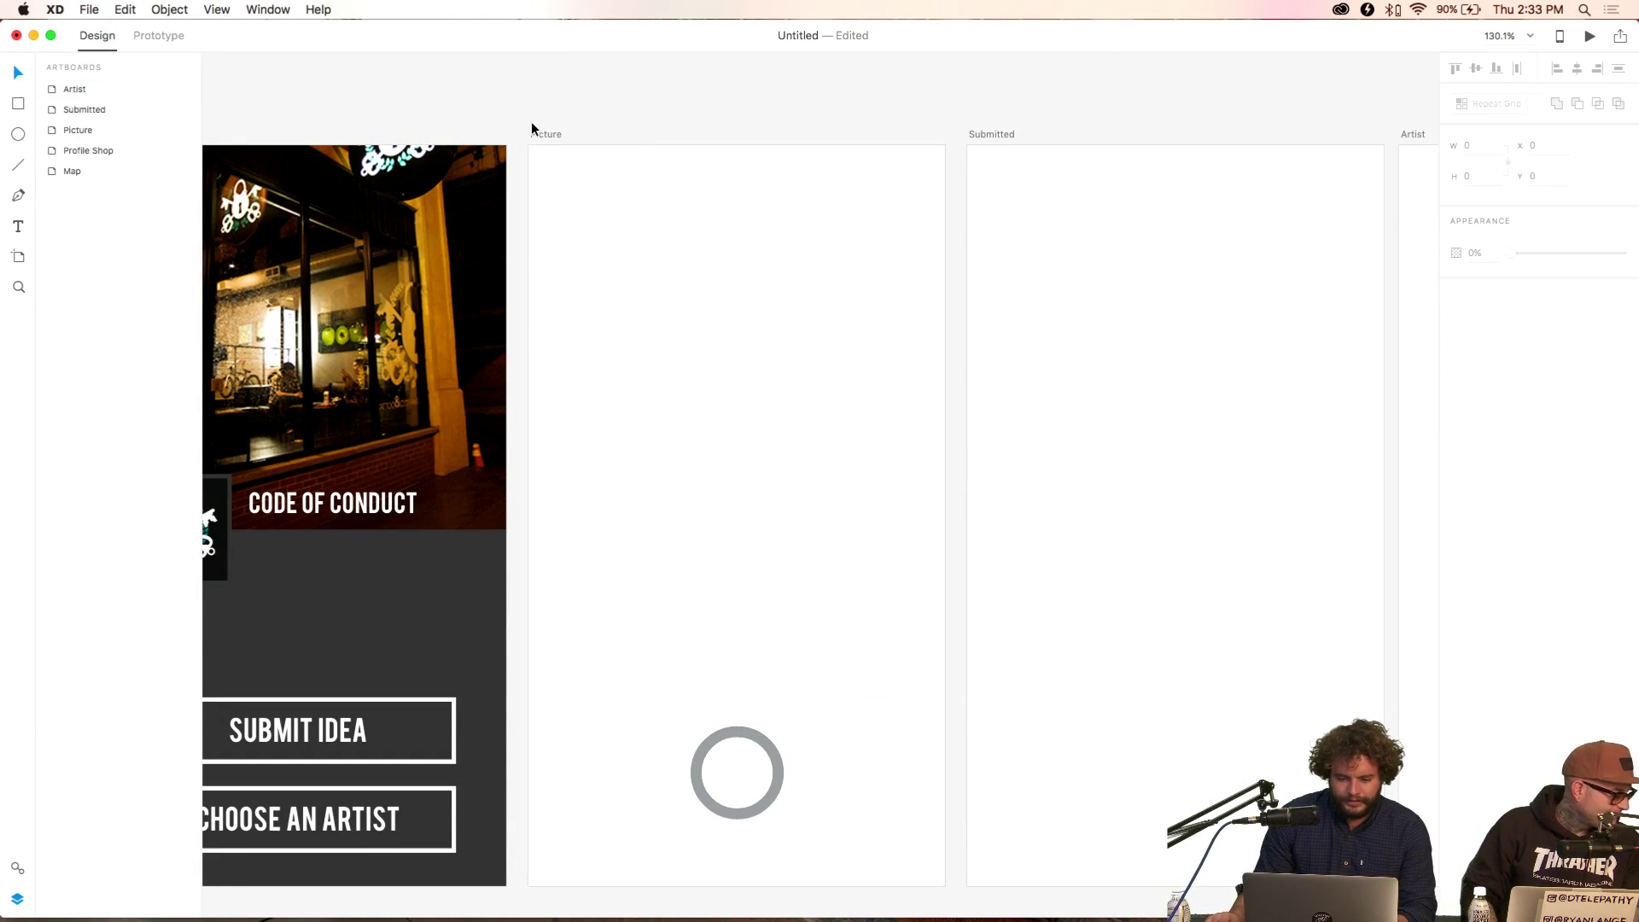
click(539, 136)
key(super+shift+z)
mouse_move(765, 304)
mouse_down()
mouse_move(722, 294)
mouse_move(762, 309)
mouse_up()
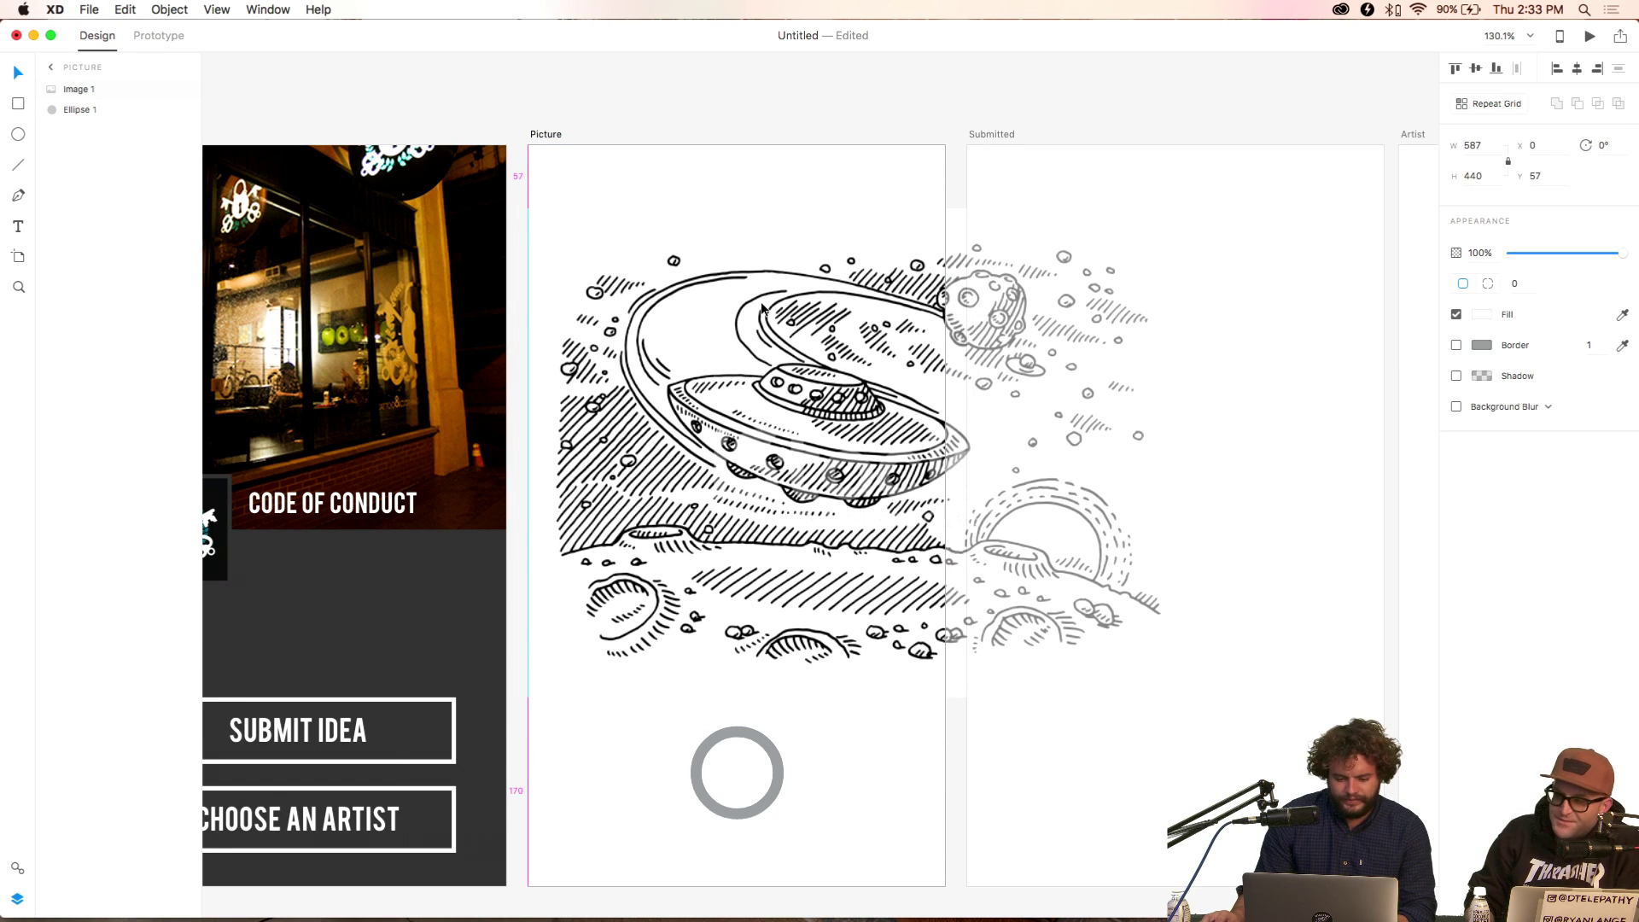
click(696, 82)
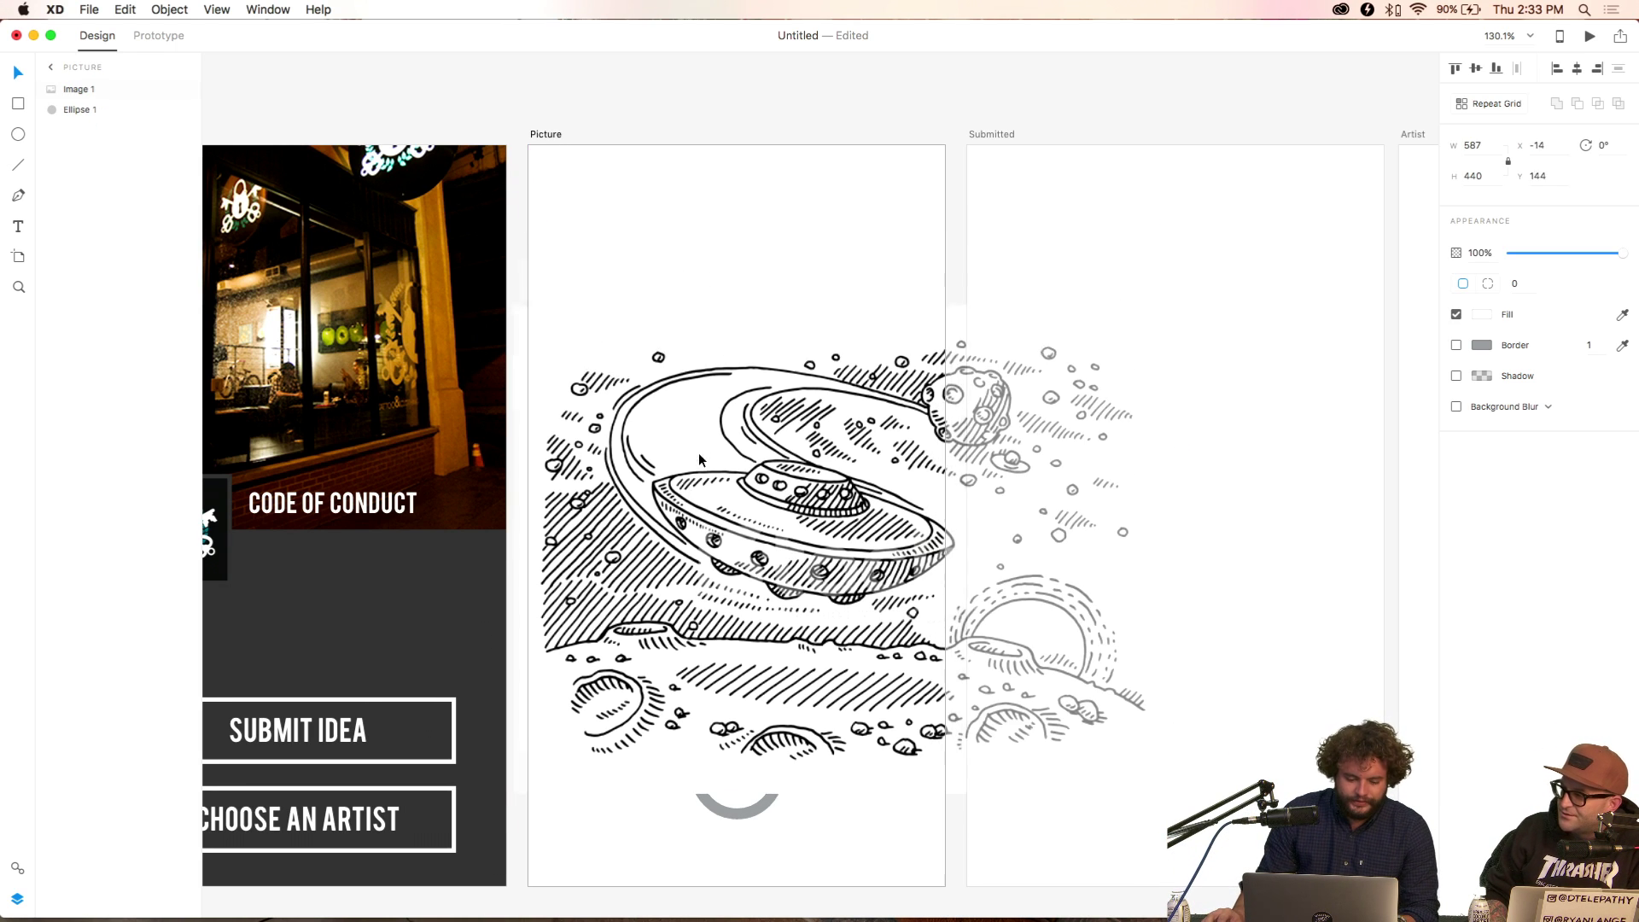
Step: Move the saucer drawing off the ring and delete it from the Picture artboard
scroll(564, 384, left, 5)
scroll(564, 385, down, 2)
click(623, 101)
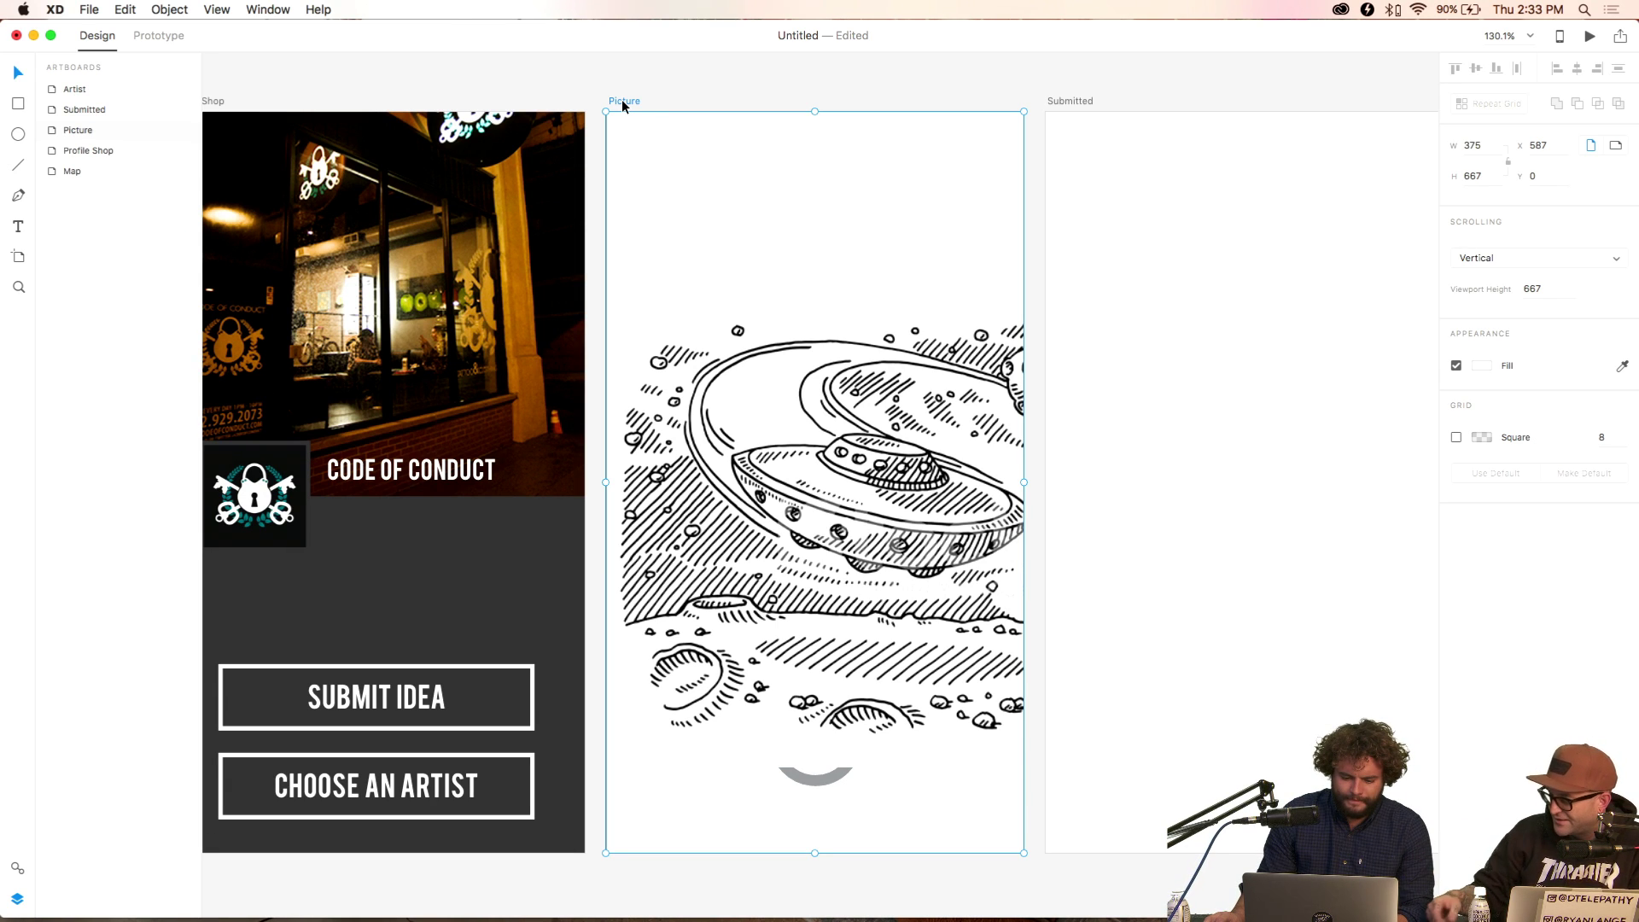
click(713, 105)
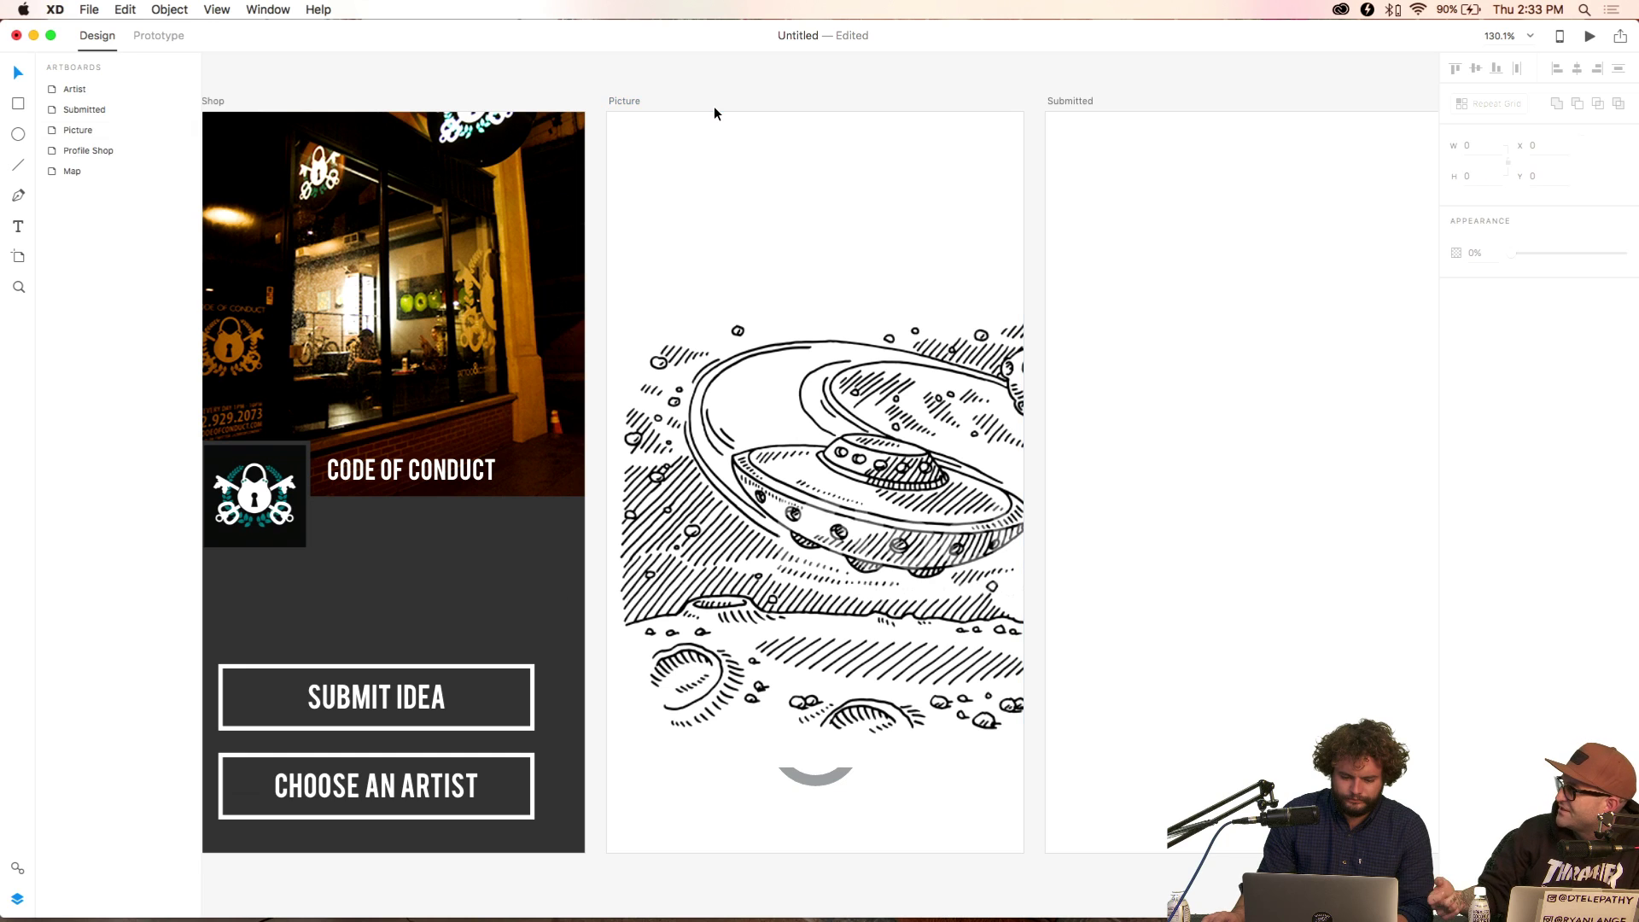
drag(753, 235, 783, 250)
drag(845, 479, 833, 403)
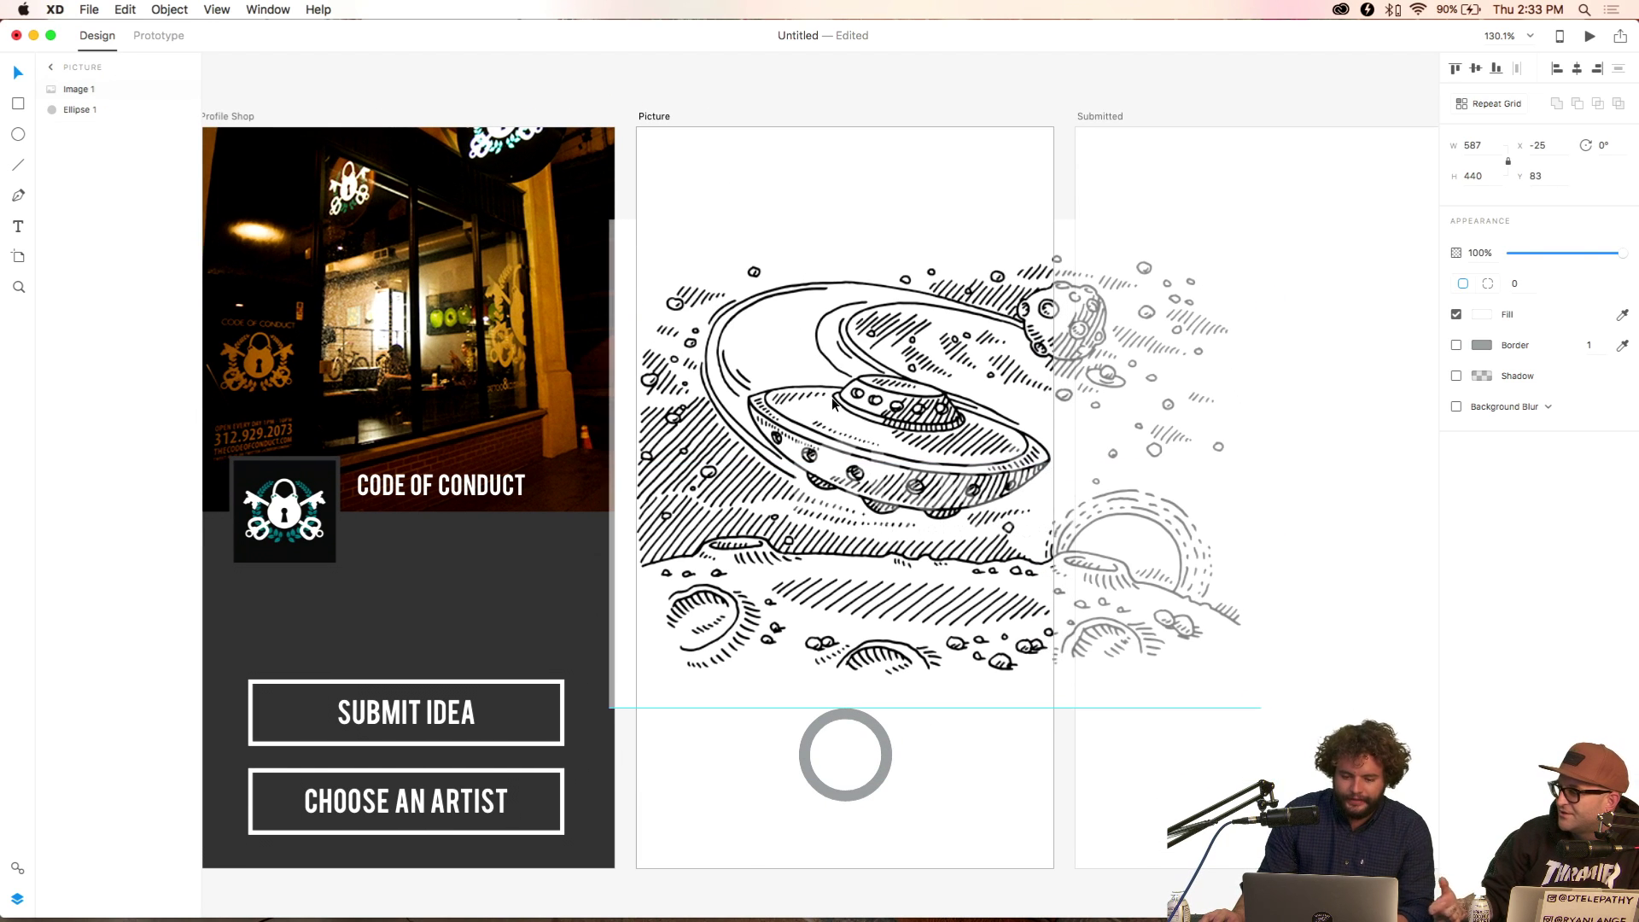
key(Delete)
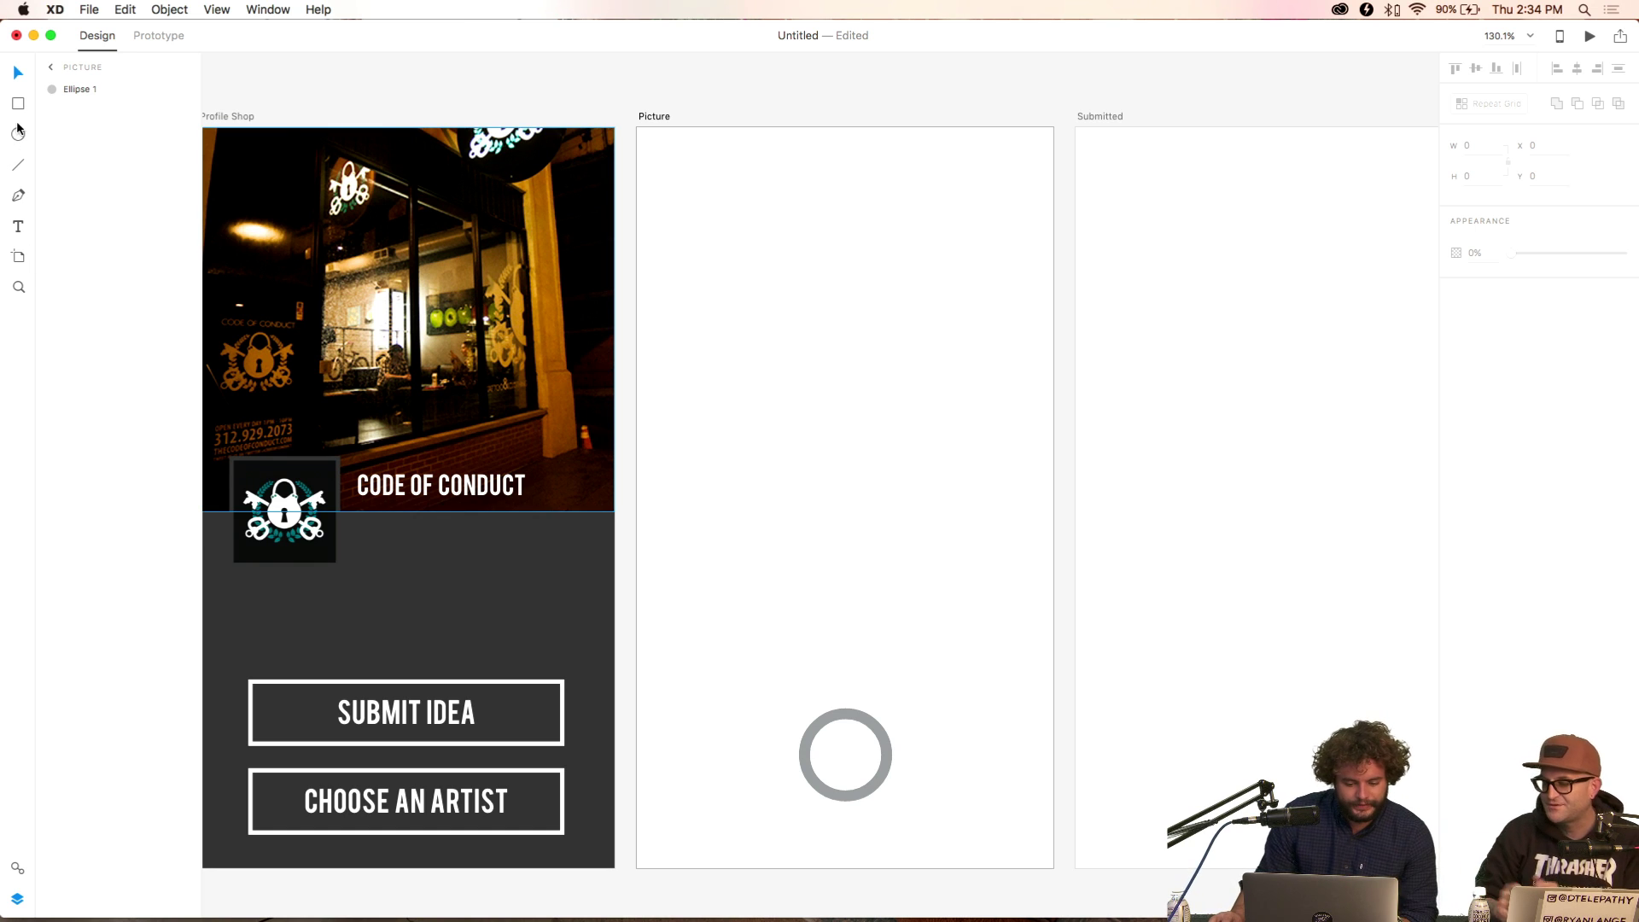
click(447, 599)
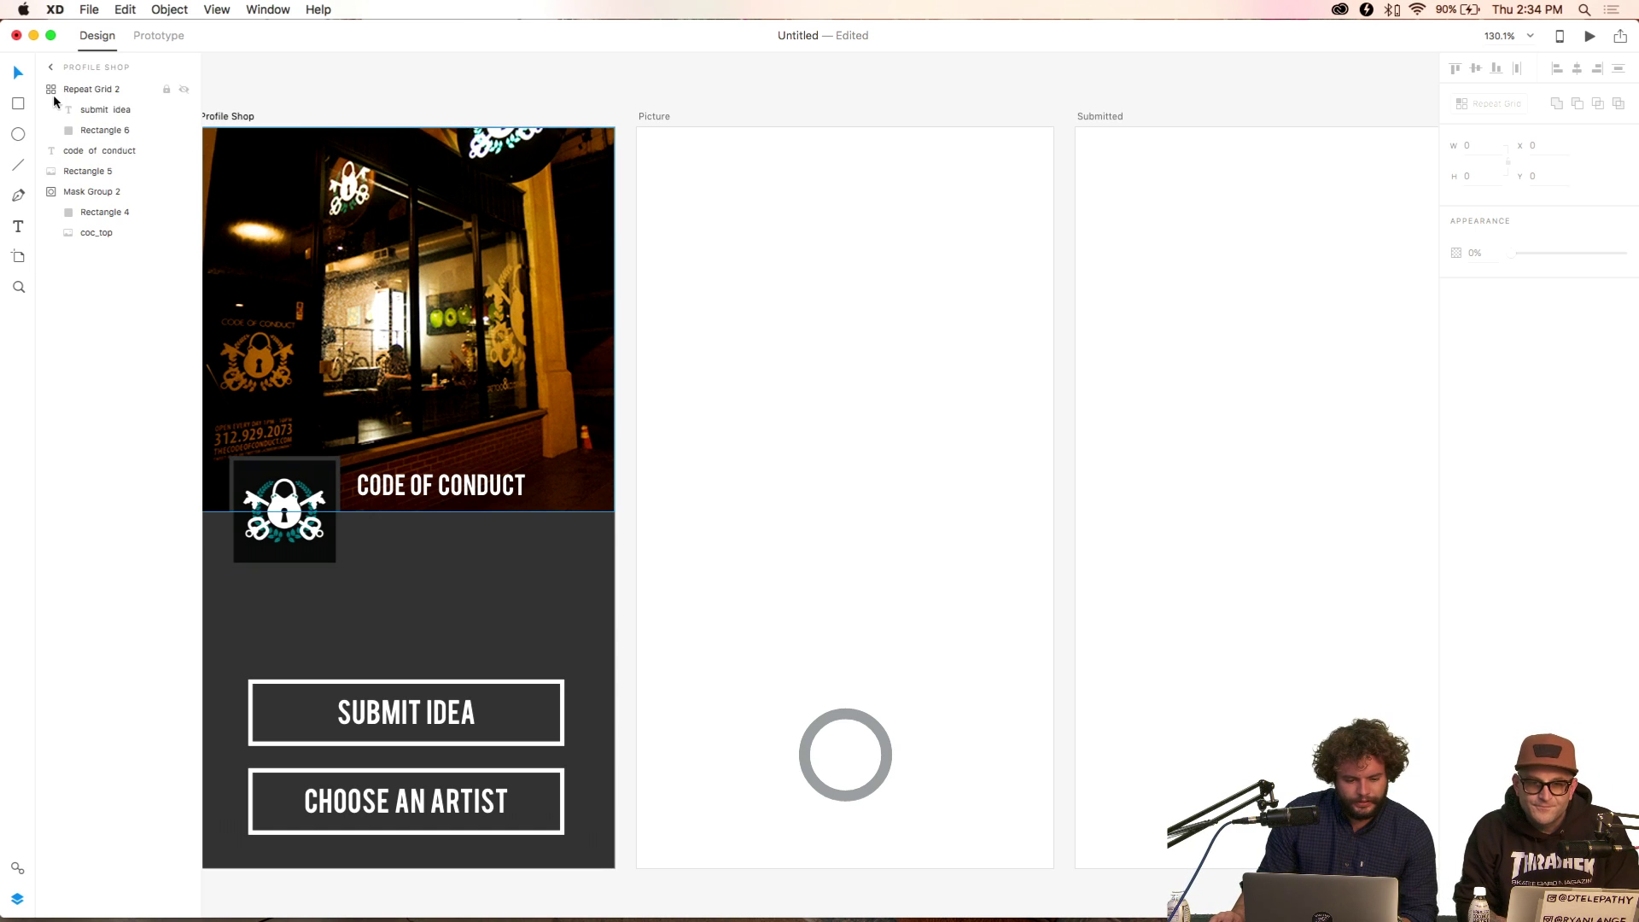
click(571, 75)
Step: Give the Picture artboard a dark grey background and nudge the ring down
click(645, 116)
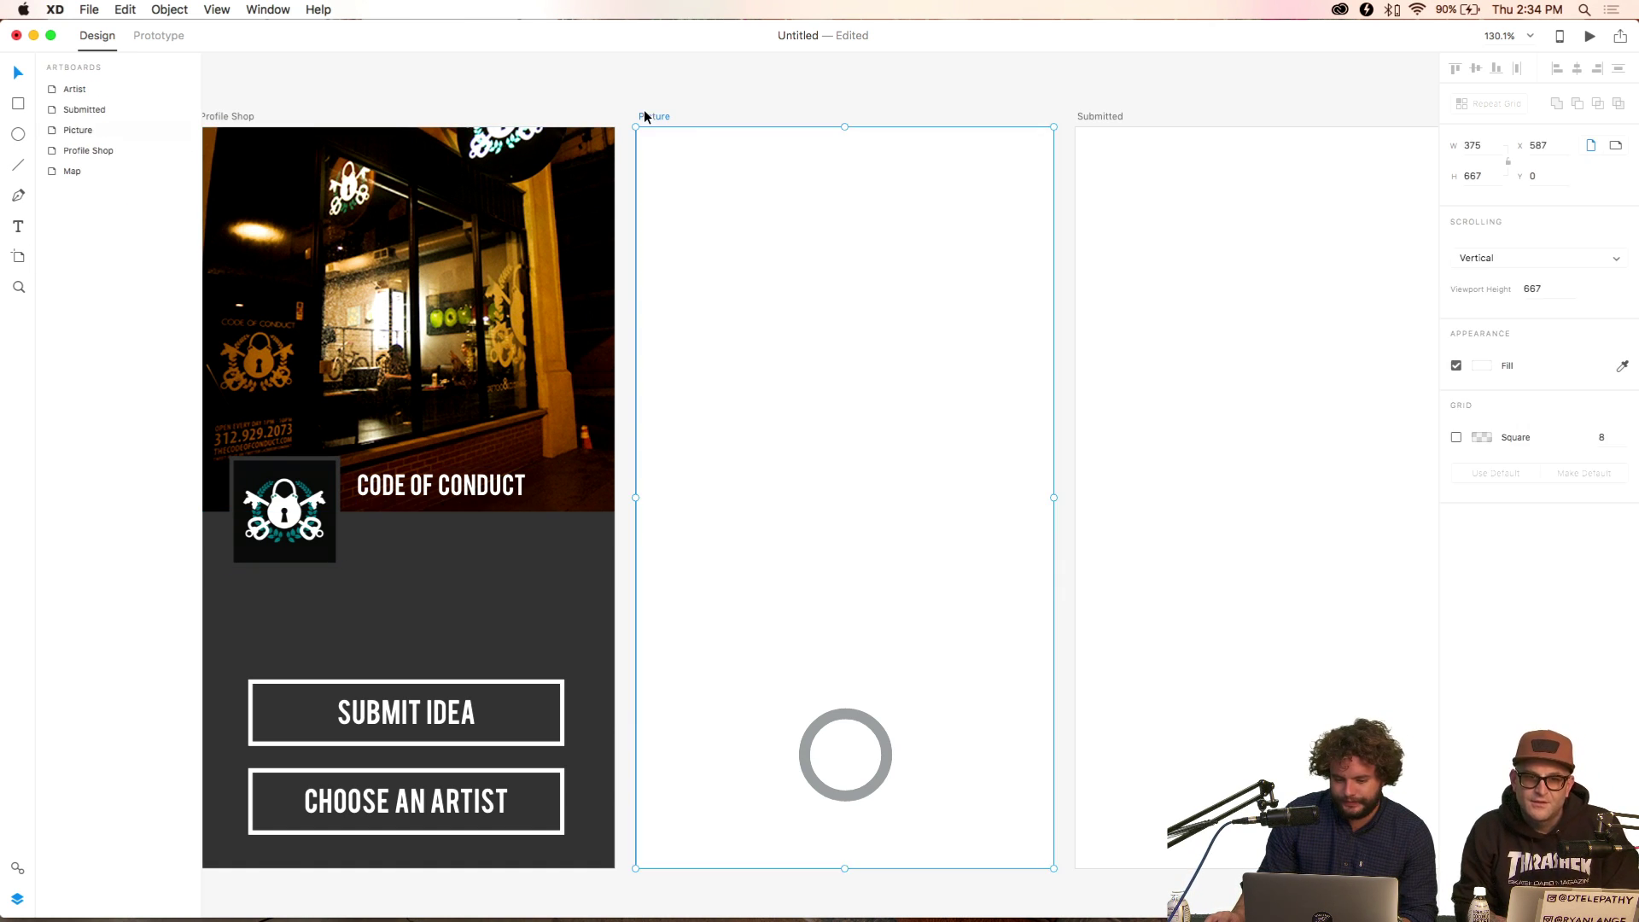
click(1482, 365)
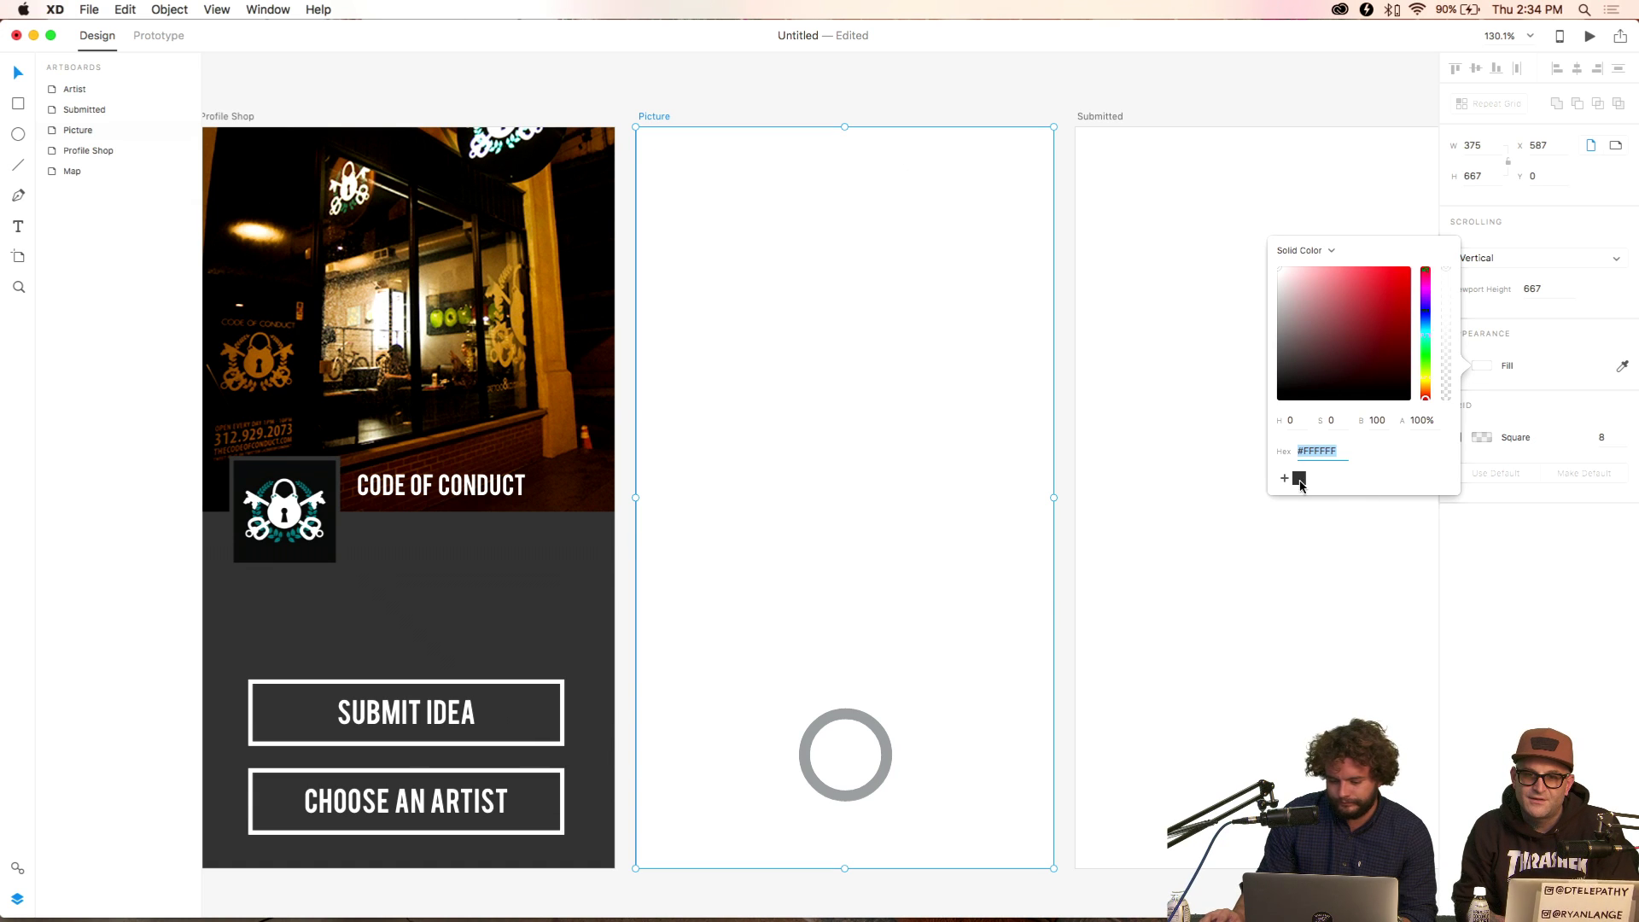
click(1287, 476)
click(884, 349)
drag(844, 739, 845, 749)
click(1087, 674)
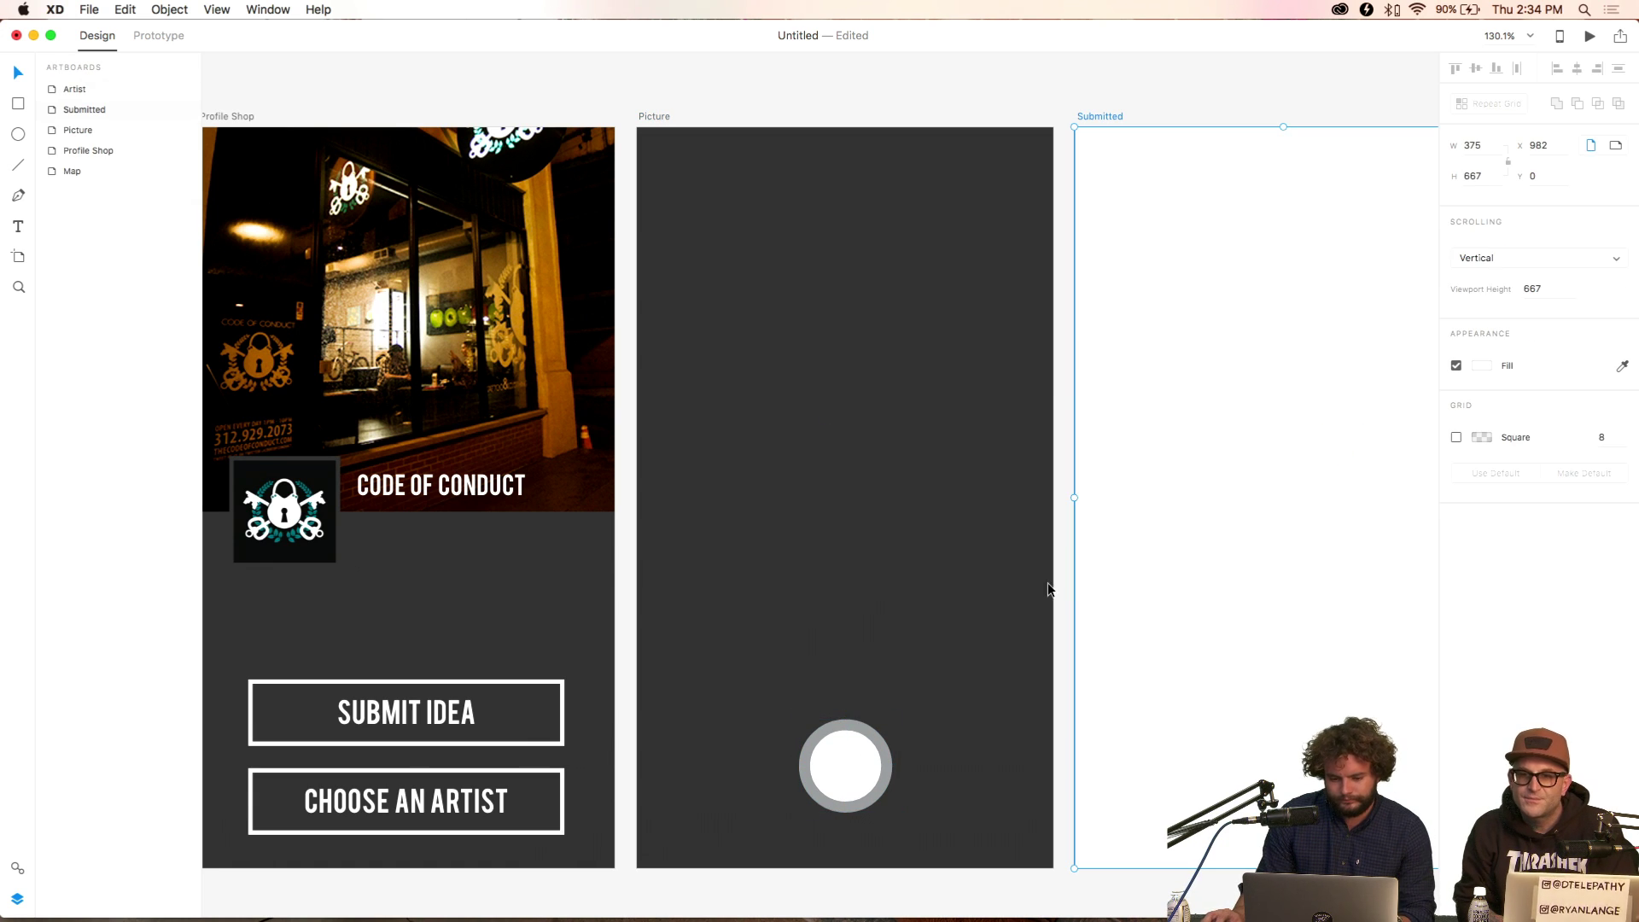
Step: Paste Profile Shop's photo mask group into Picture, extend the frame to 501 tall, remove the store photo
click(397, 297)
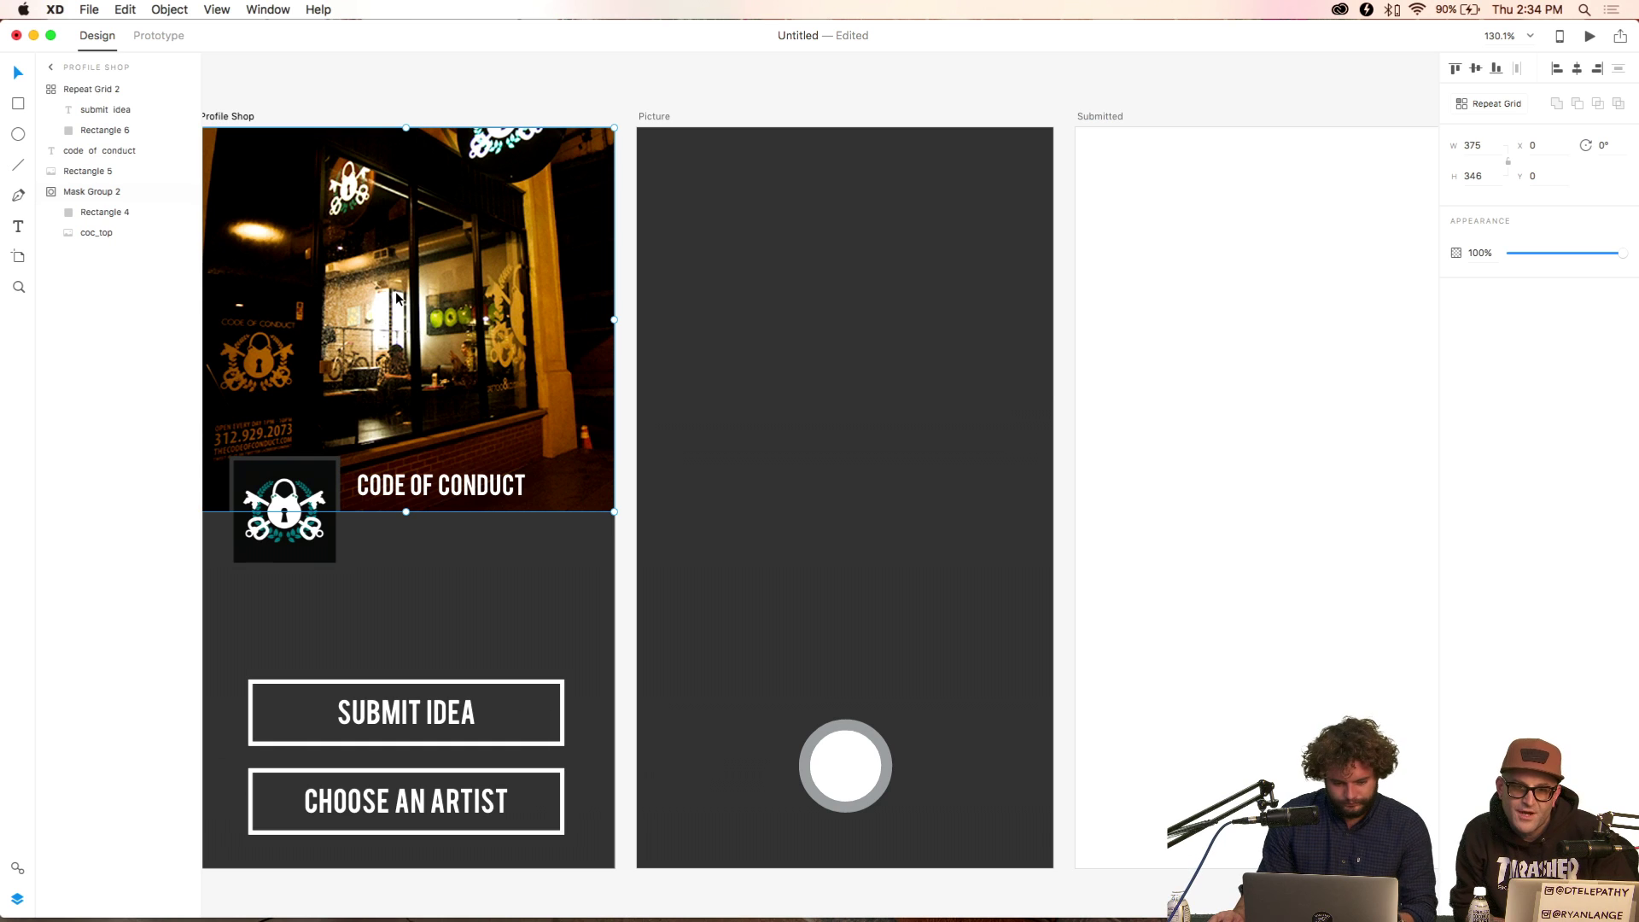
key(super+c)
click(675, 103)
click(662, 120)
key(super+v)
click(41, 88)
click(82, 111)
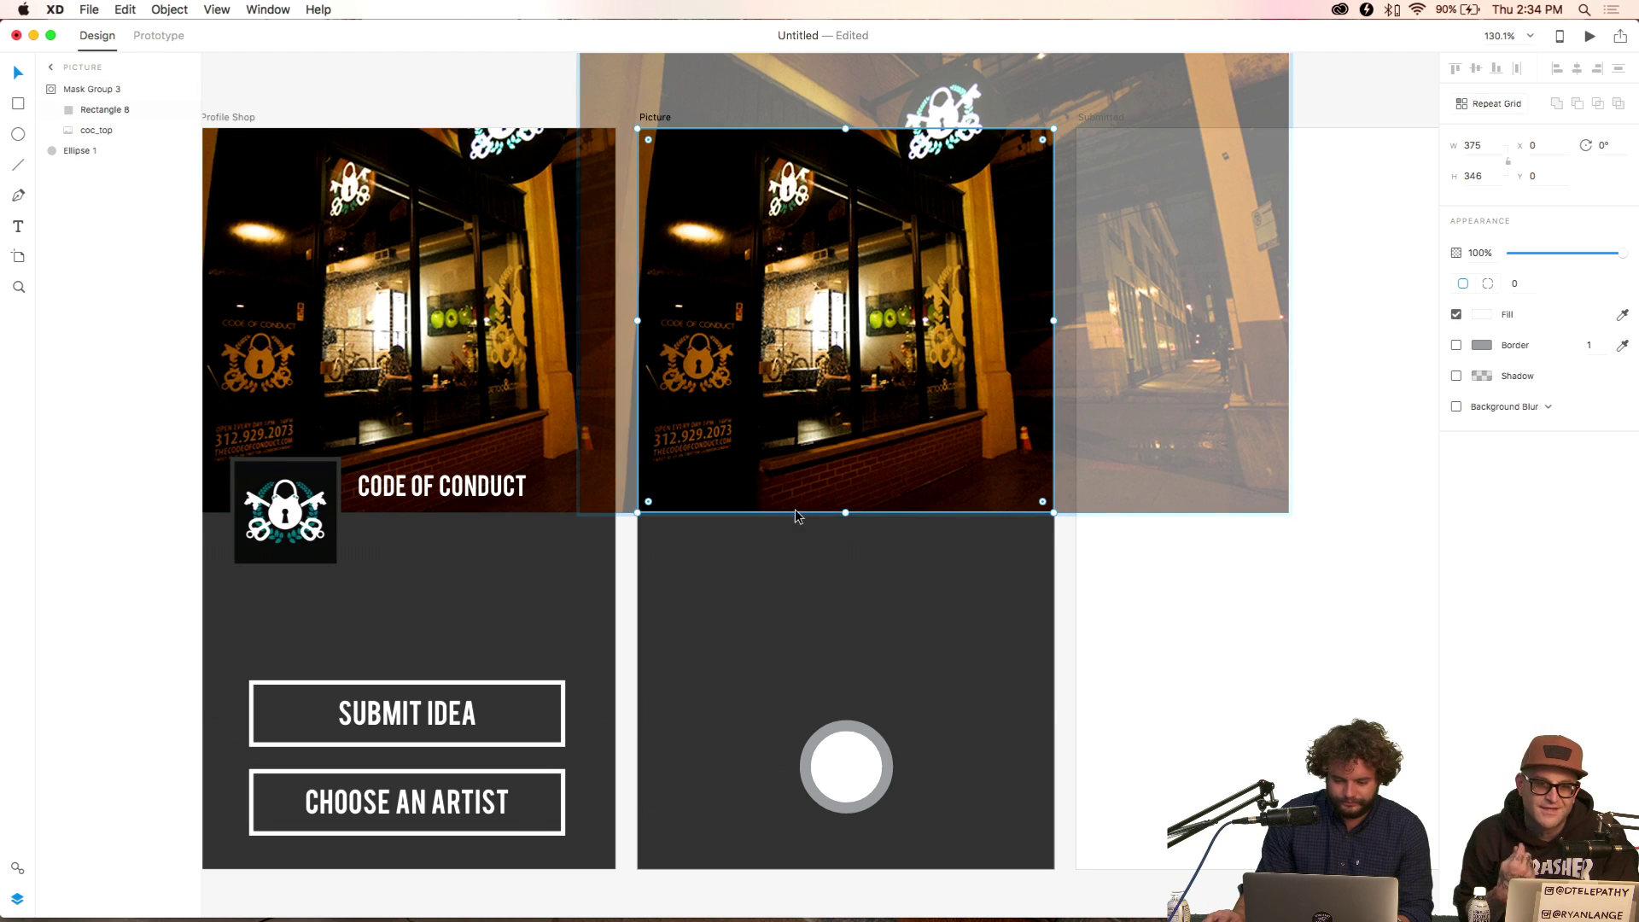
drag(846, 517, 845, 687)
click(95, 132)
key(Delete)
Step: Drag the flying saucer drawing from Chrome into the mask frame and move it up
key(super+Tab)
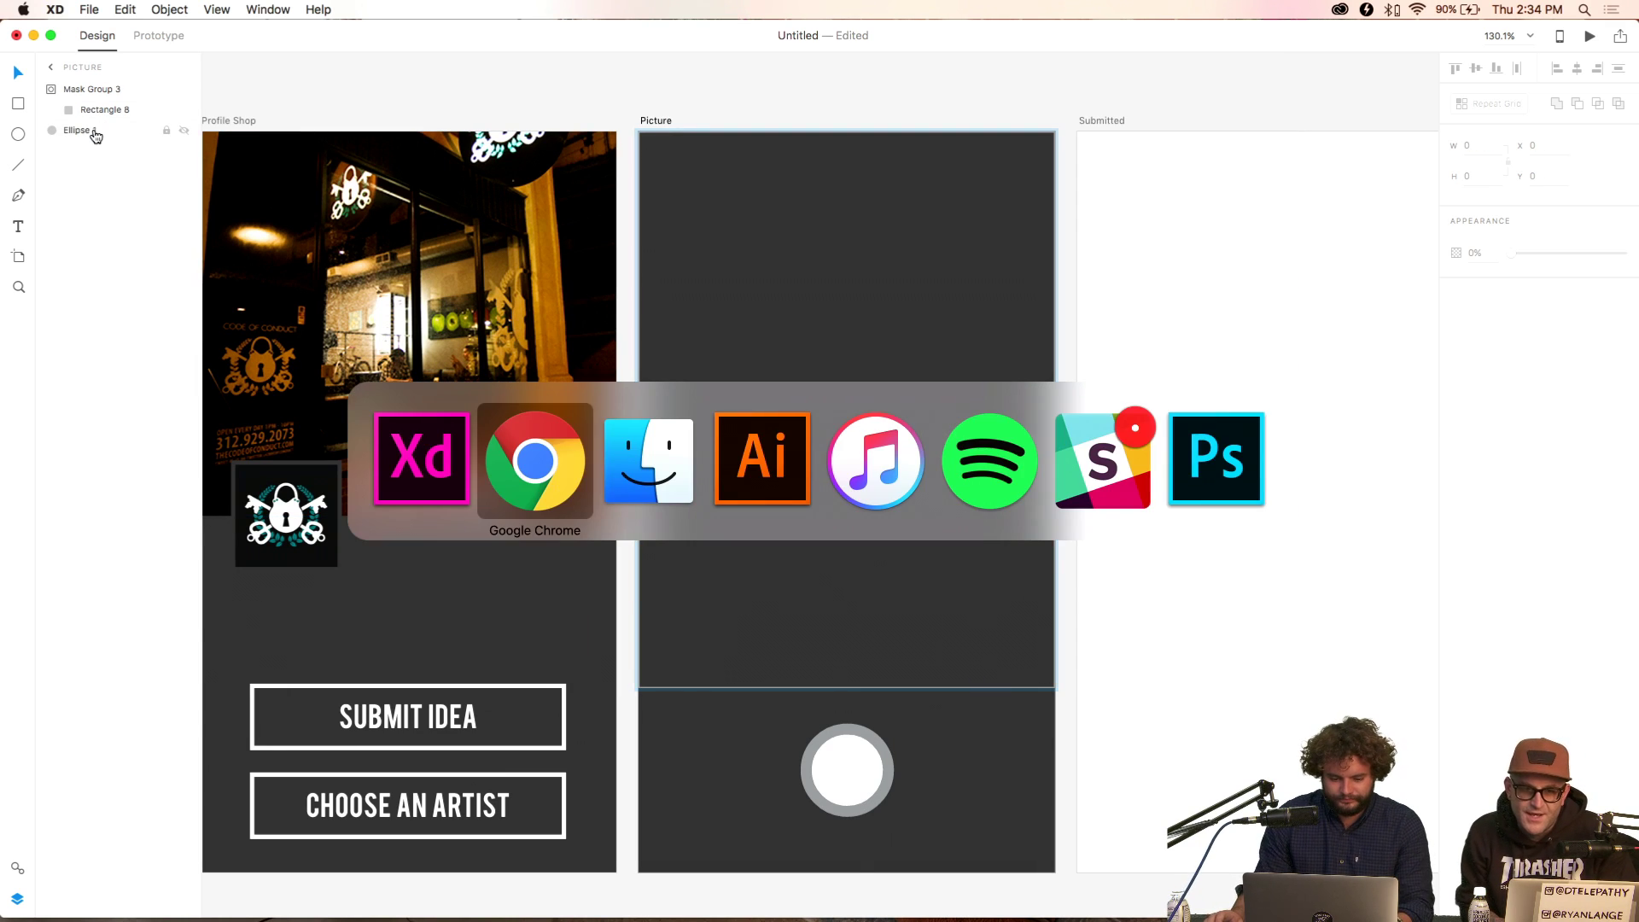
key(super+Tab)
key(space)
key(space)
key(super+Tab)
key(super+Tab)
drag(1236, 427, 649, 334)
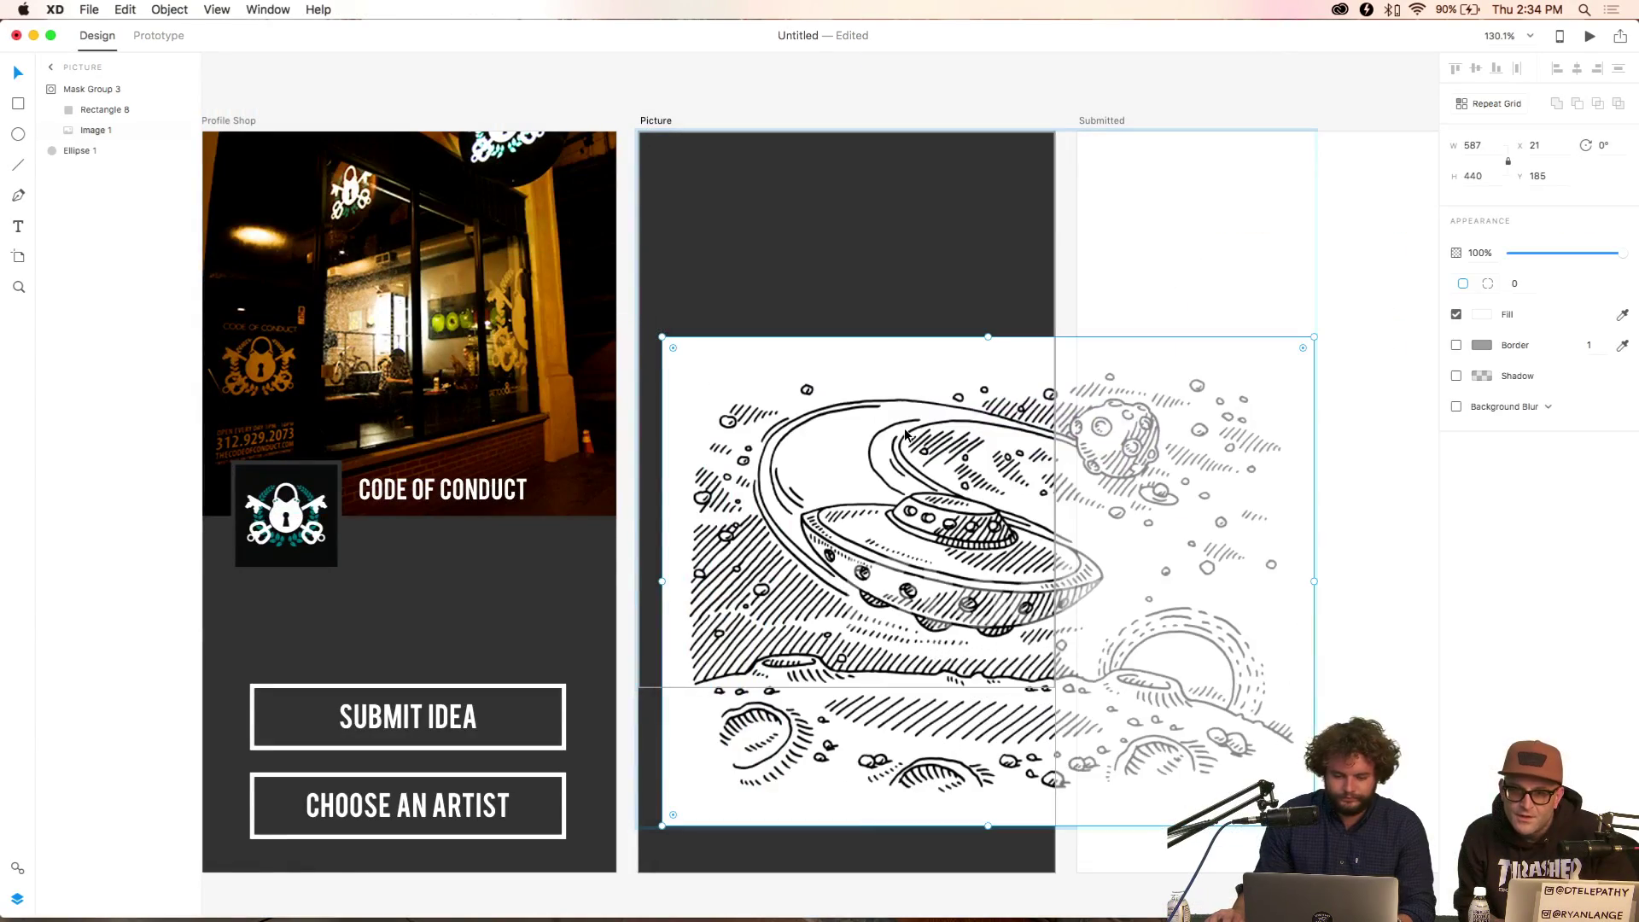
drag(907, 436, 904, 326)
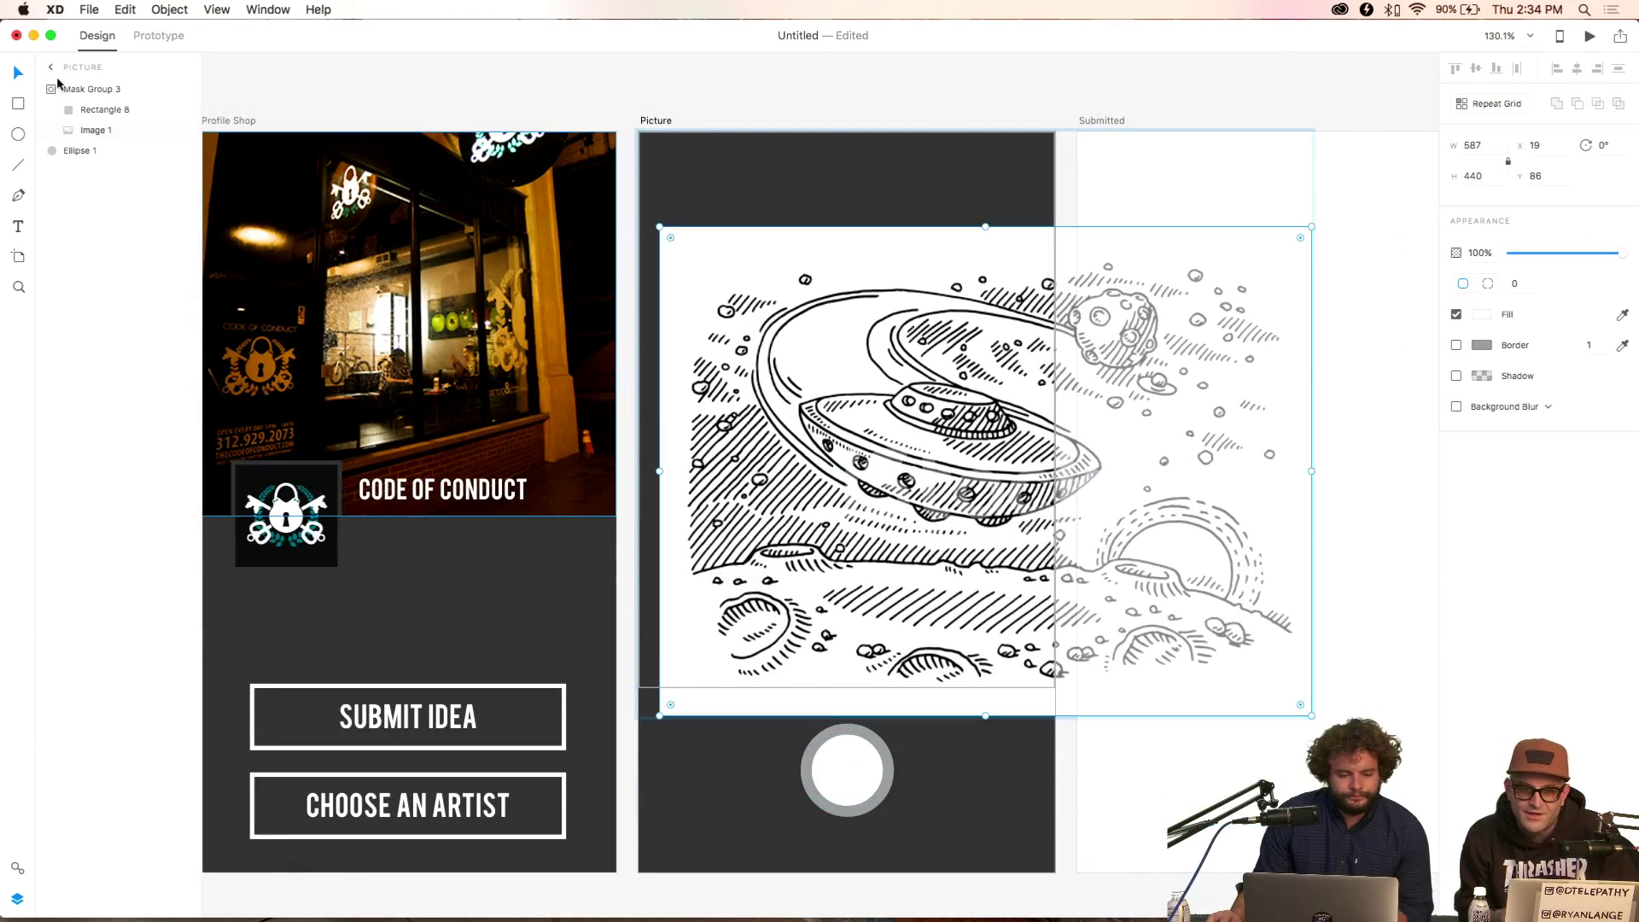
Step: Check the masked layers' options, then reselect the Picture and Profile Shop artboards
shift+click(118, 111)
right_click(118, 111)
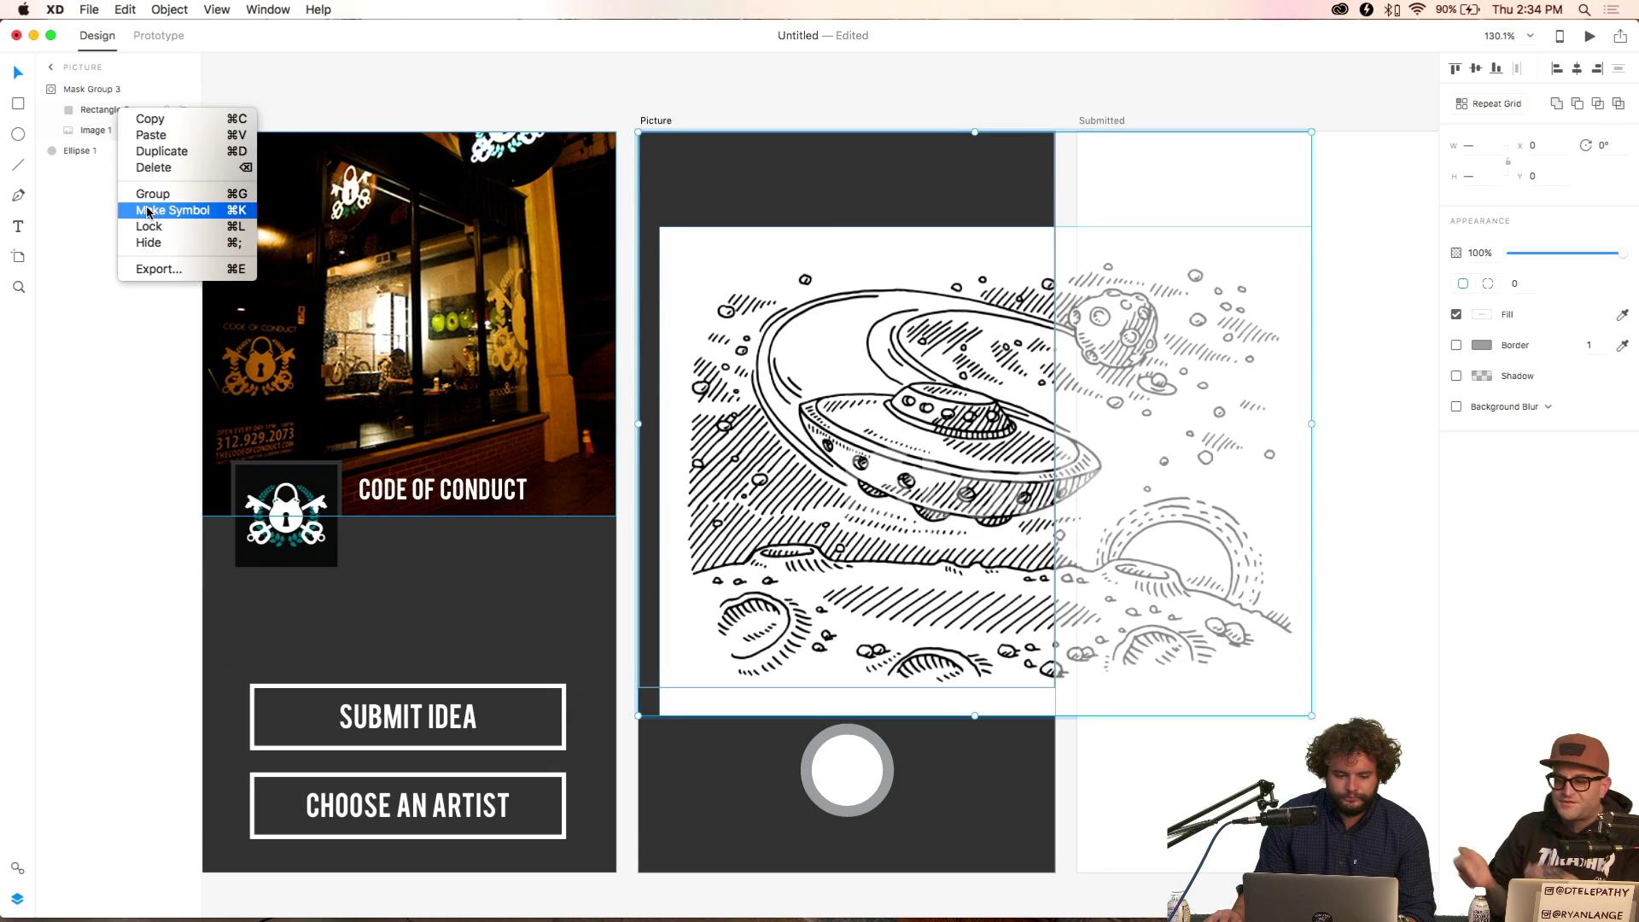
click(165, 8)
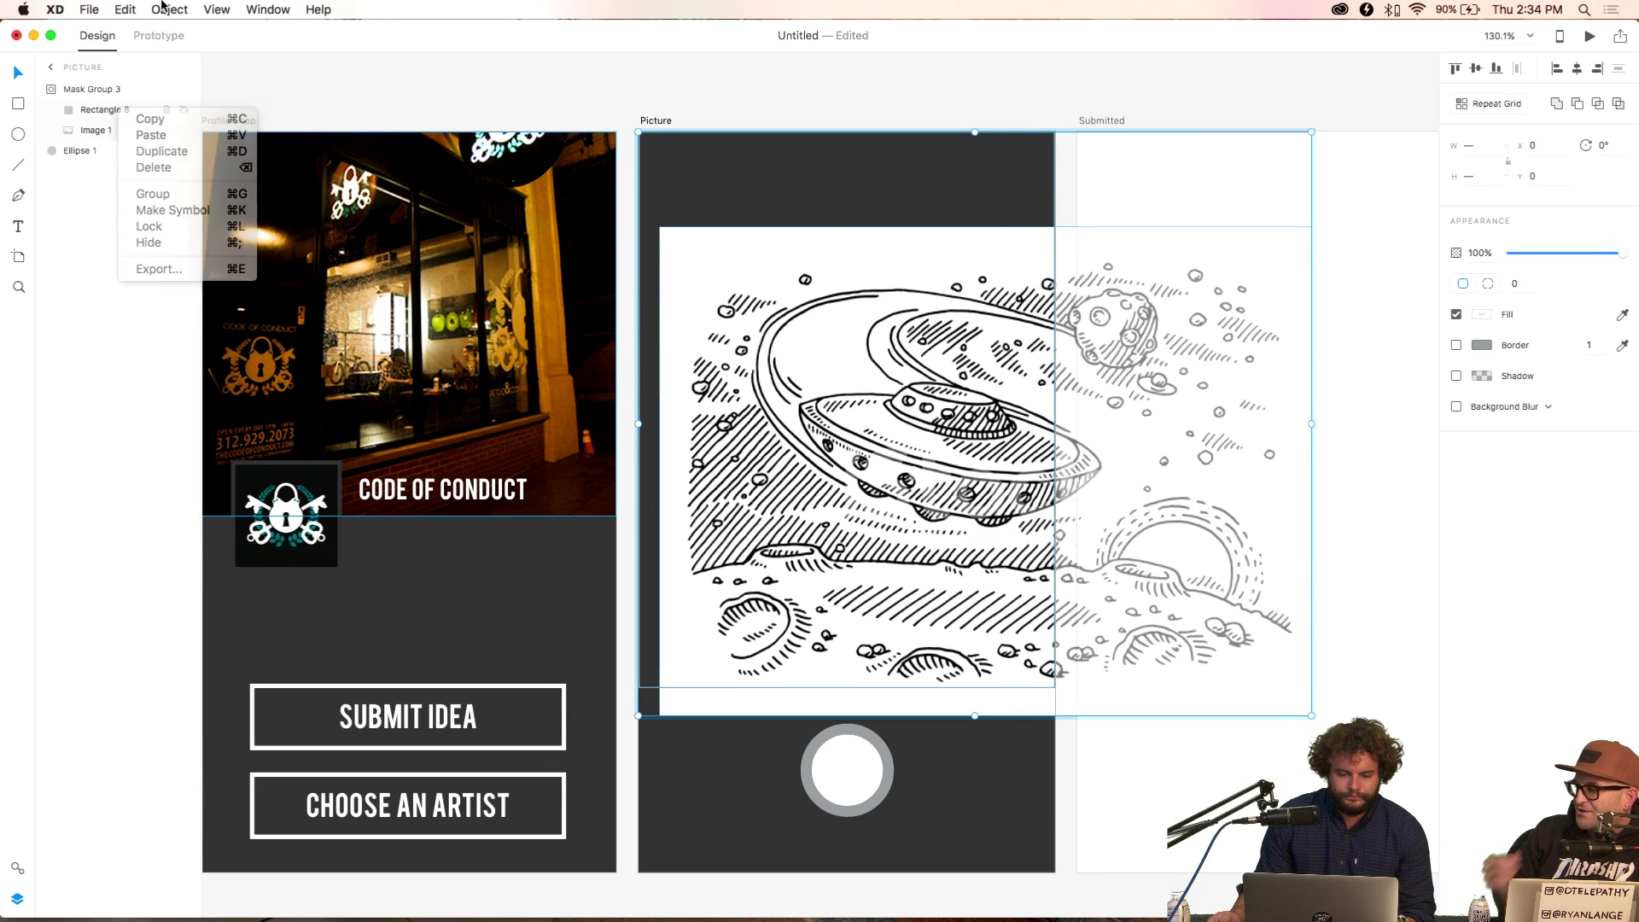
click(662, 102)
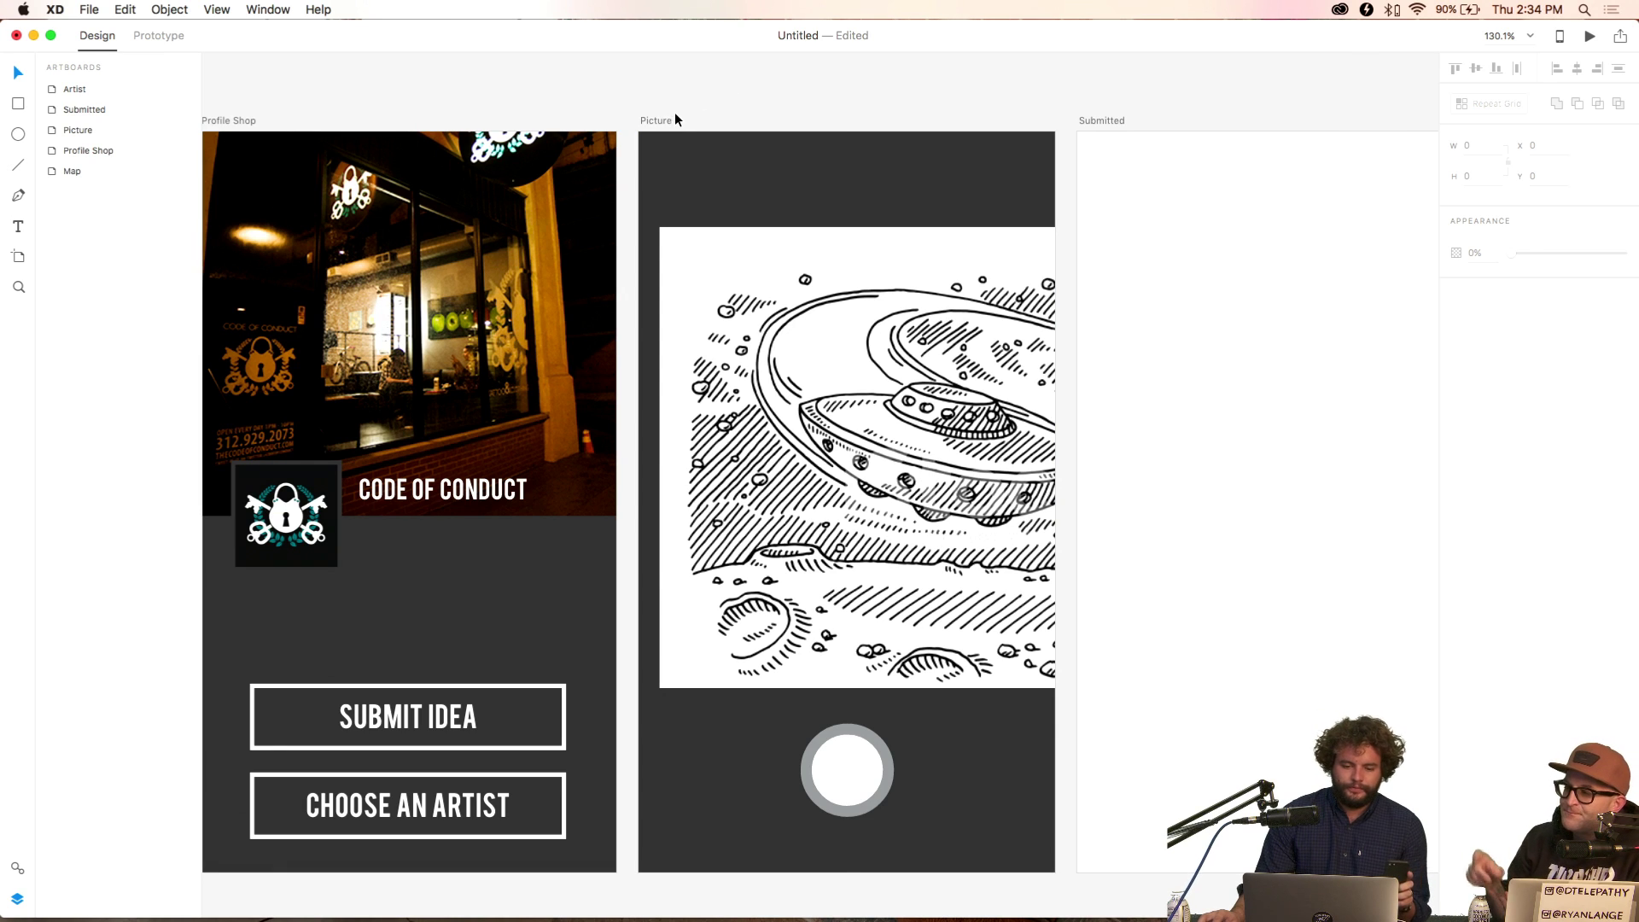
click(667, 122)
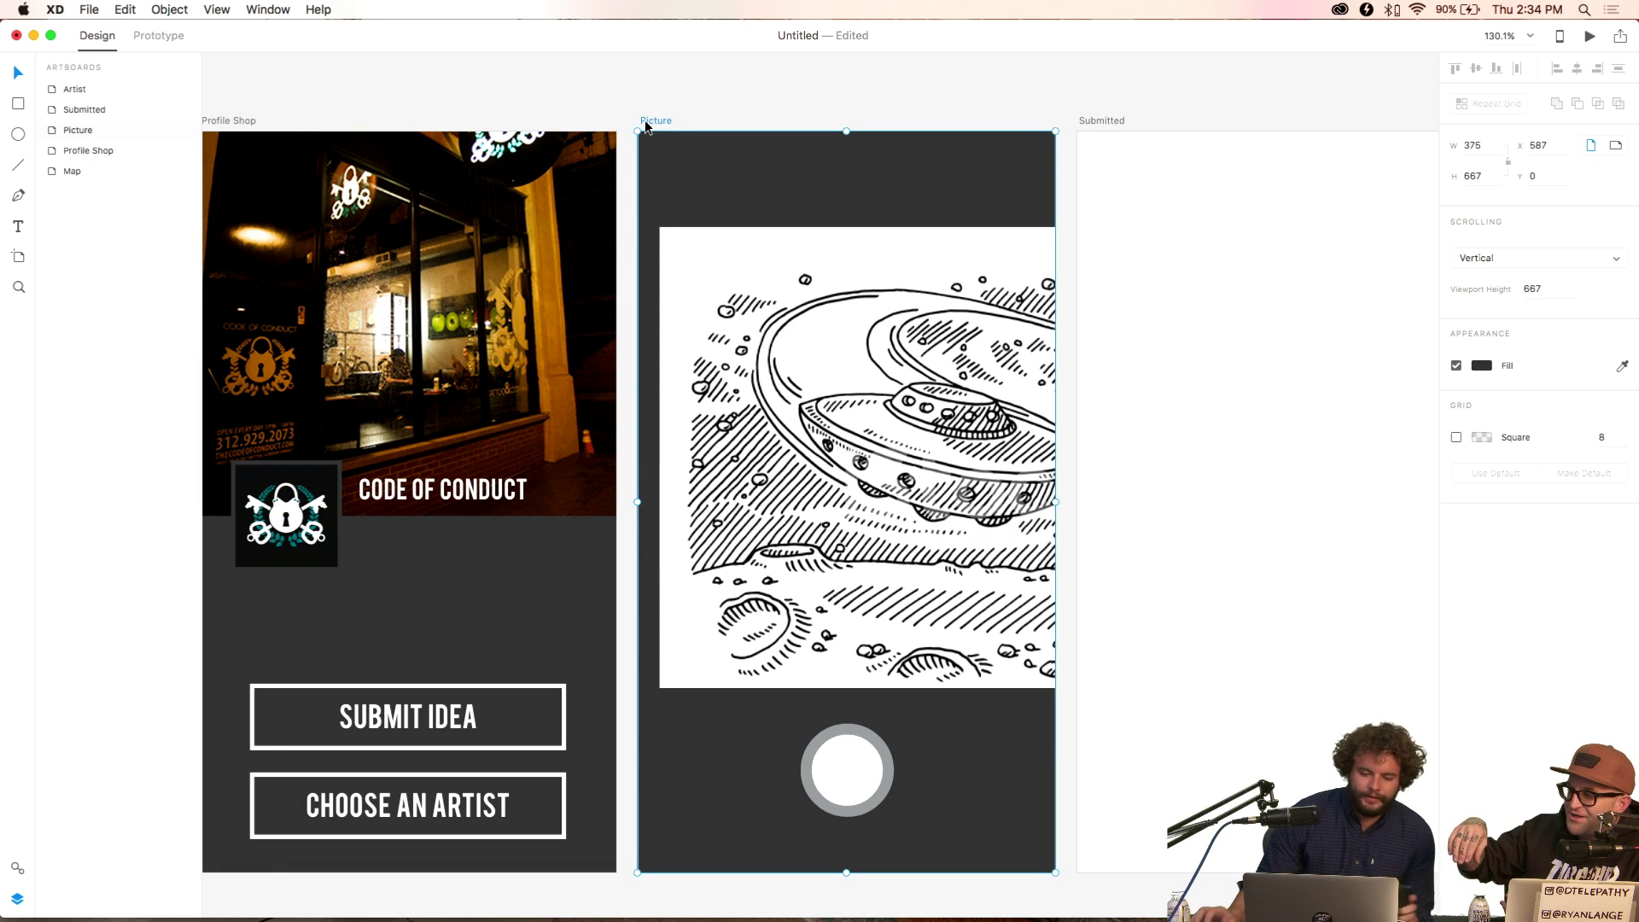
click(243, 121)
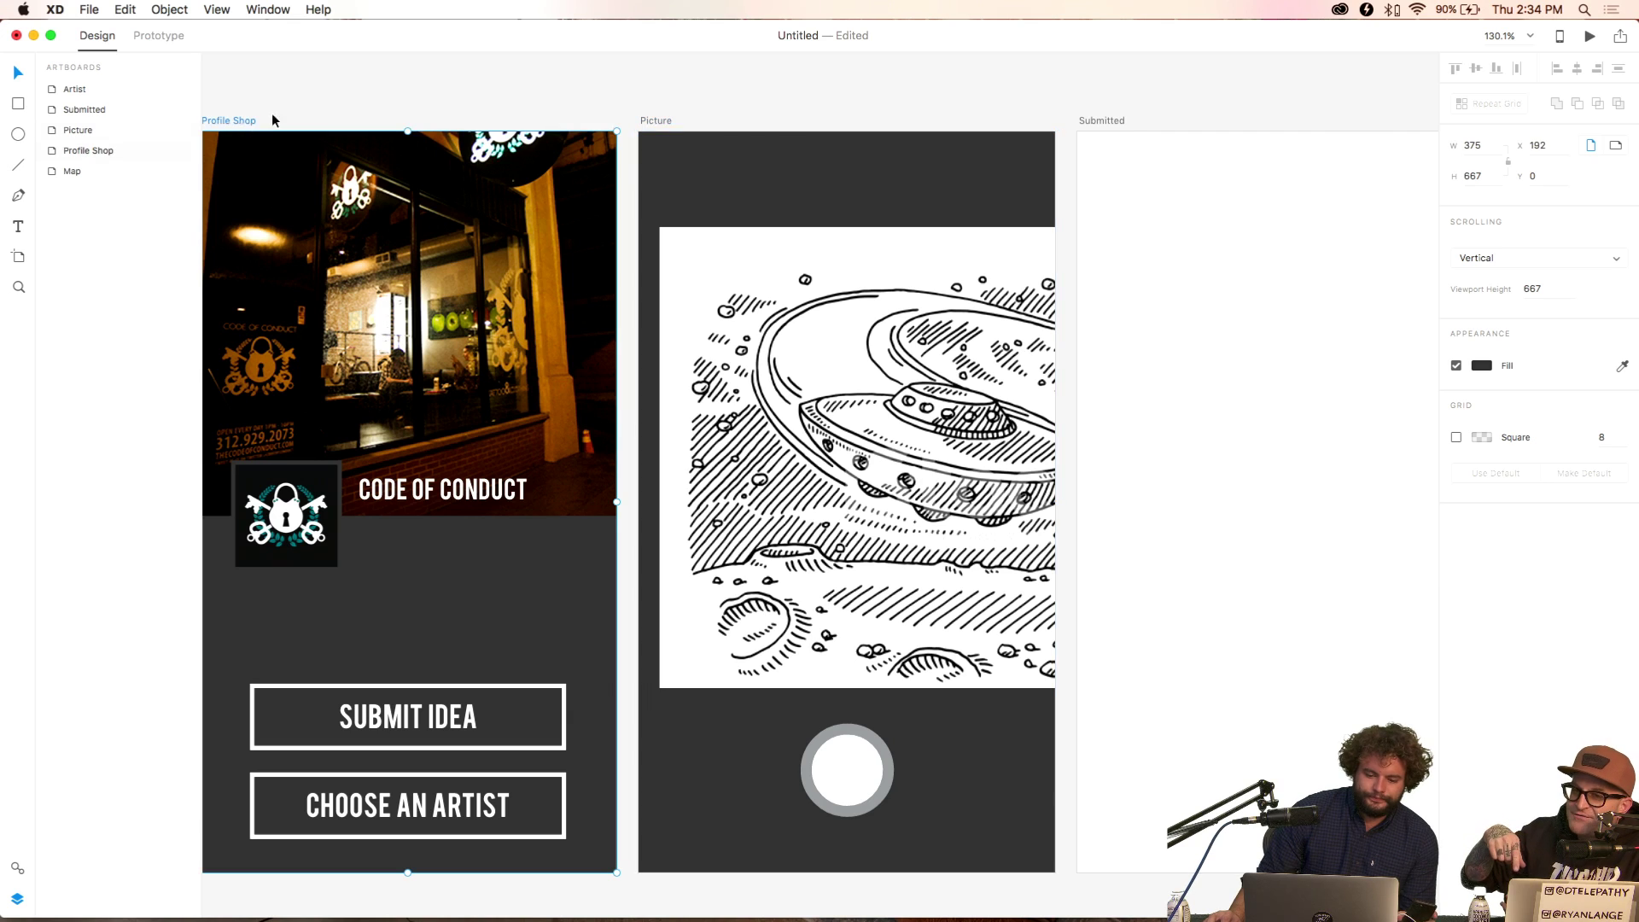
Step: Inside the mask, resize the saucer drawing to 614×460 and reposition it
click(851, 285)
double_click(851, 284)
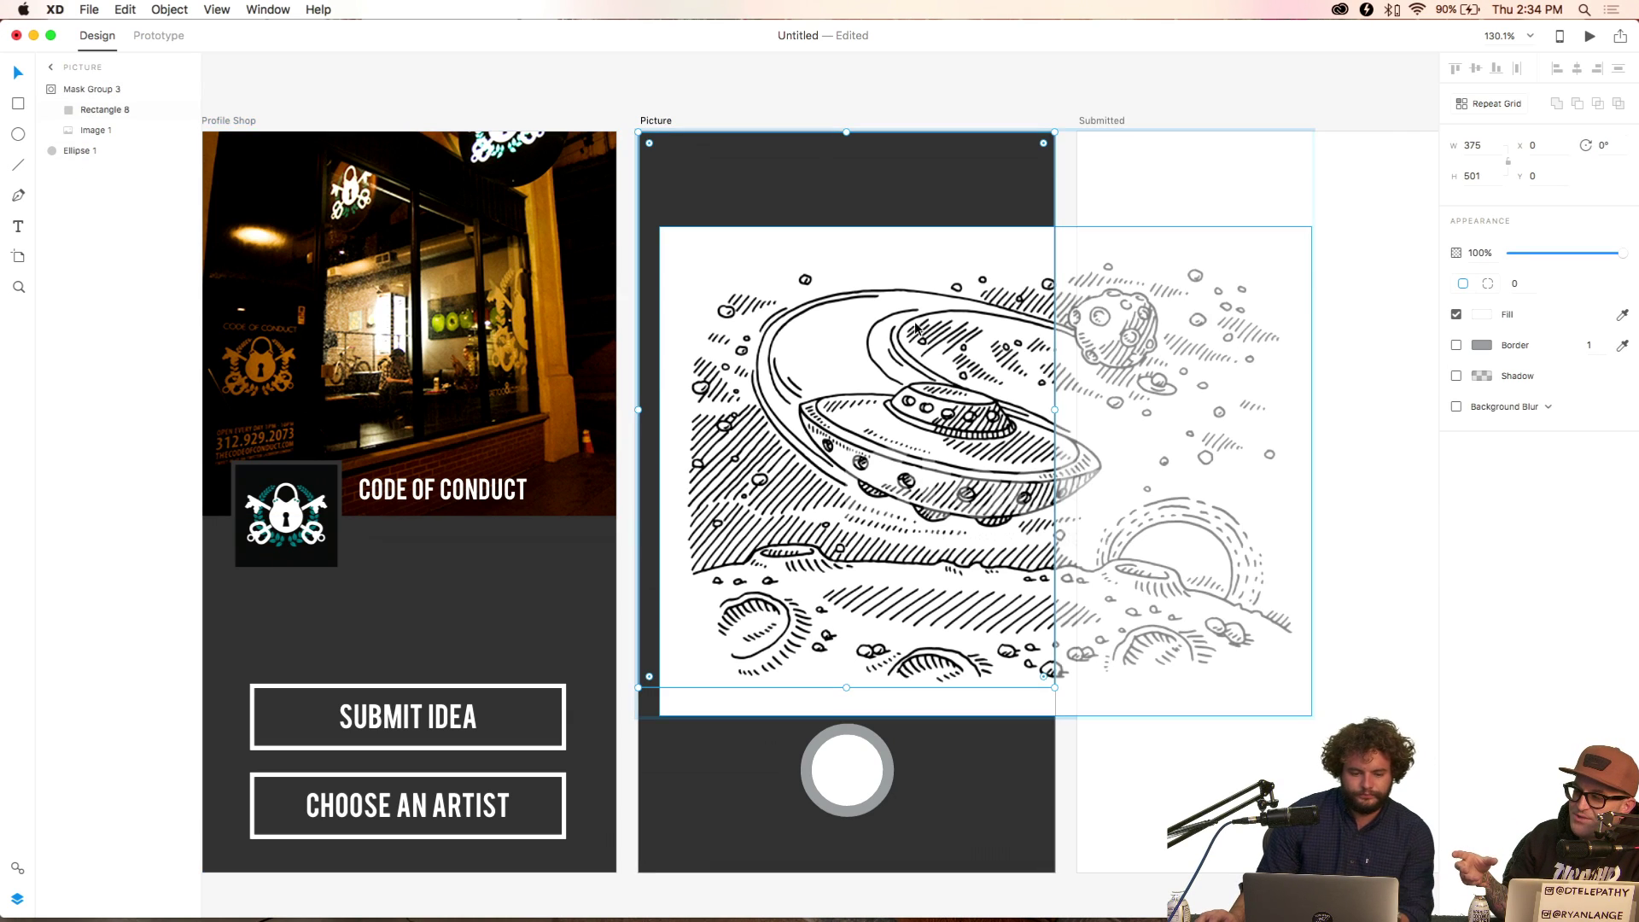
click(100, 110)
click(92, 130)
drag(846, 409, 793, 282)
drag(1265, 130, 1296, 108)
drag(1011, 338, 965, 403)
click(848, 85)
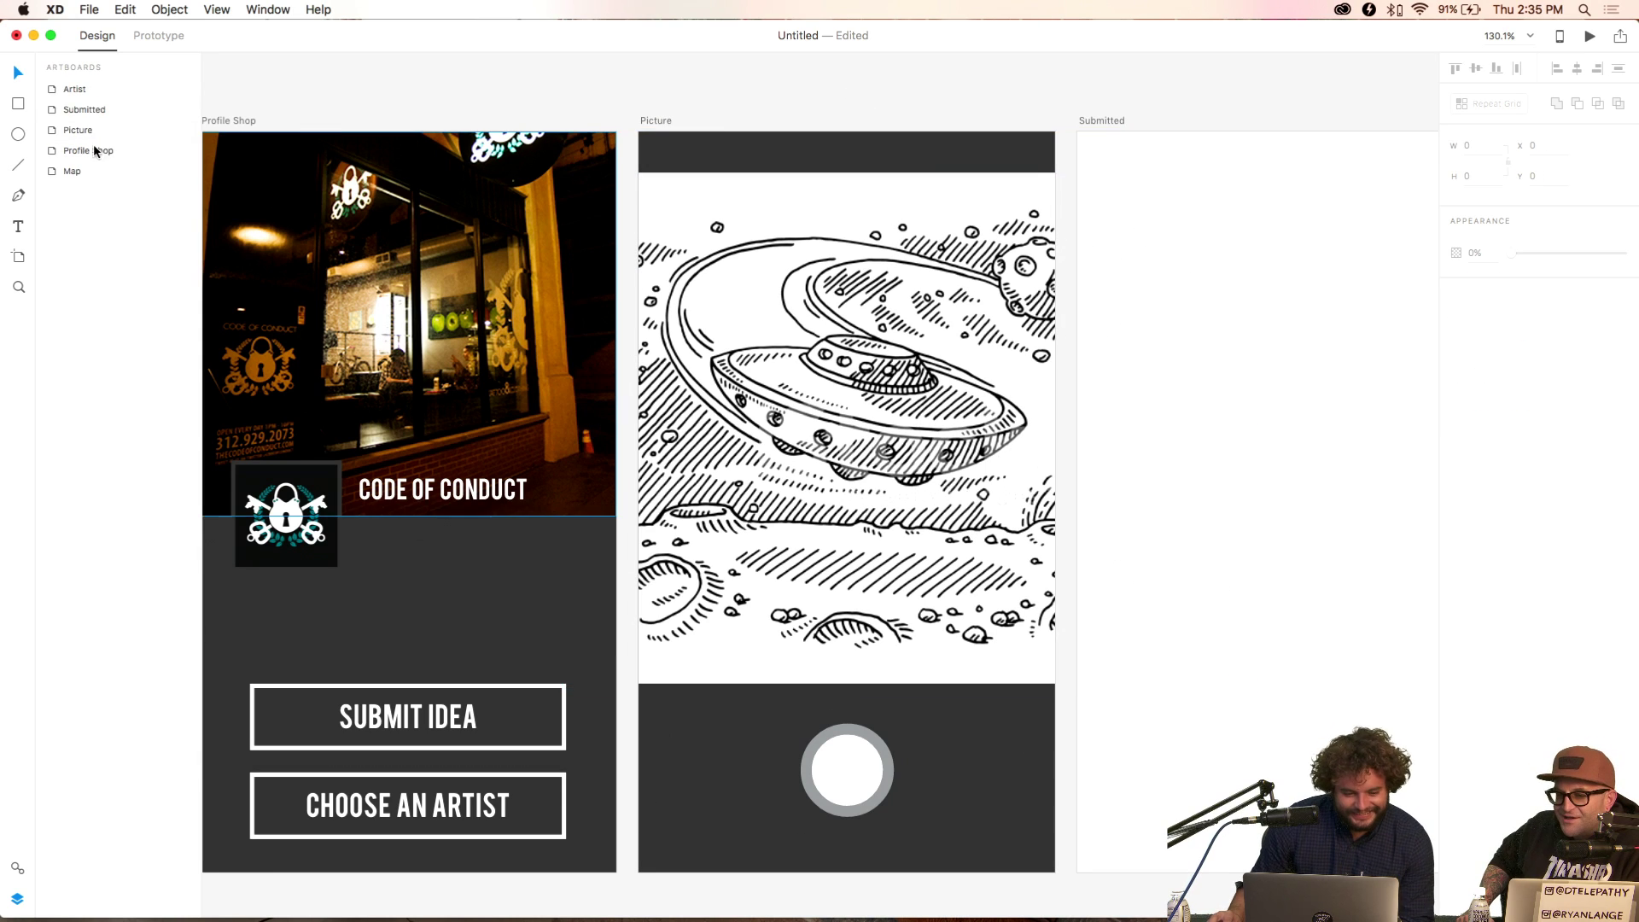
Step: Move the saucer drawing up within its mask and enlarge it to fill the frame
click(664, 121)
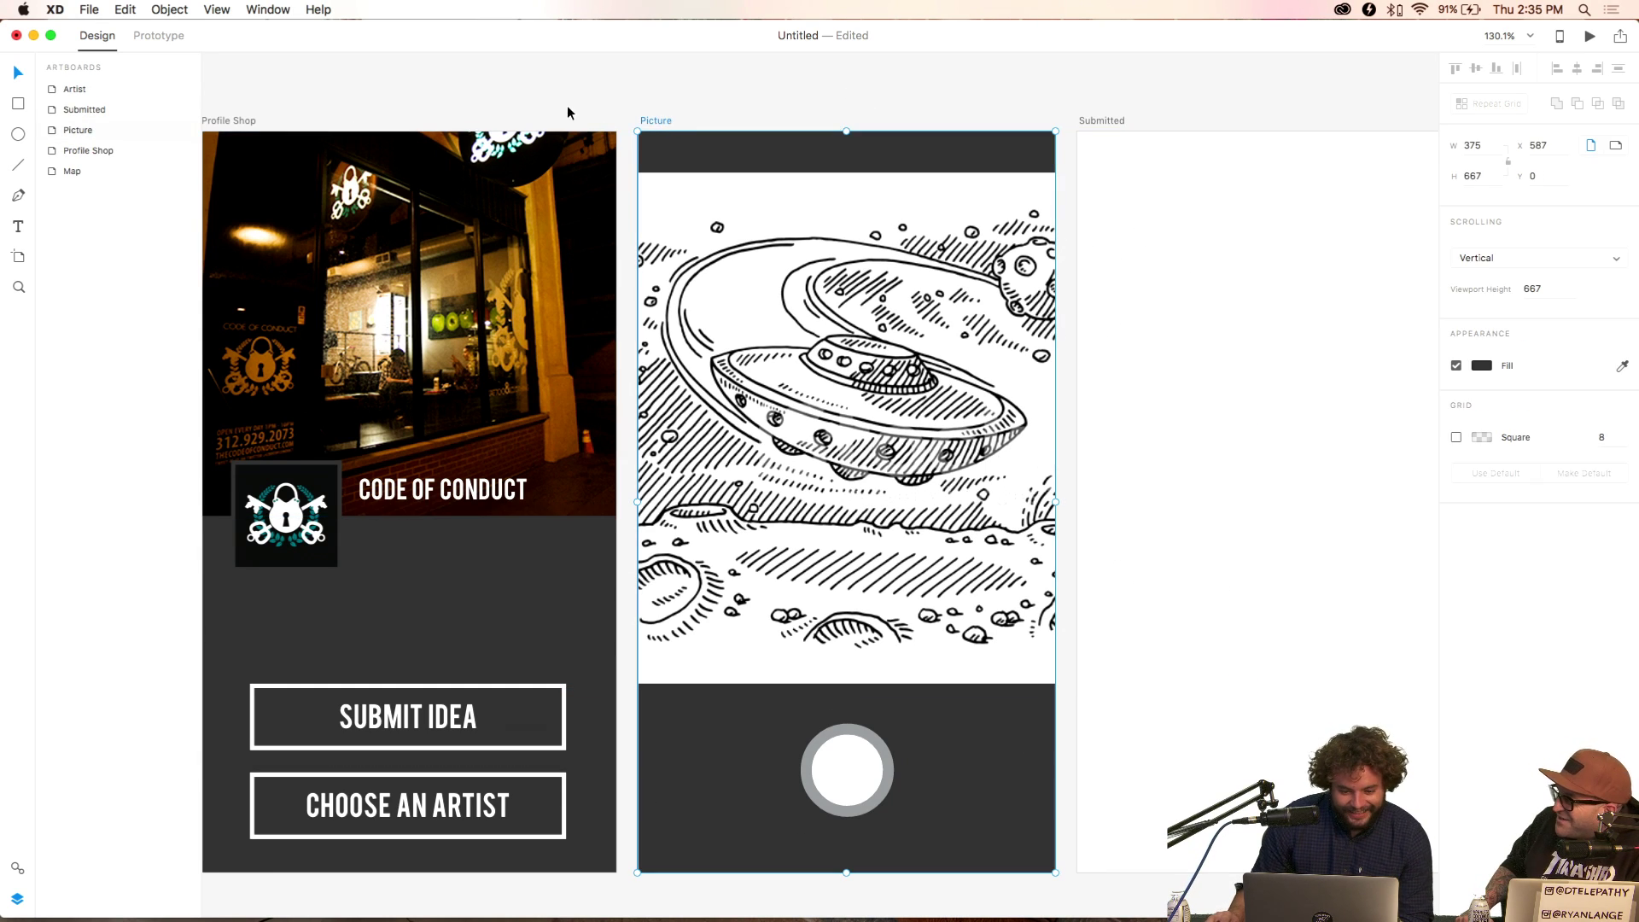
double_click(678, 199)
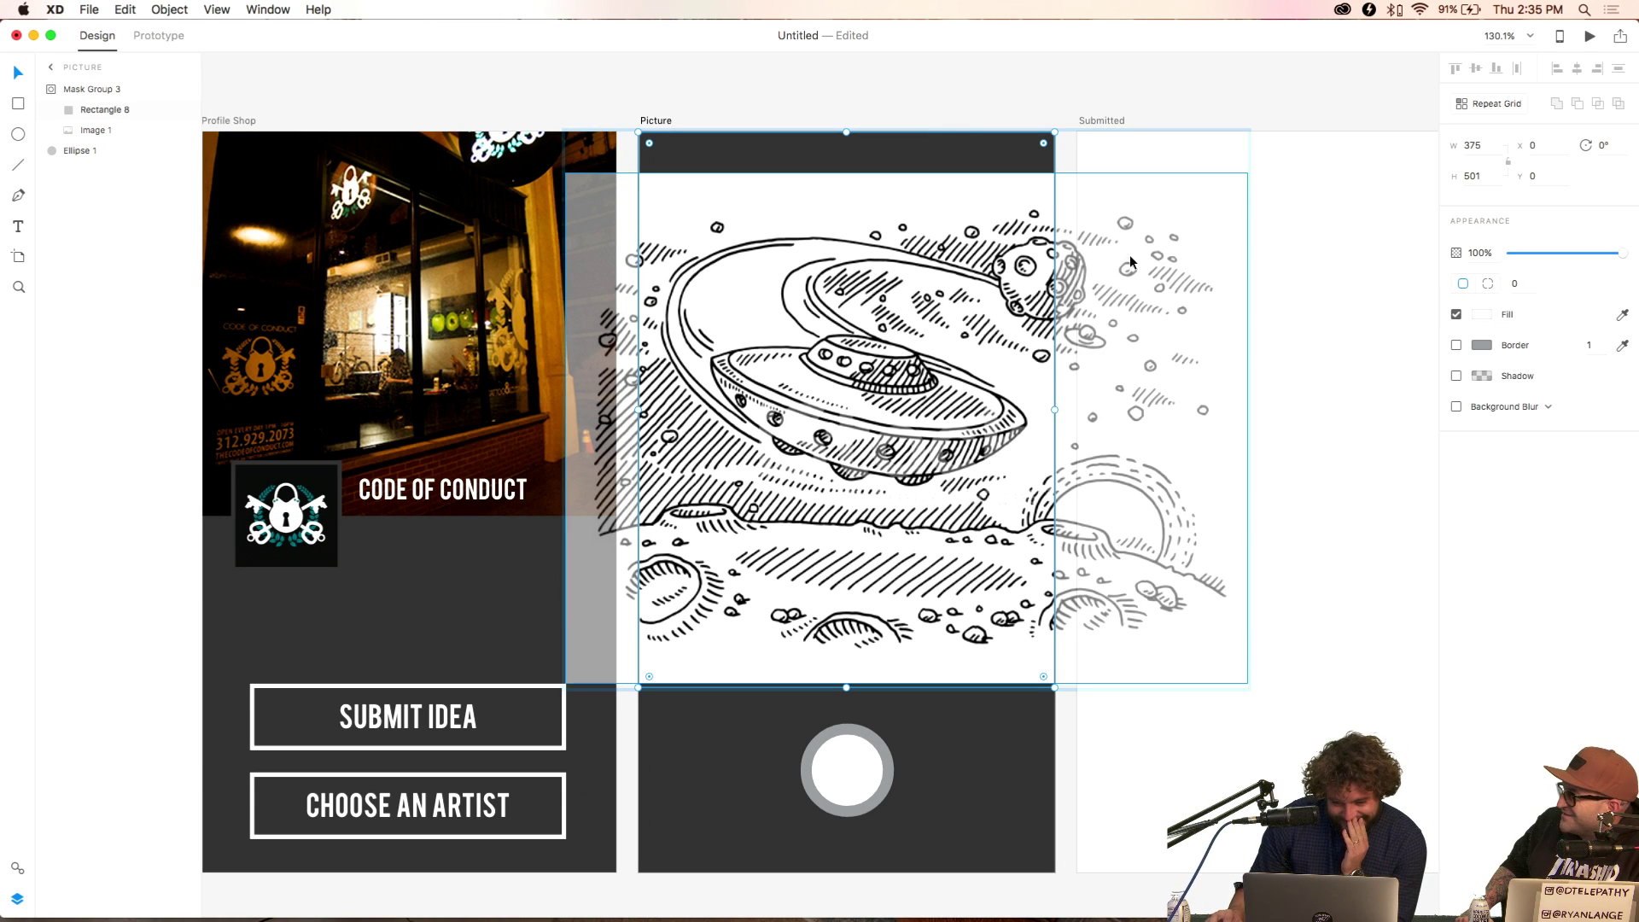
click(749, 70)
click(844, 273)
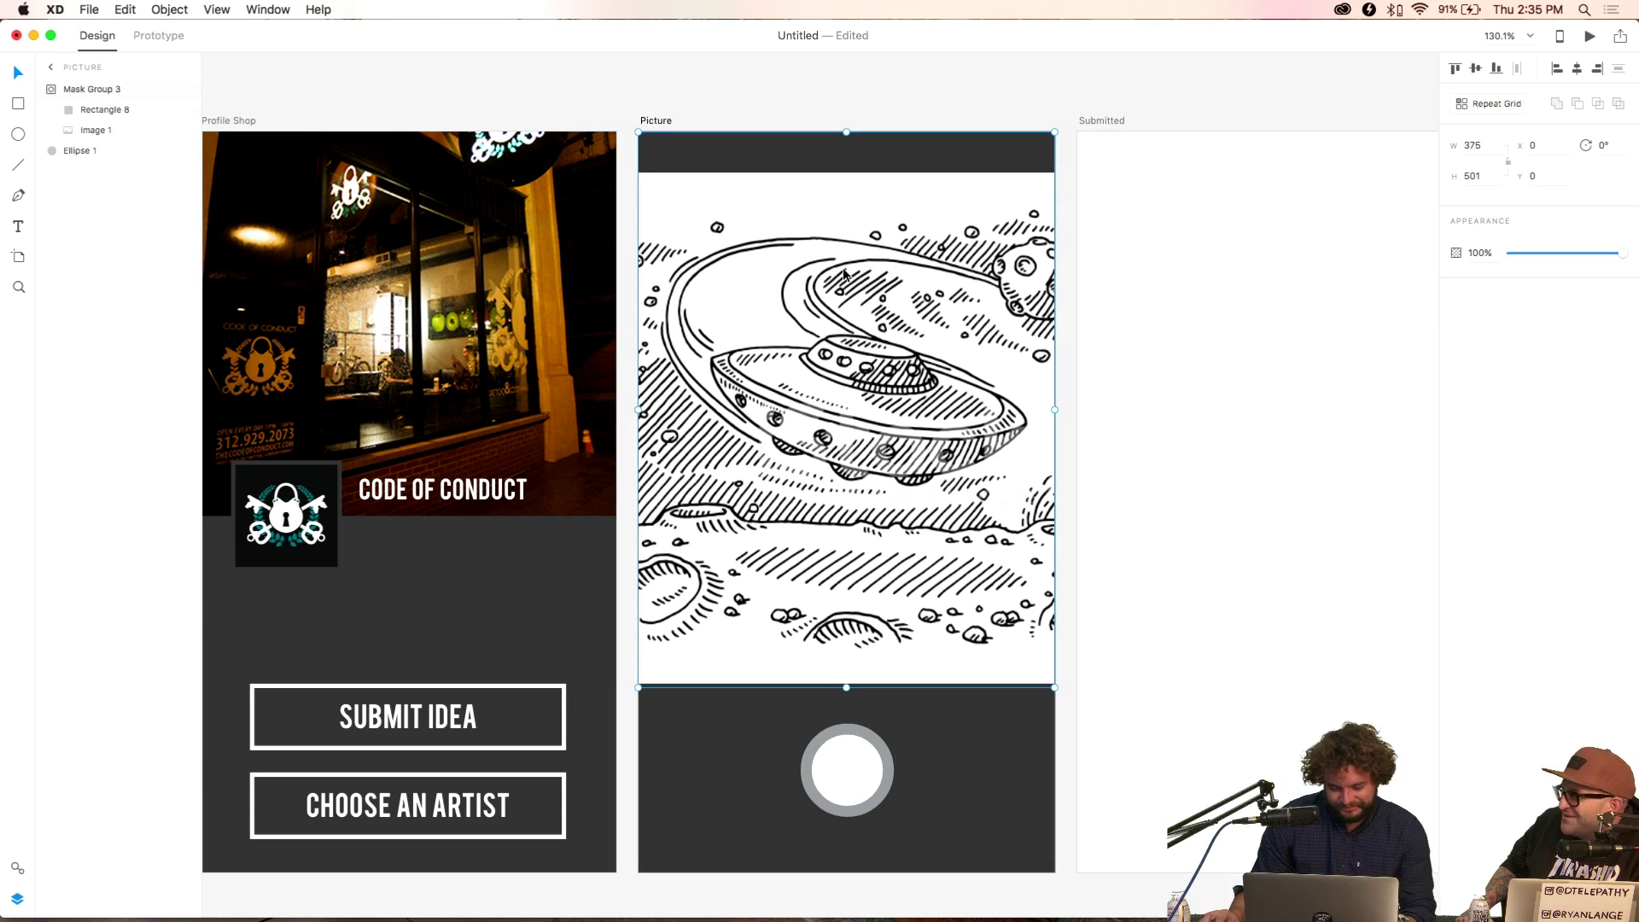
double_click(843, 274)
drag(755, 249, 761, 202)
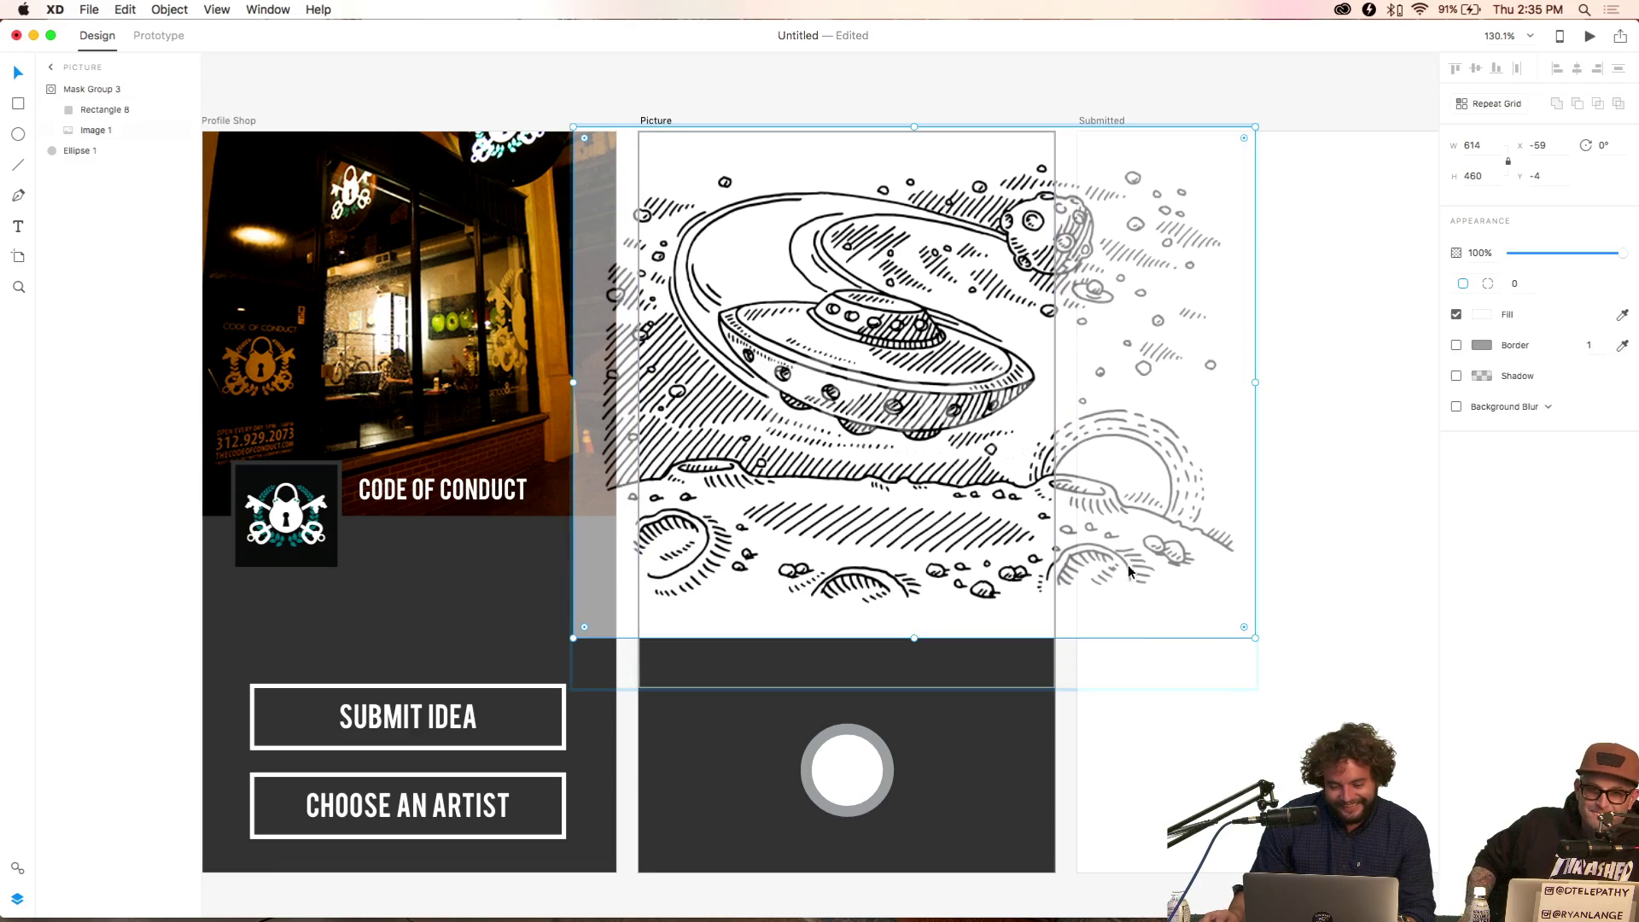
drag(1253, 636, 1335, 700)
click(1106, 748)
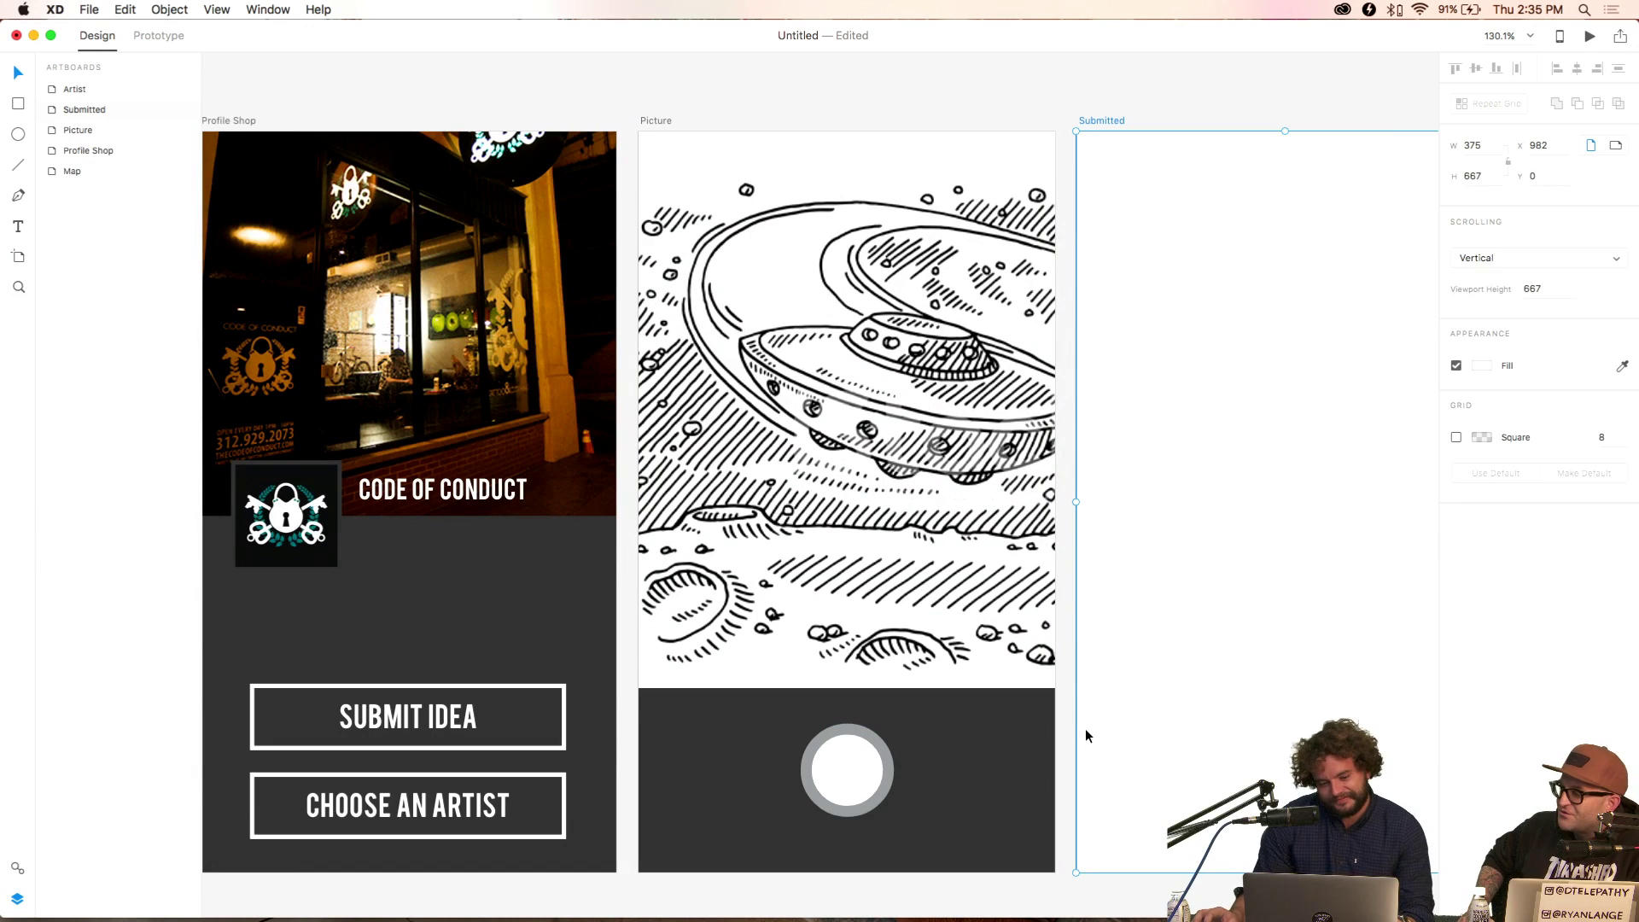
Step: Inspect the Picture artboard's fill colour, then reopen the picture's mask group for editing
double_click(853, 420)
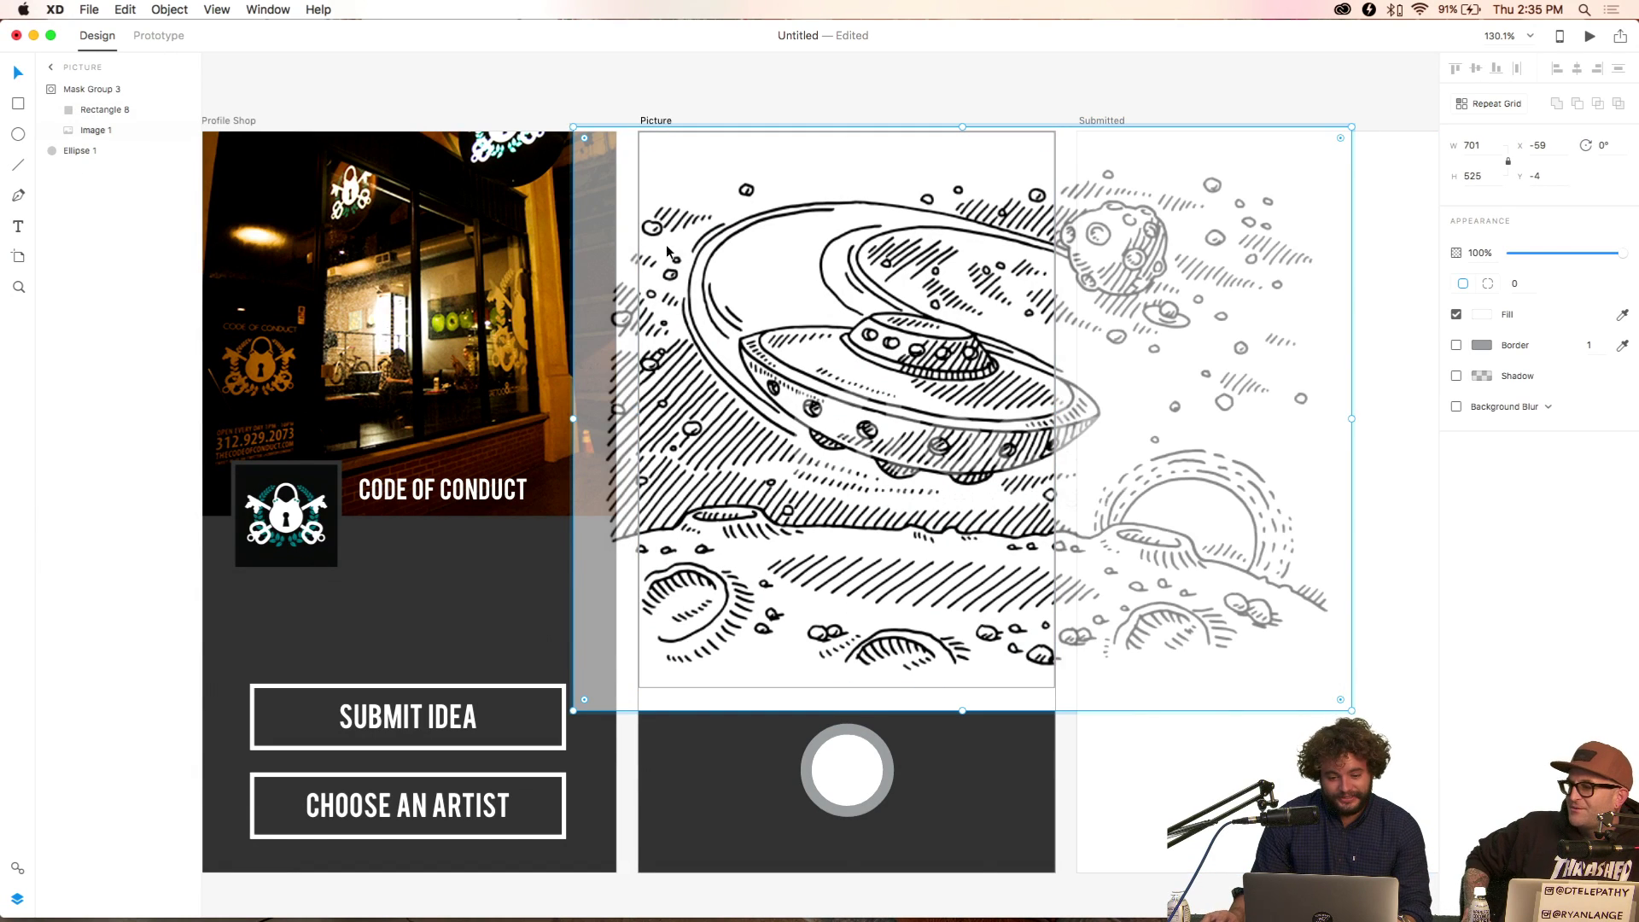
click(661, 121)
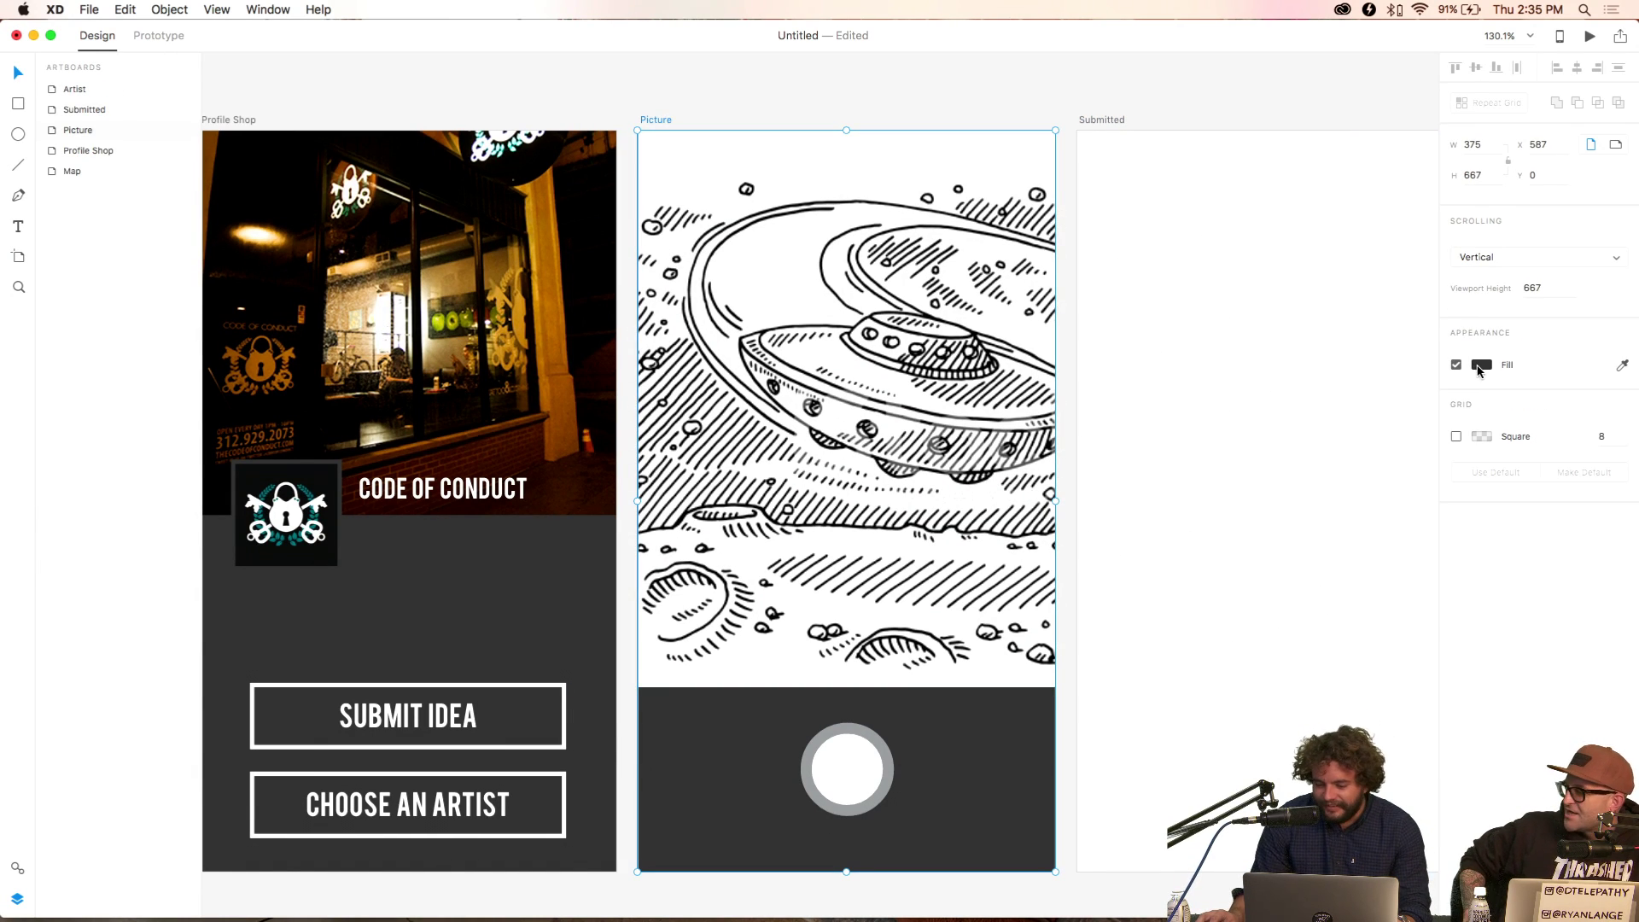
click(1480, 366)
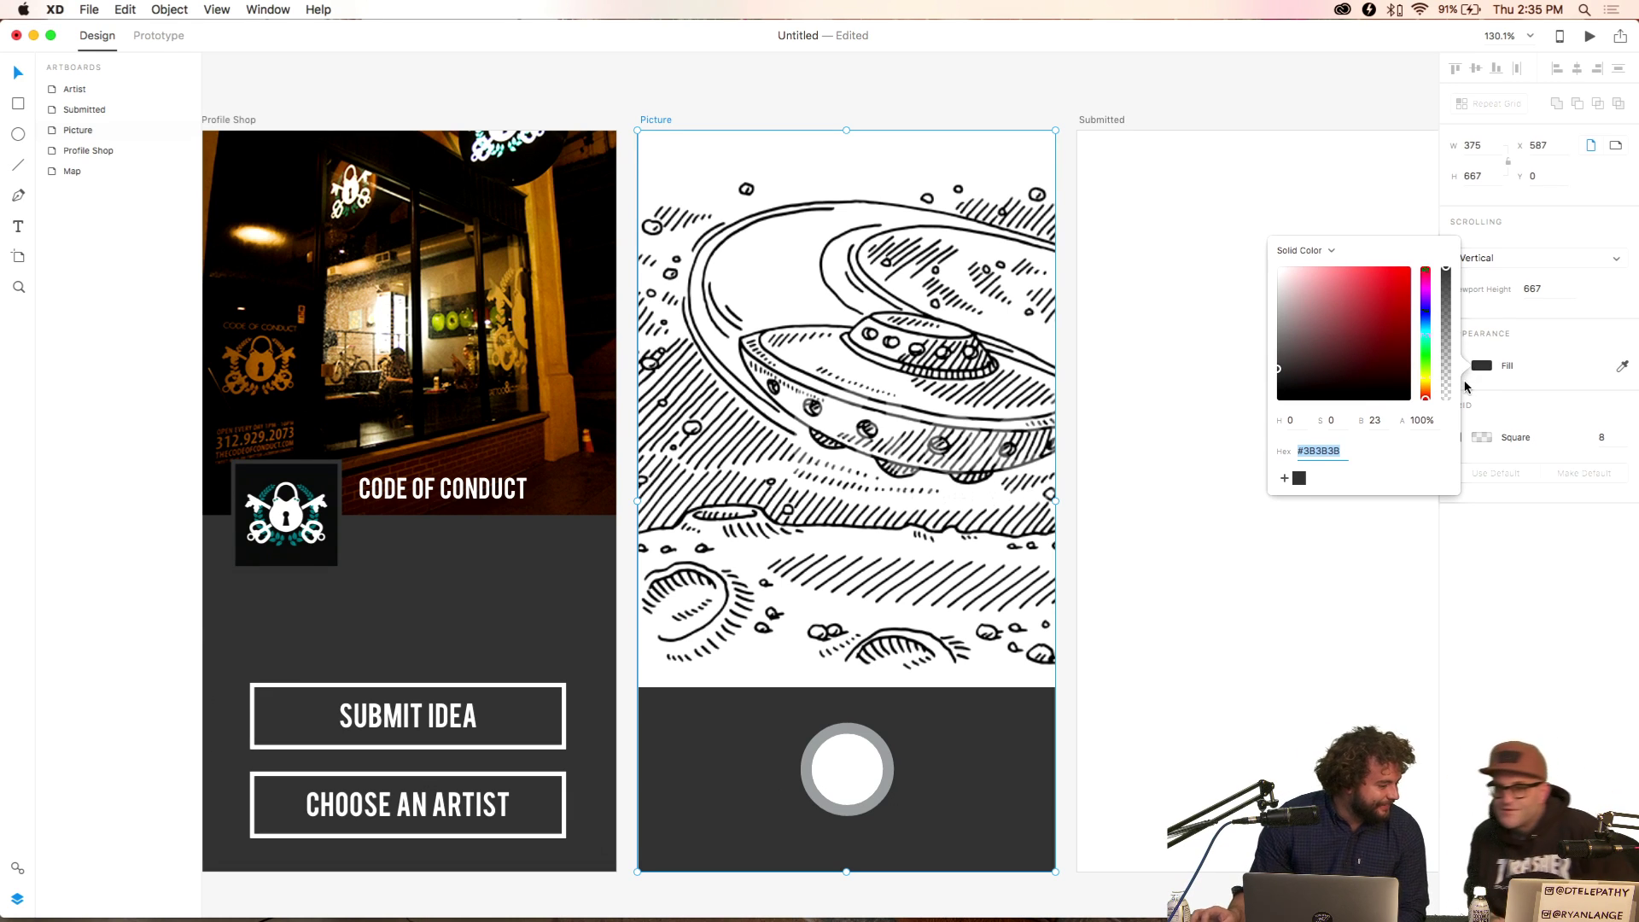
click(938, 79)
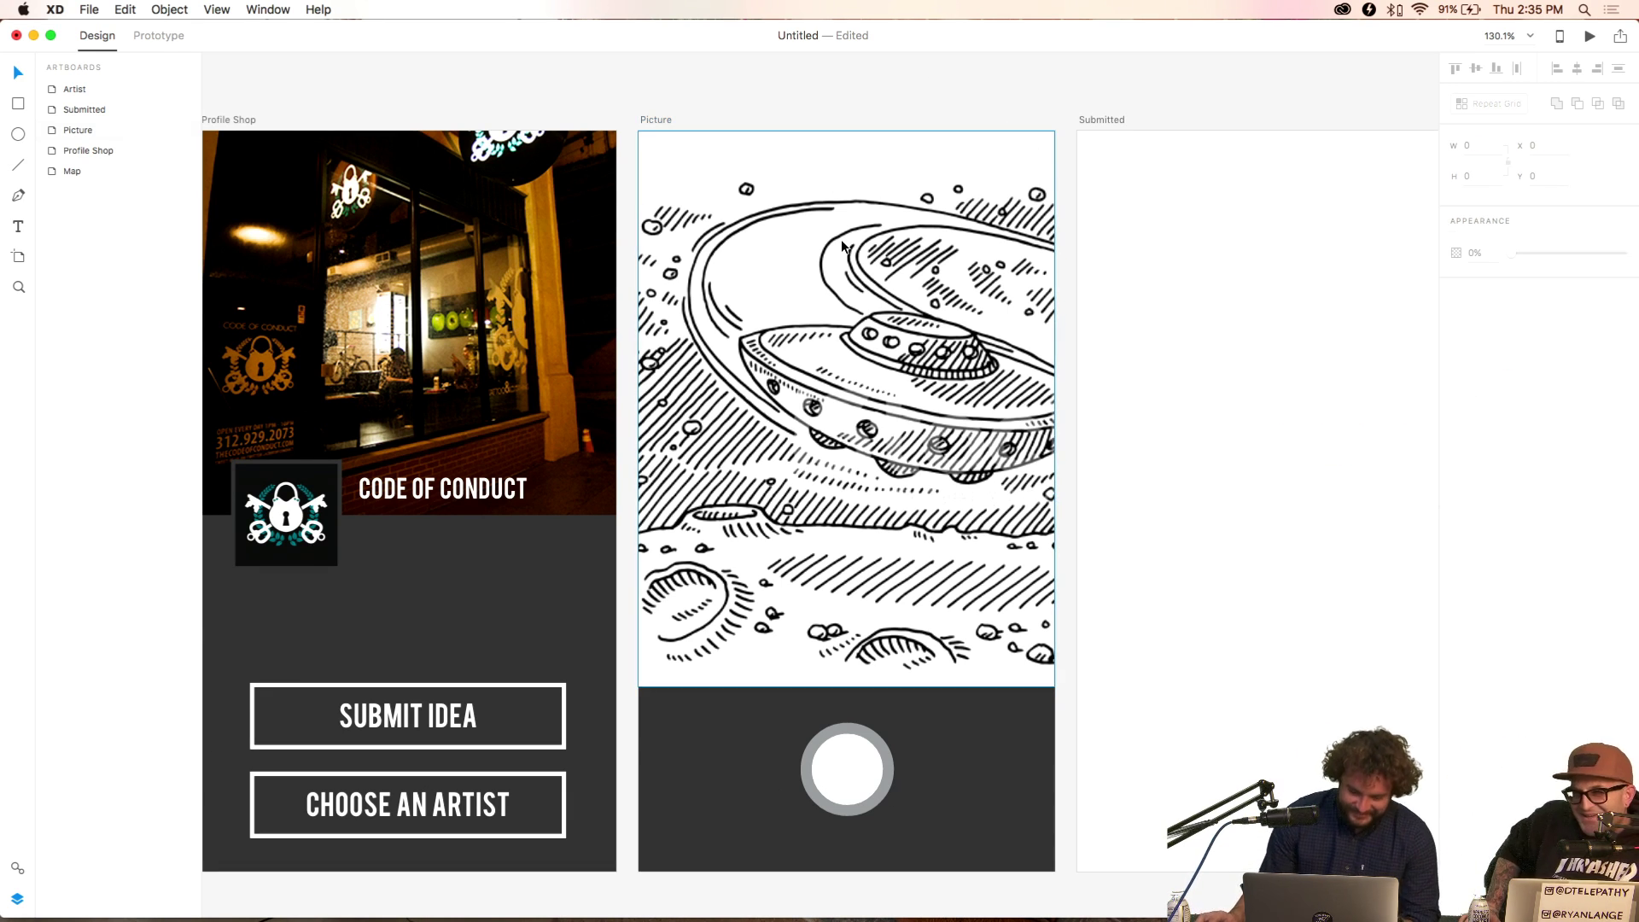
double_click(842, 246)
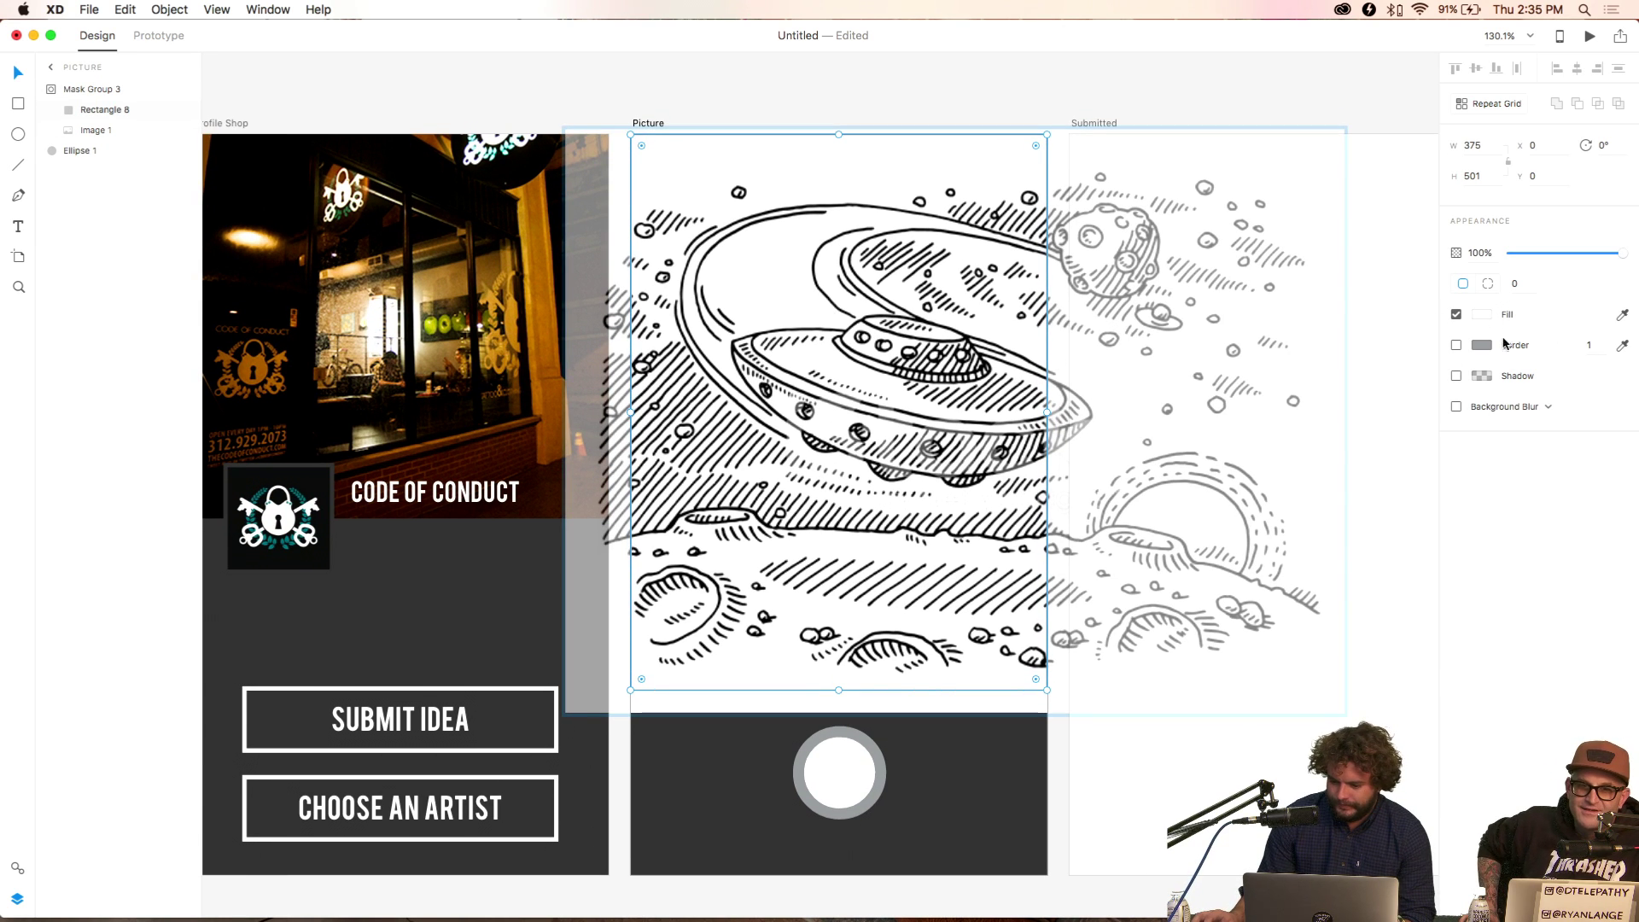
Step: Nudge the white circle down to centre it in the dark bar
click(1477, 253)
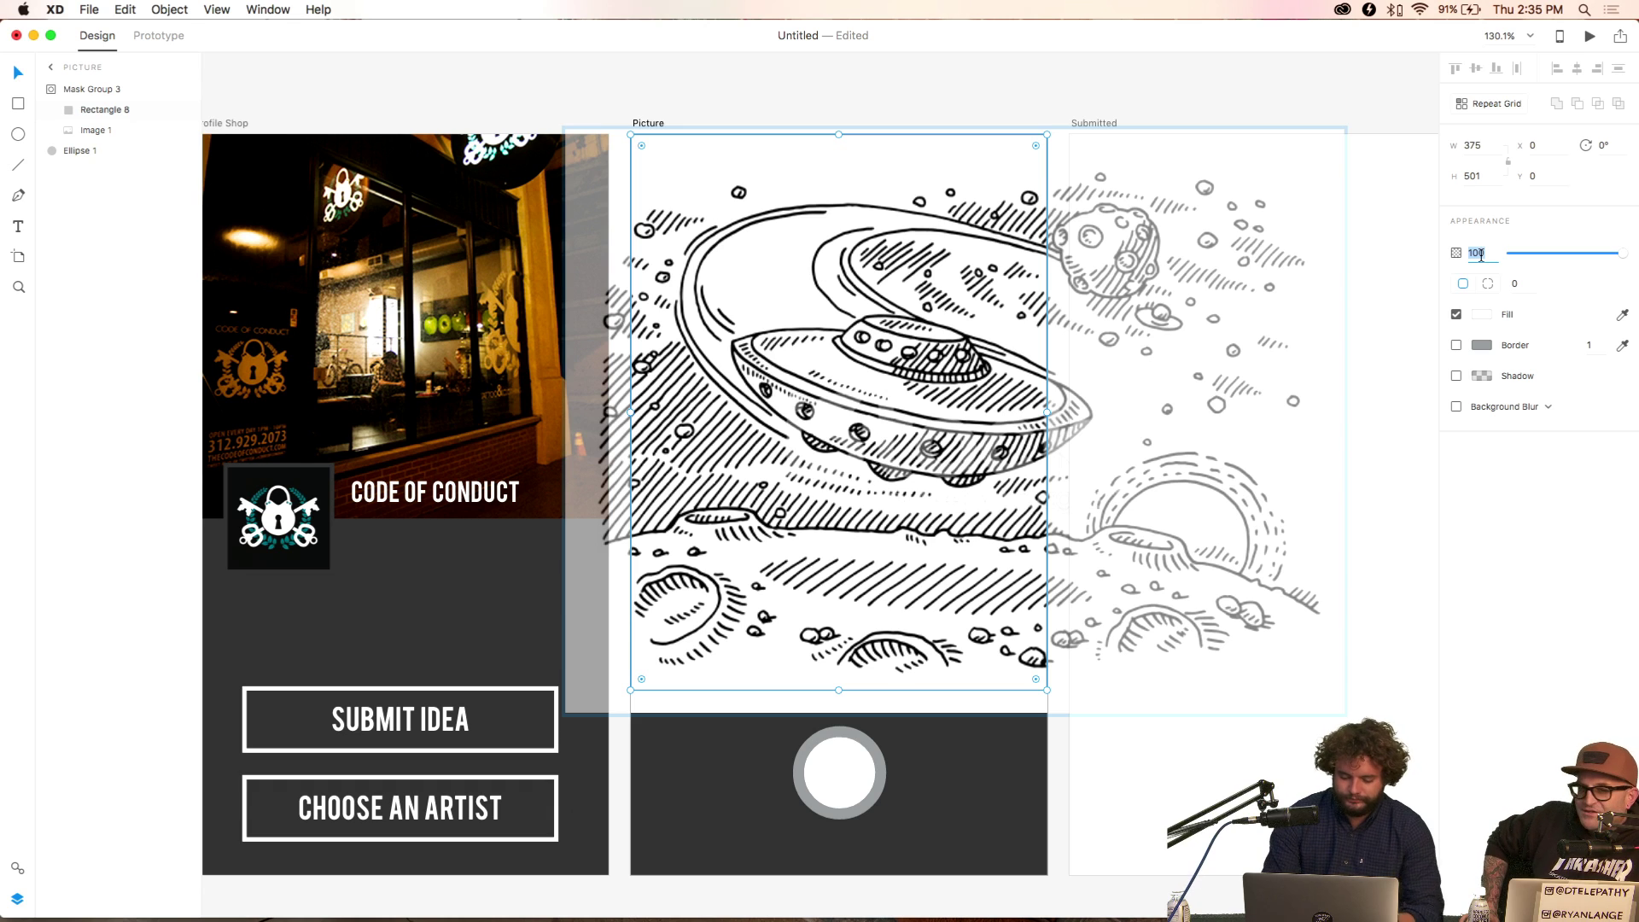
click(691, 110)
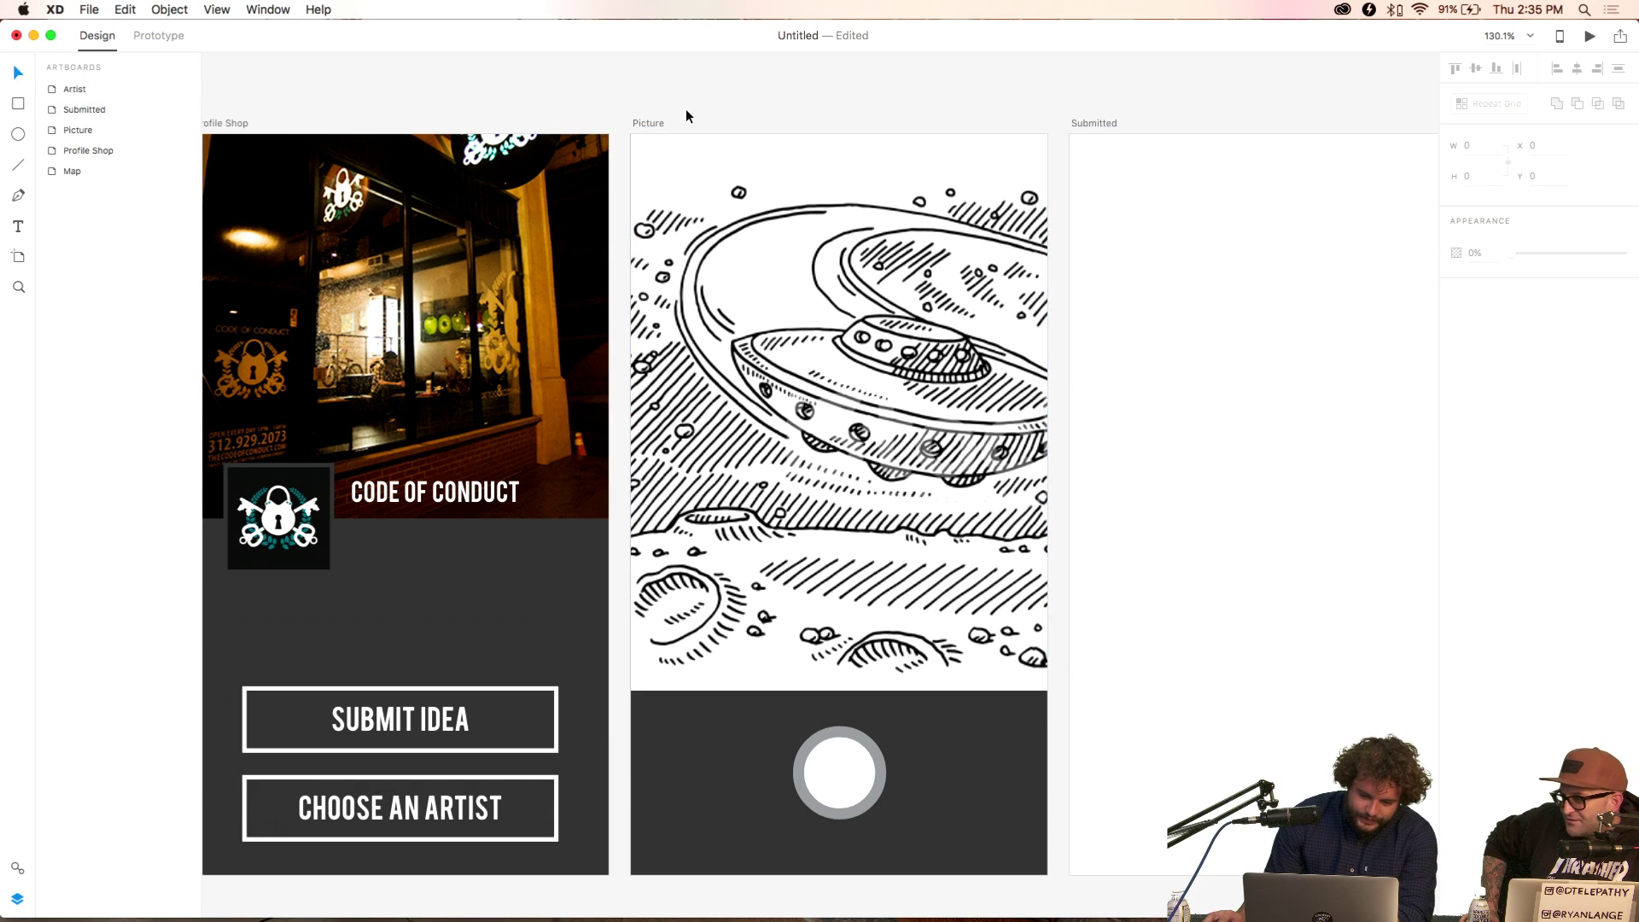
click(659, 125)
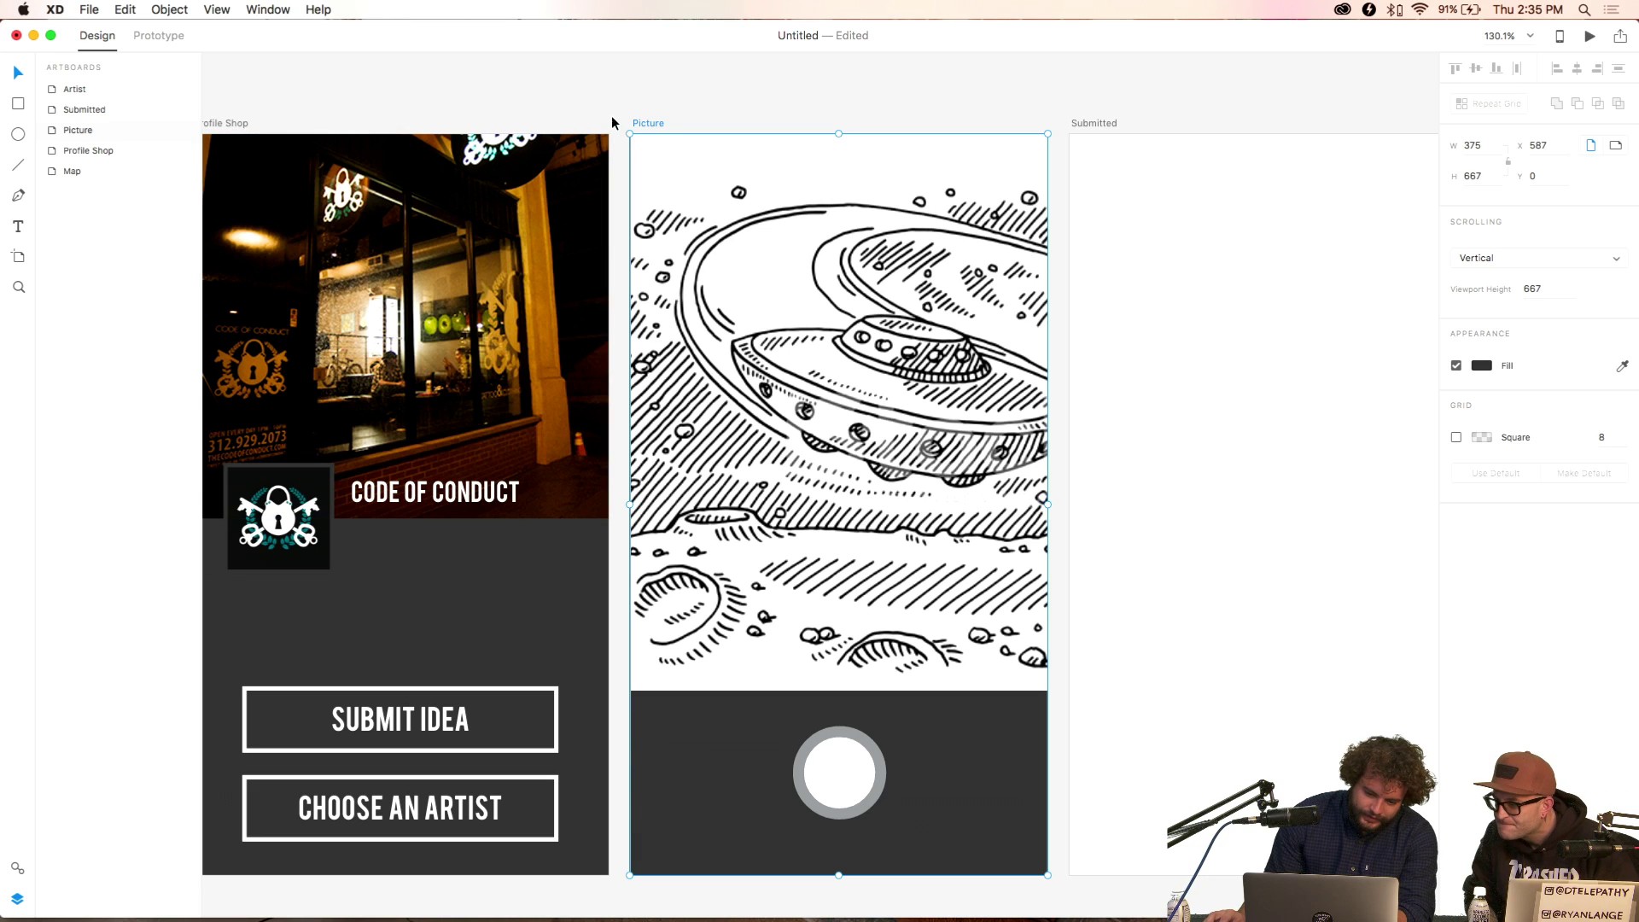
click(679, 114)
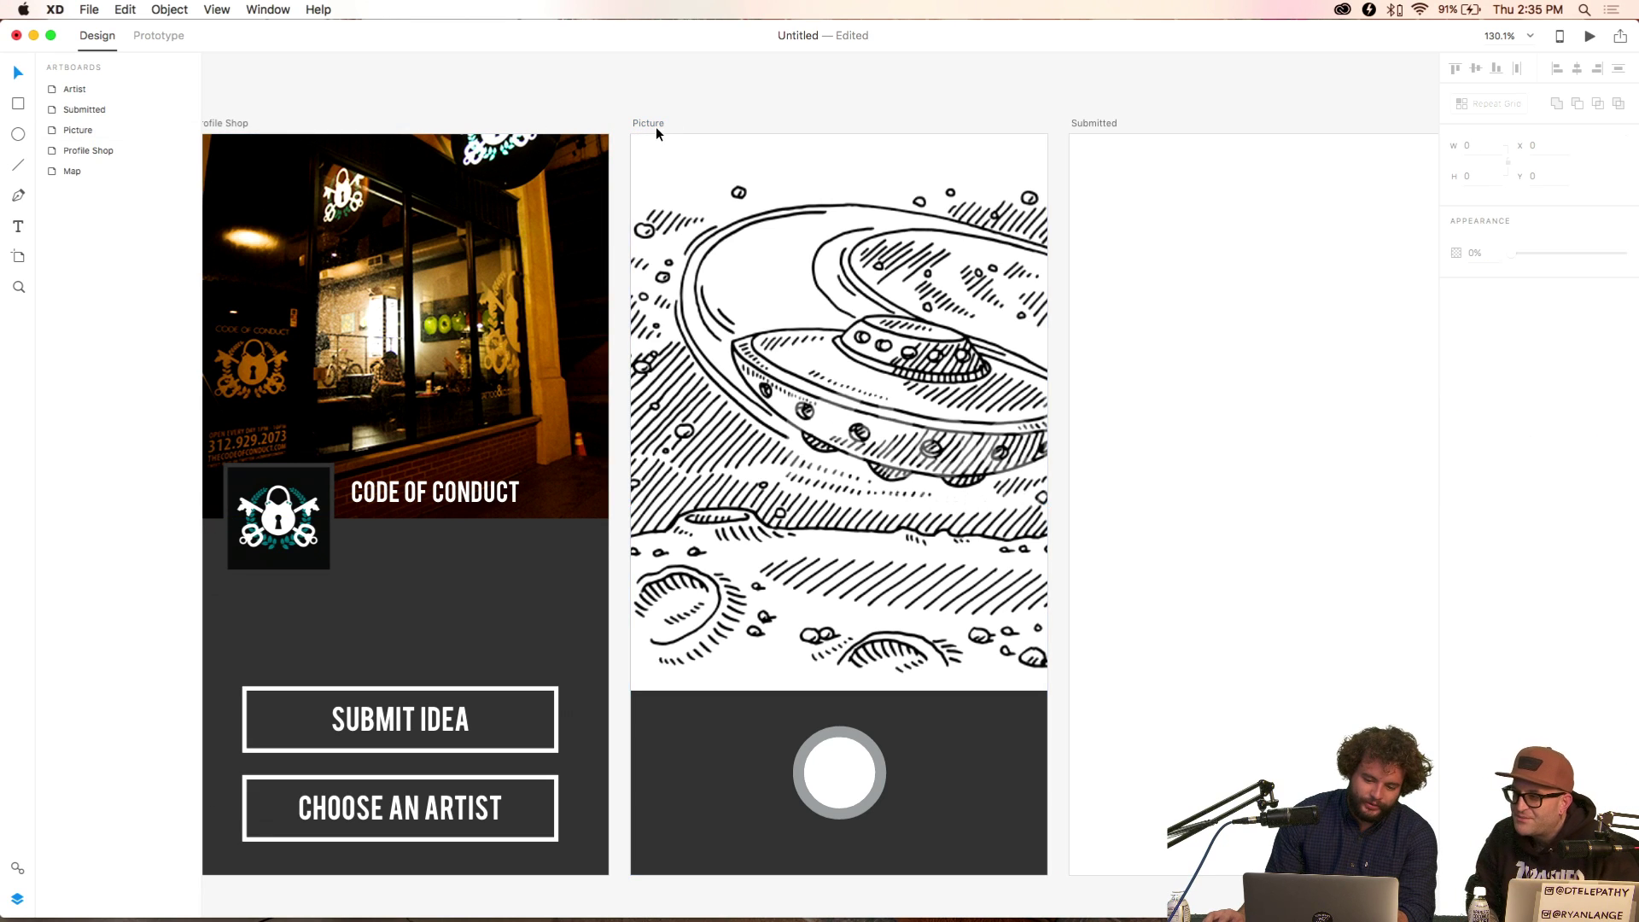
click(654, 125)
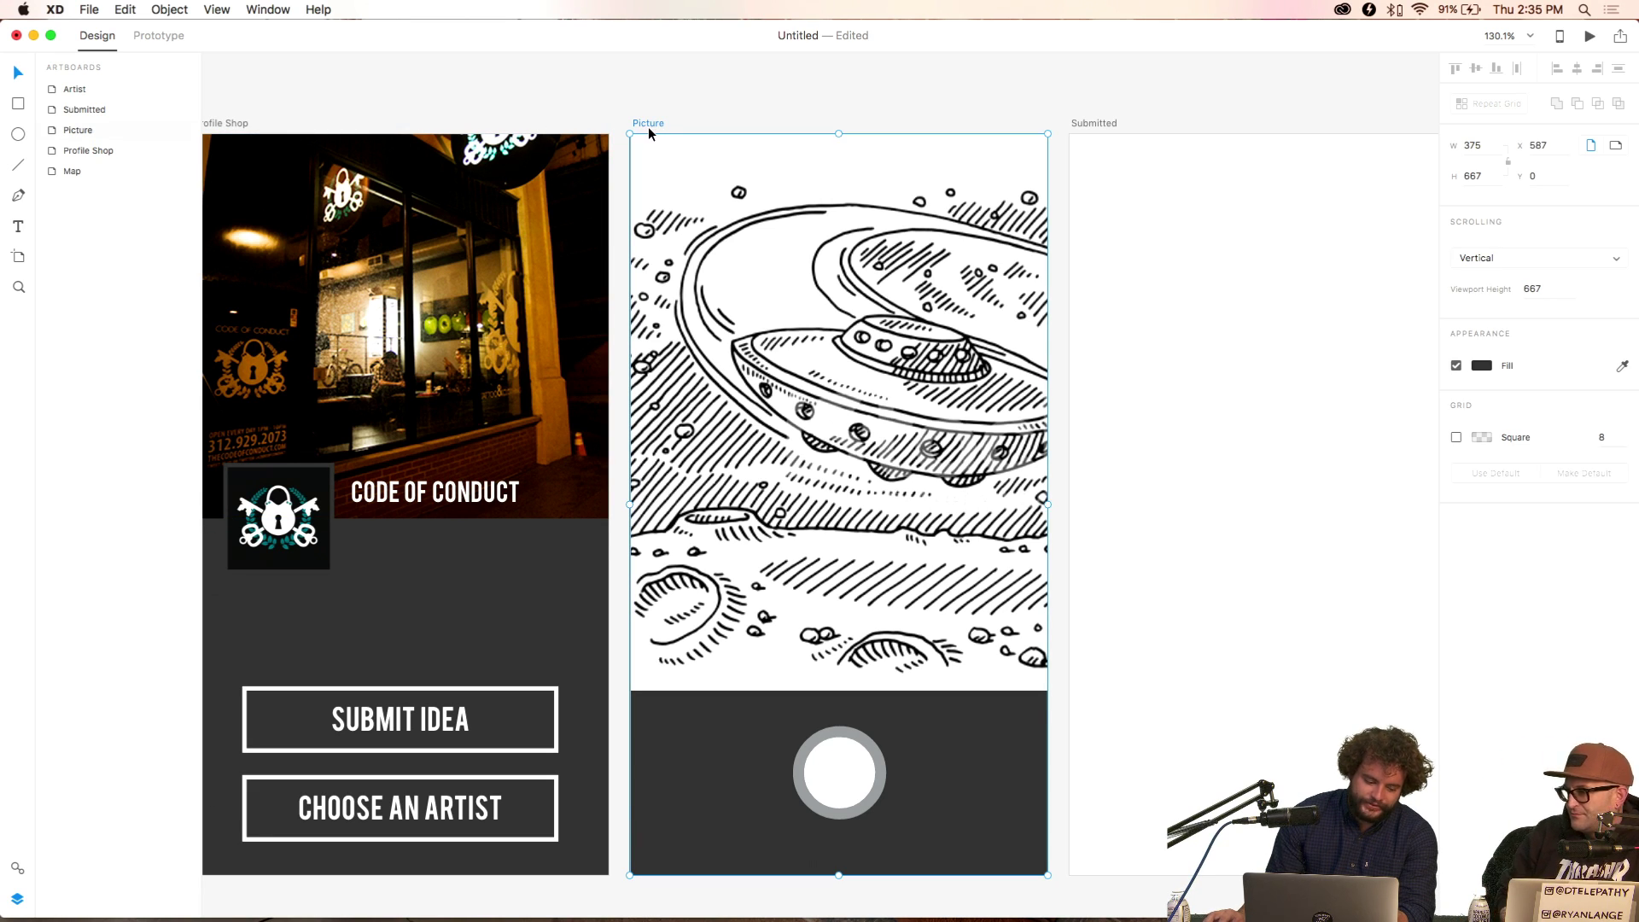
click(869, 878)
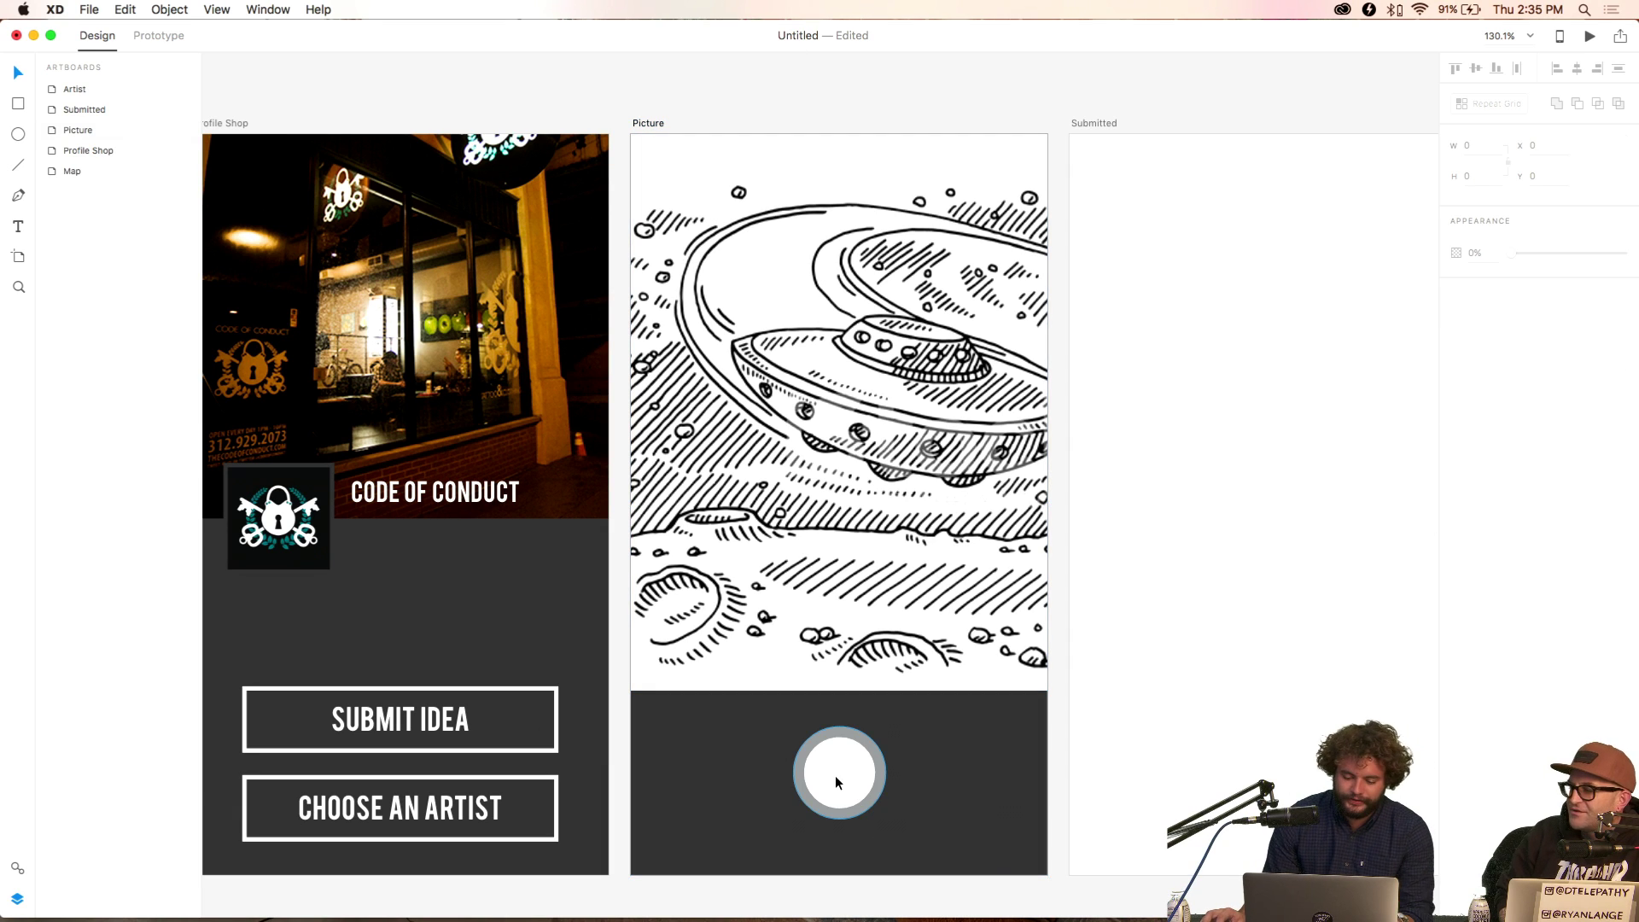
click(836, 776)
key(shift+Down)
click(685, 76)
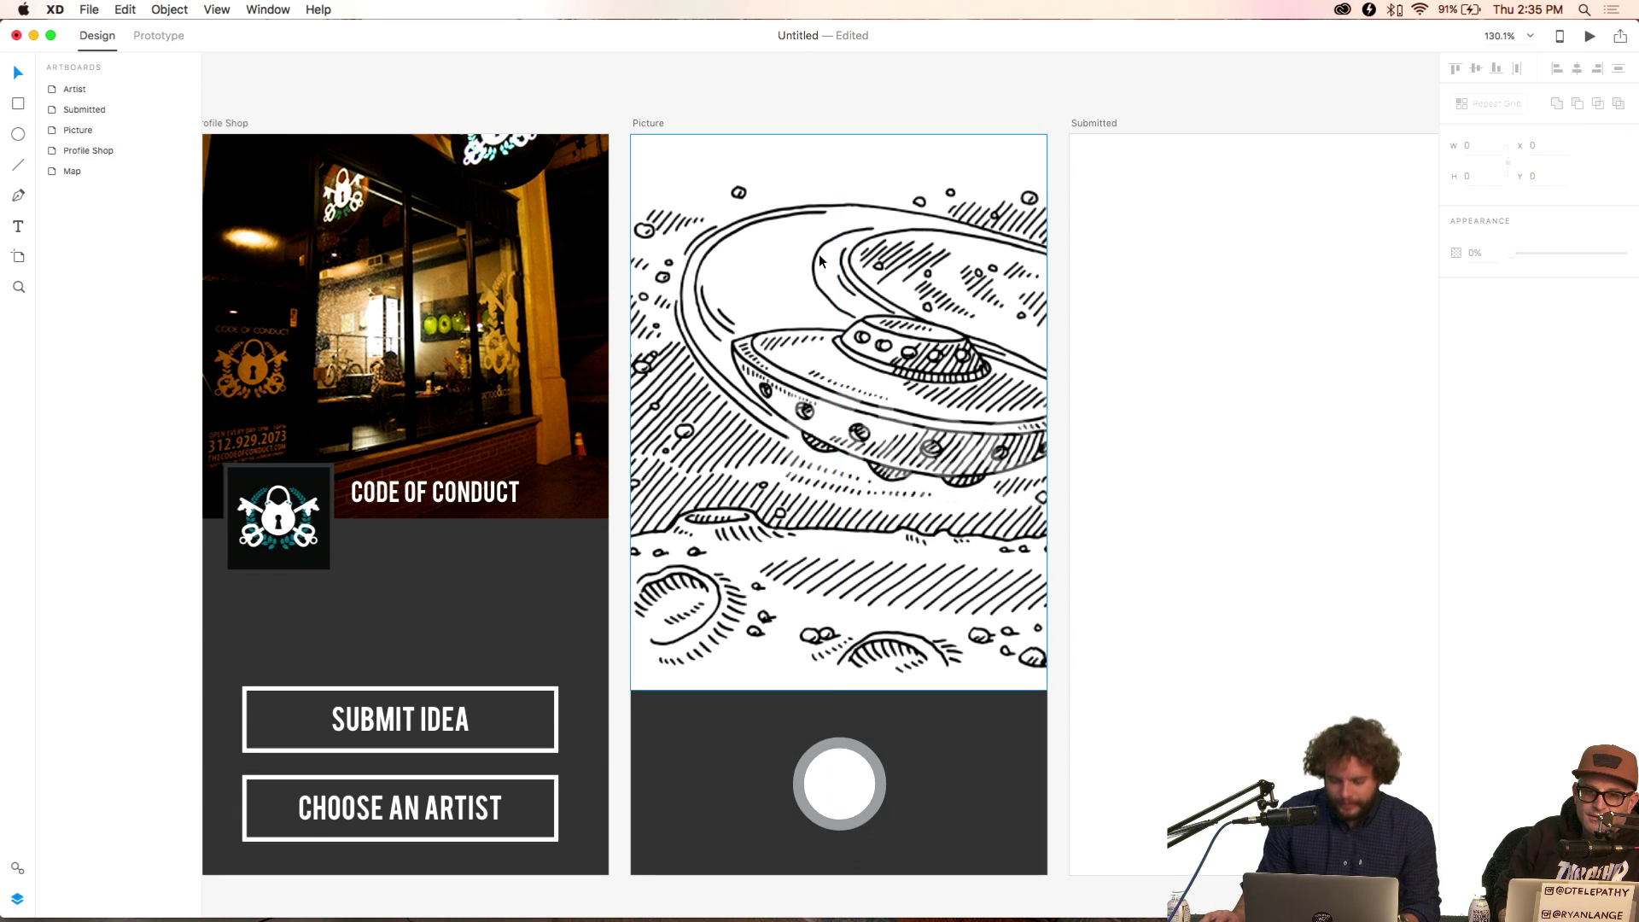
Step: Set the saucer drawing's opacity to 50% and move its mask rectangle down 10 px
double_click(760, 256)
mouse_move(1558, 254)
mouse_down()
mouse_move(1534, 254)
mouse_move(1565, 254)
mouse_up()
click(112, 130)
click(1481, 252)
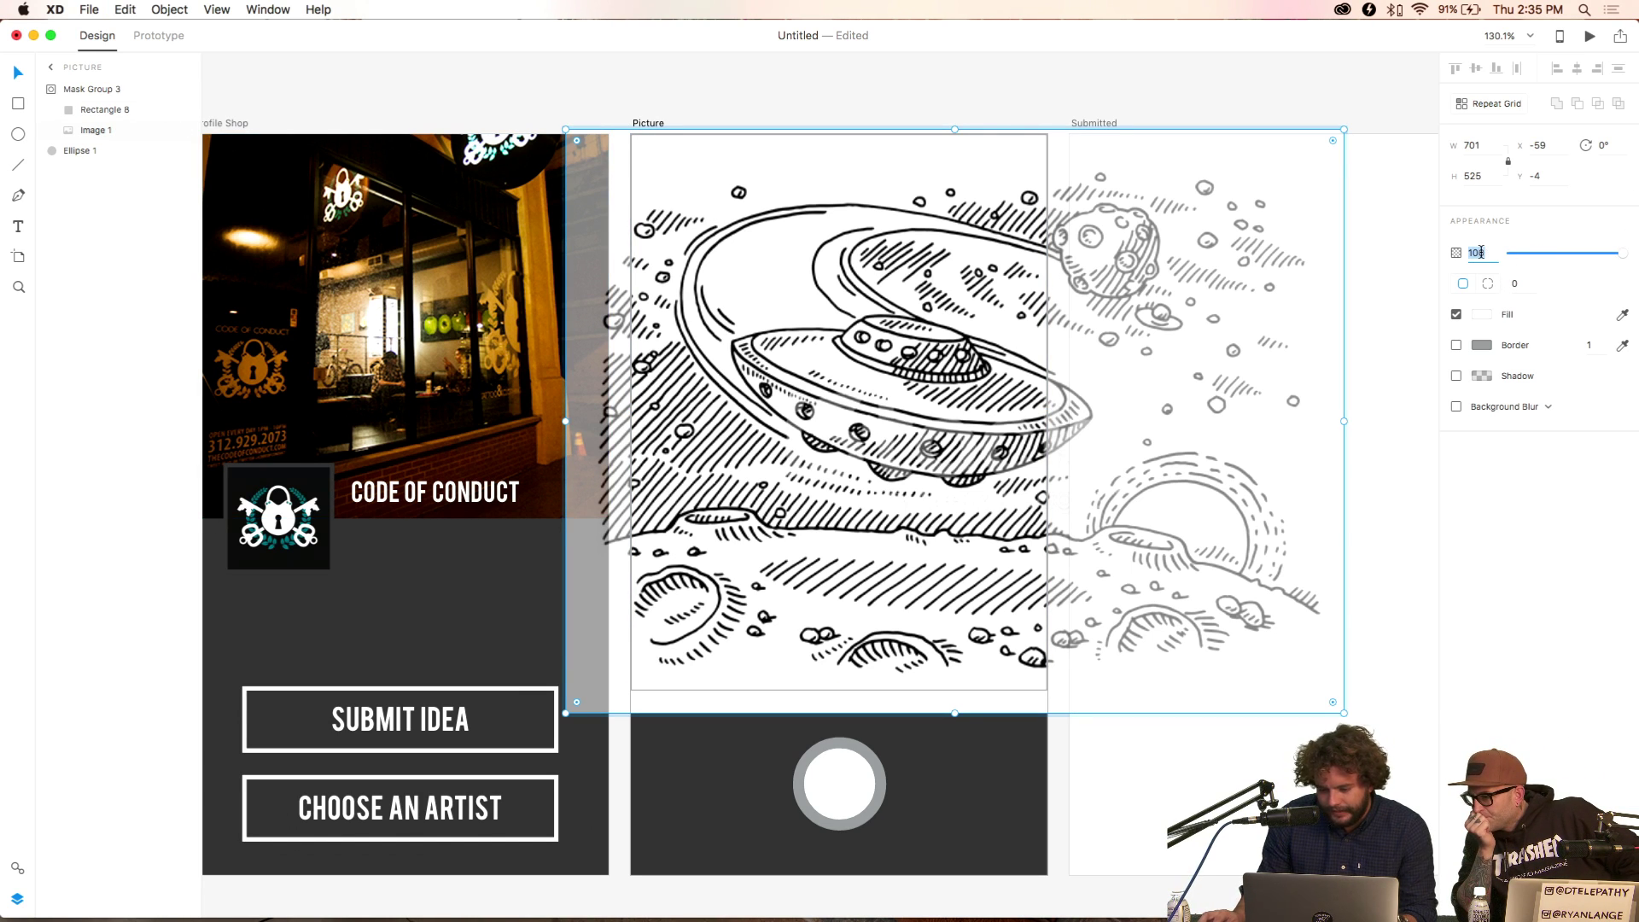
text(50)
key(Return)
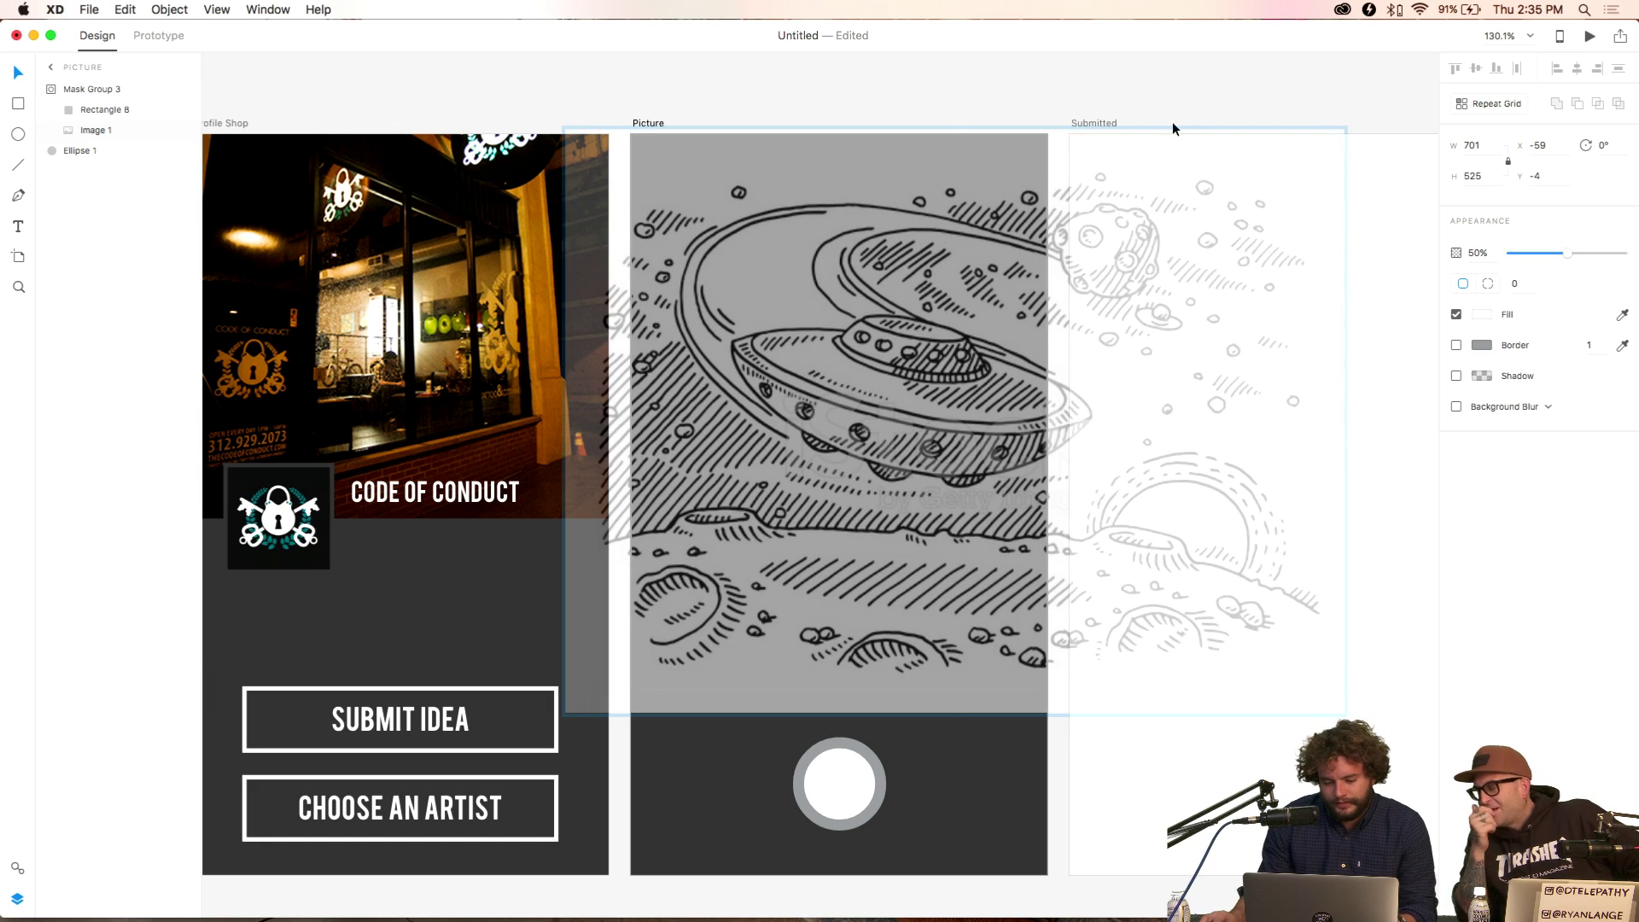
click(931, 231)
key(shift+Down)
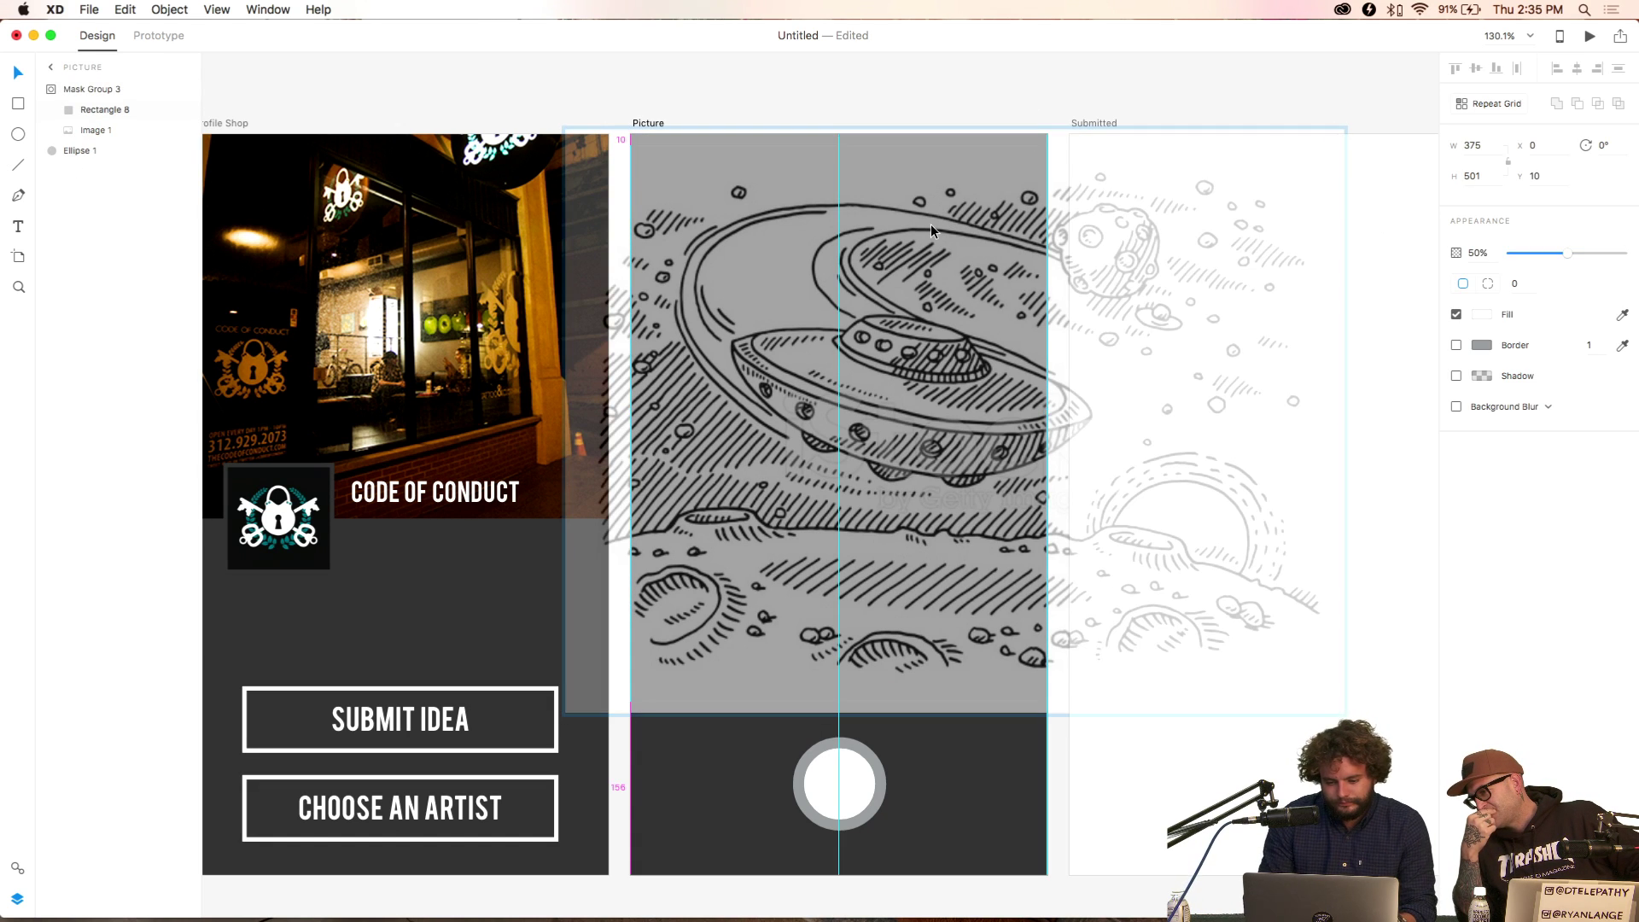
click(740, 59)
Step: Paste a copy of the SUBMIT IDEA label onto the Picture artboard and move it to the top
scroll(776, 549, left, 5)
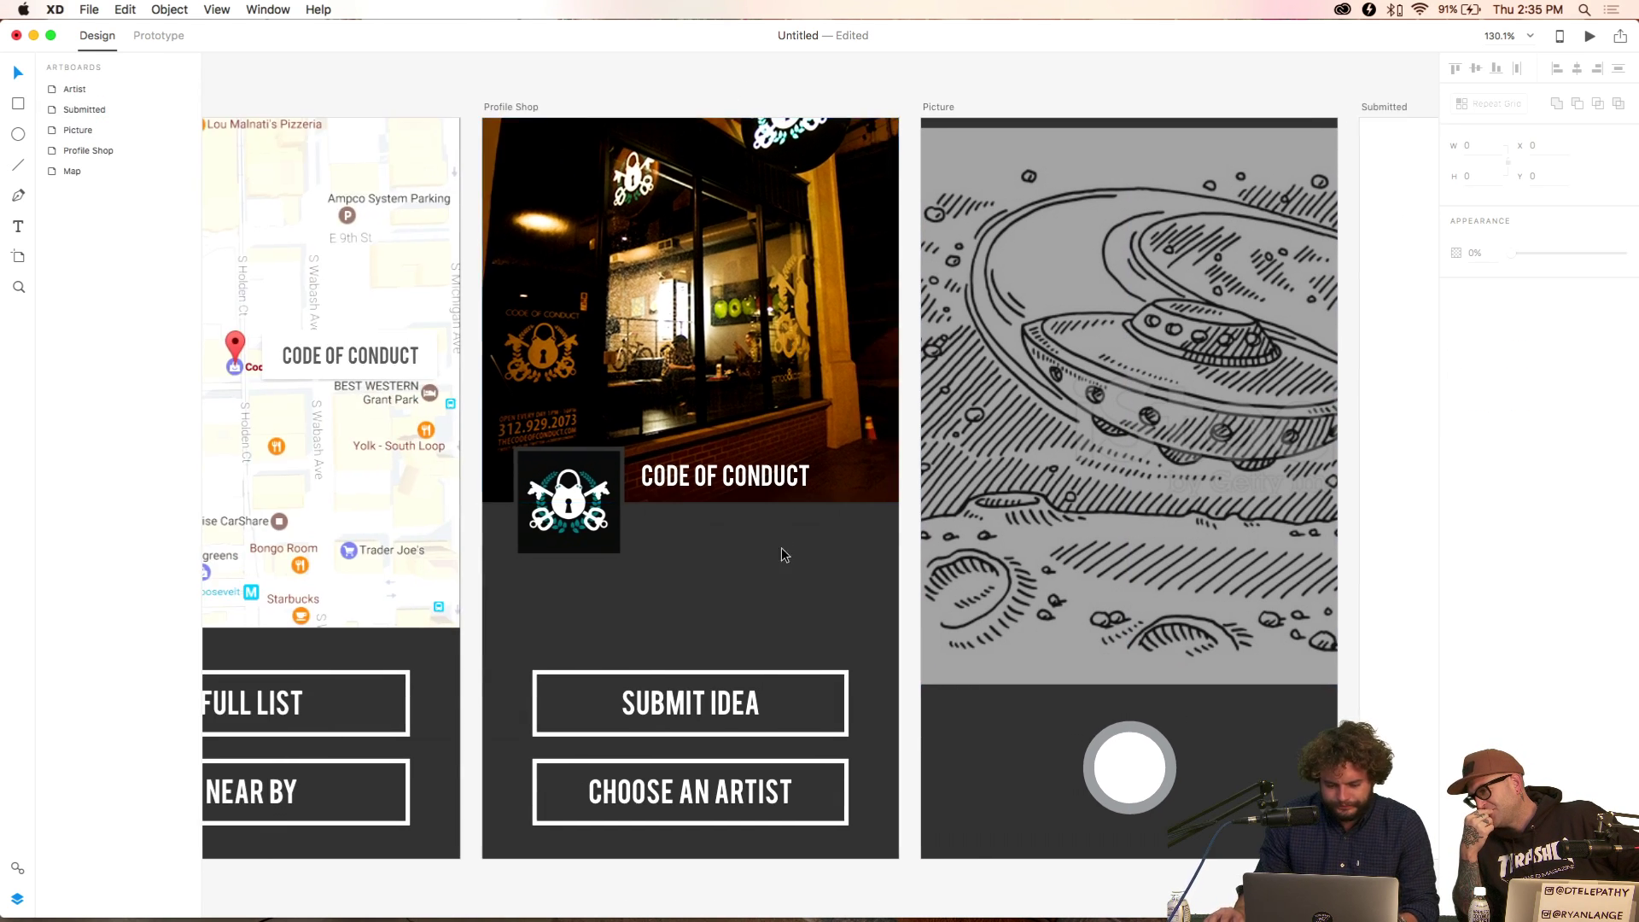
click(751, 708)
click(751, 708)
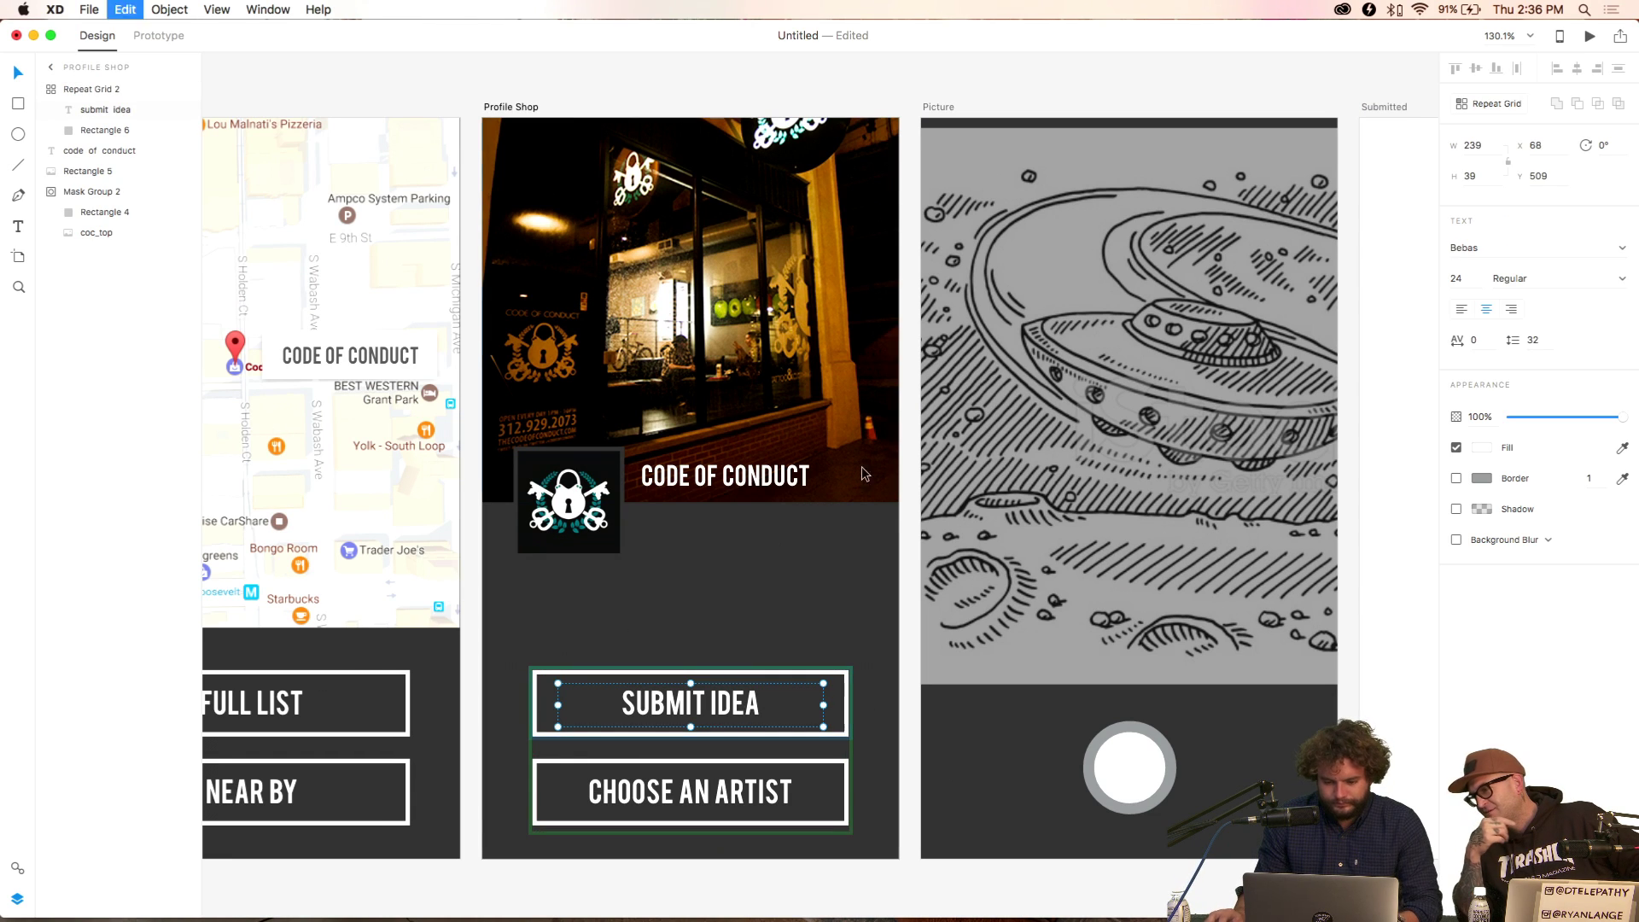
click(1028, 74)
drag(1027, 74, 739, 113)
click(665, 125)
key(super+v)
drag(871, 708, 872, 183)
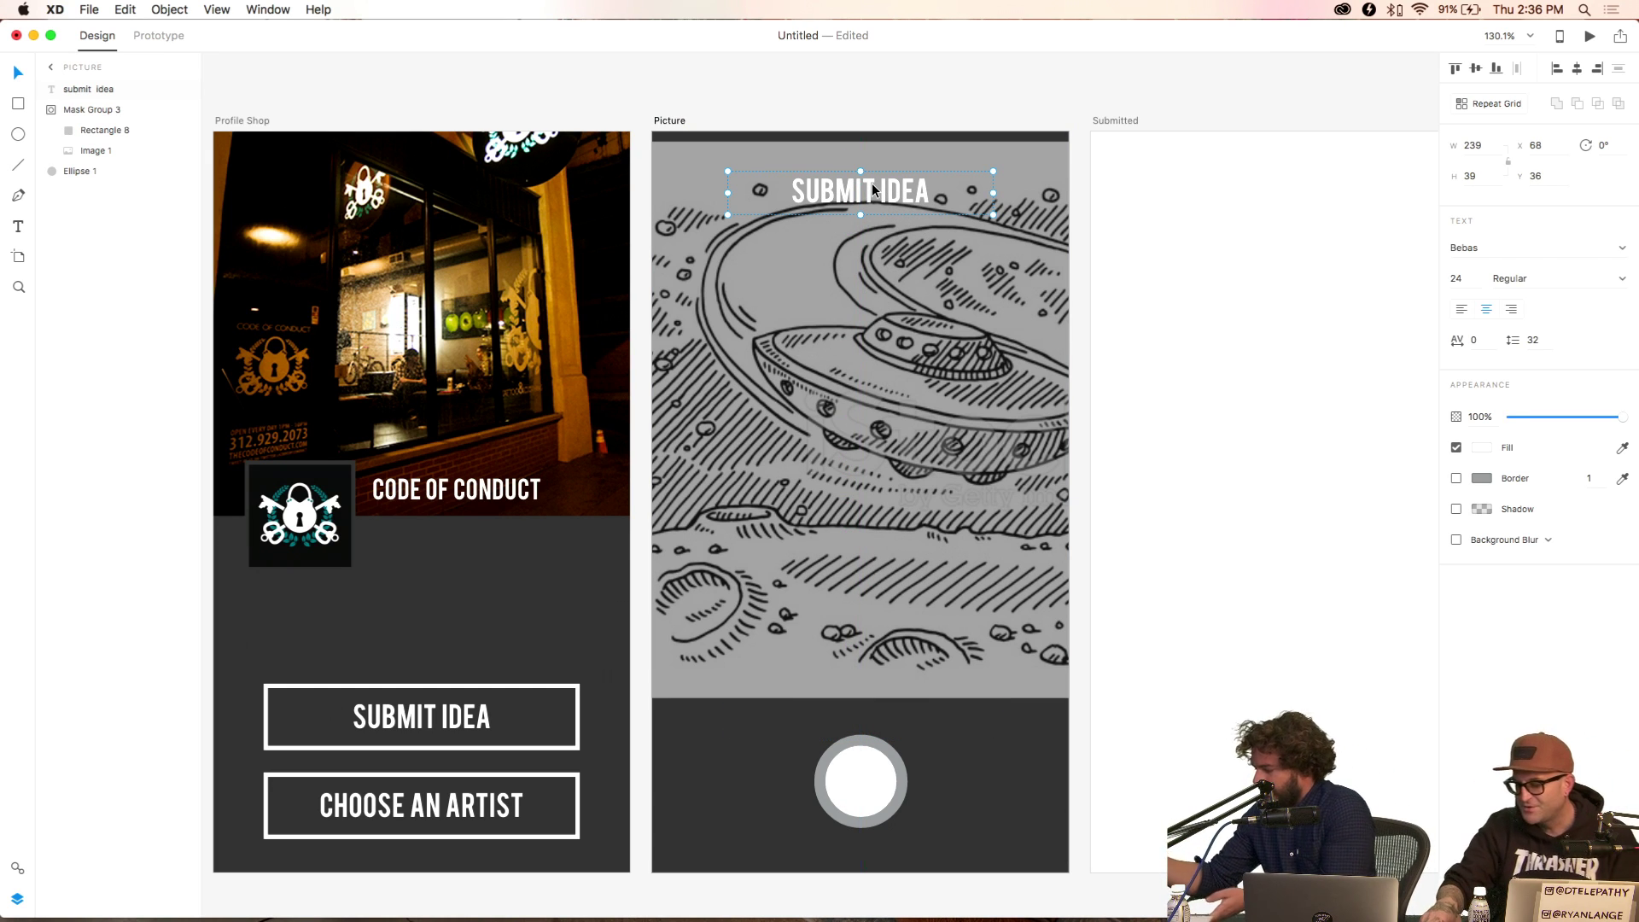
Step: Reword the pasted label to SNAP A SHOT OF YOUR IDEA and widen it to fit one line
double_click(872, 183)
text(SNAP)
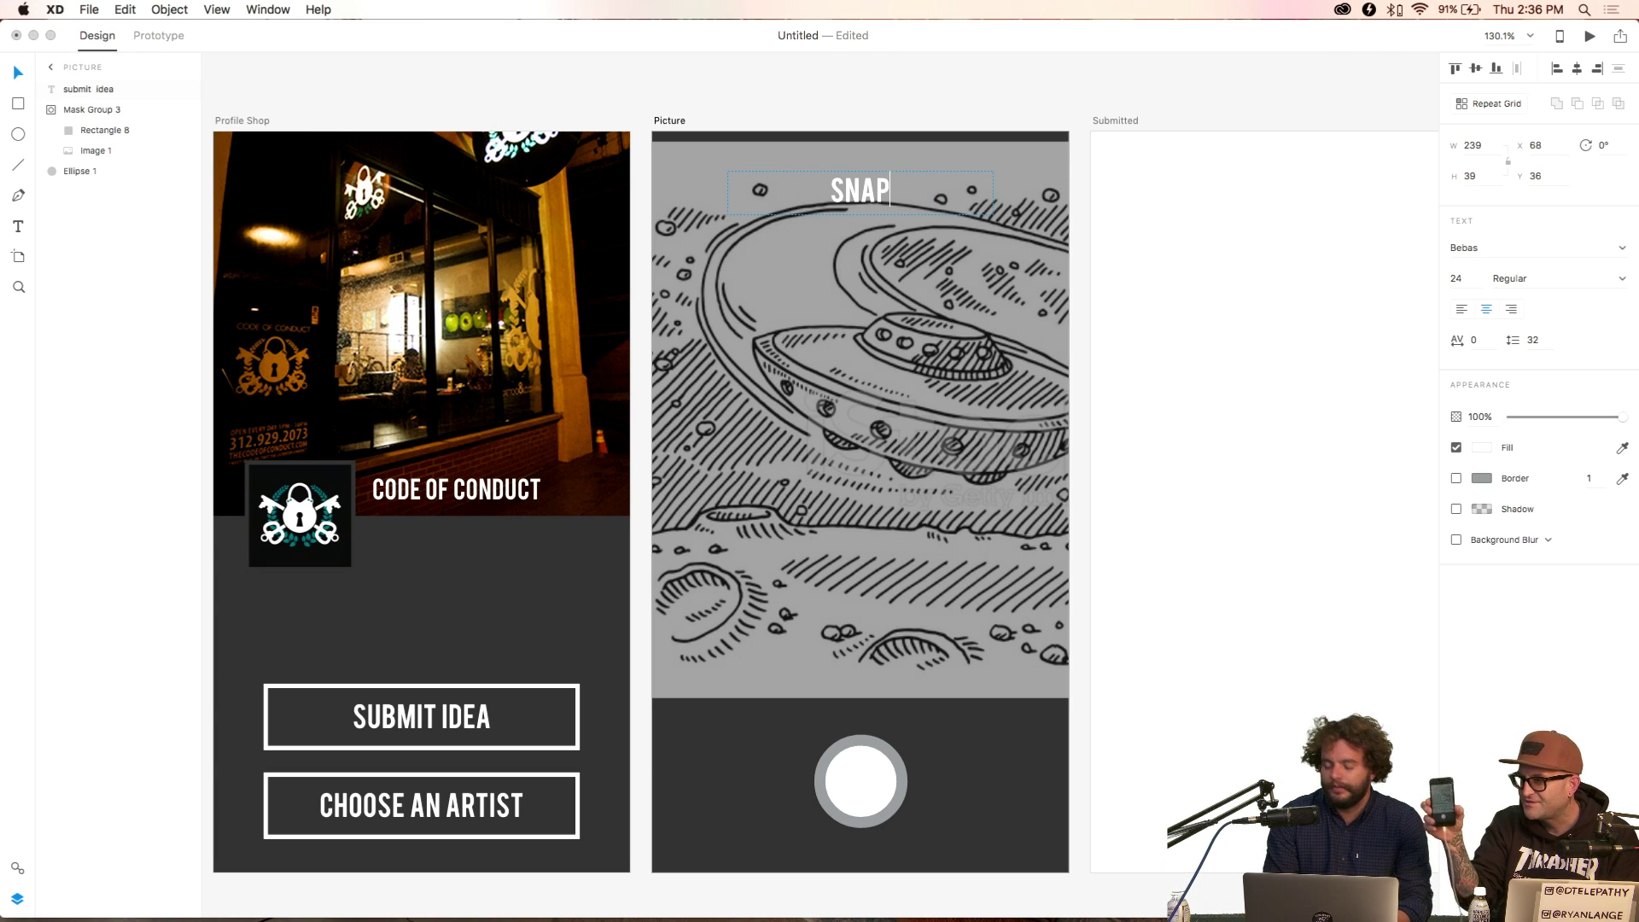
text( YPU)
key(BackSpace)
key(BackSpace)
key(BackSpace)
key(BackSpace)
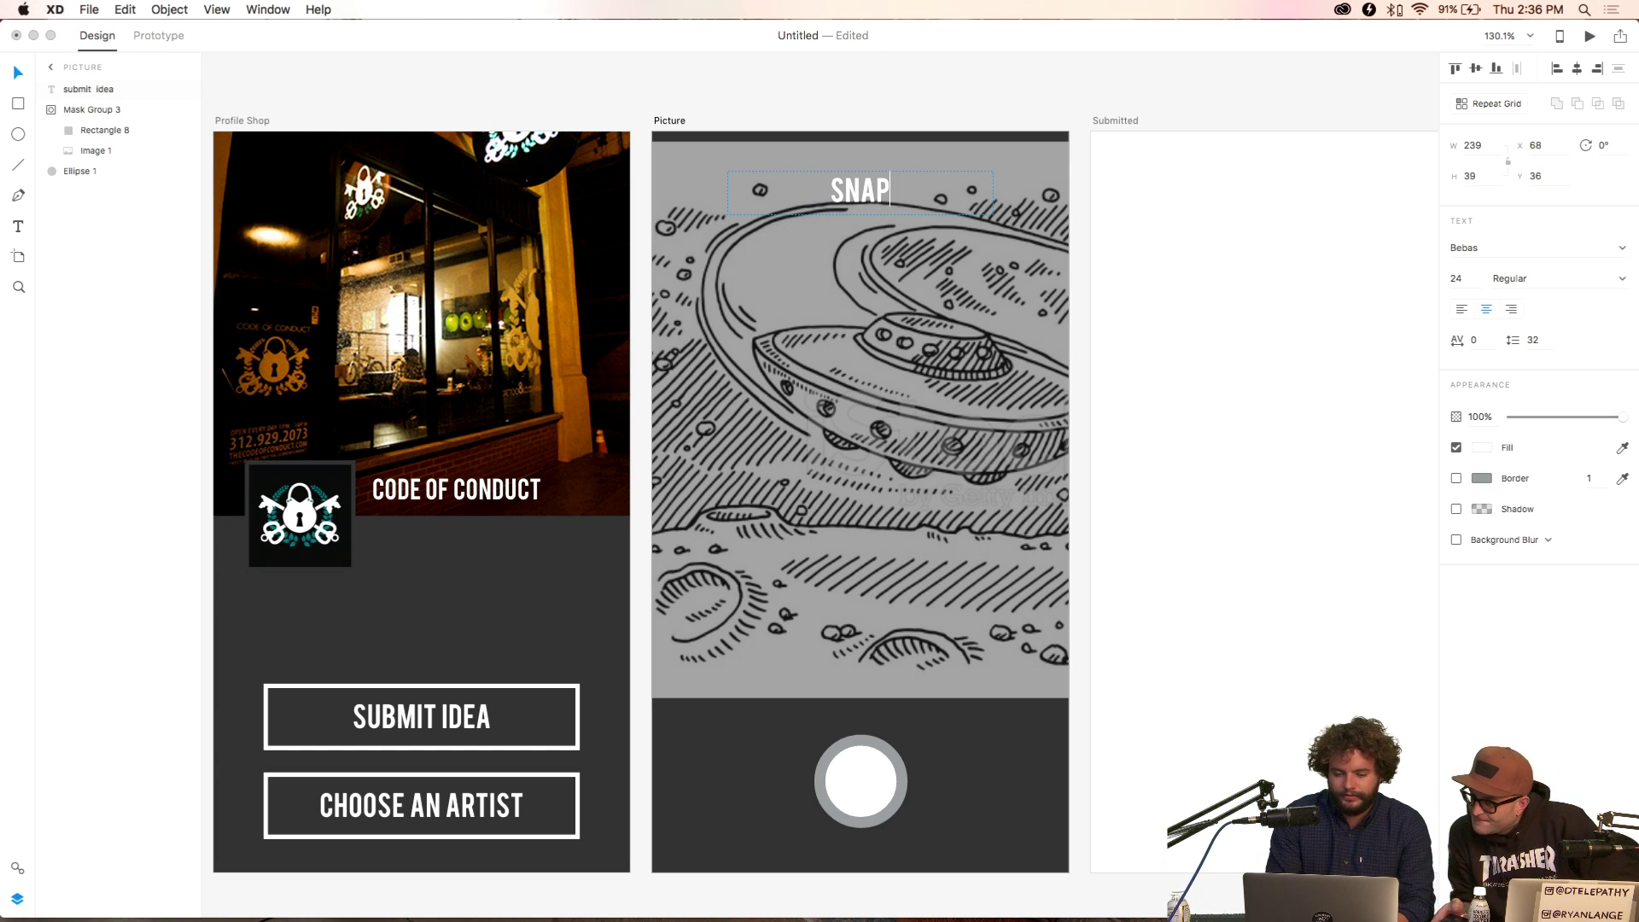
text(YOUR IDEA)
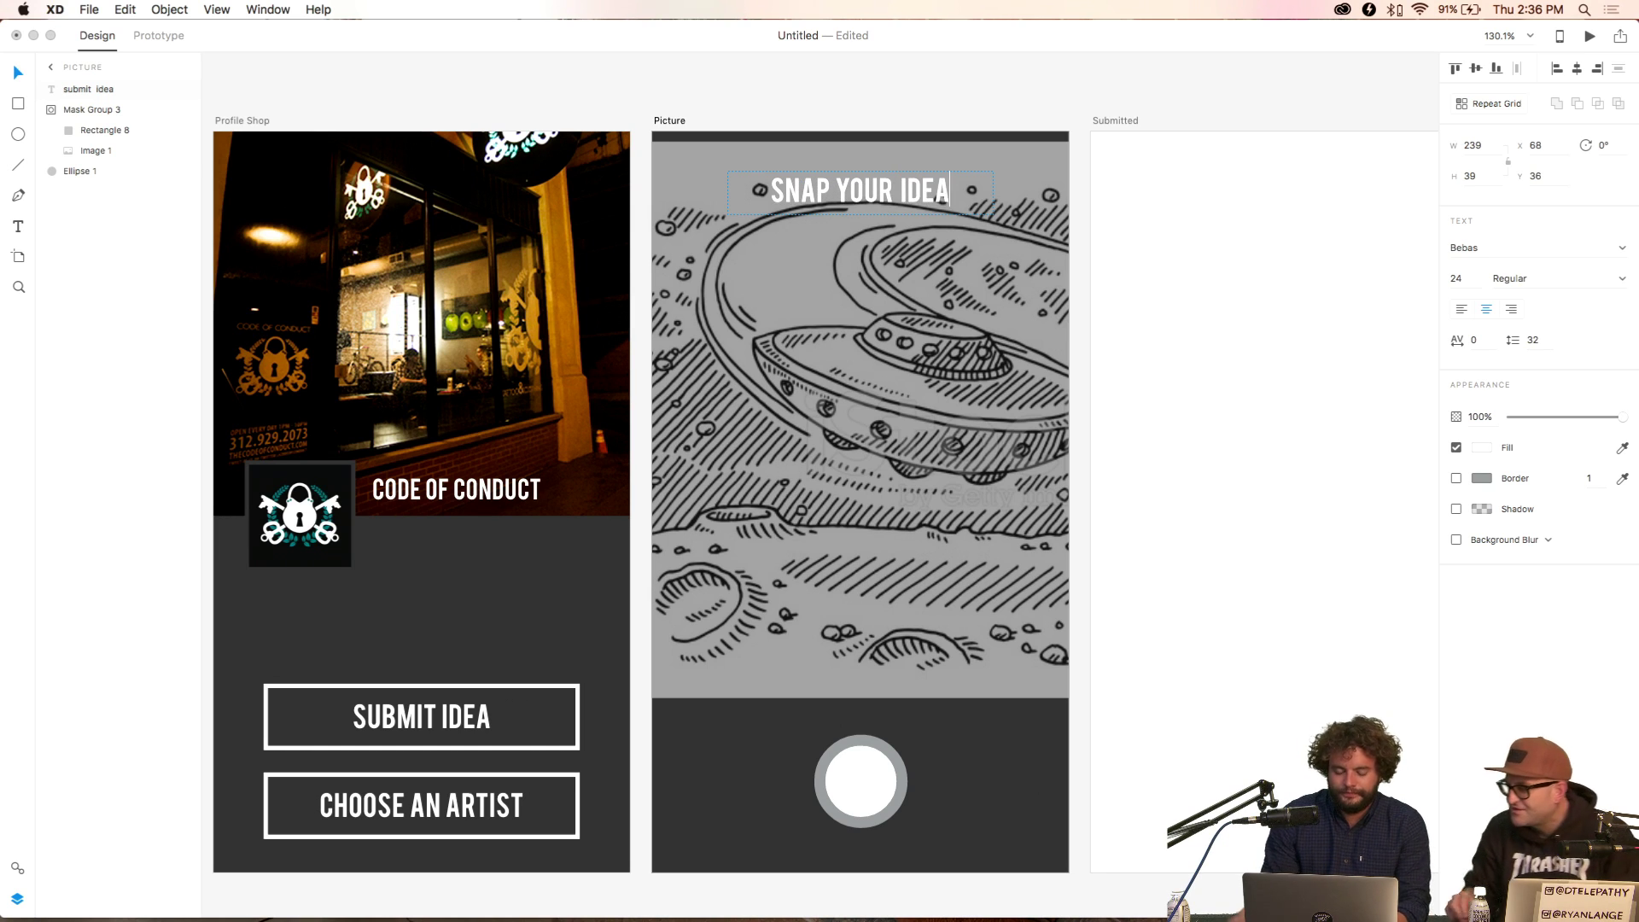
key(Escape)
double_click(903, 193)
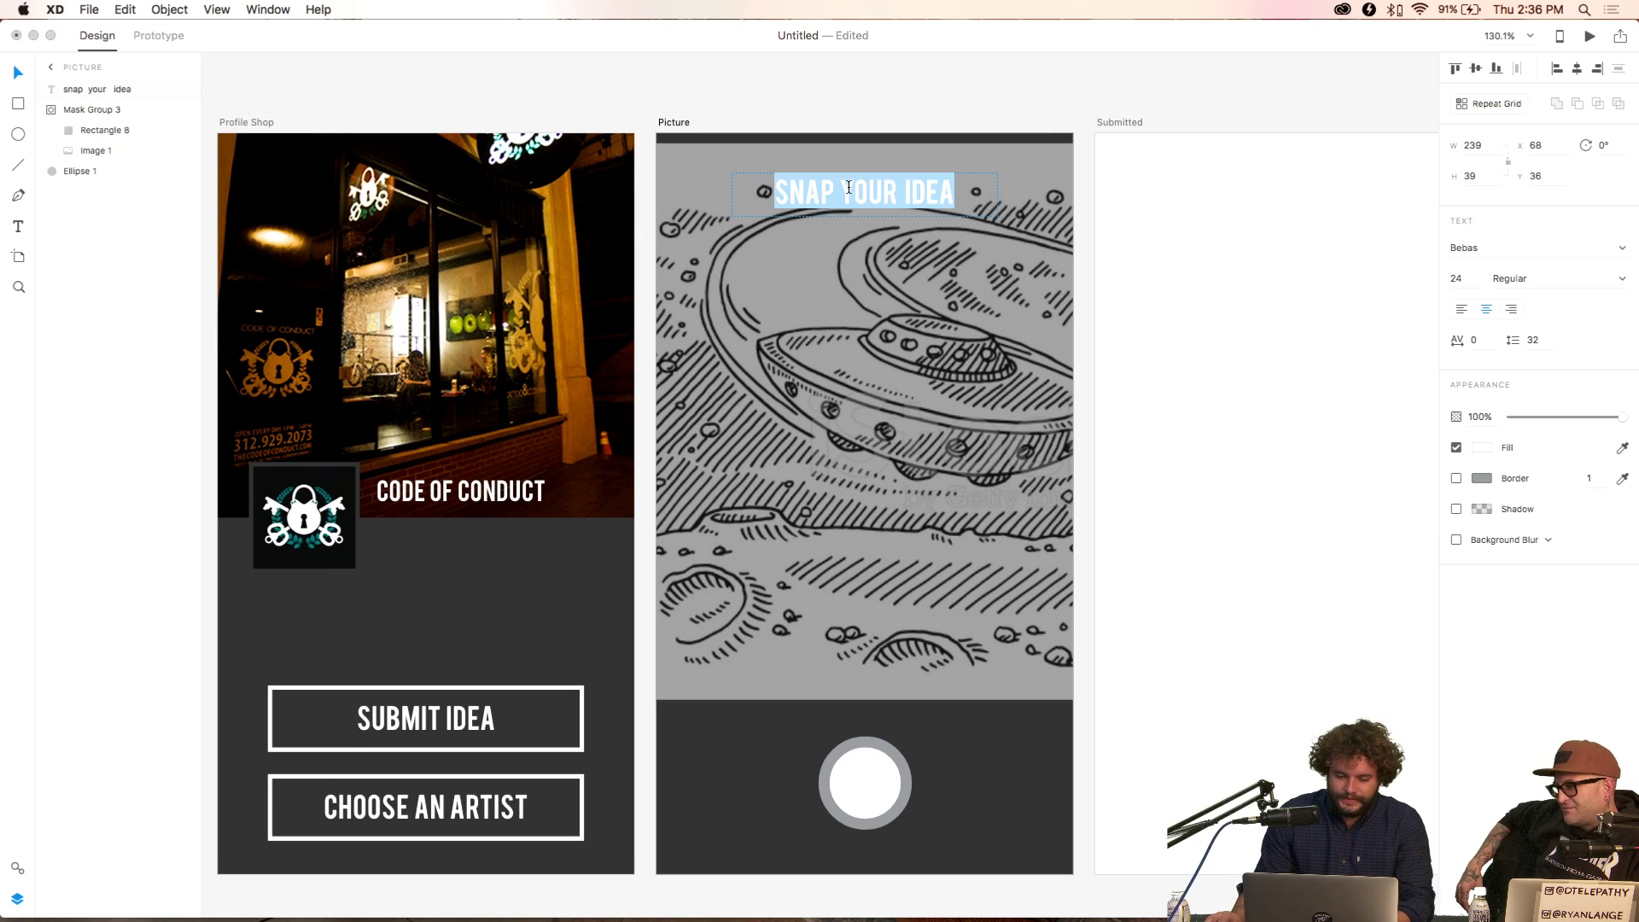
text(A)
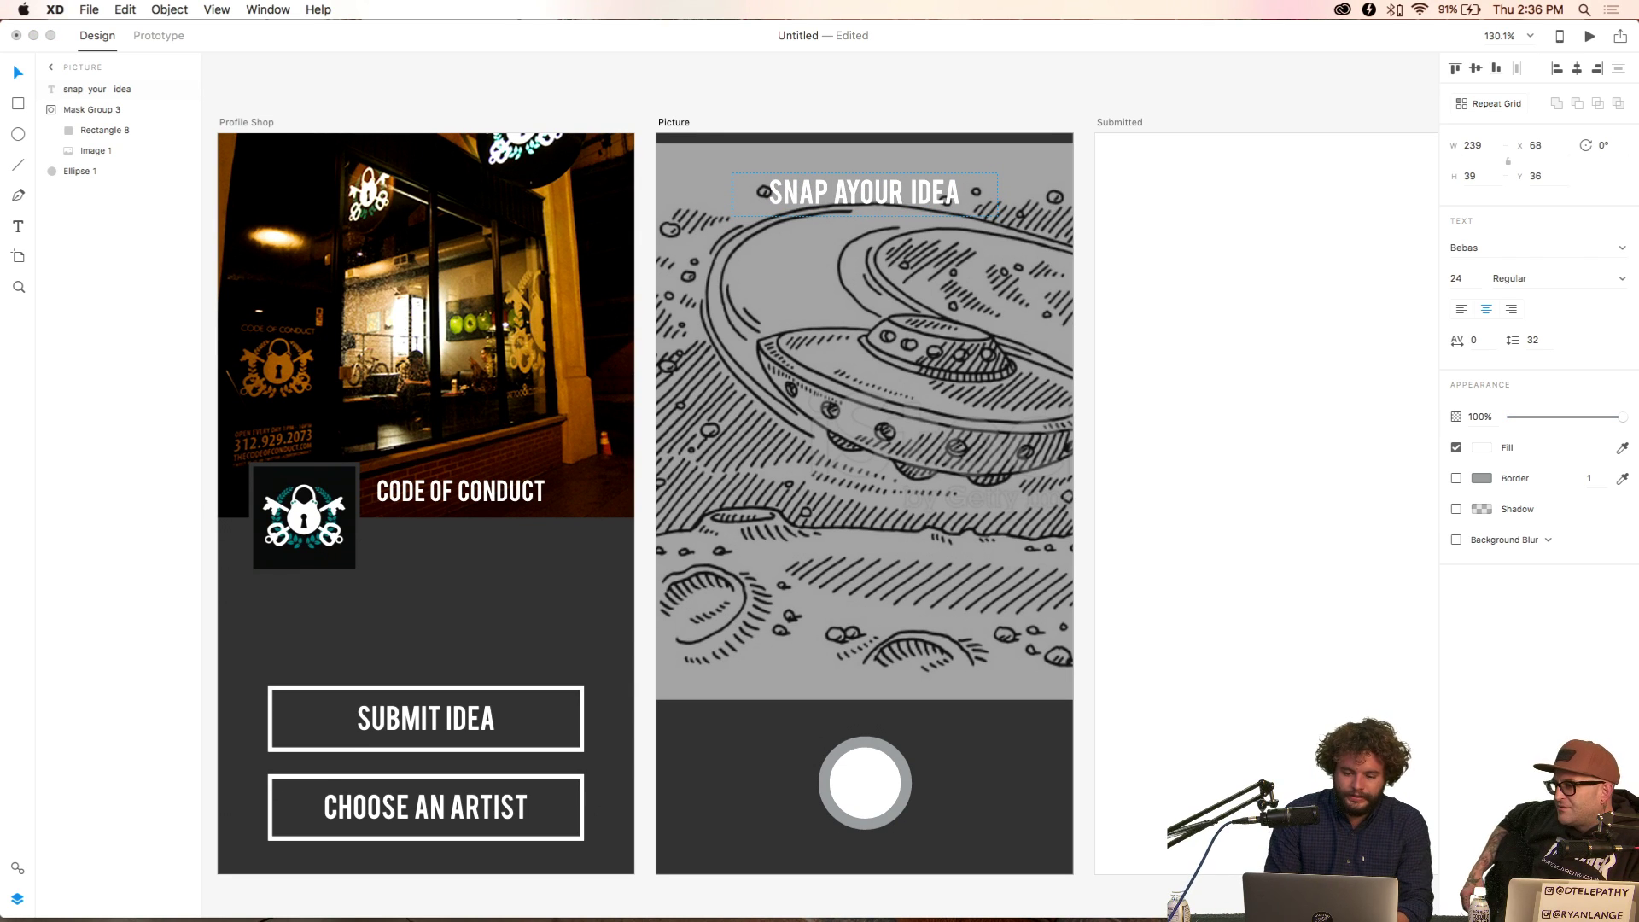
text( sh)
key(BackSpace)
key(BackSpace)
text(shot of)
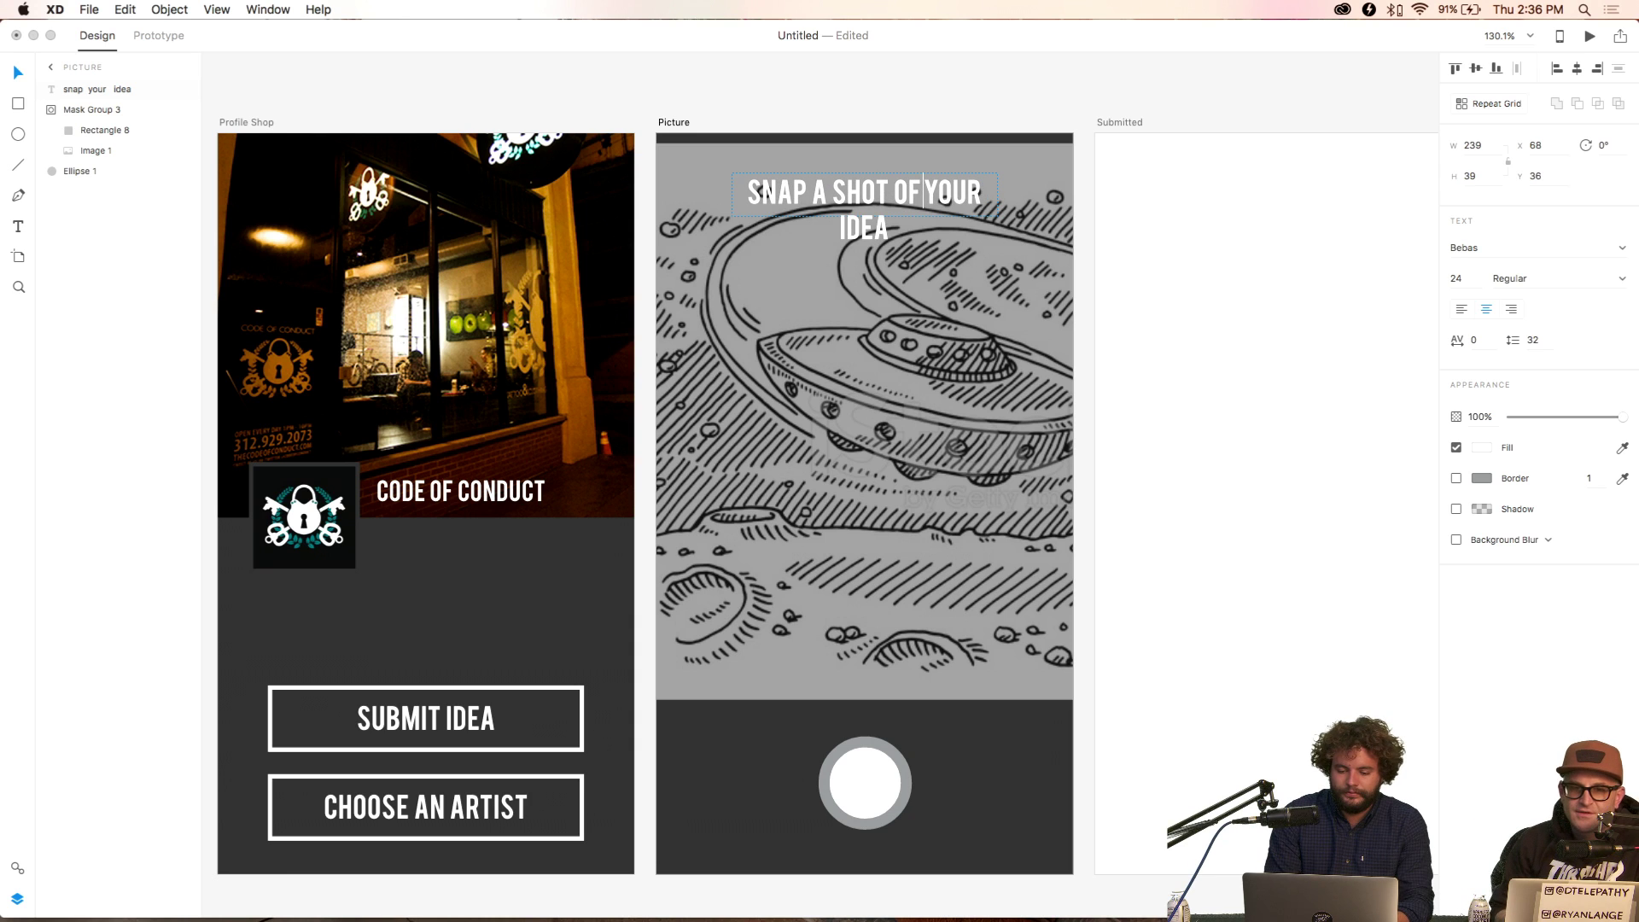
key(Escape)
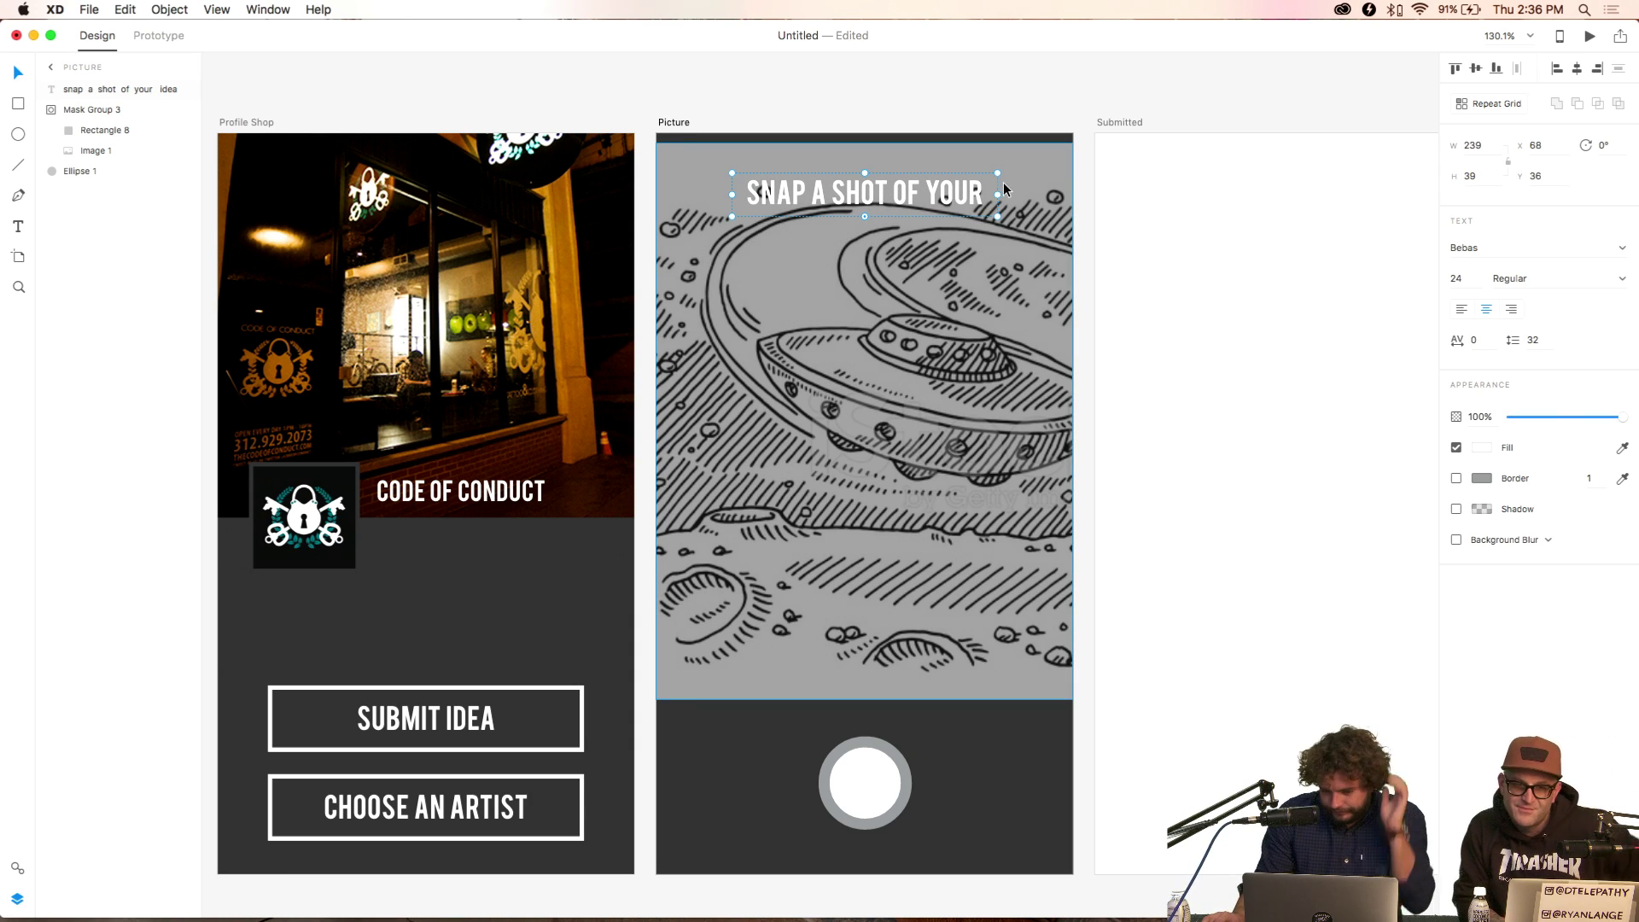
drag(997, 194, 920, 234)
double_click(715, 188)
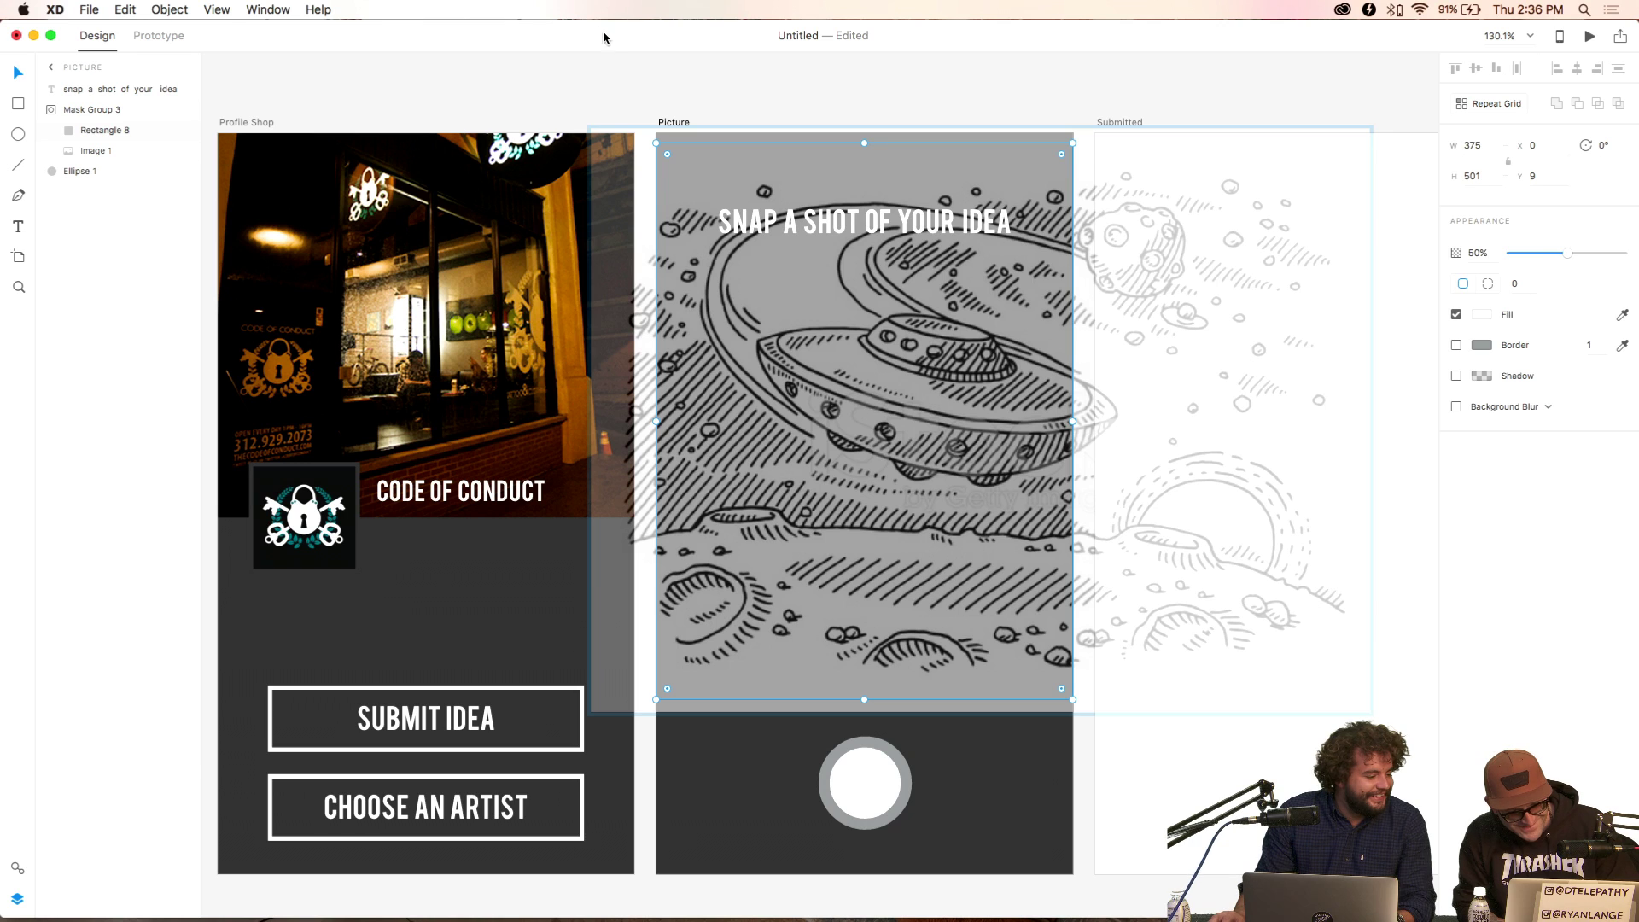
Step: Slightly enlarge the drawing inside the Picture artboard's mask from its top-left corner
click(663, 104)
click(673, 124)
double_click(708, 257)
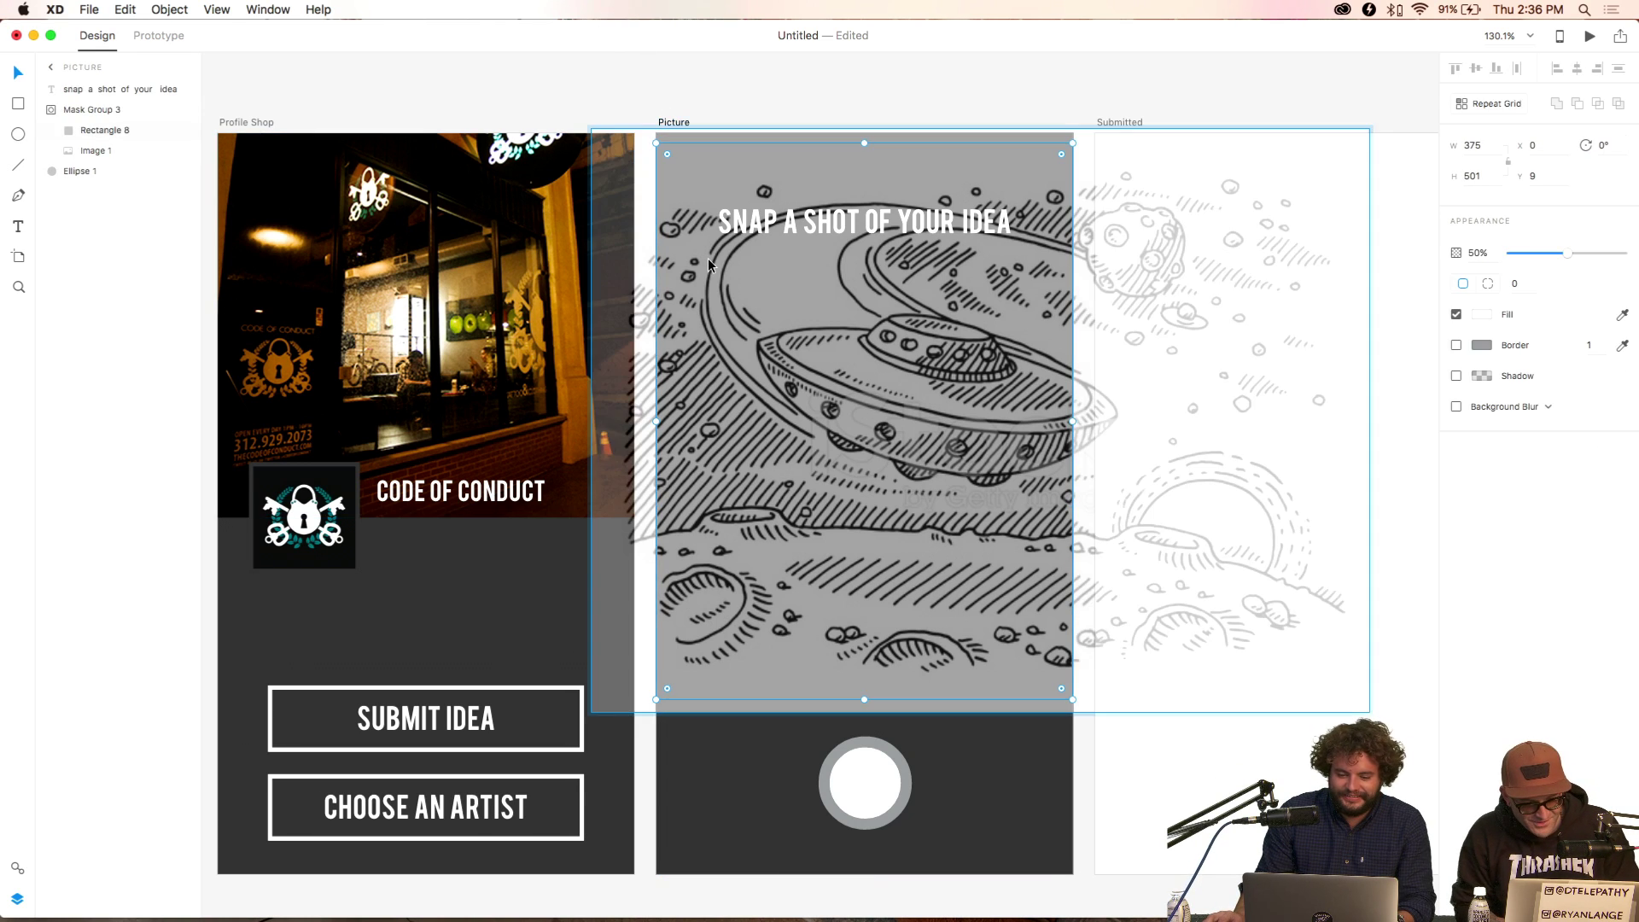
click(93, 150)
drag(590, 128, 564, 101)
click(751, 99)
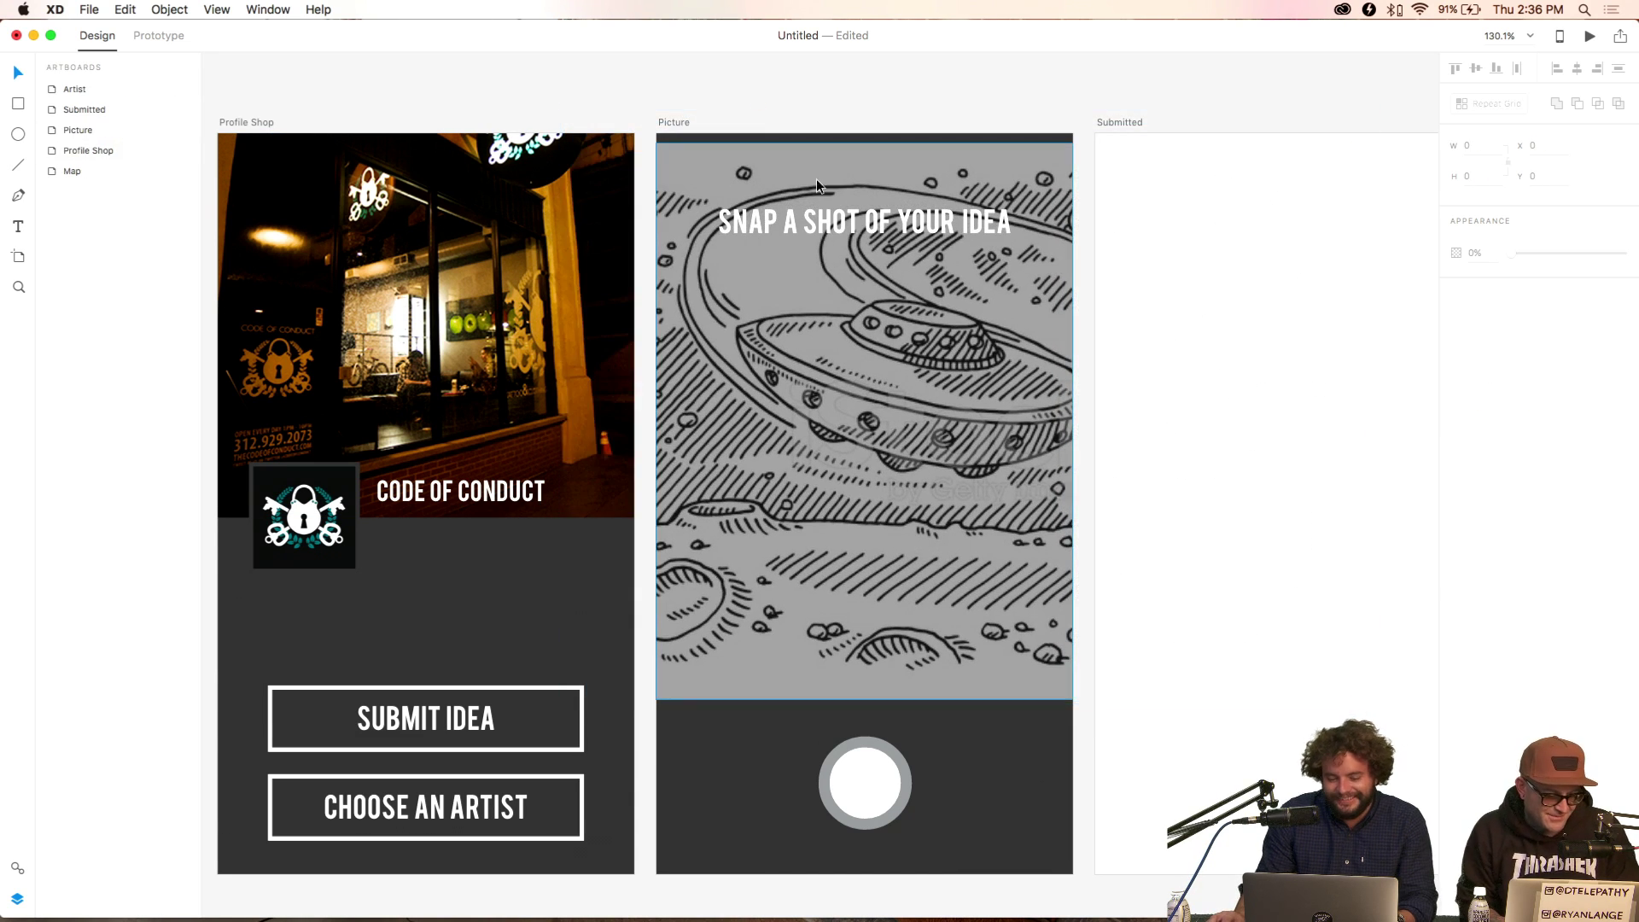
Step: Move the SNAP A SHOT OF YOUR IDEA heading a little lower on Picture
click(843, 221)
drag(922, 228, 919, 270)
drag(1037, 237, 897, 229)
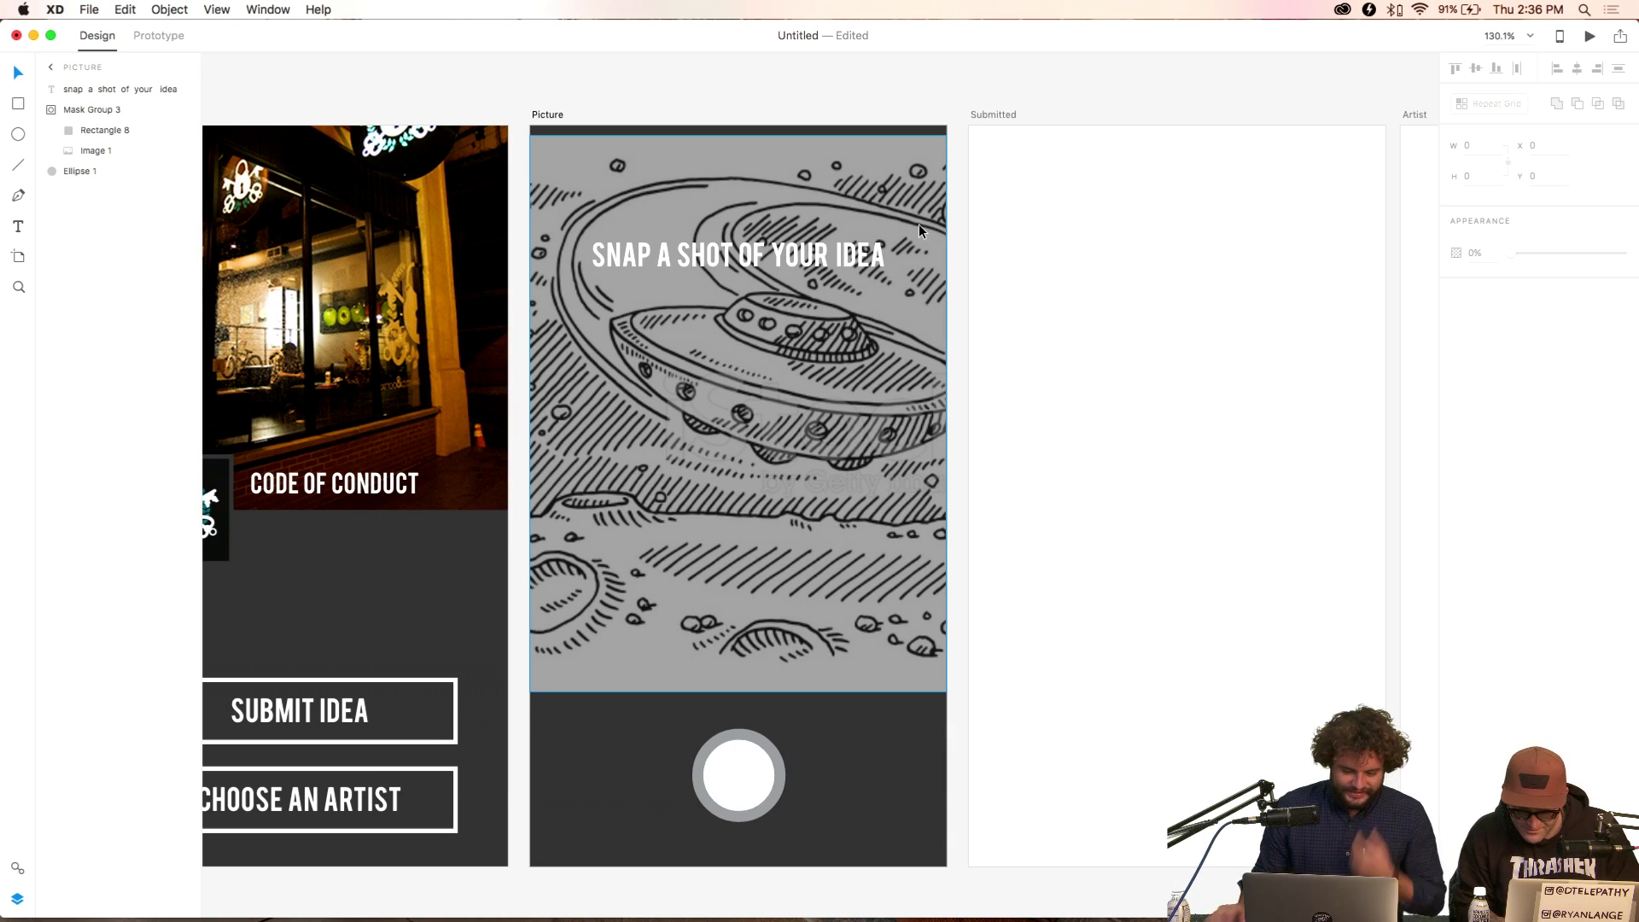
key(super+equal)
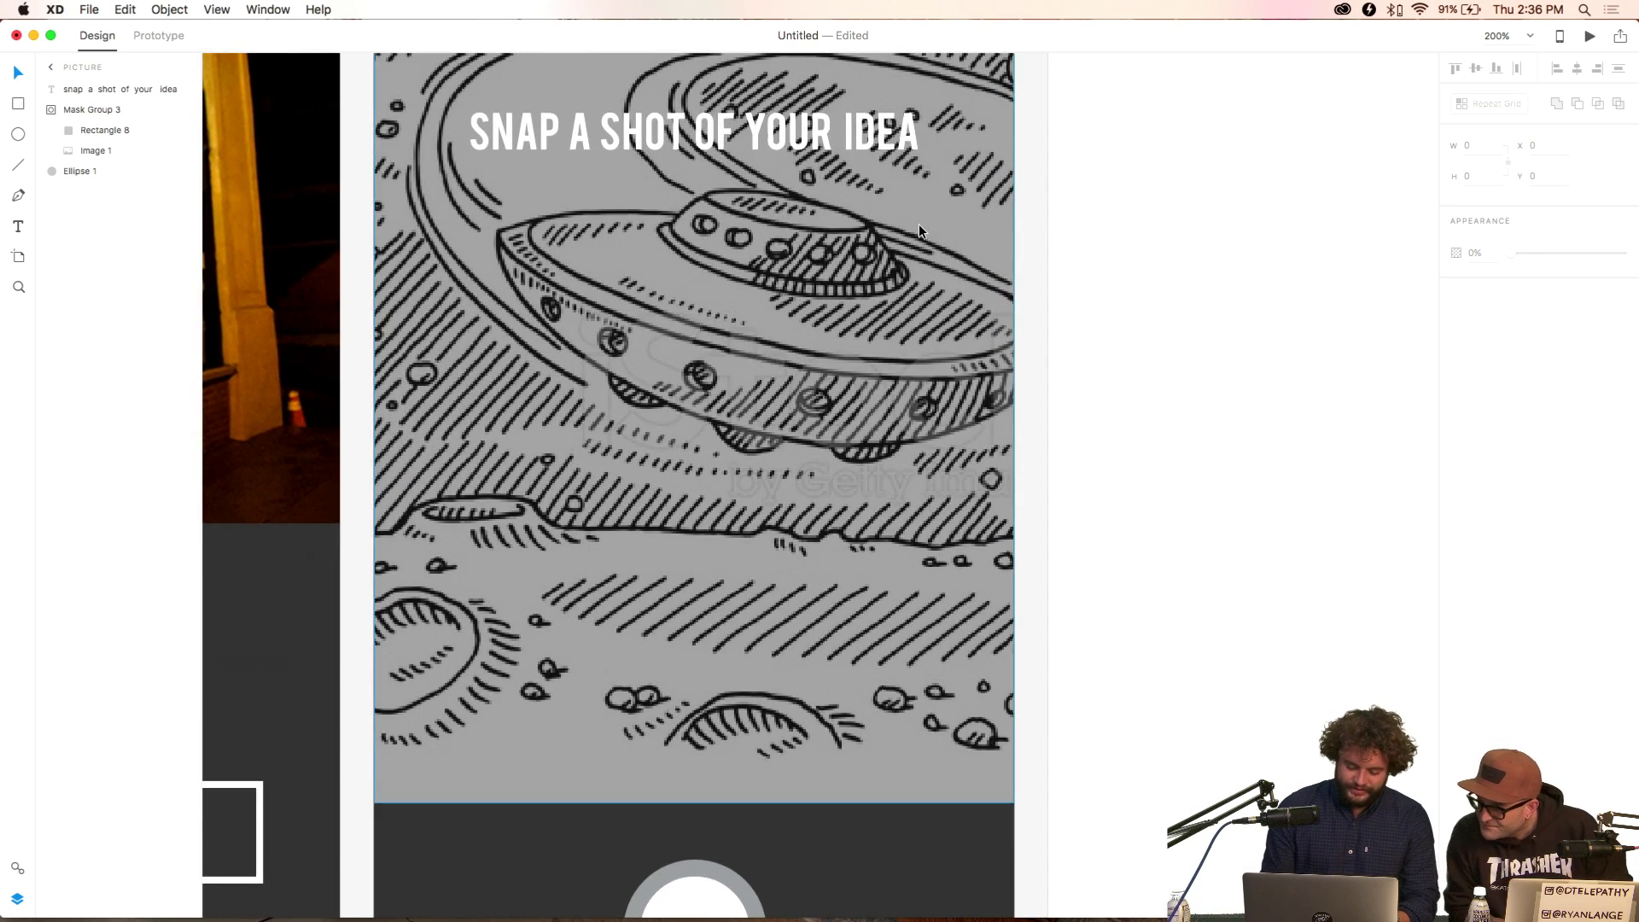
key(super+1)
Step: Pan over to the Submitted and Artist artboards, briefly editing a masked picture there
drag(611, 318, 1024, 312)
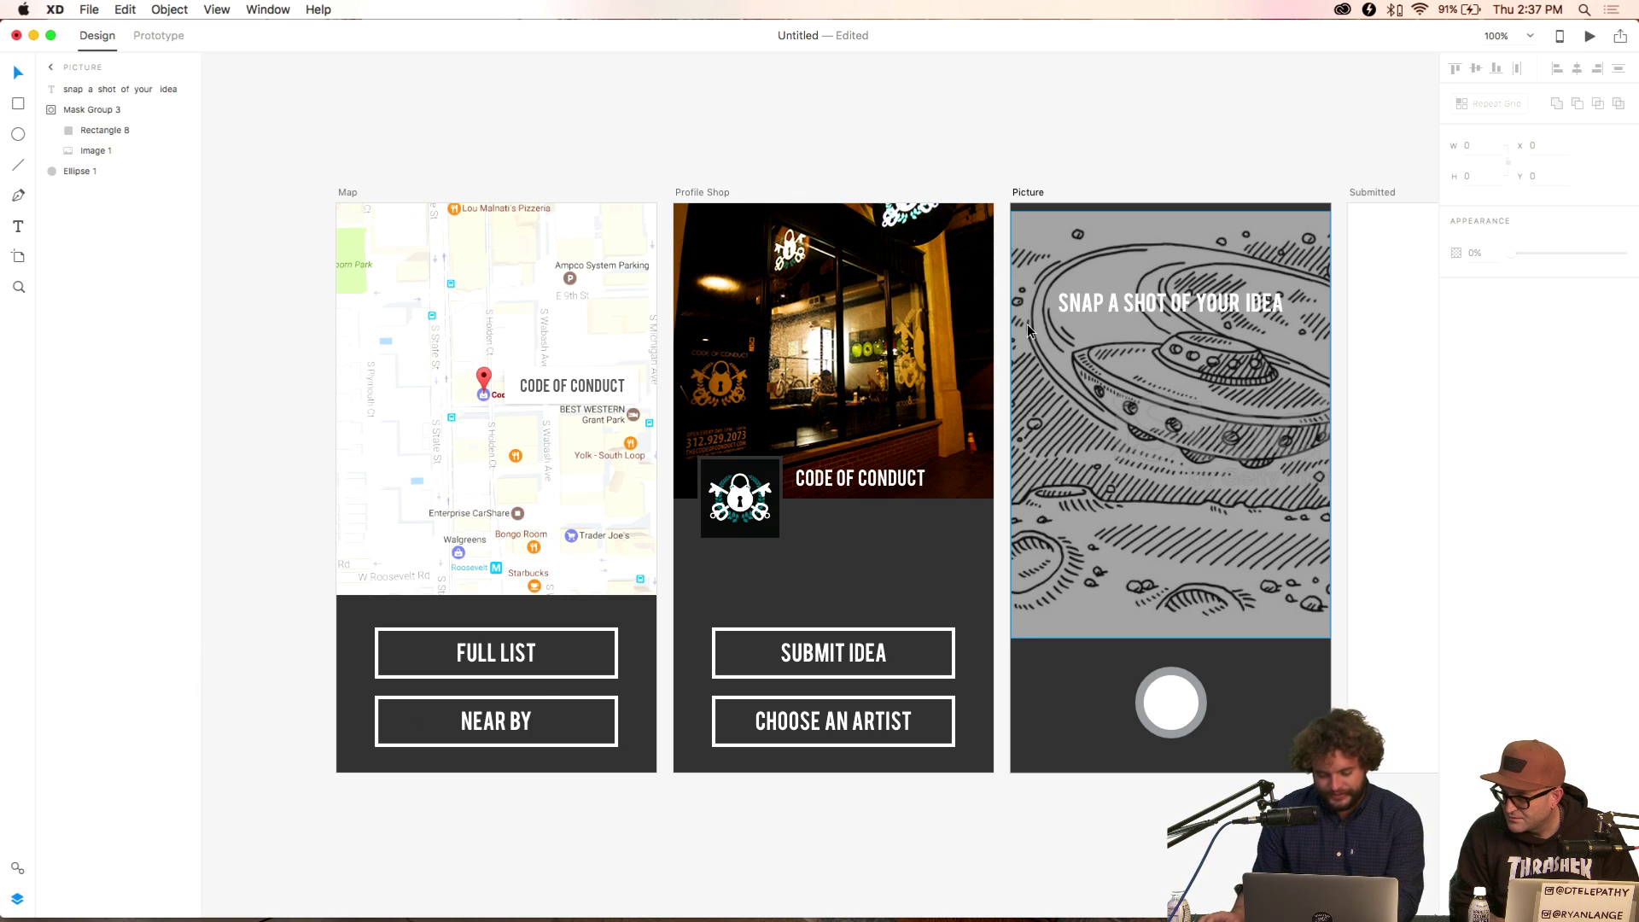
drag(1195, 411, 872, 421)
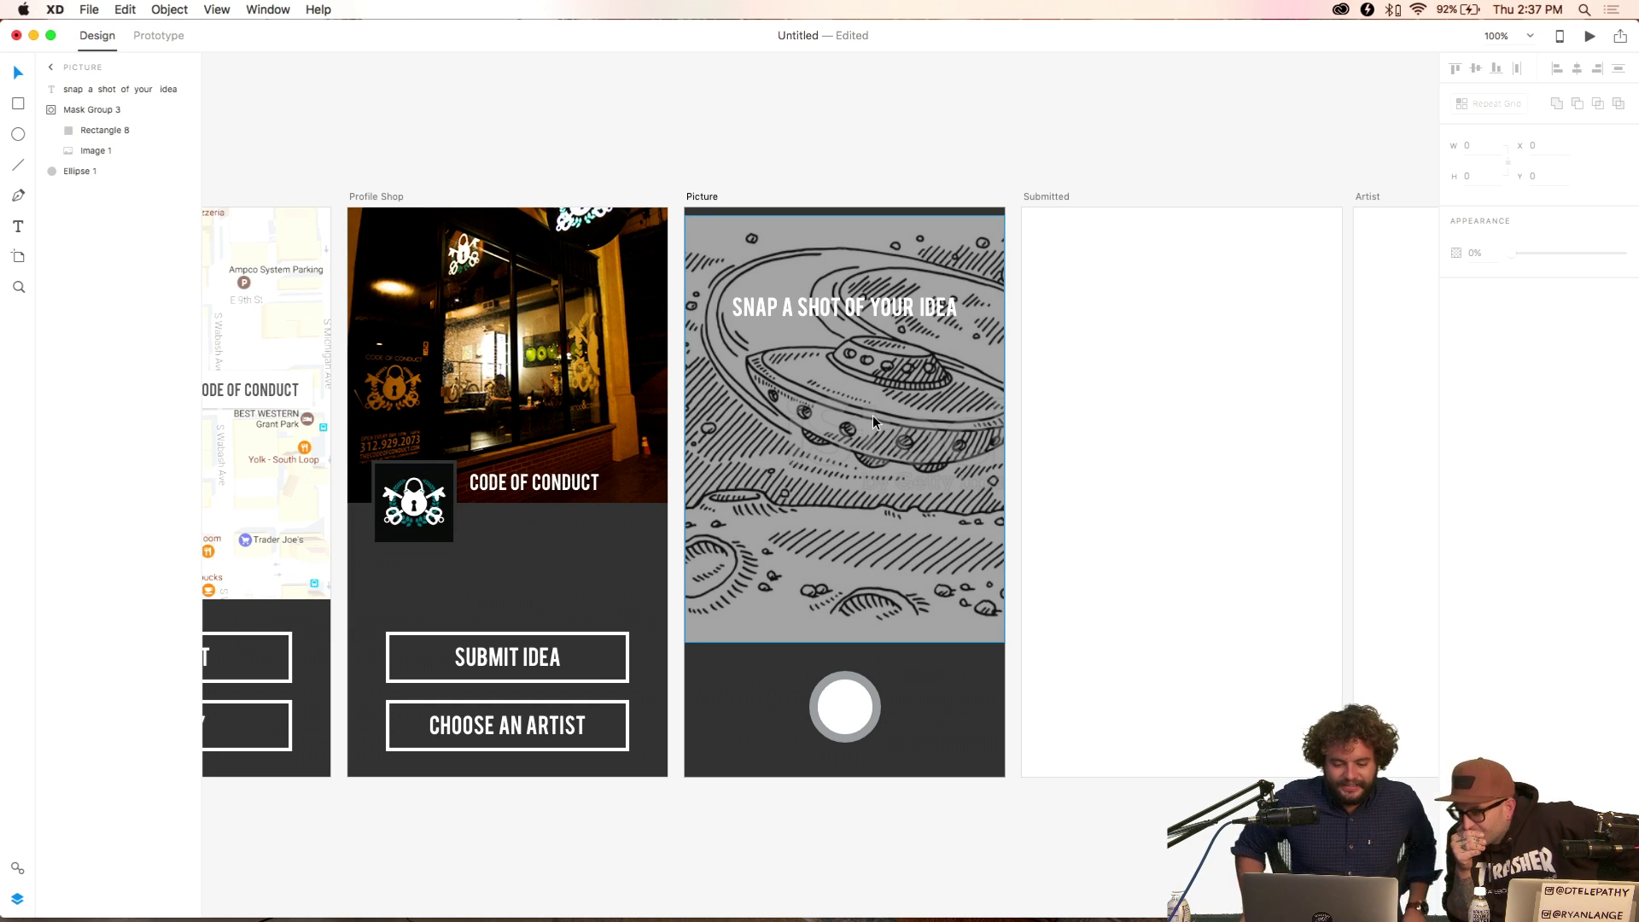
double_click(872, 415)
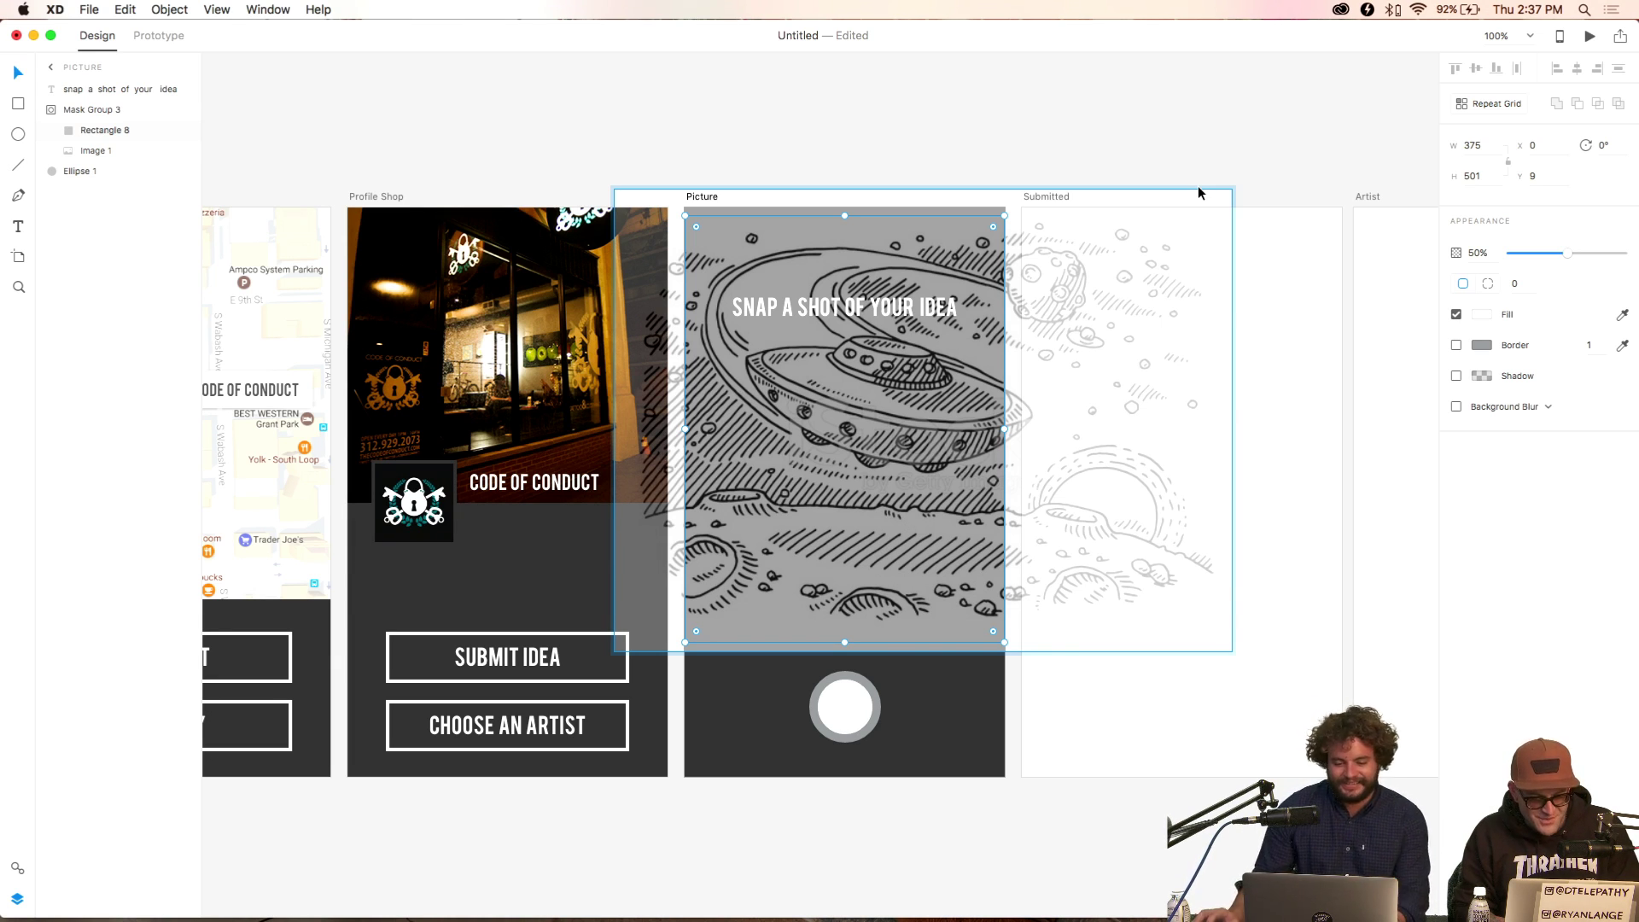
click(1176, 152)
scroll(934, 143, right, 6)
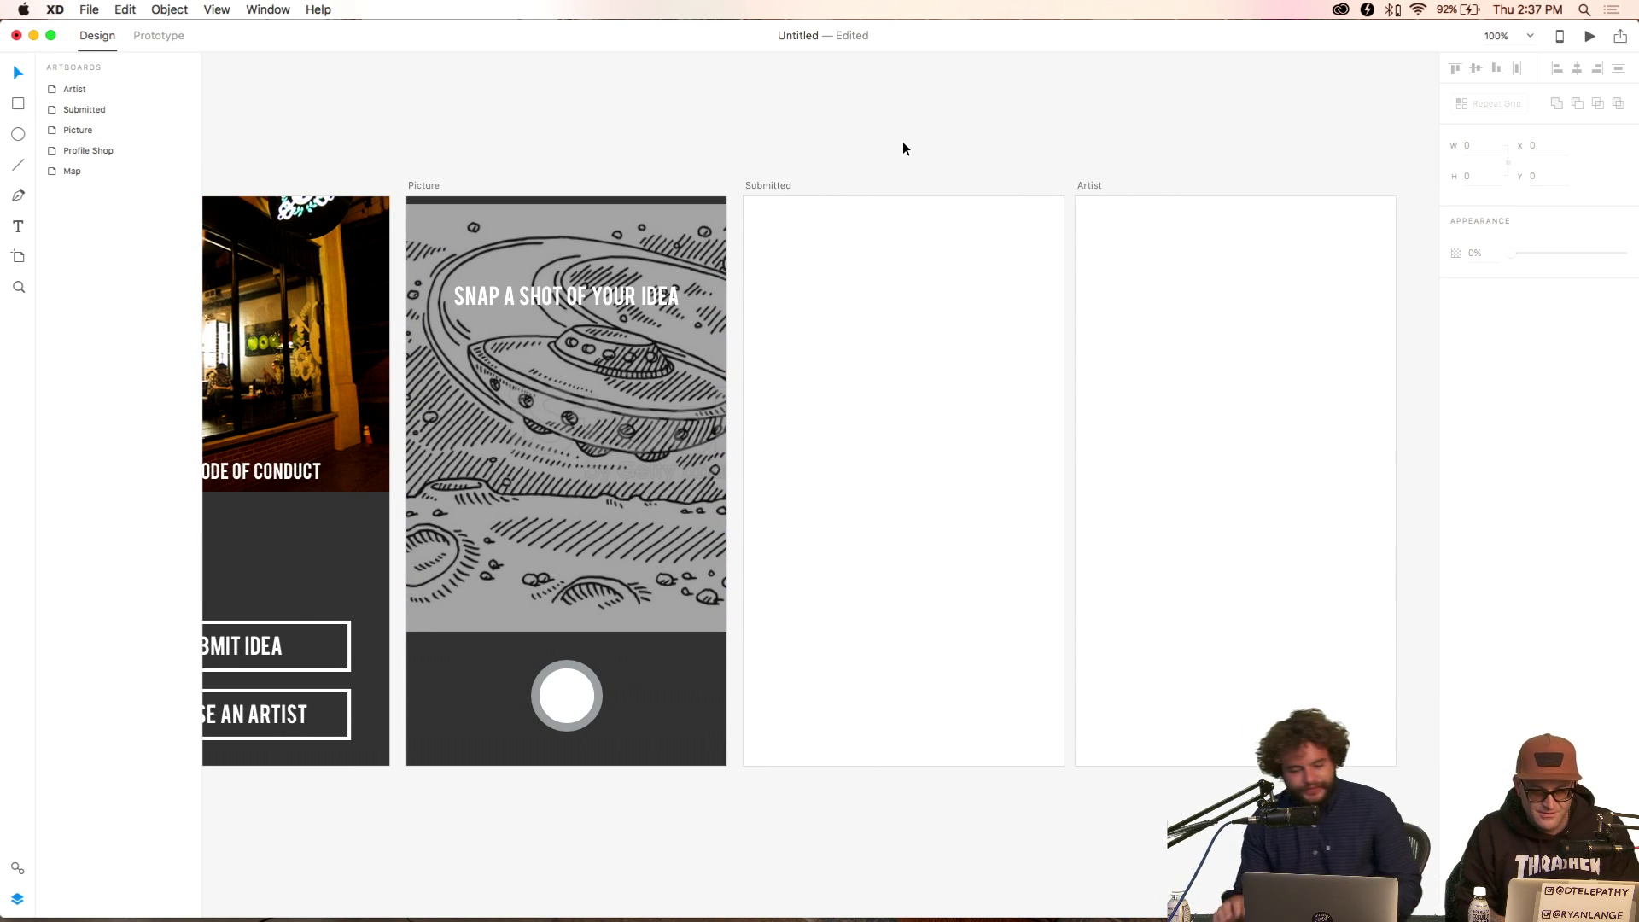
scroll(649, 159, right, 2)
scroll(652, 156, right, 4)
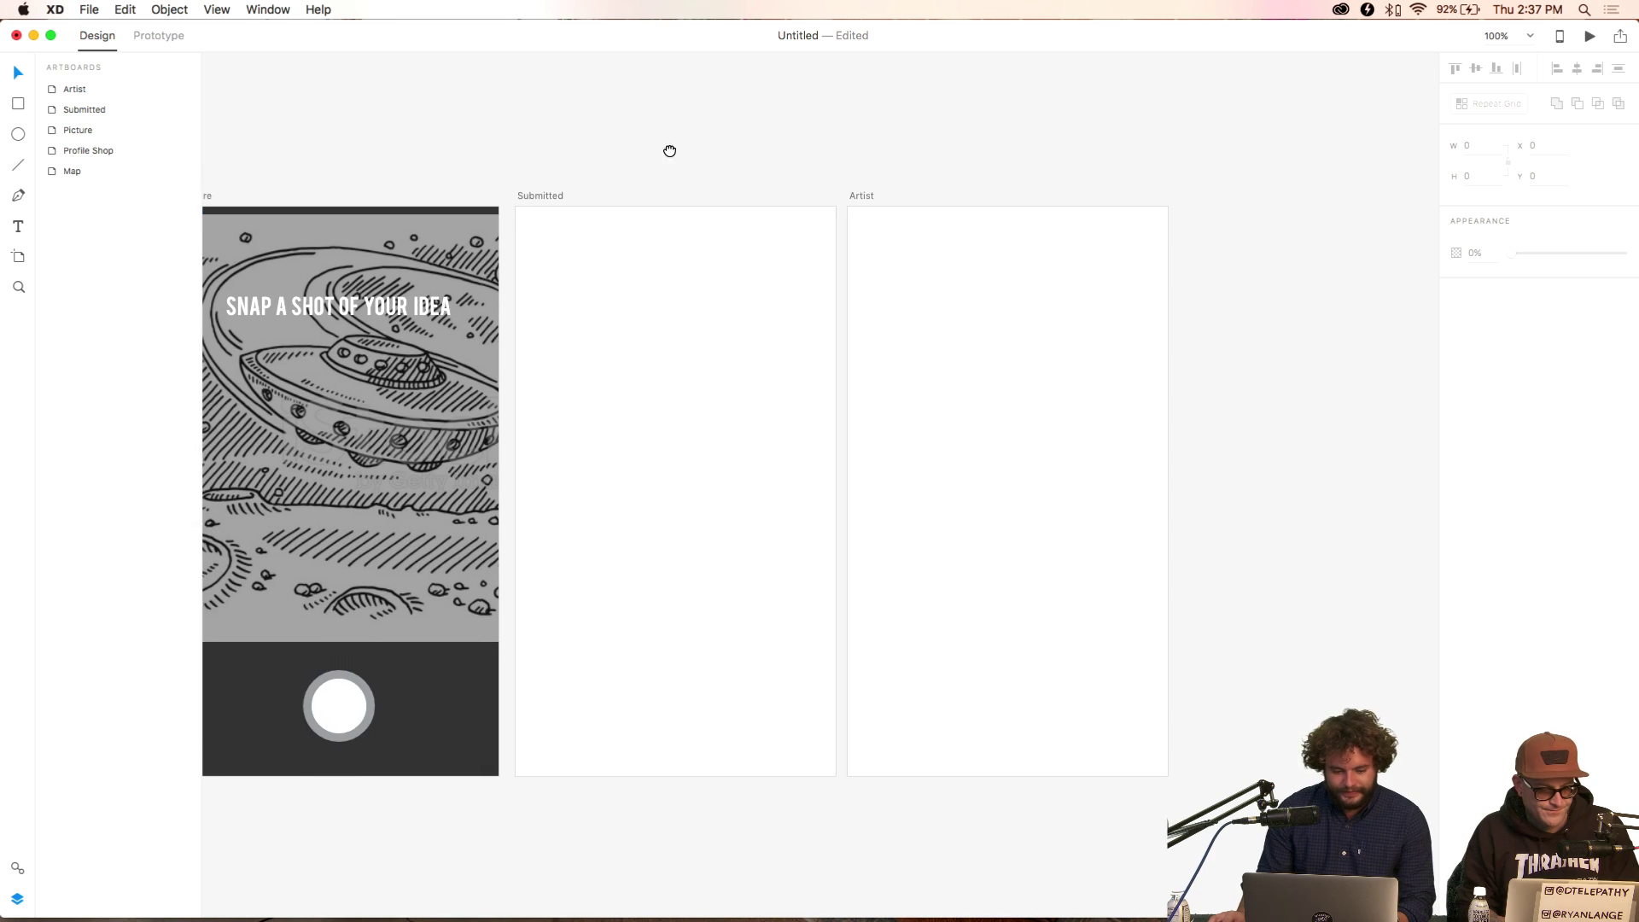
drag(655, 154, 955, 172)
Step: Paste a copy of the heading into the Submitted artboard and delete its old wording
click(616, 324)
key(cmd+c)
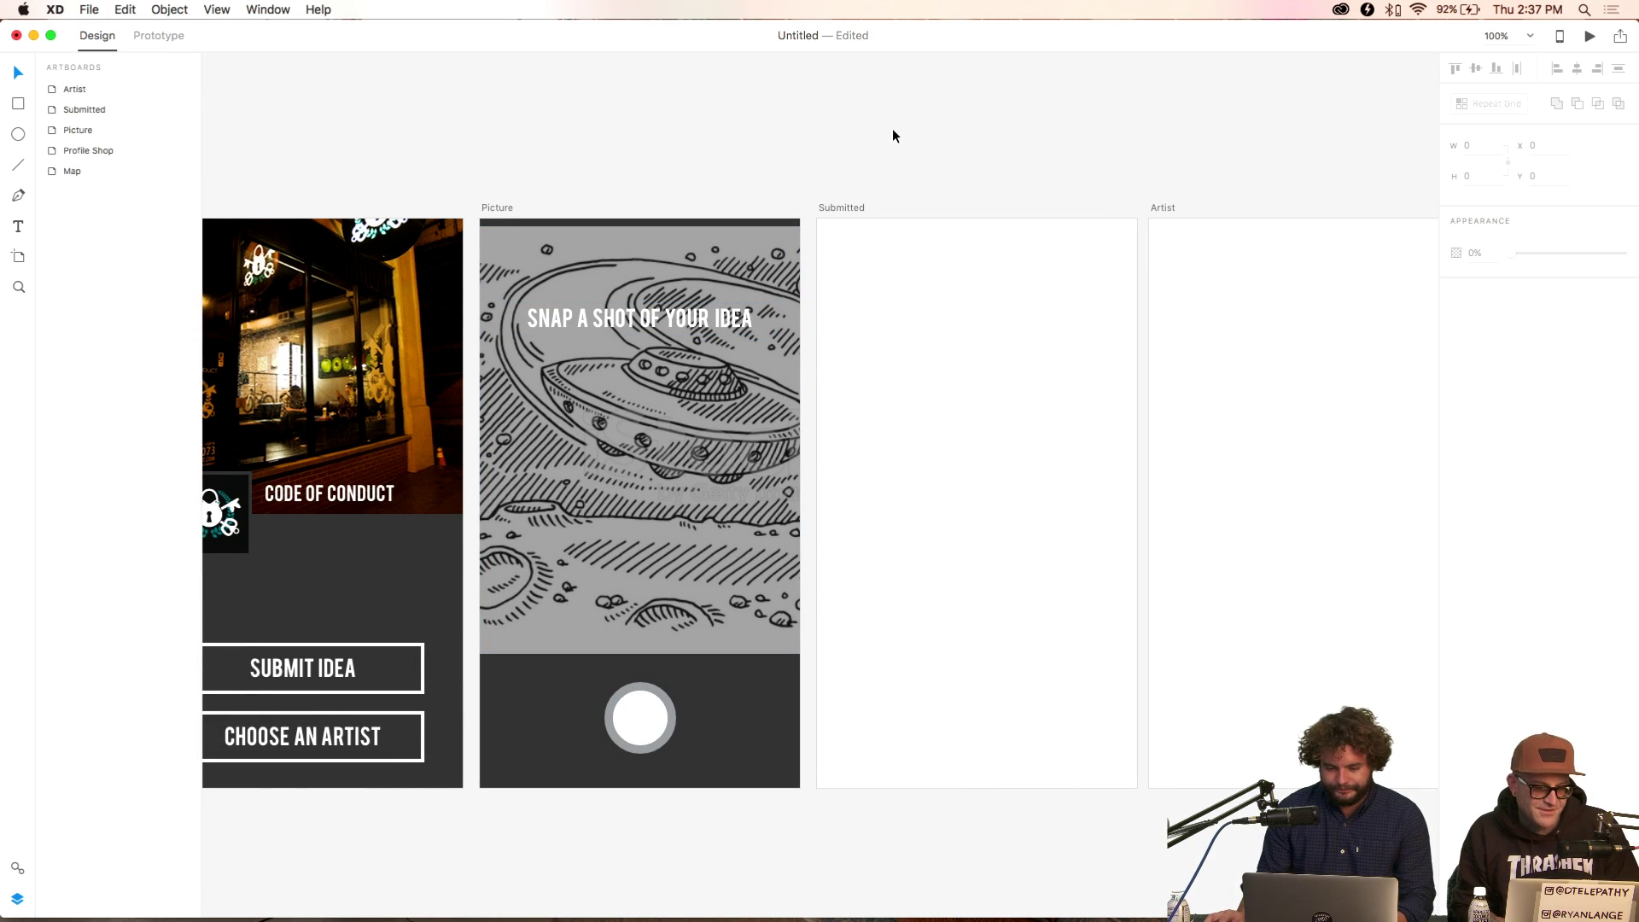
scroll(739, 153, right, 4)
click(700, 218)
key(cmd+v)
double_click(882, 326)
key(super+a)
key(BackSpace)
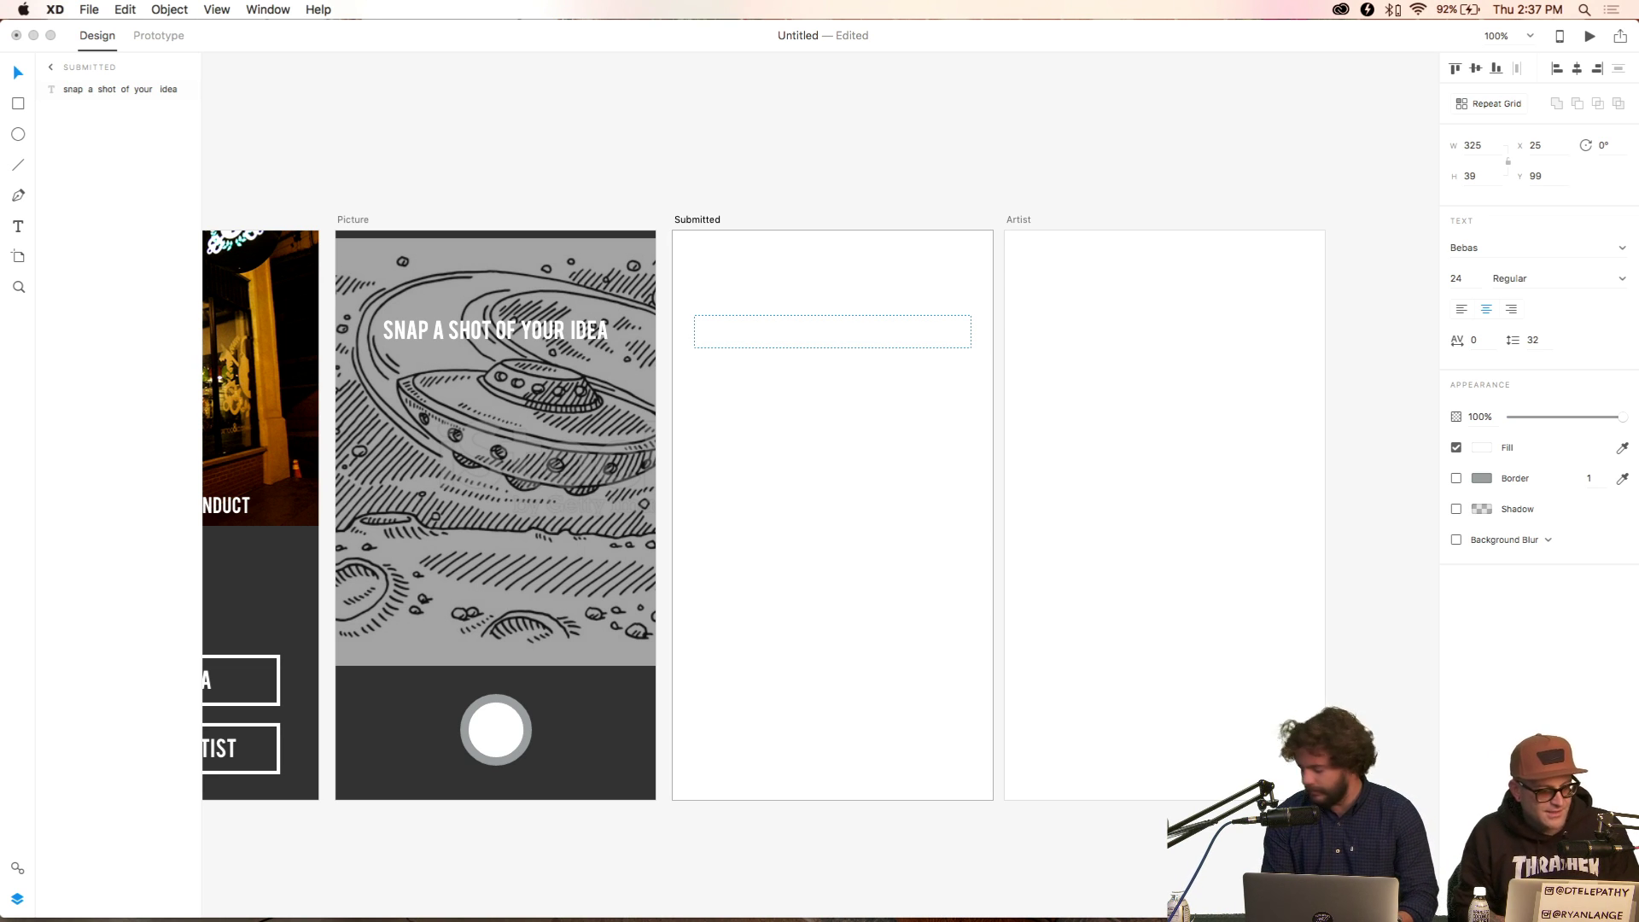
key(super+Tab)
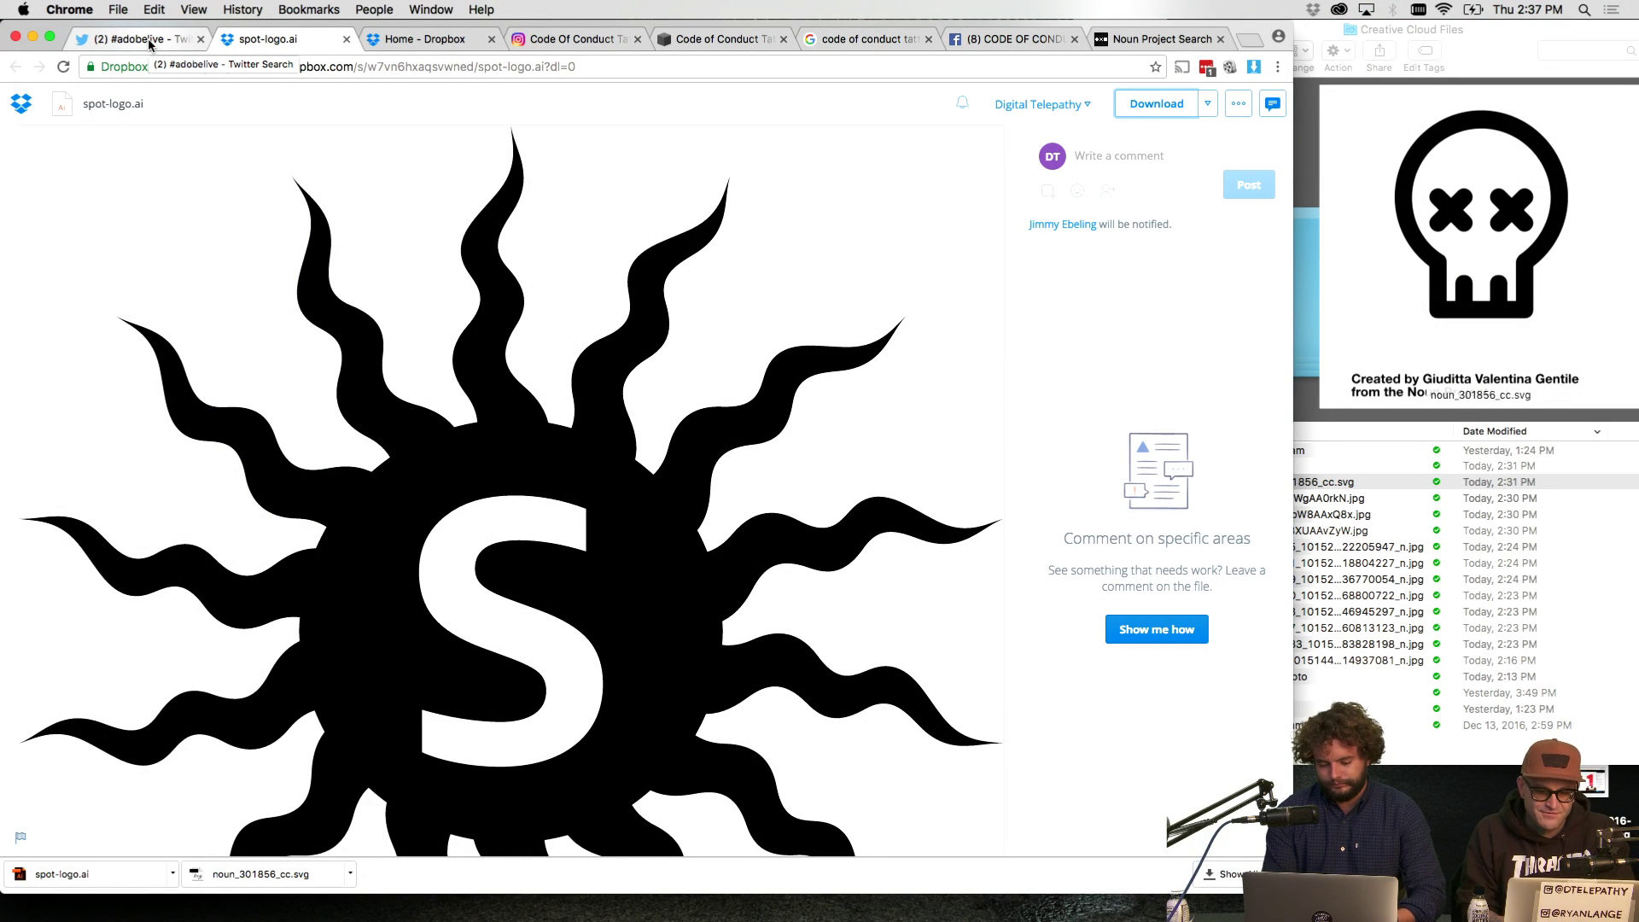
click(136, 40)
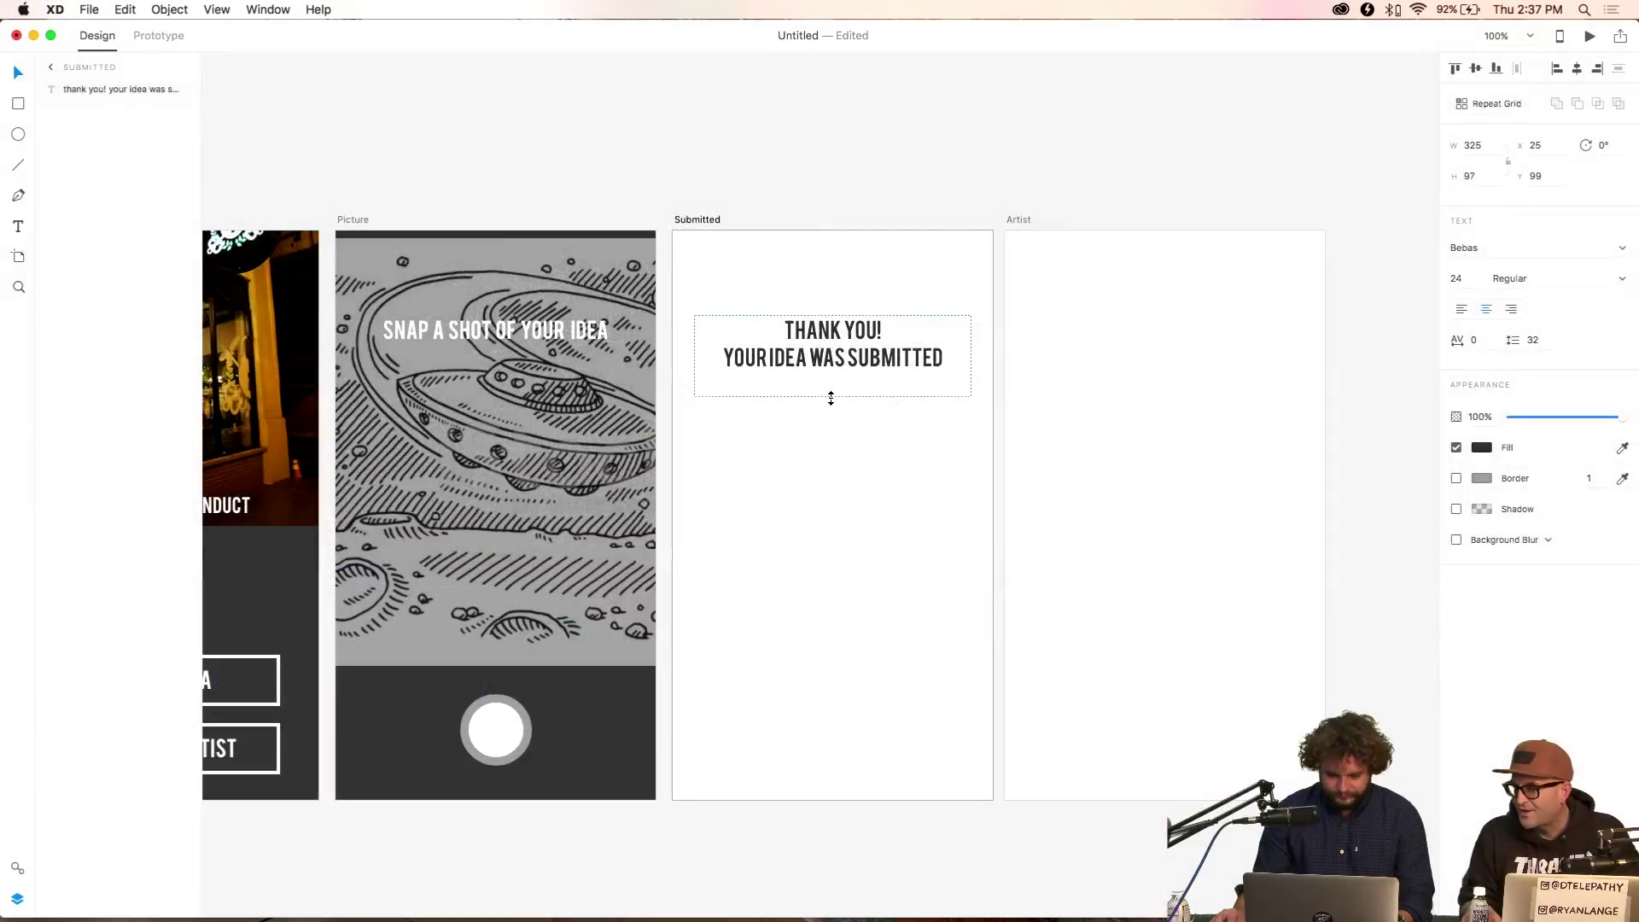
Step: Set the thank-you text's font size to 28, nudging it slightly lower
double_click(832, 357)
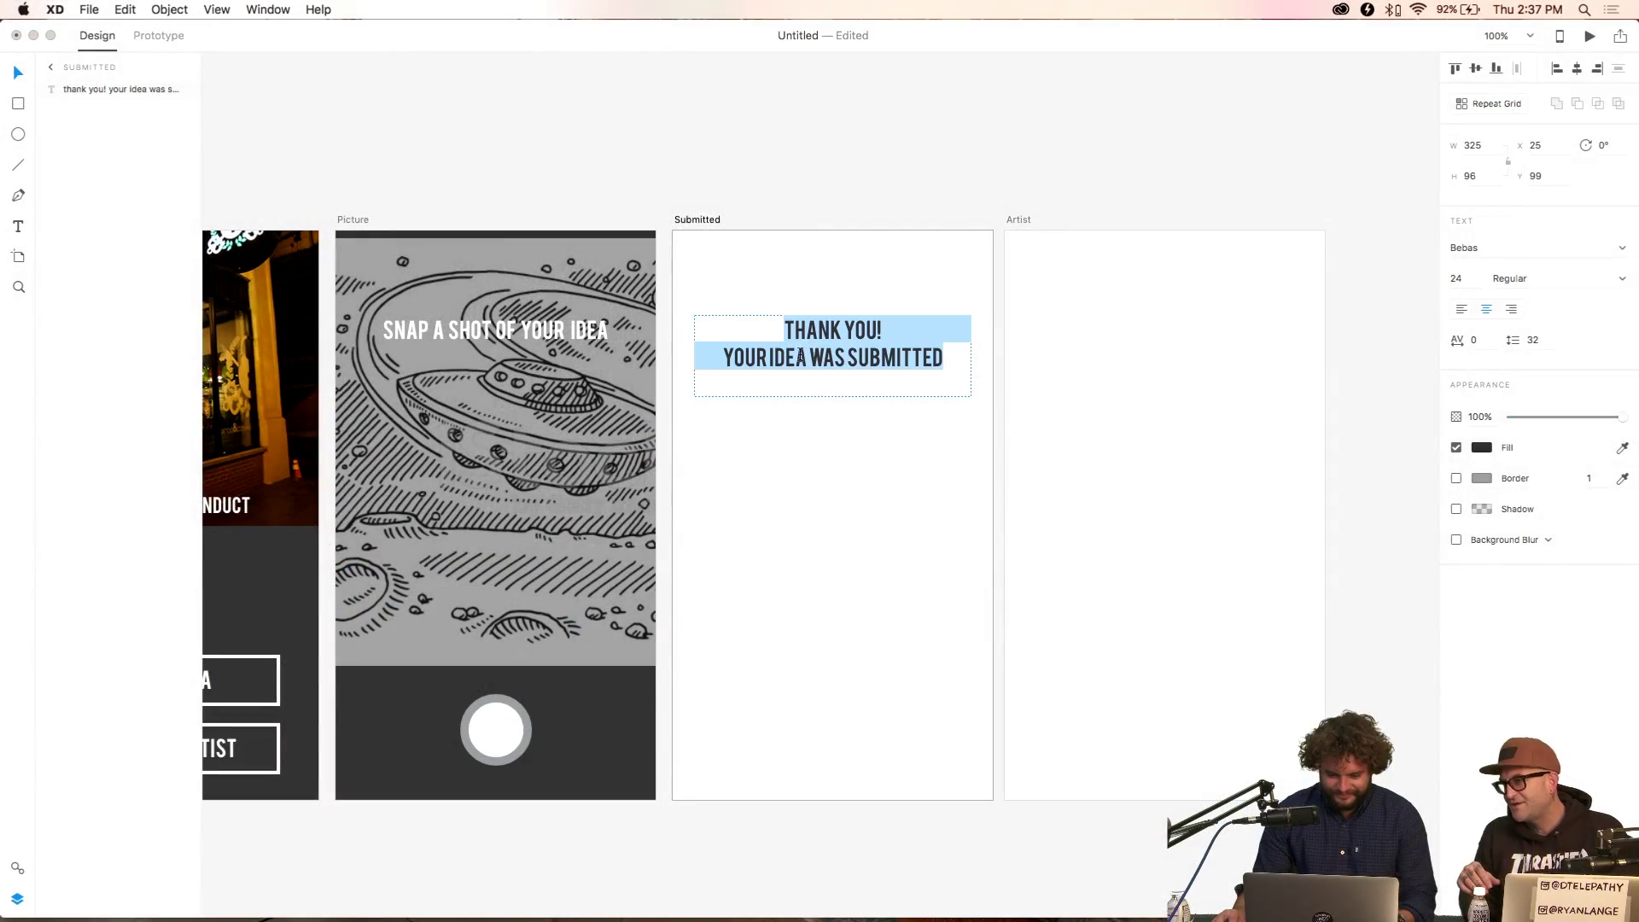
click(809, 358)
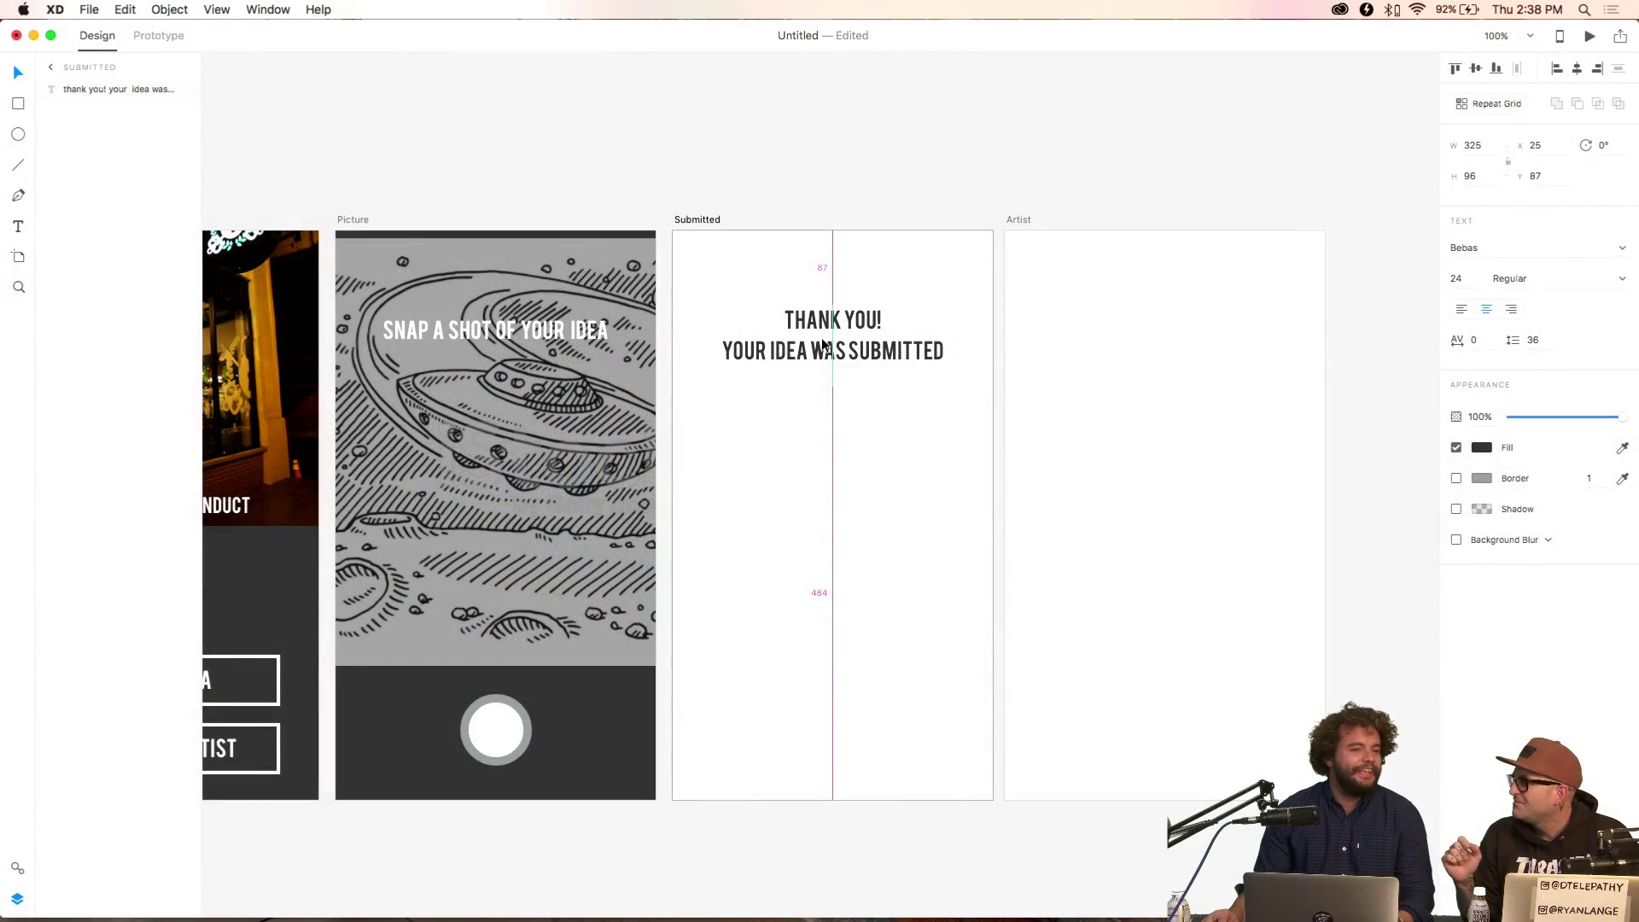
click(823, 344)
drag(826, 344, 829, 346)
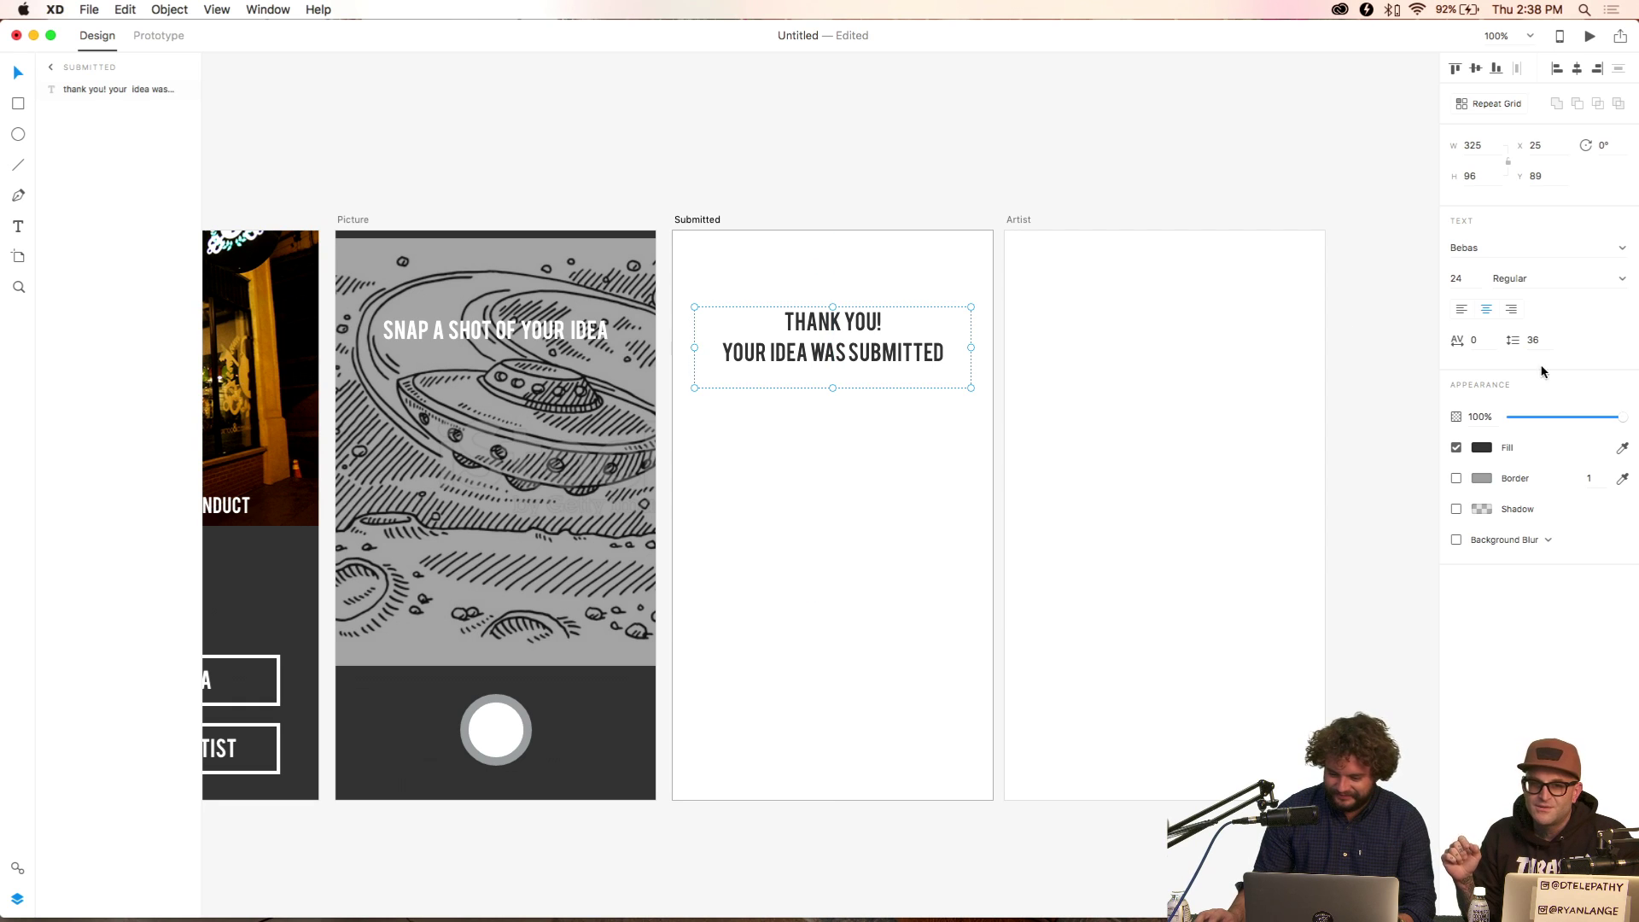
click(1455, 278)
key(Up)
key(Up)
key(Up)
key(Up)
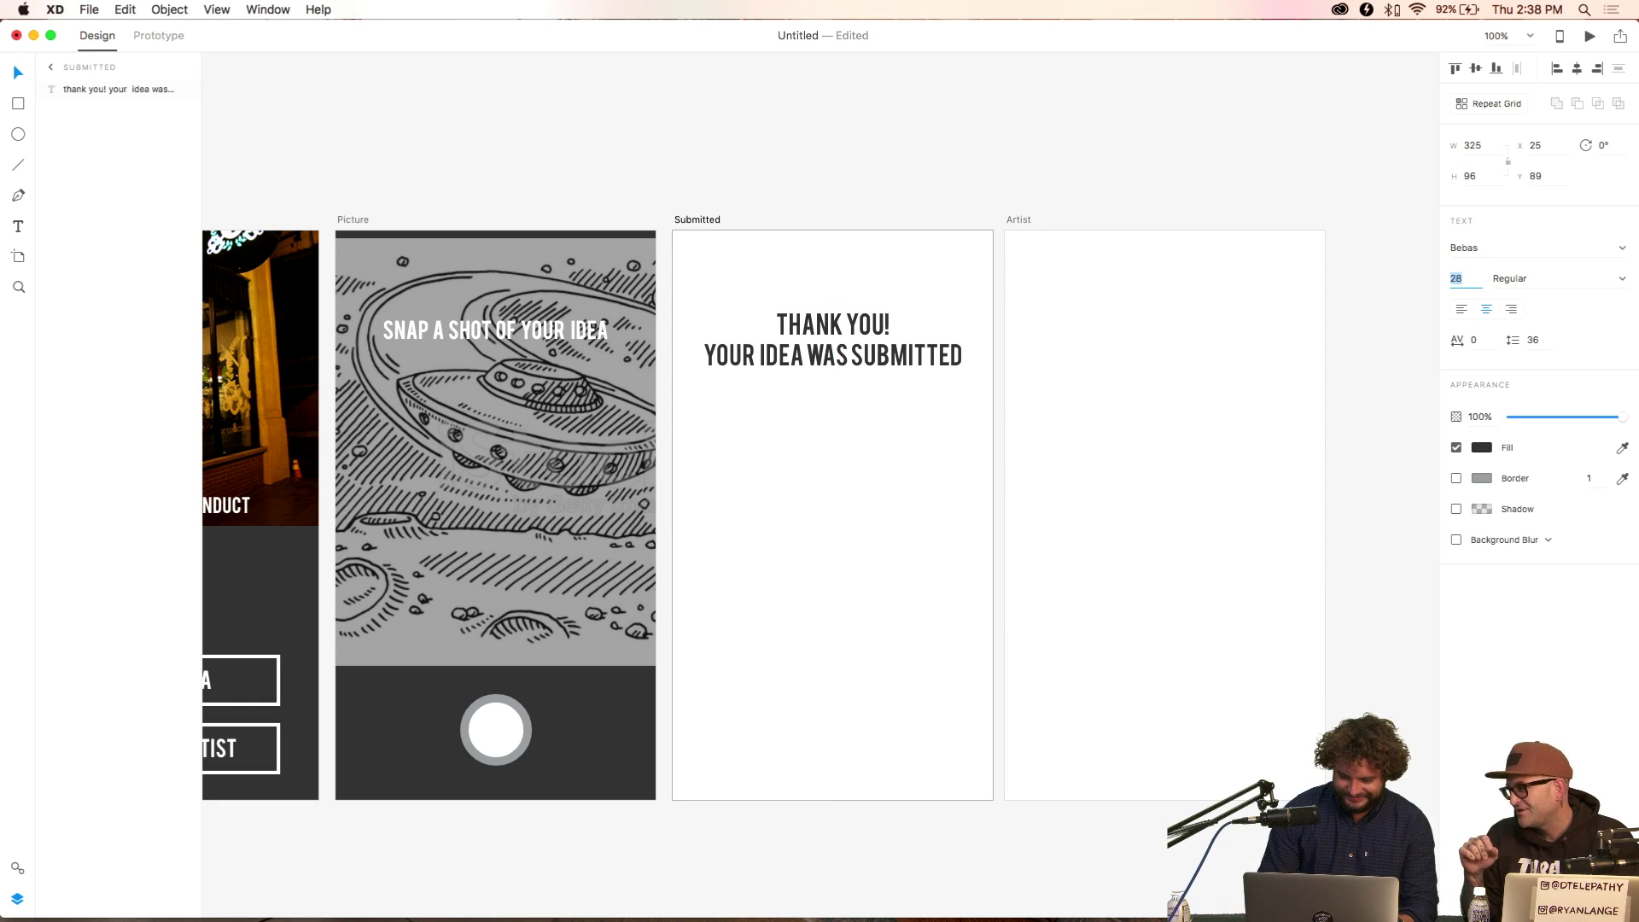
Step: Set the thank-you text's line spacing to 40 and move it further down, keeping it centred
click(1201, 162)
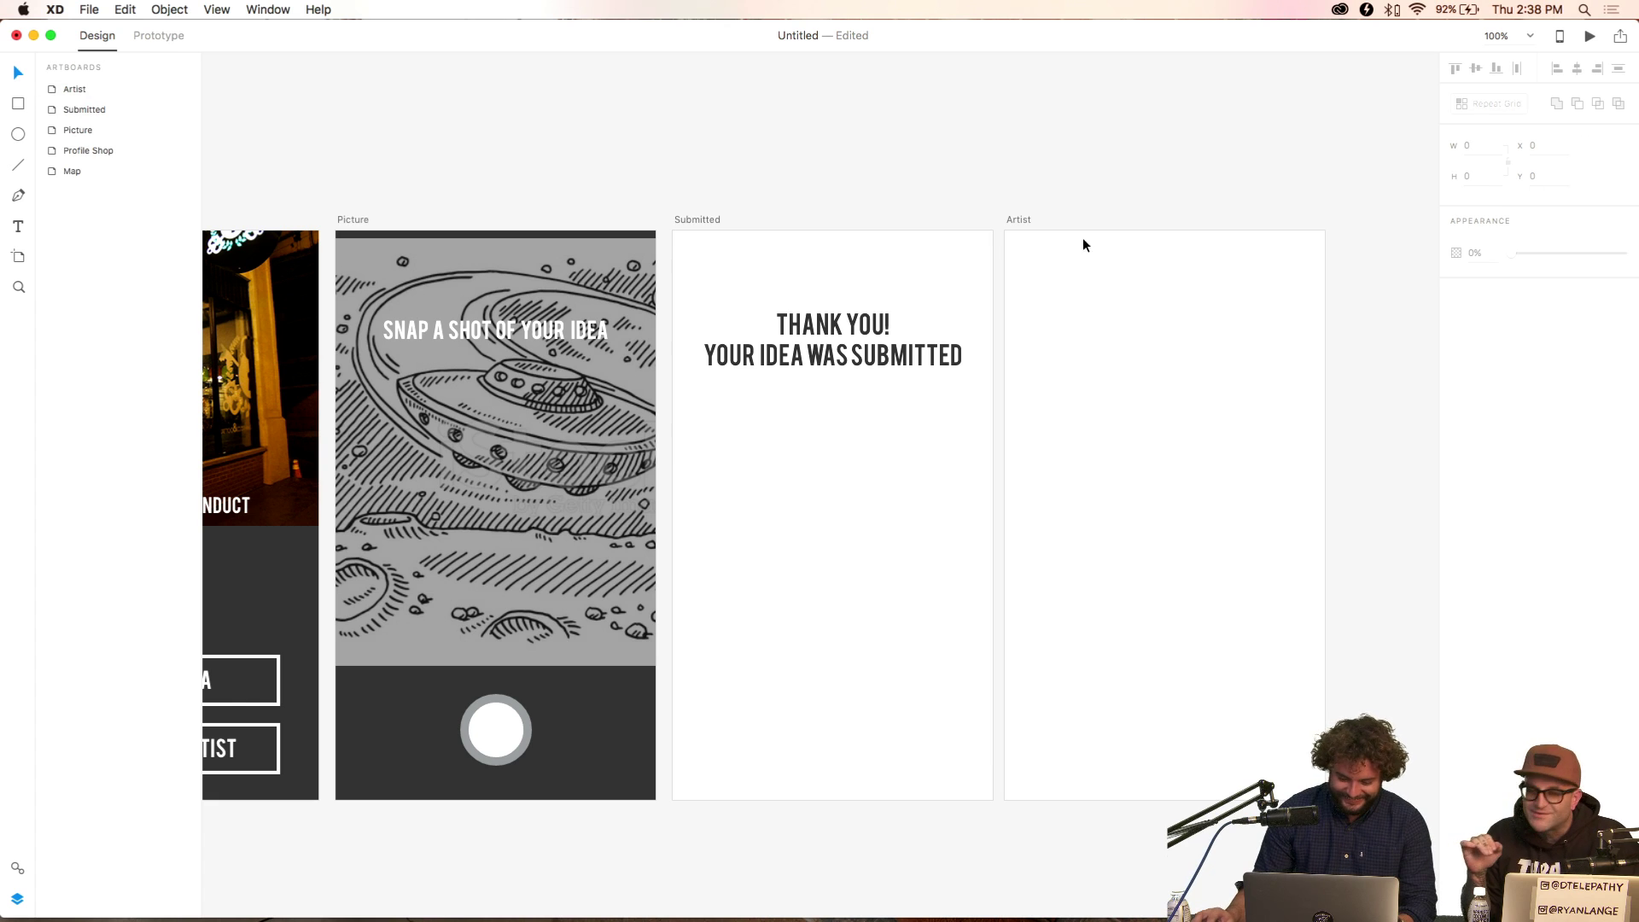
click(922, 317)
click(1542, 341)
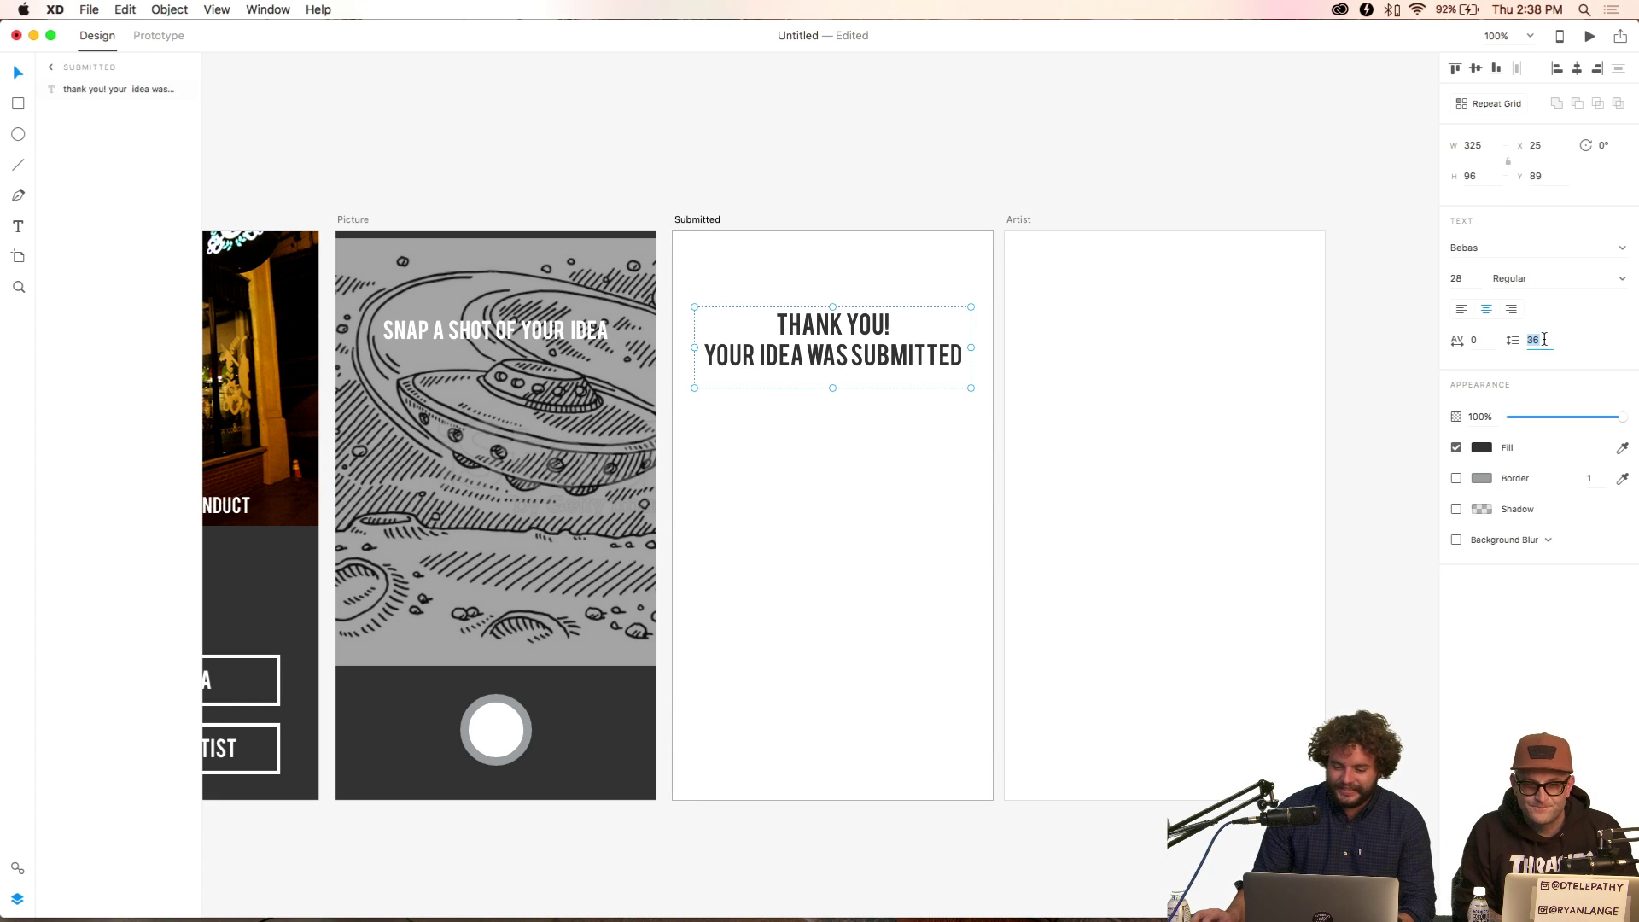
key(Up)
key(Up)
key(Up)
key(Up)
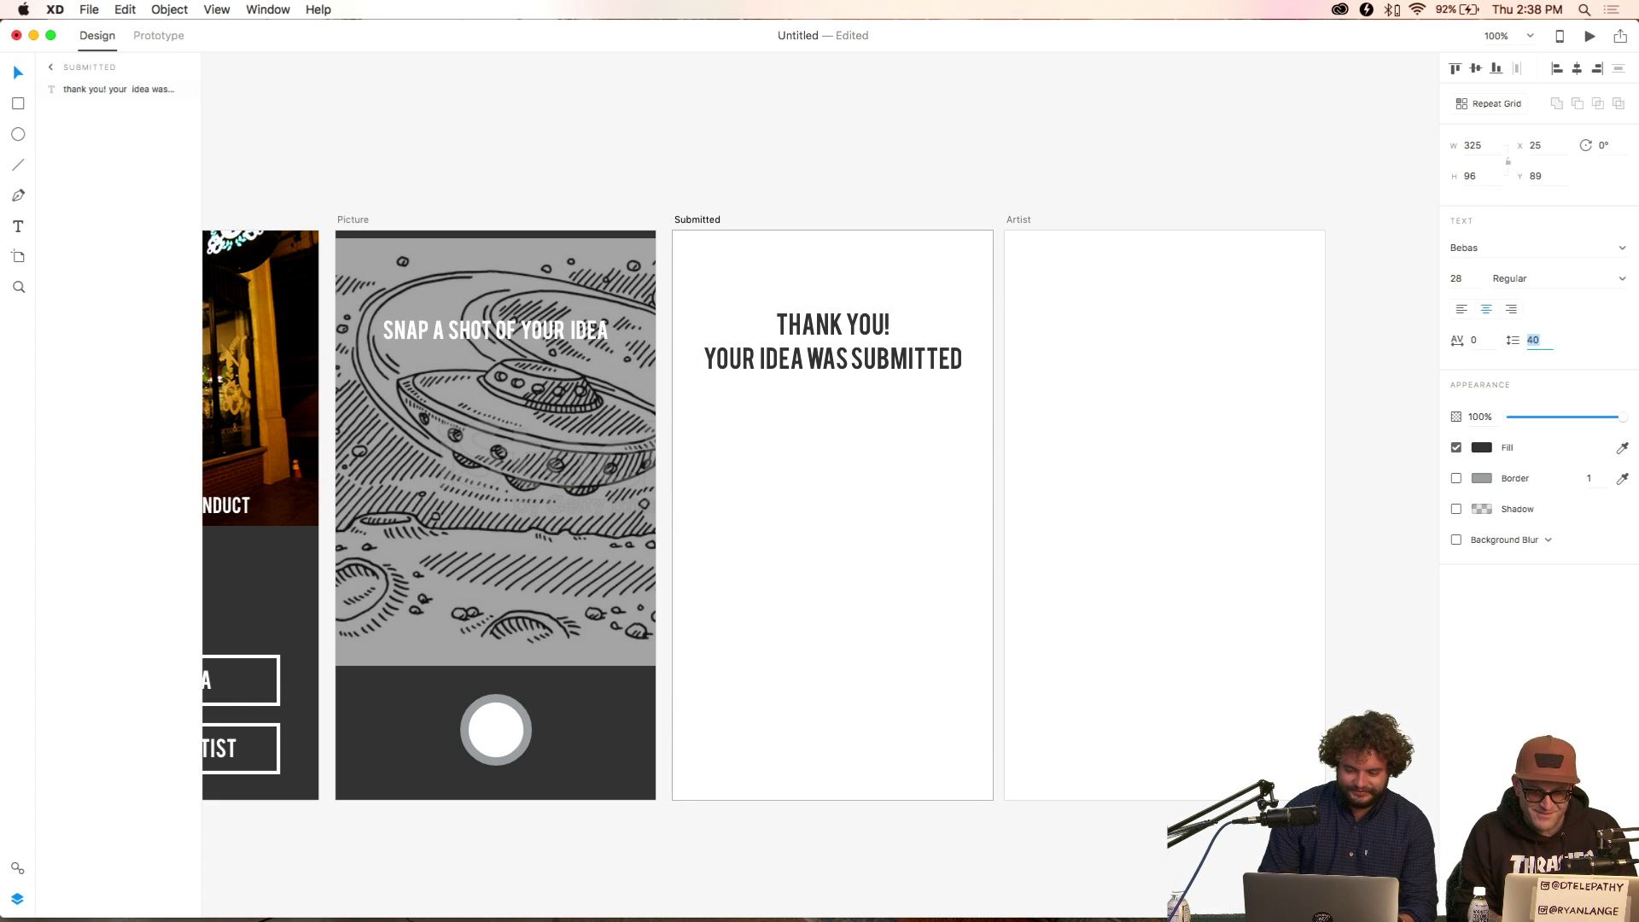
click(1144, 106)
drag(918, 335, 914, 336)
key(shift+Down)
key(shift+Down)
key(shift+Down)
key(shift+Down)
key(shift+Down)
key(shift+Down)
key(Down)
key(Down)
key(Down)
key(Down)
key(Down)
key(Down)
key(Down)
click(916, 128)
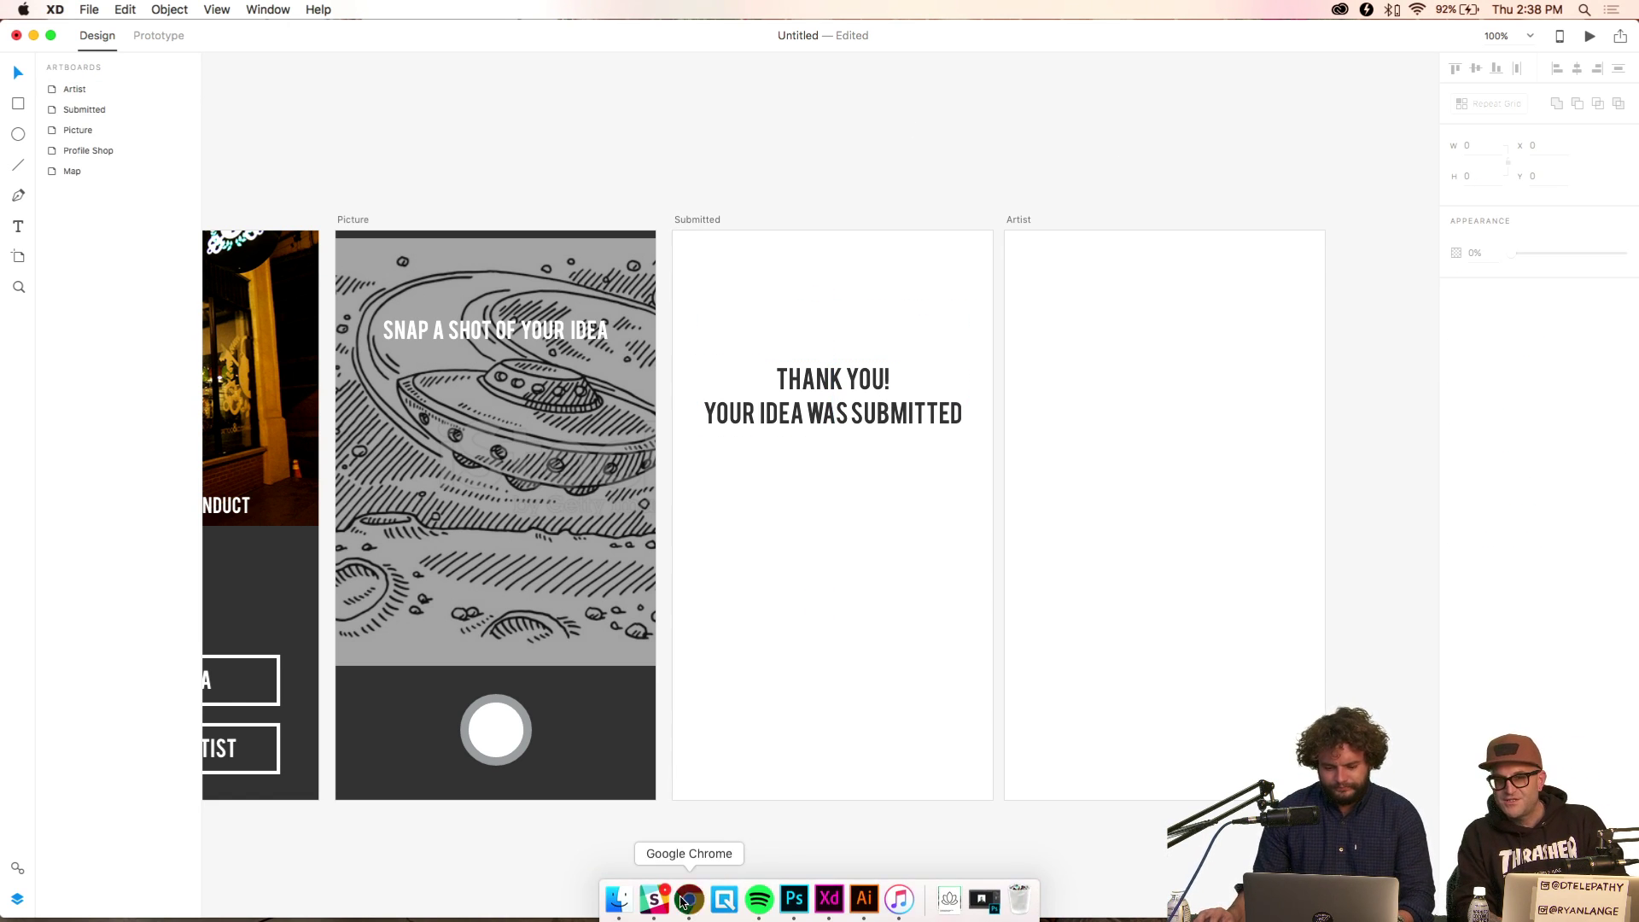
click(688, 896)
click(1153, 154)
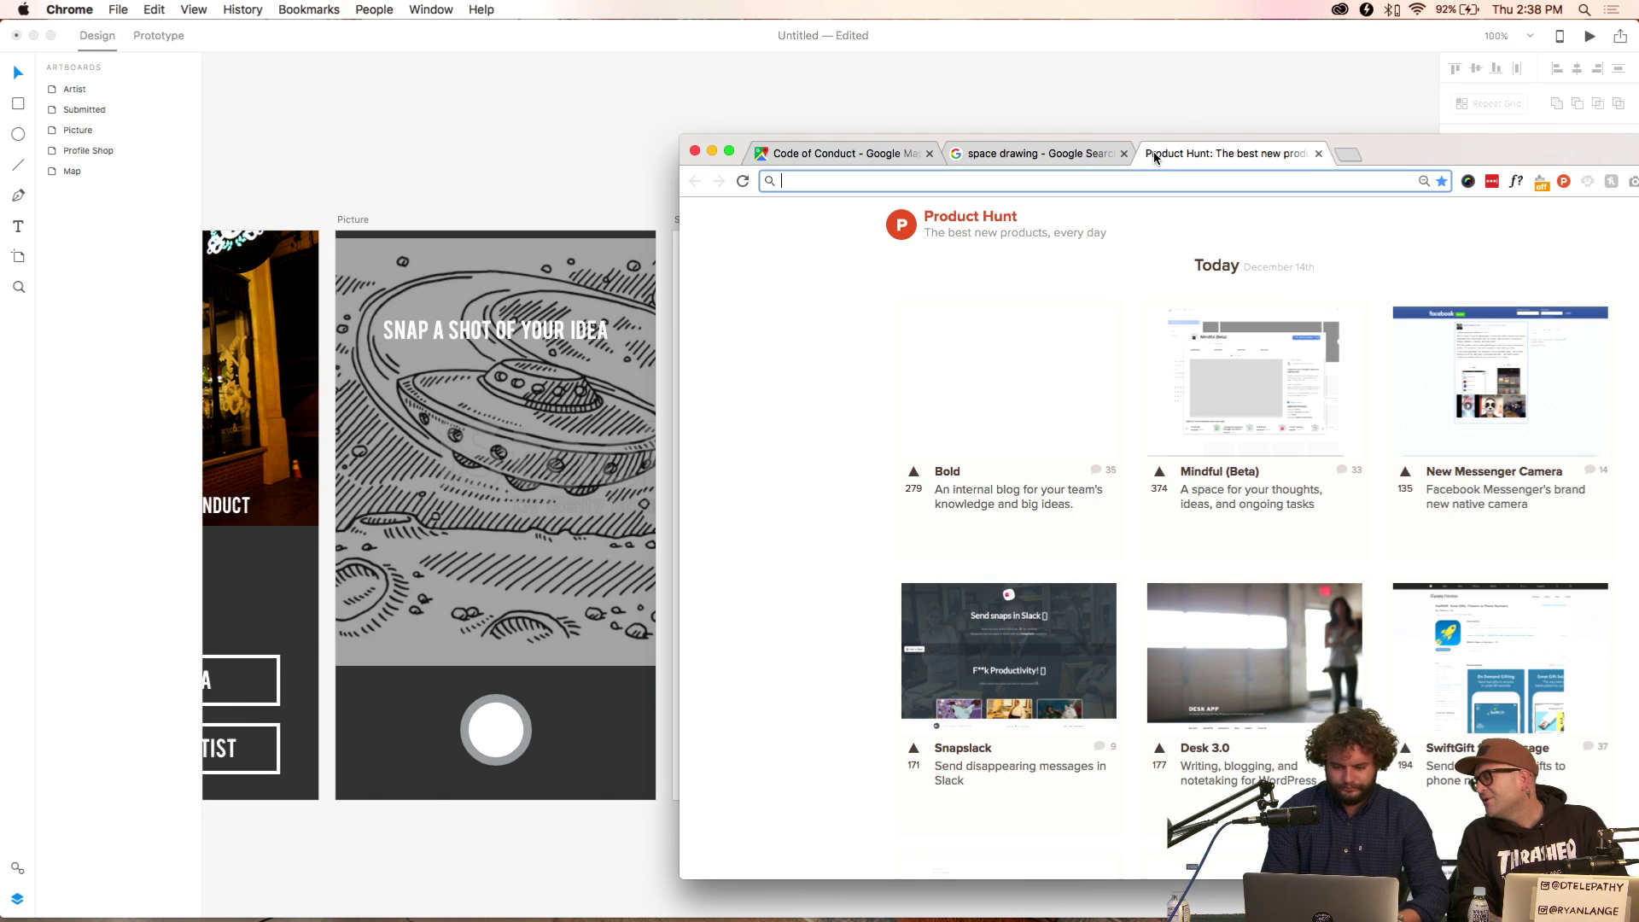
click(633, 106)
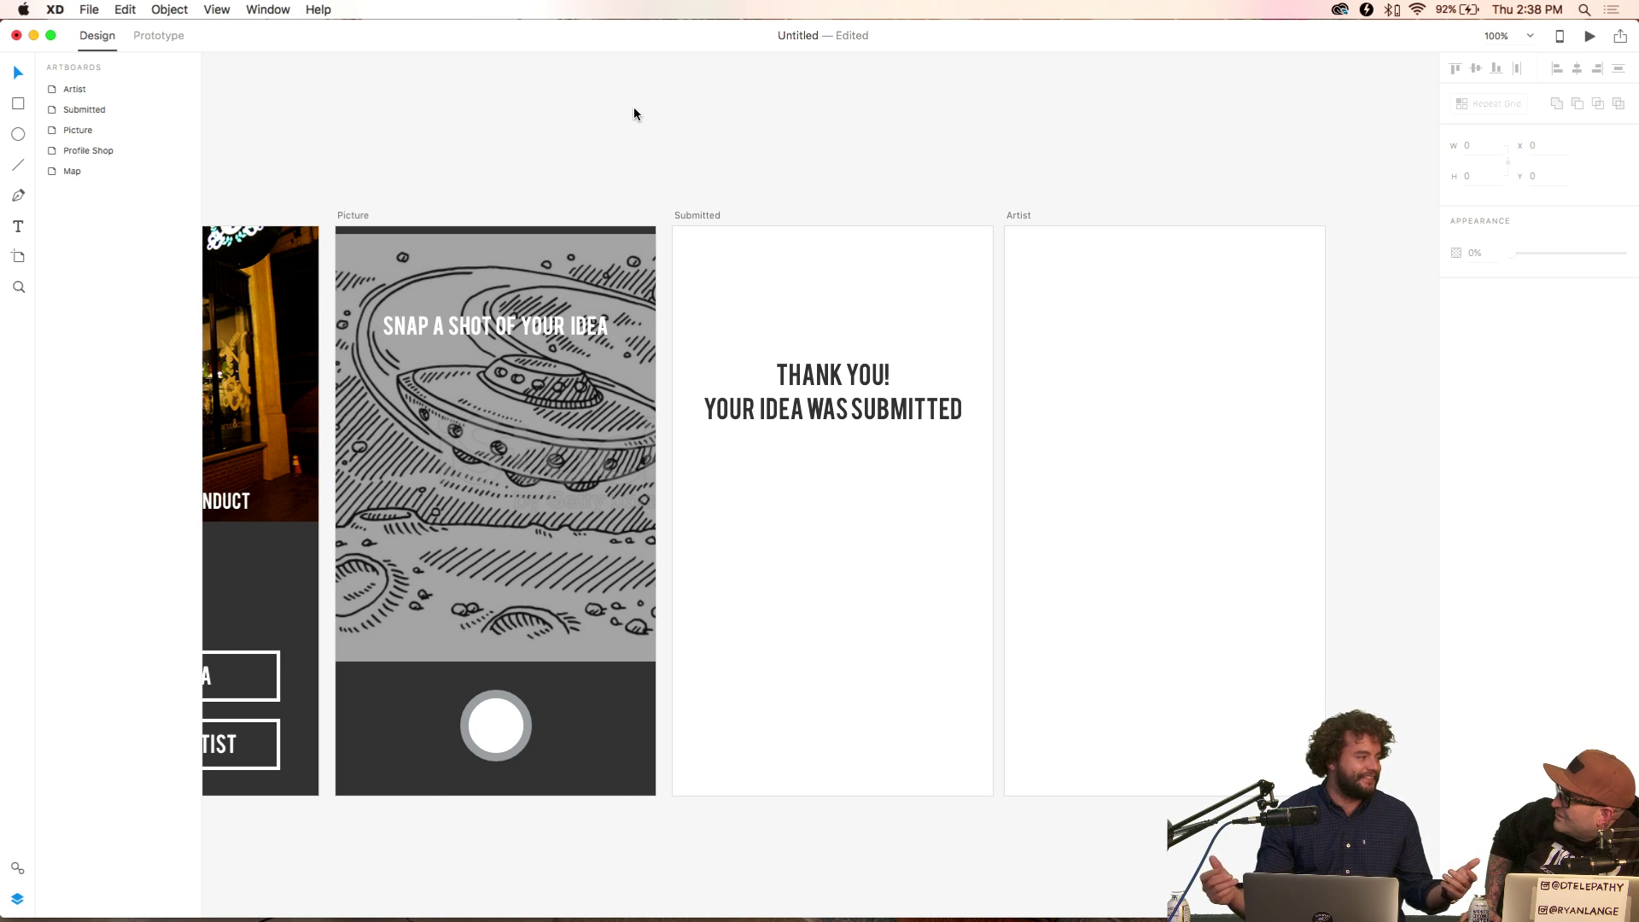
Step: Move the thank-you text down a little on the Submitted artboard
drag(862, 400, 822, 422)
click(845, 109)
mouse_move(687, 919)
click(767, 279)
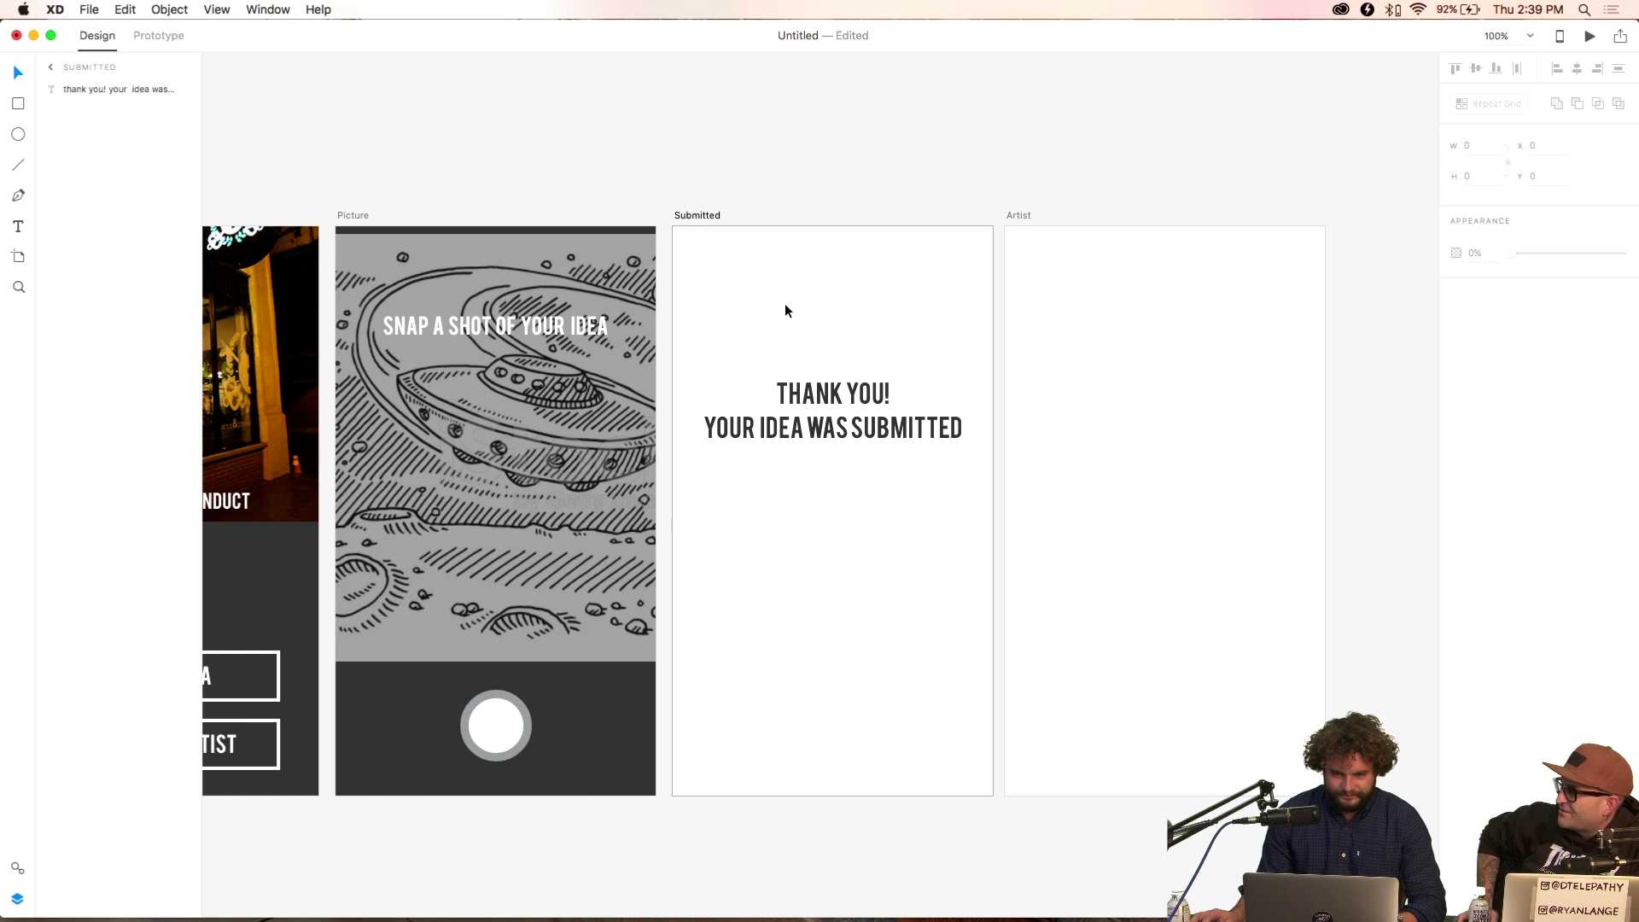
Step: Create a text box above the message containing the word circle-checkmark
click(791, 304)
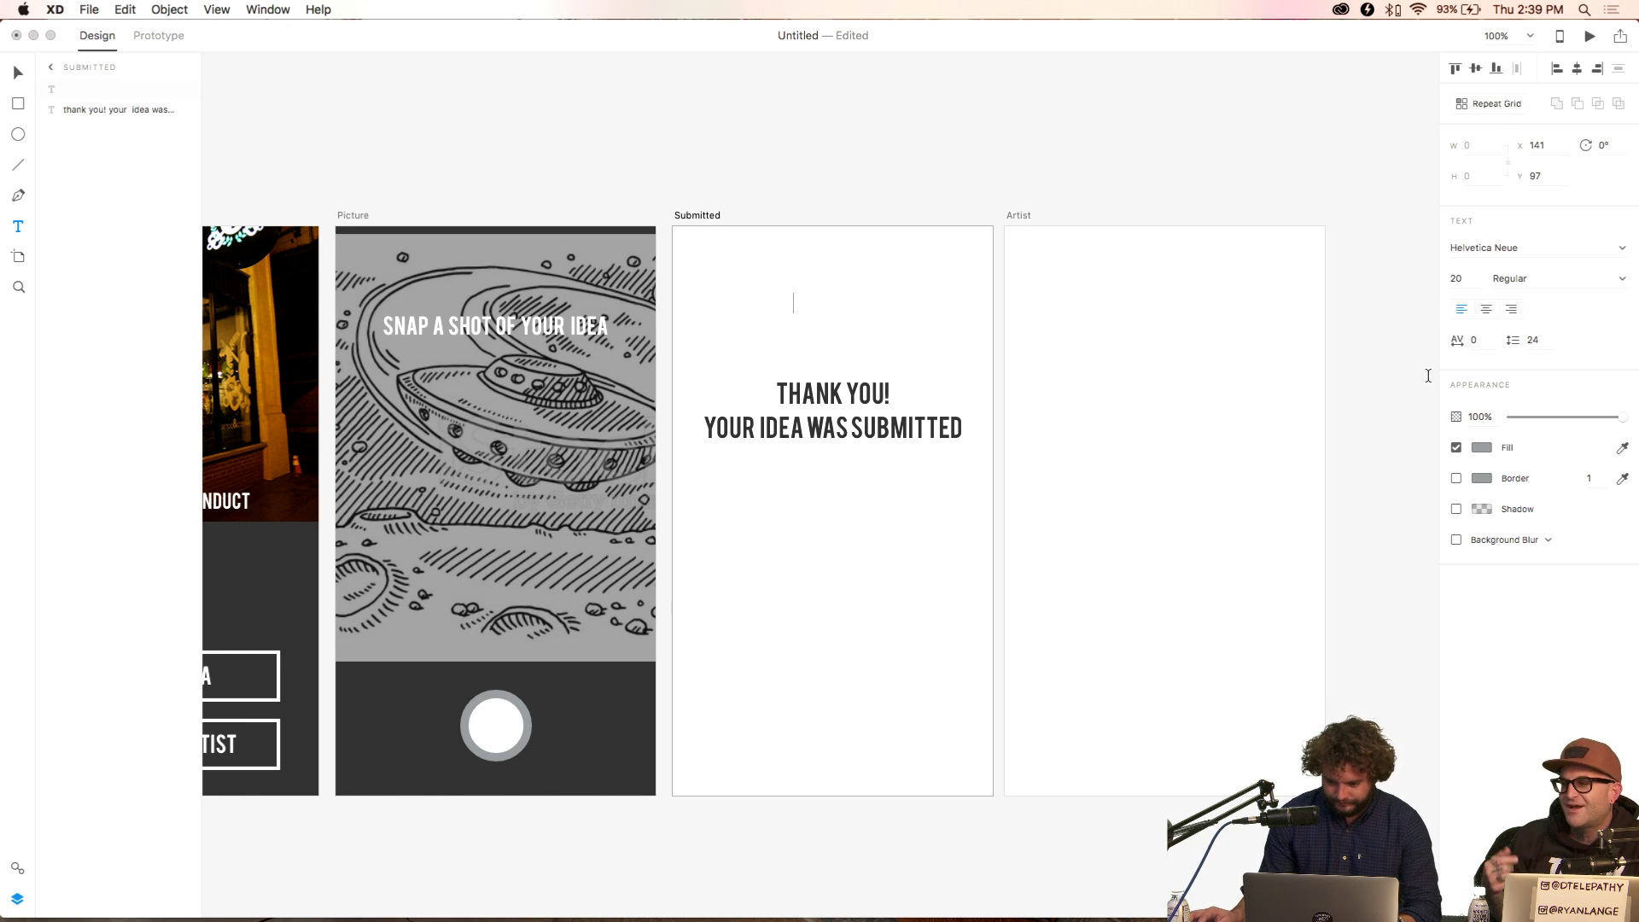
double_click(1507, 249)
key(super+a)
text(Loine)
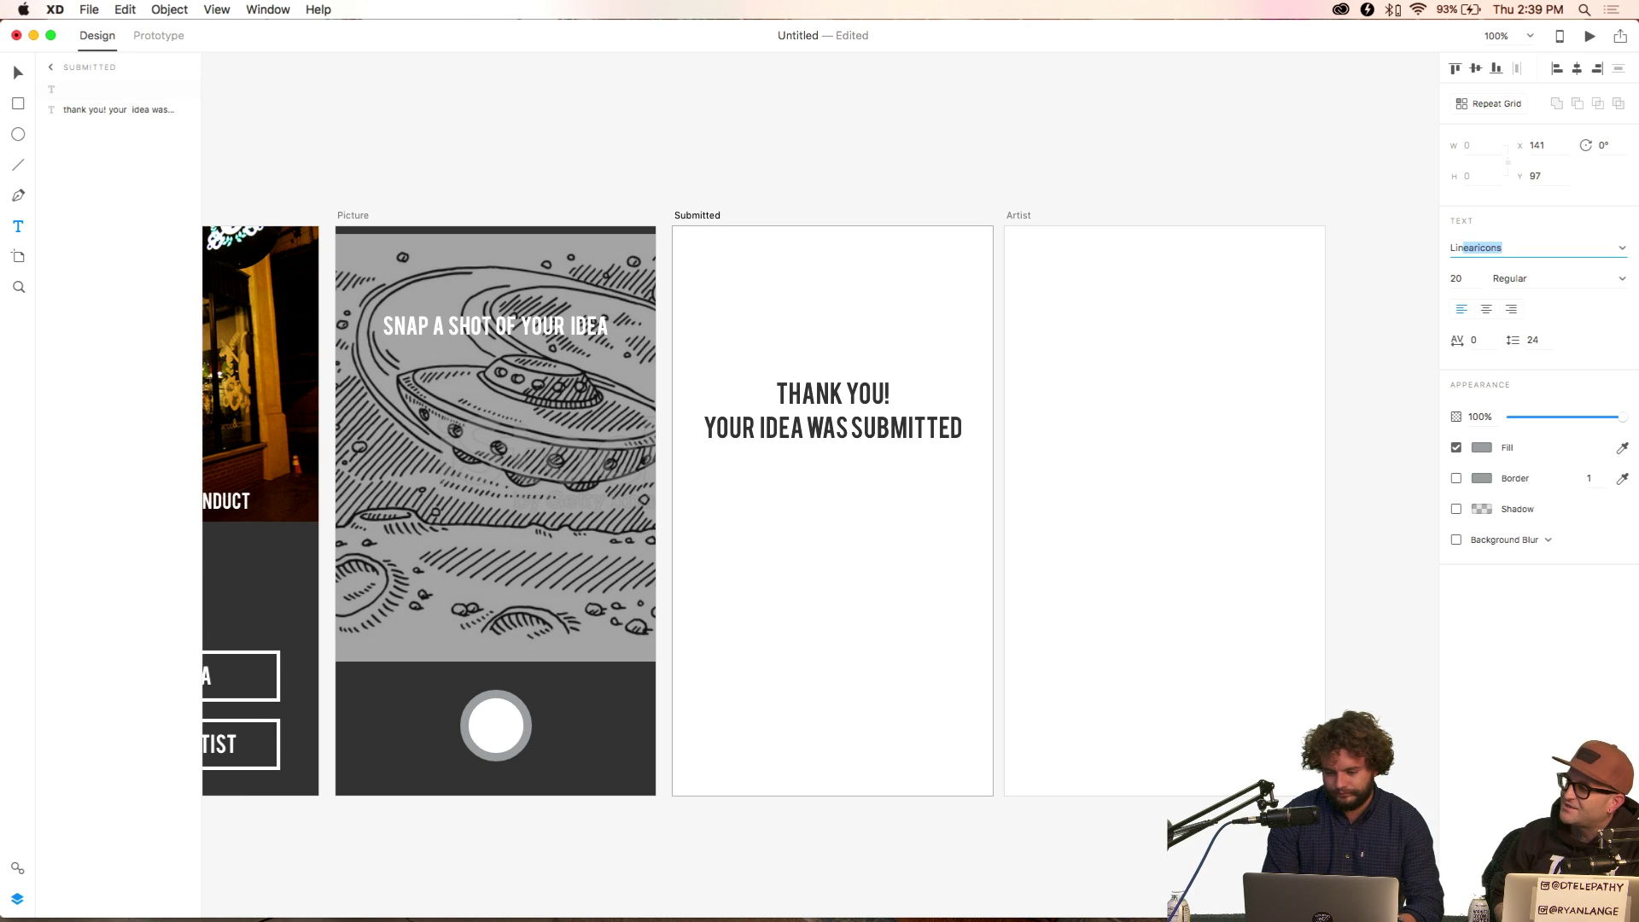
key(Escape)
text(checkmark)
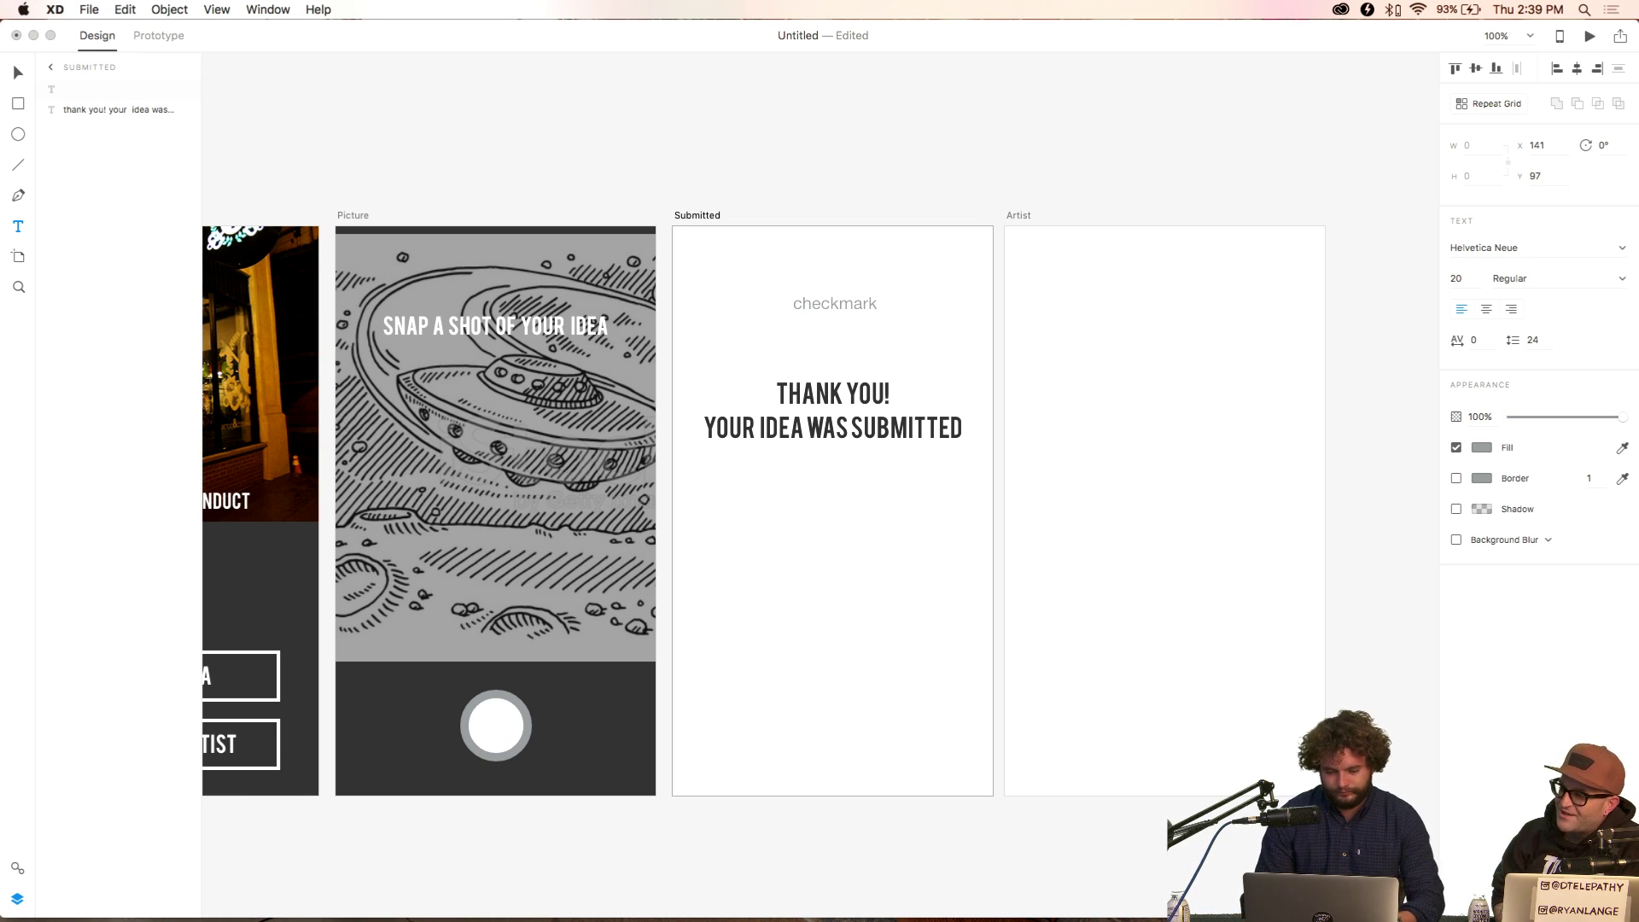
key(super+Left)
text(circle-)
key(BackSpace)
key(Escape)
Step: Apply the Streamline icon font so the text renders as a checkmark icon
click(1568, 245)
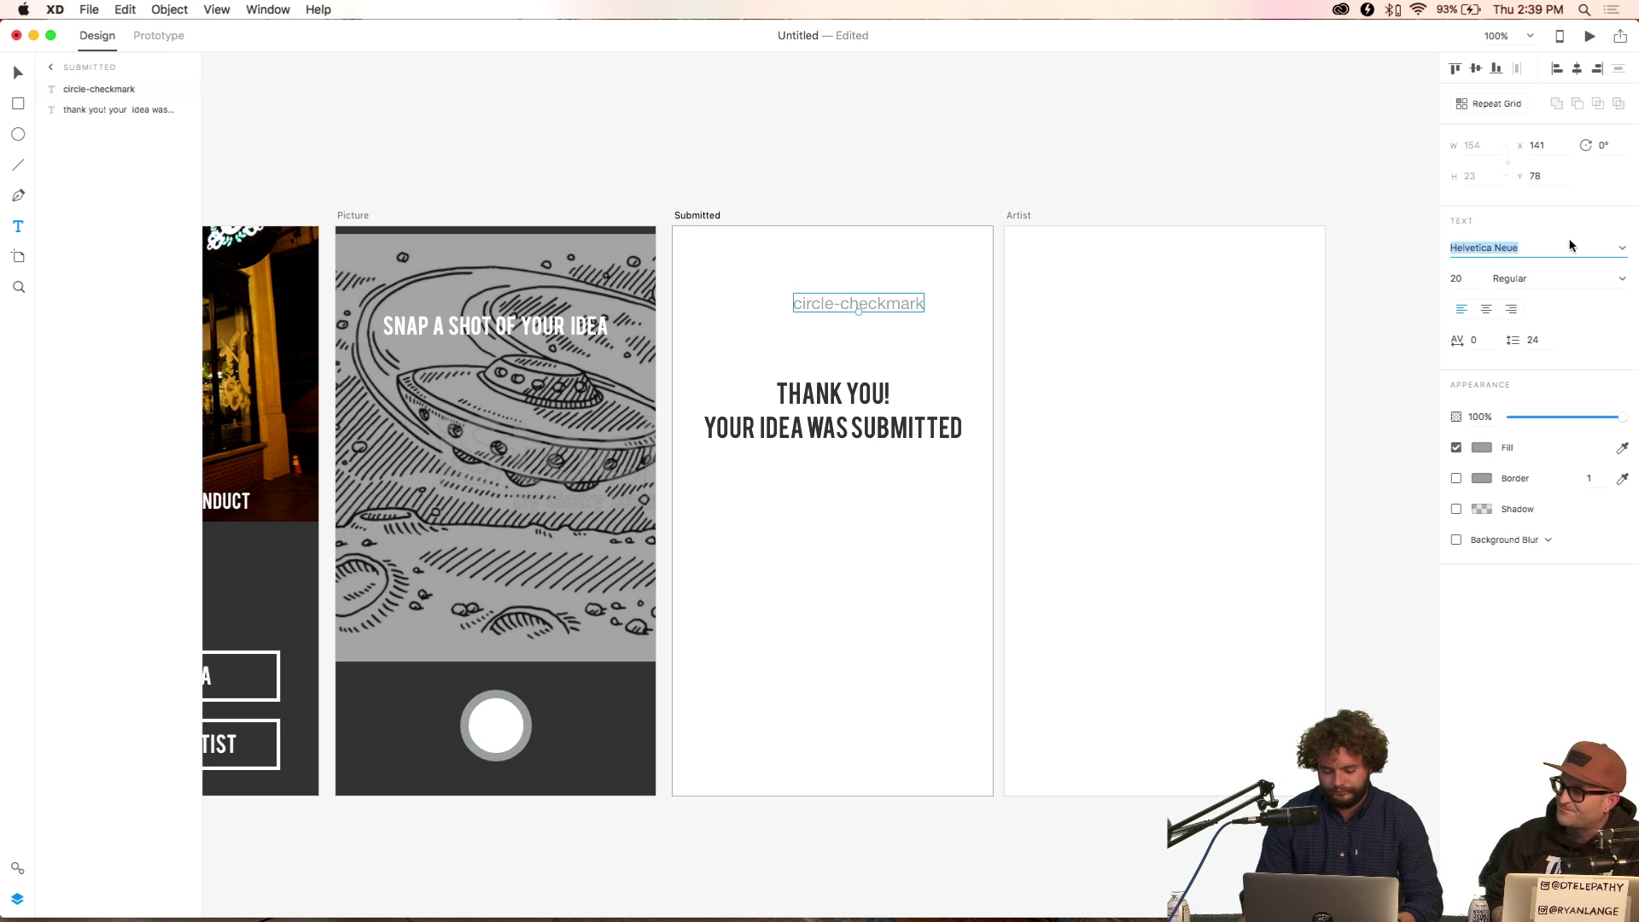
text(Streamline)
key(Return)
click(1372, 273)
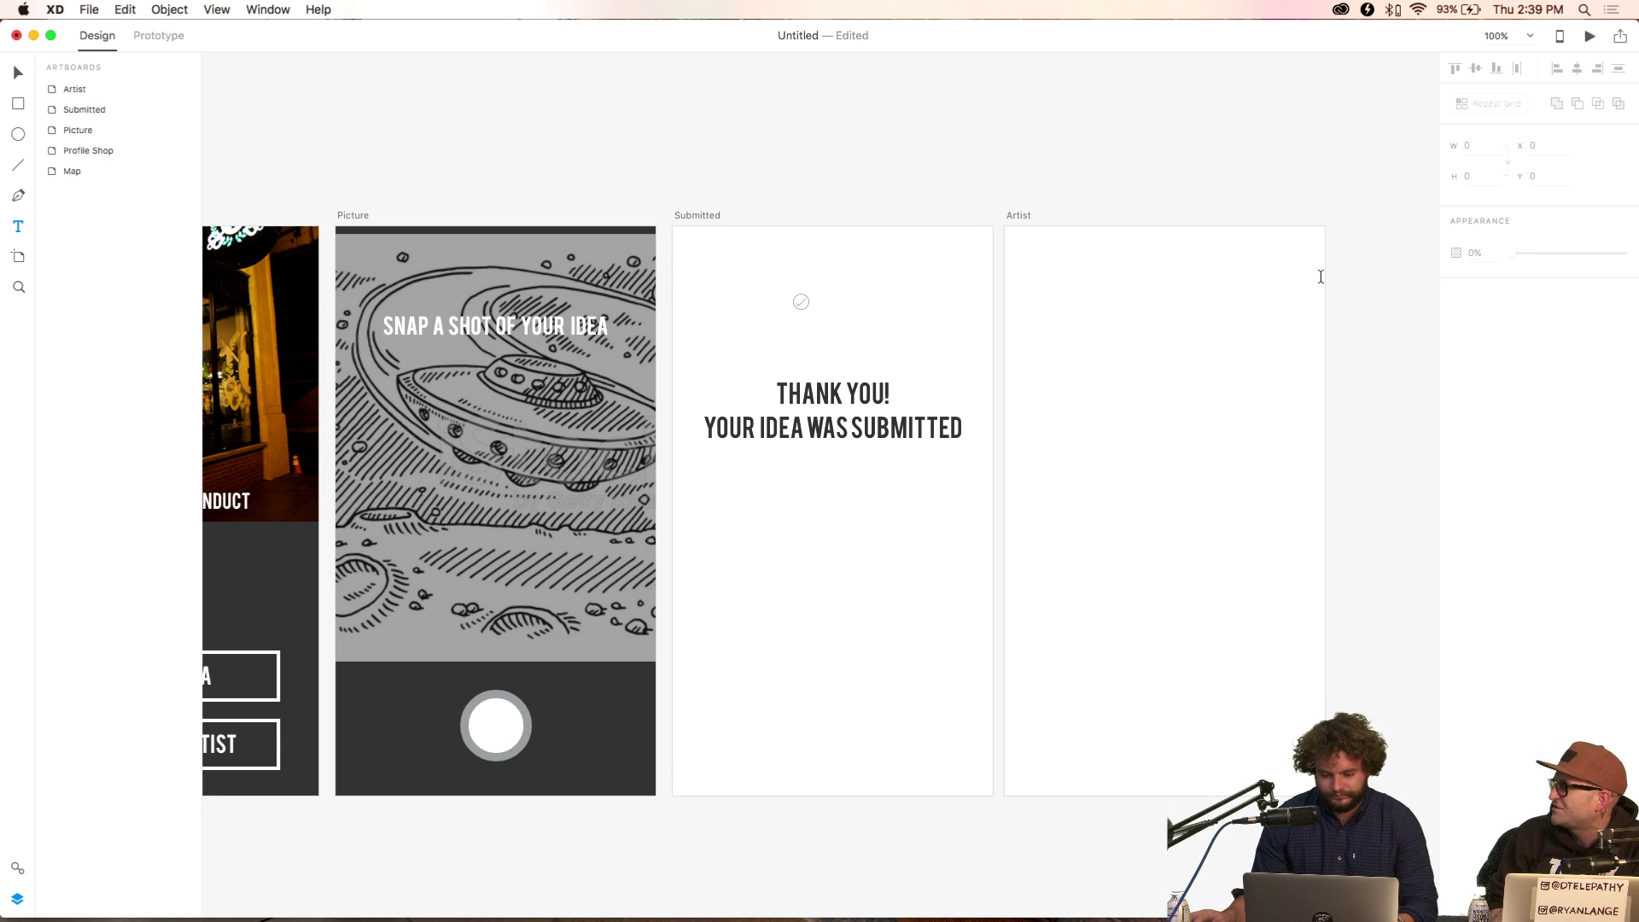
click(799, 301)
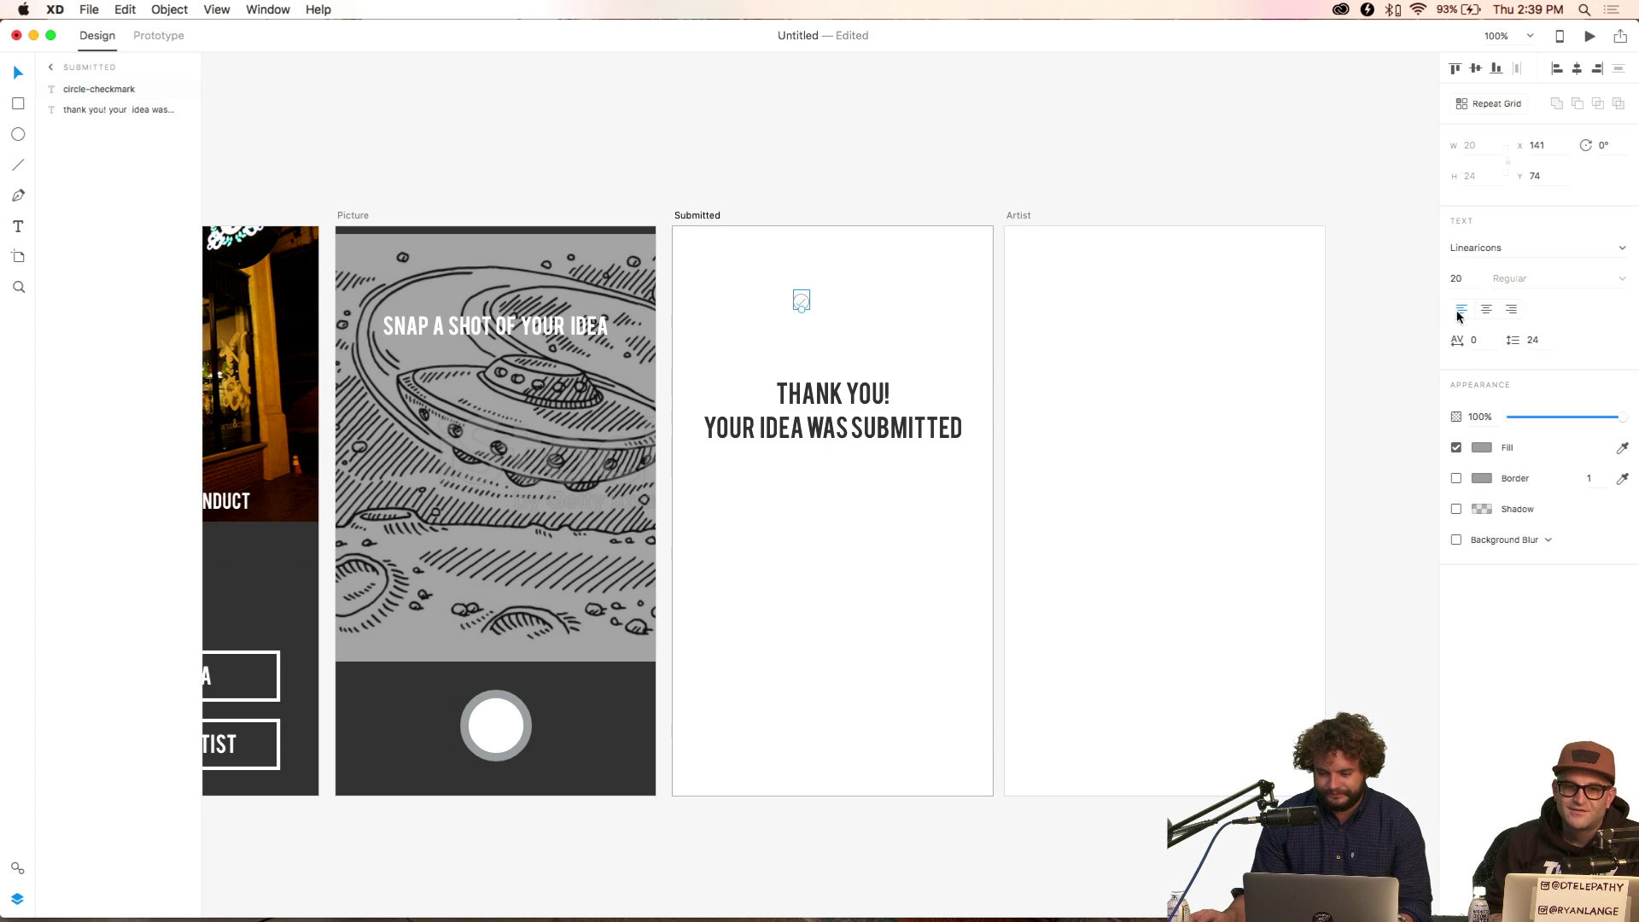
Step: Search the command list for an outline option, then dismiss the search
click(317, 9)
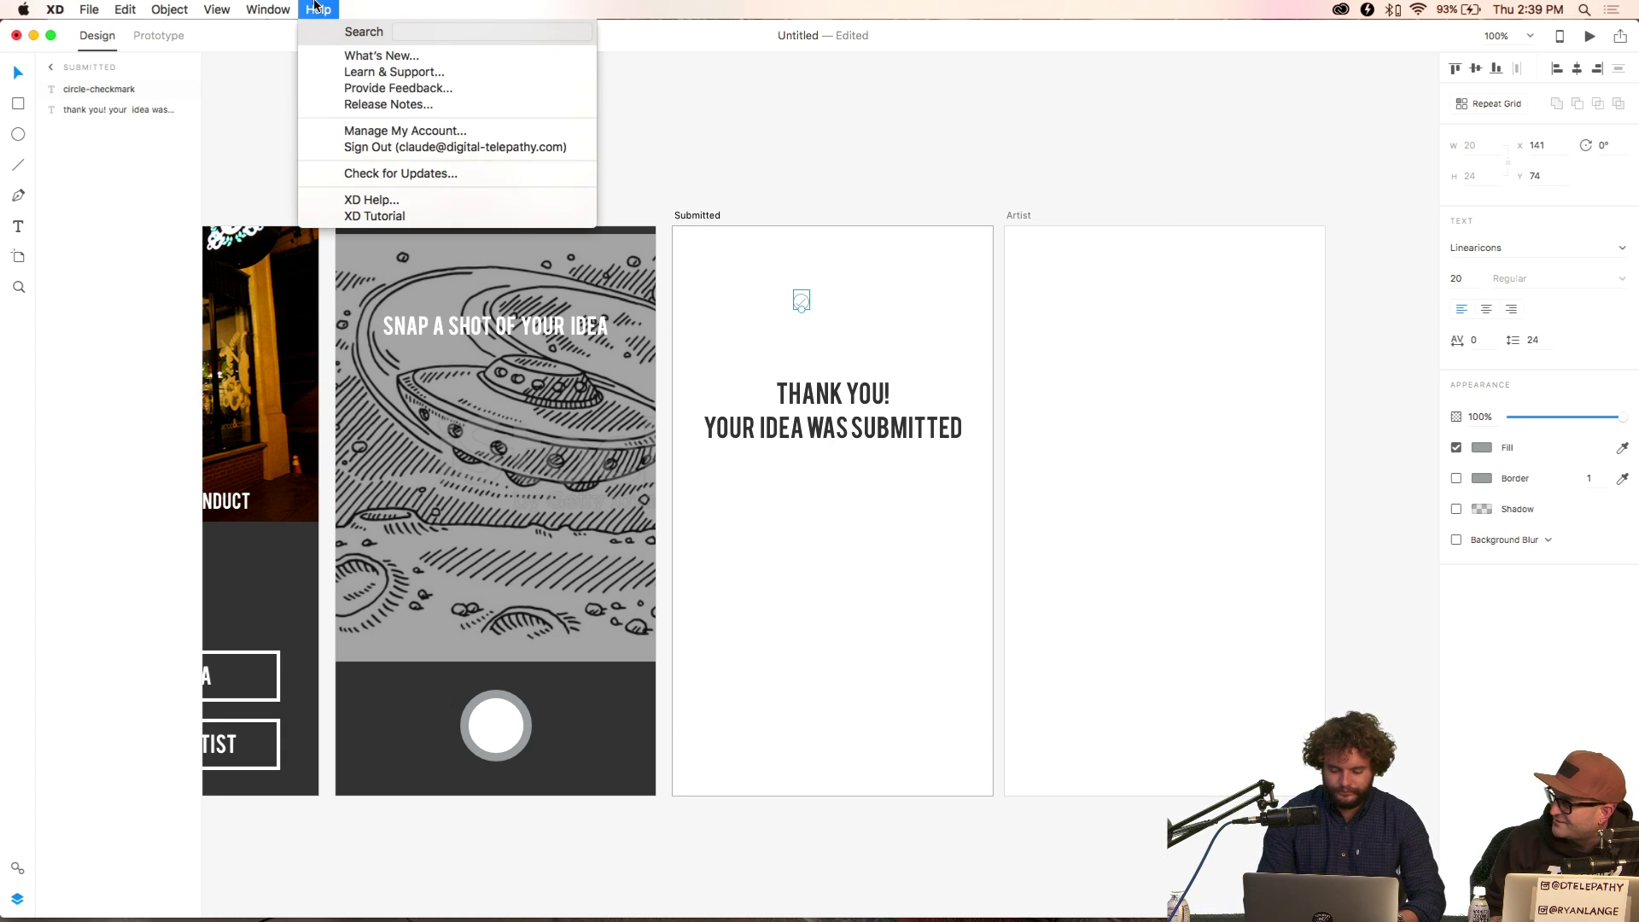
text(outl)
key(super+a)
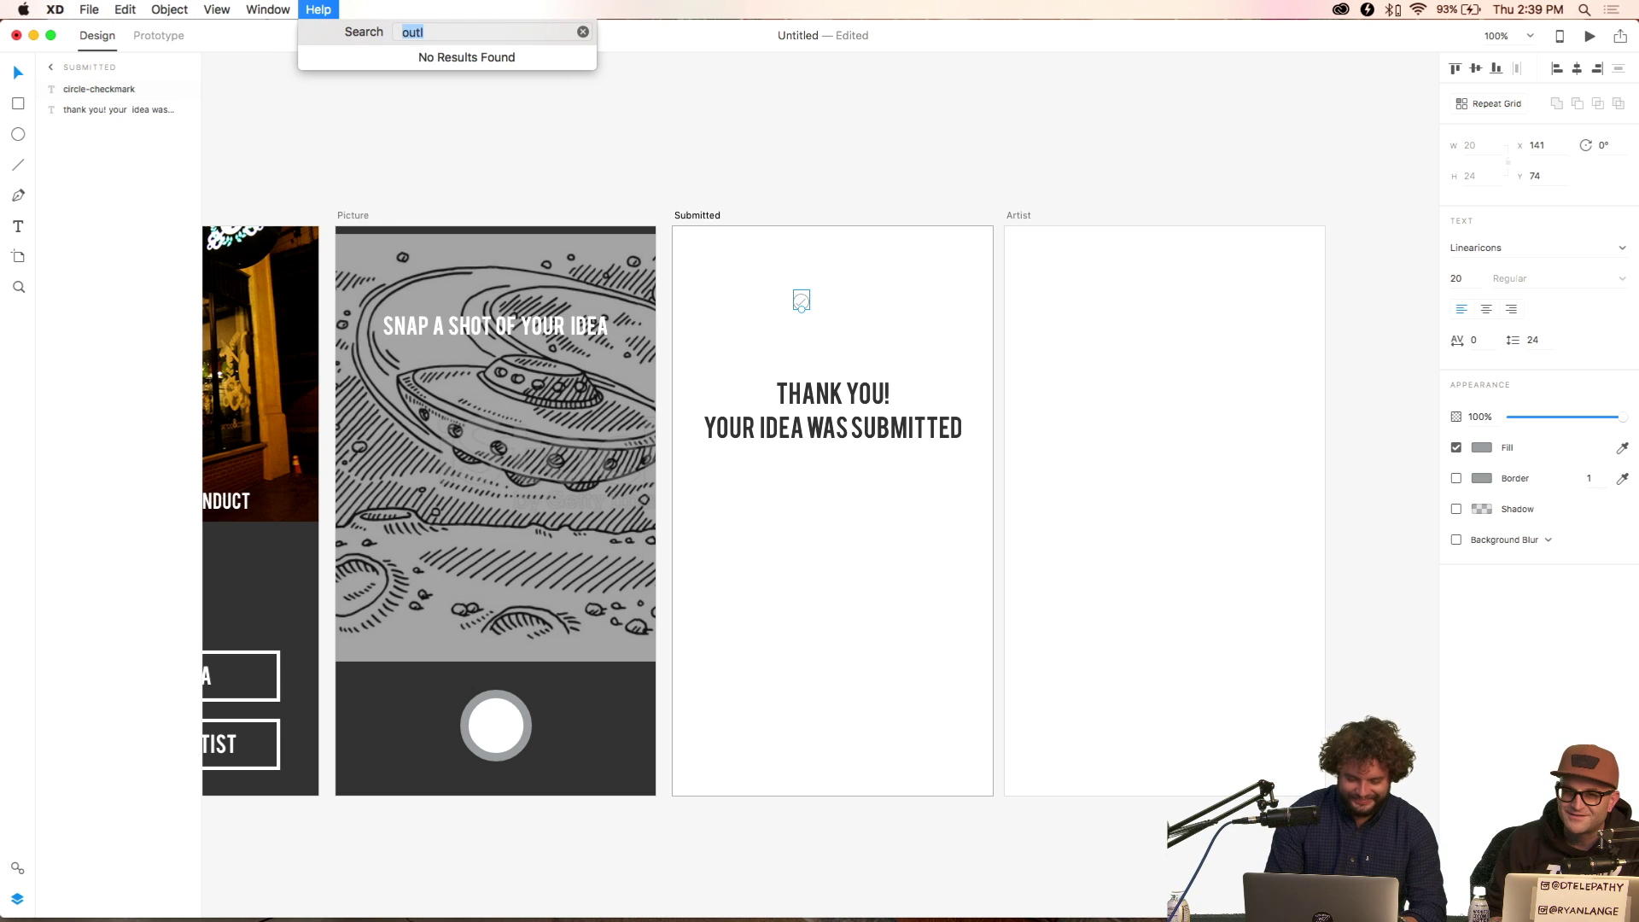
text(ut)
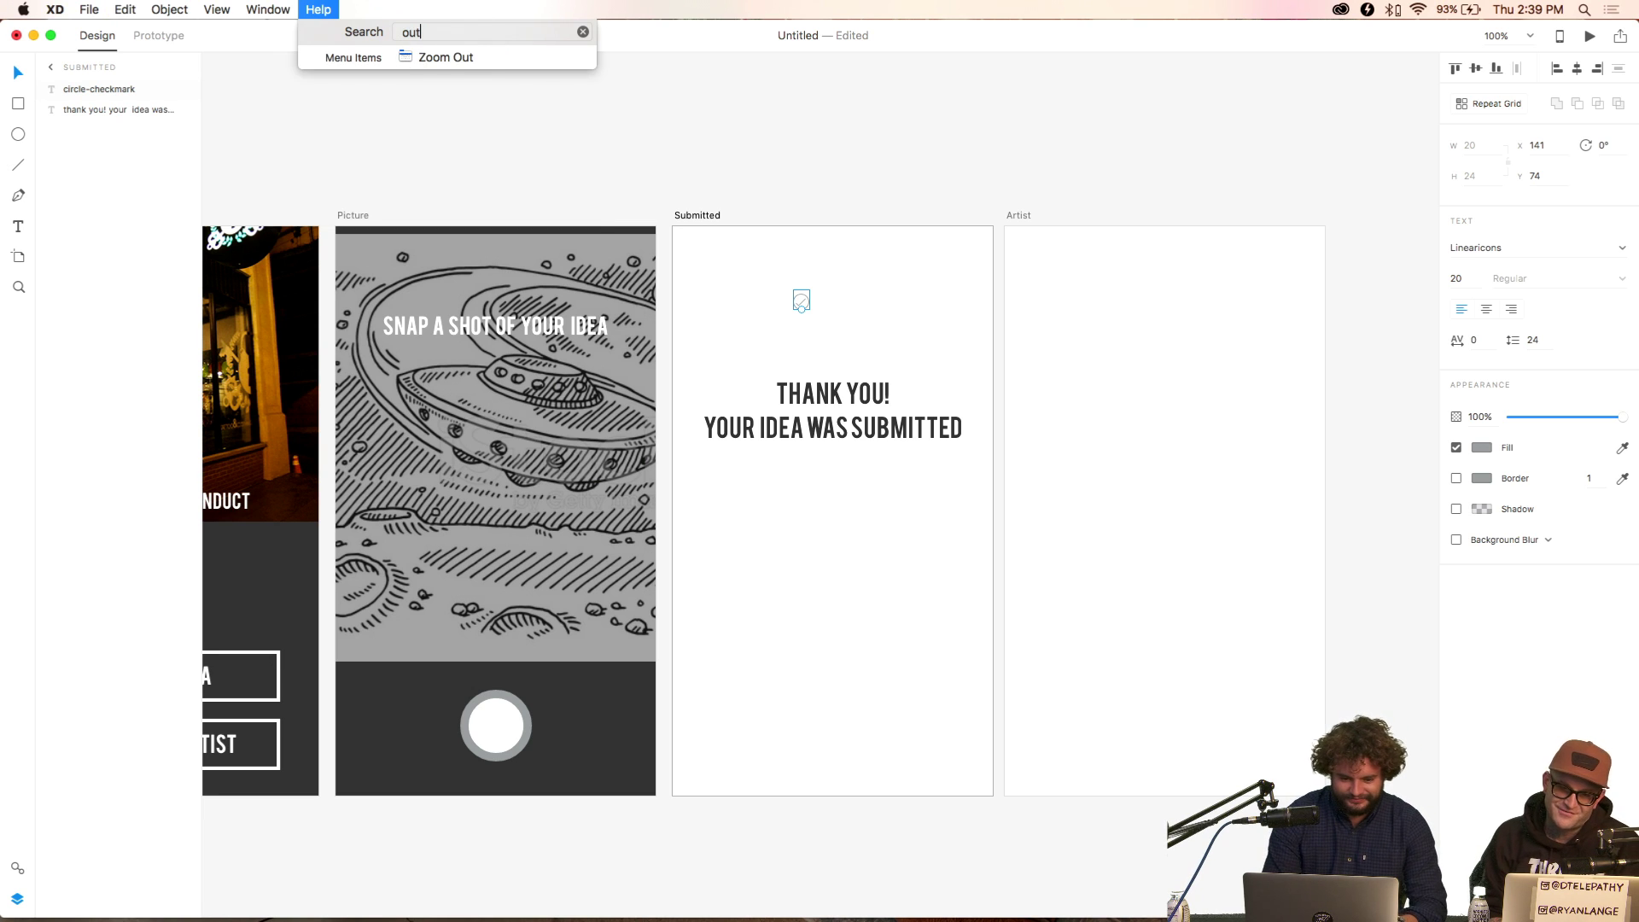
key(BackSpace)
key(BackSpace)
key(BackSpace)
text(crea)
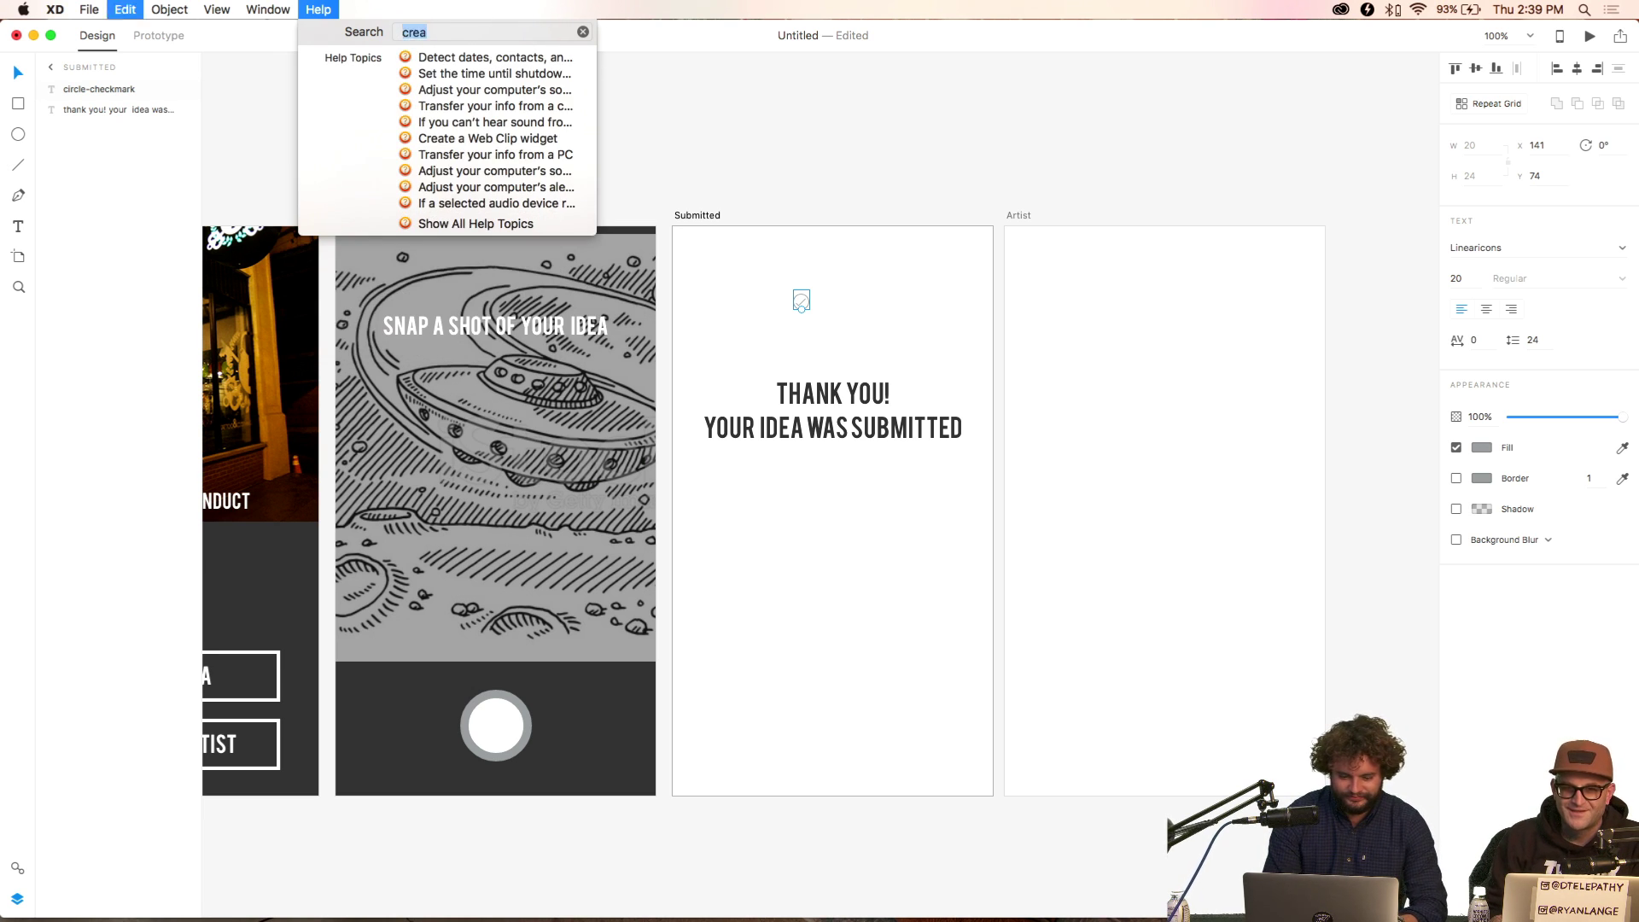
key(Escape)
key(Escape)
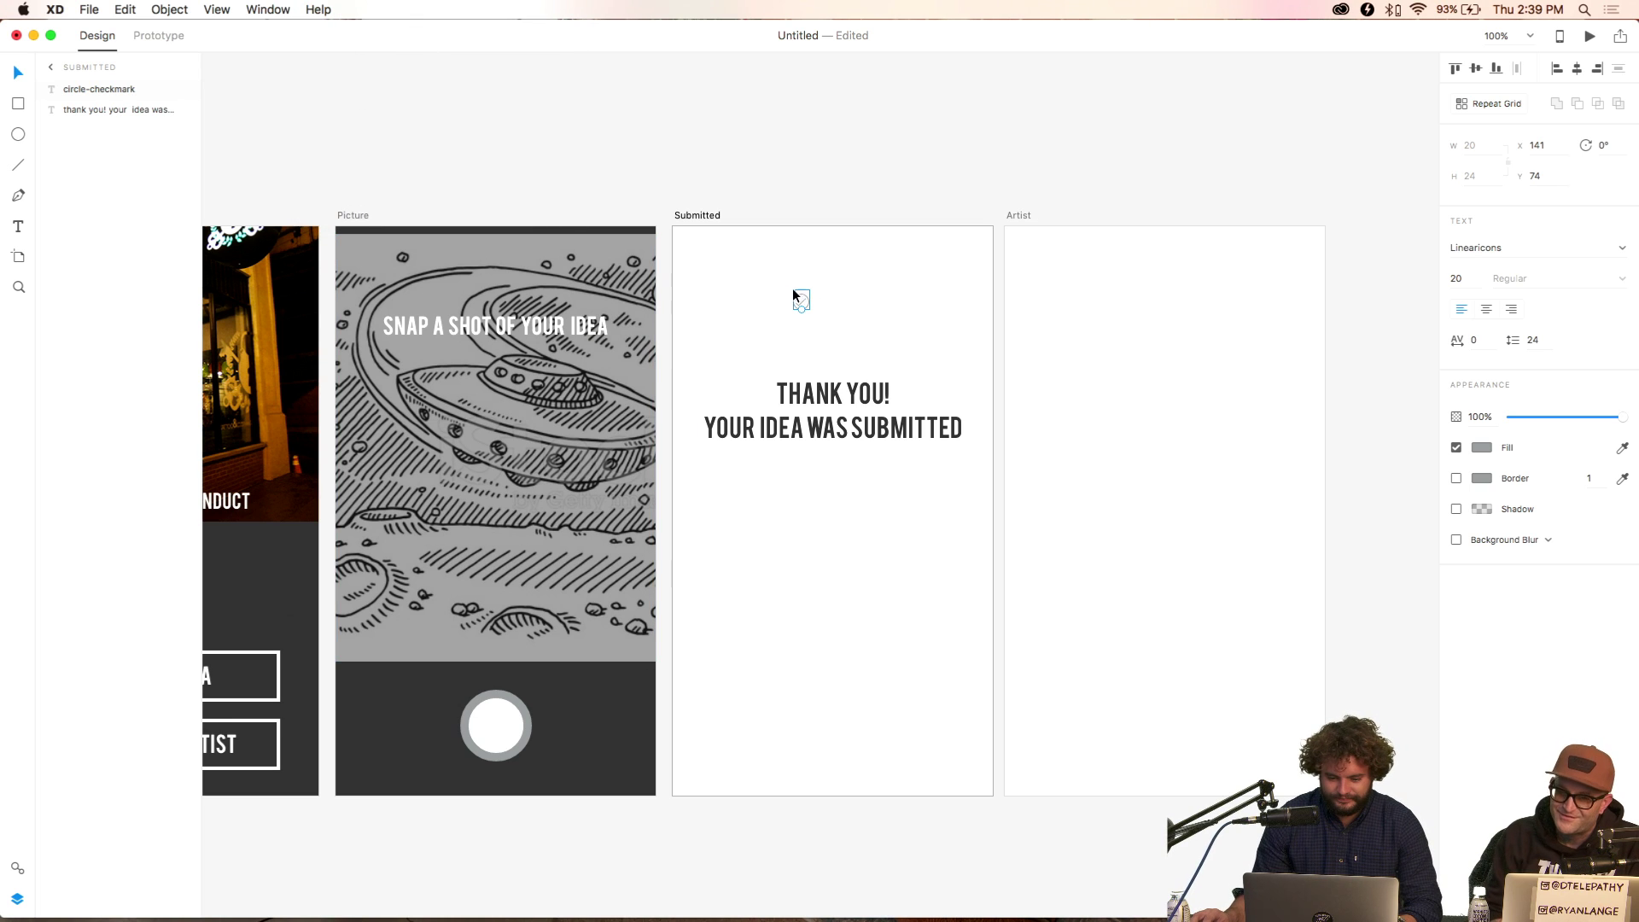
Step: Set the checkmark to font size 50 and centre it horizontally on the artboard
double_click(800, 300)
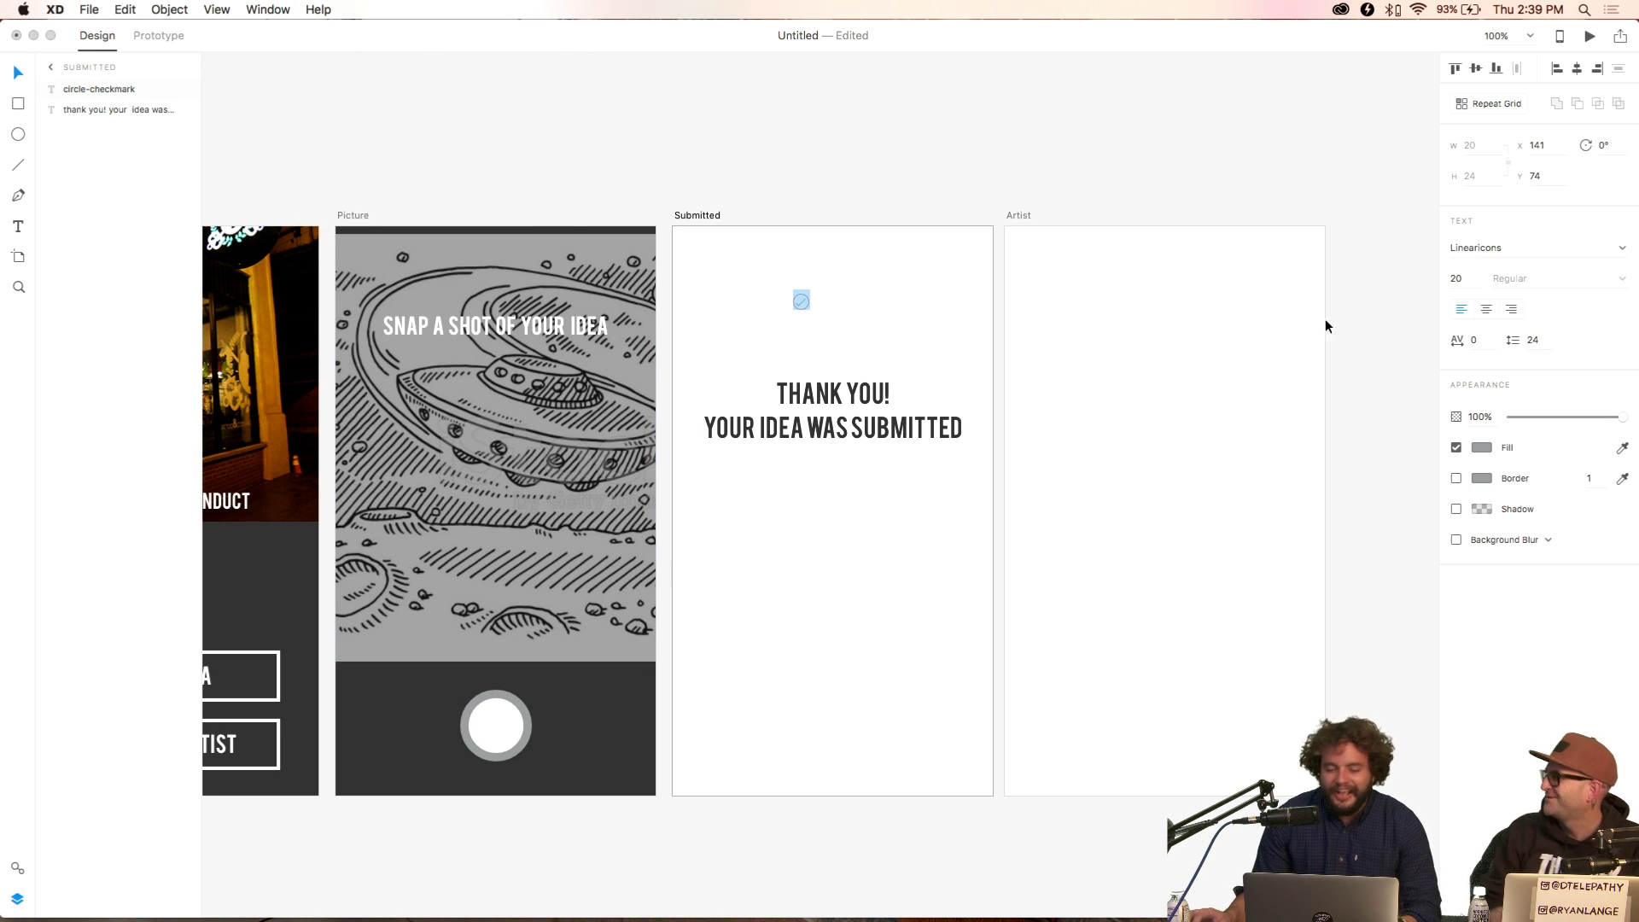
click(1466, 275)
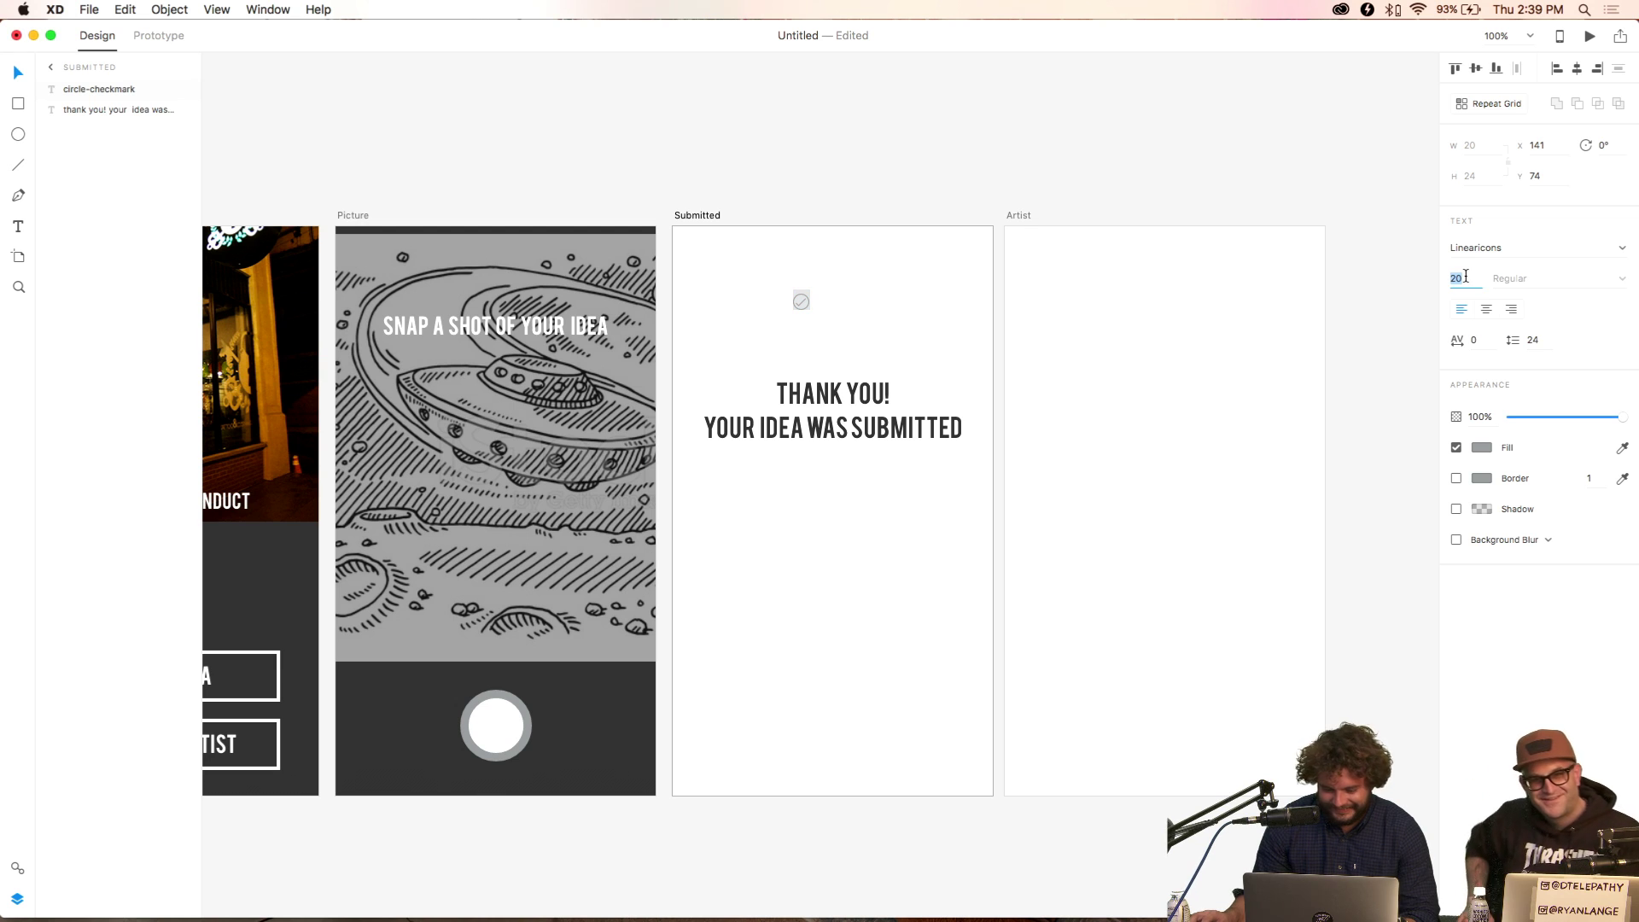
text(50)
key(Return)
key(Escape)
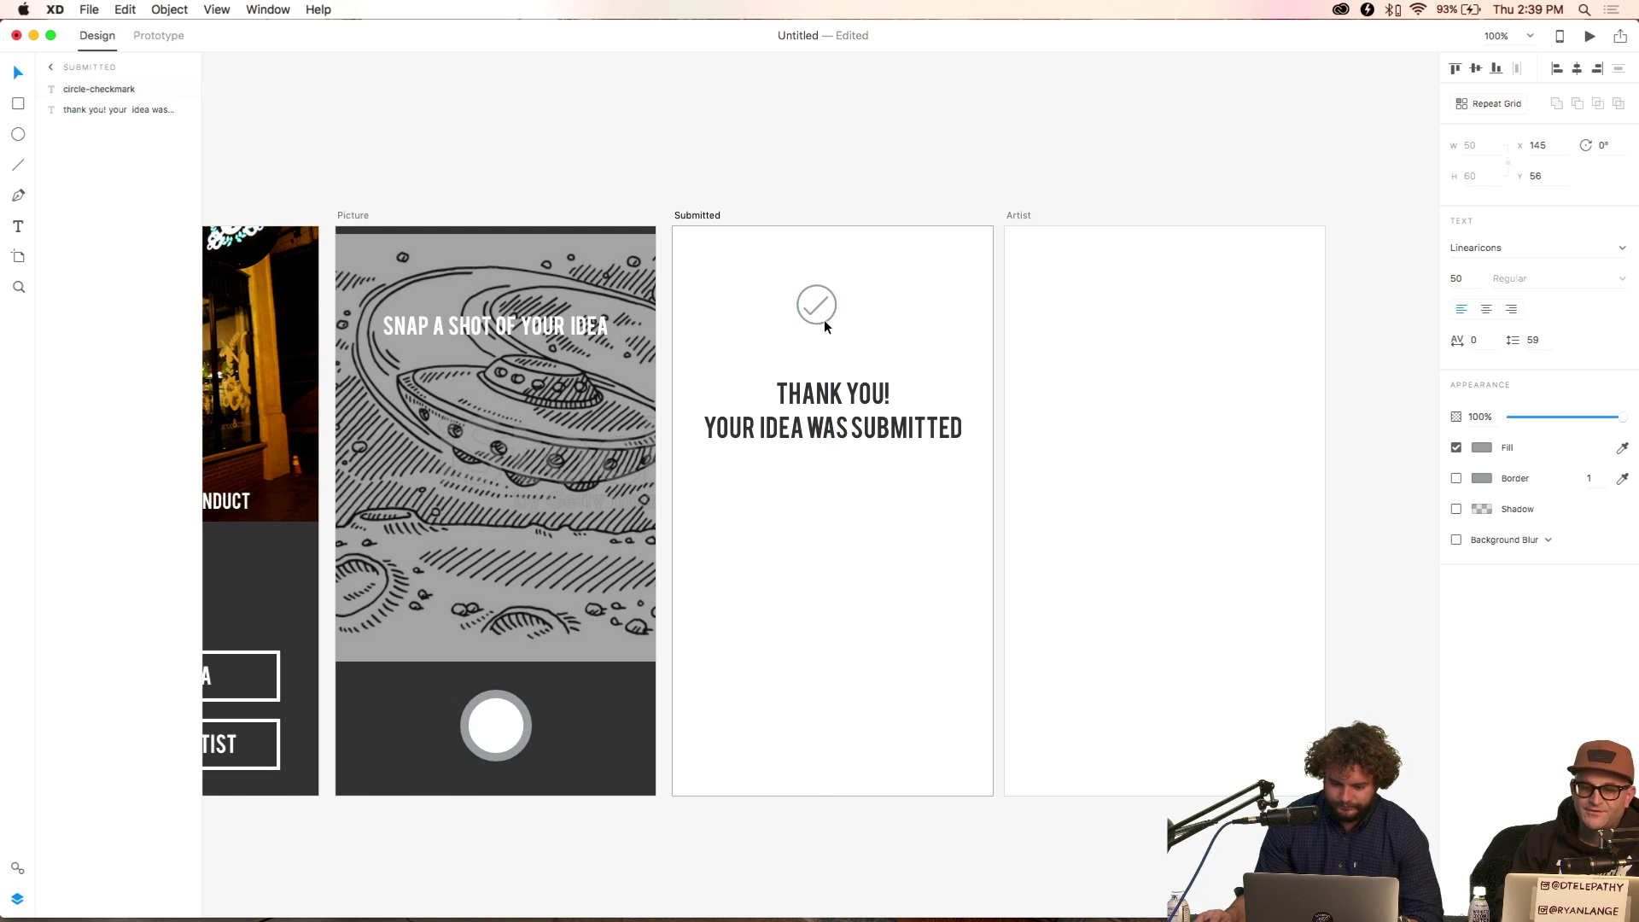
click(1578, 69)
Step: Nudge the checkmark slightly lower and enlarge it to size 70
click(925, 278)
click(823, 334)
drag(823, 334, 824, 338)
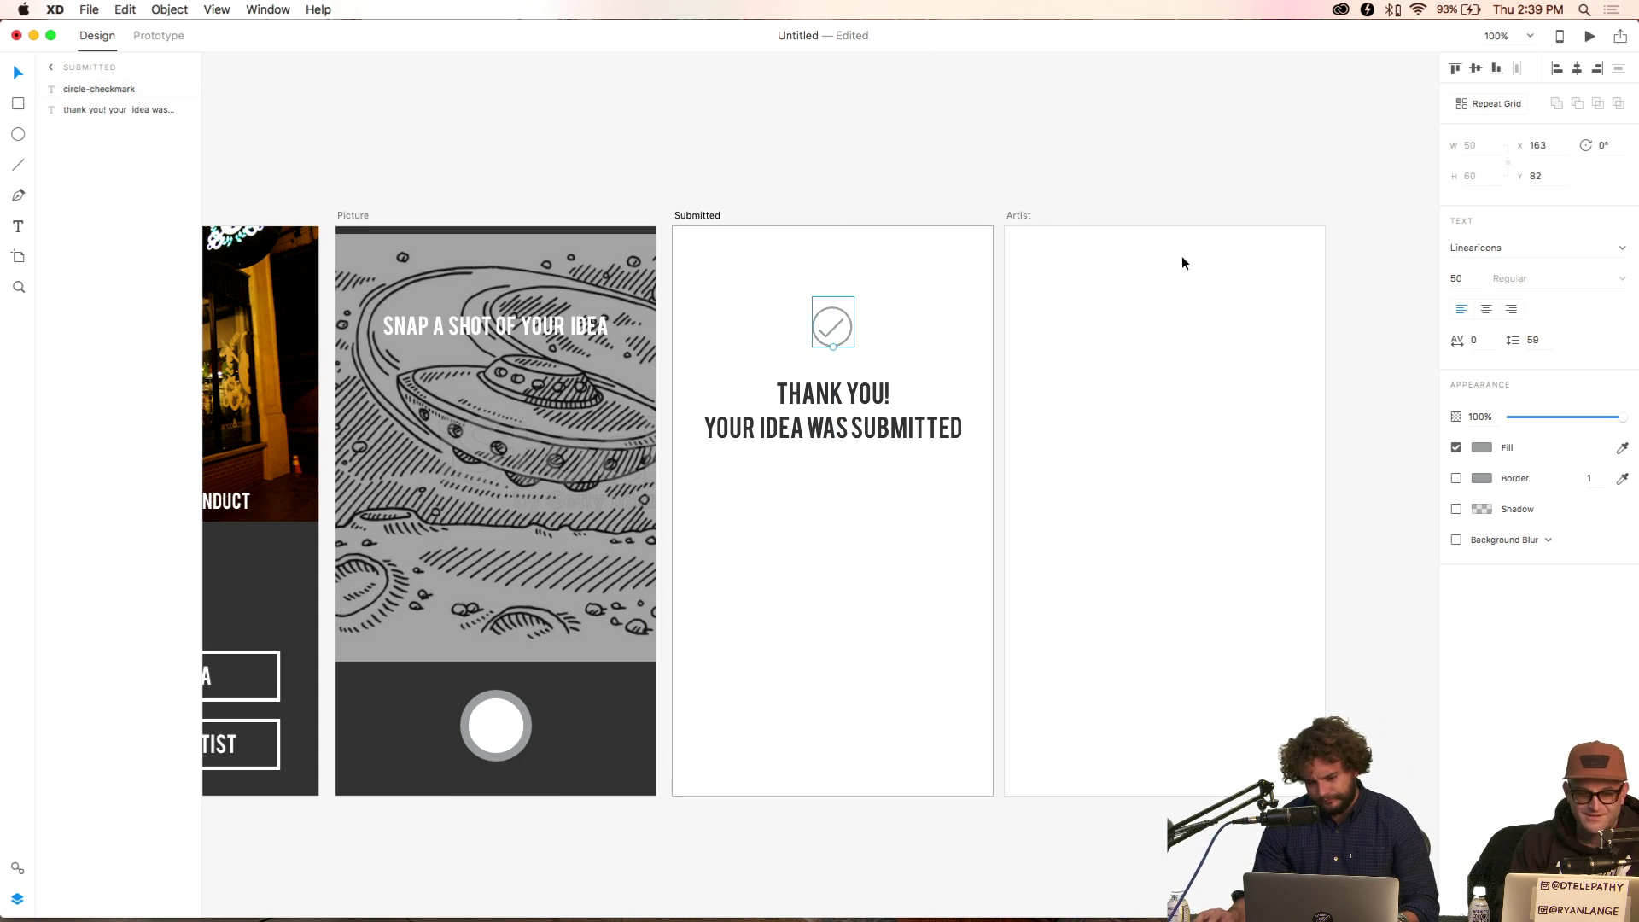
click(1465, 279)
text(70)
key(Return)
Step: Recentre the enlarged checkmark horizontally, then select it together with the thank-you heading
click(920, 101)
scroll(833, 232, down, 1)
click(837, 311)
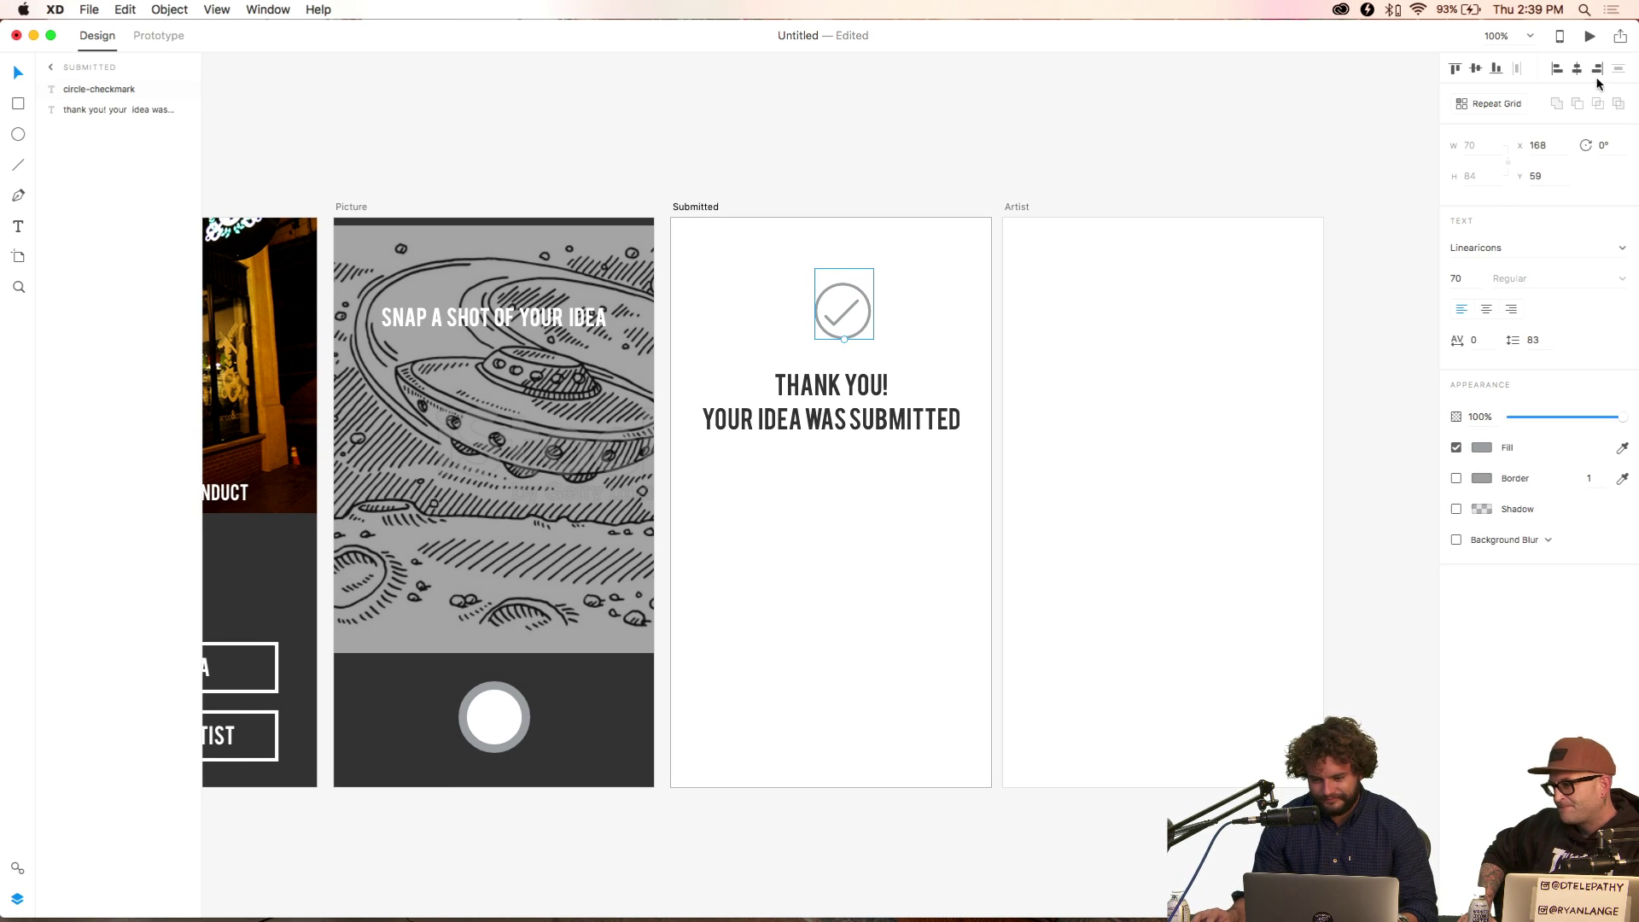
click(1576, 68)
click(1103, 124)
click(842, 315)
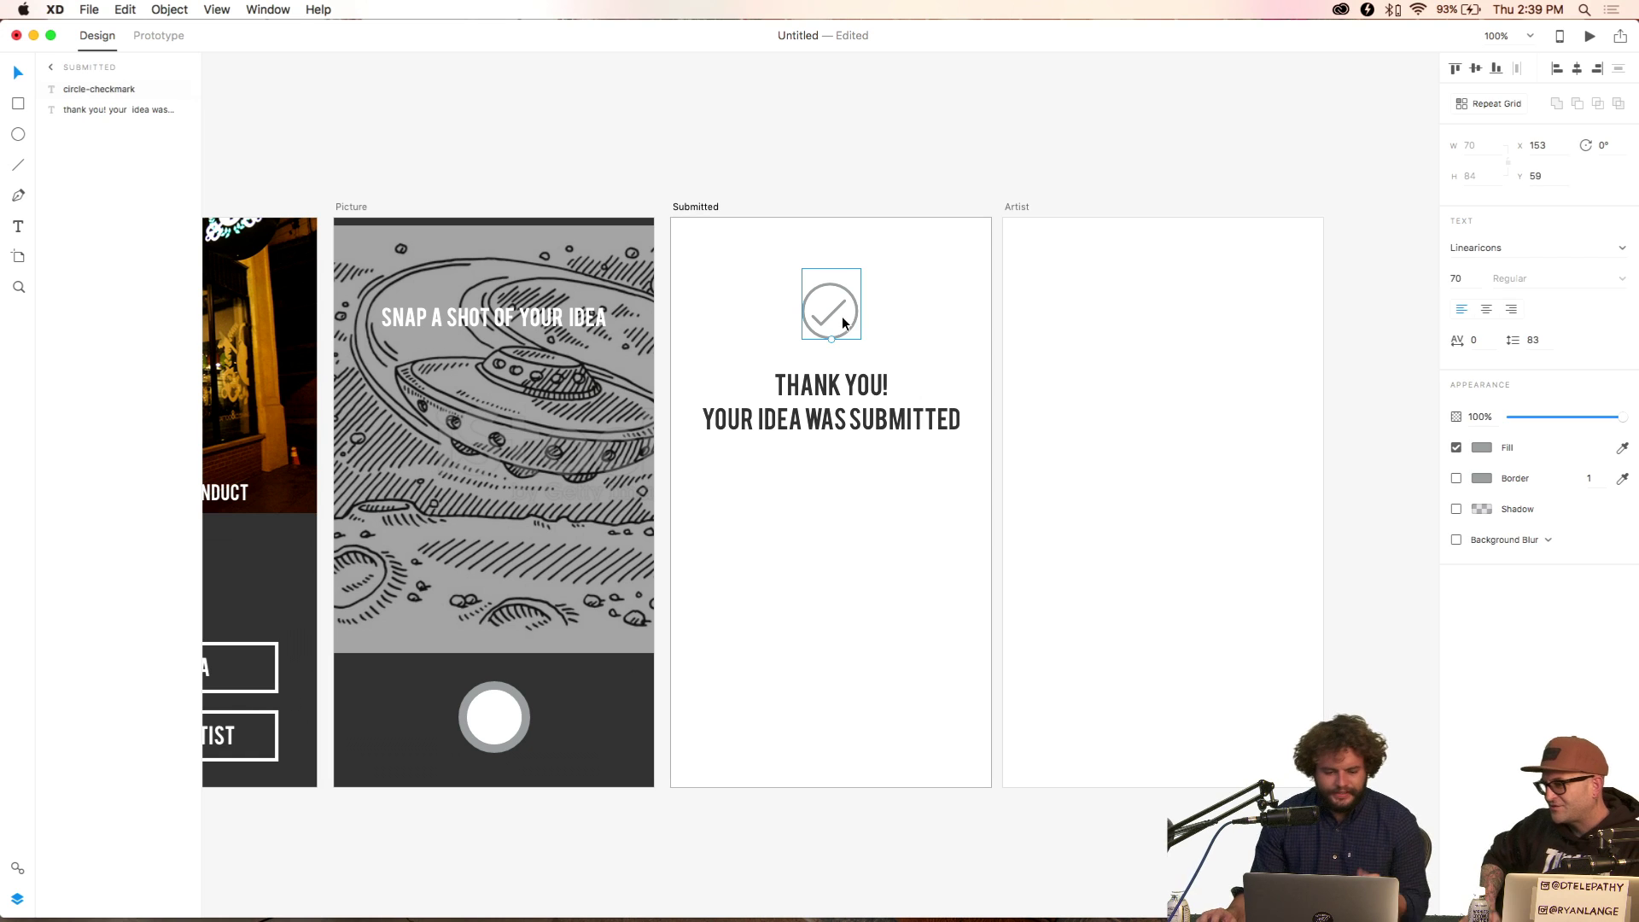
shift+click(911, 442)
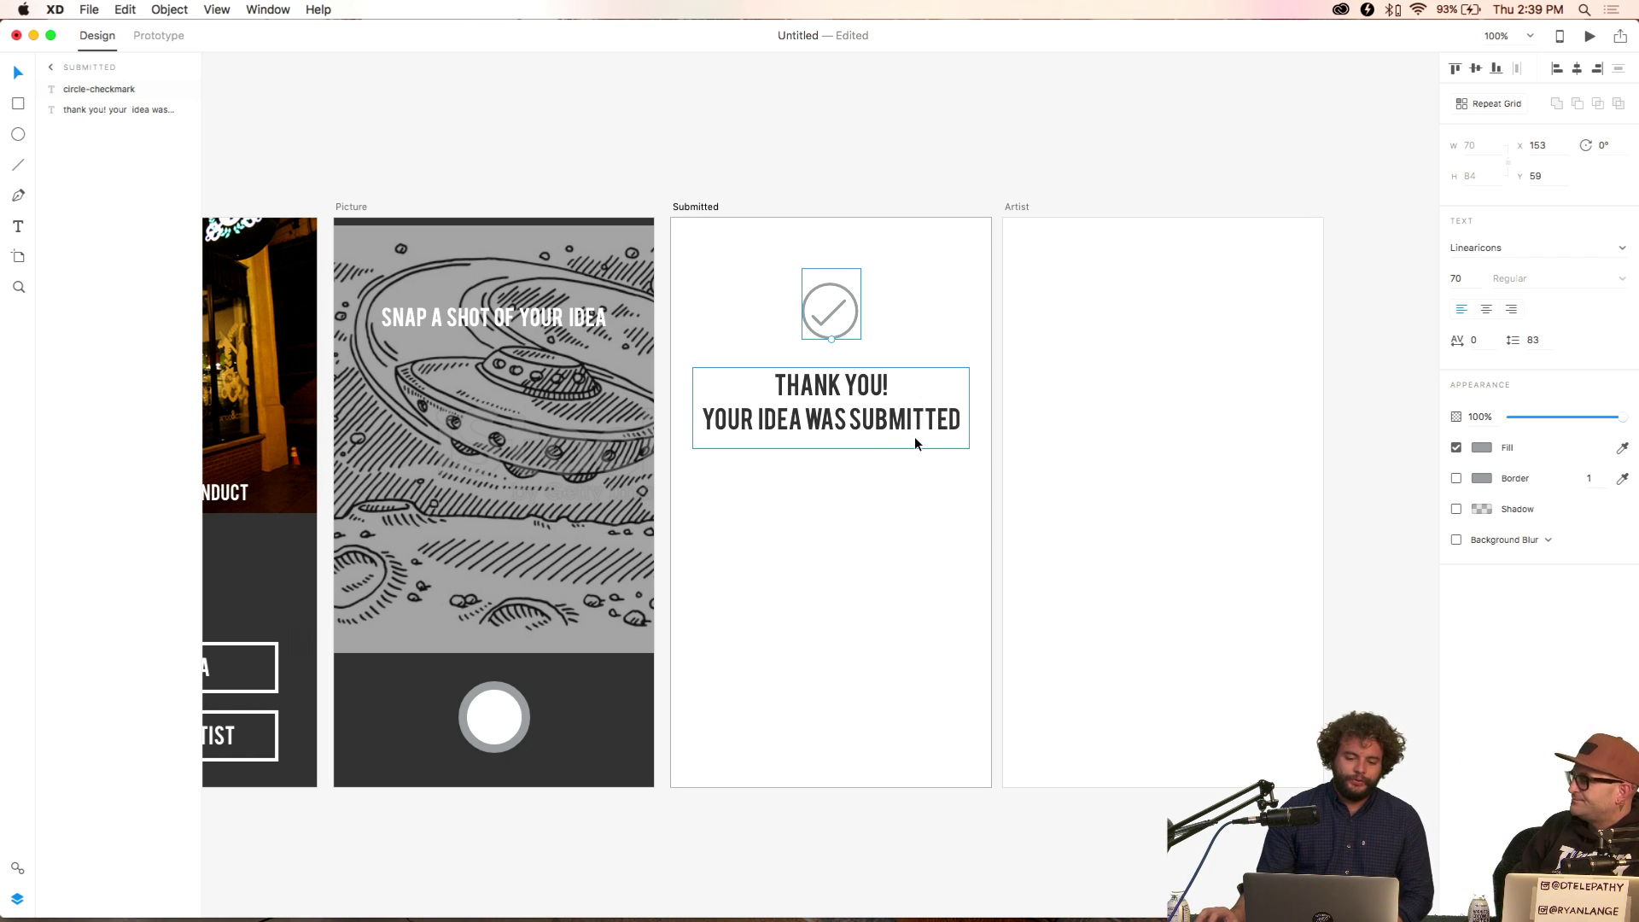
scroll(912, 435, left, 5)
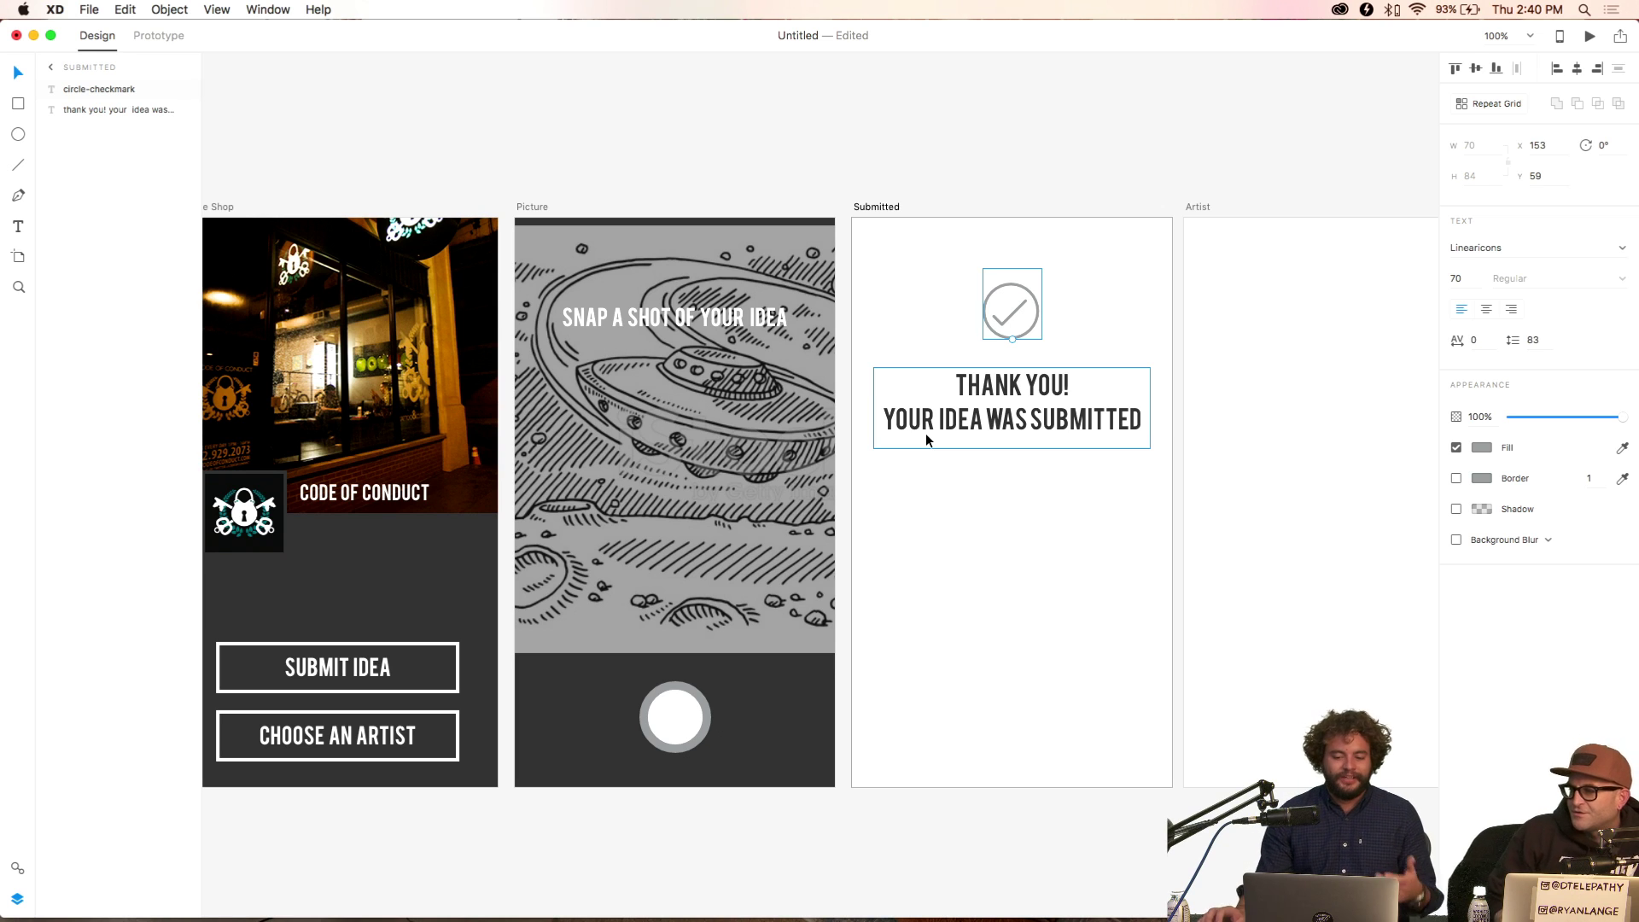
Step: Fill the checkmark icon with a dark colour and slightly reposition the thank-you heading
click(1482, 448)
click(1306, 546)
click(1083, 212)
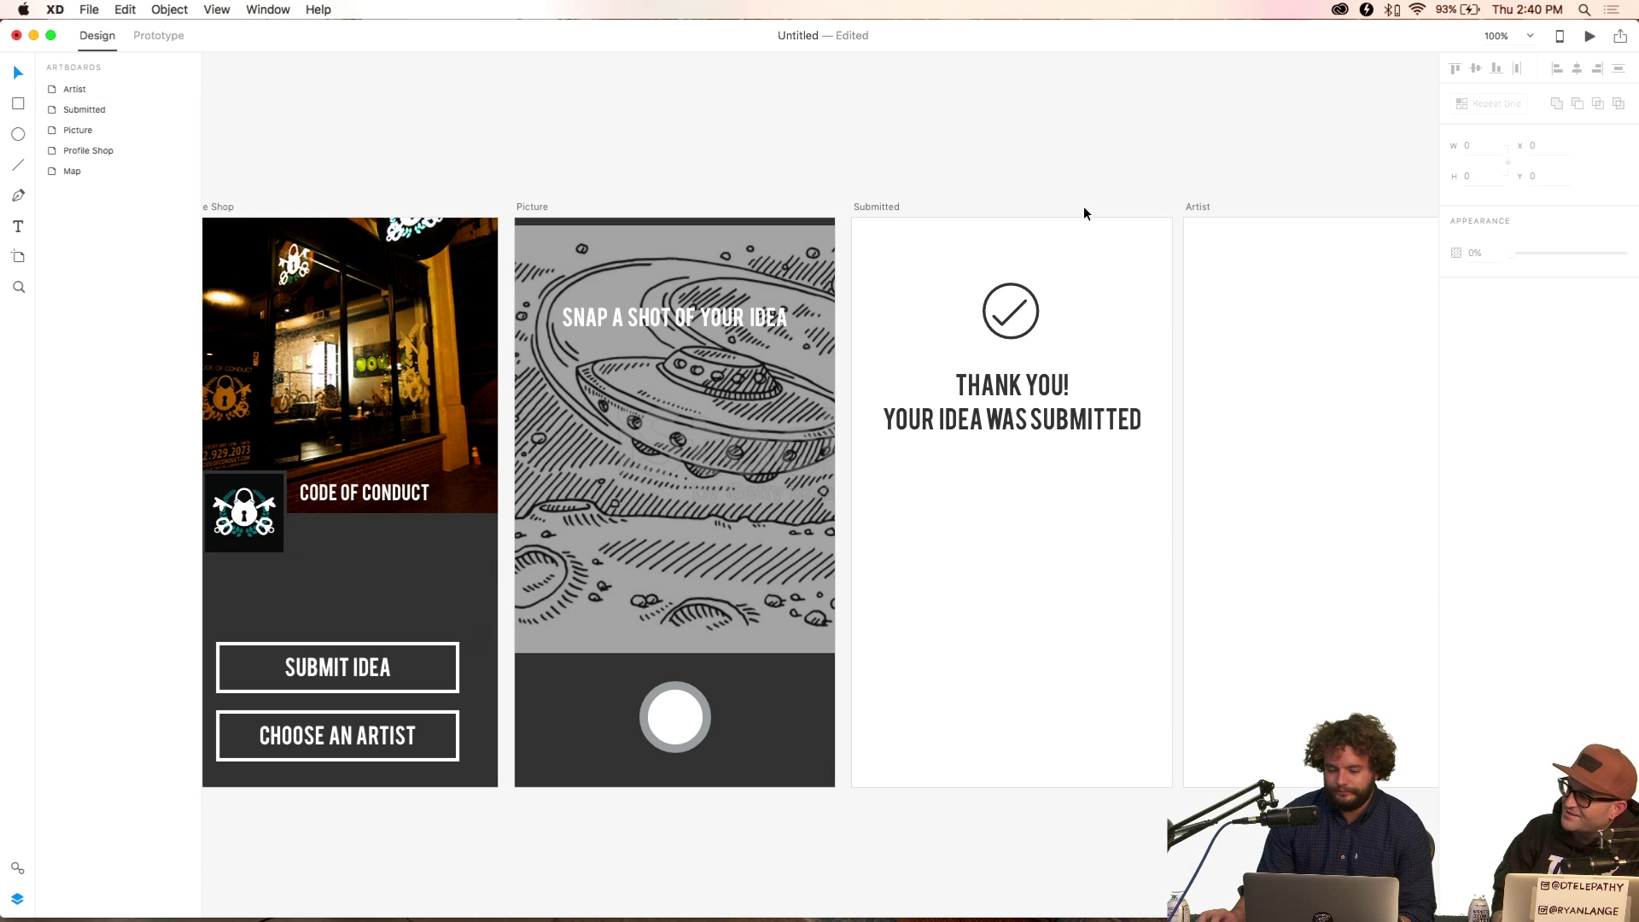
drag(1043, 367, 1045, 372)
click(1169, 159)
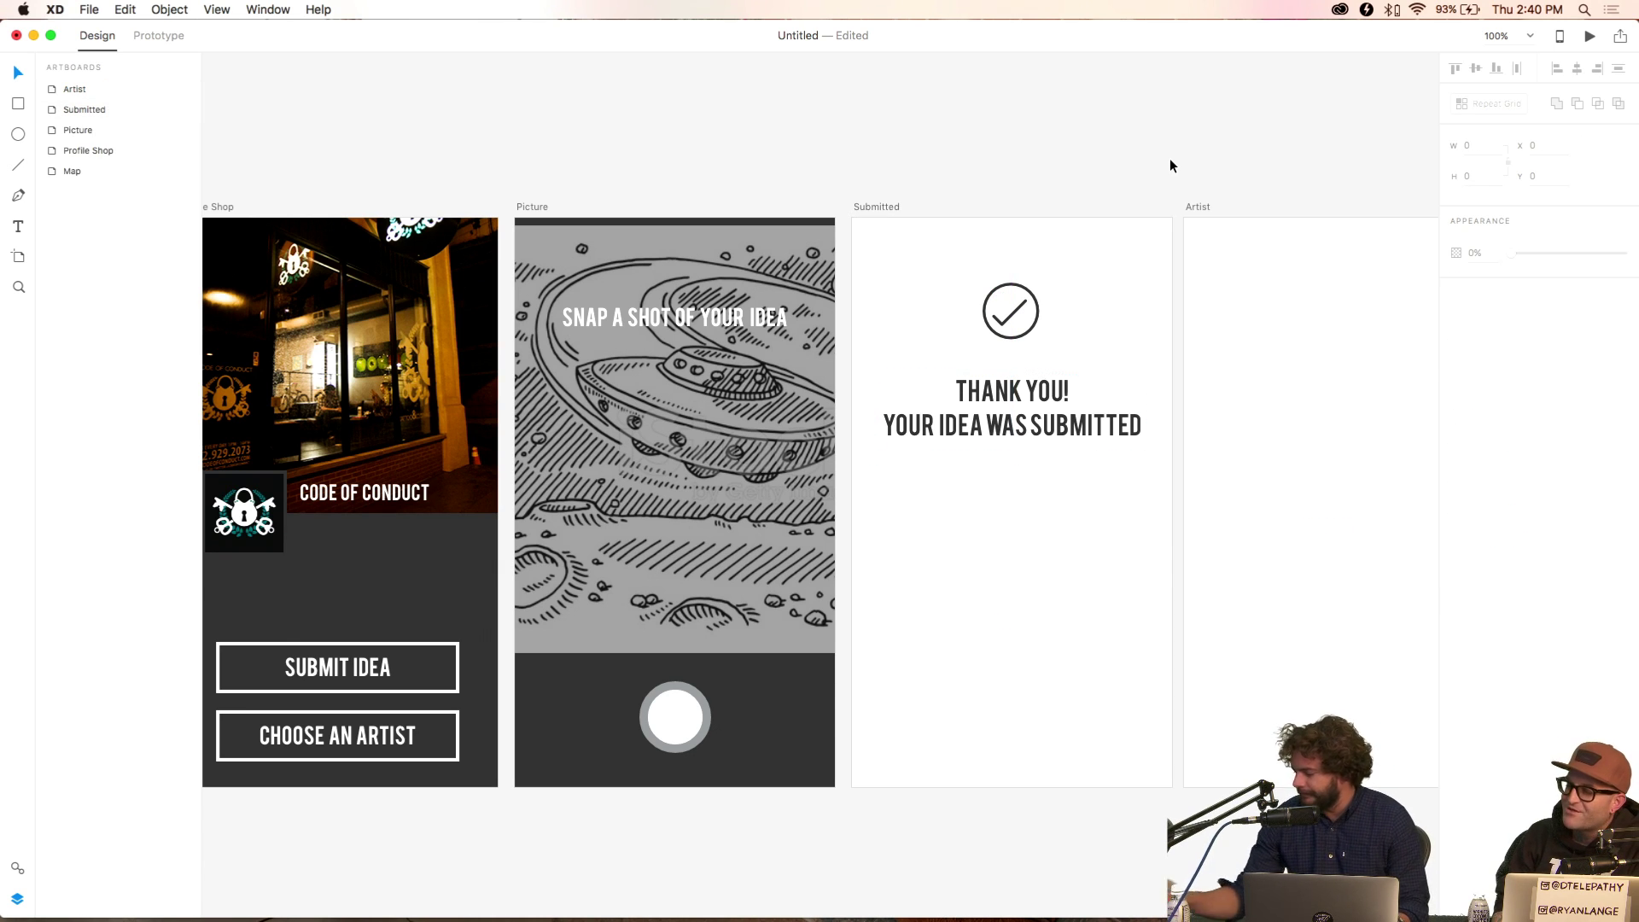
Step: Duplicate the thank-you heading lower on the artboard and set its font size to 20
drag(1086, 400, 1040, 627)
double_click(1040, 626)
click(1039, 626)
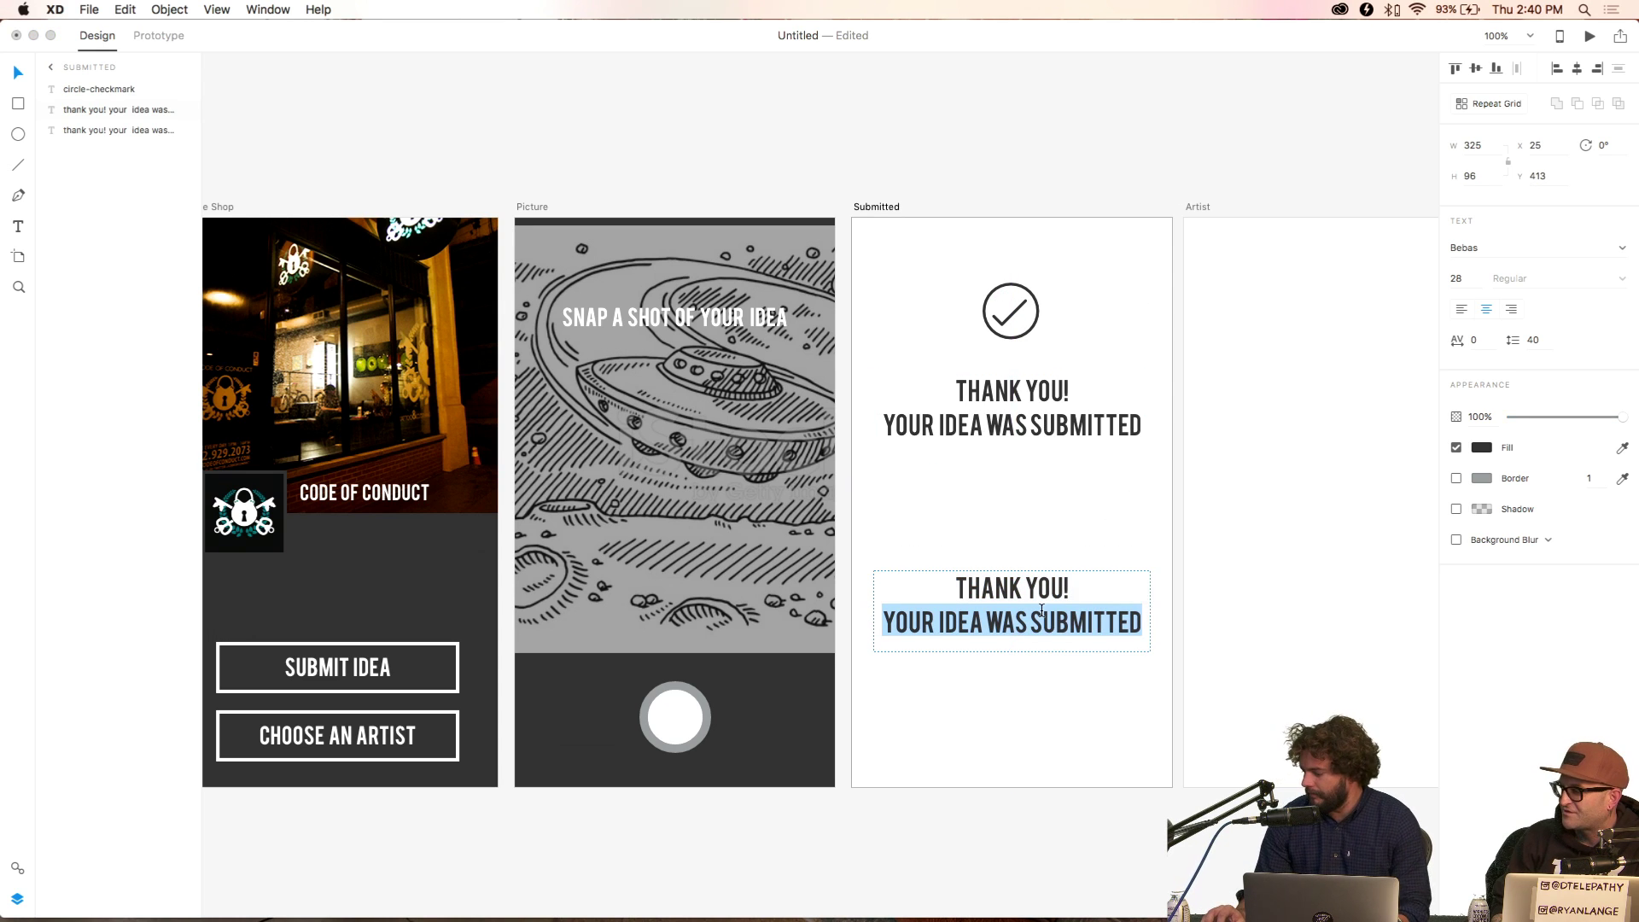
key(super+a)
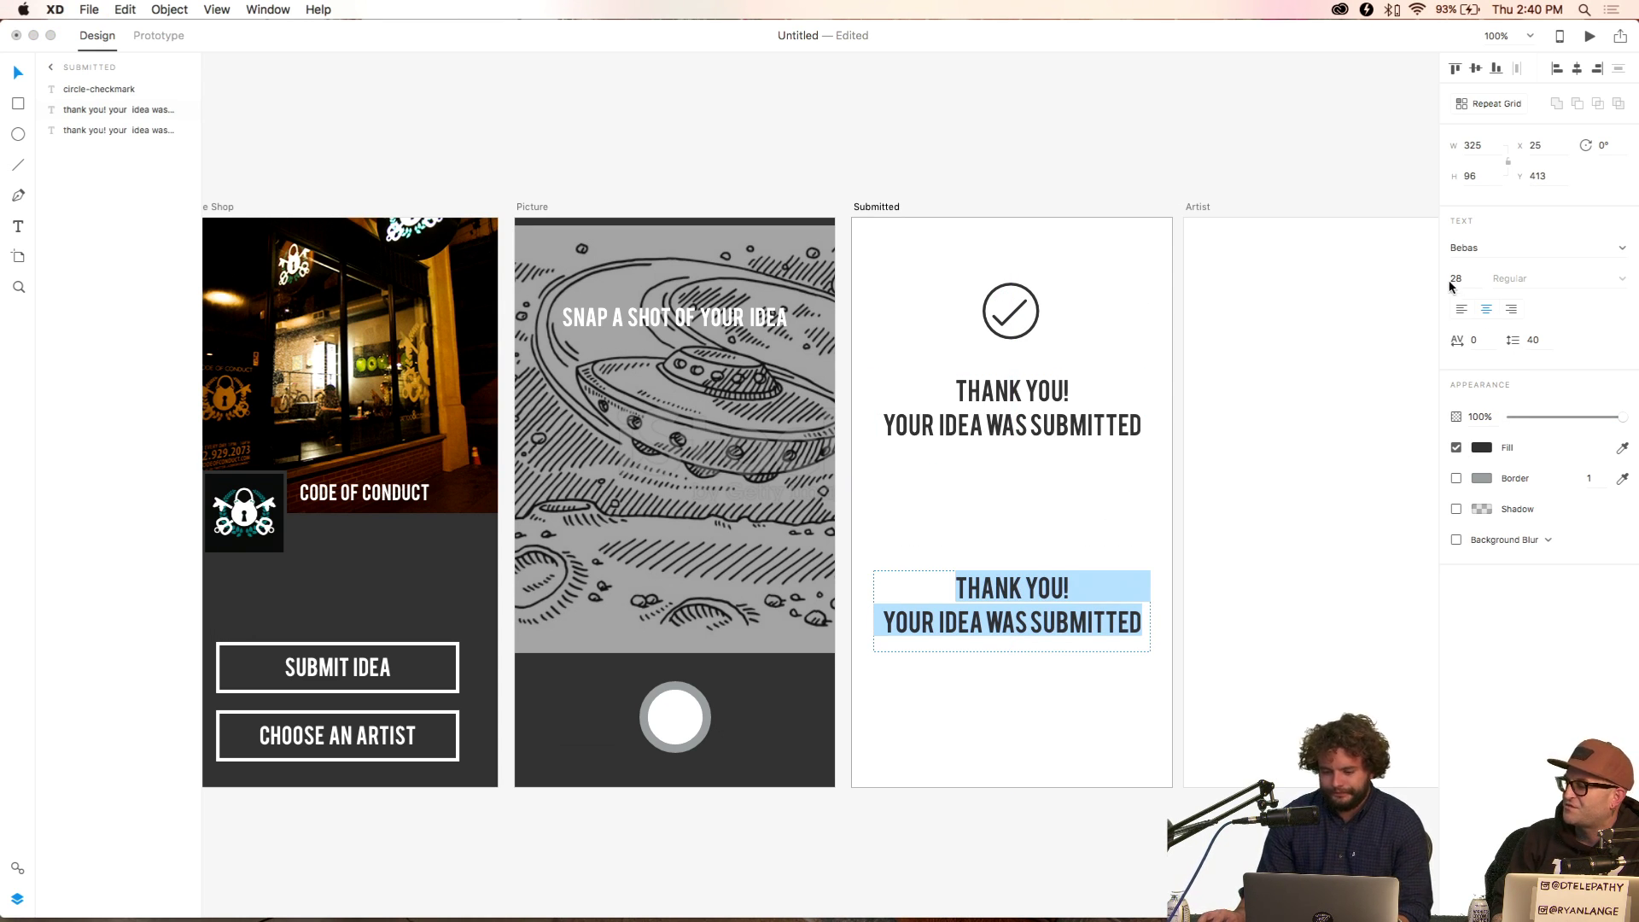
click(1454, 278)
text(20)
key(Return)
Step: Reword the duplicate: an artist from Code of Conduct will get in touch within the next 24H; heighten the box
click(1081, 607)
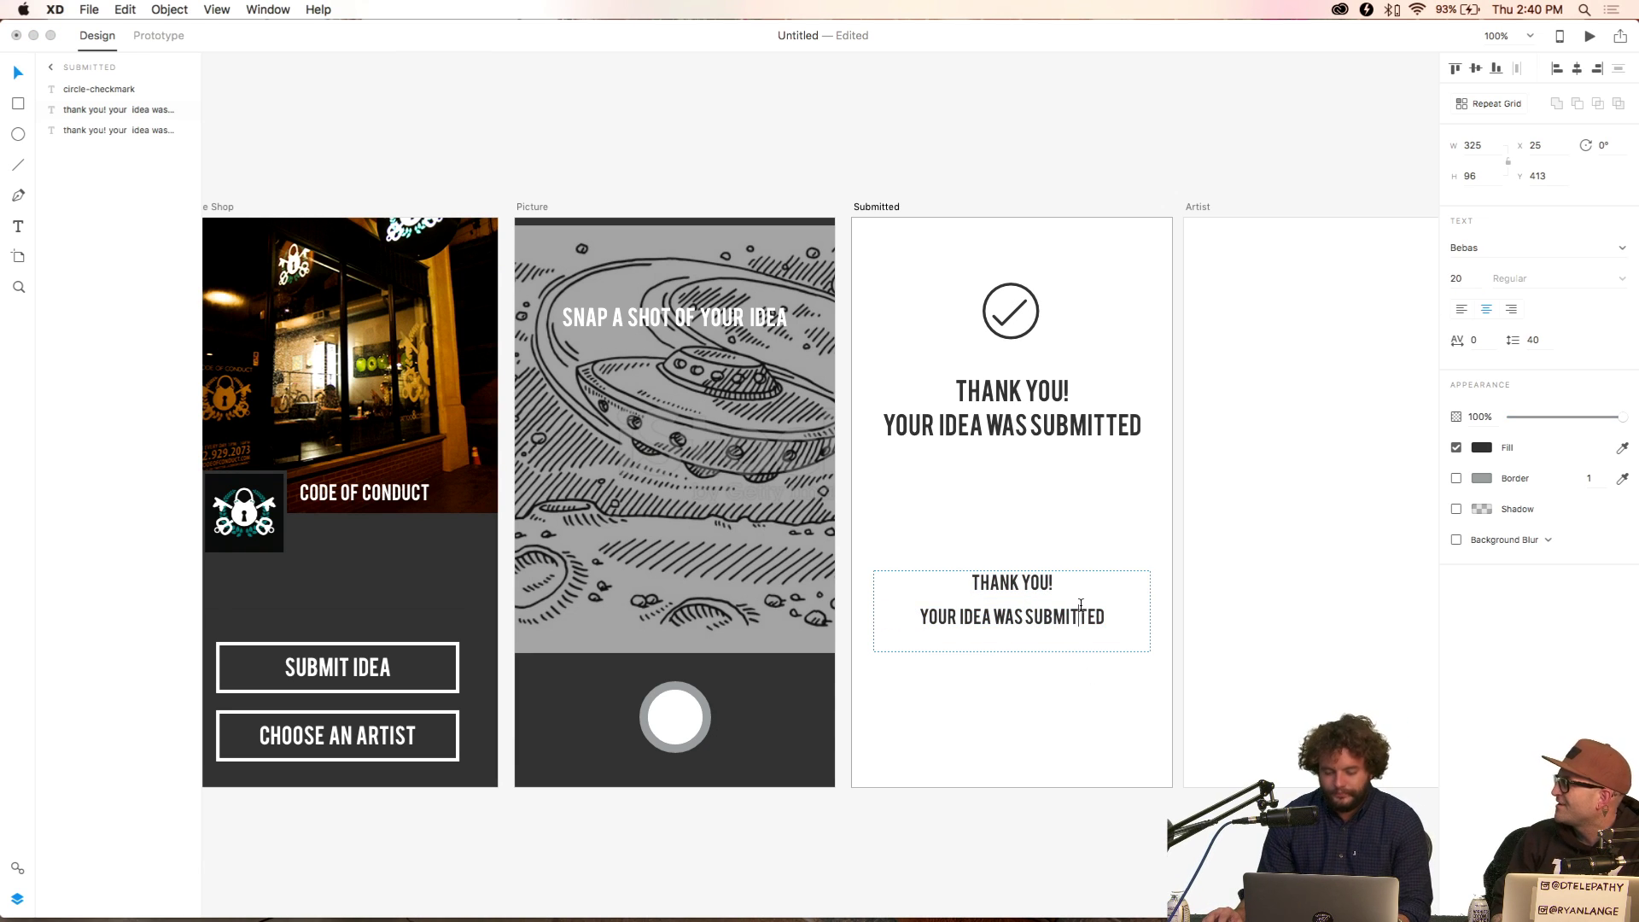
key(super+a)
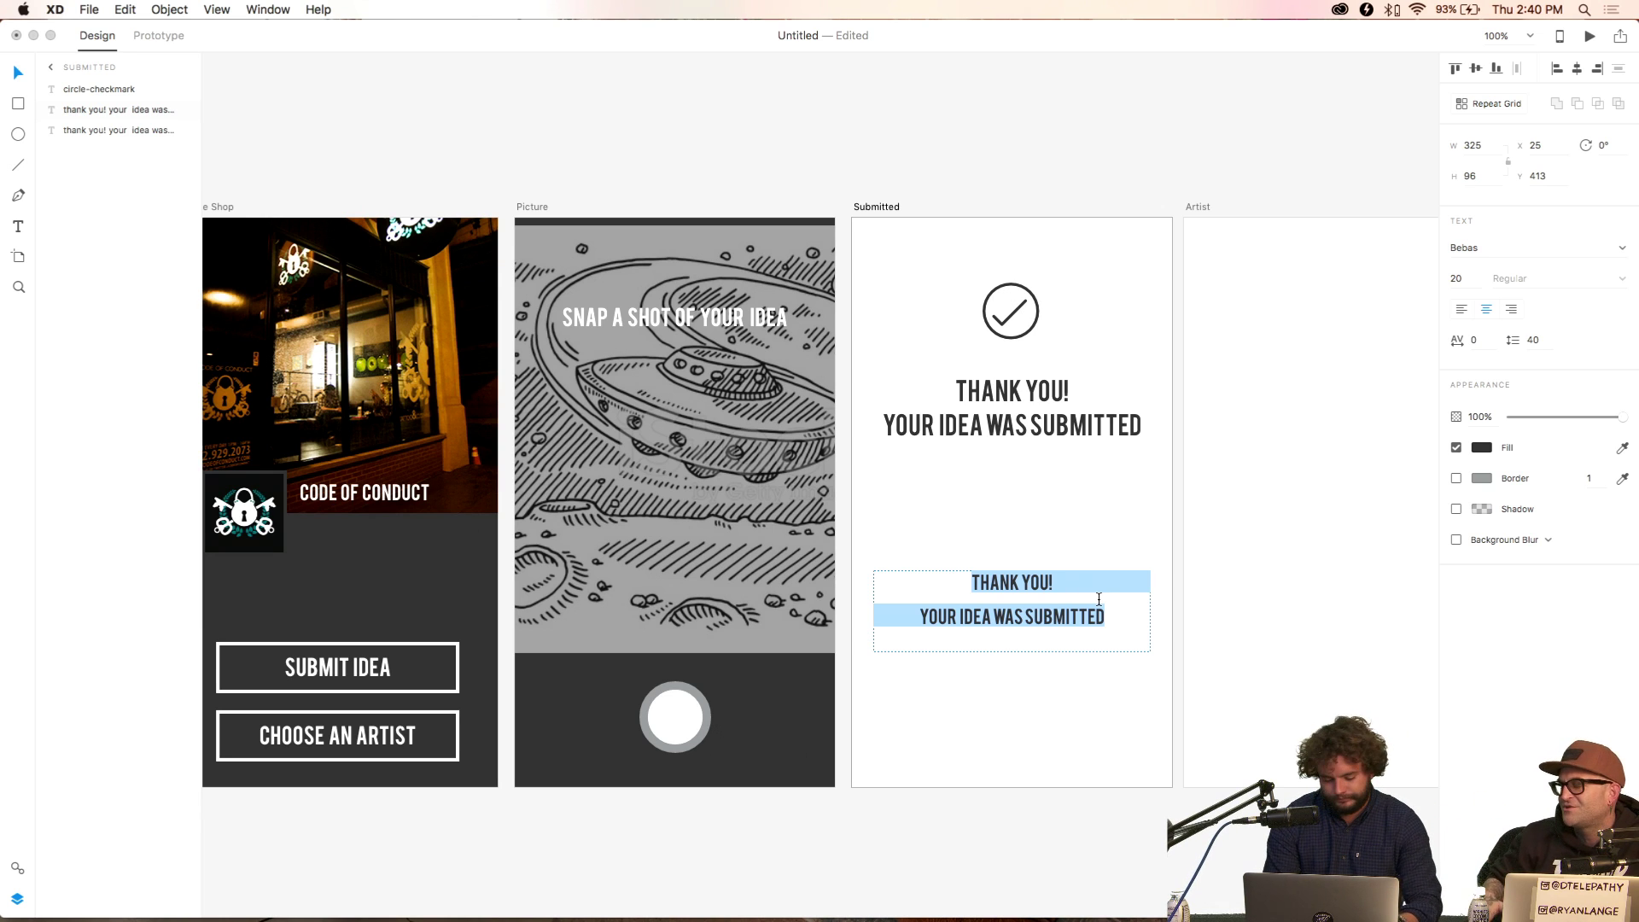
text(ANAR)
key(BackSpace)
key(BackSpace)
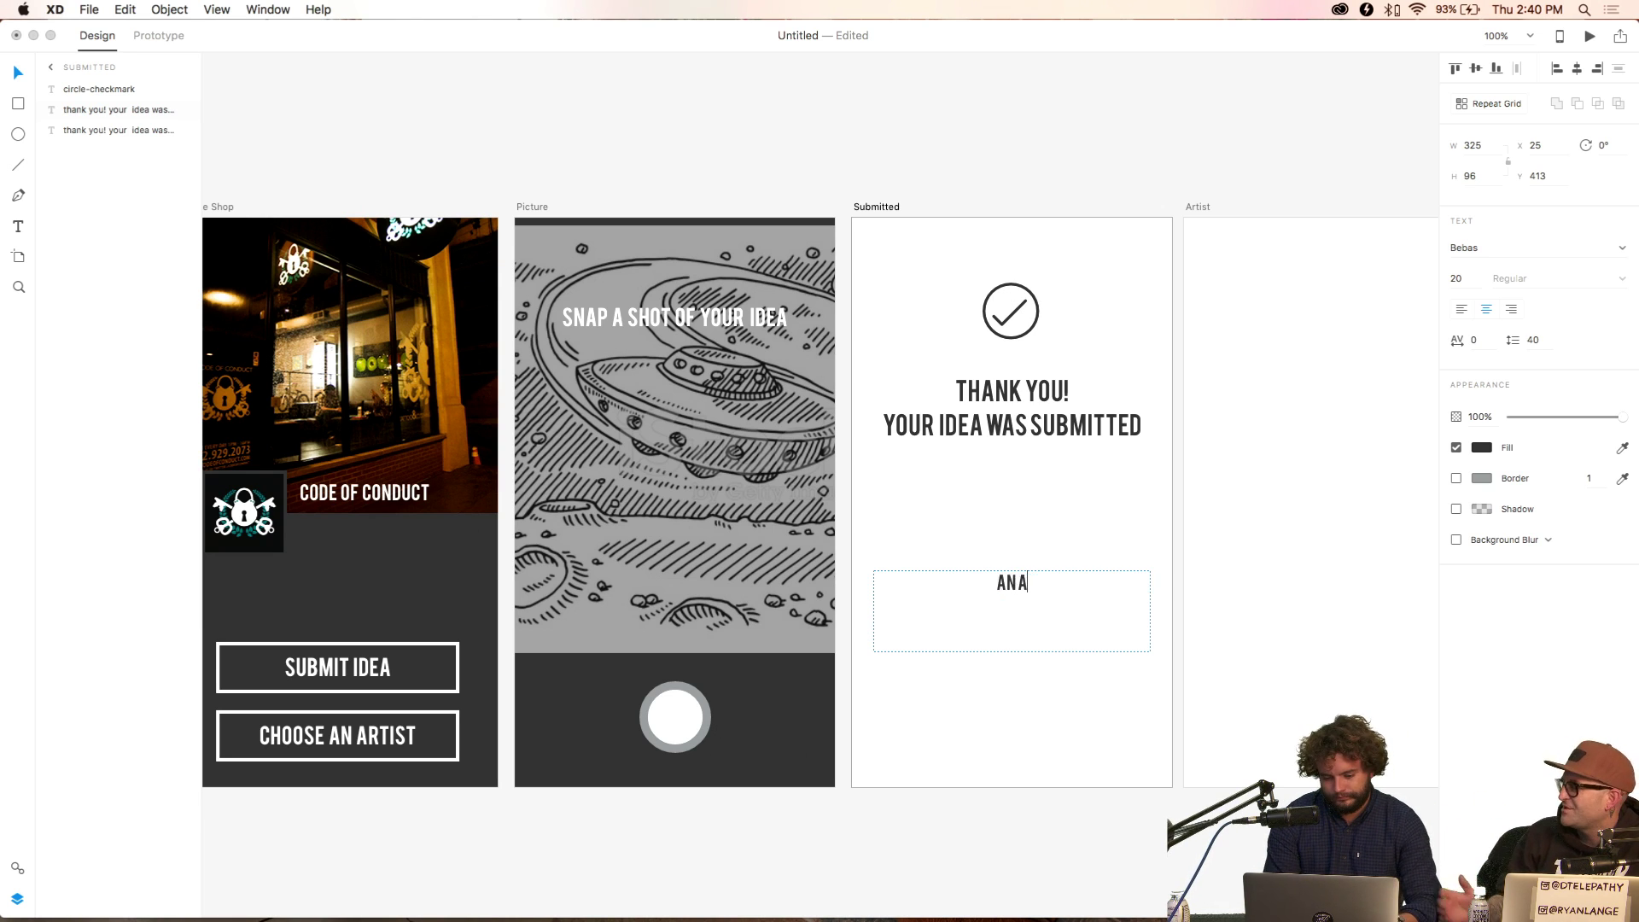
text(ARTIS)
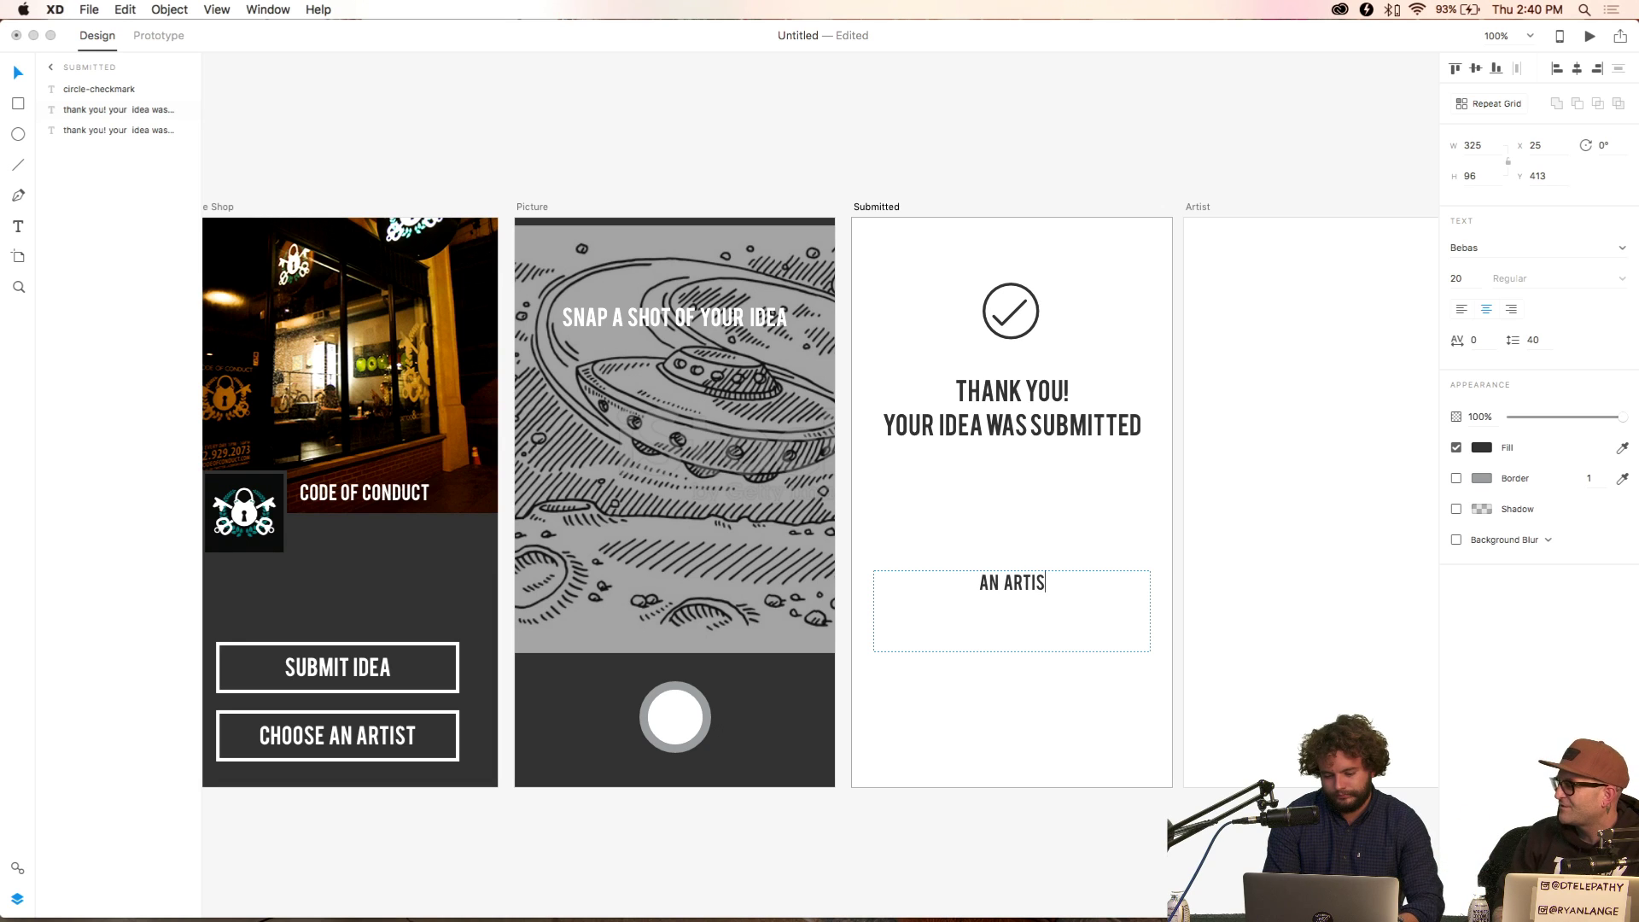
text(T FROM)
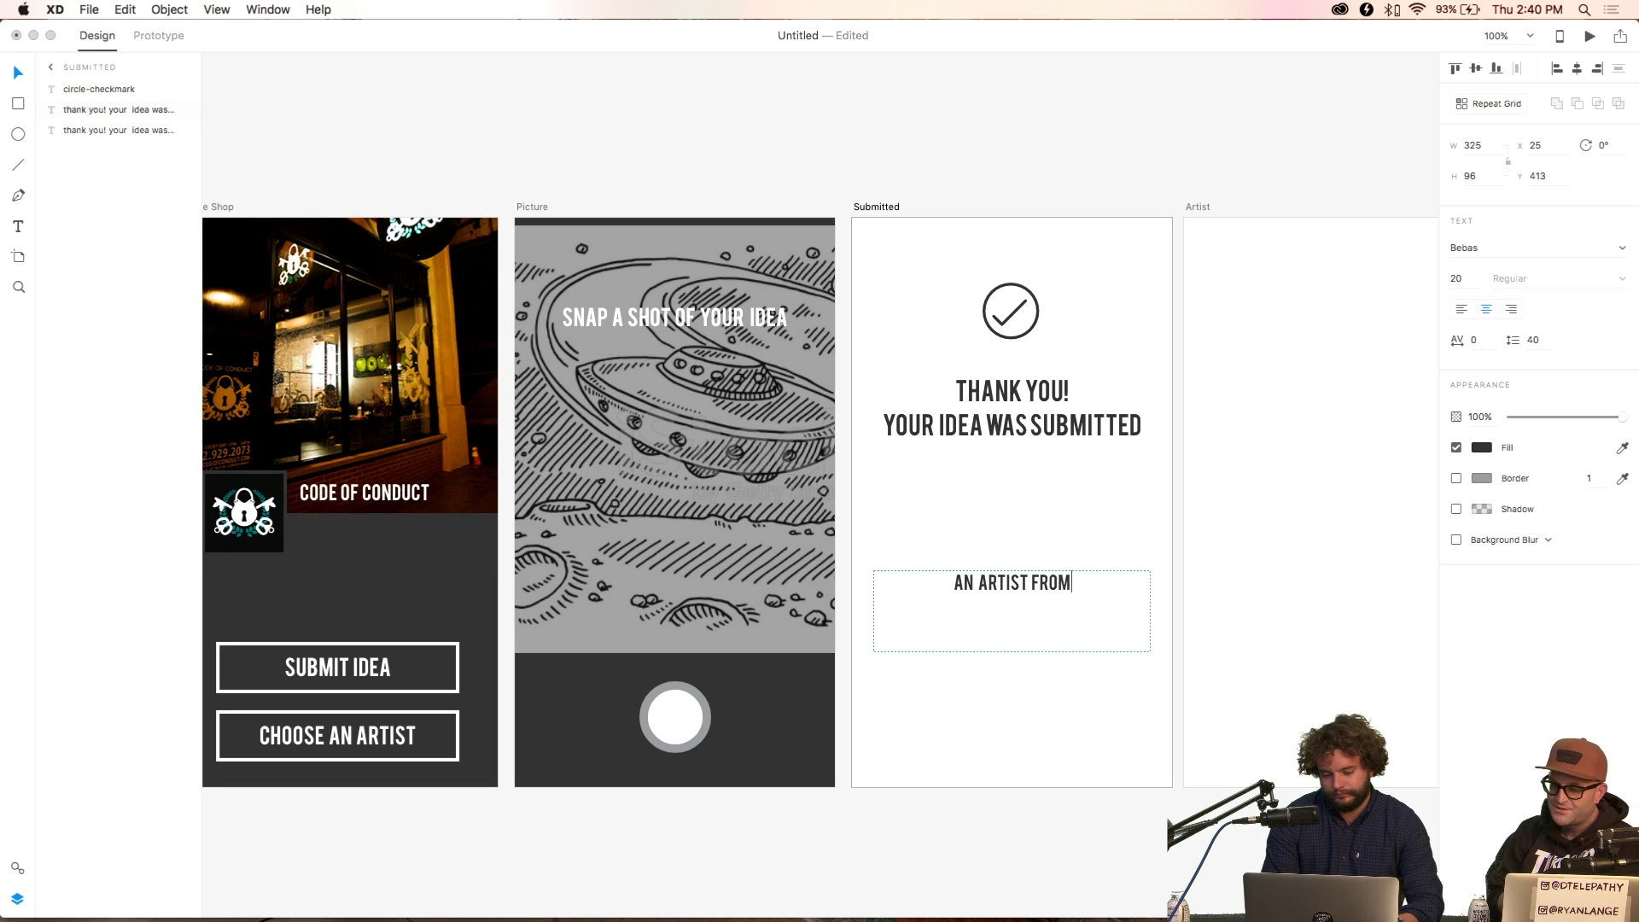
text( CODE OF CONDUCT)
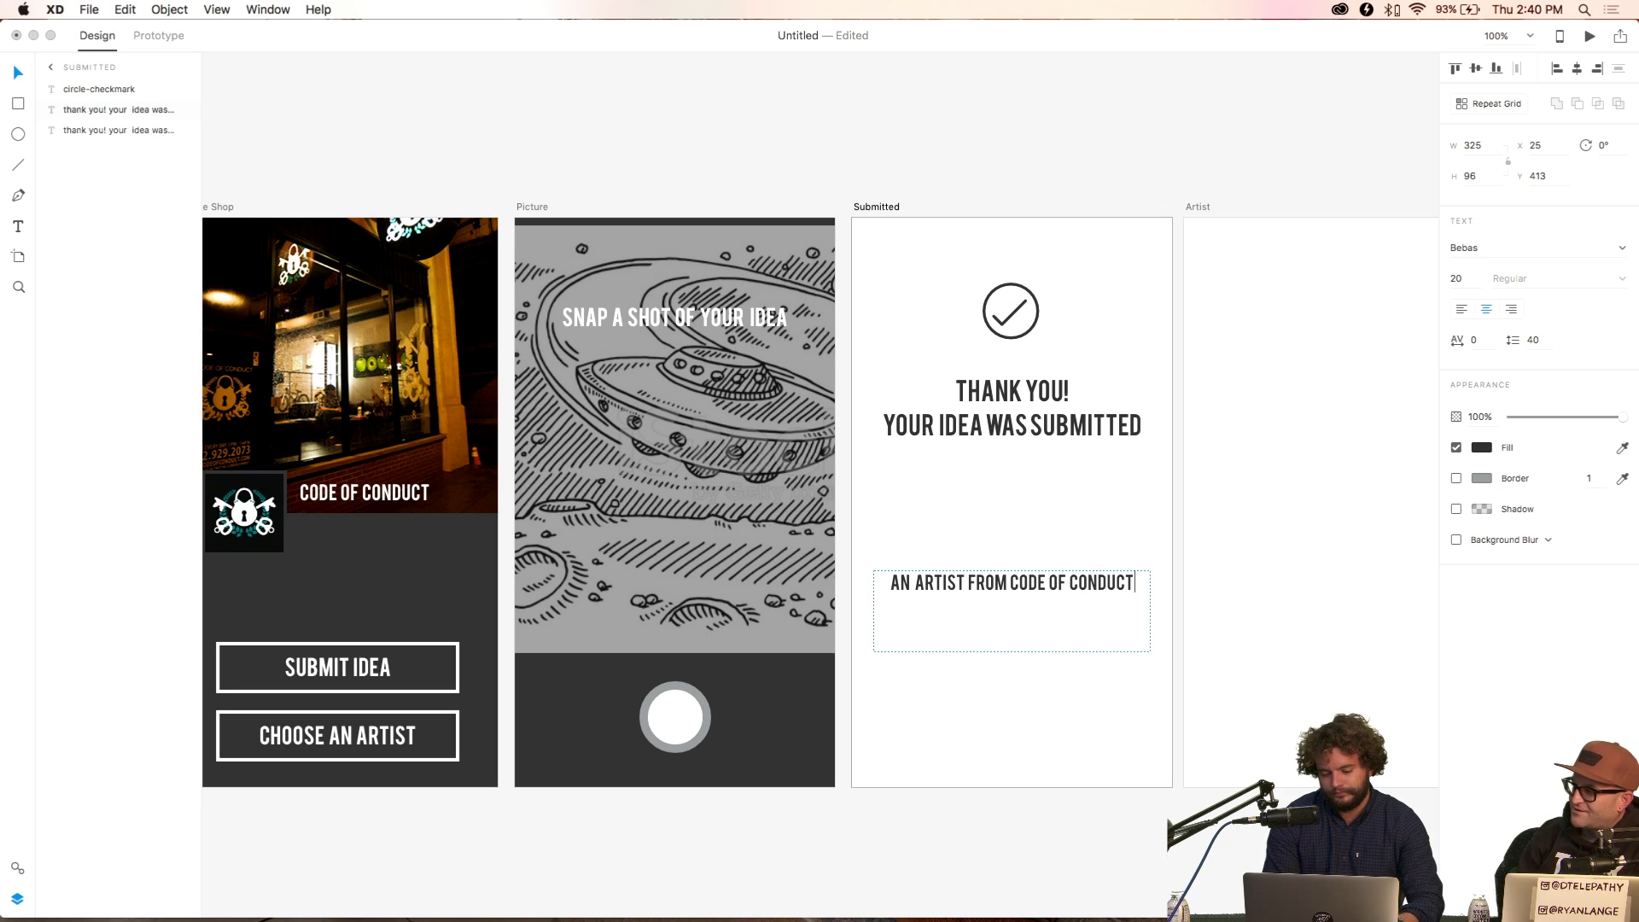
text( WILL GET IN TOUCH)
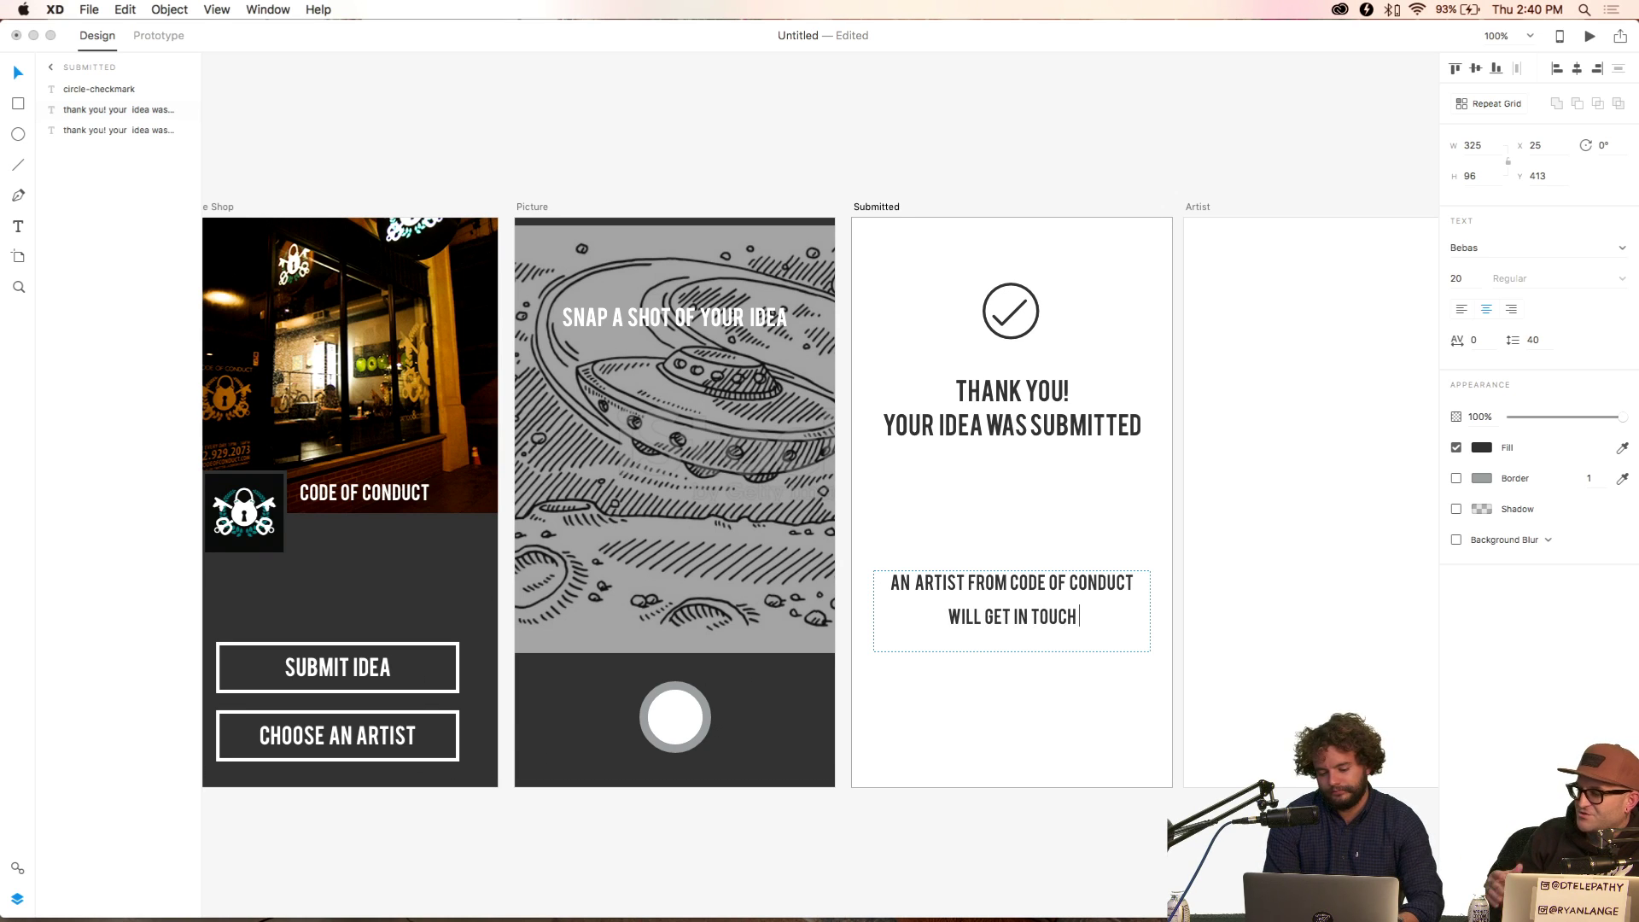
text( WITH YOU)
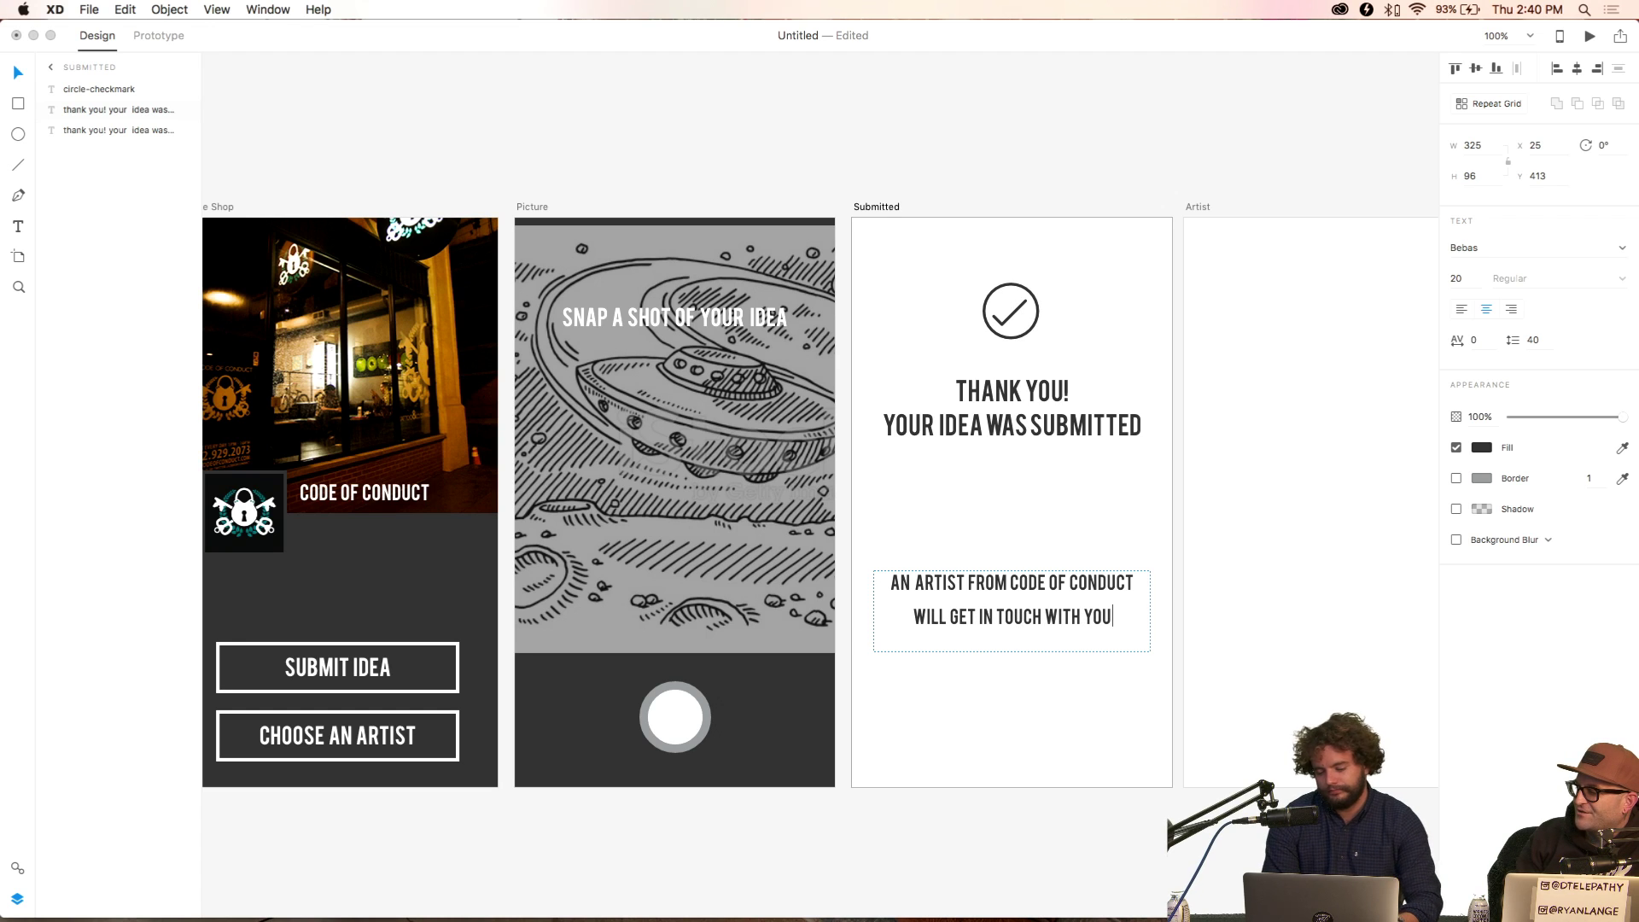
text( WITHIN)
text( 24)
key(BackSpace)
key(BackSpace)
text(THE NEXT )
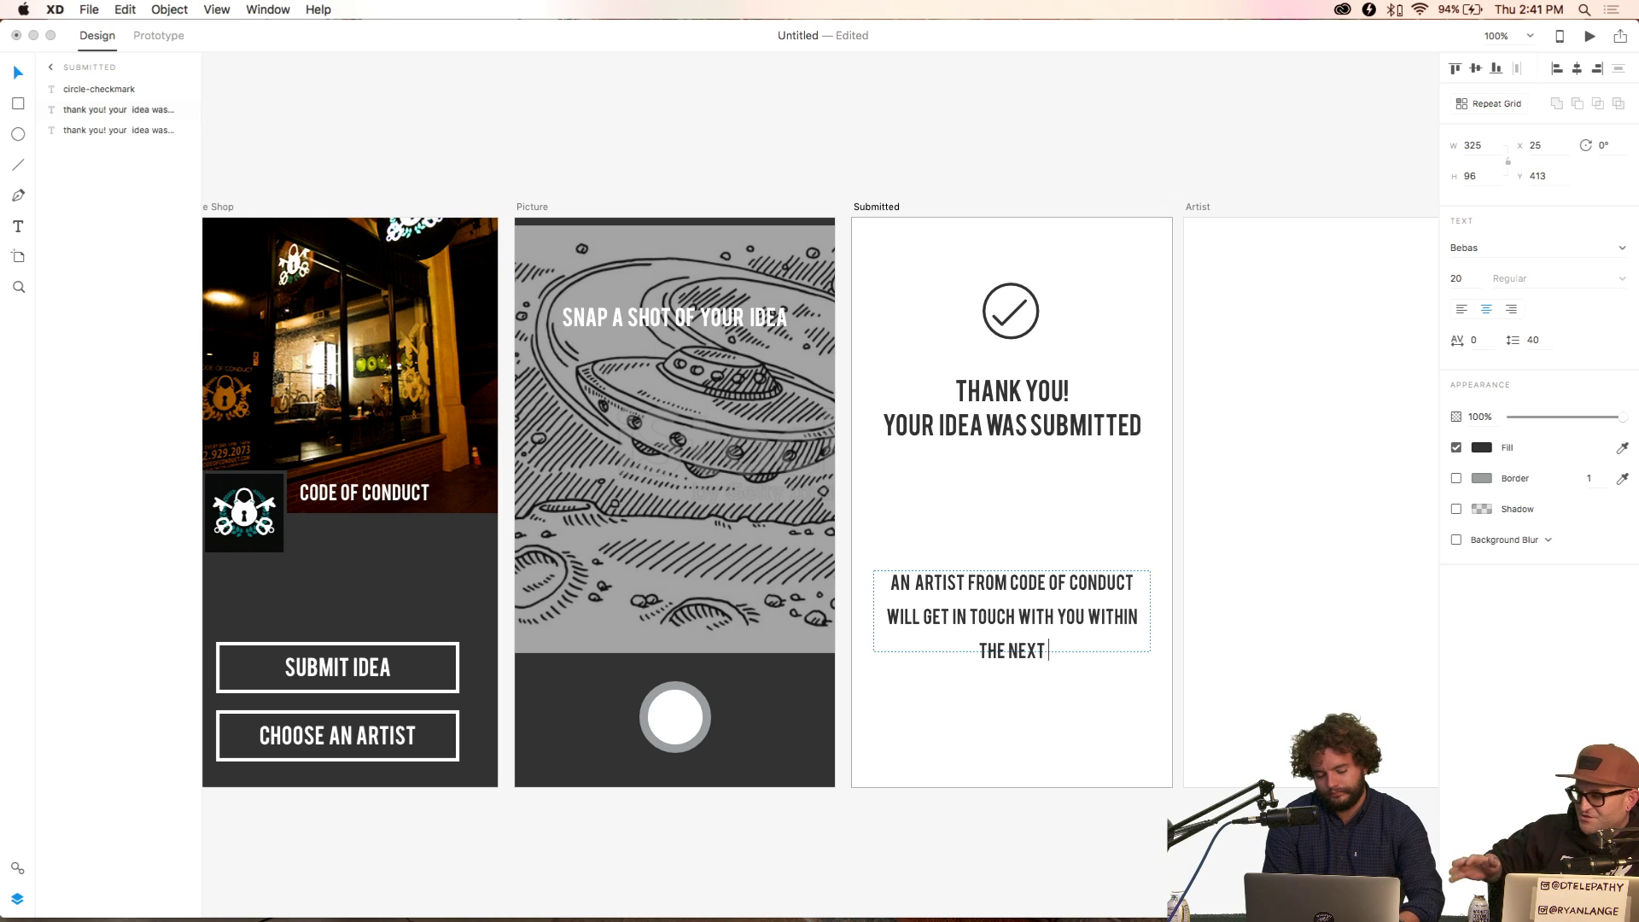
text(24H)
key(BackSpace)
key(BackSpace)
key(BackSpace)
key(BackSpace)
key(BackSpace)
key(BackSpace)
key(BackSpace)
key(BackSpace)
key(BackSpace)
key(BackSpace)
key(BackSpace)
key(BackSpace)
key(BackSpace)
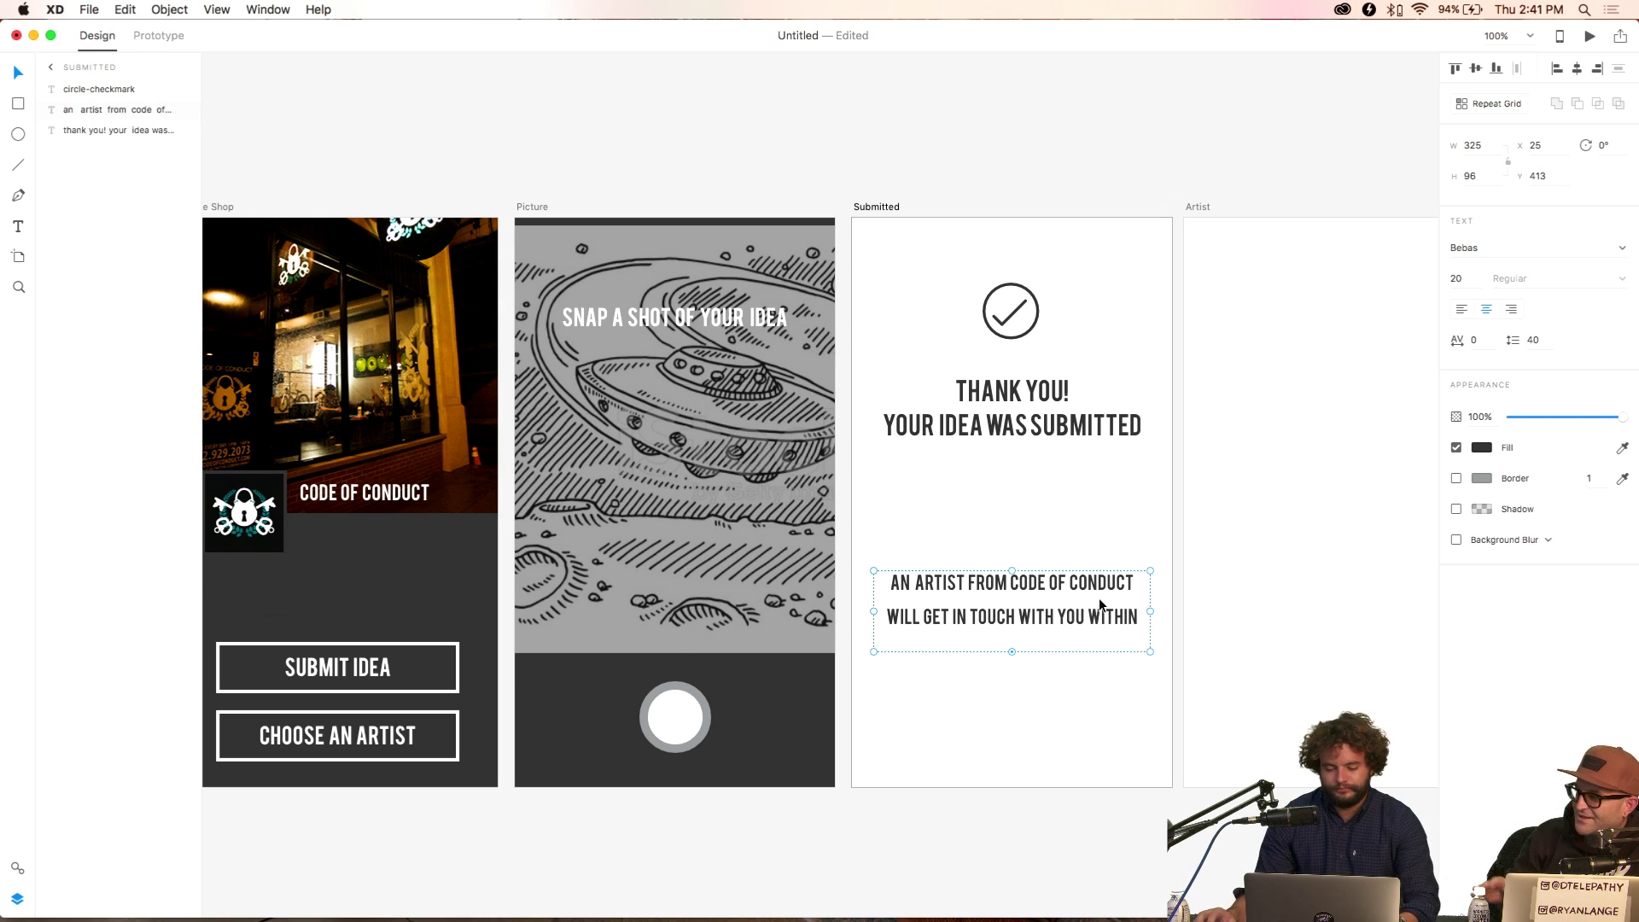
key(Escape)
drag(1011, 651, 1012, 684)
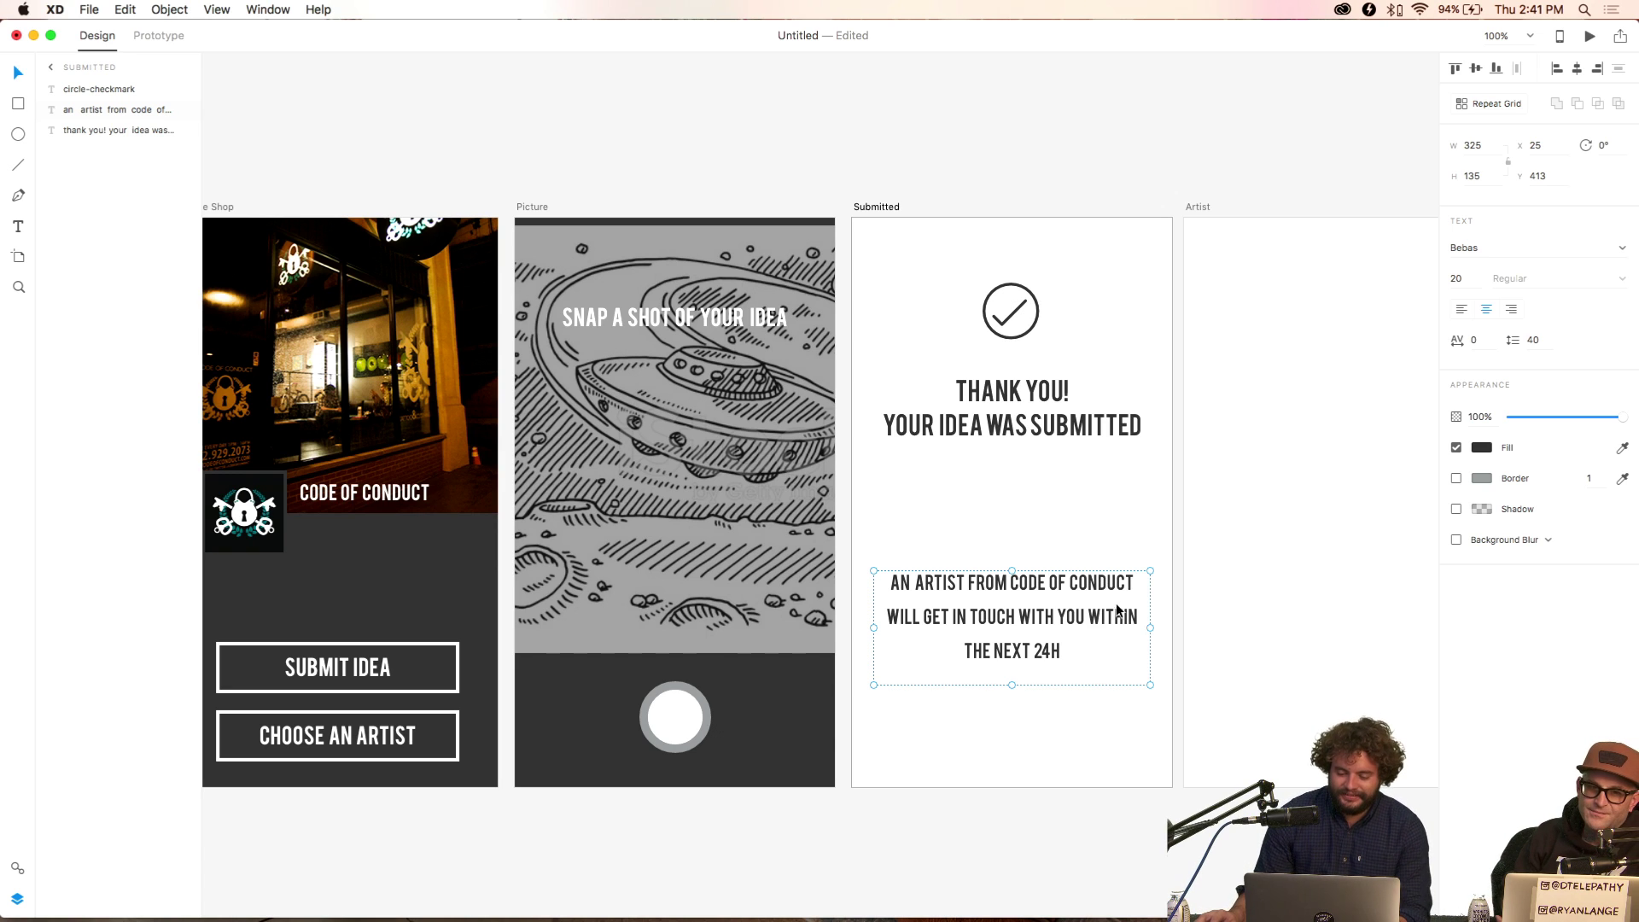
double_click(1119, 597)
Step: Shrink the 24h message to font size 15 with 28 line spacing
click(1469, 288)
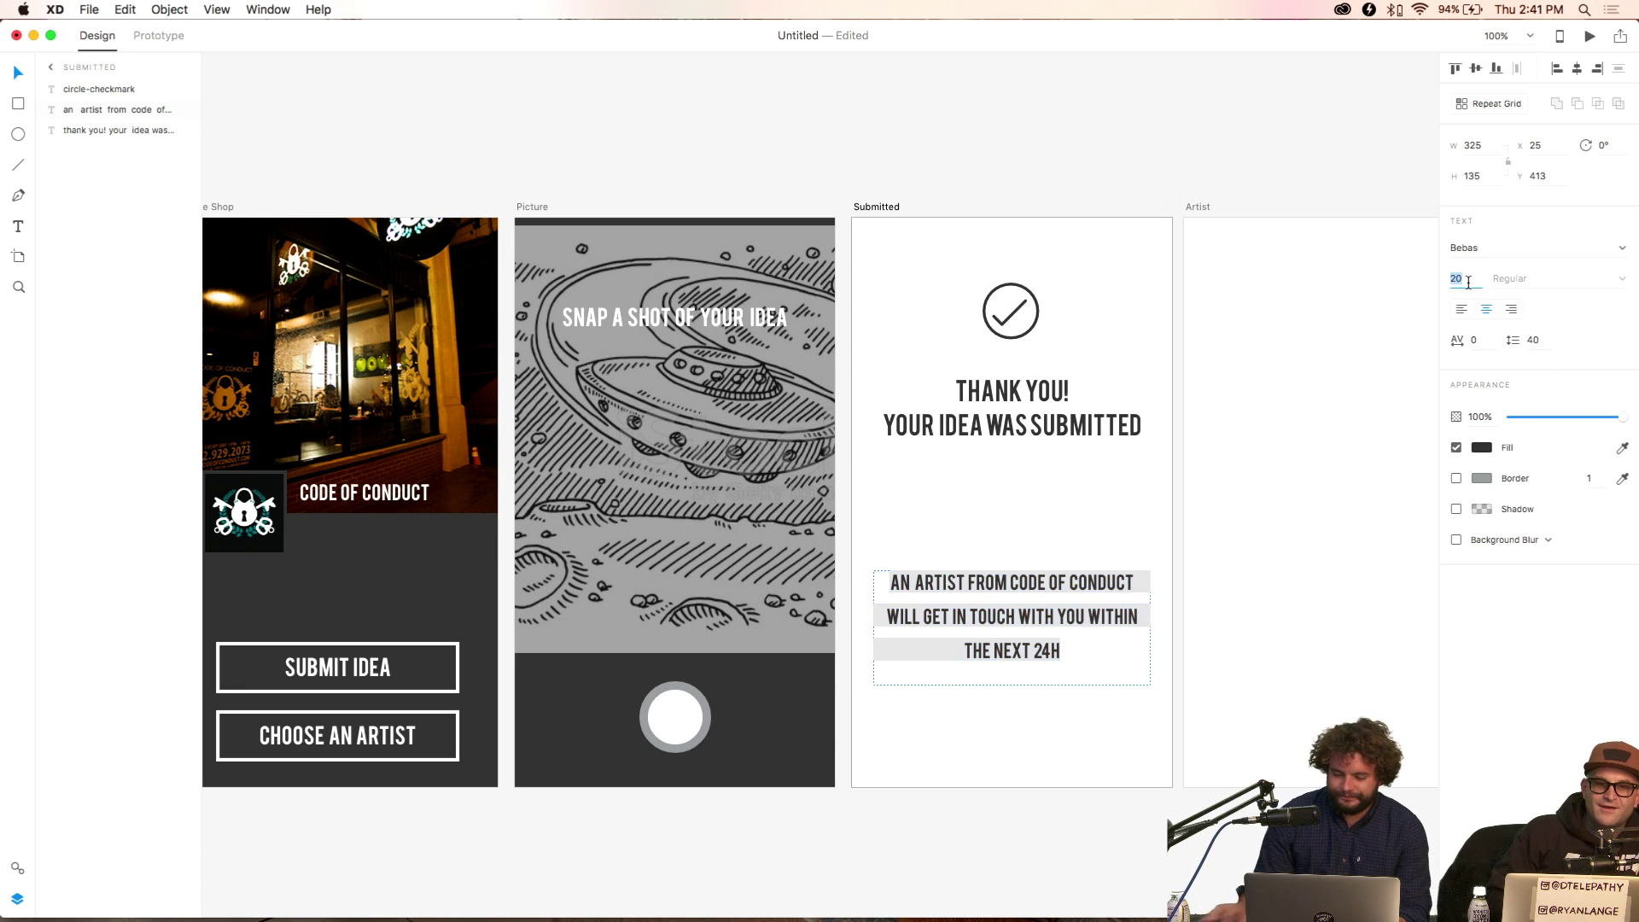
key(Down)
key(Down)
key(Down)
key(Down)
key(Down)
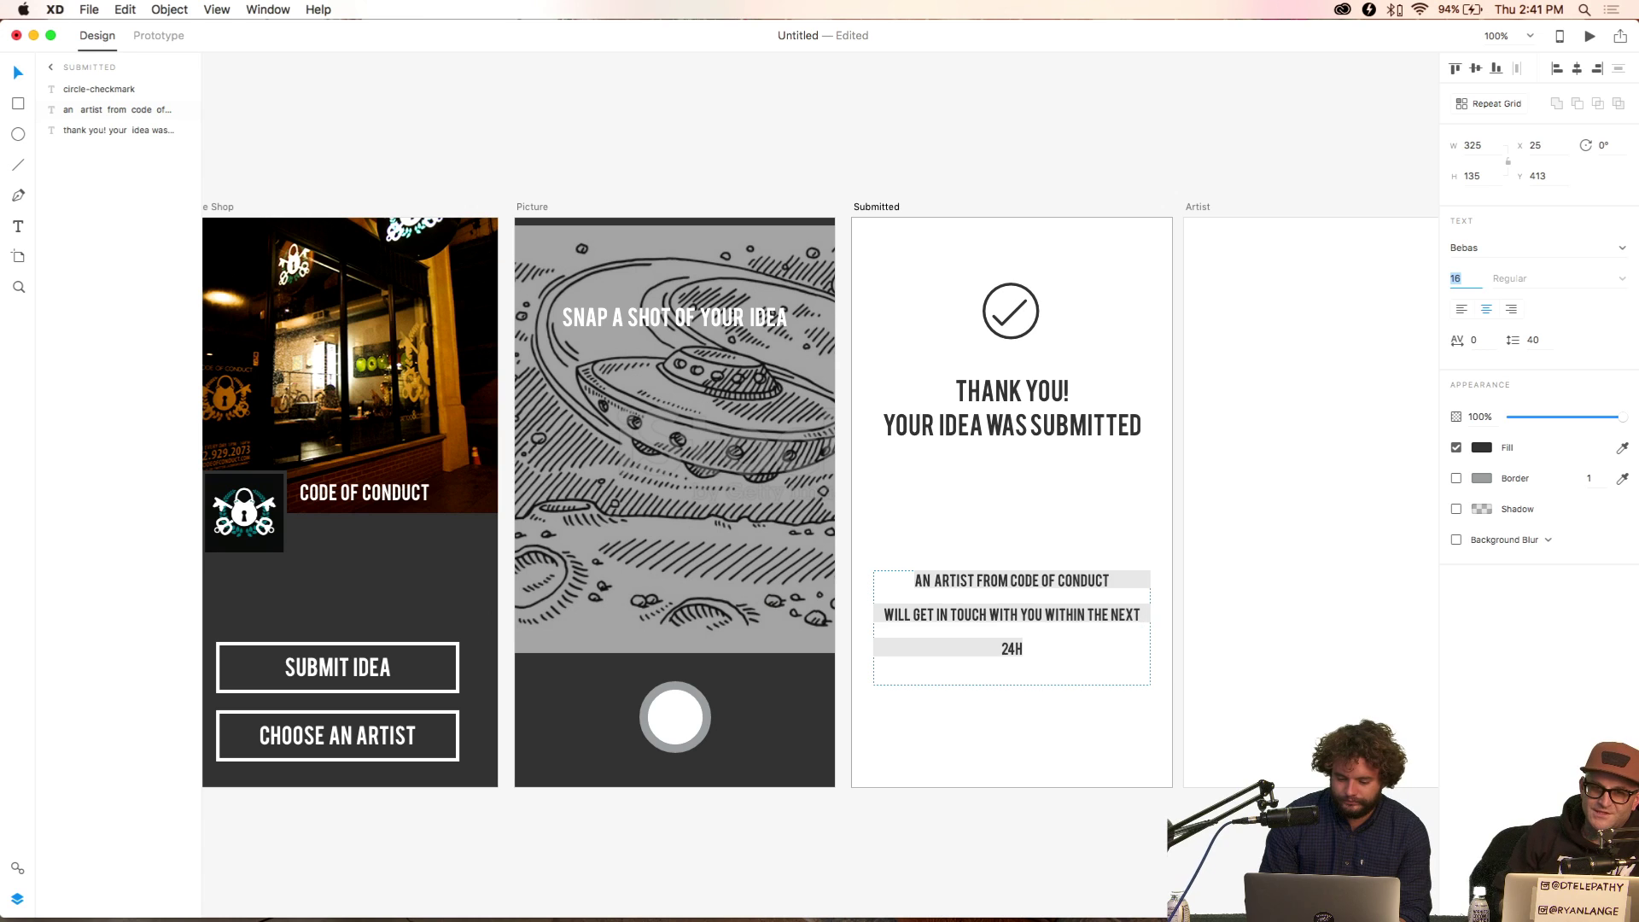
click(1532, 340)
key(Down)
key(Down)
key(Down)
key(Down)
key(Down)
key(Down)
key(Down)
key(Down)
key(Down)
key(Down)
key(Down)
key(Down)
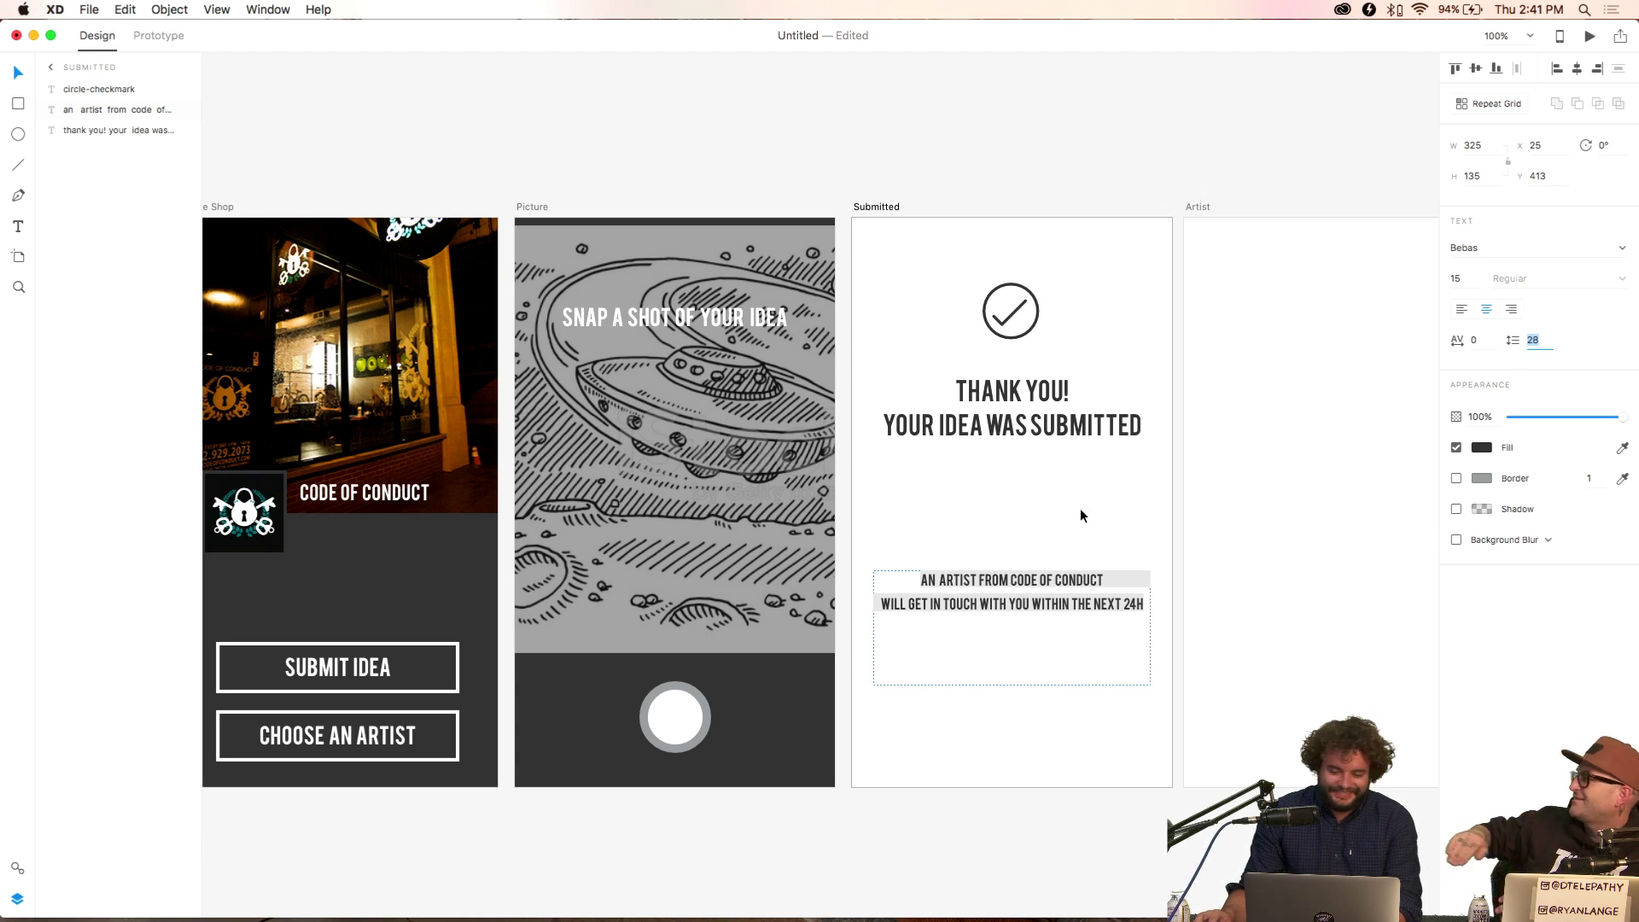
key(Escape)
Step: Move the message near the artboard's bottom and nudge the checkmark and heading down slightly
drag(1031, 617, 1026, 746)
click(1134, 667)
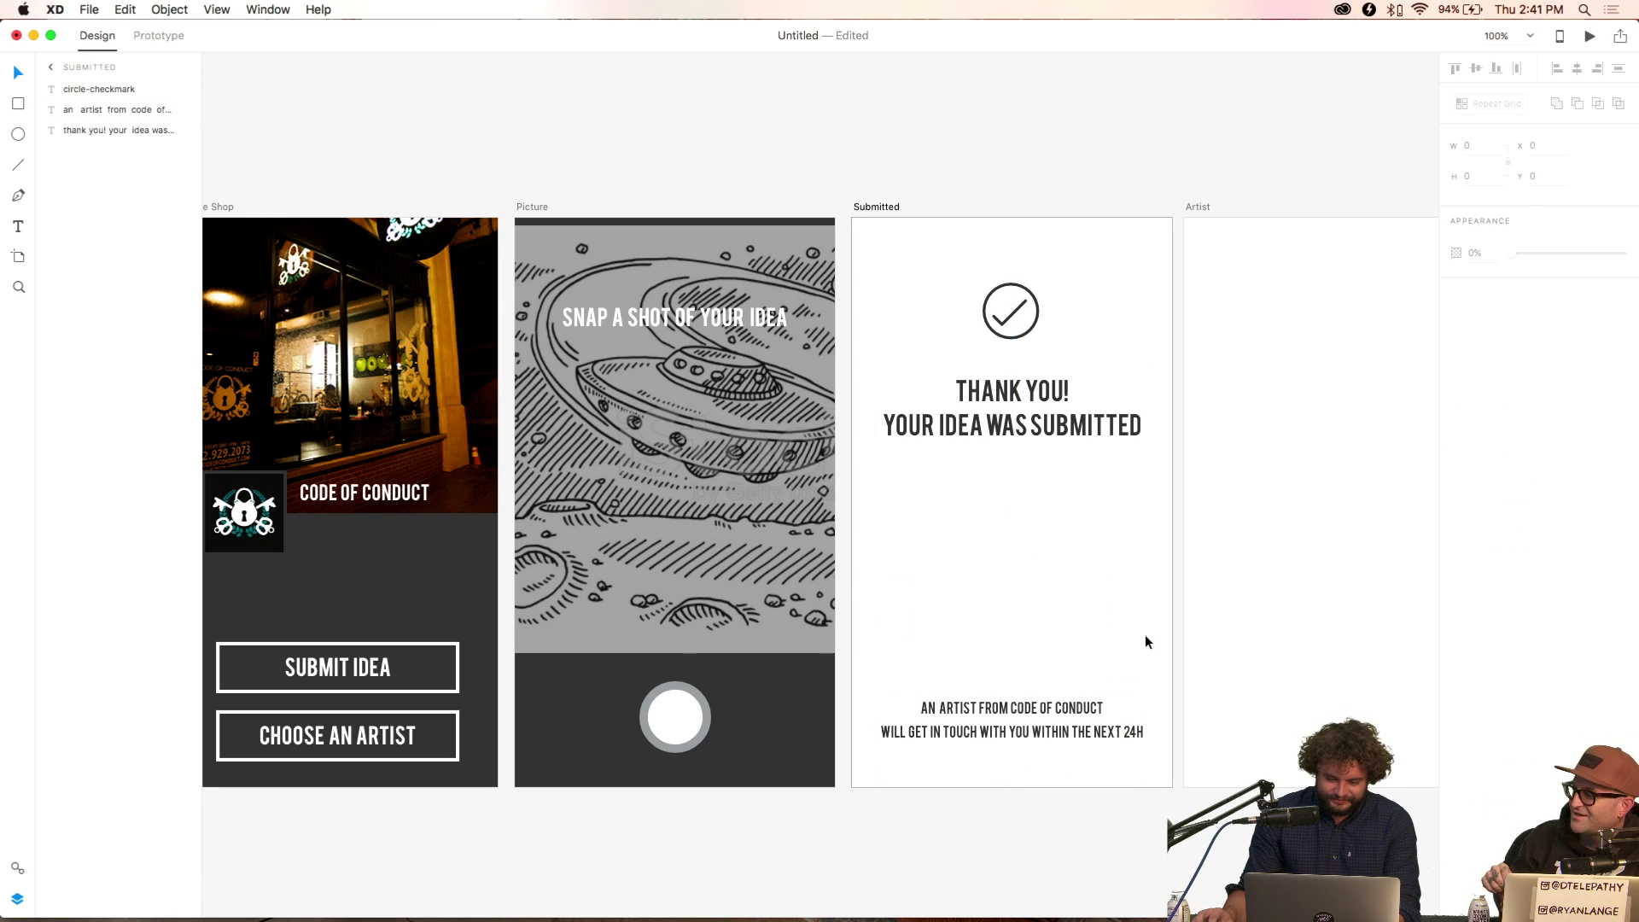
drag(1064, 308, 989, 522)
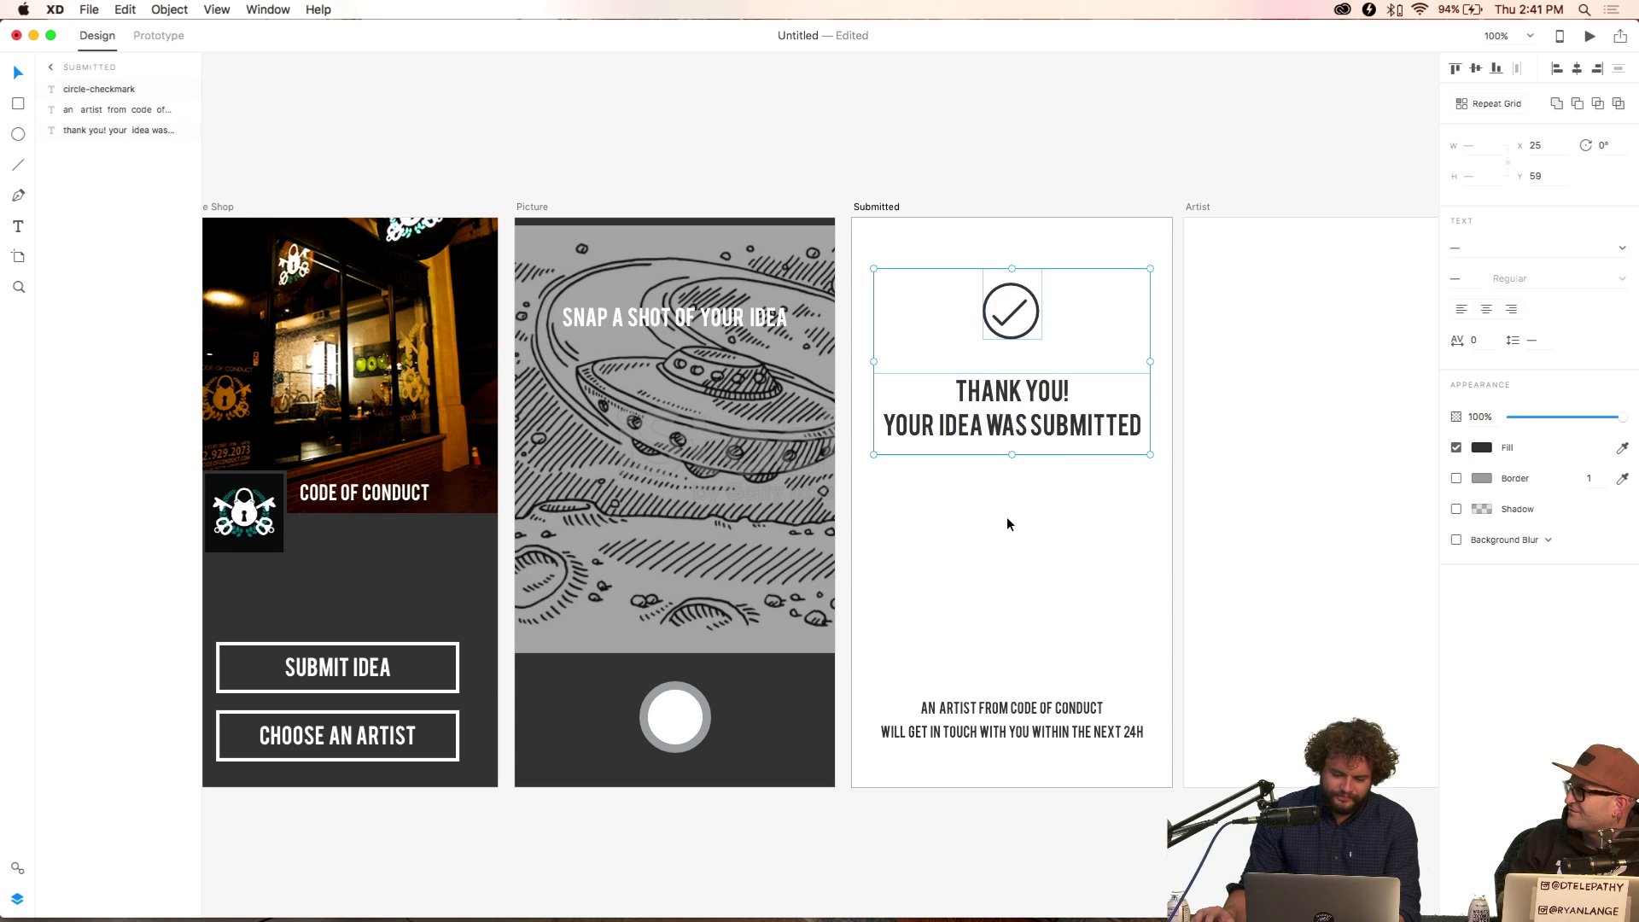
key(shift+Down)
click(1084, 212)
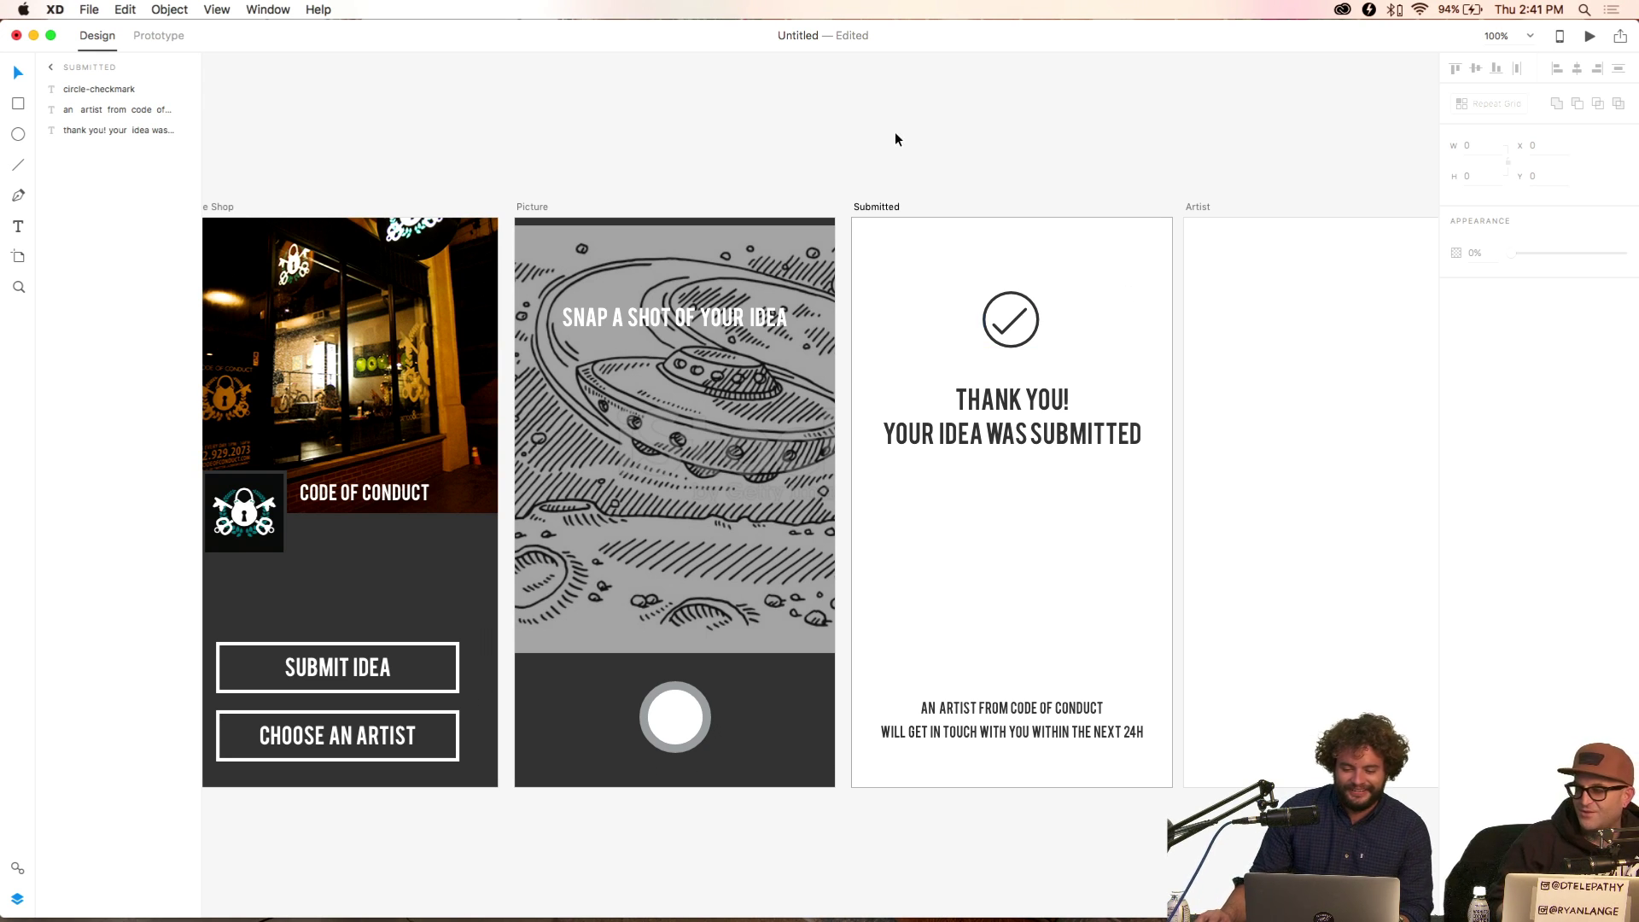
Step: Make the Submitted artboard dark grey and the checkmark icon white
click(872, 206)
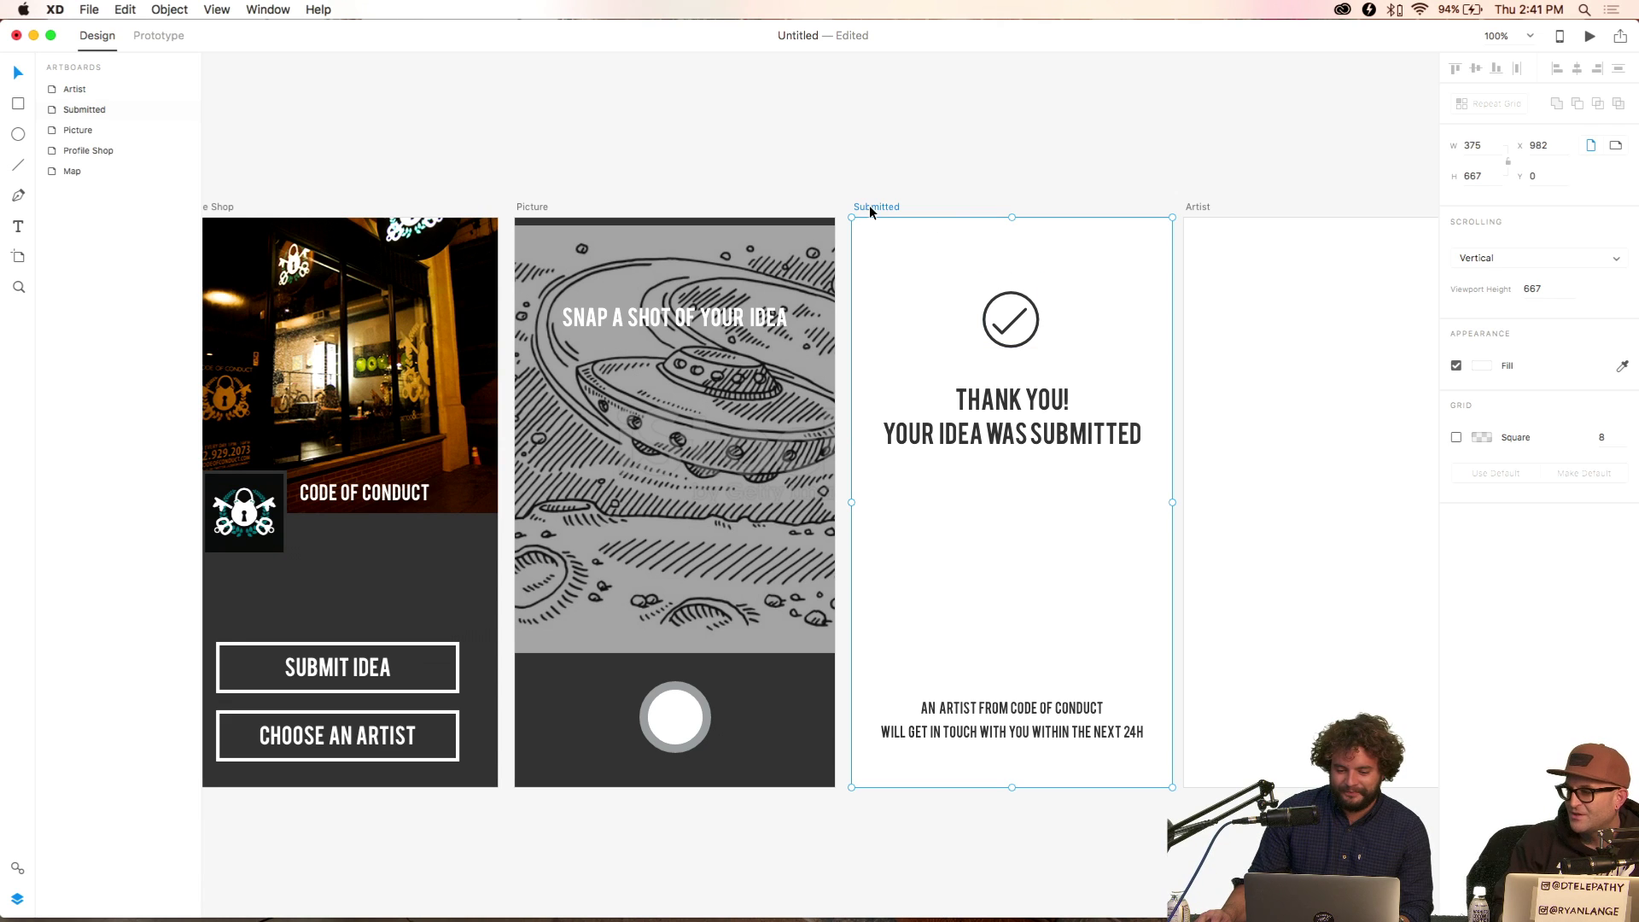
click(1481, 365)
click(1294, 477)
click(1144, 534)
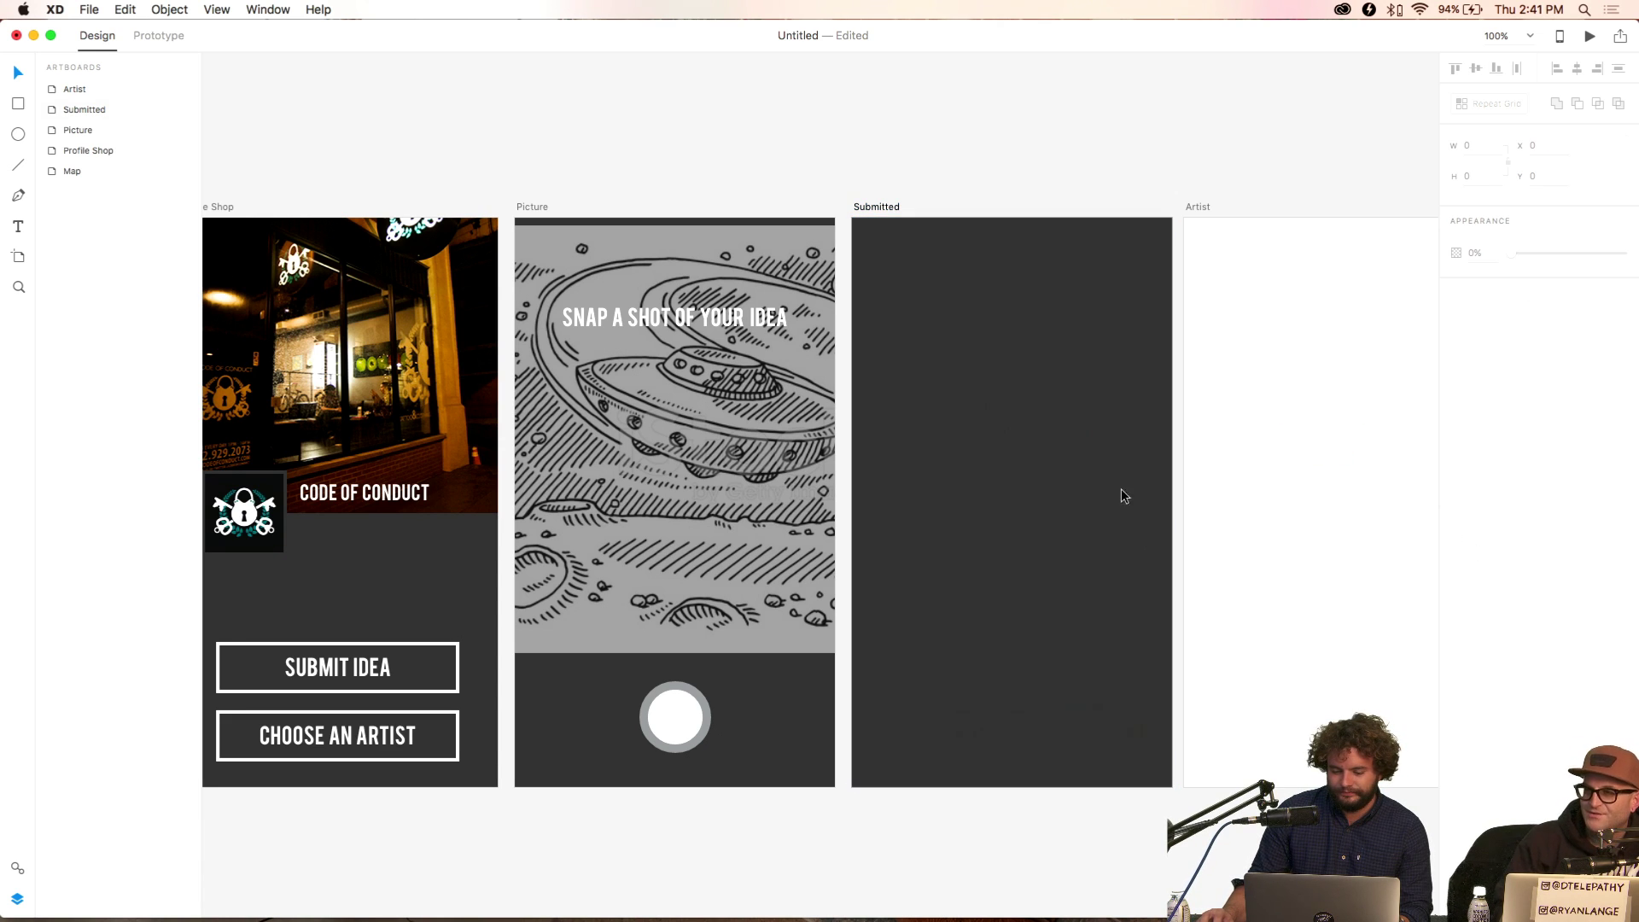
click(1013, 314)
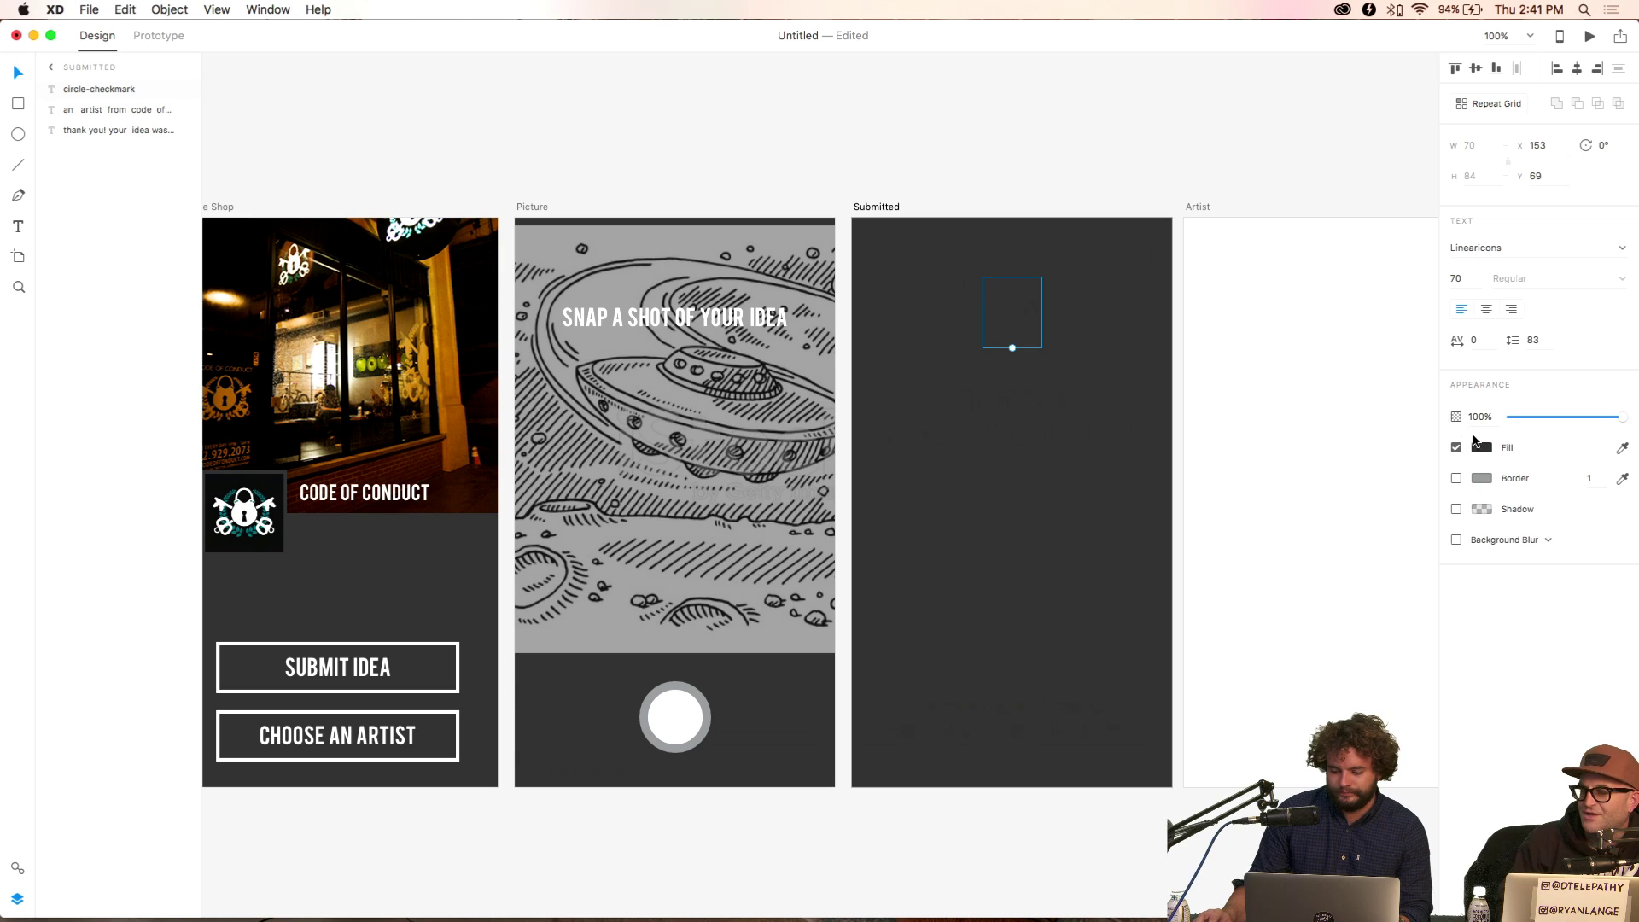
click(1481, 448)
click(1280, 339)
Step: Turn the thank-you heading and lower Code of Conduct message white, then zoom to 200%
click(1049, 396)
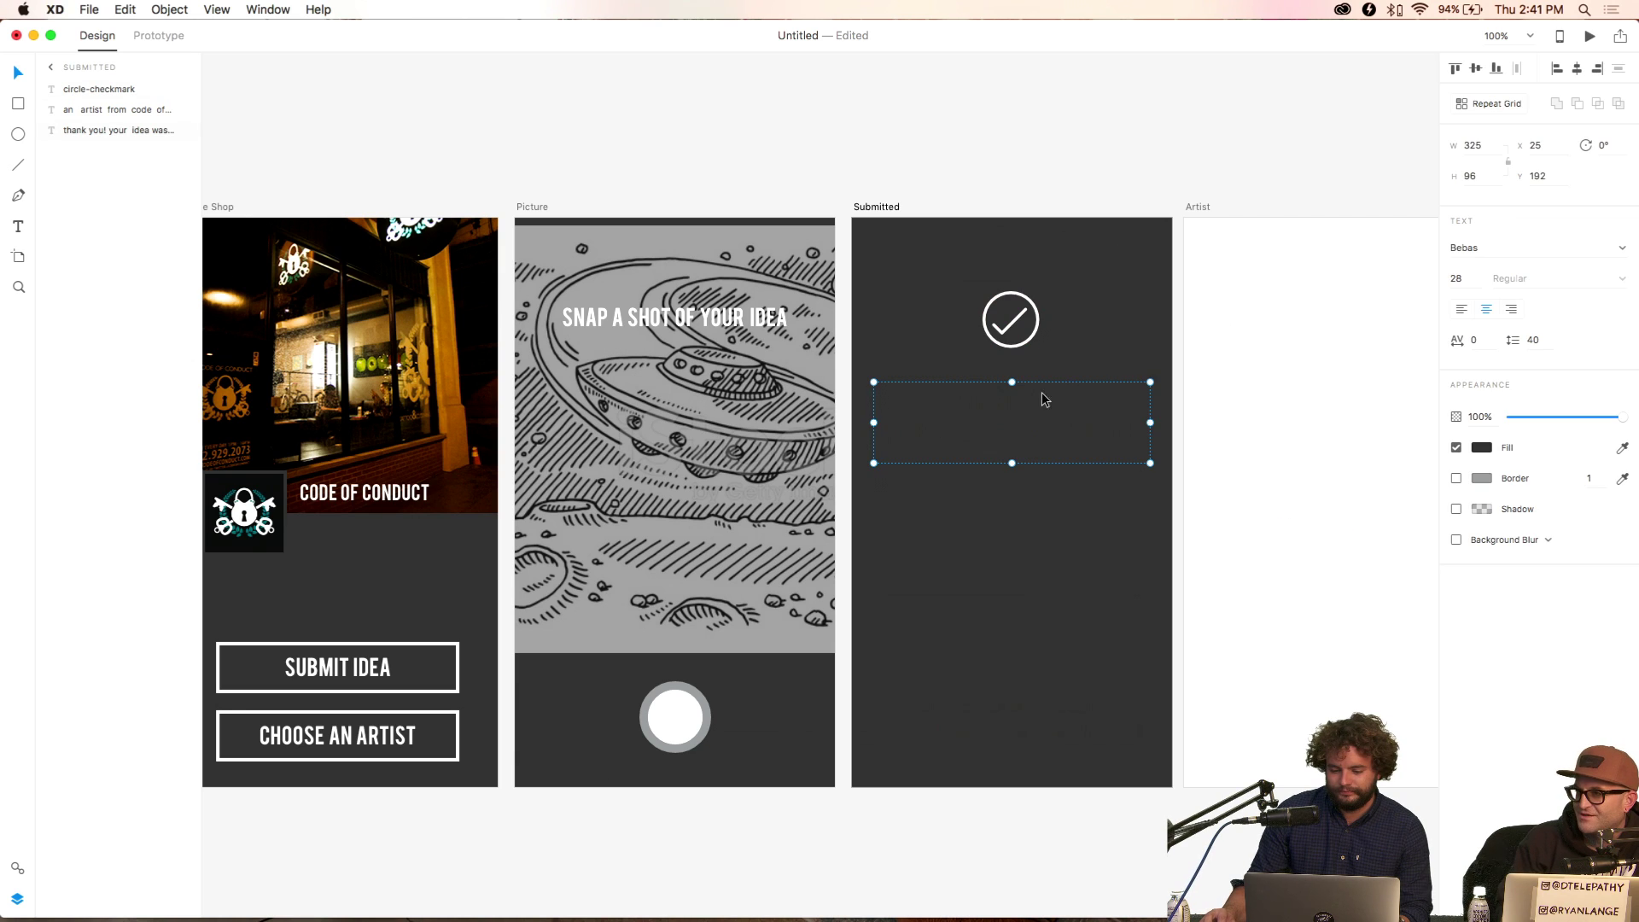
click(1480, 447)
click(1279, 341)
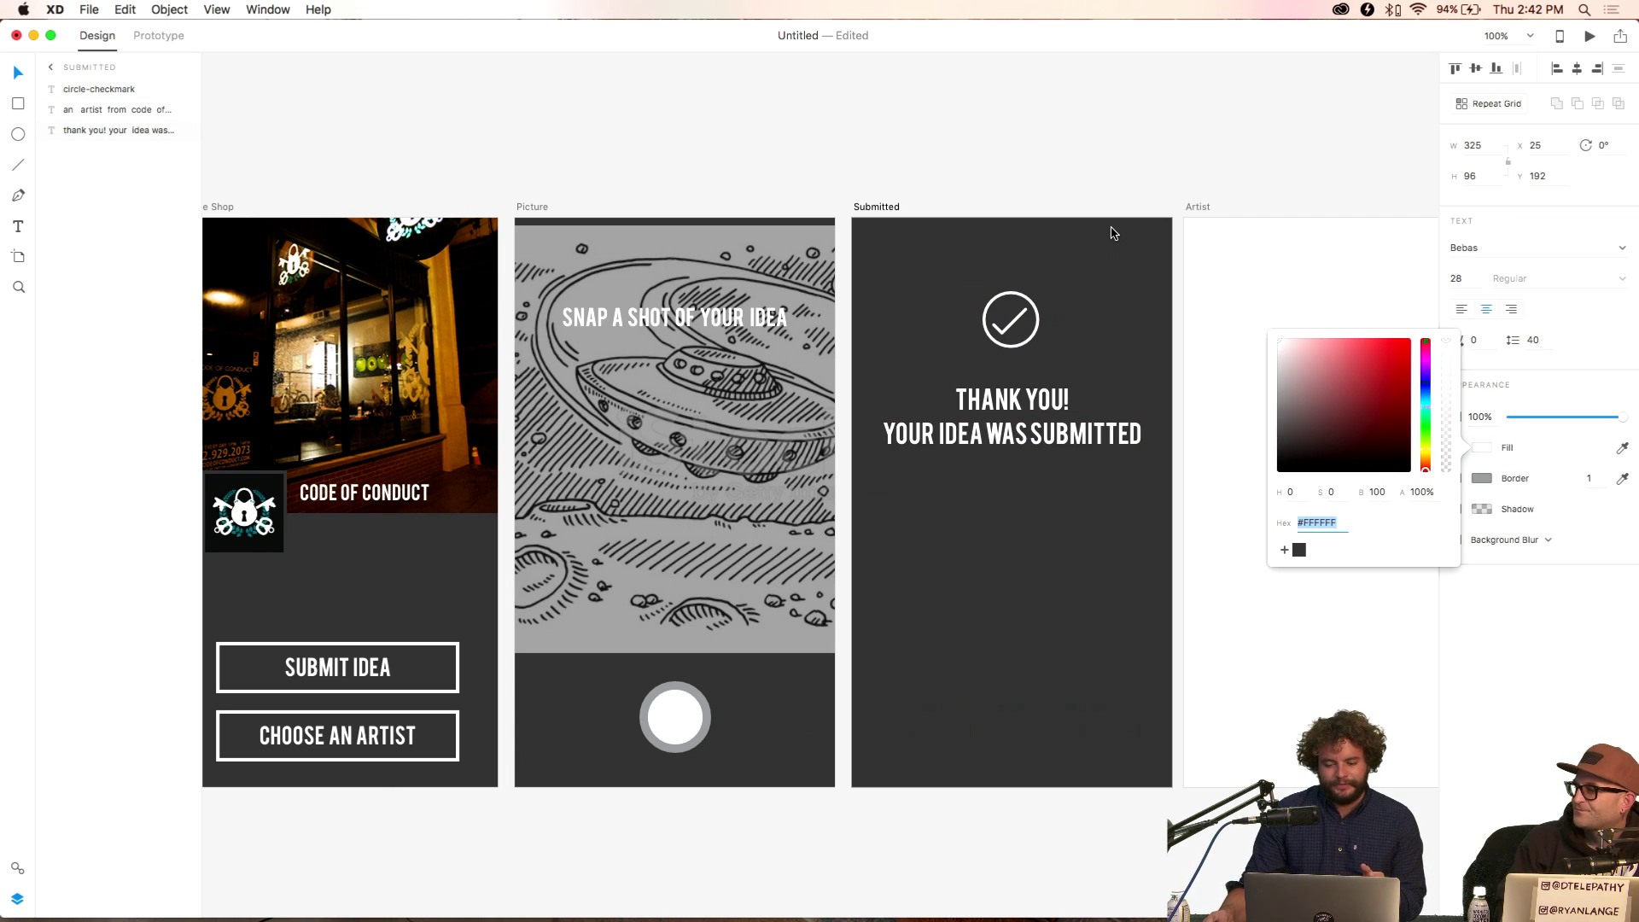
click(1114, 233)
drag(937, 506, 1166, 783)
click(1483, 447)
drag(1357, 380, 1123, 252)
click(1156, 247)
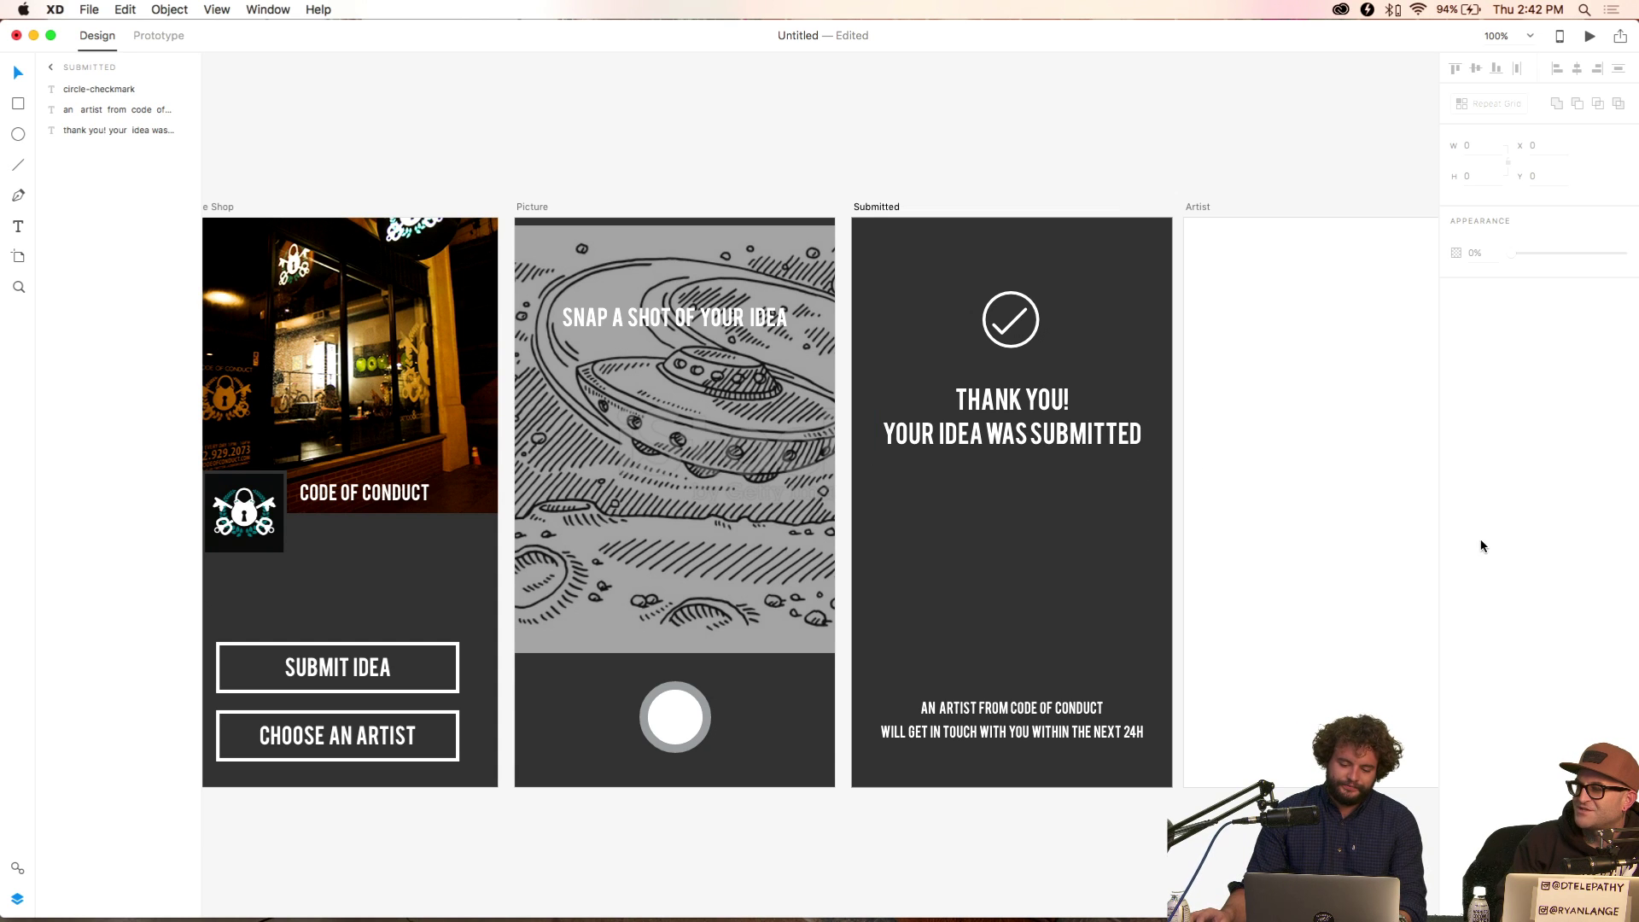
key(super+2)
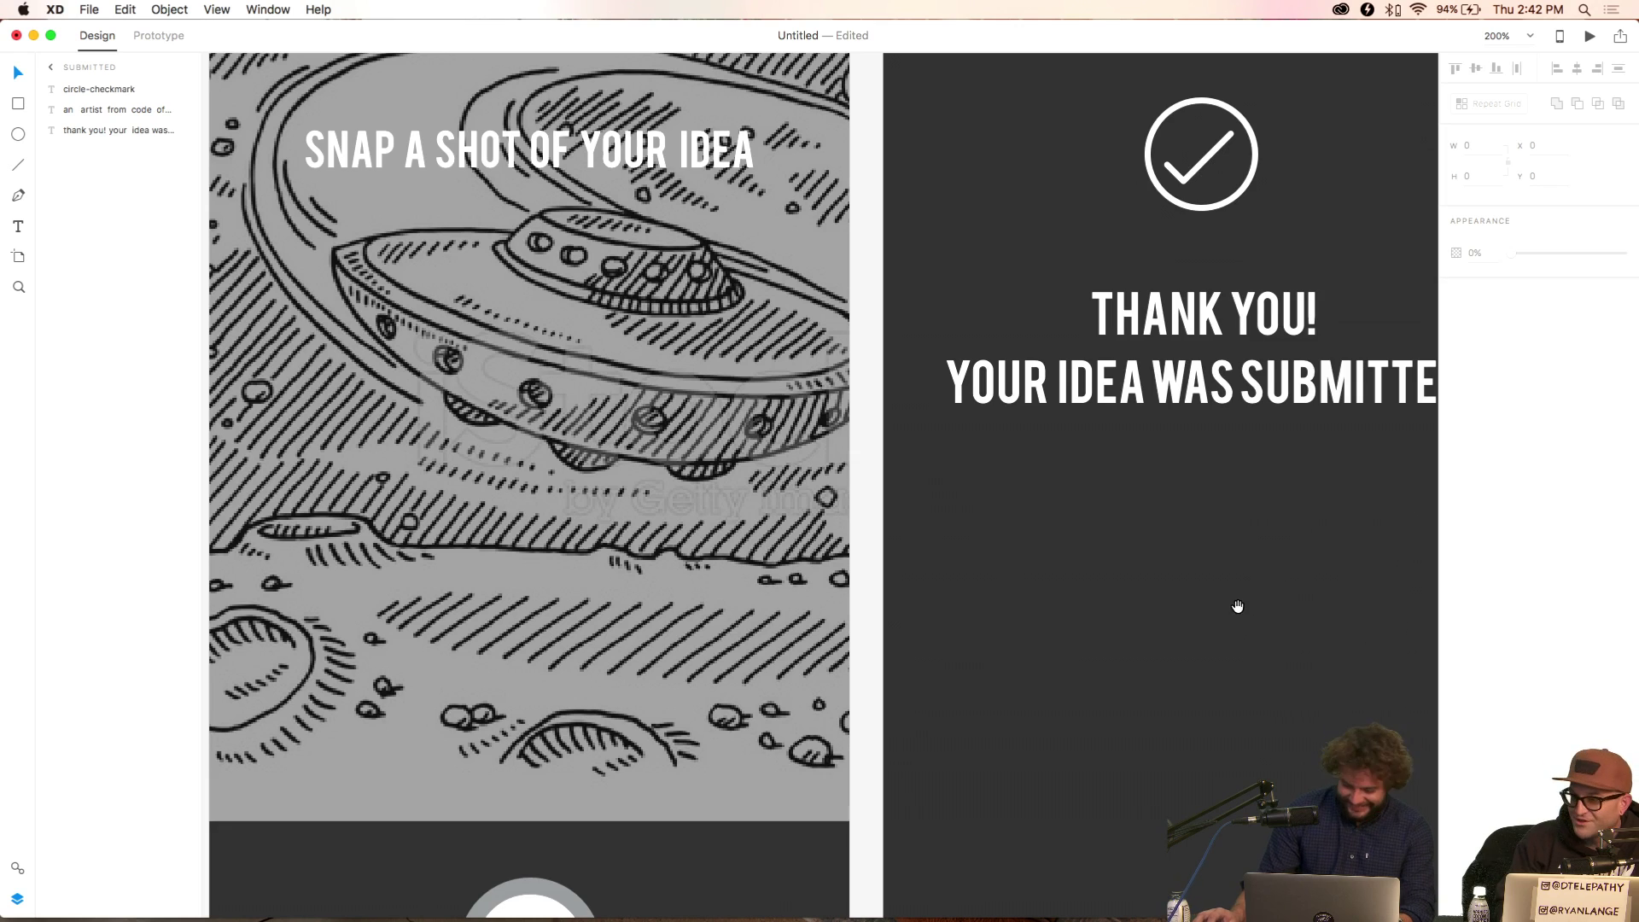
drag(1238, 606, 893, 230)
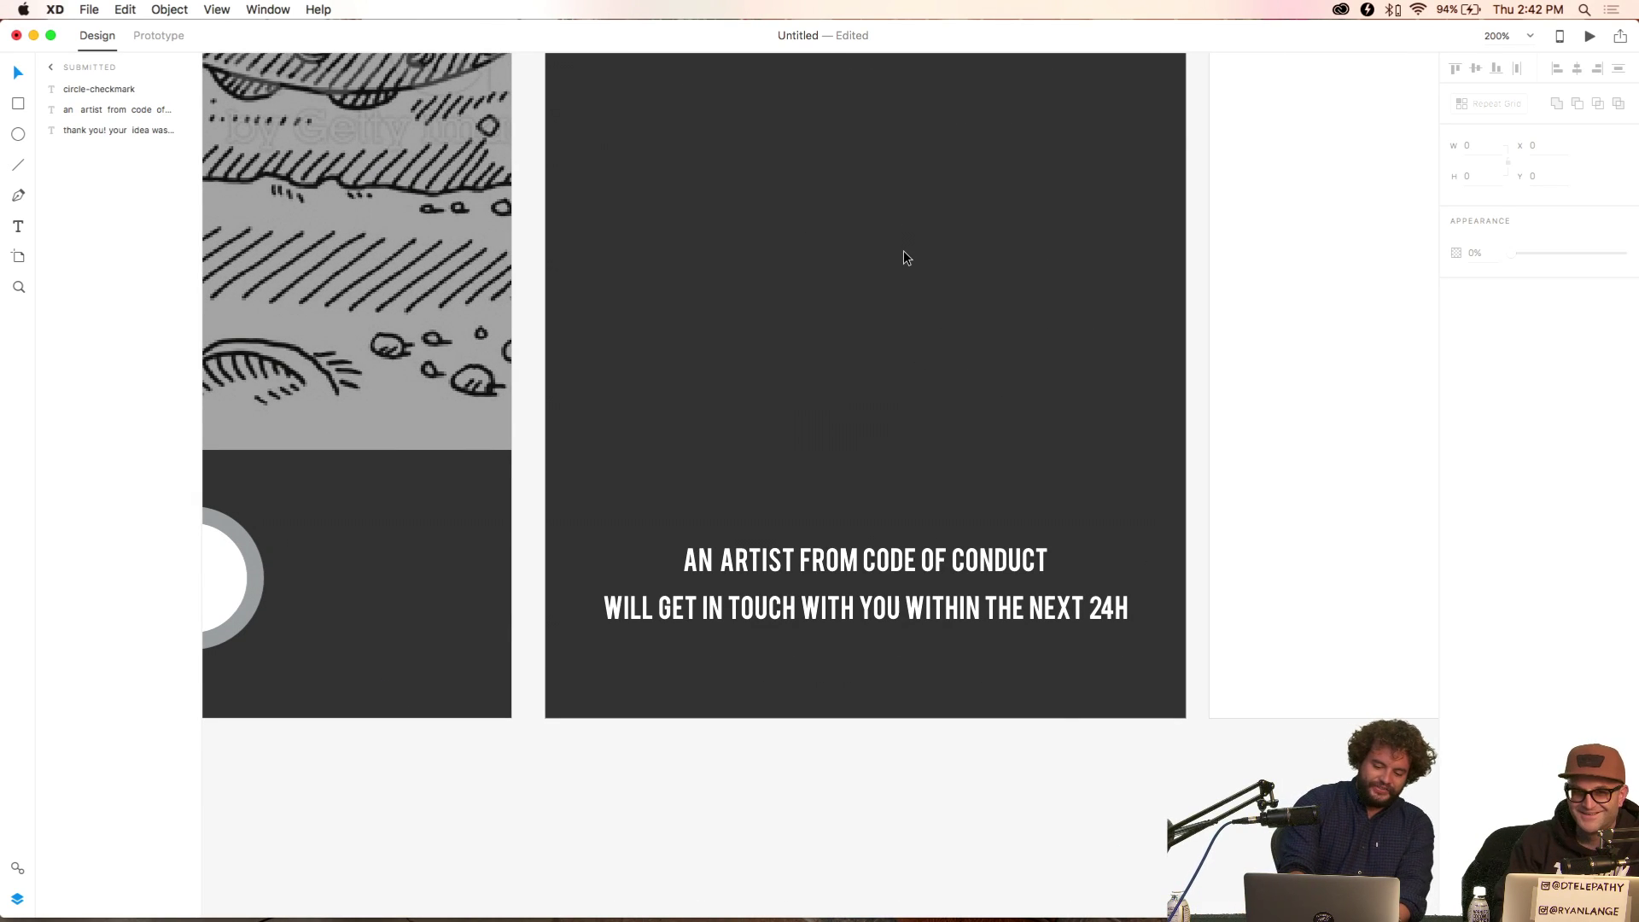
key(super+minus)
key(super+plus)
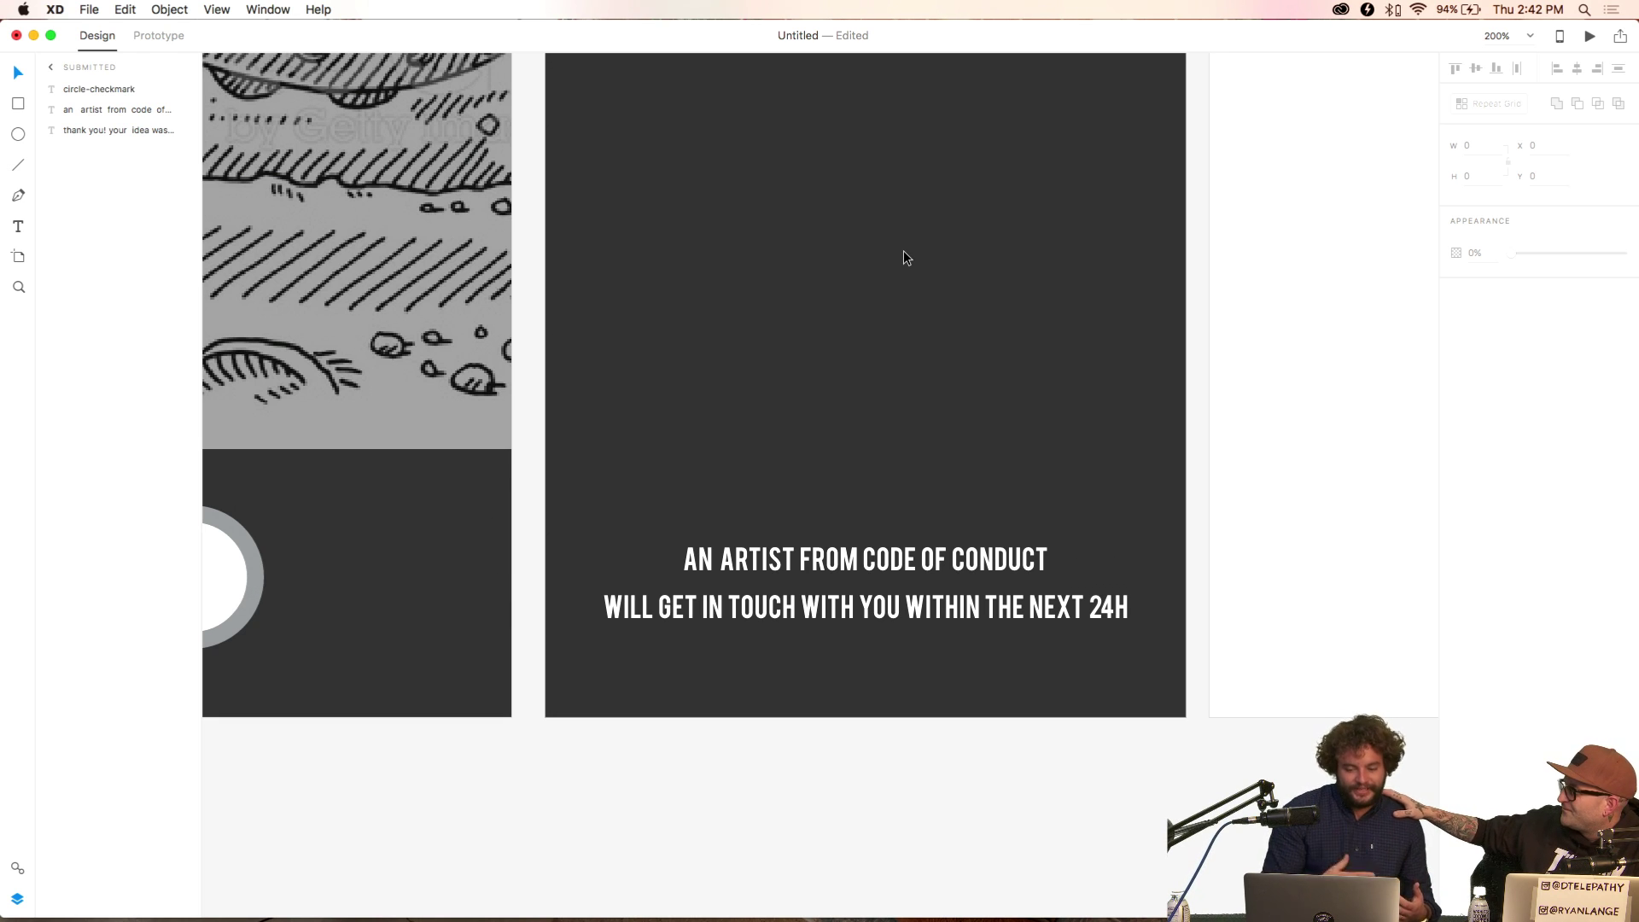
key(super+1)
click(1091, 336)
Step: Replace the Submitted artboard's checkmark glyph by retyping its icon text as 'car'
scroll(1004, 330, up, 2)
drag(1003, 330, 1001, 345)
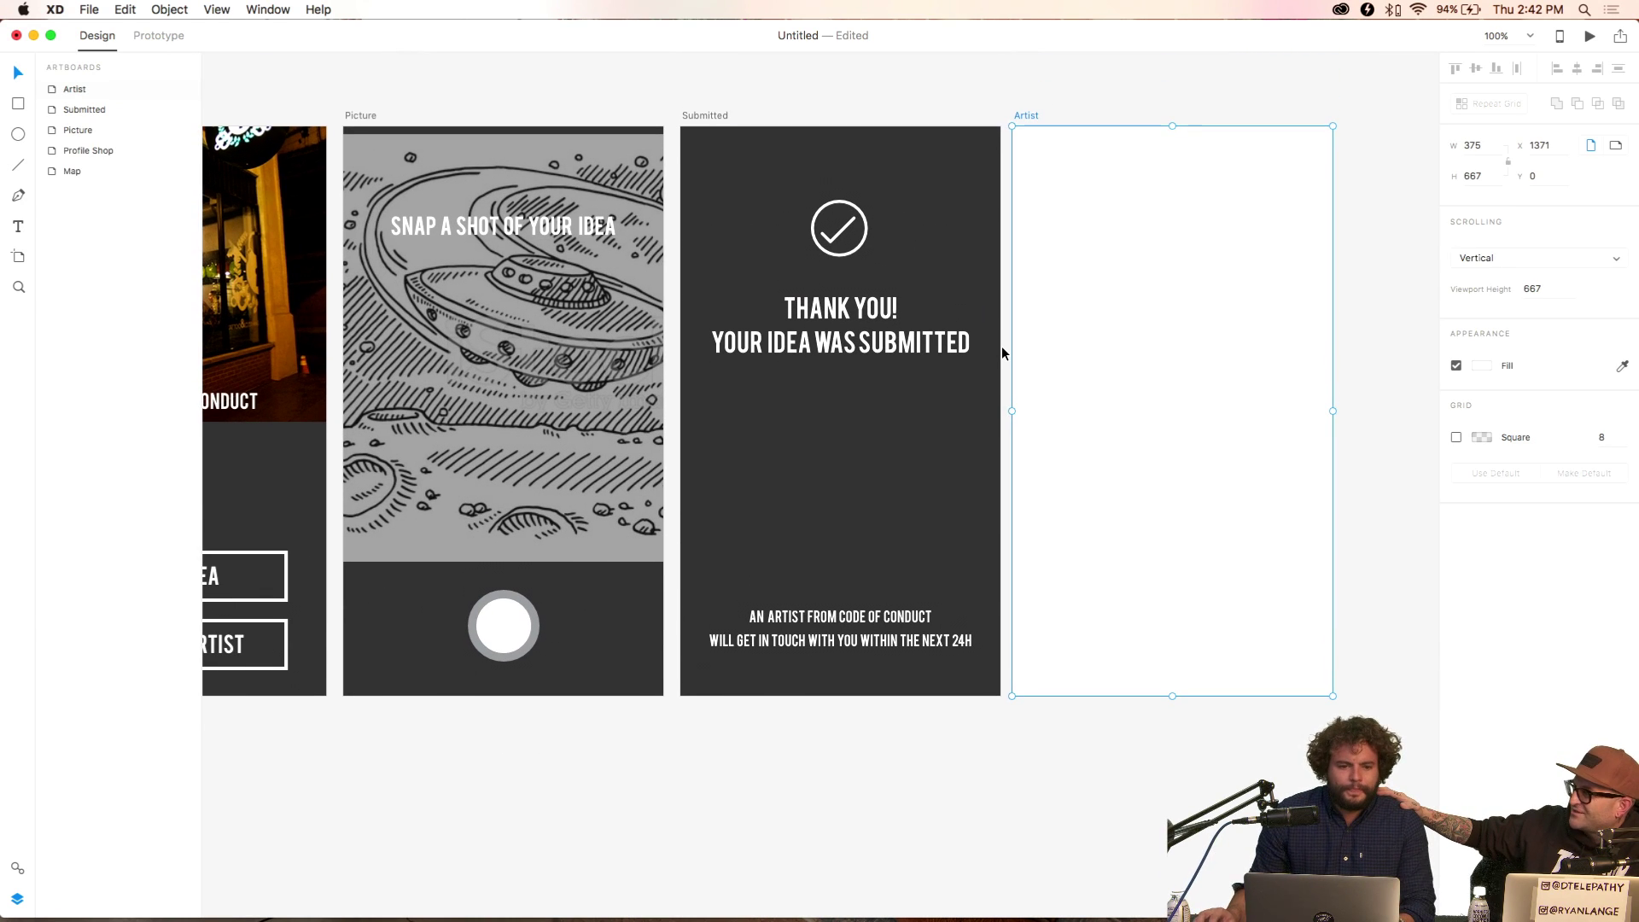
click(511, 76)
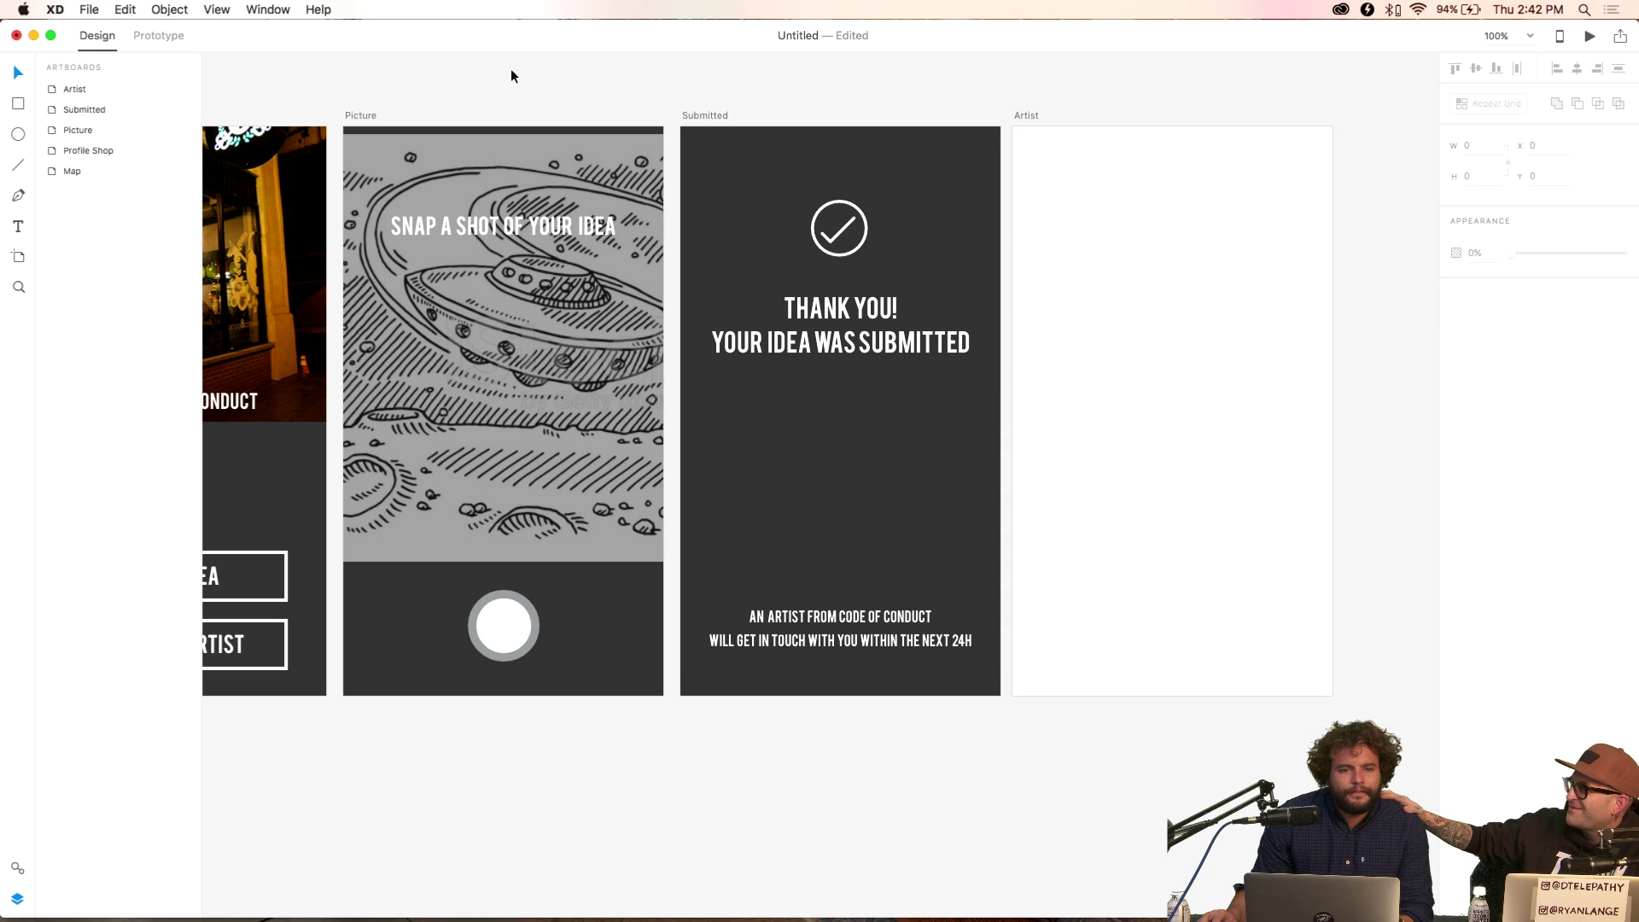
click(887, 146)
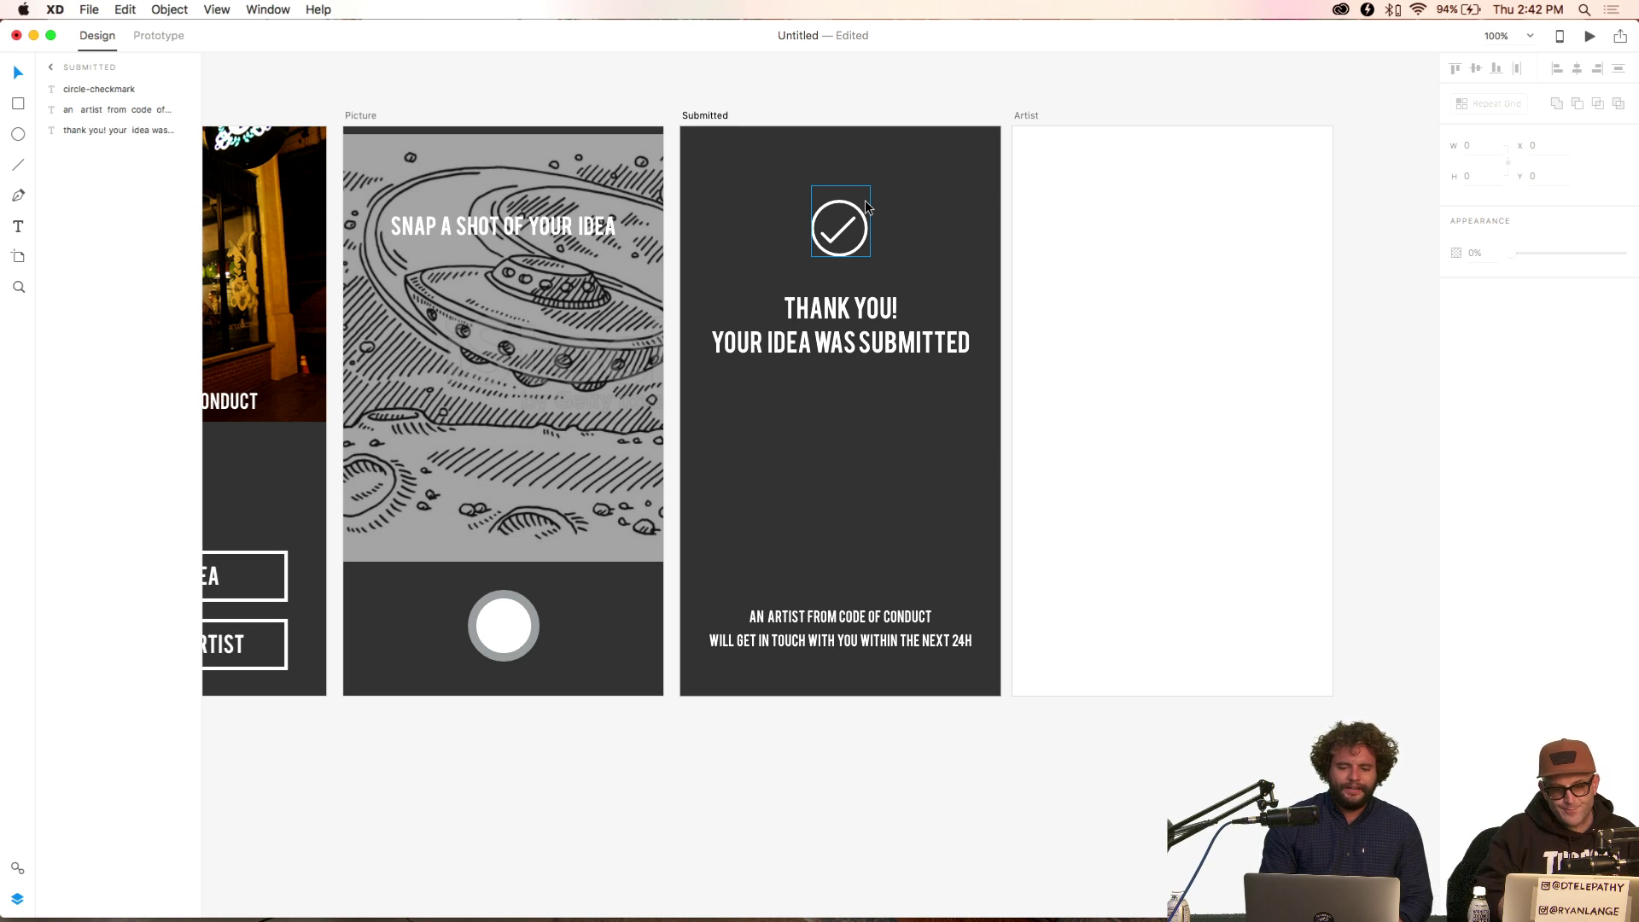
double_click(849, 213)
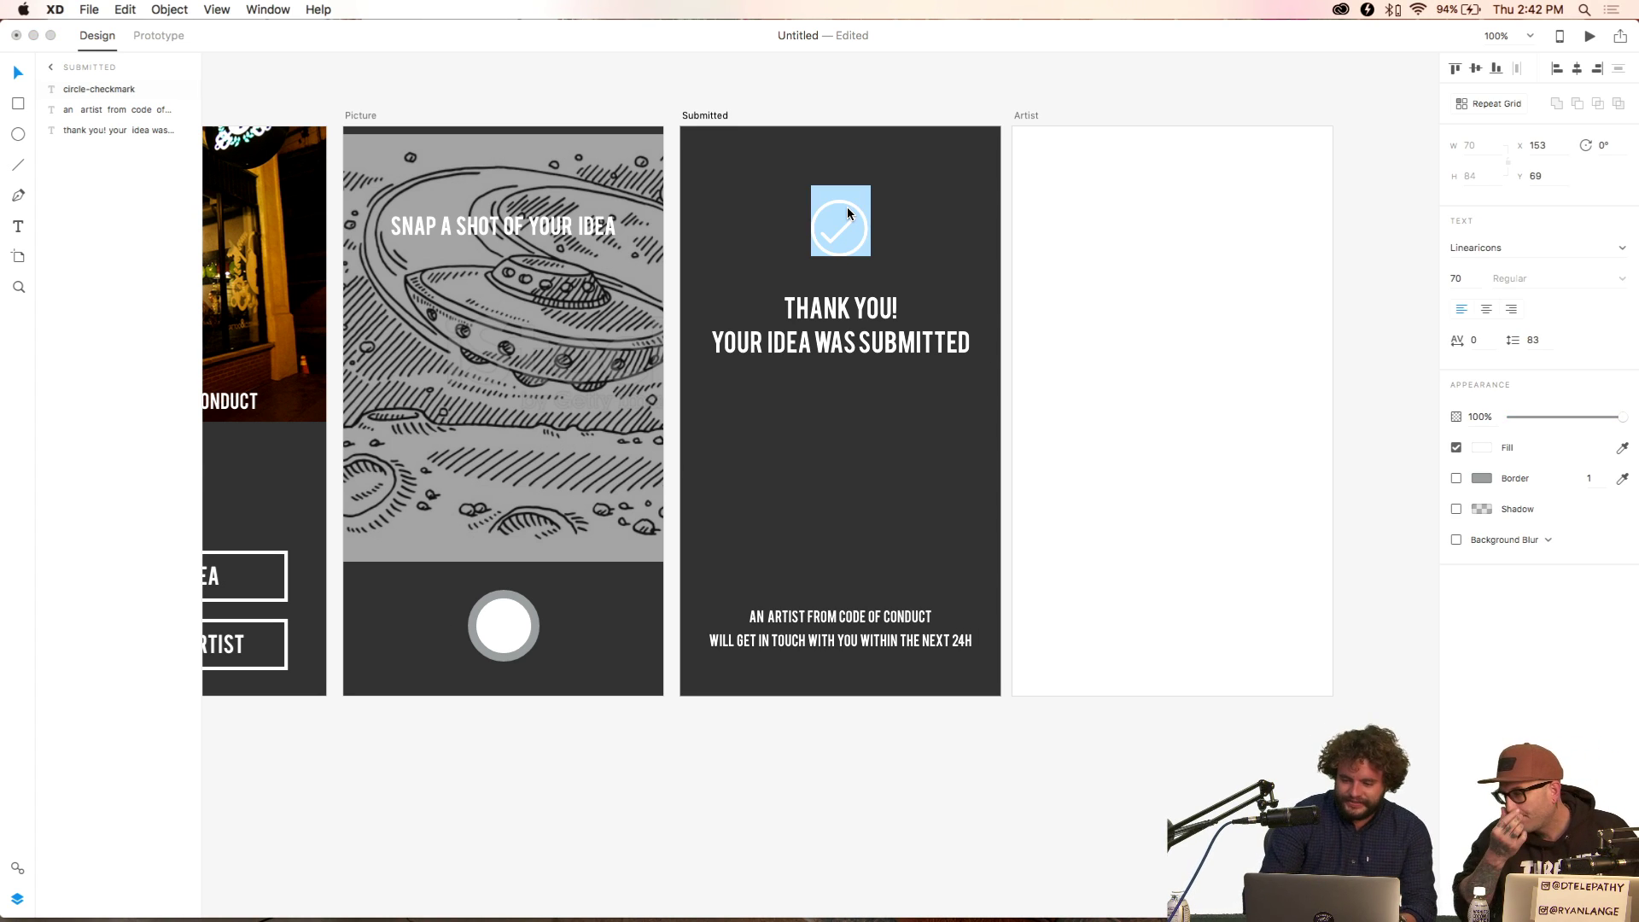
key(BackSpace)
text(car)
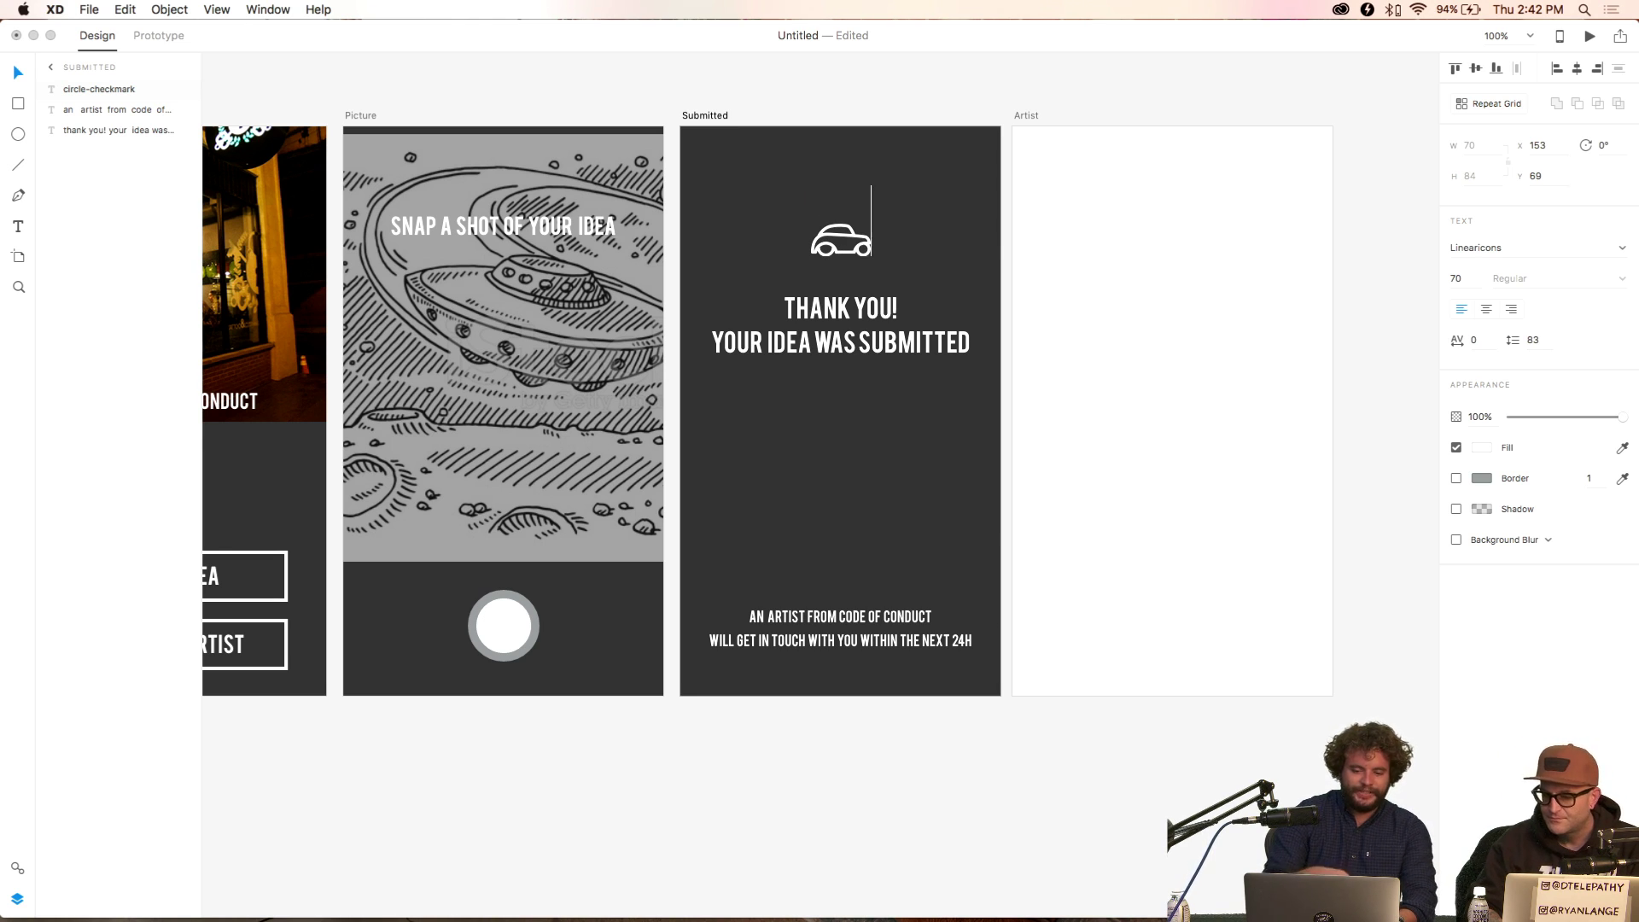
Step: Replace the car glyph with the chevron-right icon
key(super+a)
key(BackSpace)
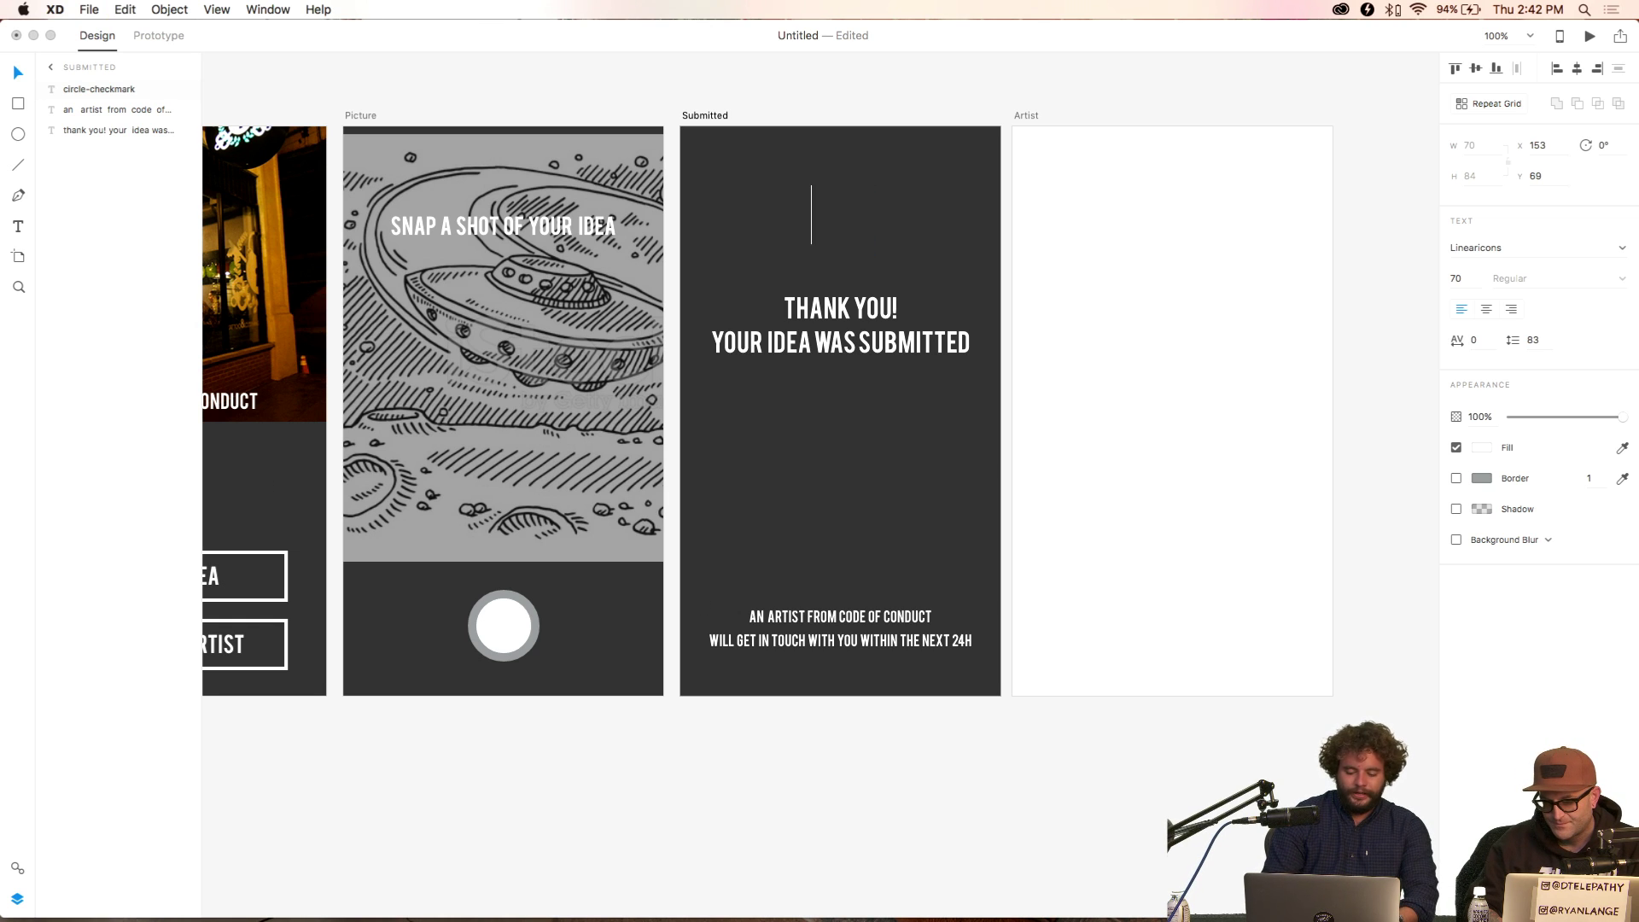
text(chevron)
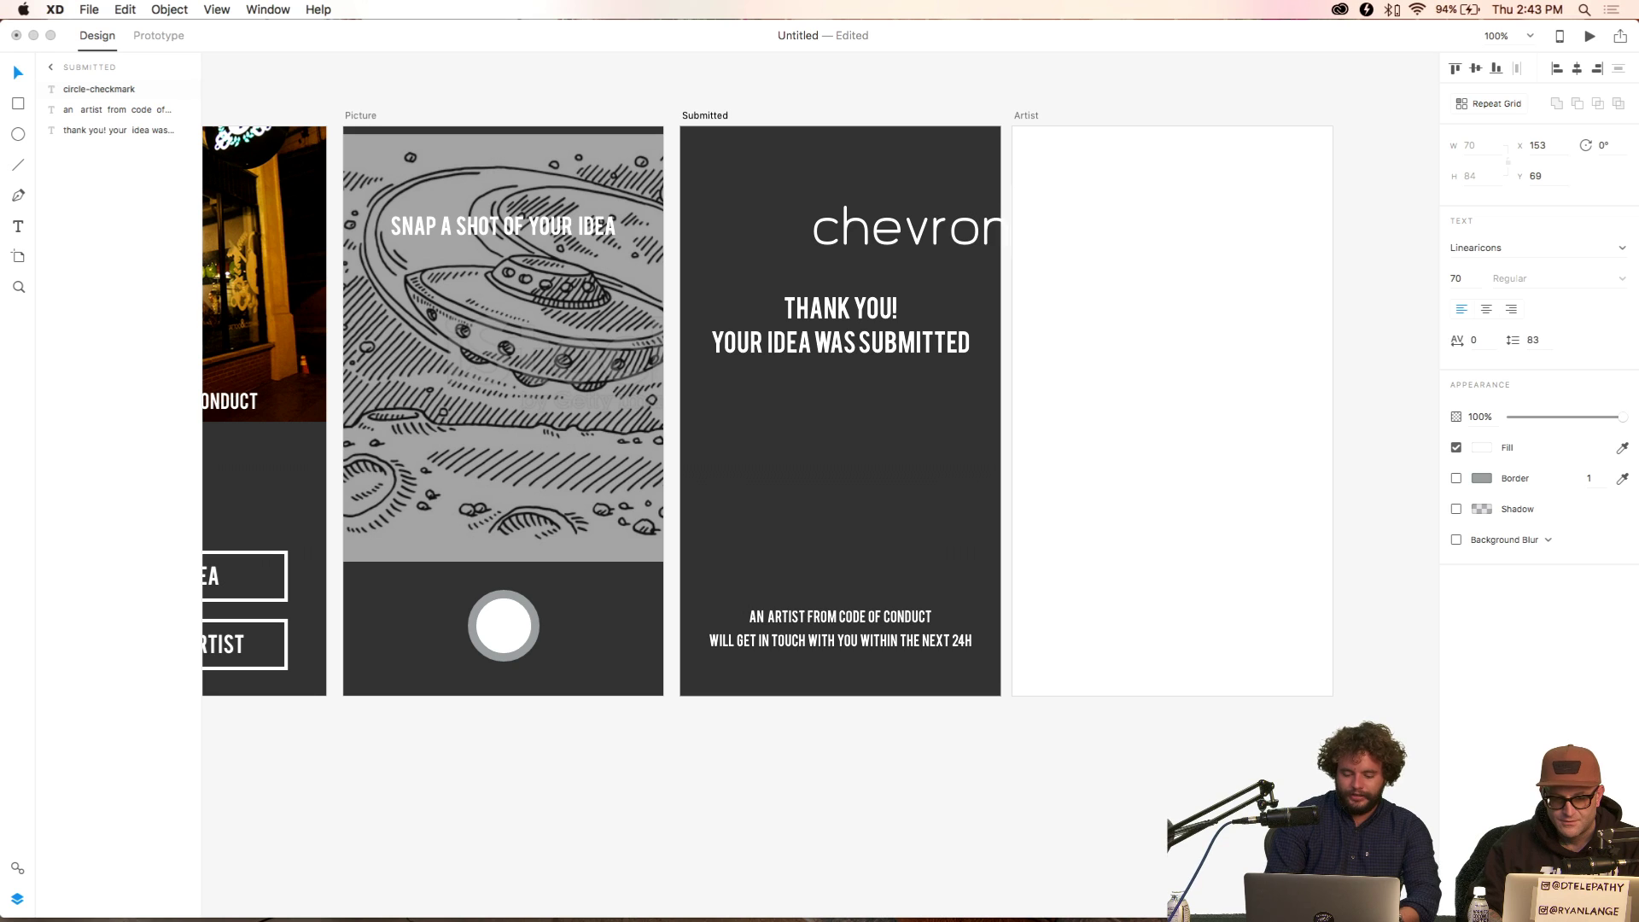
text(-right)
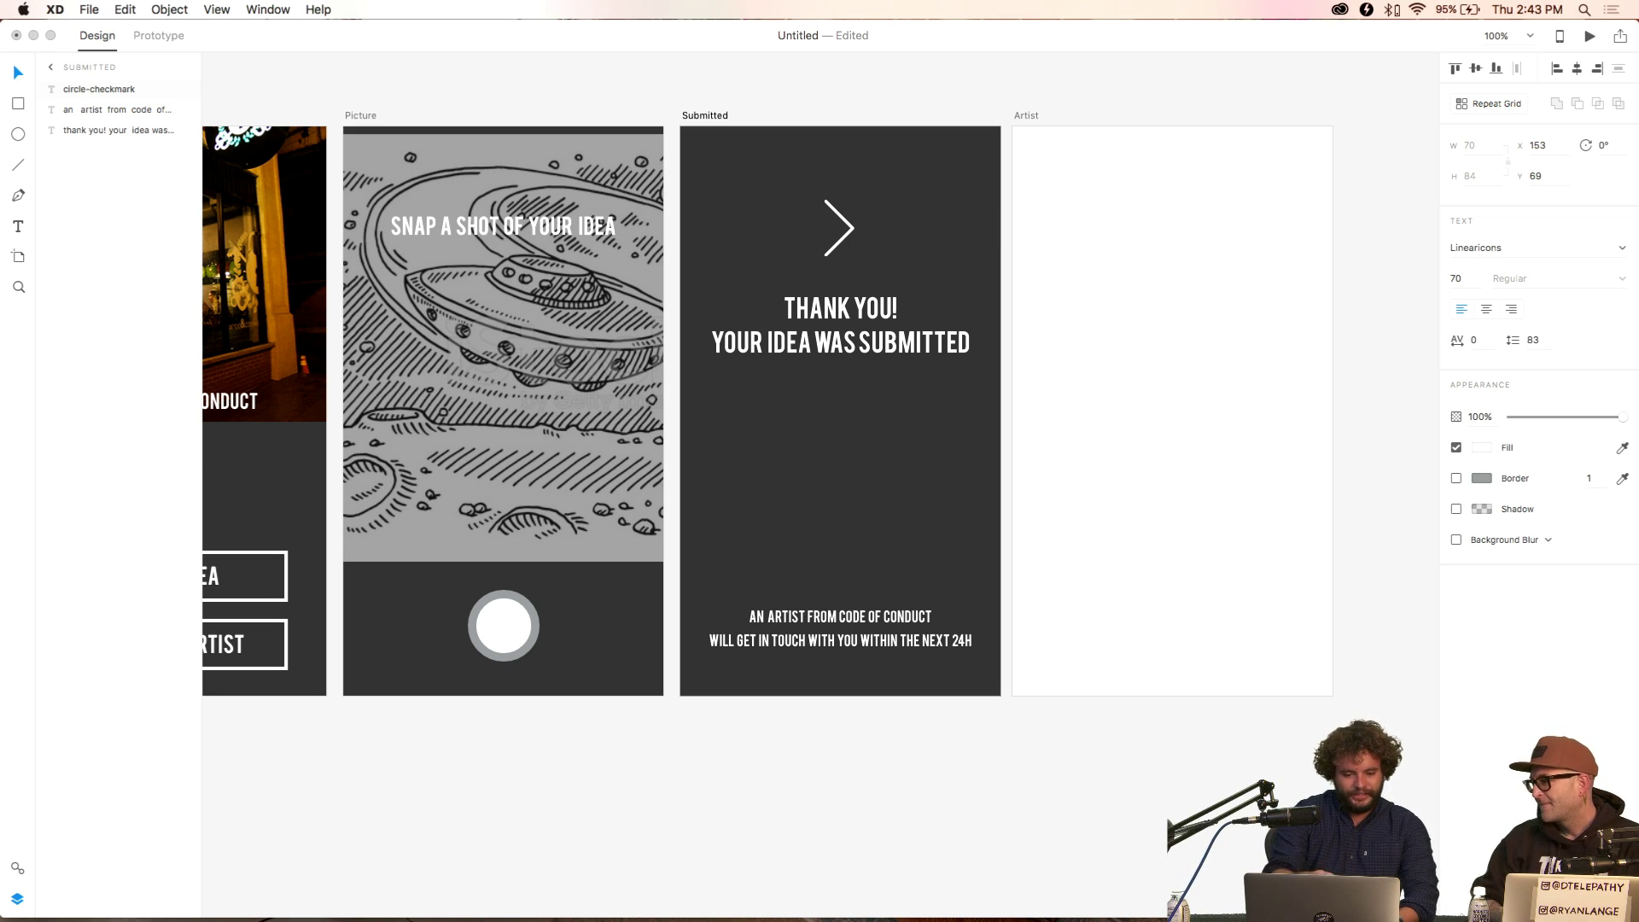
Step: Retype the icon as circle-checkmark to restore the checkmark glyph
key(super+a)
key(BackSpace)
text(circl)
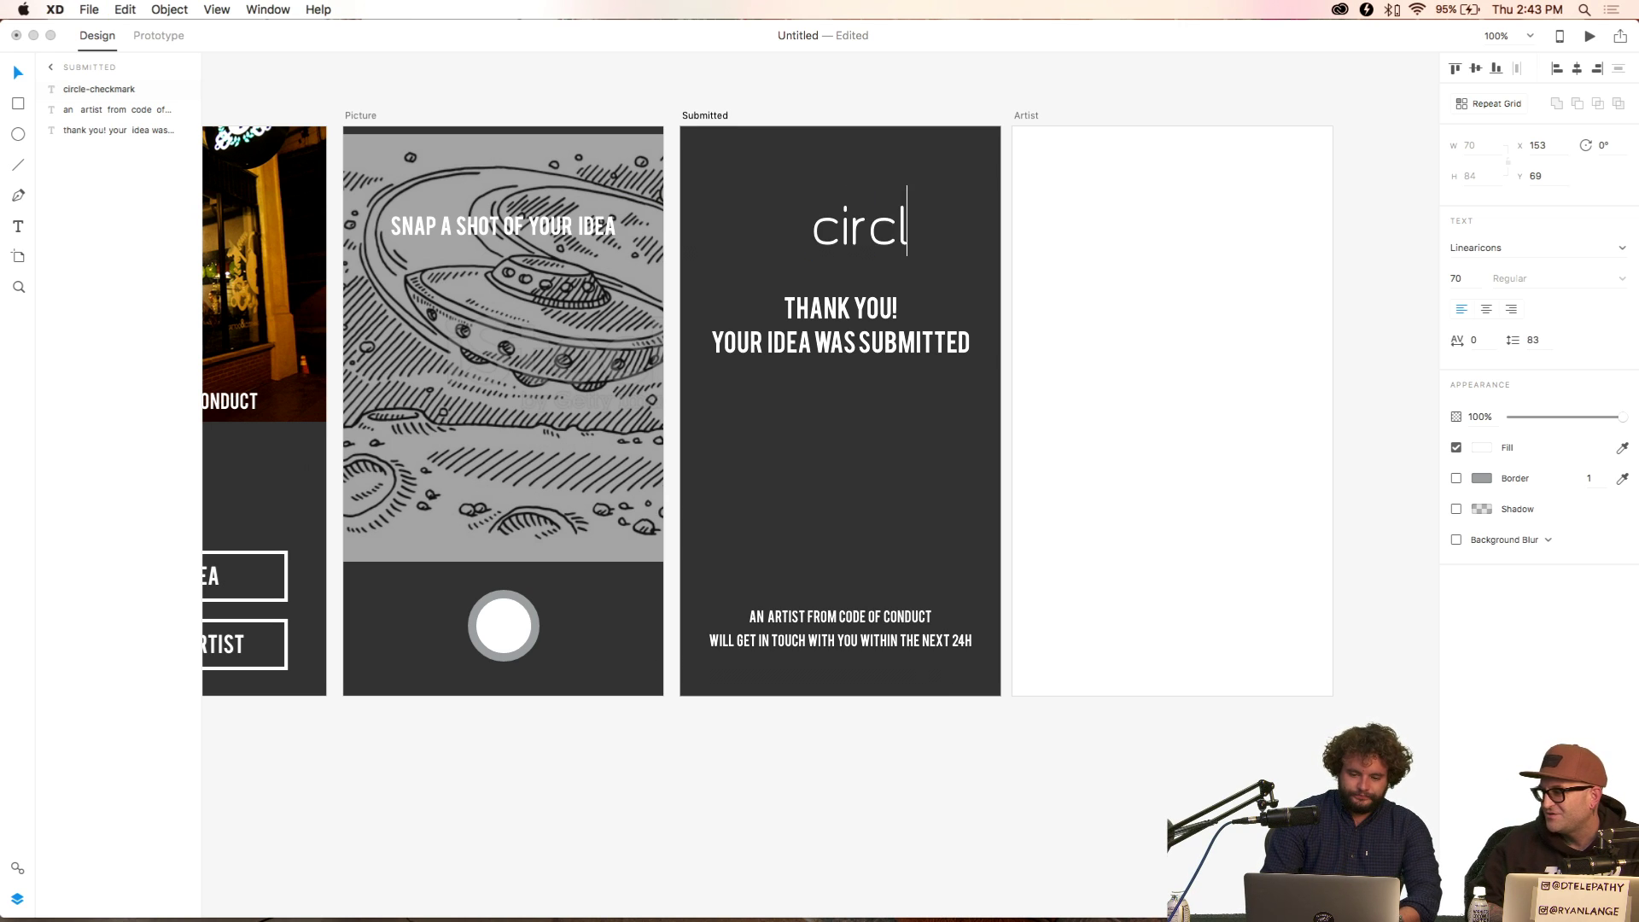
text(e-chec)
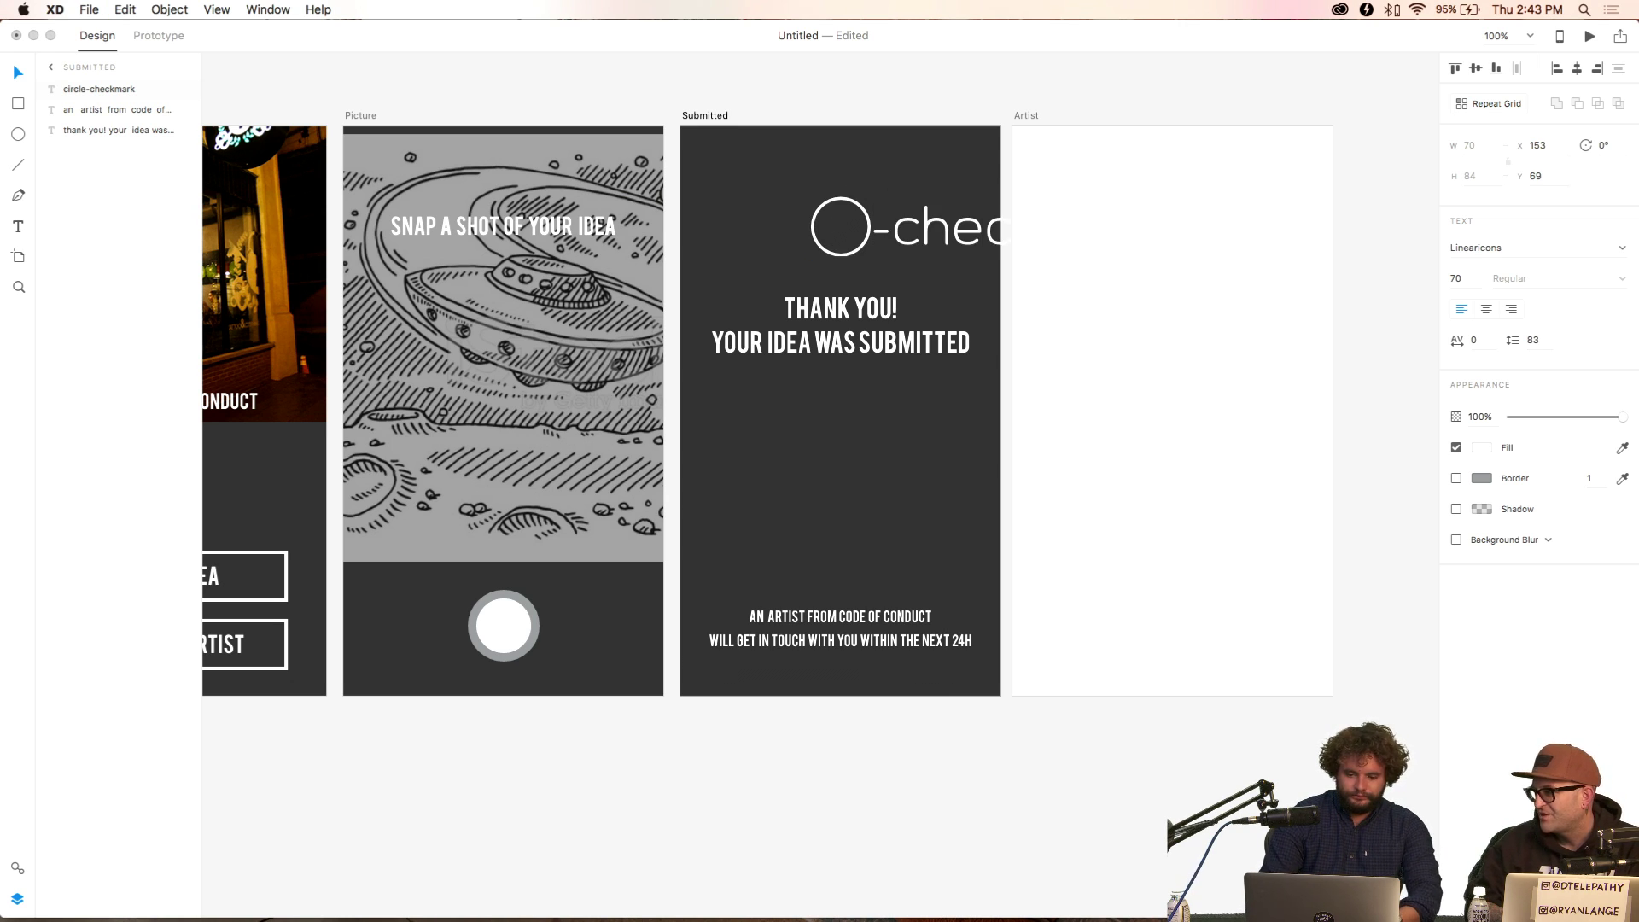
key(Escape)
click(1191, 119)
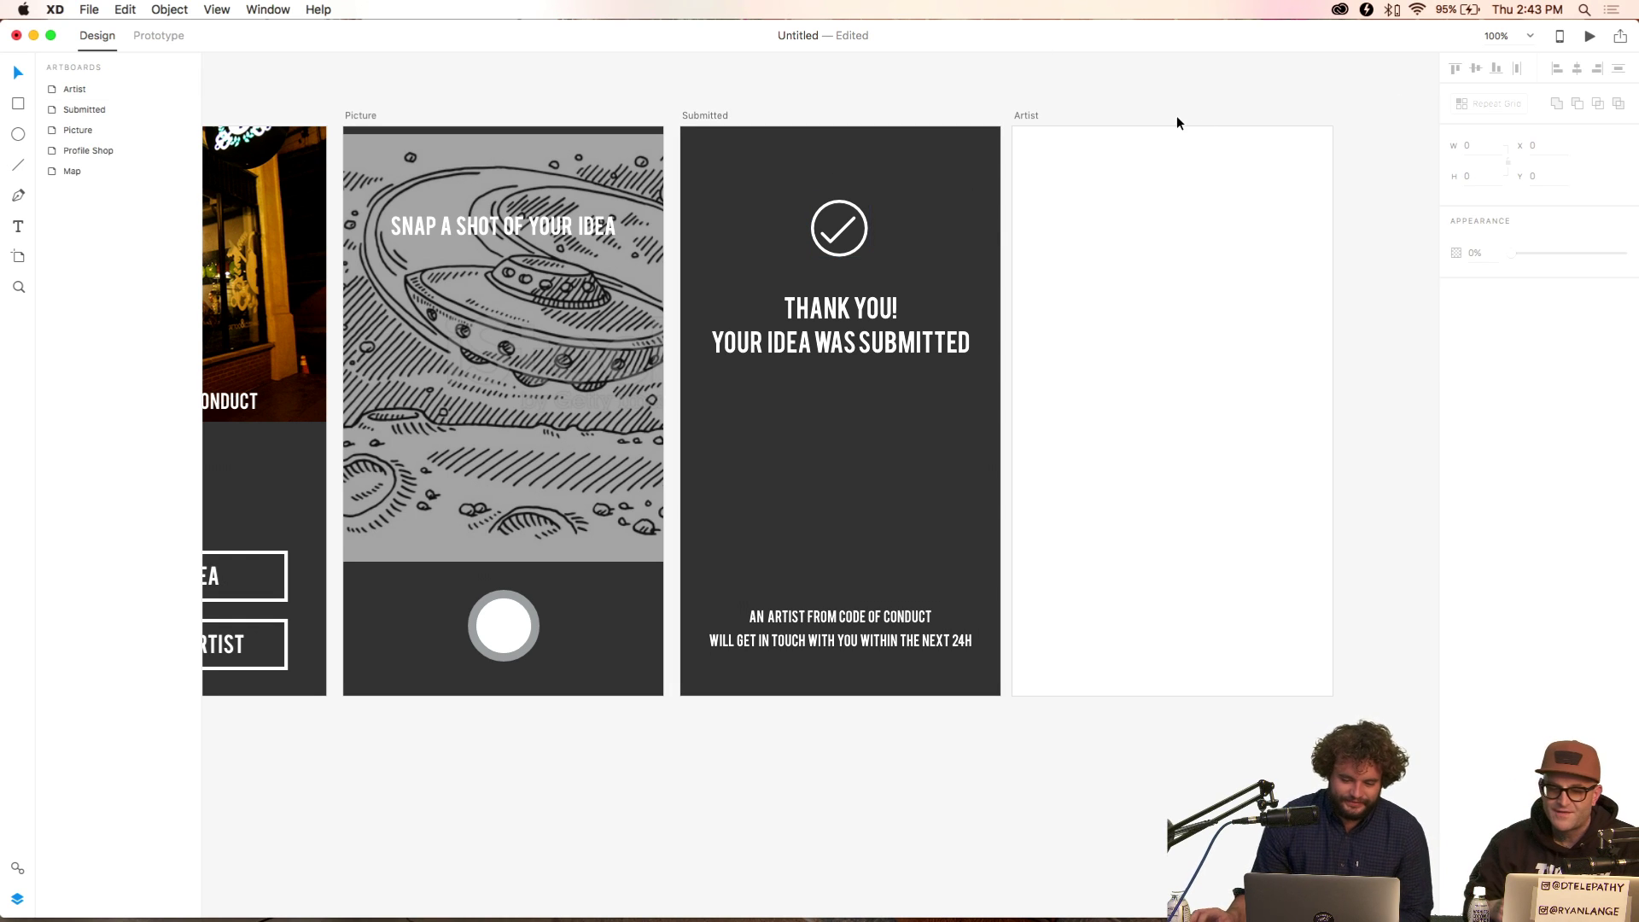
click(849, 224)
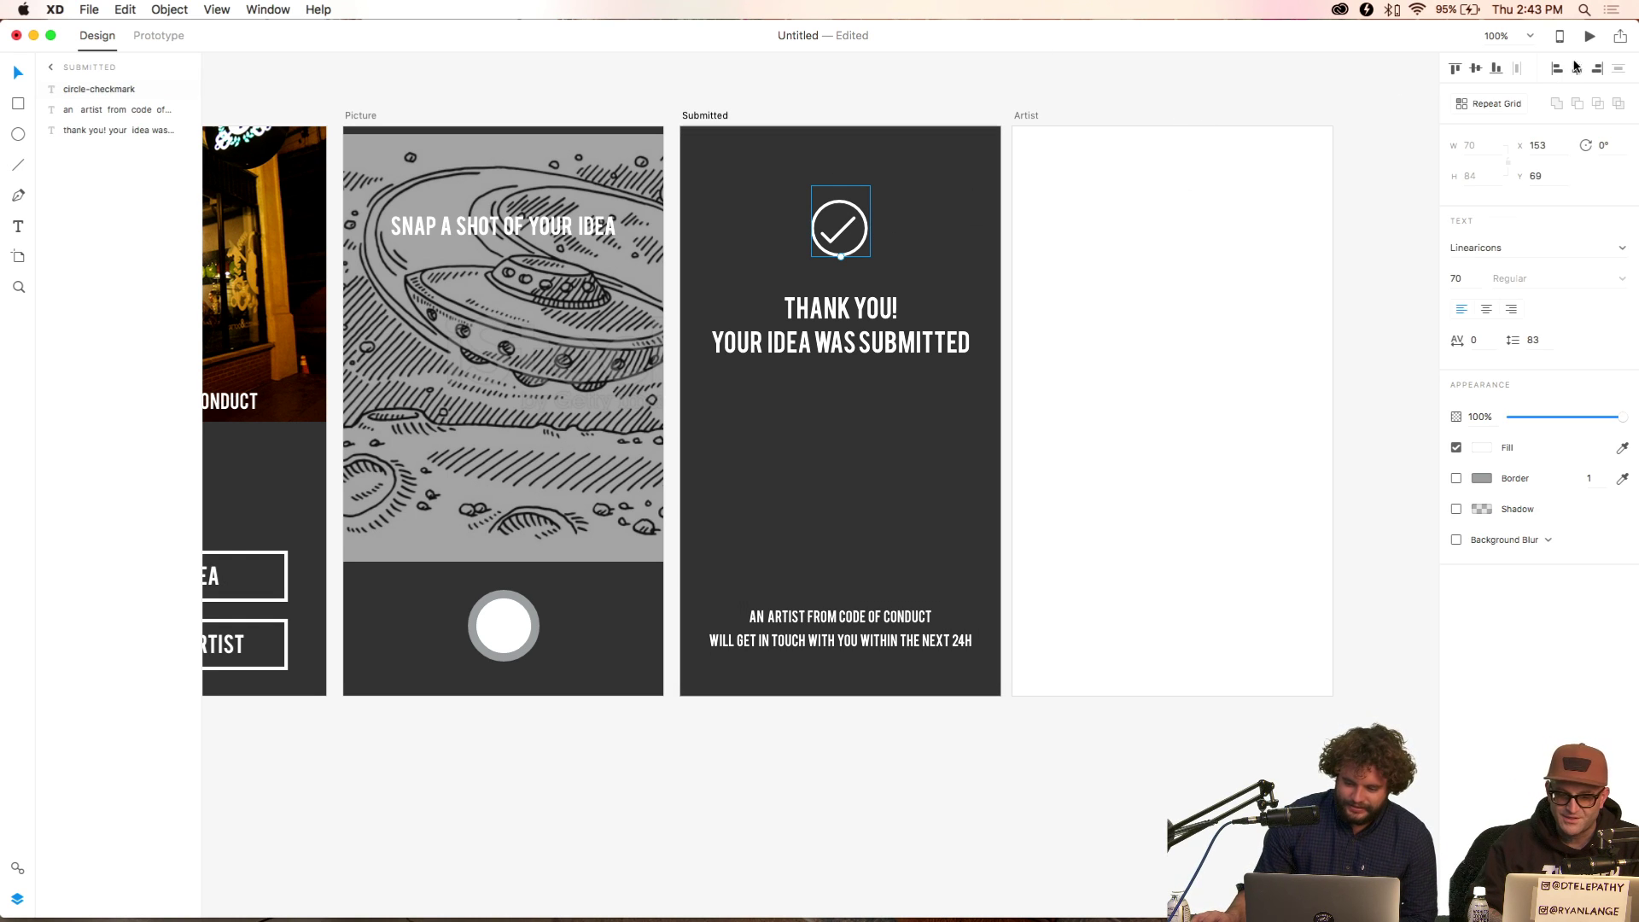
click(1169, 176)
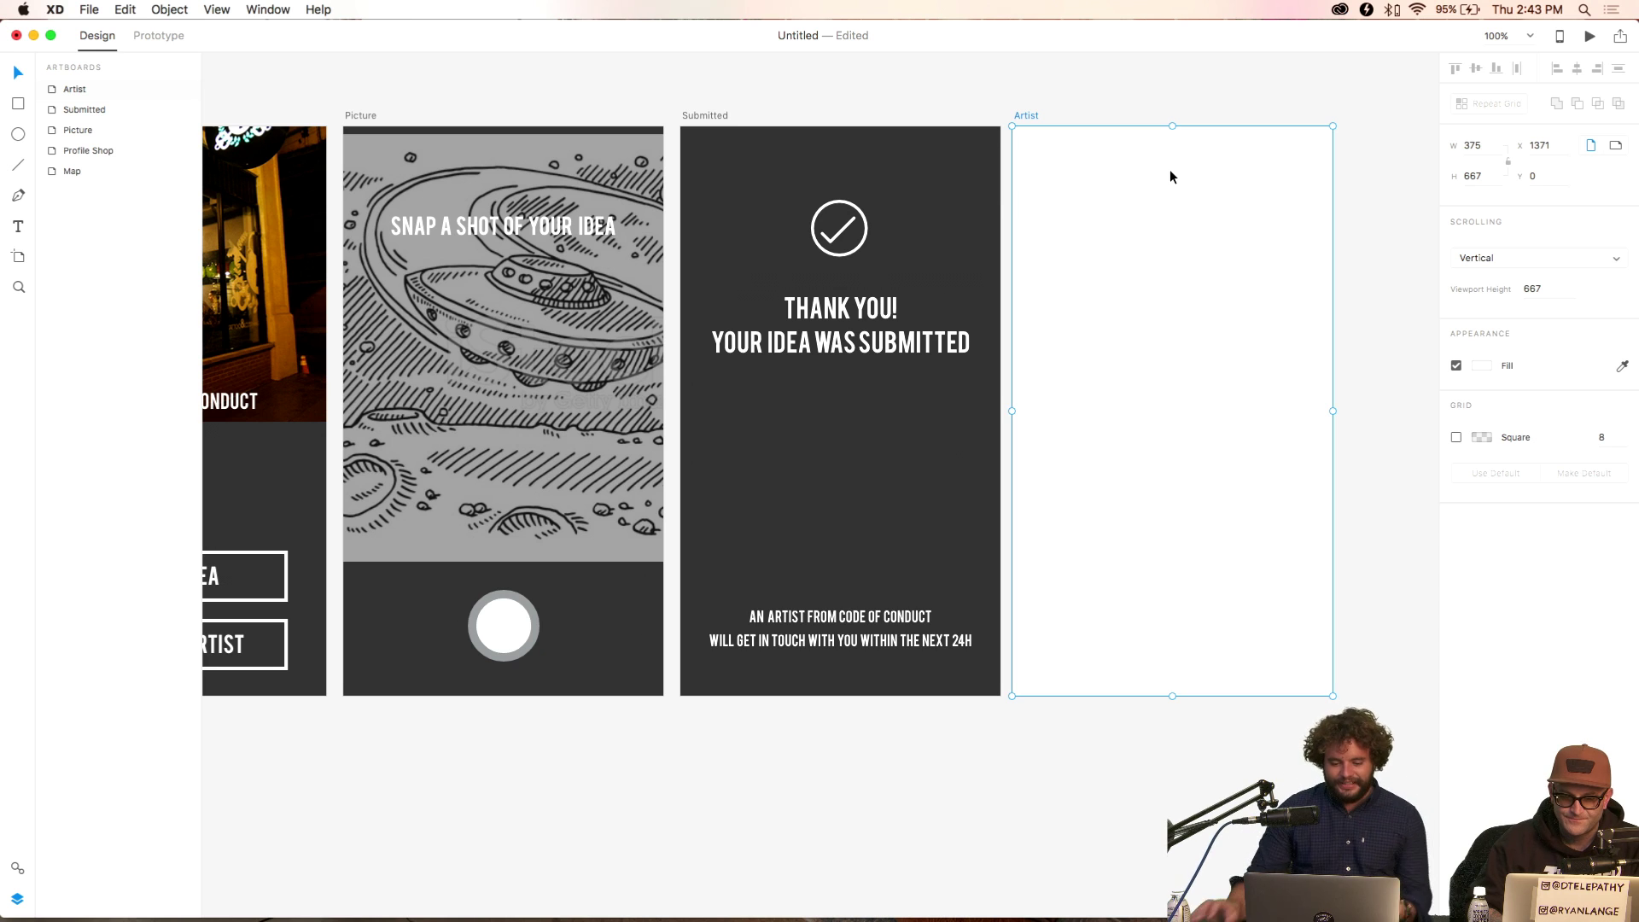
Step: Lower the bottom message about 10 px and draw a 131×131 square in the Artist artboard
drag(879, 649, 882, 658)
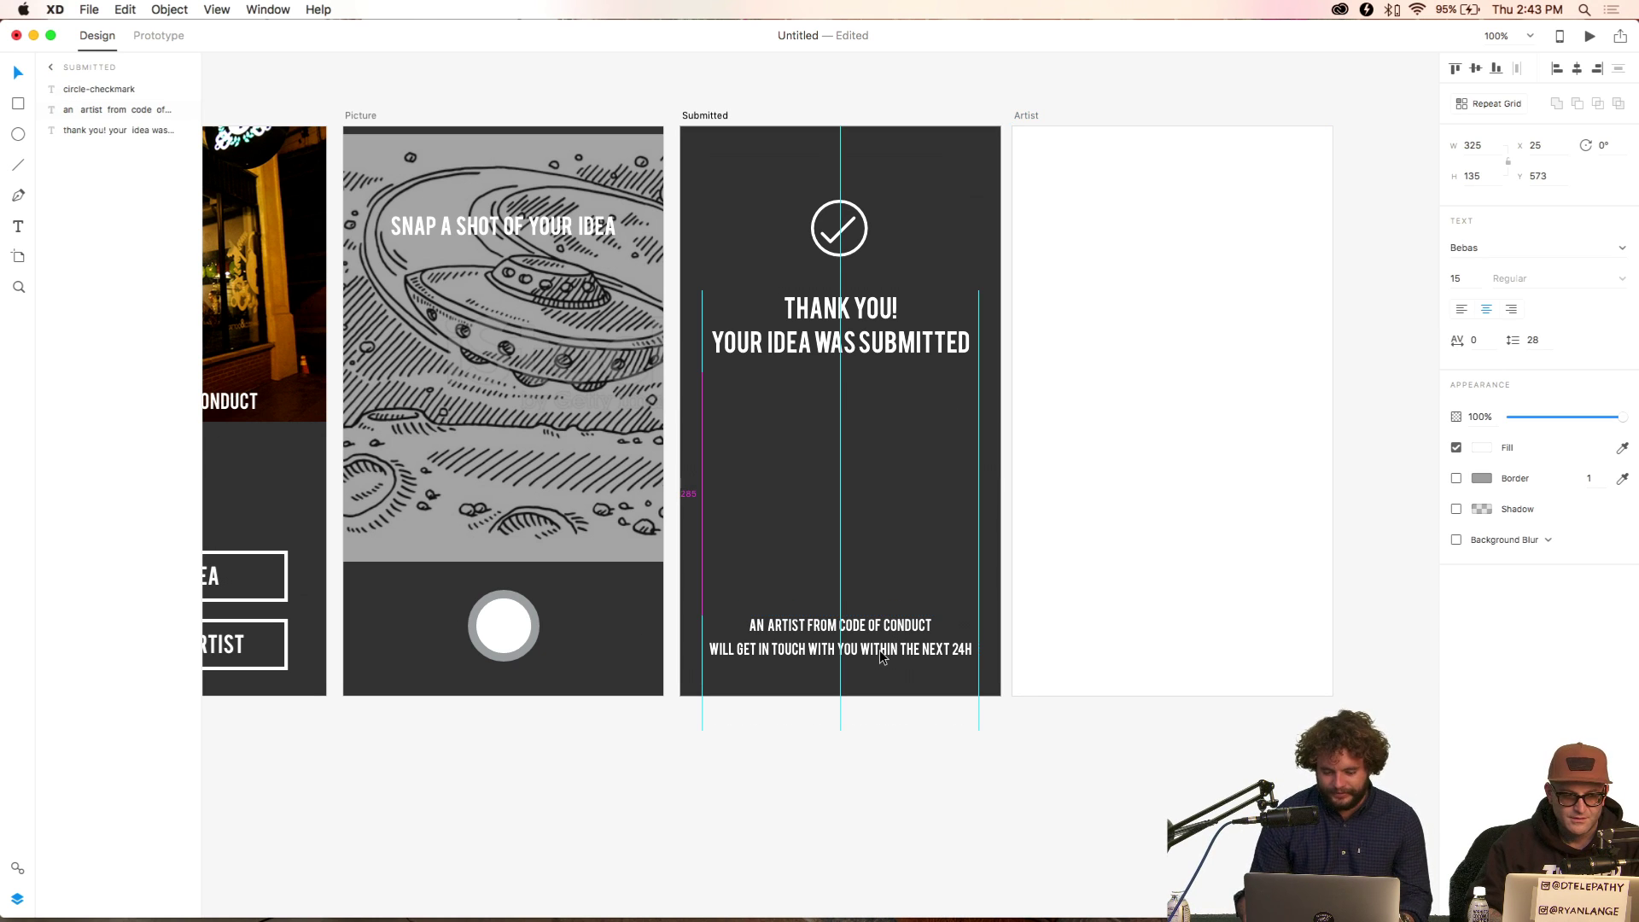
click(937, 752)
scroll(1182, 734, left, 8)
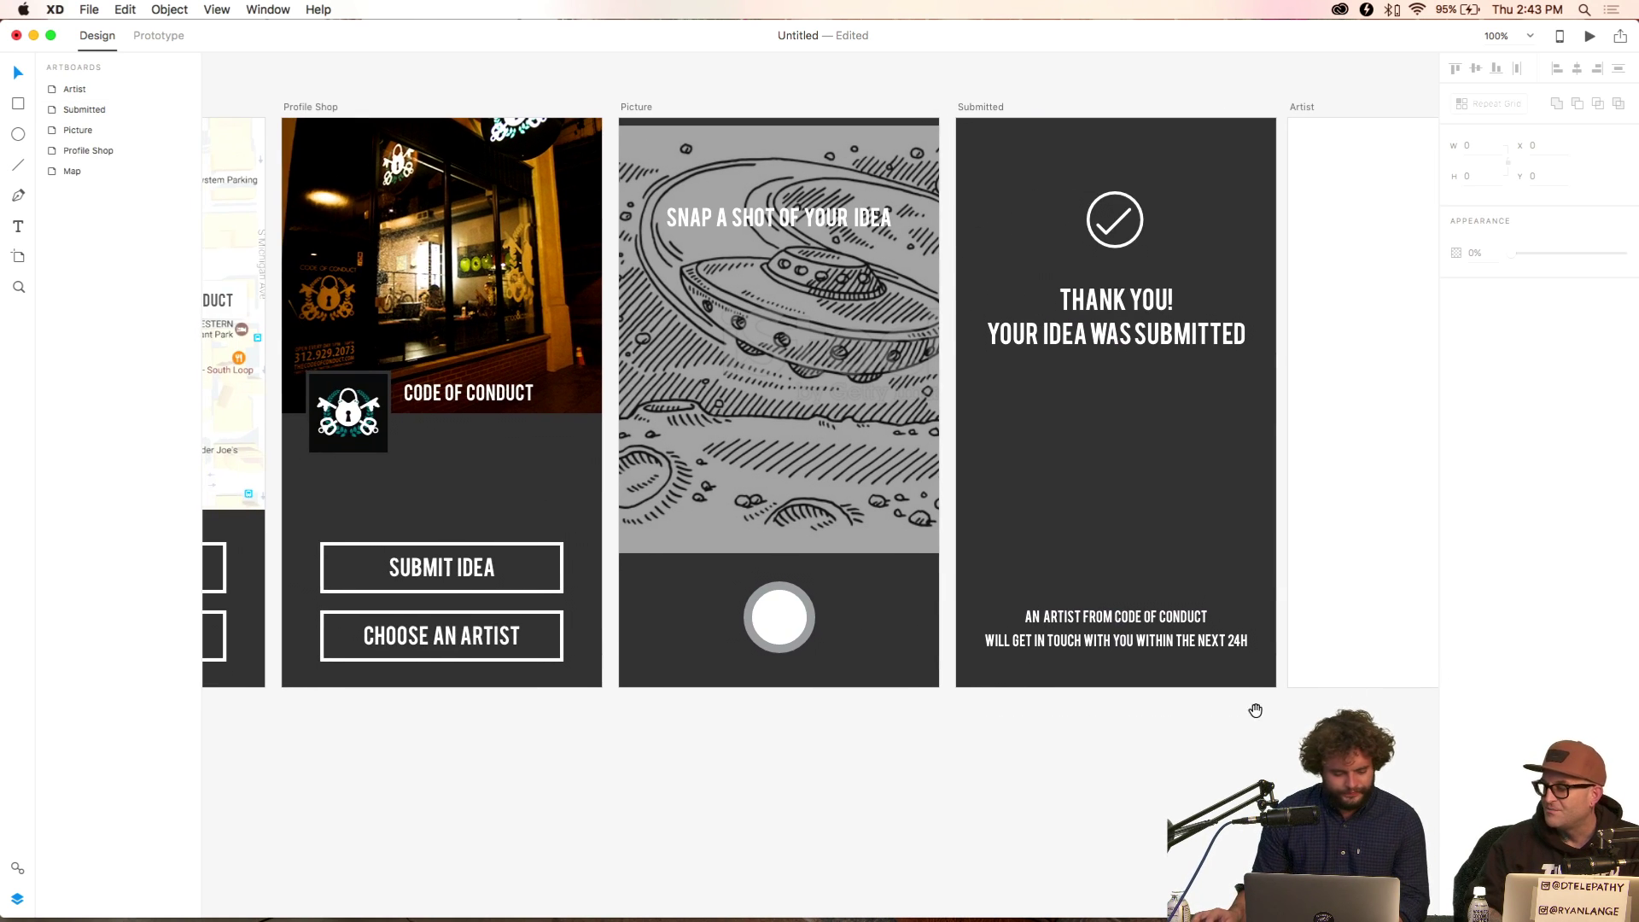
drag(1152, 750, 615, 791)
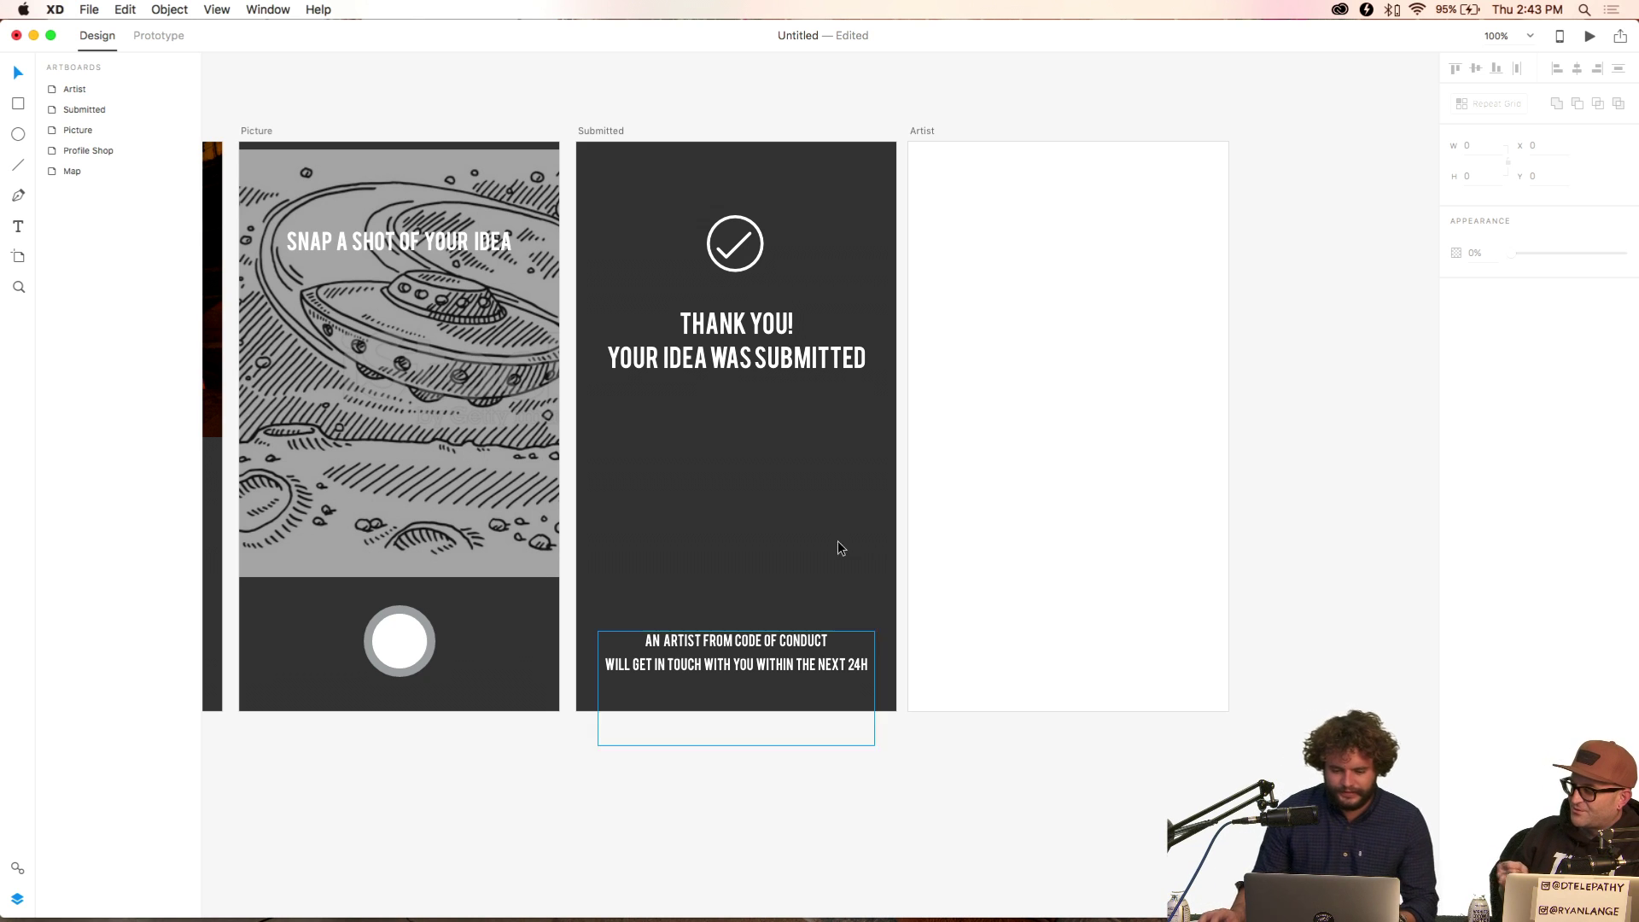
drag(1006, 102, 675, 137)
click(676, 139)
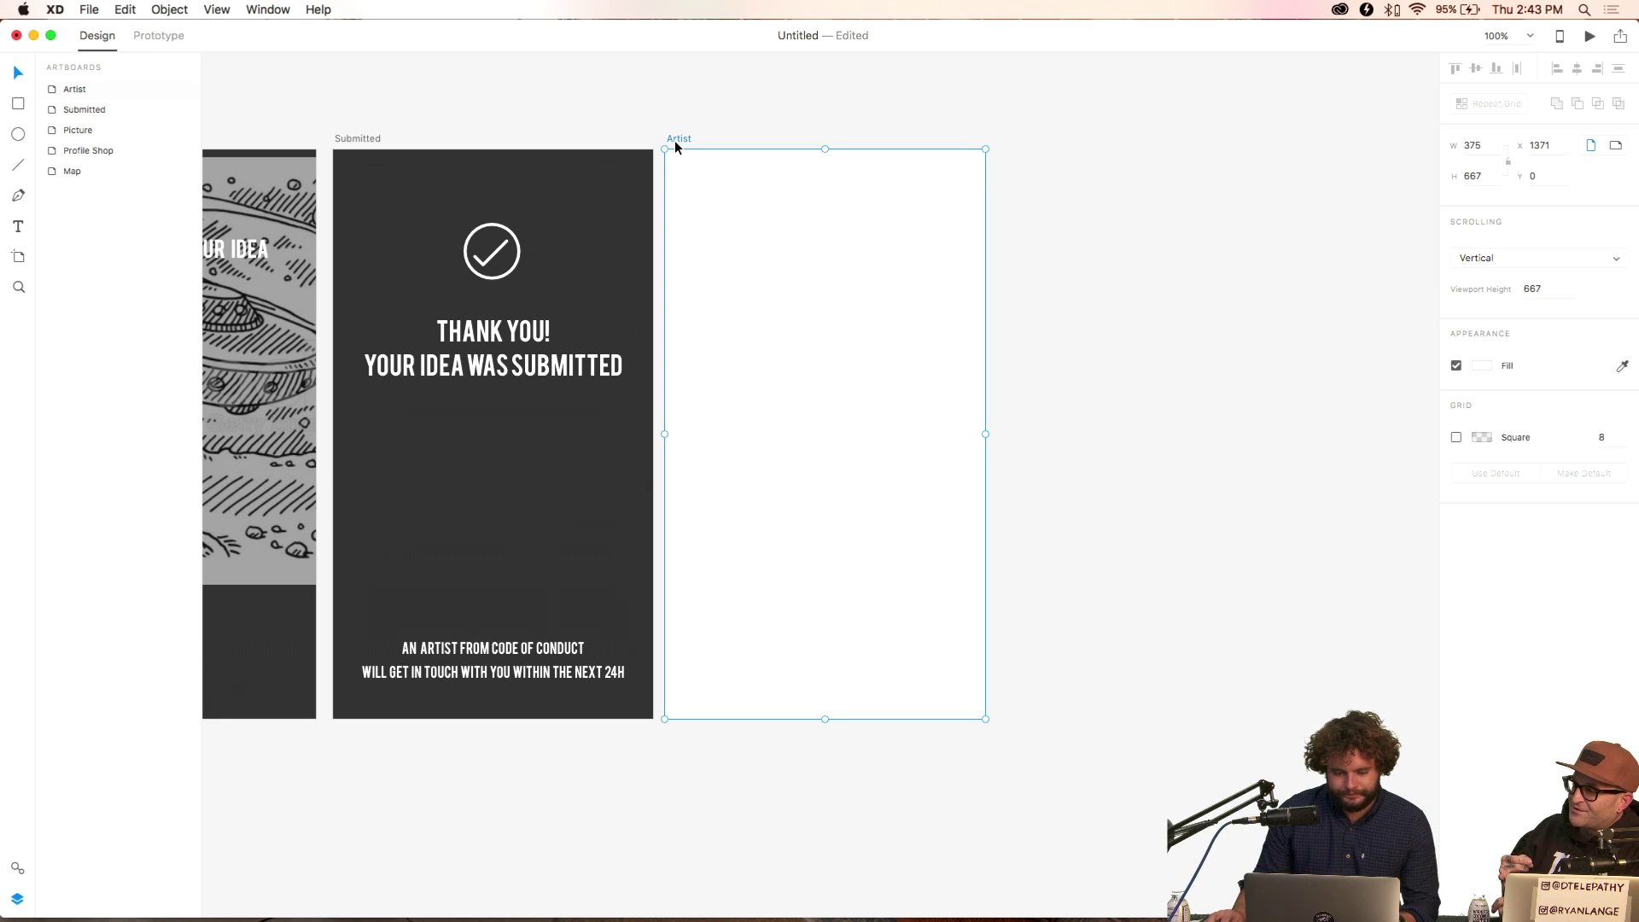
click(19, 107)
drag(684, 161, 795, 272)
key(Escape)
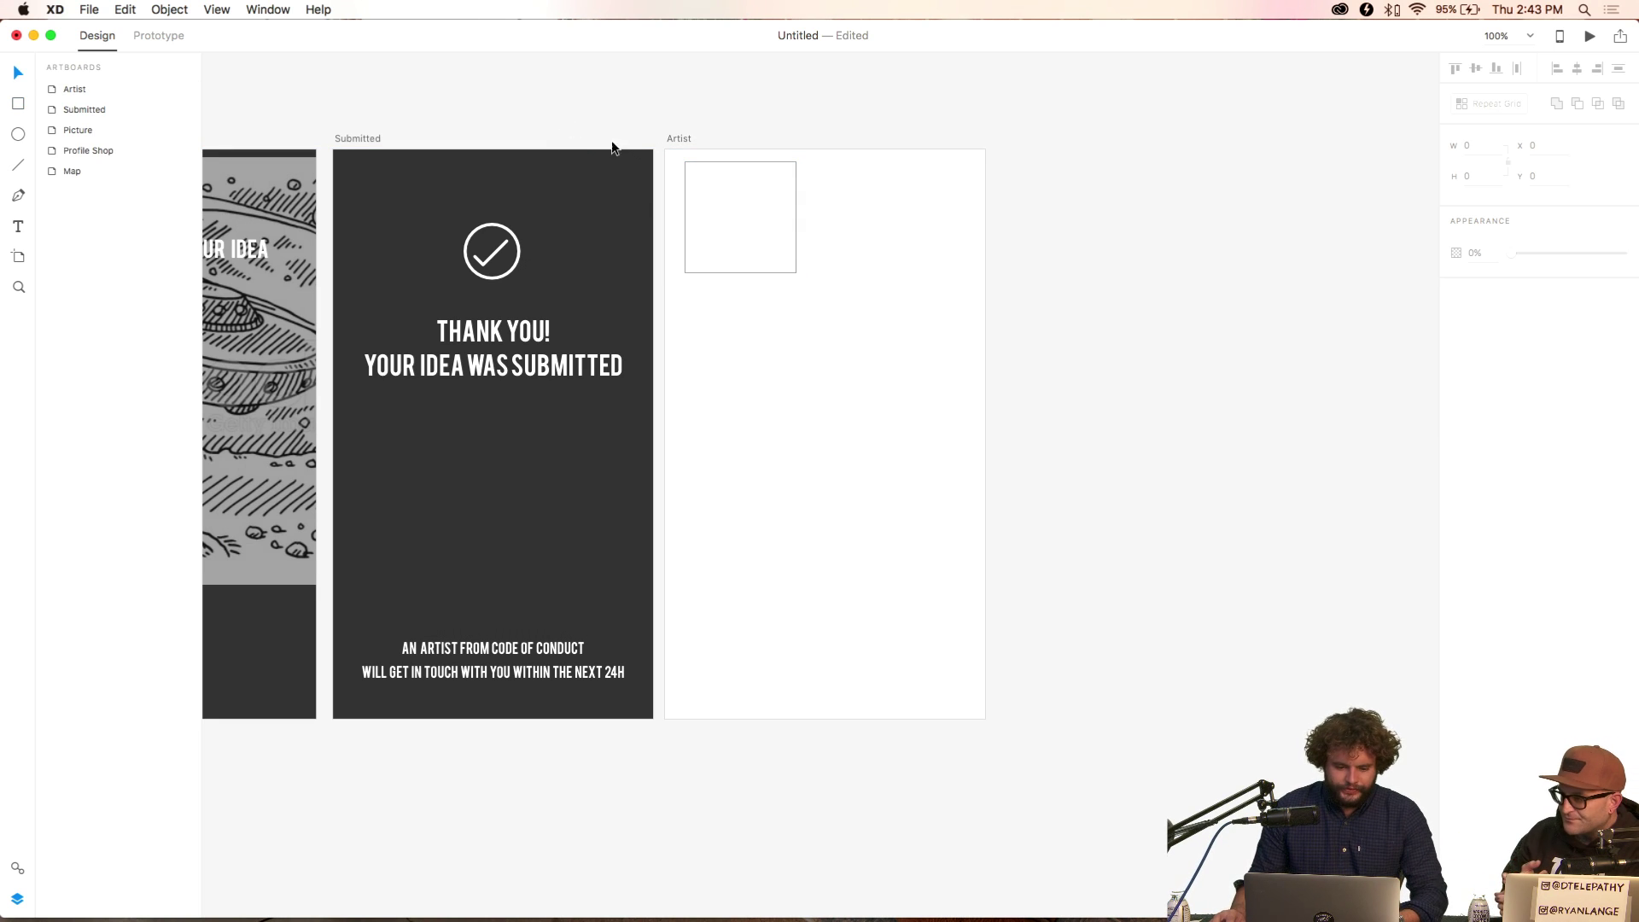
scroll(587, 127, left, 10)
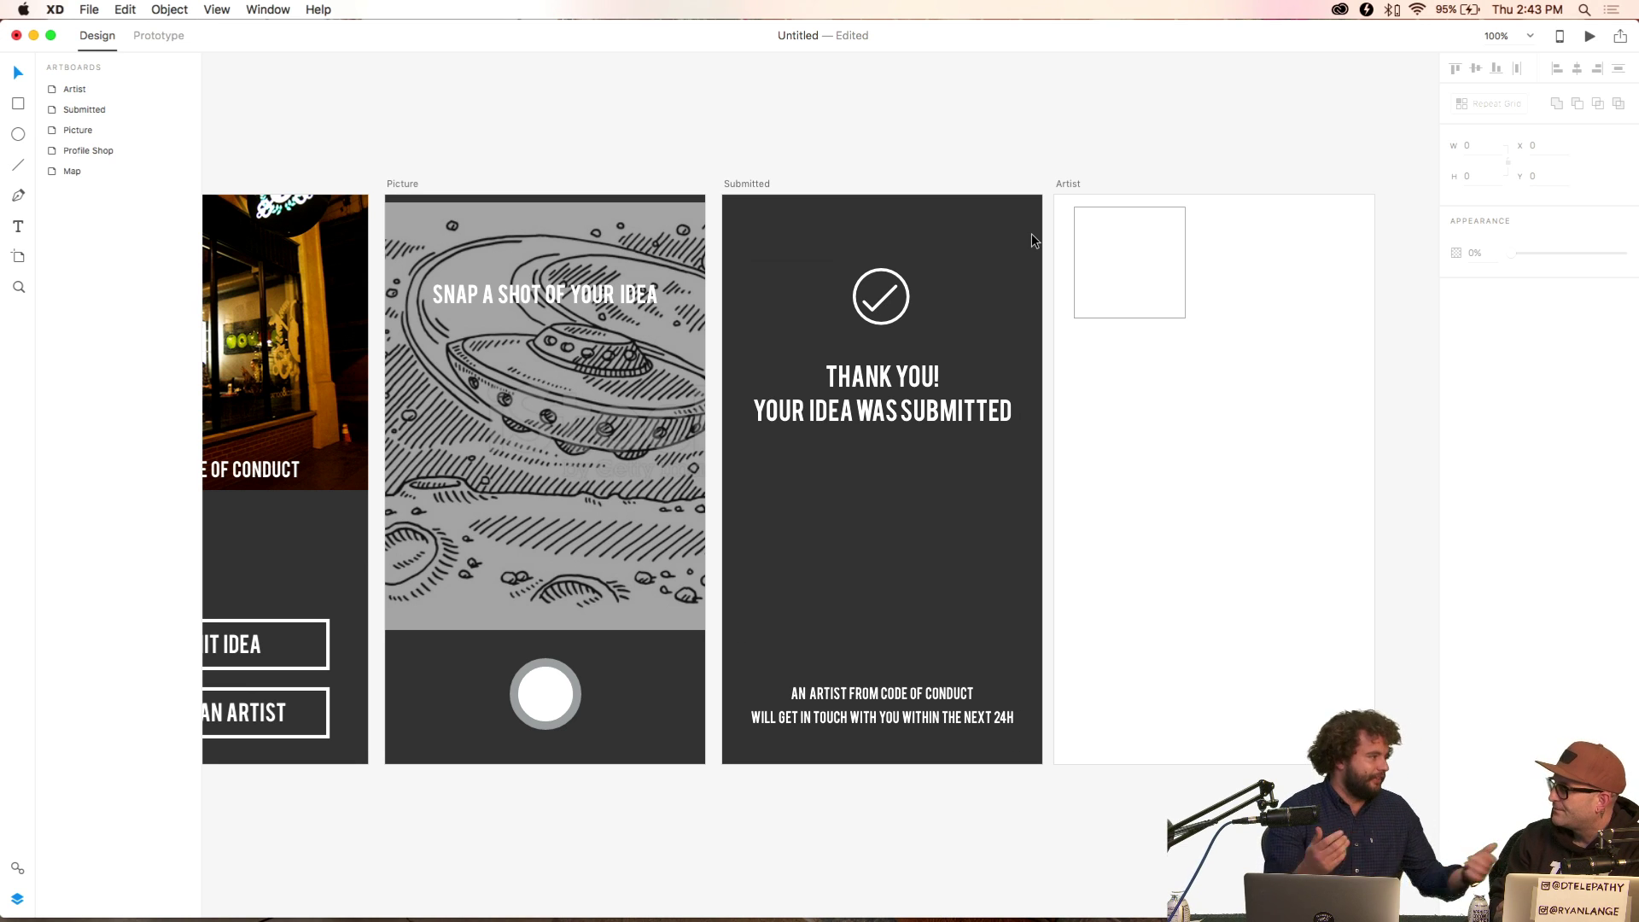
click(875, 291)
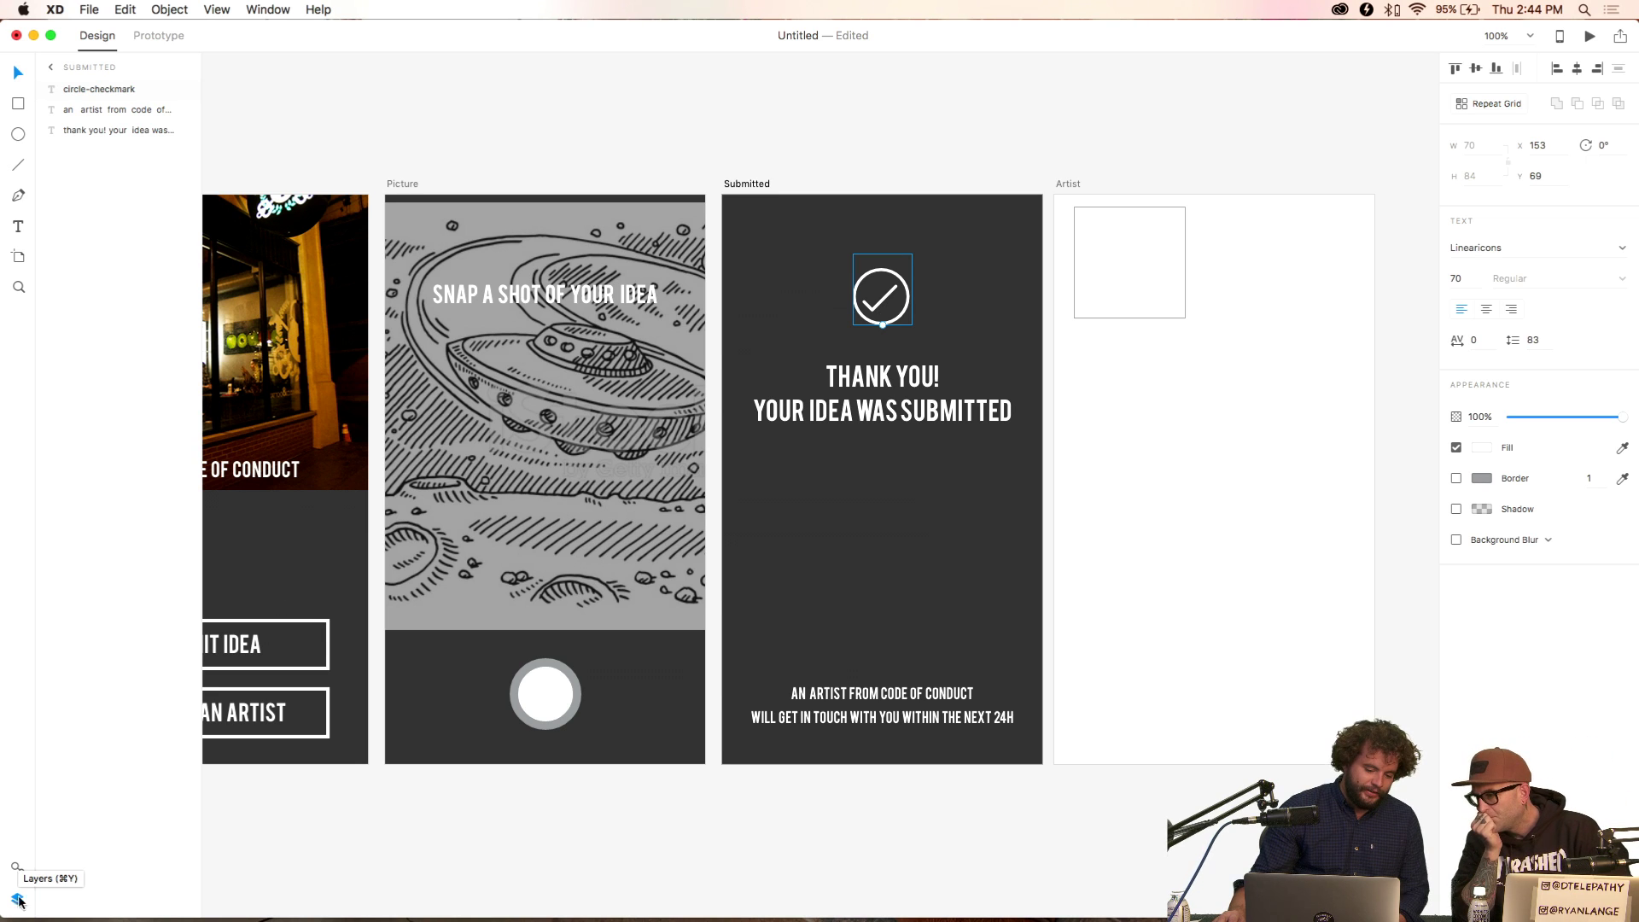
Step: Add the circled checkmark to the Symbols panel, test-place copies on artboards, then undo them
click(22, 871)
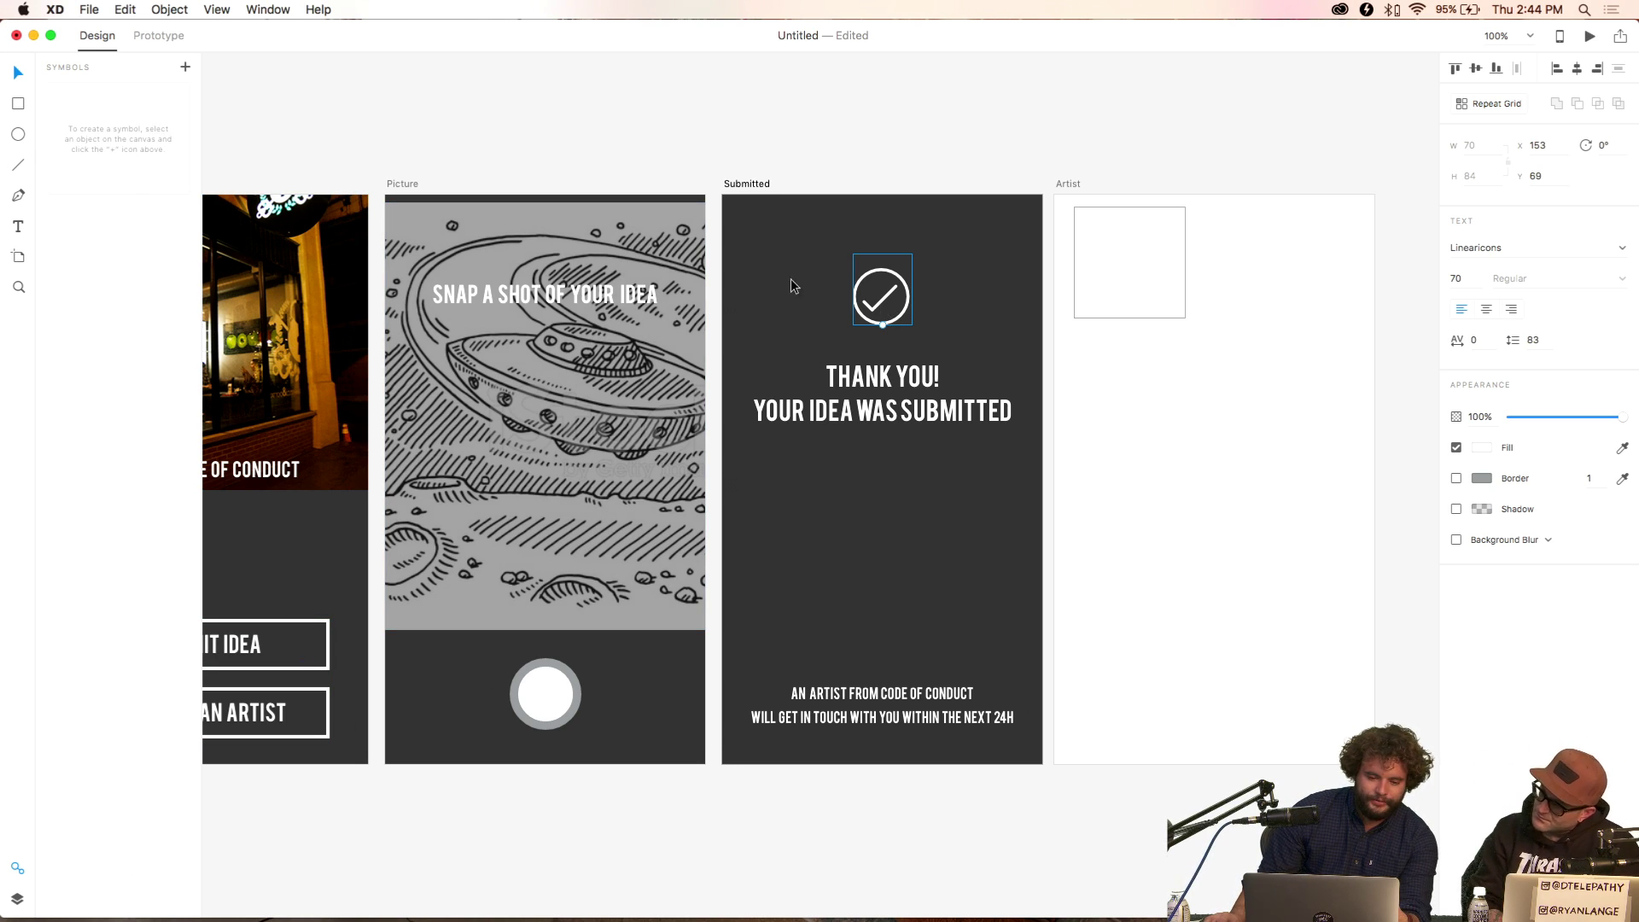
click(185, 69)
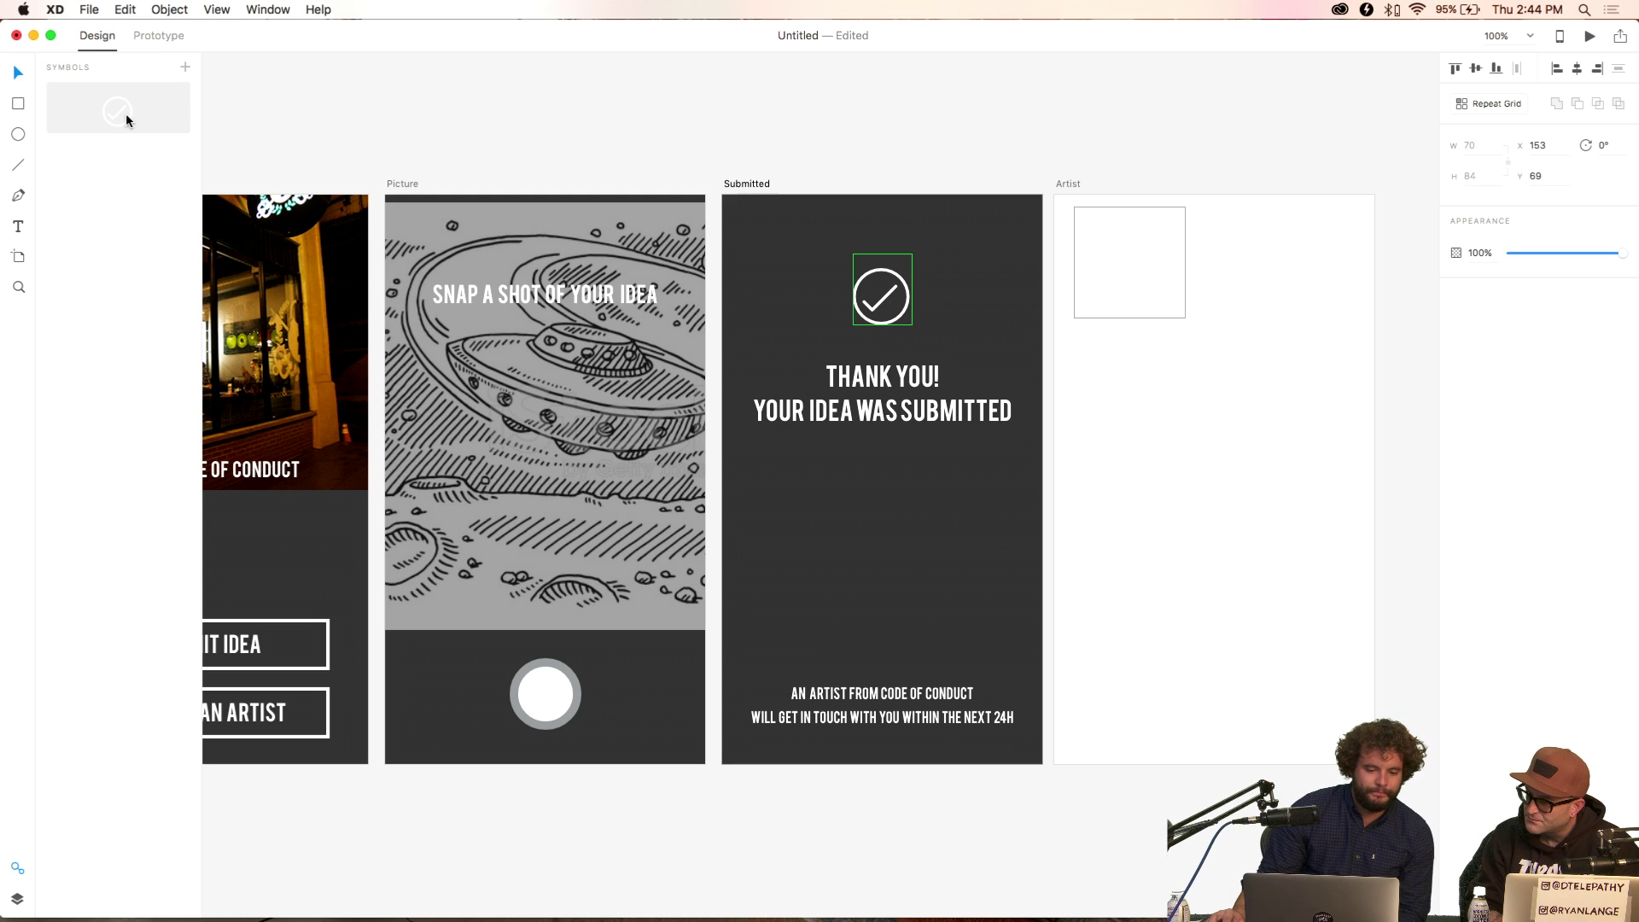
drag(126, 109, 853, 530)
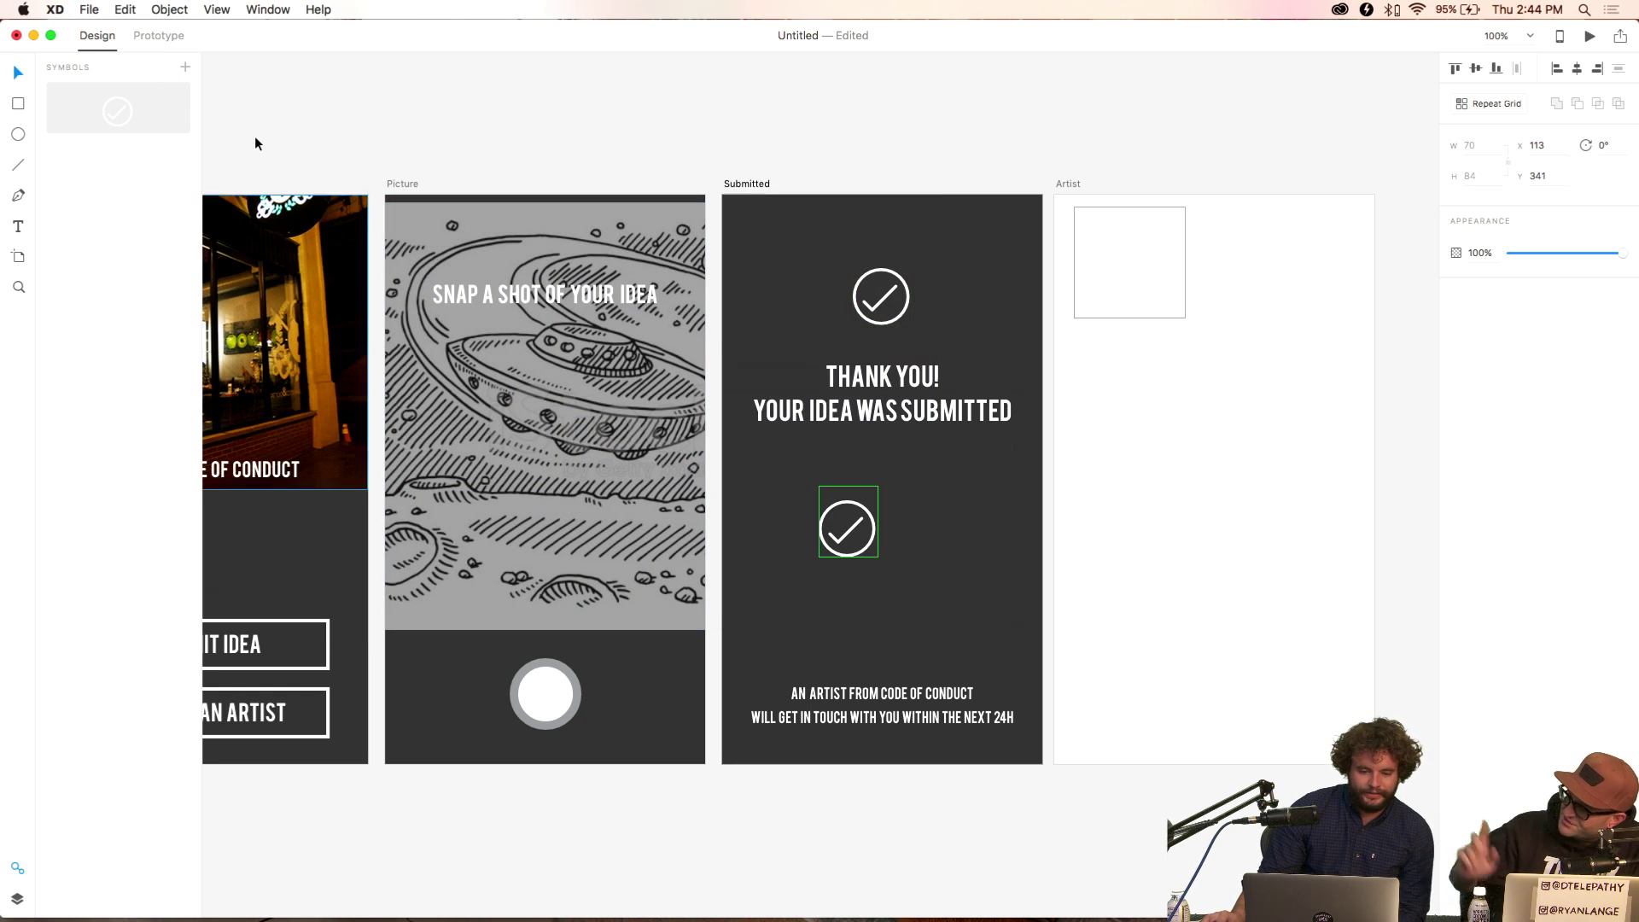
drag(99, 128, 489, 318)
drag(141, 128, 945, 444)
drag(168, 124, 903, 418)
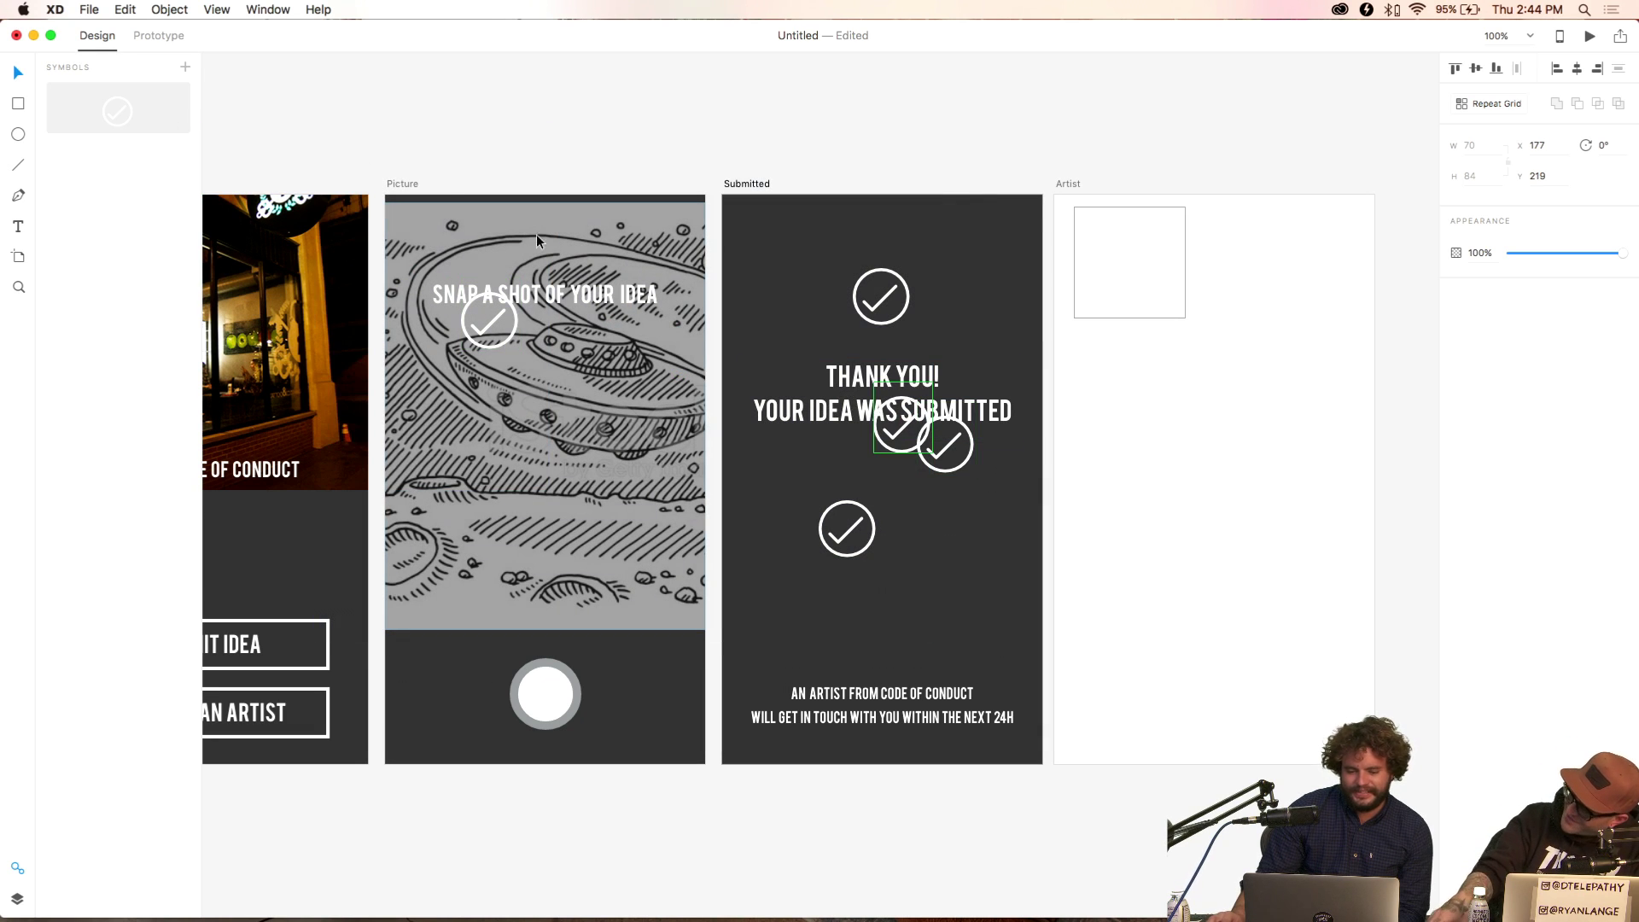
drag(94, 99, 789, 358)
drag(92, 107, 667, 283)
key(super+z)
key(super+z)
key(super+z)
key(super+z)
key(super+z)
key(super+z)
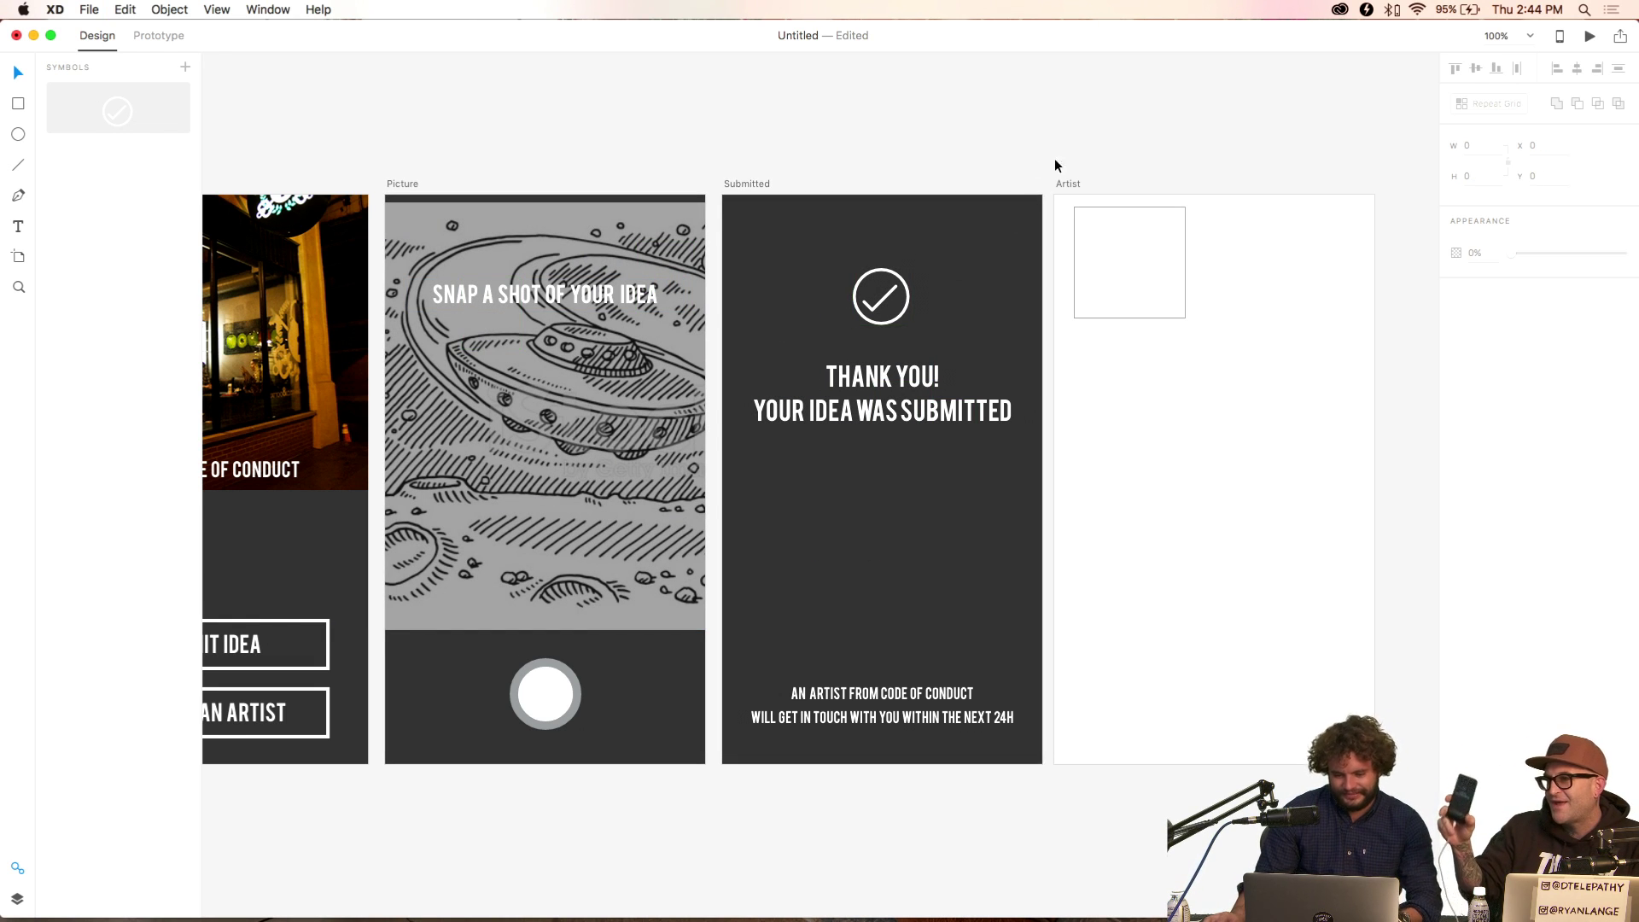
Step: Snap the square to the Artist artboard's top-left corner and compute 375/2 in Spotlight
scroll(863, 168, right, 5)
click(737, 270)
drag(738, 270, 734, 262)
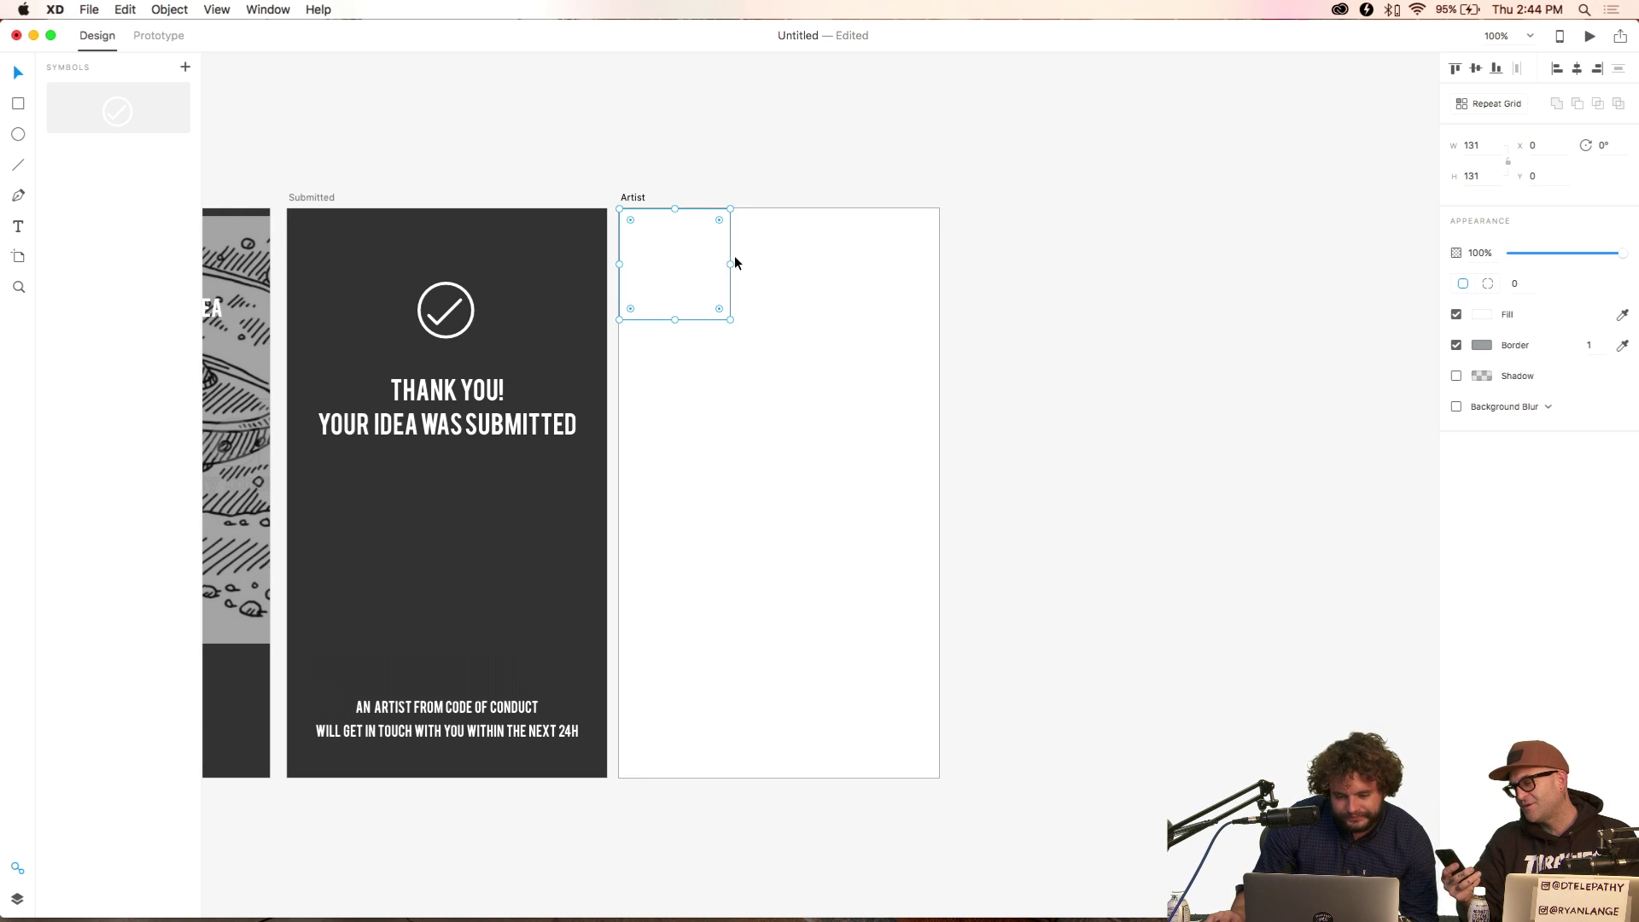
click(744, 202)
click(639, 199)
click(1584, 12)
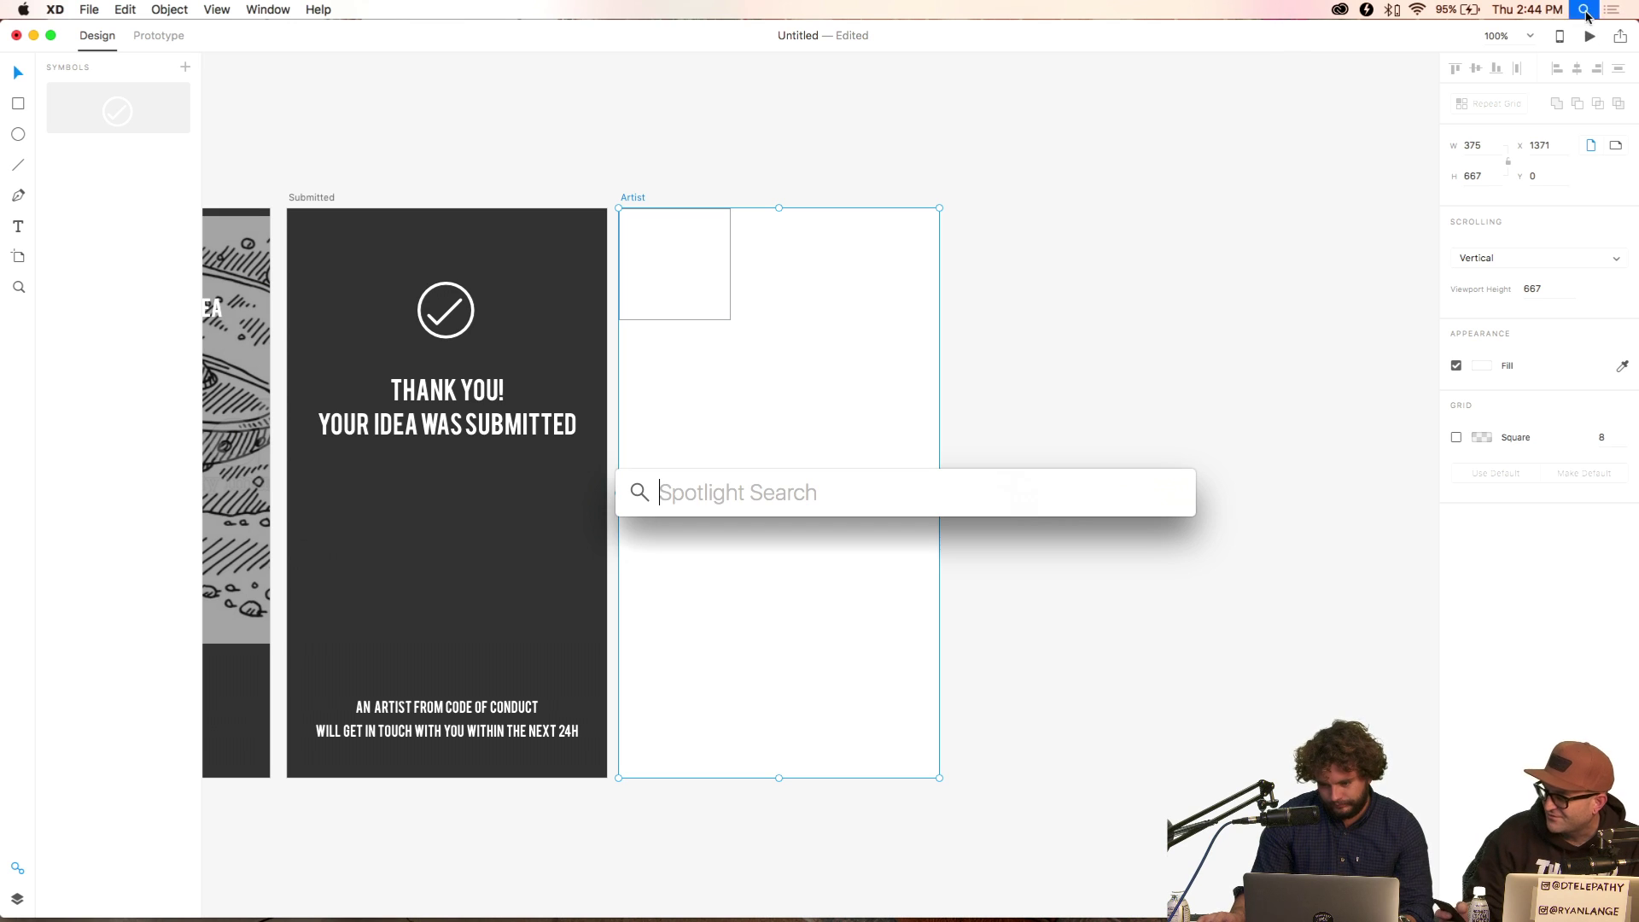
text(375/2)
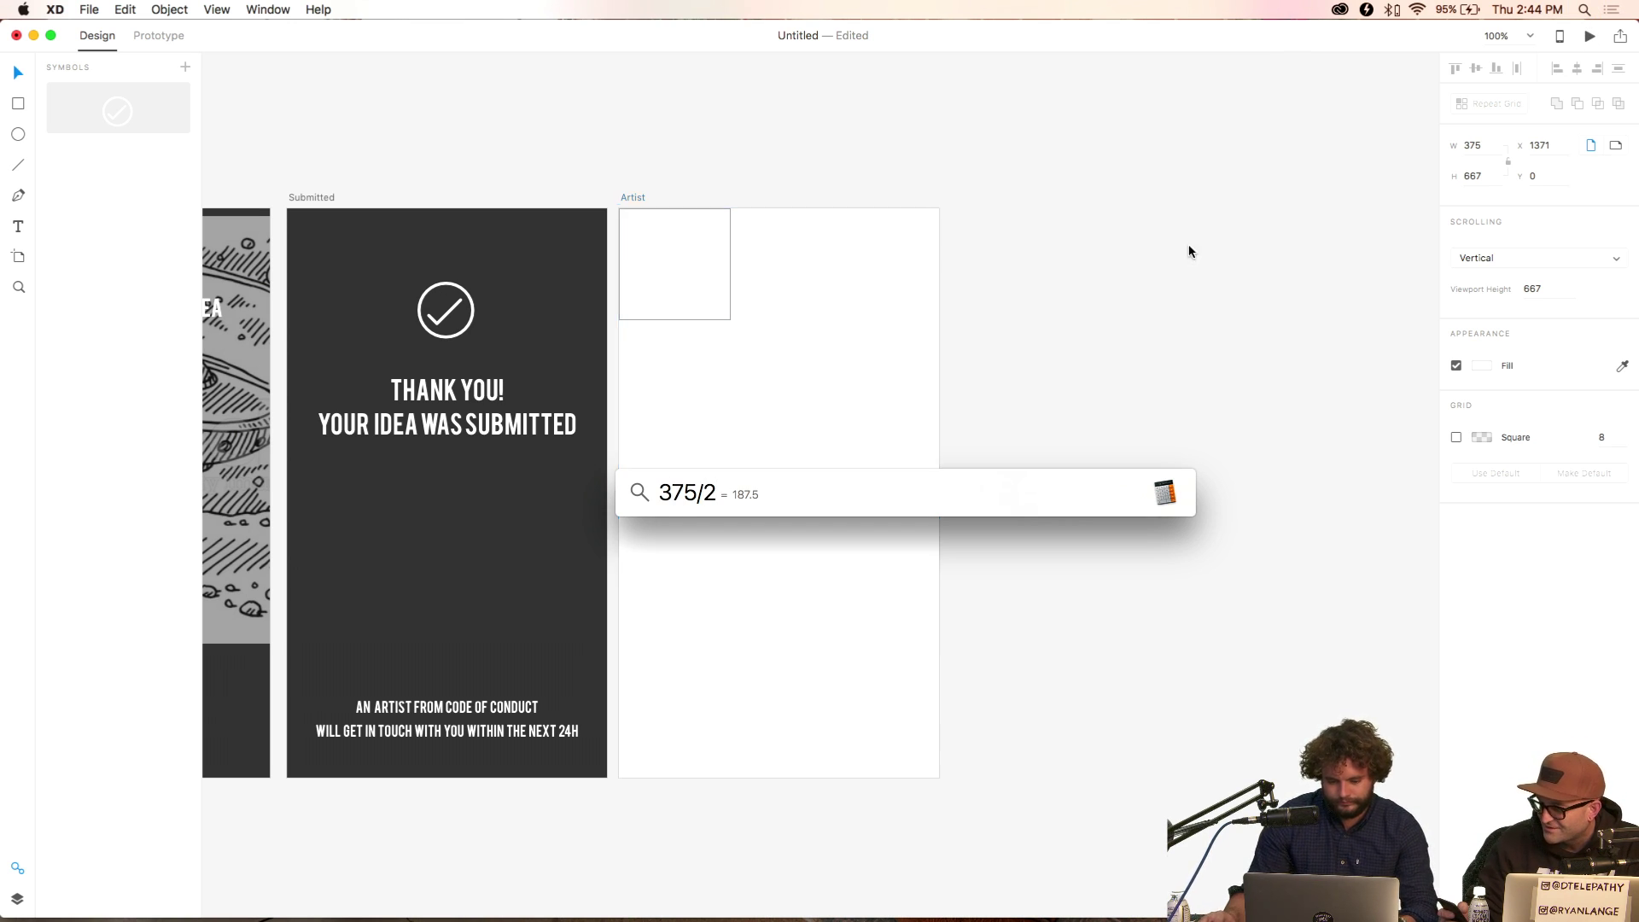
Step: Resize the square to 188, test a duplicate beside it, then delete the duplicate
click(709, 267)
click(1469, 145)
text(188)
key(Tab)
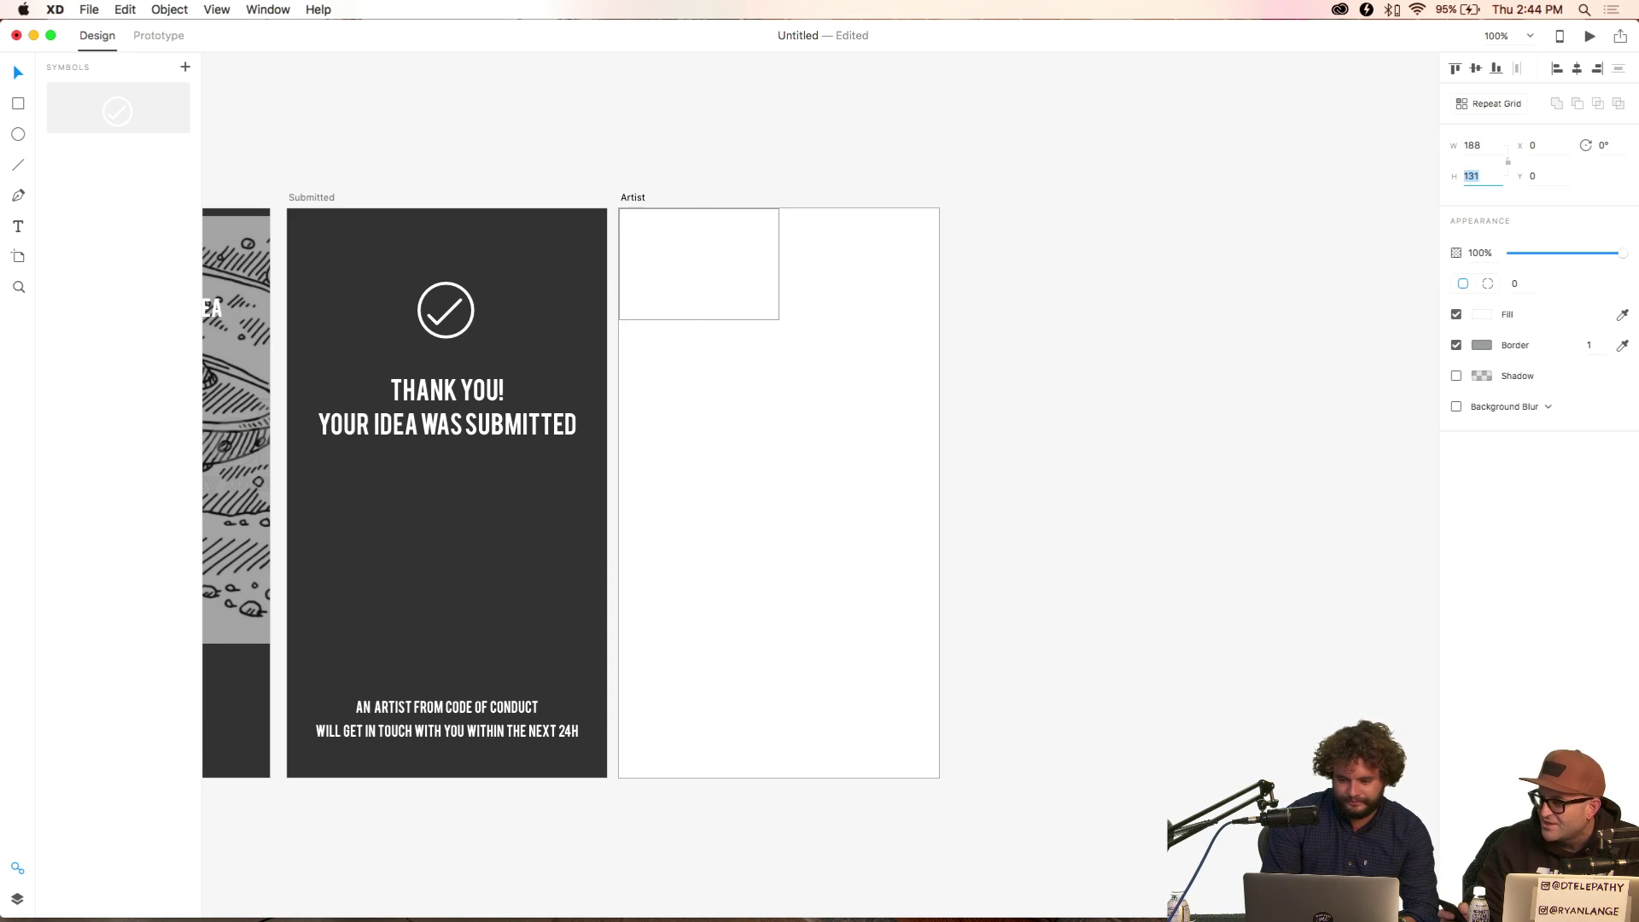
text(188)
key(Return)
click(734, 304)
drag(780, 332, 938, 334)
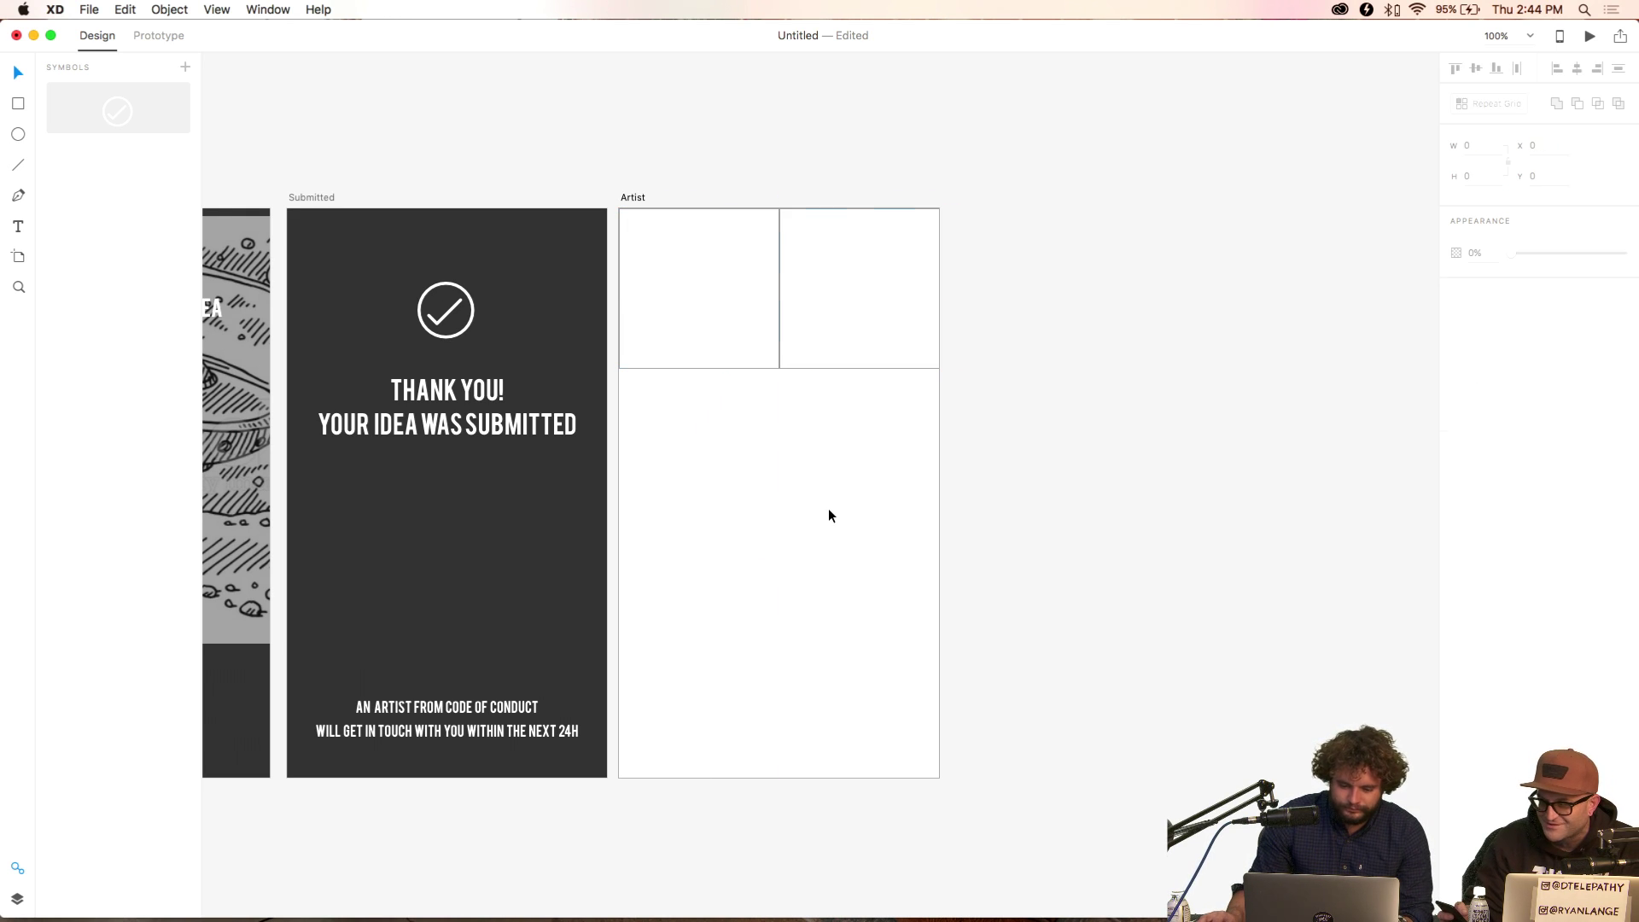
shift+click(734, 304)
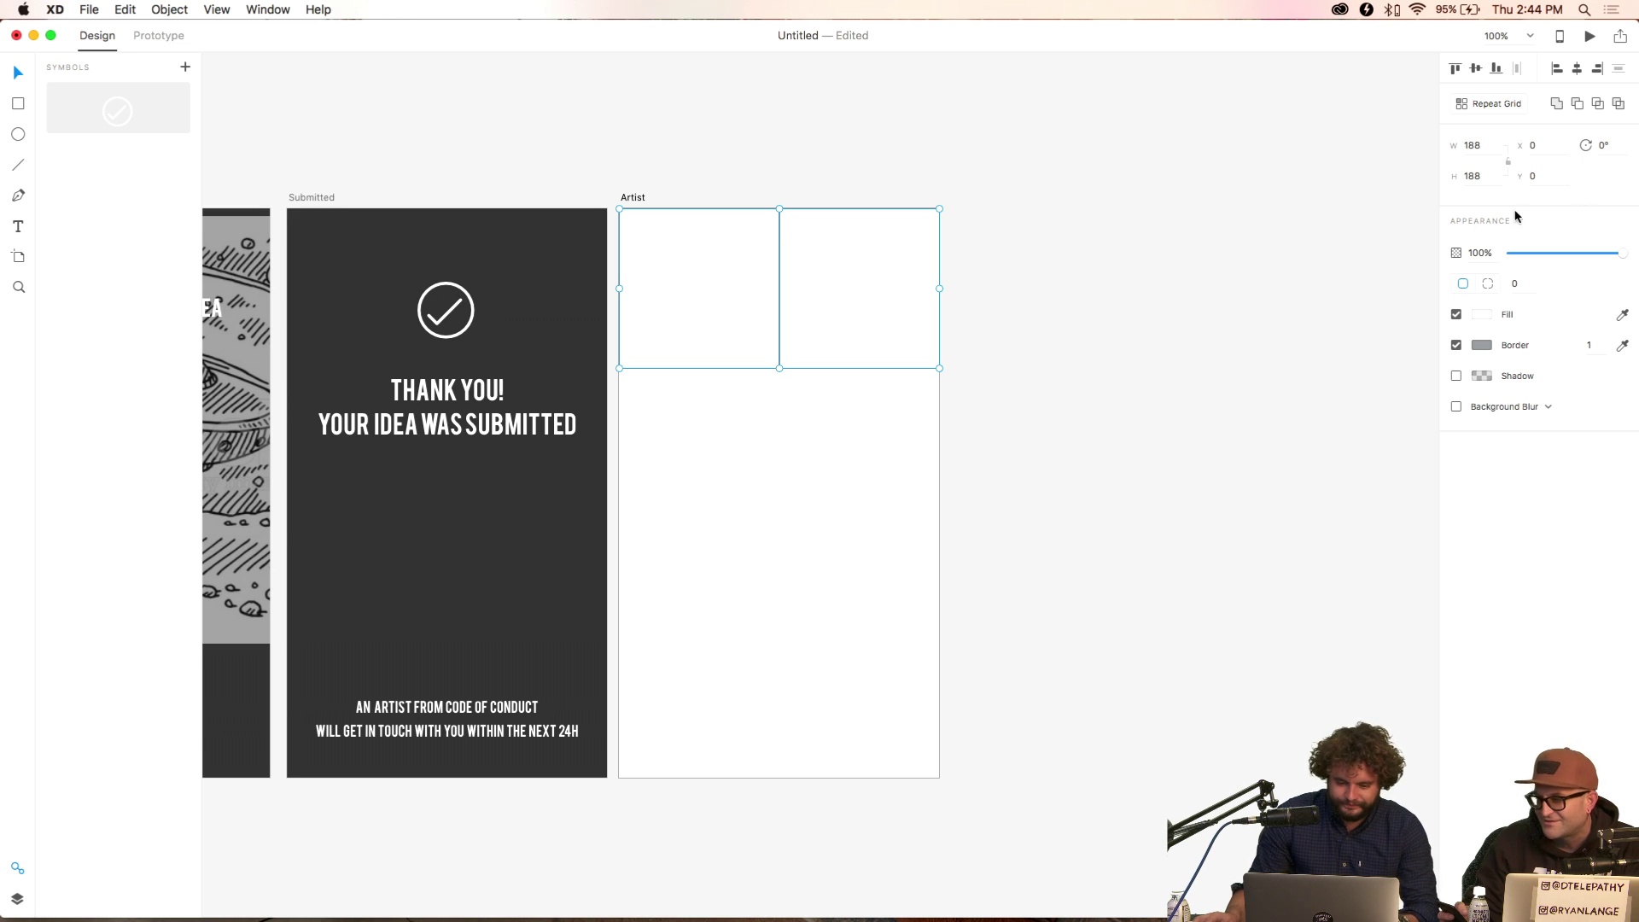
click(1042, 454)
click(832, 367)
key(Delete)
click(705, 319)
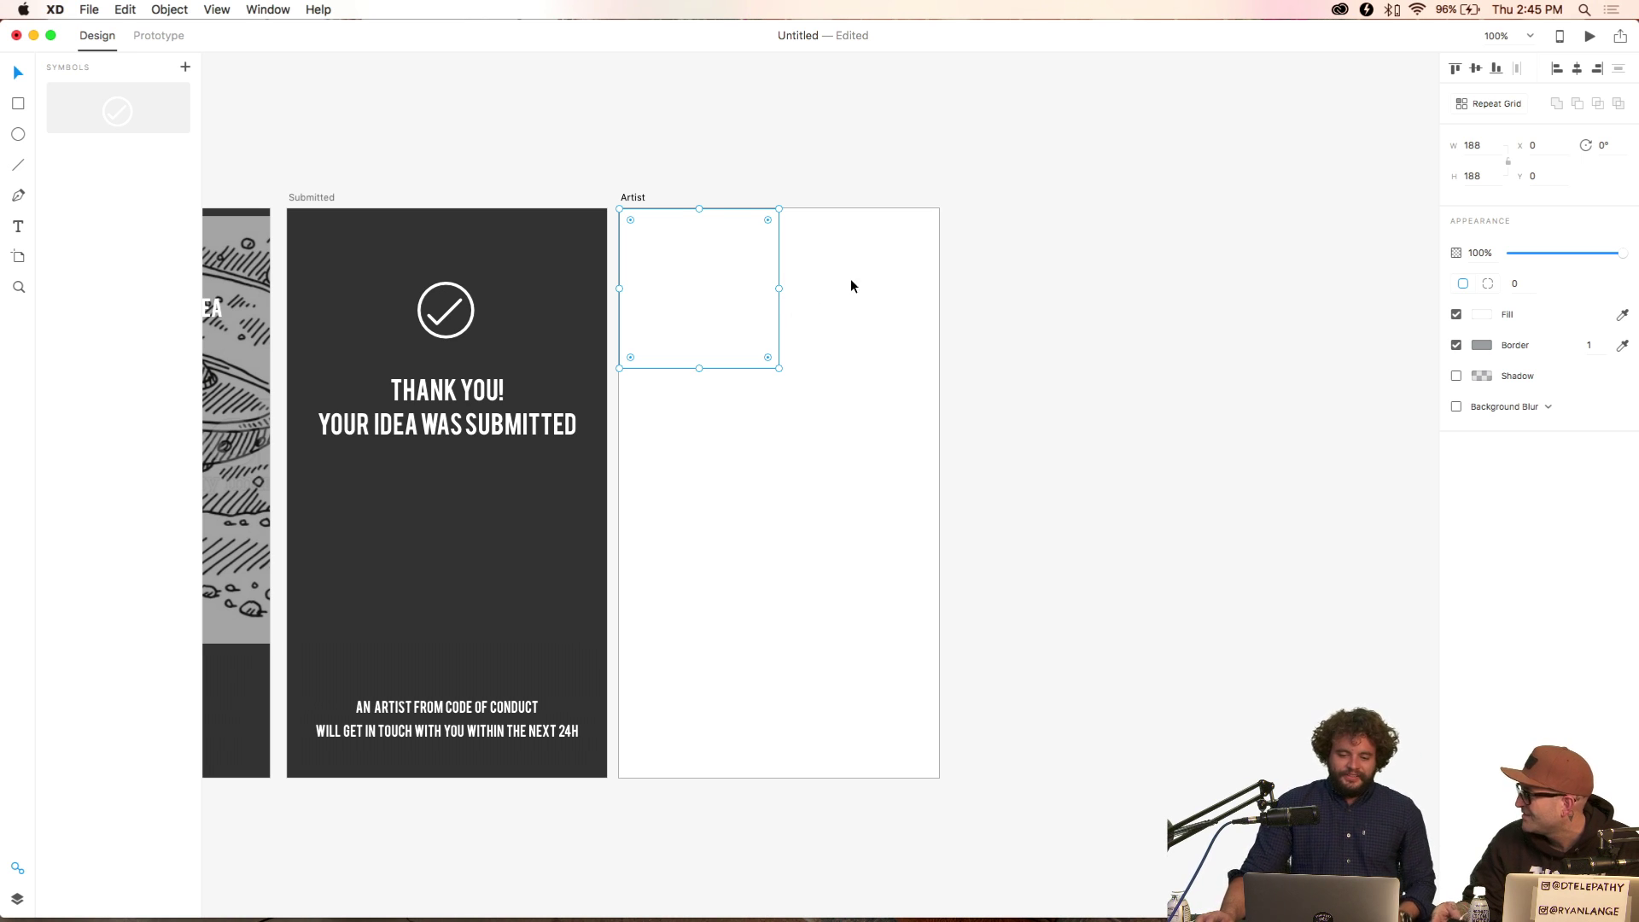
click(920, 268)
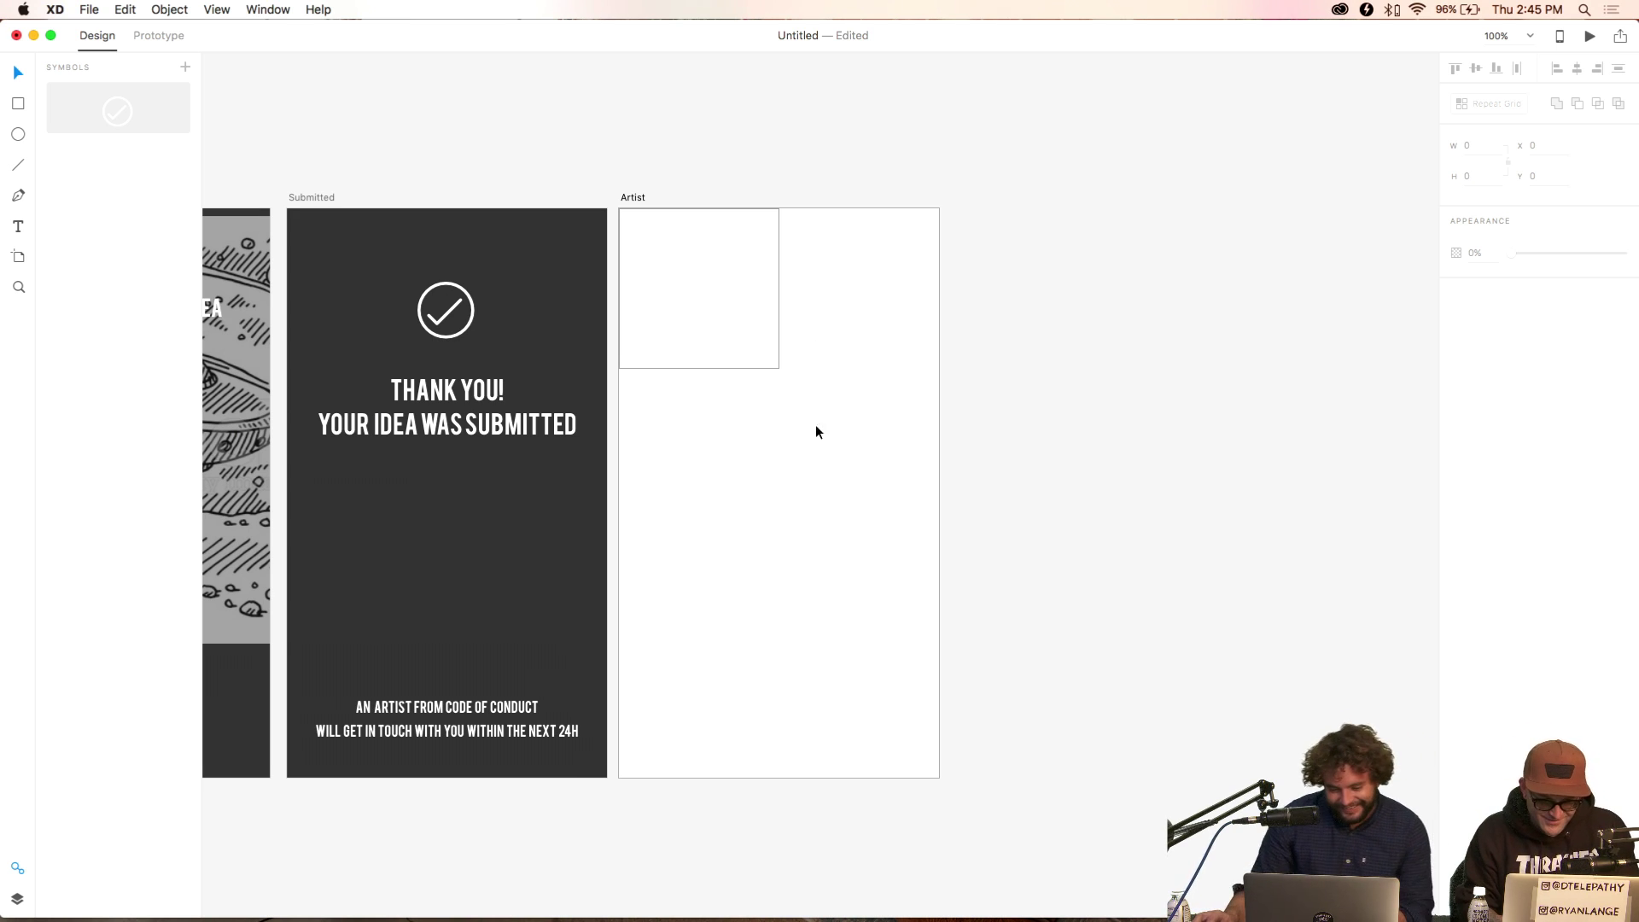
Step: Set the square's width and height to 187
click(647, 265)
click(1483, 141)
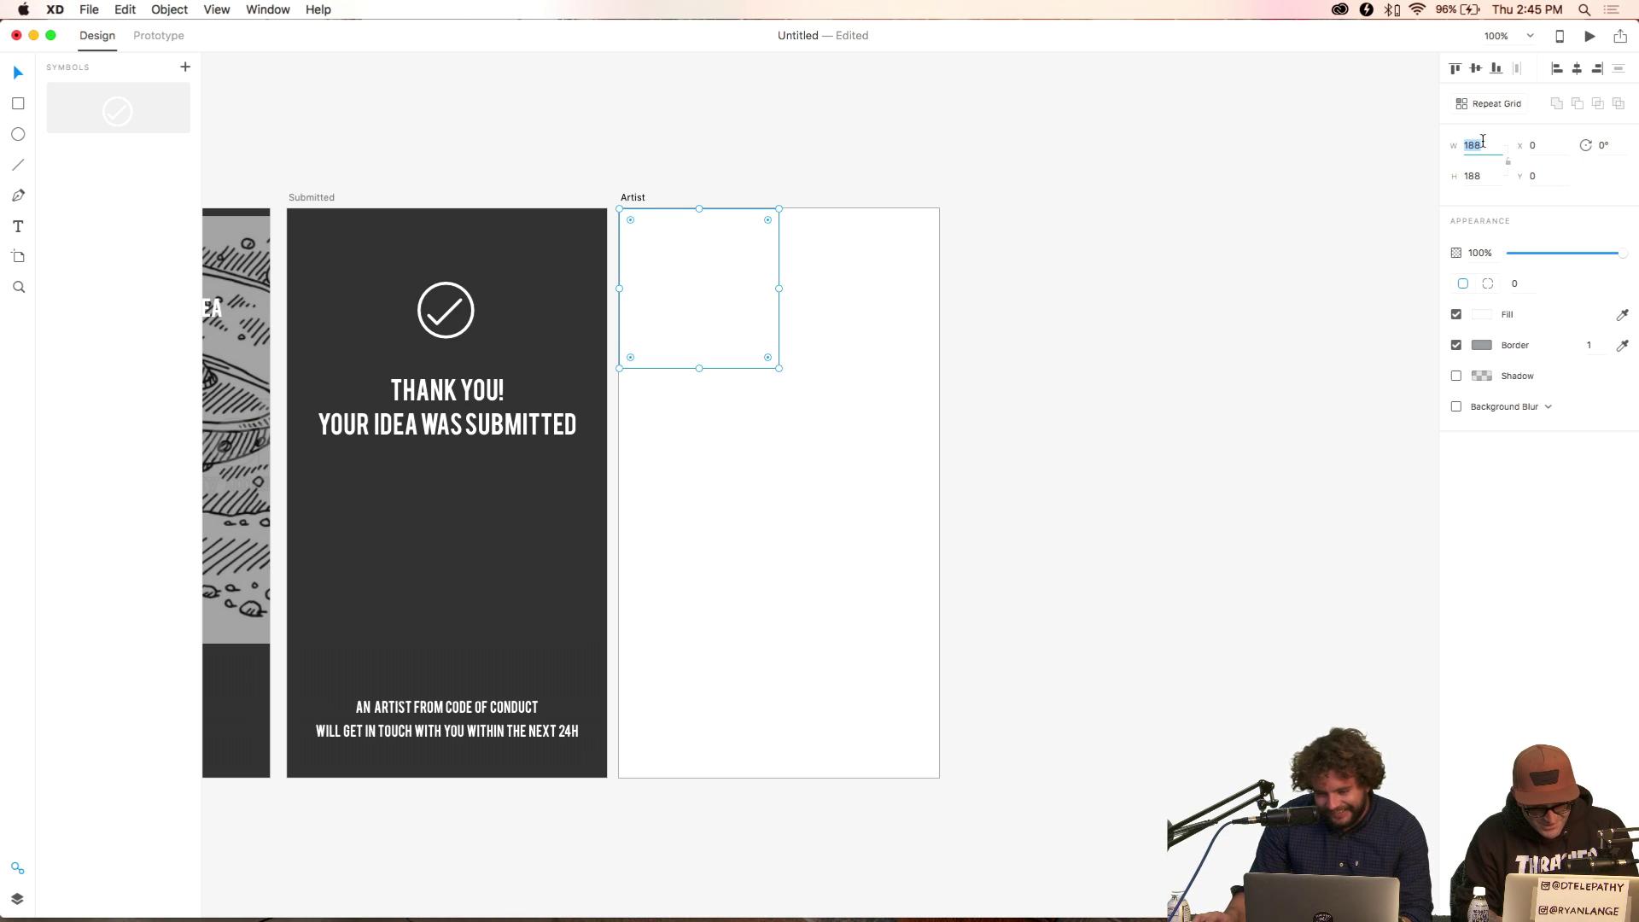
text(187)
key(Return)
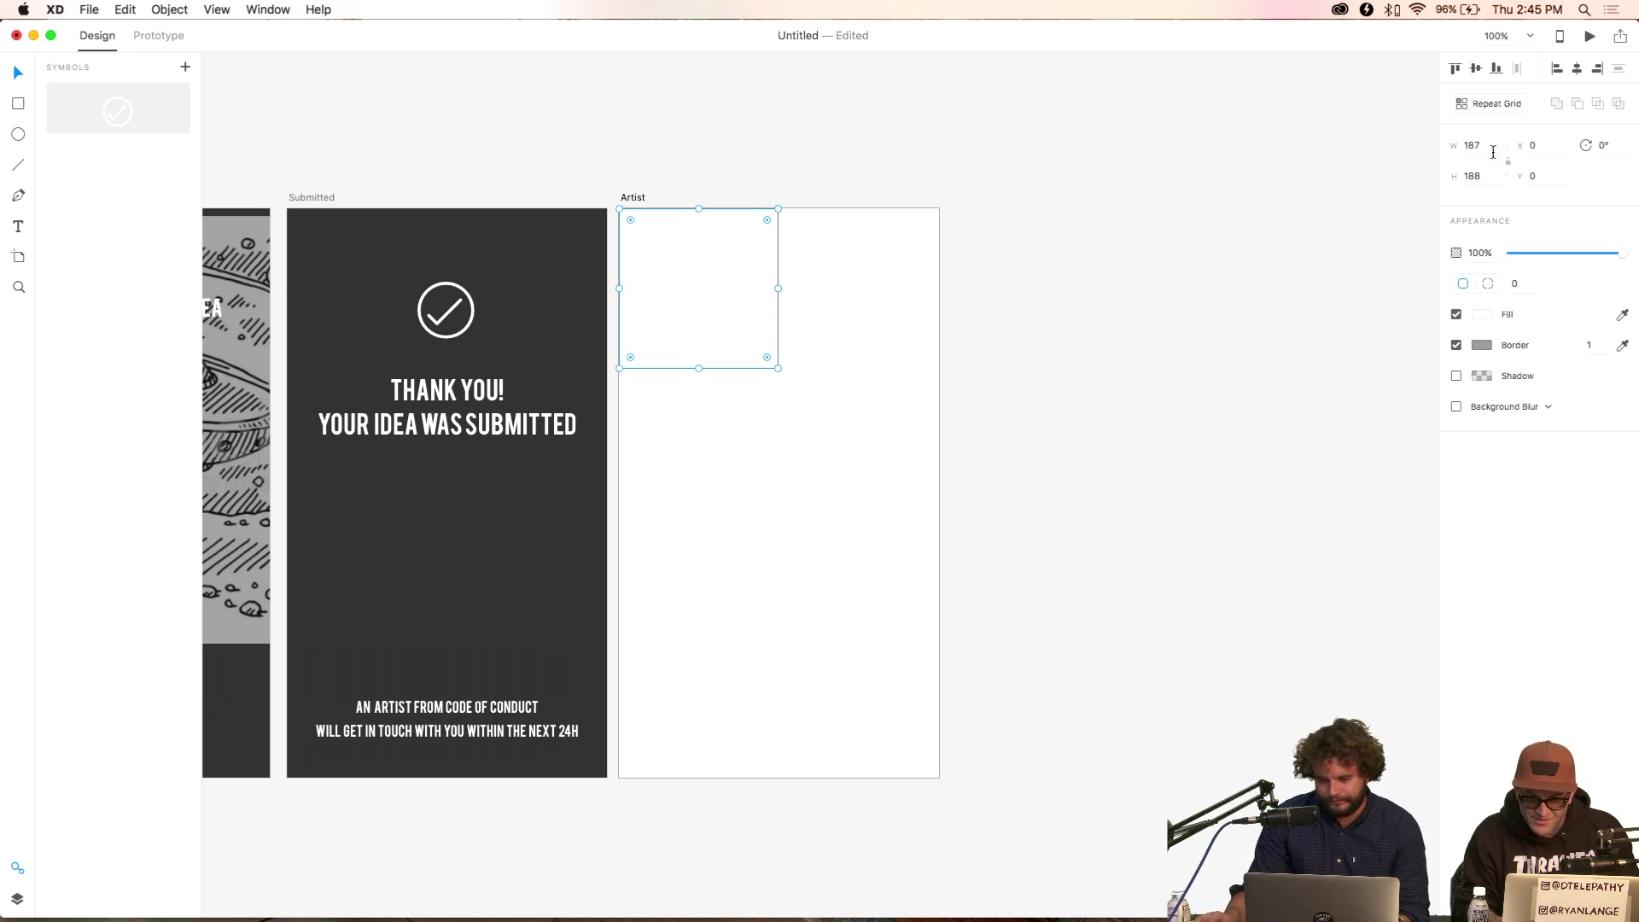
click(1483, 176)
text(187)
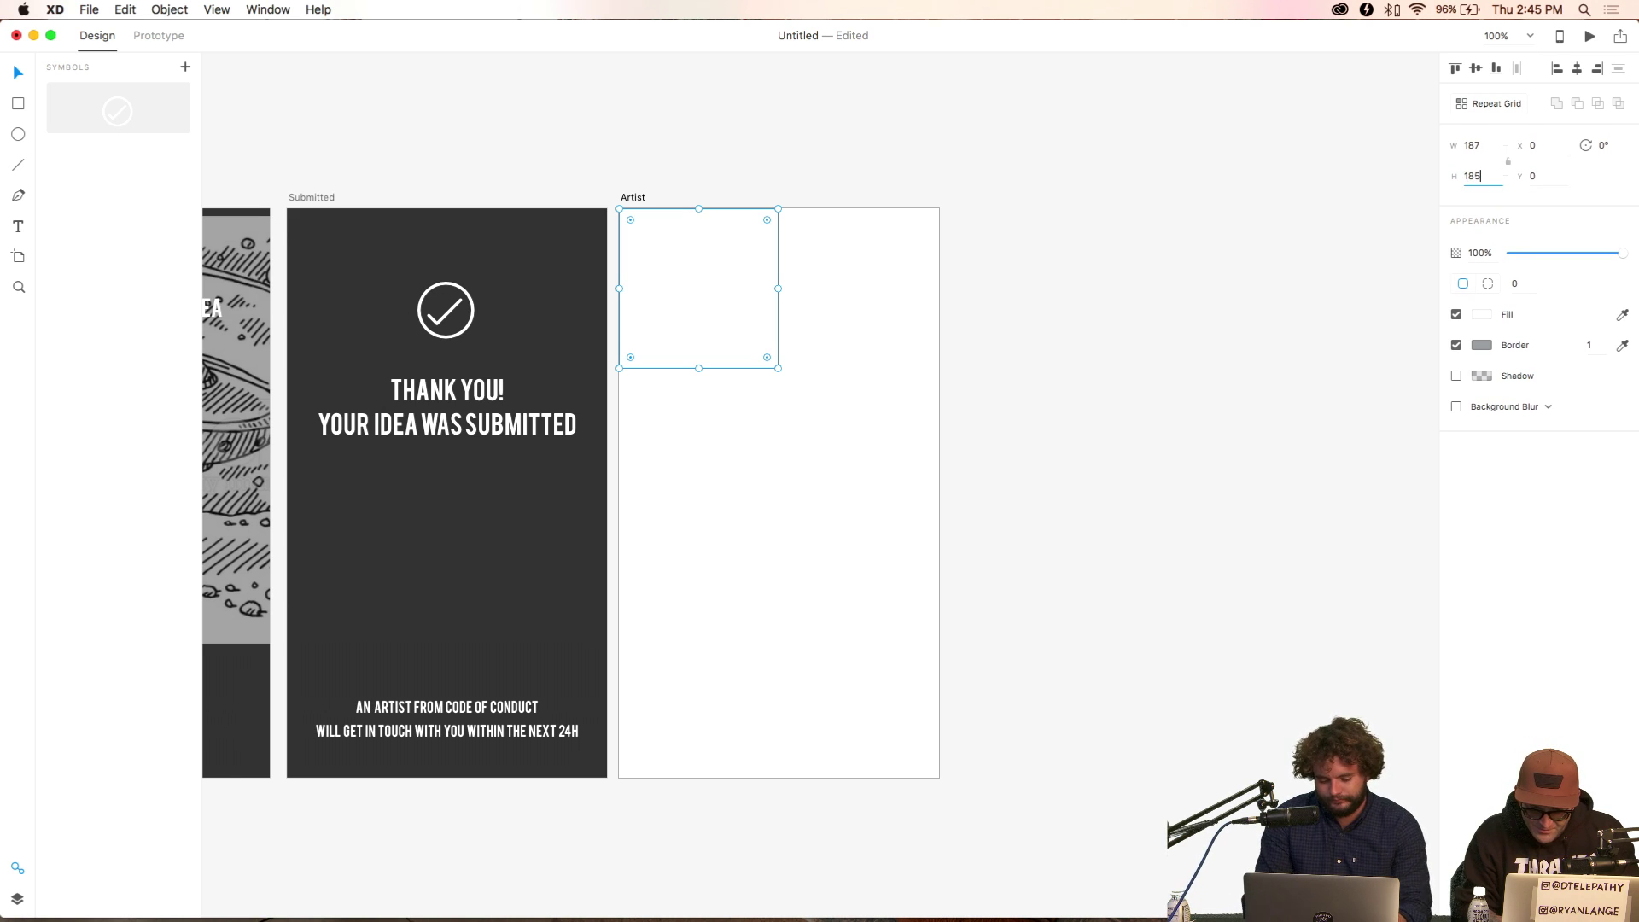
key(Return)
key(Escape)
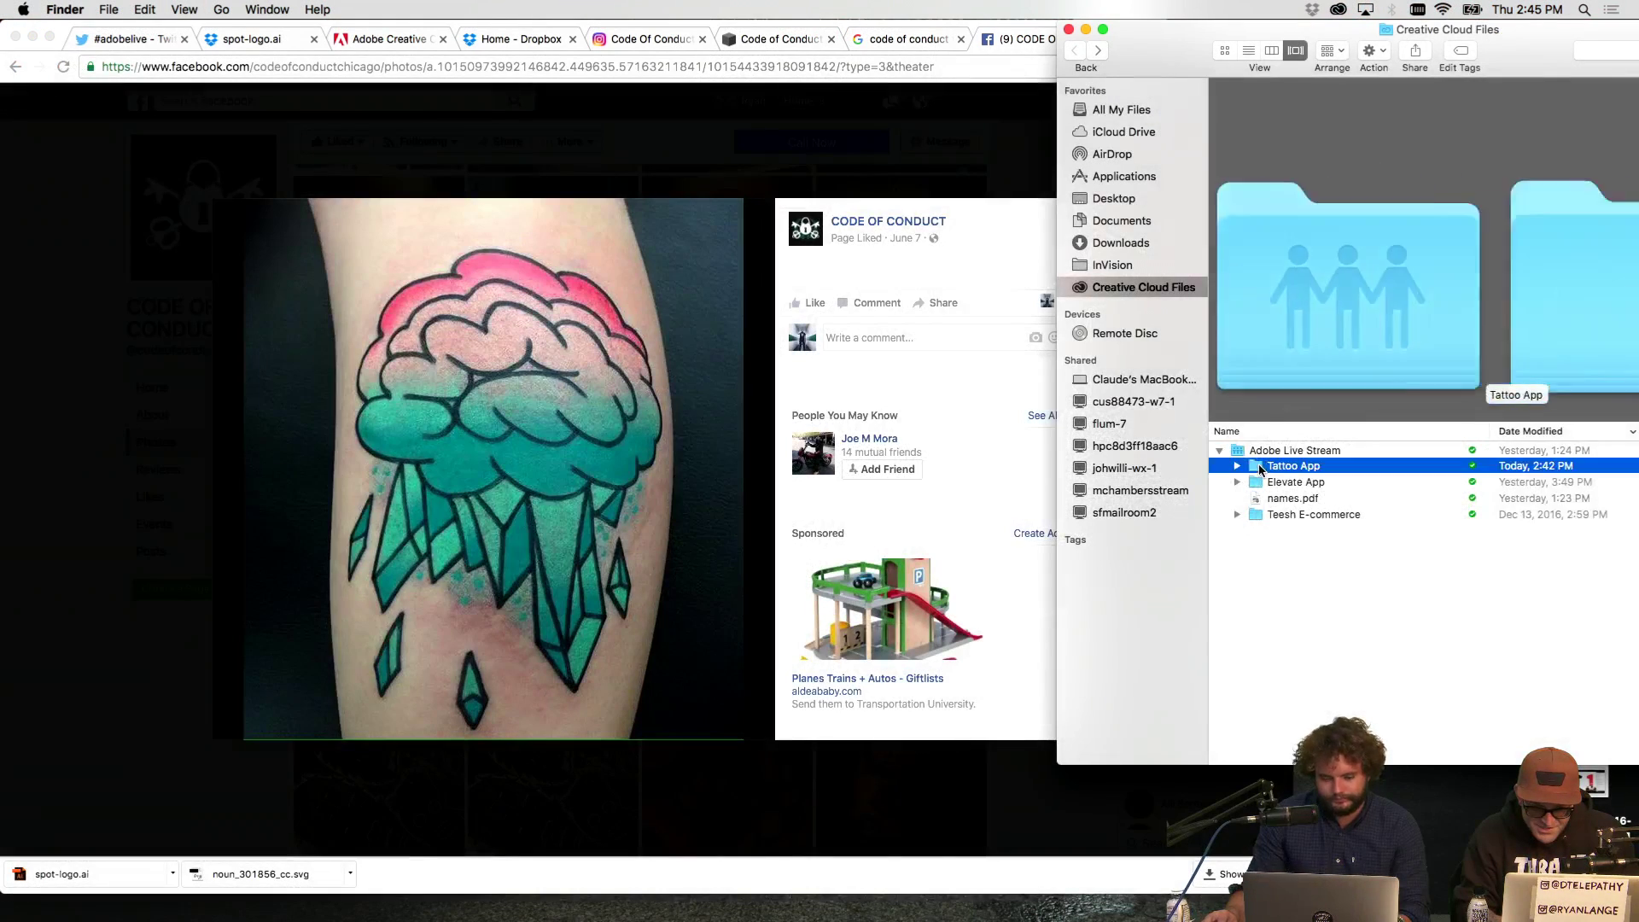
Step: Create a new folder named Bj inside the Tattoo App folder
double_click(1280, 465)
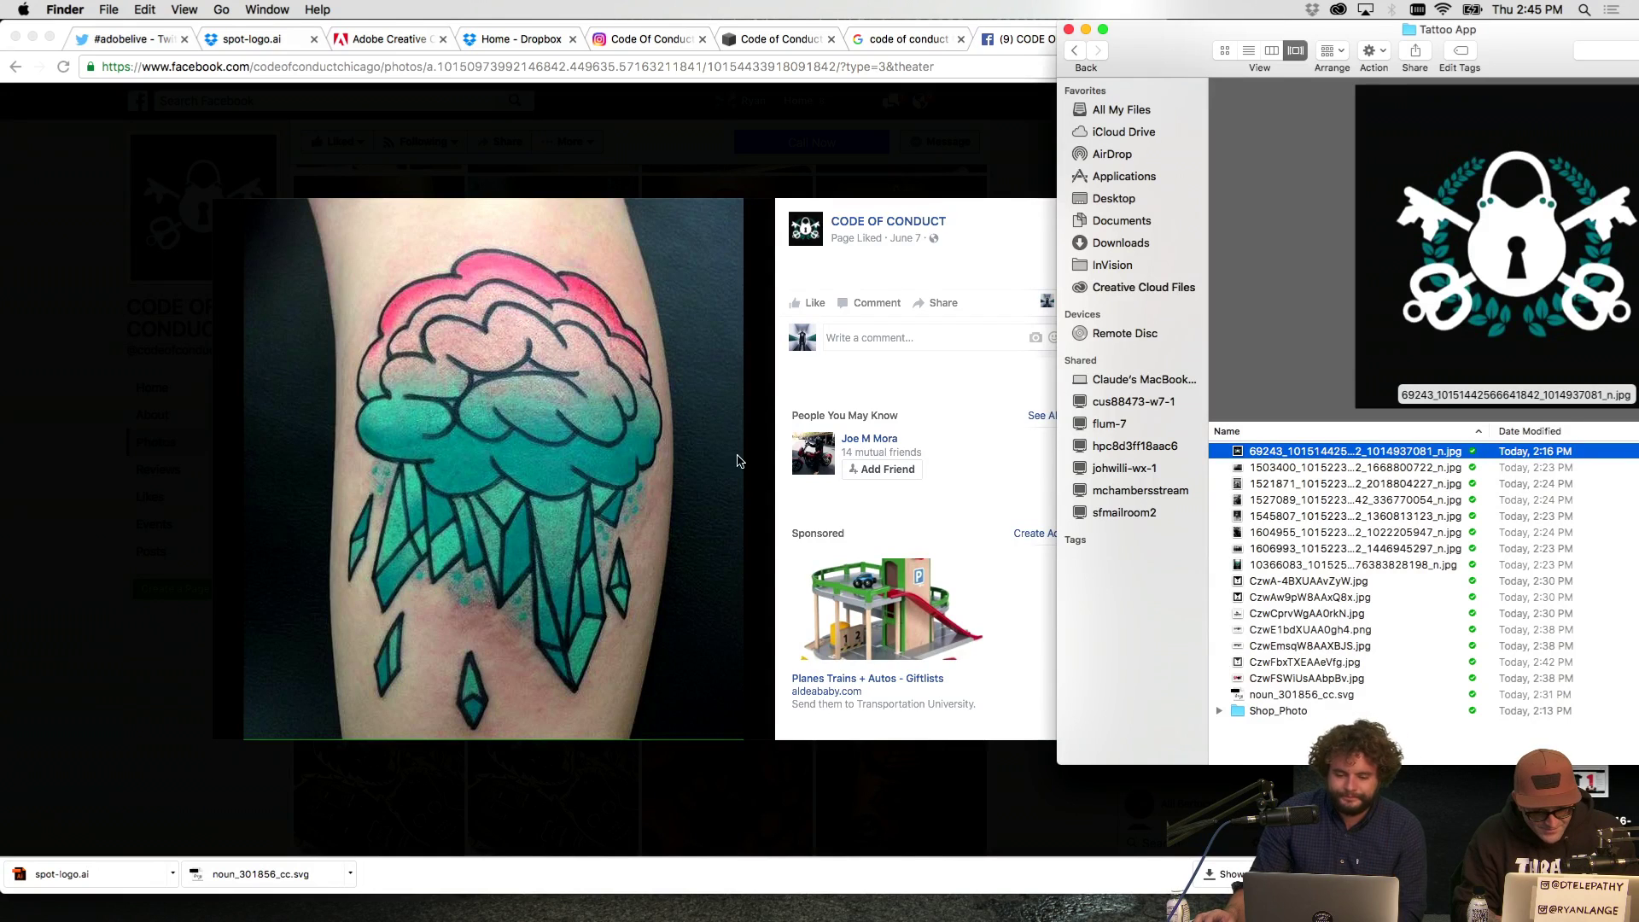
right_click(1287, 740)
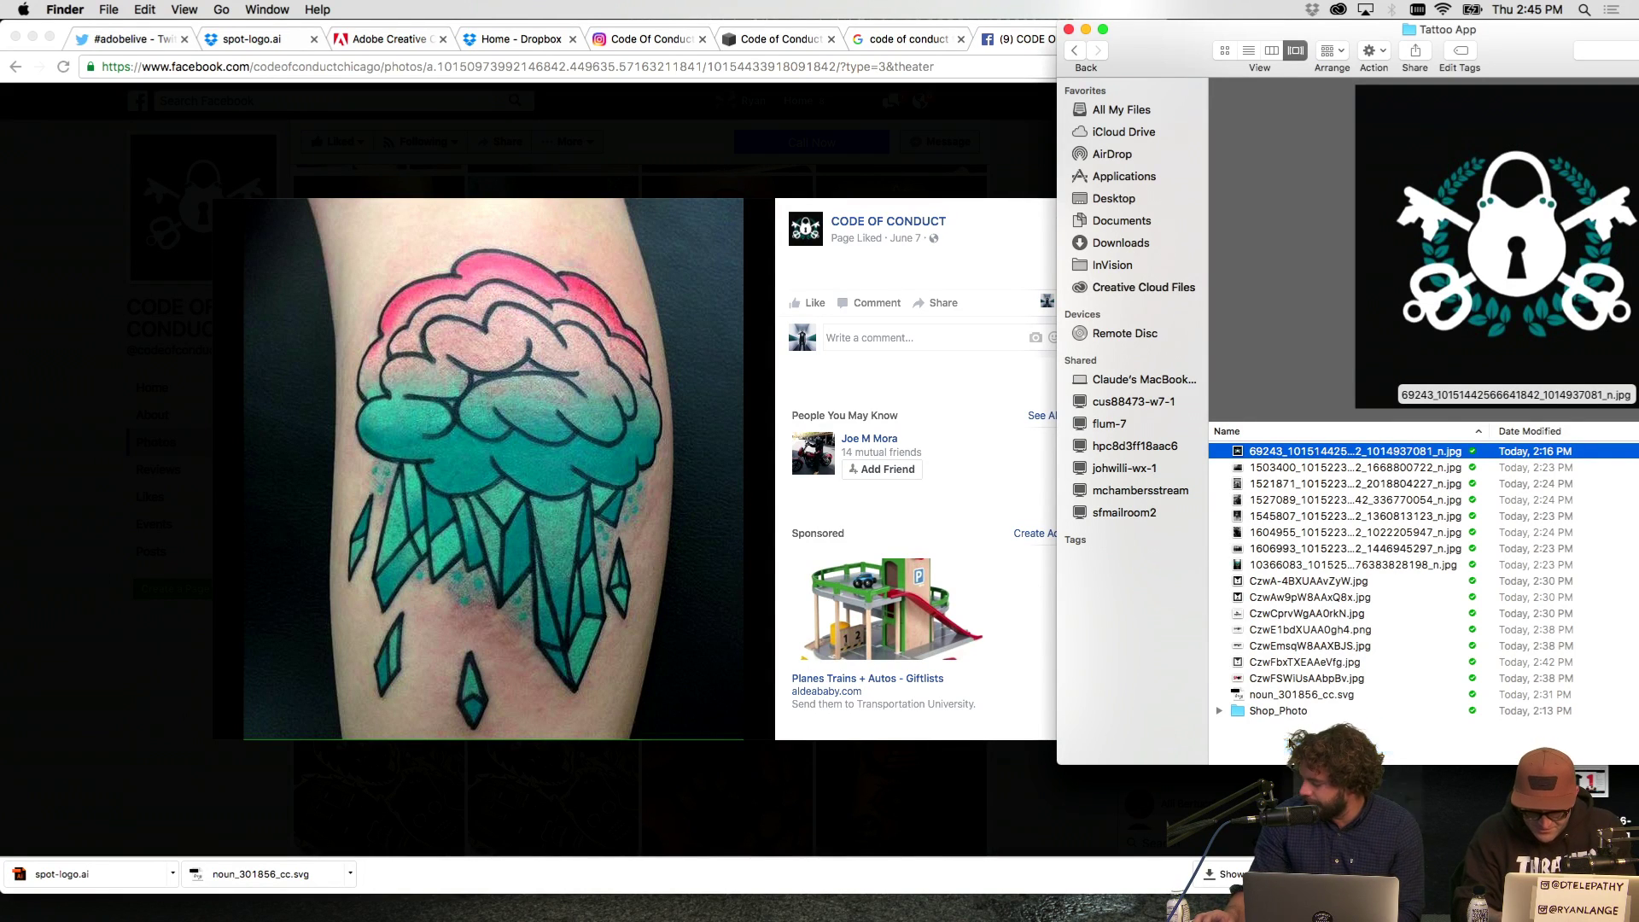
click(1289, 744)
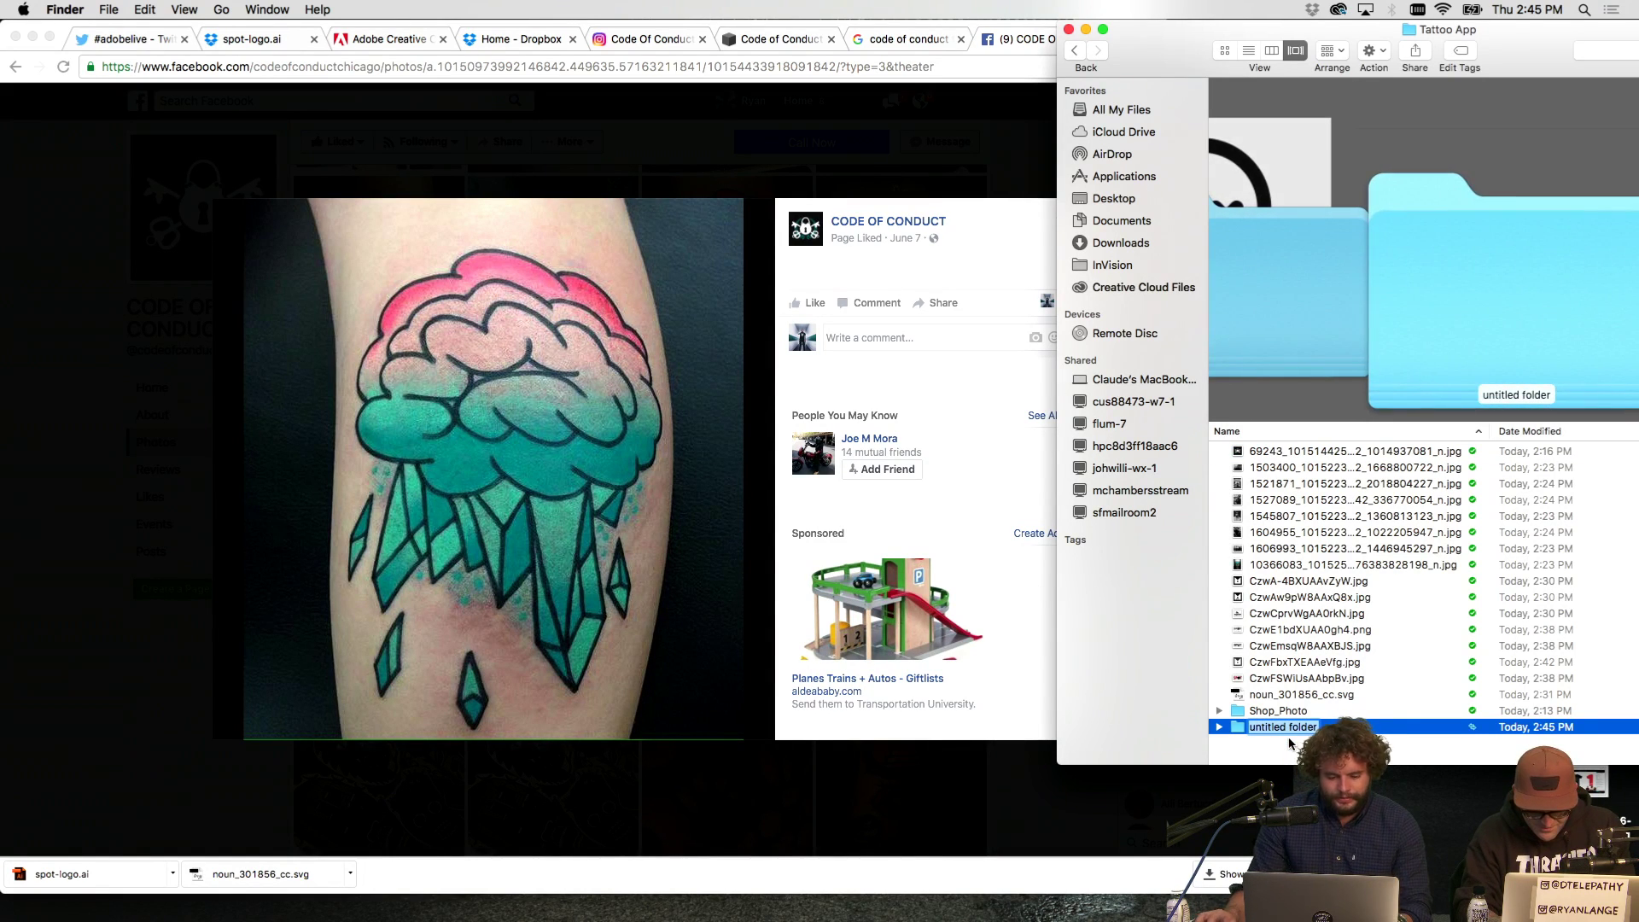
text(Bj)
key(Return)
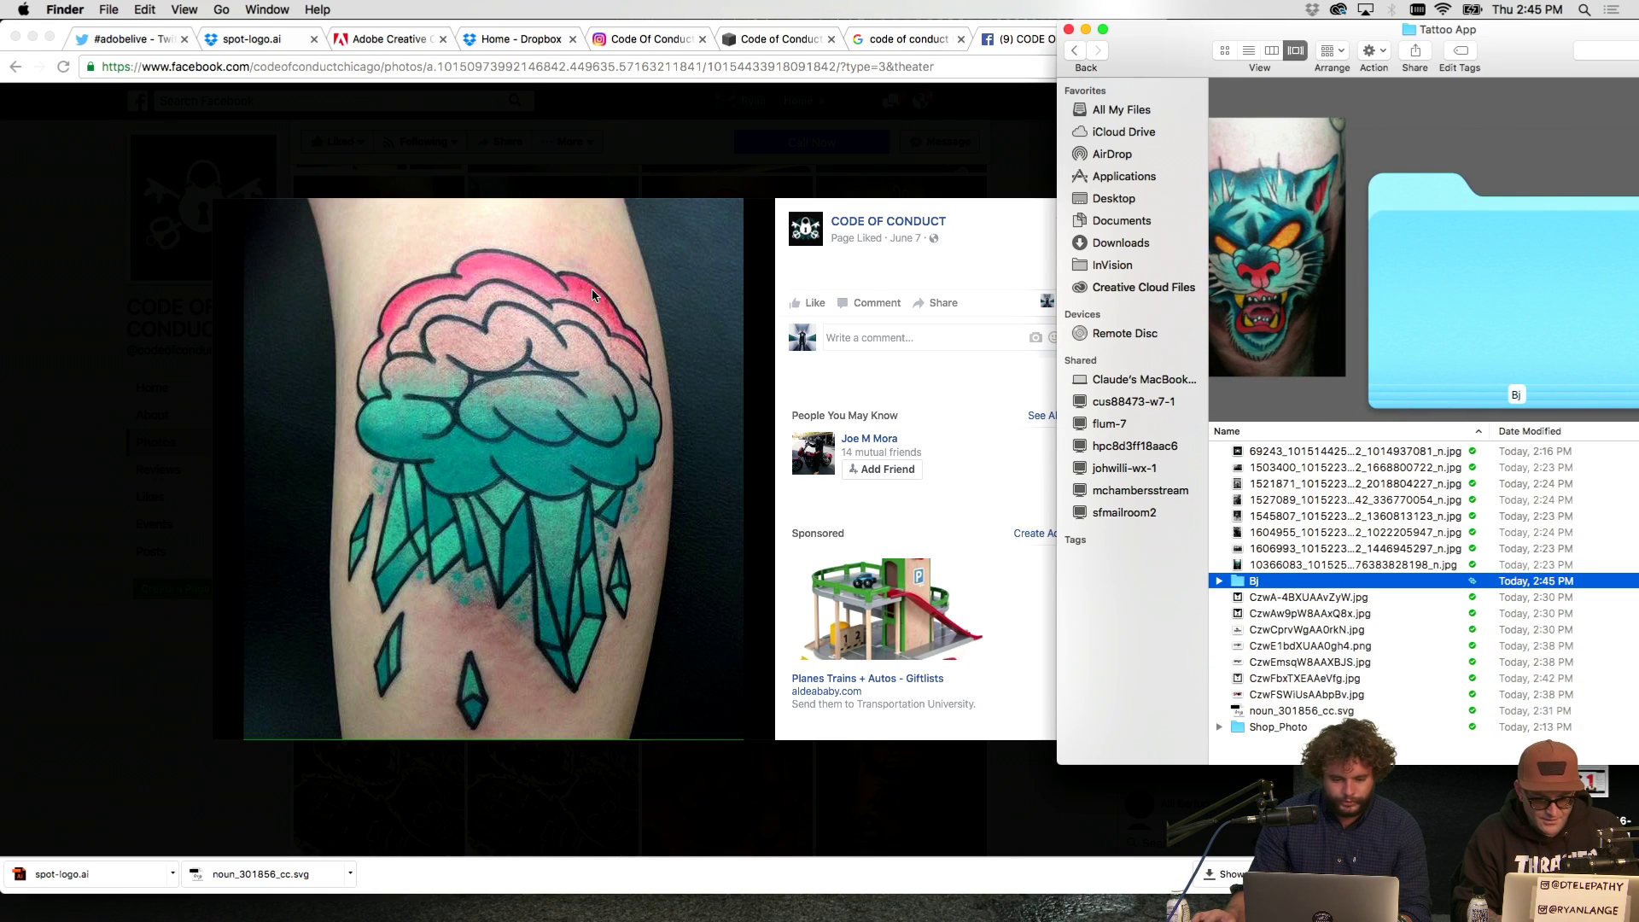
drag(768, 27, 615, 27)
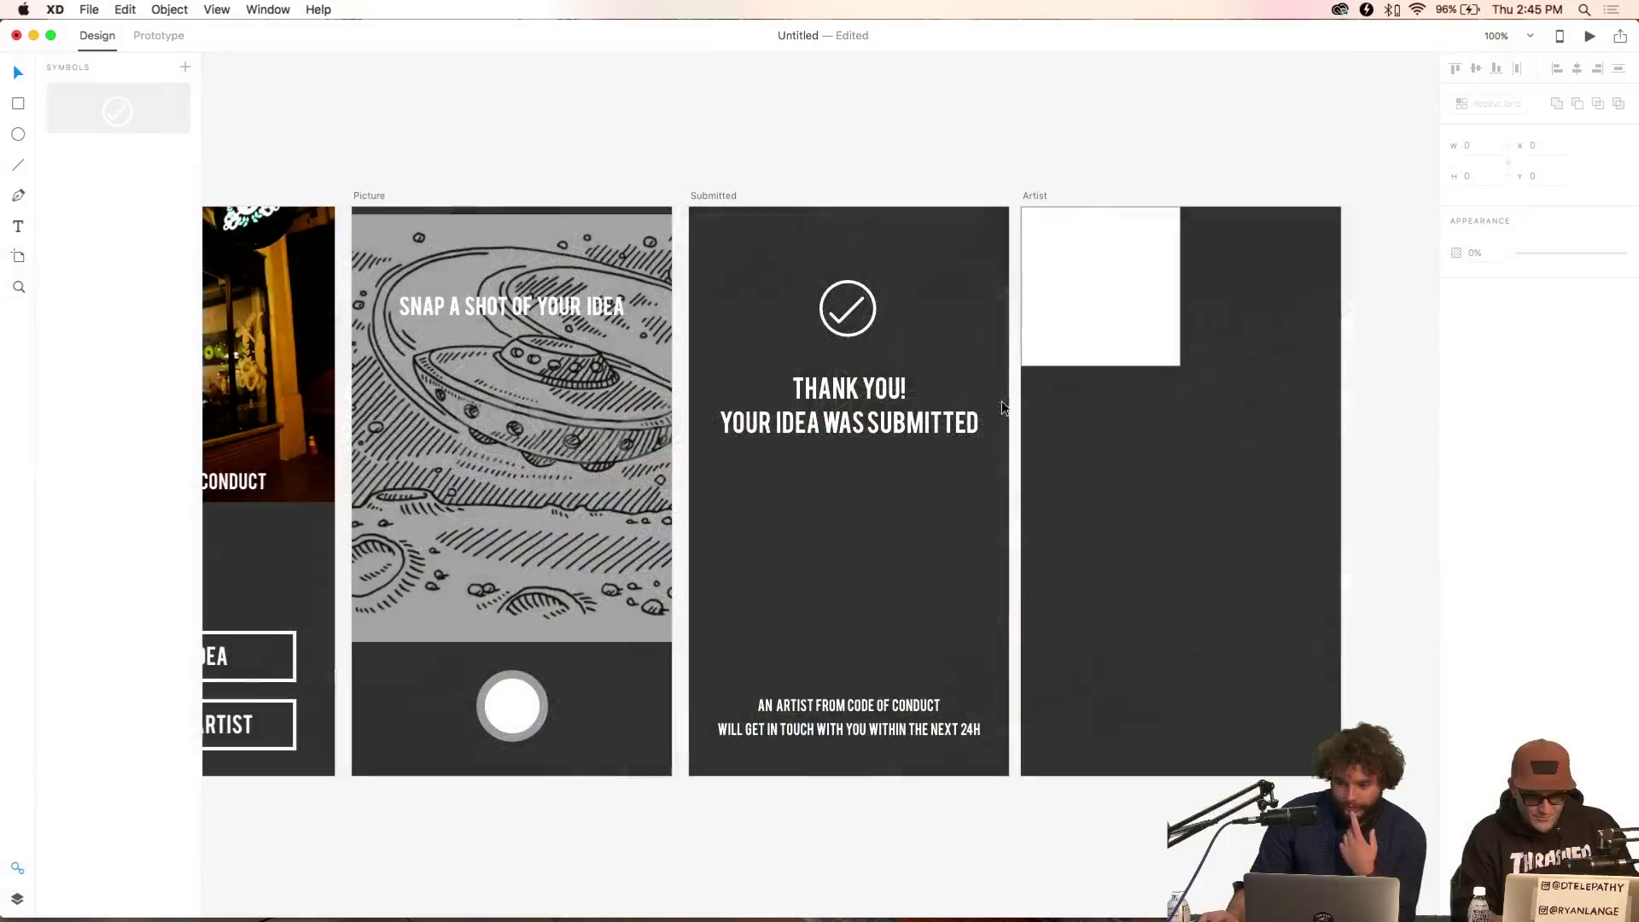
Step: Turn the Map screen's FULL LIST button into a symbol
scroll(1099, 367, left, 5)
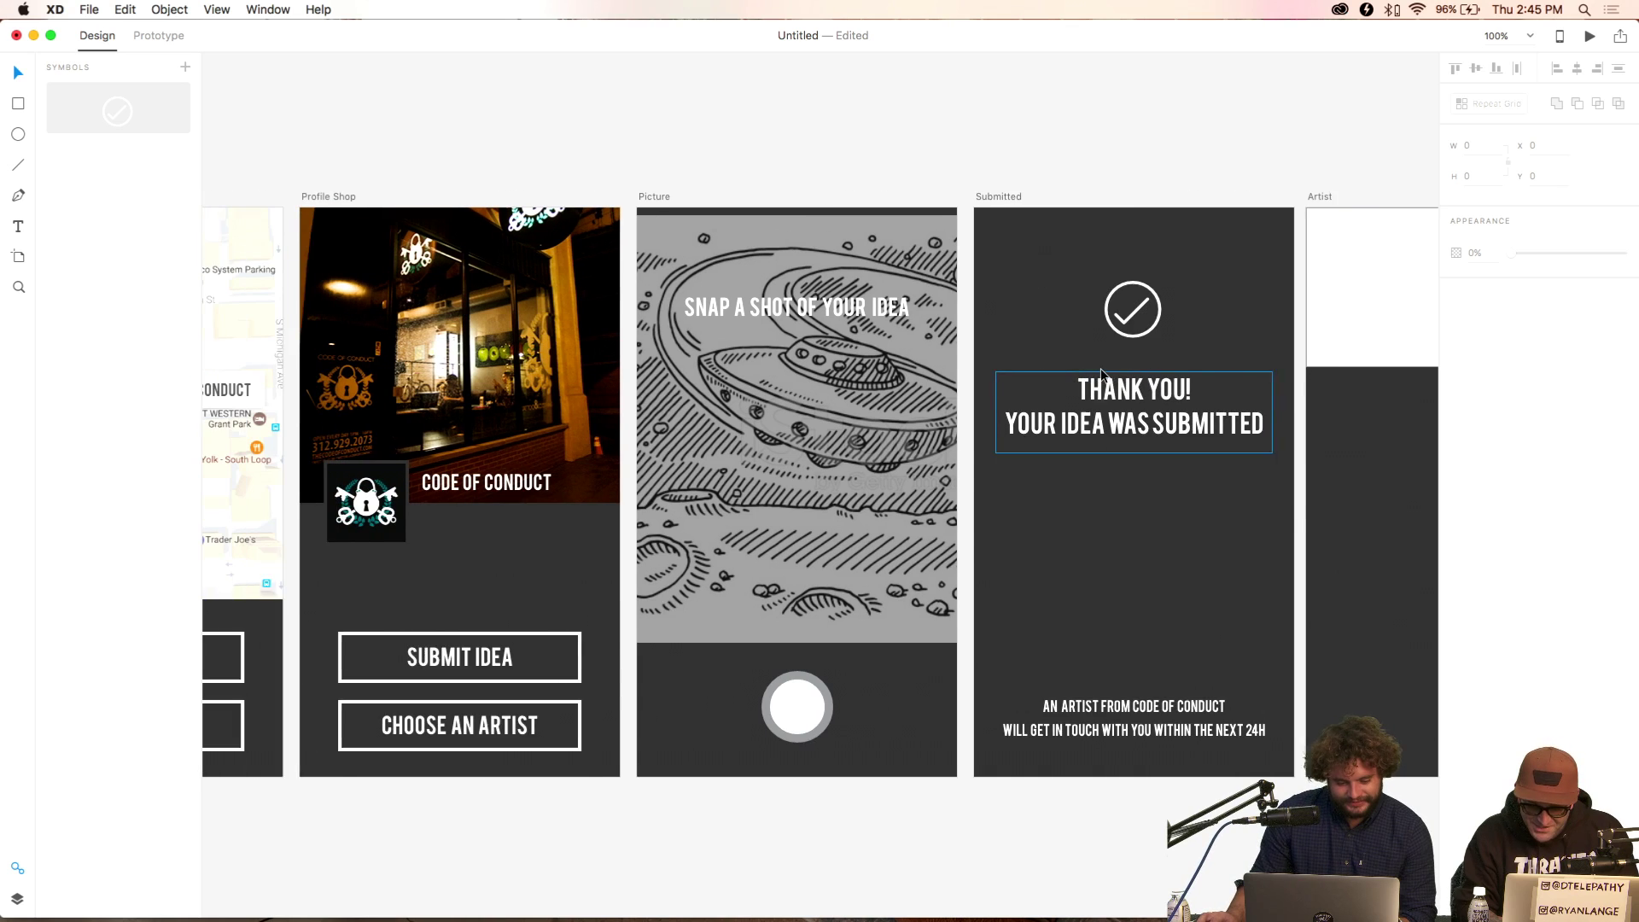
click(503, 663)
scroll(512, 659, left, 7)
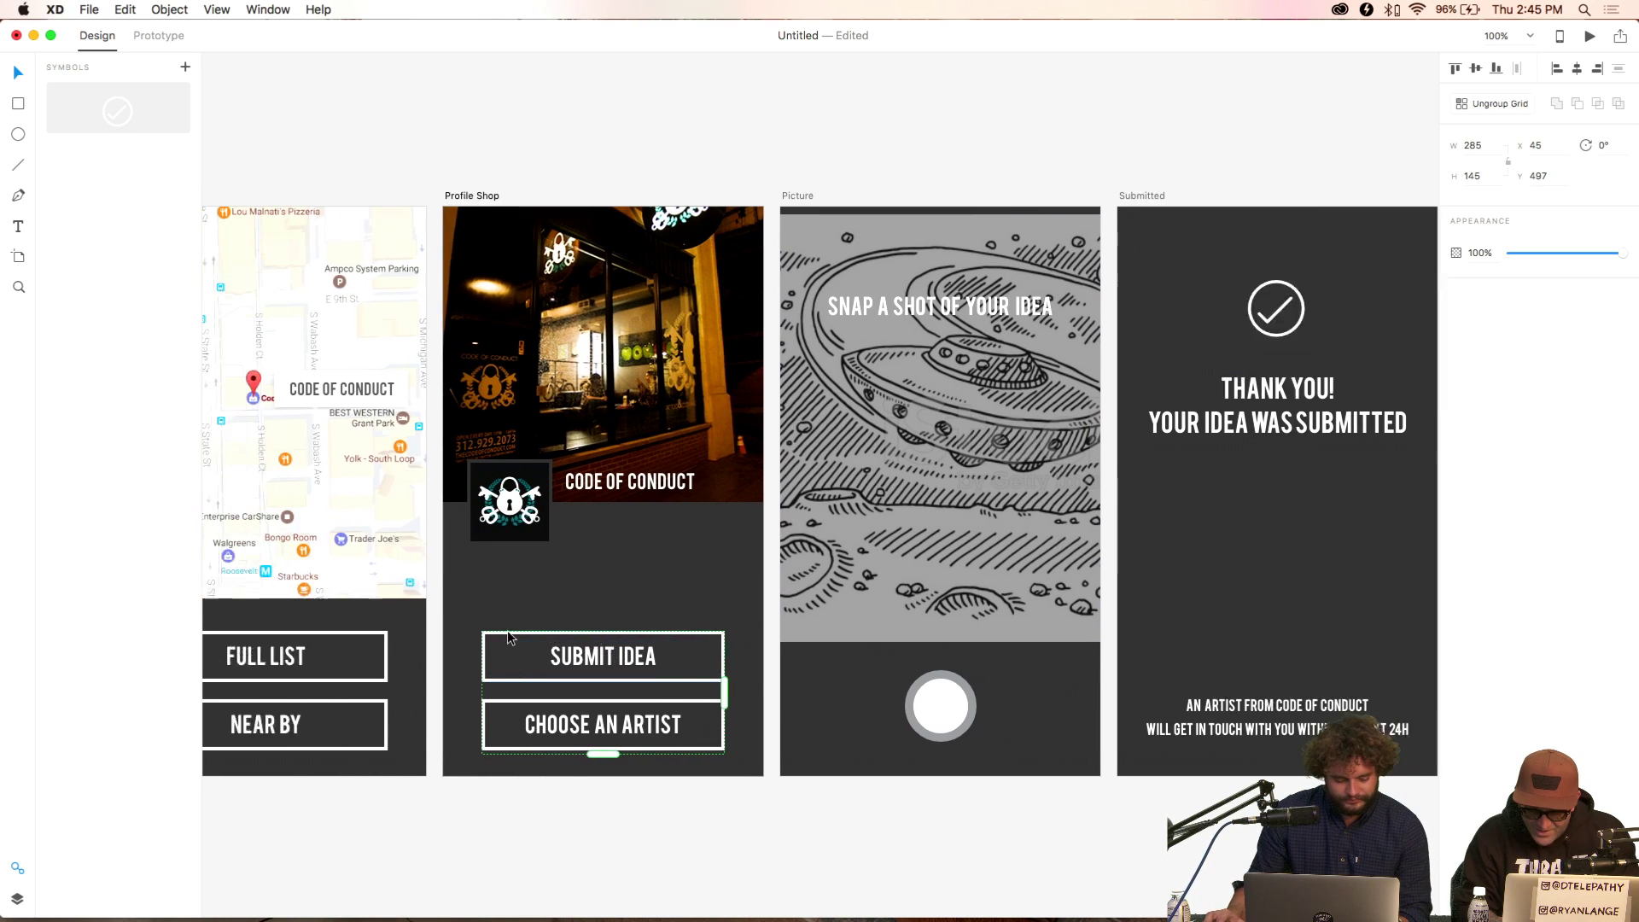
double_click(450, 657)
scroll(453, 659, left, 1)
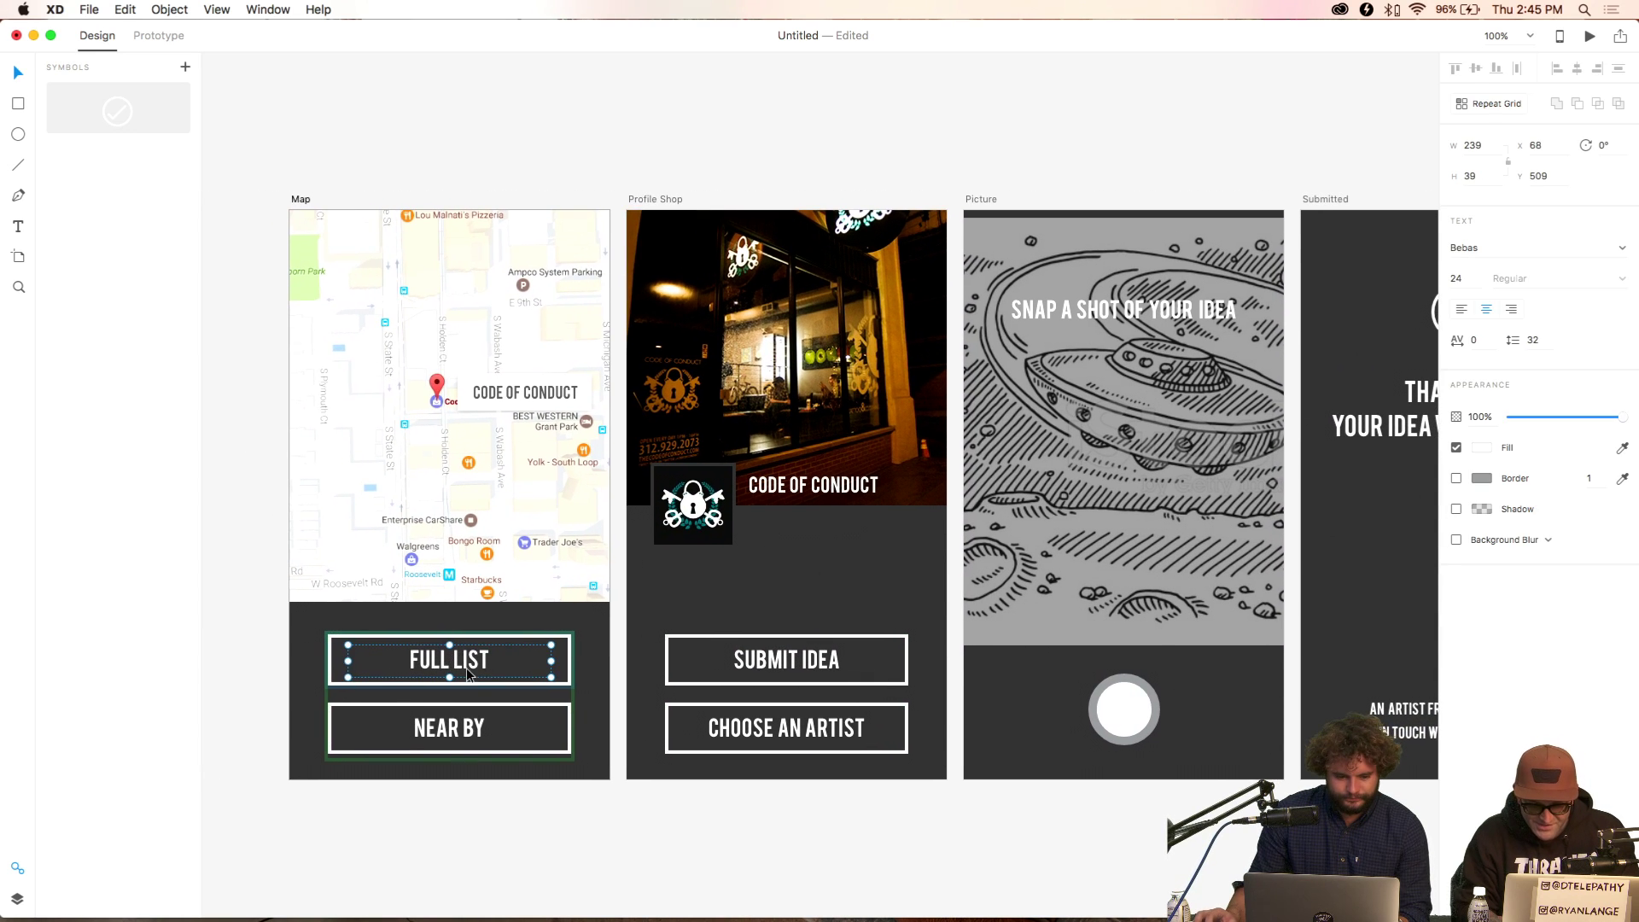
key(Escape)
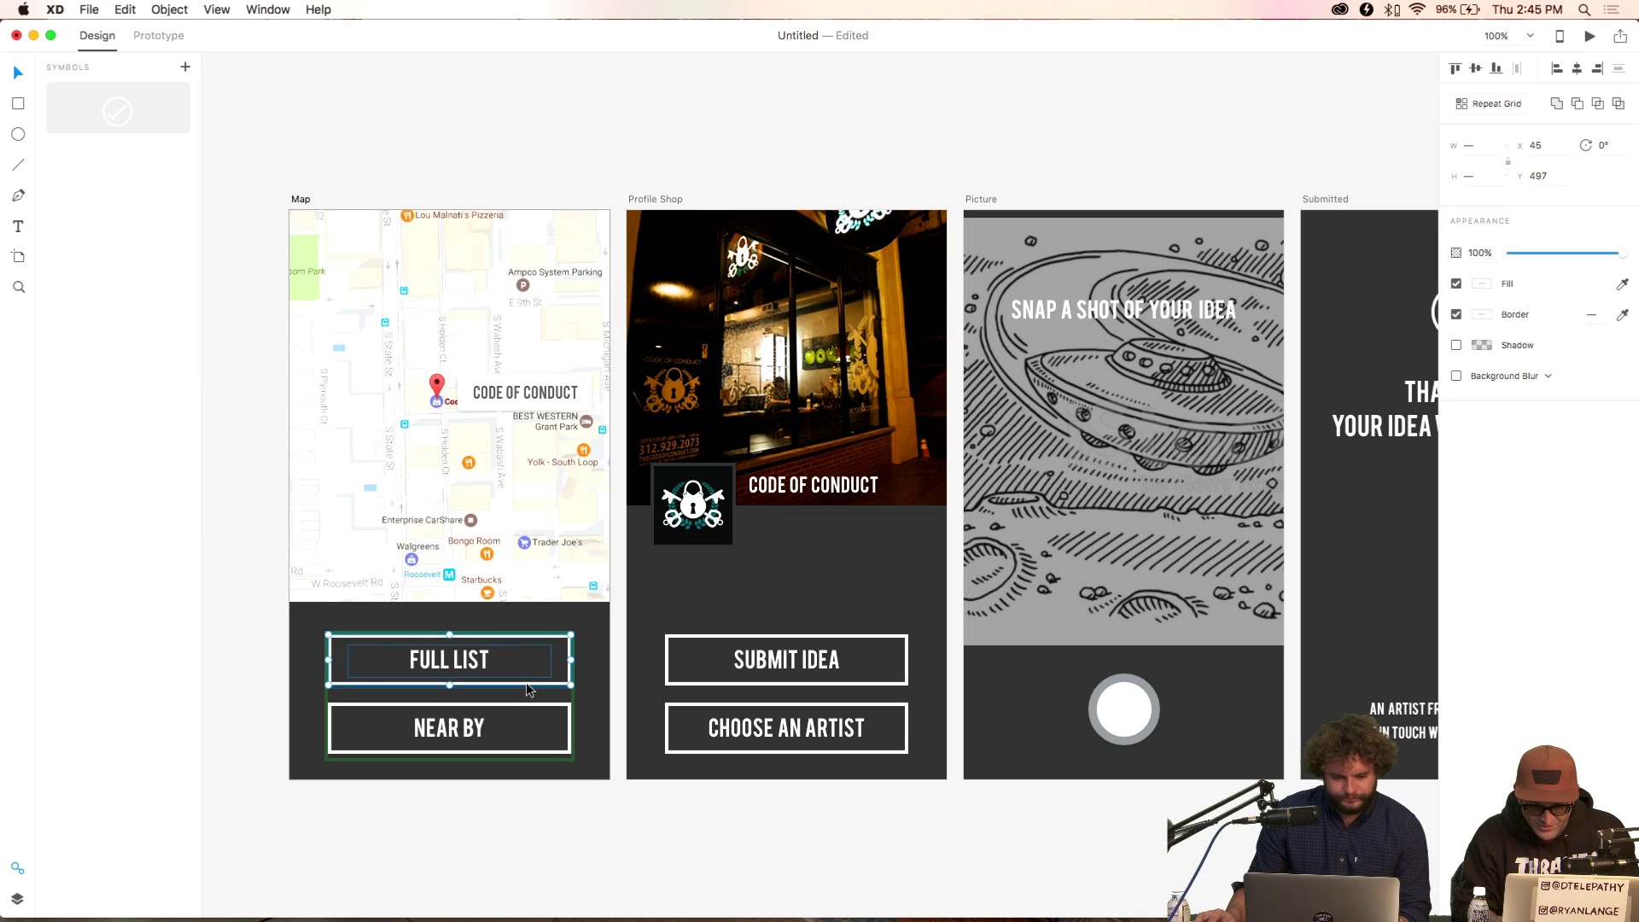
click(186, 66)
click(664, 135)
Step: Place the button centred near the Artist artboard's bottom and ungroup it from the symbol
scroll(665, 135, right, 10)
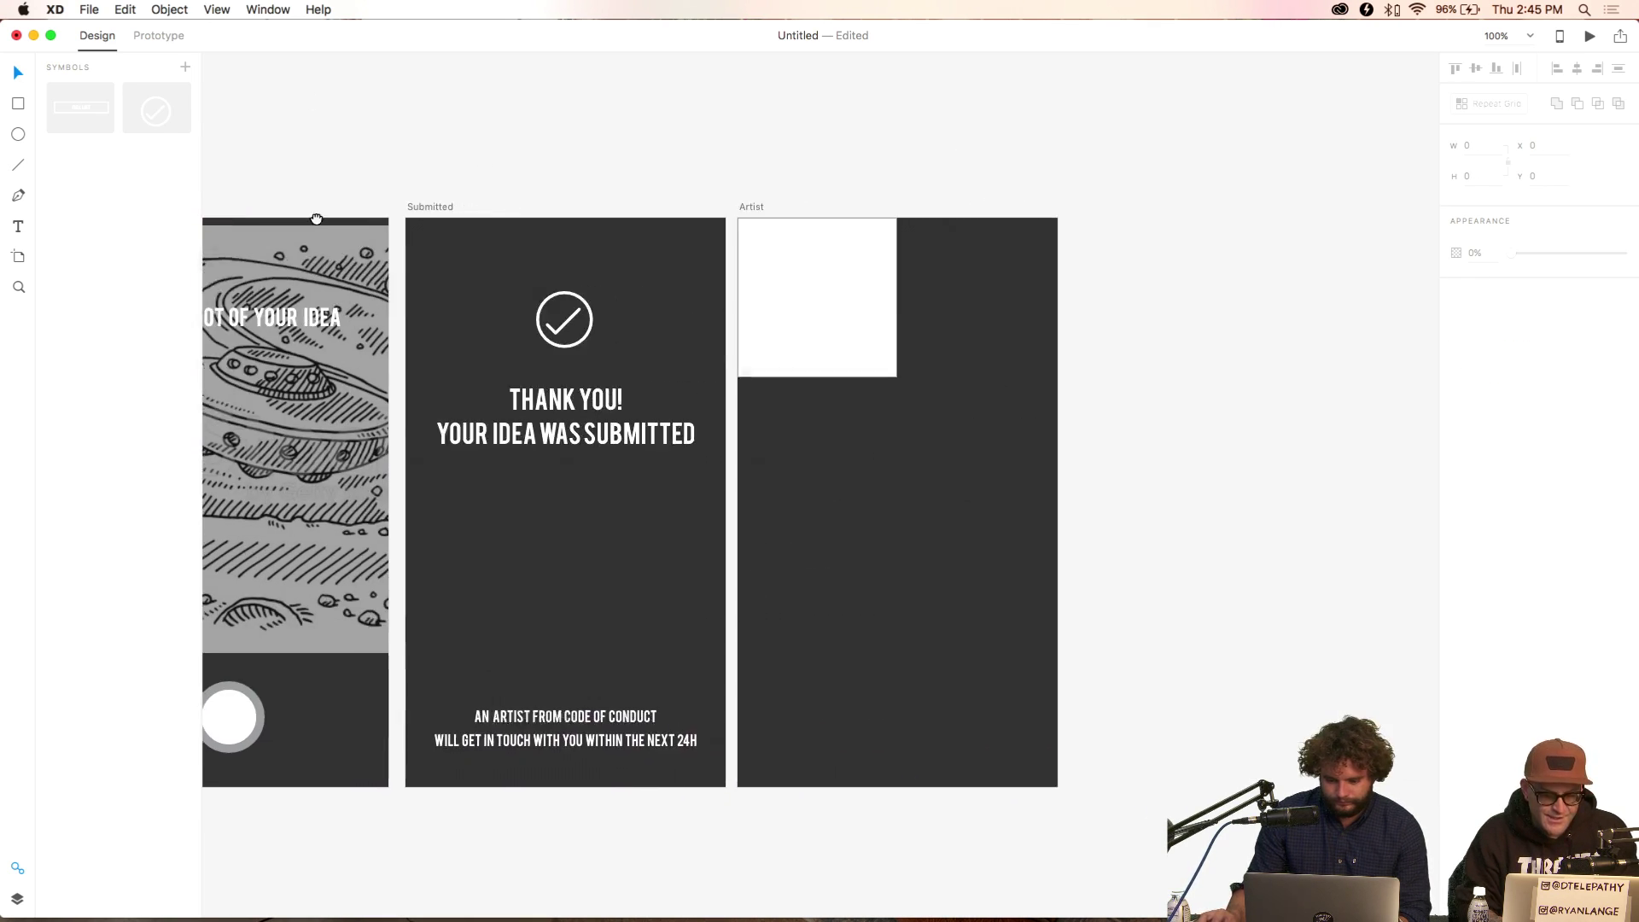
click(671, 209)
drag(80, 108, 750, 643)
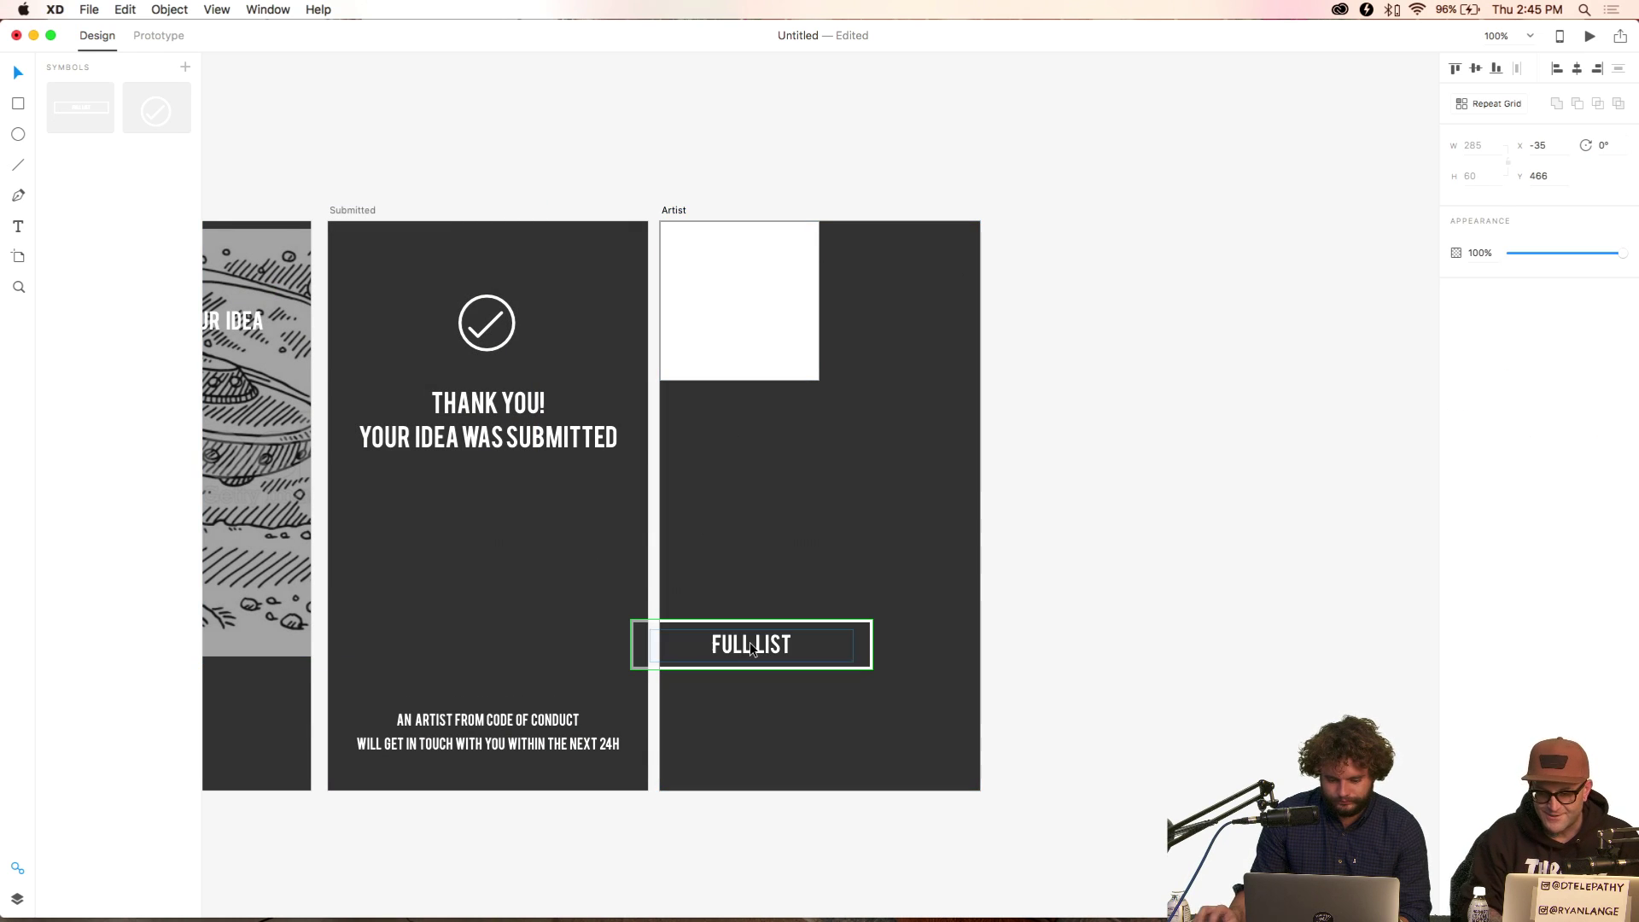
click(1576, 68)
scroll(1143, 334, down, 1)
drag(838, 654, 856, 739)
scroll(836, 720, up, 1)
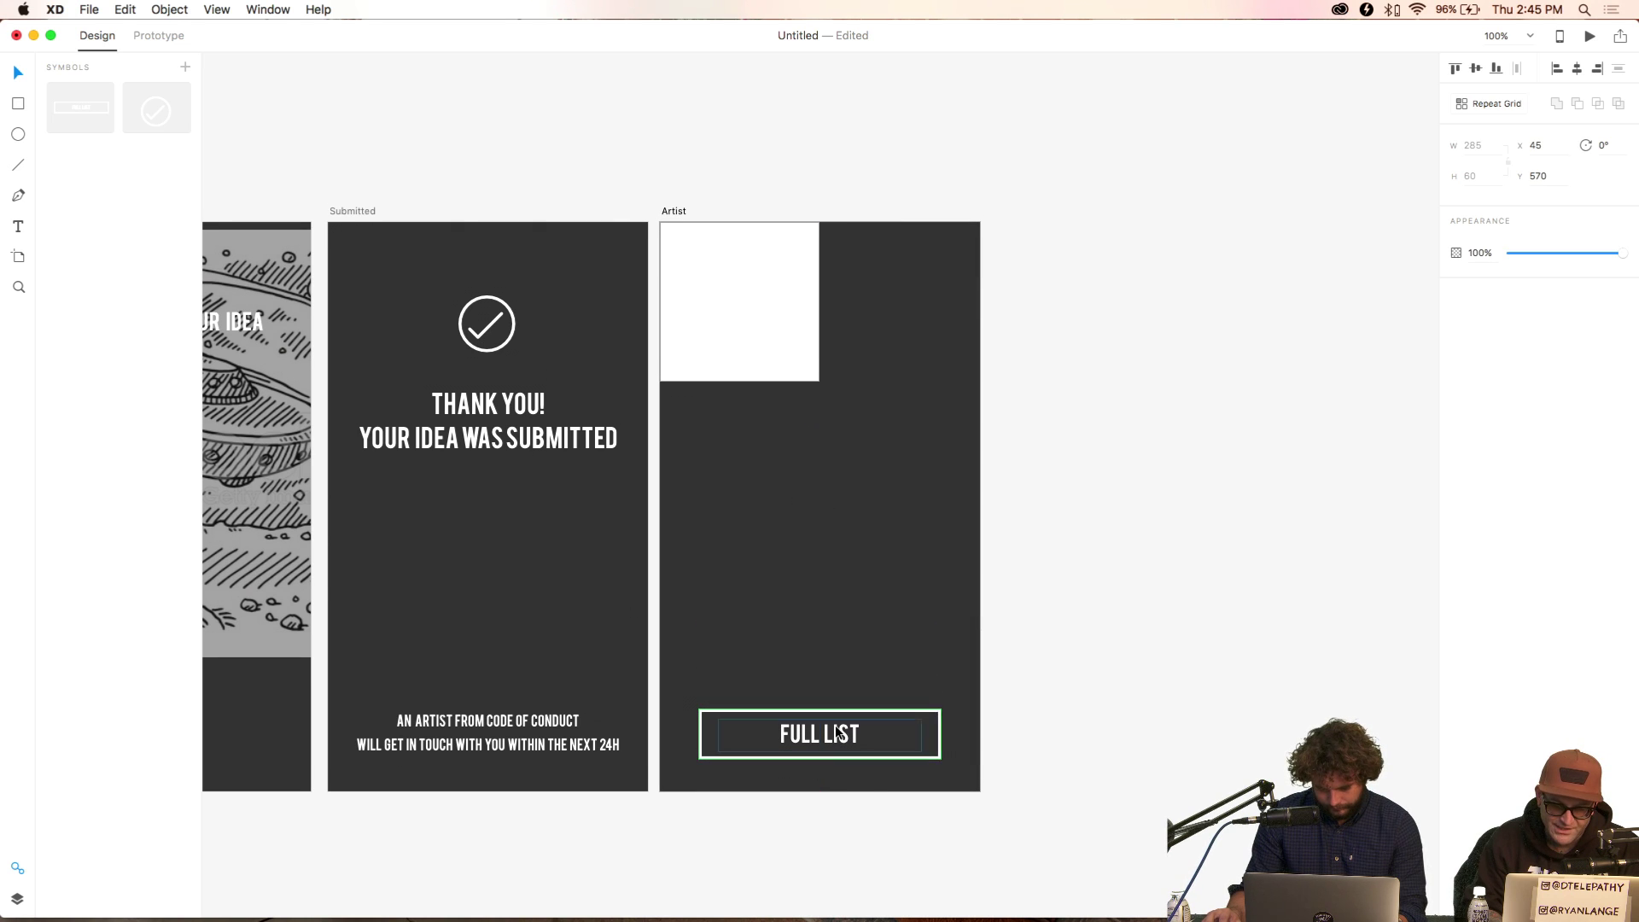
right_click(858, 742)
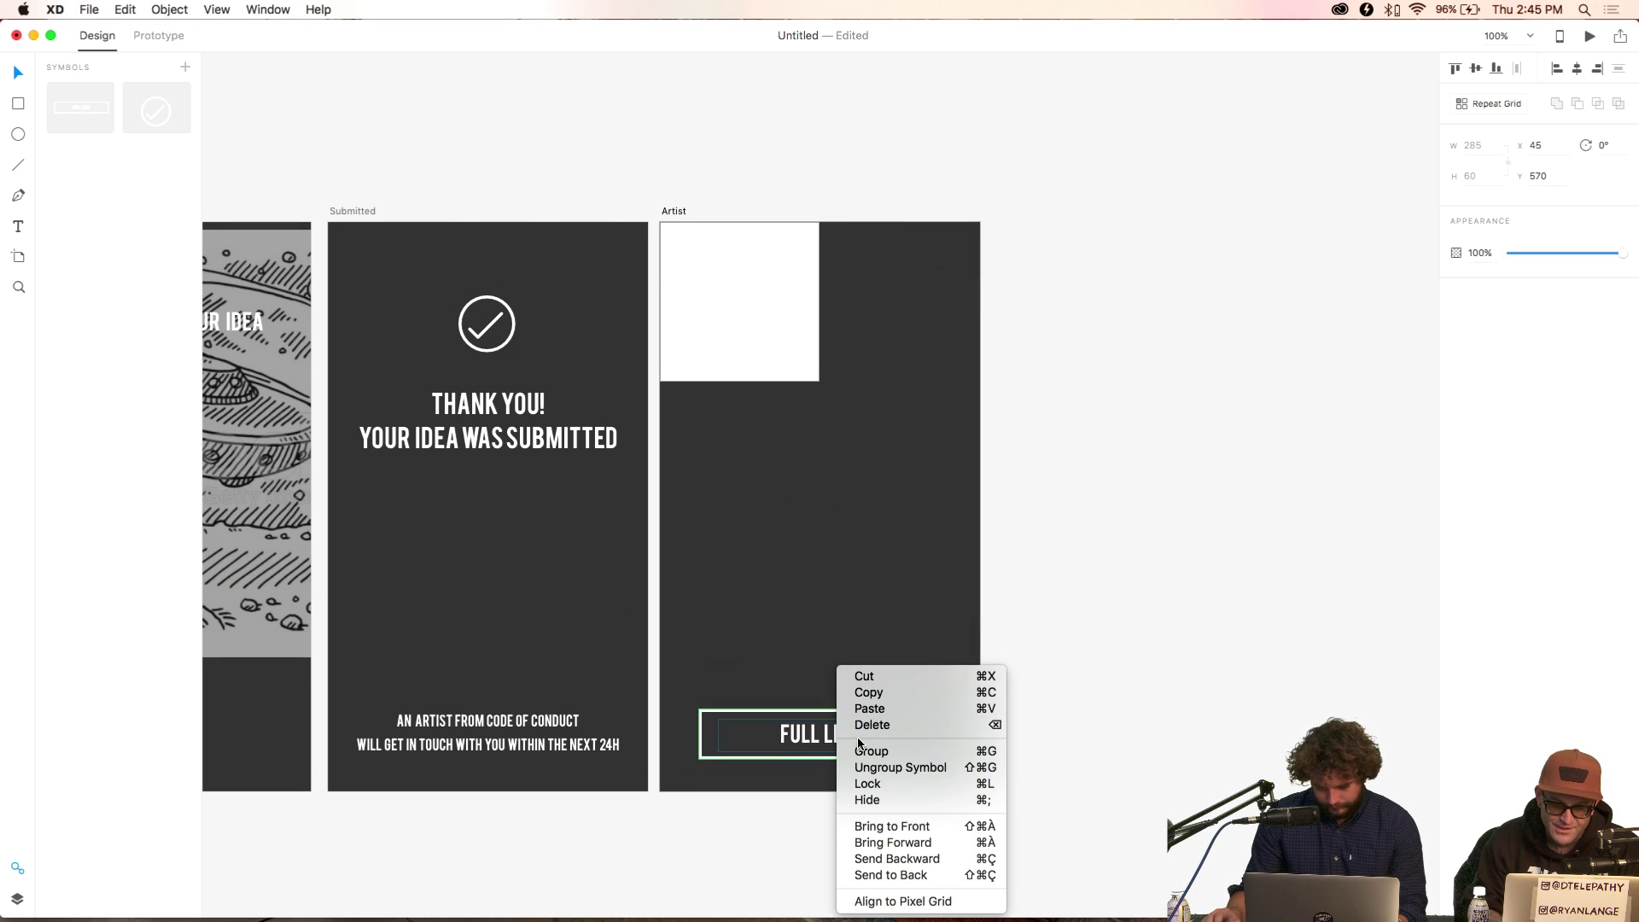
click(898, 771)
Step: Relabel the button text to VIEW DRAWING
scroll(1217, 779, down, 1)
click(1217, 778)
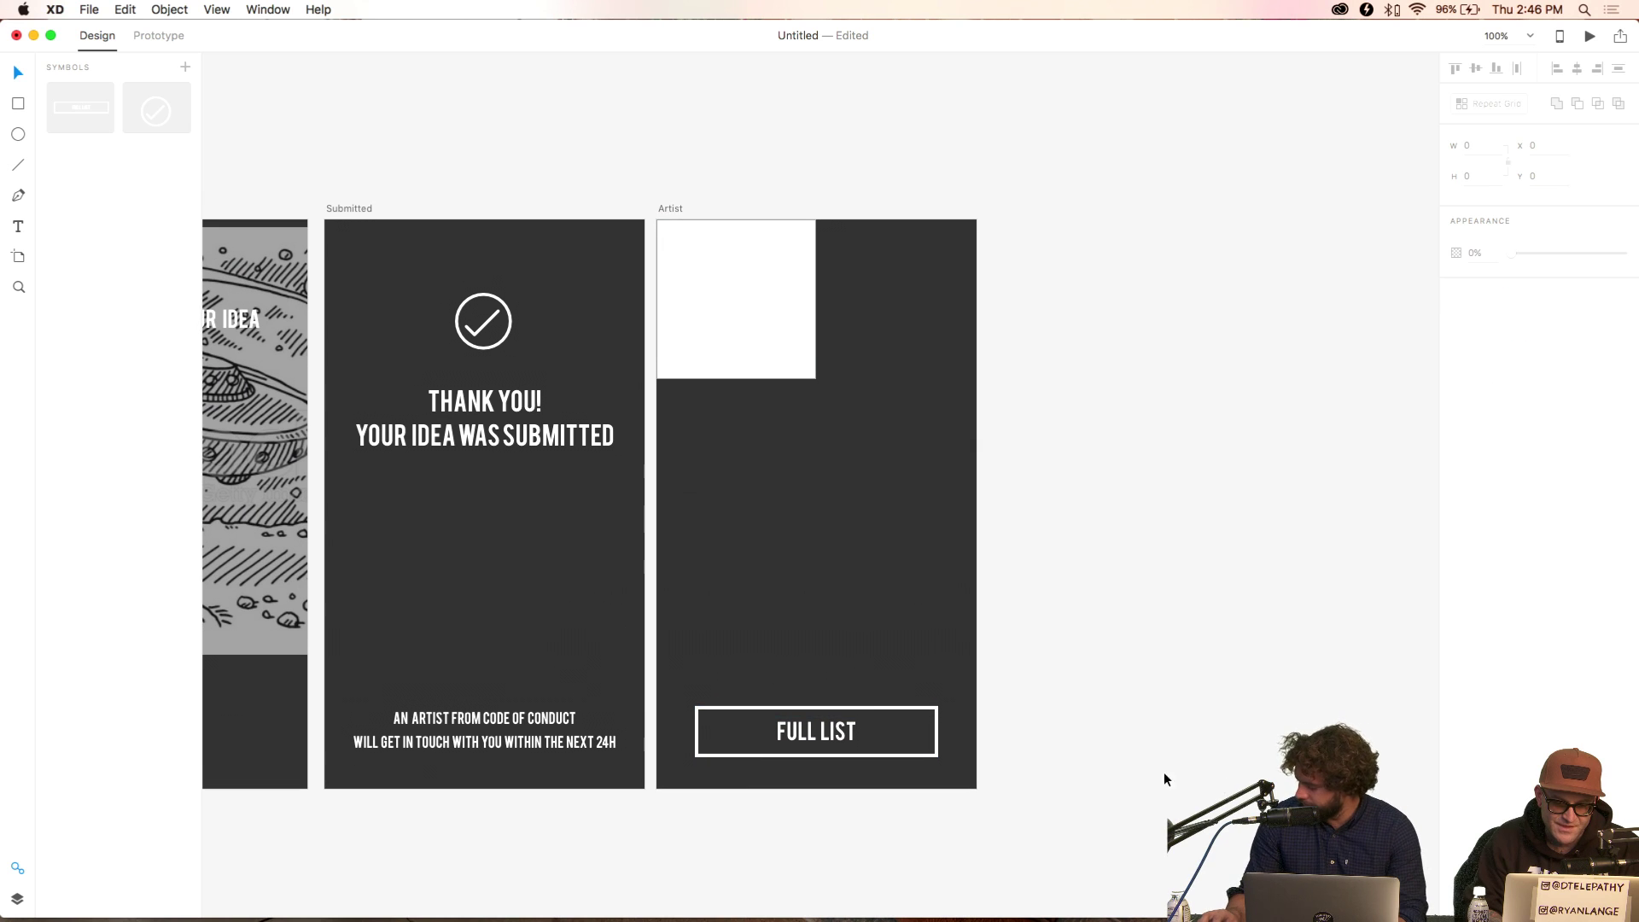
double_click(822, 734)
scroll(823, 741, down, 1)
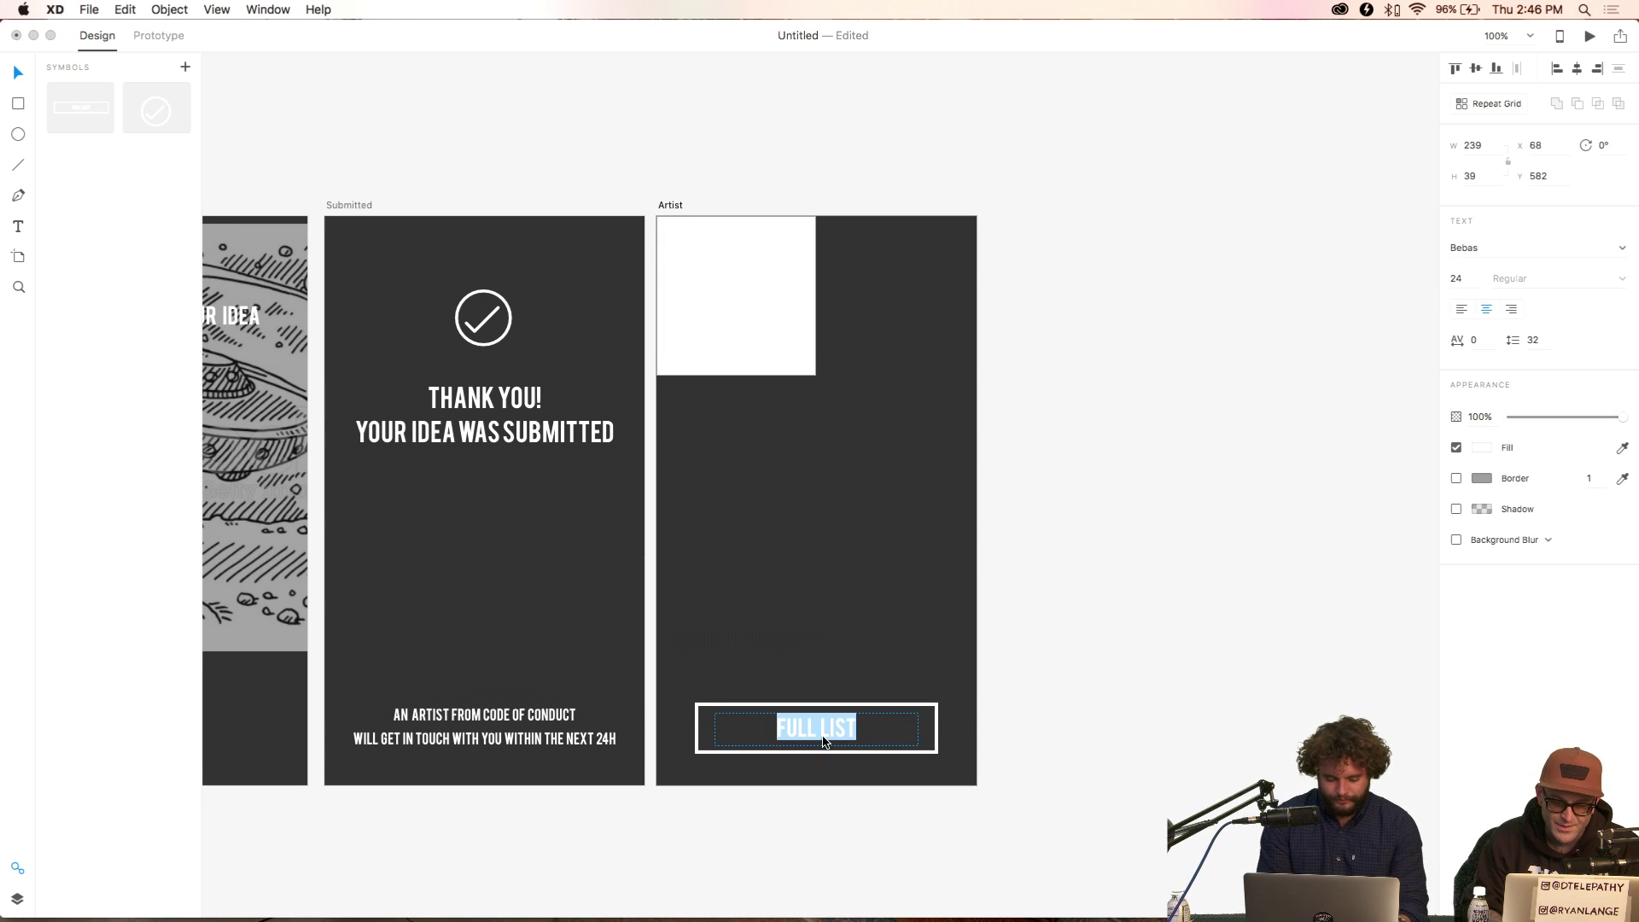
text(VIEW DRAG)
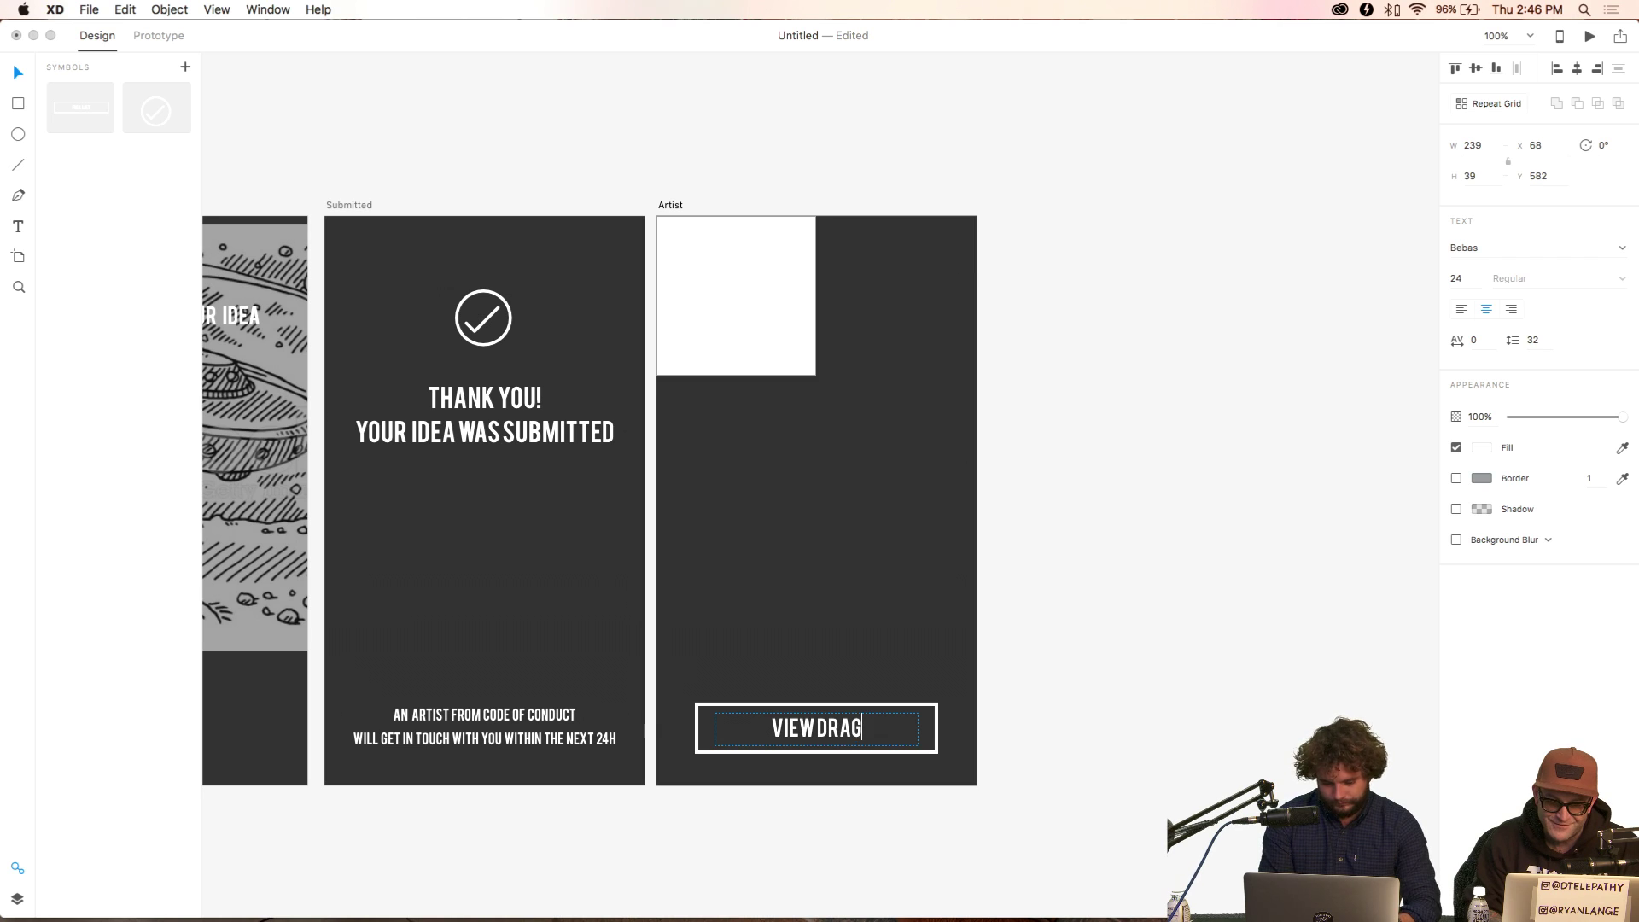
key(super+a)
key(BackSpace)
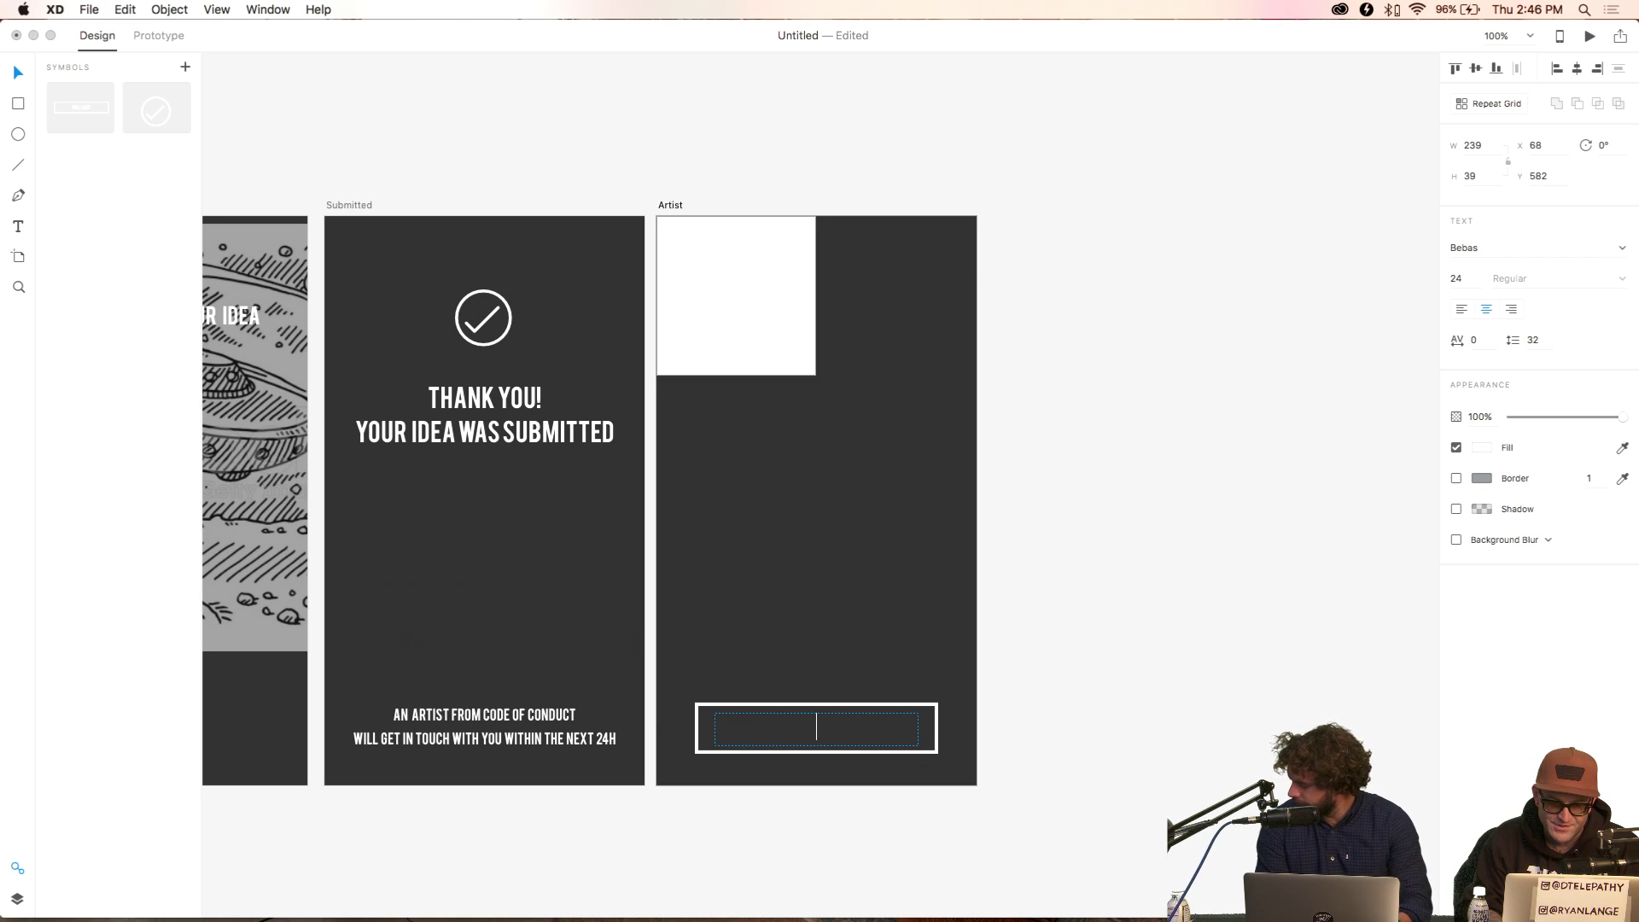
text(VIEW DRW)
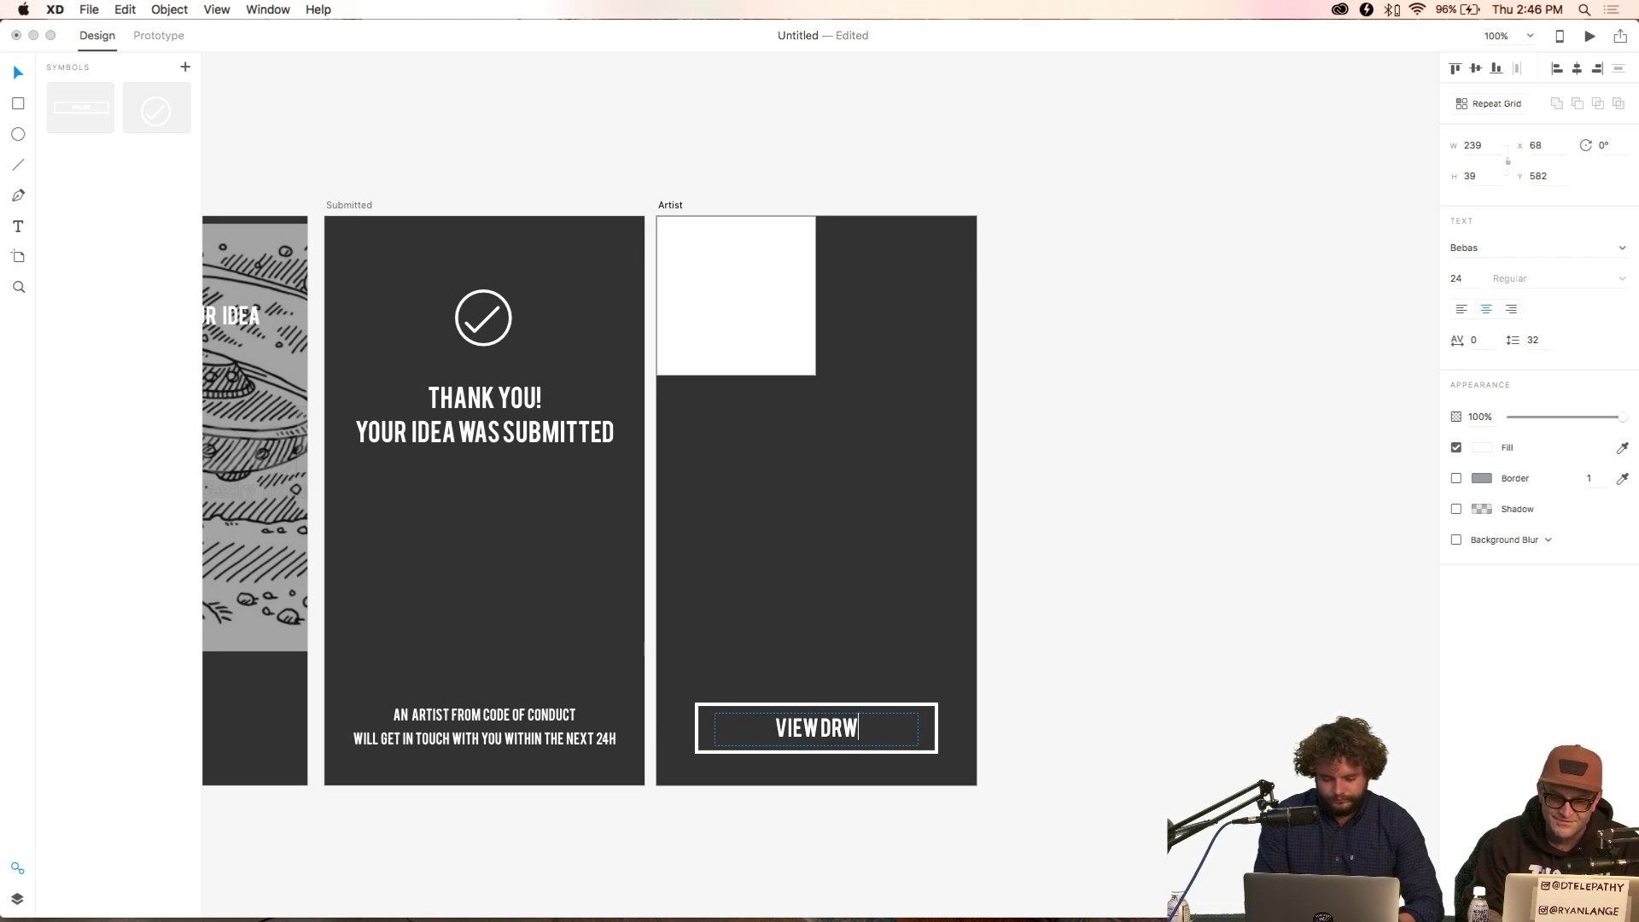
key(BackSpace)
text(AWING)
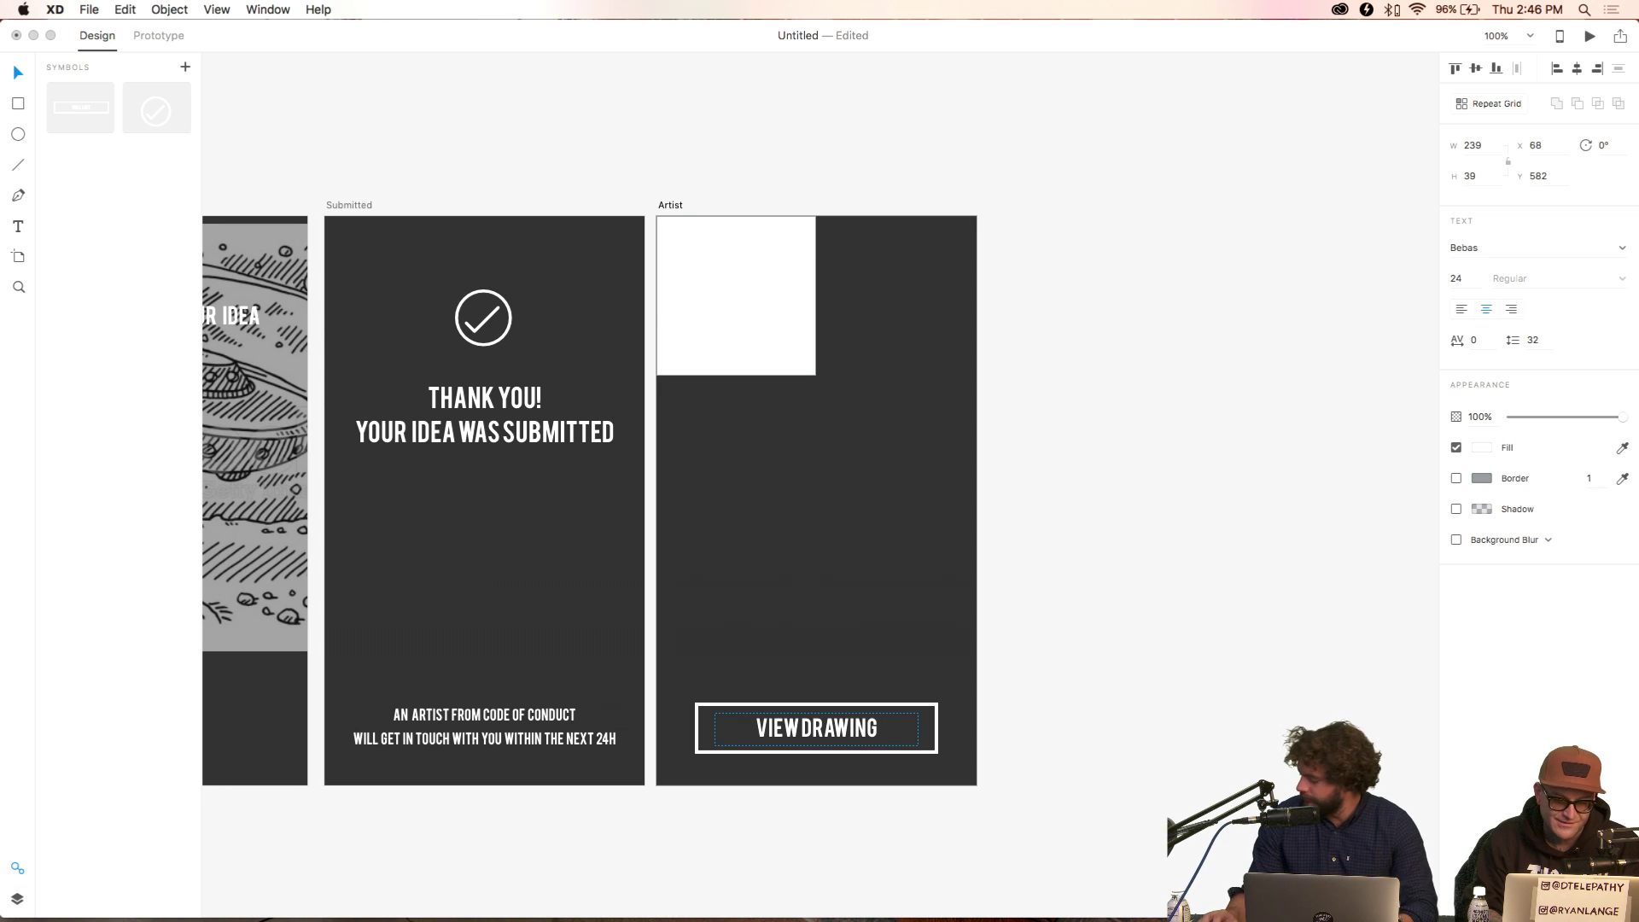
key(Escape)
click(1349, 645)
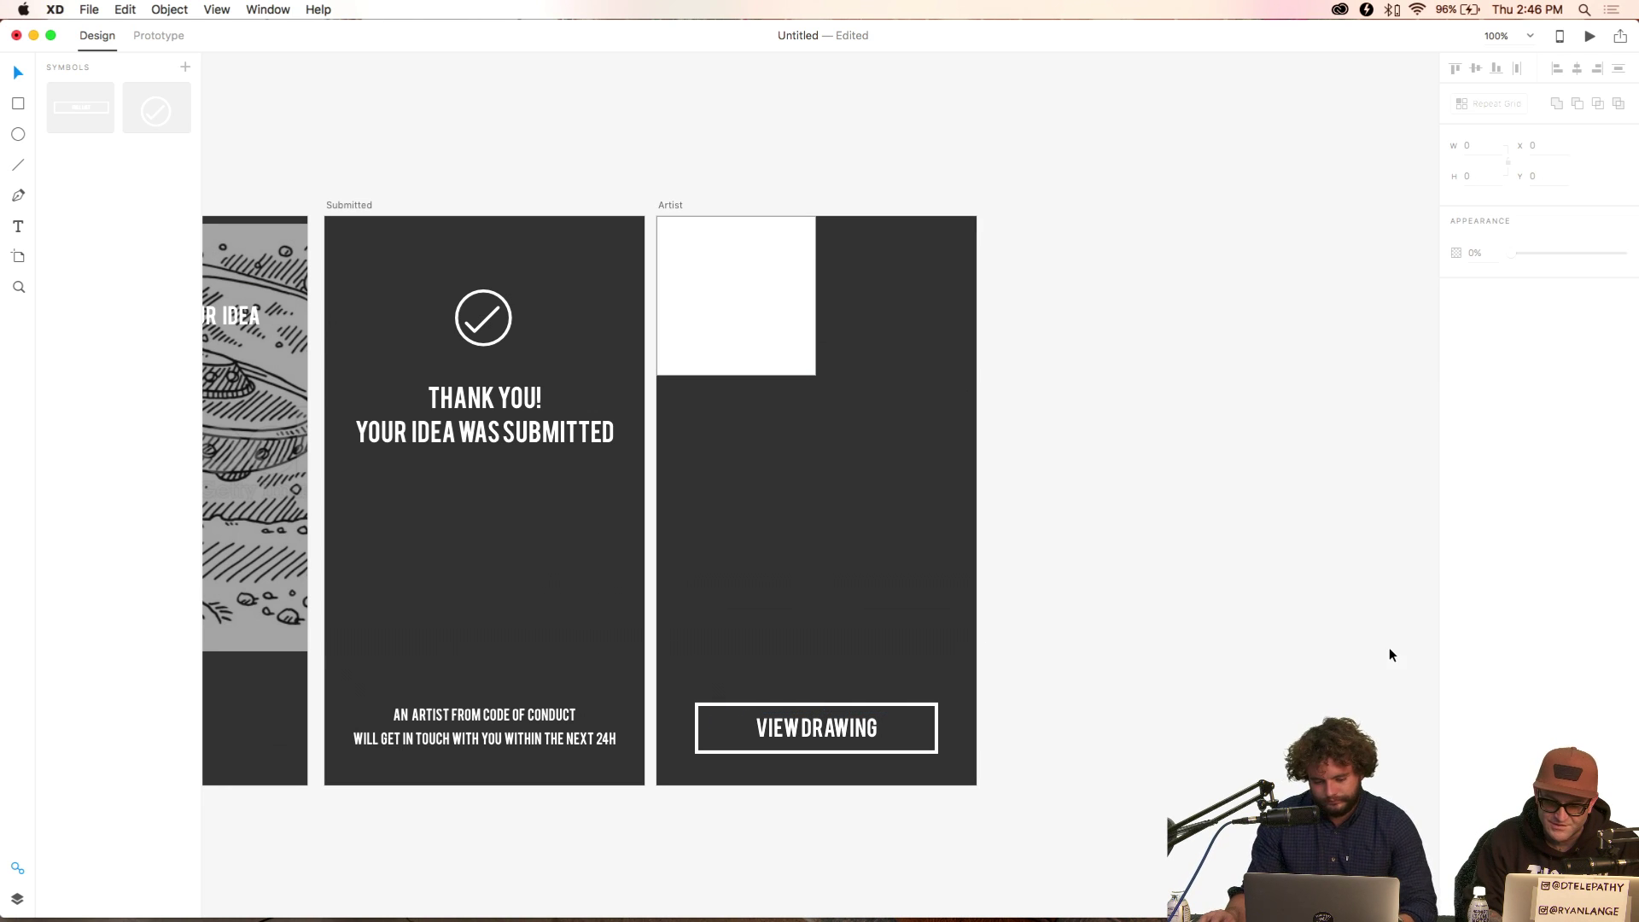
Step: Open noun_301856_cc.svg from the Tattoo App folder in Illustrator
scroll(1383, 645, left, 10)
scroll(1371, 647, left, 8)
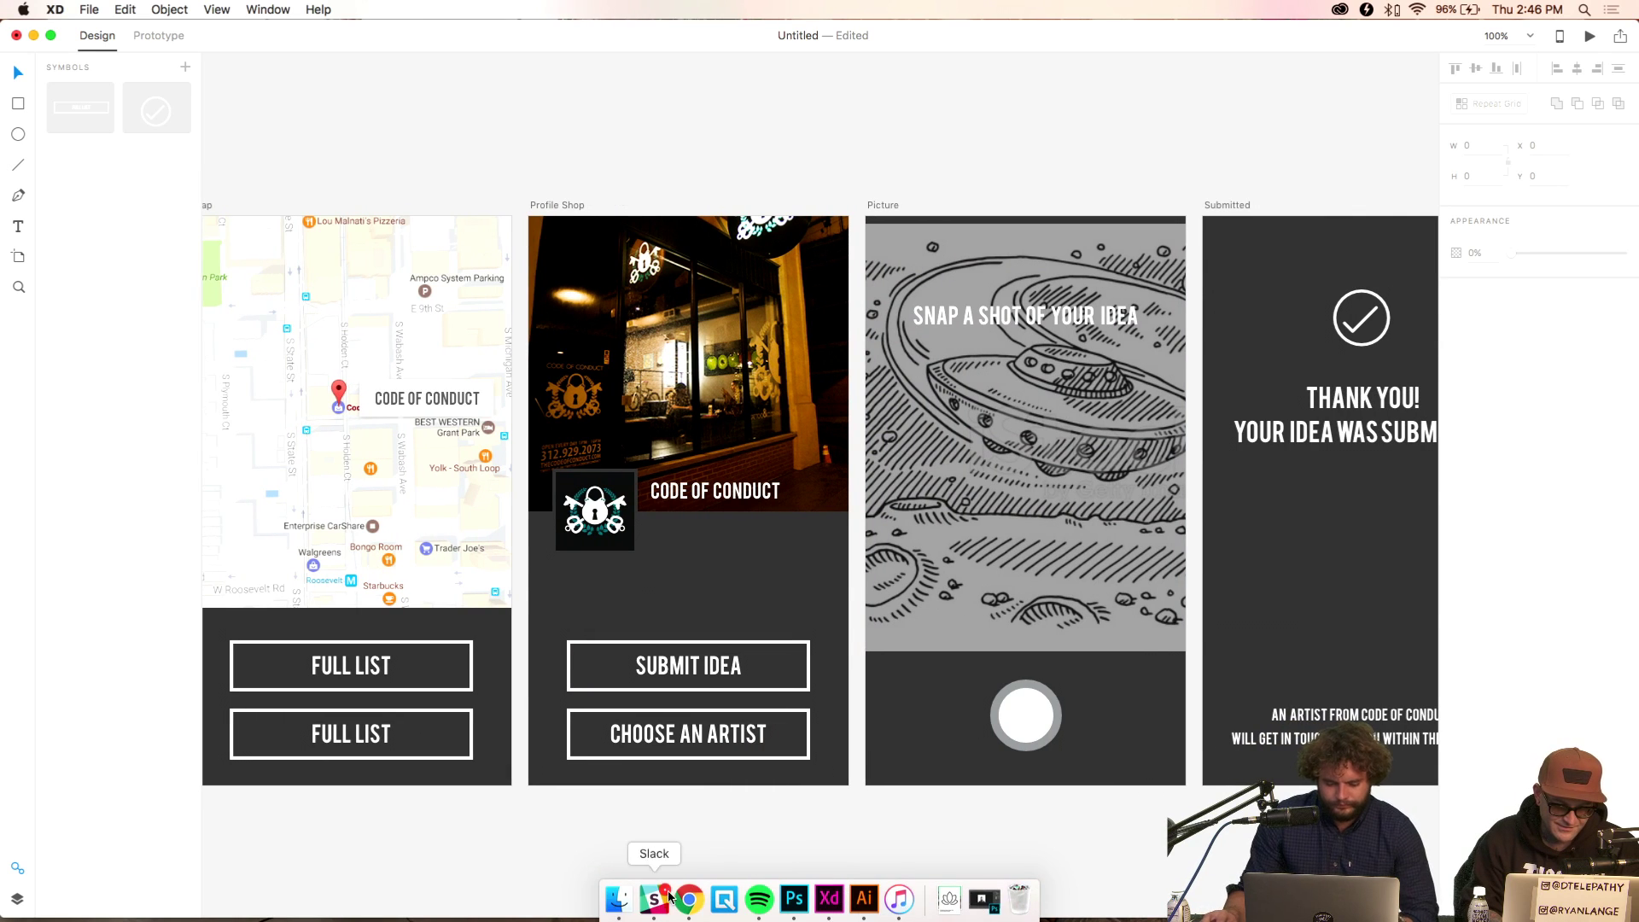
click(622, 897)
click(1015, 382)
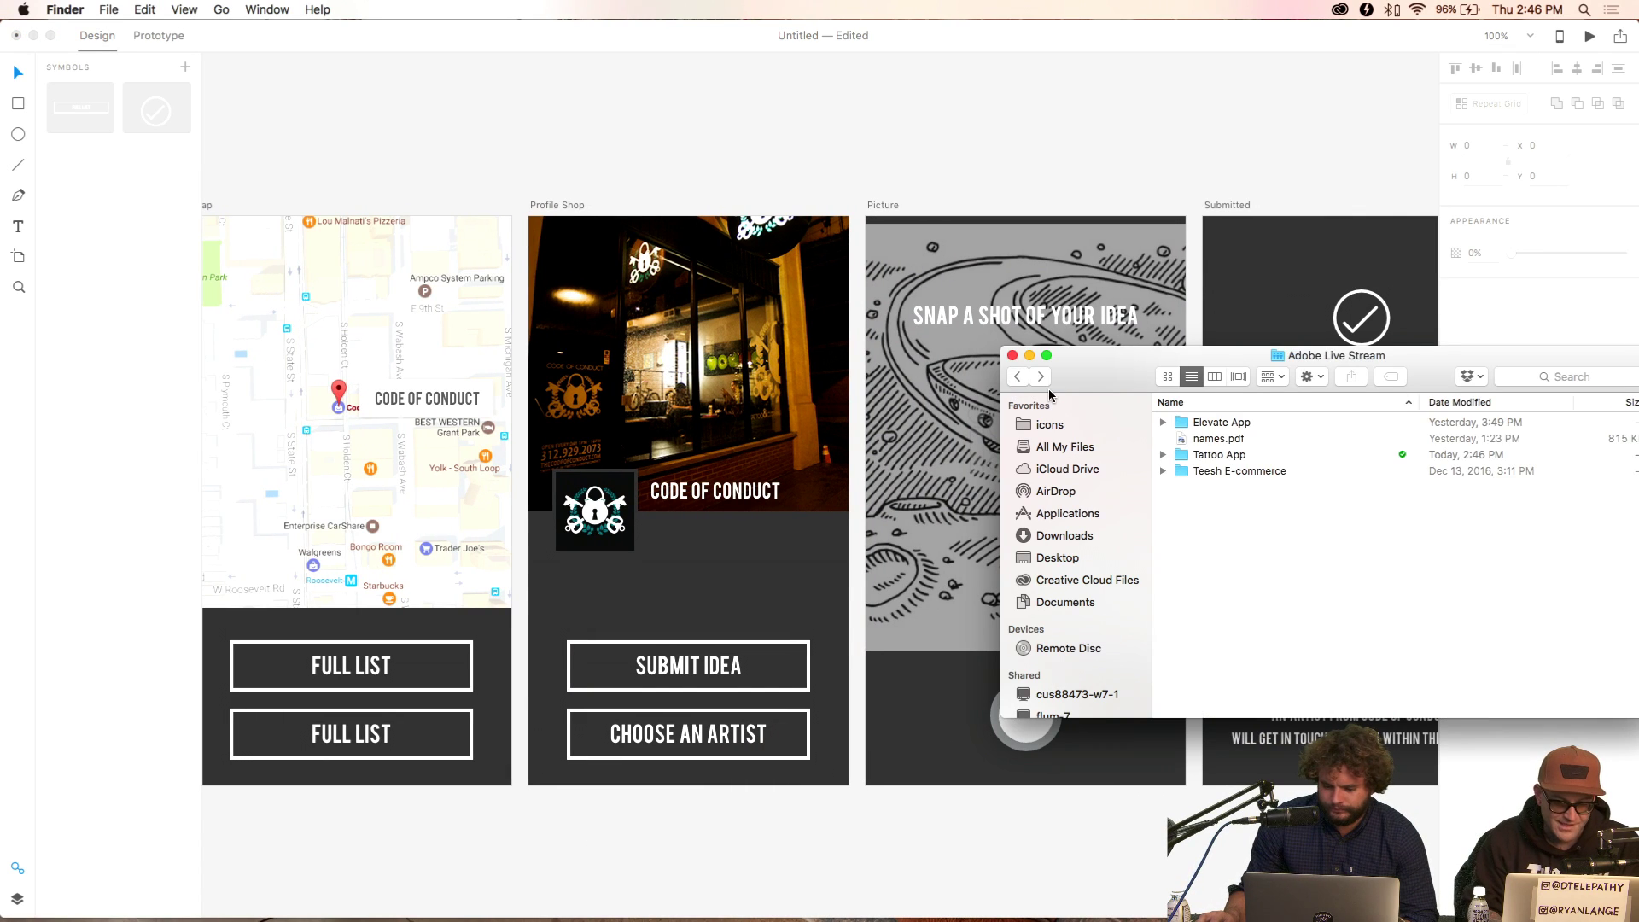
double_click(1216, 457)
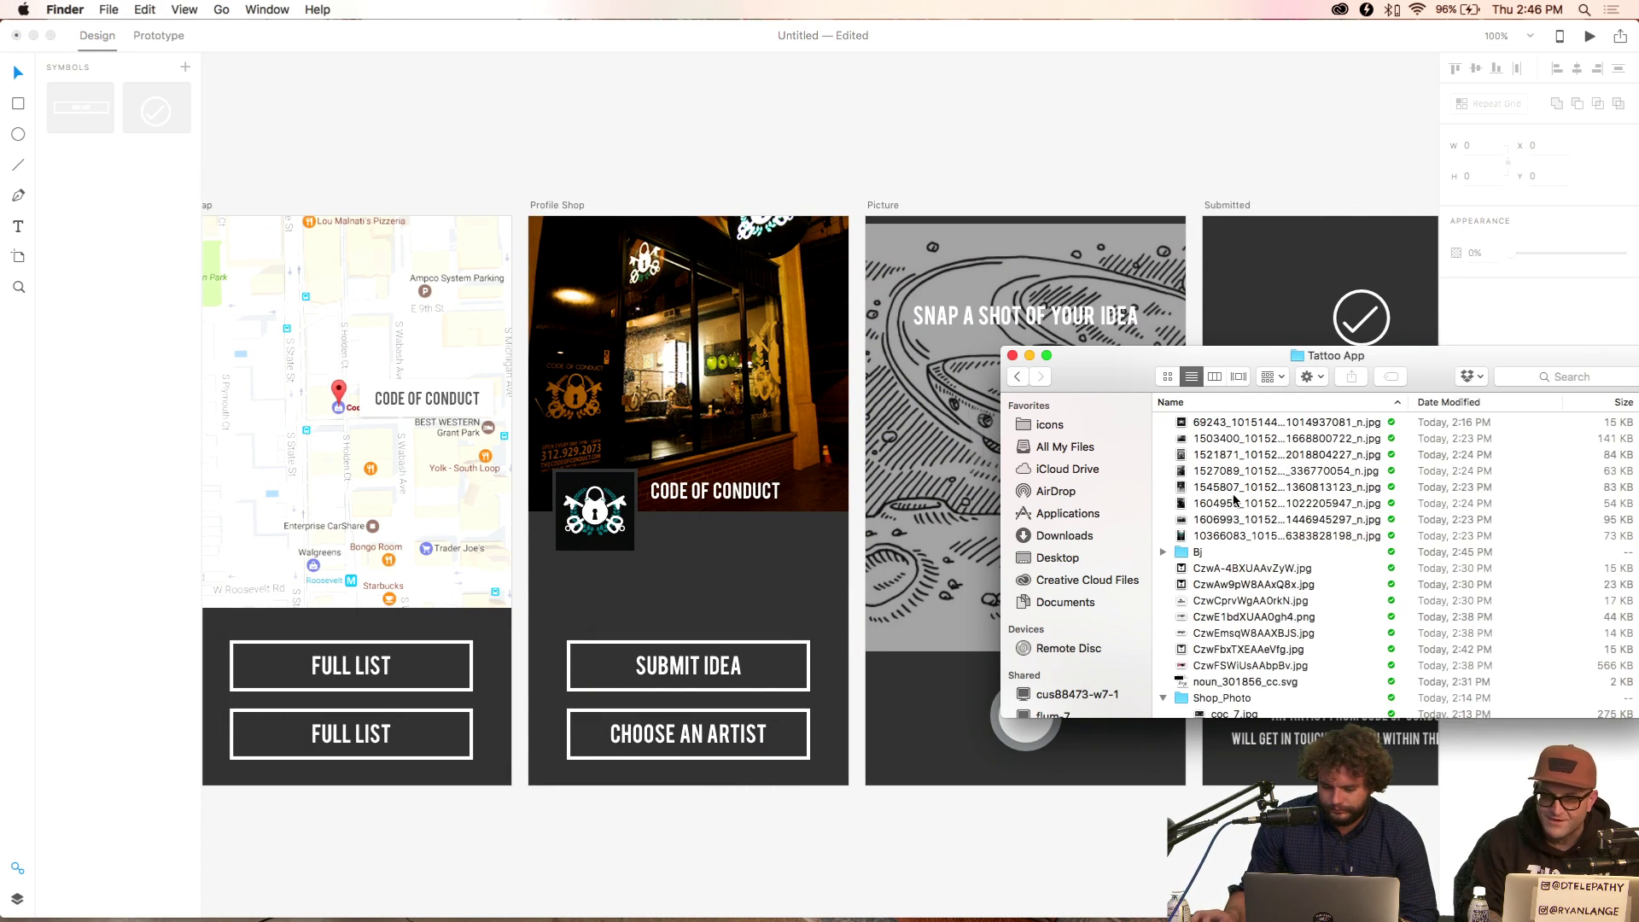
scroll(1237, 529, down, 3)
click(1250, 630)
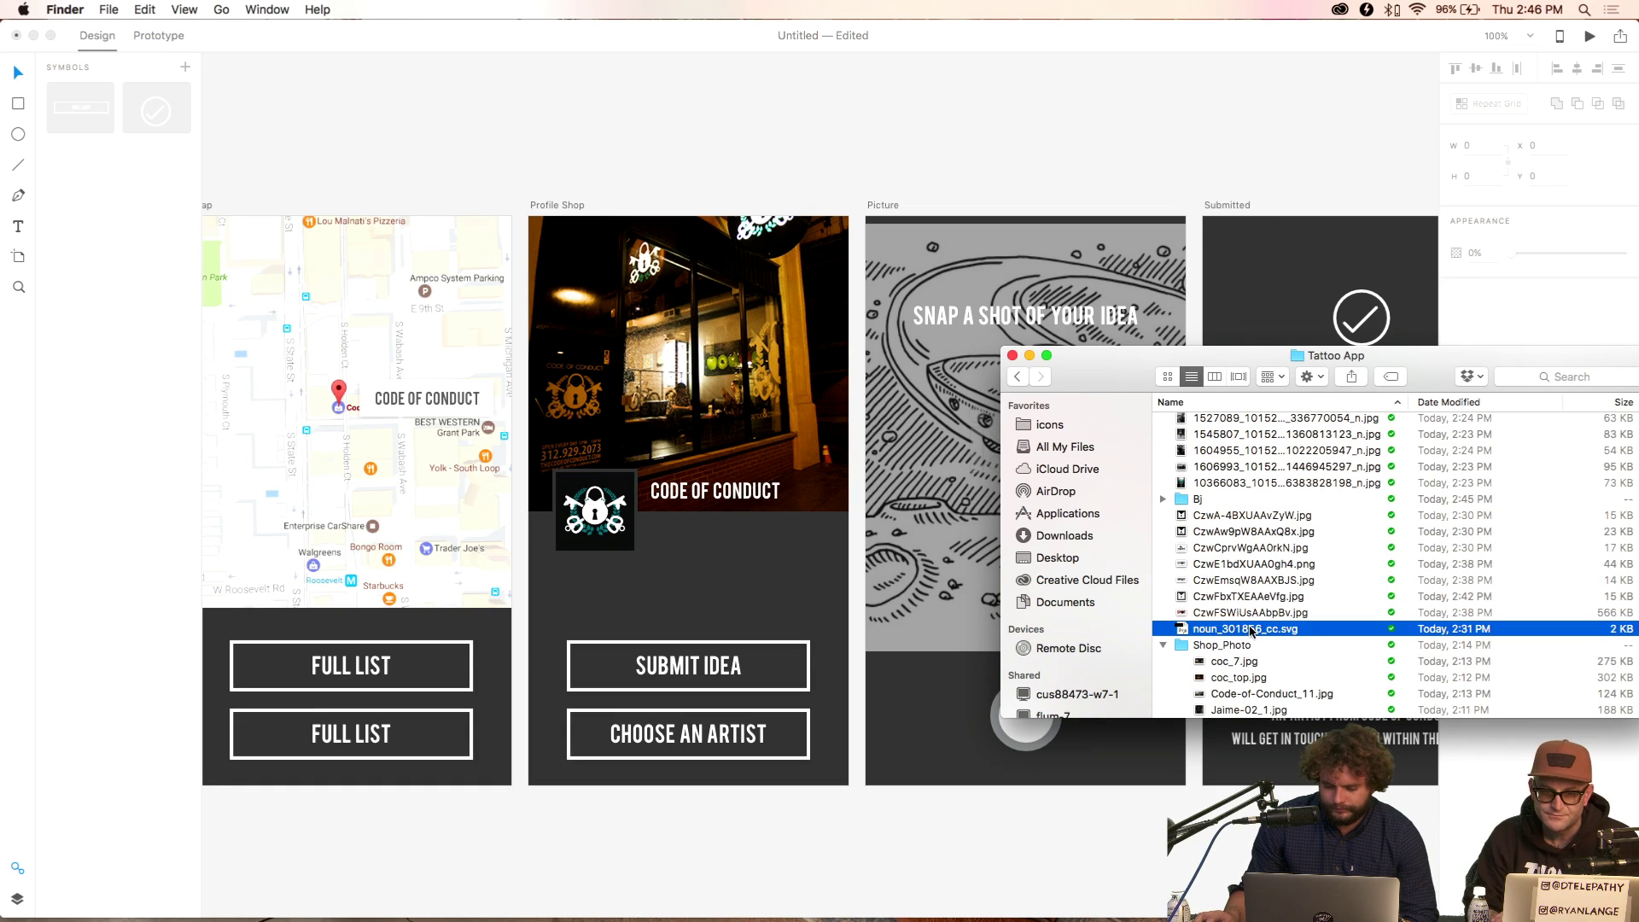
key(space)
key(space)
drag(1250, 630, 871, 895)
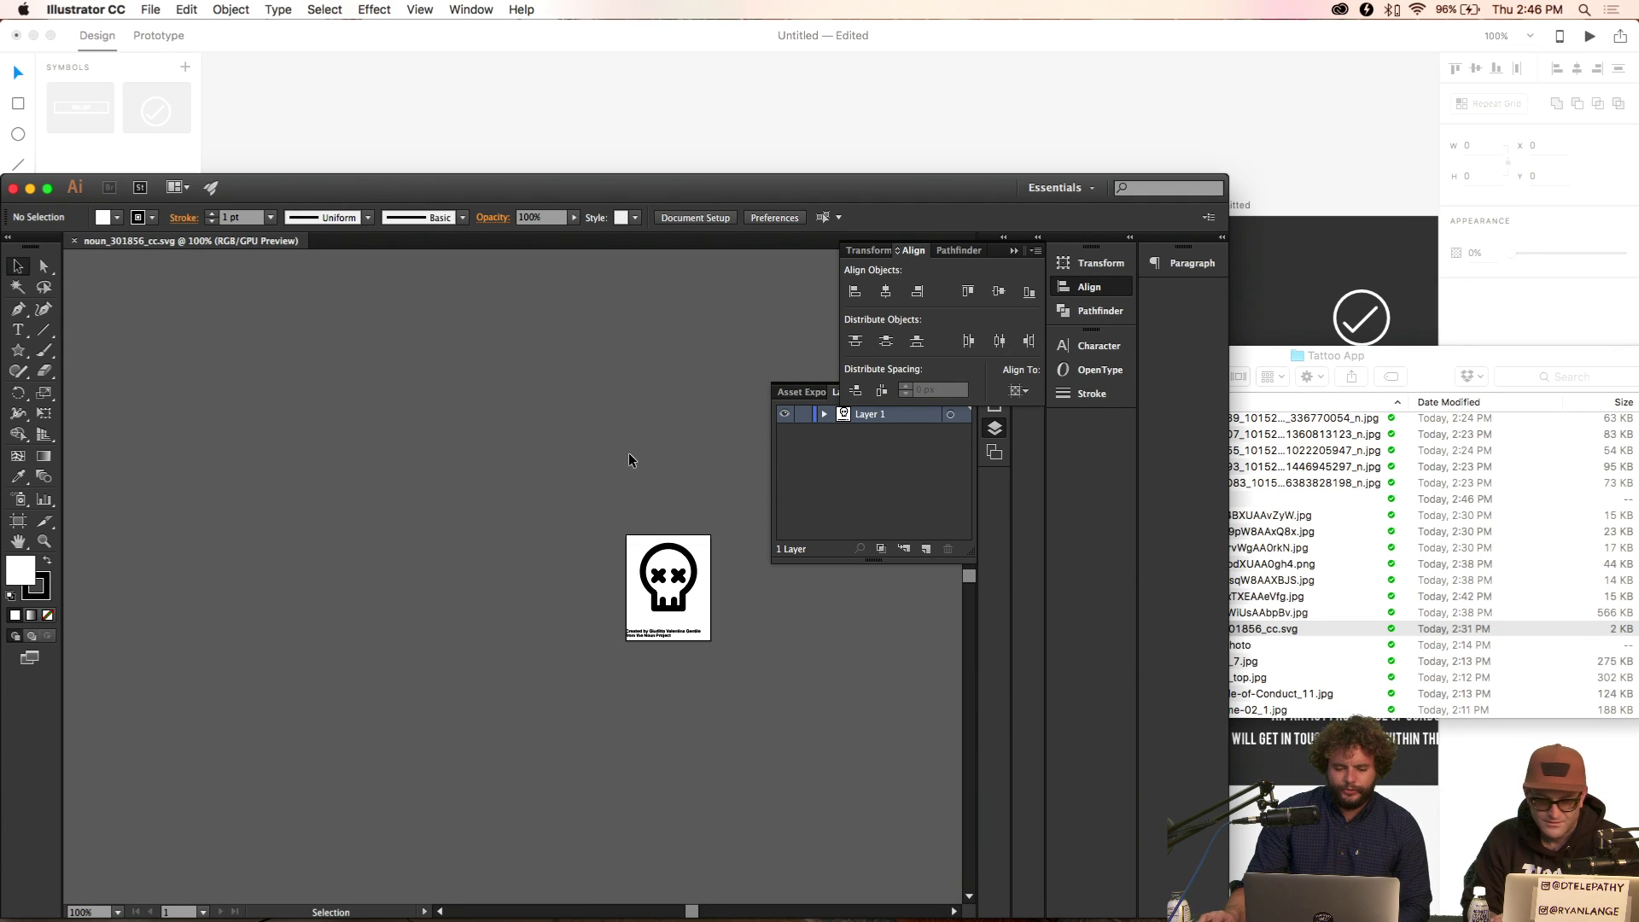
Step: Select and copy all the skull artwork, then return to Adobe XD
drag(720, 534, 626, 631)
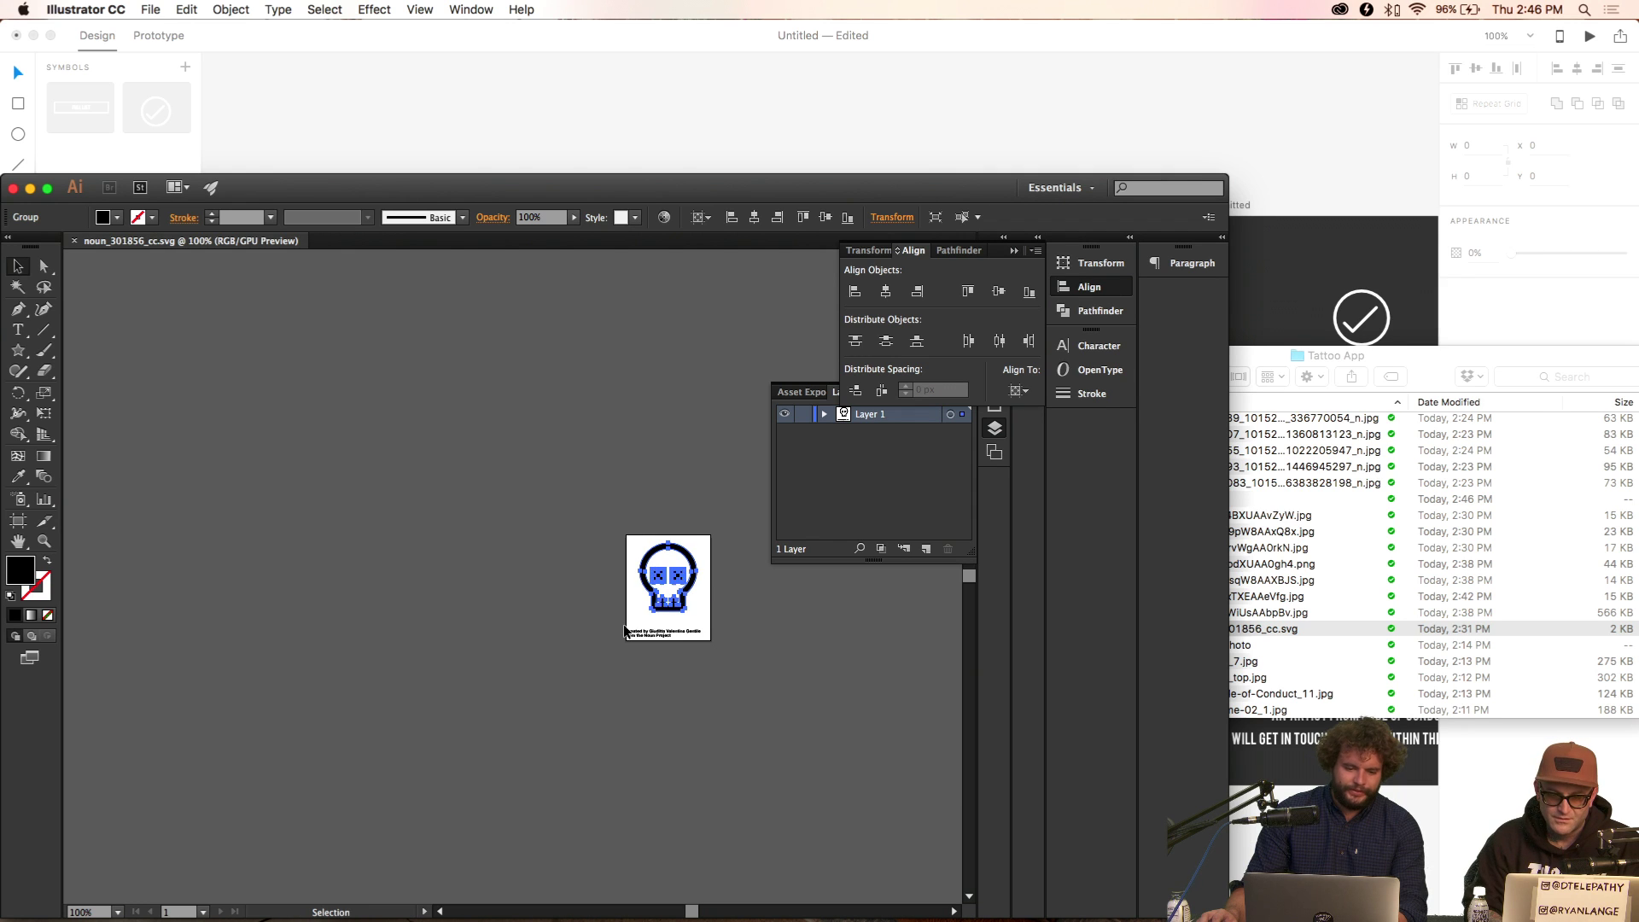
key(a)
key(v)
key(a)
key(v)
click(479, 102)
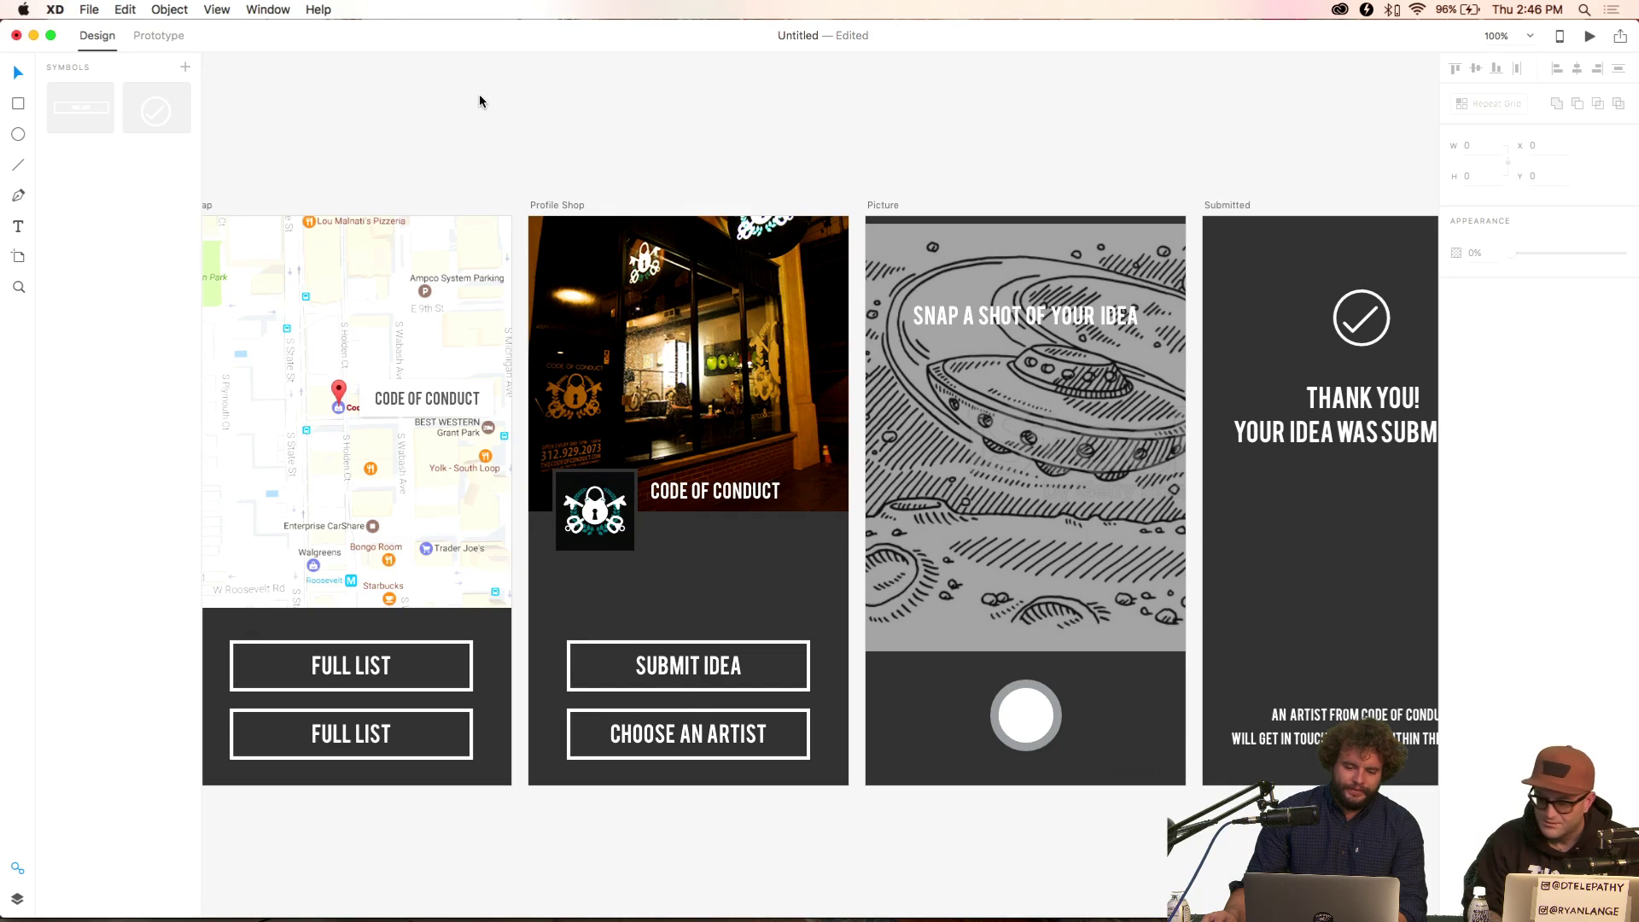
Step: Paste the skull icon into the Profile Shop artboard just below the Code of Conduct title
click(536, 205)
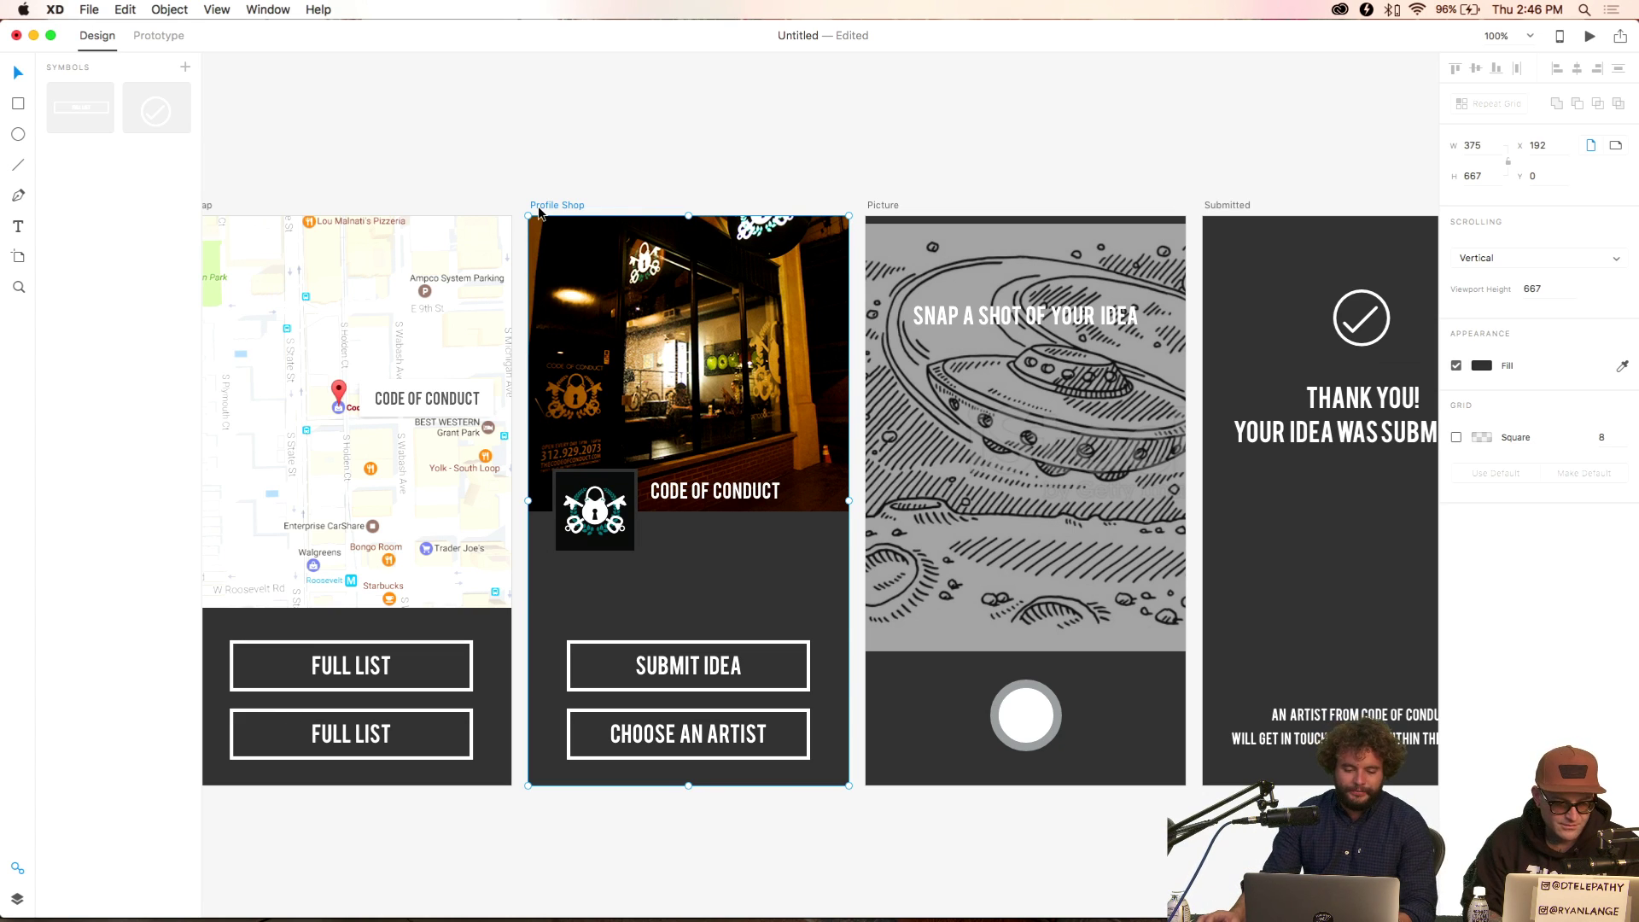
key(super+v)
drag(693, 527, 700, 553)
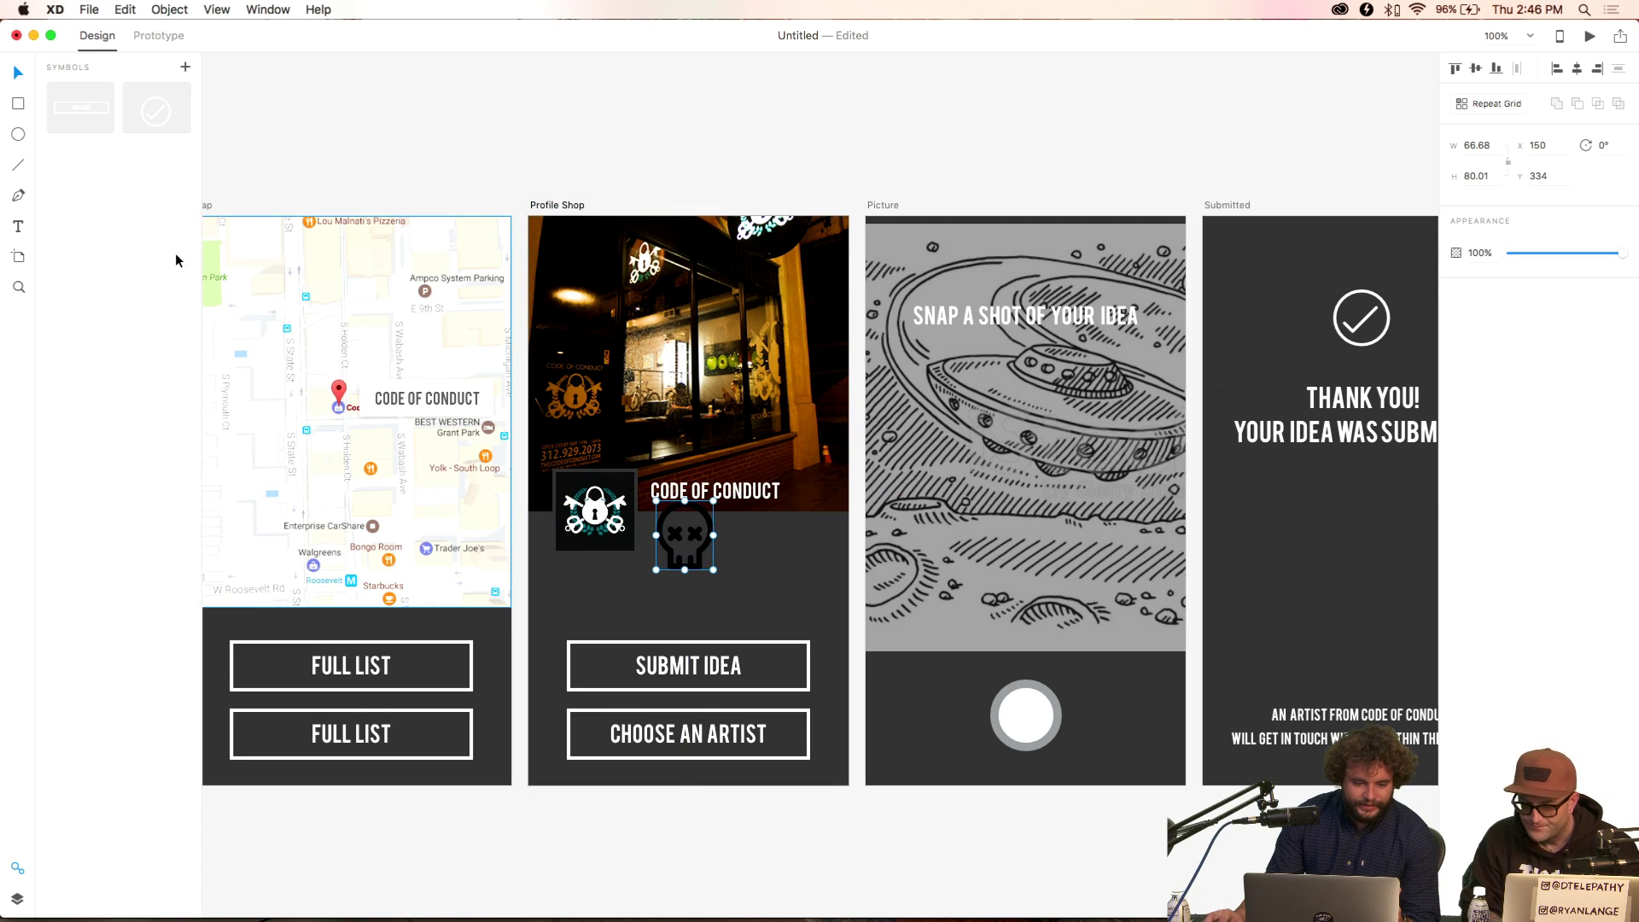
Step: Select the whole skull group and shrink it to about 27×33
click(16, 898)
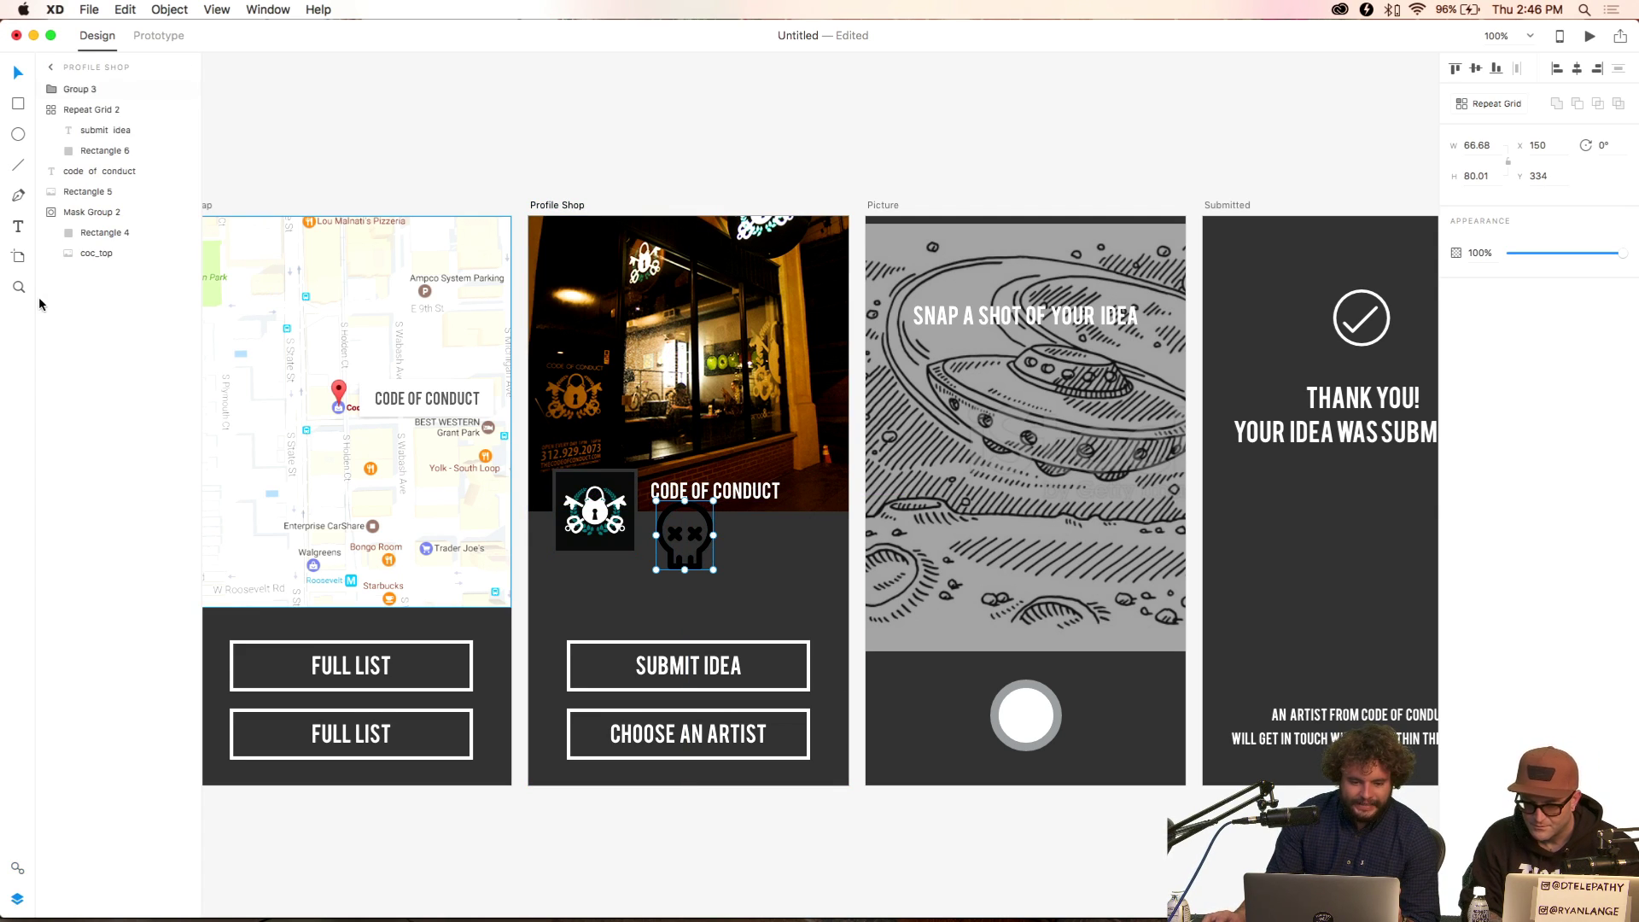
click(49, 89)
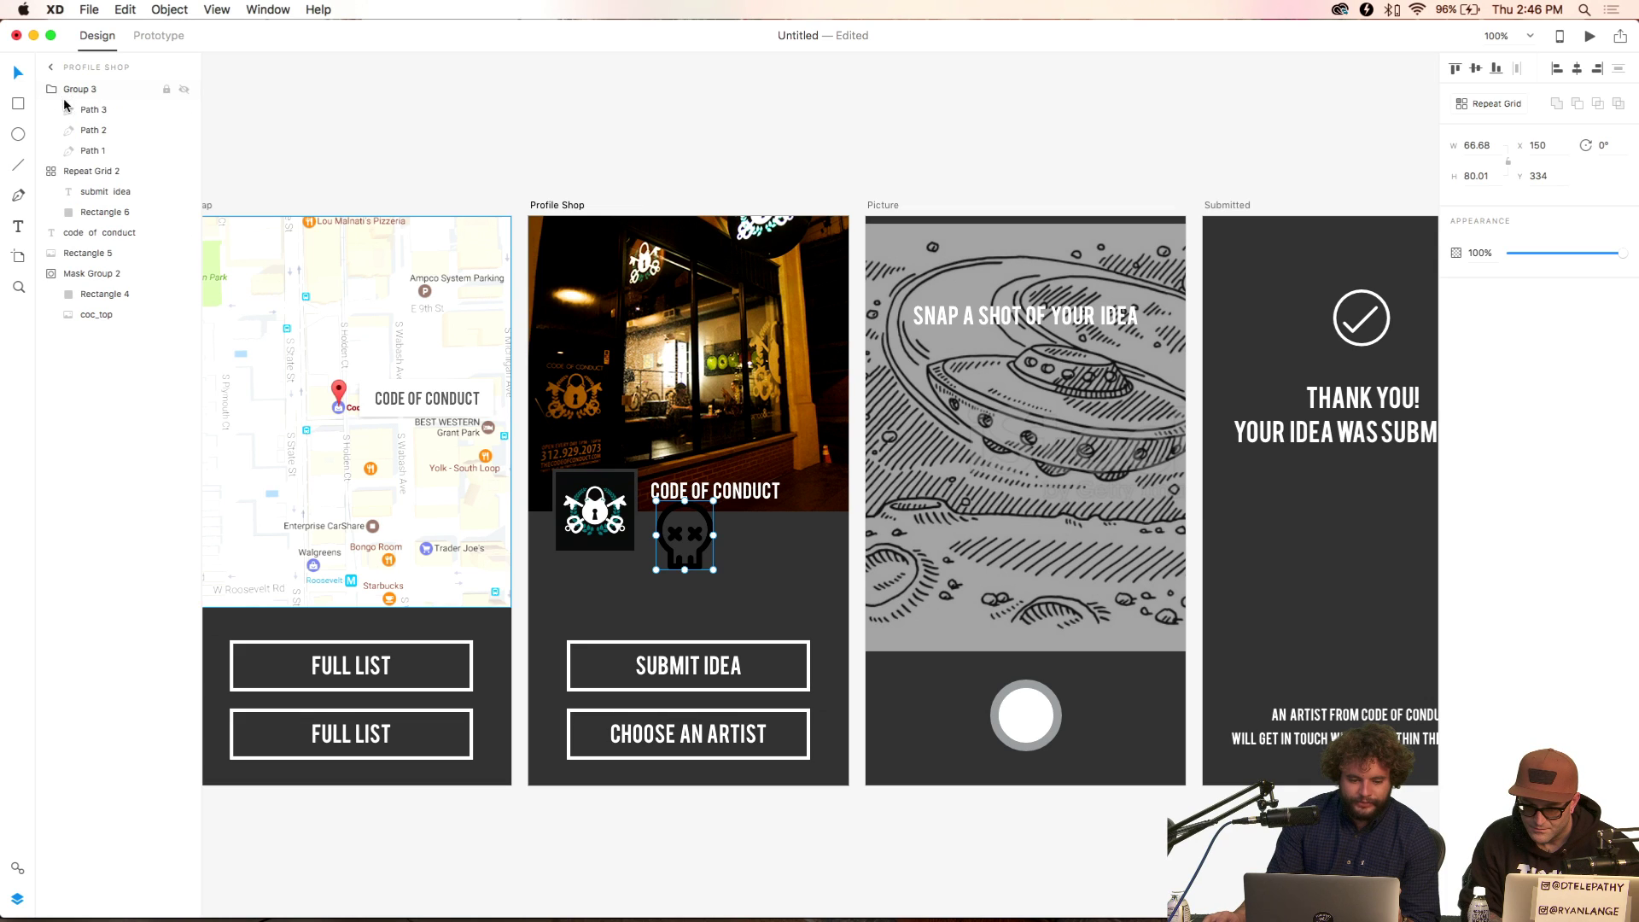
click(81, 128)
key(Escape)
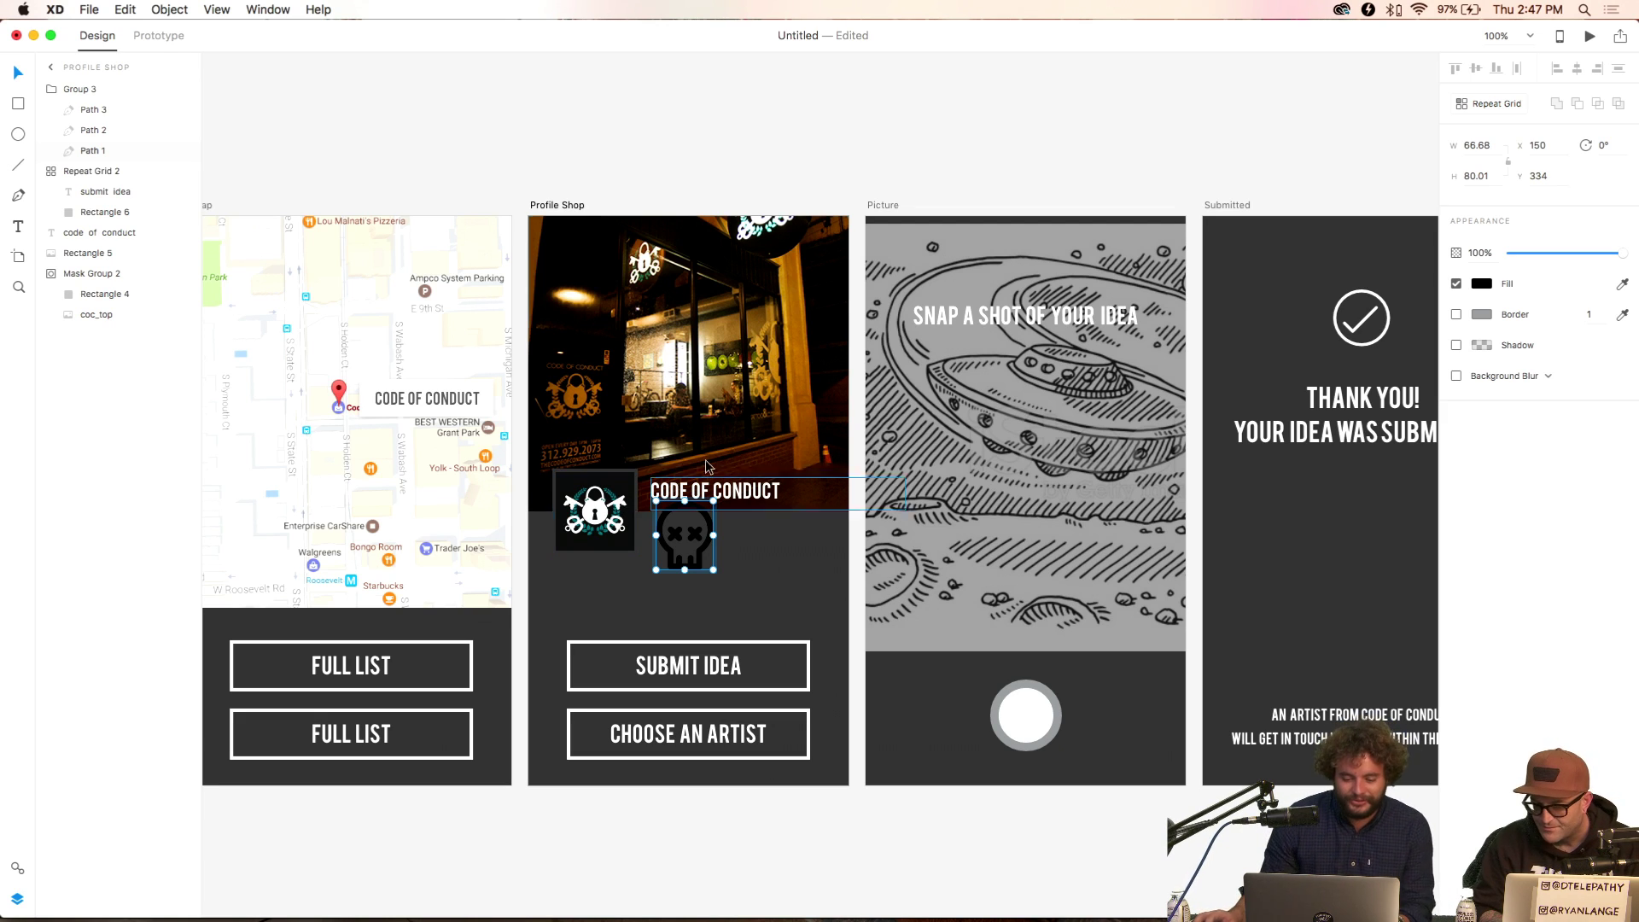
click(77, 89)
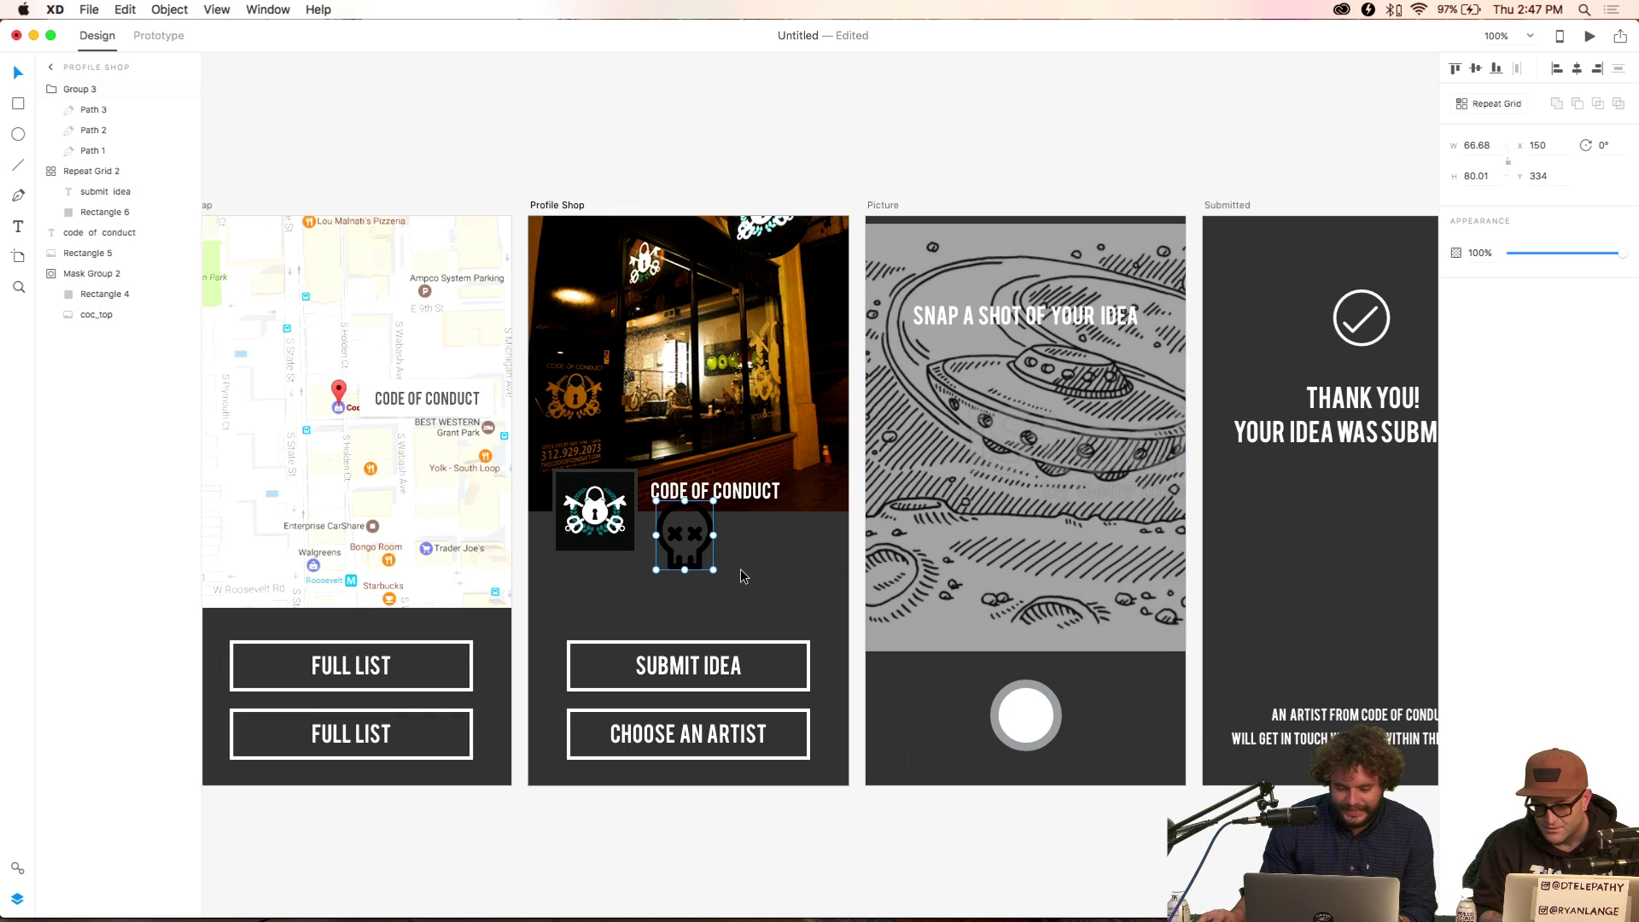
drag(714, 570, 665, 535)
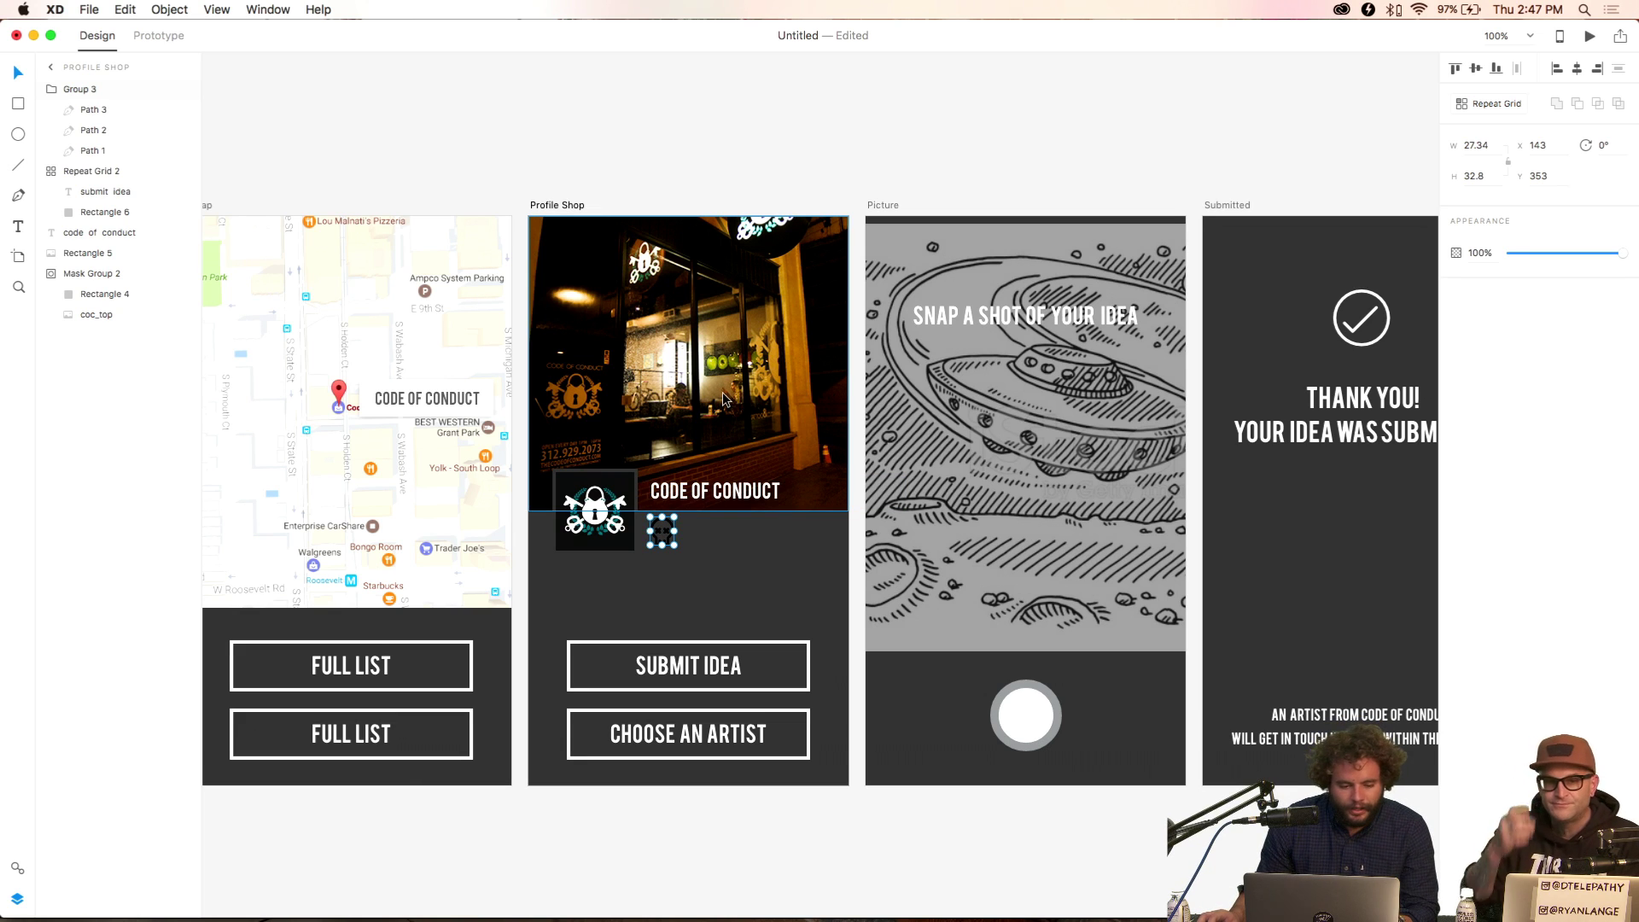
Step: Select the skull's paths and try a white fill, then undo it
click(94, 111)
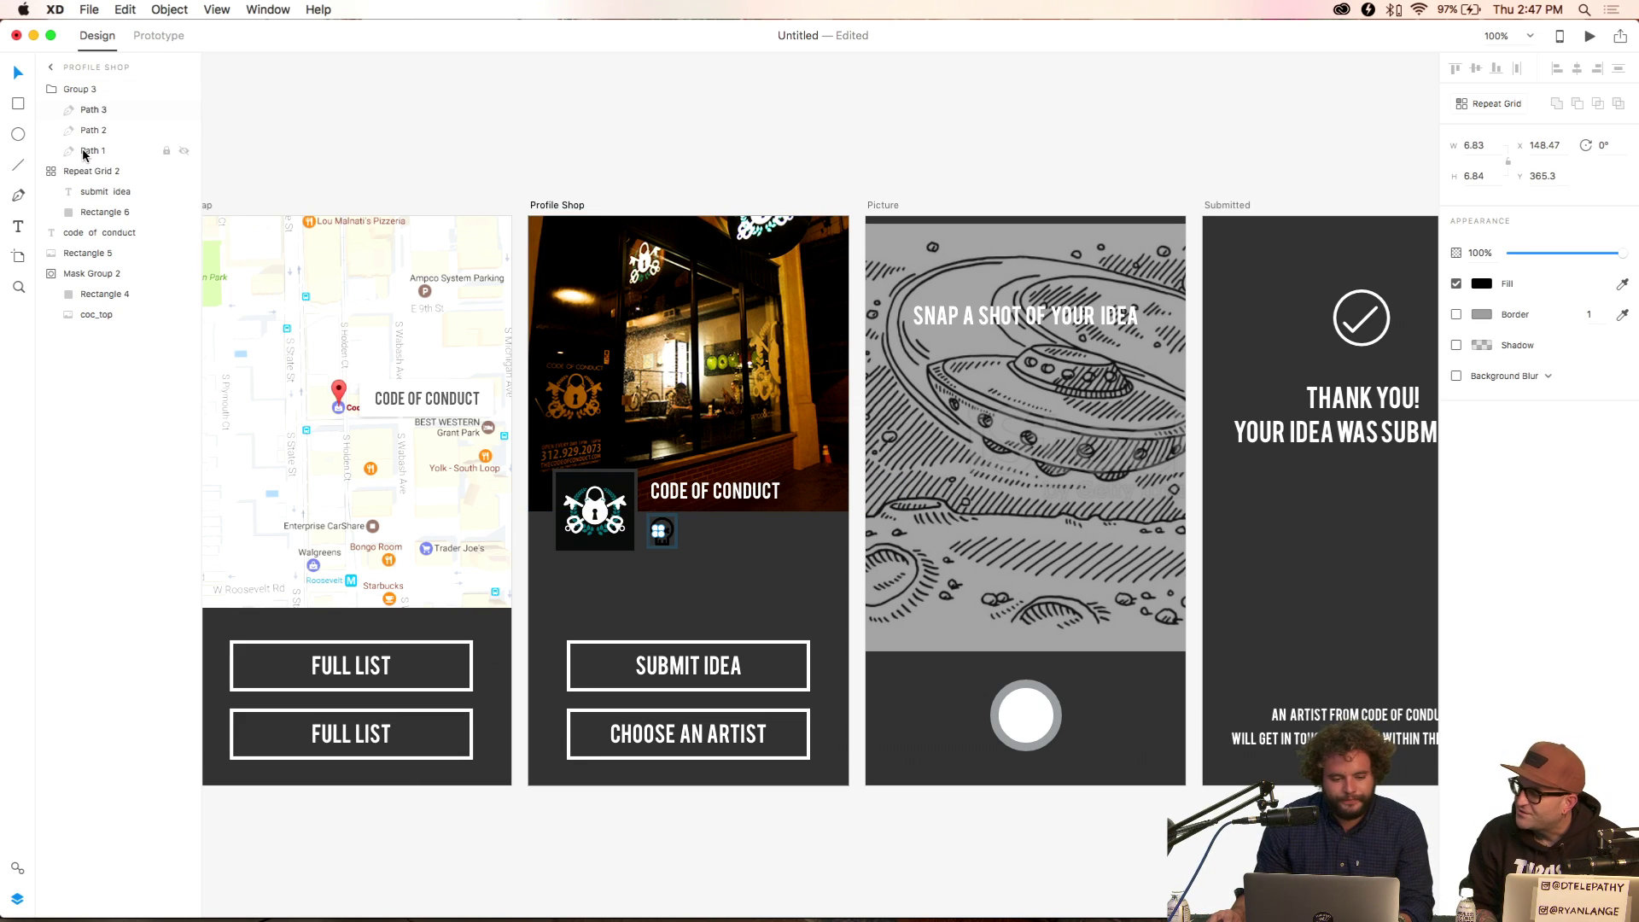
click(500, 65)
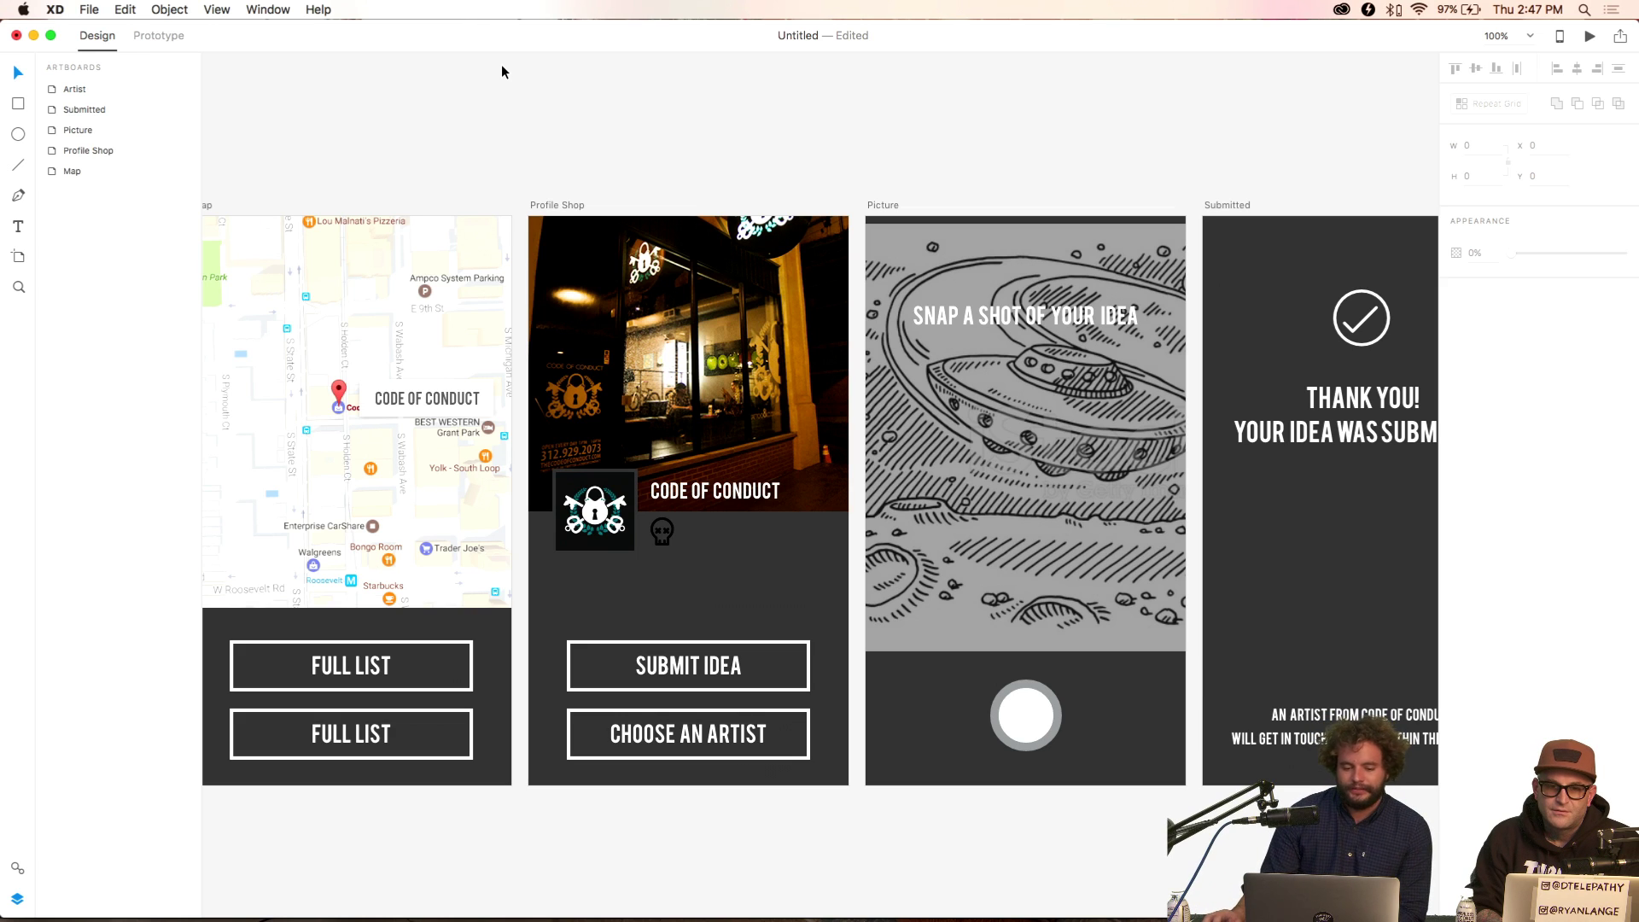
click(662, 531)
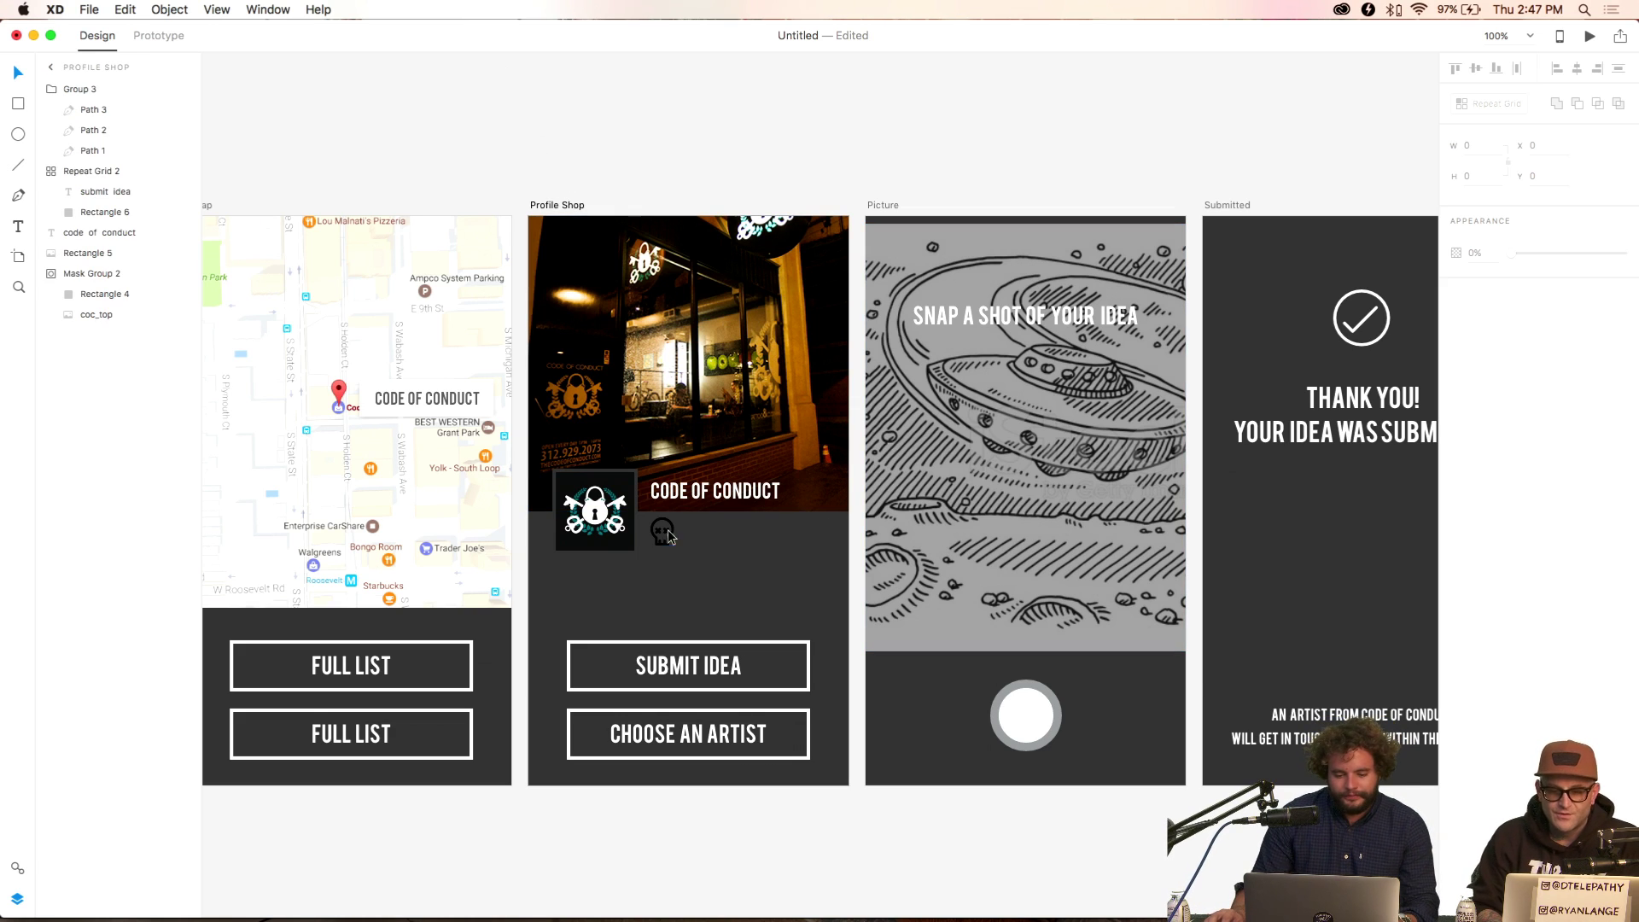
click(75, 109)
shift+click(87, 150)
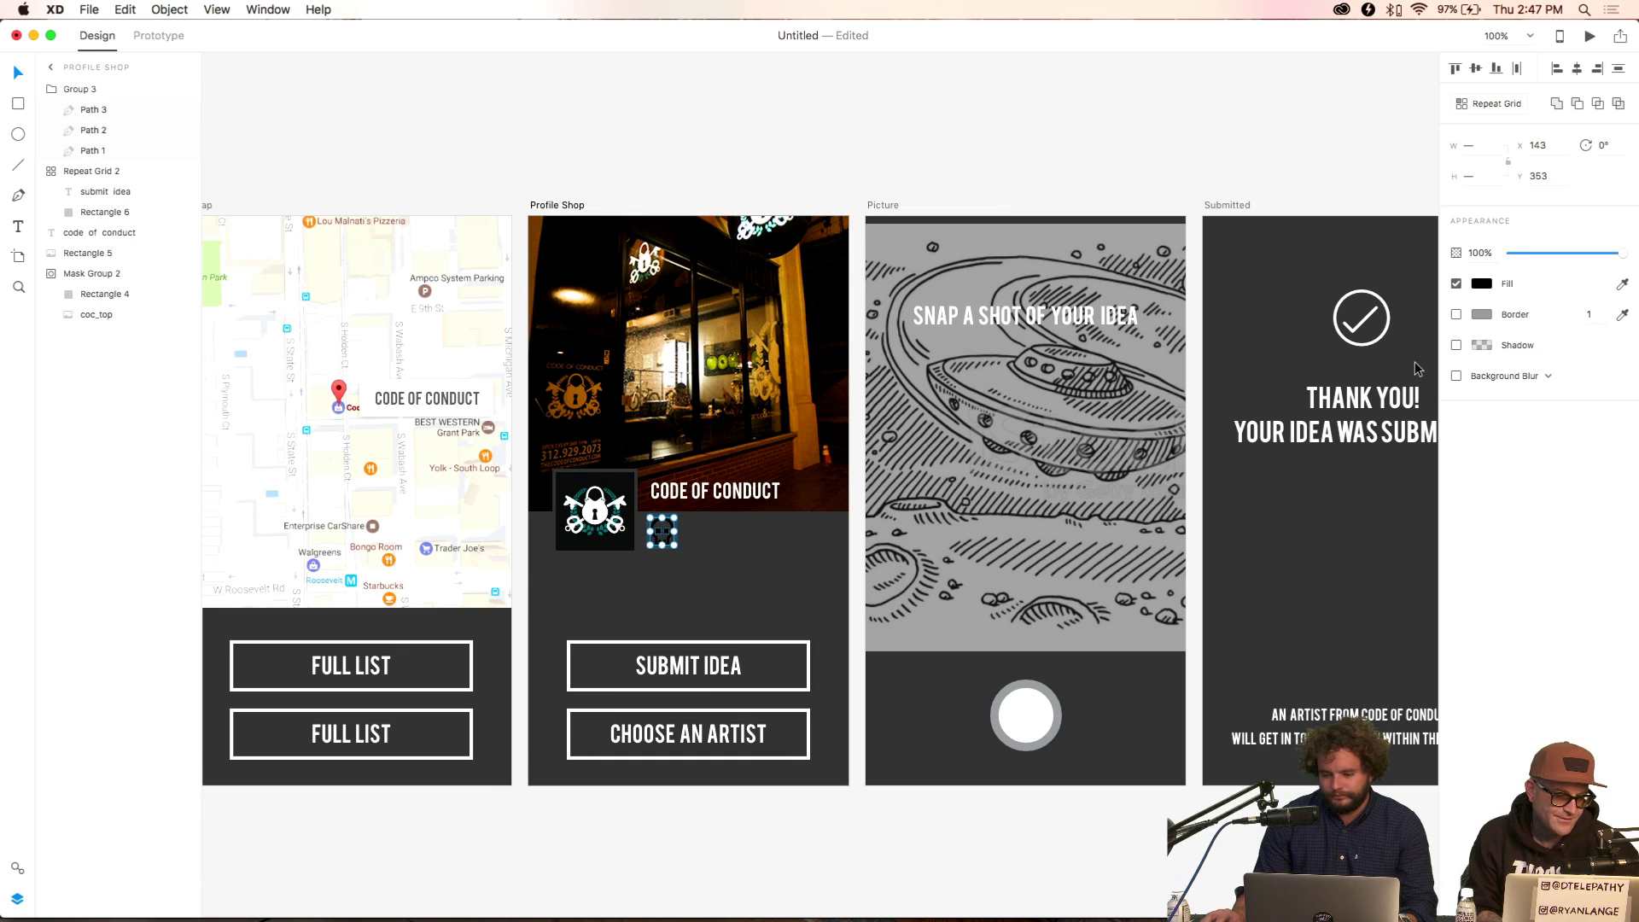
click(1492, 284)
drag(1309, 209, 982, 198)
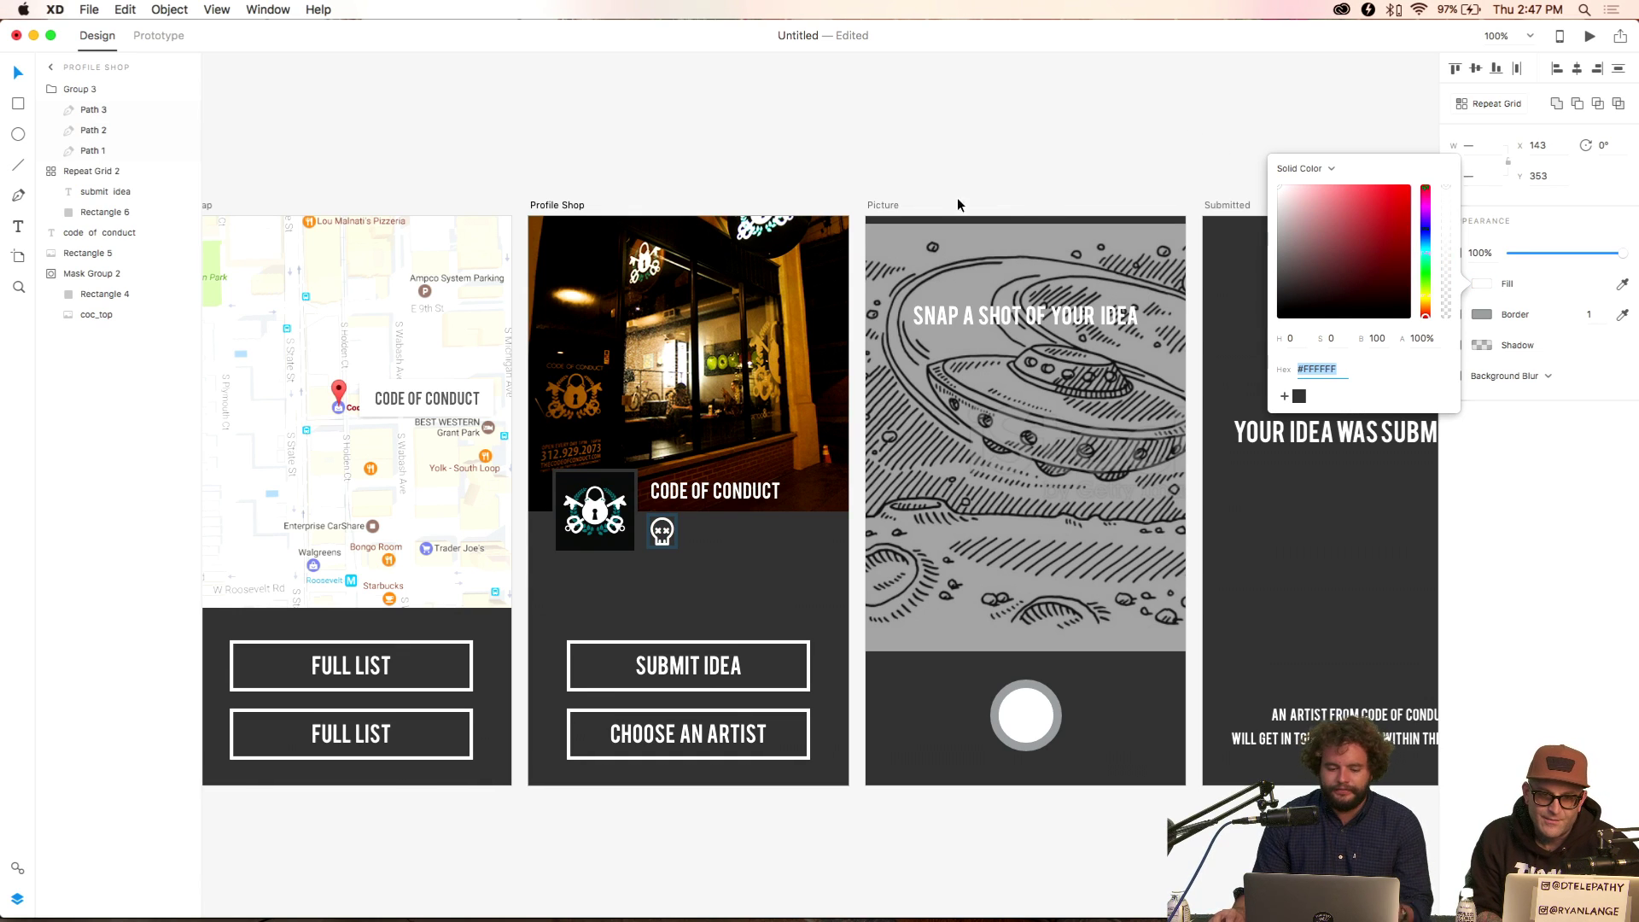
click(643, 52)
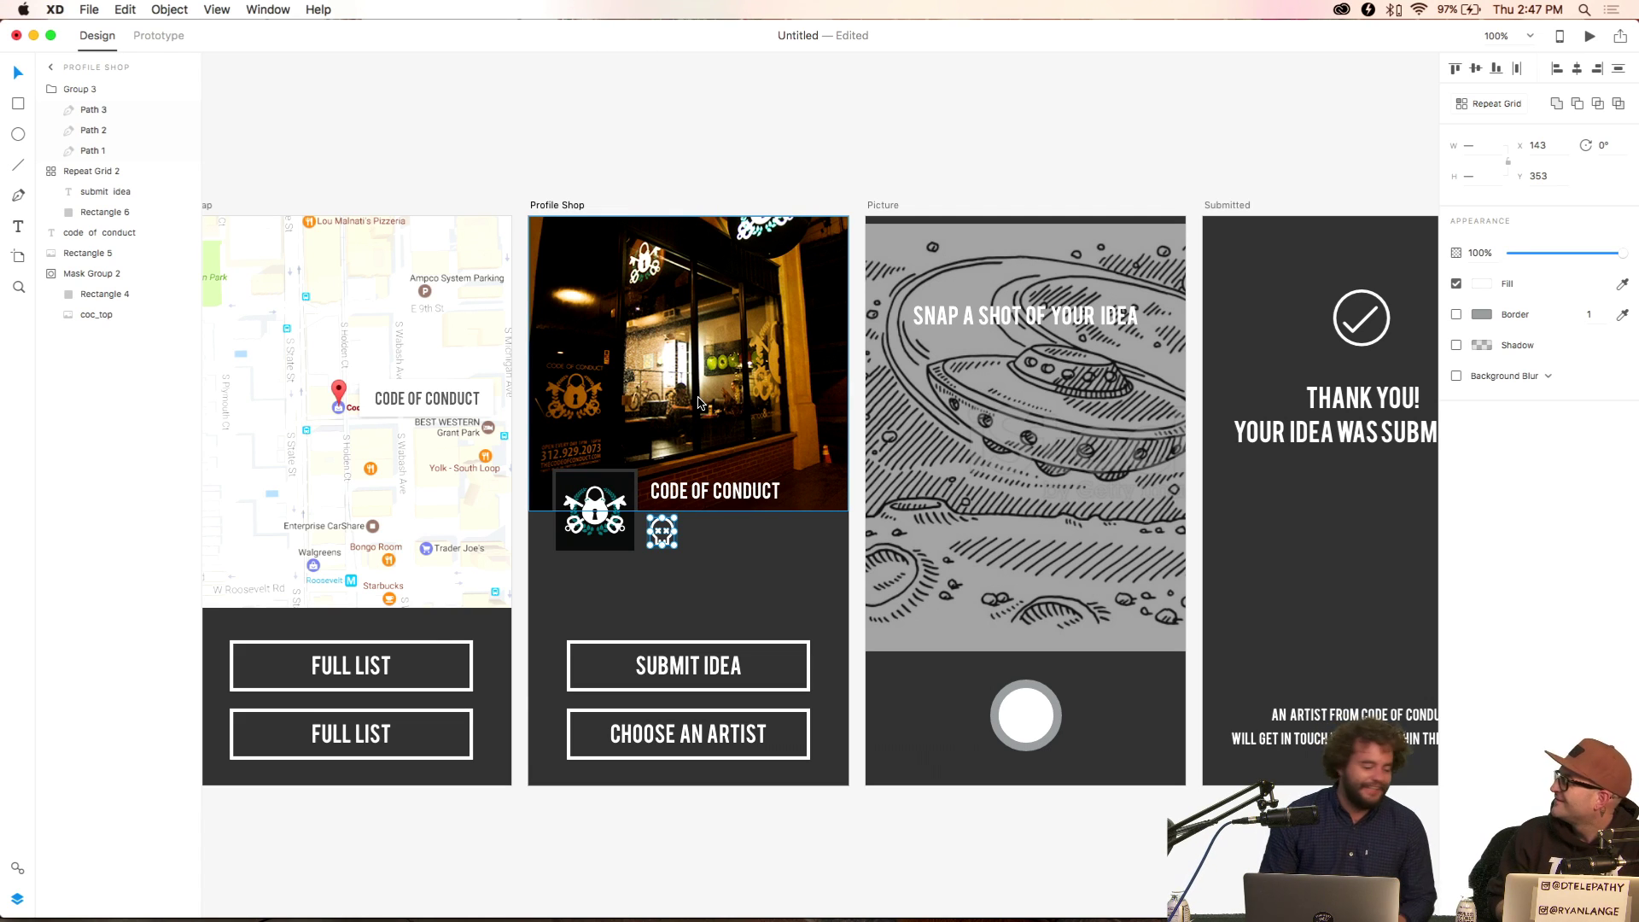
key(super+z)
key(super+z)
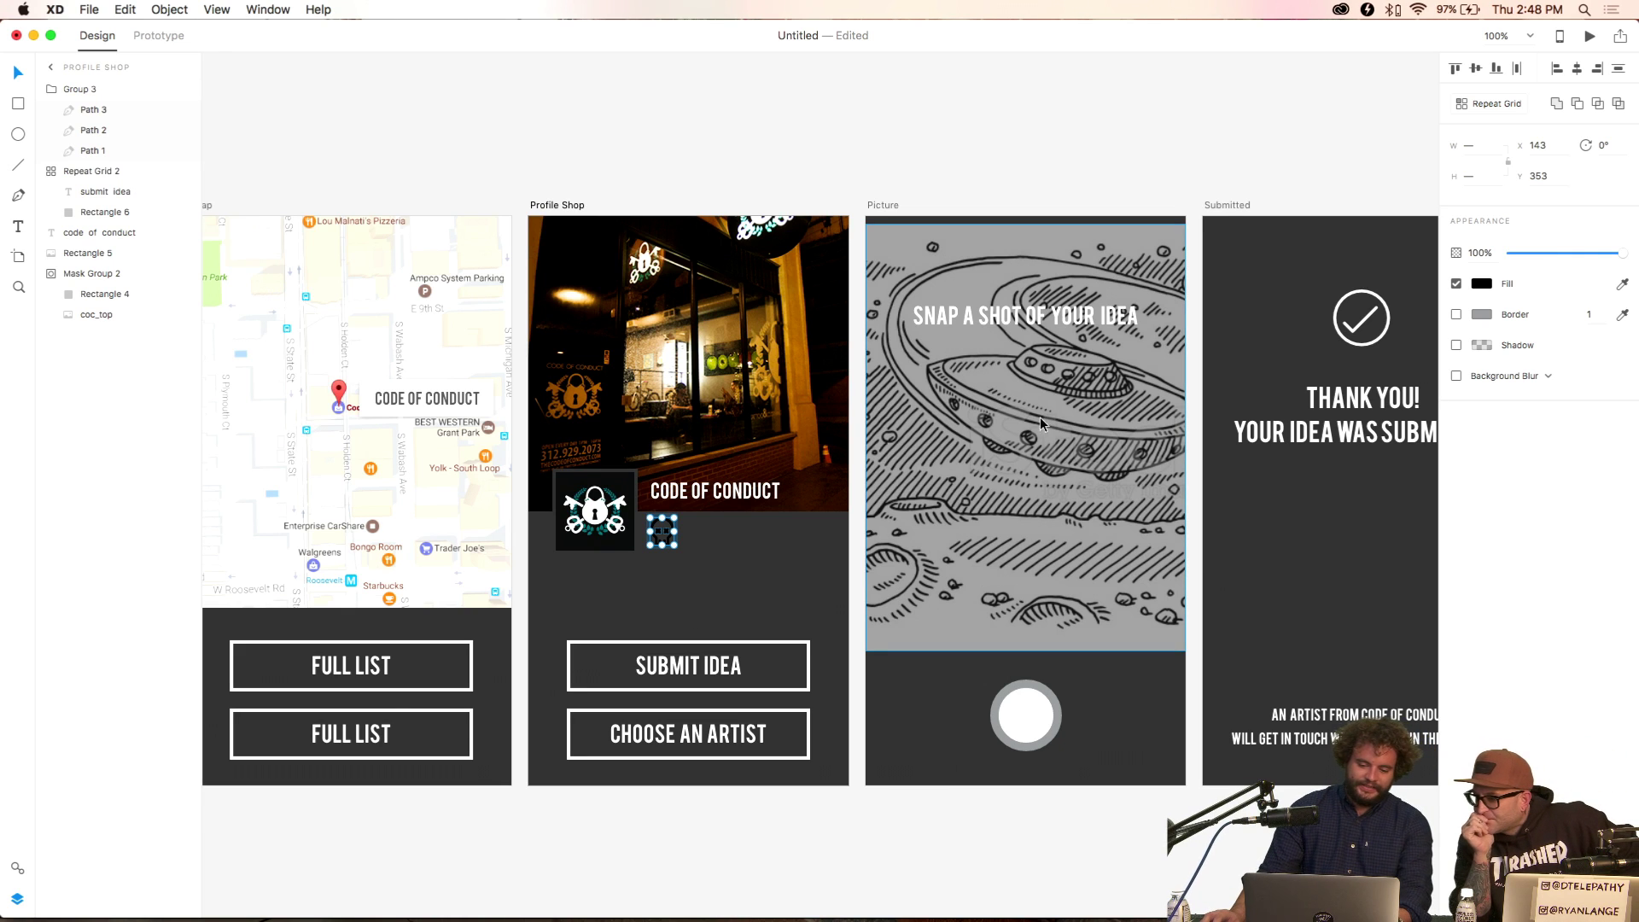
Step: Set the skull paths' fill to hex #FFFFFF
key(super+Tab)
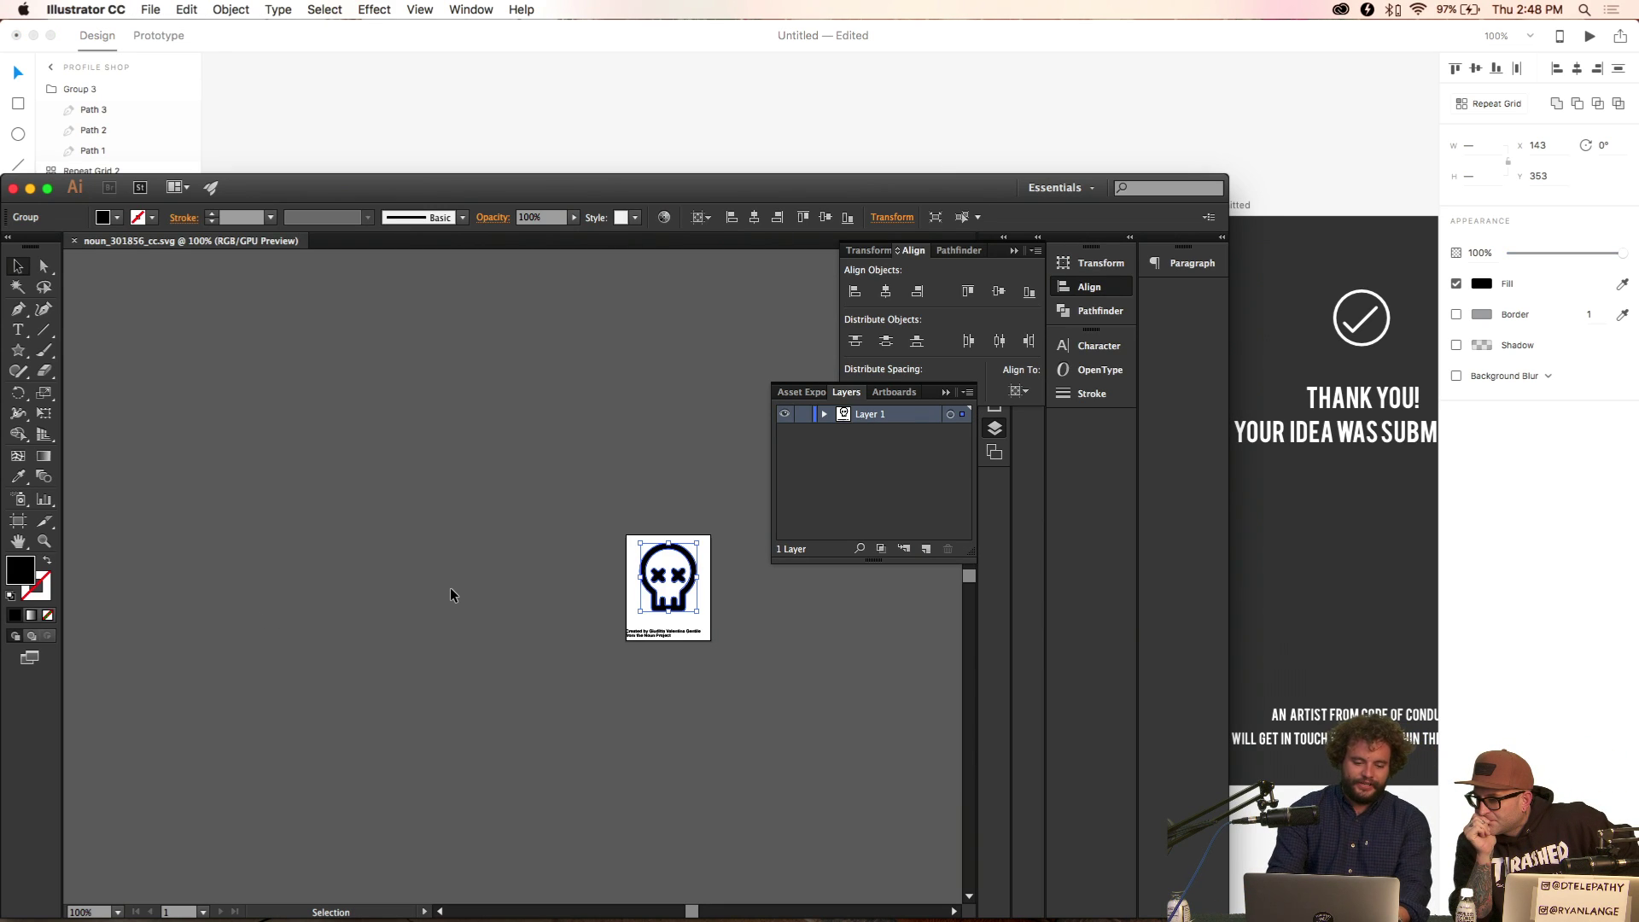
key(super+Tab)
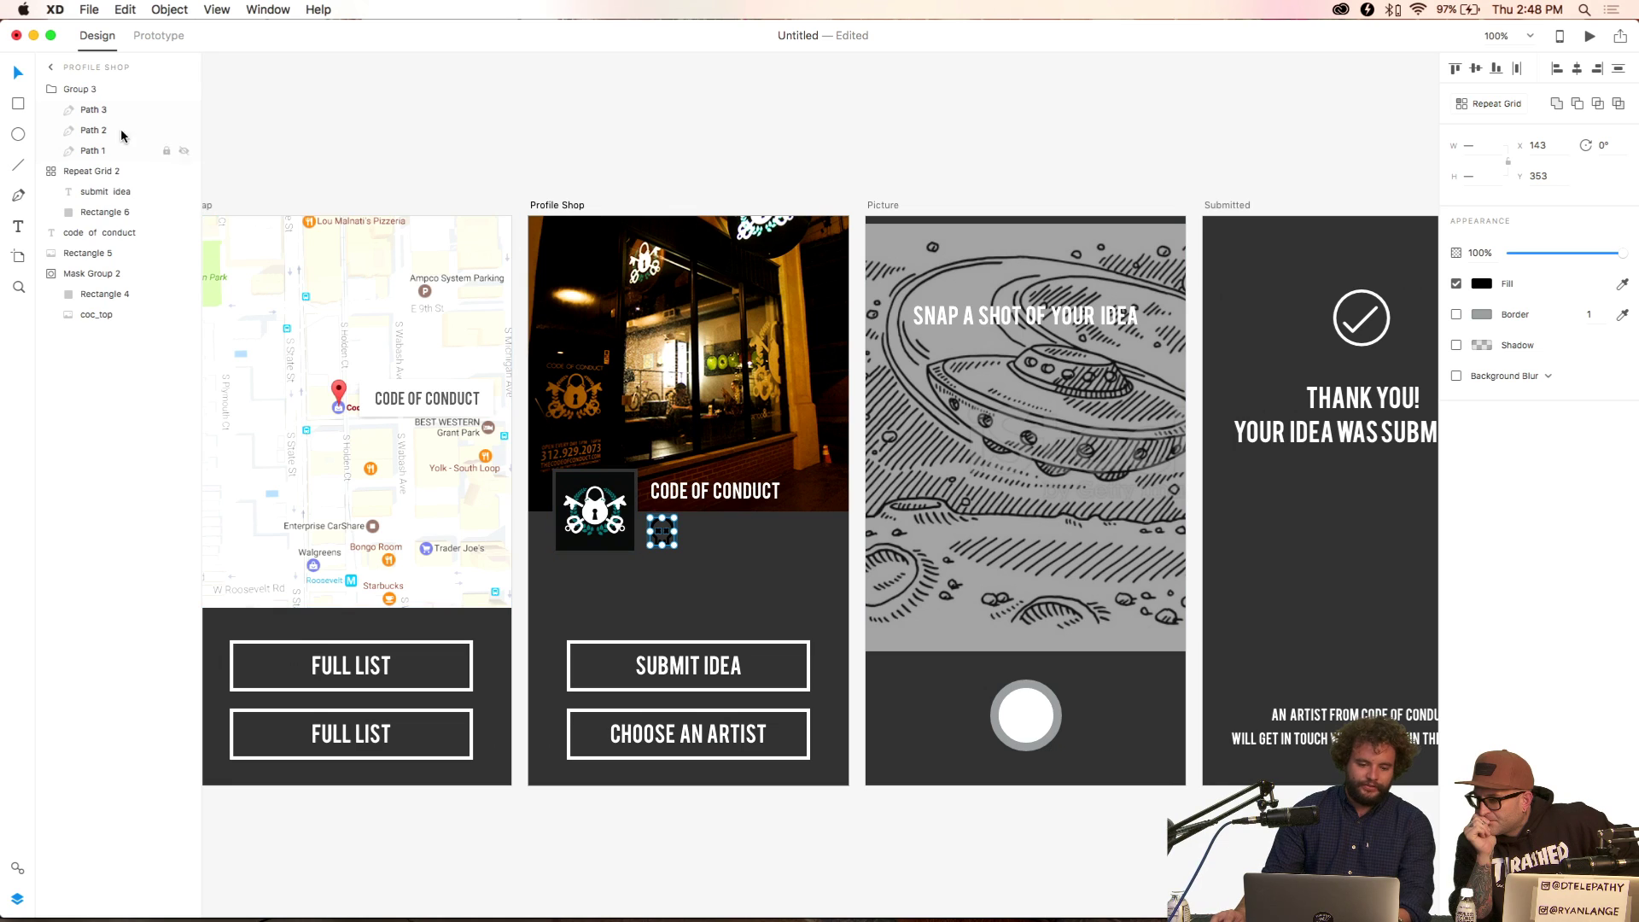
click(1482, 283)
click(1312, 211)
text(ffffff)
key(Return)
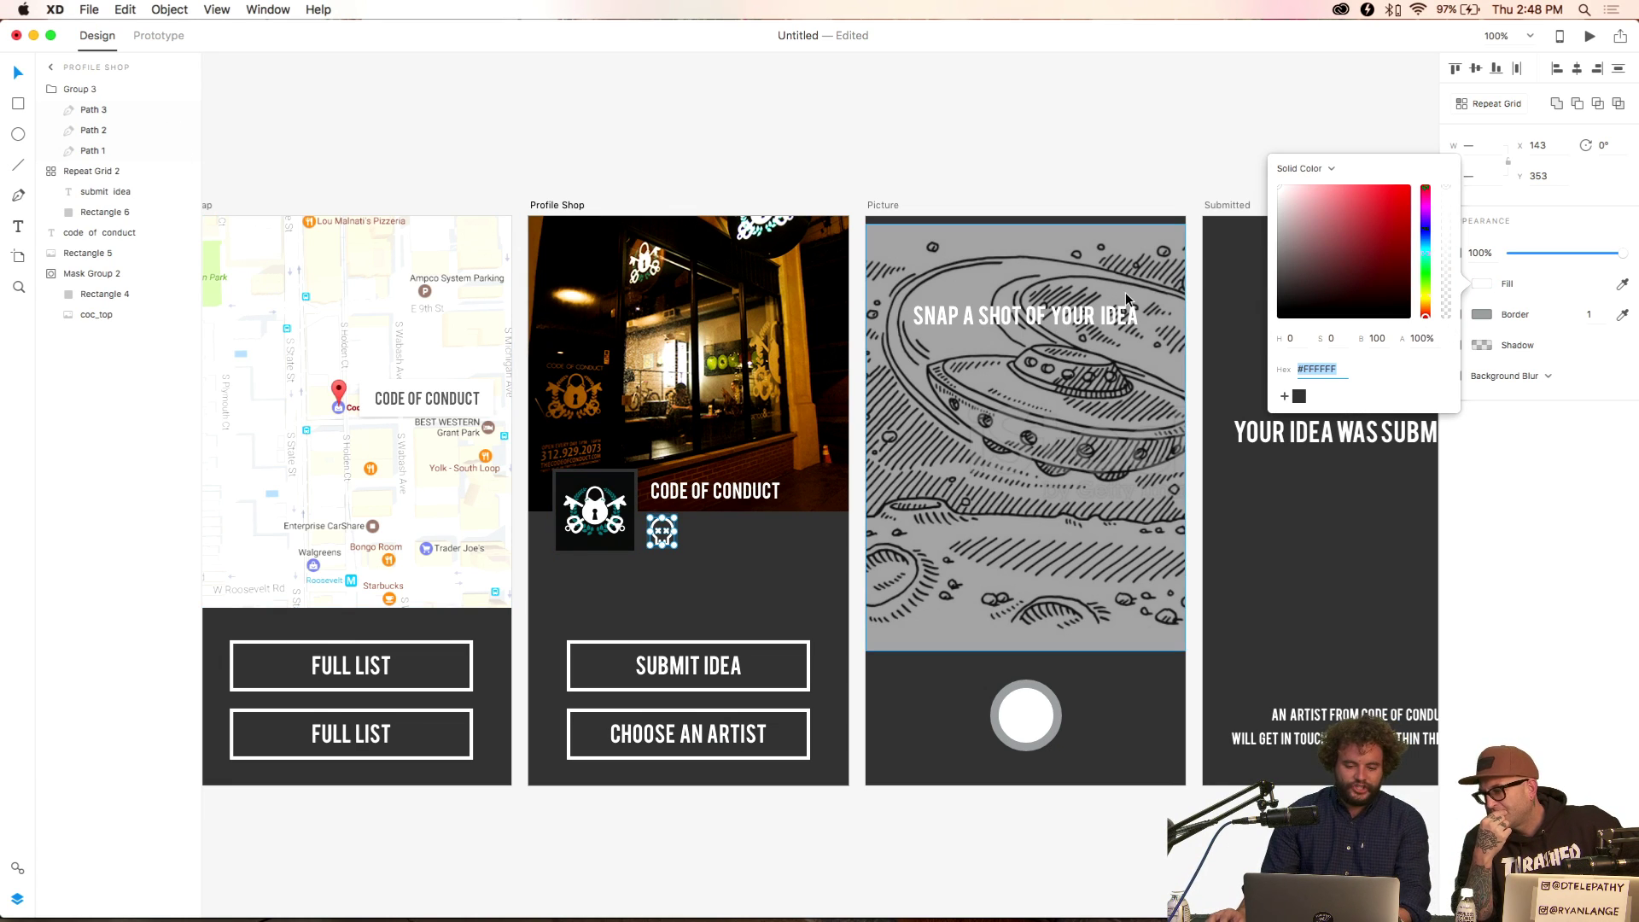
click(811, 595)
Step: Reselect the white skull icon and zoom in closer on the artboards
click(673, 538)
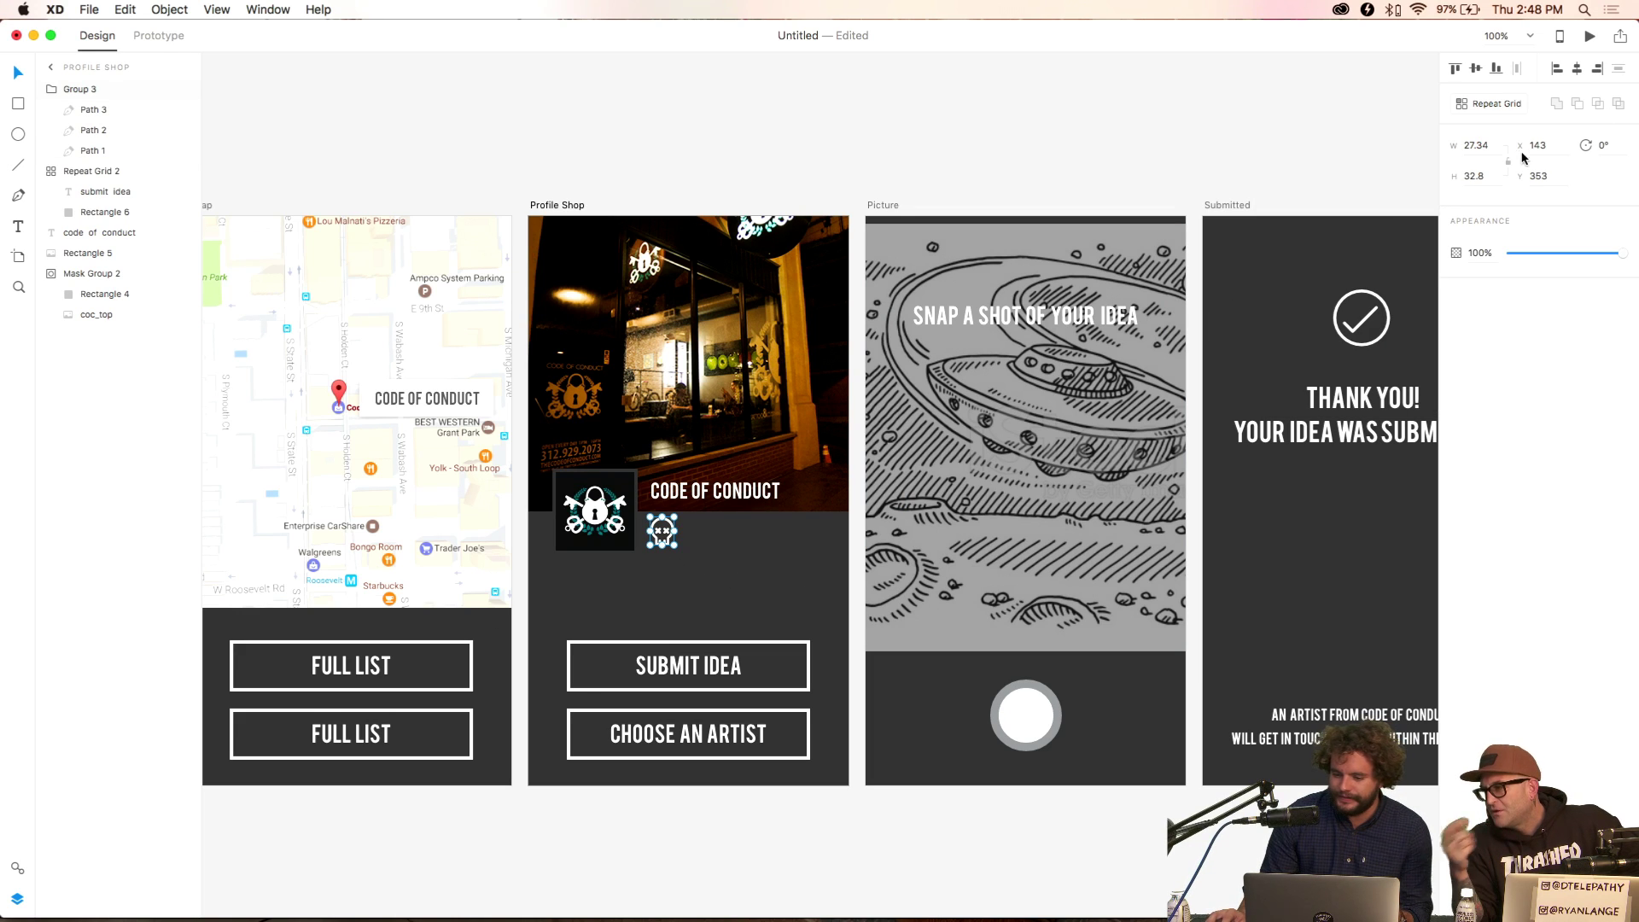
click(1477, 146)
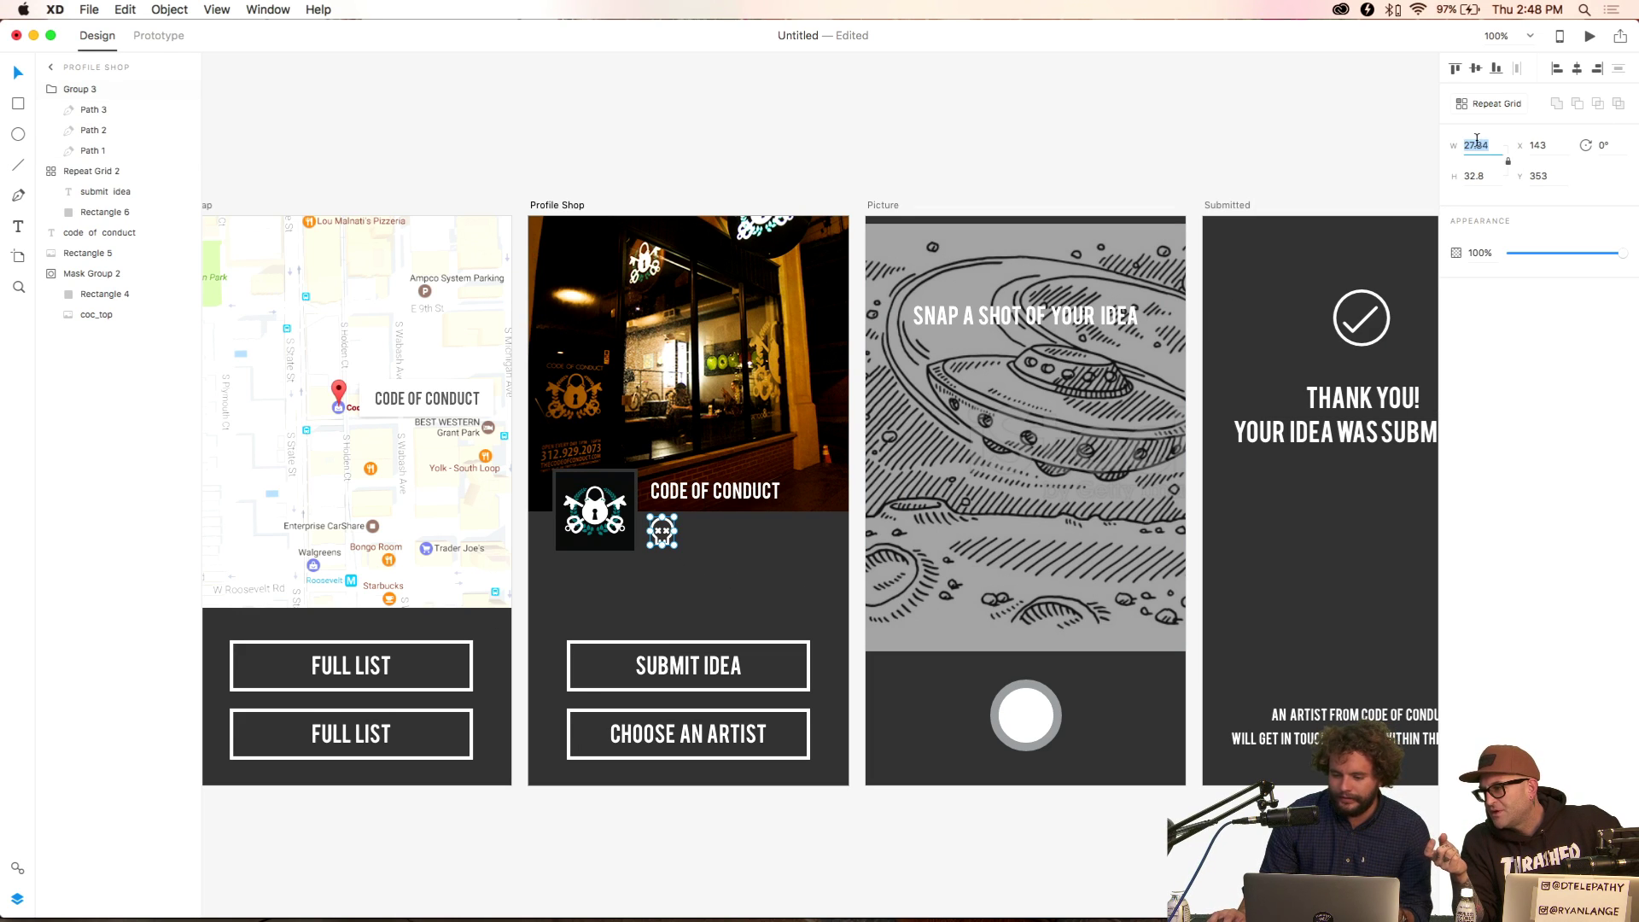
key(super+2)
Step: Shrink the skull icon on the Profile Shop artboard slightly
click(1104, 490)
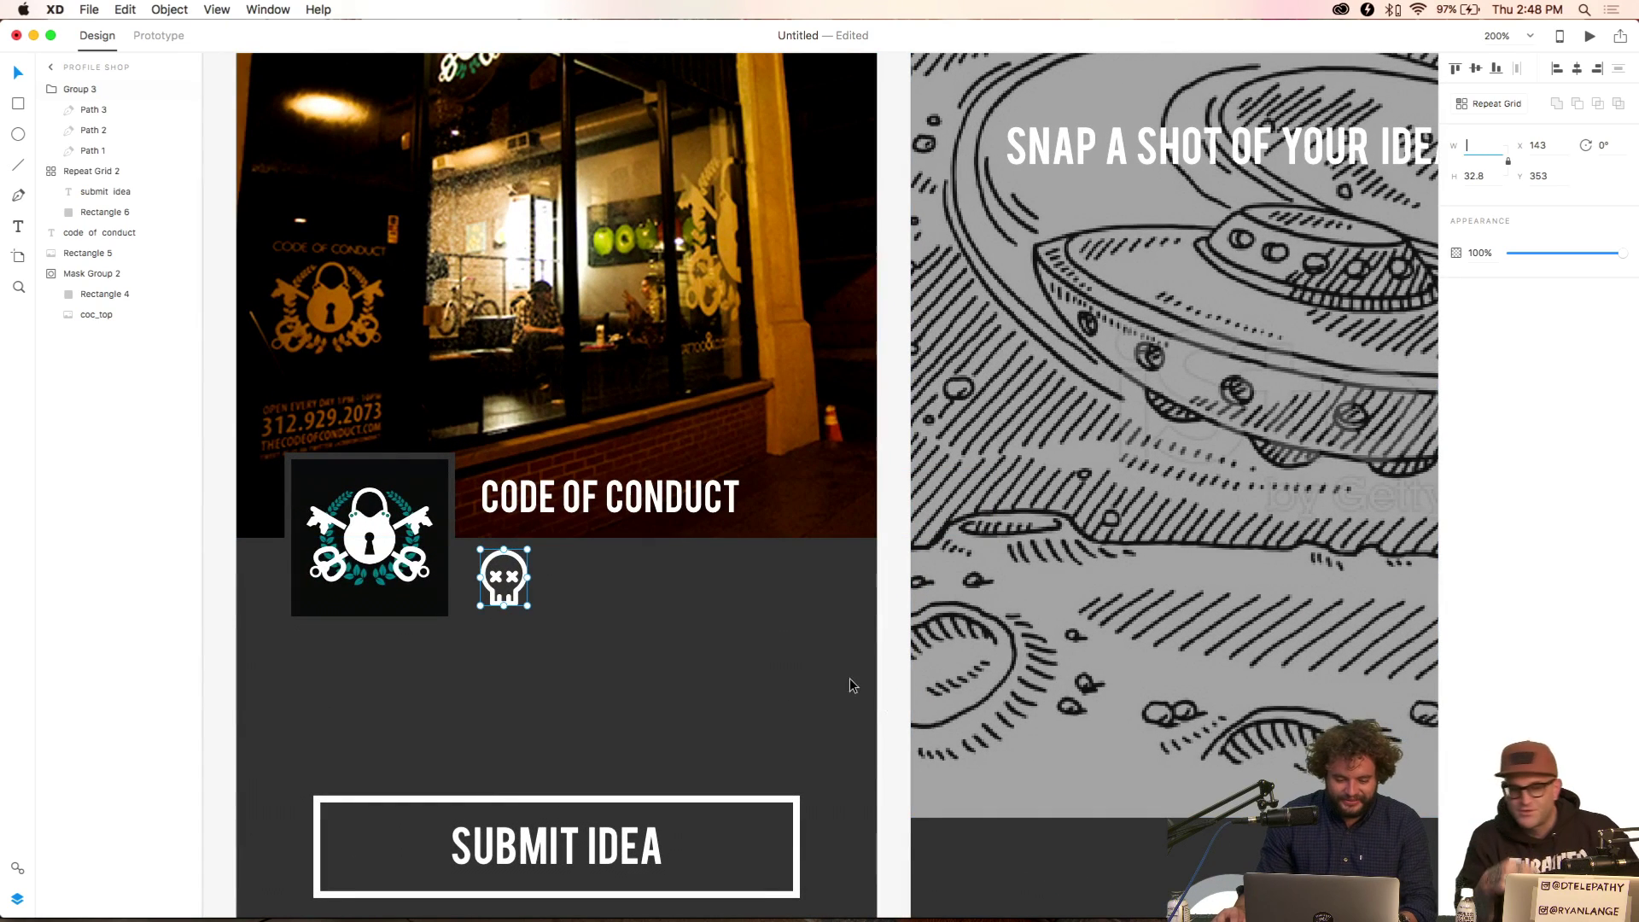
drag(574, 597, 716, 604)
click(653, 576)
drag(669, 556, 649, 588)
Step: Turn the skull into a Repeat Grid row of five skulls spaced 20 apart
key(super+r)
drag(657, 588, 937, 581)
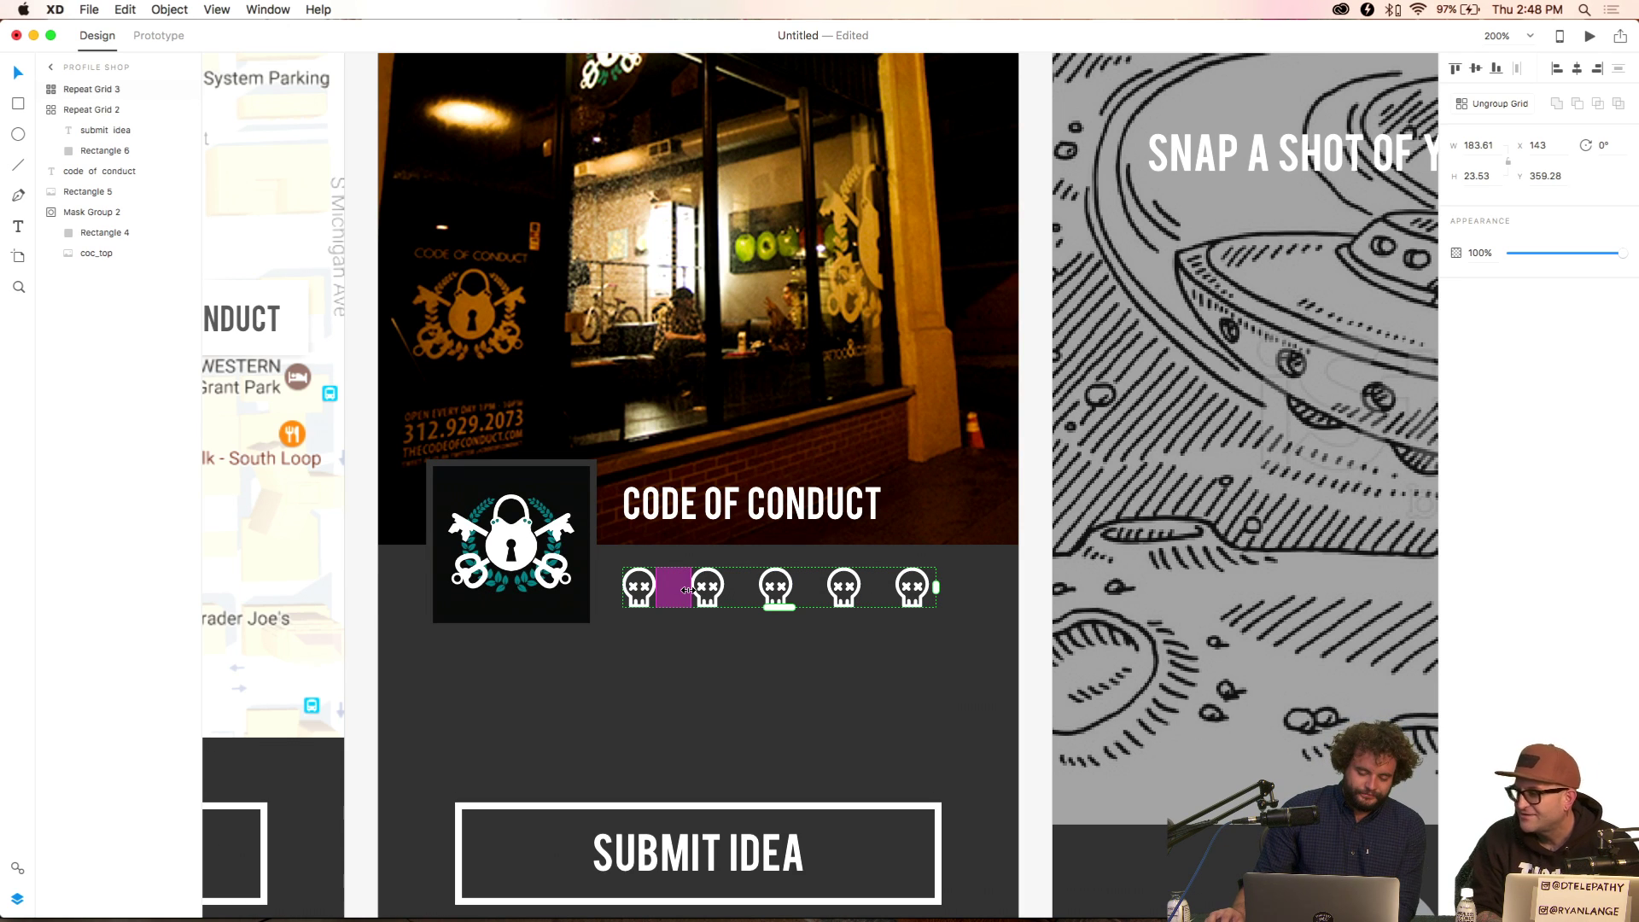
drag(687, 590, 687, 590)
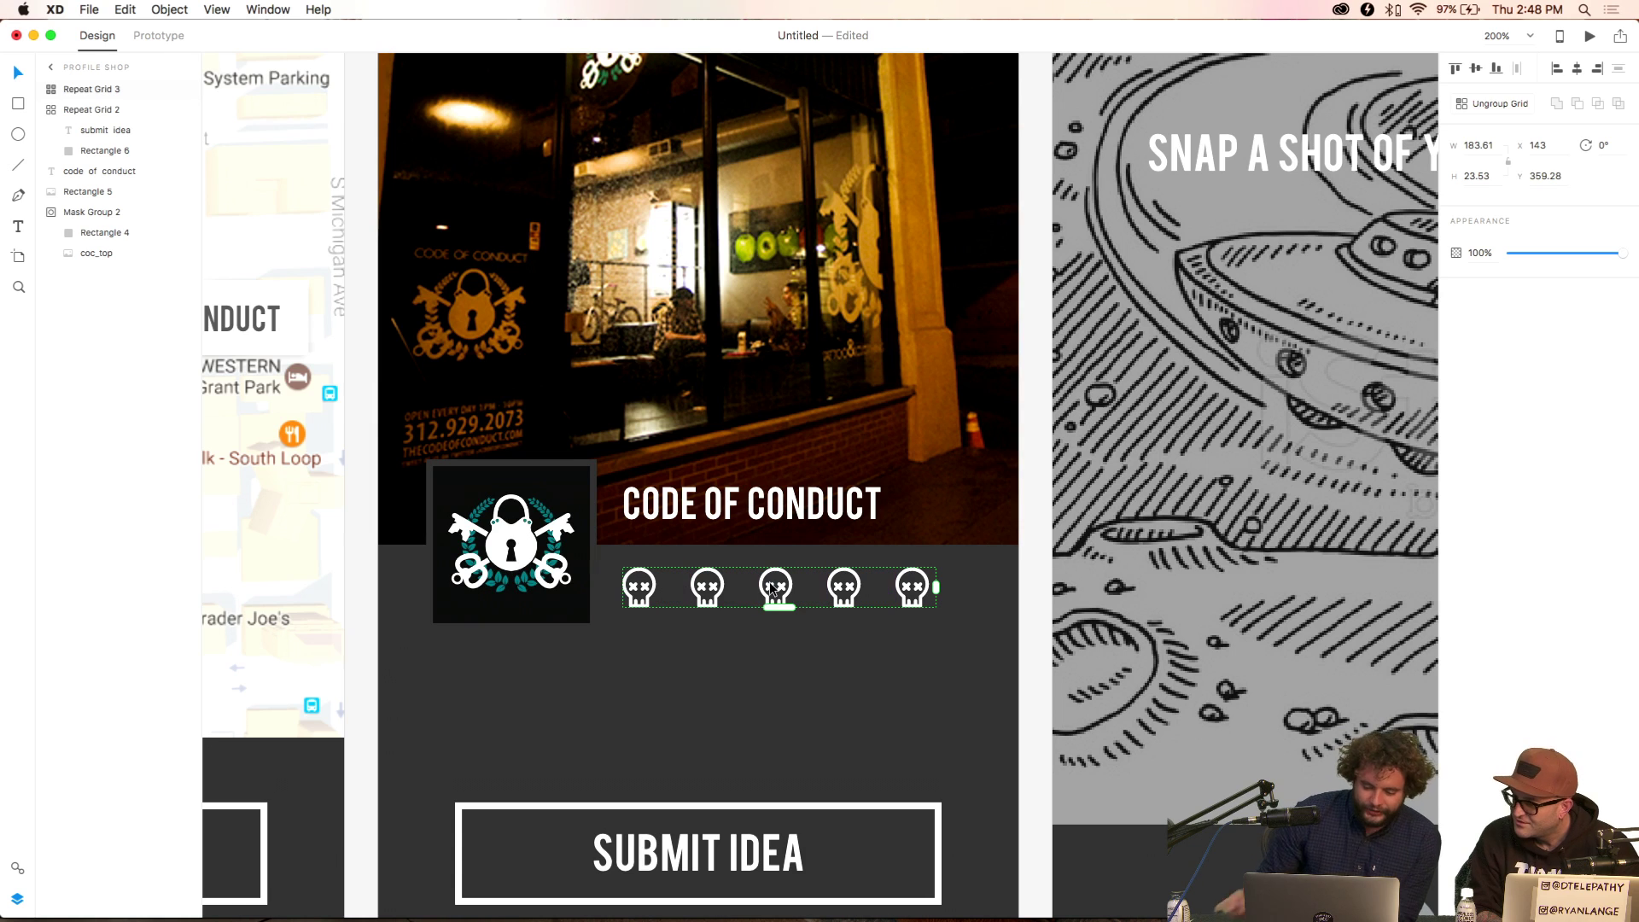
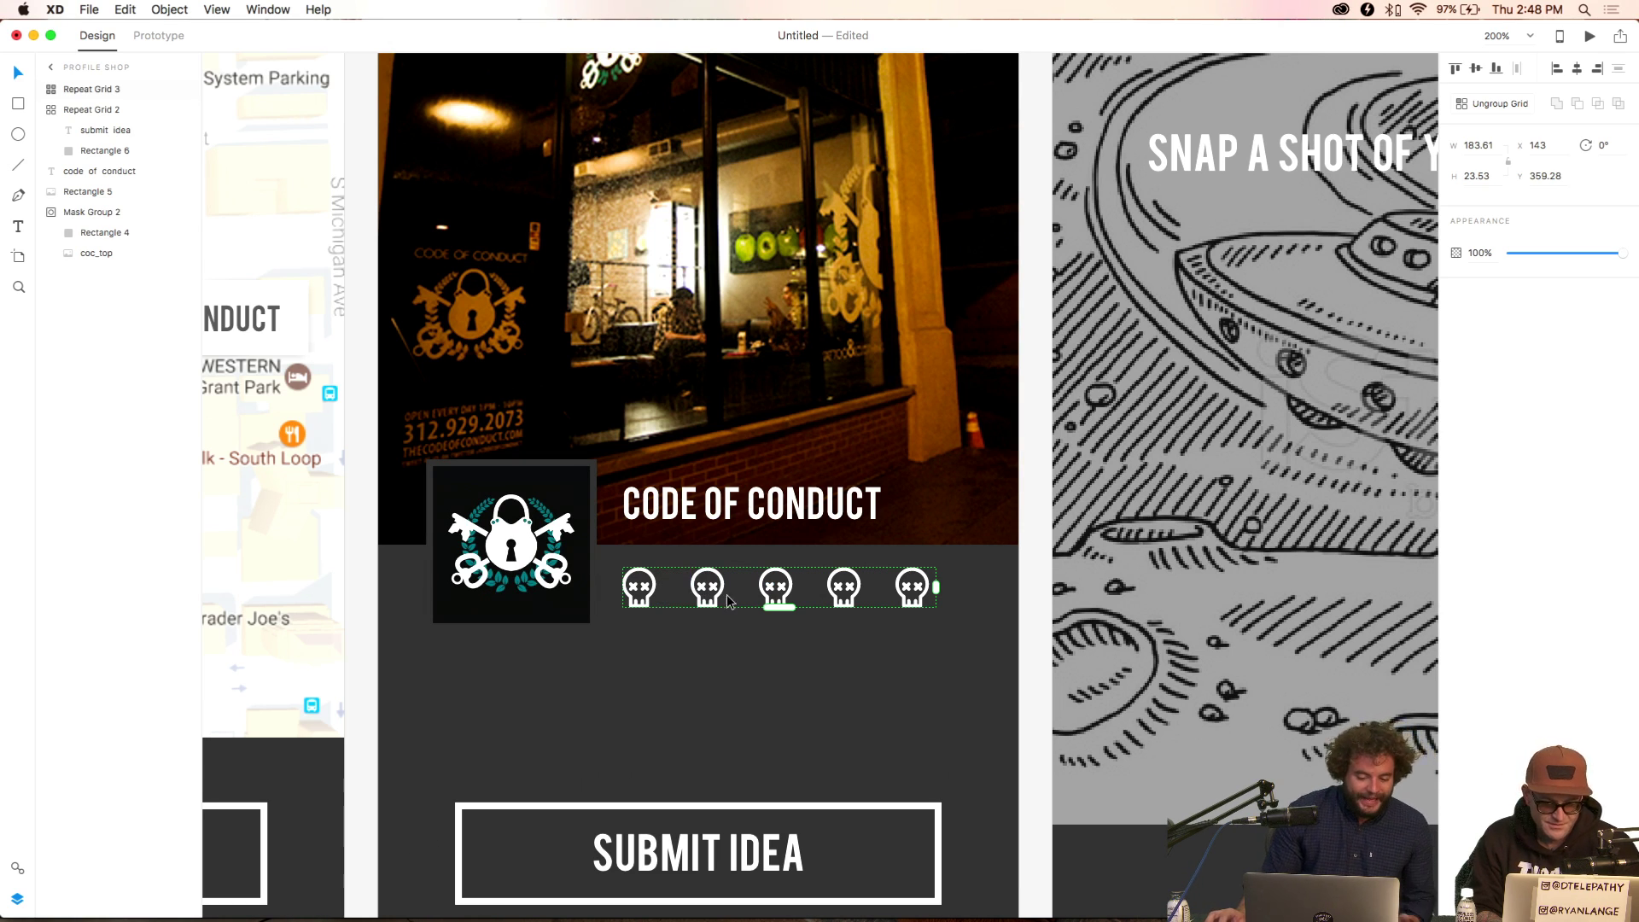
Step: Narrow the gutter between the skull icons in the repeat grid
click(682, 587)
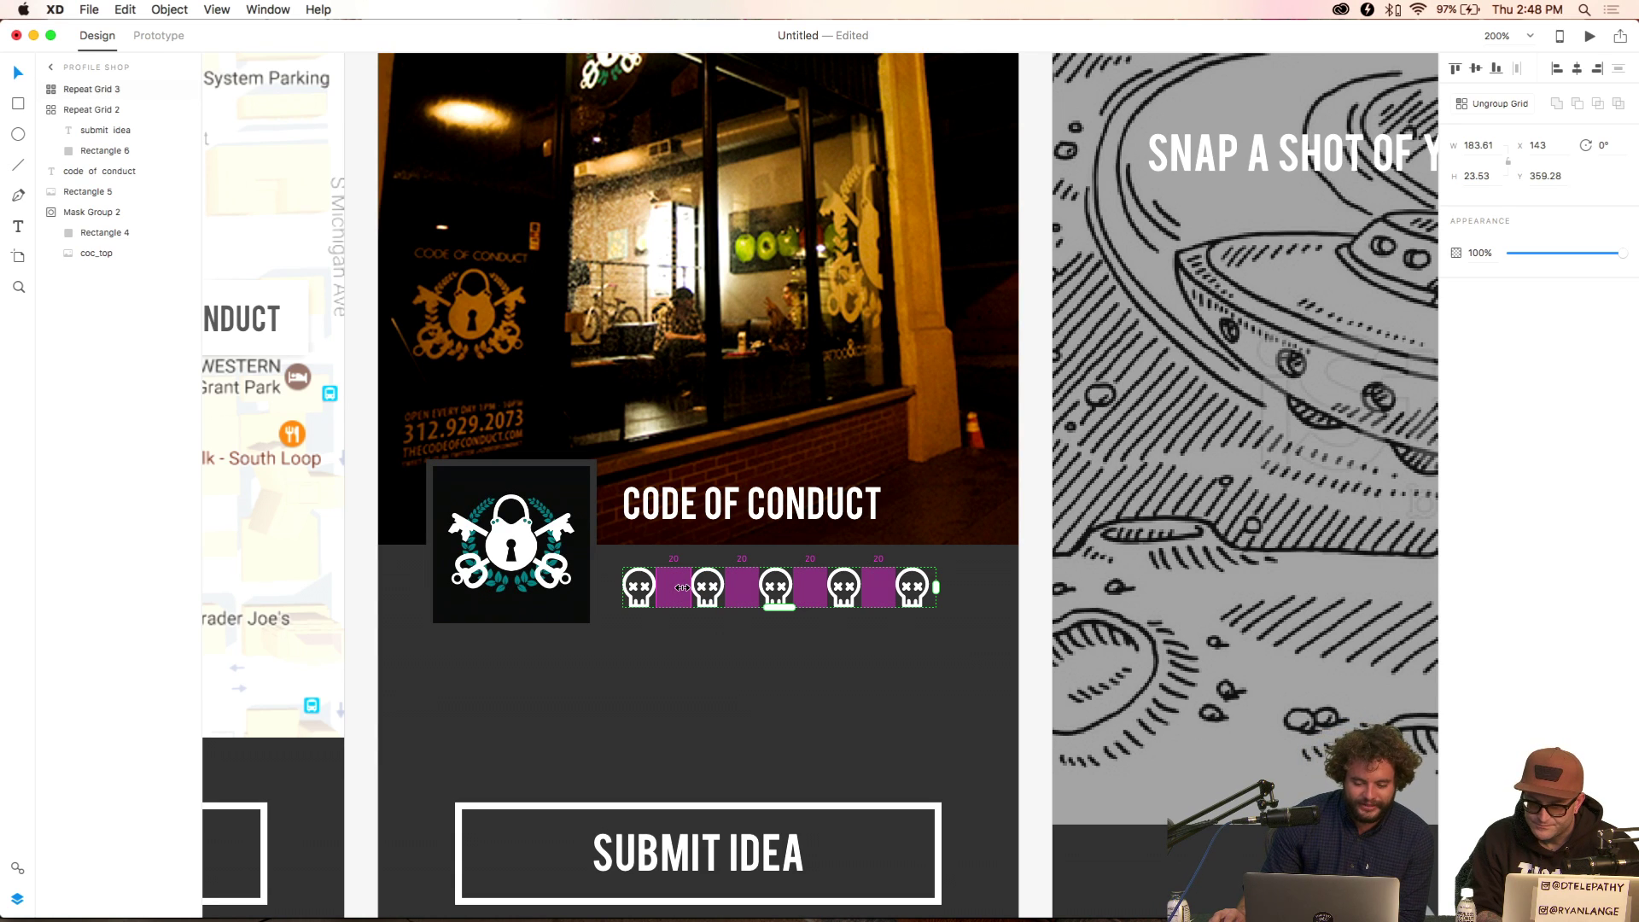
drag(681, 588, 661, 593)
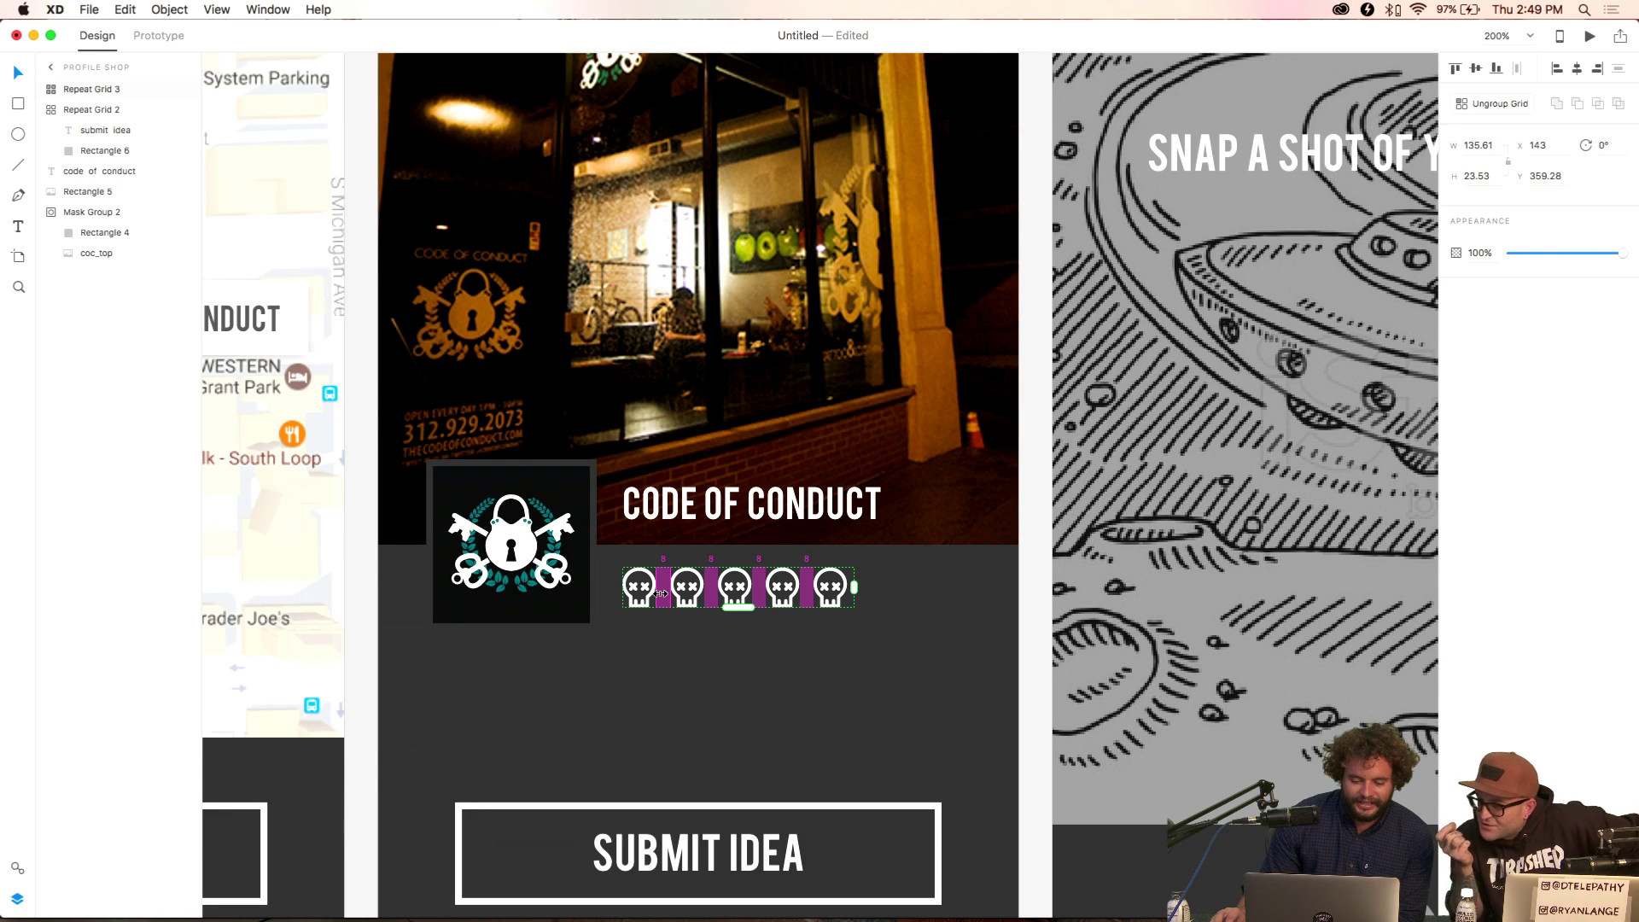
click(721, 650)
click(778, 589)
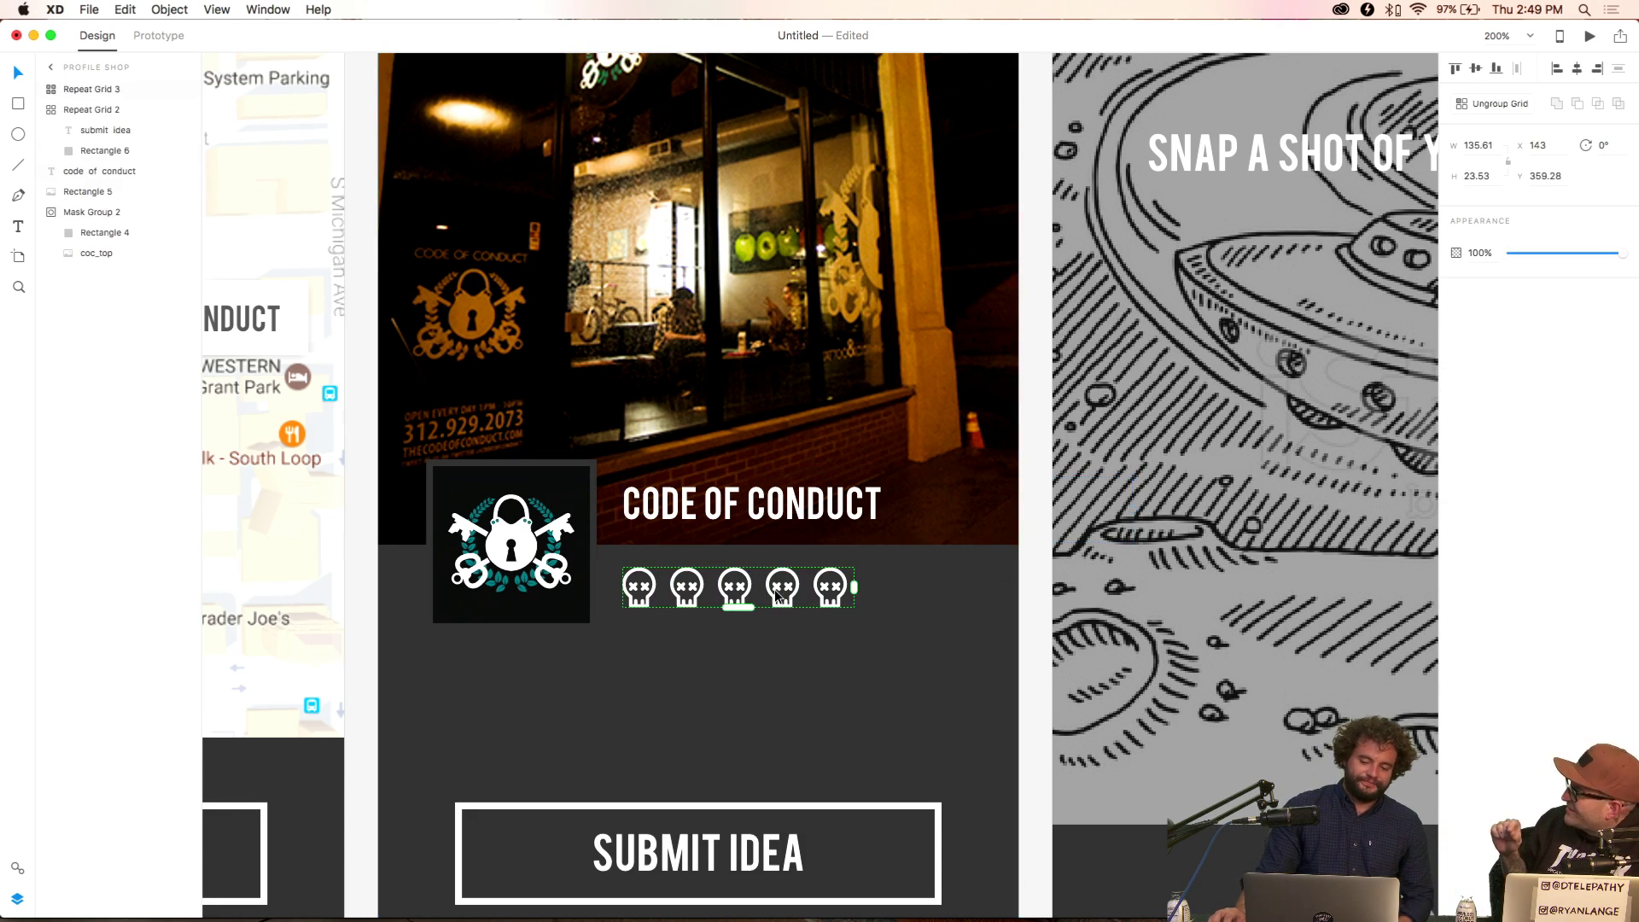
Step: Set the CODE OF CONDUCT heading's font size to 24
click(671, 480)
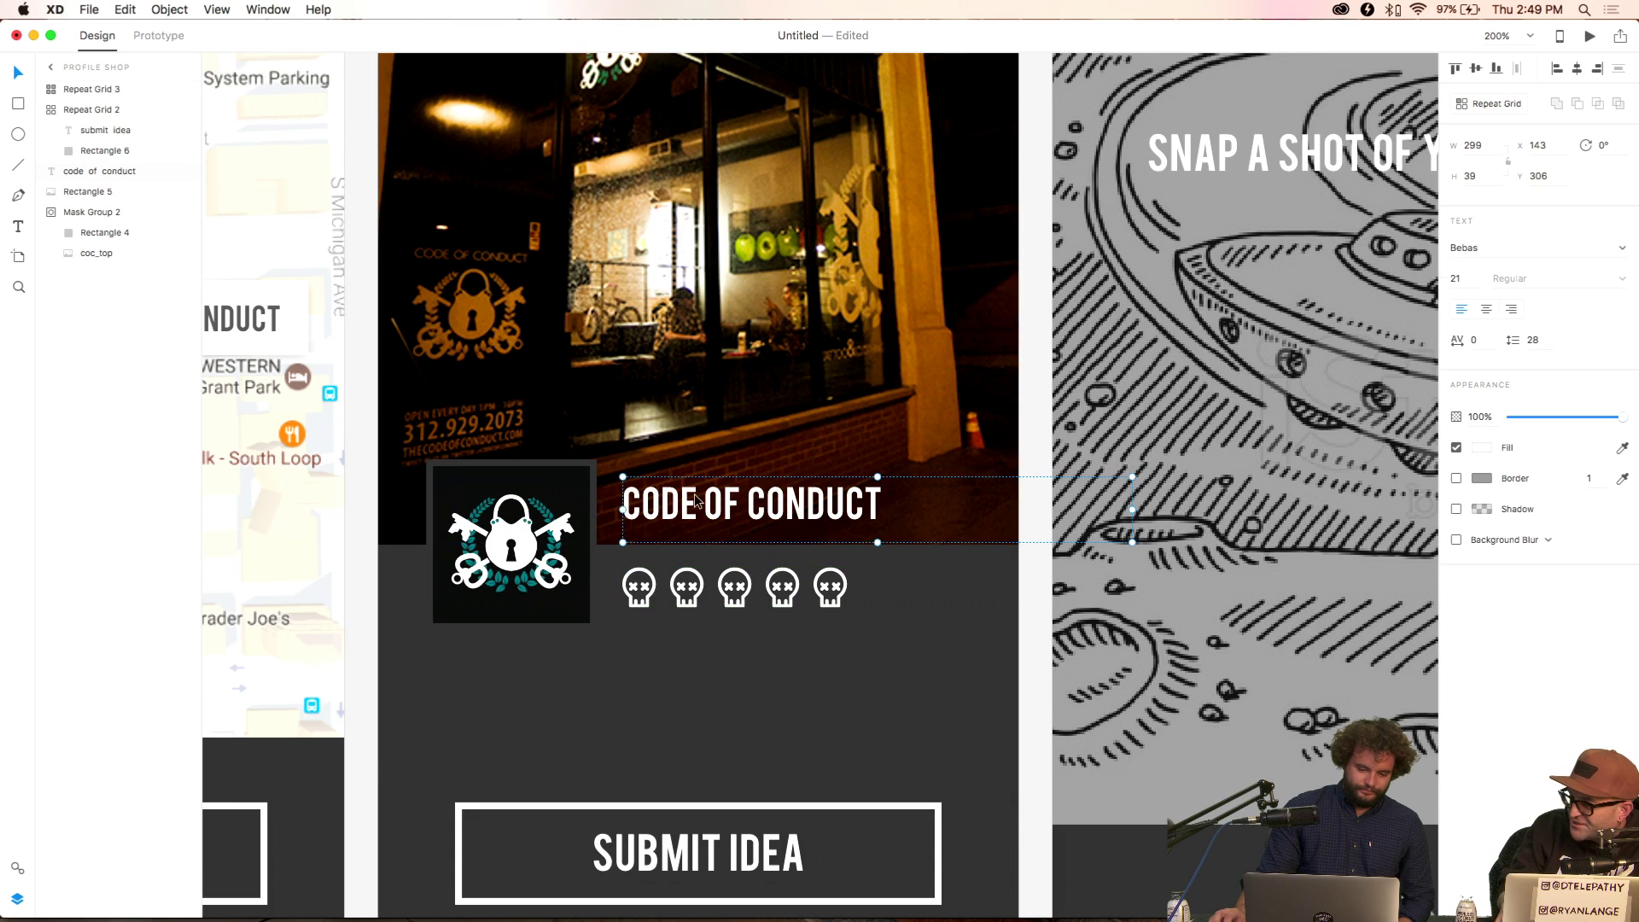
click(1467, 287)
text(24)
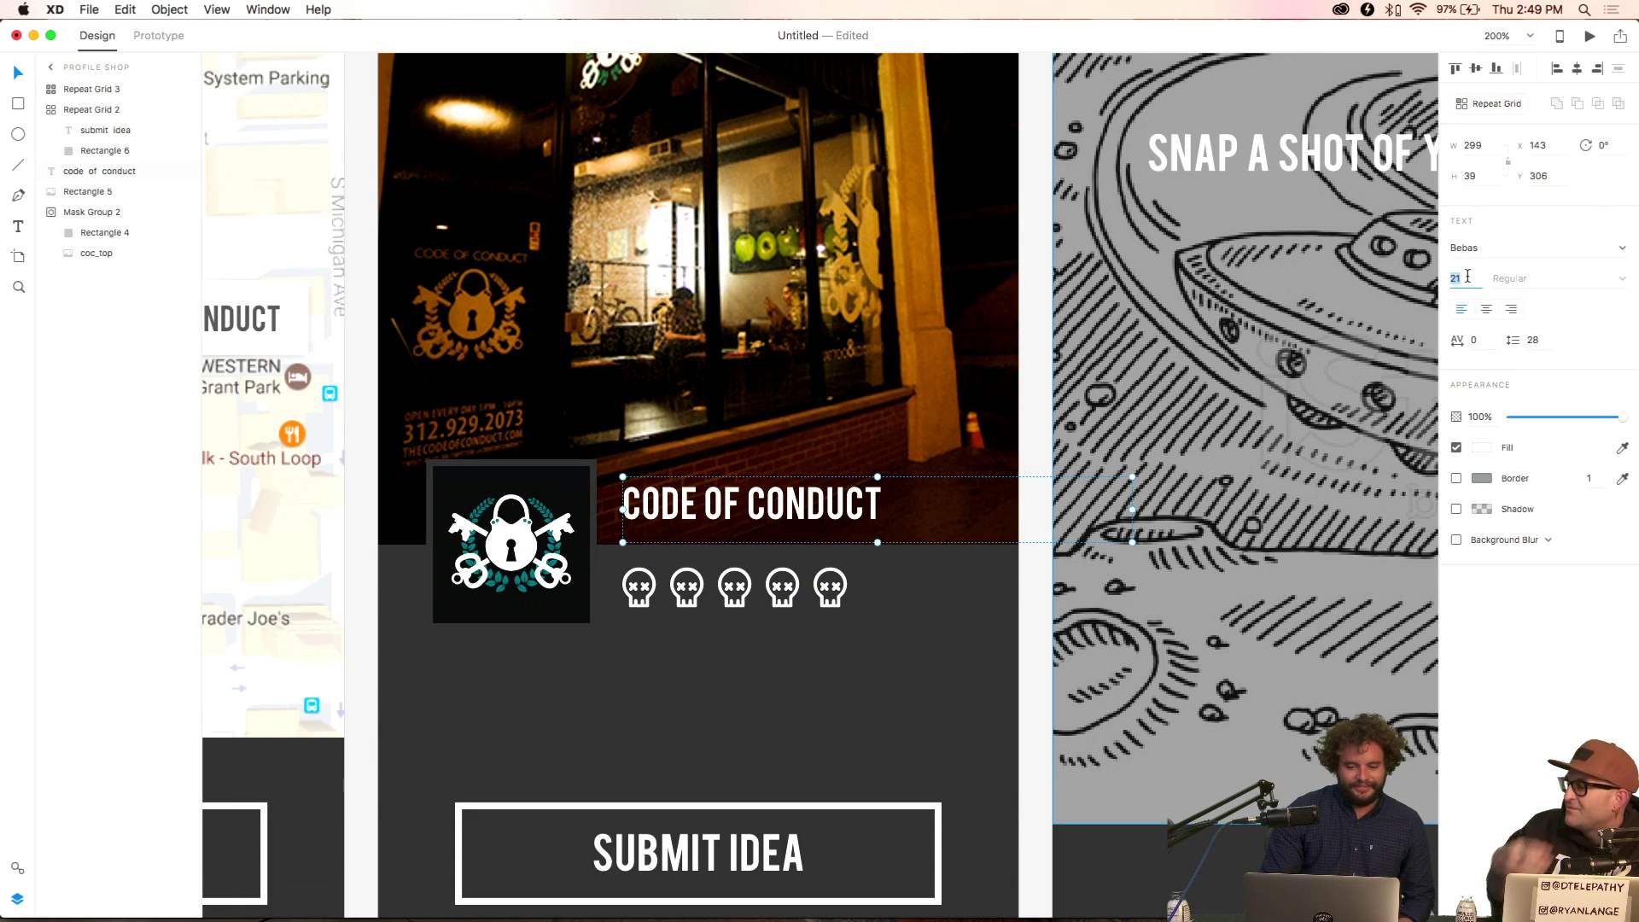
key(Return)
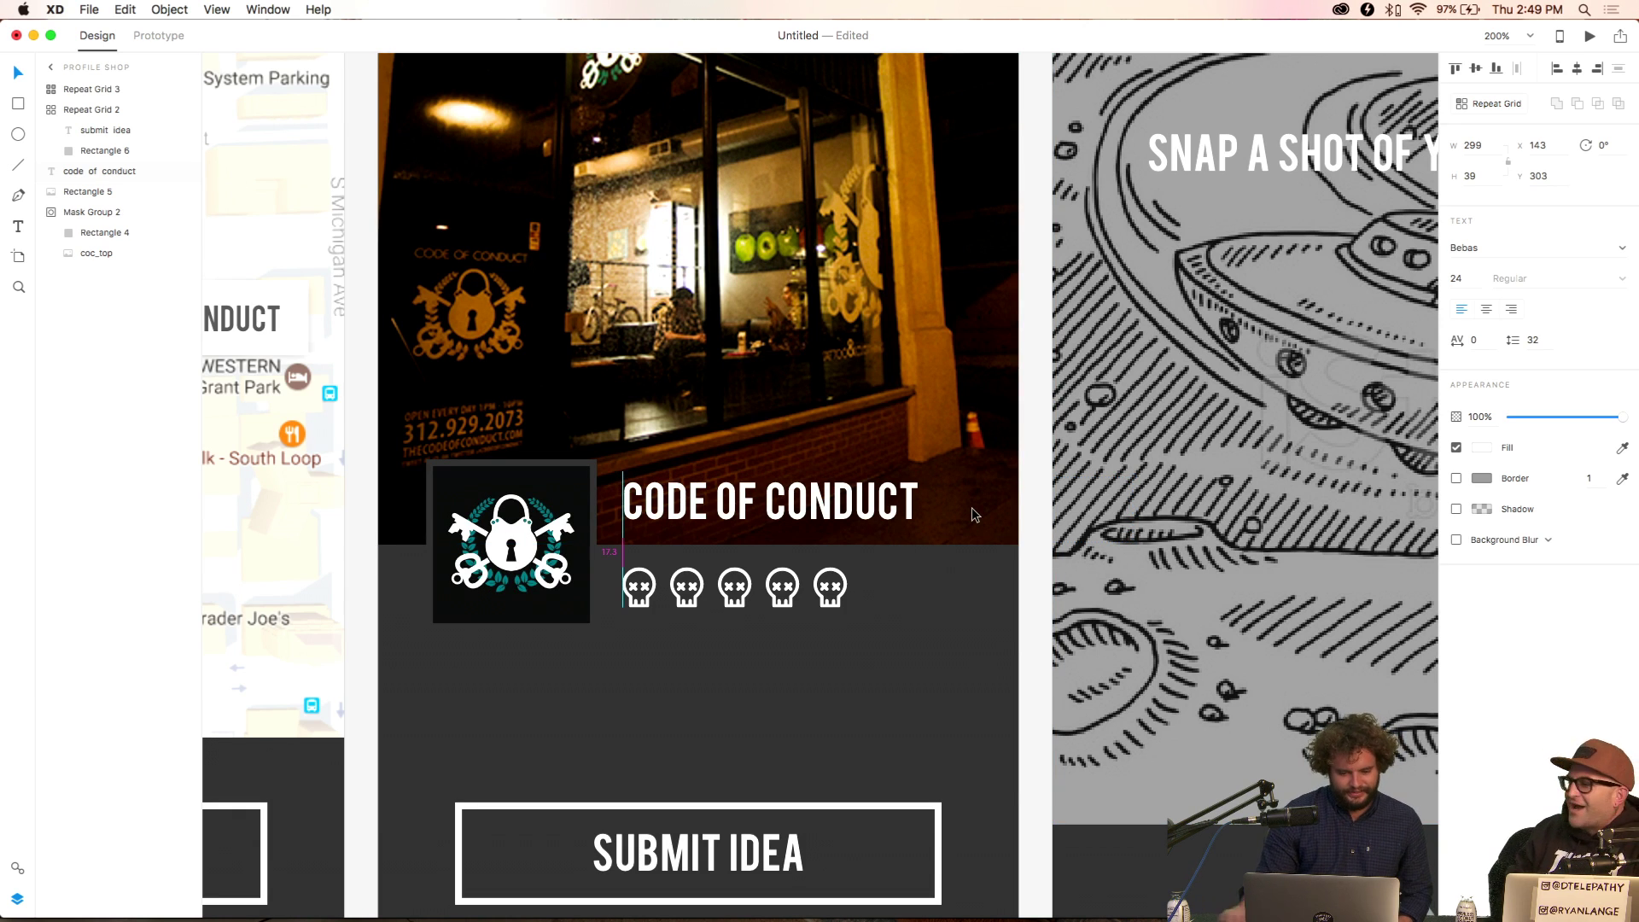
Step: Nudge the skull row slightly lower on the profile card
click(746, 587)
drag(746, 588, 746, 591)
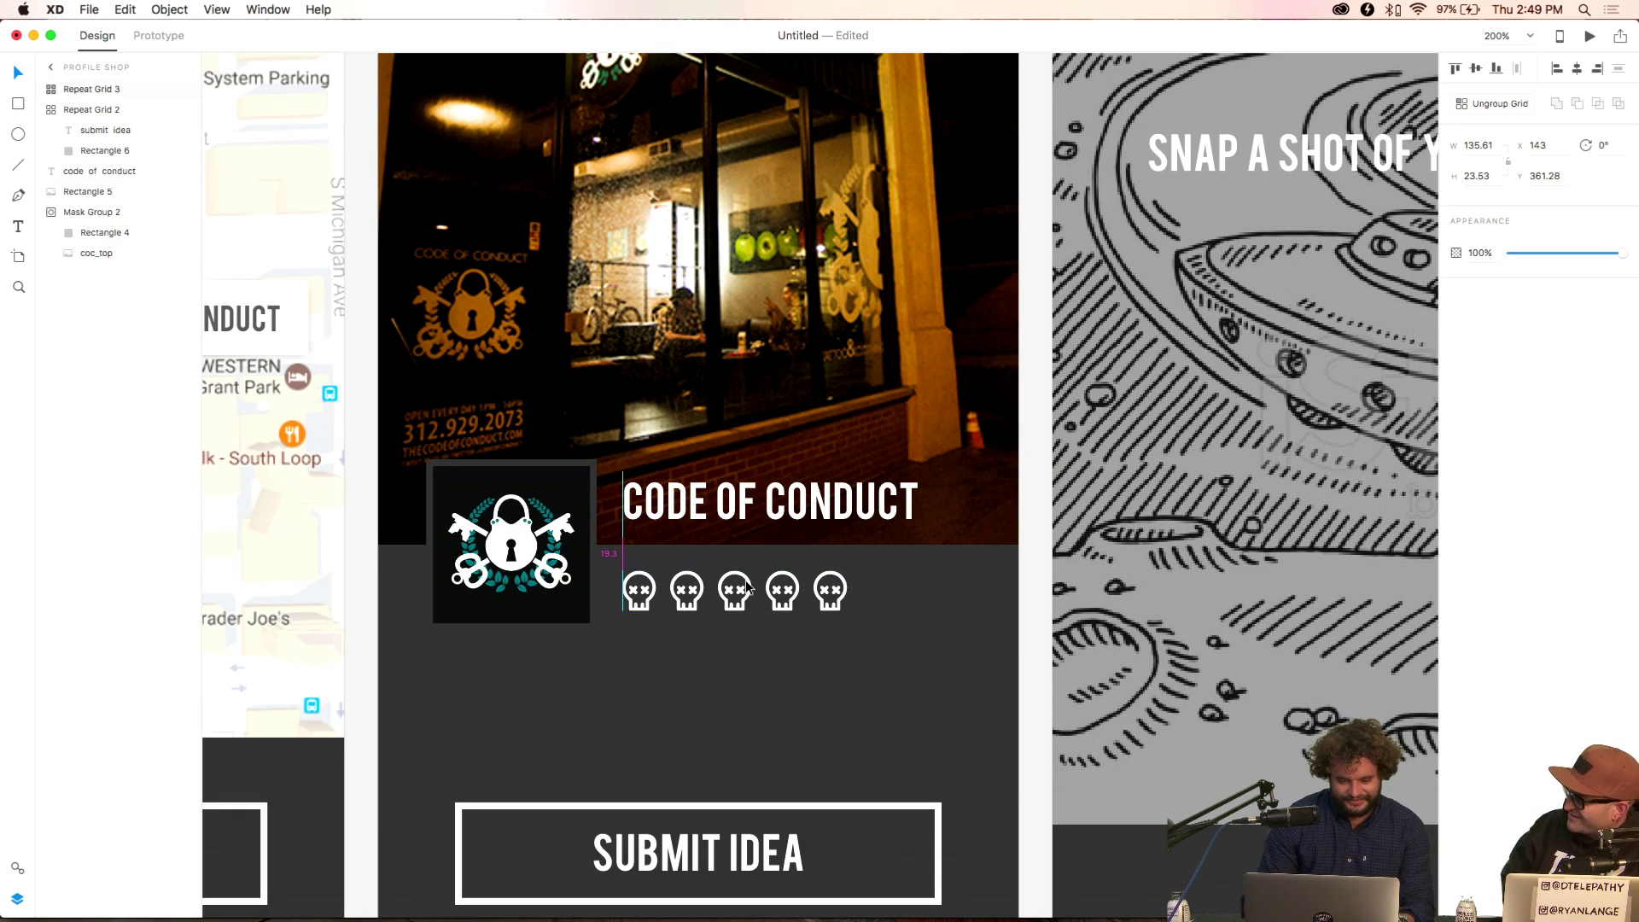
click(956, 641)
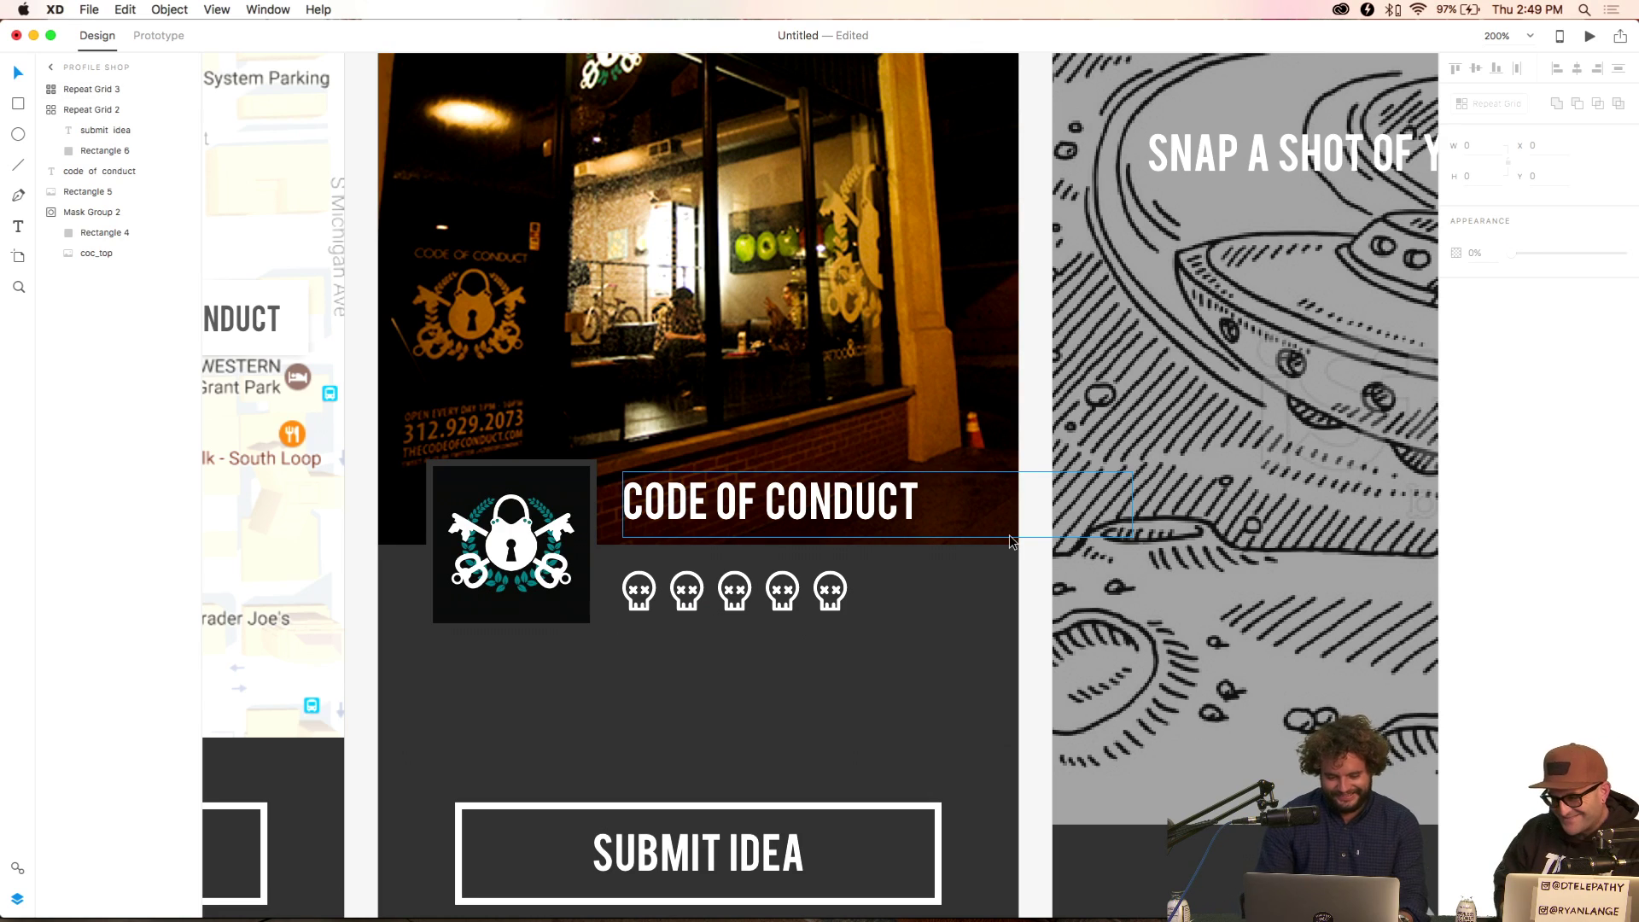
Step: Draw a text area below the skull row, above the Submit Idea box
scroll(981, 504, down, 2)
scroll(944, 462, down, 4)
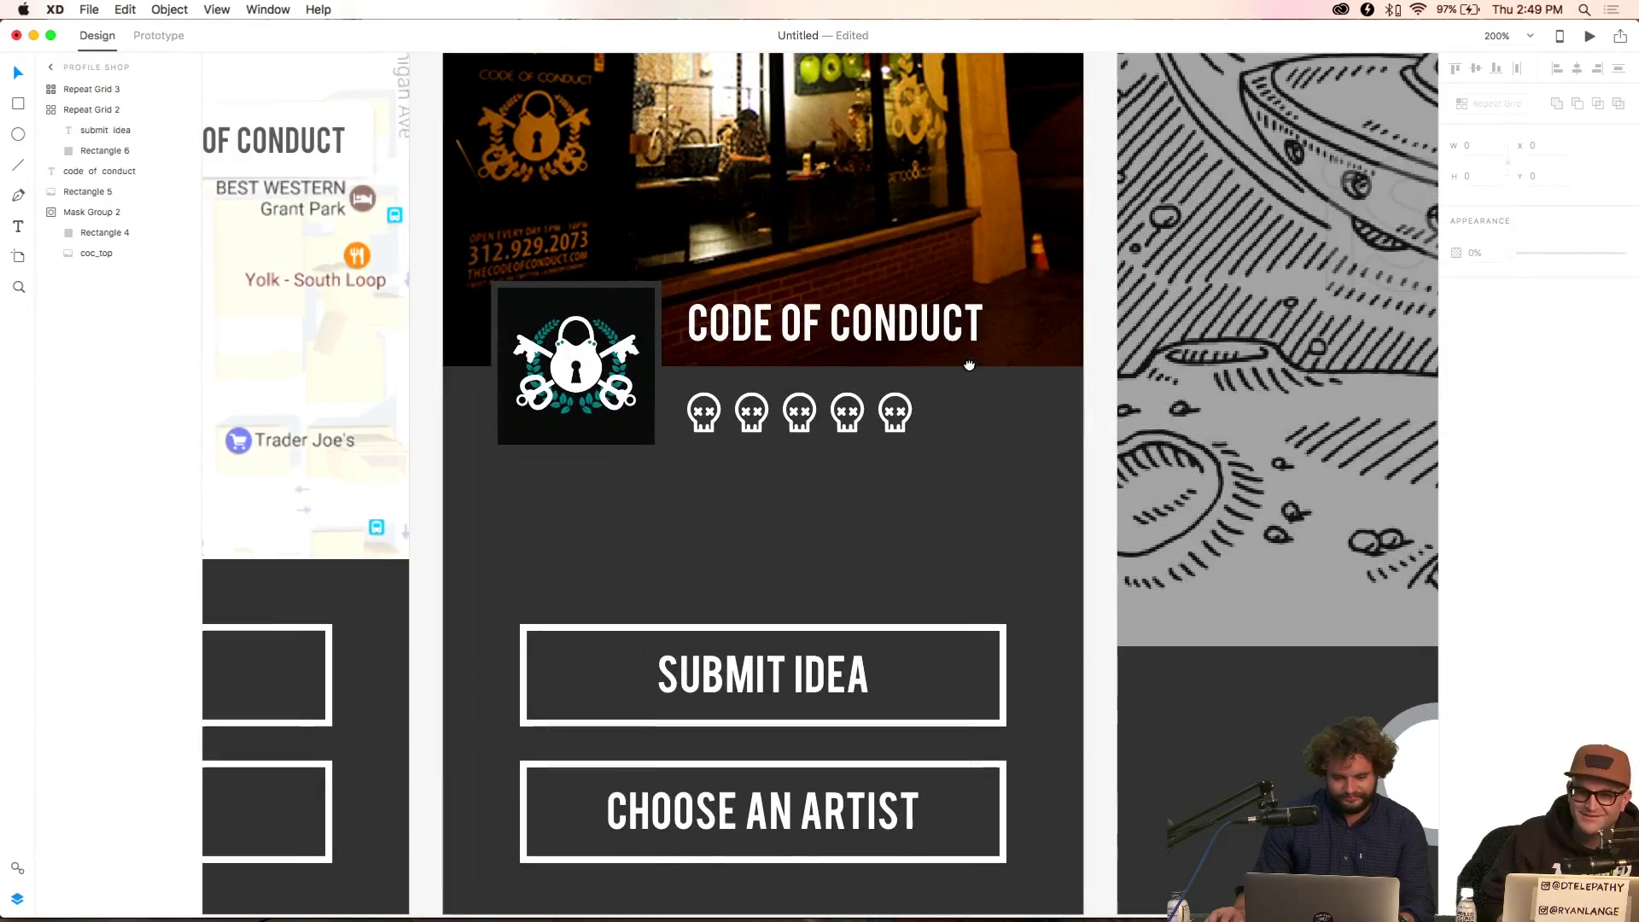
click(859, 419)
click(705, 477)
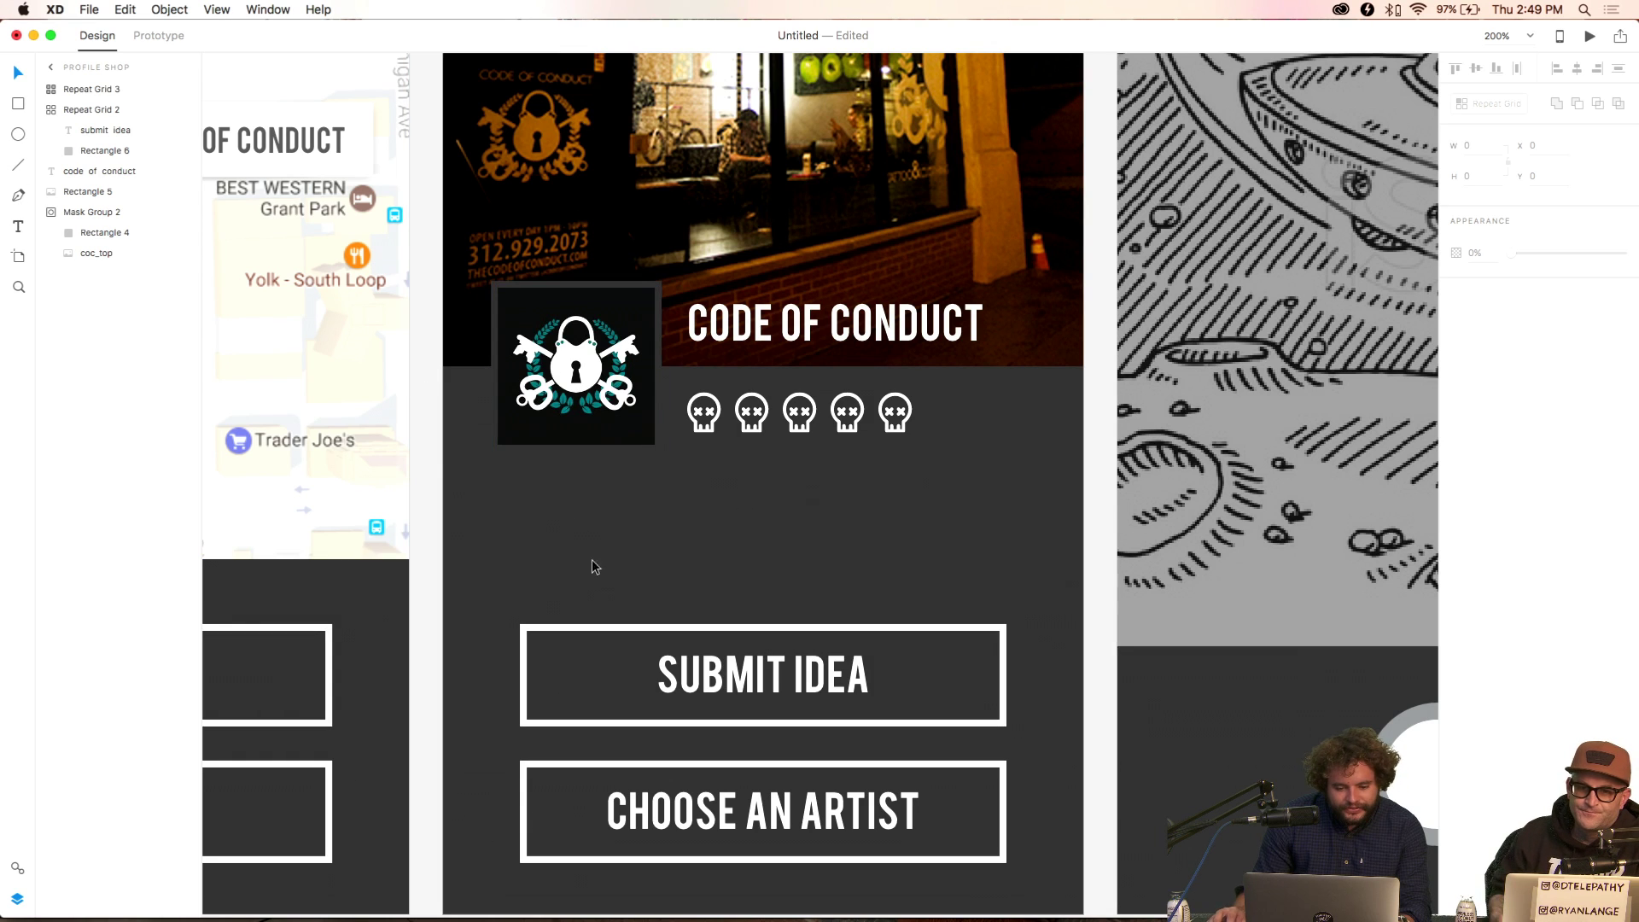
click(18, 227)
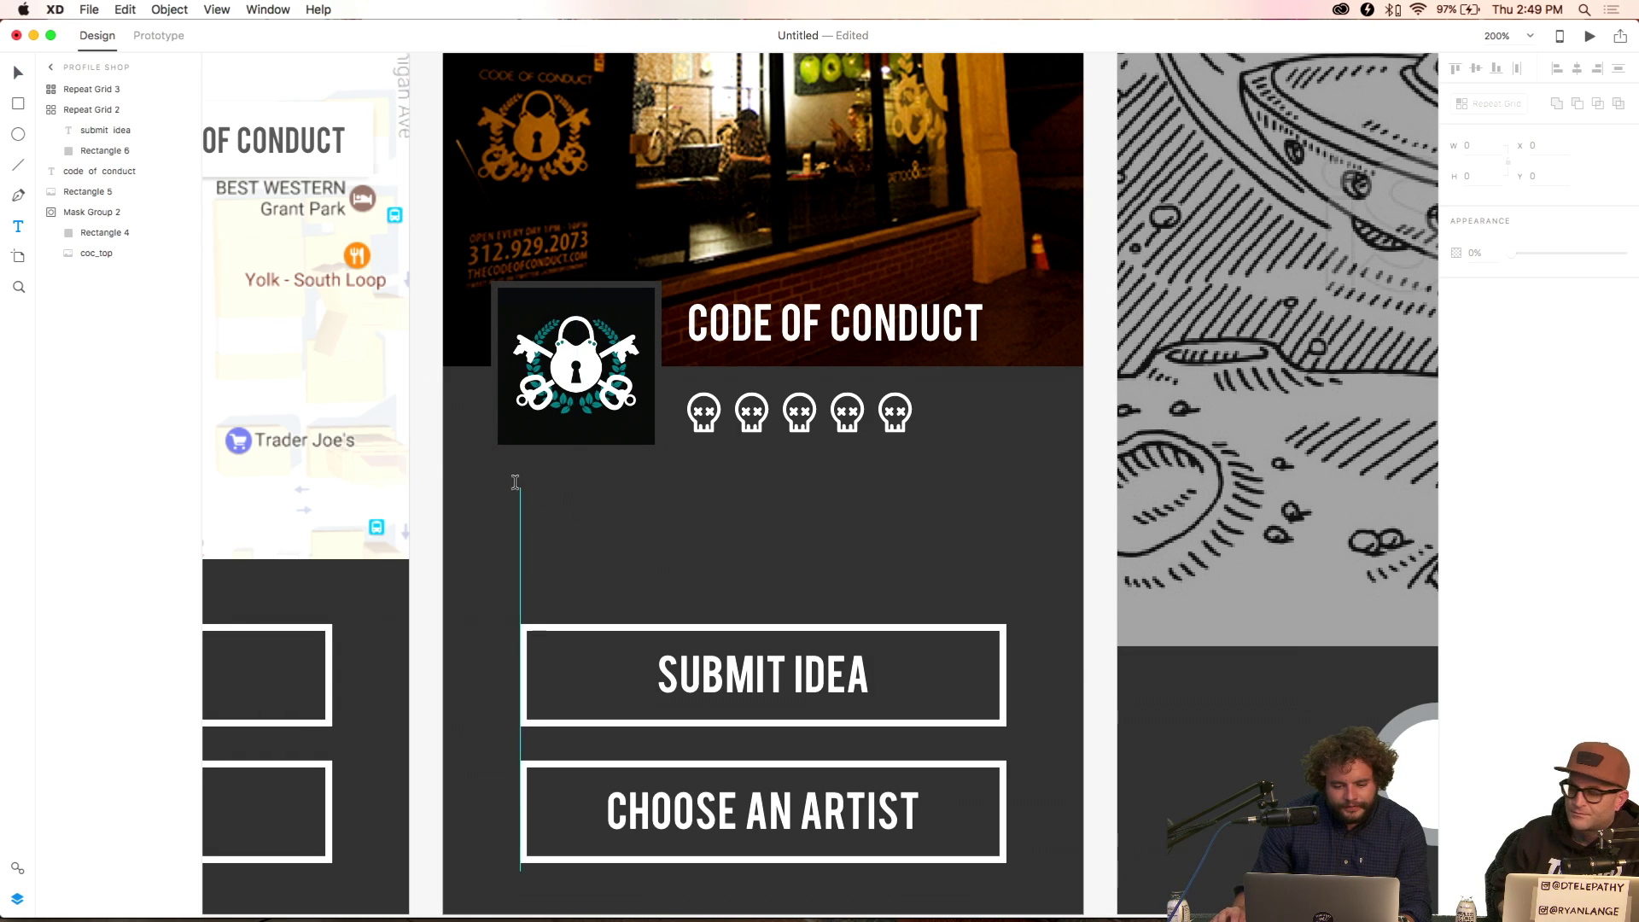
drag(499, 476, 746, 551)
drag(974, 579, 1013, 597)
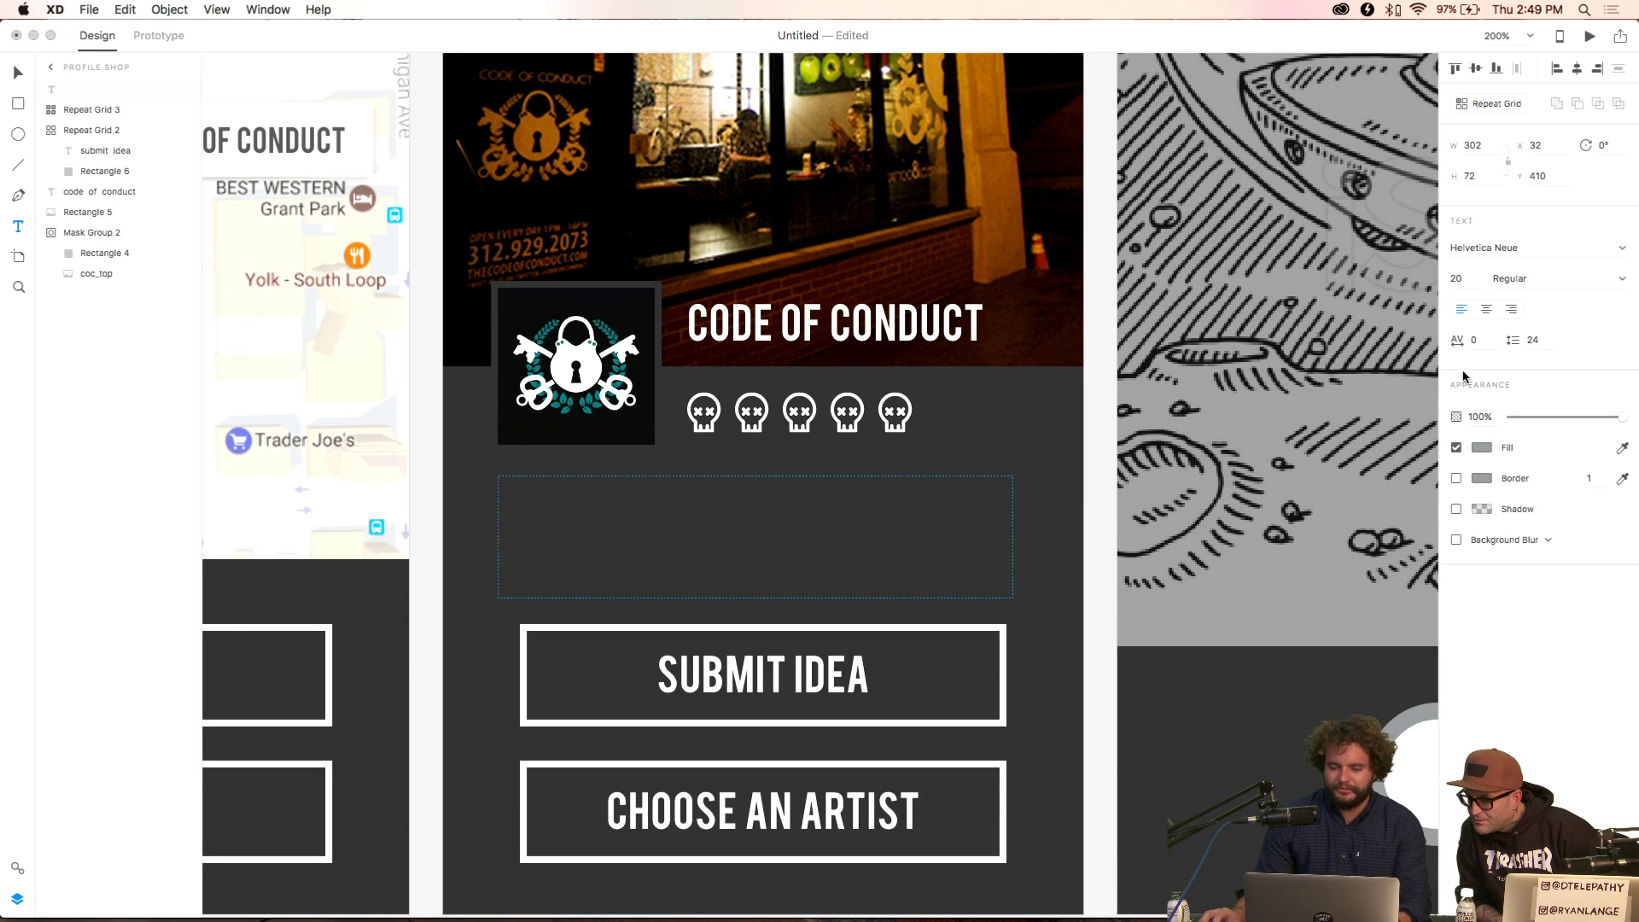
Step: Type the caption 'Code of conduct is an a' into the new text area
click(1559, 248)
click(770, 500)
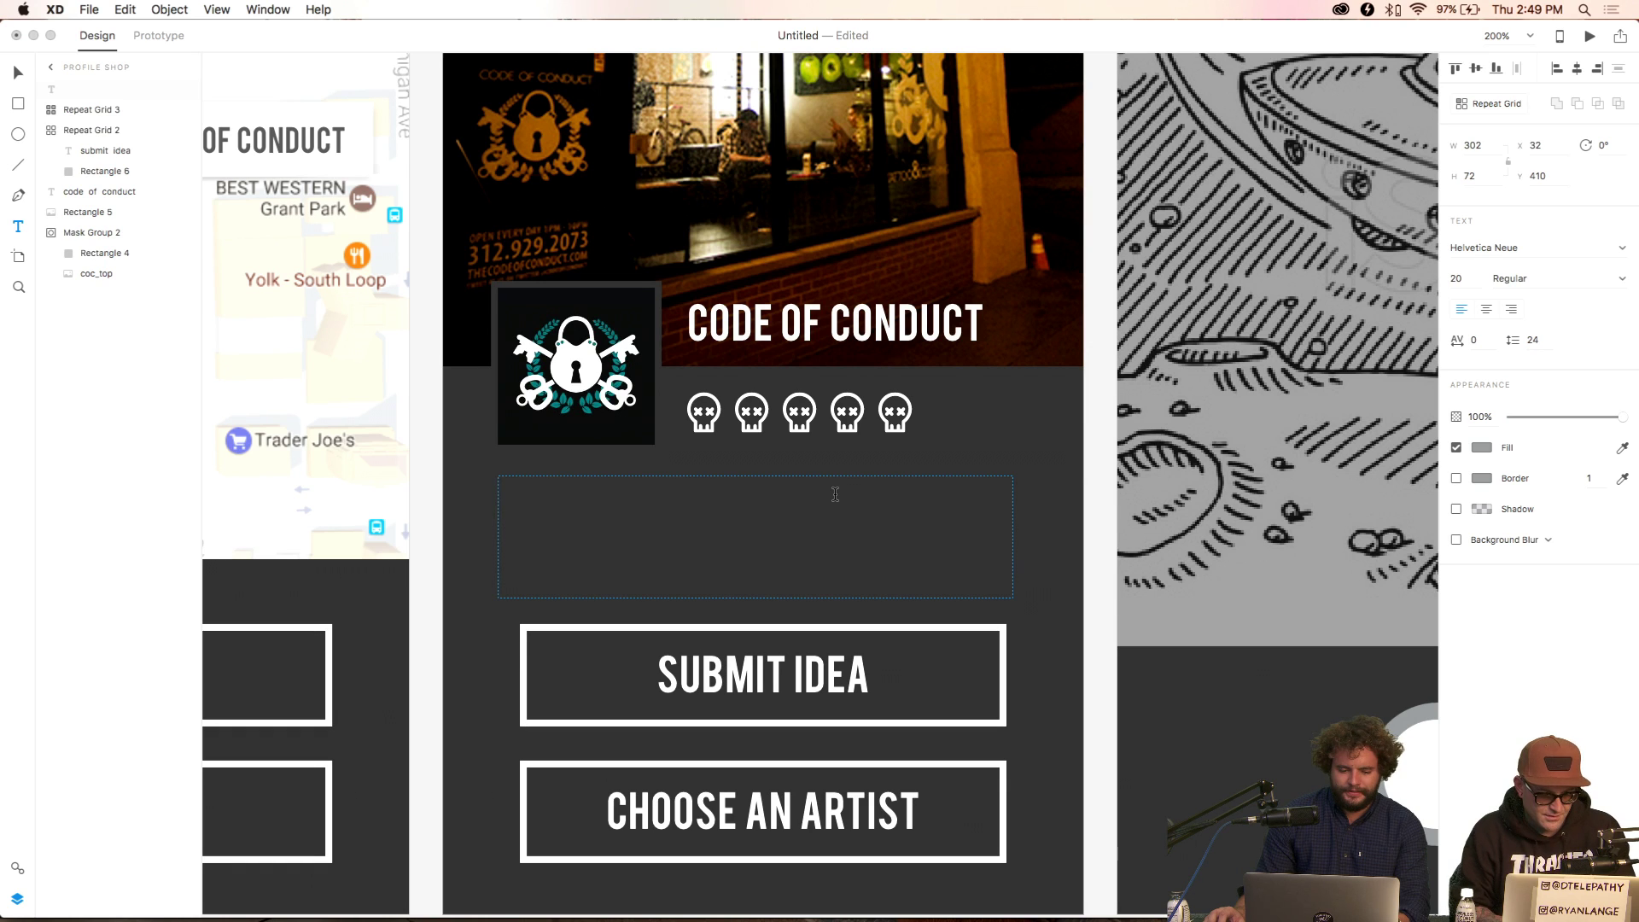
text(CODE)
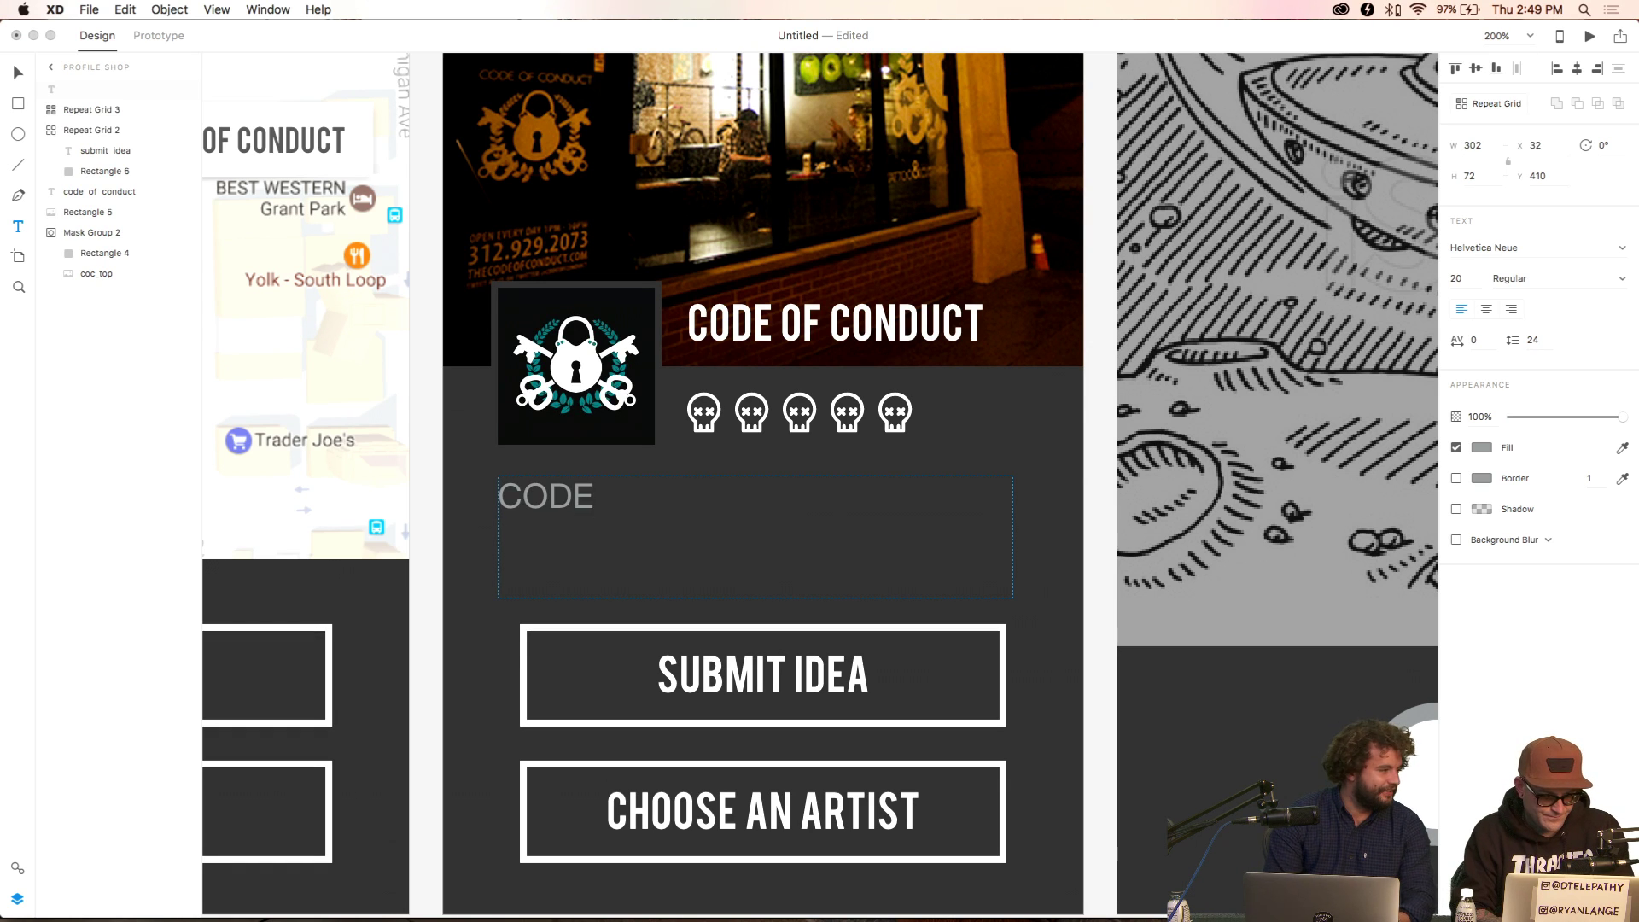
key(BackSpace)
key(BackSpace)
key(BackSpace)
text(ode o)
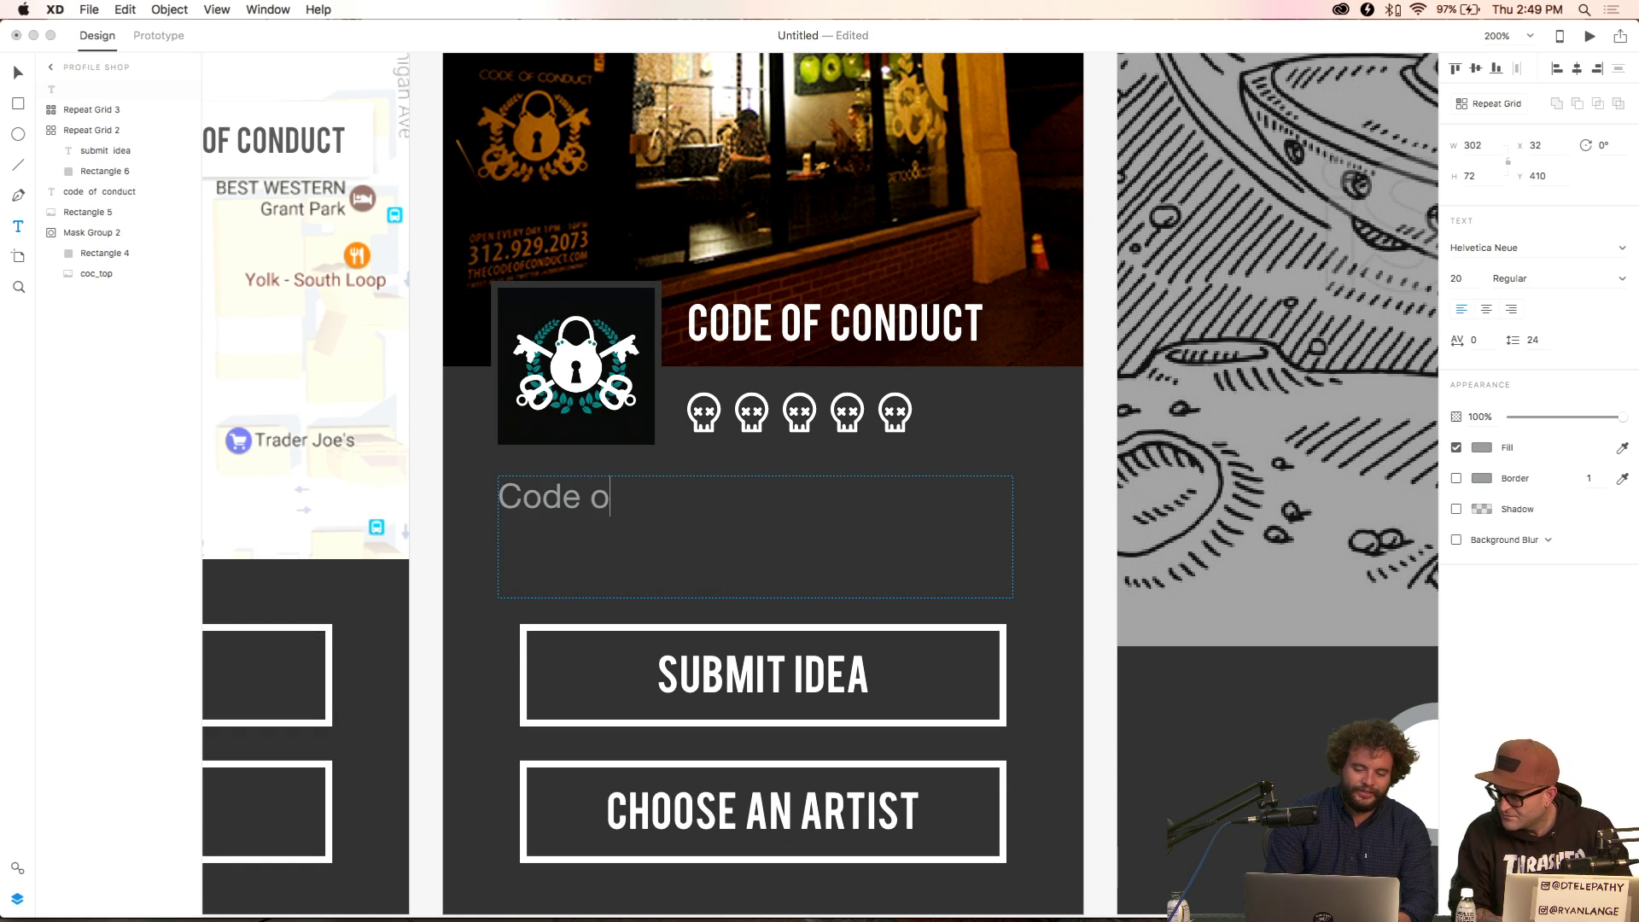
text(f conduct is )
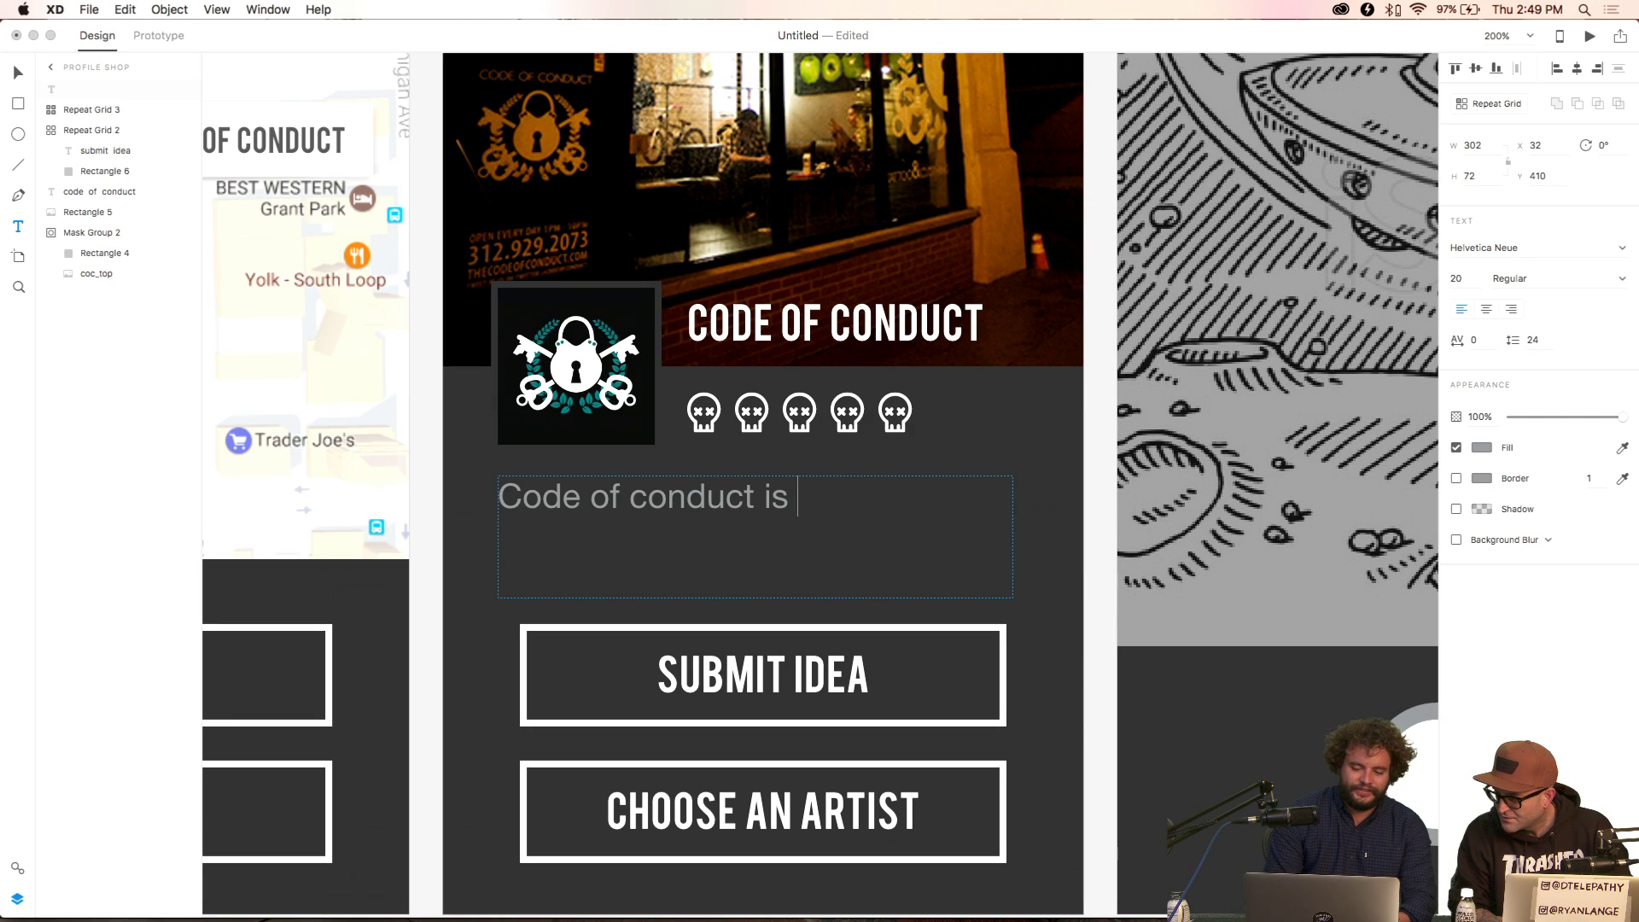
text(an a)
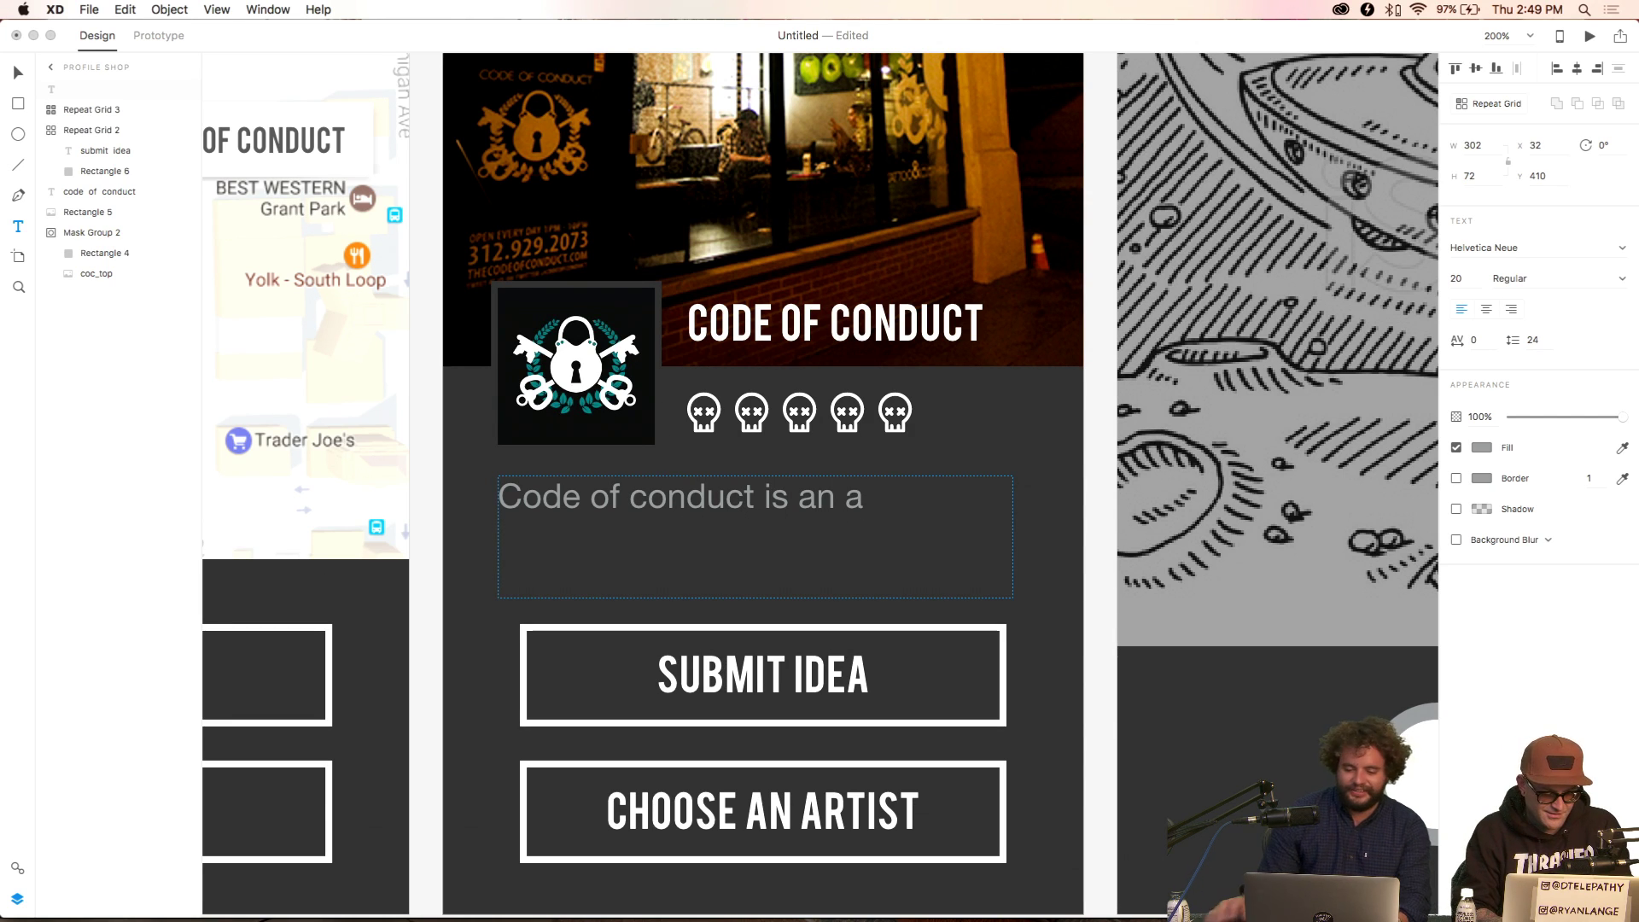
key(Escape)
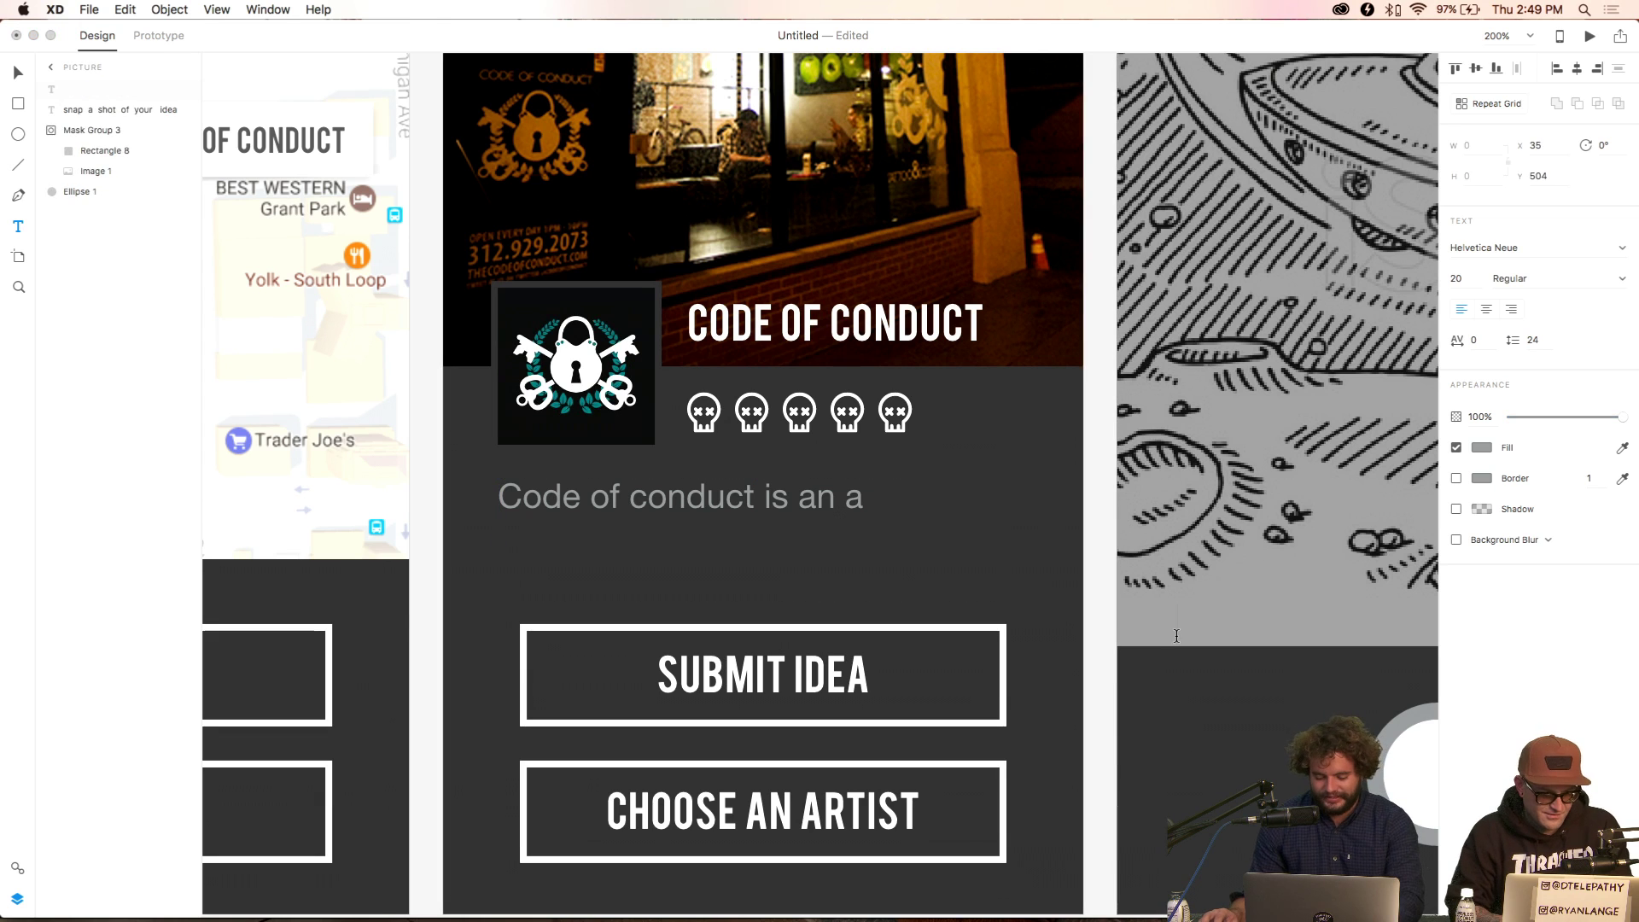
key(v)
click(1104, 453)
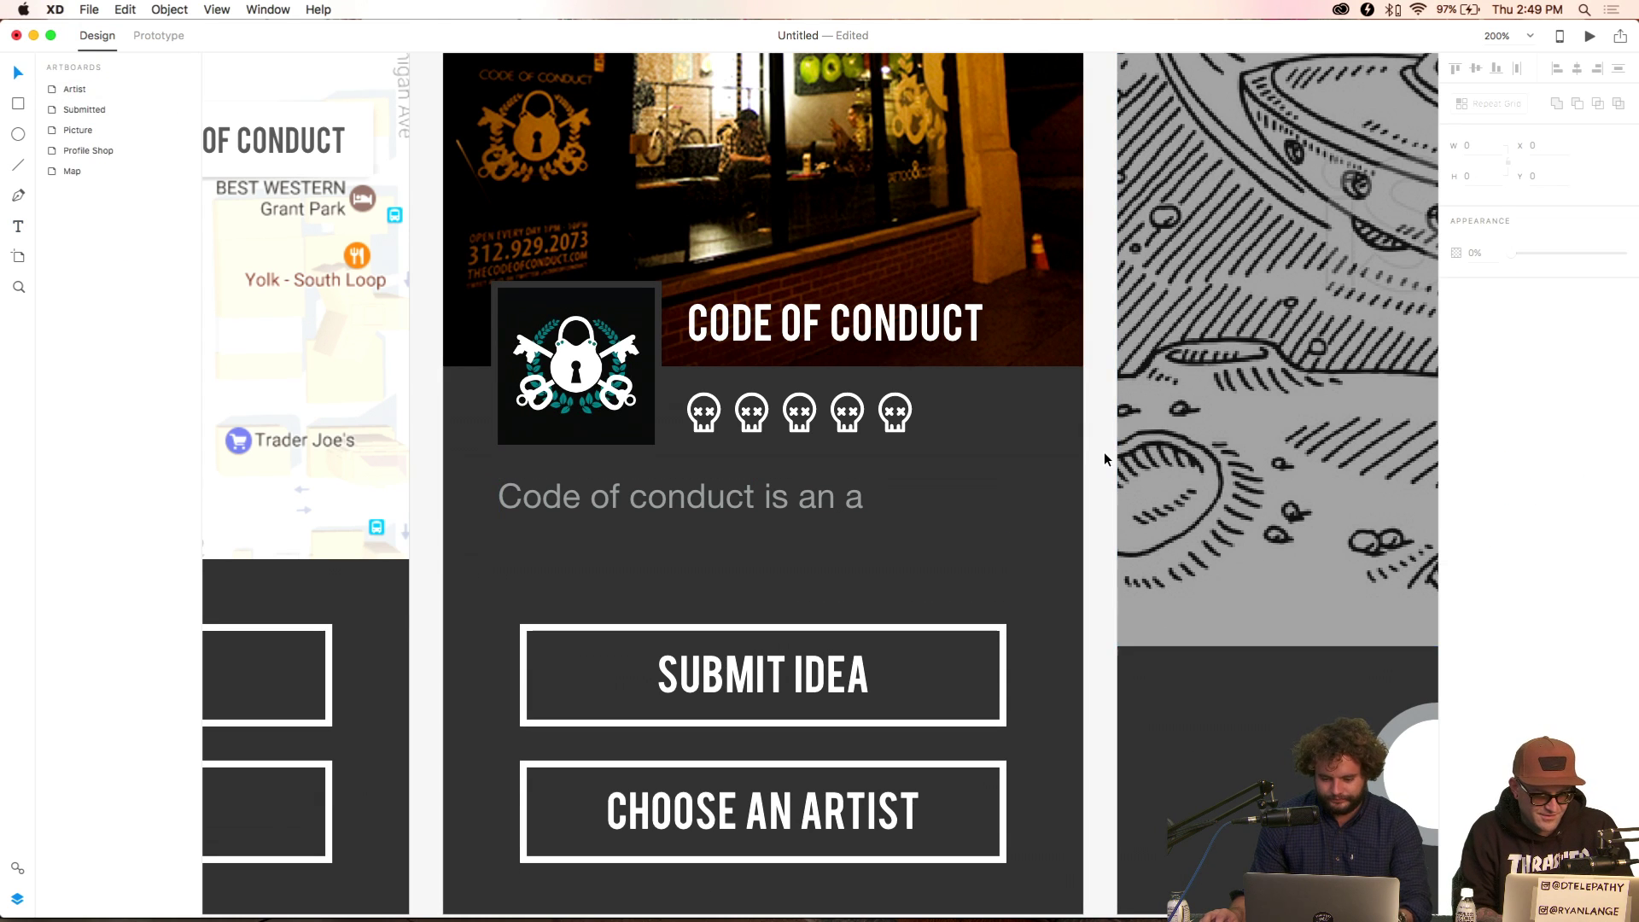
Step: At 100% zoom, duplicate the Artist screen's white square, then delete the copy
key(super+1)
scroll(1262, 437, right, 10)
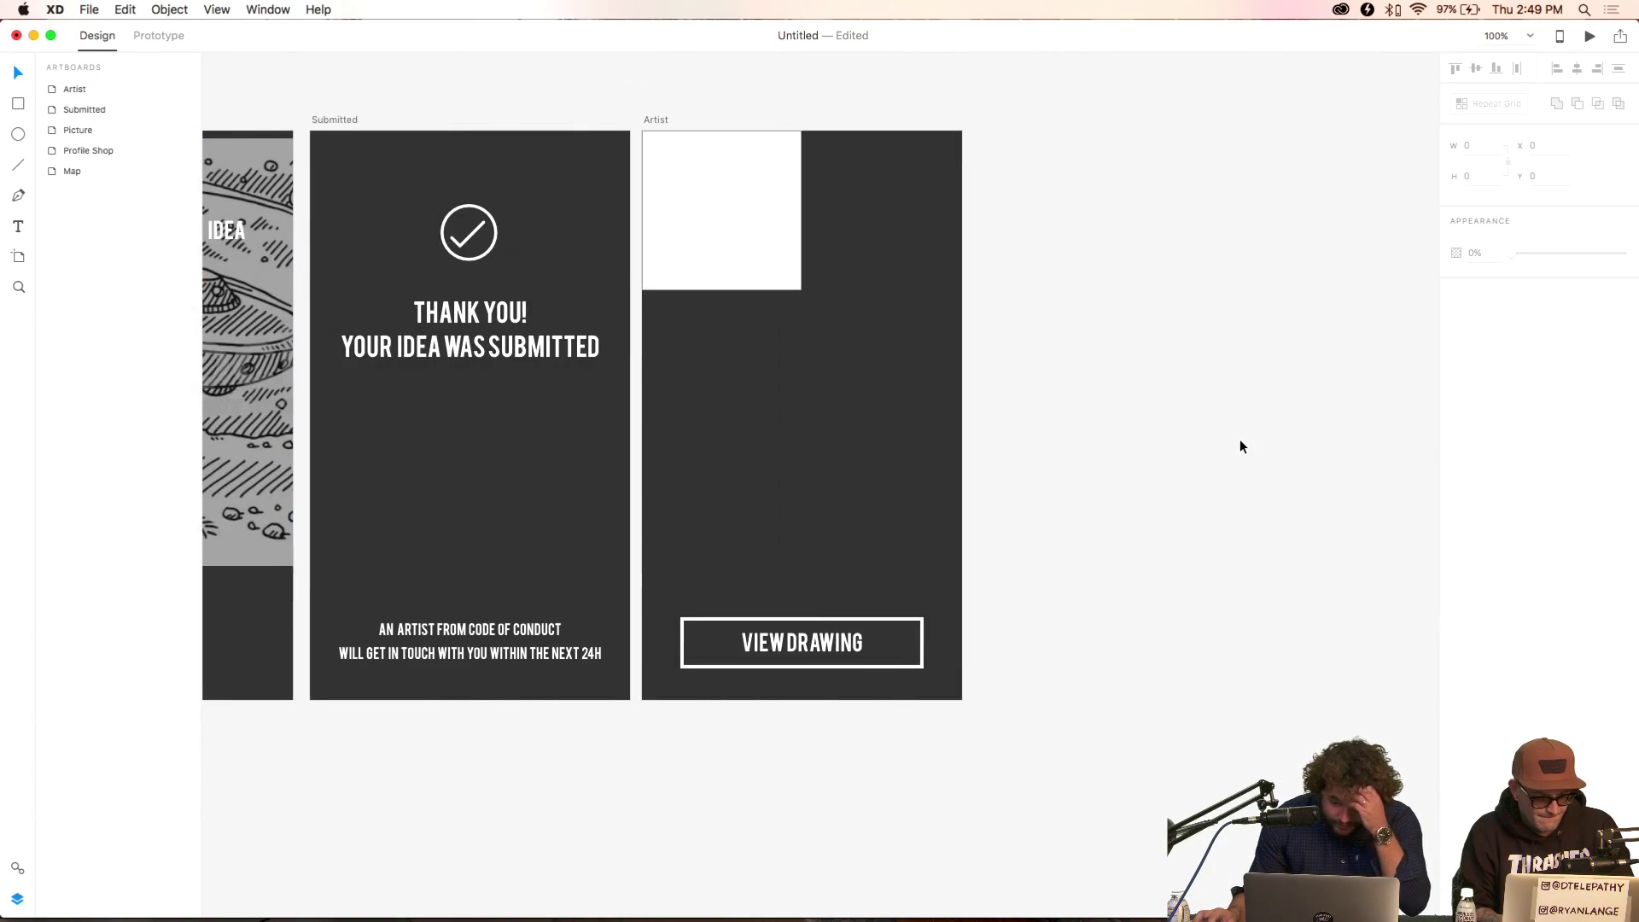
click(755, 256)
drag(707, 231, 867, 220)
scroll(867, 220, down, 1)
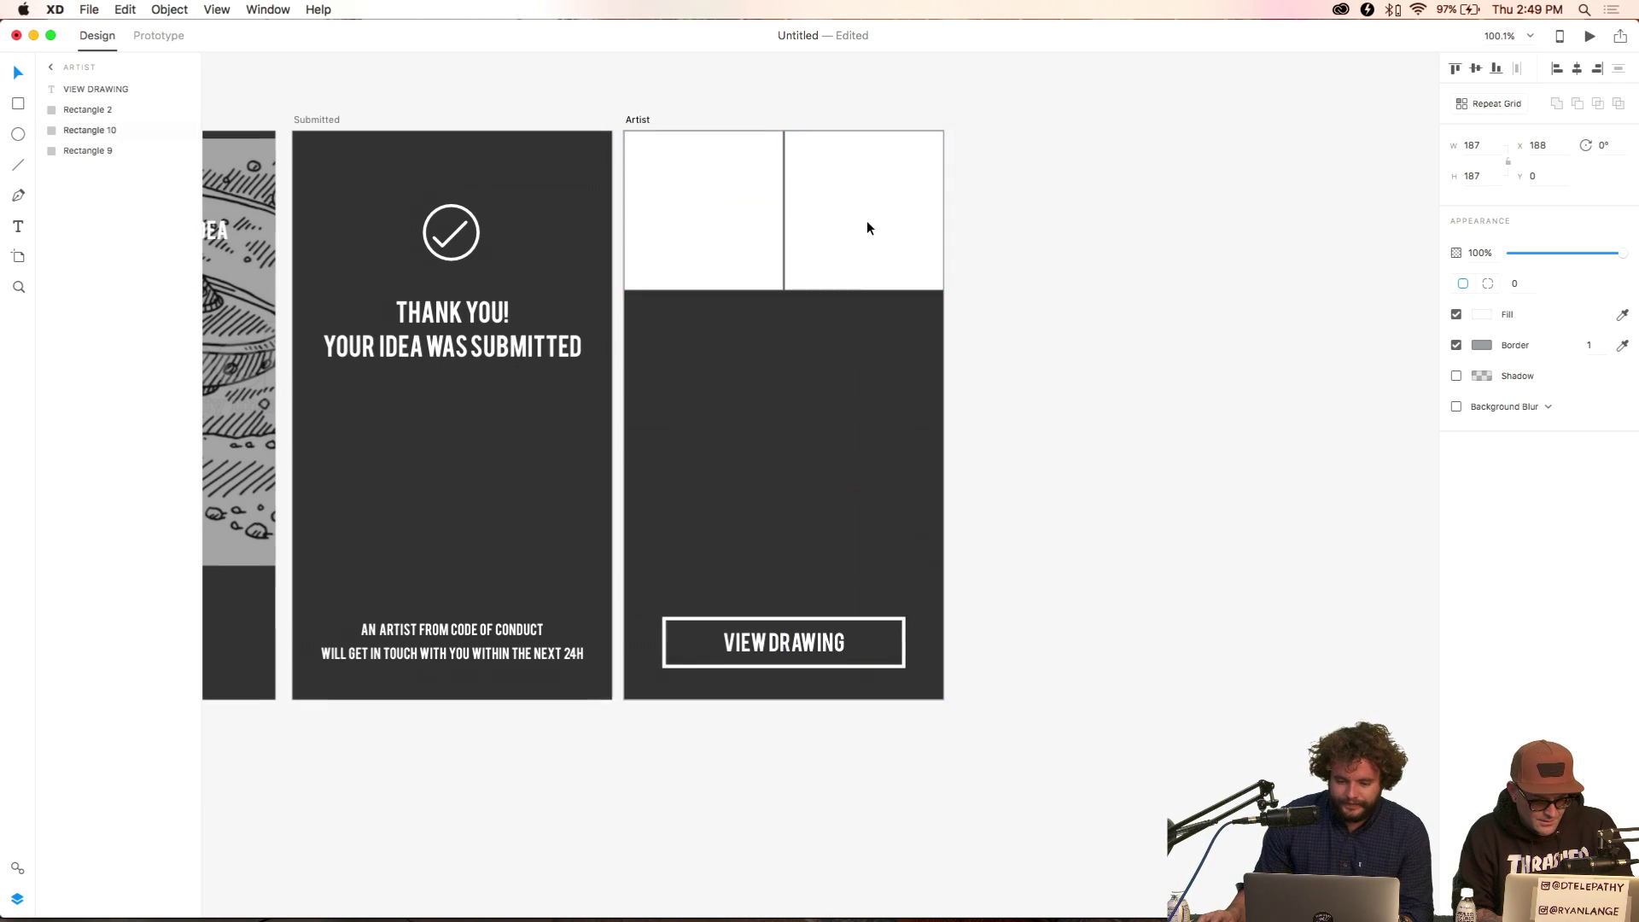
key(Delete)
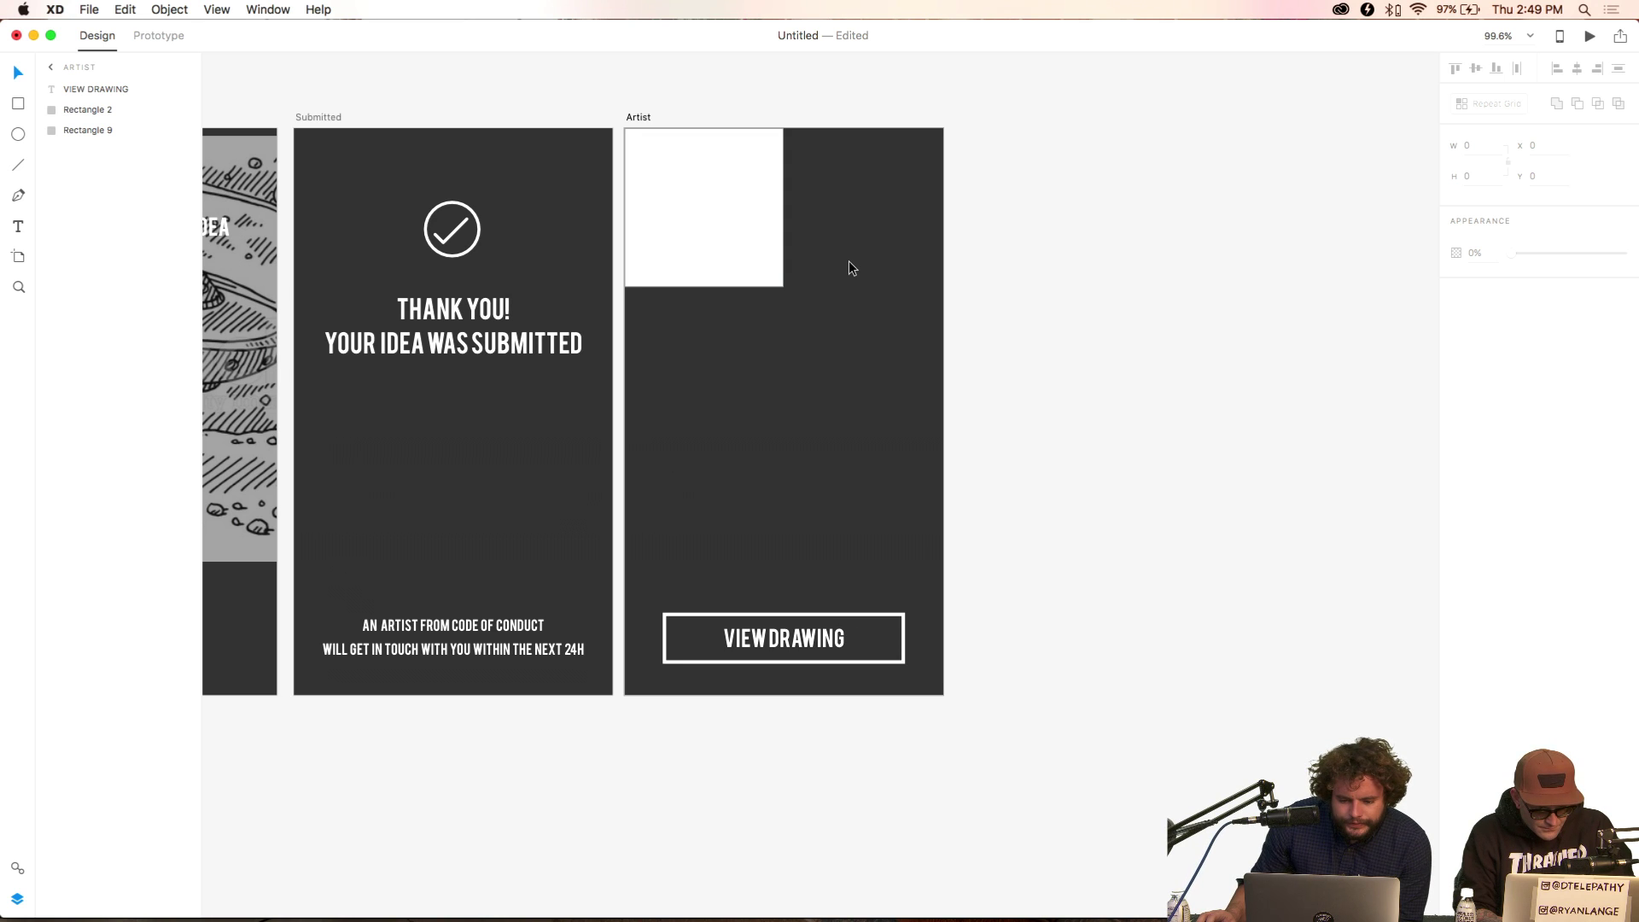
Step: Remove the white square's border and convert it to a Repeat Grid
scroll(848, 259, left, 10)
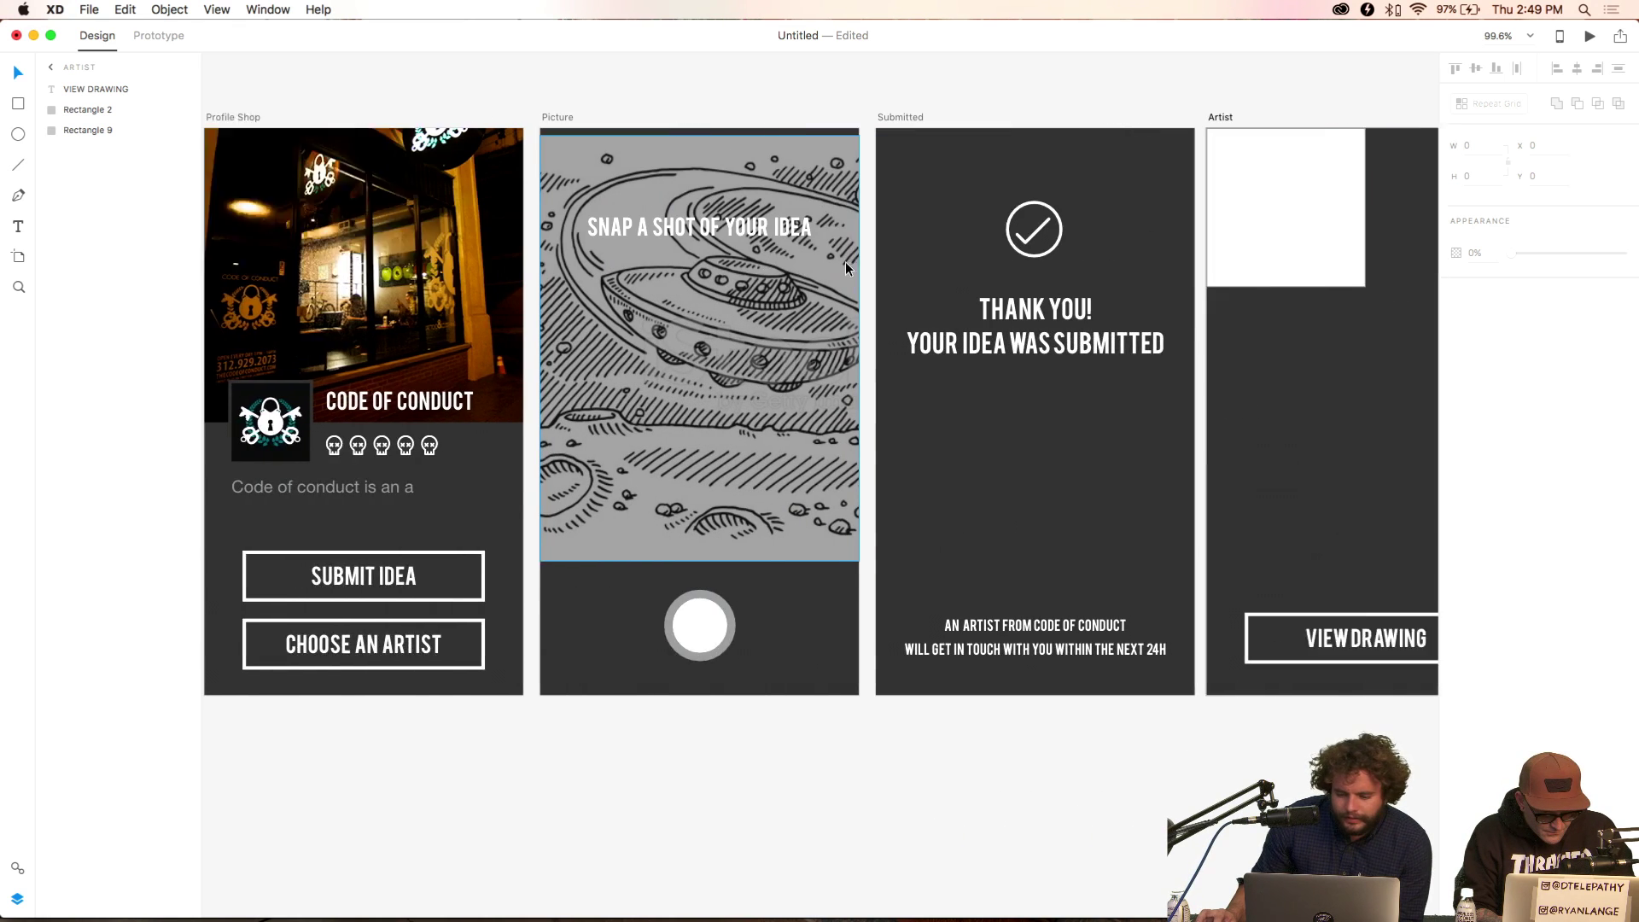
scroll(845, 262, right, 5)
click(1000, 176)
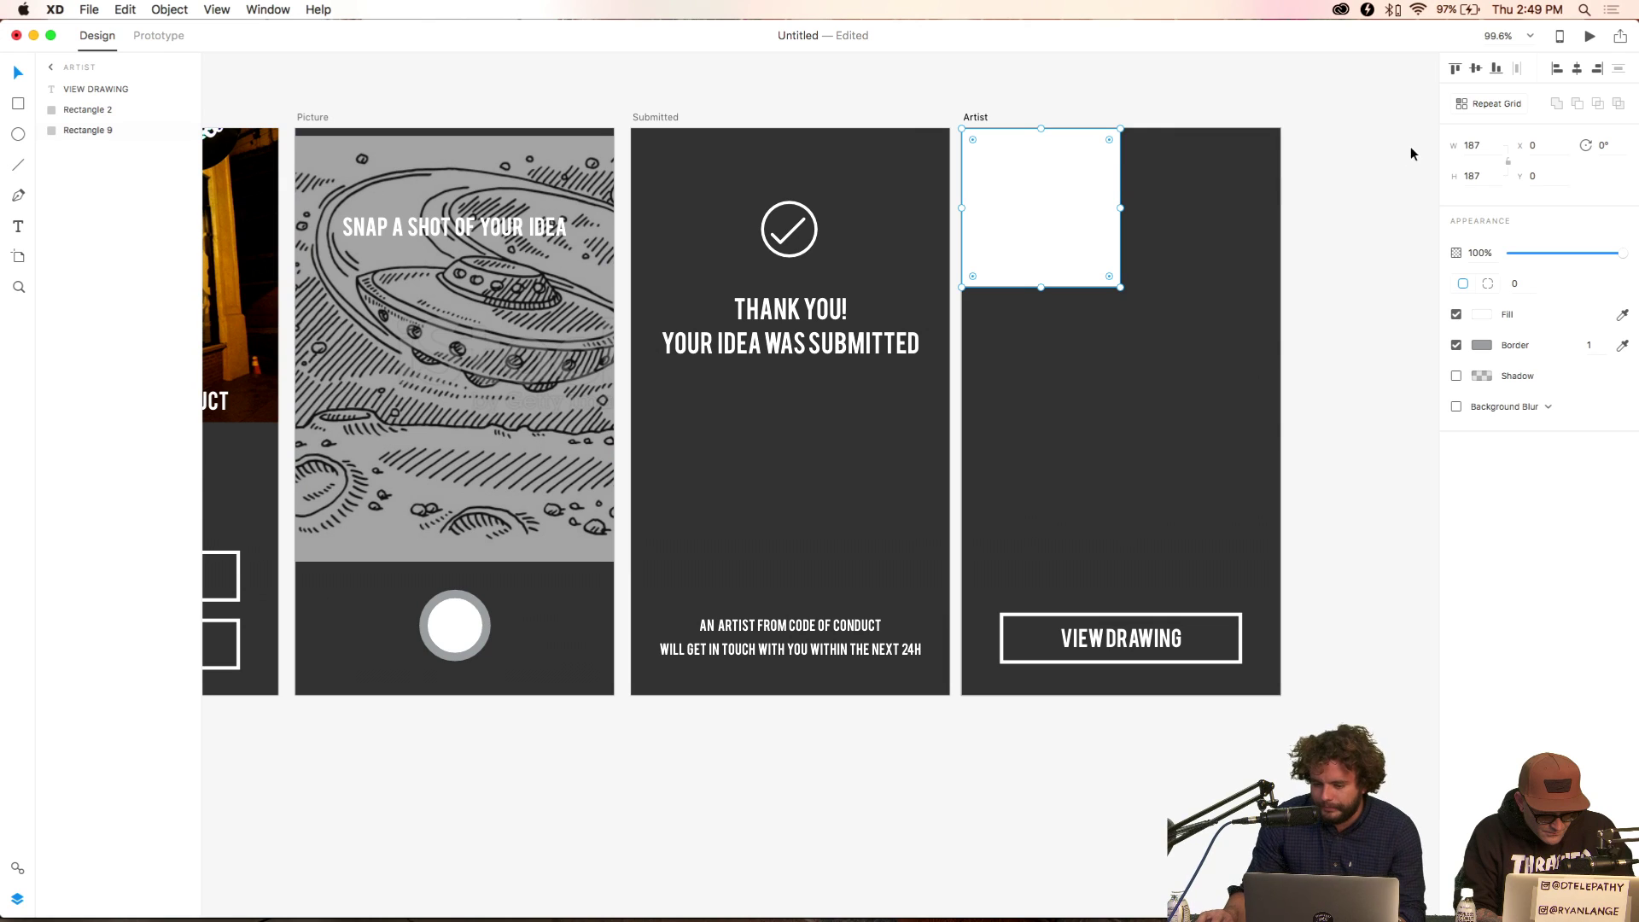
click(1456, 346)
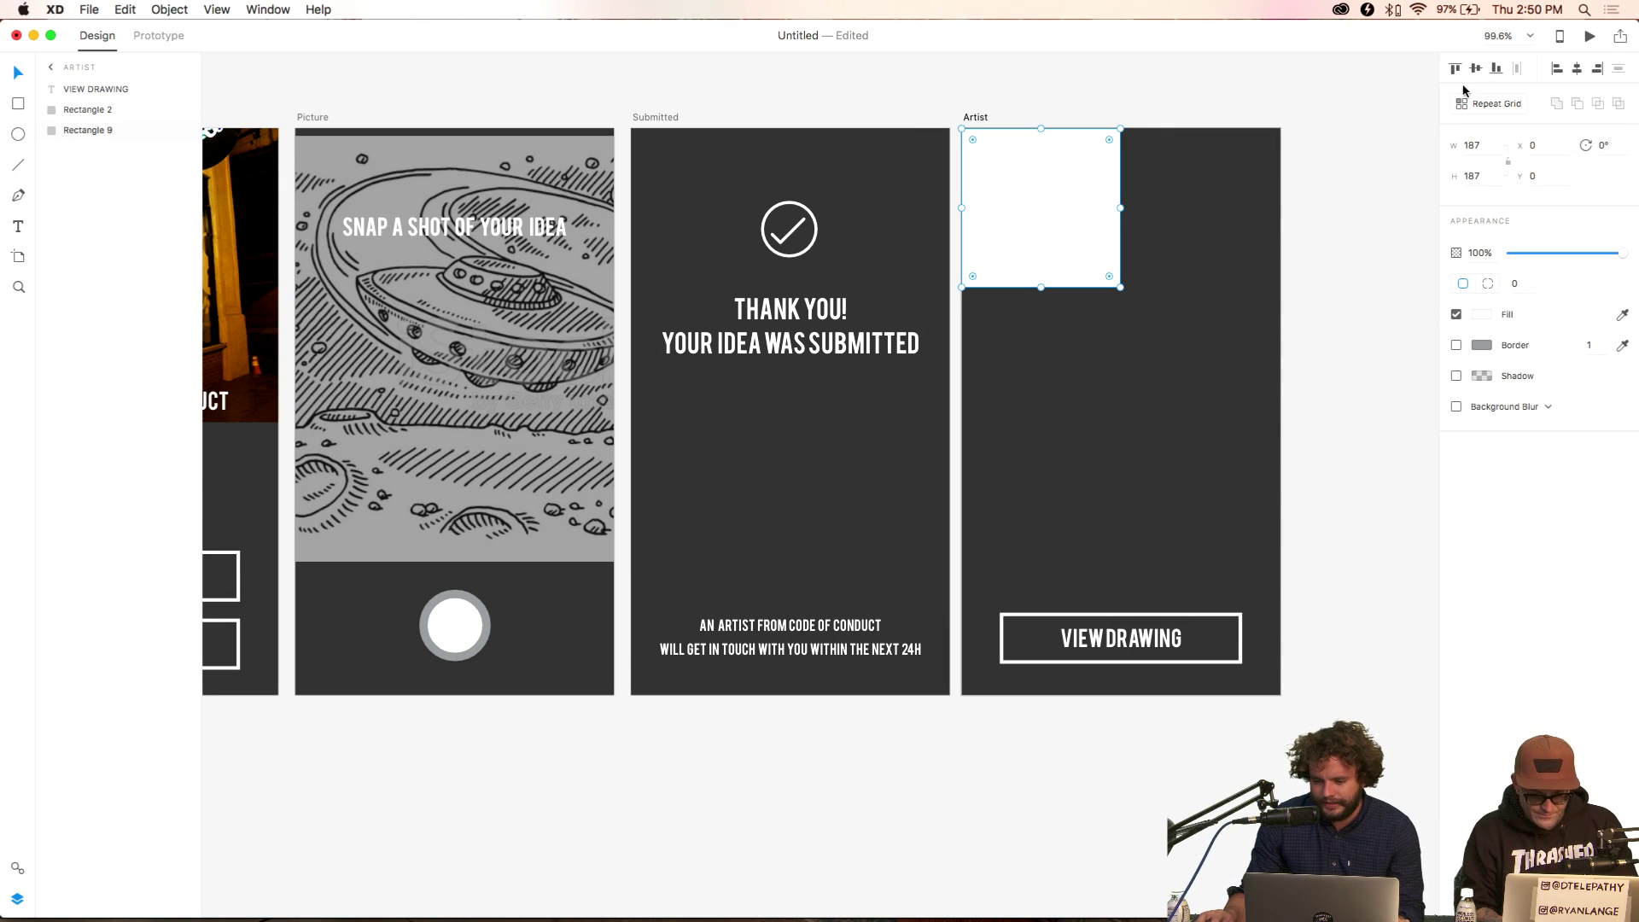
click(1489, 103)
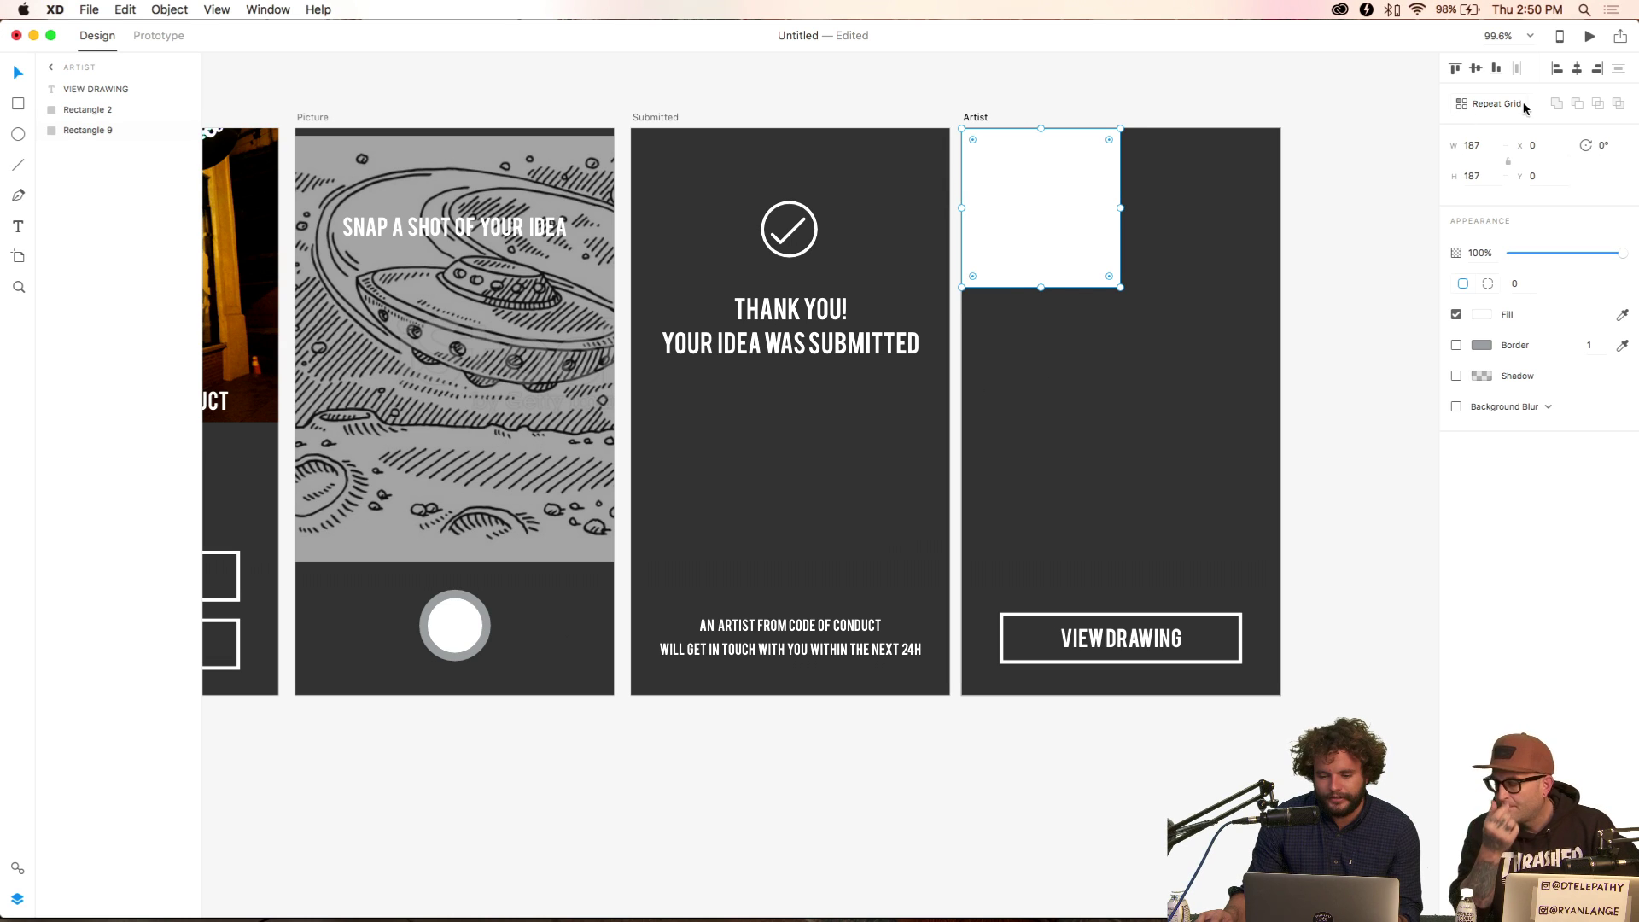
Step: Extend the grid to two columns and two rows with near-zero gutters
drag(1120, 207, 1308, 197)
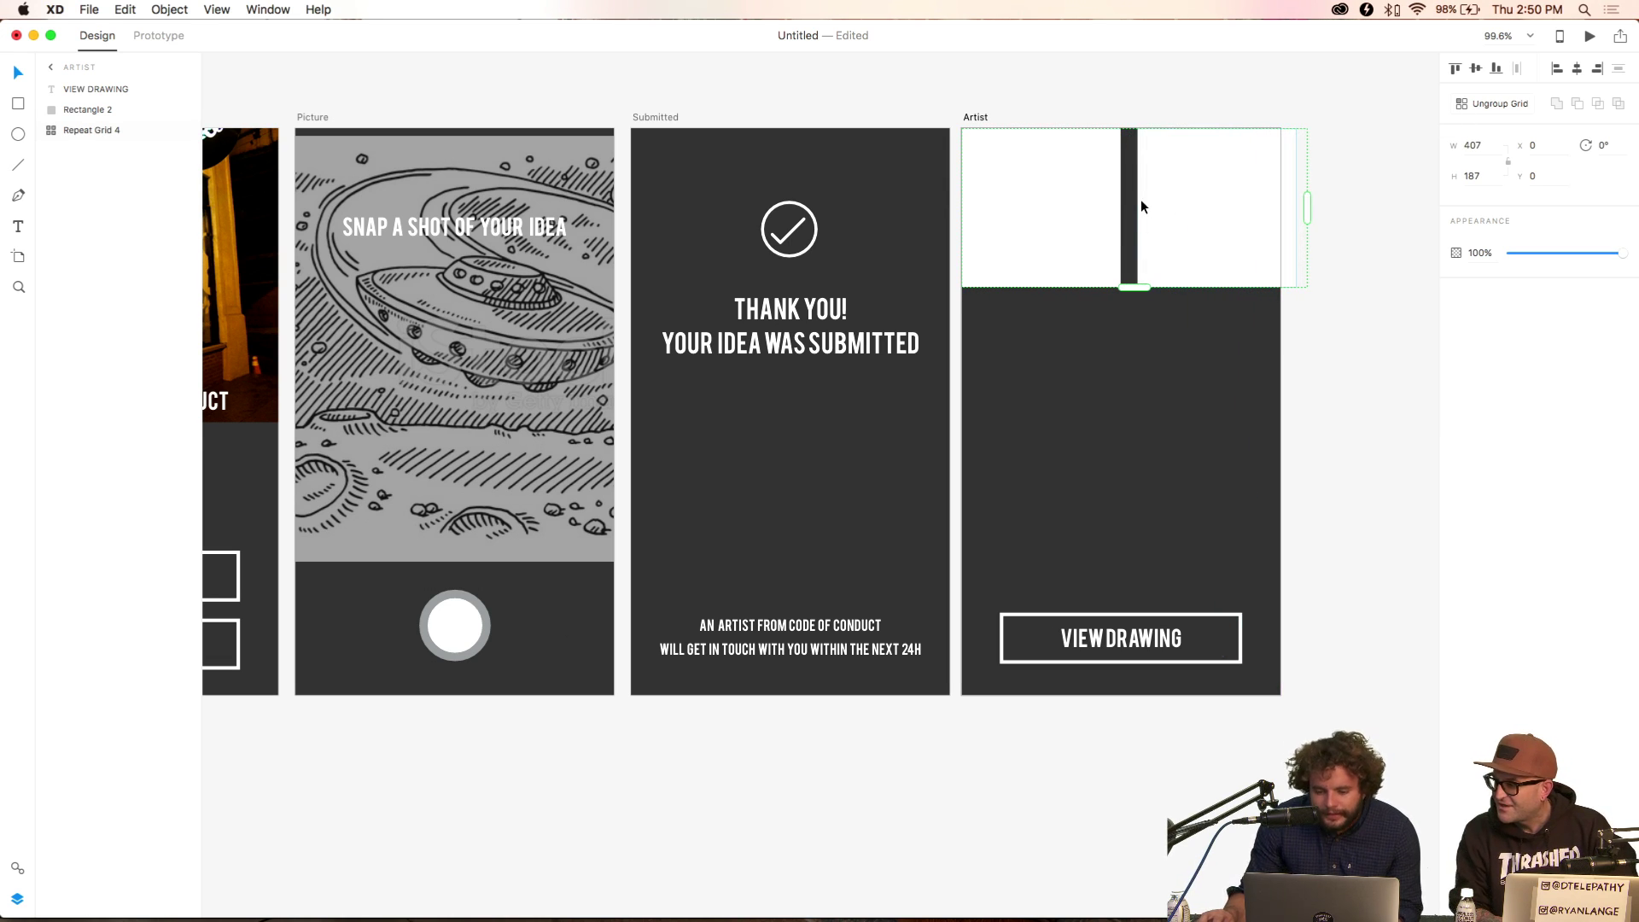
drag(1130, 201, 1118, 204)
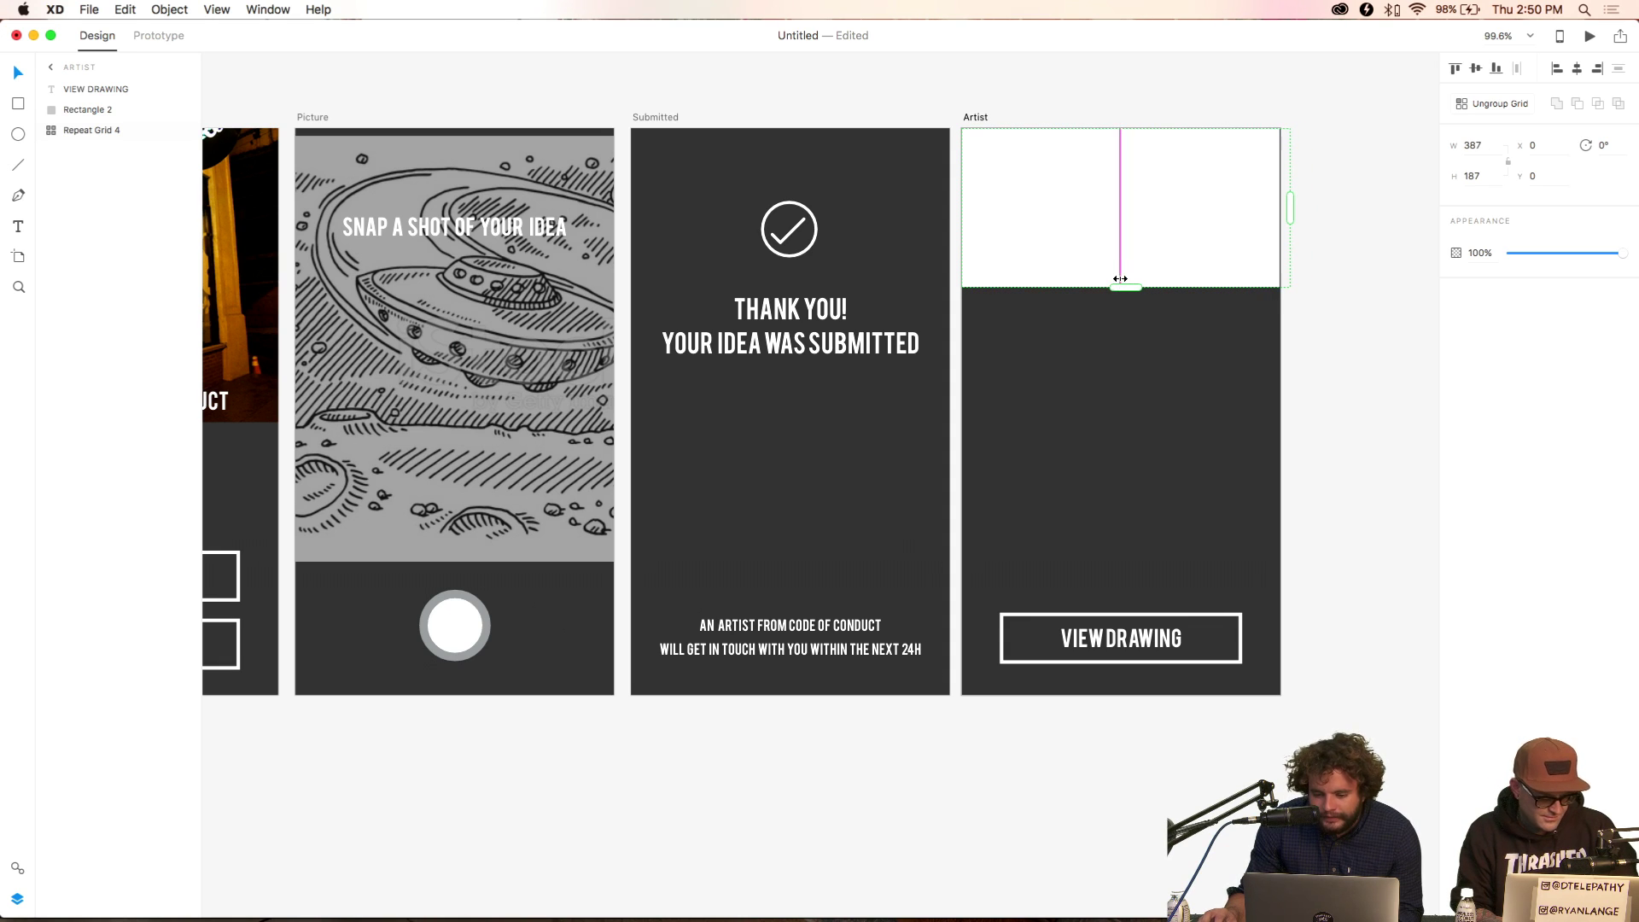
drag(1124, 290, 1115, 480)
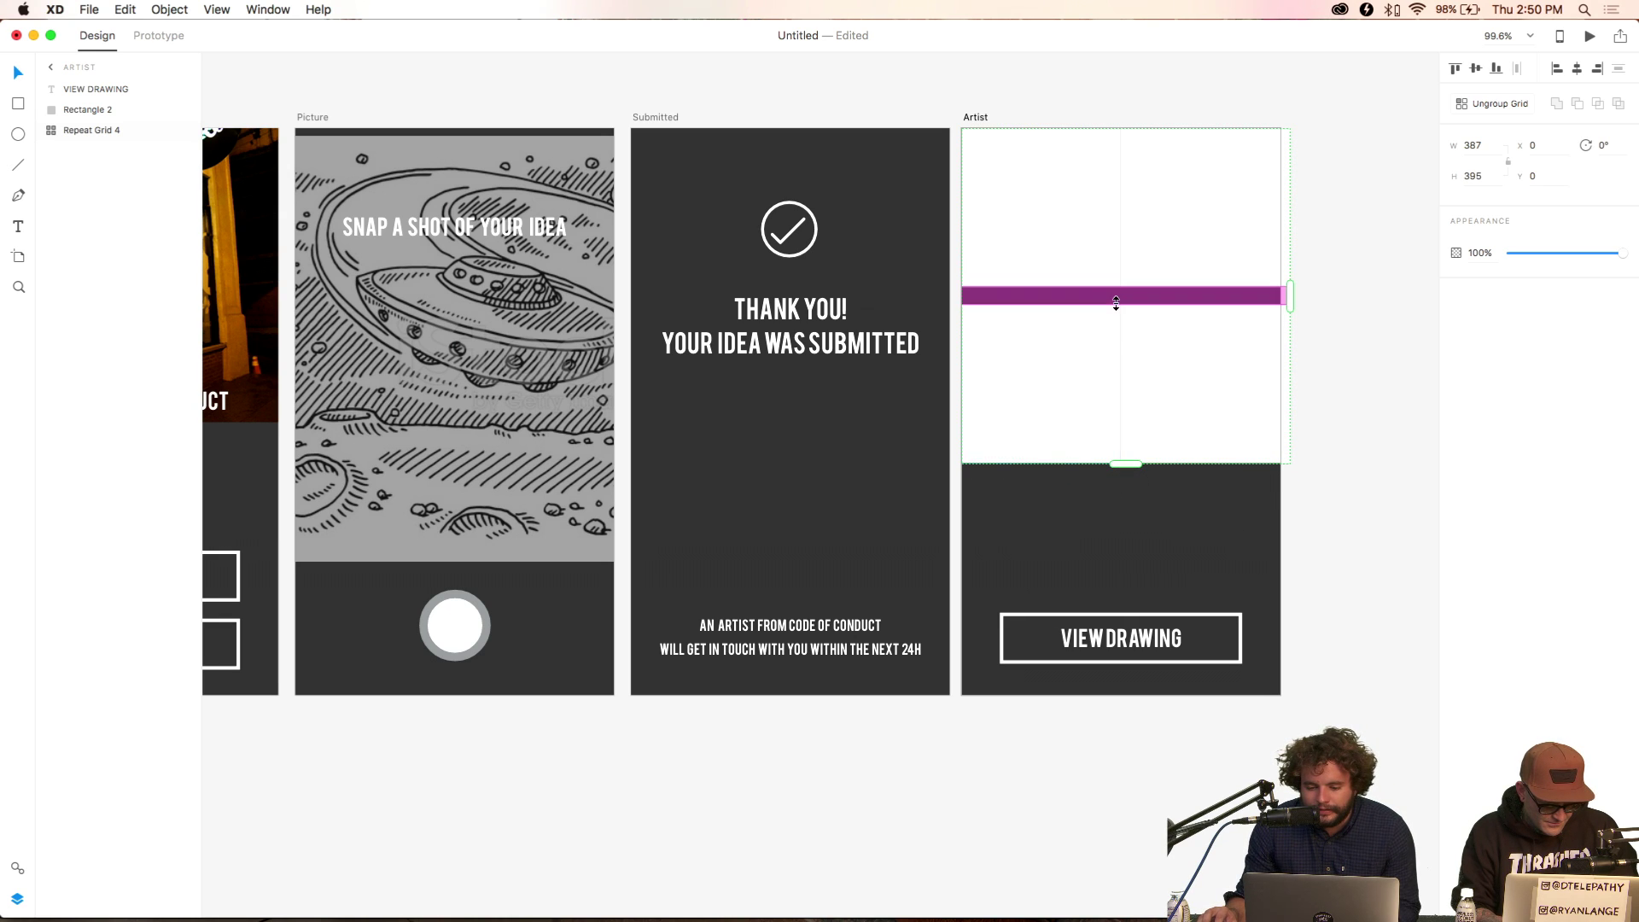
drag(1115, 305, 1110, 282)
click(1312, 364)
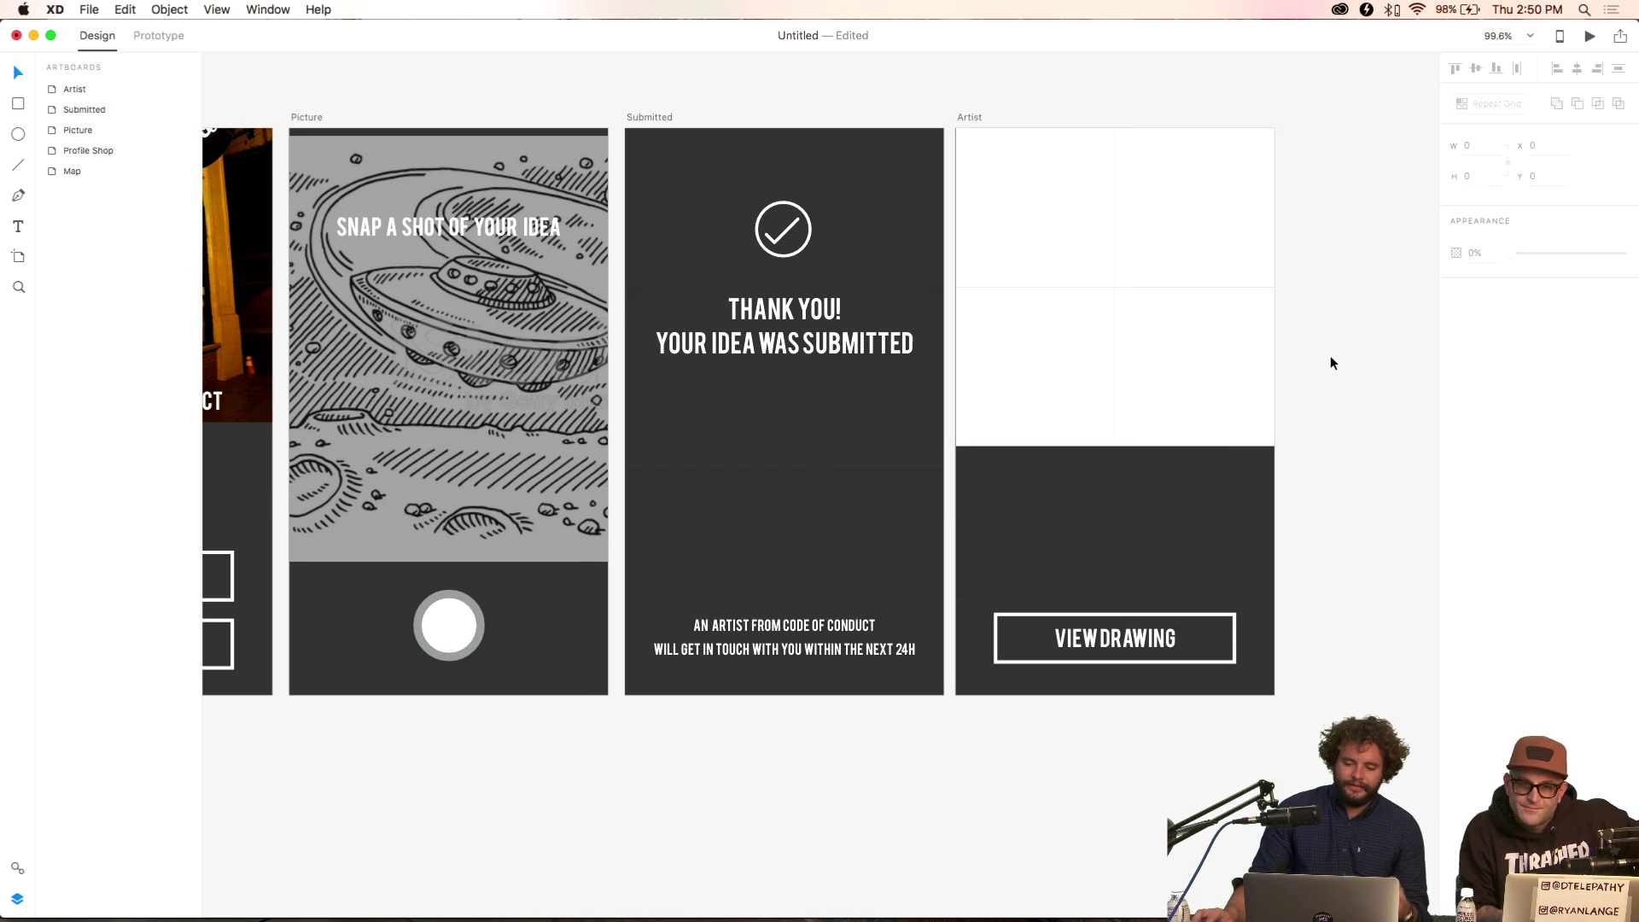
Step: Select the five-skull repeat grid on Profile Shop and zoom in to 200%
scroll(1330, 355, right, 2)
scroll(1331, 355, left, 5)
scroll(1339, 357, left, 4)
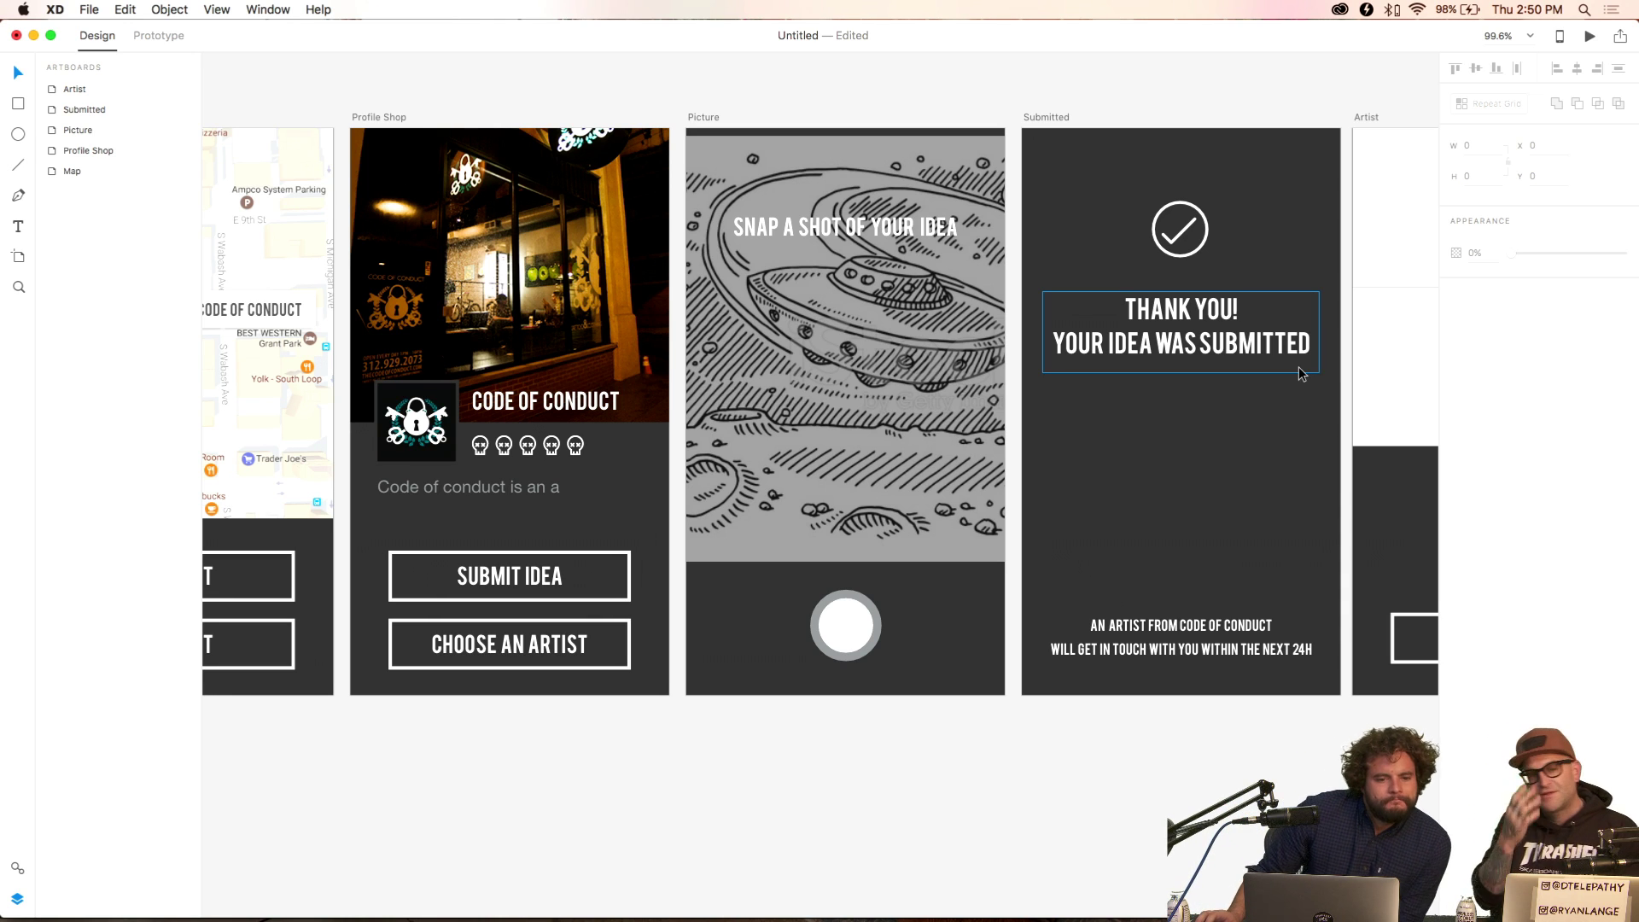
scroll(1298, 373, left, 5)
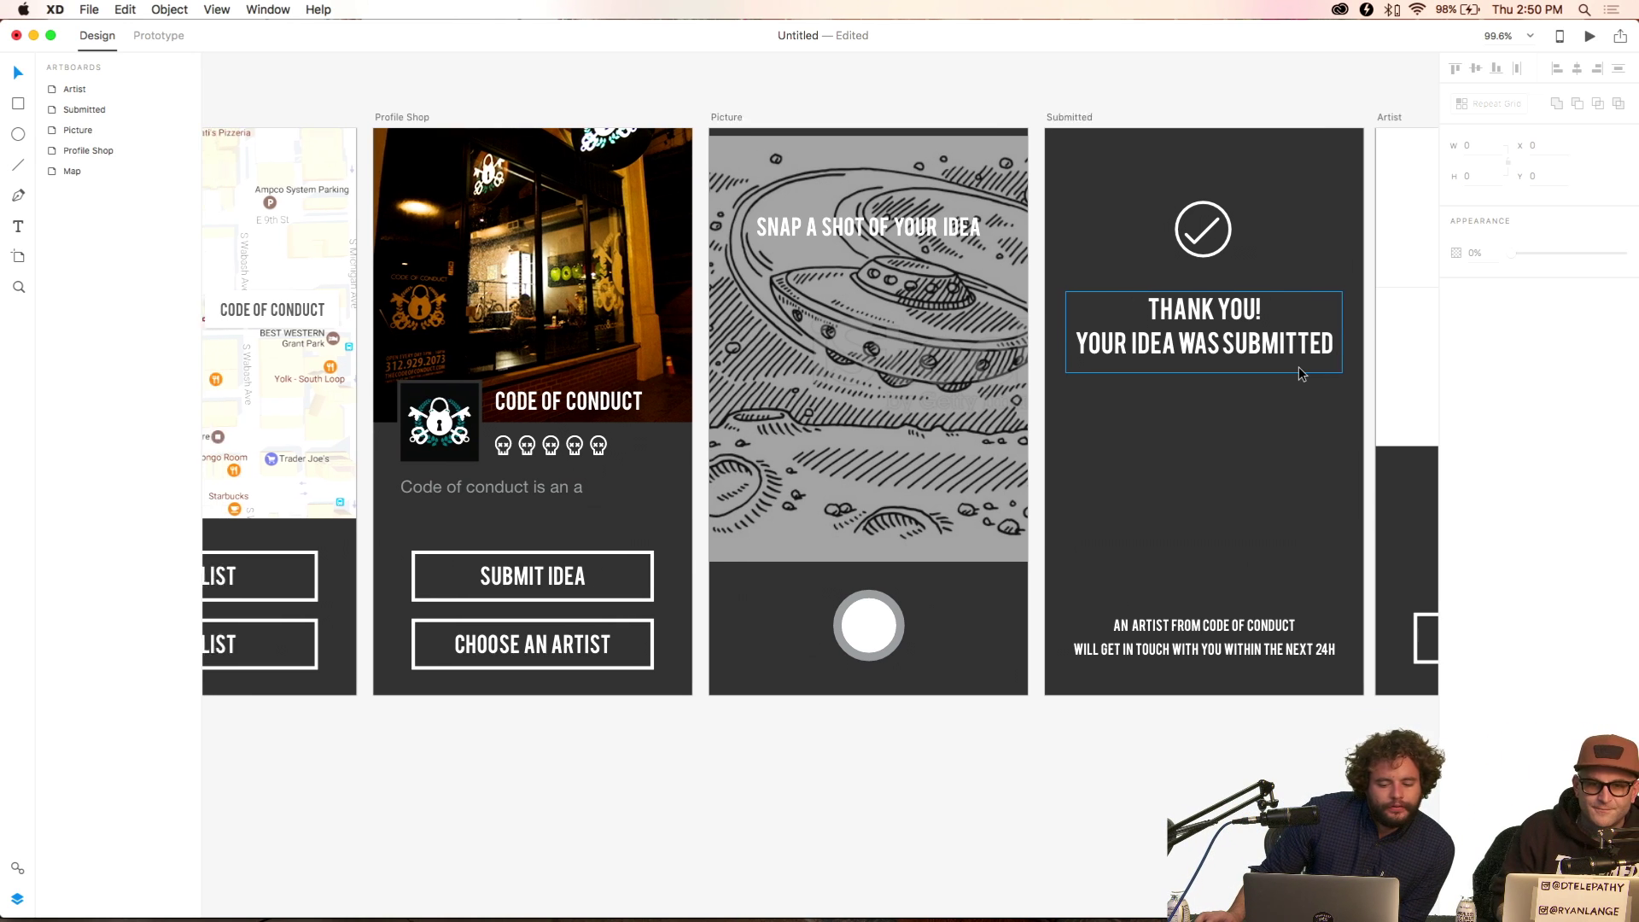
click(653, 456)
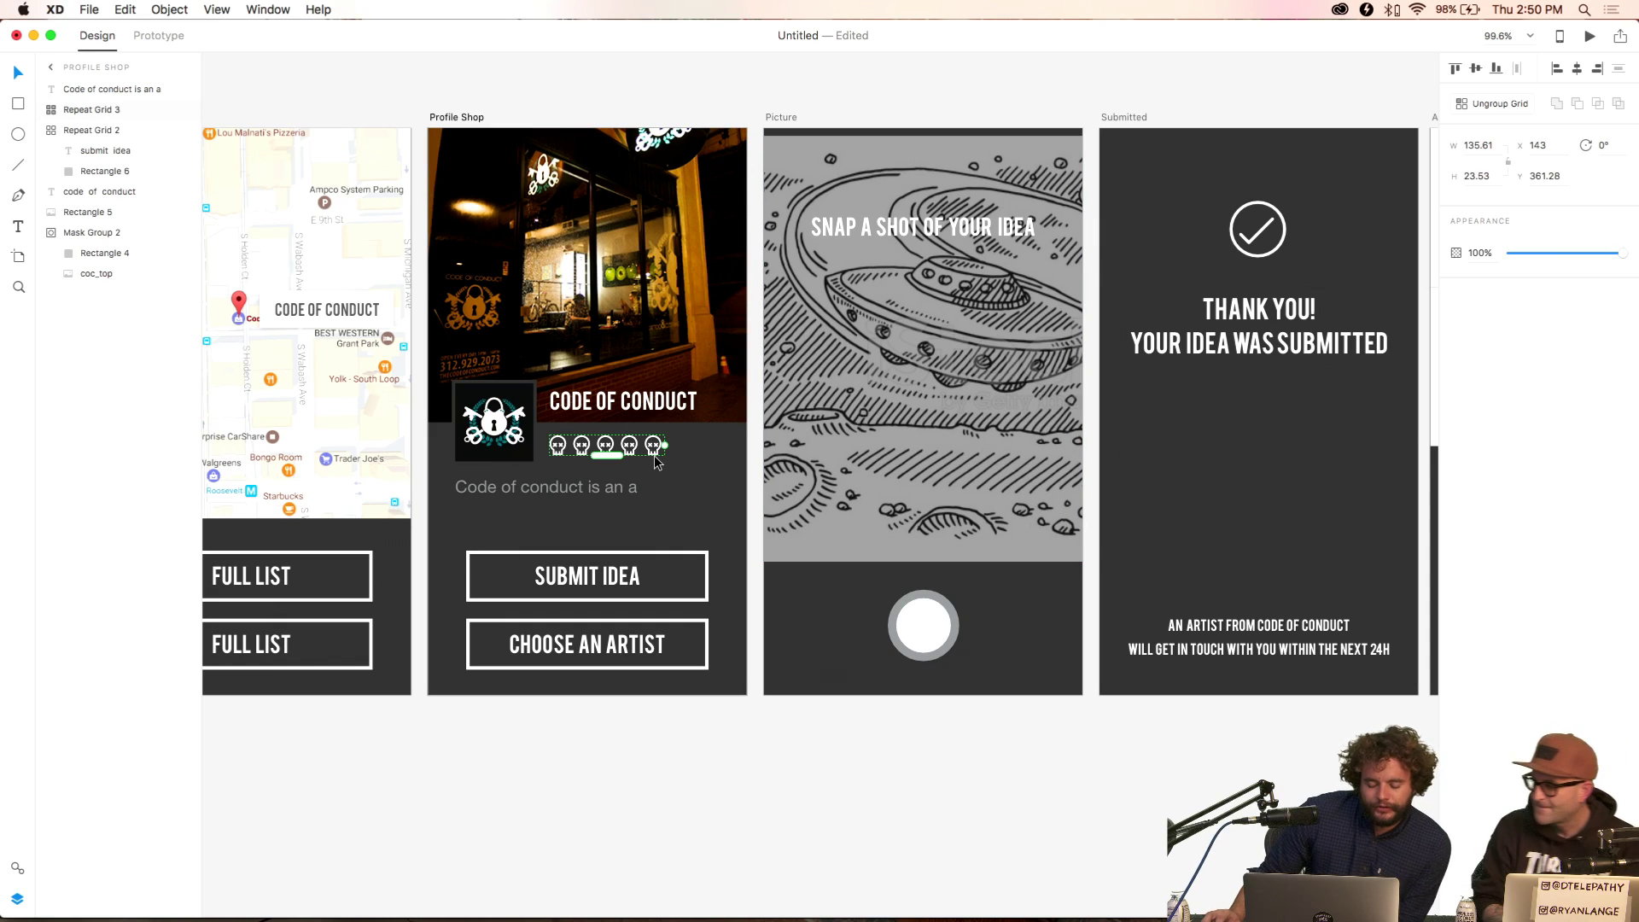
key(super+1)
key(super+2)
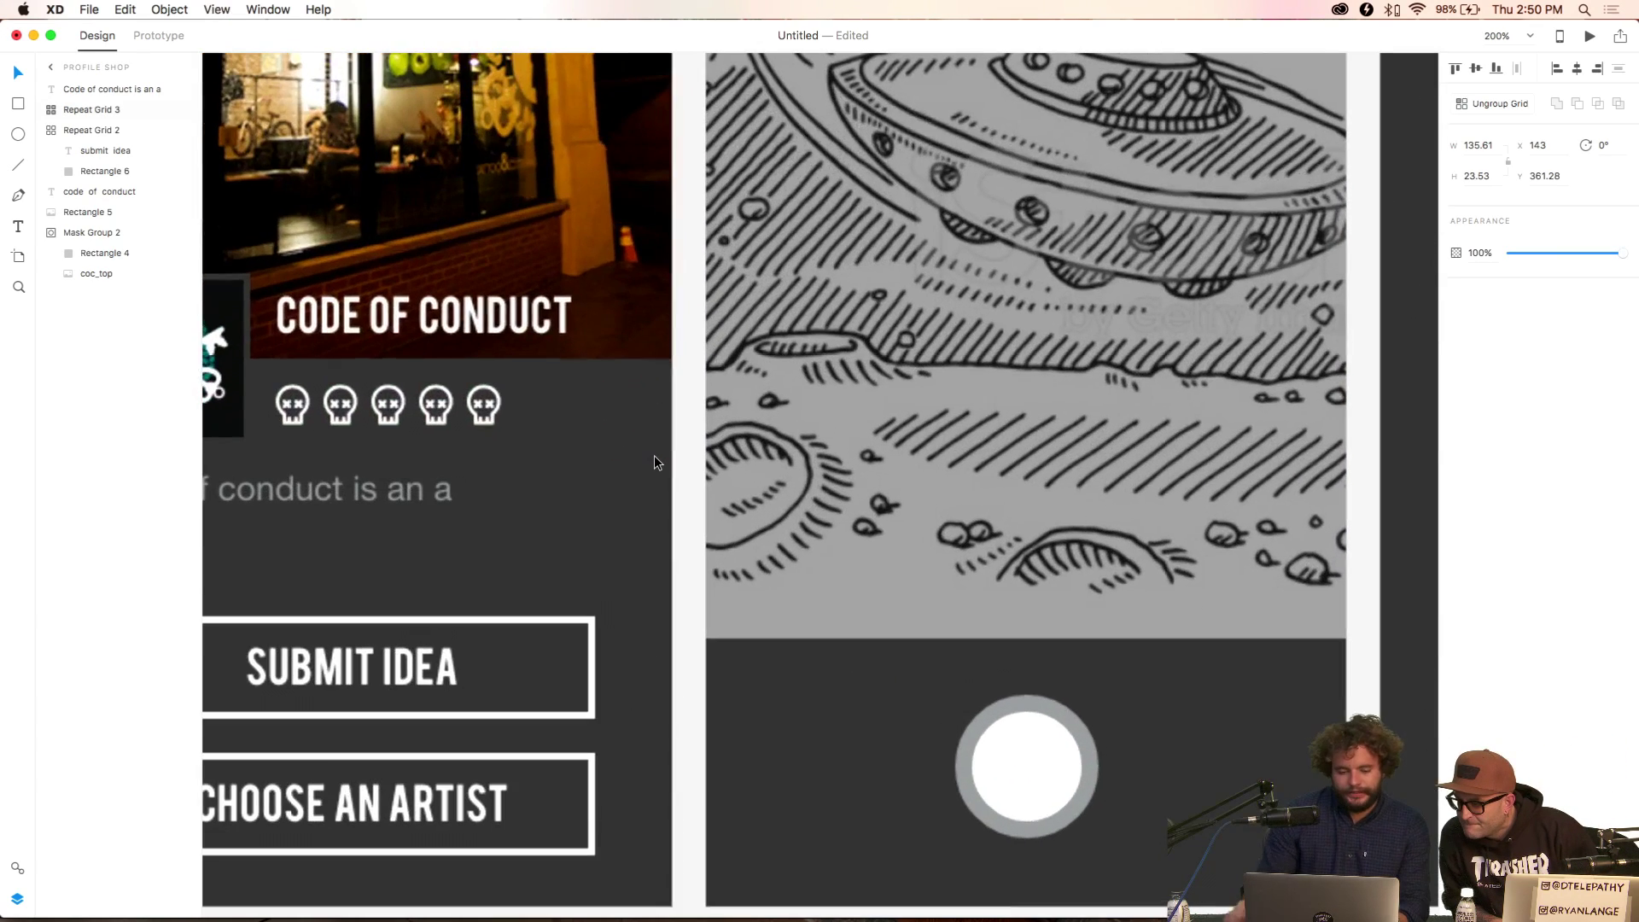
drag(556, 458, 806, 476)
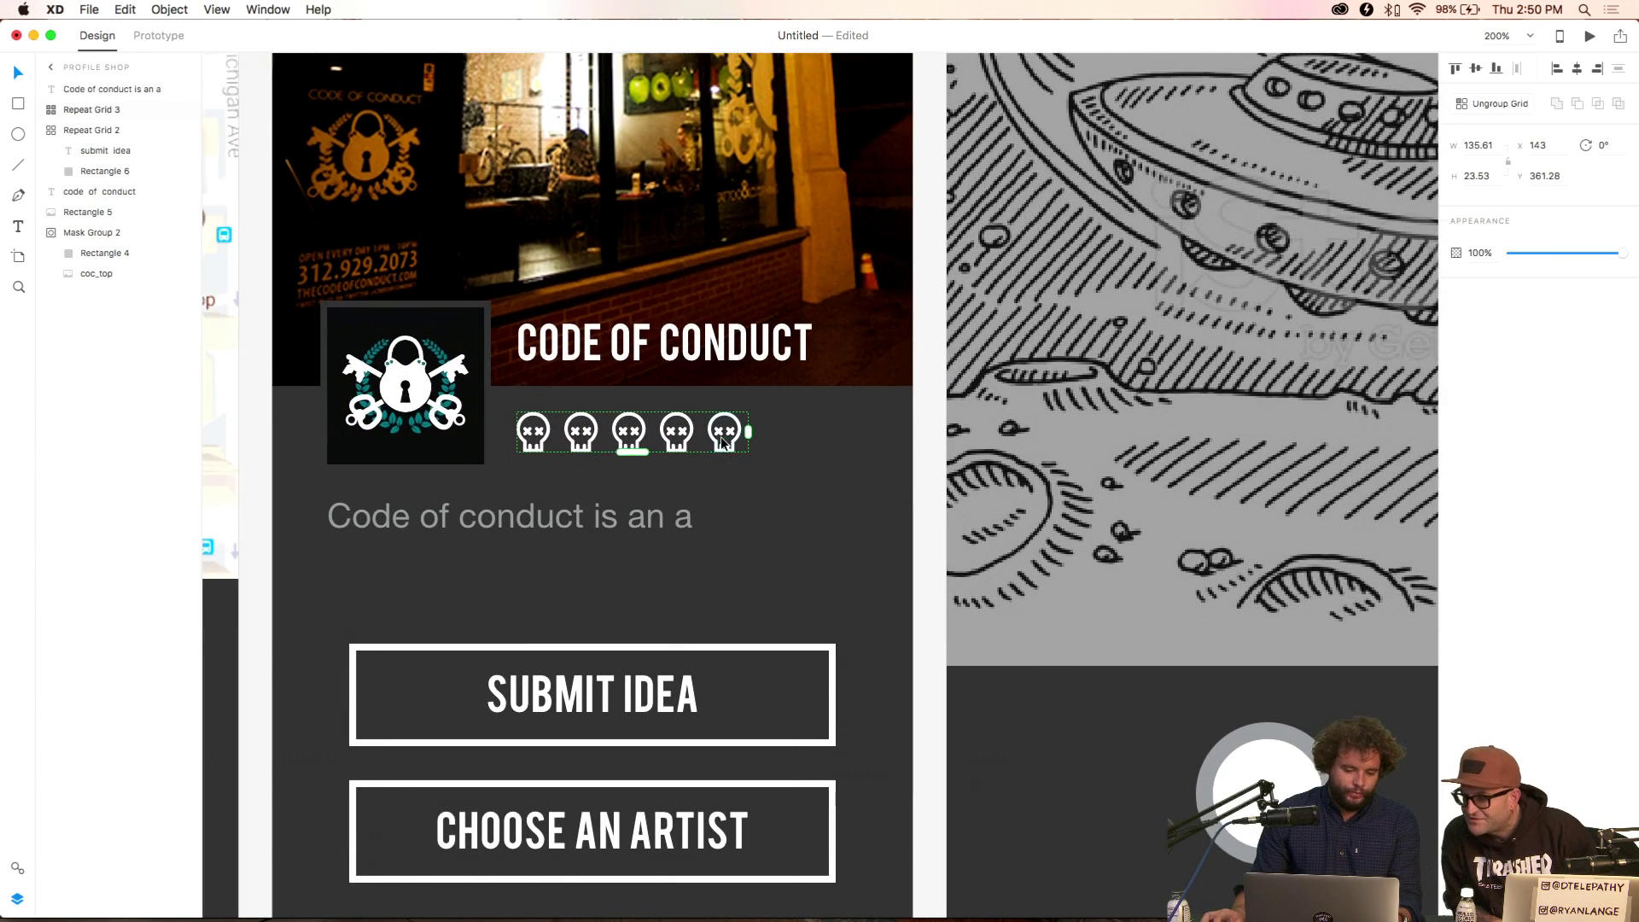
scroll(720, 437, up, 2)
Step: Ungroup the skull grid and select the fourth skull's paths in Layers
right_click(687, 480)
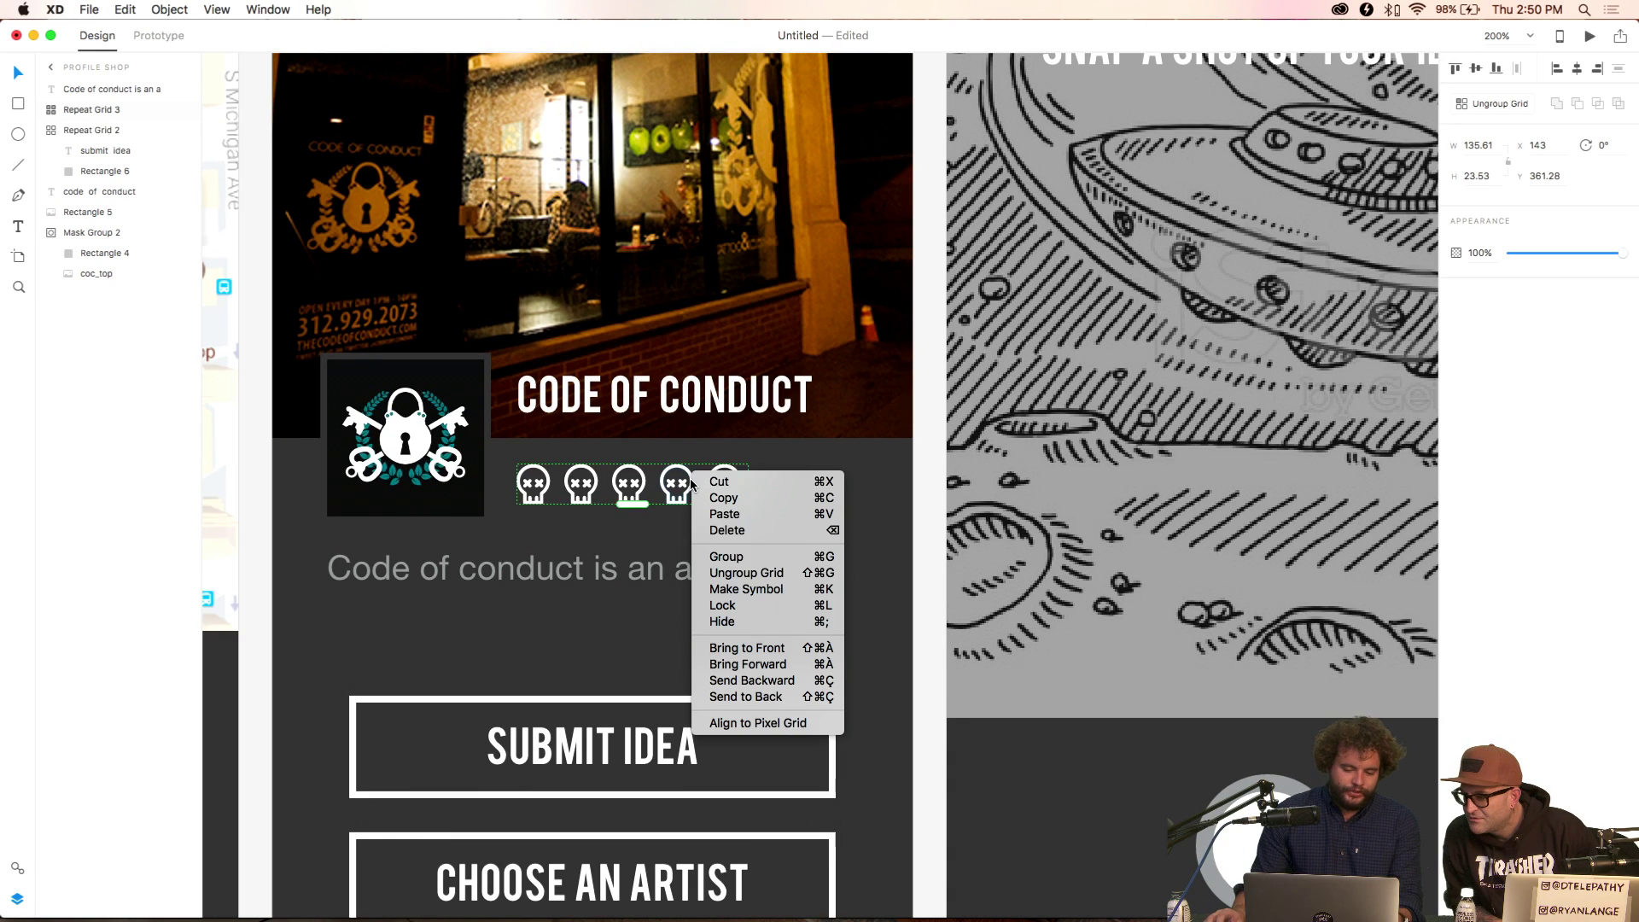
click(714, 572)
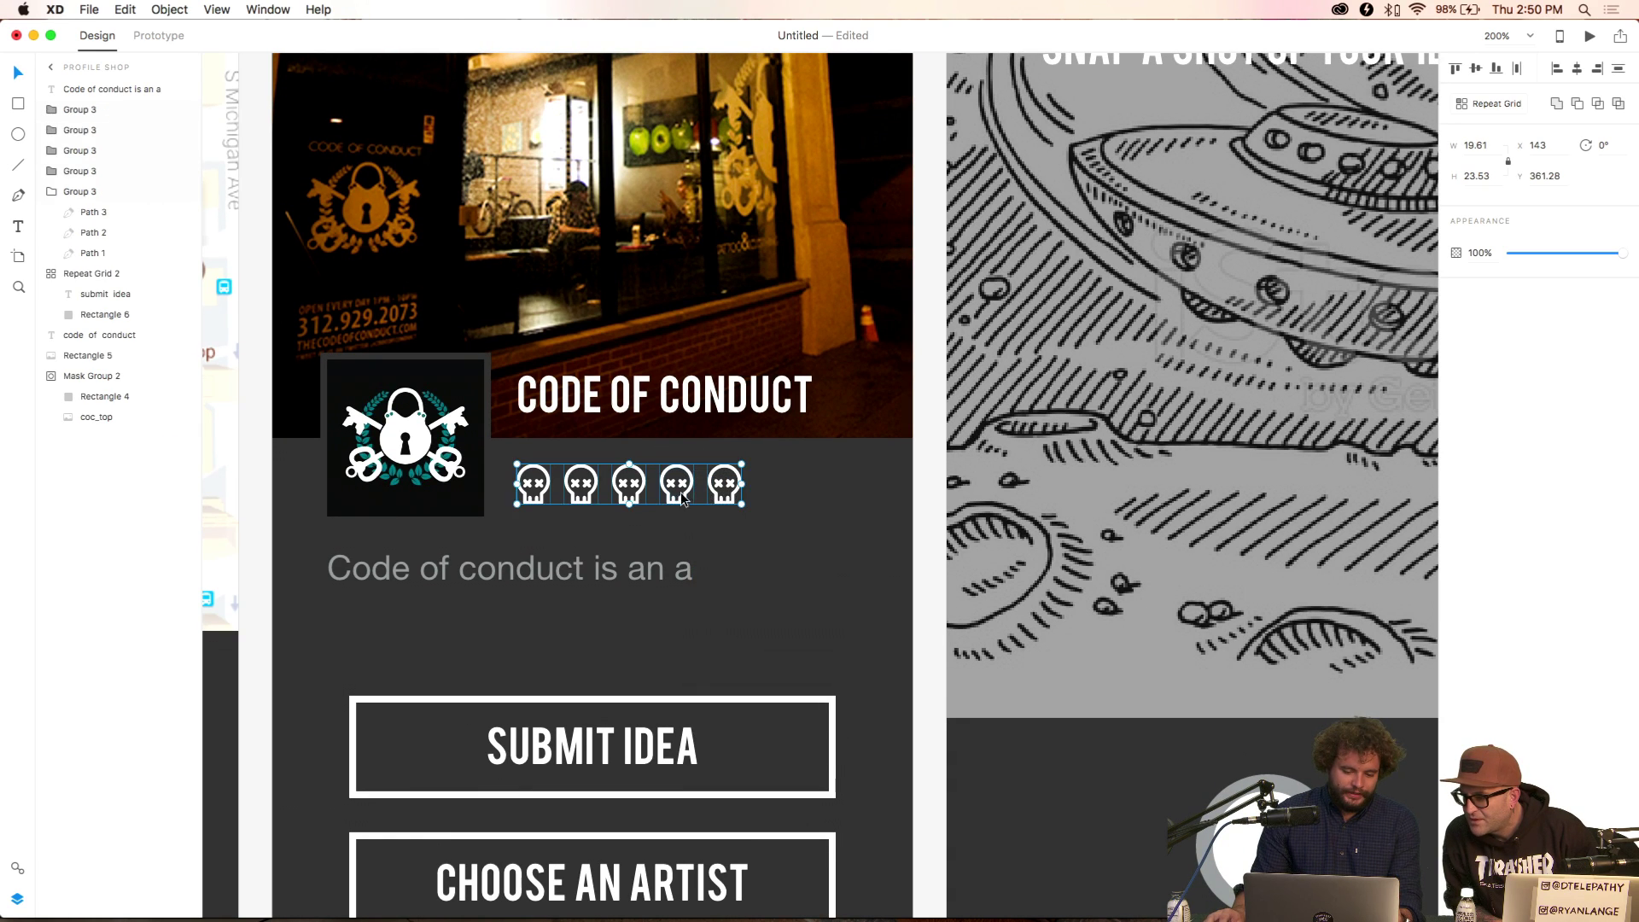
click(677, 484)
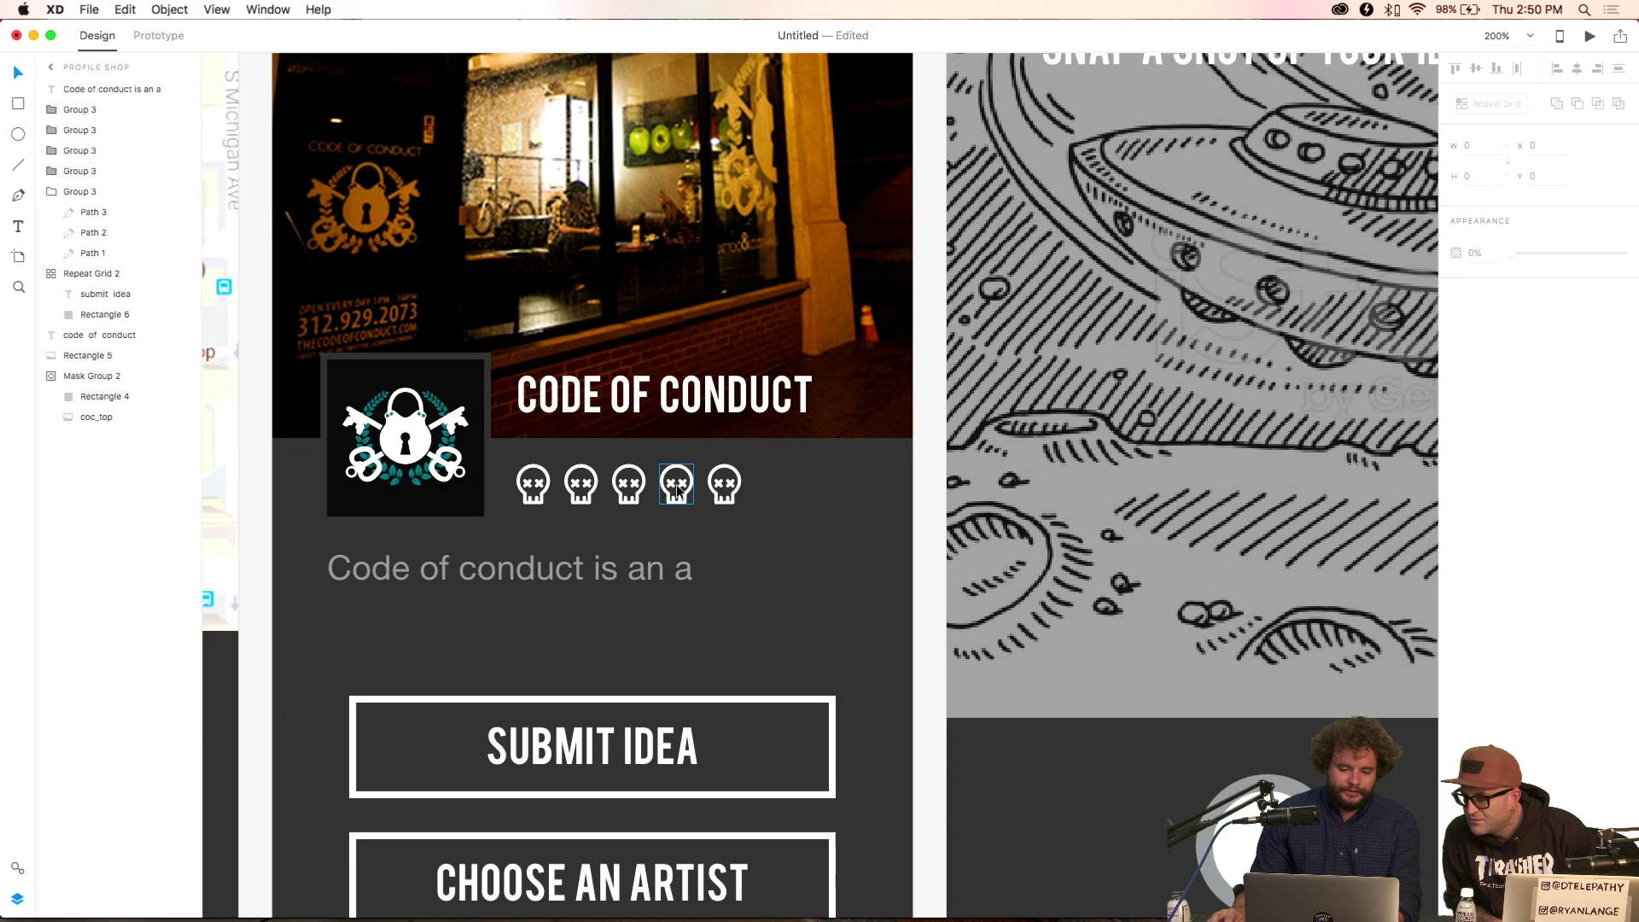
click(52, 110)
click(52, 191)
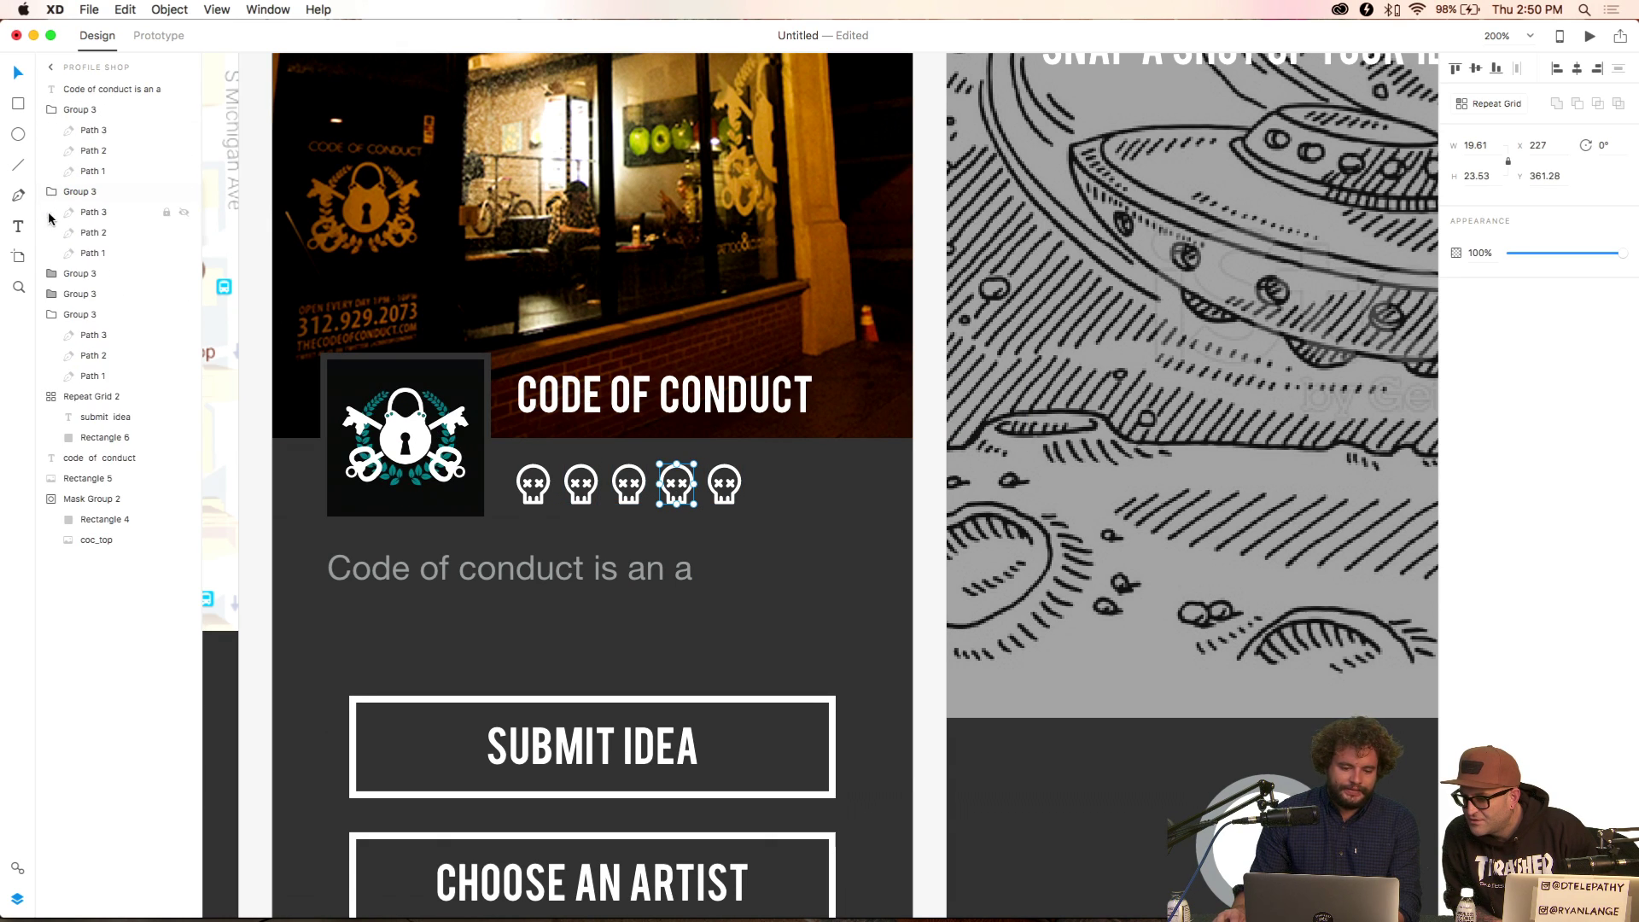
click(51, 273)
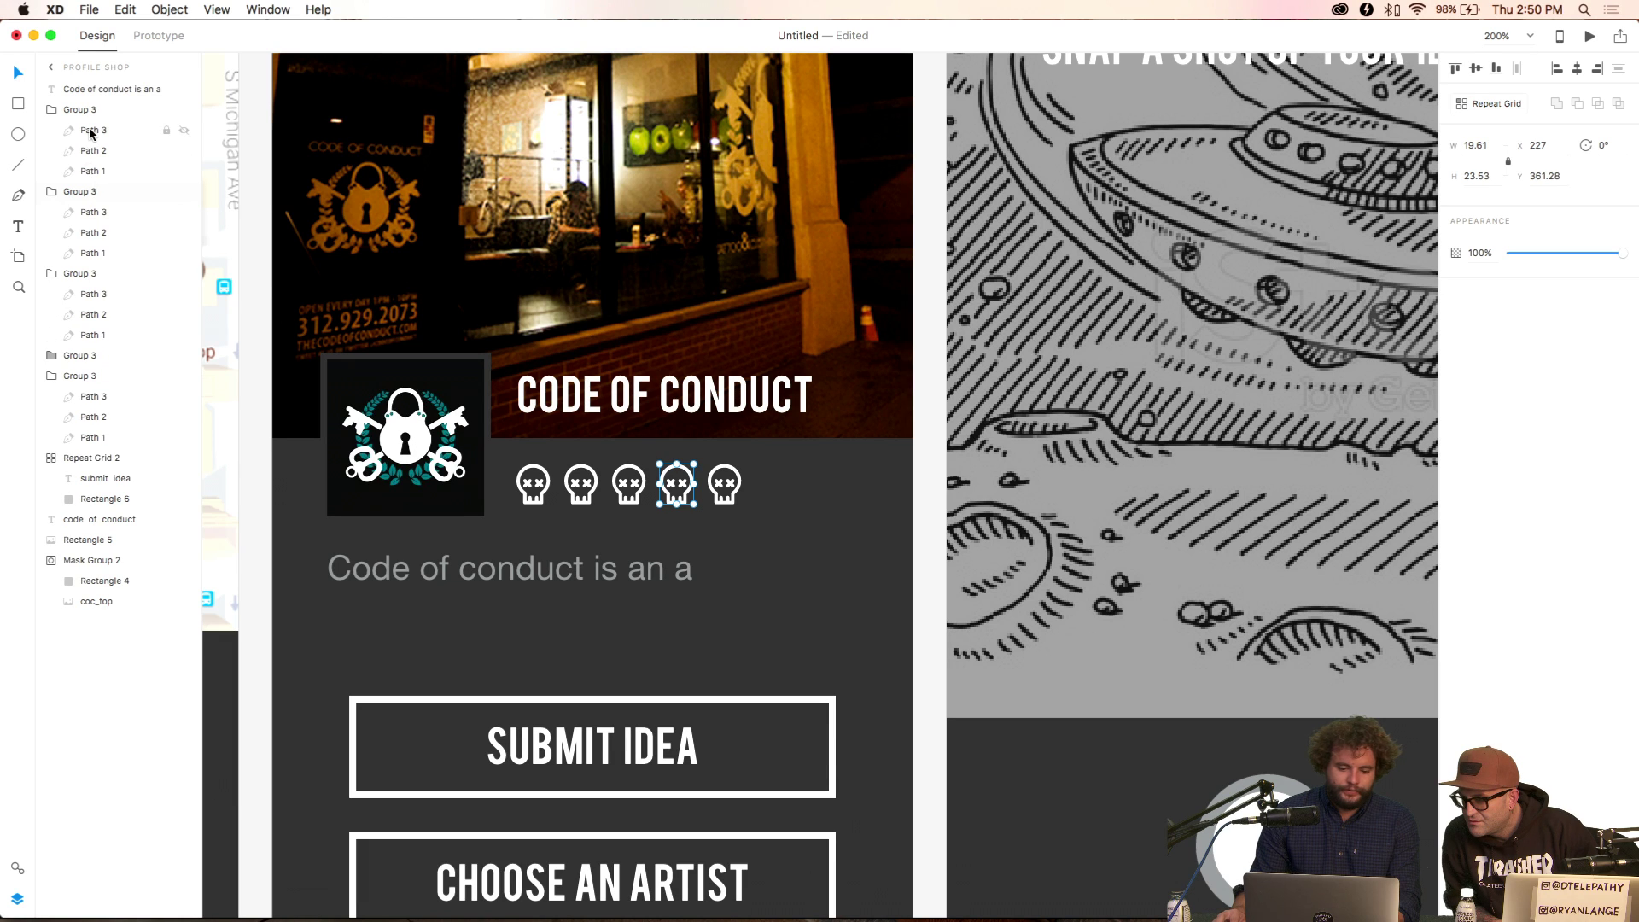
click(92, 172)
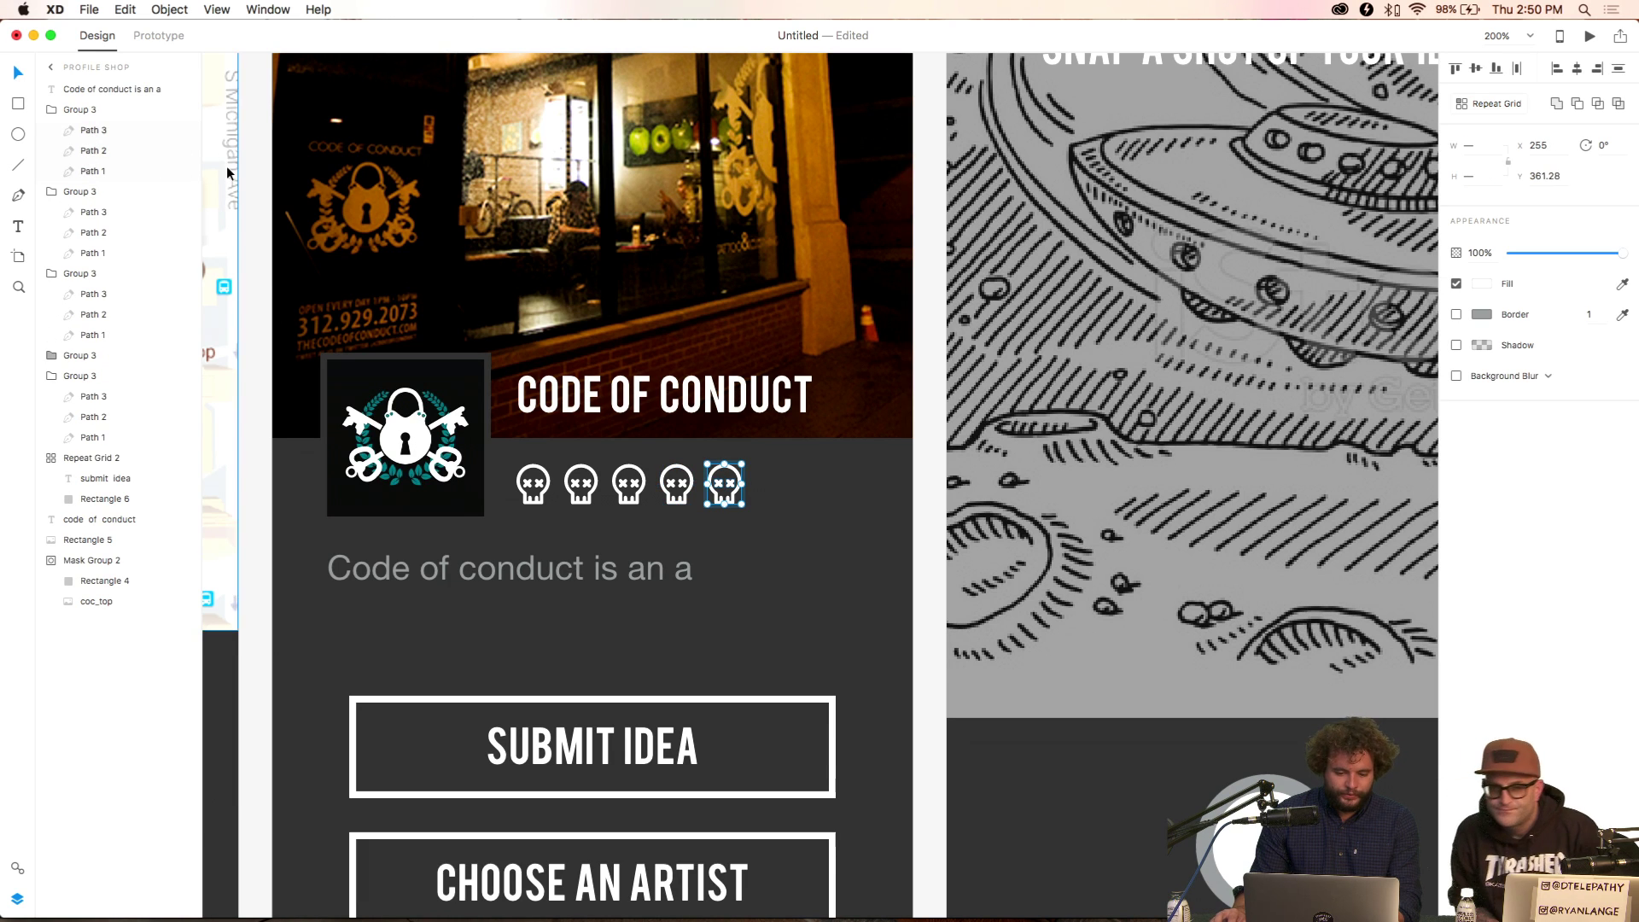
click(95, 213)
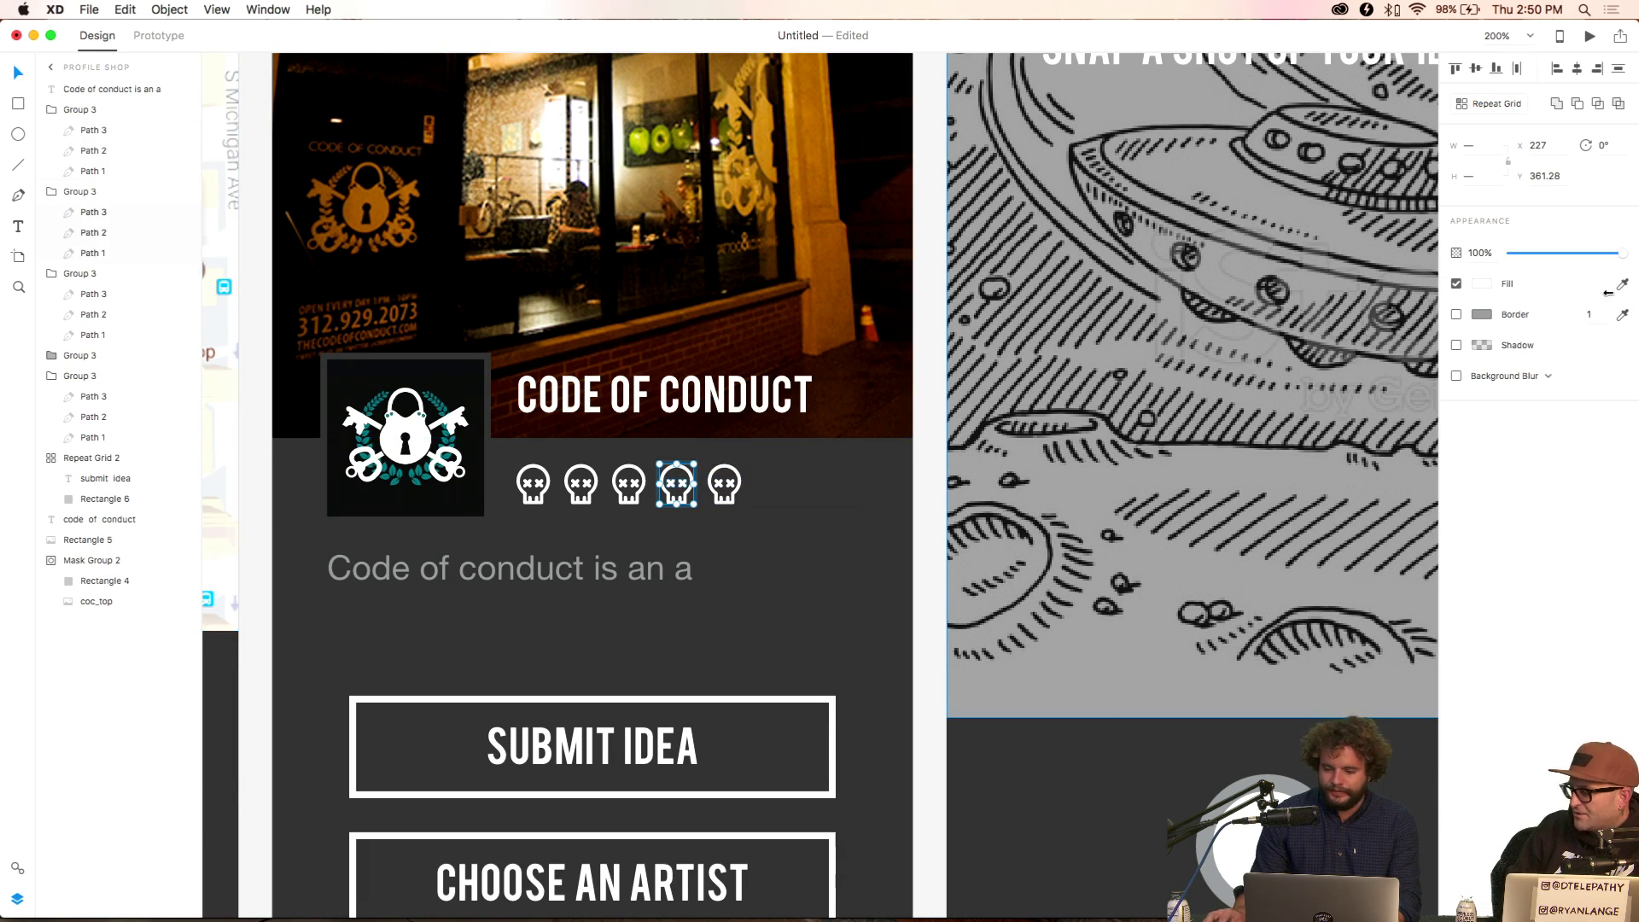
Step: Fill the fourth skull with #F7F700 yellow and save it as a swatch
click(1485, 284)
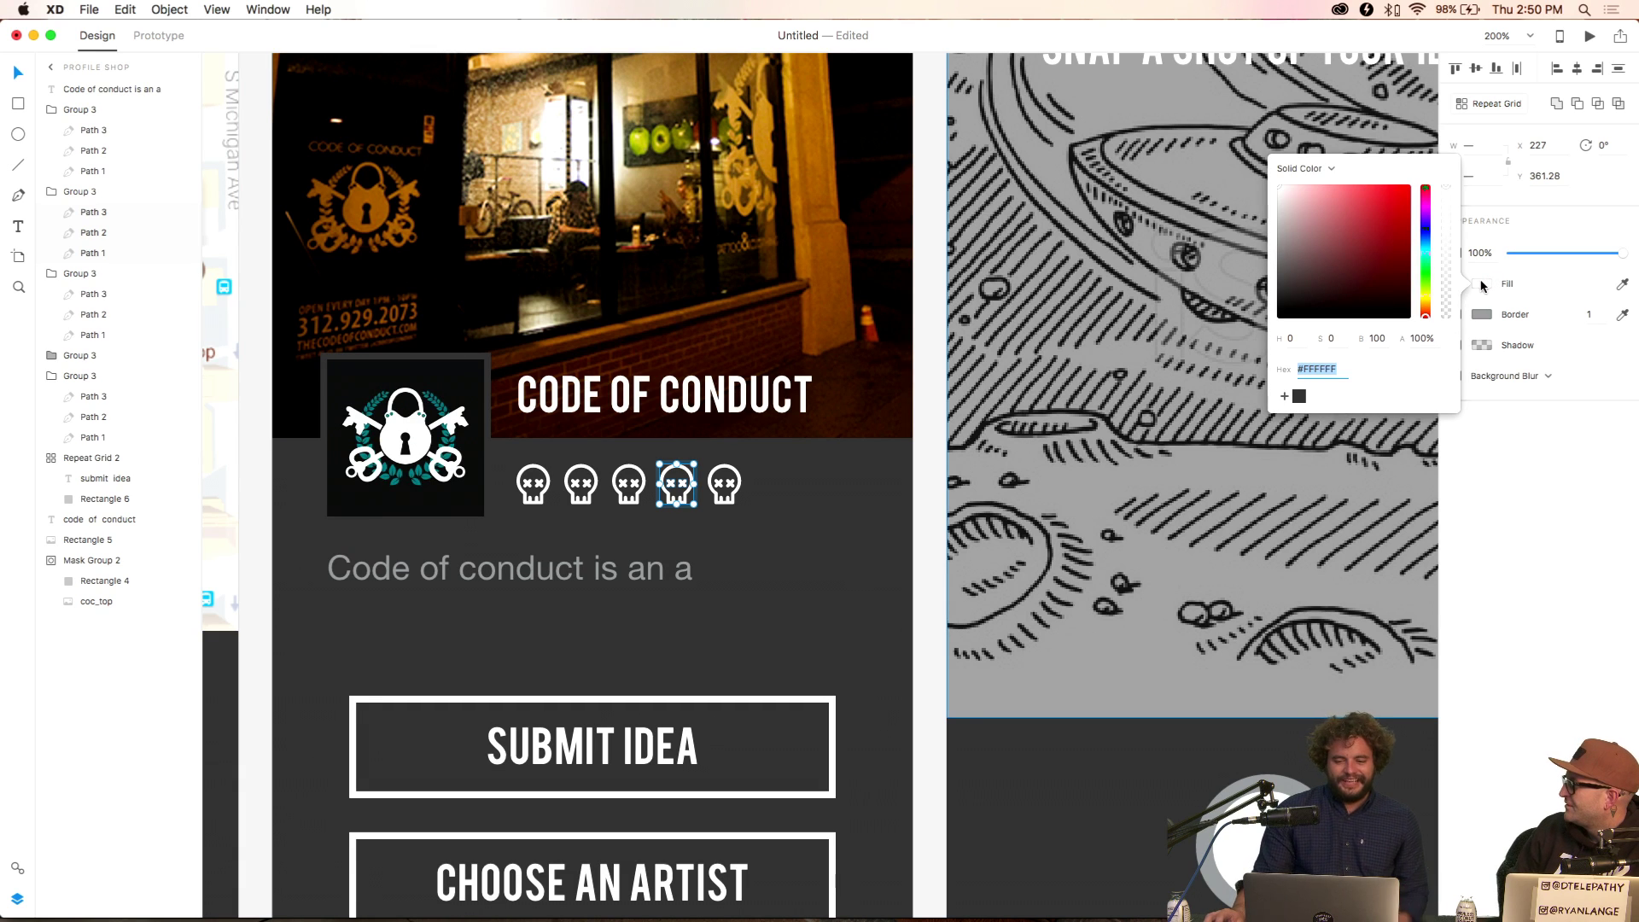
drag(1426, 312, 1426, 288)
drag(1379, 201, 1428, 193)
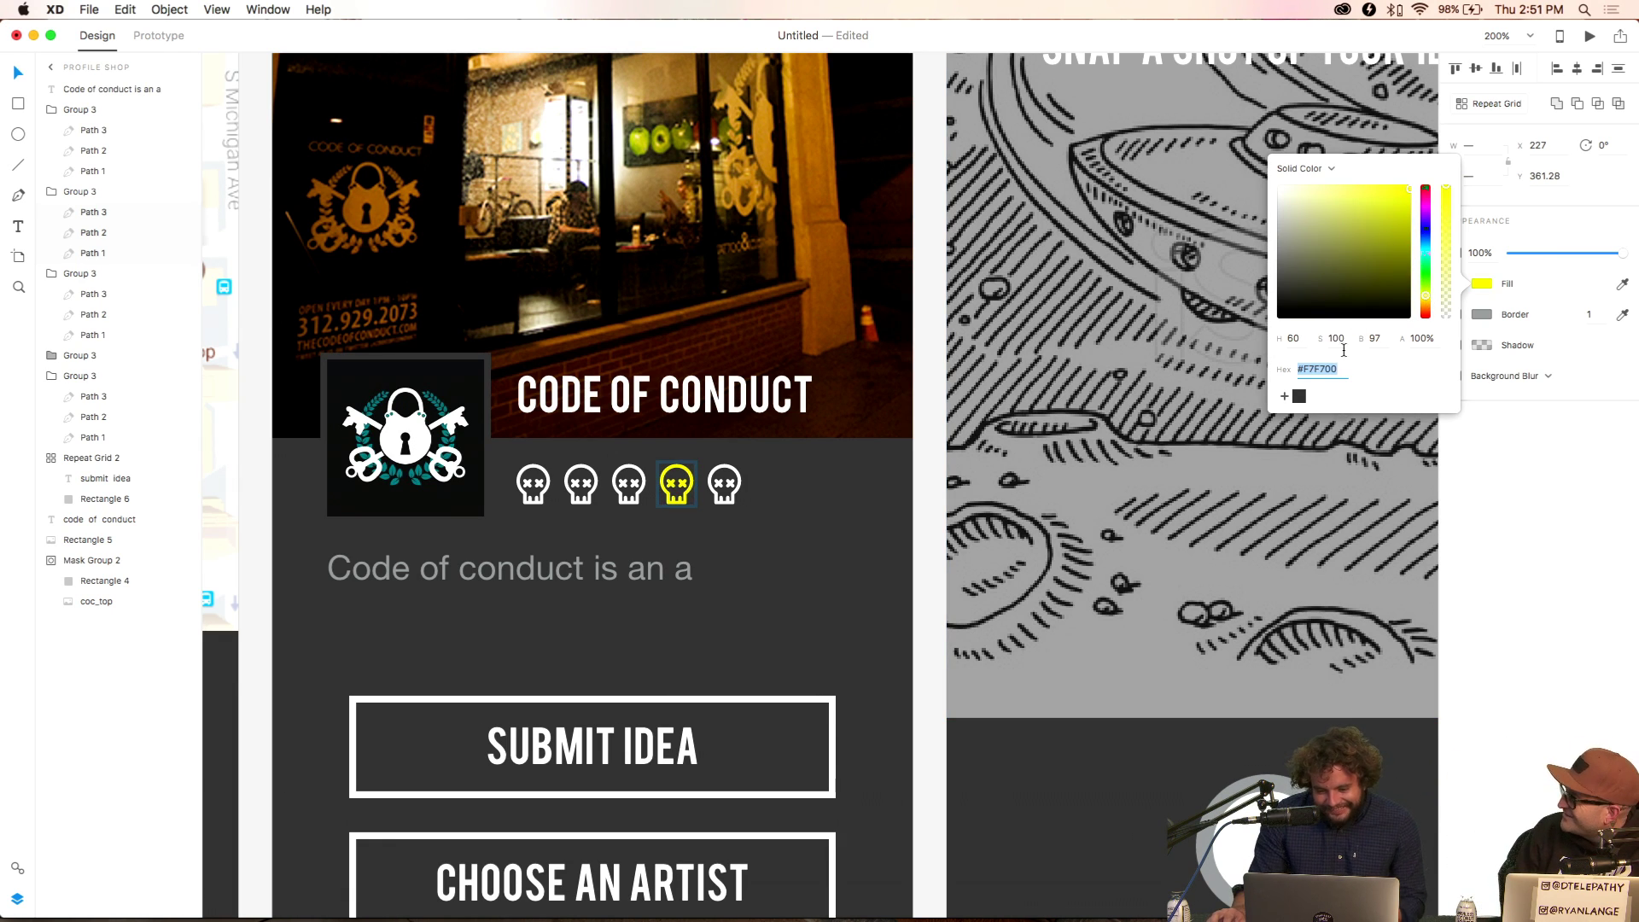
click(1283, 396)
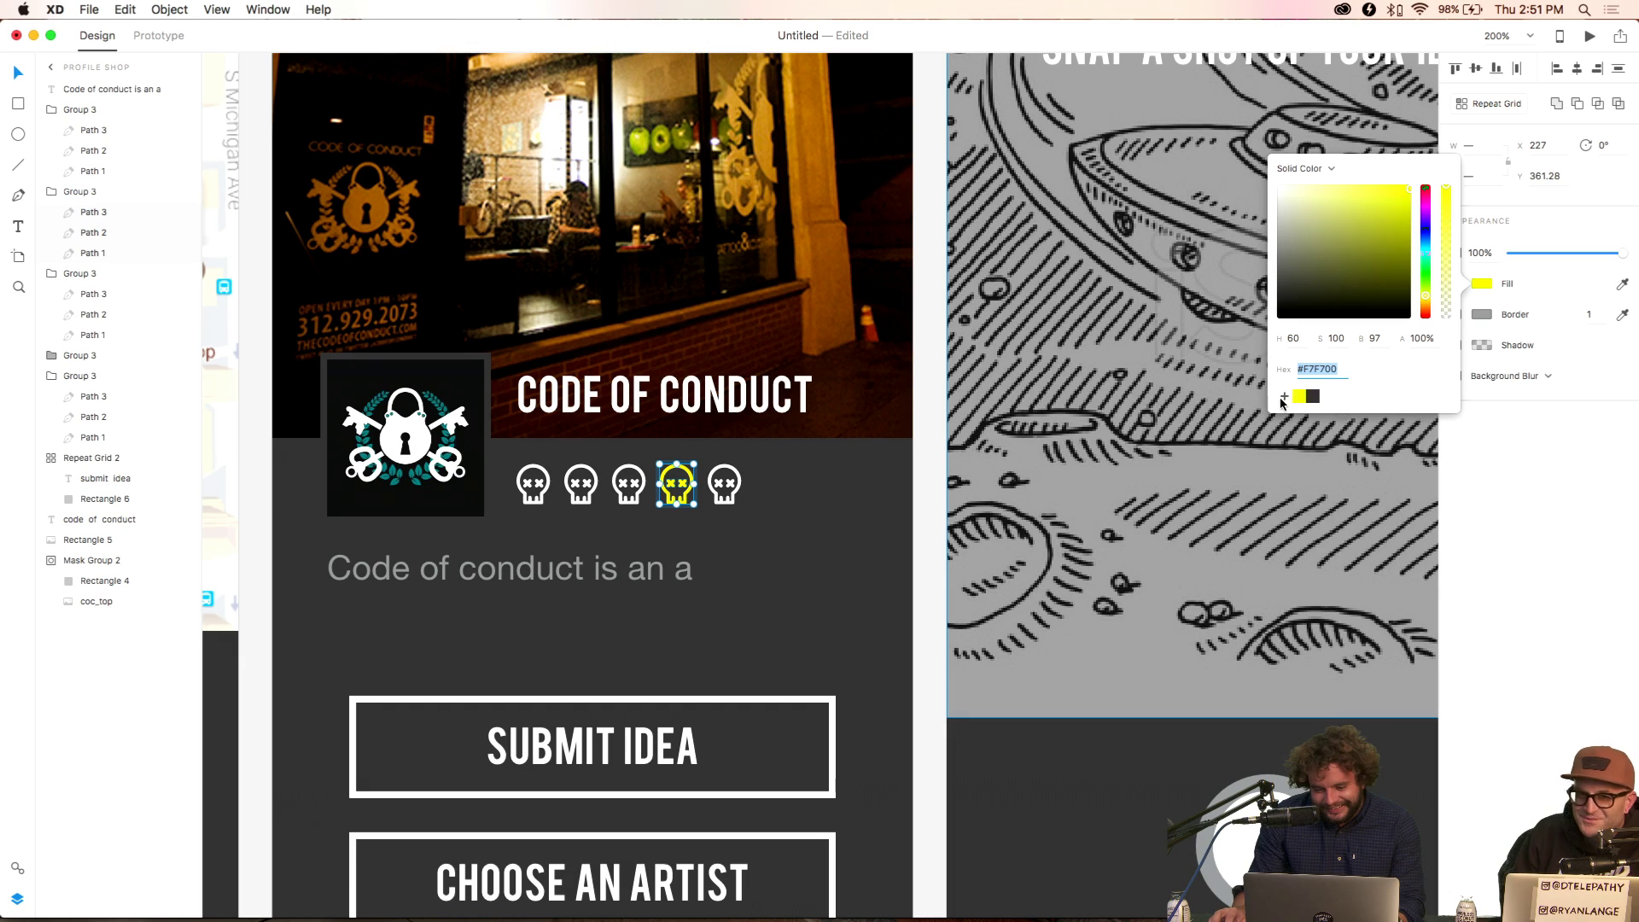
Step: Apply the saved yellow swatch to the third and second skulls
click(644, 483)
click(91, 297)
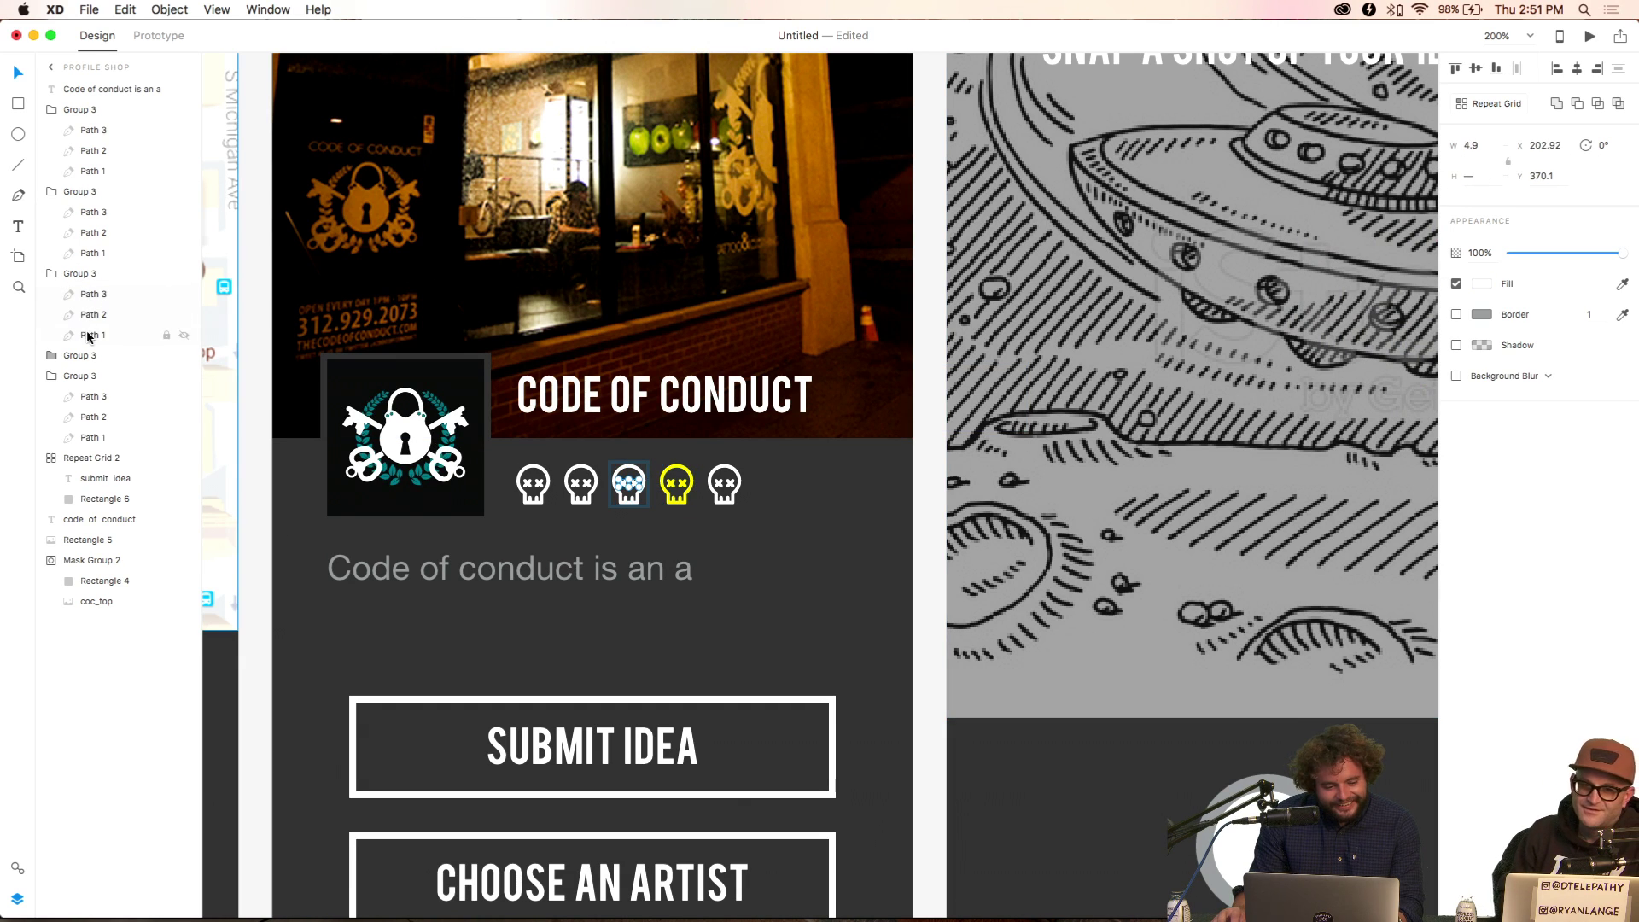
shift+click(88, 335)
click(1481, 282)
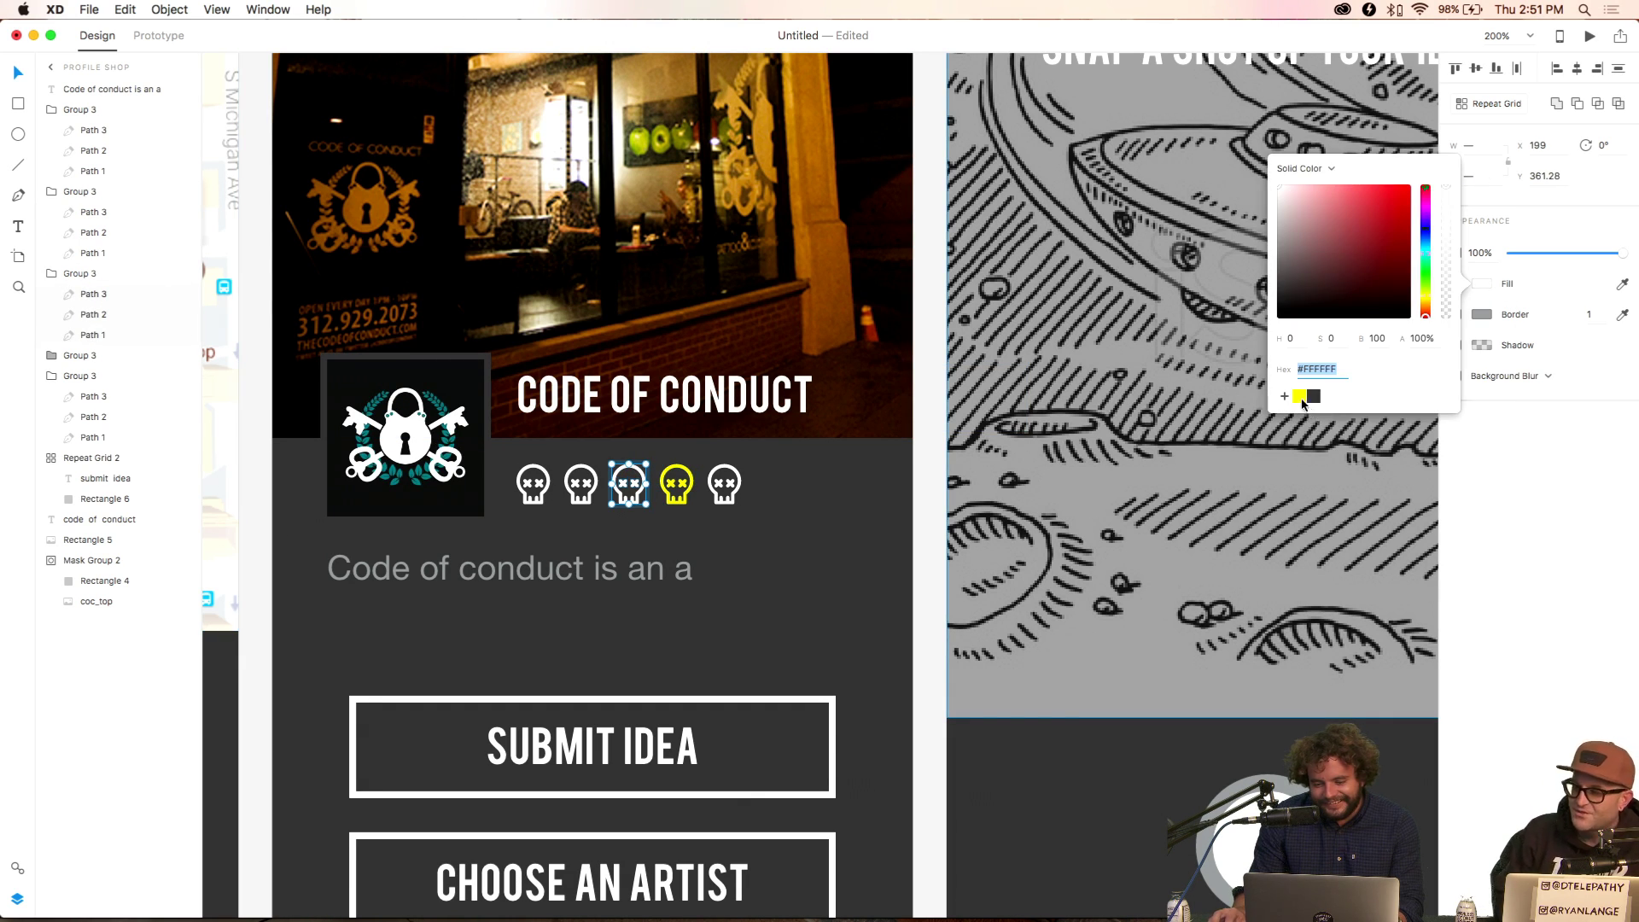
click(1299, 396)
click(590, 487)
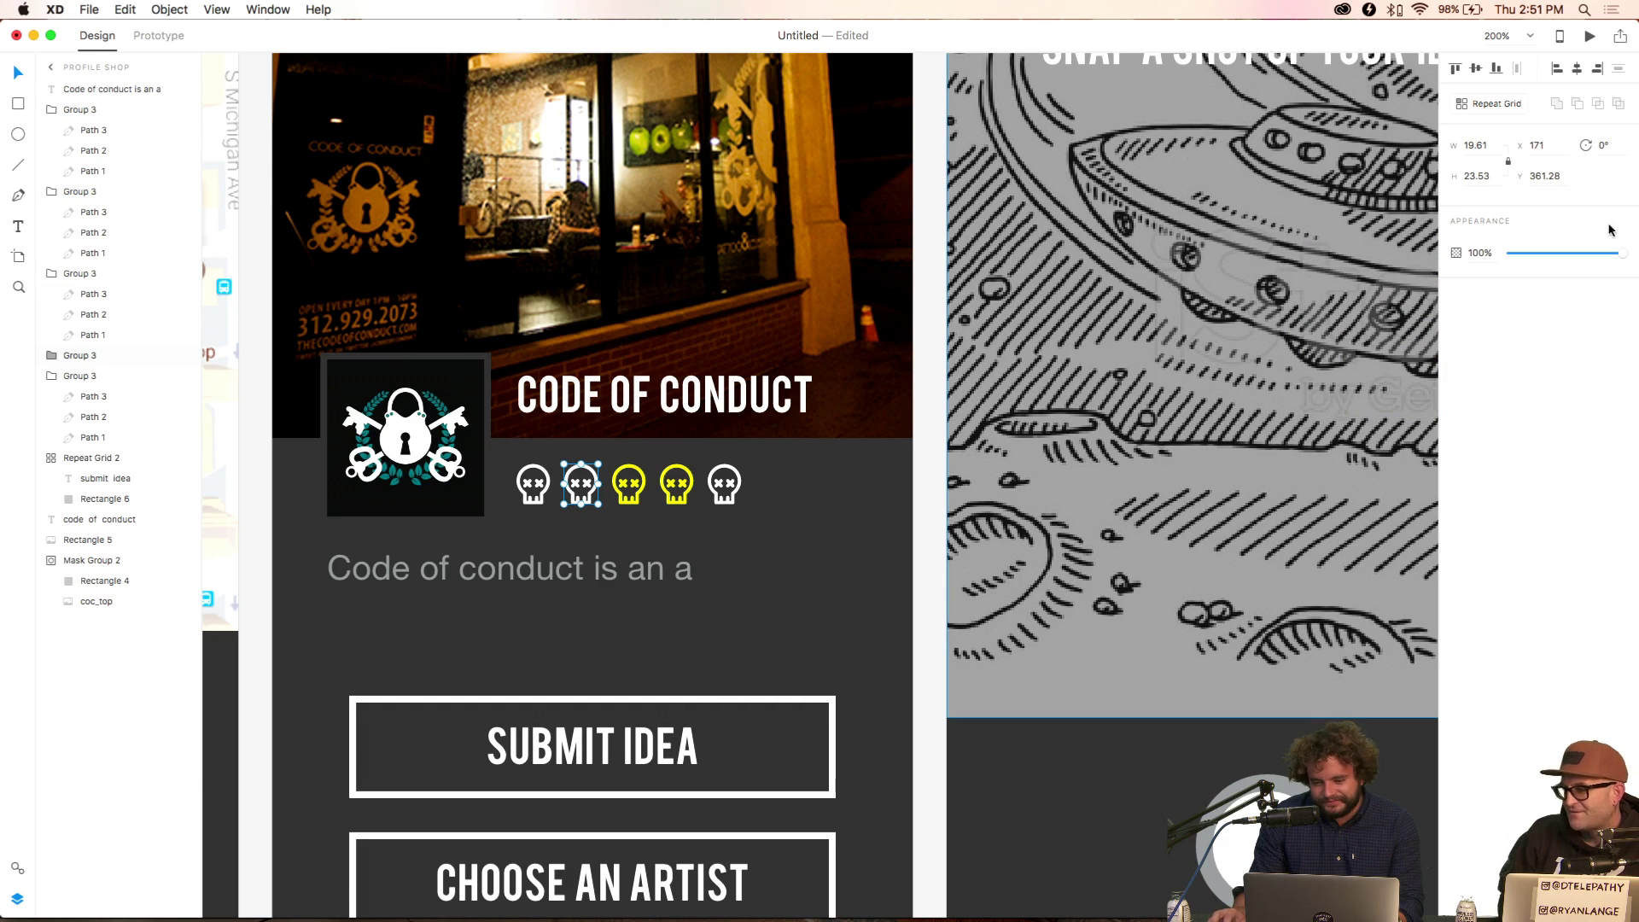
click(35, 356)
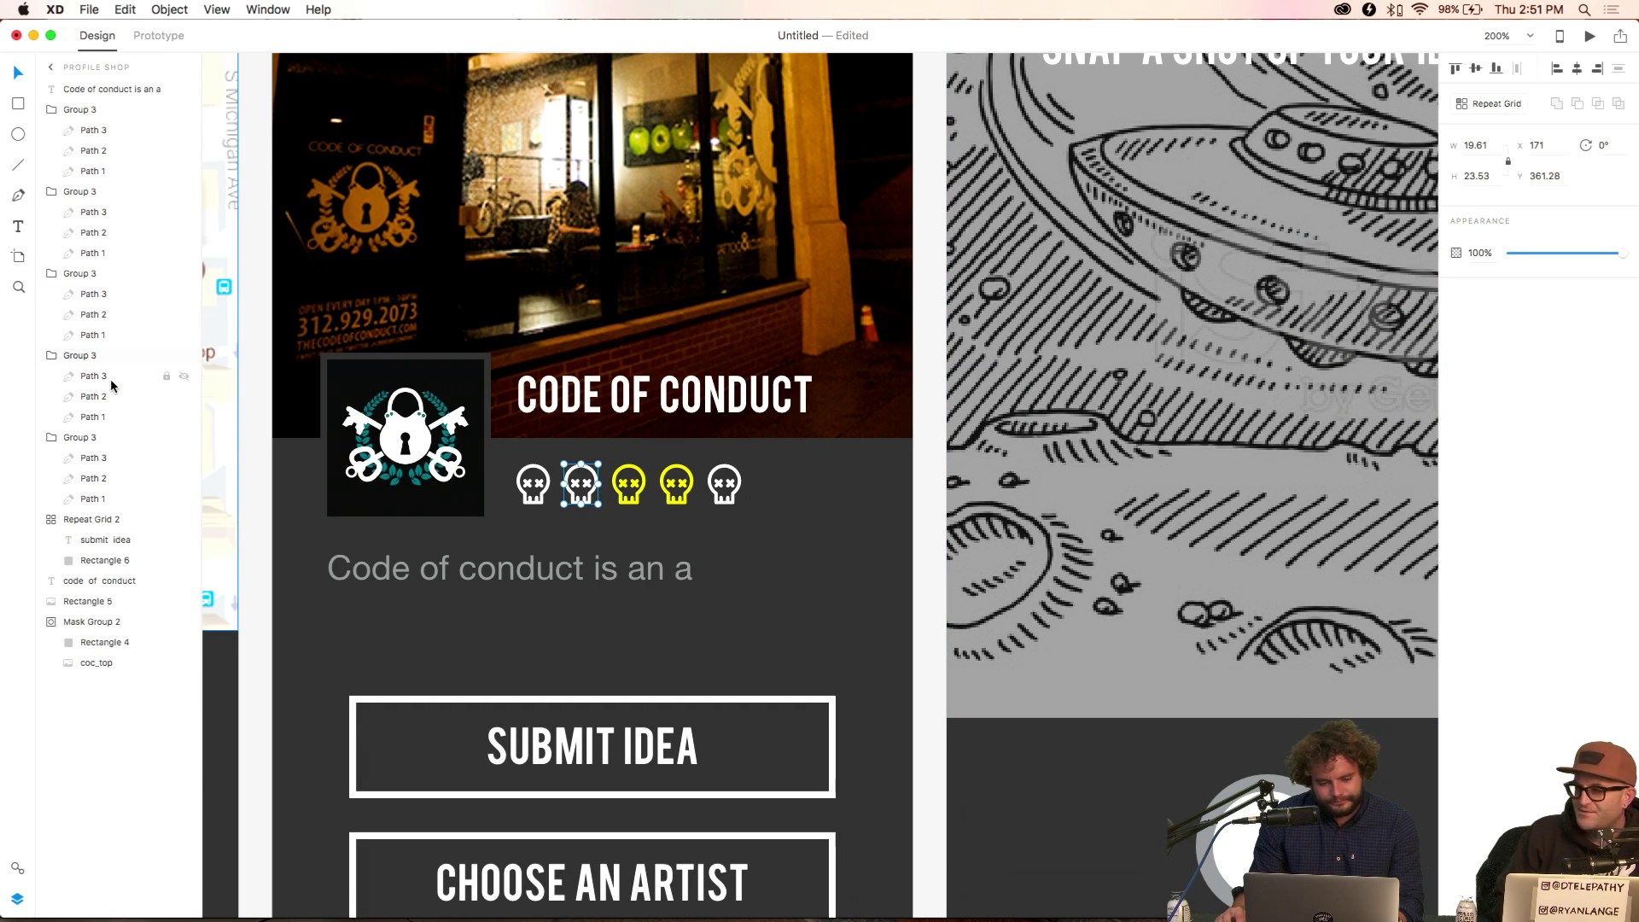
click(110, 377)
shift+click(110, 413)
click(1486, 284)
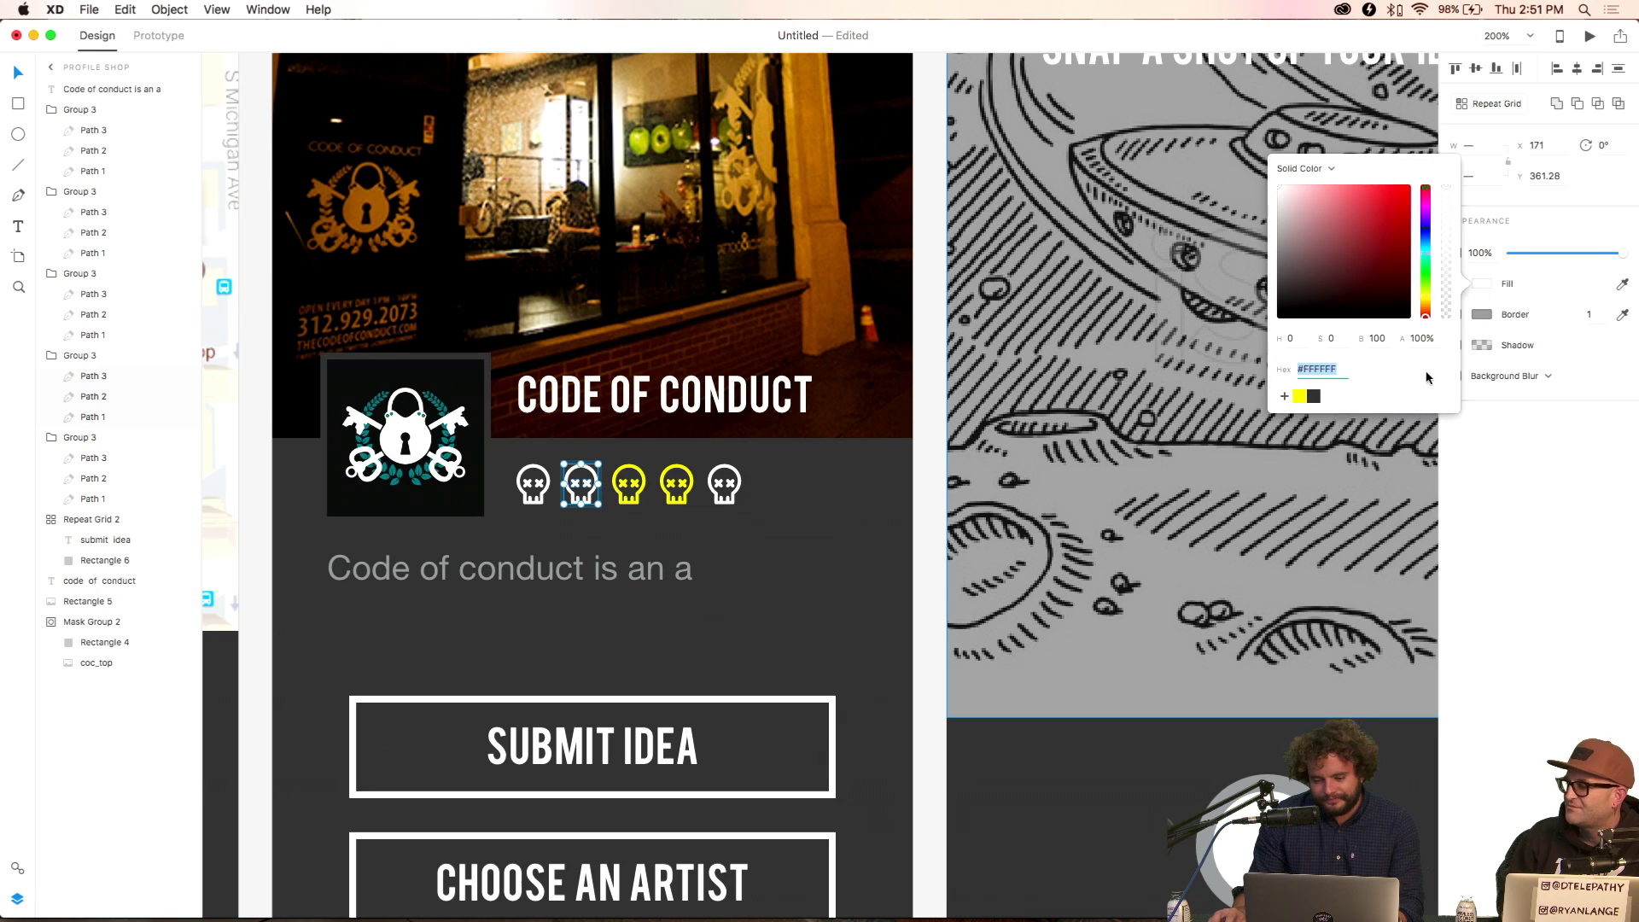
click(1299, 397)
key(Escape)
Step: Apply the saved yellow swatch to the first skull, leaving the fifth white
click(532, 485)
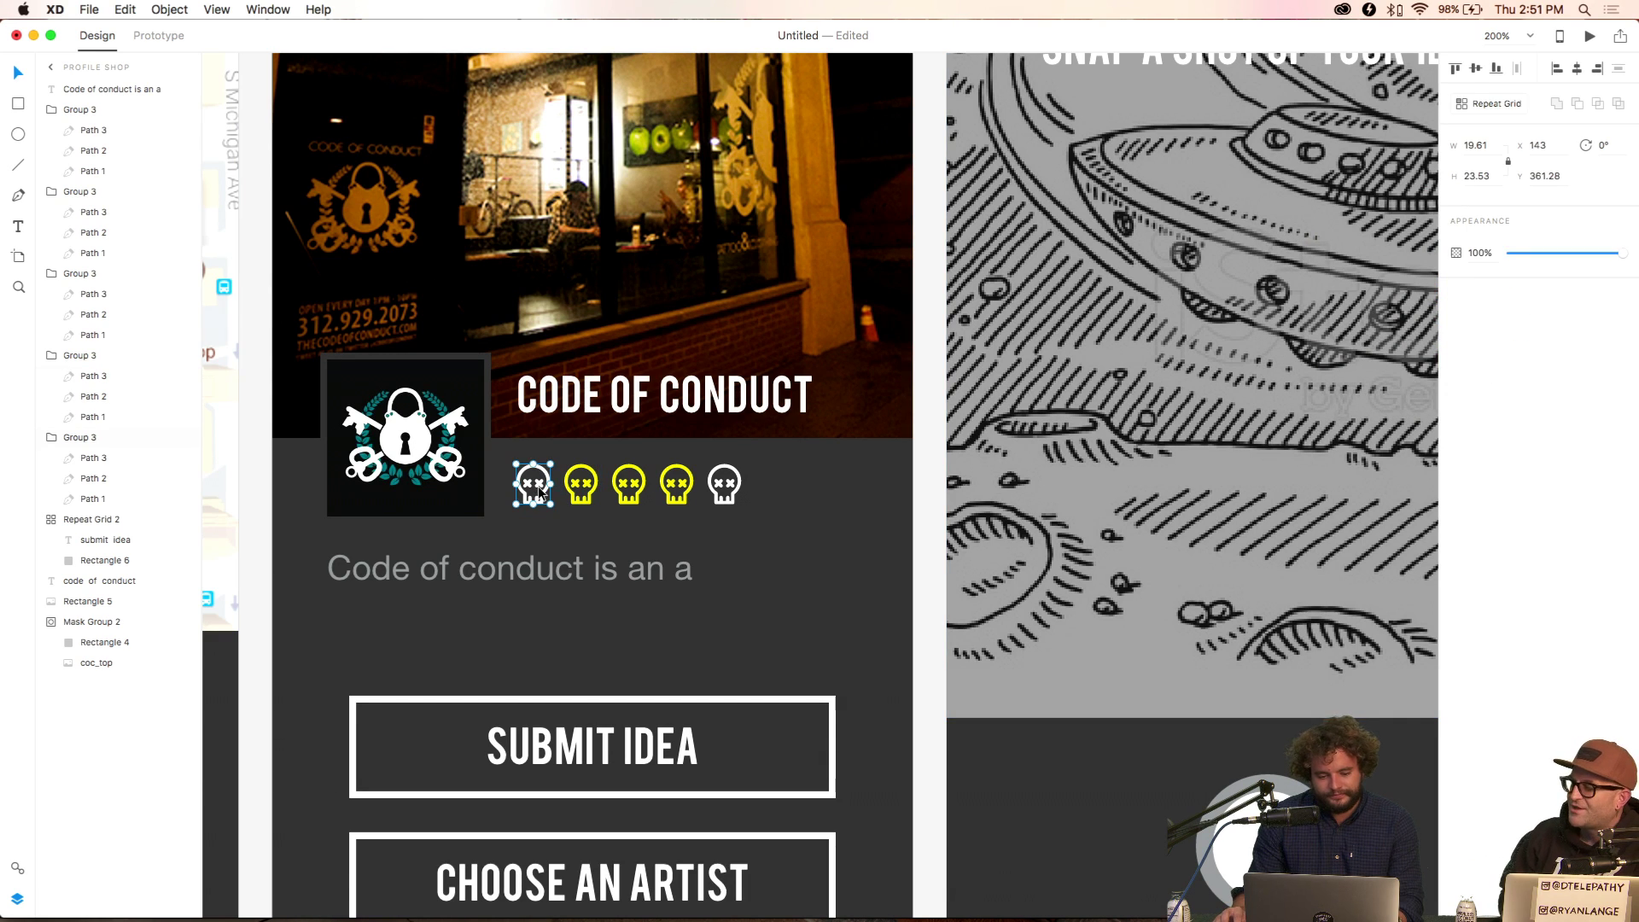
click(88, 461)
shift+click(92, 498)
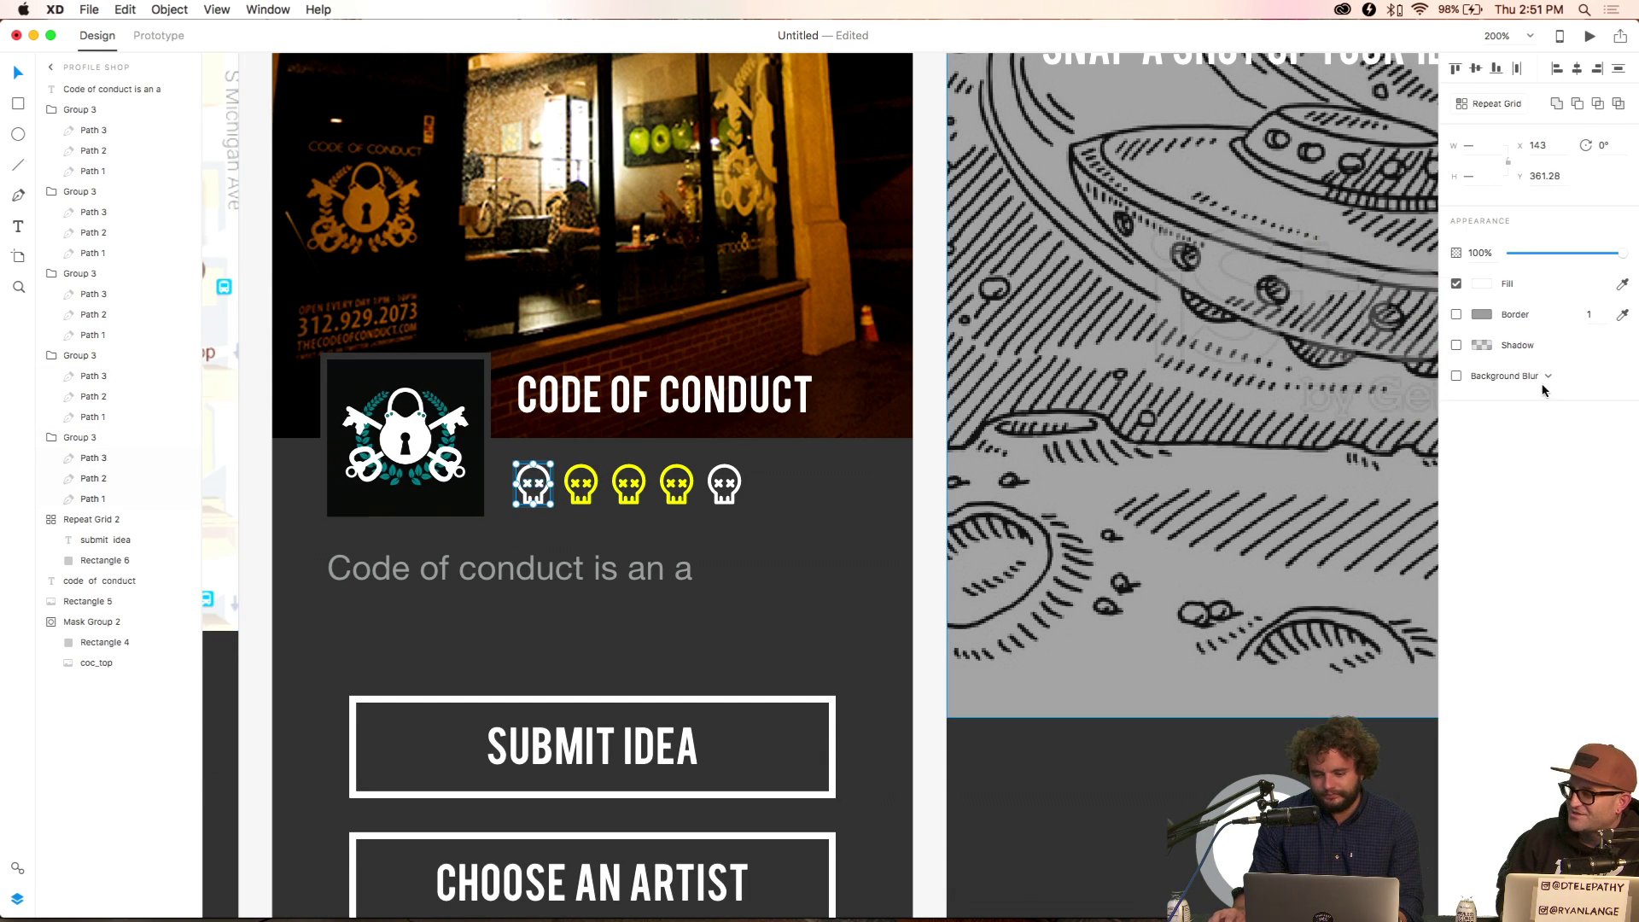
click(1482, 285)
click(1298, 397)
click(1190, 479)
Step: Zoom back out to 100%, pan across the artboards, and switch to Slack
key(super+minus)
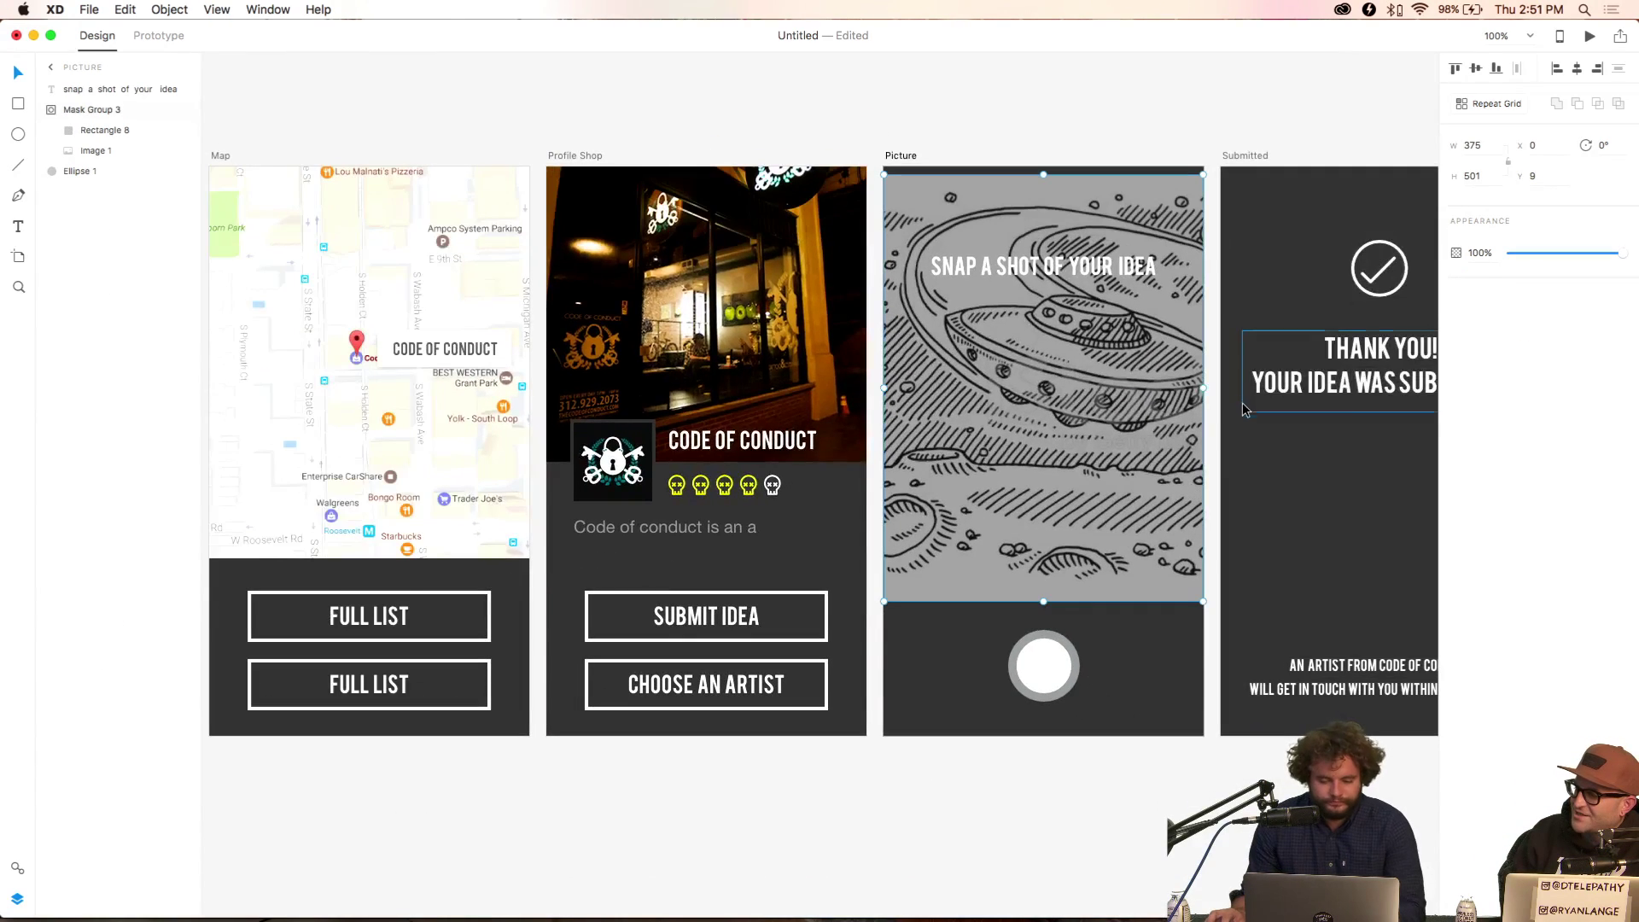
click(1243, 410)
drag(1243, 409, 995, 452)
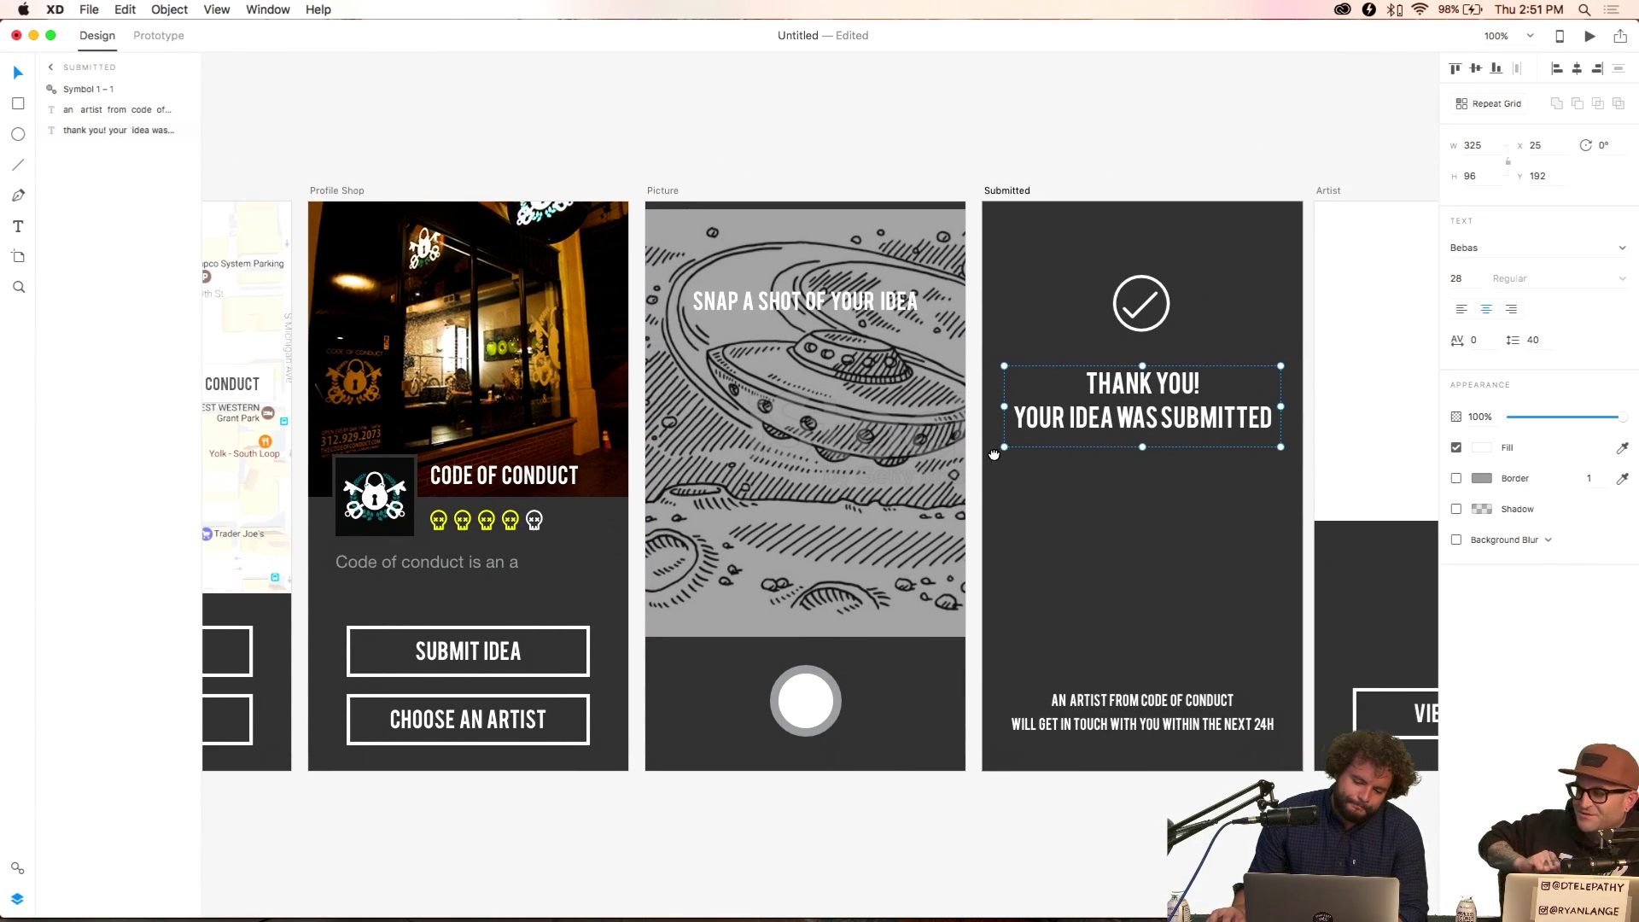
mouse_move(781, 917)
click(655, 898)
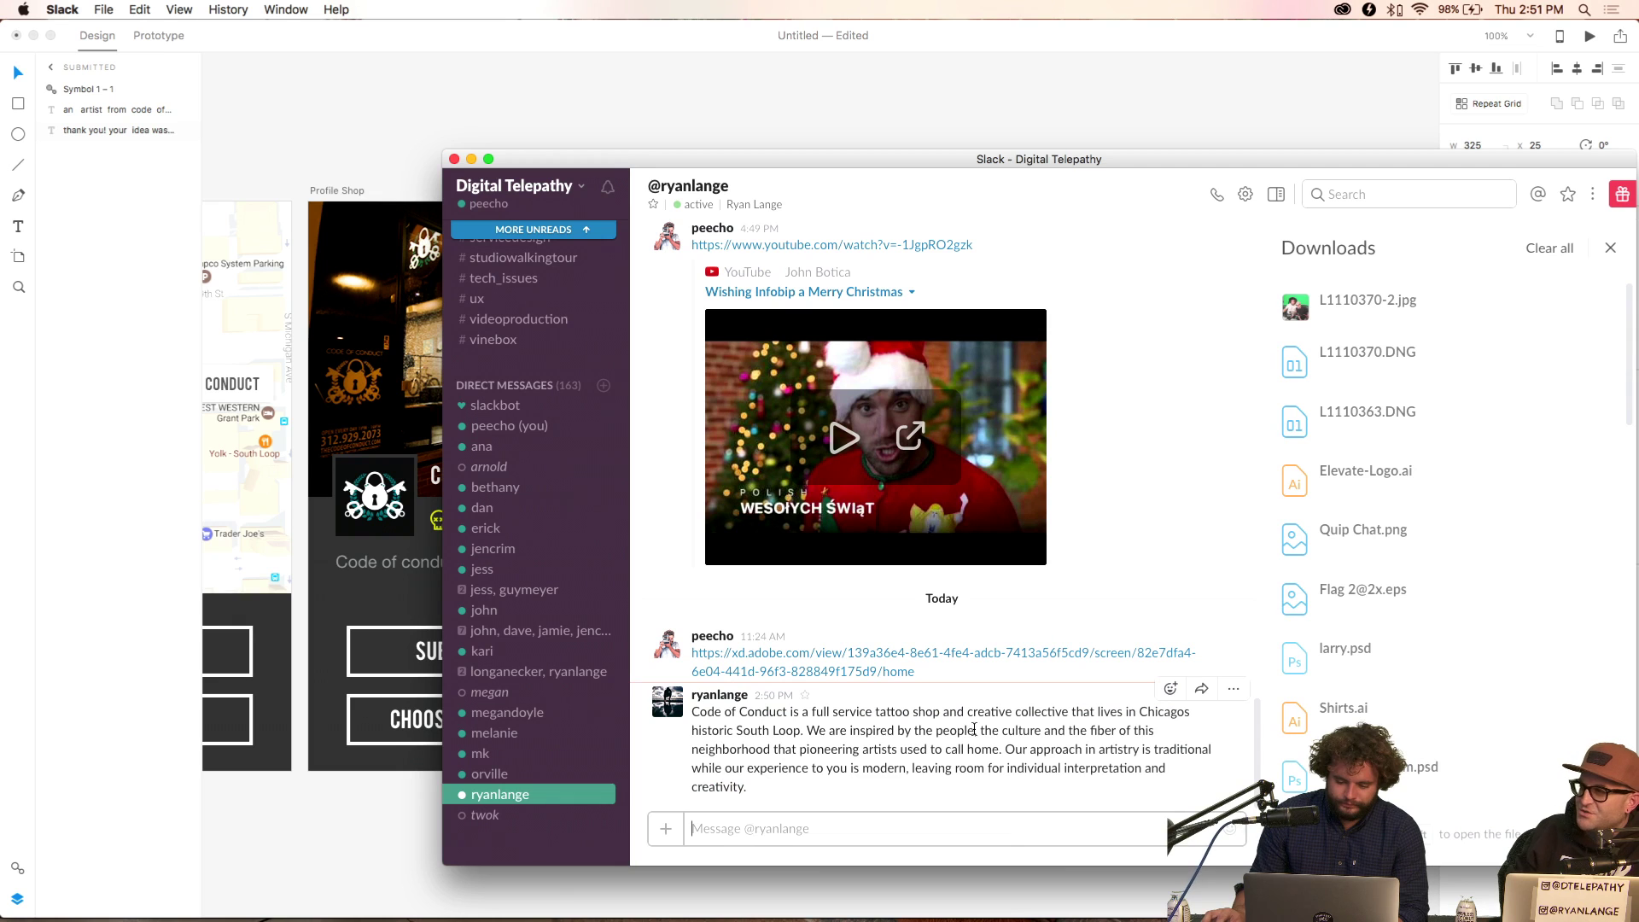
Step: Copy the description's first sentence from the Slack message and return to Adobe XD
drag(807, 730, 696, 708)
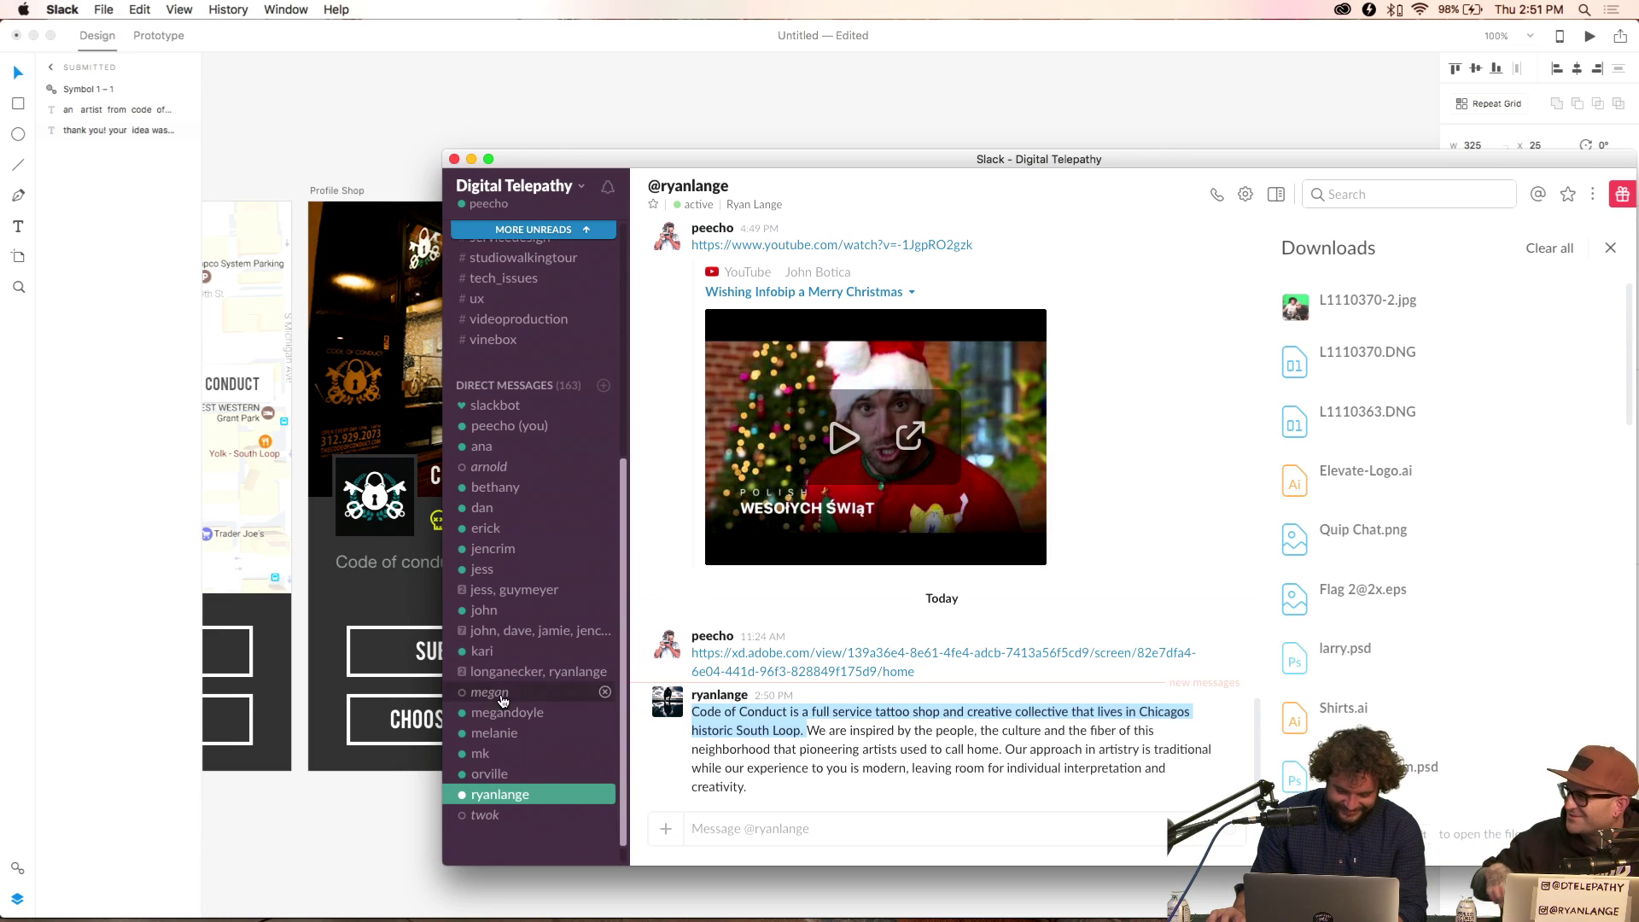
click(300, 157)
Step: Paste the copied shop description over the Profile Shop placeholder text
scroll(597, 339, left, 5)
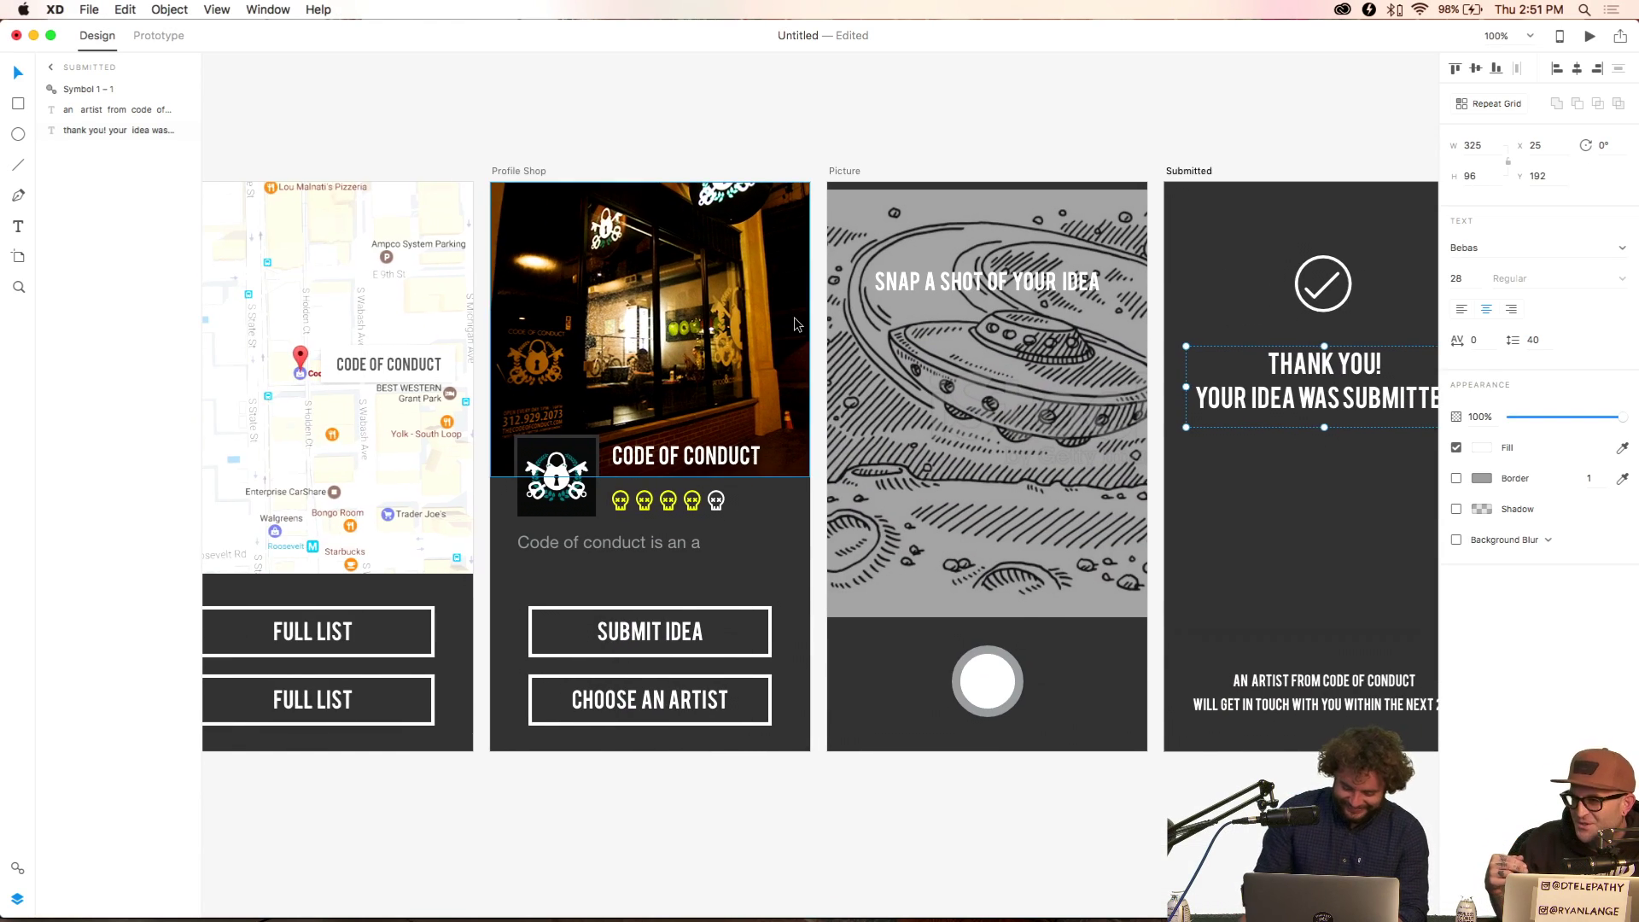
scroll(793, 316, up, 10)
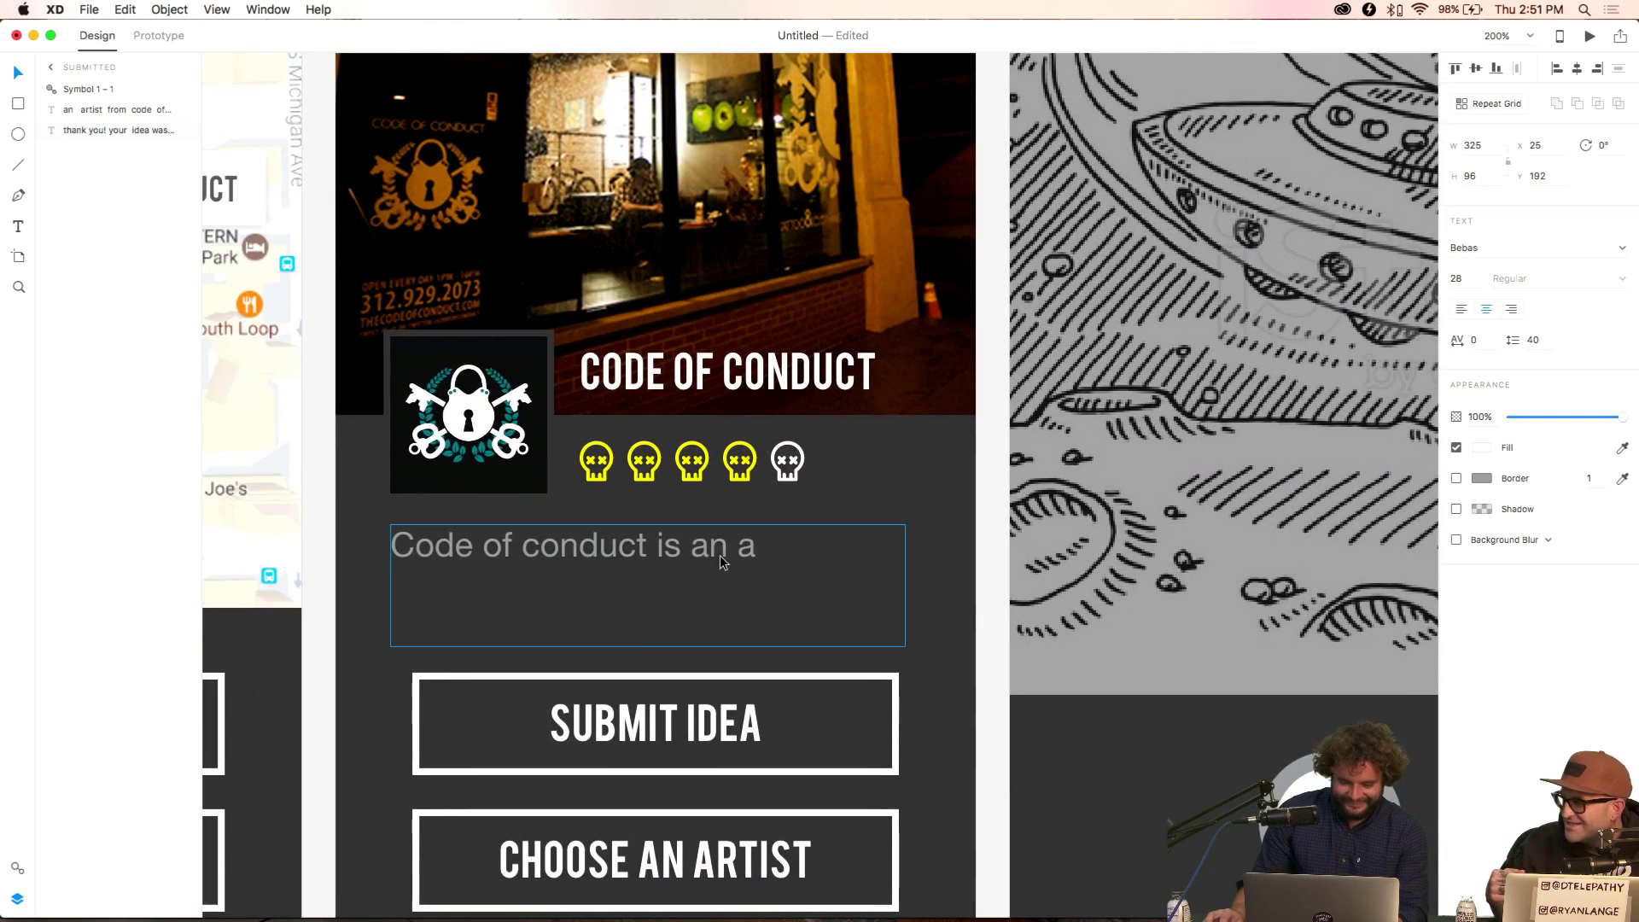
double_click(722, 561)
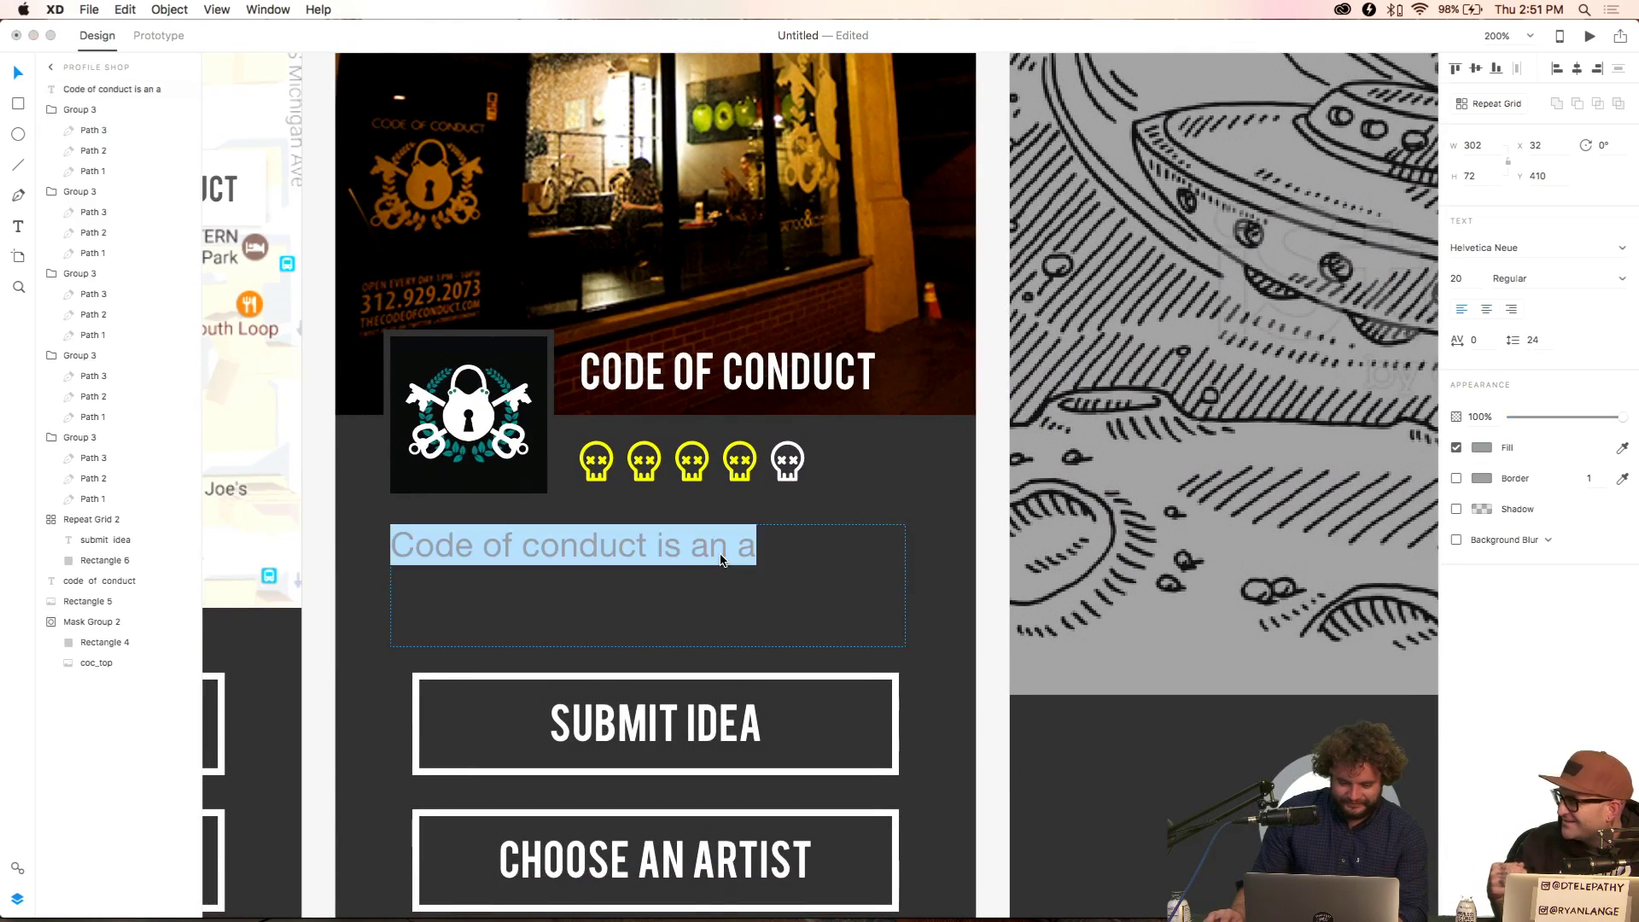
text(Code of Conduct is a full service tattoo shop and creative collective that lives in Chicagos historic South Loop.)
key(Escape)
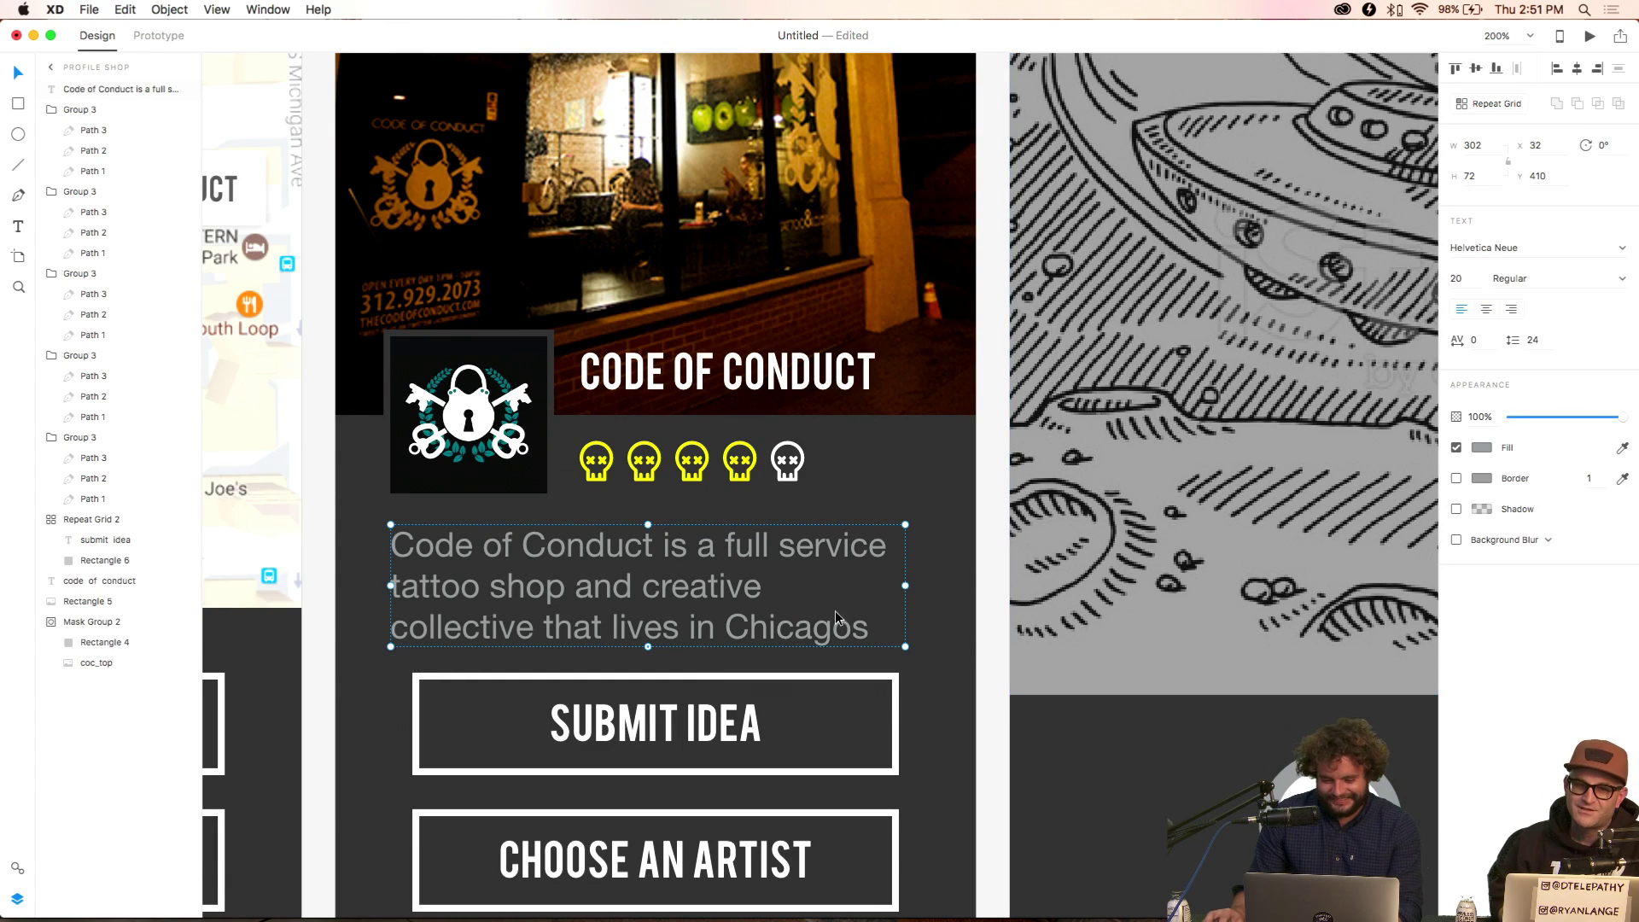
Step: Set the description paragraph to Bebas at font size 14
click(1489, 248)
text(Bebas)
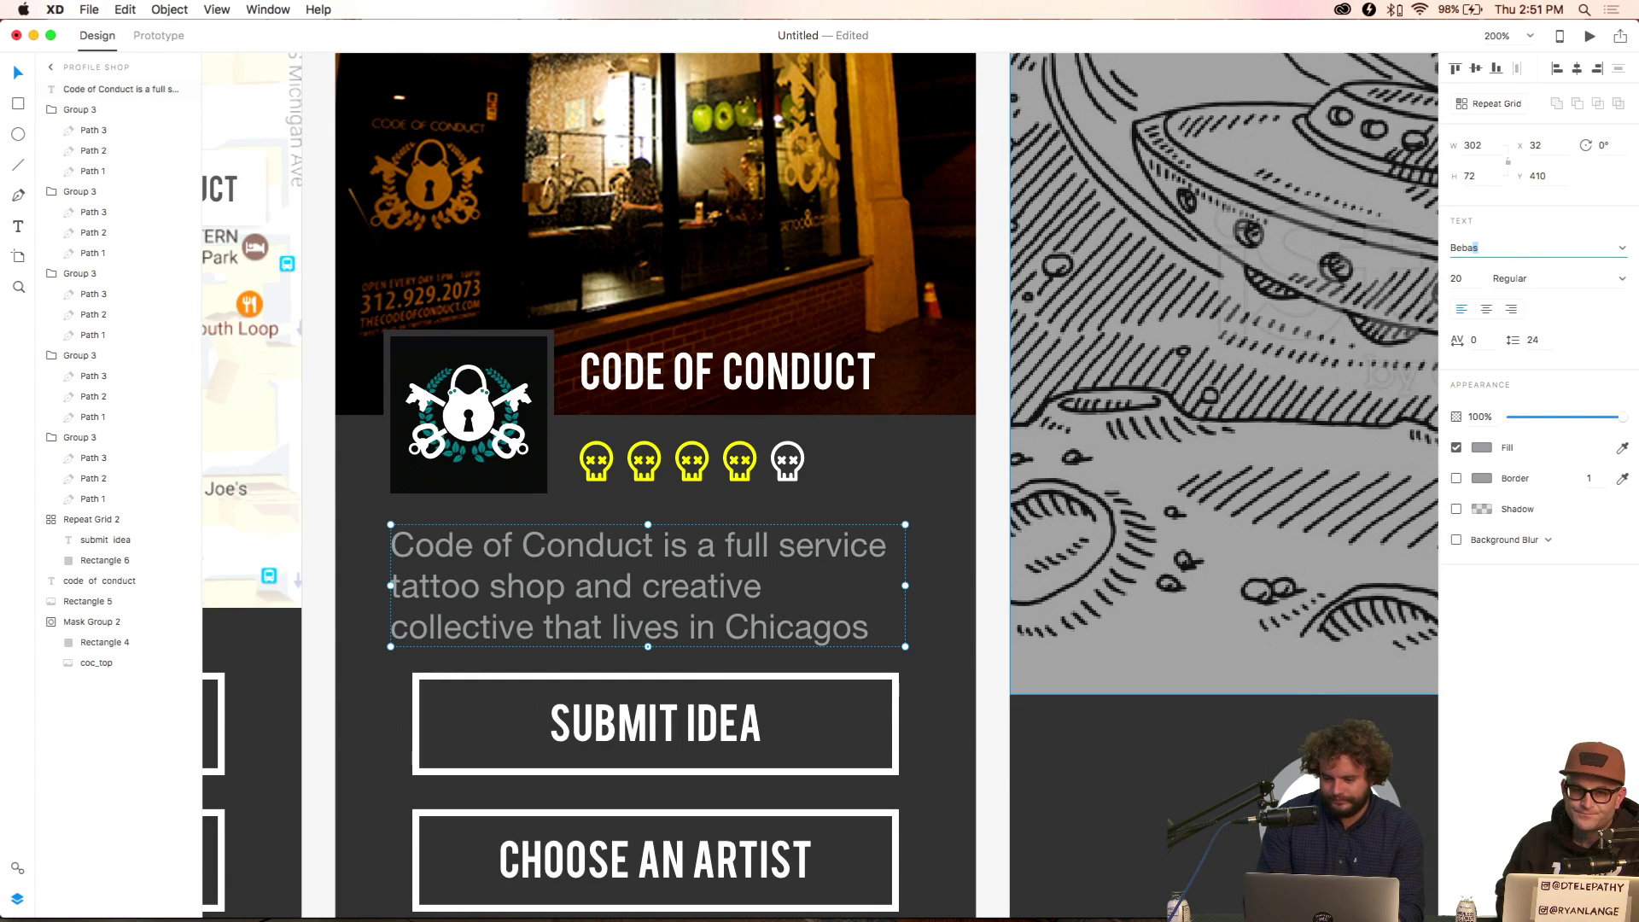
key(Return)
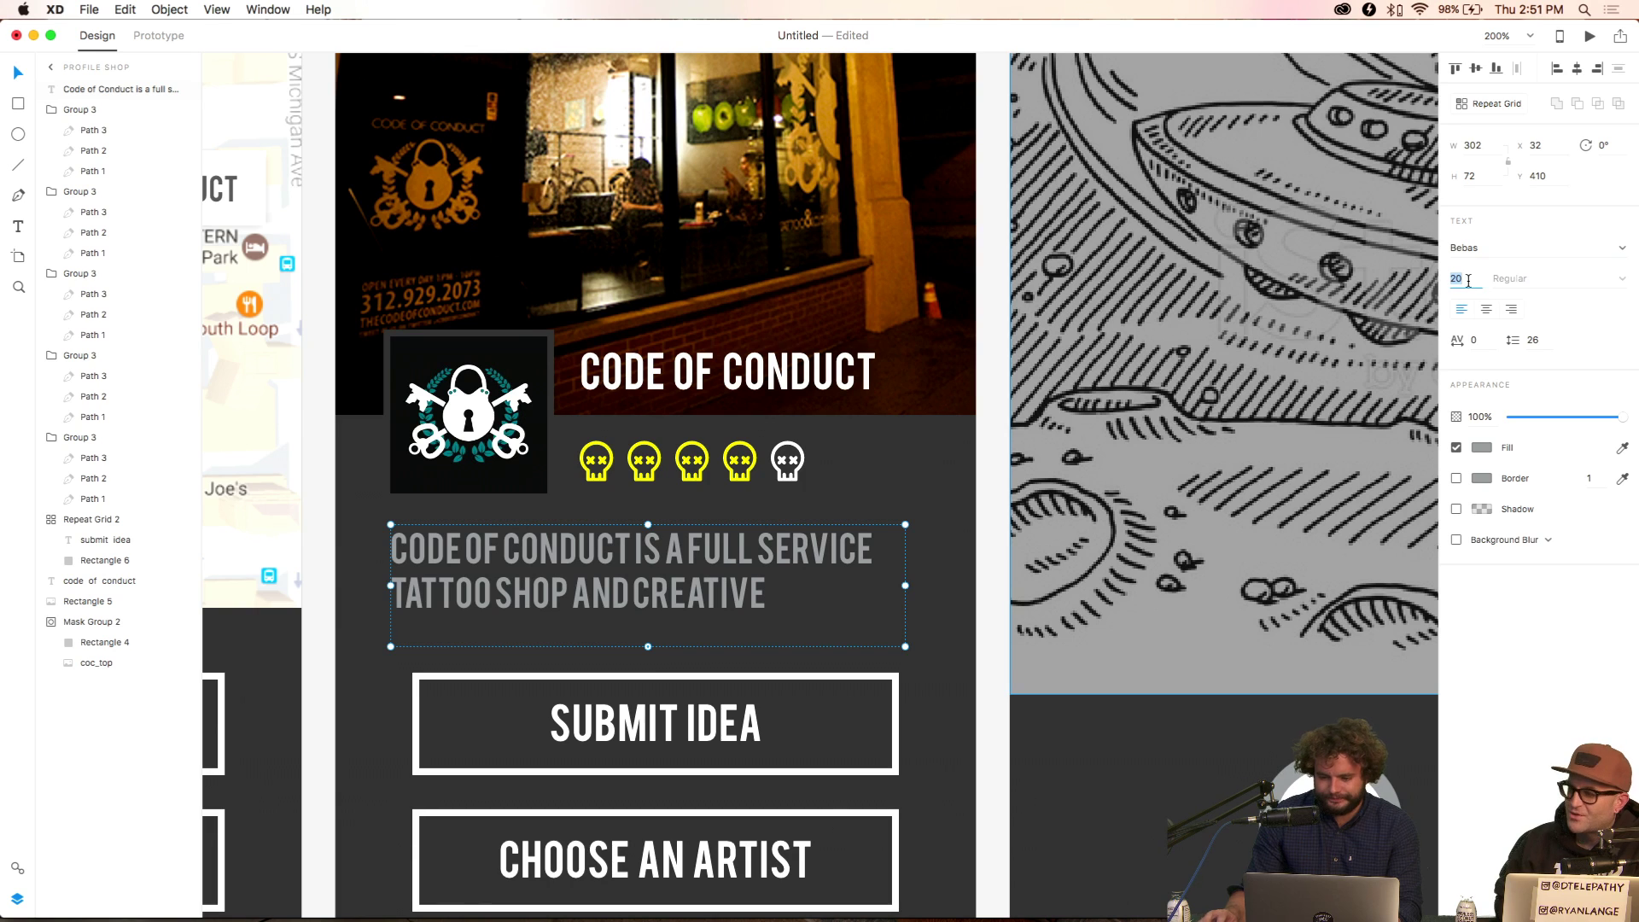
key(Down)
key(Down)
key(Down)
key(Down)
key(Down)
key(Down)
key(Down)
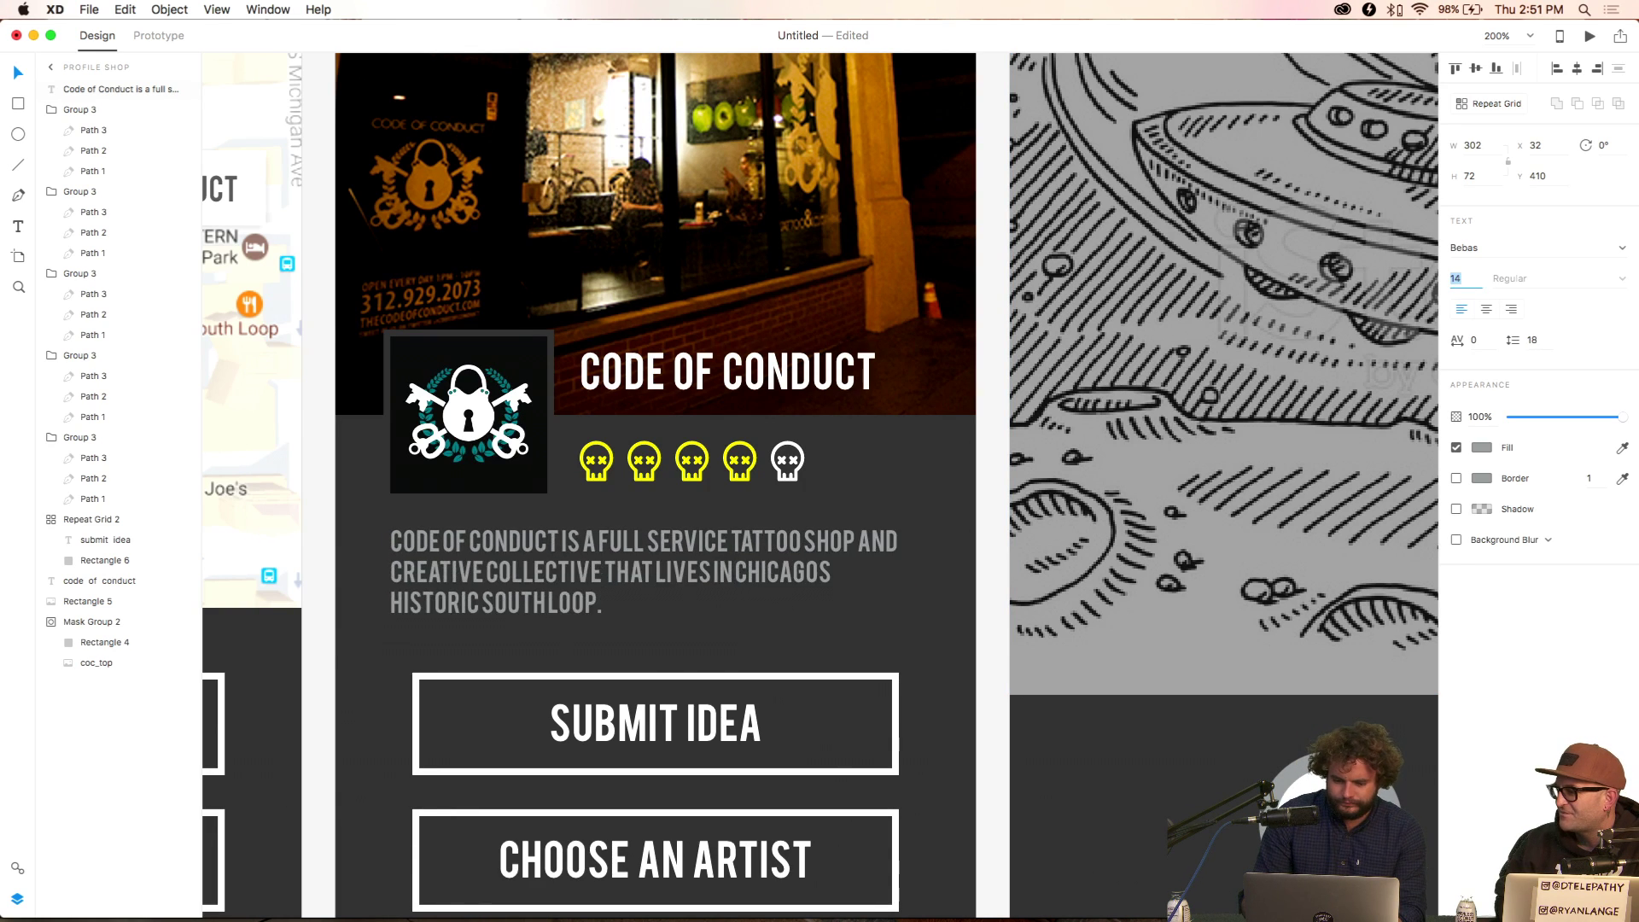
key(Up)
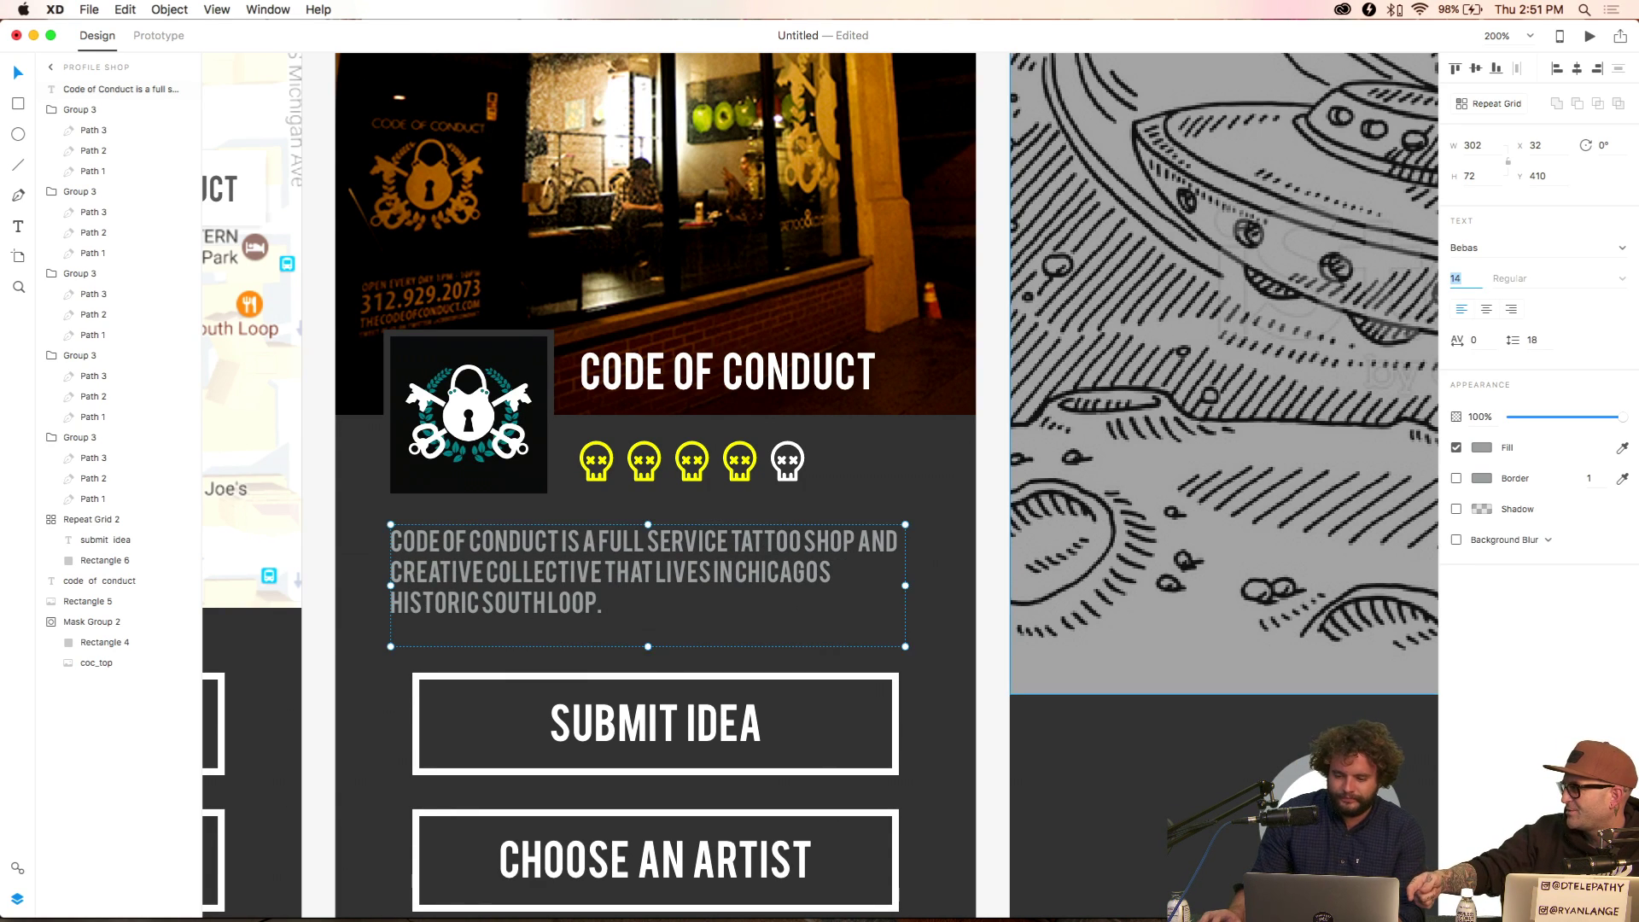
Step: Shift the paragraph right to line up with the buttons, keeping size 14
click(799, 468)
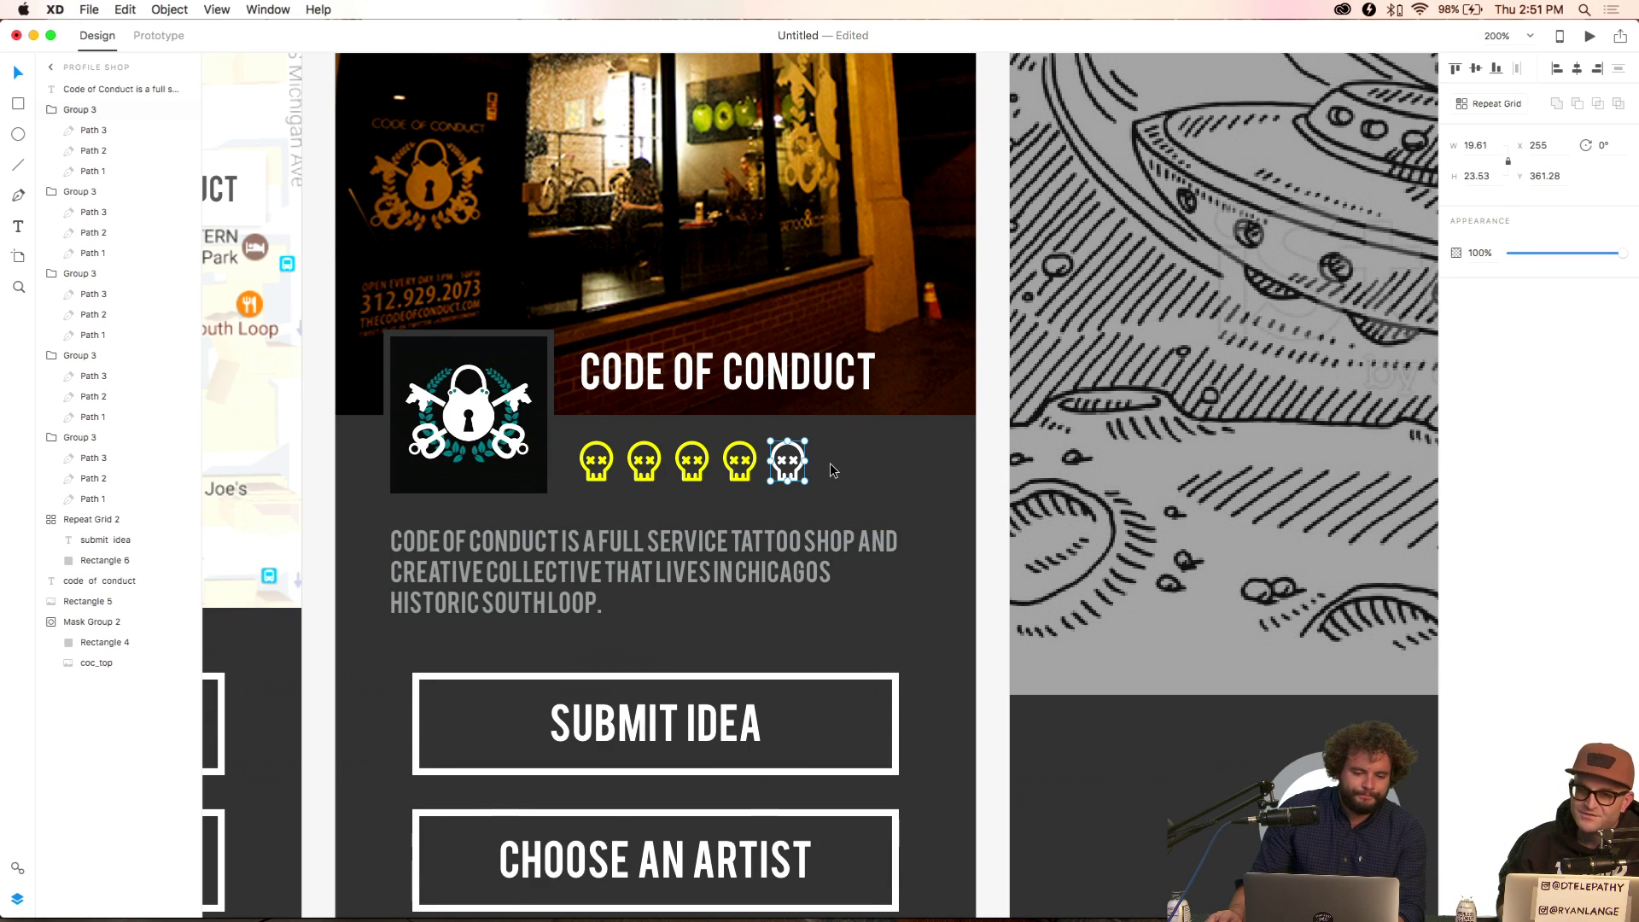
click(743, 575)
drag(742, 576, 765, 574)
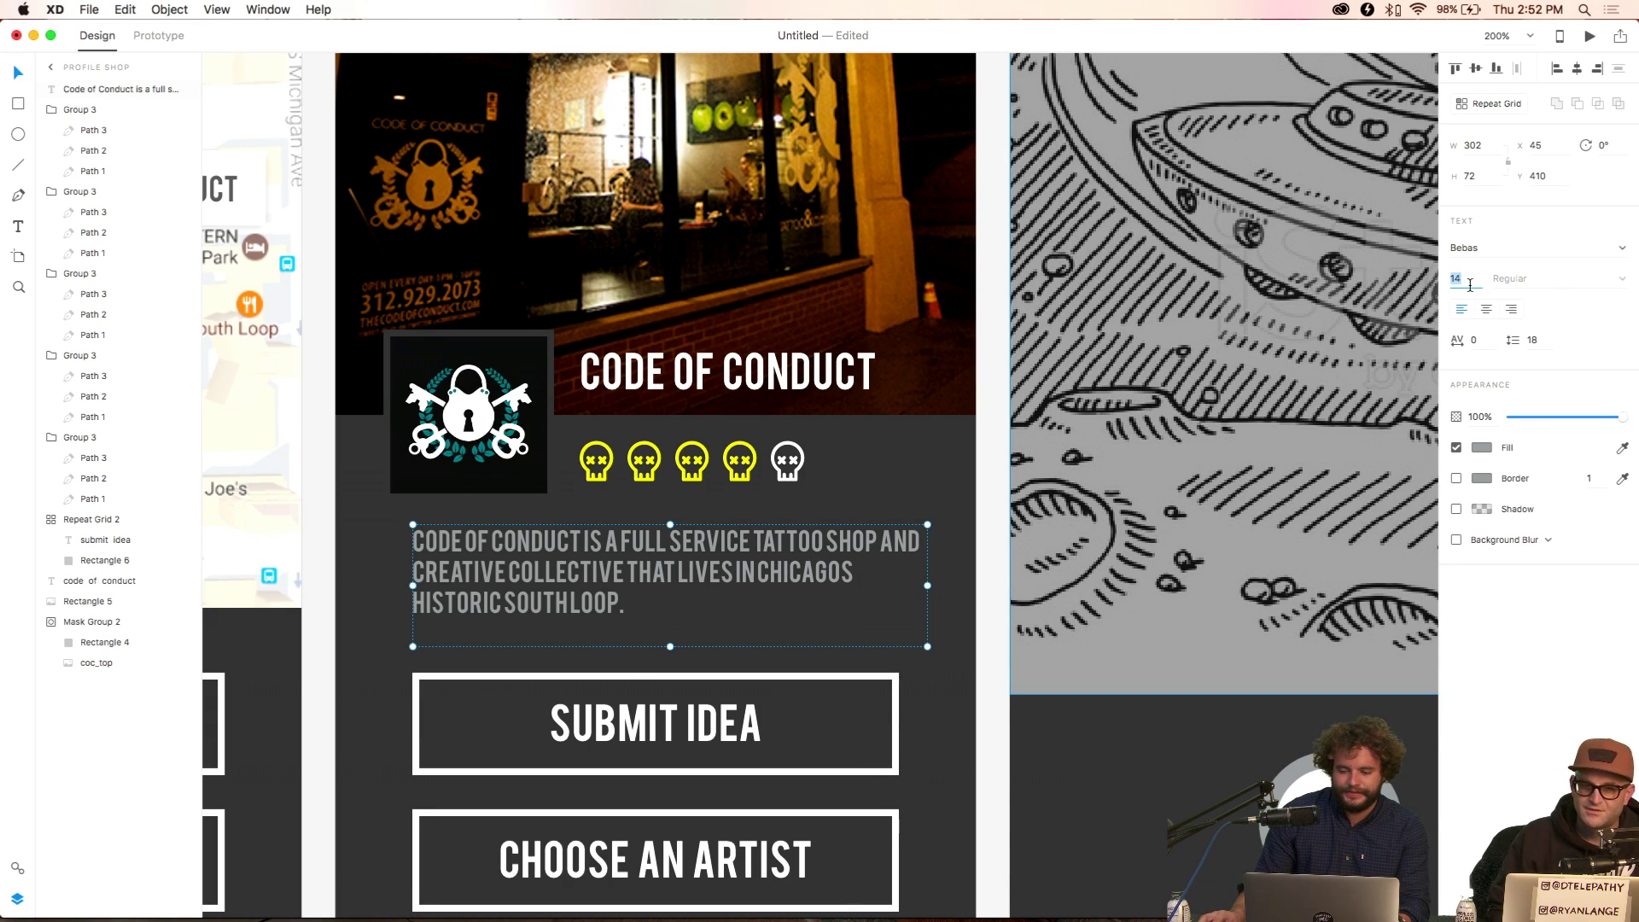
key(Down)
key(Up)
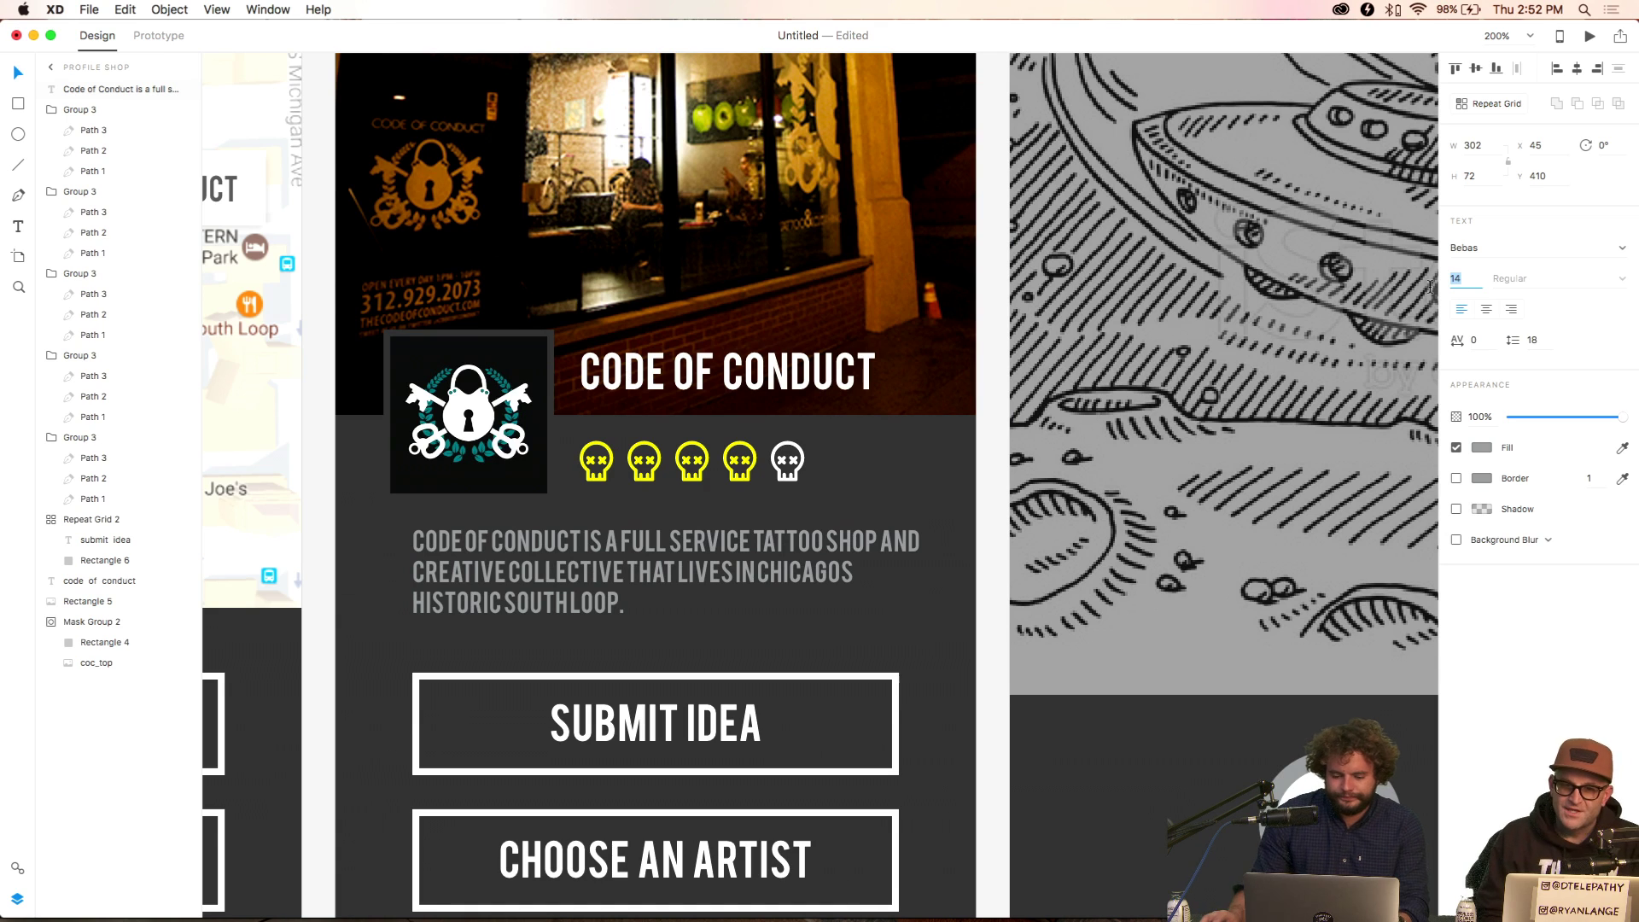
click(954, 562)
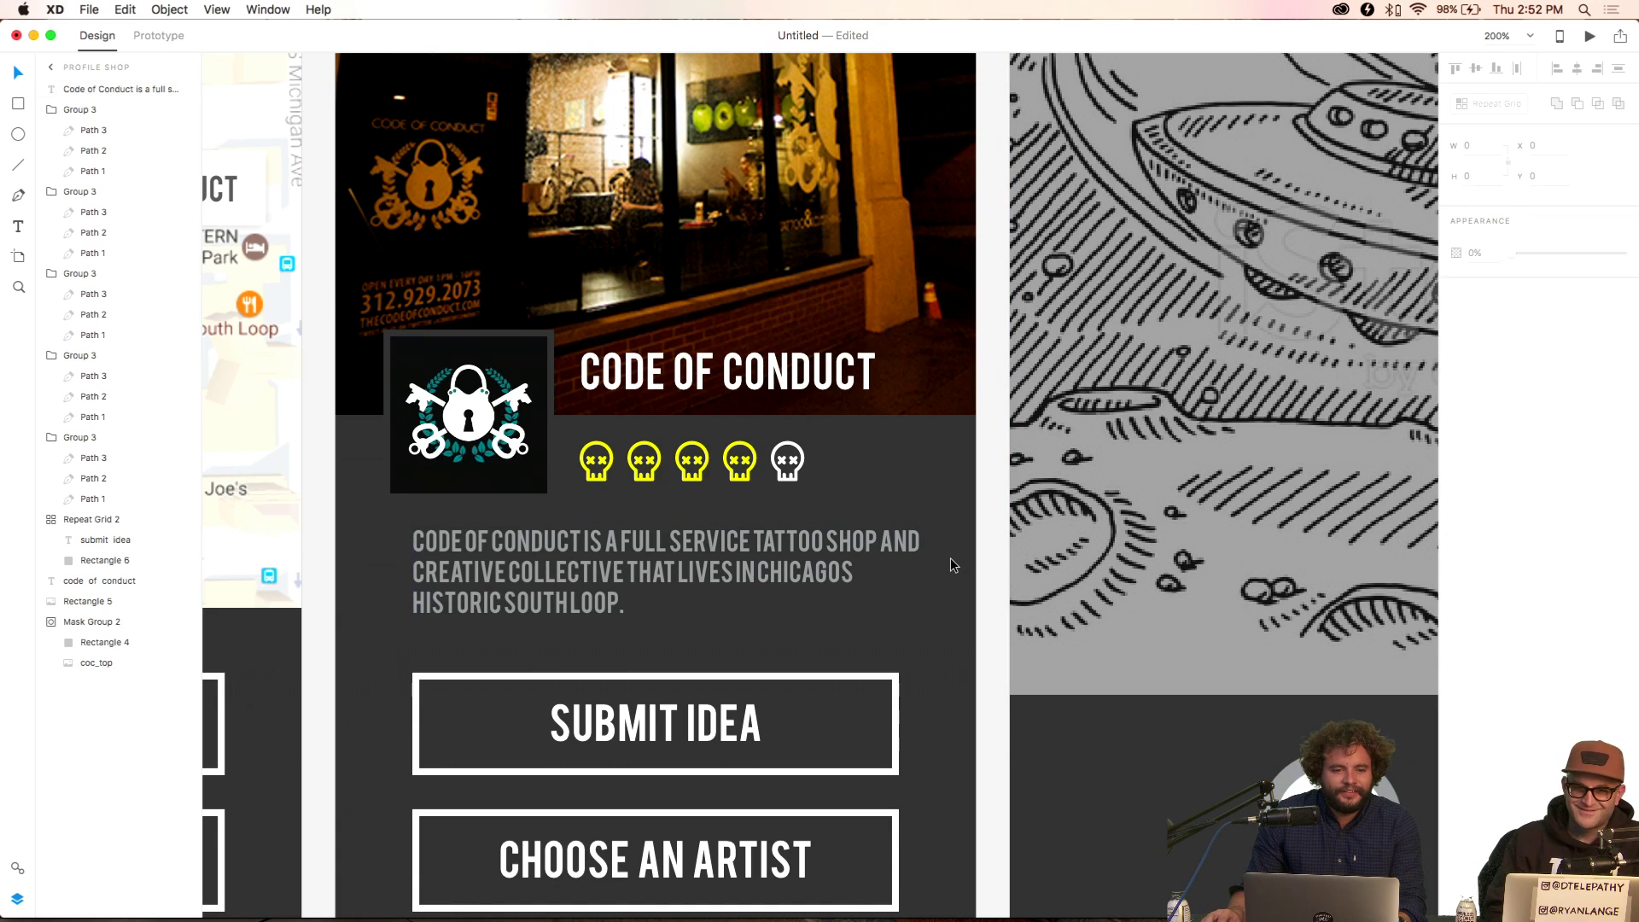
Step: Nudge the paragraph slightly down and raise its line spacing from 18 to 21
drag(642, 560, 641, 565)
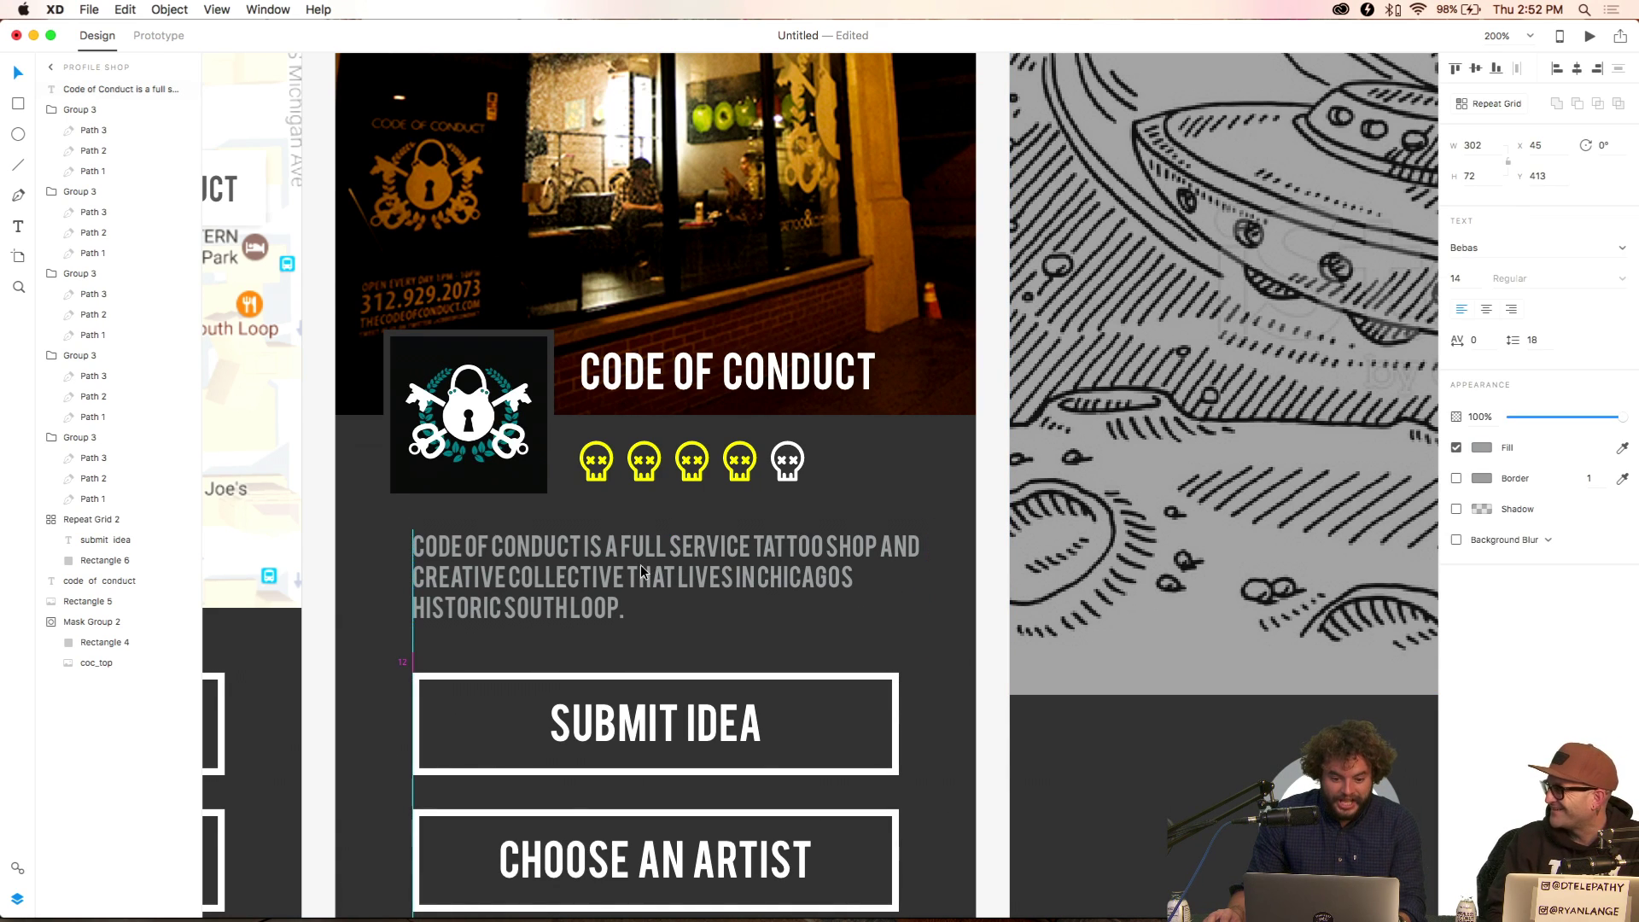
double_click(642, 573)
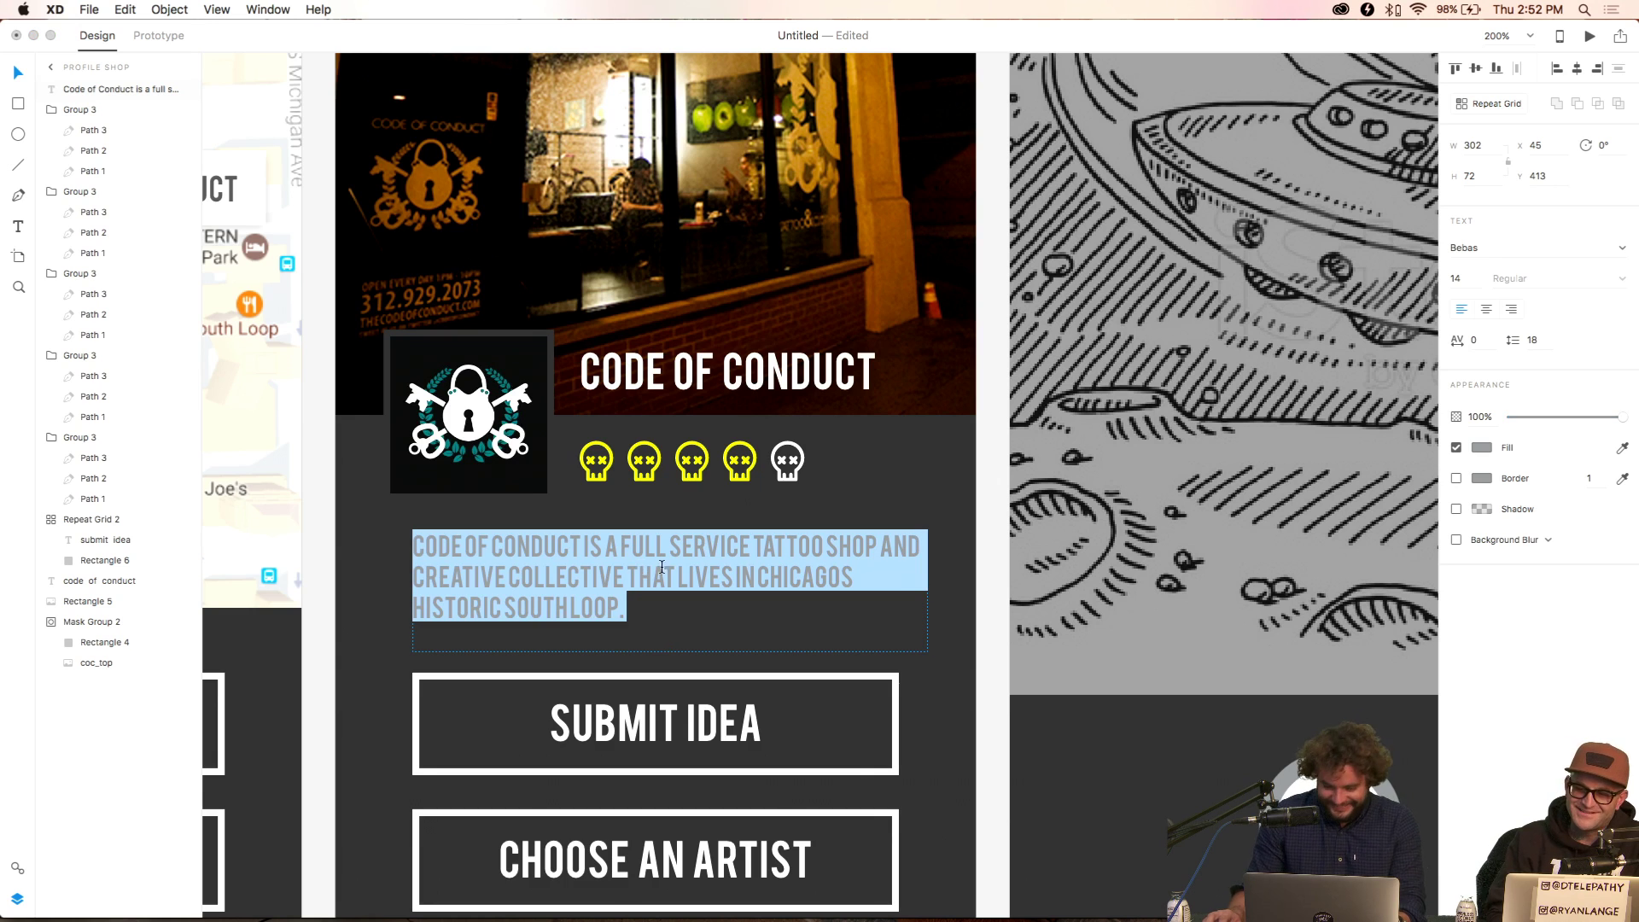
click(1540, 346)
key(Up)
key(Up)
key(Up)
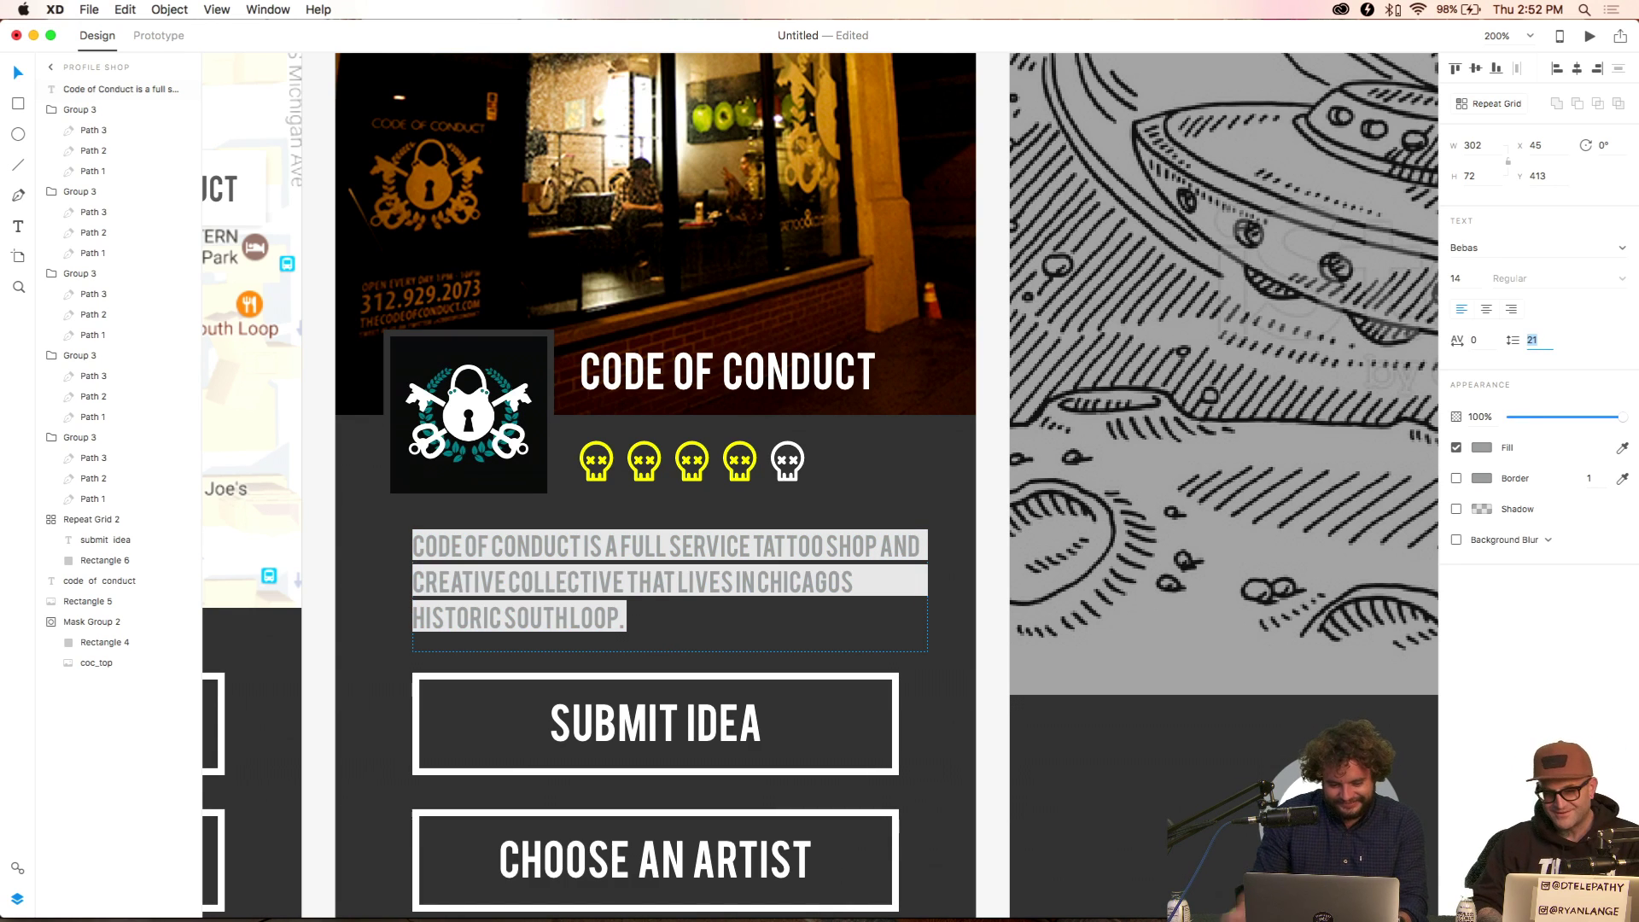
key(Return)
key(Escape)
key(Escape)
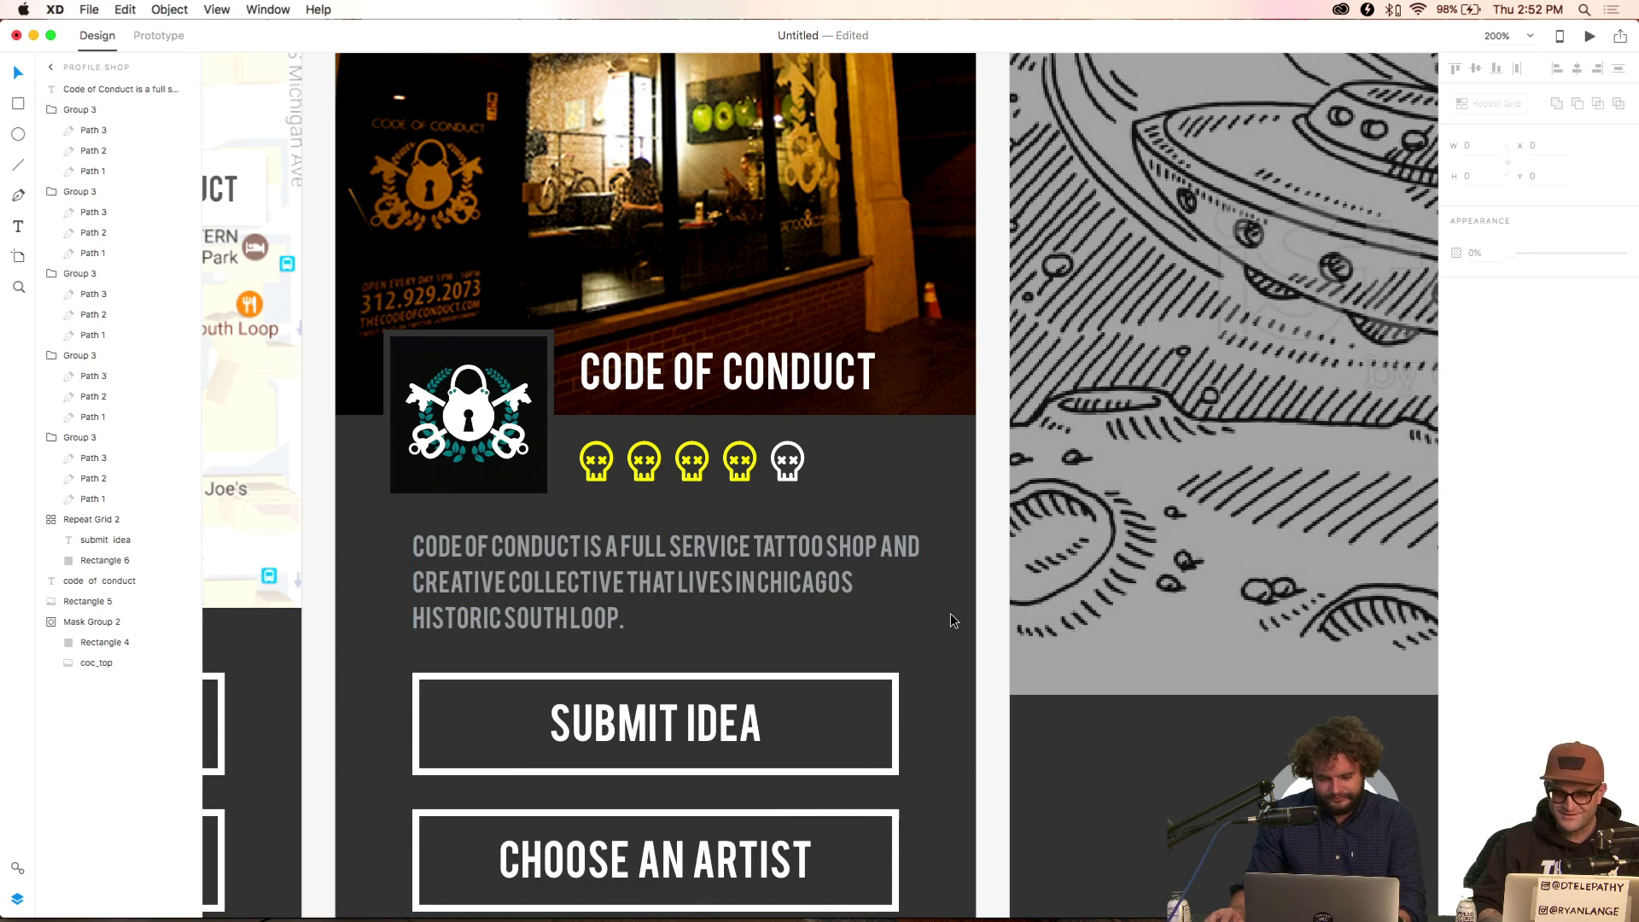
Step: Narrow the description box so the text rewraps, then zoom out to 100%
click(913, 577)
drag(927, 590, 898, 590)
click(993, 597)
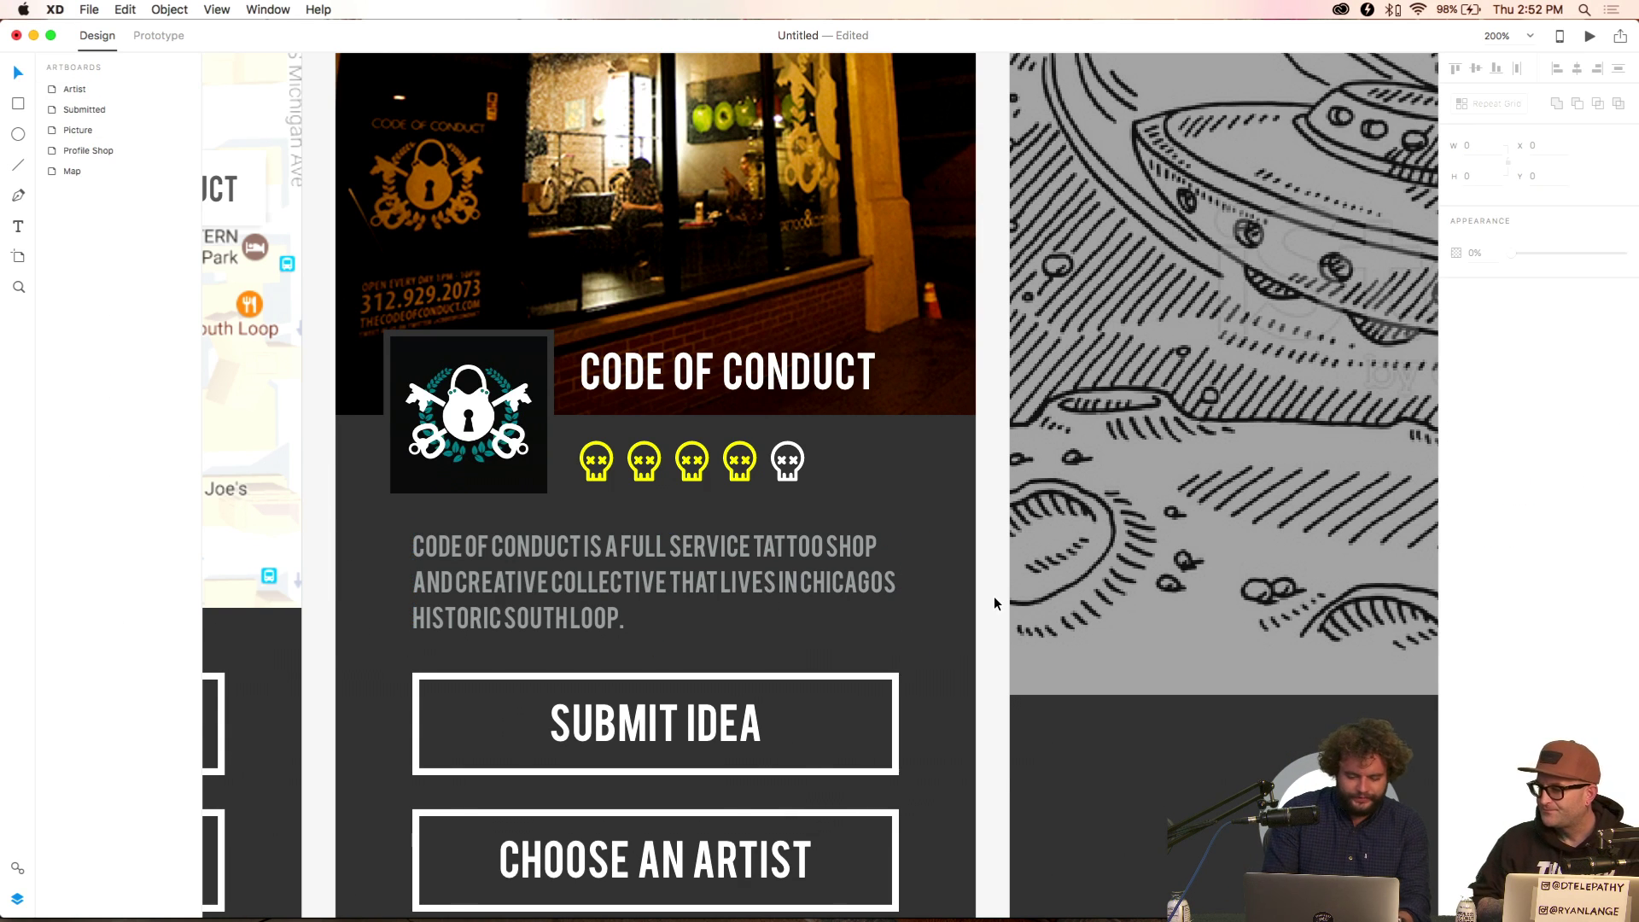
key(cmd+1)
click(1028, 576)
drag(1110, 507, 280, 598)
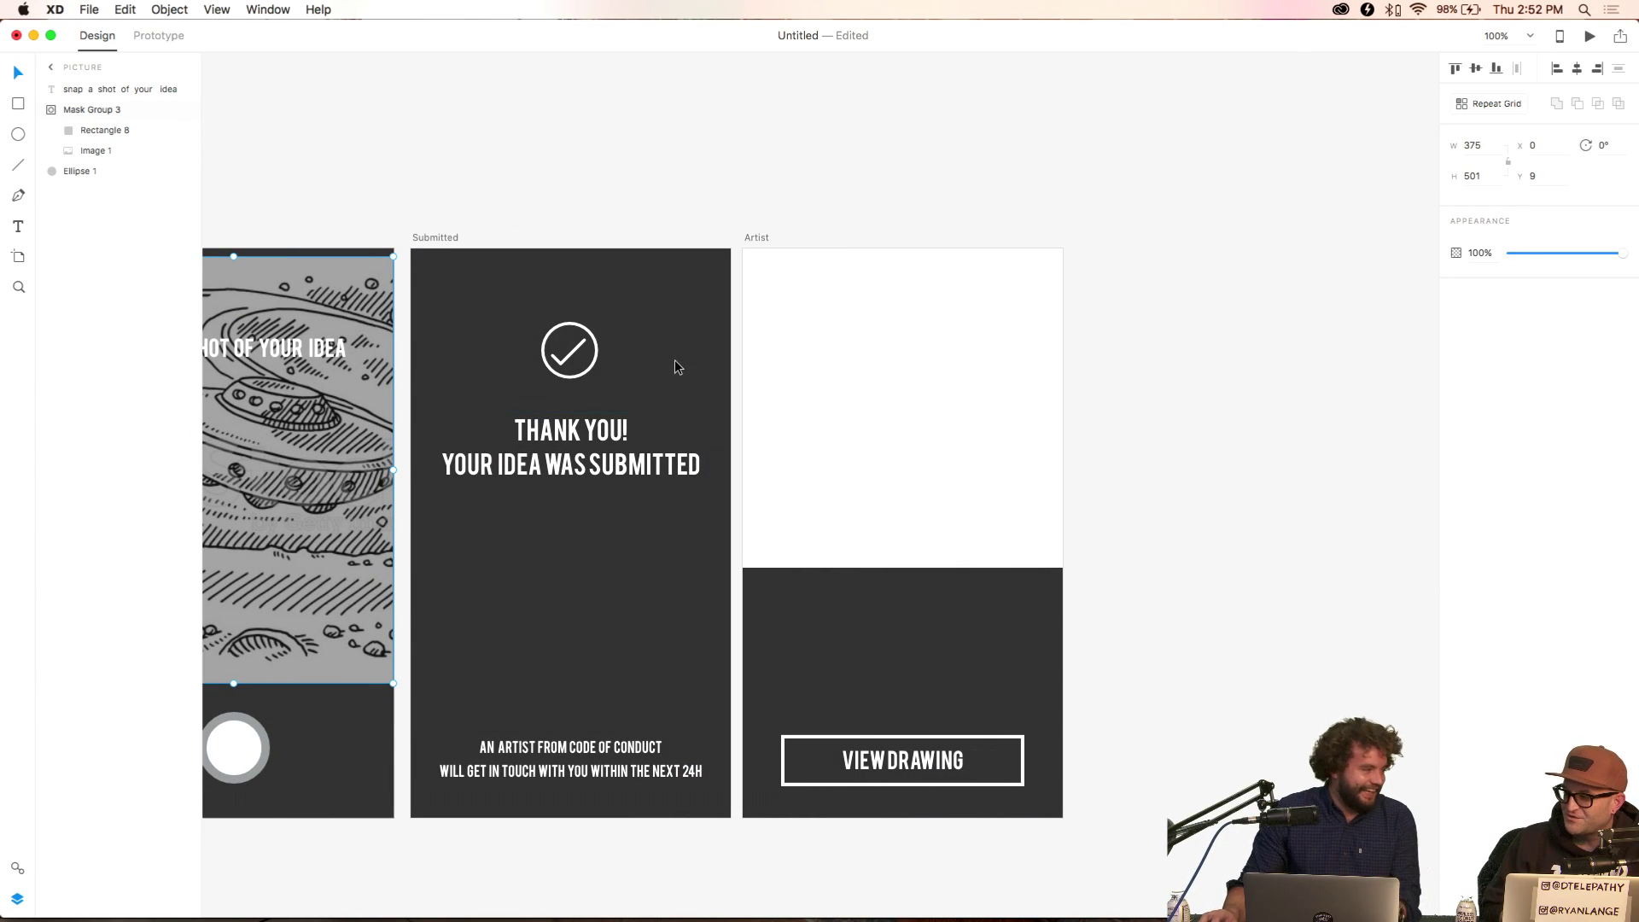
Step: Turn the Artist rectangle into a repeat grid and preview the tattoo images in Finder
click(790, 314)
key(cmd+r)
click(627, 916)
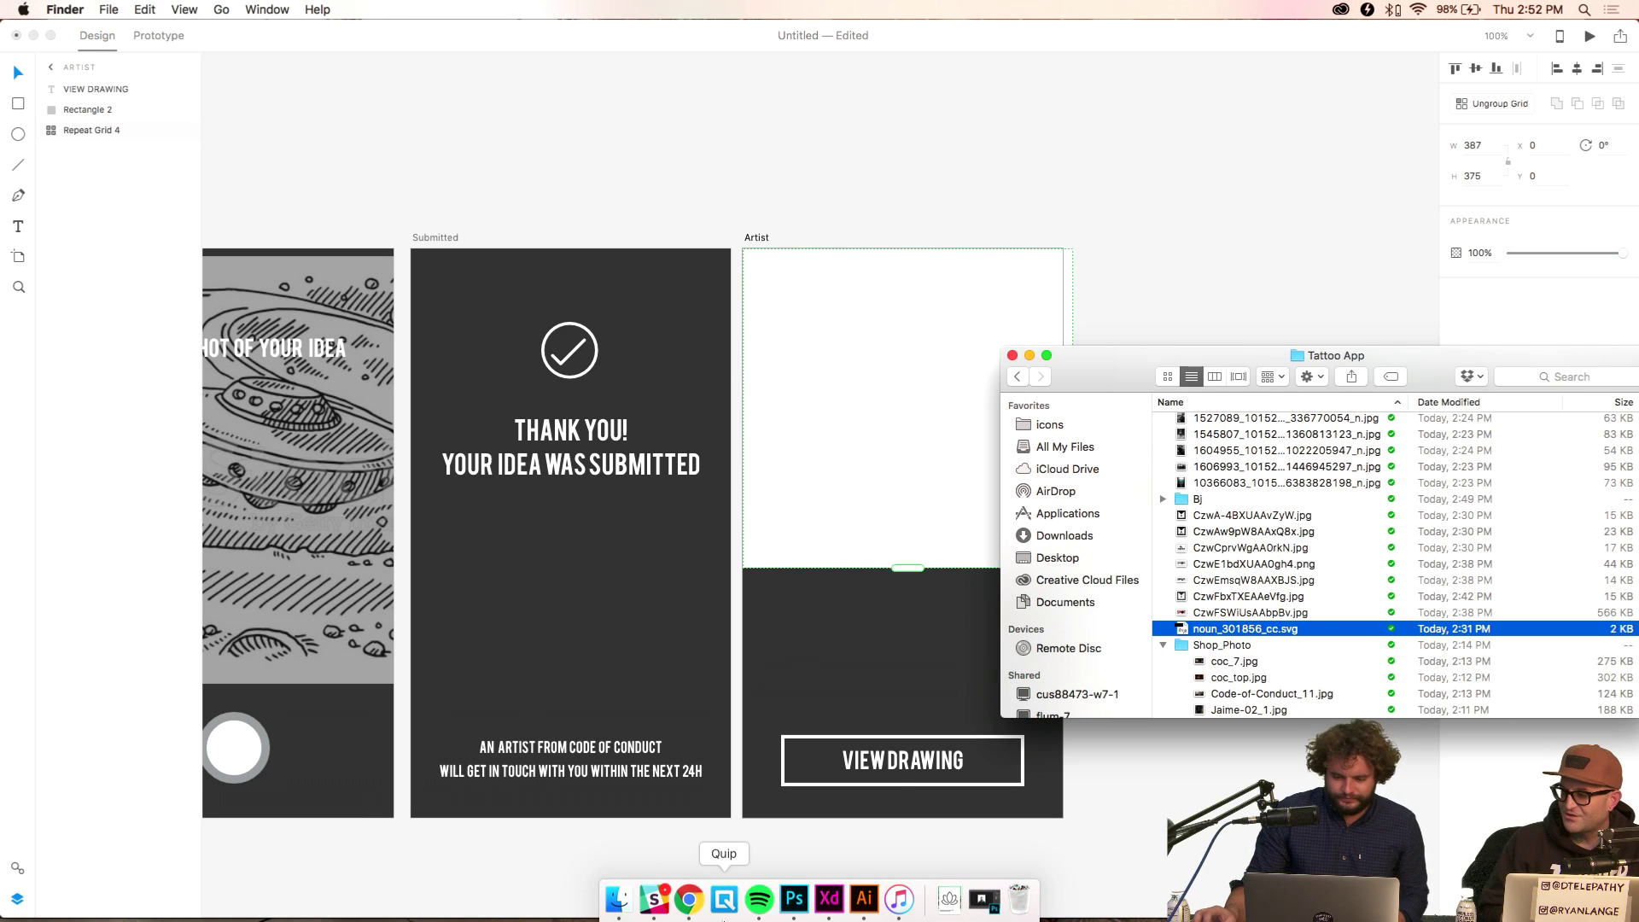
scroll(1257, 509, up, 3)
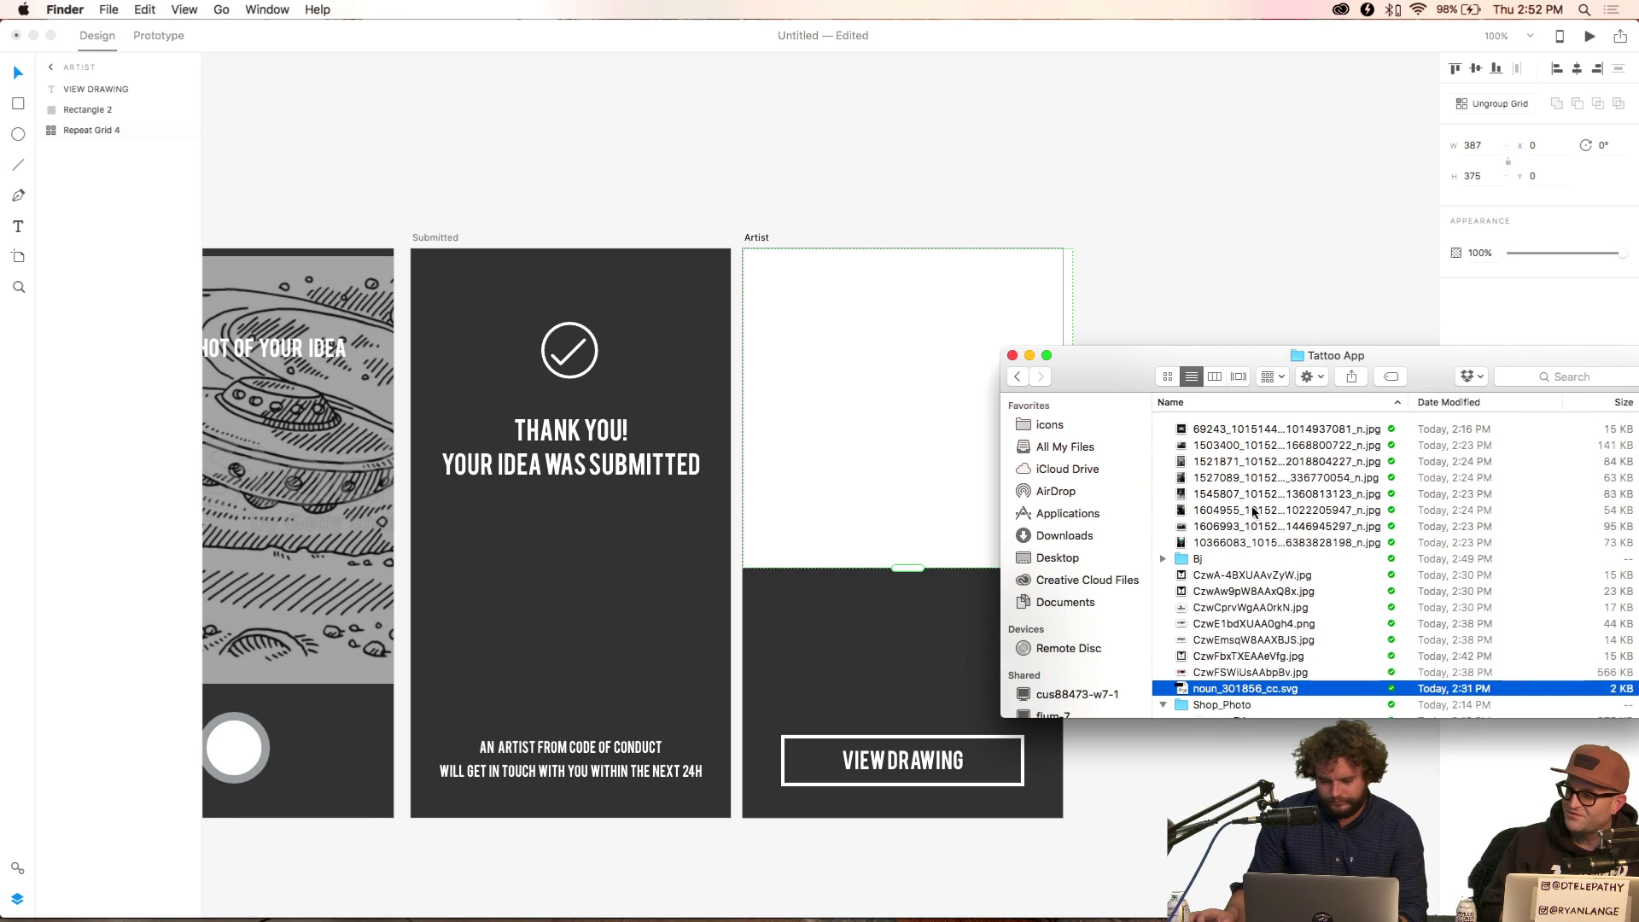
click(1229, 423)
key(space)
key(Down)
key(Down)
key(Down)
key(Down)
key(Down)
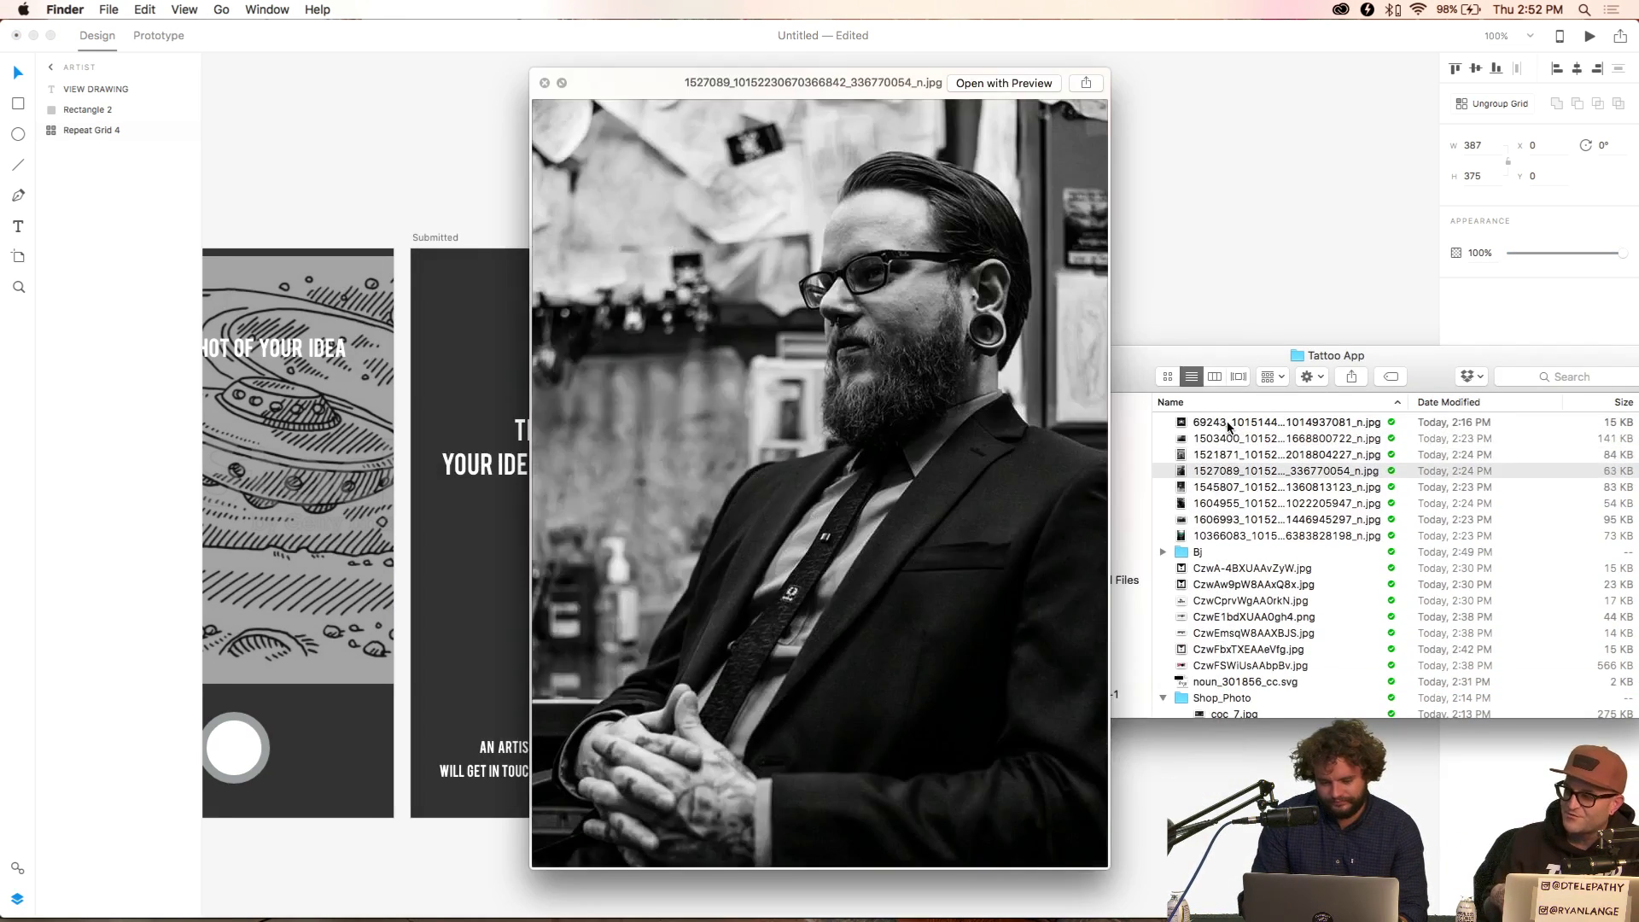
key(space)
click(1228, 569)
mouse_move(1227, 568)
mouse_down()
mouse_move(1153, 556)
mouse_move(1200, 575)
mouse_up()
Step: Select four photos in the Bj folder and drag them onto the Artist repeat grid
click(1165, 553)
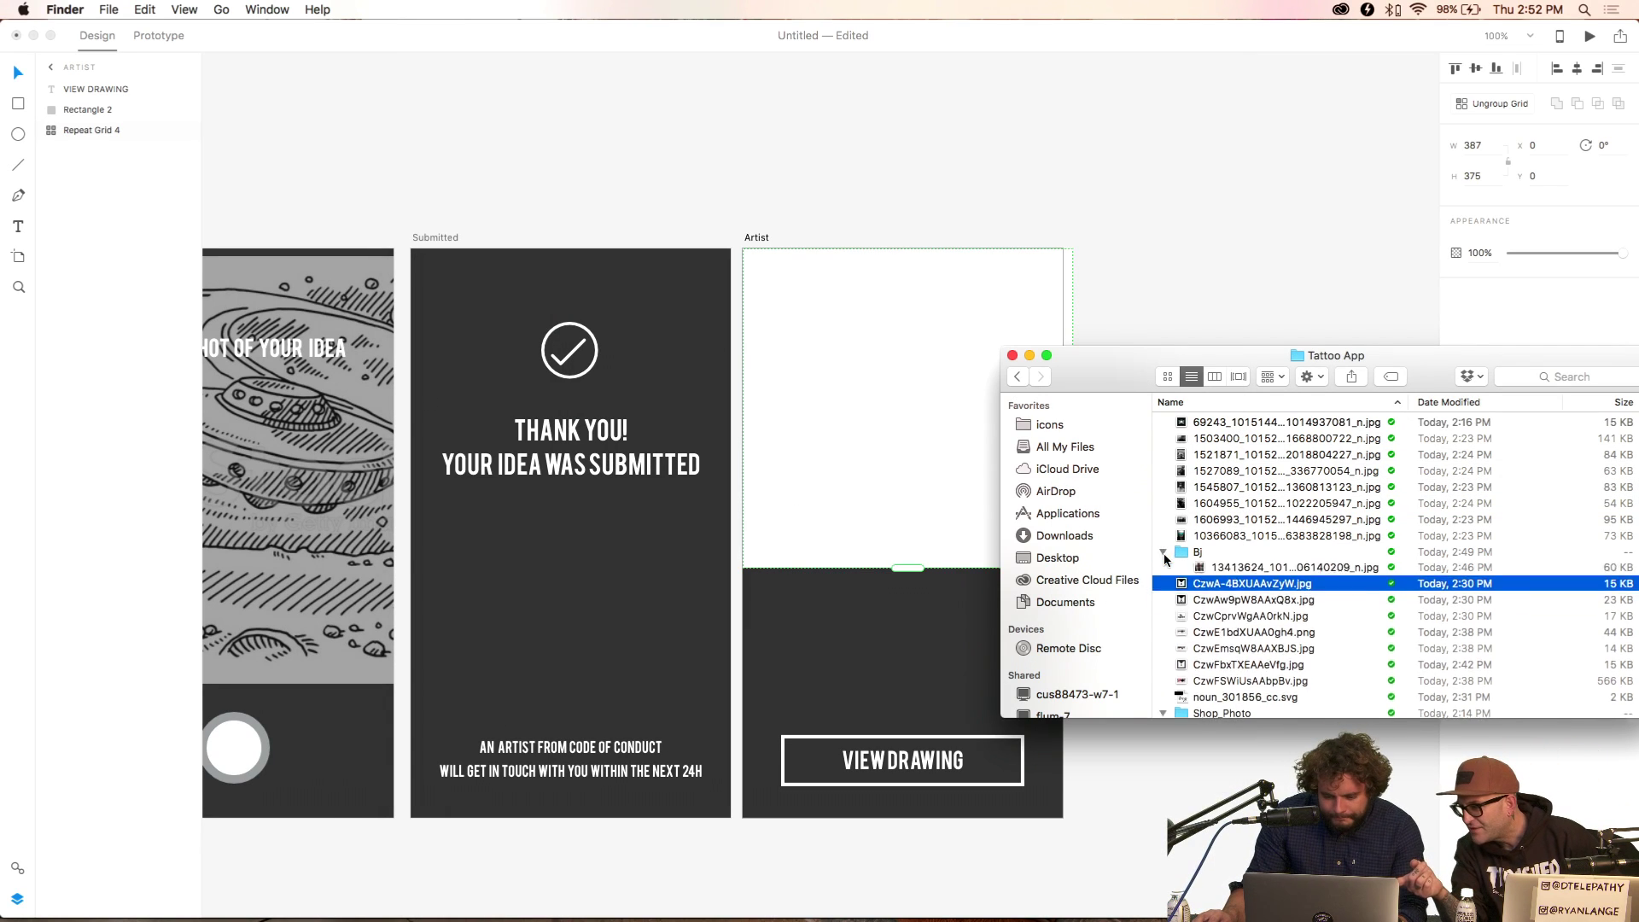
click(1225, 584)
key(space)
key(space)
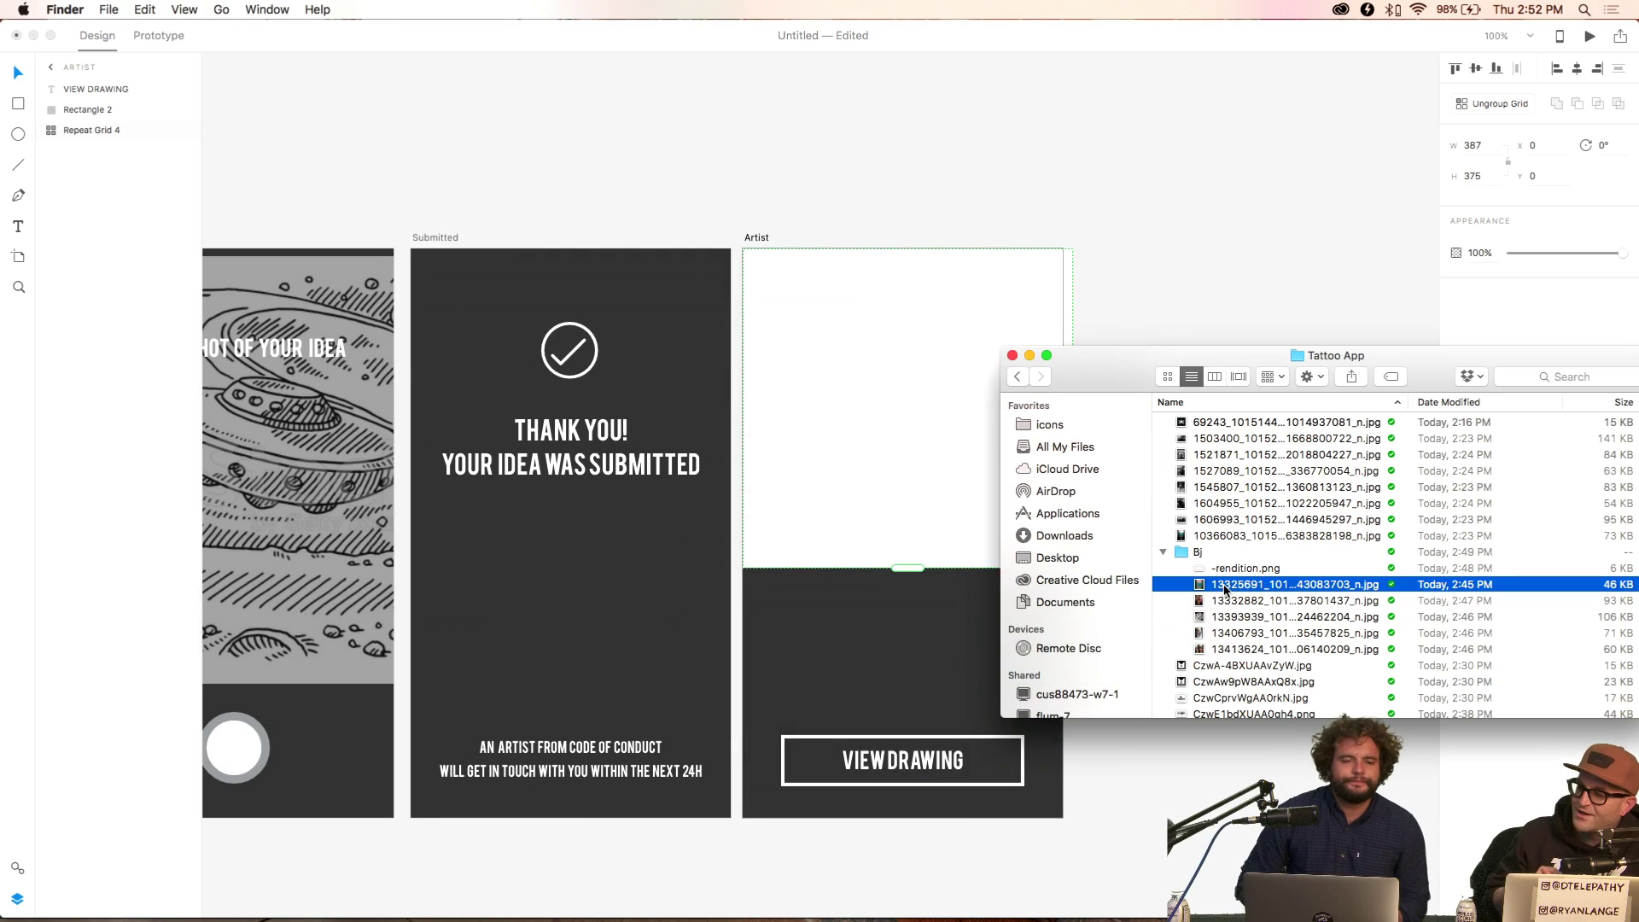
click(1225, 585)
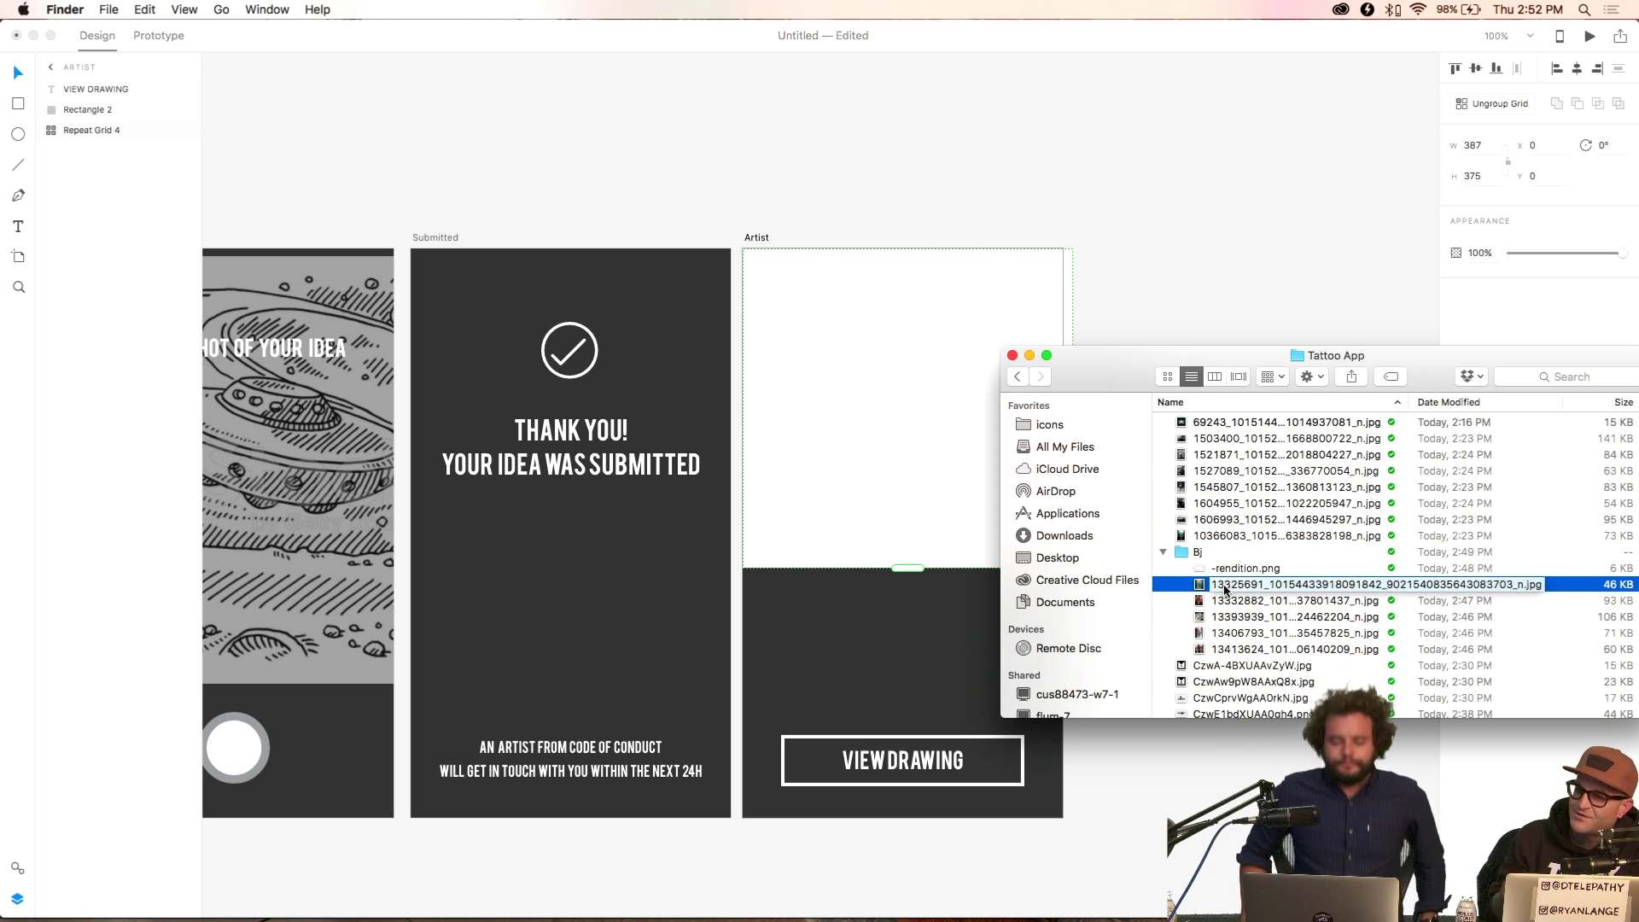
click(1237, 648)
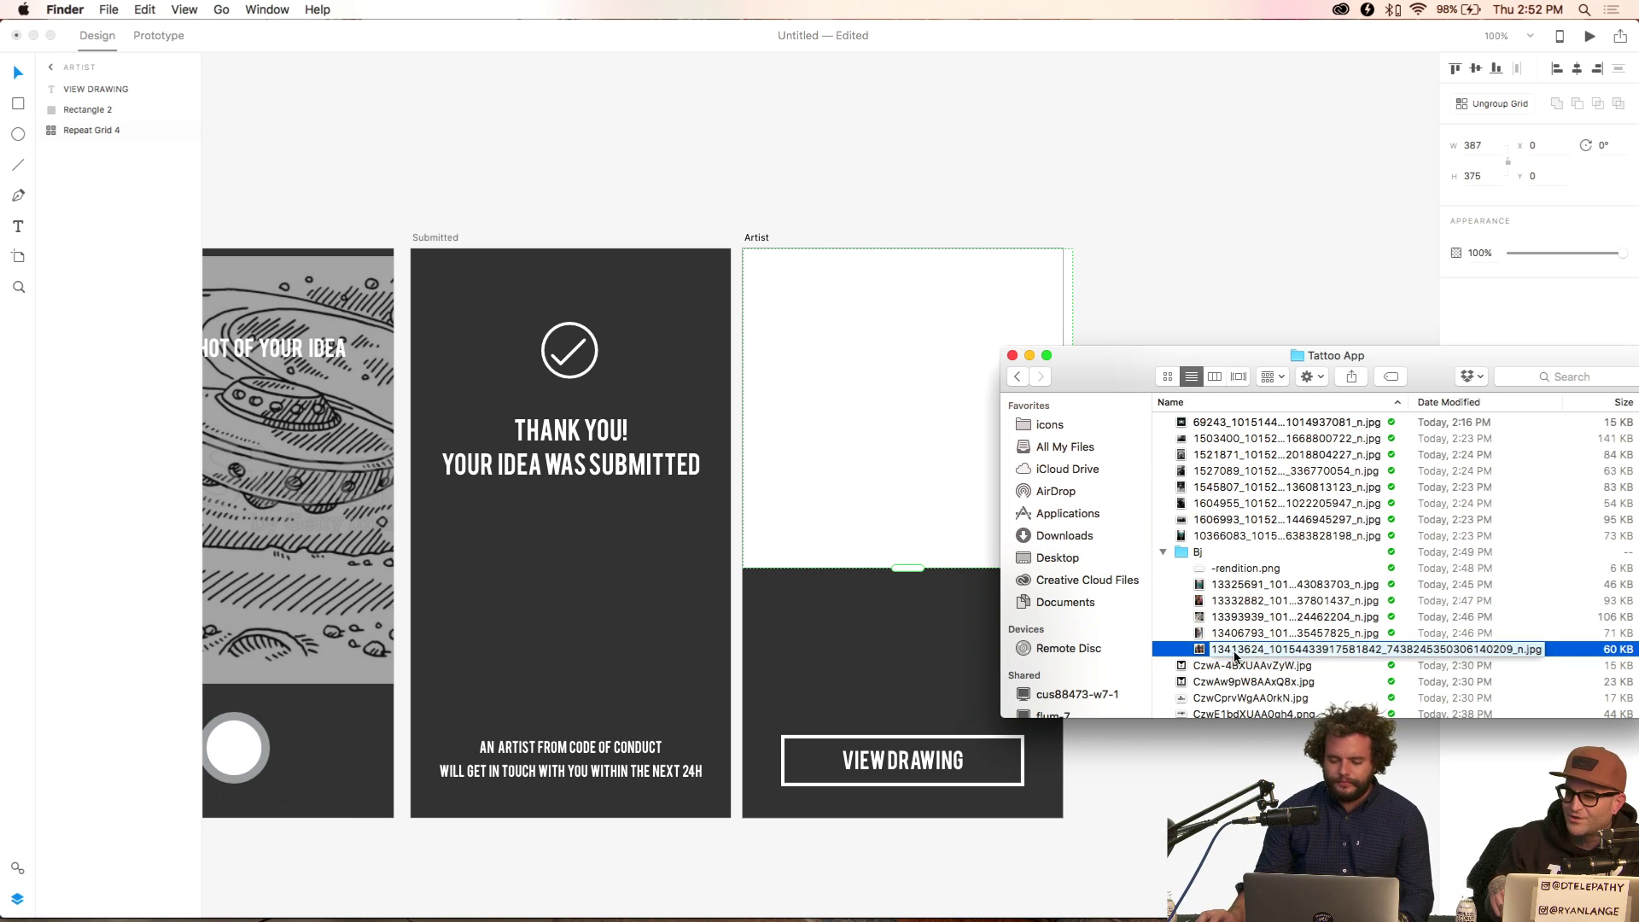
click(1263, 590)
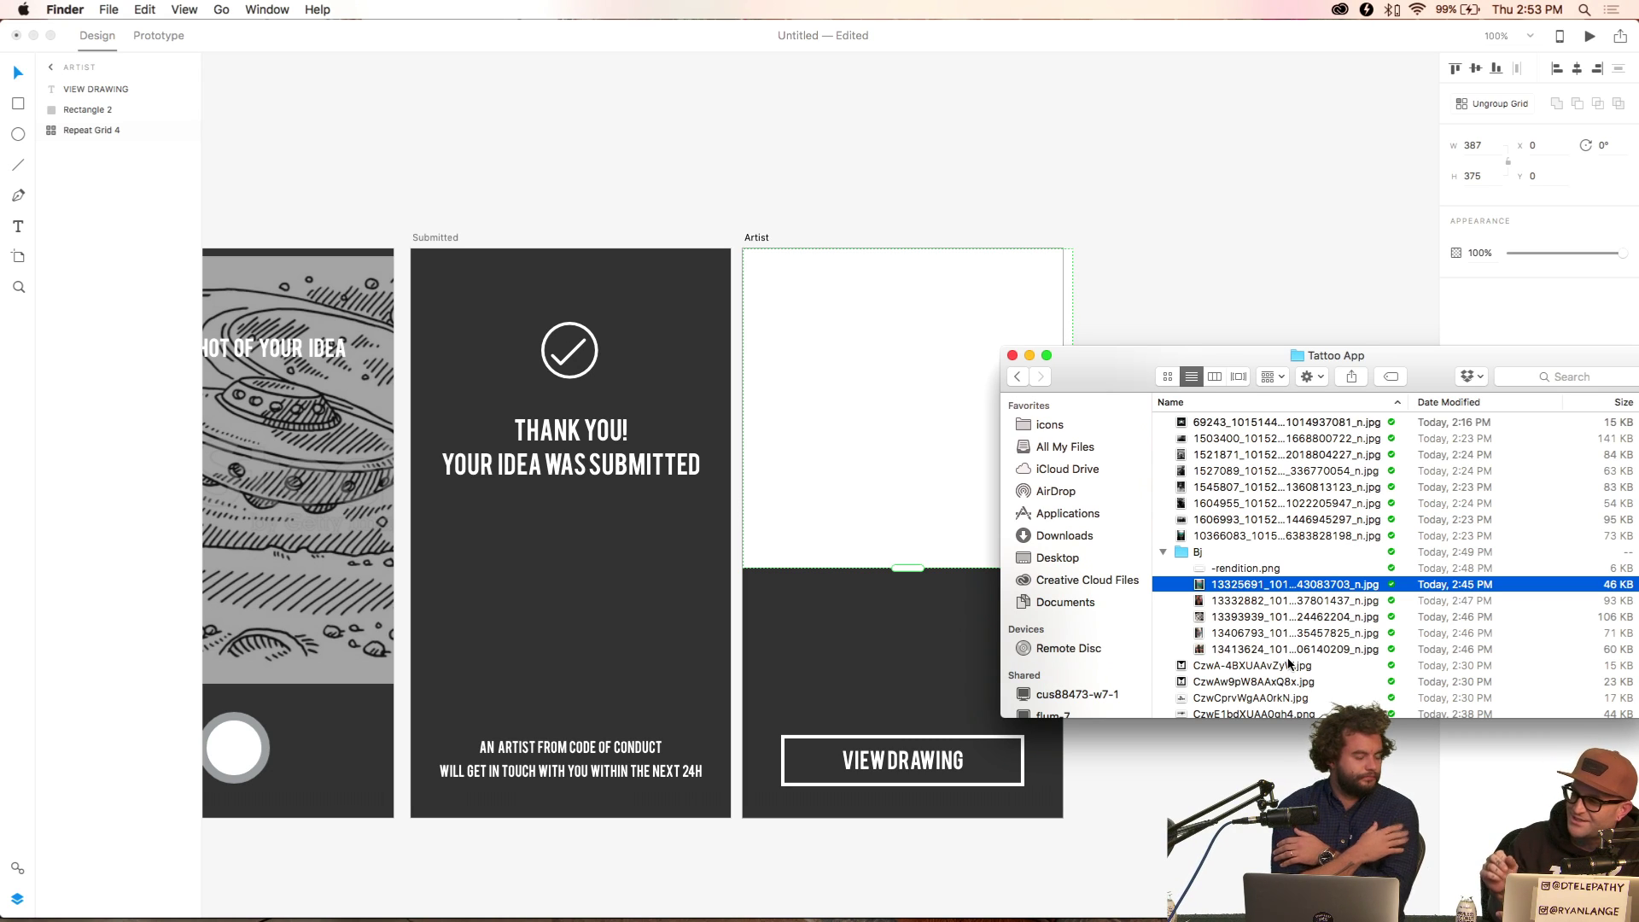
shift+click(1278, 636)
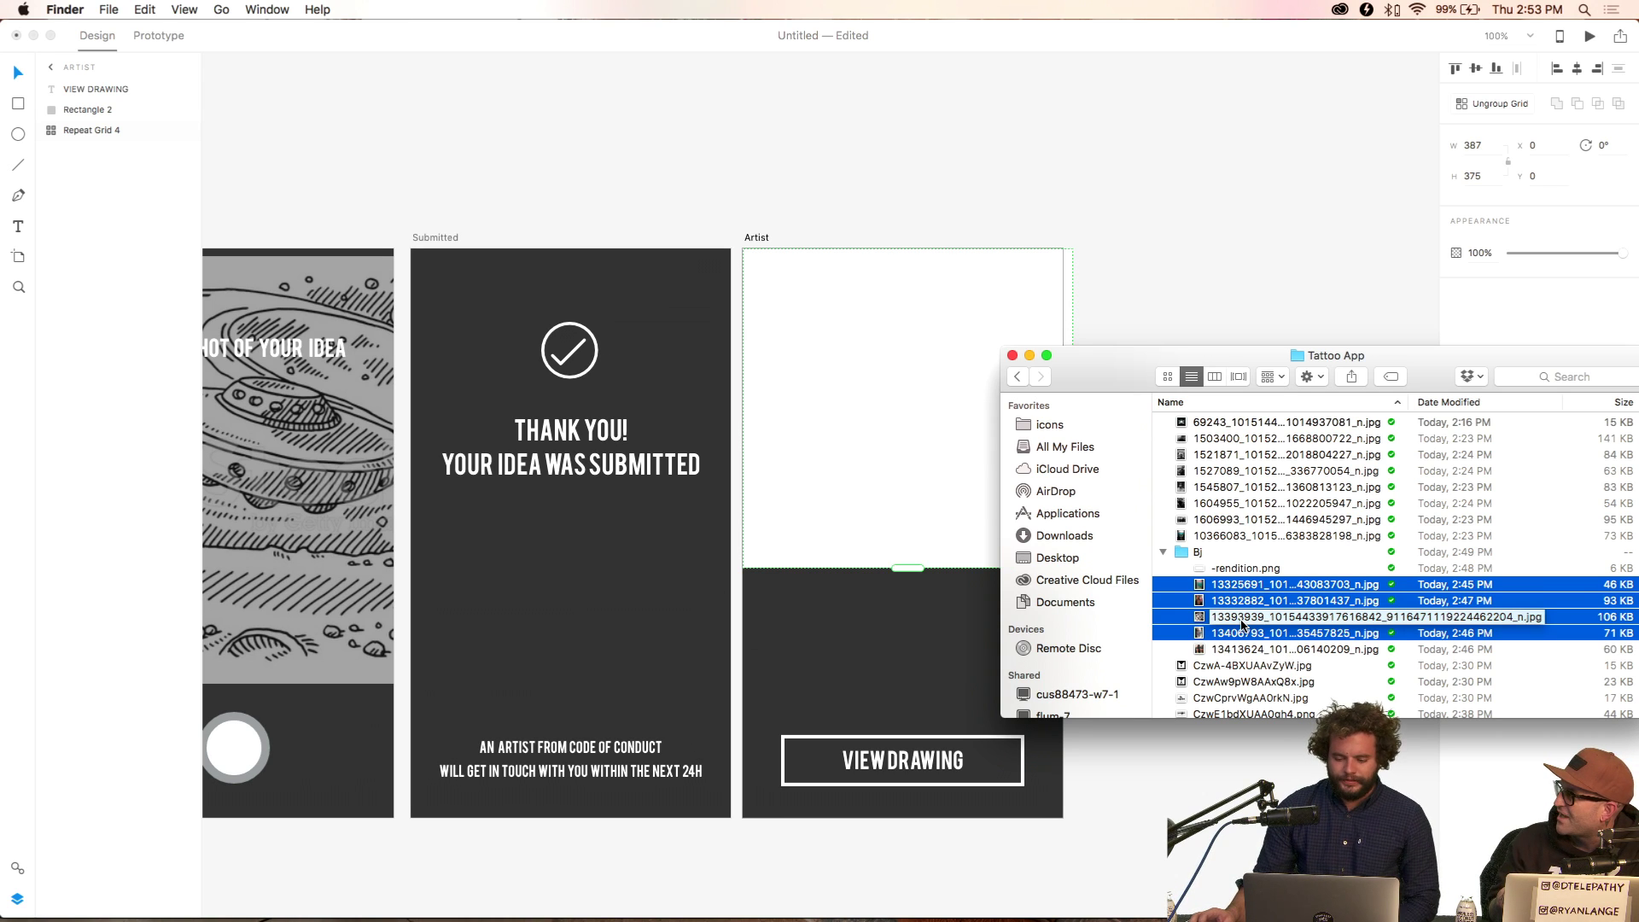
scroll(754, 125, left, 10)
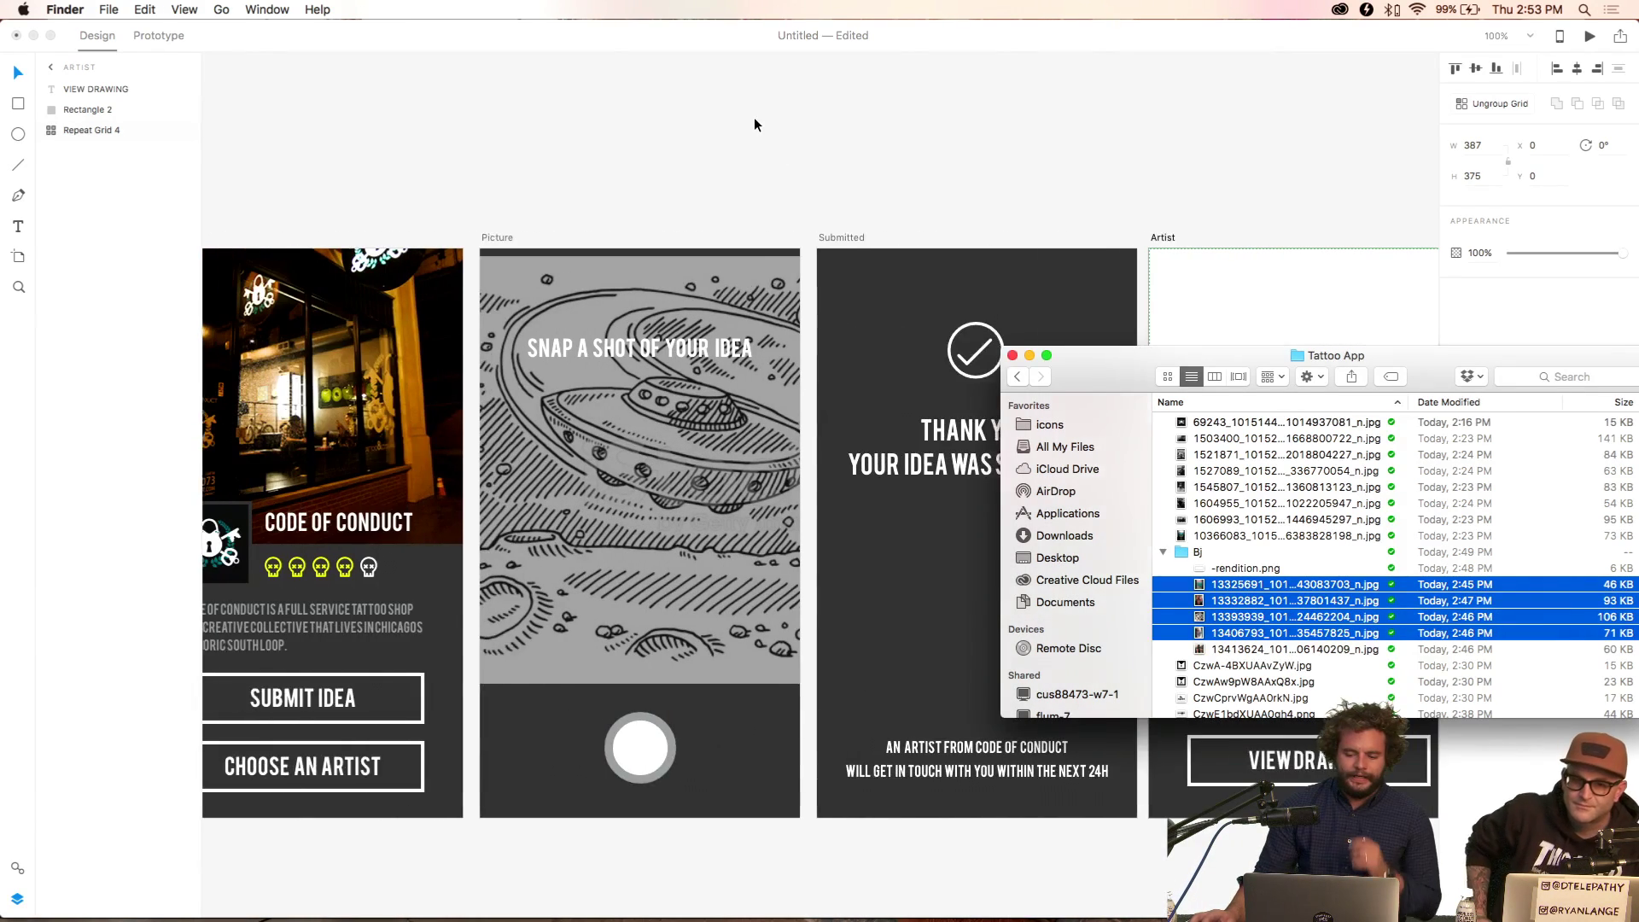
scroll(981, 292, left, 10)
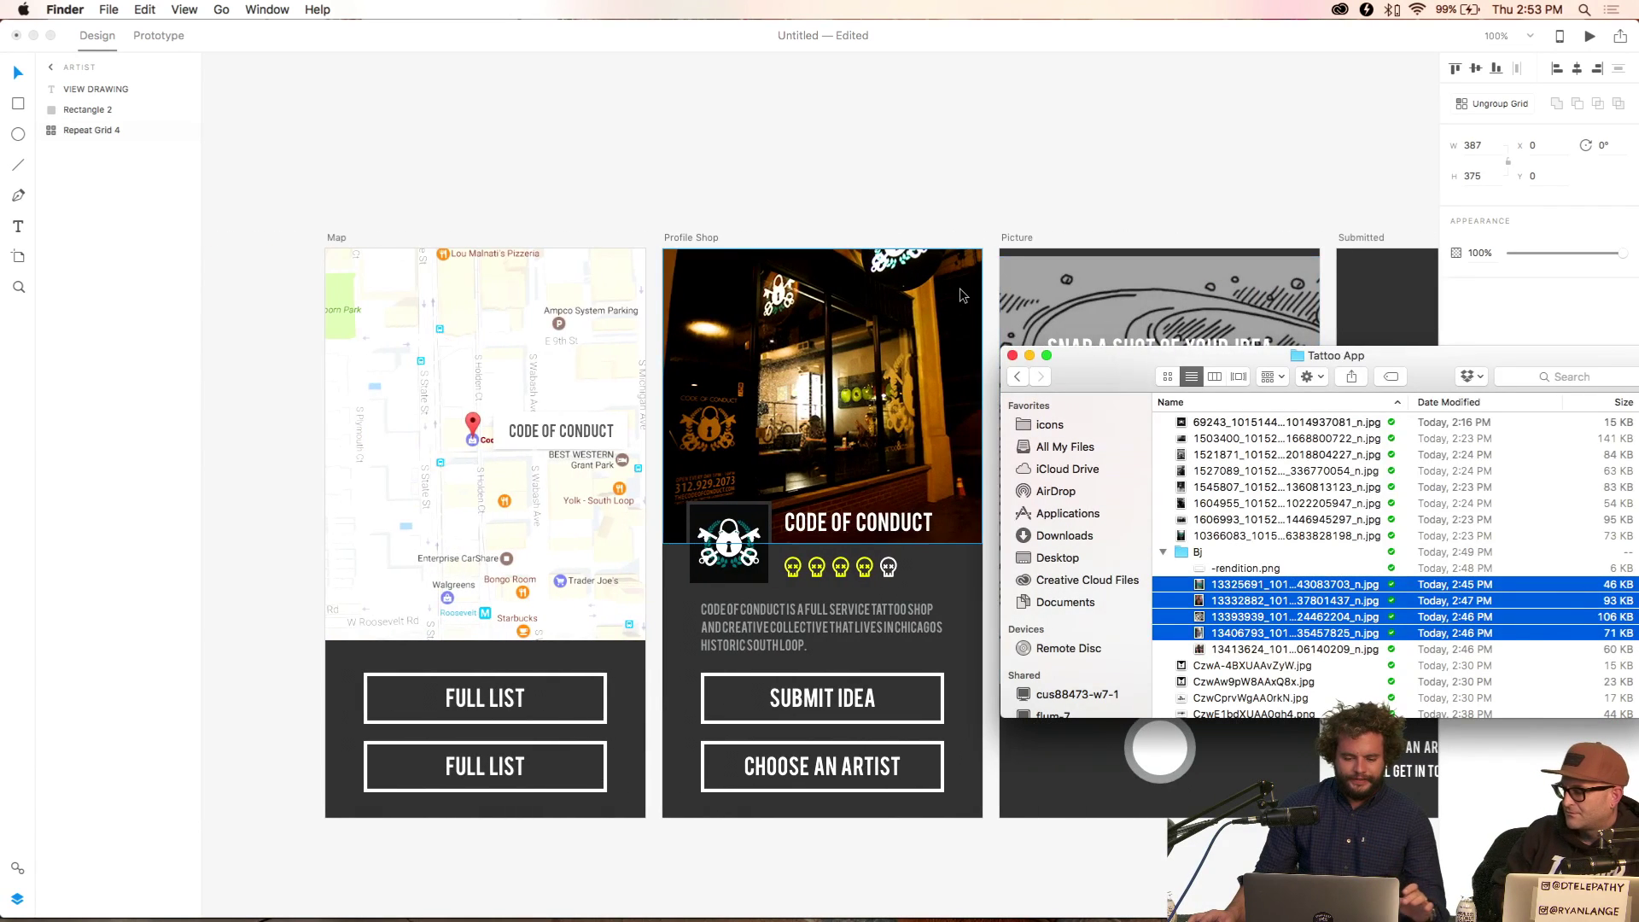
scroll(959, 289, right, 2)
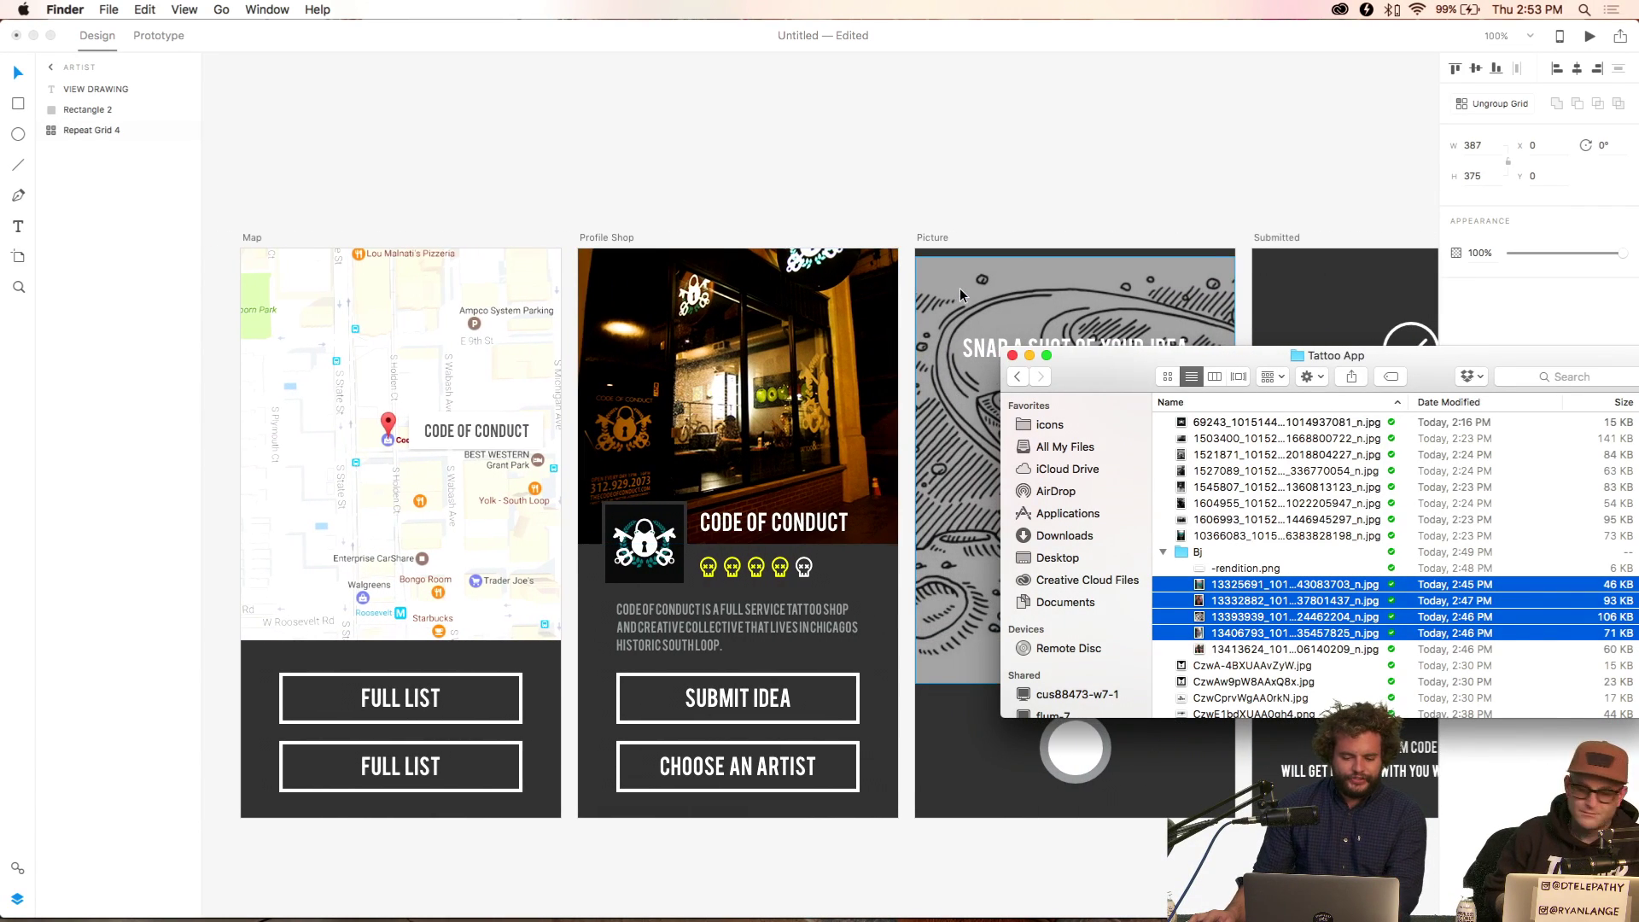
scroll(959, 294, right, 5)
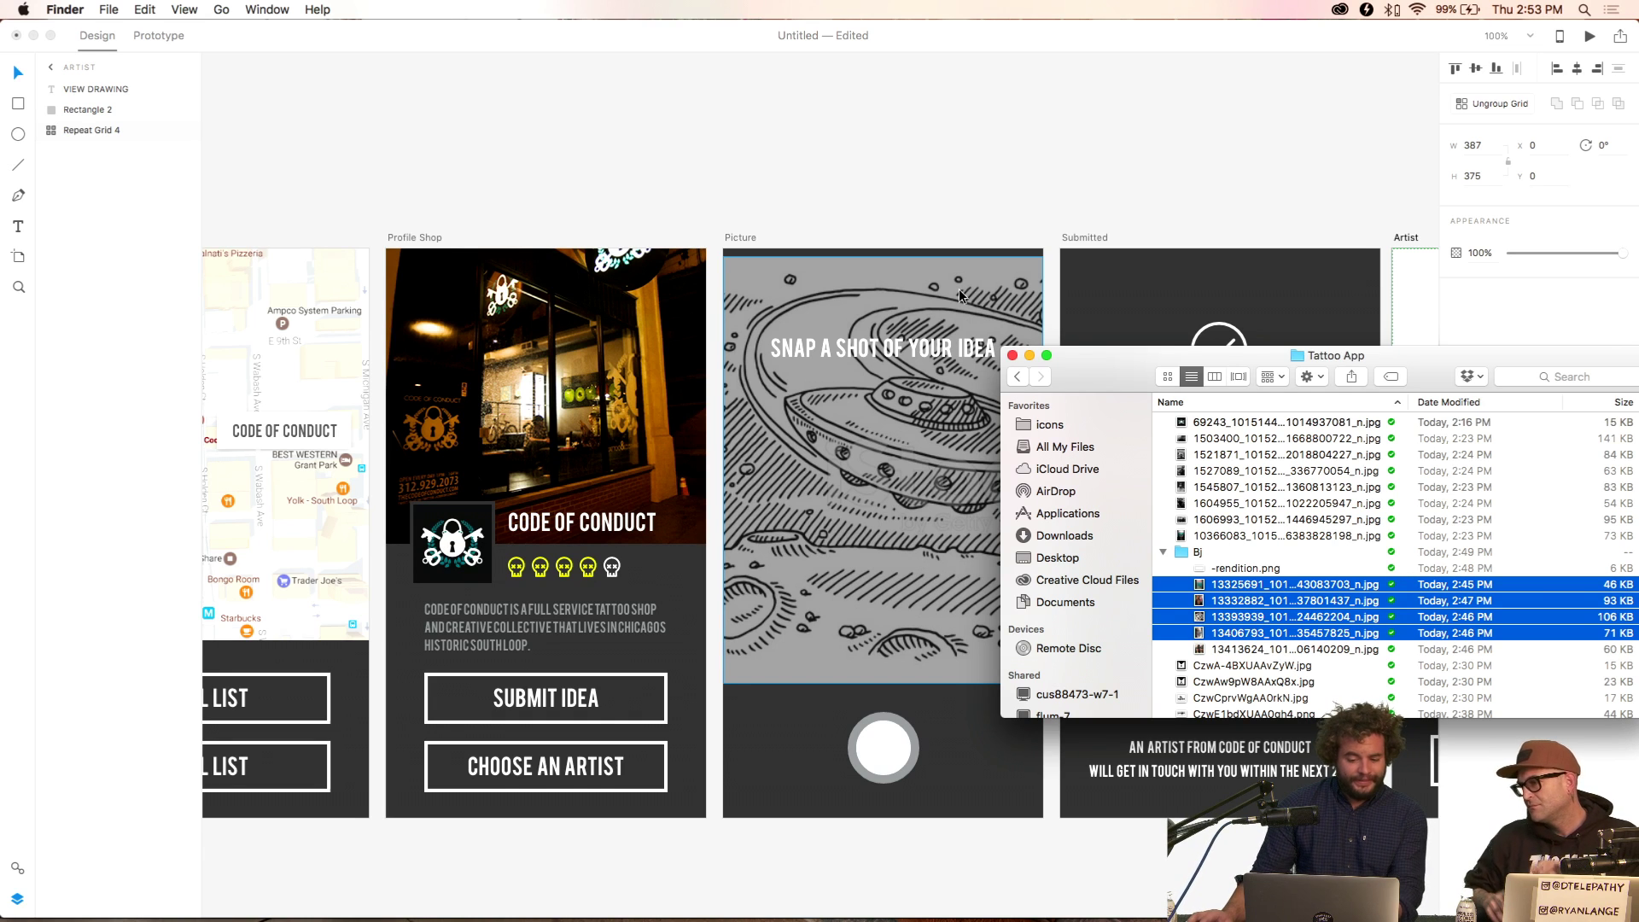
scroll(960, 294, right, 6)
scroll(959, 289, right, 1)
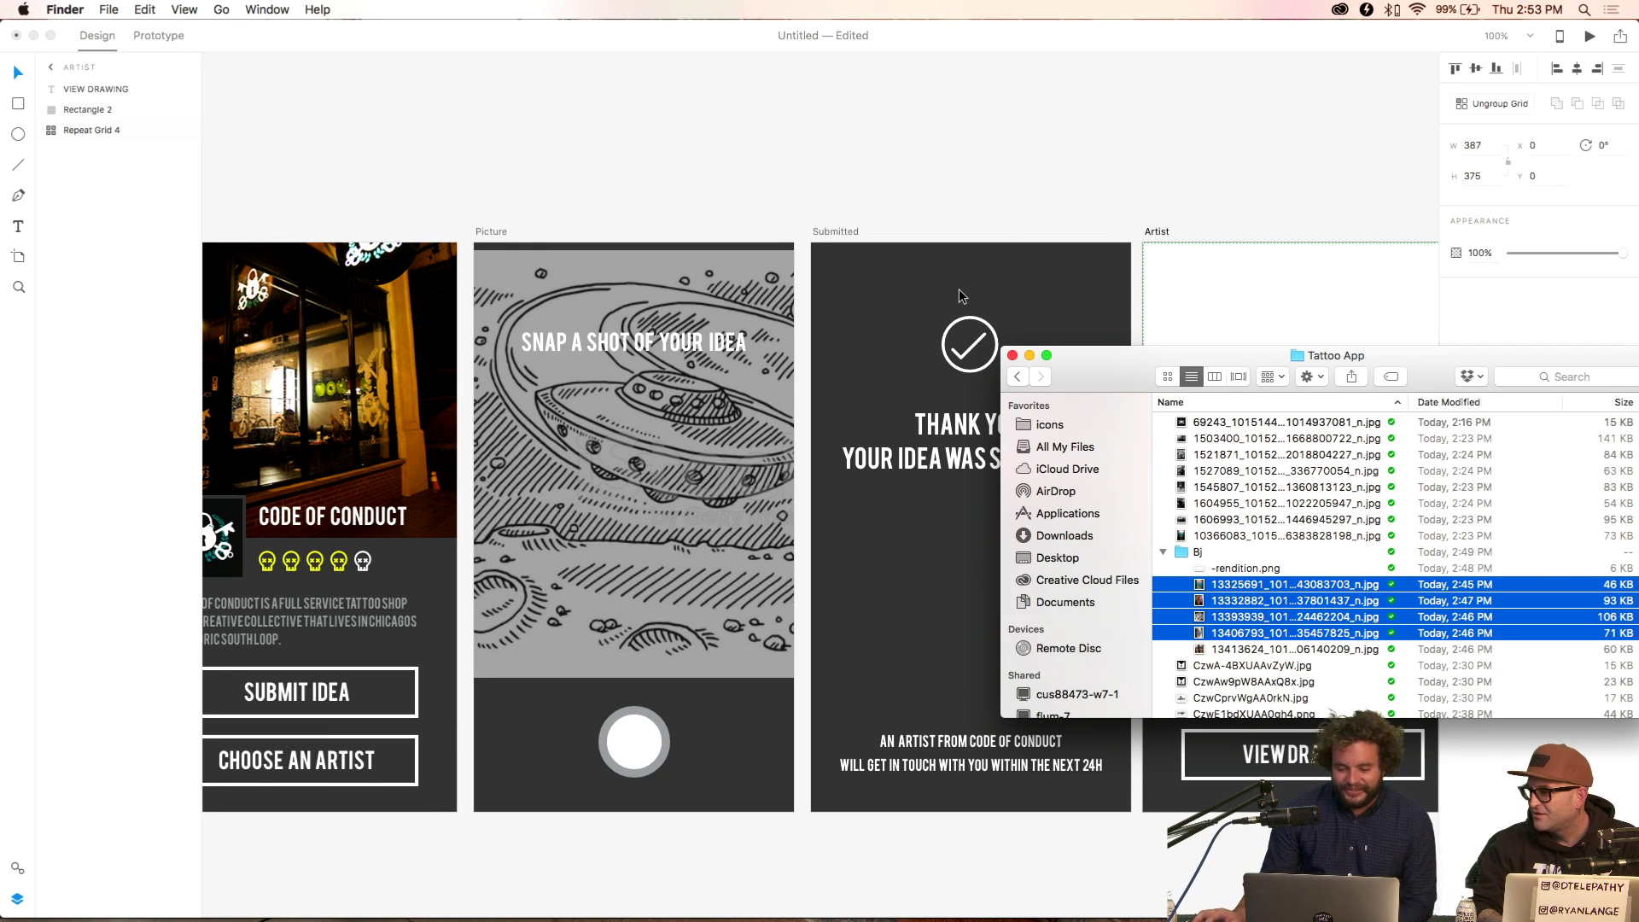
scroll(959, 288, right, 5)
scroll(959, 294, right, 6)
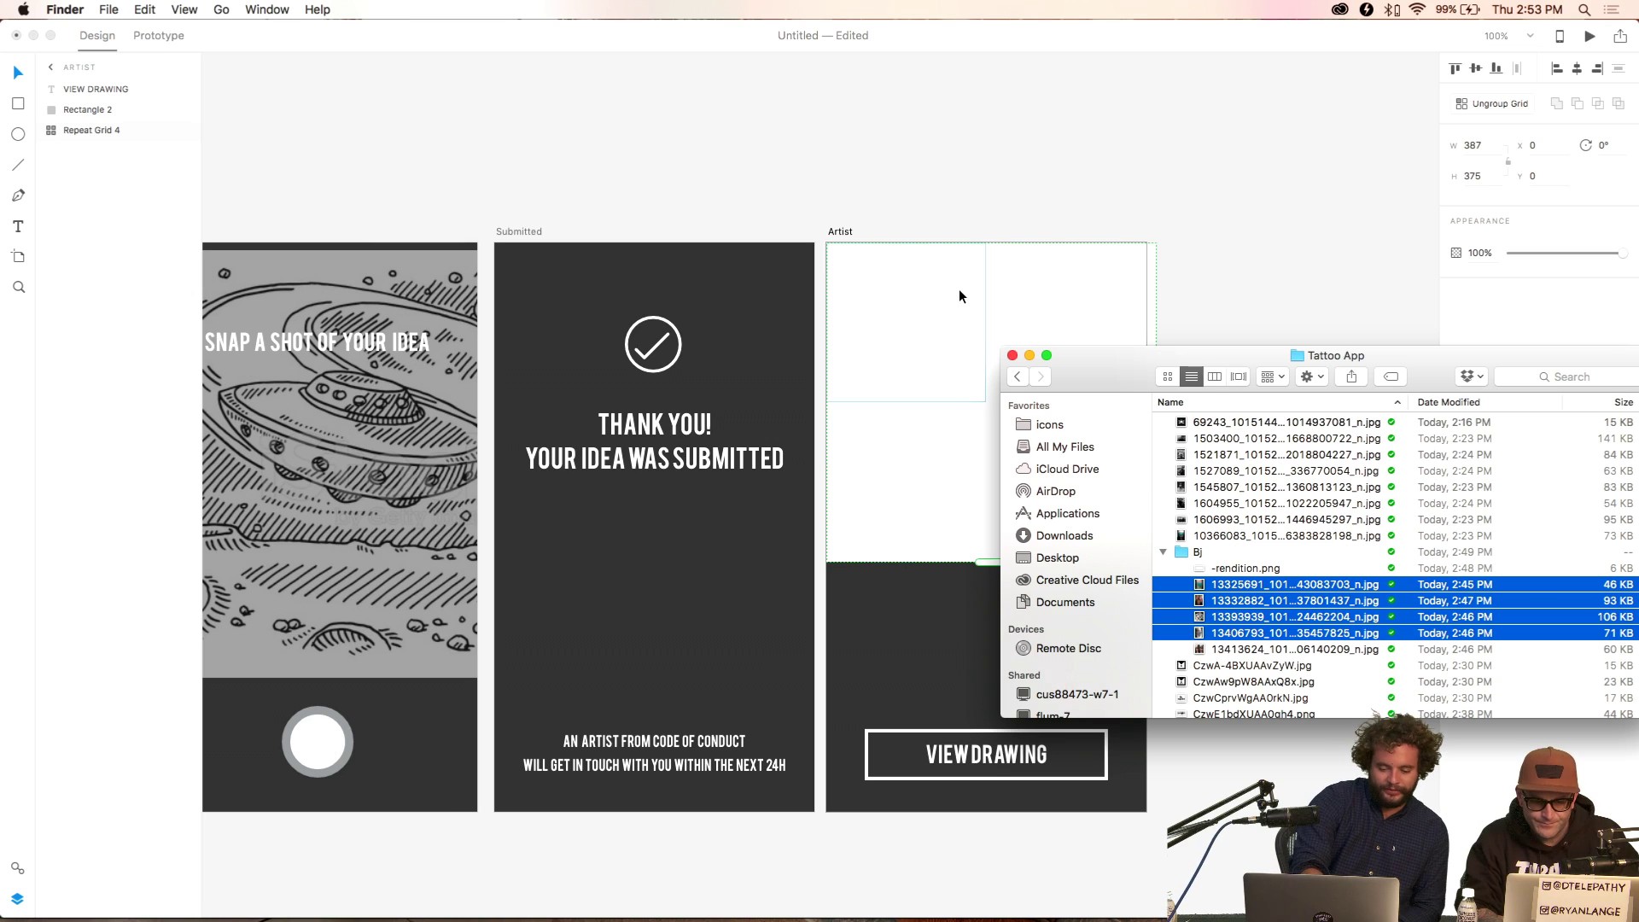
scroll(960, 295, right, 7)
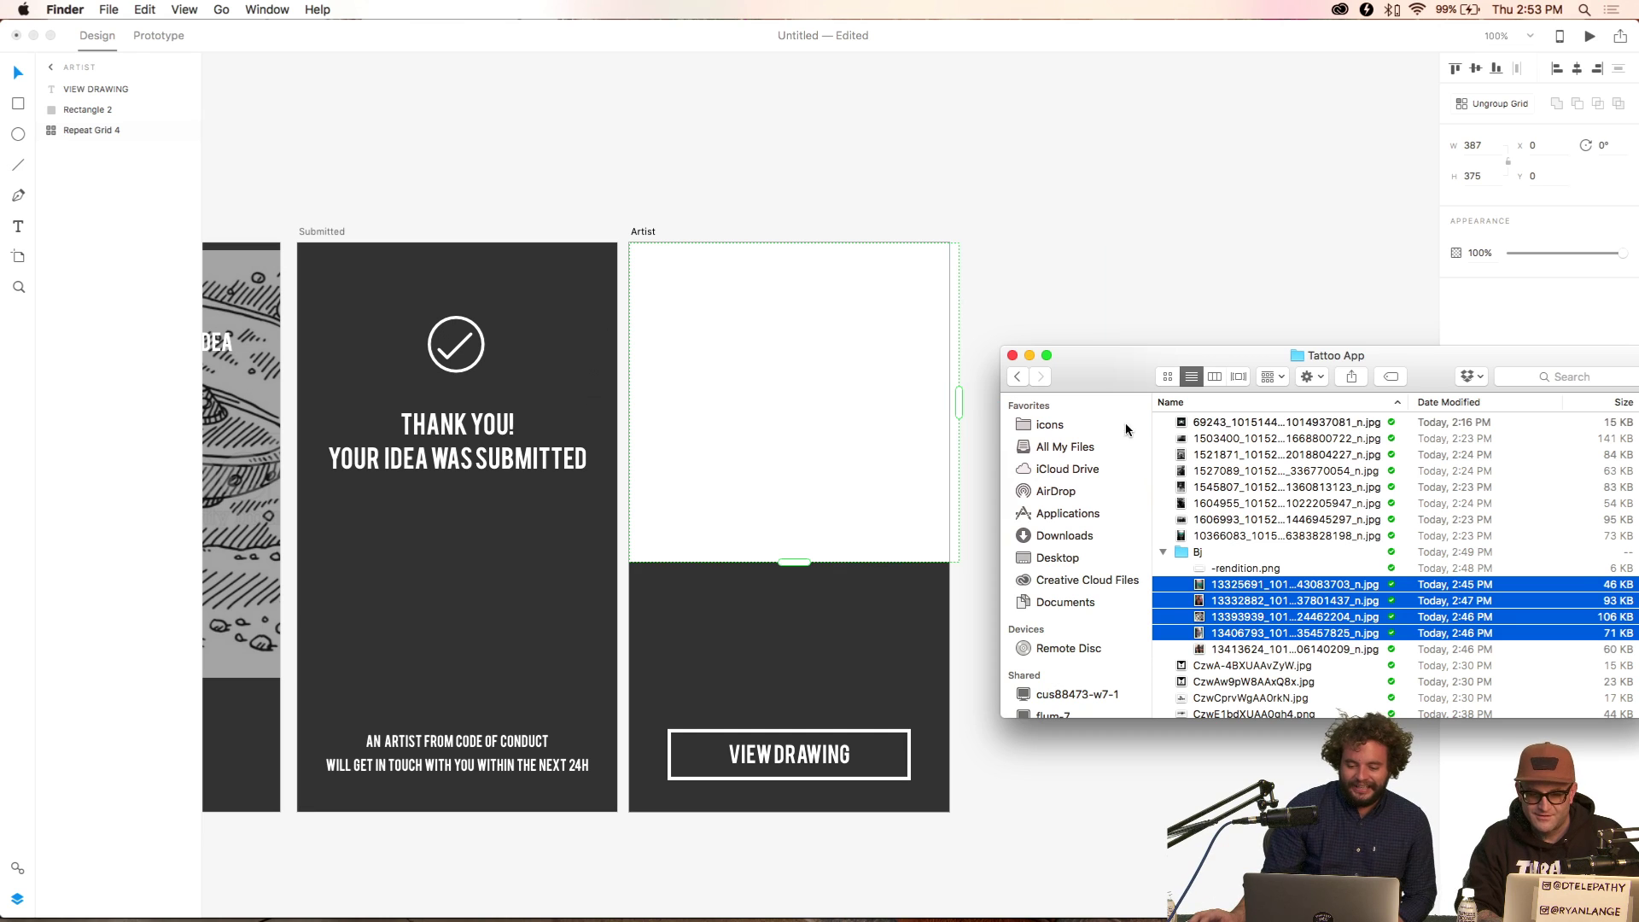
drag(1229, 589, 724, 345)
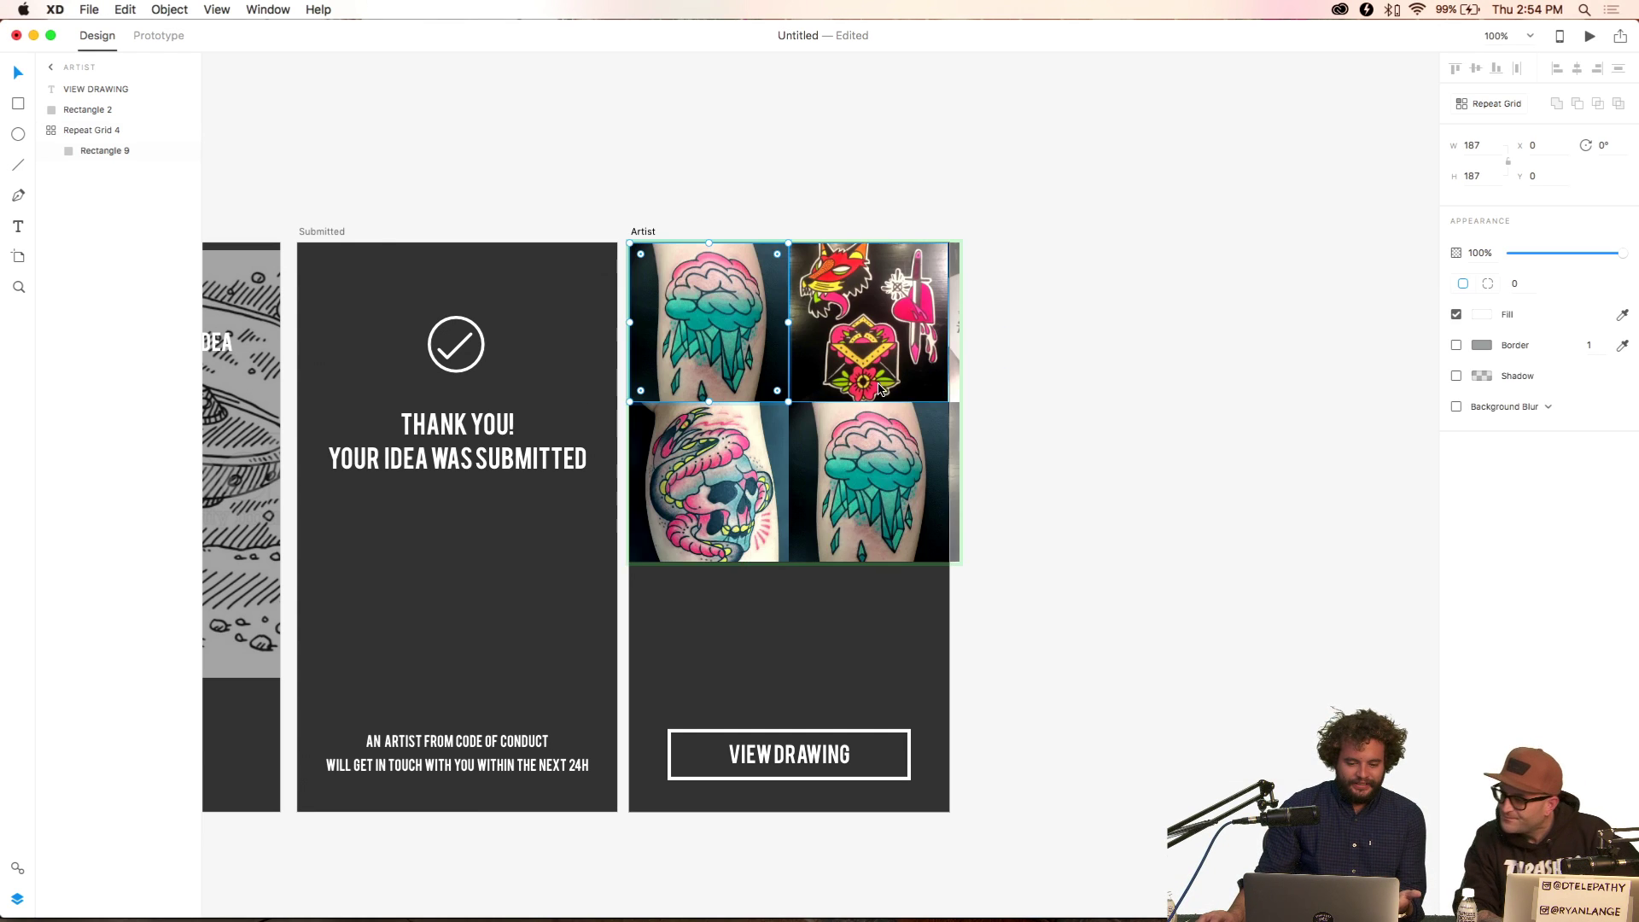
Step: Undo the photo drop and return the Artist artboard to 100% zoom
click(1049, 418)
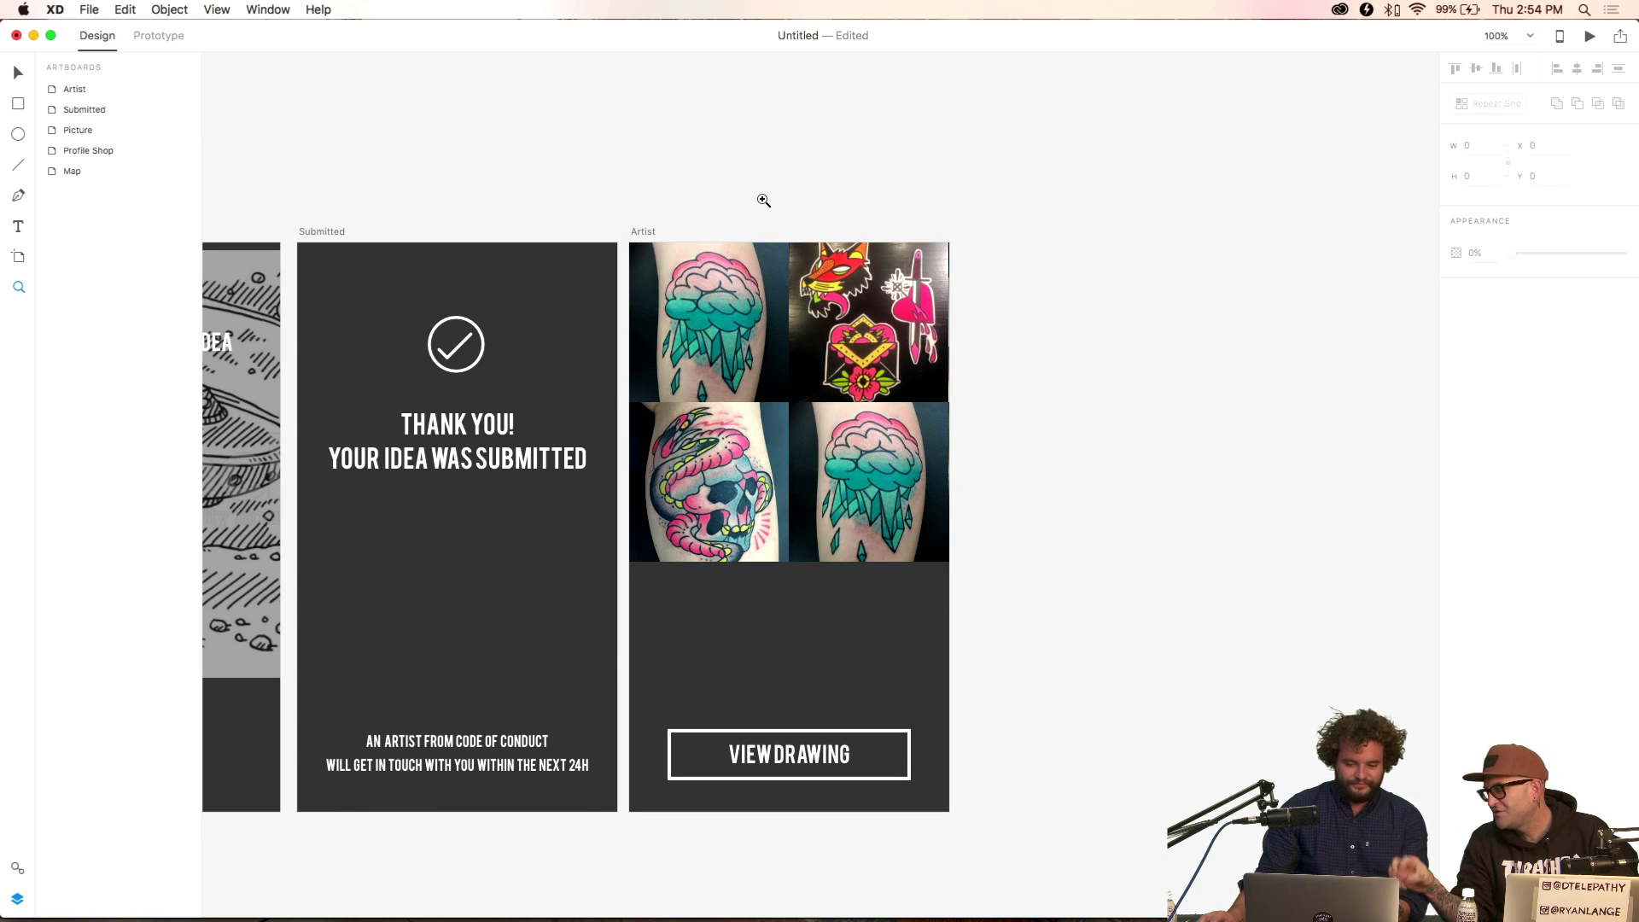
key(super+z)
click(761, 199)
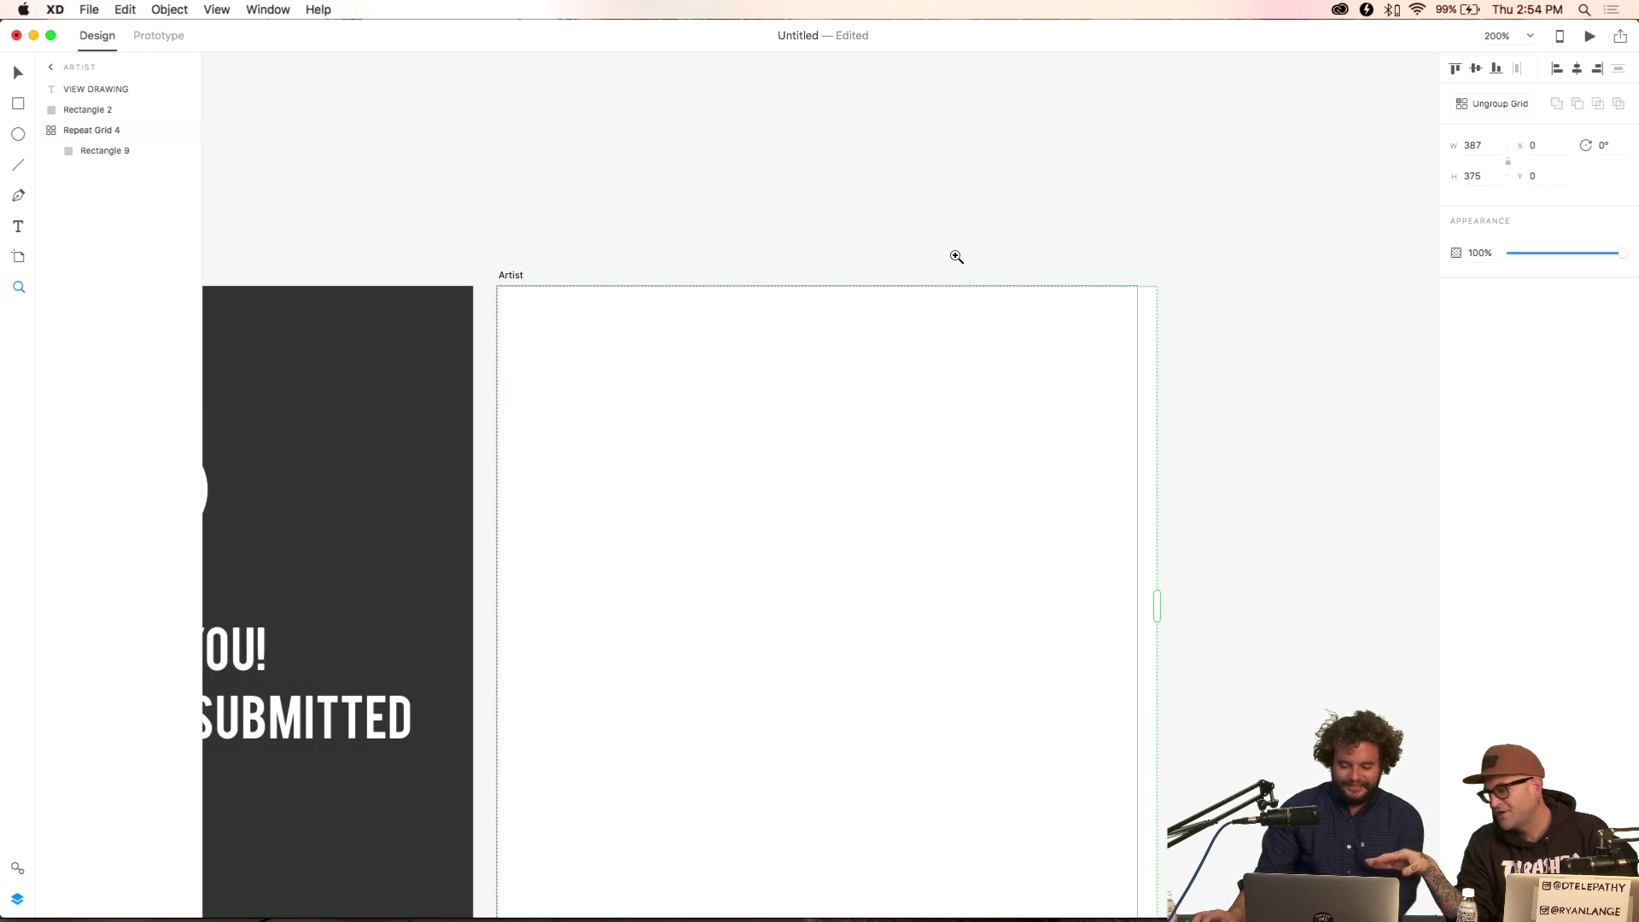
key(super+minus)
key(Escape)
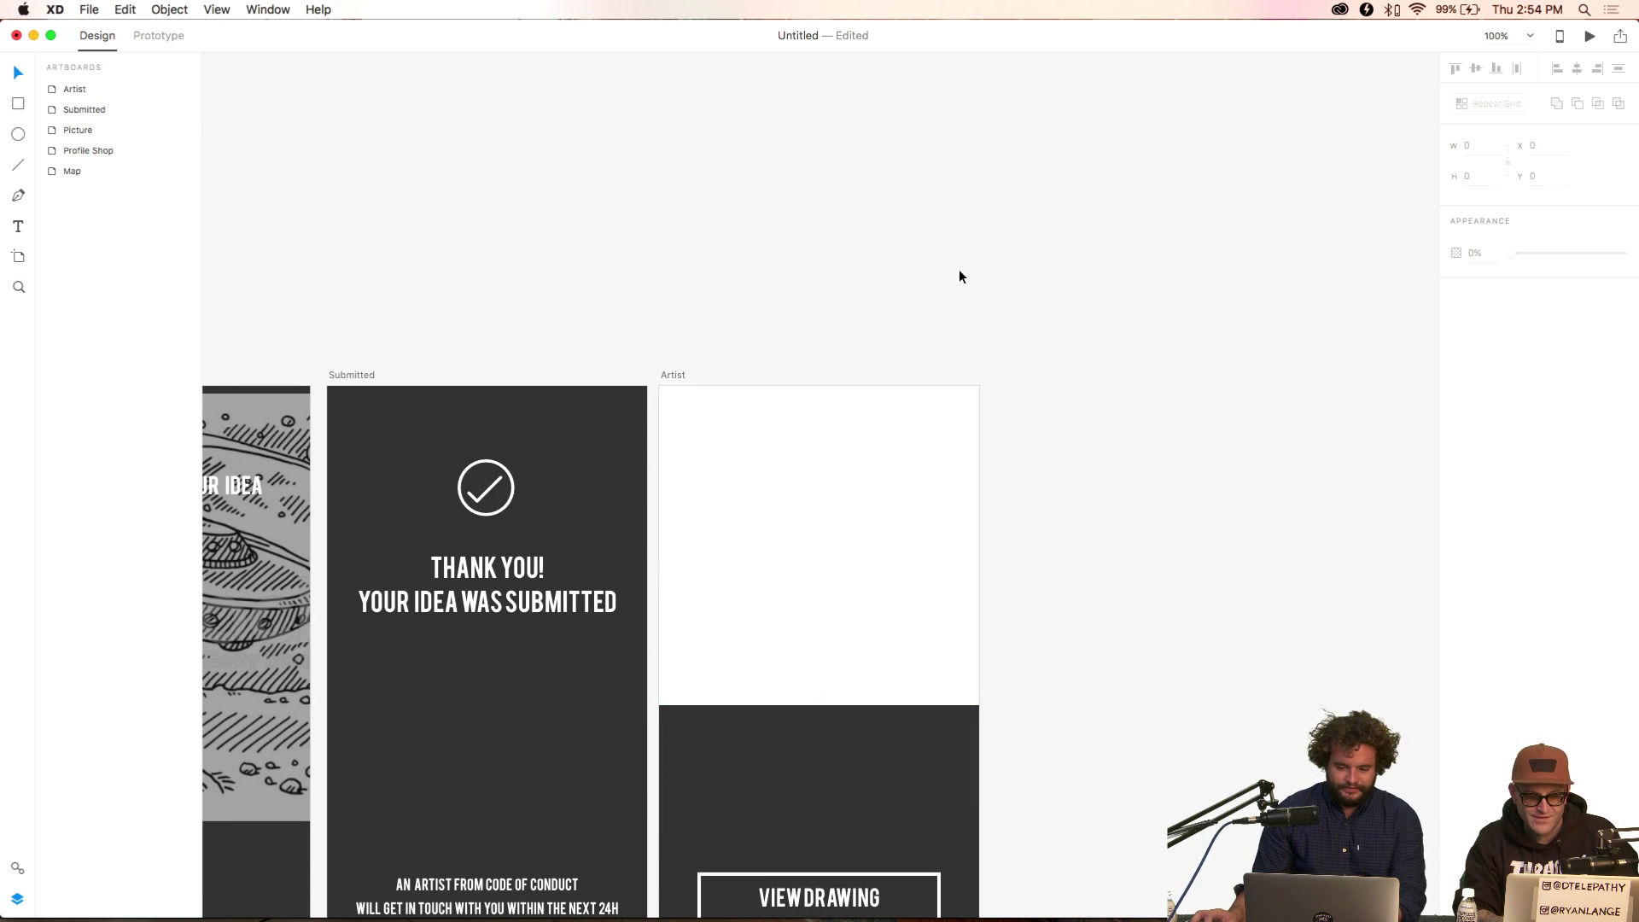
scroll(959, 277, down, 4)
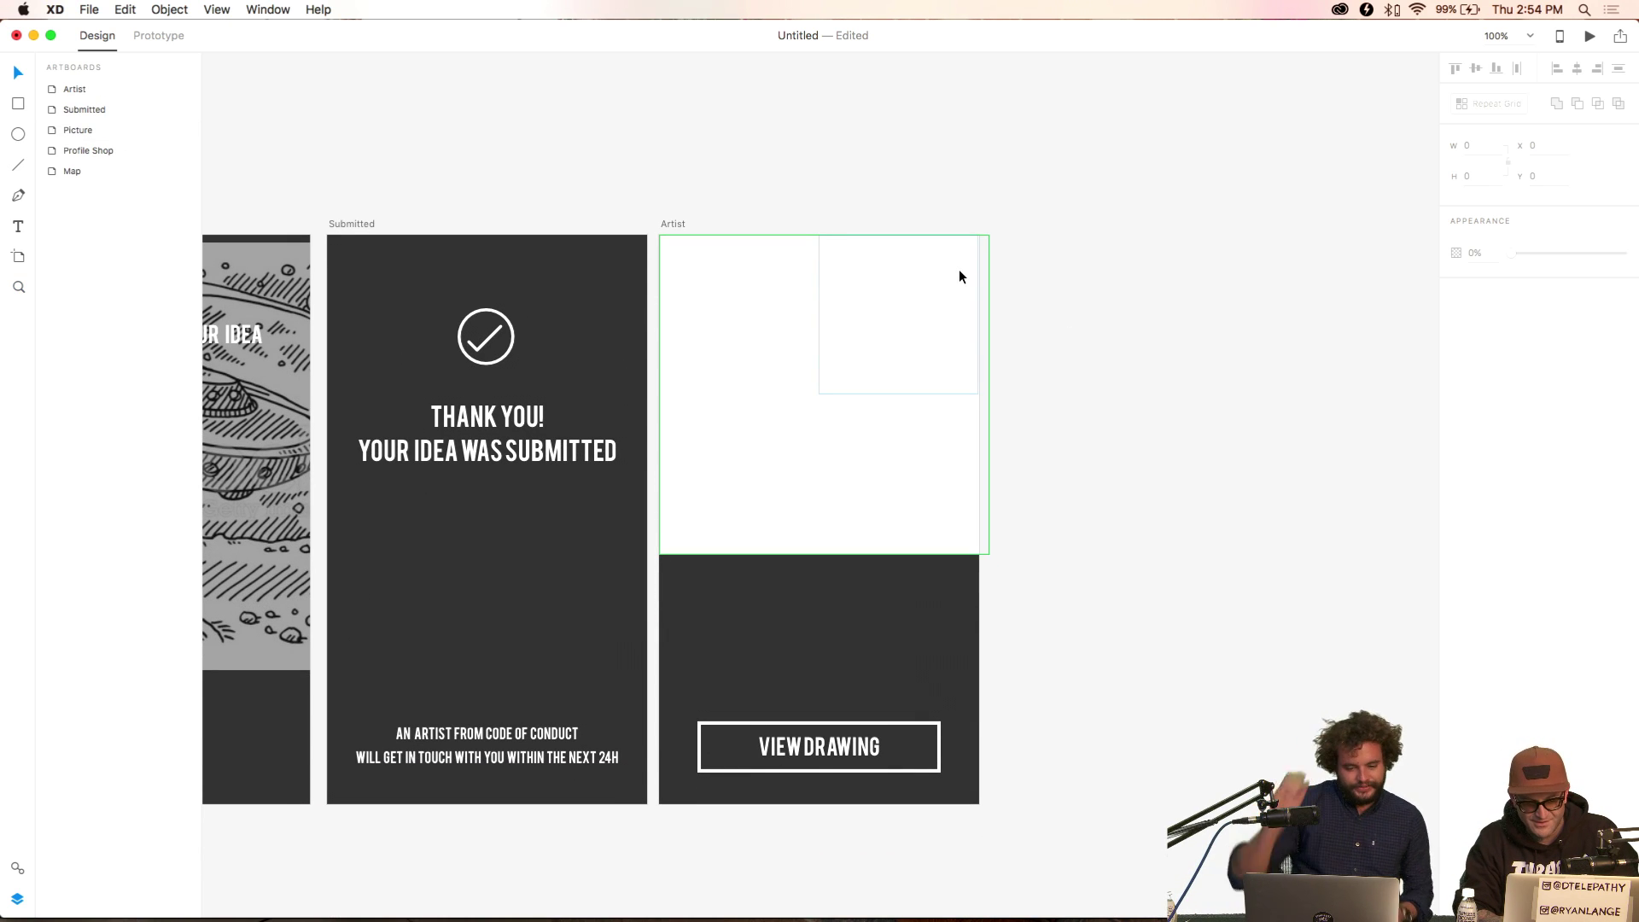
Step: Refill the grid with four photos and try 238 px cells, then undo both changes
key(super+Tab)
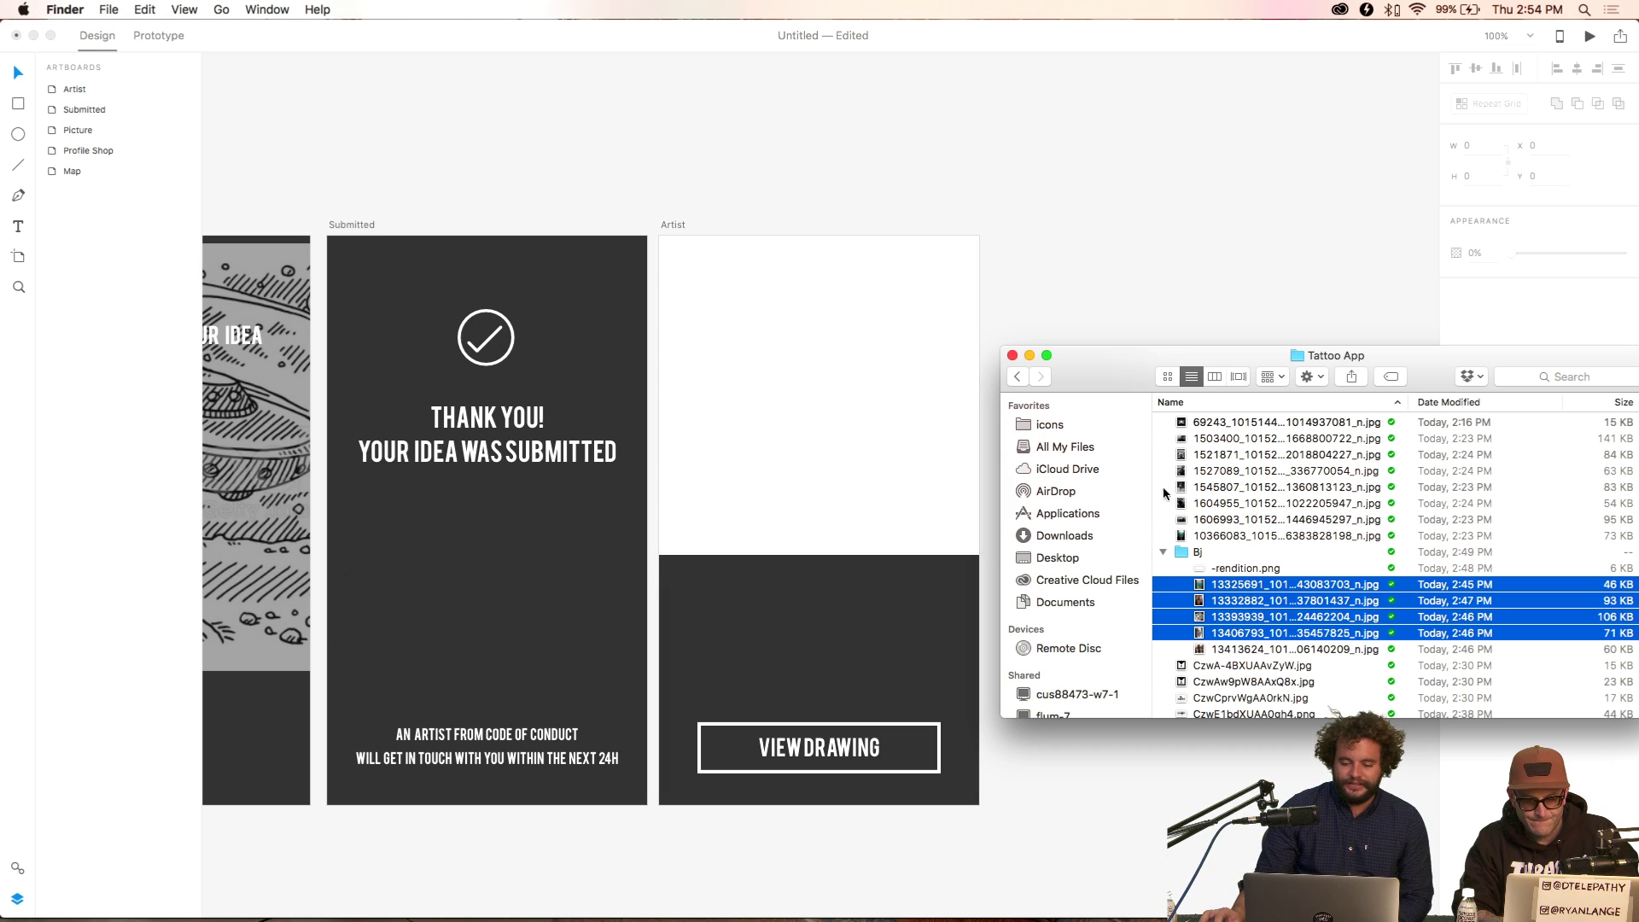
drag(1251, 590, 743, 316)
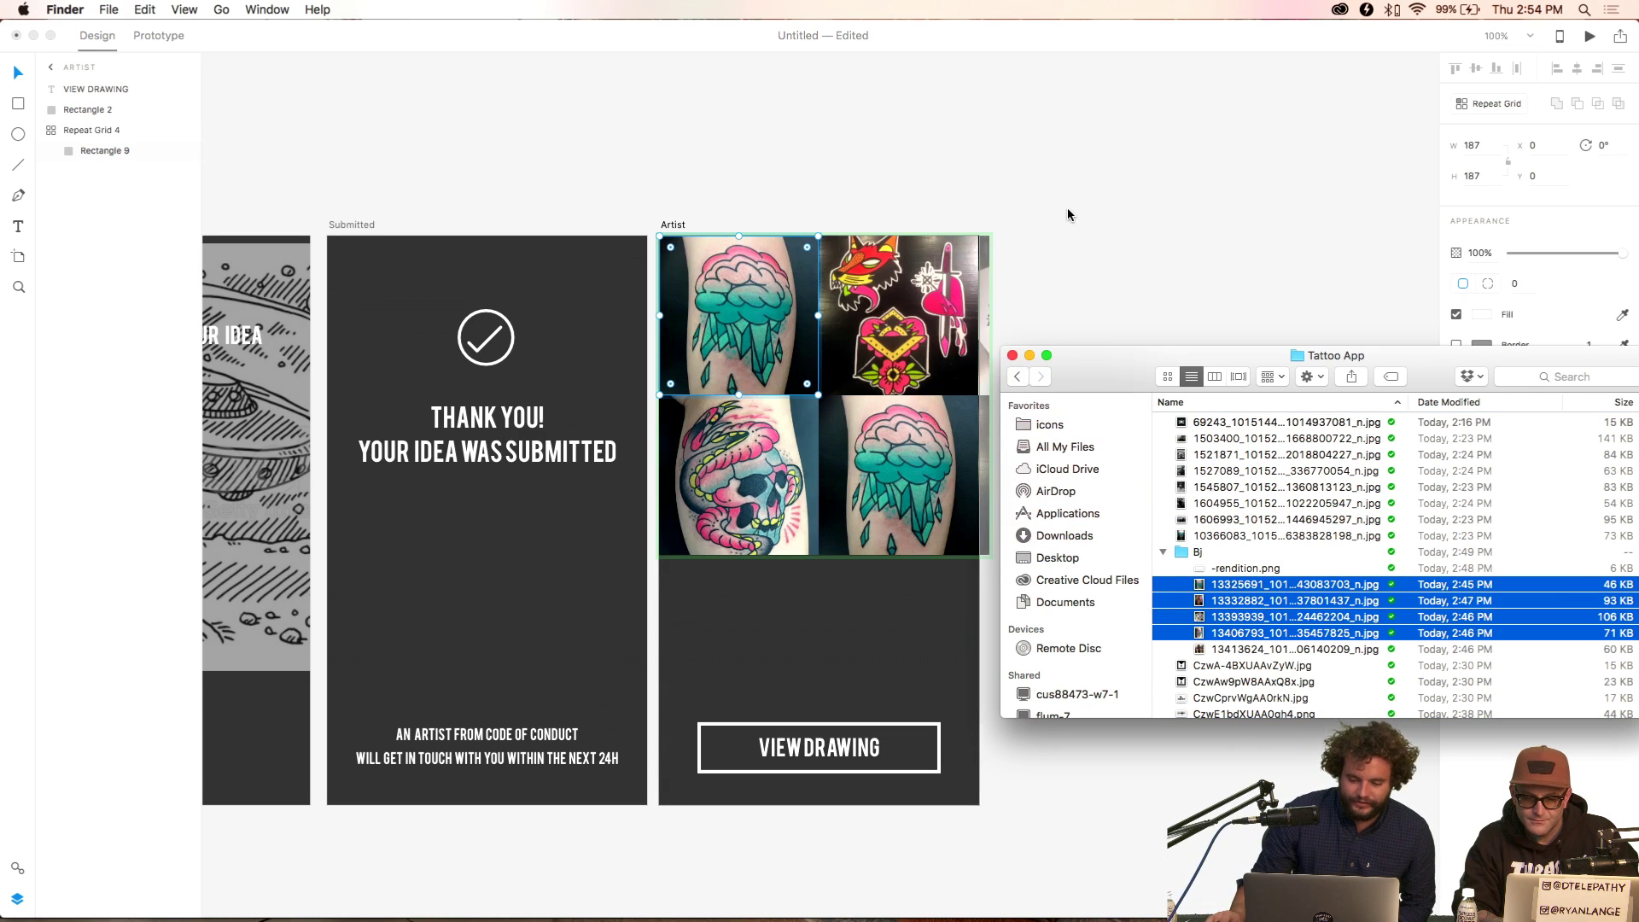
click(1068, 210)
click(778, 305)
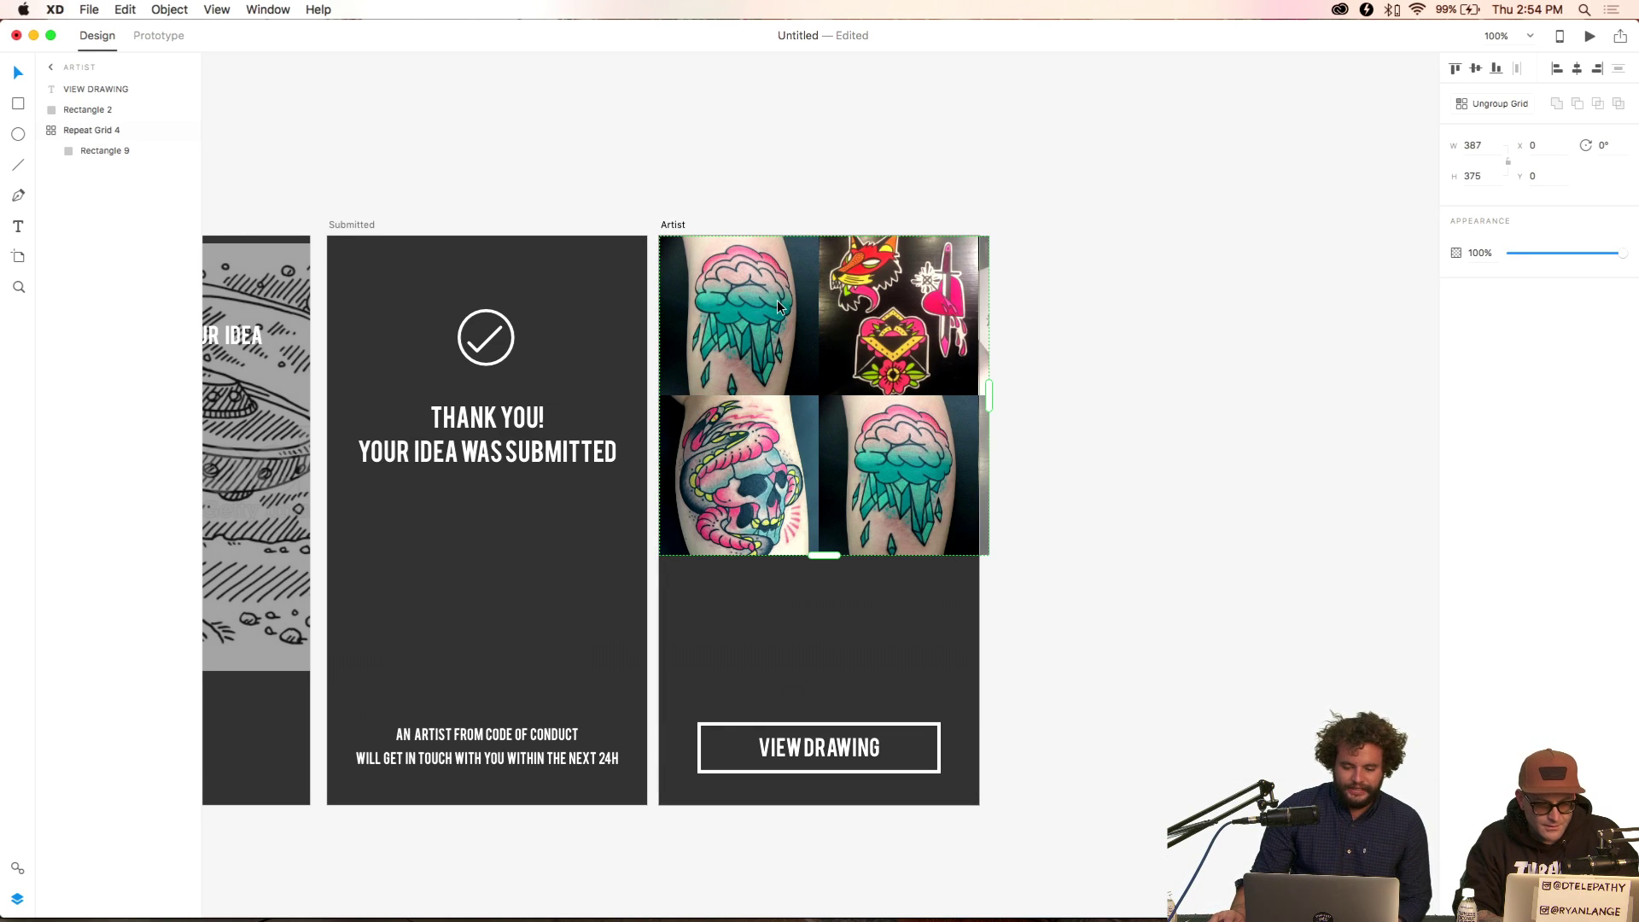
double_click(777, 305)
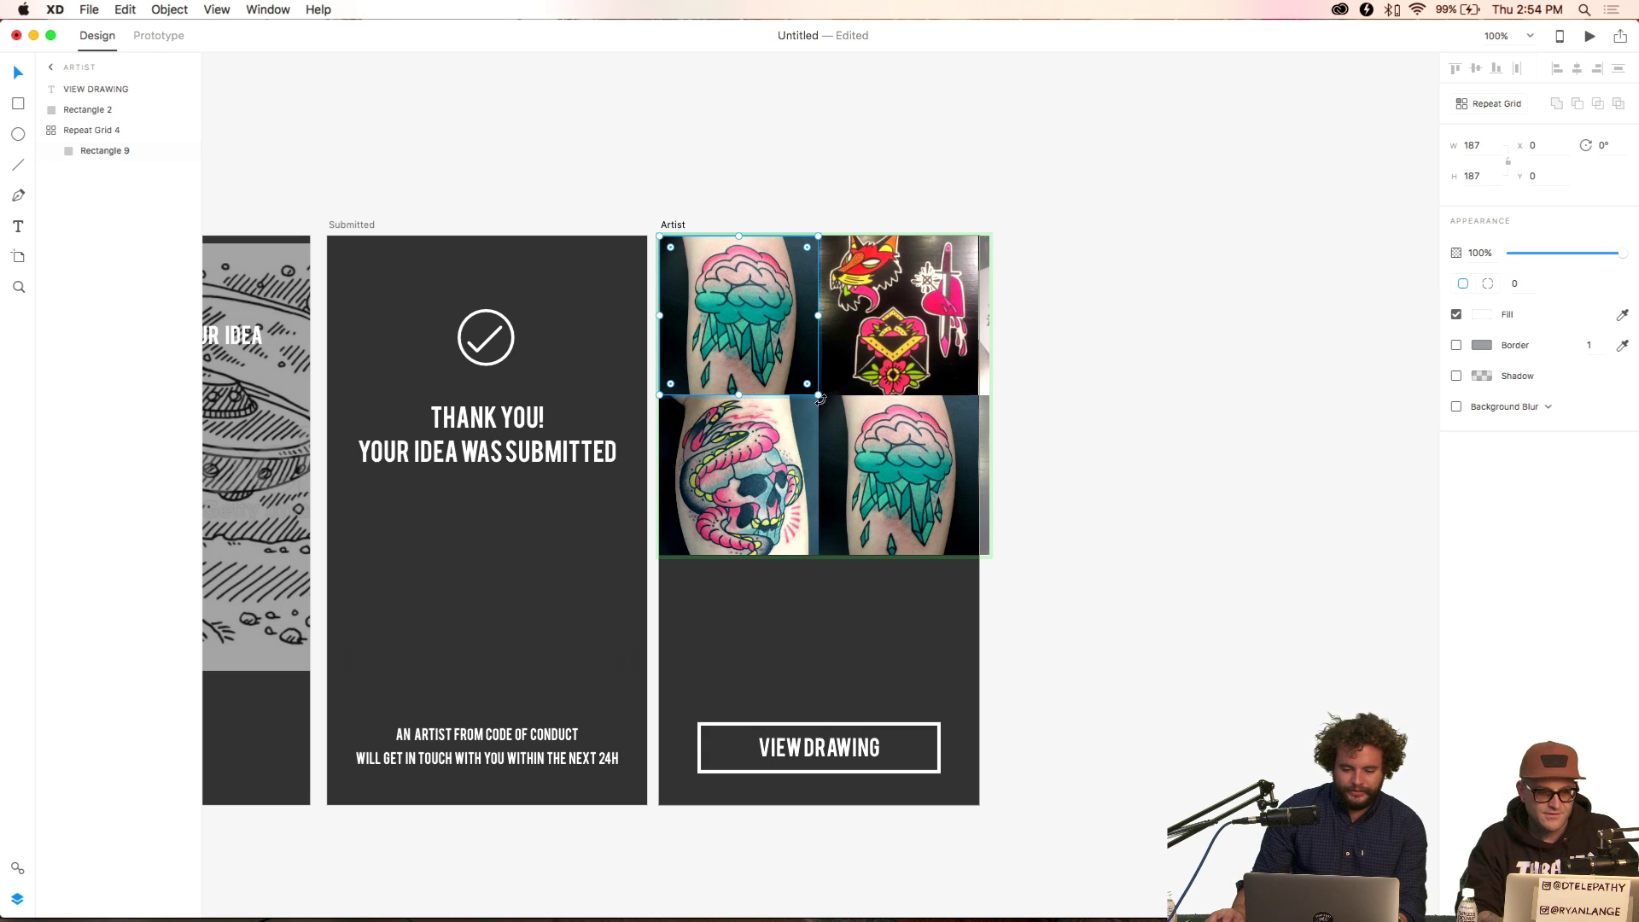
drag(817, 394, 864, 450)
click(1288, 459)
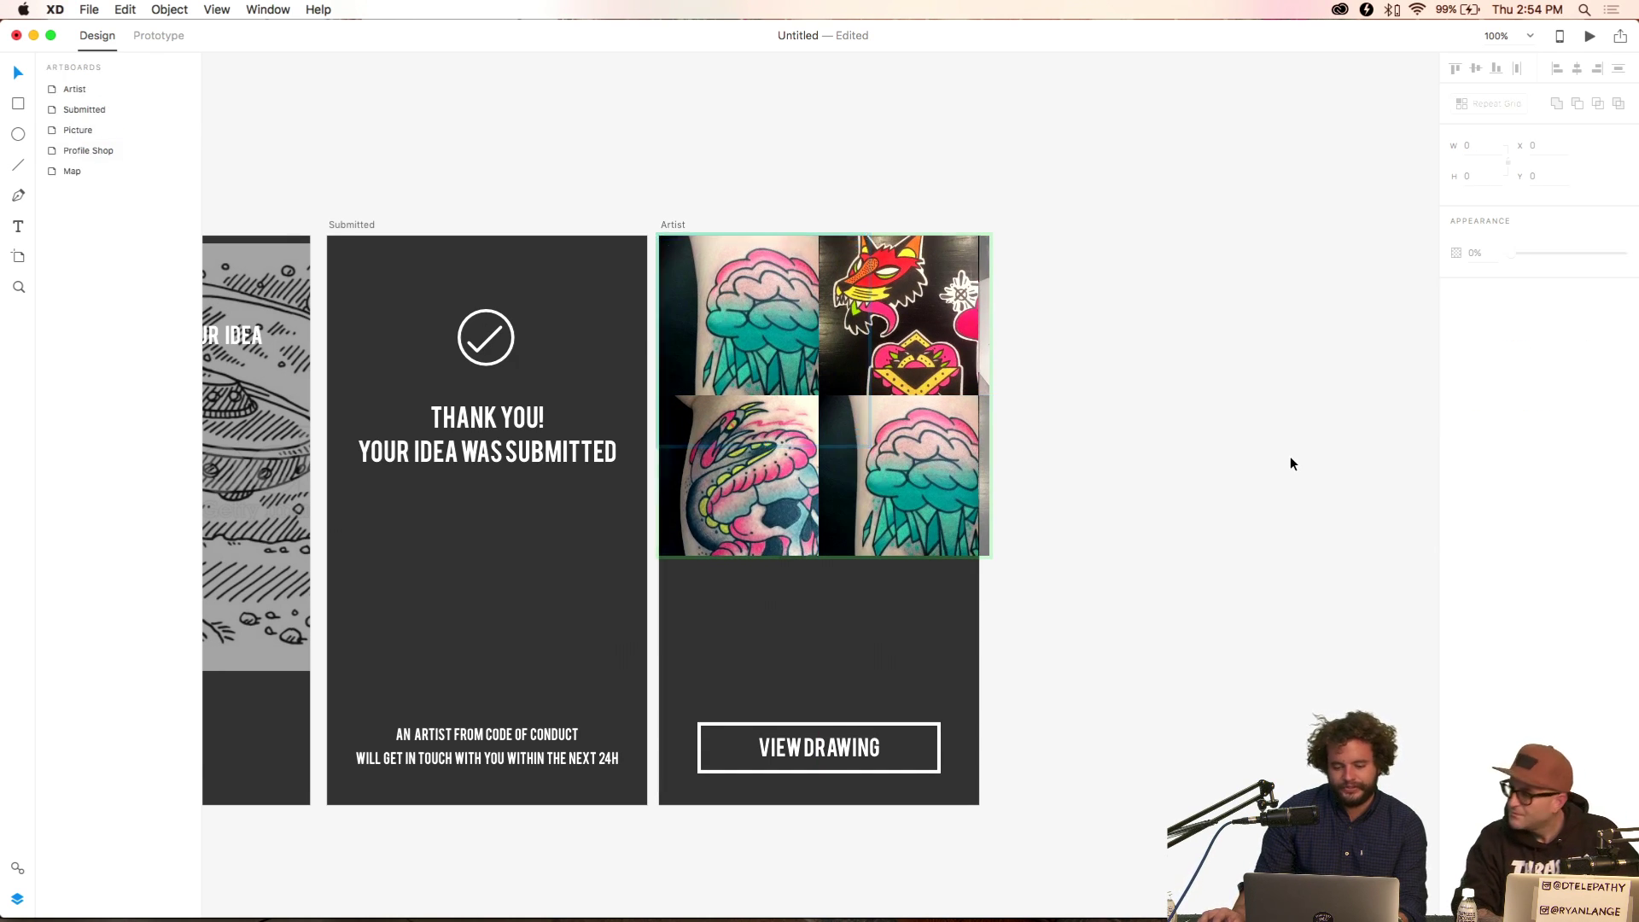
key(super+z)
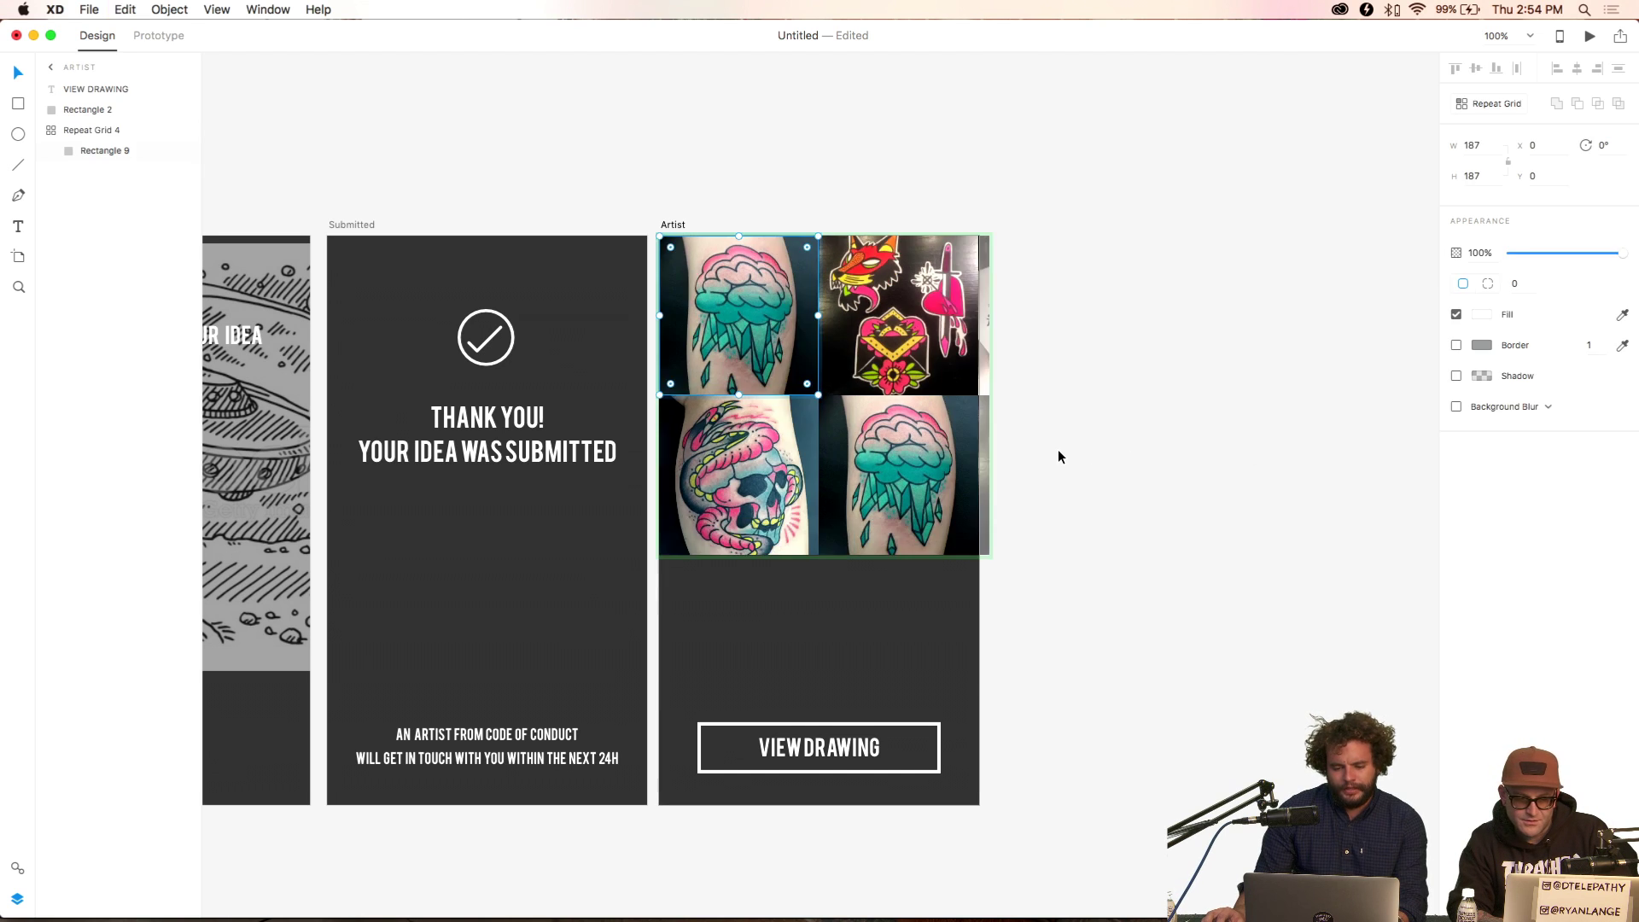
key(super+z)
Step: Drop five tattoo jpgs onto the Artist grid and enlarge its cells to 201 px
key(super+Tab)
scroll(1343, 606, down, 2)
click(1272, 602)
shift+click(1278, 538)
drag(1188, 554, 731, 300)
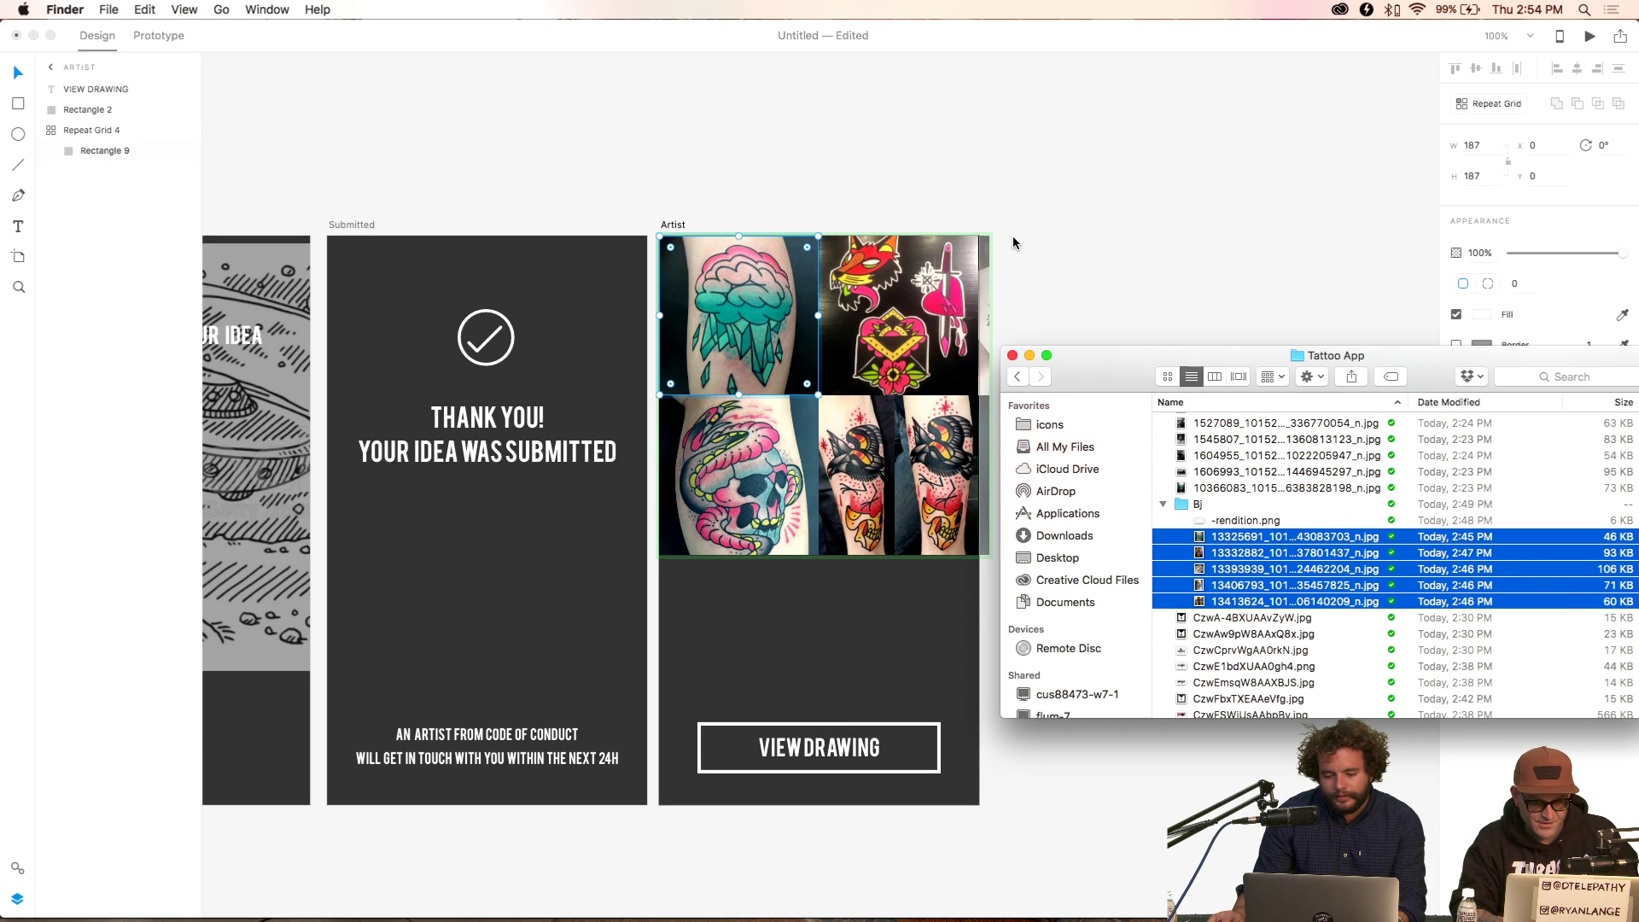
click(1012, 236)
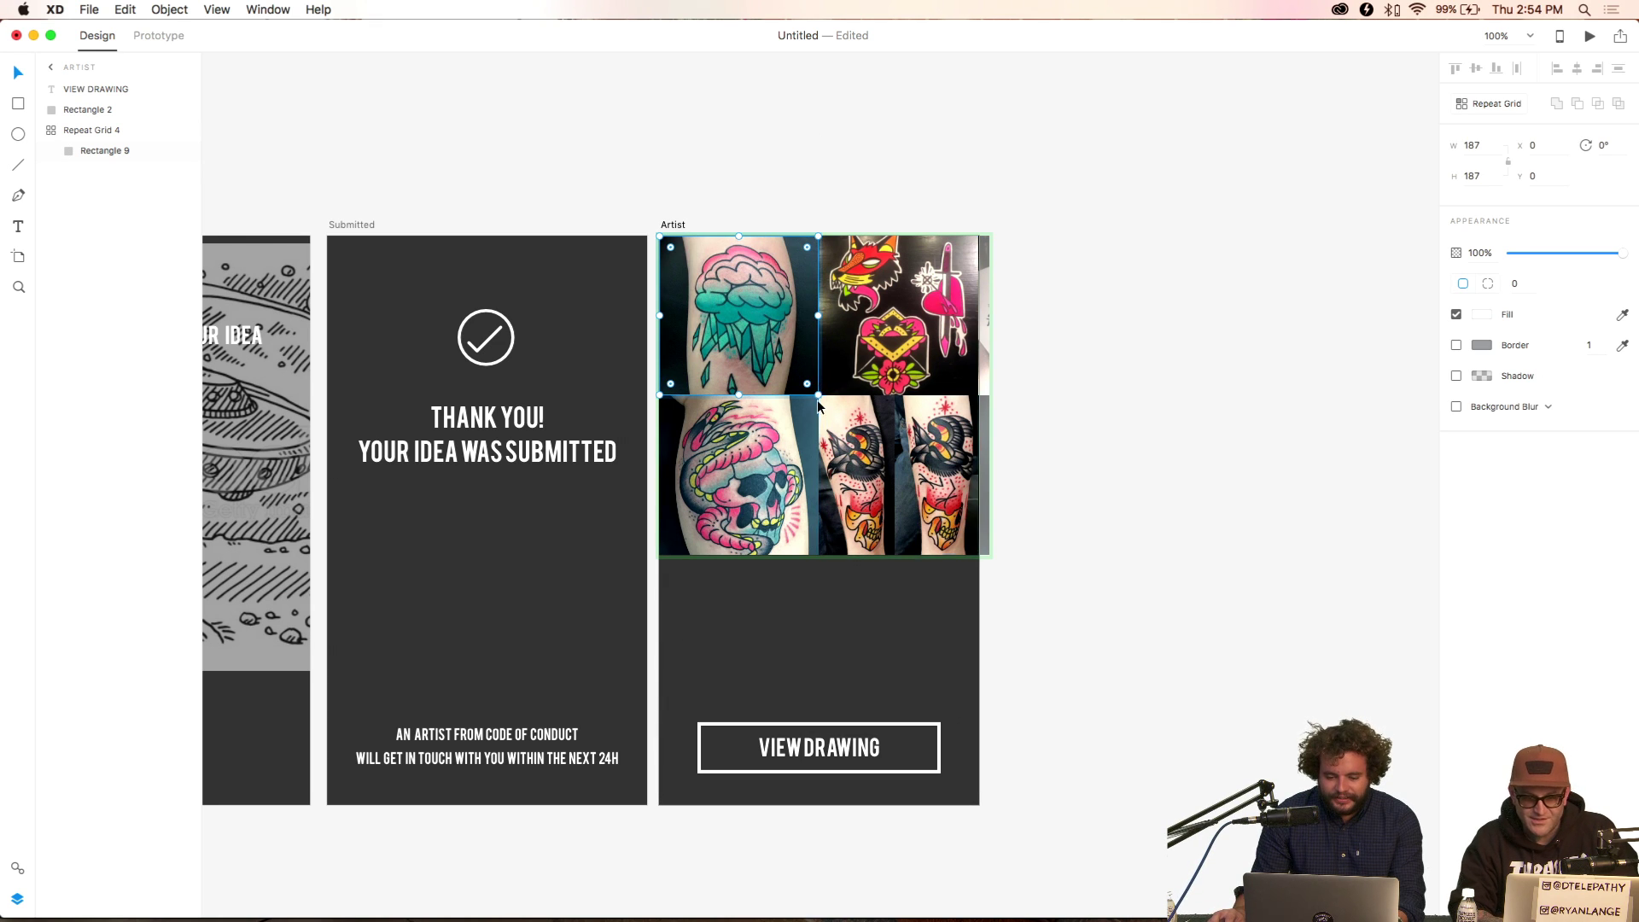
drag(817, 393, 832, 403)
click(1241, 424)
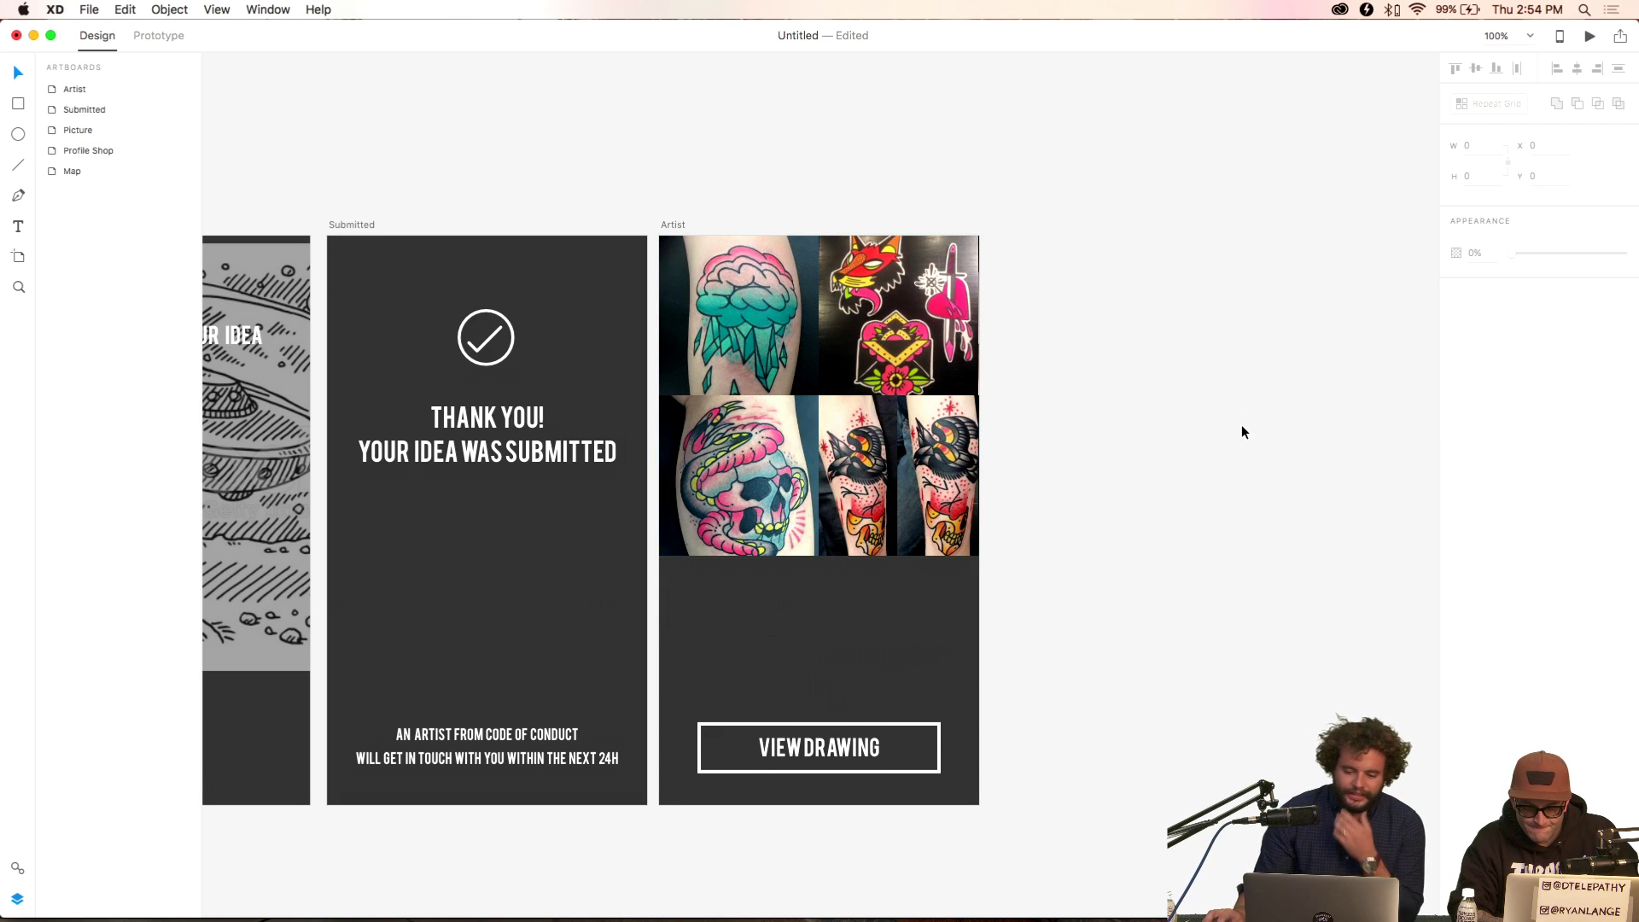
scroll(1241, 423, down, 1)
Step: Paste the Profile Shop's lock-and-keys logo into the Artist artboard below the photo grid
scroll(1242, 426, up, 1)
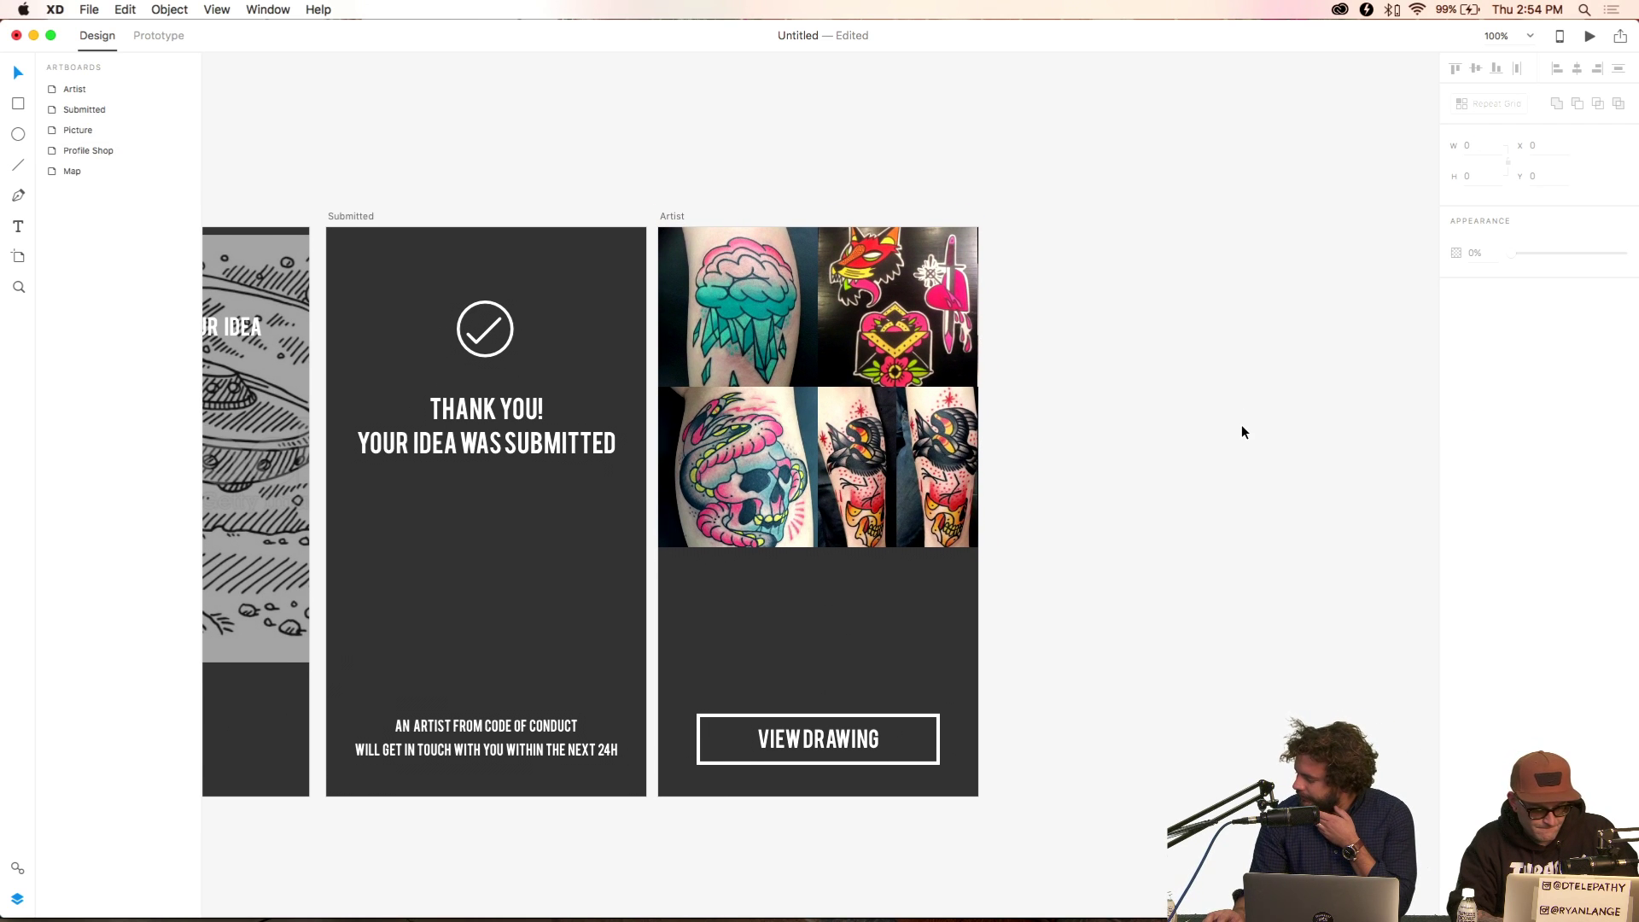
scroll(1242, 426, left, 5)
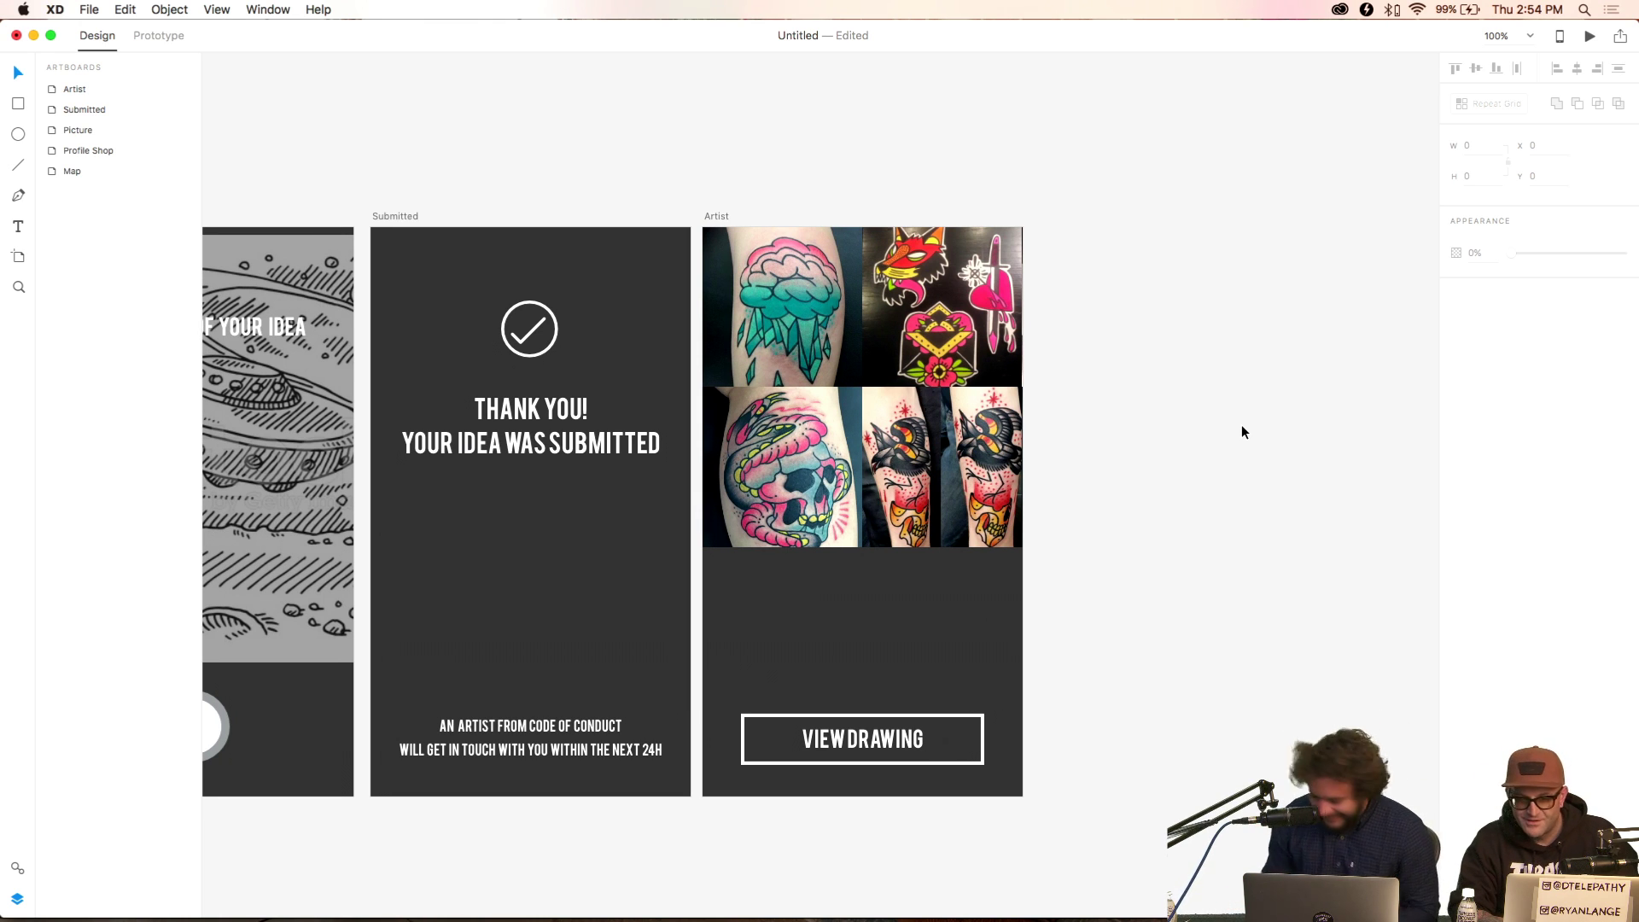
scroll(1247, 418, left, 10)
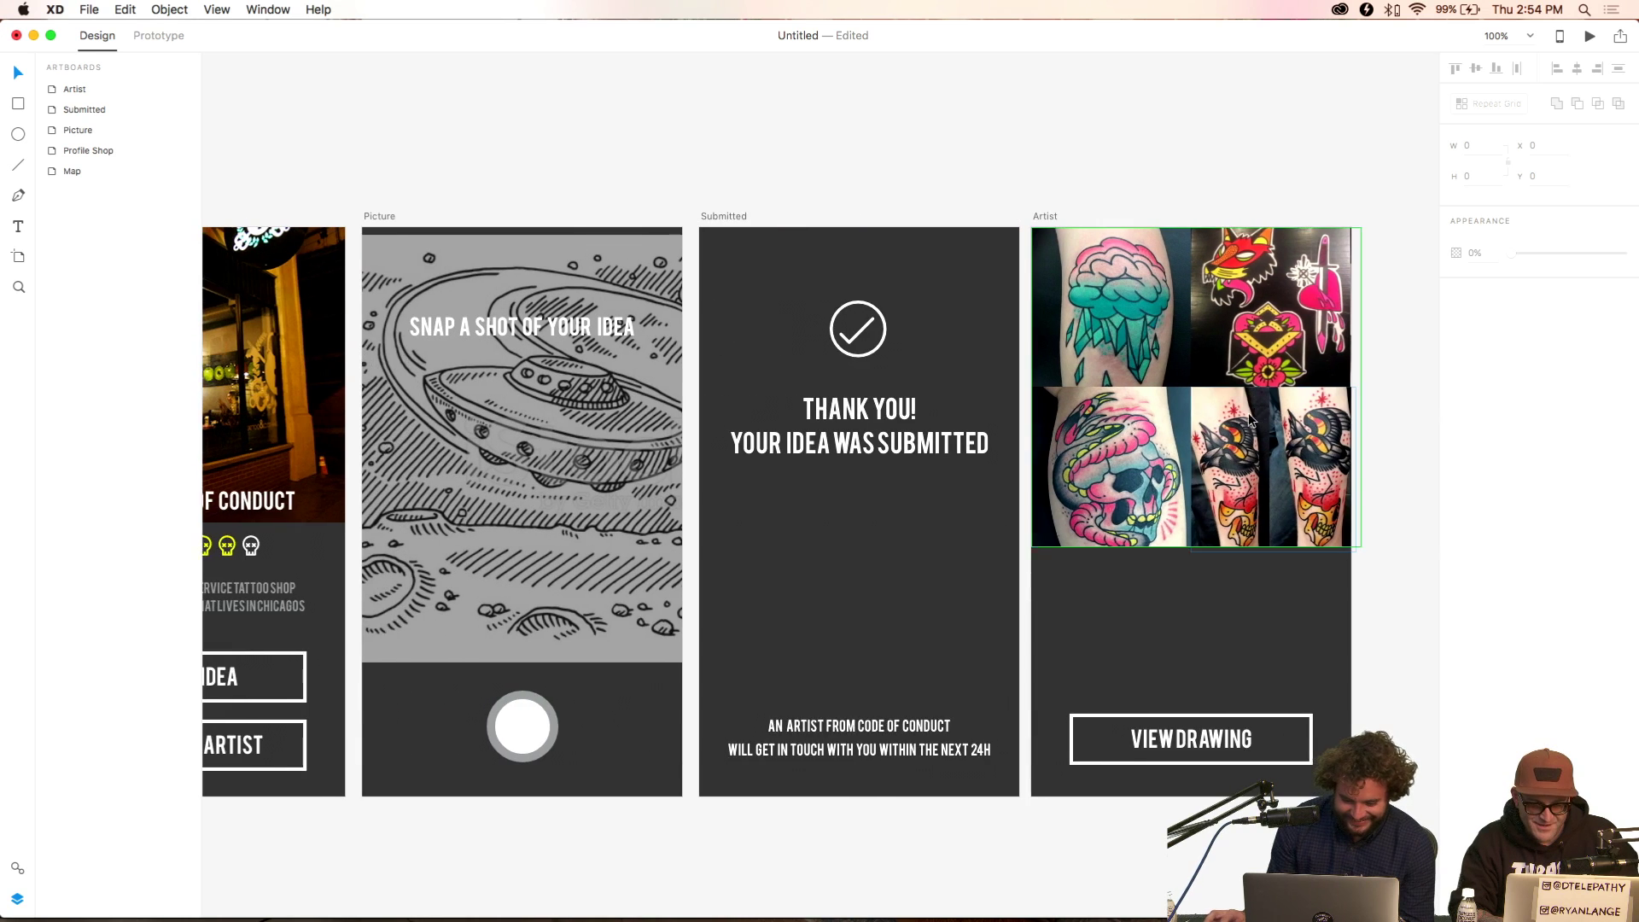
scroll(1249, 418, left, 10)
click(412, 526)
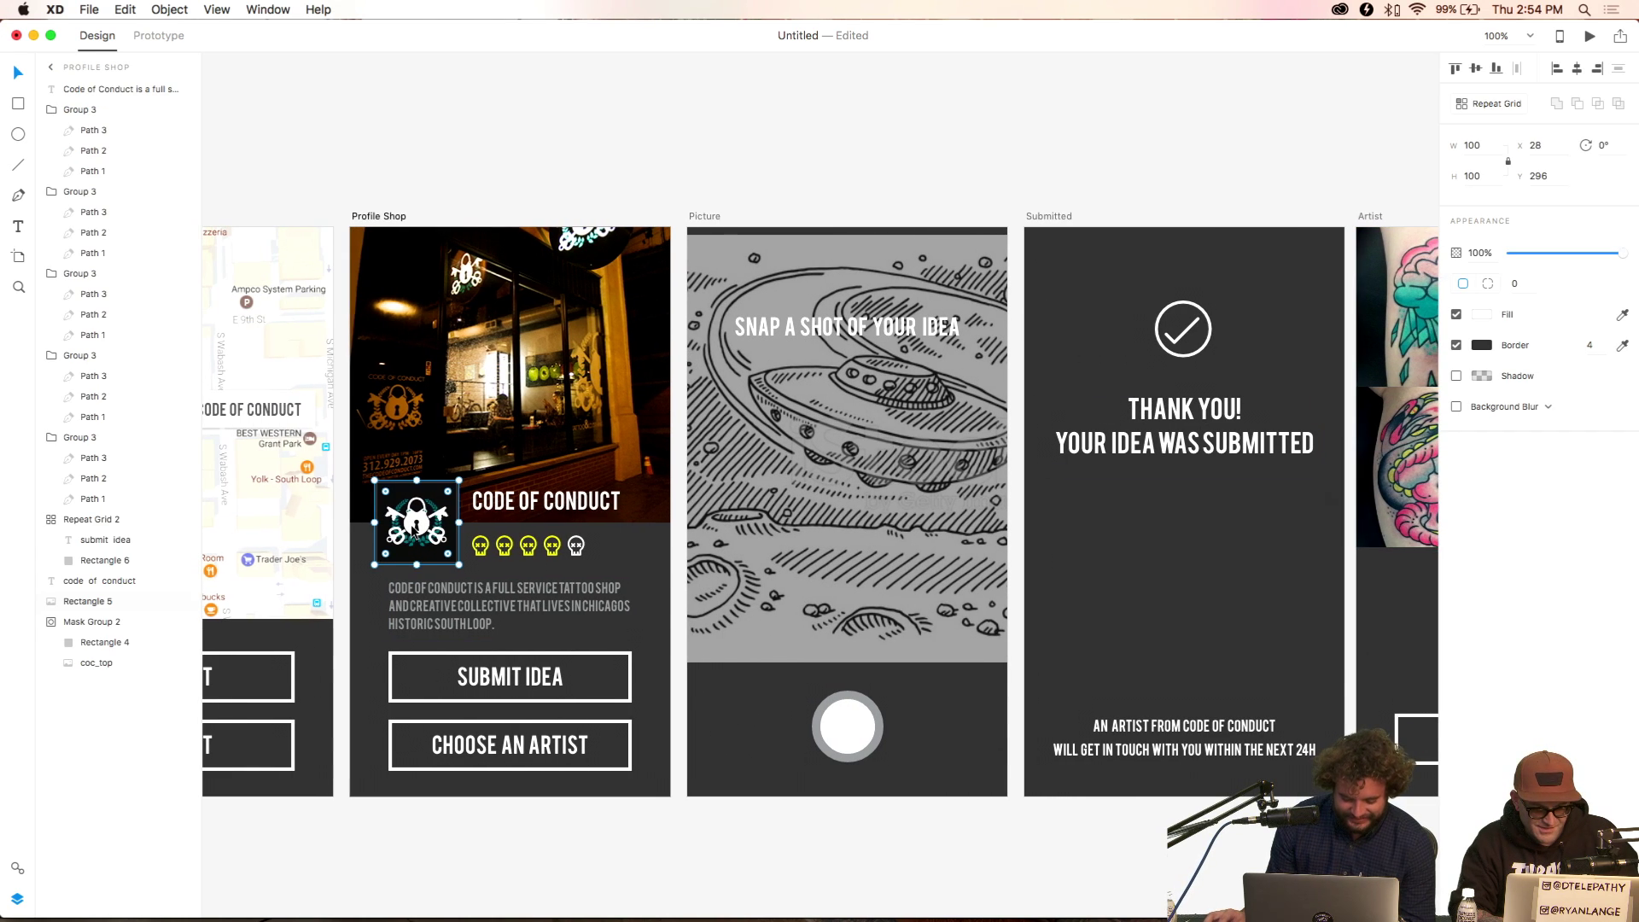
click(733, 100)
scroll(735, 221, right, 20)
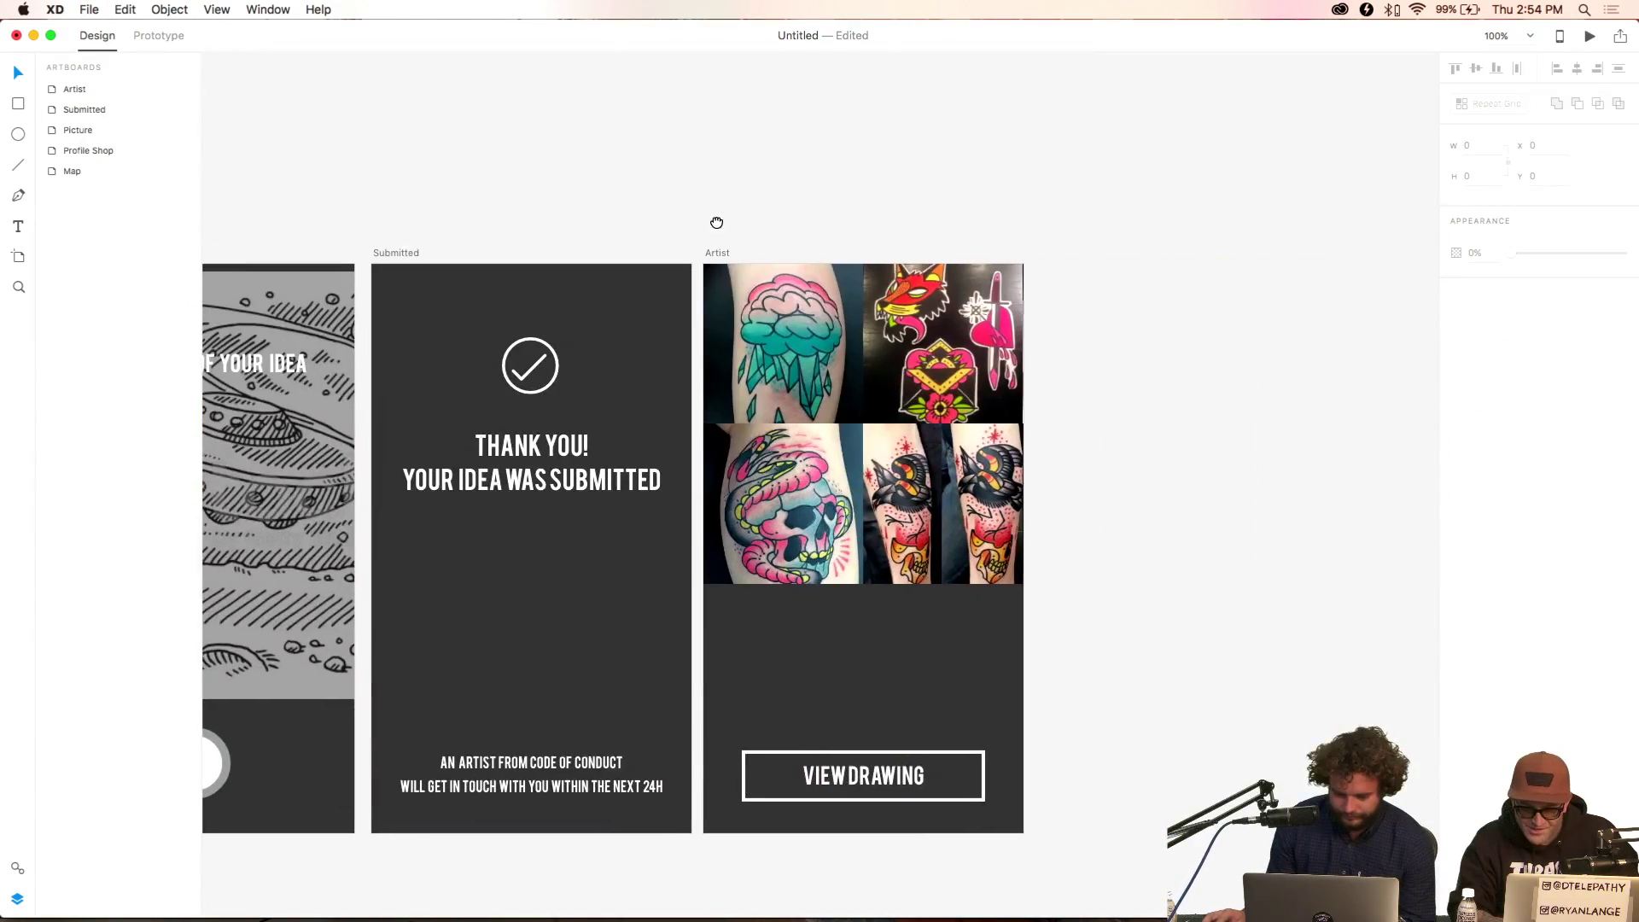
scroll(735, 222, right, 3)
click(623, 252)
key(super+v)
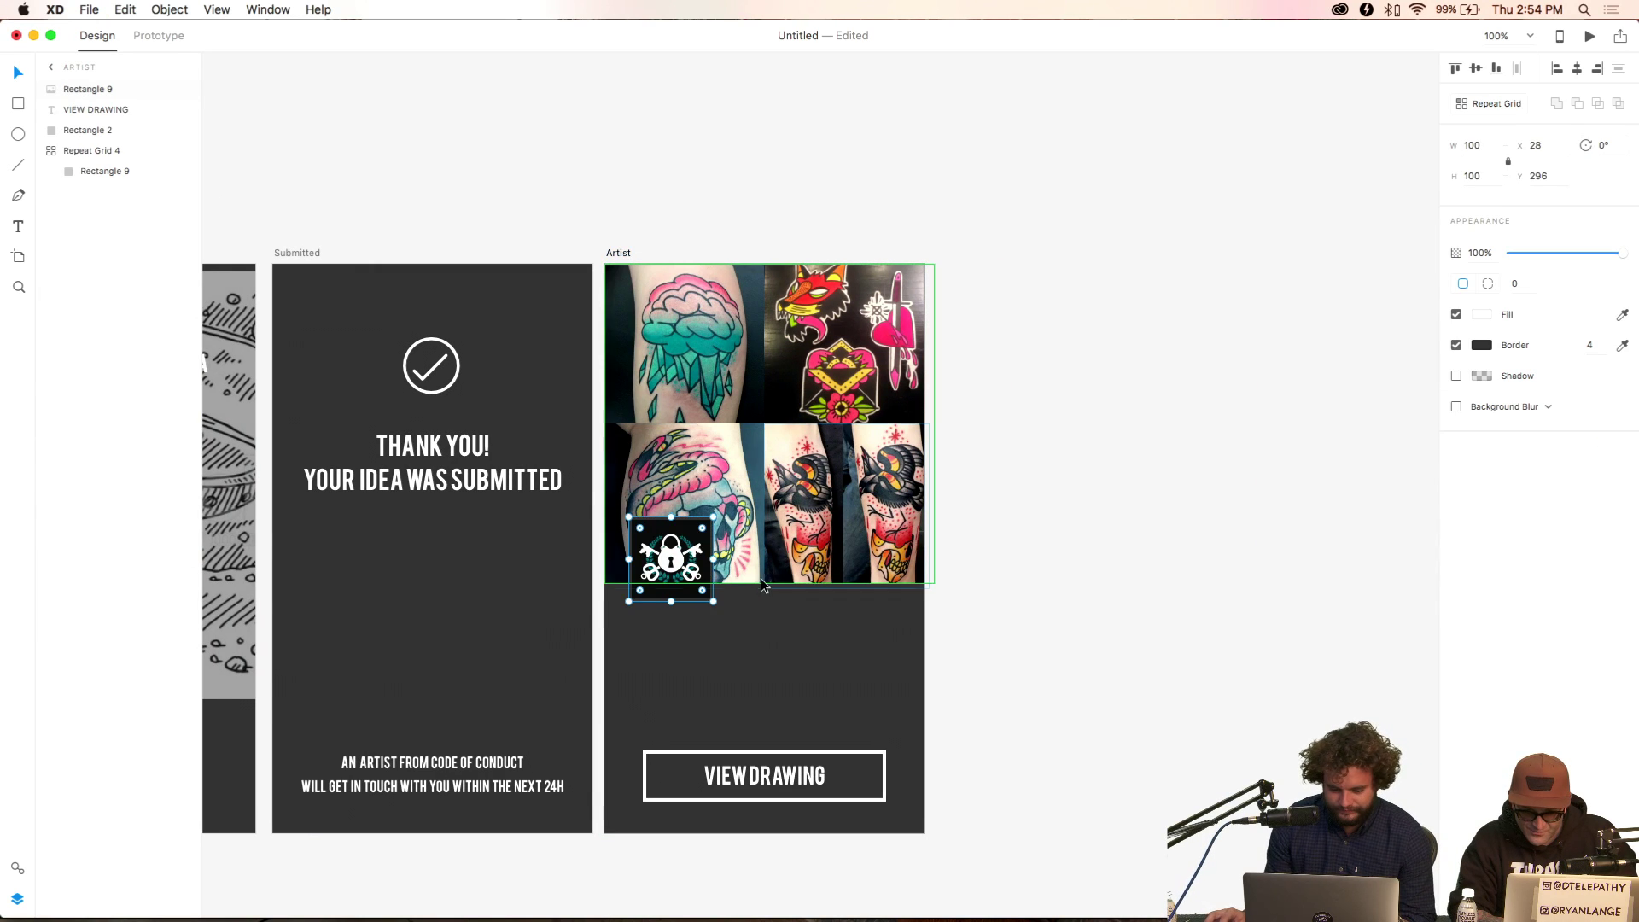
drag(673, 563, 757, 591)
click(1052, 584)
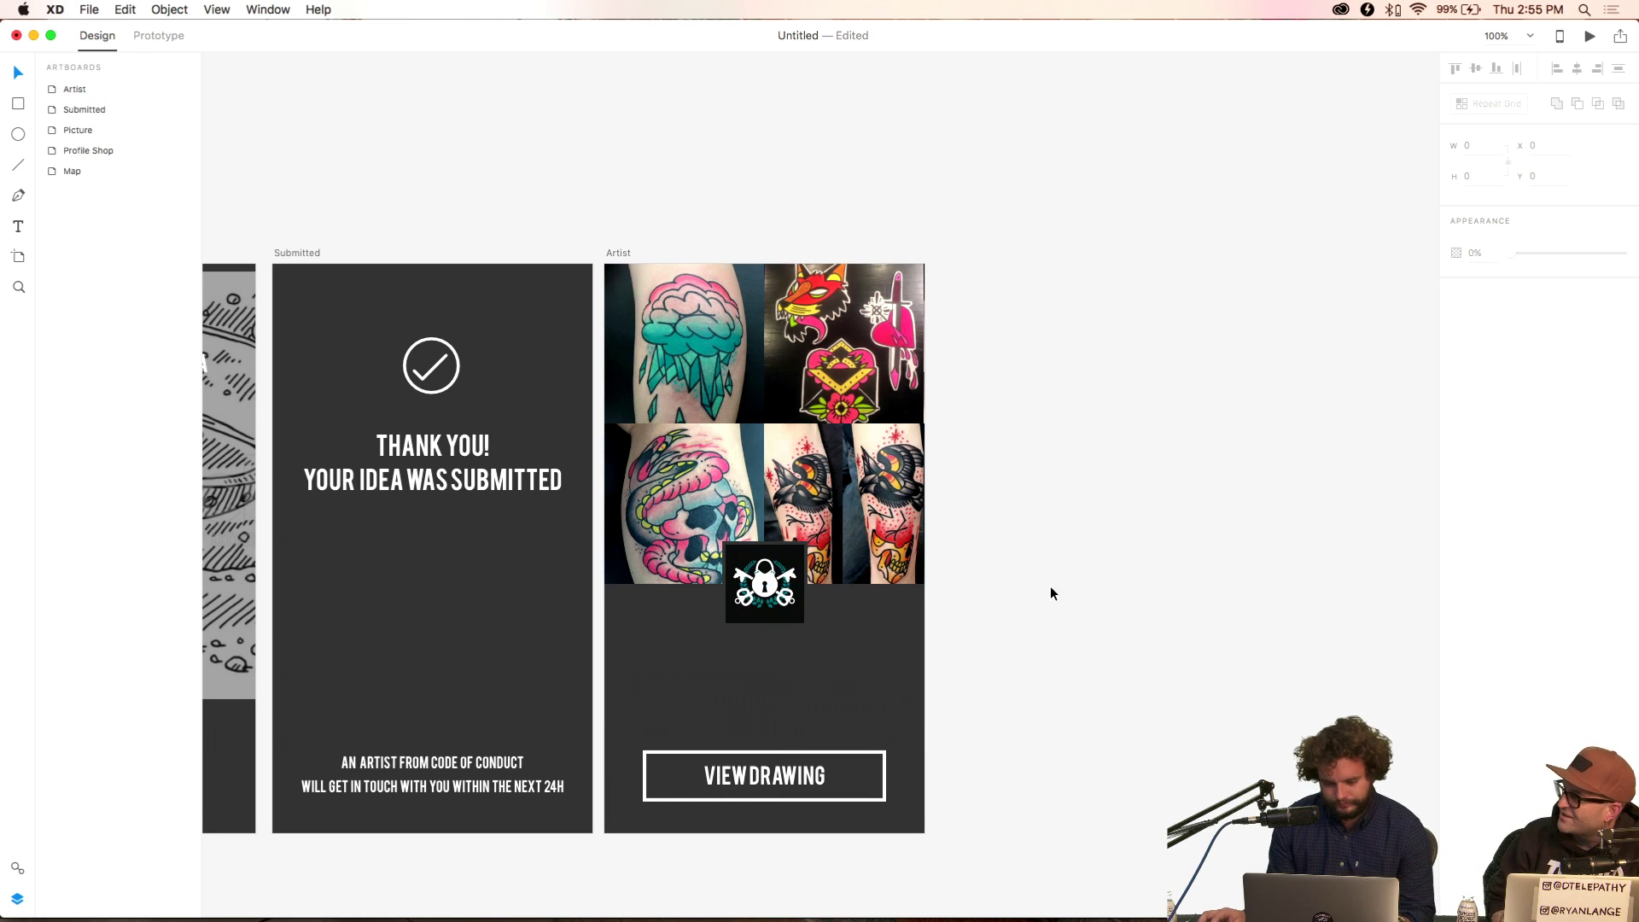
Step: Enlarge the logo to 128x128 px and centre it on the photo grid's bottom edge
click(790, 453)
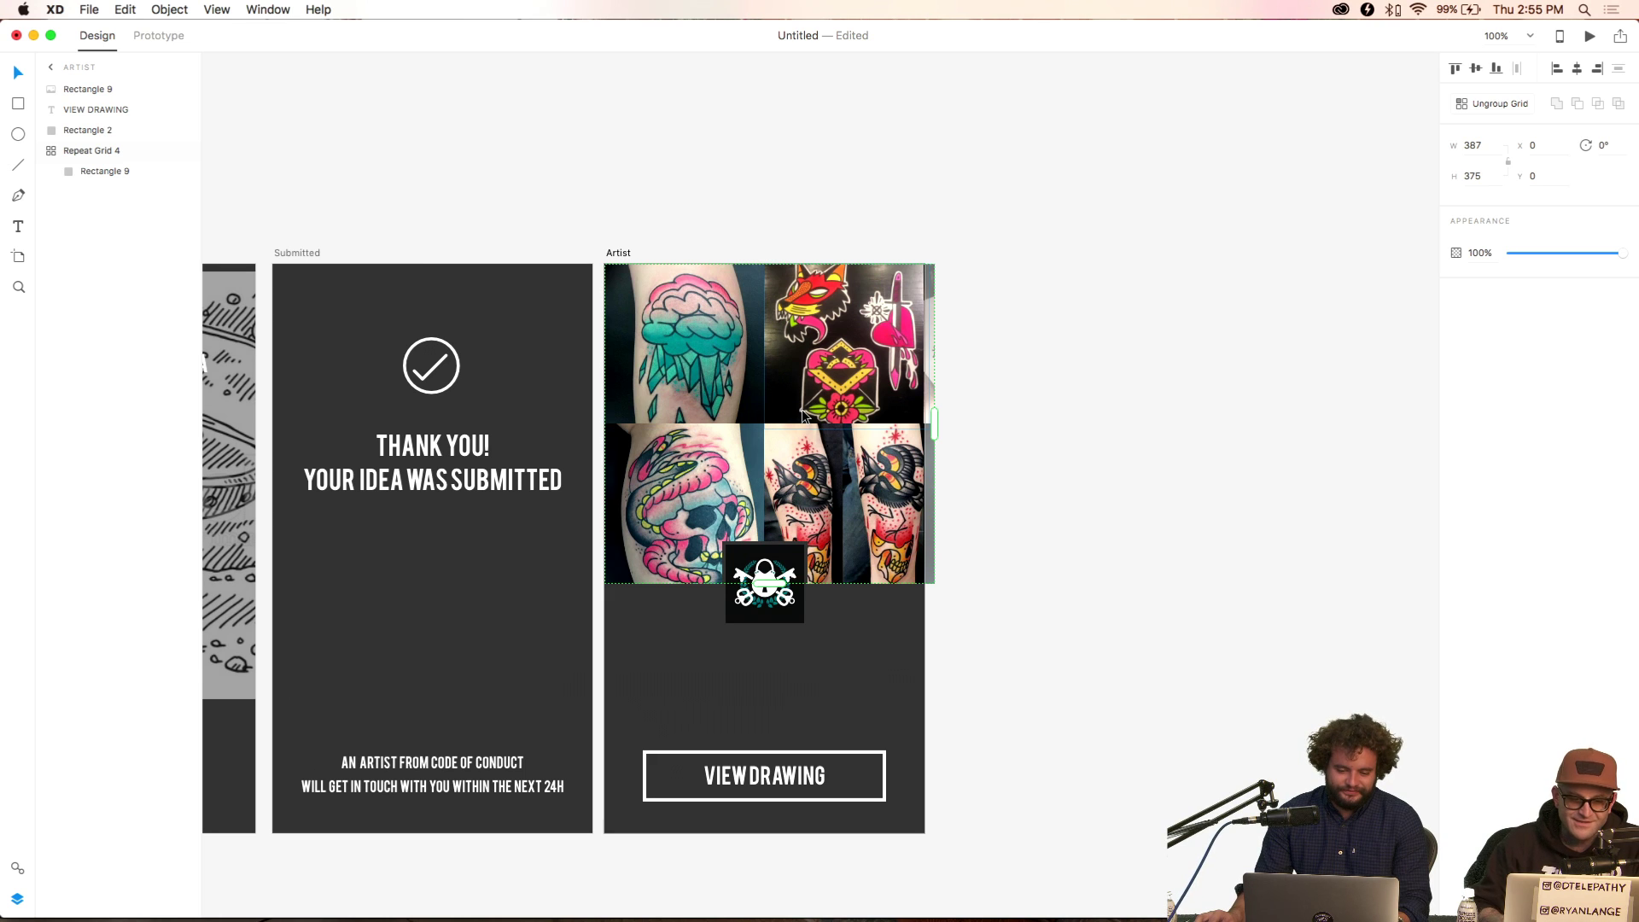
double_click(698, 336)
click(1068, 360)
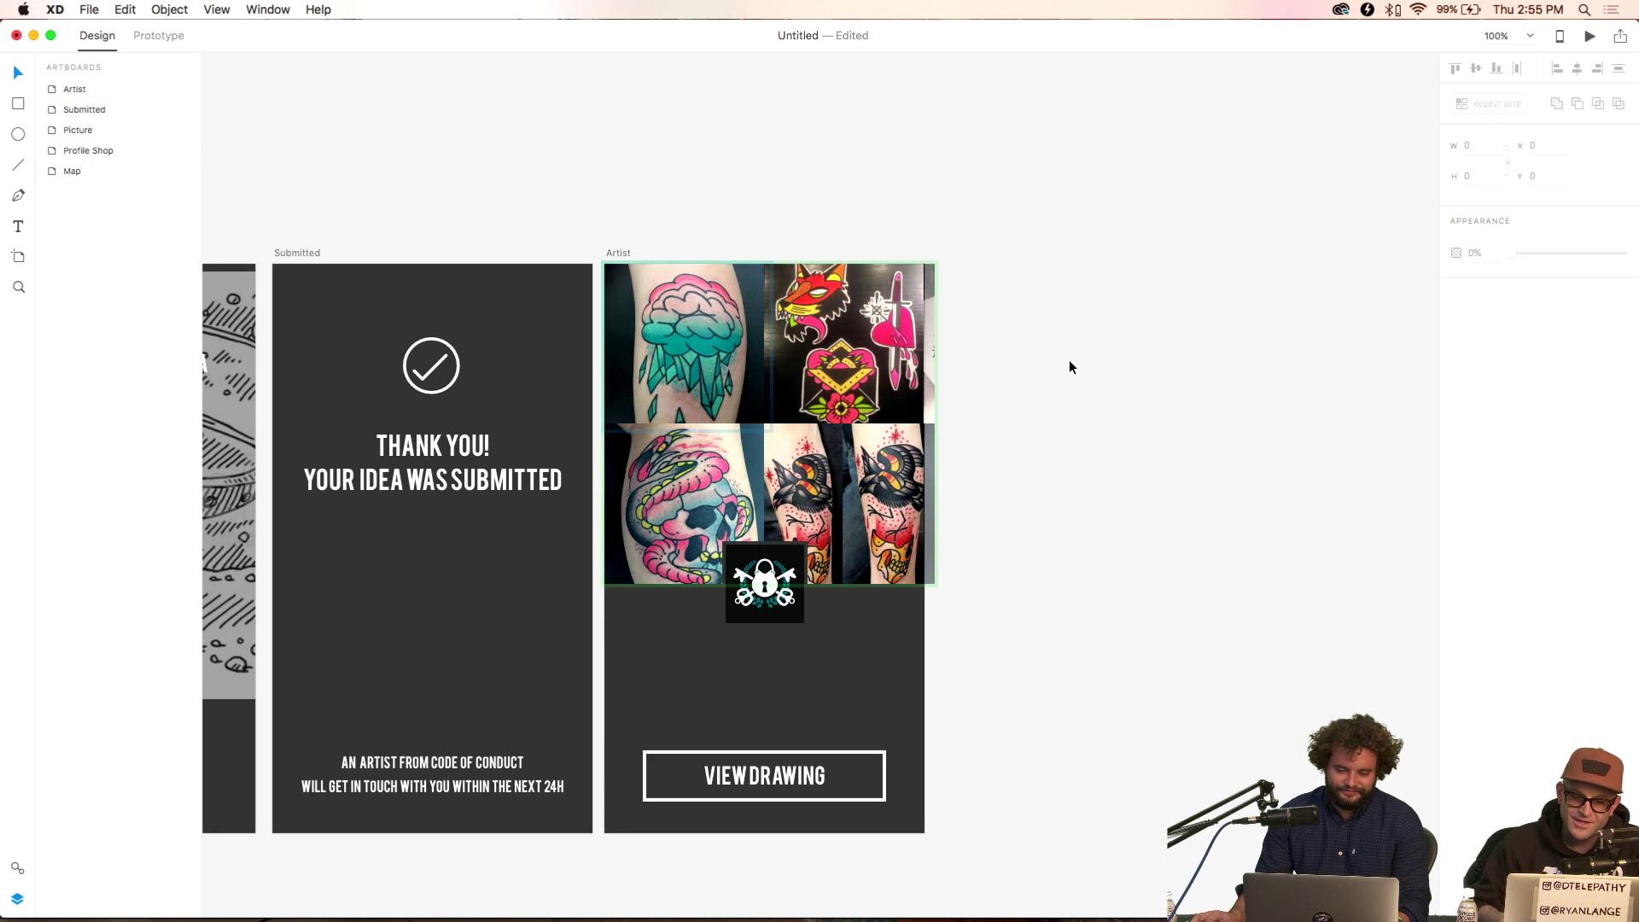
click(801, 583)
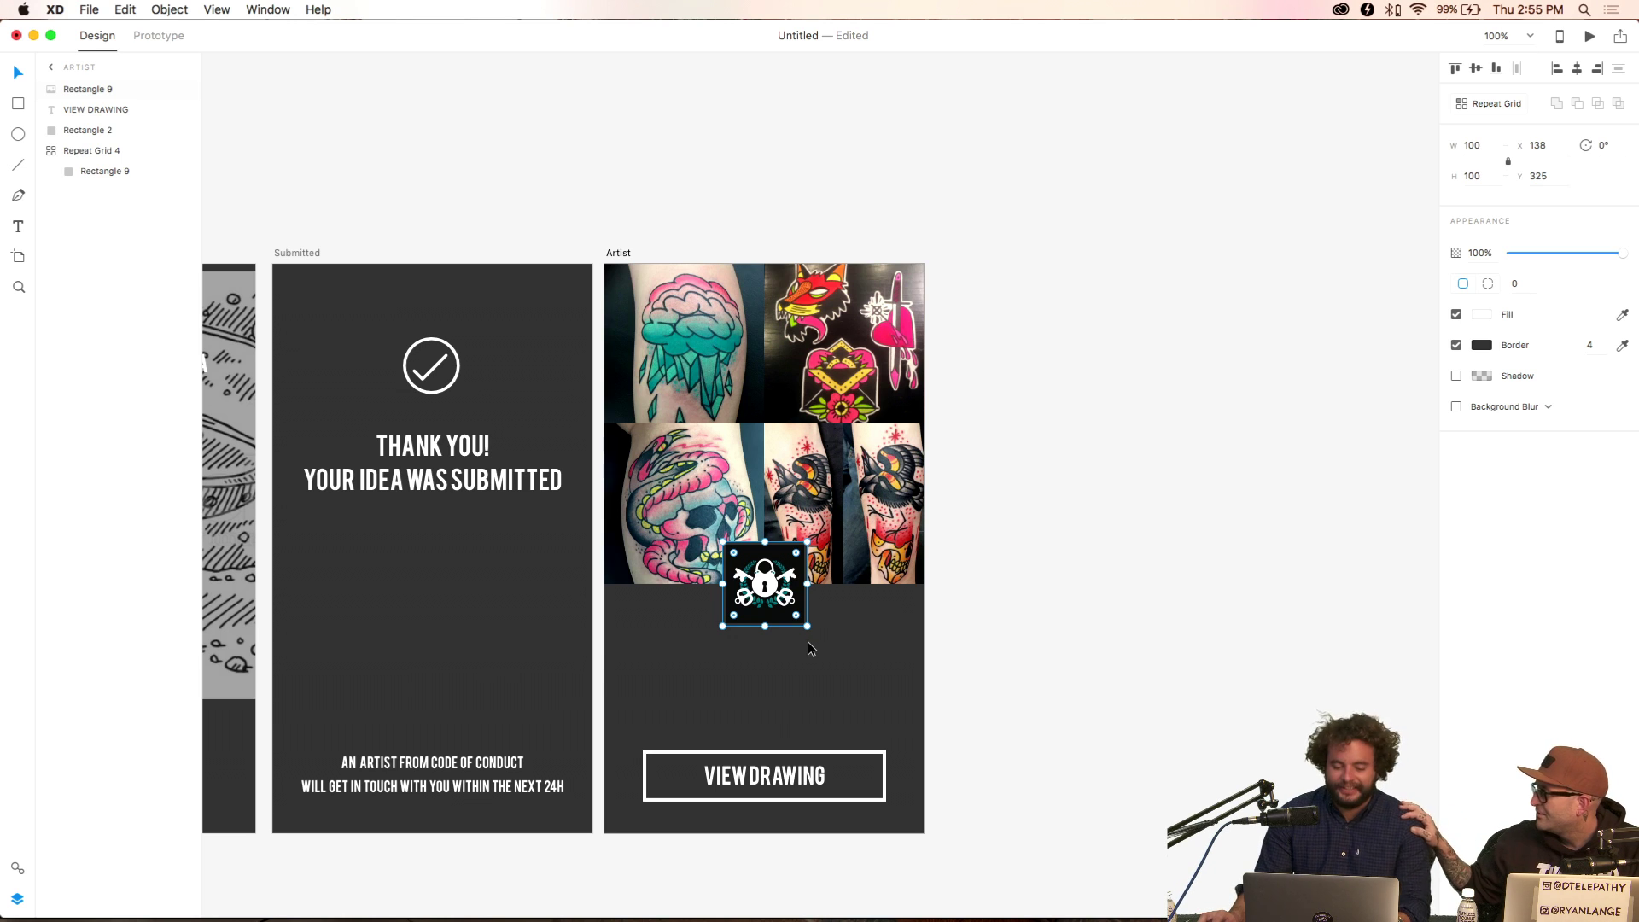
drag(807, 625, 827, 643)
drag(784, 591, 786, 597)
click(1032, 582)
key(super+Tab)
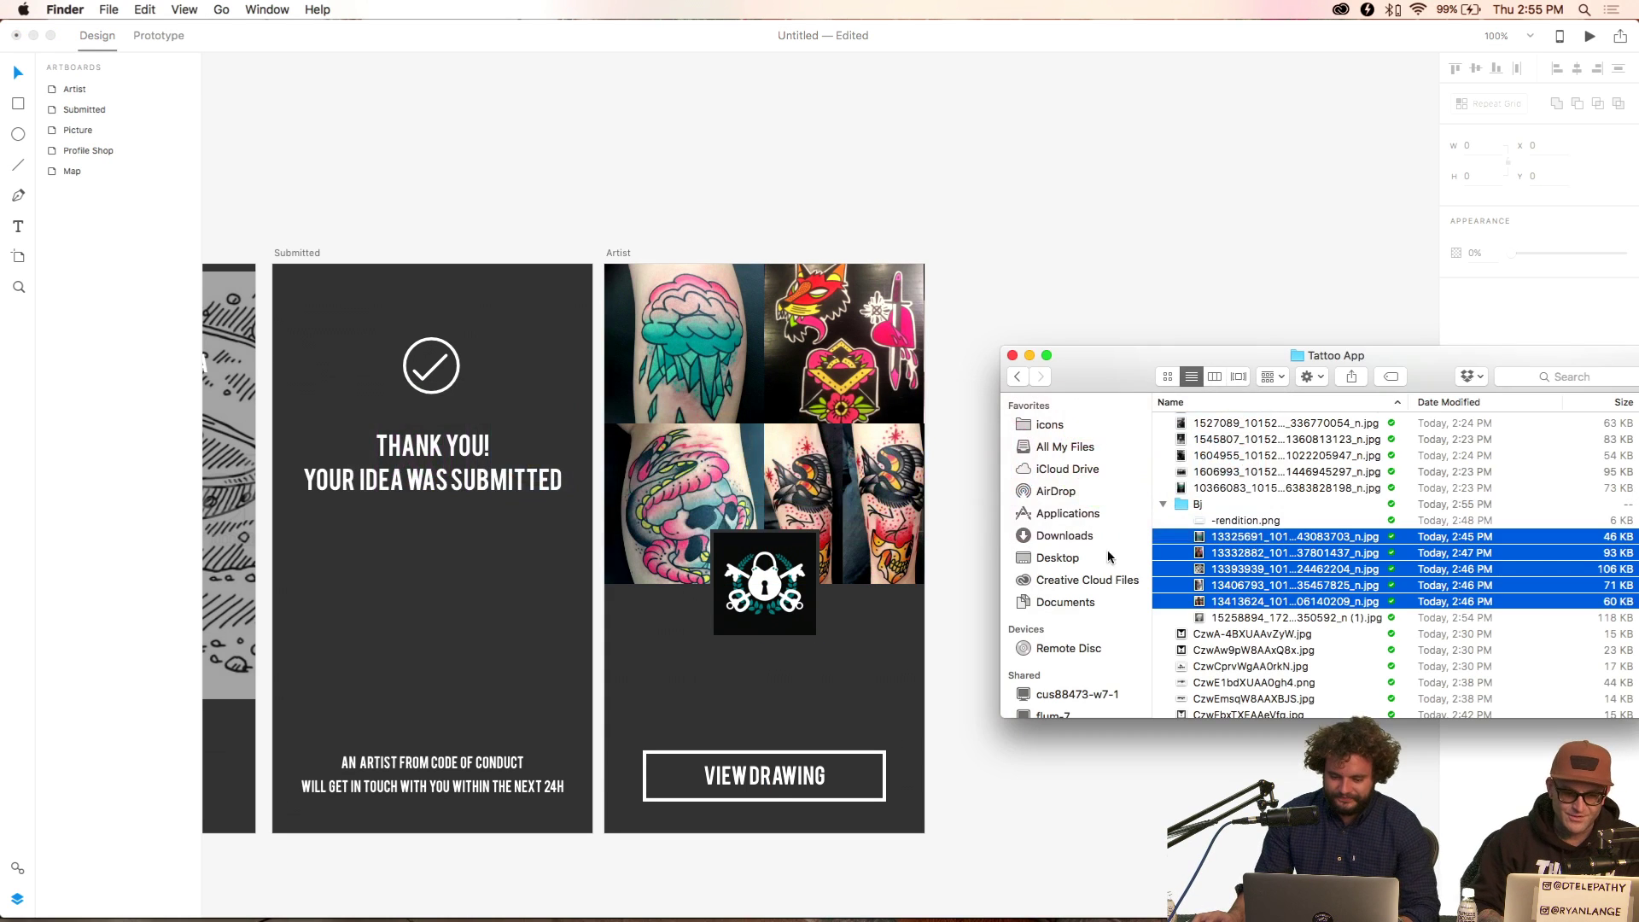
click(1242, 520)
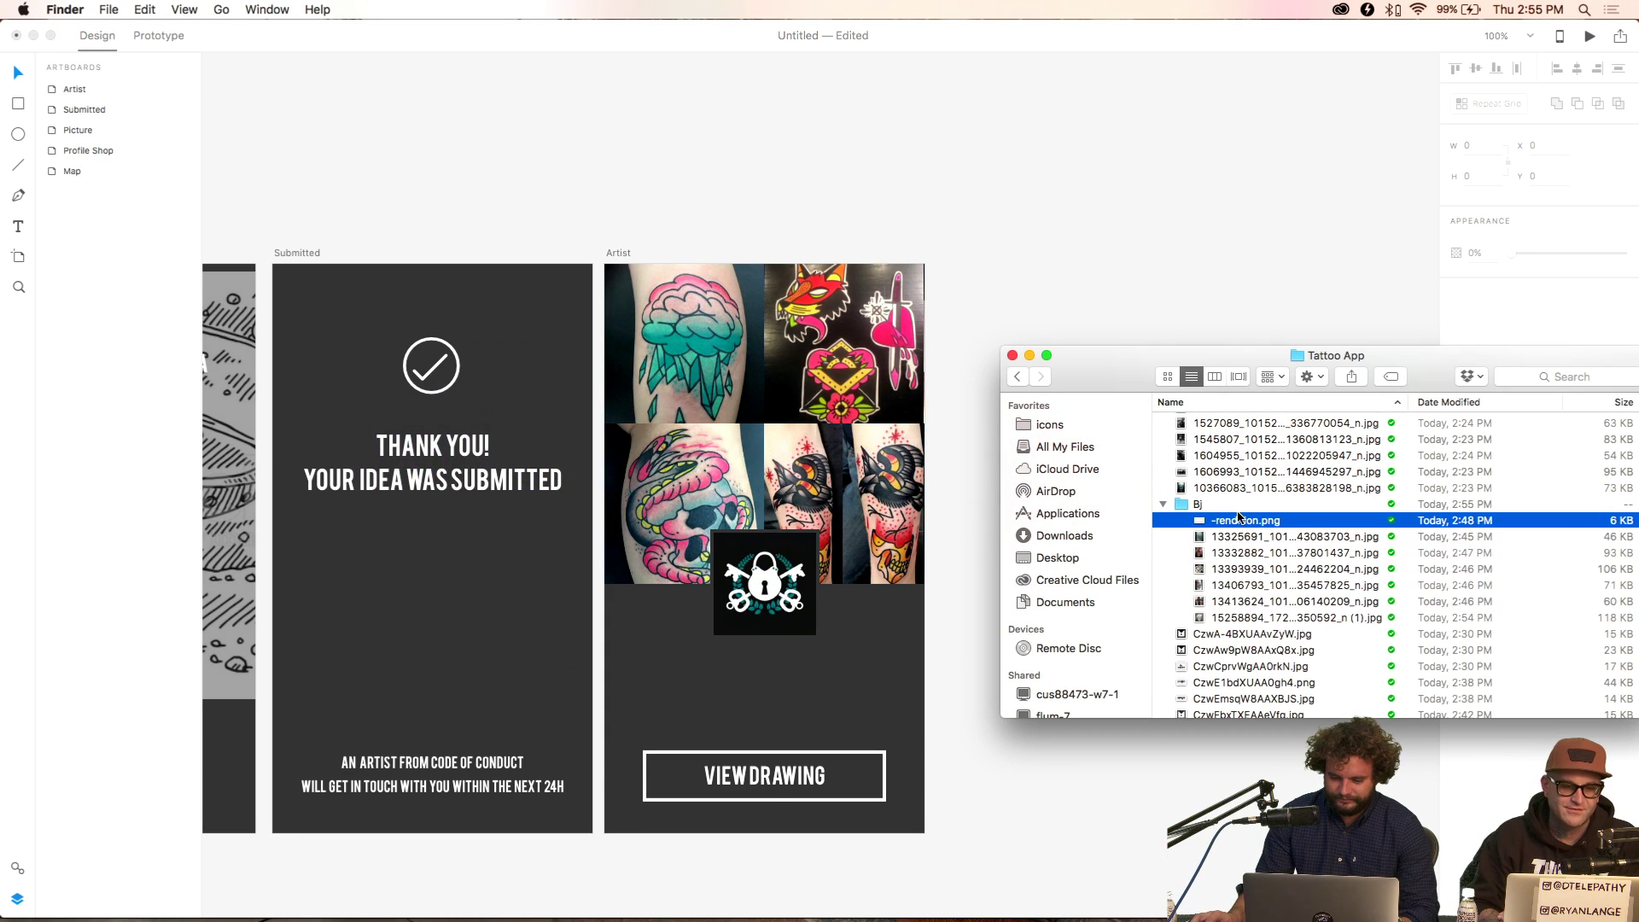
scroll(1233, 419, up, 1)
click(1233, 419)
key(space)
key(space)
click(1229, 436)
key(space)
key(Down)
key(Down)
key(Up)
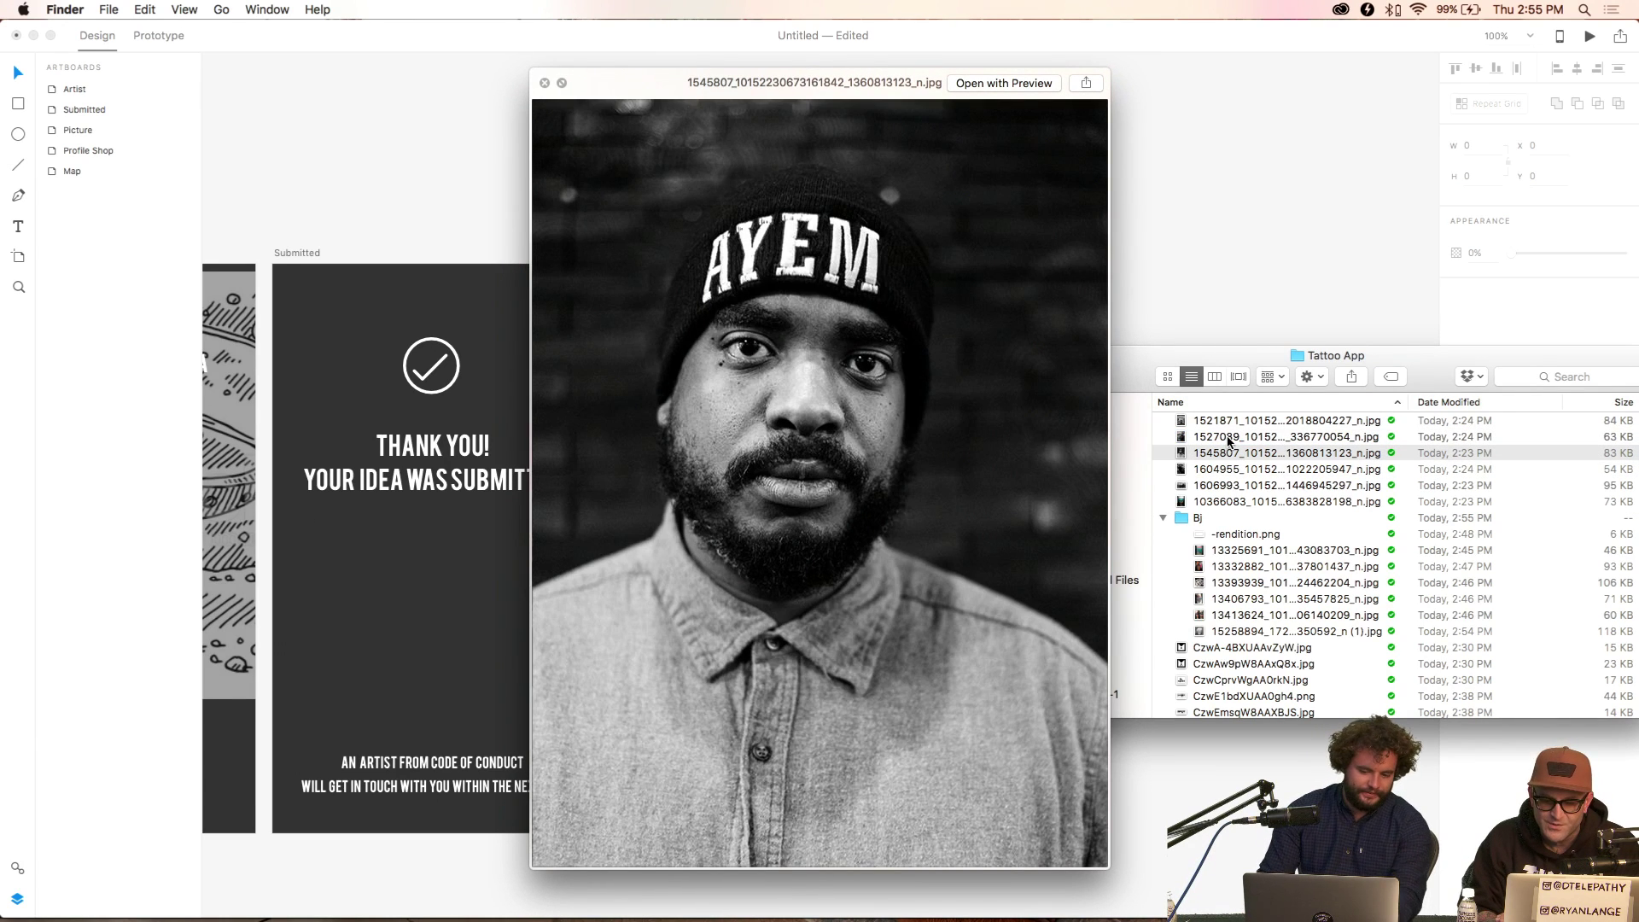
key(space)
drag(1229, 451, 787, 591)
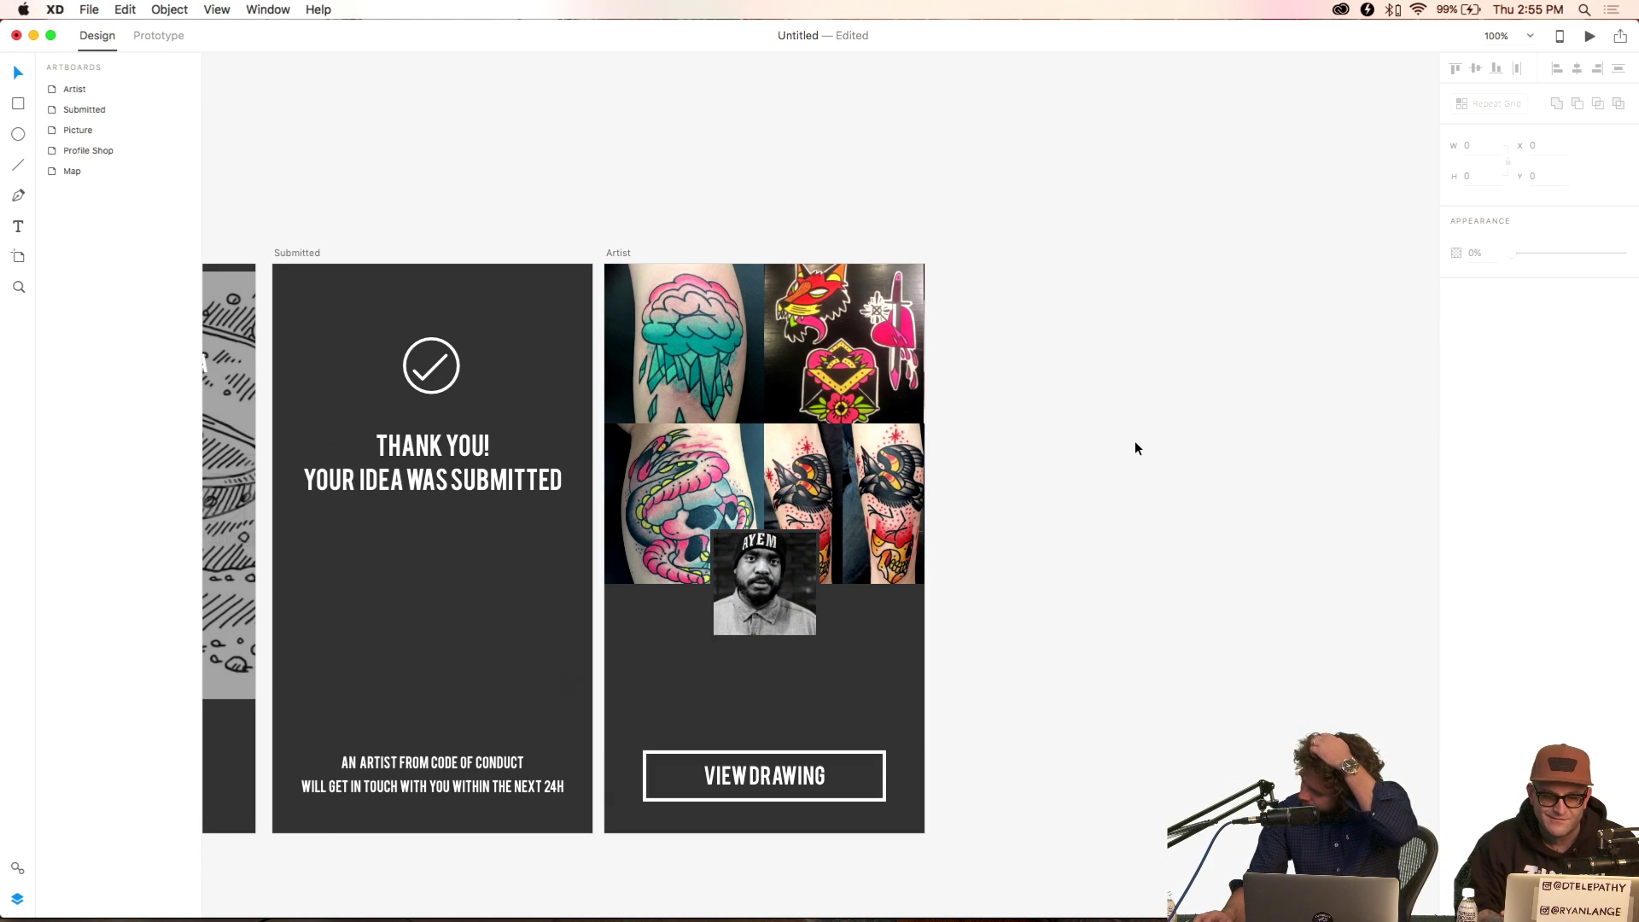
scroll(1164, 470, left, 3)
click(988, 393)
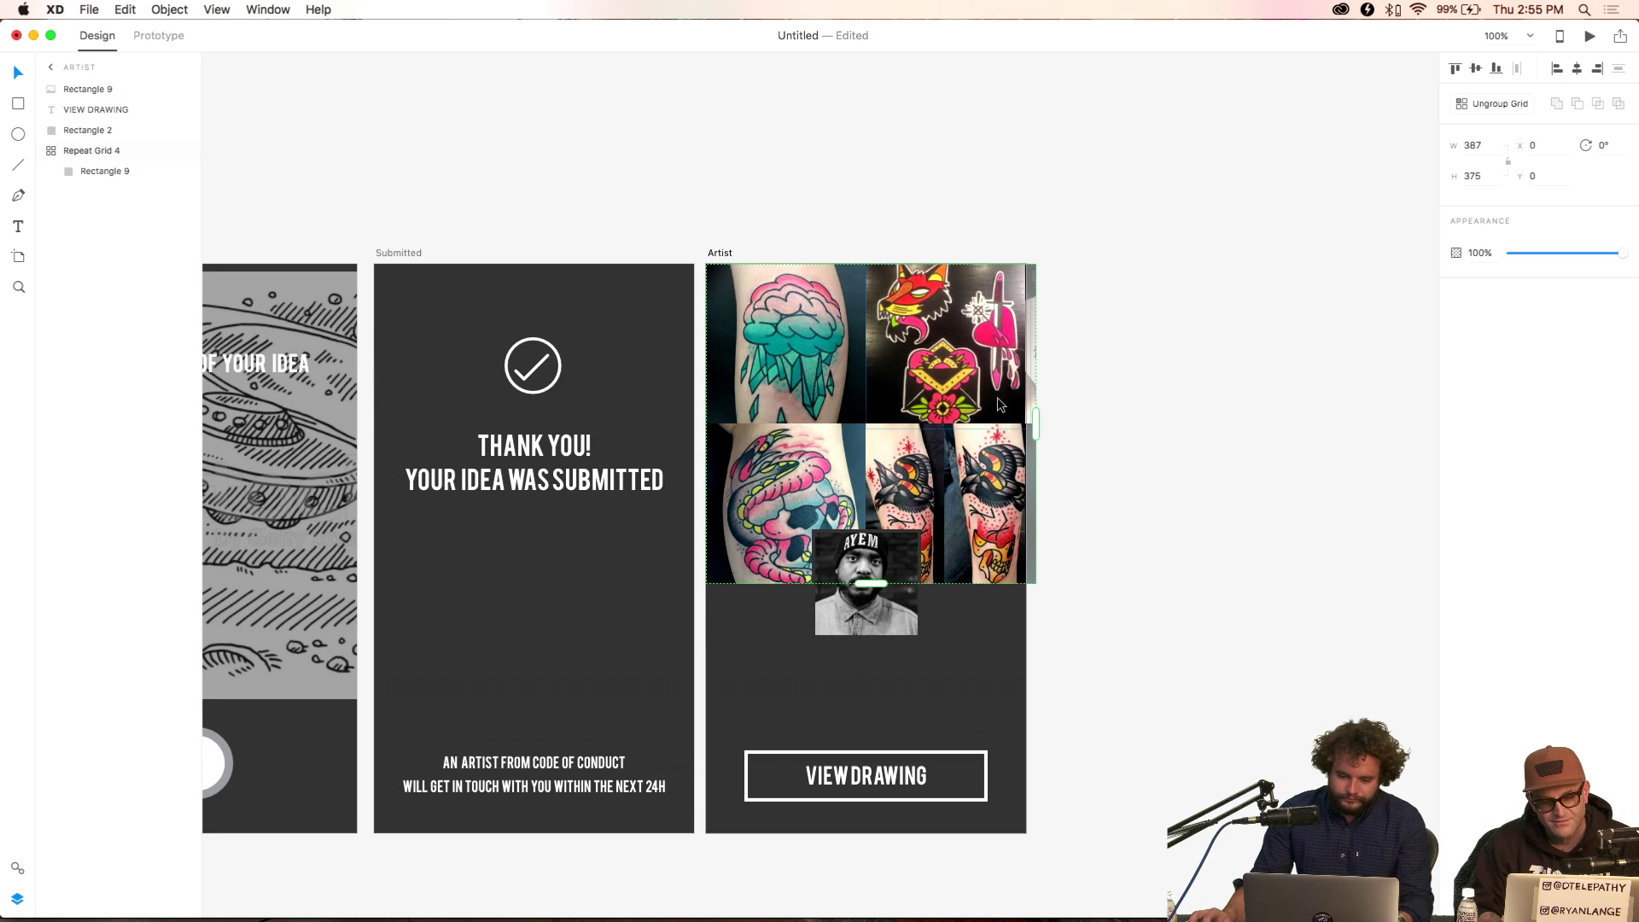
click(108, 171)
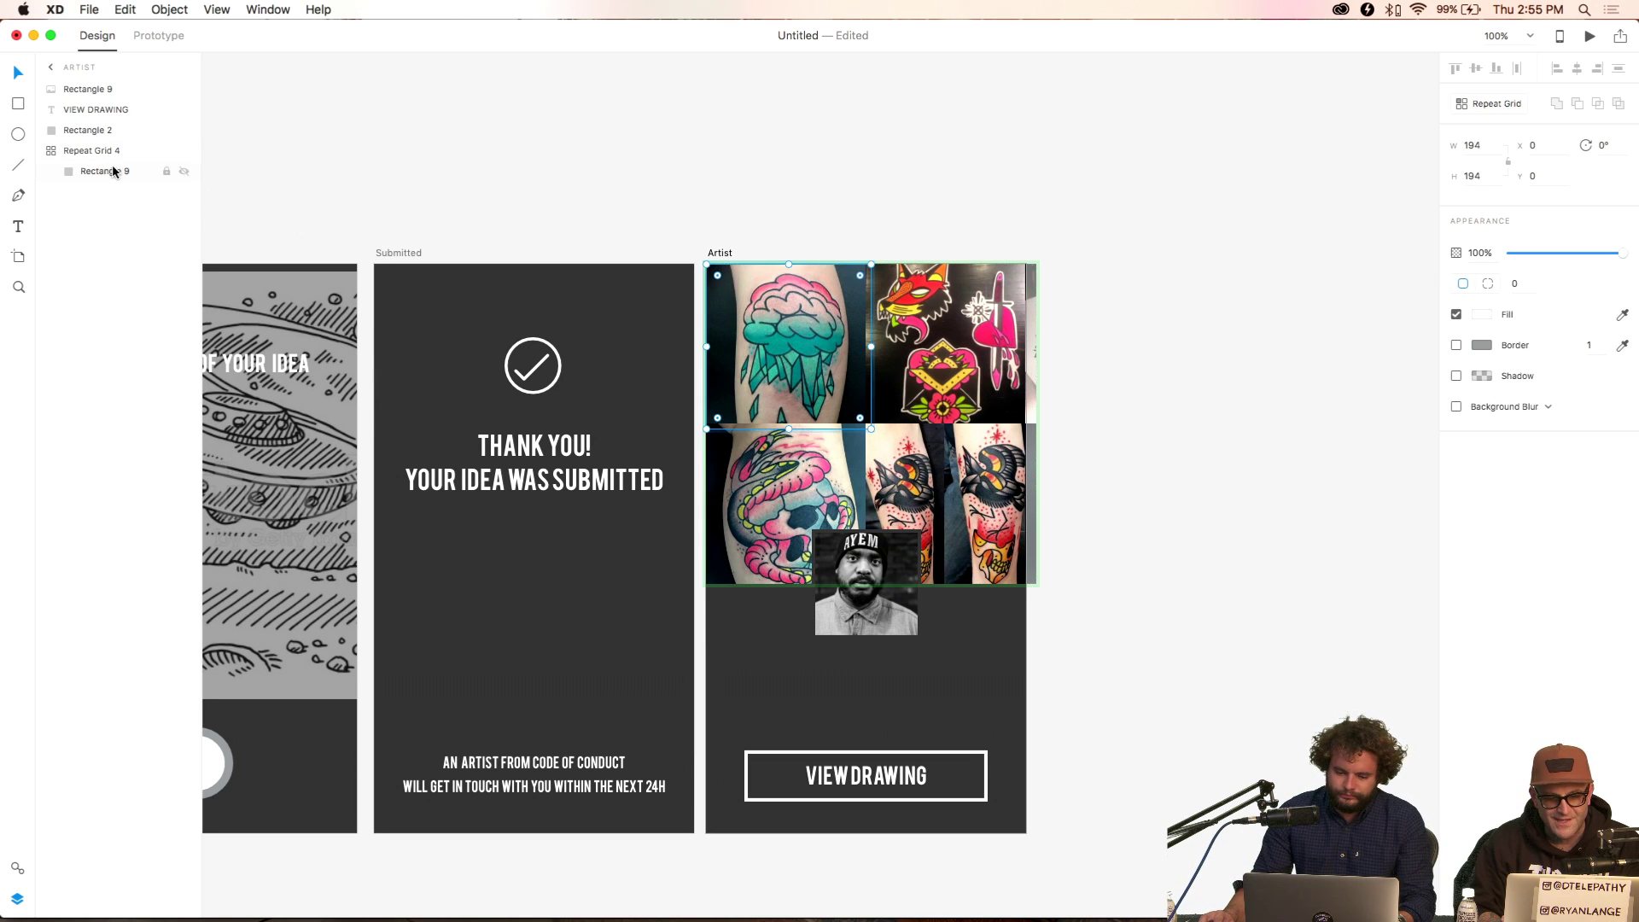
click(396, 77)
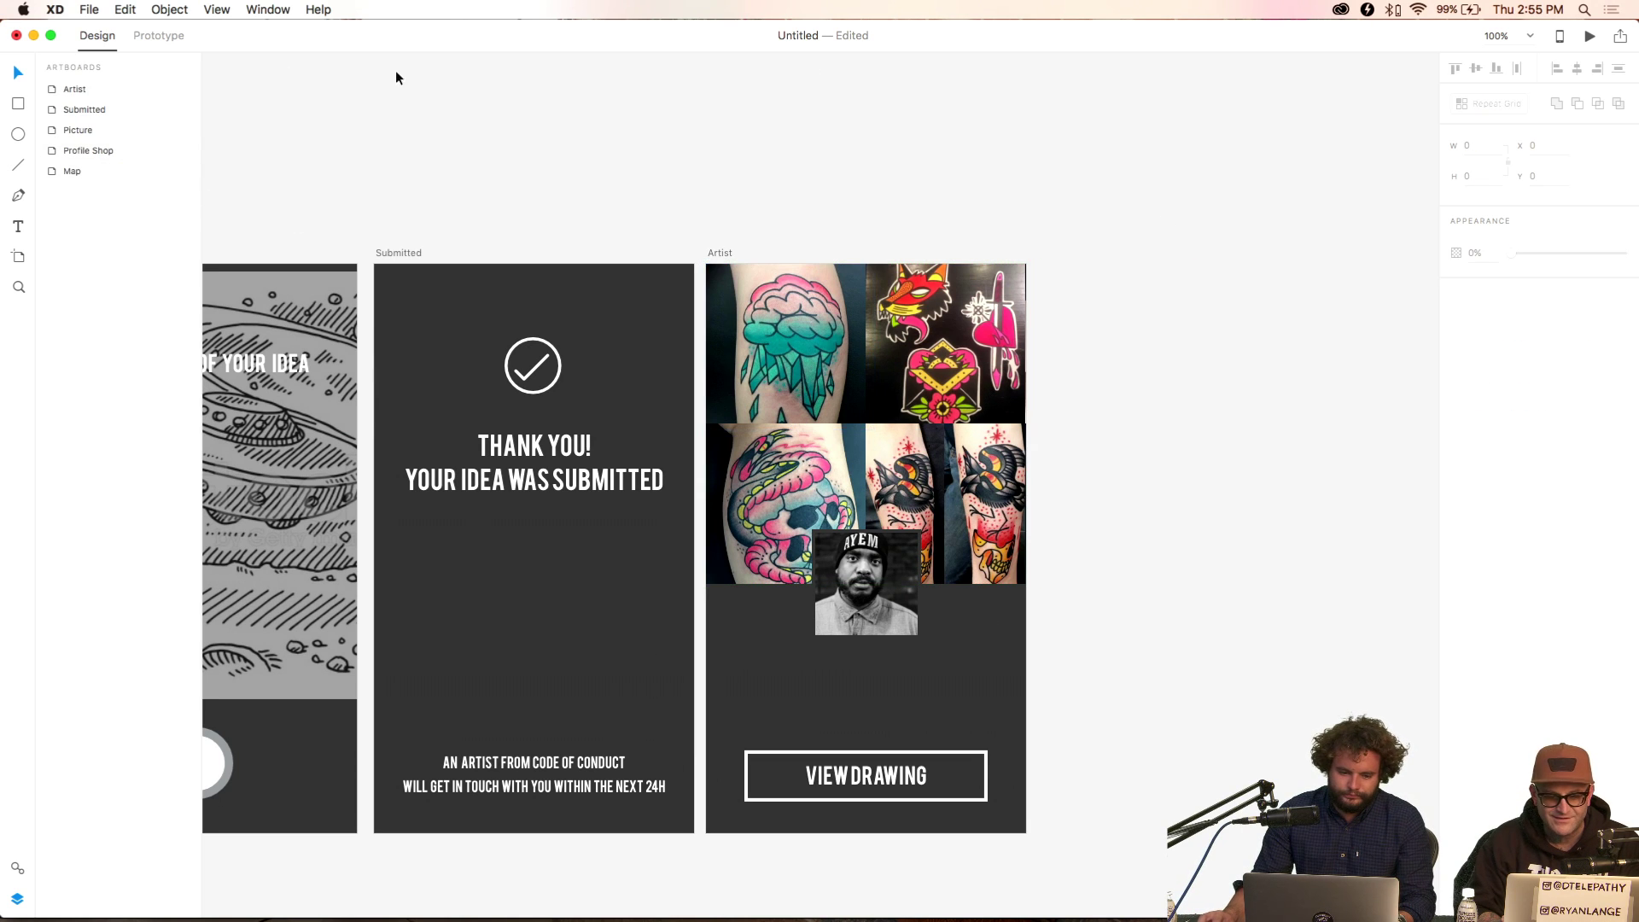
click(722, 260)
double_click(75, 89)
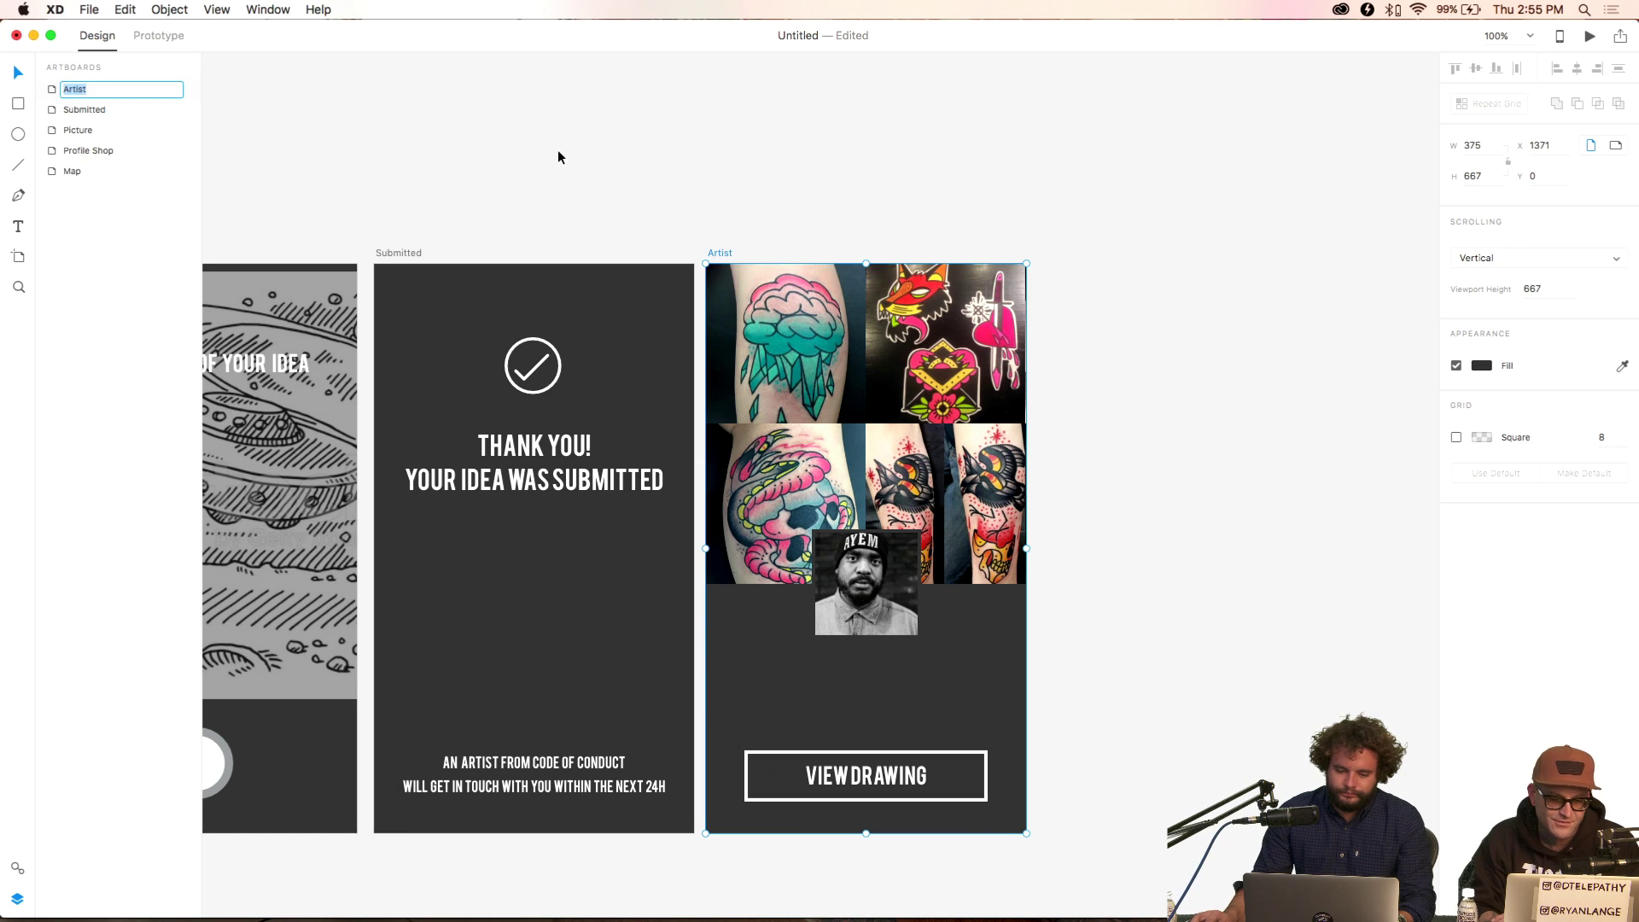
double_click(738, 280)
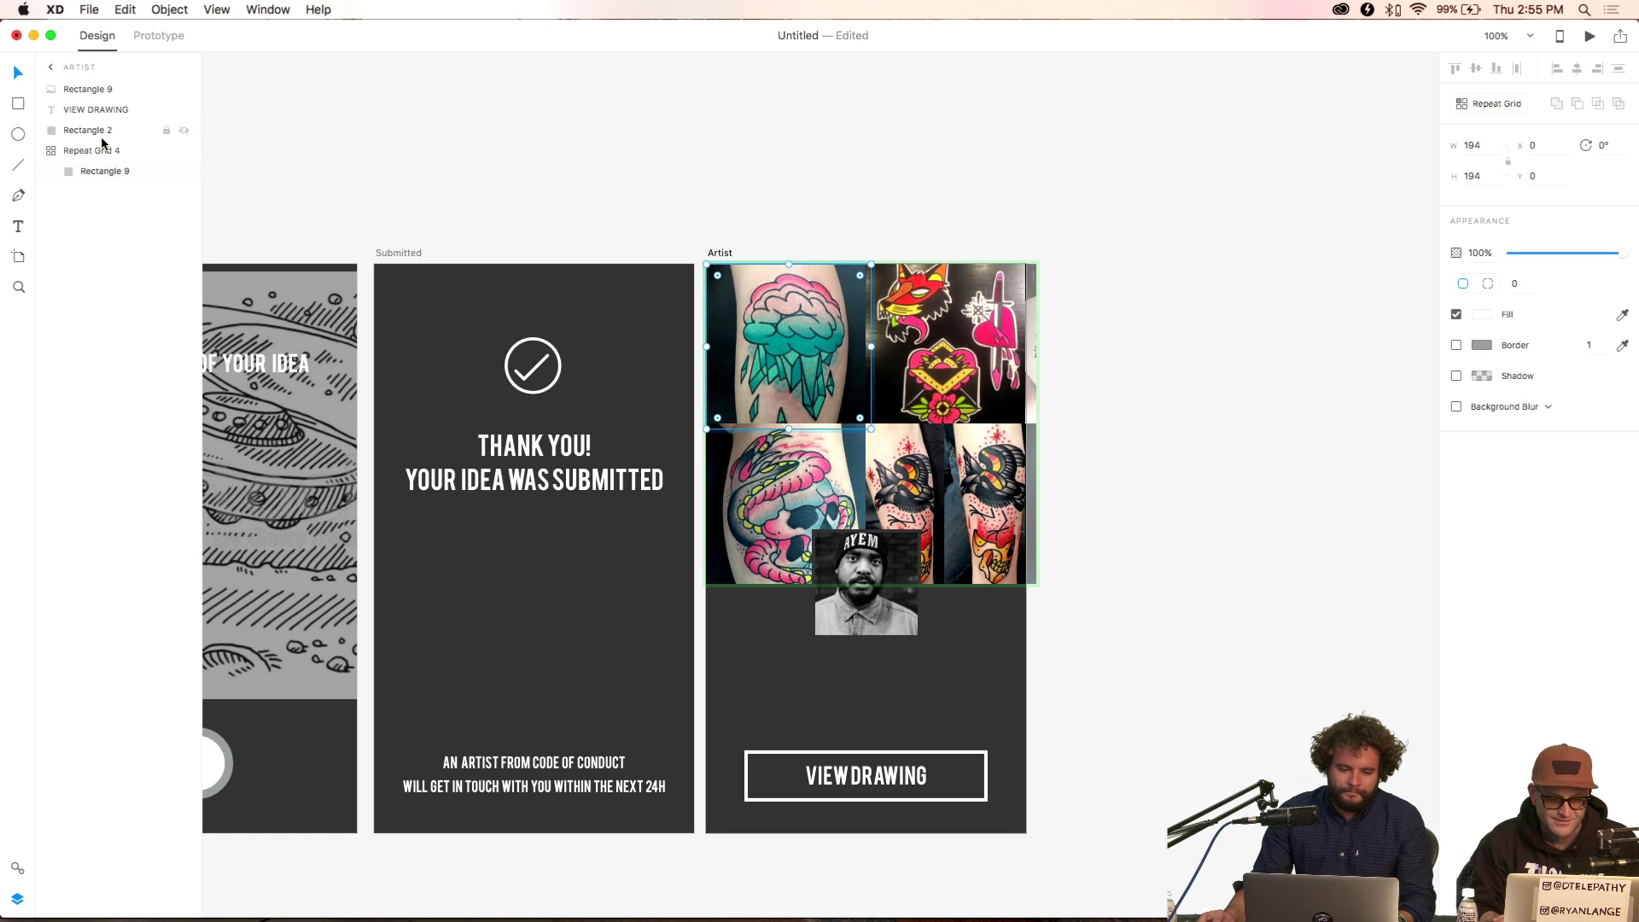
click(82, 90)
click(18, 104)
Step: Draw a 375x375 rectangle over the tattoo grid with a black fill at 50% opacity
mouse_move(705, 265)
mouse_down()
mouse_move(963, 477)
mouse_move(1031, 565)
mouse_move(1026, 584)
mouse_up()
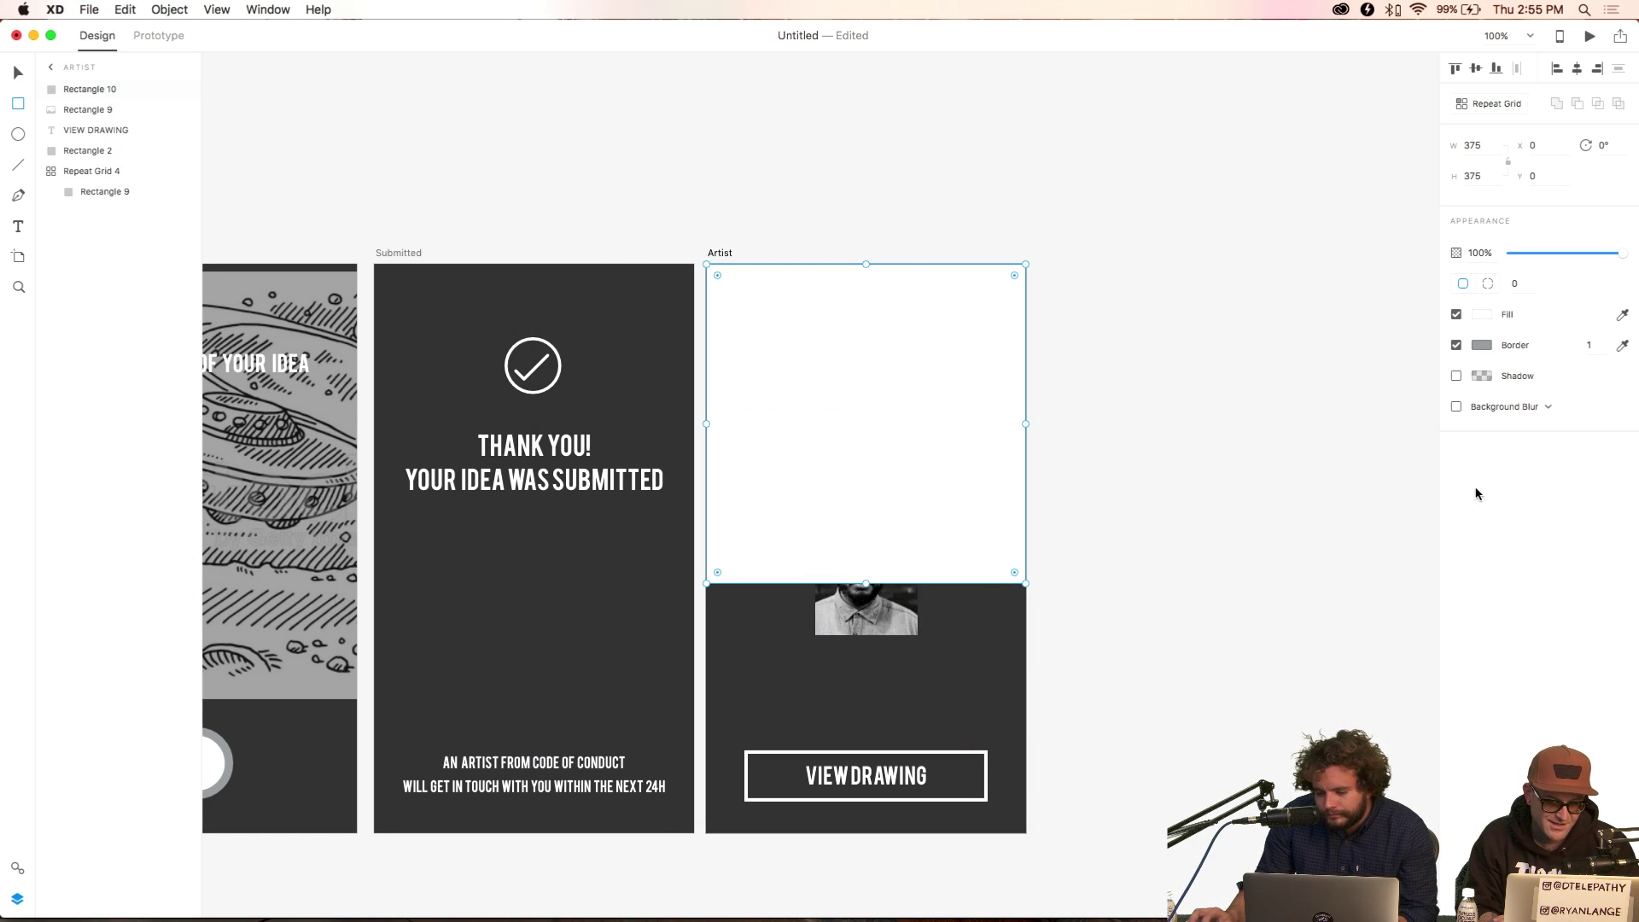
click(1479, 251)
double_click(1479, 252)
text(50)
key(Return)
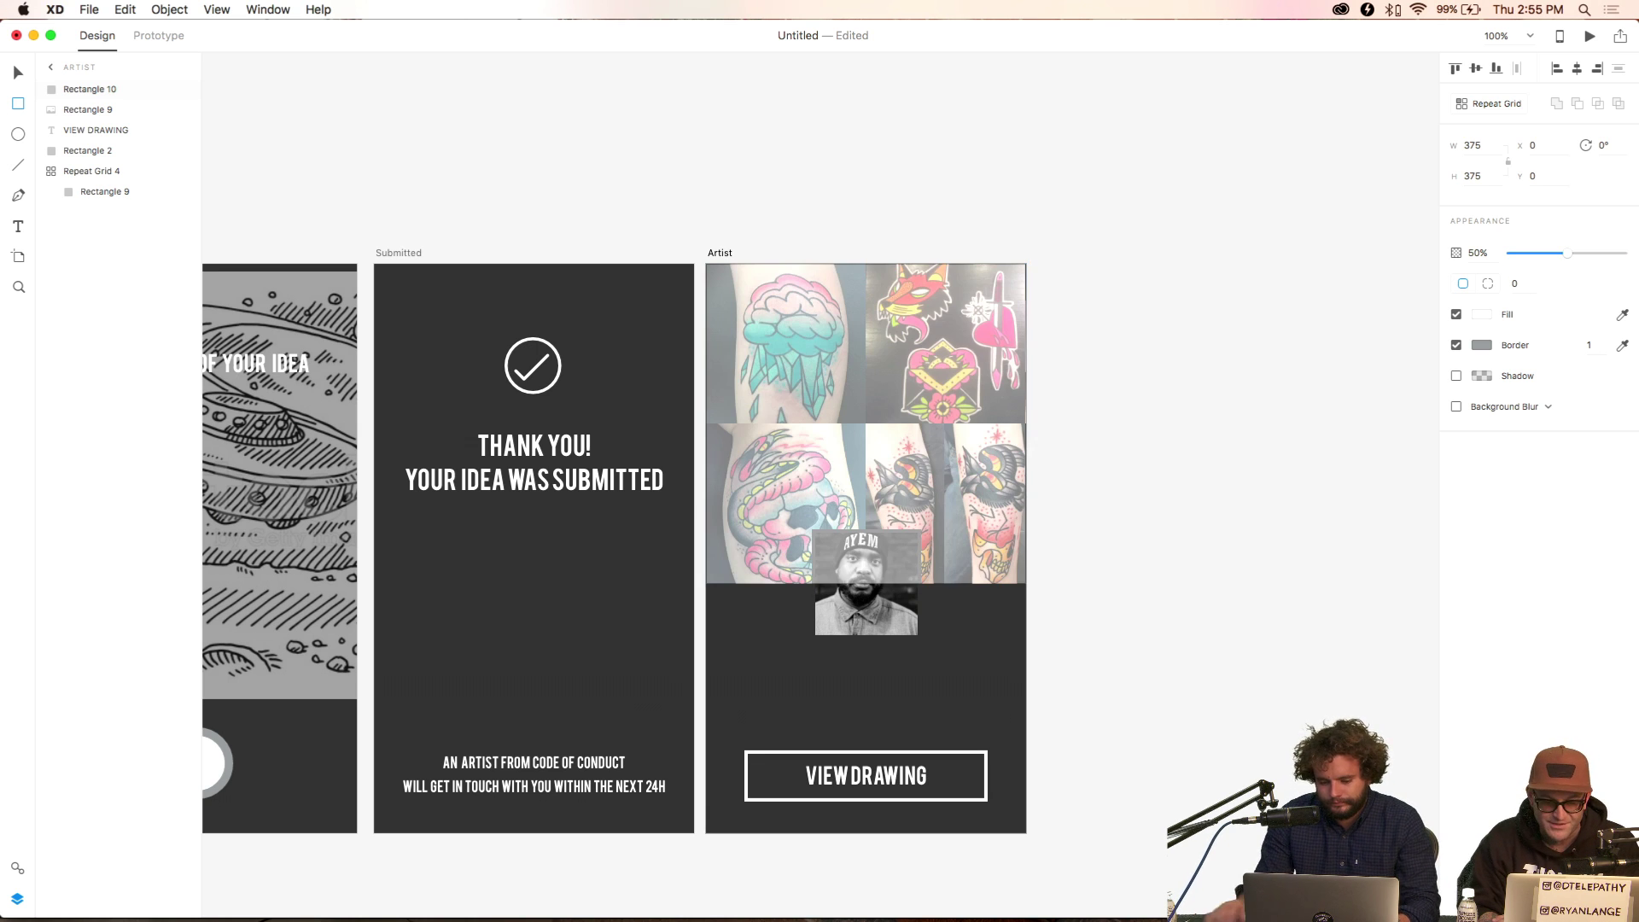
click(1481, 314)
drag(1397, 323, 1270, 366)
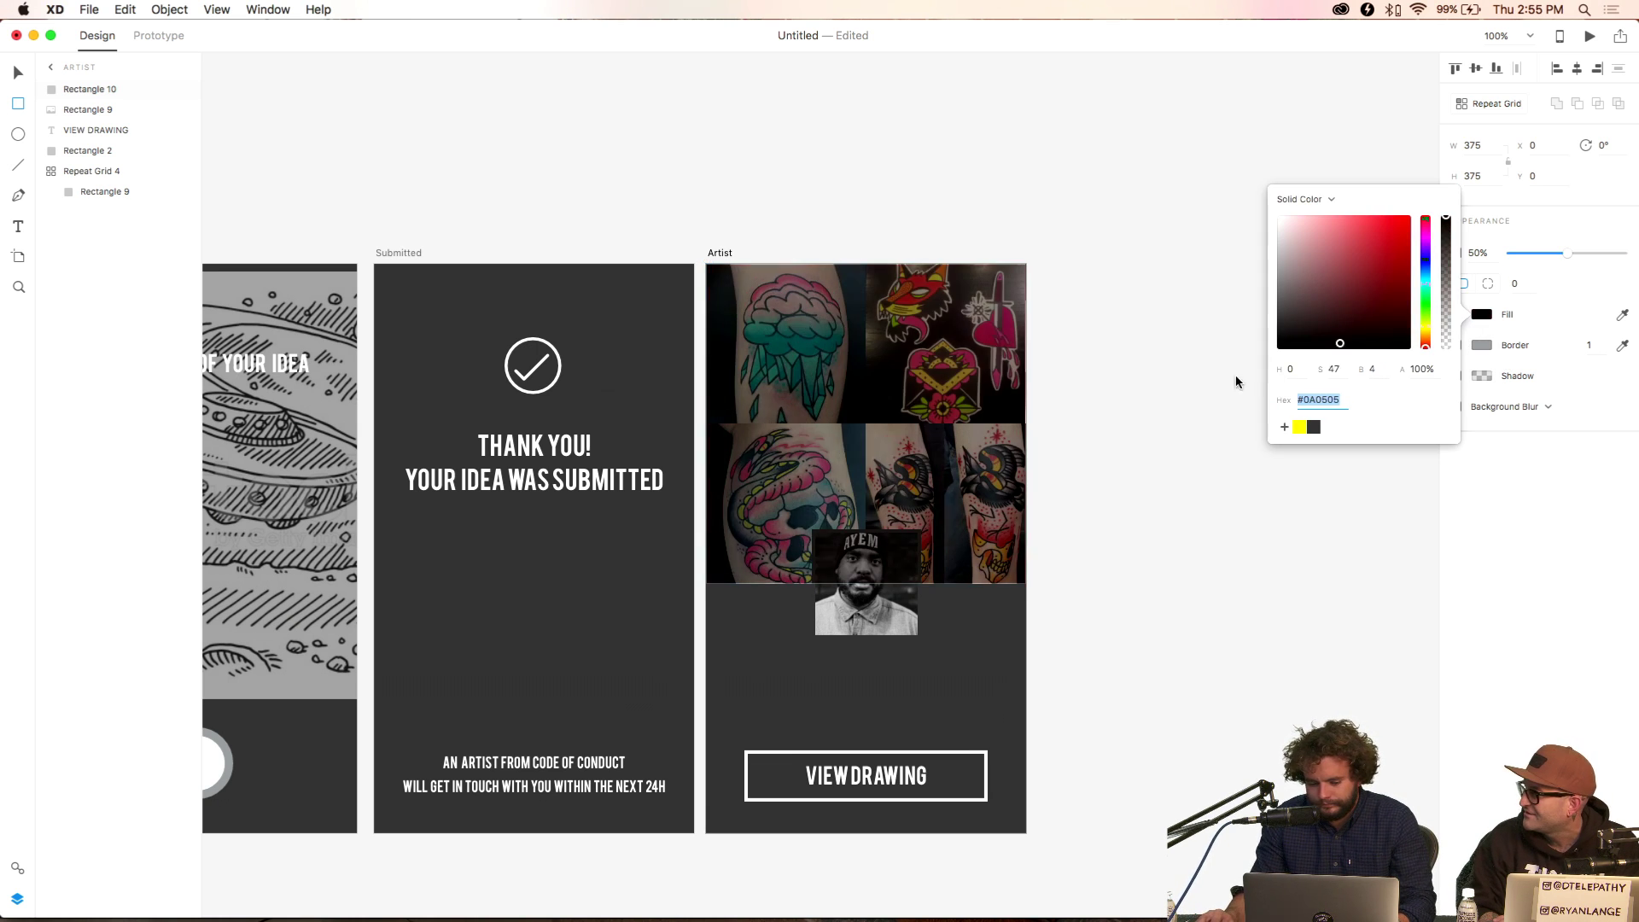
key(Escape)
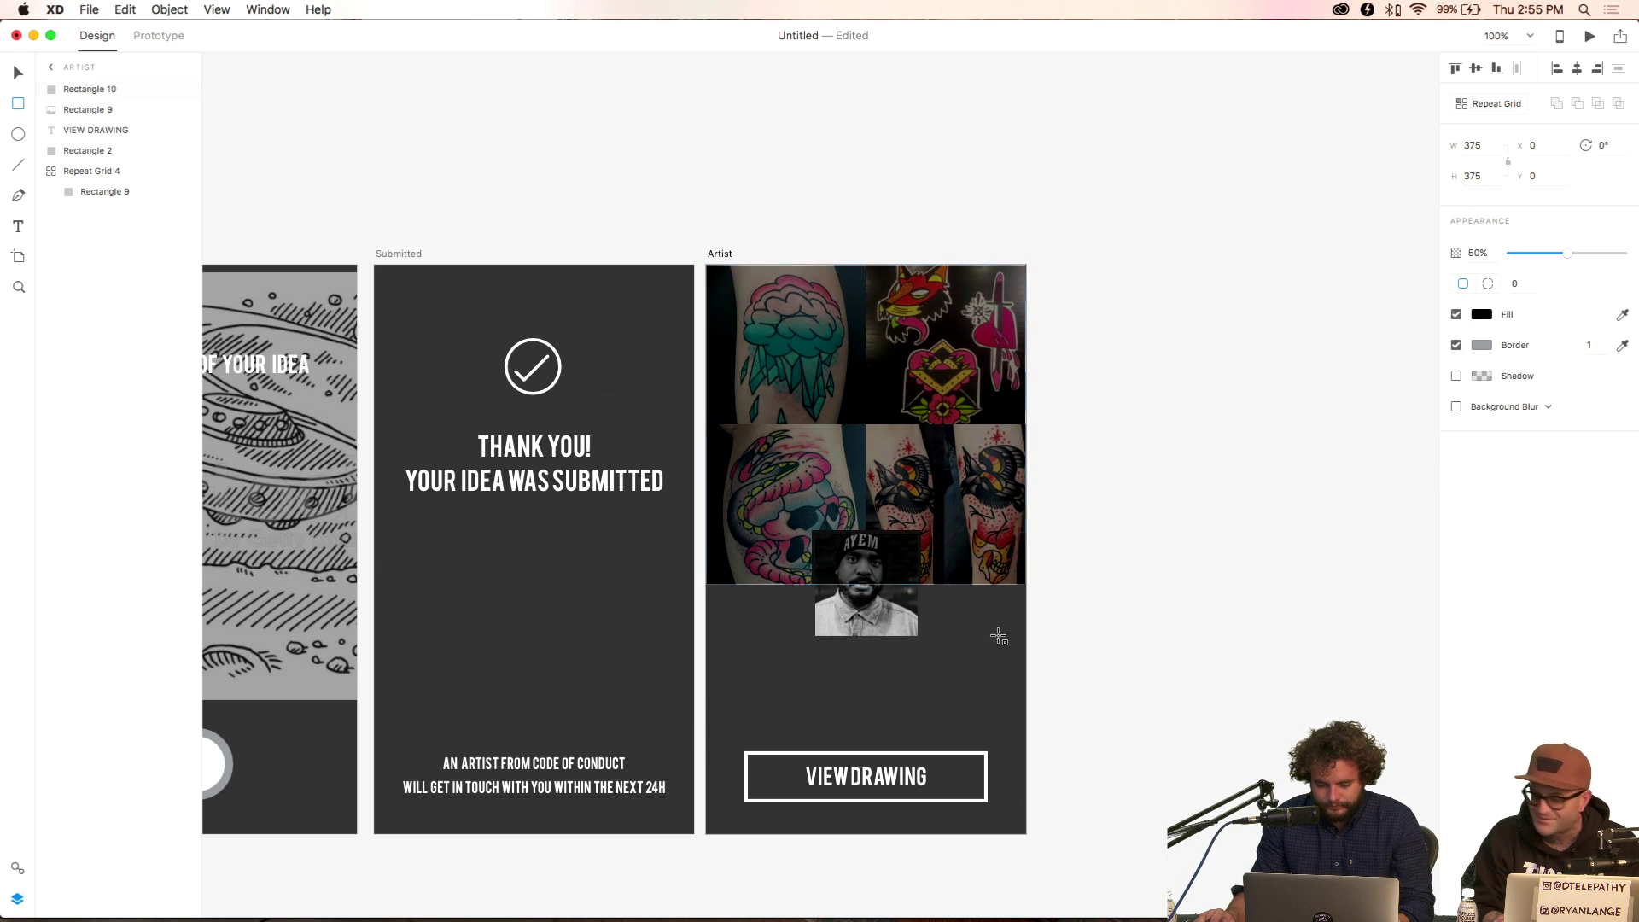
key(Escape)
Step: Select the overlay rectangle, delete it, and restore it with undo
click(888, 616)
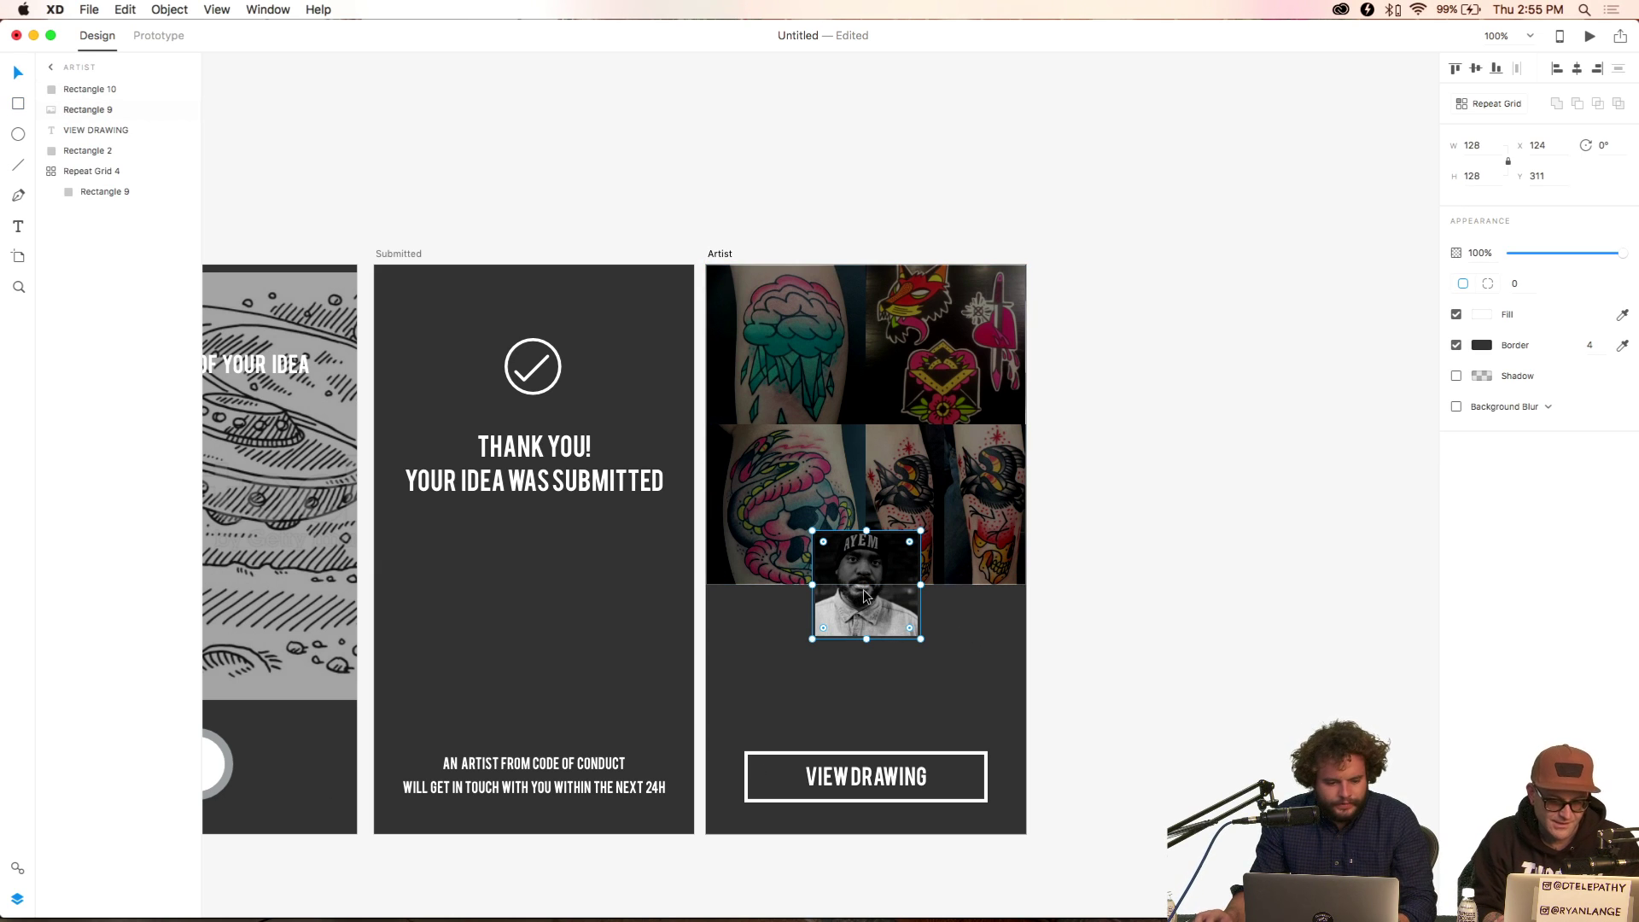
key(Escape)
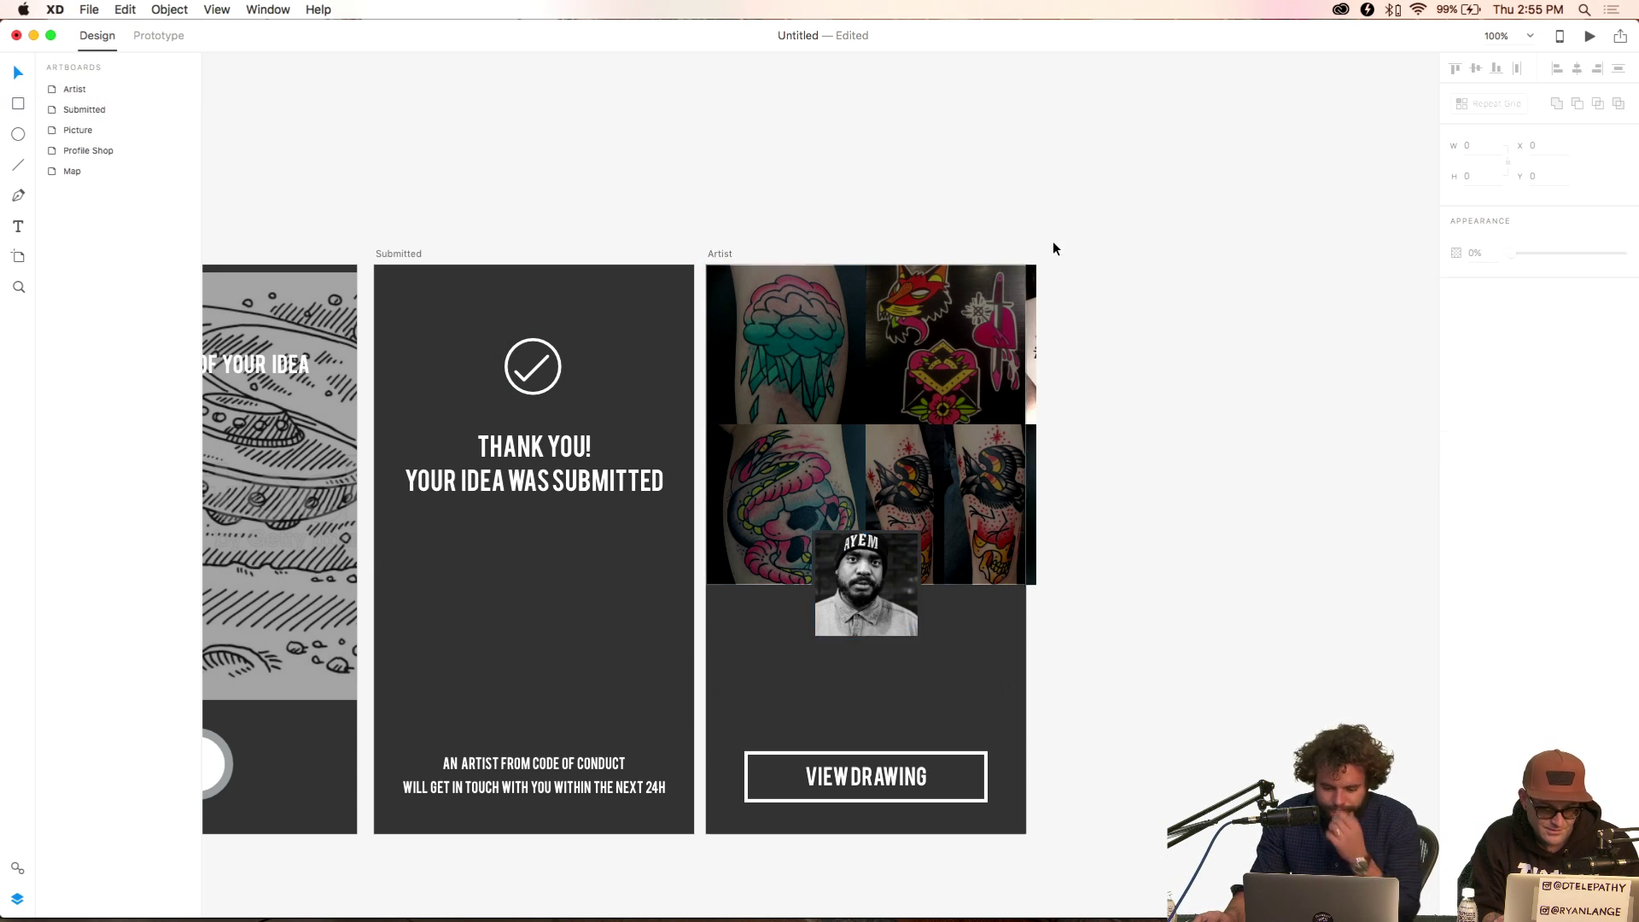
click(1004, 397)
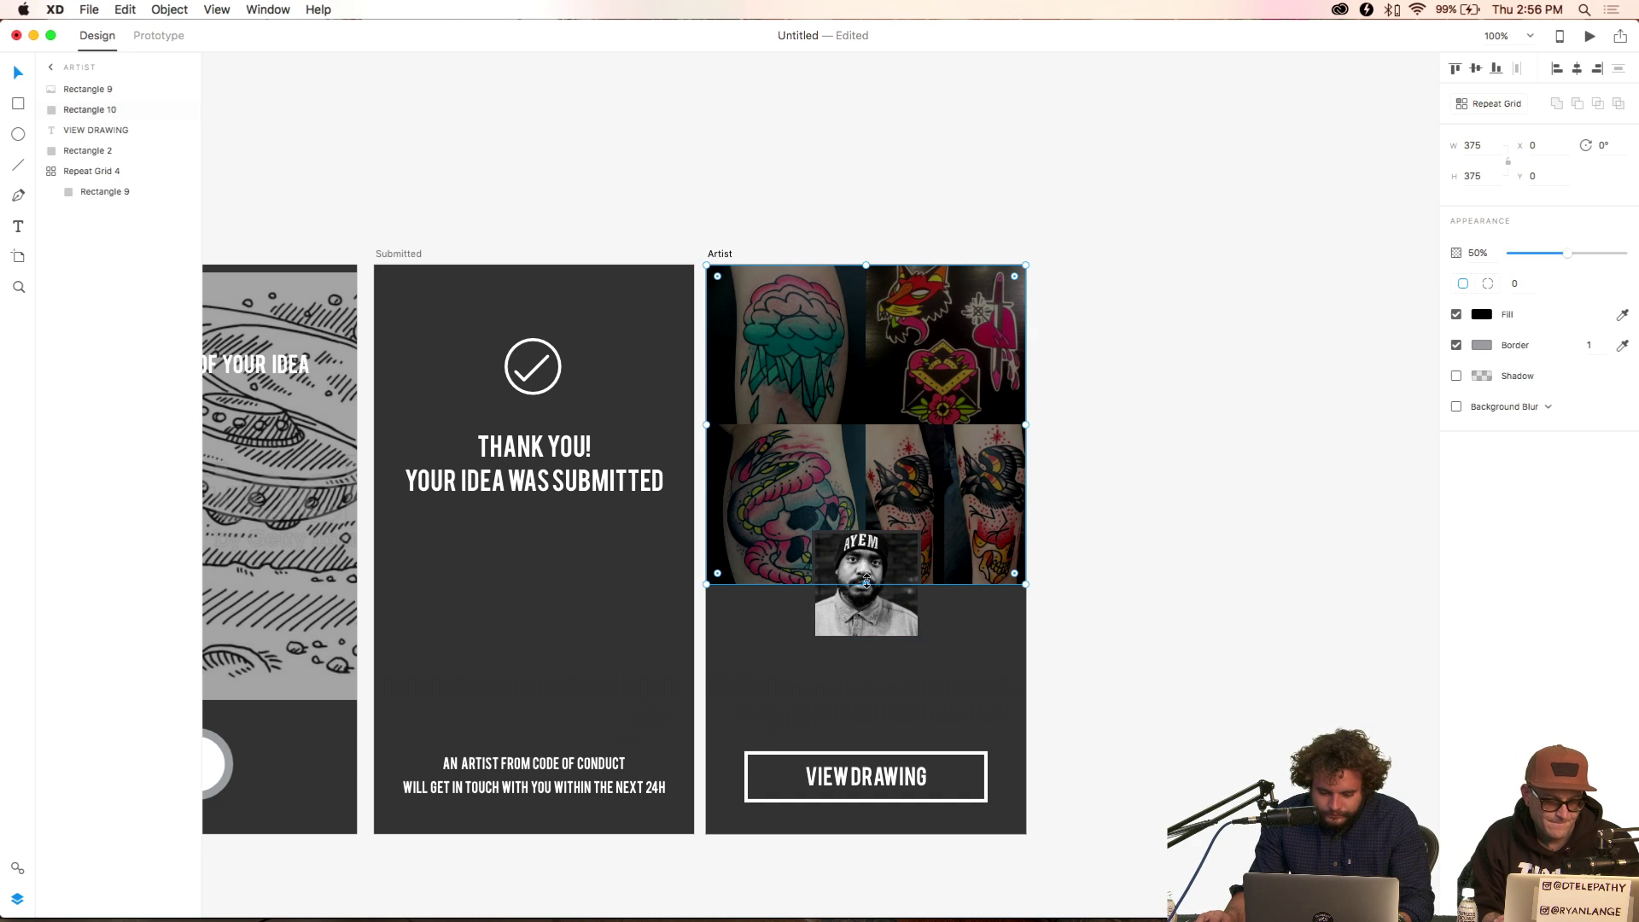
click(1272, 573)
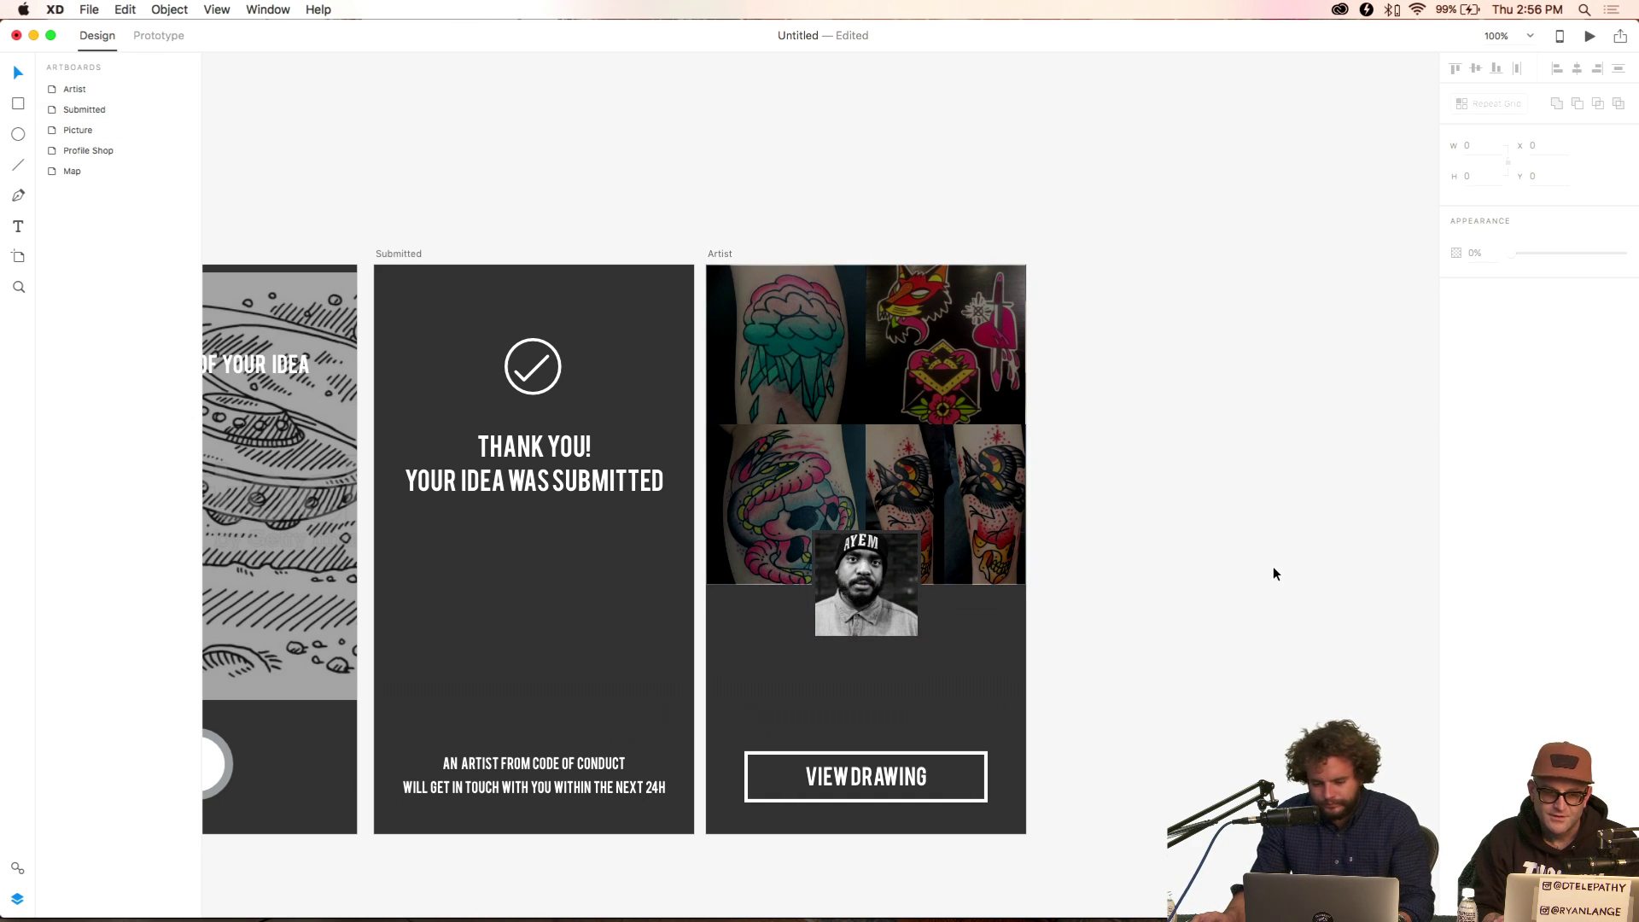
scroll(1218, 596, left, 3)
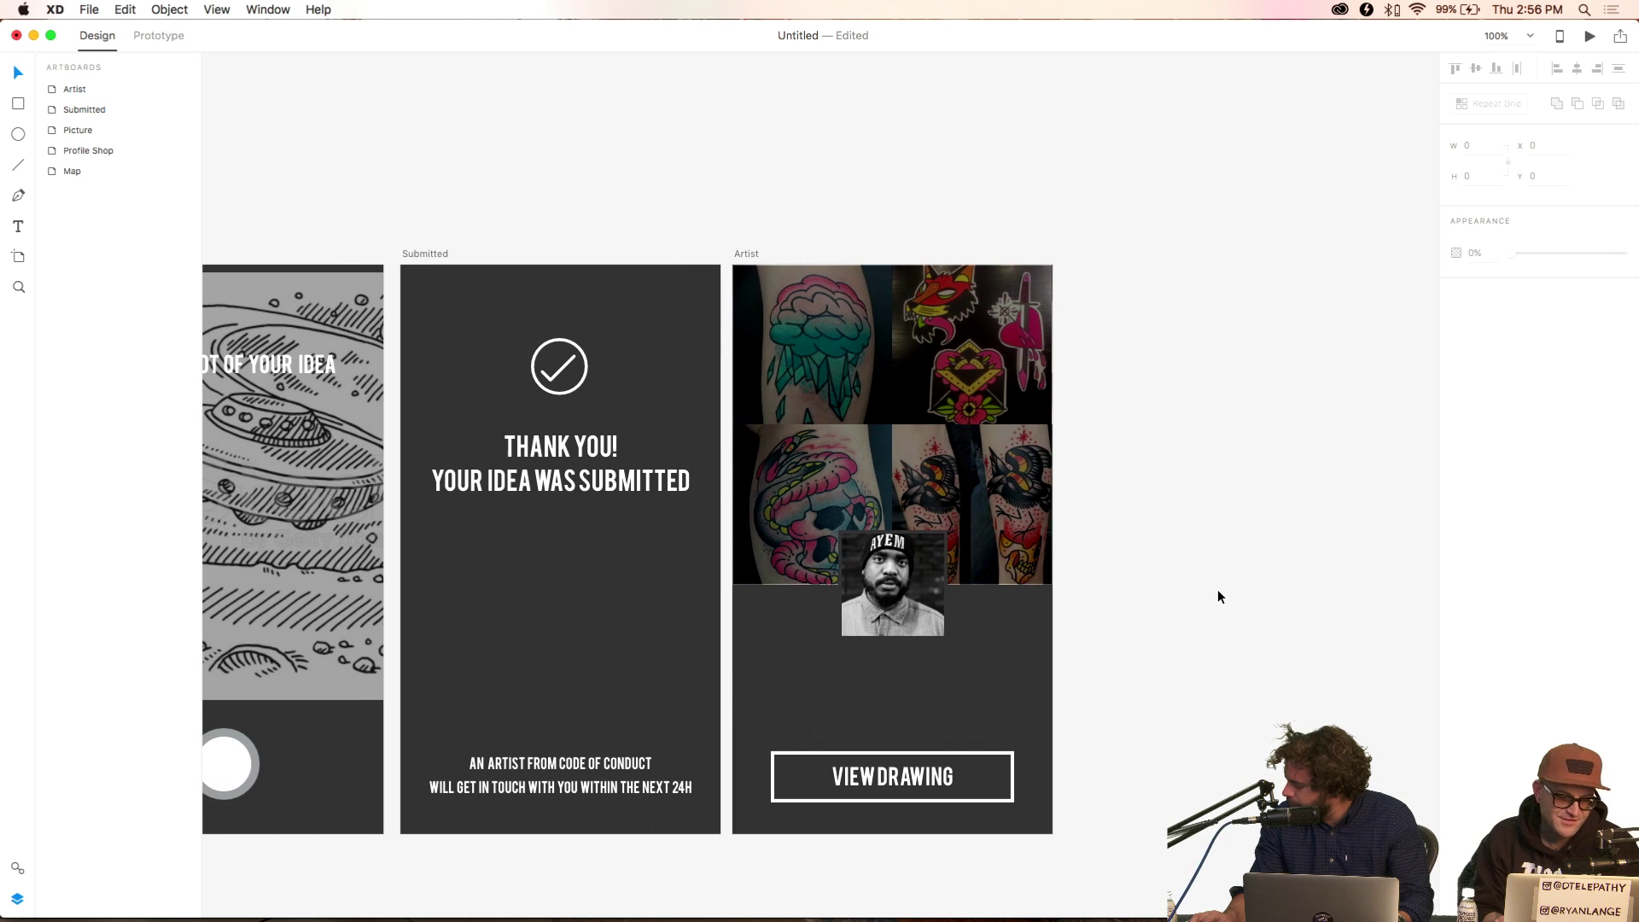
click(999, 393)
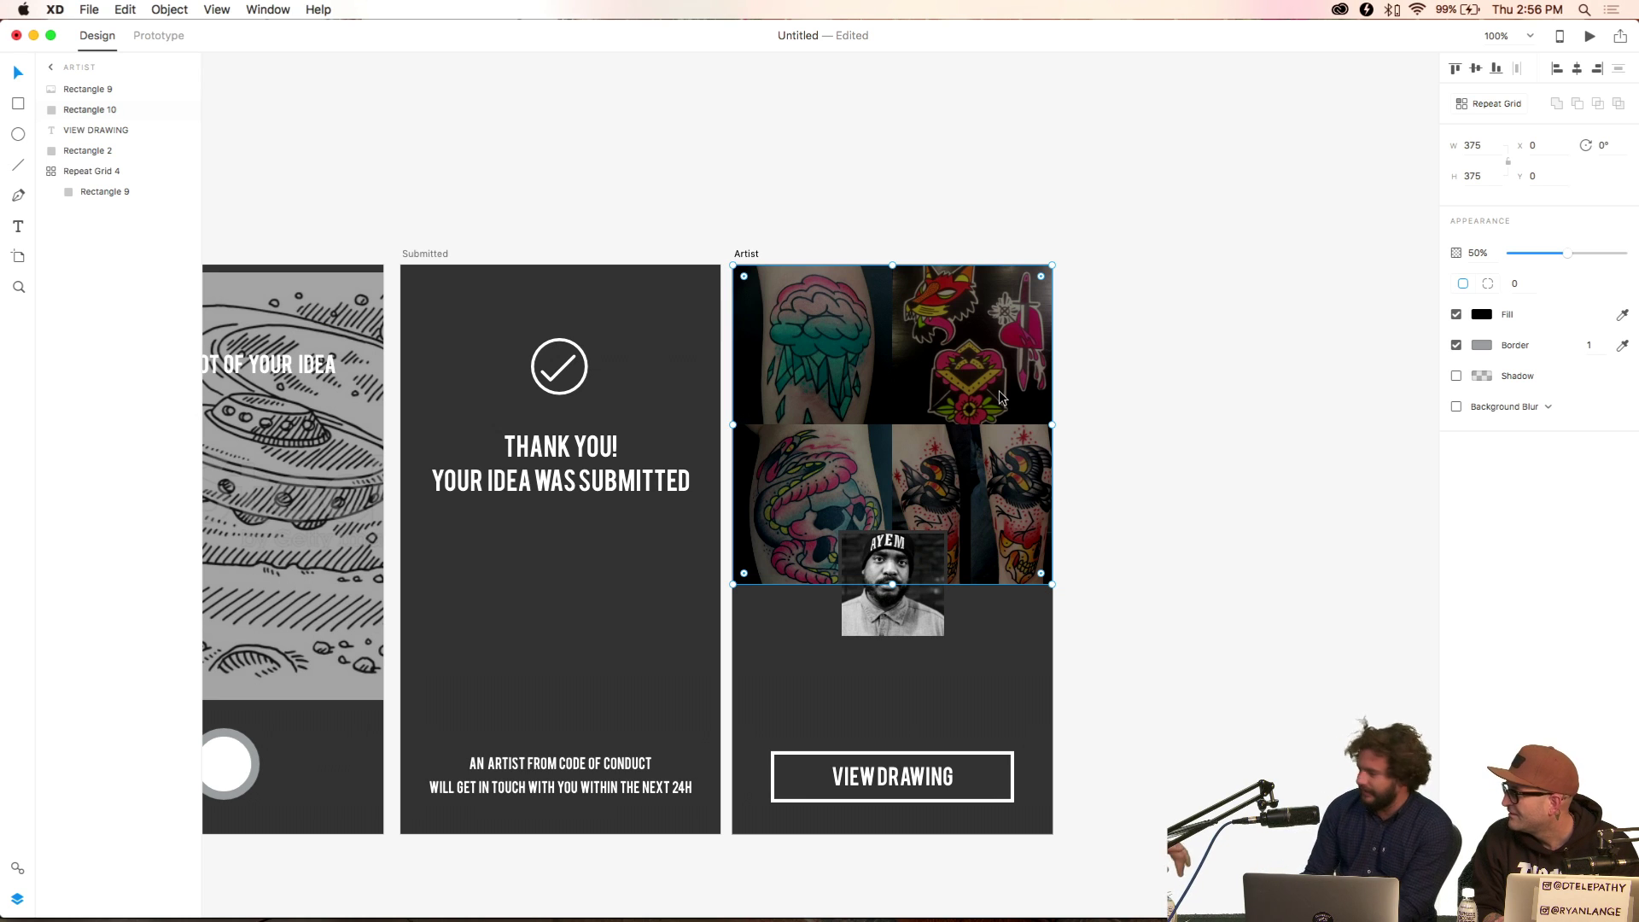
key(Delete)
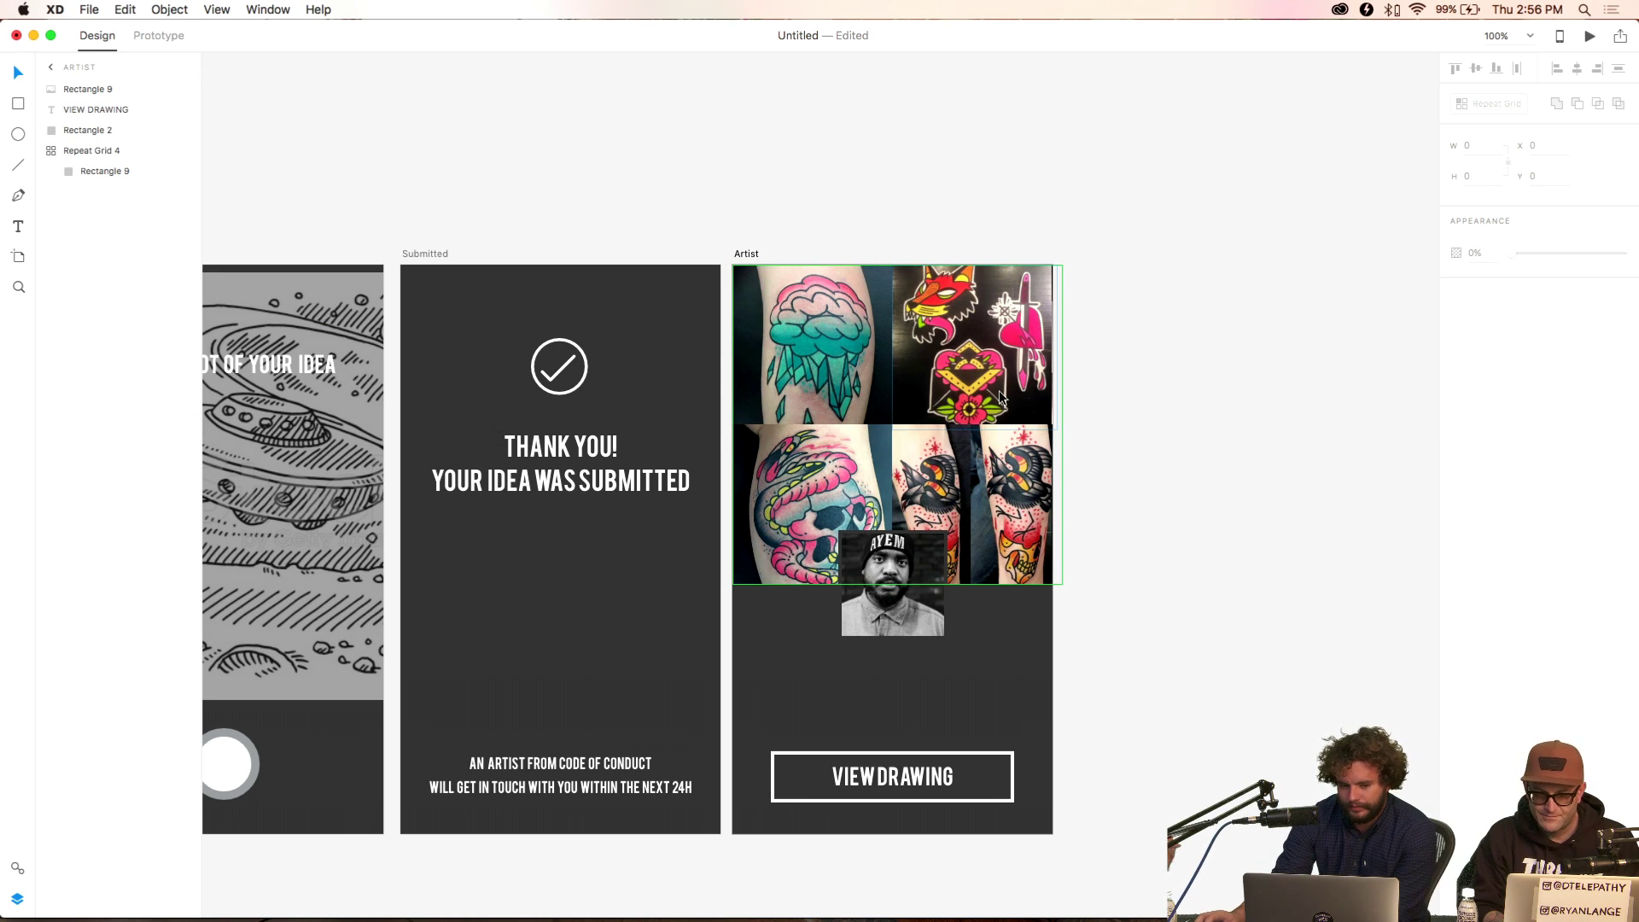
key(super+z)
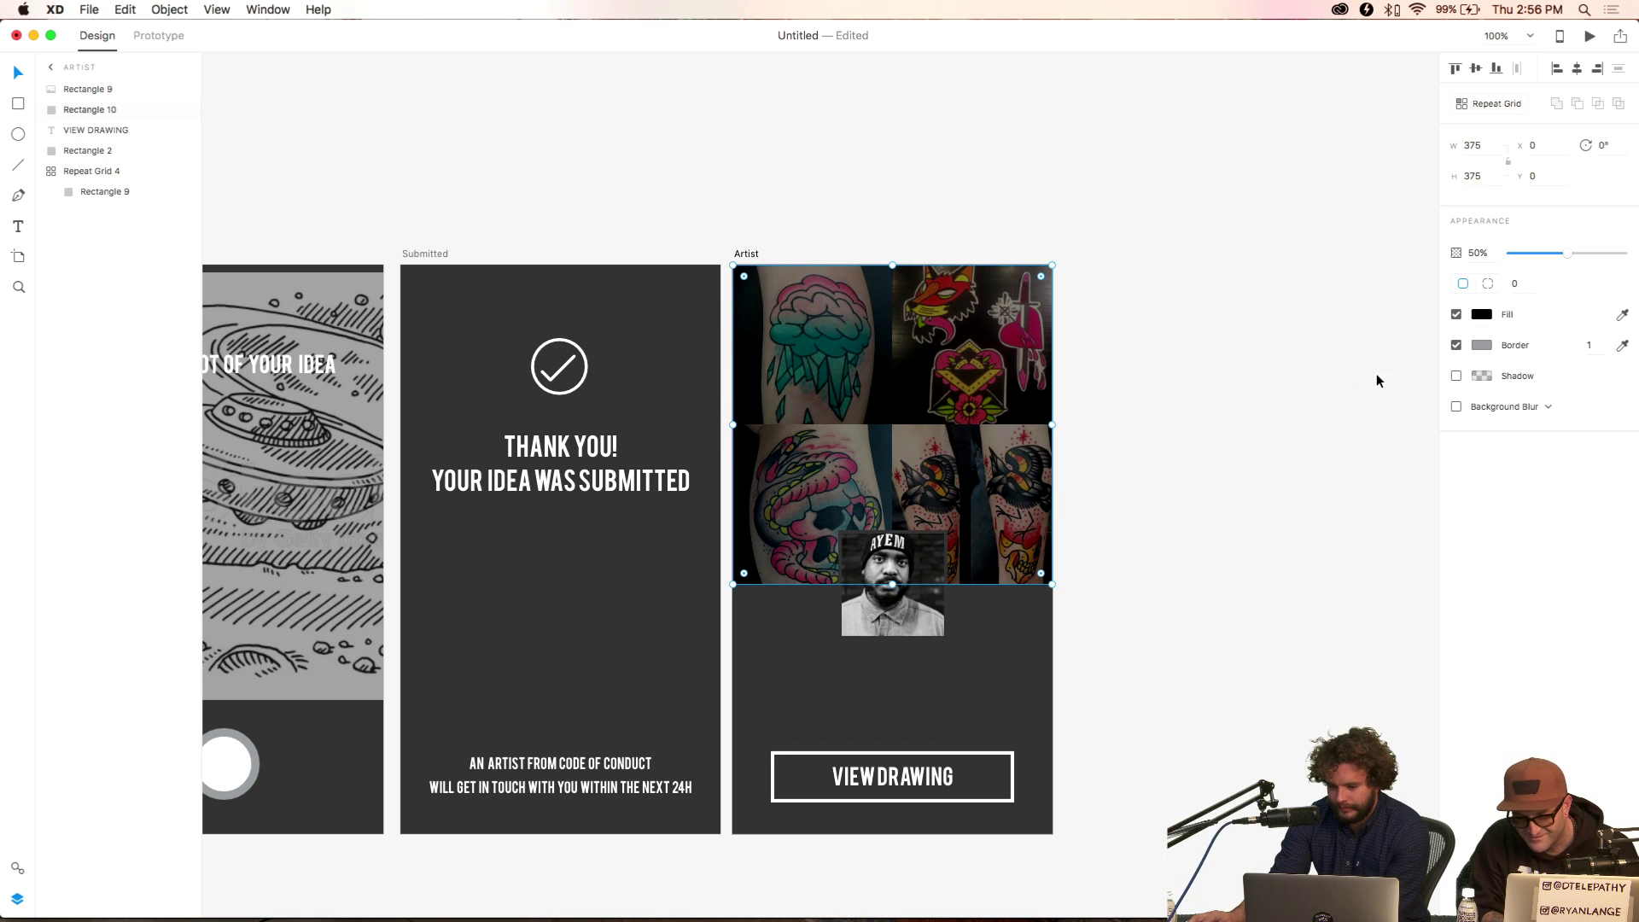
Step: Turn on Background Blur for the overlay with blur 50 and brightness -50
click(1464, 408)
click(1461, 407)
click(1456, 407)
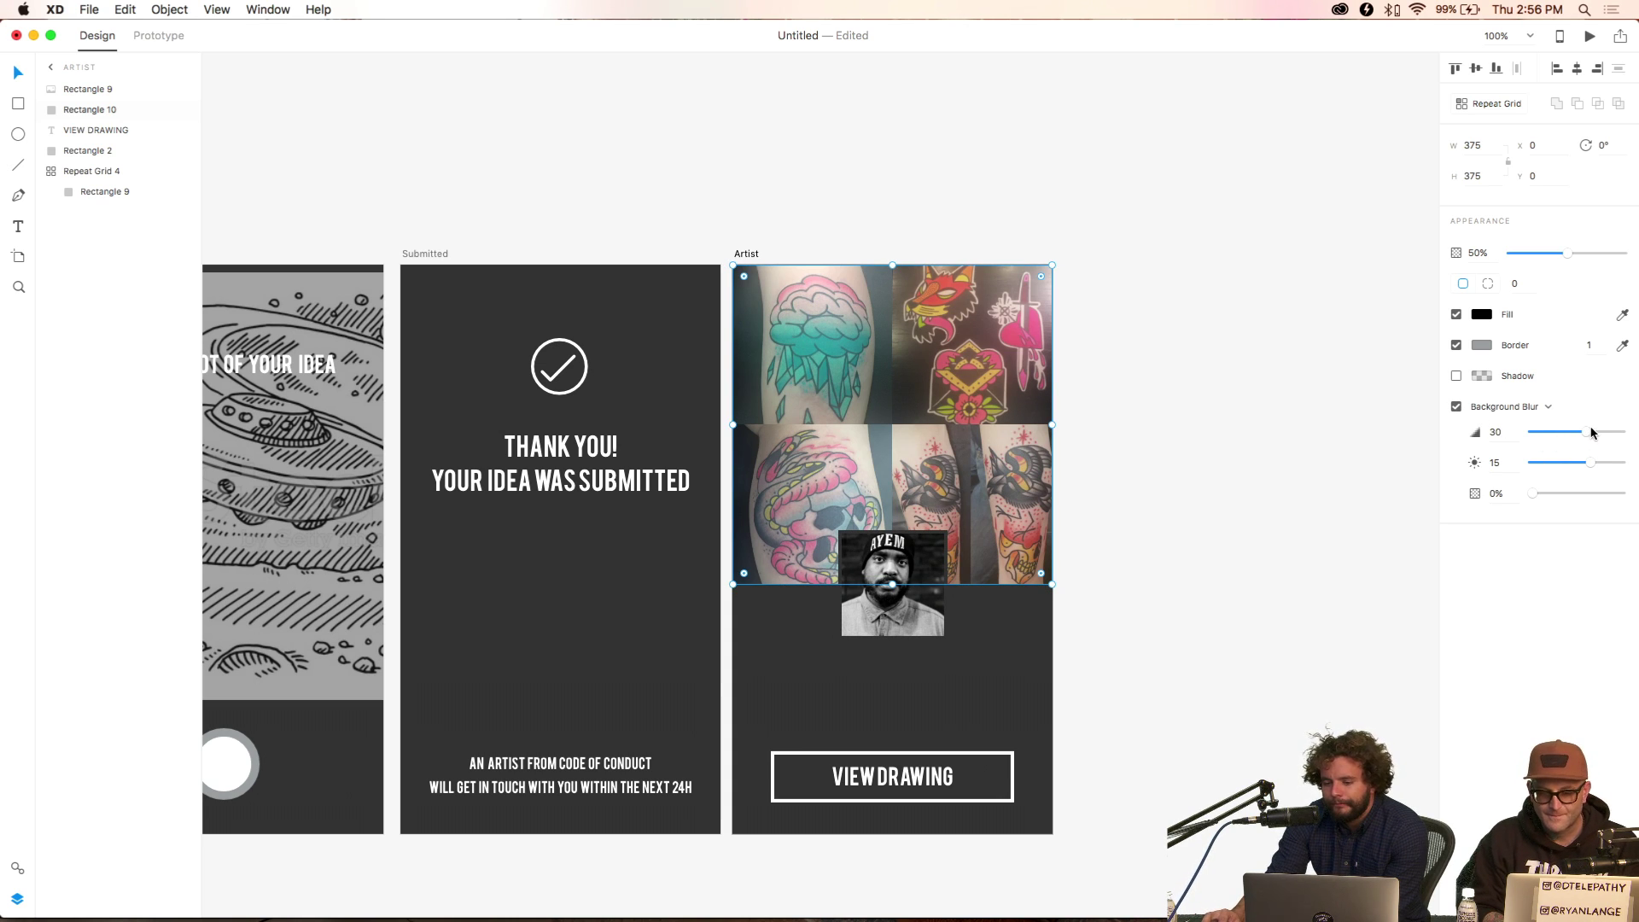
drag(1587, 469, 1636, 440)
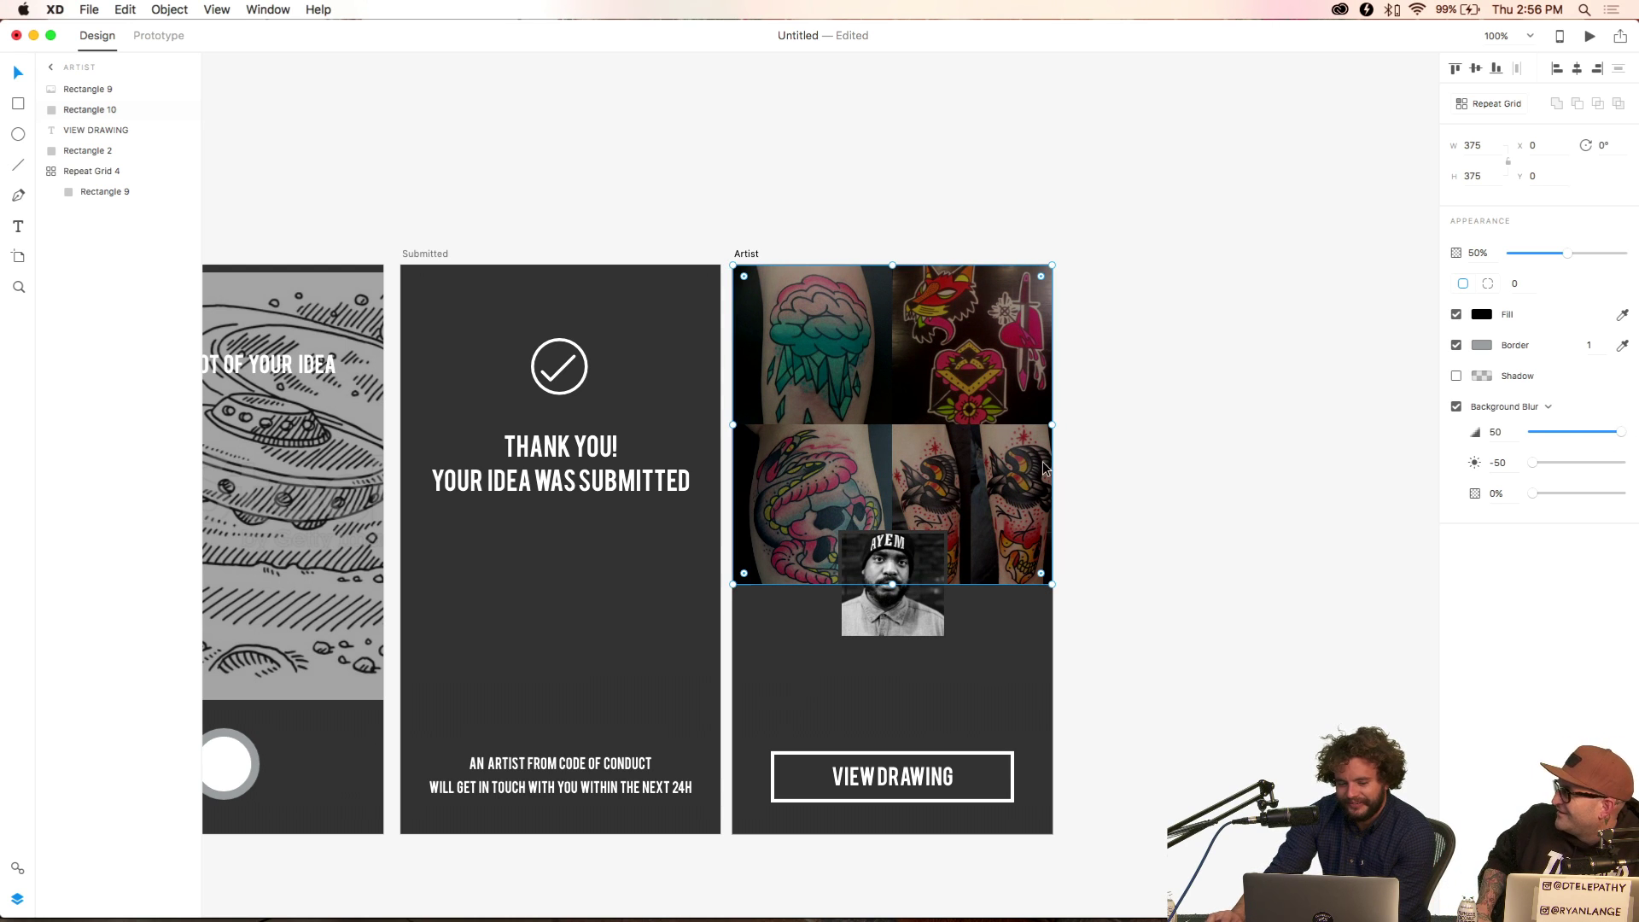
click(1147, 447)
scroll(1147, 448, left, 2)
scroll(1147, 448, left, 4)
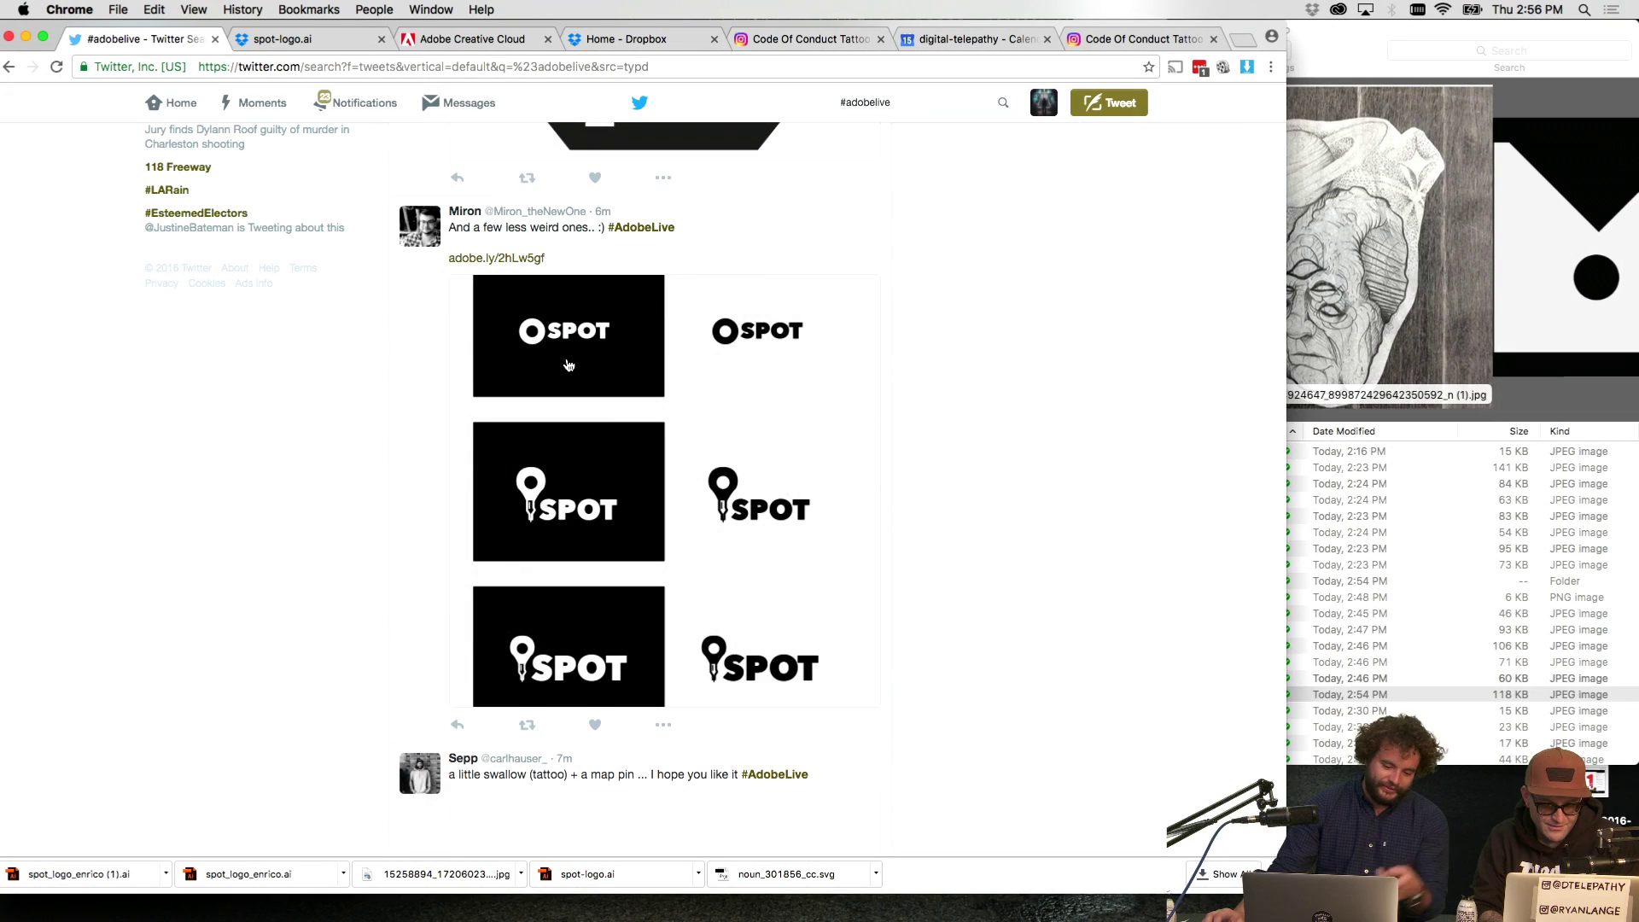
Step: Open the tweet's adobe.ly link in a new Adobe Creative Cloud tab
right_click(501, 267)
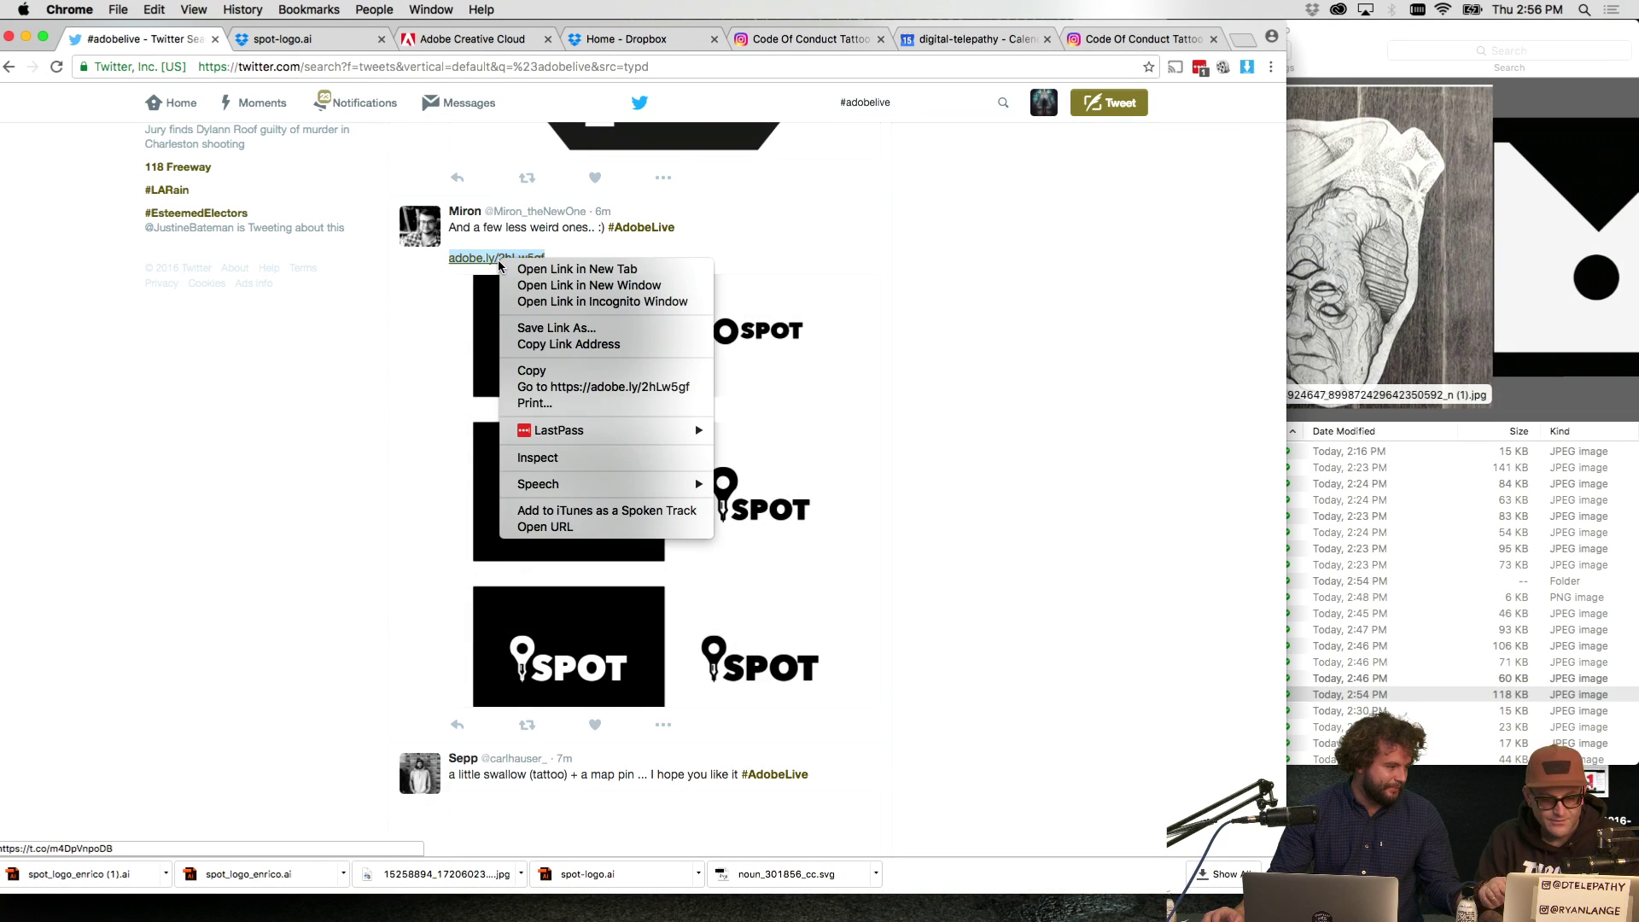
click(524, 273)
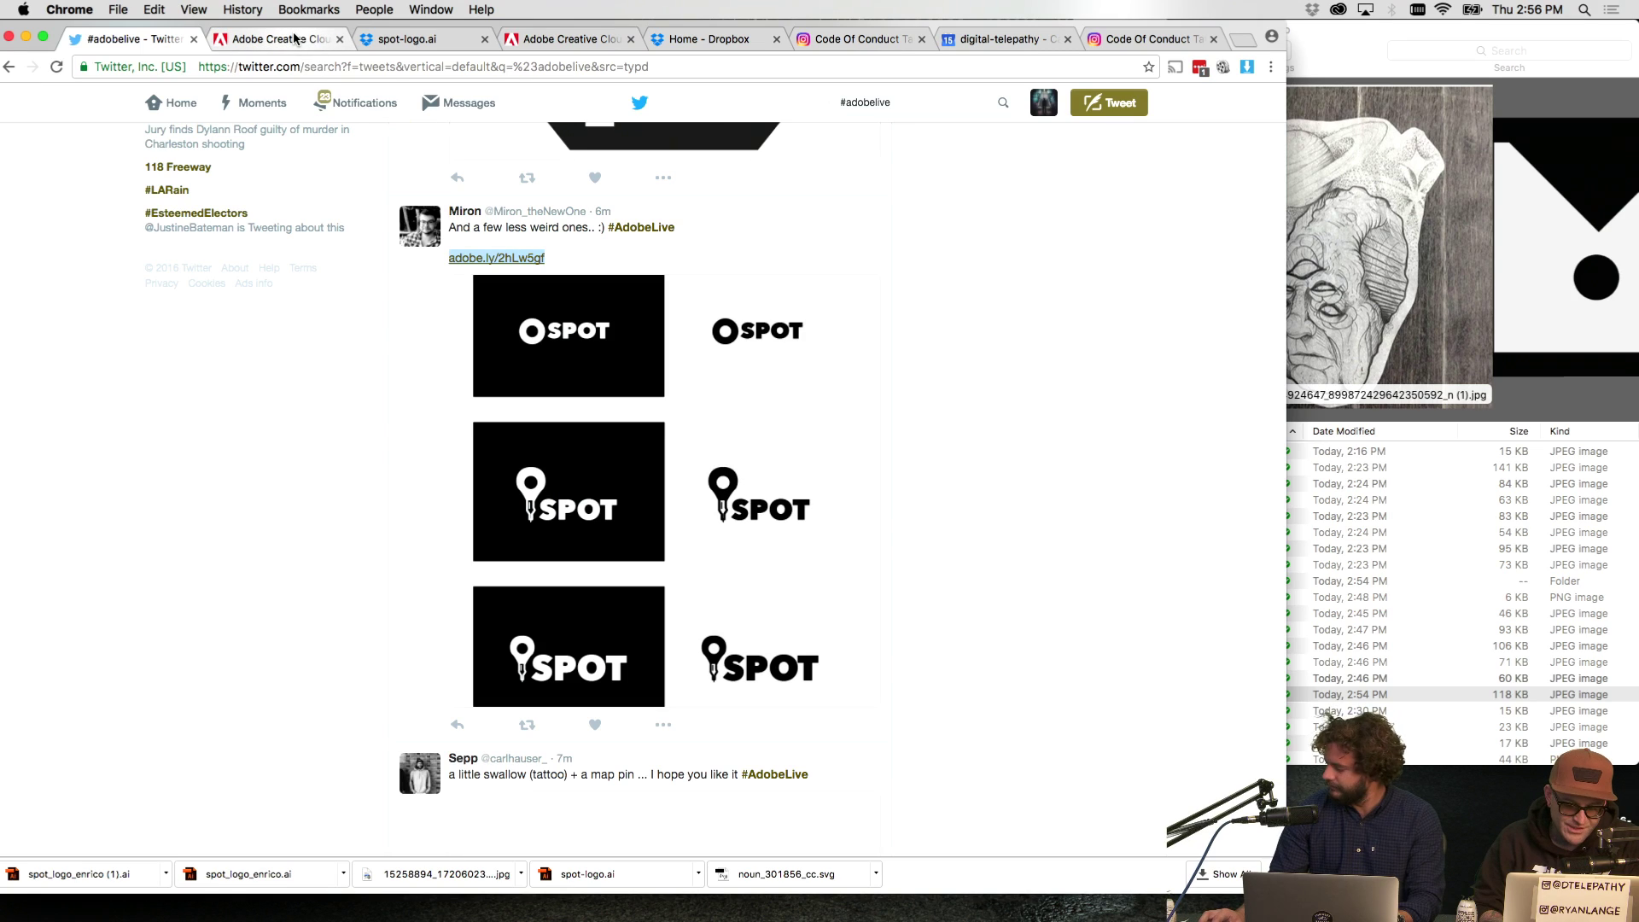
click(294, 38)
Step: Return to Adobe XD and select the Artist artboard
click(139, 40)
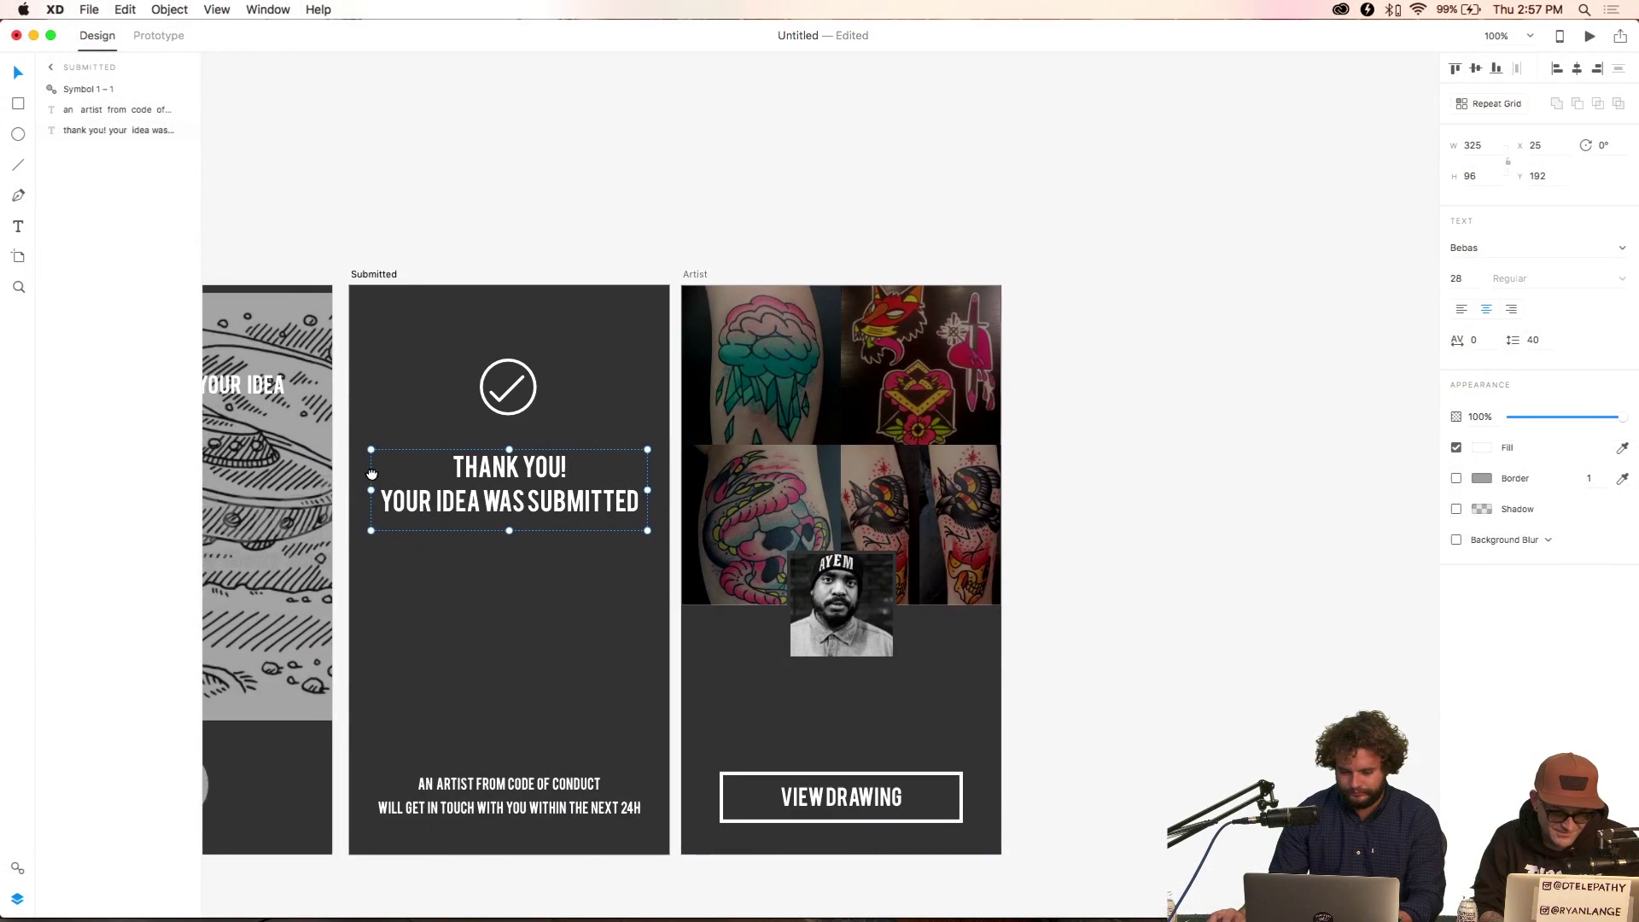
scroll(539, 244, right, 1)
click(673, 259)
click(673, 272)
Step: Add a text box under the portrait reading 'S IS AN AWESOME TATTOO ARTIST FROM CHICAGO. HE IS KNOWN FOR'
key(super+v)
drag(904, 563, 881, 696)
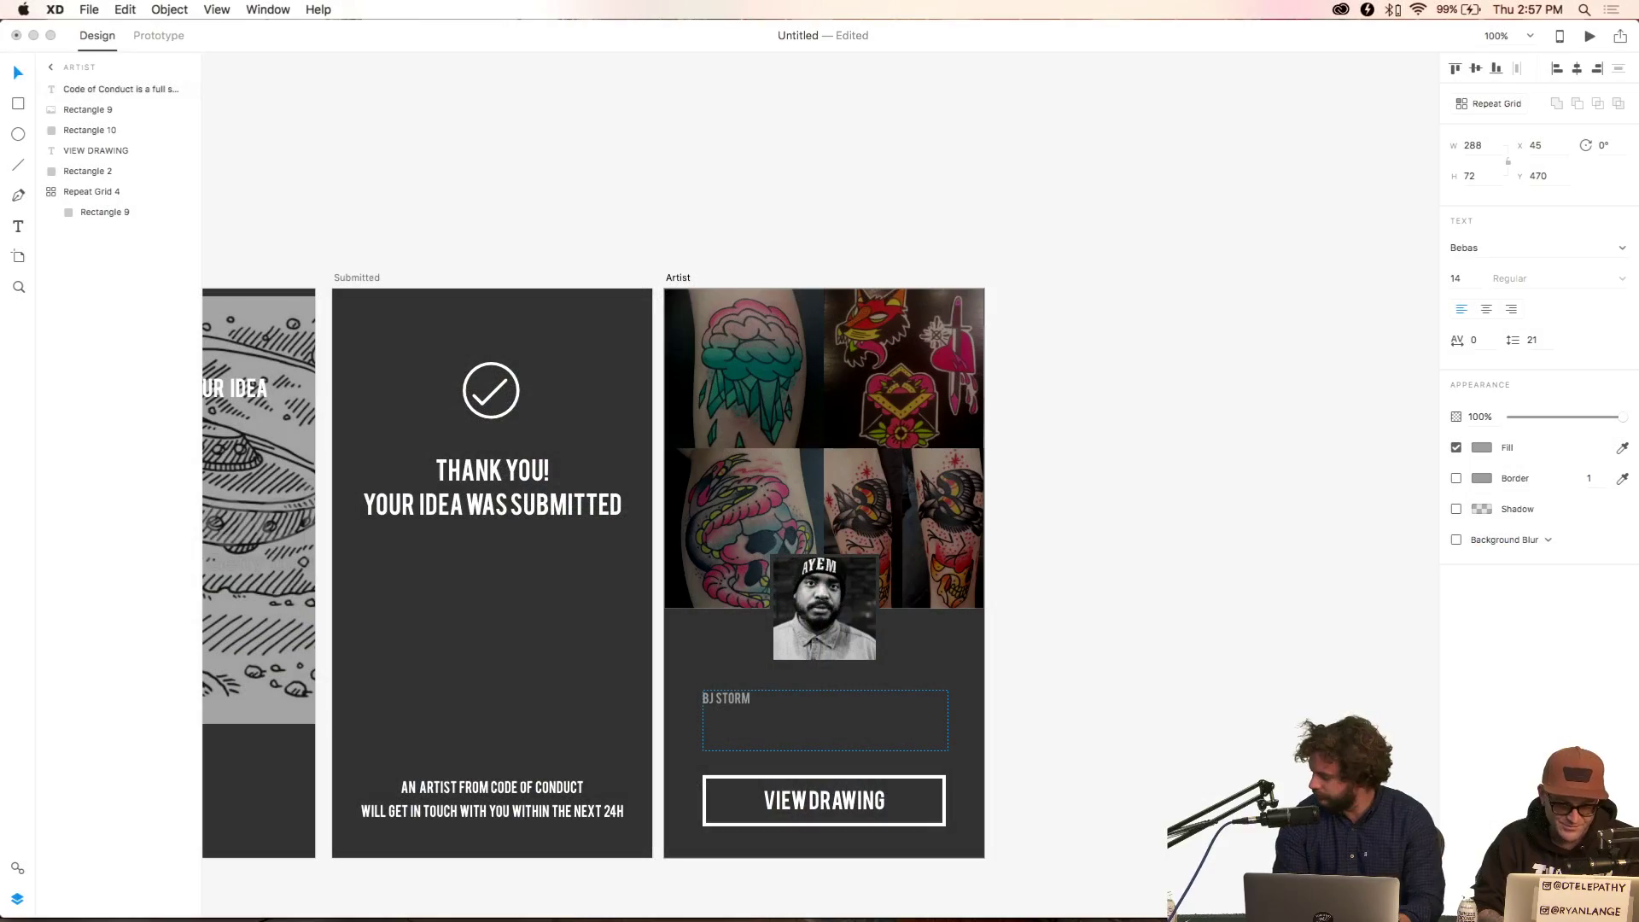
text(S IS)
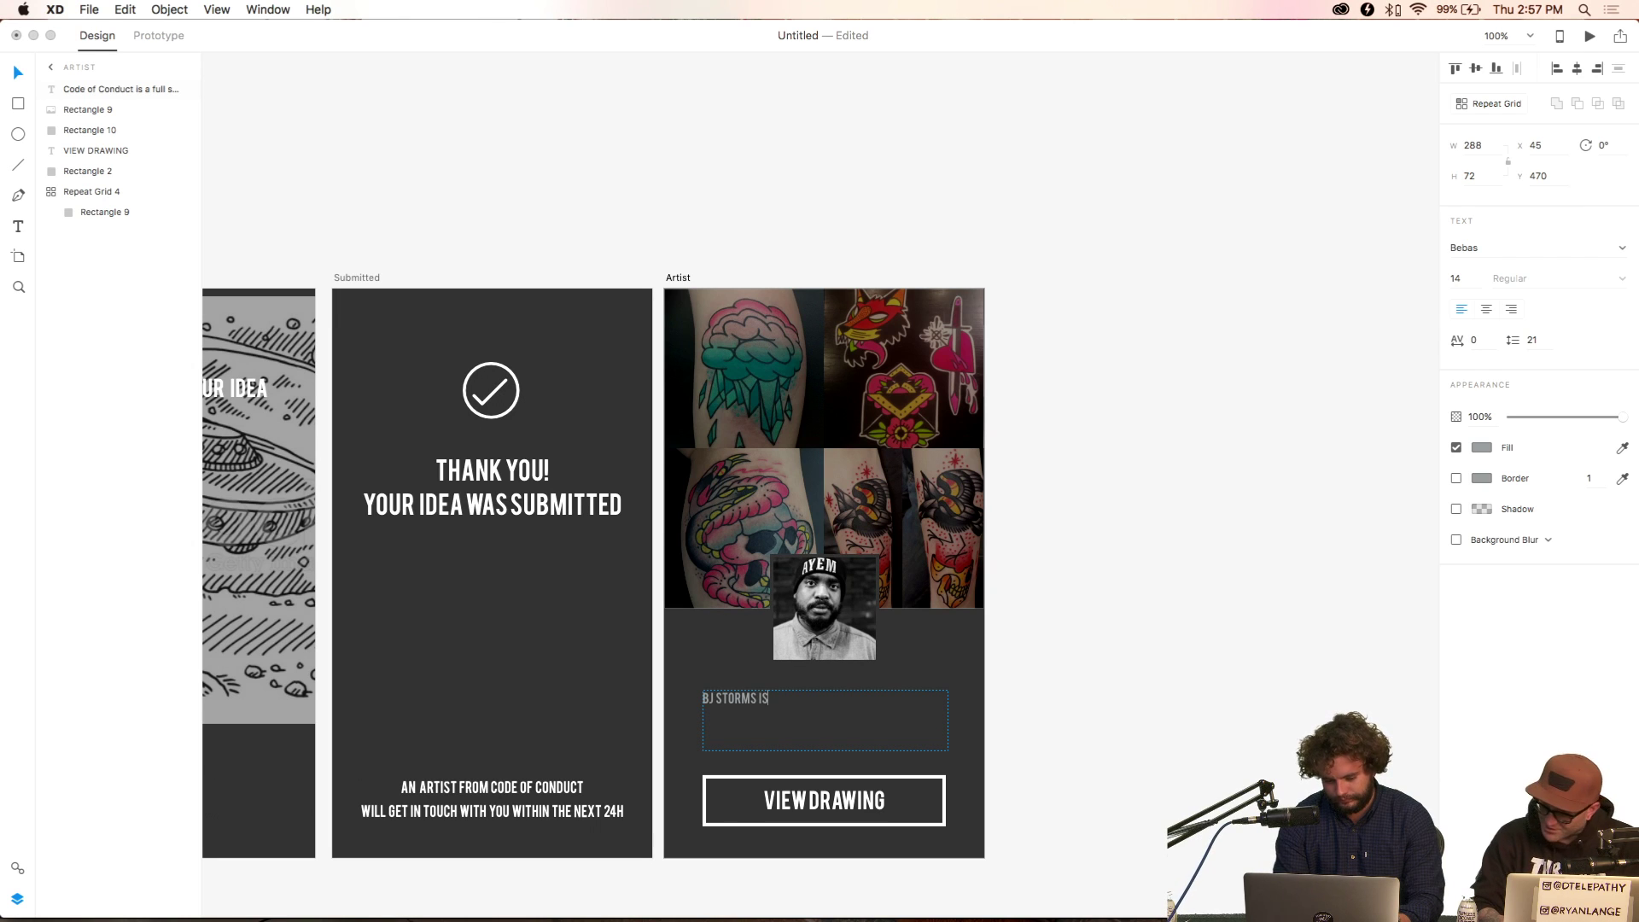
text( AN AWESOME TATT)
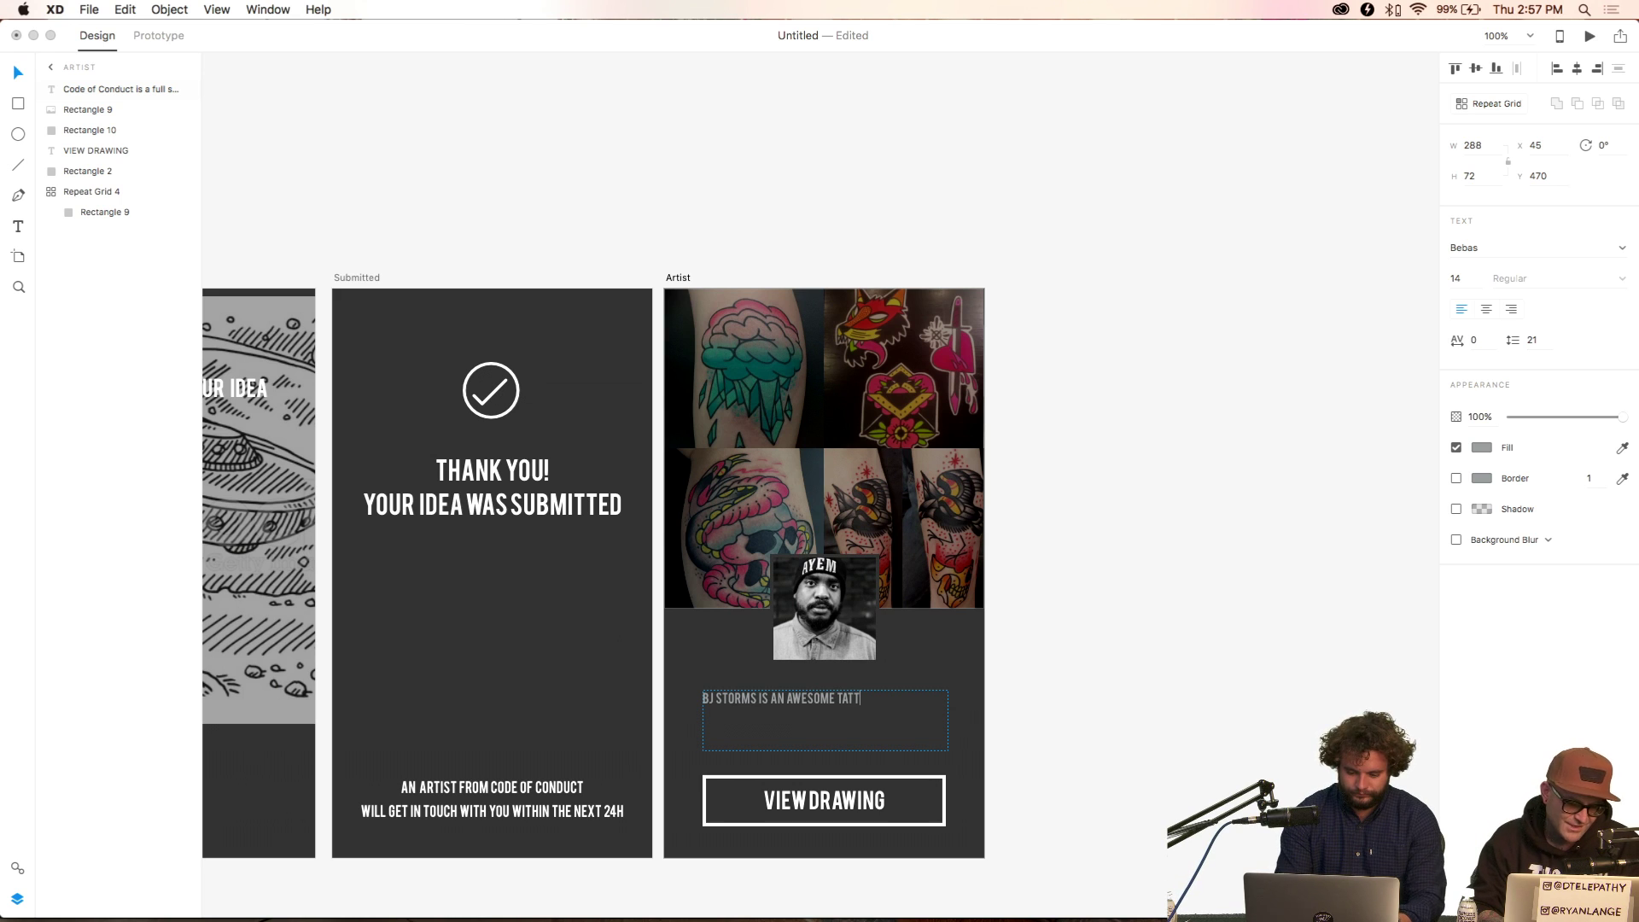
text(OO ARTIST)
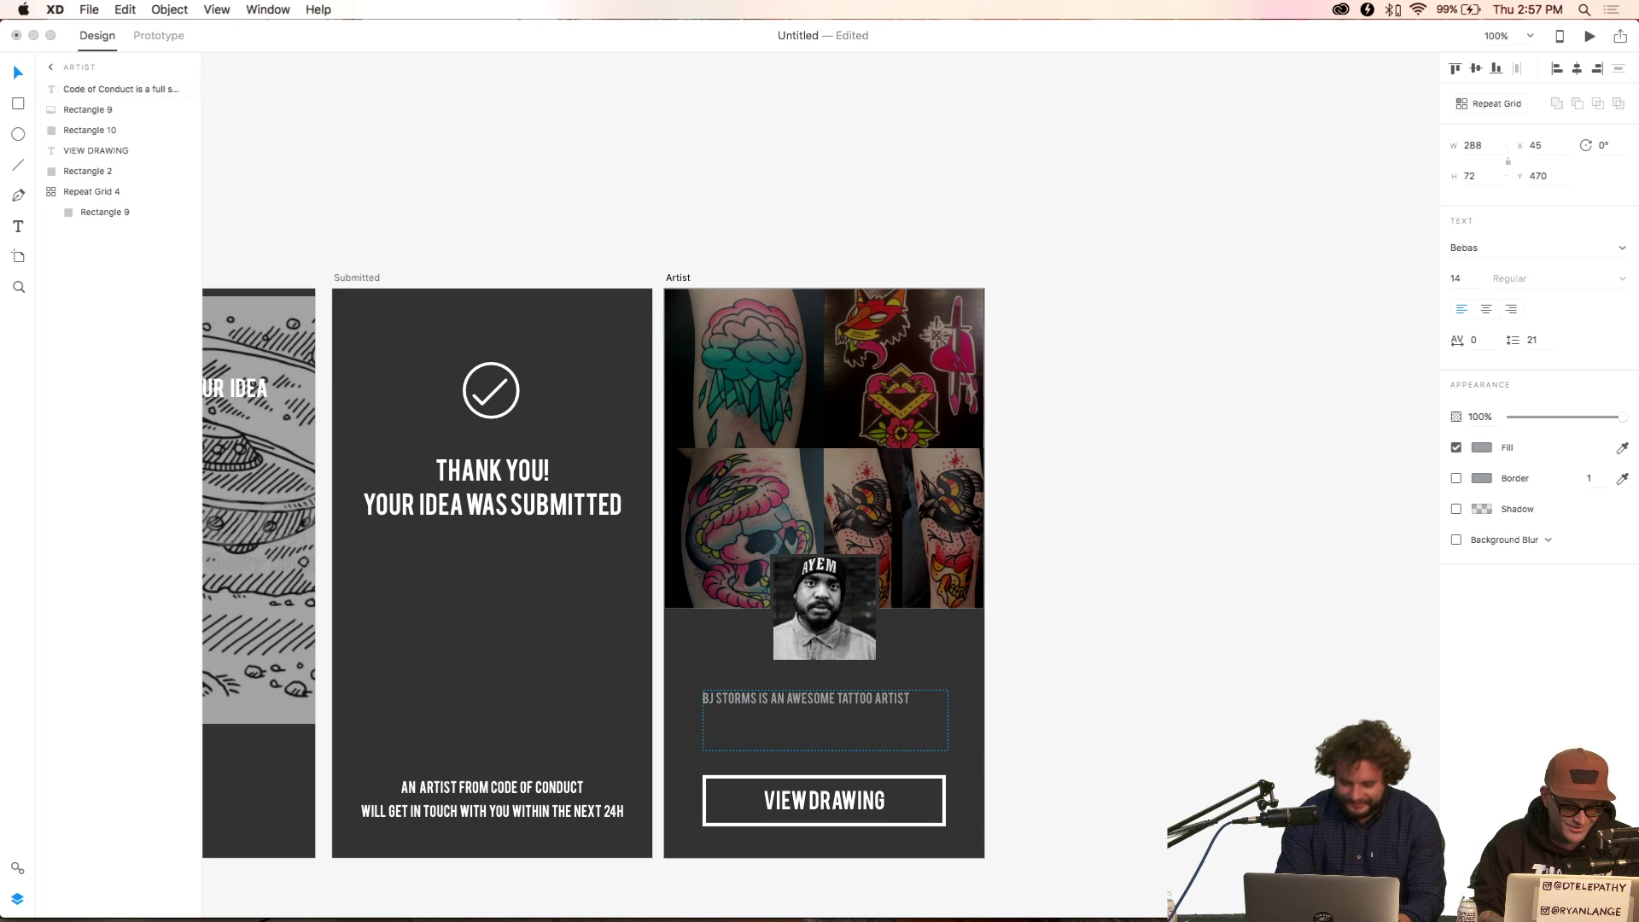
text( FROM CHICAGO)
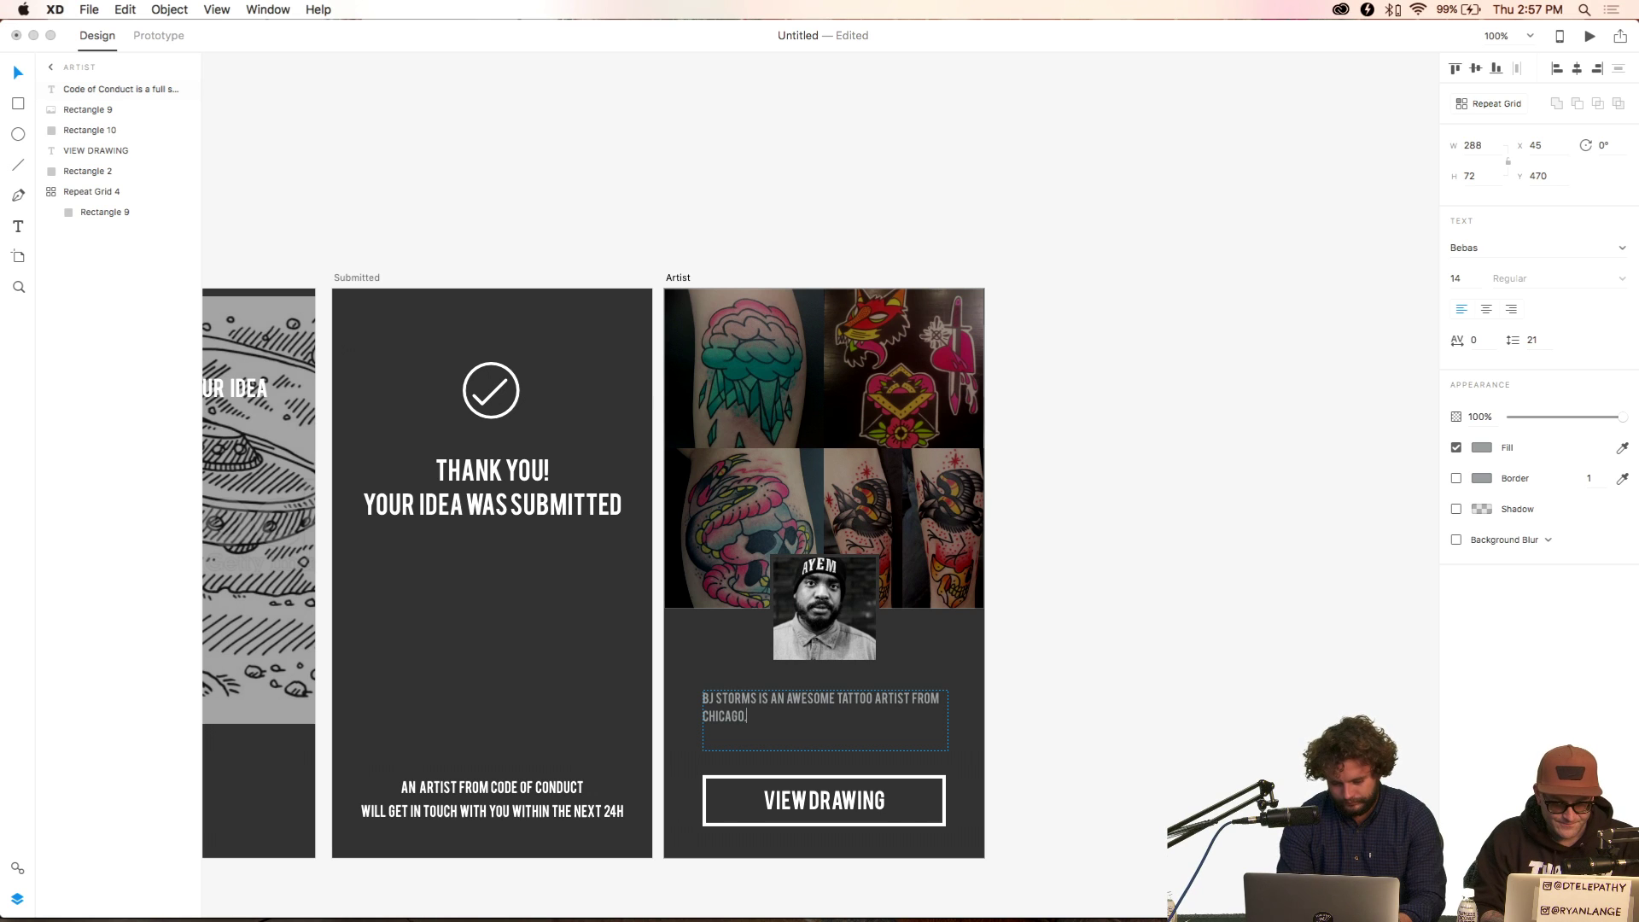
text(. HE)
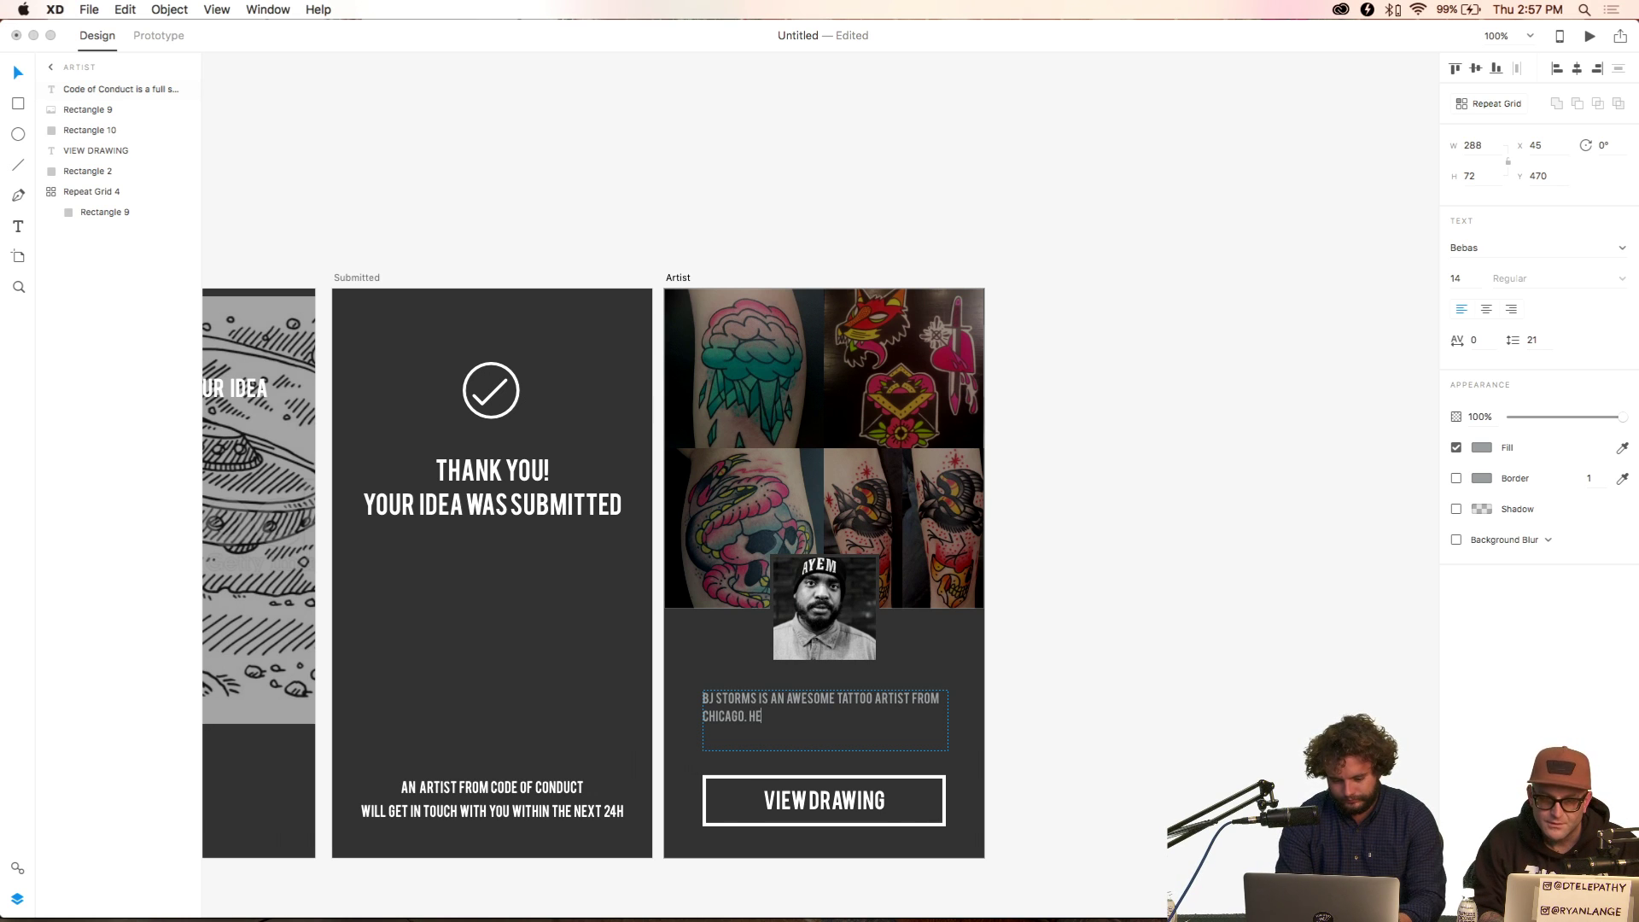
text( IS KNOW)
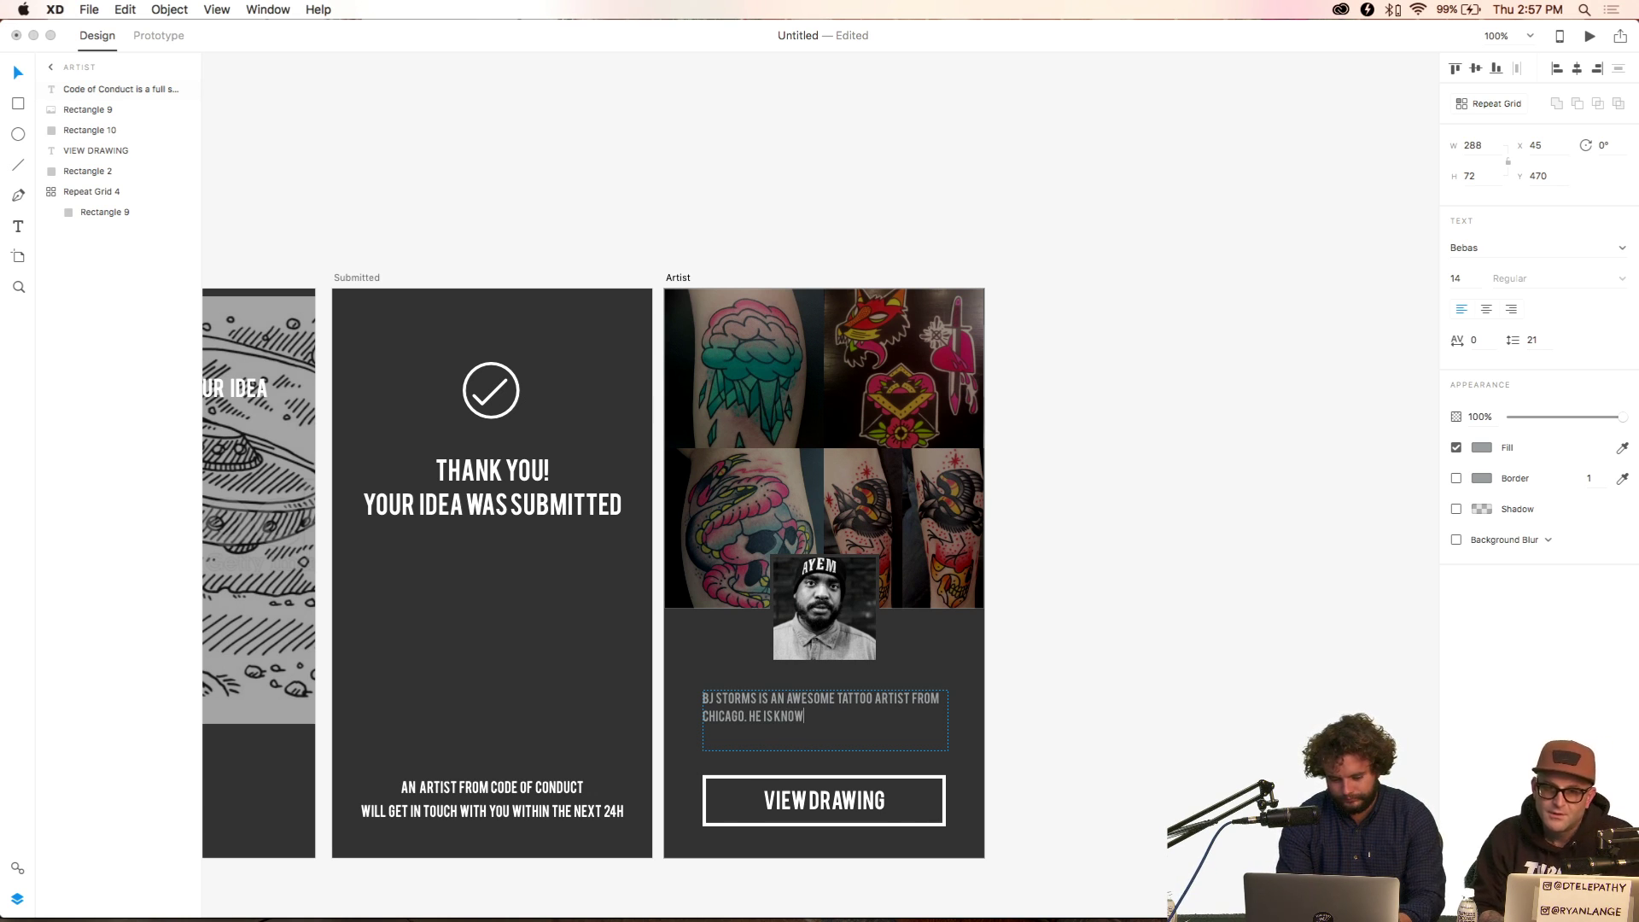
text(N FOR)
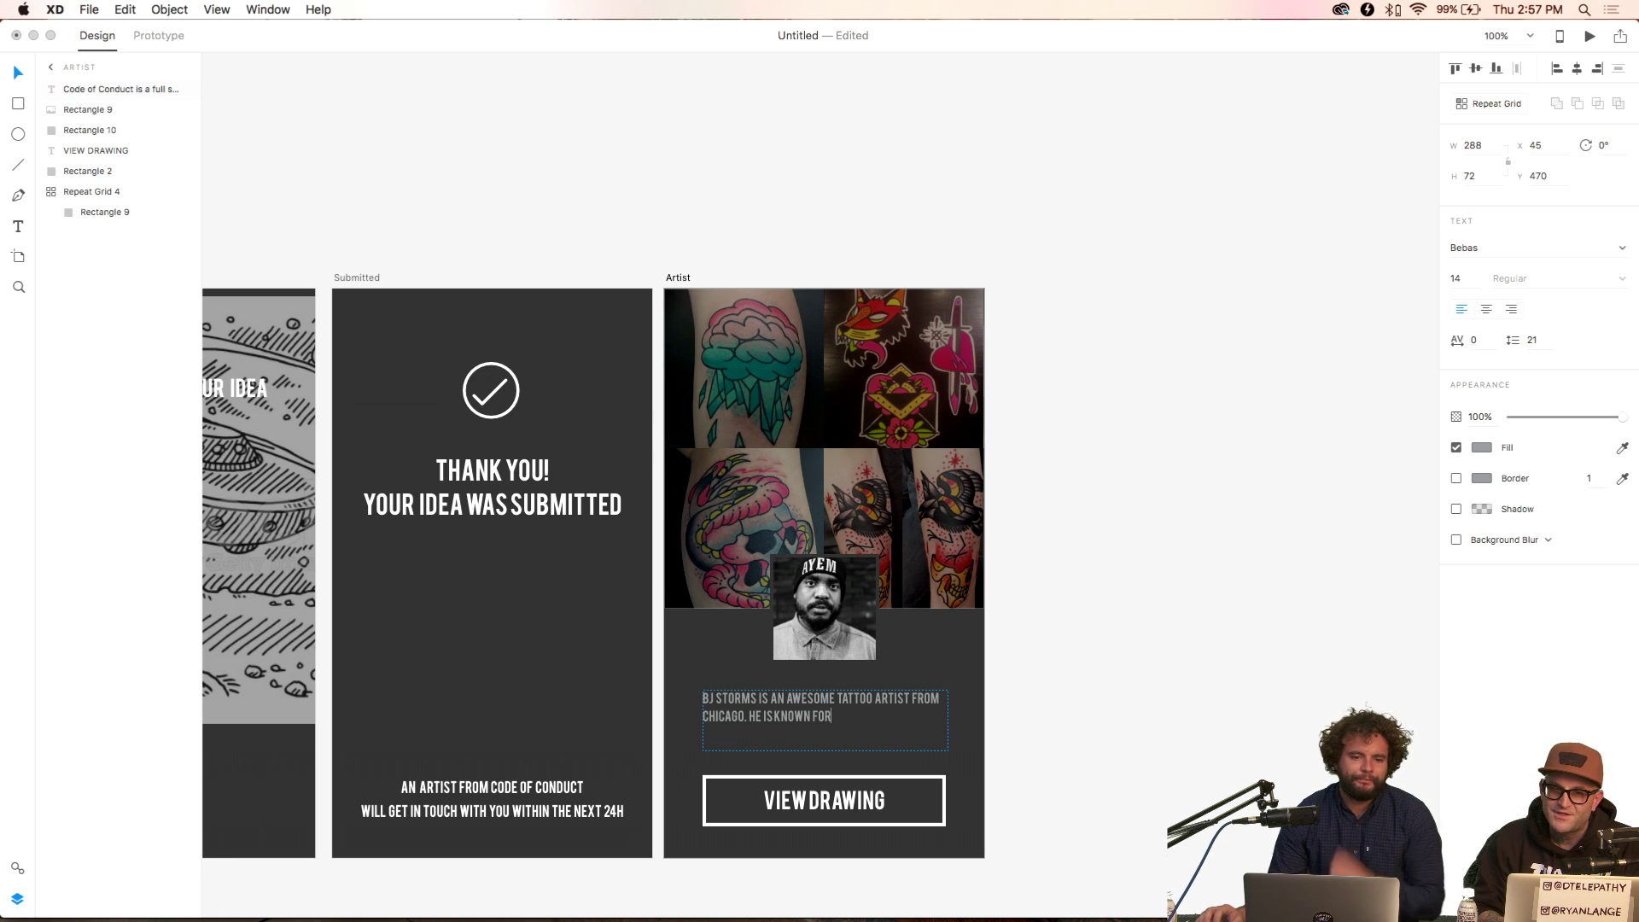
click(787, 409)
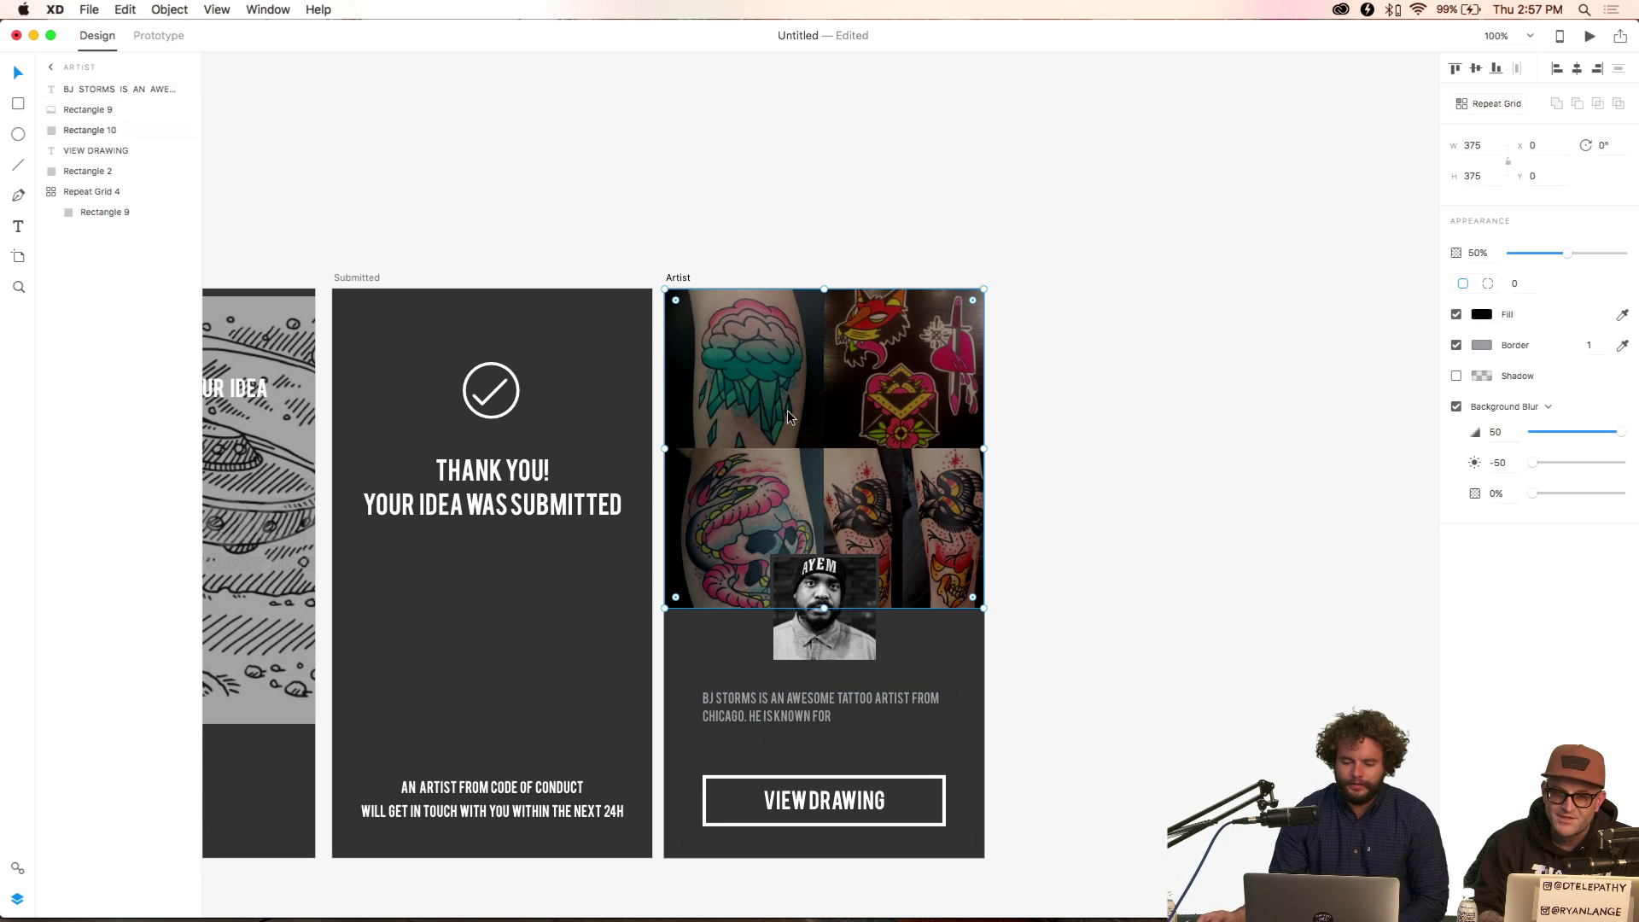
drag(823, 608, 824, 681)
key(super+z)
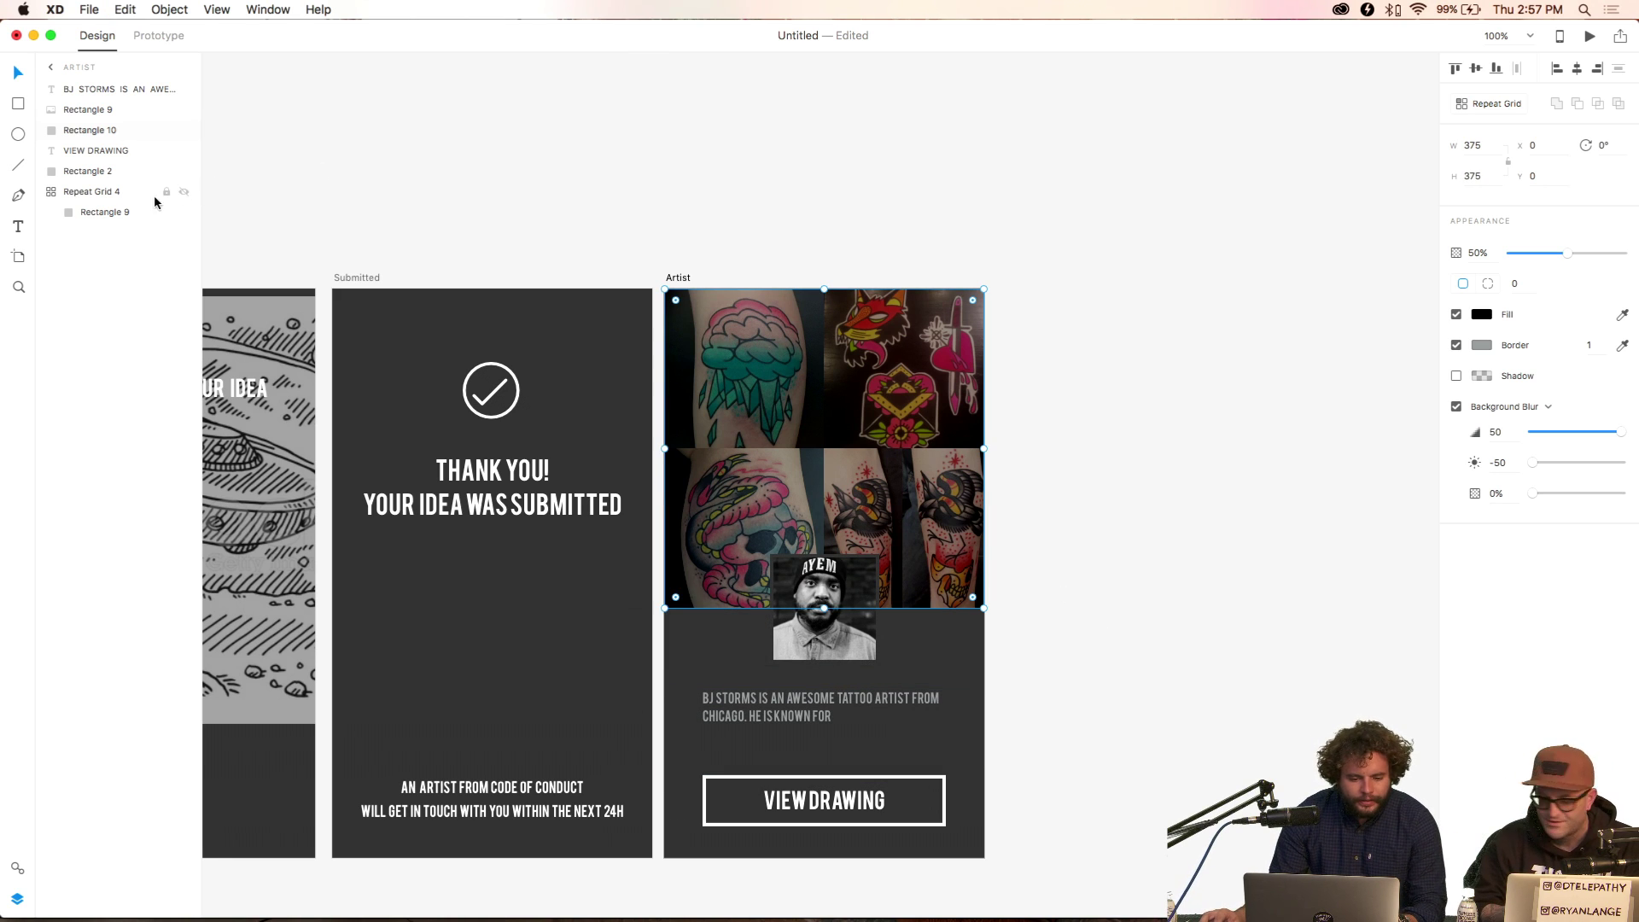
click(130, 196)
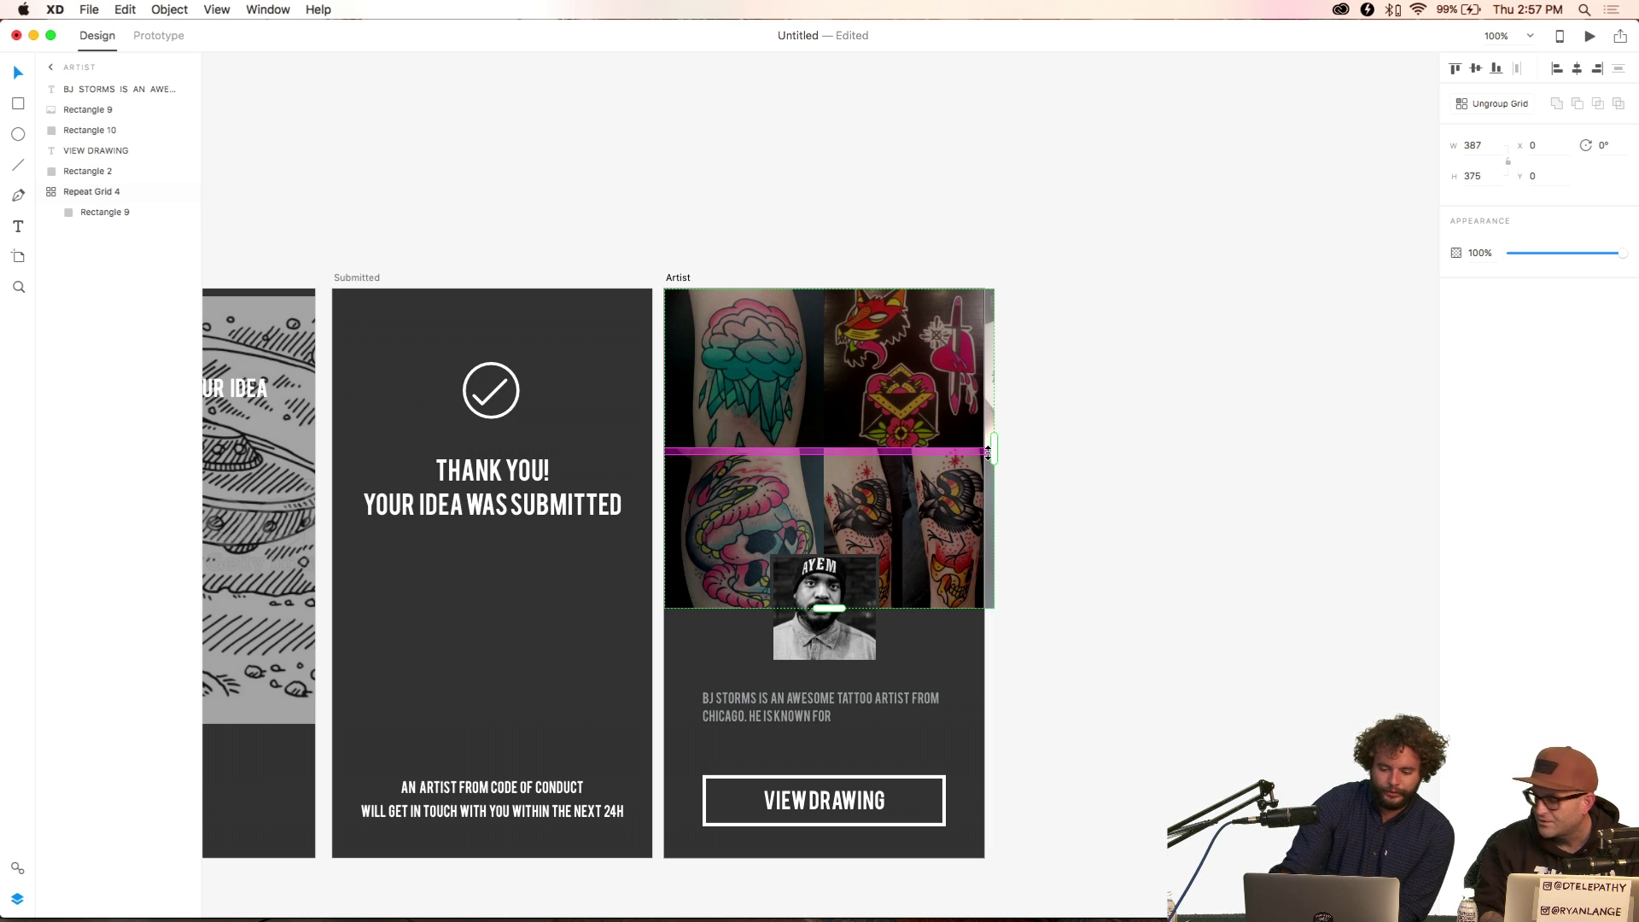
drag(994, 448, 1052, 461)
mouse_move(869, 610)
mouse_down()
mouse_move(851, 836)
mouse_move(855, 708)
mouse_up()
drag(826, 446, 798, 475)
key(super+z)
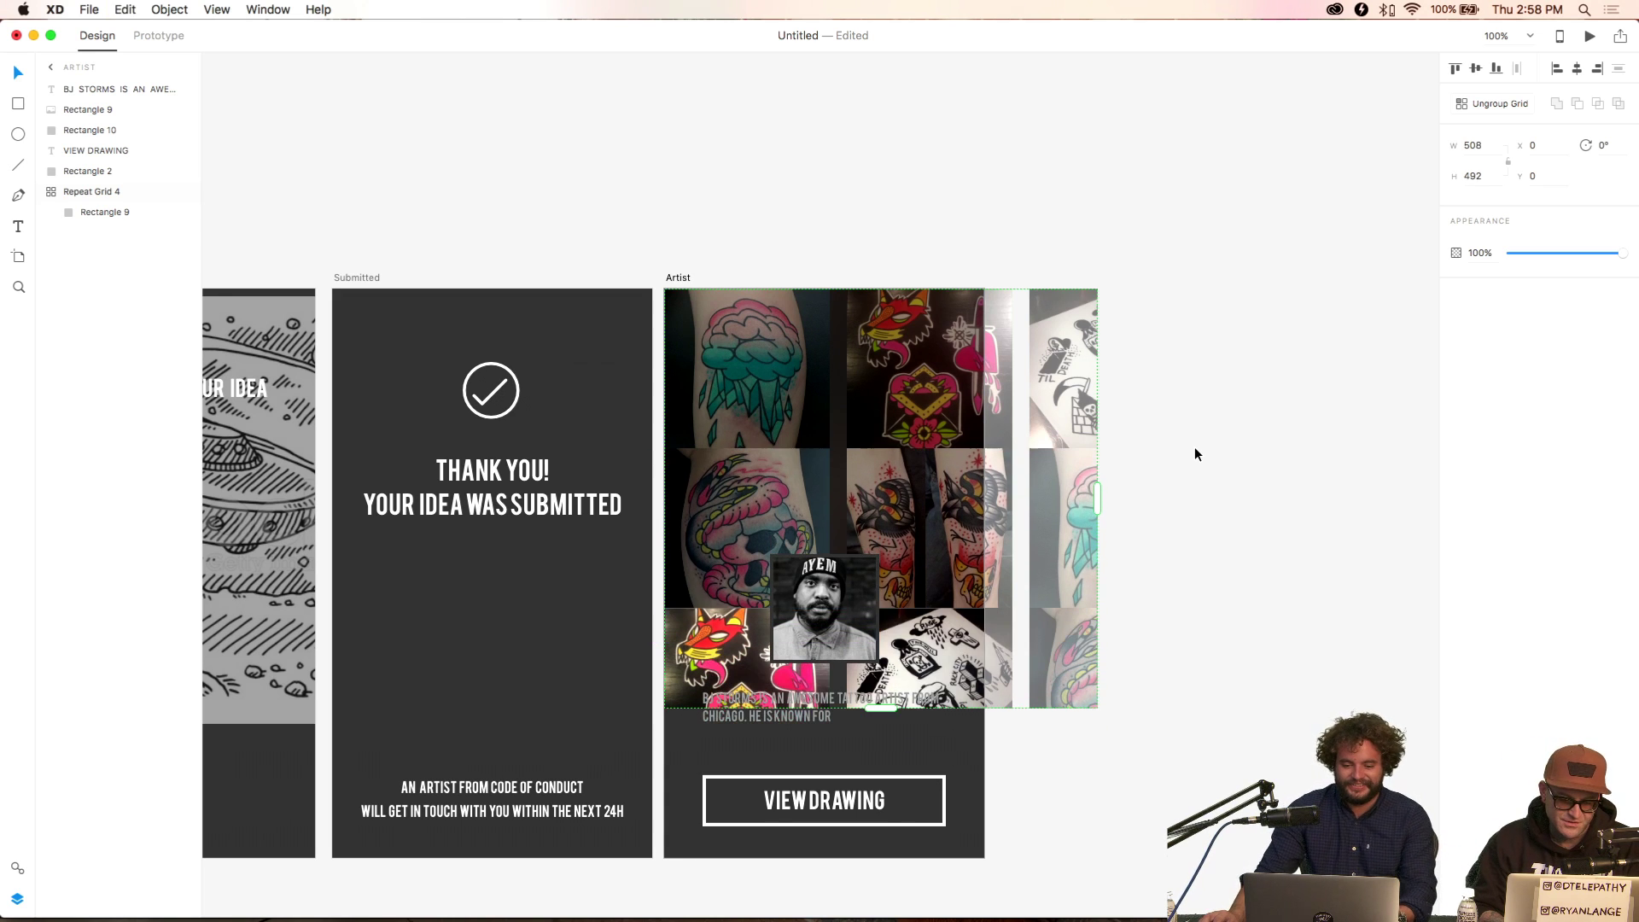
key(super+z)
key(super+z)
key(super+z)
Step: Centre-align the artist bio text and nudge it slightly lower on the Artist artboard
click(1241, 448)
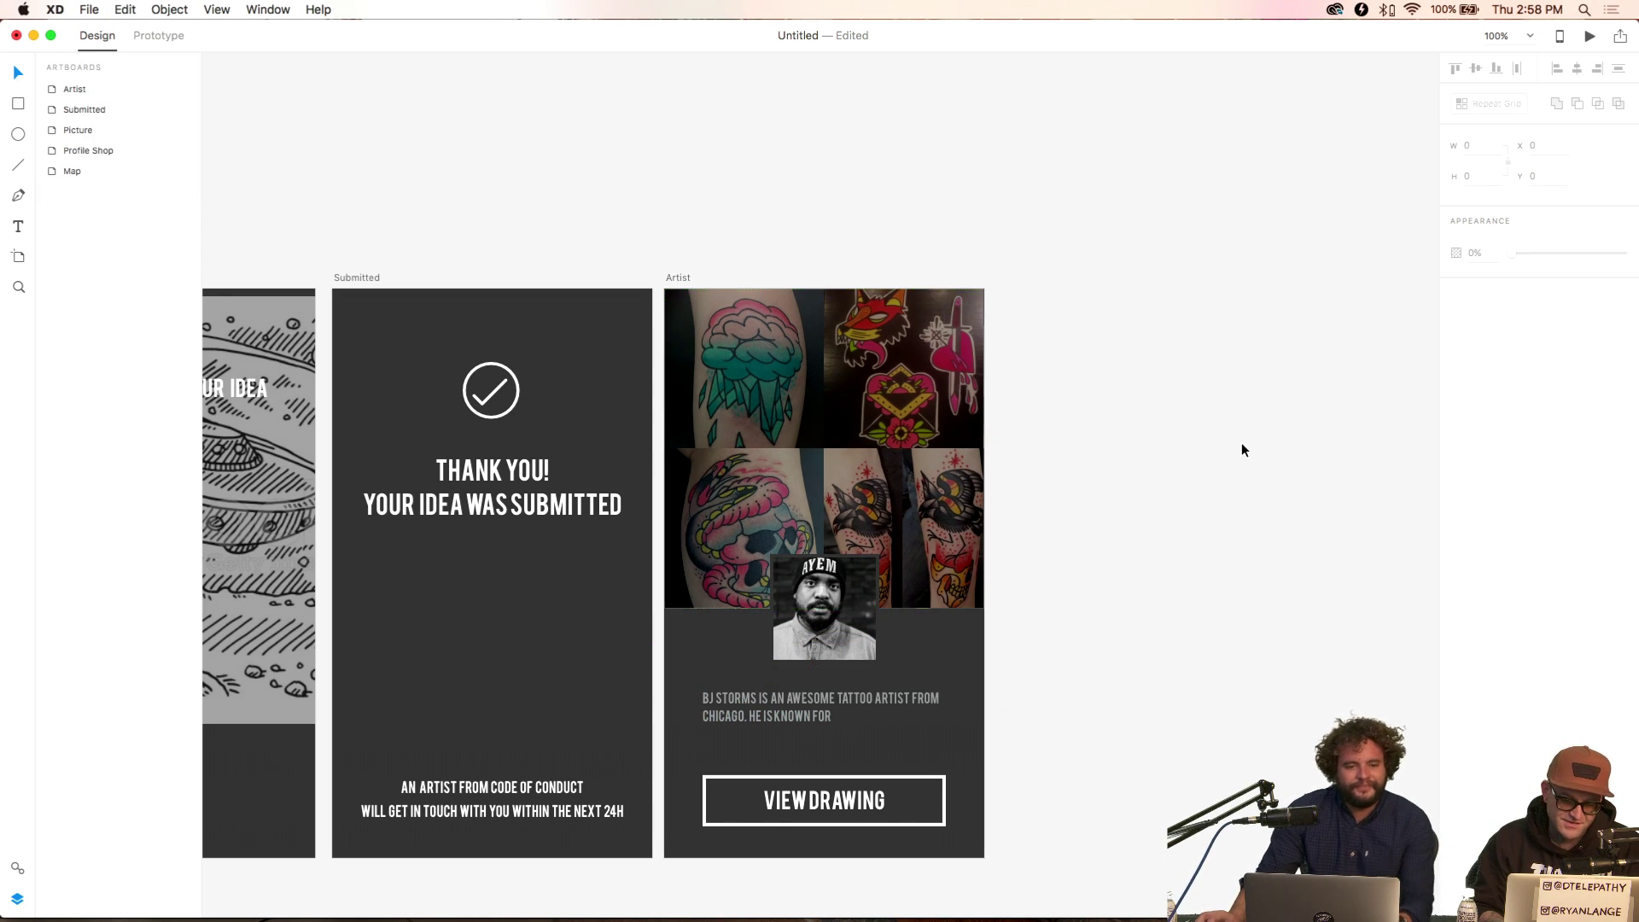
scroll(1242, 444, right, 2)
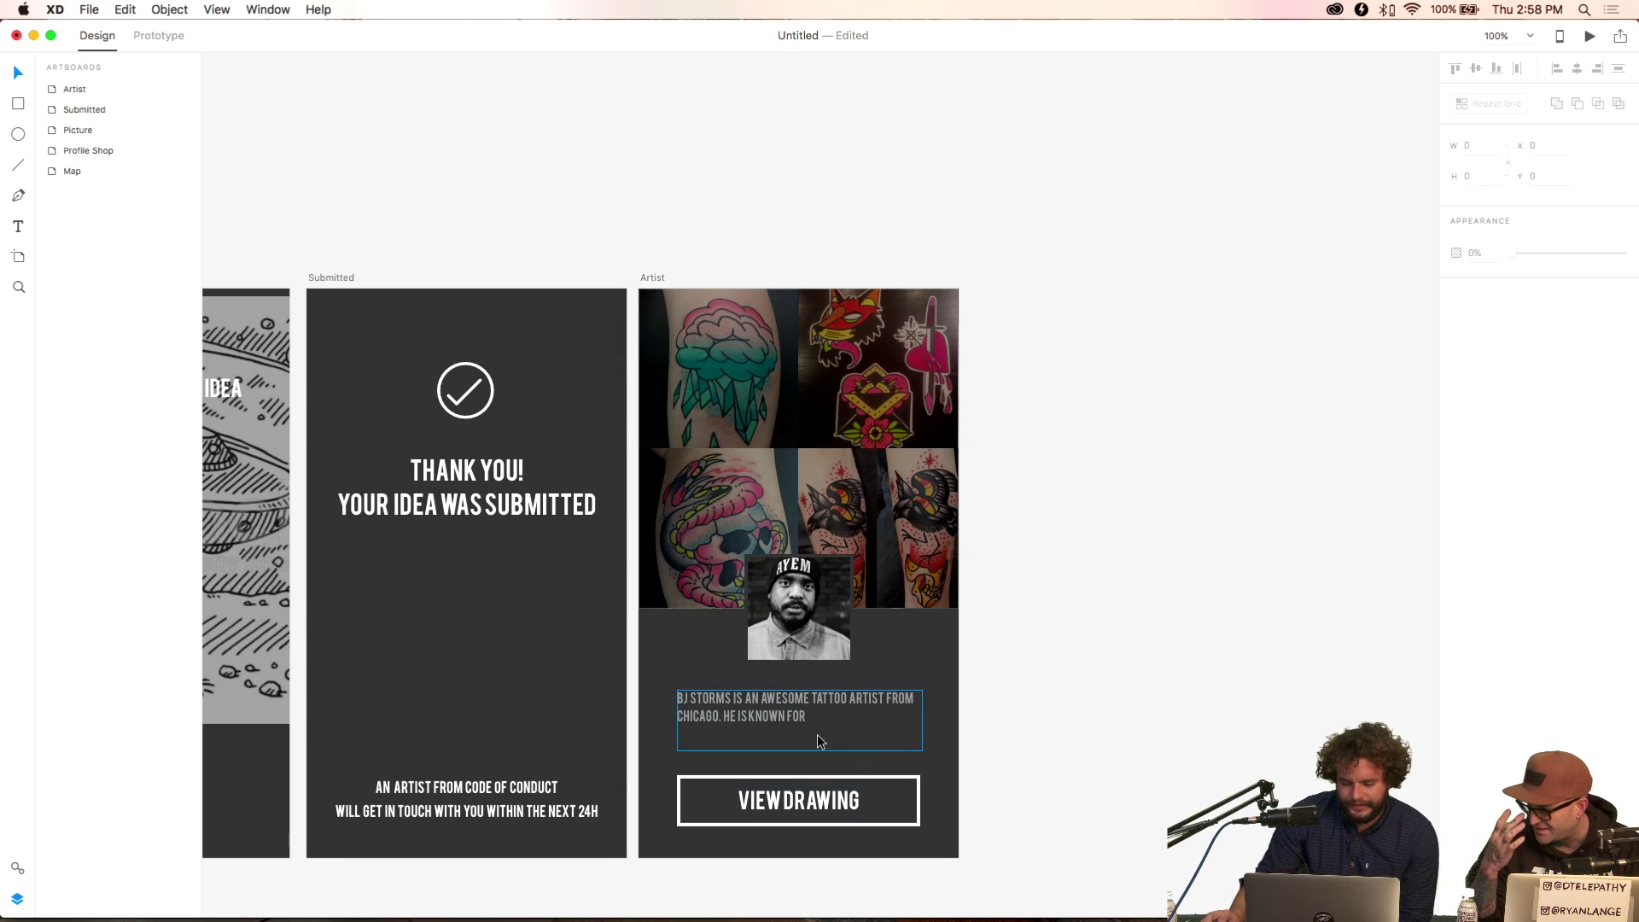
click(828, 704)
click(1486, 309)
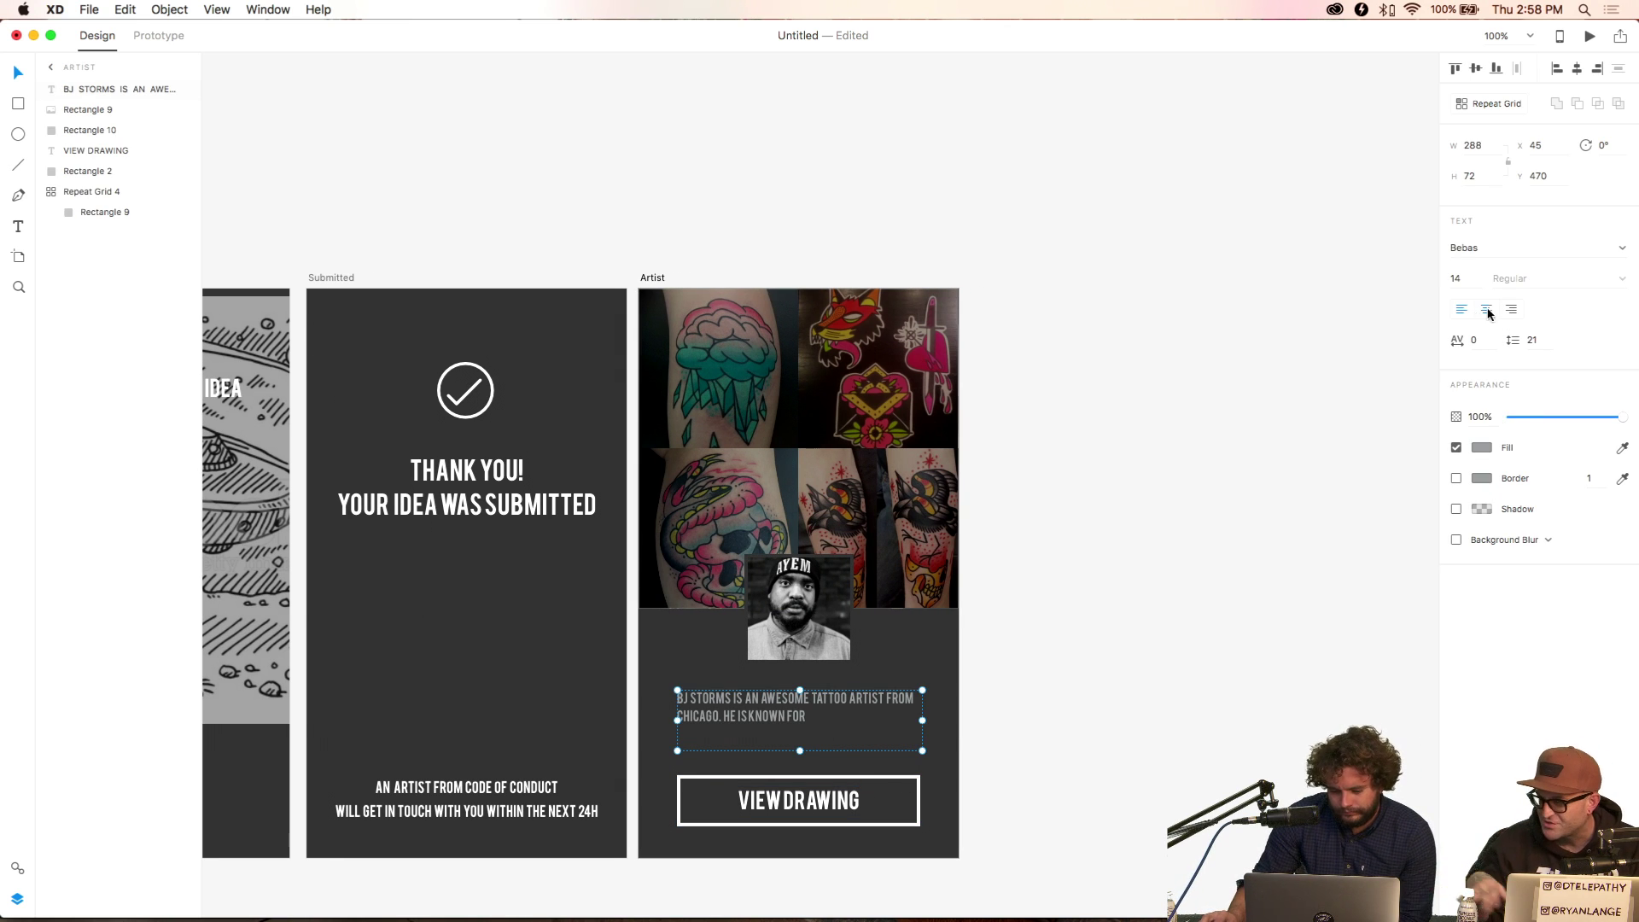
click(1164, 577)
mouse_move(891, 684)
mouse_down()
mouse_move(869, 709)
mouse_move(884, 708)
mouse_up()
click(1132, 633)
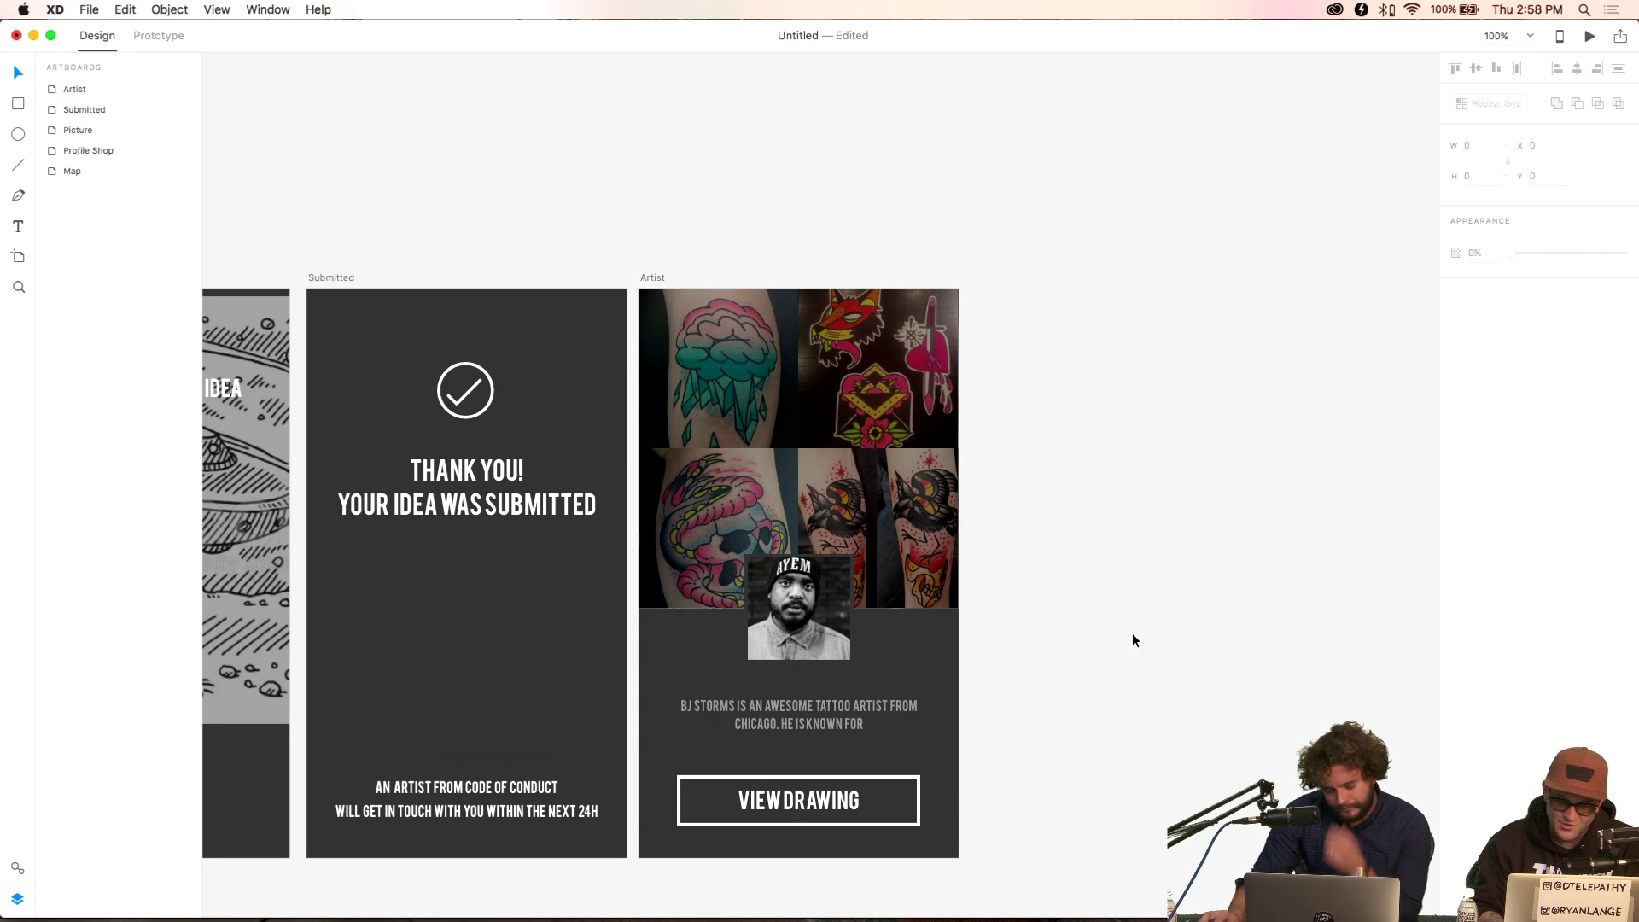
scroll(1186, 450, left, 4)
scroll(1186, 449, down, 1)
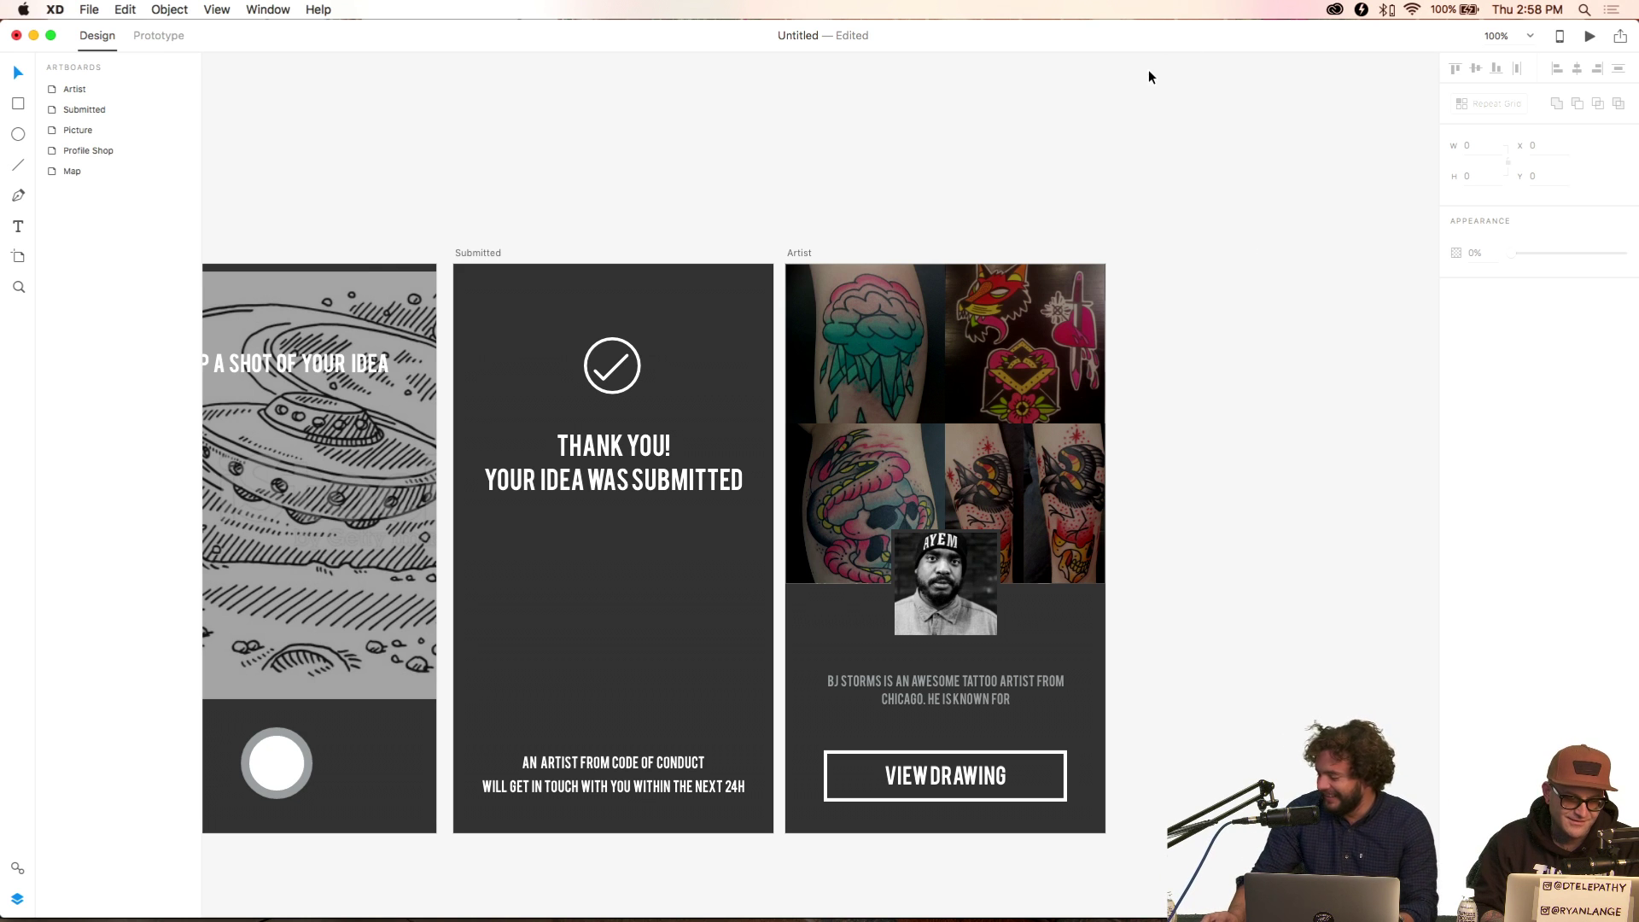
scroll(1147, 197, left, 10)
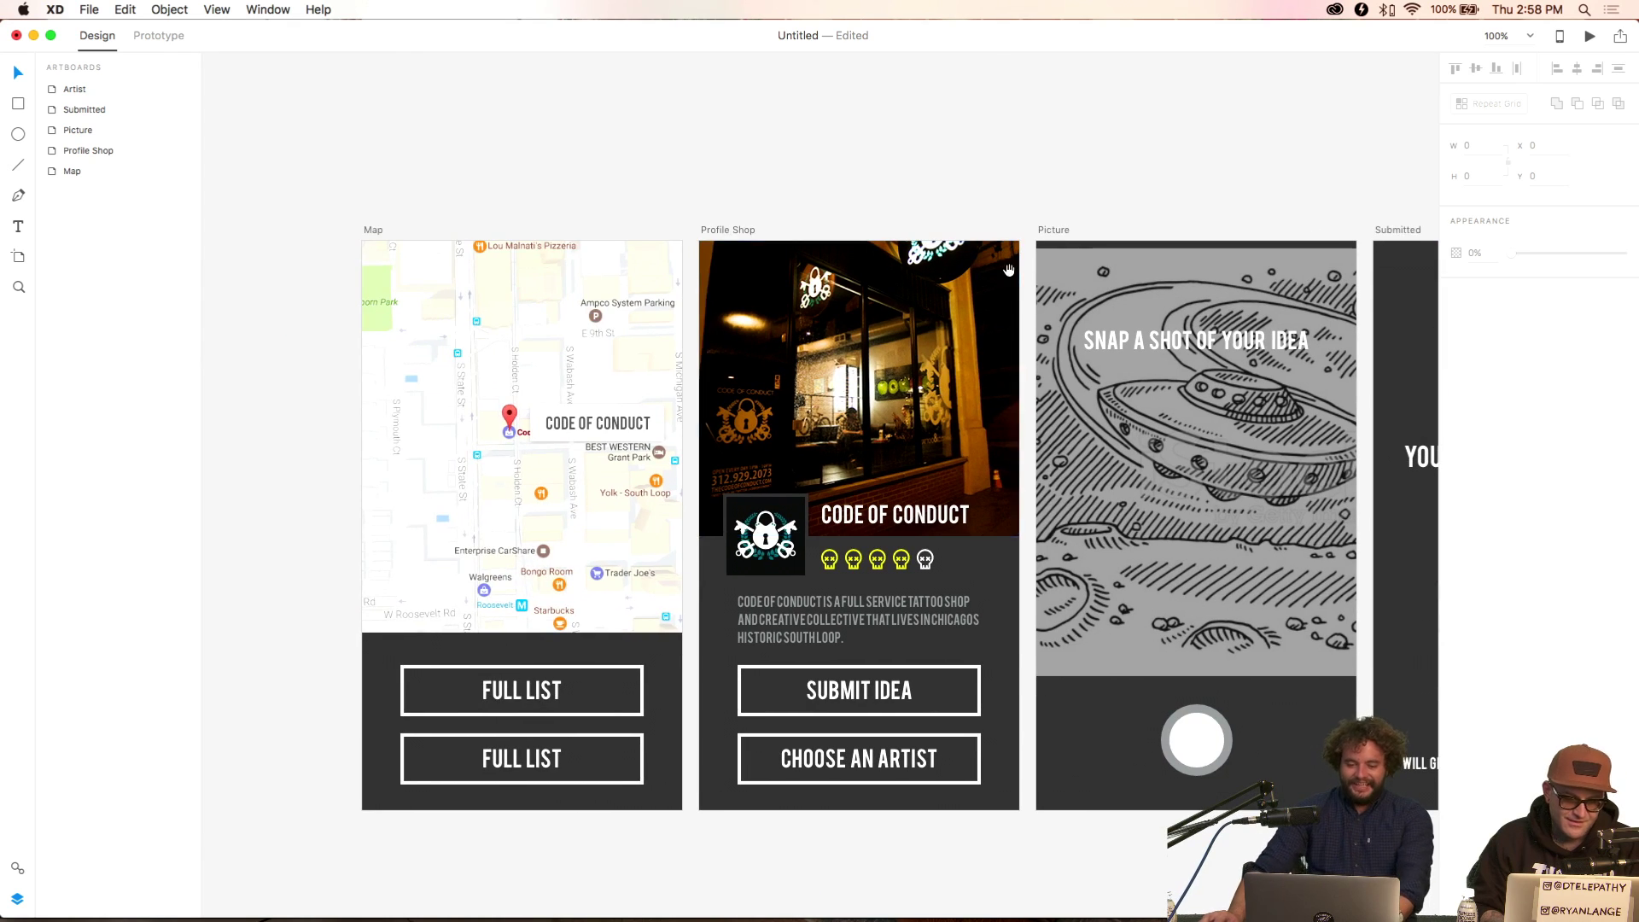
drag(1008, 269, 601, 288)
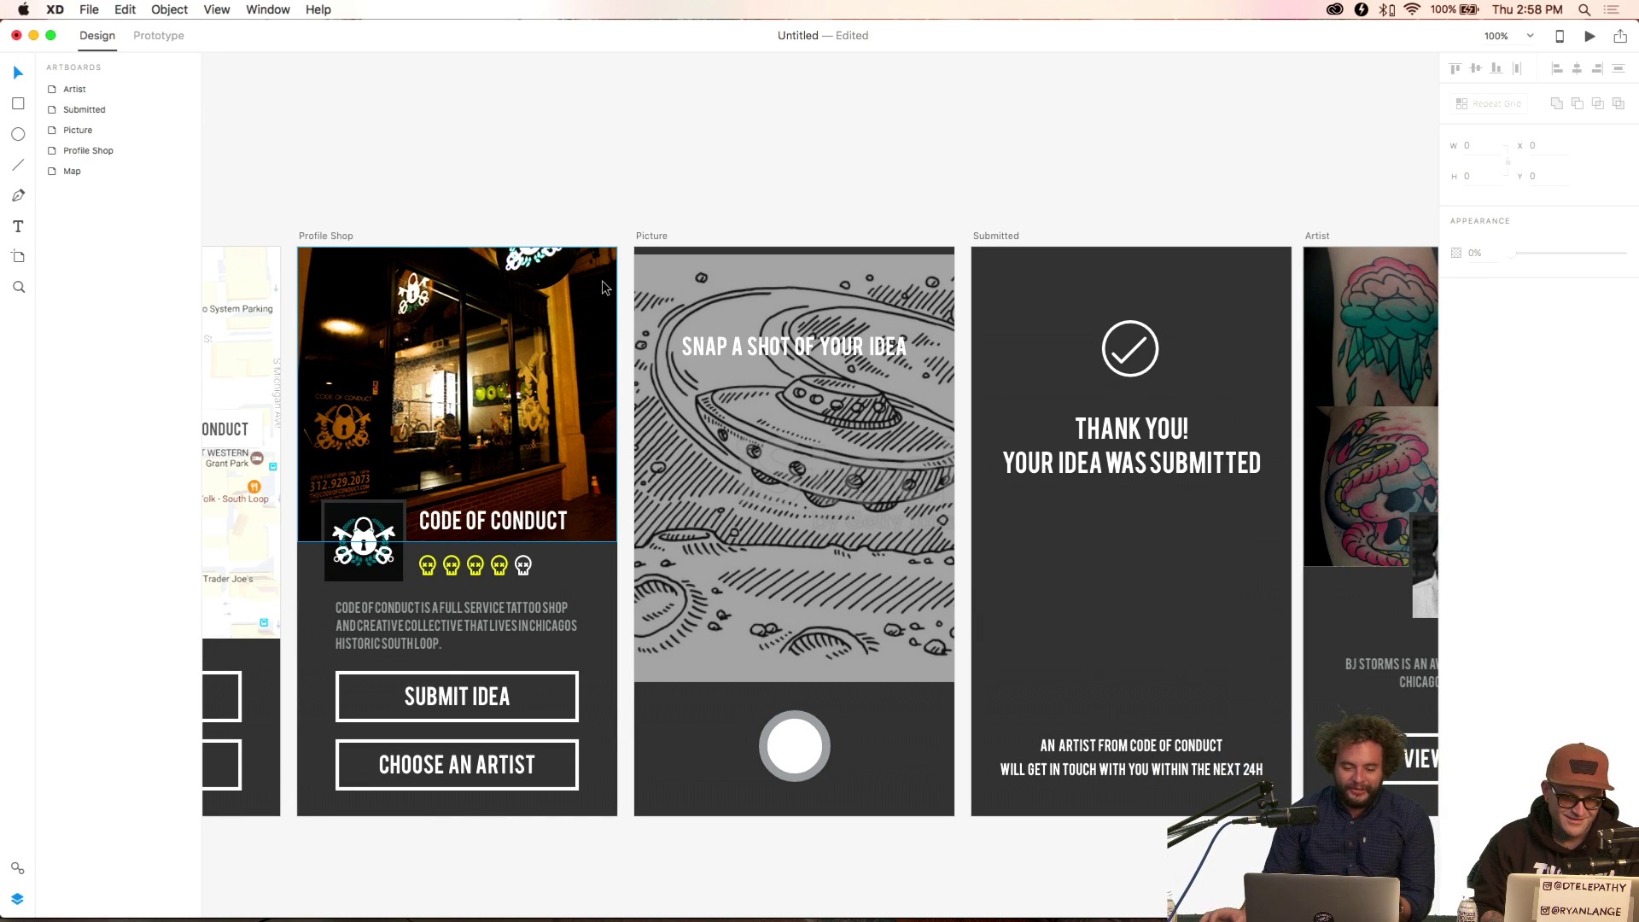
scroll(597, 311, left, 3)
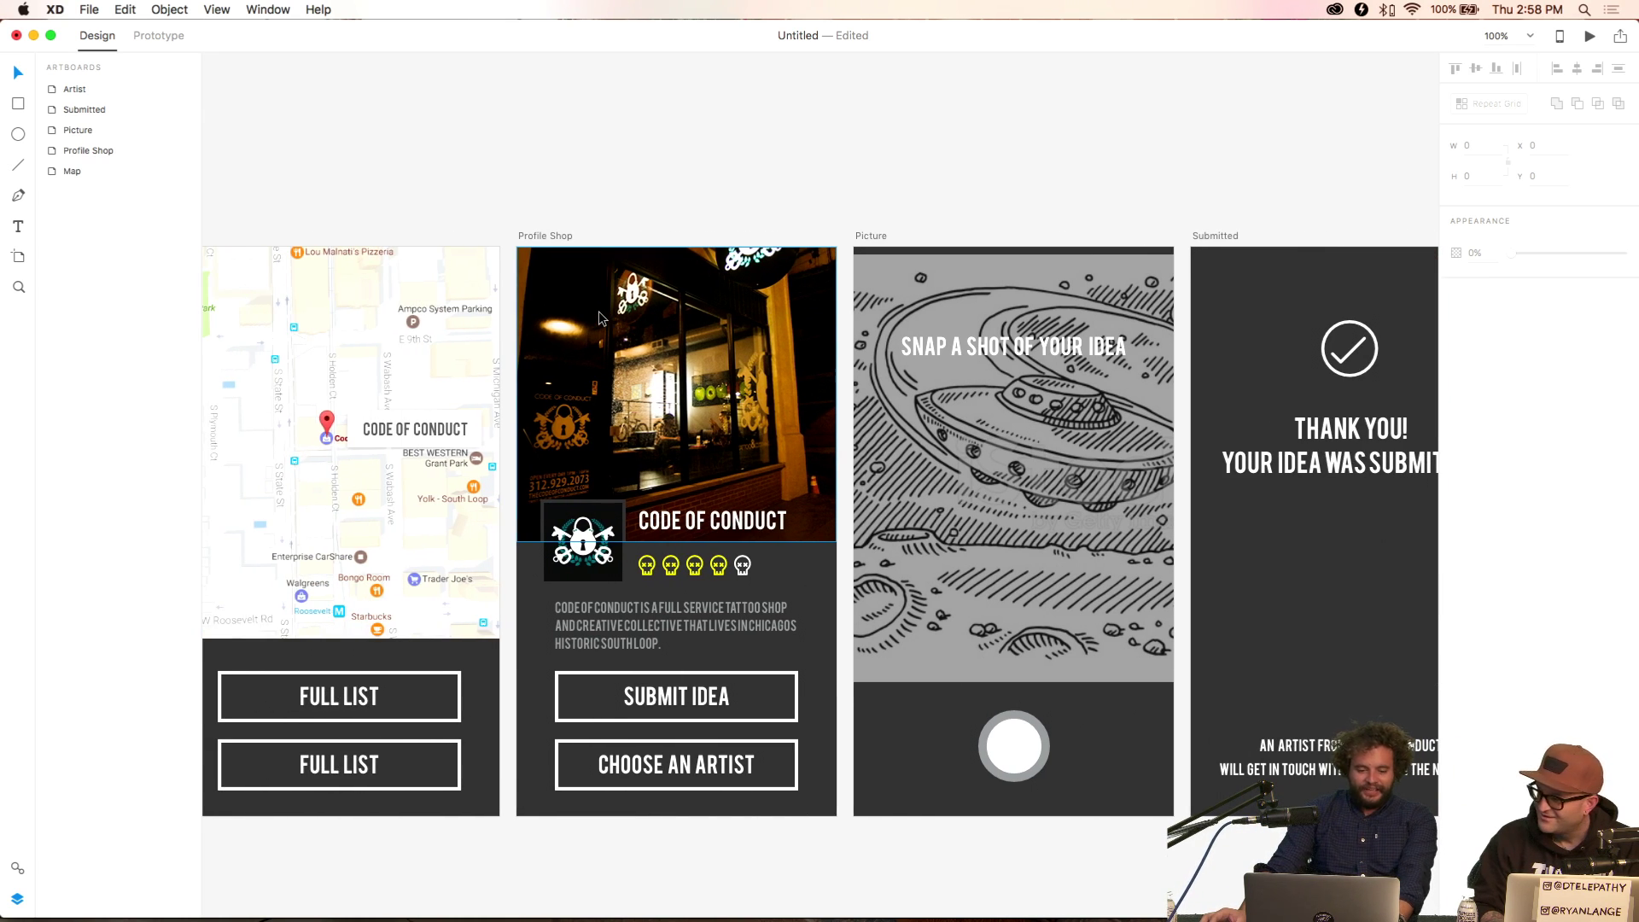
scroll(600, 317, left, 2)
scroll(600, 317, right, 1)
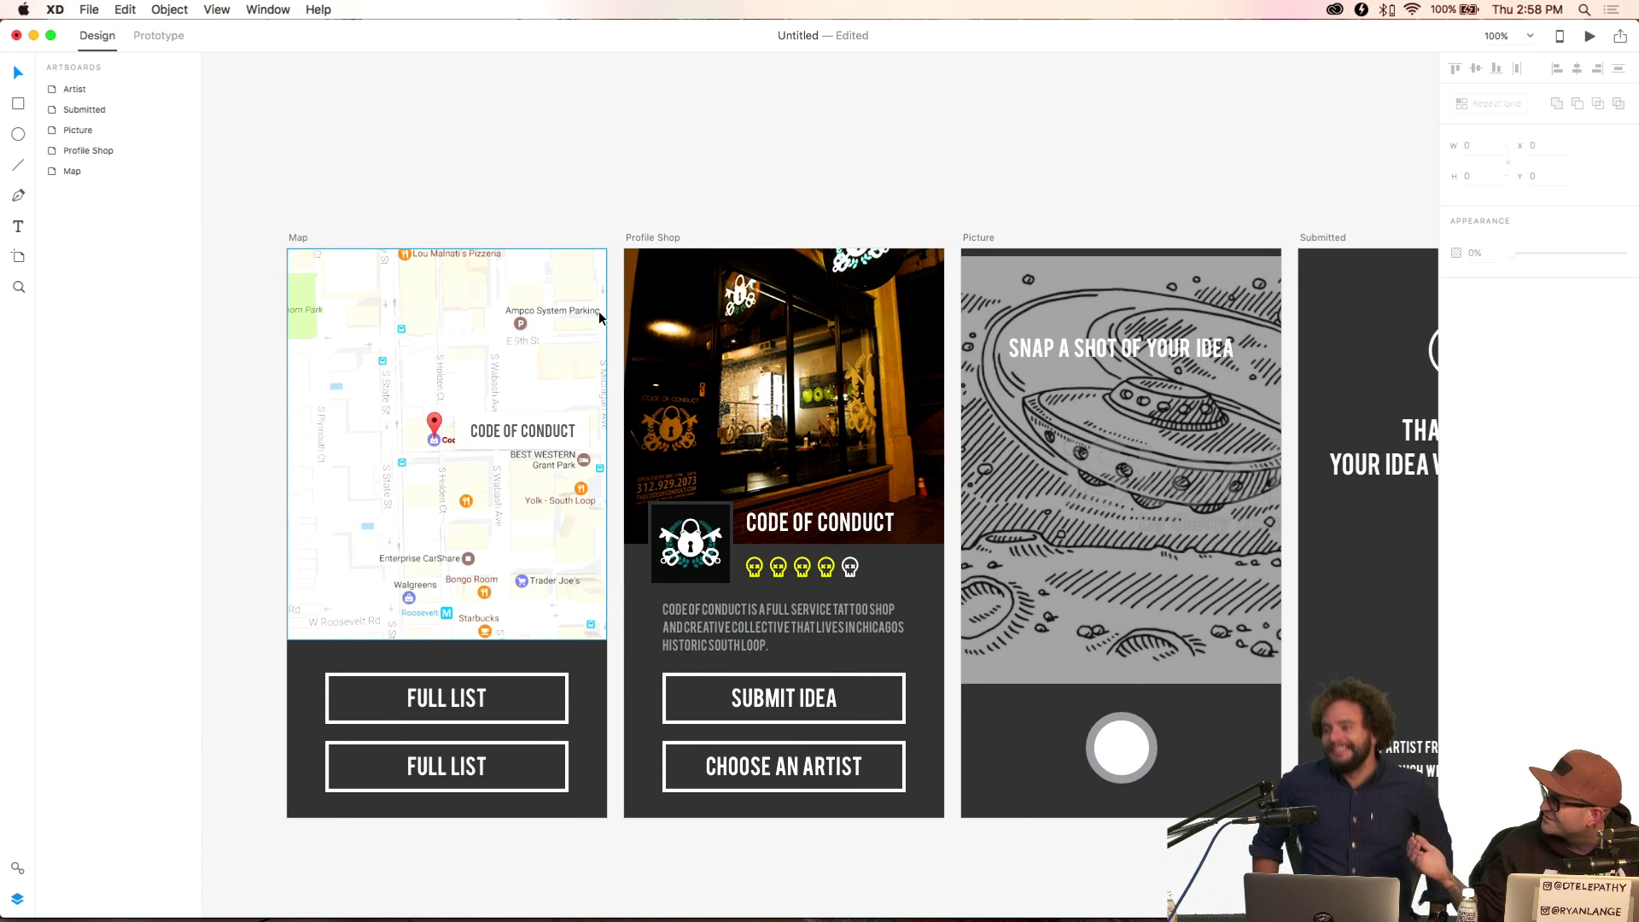
scroll(601, 307, right, 15)
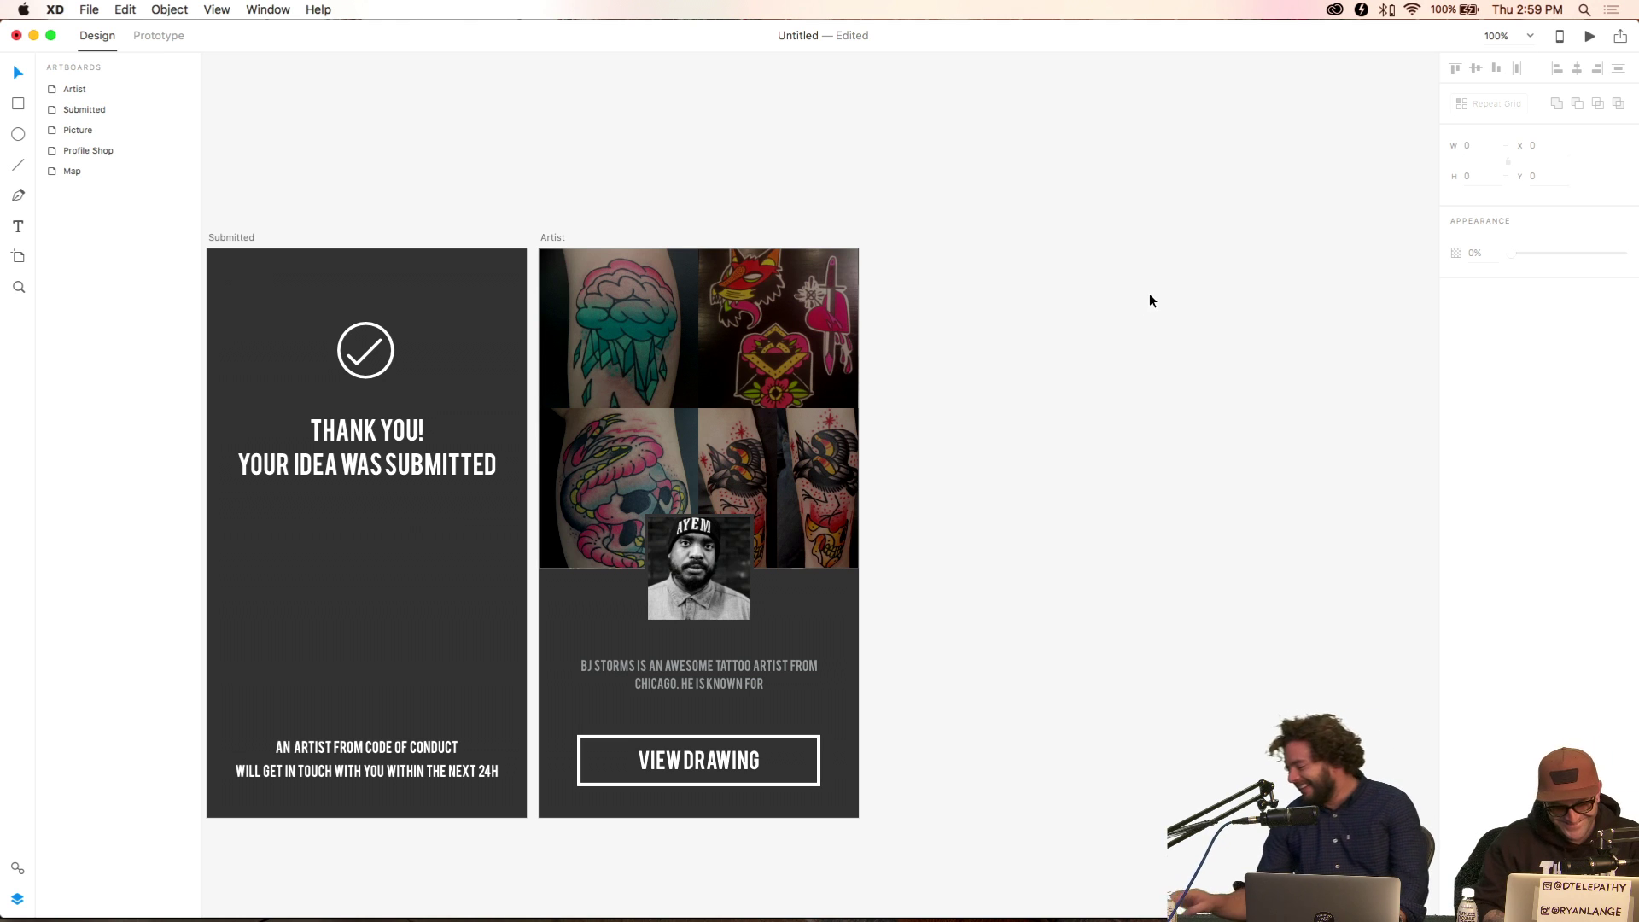
click(555, 240)
Step: Duplicate the Artist artboard and rename the copy to Drawing
drag(555, 240, 885, 248)
click(1011, 208)
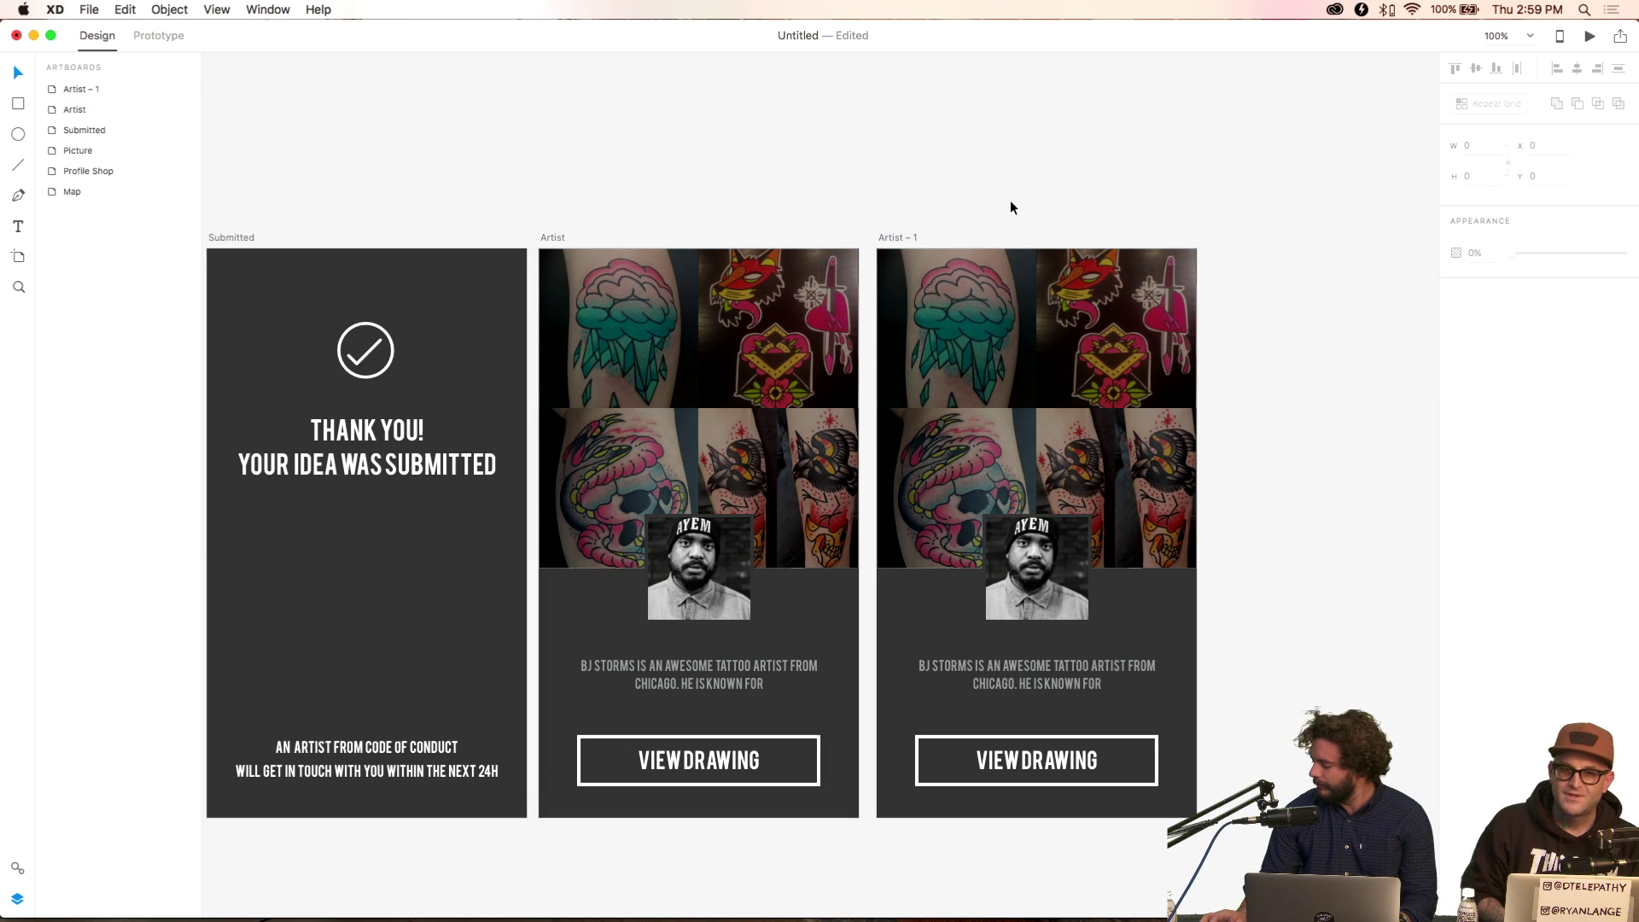
scroll(904, 239, left, 5)
scroll(908, 240, right, 5)
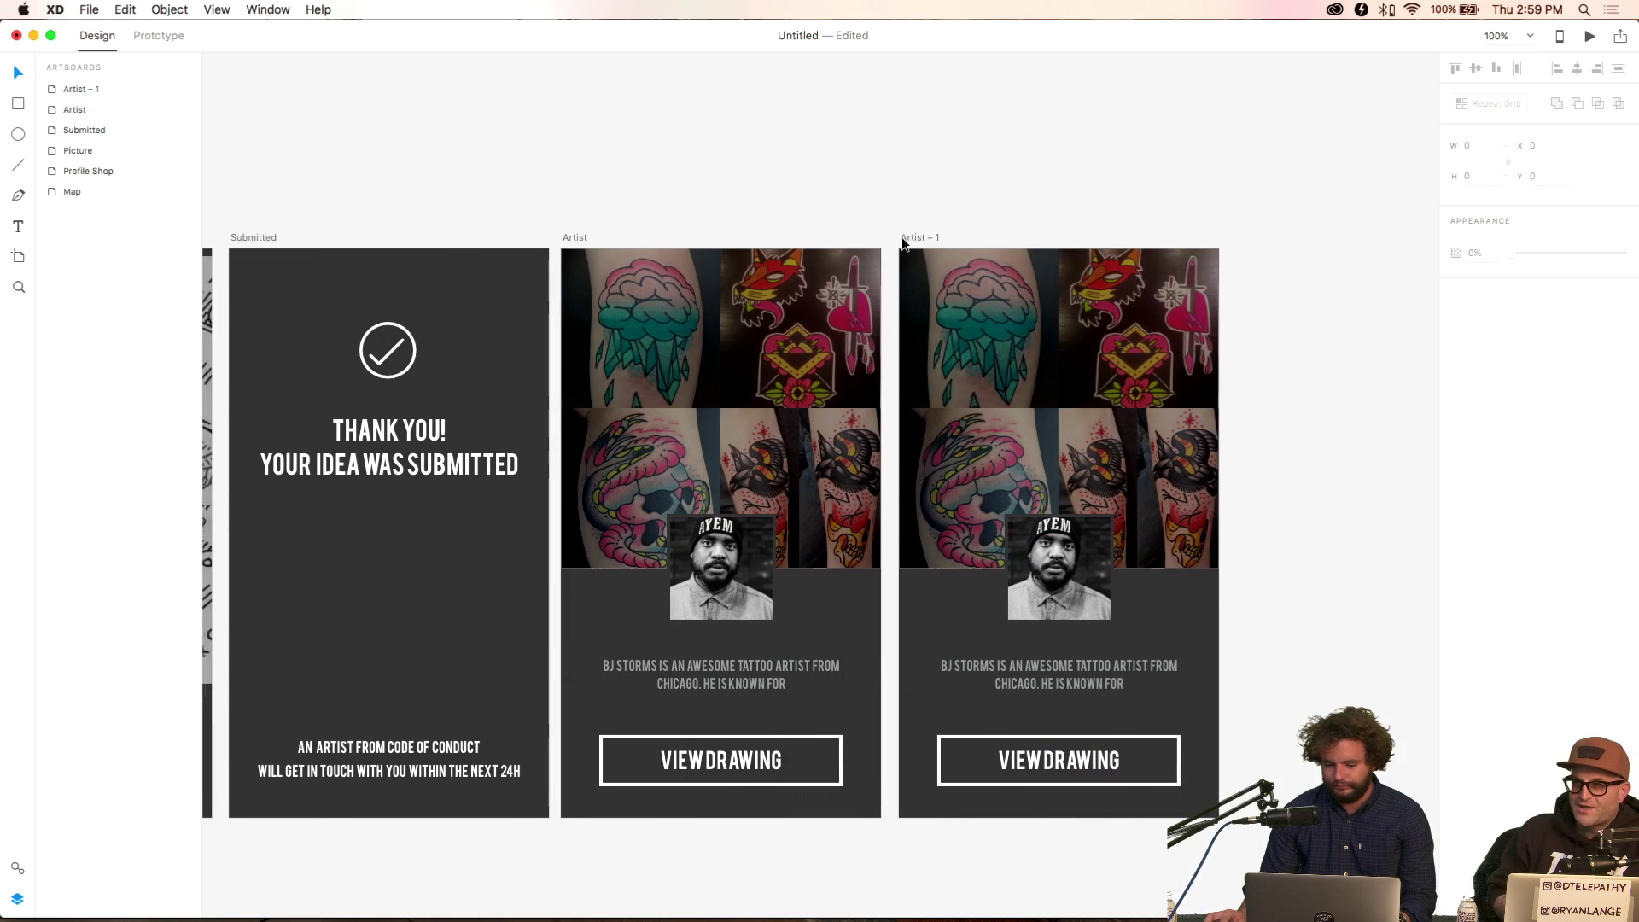
double_click(910, 238)
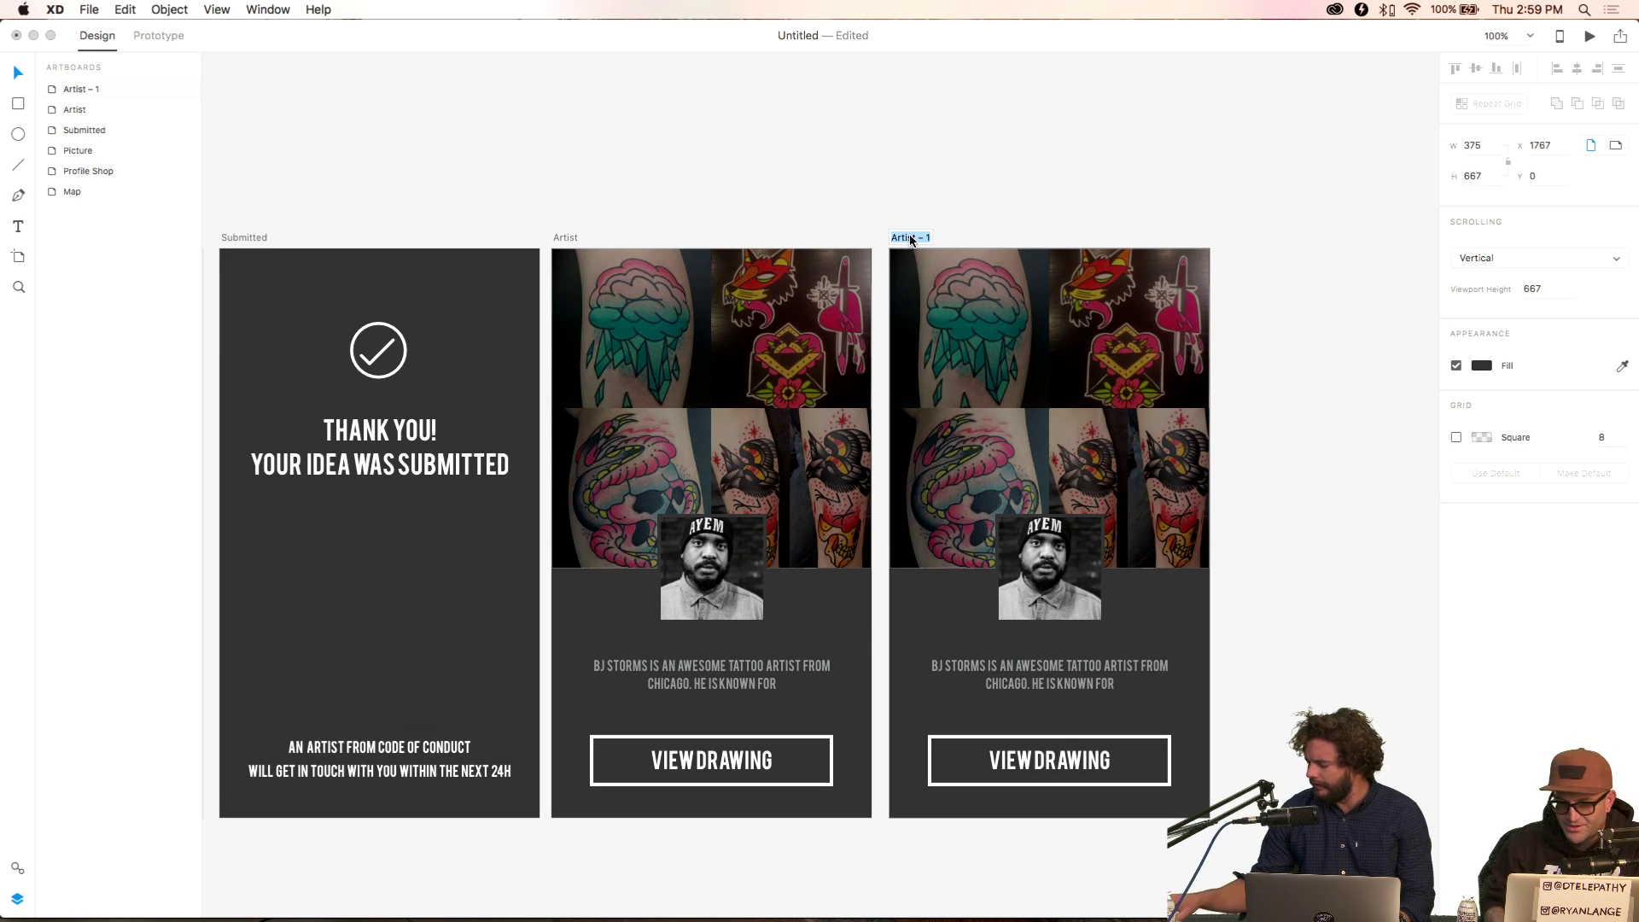
text(DR)
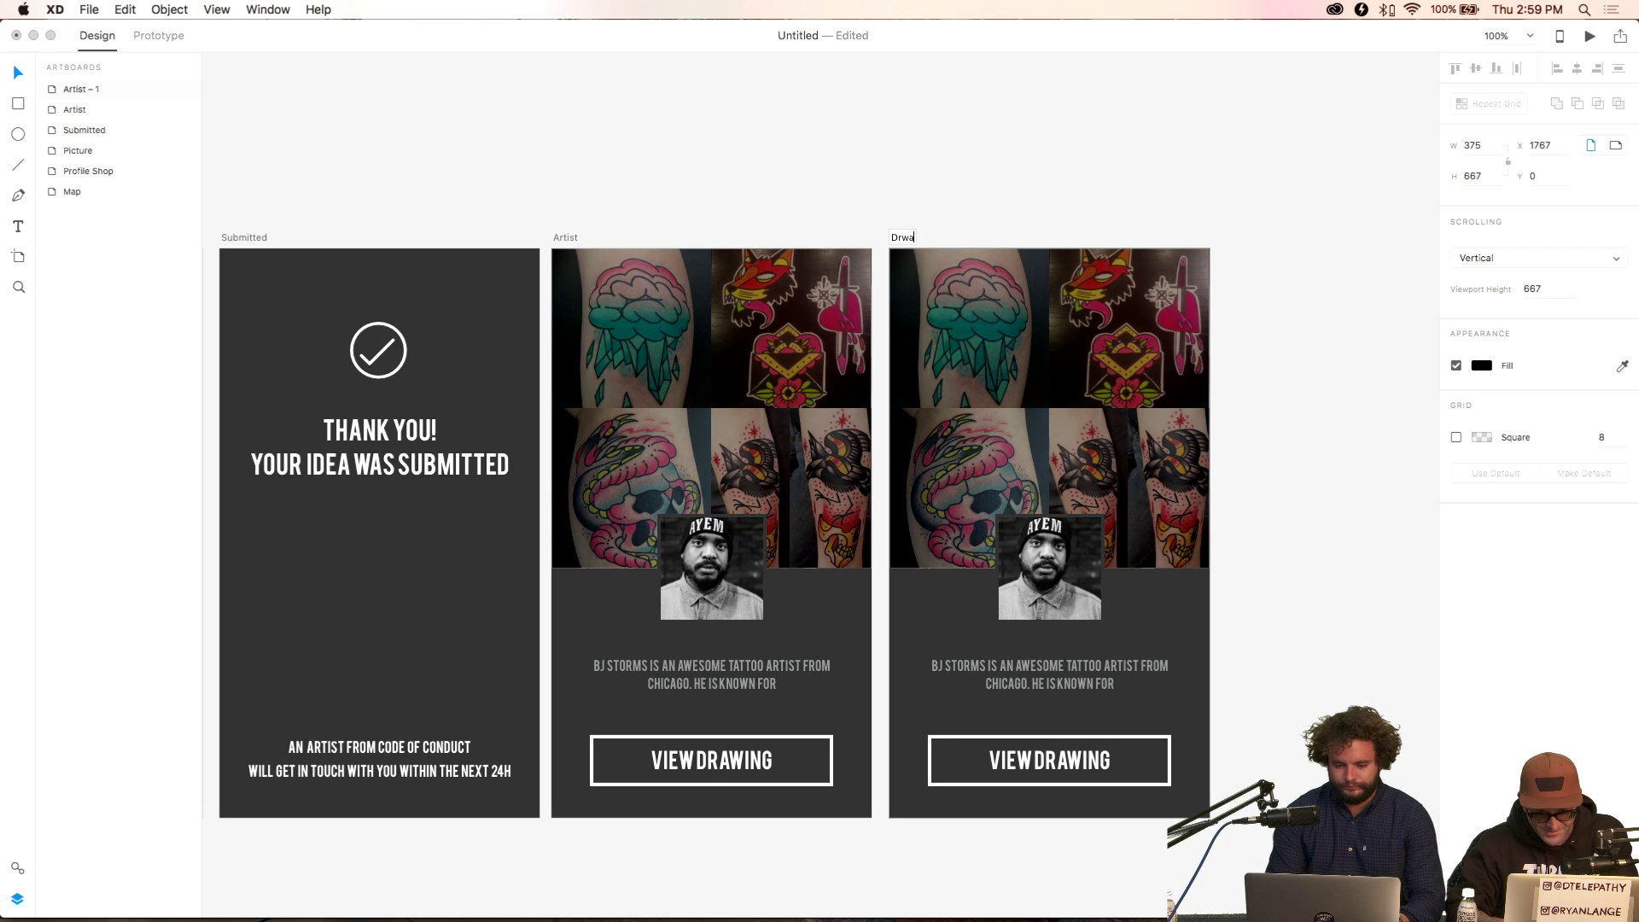
key(BackSpace)
key(BackSpace)
text(ng)
key(Return)
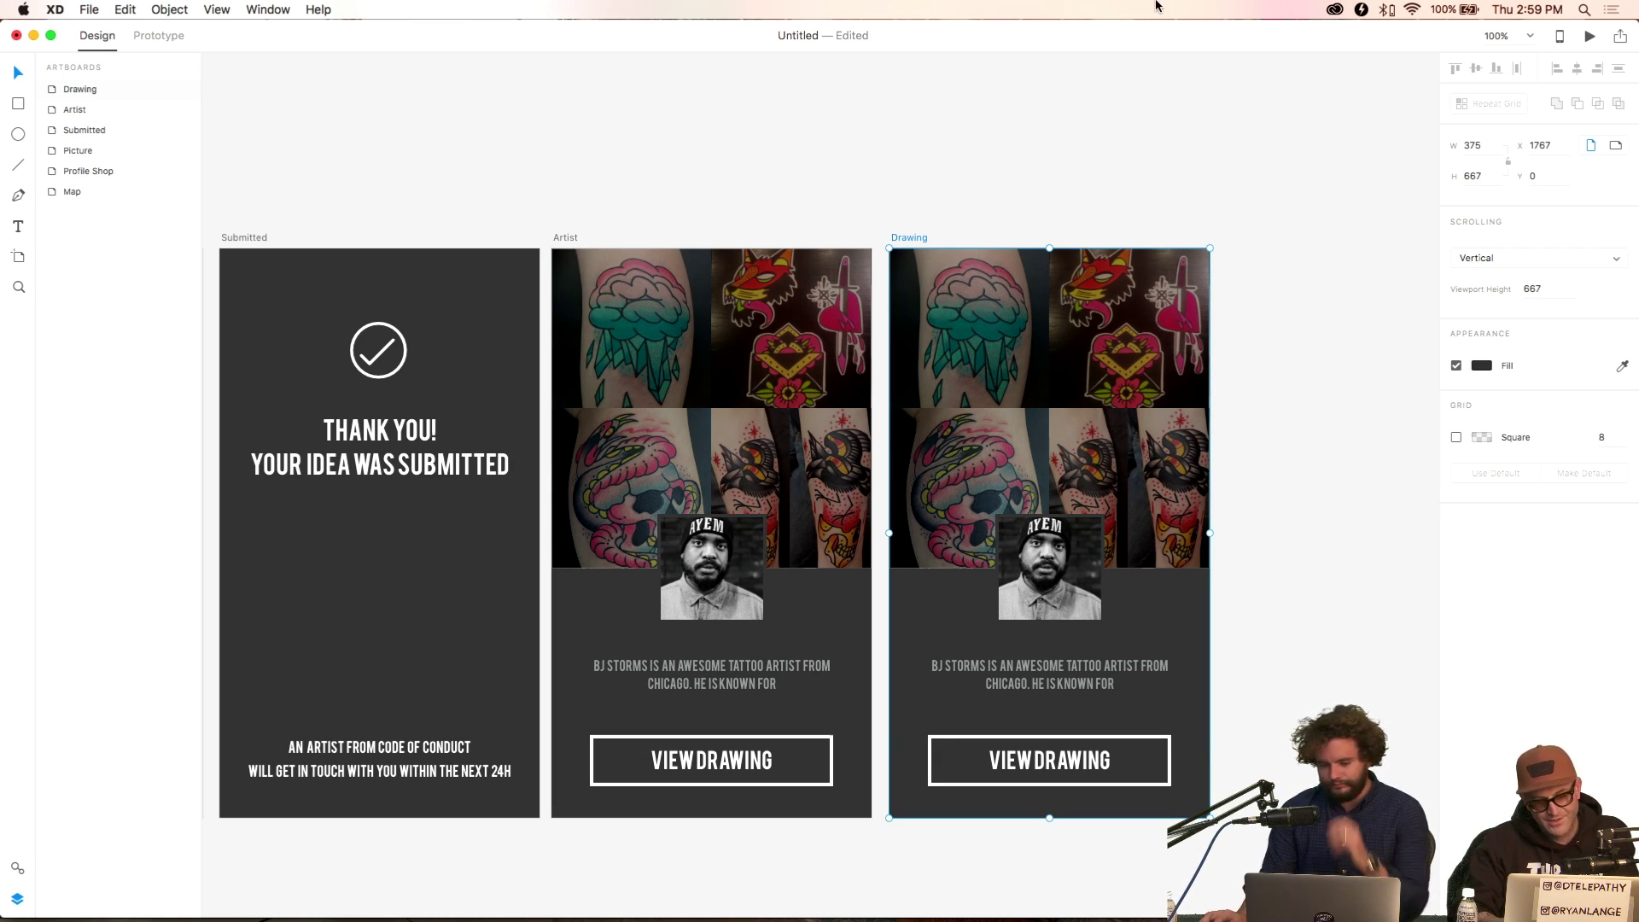
Step: Delete the blur overlay, tattoo grid and portrait photo from the Drawing artboard
click(1062, 303)
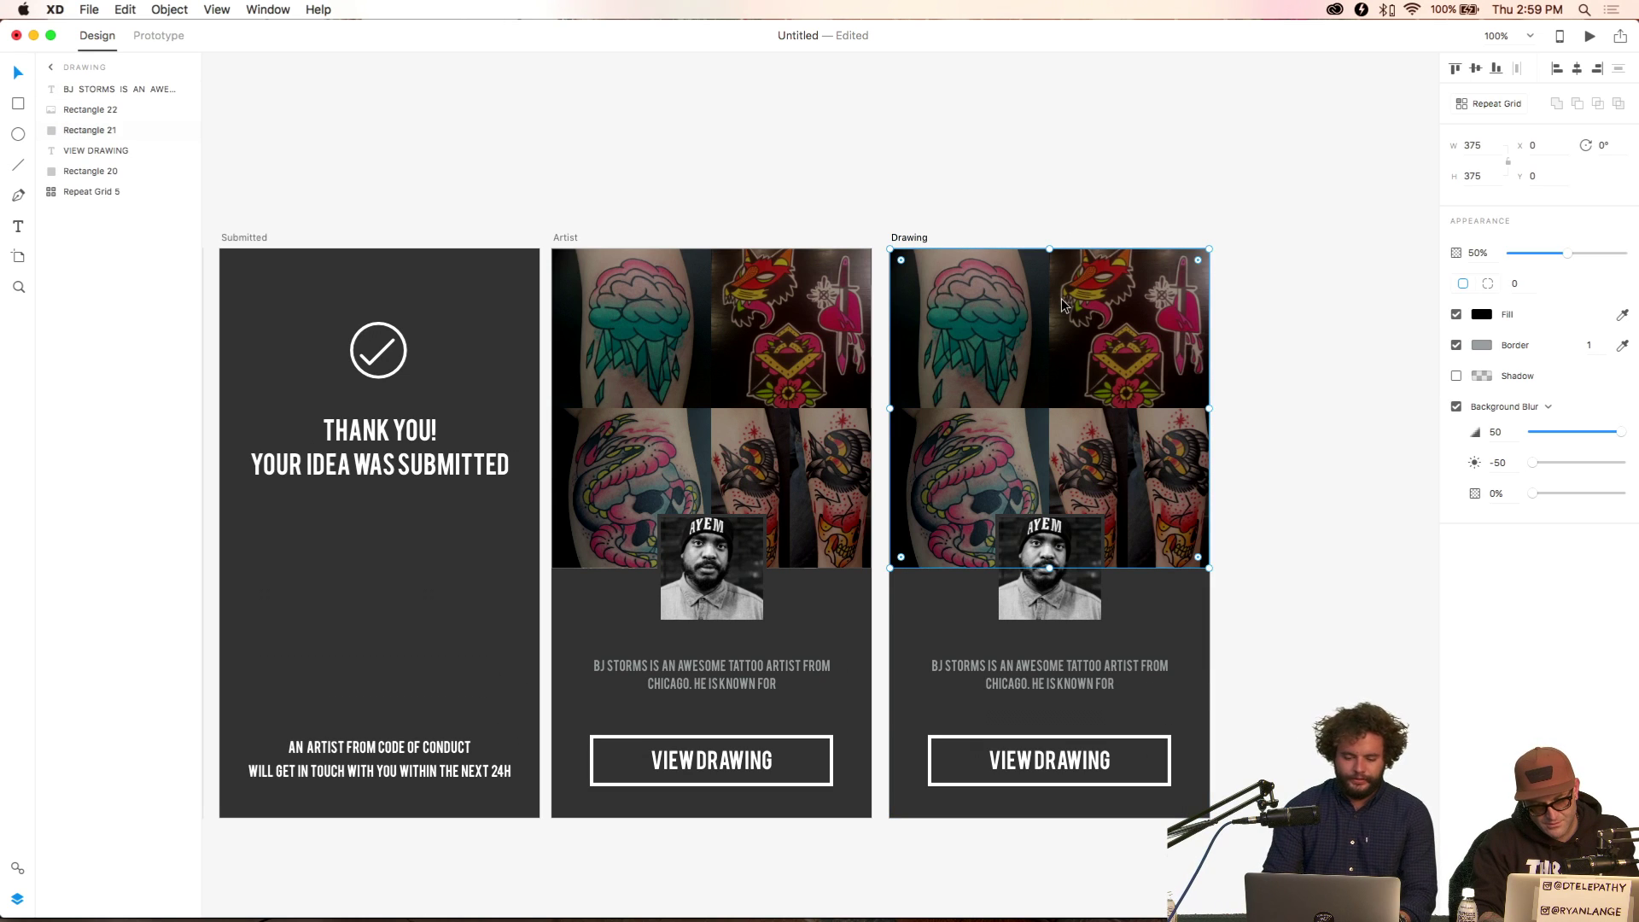
key(Delete)
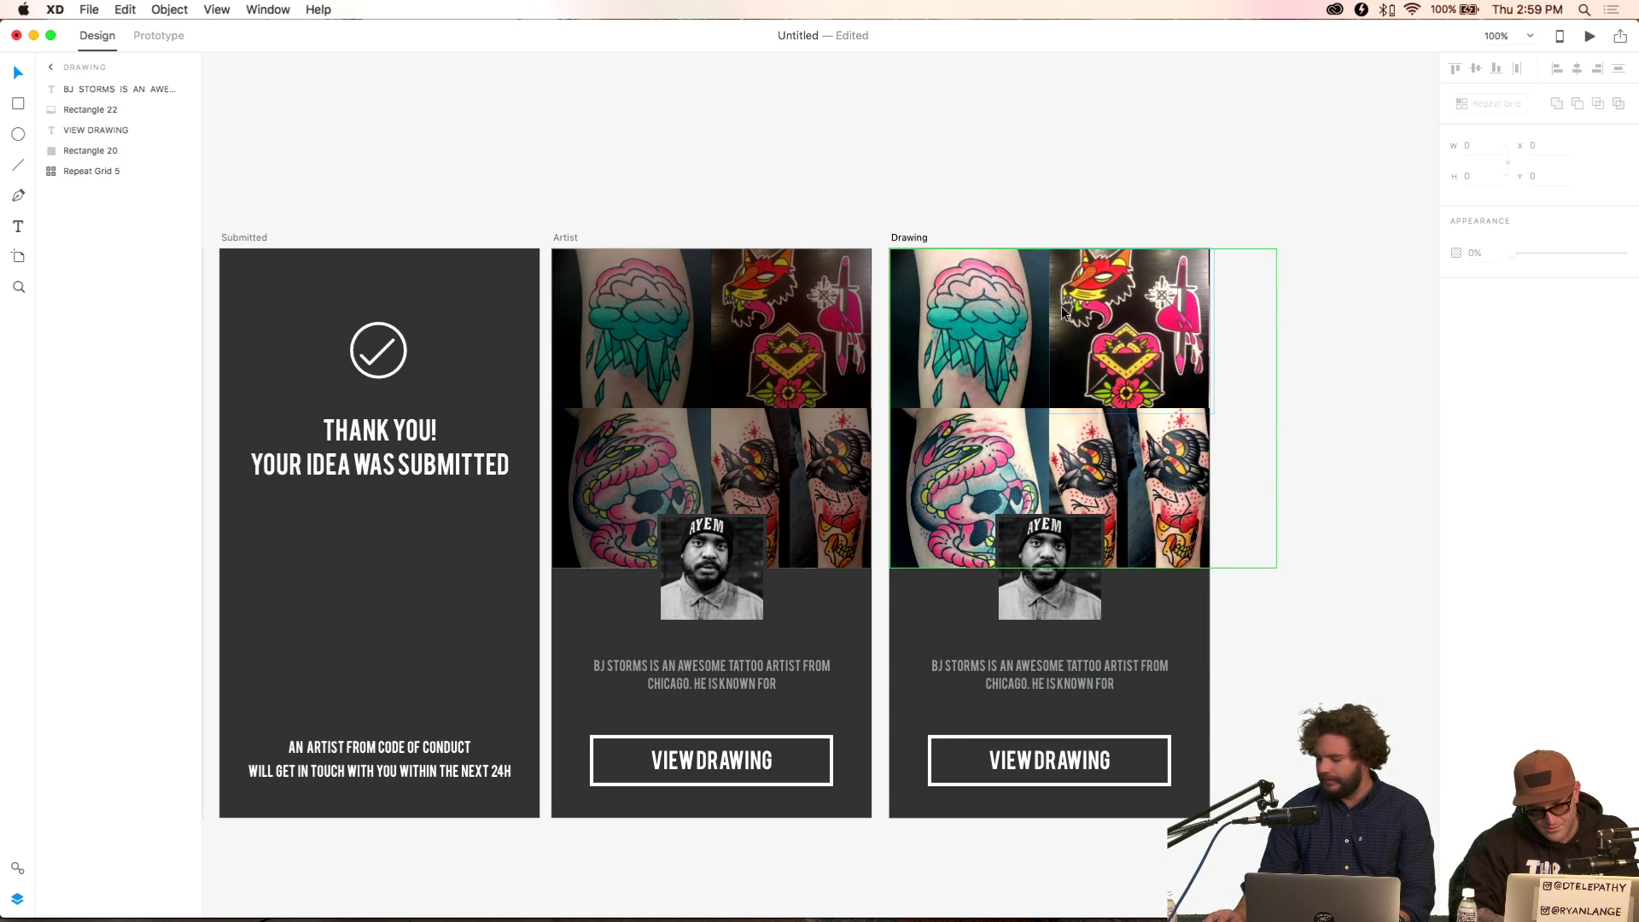
click(1062, 299)
key(Delete)
click(1011, 583)
key(Delete)
drag(1024, 576, 1240, 574)
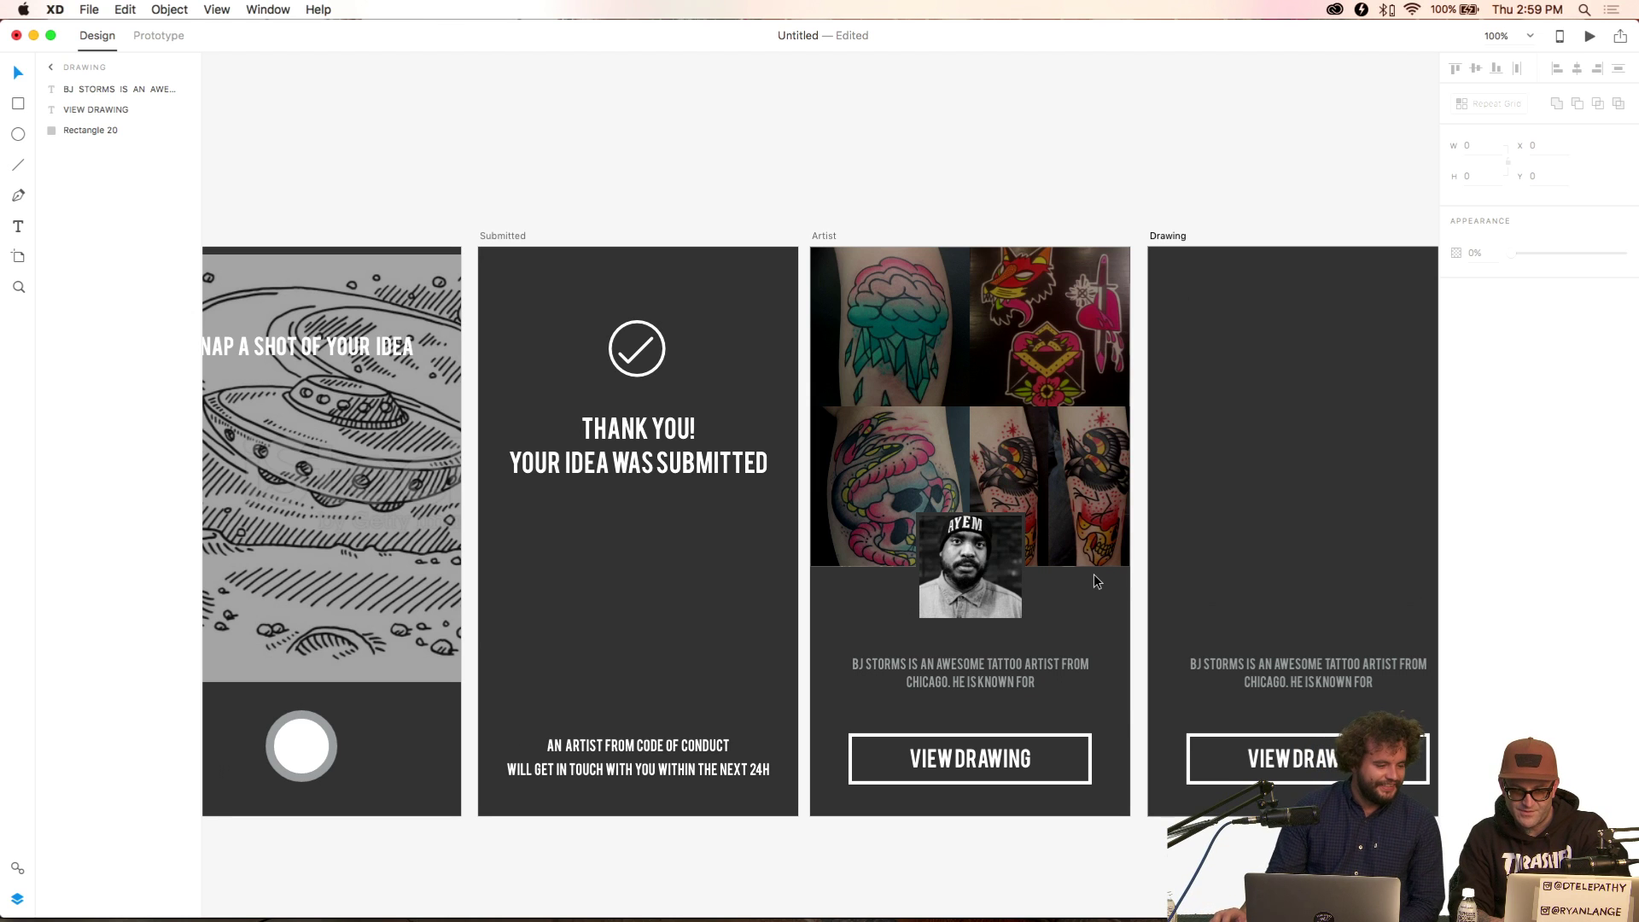
click(1080, 85)
scroll(706, 219, left, 10)
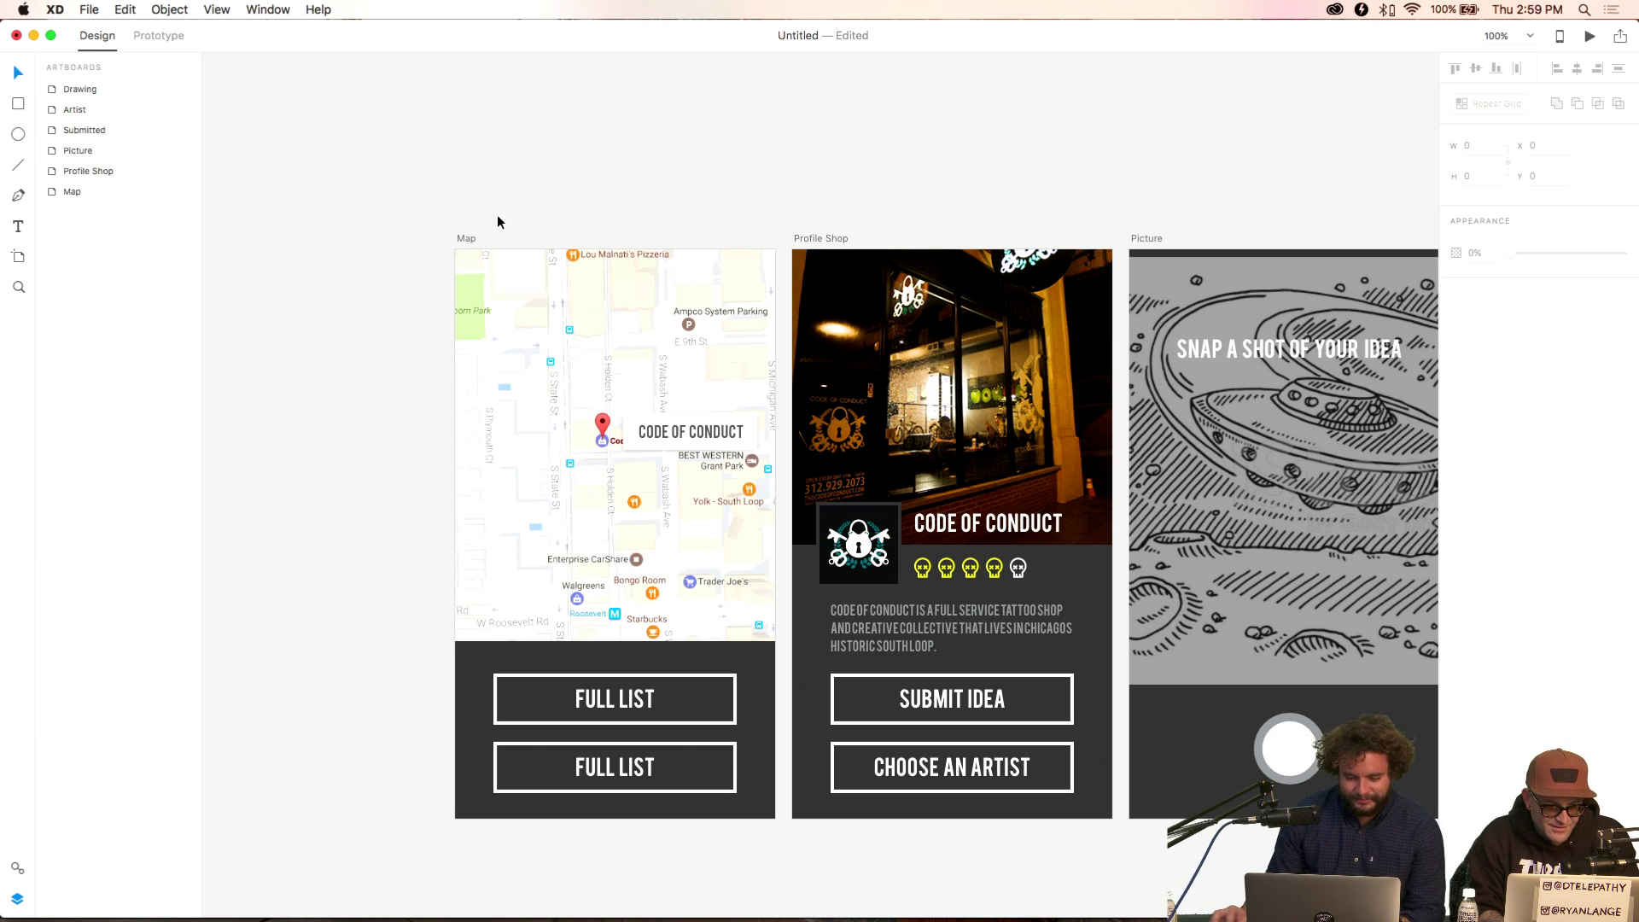
drag(618, 212, 509, 209)
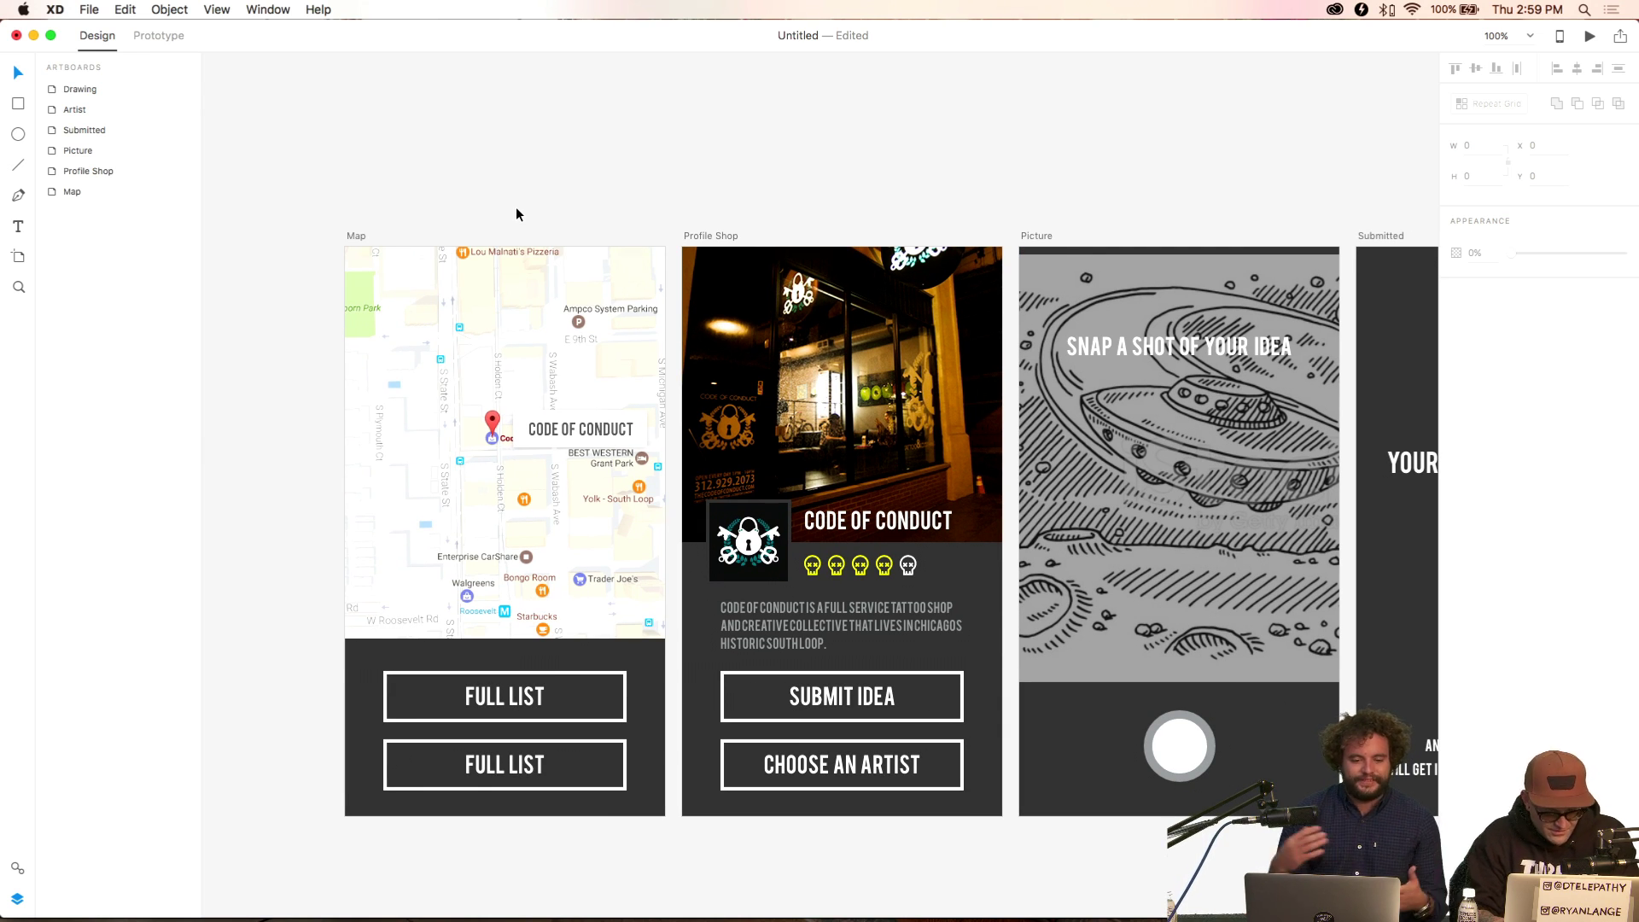
scroll(516, 213, right, 5)
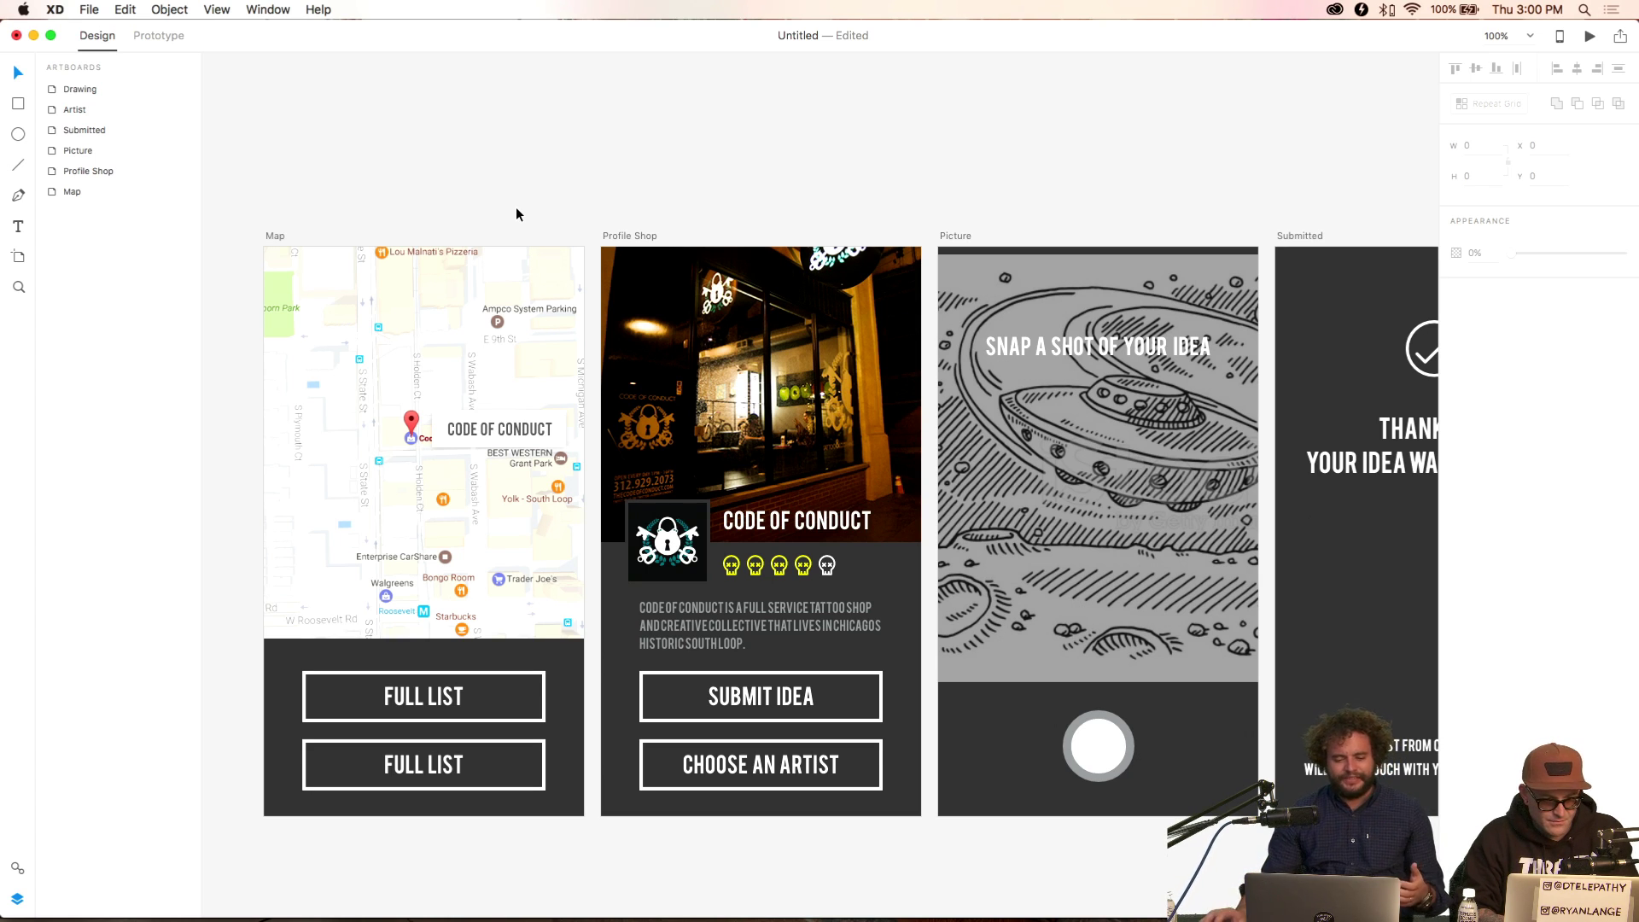
scroll(516, 209, right, 6)
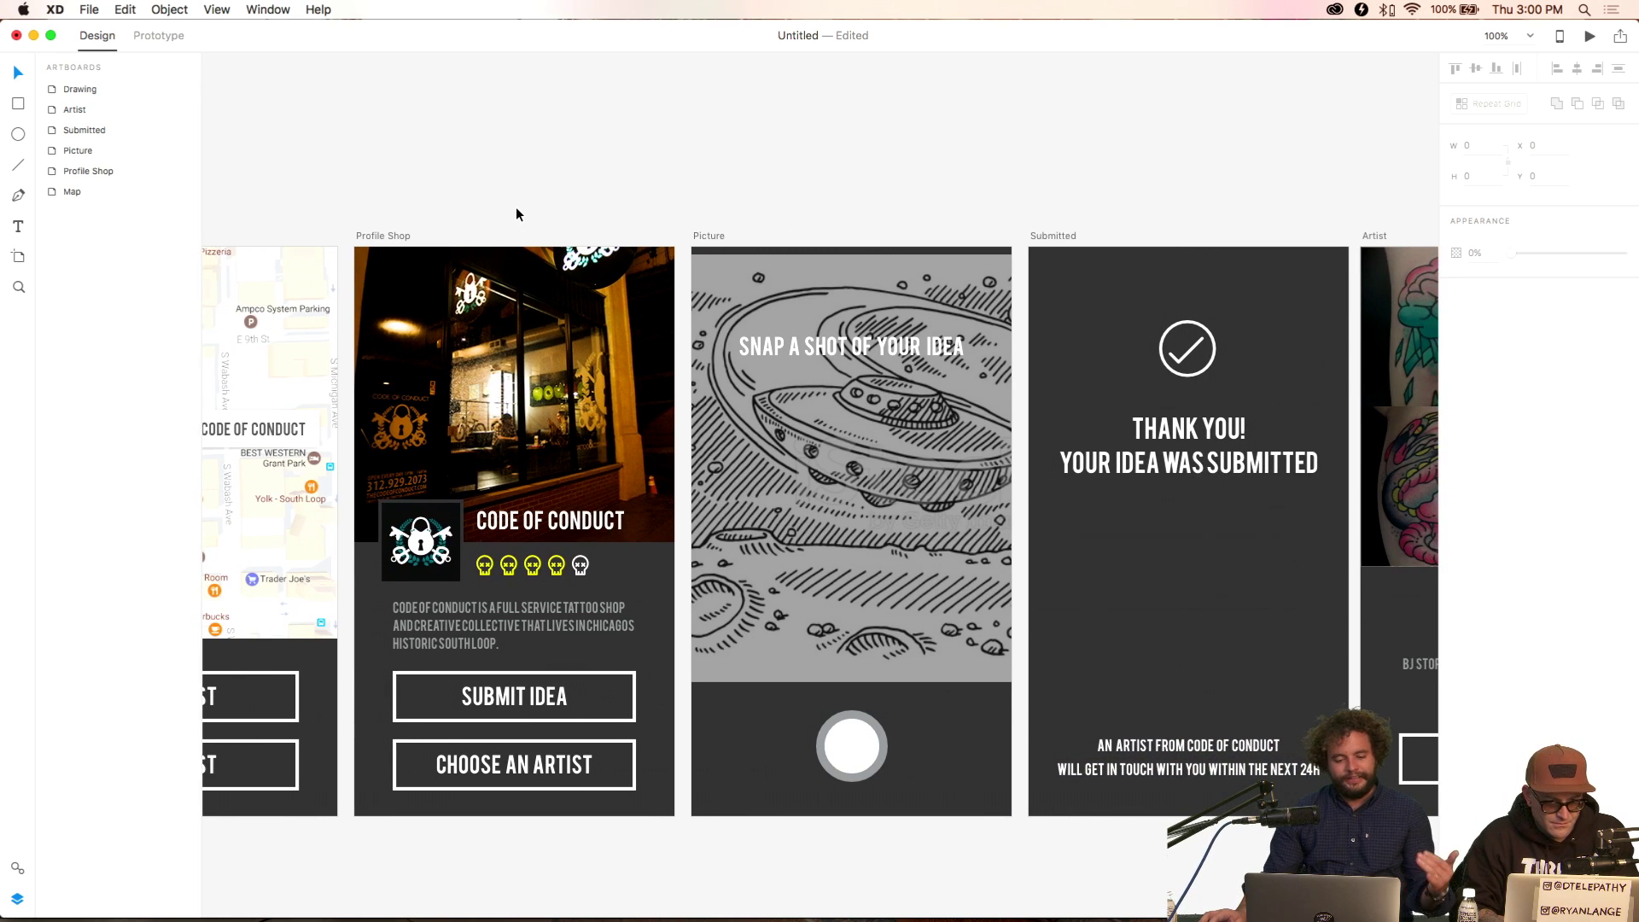
scroll(515, 207, right, 9)
scroll(515, 206, left, 11)
scroll(516, 209, left, 4)
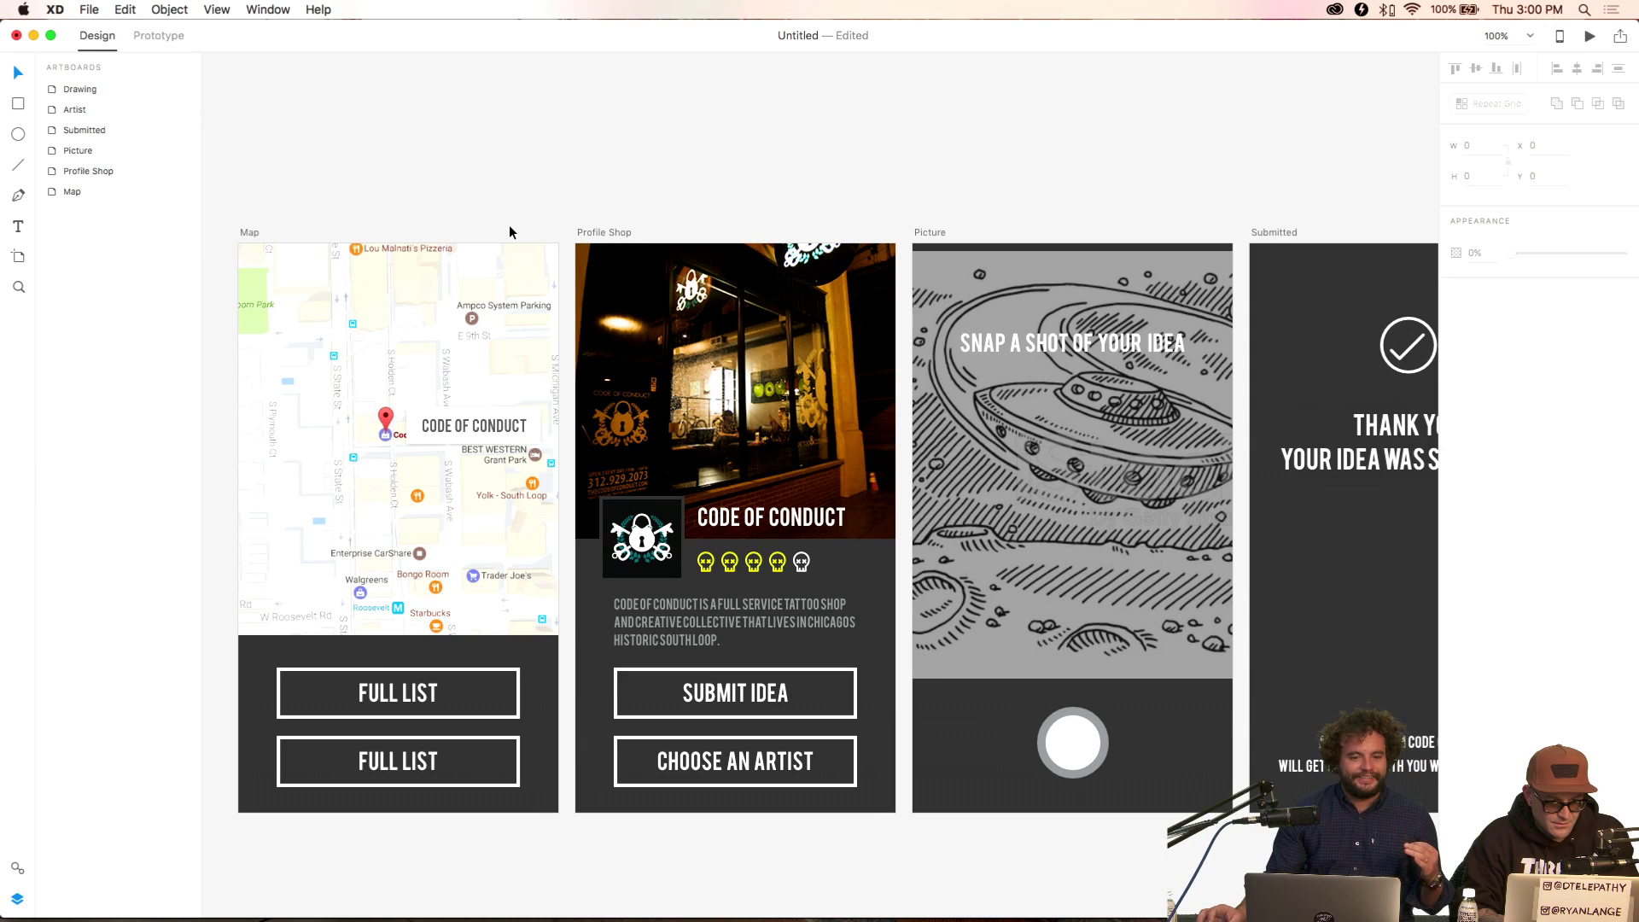
scroll(448, 183, left, 3)
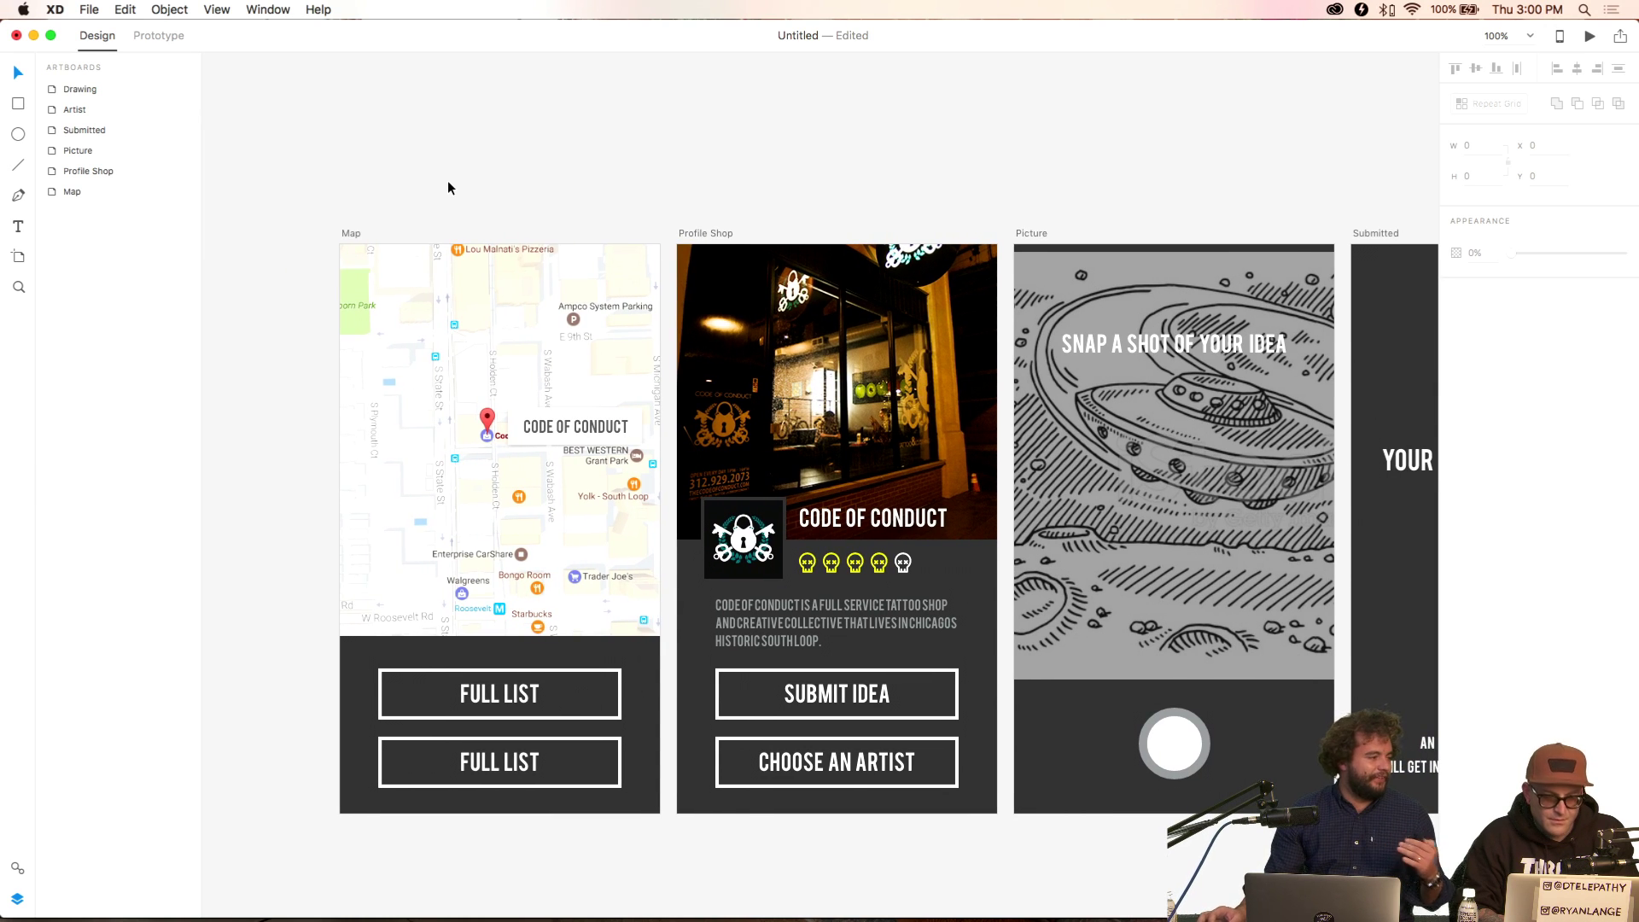
scroll(447, 182, down, 3)
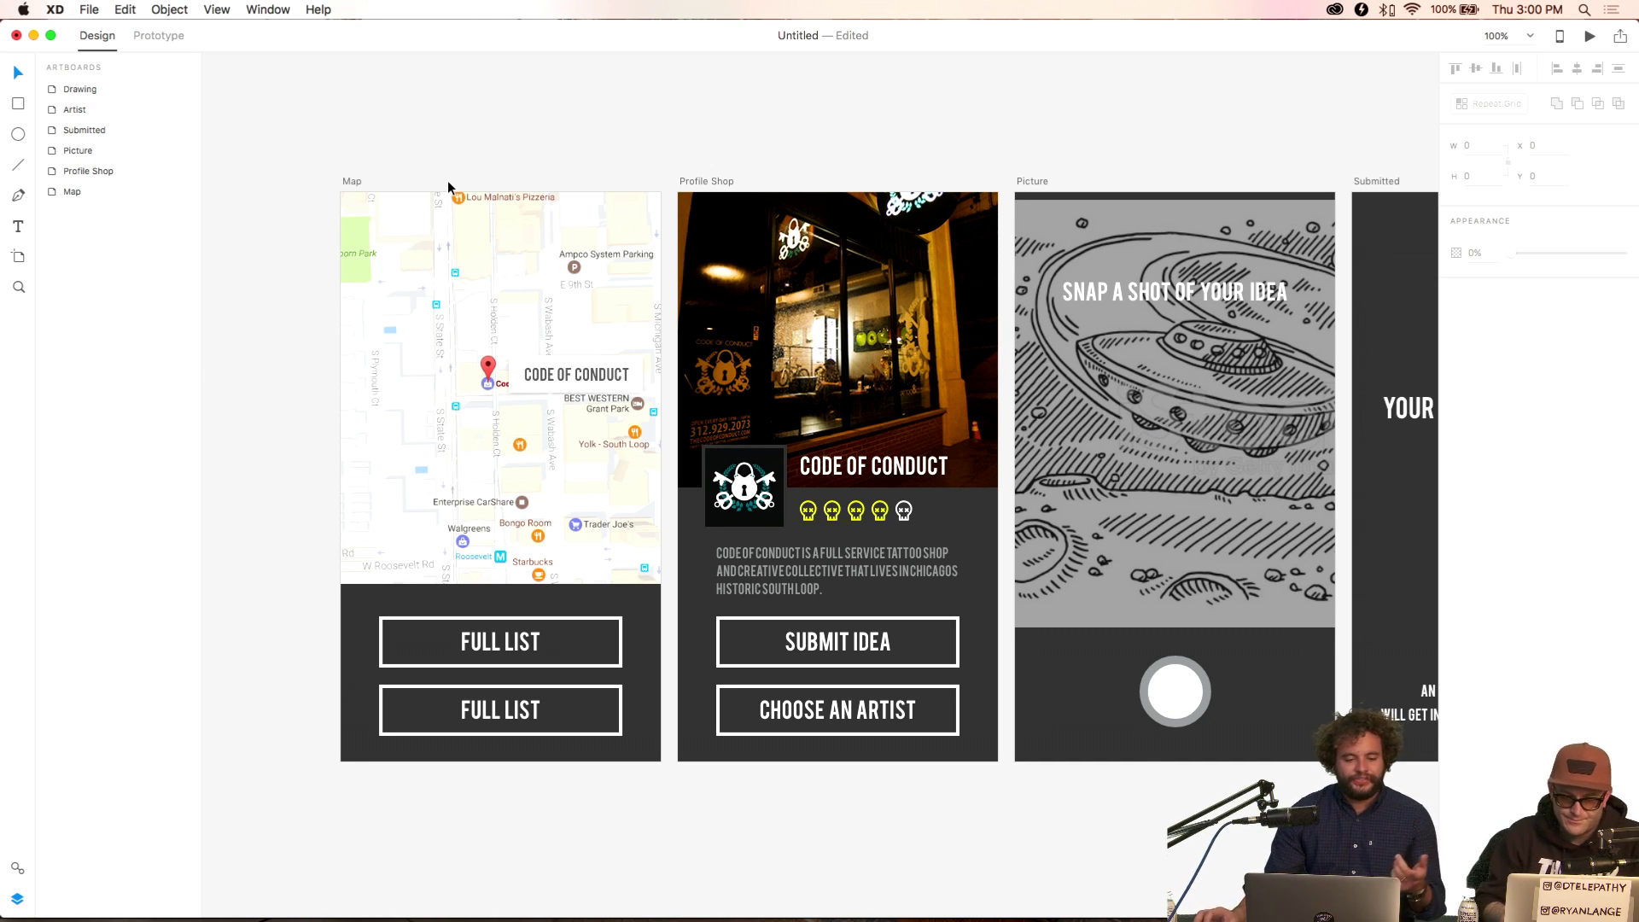
Step: Try relabelling the top FULL LIST text directly, then undo the NEAR edit
click(141, 35)
scroll(406, 146, right, 2)
click(478, 672)
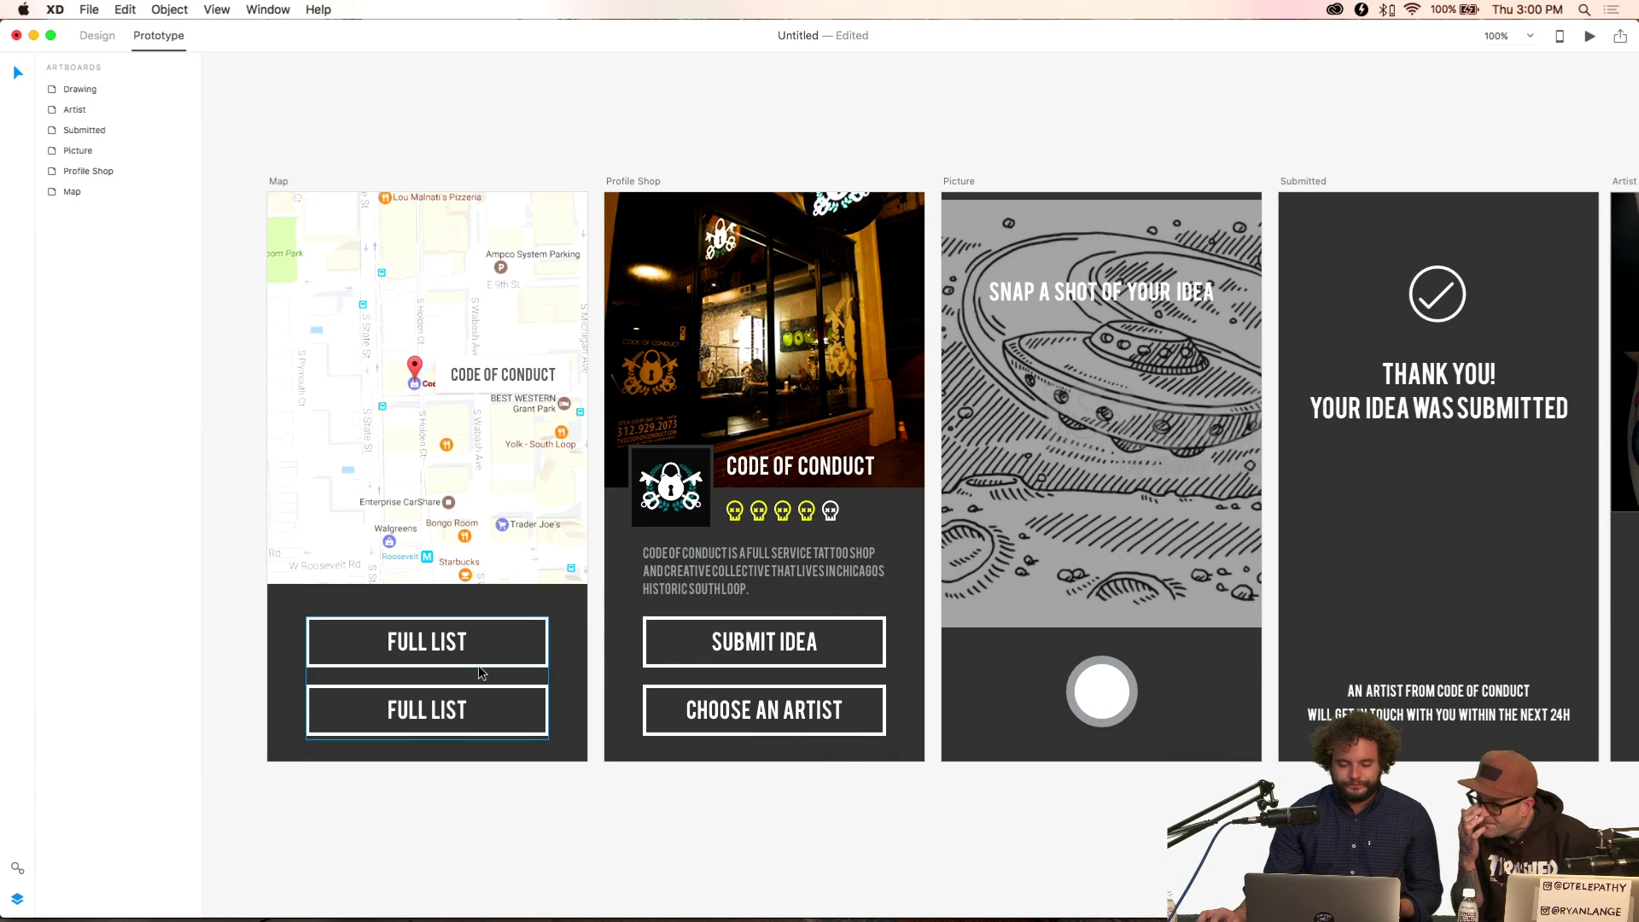
double_click(478, 664)
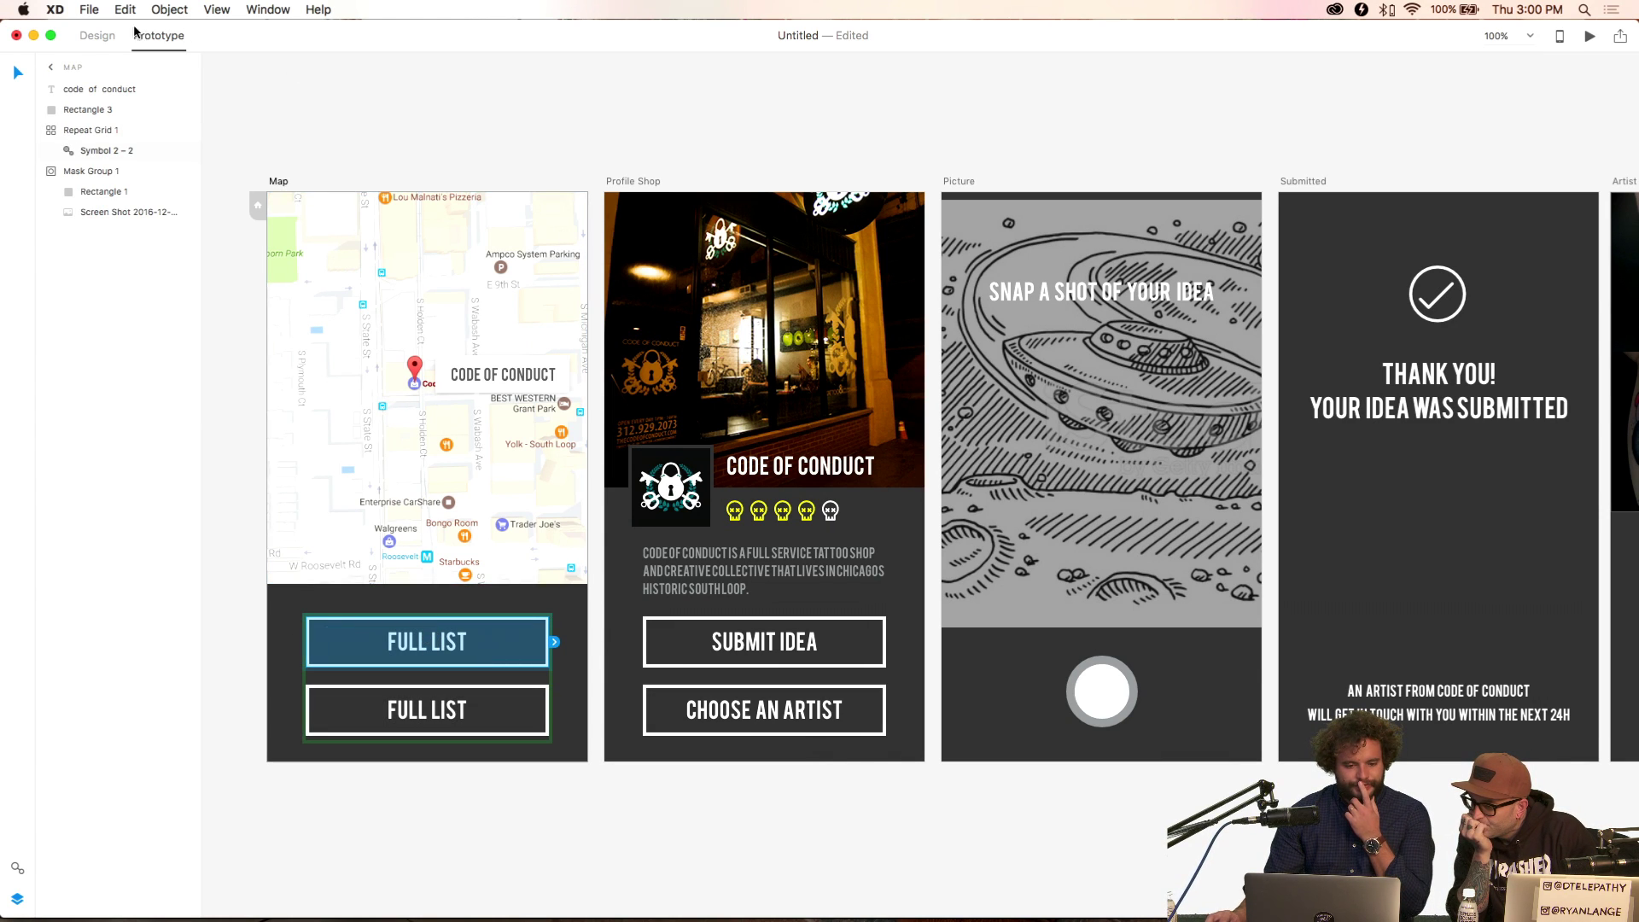
click(97, 36)
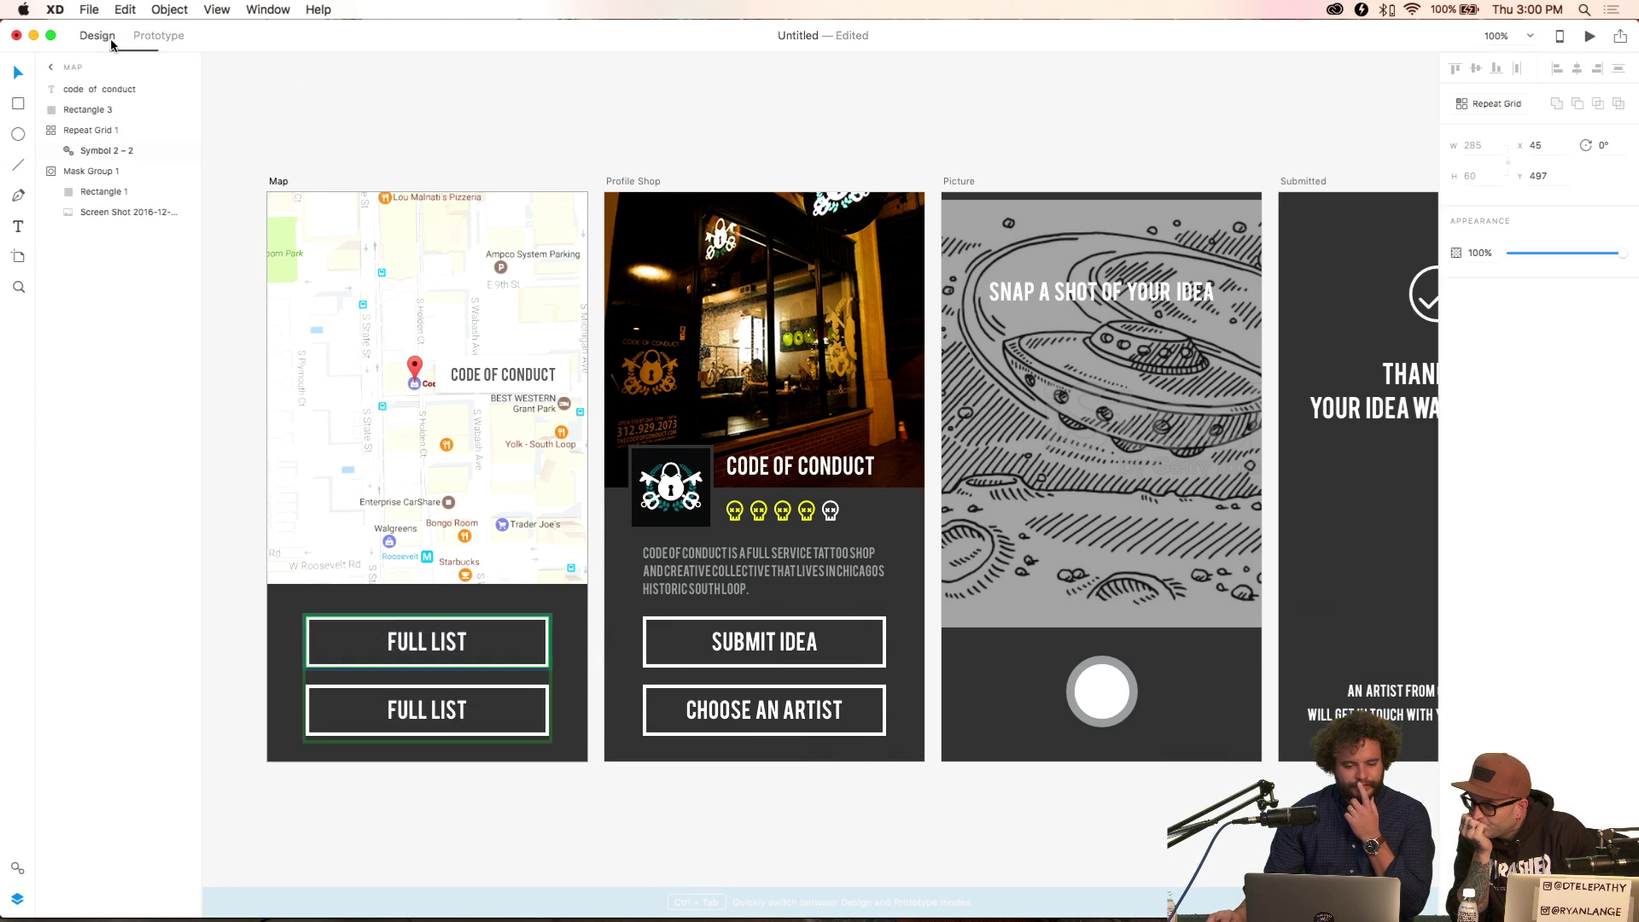
double_click(422, 642)
double_click(422, 641)
text(NEAR)
key(super+z)
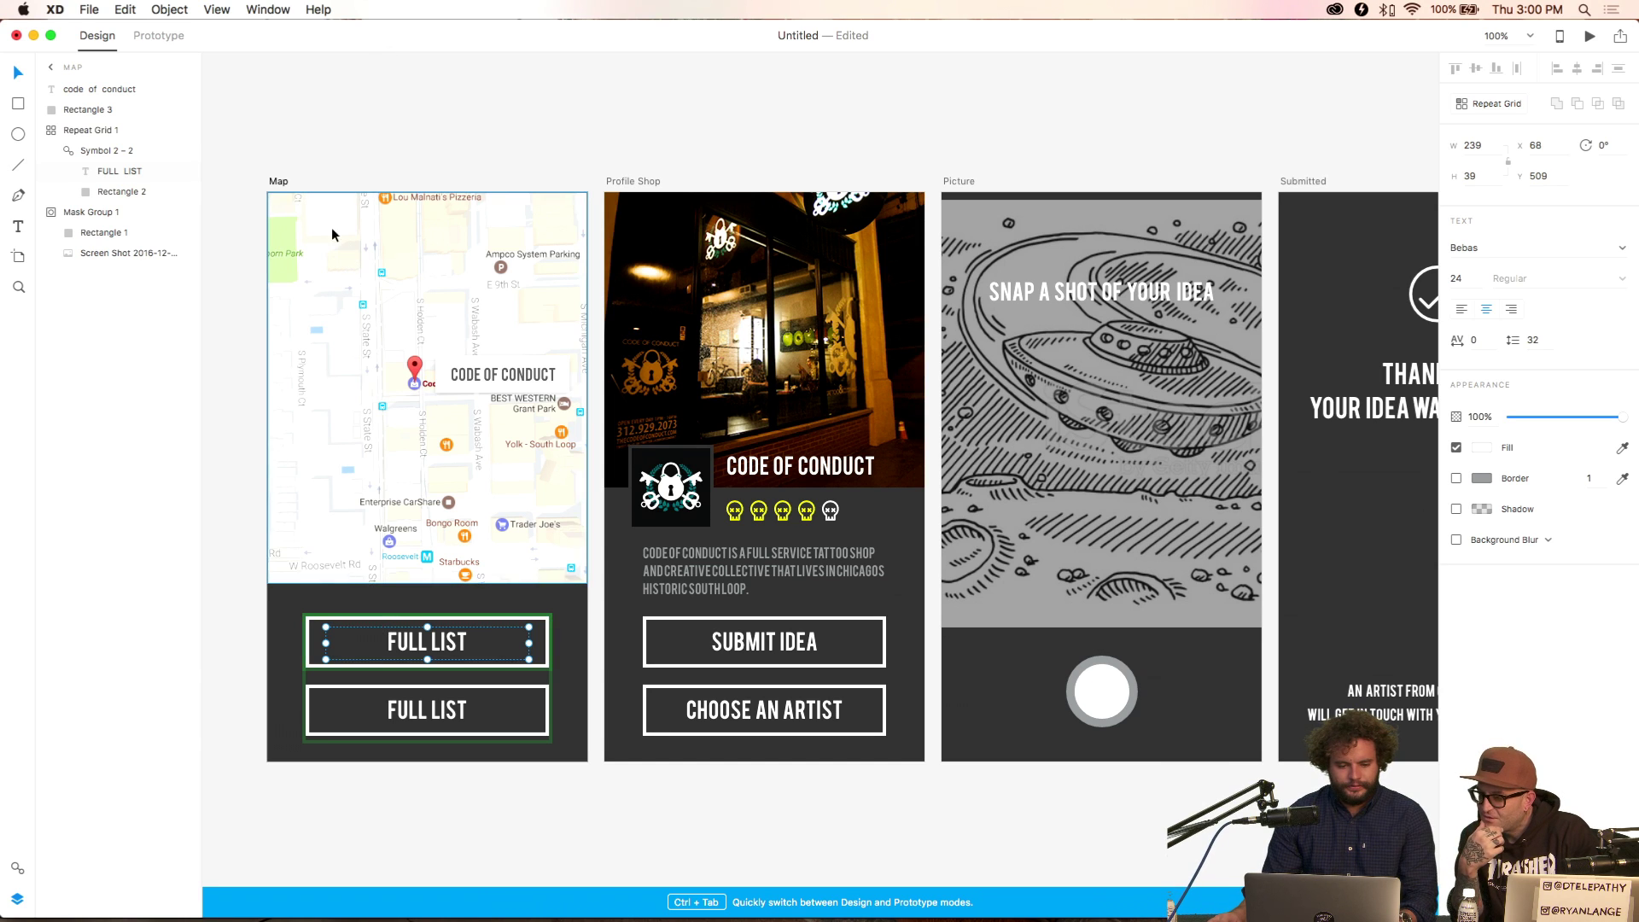
click(310, 151)
Step: Ungroup the FULL LIST button symbol into ordinary layers
scroll(434, 462, up, 3)
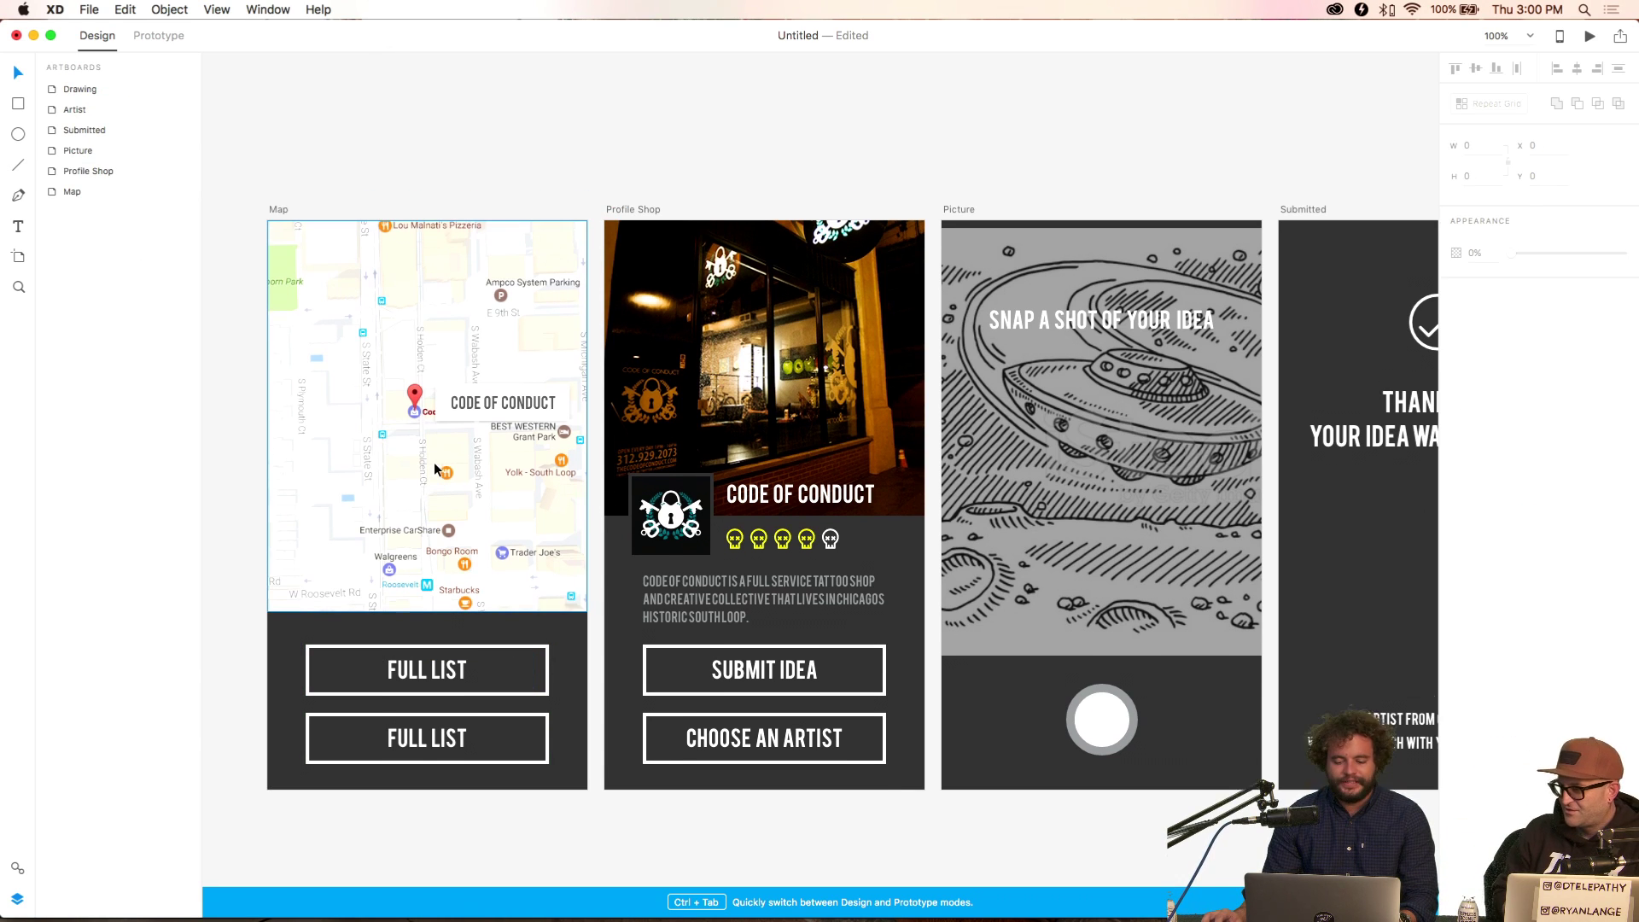
click(443, 696)
scroll(443, 696, down, 1)
click(94, 151)
right_click(95, 148)
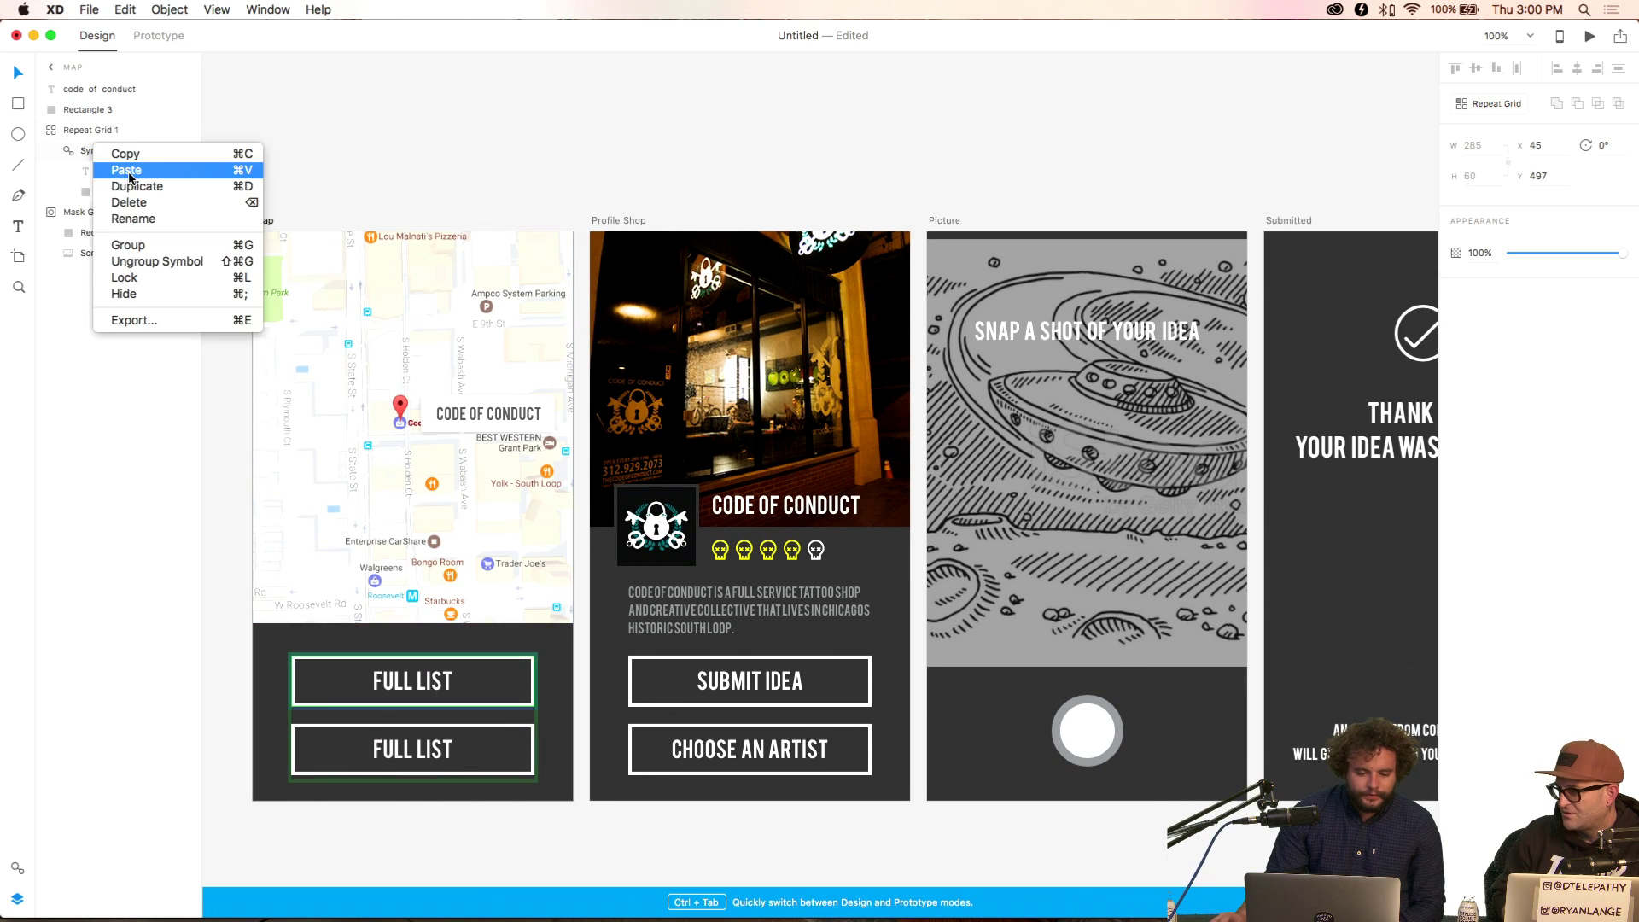
click(194, 260)
click(456, 156)
Step: Change the top button's label from FULL LIST to NEAR BY
click(406, 683)
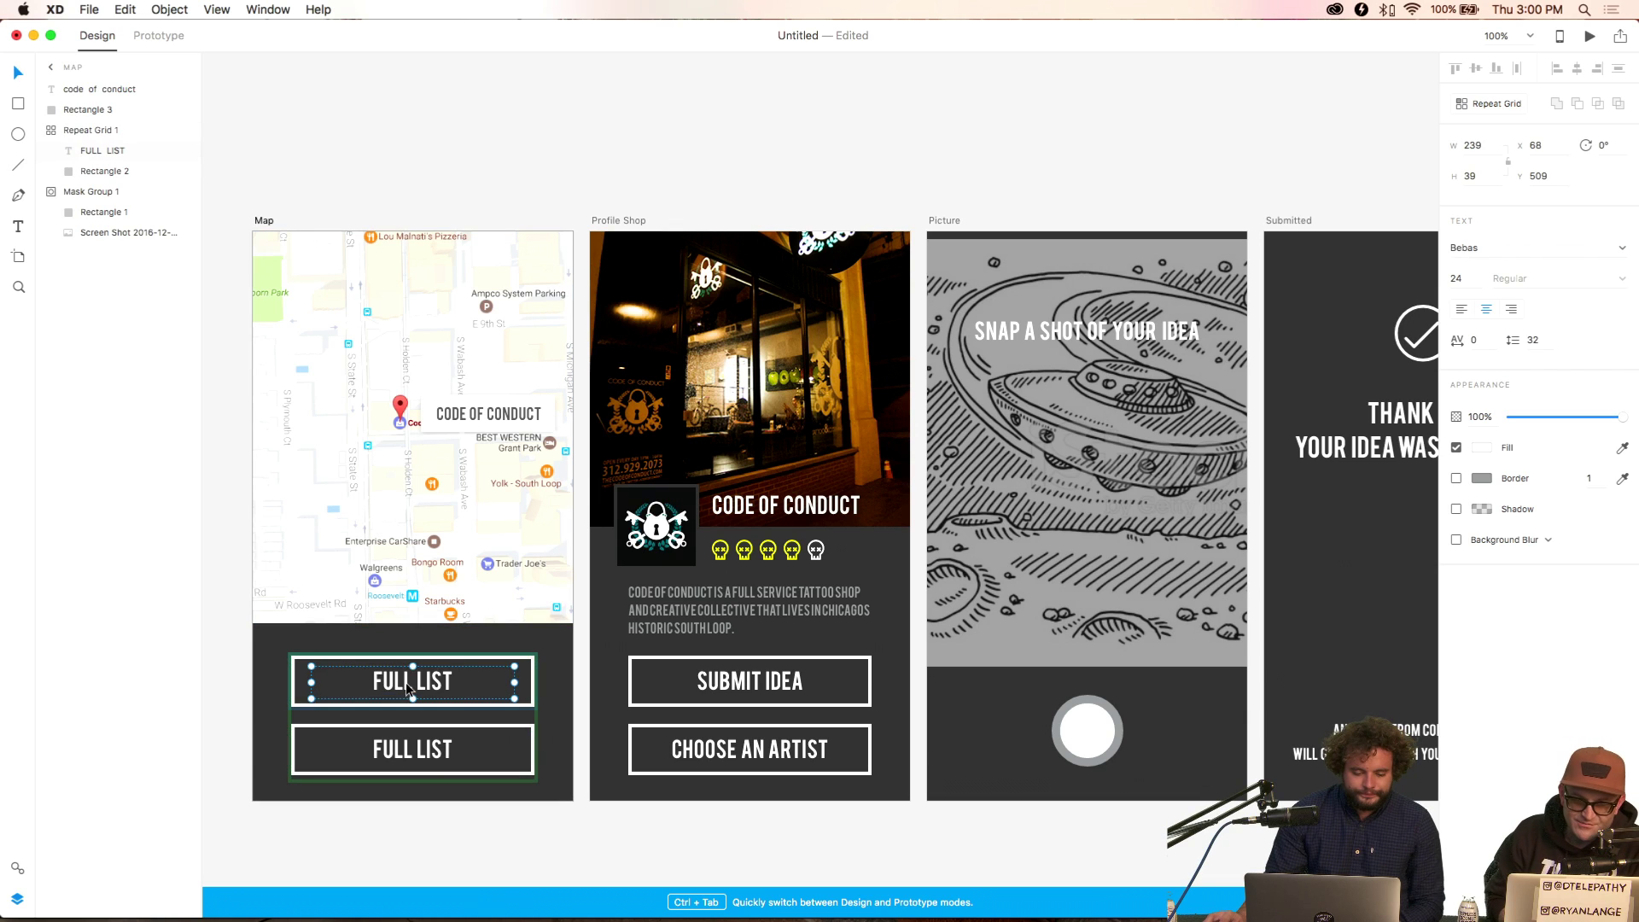
double_click(406, 683)
text(NEAR BY)
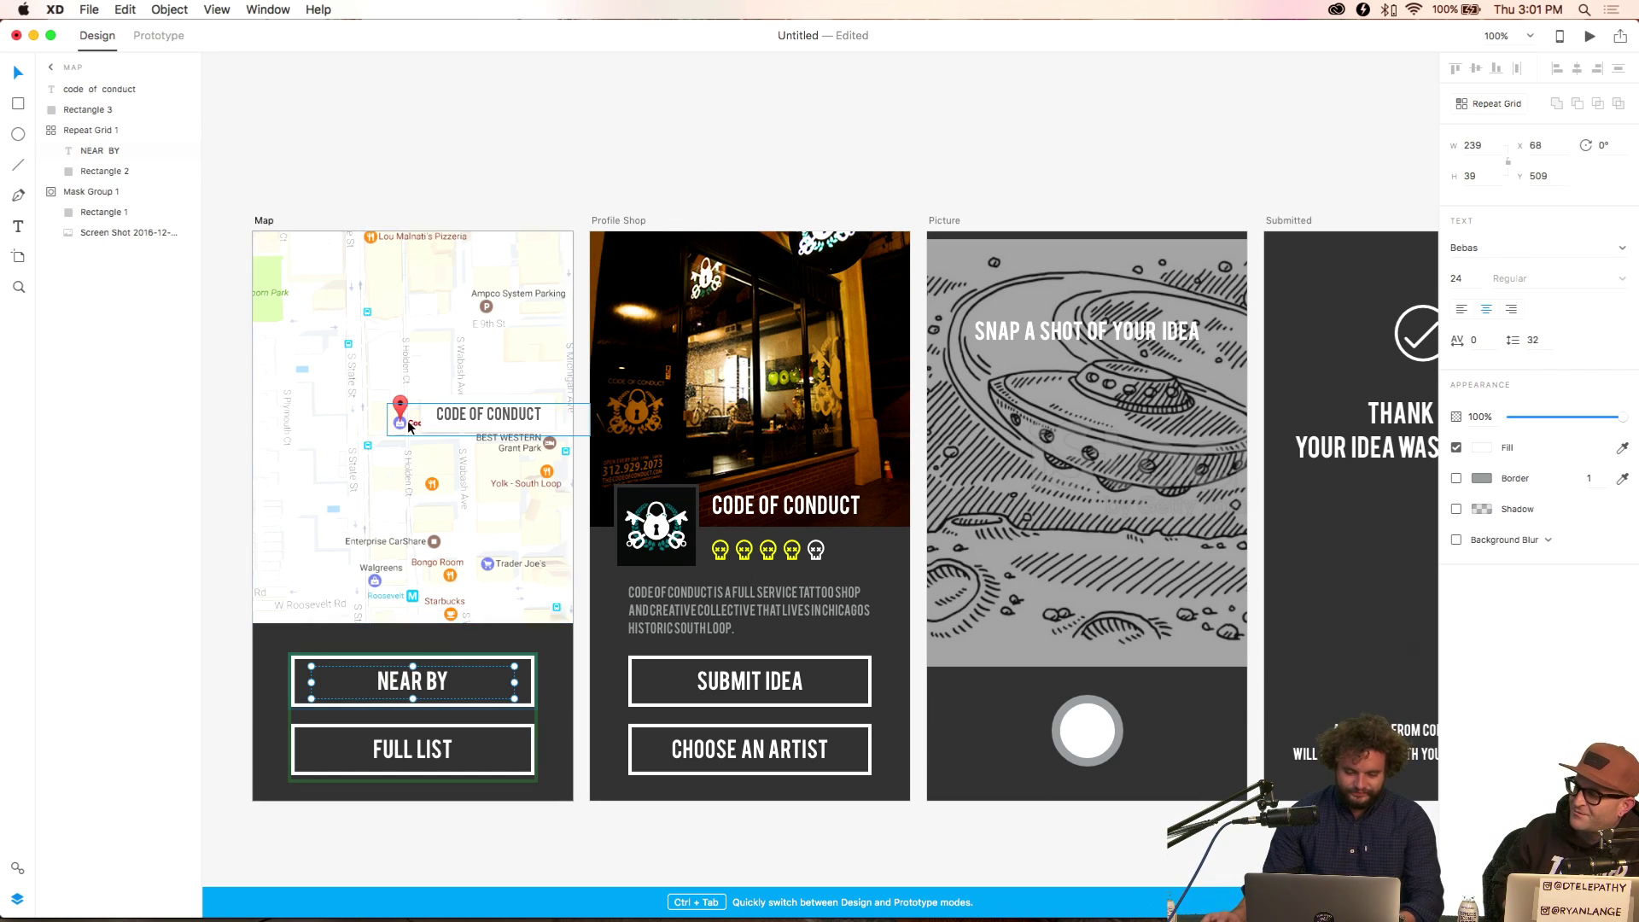
click(438, 111)
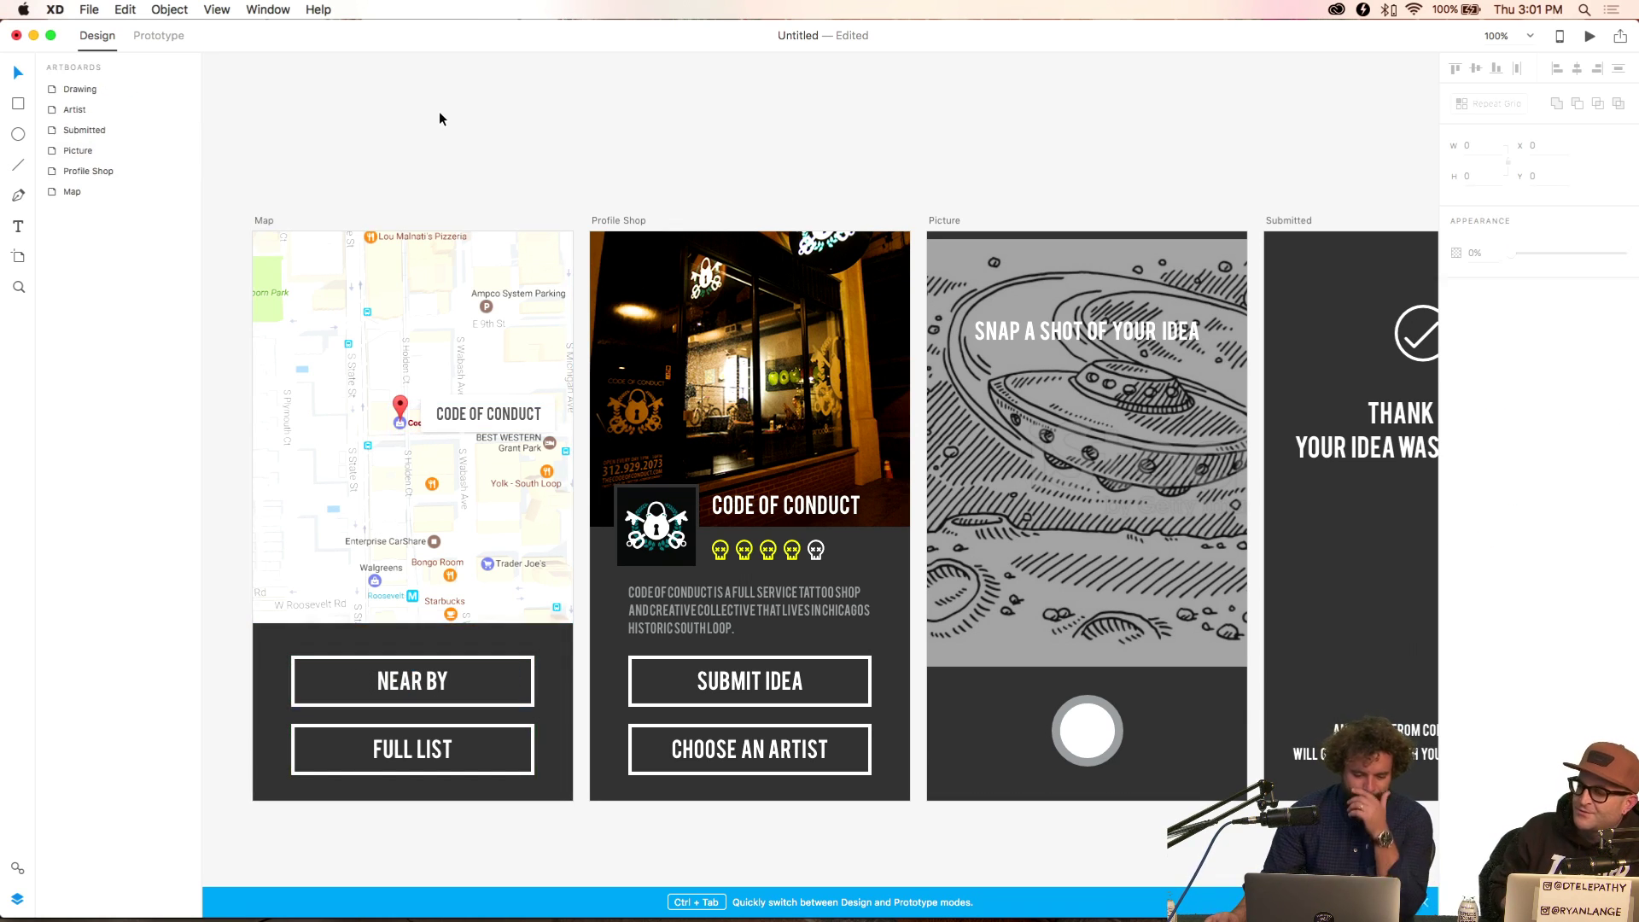
click(161, 35)
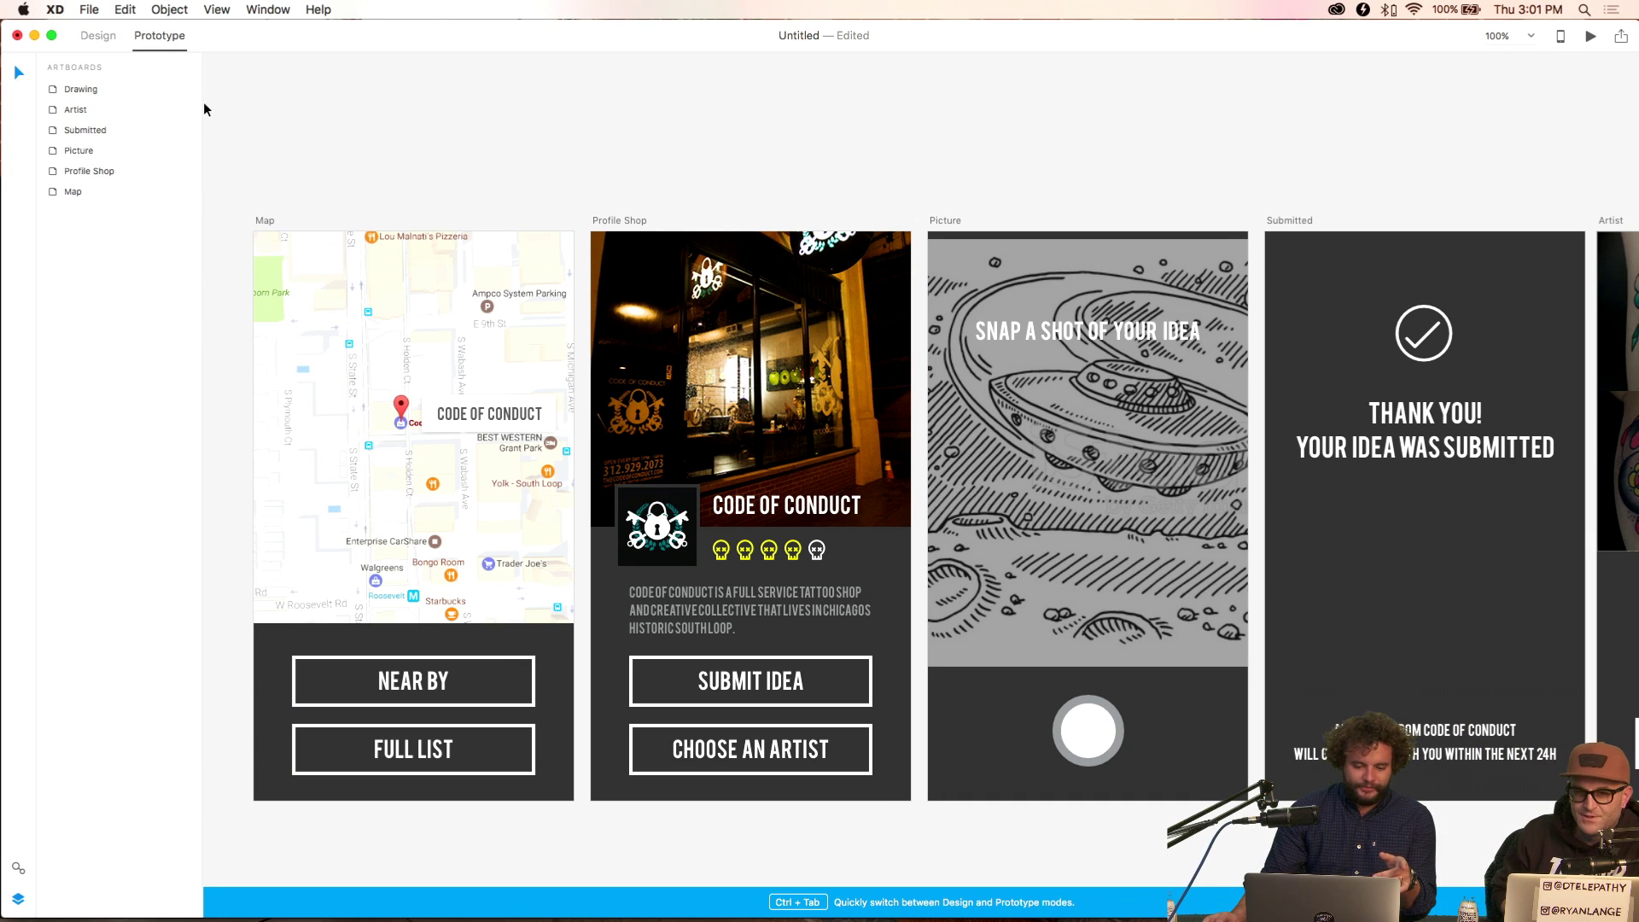
click(453, 679)
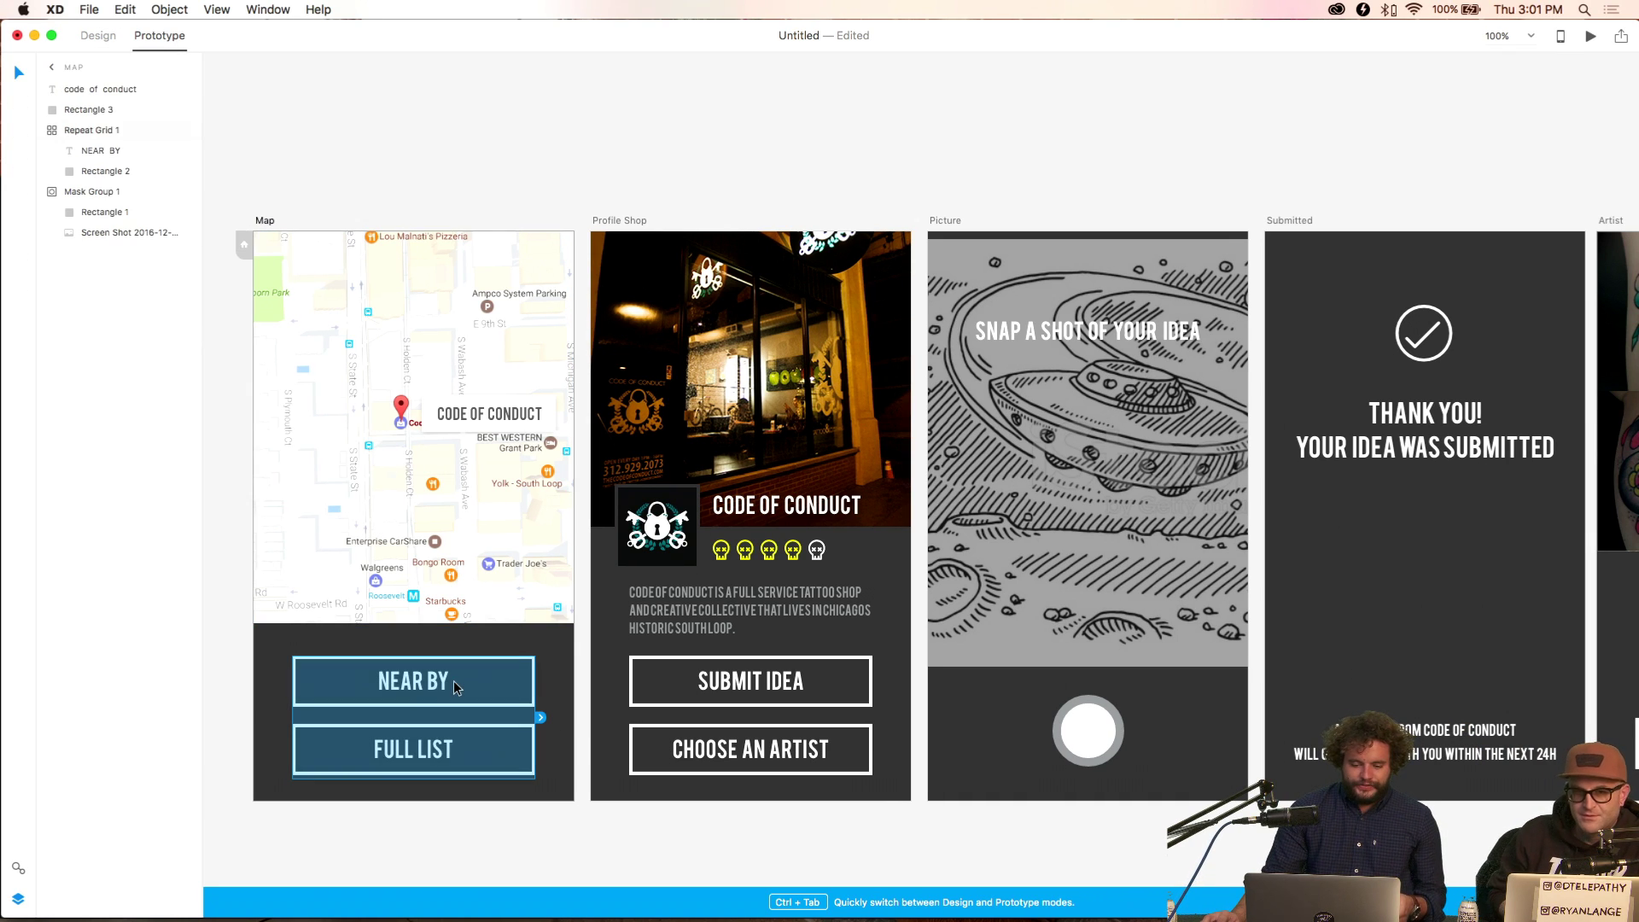
double_click(453, 679)
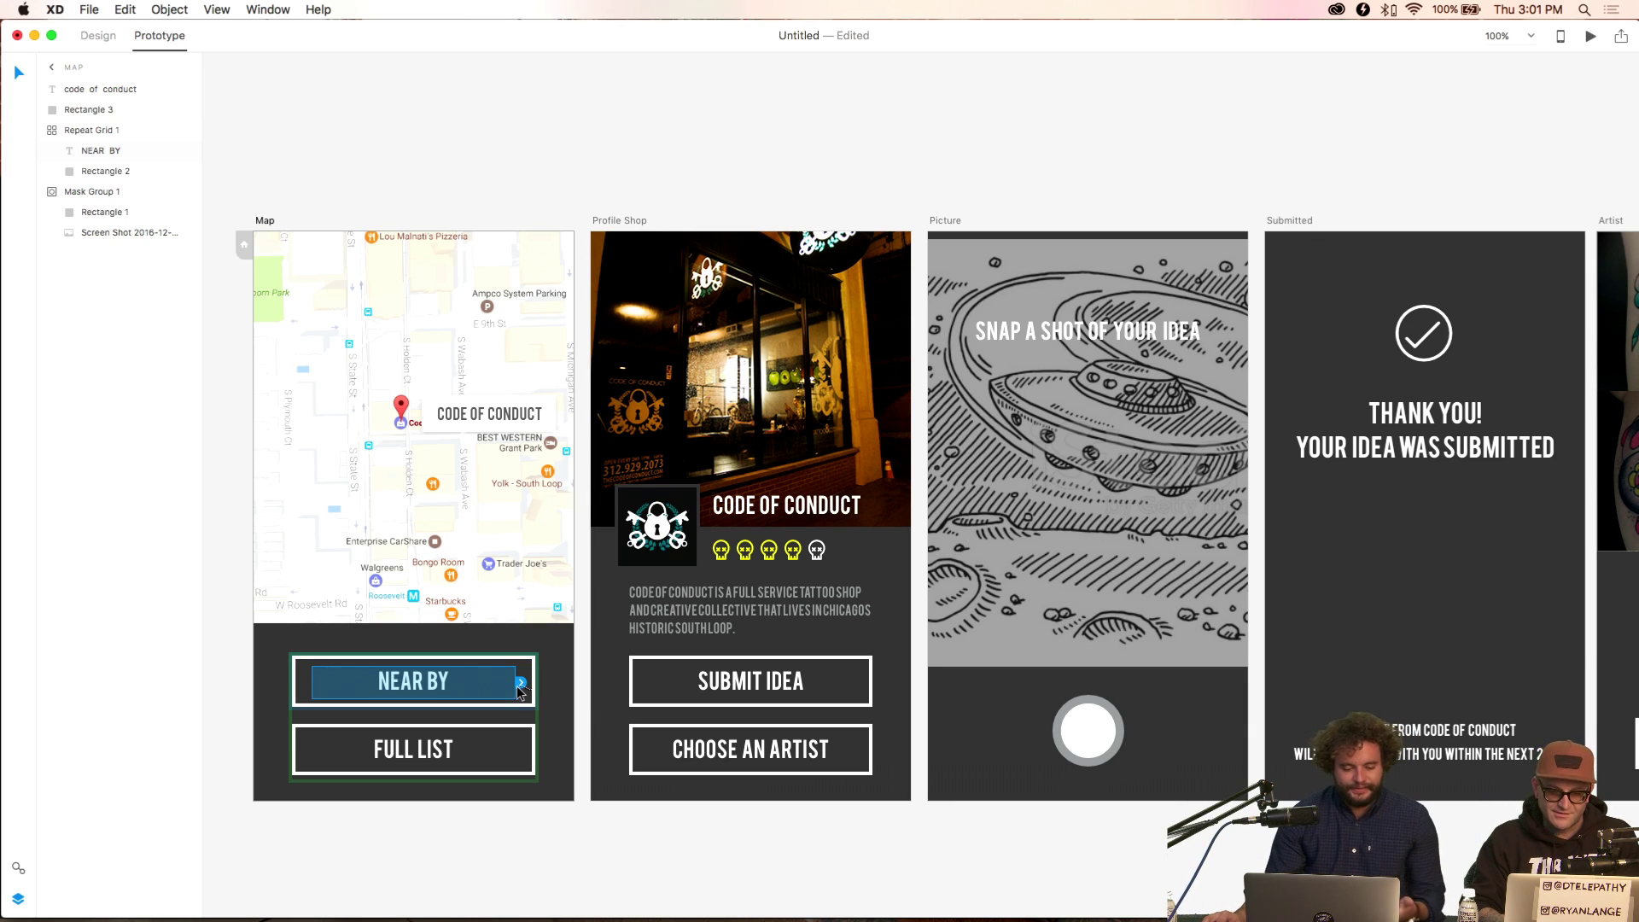
mouse_move(522, 688)
mouse_down()
mouse_move(629, 664)
mouse_move(512, 680)
mouse_up()
key(ctrl+z)
key(ctrl+z)
key(ctrl+shift+z)
key(ctrl+shift+z)
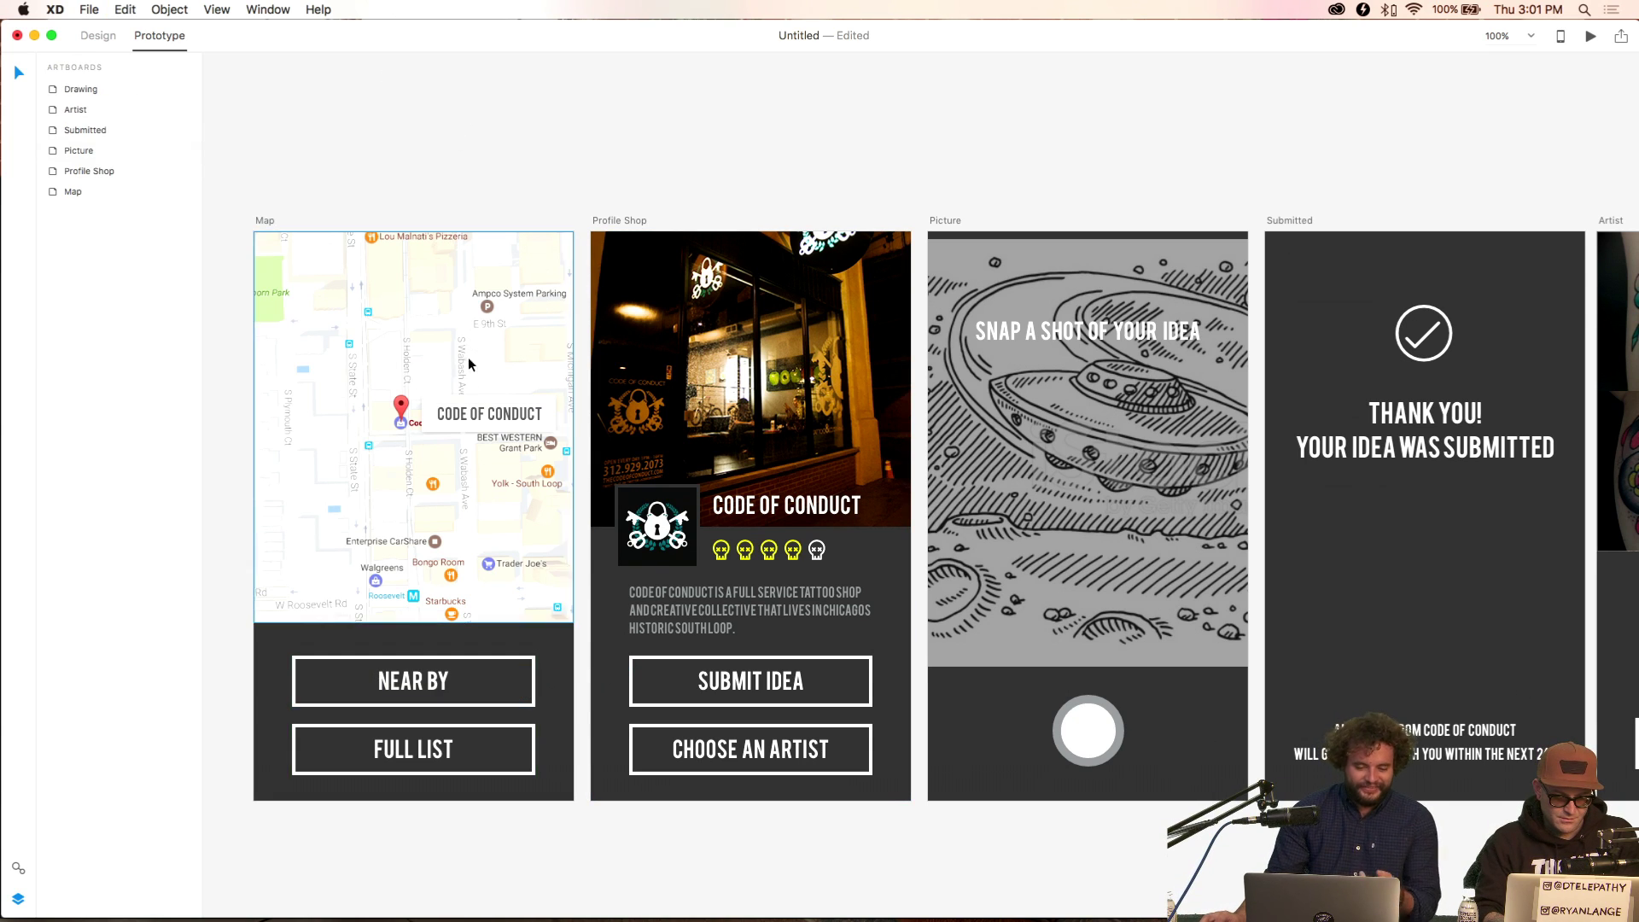
click(484, 408)
Step: Link the CODE OF CONDUCT label to the Profile Shop screen
drag(561, 414, 657, 387)
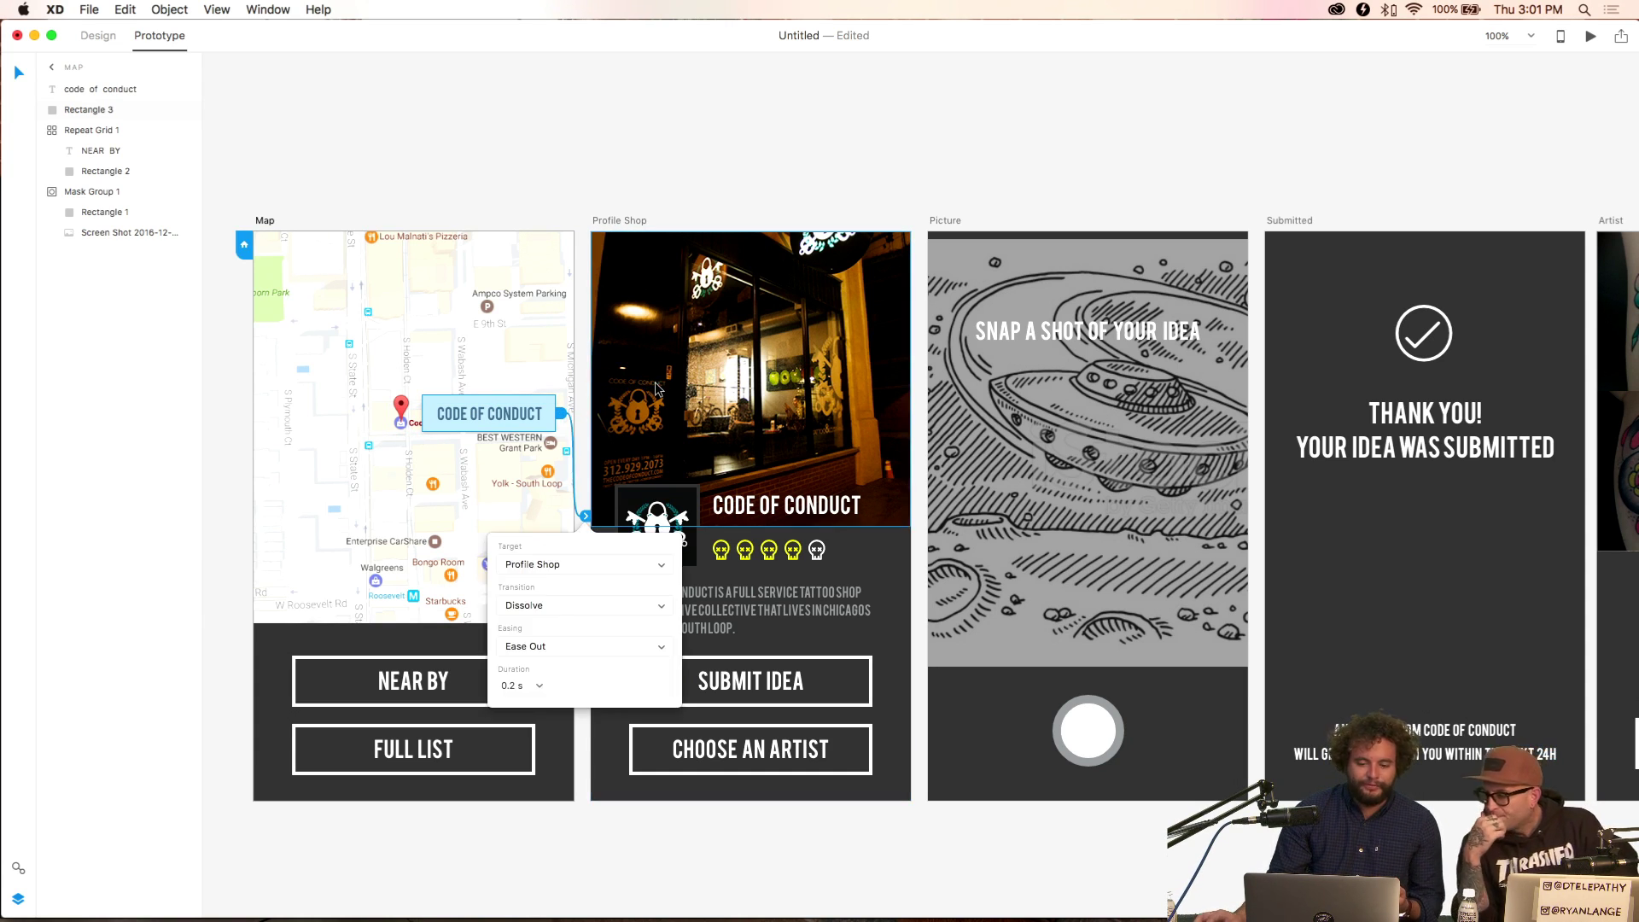
scroll(706, 198, right, 3)
click(426, 425)
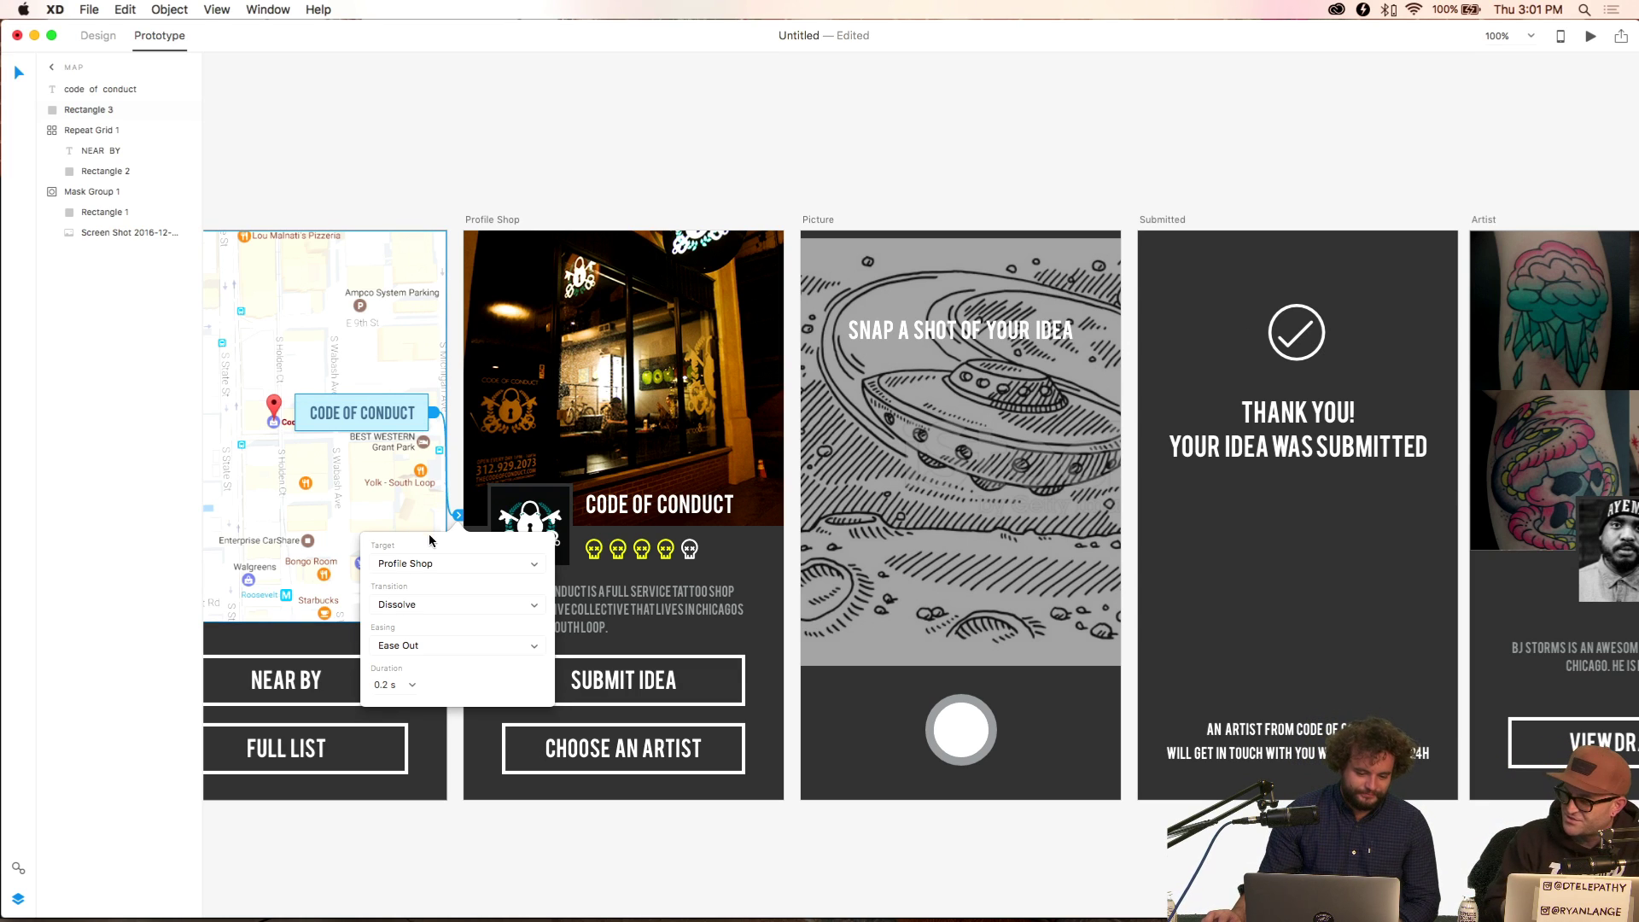
Step: Set the link's transition to Slide Left with a 0.8 s duration
click(443, 607)
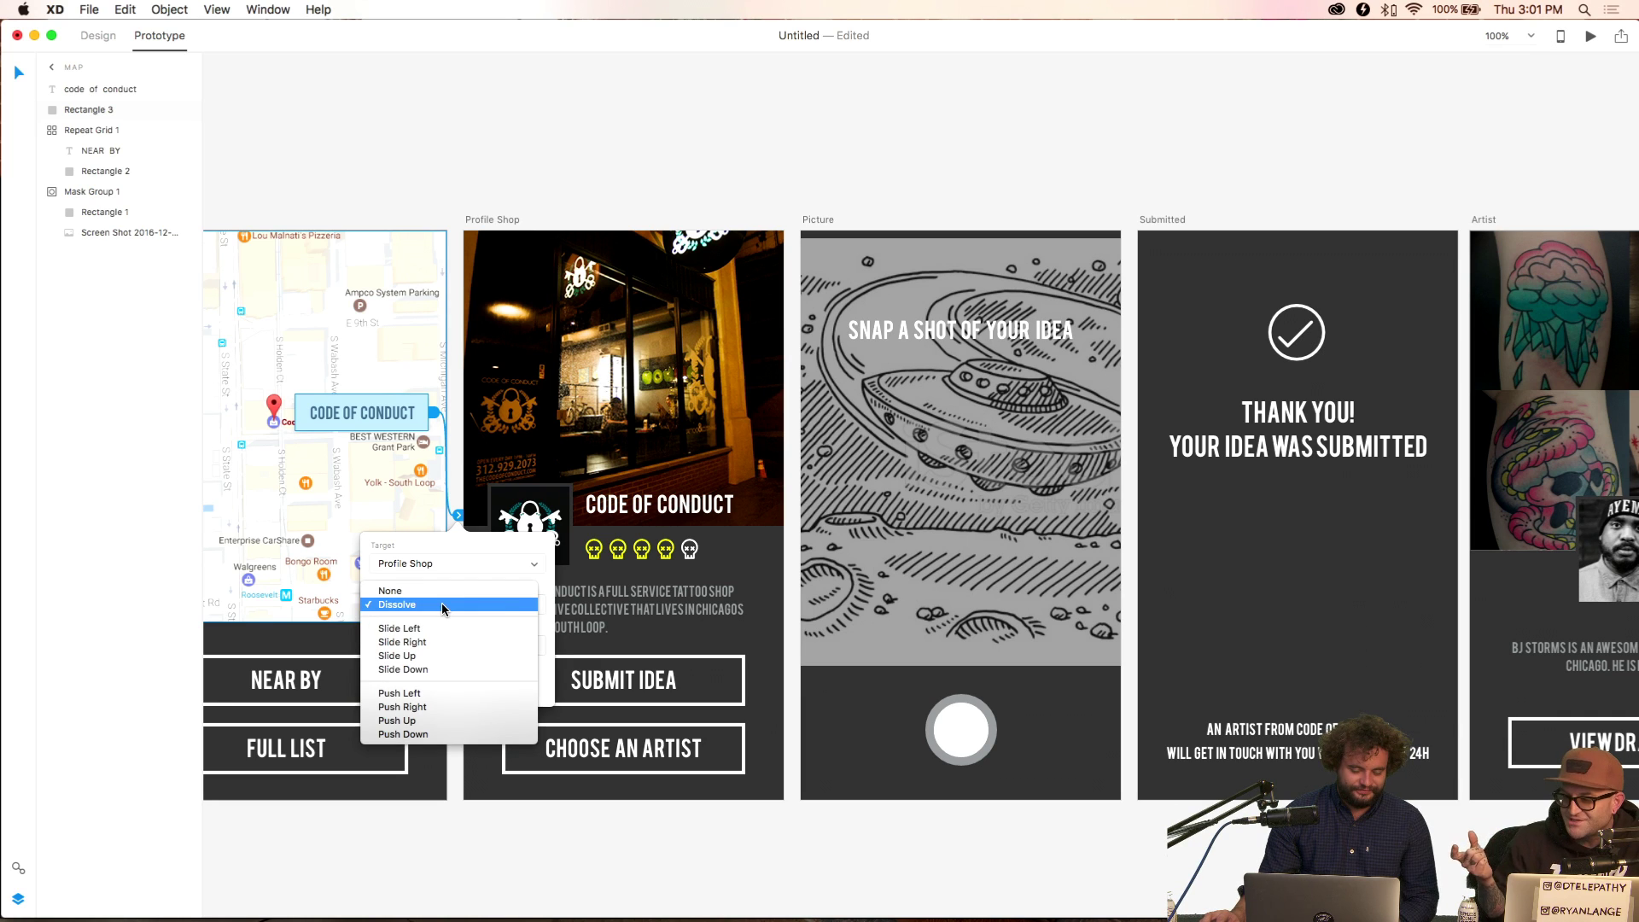
click(443, 607)
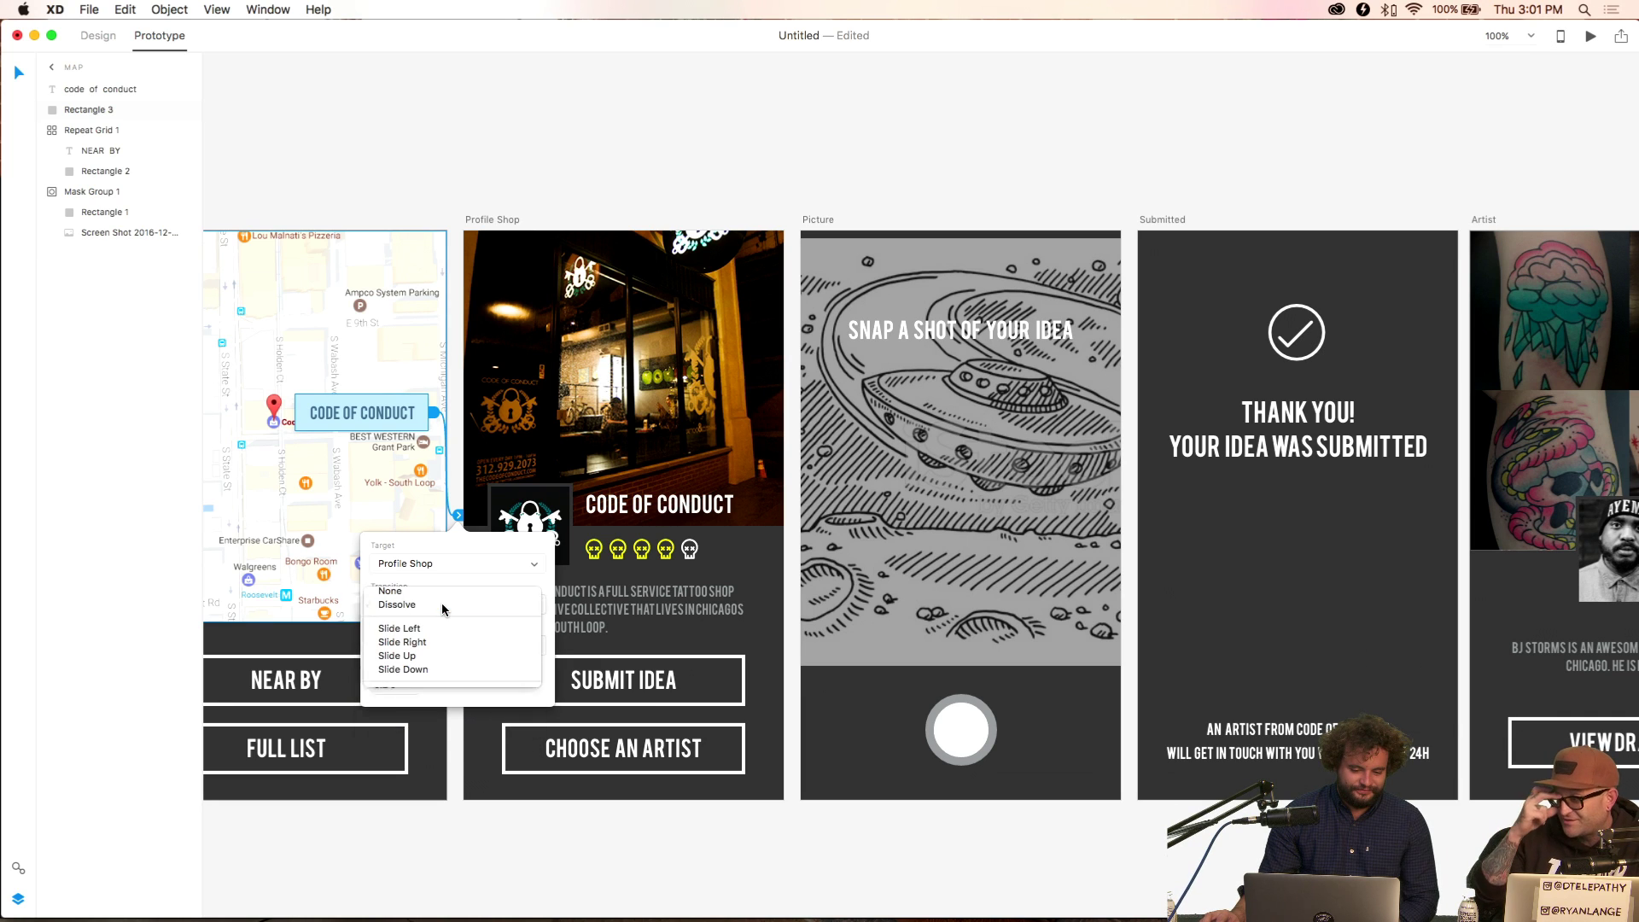
click(443, 606)
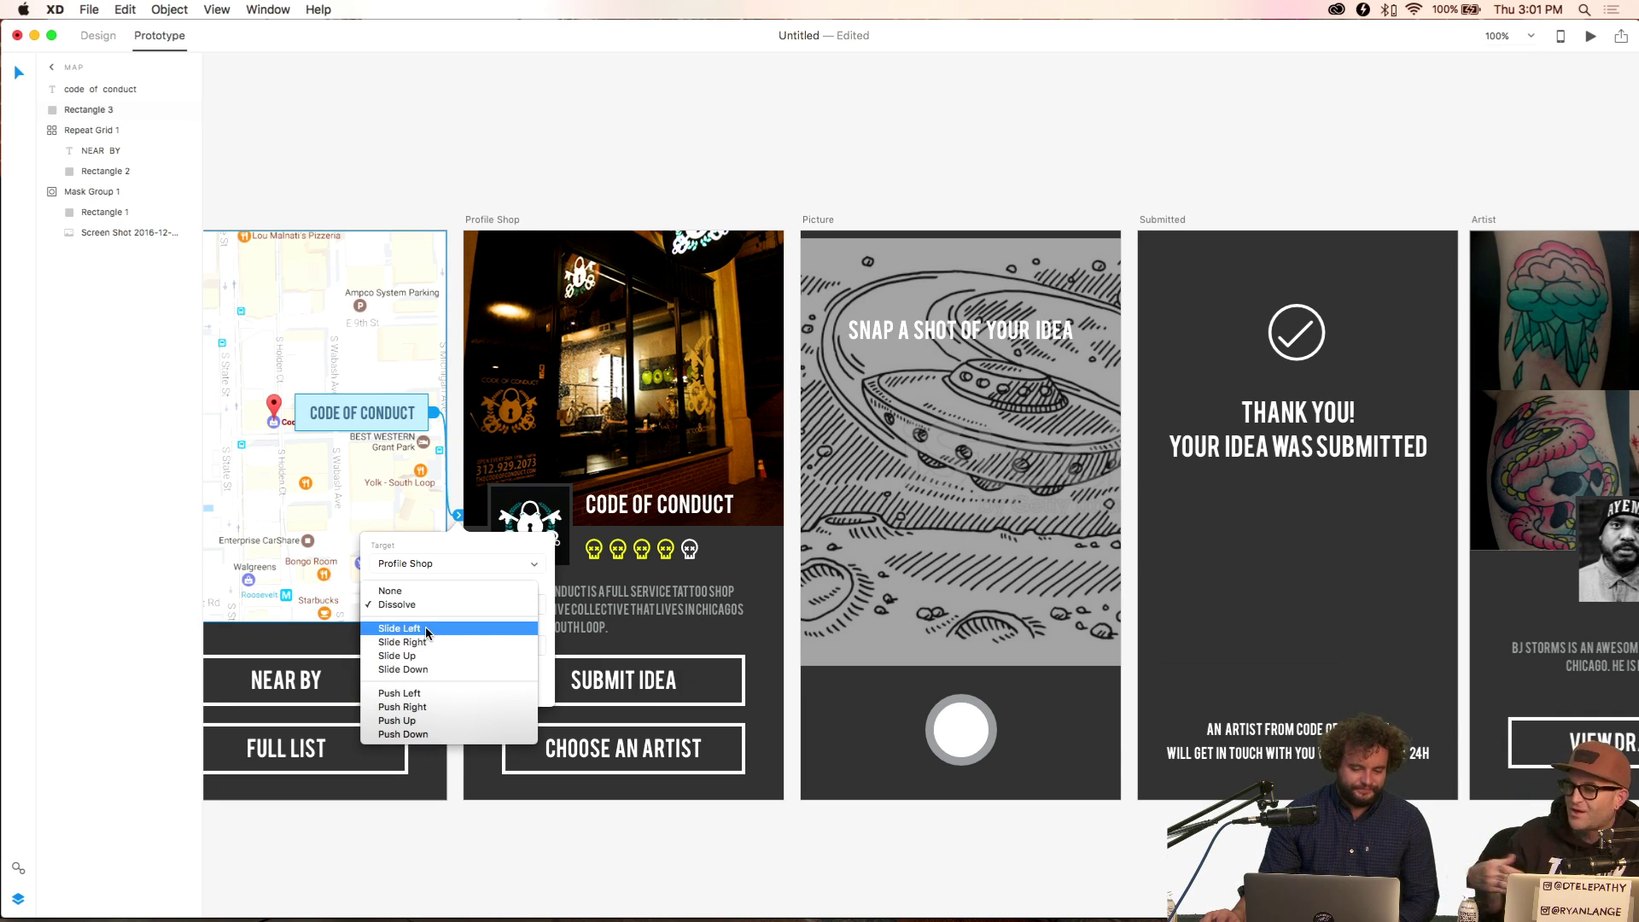
click(427, 629)
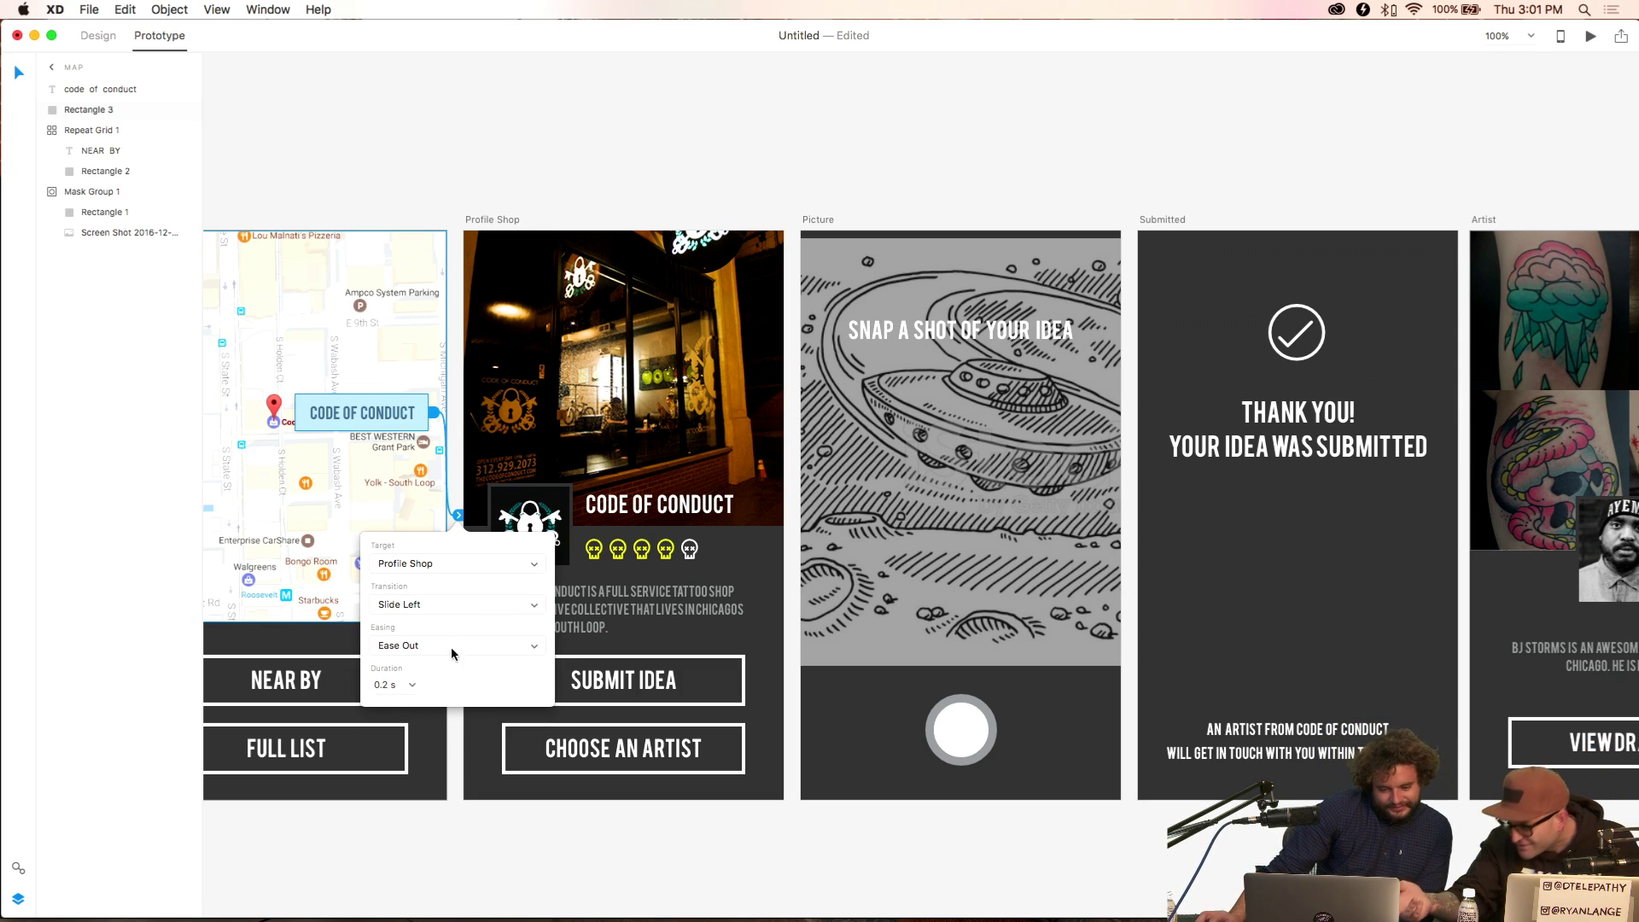
click(379, 684)
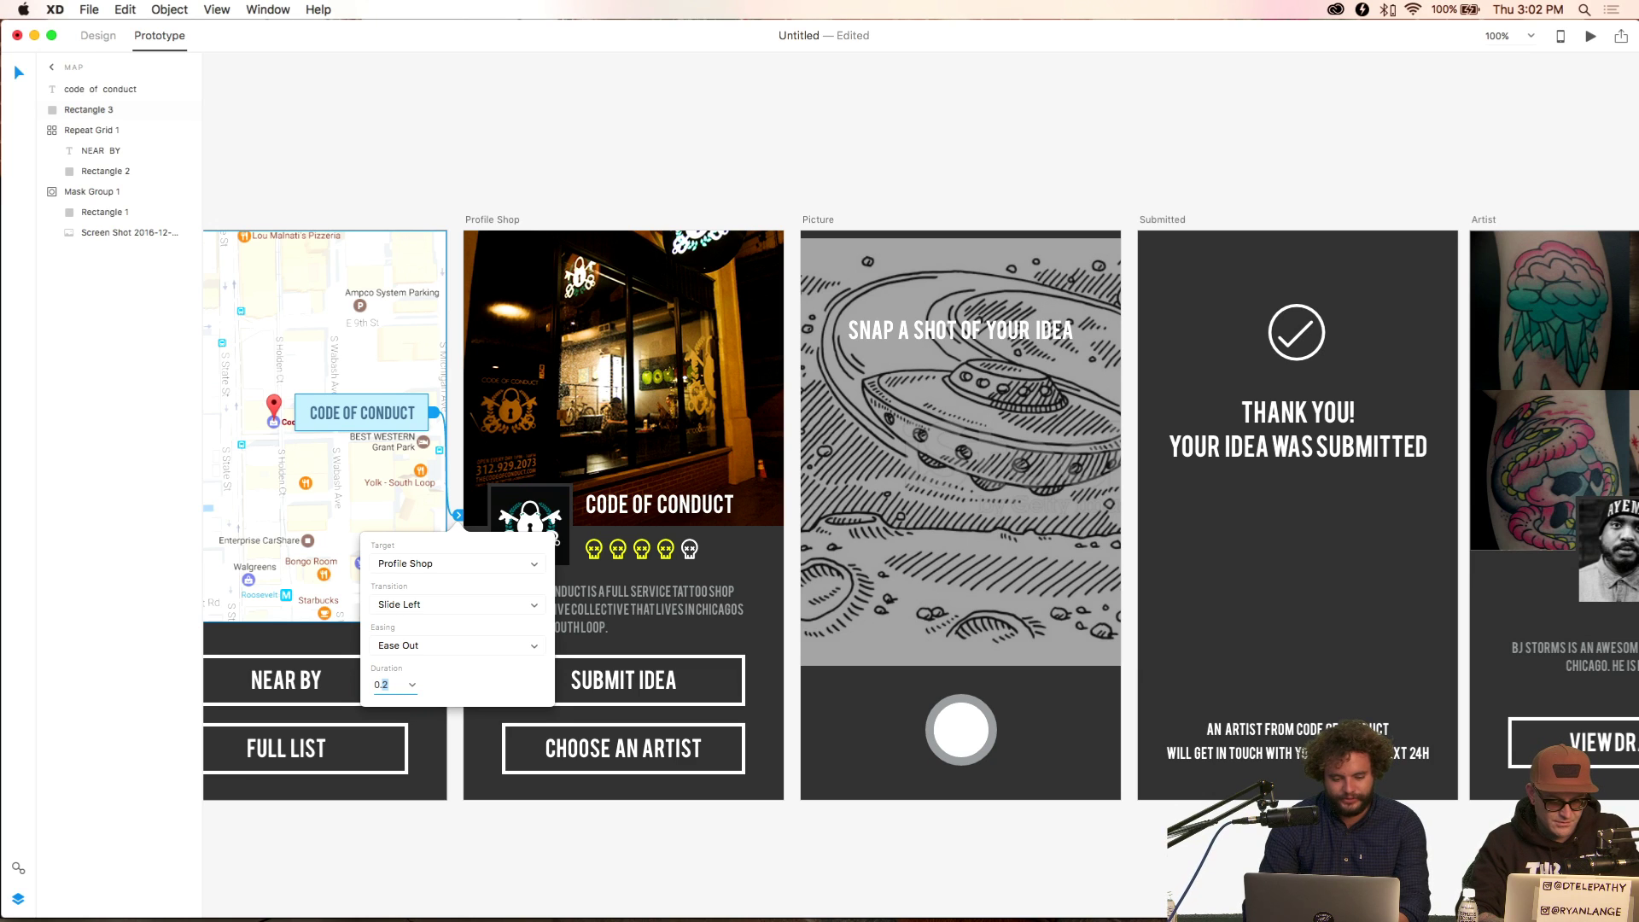
text(8)
key(Return)
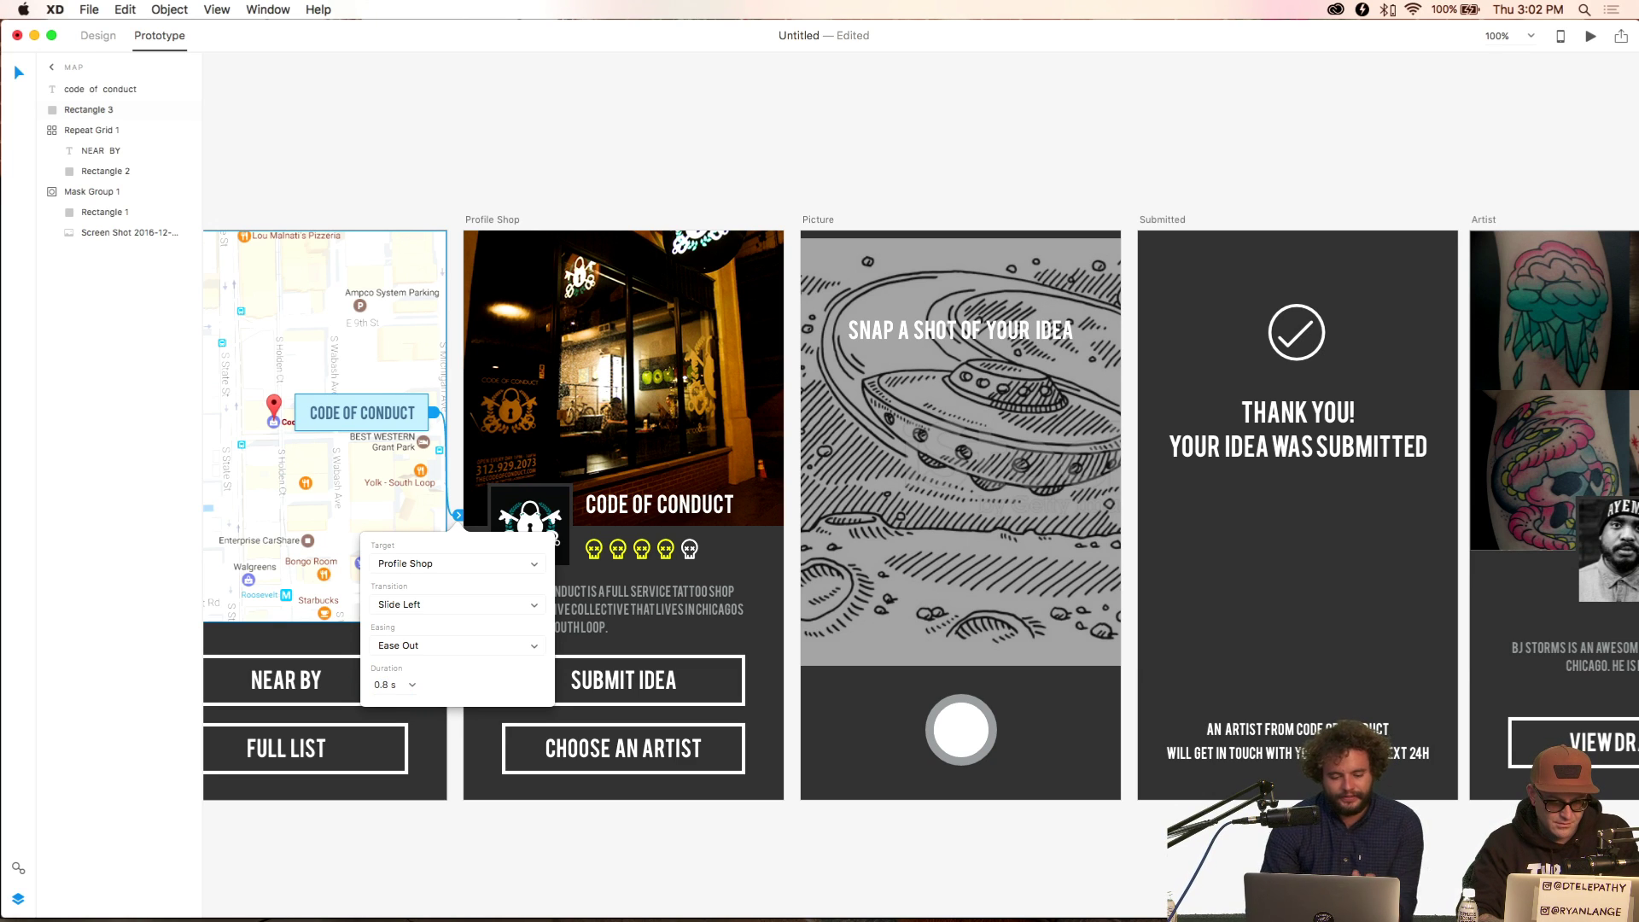
click(442, 121)
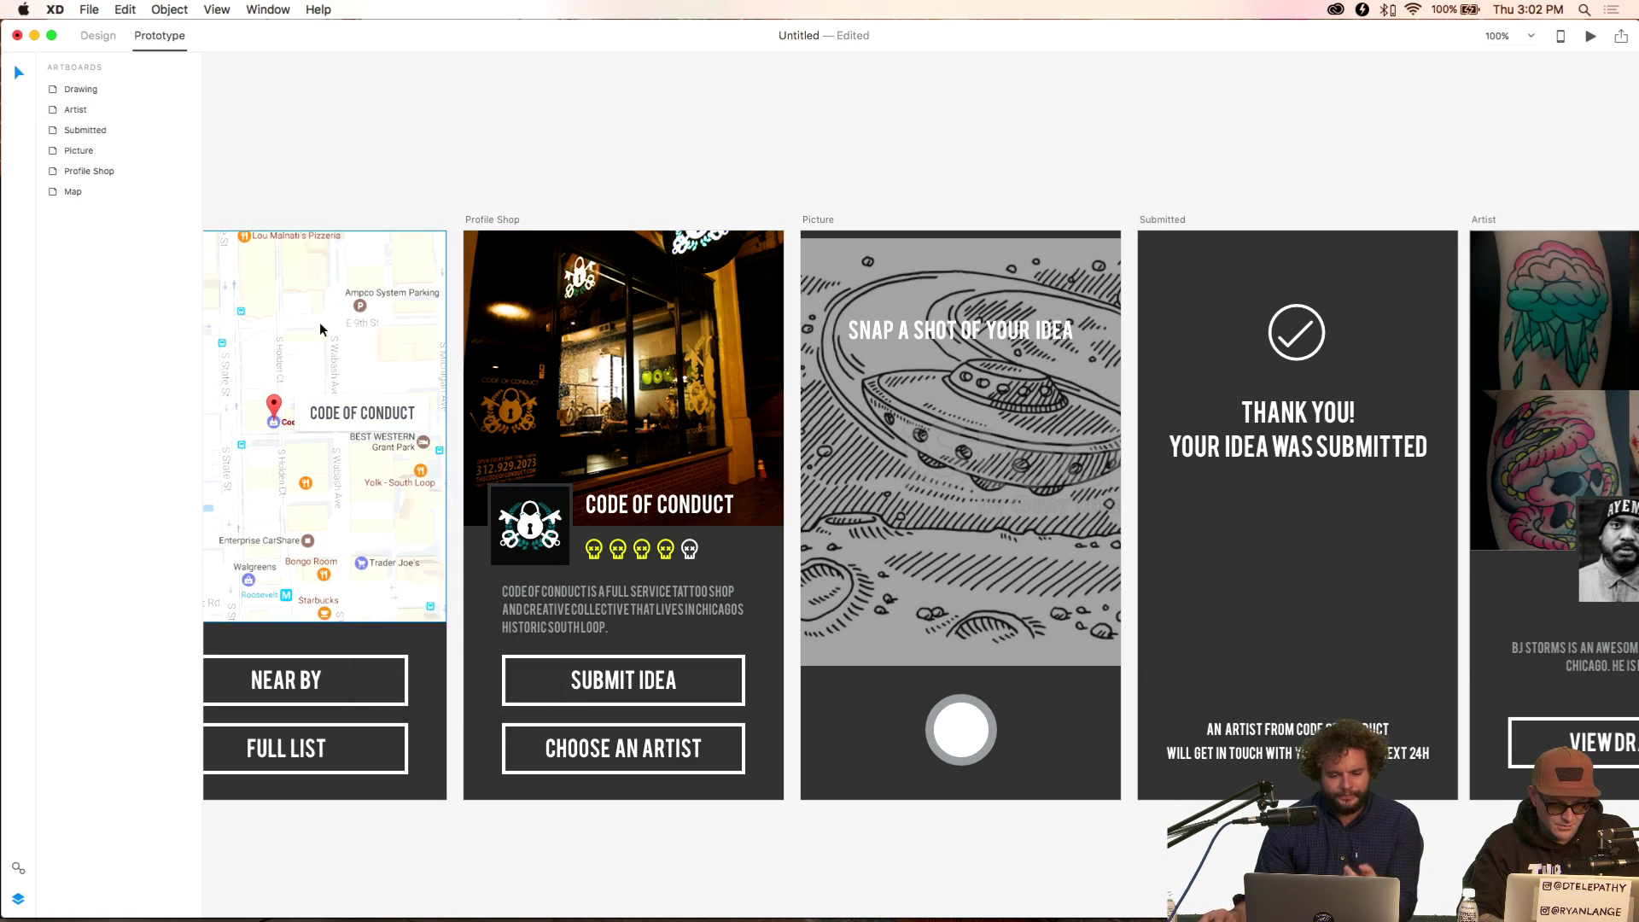
scroll(325, 418, left, 2)
Step: Link the SUBMIT IDEA button to the Picture screen using a Push Up transition
scroll(587, 484, right, 5)
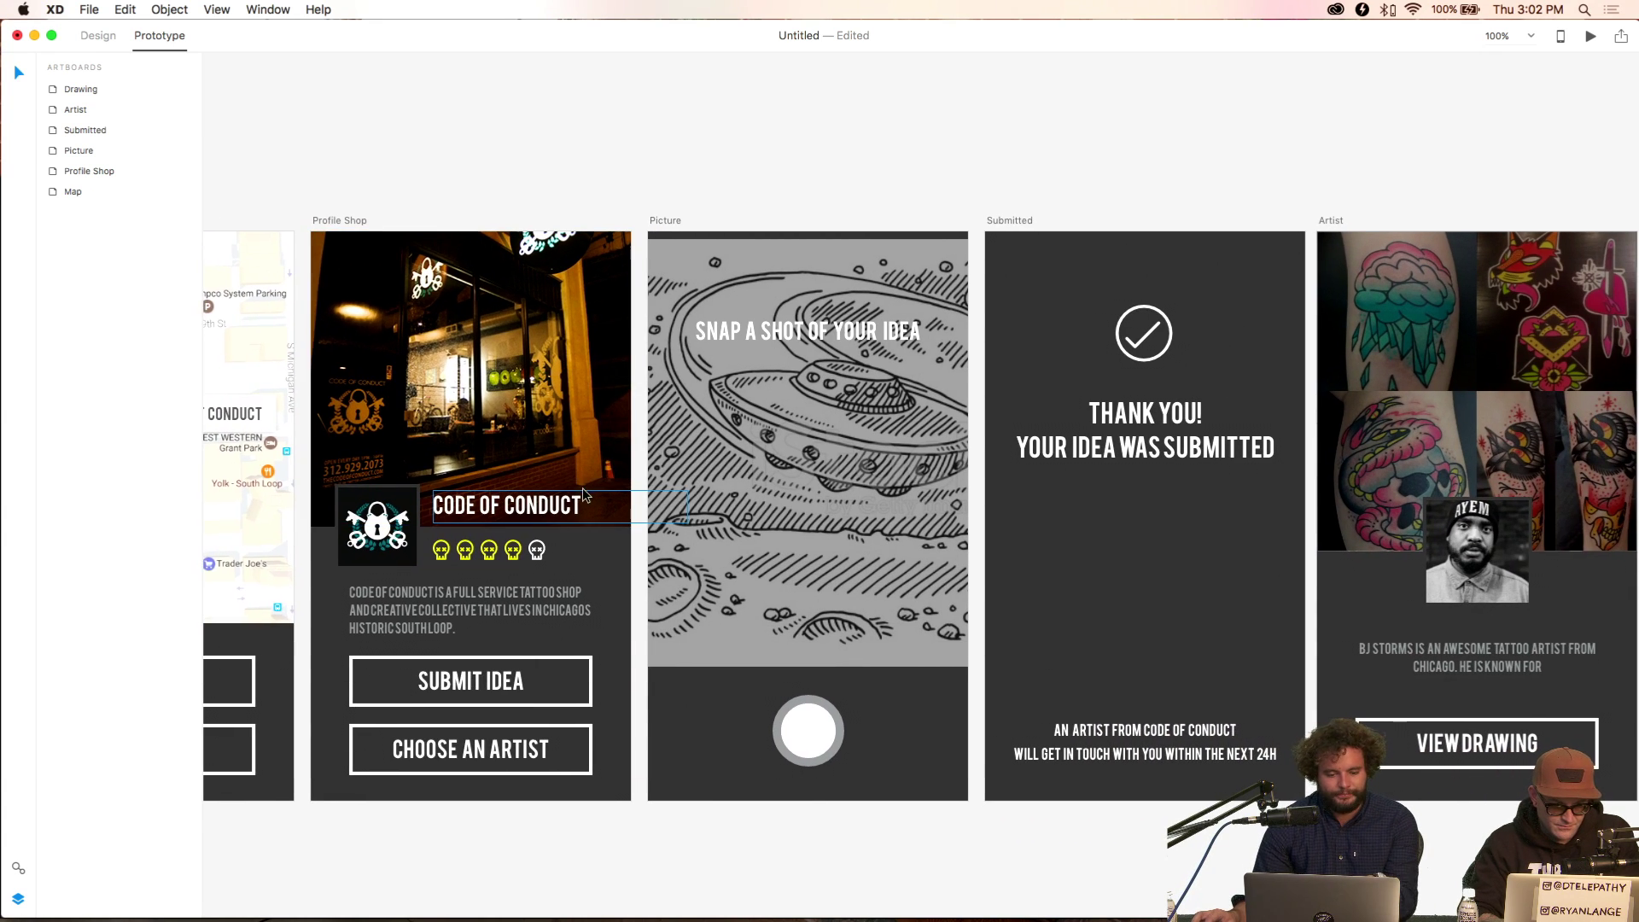
scroll(587, 485, right, 4)
scroll(576, 489, left, 2)
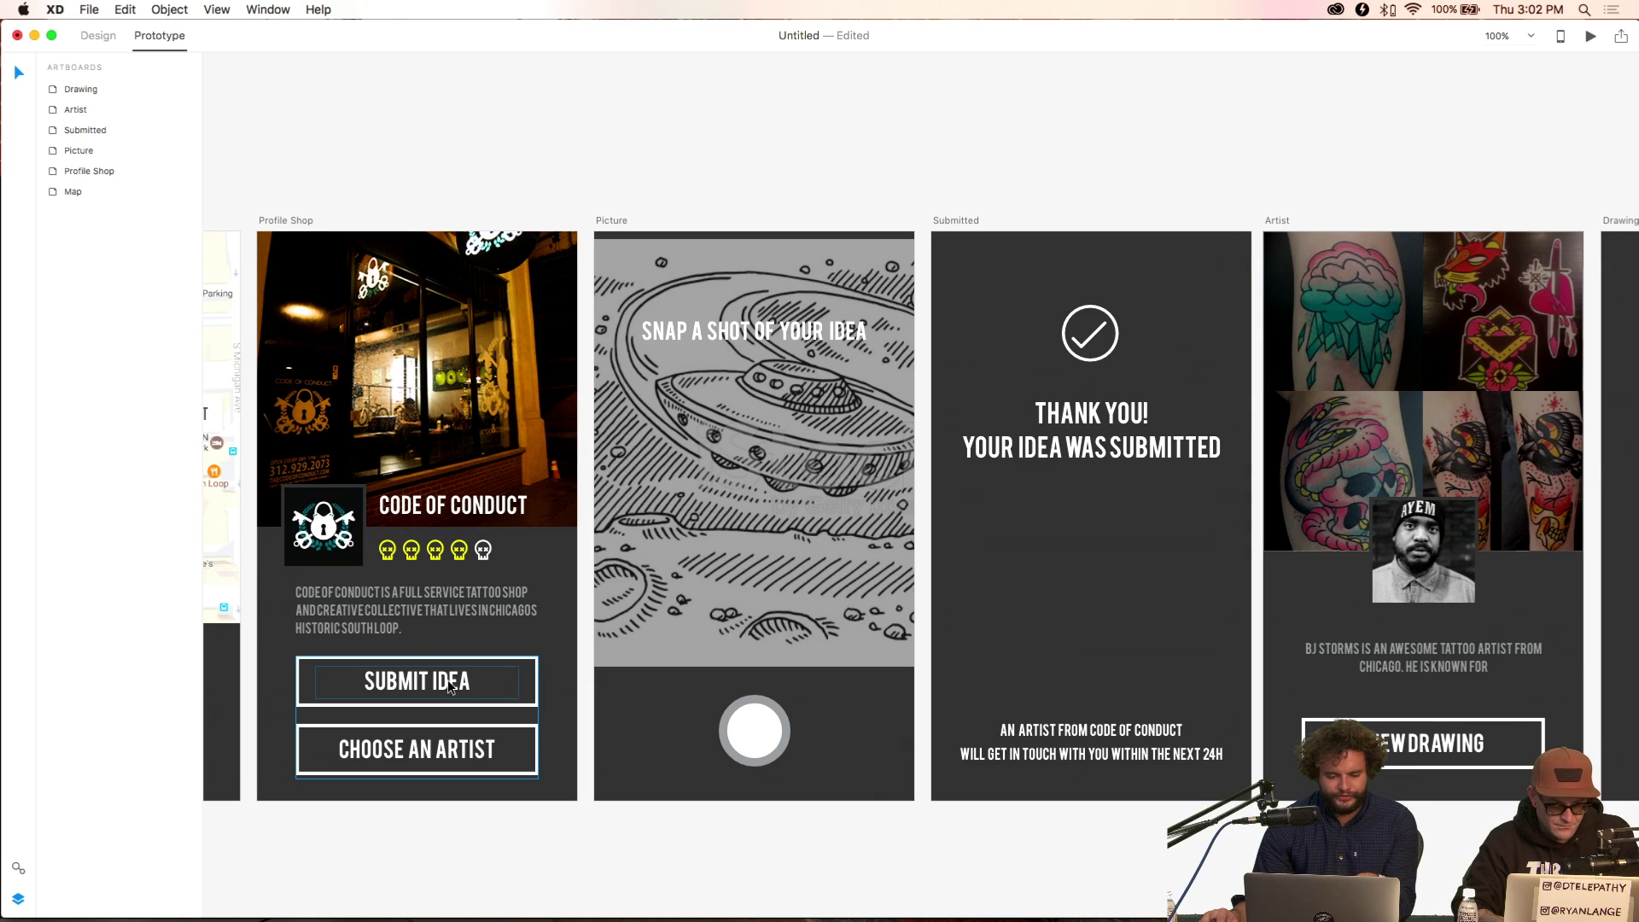
click(451, 685)
drag(524, 682, 663, 436)
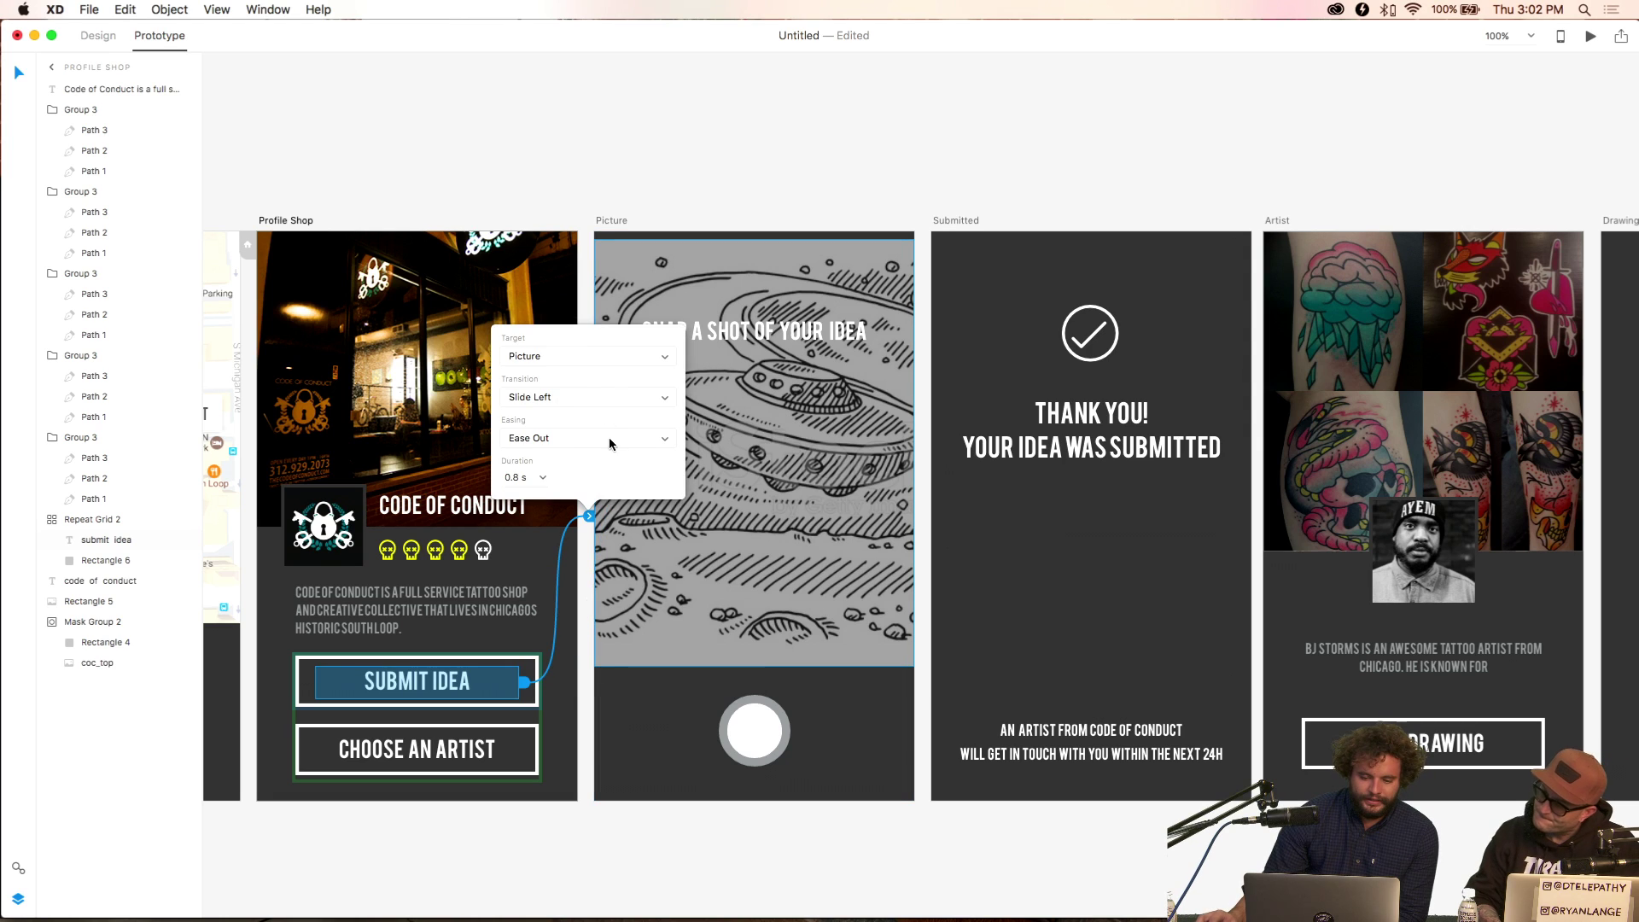
click(563, 401)
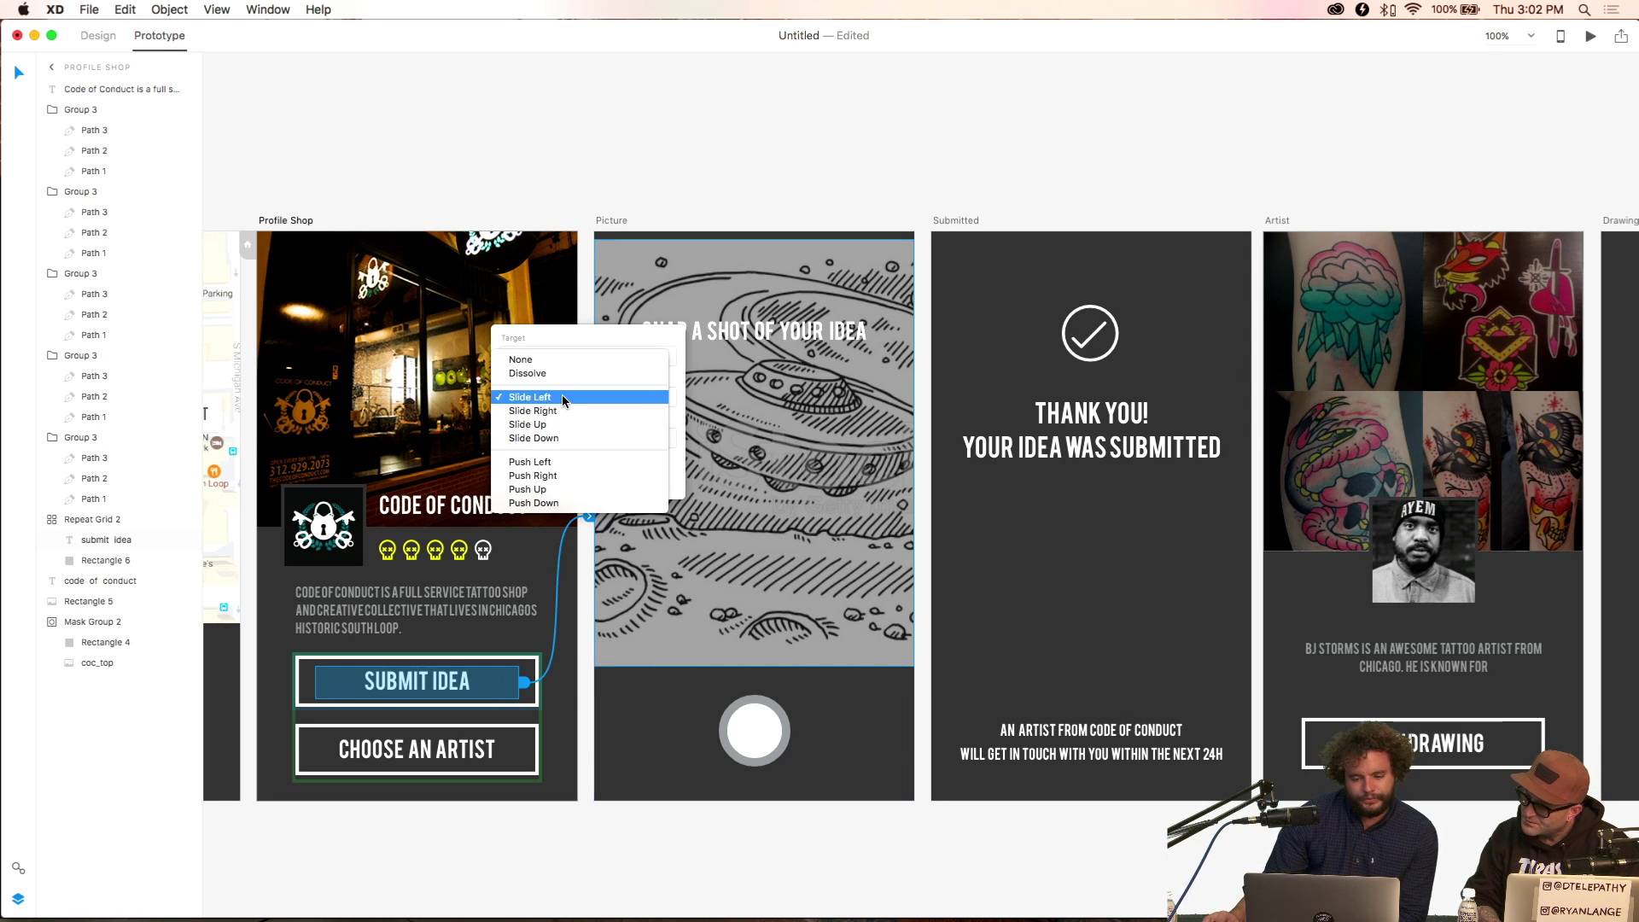
click(555, 493)
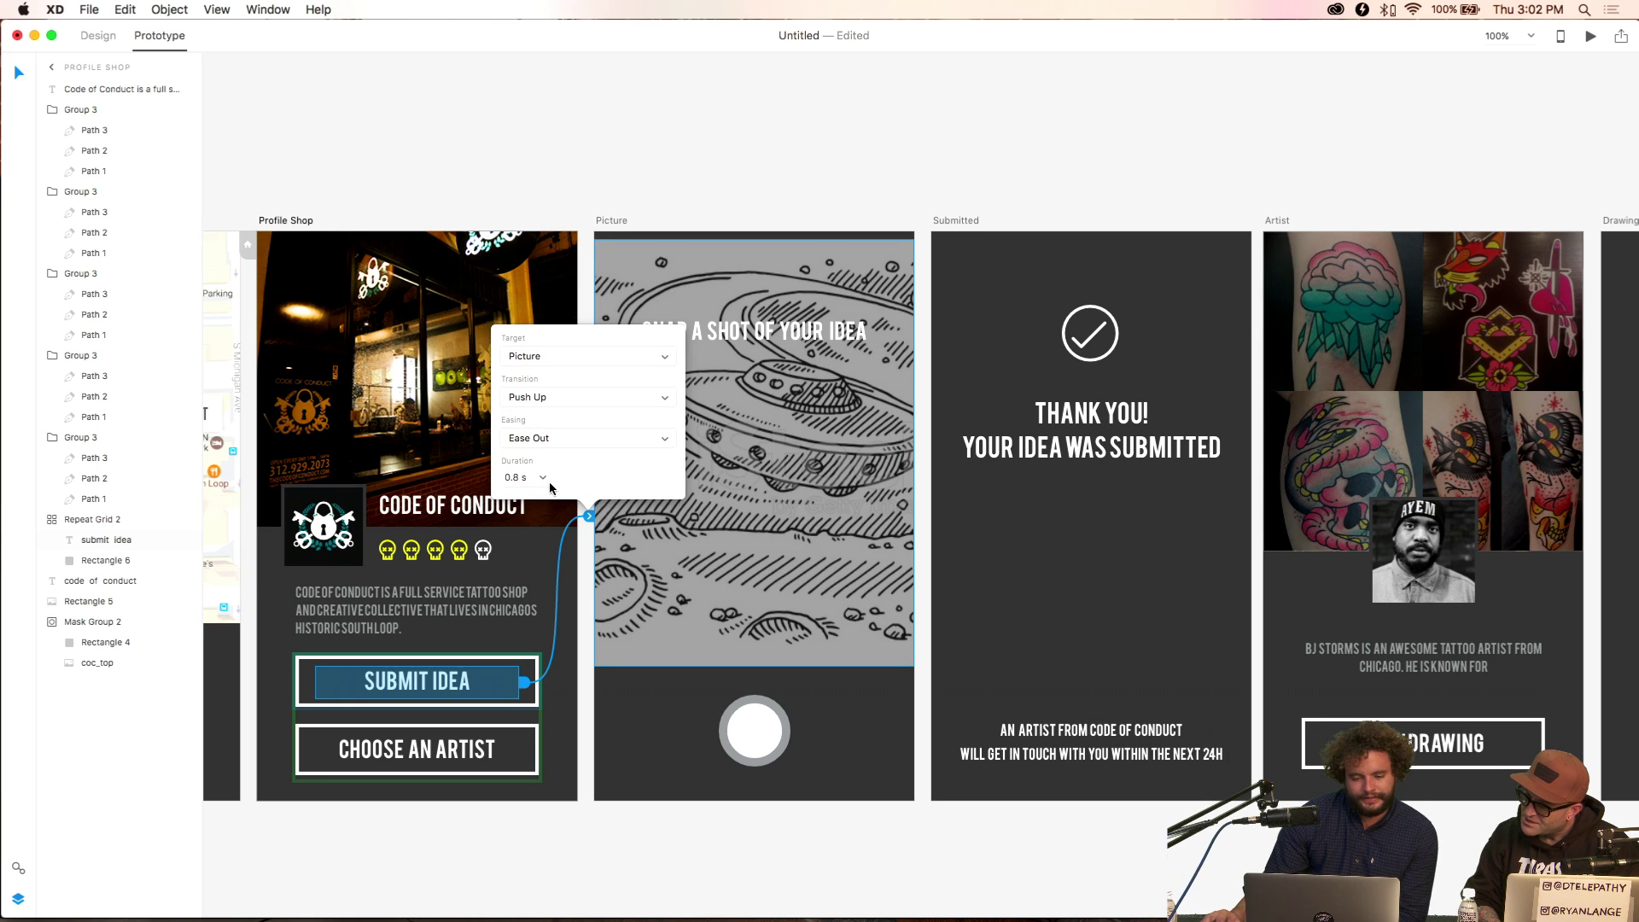
click(556, 126)
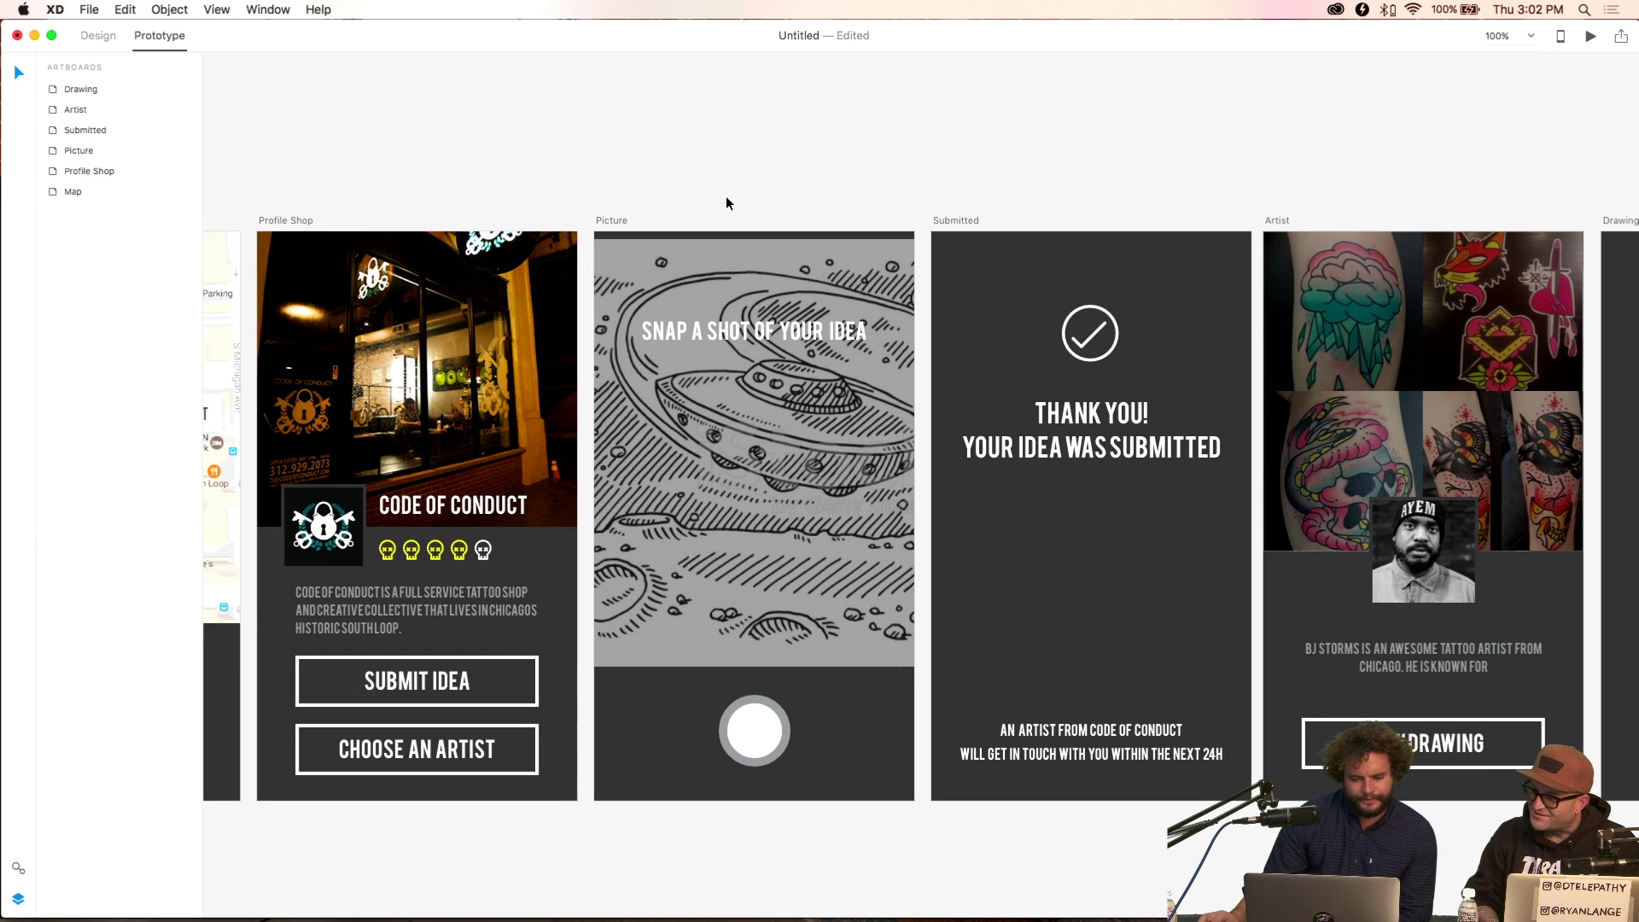
scroll(640, 222, right, 3)
click(475, 224)
Step: Link the Picture screen's round shutter button to Submitted, keeping Submitted as target
scroll(808, 534, right, 2)
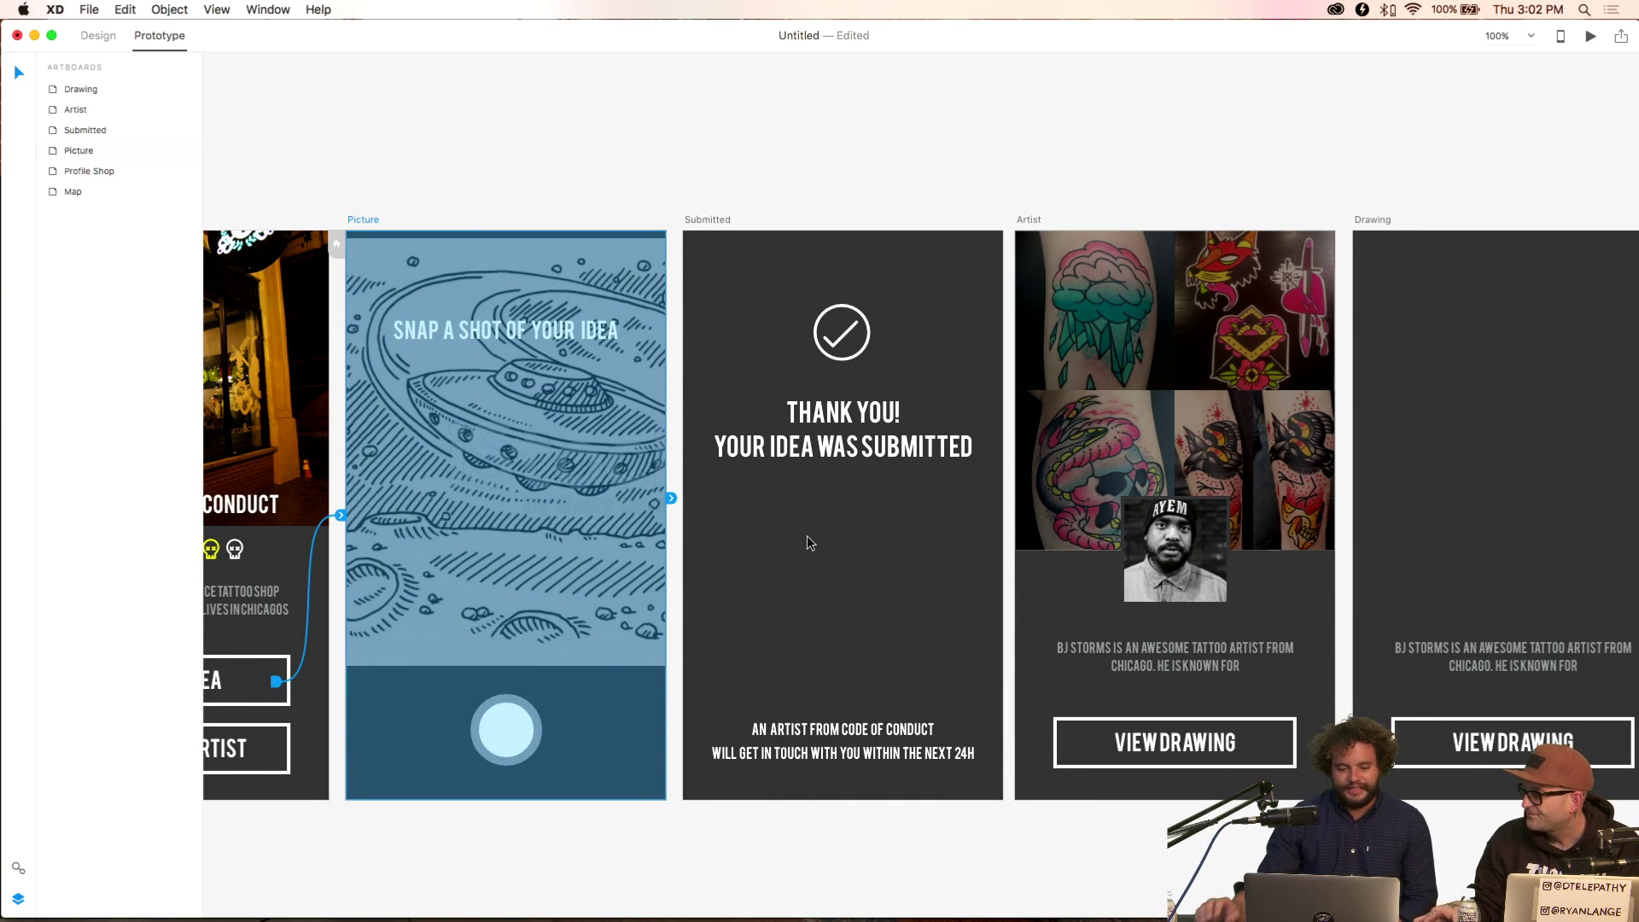
click(463, 188)
click(454, 685)
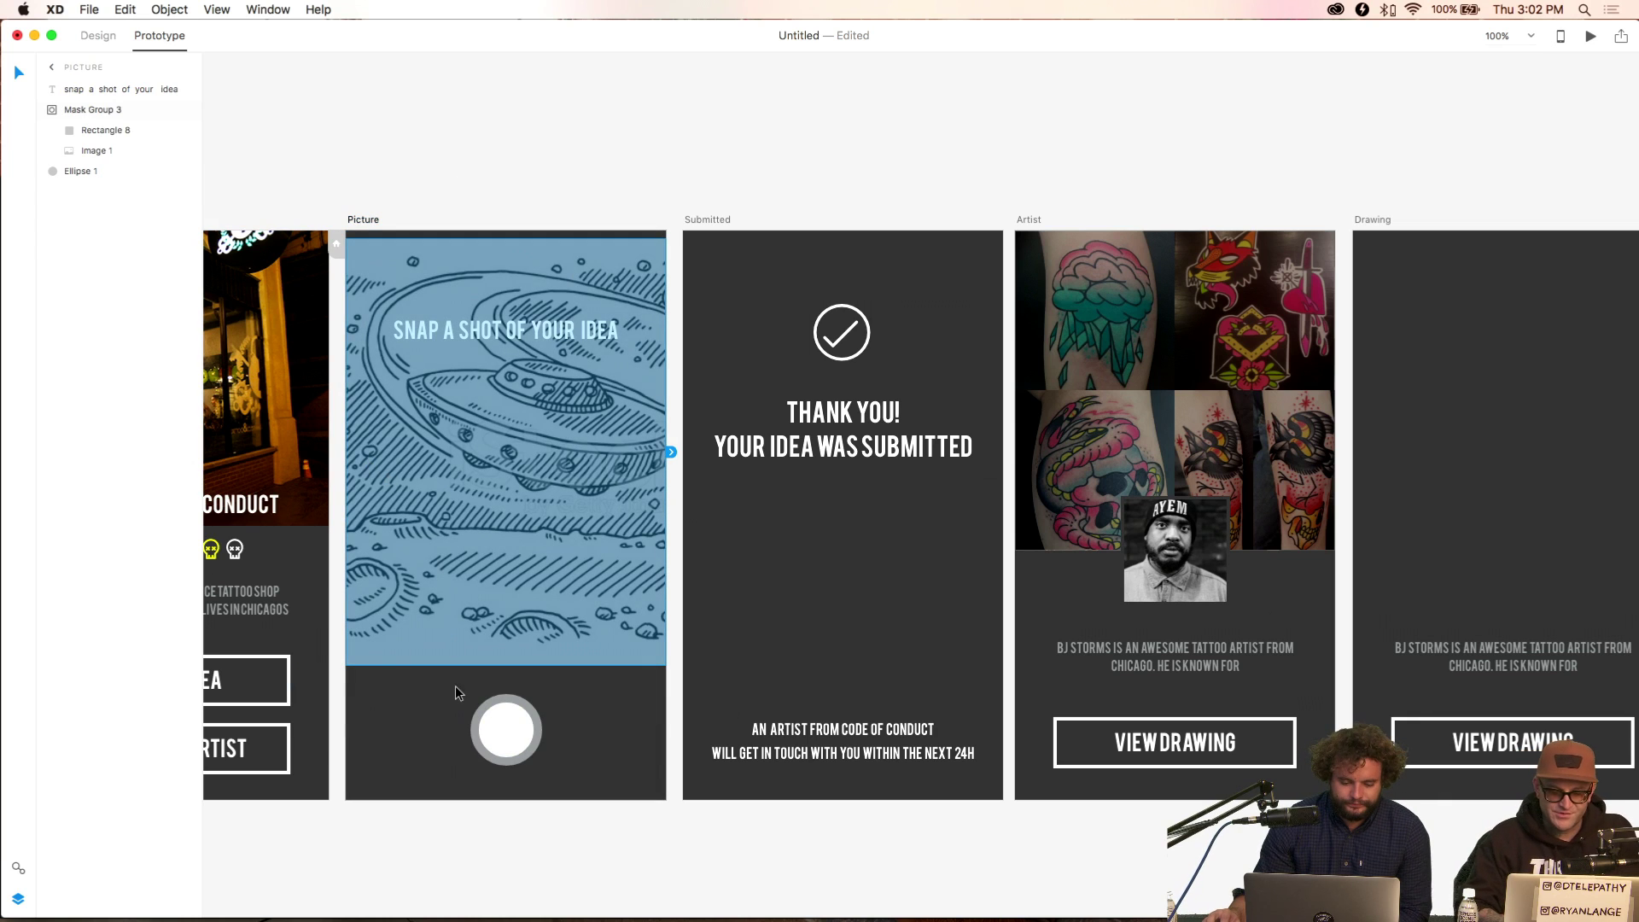
click(495, 721)
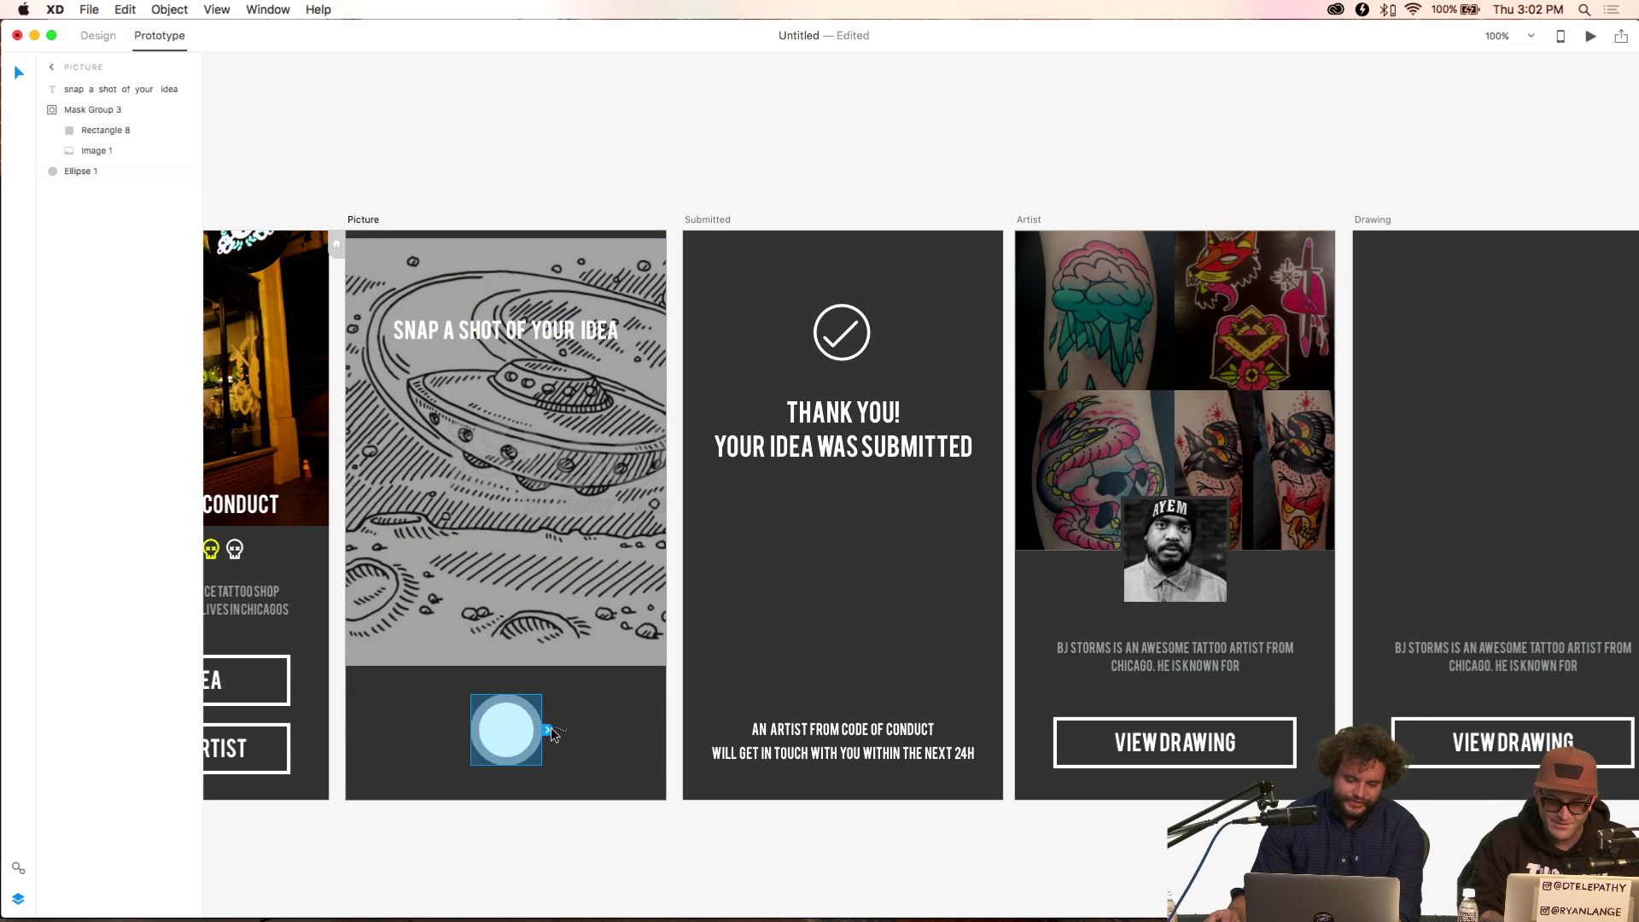
drag(547, 732, 805, 662)
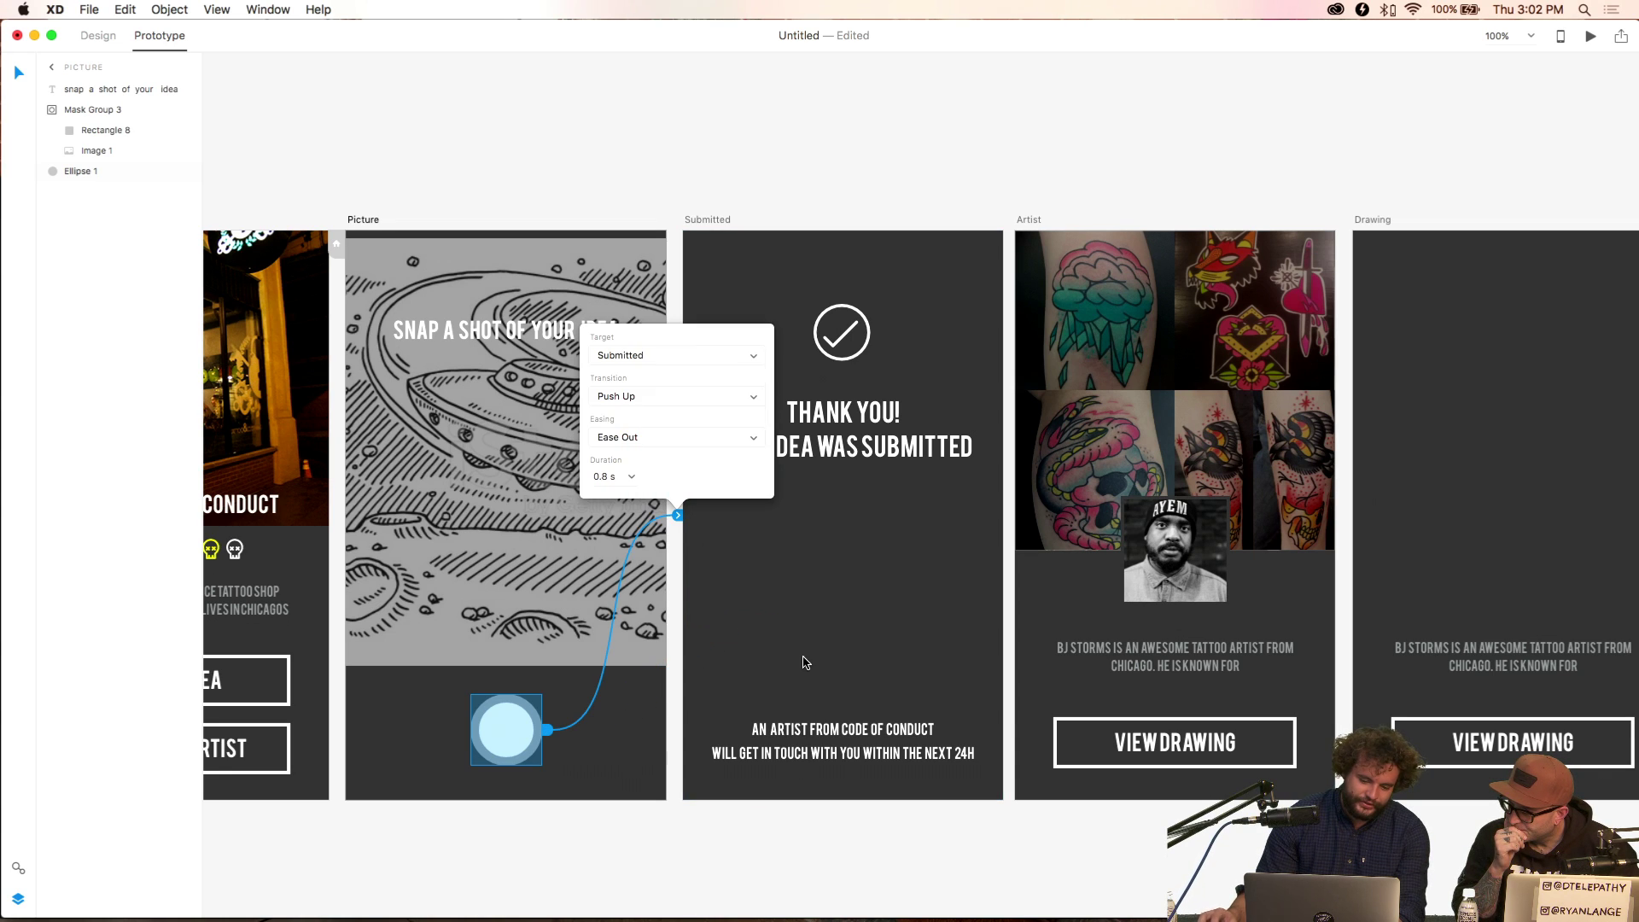
click(629, 365)
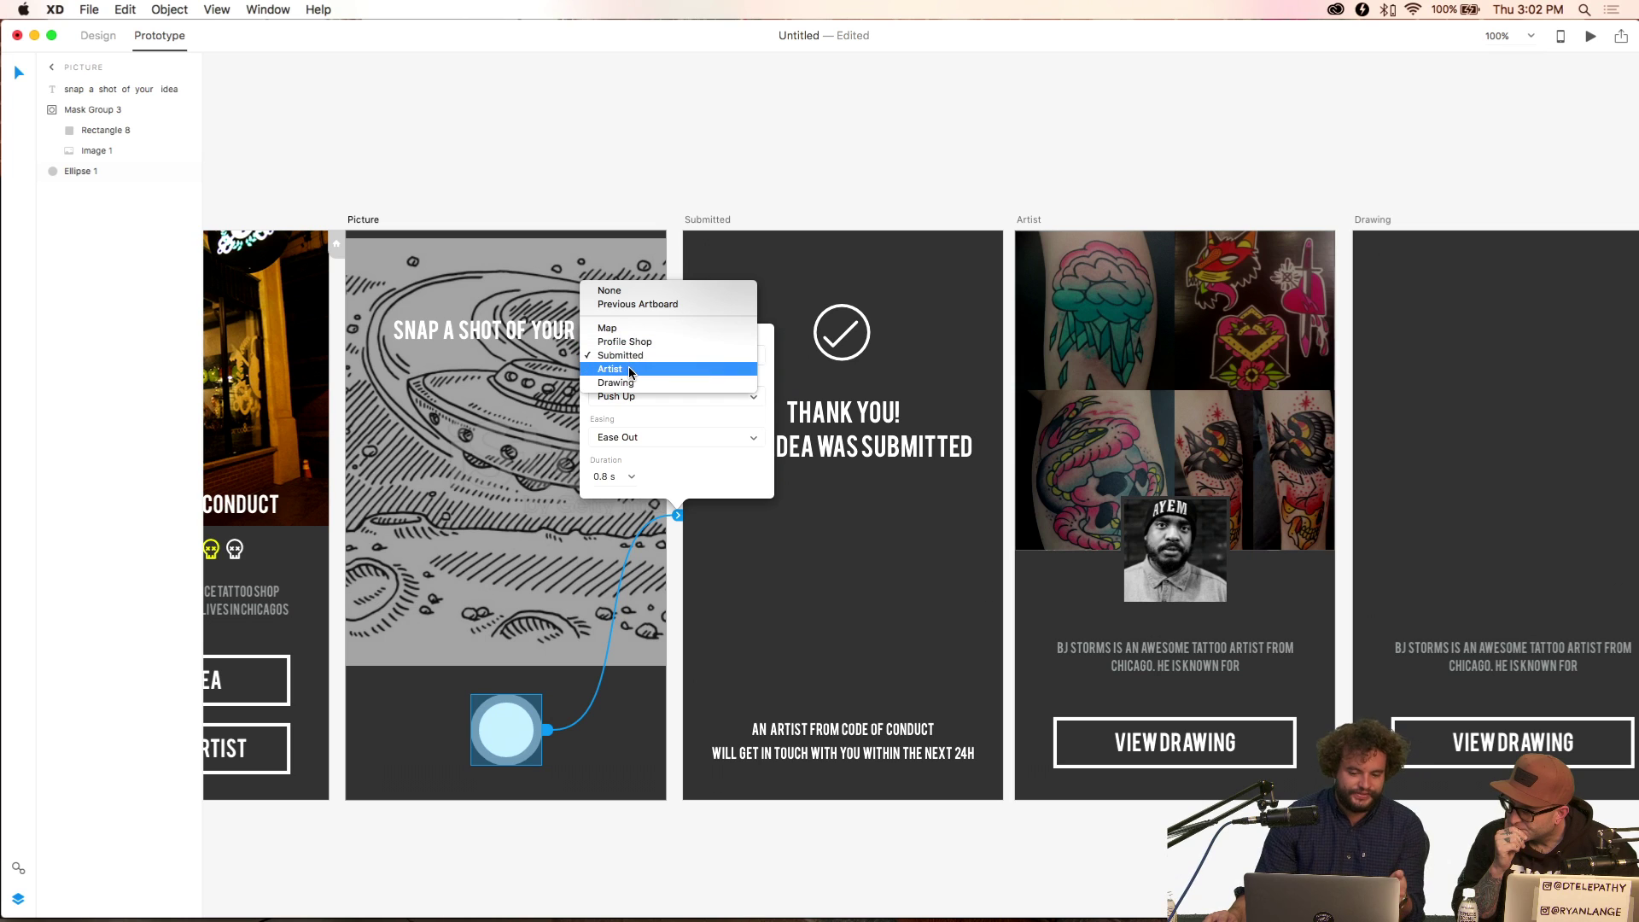
click(755, 492)
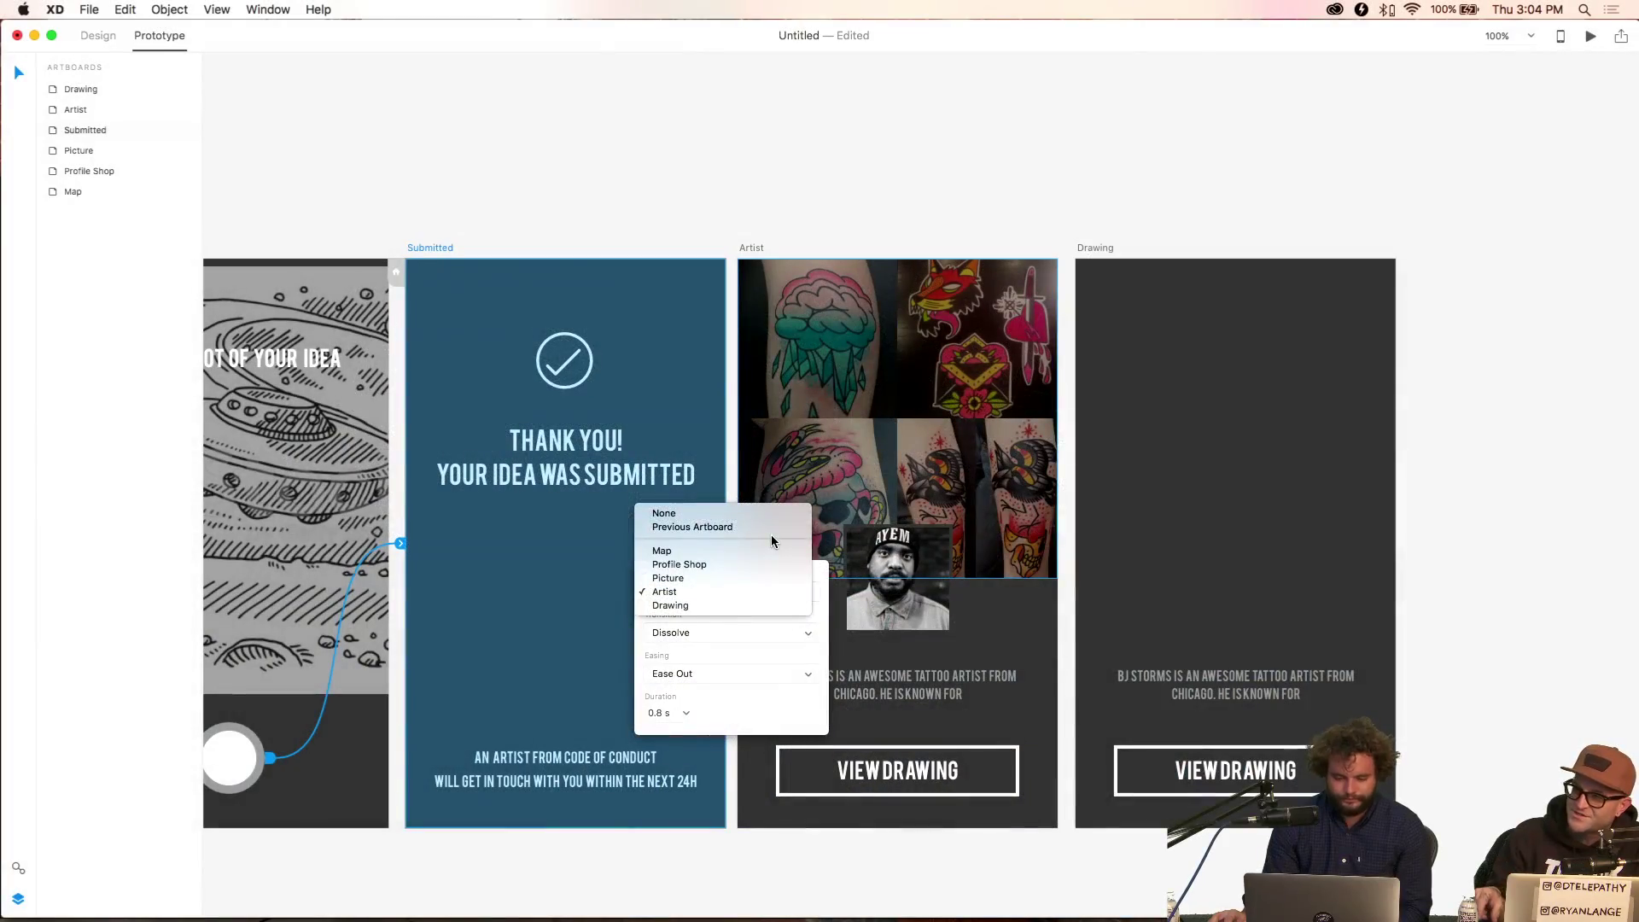
Step: Confirm Artist as the Submitted screen's link target, closing the target list
click(729, 654)
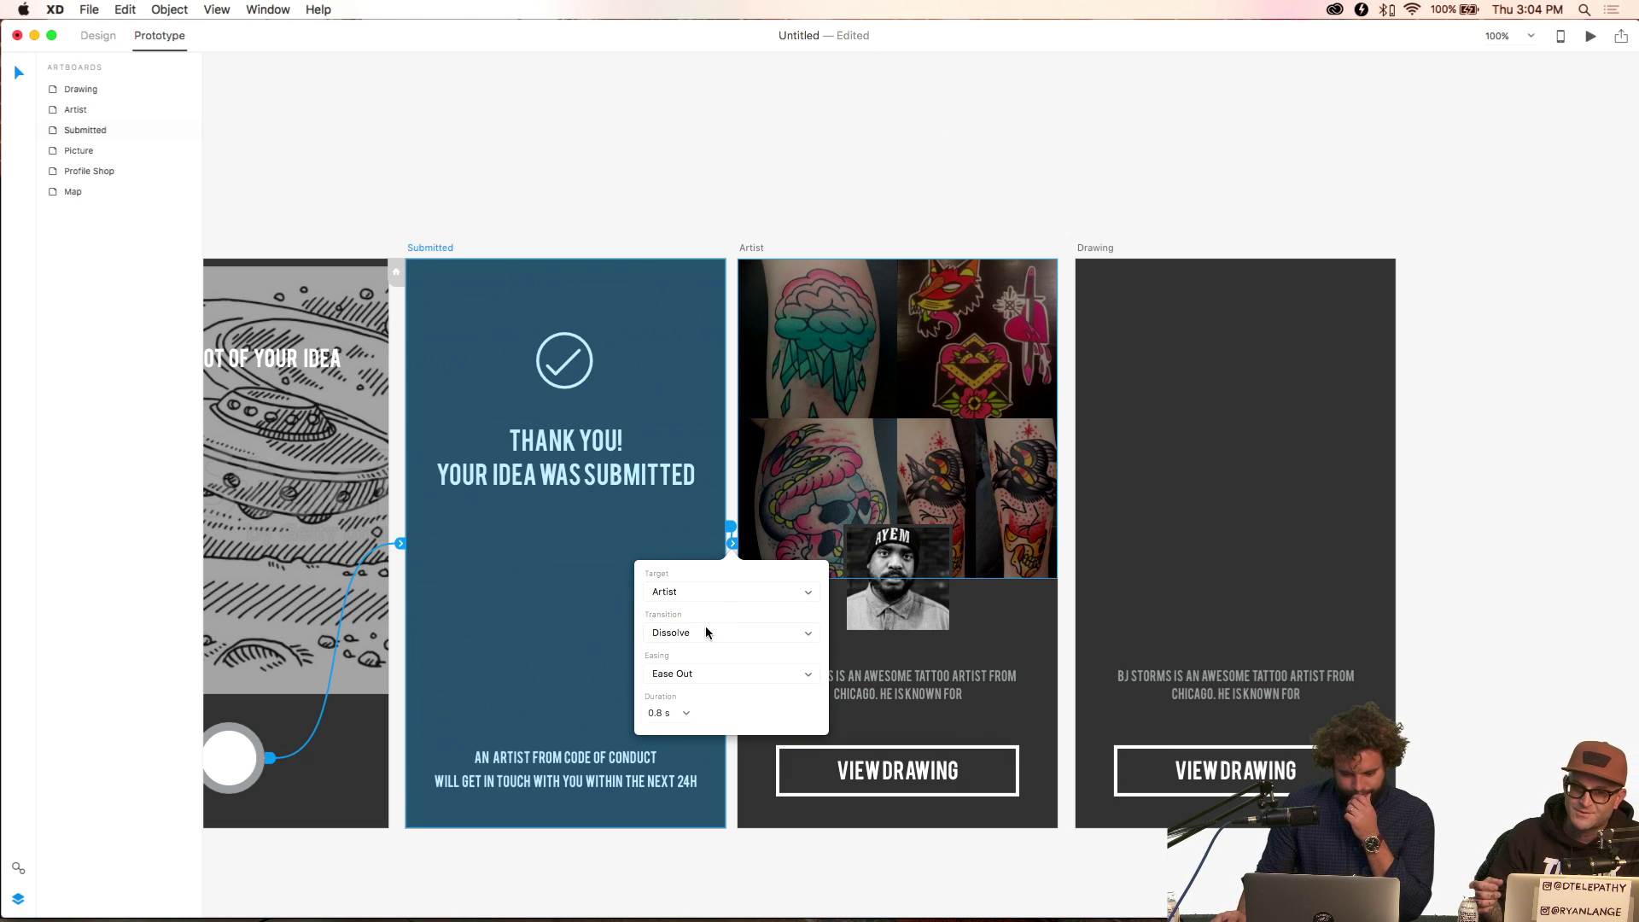
Step: Select the Drawing artboard and return to Design mode
click(761, 178)
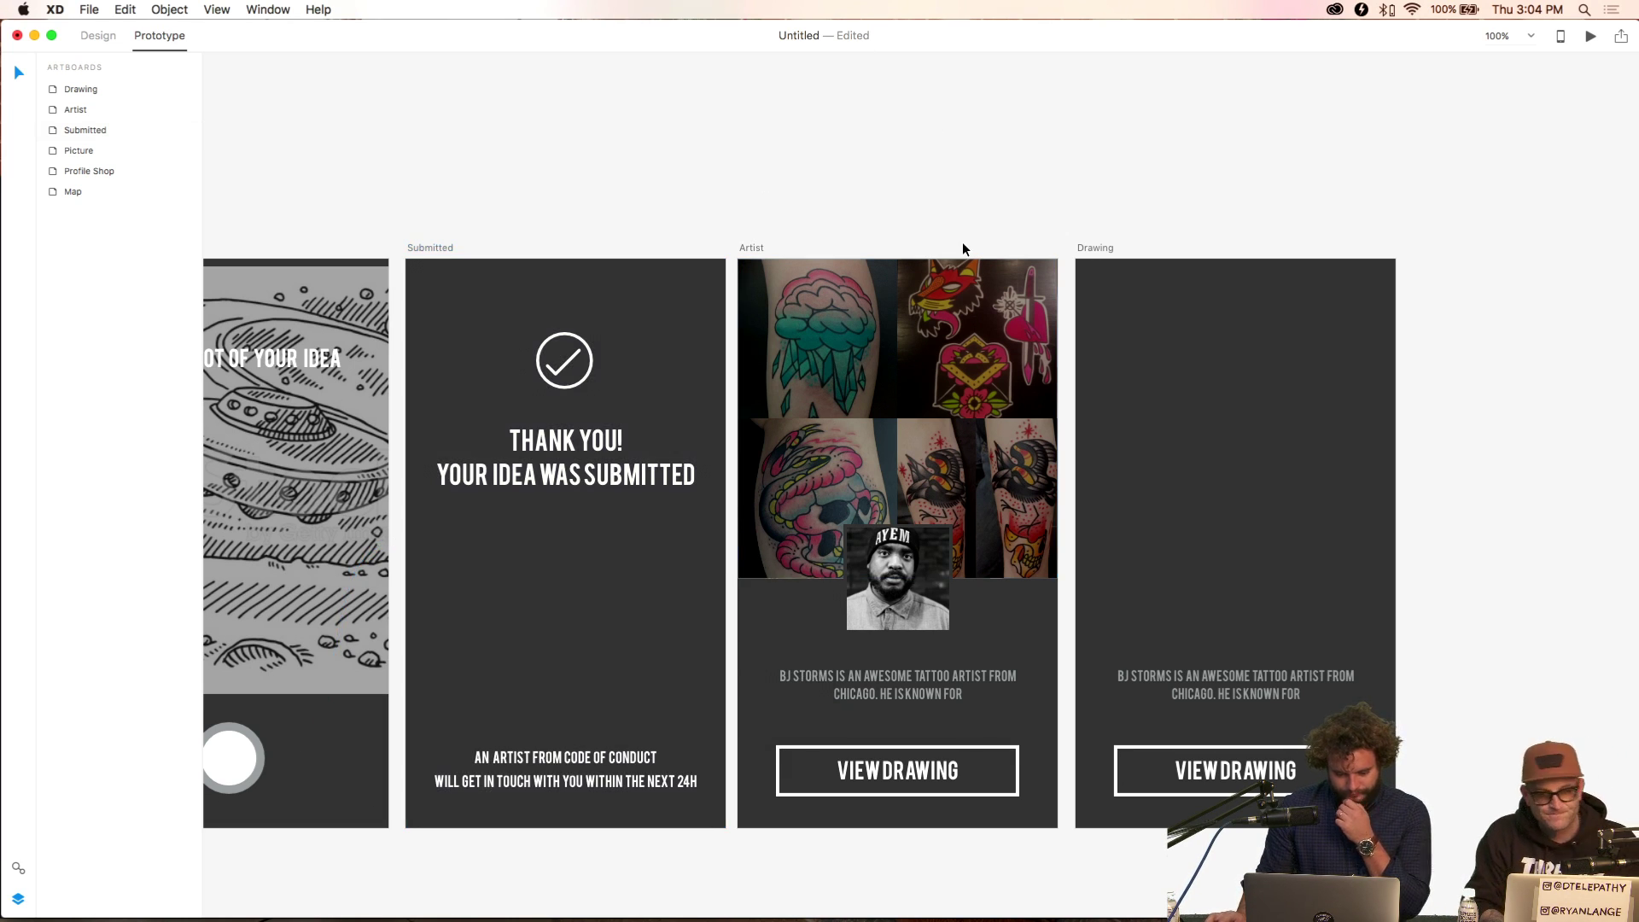
scroll(963, 248, right, 5)
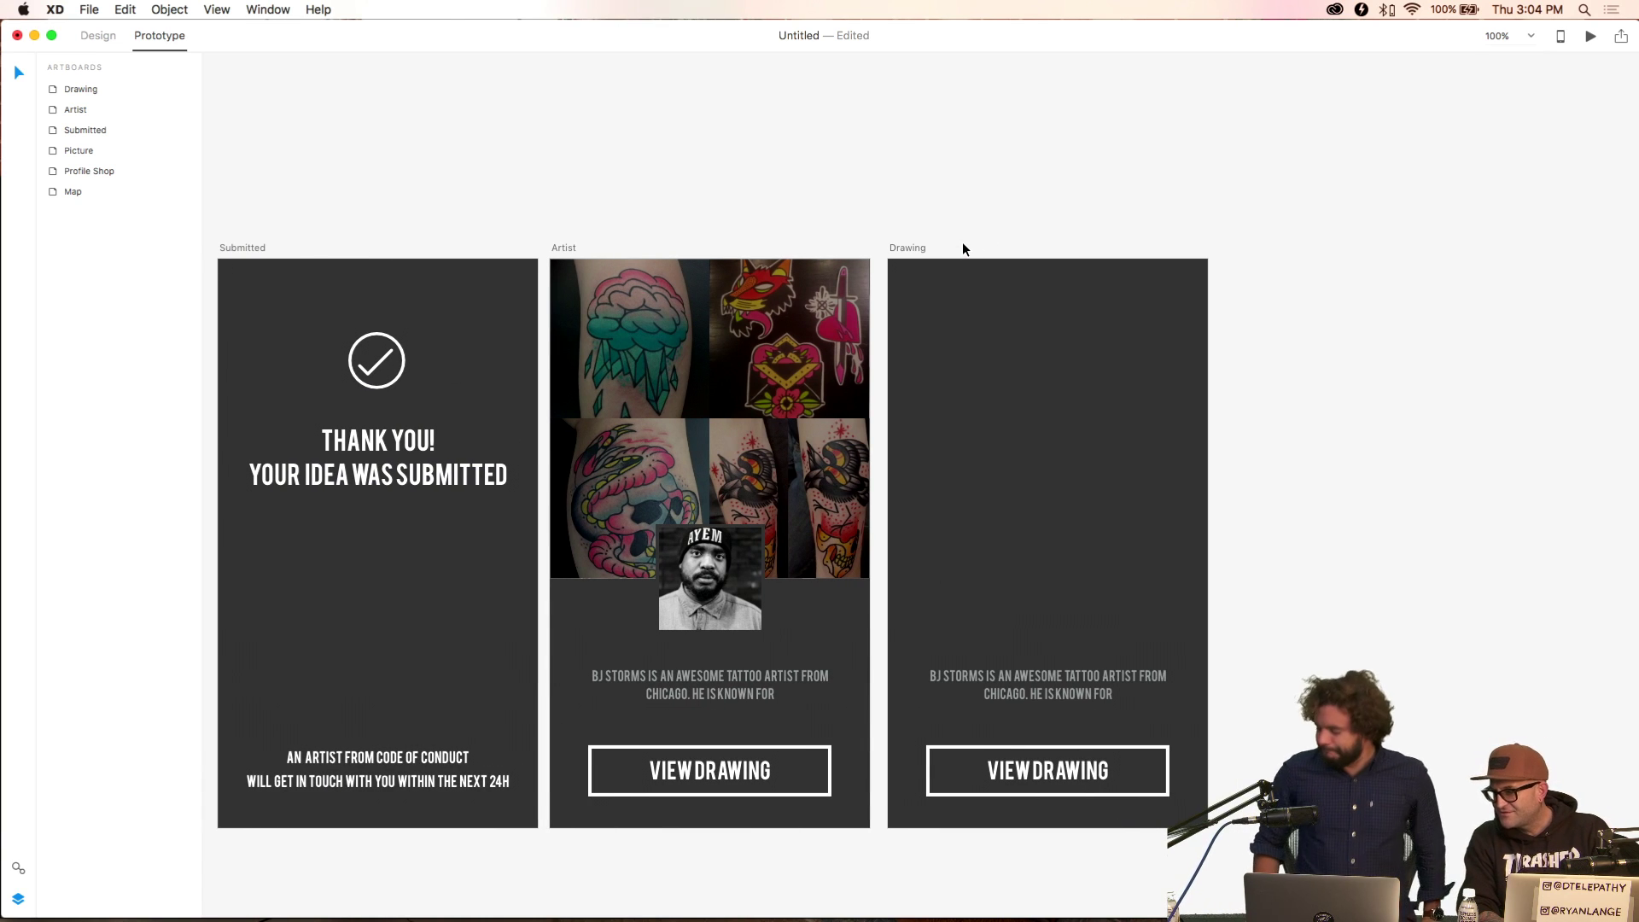
click(1048, 813)
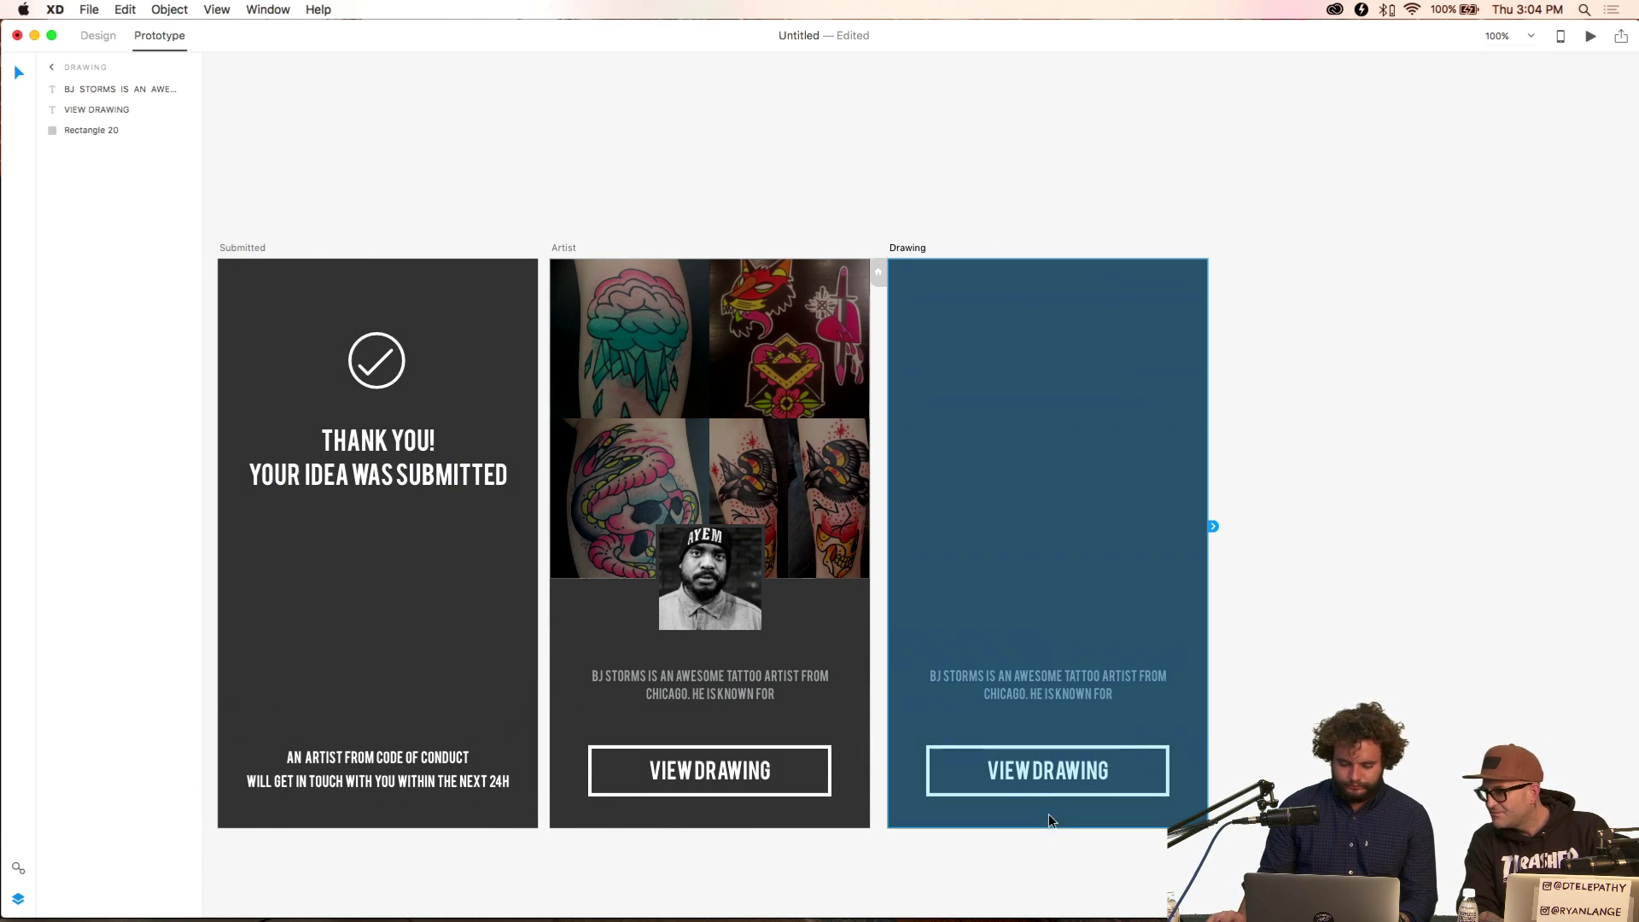
click(111, 35)
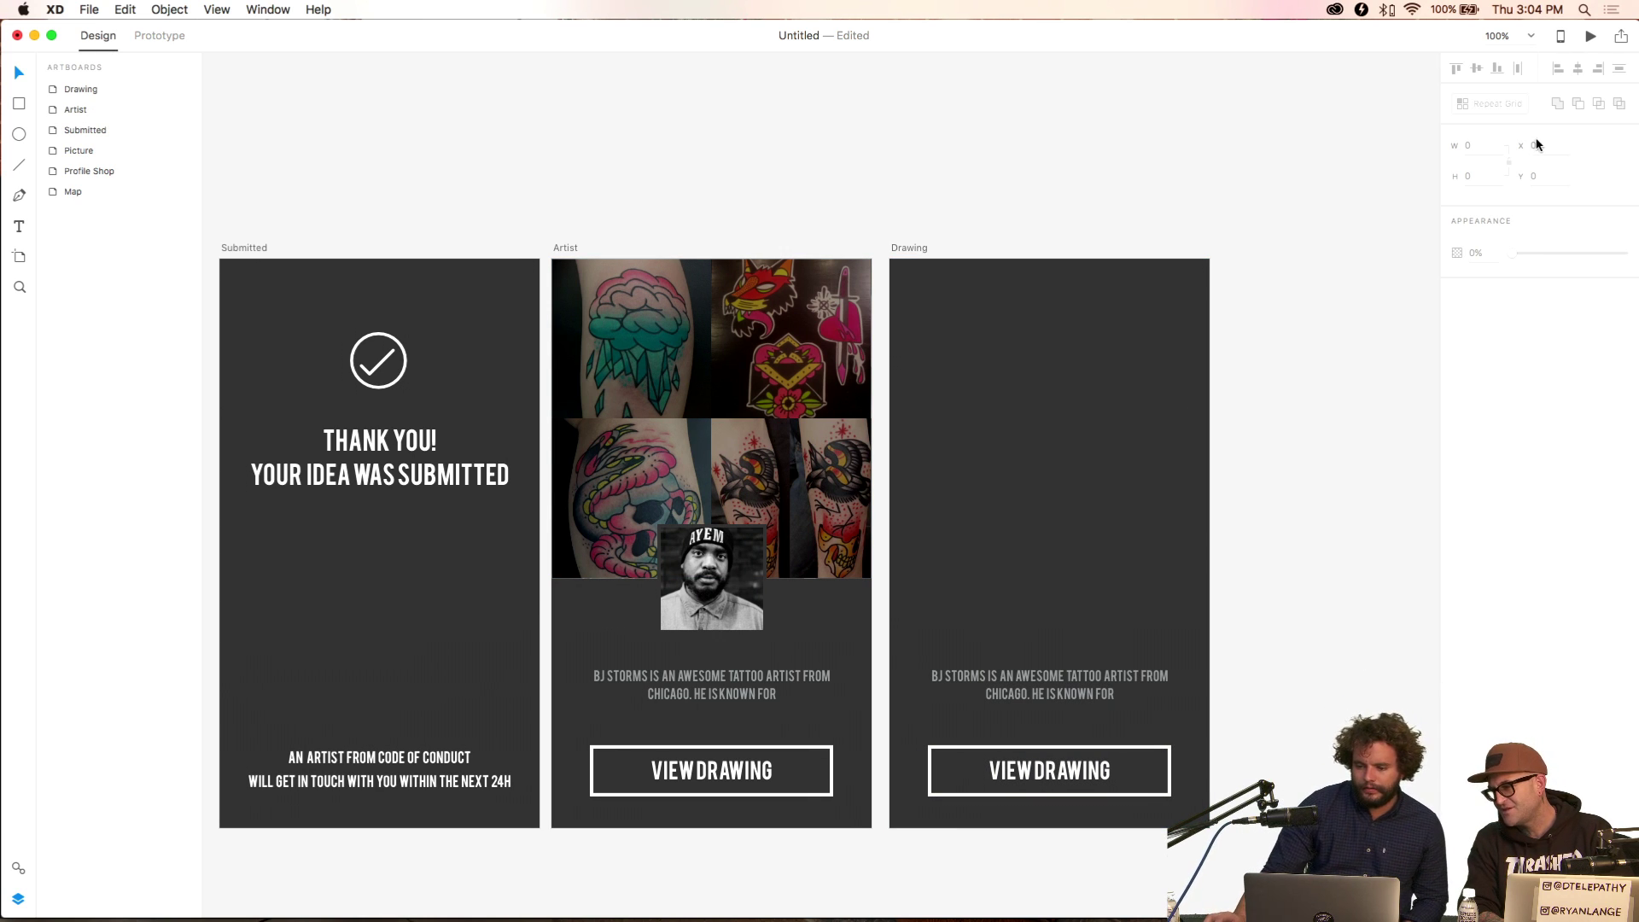
scroll(1043, 156, left, 3)
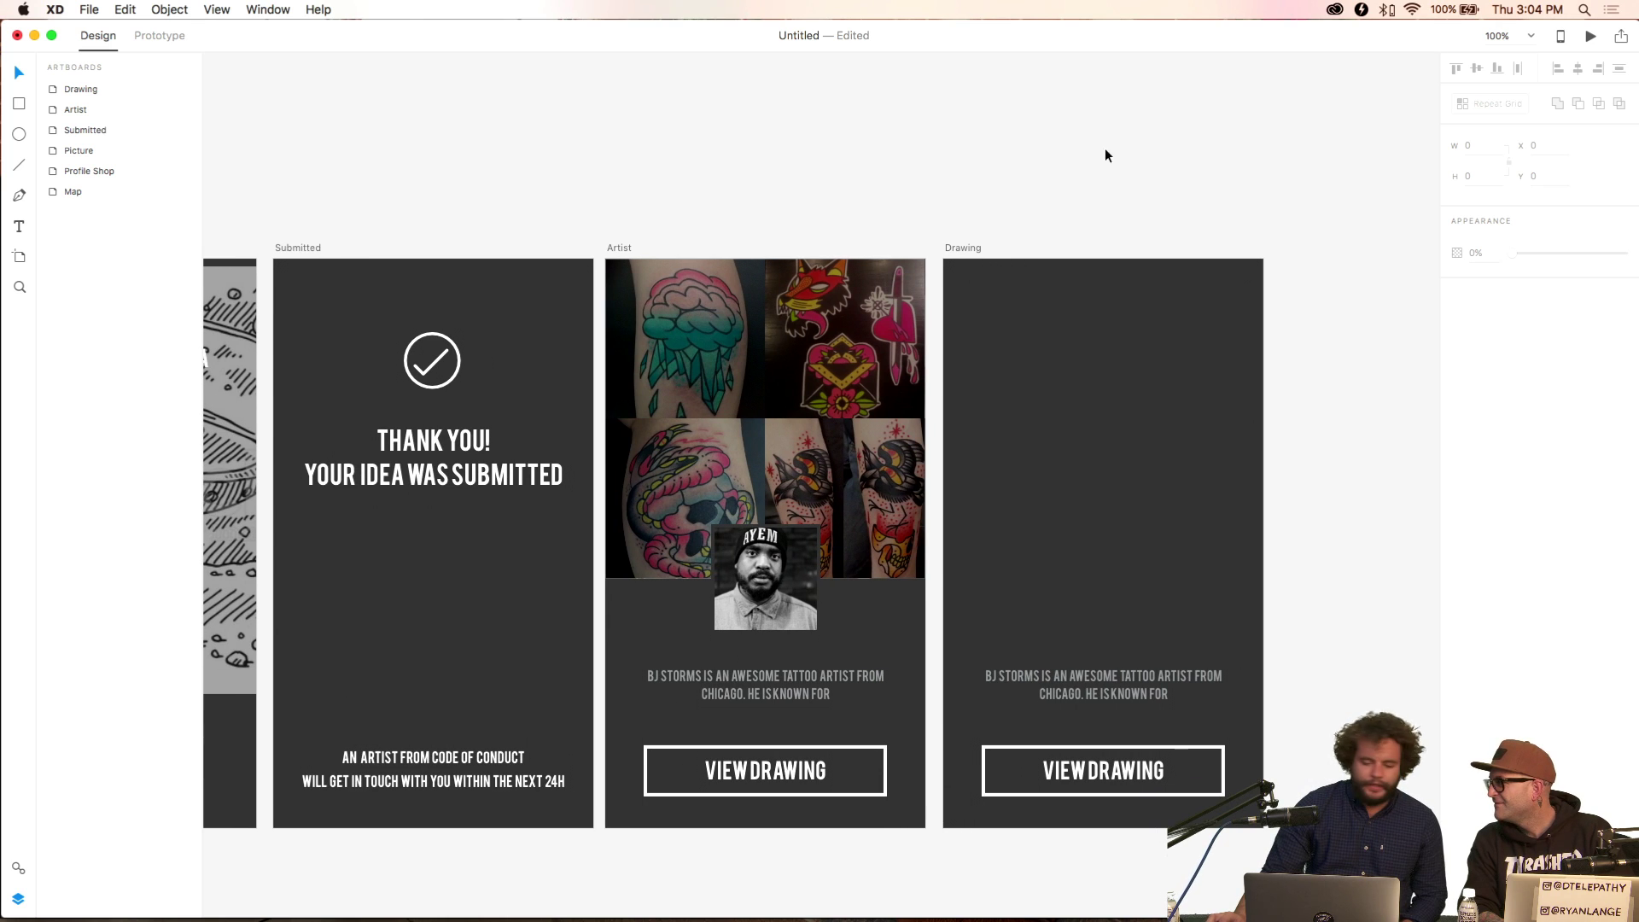
Step: Create a shared web link for the prototype titled SPOT
click(1620, 37)
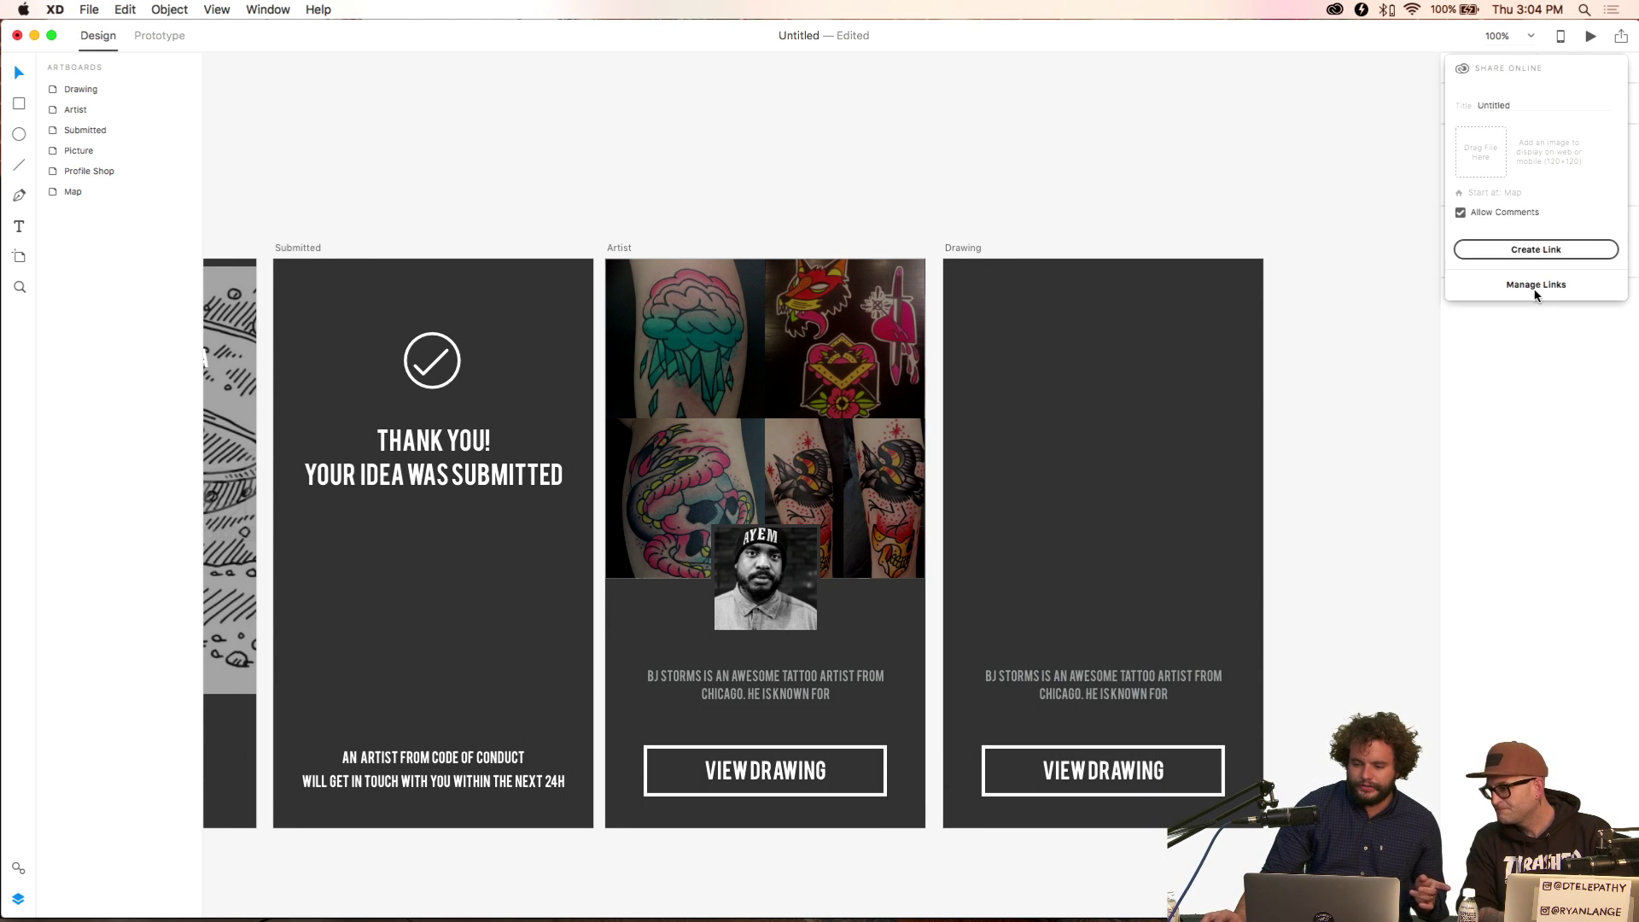
click(1522, 100)
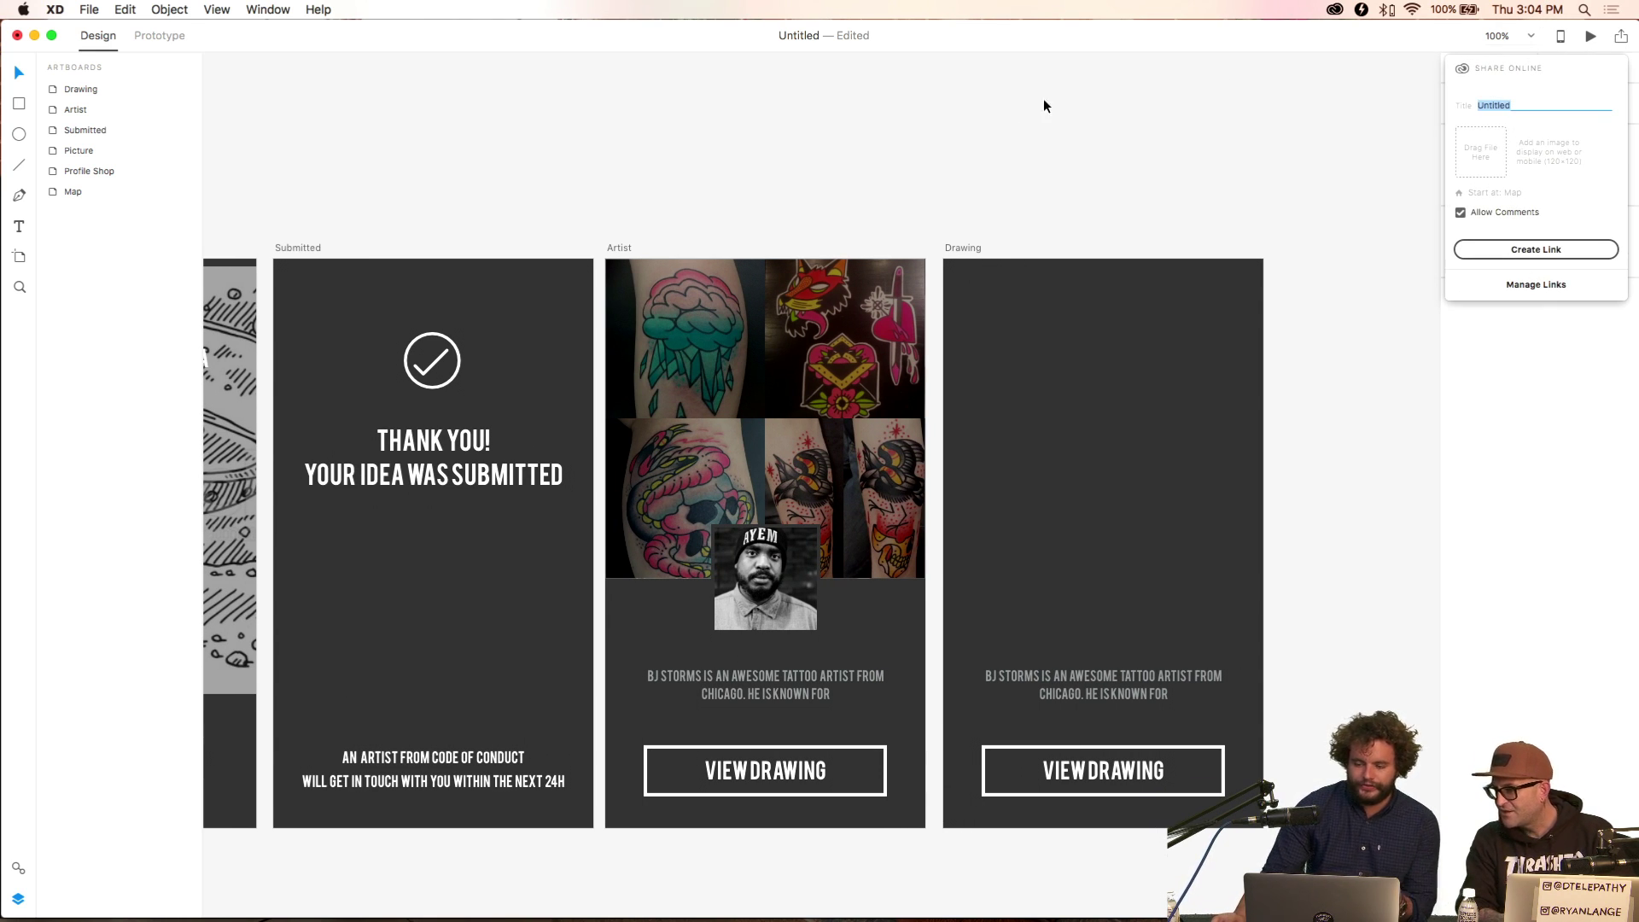
click(1232, 80)
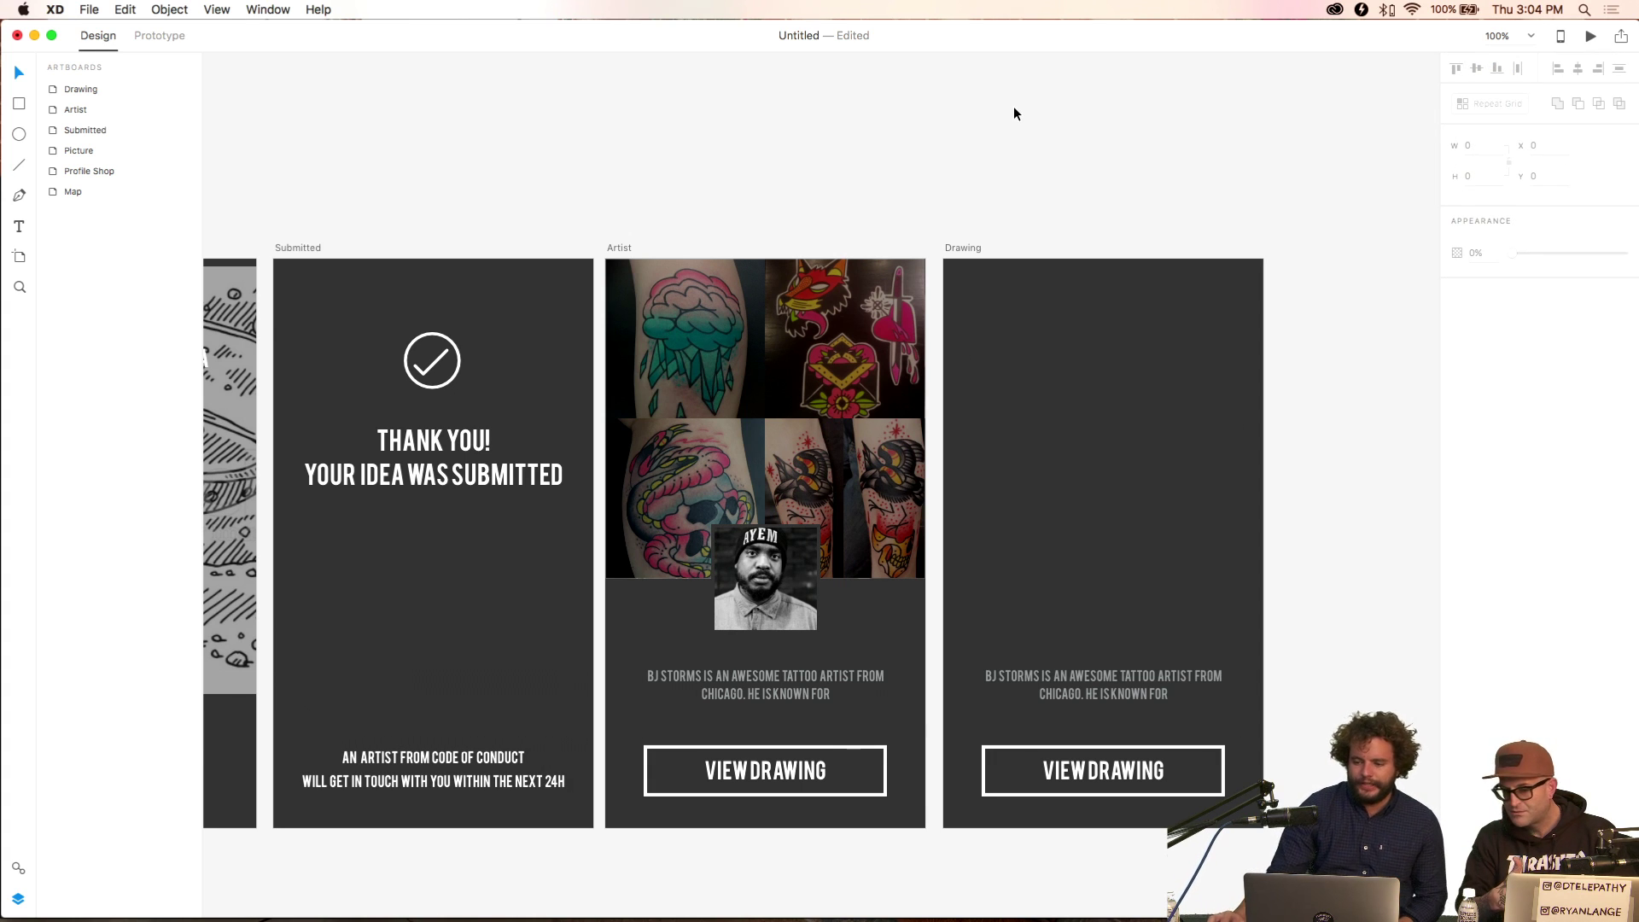
click(1620, 36)
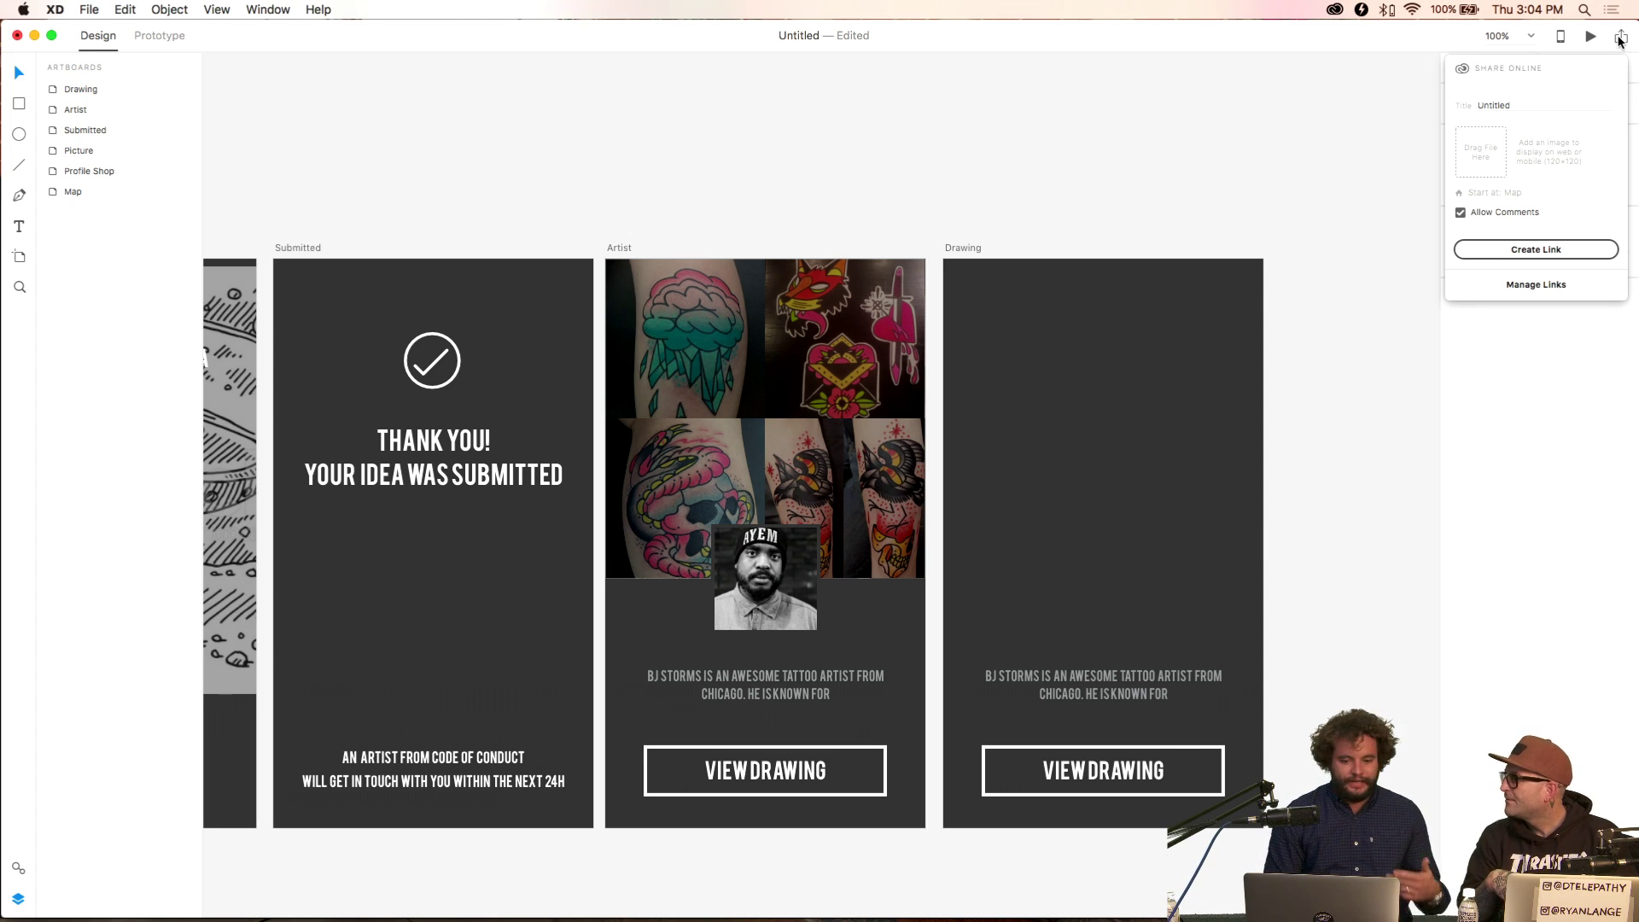
click(1550, 104)
text(SPOT)
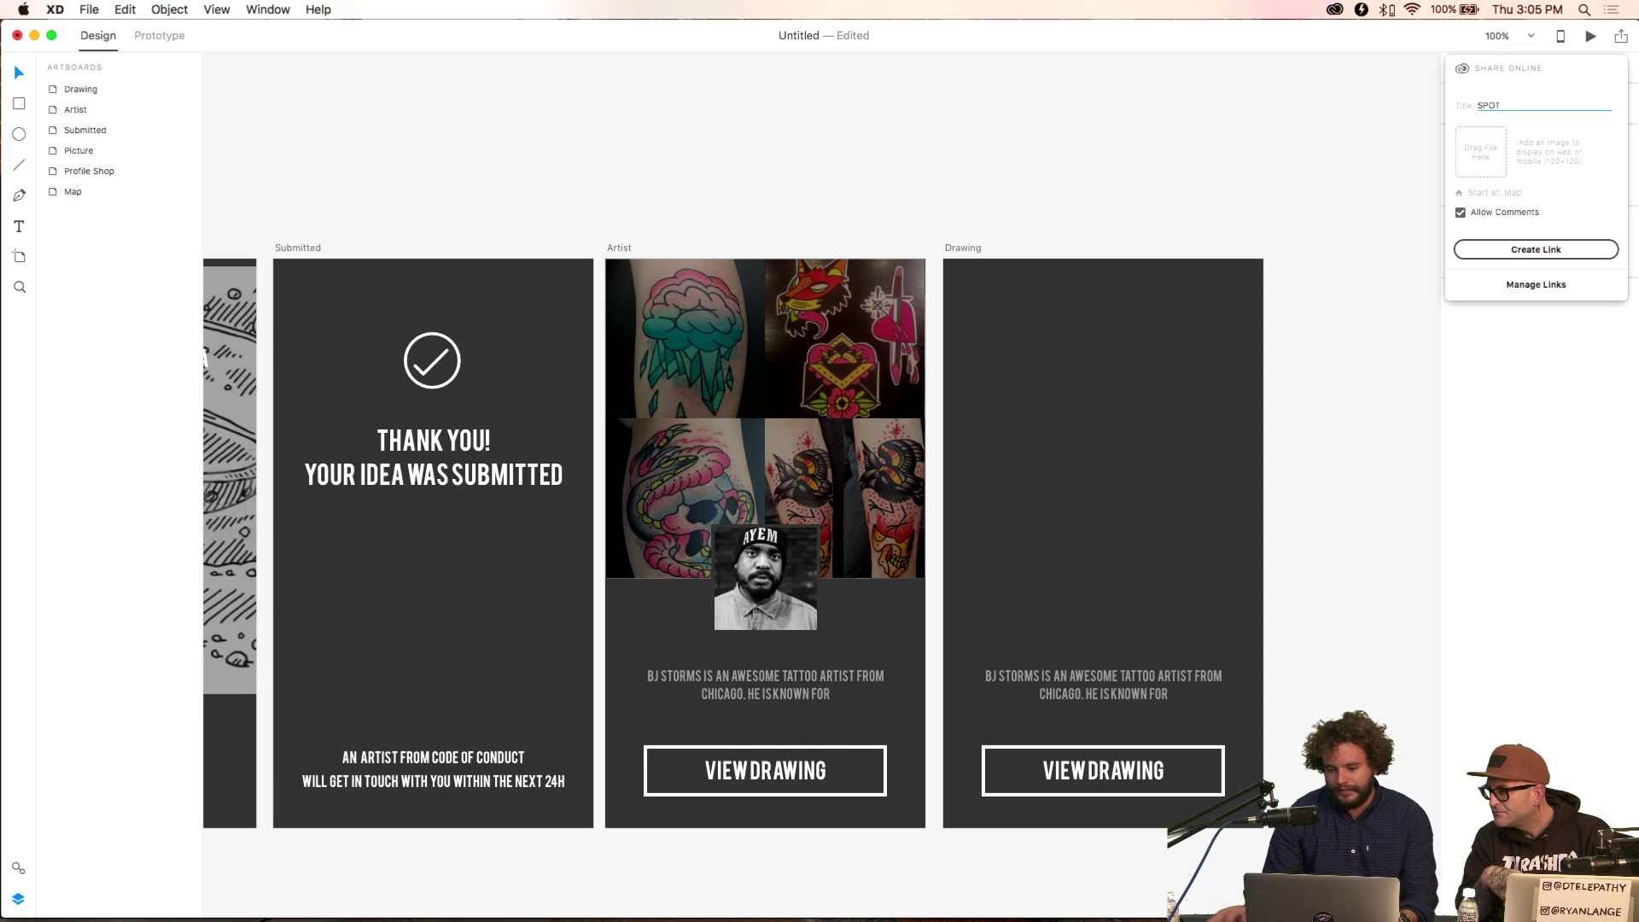
click(1533, 251)
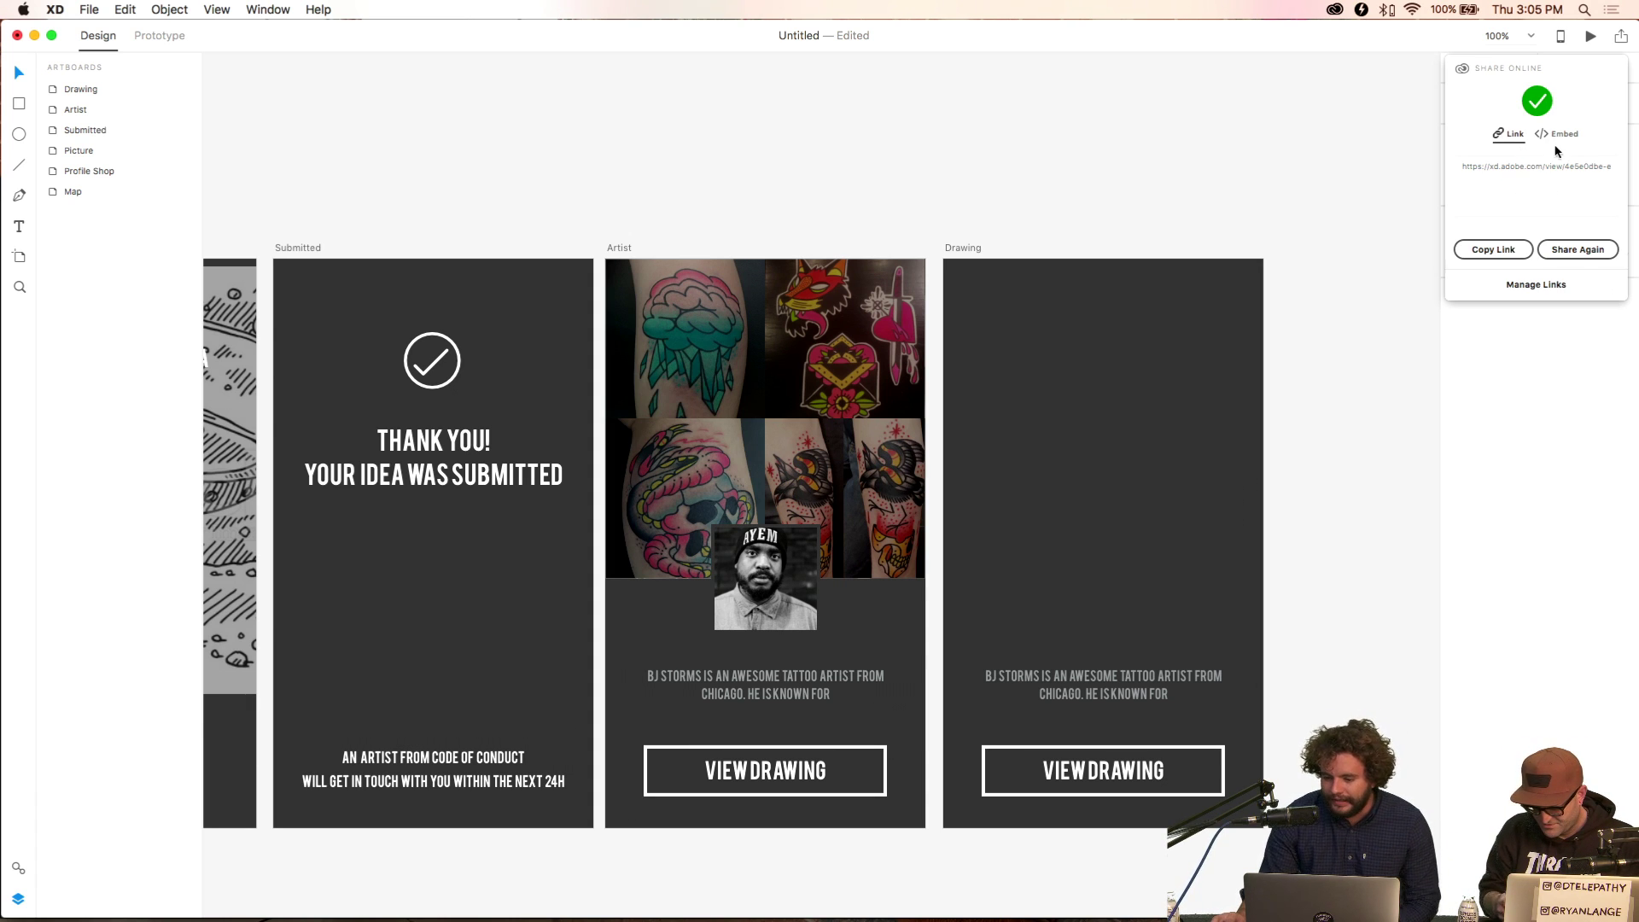
Step: Copy the shareable link and bring Slack to the front
click(1493, 250)
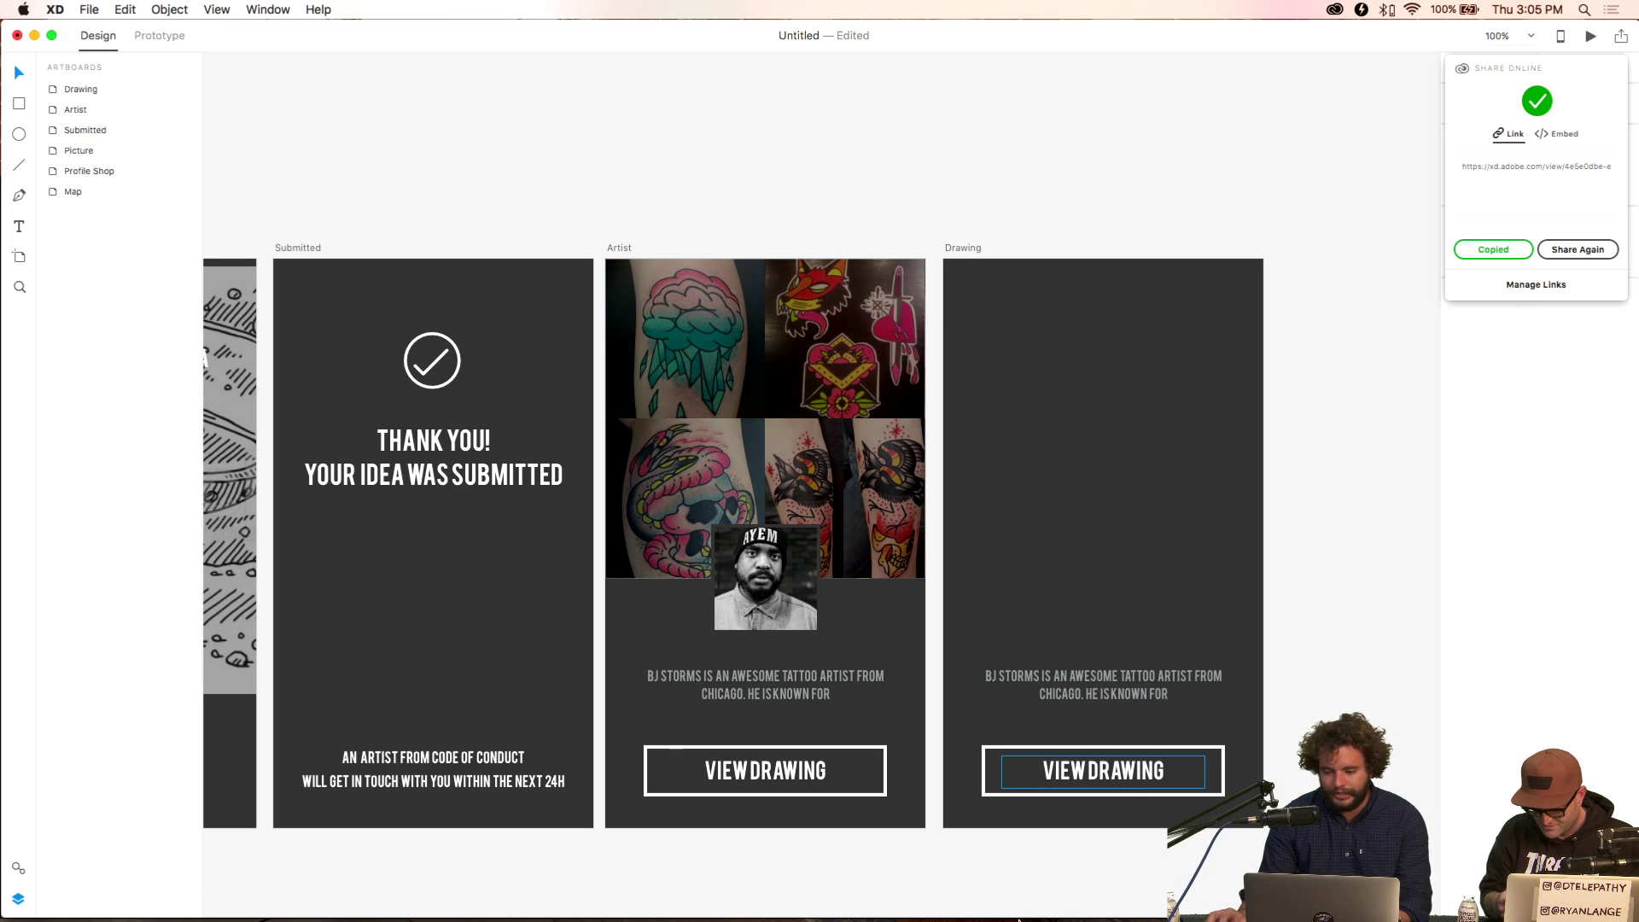
mouse_move(832, 918)
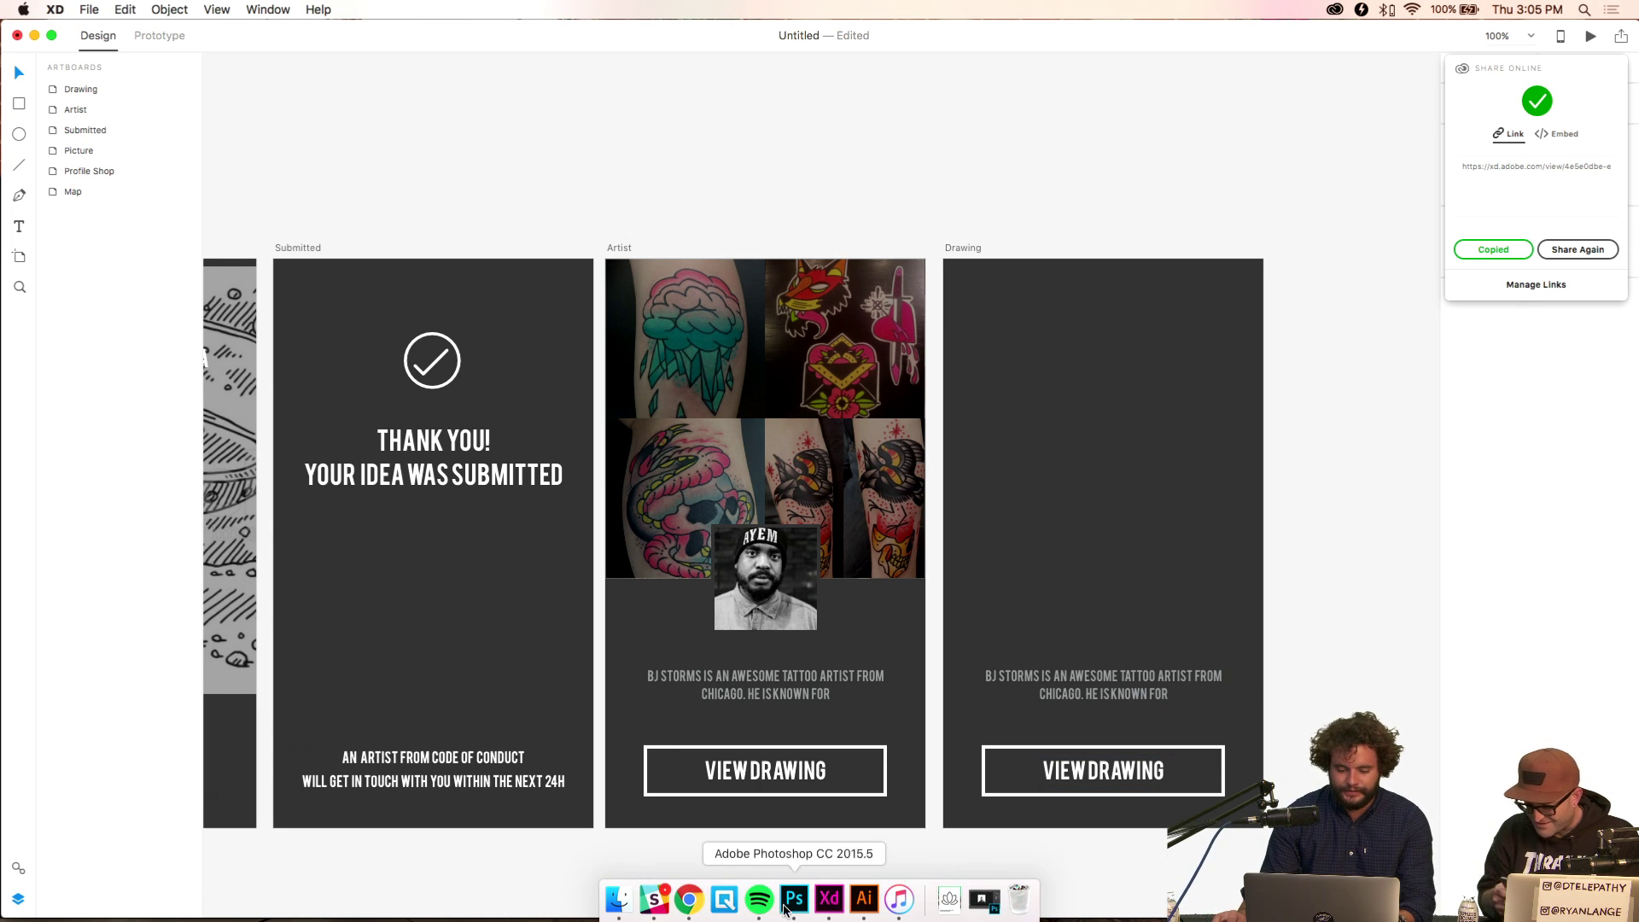
click(653, 899)
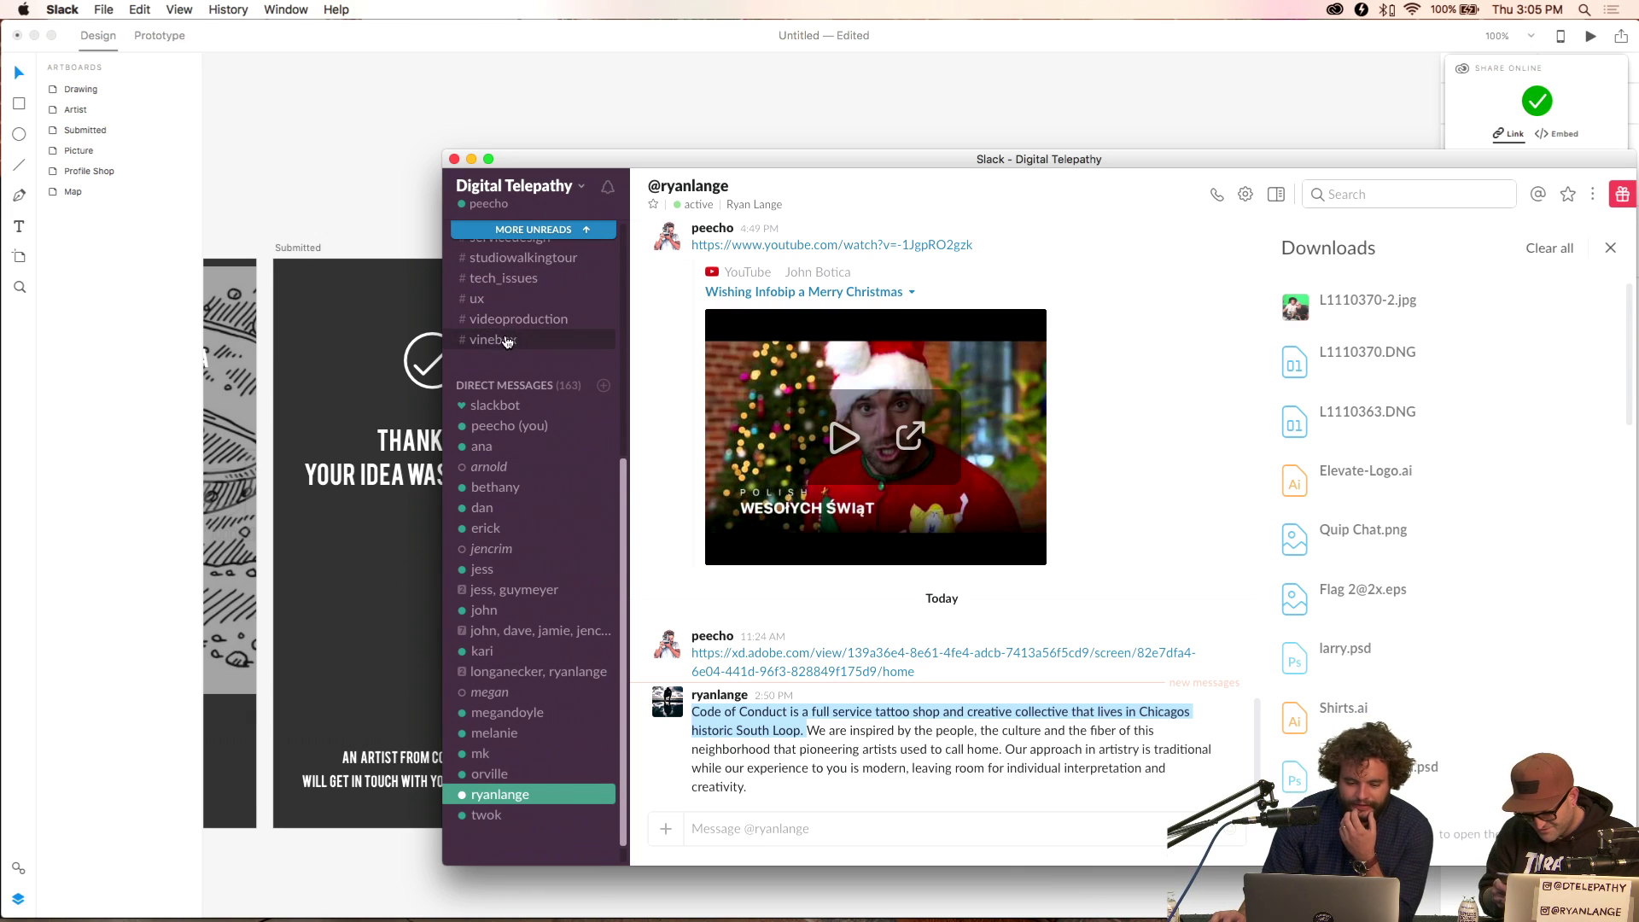
Step: Paste and send the prototype link in the Slack DM, then return to Adobe XD
click(853, 819)
key(super+v)
key(Return)
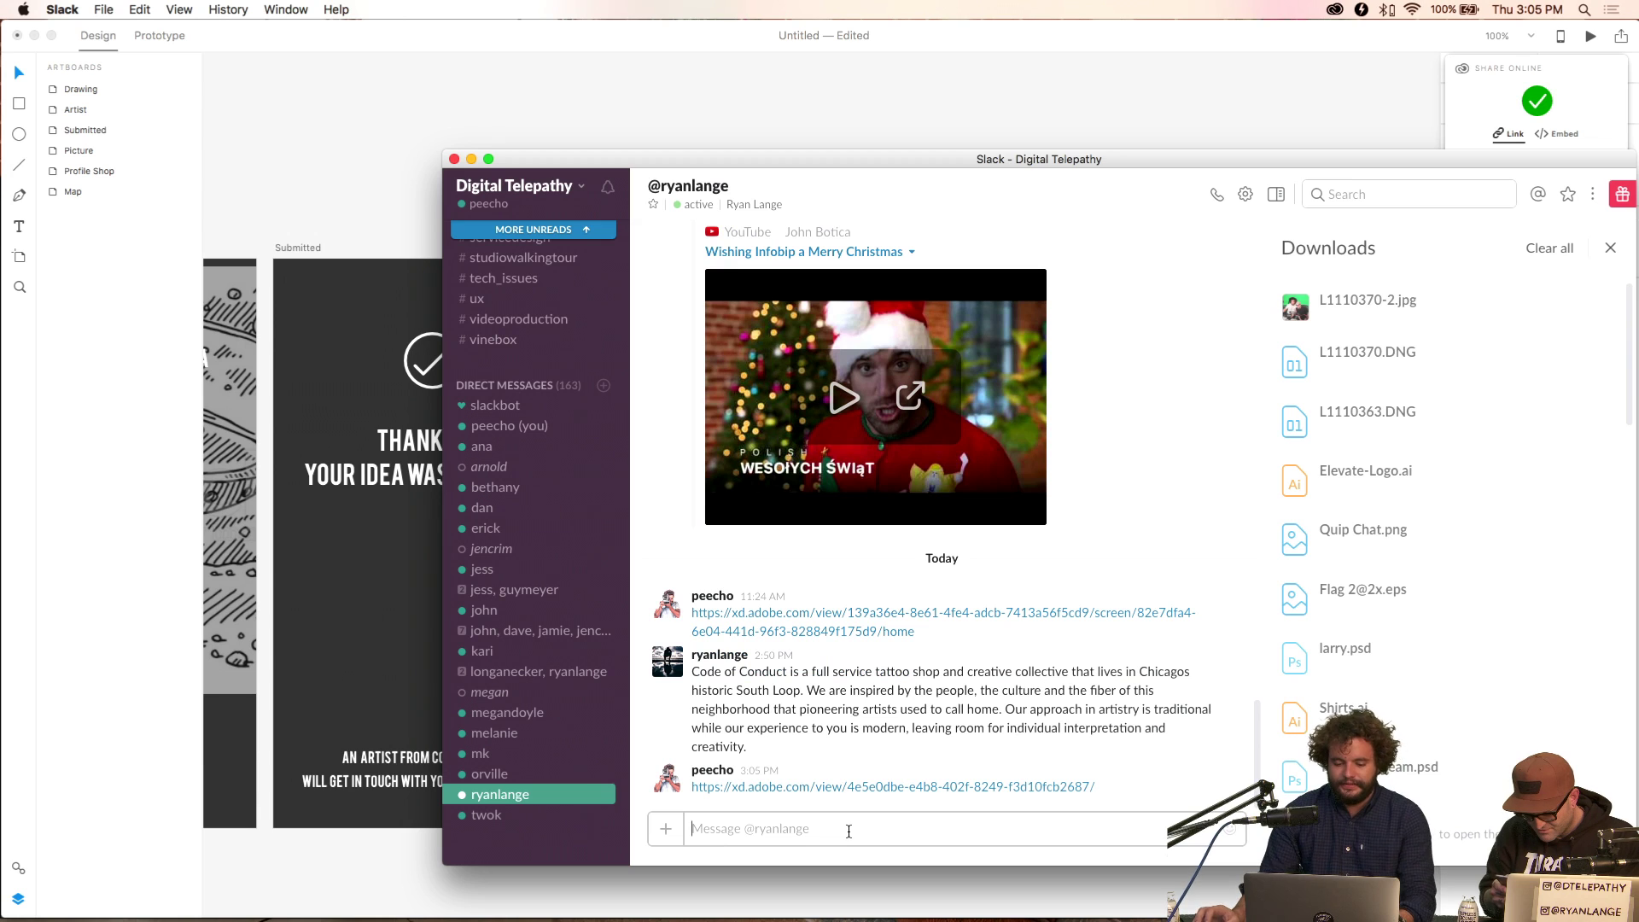
click(512, 210)
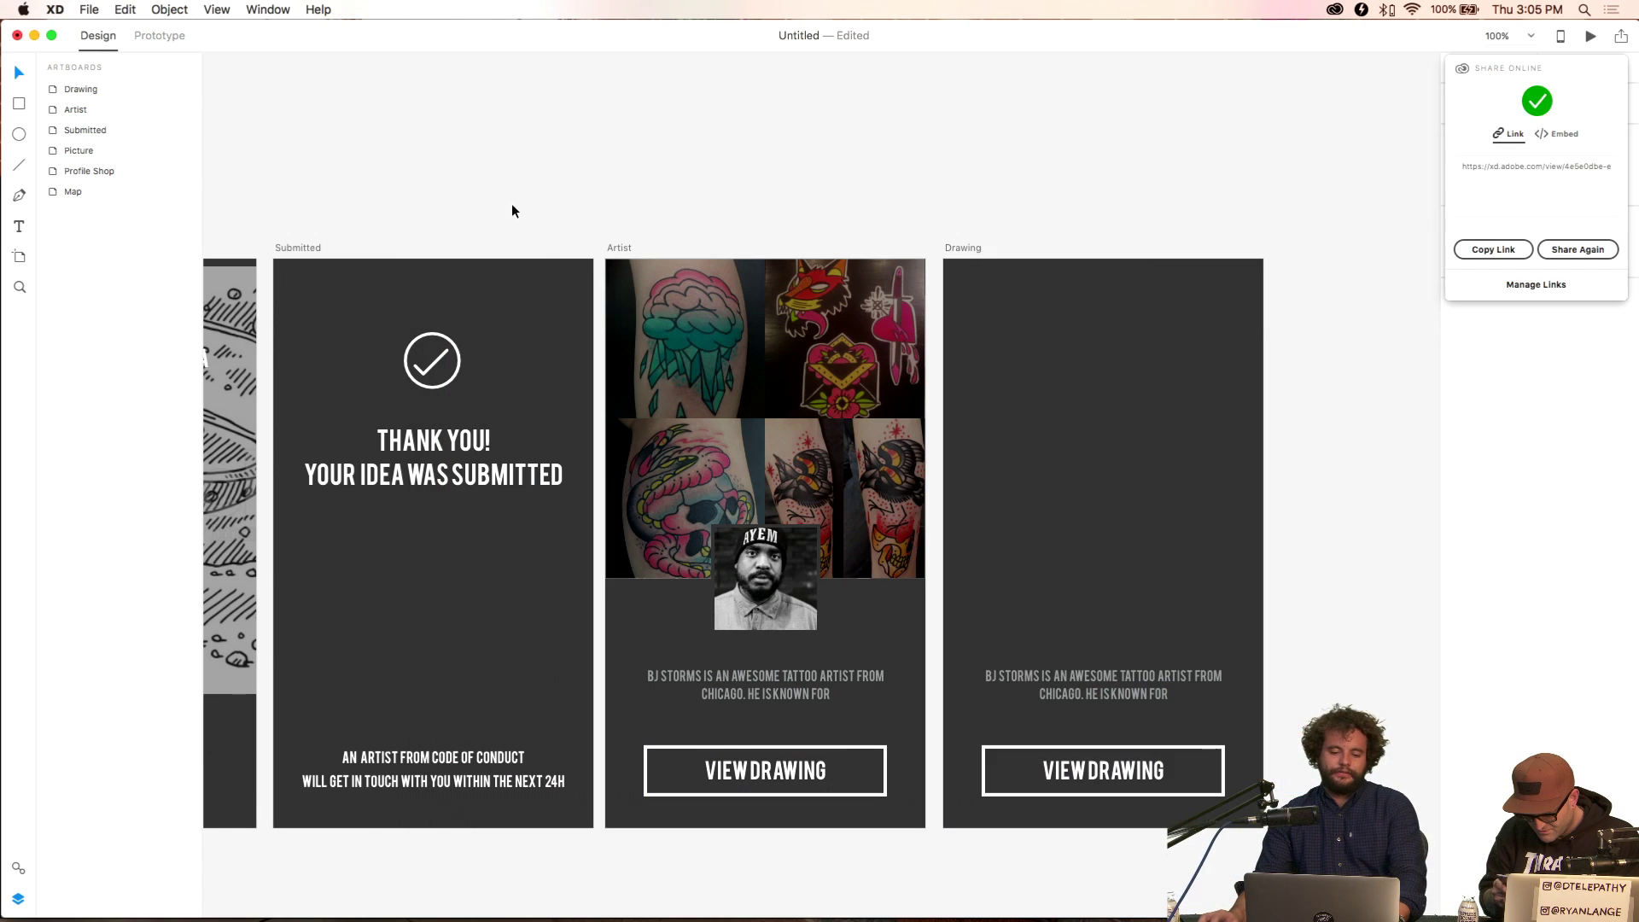
Step: Delete the VIEW DRAWING button and the artist description text from the Drawing artboard
click(614, 162)
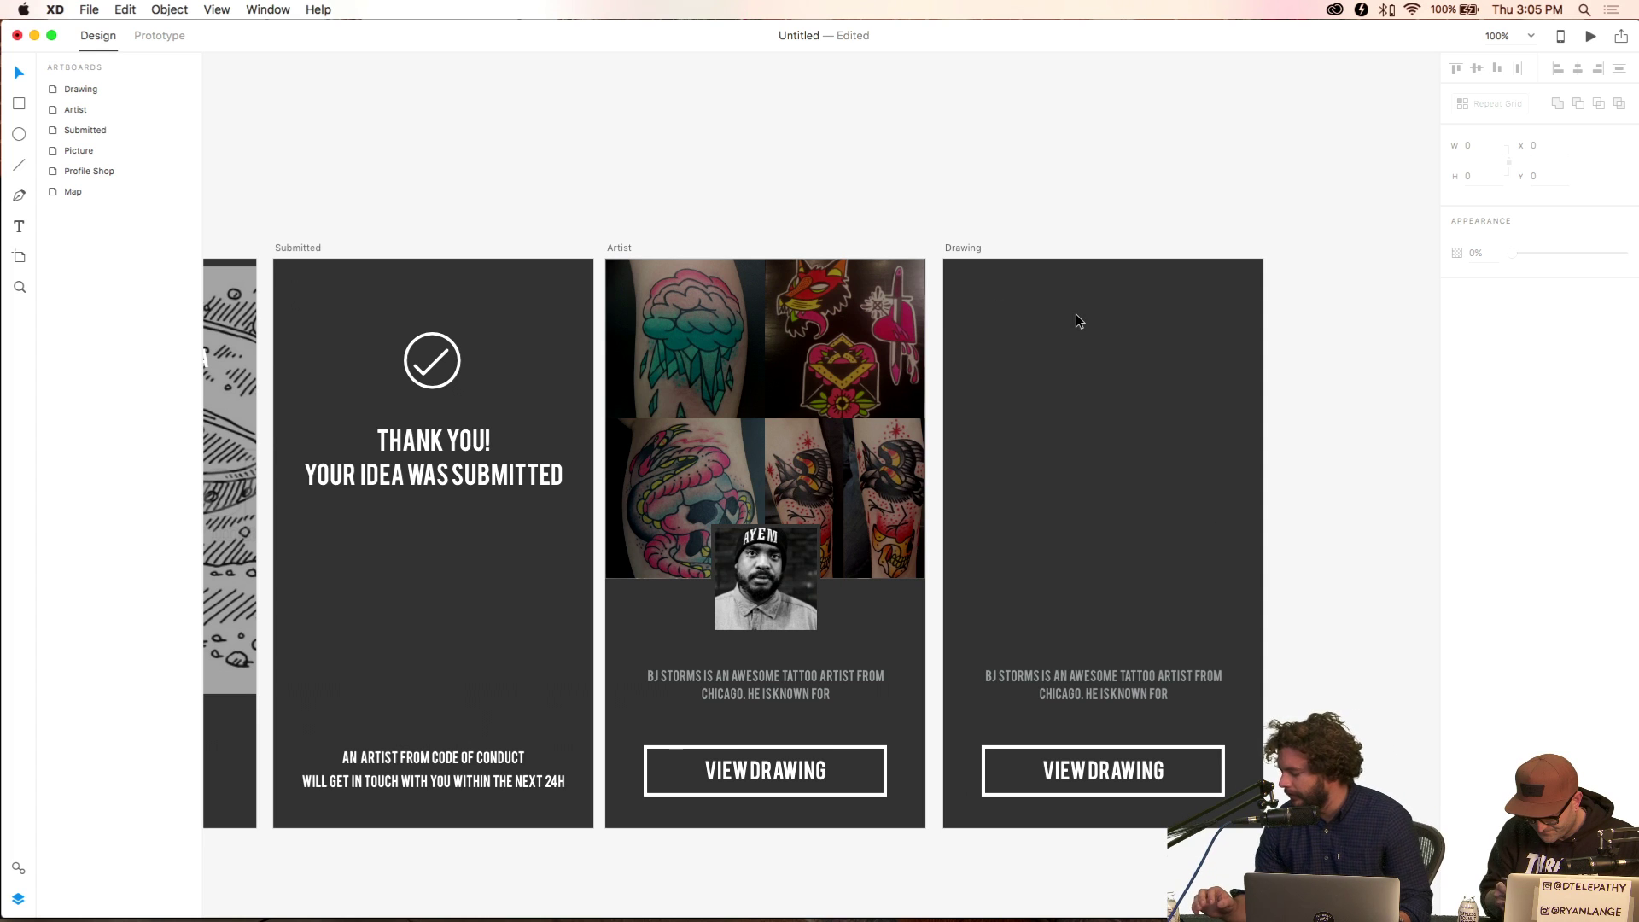
click(1083, 629)
scroll(941, 595, left, 5)
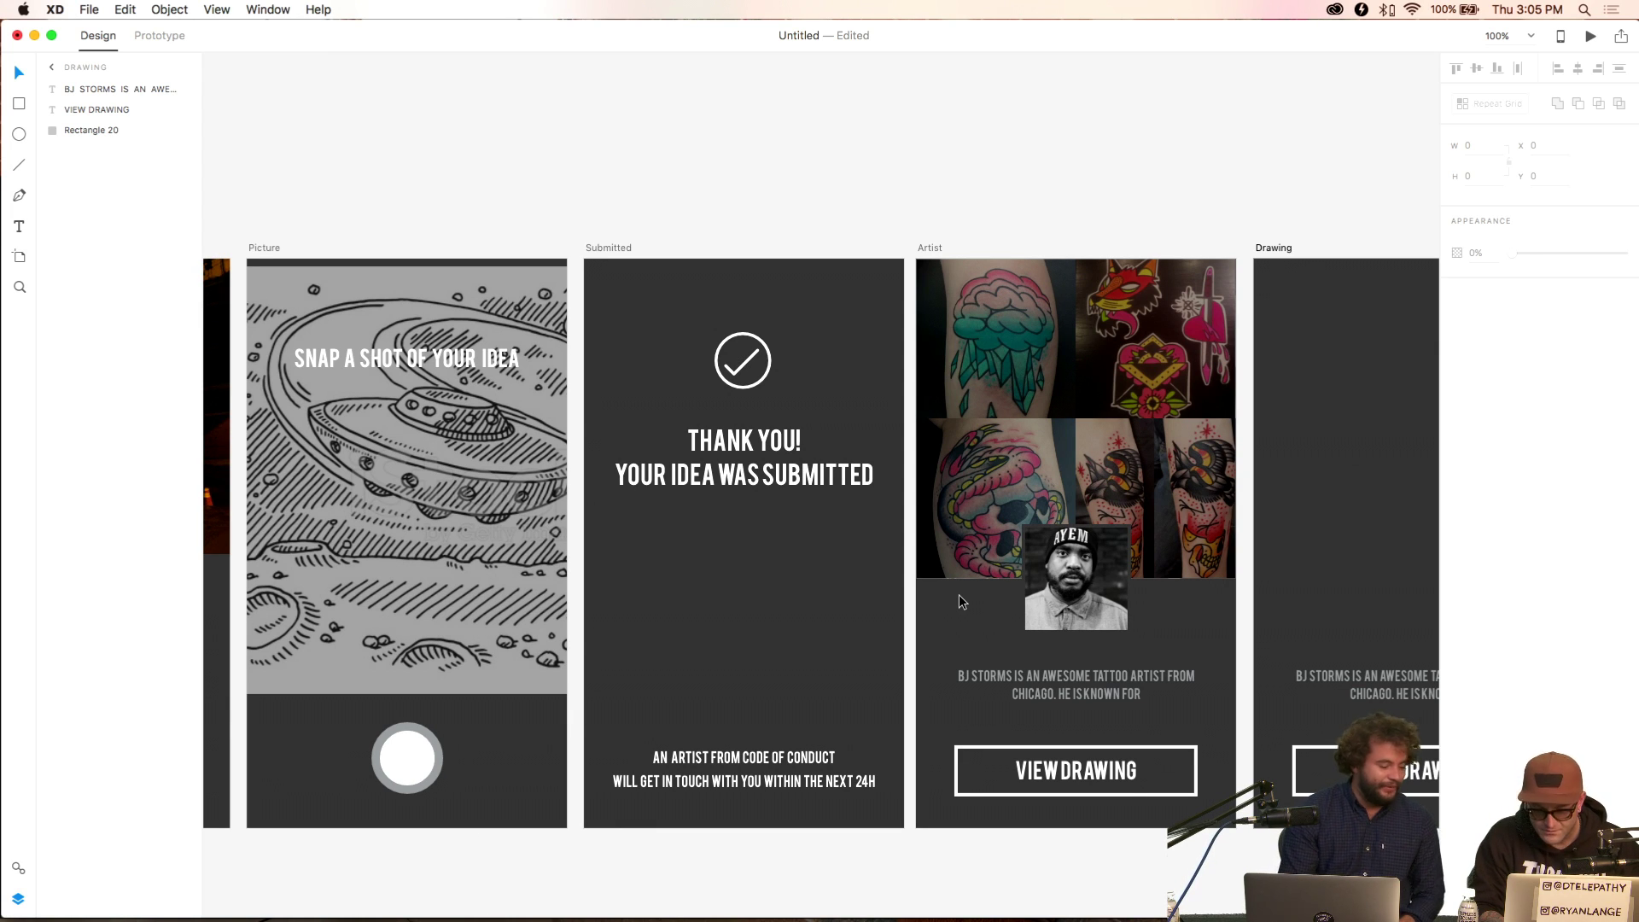
scroll(959, 600, right, 10)
scroll(959, 600, down, 2)
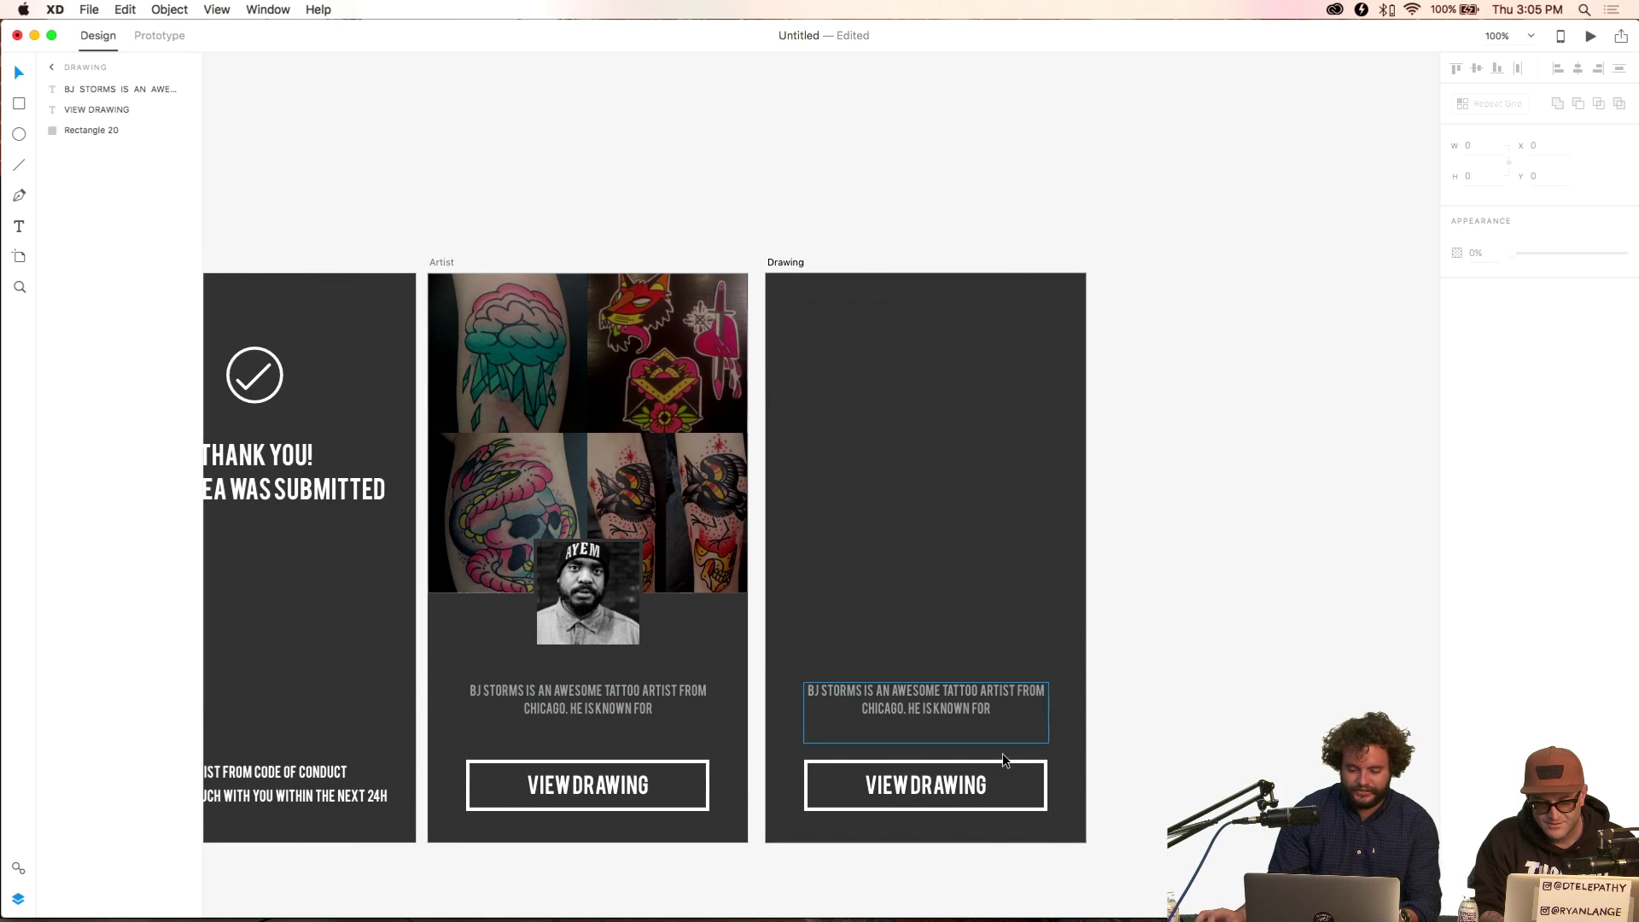
click(907, 693)
shift+click(937, 661)
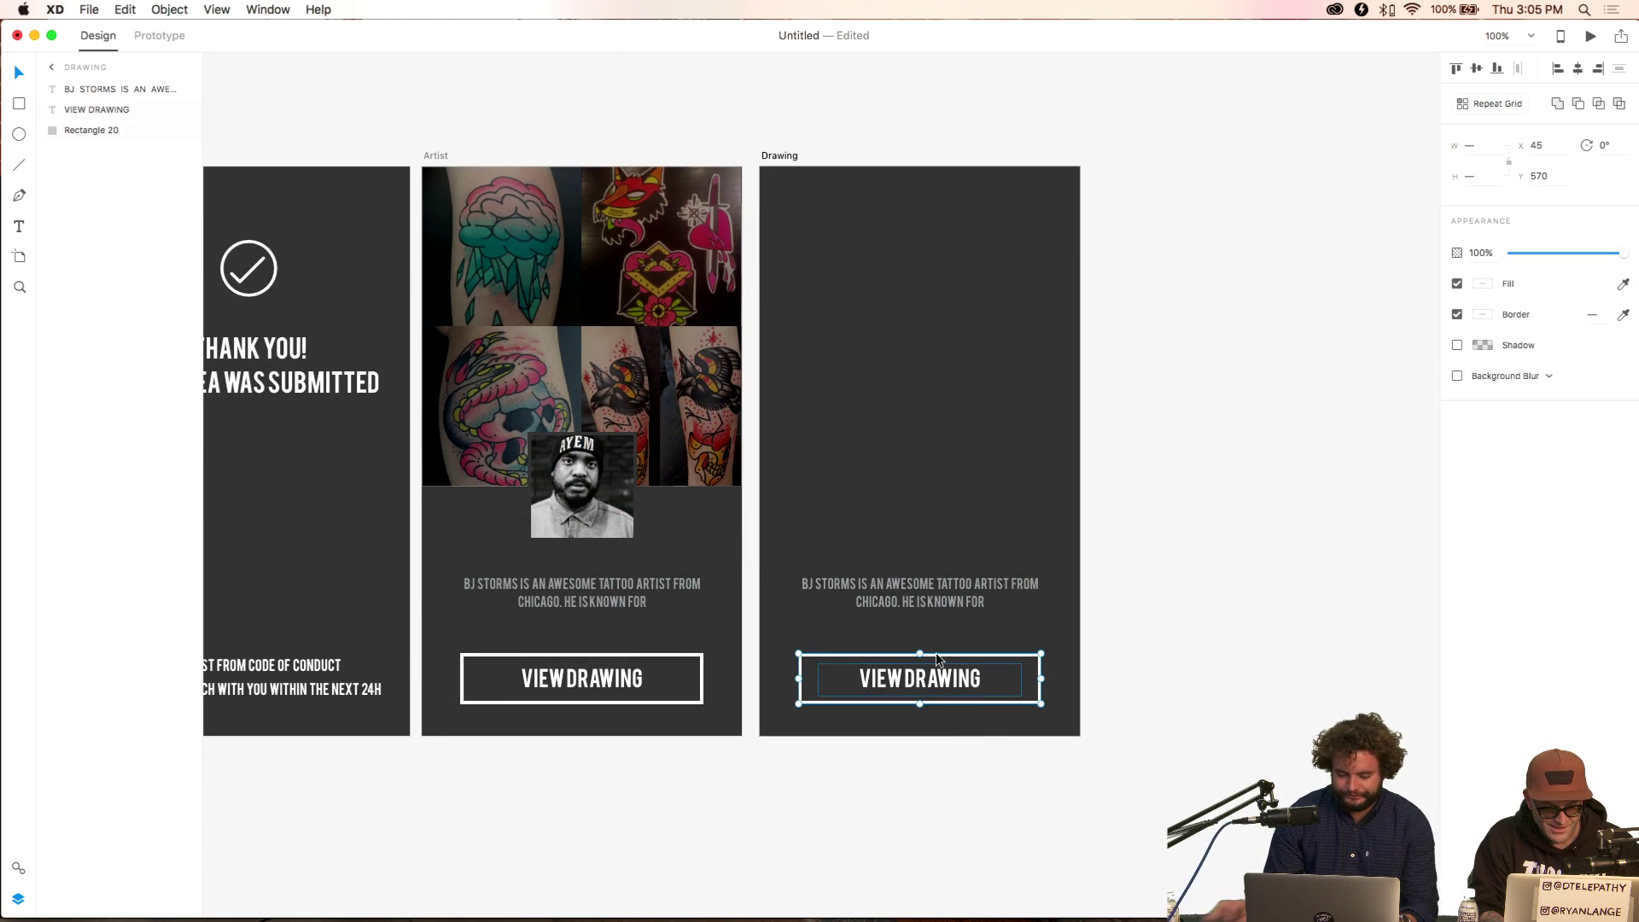
key(Delete)
click(922, 601)
key(Delete)
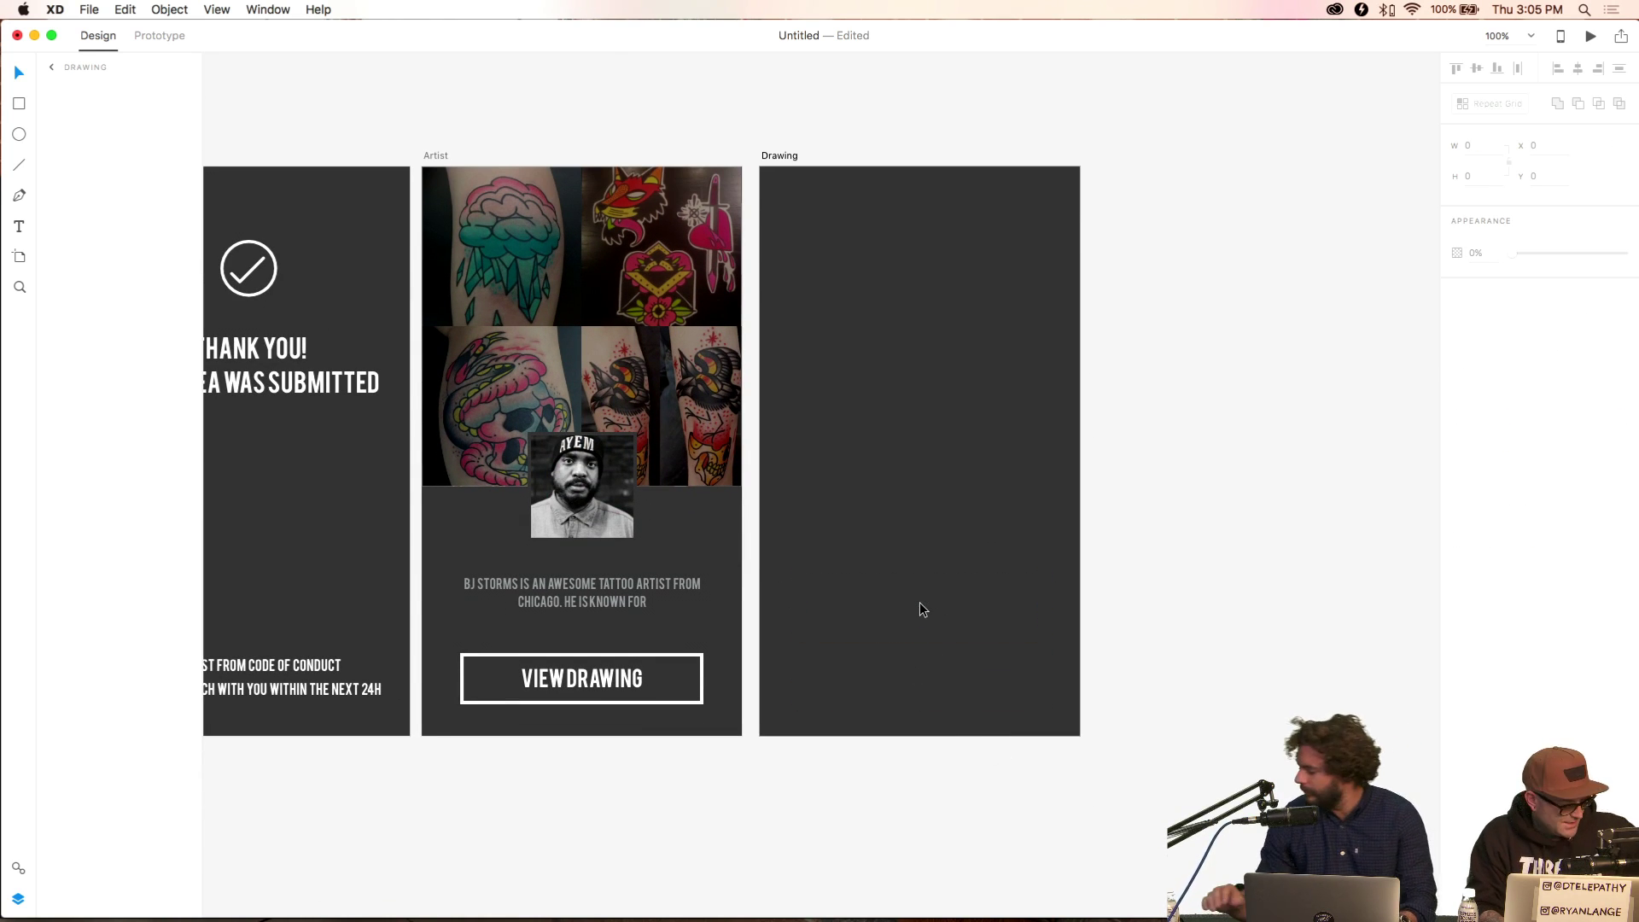
key(super+Tab)
key(super+Tab)
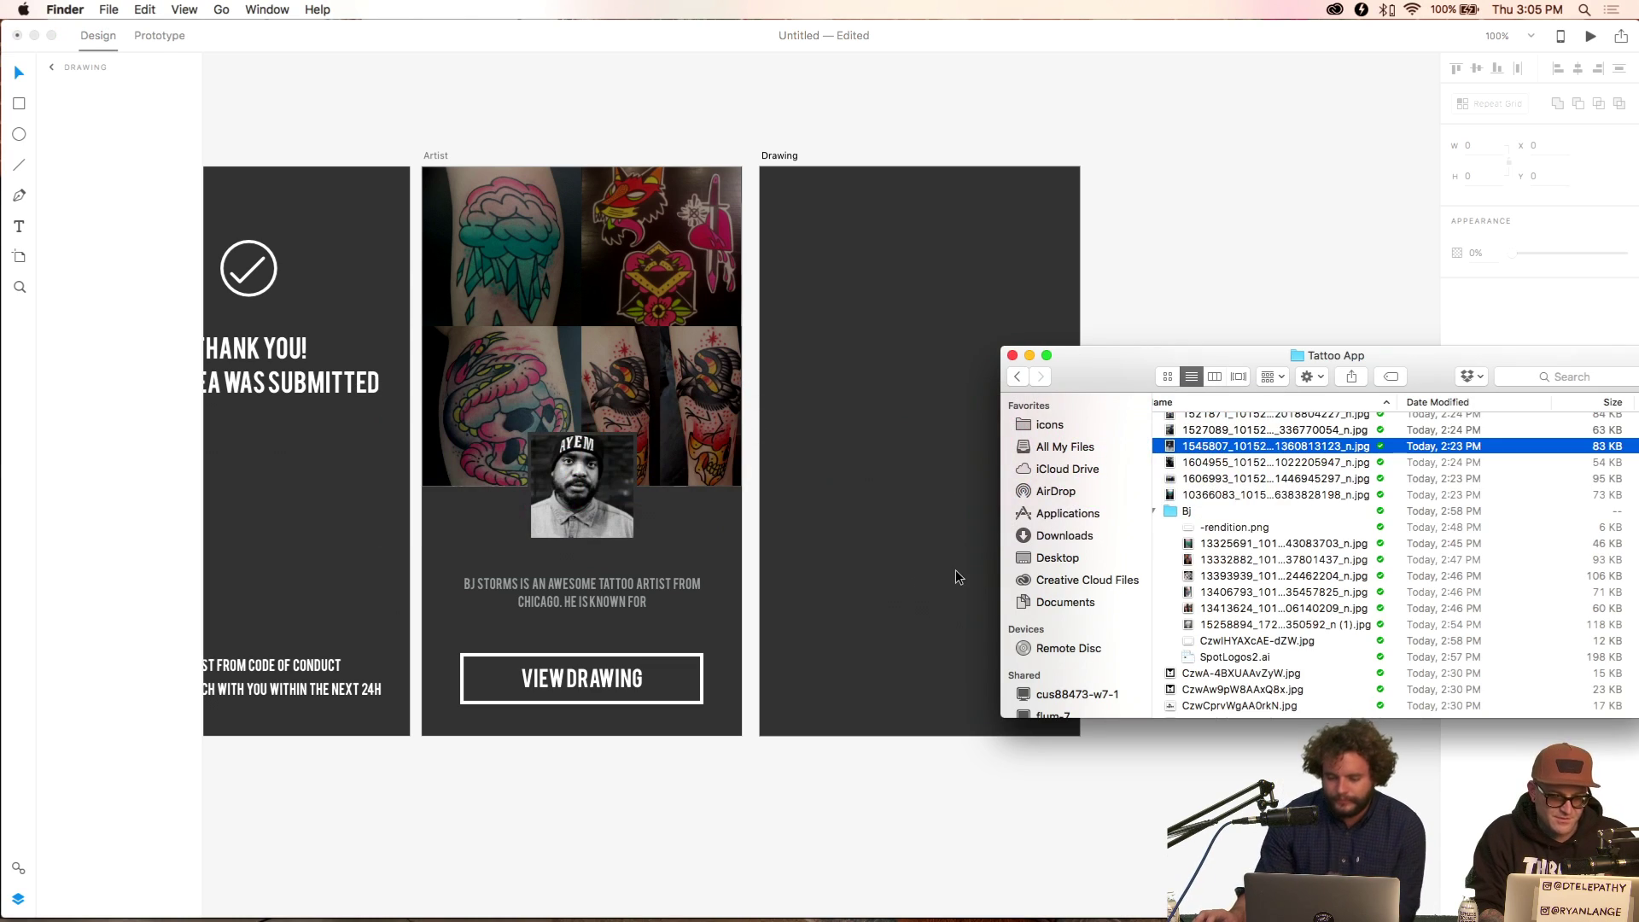
Step: Quick Look through the Tattoo App folder's images, then bring Adobe XD back
scroll(1199, 501, up, 2)
click(1204, 424)
key(space)
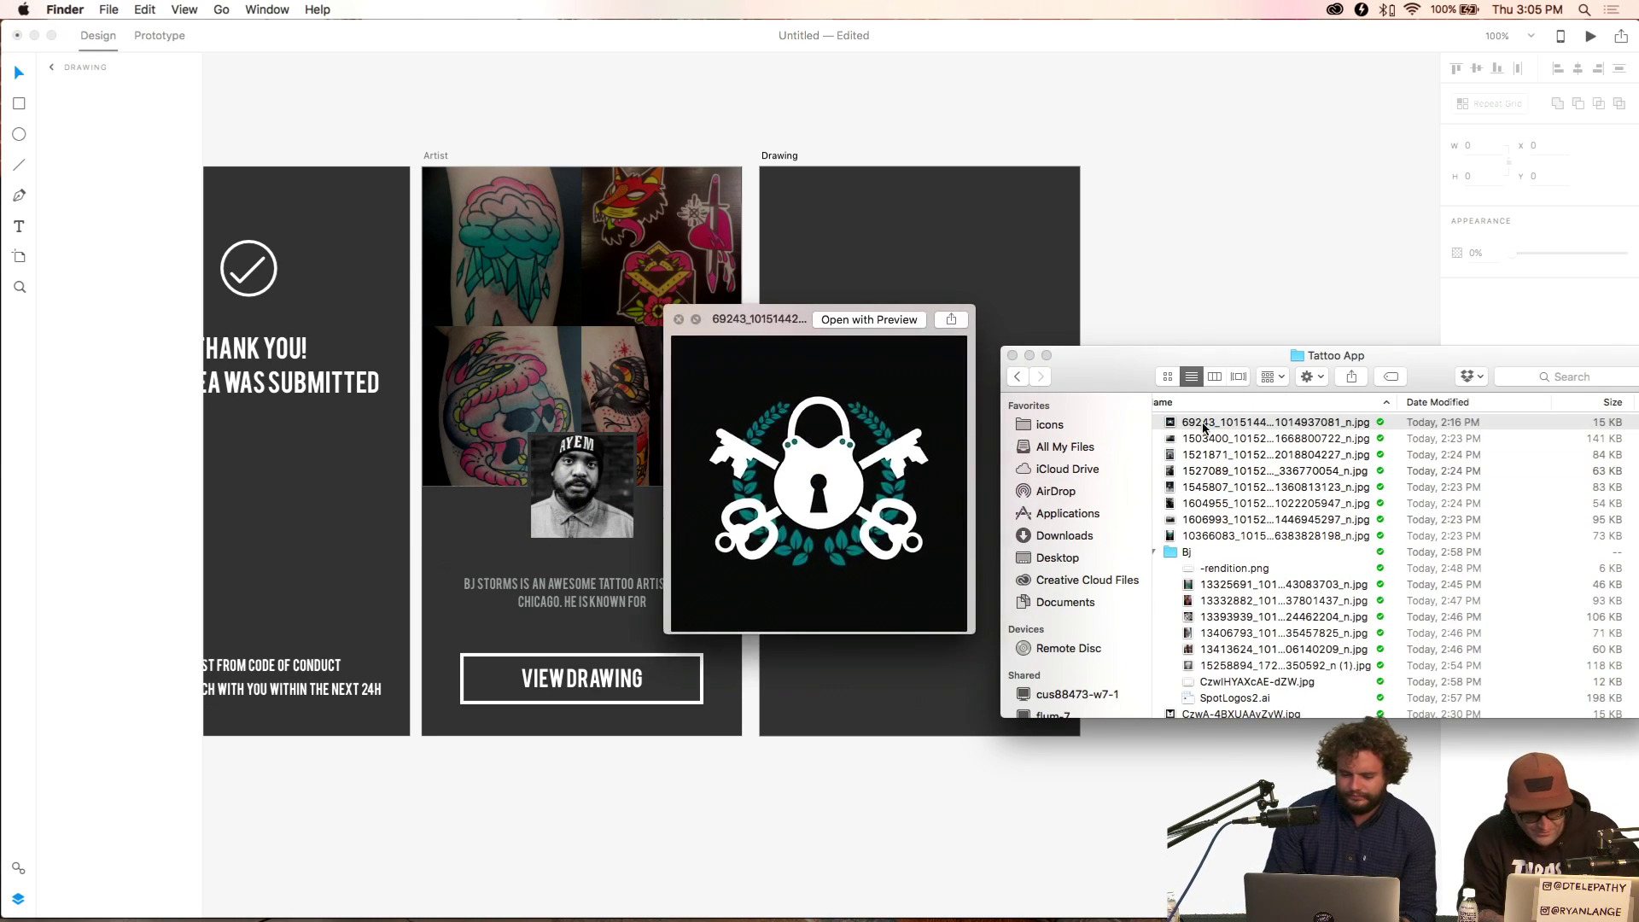
key(Down)
key(Down)
key(Down)
key(Down)
key(Down)
key(Down)
key(Down)
key(Down)
key(Down)
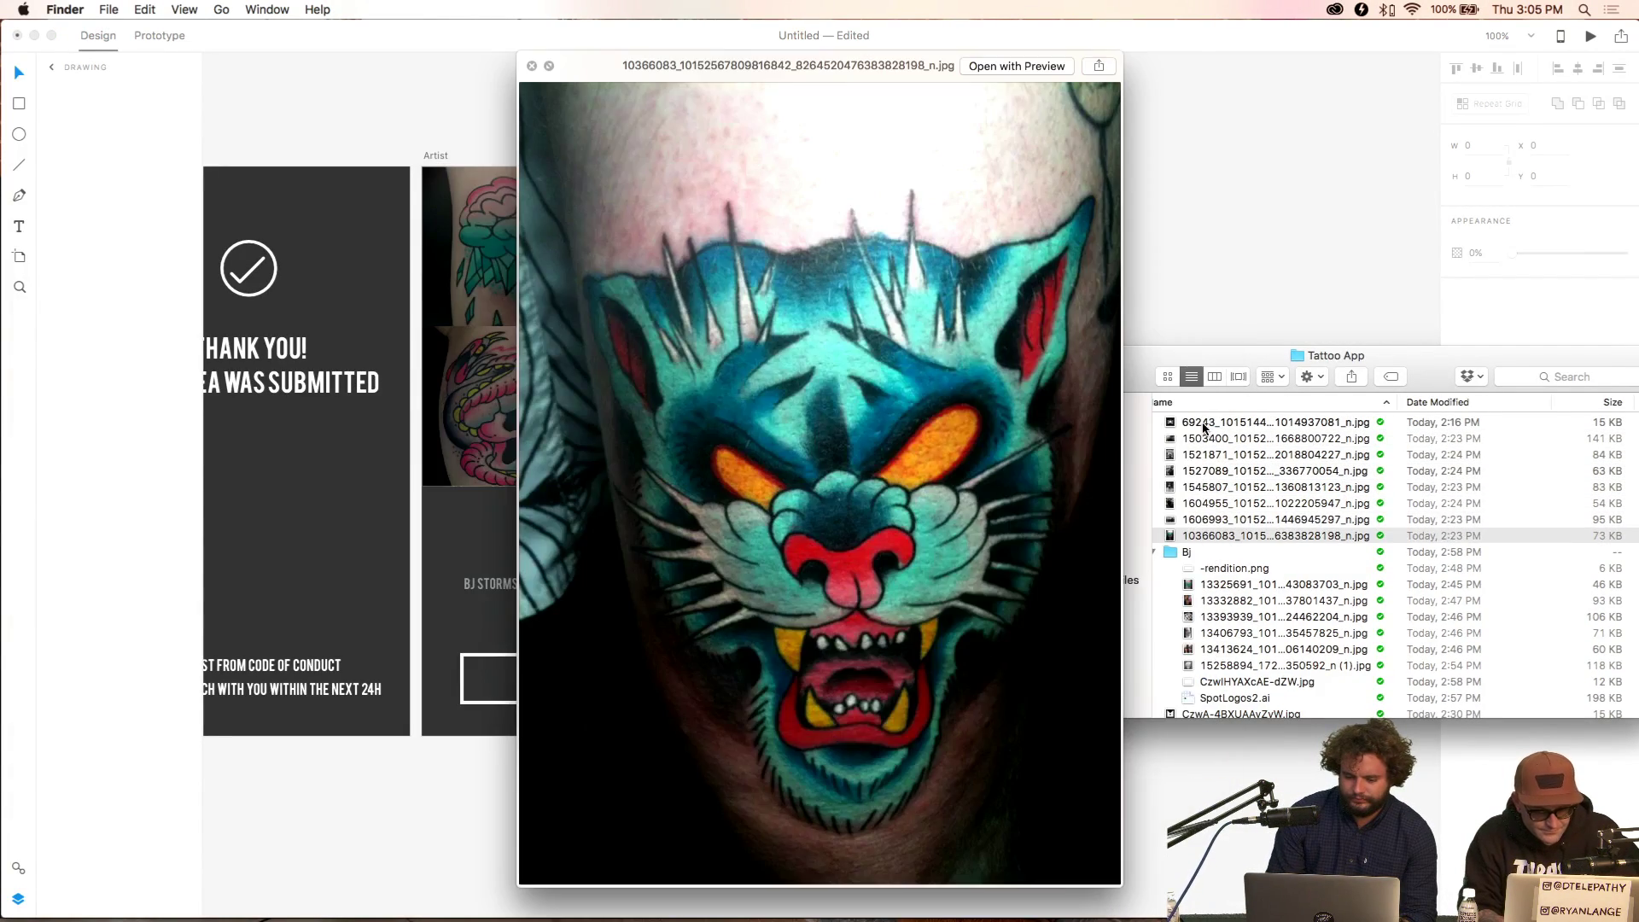
key(Down)
key(Down)
key(Down)
key(Down)
key(Down)
key(Down)
key(Down)
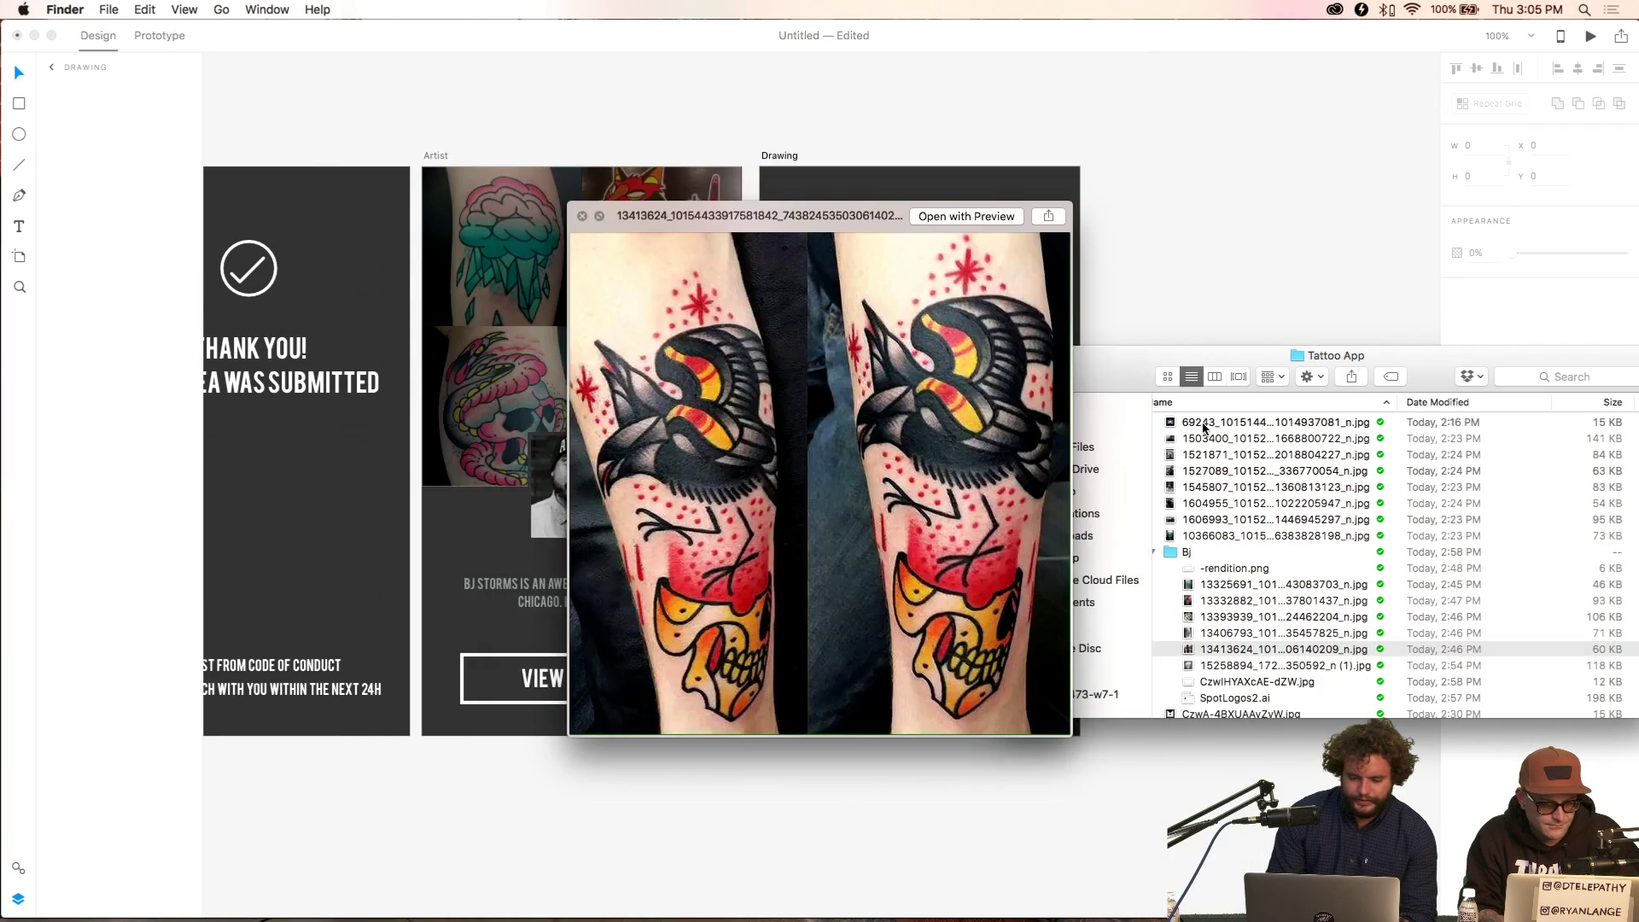
key(Up)
key(space)
click(996, 102)
drag(958, 241, 1001, 249)
Step: Copy the masked sketch image from the Picture artboard onto the Drawing artboard
scroll(1001, 249, left, 15)
click(1004, 350)
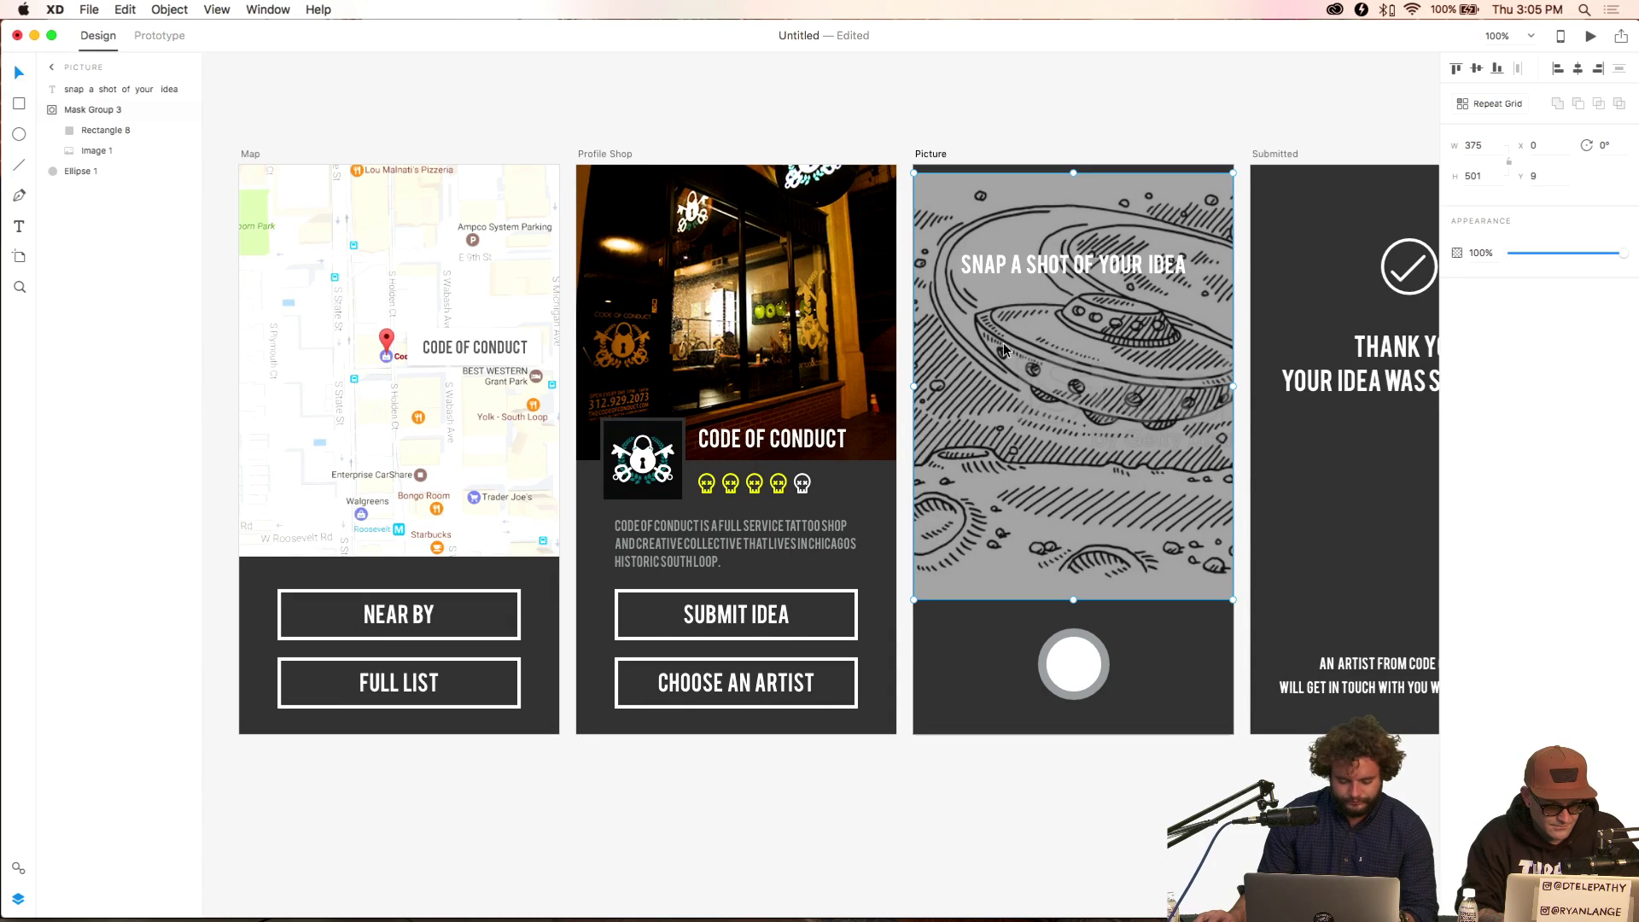
key(Escape)
scroll(902, 252, right, 15)
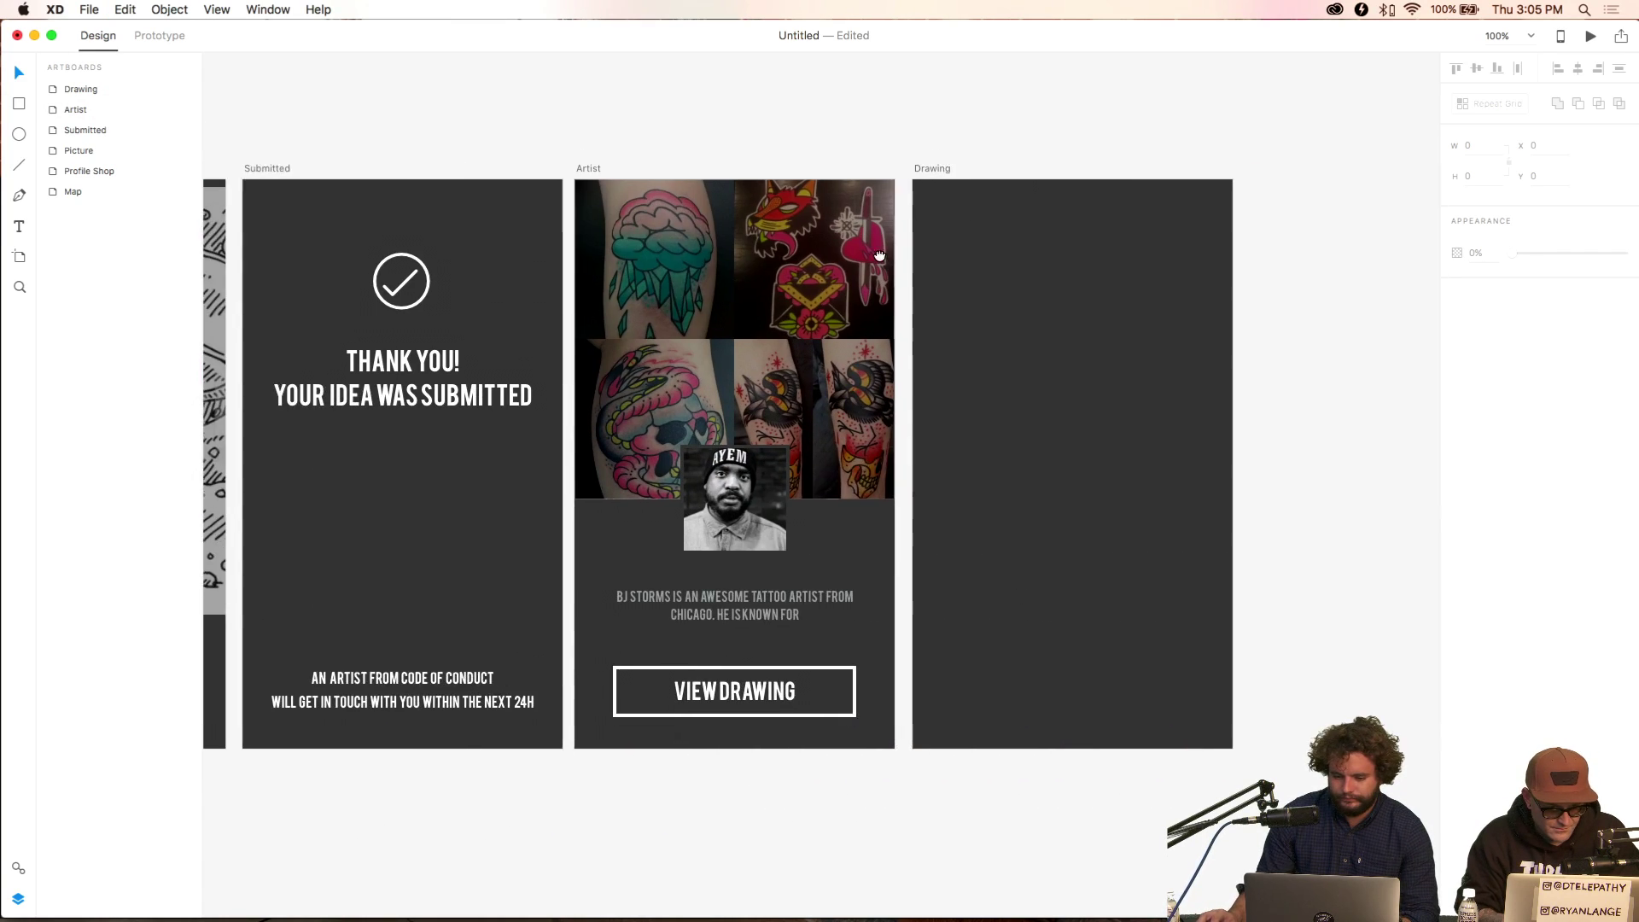
scroll(902, 252, right, 3)
click(789, 174)
key(super+v)
click(1239, 253)
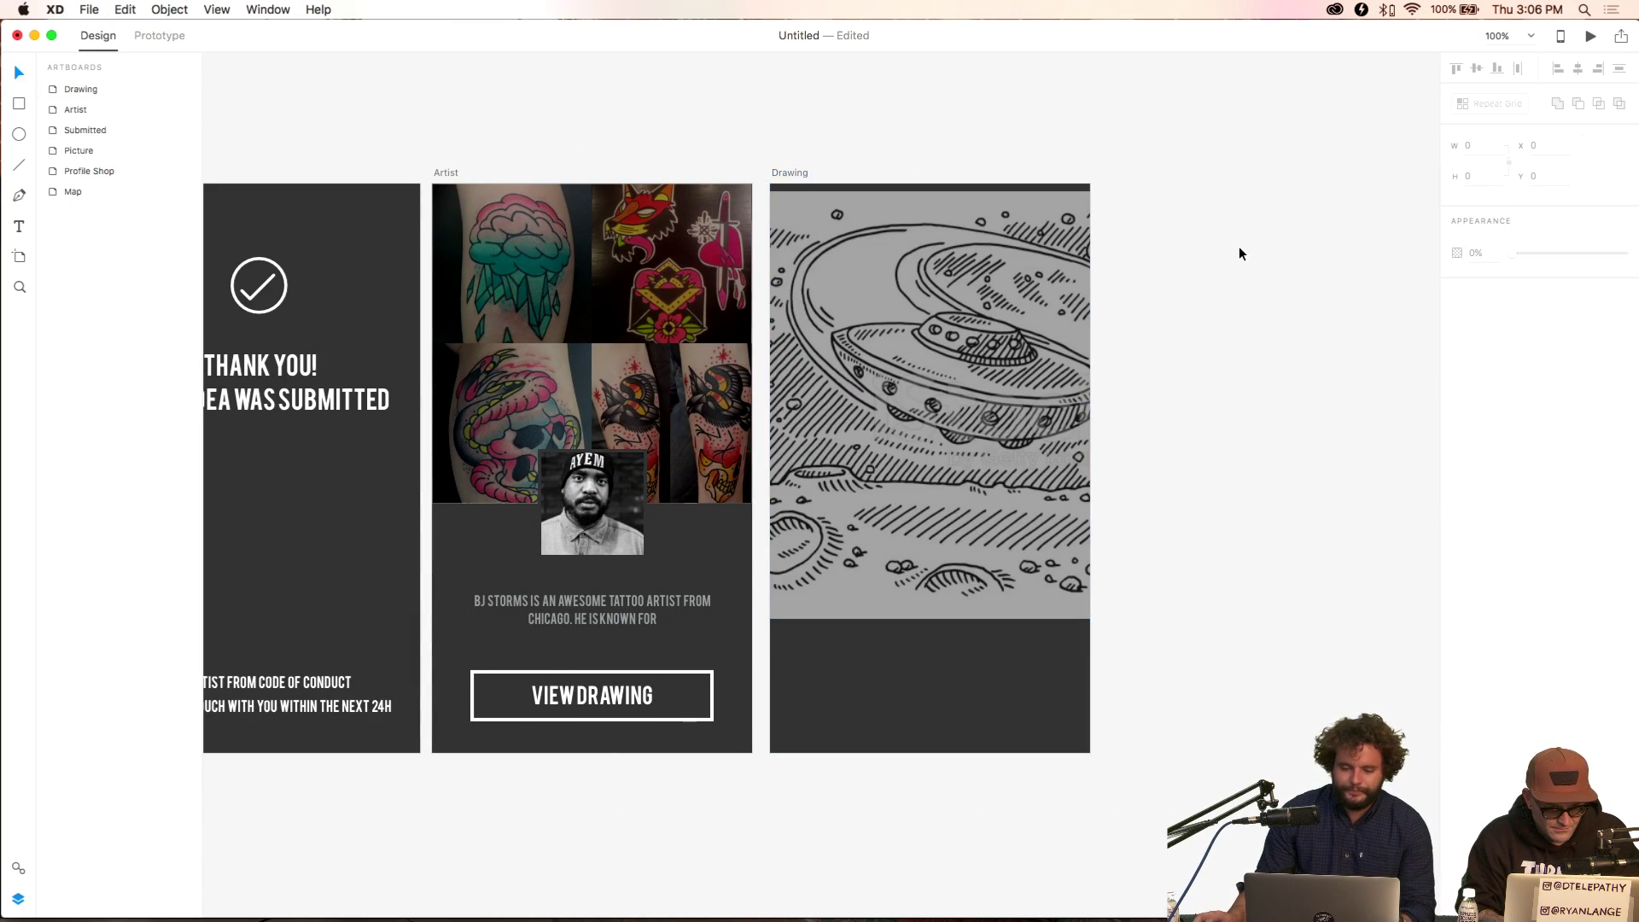
Step: Inside the mask group, extend the mask to the artboard's top edge and delete the old UFO sketch
scroll(1238, 253, left, 15)
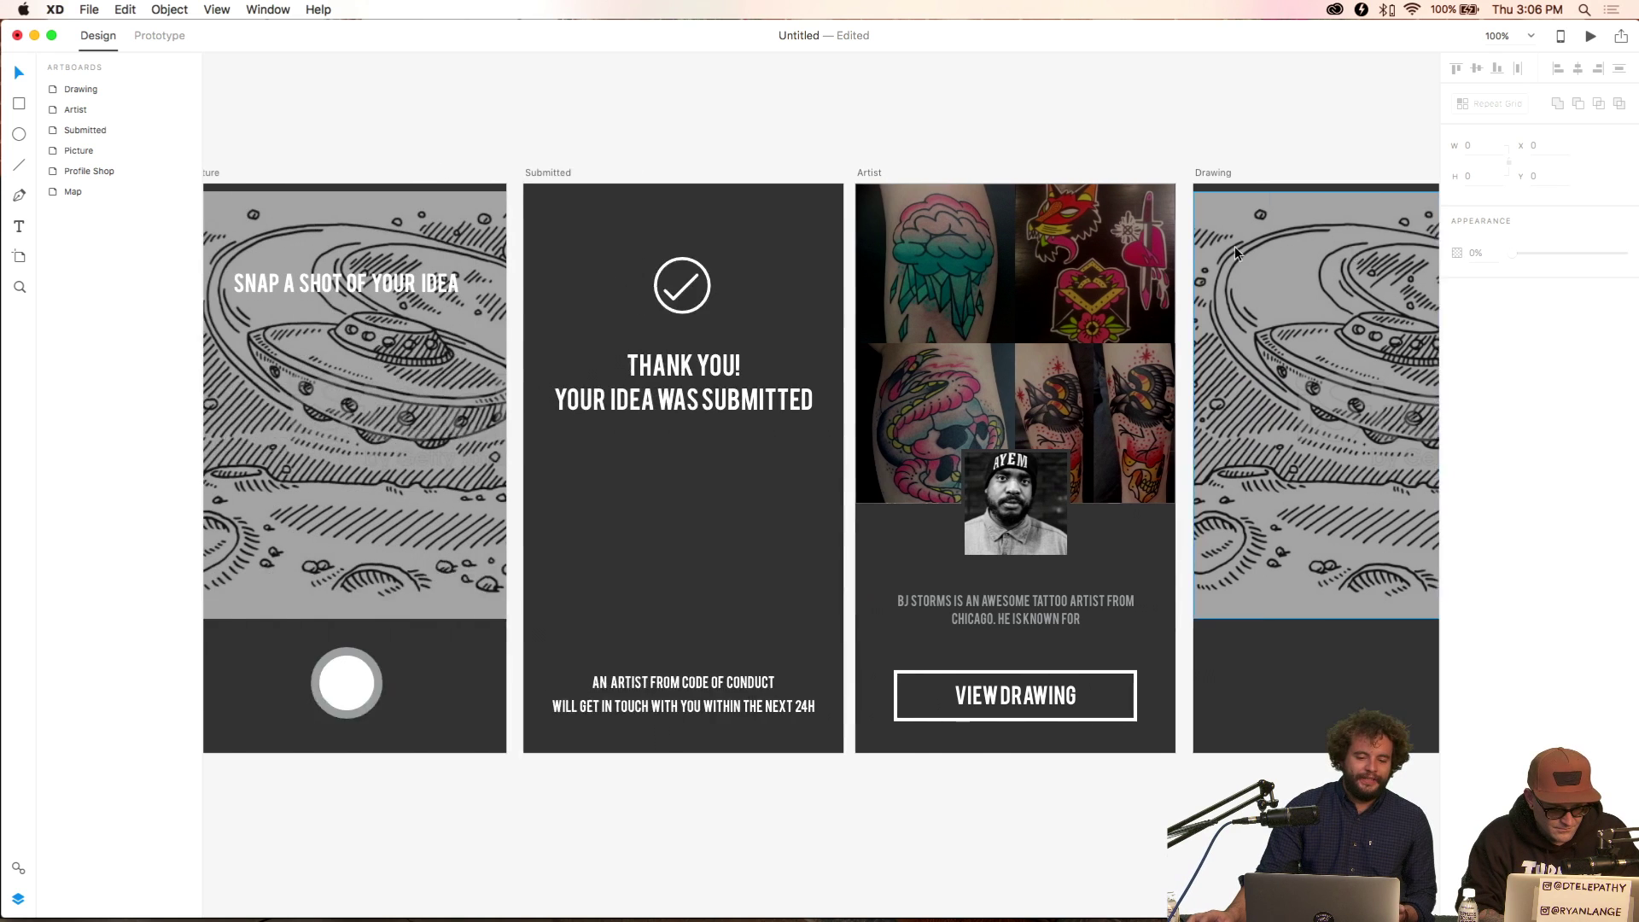
scroll(1231, 250, right, 5)
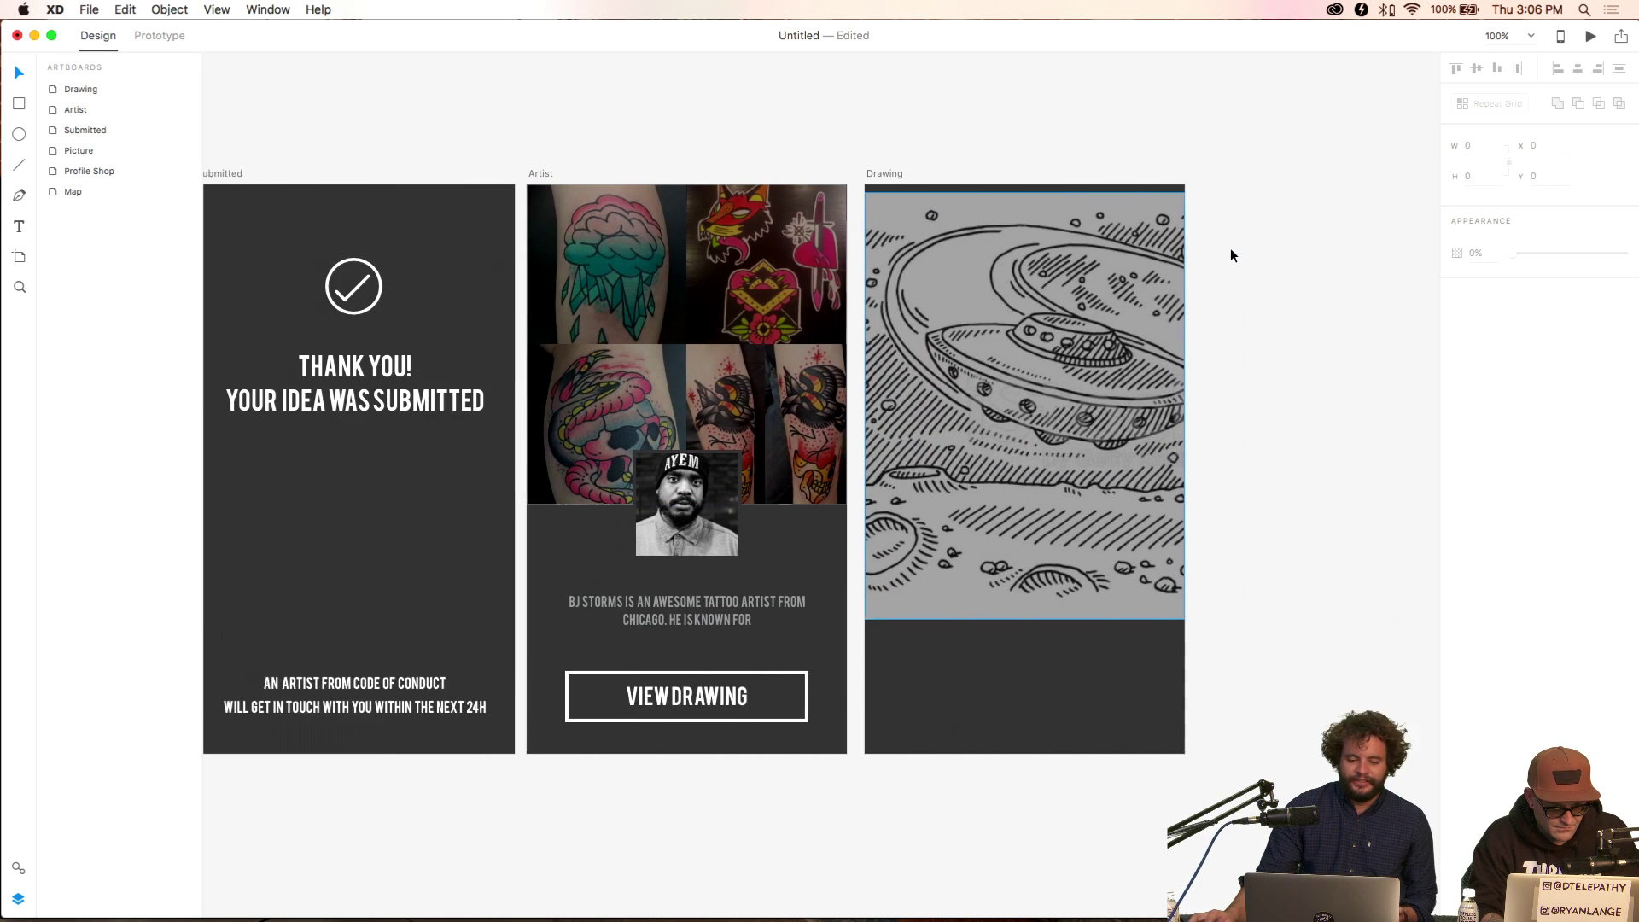
click(986, 331)
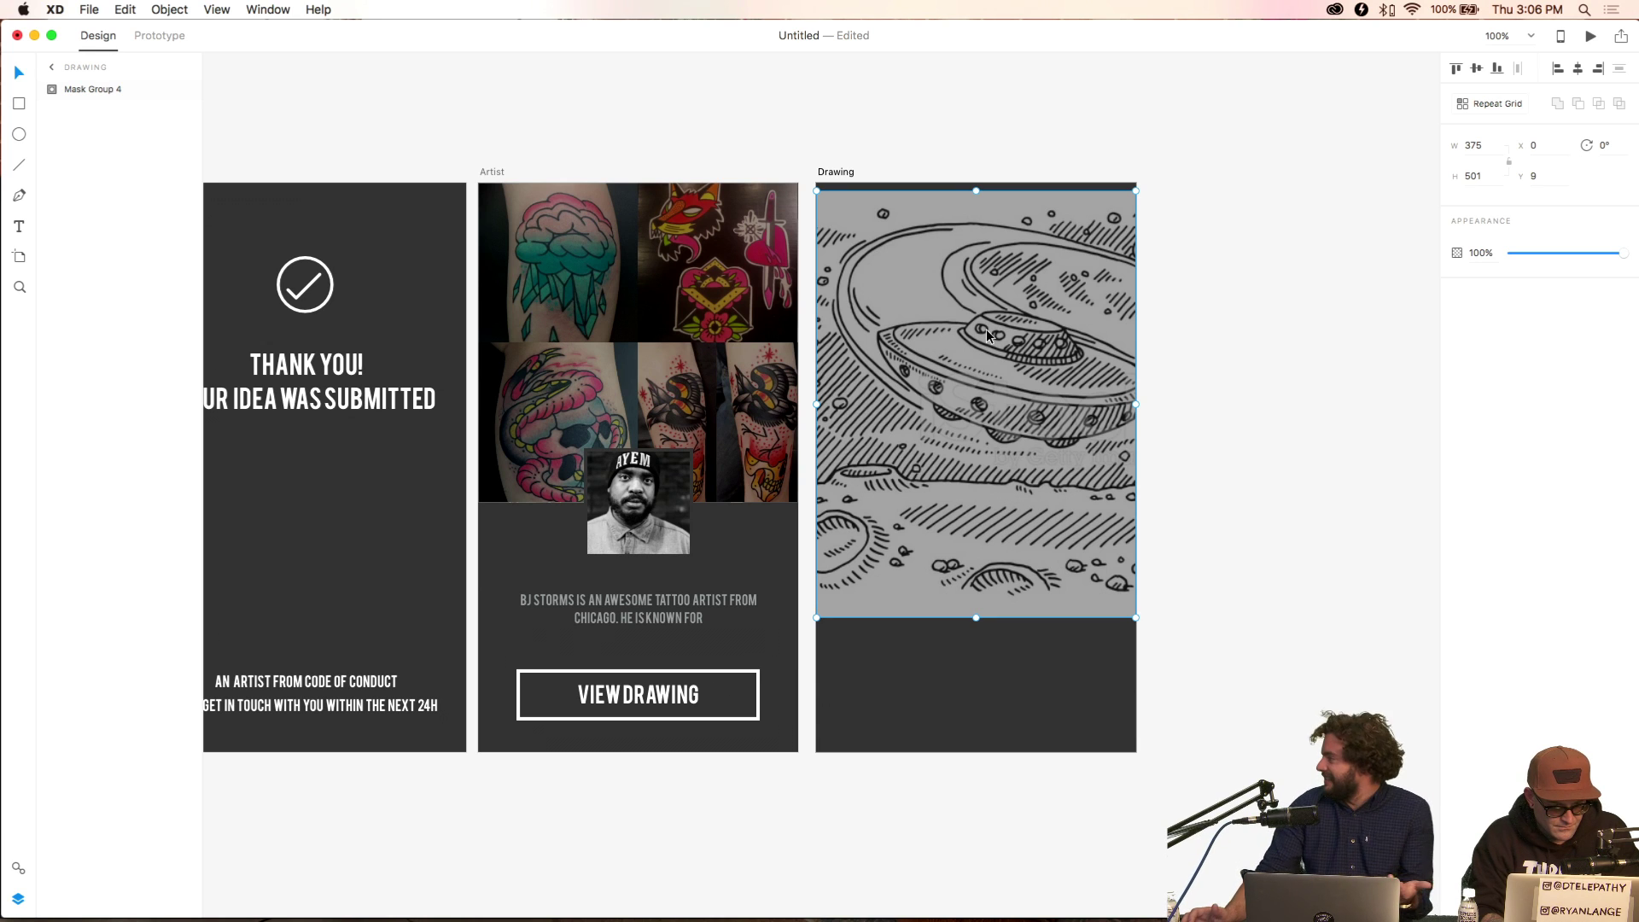
double_click(986, 331)
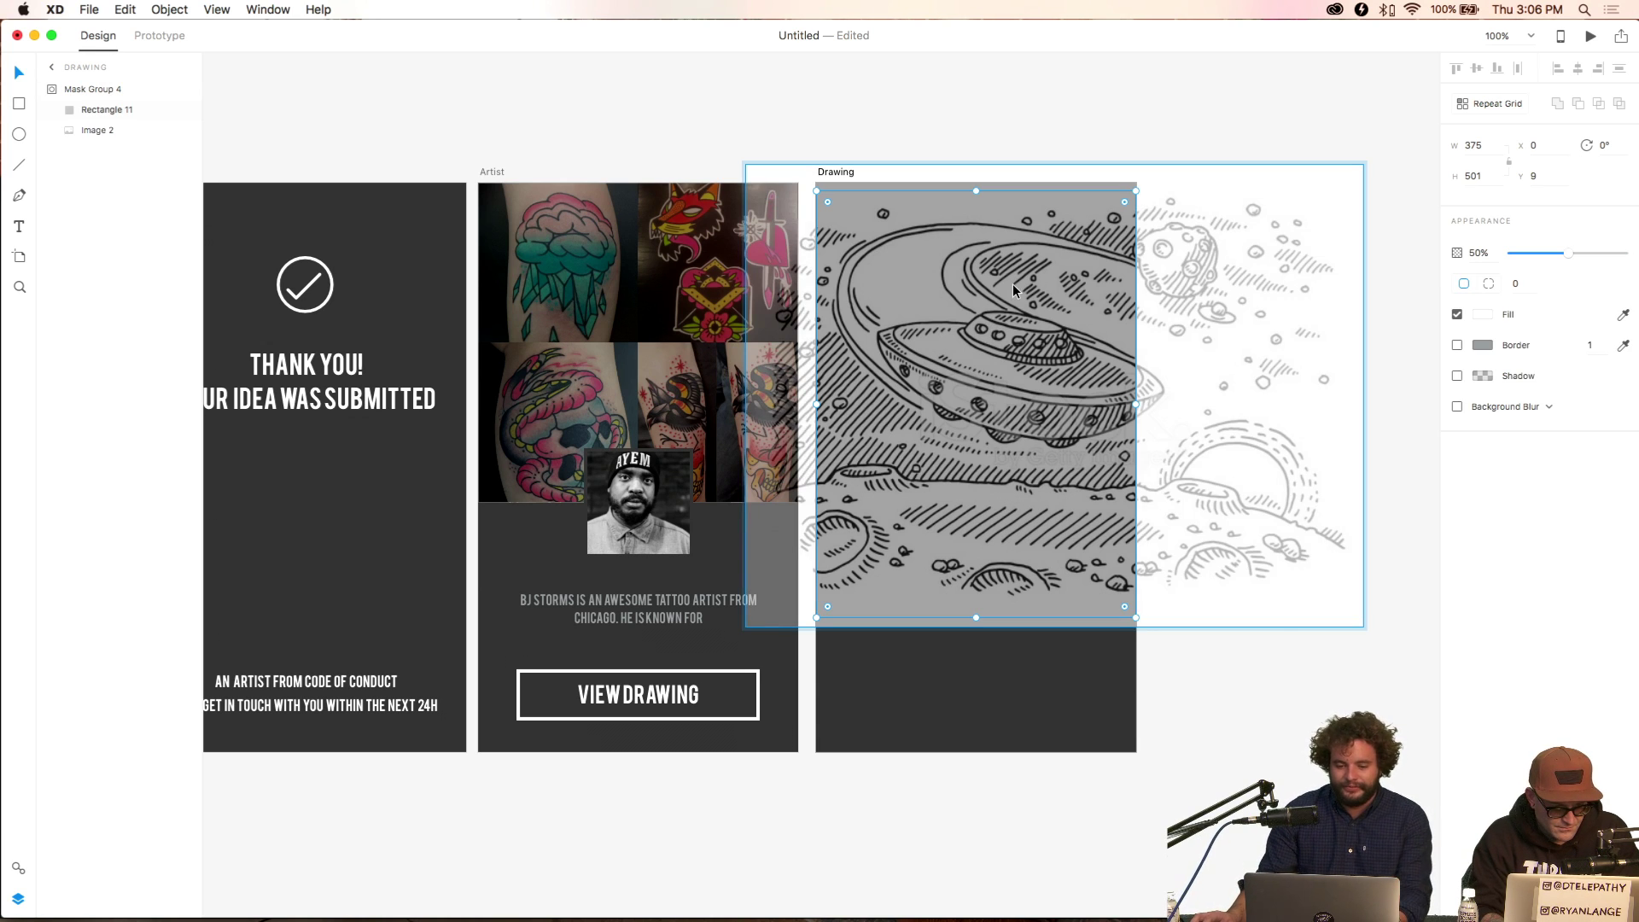
drag(976, 189, 976, 156)
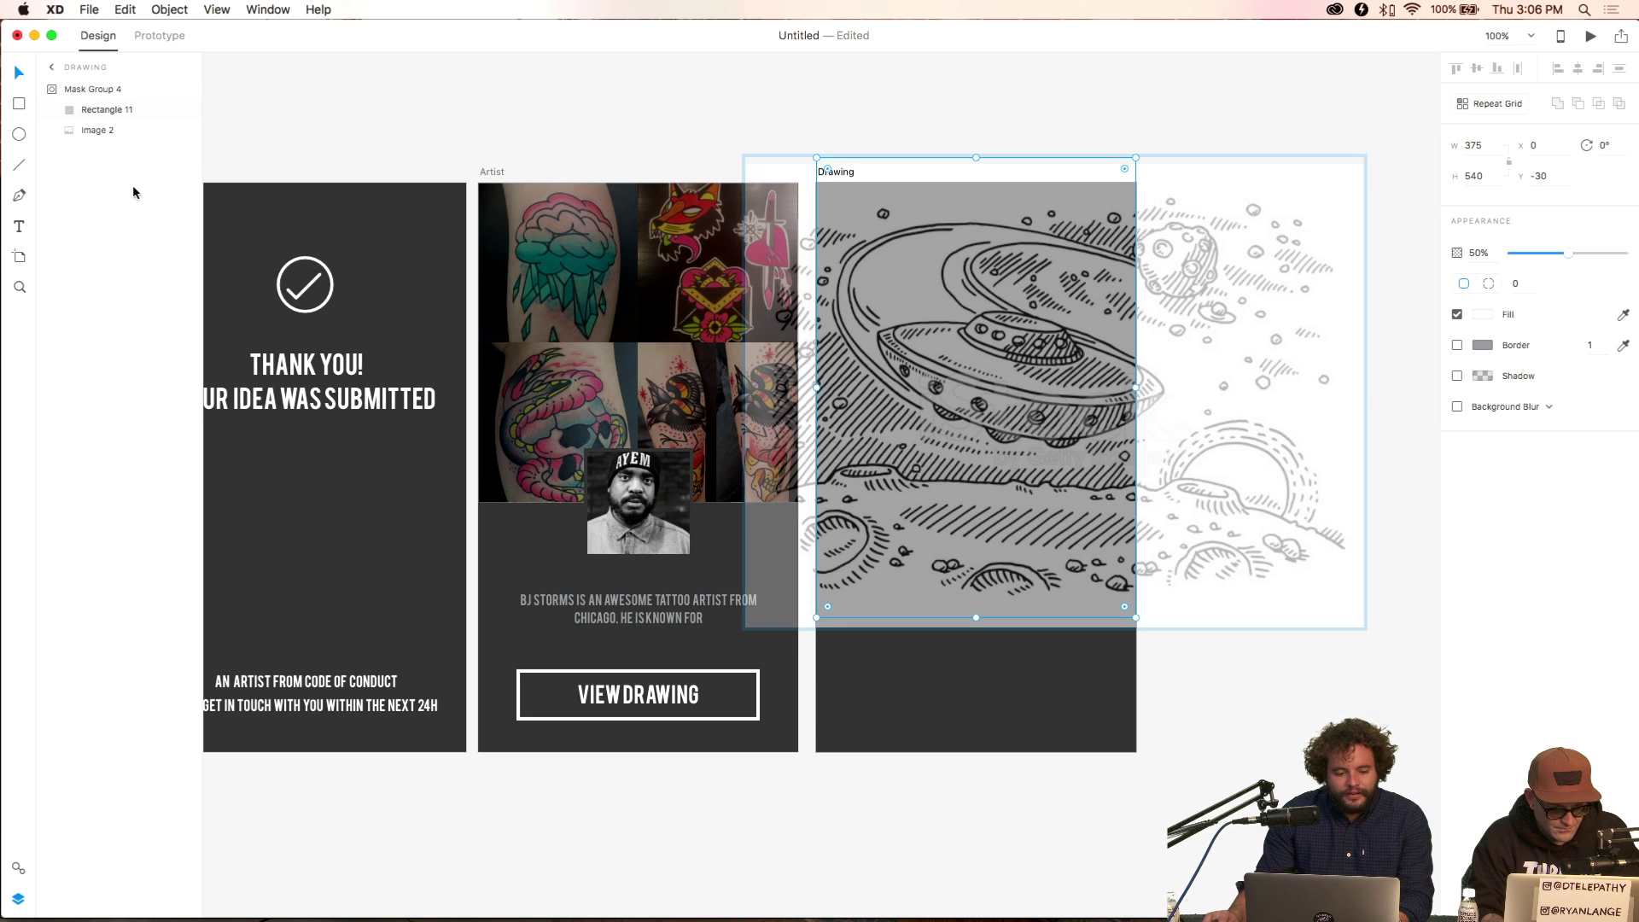
click(110, 131)
key(Delete)
Step: Bring the face drawing in from Finder and place it inside the mask group
key(super+Tab)
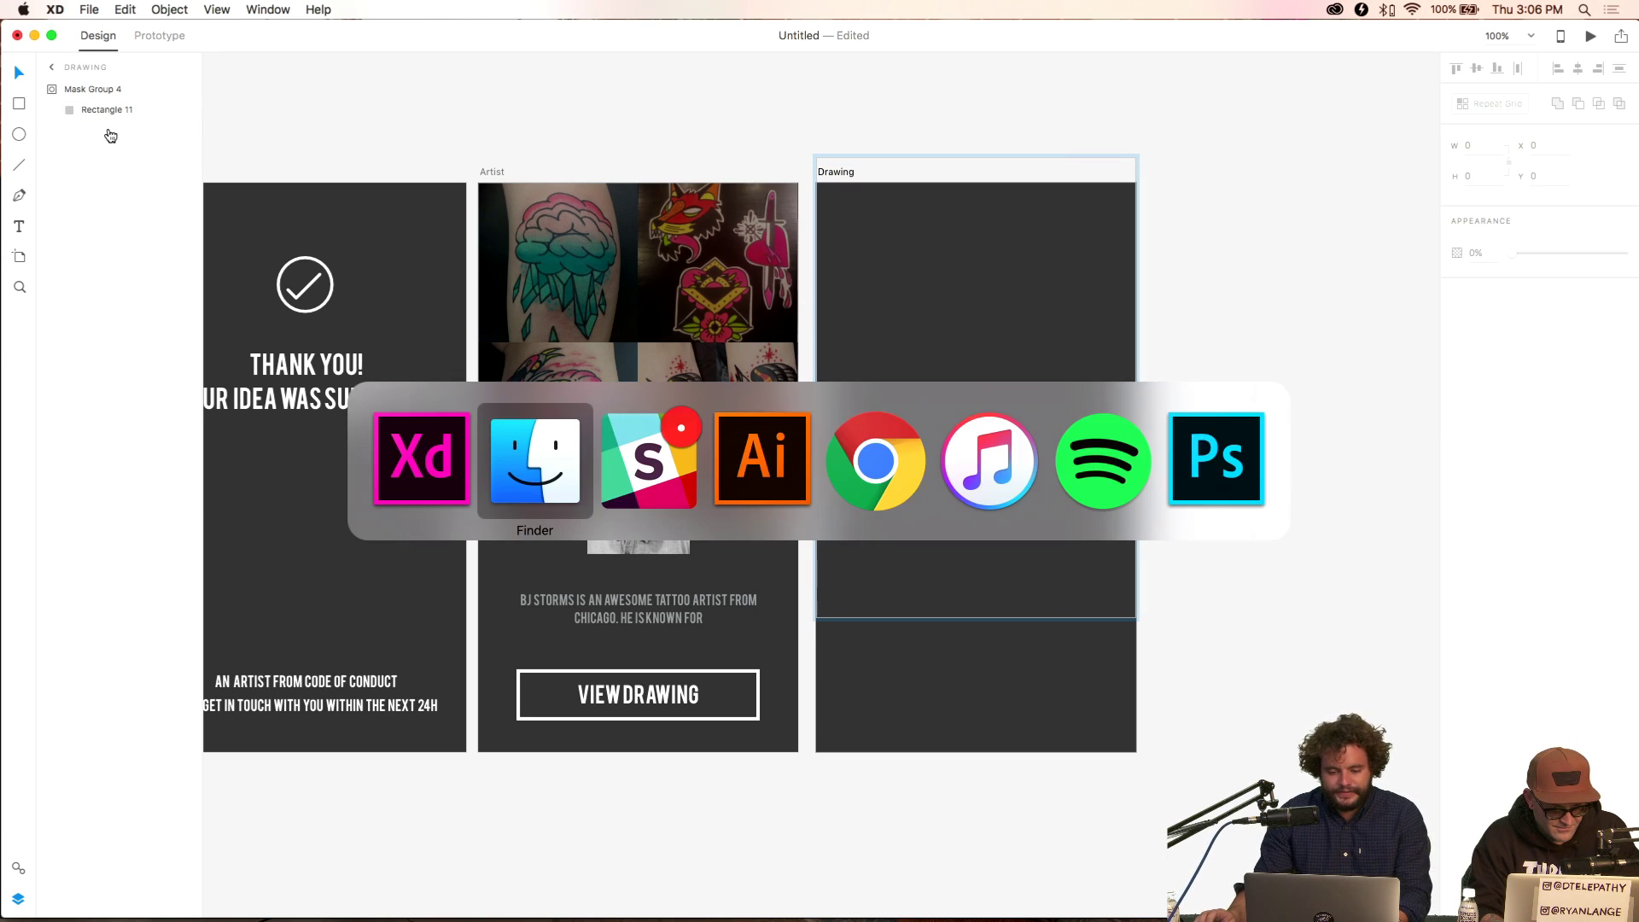
mouse_move(1205, 673)
mouse_down()
mouse_move(903, 440)
mouse_move(918, 441)
mouse_up()
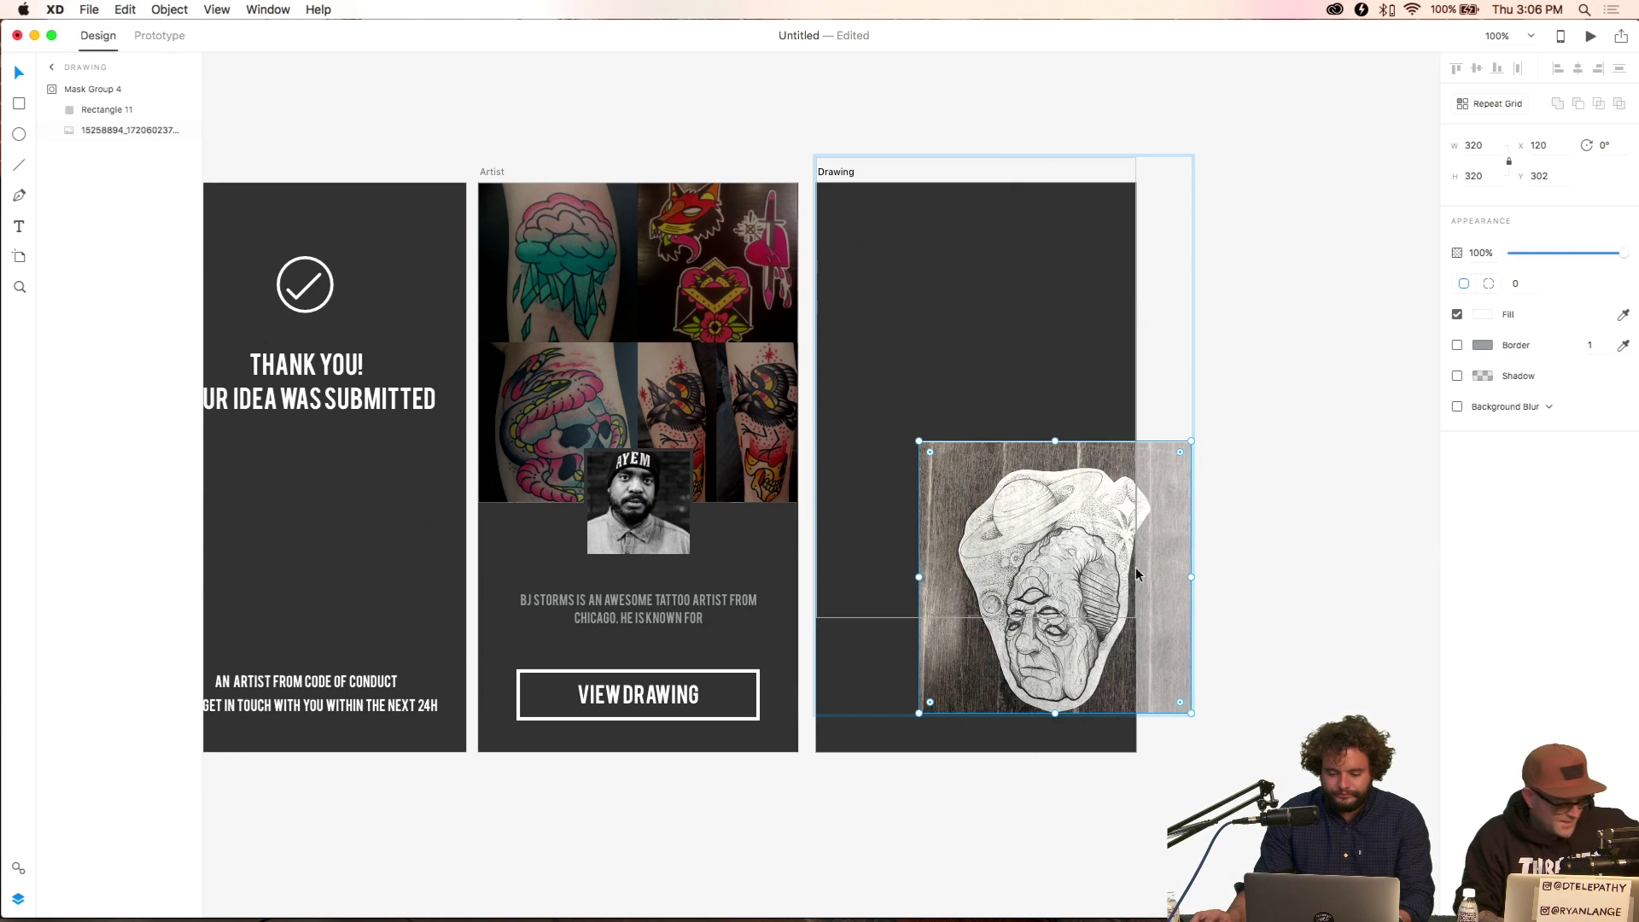
key(Escape)
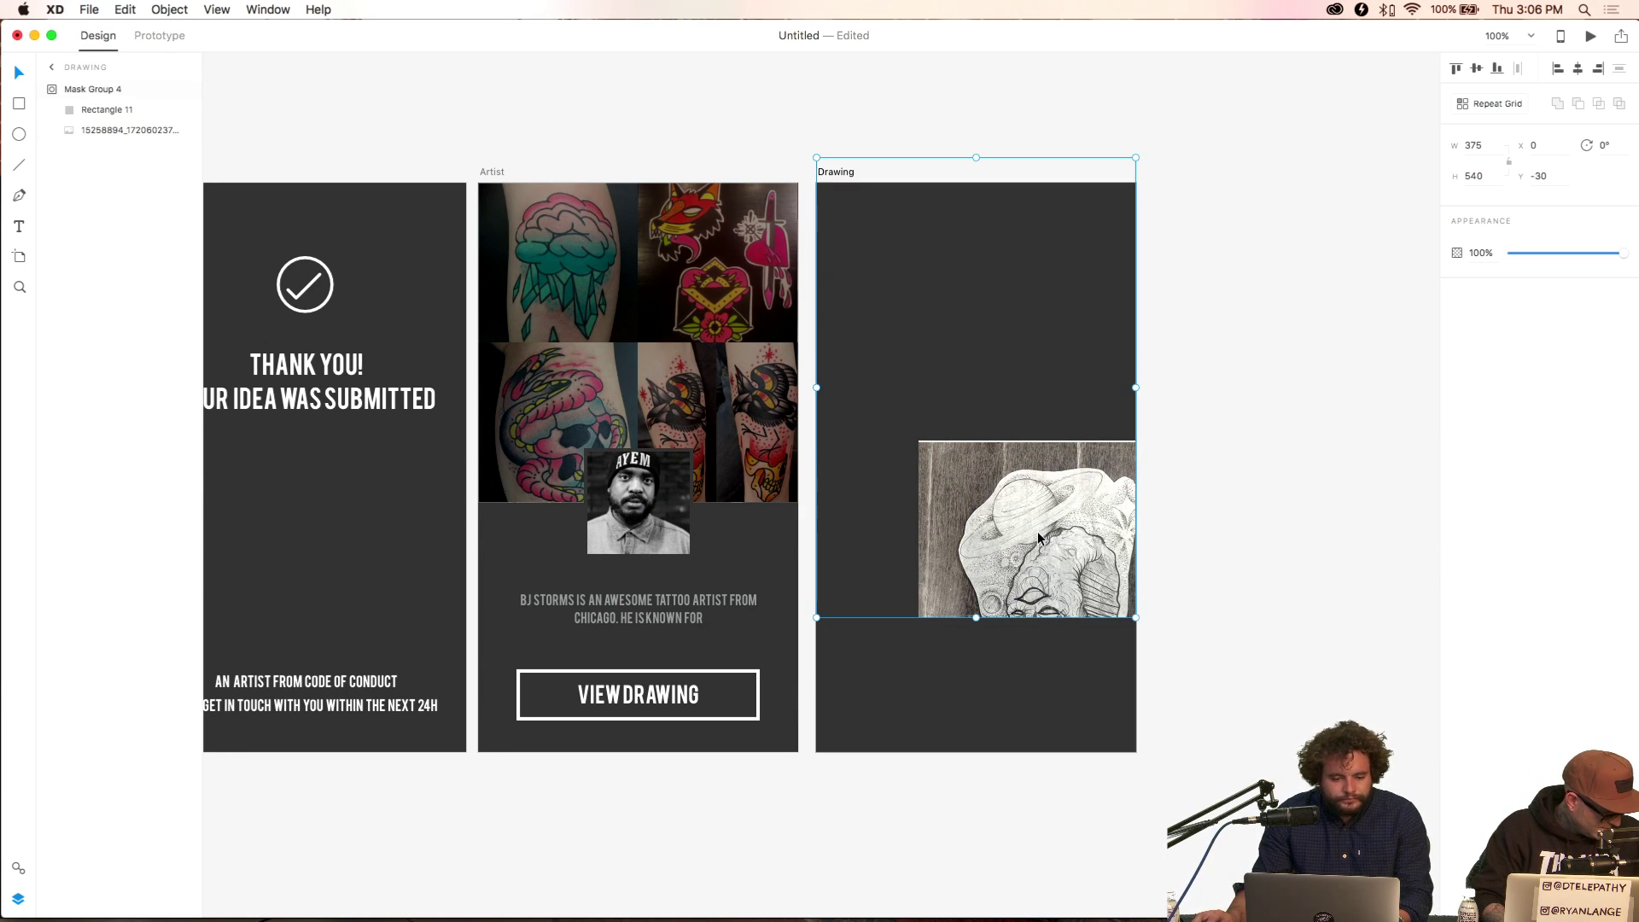
click(98, 128)
drag(930, 514, 894, 408)
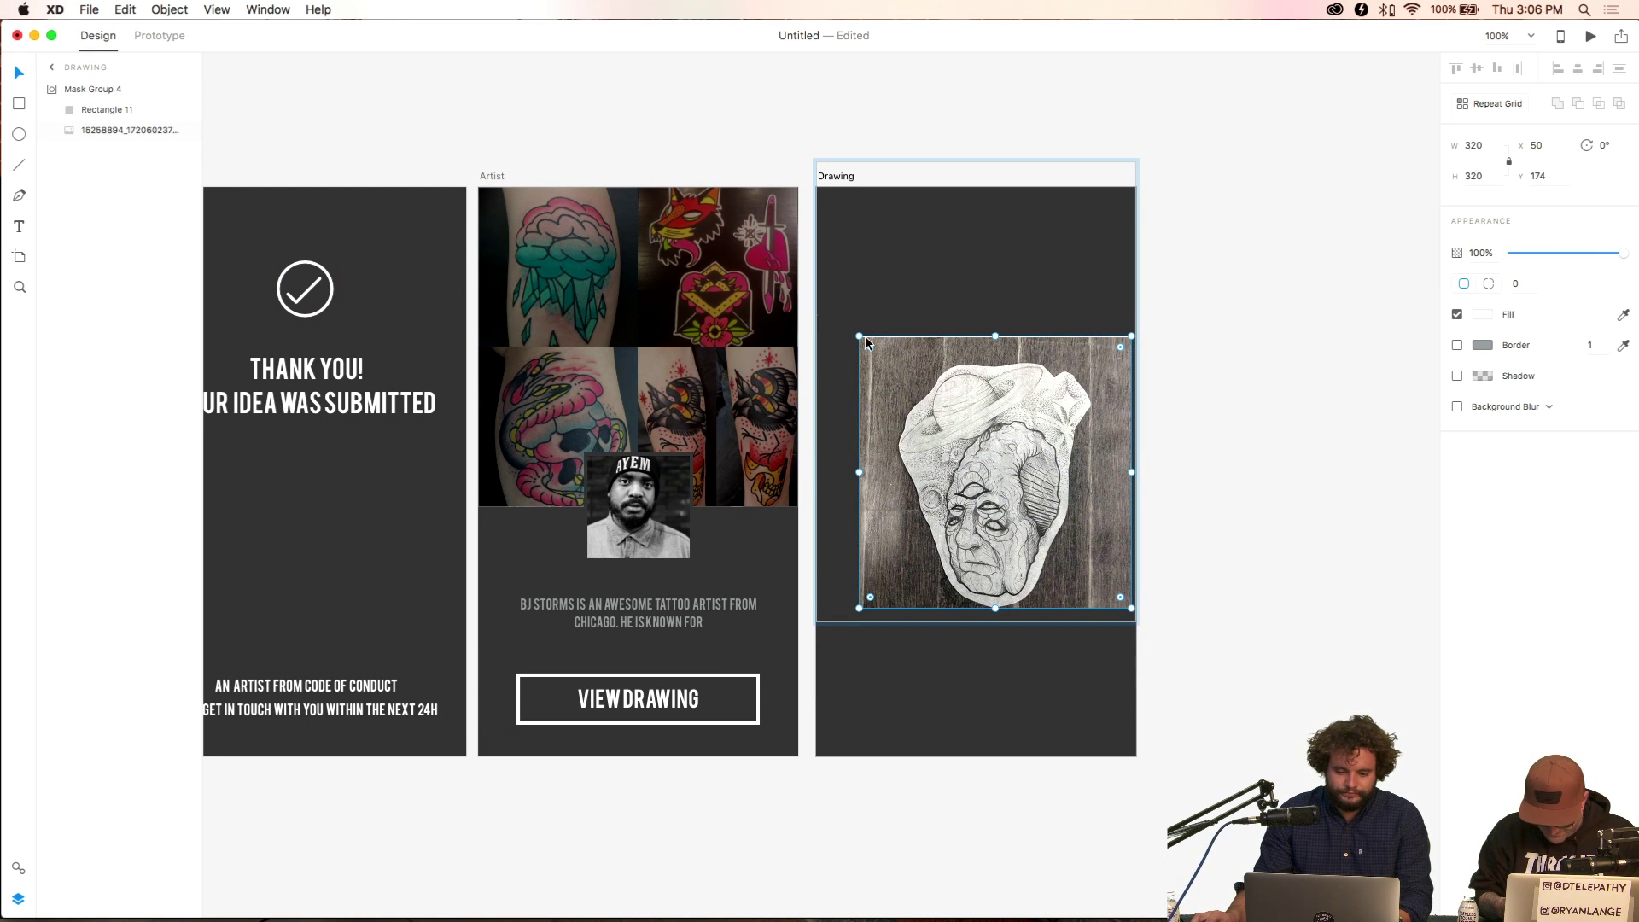
key(Delete)
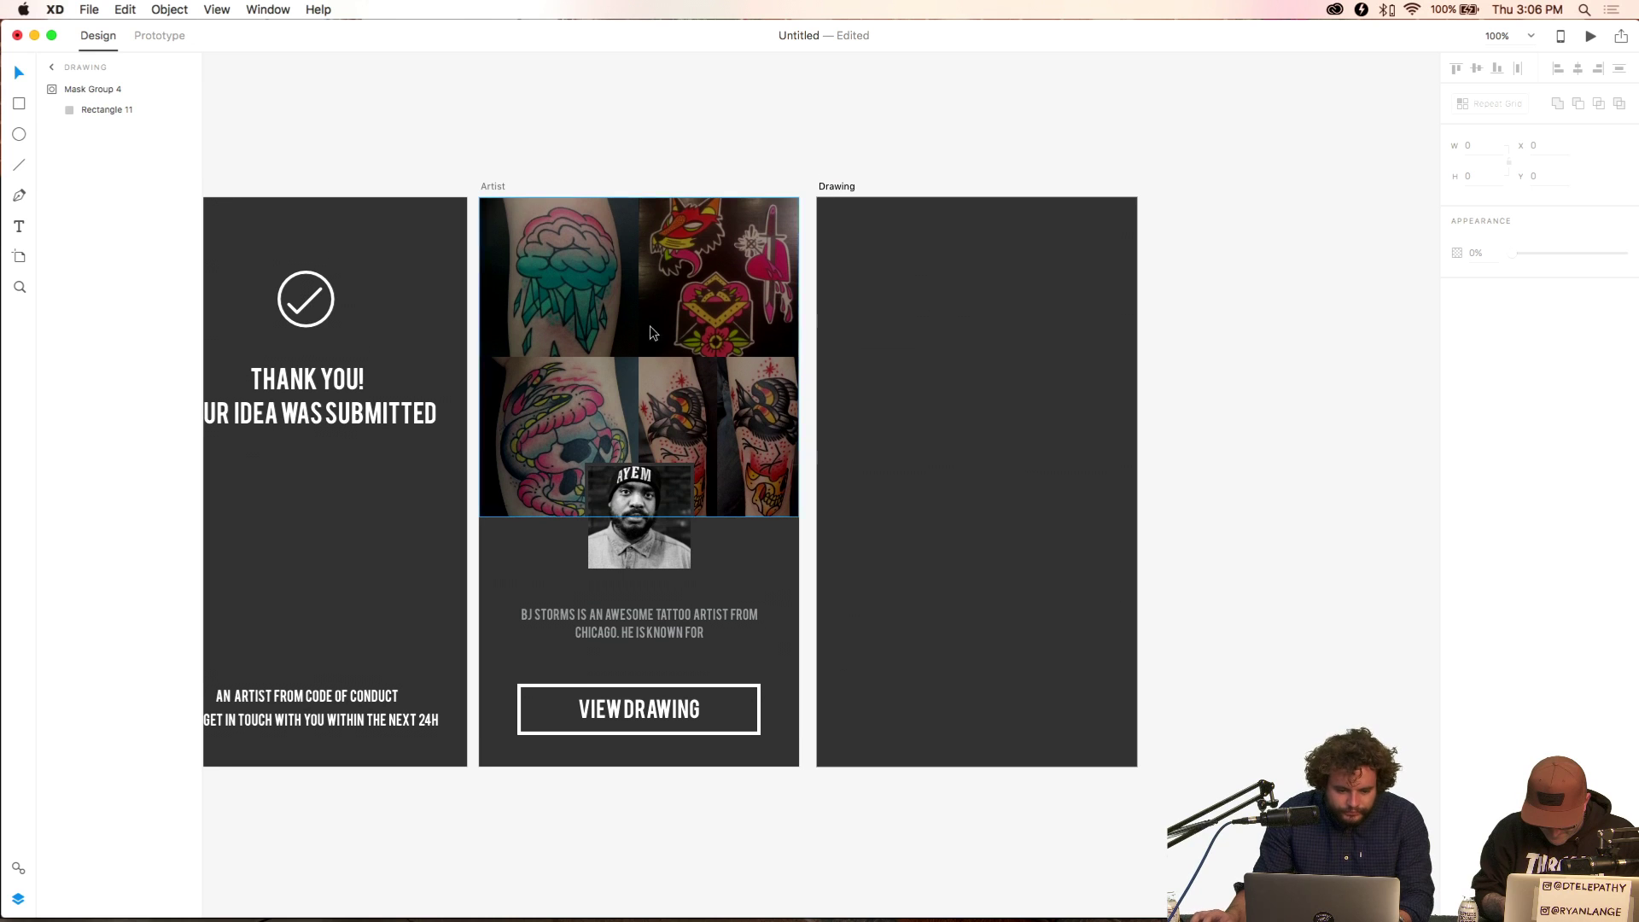
click(109, 110)
key(cmd+z)
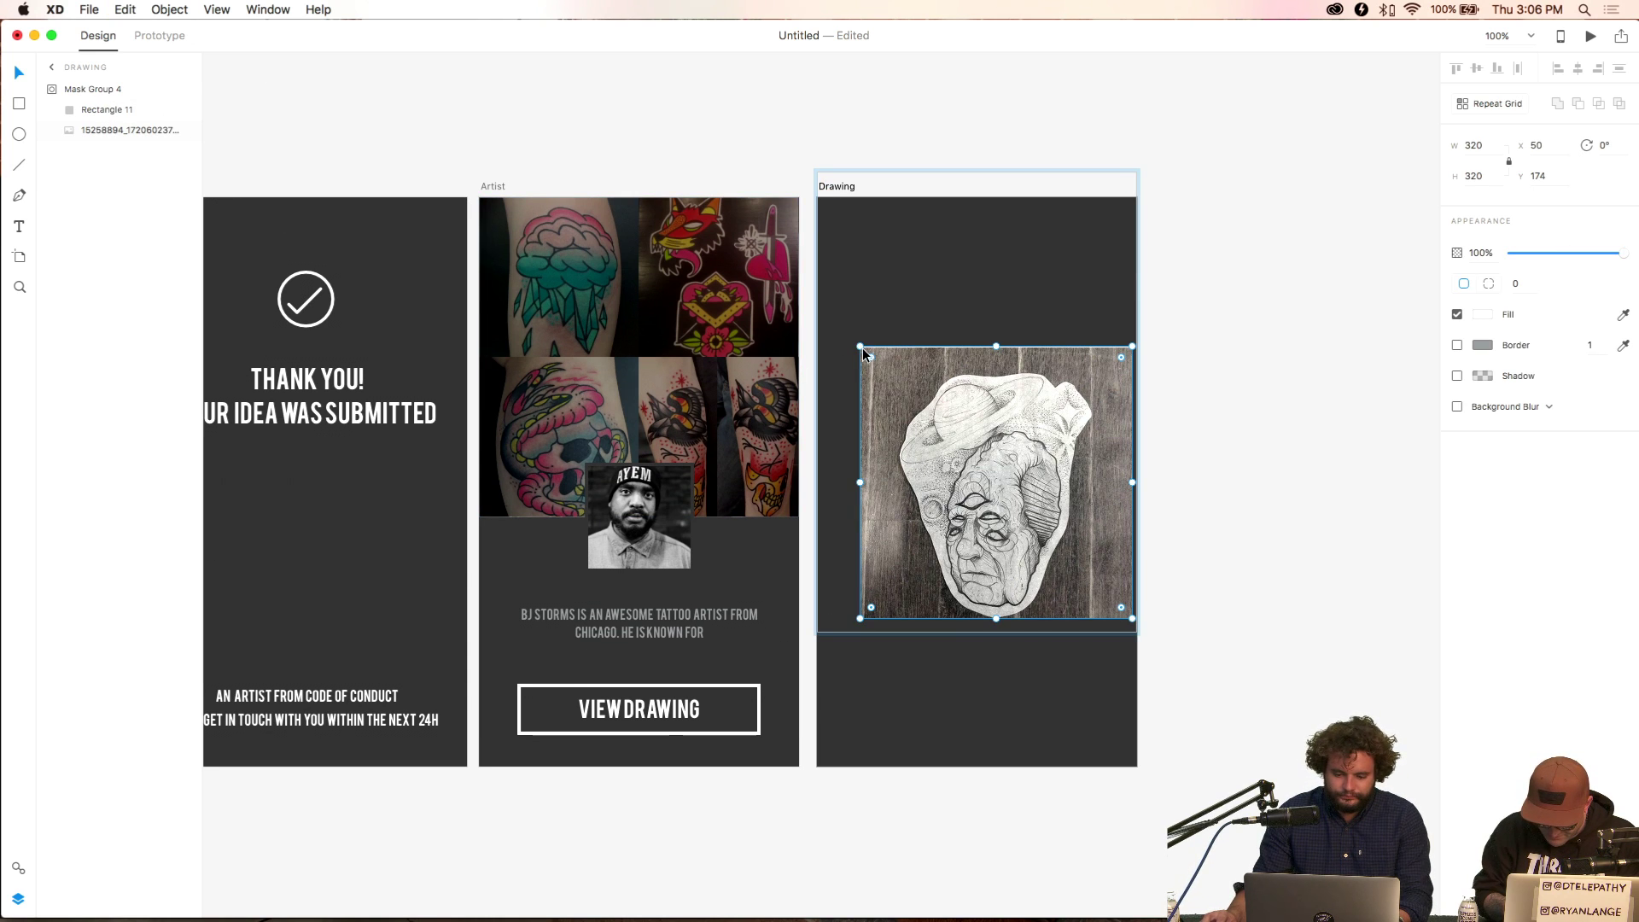
Step: Enlarge the face drawing to about 553 by 553 and shift it right within the mask
mouse_move(857, 344)
mouse_down()
mouse_move(702, 128)
mouse_move(688, 166)
mouse_up()
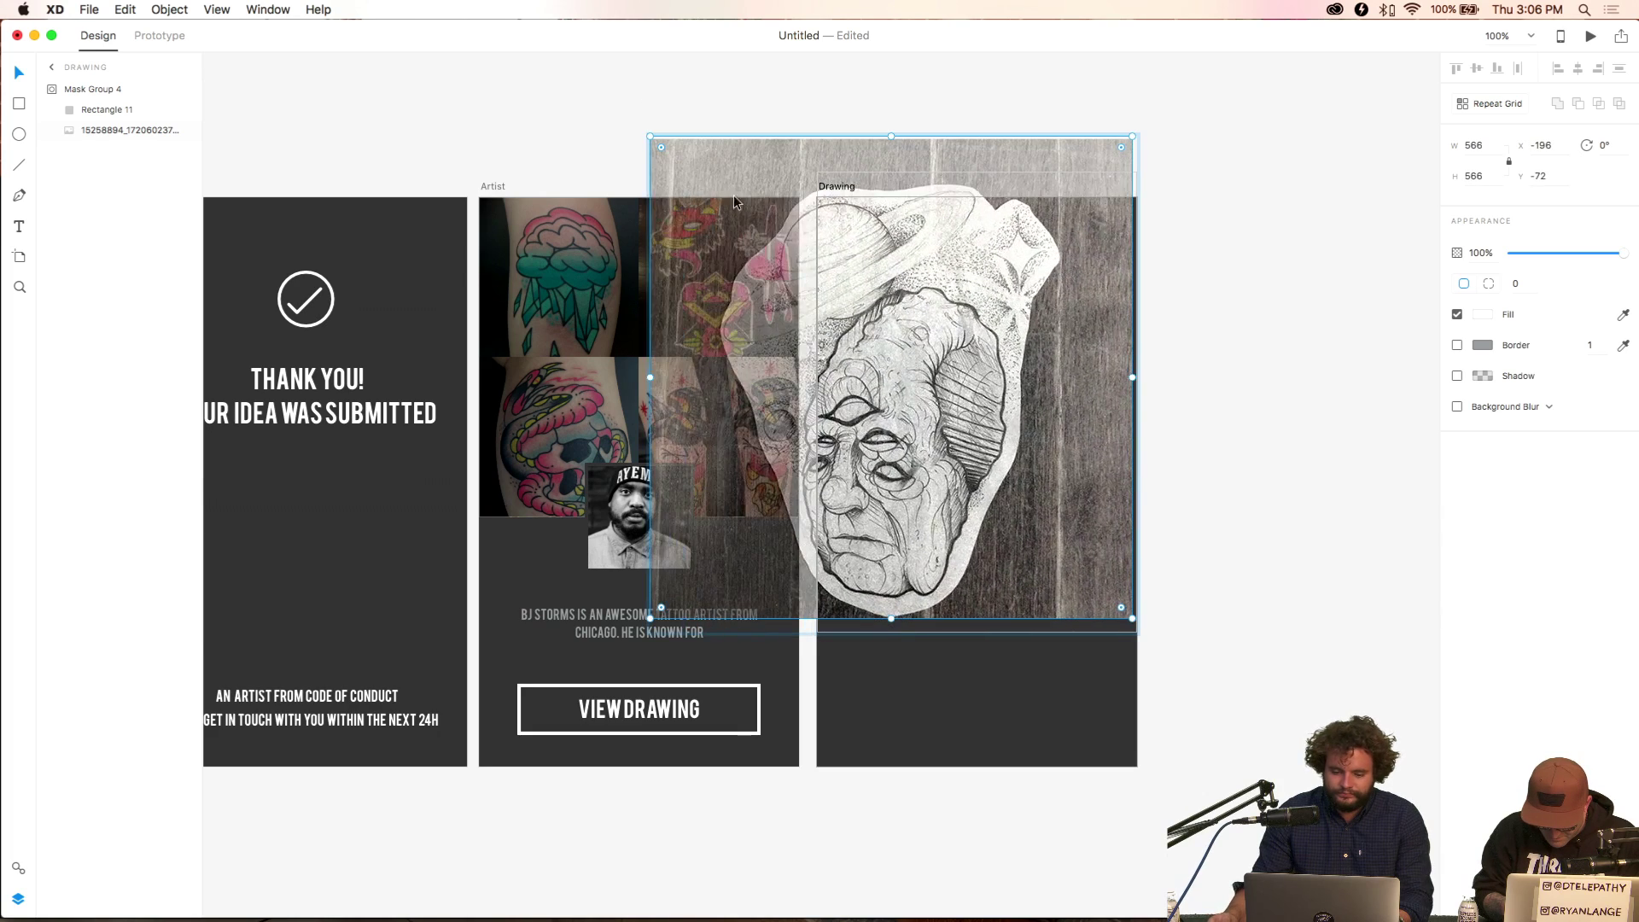
drag(1074, 461, 1148, 483)
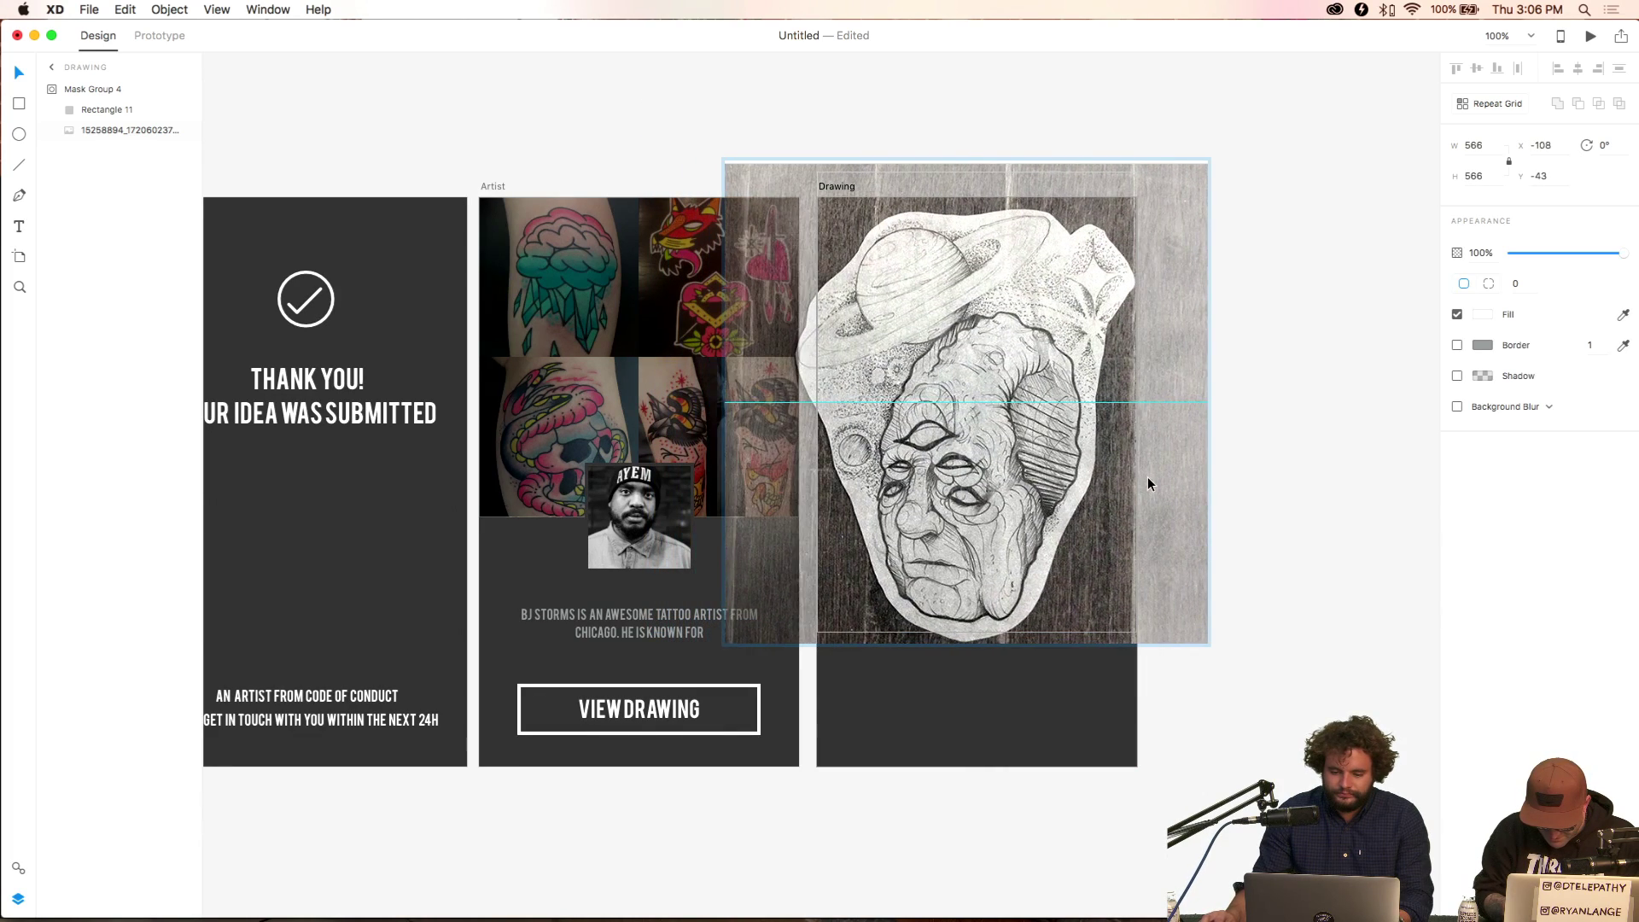
click(1369, 469)
double_click(1101, 529)
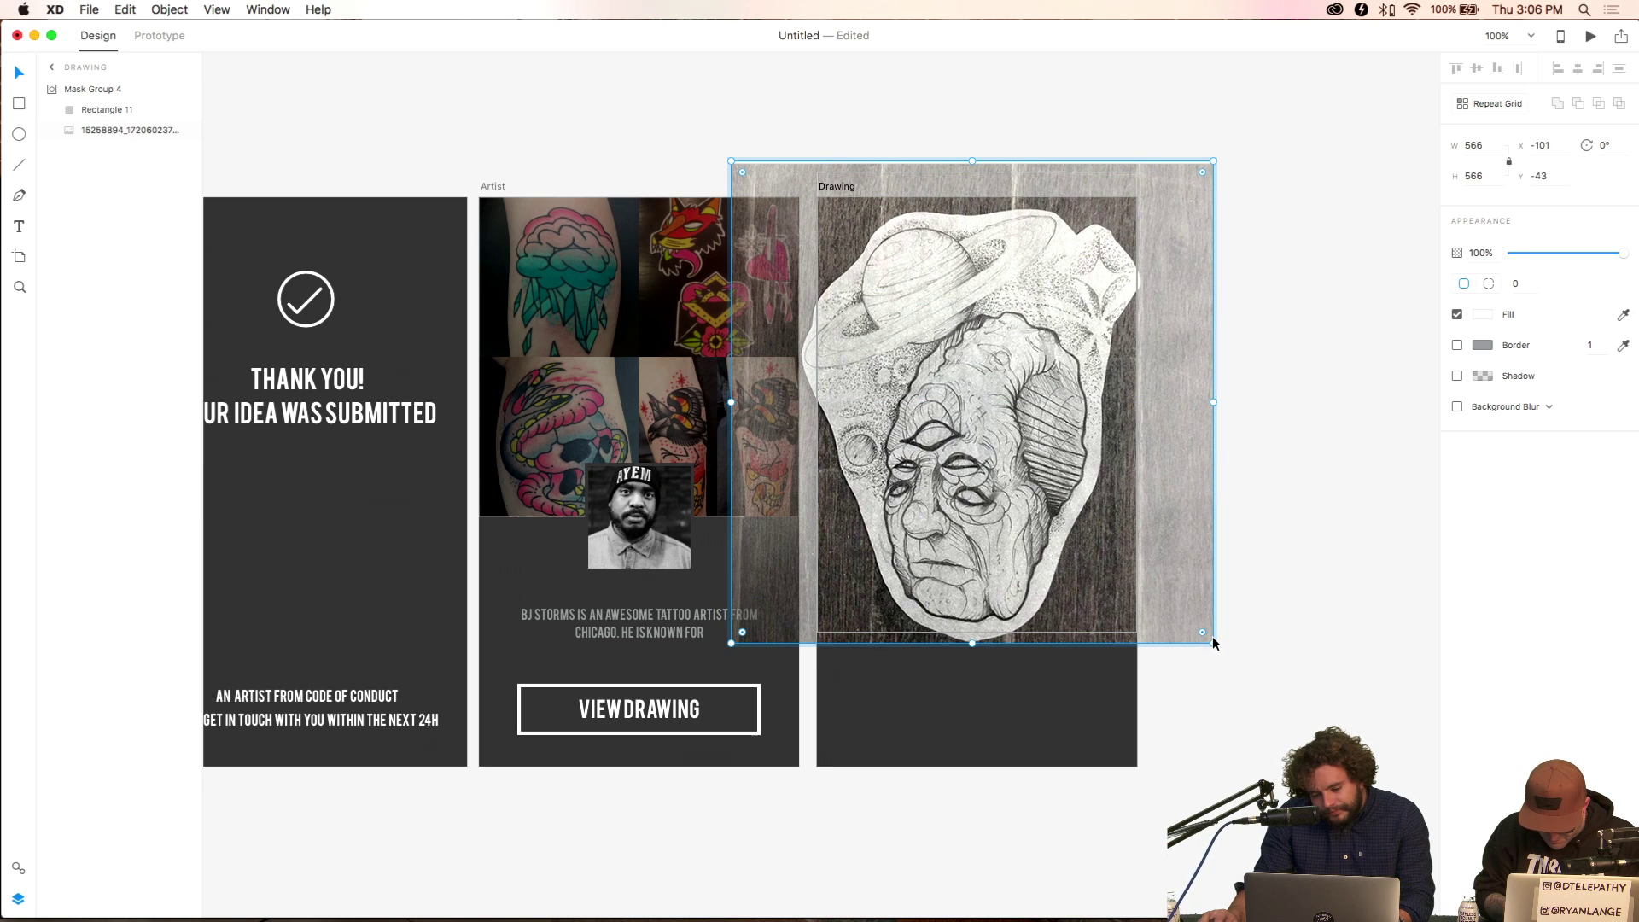
drag(1212, 642, 1205, 639)
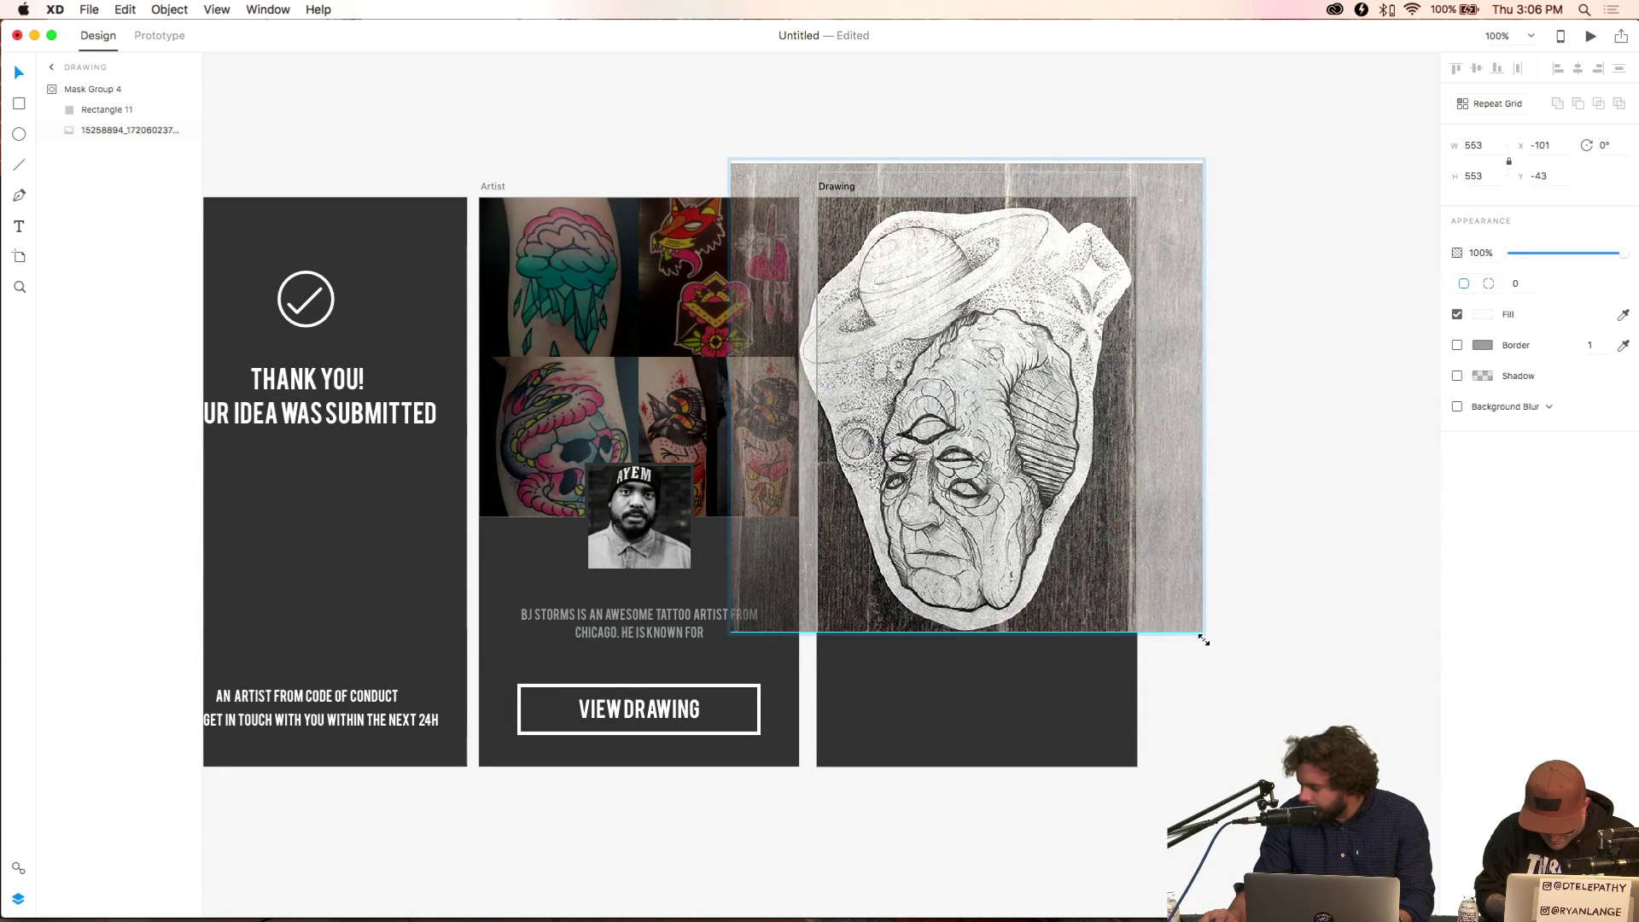
click(1302, 655)
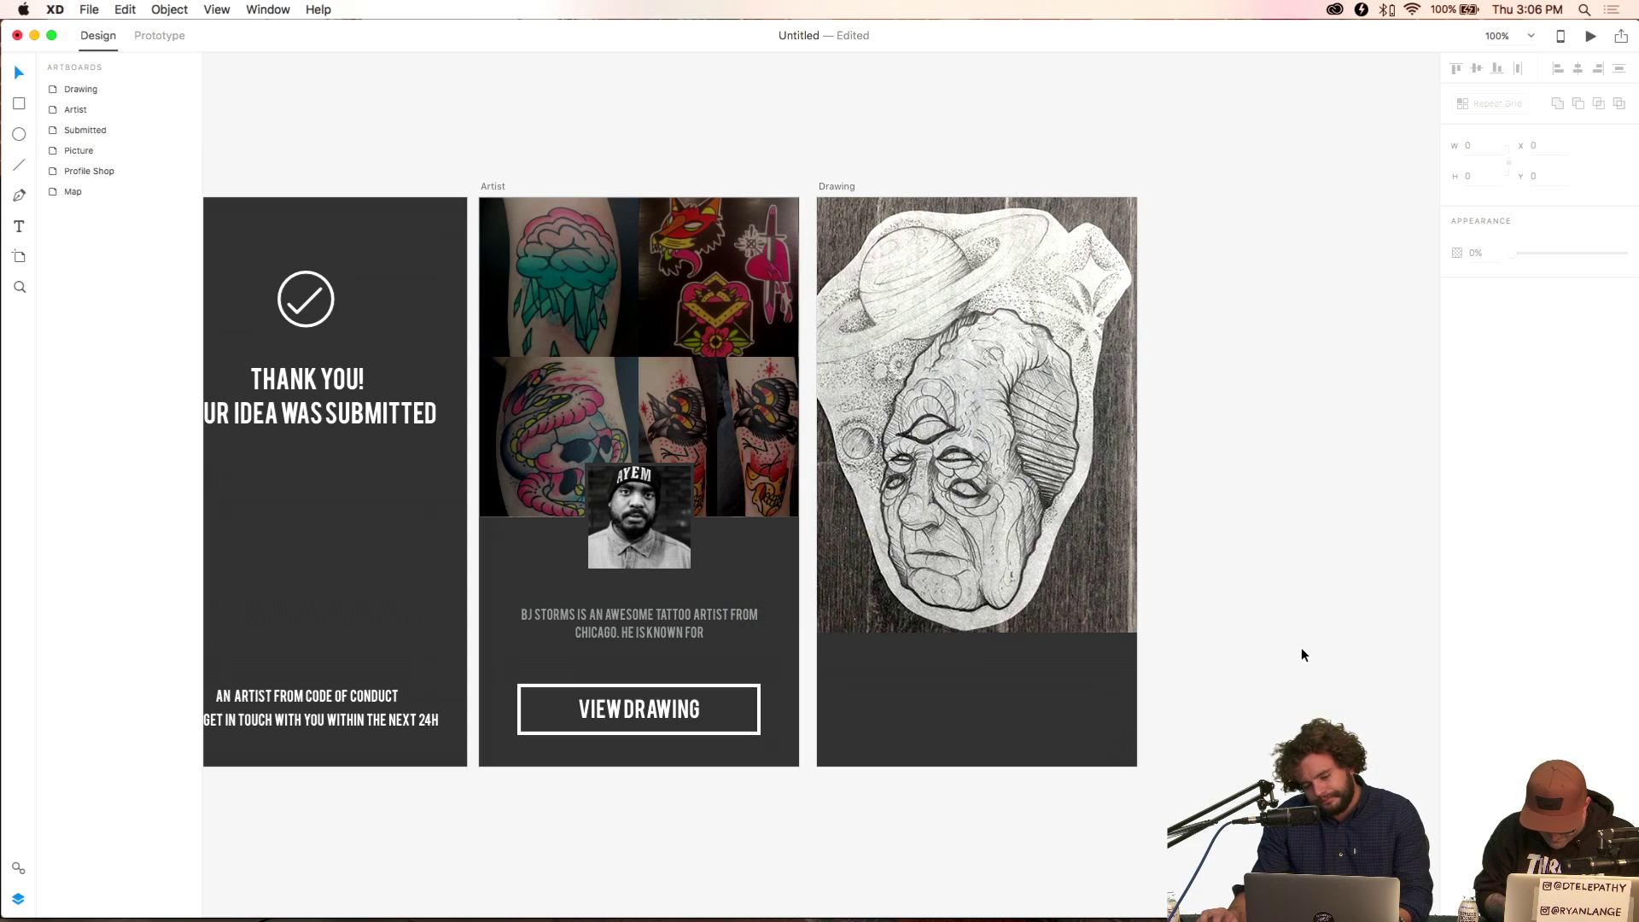
Step: Copy the Code of Conduct caption from the Submitted artboard onto the Drawing artboard
scroll(1304, 654, left, 5)
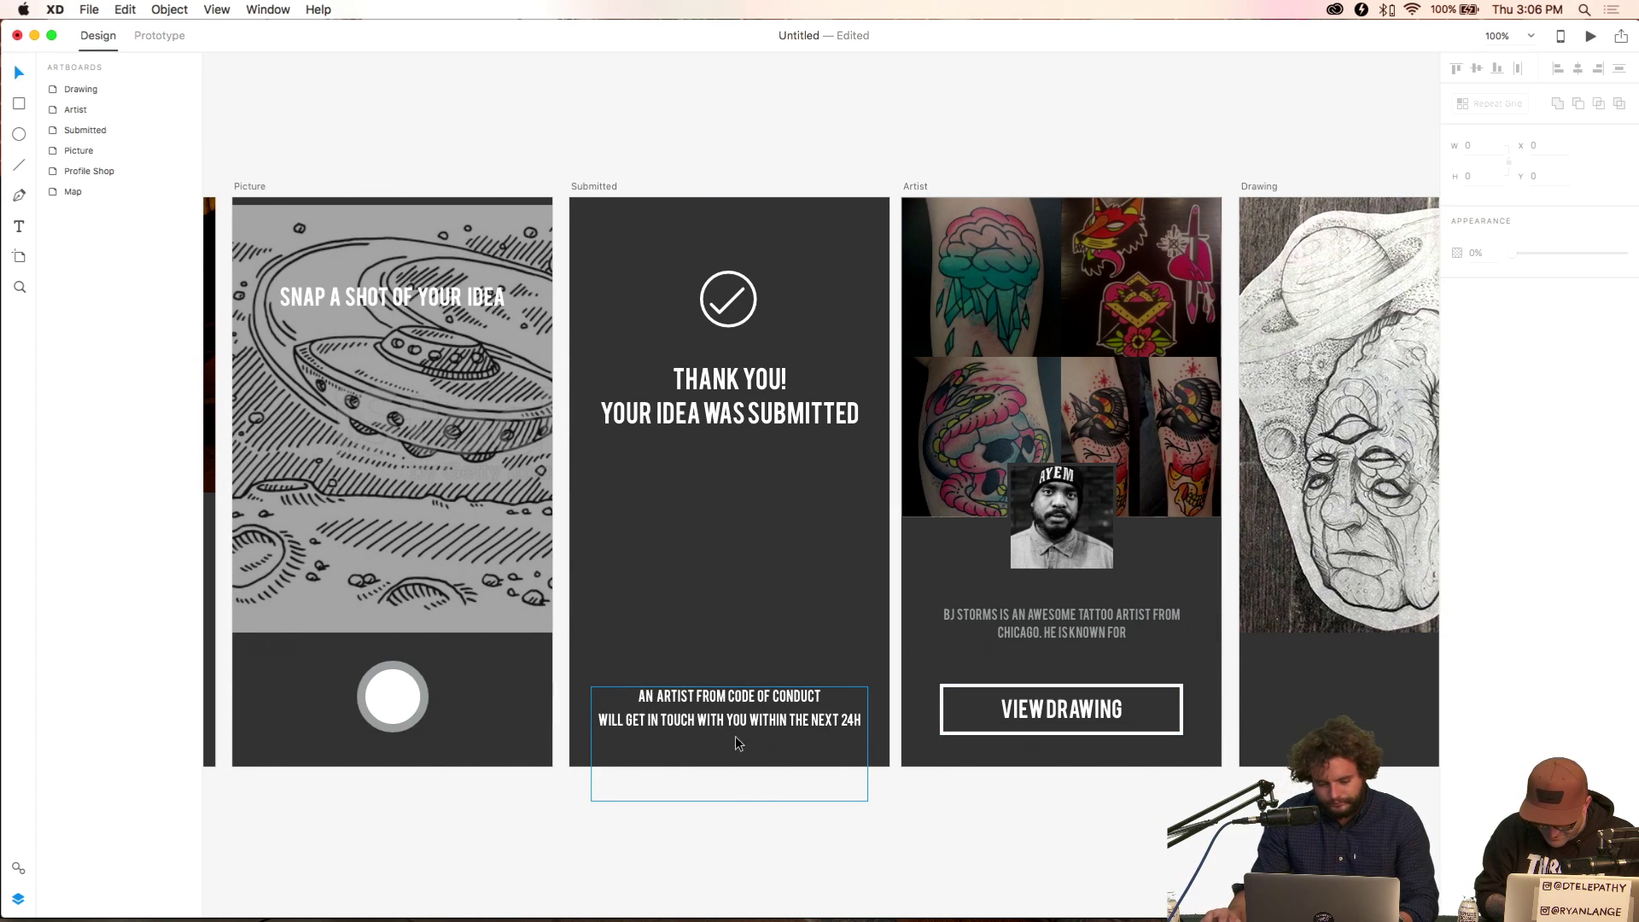
click(739, 743)
scroll(888, 717, right, 8)
click(781, 107)
click(692, 186)
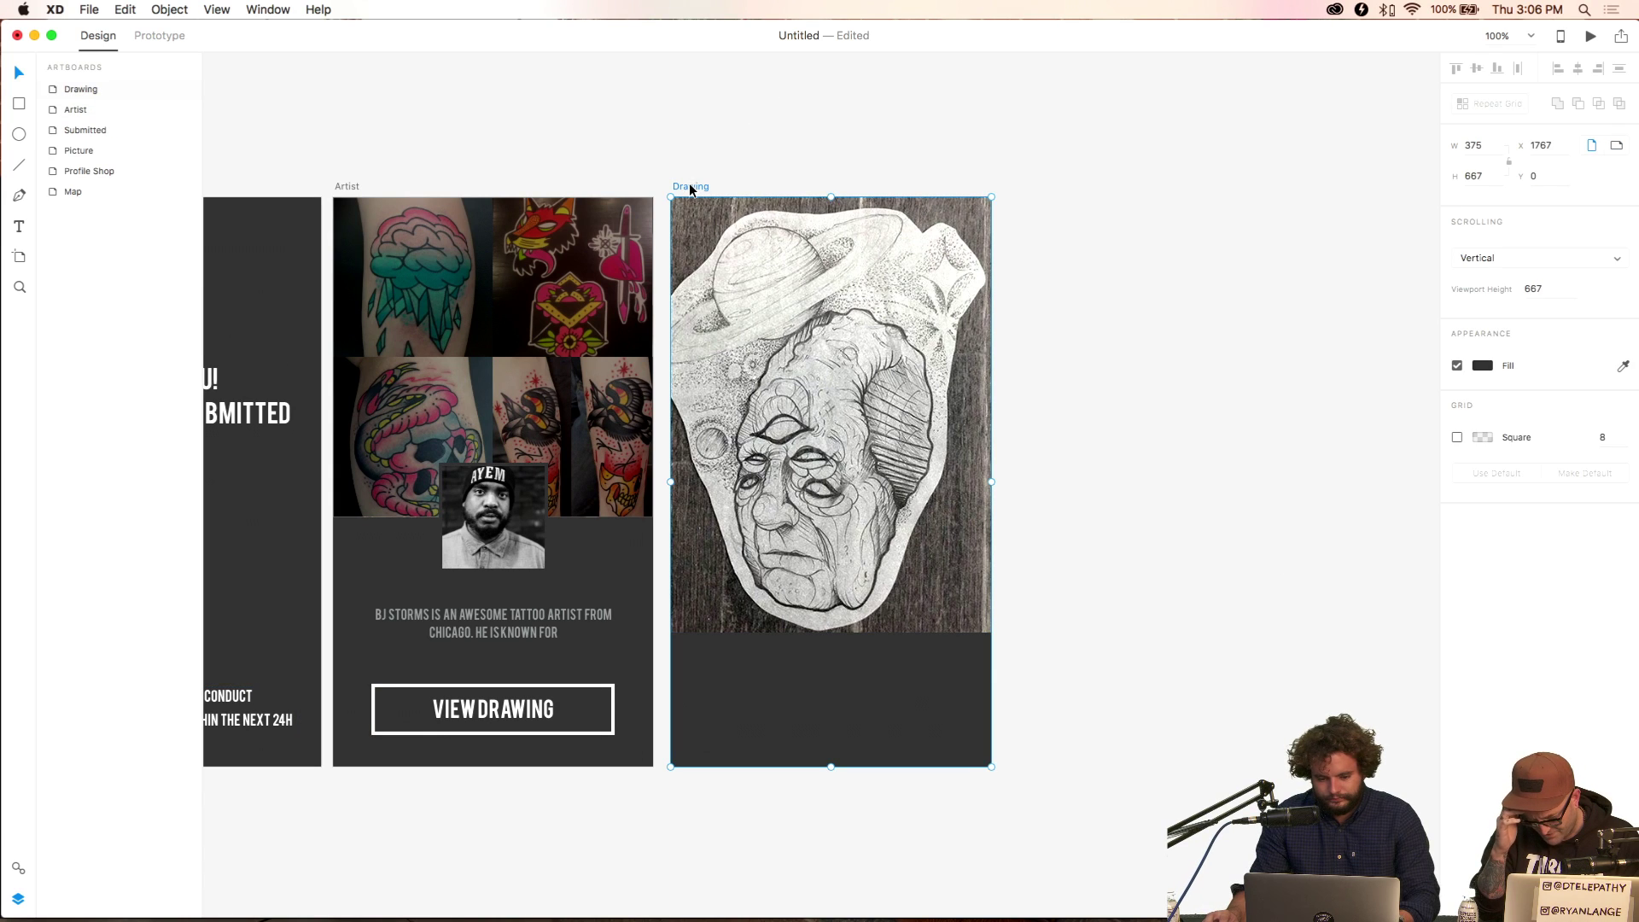
key(ctrl+v)
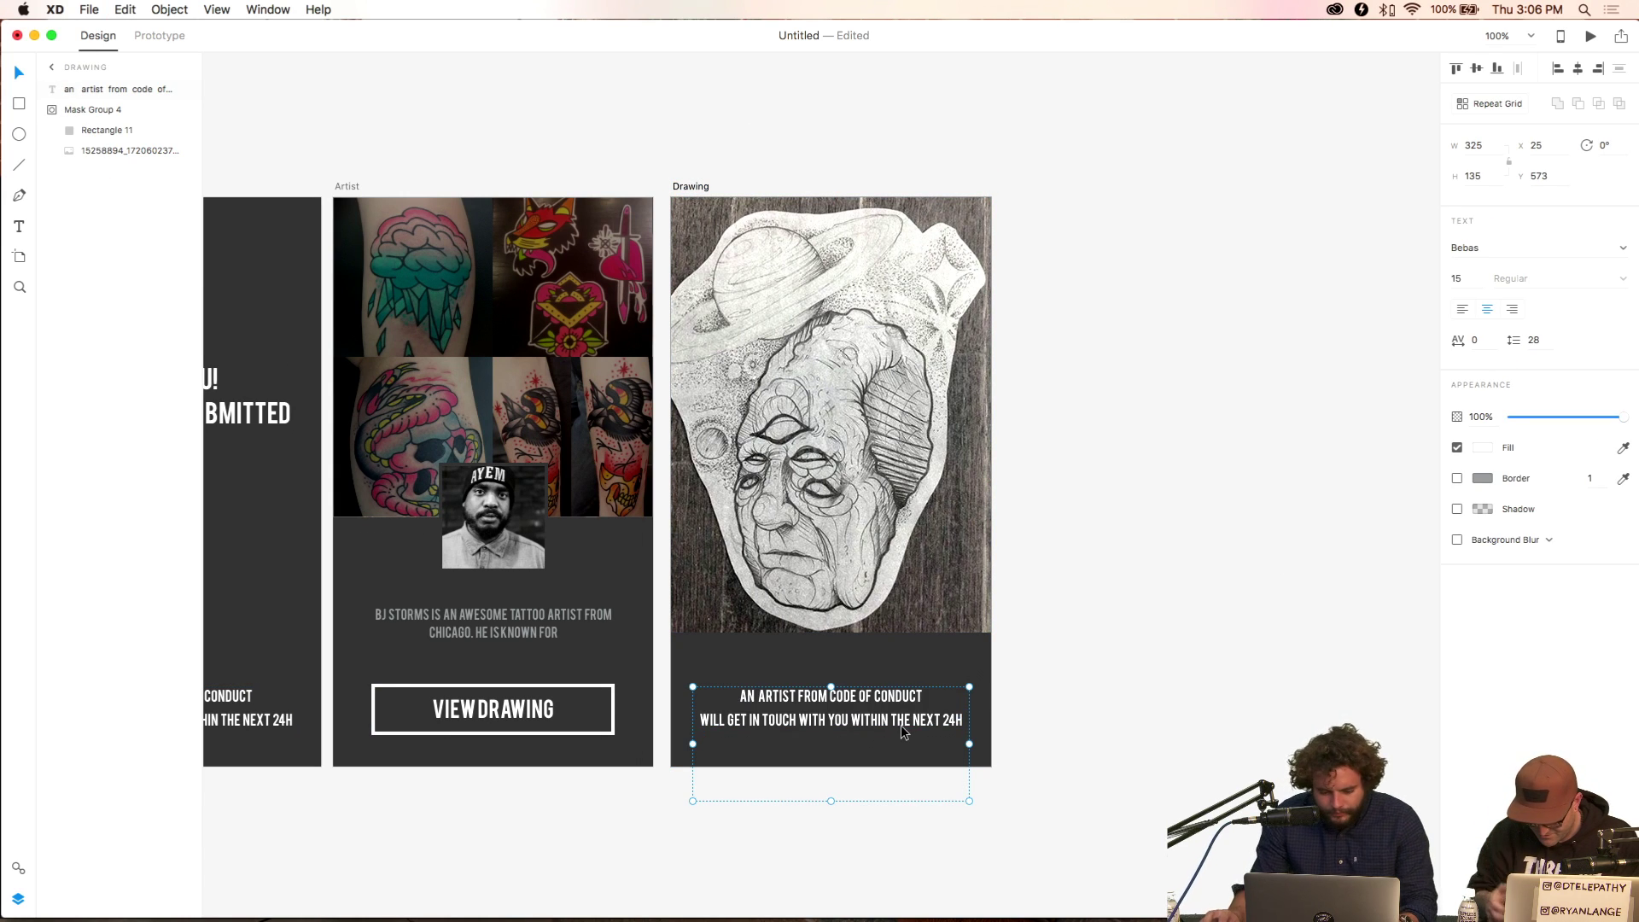
Step: Replace the caption's first line with 'By accepting this drawing from' followed by the artist's name
double_click(902, 730)
text(by)
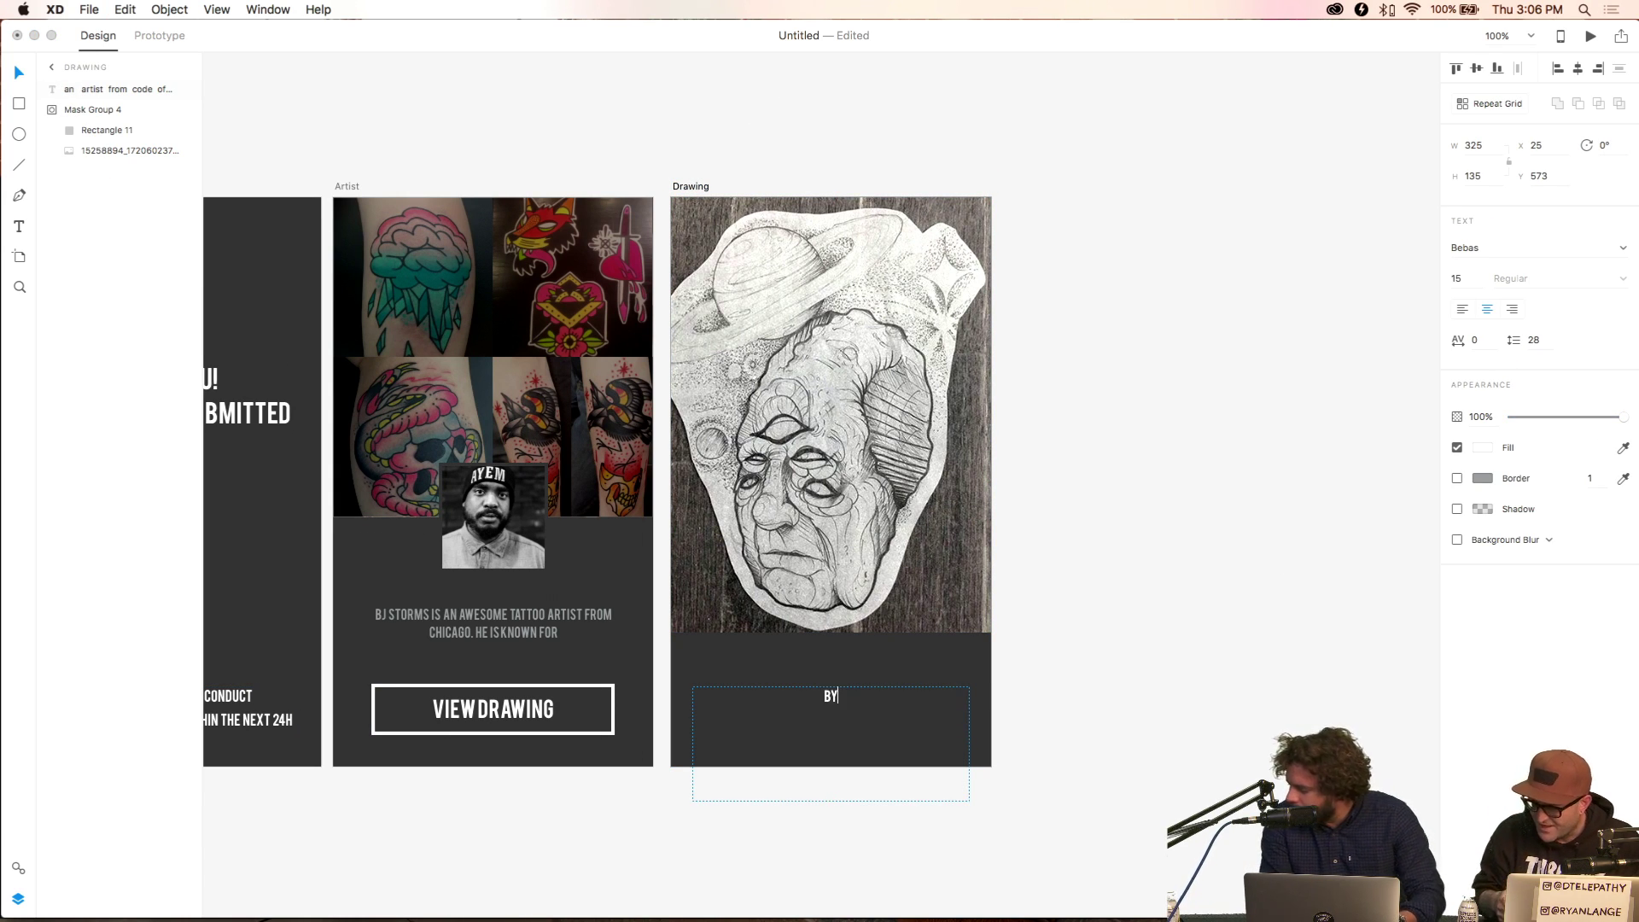
text( accept)
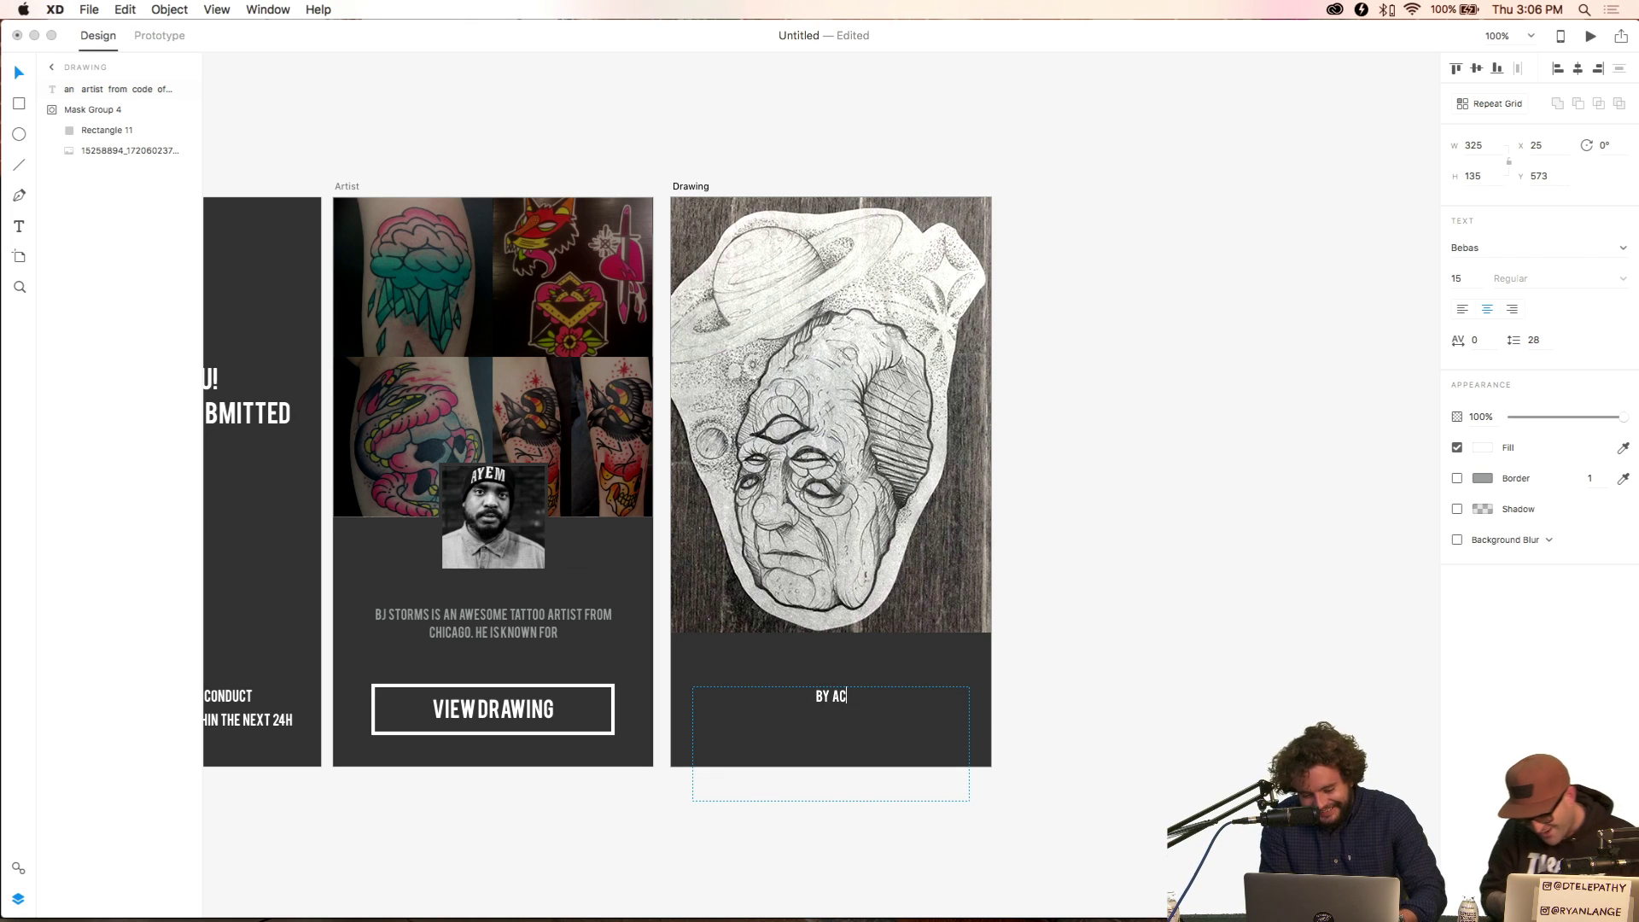
text(ing)
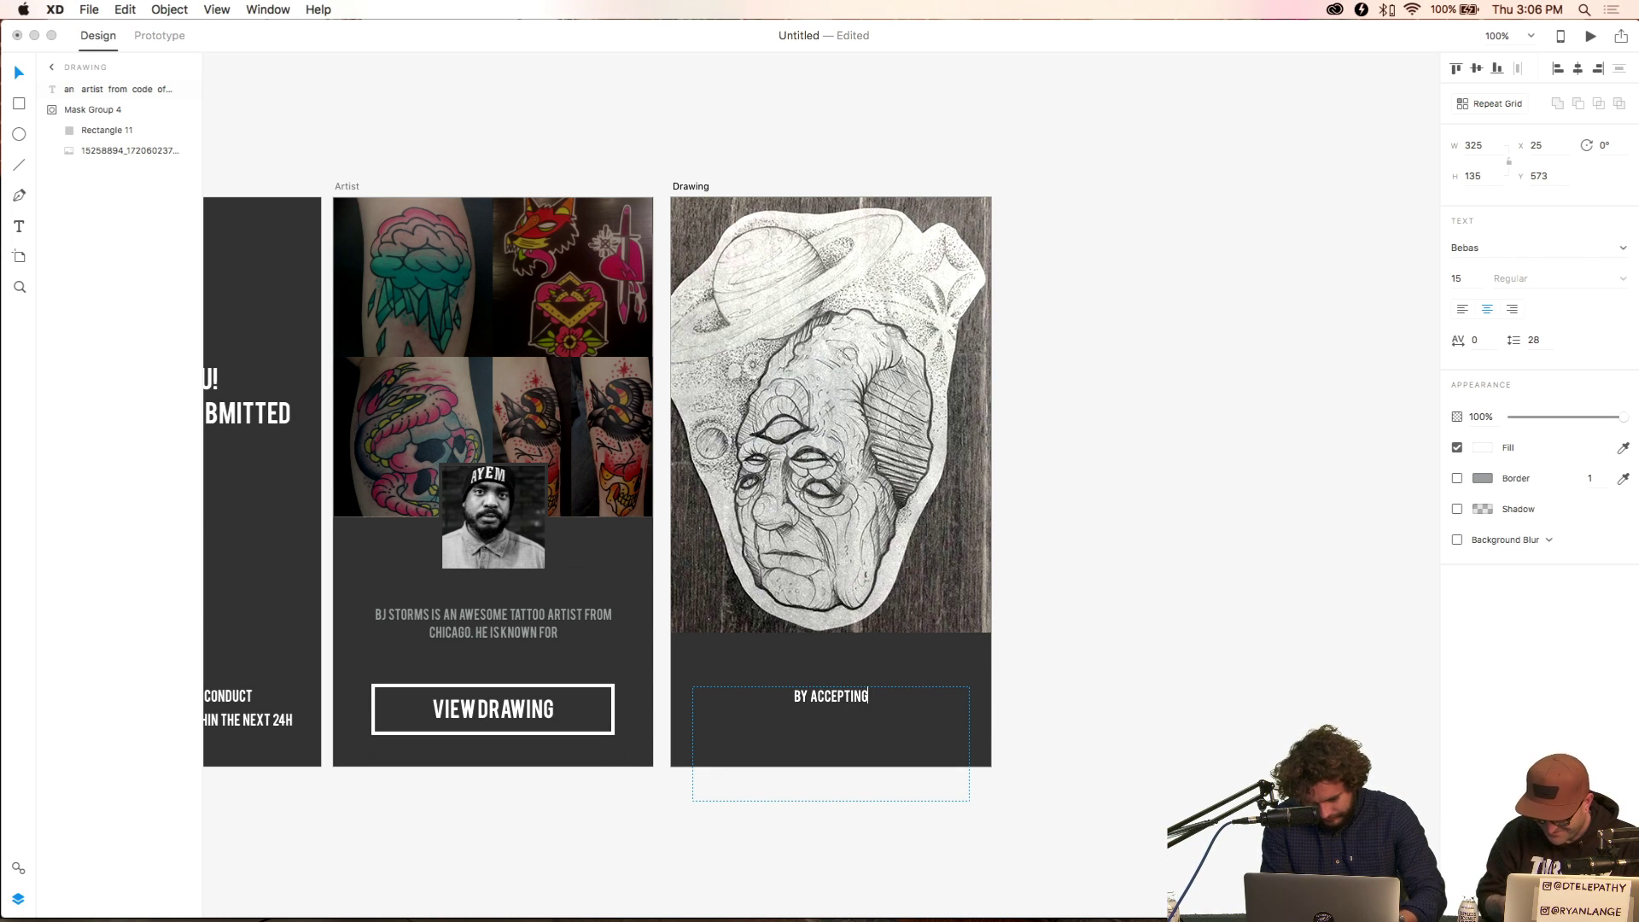
text( this d)
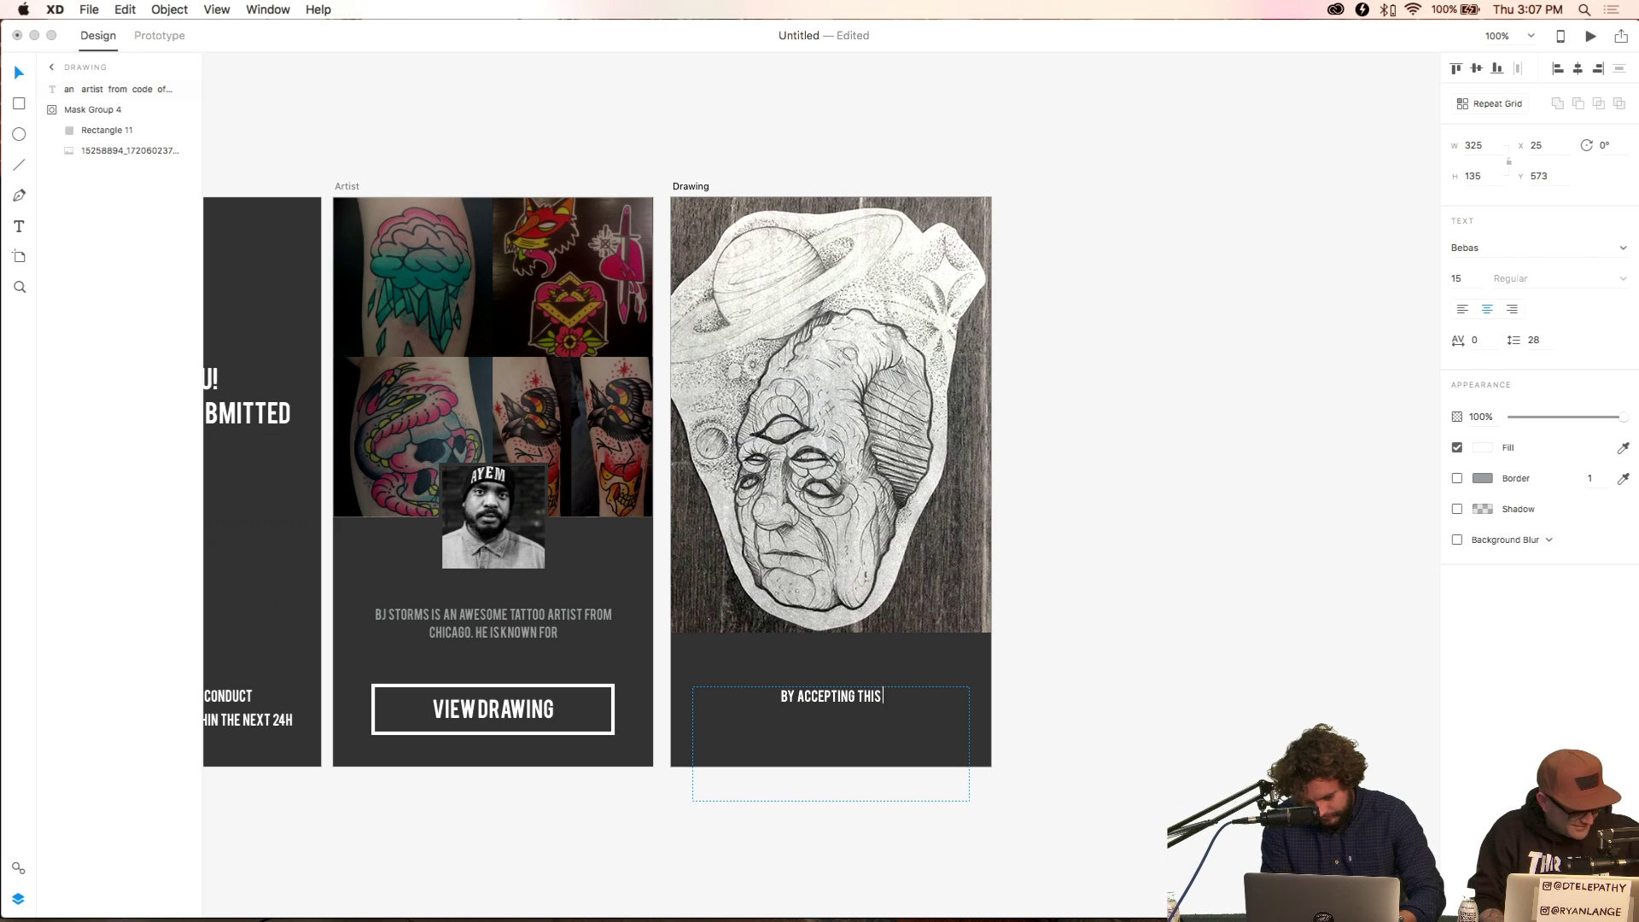
text(rawing)
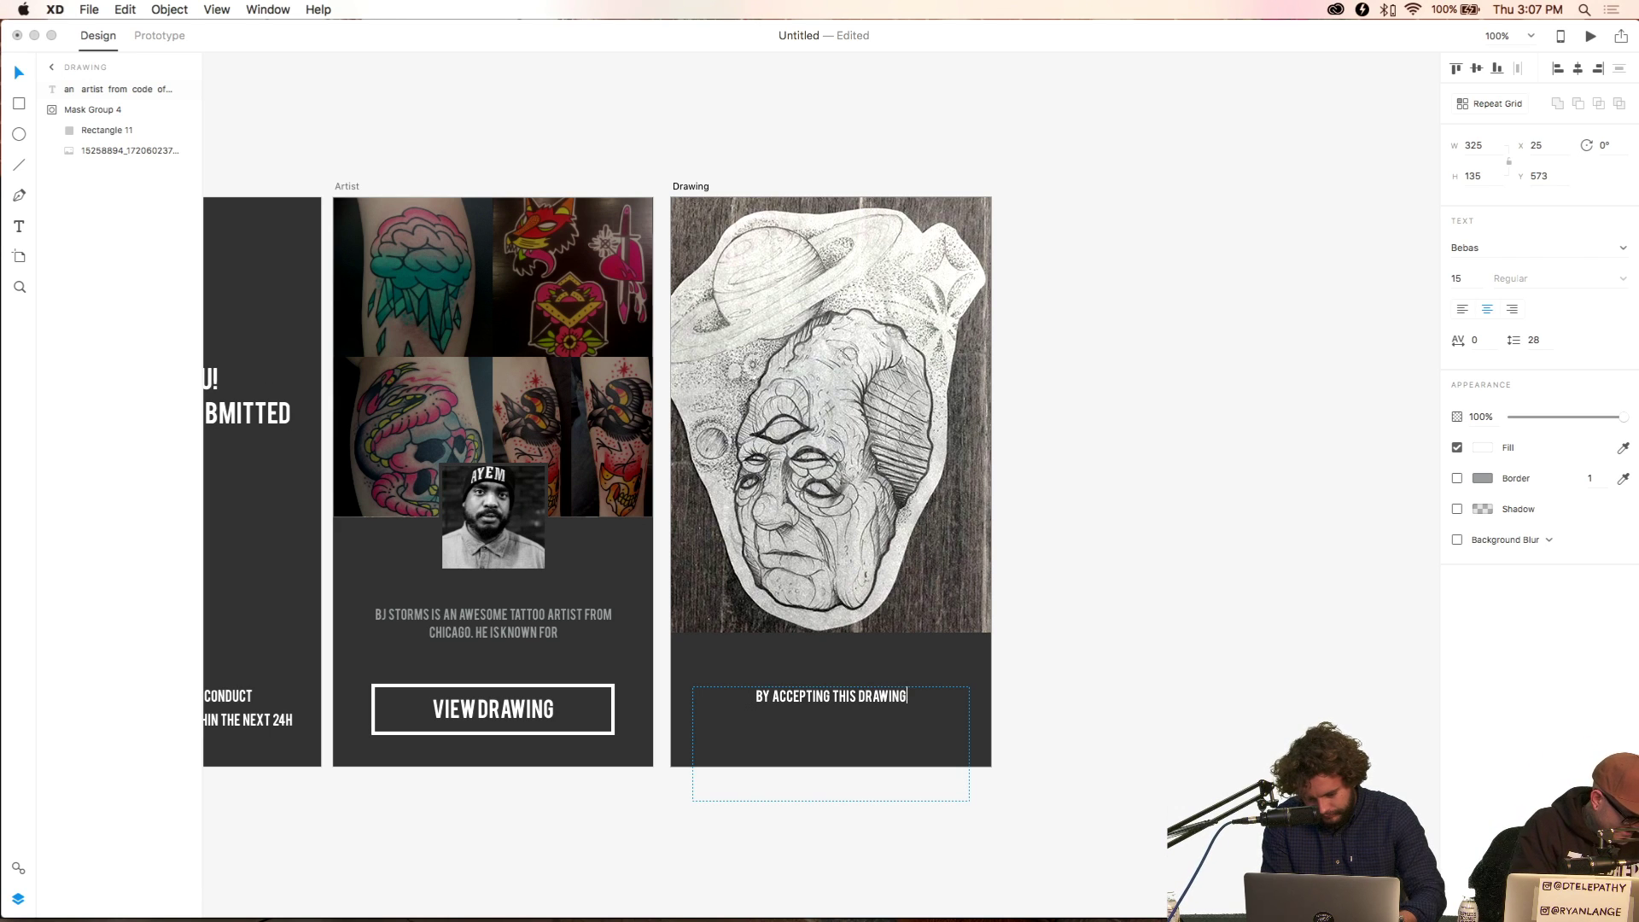
text( from)
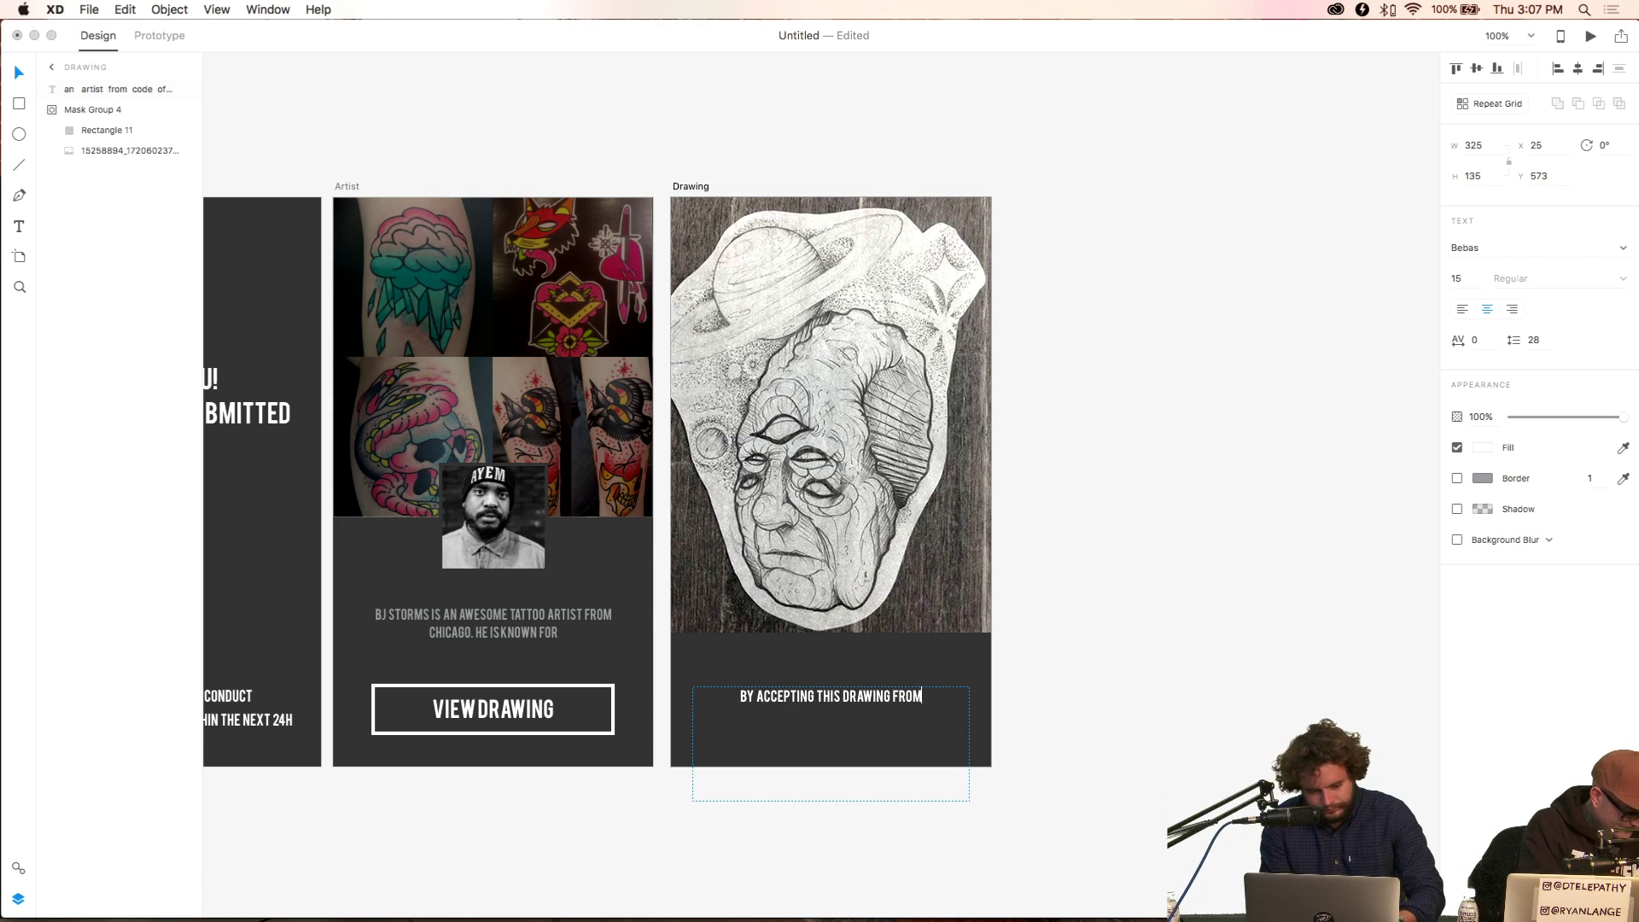
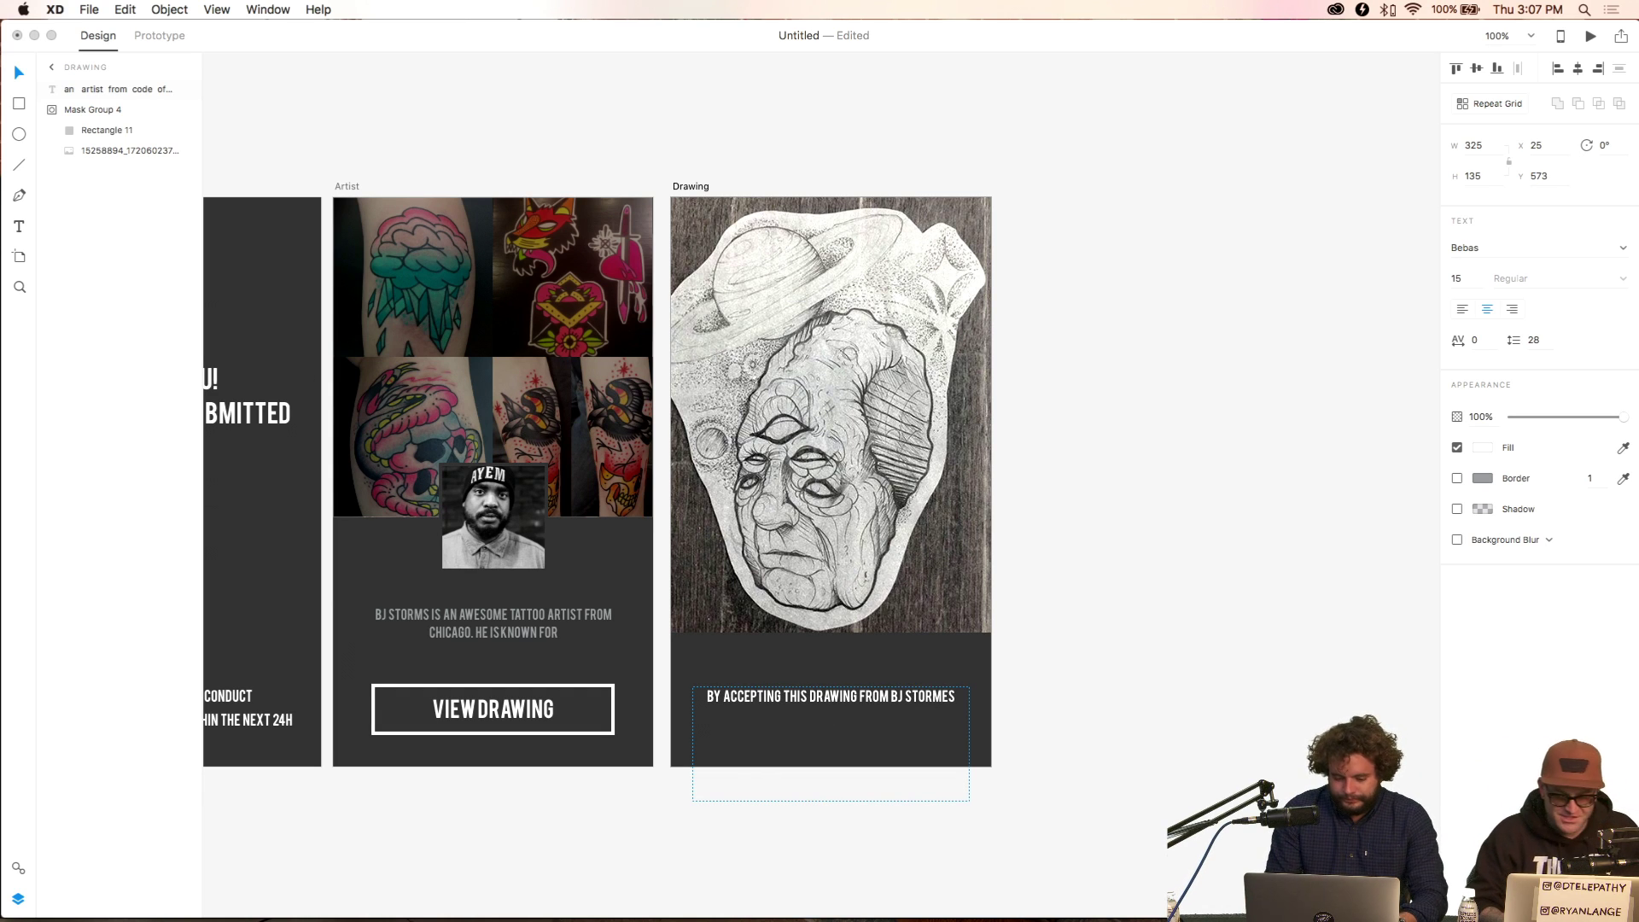
text(yourself)
key(BackSpace)
key(BackSpace)
key(BackSpace)
key(BackSpace)
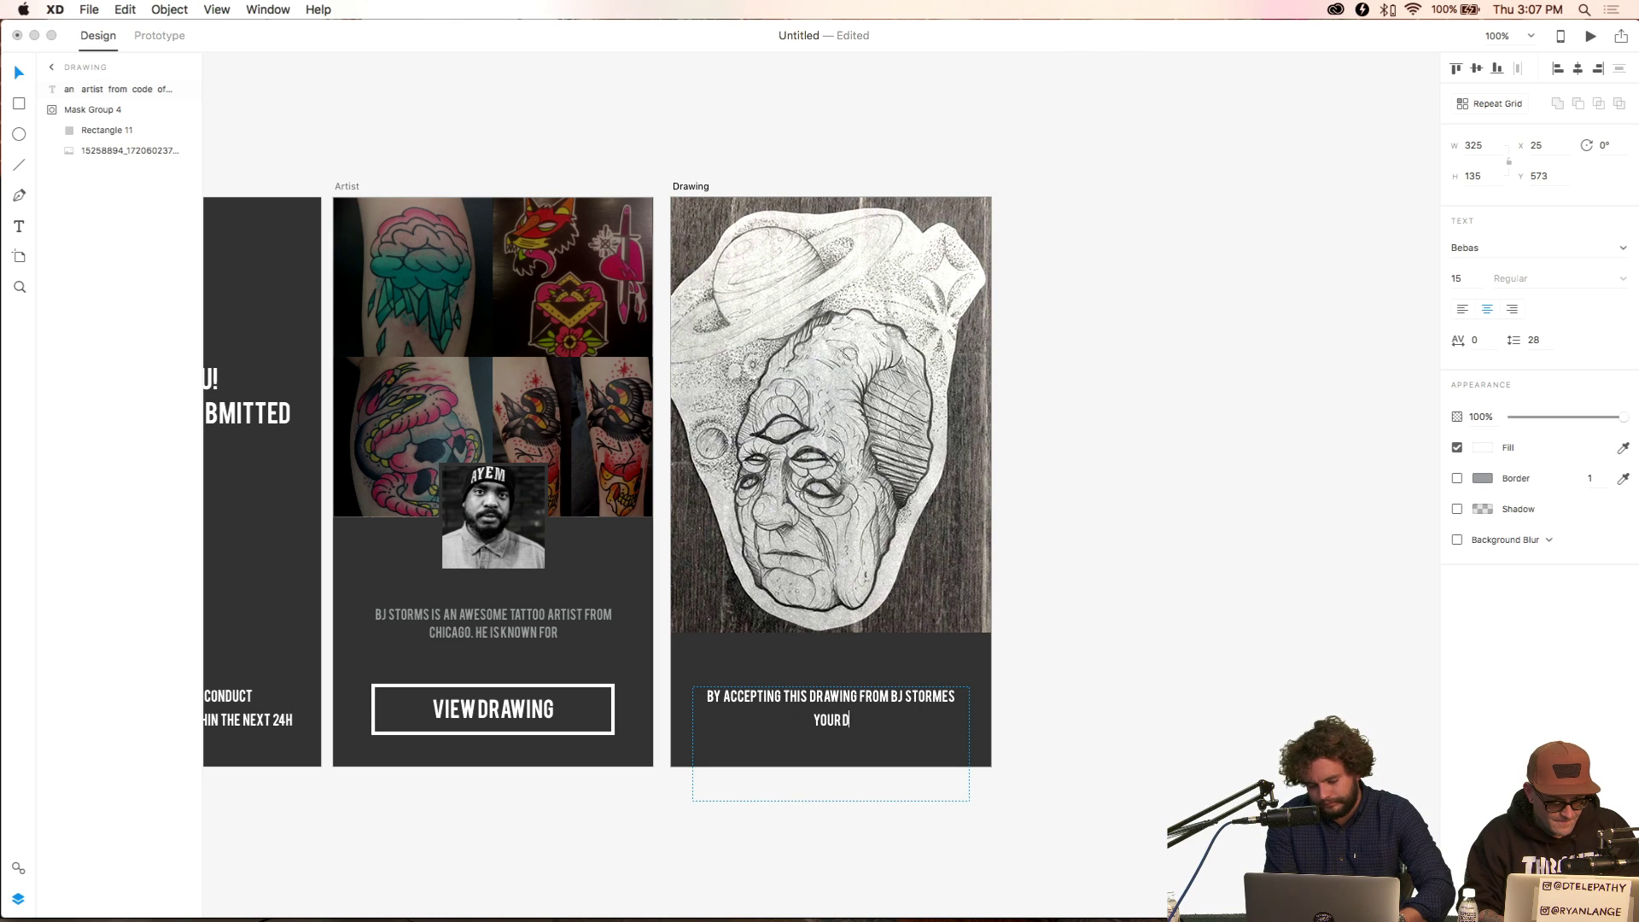
text(deposito)
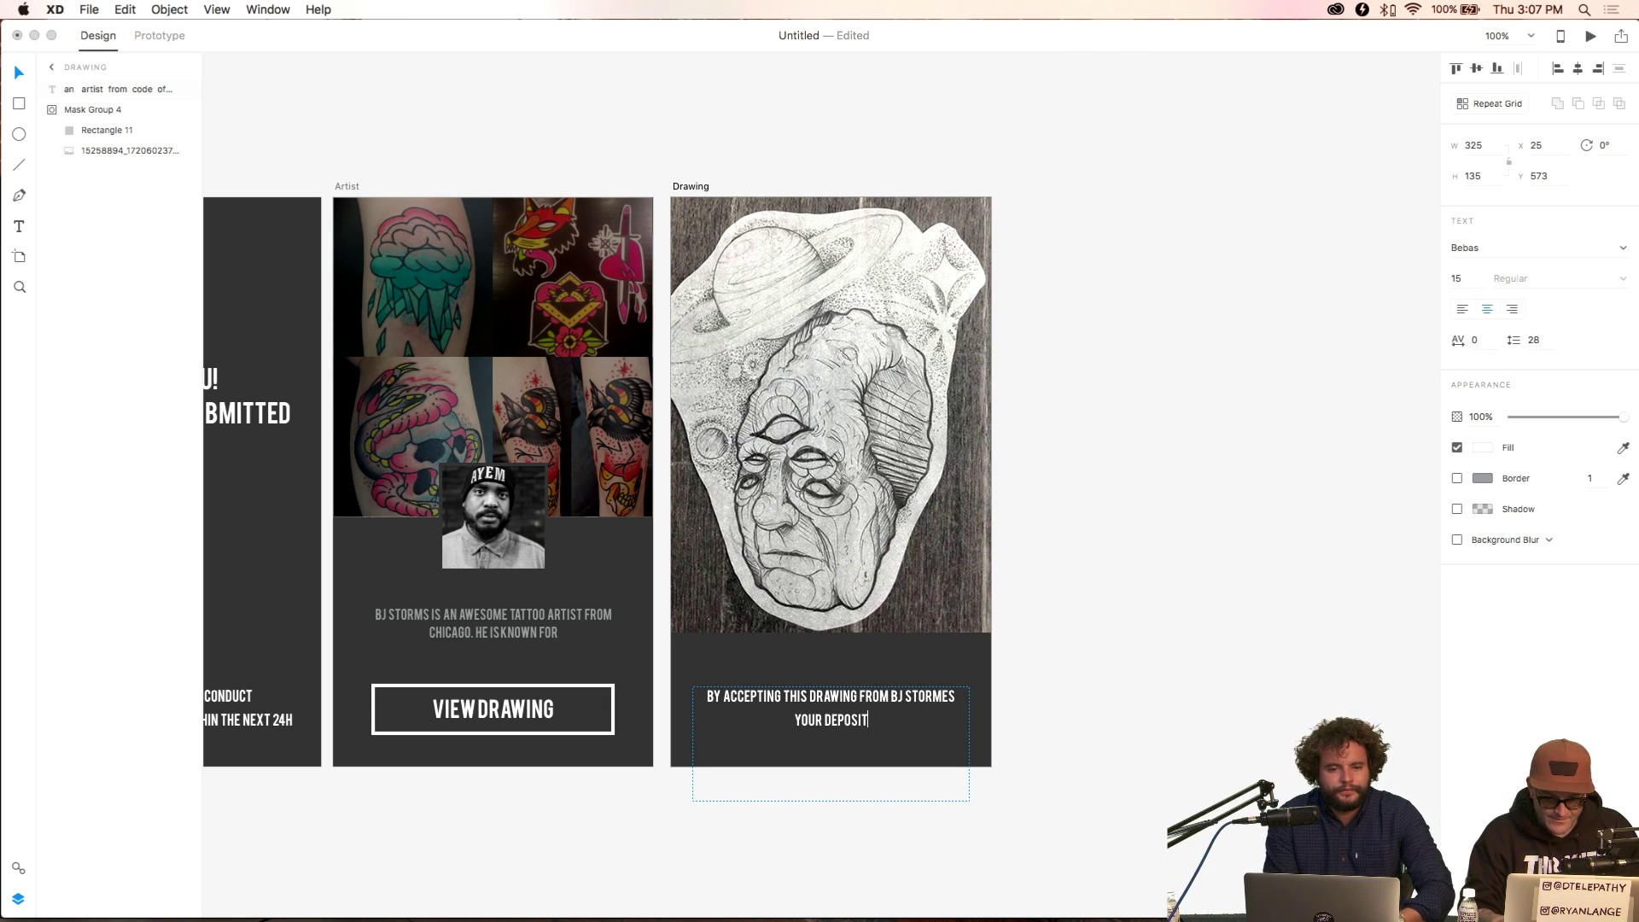
key(BackSpace)
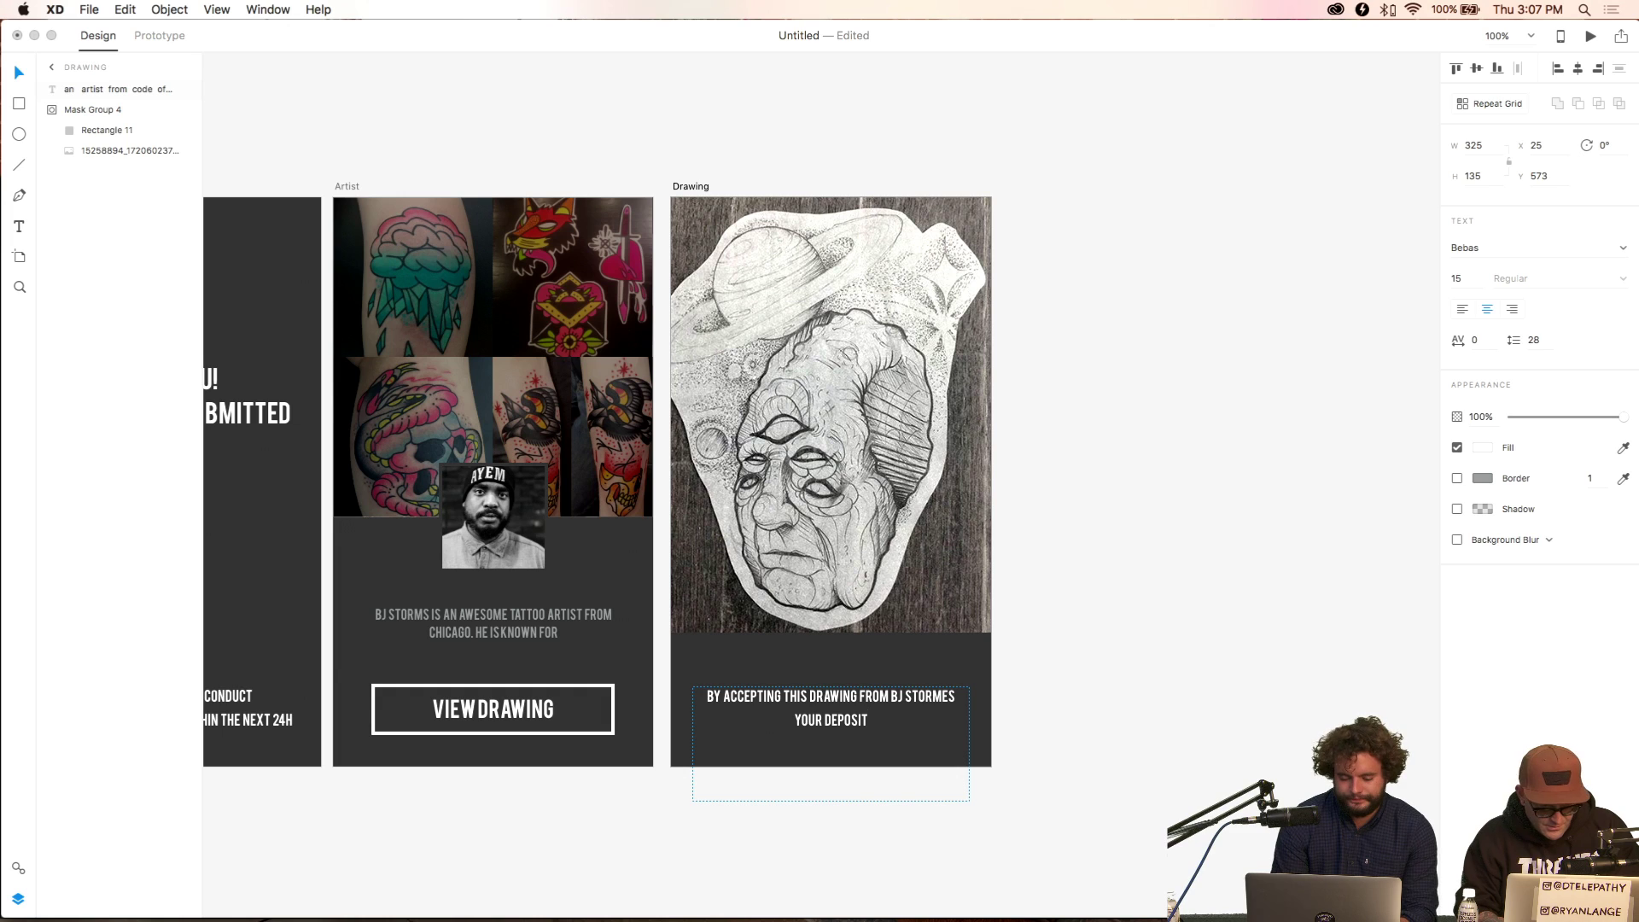
text(WILL)
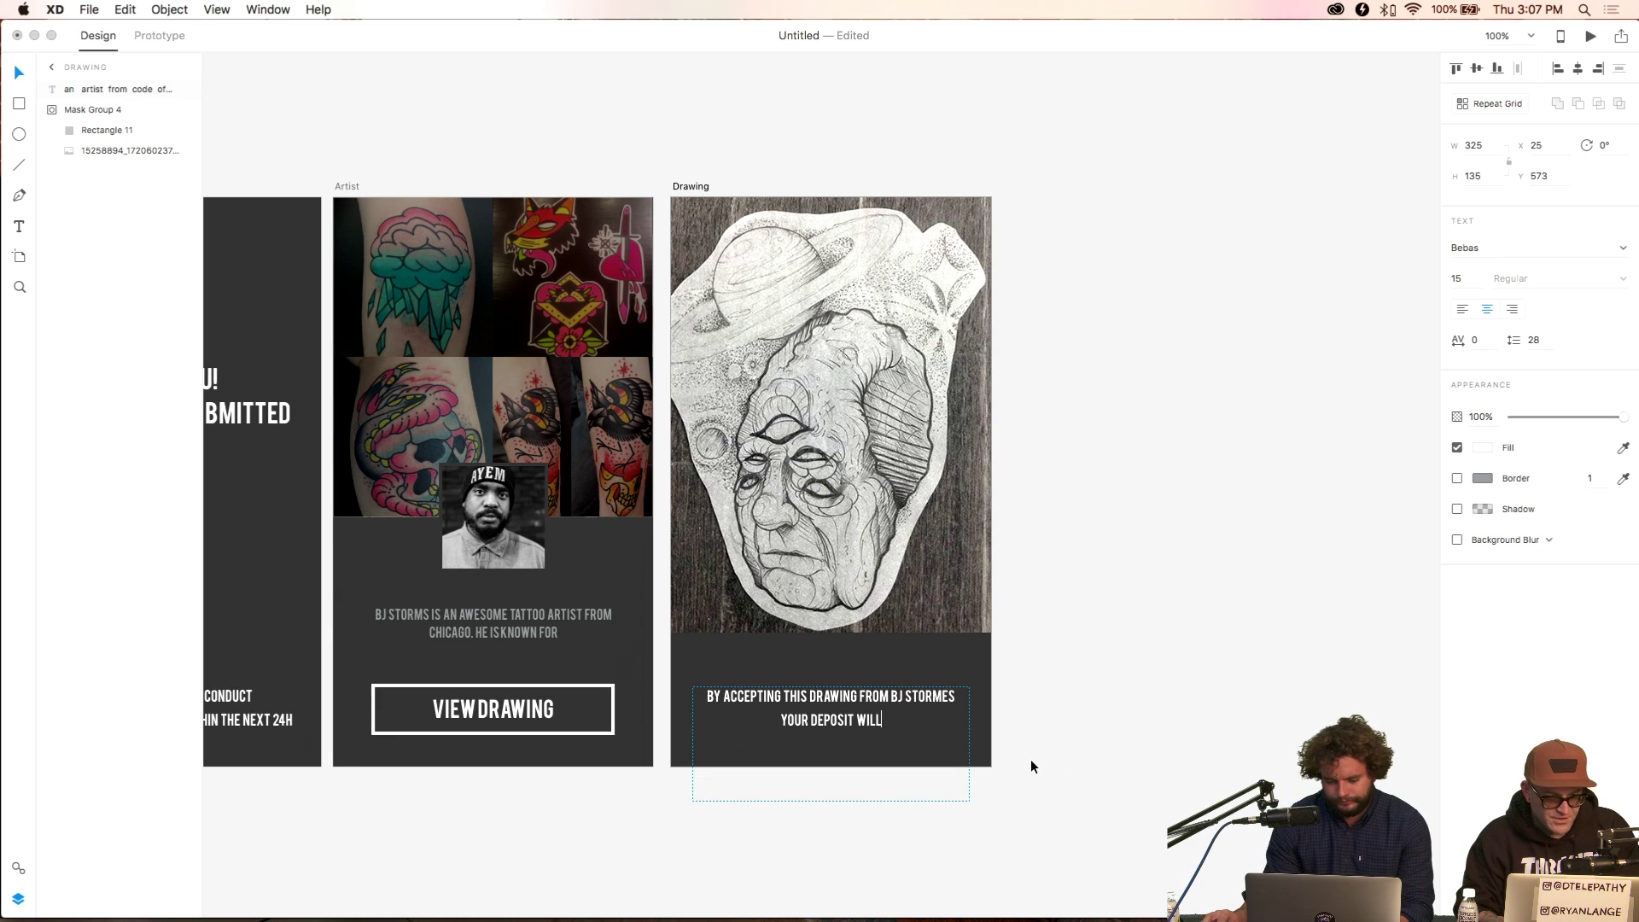
Step: Change the second line to 'A $100 DEPOSIT WILL BE DEDUCTED FROM YOUR ACCOUNT'
key(shift+super+Left)
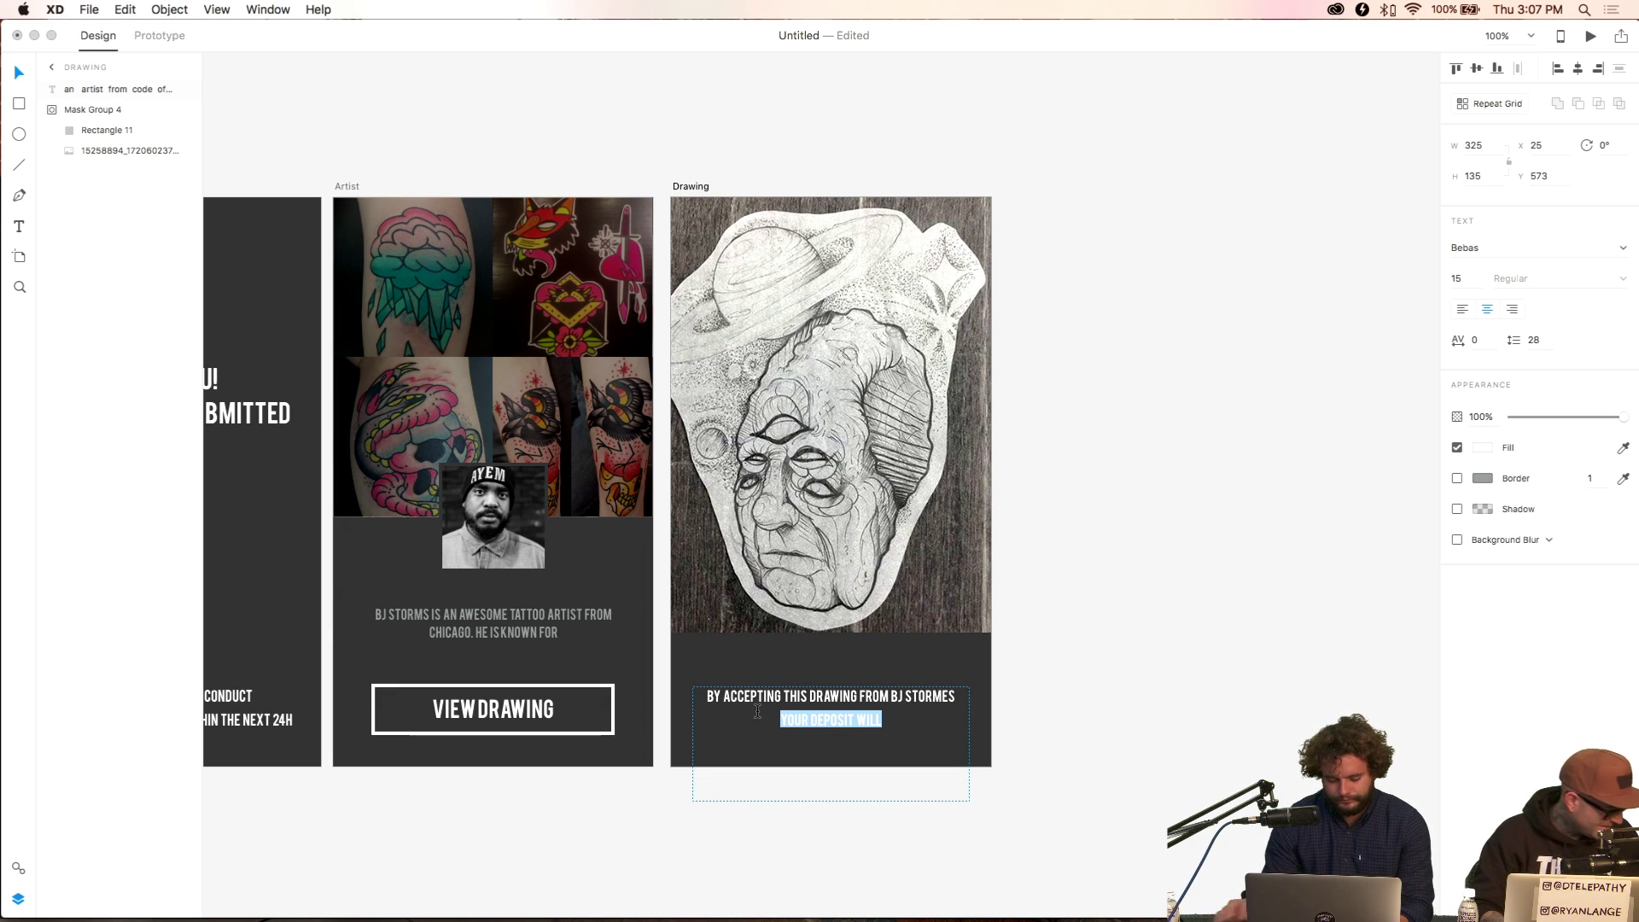
text(A $100 DEPOS)
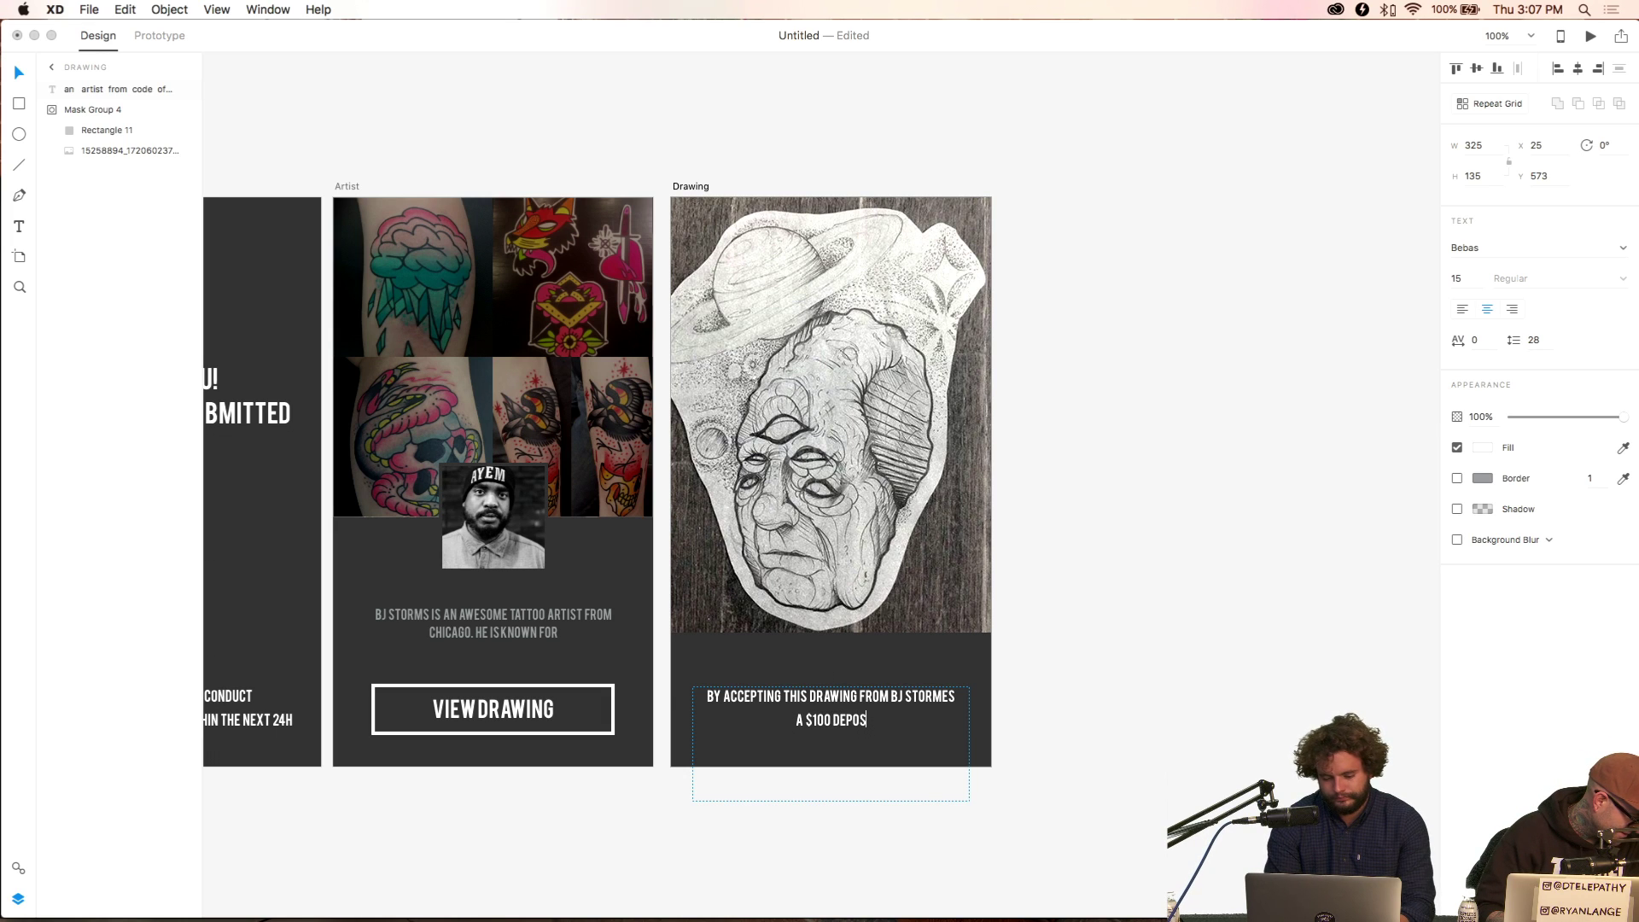
text(ITE WI)
key(BackSpace)
key(BackSpace)
key(BackSpace)
key(BackSpace)
text(WI)
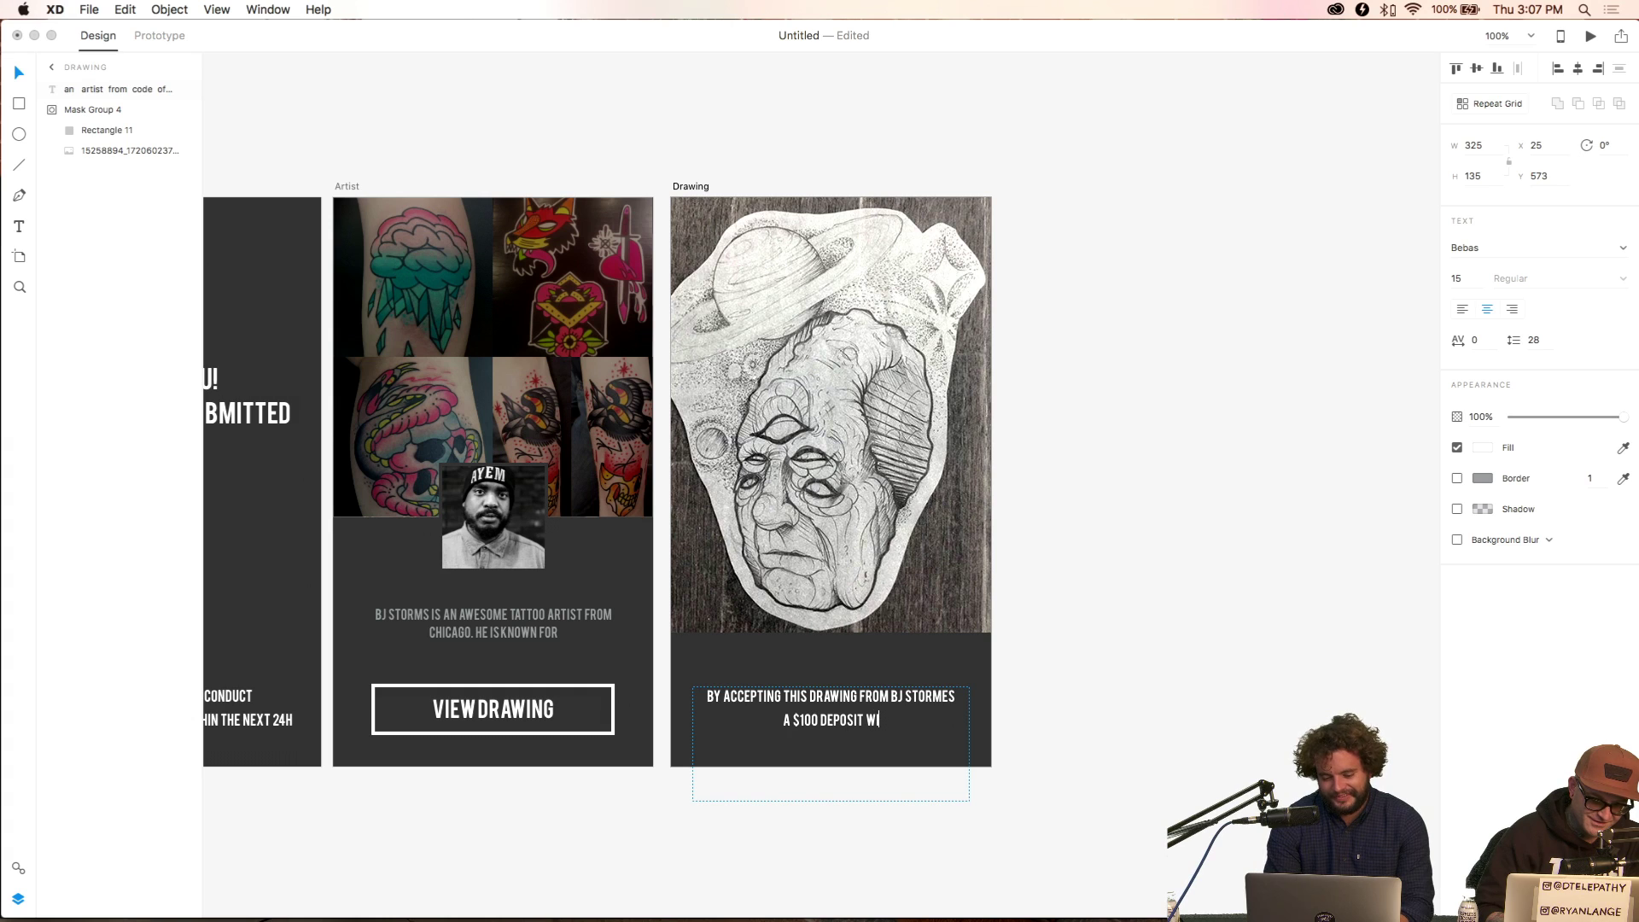
text(LL BE DED)
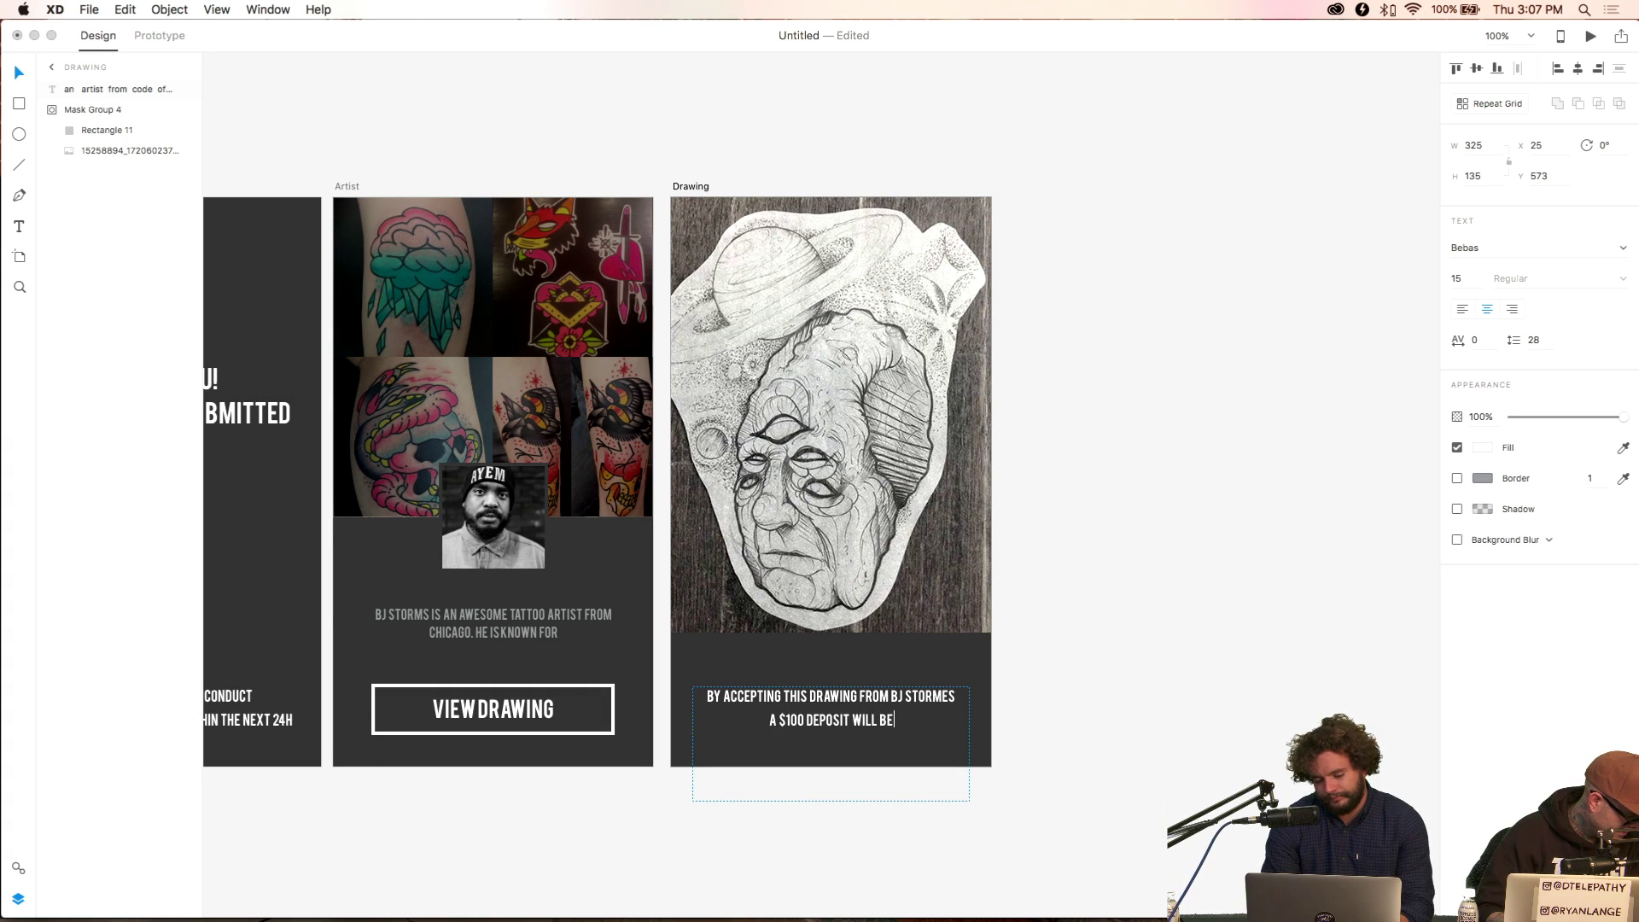
key(BackSpace)
key(BackSpace)
key(BackSpace)
key(BackSpace)
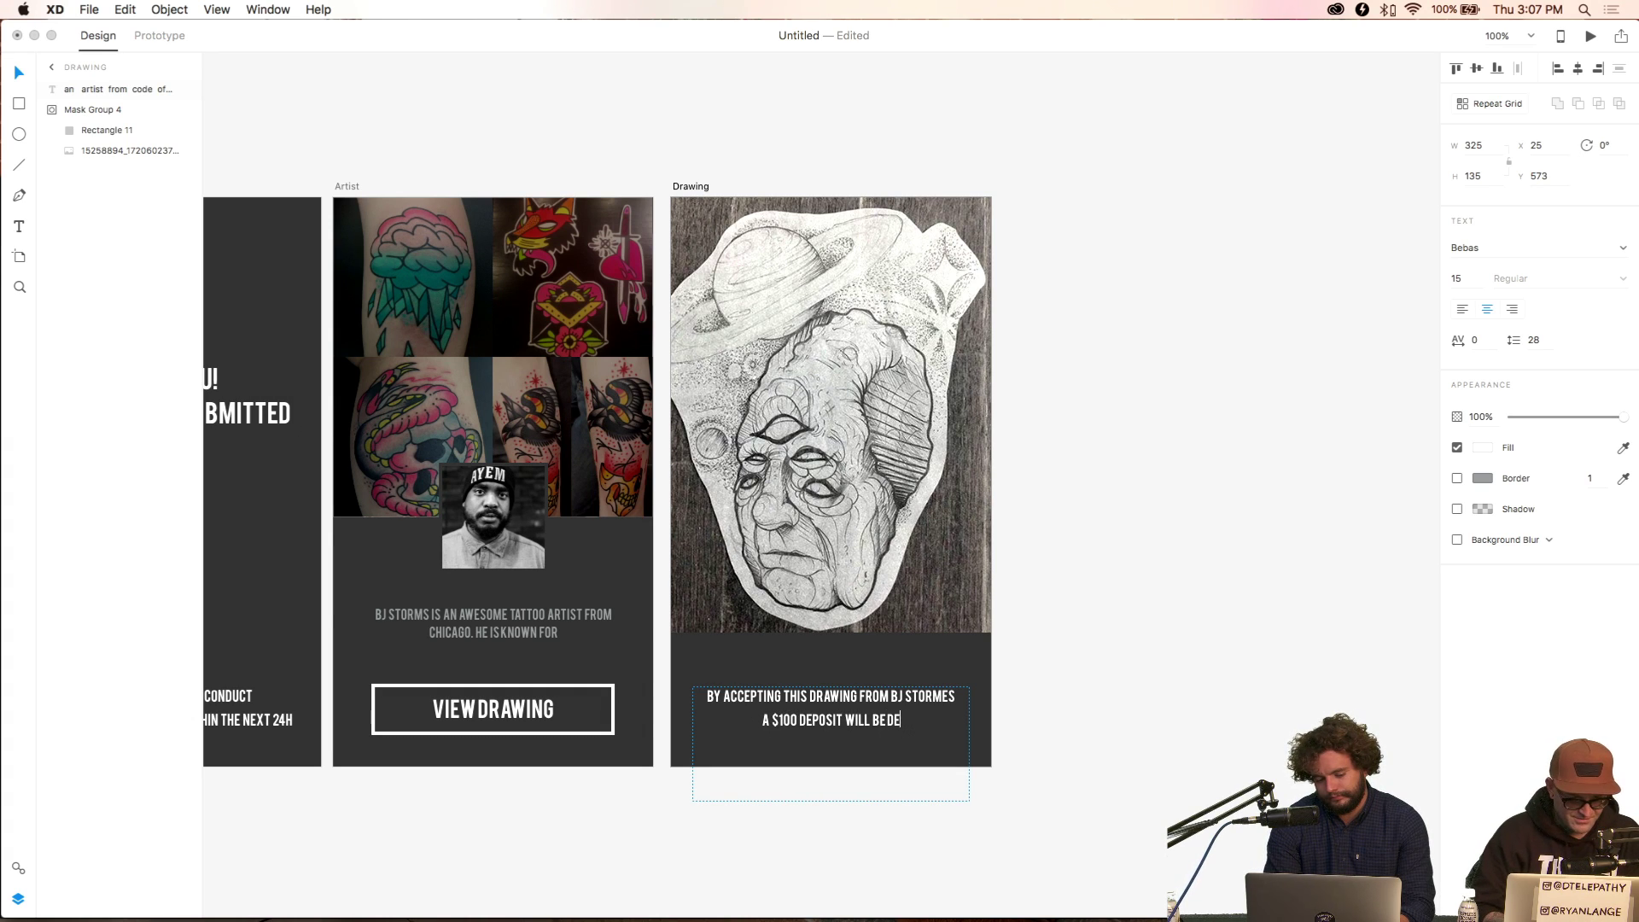
text(DEDUCTED FROM)
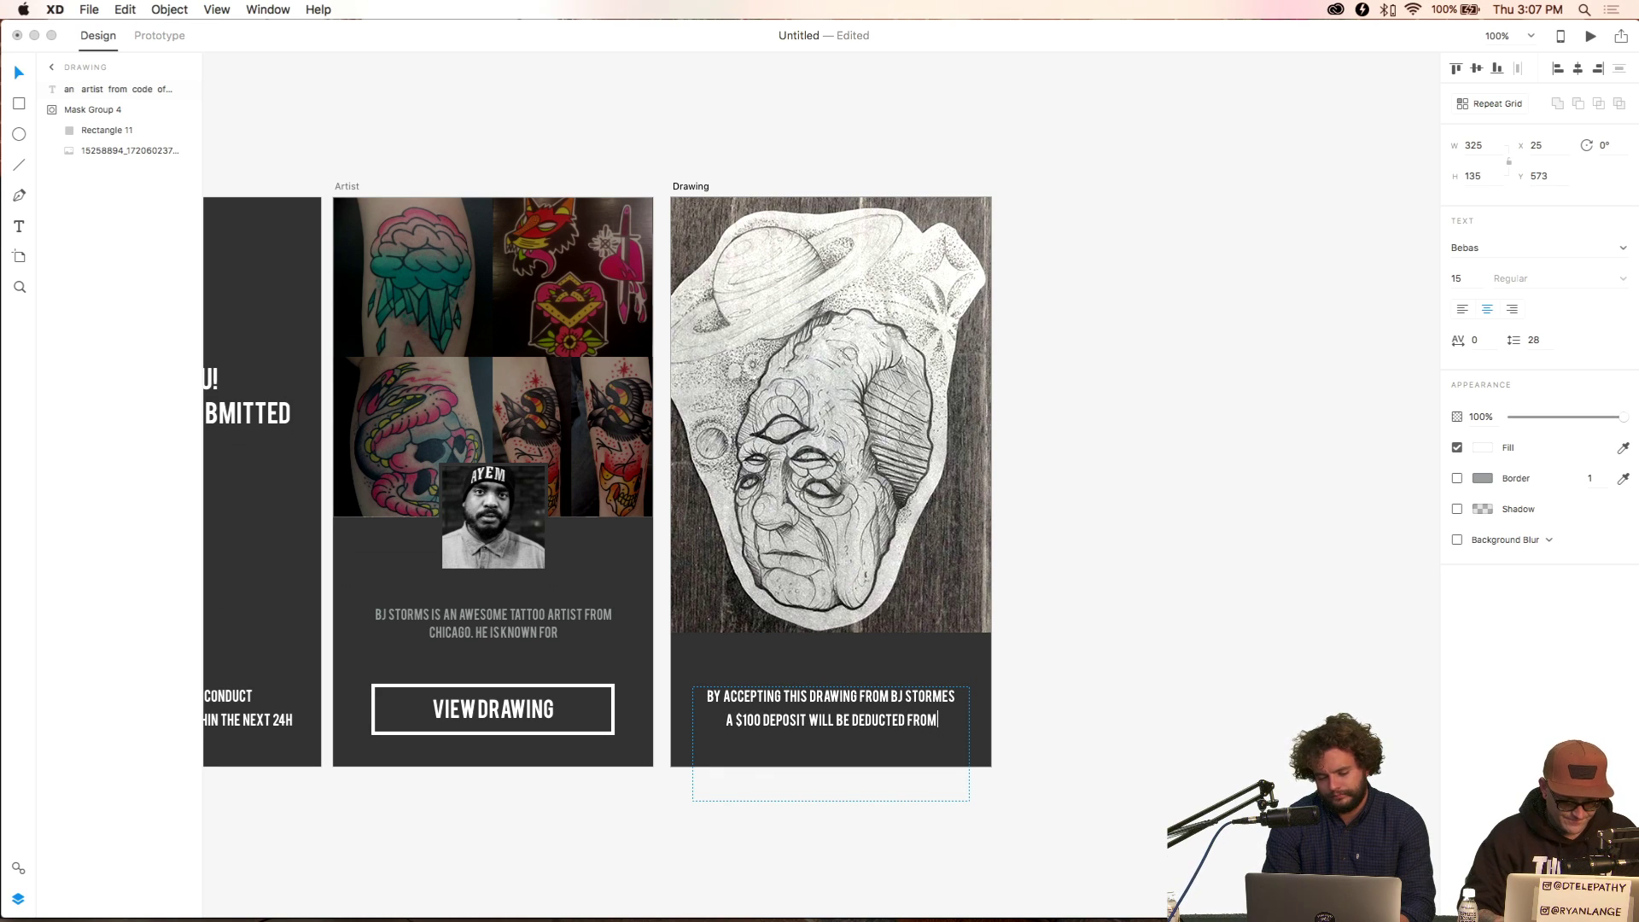
text( YOUR A)
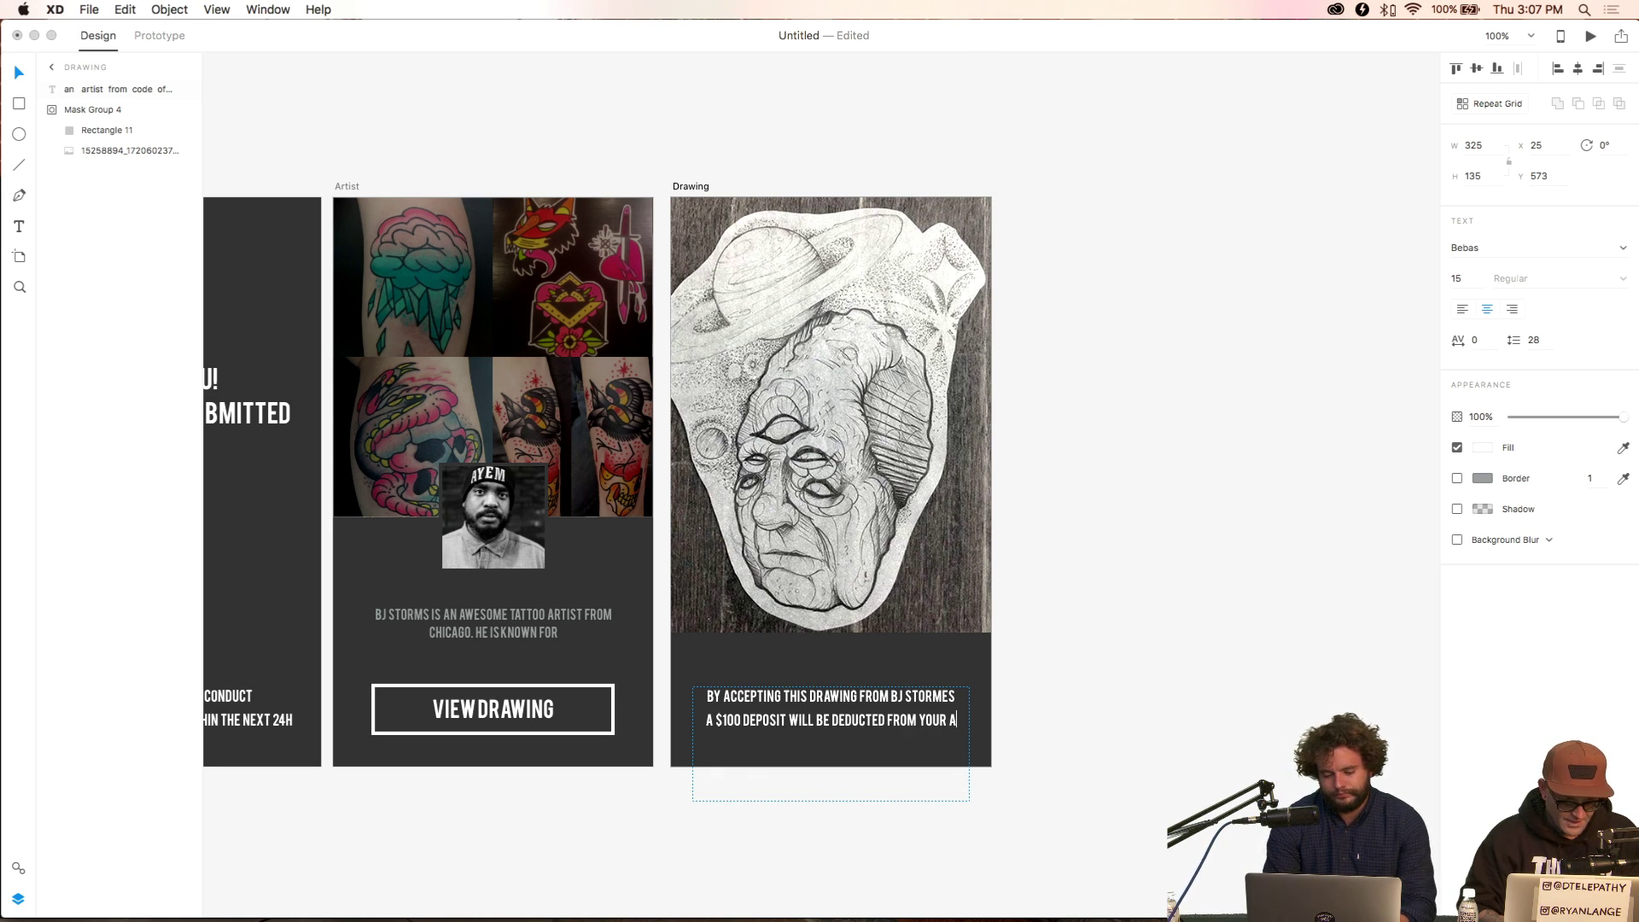
text(CCOUY)
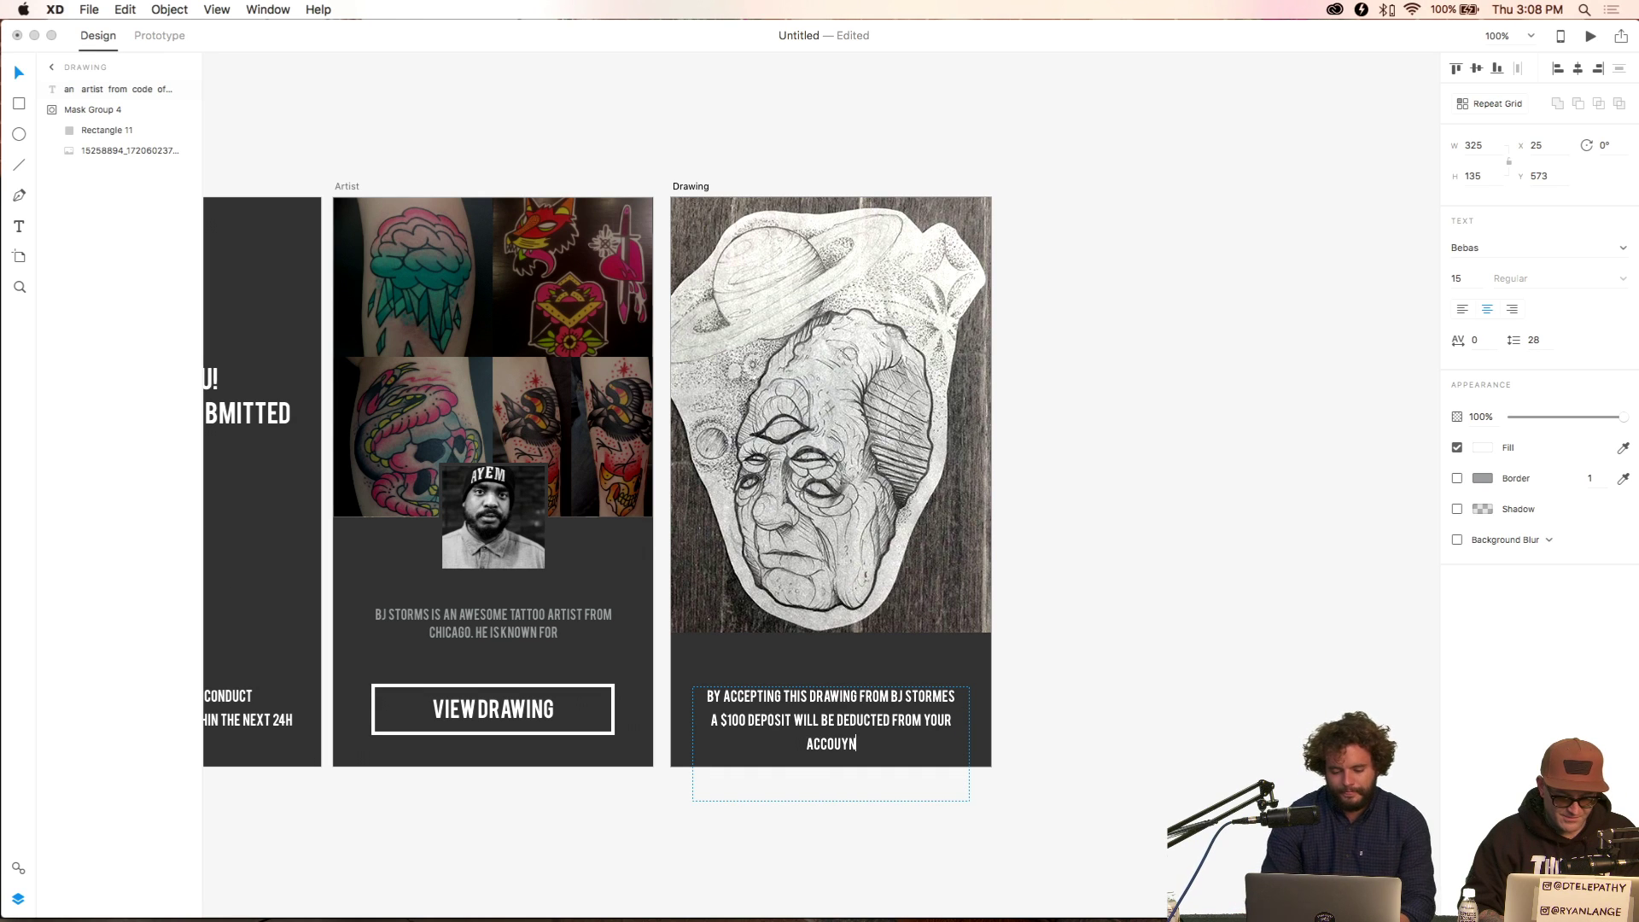
key(BackSpace)
text(NT)
key(Escape)
Step: Widen the deposit caption to the artboard's left edge and centre it horizontally
scroll(683, 749, right, 2)
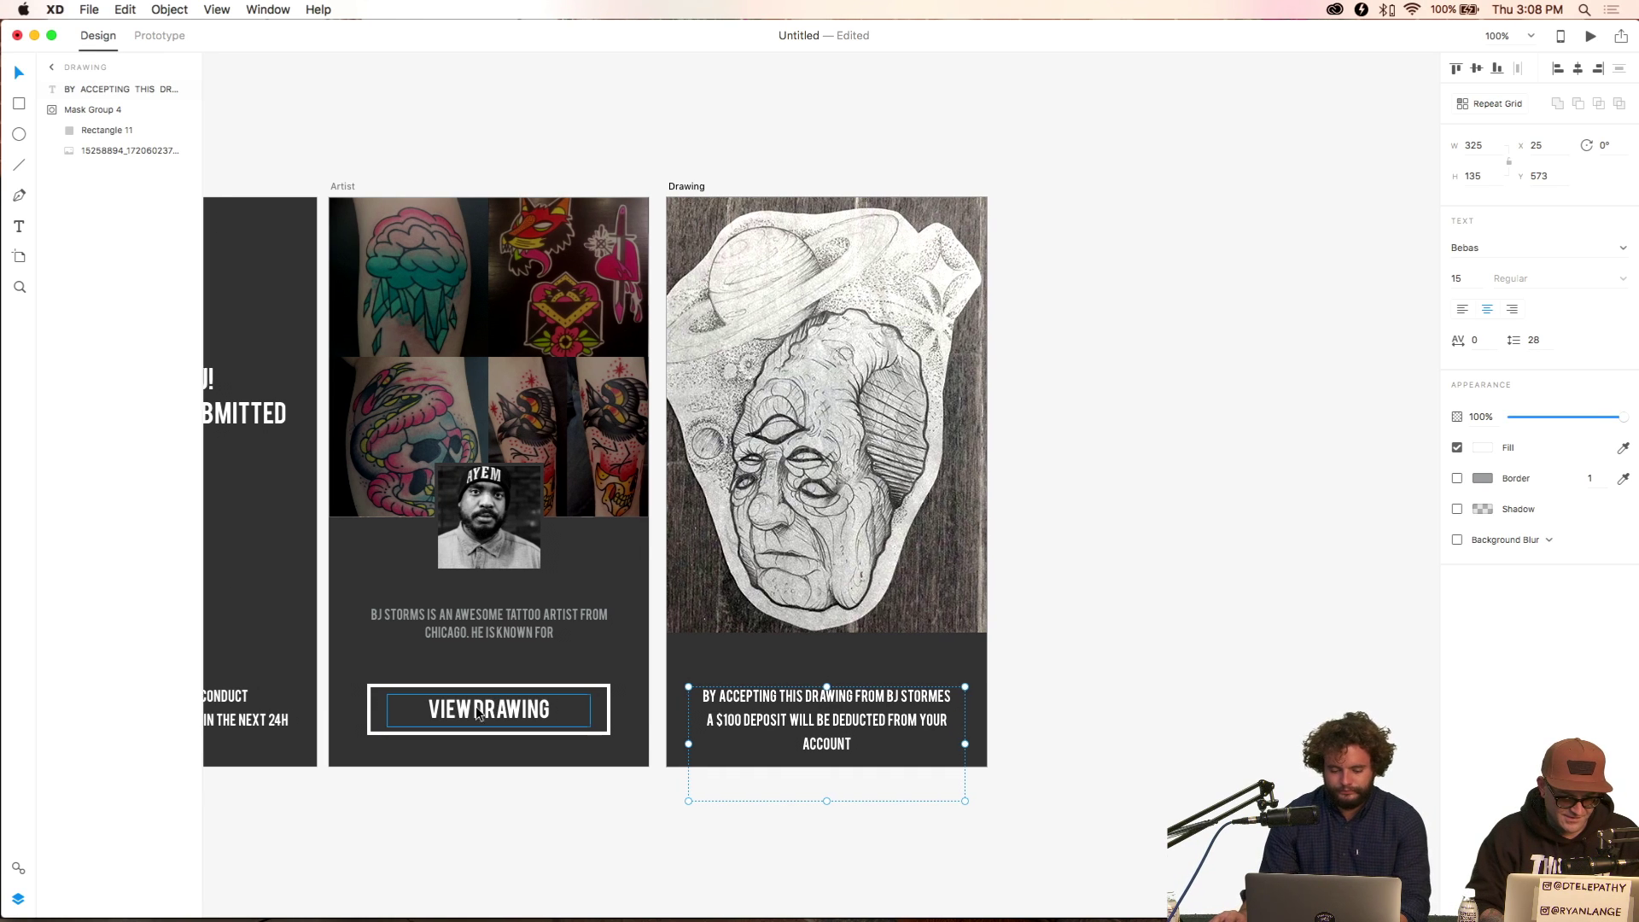
drag(683, 750, 665, 749)
click(1577, 68)
click(1338, 259)
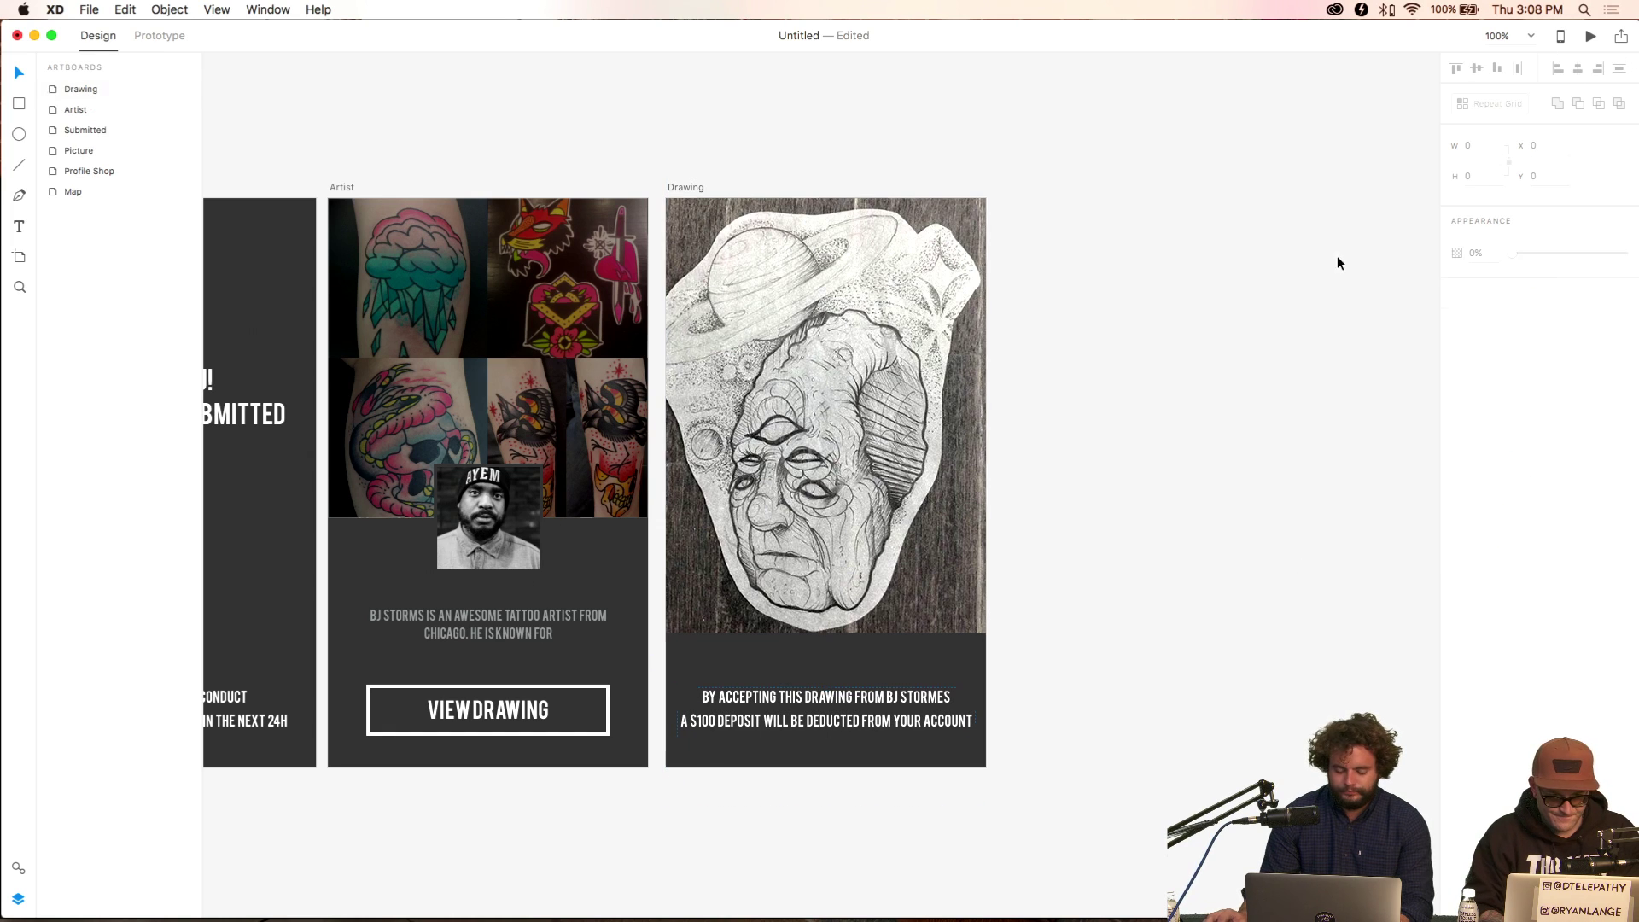
Step: Raise the sketch mask's bottom edge to shorten the sketch above the caption
click(106, 151)
click(106, 131)
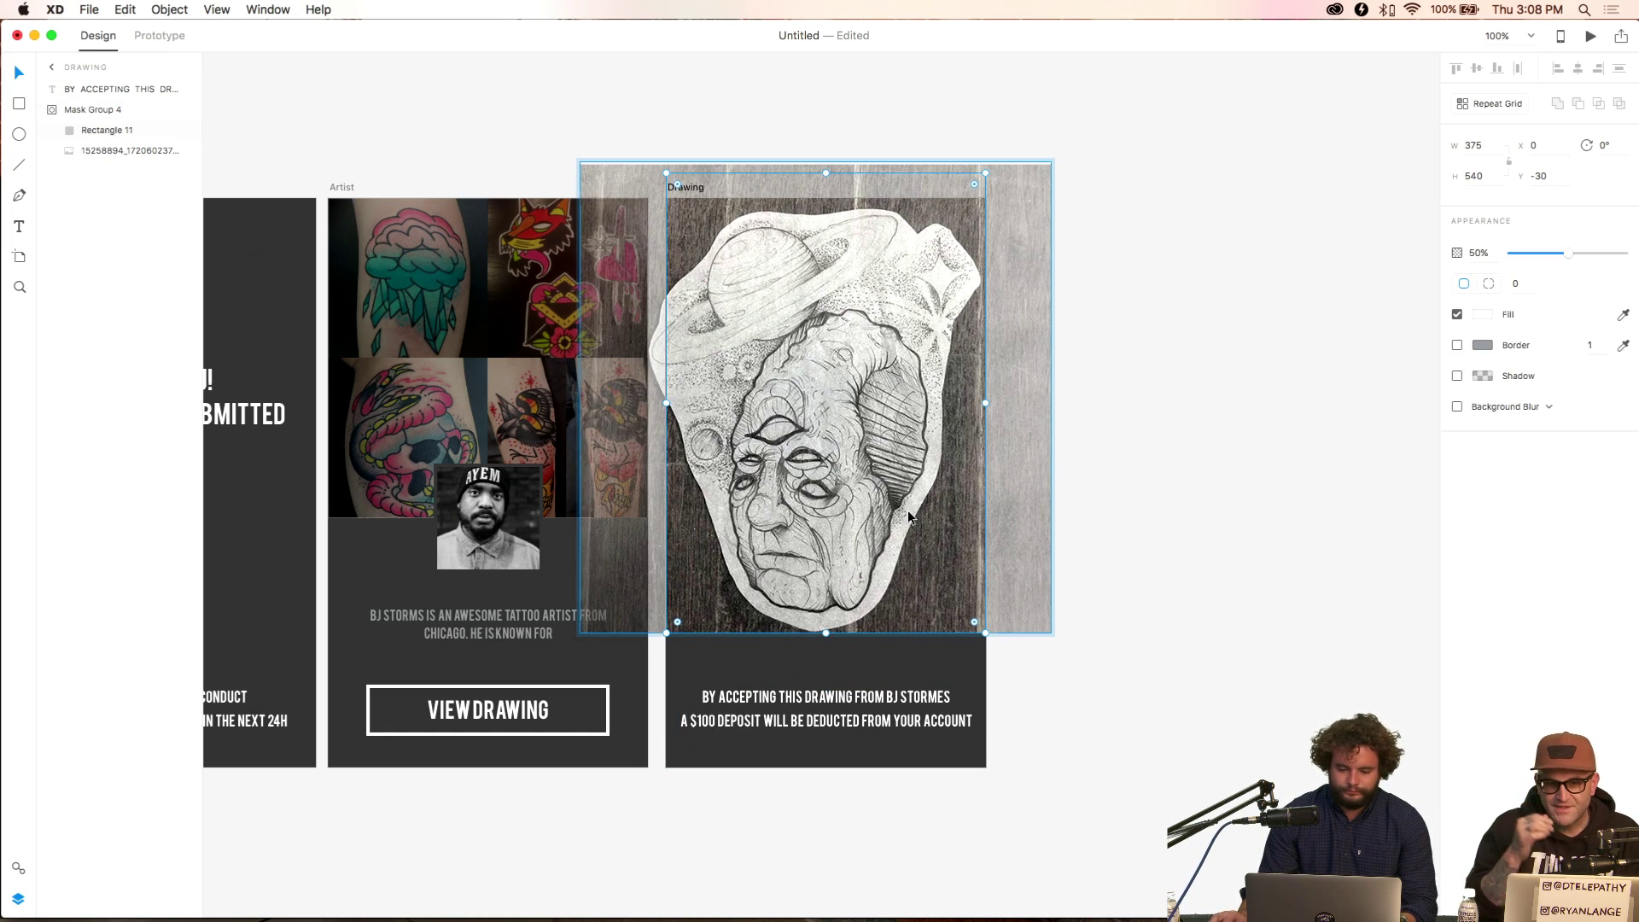
drag(825, 632, 830, 595)
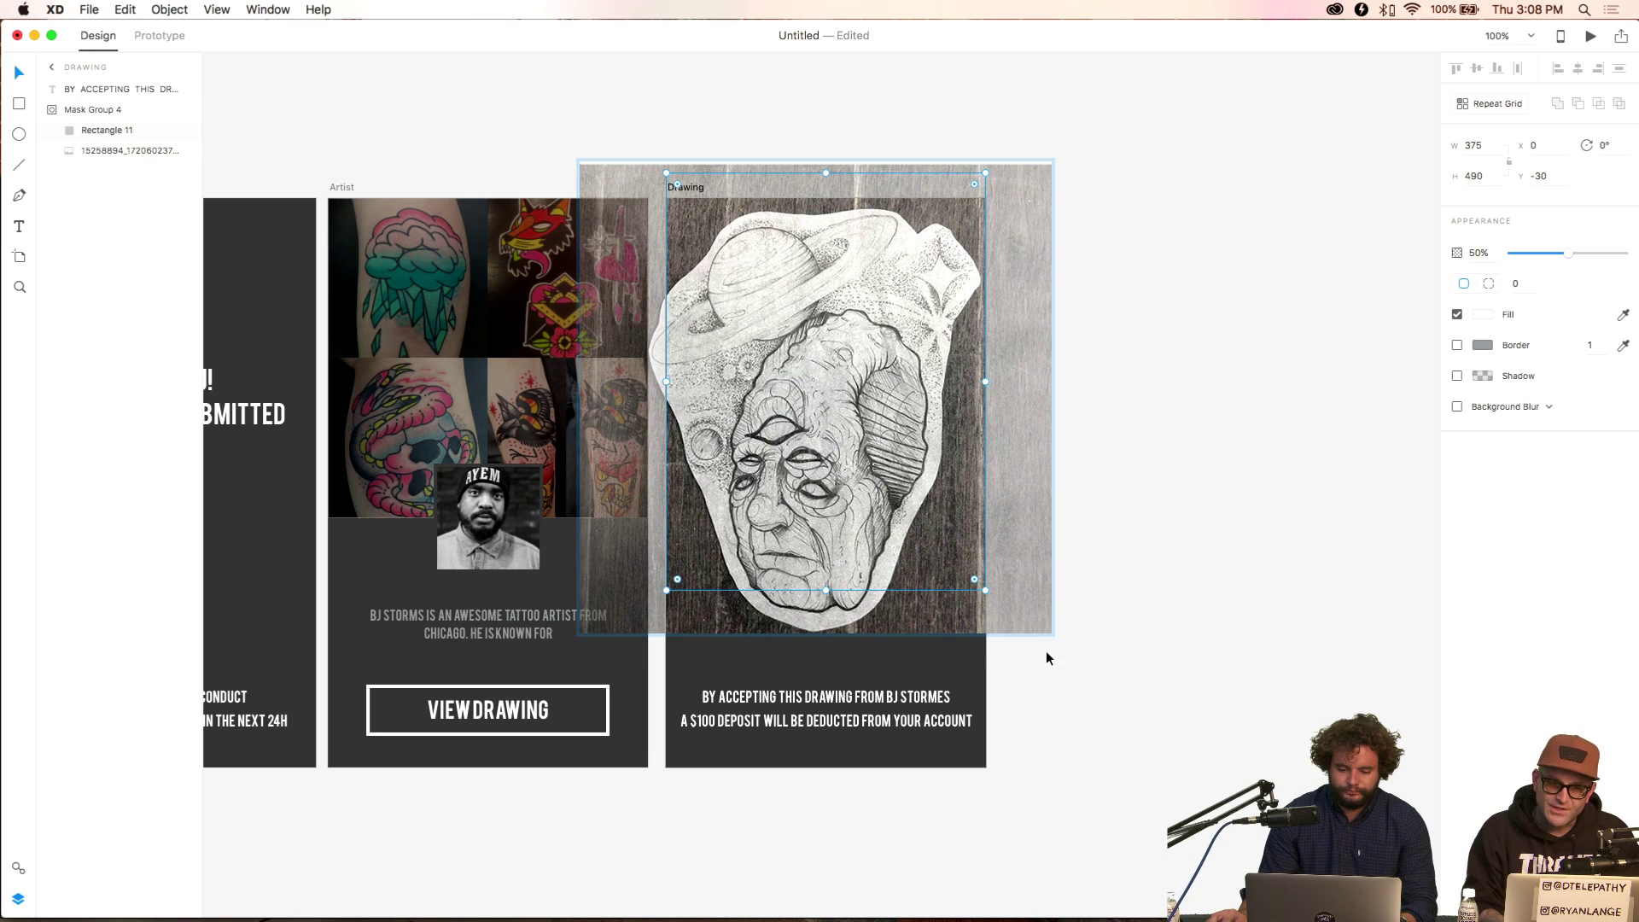
click(1119, 618)
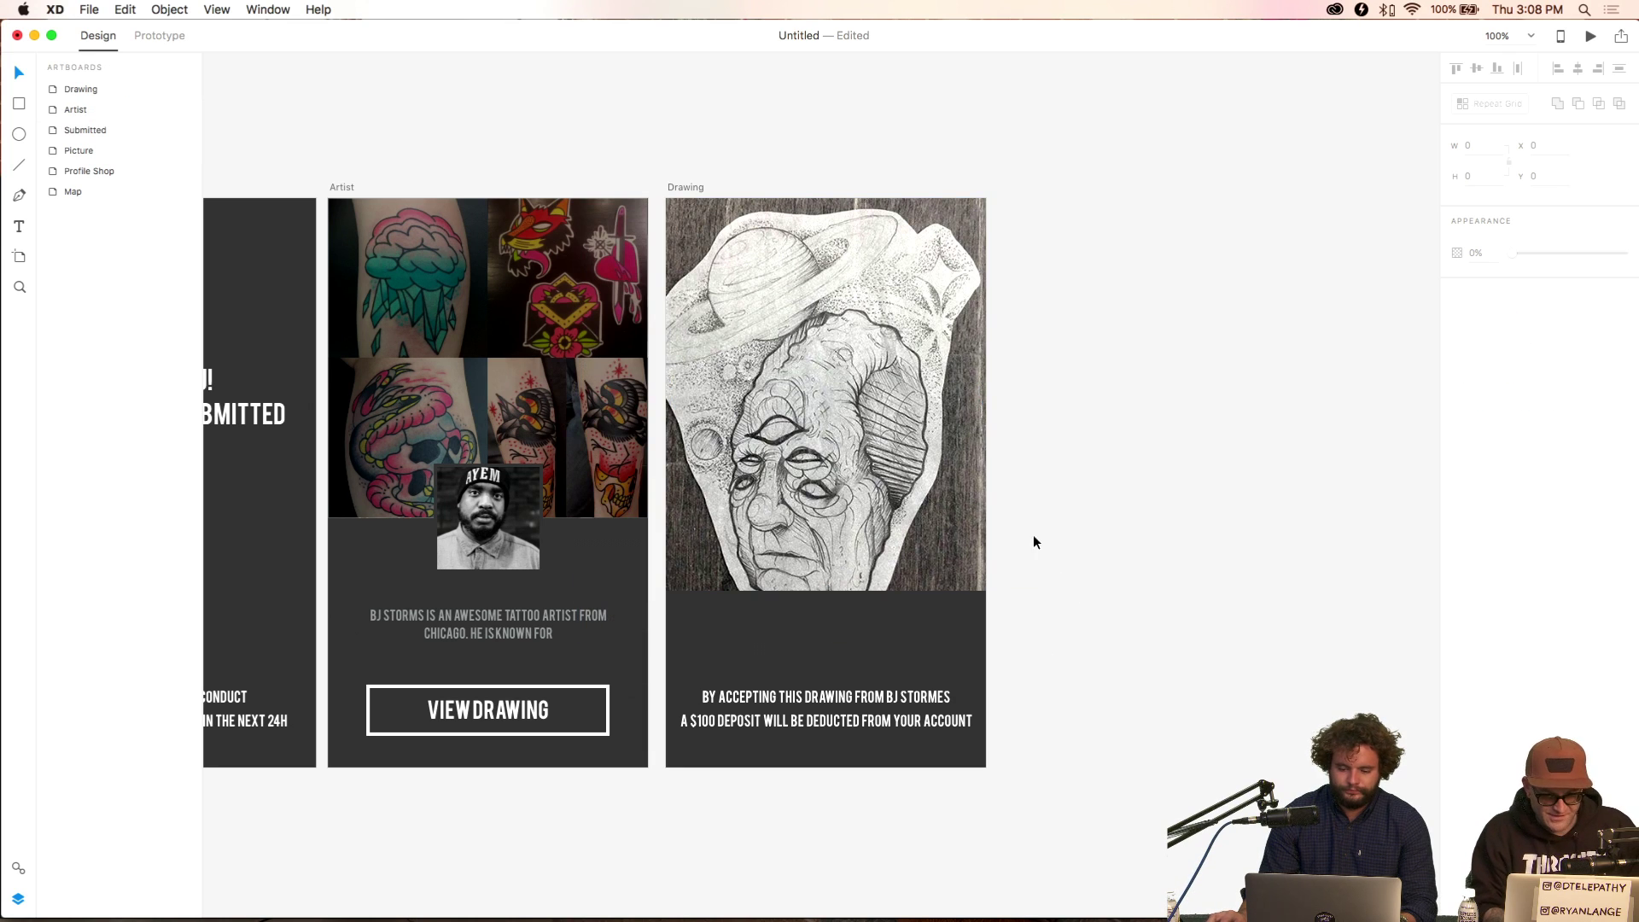
click(858, 588)
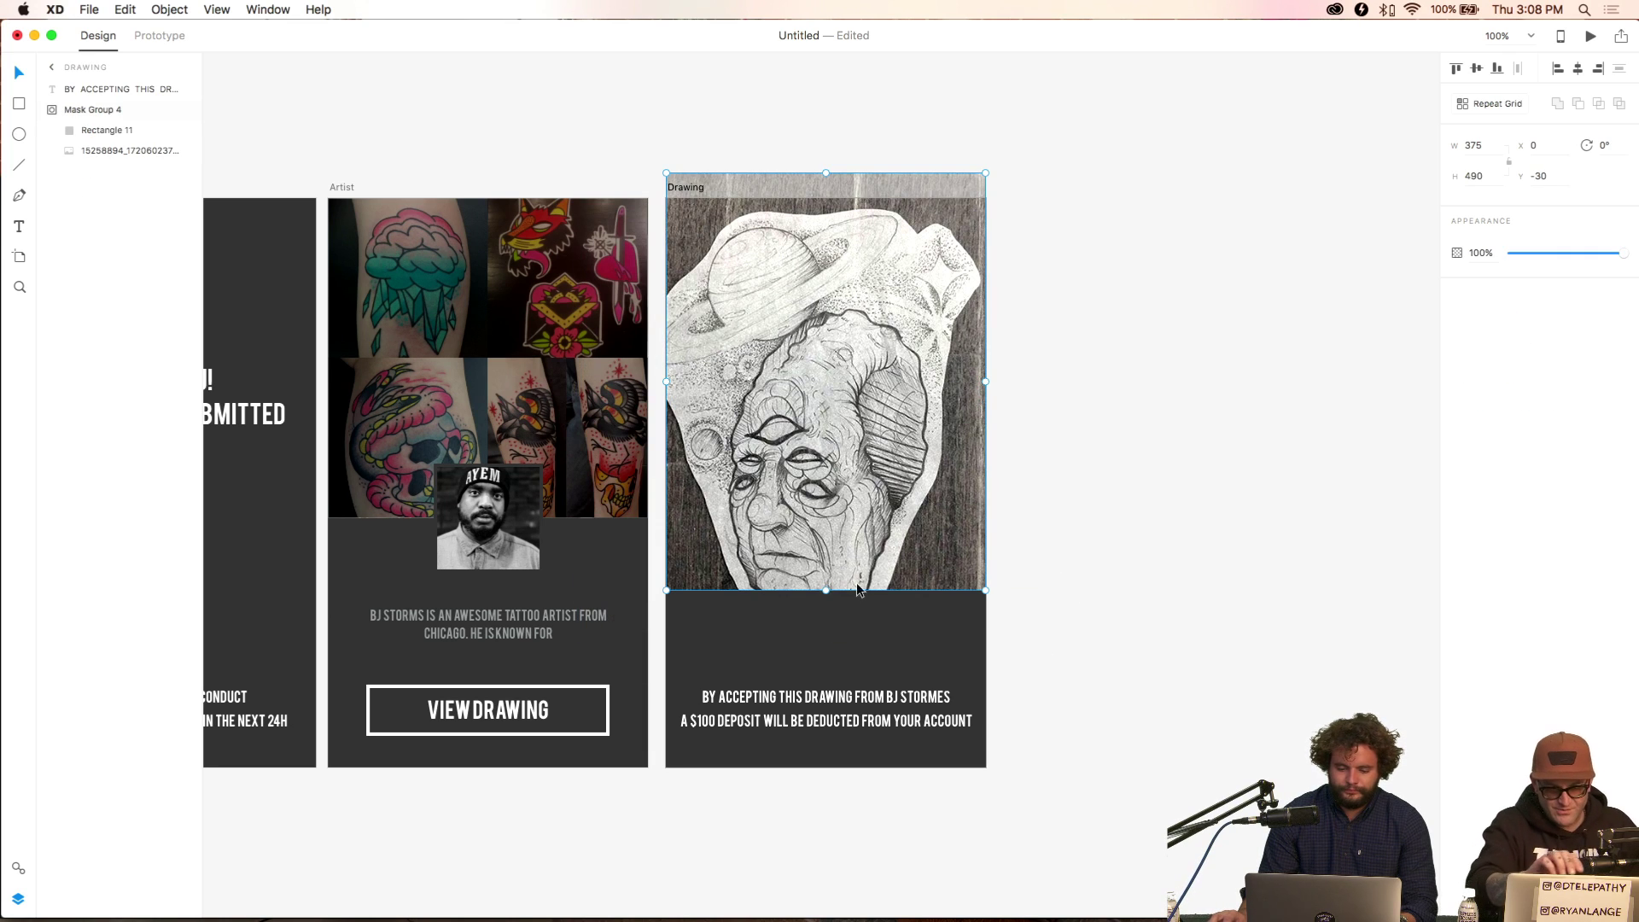
click(89, 133)
drag(827, 588, 826, 524)
click(1195, 589)
Step: Set the mask's bottom to the image area's bottom and move the sketch up within Mask Group 4
click(793, 476)
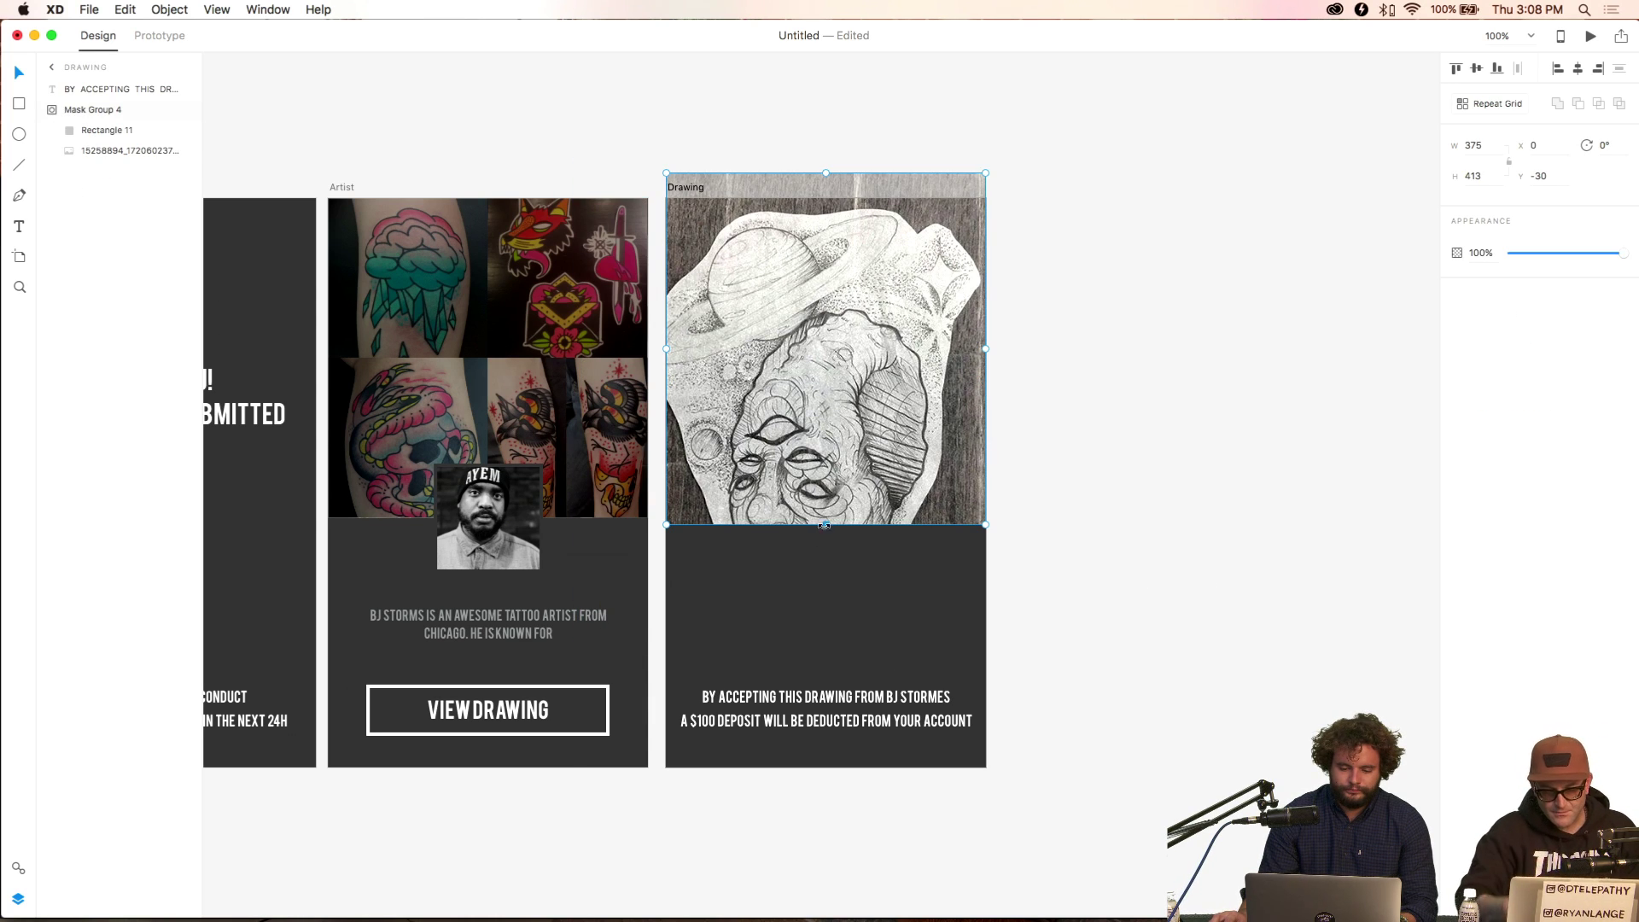
click(89, 130)
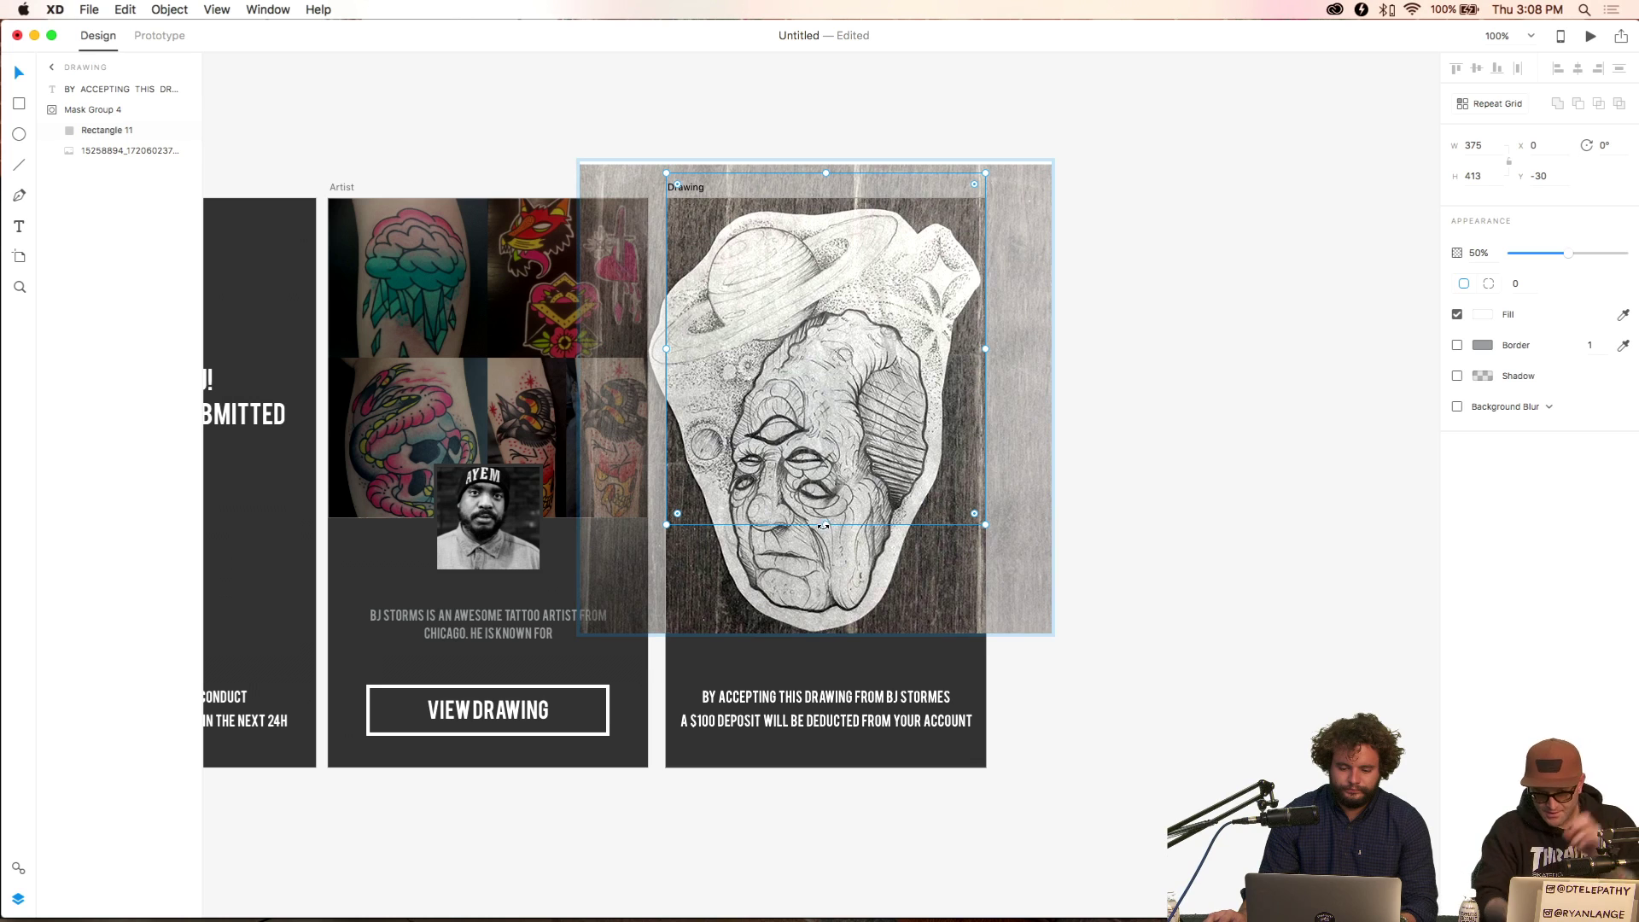
drag(823, 541, 825, 570)
click(1127, 546)
click(860, 442)
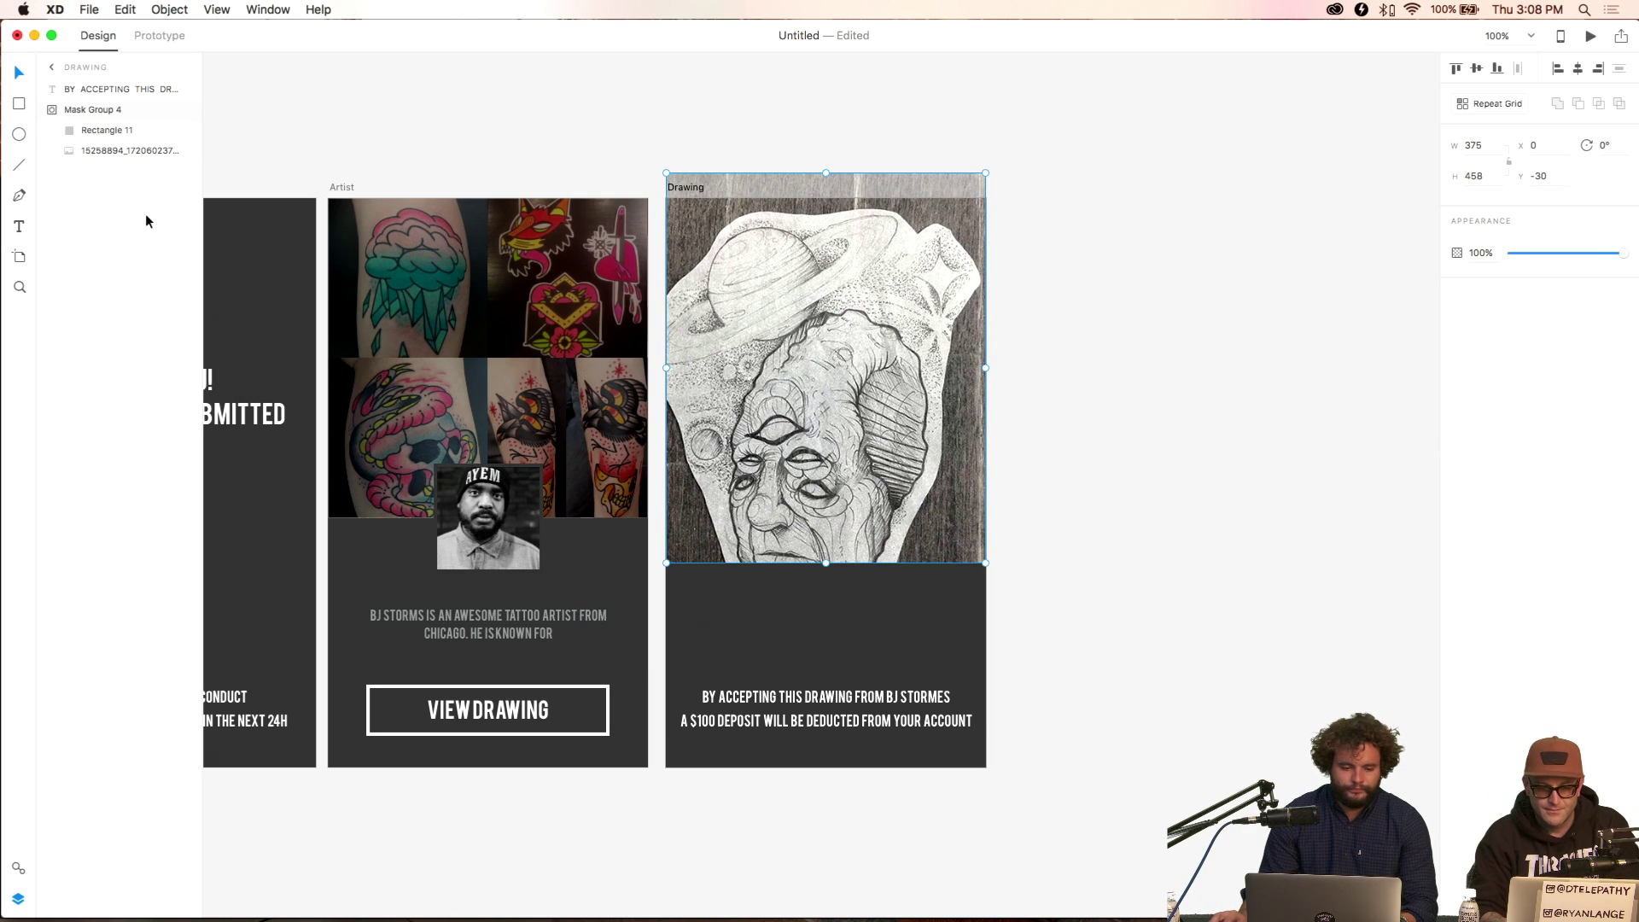
click(106, 150)
drag(867, 422, 862, 363)
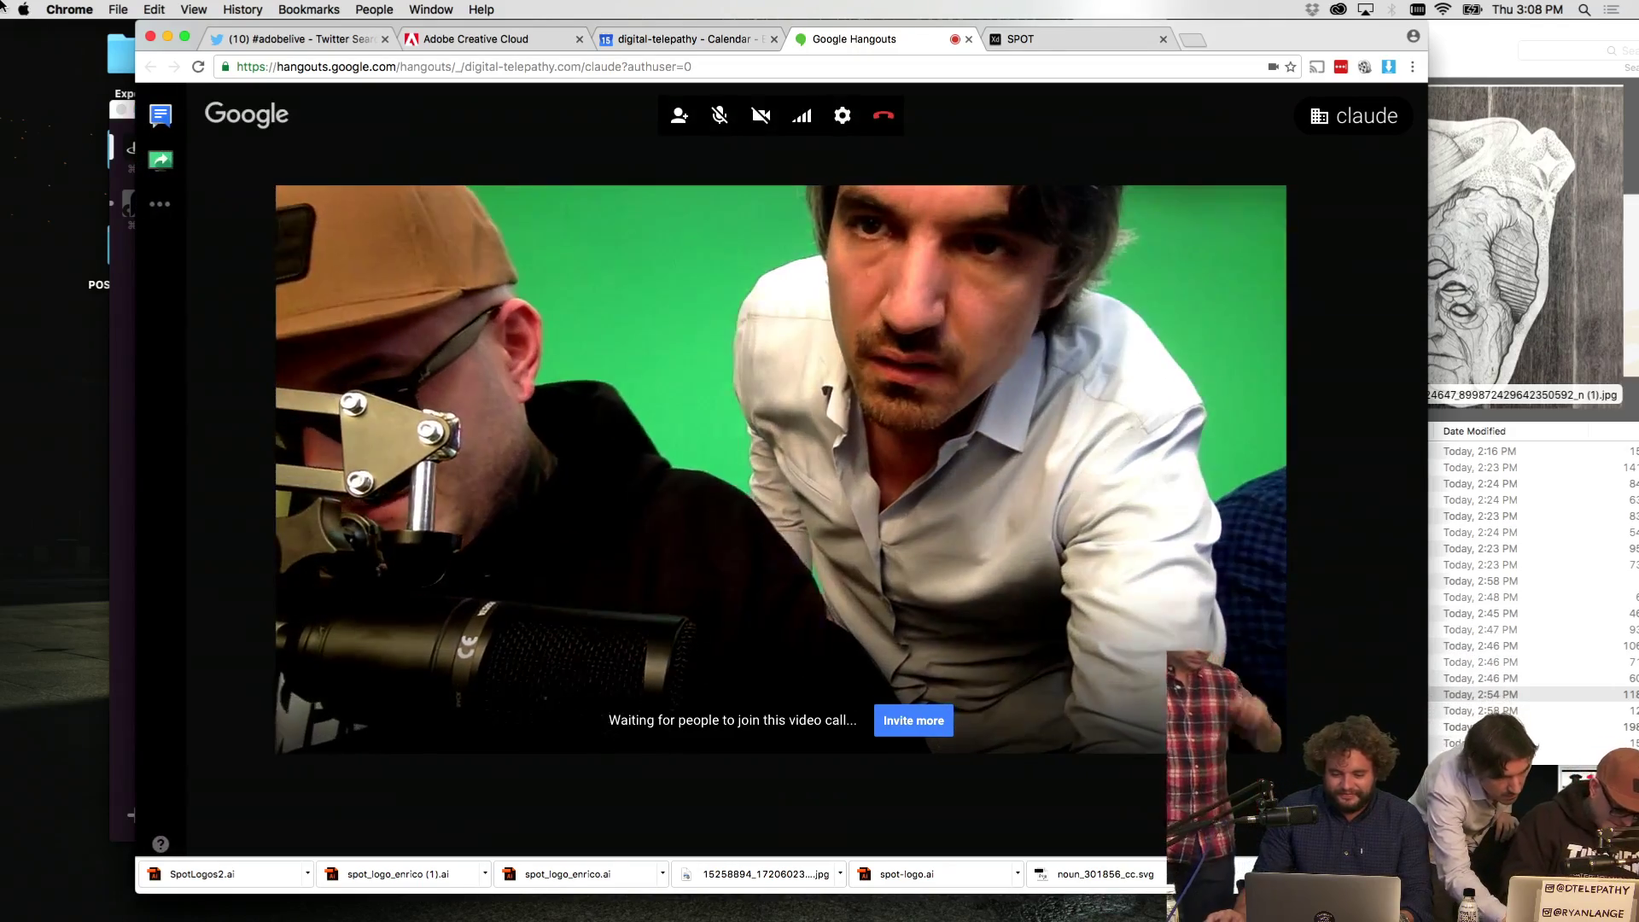
Step: Switch the Mac's sound output to Internal Speakers in System Preferences > Sound
click(23, 10)
click(559, 159)
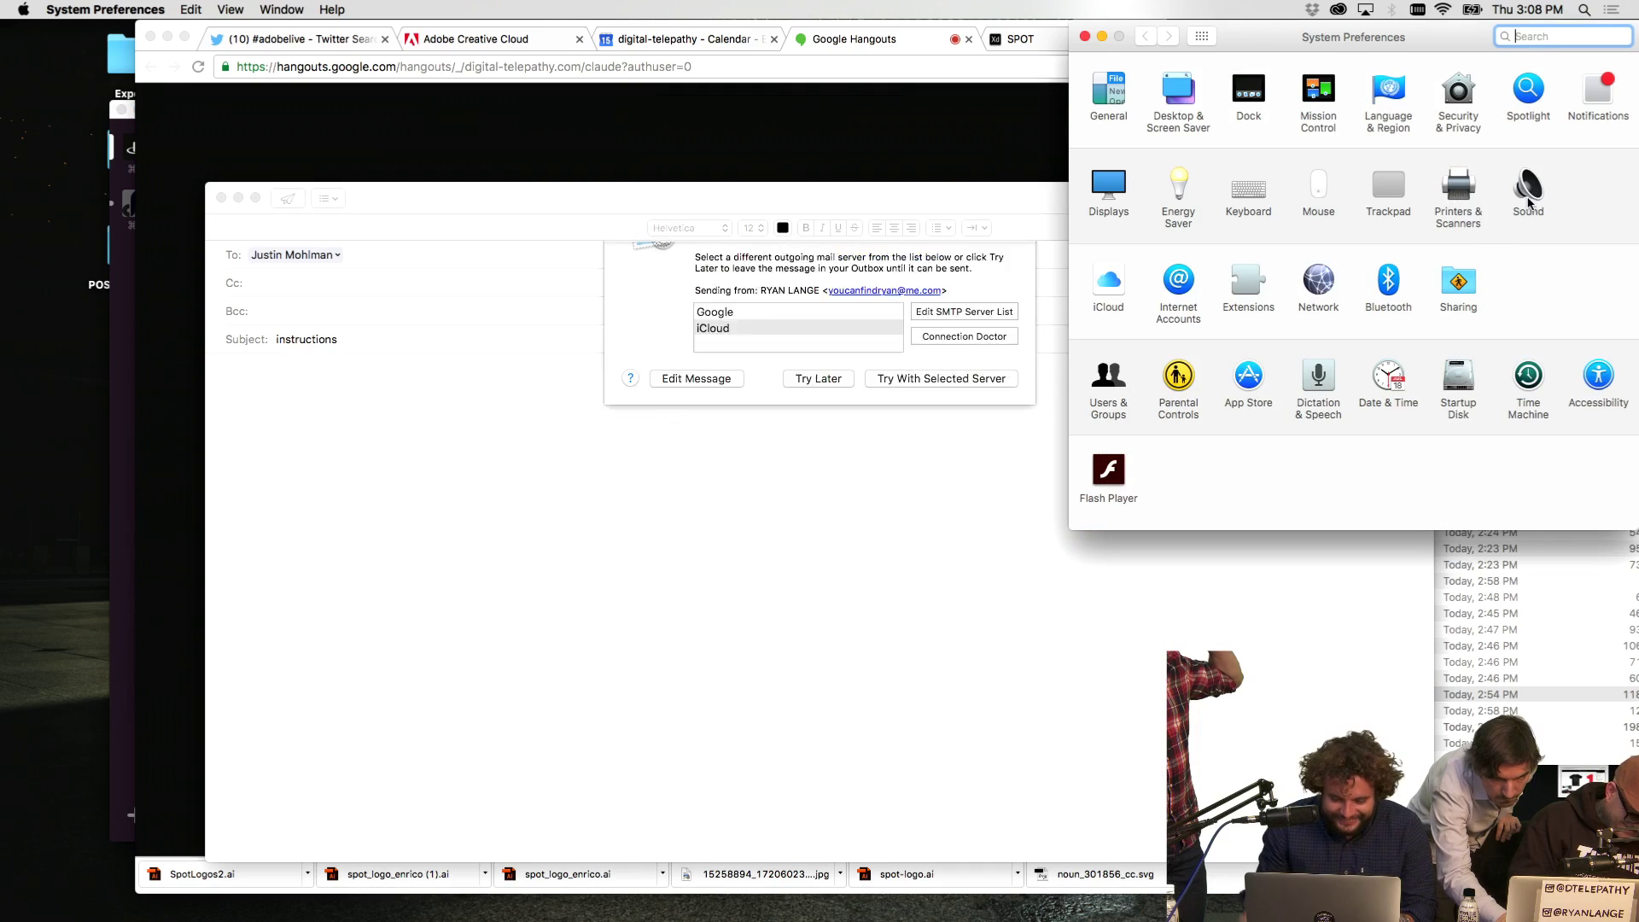
click(1524, 205)
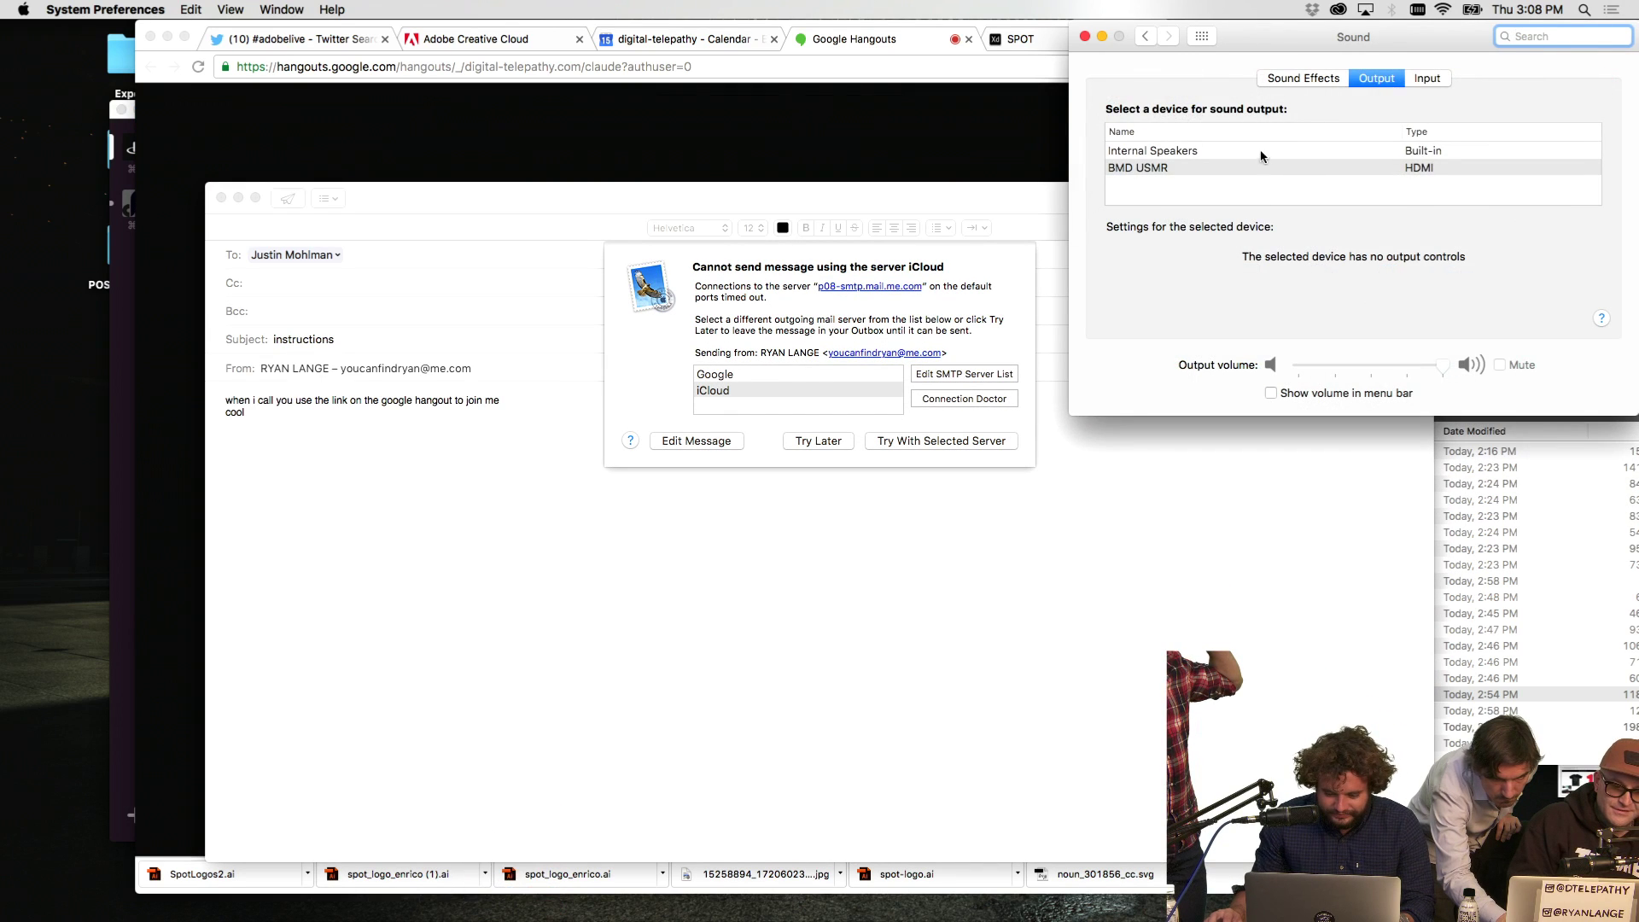
click(1378, 153)
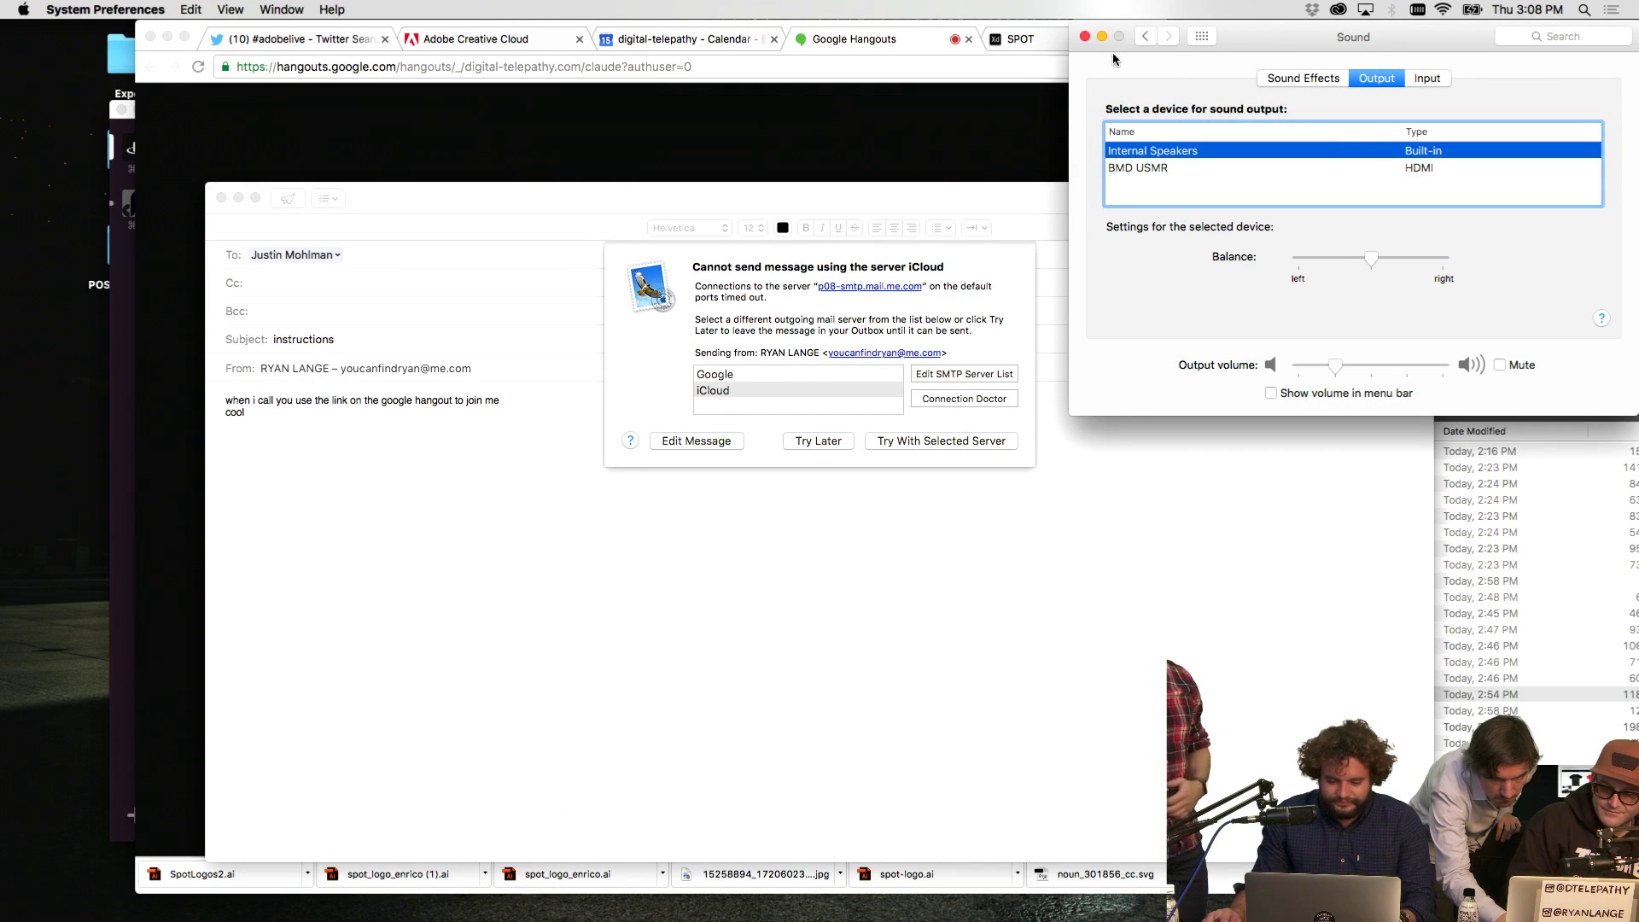
click(1084, 38)
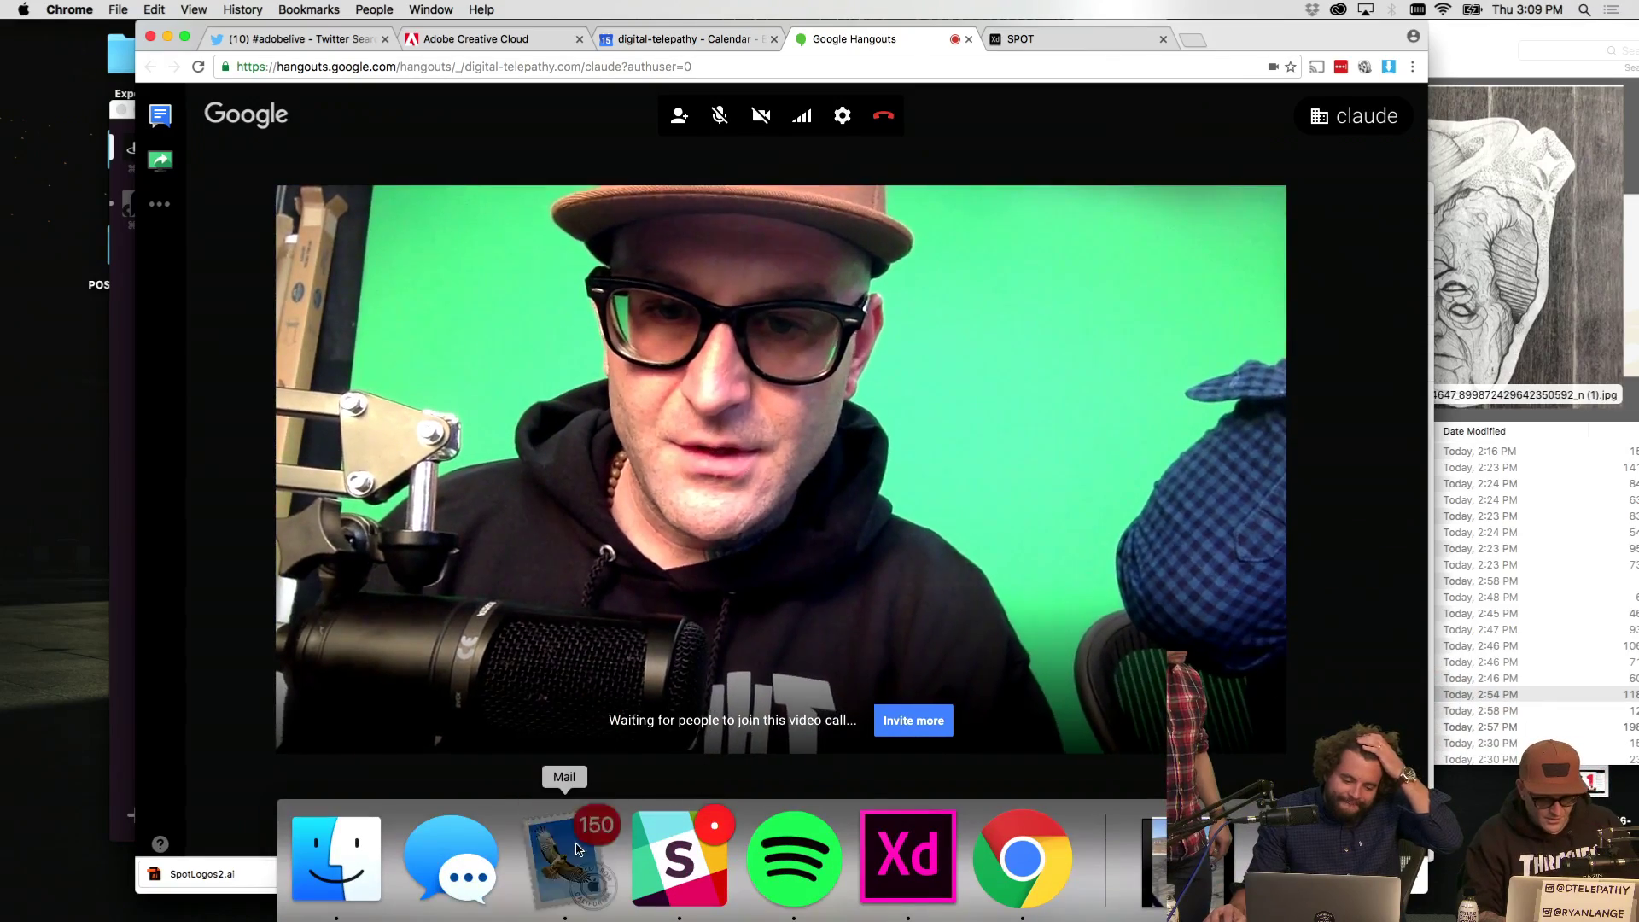
Step: Start a new Mail message with the Hangouts call link pasted into the body
click(575, 842)
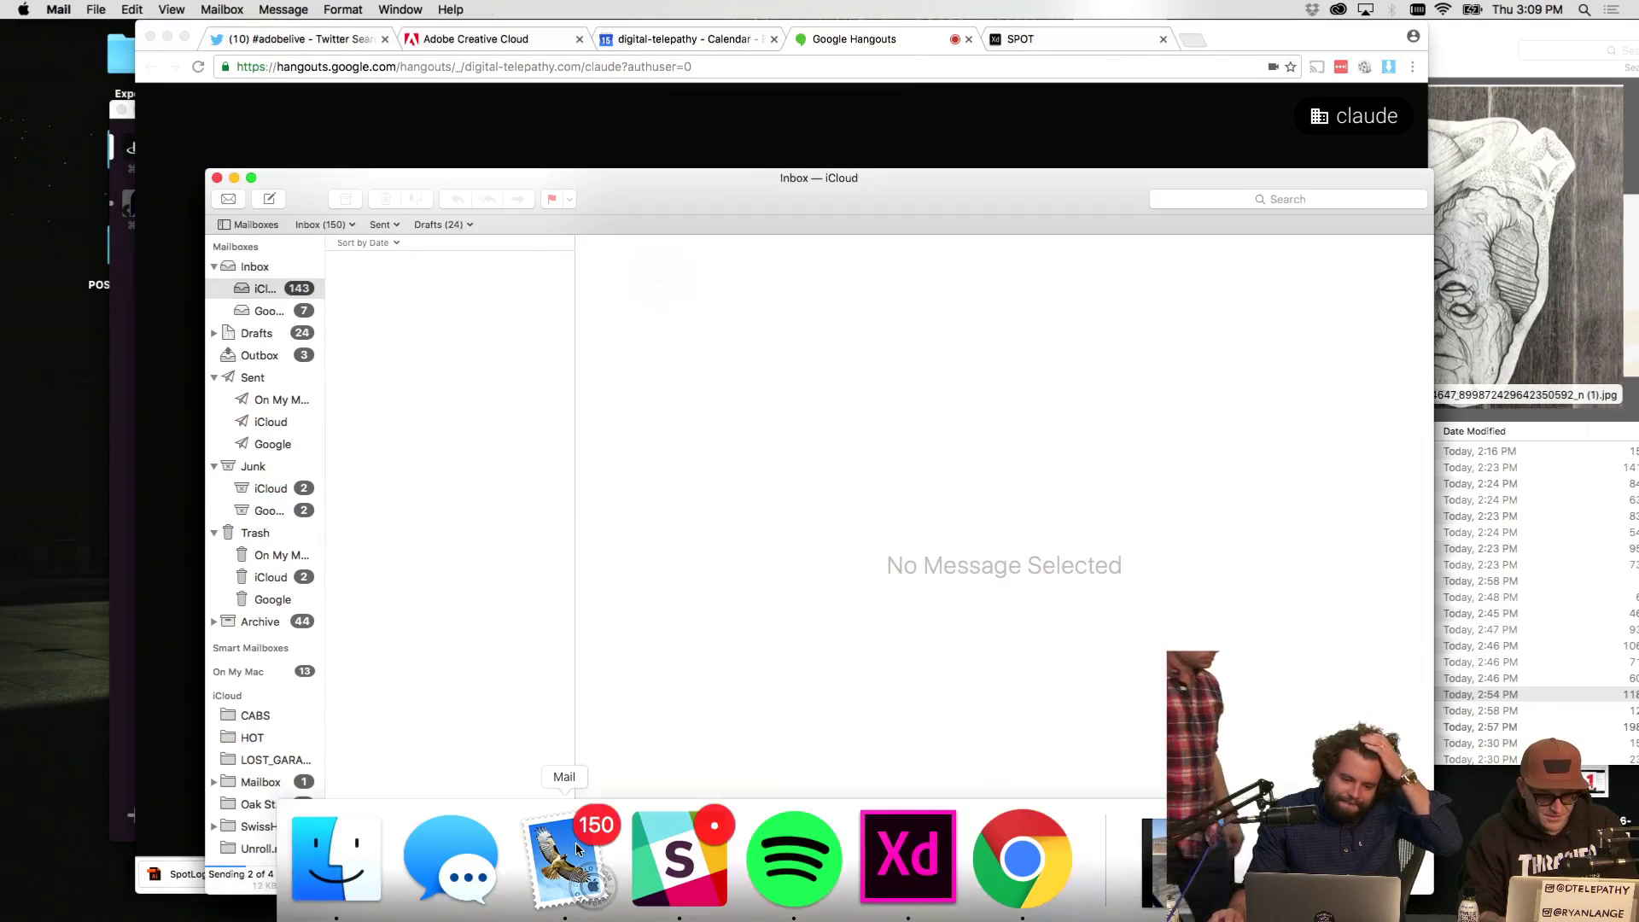
click(267, 200)
click(330, 450)
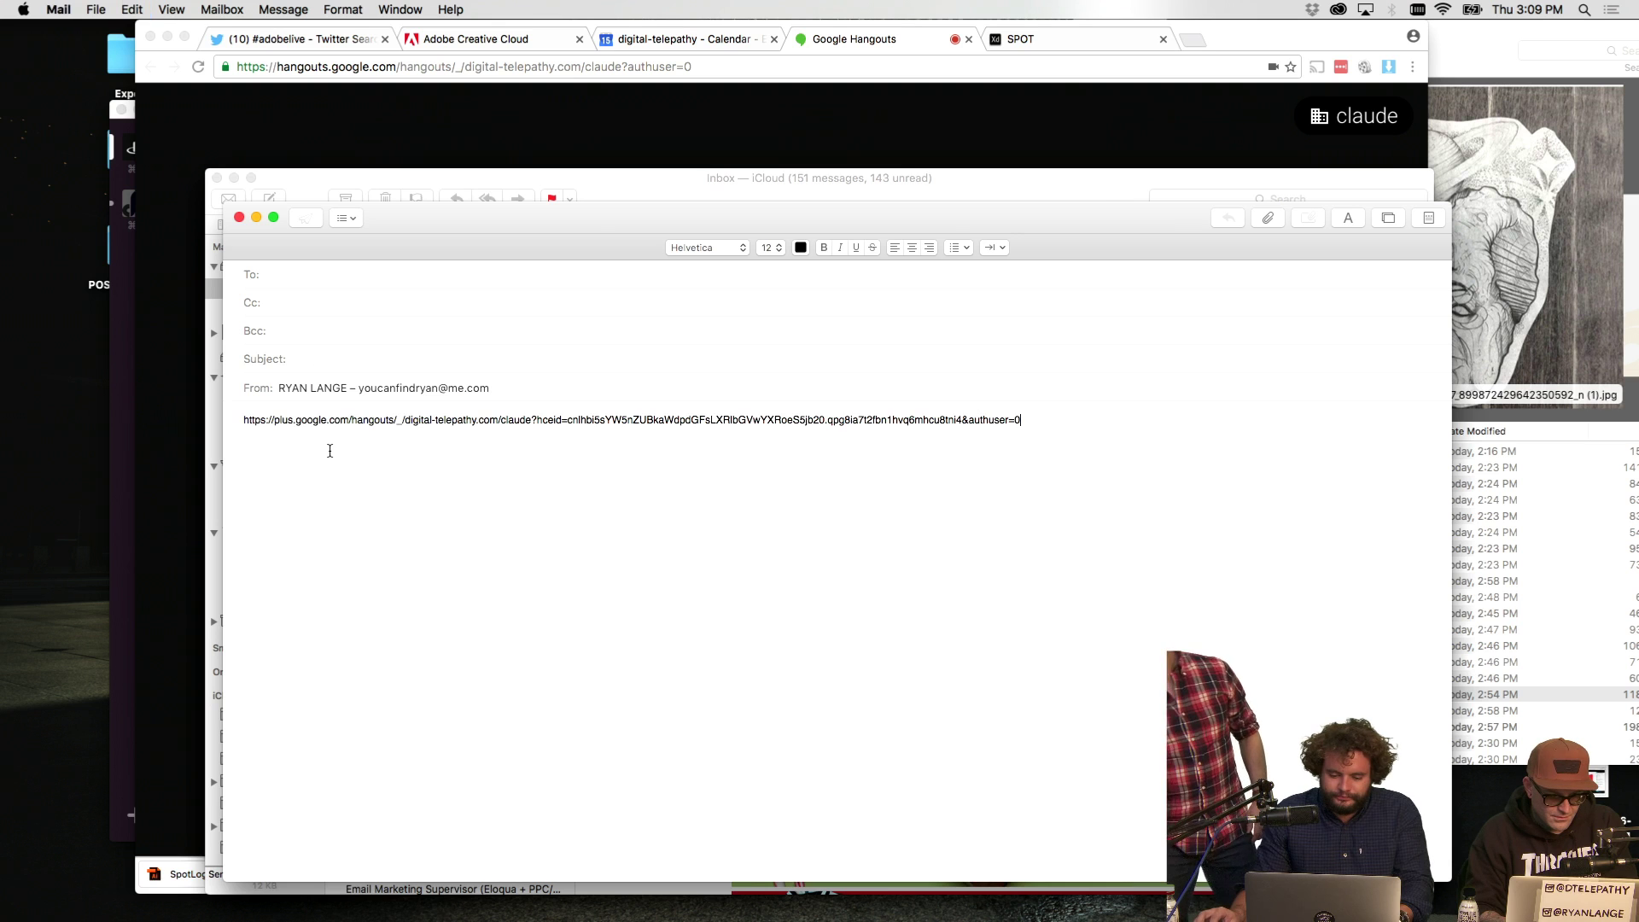
Step: Address it to the contact, title it 'video link', send it, and bring the failed message forward
click(298, 275)
click(332, 299)
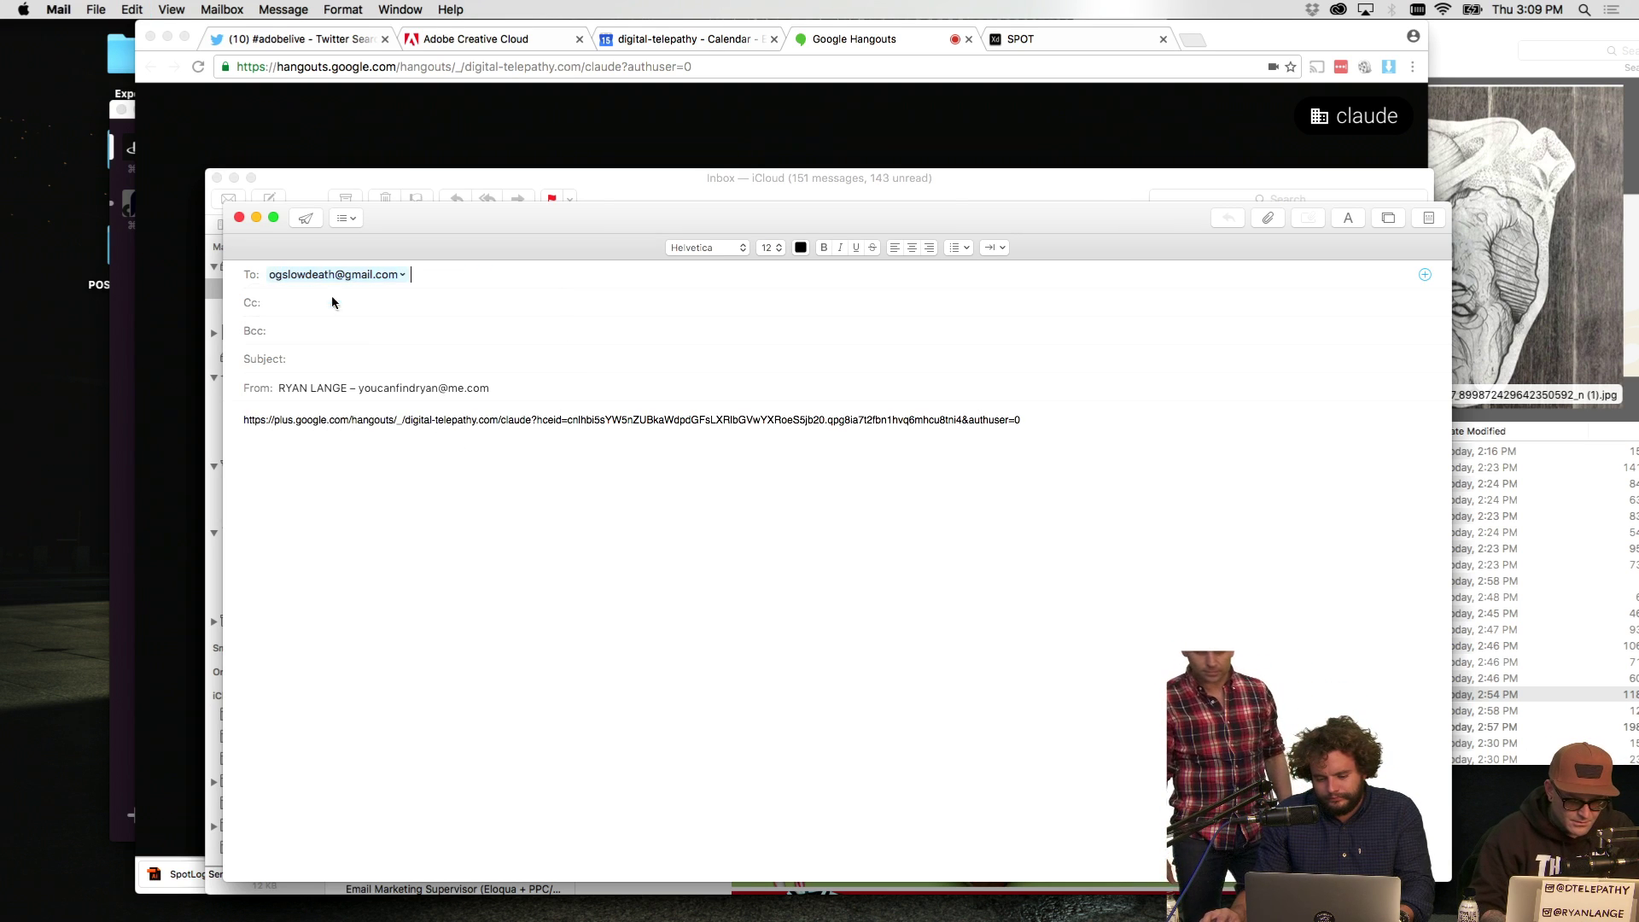
text(video link)
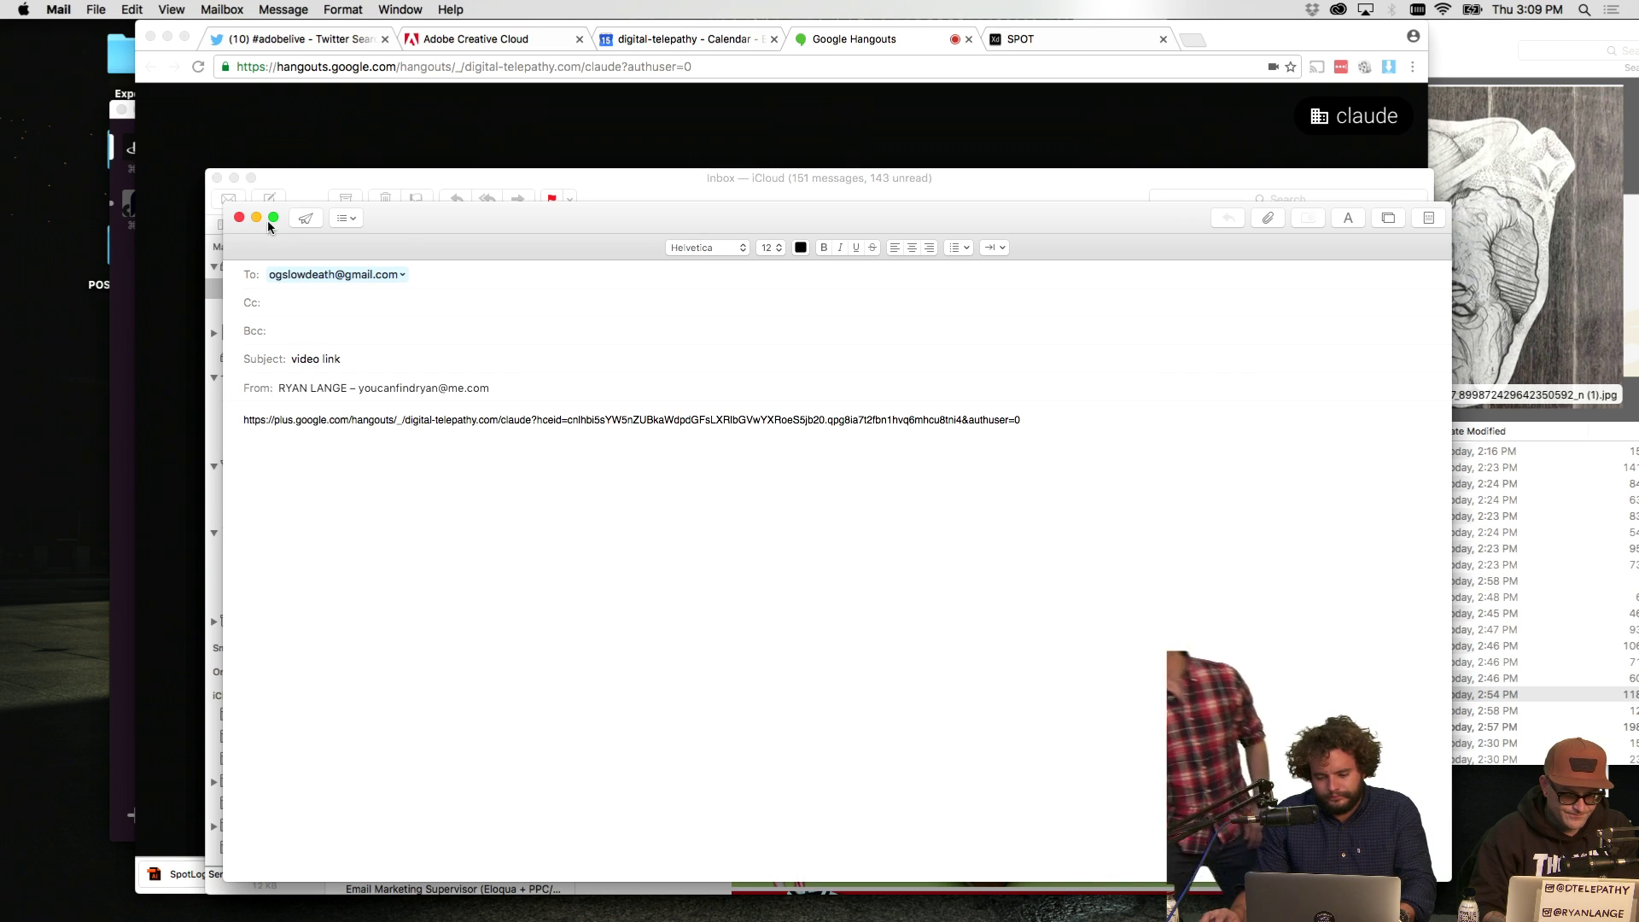
click(302, 219)
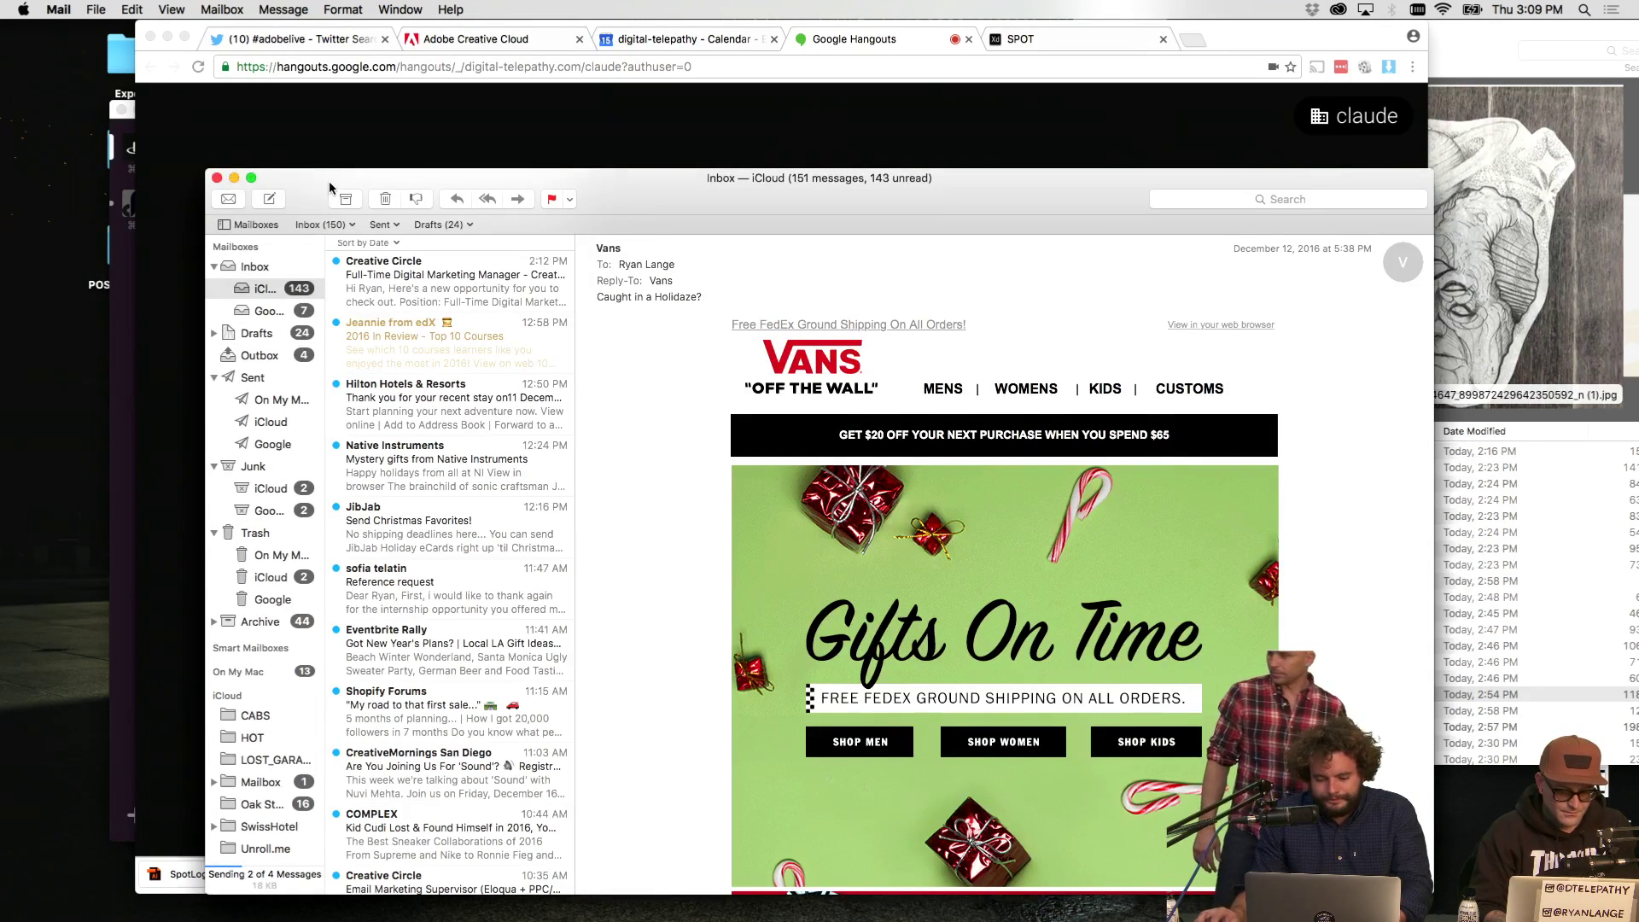
drag(331, 187, 337, 636)
click(495, 519)
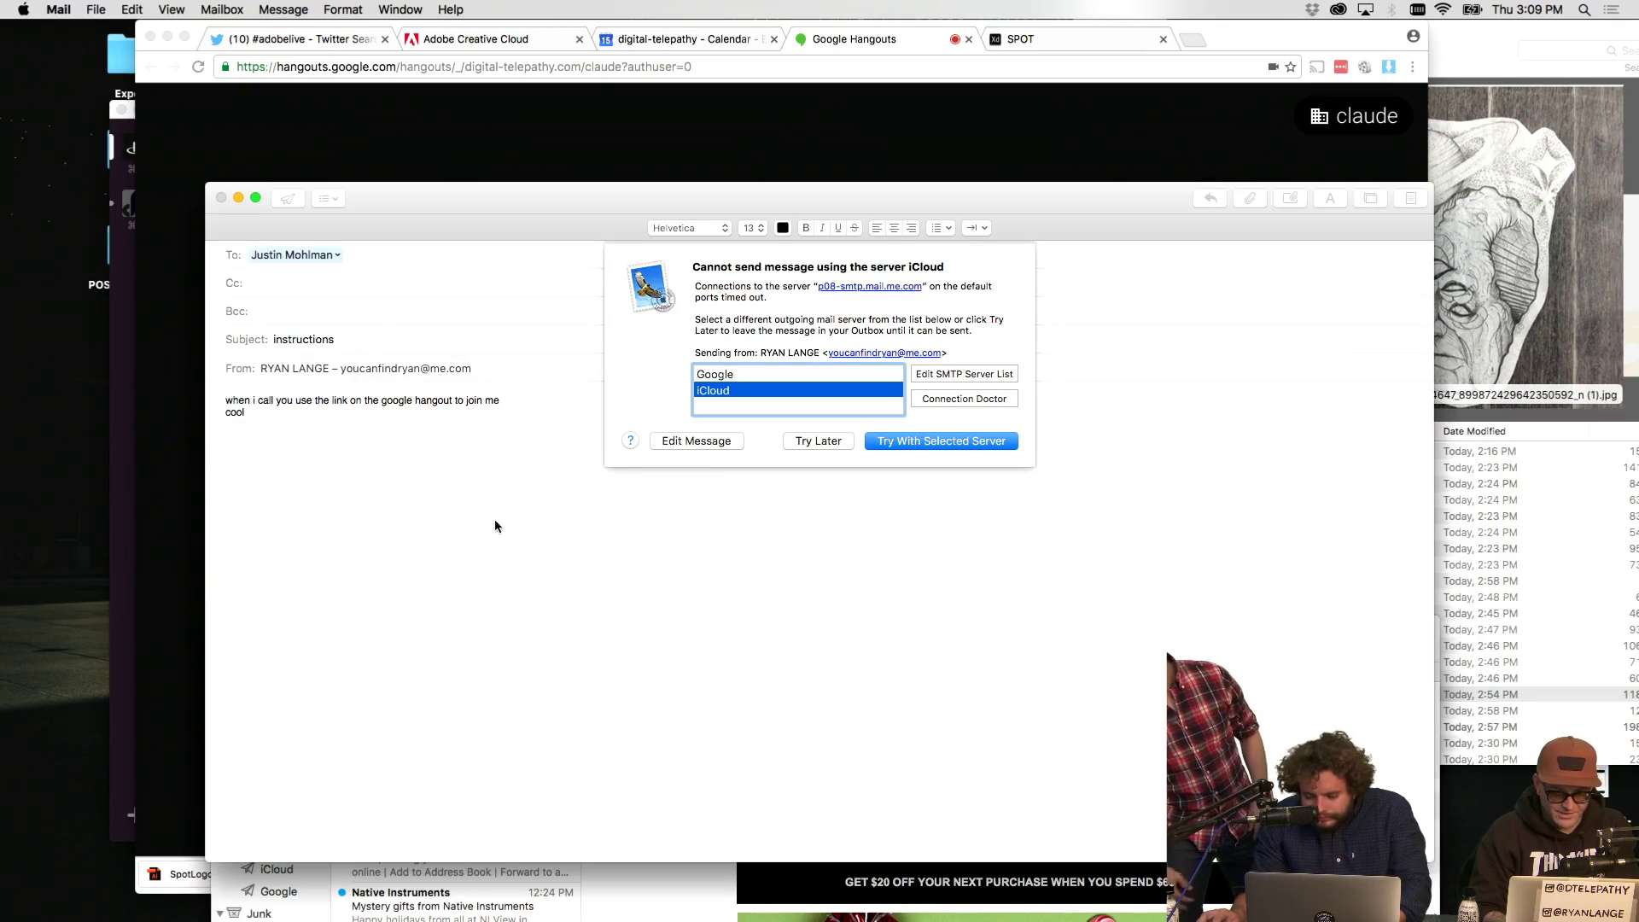
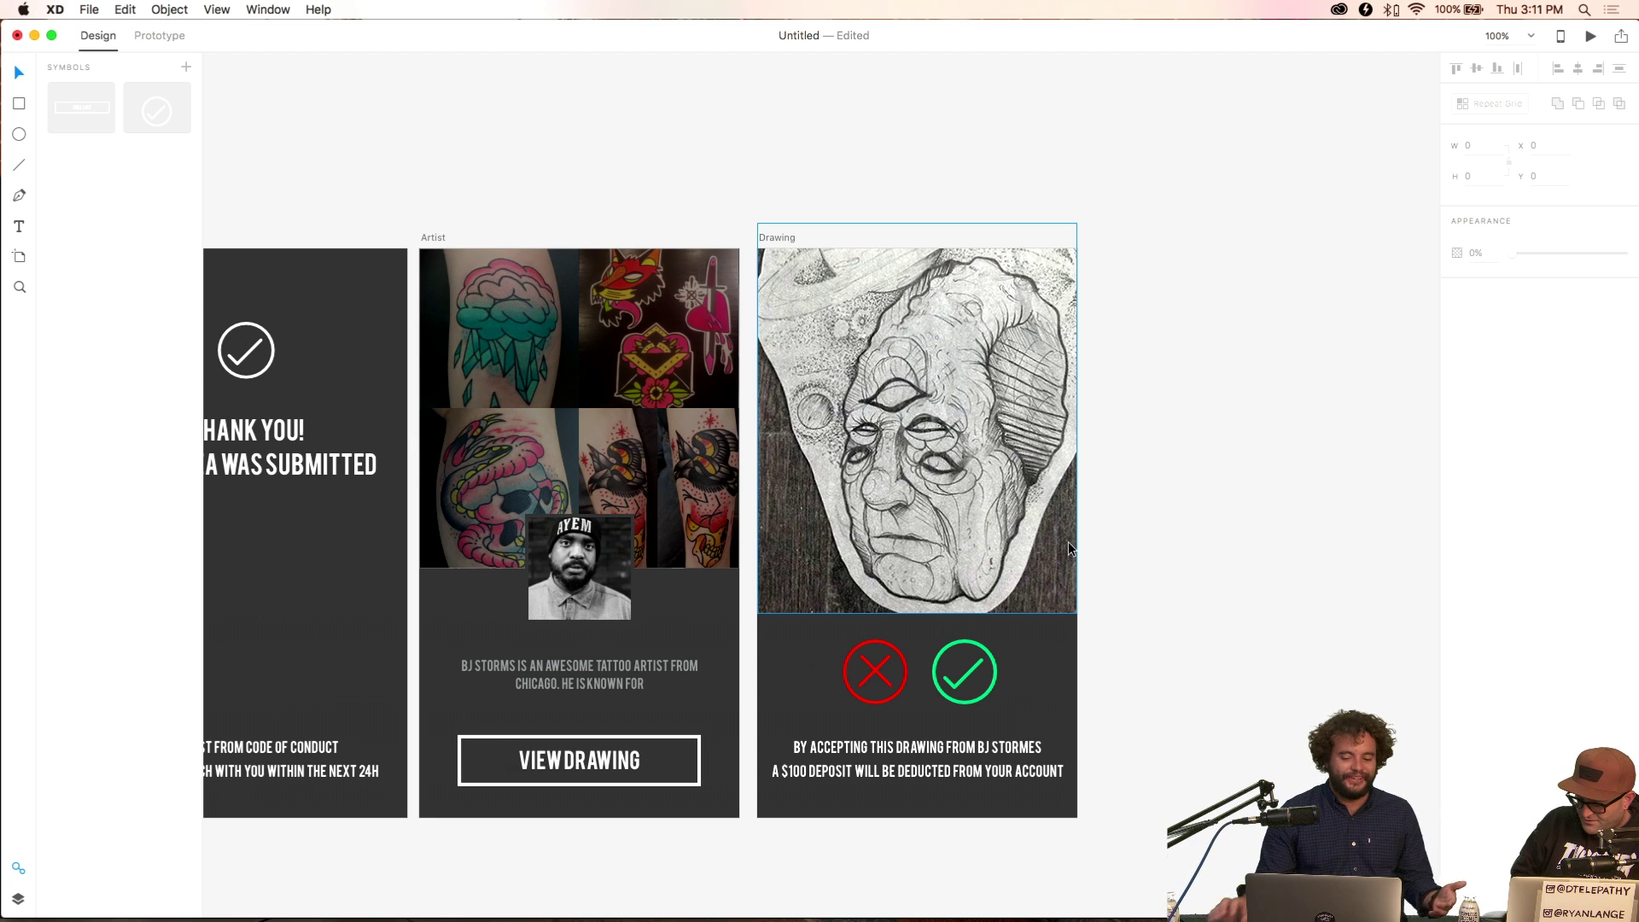
Step: Realign the red cross icon so it lines up with the green check icon
drag(1024, 621, 867, 687)
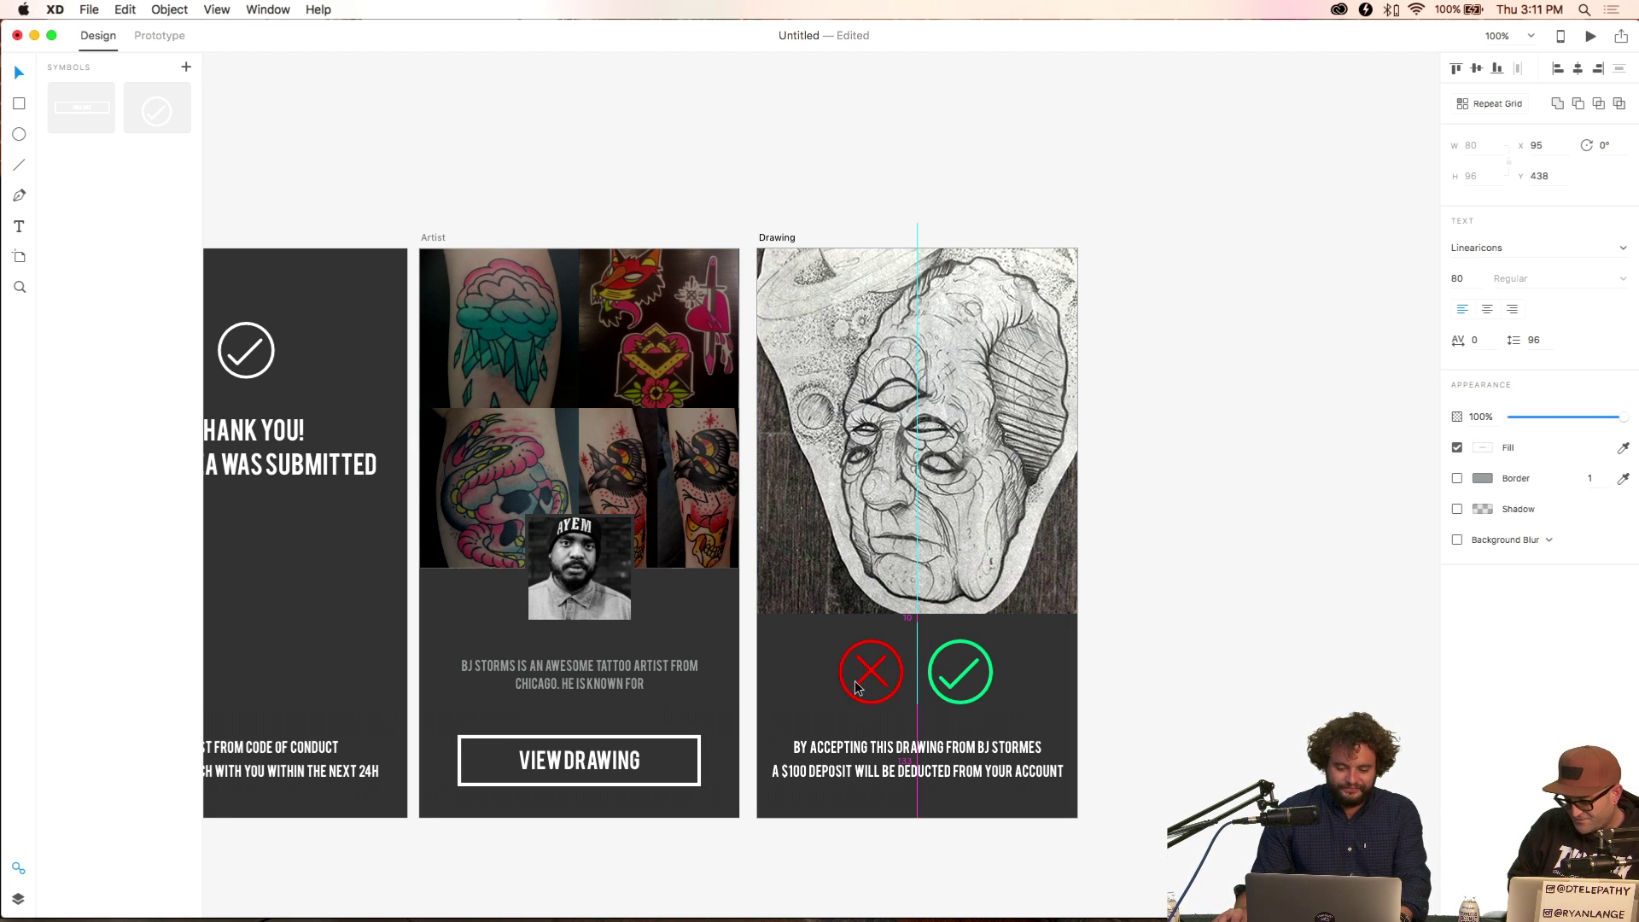
click(1103, 663)
click(870, 672)
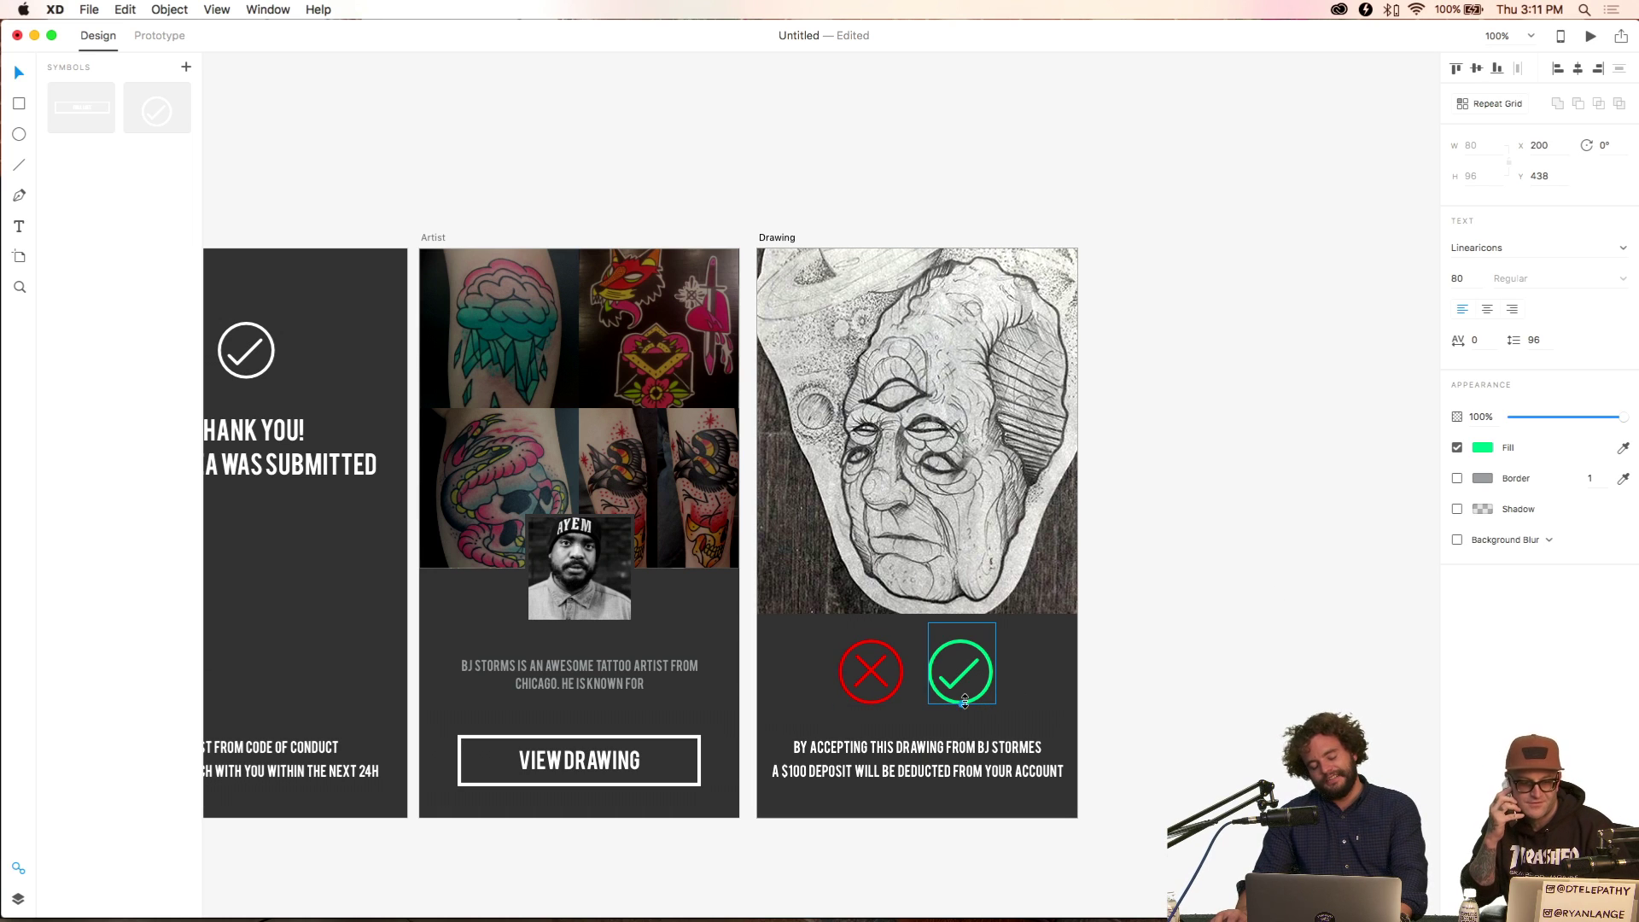
drag(871, 672, 871, 676)
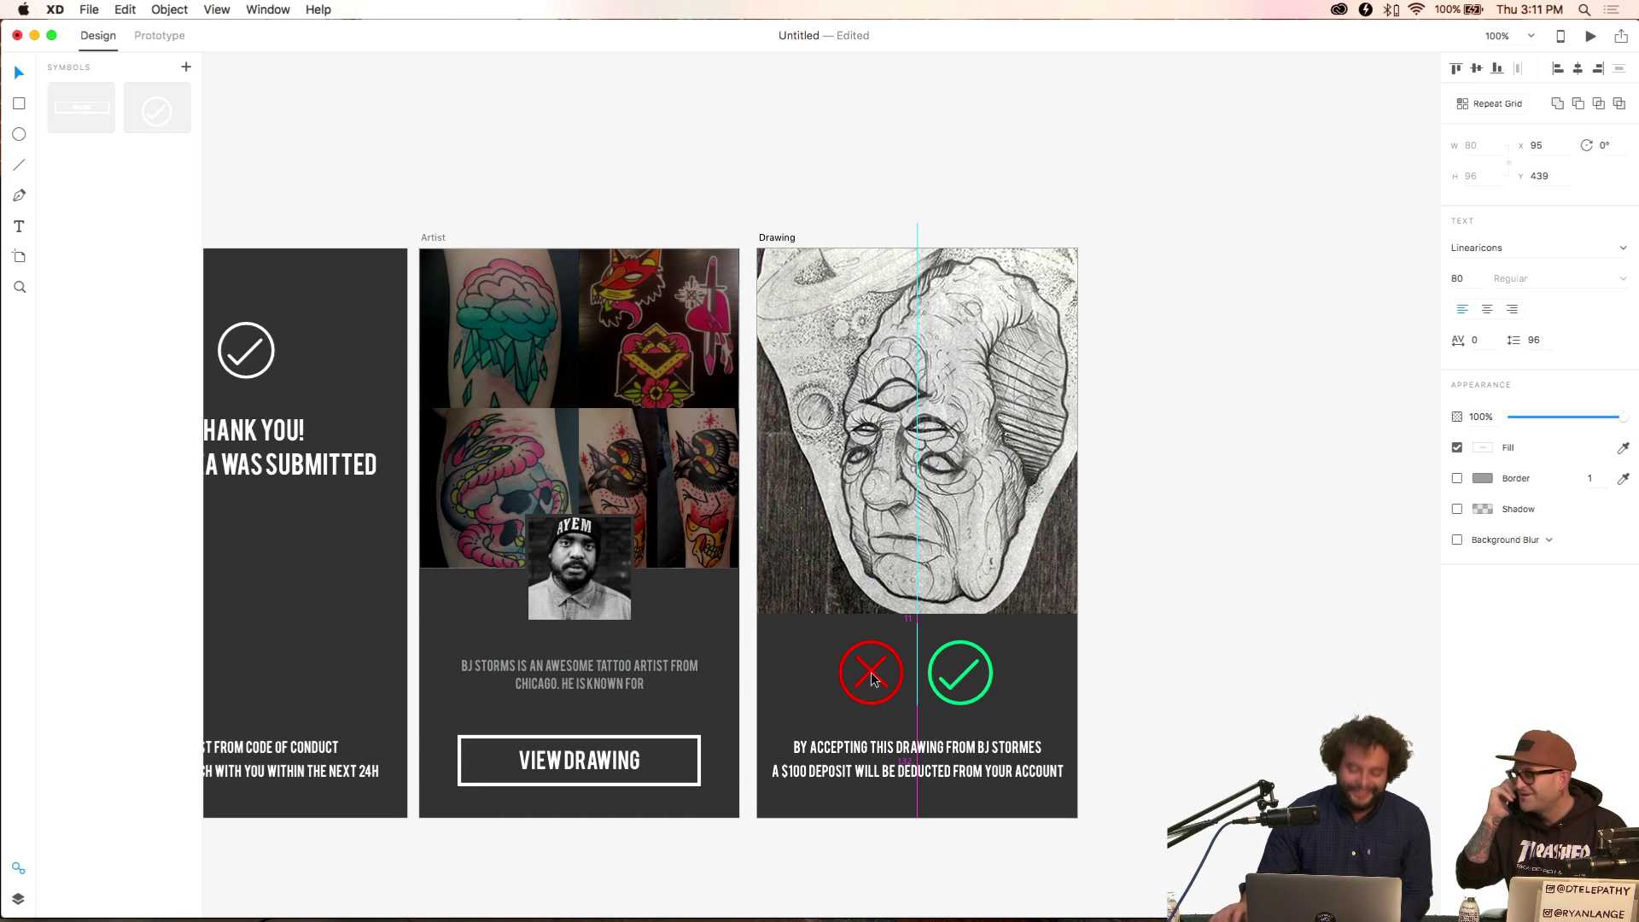
click(1175, 653)
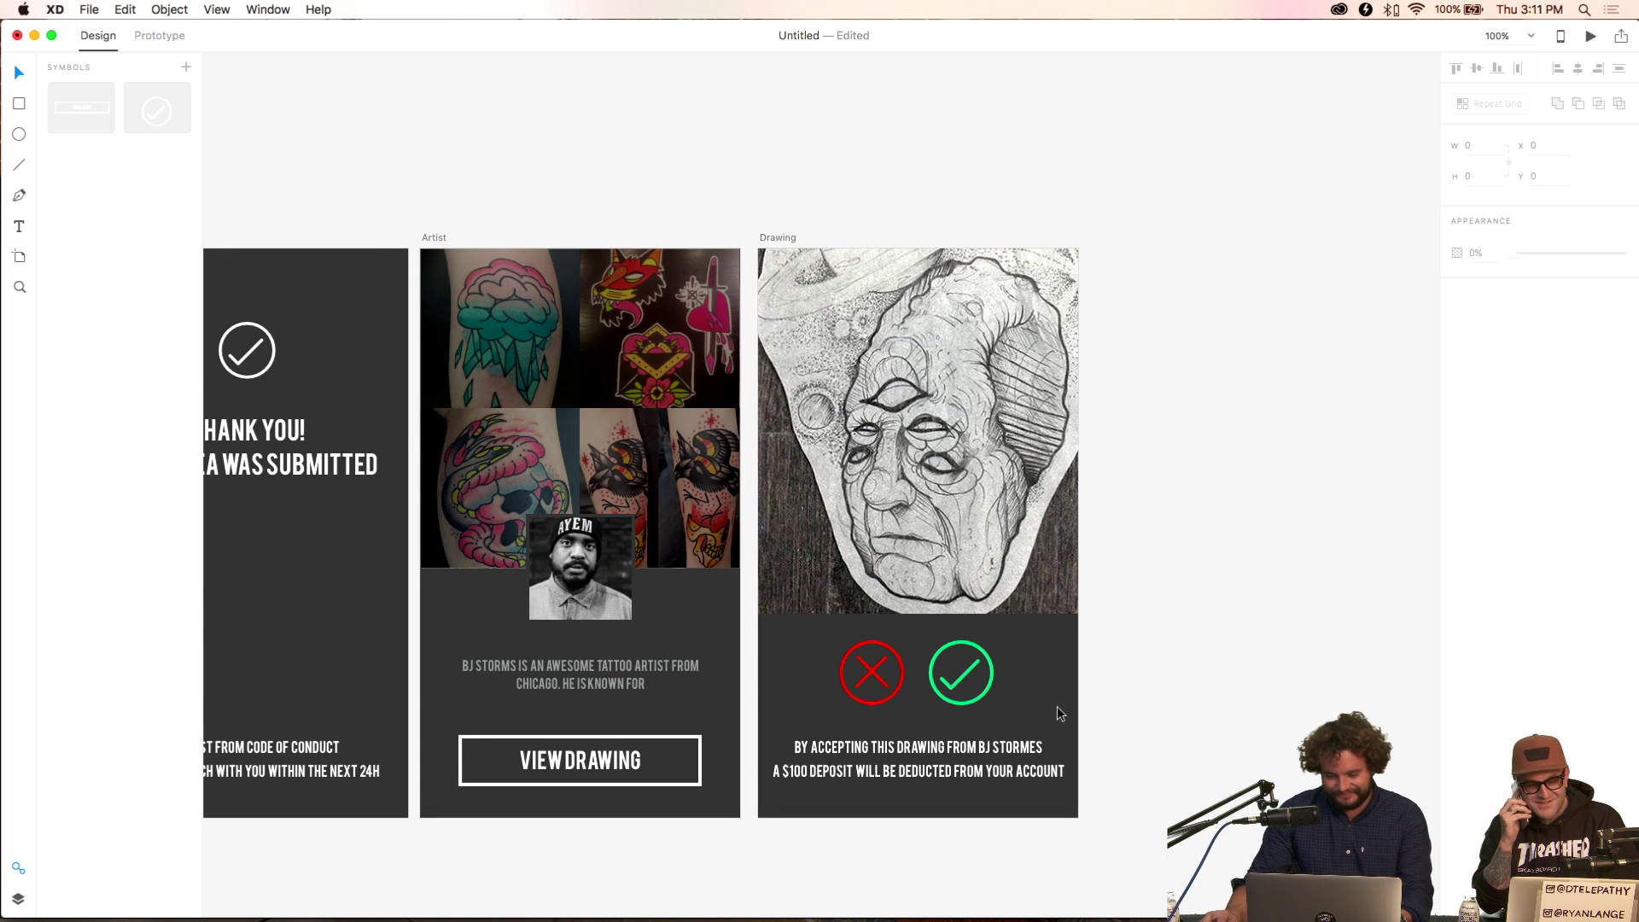
Step: Move the deposit notice text slightly lower beneath the icons
drag(1067, 740, 1070, 753)
key(Escape)
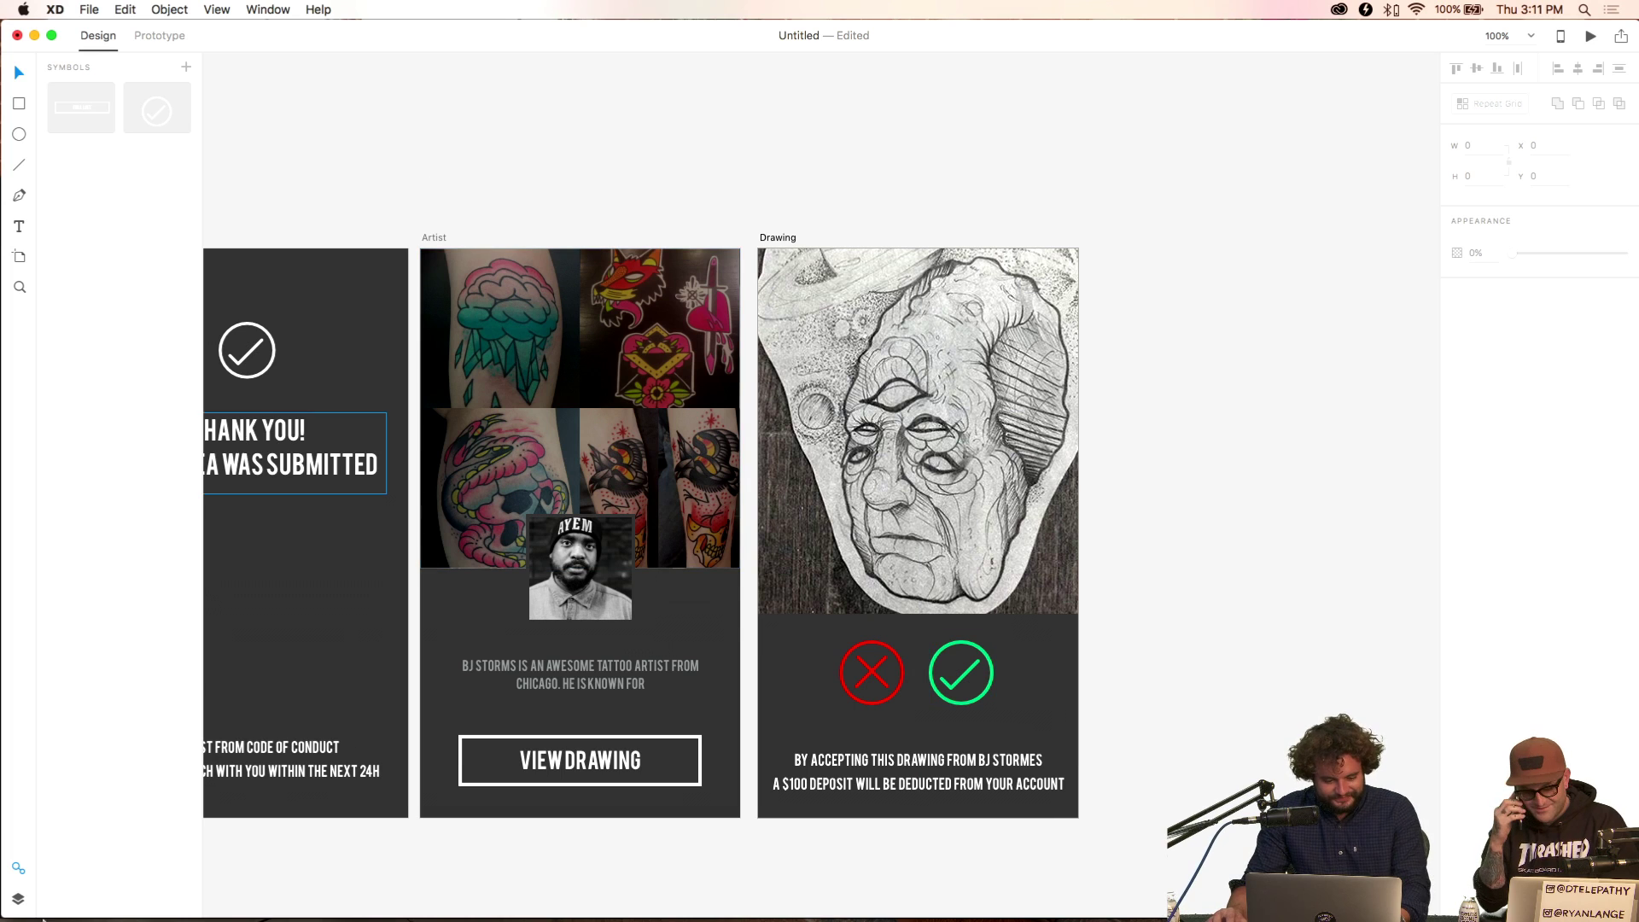
click(18, 897)
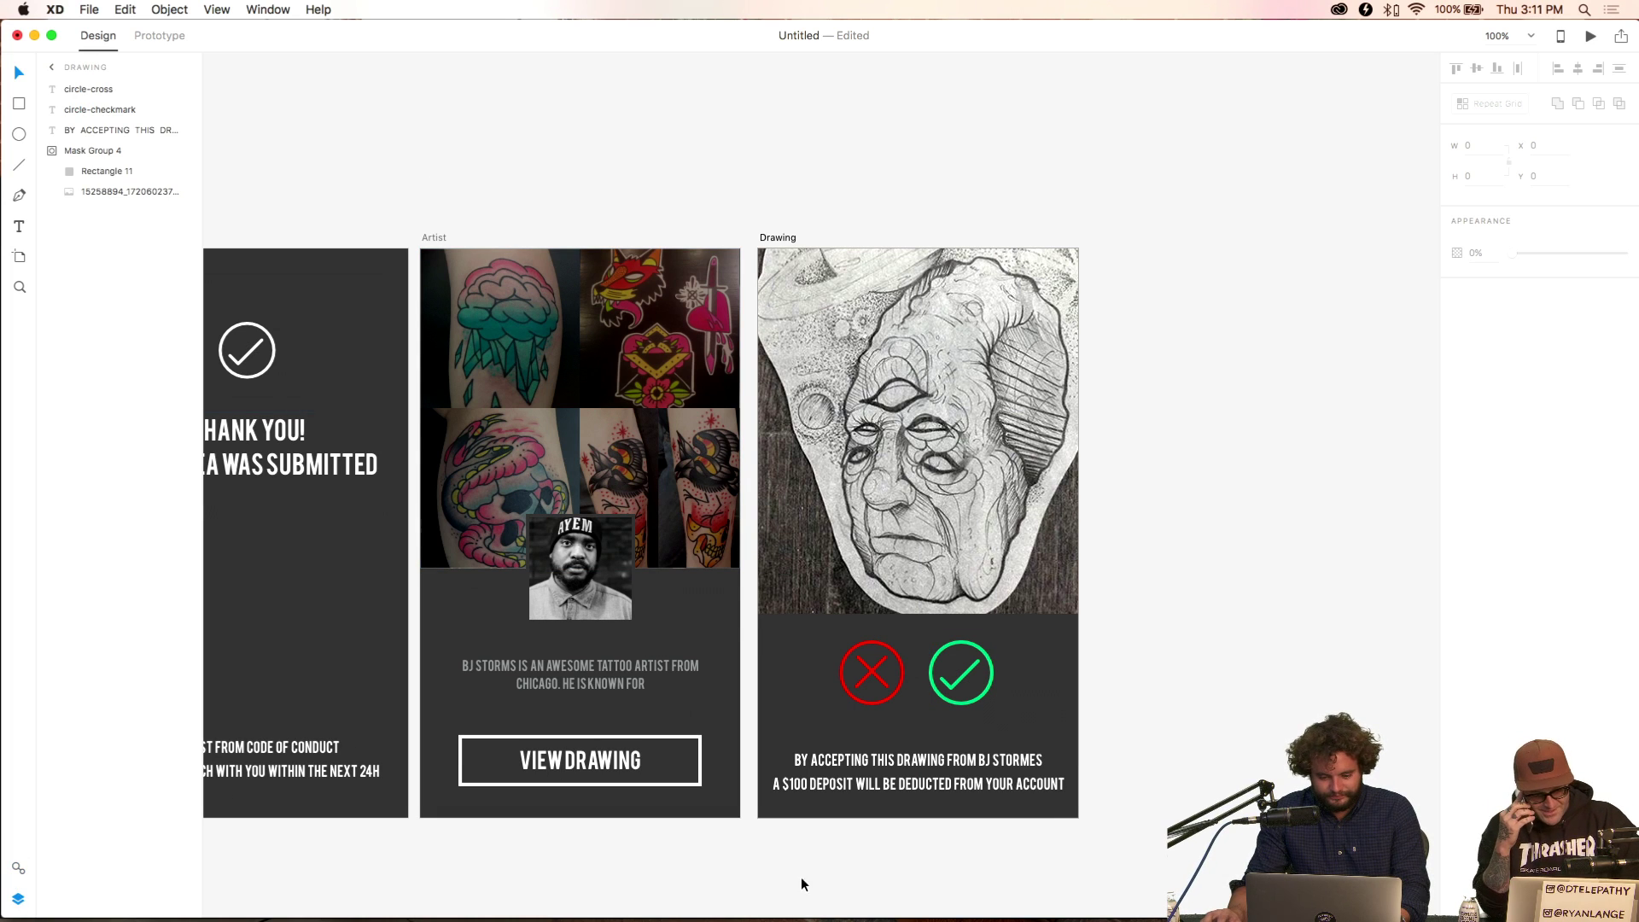
click(1012, 793)
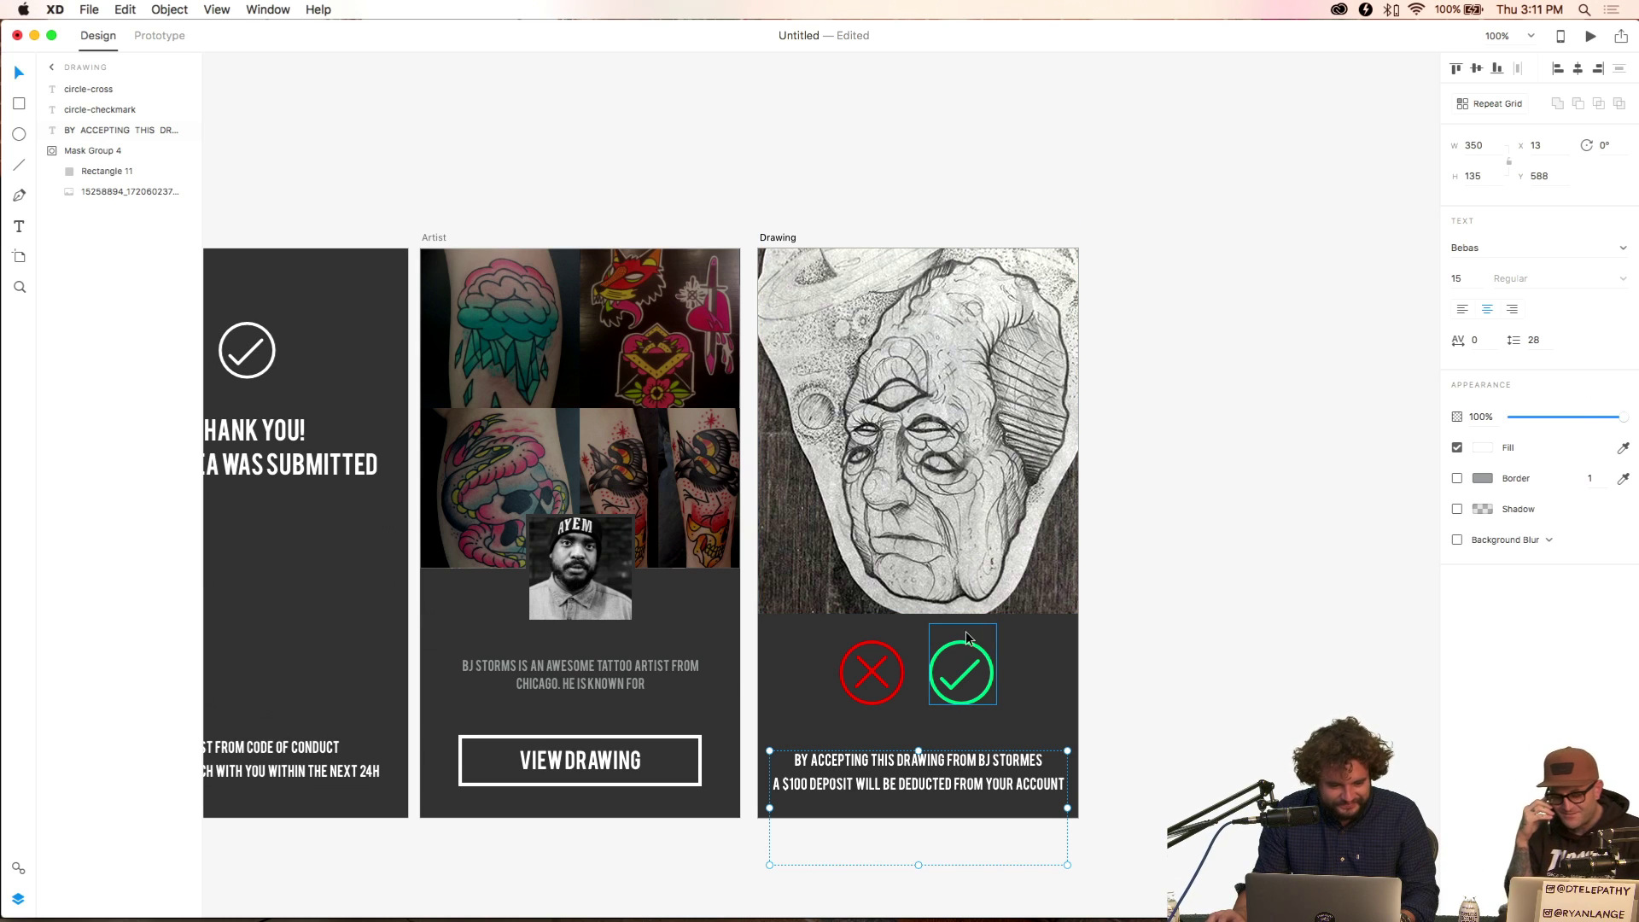
click(1109, 242)
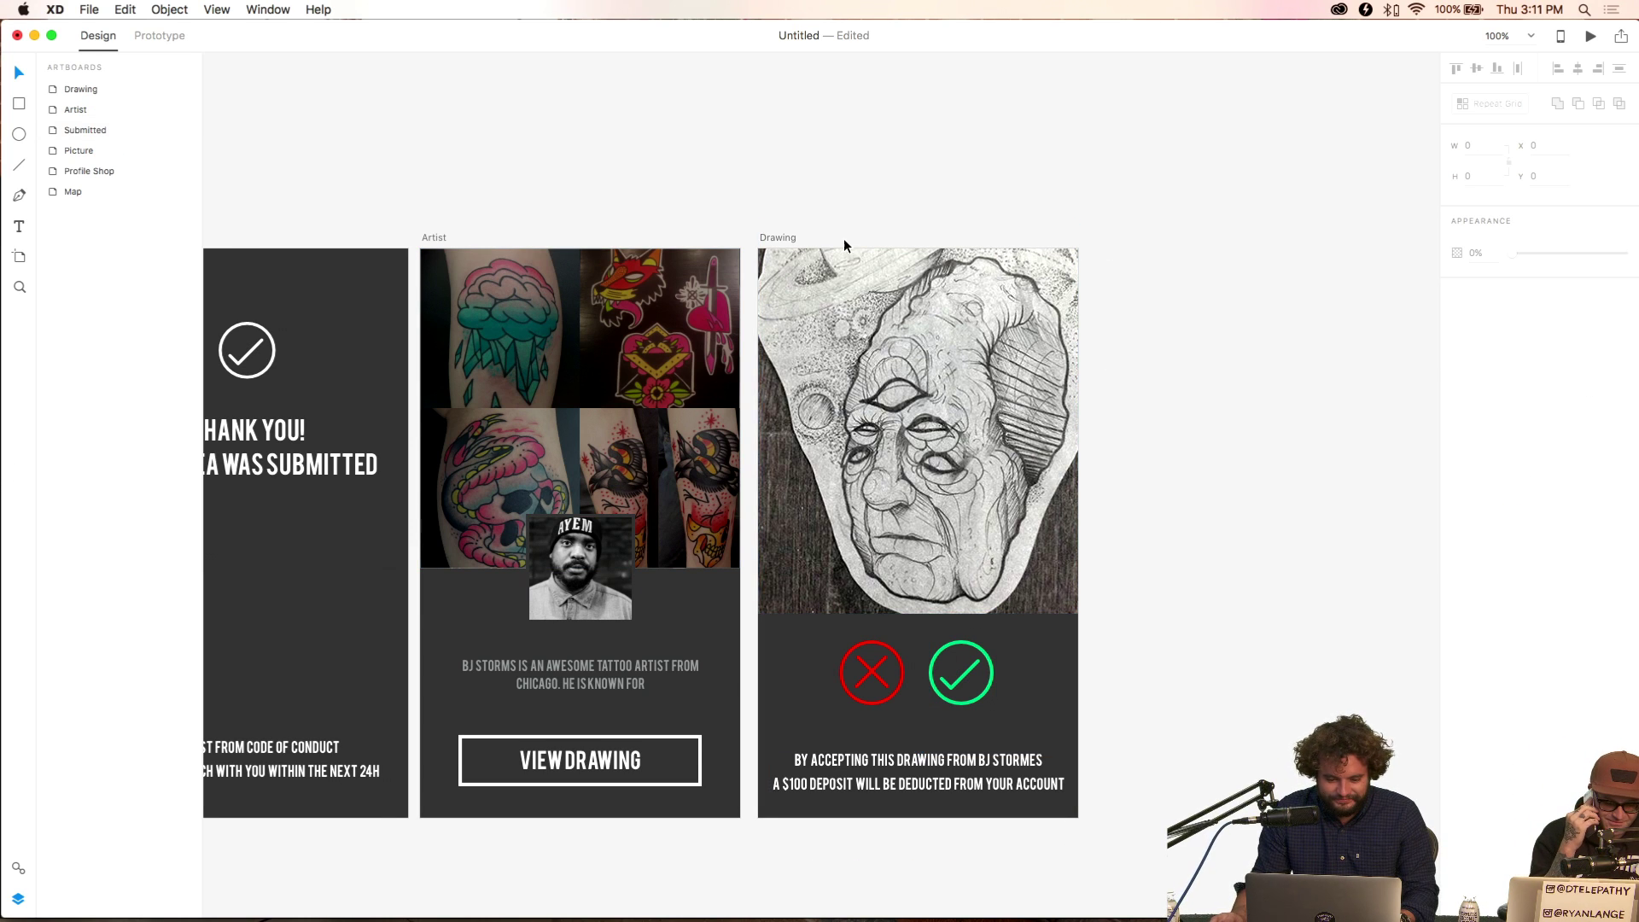
click(790, 241)
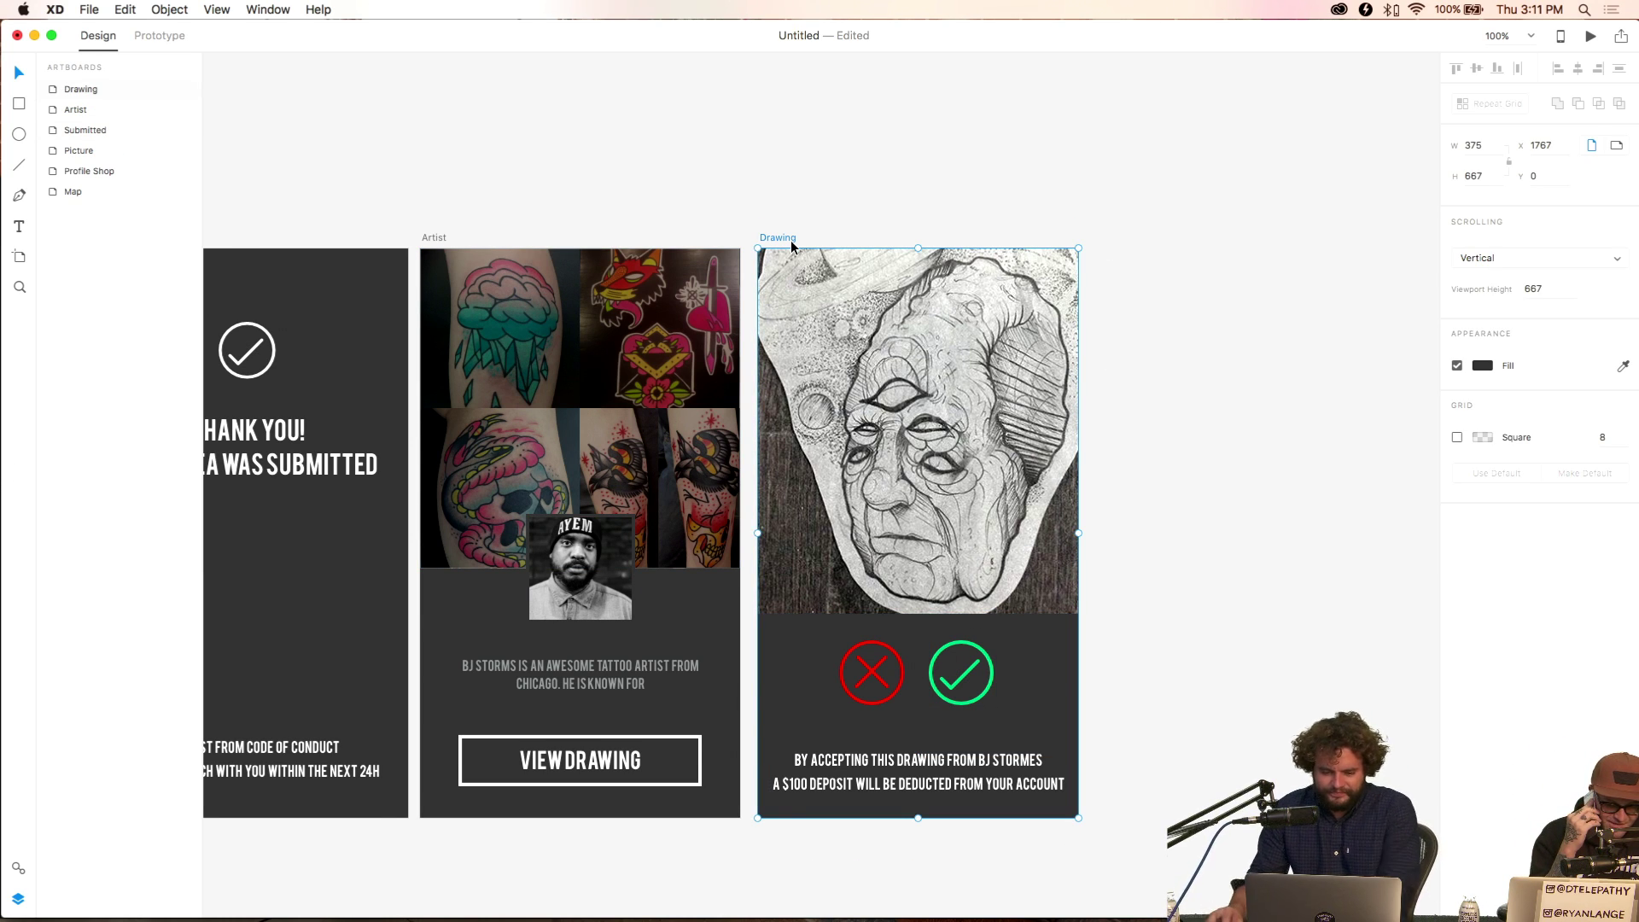
double_click(792, 256)
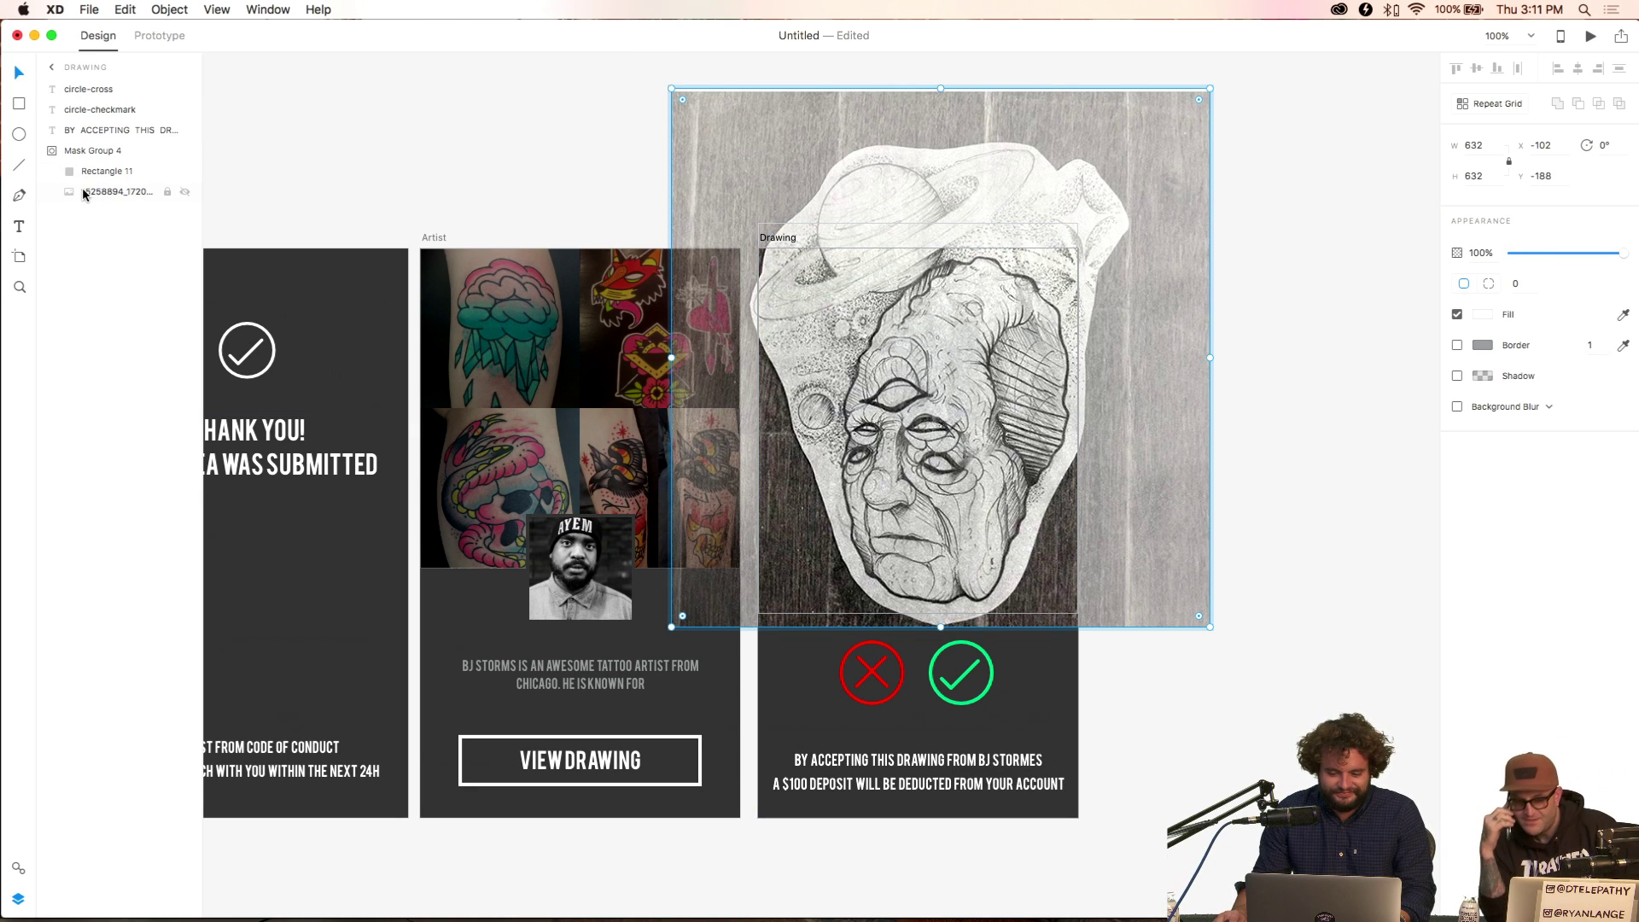
click(119, 130)
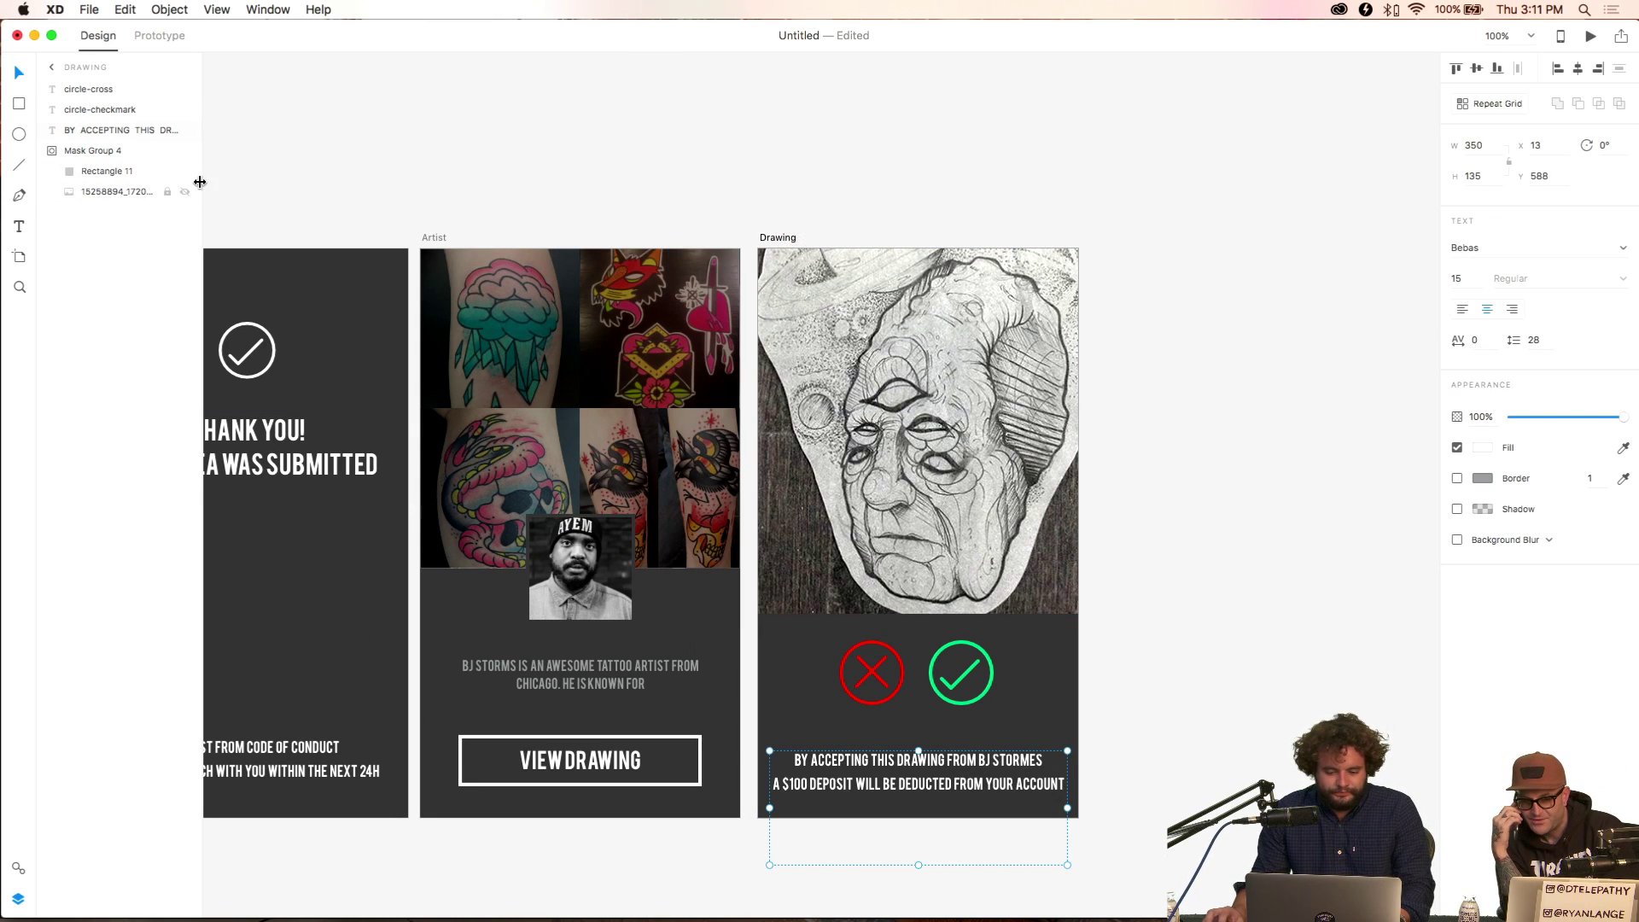
click(19, 104)
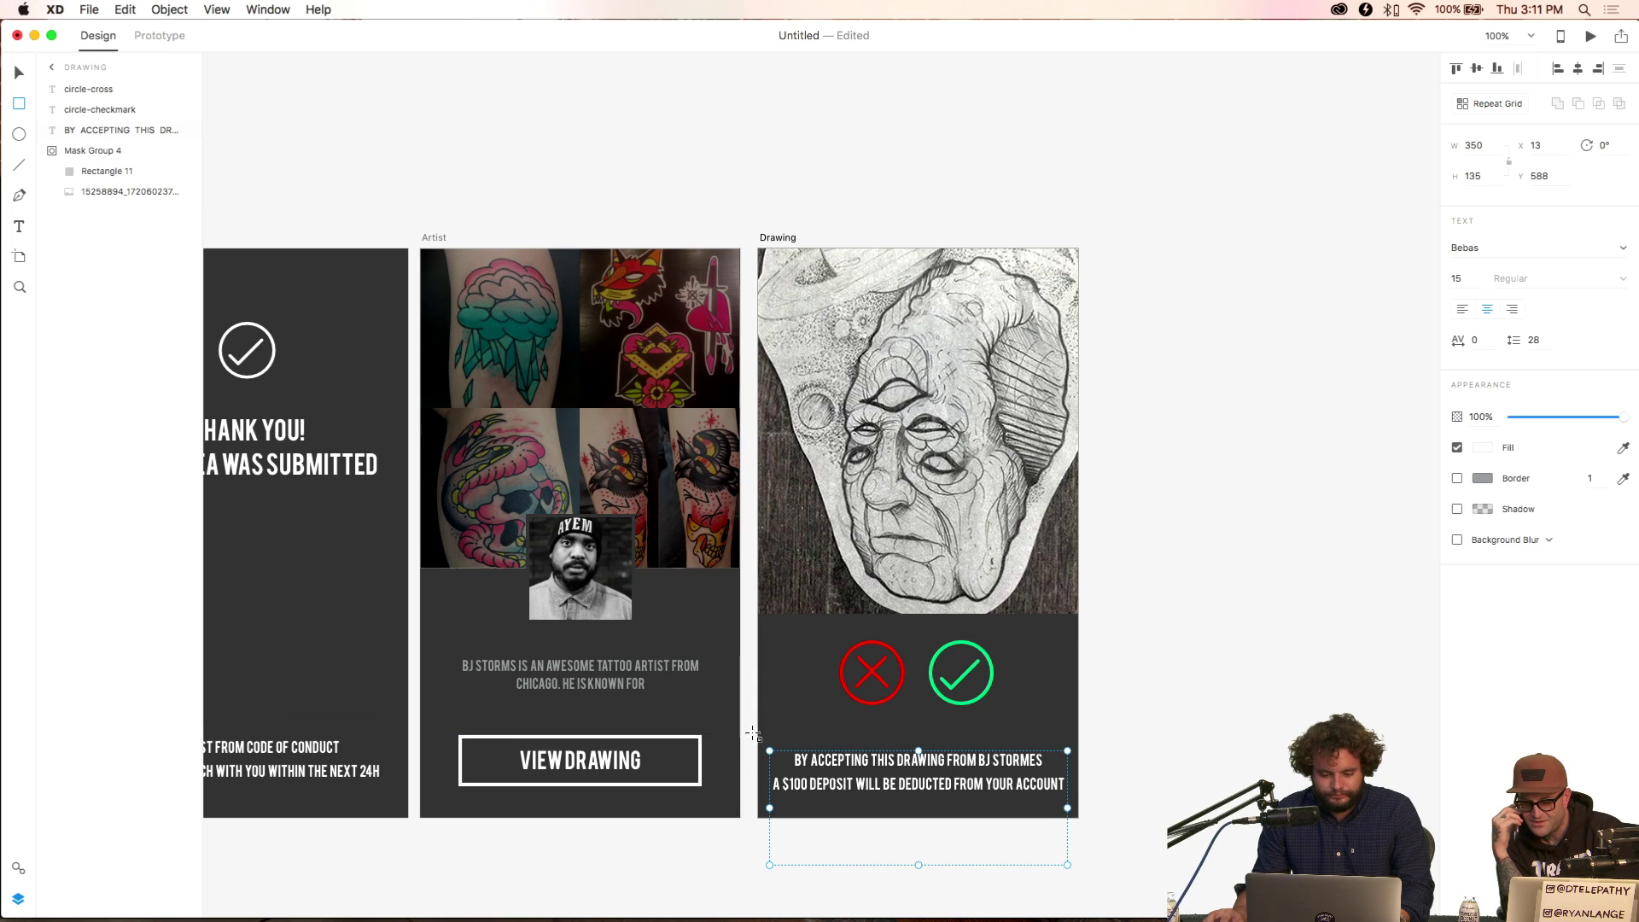
Step: Draw a rectangle across the screen's bottom, behind the text, with a #6E6E6E grey fill
mouse_move(758, 732)
mouse_down()
mouse_move(965, 816)
mouse_move(1050, 806)
mouse_move(1078, 822)
mouse_up()
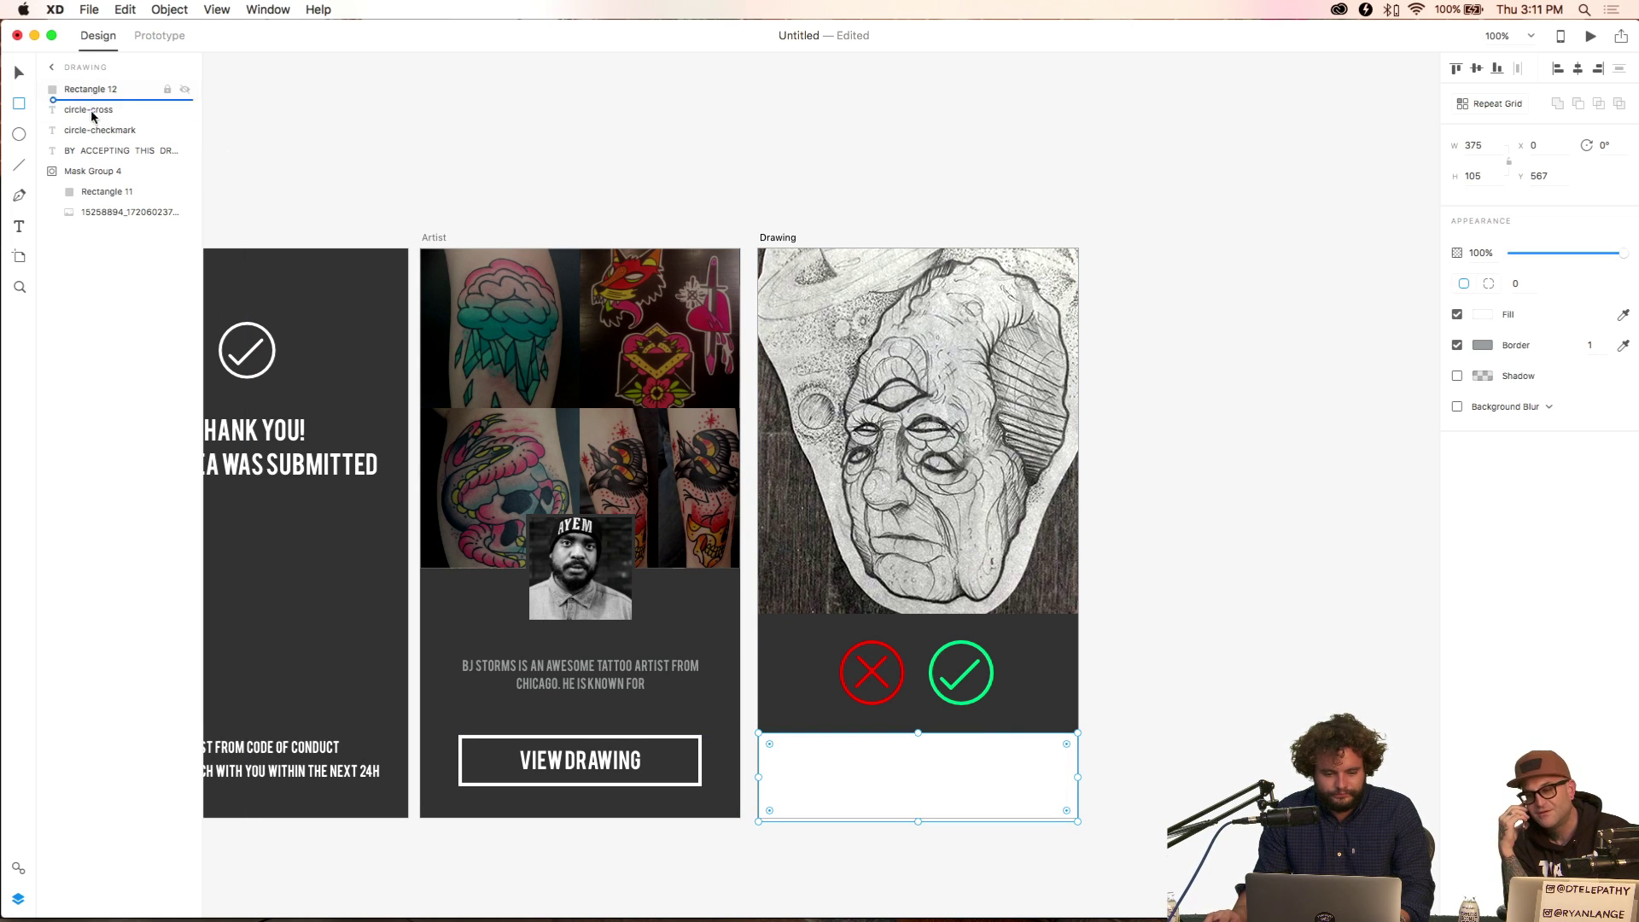
drag(92, 90, 94, 160)
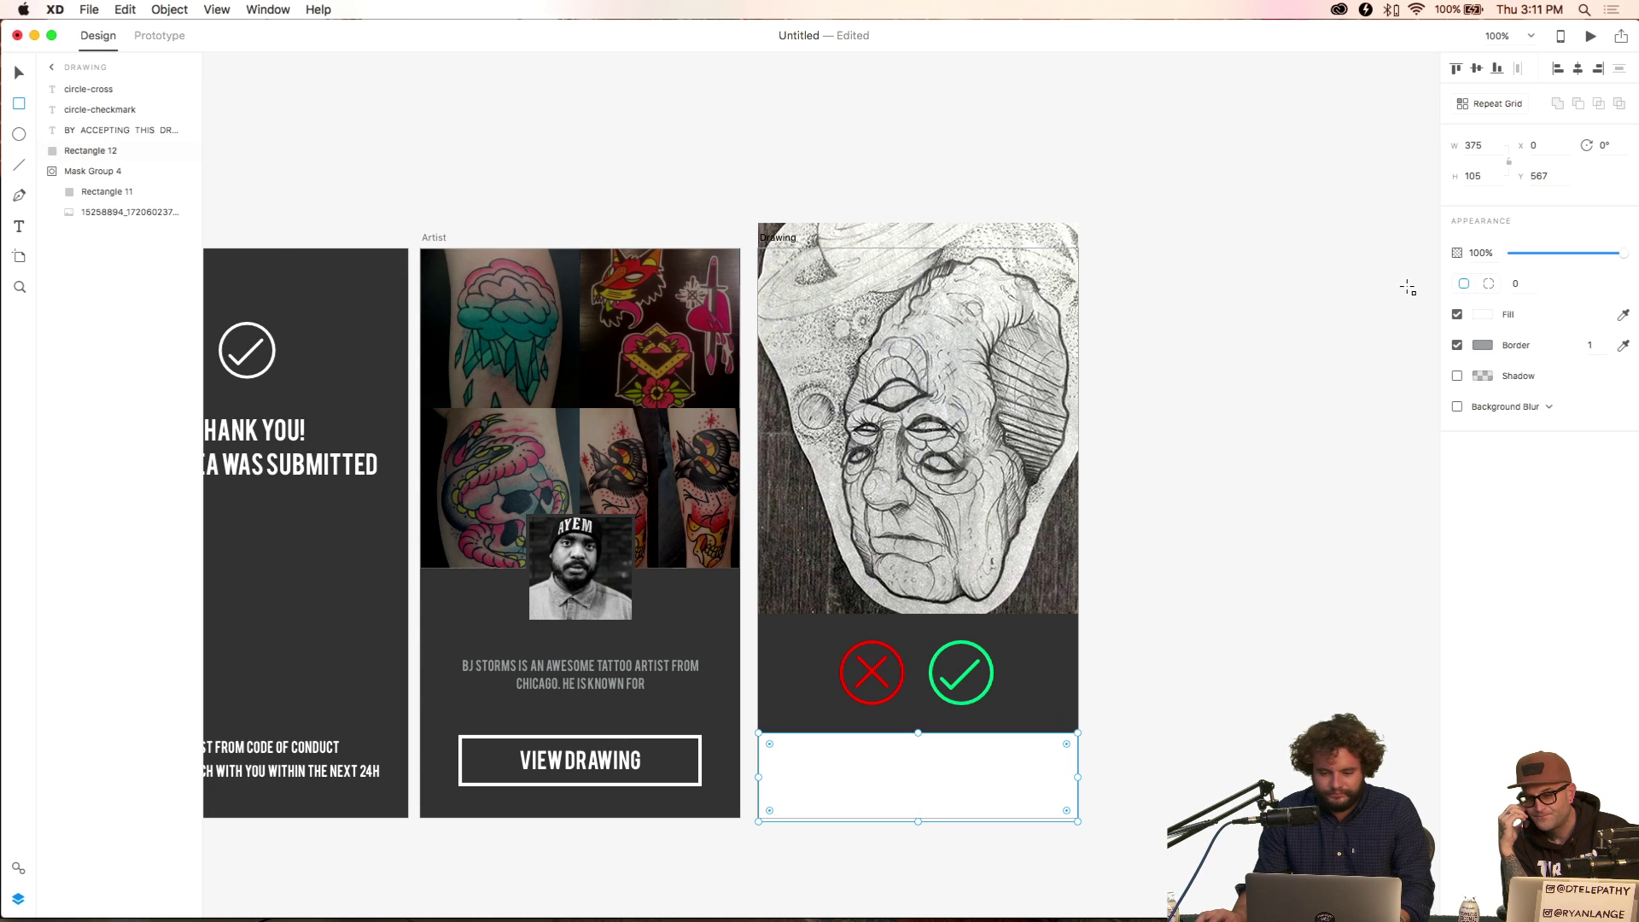
click(1483, 314)
drag(1390, 317, 1246, 304)
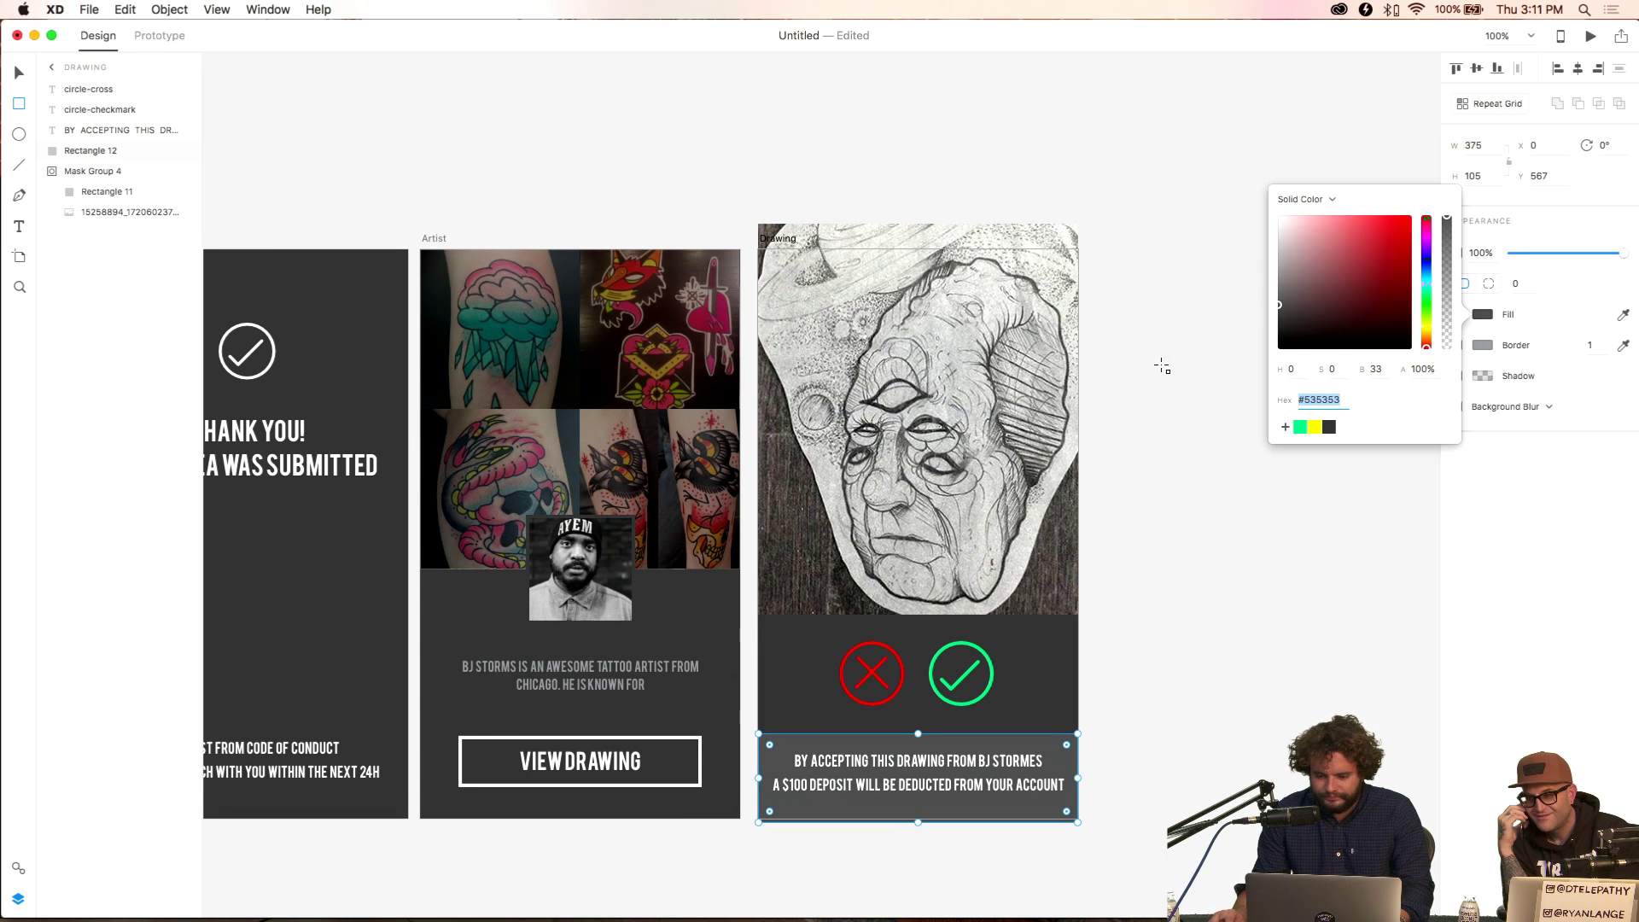
drag(1294, 299, 1259, 290)
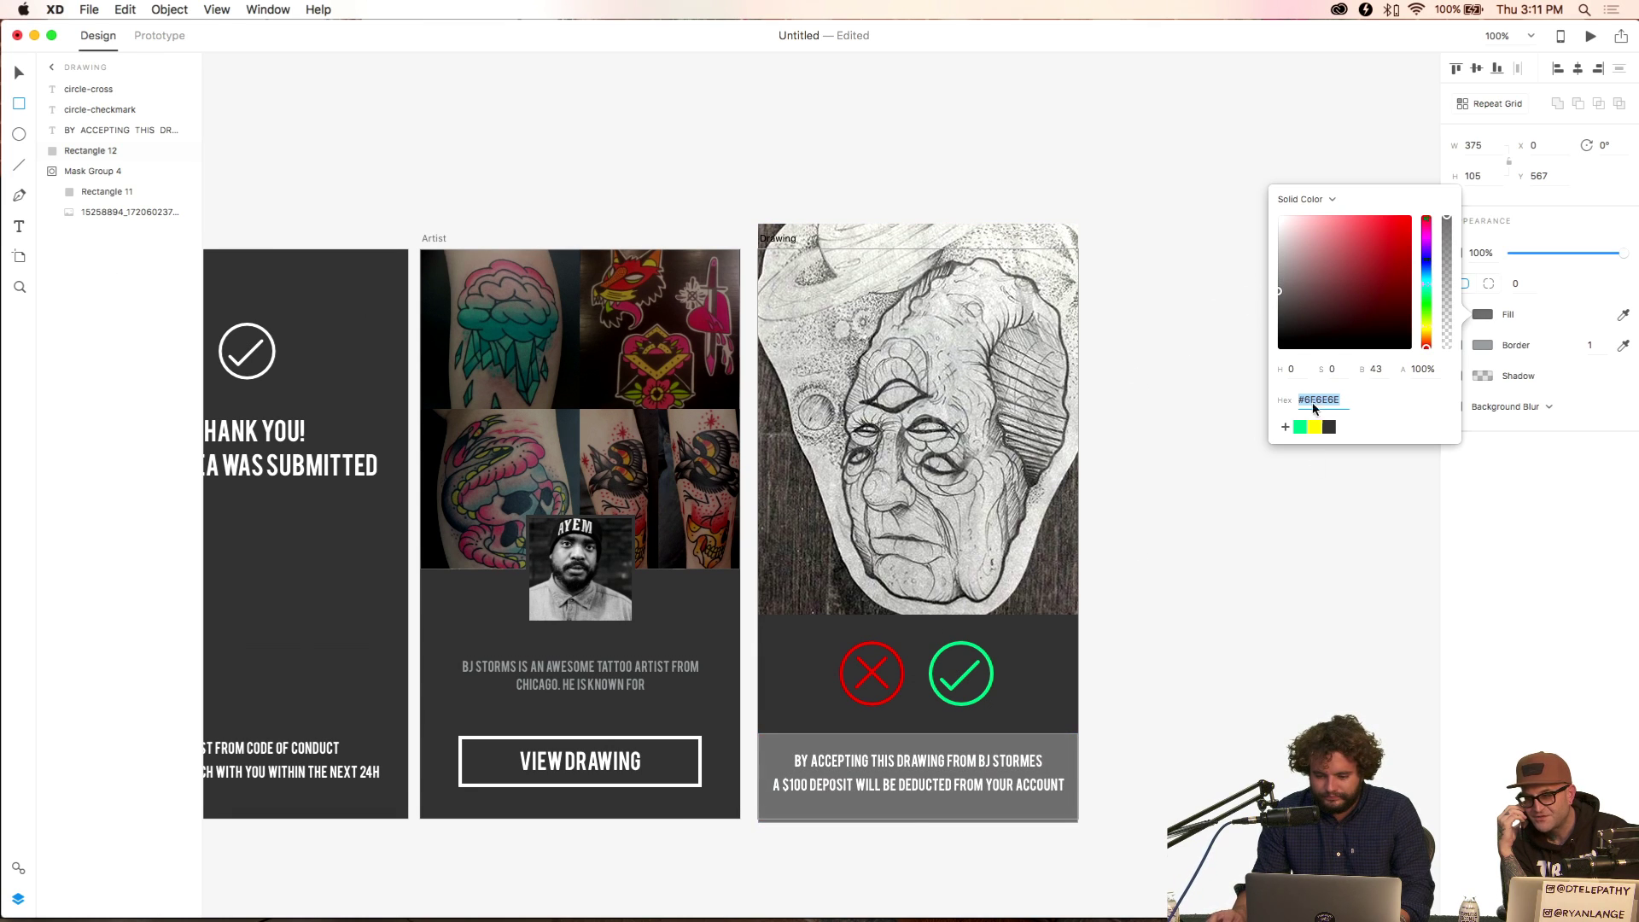
click(1569, 369)
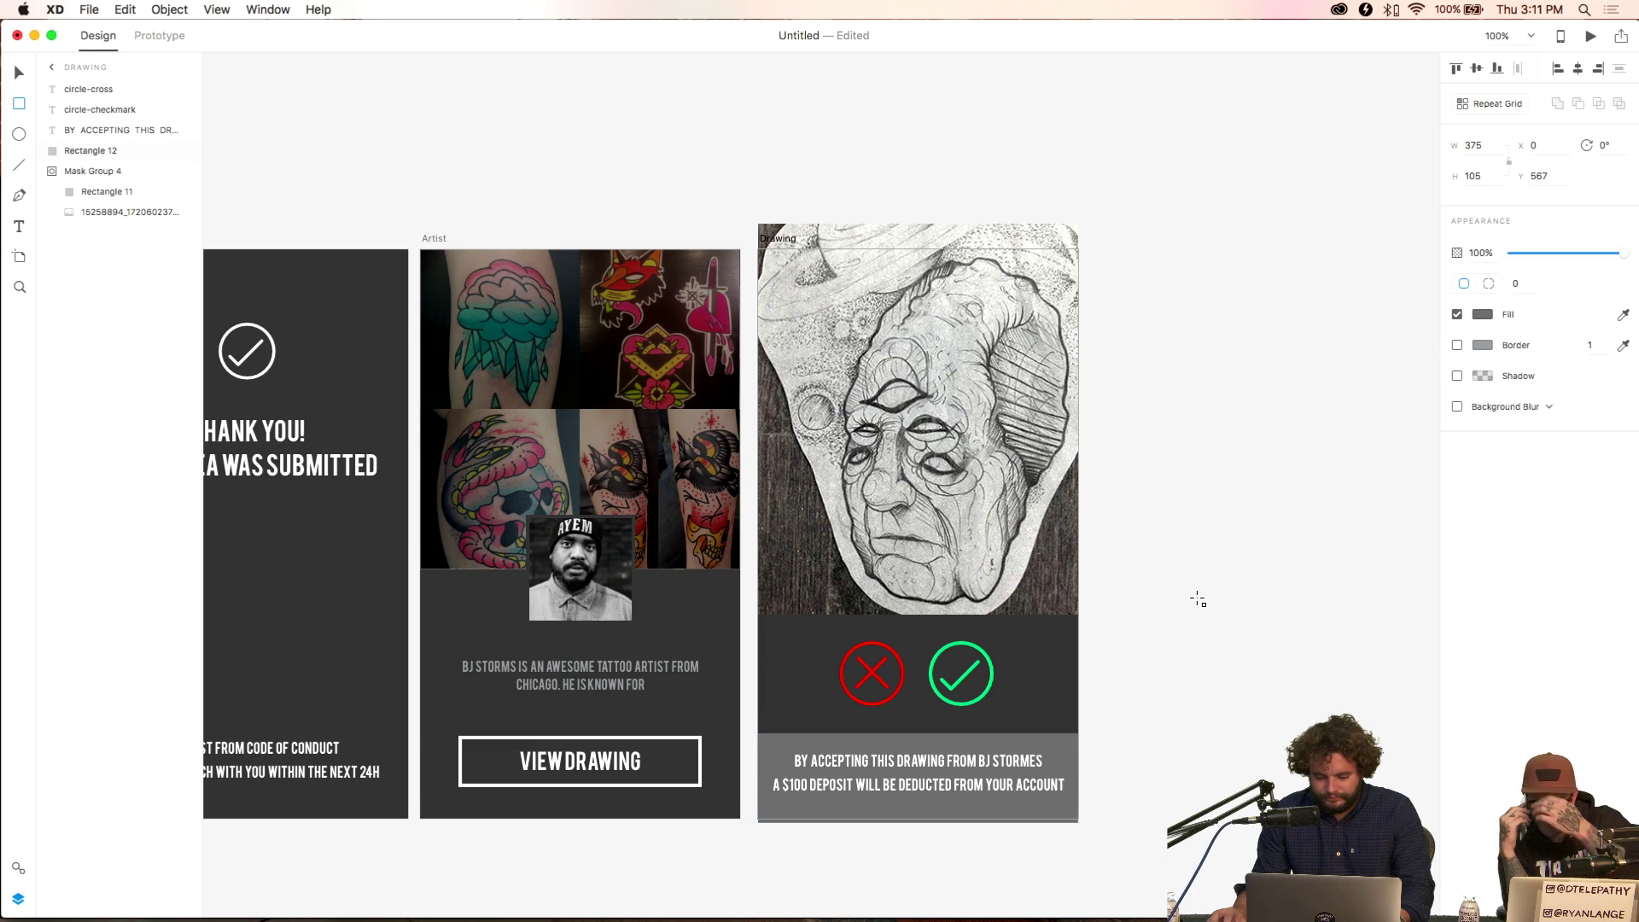
key(Escape)
Step: Centre the deposit notice text vertically within the grey band
click(913, 770)
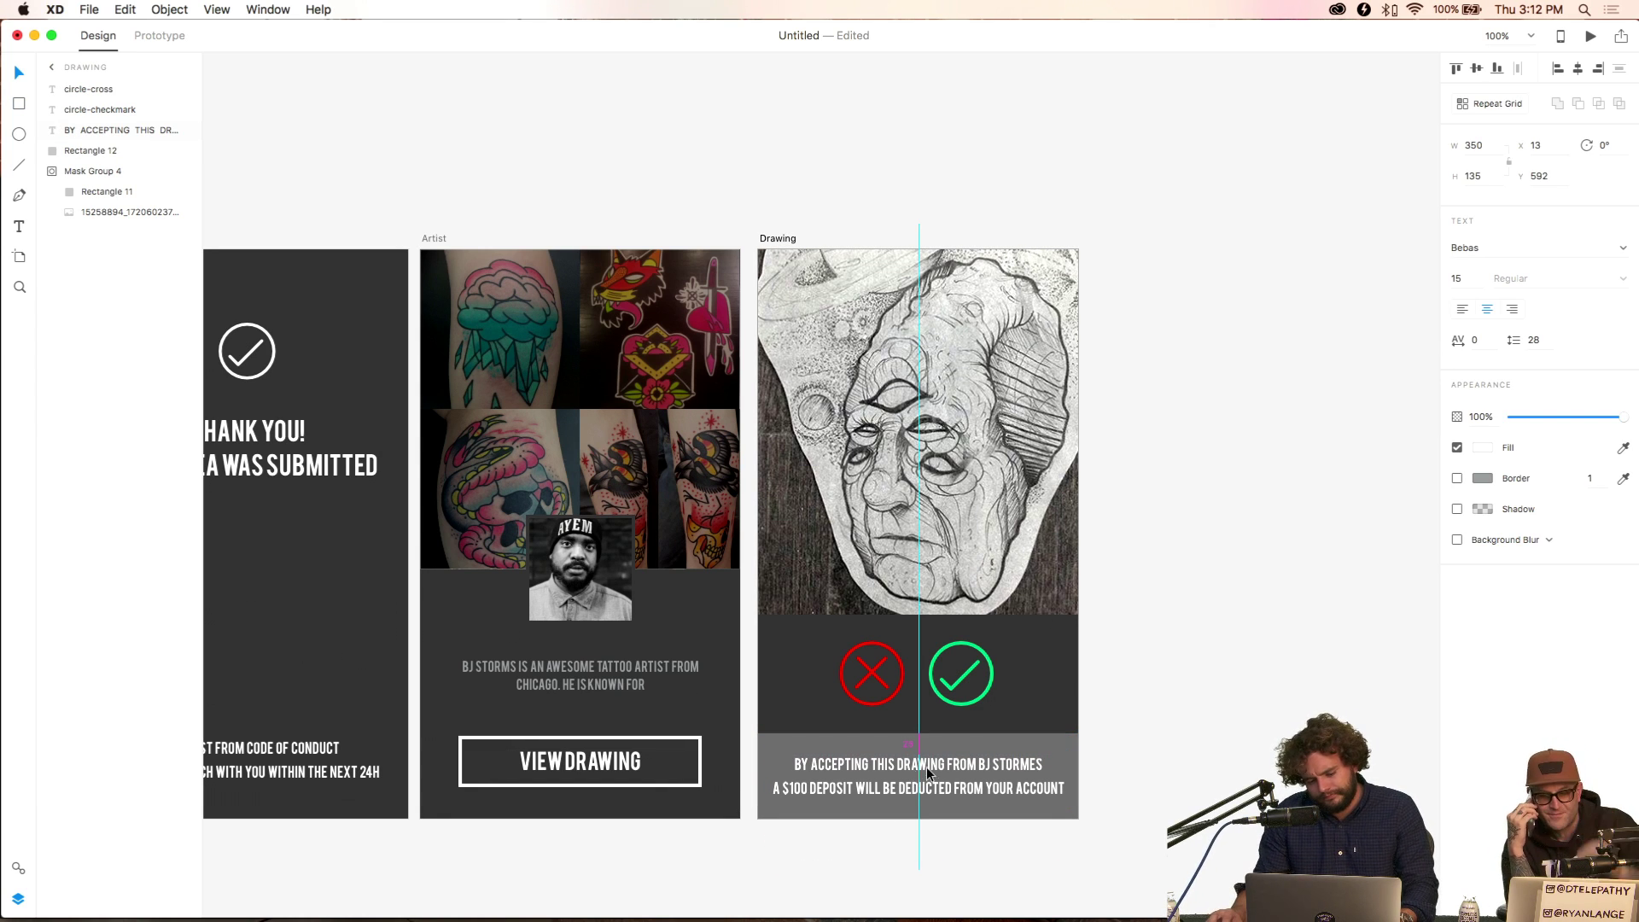
key(Escape)
click(933, 739)
drag(918, 736, 916, 758)
click(1217, 713)
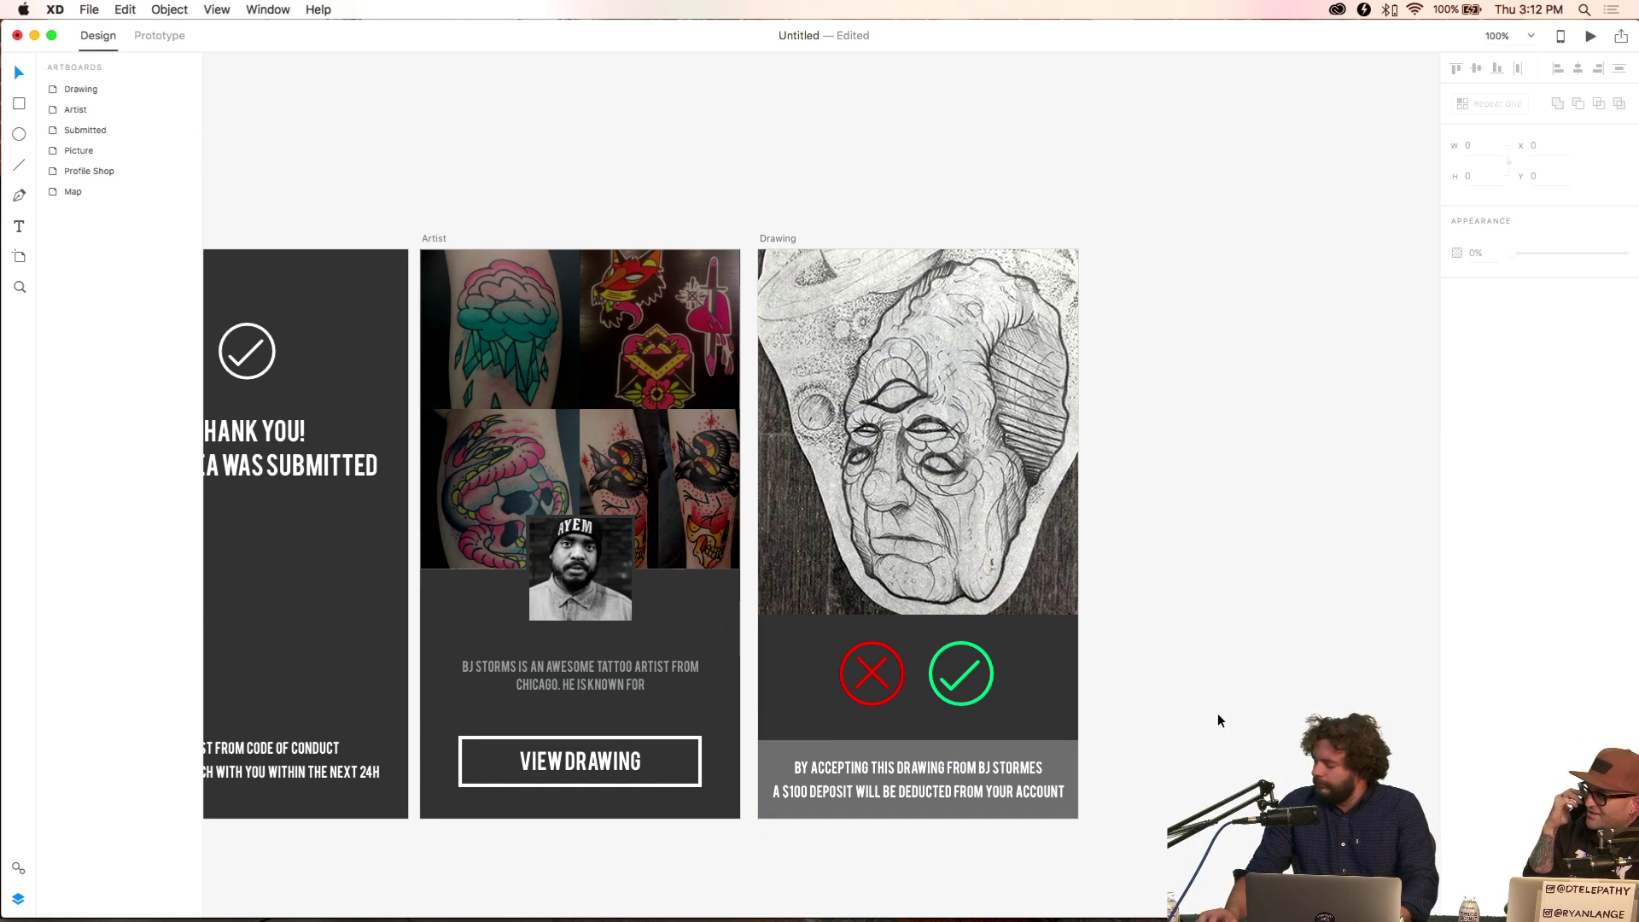
Step: Duplicate the Submitted screen as Submitted – 1, placed to the right of the Drawing screen
scroll(1154, 674, left, 10)
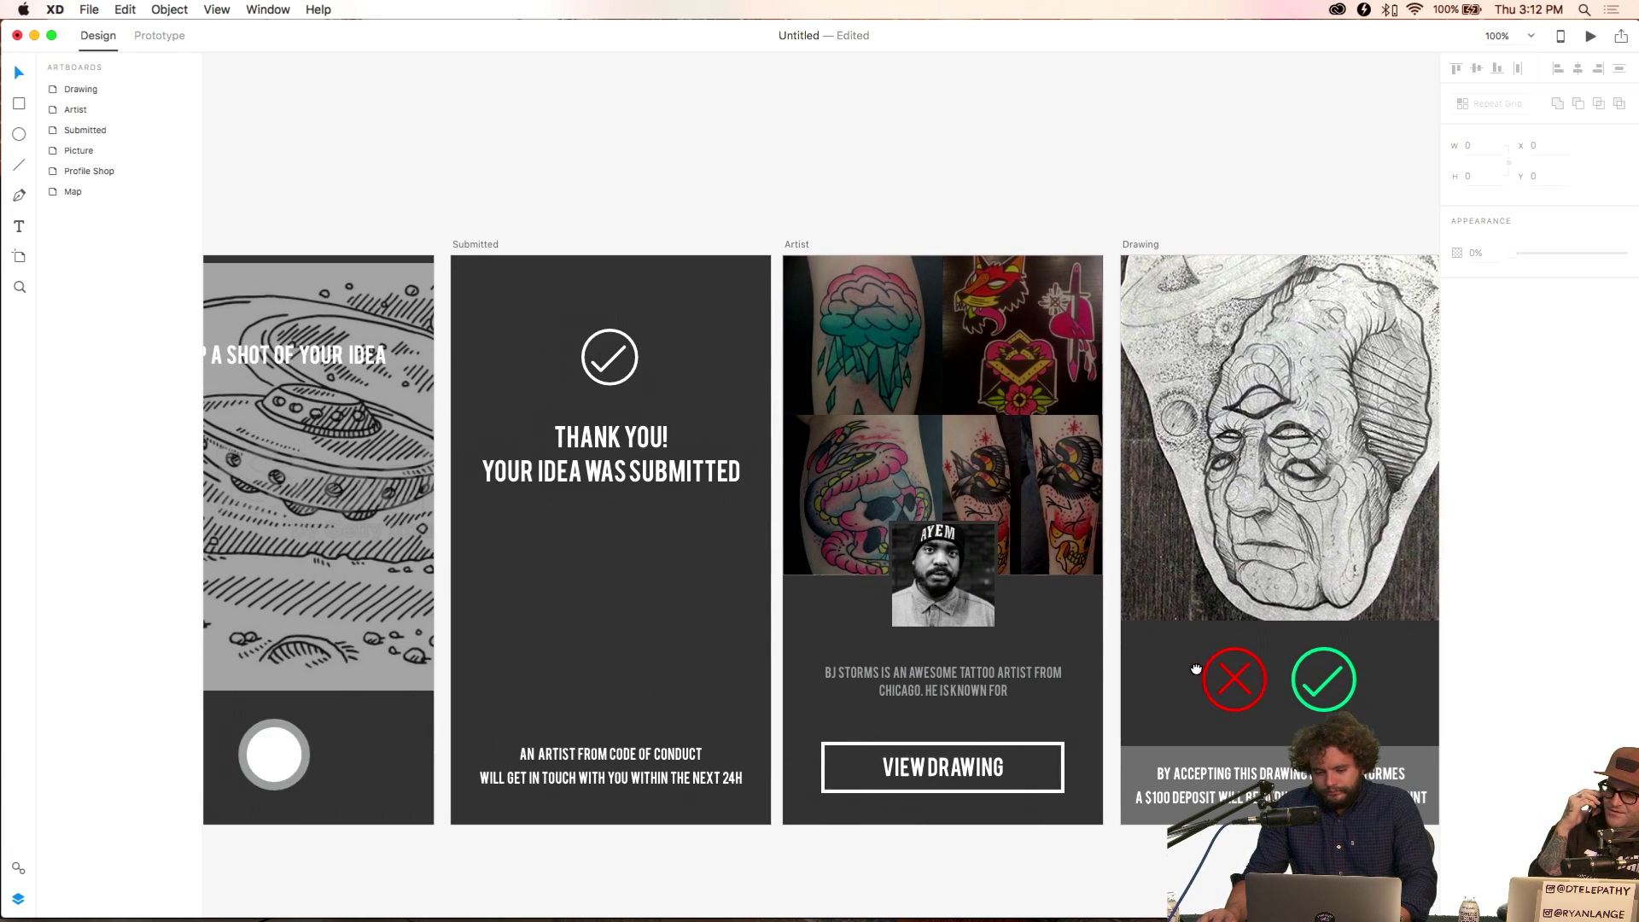
scroll(1180, 662, right, 5)
click(308, 256)
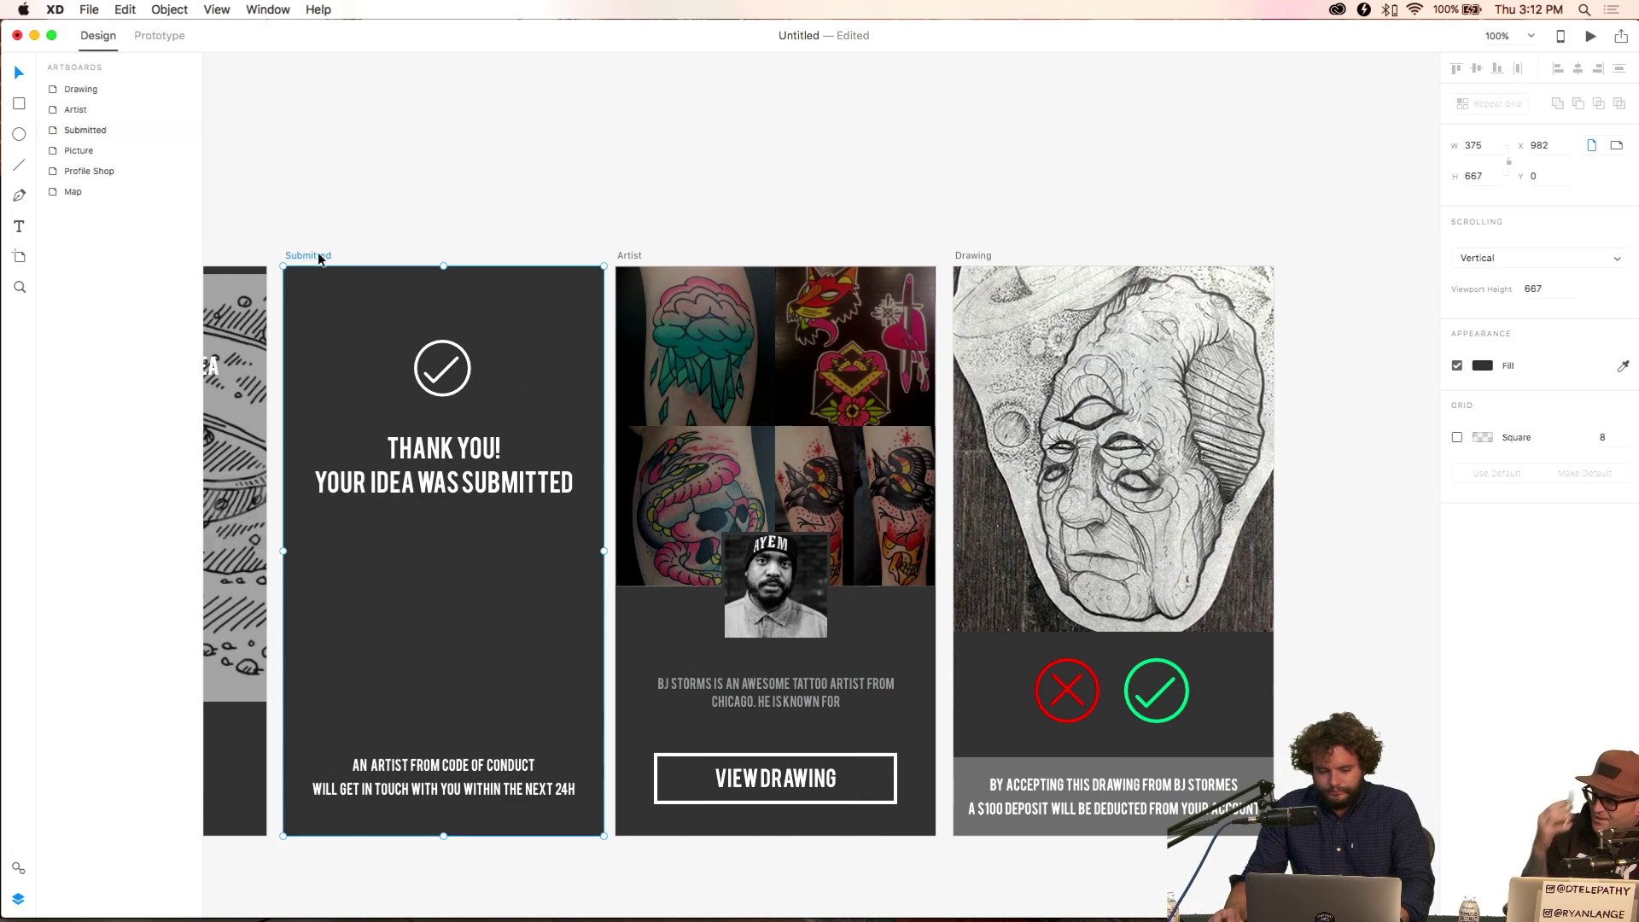
click(836, 259)
click(329, 256)
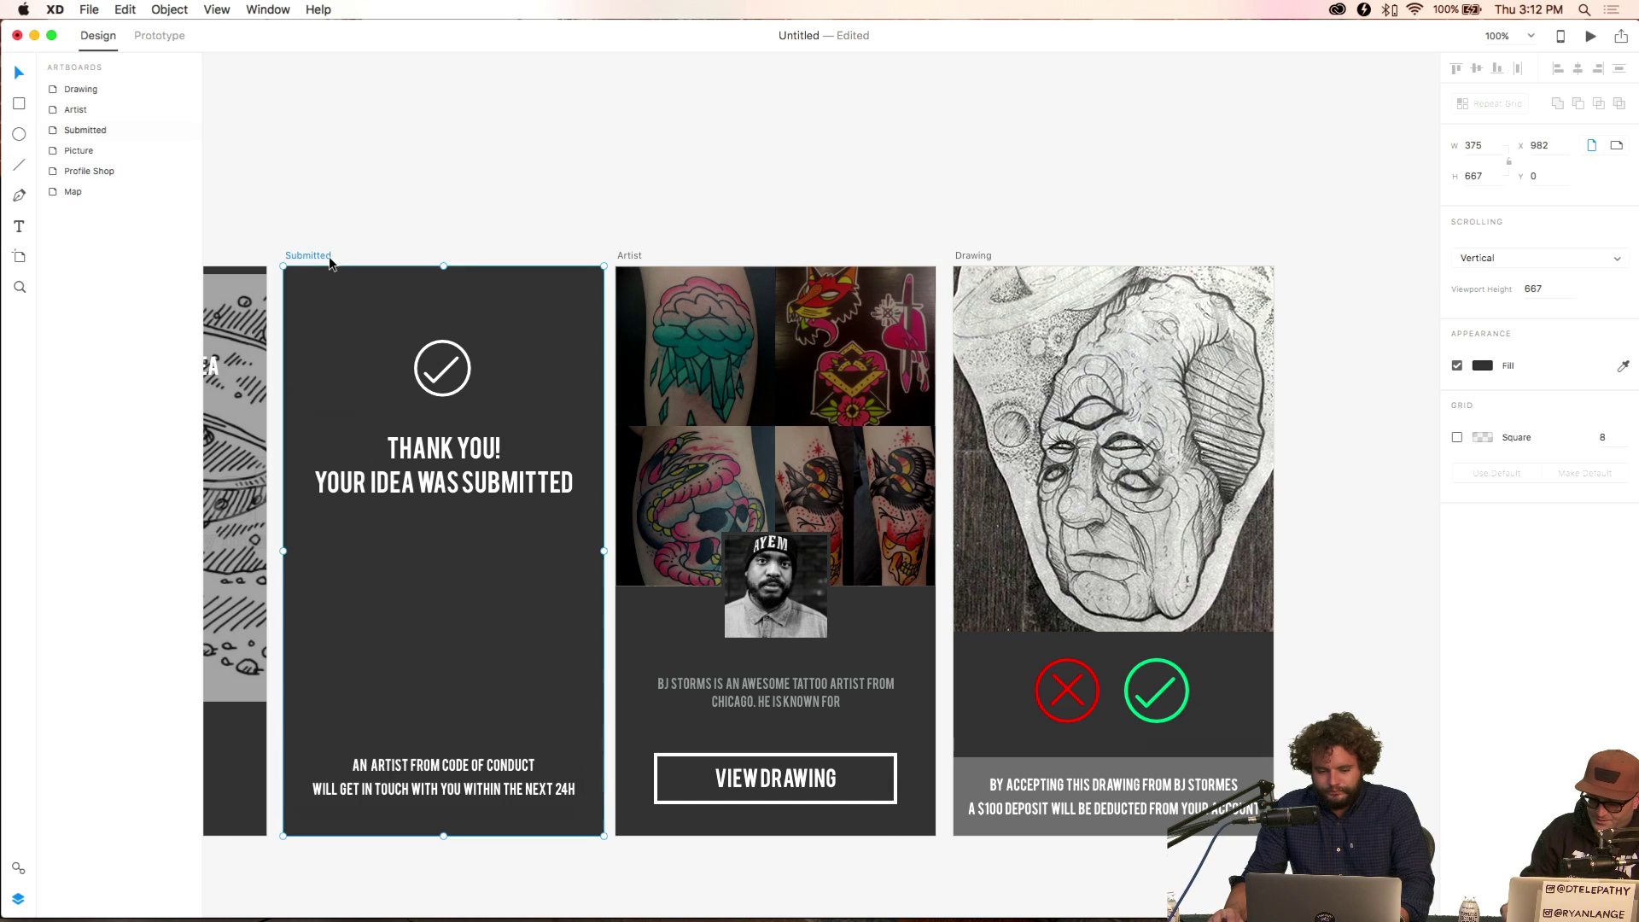
mouse_move(292, 255)
mouse_down()
mouse_move(1289, 264)
mouse_move(1312, 299)
mouse_up()
click(1288, 165)
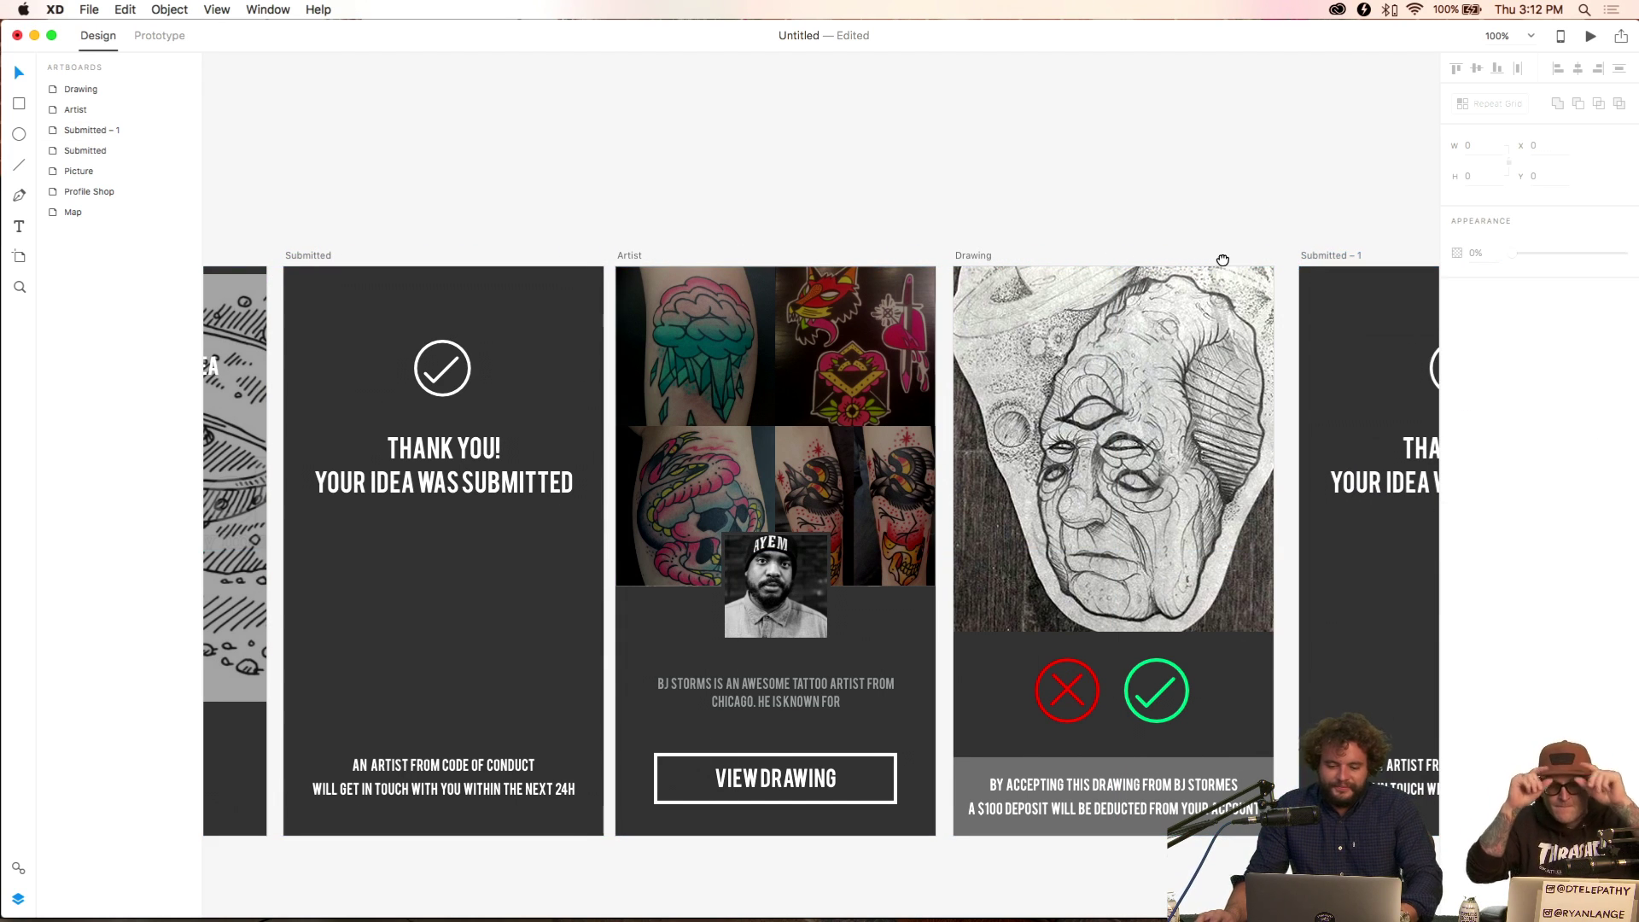
drag(1221, 259, 1058, 255)
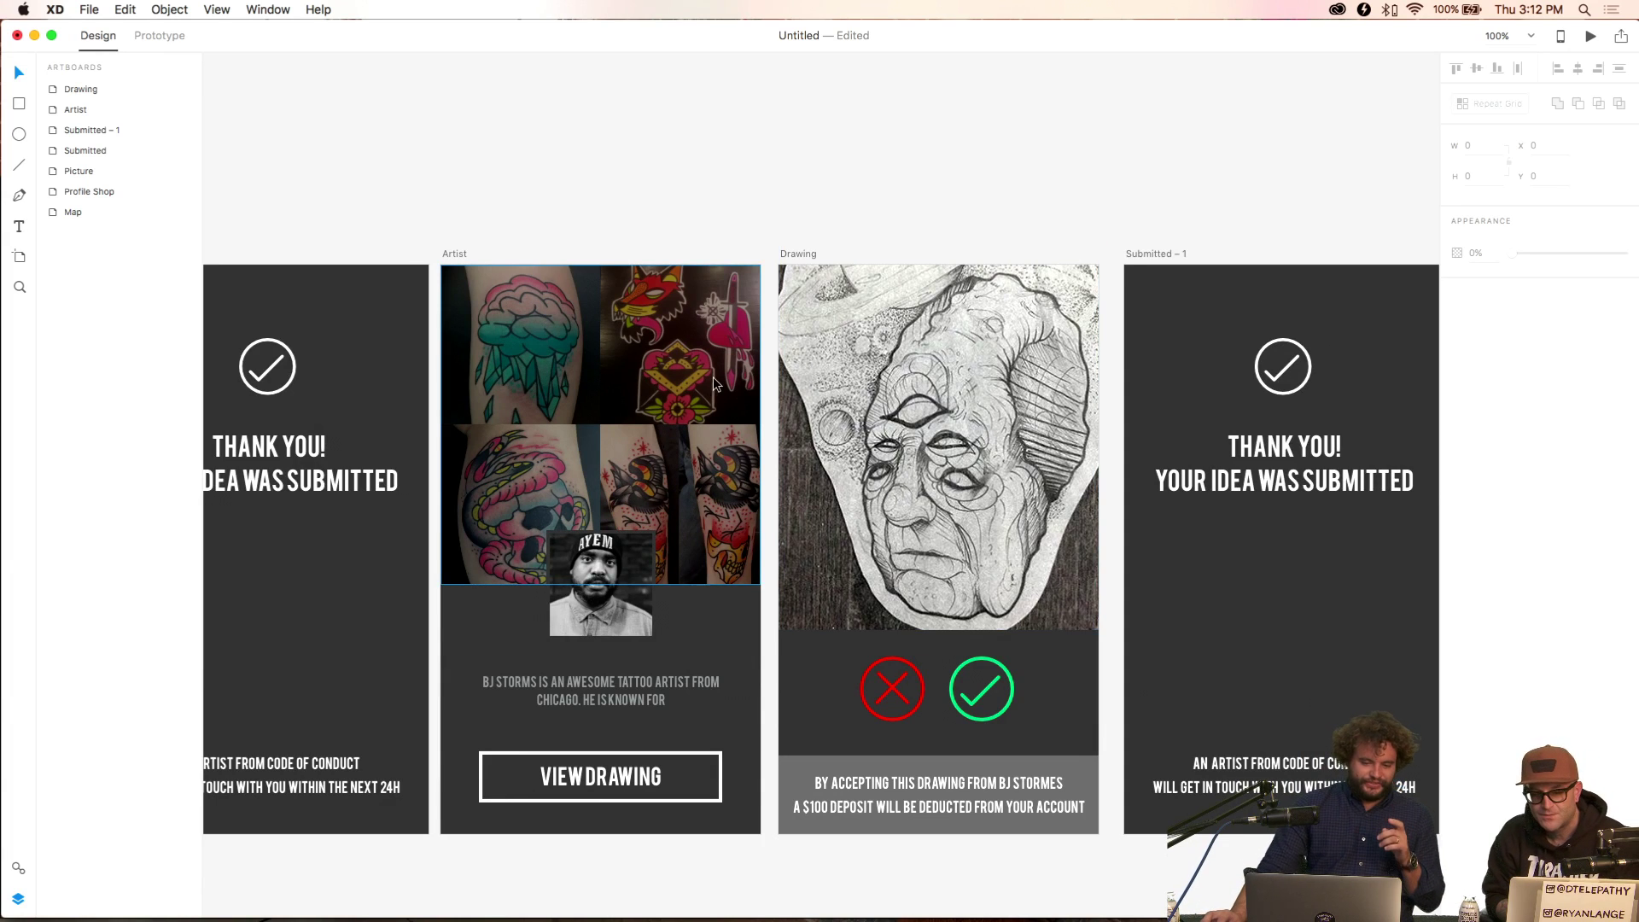
Step: Scroll the canvas past the Artist and Drawing artboards to bring Submitted – 1 into view
scroll(715, 376, left, 5)
scroll(714, 375, left, 4)
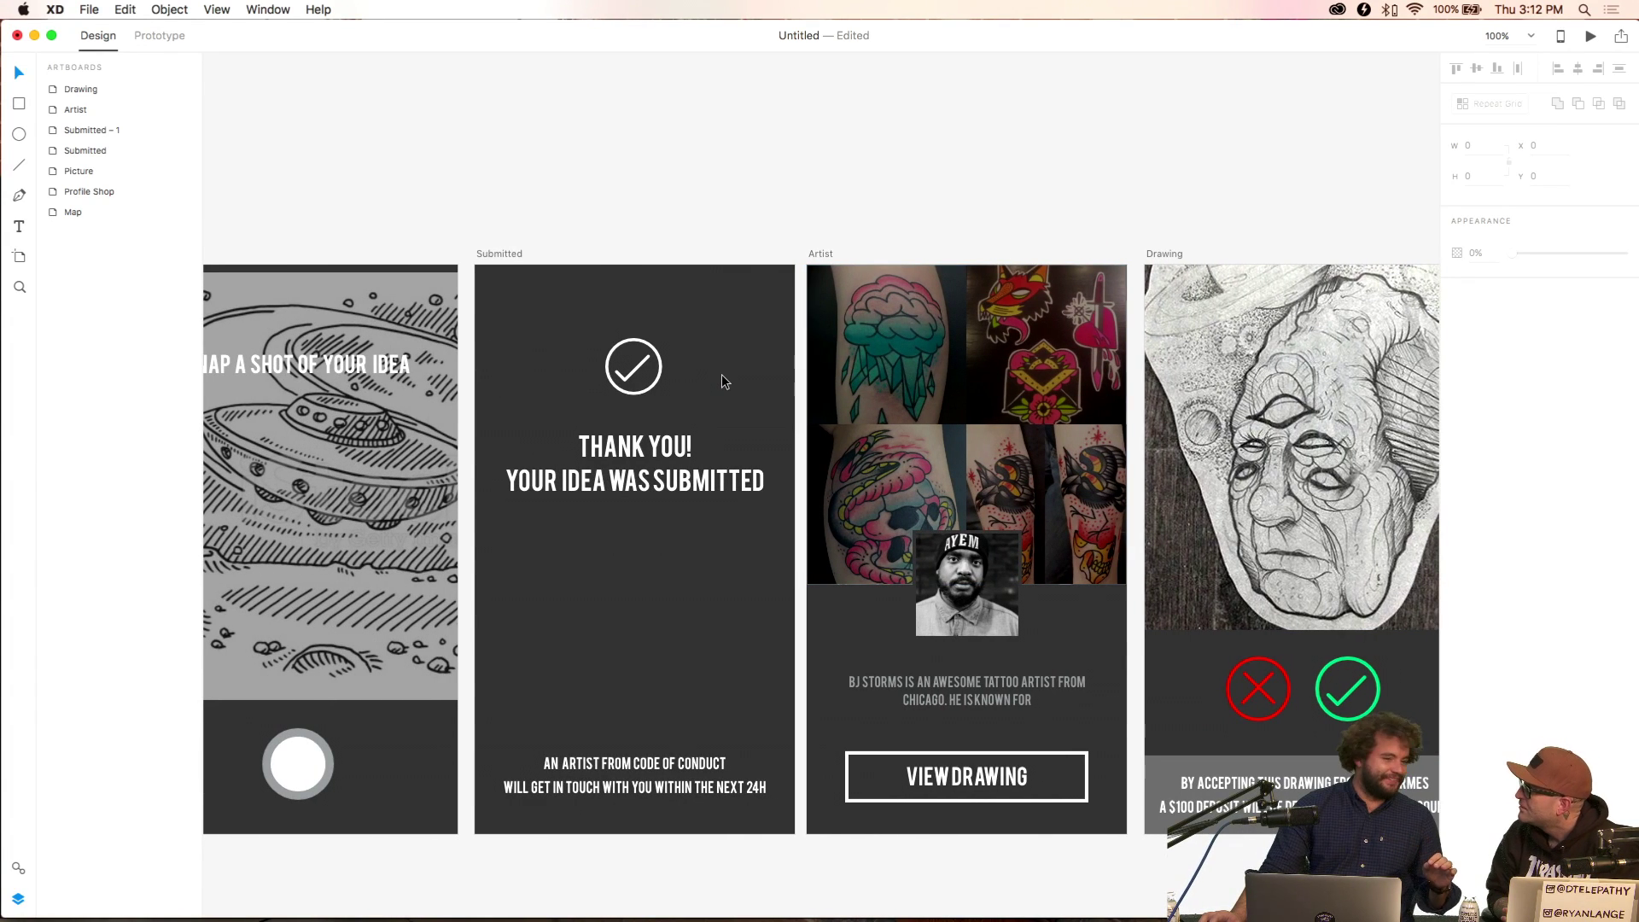
scroll(724, 375, left, 5)
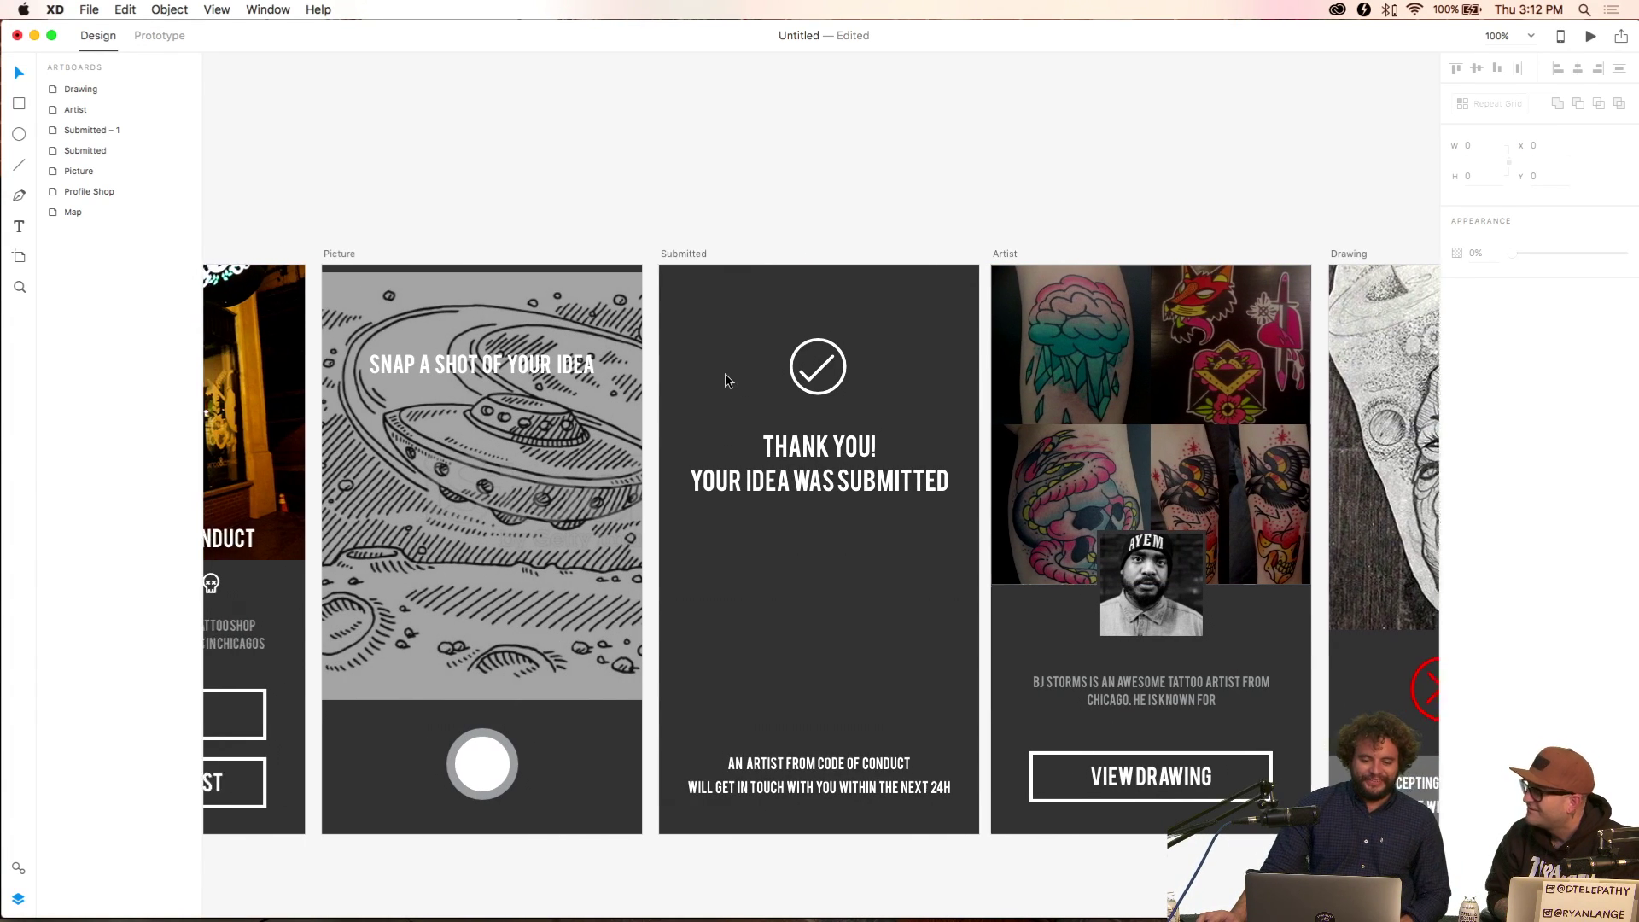
scroll(725, 372, left, 4)
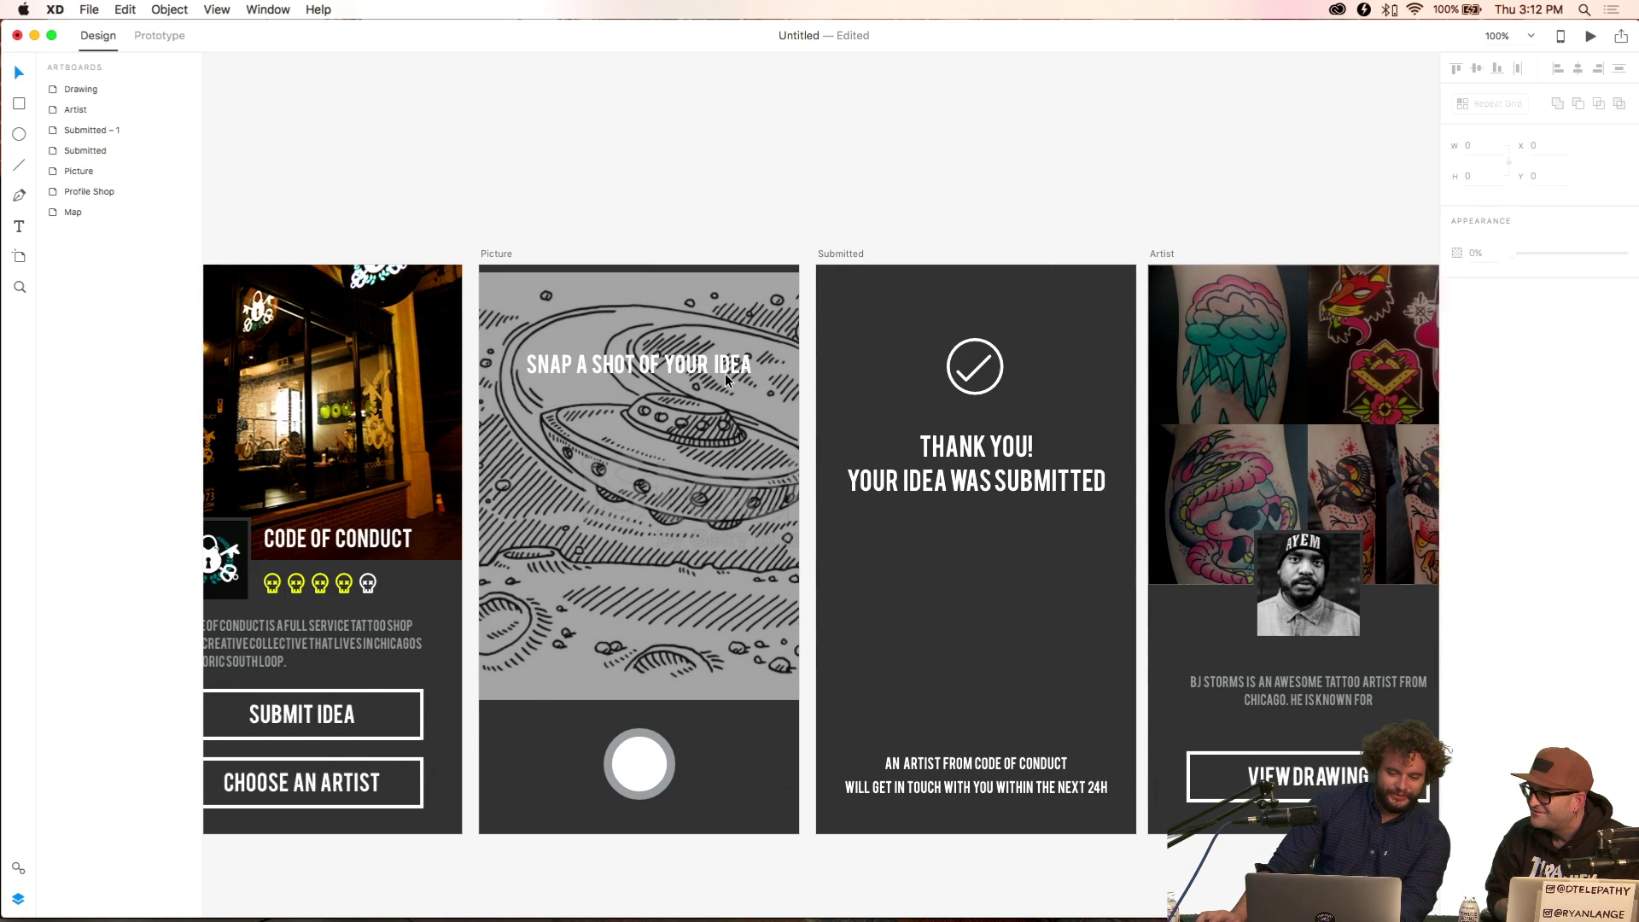
scroll(724, 372, right, 5)
scroll(724, 372, right, 4)
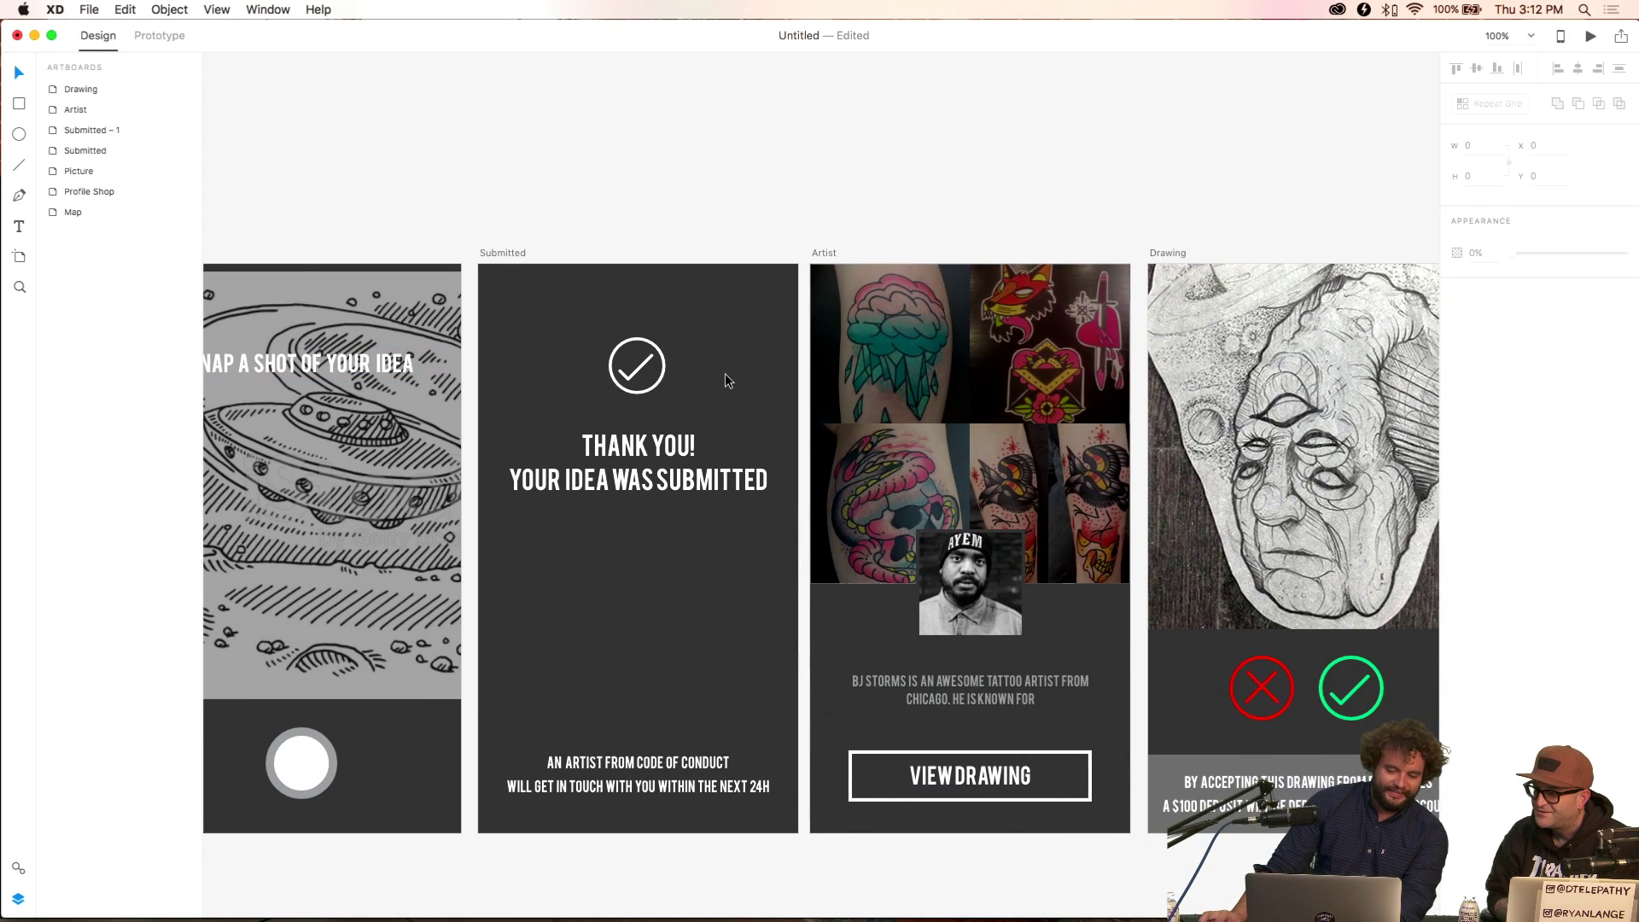
scroll(725, 372, right, 3)
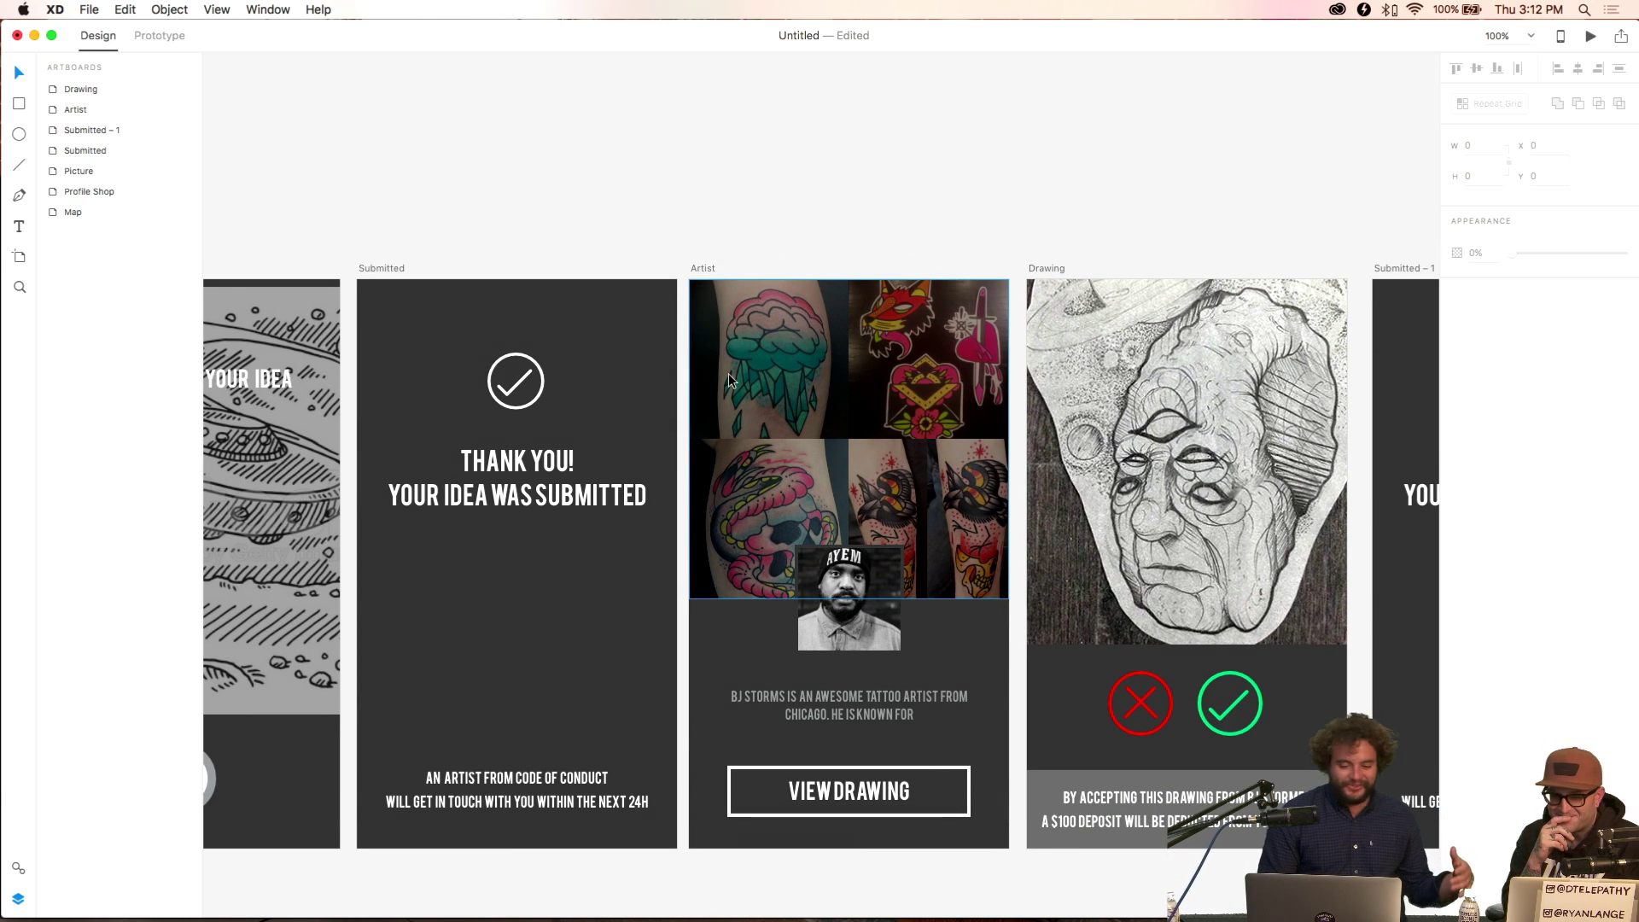
scroll(729, 378, right, 4)
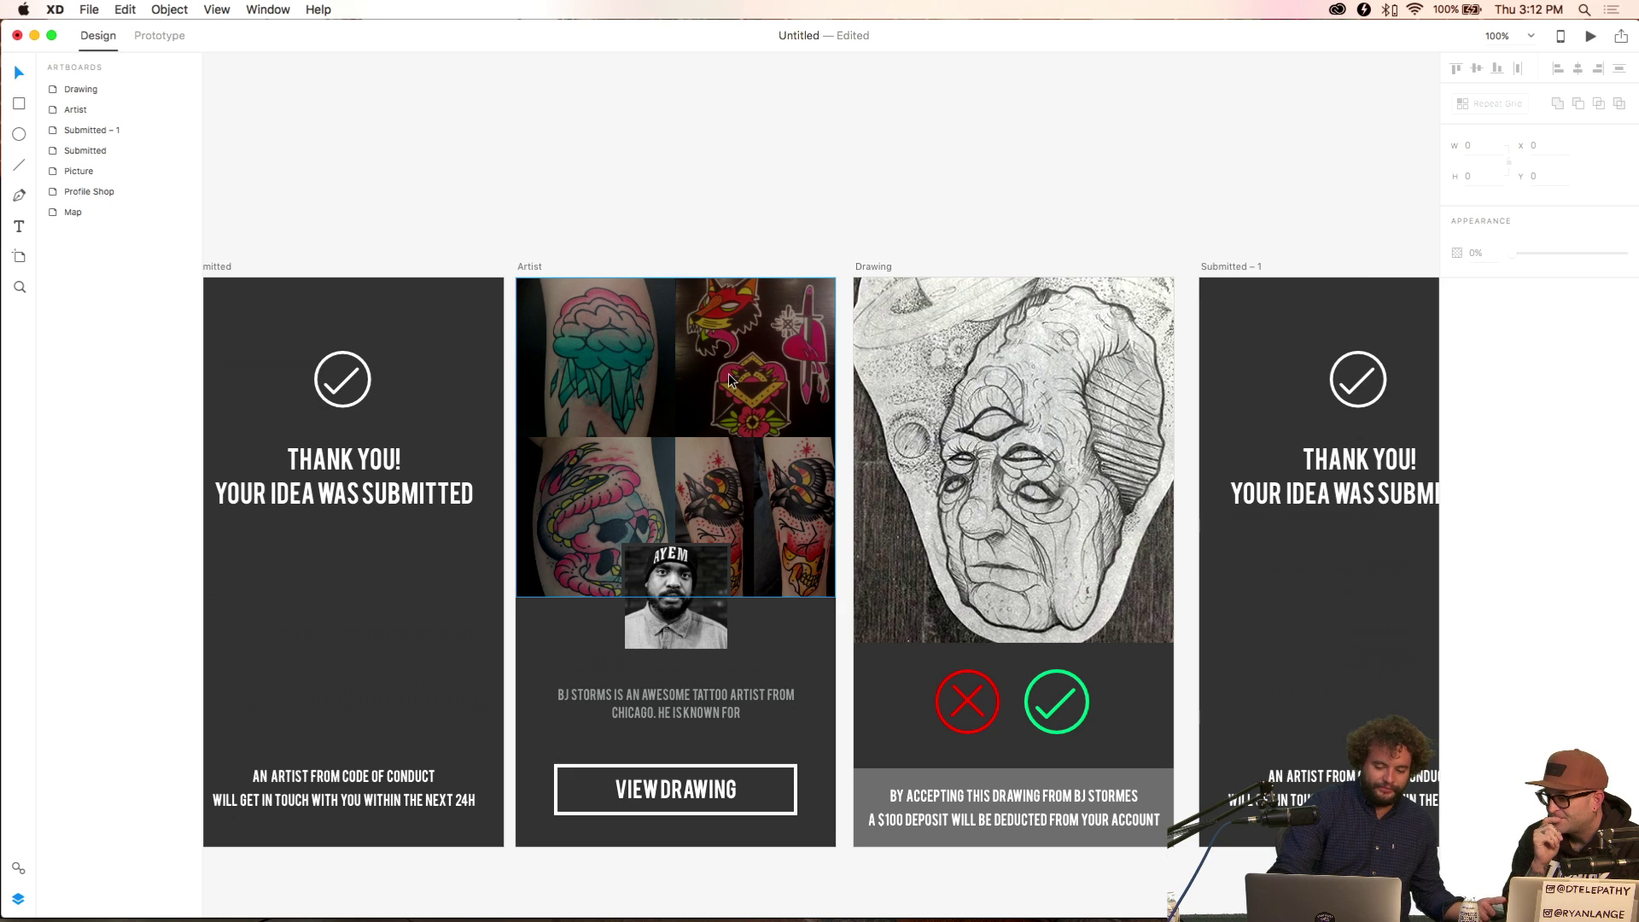
scroll(729, 379, right, 5)
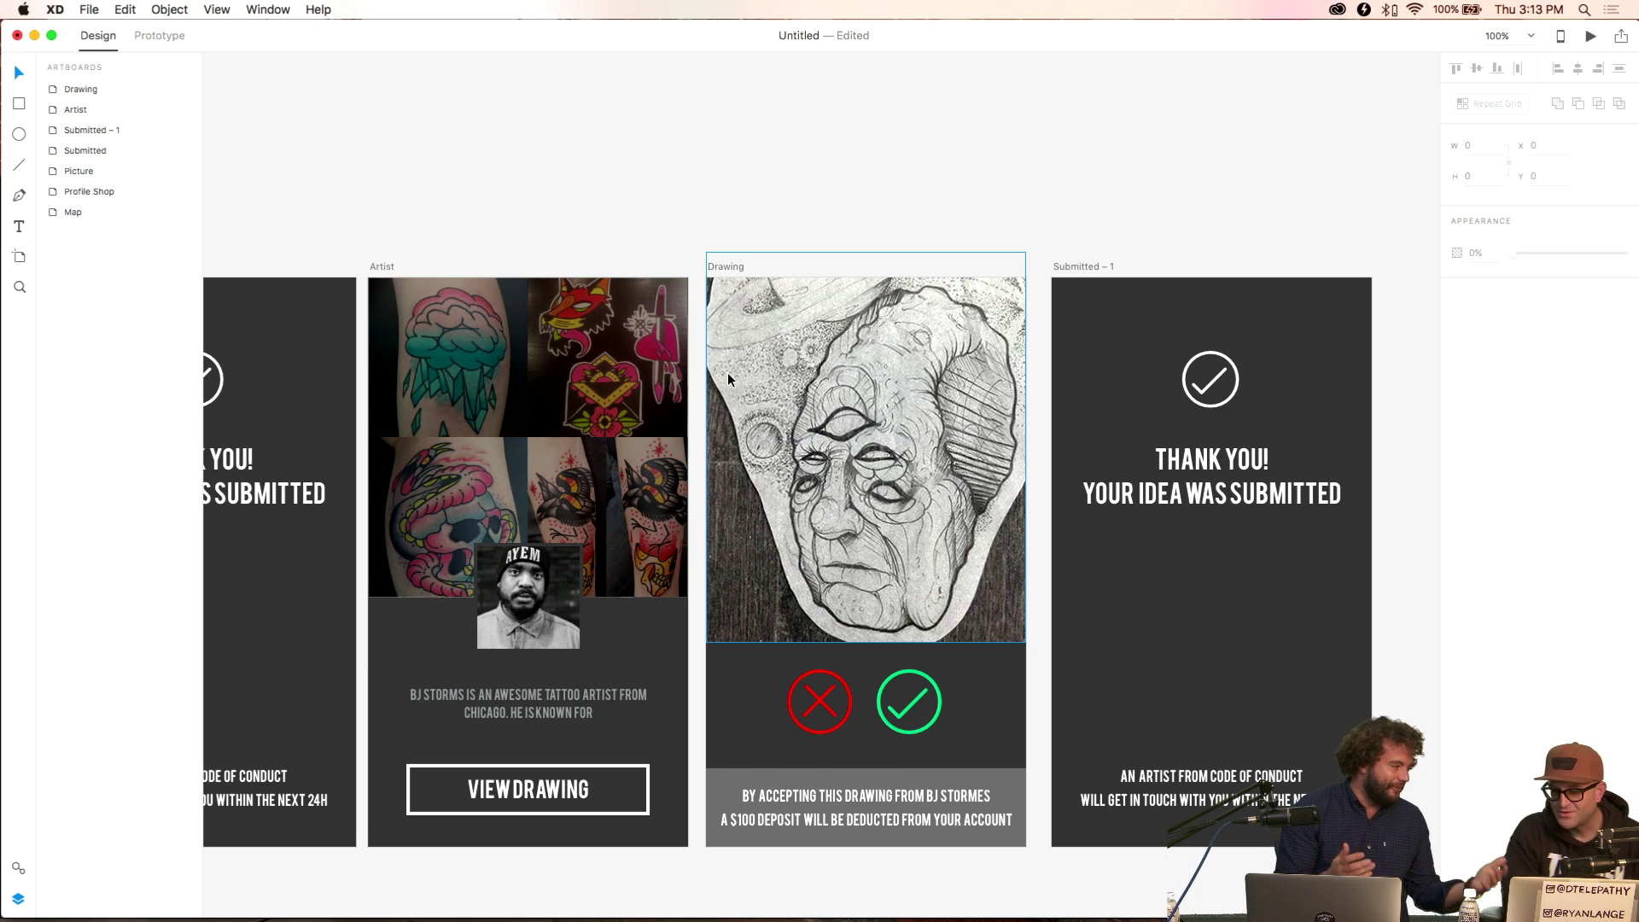
scroll(726, 380, right, 5)
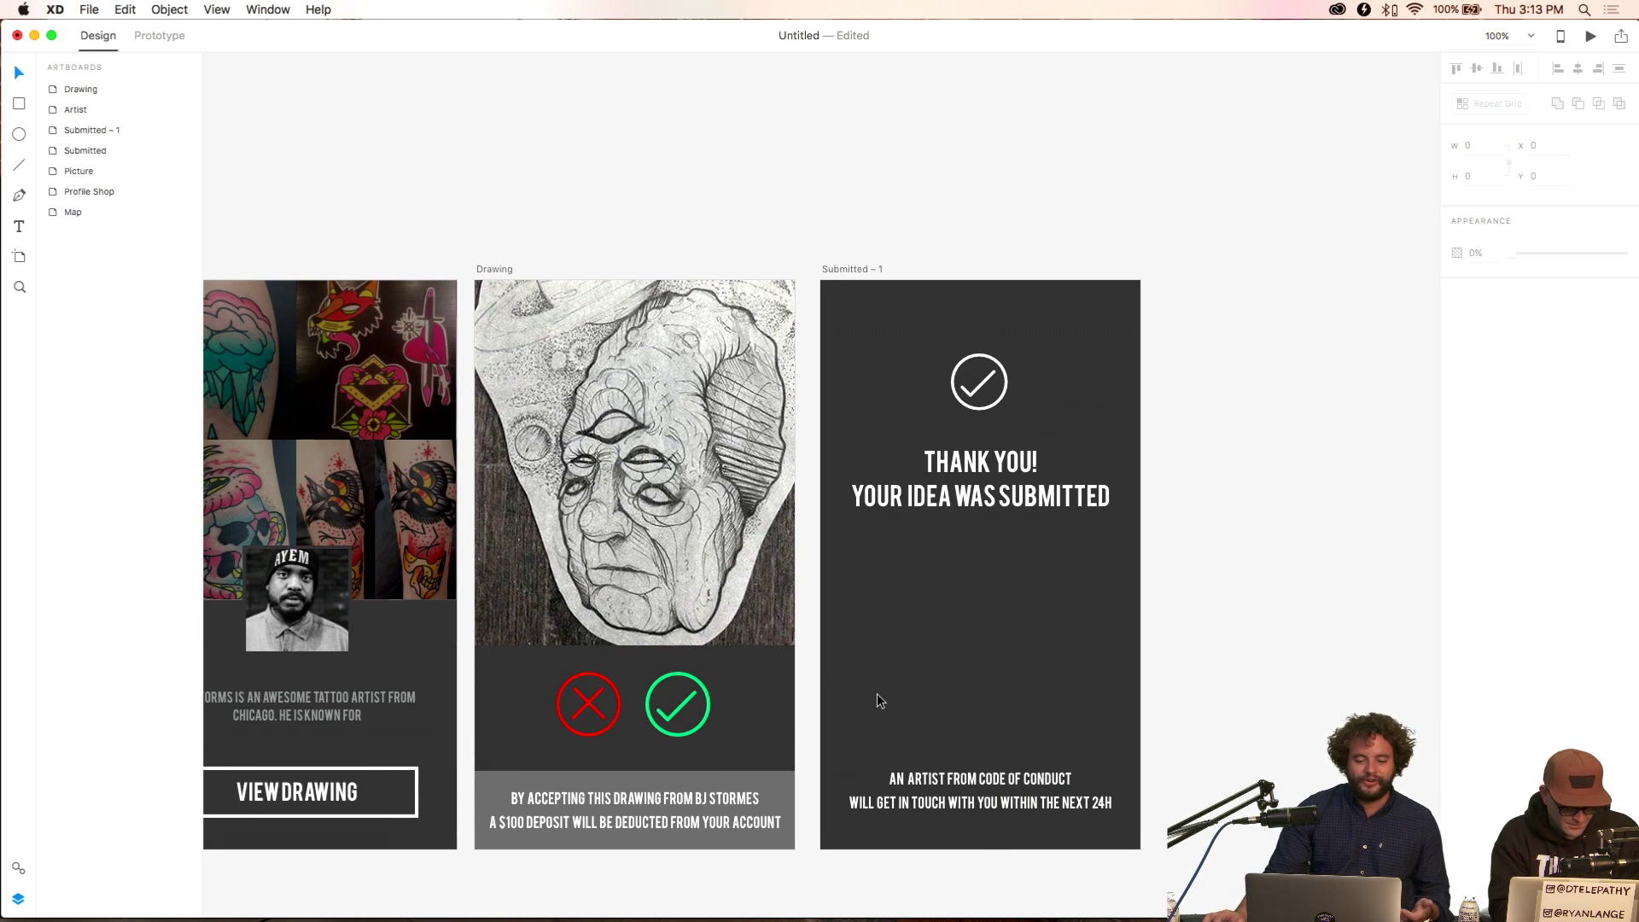
scroll(879, 693, right, 3)
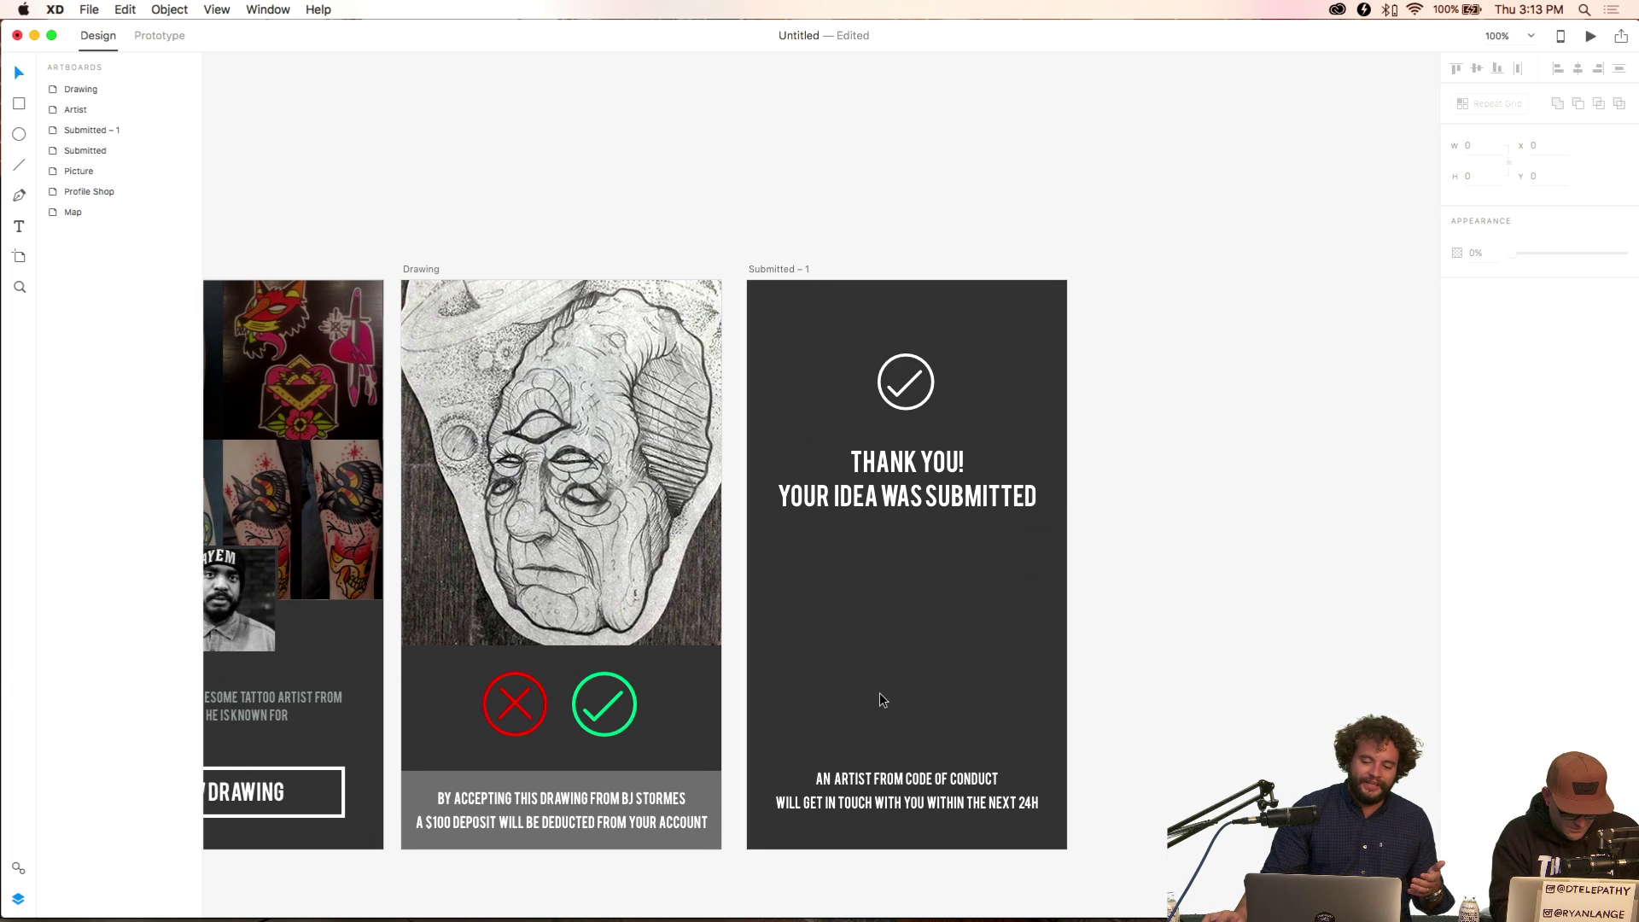
scroll(891, 672, right, 3)
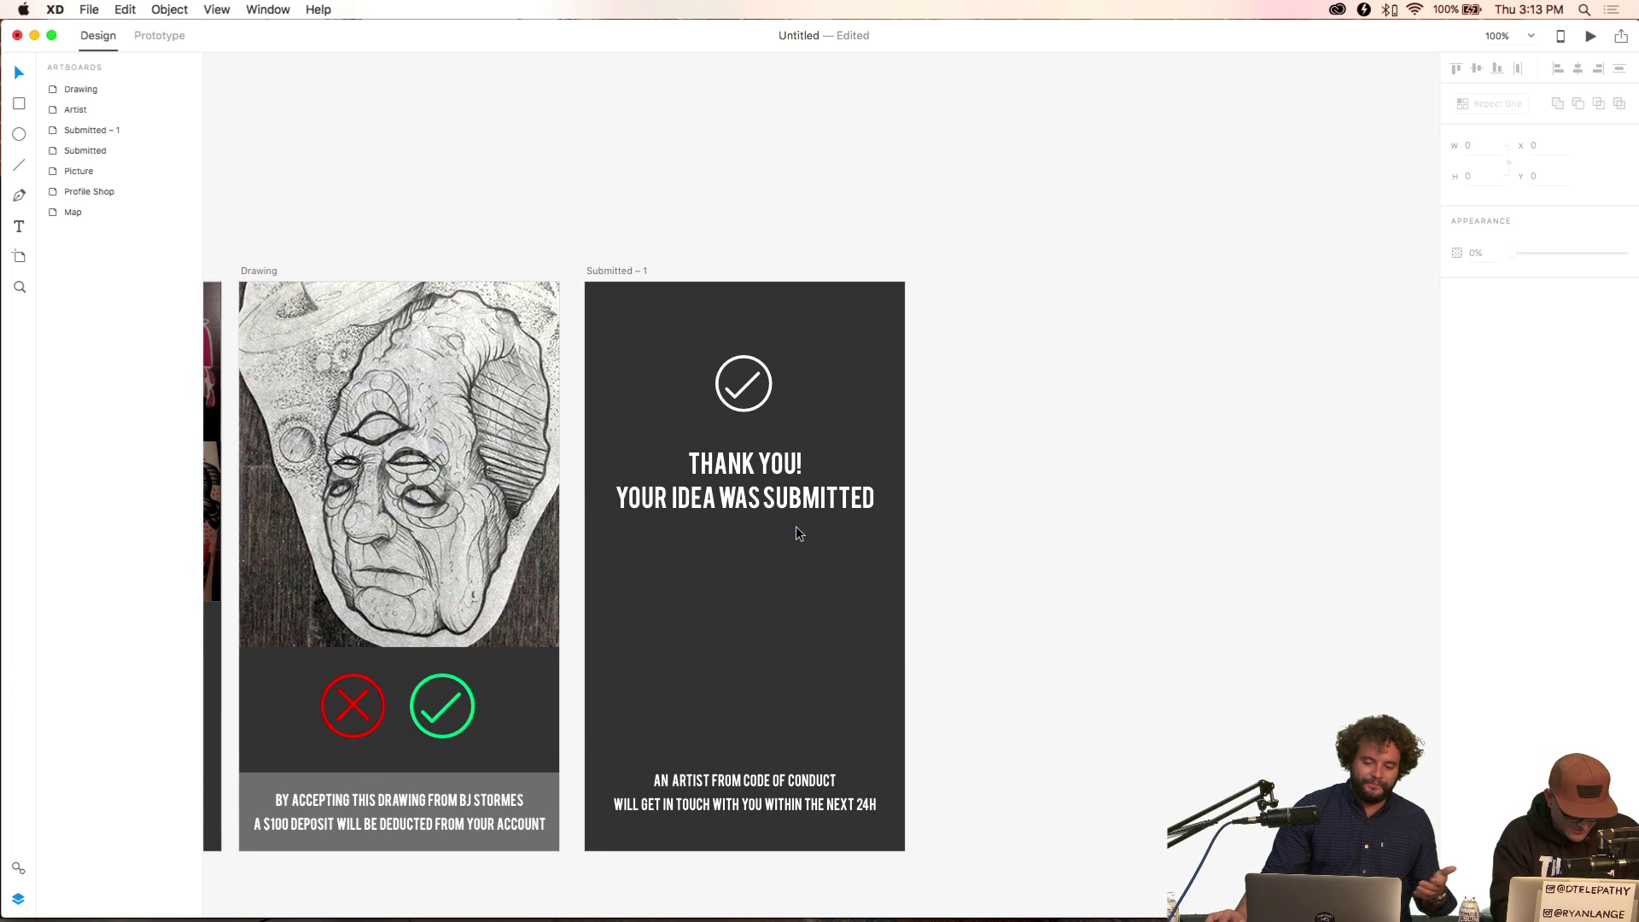
Step: Replace the thank-you heading with 'CONGRATS!'
double_click(804, 495)
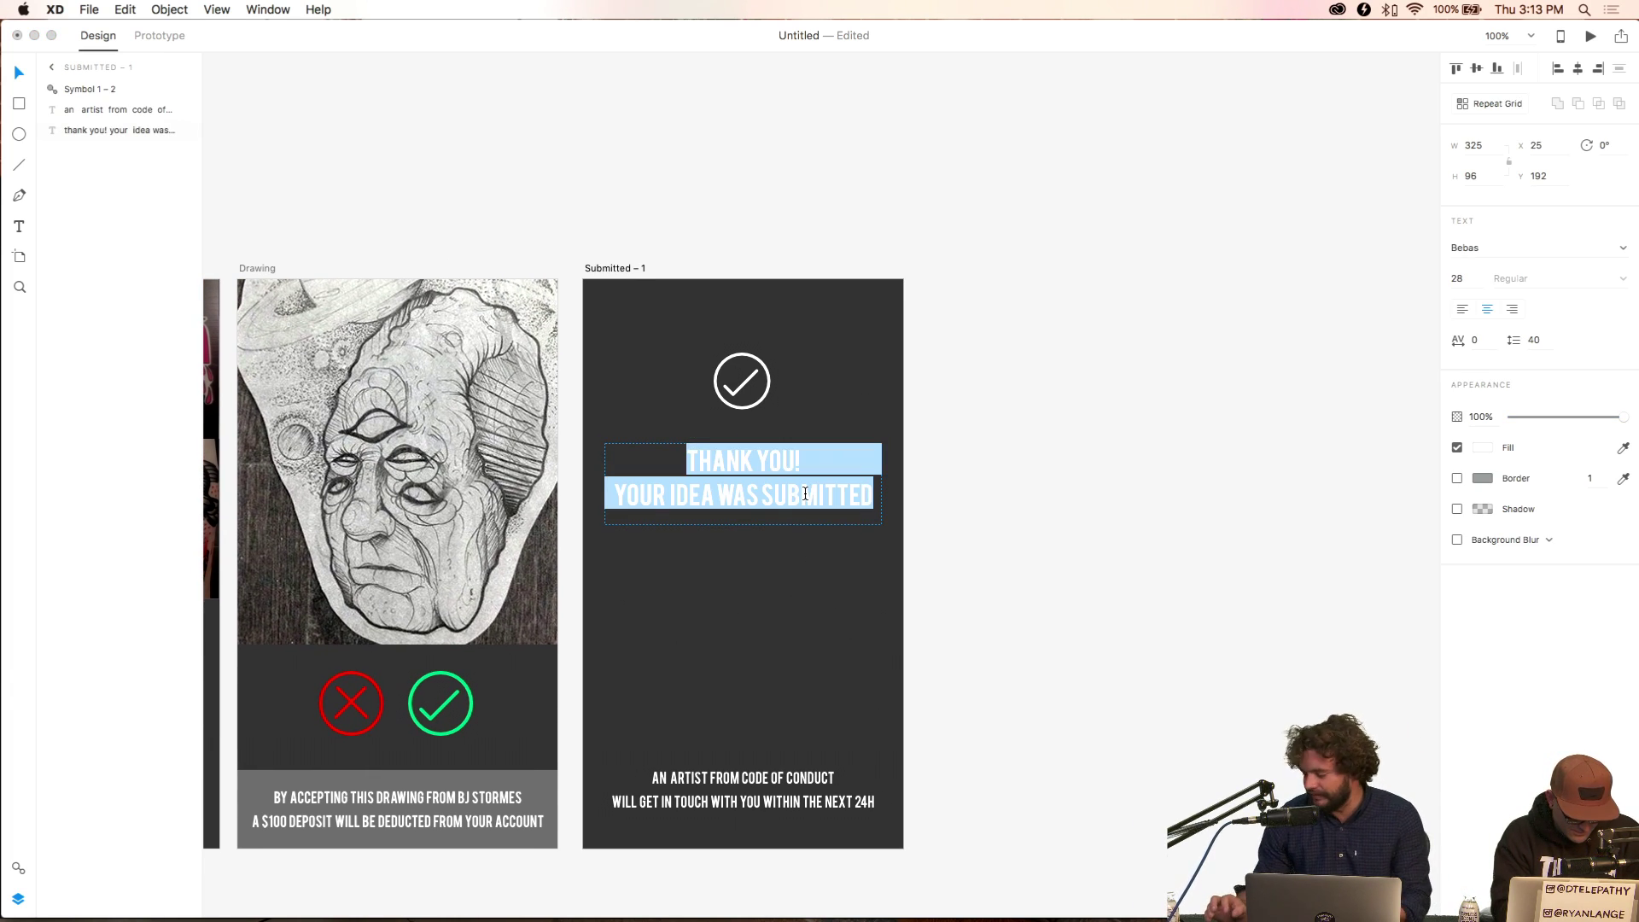
text(CO)
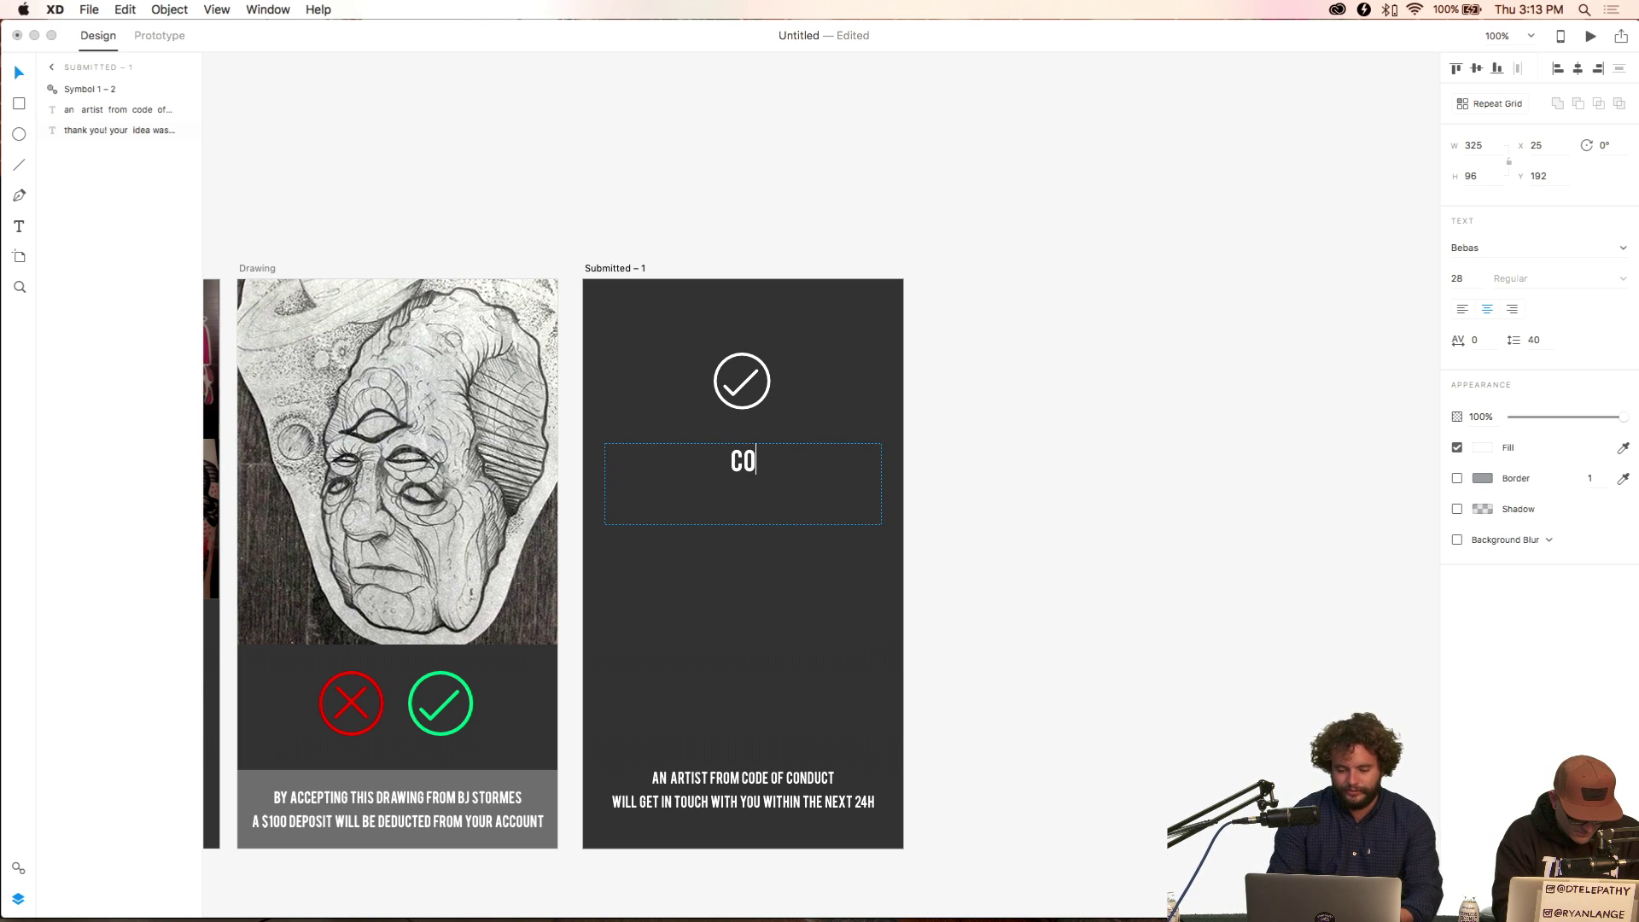
text(NGRATULA)
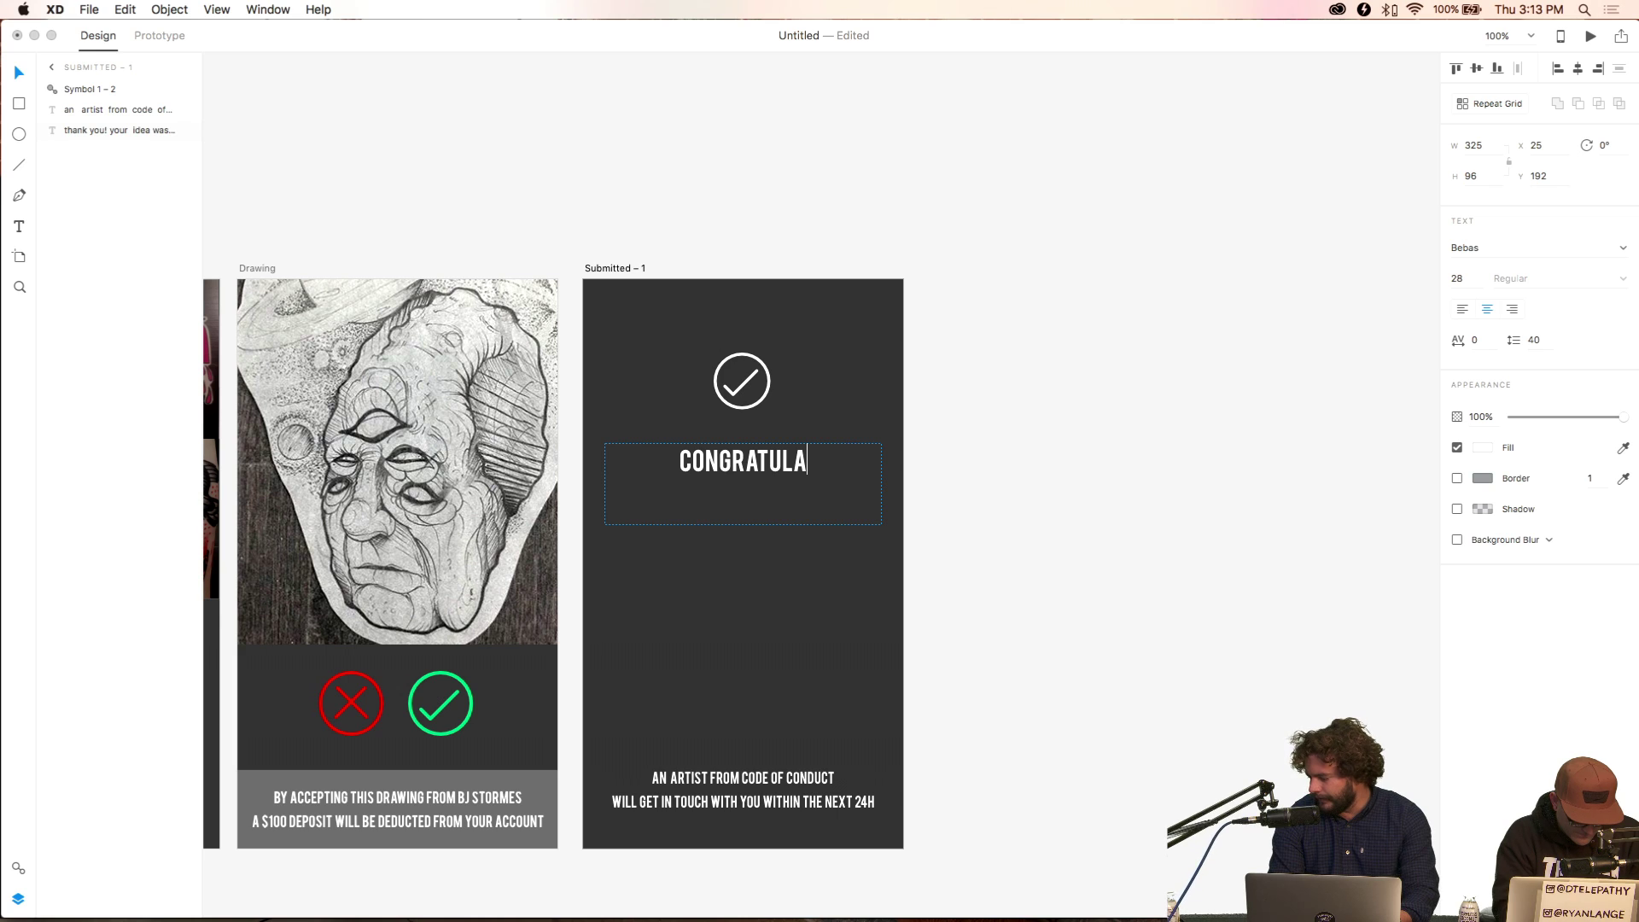
key(super+a)
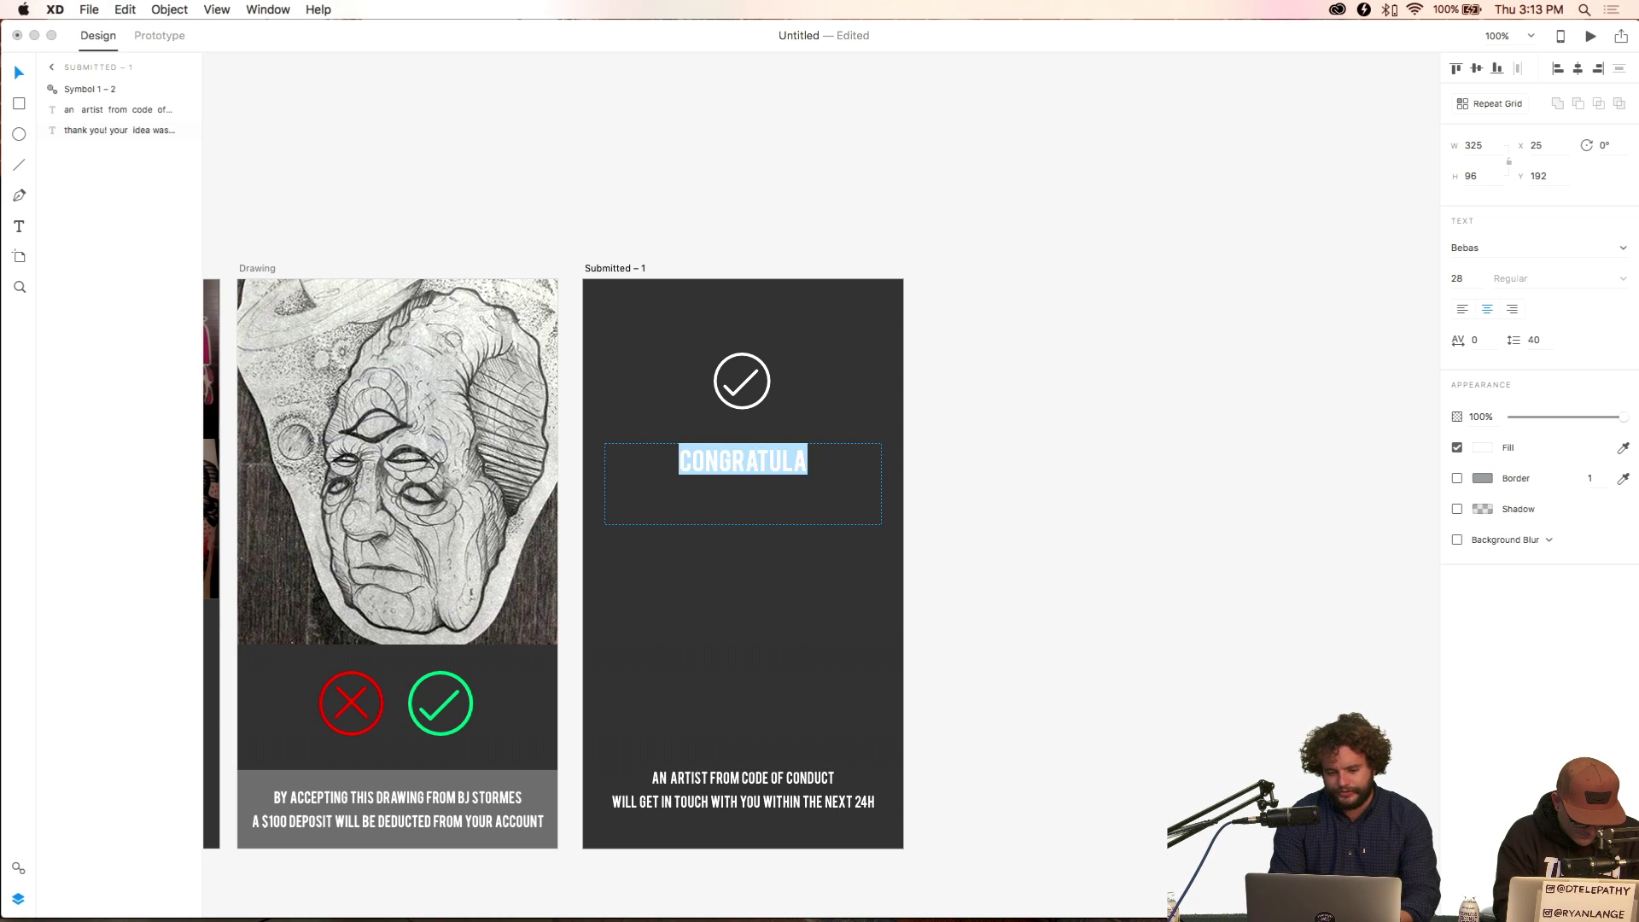
text(CONGR)
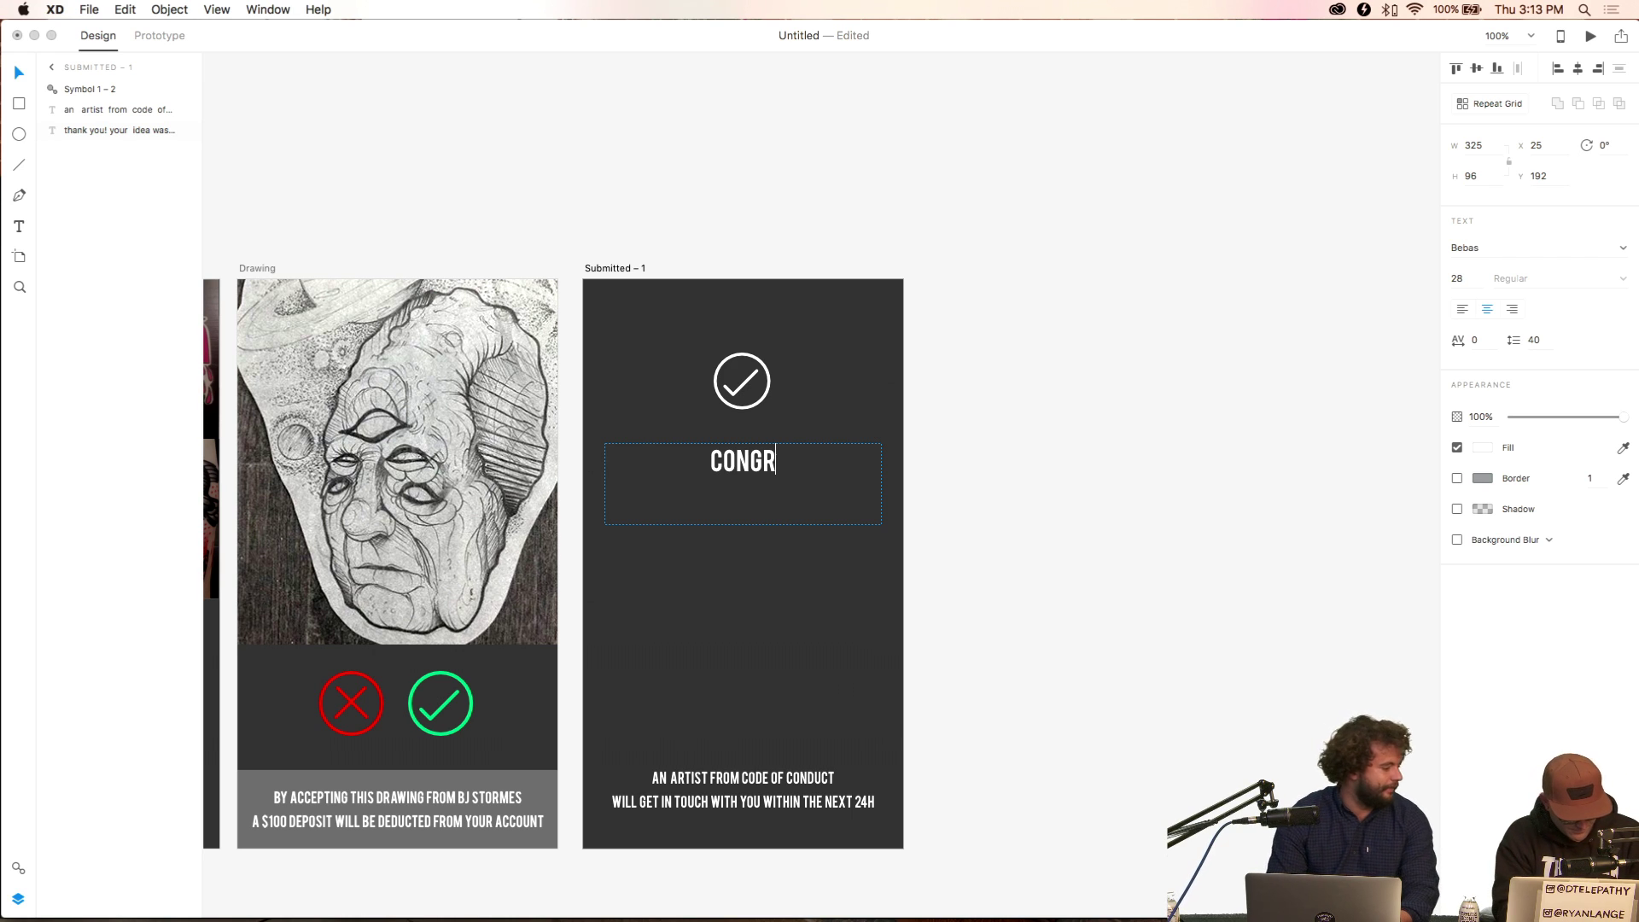
text(A)
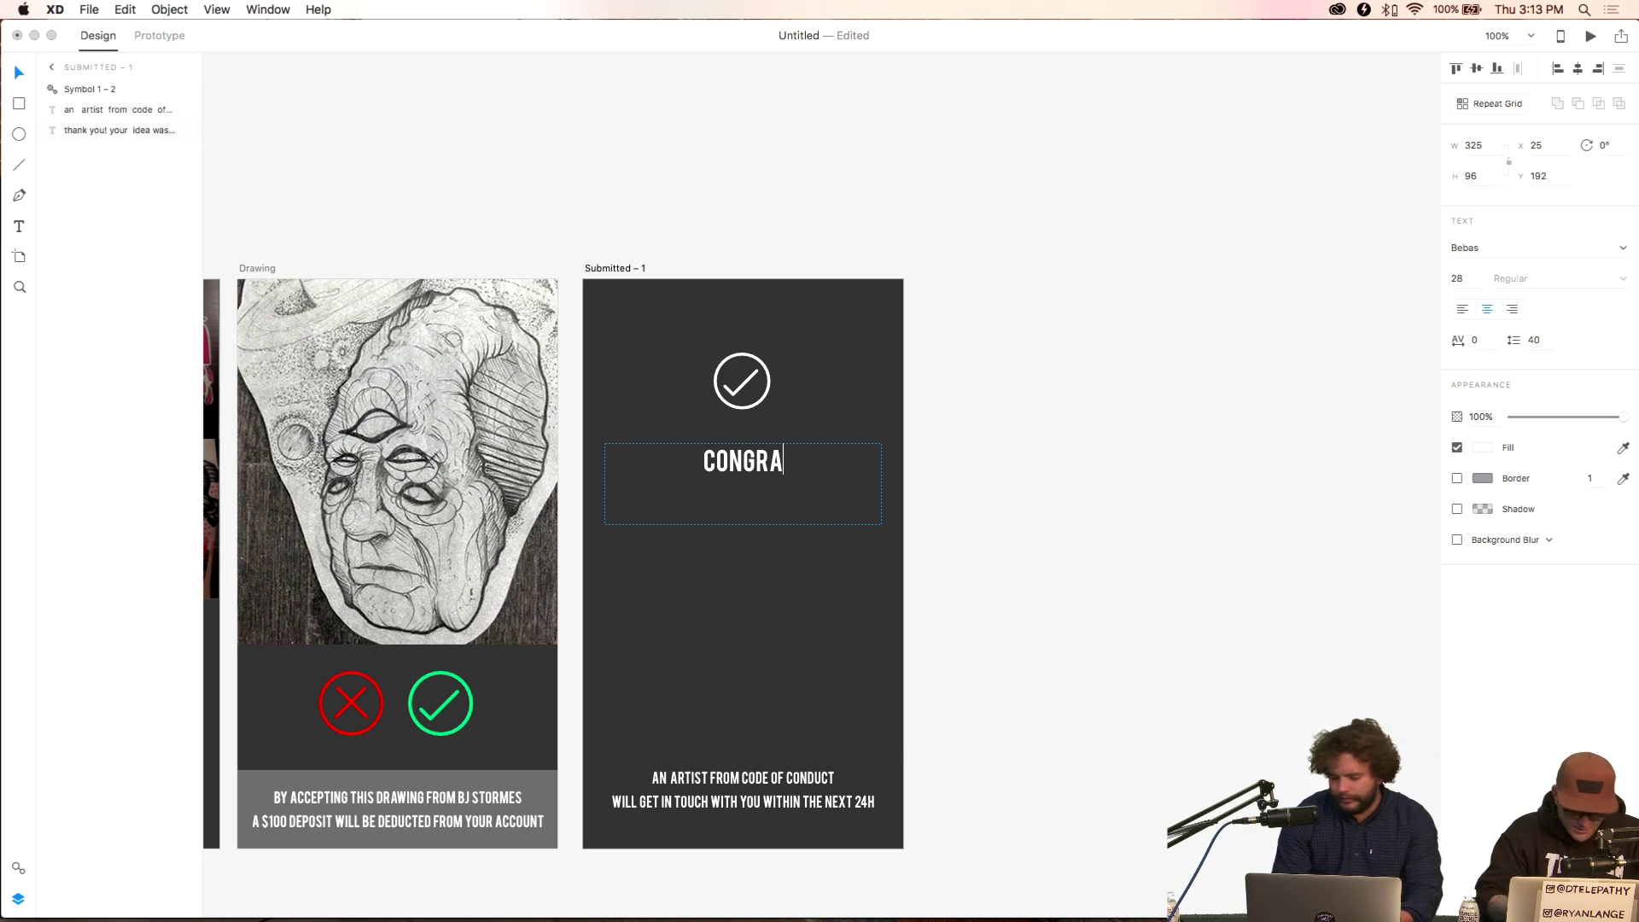
text(TULATION)
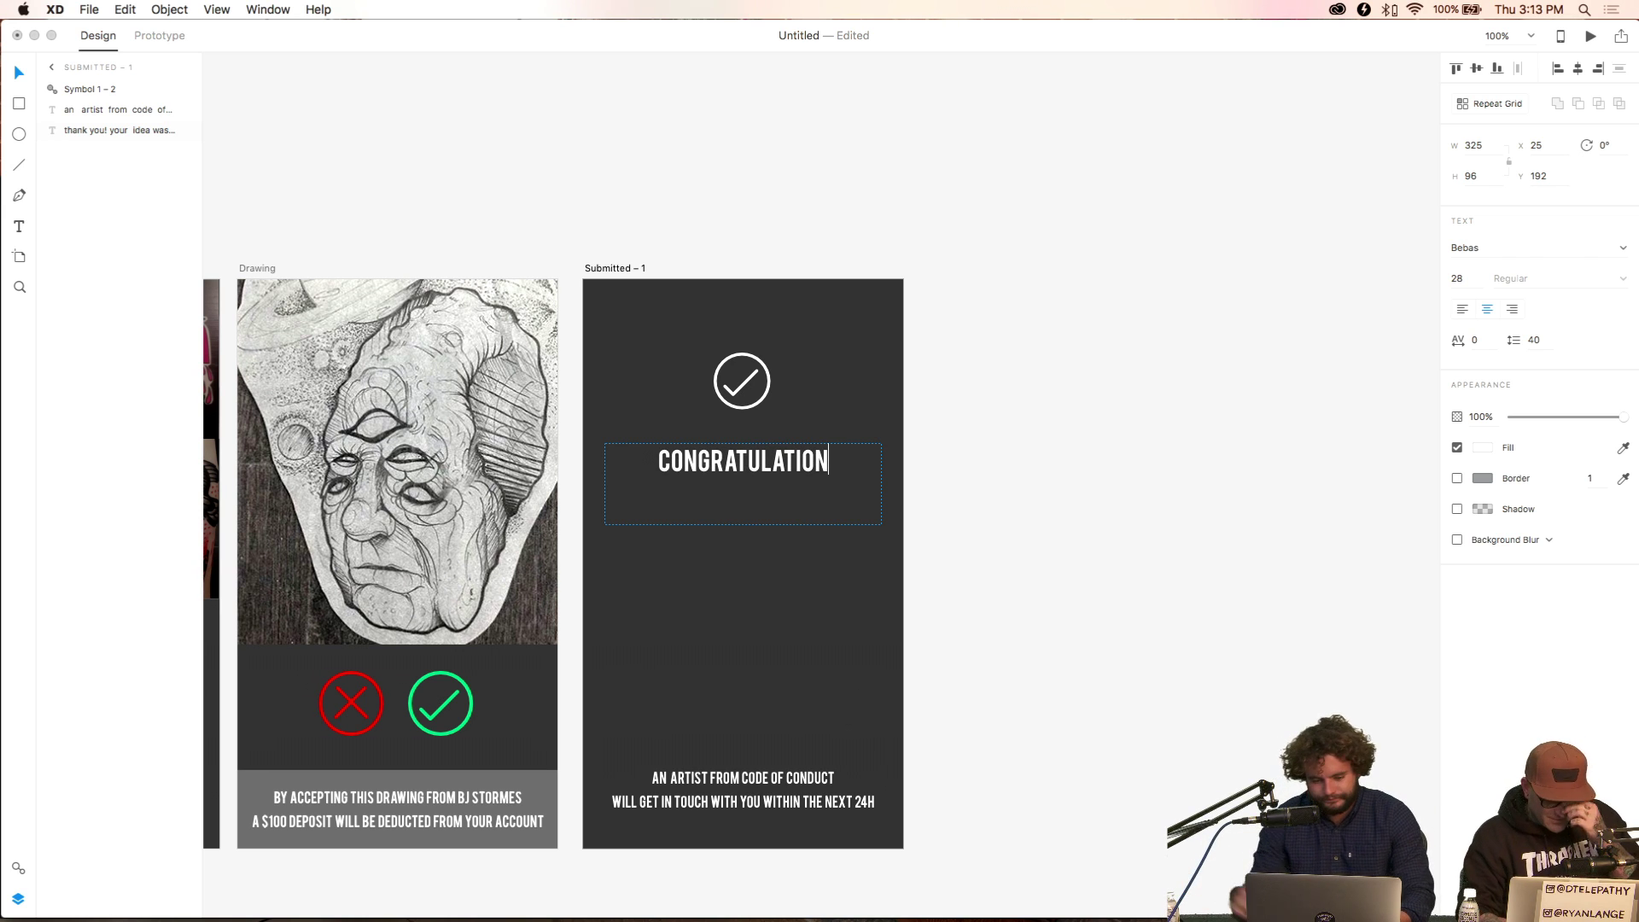
key(BackSpace)
key(BackSpace)
key(BackSpace)
key(BackSpace)
key(BackSpace)
key(BackSpace)
key(BackSpace)
text(S)
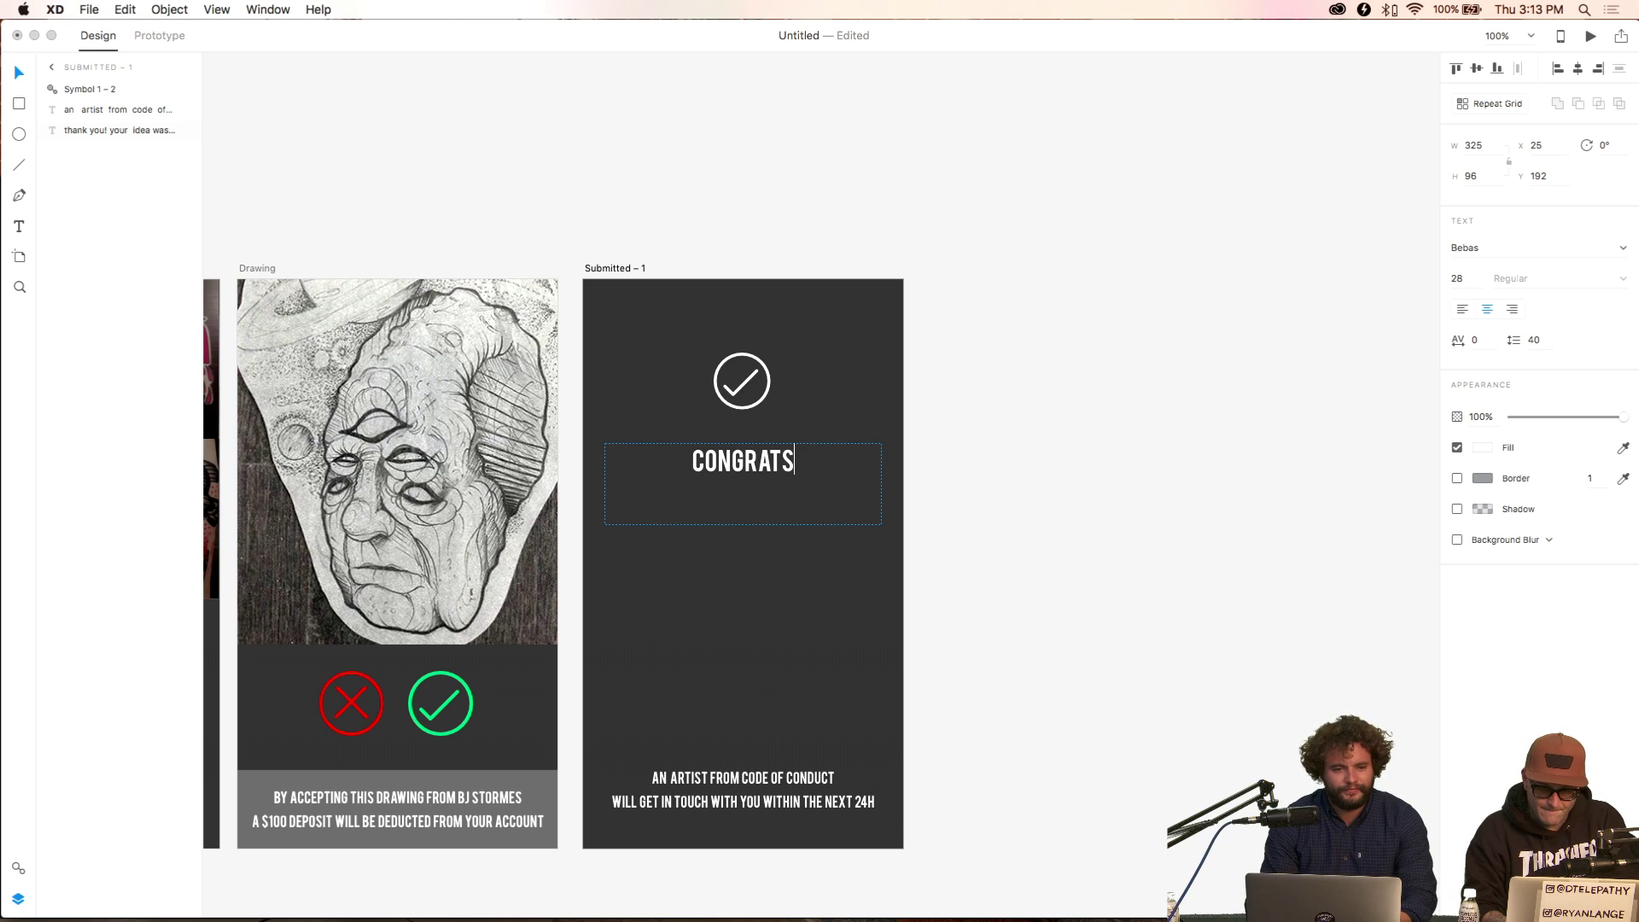
text(!)
key(Escape)
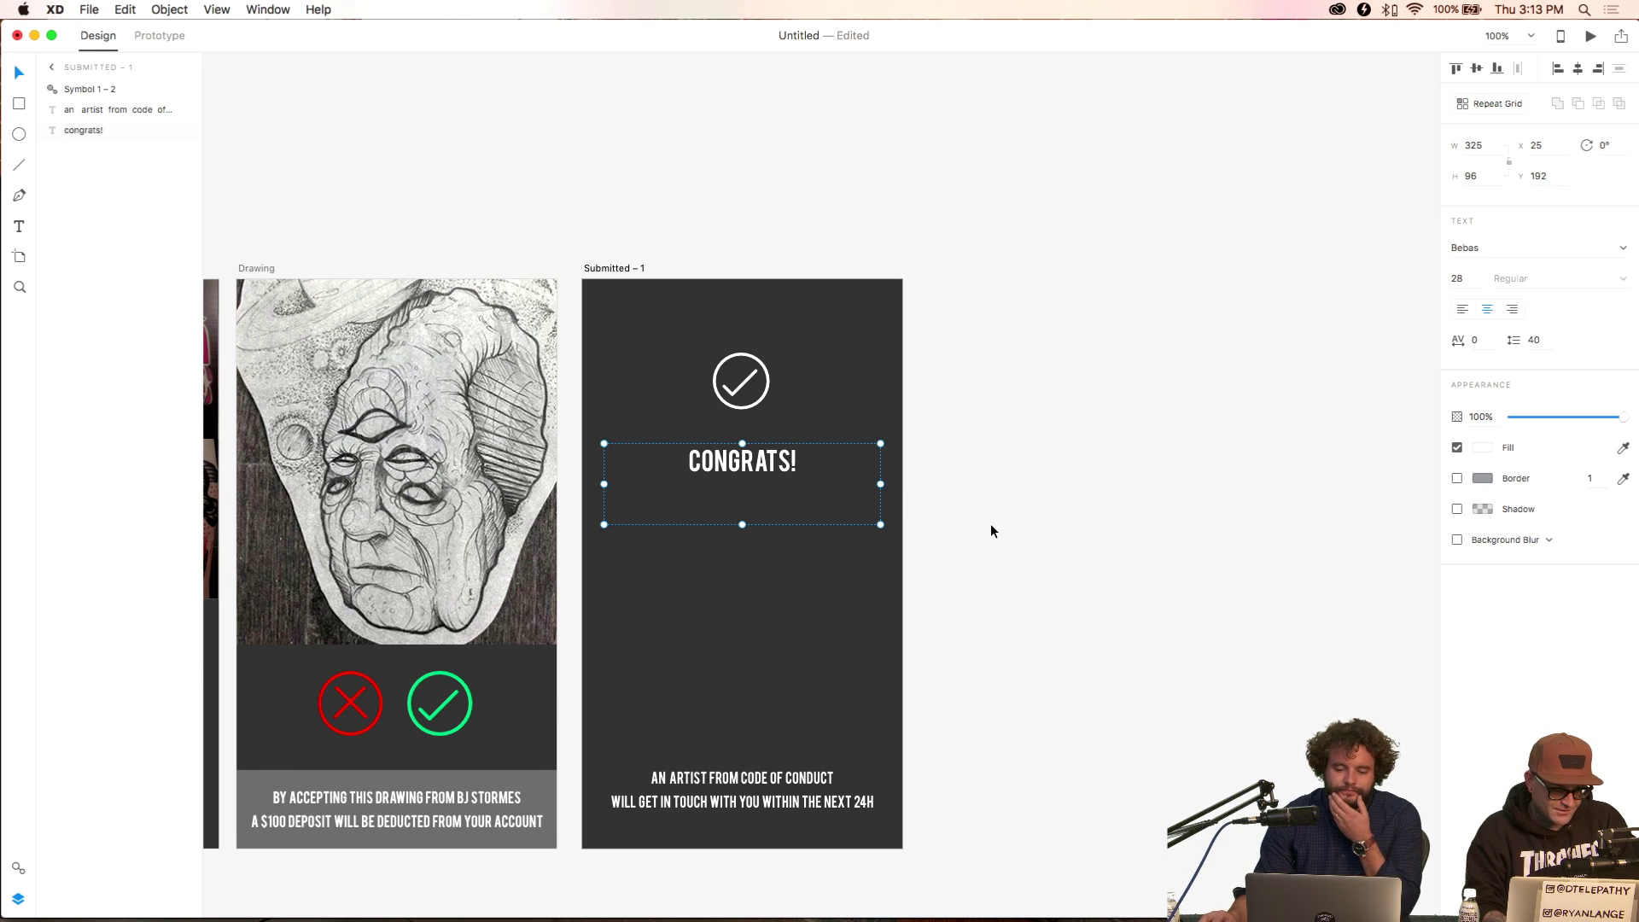
click(990, 530)
Step: Set the CONGRATS! heading's font size to 58
click(758, 469)
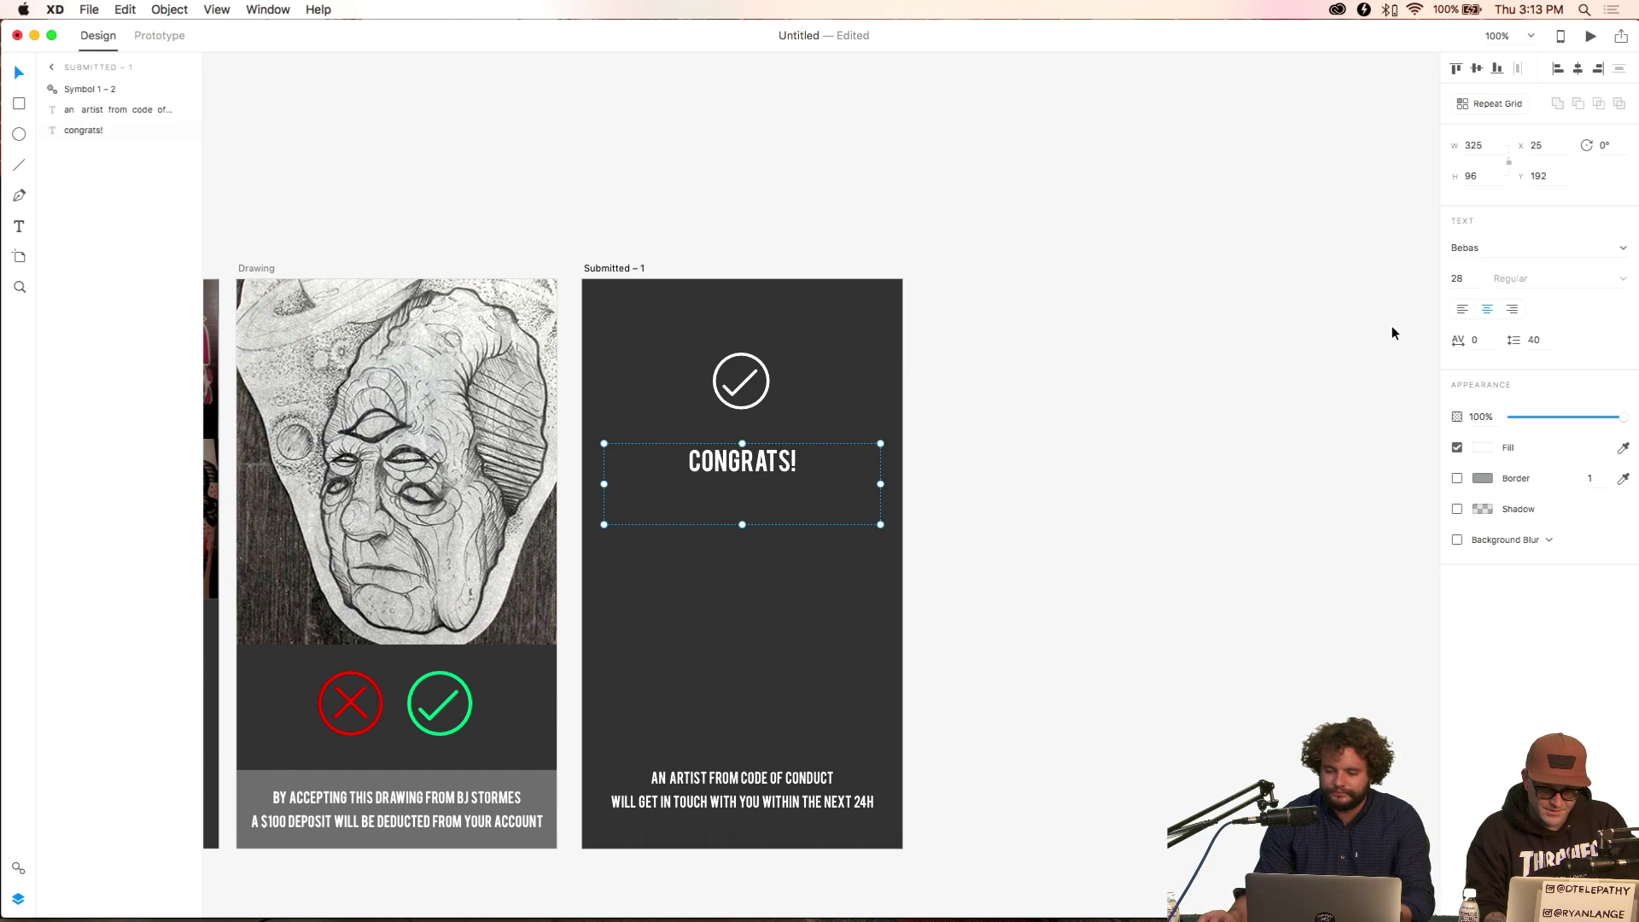
click(1461, 279)
key(shift+Up)
key(shift+Up)
key(shift+Up)
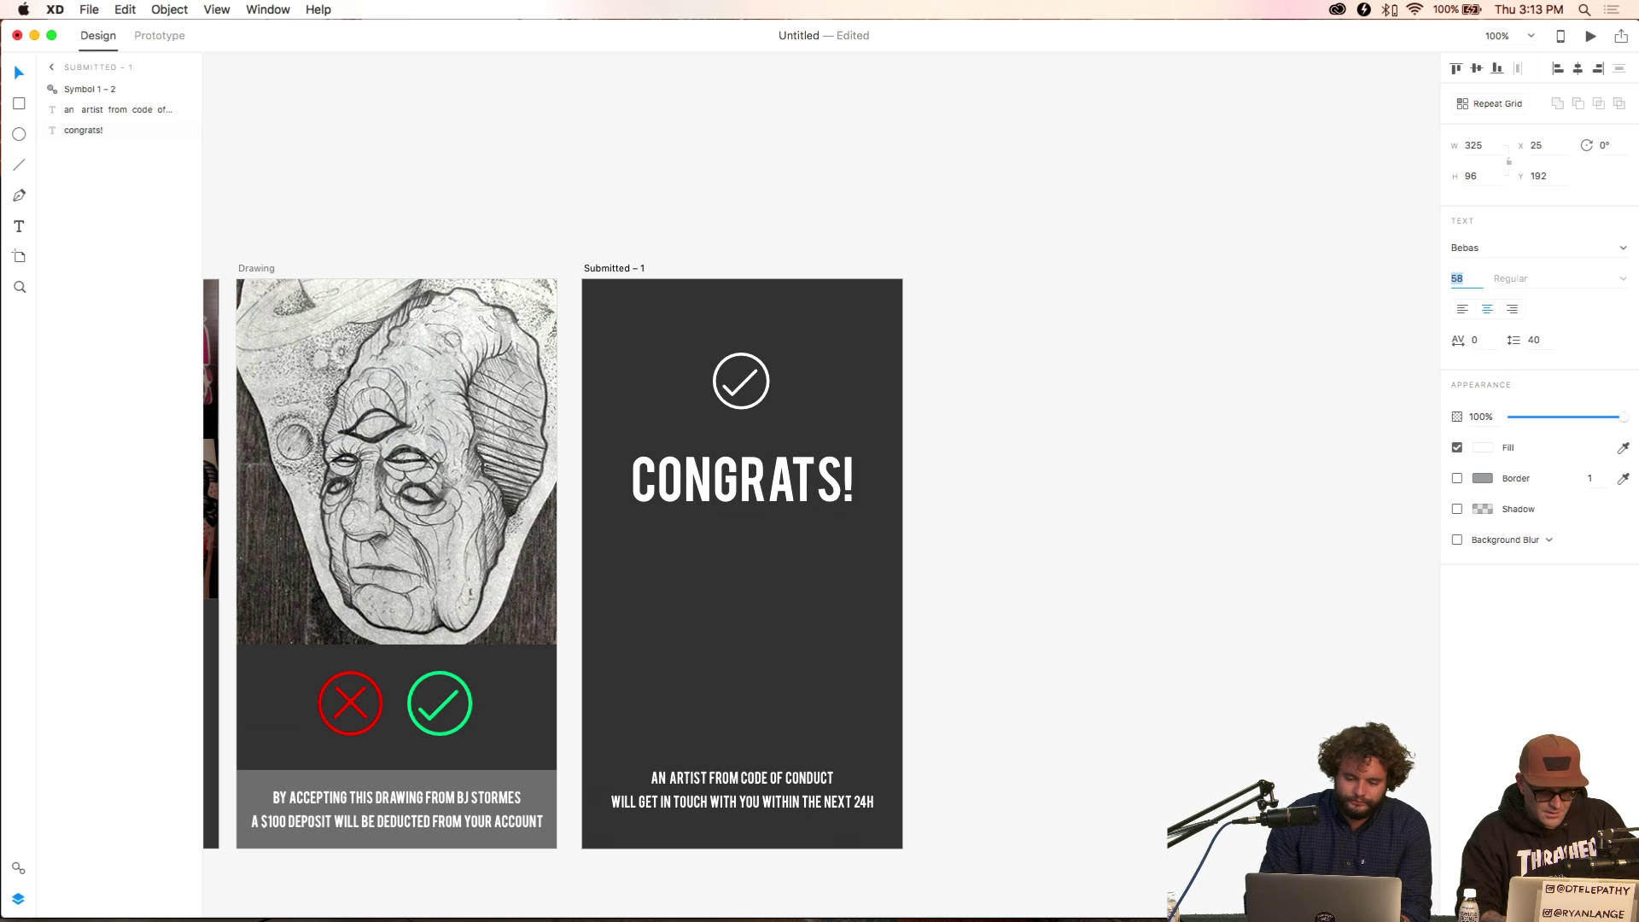
key(shift+Up)
key(shift+Down)
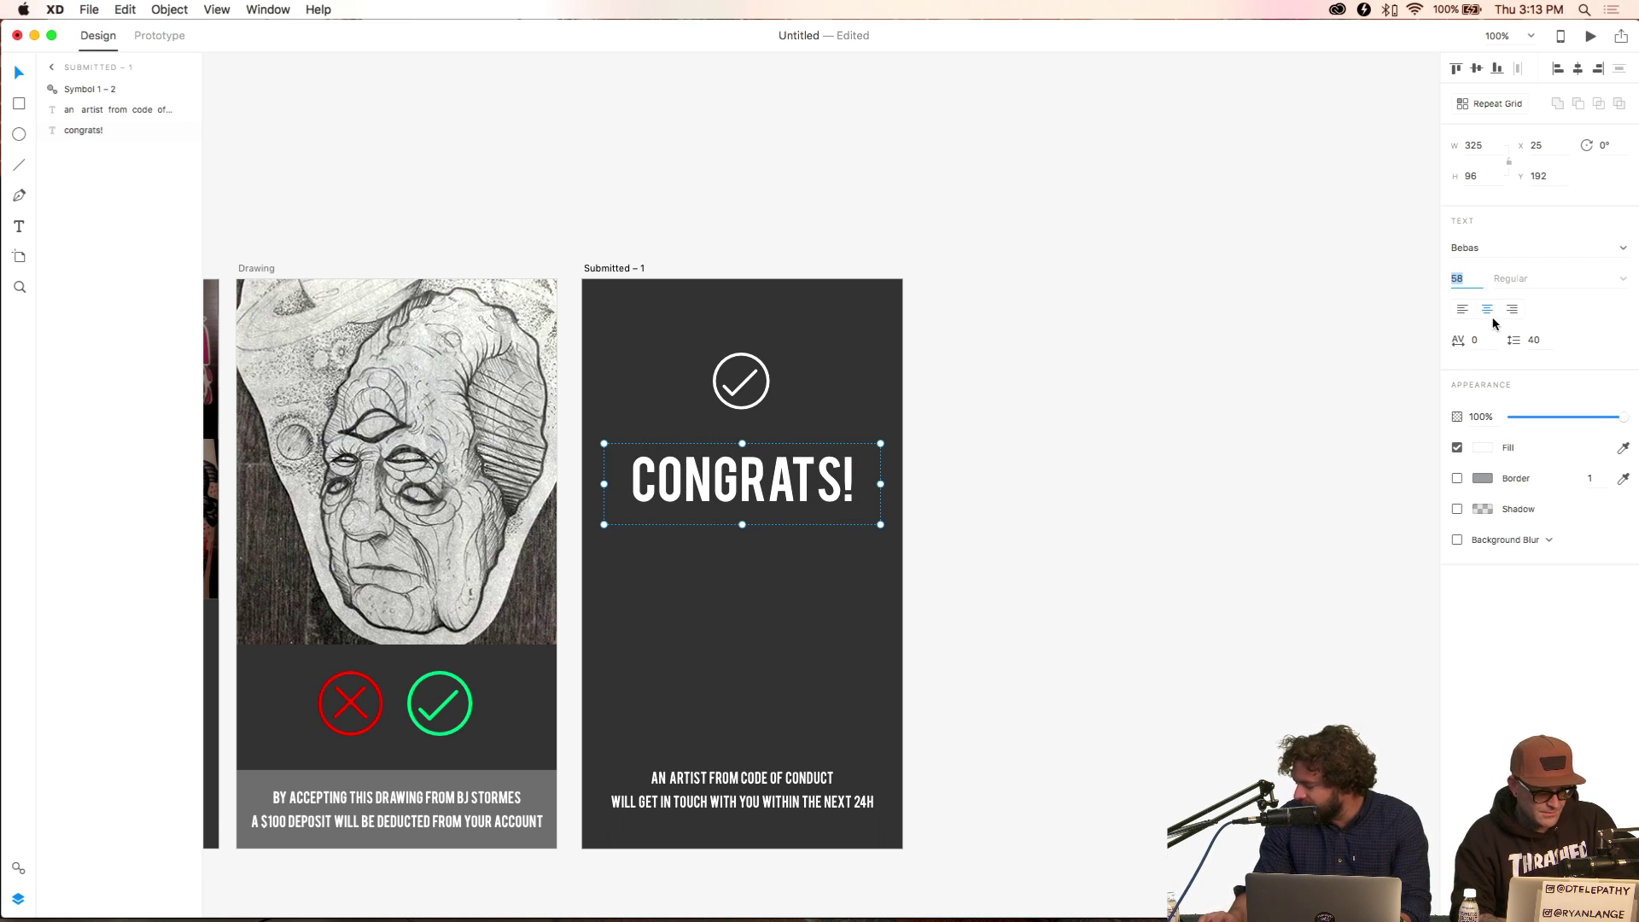
Step: Move the bottom artist-contact text up to sit beneath CONGRATS!
click(954, 485)
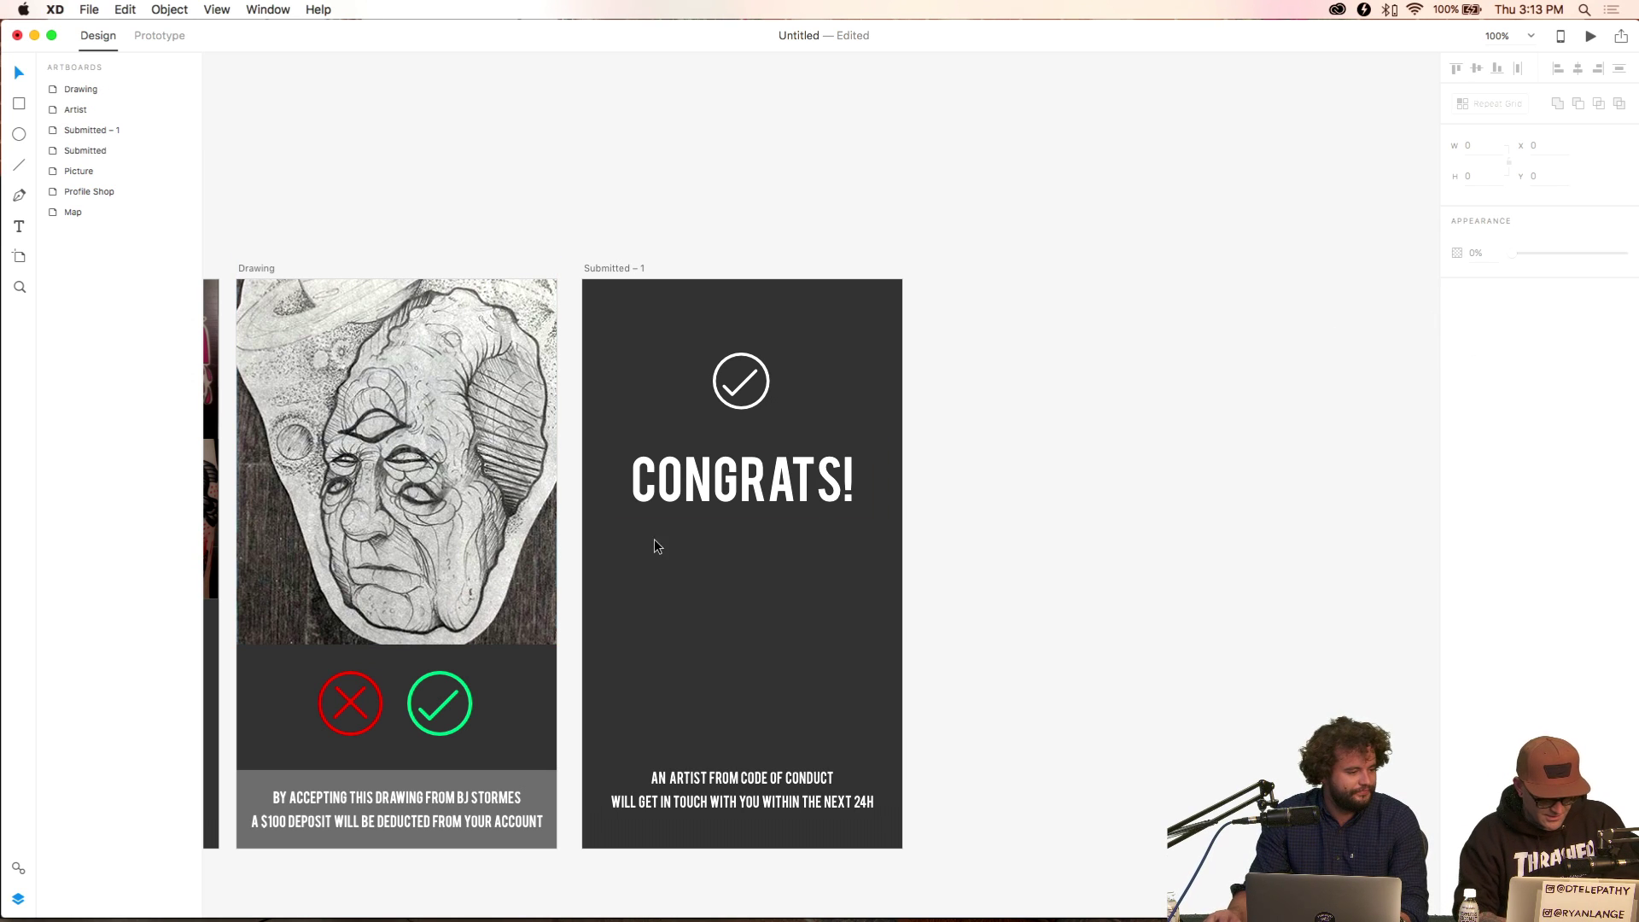
click(791, 469)
click(731, 781)
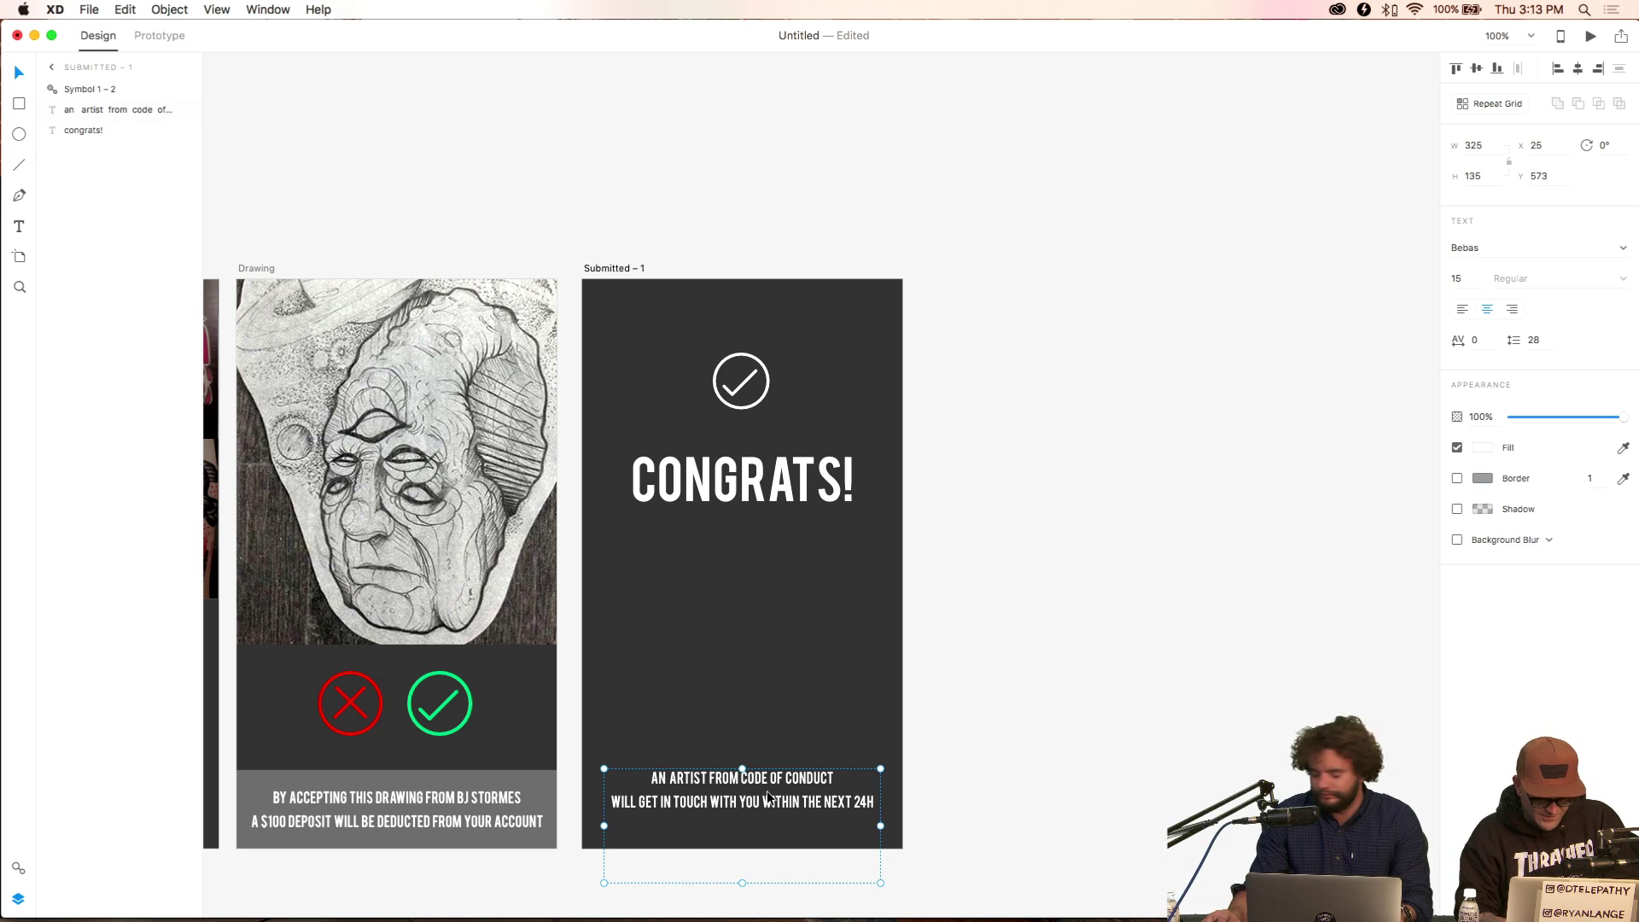
drag(766, 796, 780, 565)
Step: Reword the text to 'SIMPLY SELECT A DATE IN' the artist's calendar
double_click(780, 565)
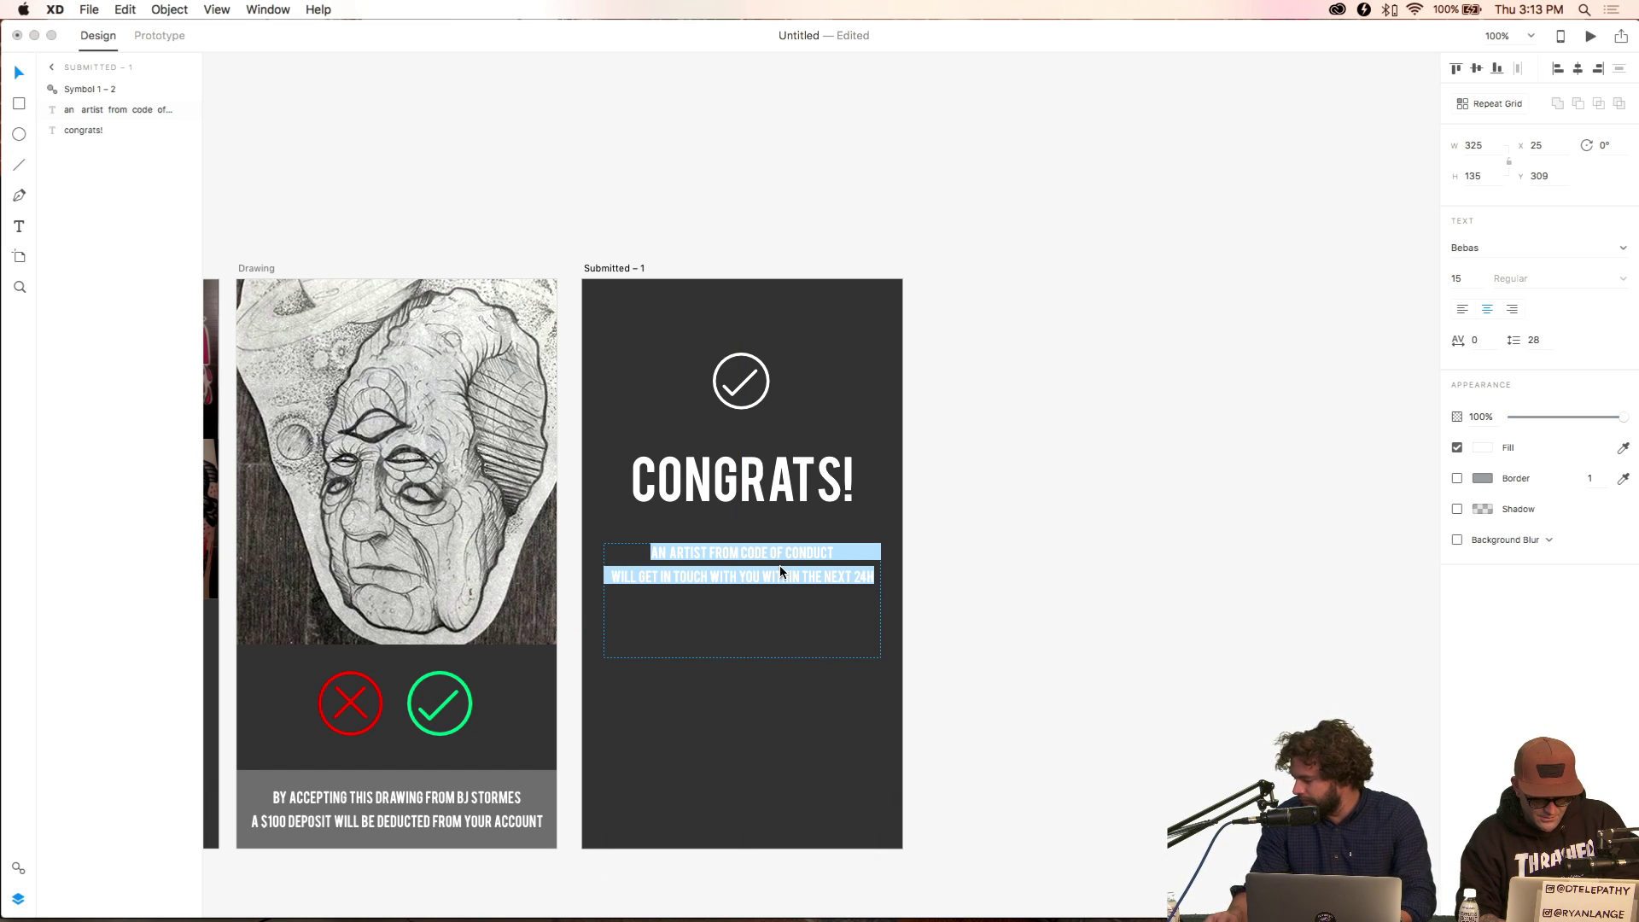
text(JUST S)
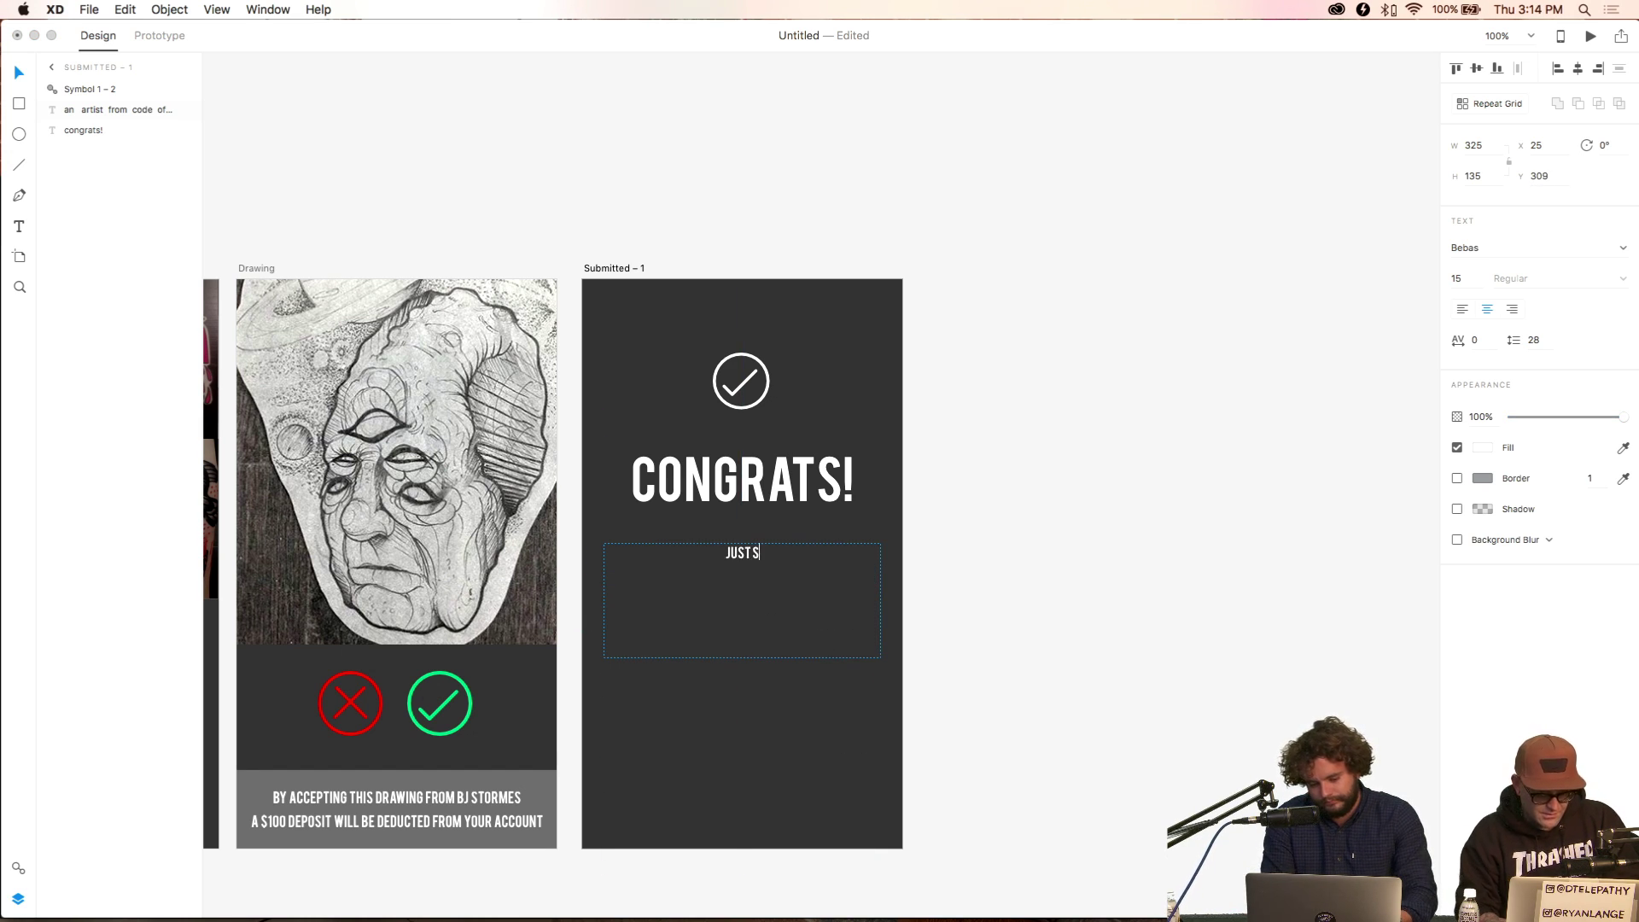
text(ELECT YOUR)
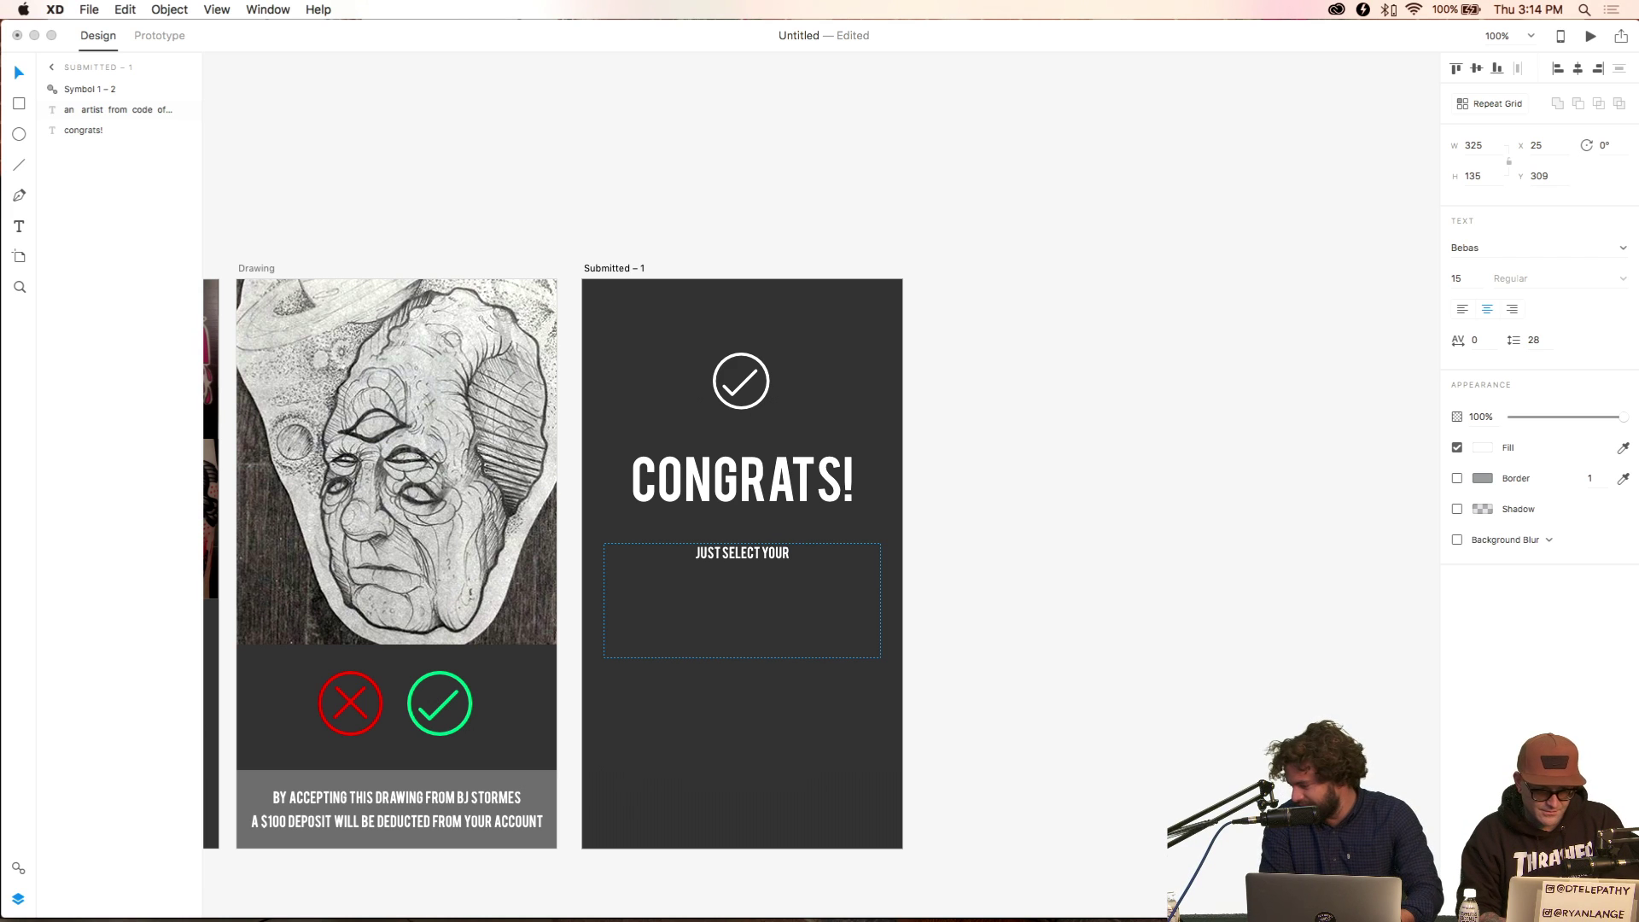
text( DATE)
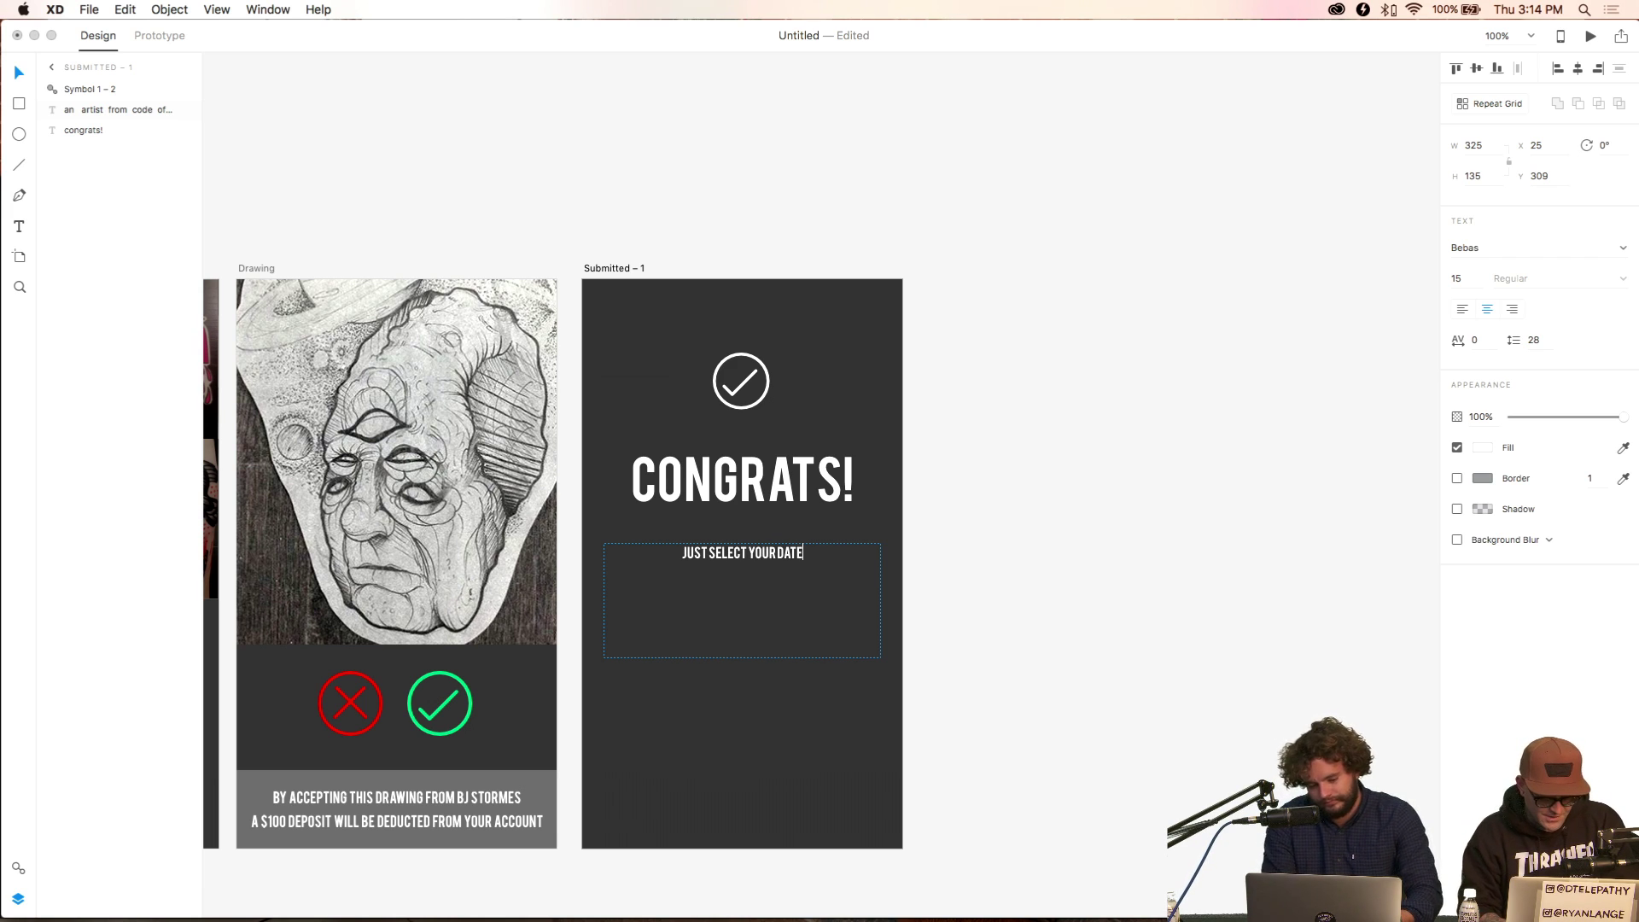
key(super+a)
text(JU)
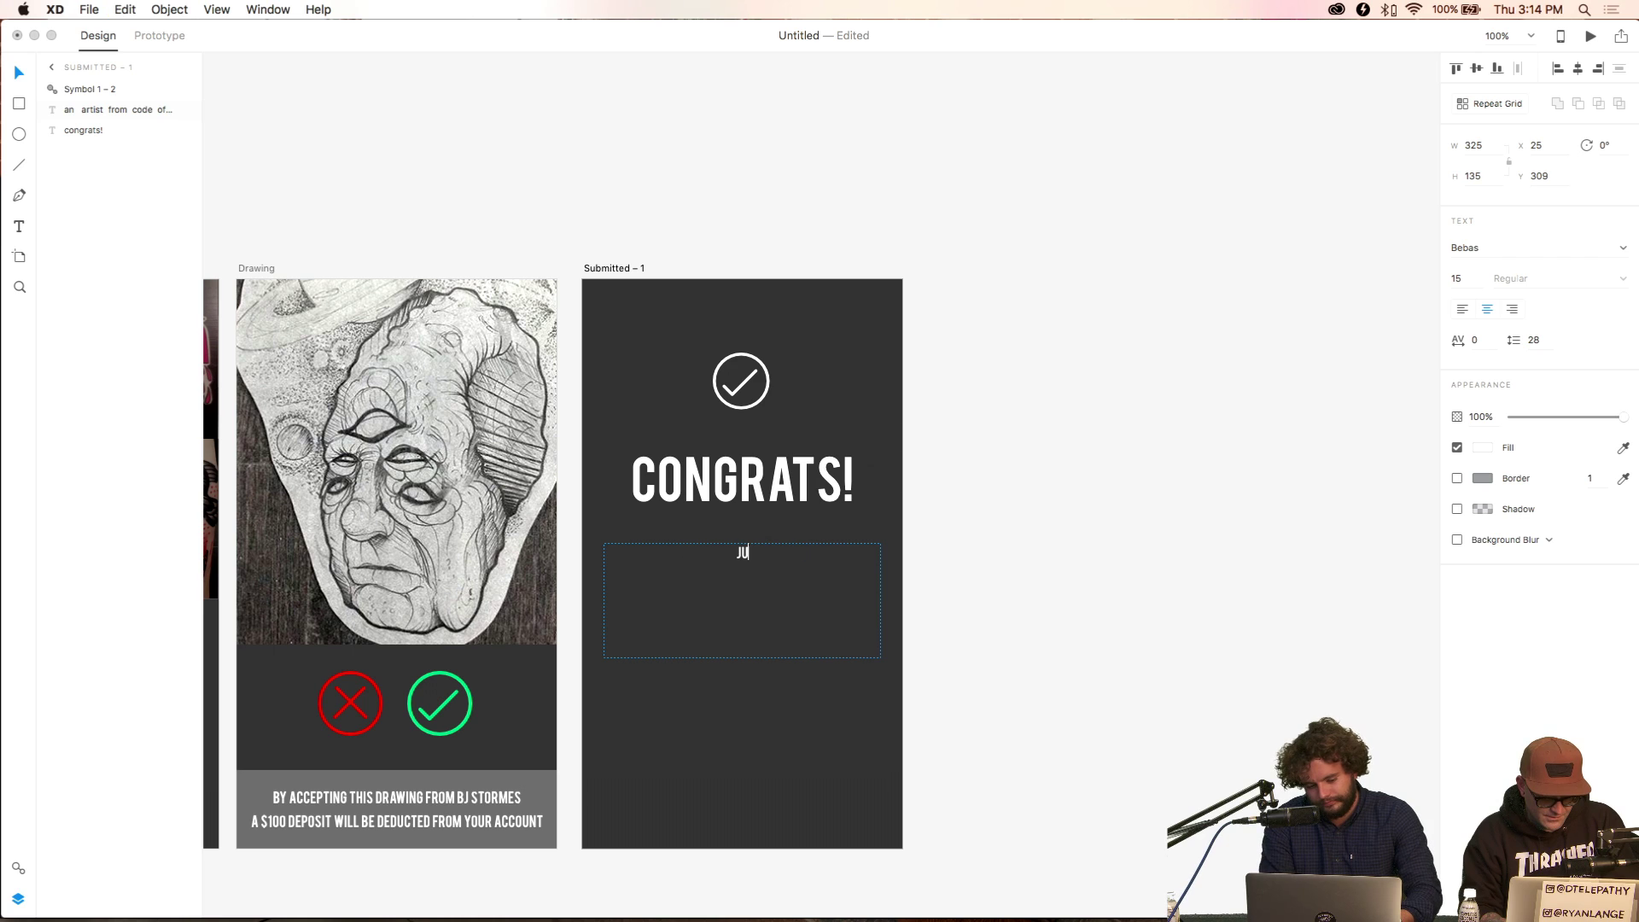
text(ST)
key(super+a)
text(SIMPLE)
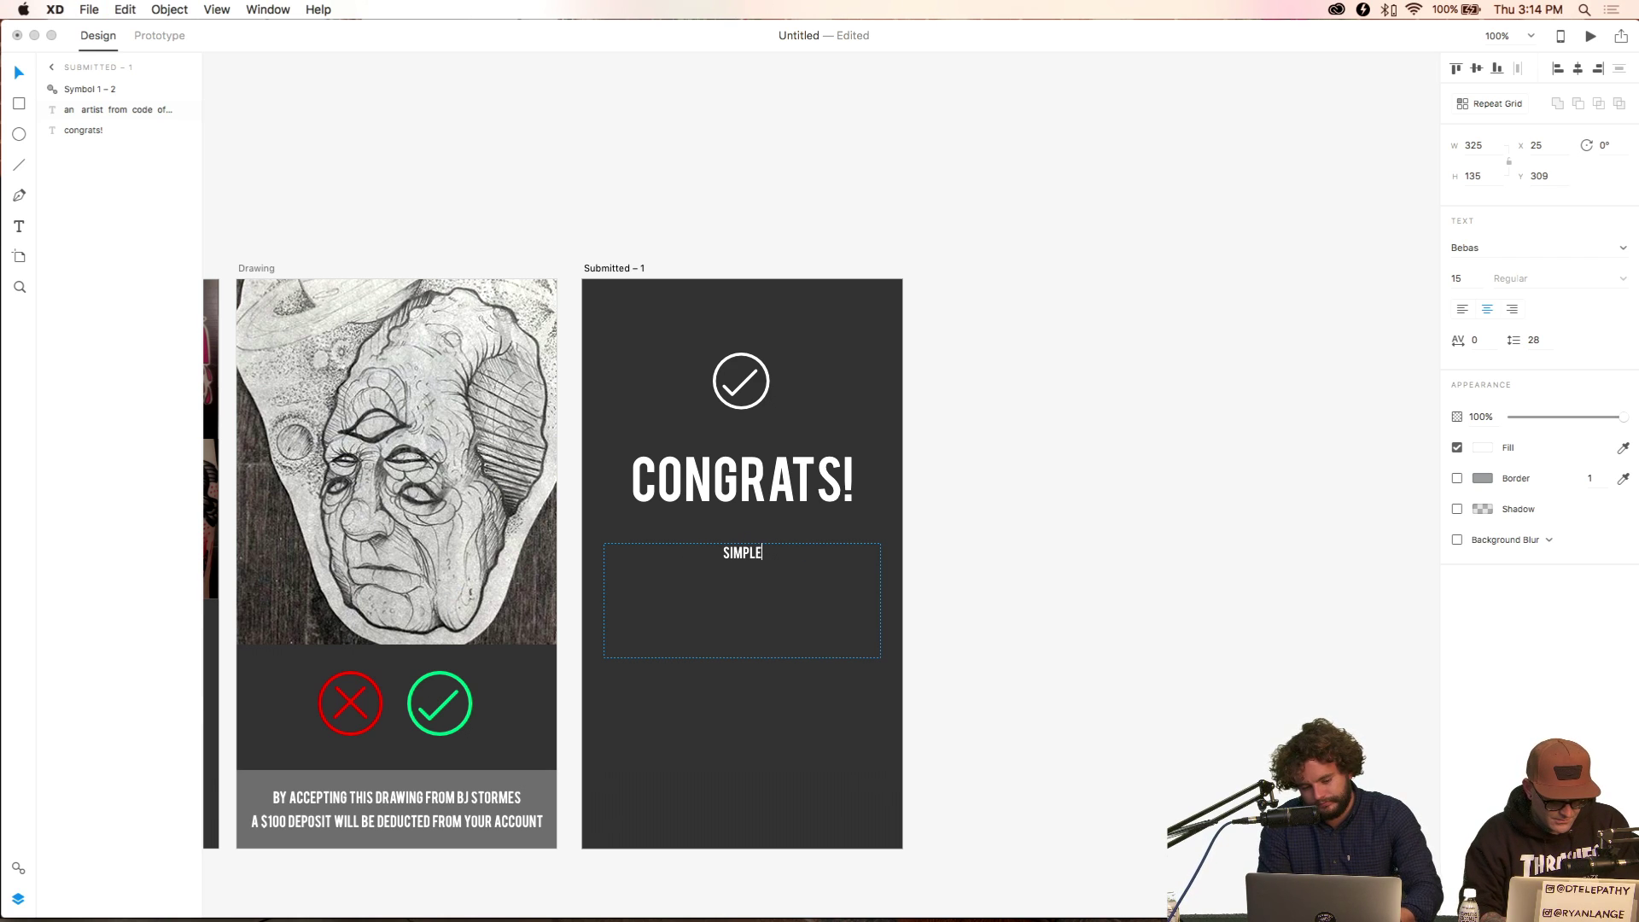
key(BackSpace)
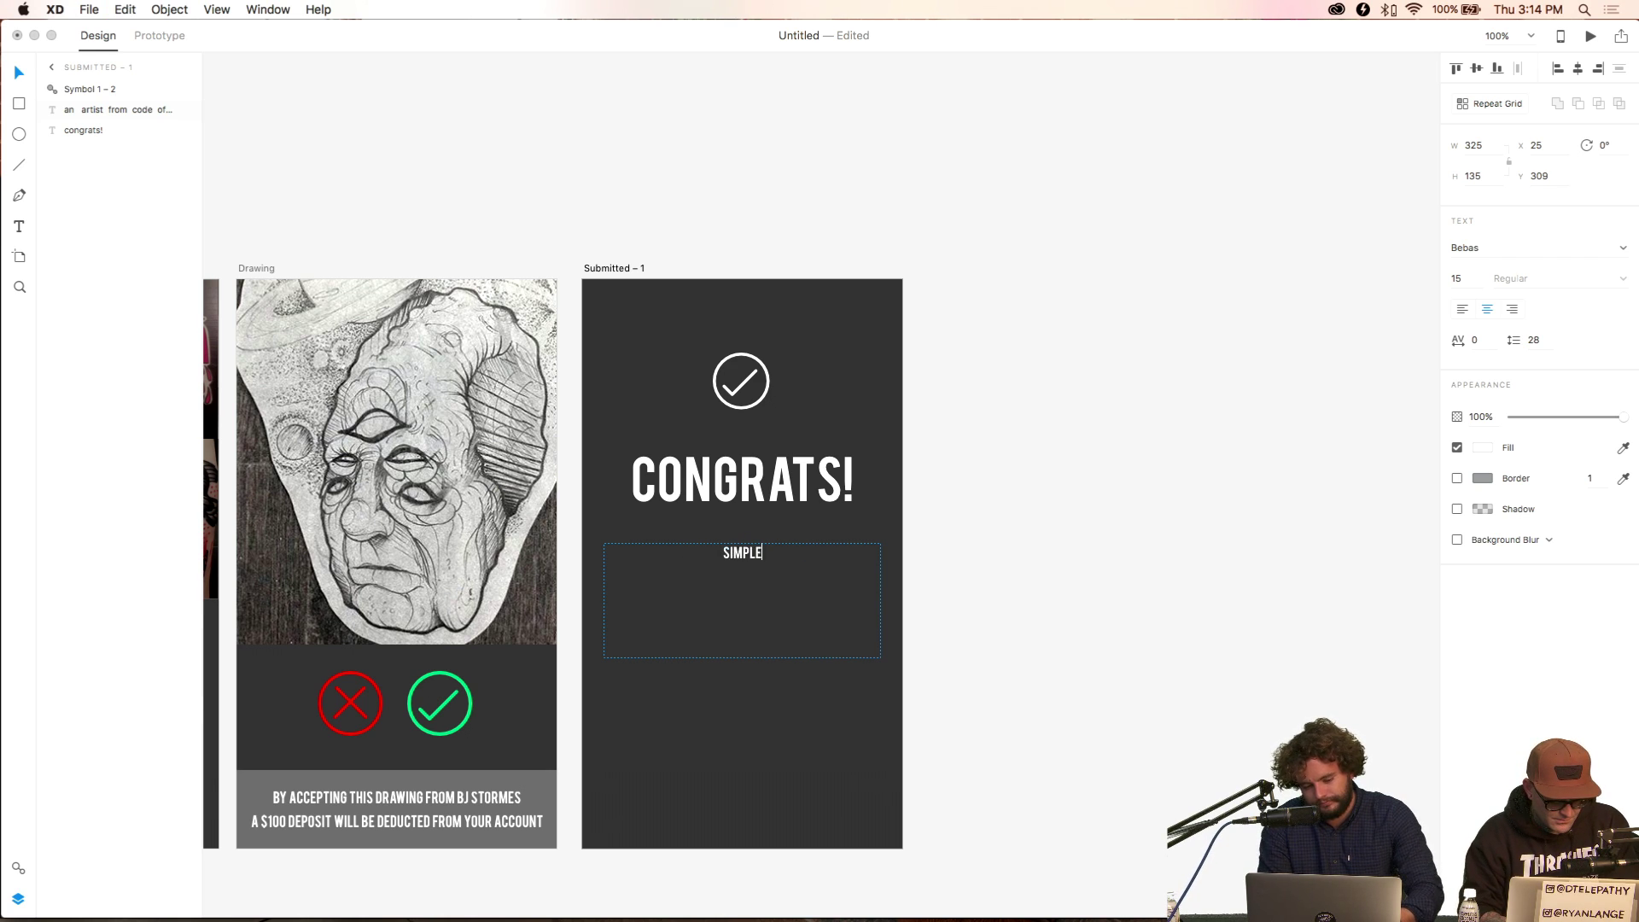
text(Y SELECT)
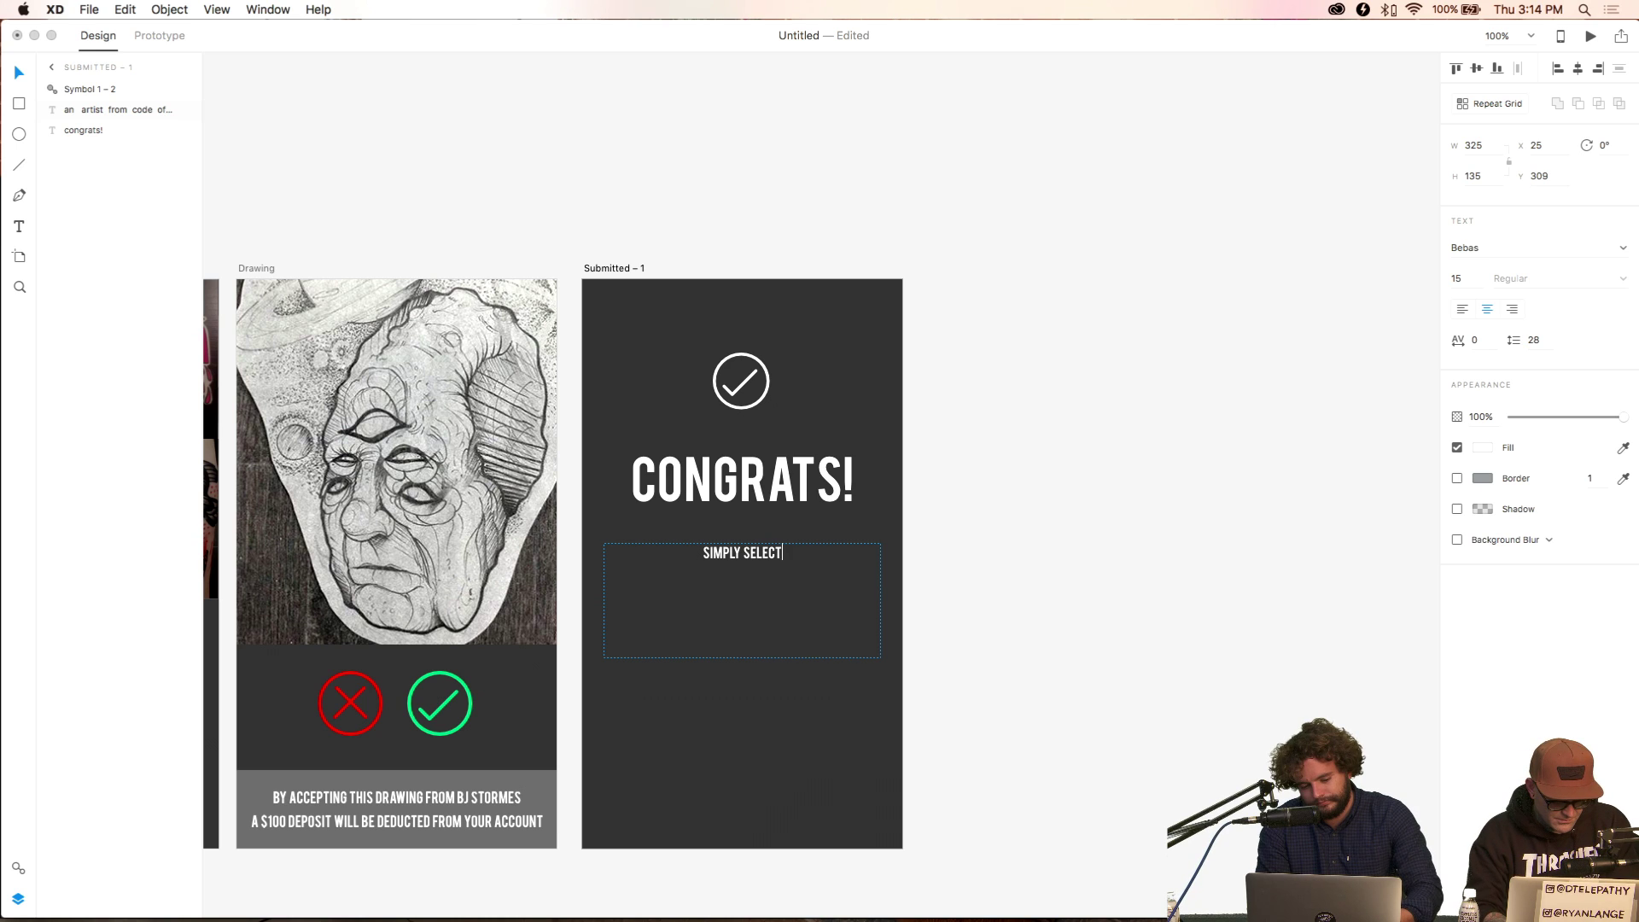
text( A D)
text(ATE IN)
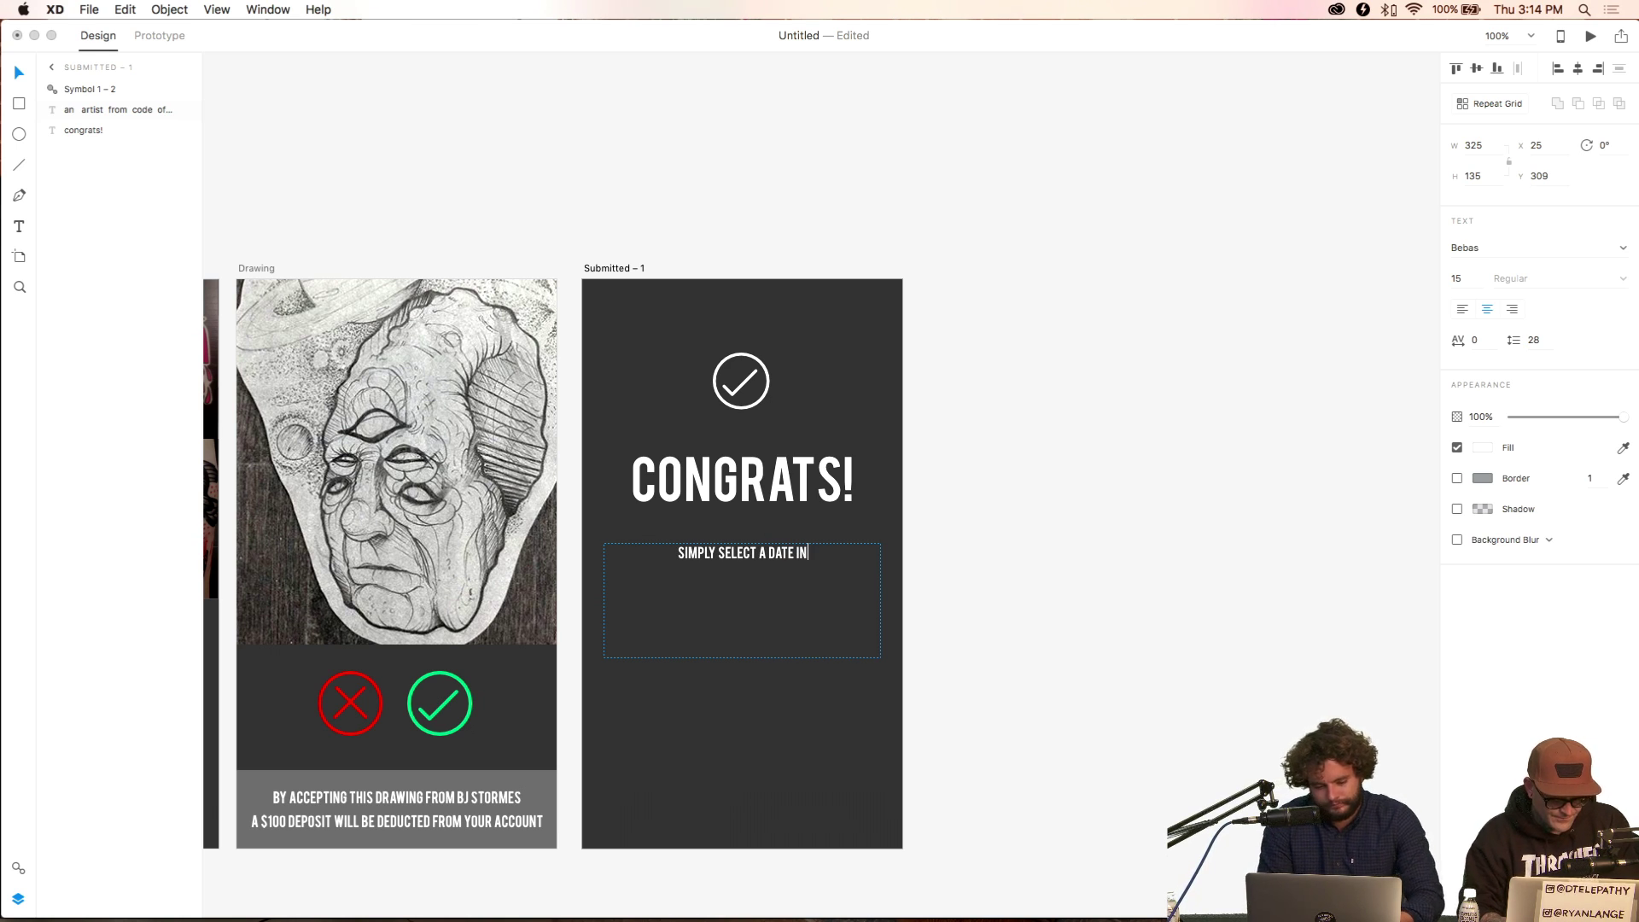
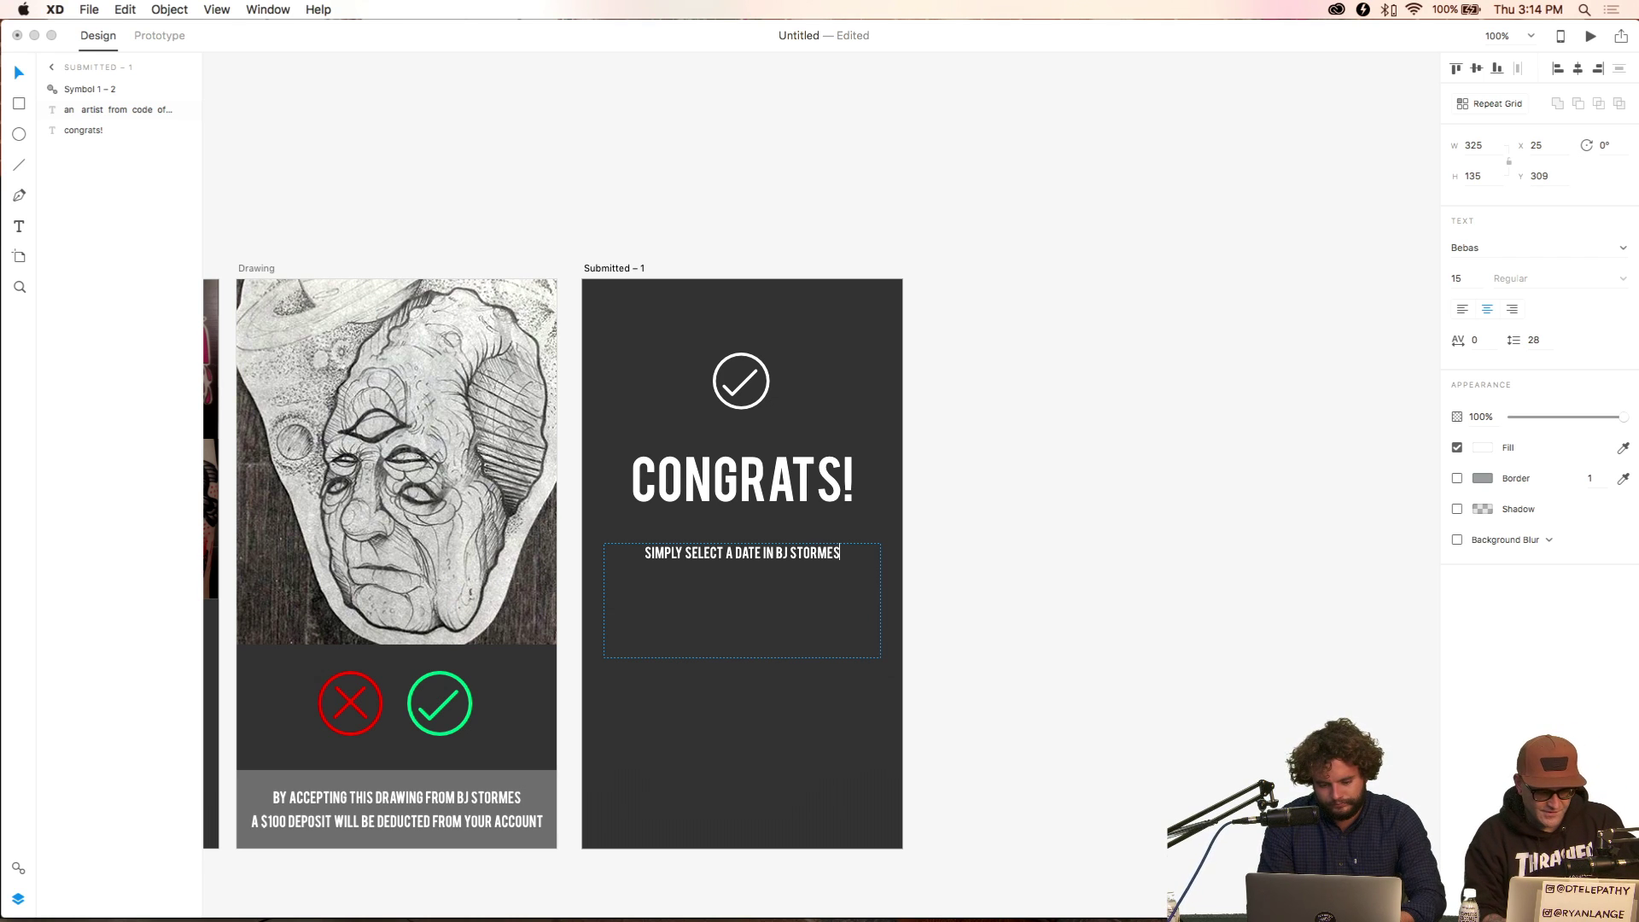
text( CALENDAR)
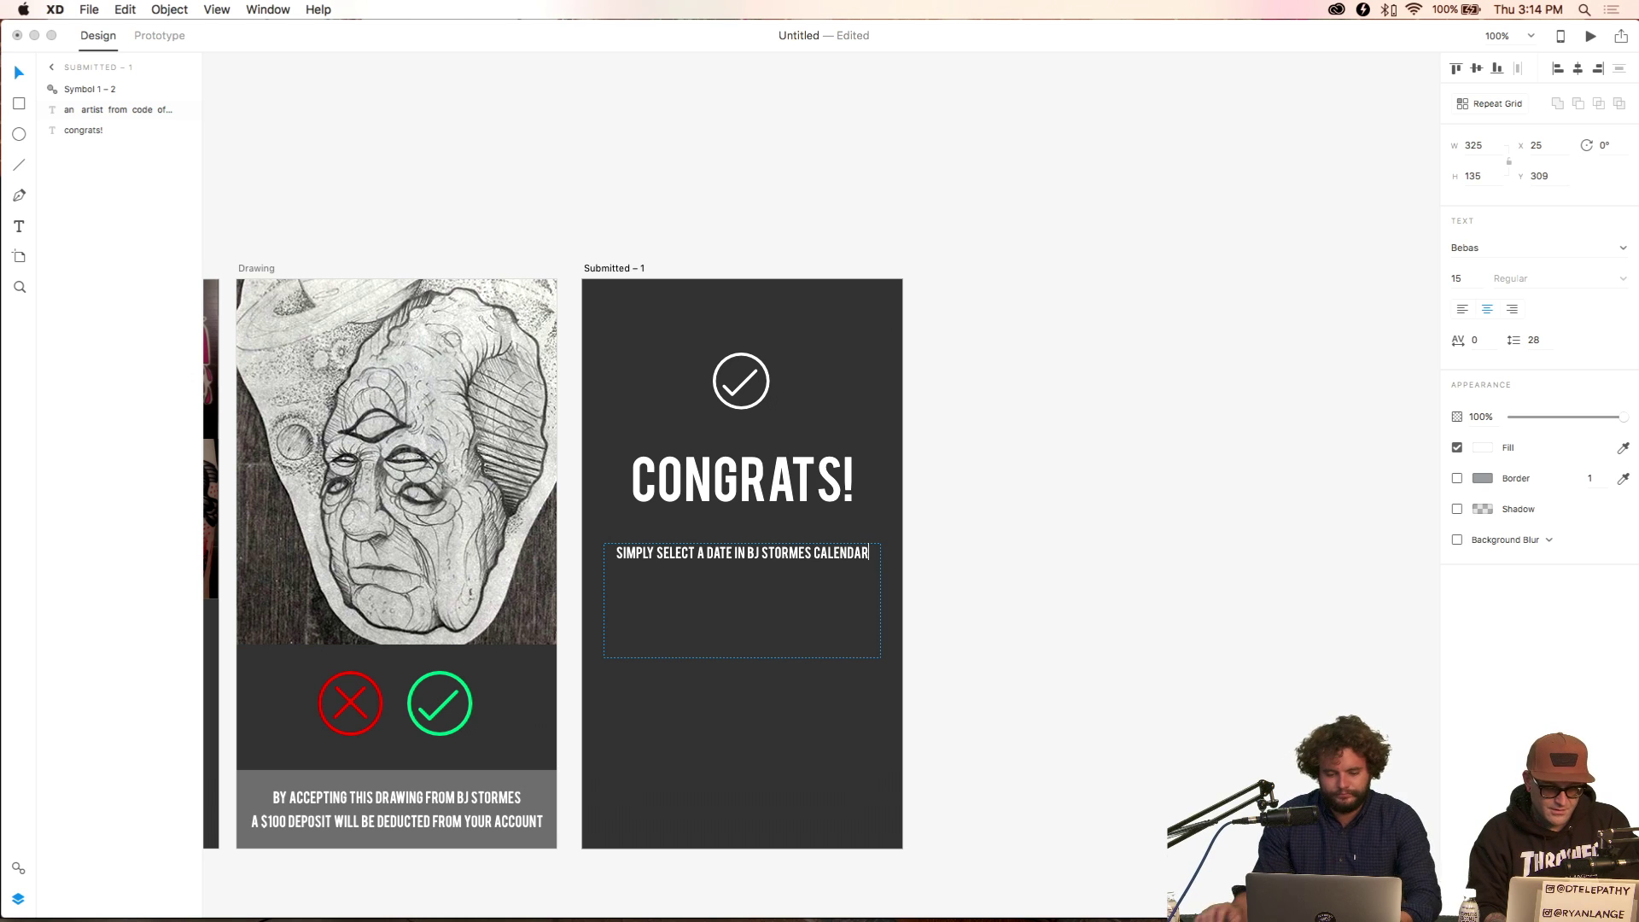
key(Escape)
Step: Nudge the calendar instruction text up 10 px
click(905, 591)
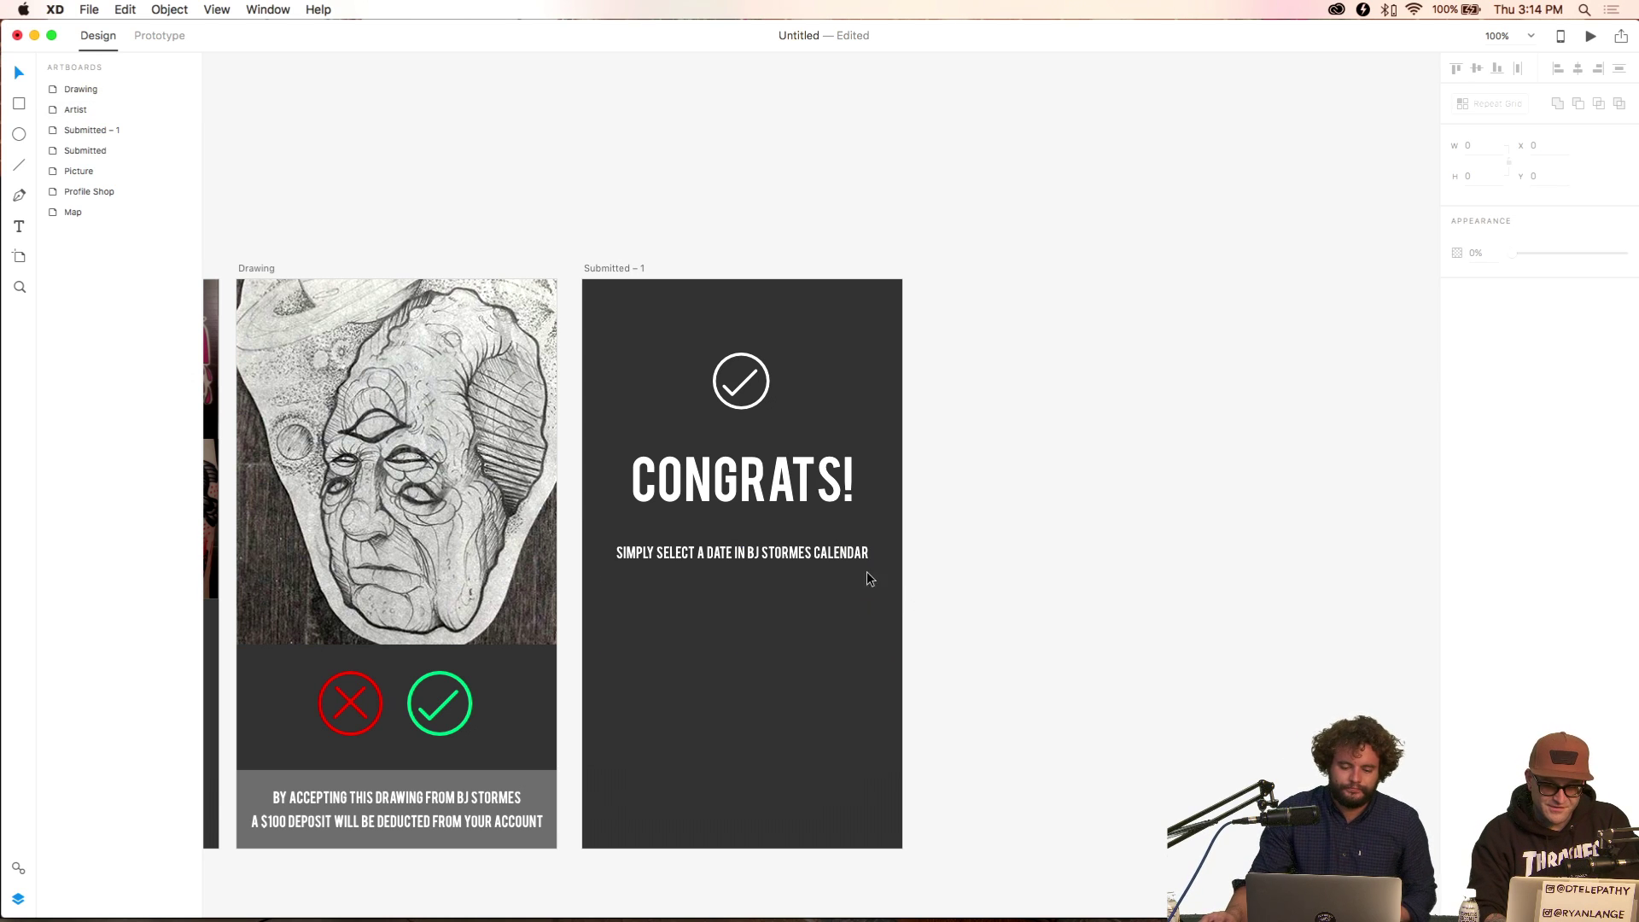
click(856, 567)
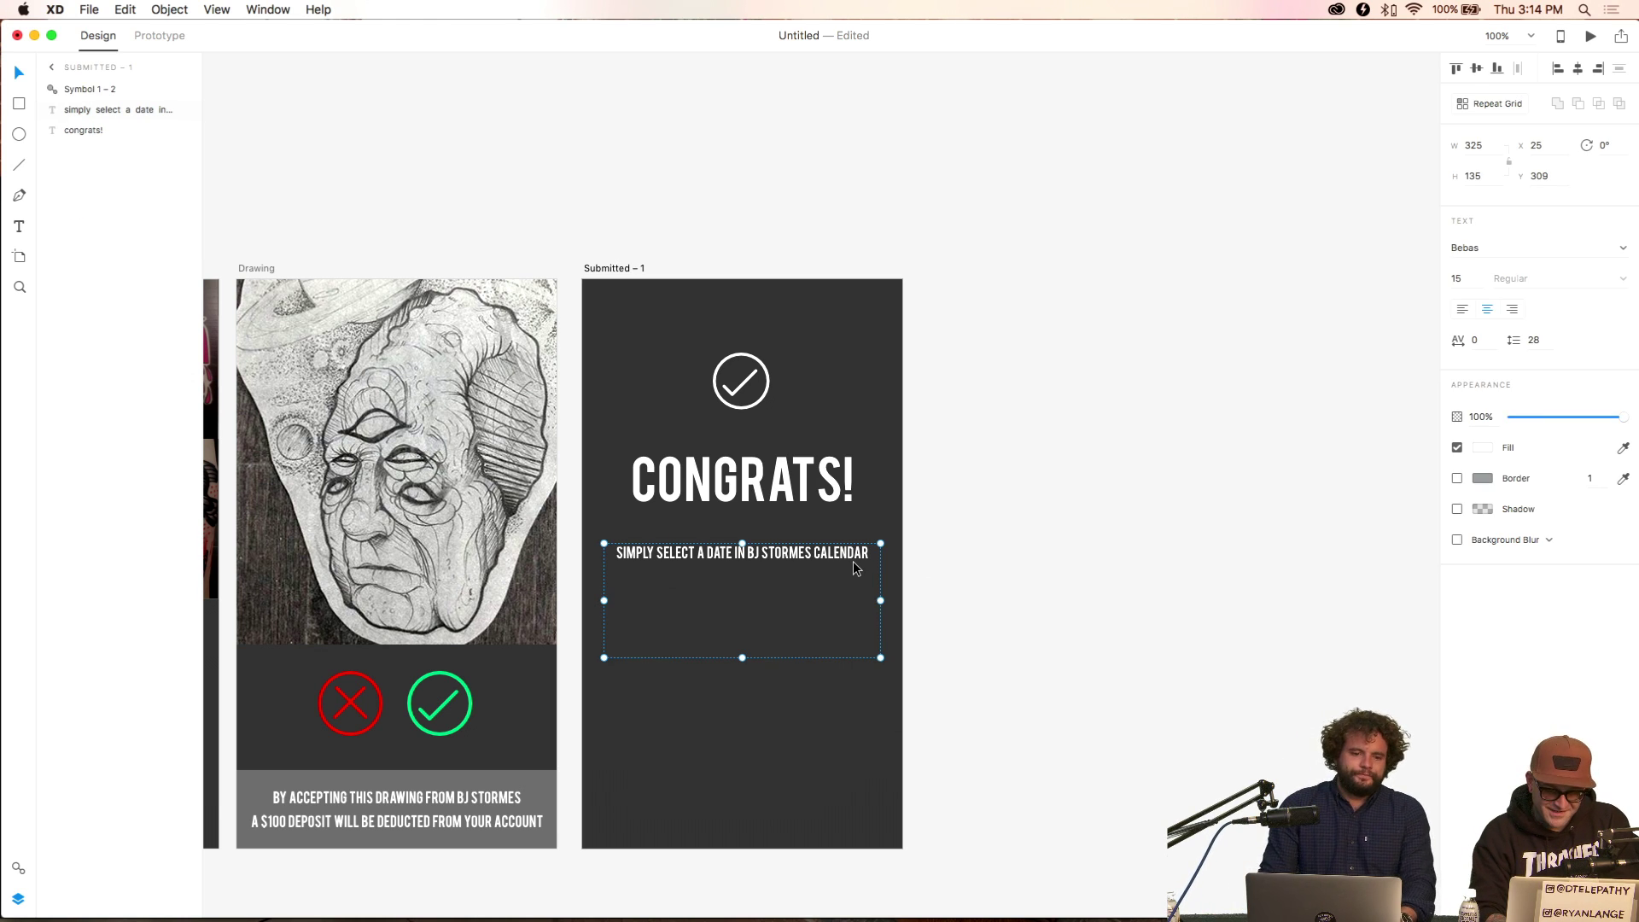
key(shift+Up)
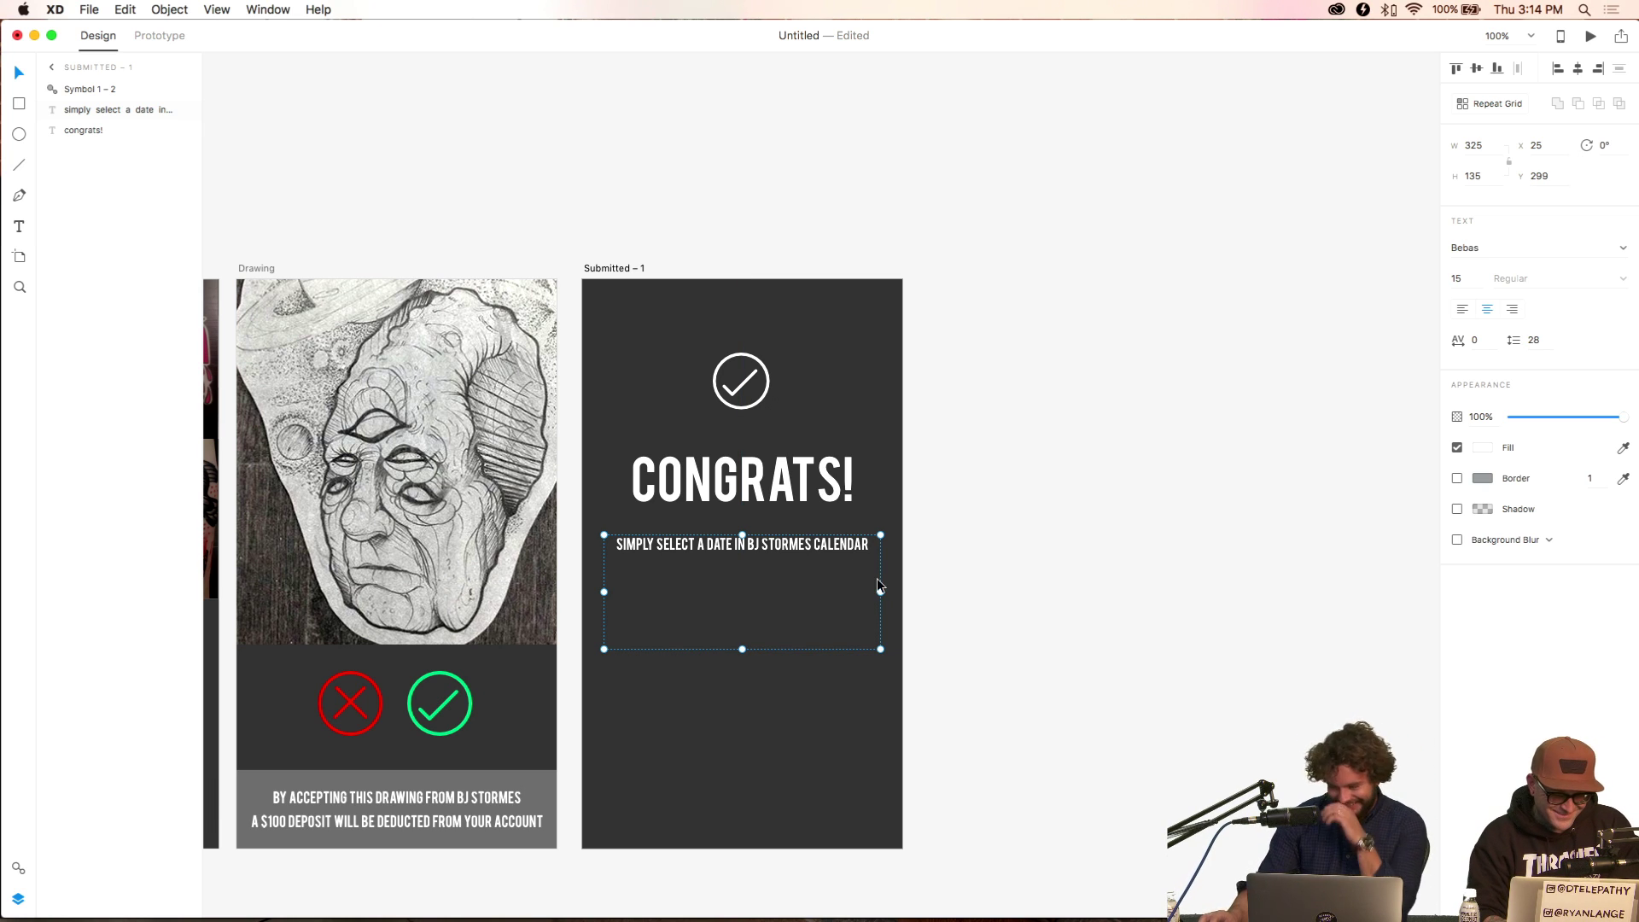
click(1012, 600)
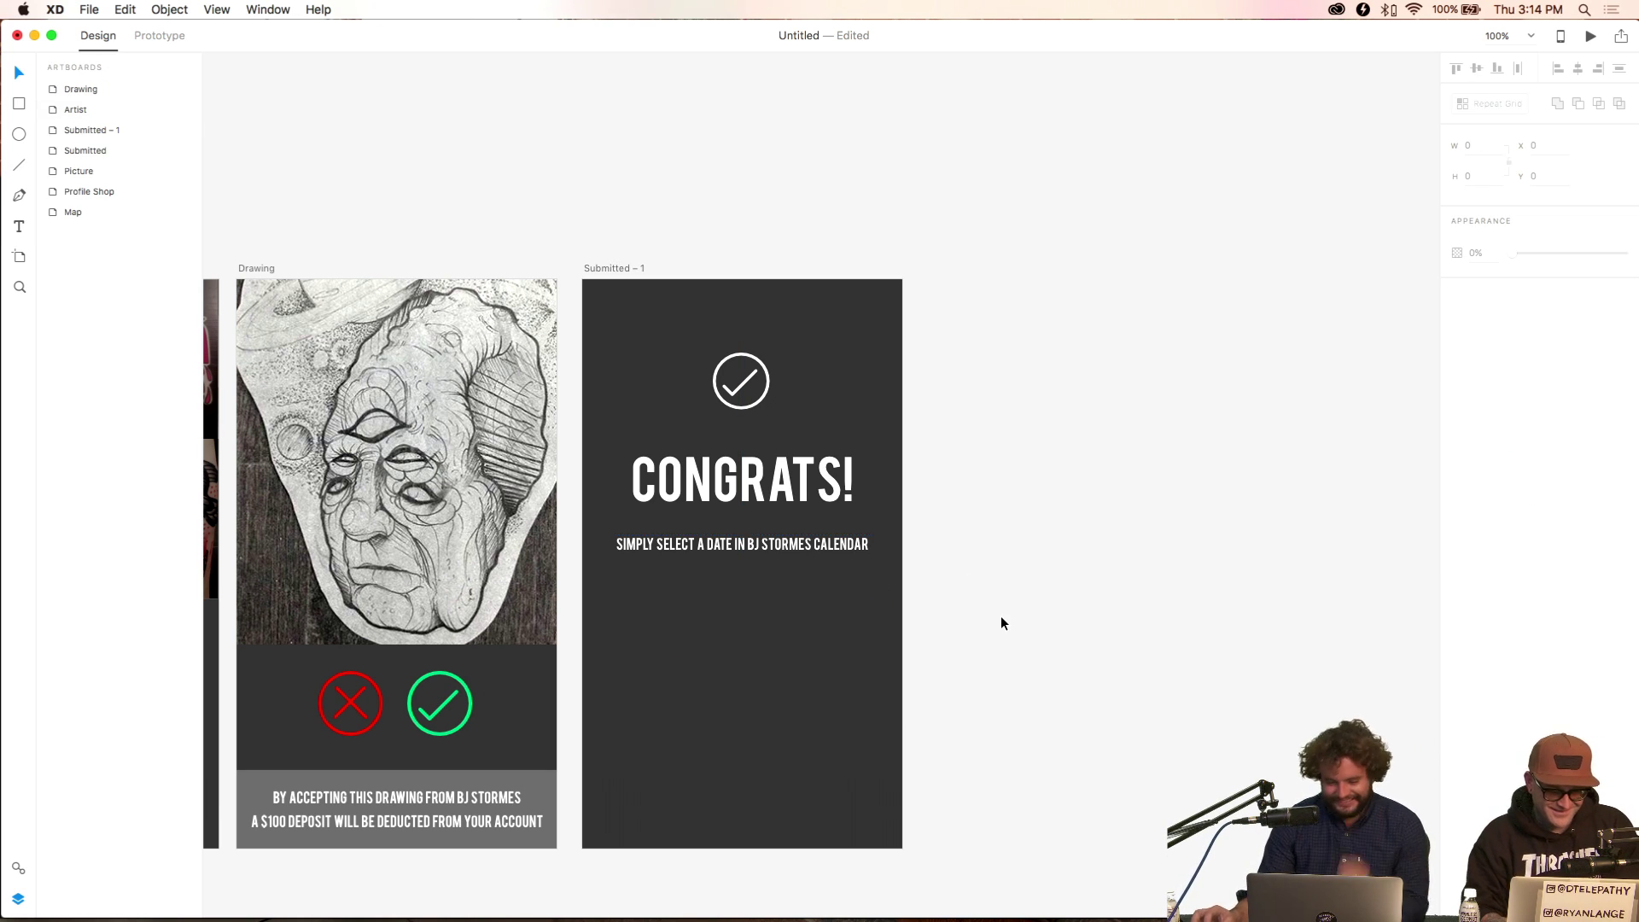
Step: Draw a white square below the calendar instruction and size it to 50 × 50
scroll(988, 529, left, 2)
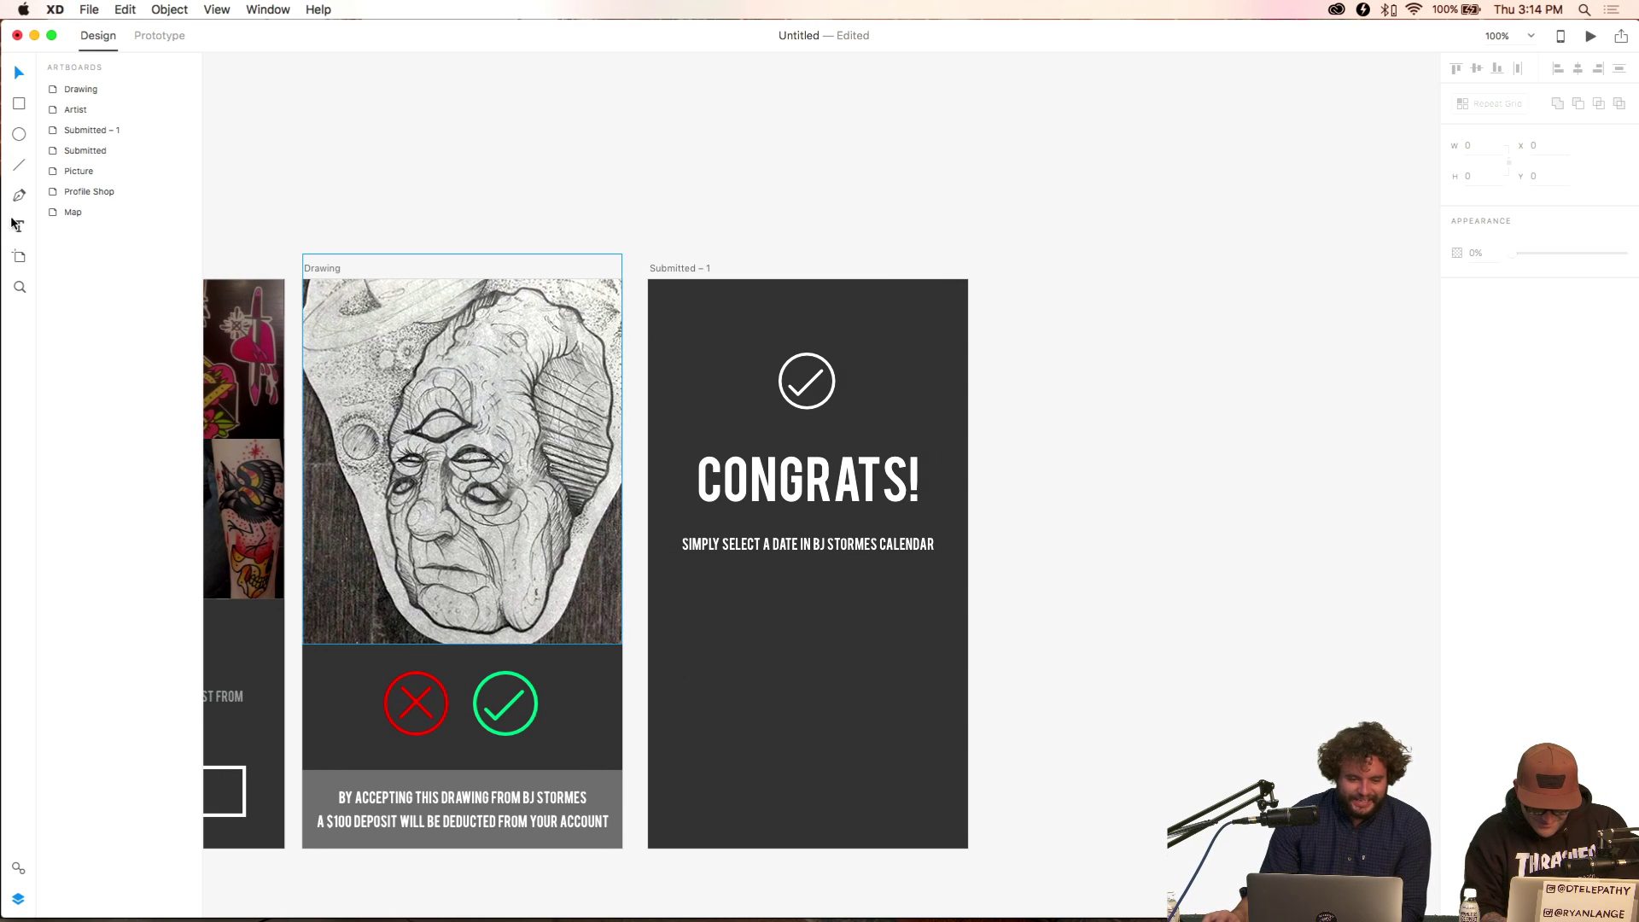
click(20, 104)
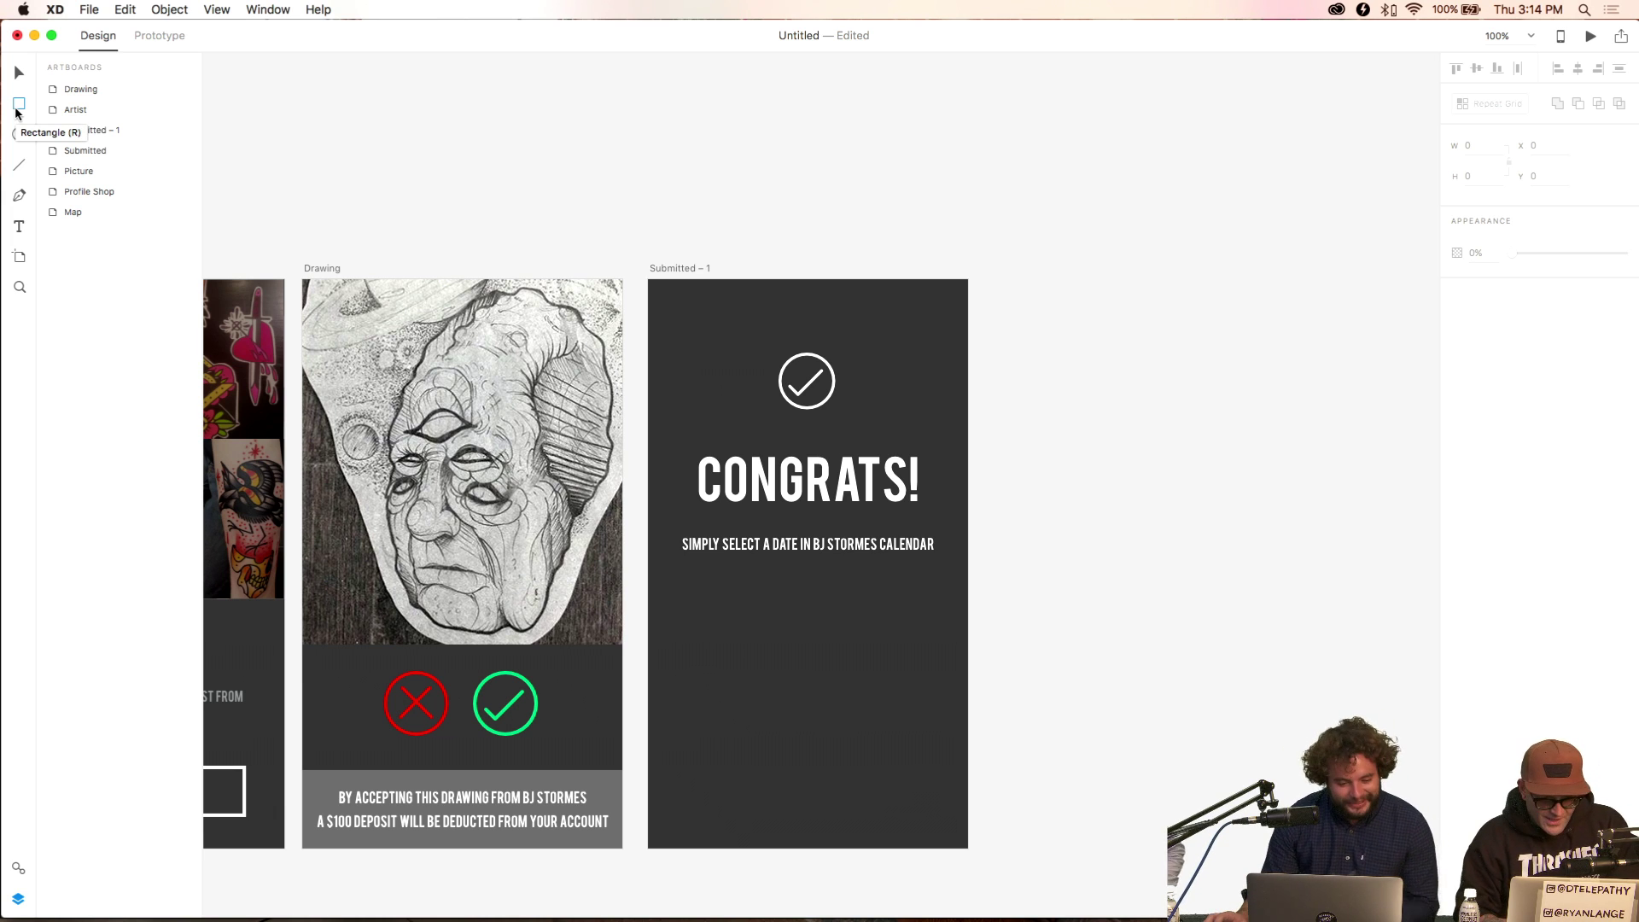
scroll(731, 615, up, 1)
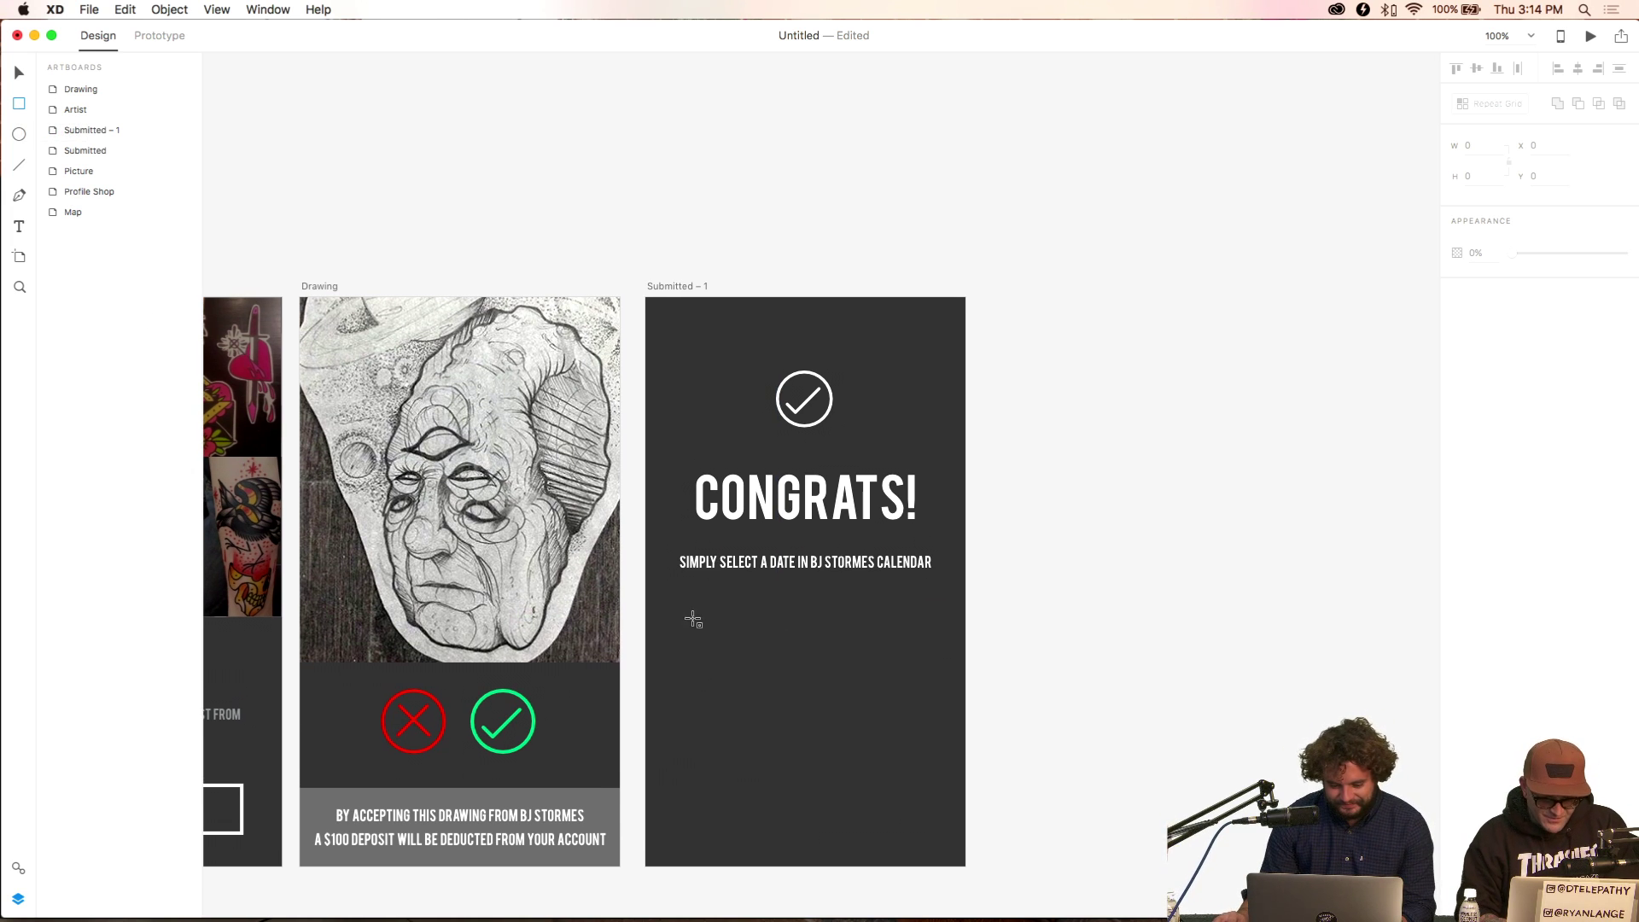
drag(675, 627, 717, 684)
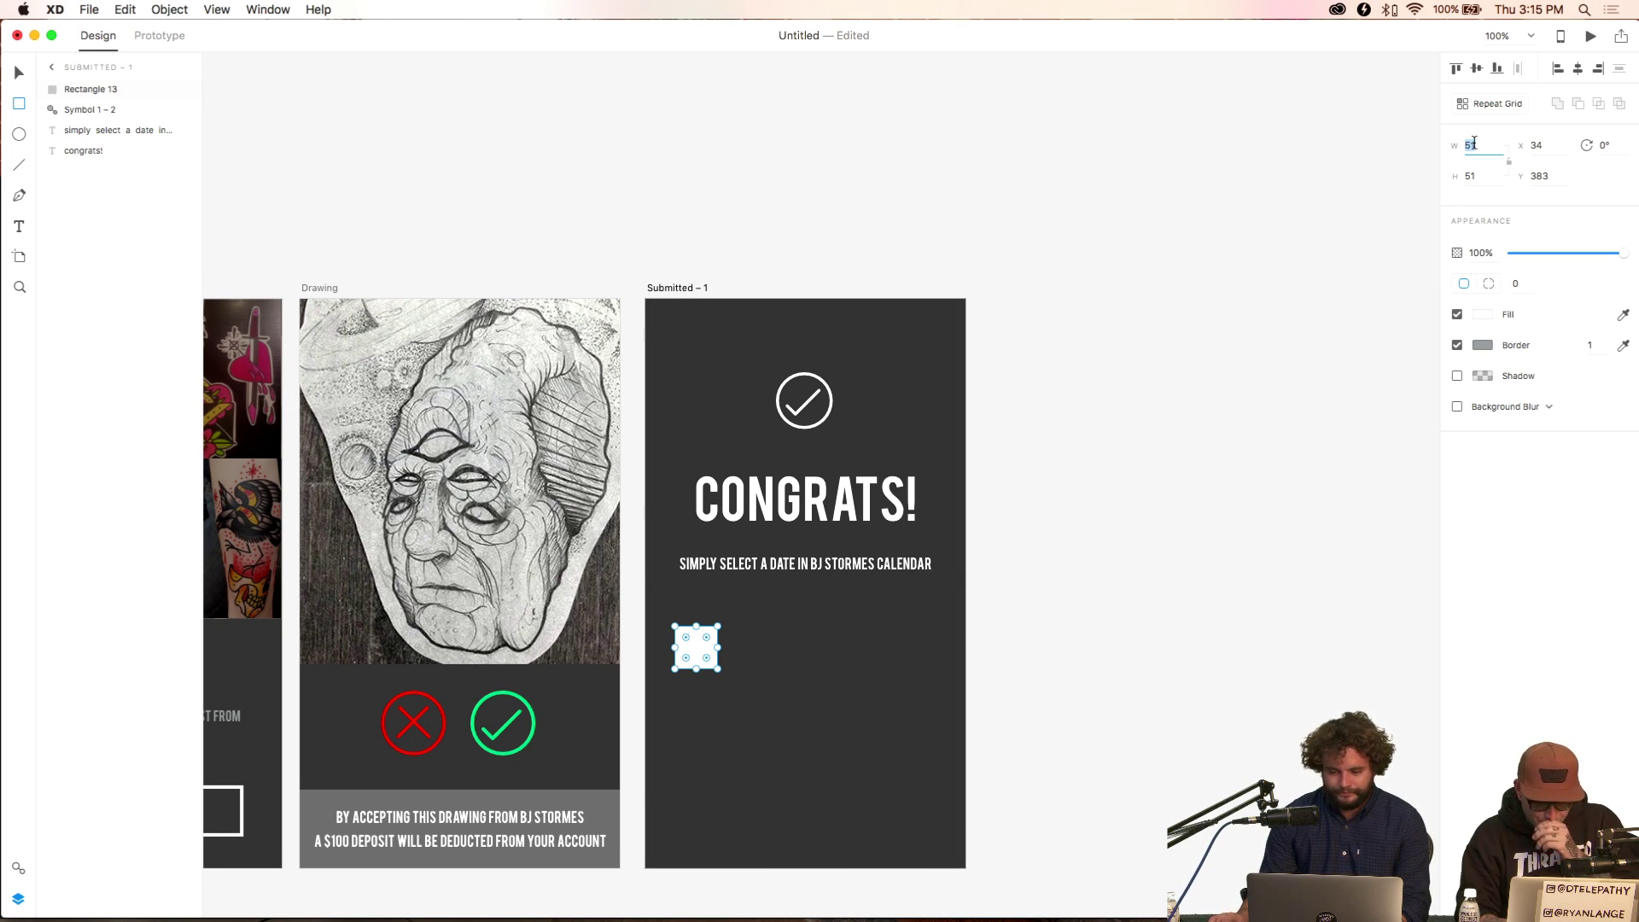
text(50)
key(Tab)
text(50)
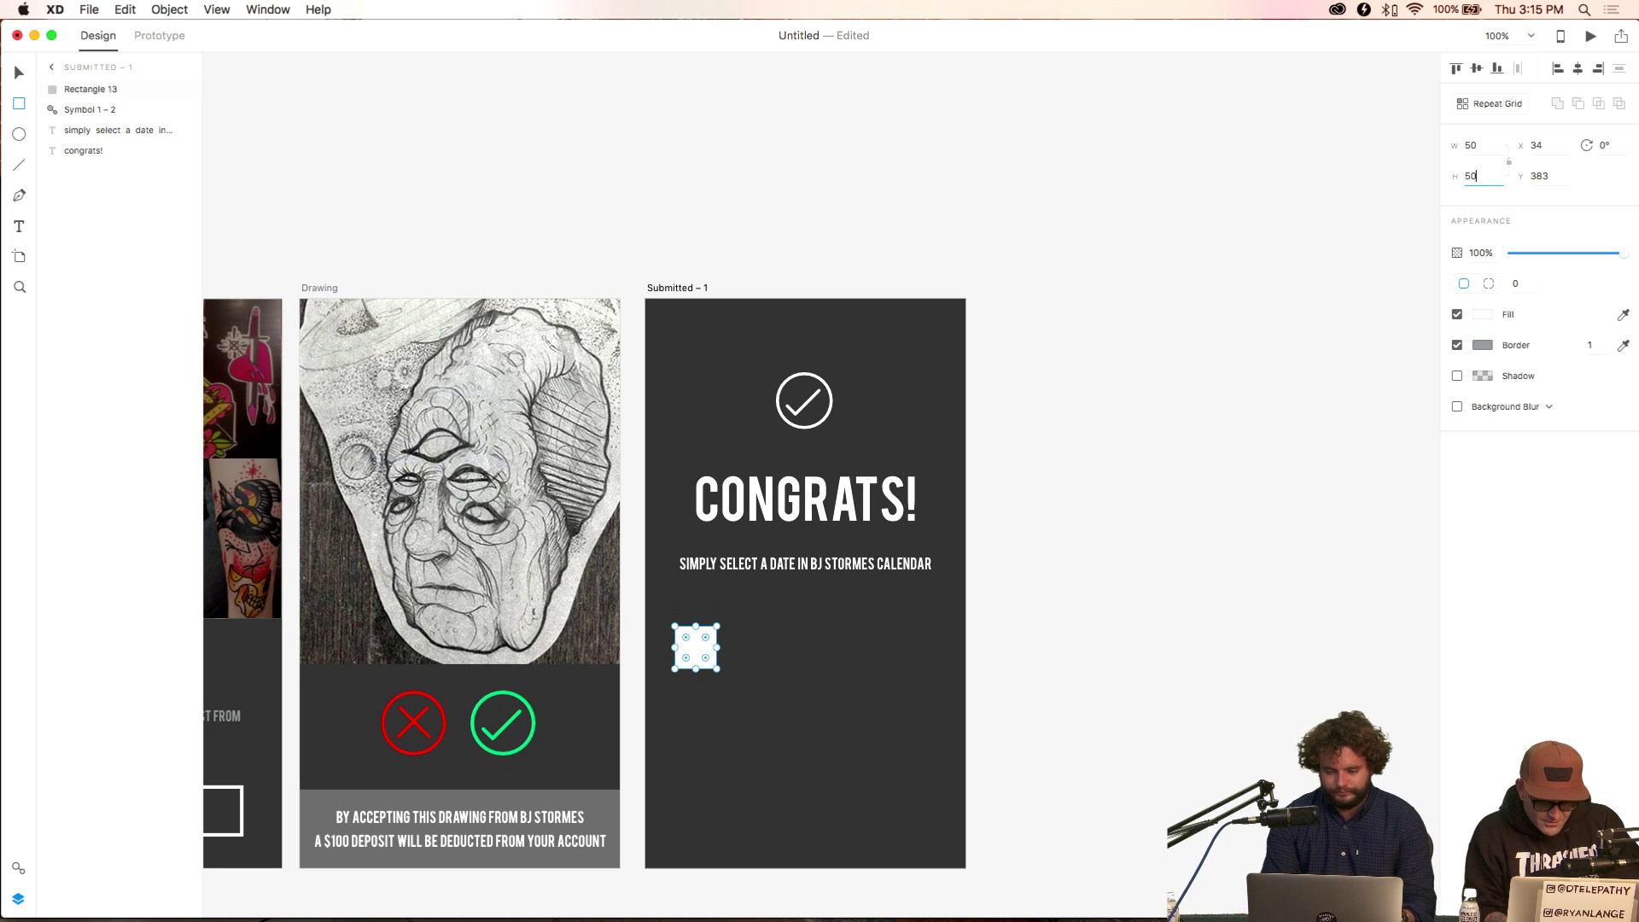
key(Return)
click(889, 671)
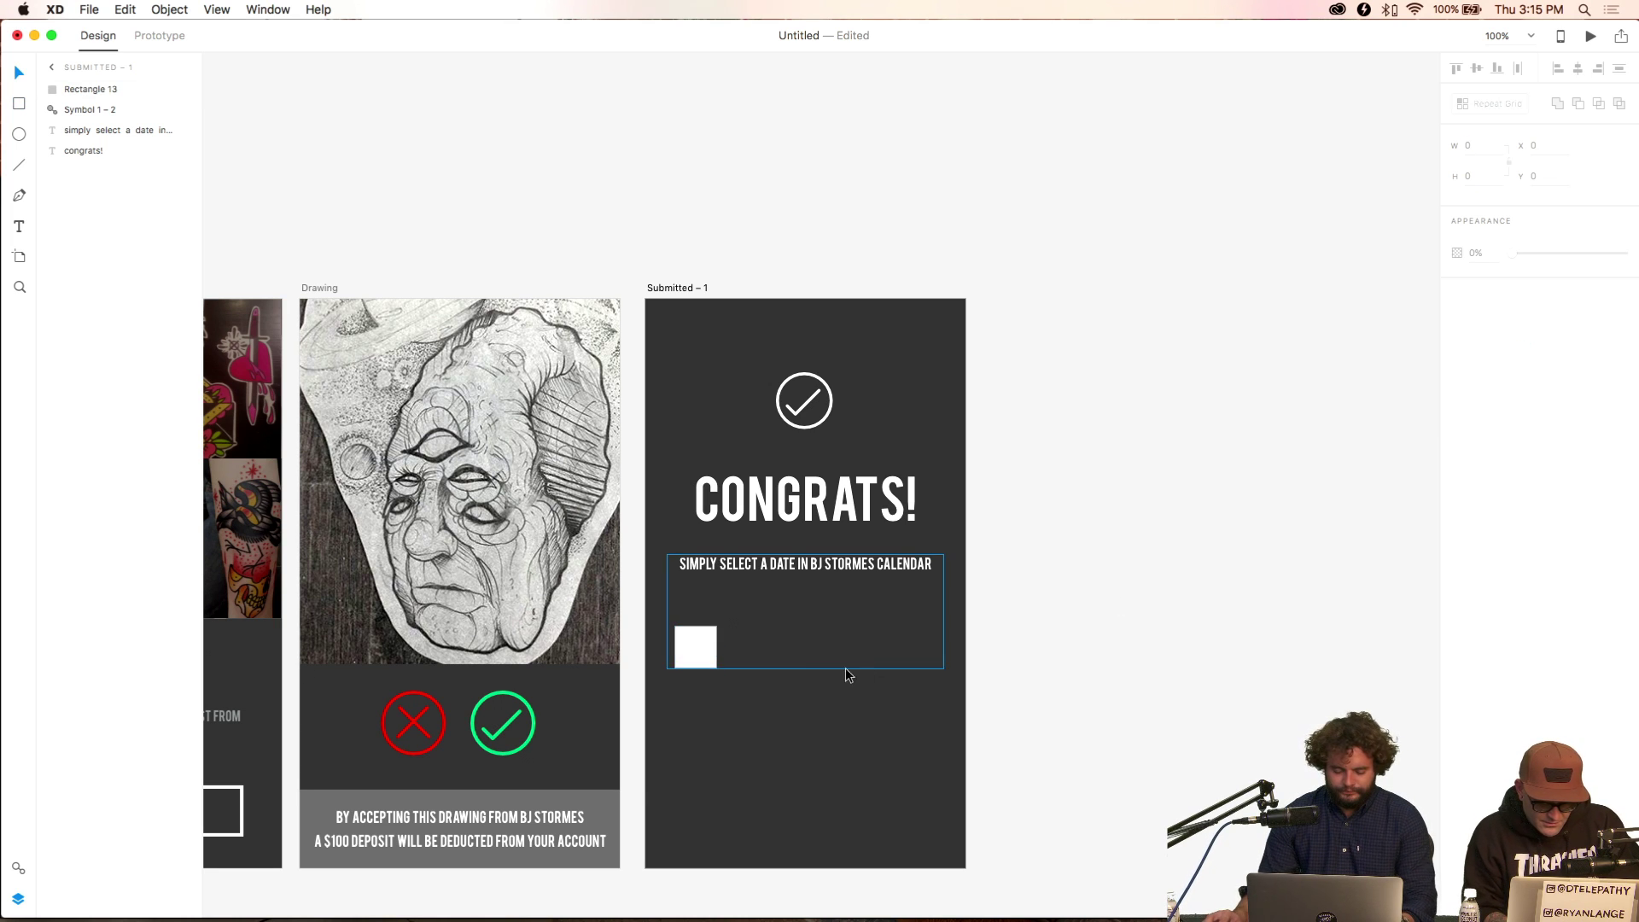
click(705, 646)
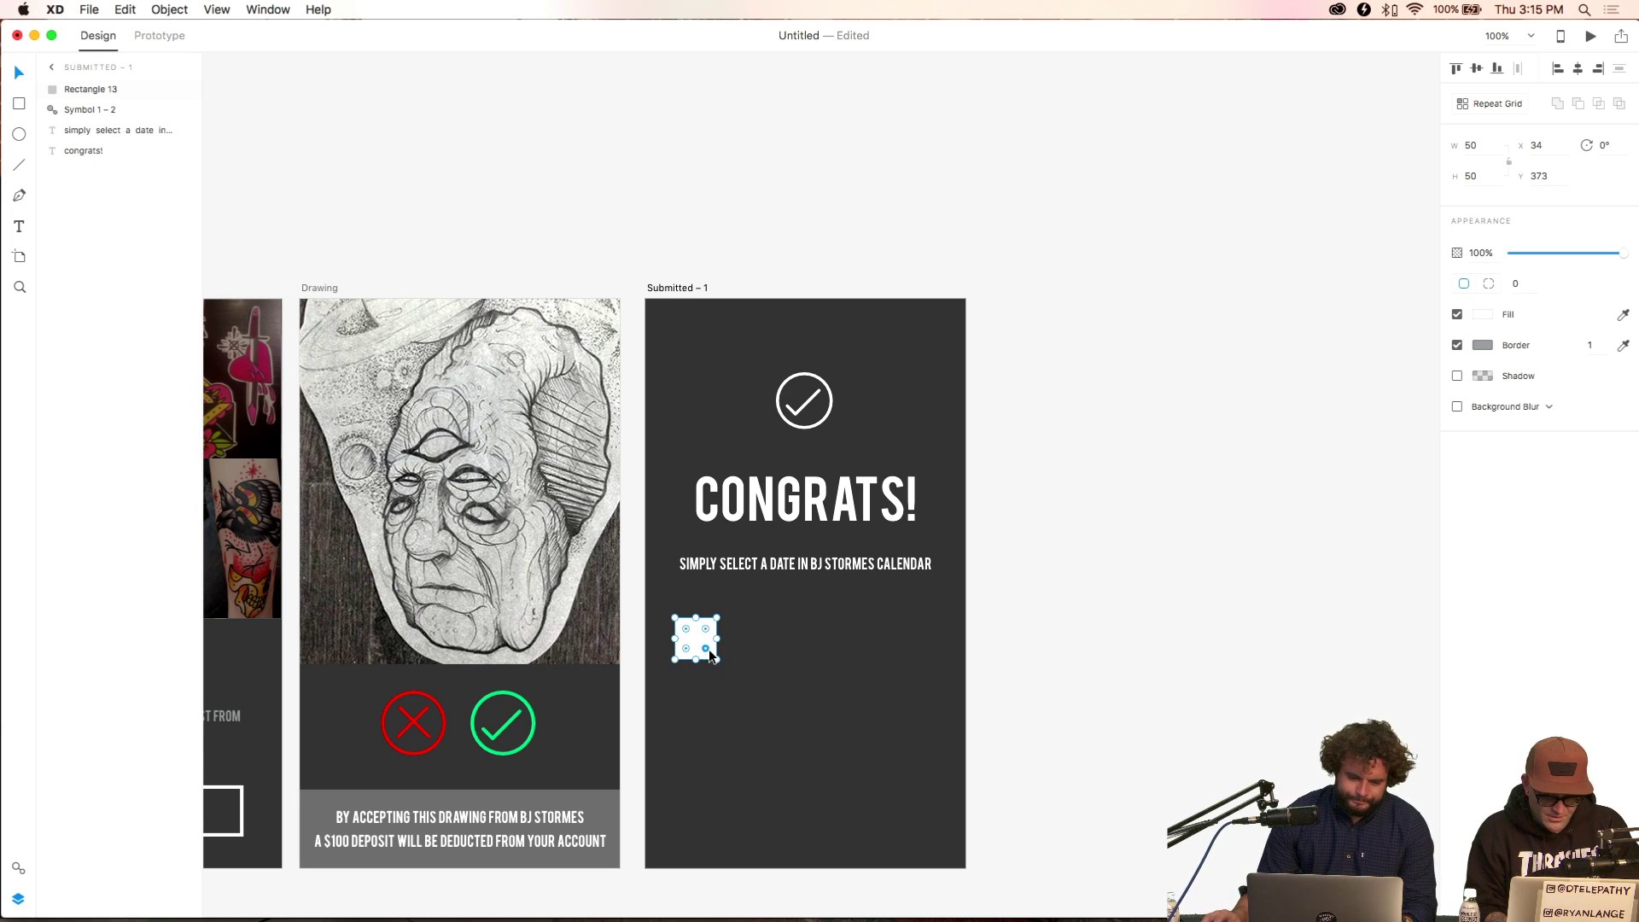
key(Escape)
Step: Add a text box over the white square containing 'S' in the Bebas font
click(21, 226)
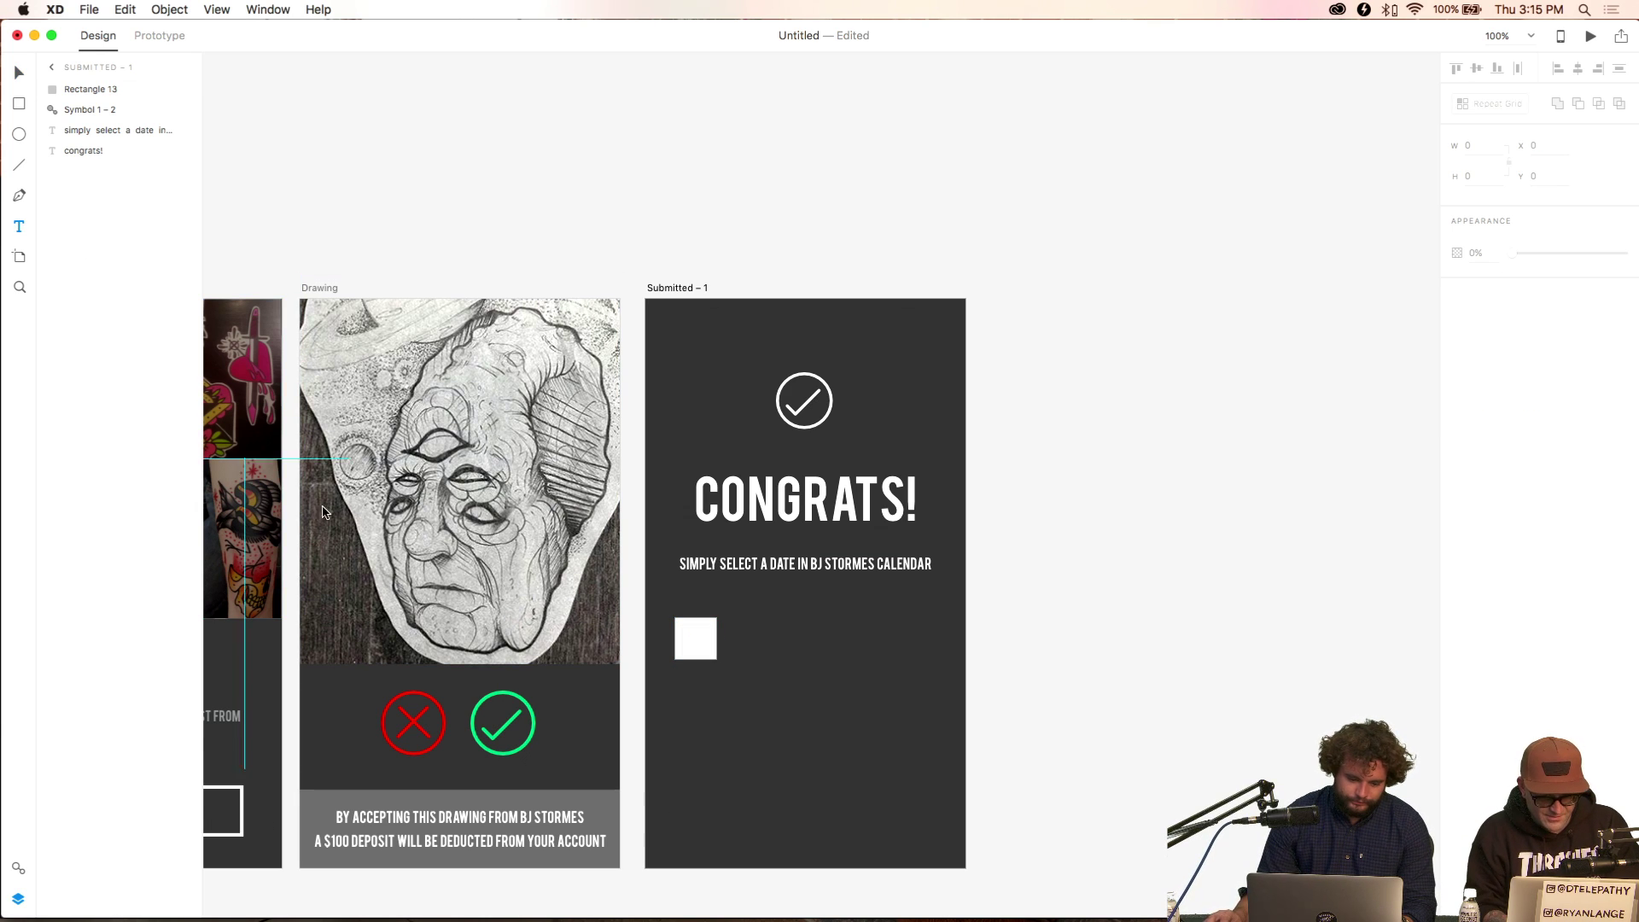
drag(676, 631, 715, 659)
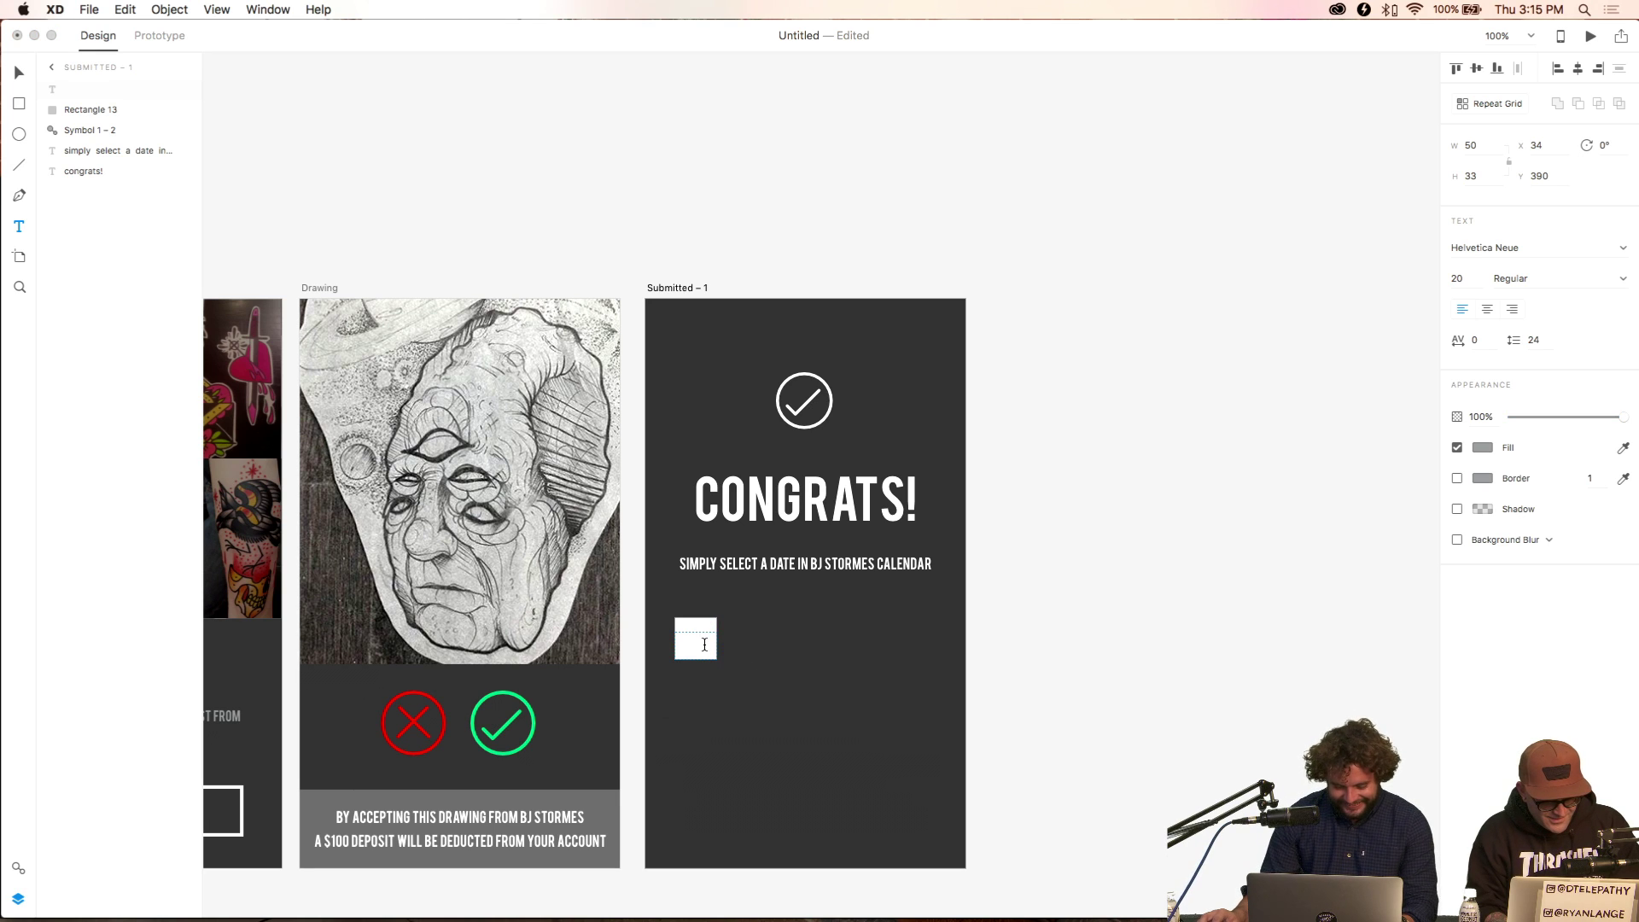
text(S)
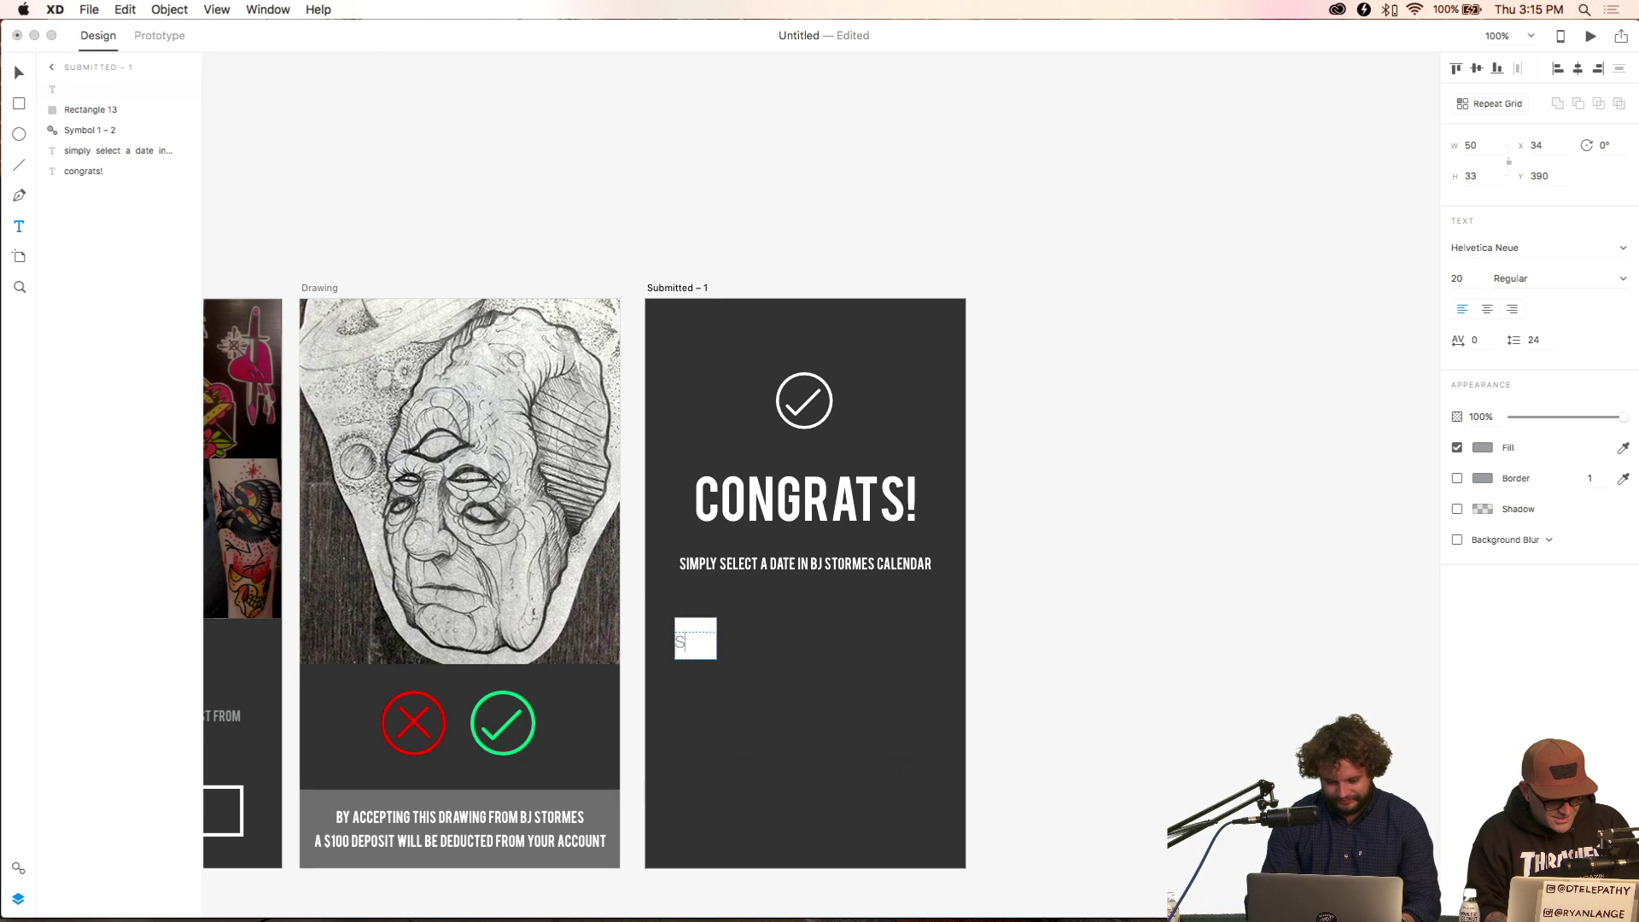
click(1480, 247)
text(Bebas)
key(Return)
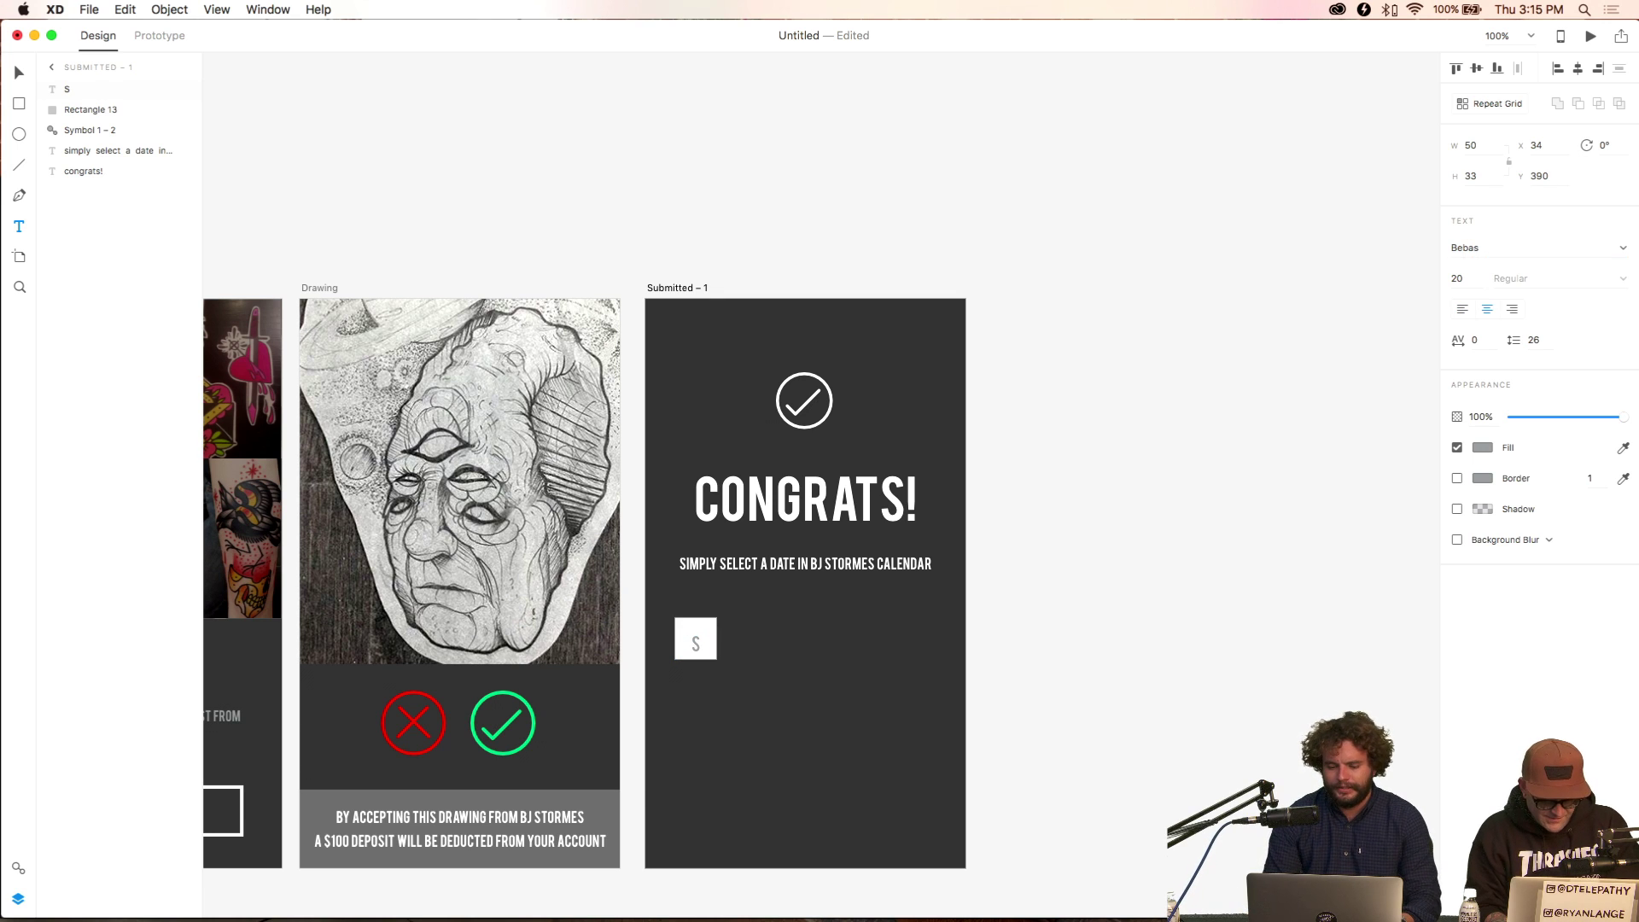
click(1009, 523)
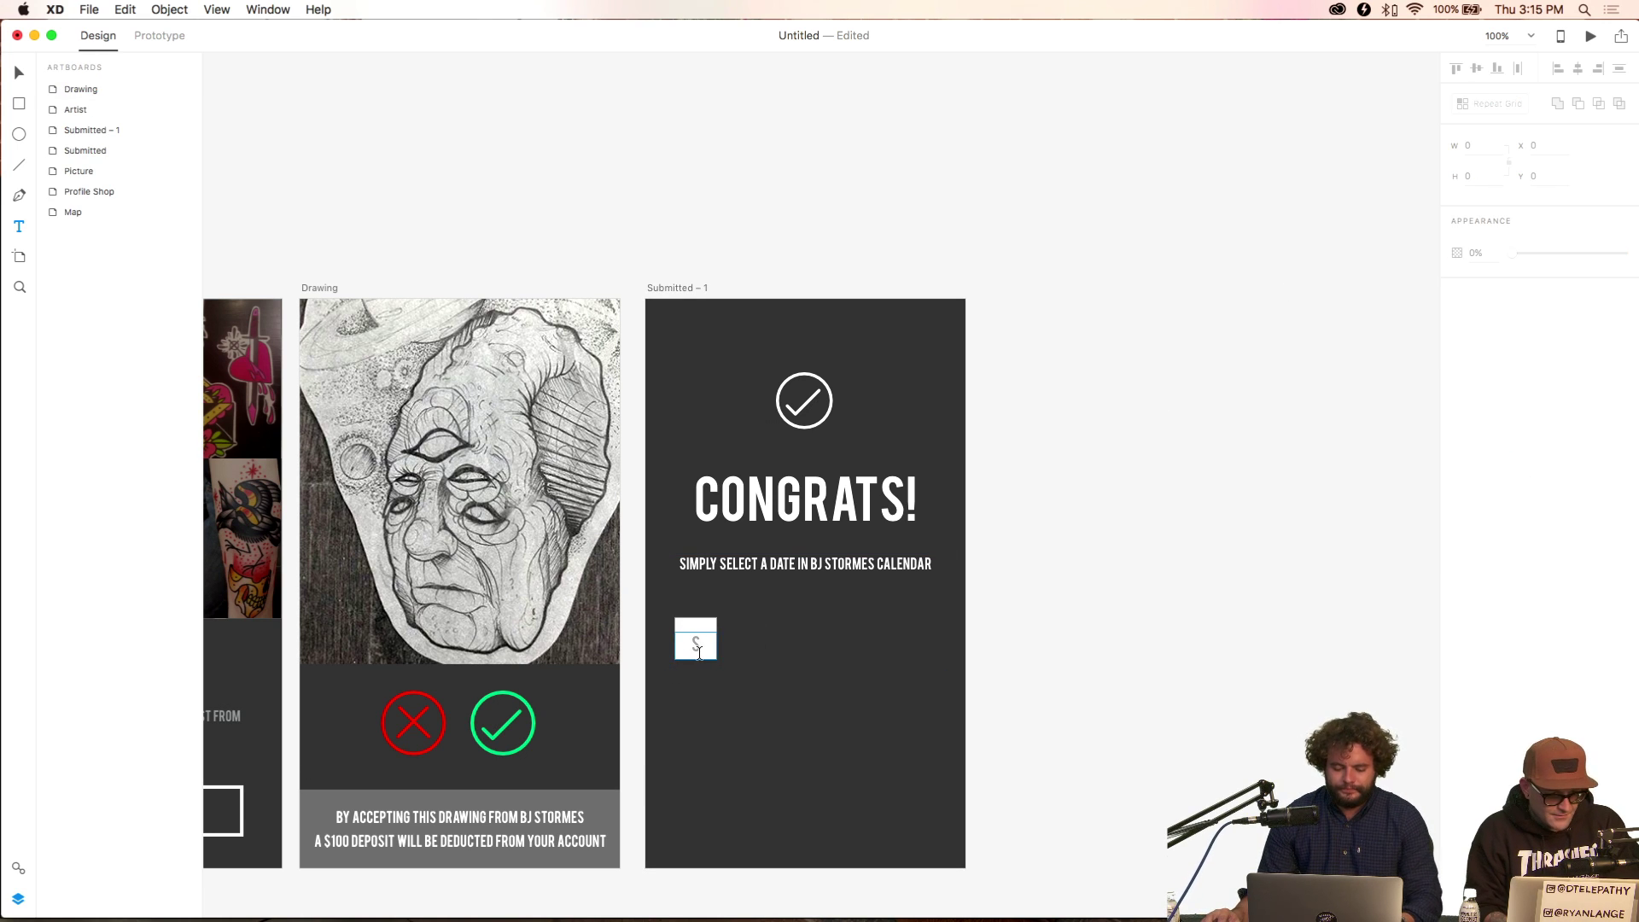
click(703, 654)
double_click(704, 655)
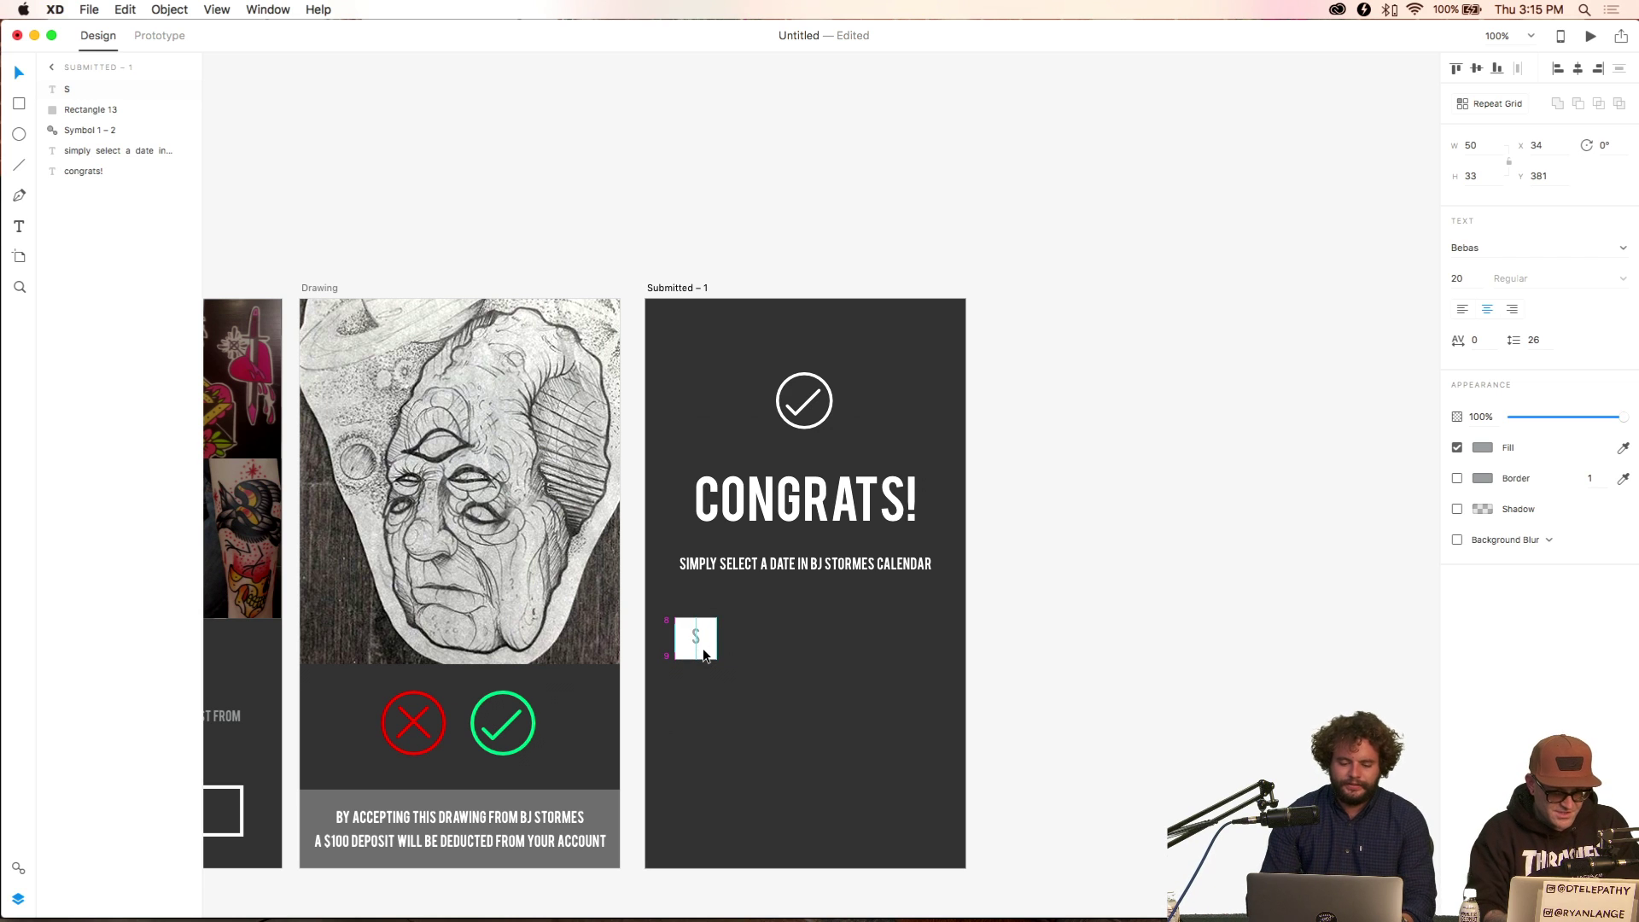
Step: Bring Chrome to the front, stretch its window to full screen, and load twitter.com
click(689, 912)
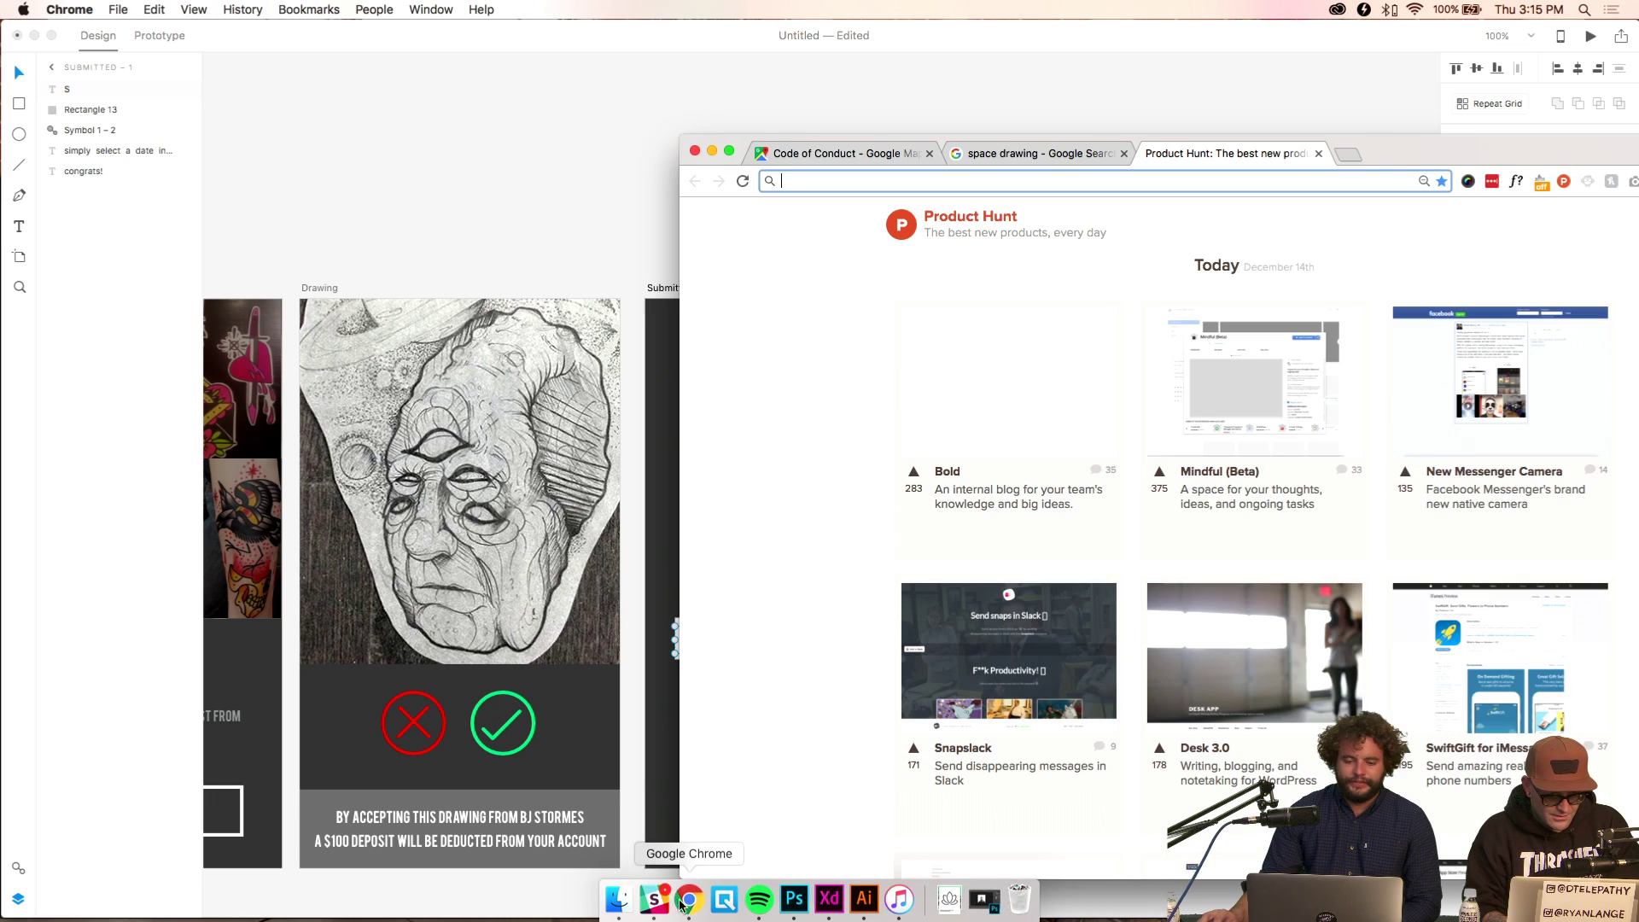
double_click(1406, 157)
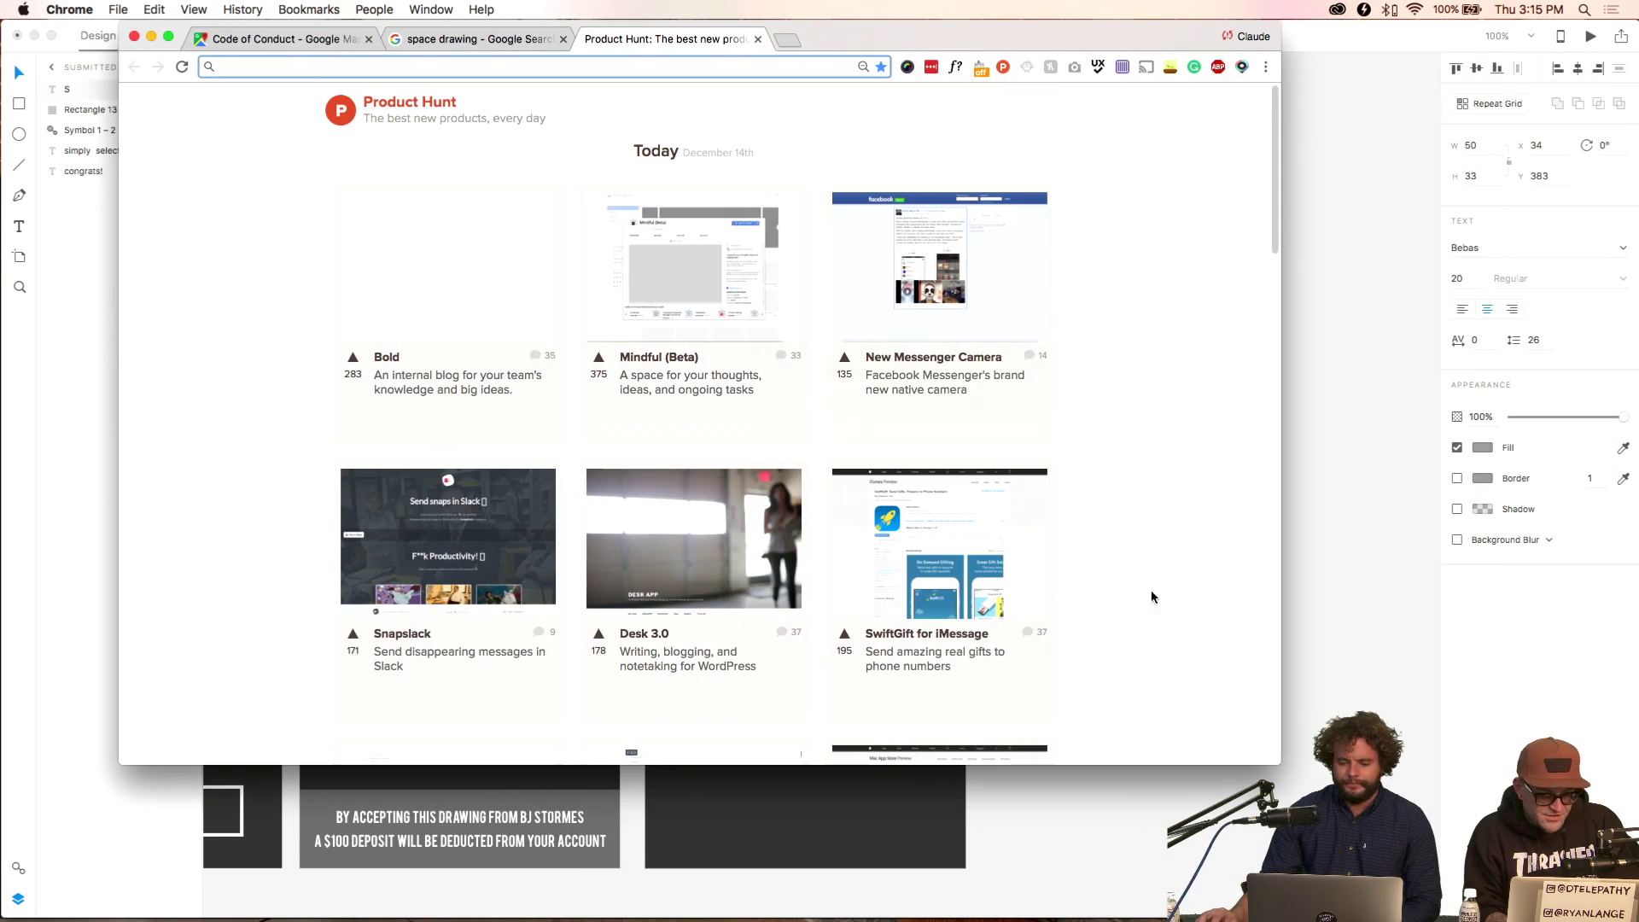
drag(1301, 770, 1608, 920)
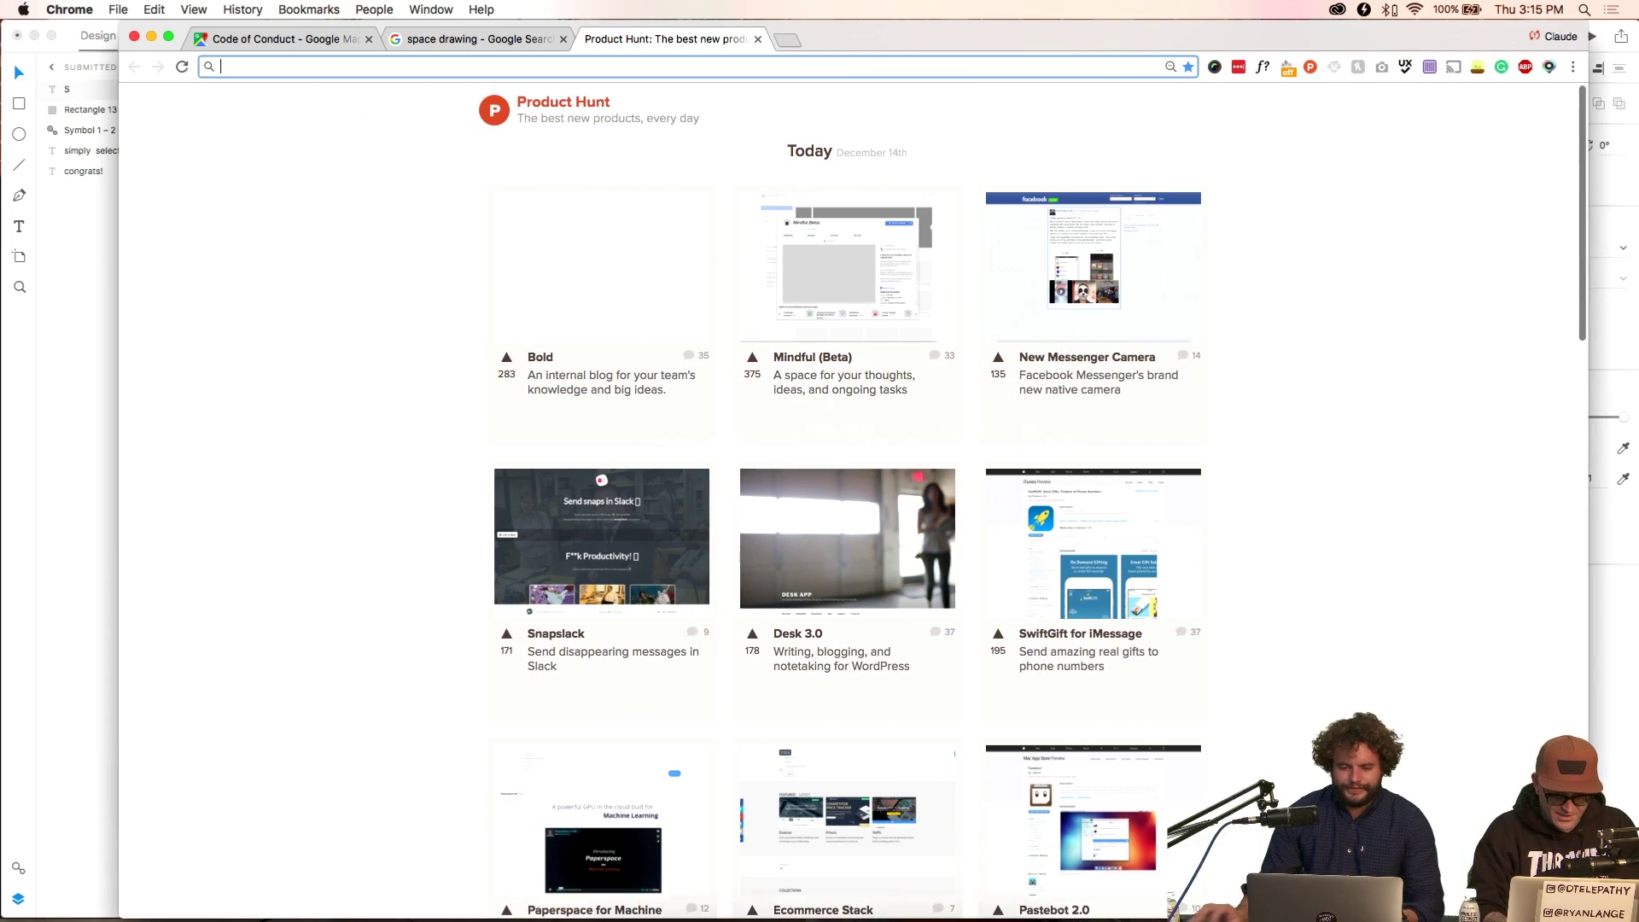
text(tw)
key(Return)
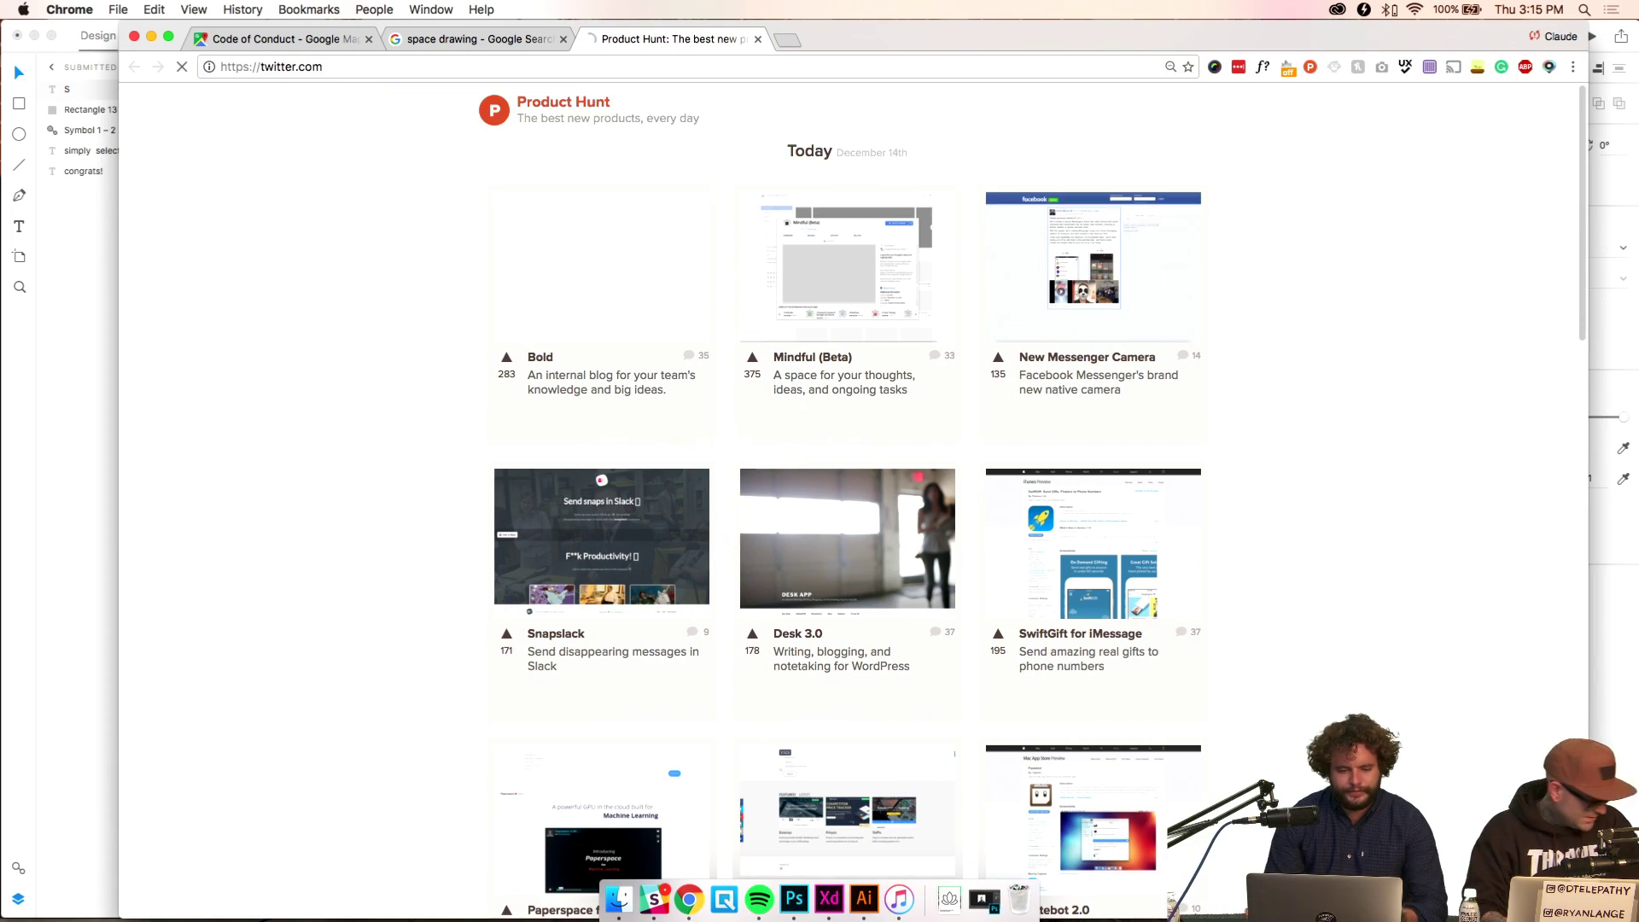
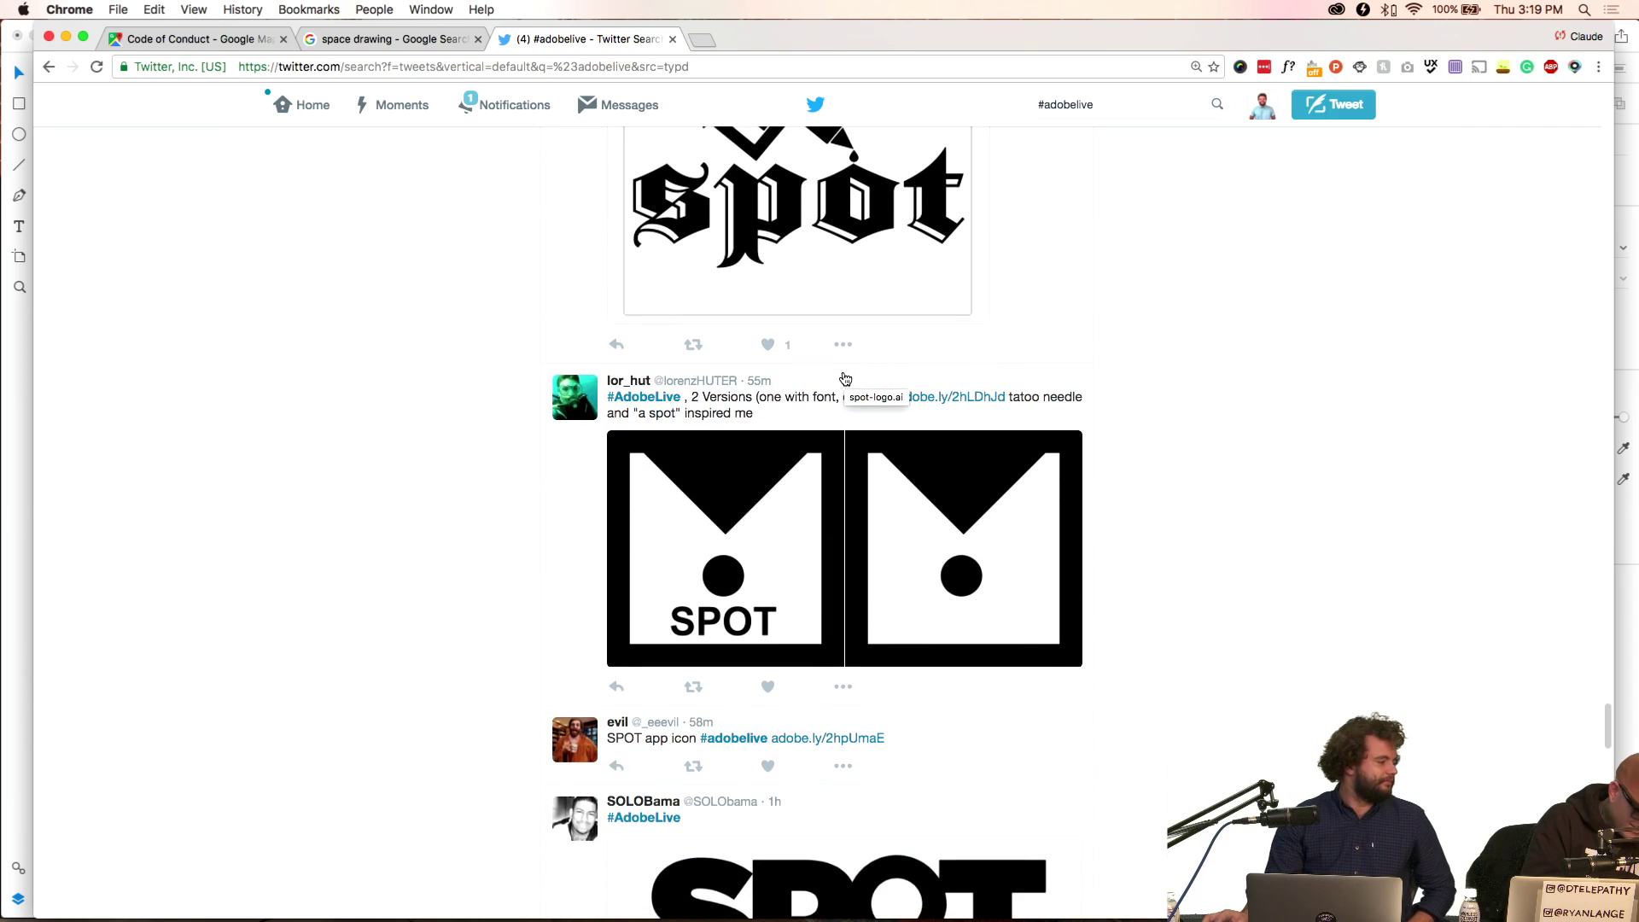
Step: Scroll through the #adobelive tweet results in Chrome, then return to Adobe XD
scroll(843, 378, down, 5)
scroll(844, 378, down, 12)
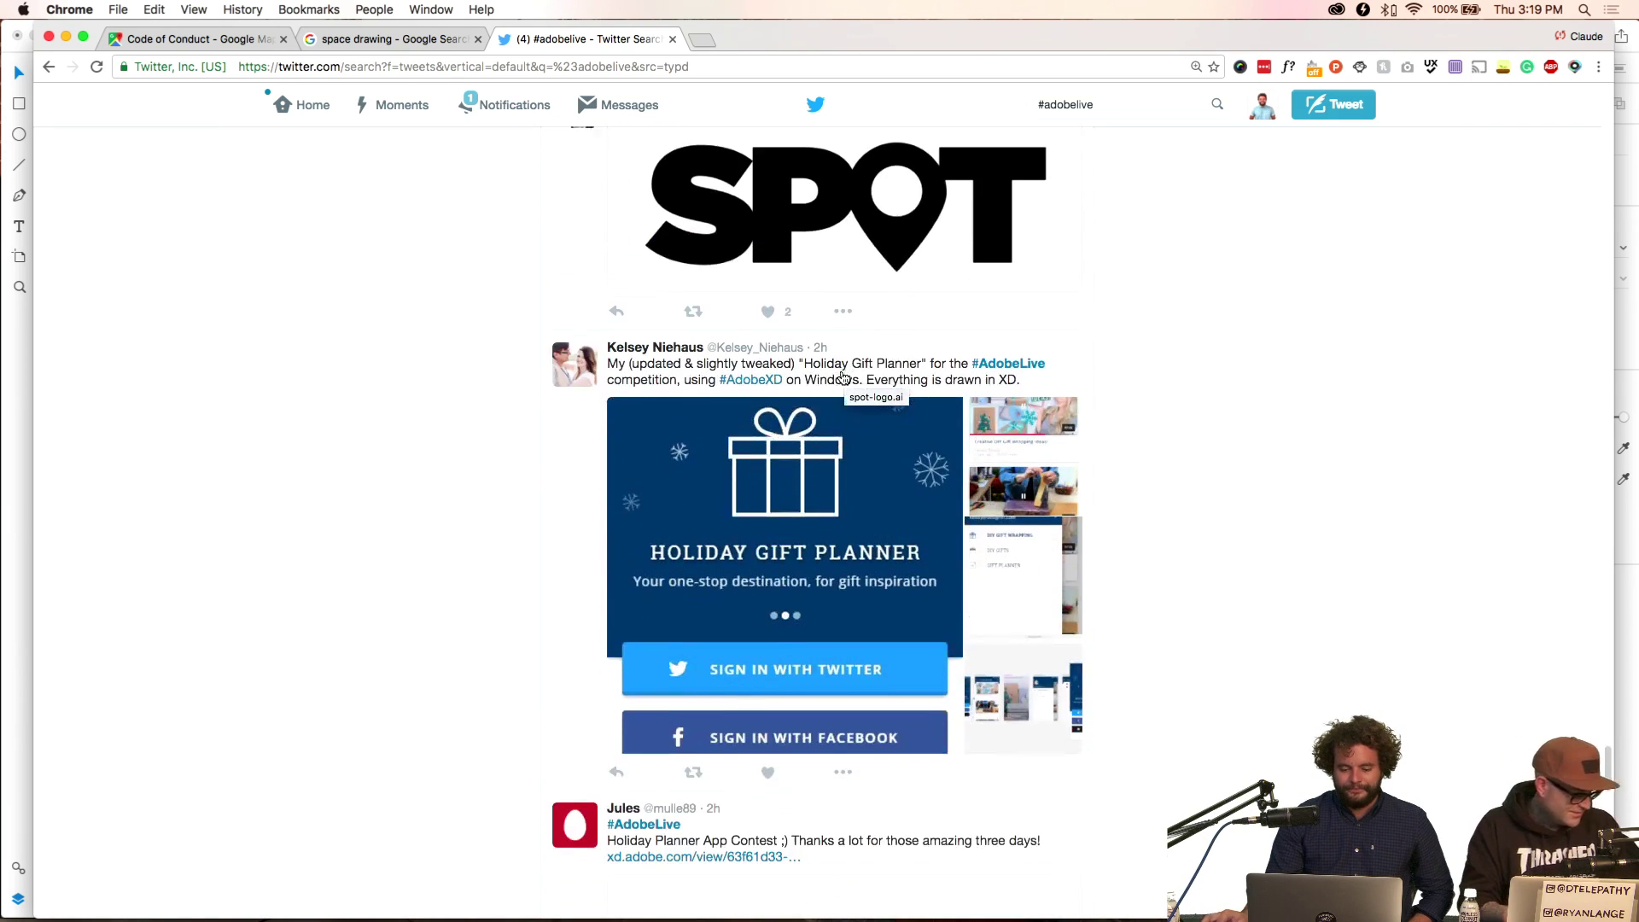
scroll(804, 388, down, 4)
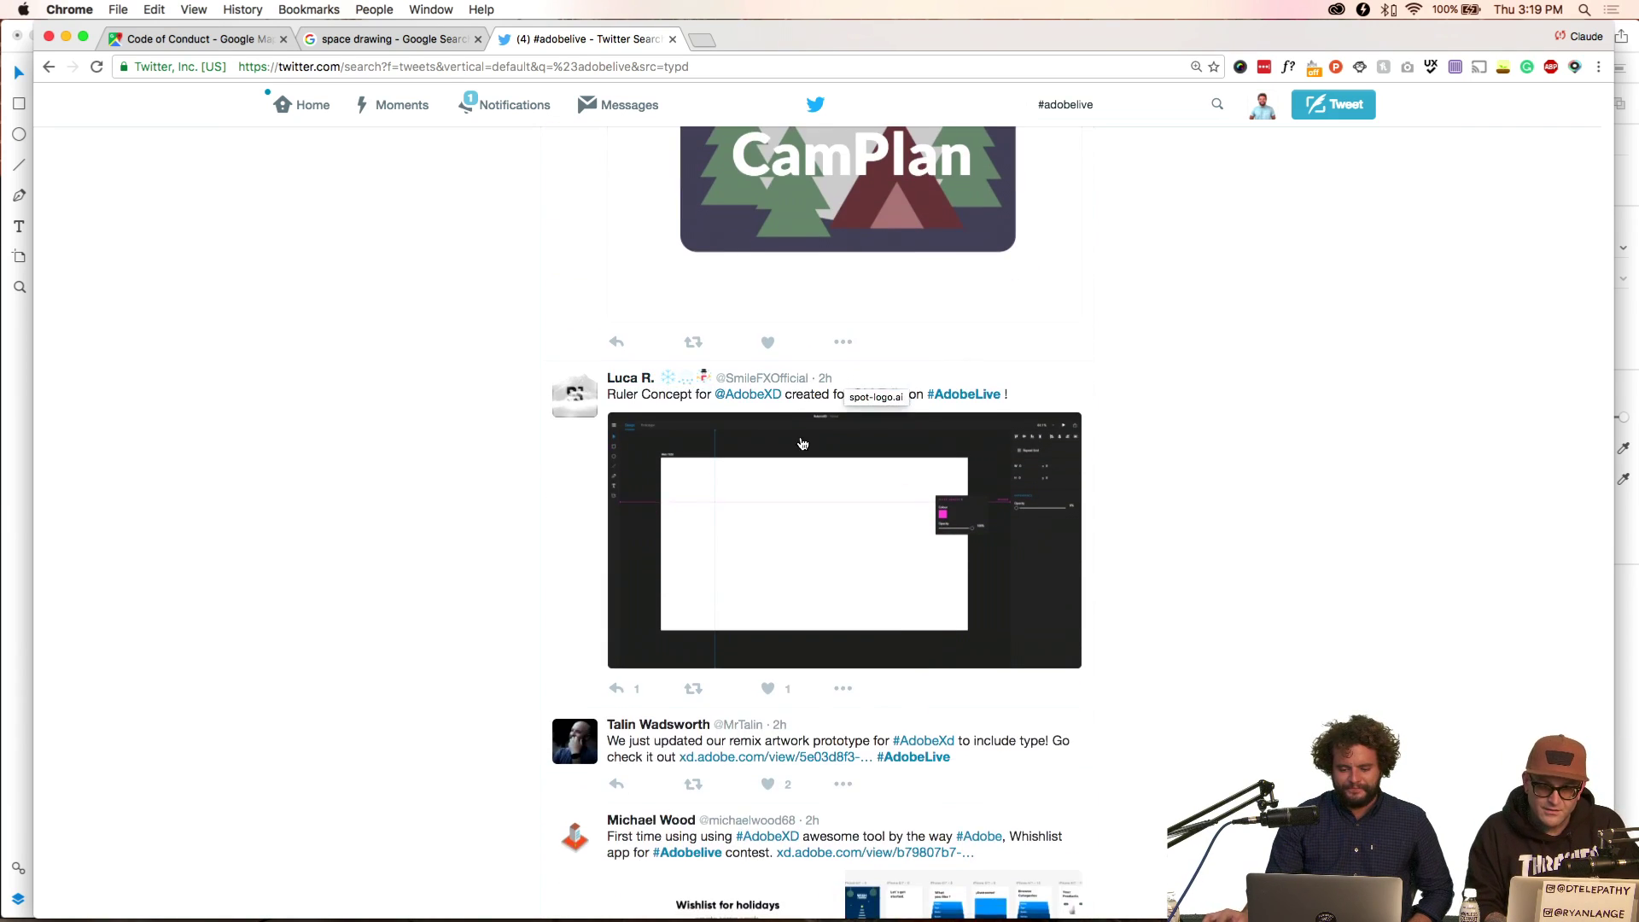
mouse_move(817, 909)
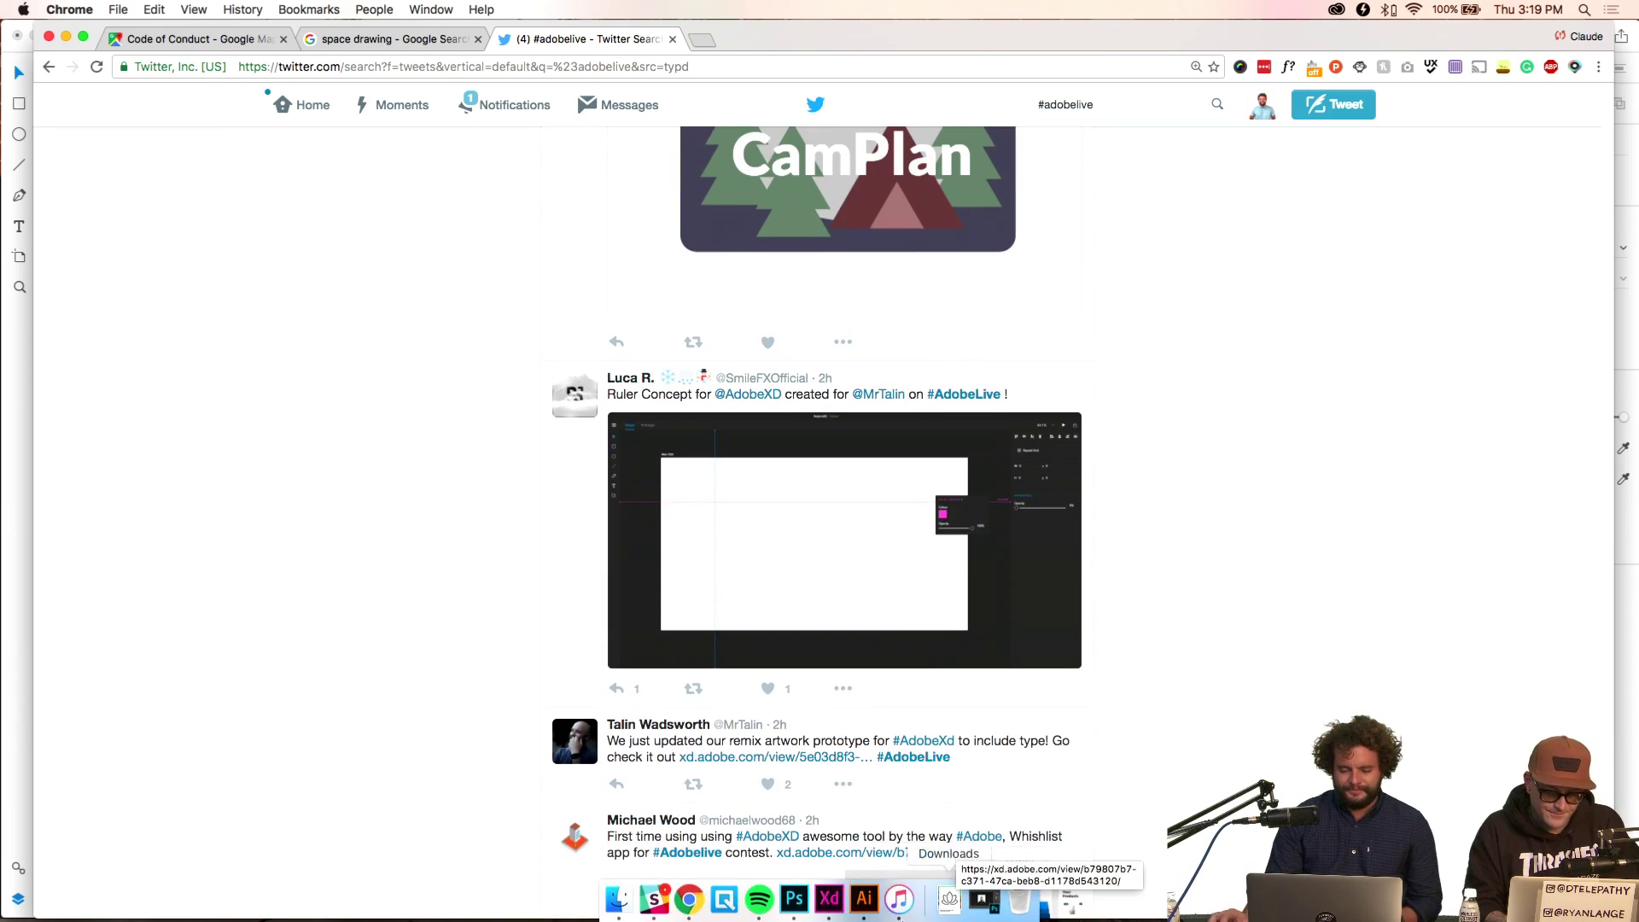
click(818, 907)
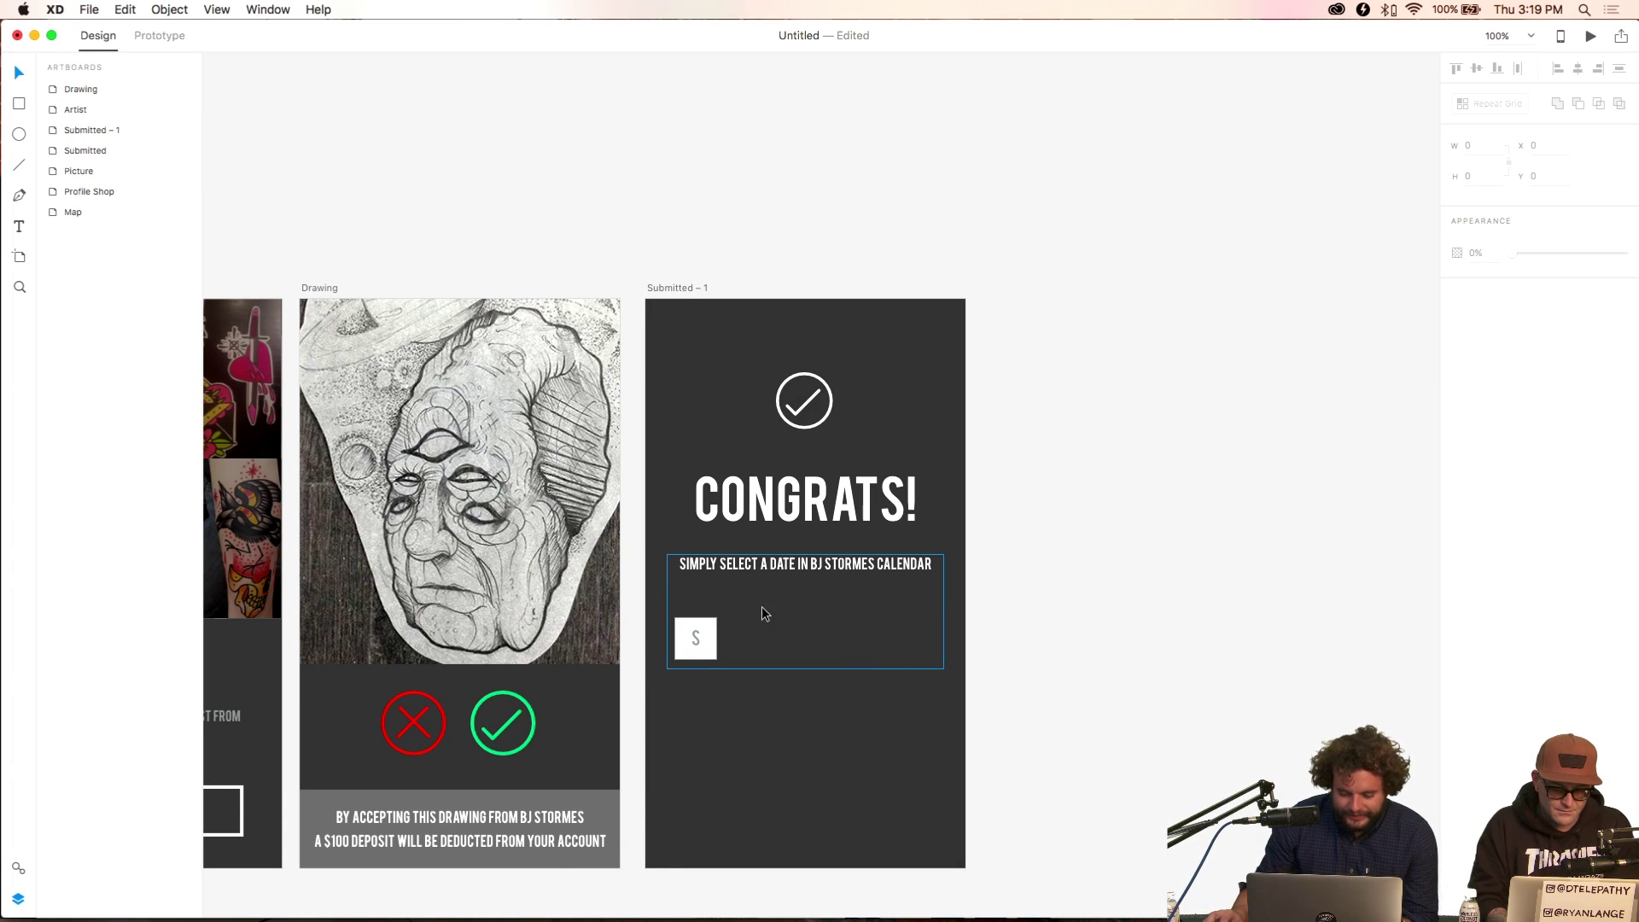
click(709, 630)
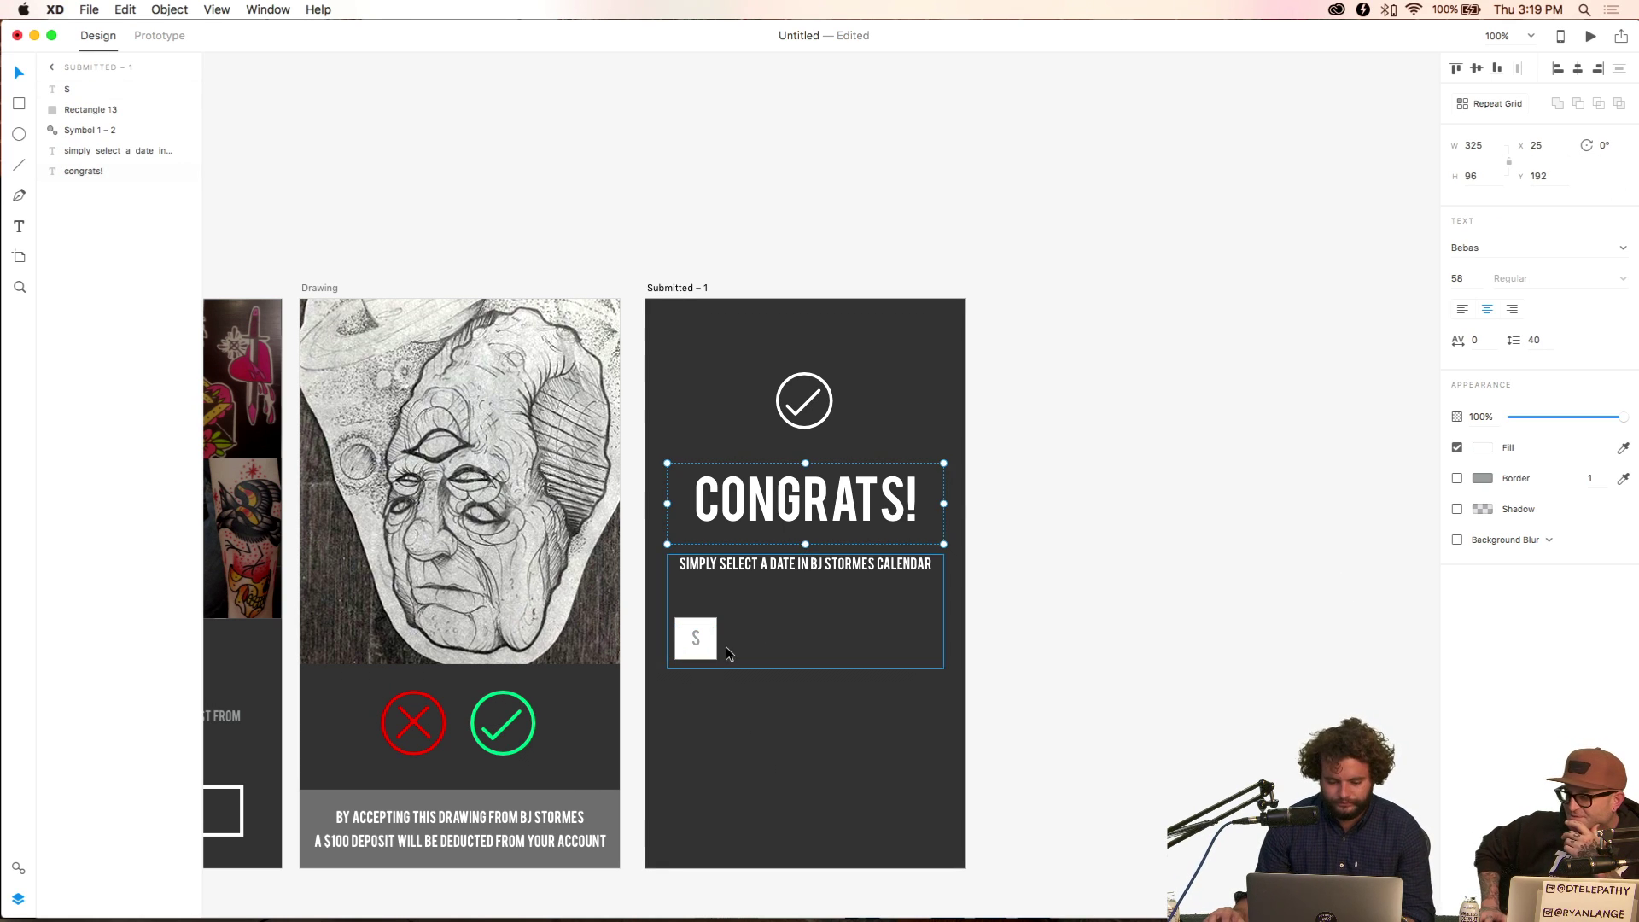
key(Down)
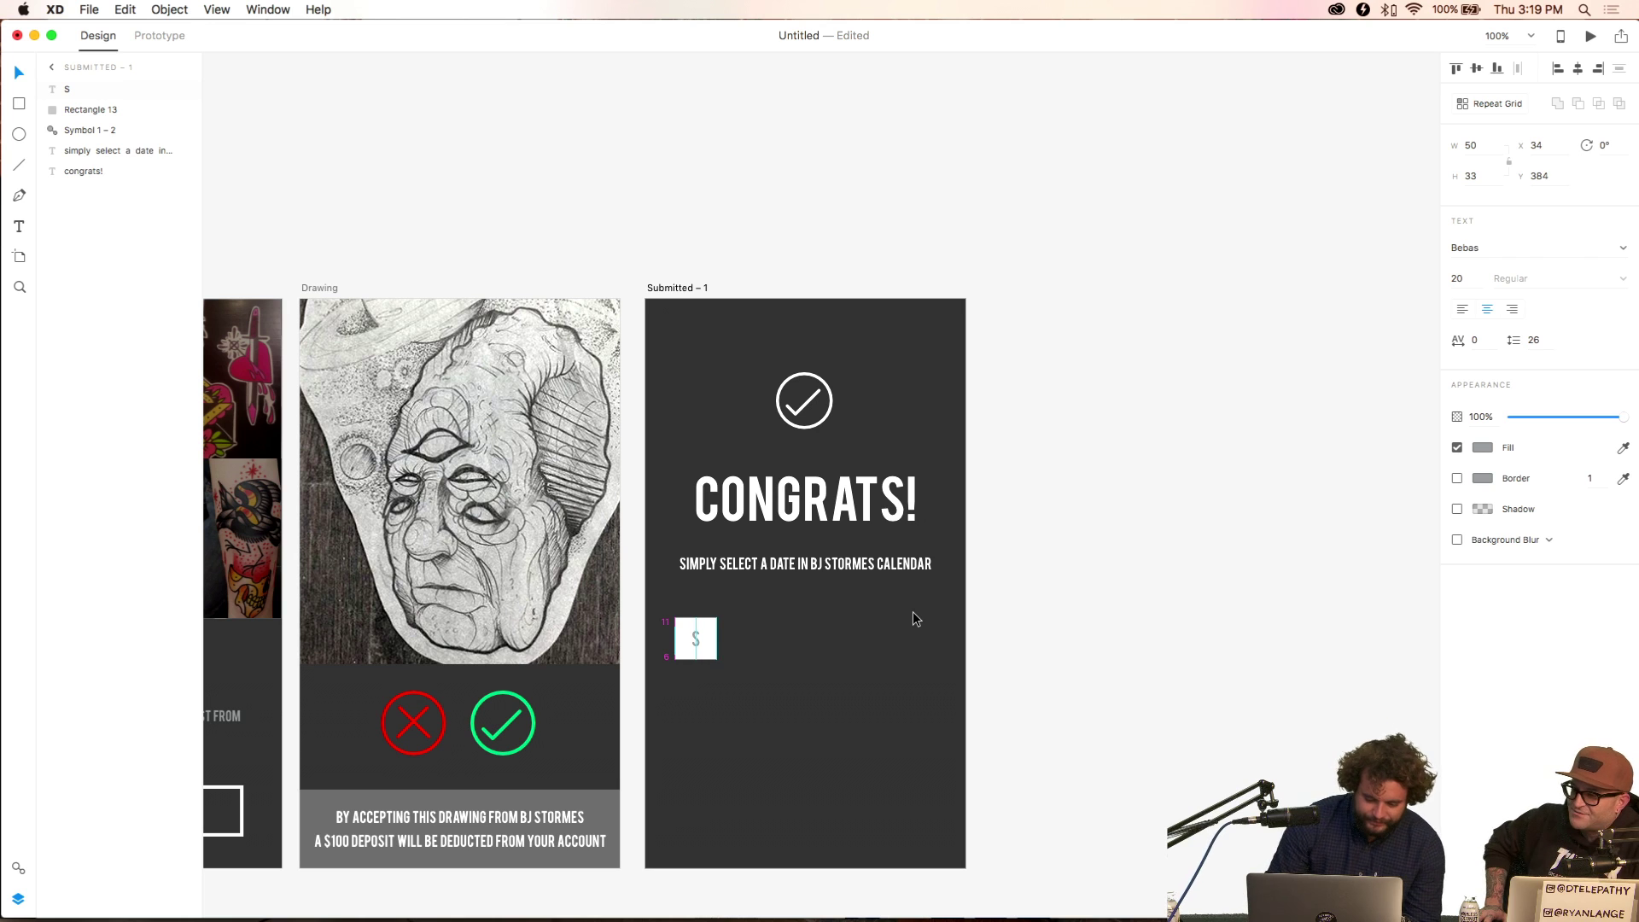
key(Up)
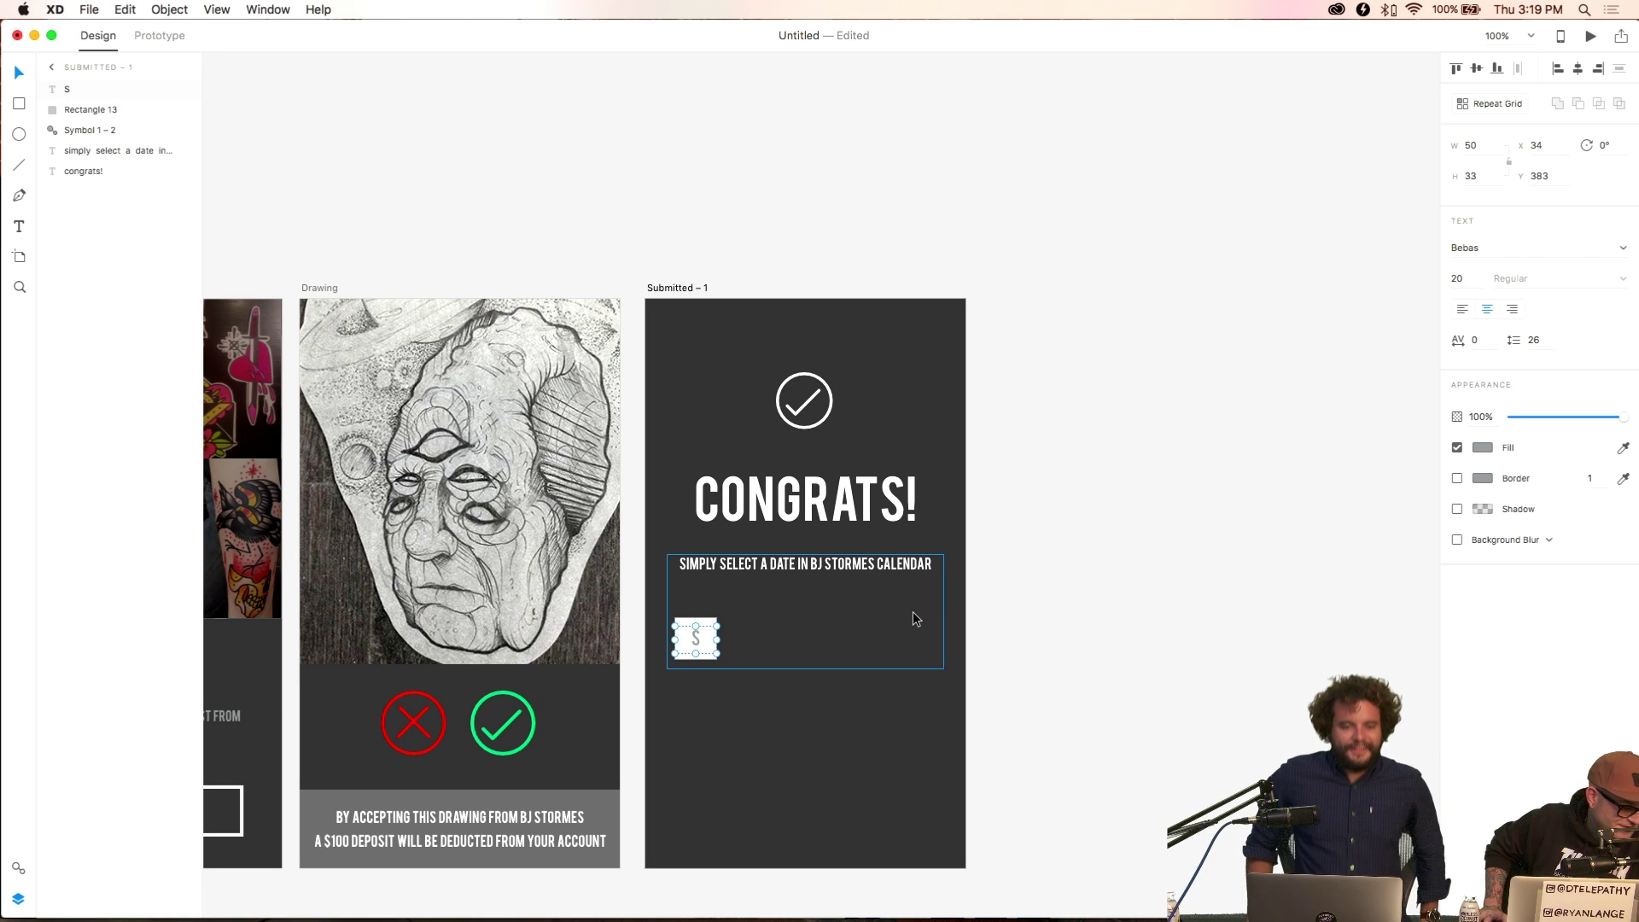
click(934, 683)
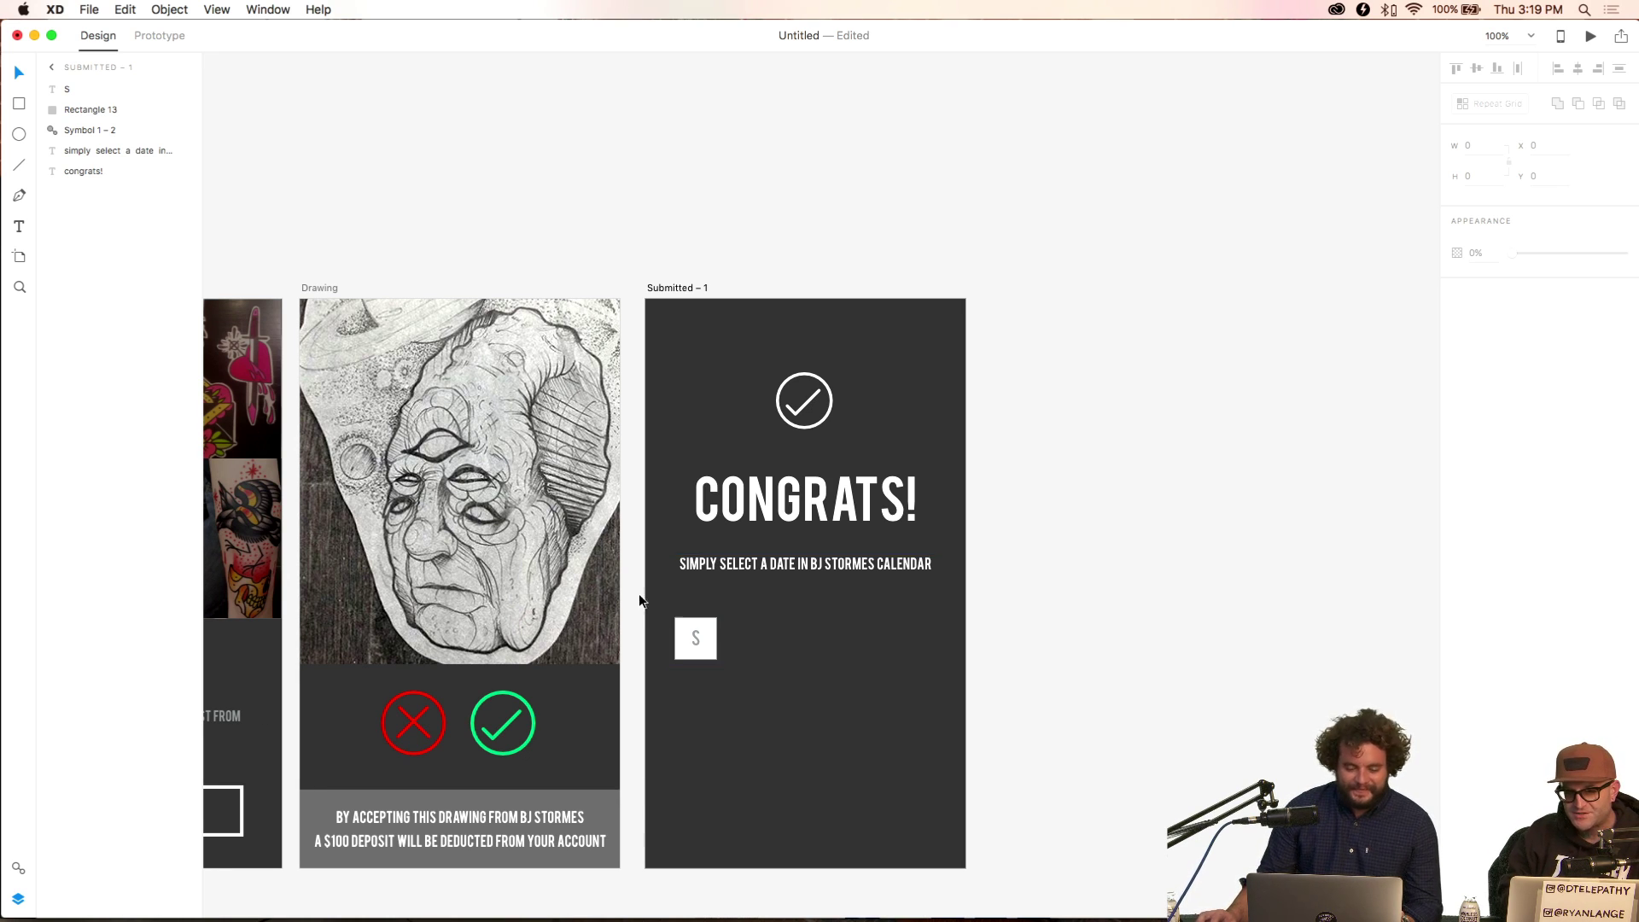
click(699, 650)
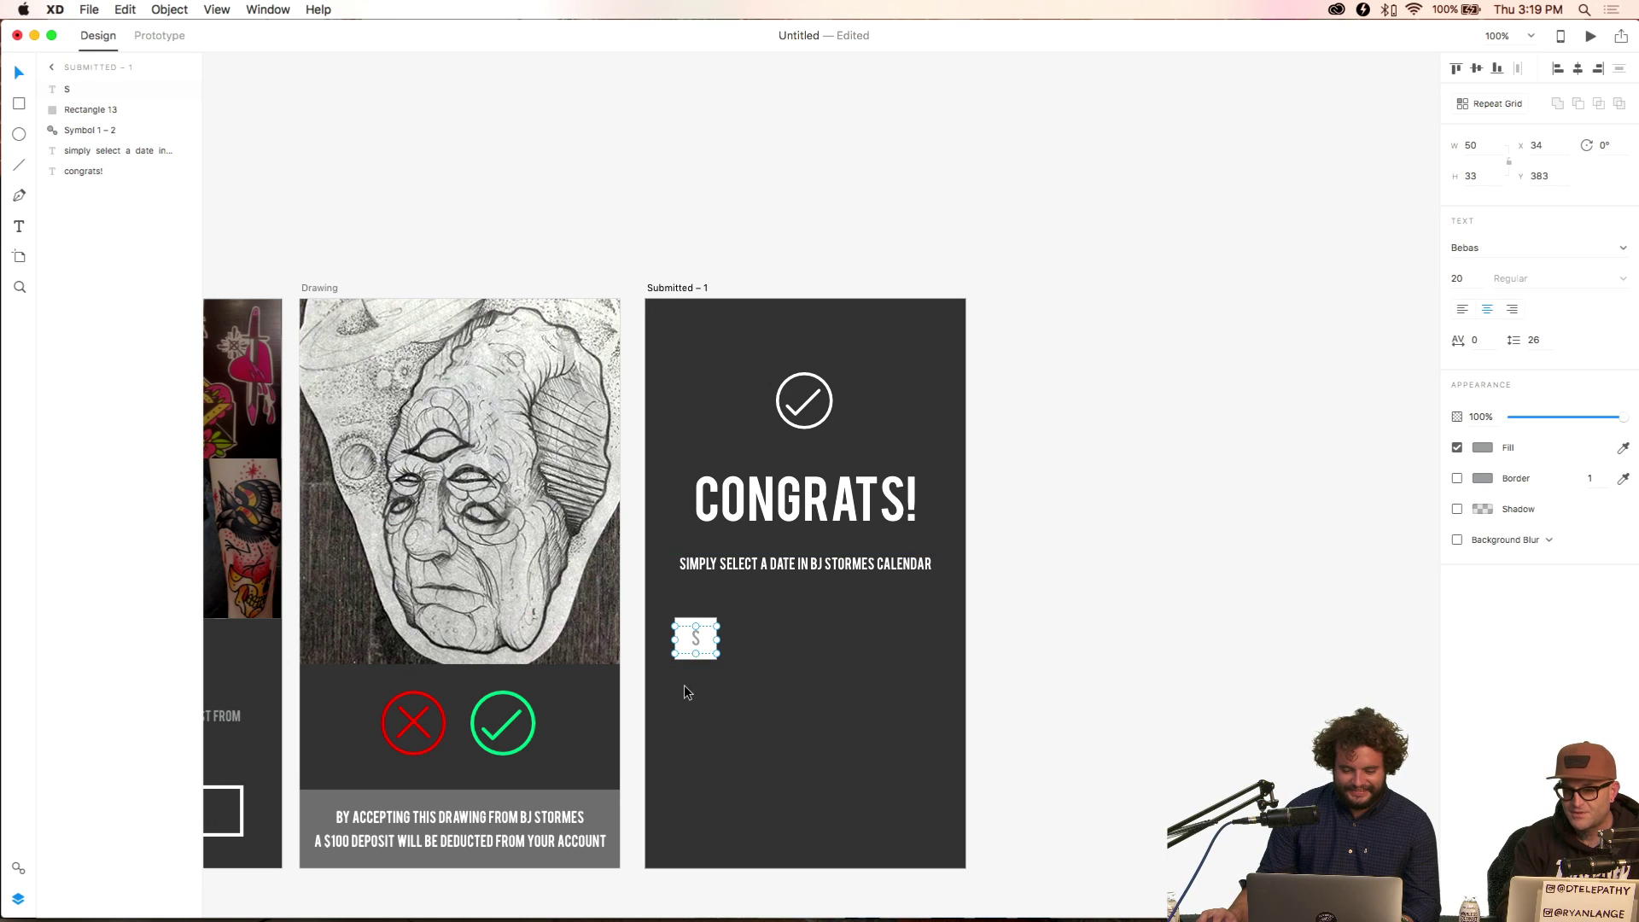
key(Escape)
click(702, 664)
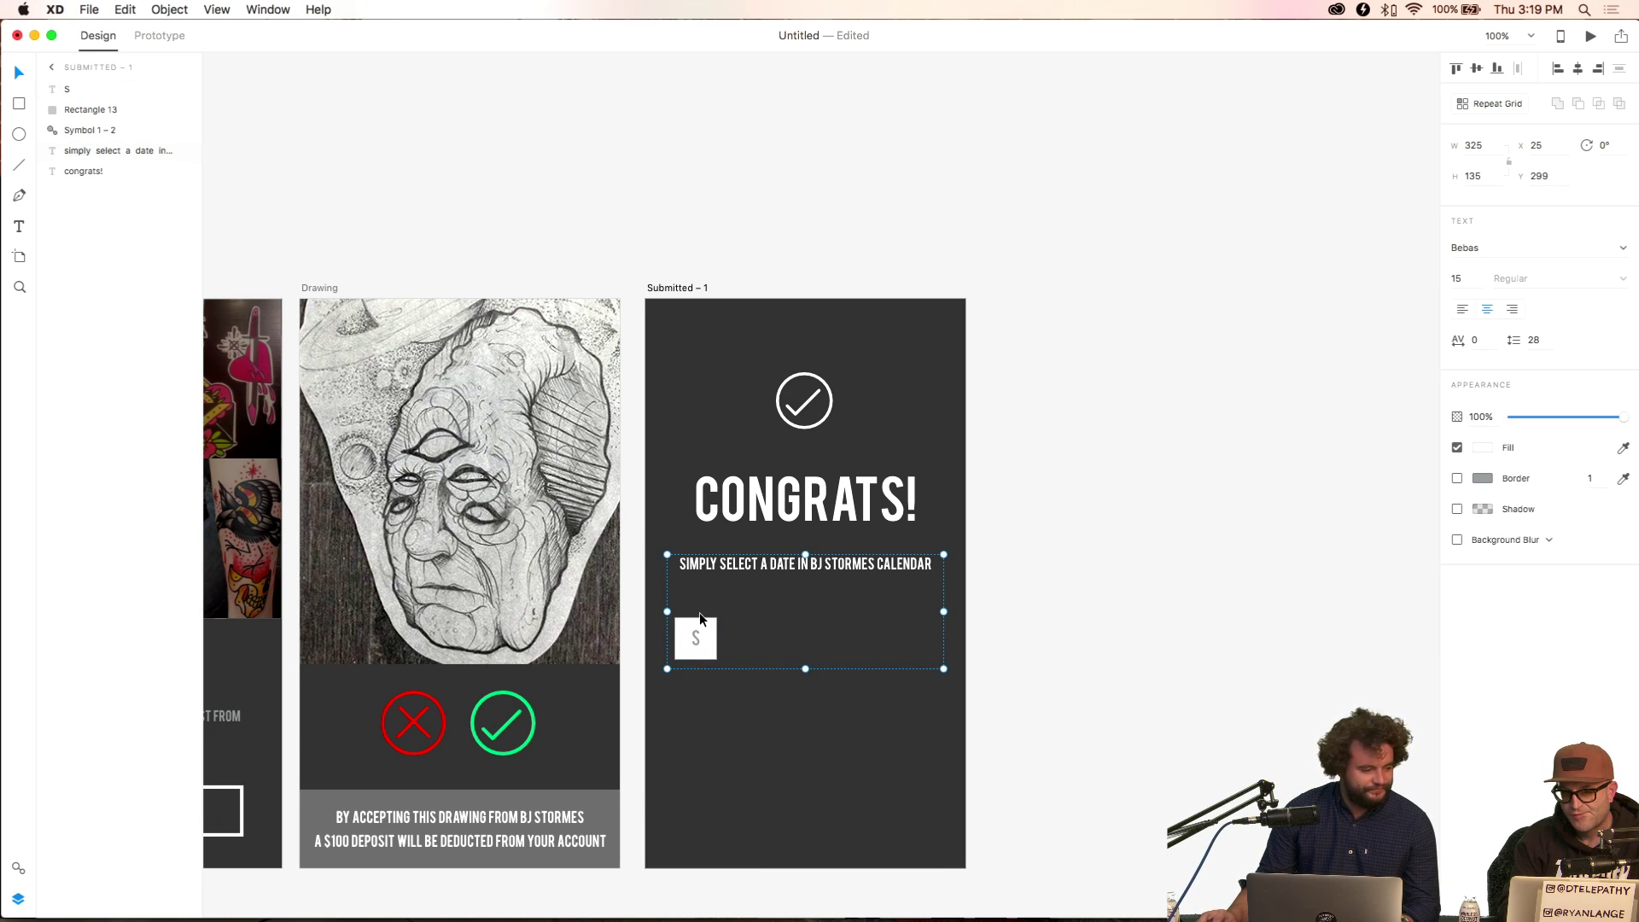
click(693, 627)
shift+click(704, 658)
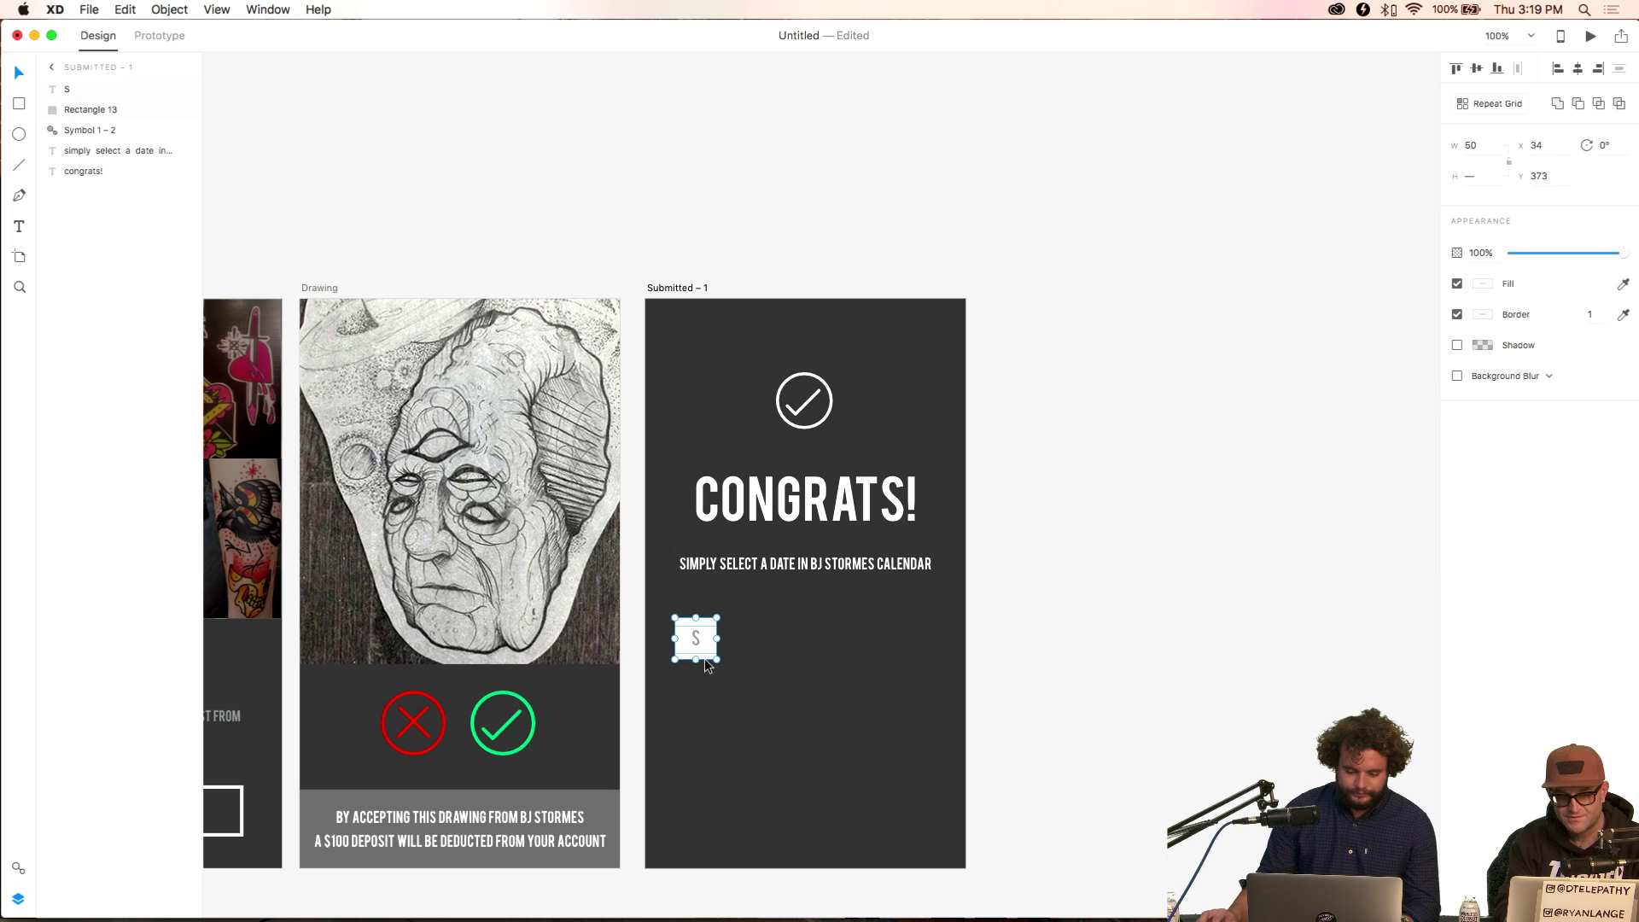
Step: Make the S cell a five-cell repeat grid with narrower gaps, then zoom in on the row
click(1489, 103)
drag(719, 638, 960, 637)
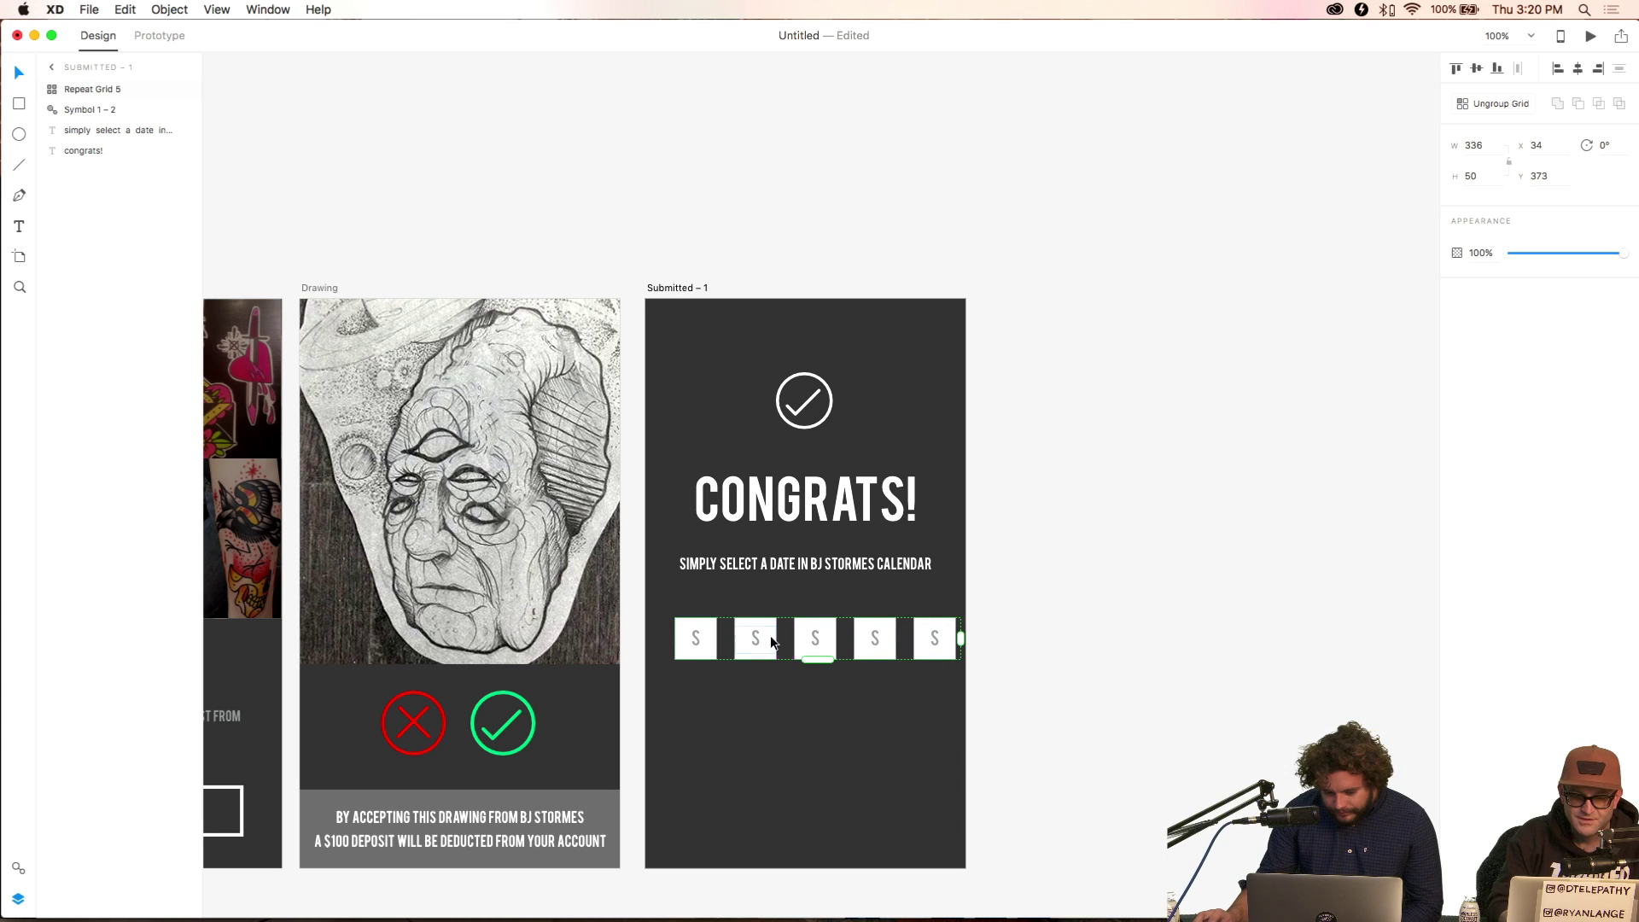
drag(731, 637, 722, 641)
click(908, 719)
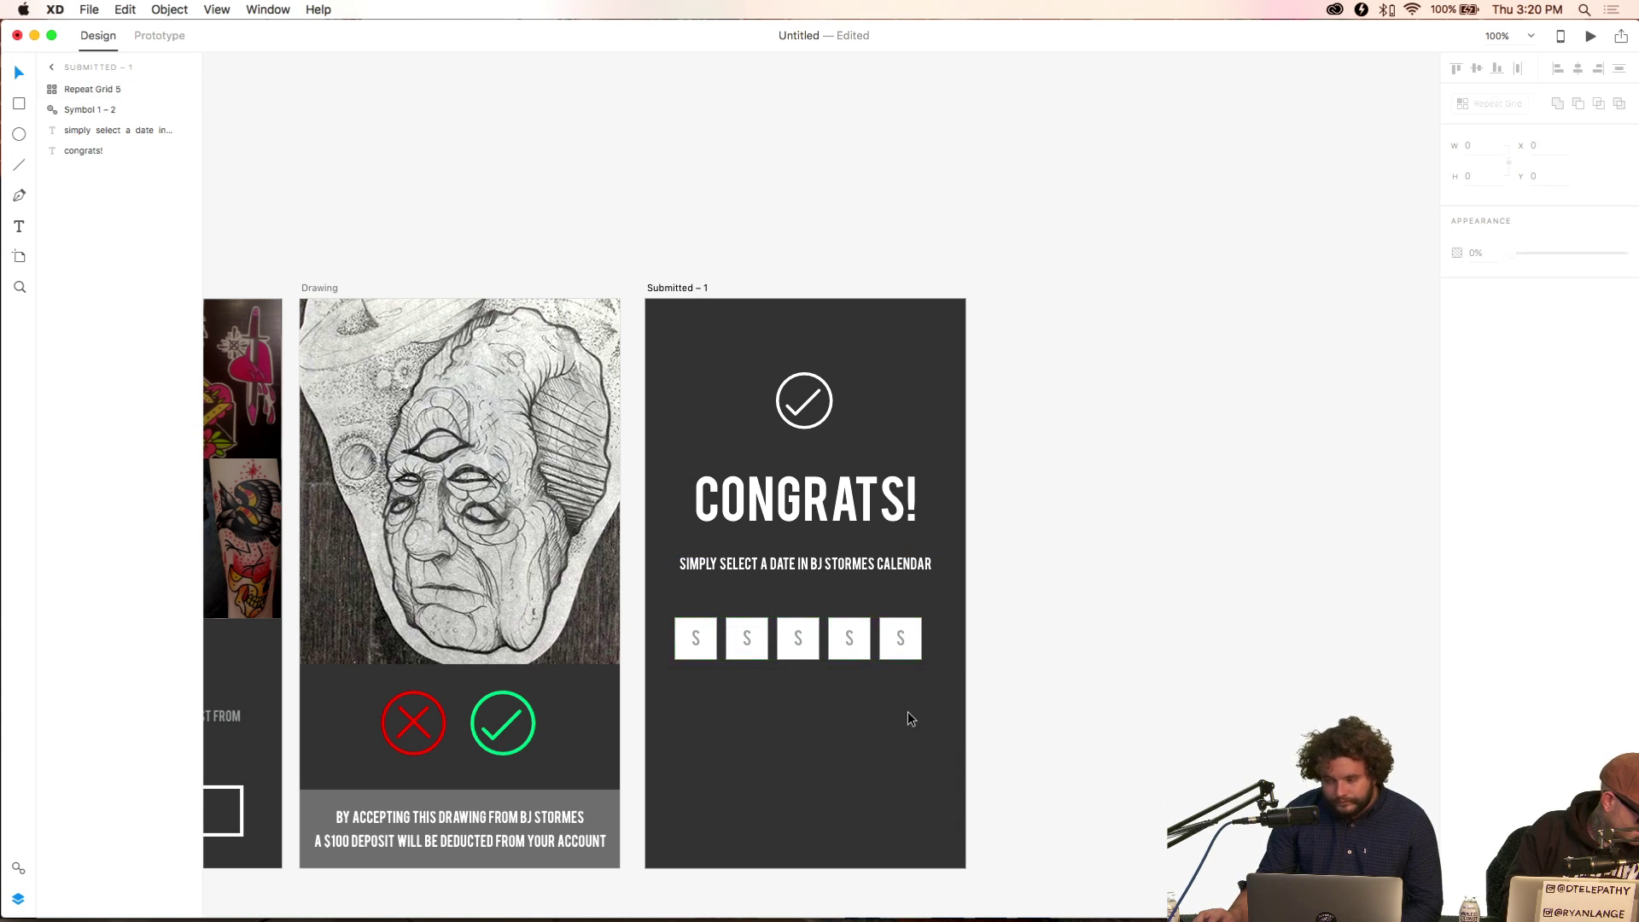
key(super+equal)
drag(903, 713, 808, 500)
click(842, 580)
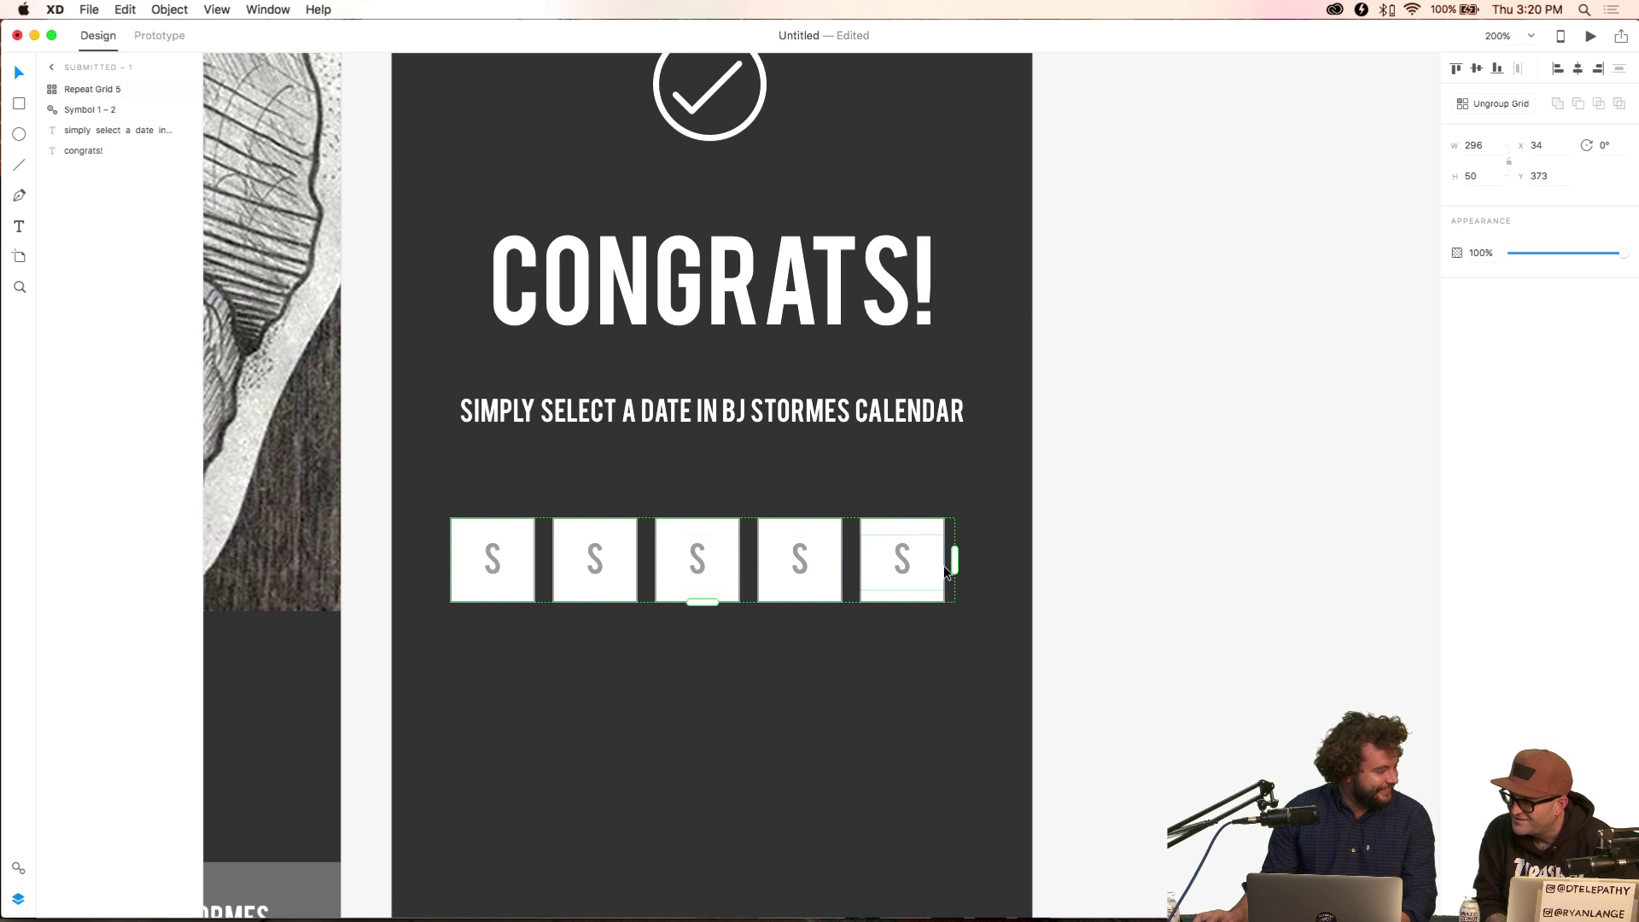
Step: Extend the row to seven cells and set the cell square's width to 40
drag(955, 570, 1152, 566)
click(1189, 602)
drag(805, 567, 776, 567)
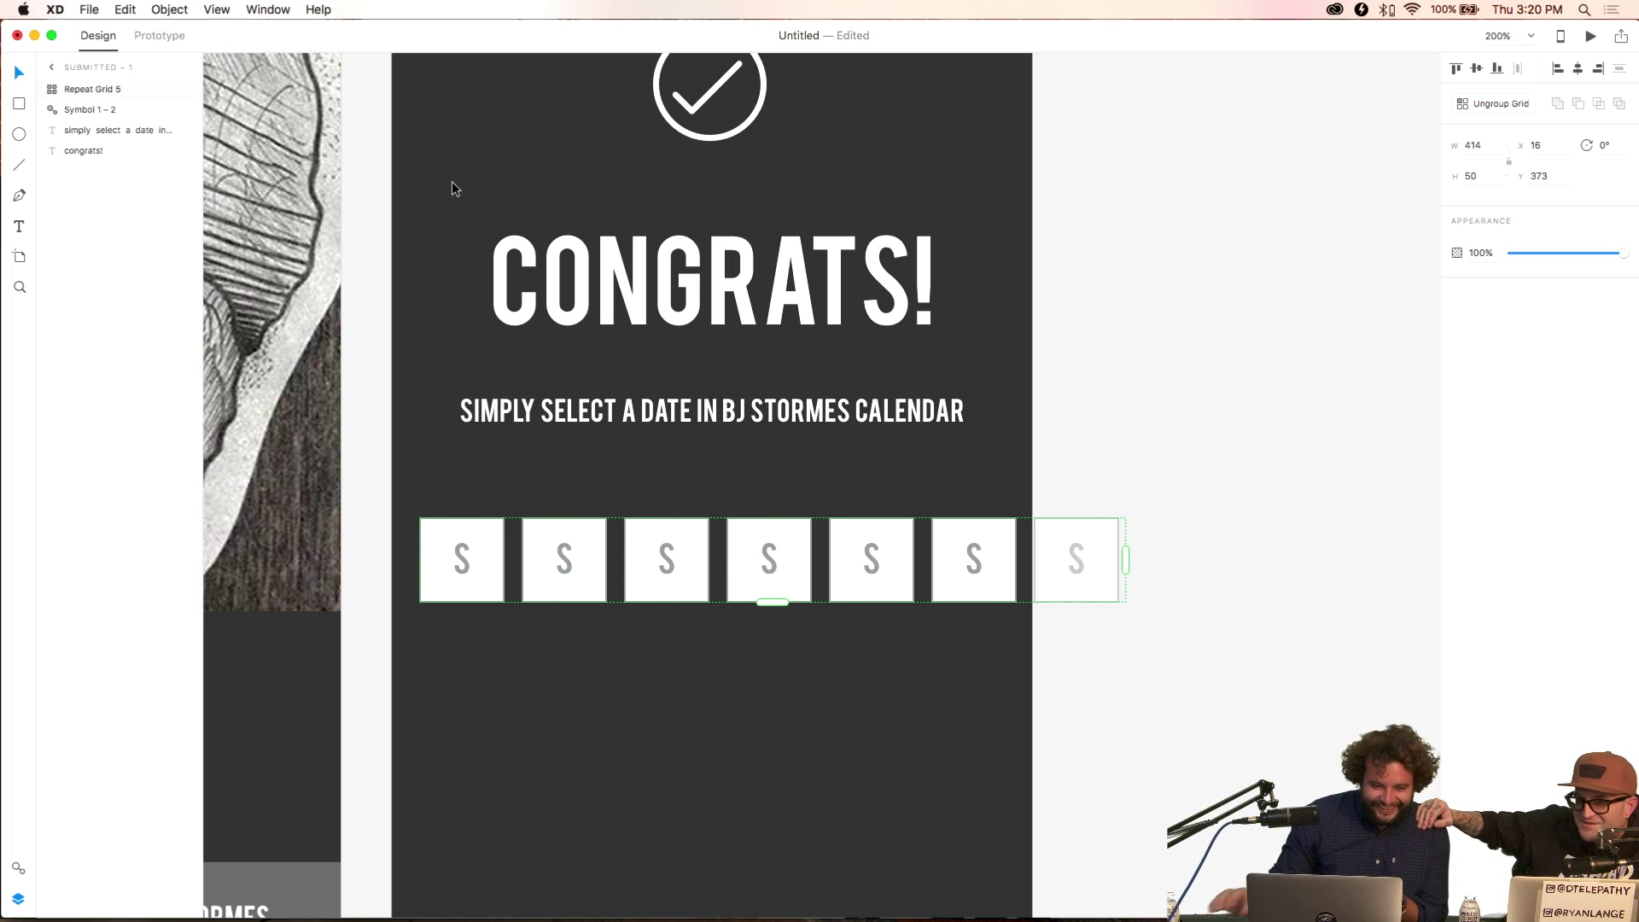
double_click(432, 565)
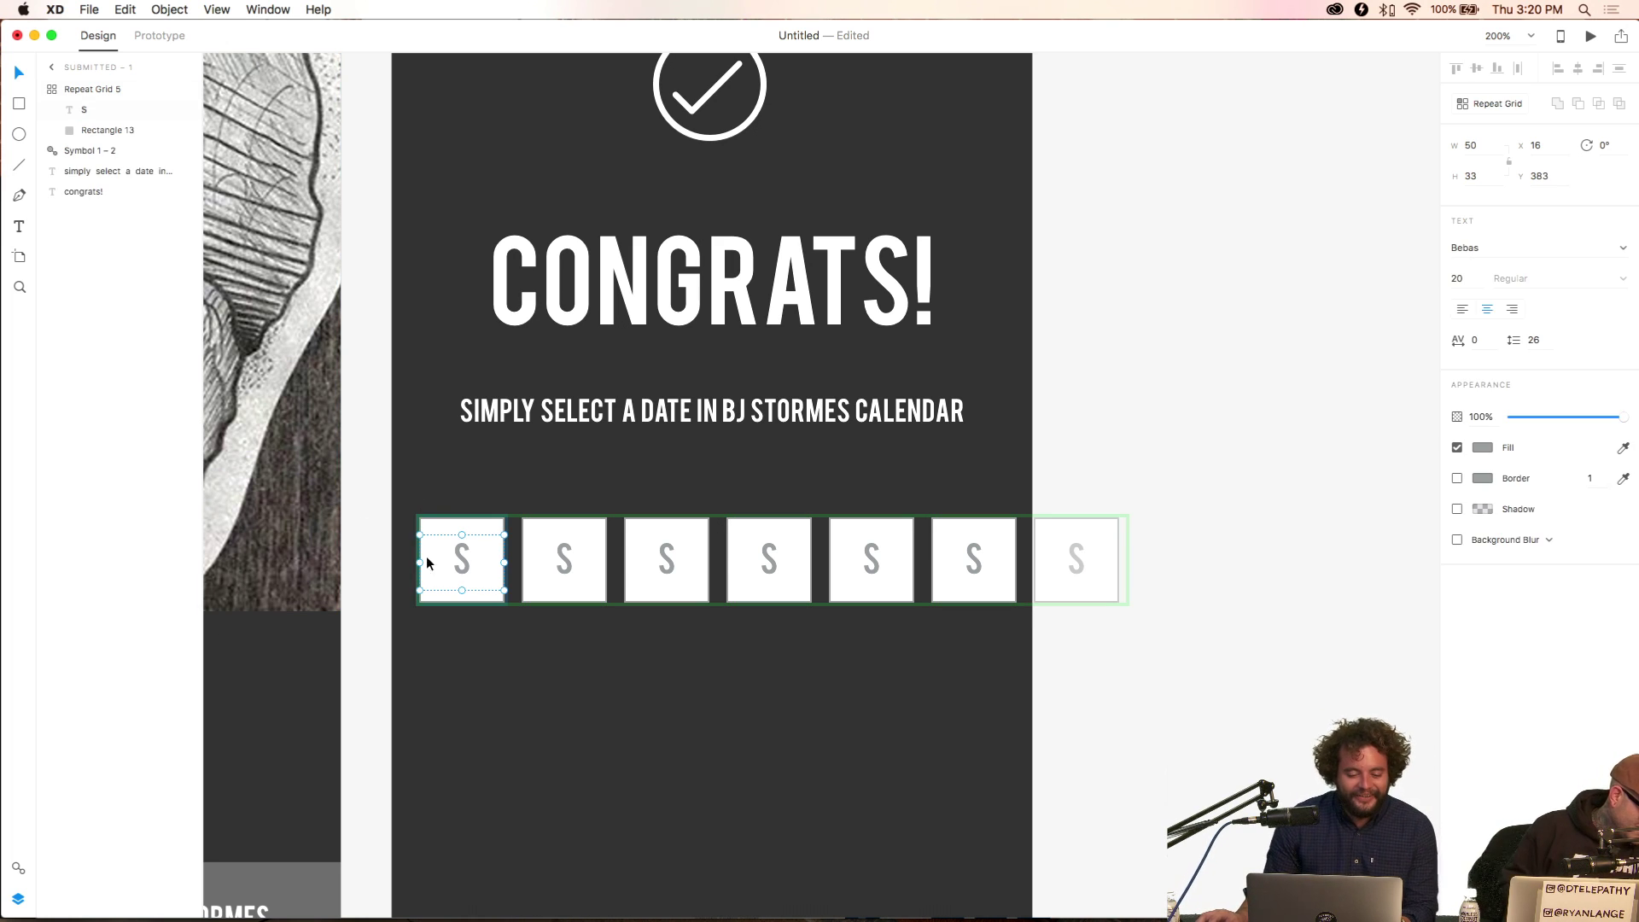
click(96, 133)
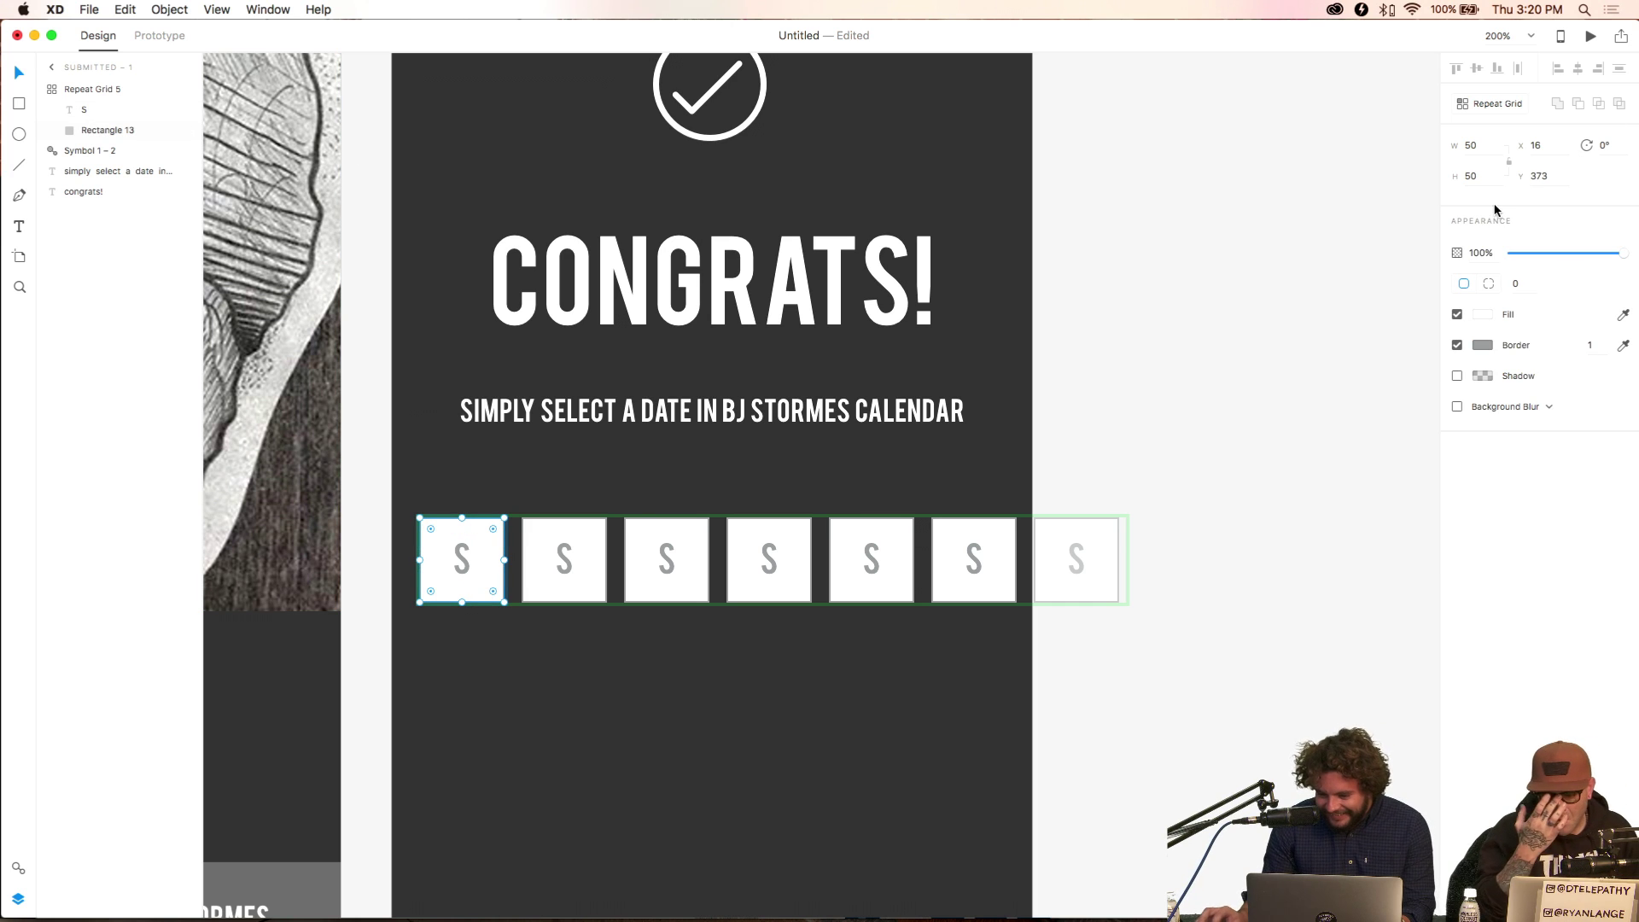
click(1488, 144)
click(1500, 147)
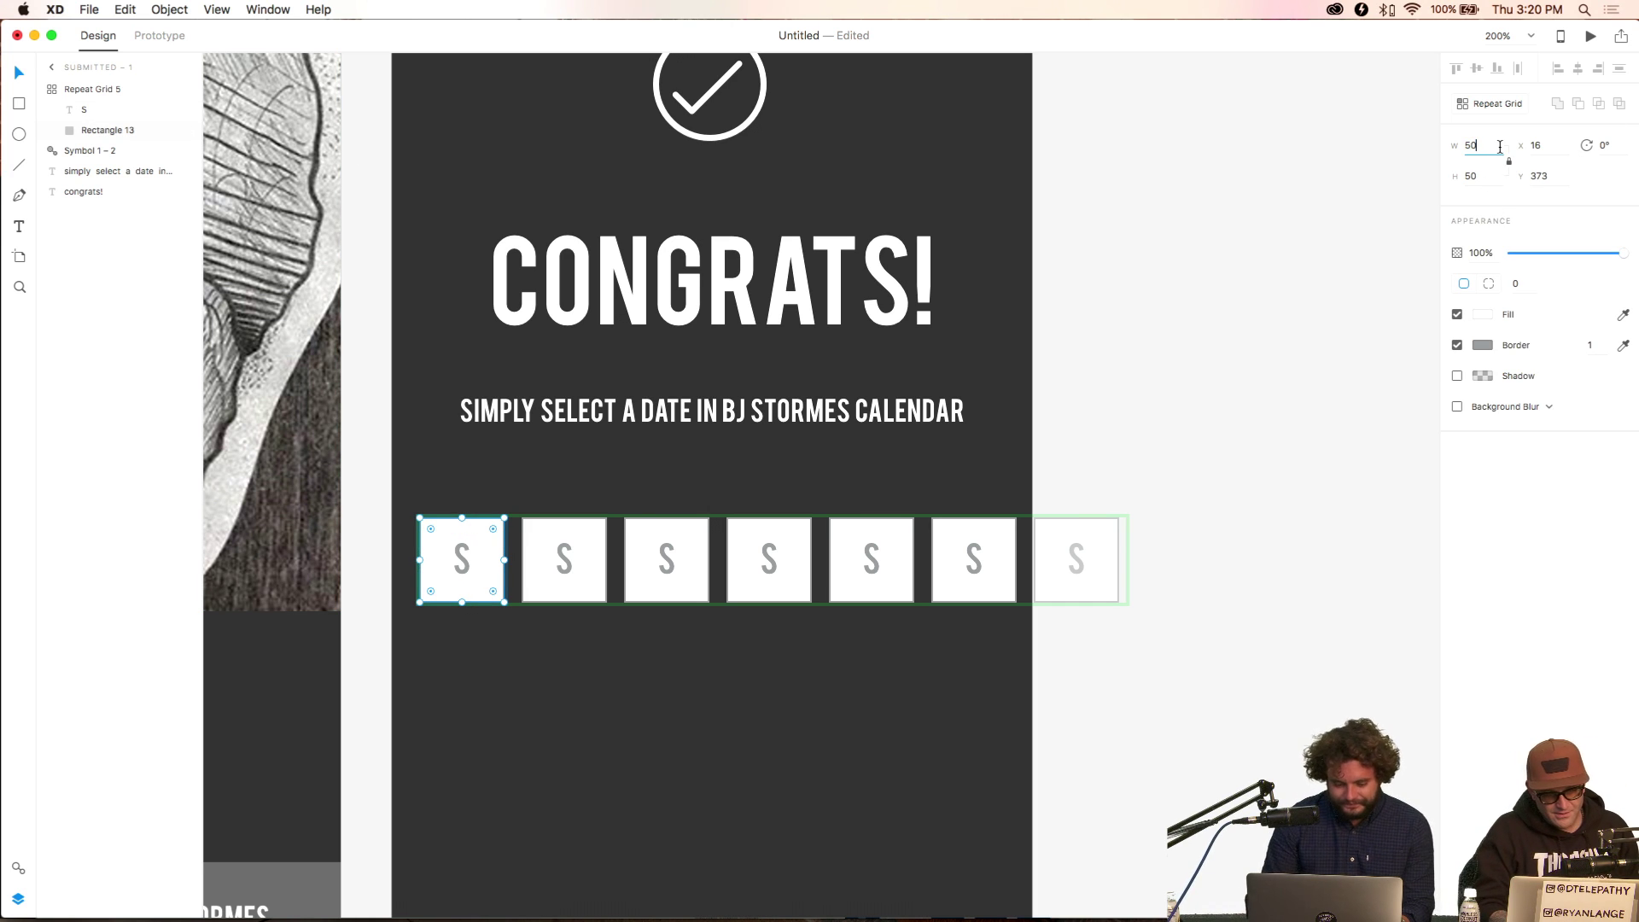
key(BackSpace)
key(BackSpace)
text(40)
key(Return)
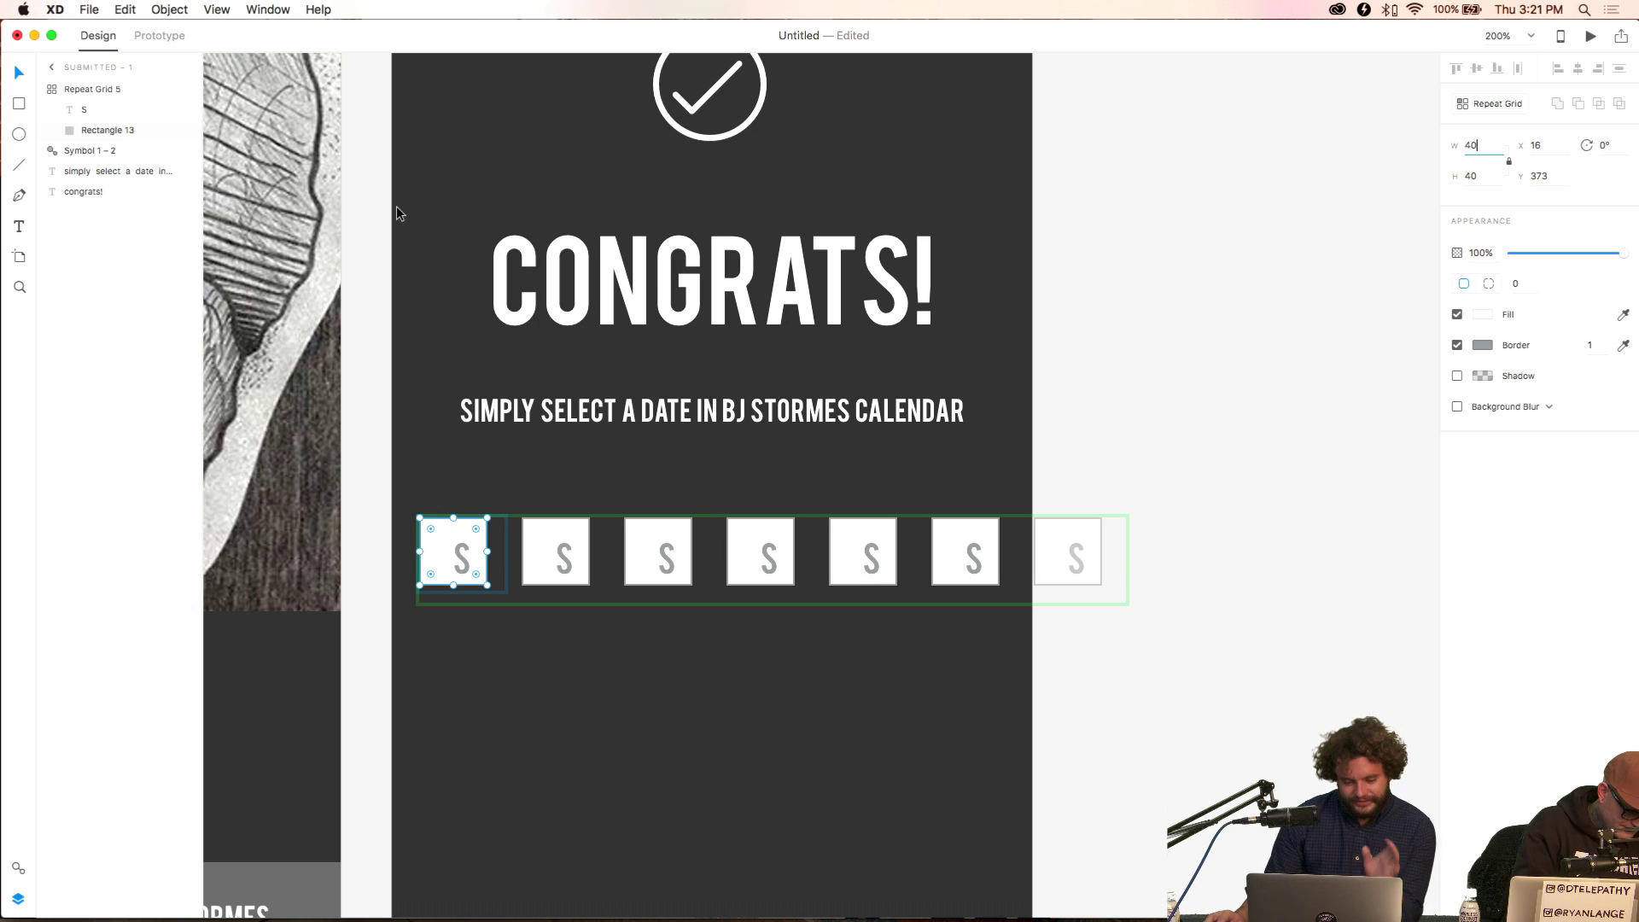
Step: Tighten the gaps between the date cells in the repeat grid
click(132, 110)
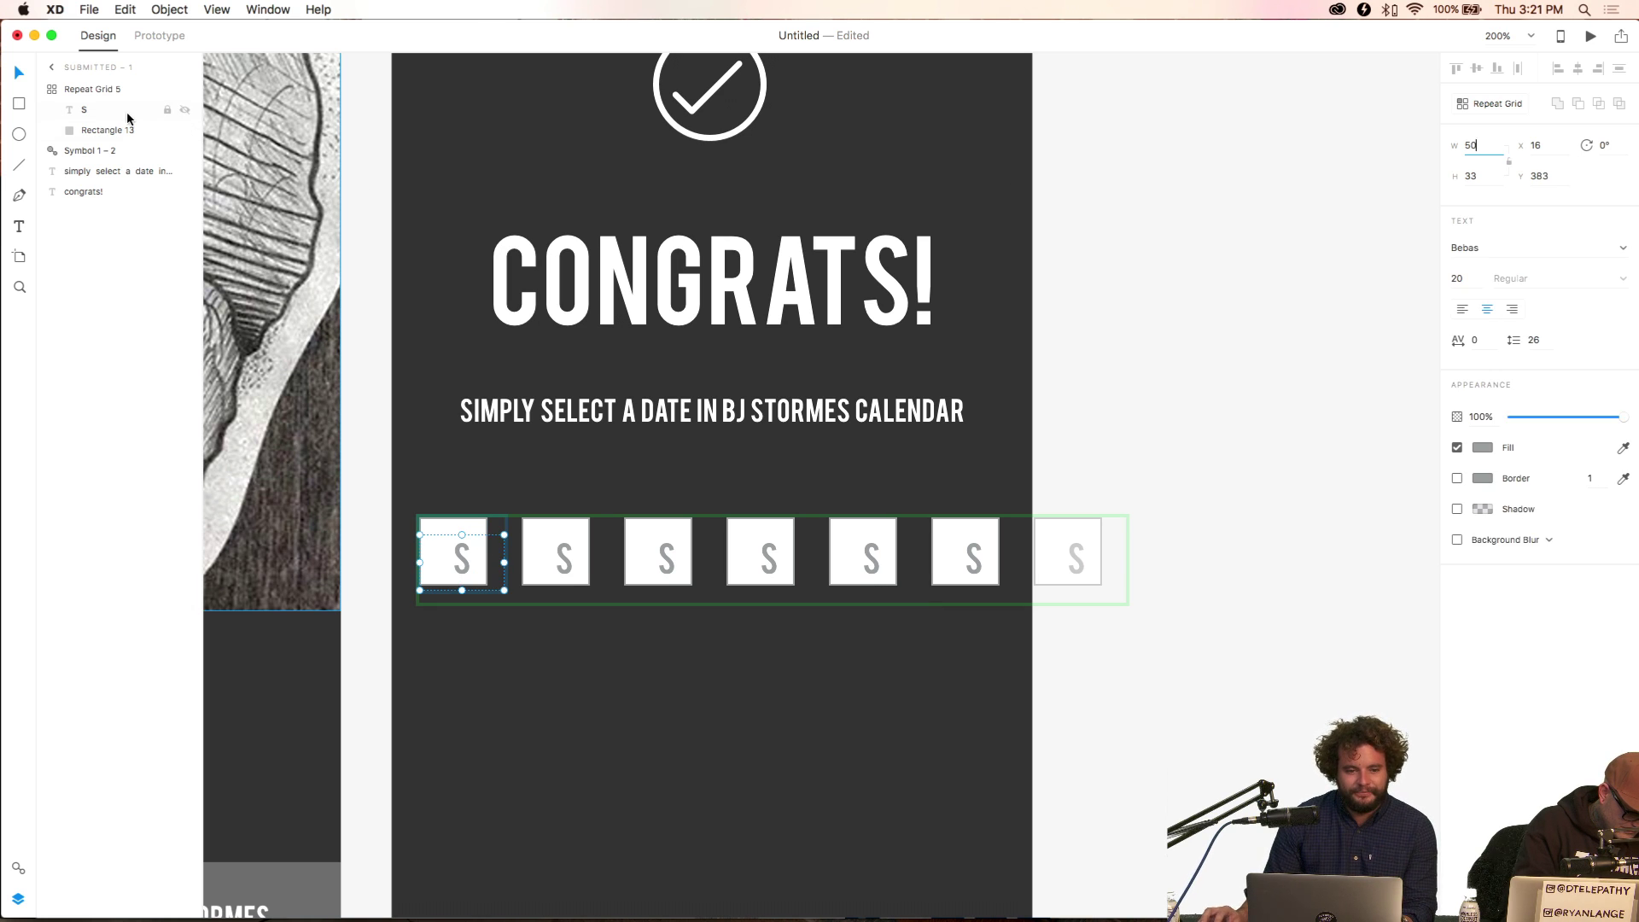
click(421, 282)
click(512, 529)
drag(520, 543, 510, 544)
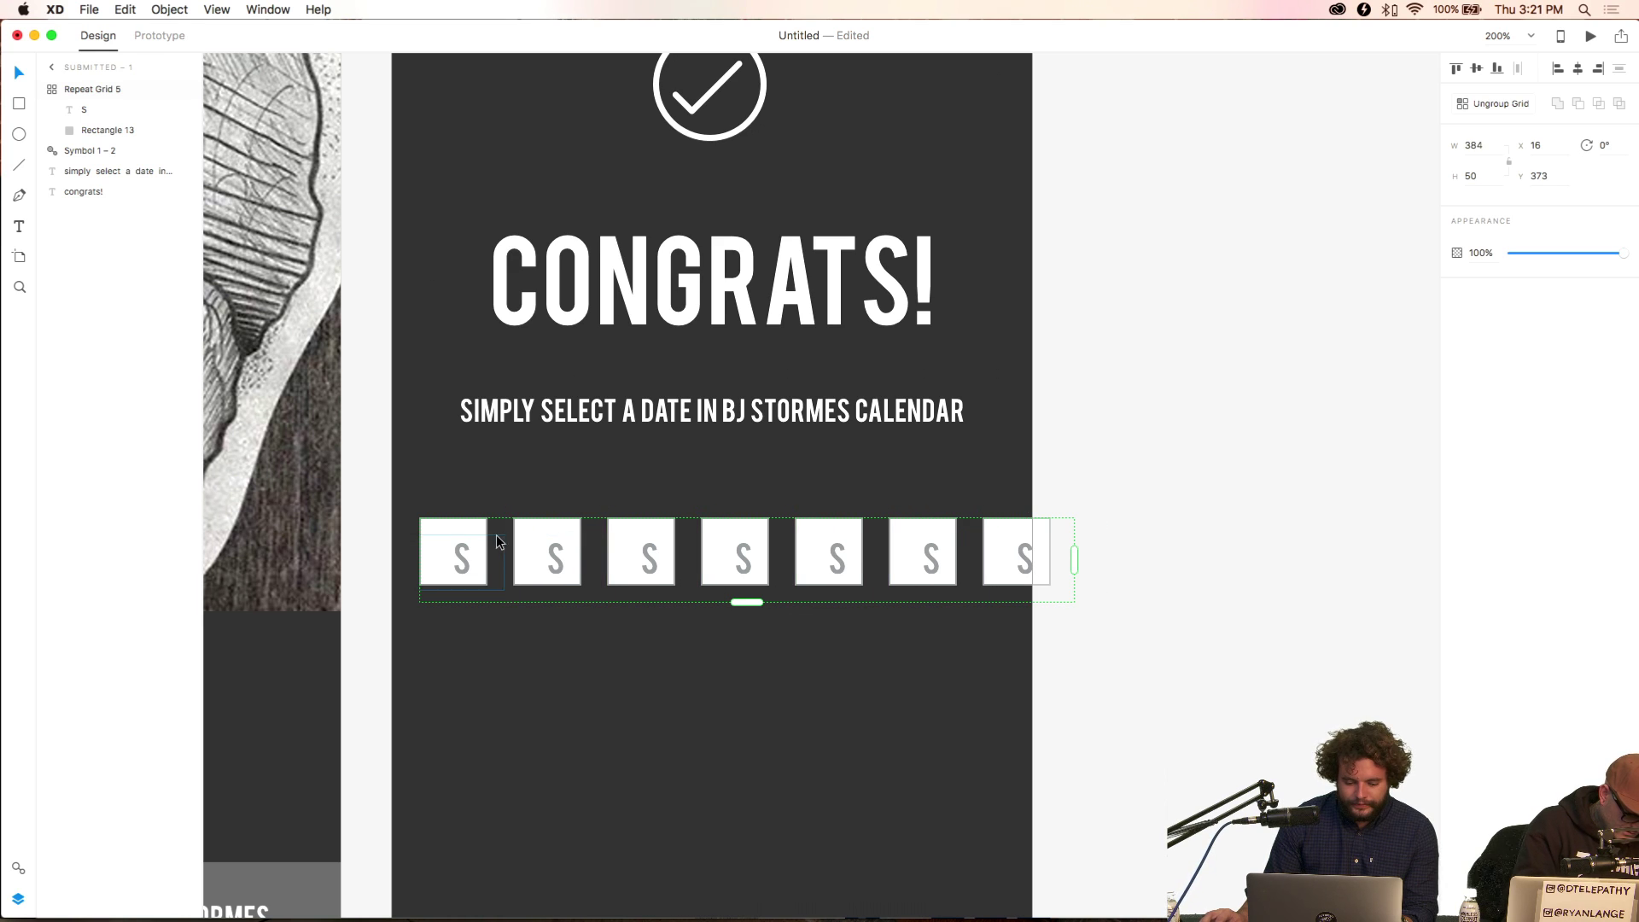
drag(508, 531, 494, 537)
click(493, 538)
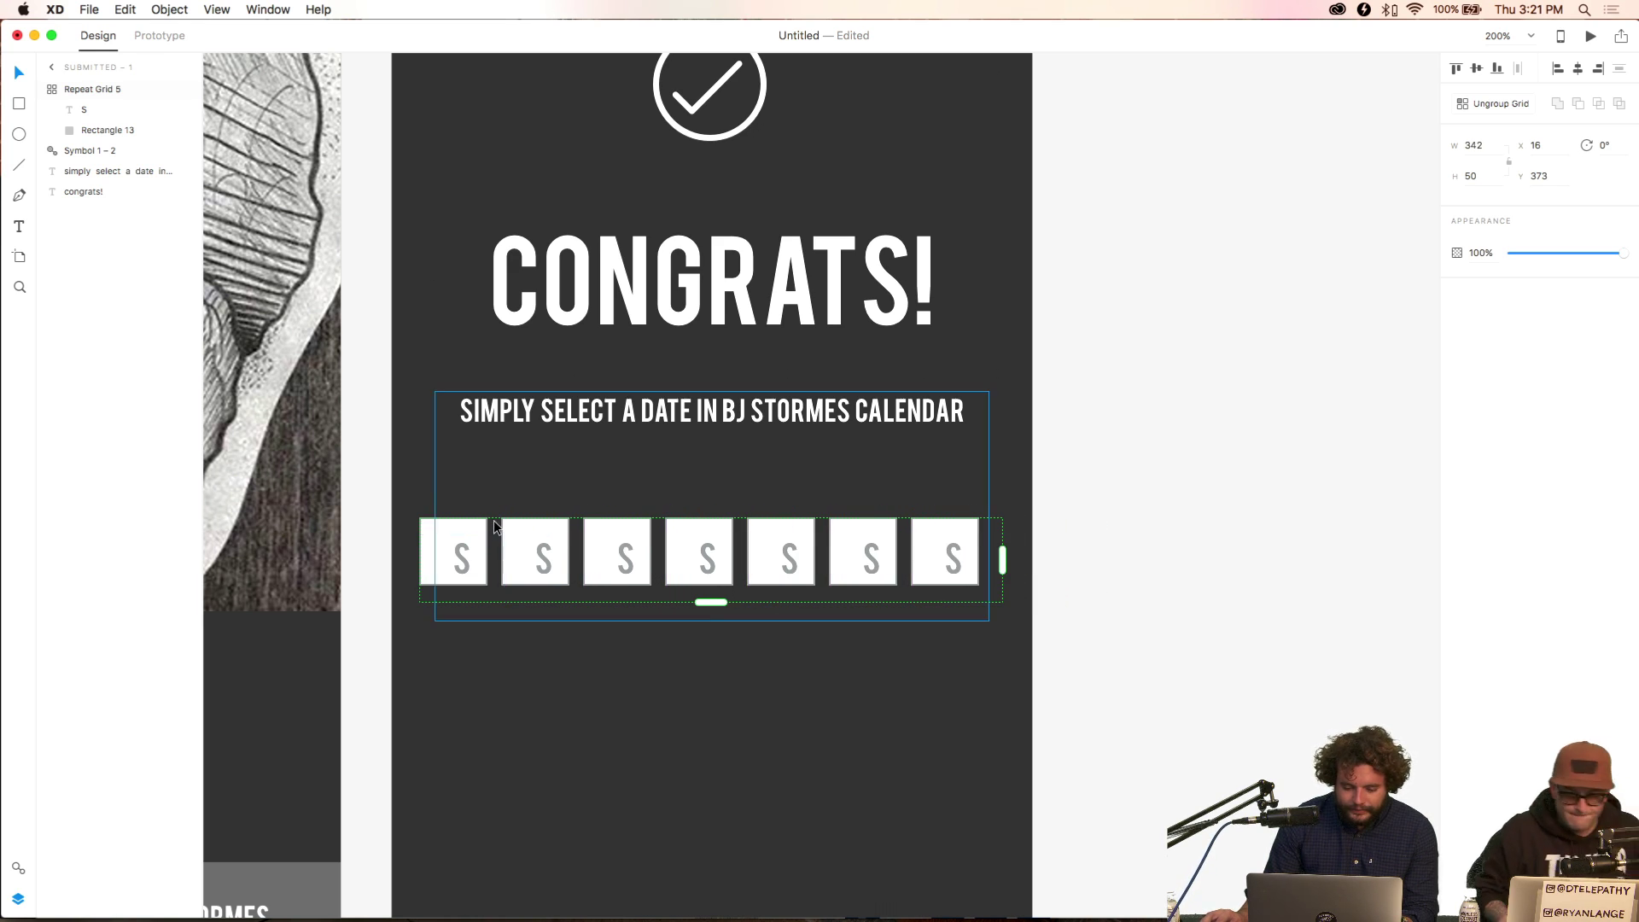
key(Escape)
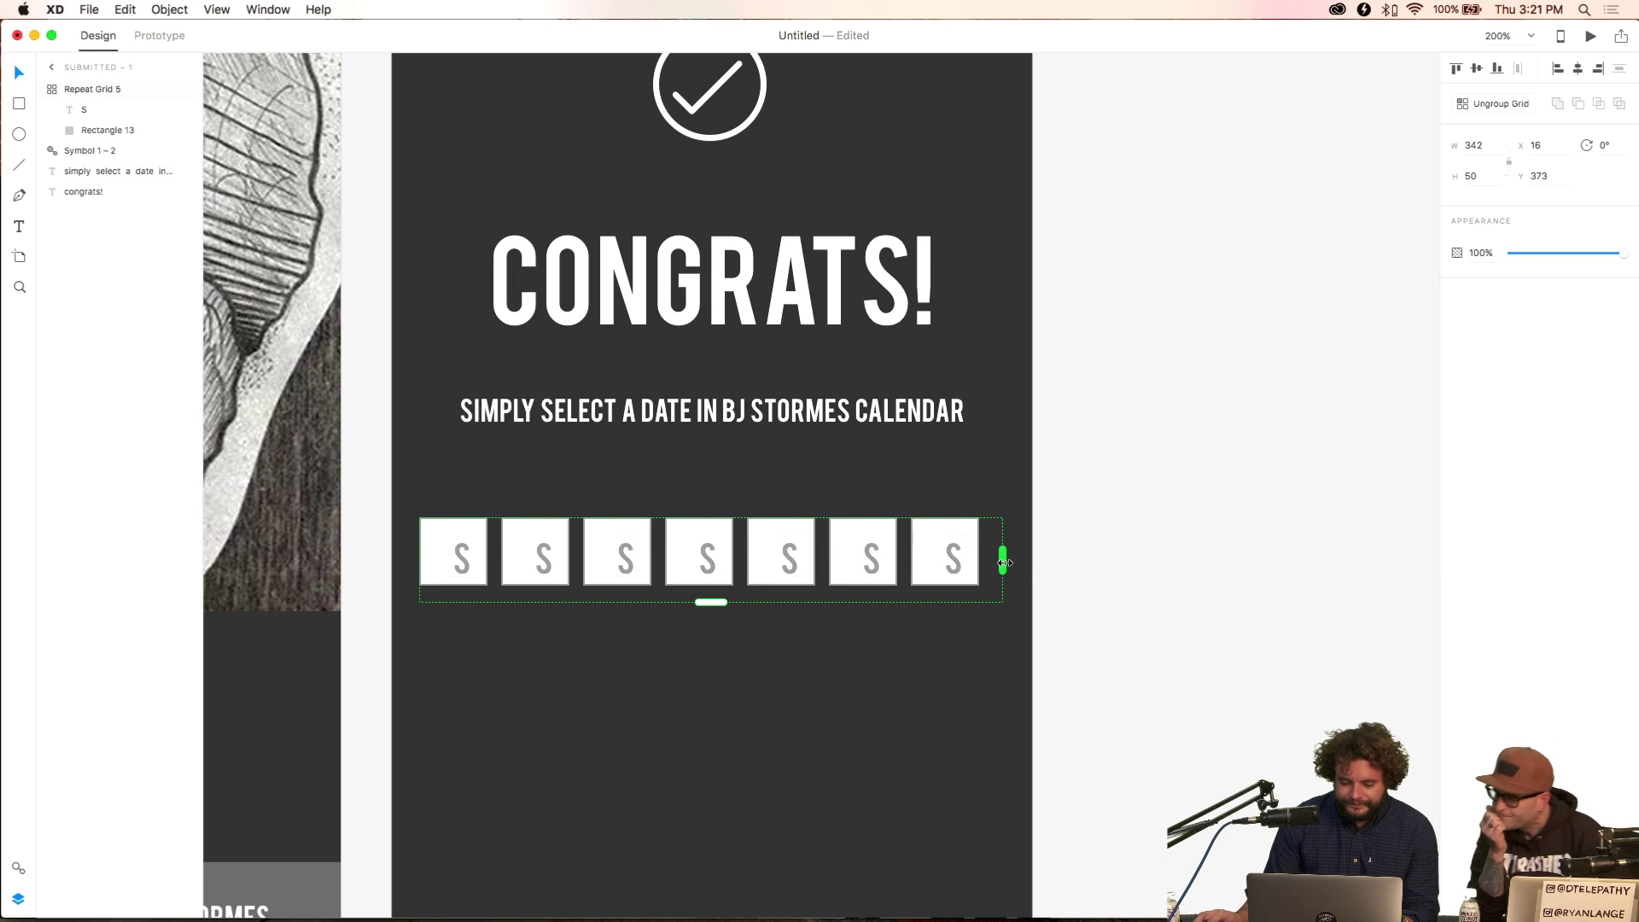
Step: Try adding an eighth cell, then nudge the S letters slightly within the cells
mouse_move(1003, 557)
mouse_down()
mouse_move(1016, 561)
mouse_move(981, 568)
mouse_up()
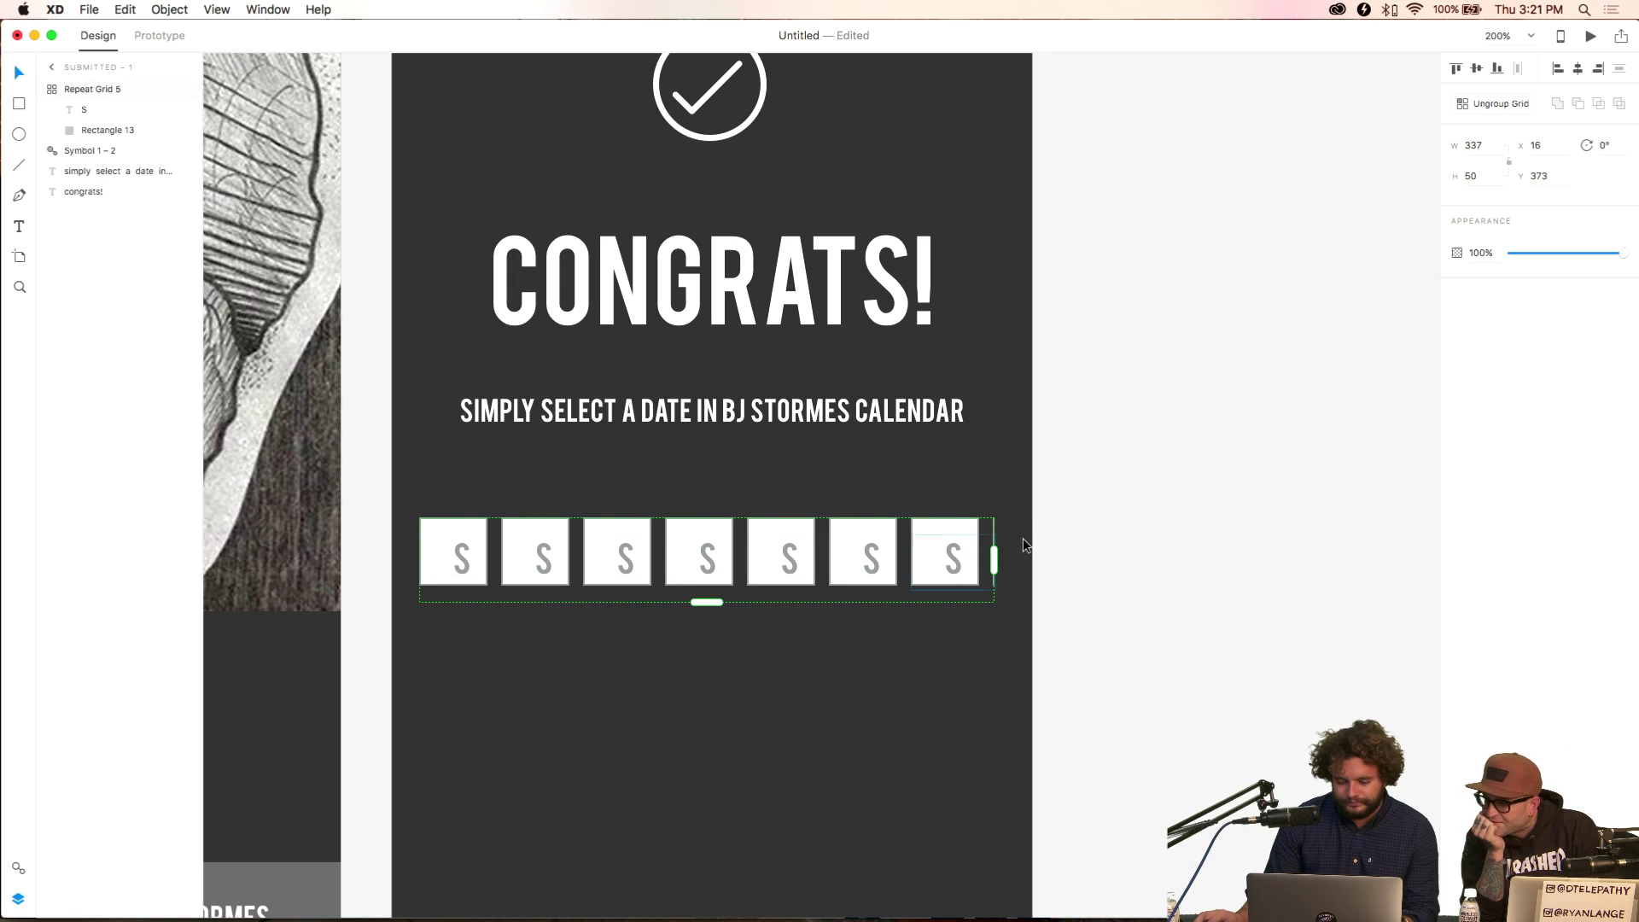
key(Escape)
click(812, 571)
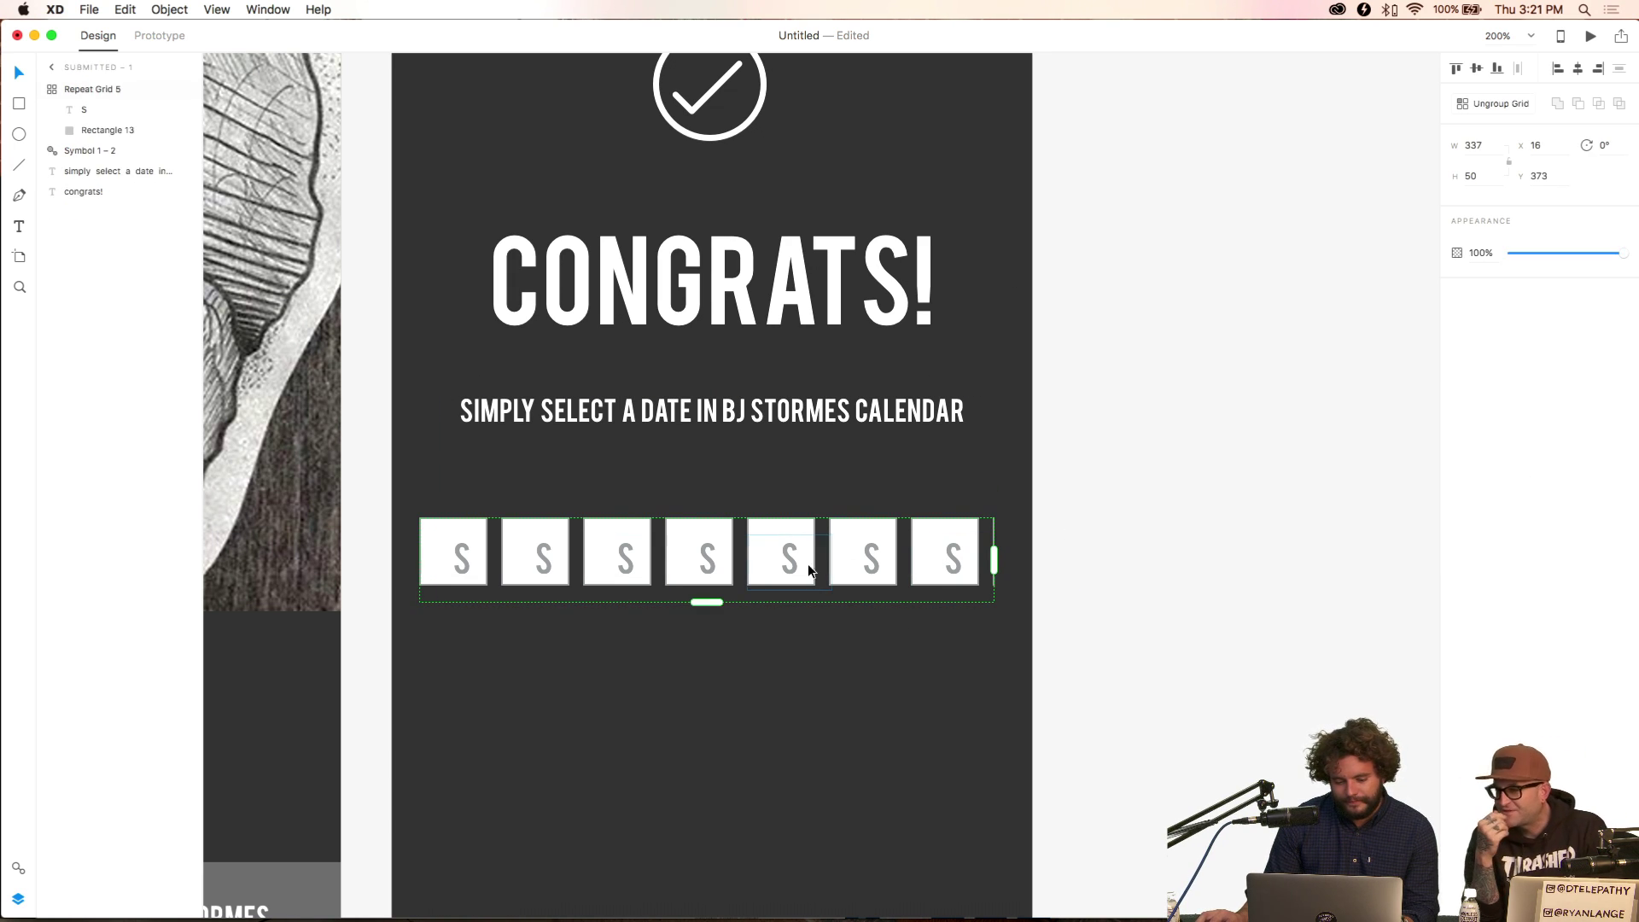
click(92, 109)
key(Left)
key(Left)
key(Left)
key(Left)
key(Left)
key(Up)
key(Up)
key(Up)
key(Up)
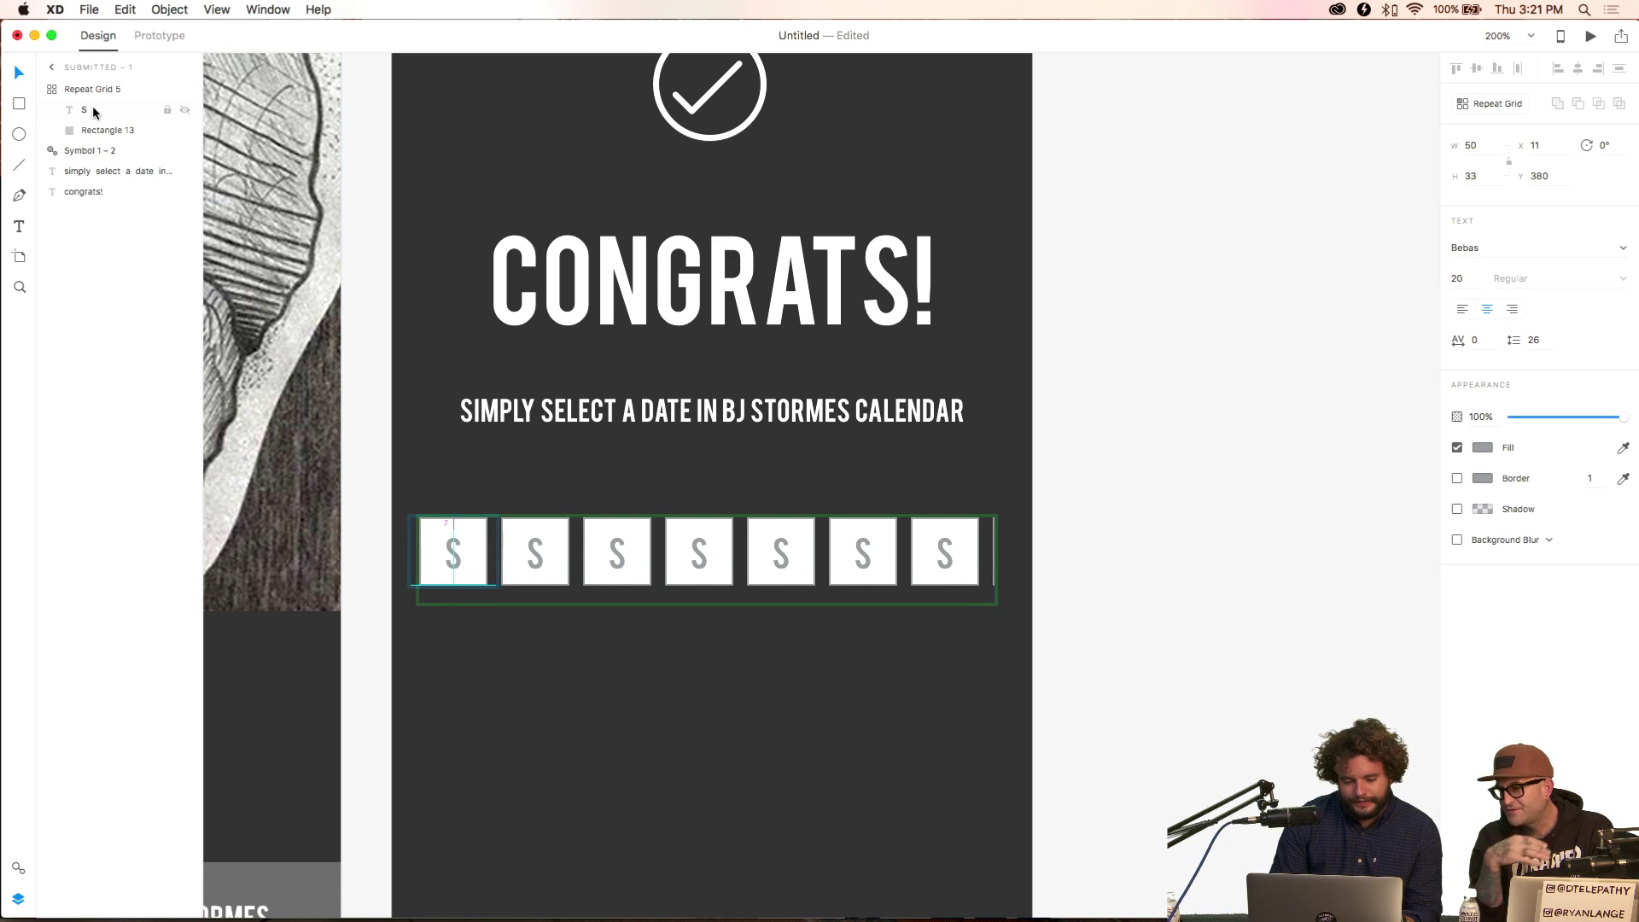
key(Right)
key(Down)
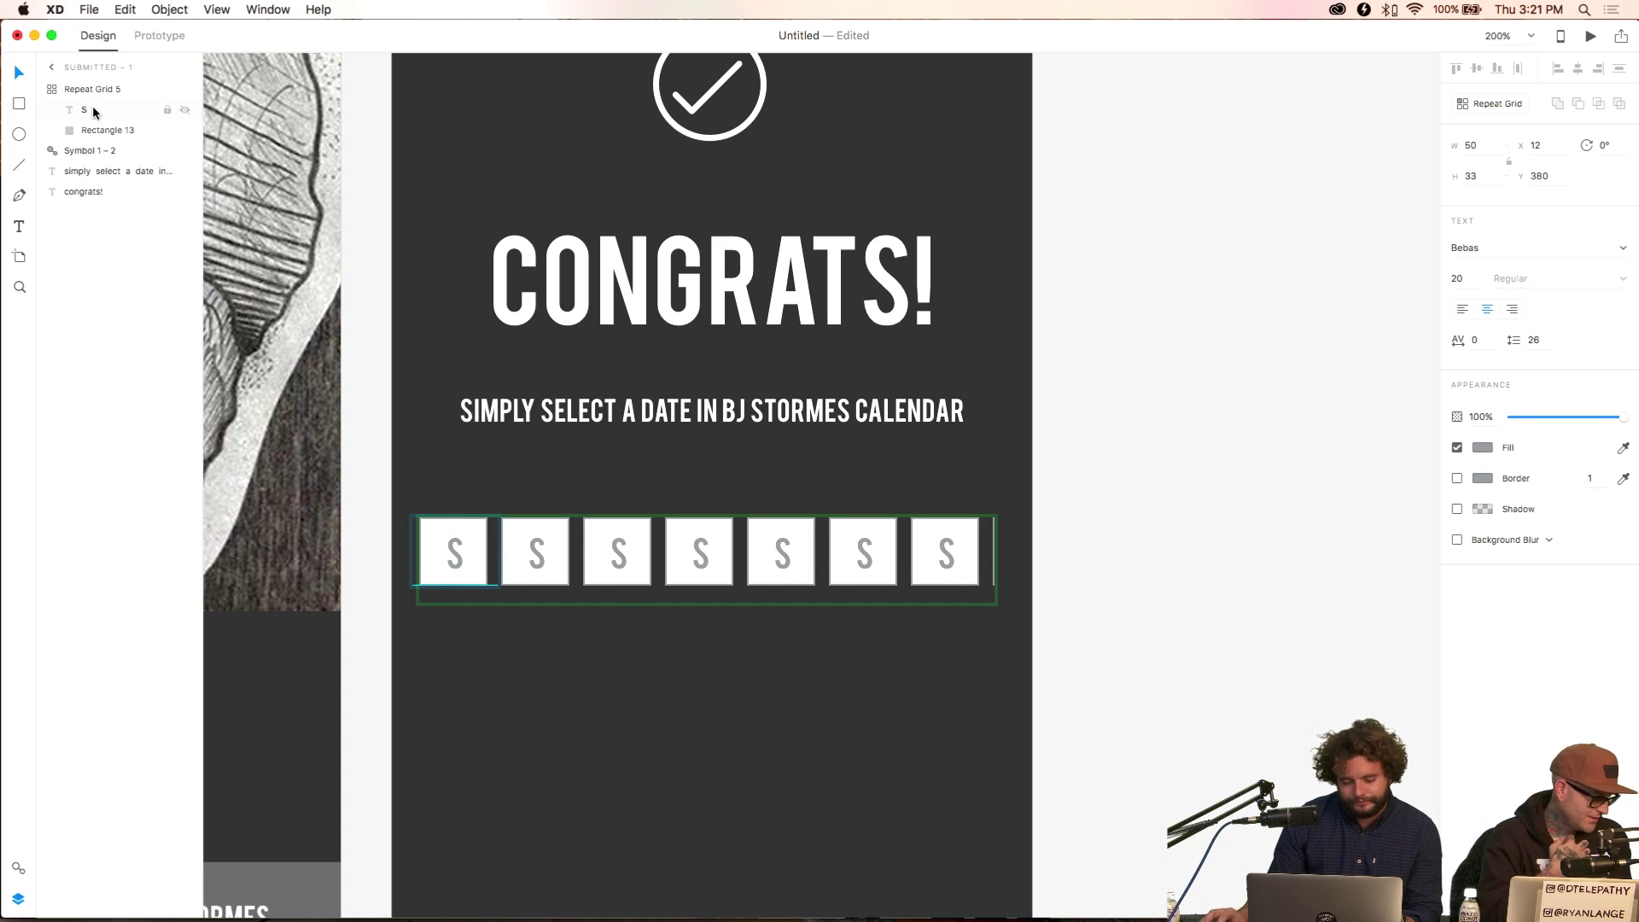
Step: Delete the whole row of S date boxes
click(508, 527)
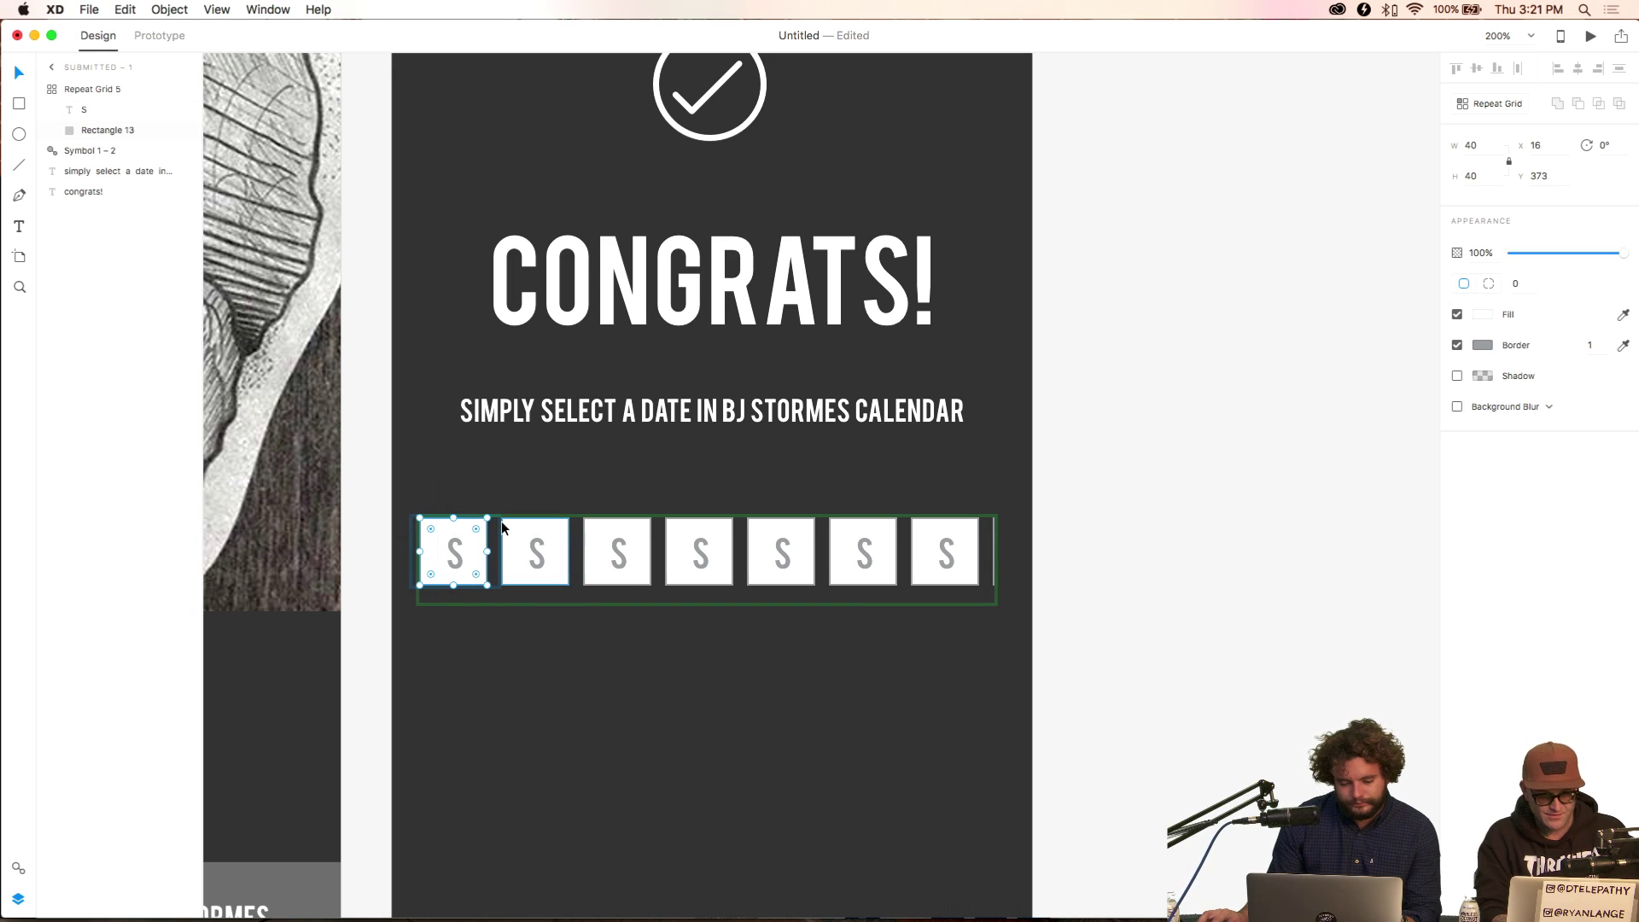
click(500, 536)
key(Escape)
key(Delete)
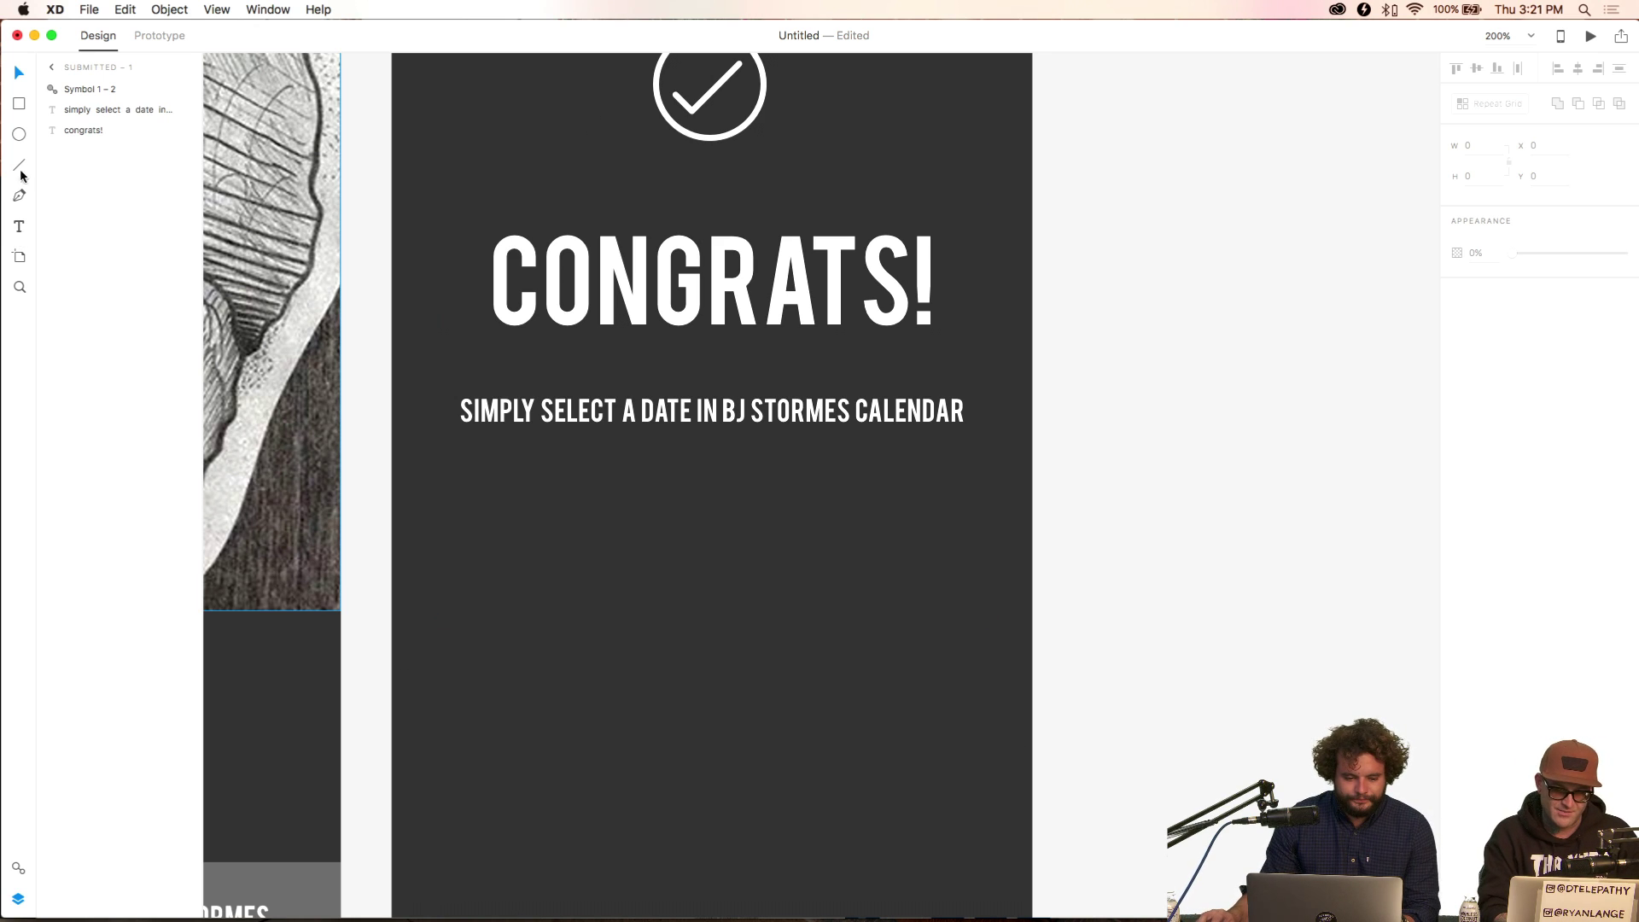
Step: Draw a 40 × 40 square below the subtitle on the left
click(17, 104)
drag(435, 507, 487, 561)
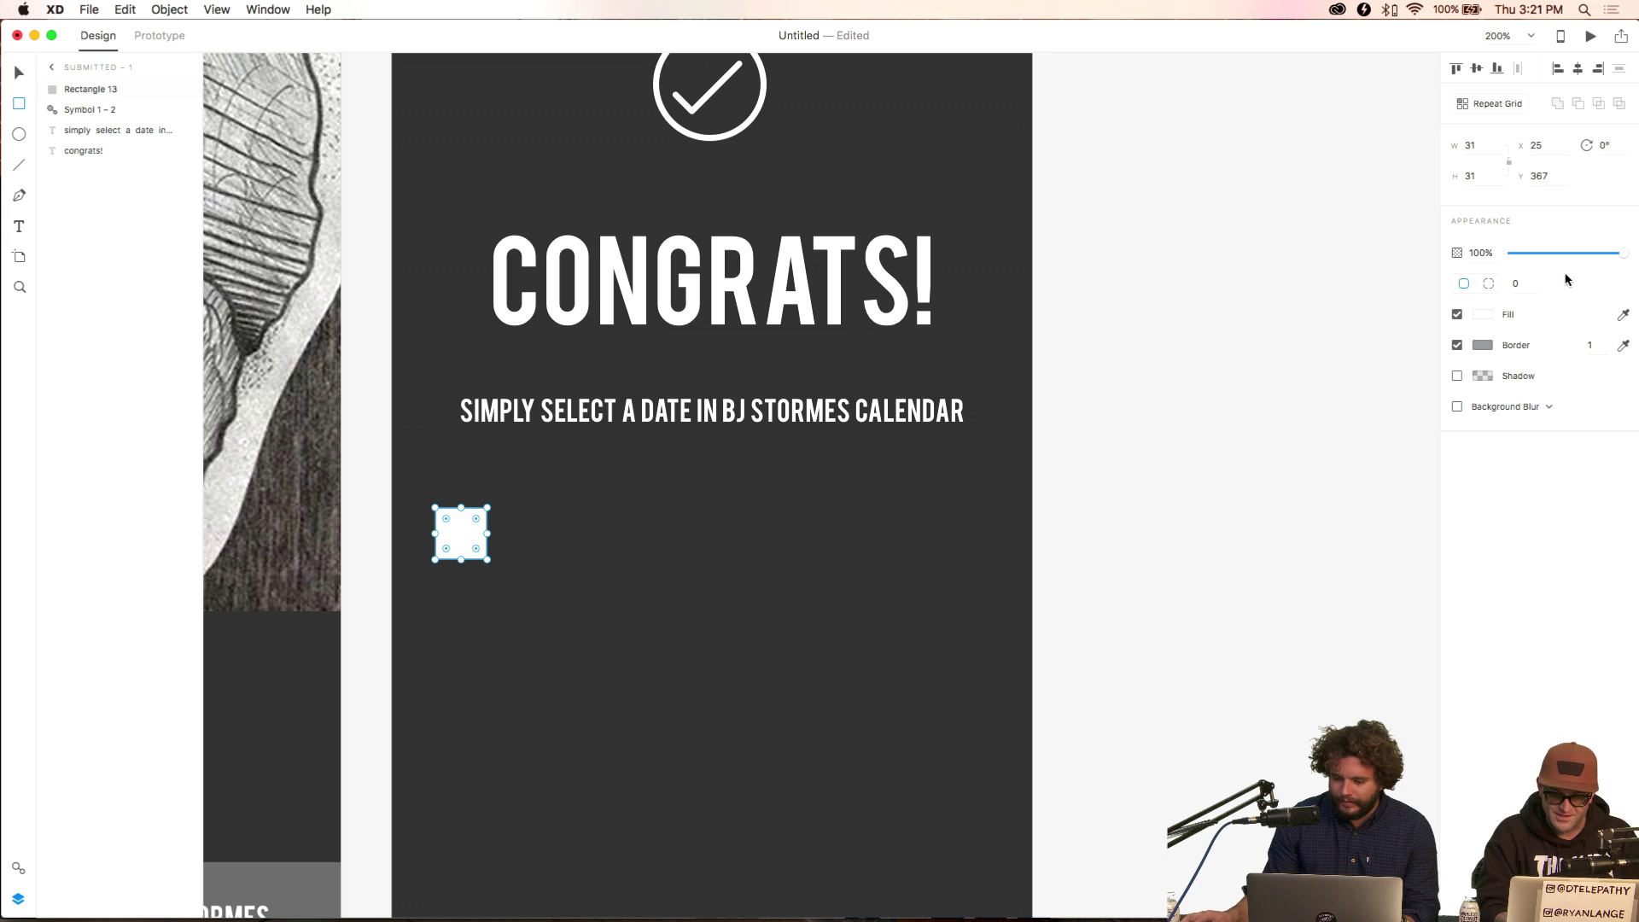
click(1486, 145)
text(40)
key(Return)
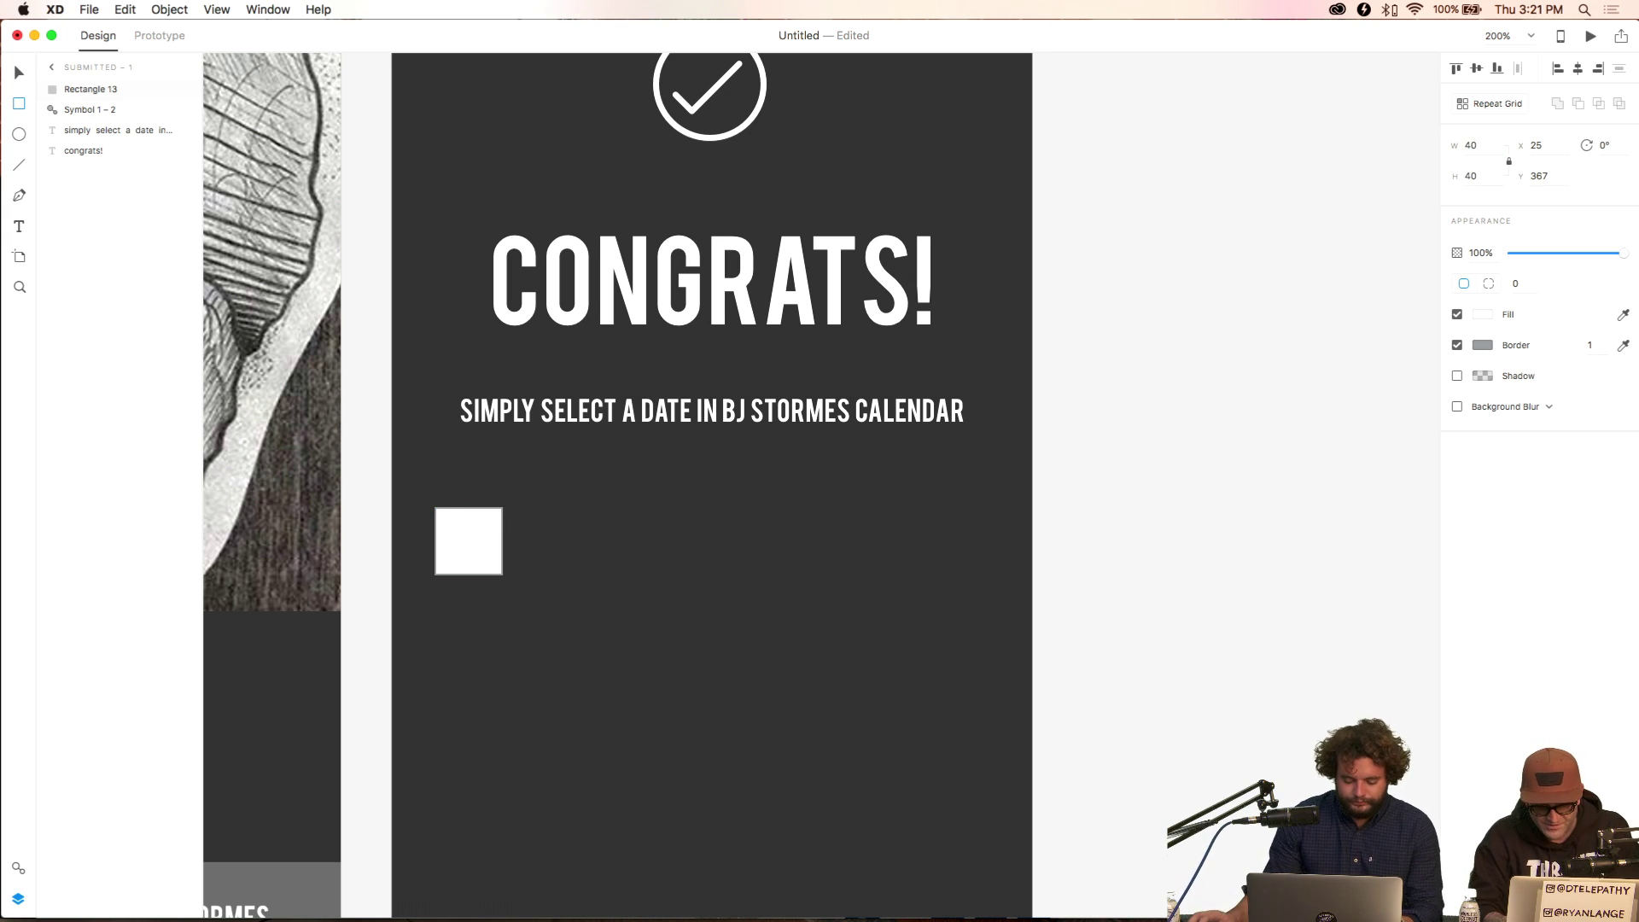
key(v)
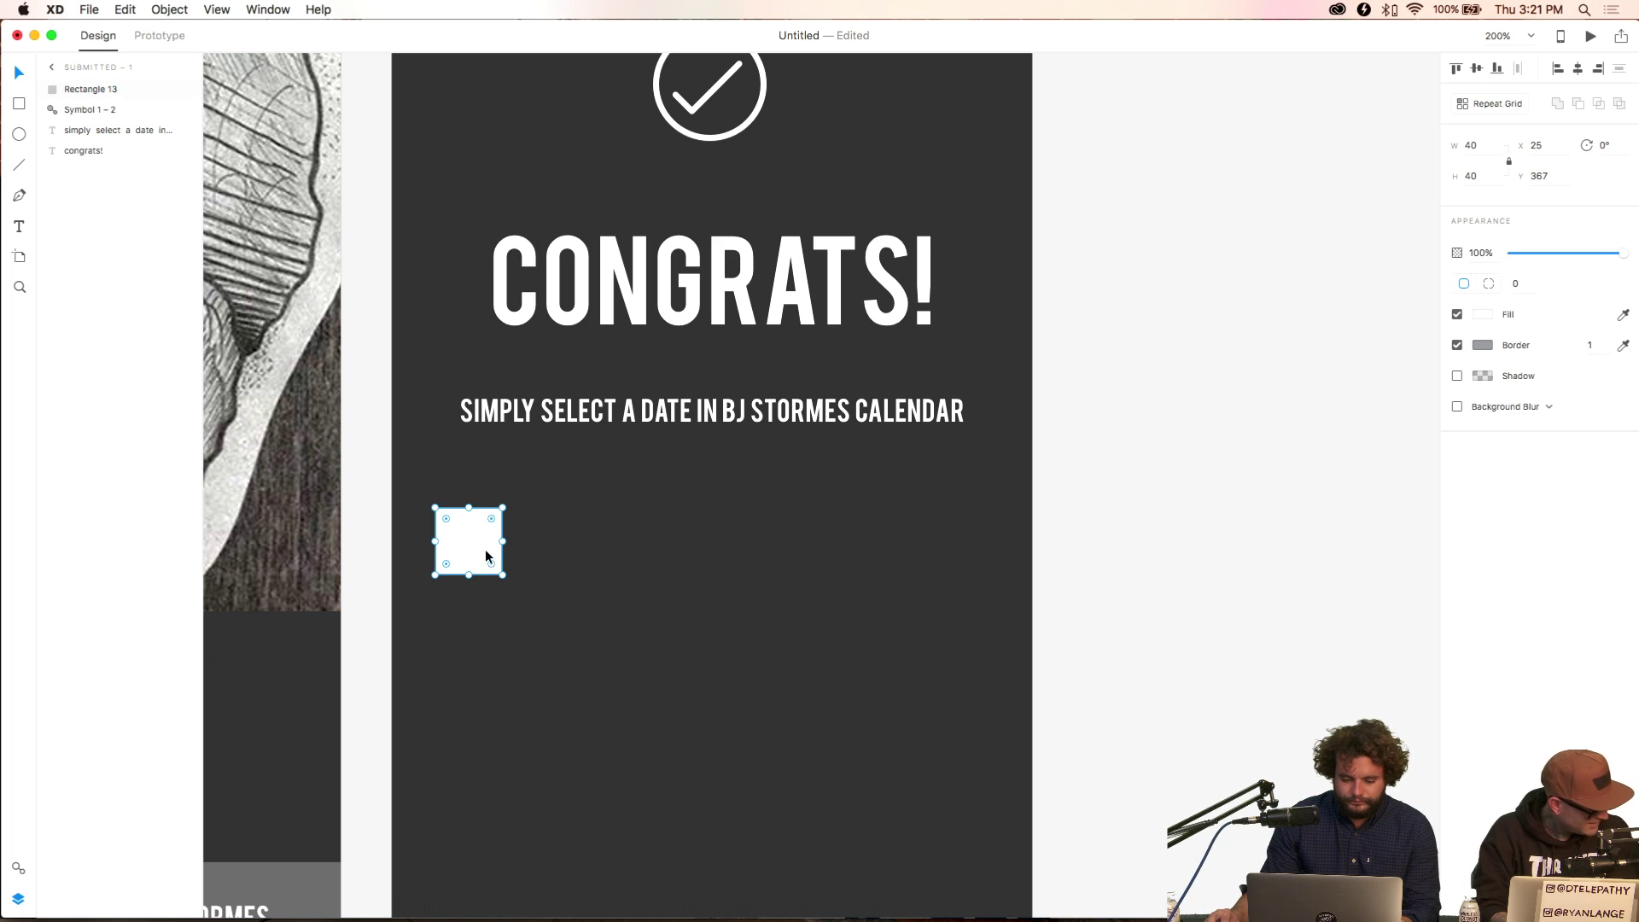
Step: Repeat the square into seven with spacing 5, then undo back to one cell
click(1502, 112)
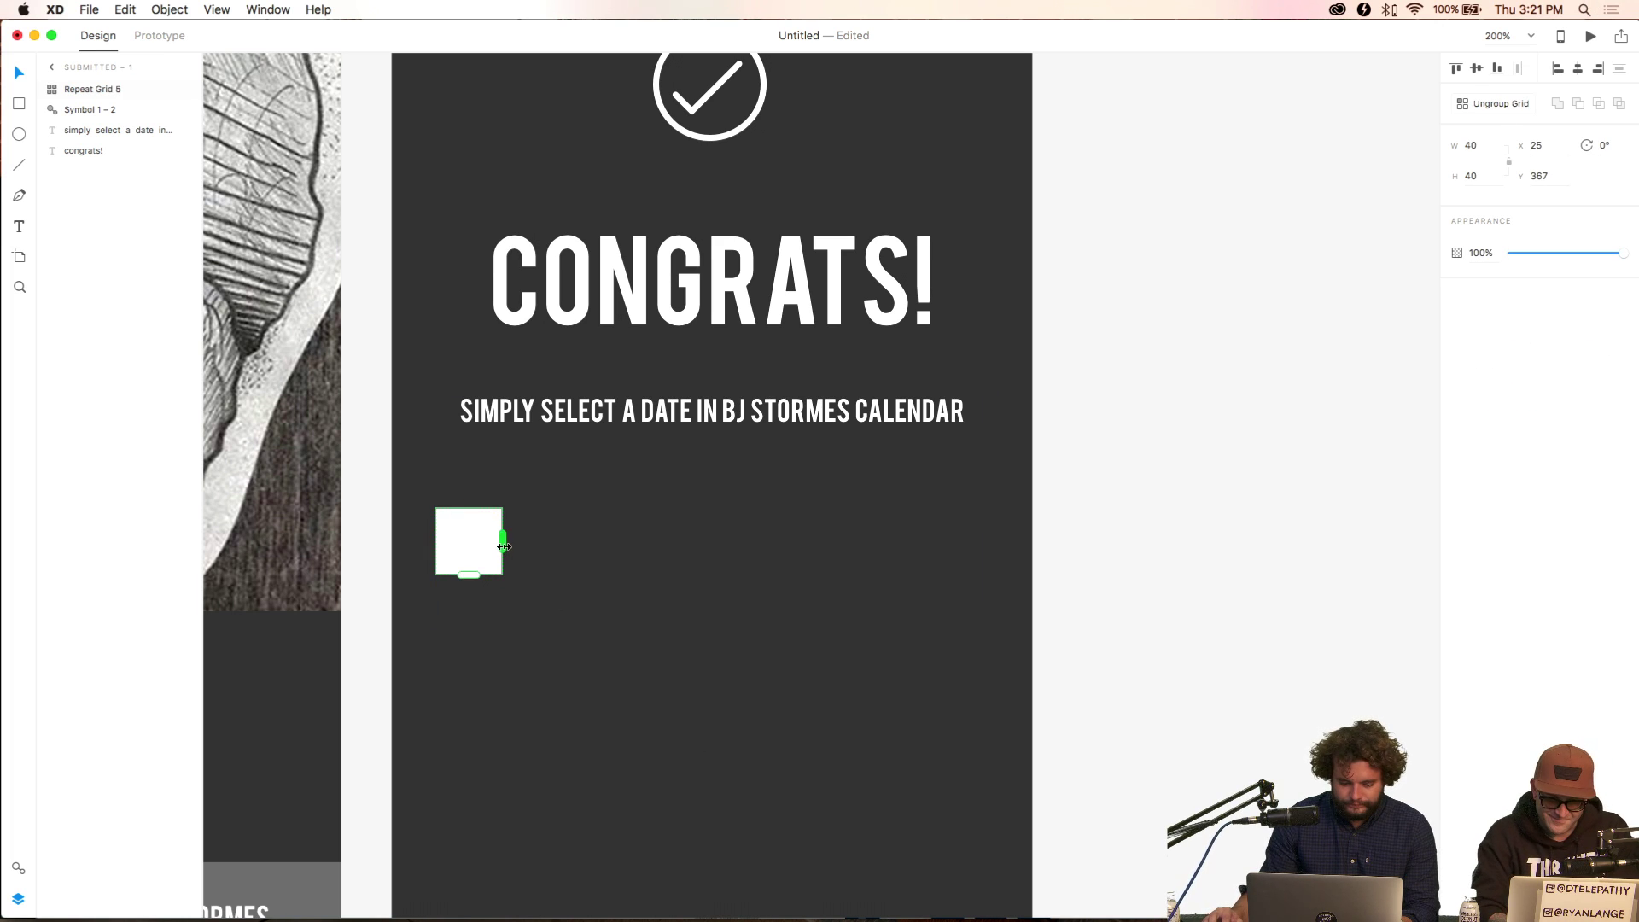
drag(503, 541, 897, 521)
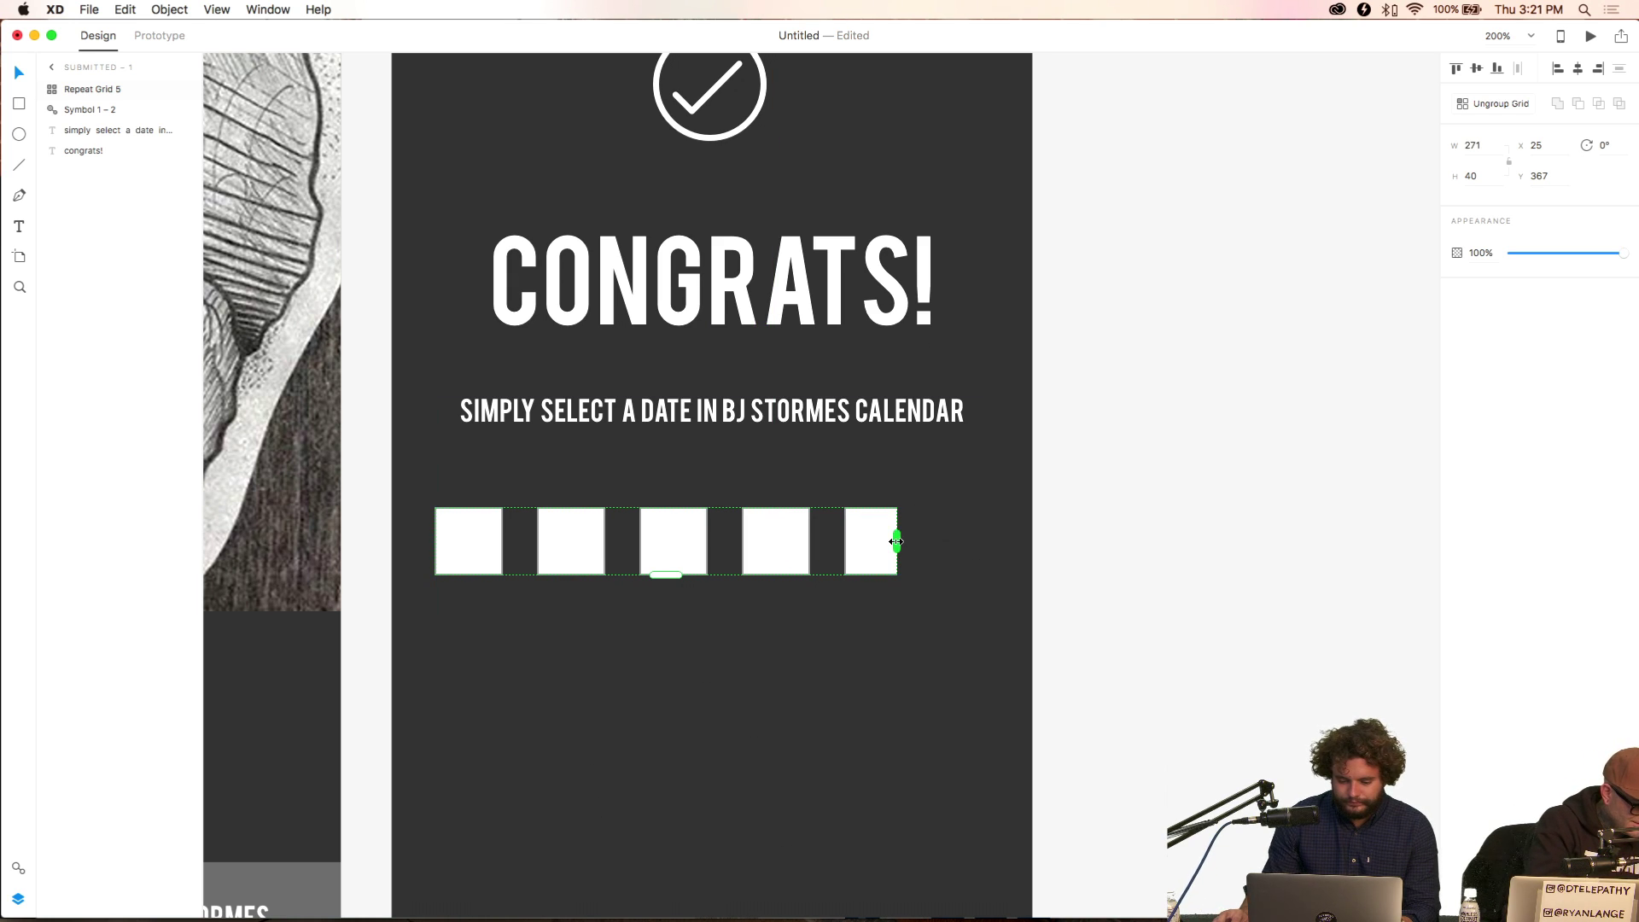
drag(896, 541, 1126, 547)
mouse_move(529, 533)
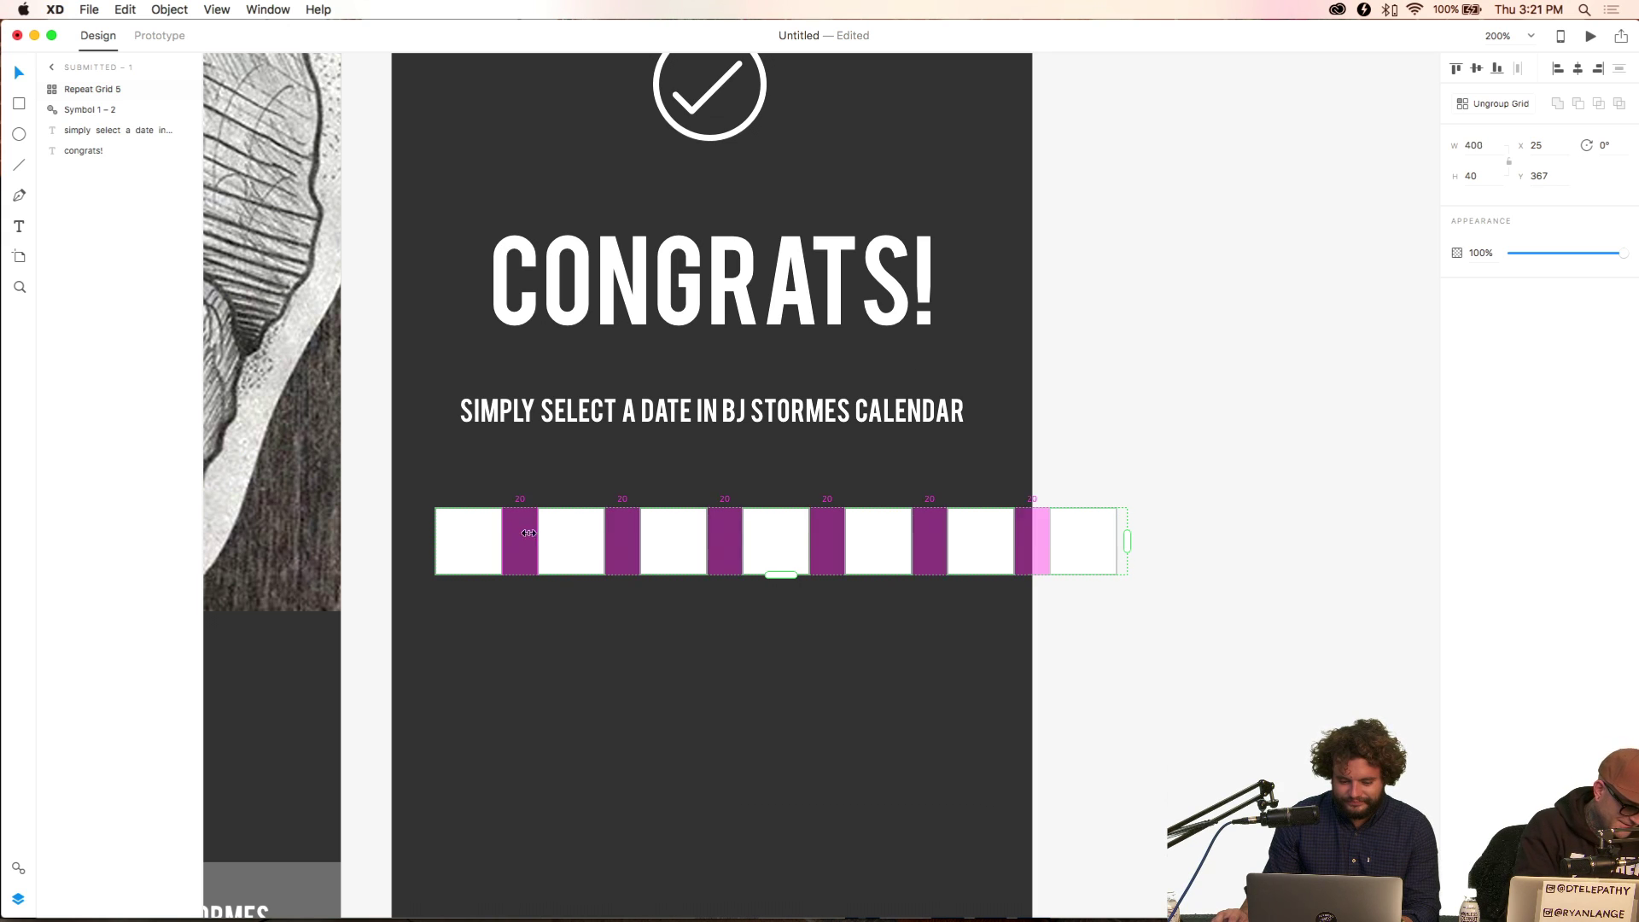
drag(528, 532, 509, 542)
click(641, 652)
click(688, 519)
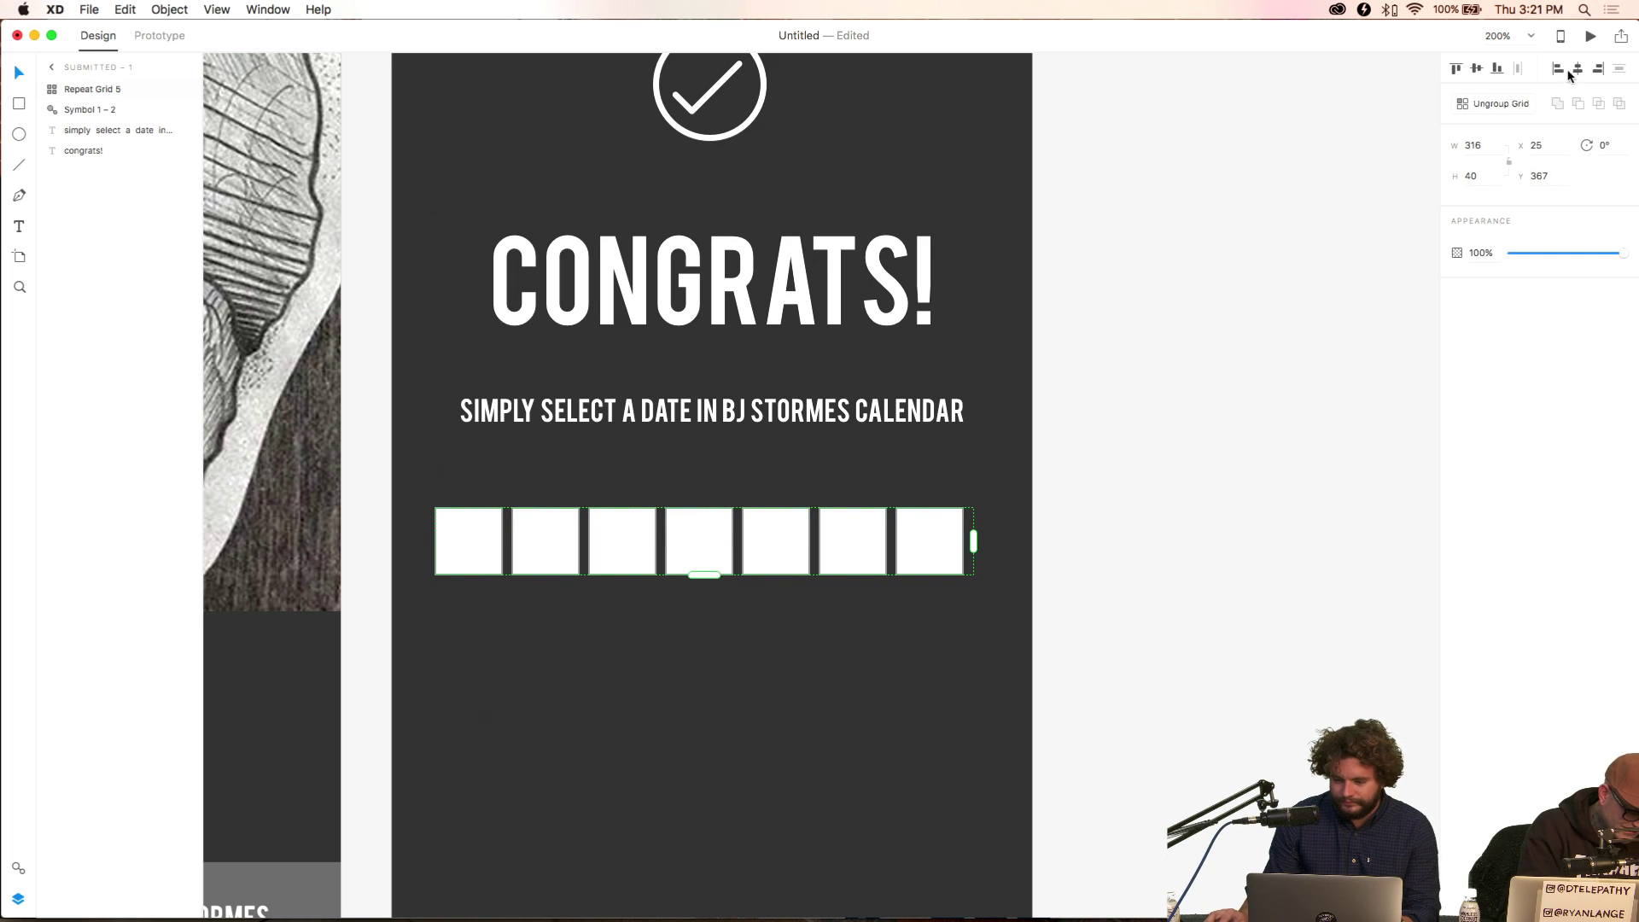
key(super+z)
key(super+z)
key(super+z)
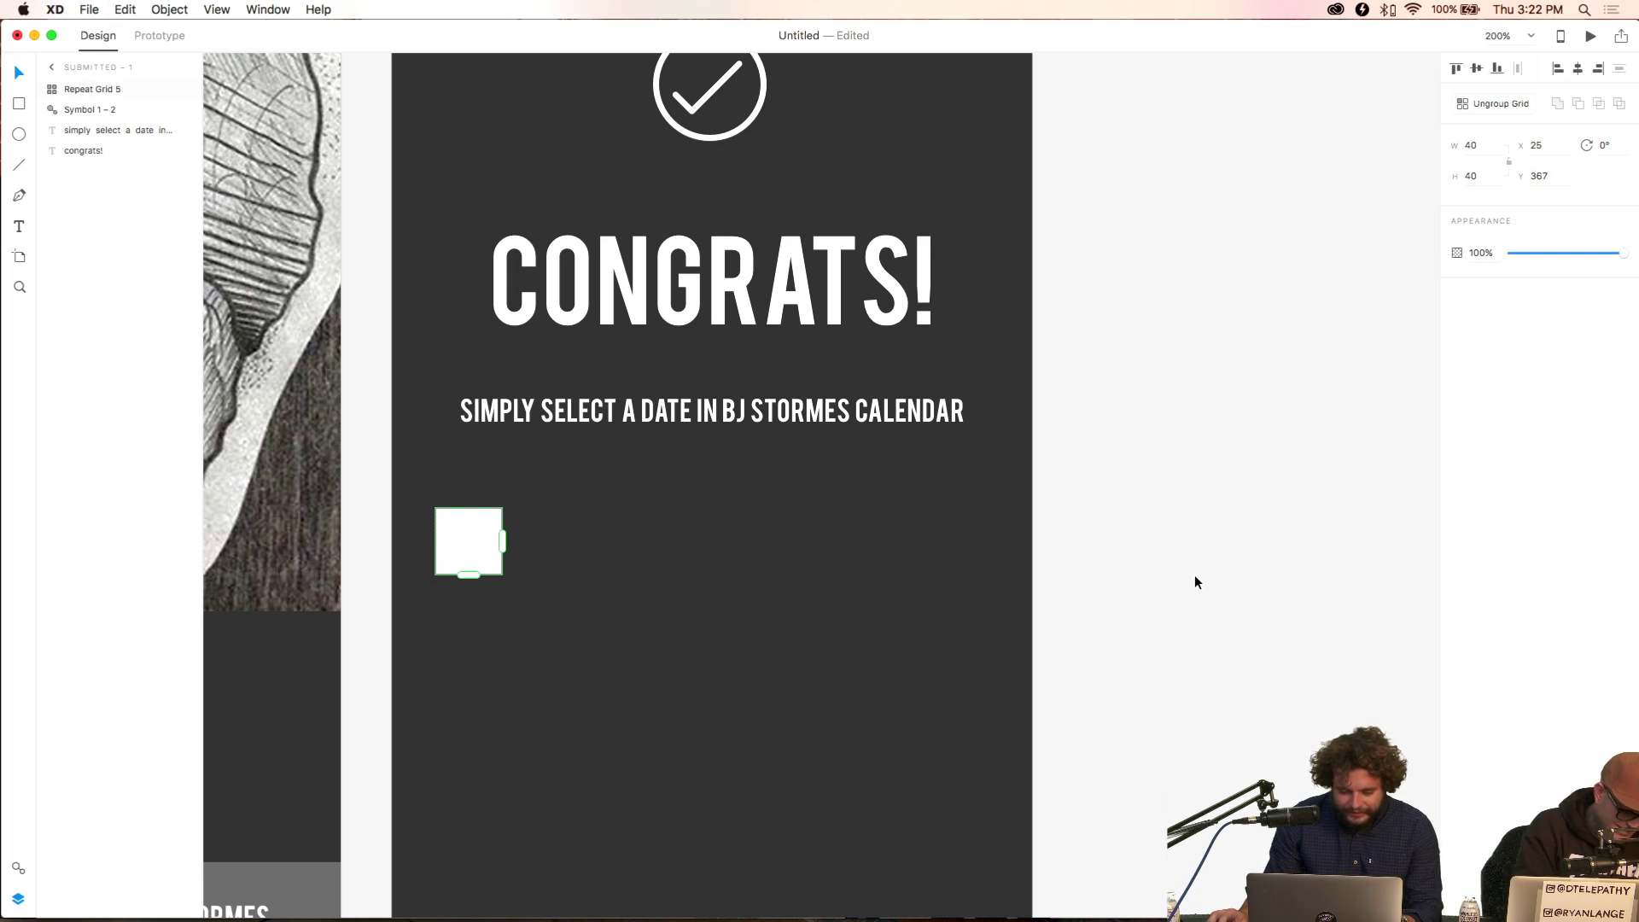
Step: Add a text box containing 'S' inside the white square
click(1195, 576)
click(469, 546)
key(t)
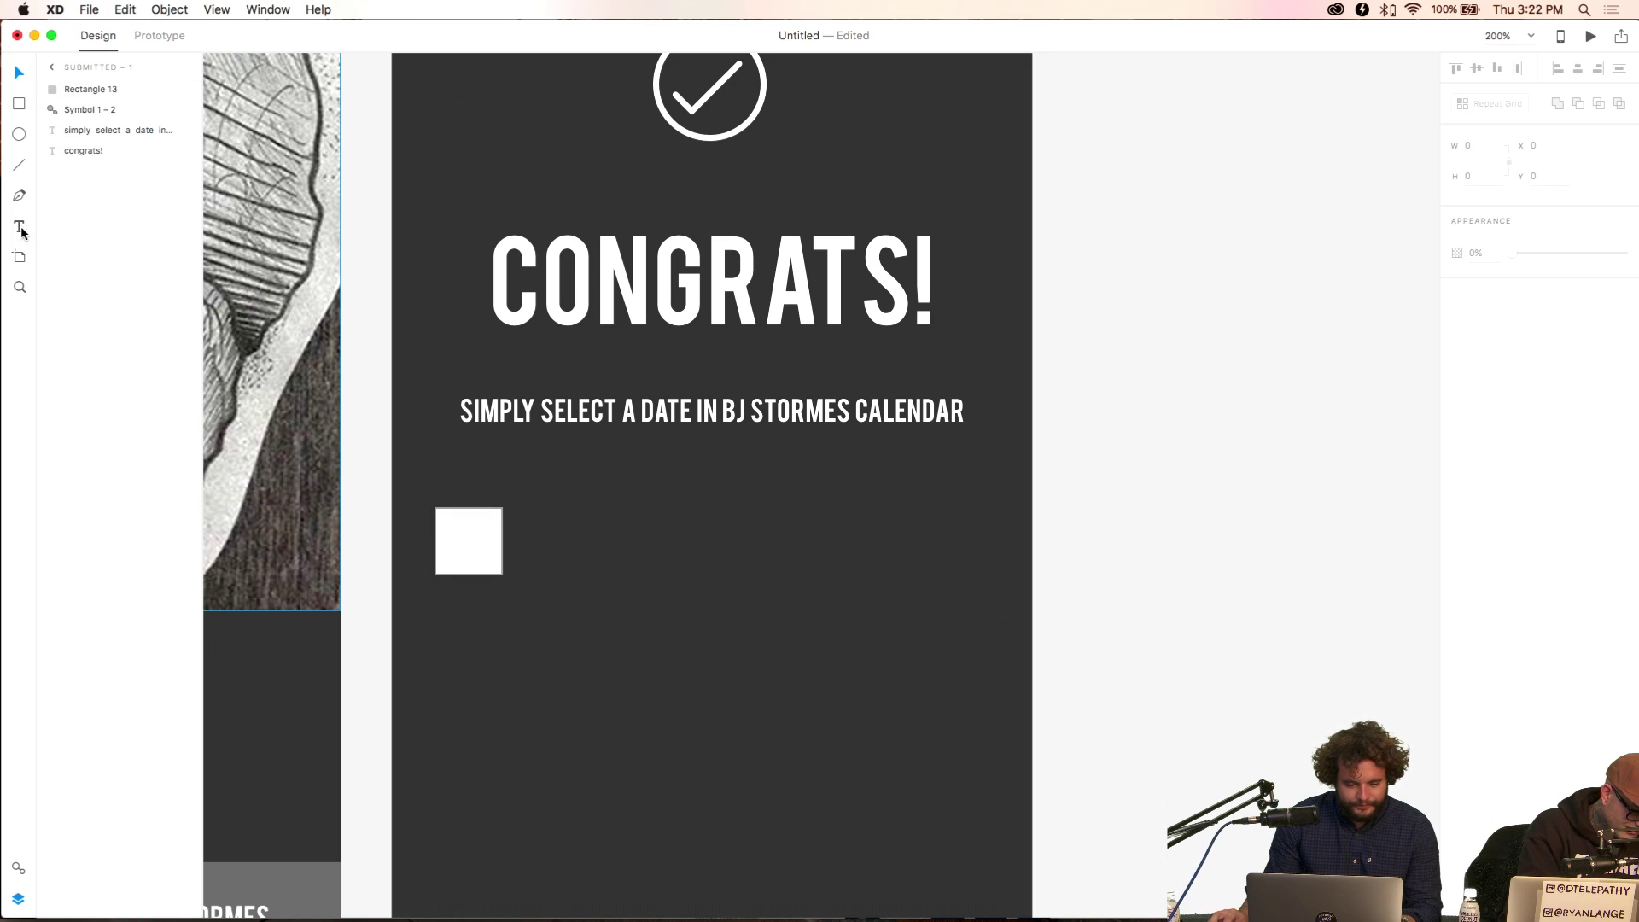
click(473, 544)
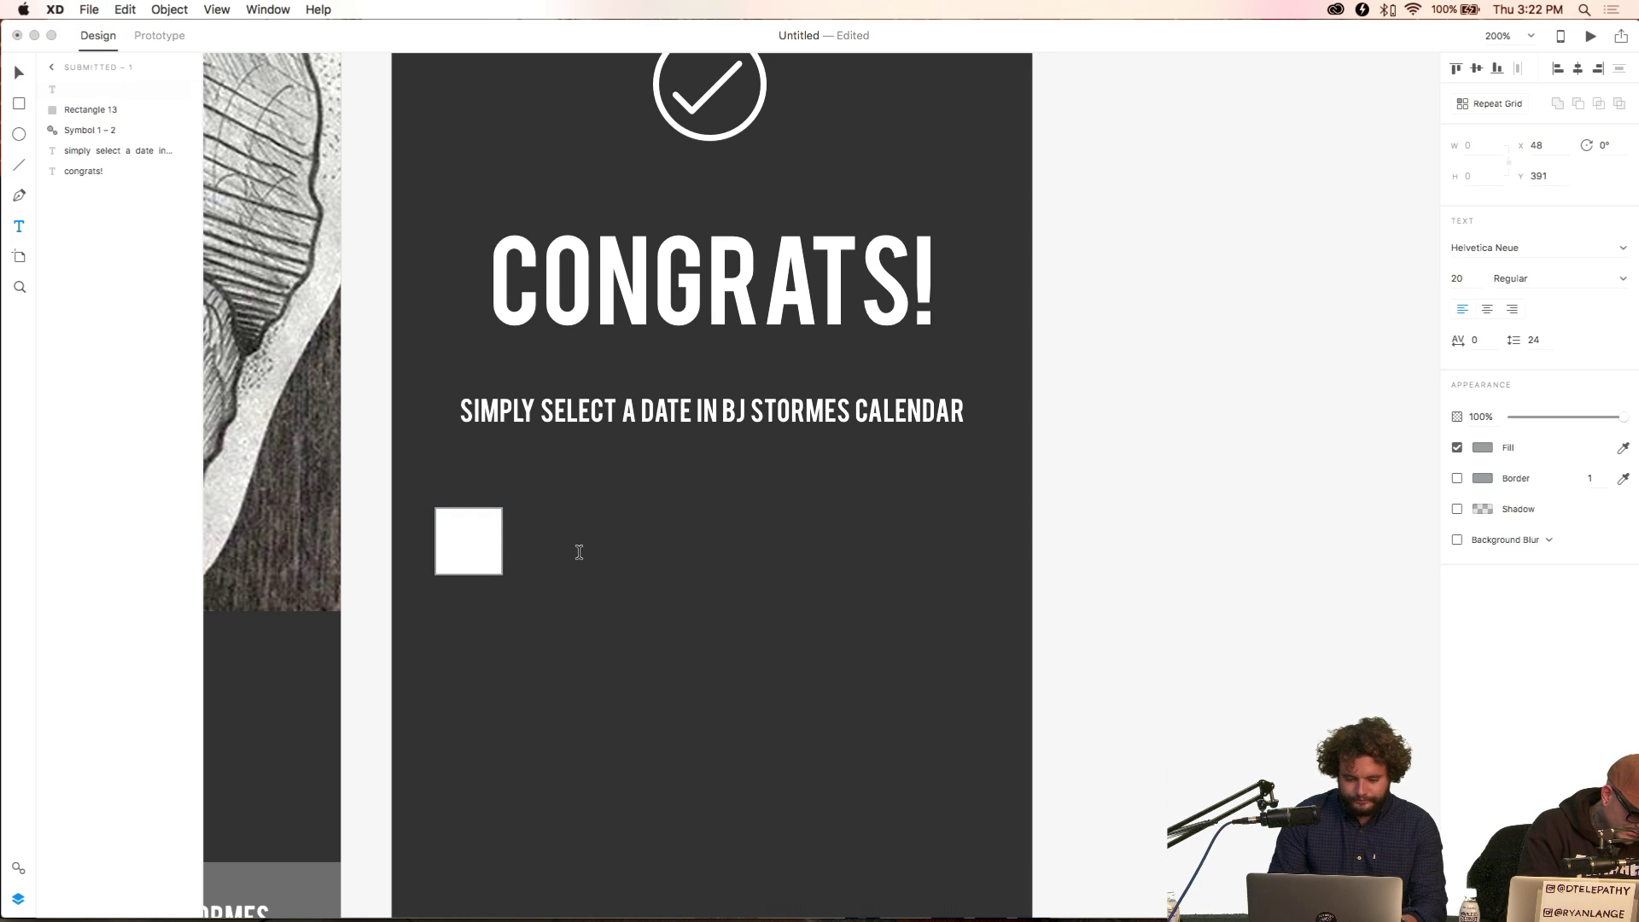
text(S)
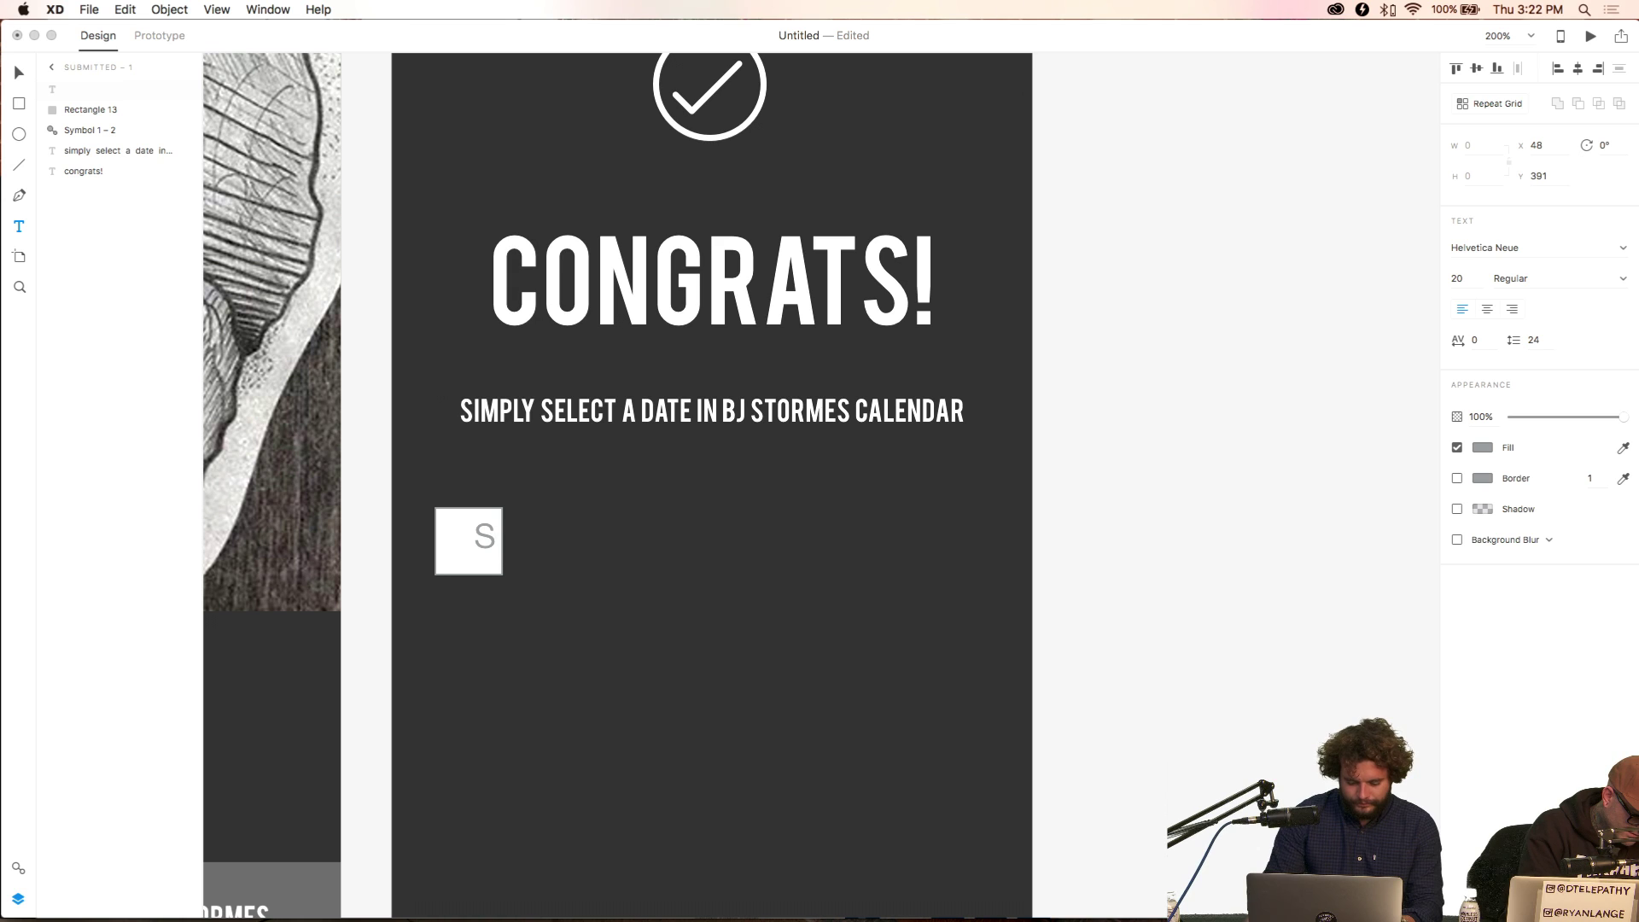
key(Escape)
Step: Set the S to the Bebas font with a dark fill colour
double_click(1506, 247)
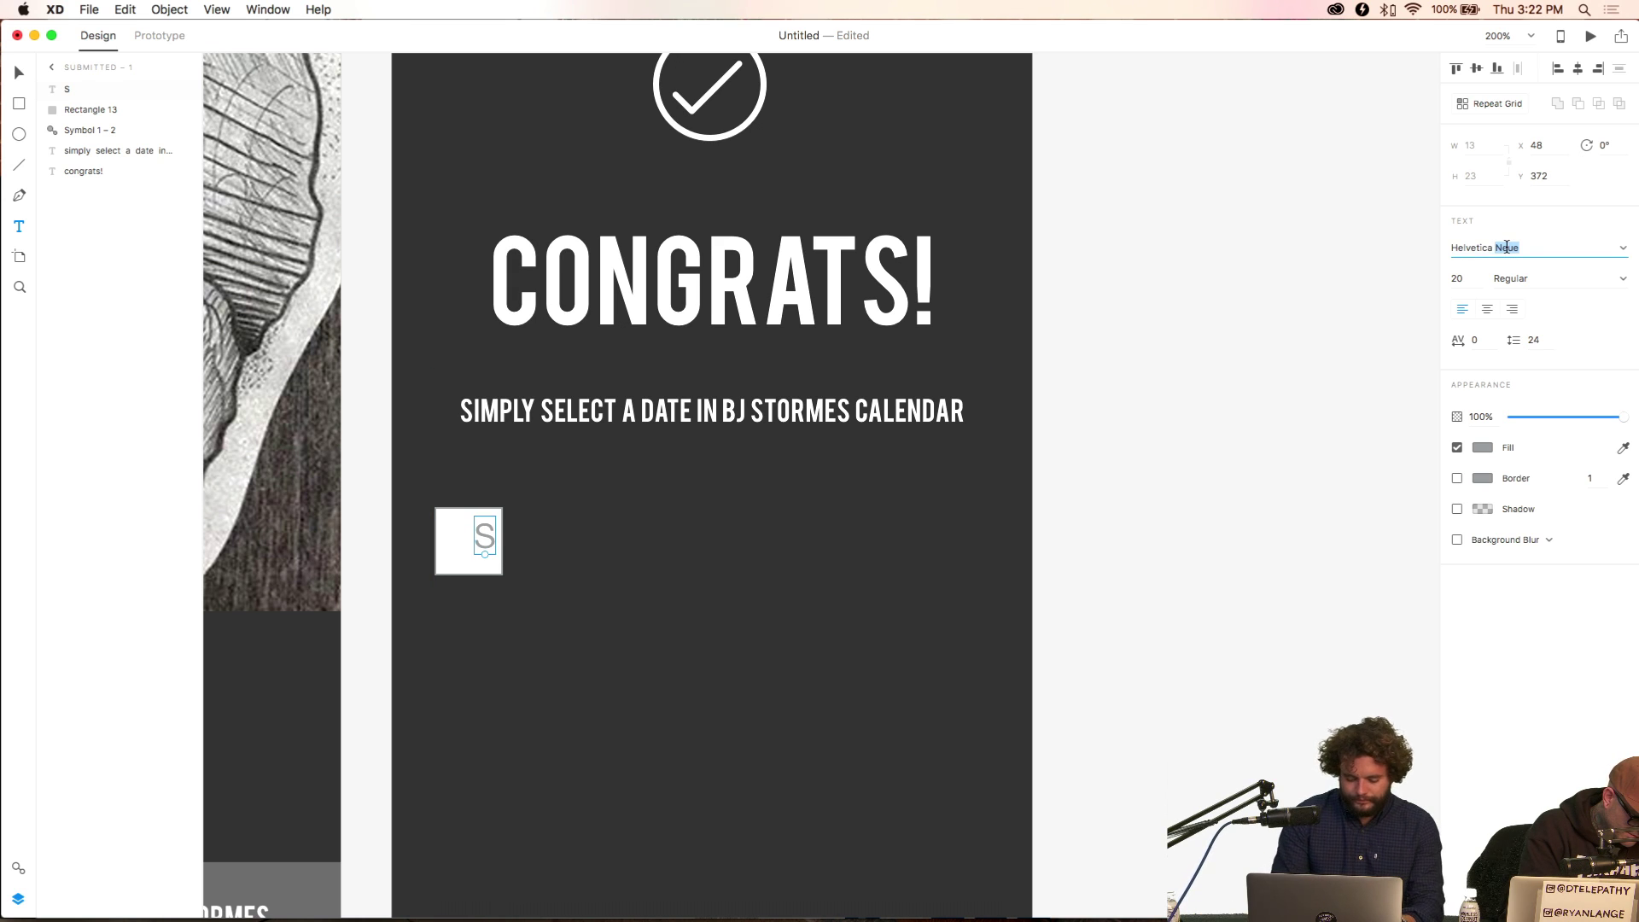
text(Bebas)
key(Return)
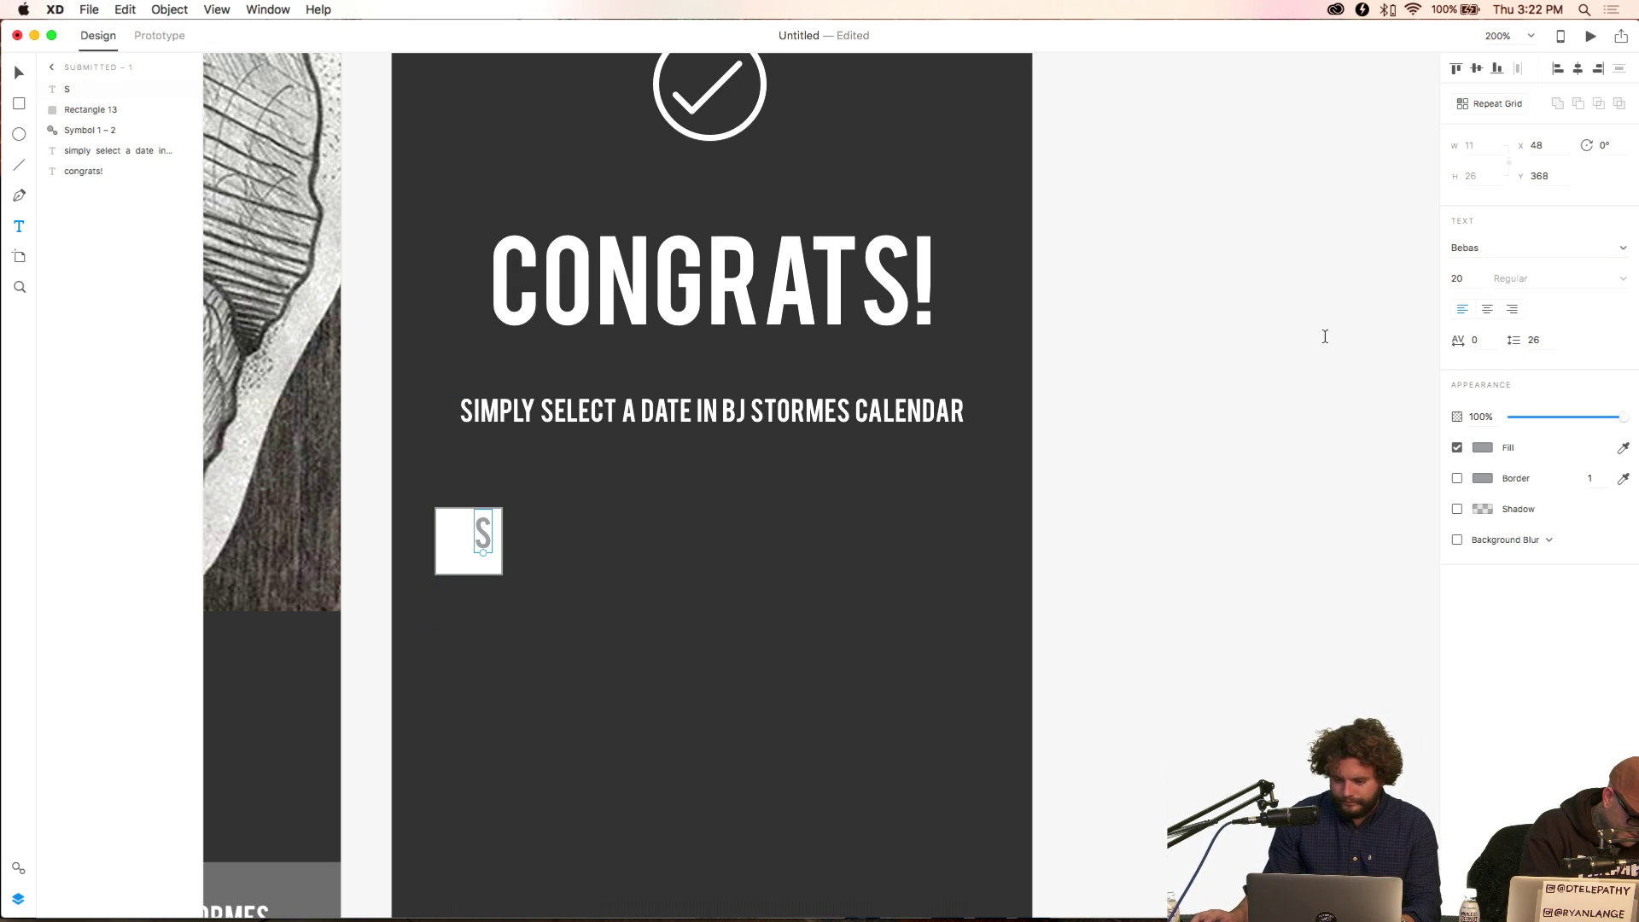
click(1485, 452)
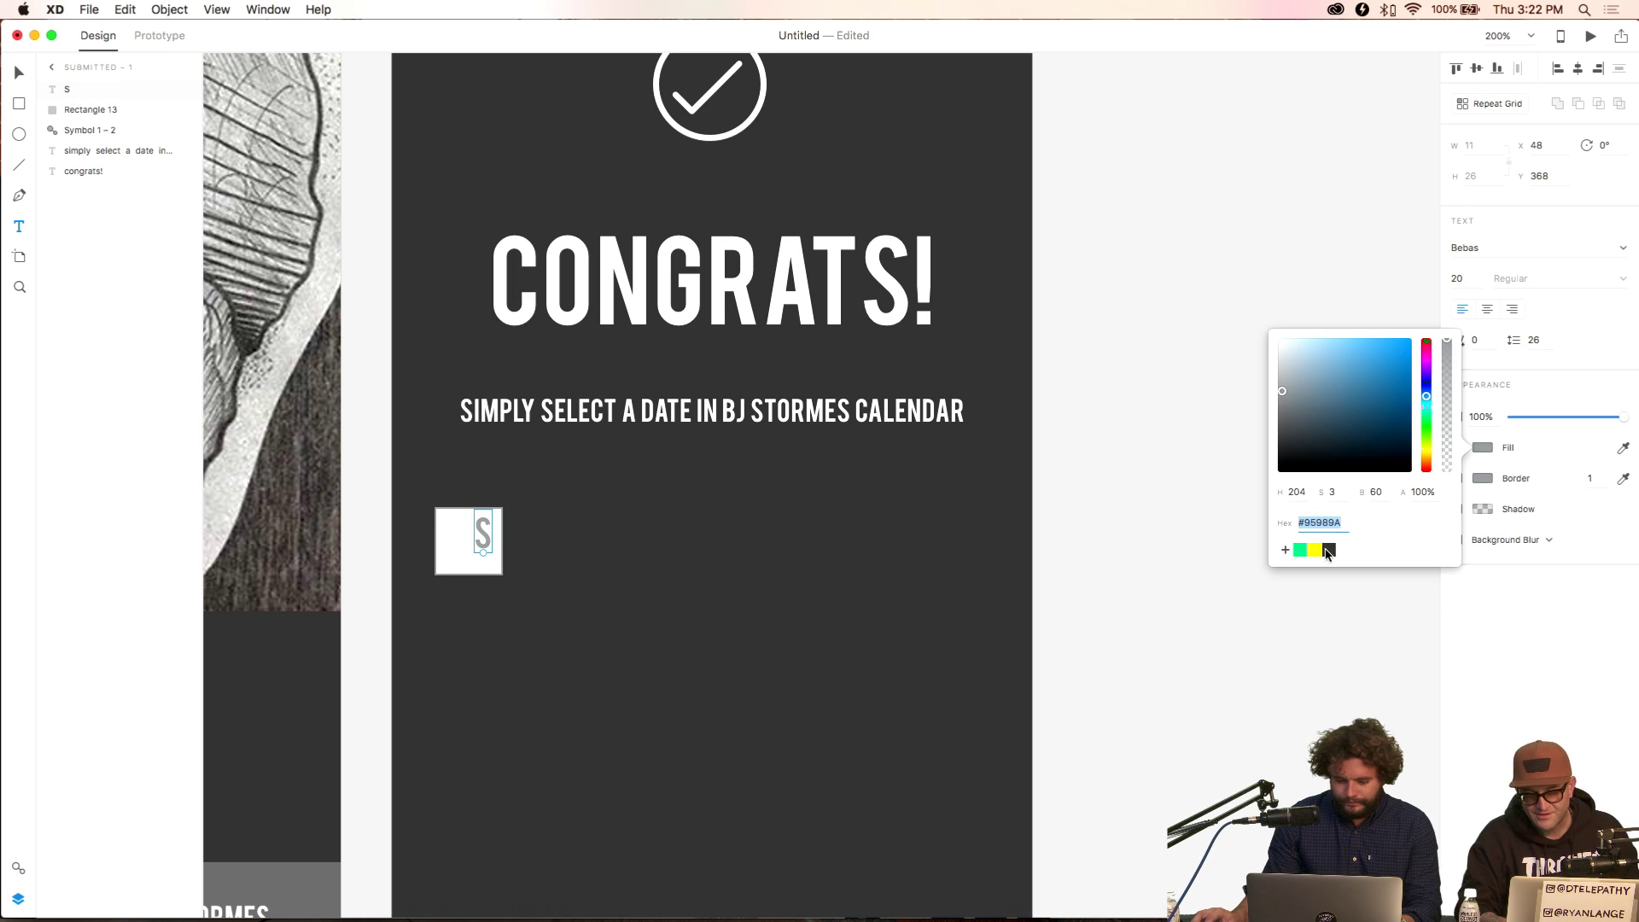
click(1328, 553)
click(535, 580)
click(469, 547)
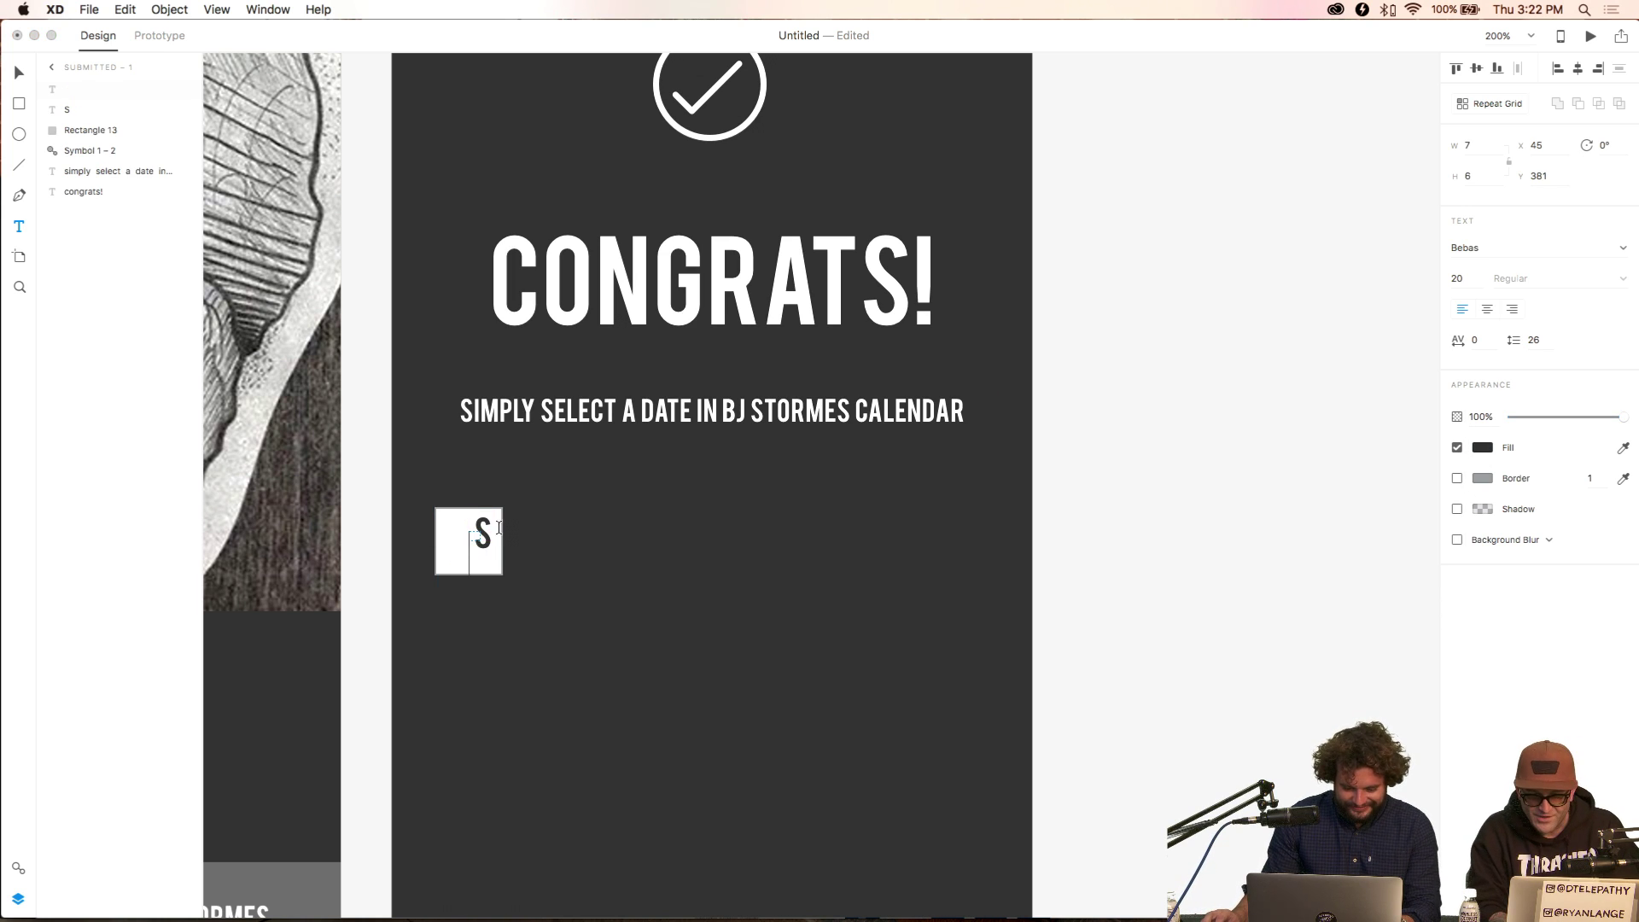
Step: Centre the S horizontally and vertically within the white square
click(82, 120)
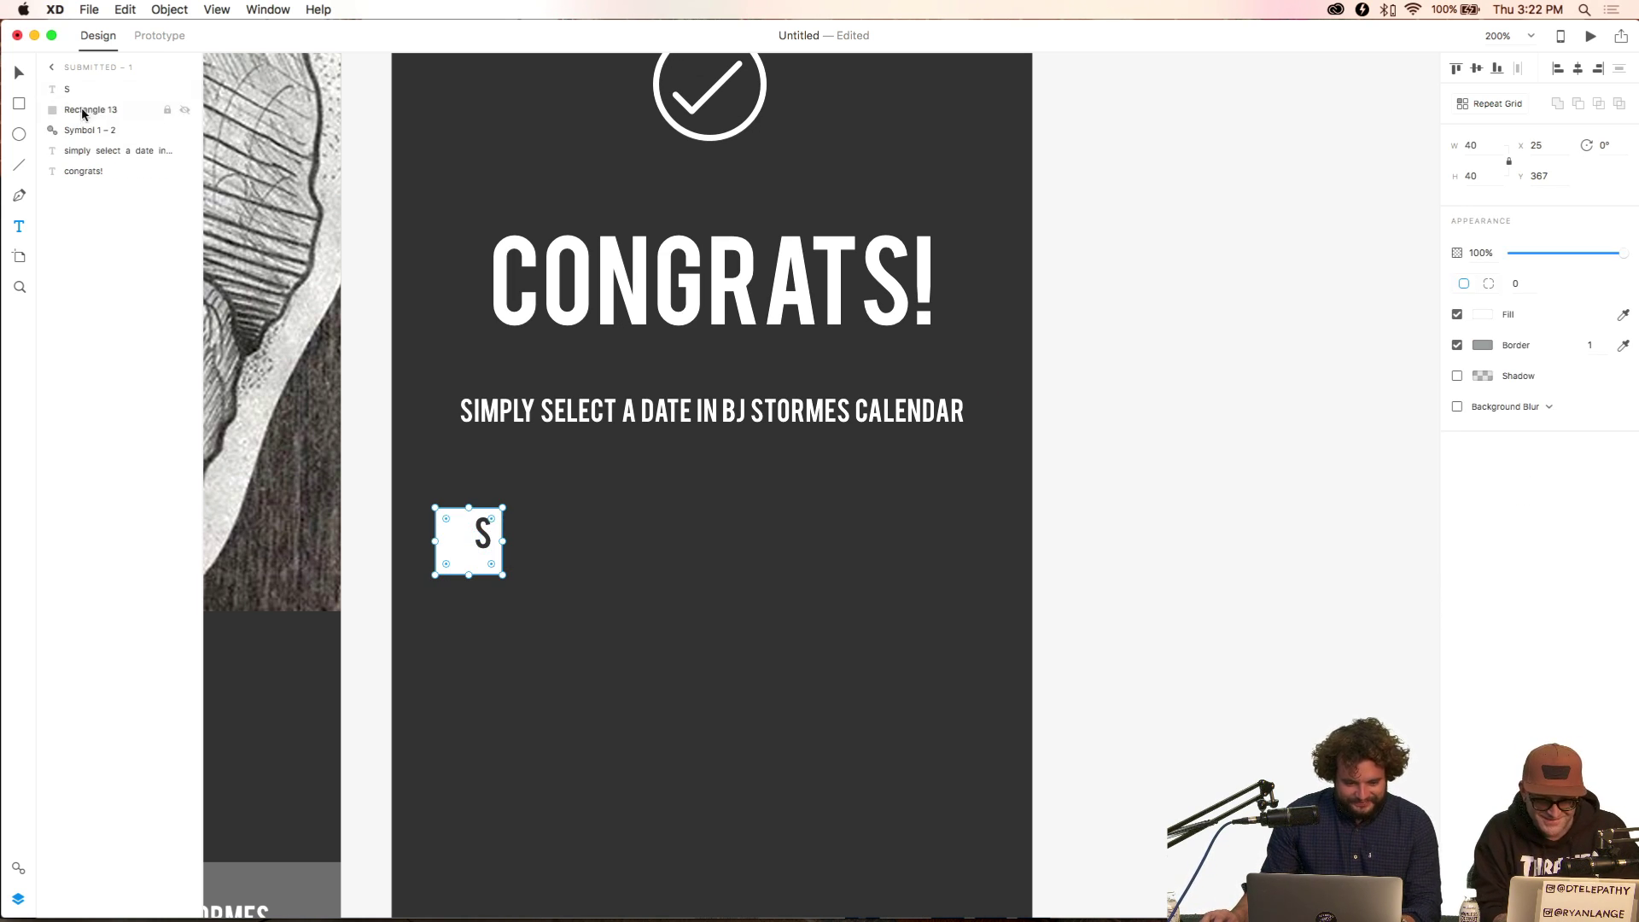
click(89, 93)
key(Left)
key(Left)
key(Left)
key(Left)
key(Left)
key(Left)
key(Left)
key(Left)
key(Left)
key(Left)
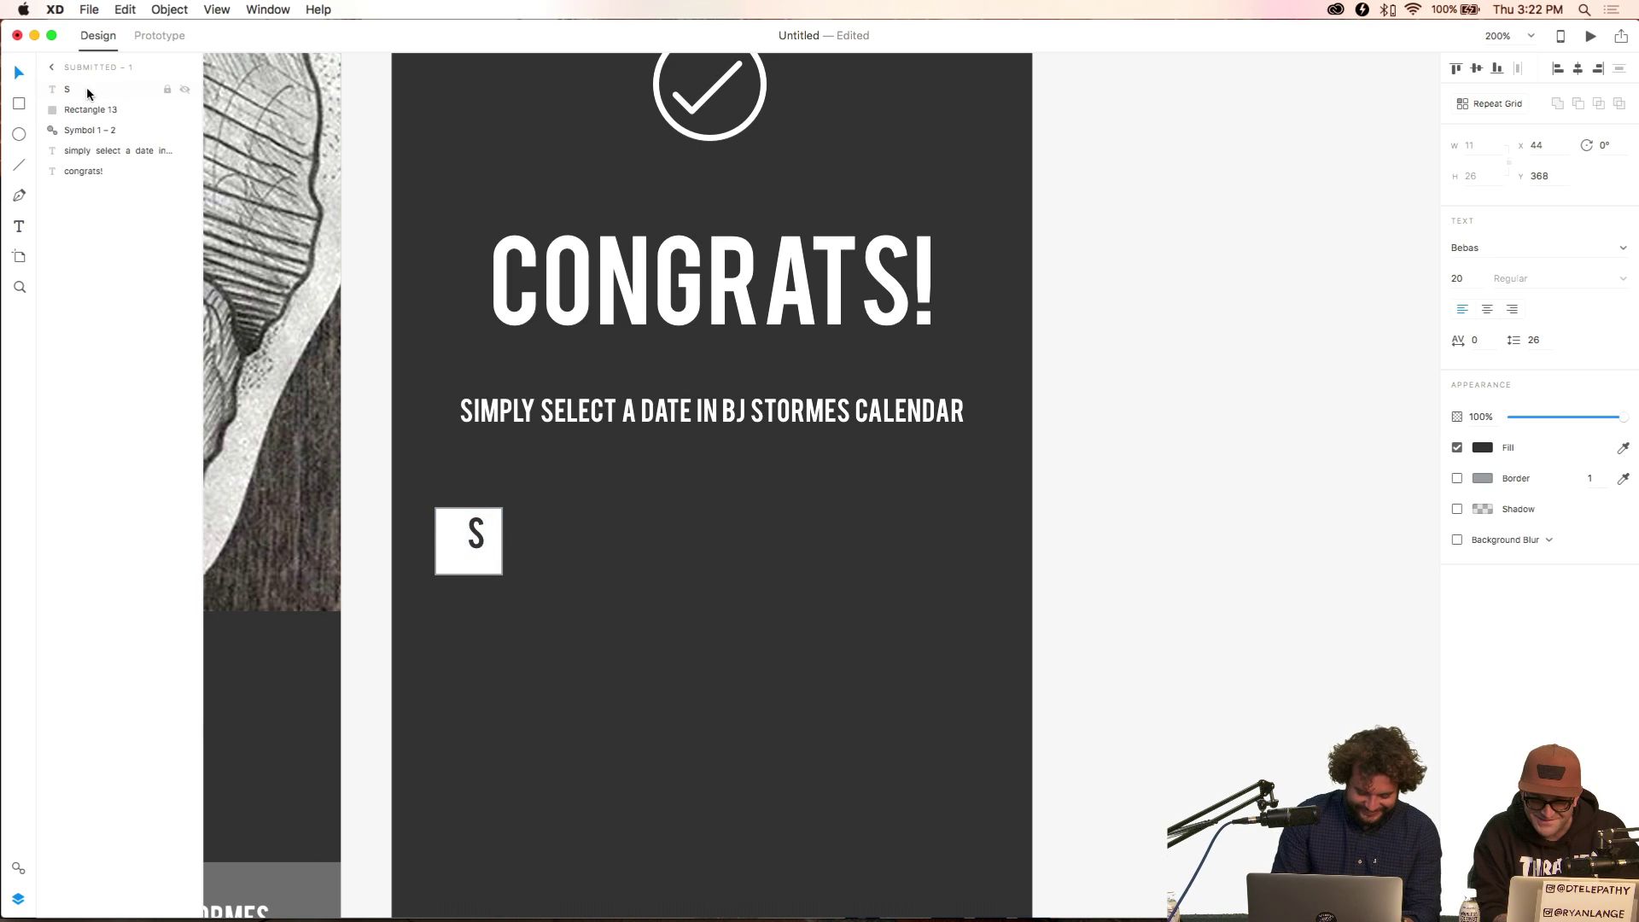
key(Right)
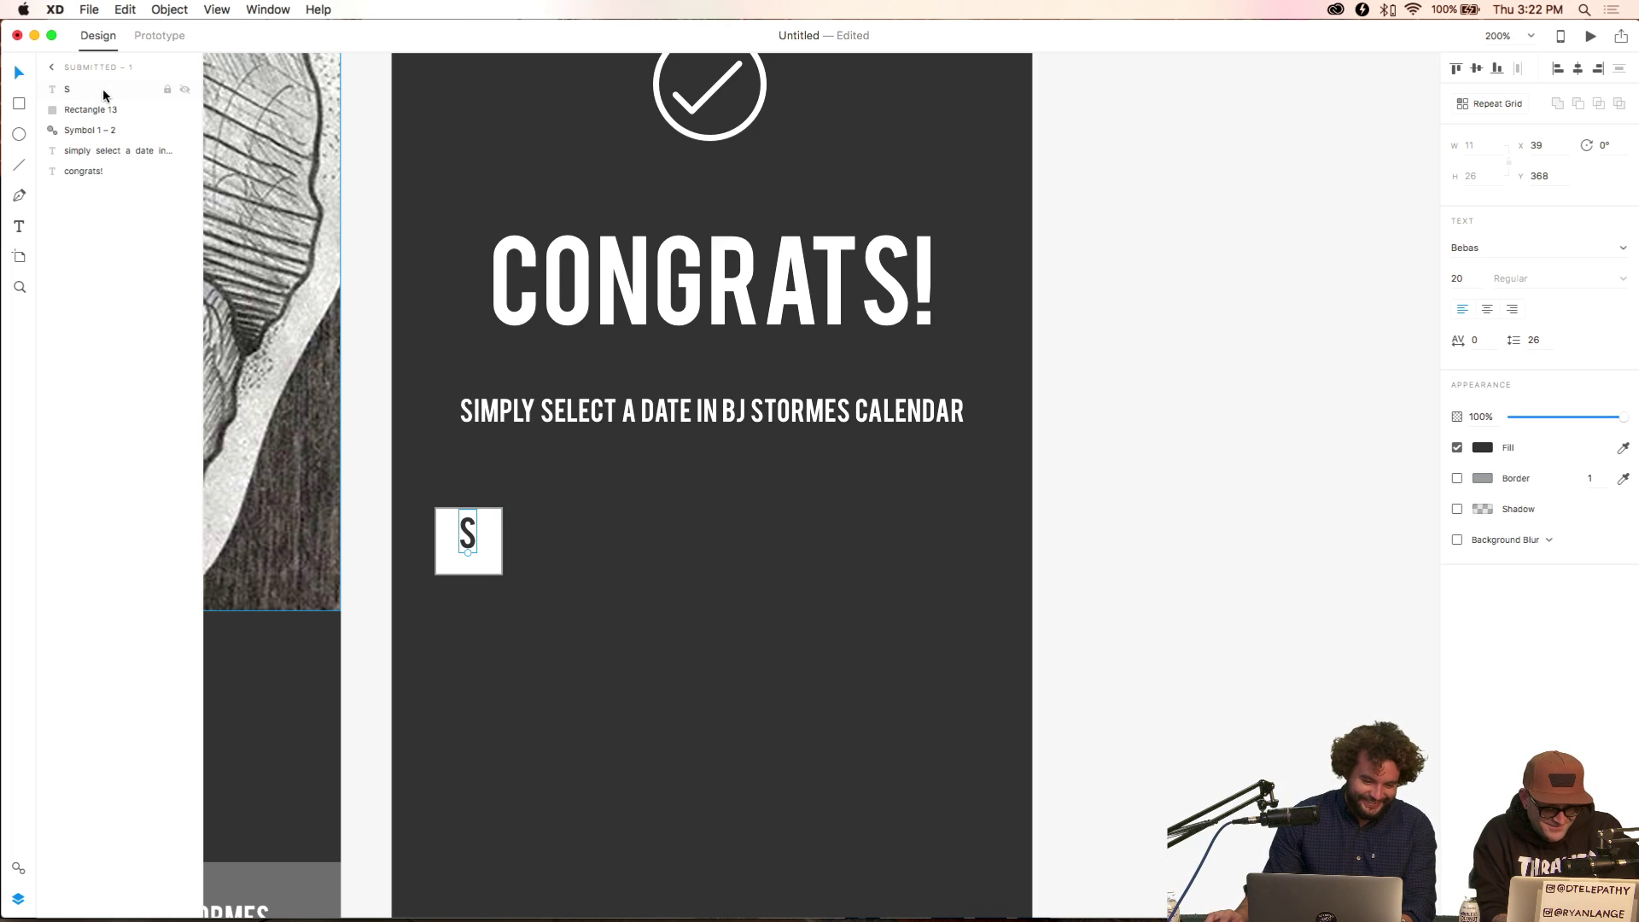
click(96, 109)
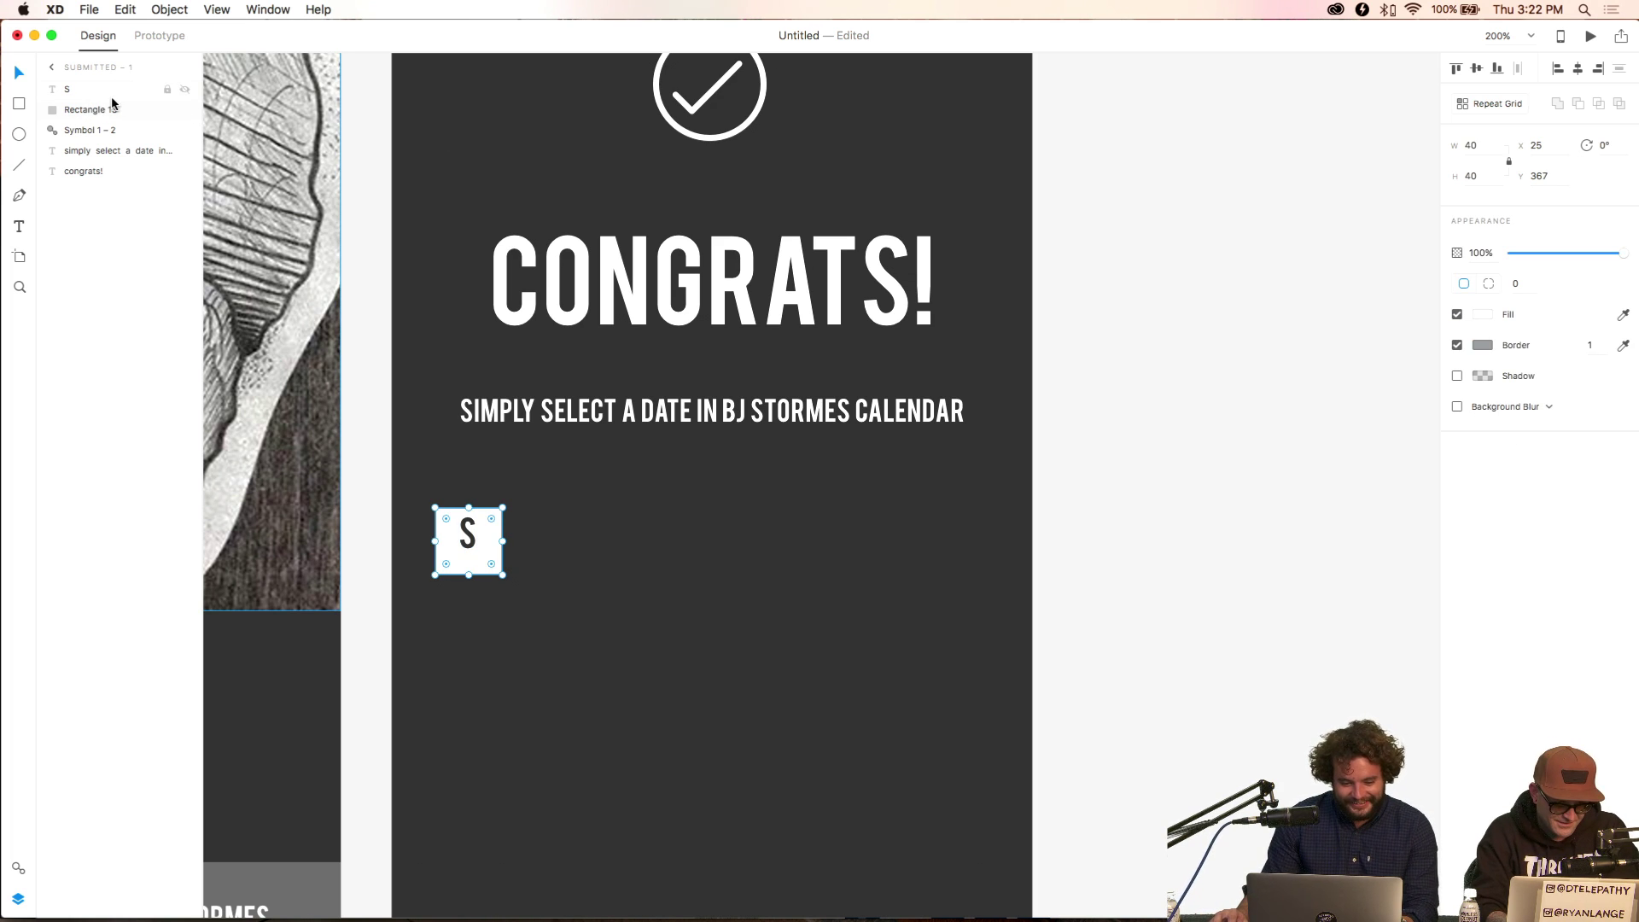
shift+click(115, 92)
click(1578, 72)
click(1475, 70)
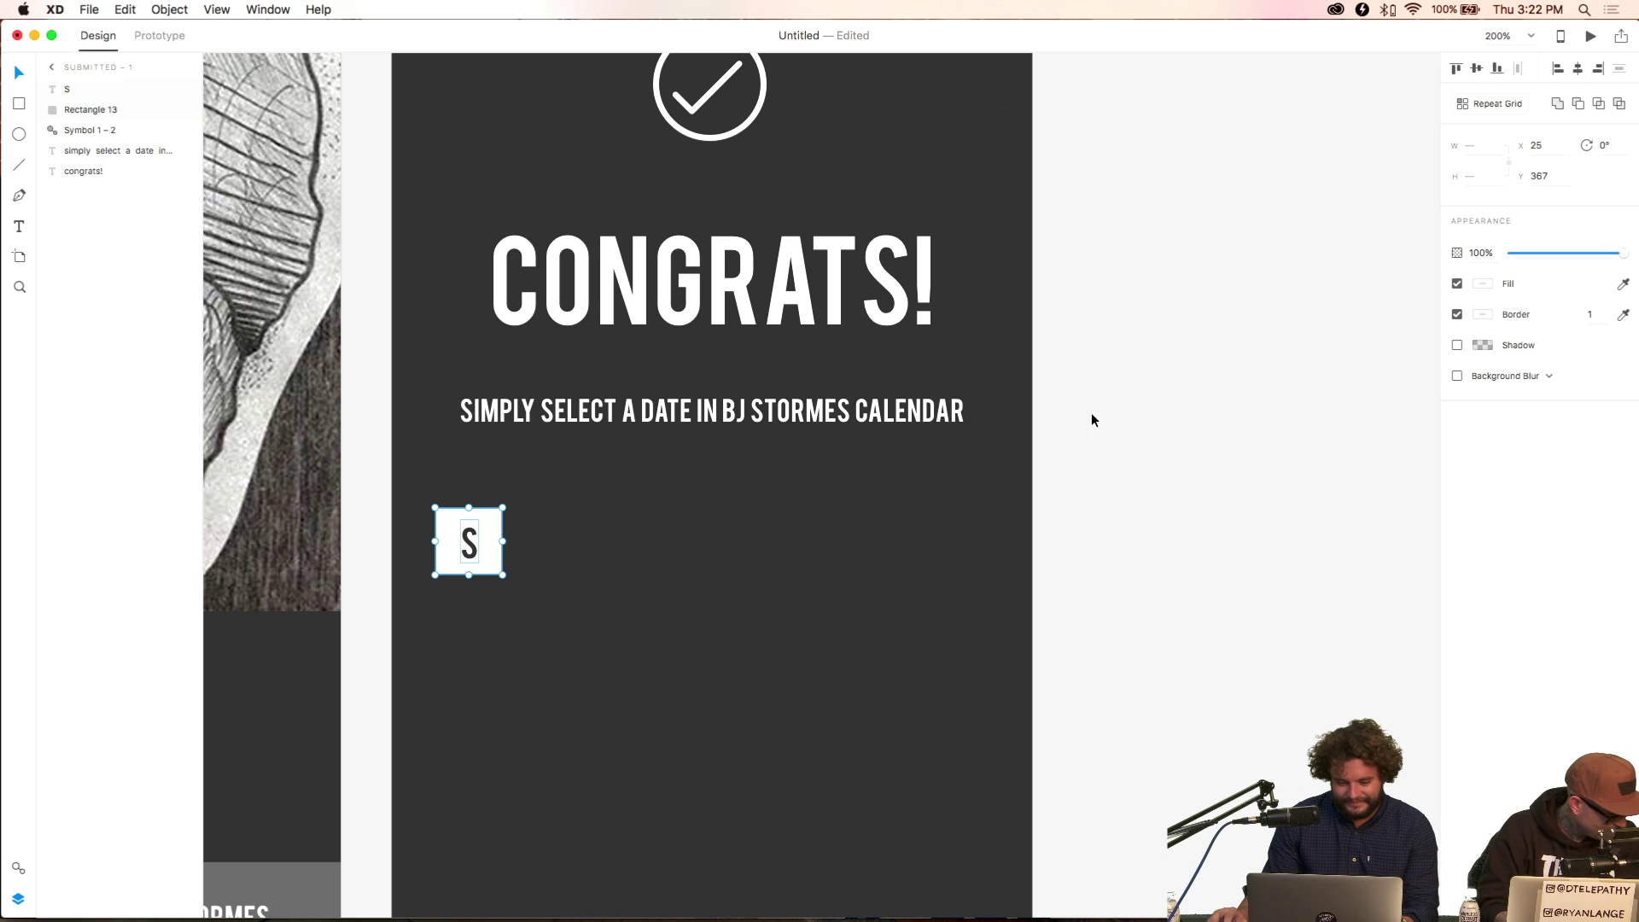
Step: Centre-align the S text, then make the square and S a repeat grid
click(530, 614)
click(470, 548)
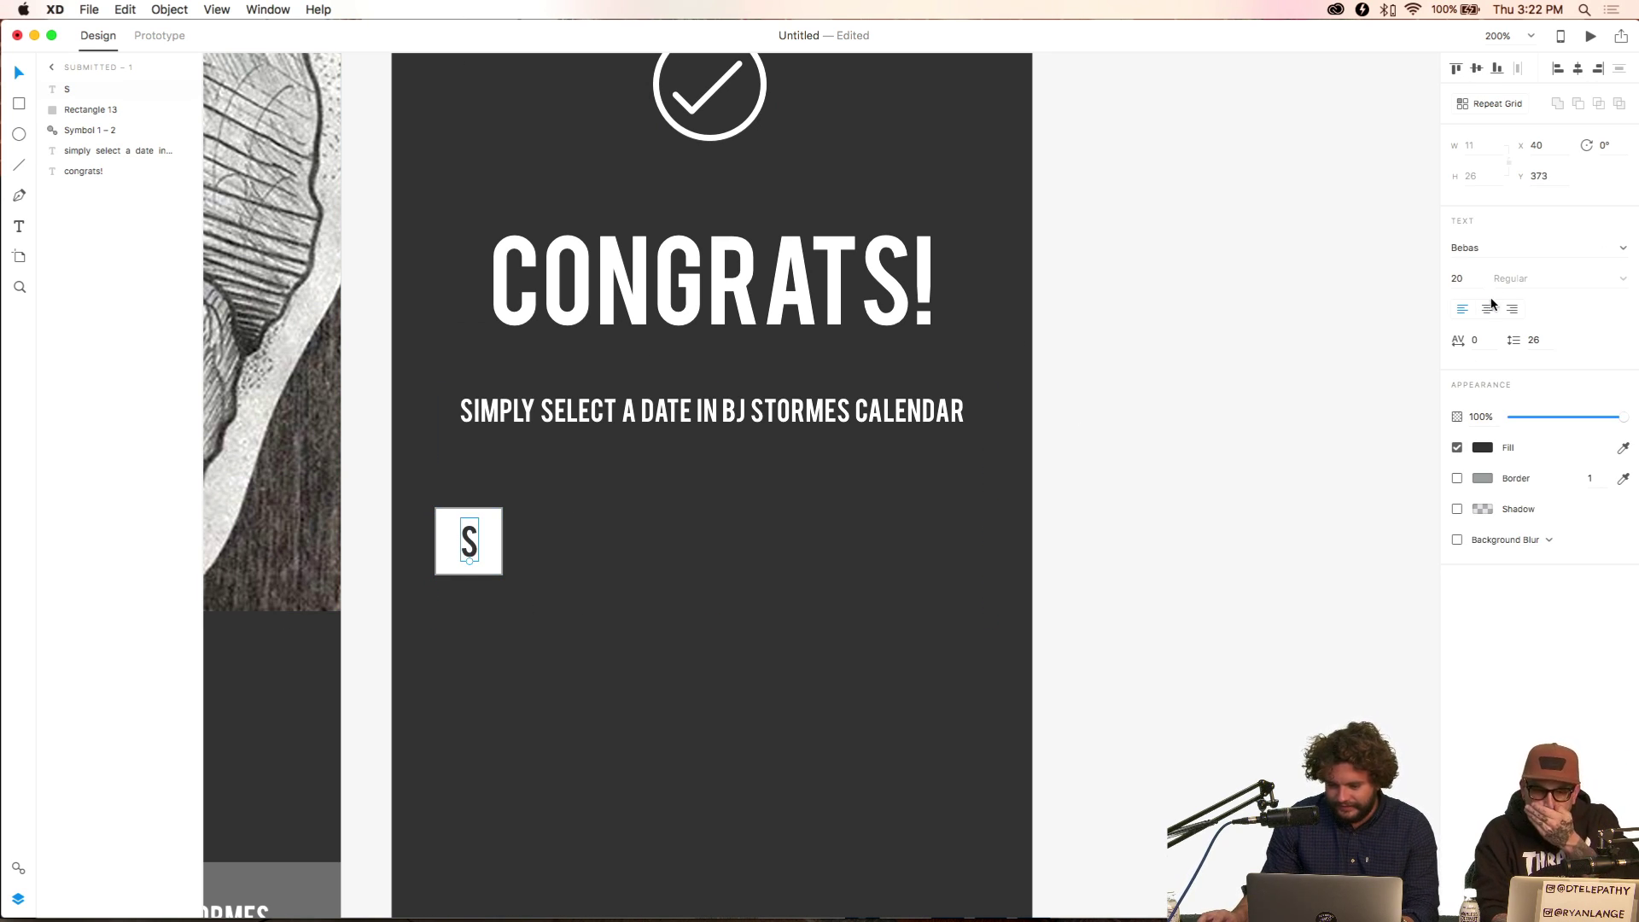
click(1487, 309)
click(551, 536)
click(461, 549)
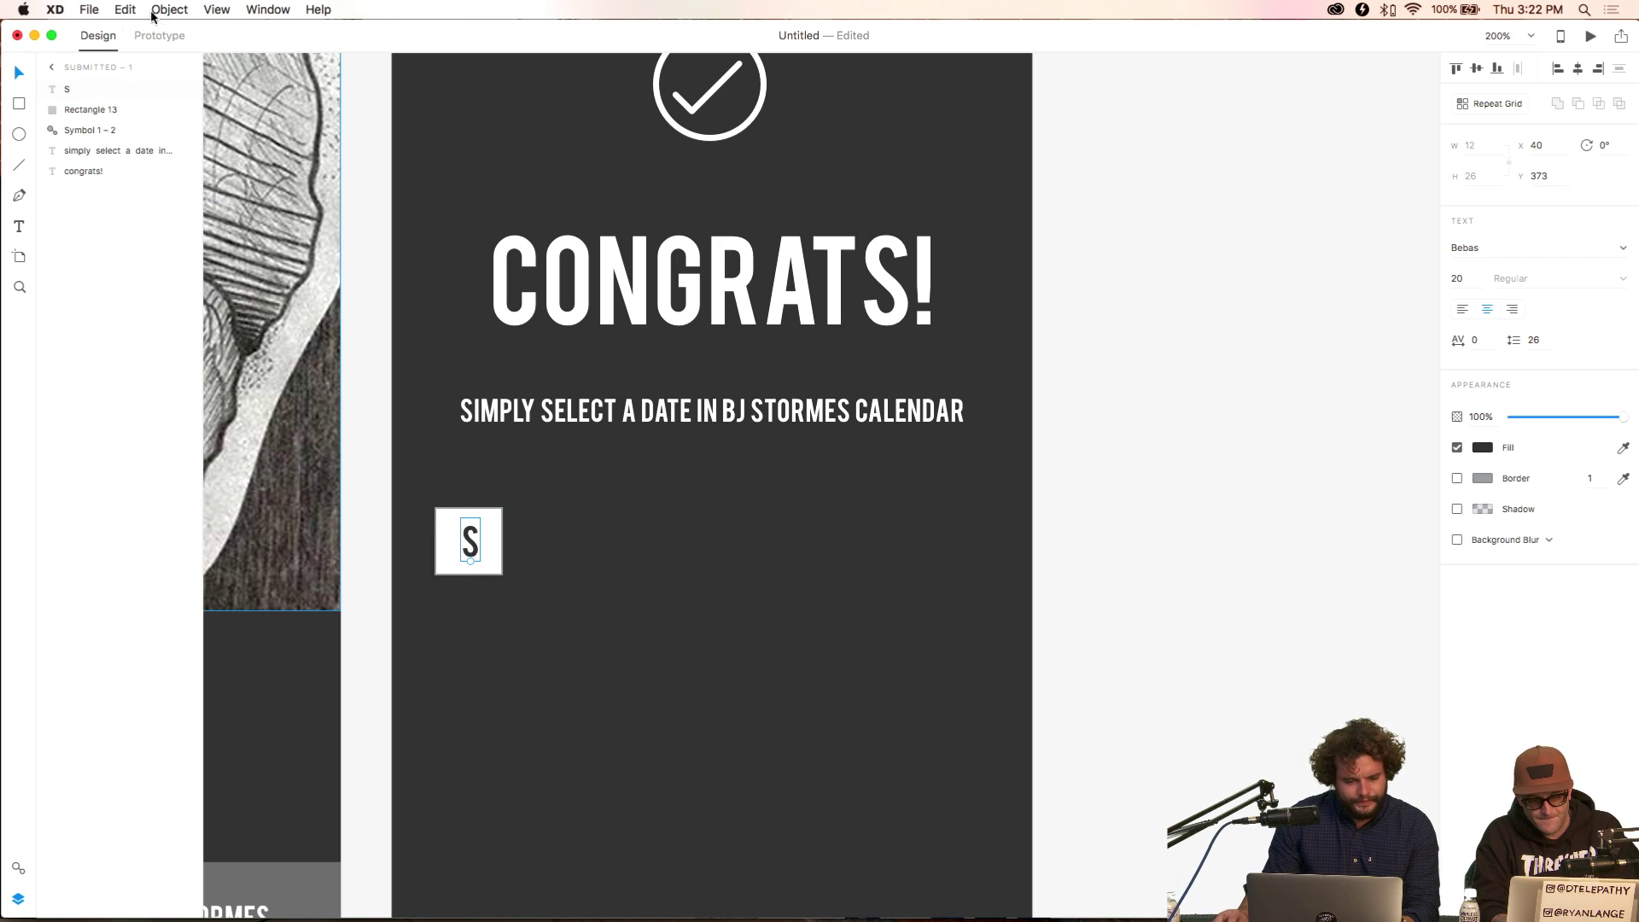
shift+click(85, 110)
click(1498, 104)
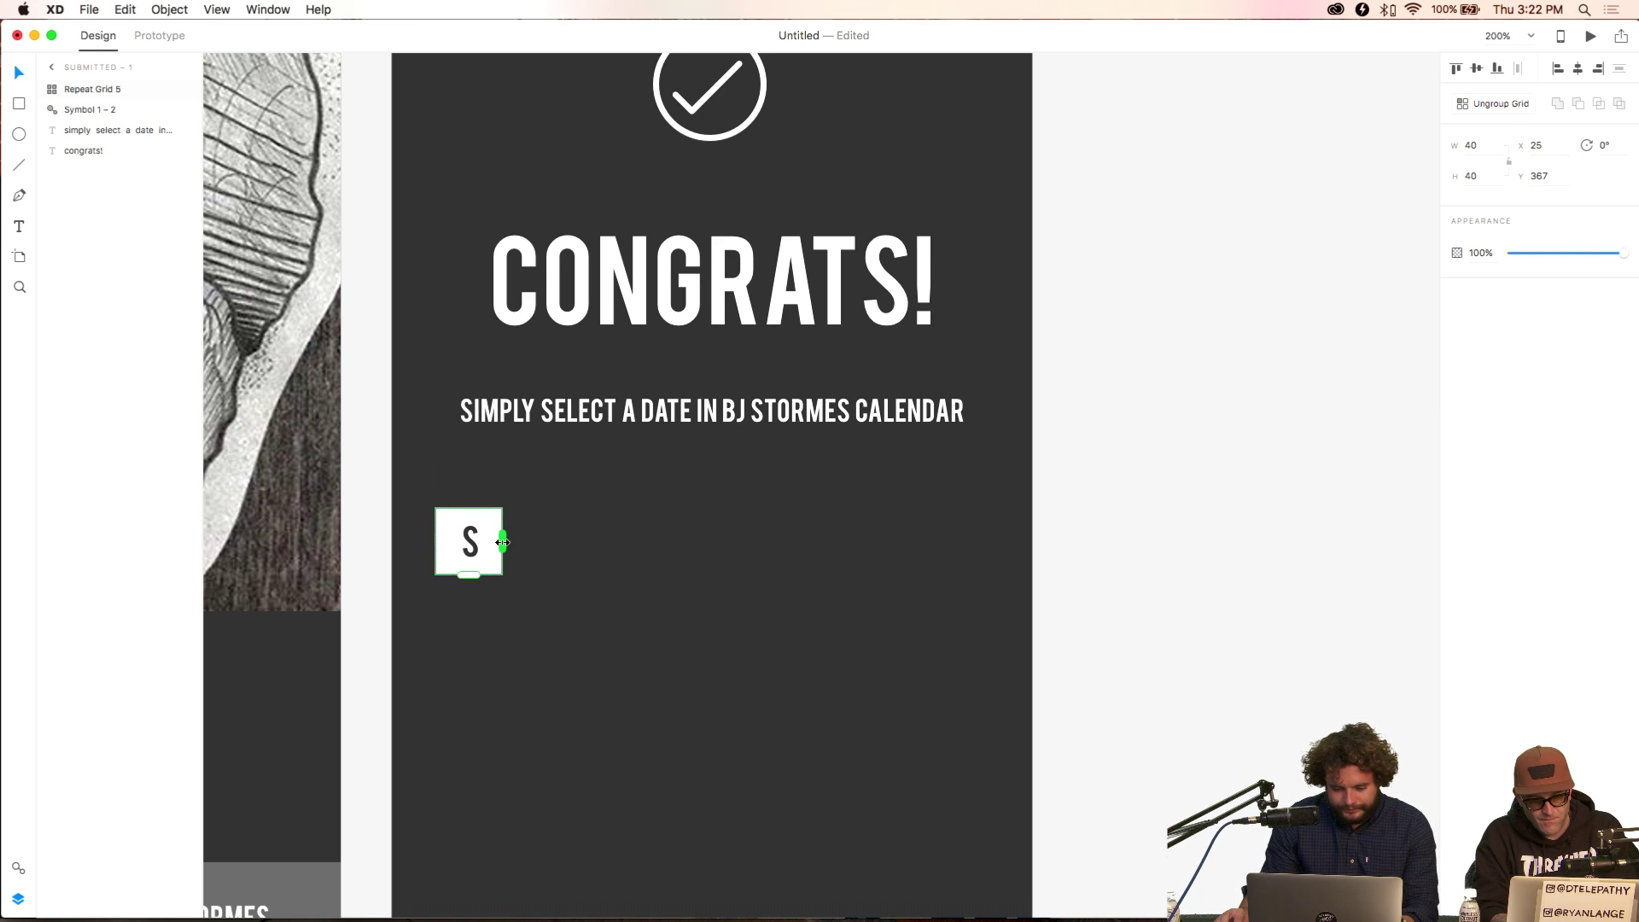
Step: Repeat the S box into a row of seven with tighter gaps, centred on the screen
drag(507, 542, 1125, 555)
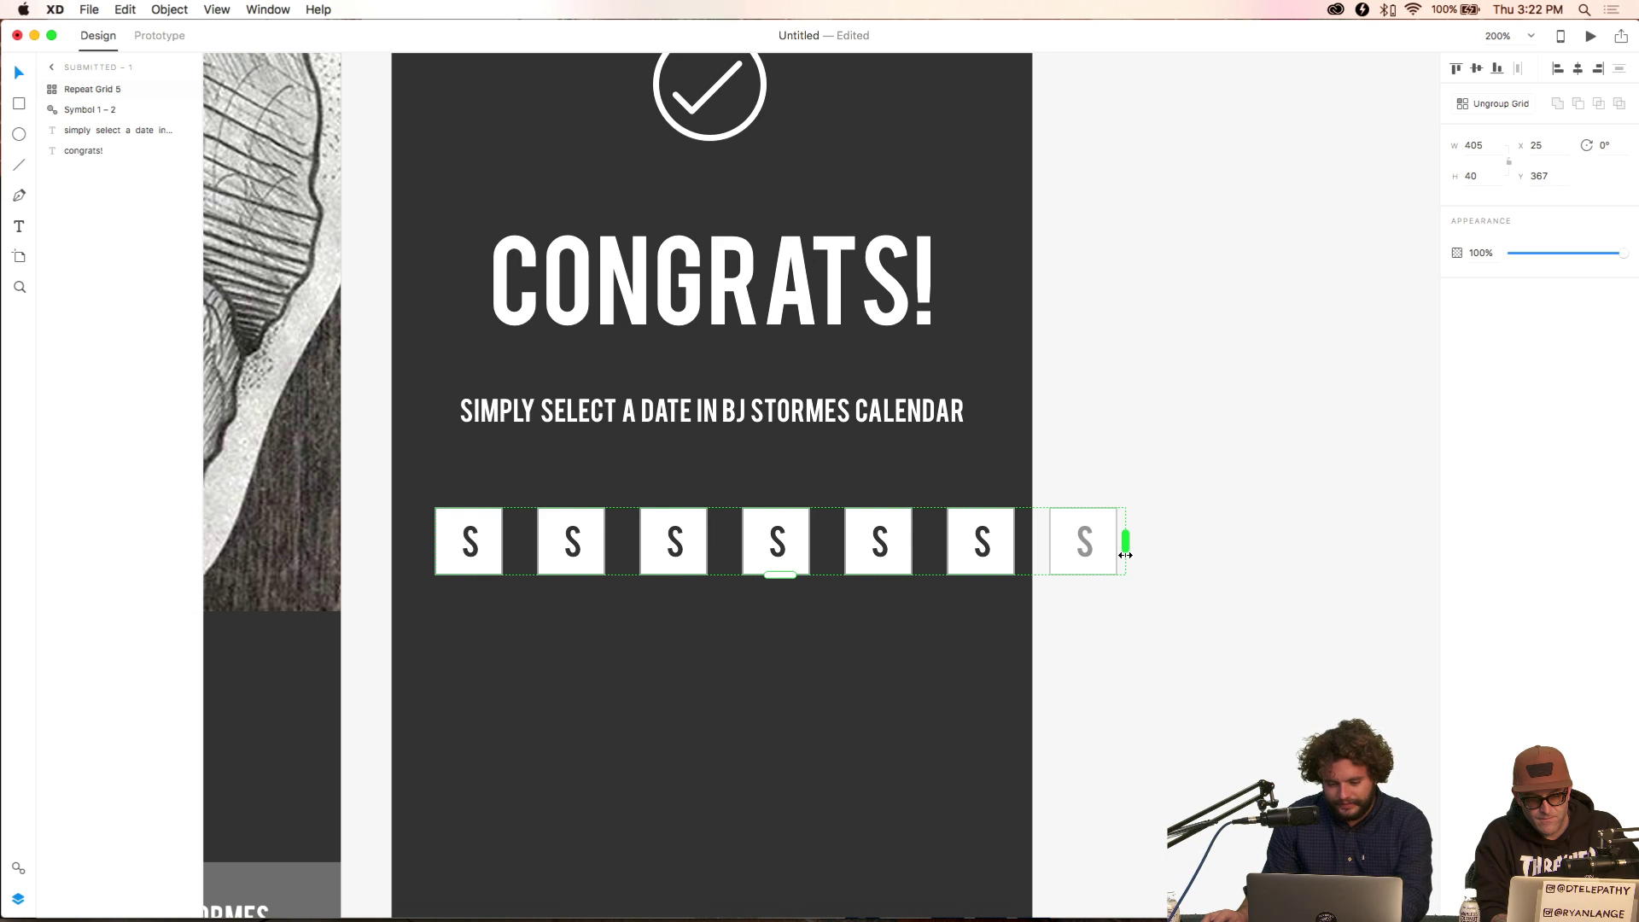
drag(535, 550, 507, 550)
click(720, 607)
double_click(743, 541)
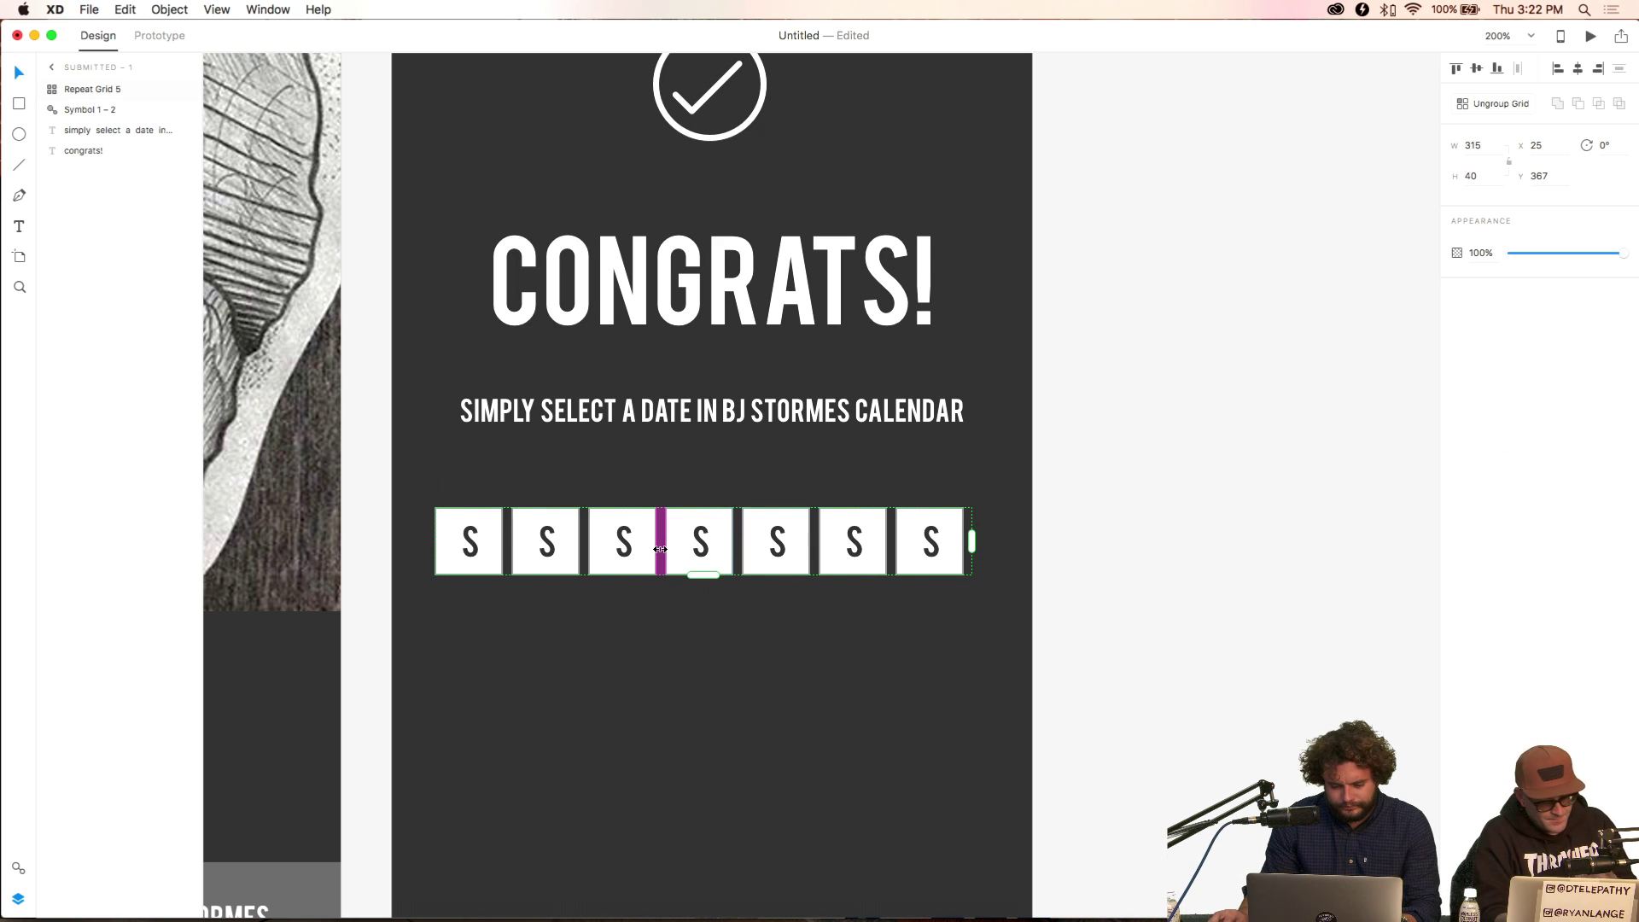
click(1577, 69)
click(1239, 388)
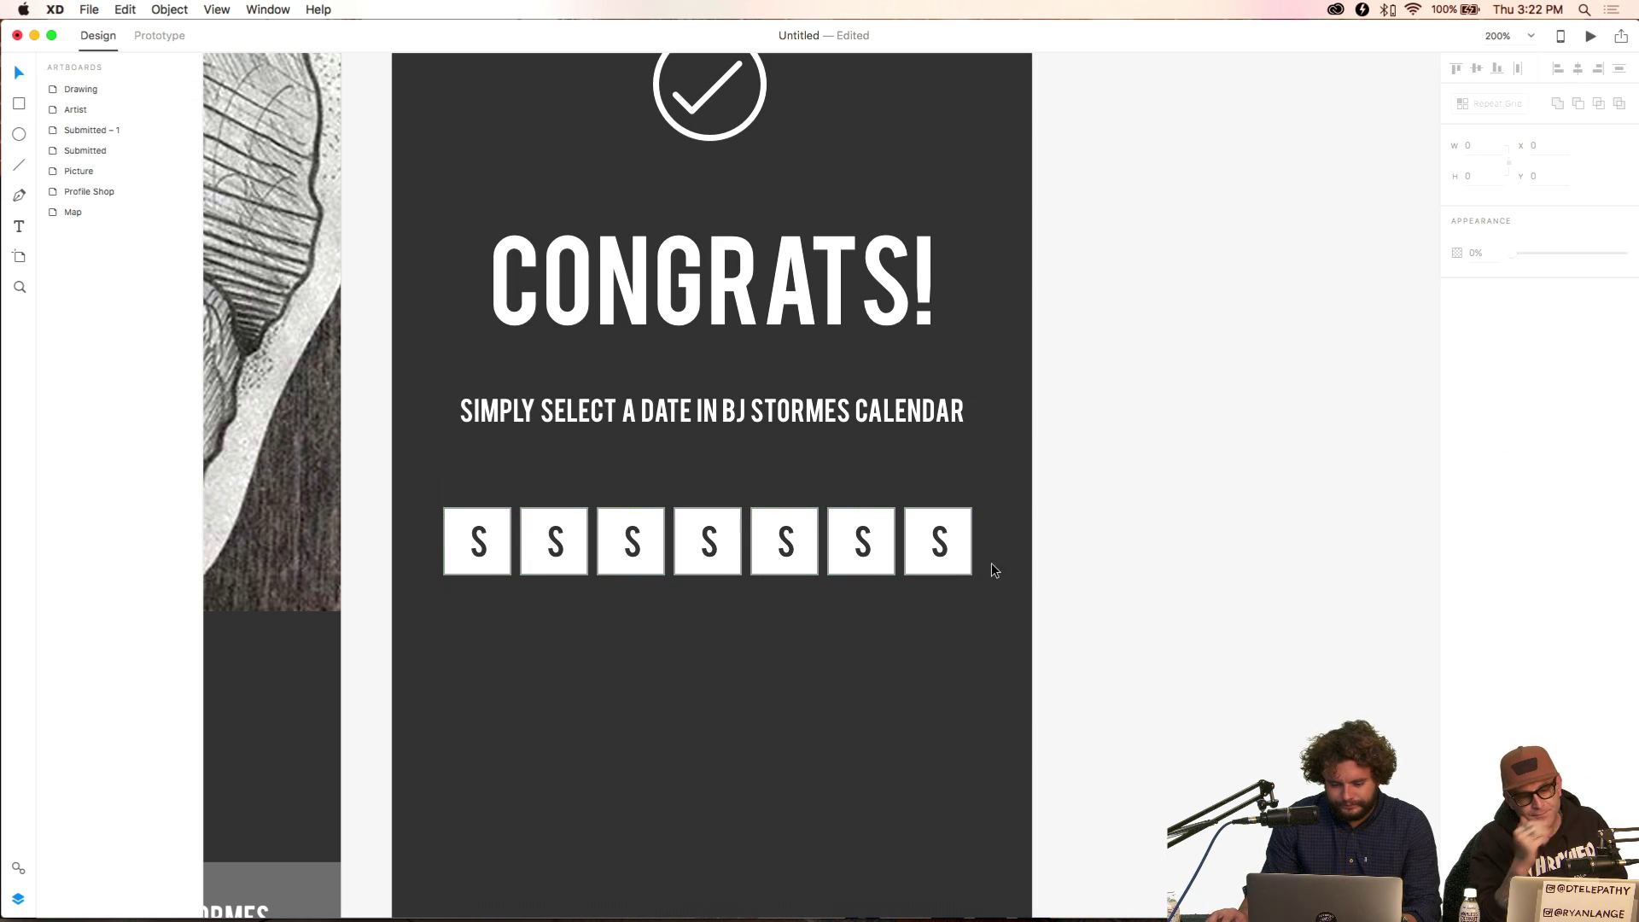
Step: Open the second box's letter for retyping
click(497, 546)
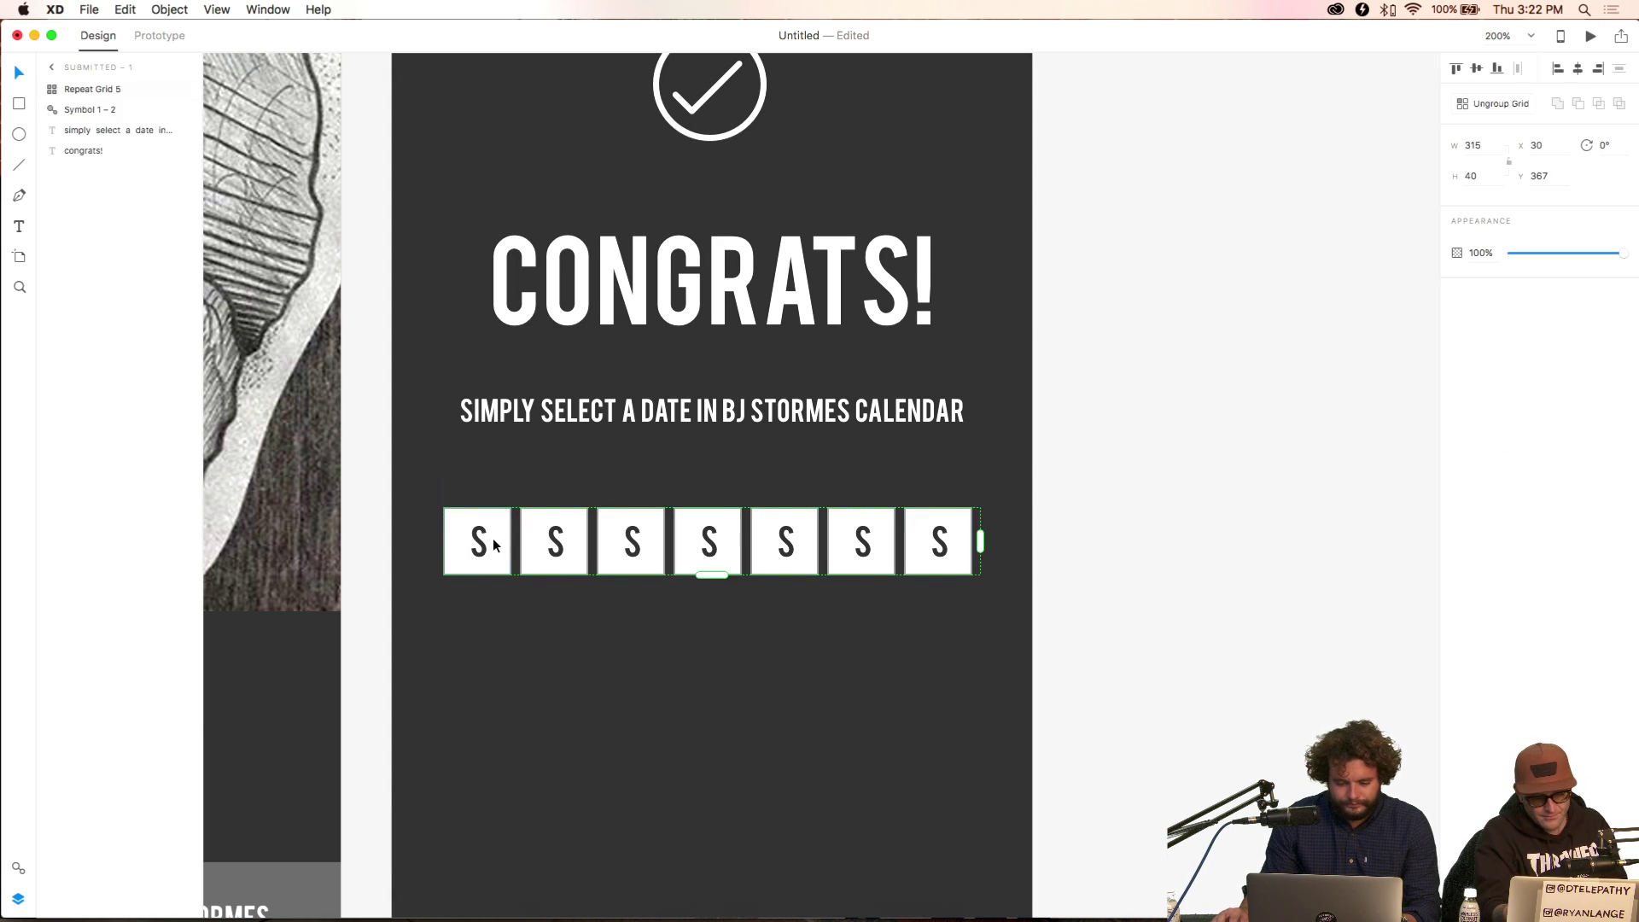
double_click(554, 541)
double_click(556, 541)
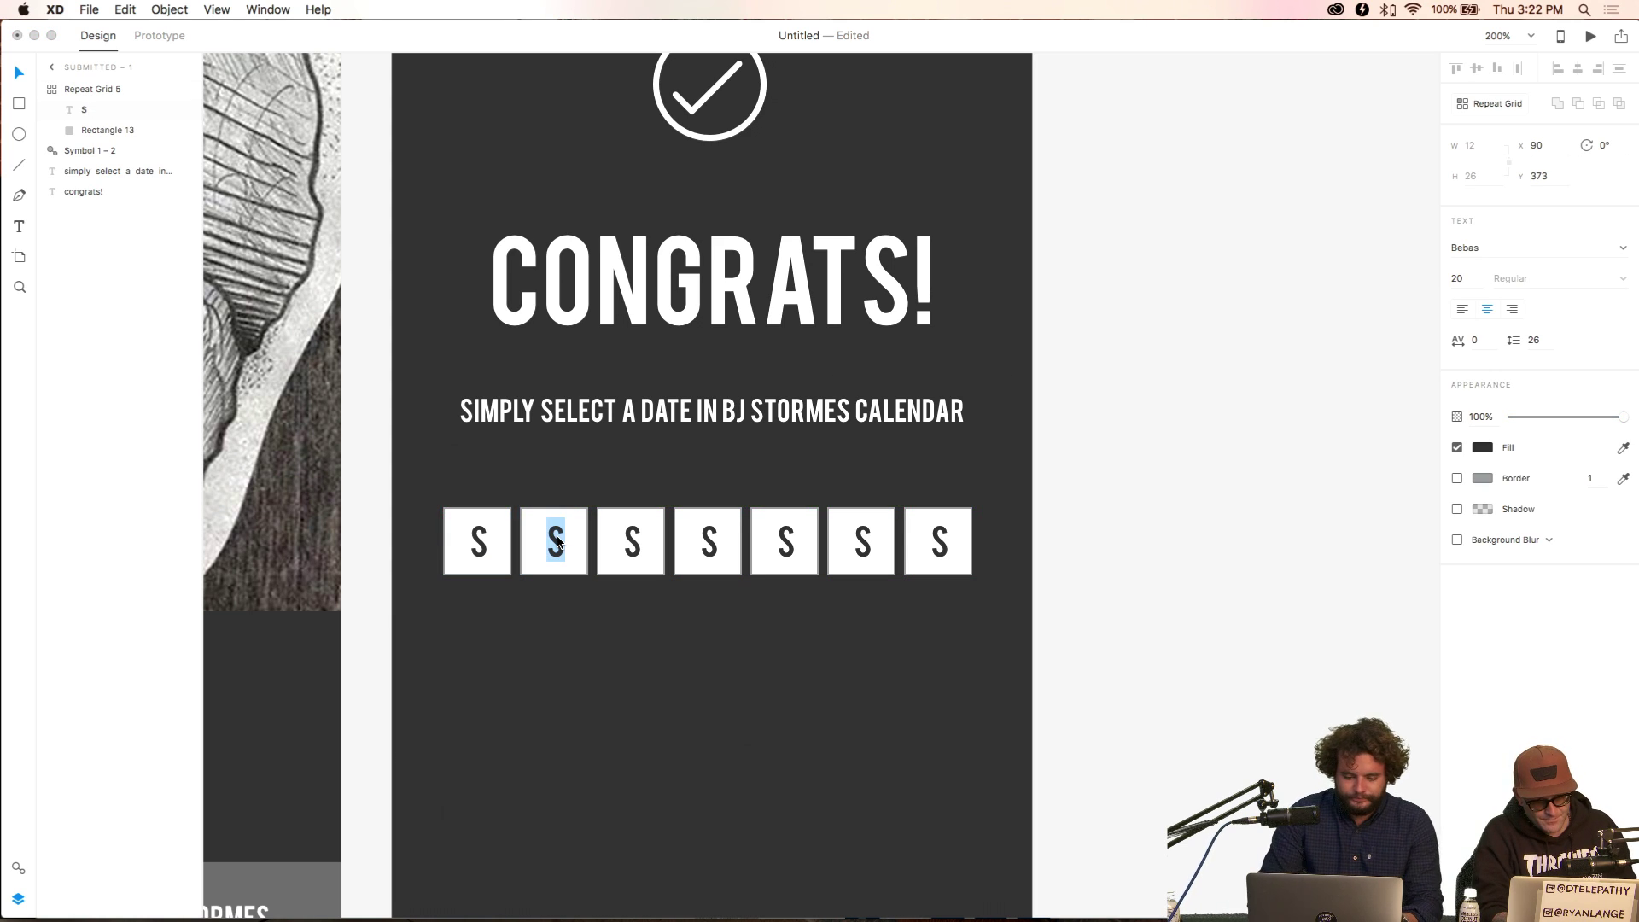
Step: Retype boxes two to six as M, T, W, T, F so the row reads S M T W T F S
text(M)
click(637, 545)
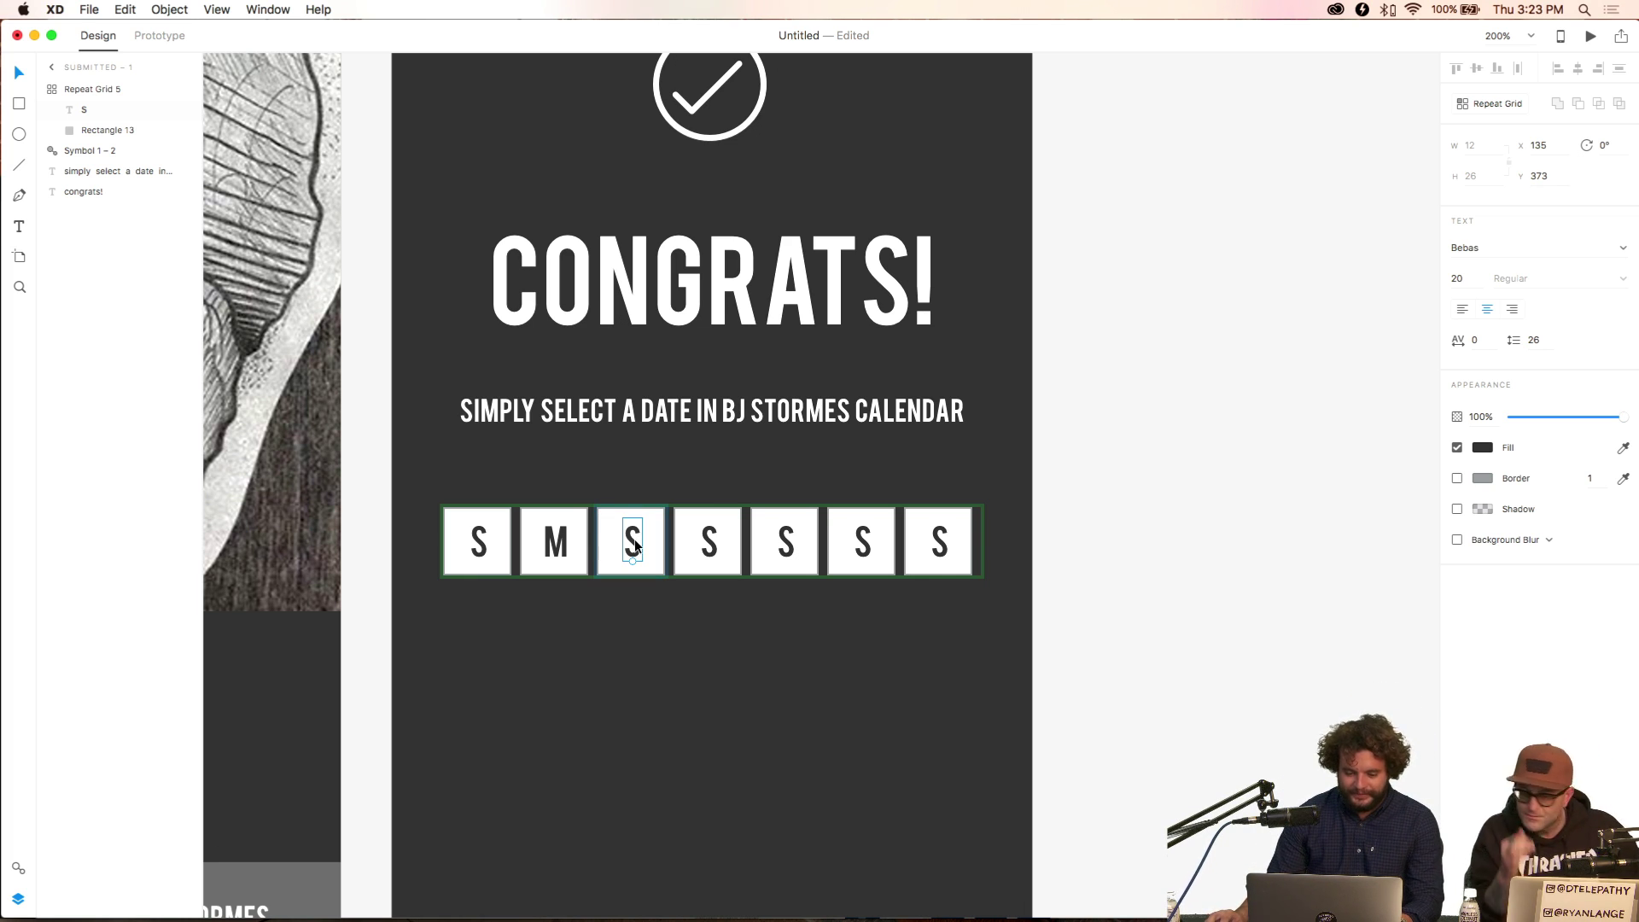
double_click(635, 545)
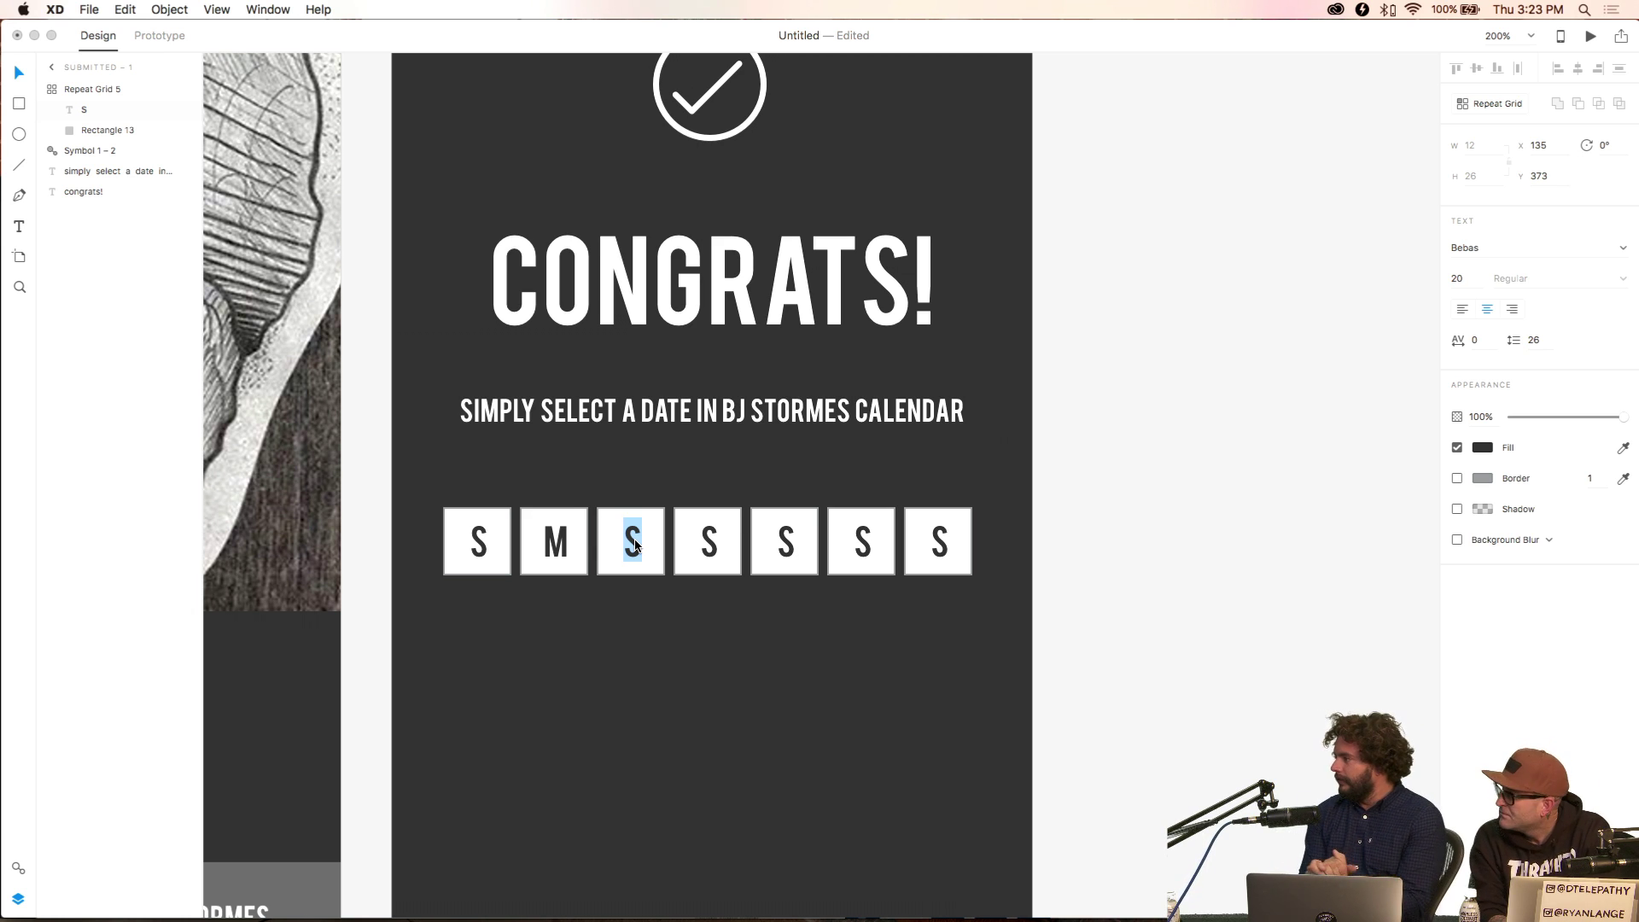
text(T)
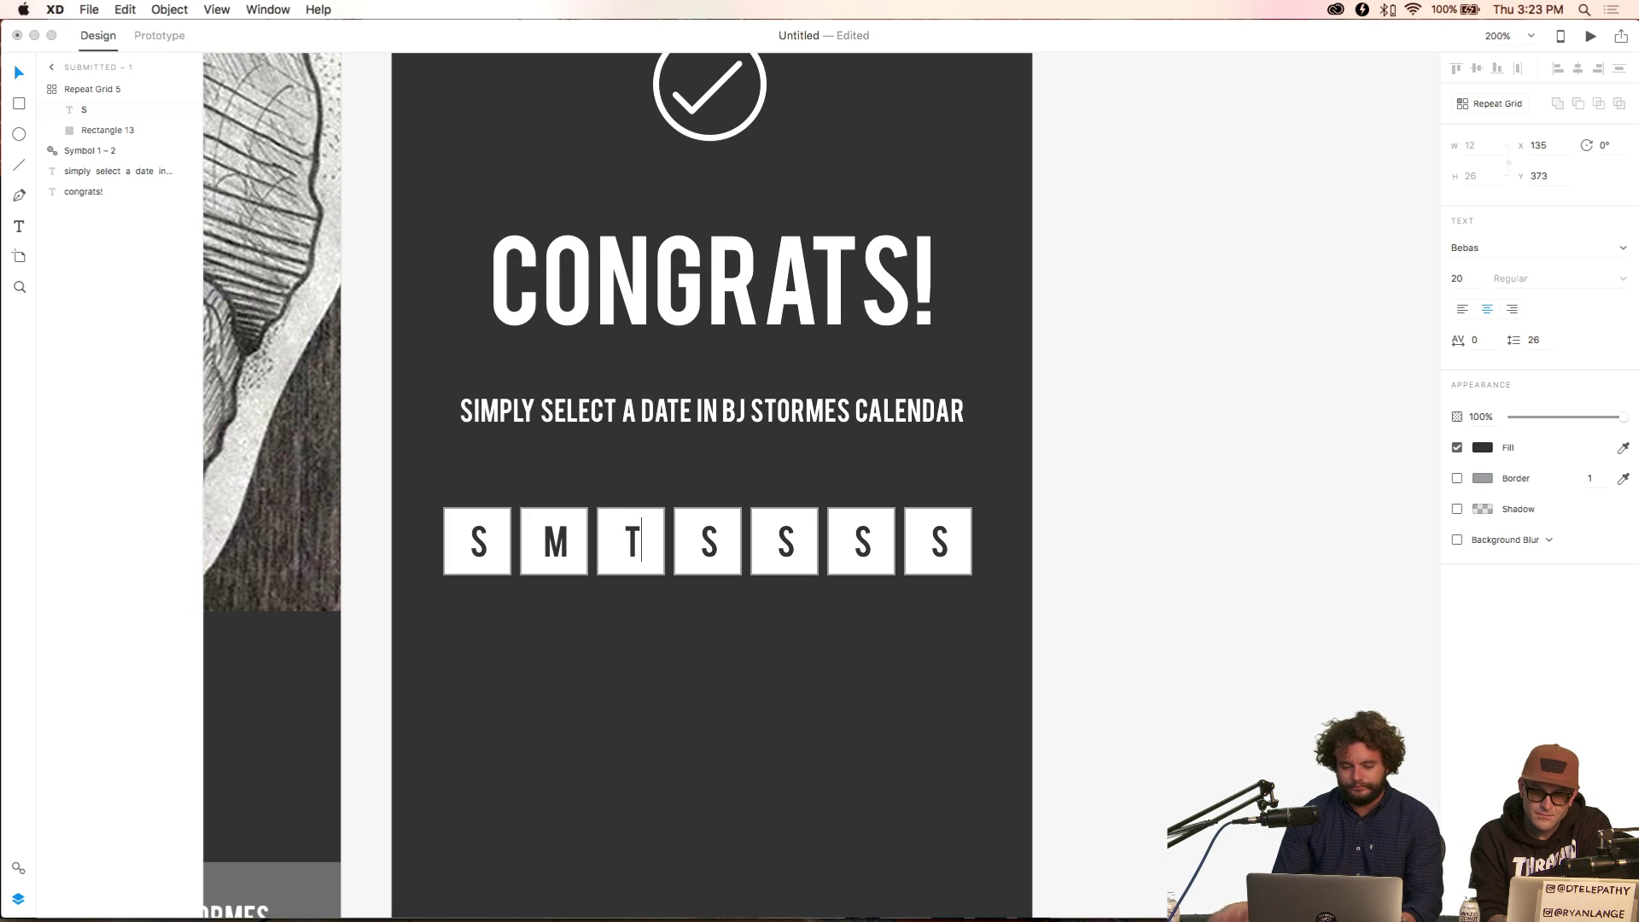
double_click(693, 544)
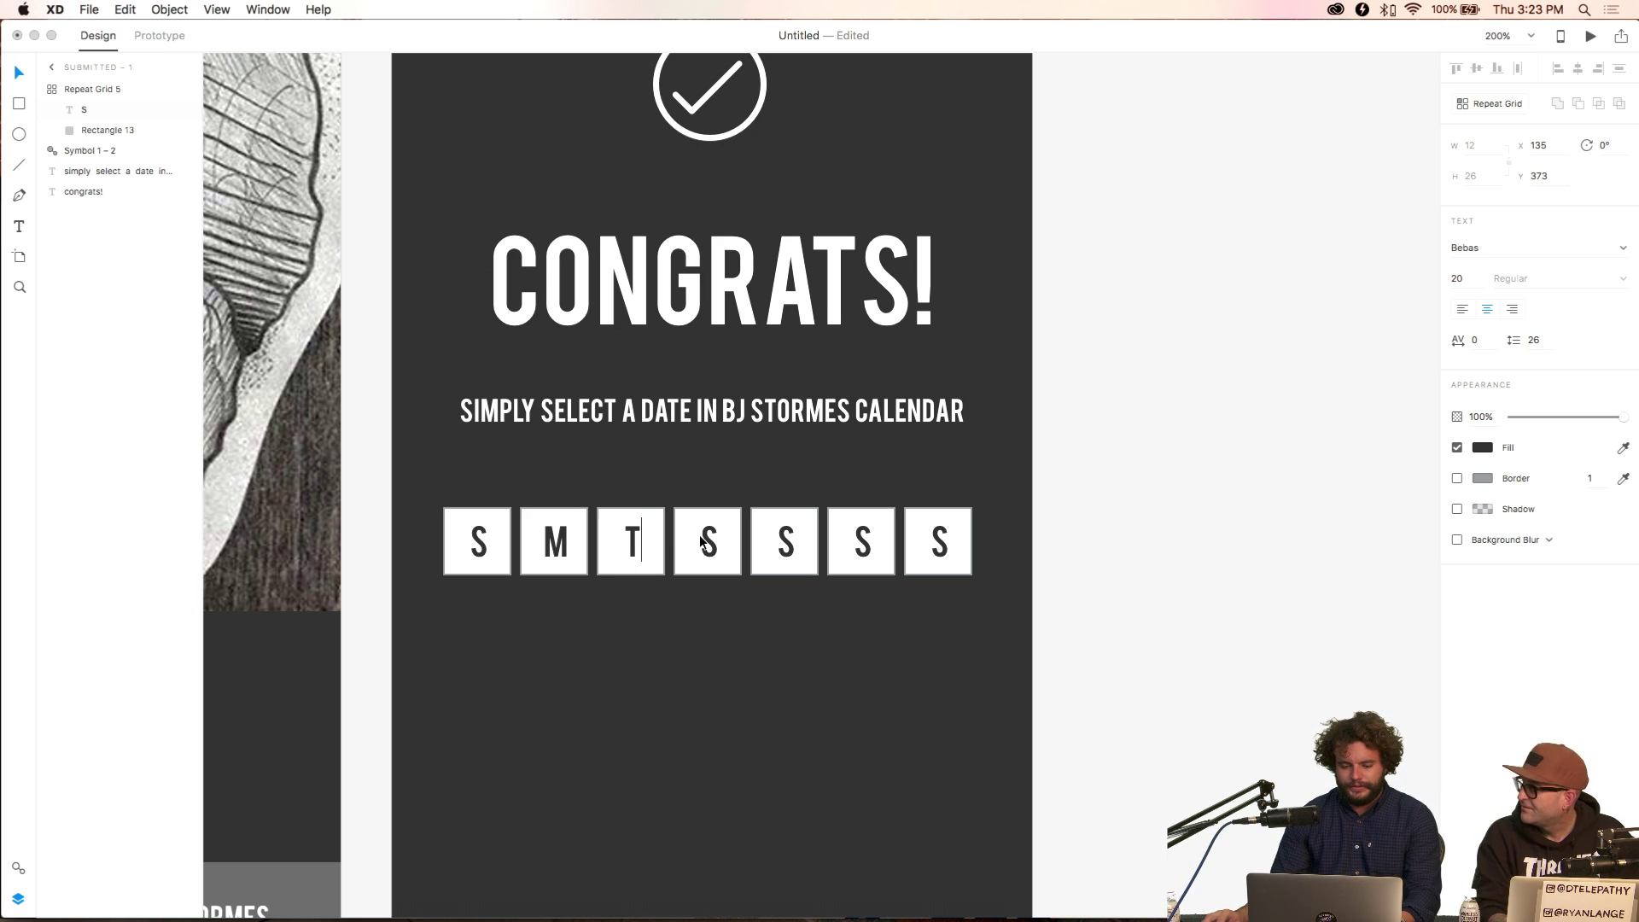
text(W)
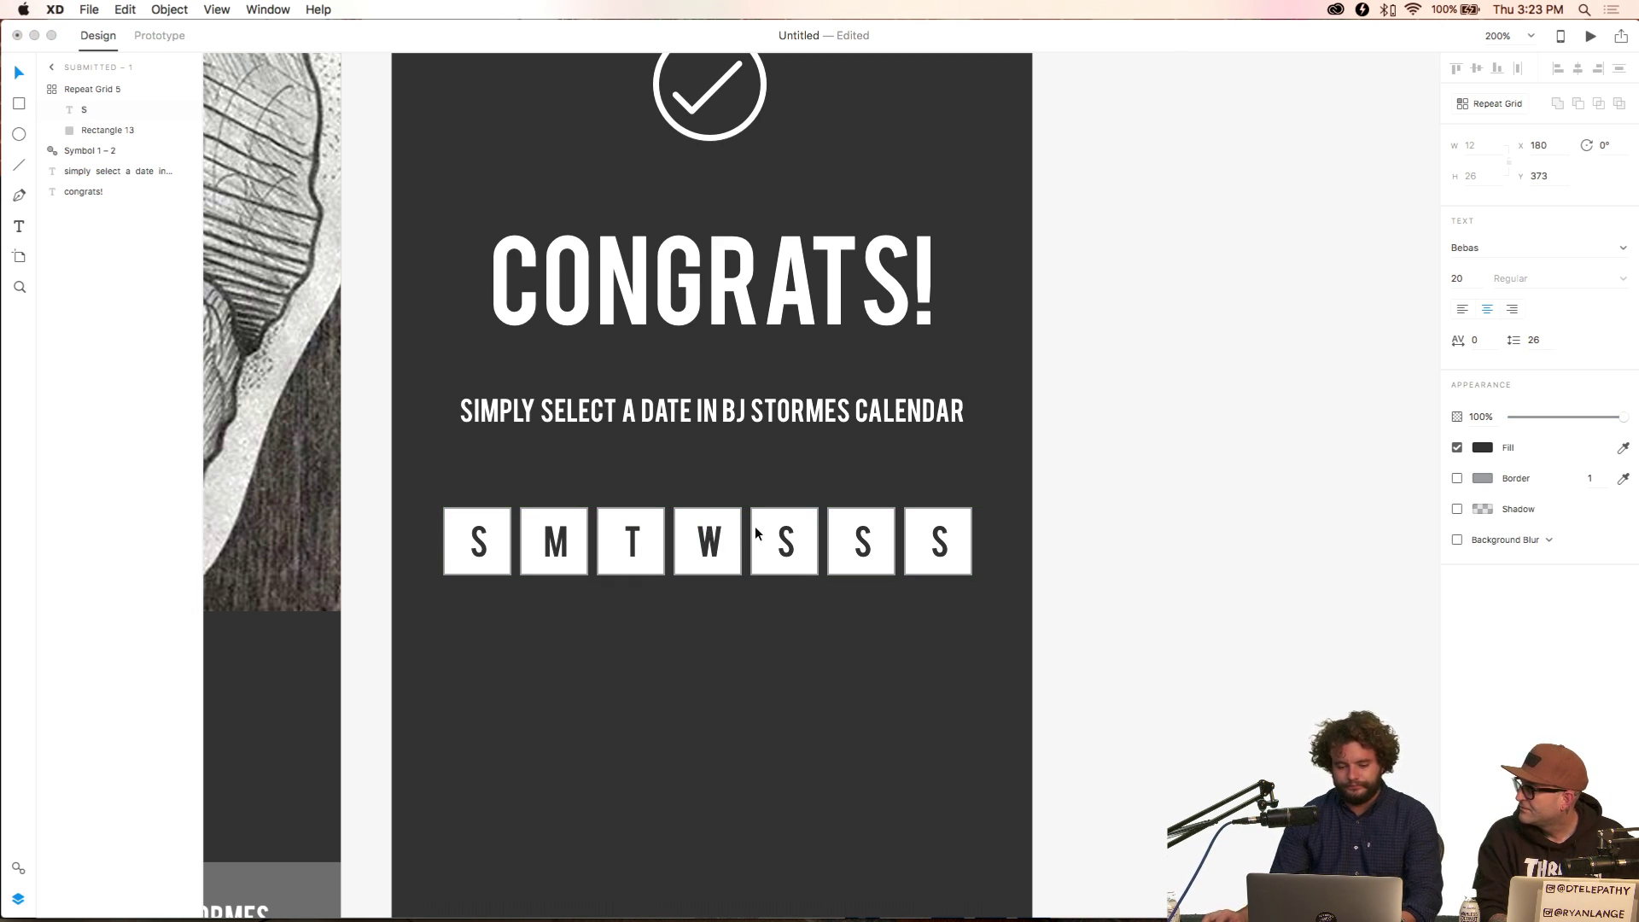
double_click(782, 540)
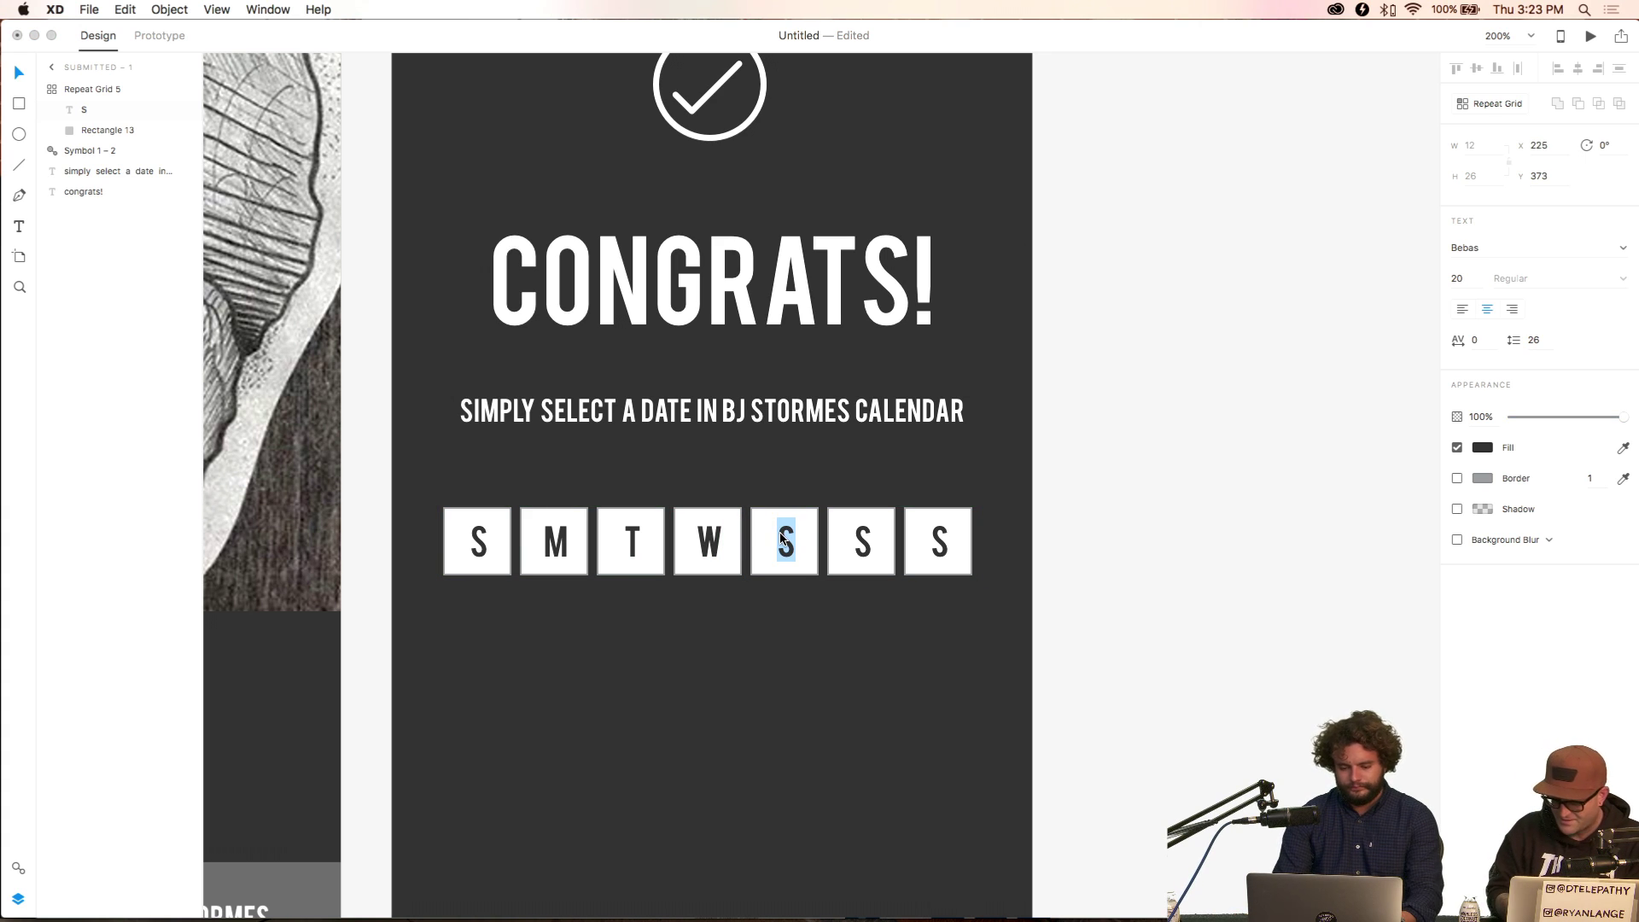
text(T)
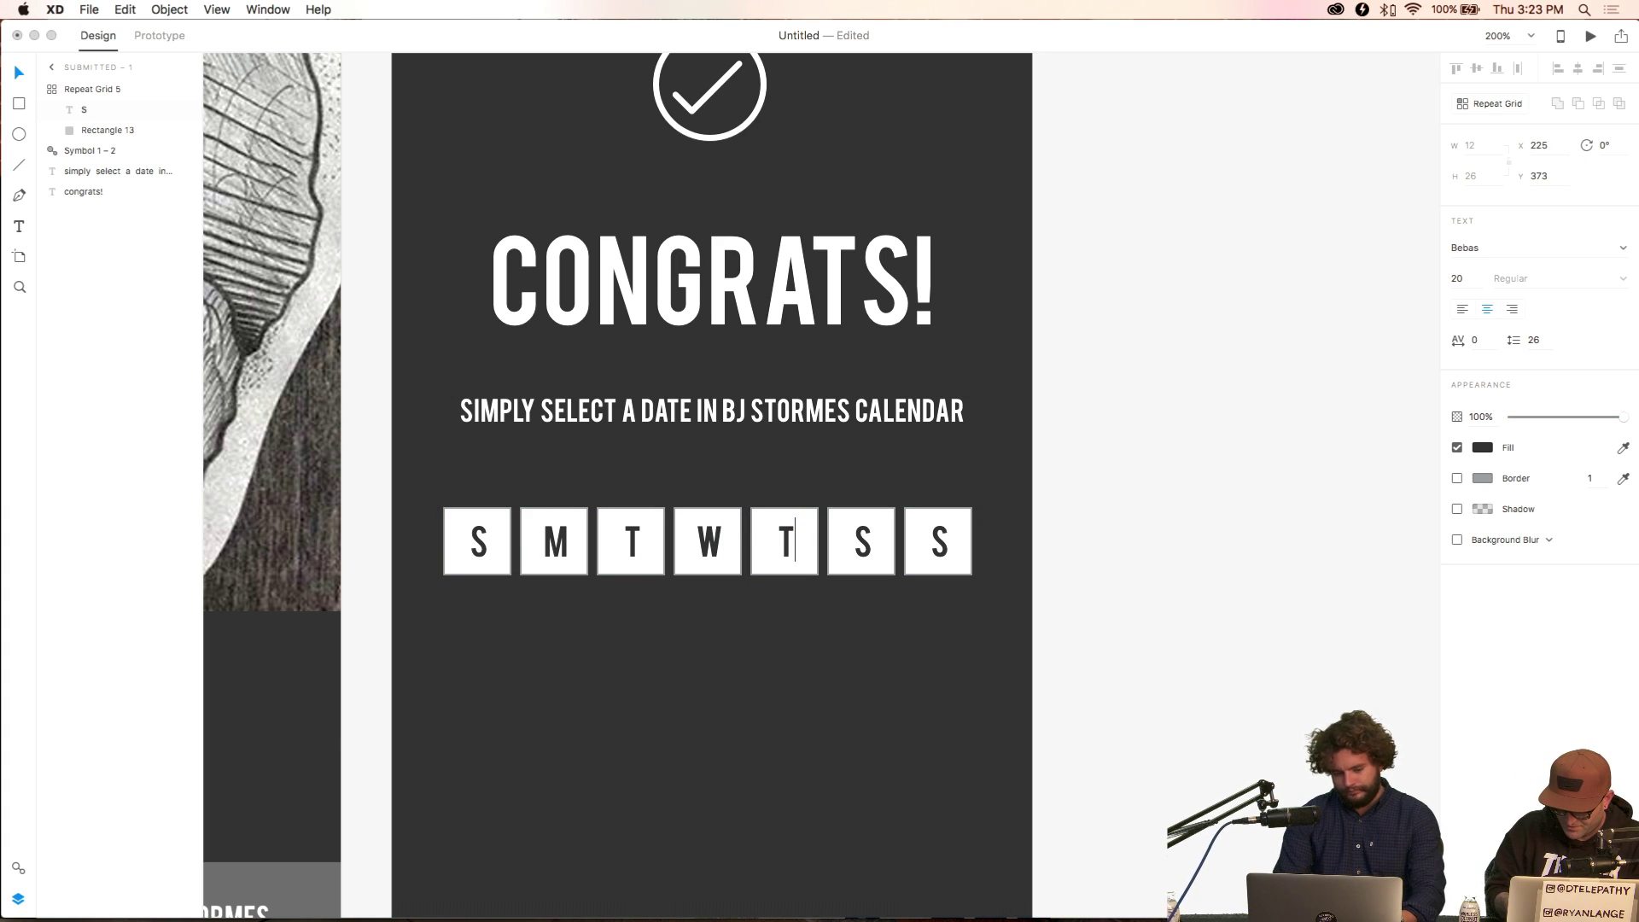
double_click(862, 540)
text(F)
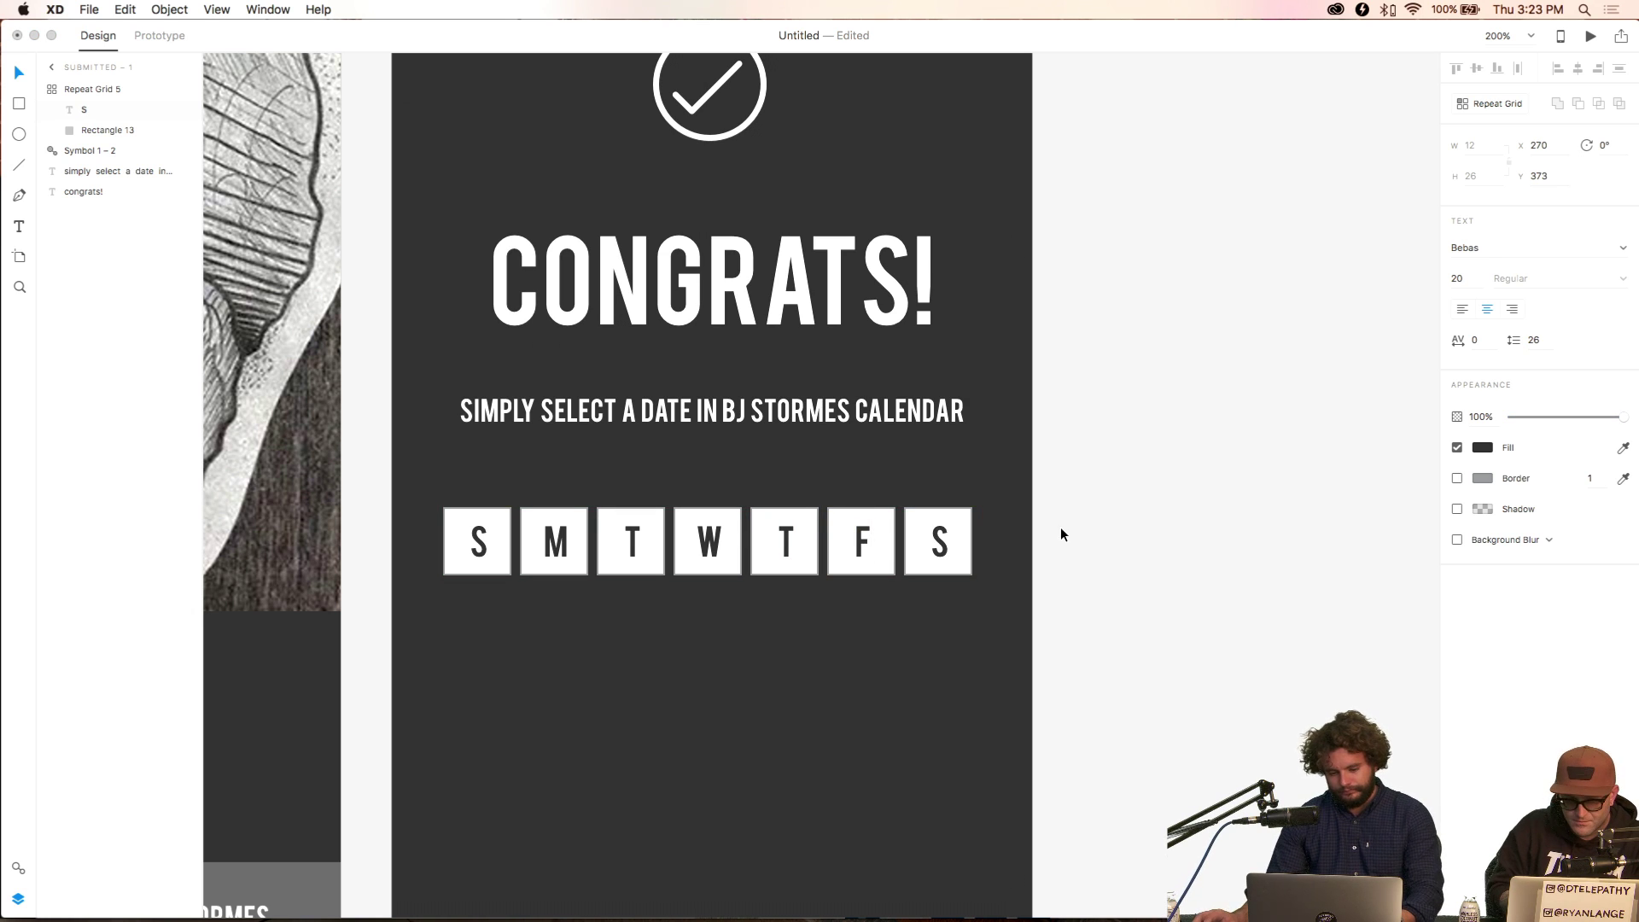
key(Escape)
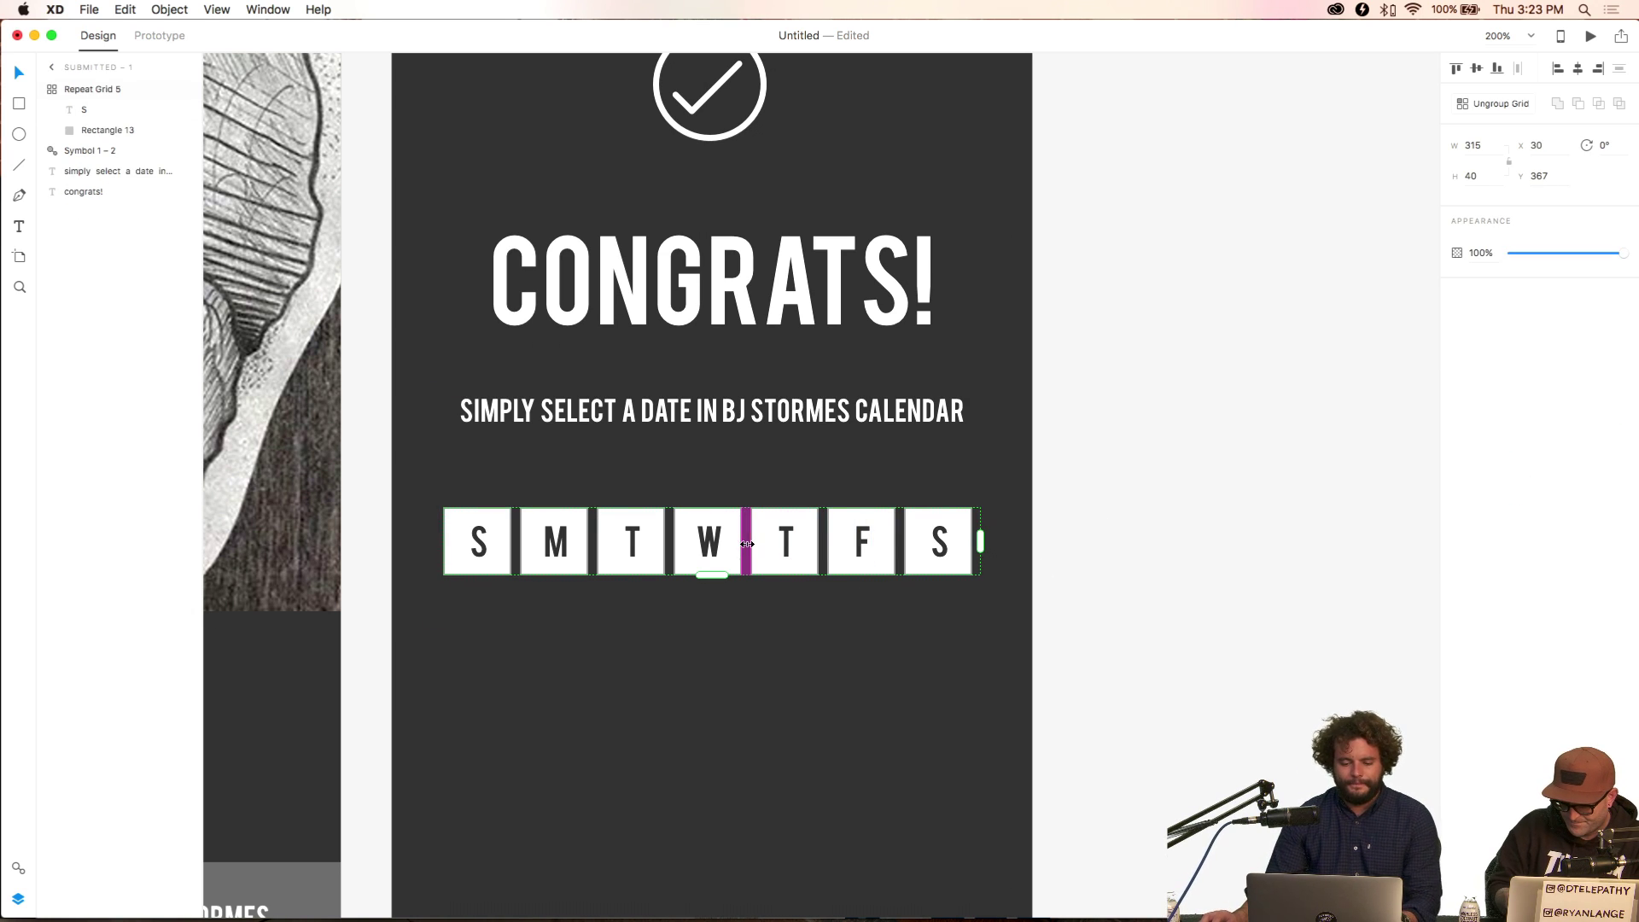
Step: Duplicate the weekday row below itself and delete the copy's letters
scroll(827, 544, right, 1)
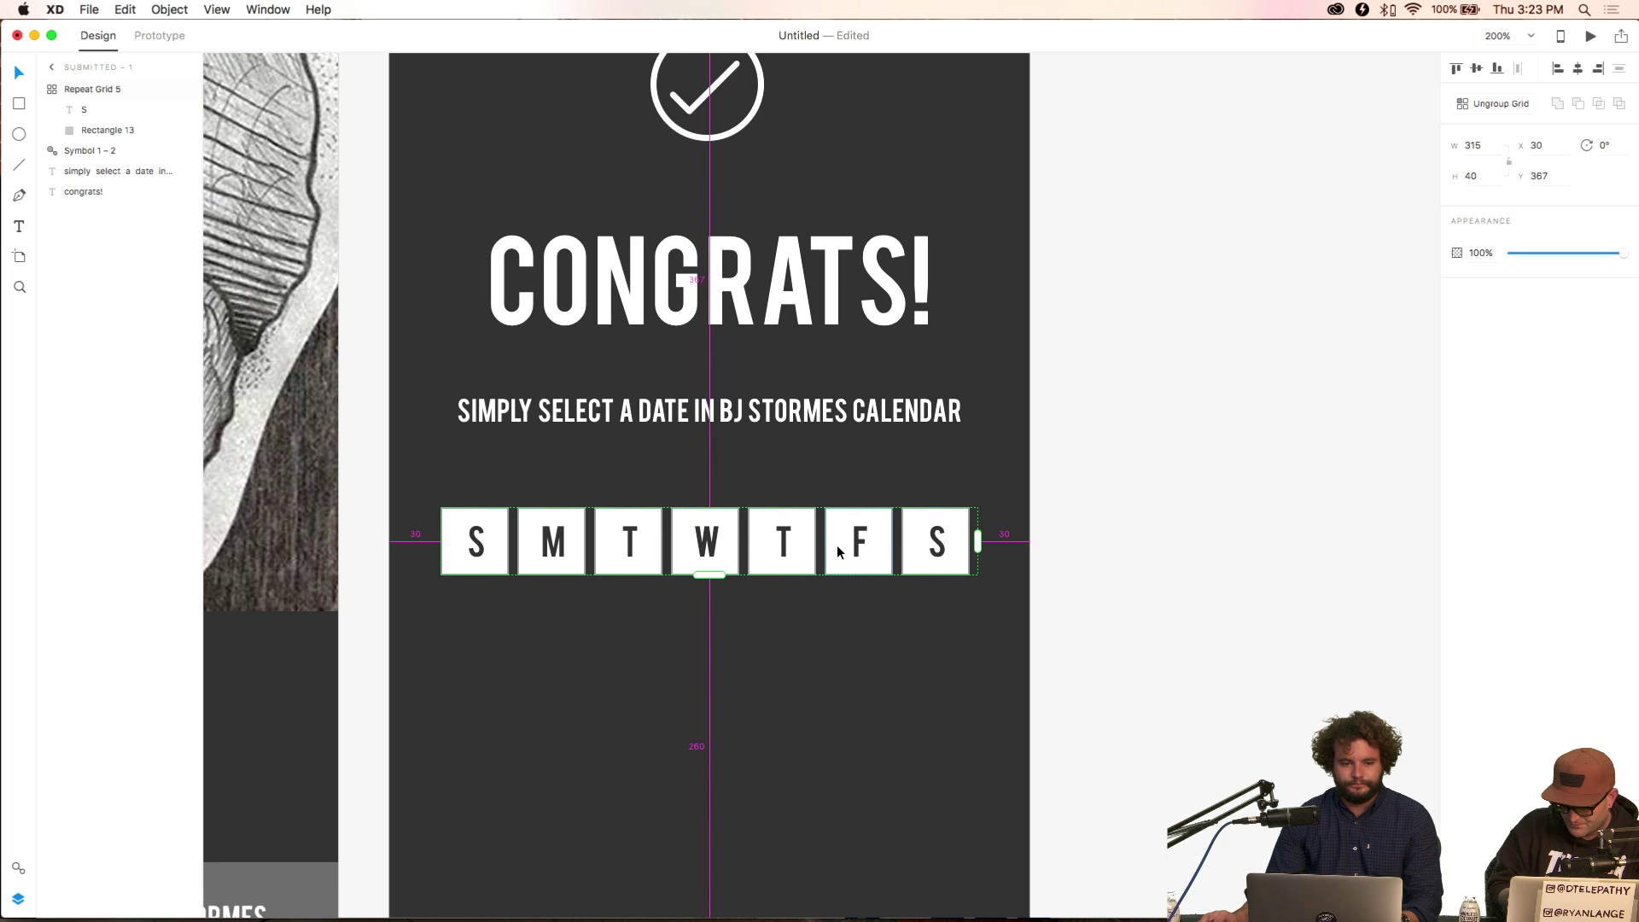
scroll(833, 543, right, 2)
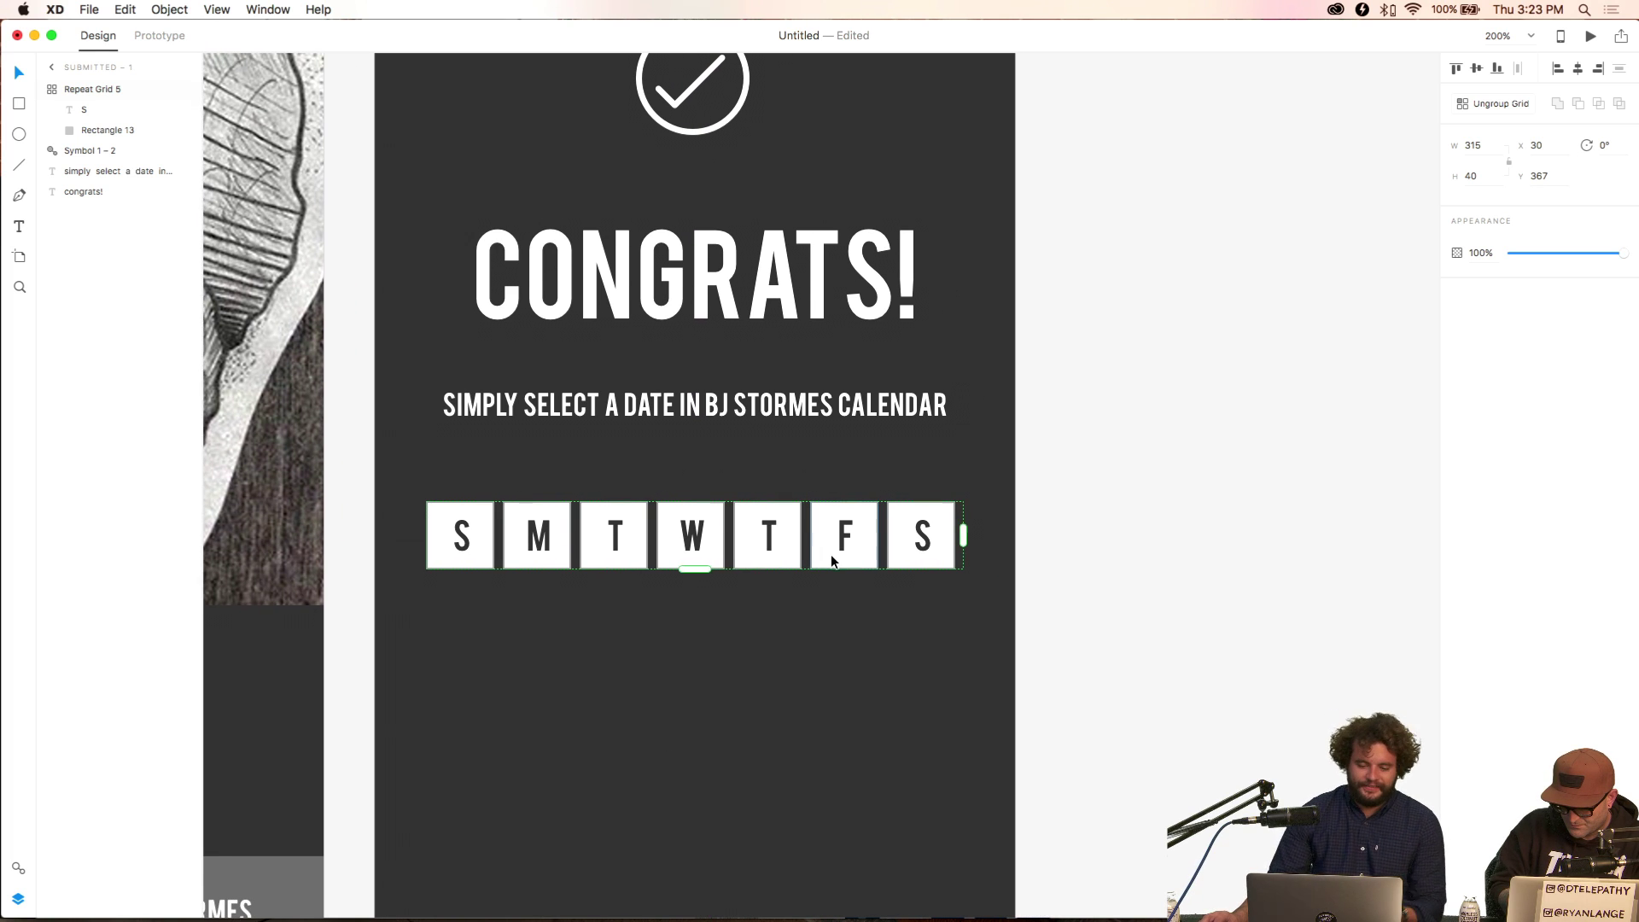
drag(834, 550, 830, 621)
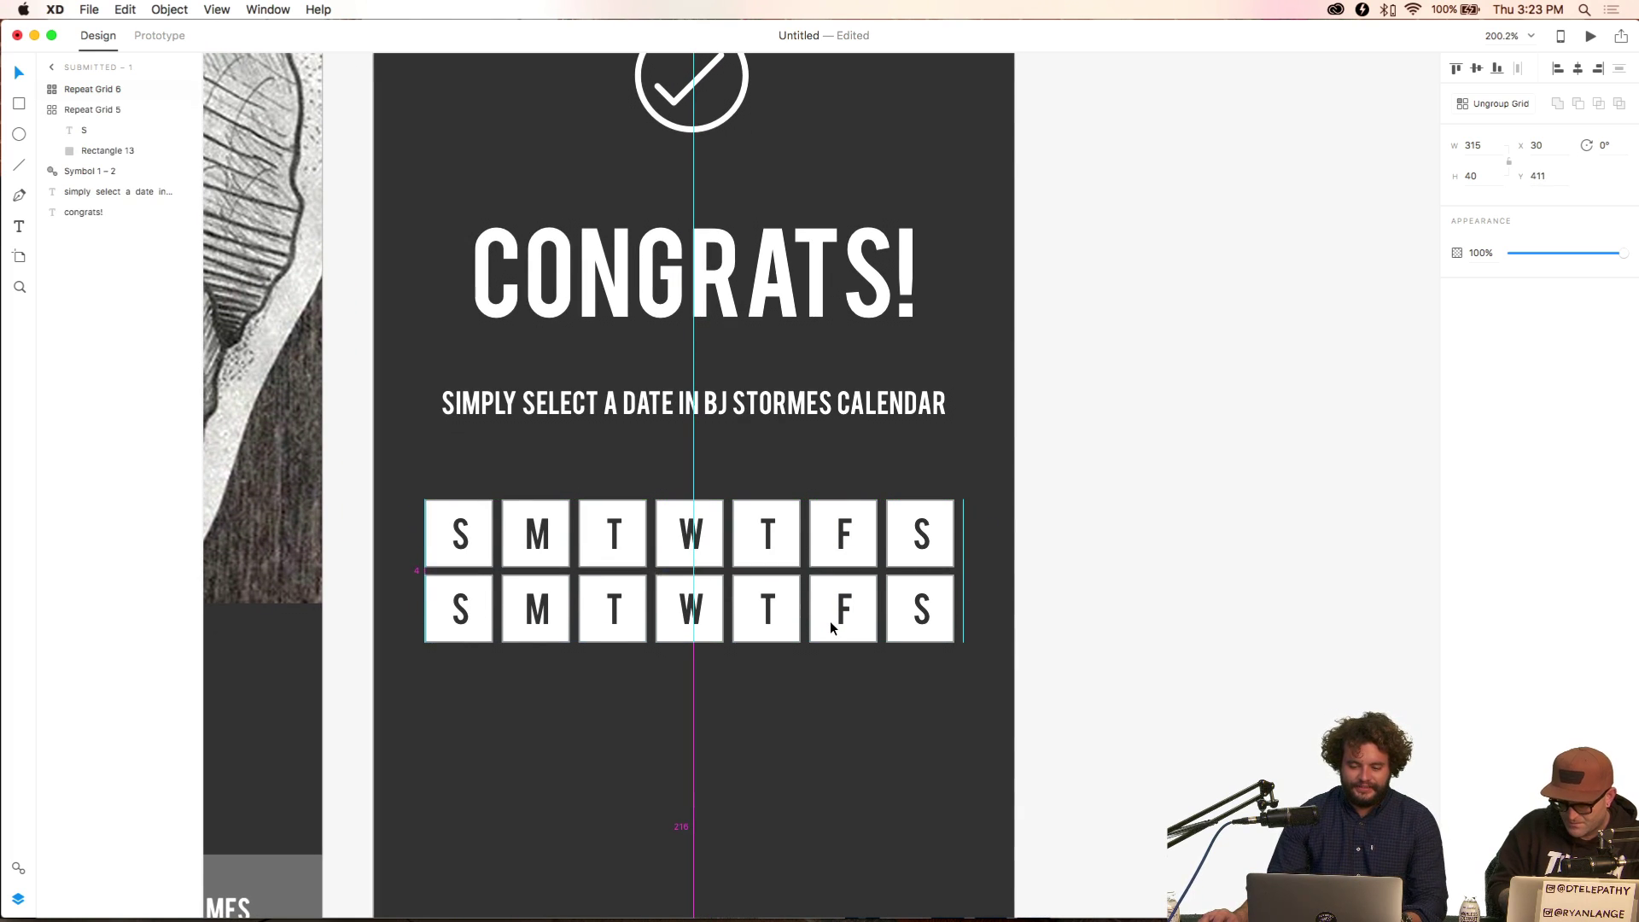
scroll(1094, 639, down, 5)
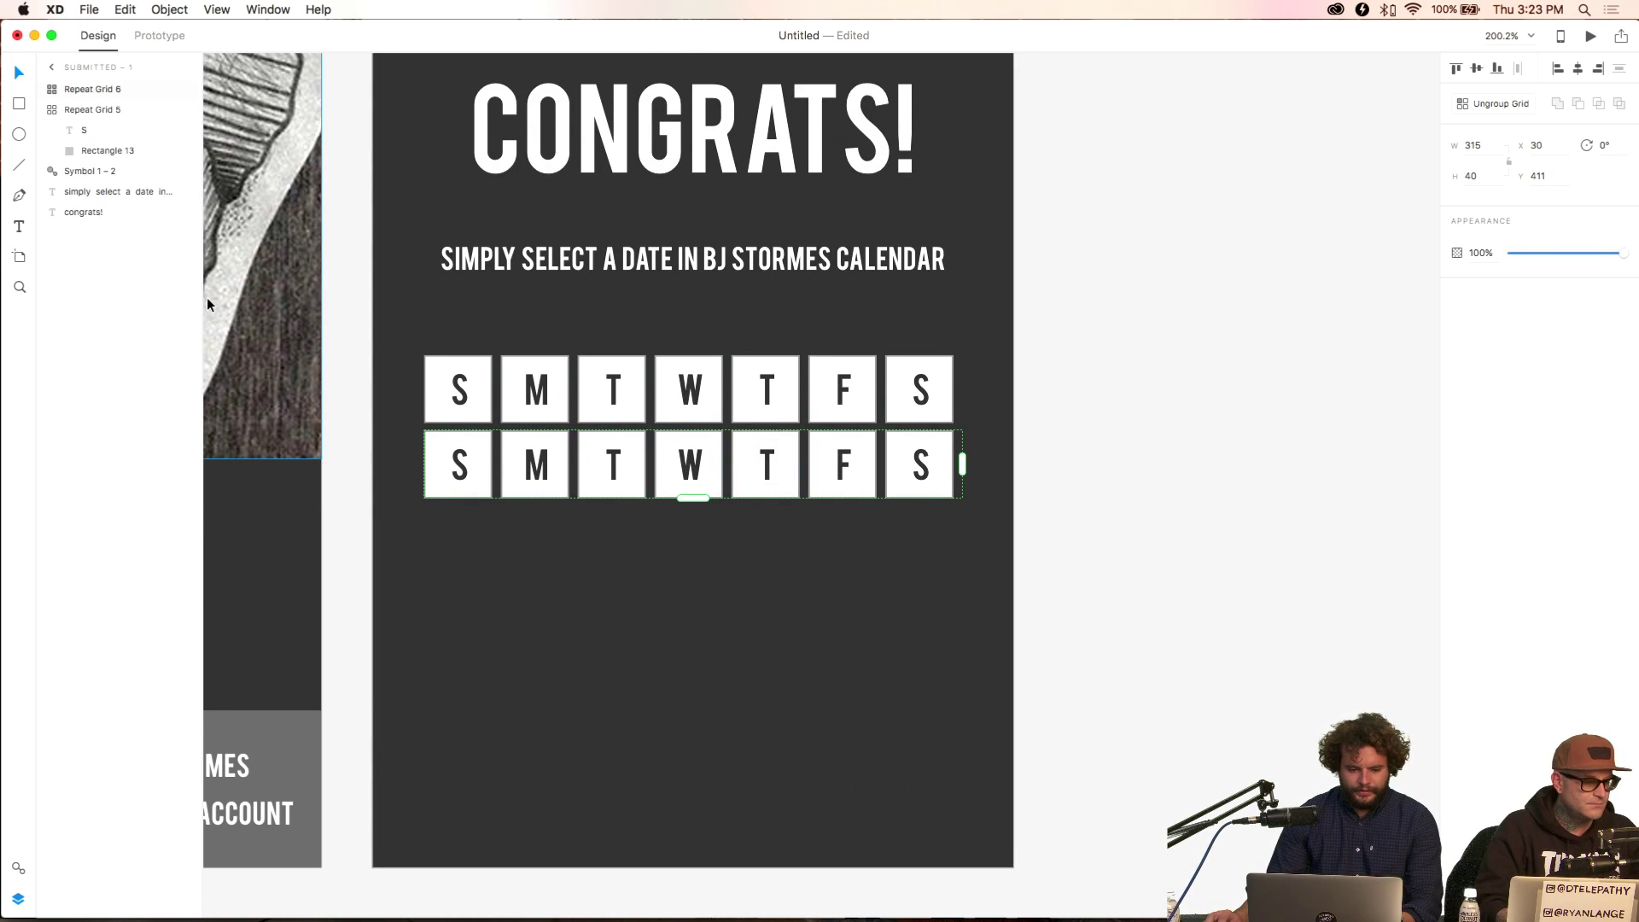
double_click(470, 452)
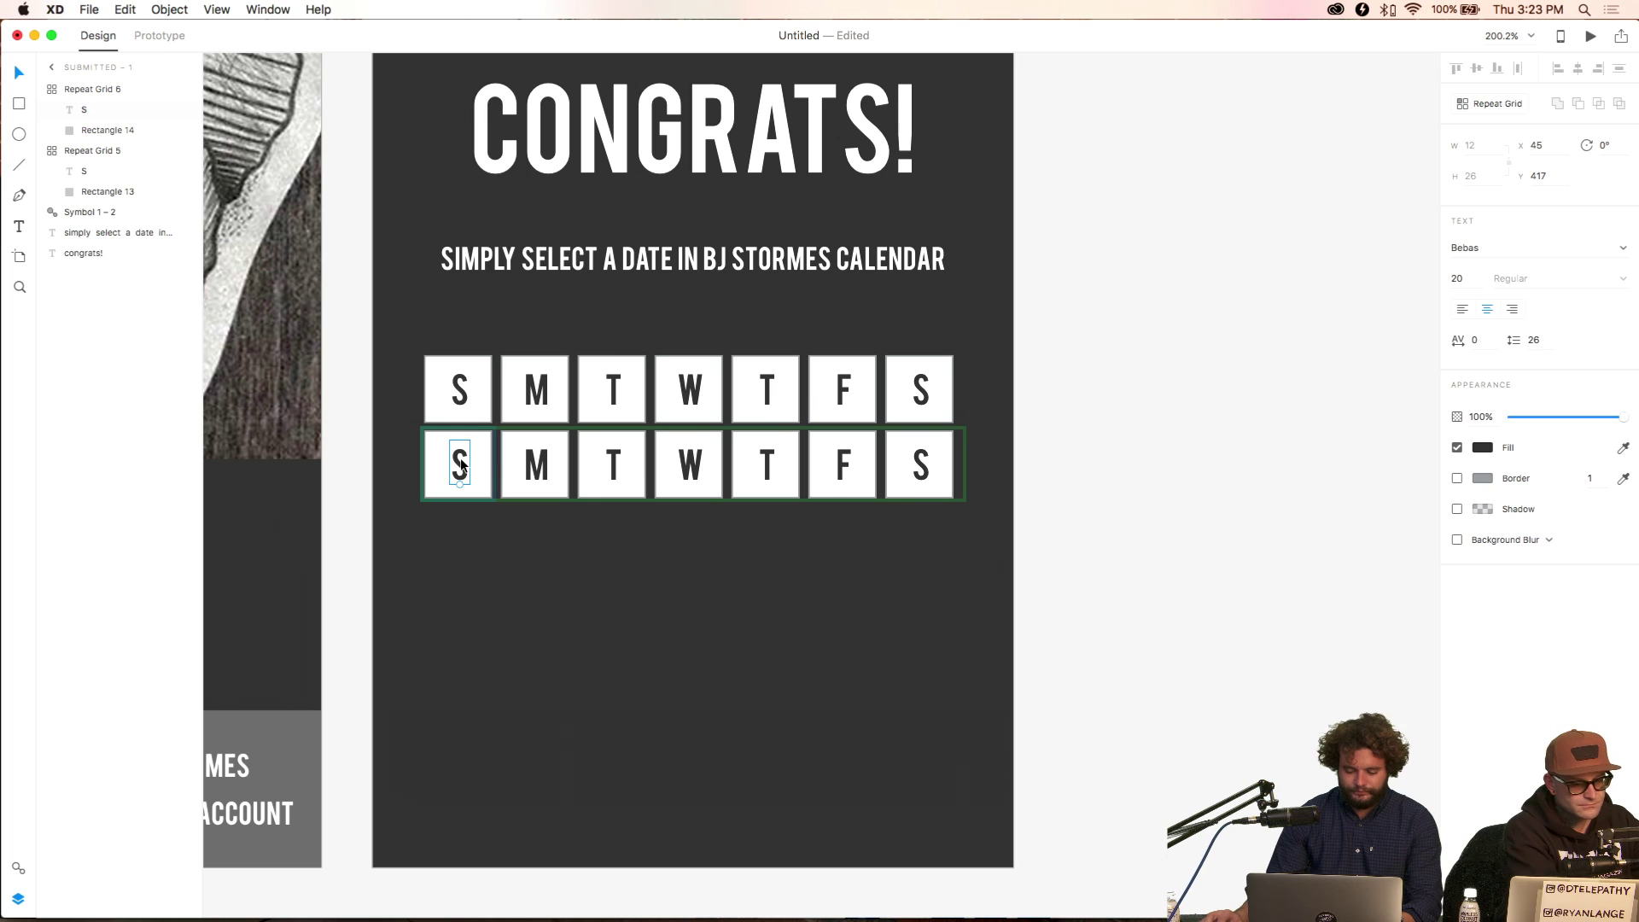
key(Delete)
click(603, 457)
click(480, 458)
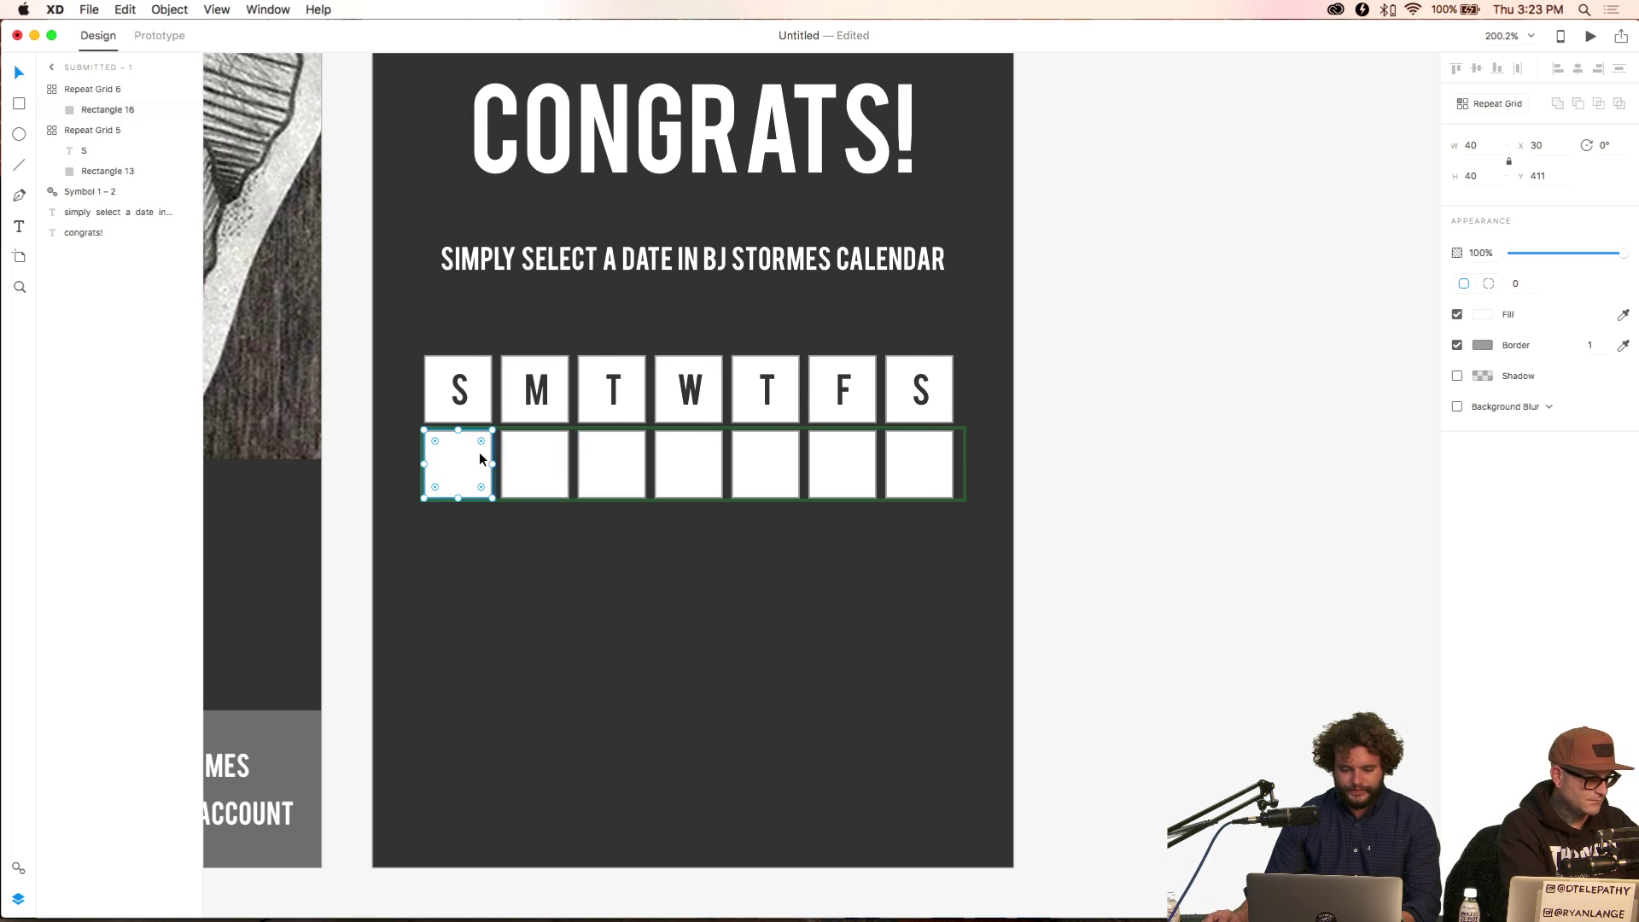
Step: Narrow the weekday header's cell gap to 4 and shift it right to align
click(490, 382)
drag(499, 387, 494, 388)
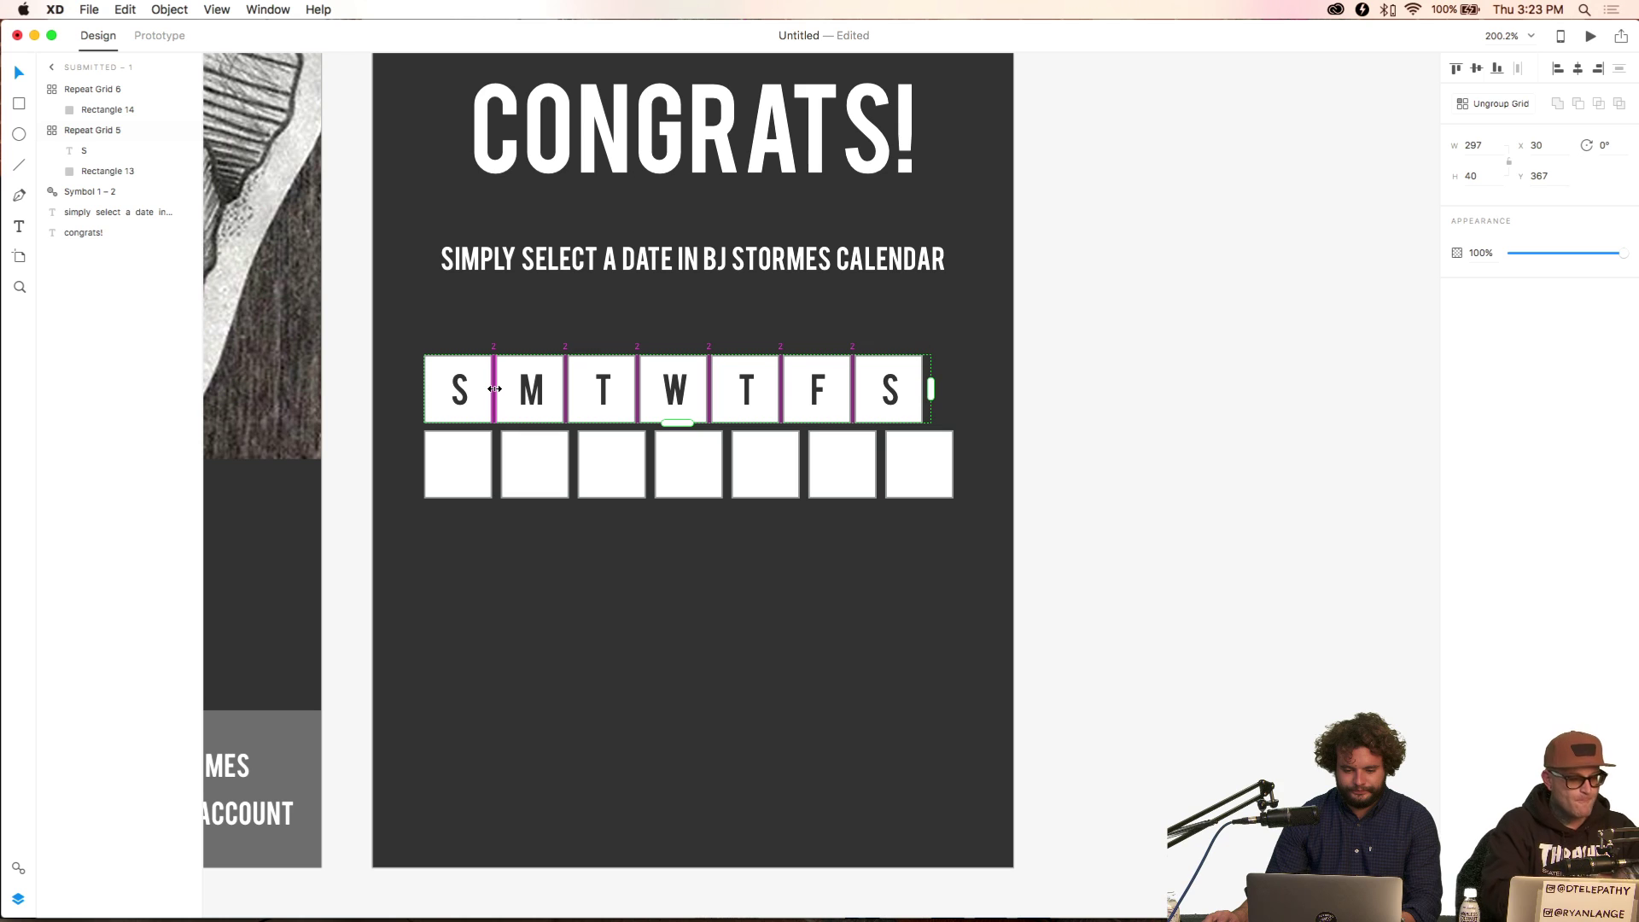
click(1093, 223)
click(834, 384)
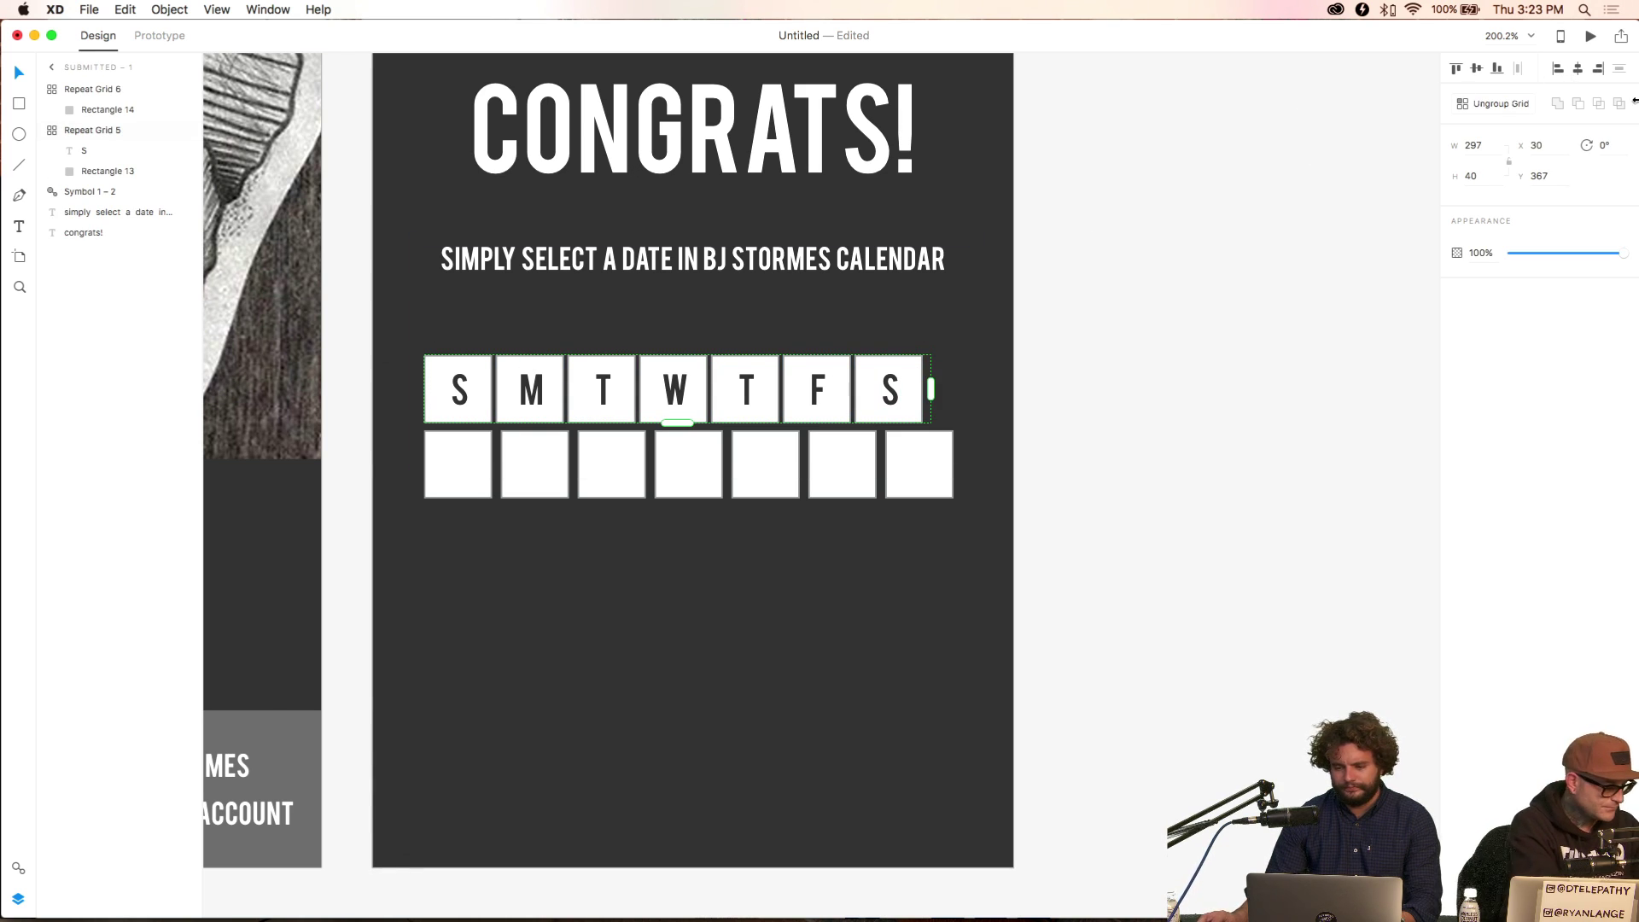
drag(834, 384, 849, 384)
Step: Replace the blank row with a fresh copy of the header directly beneath it, letters removed
click(1160, 310)
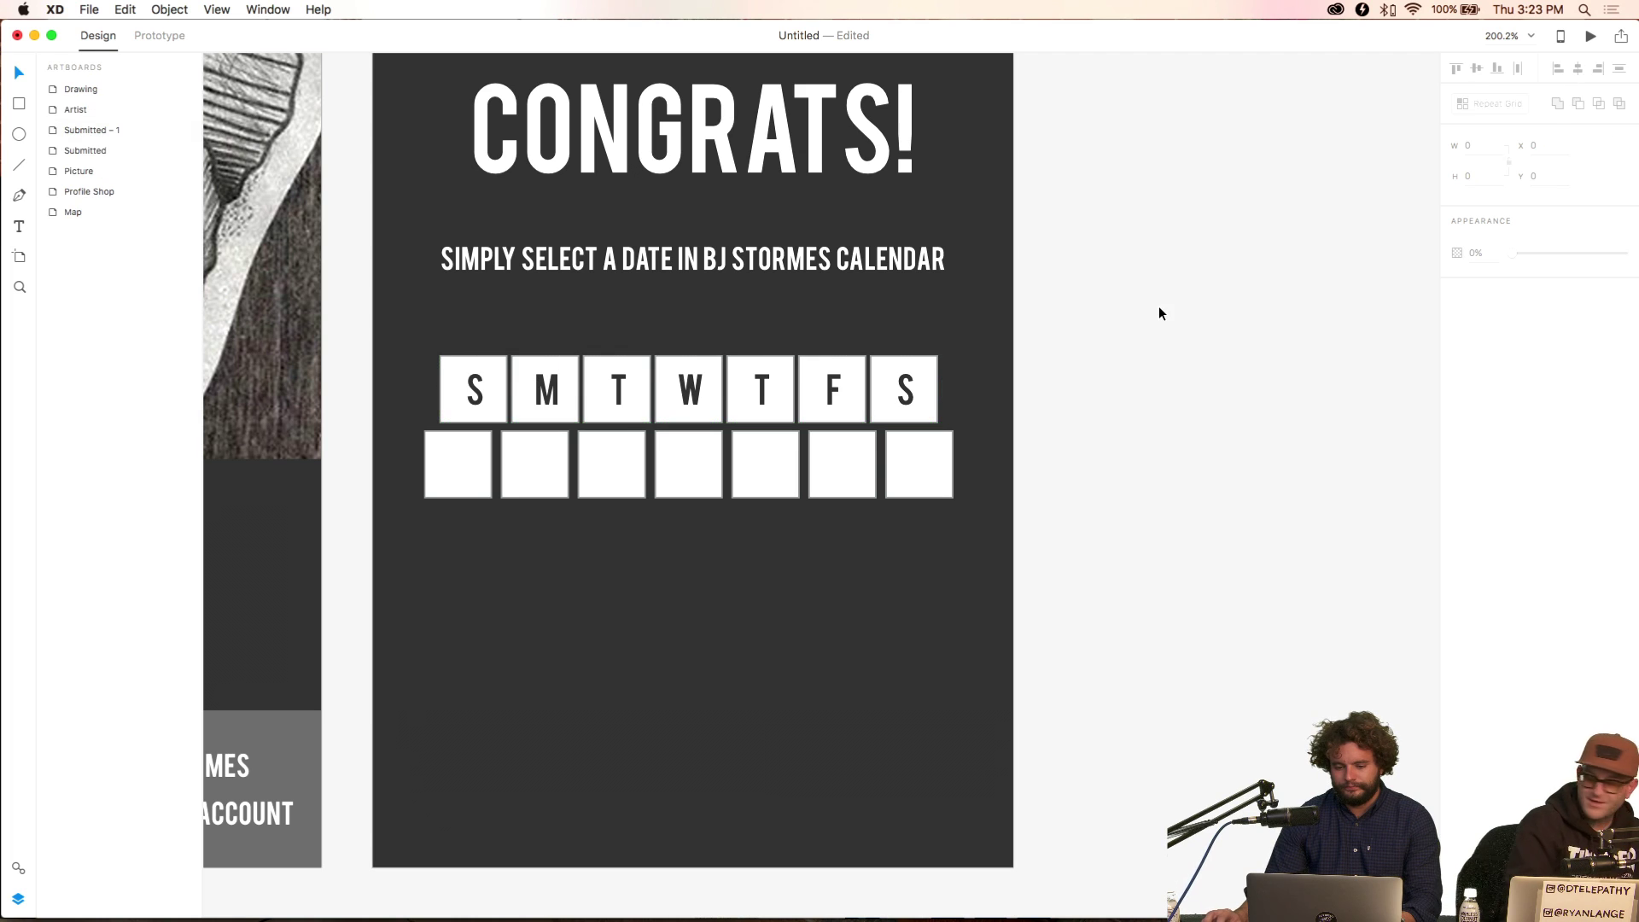
click(884, 469)
key(Delete)
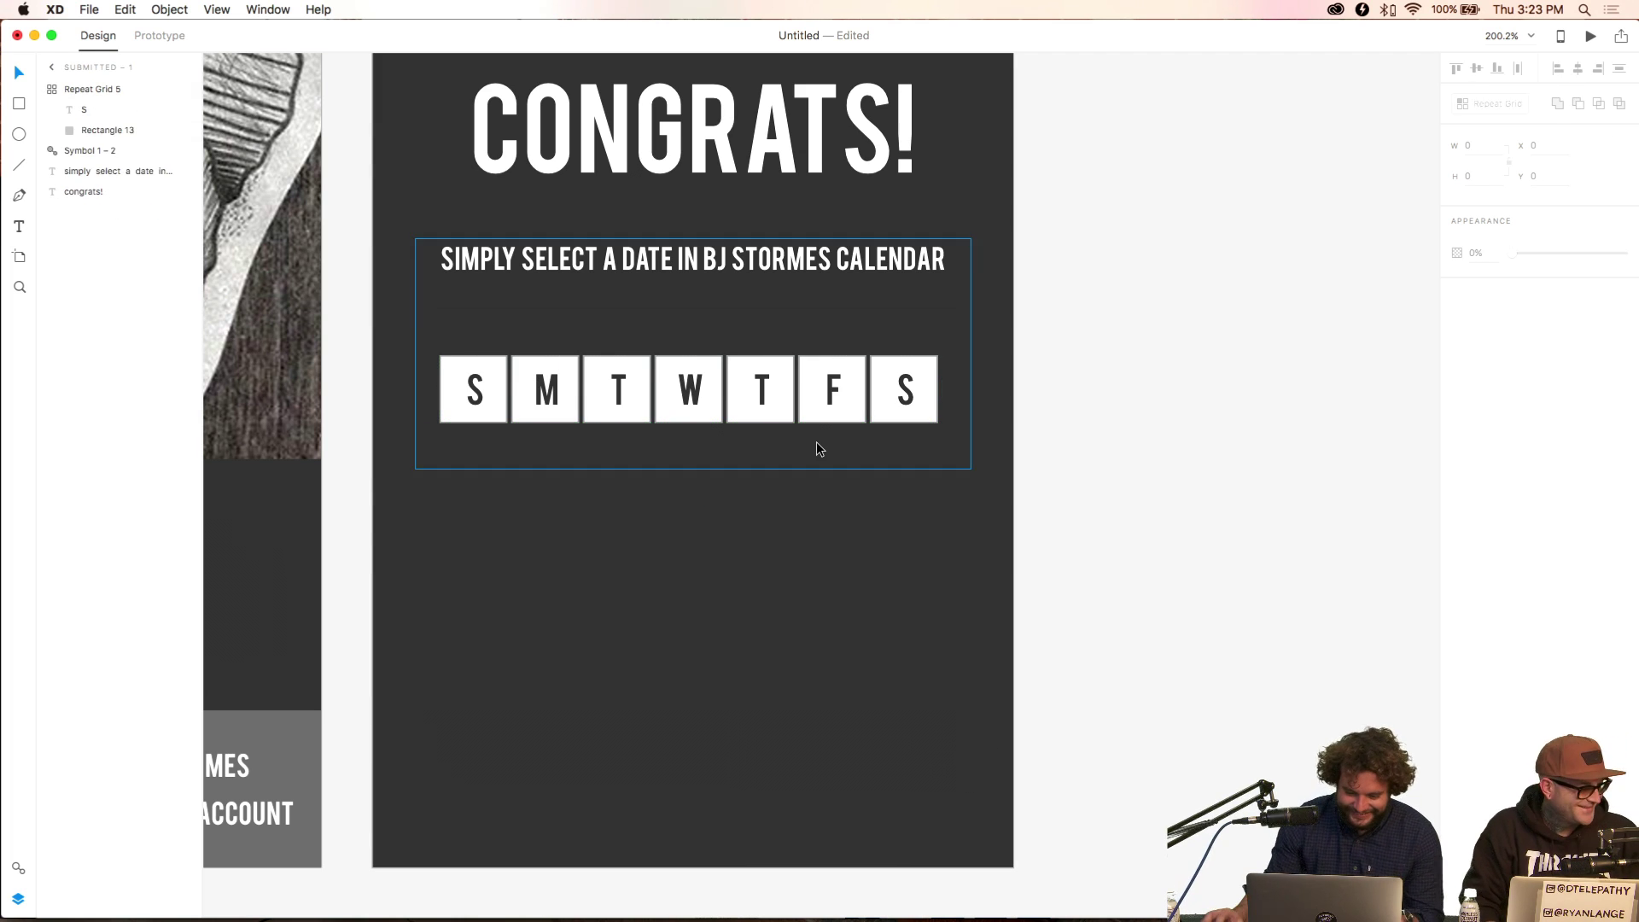
drag(809, 376, 773, 464)
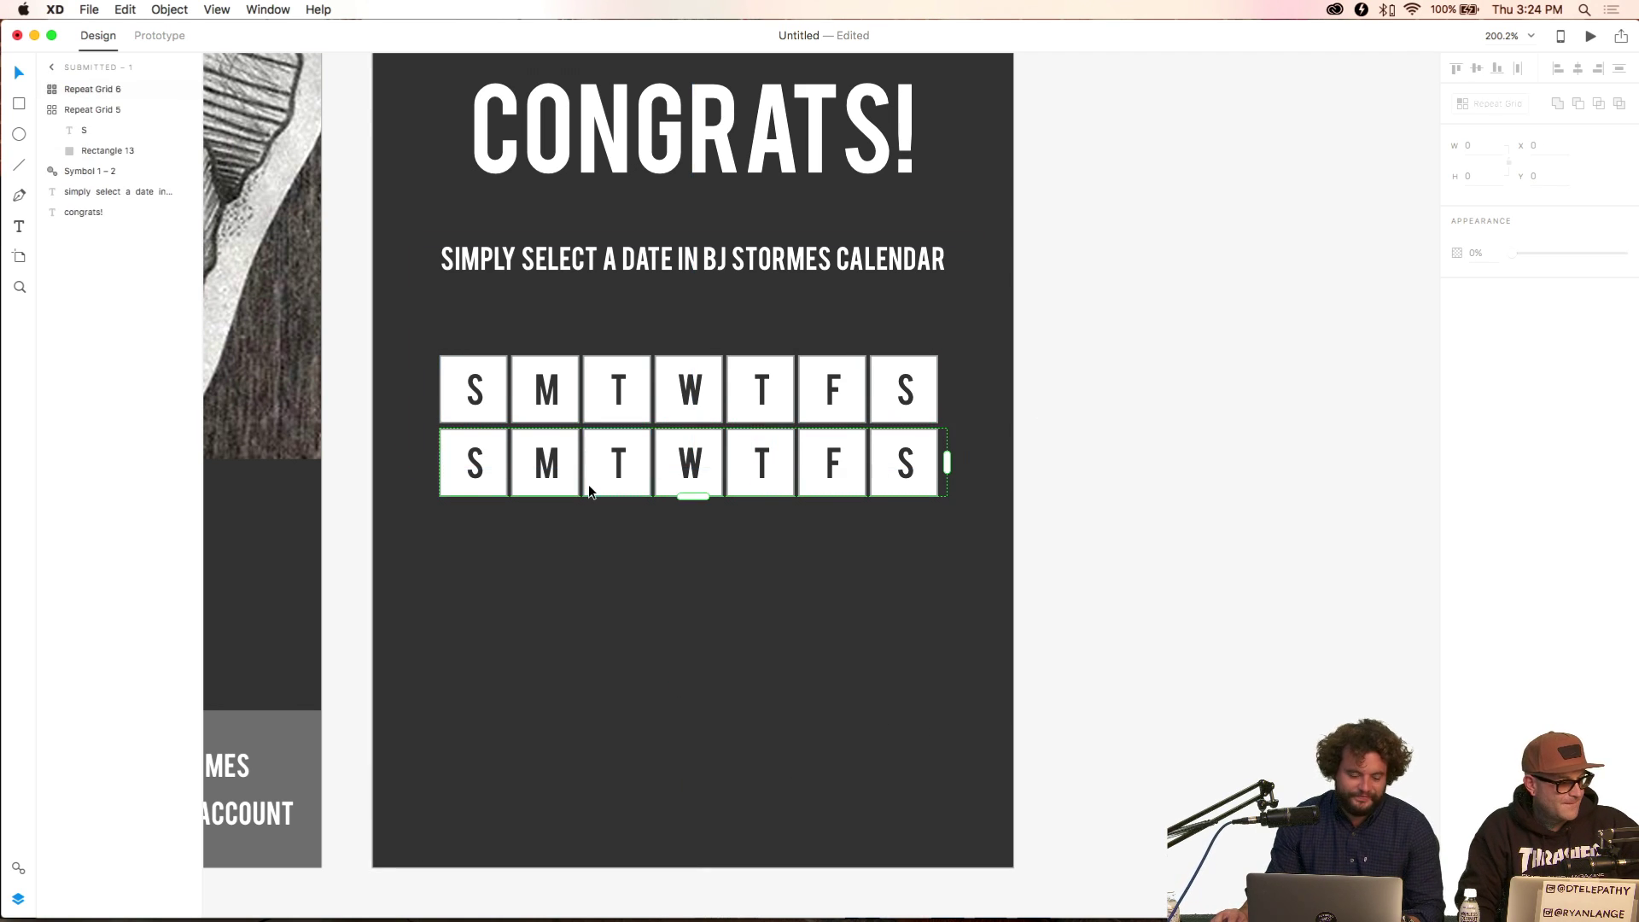
double_click(519, 467)
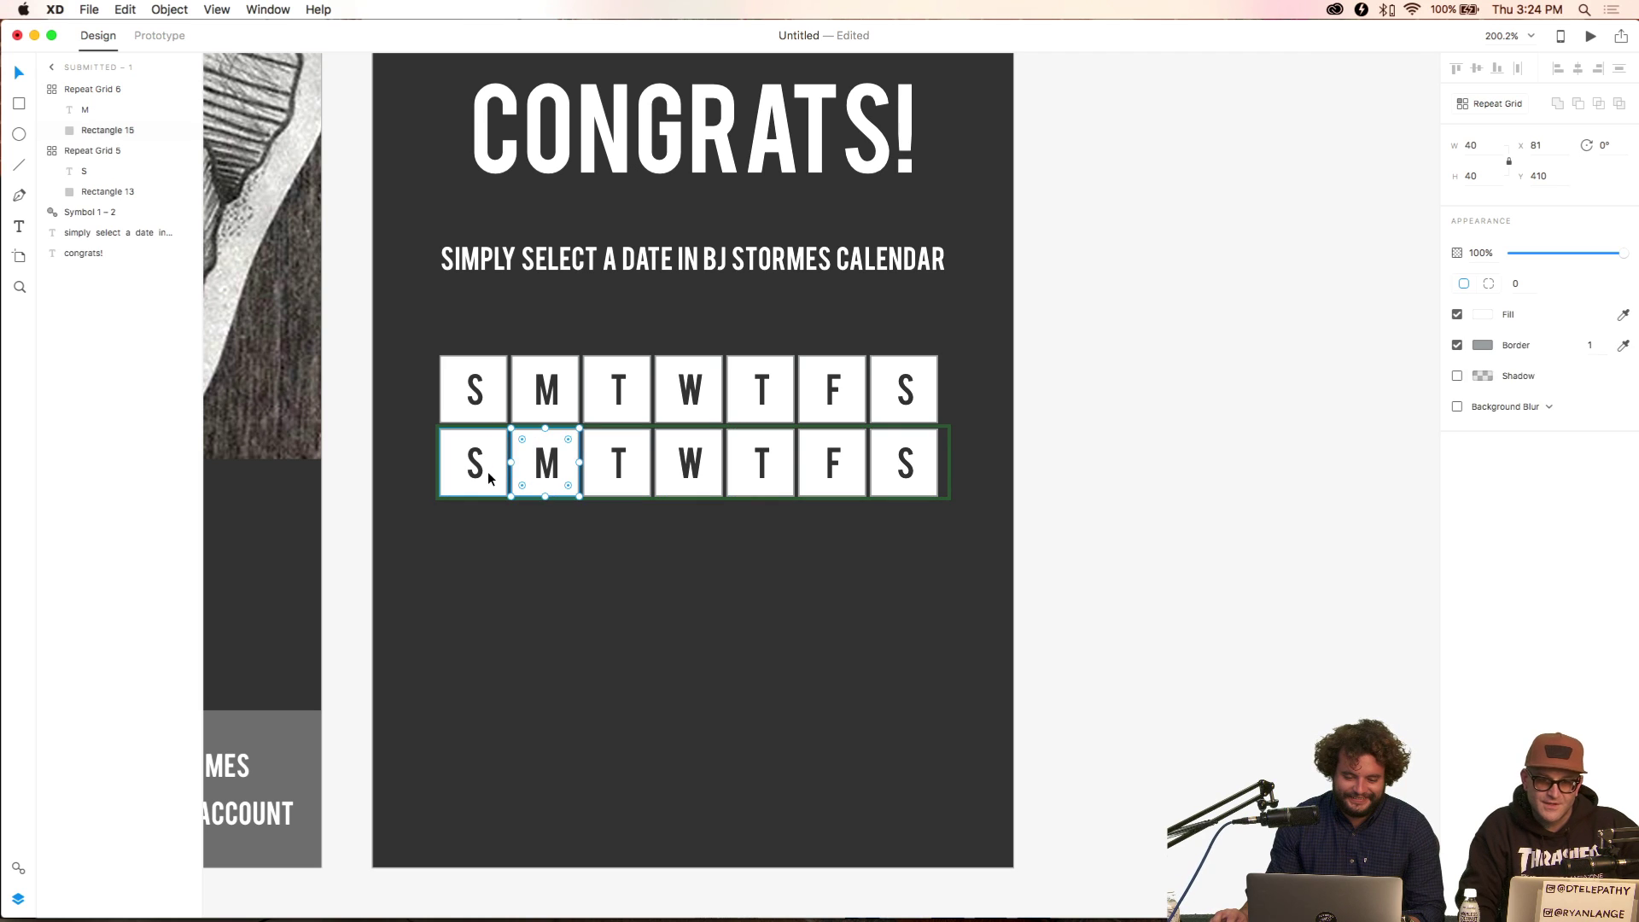
double_click(483, 469)
key(Escape)
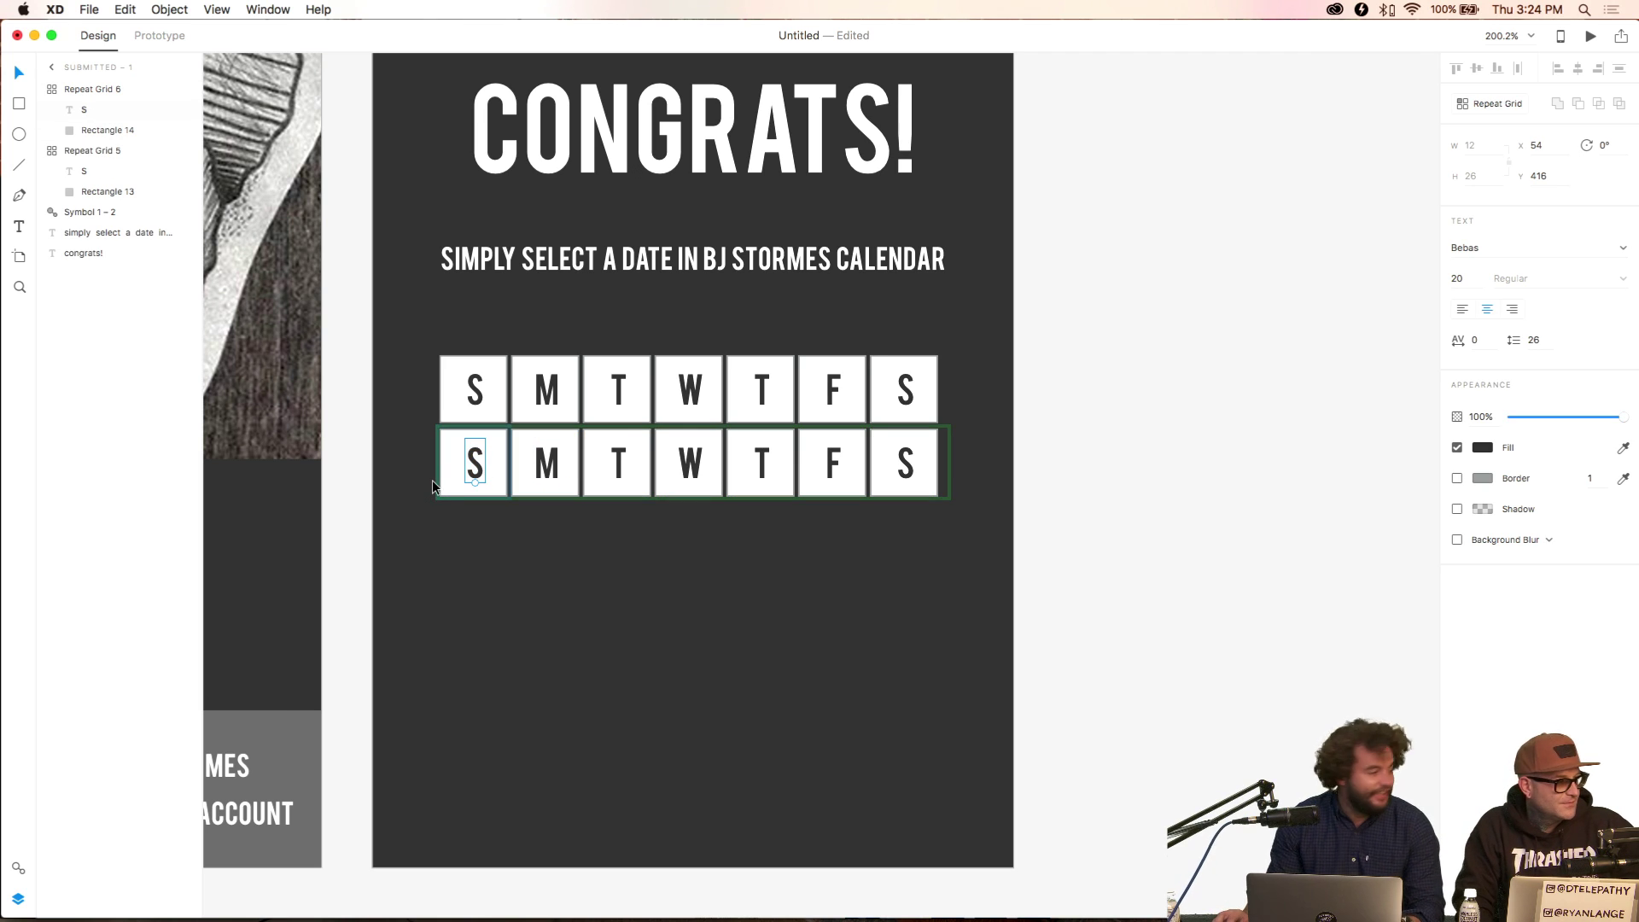
key(Delete)
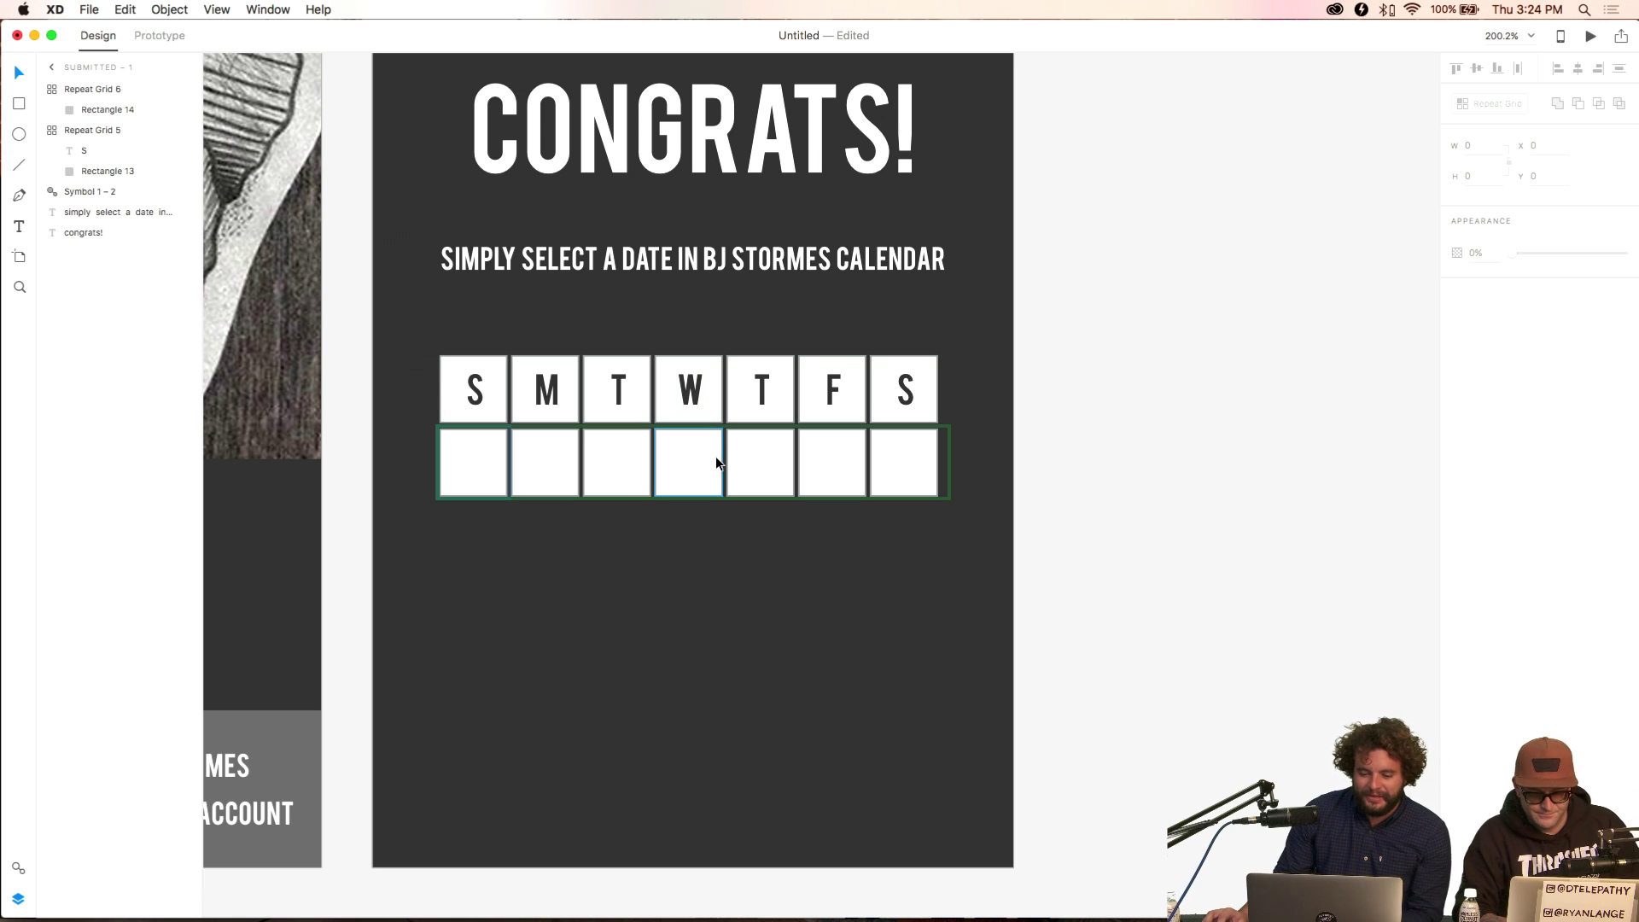
Step: Repeat the blank row down into four rows and tighten row and column spacing
click(703, 474)
drag(697, 499, 732, 835)
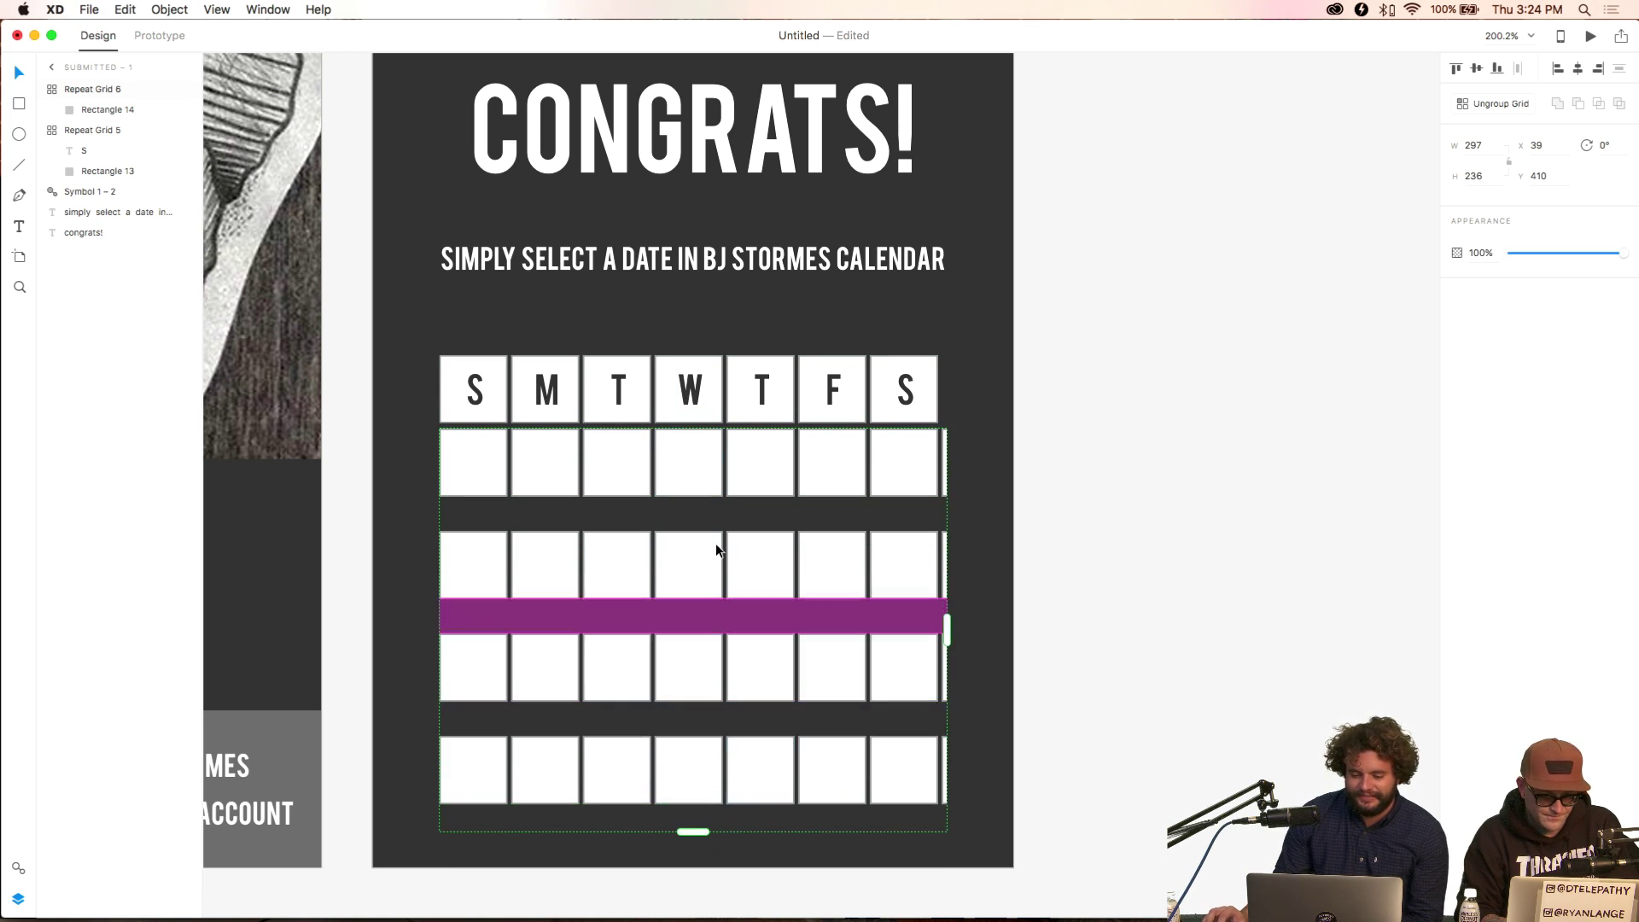
drag(710, 530, 710, 504)
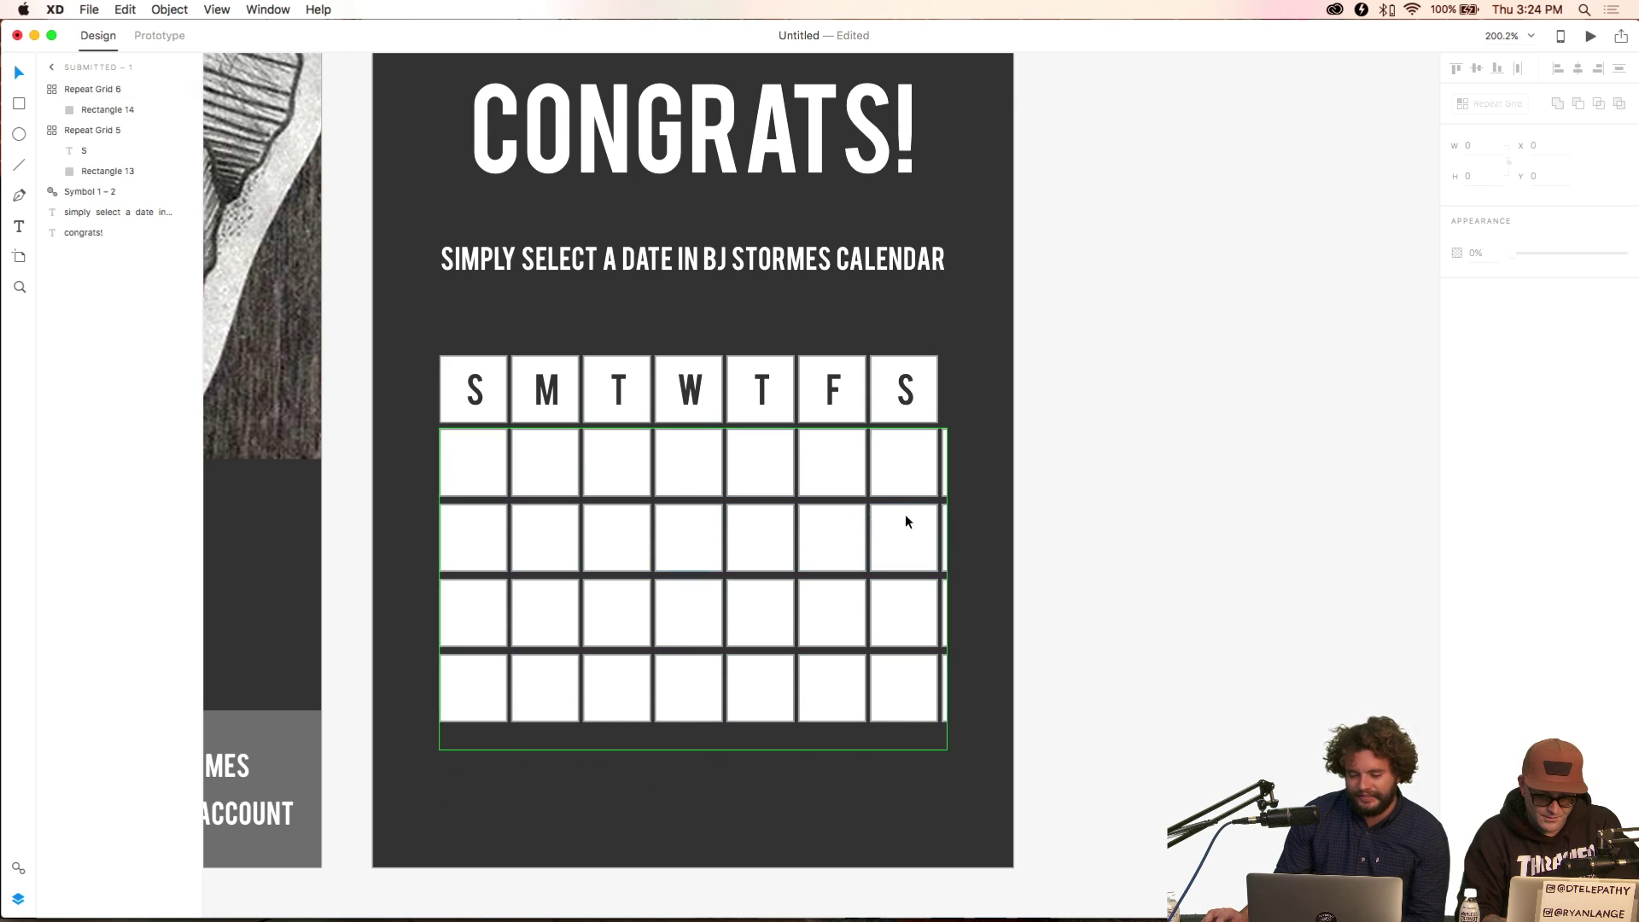
drag(948, 584, 939, 585)
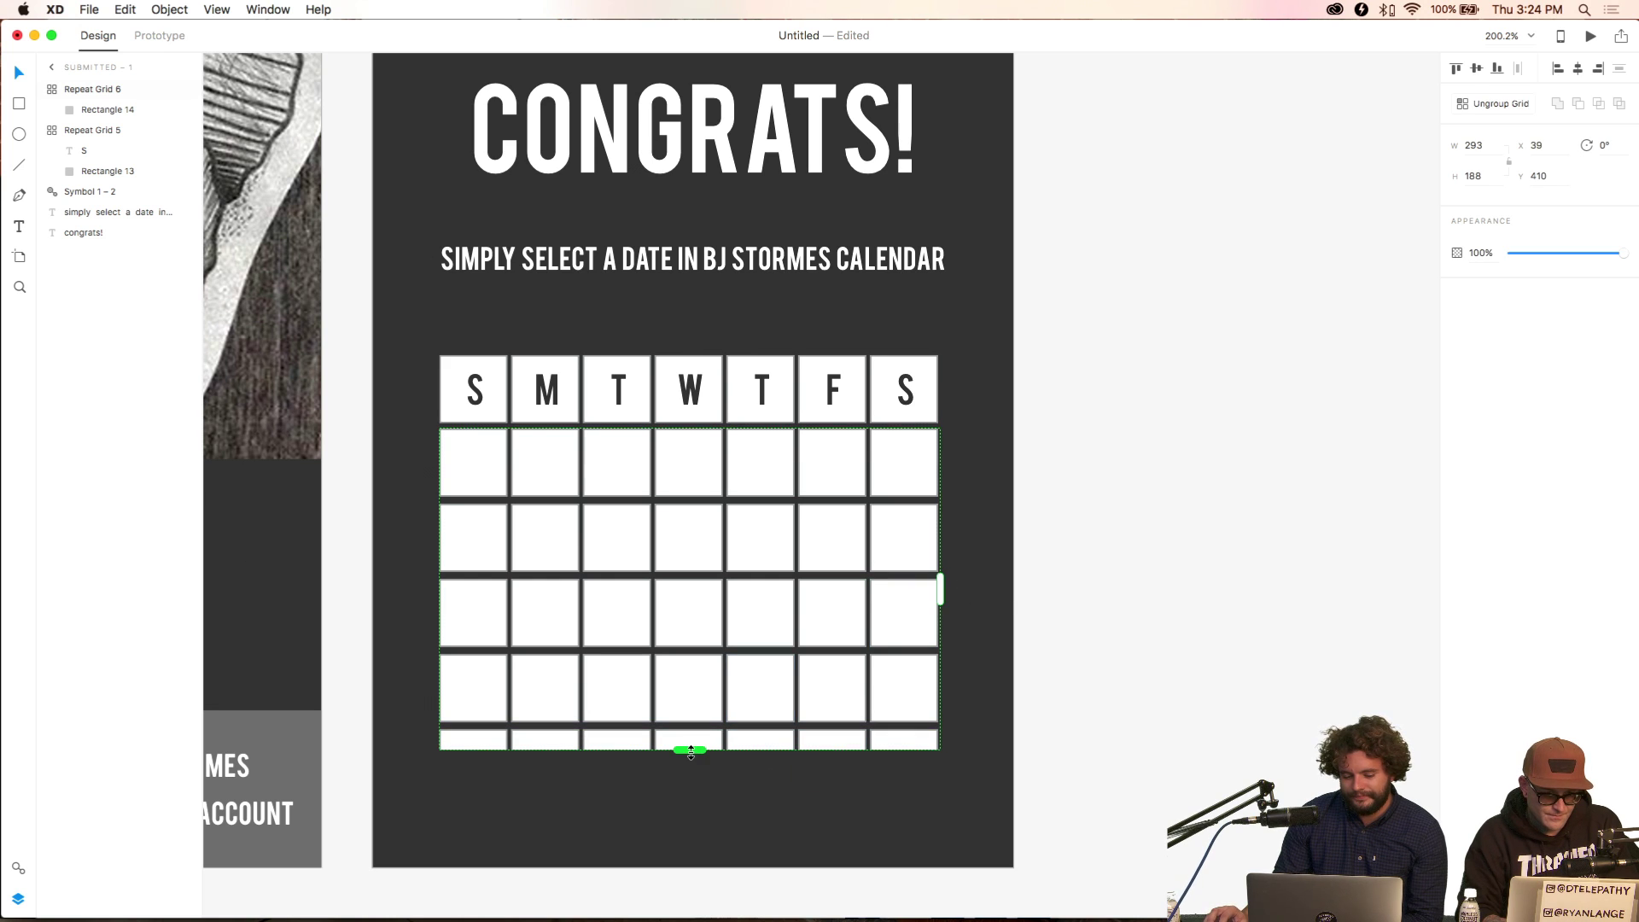
drag(690, 749, 690, 722)
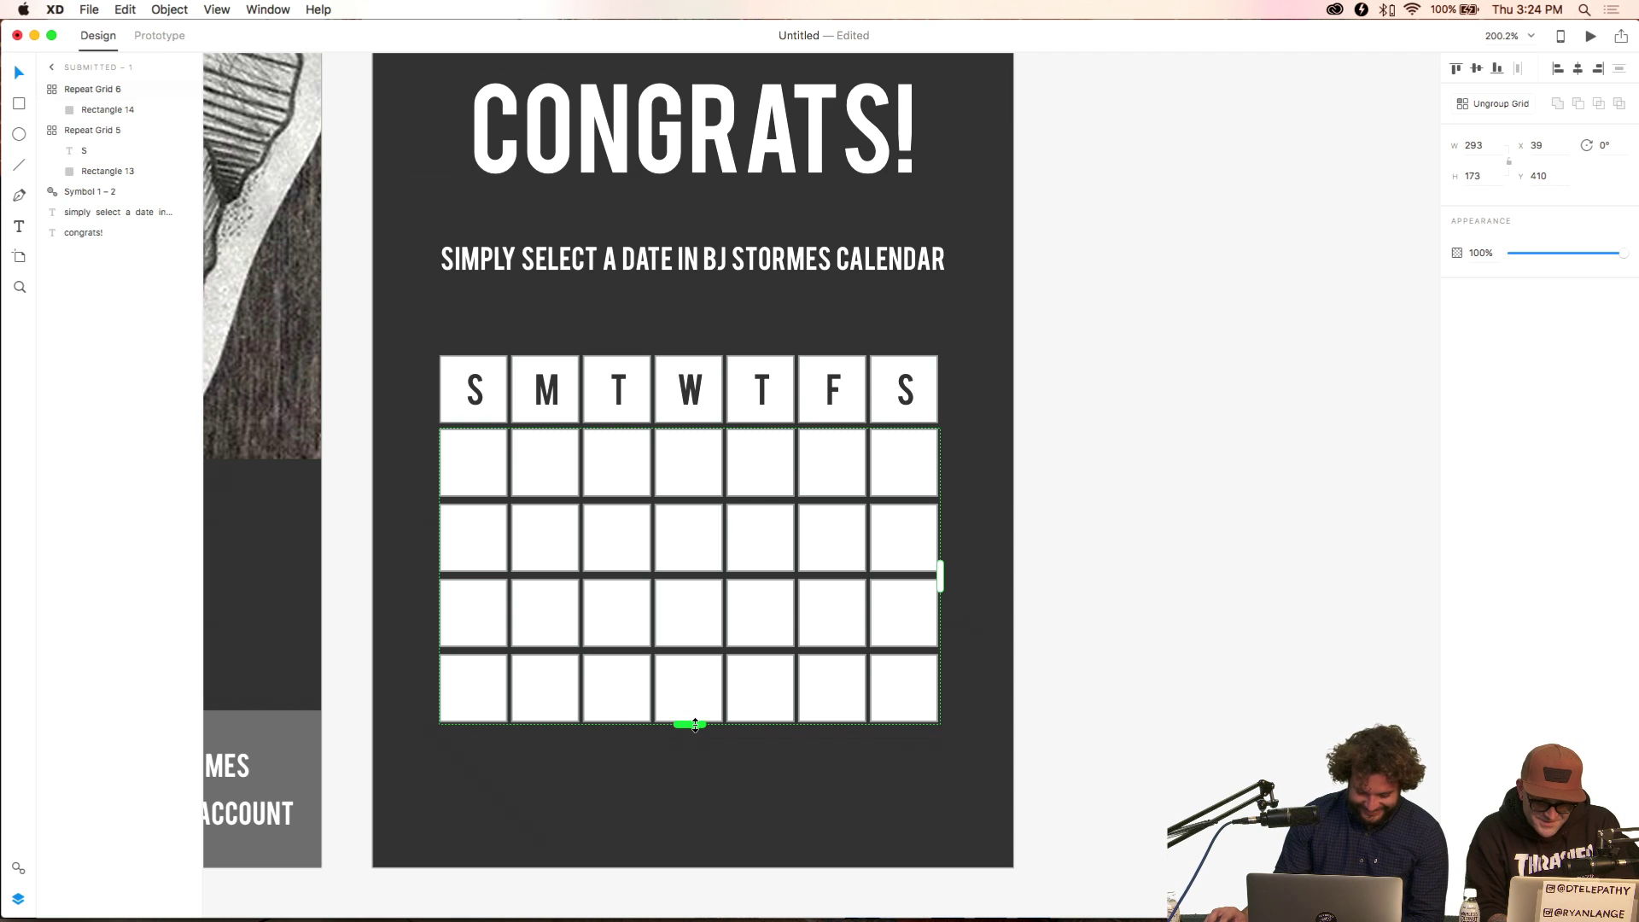
Step: Select the subtitle, calendar grid and weekday header to check alignment, then deselect
click(693, 344)
shift+click(670, 486)
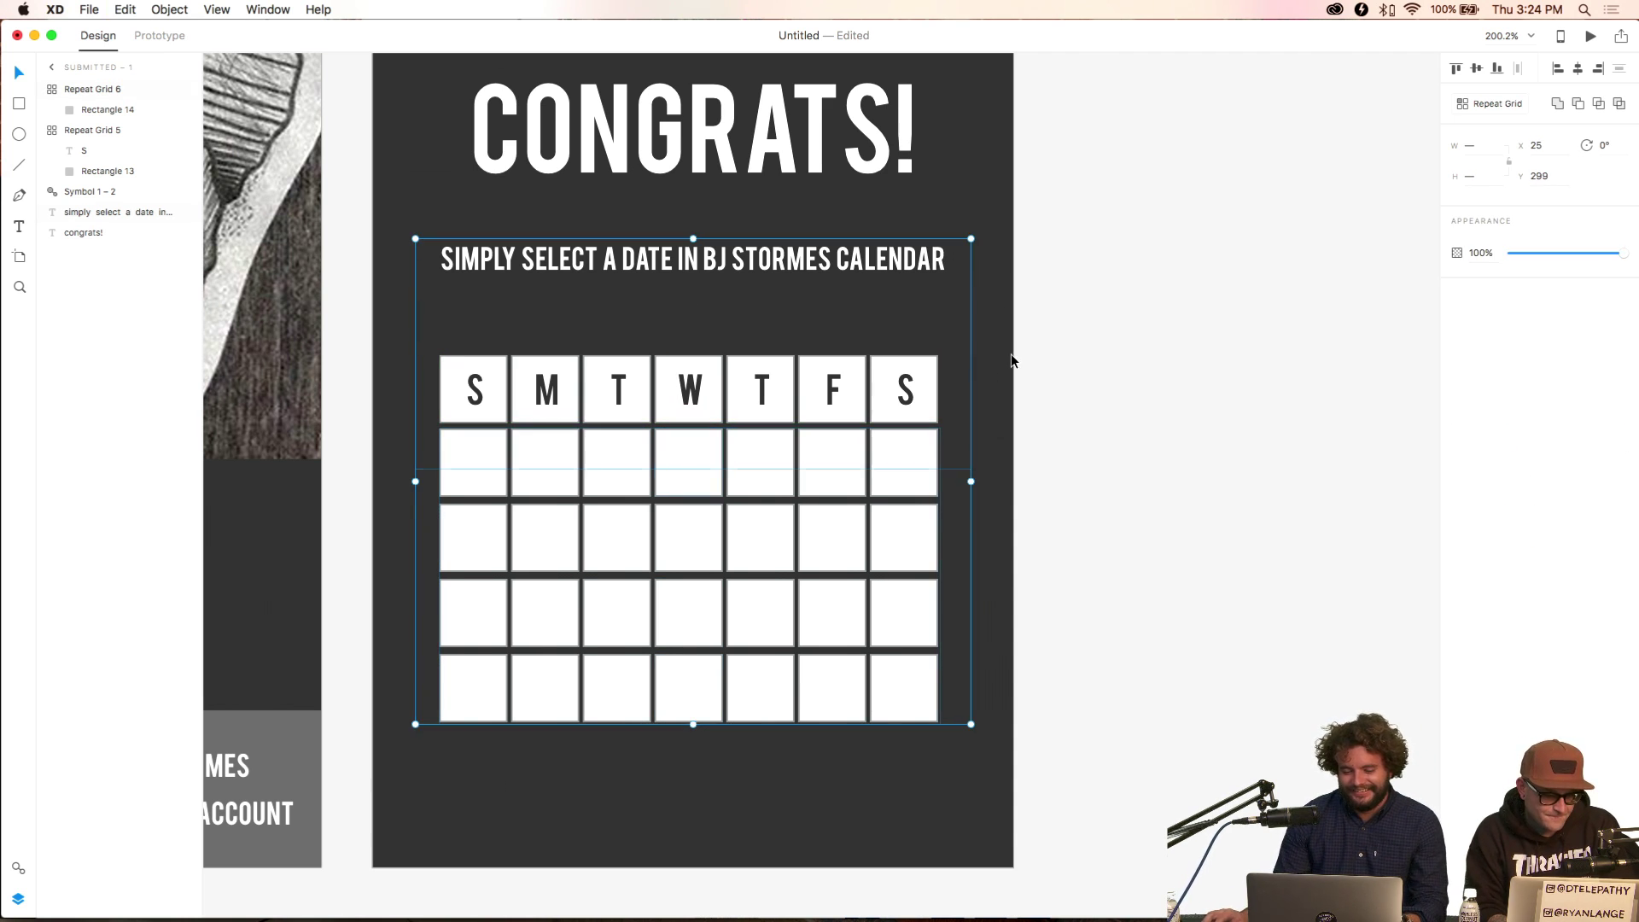
click(837, 406)
click(1056, 464)
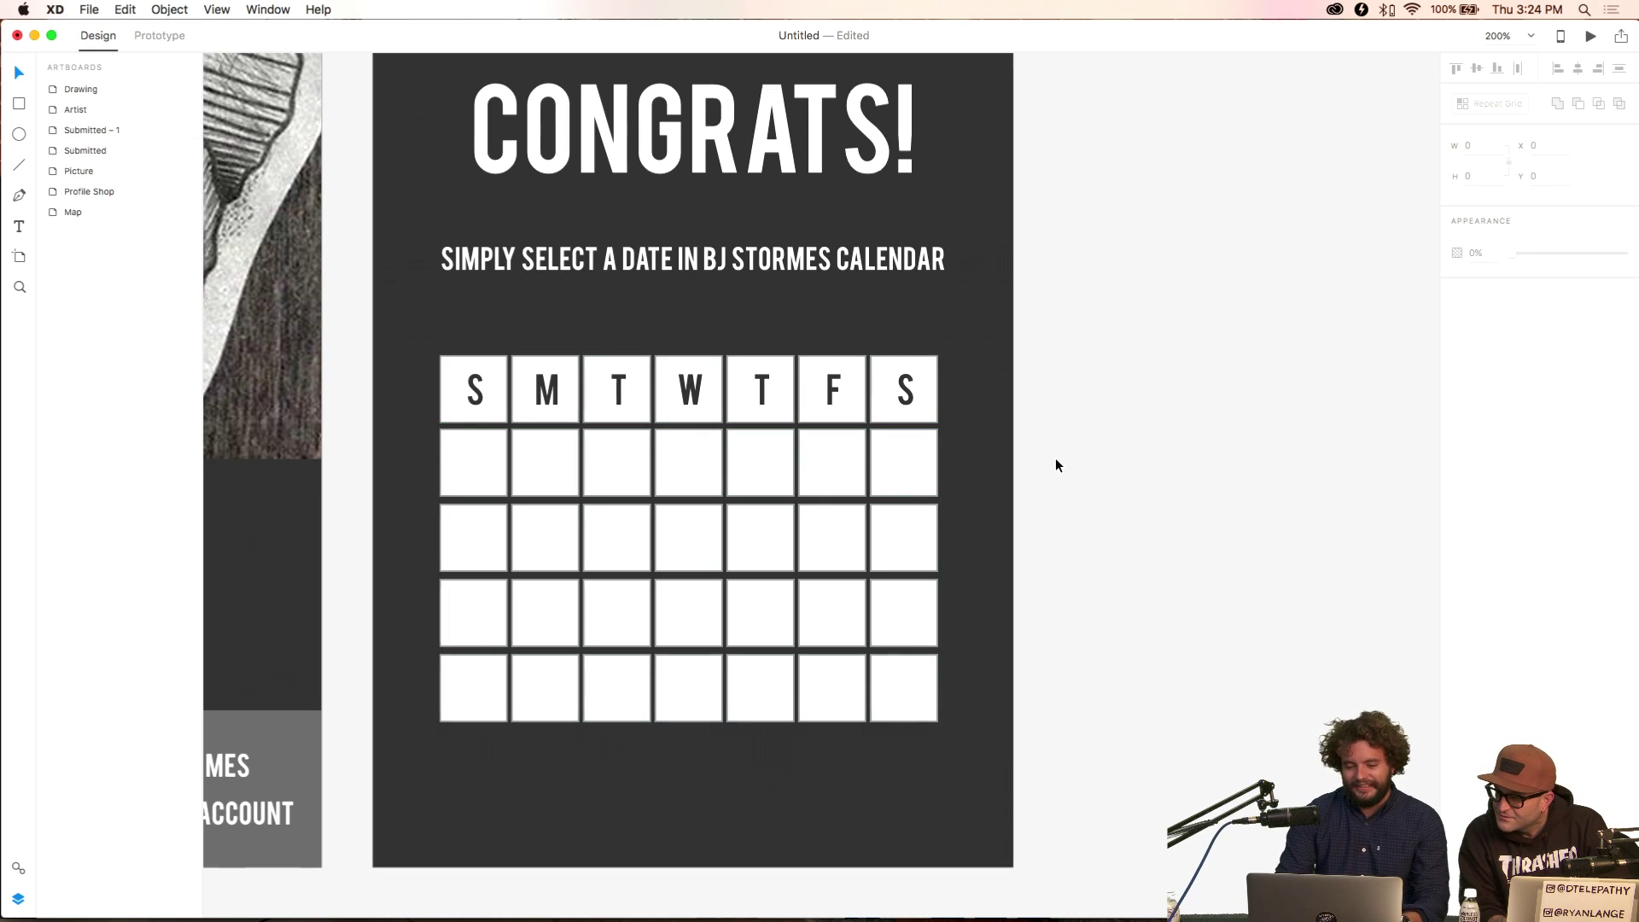
Step: Nudge the blank calendar grid up 10 px, then move it with the weekday header to close the gap
key(super+1)
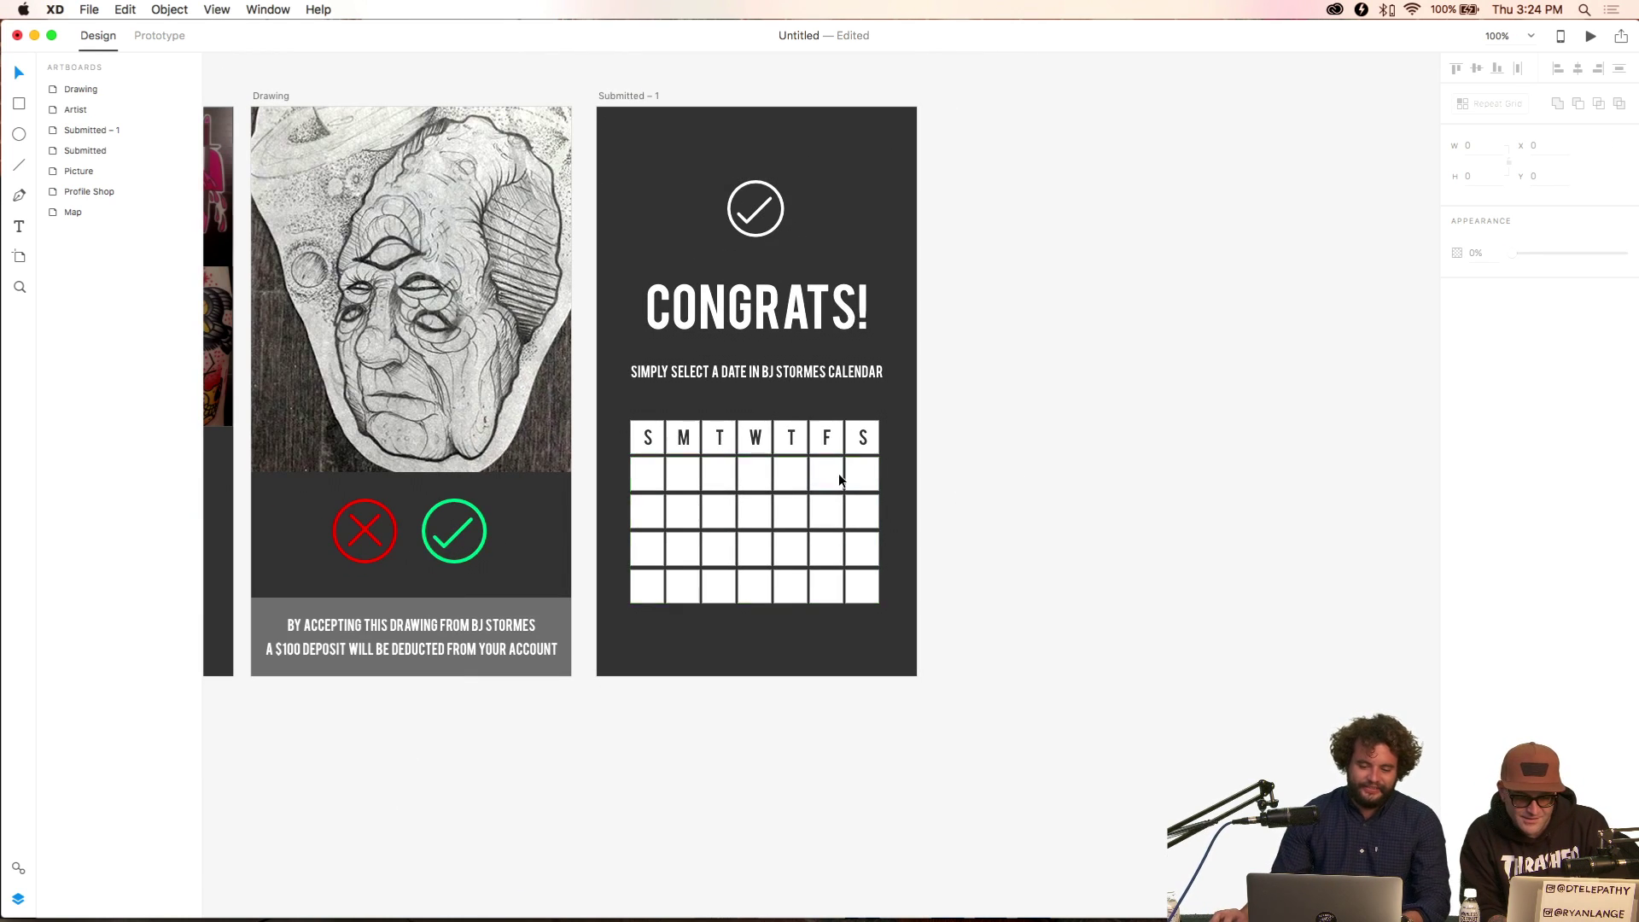
click(838, 473)
scroll(838, 473, left, 5)
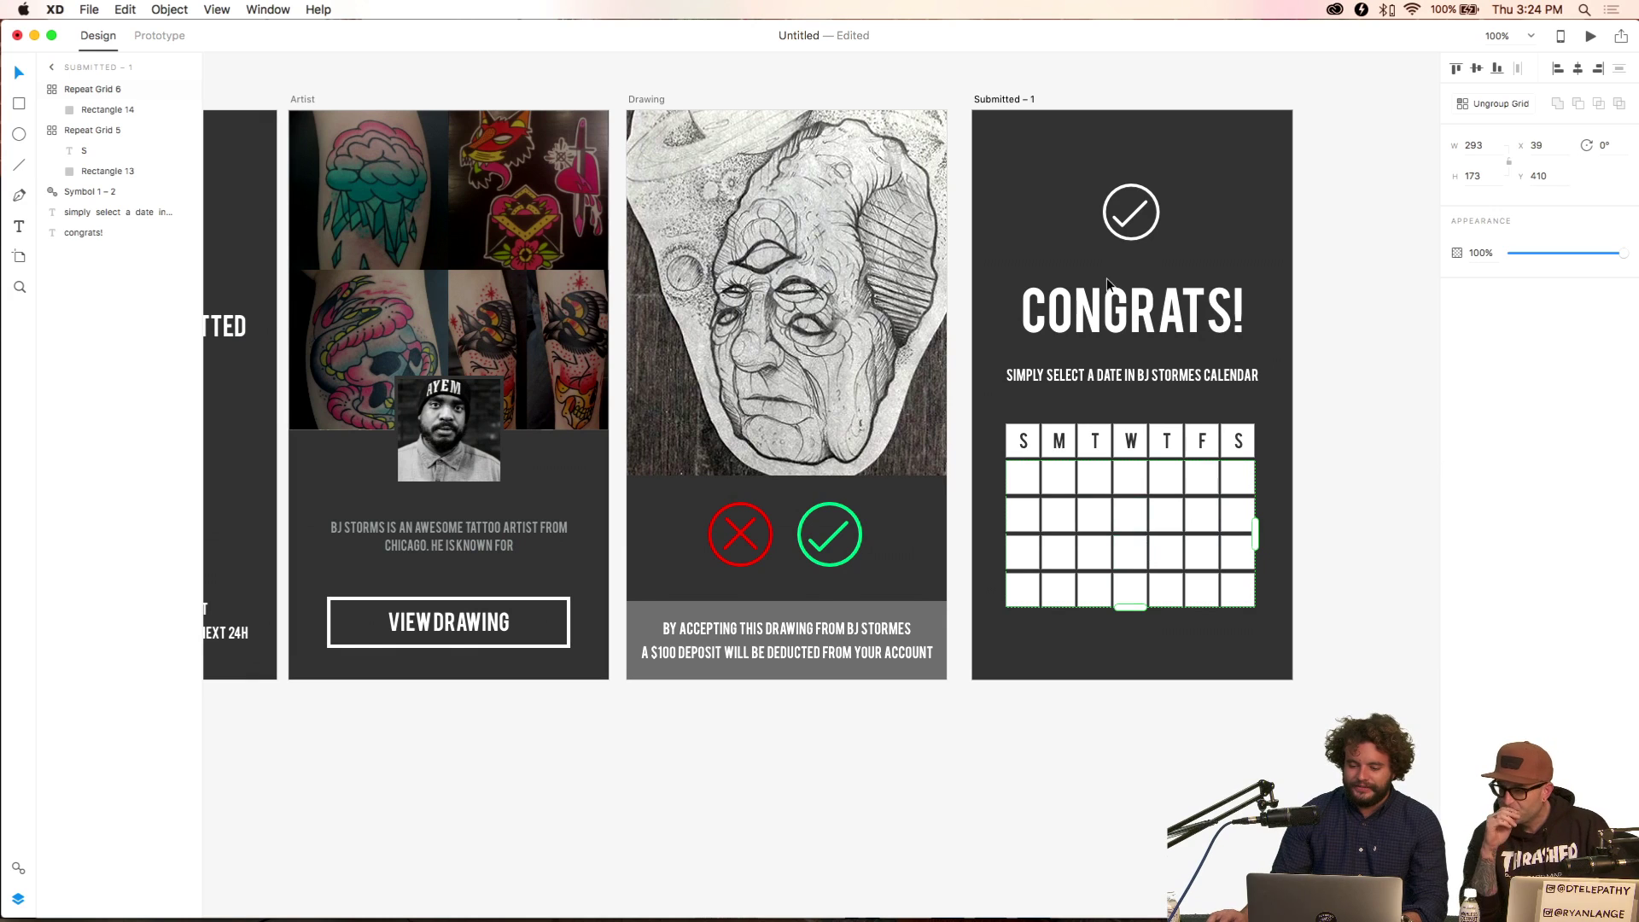
key(shift+Up)
key(shift+Up)
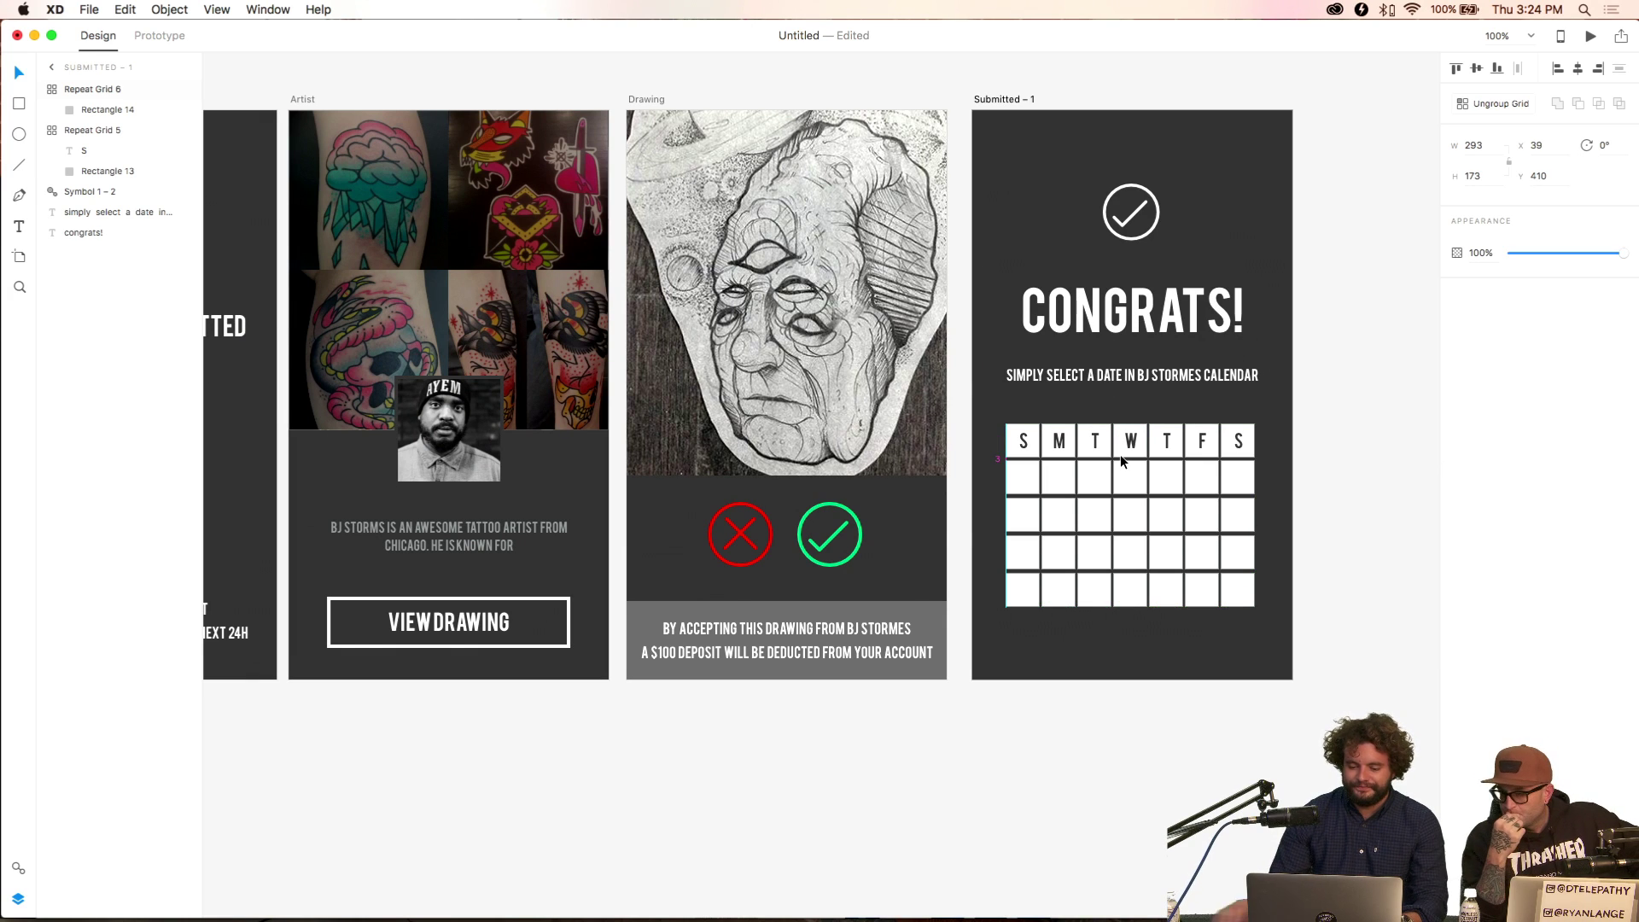
shift+click(1134, 444)
drag(1133, 444, 1134, 439)
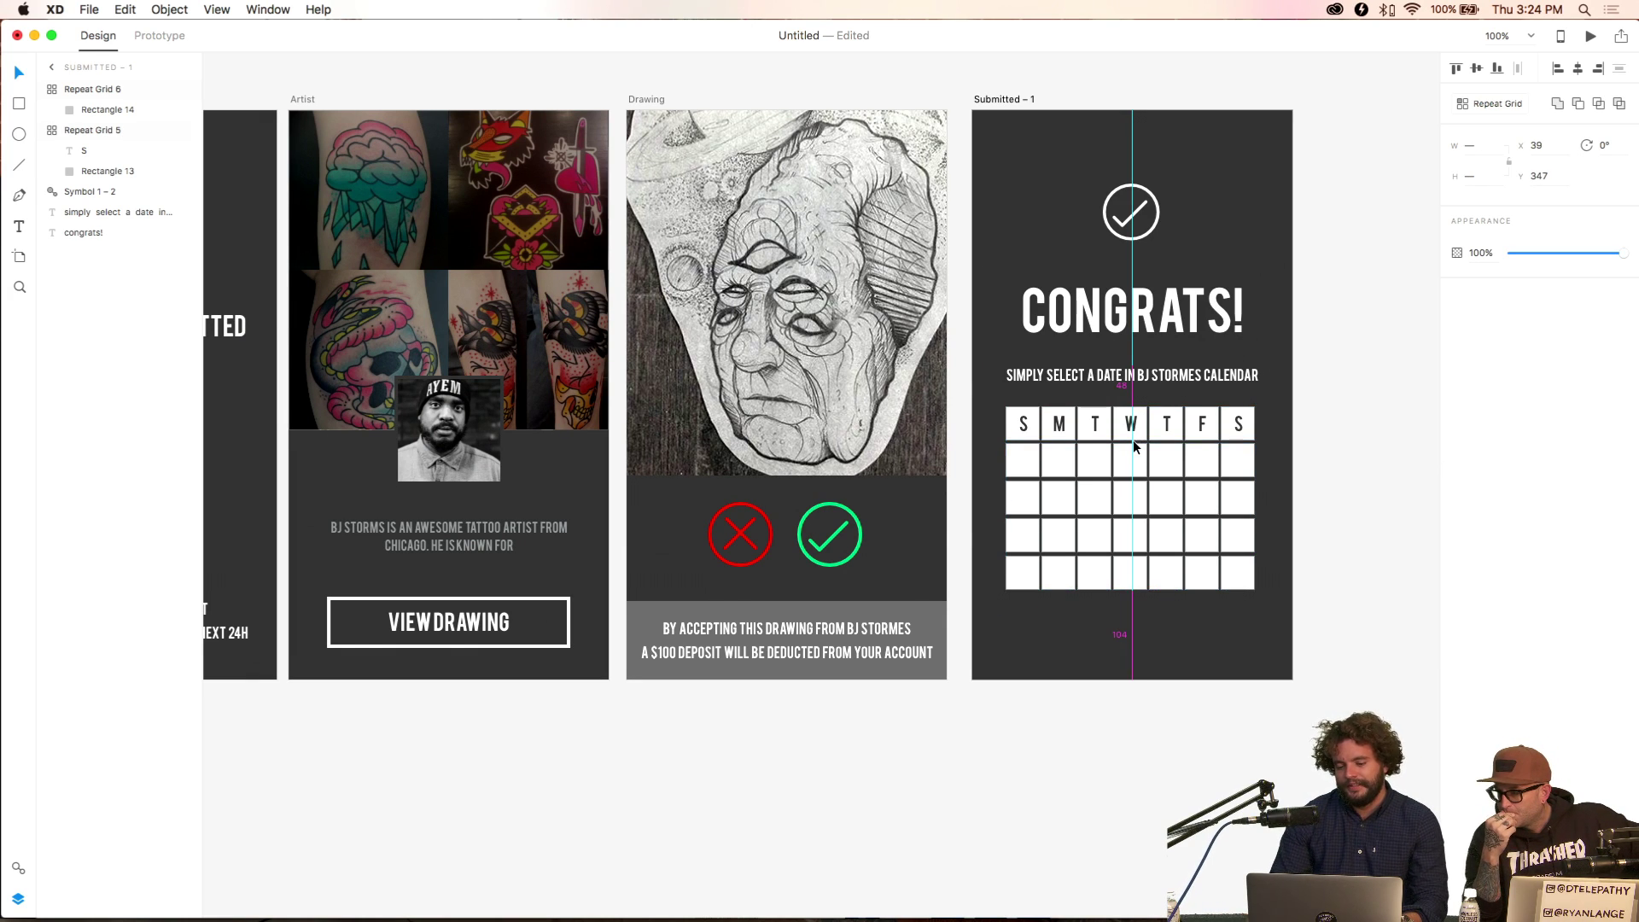
click(1414, 351)
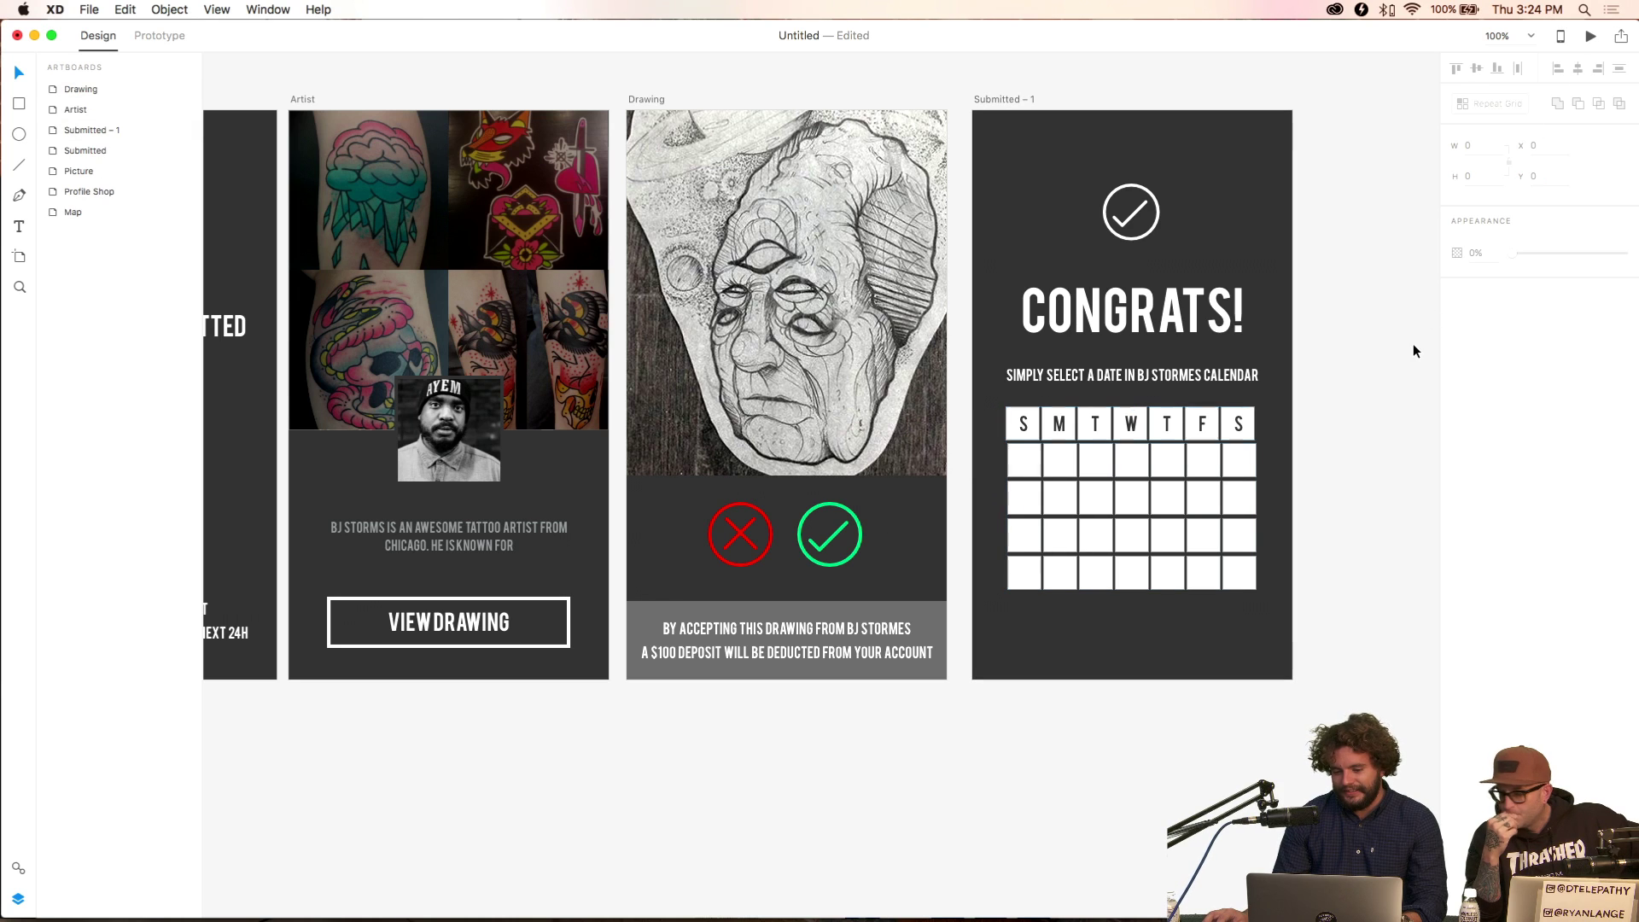
click(1237, 426)
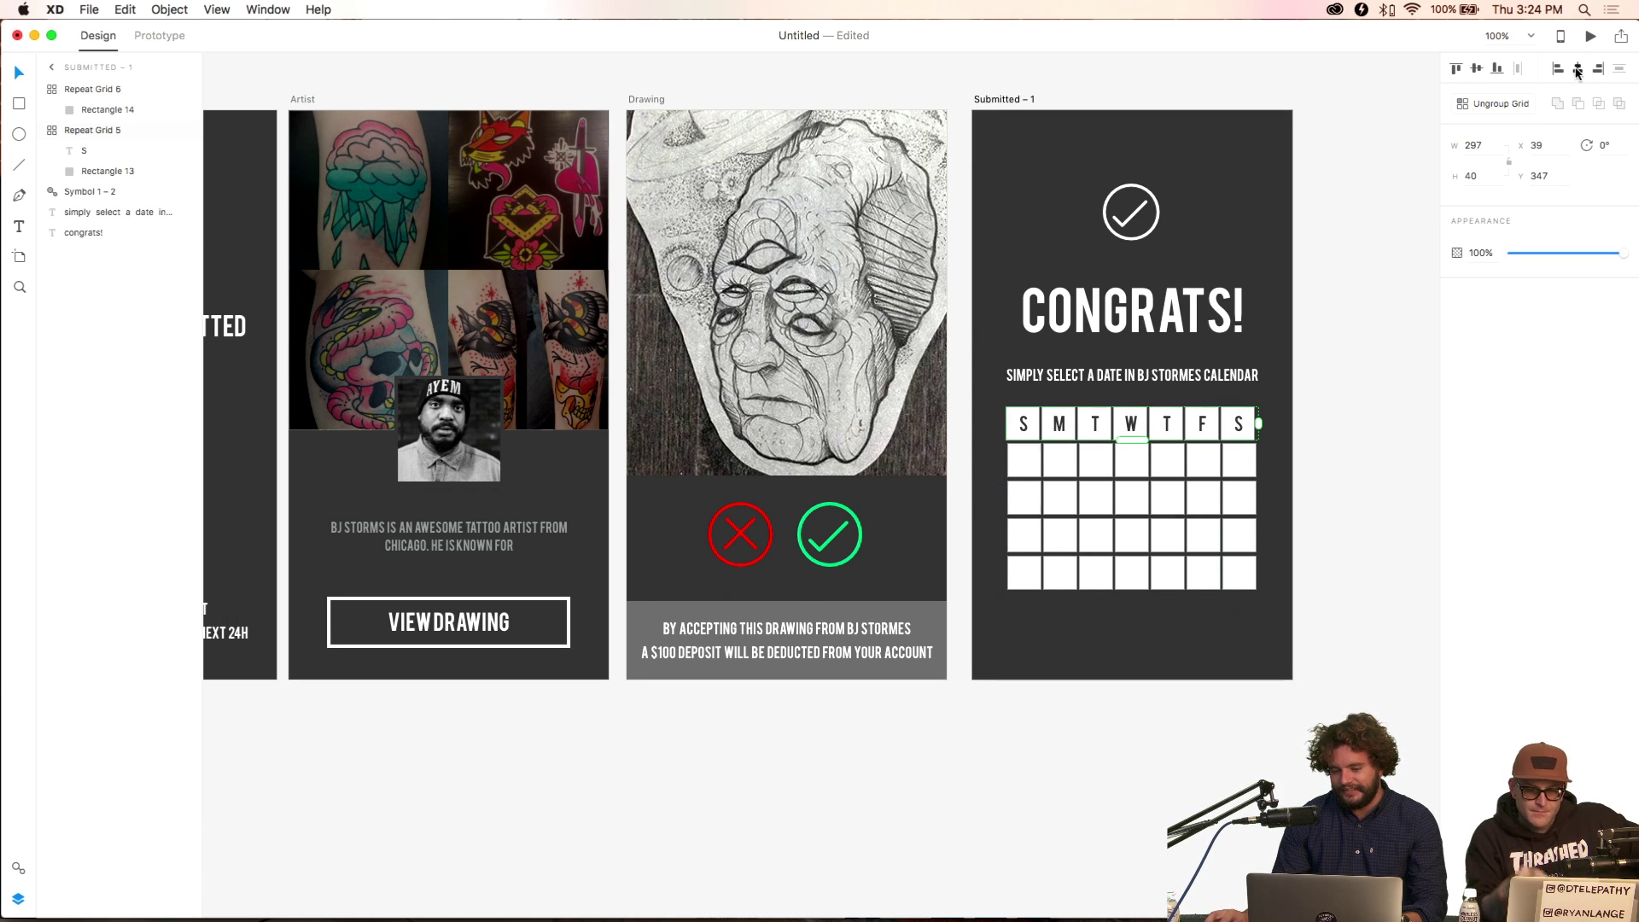
Step: Paste a copy of the Artist screen's VIEW DRAWING button onto the Congrats screen
click(438, 628)
shift+click(425, 647)
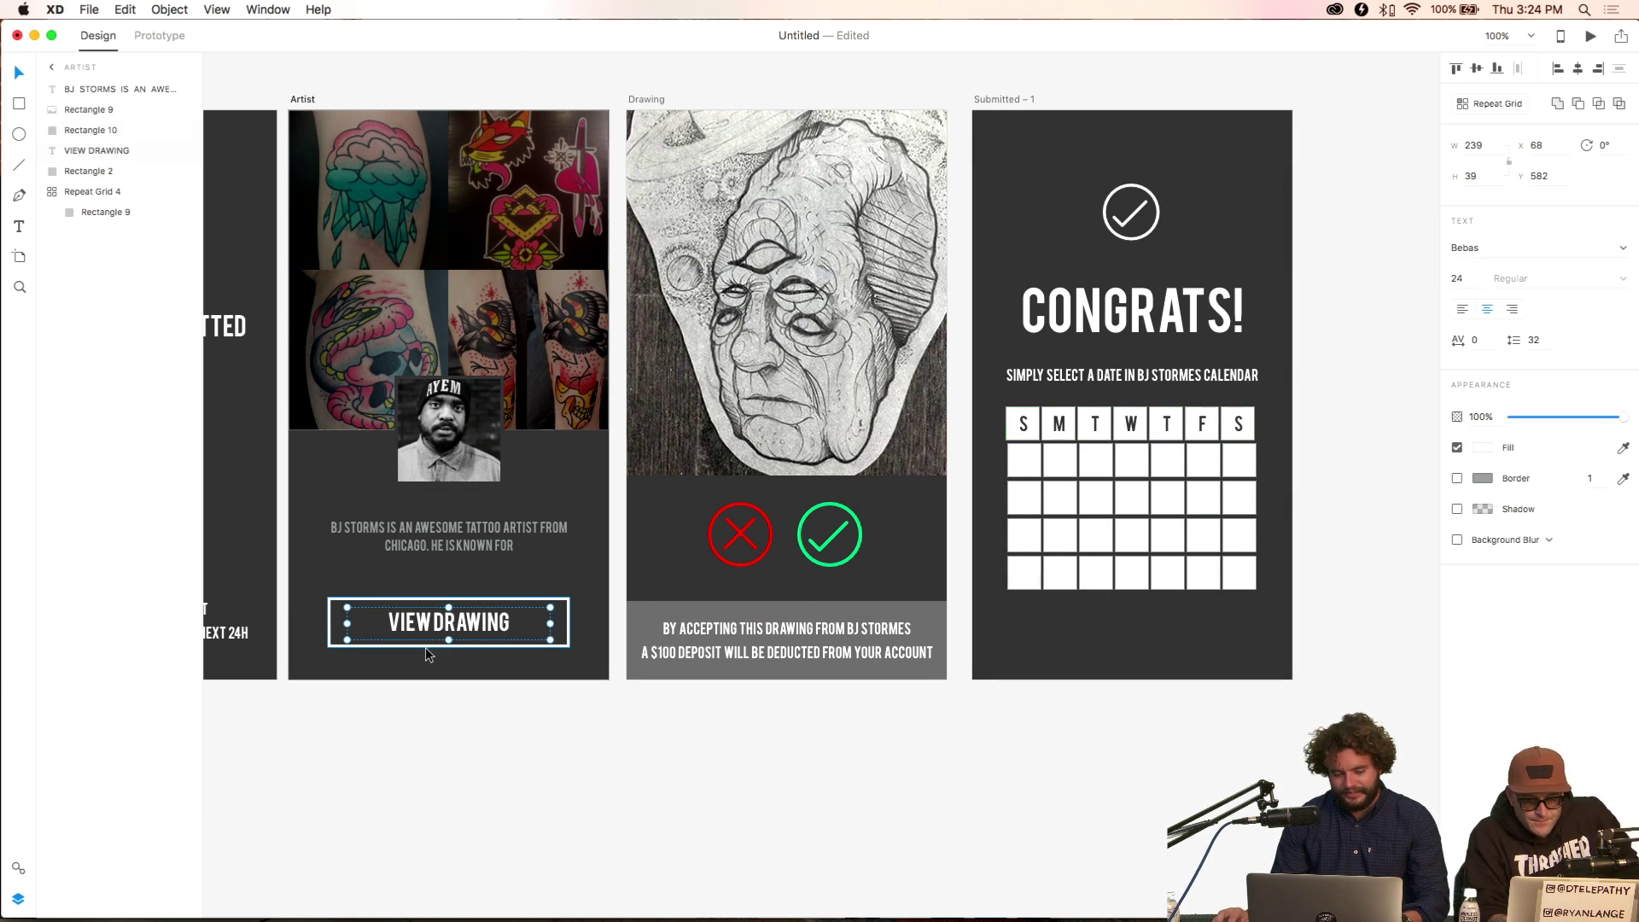
click(694, 745)
scroll(943, 757, right, 3)
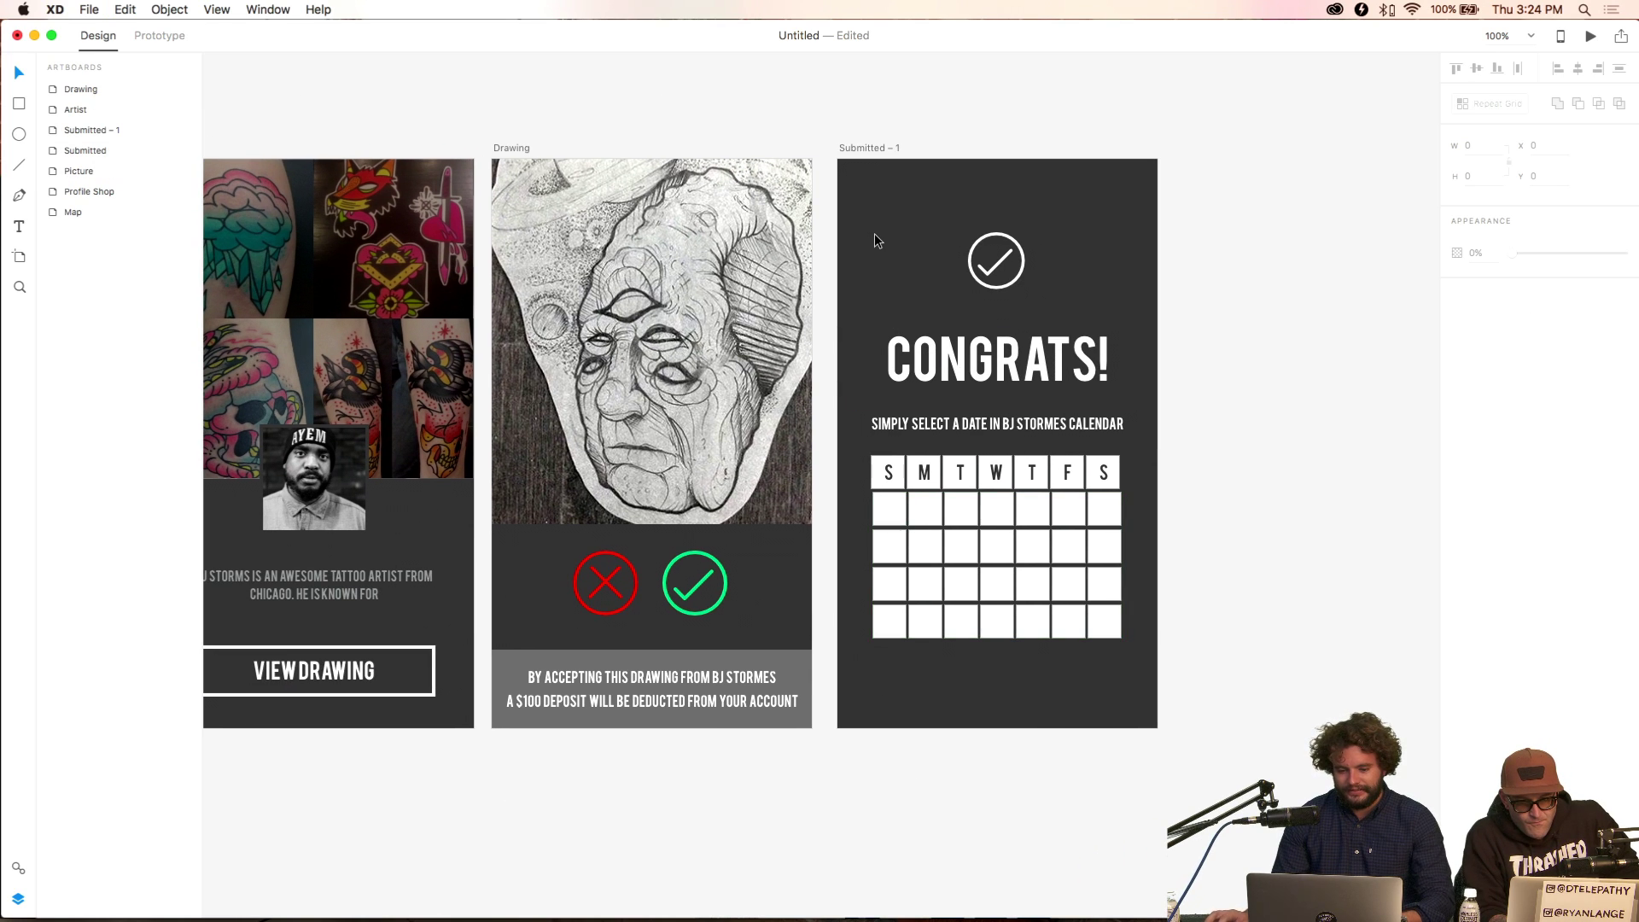
click(850, 148)
key(super+v)
click(1201, 590)
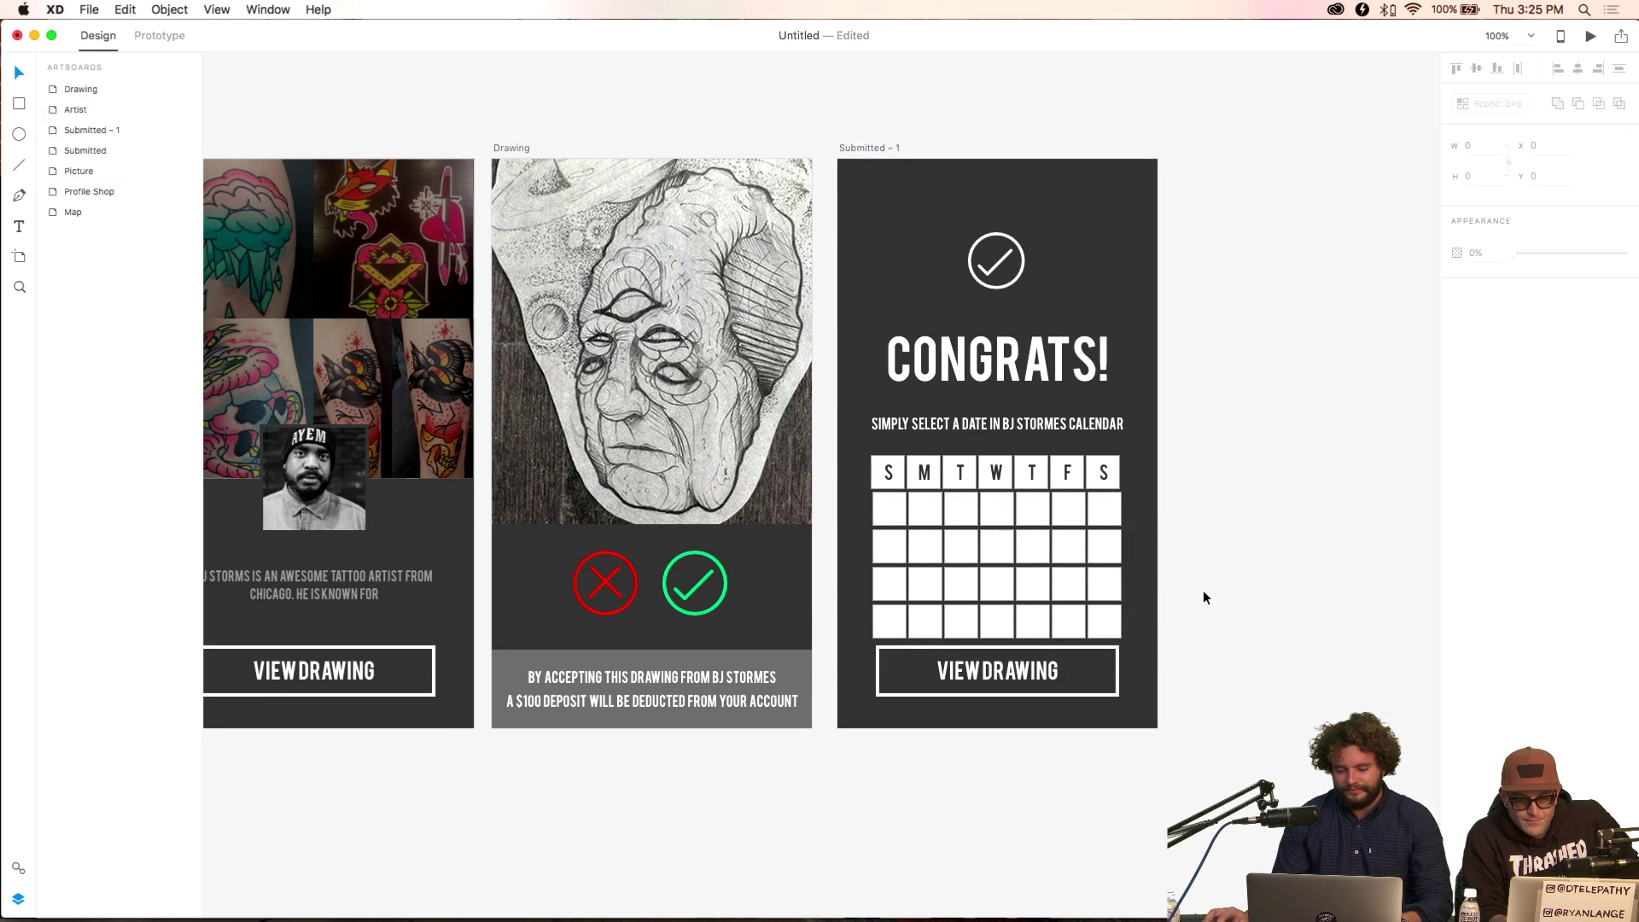
Step: Nudge the subtitle and calendar grid up 10 px together
click(1062, 597)
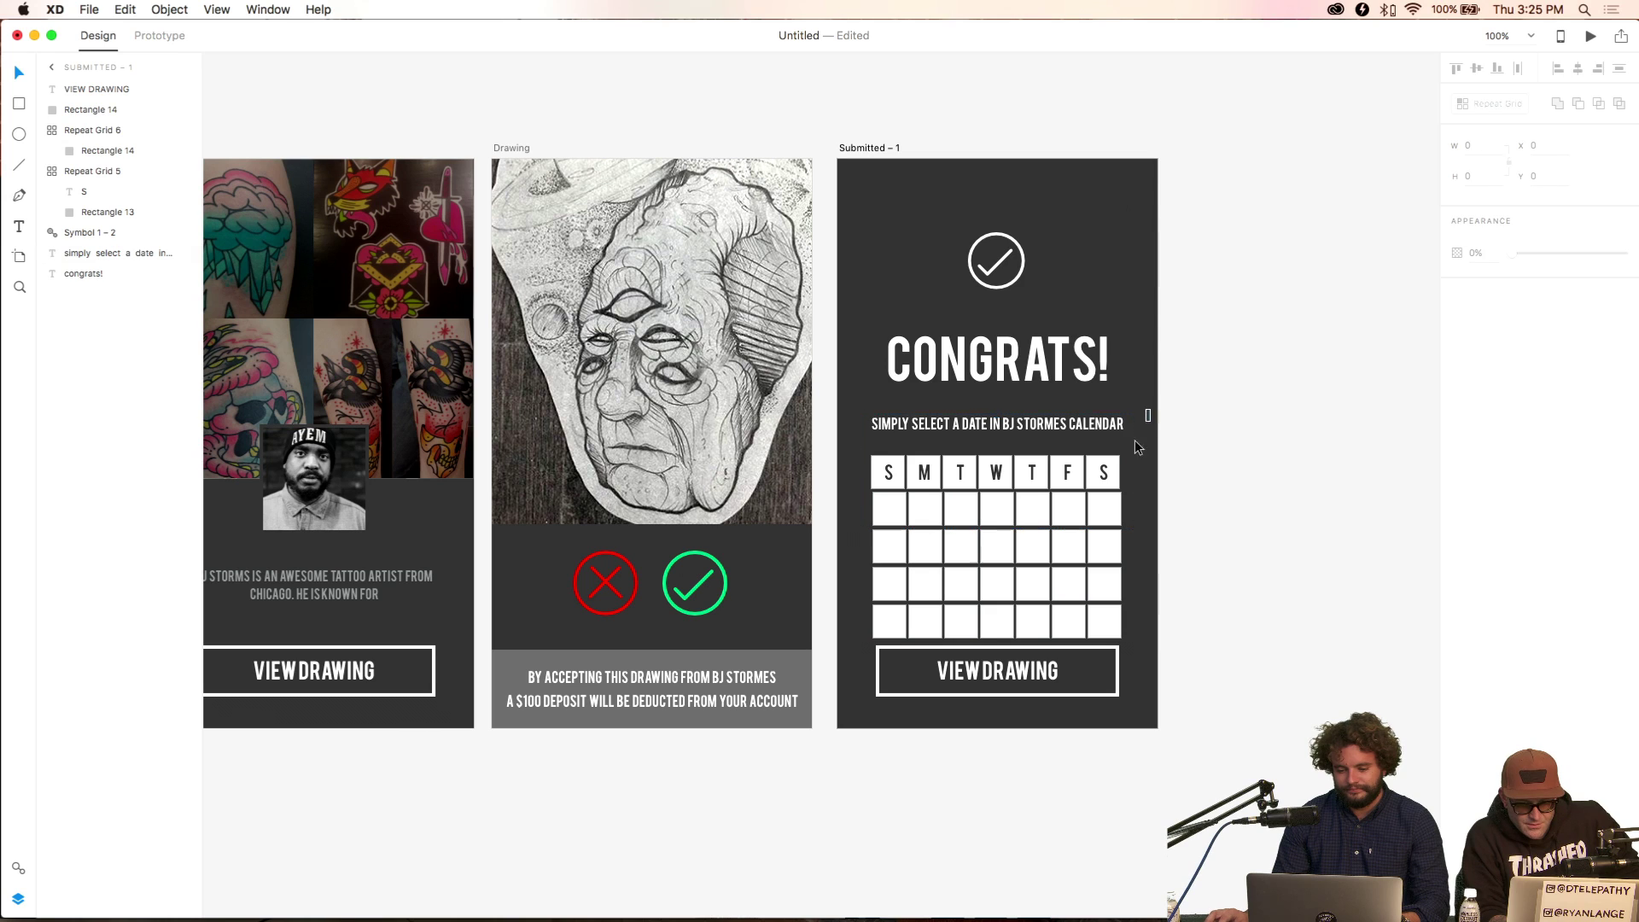
drag(1149, 411, 979, 596)
key(shift+Up)
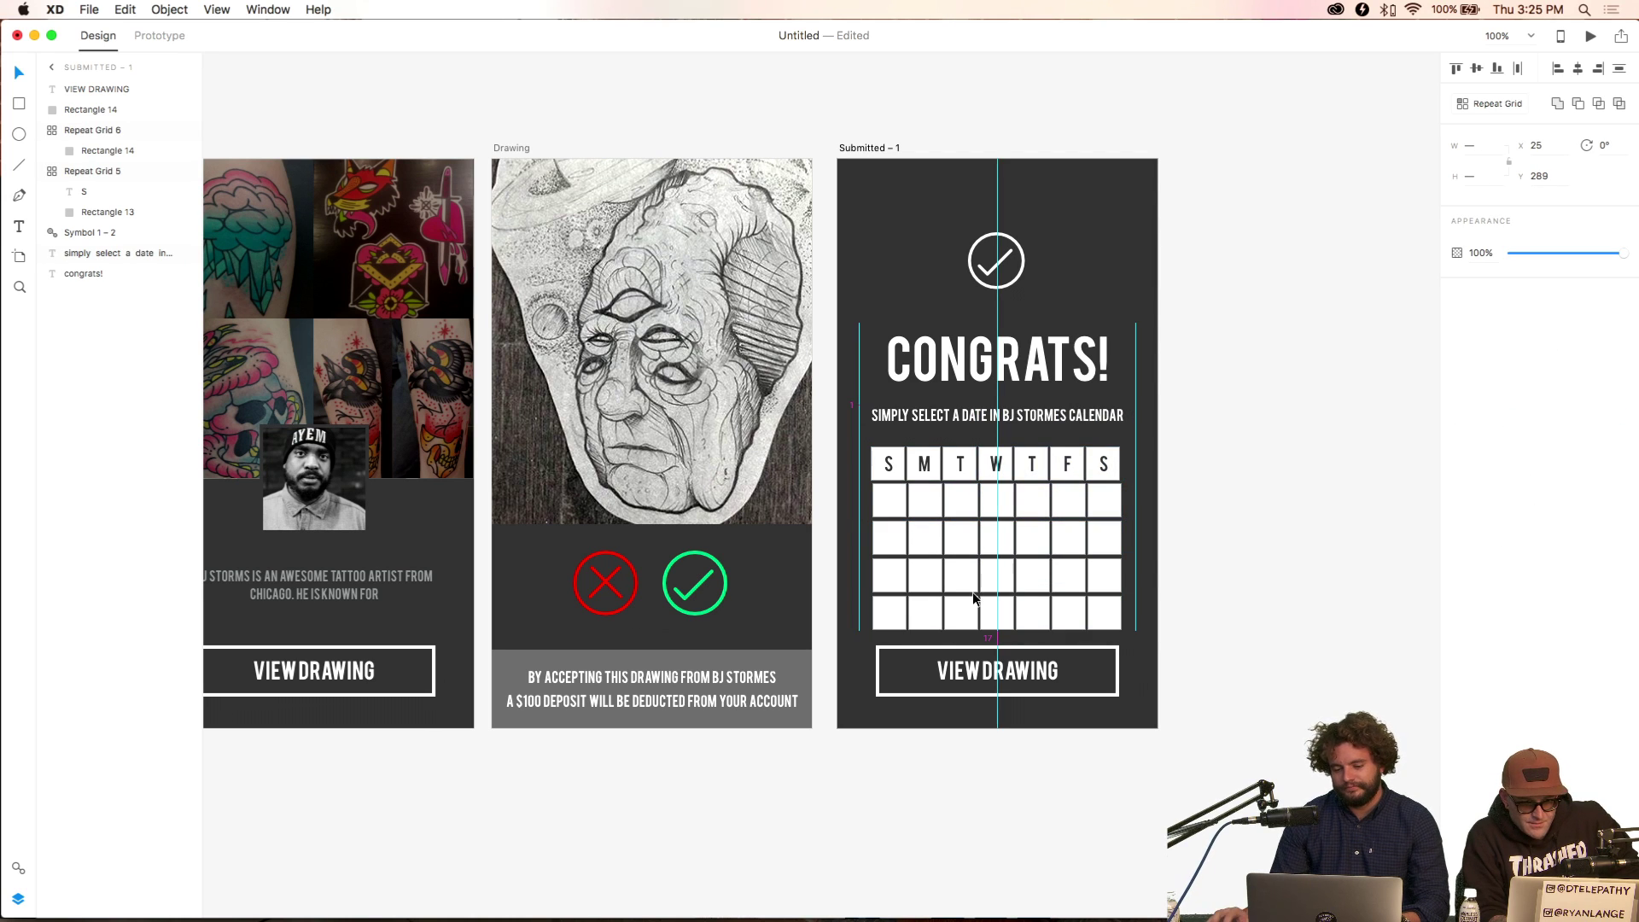
click(1244, 486)
click(1066, 467)
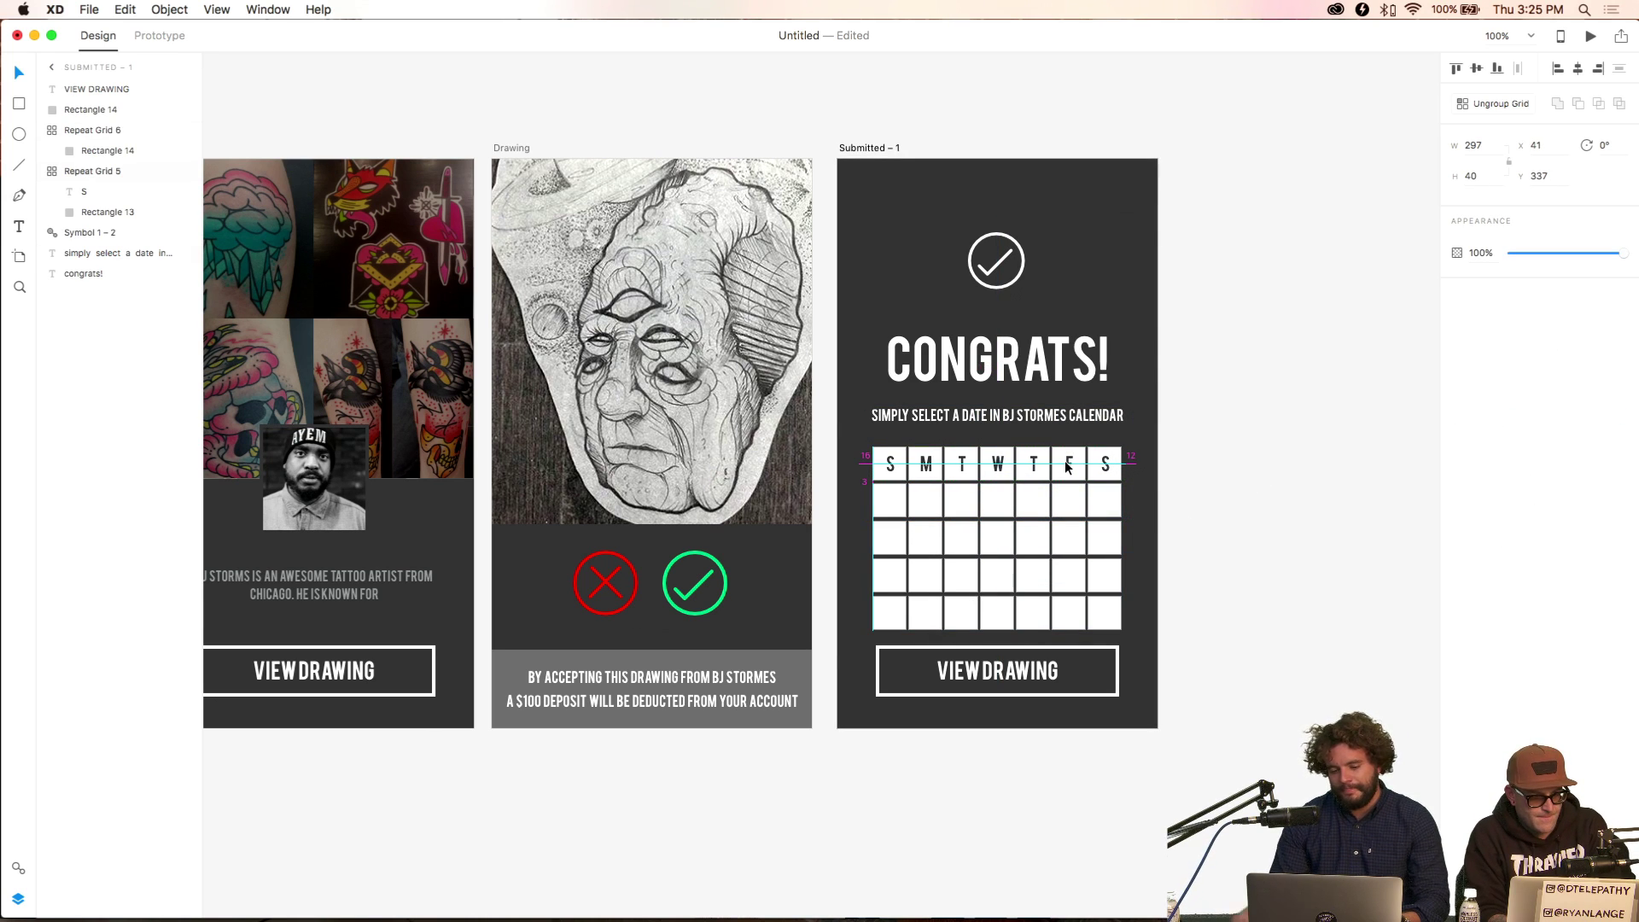
click(1237, 534)
Step: Change the pasted button's label from VIEW DRAWING to BOOK APPOINTMENT
double_click(966, 673)
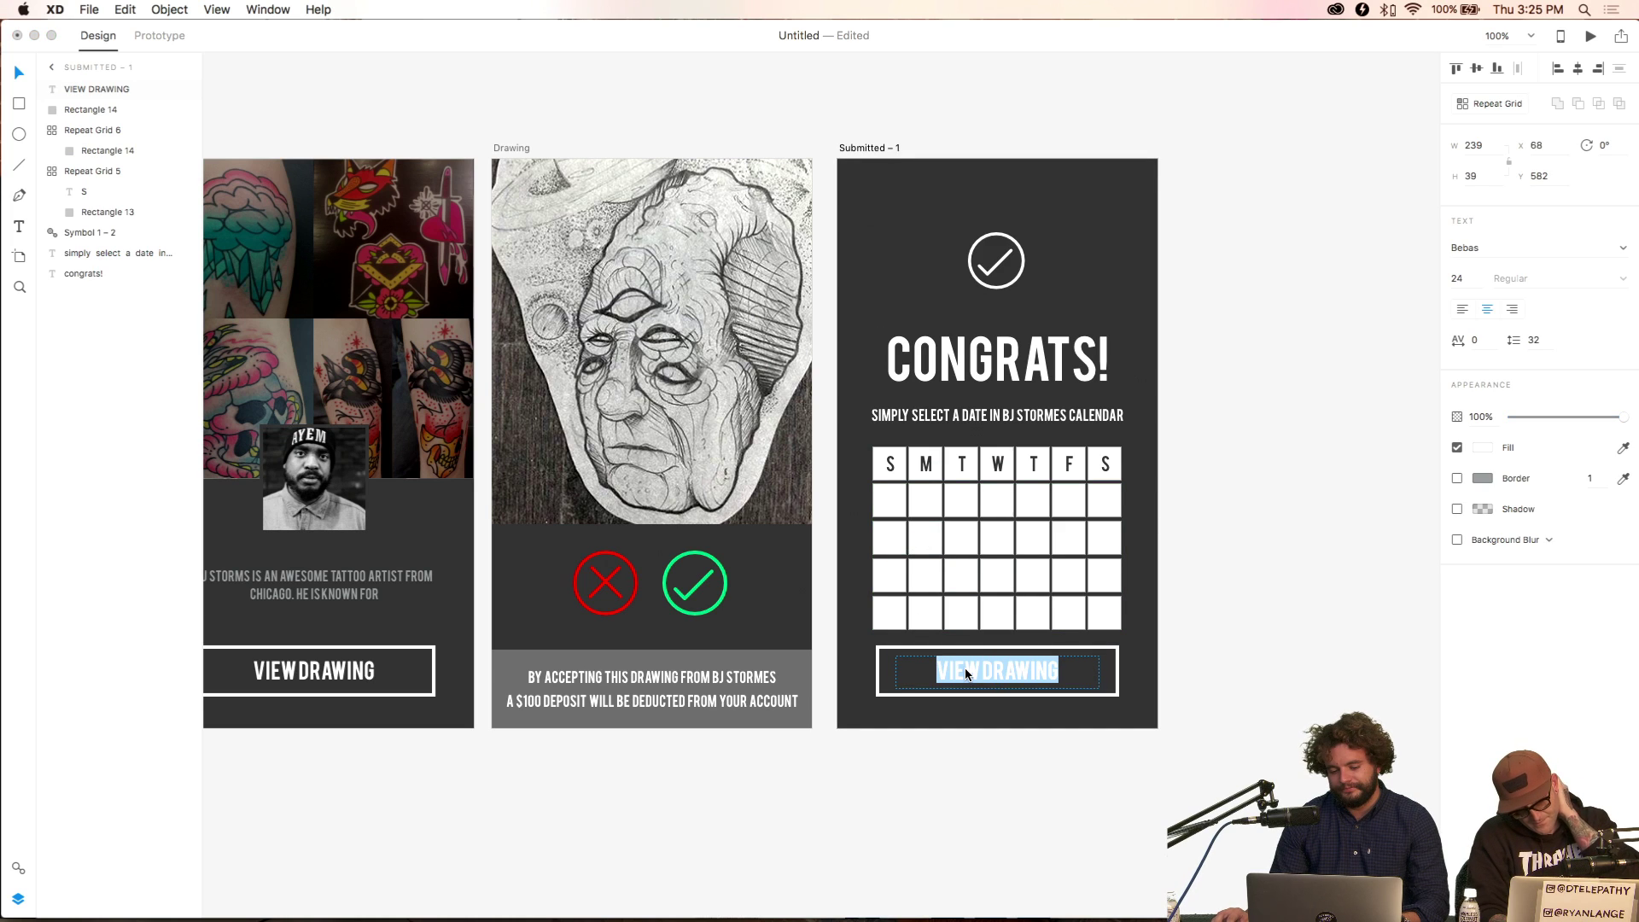
text(BOO)
key(BackSpace)
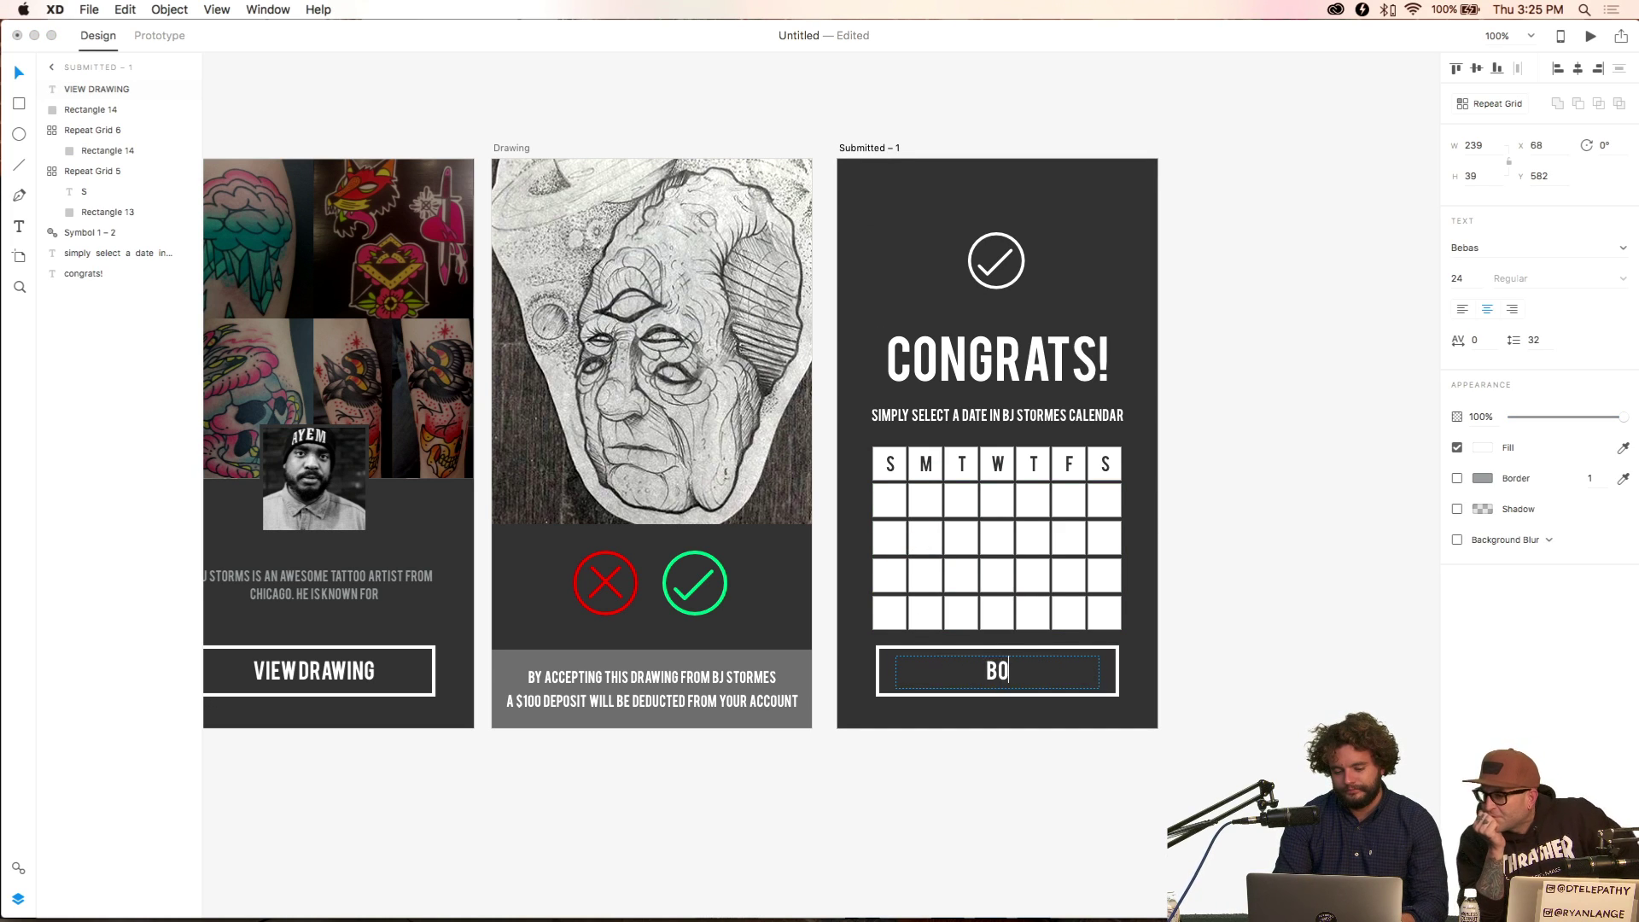
text(OK APPOINTMENT)
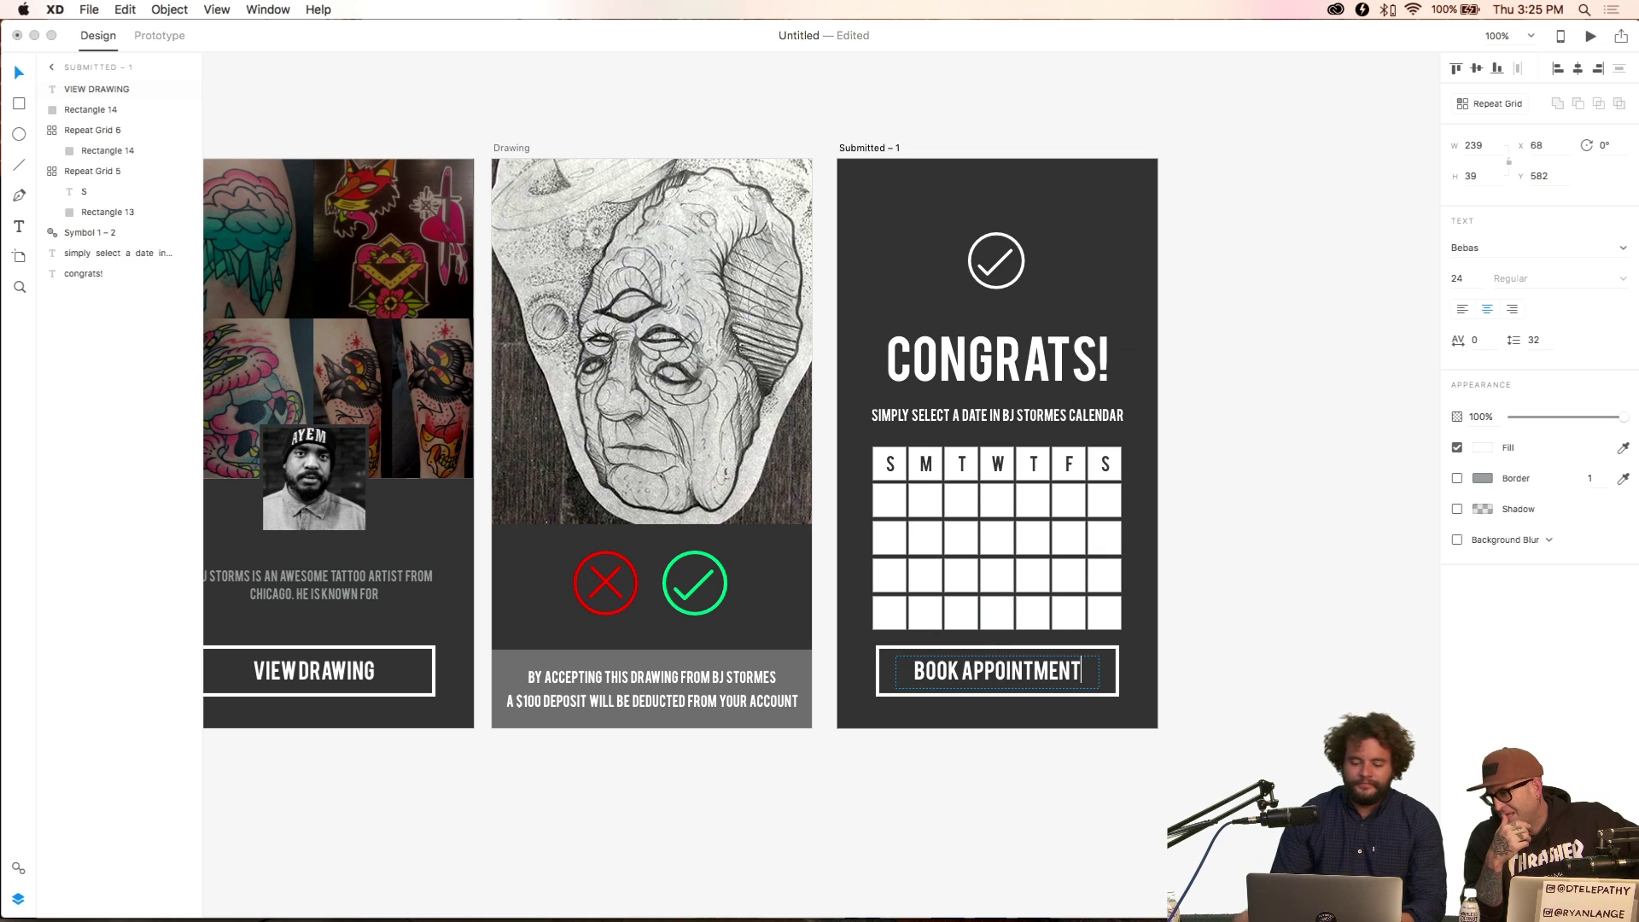
key(Escape)
click(1185, 637)
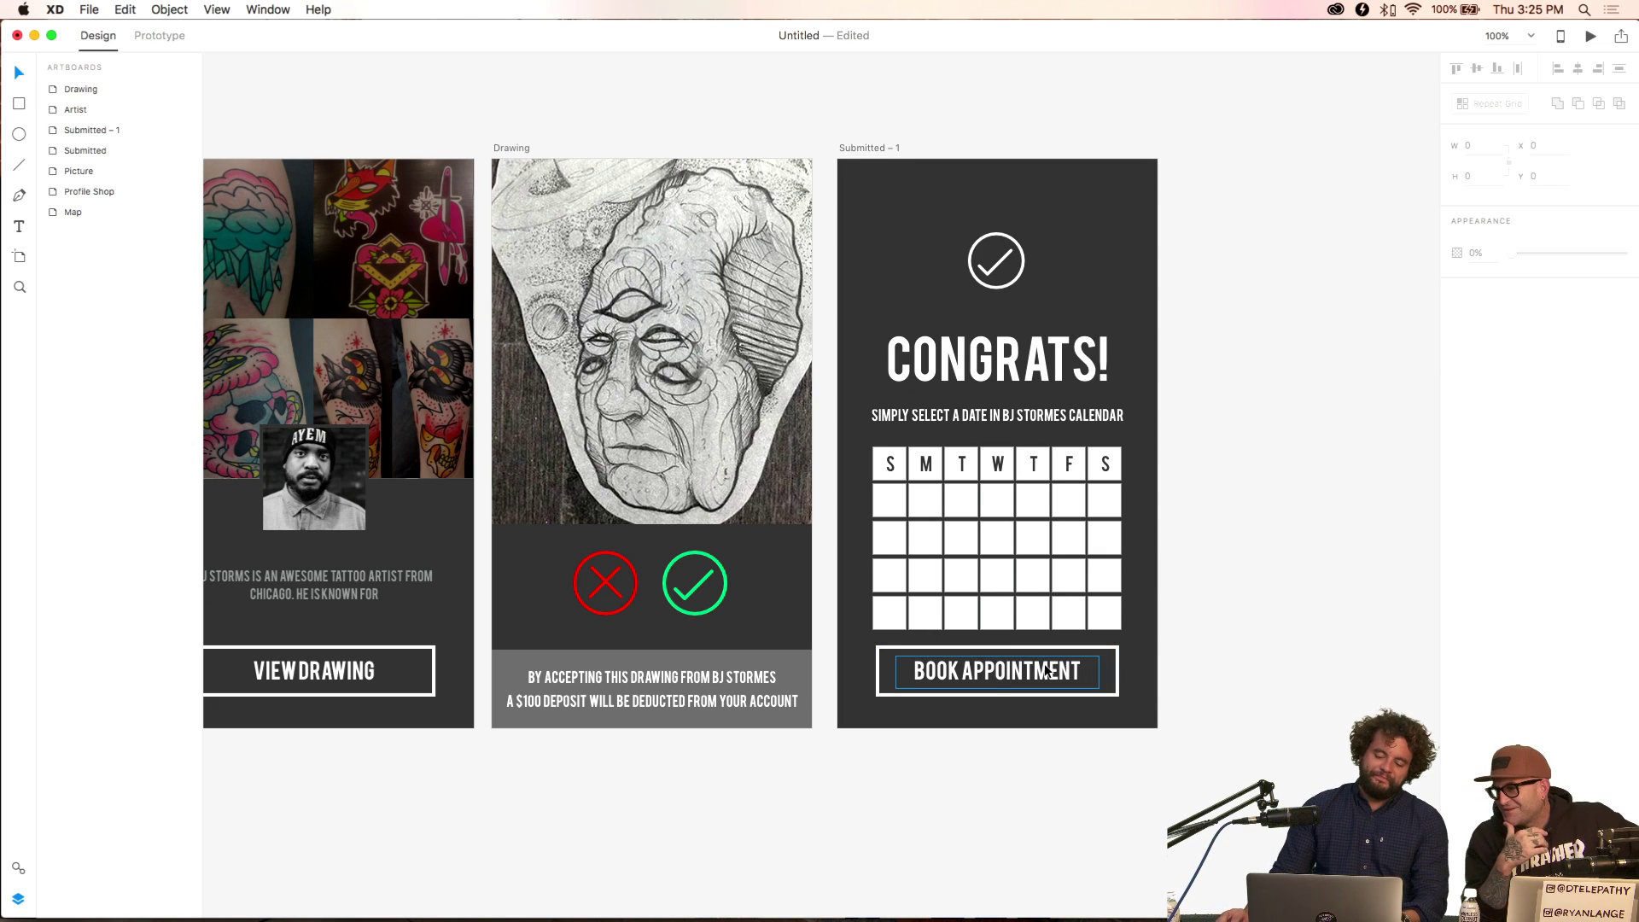
click(1077, 671)
shift+click(1118, 671)
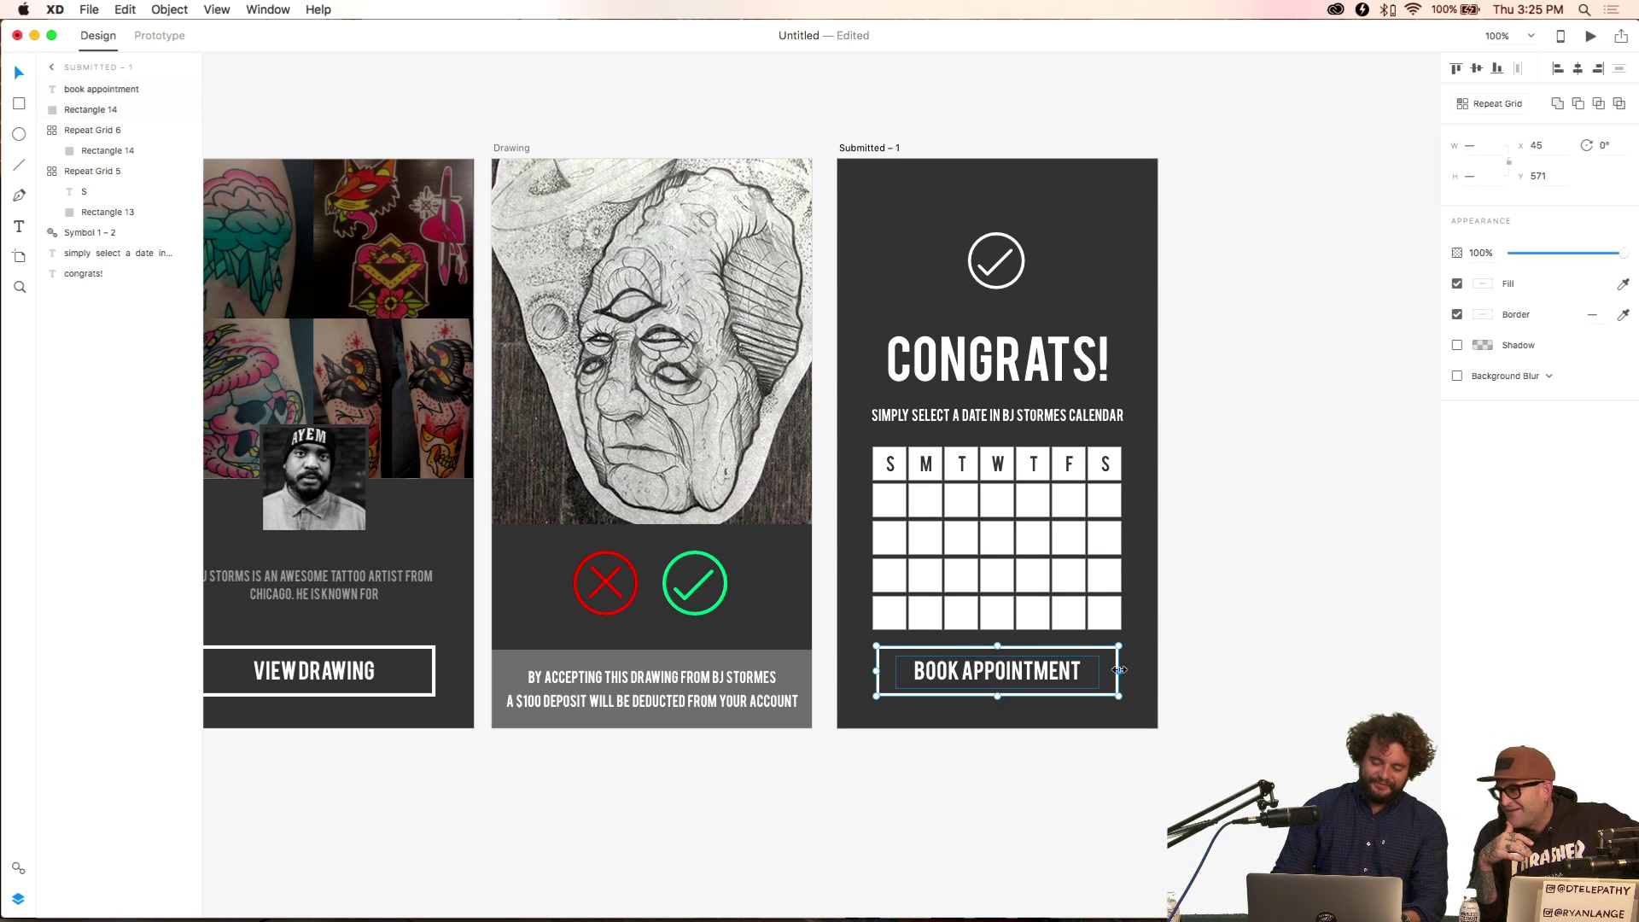
key(Escape)
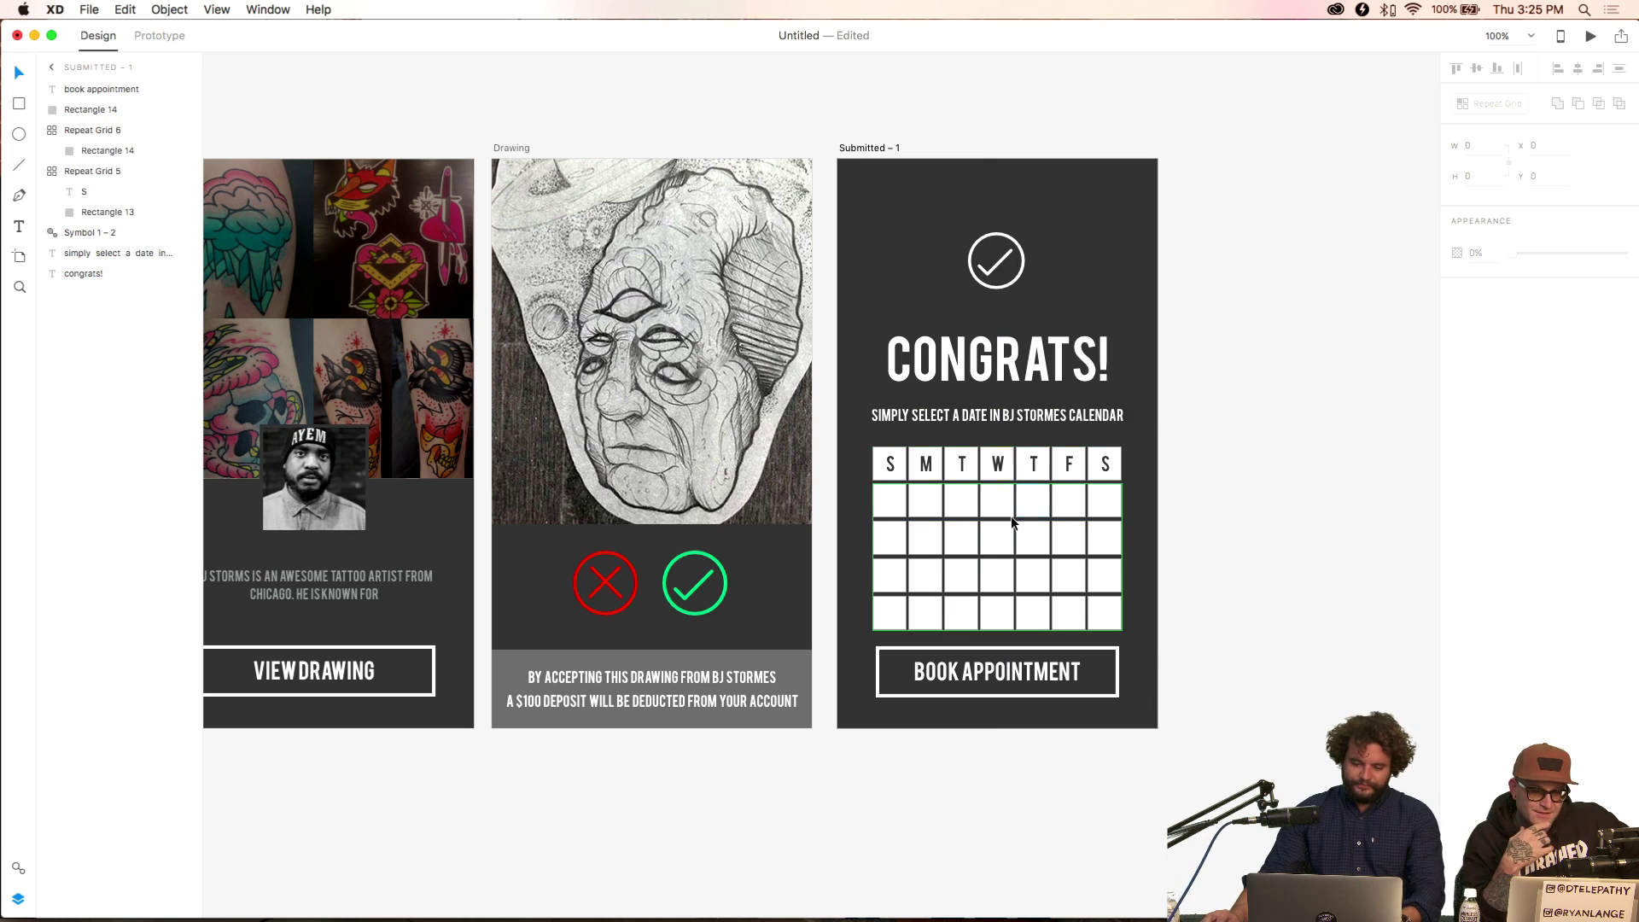
Step: Move the checkmark, CONGRATS title, subtitle and calendar grids up as one group
click(1011, 533)
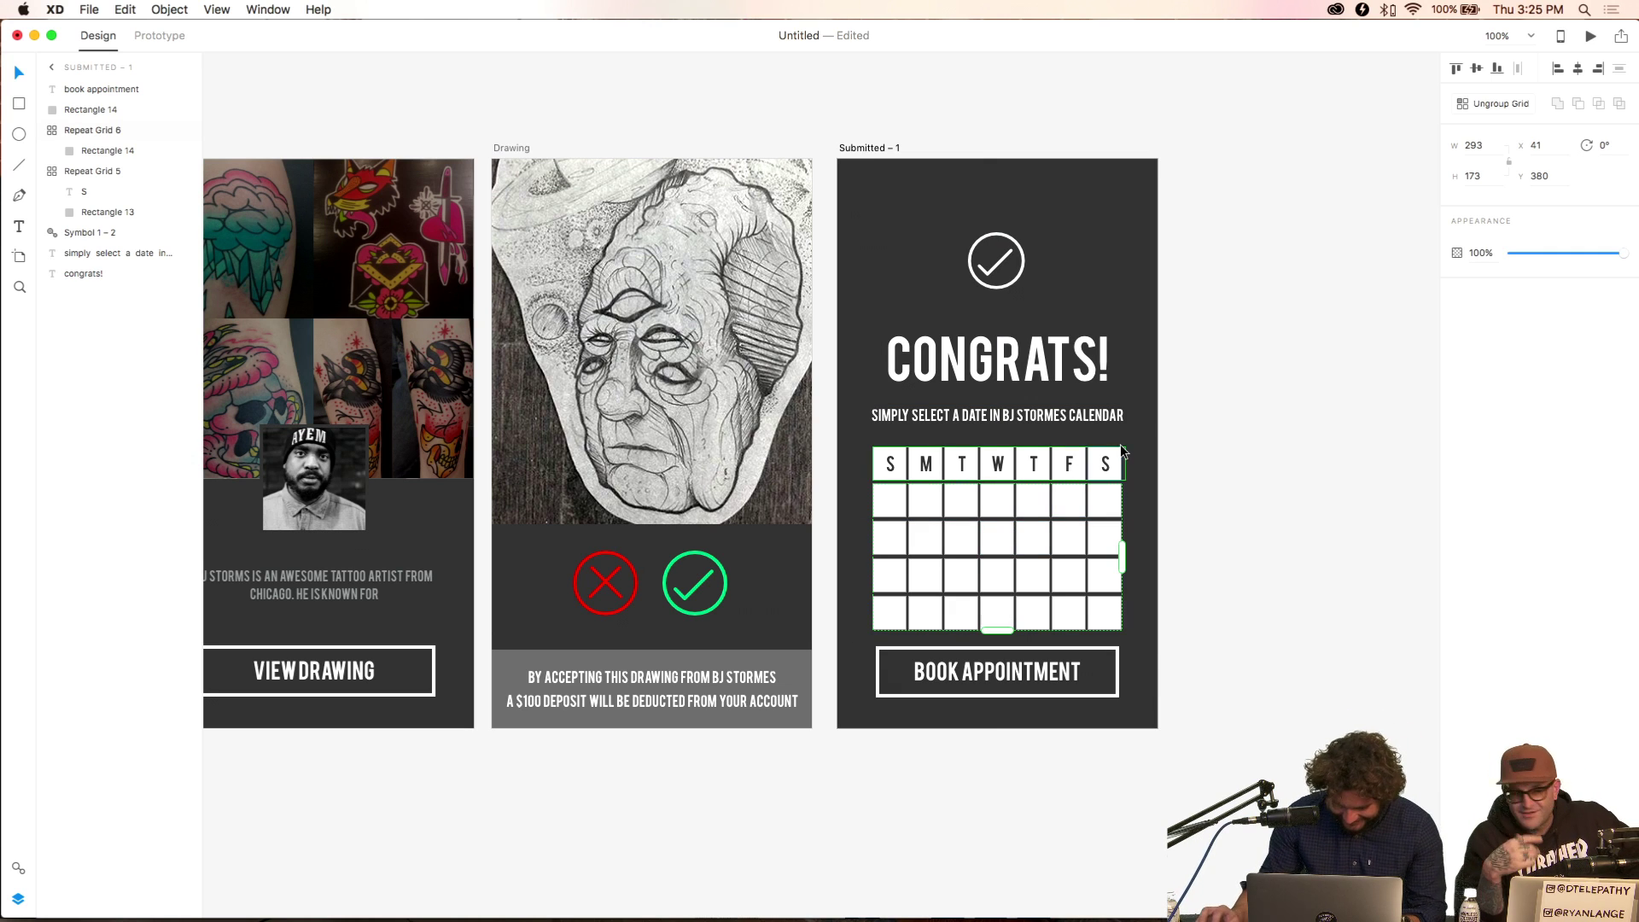
drag(1153, 346, 932, 570)
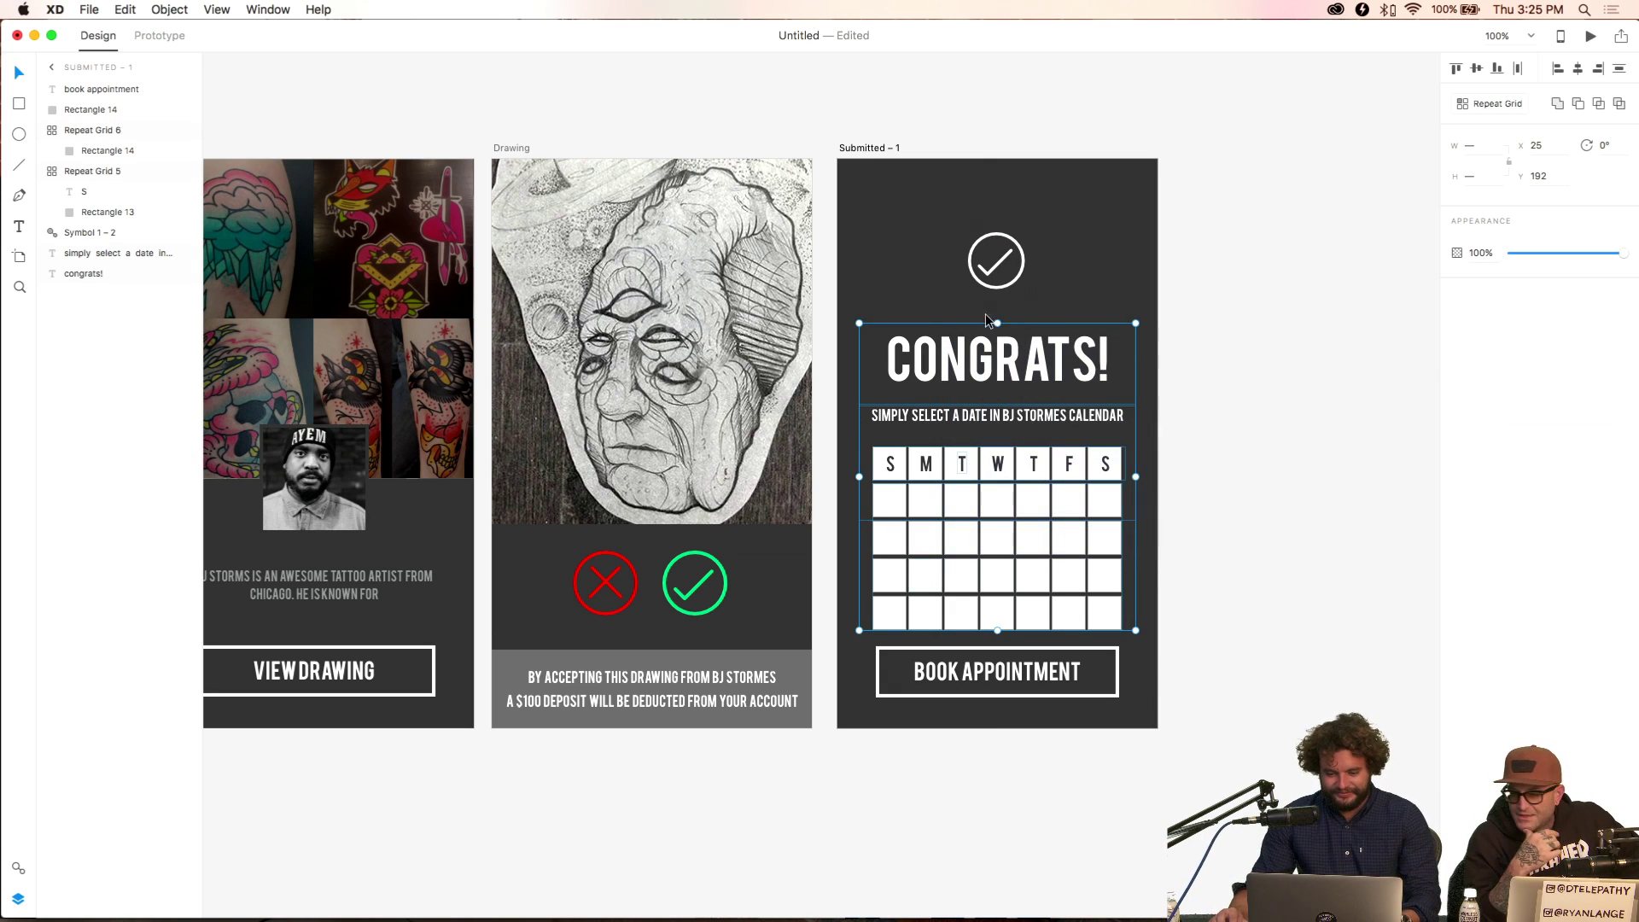
shift+click(1016, 257)
drag(1015, 254, 1056, 237)
click(1225, 286)
Step: Pan the canvas to bring the Submitted and Artist screens into view for review
scroll(1050, 603, left, 10)
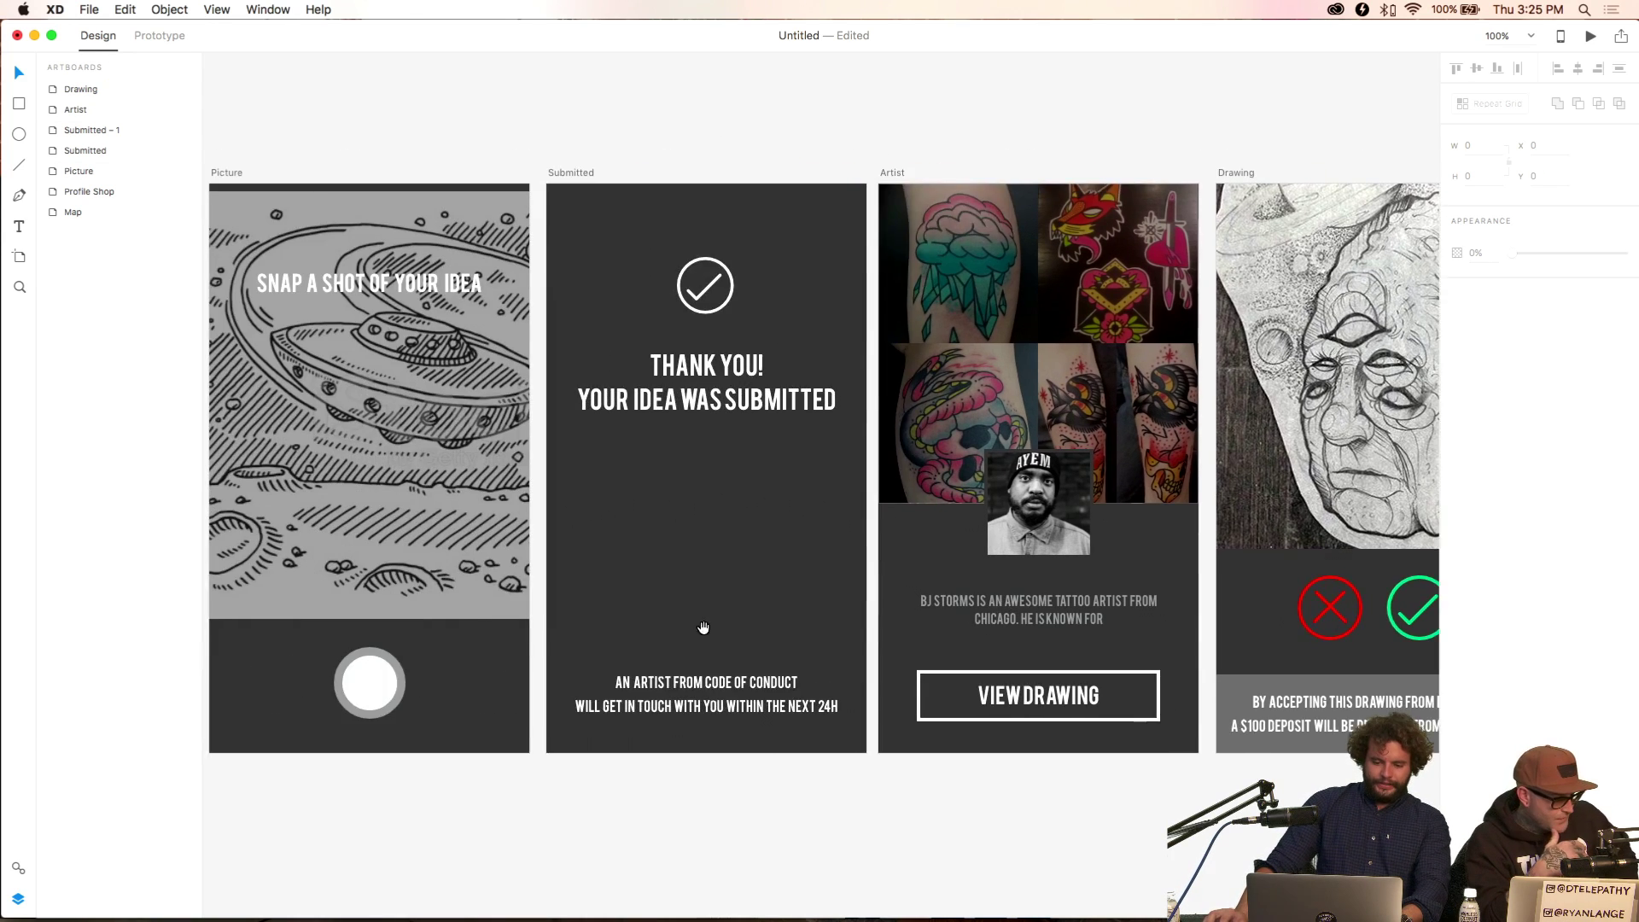
scroll(703, 627, left, 10)
scroll(808, 646, right, 12)
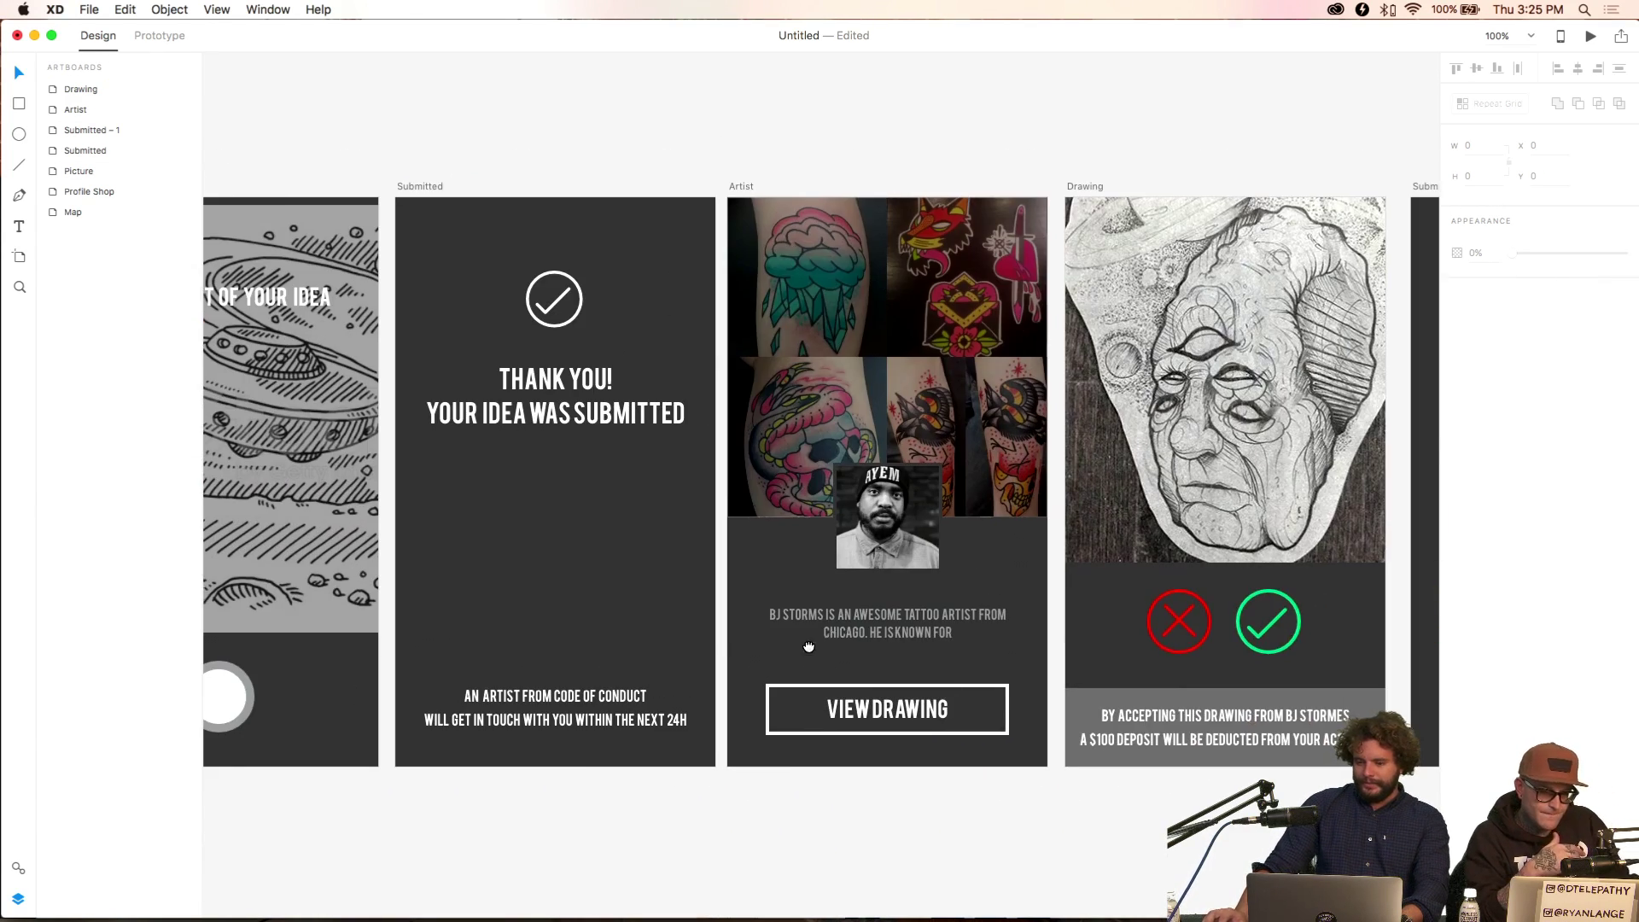
drag(809, 646, 633, 668)
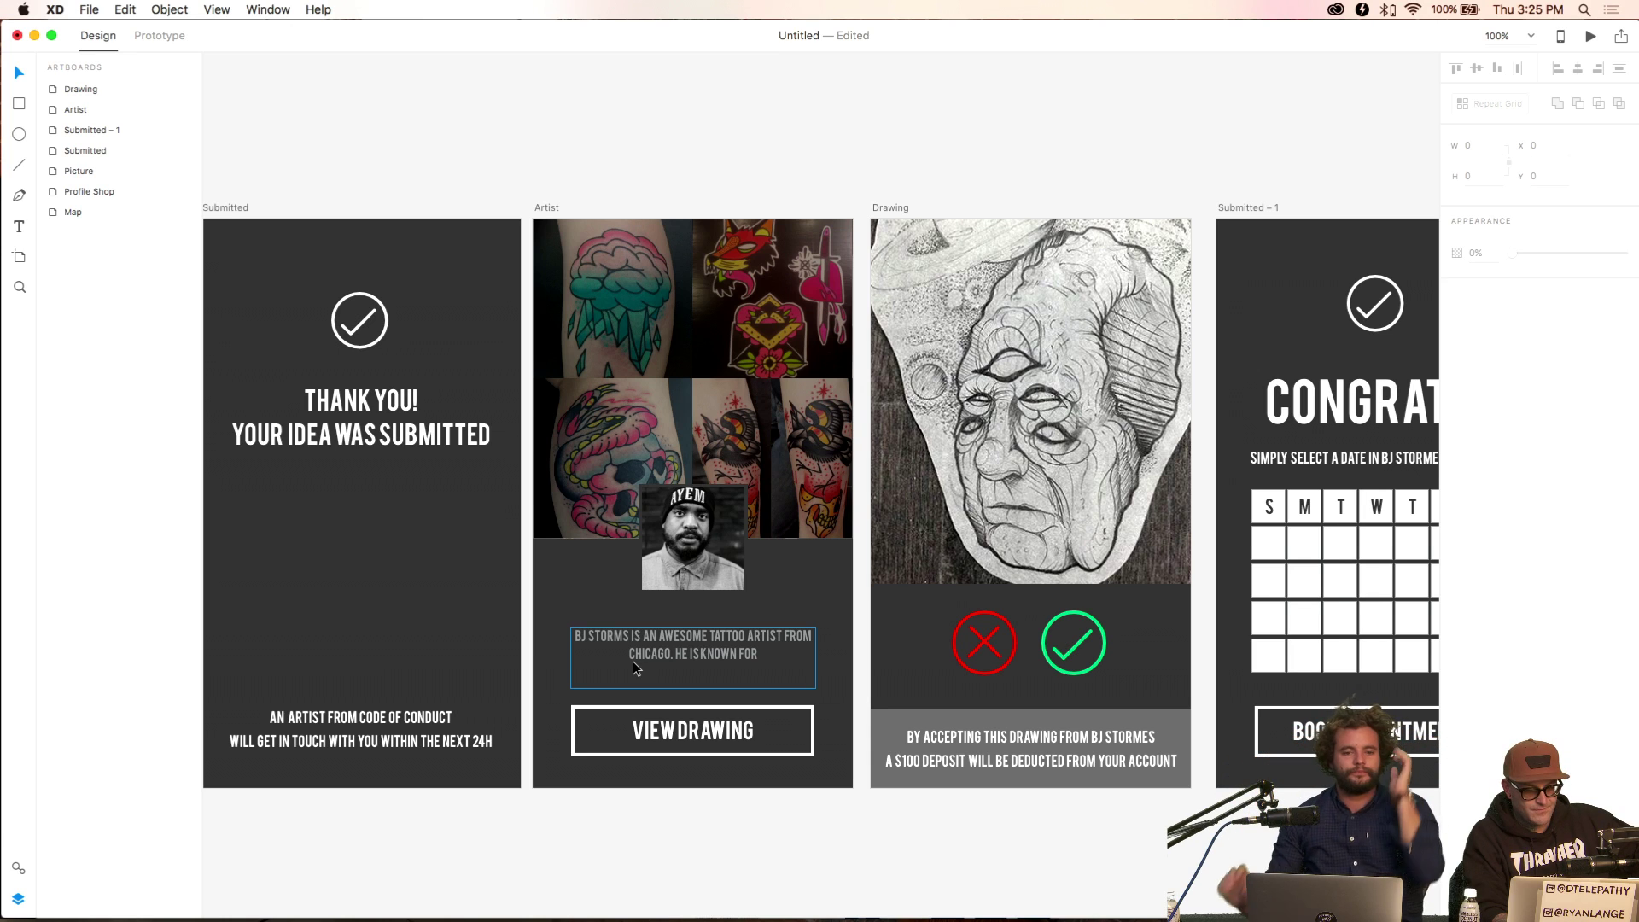
mouse_move(596, 920)
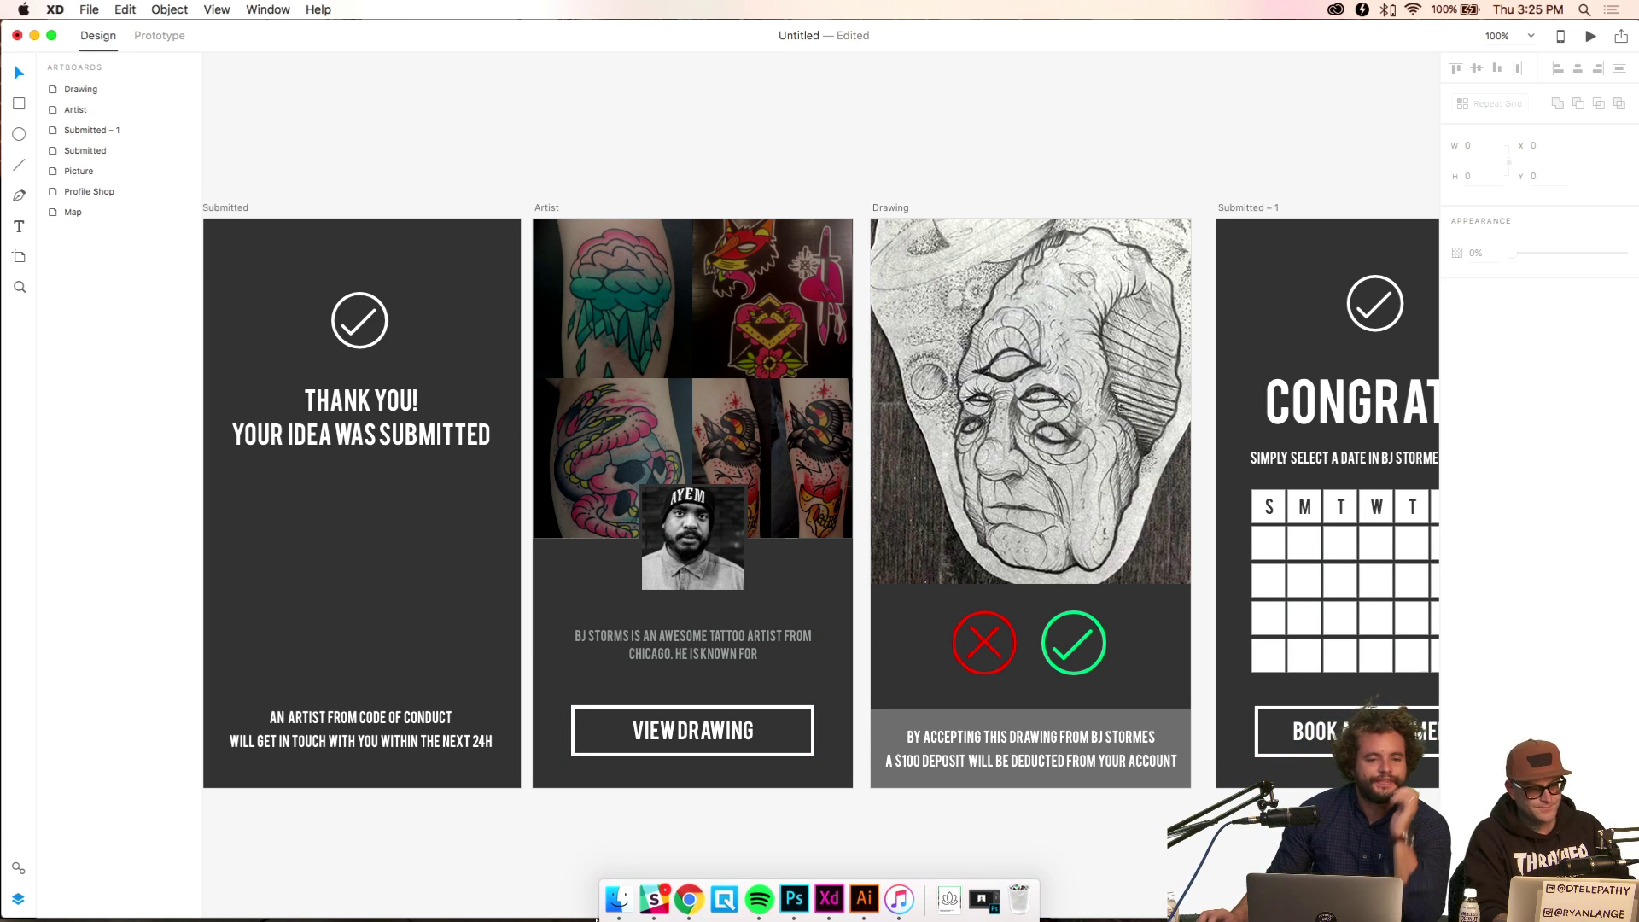
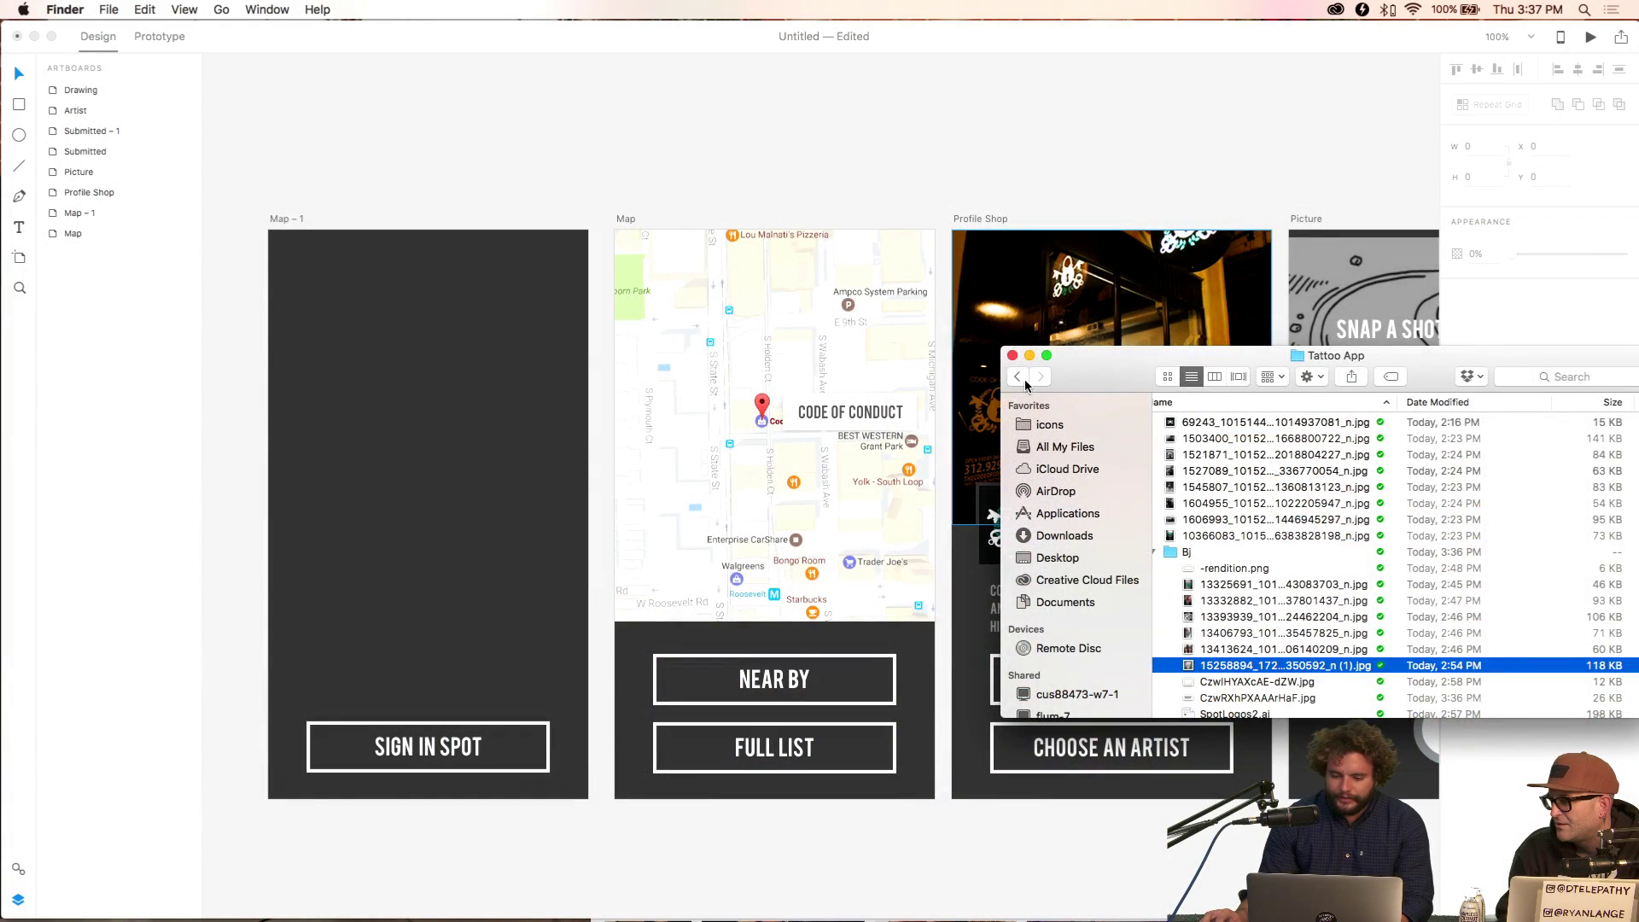
Step: Move and enlarge the Tattoo App Finder window, collapse the Bj folder and go back to Adobe Live Stream
scroll(1370, 557, up, 1)
scroll(1370, 556, down, 1)
drag(1103, 355, 513, 166)
drag(1059, 528, 1382, 810)
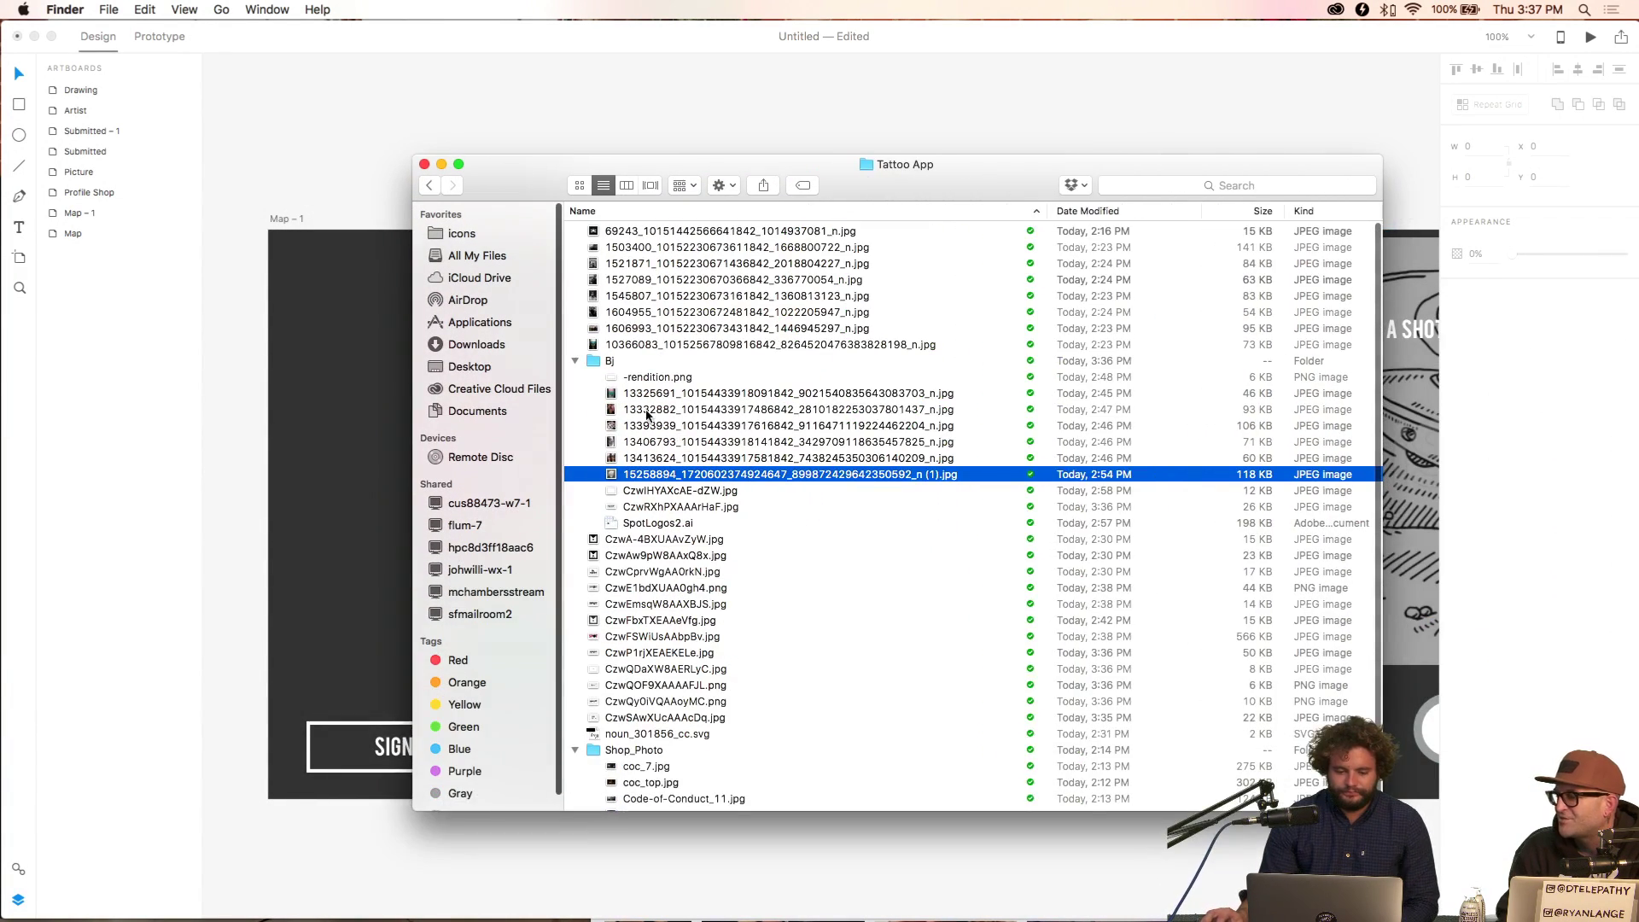
click(576, 361)
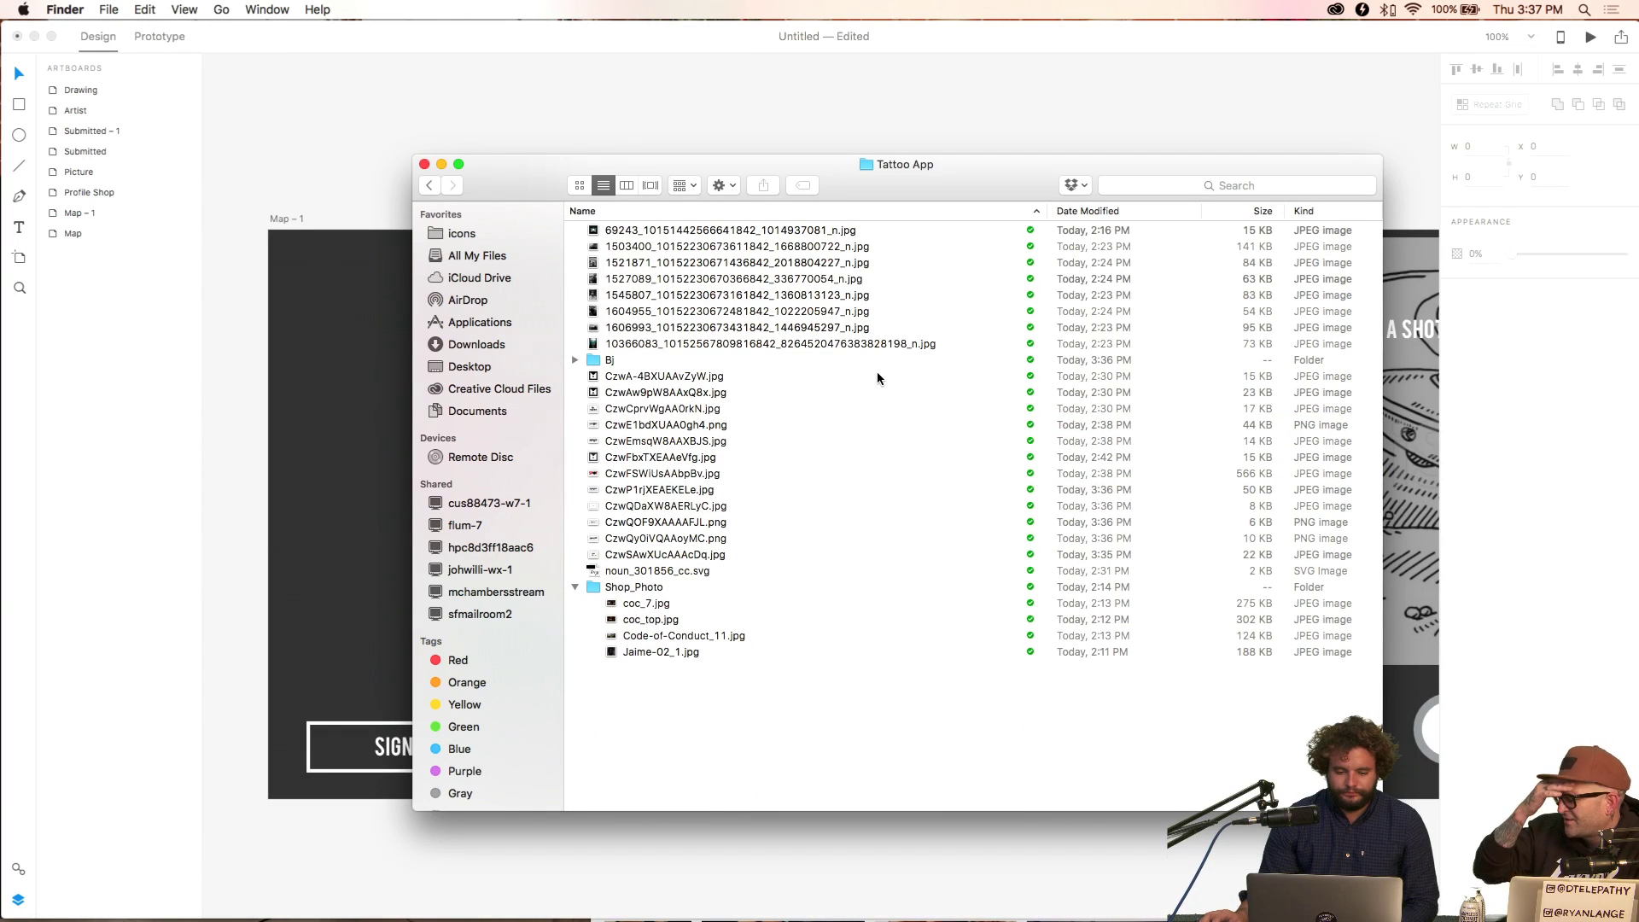
click(429, 185)
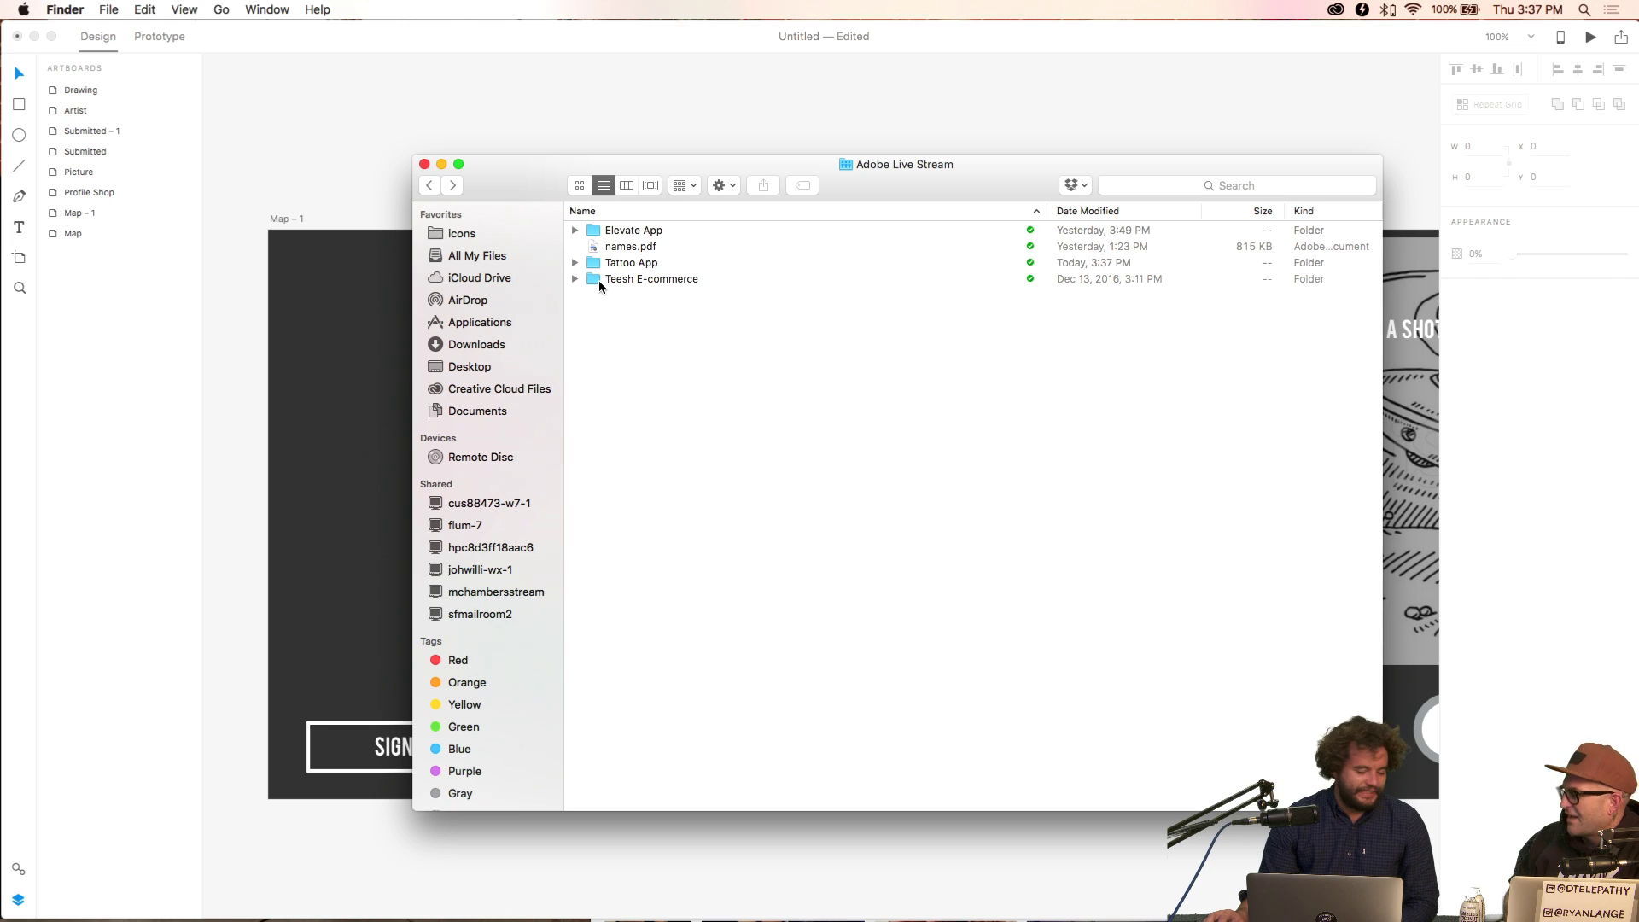
Step: Search for 'chicago' in the Chrome tattoo image results
click(275, 104)
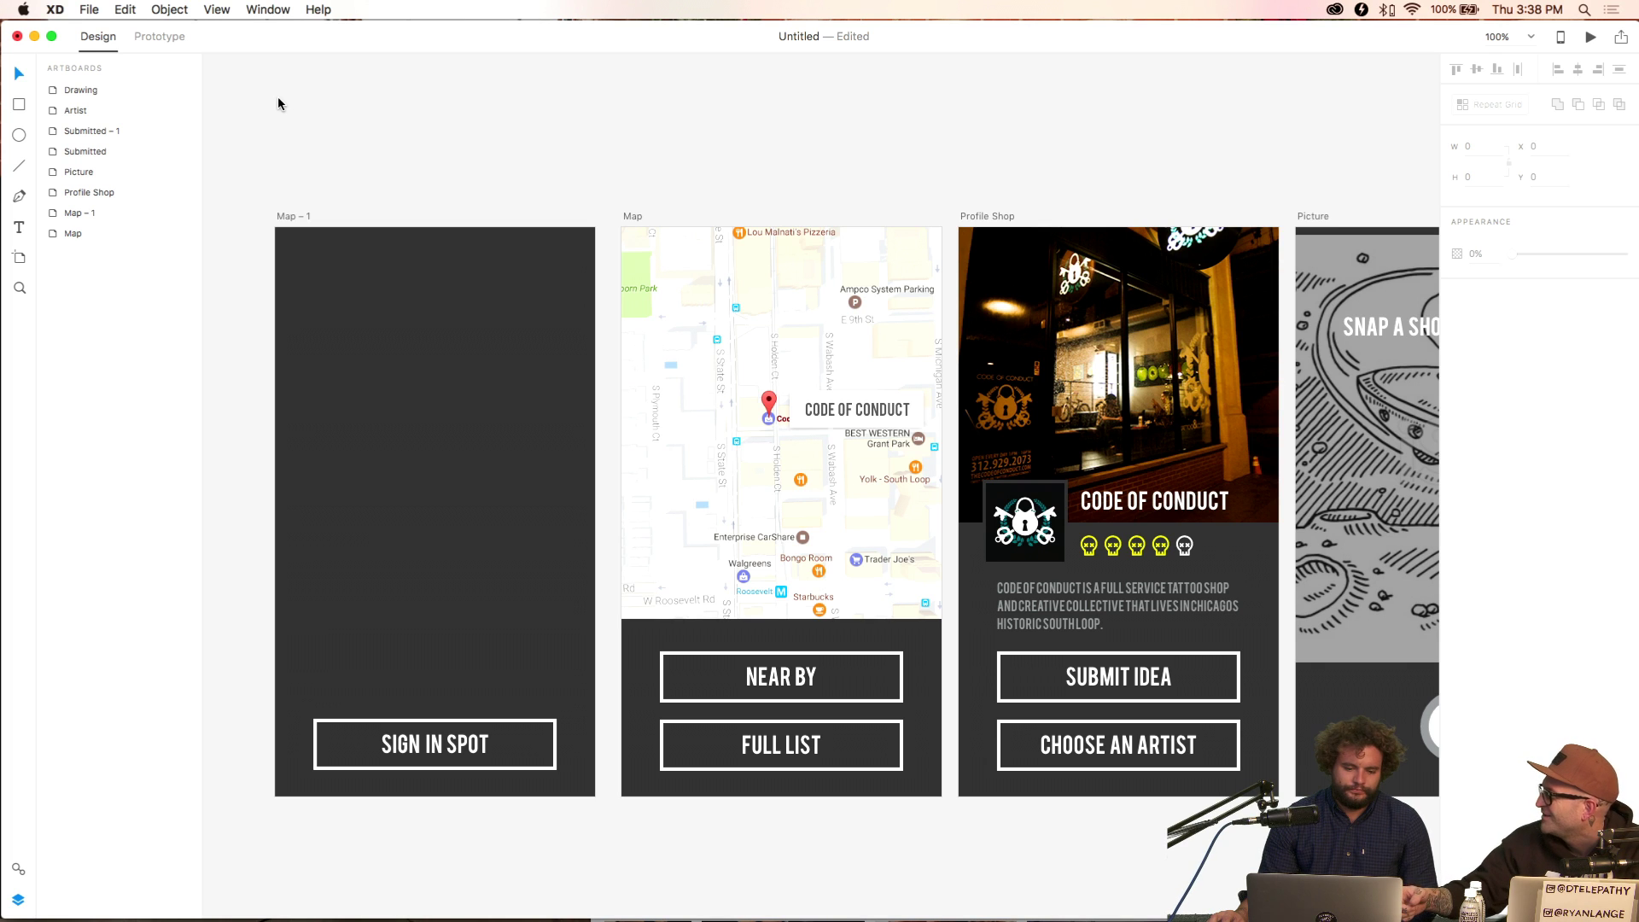
key(super+Tab)
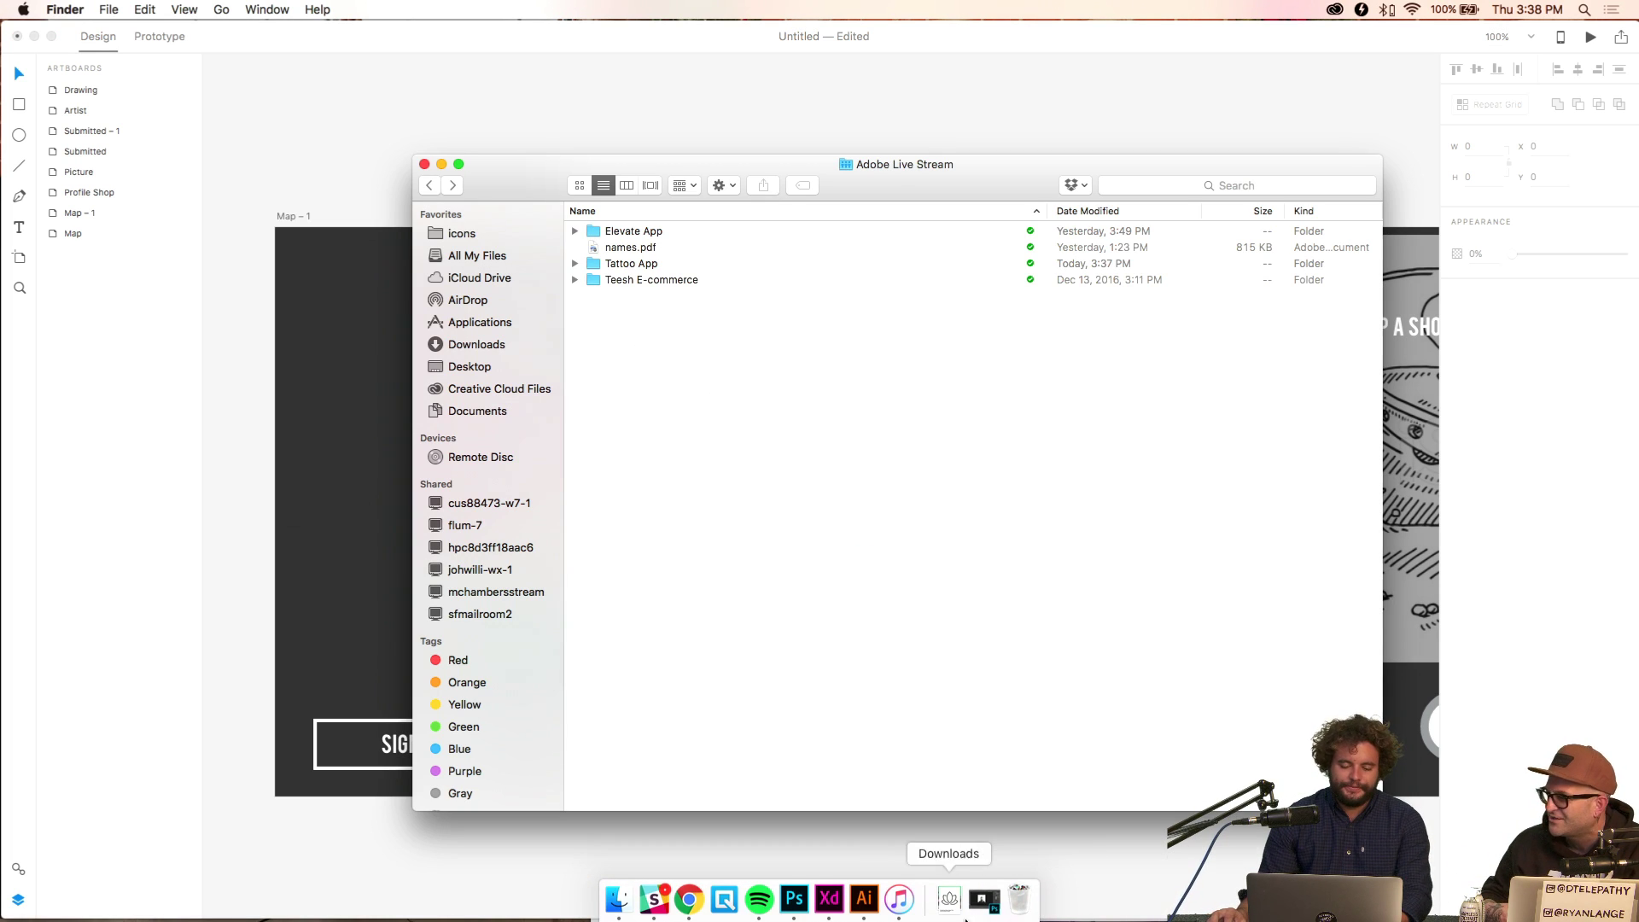
click(692, 898)
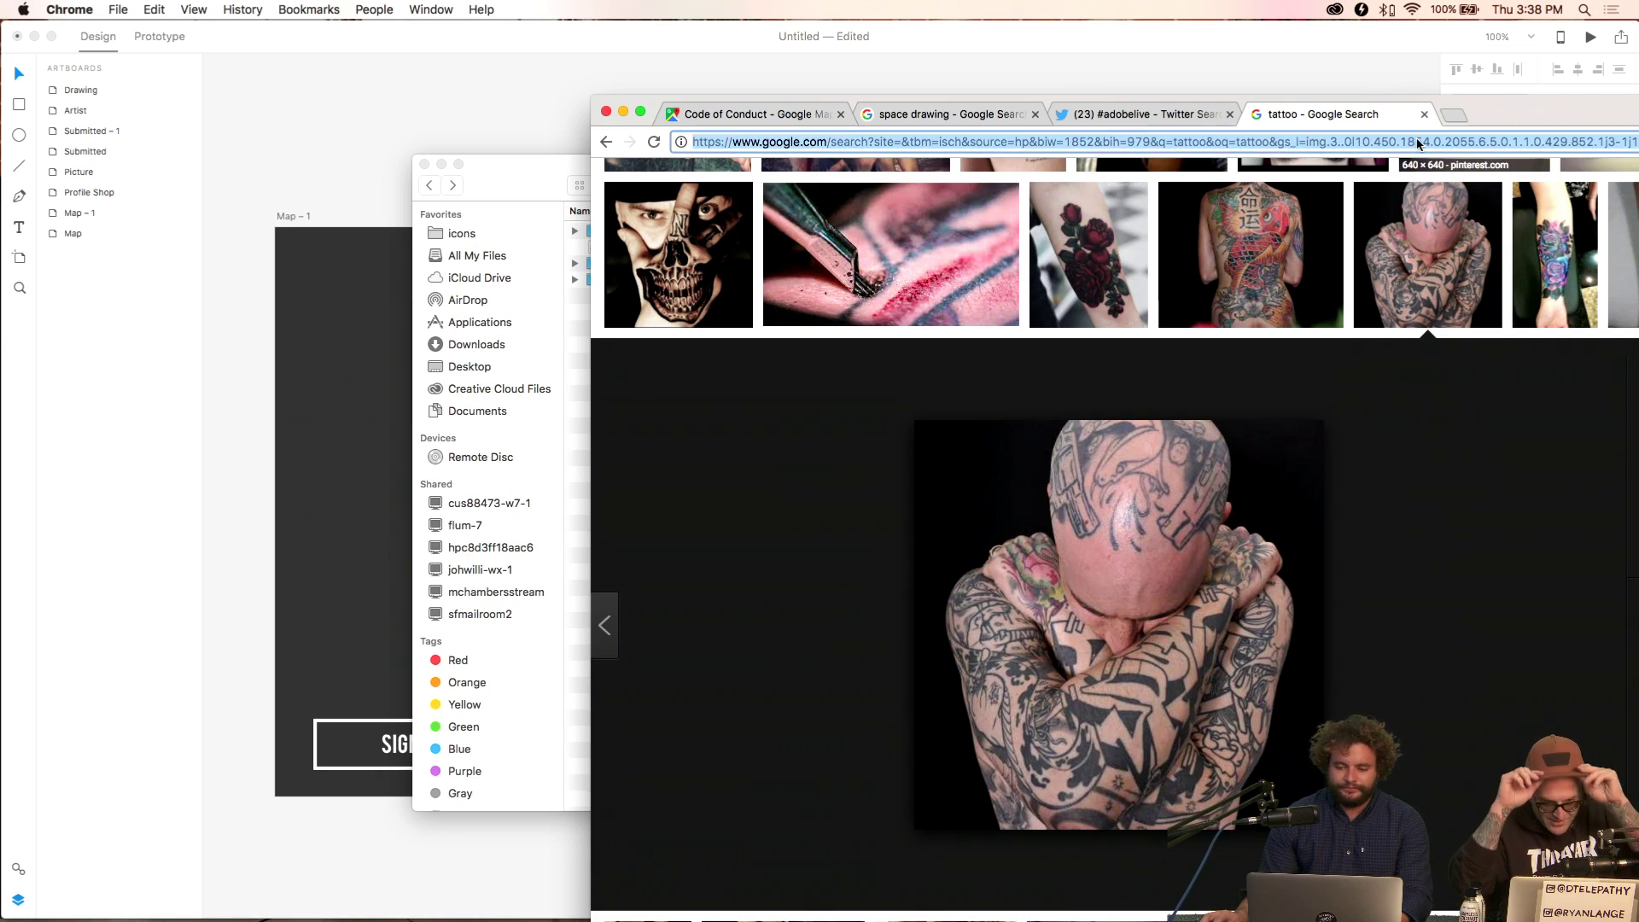
text(chicago)
key(Return)
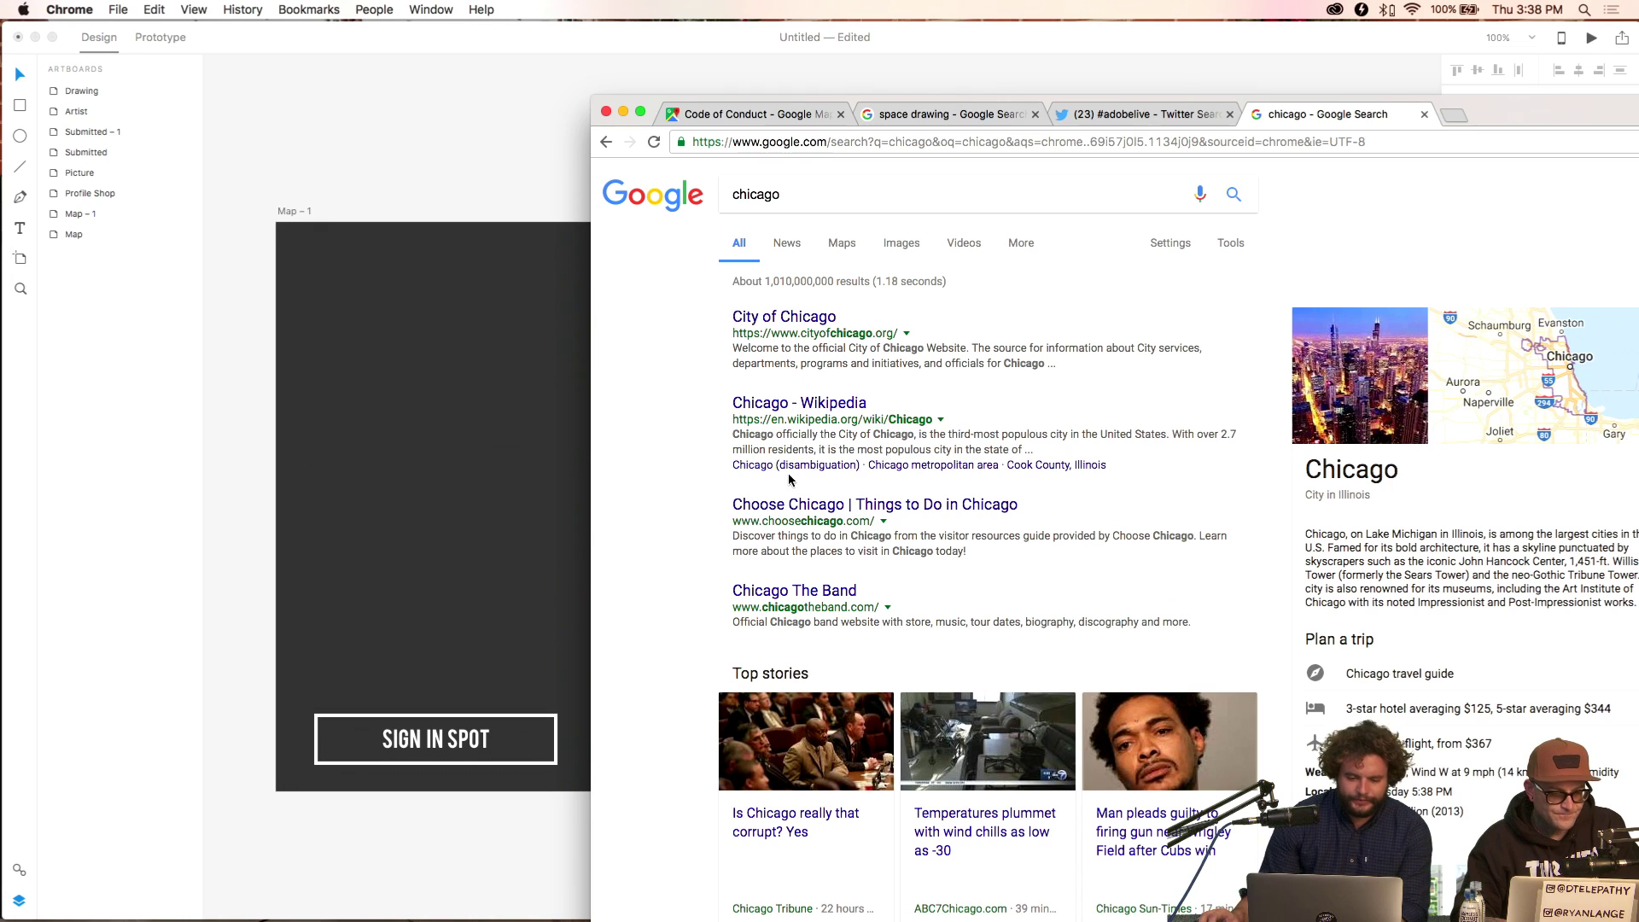
Step: Minimize the Chrome and Slack windows to uncover the XD artboards
key(super+Tab)
key(super+Tab)
key(super+Tab)
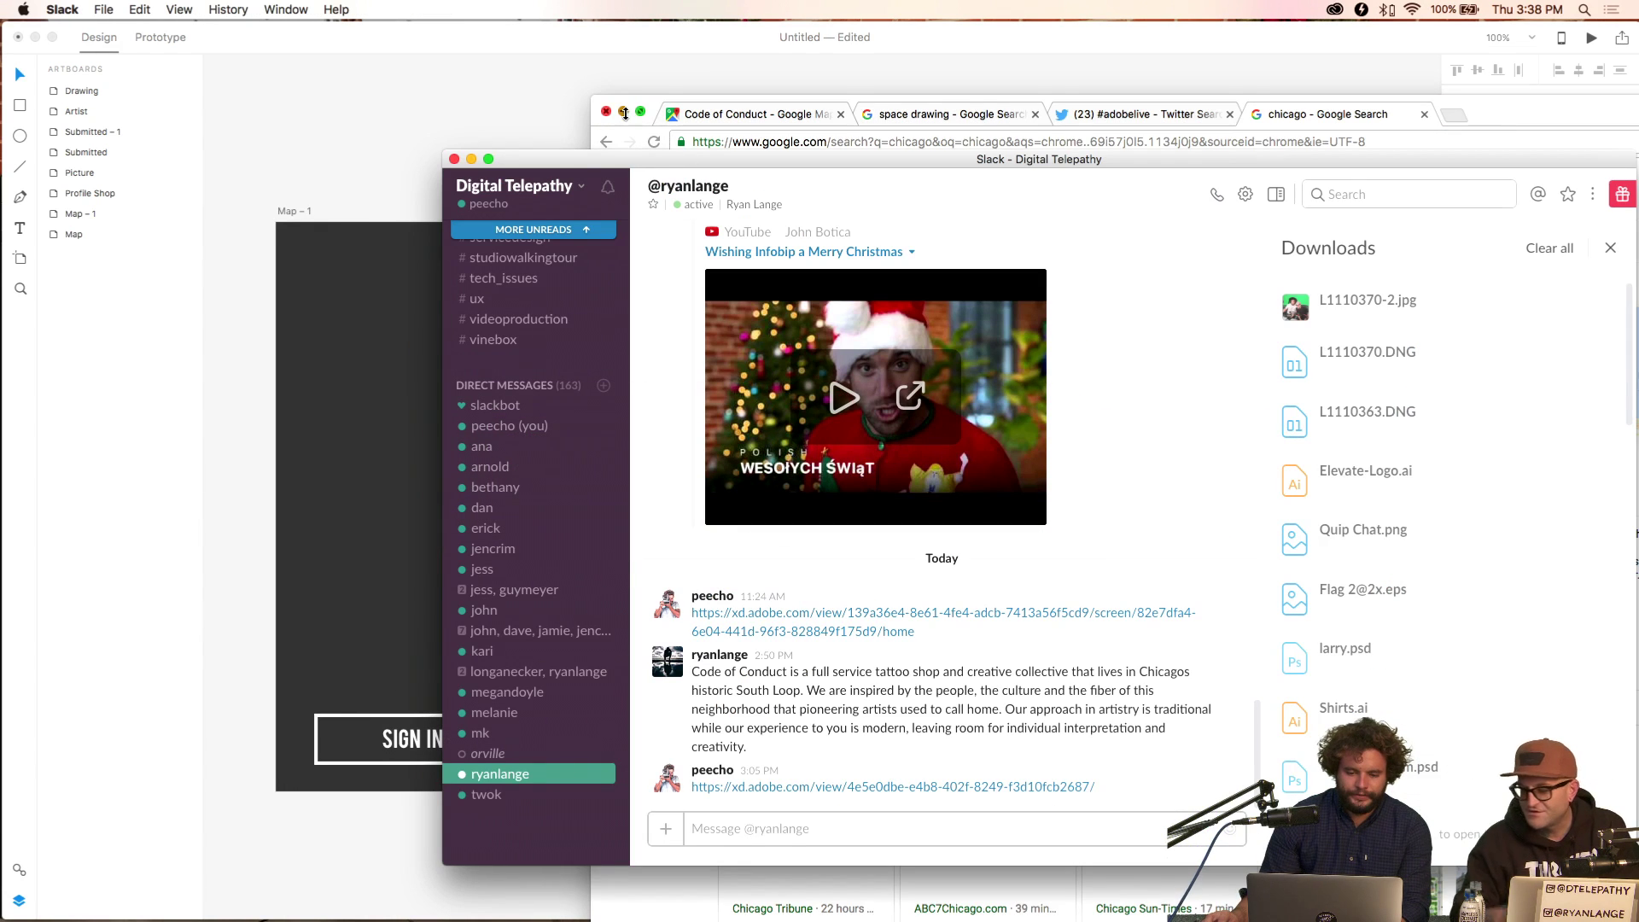
click(624, 112)
click(470, 160)
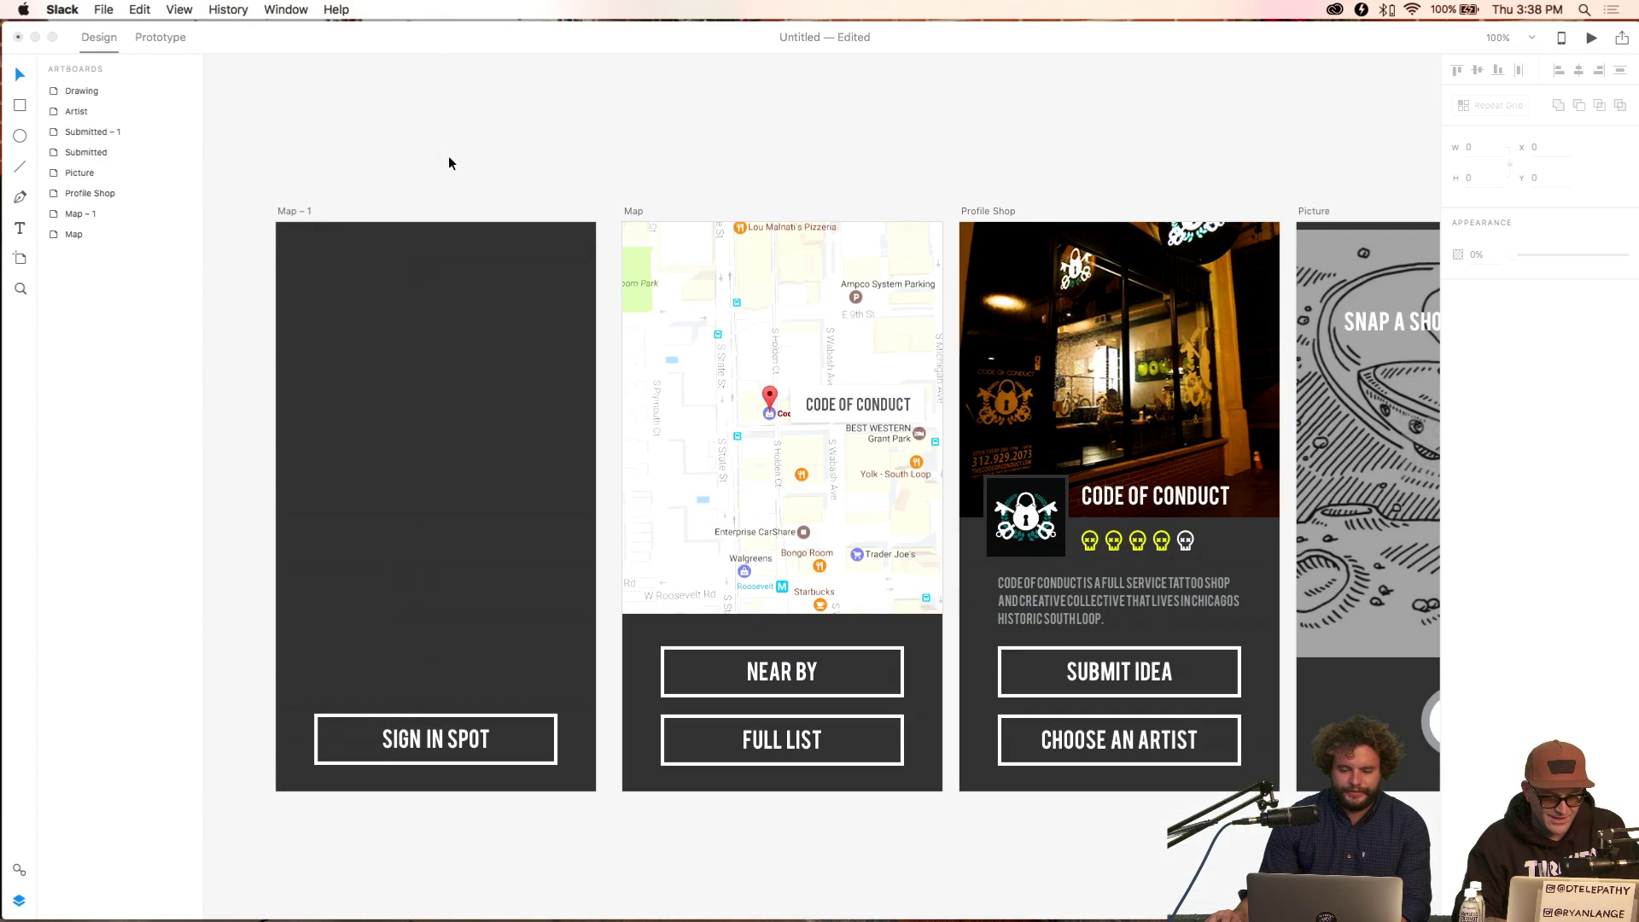
key(super+Tab)
key(super+Tab)
key(super+Tab)
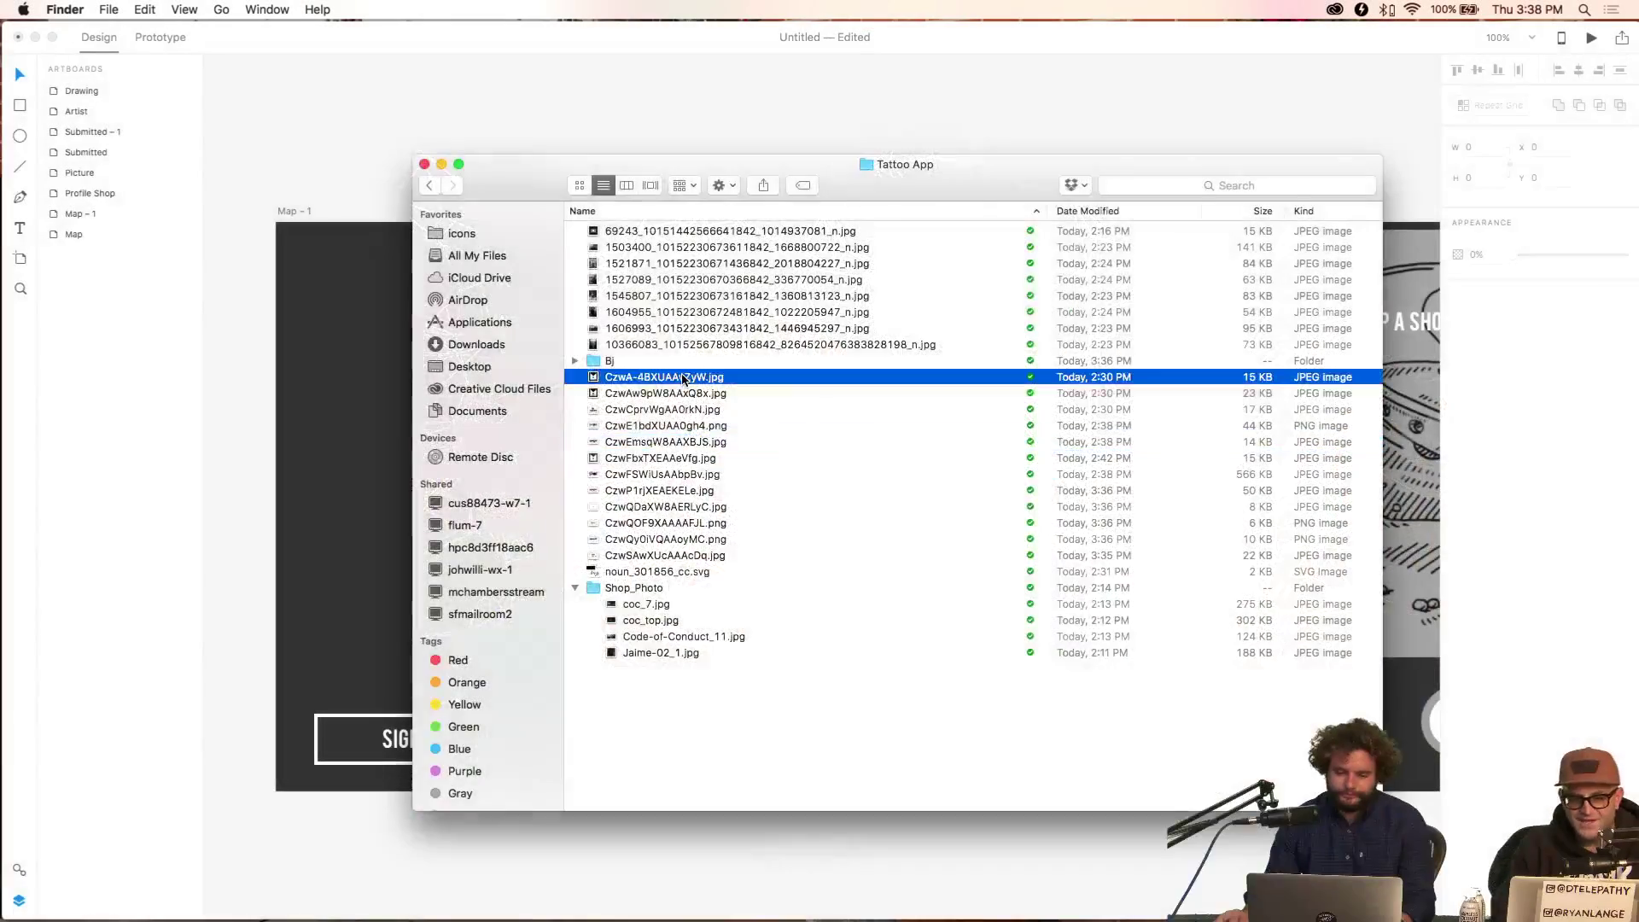
Step: Quick Look the logo submission CzwA-4BXUAAvZyW.jpg, an M shape above a dot
key(space)
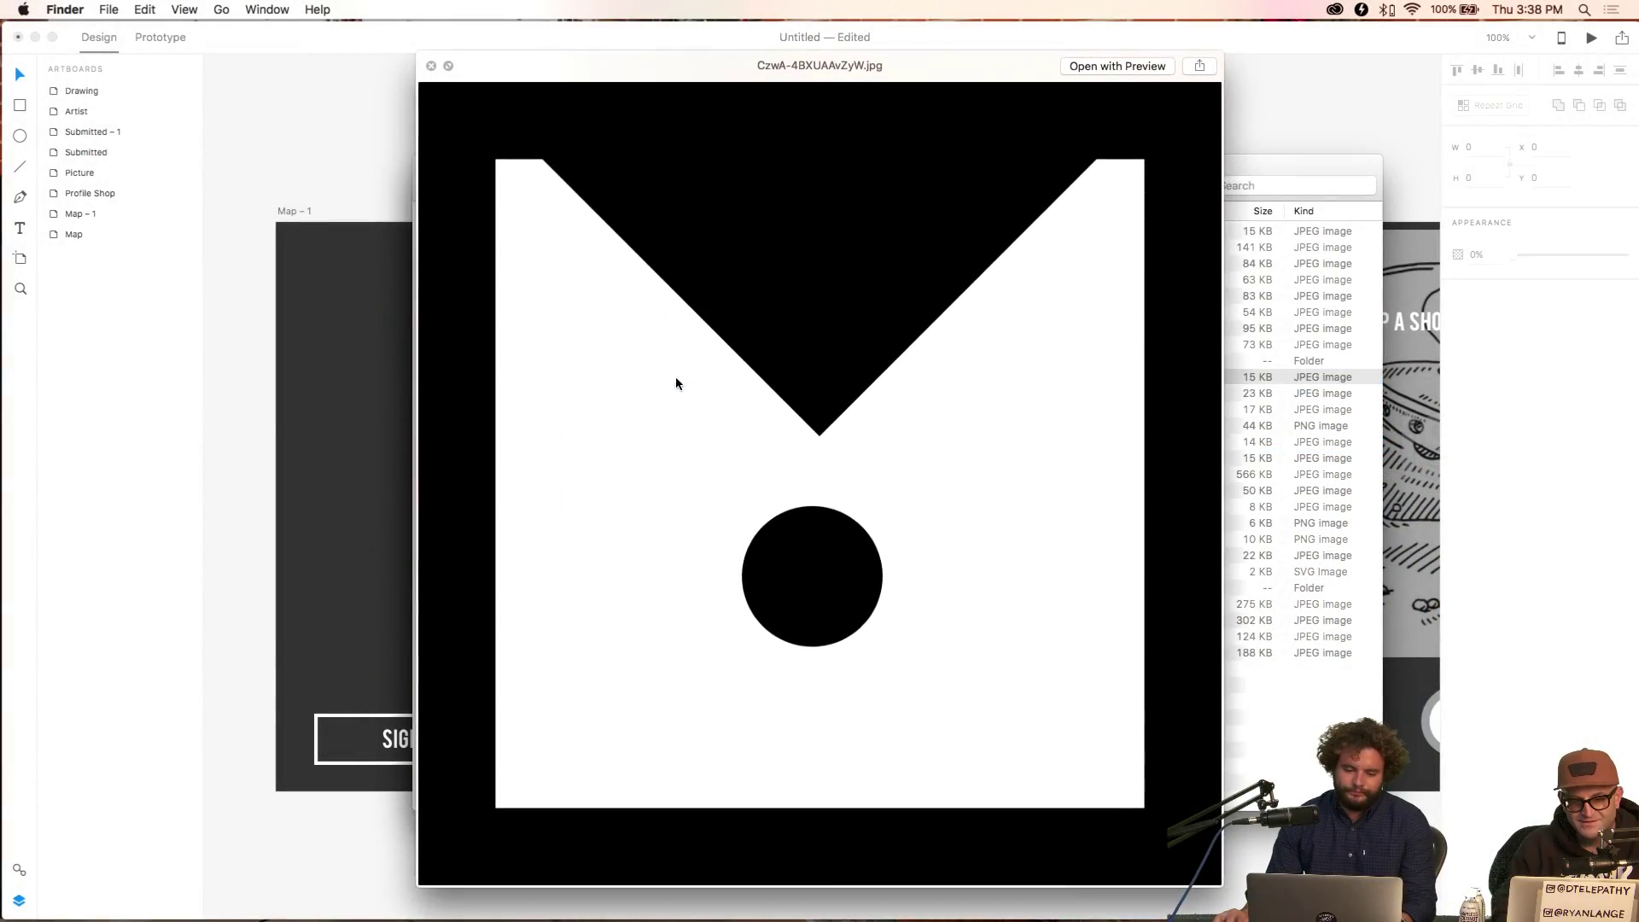
Step: Preview the submission CzwFbxTXEAAeVfg.jpg, then close Quick Look and return to XD
key(Down)
key(Down)
key(Down)
key(Down)
key(Down)
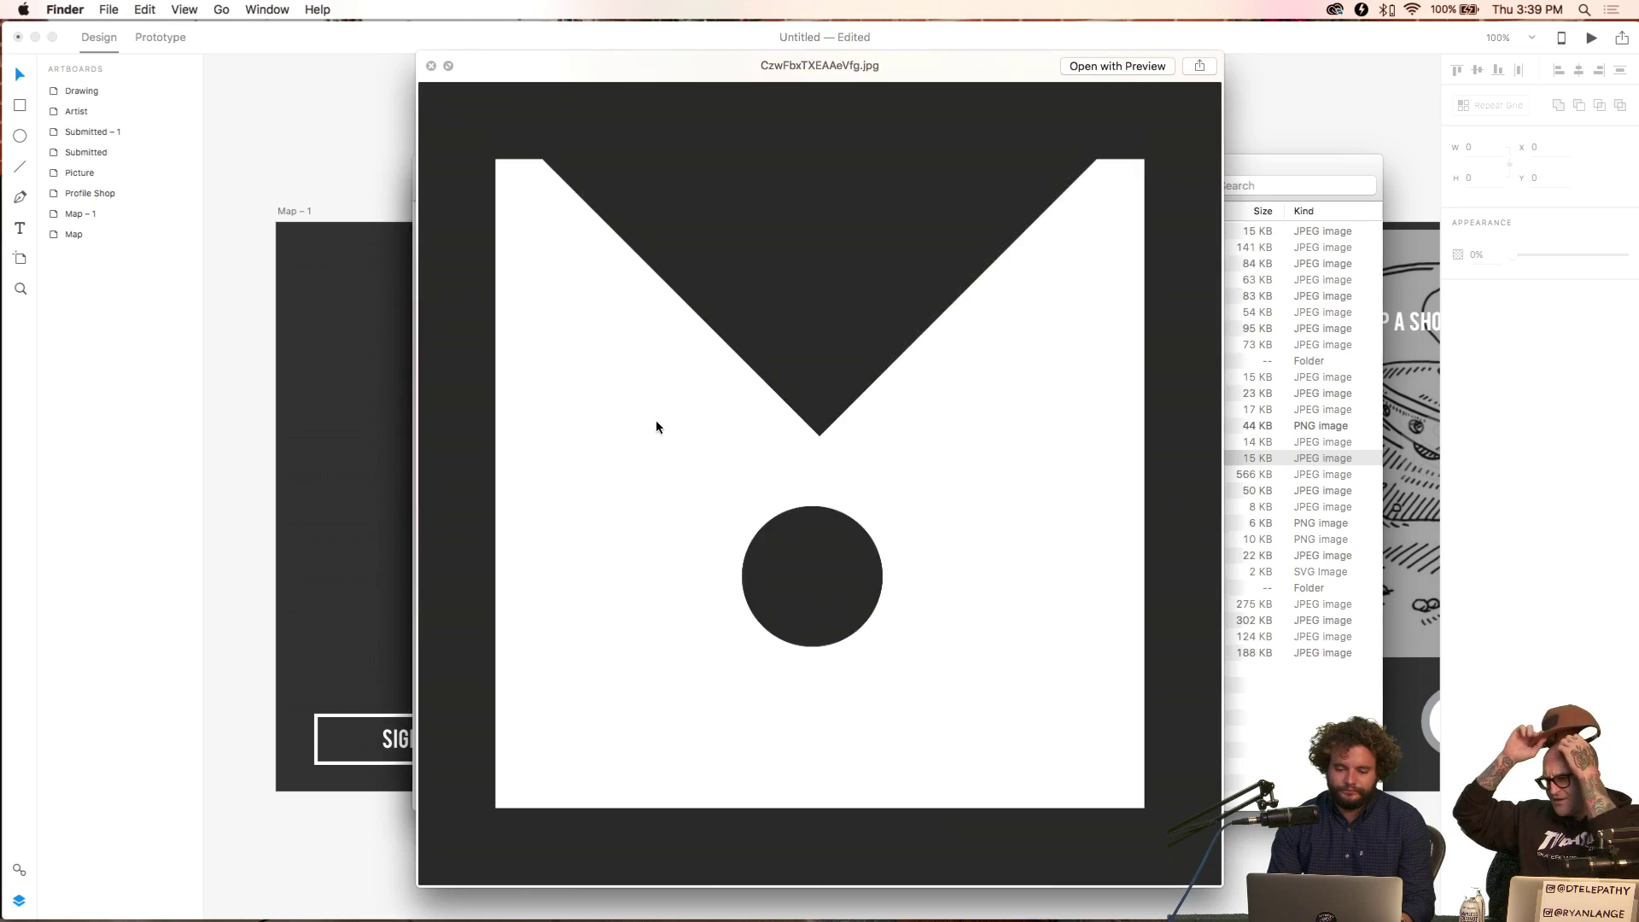
key(space)
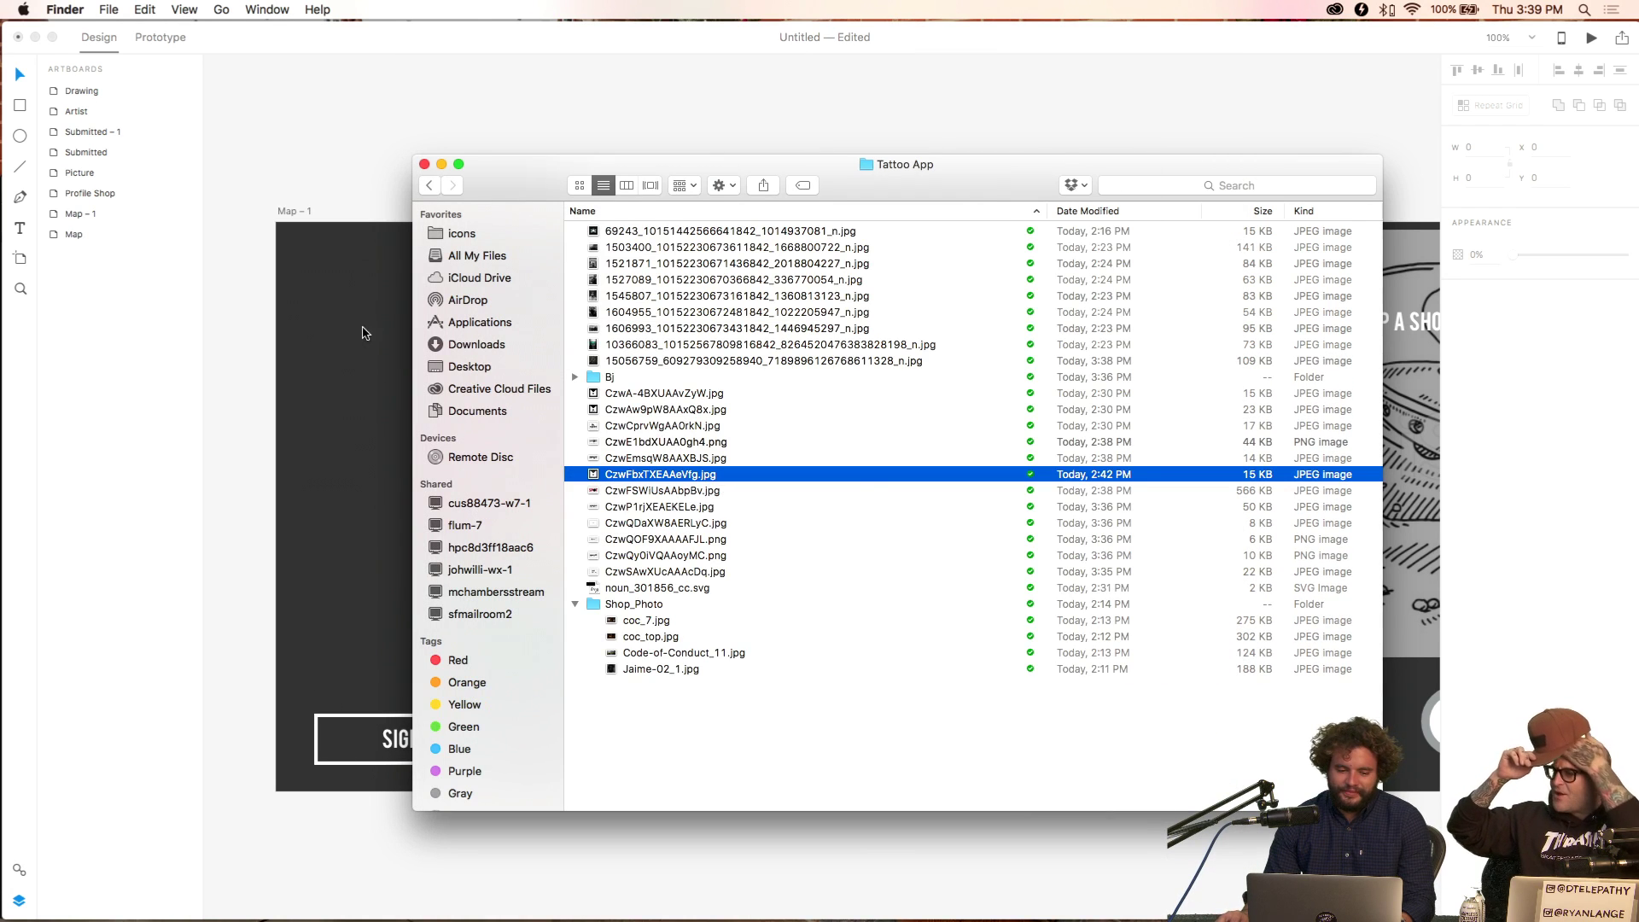
click(360, 349)
Step: Set the Map – 1 artboard background fill to white
click(287, 209)
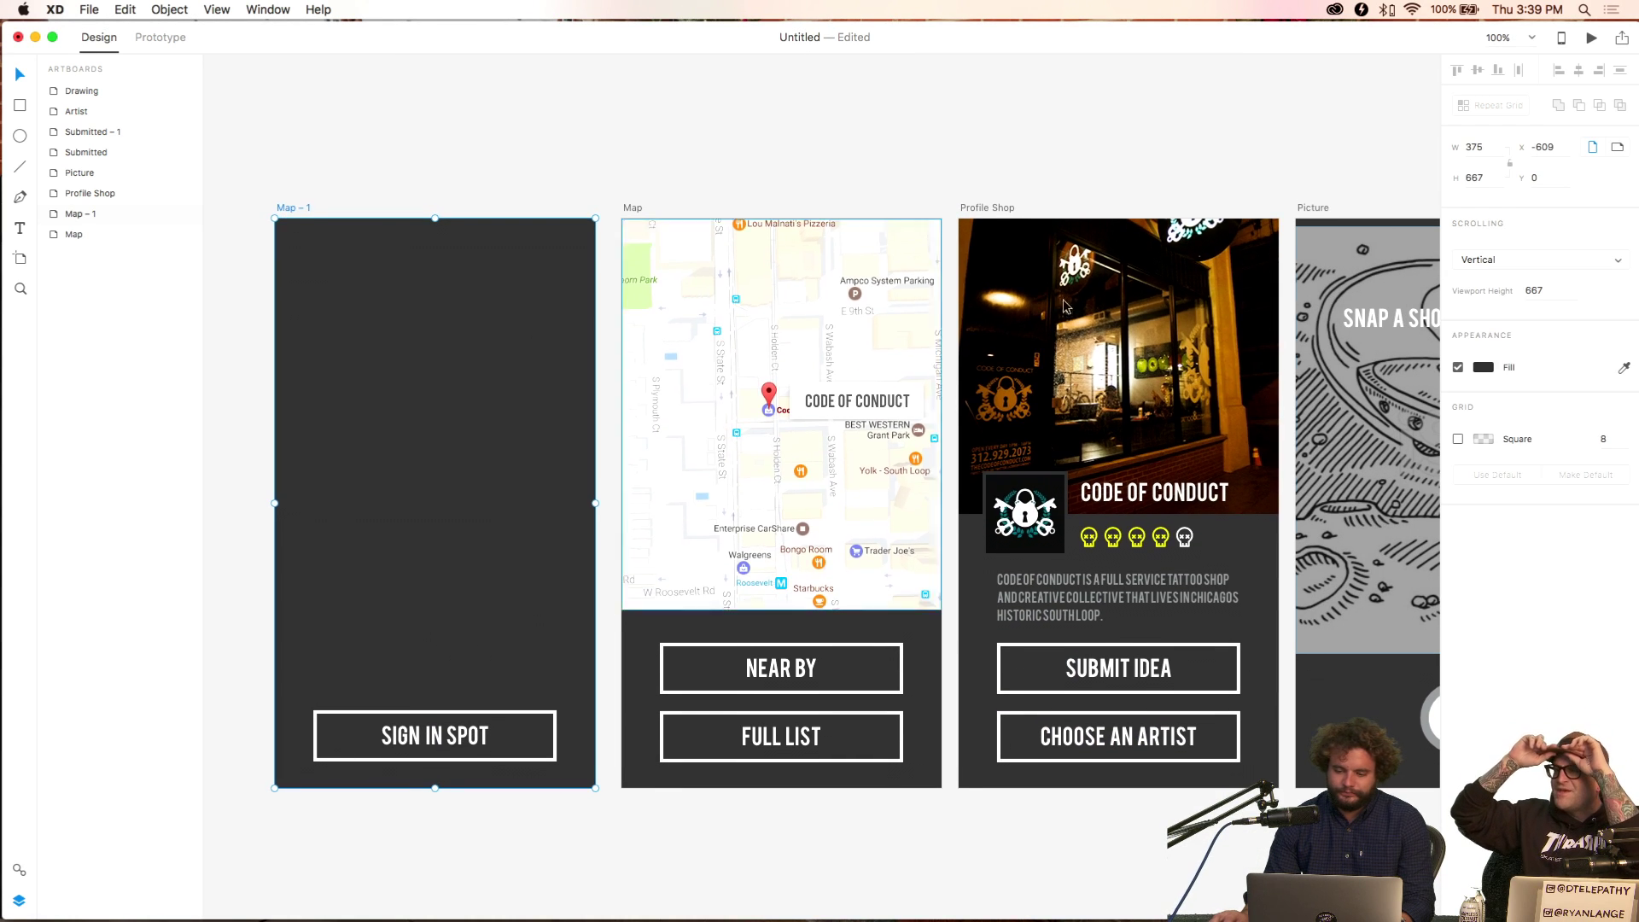
click(1483, 367)
drag(1284, 278, 1225, 271)
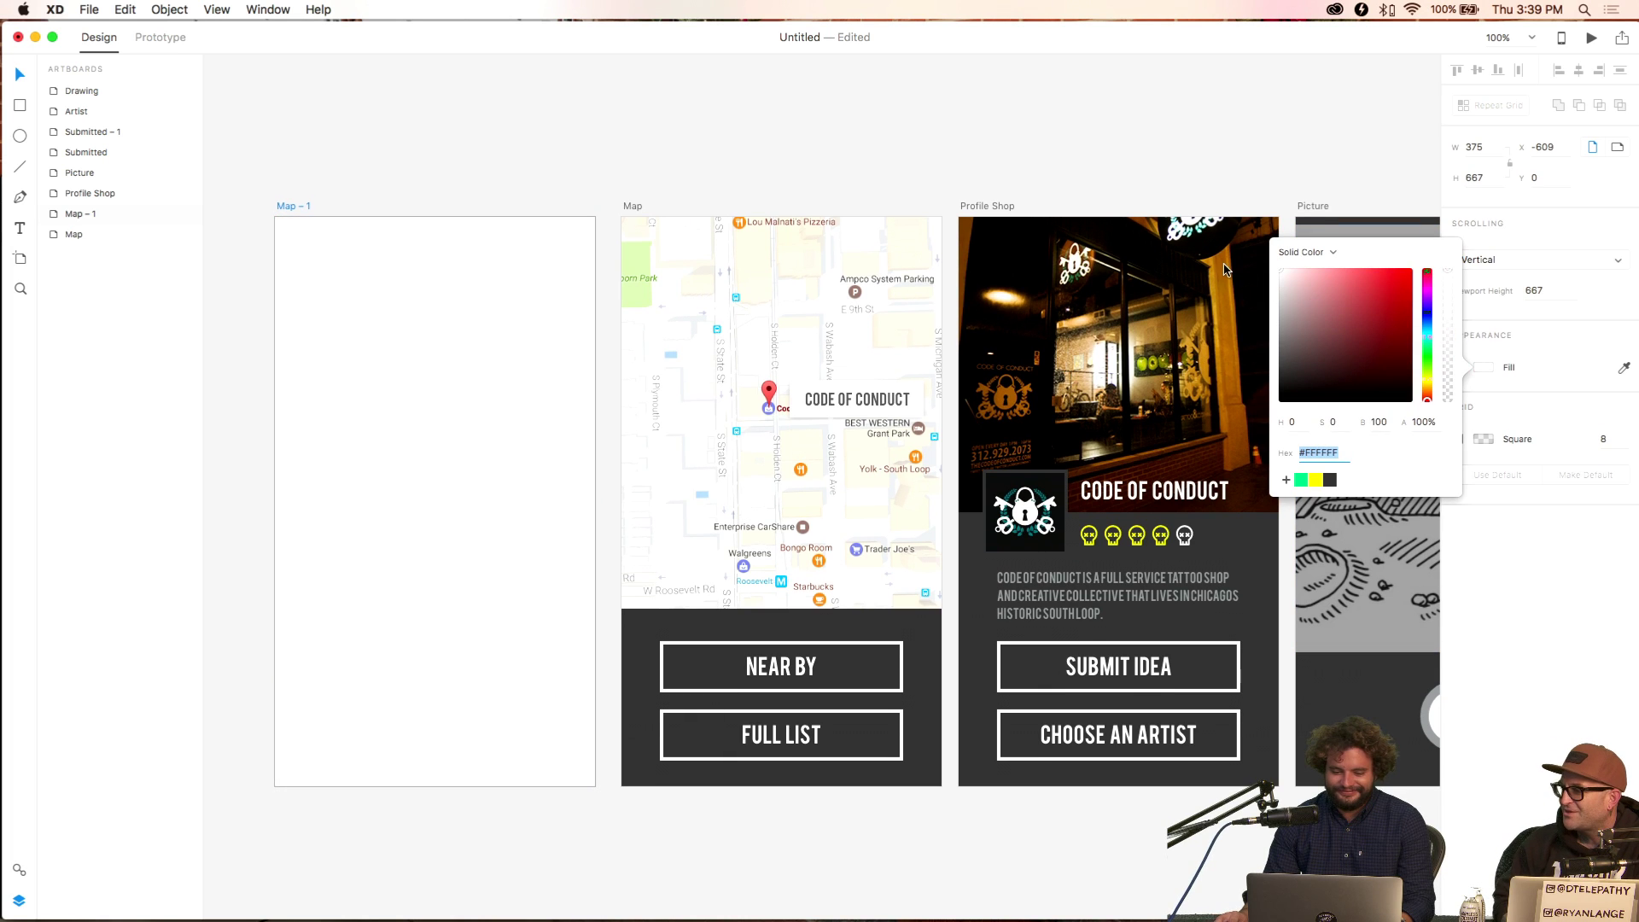
click(628, 193)
Step: Try a dark border on the SIGN IN SPOT button's outline rectangle, then undo it
click(351, 641)
click(459, 719)
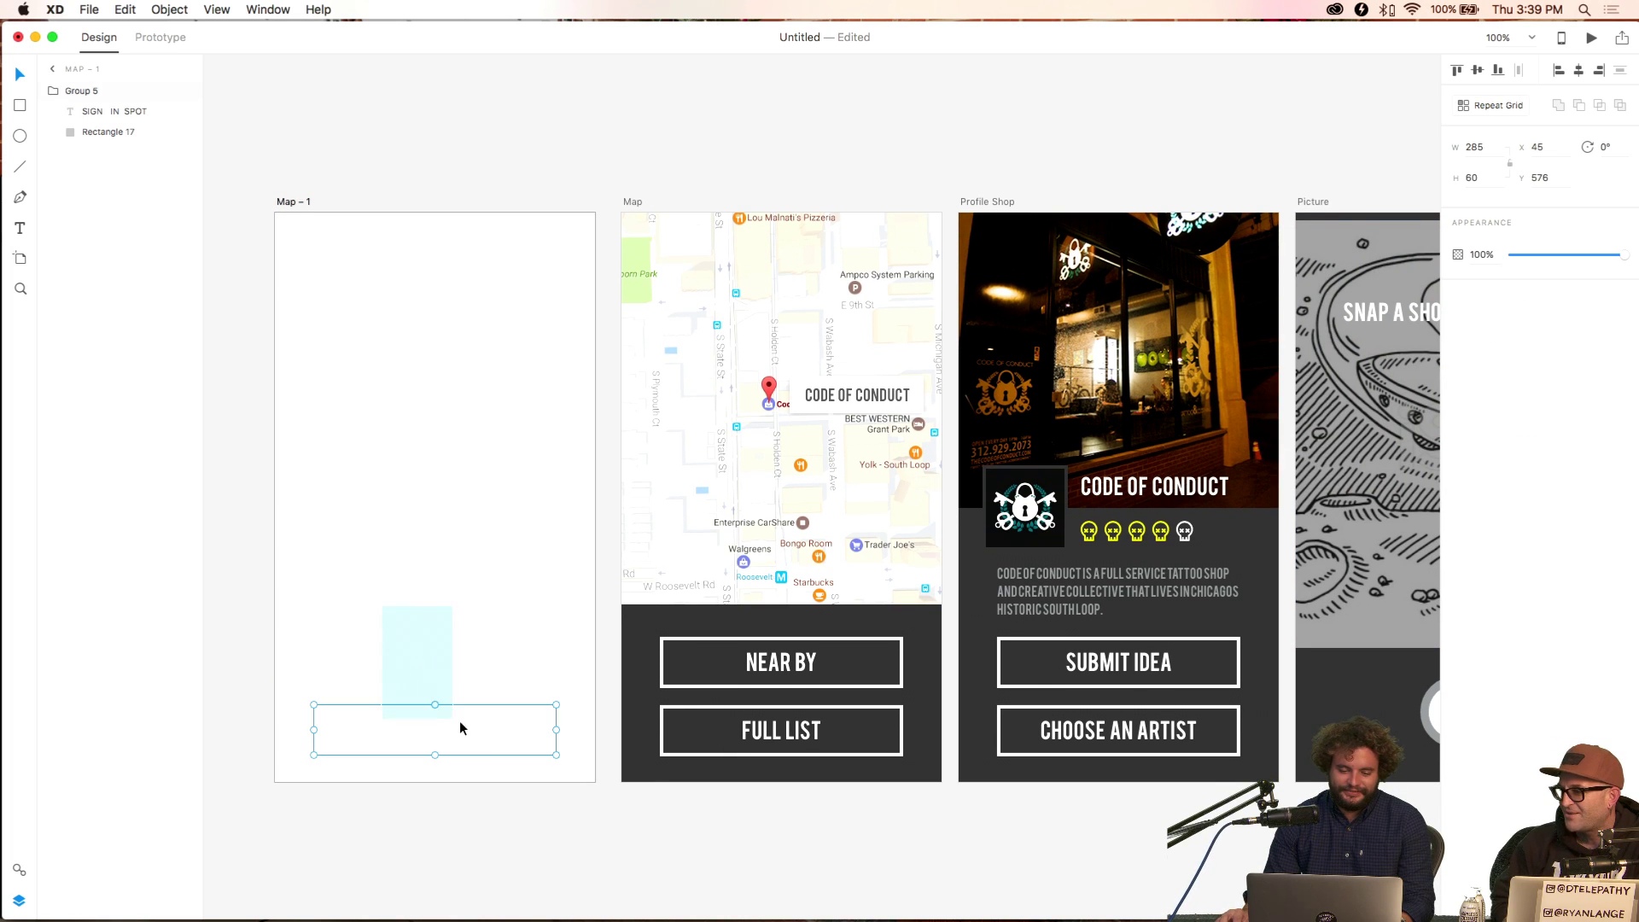
scroll(474, 682, up, 1)
click(122, 129)
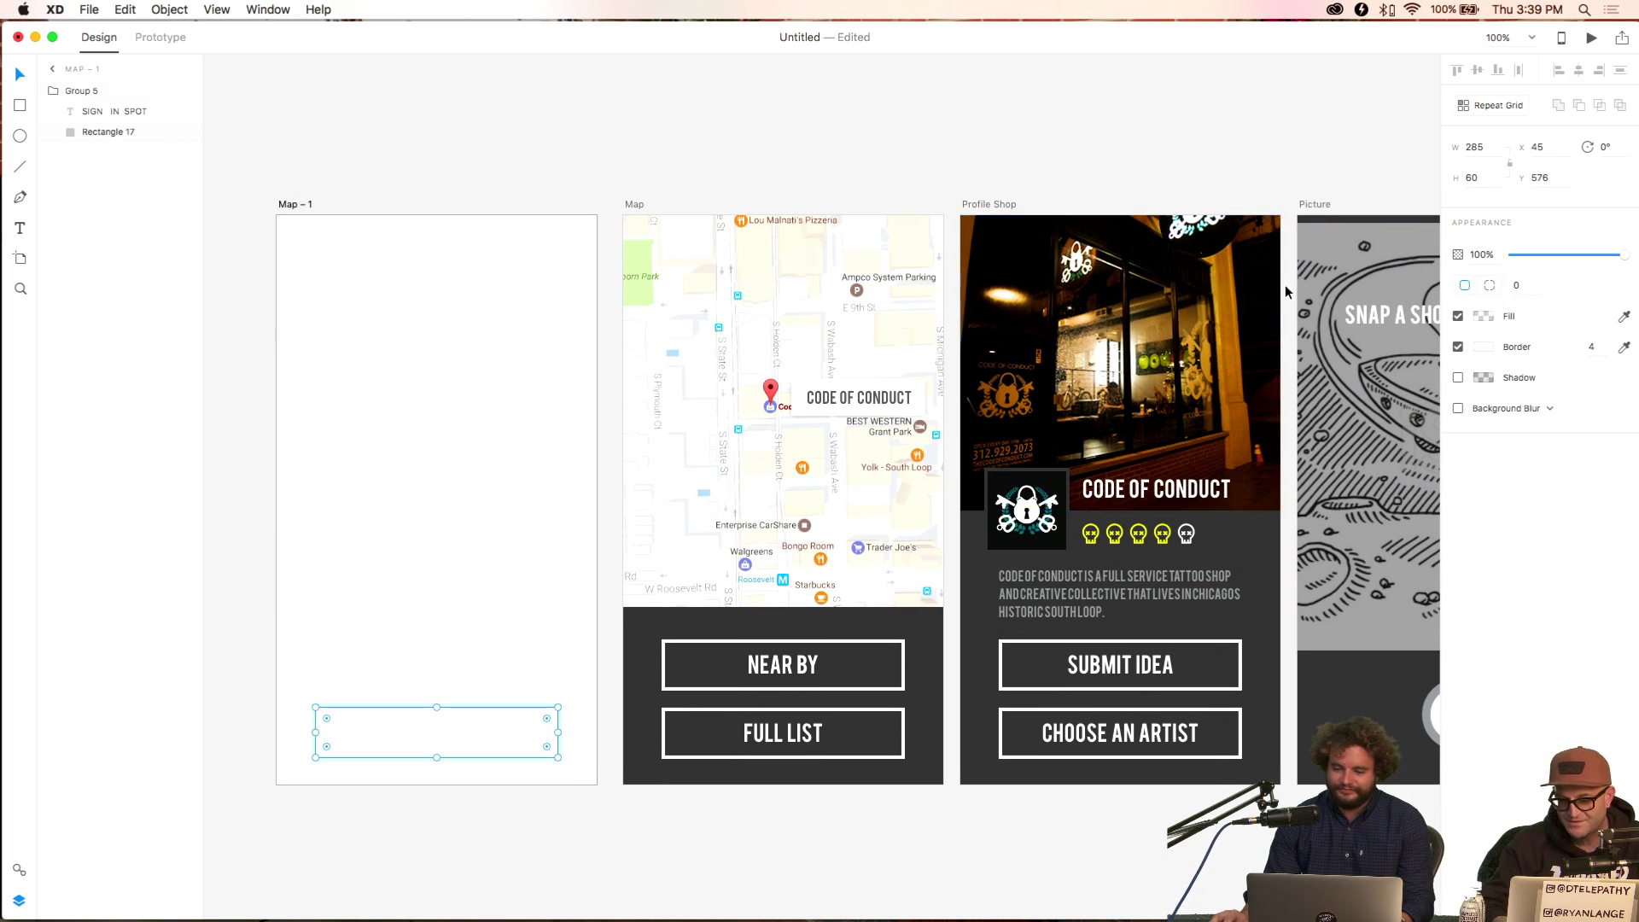
click(1485, 349)
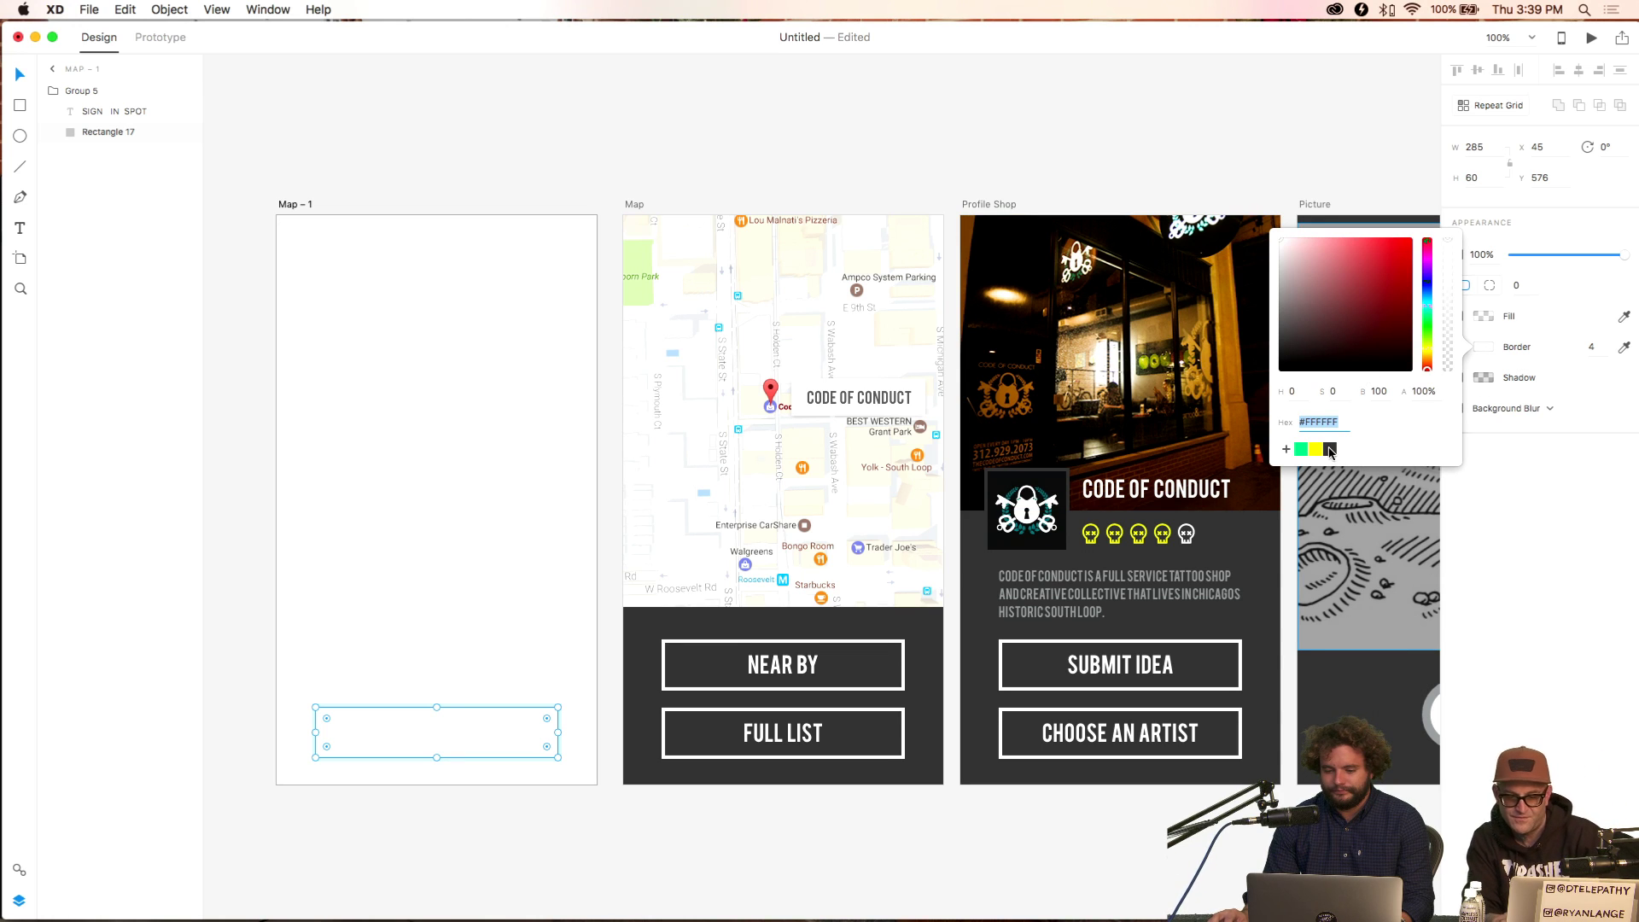
click(1329, 450)
click(438, 725)
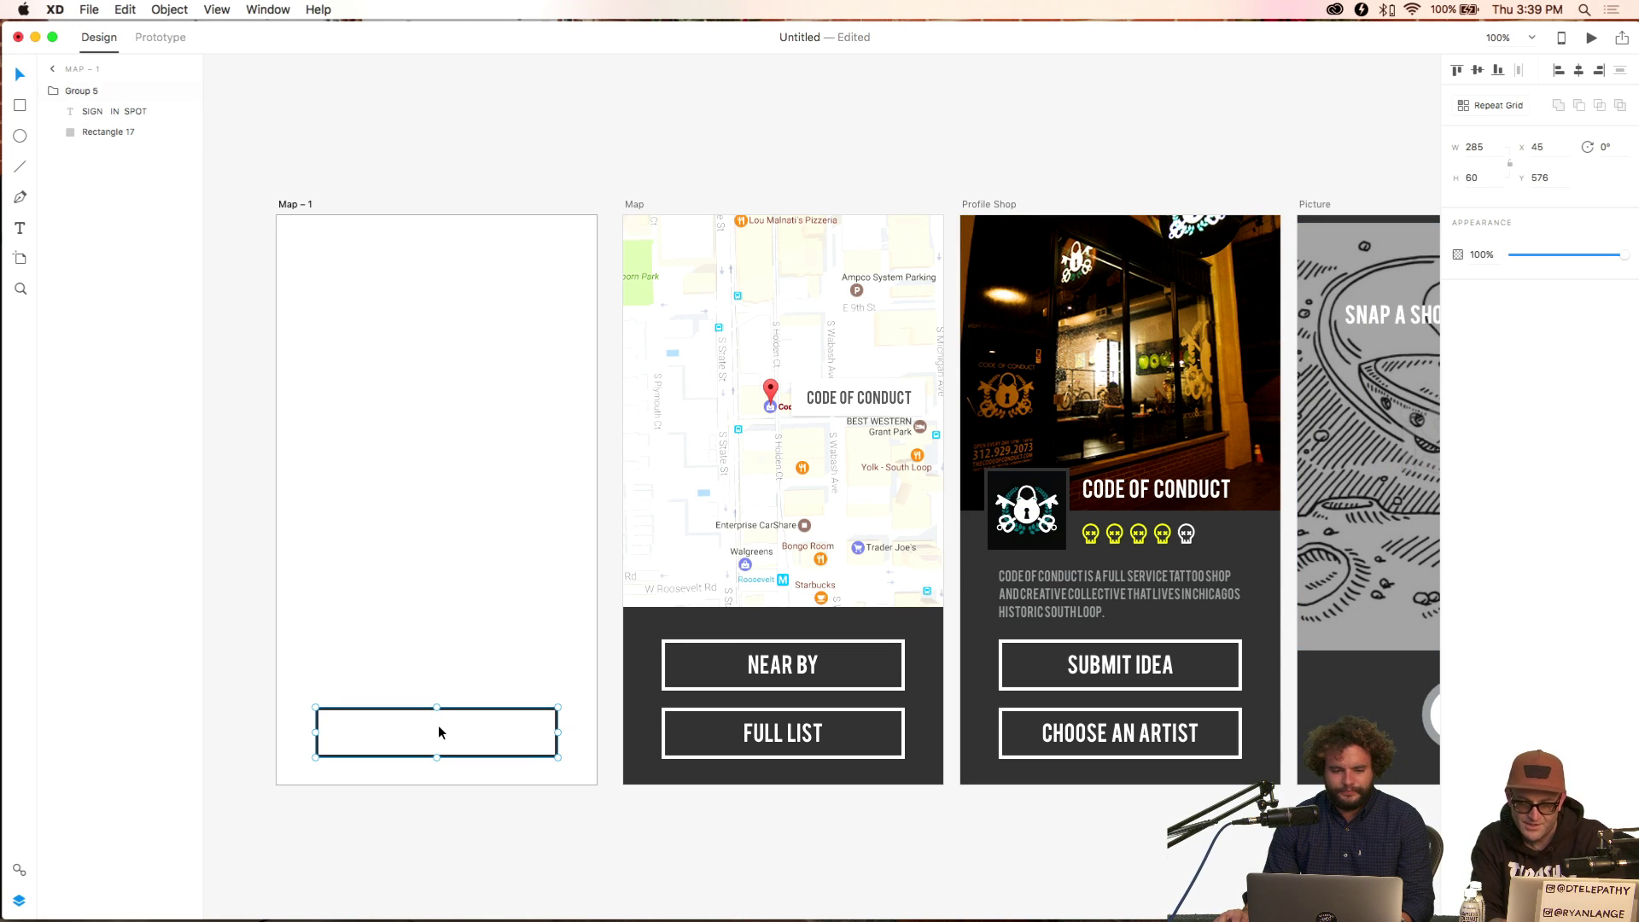
key(super+z)
Step: In the submissions folder, step from CzwE1bdXUAA0gh4.png to CzwQDaXW8AERLyC.jpg
key(super+Tab)
click(1024, 739)
key(Down)
key(Down)
key(Down)
key(Down)
key(Down)
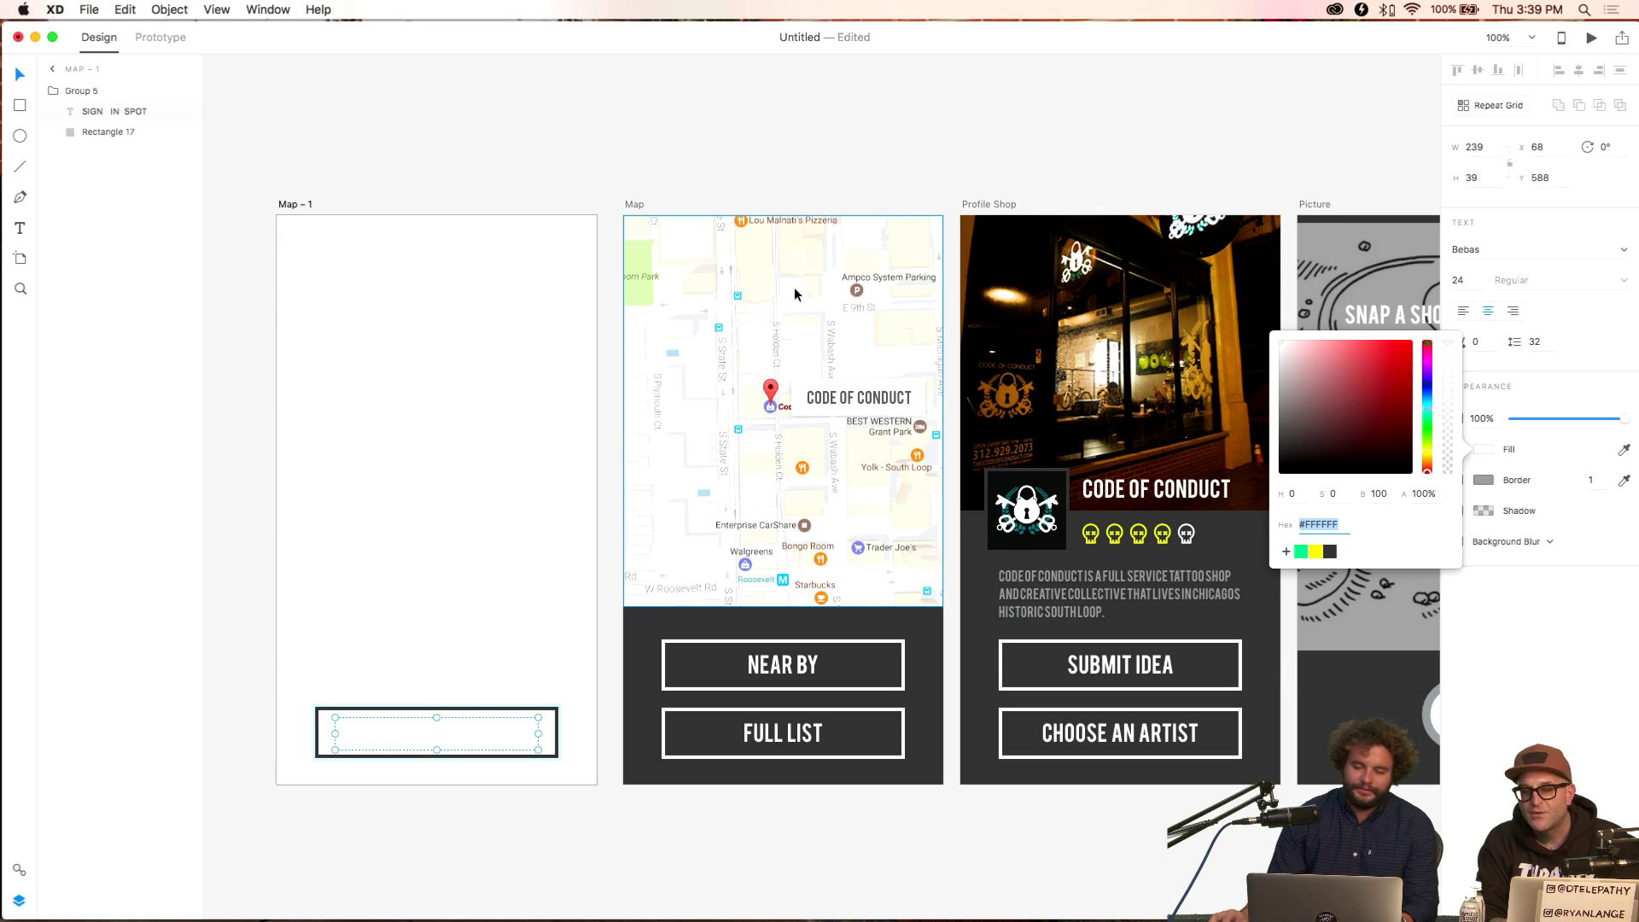
Step: Make the SIGN IN SPOT button text dark, then go back to the submissions folder
click(1335, 553)
click(524, 79)
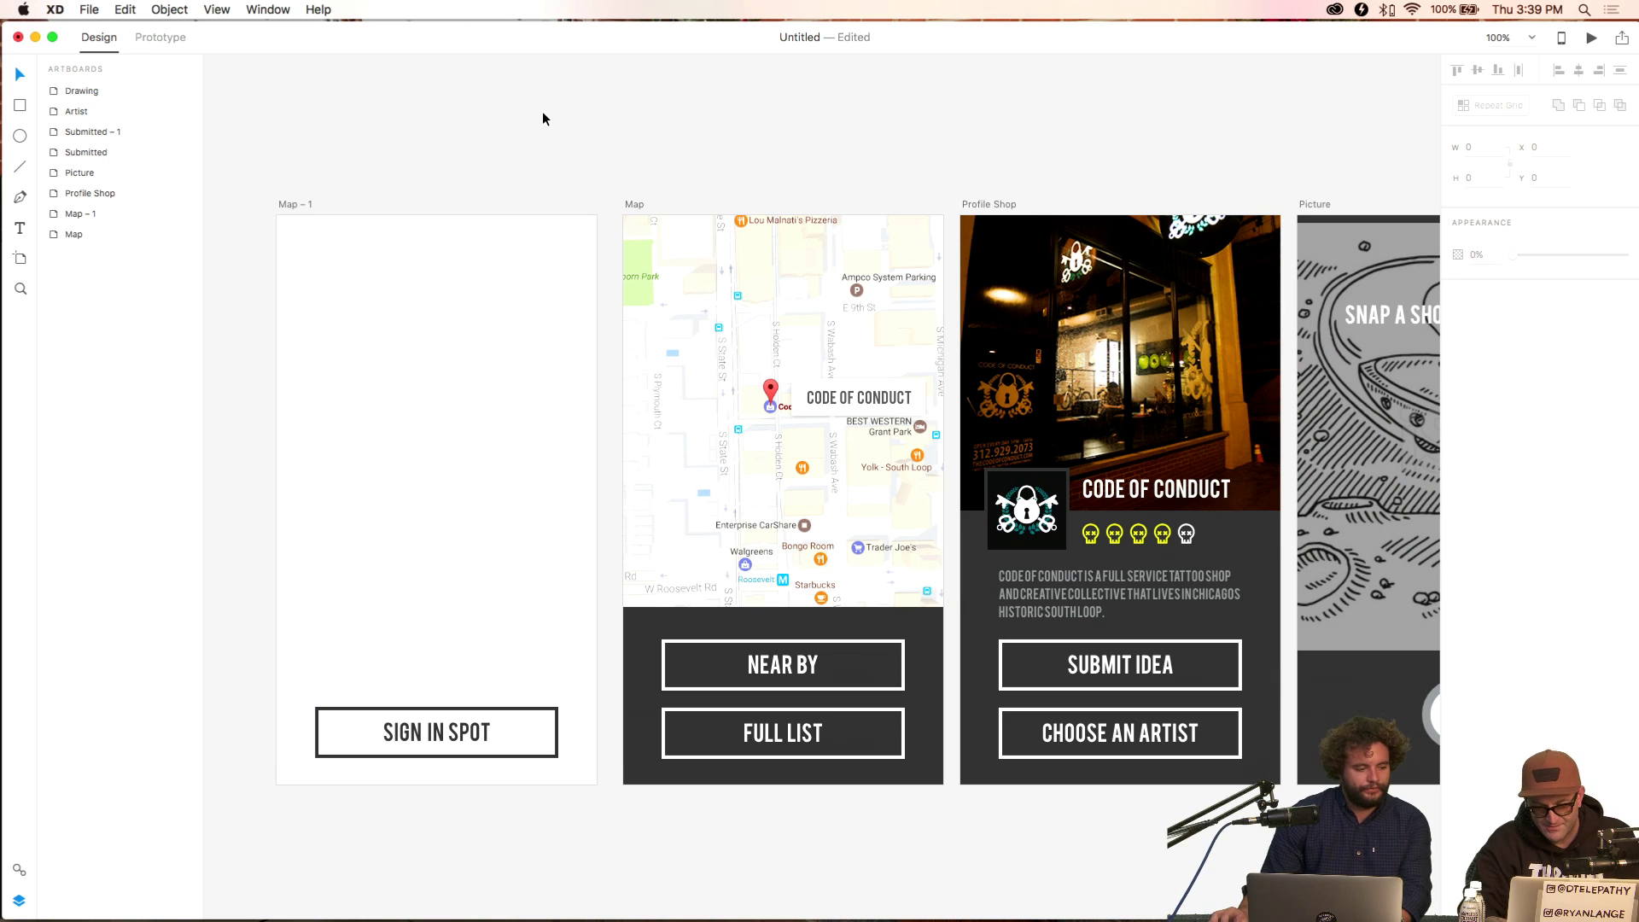
key(super+Tab)
Step: Preview the submissions, stepping past the script Spot PNG to the SPOT lettering logo
key(space)
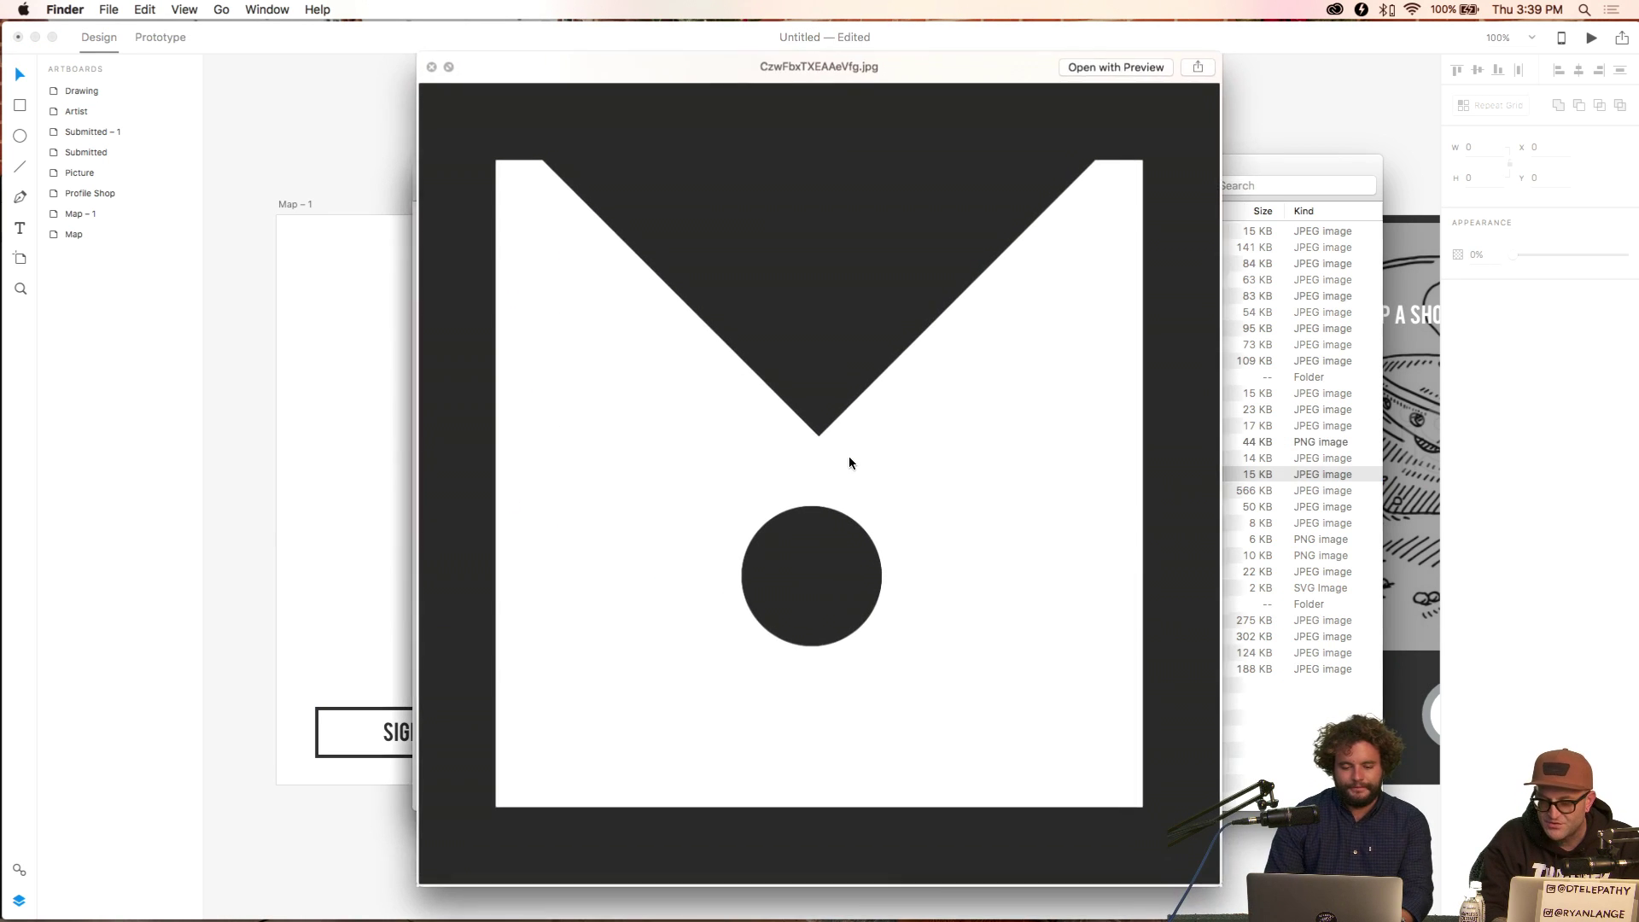
key(Down)
key(Down)
key(Down)
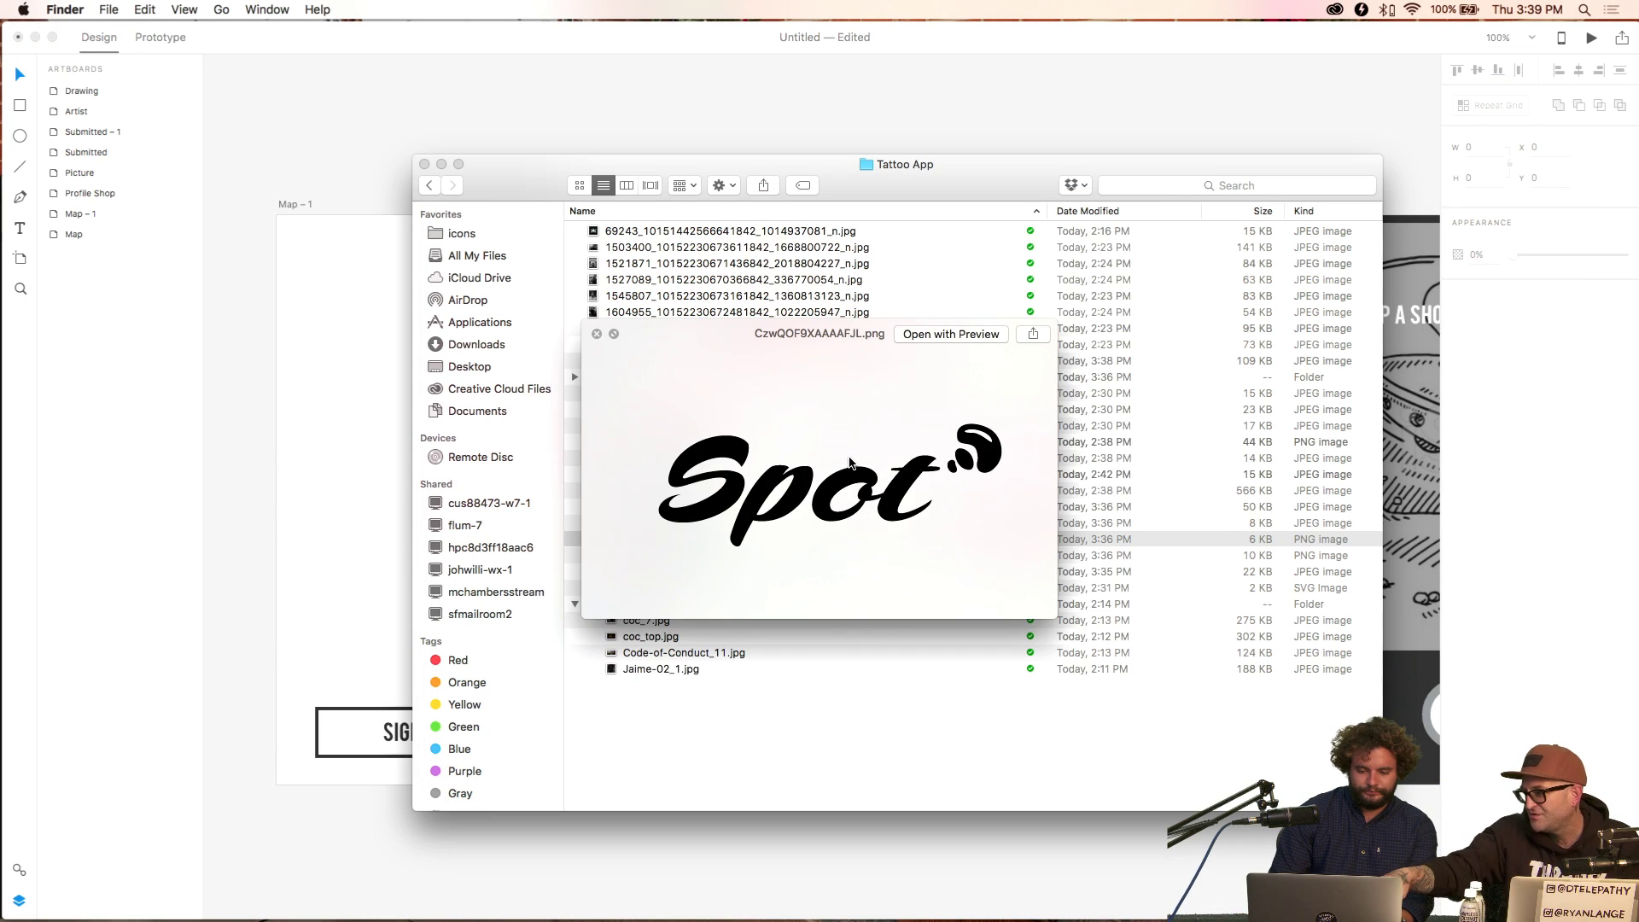
key(Down)
key(Down)
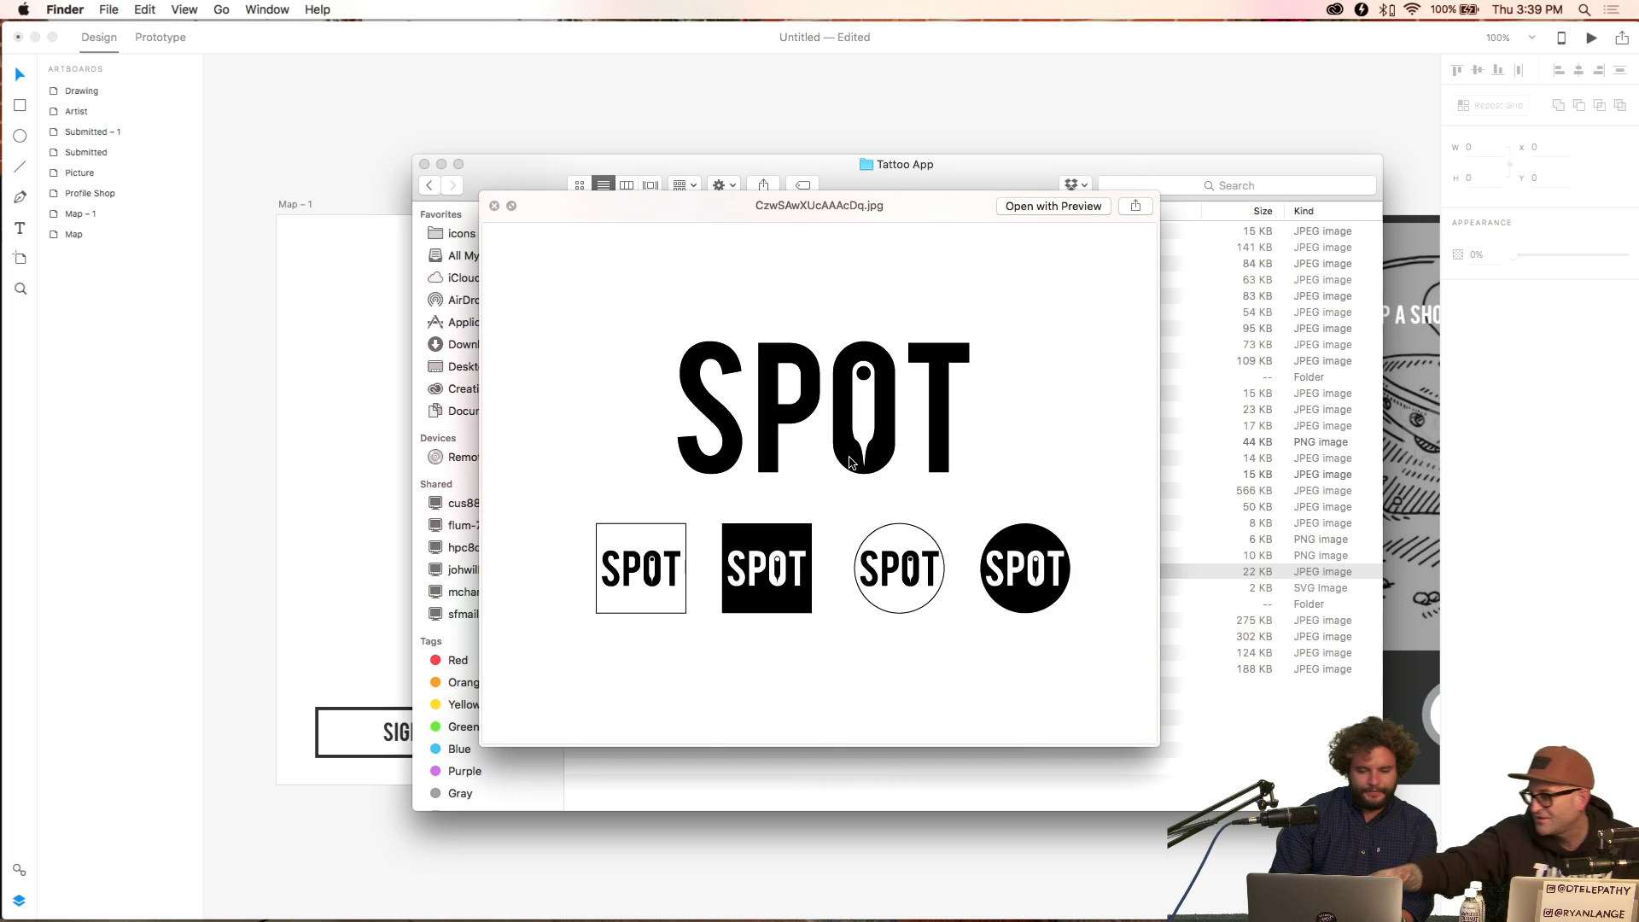
key(space)
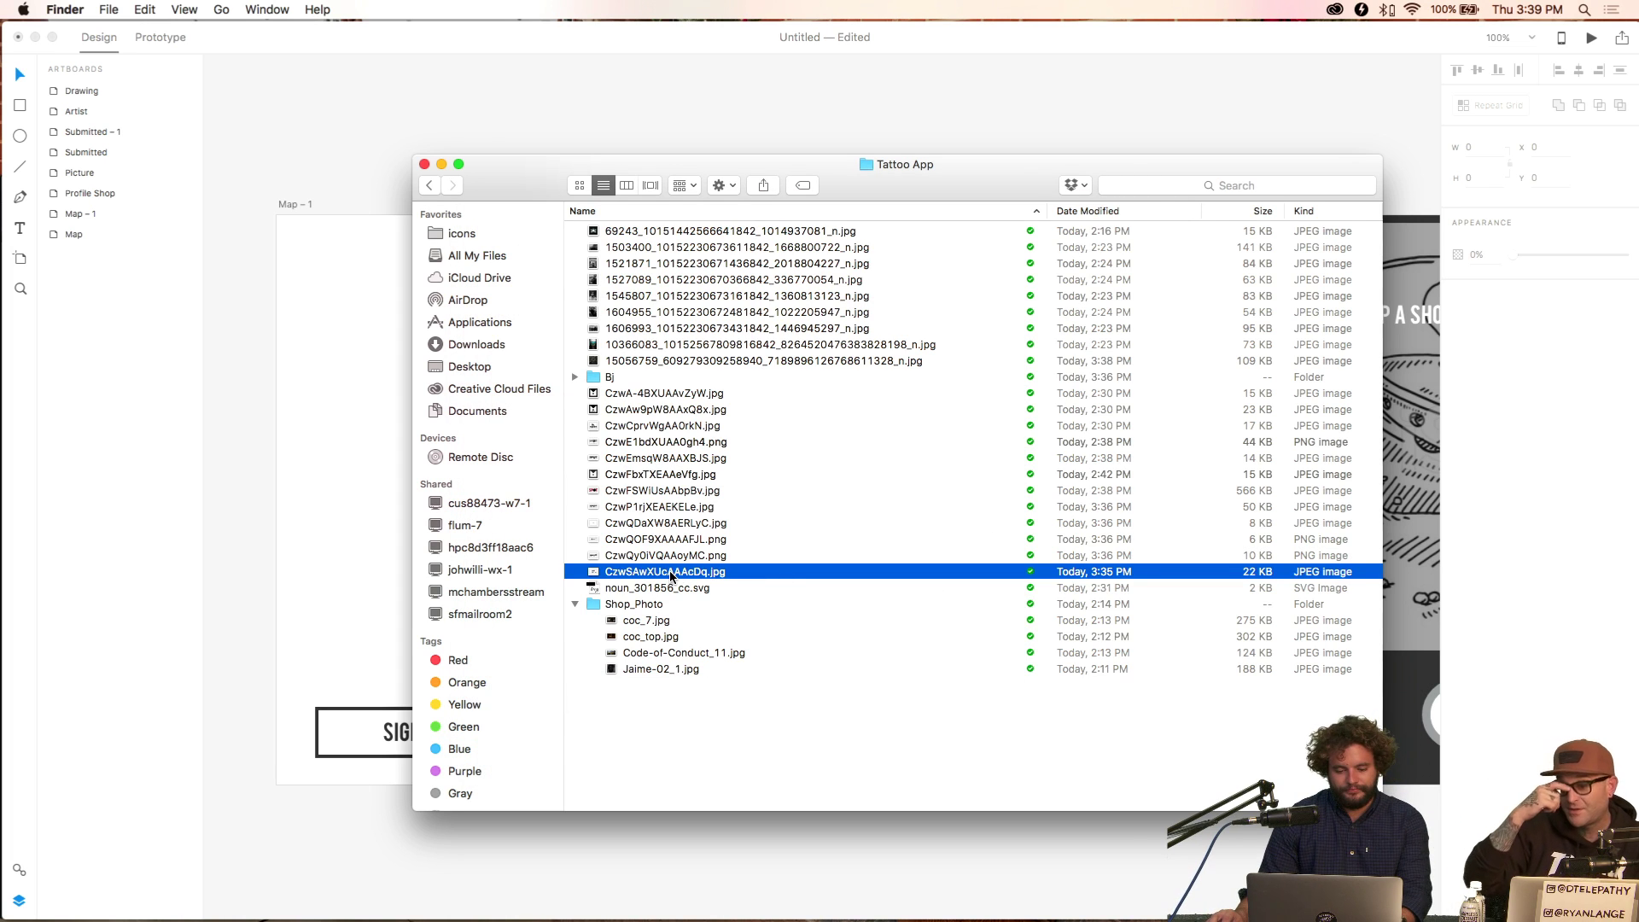
Step: Place the SPOT lettering logo centred on Map – 1 and draw a white rectangle over it
drag(670, 576, 378, 453)
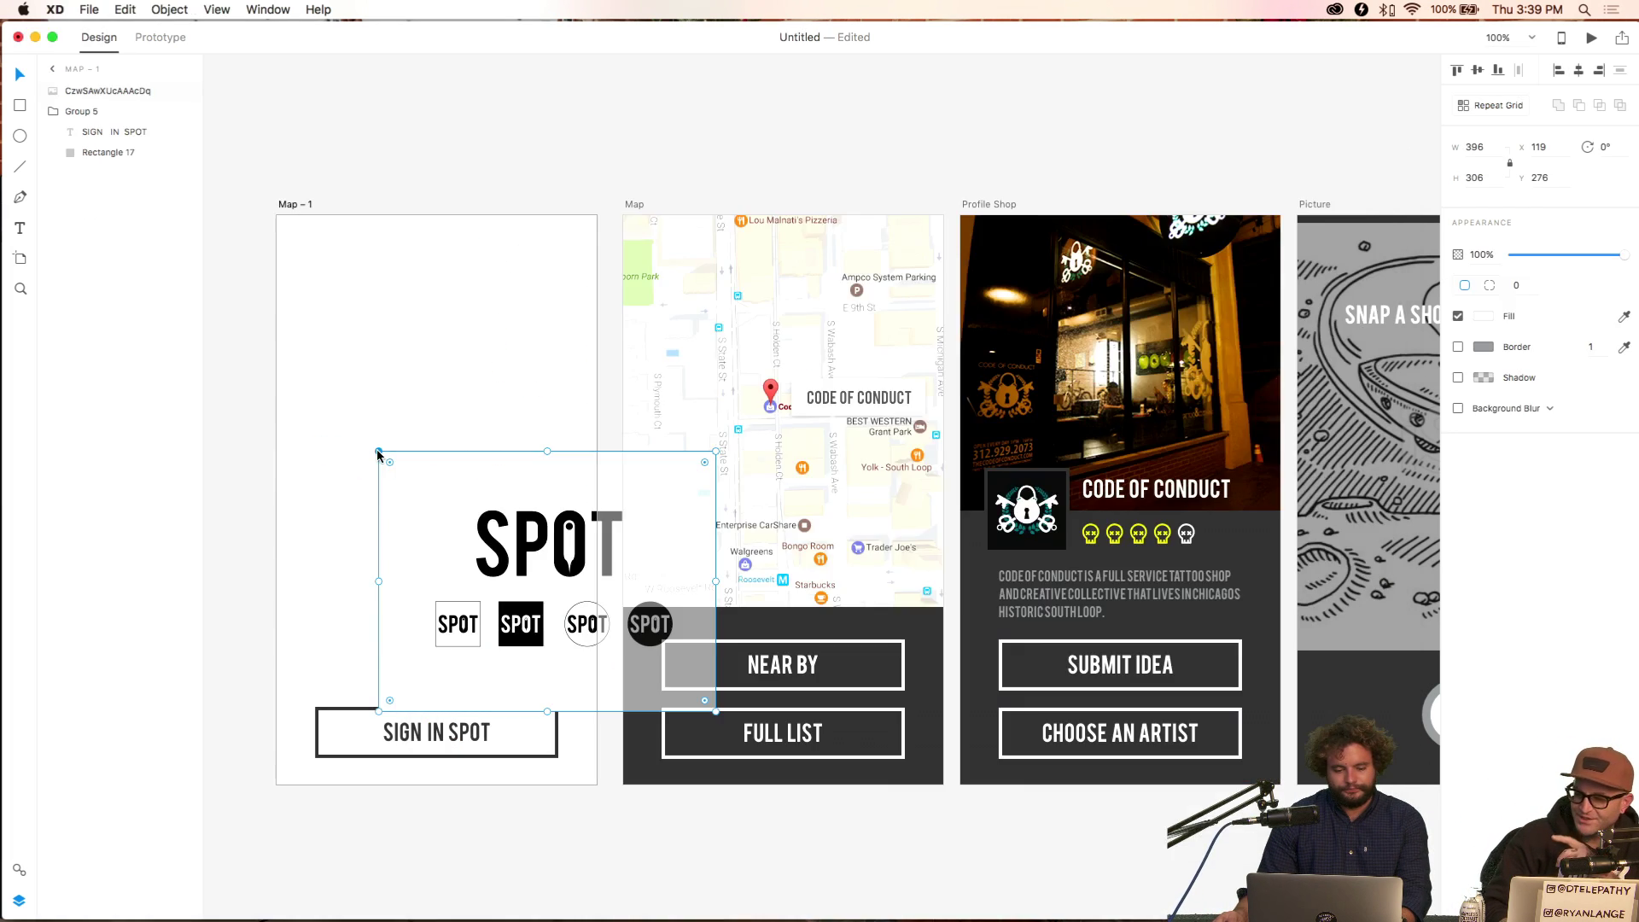
drag(529, 546, 419, 465)
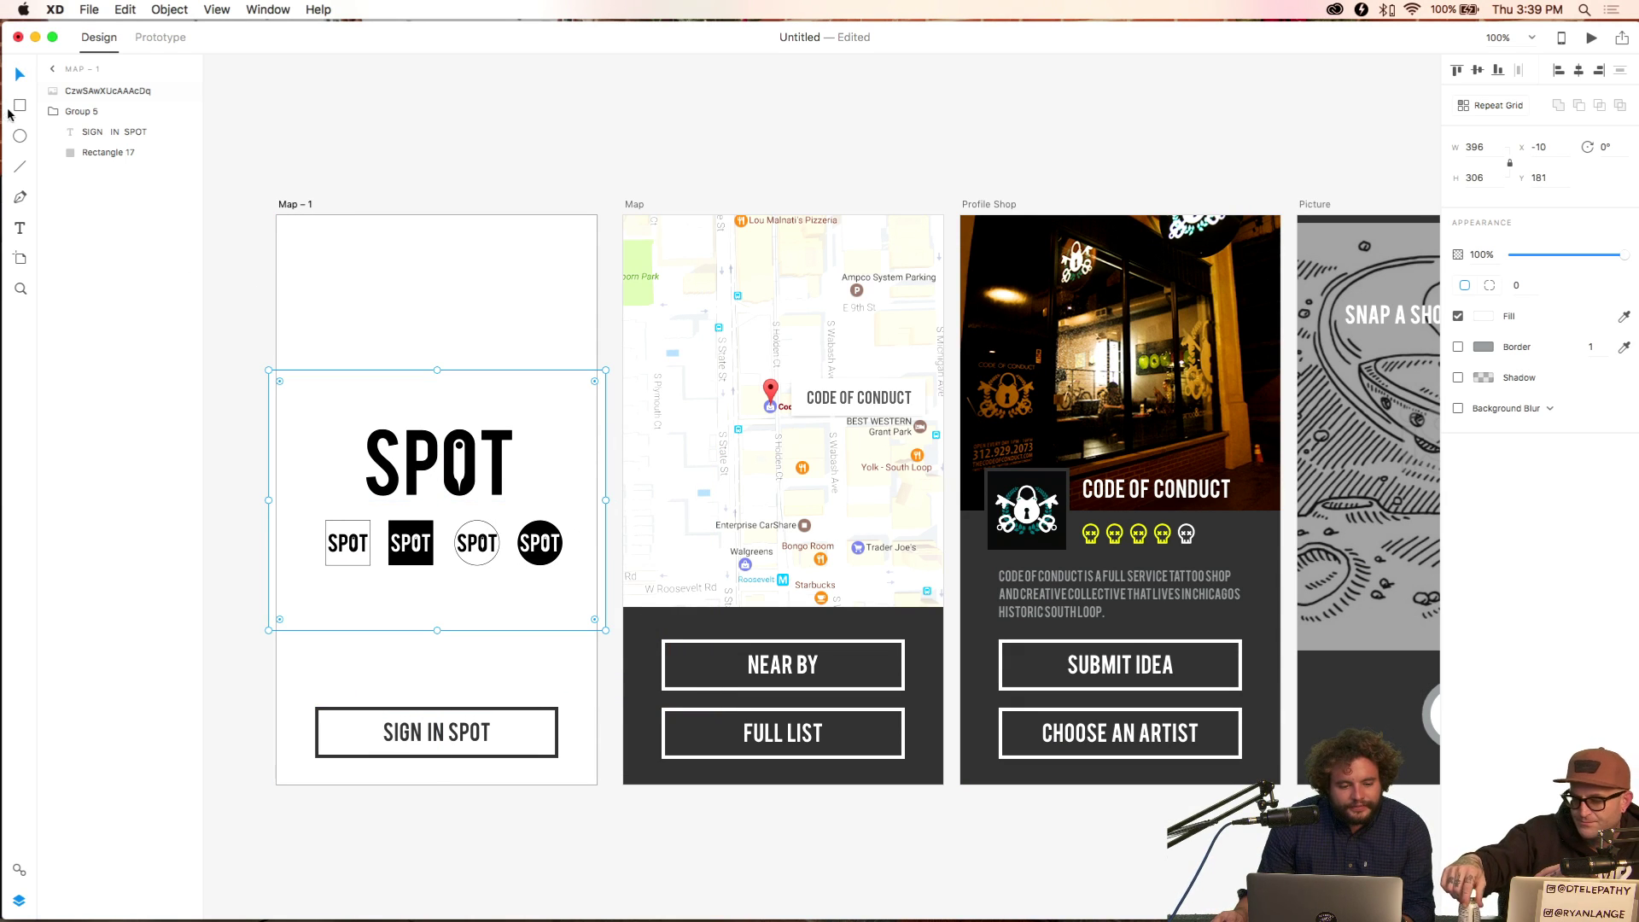
drag(277, 361, 578, 503)
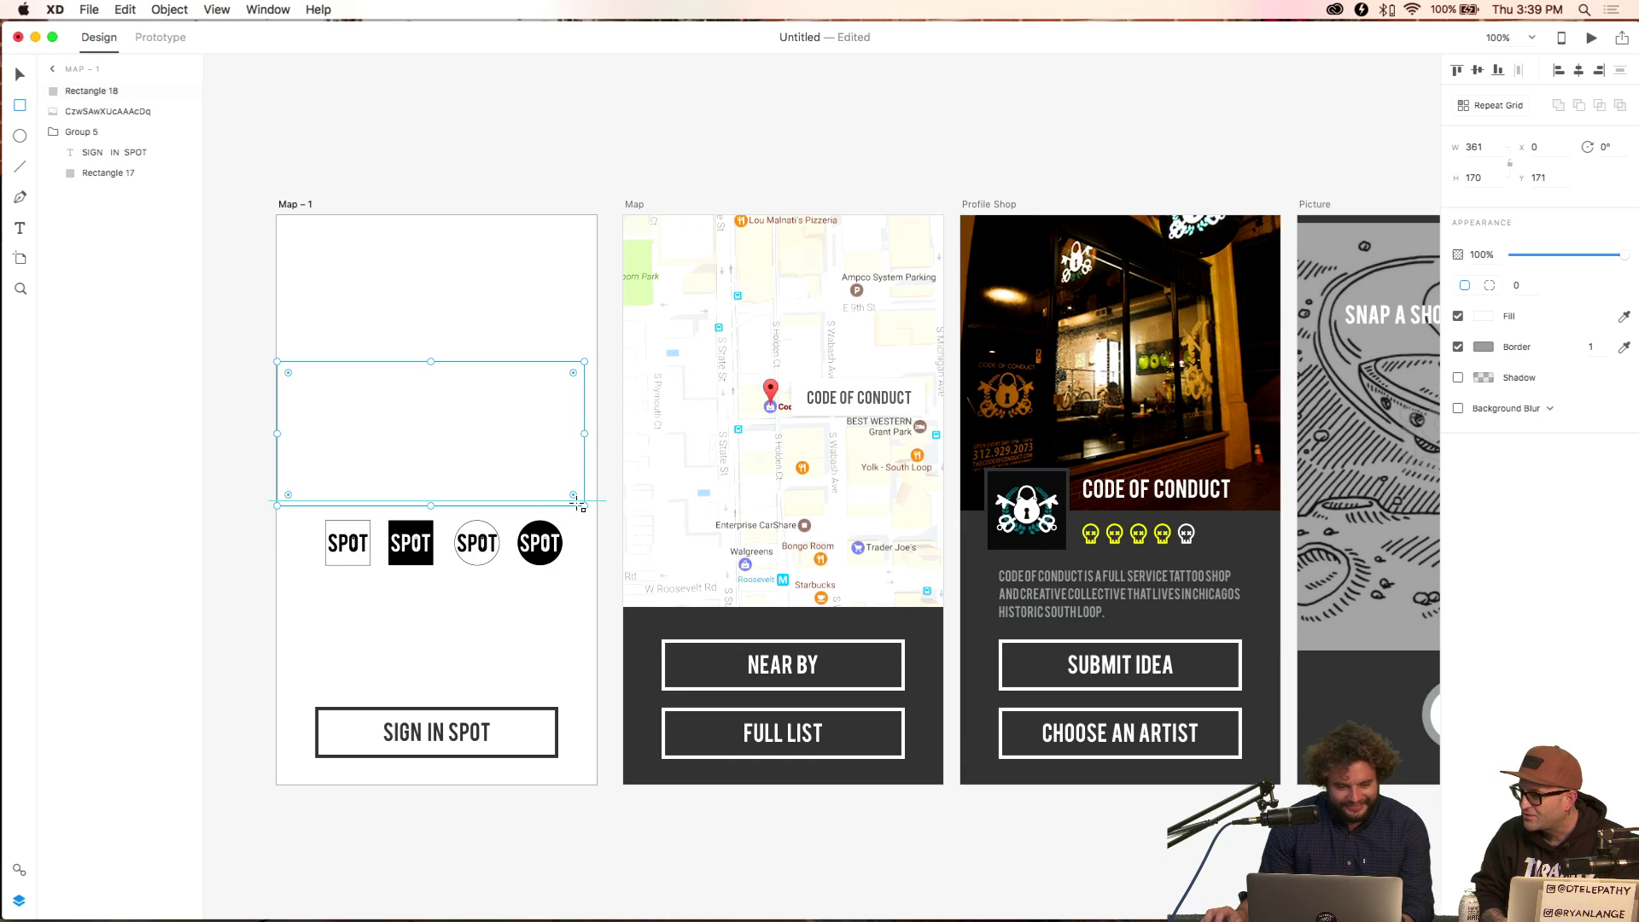
Step: Mask the logo image to the white rectangle with Object > Mask with Shape, then check the result
right_click(123, 118)
click(106, 90)
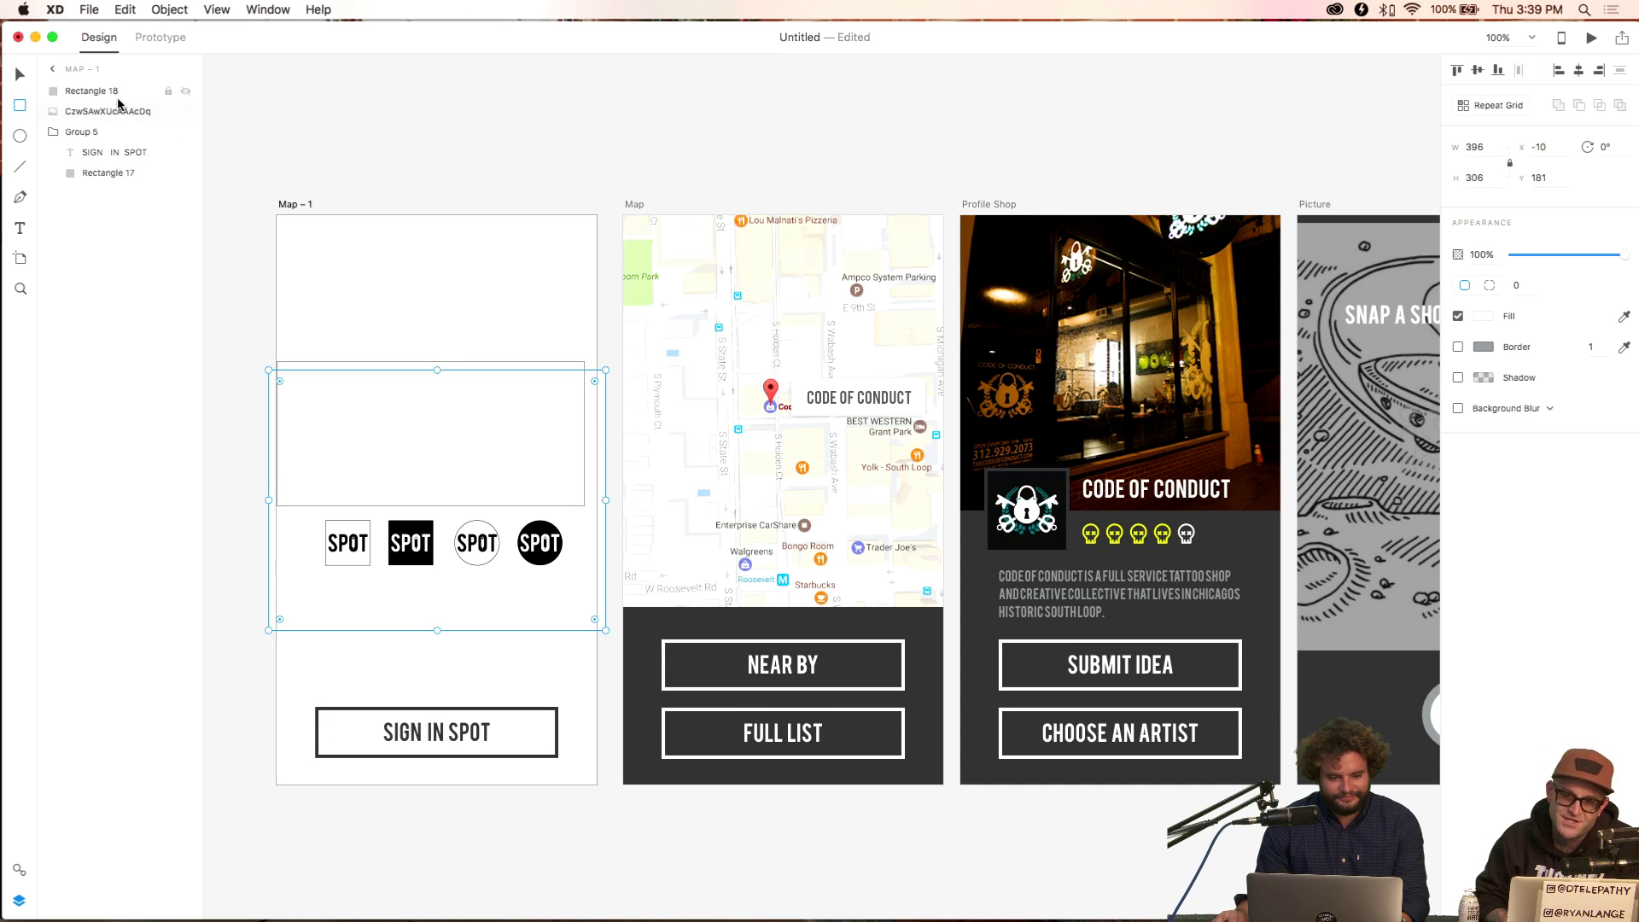
click(170, 9)
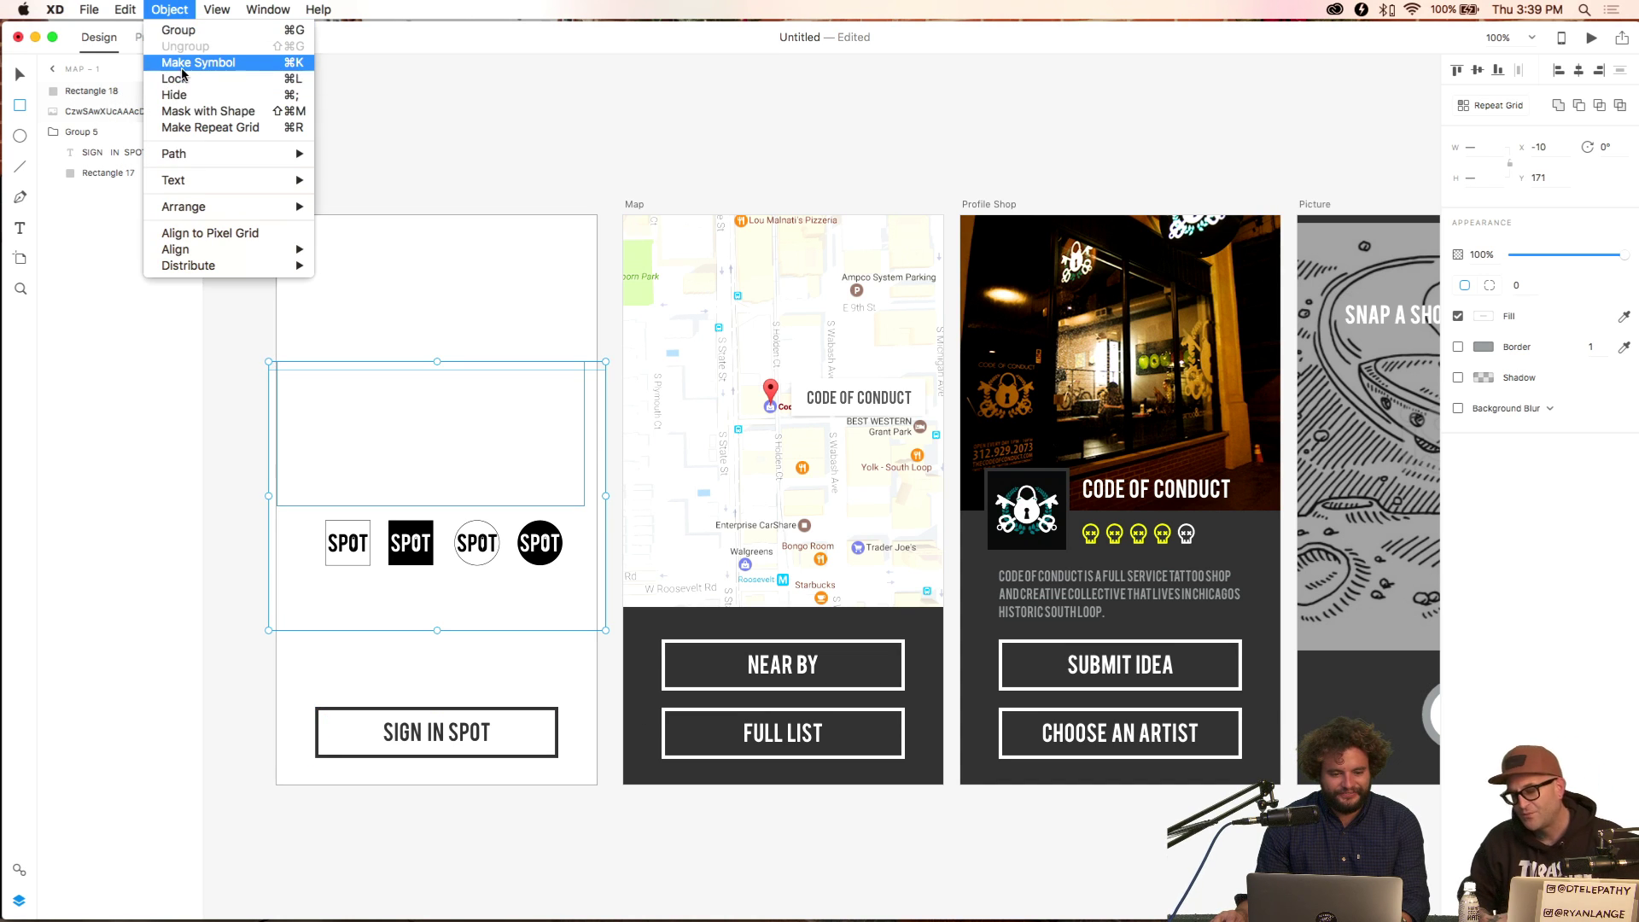
click(201, 112)
key(Escape)
click(441, 448)
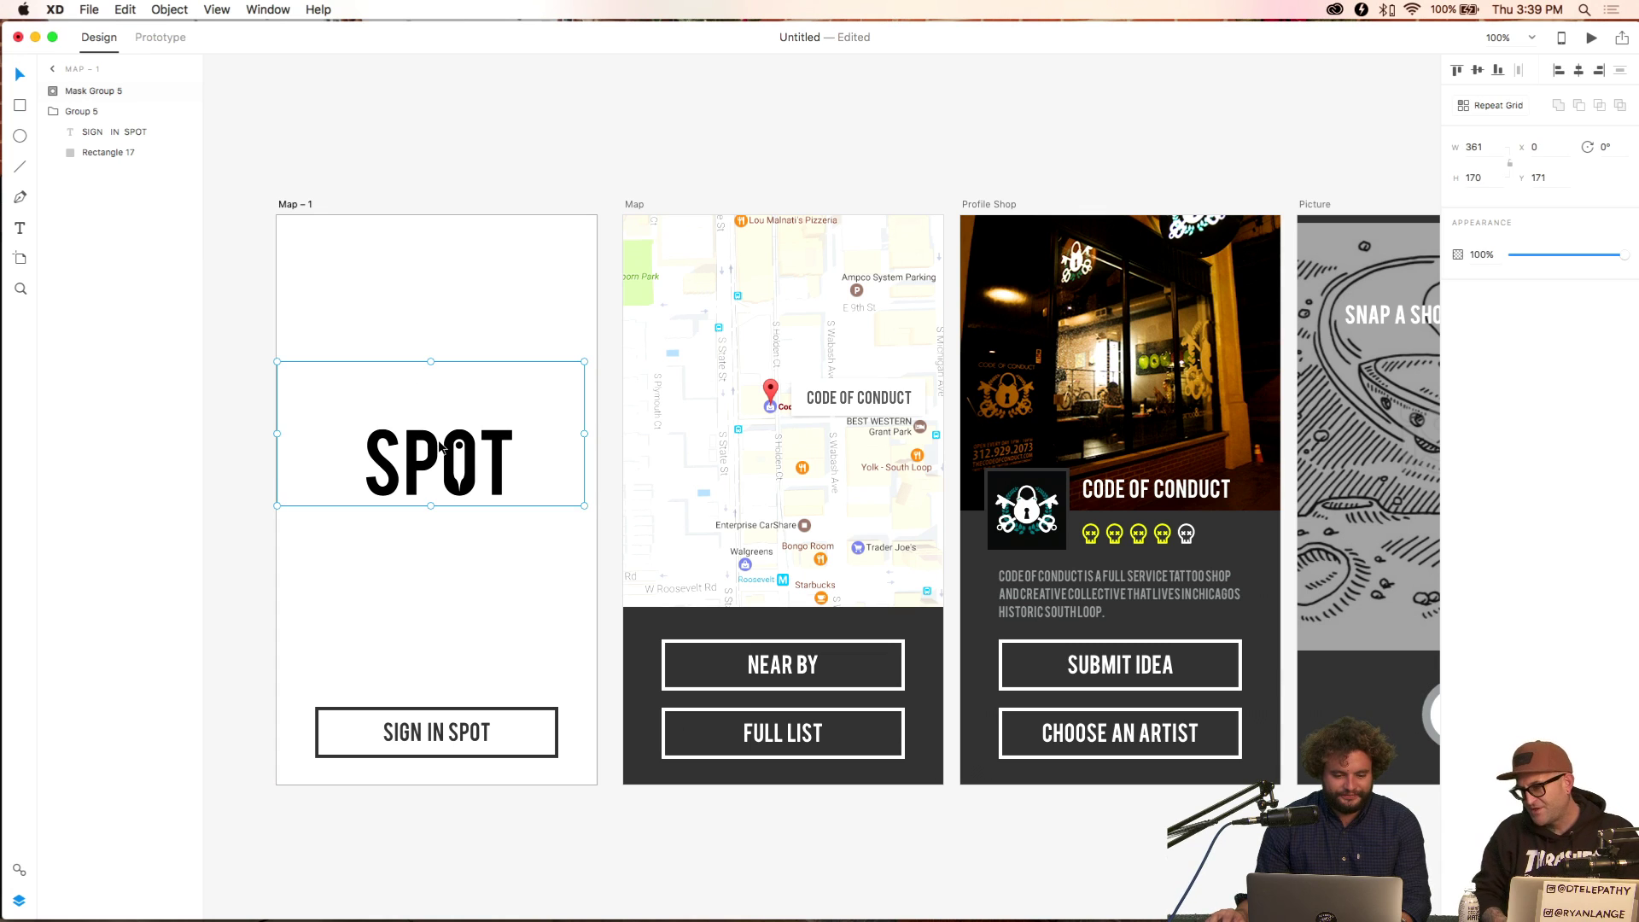
click(102, 157)
click(359, 258)
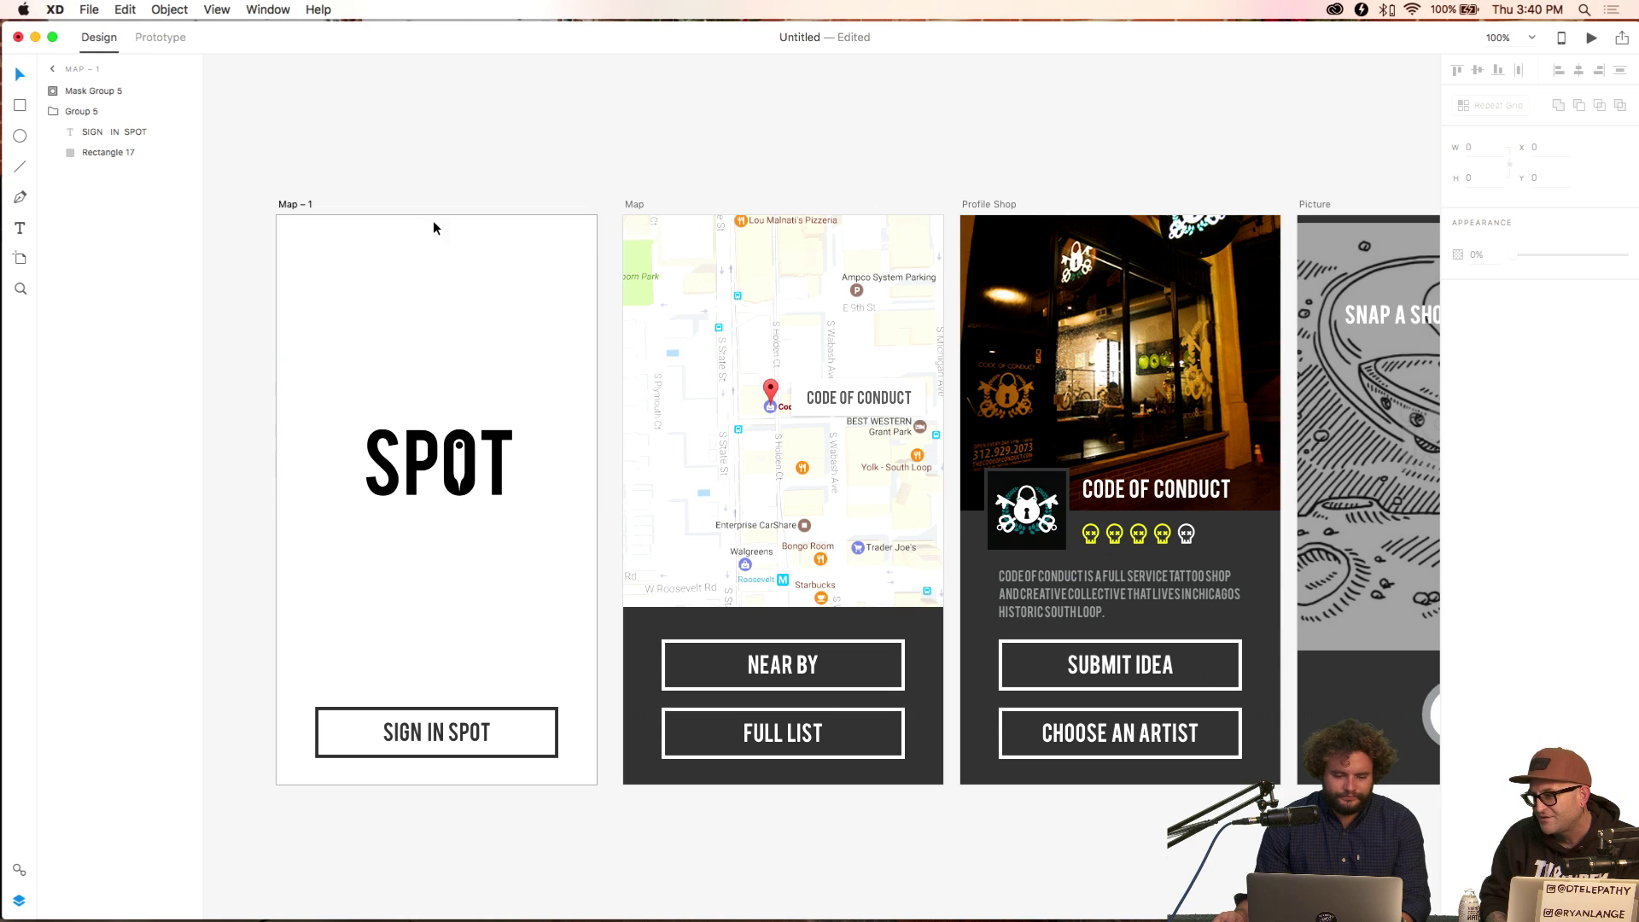
key(super+Tab)
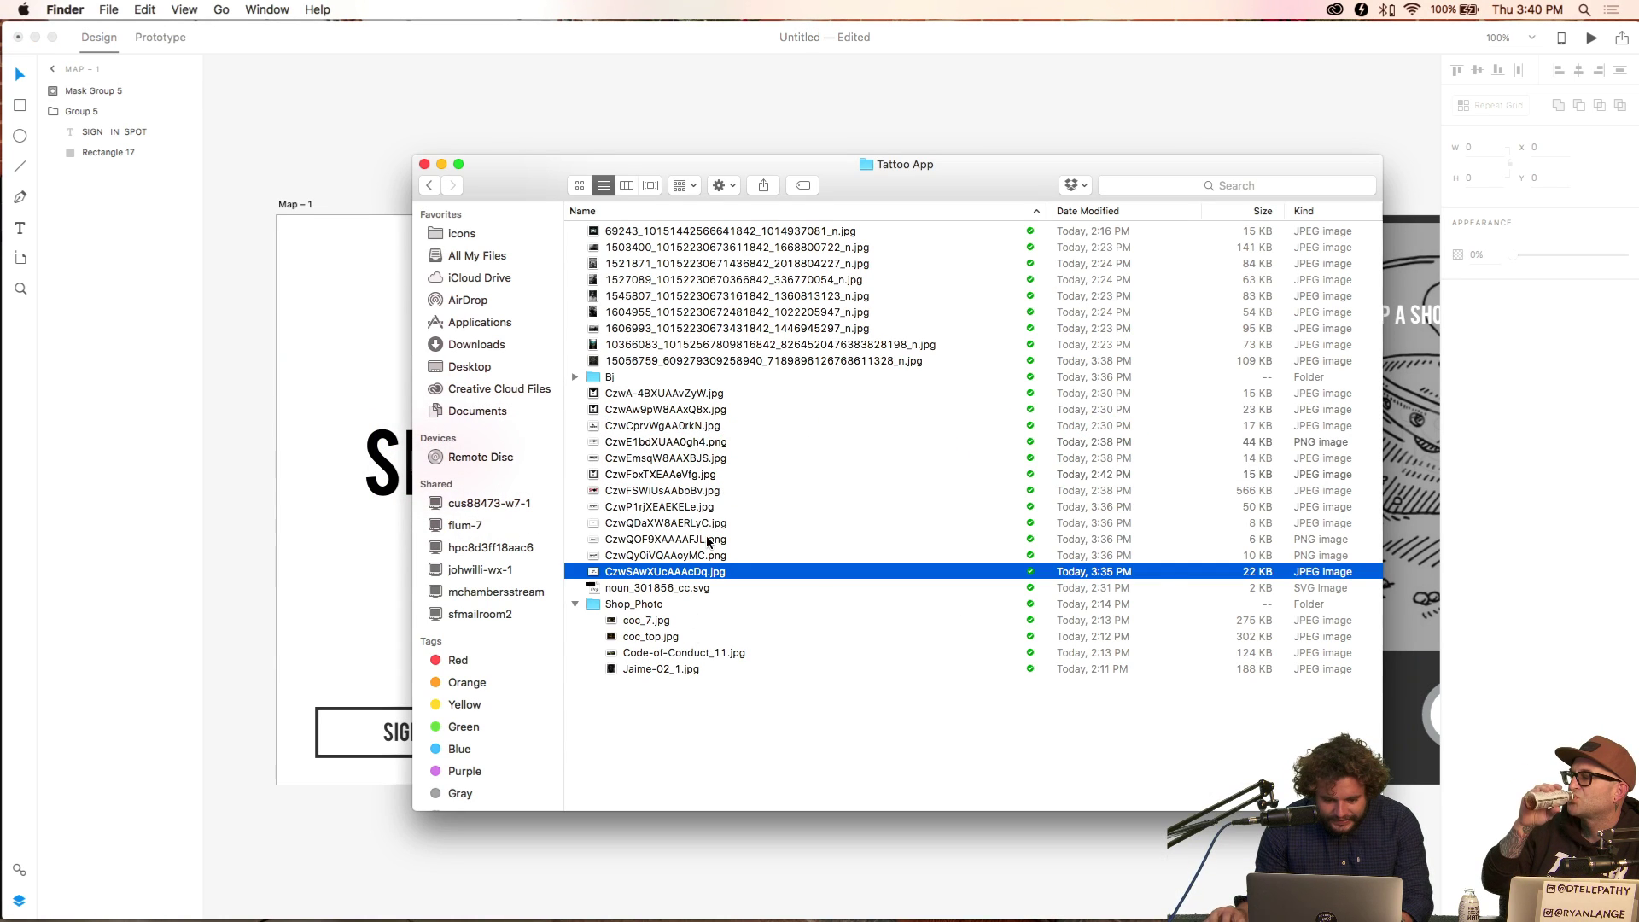
Step: Sort Finder newest first and drag the latest city photo onto Map – 1
click(1142, 210)
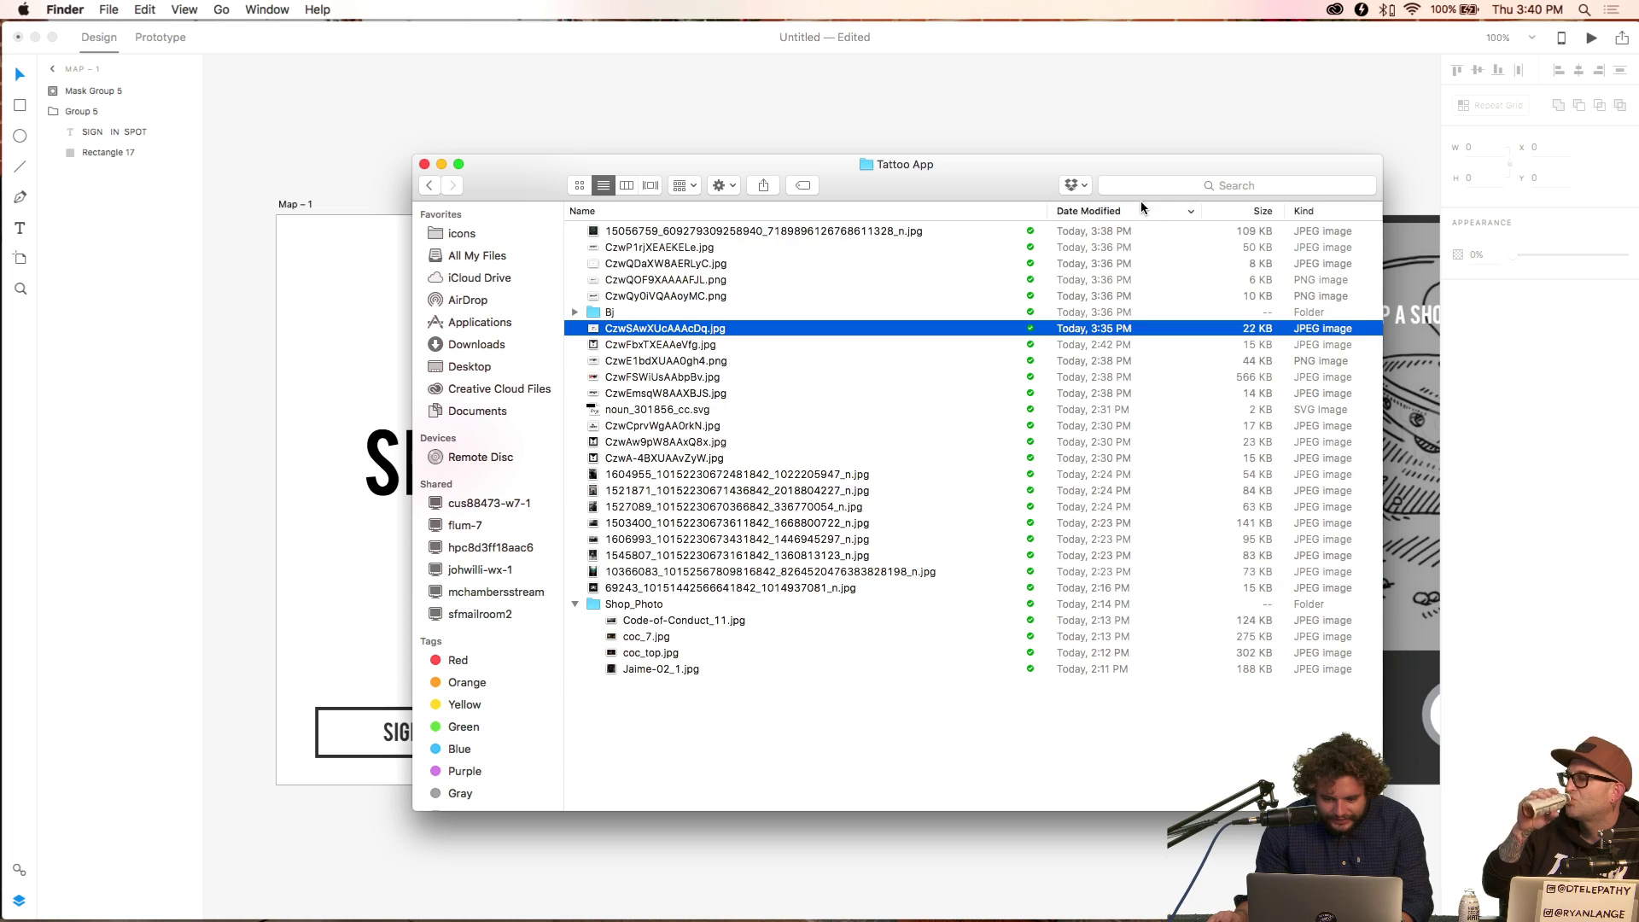
click(679, 232)
key(space)
key(space)
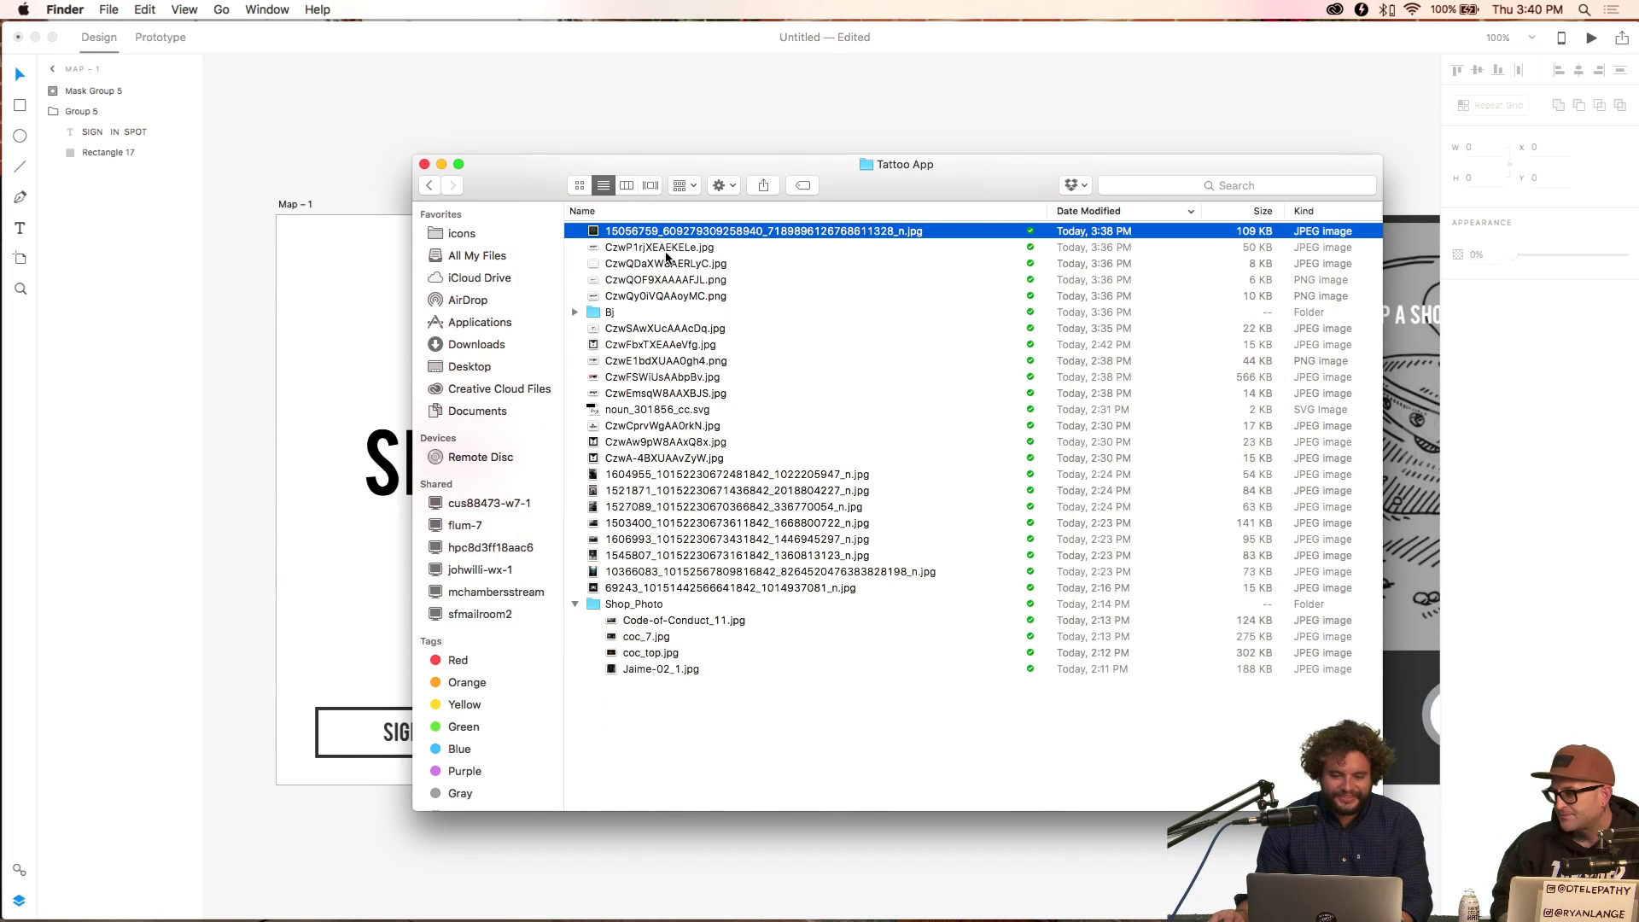
drag(665, 241, 401, 269)
click(492, 315)
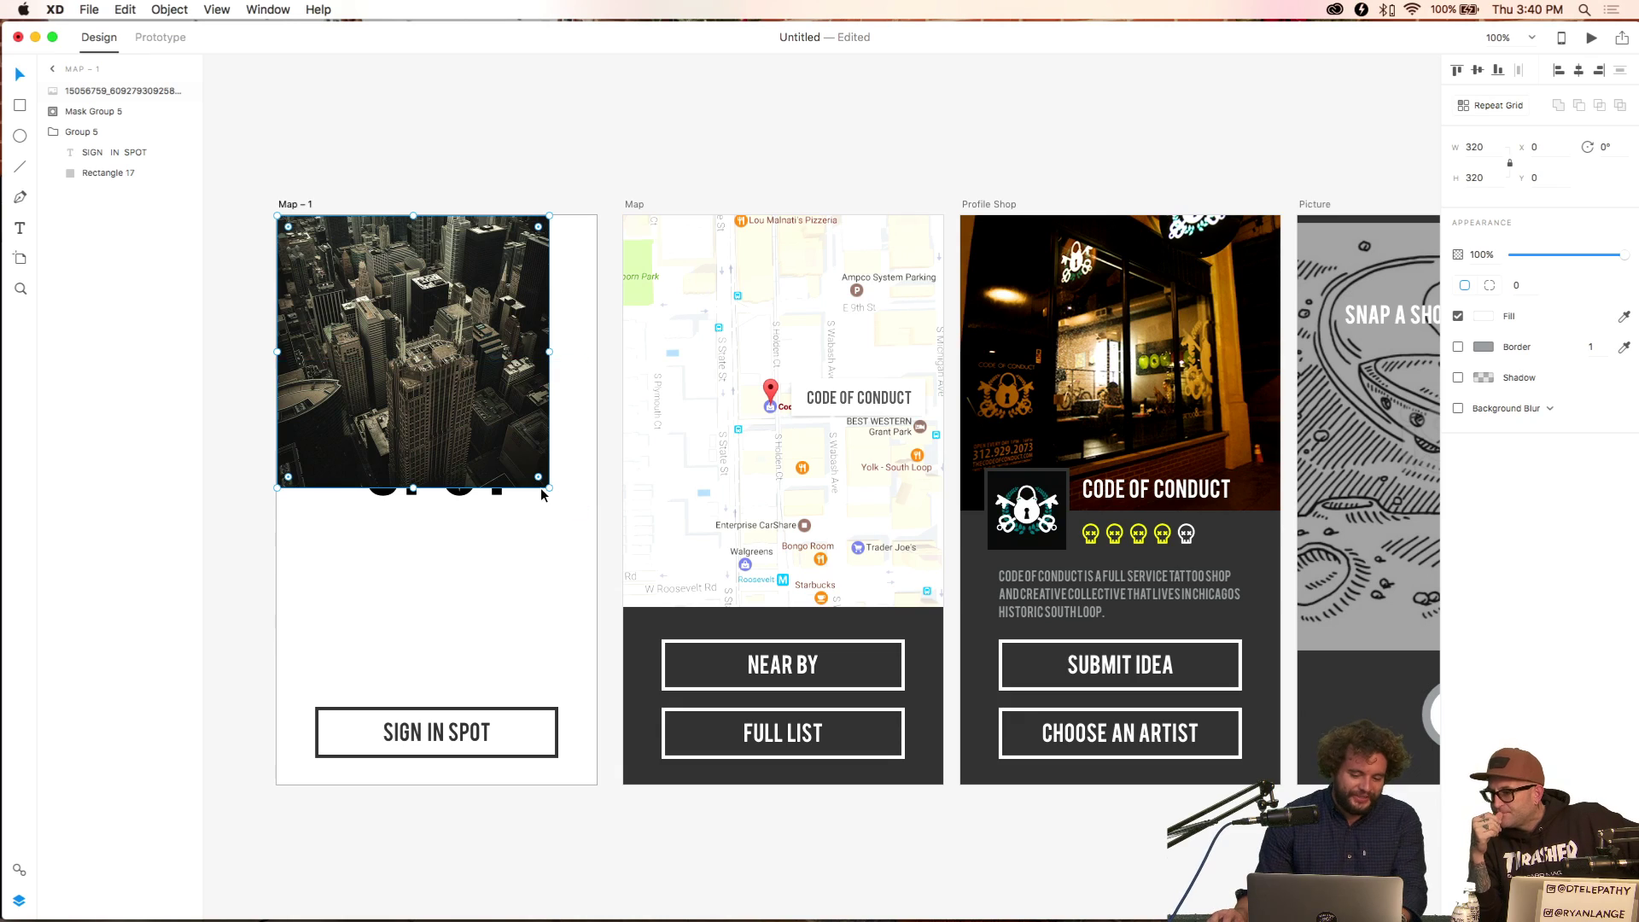
Step: Enlarge the city photo, shift it left and move its layer behind the SPOT logo
drag(548, 487, 712, 657)
drag(456, 452, 443, 447)
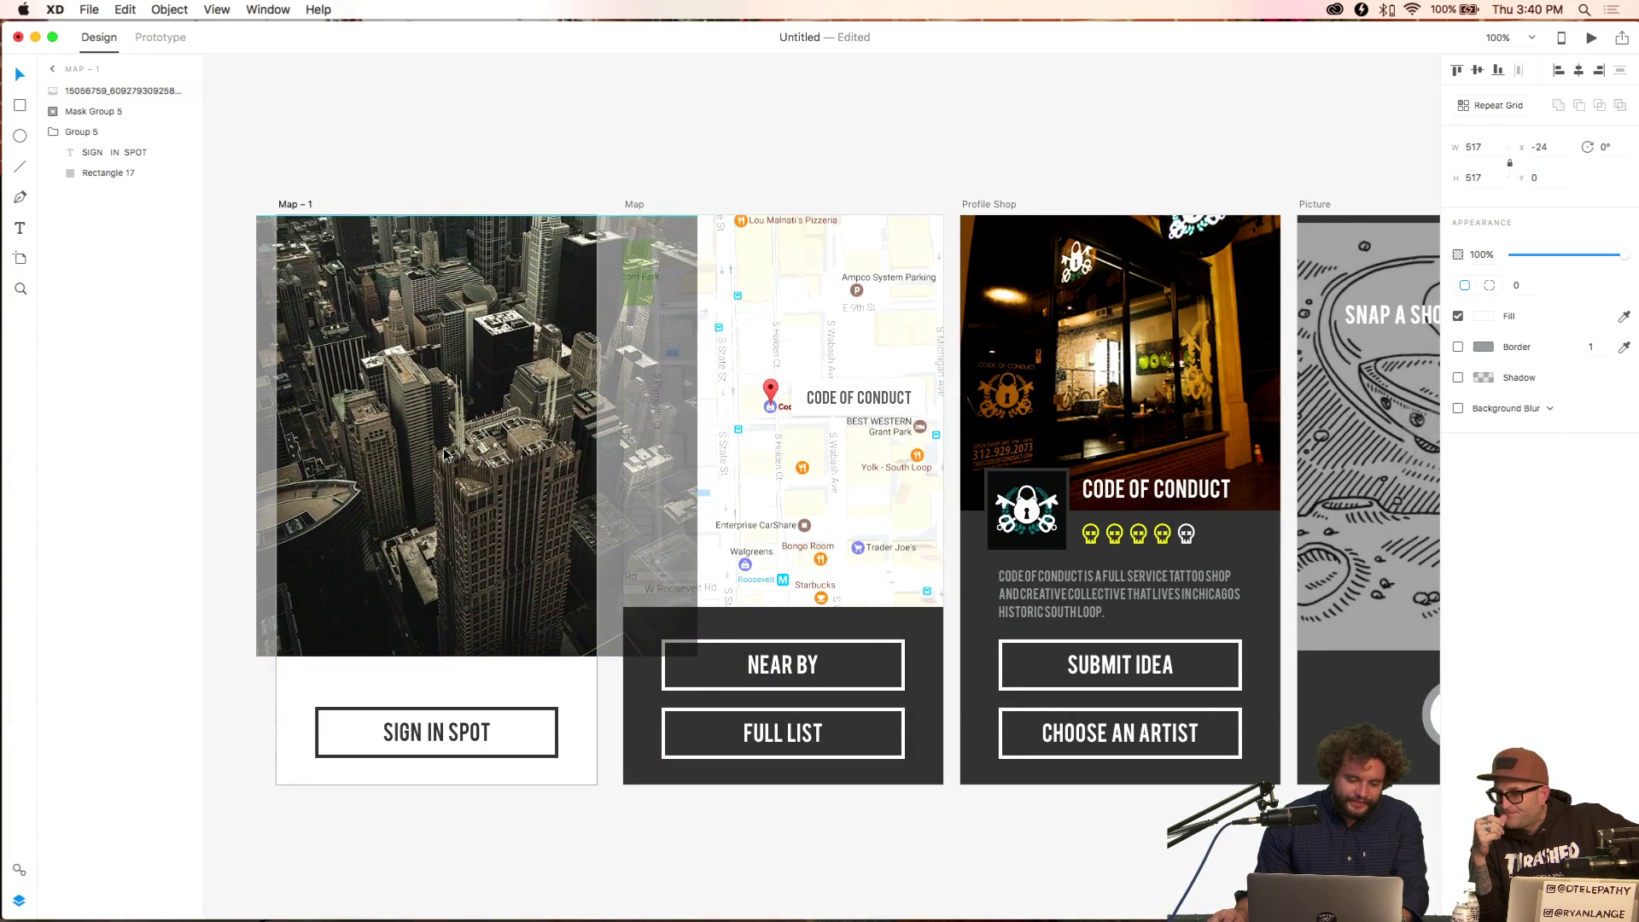
drag(152, 91, 136, 191)
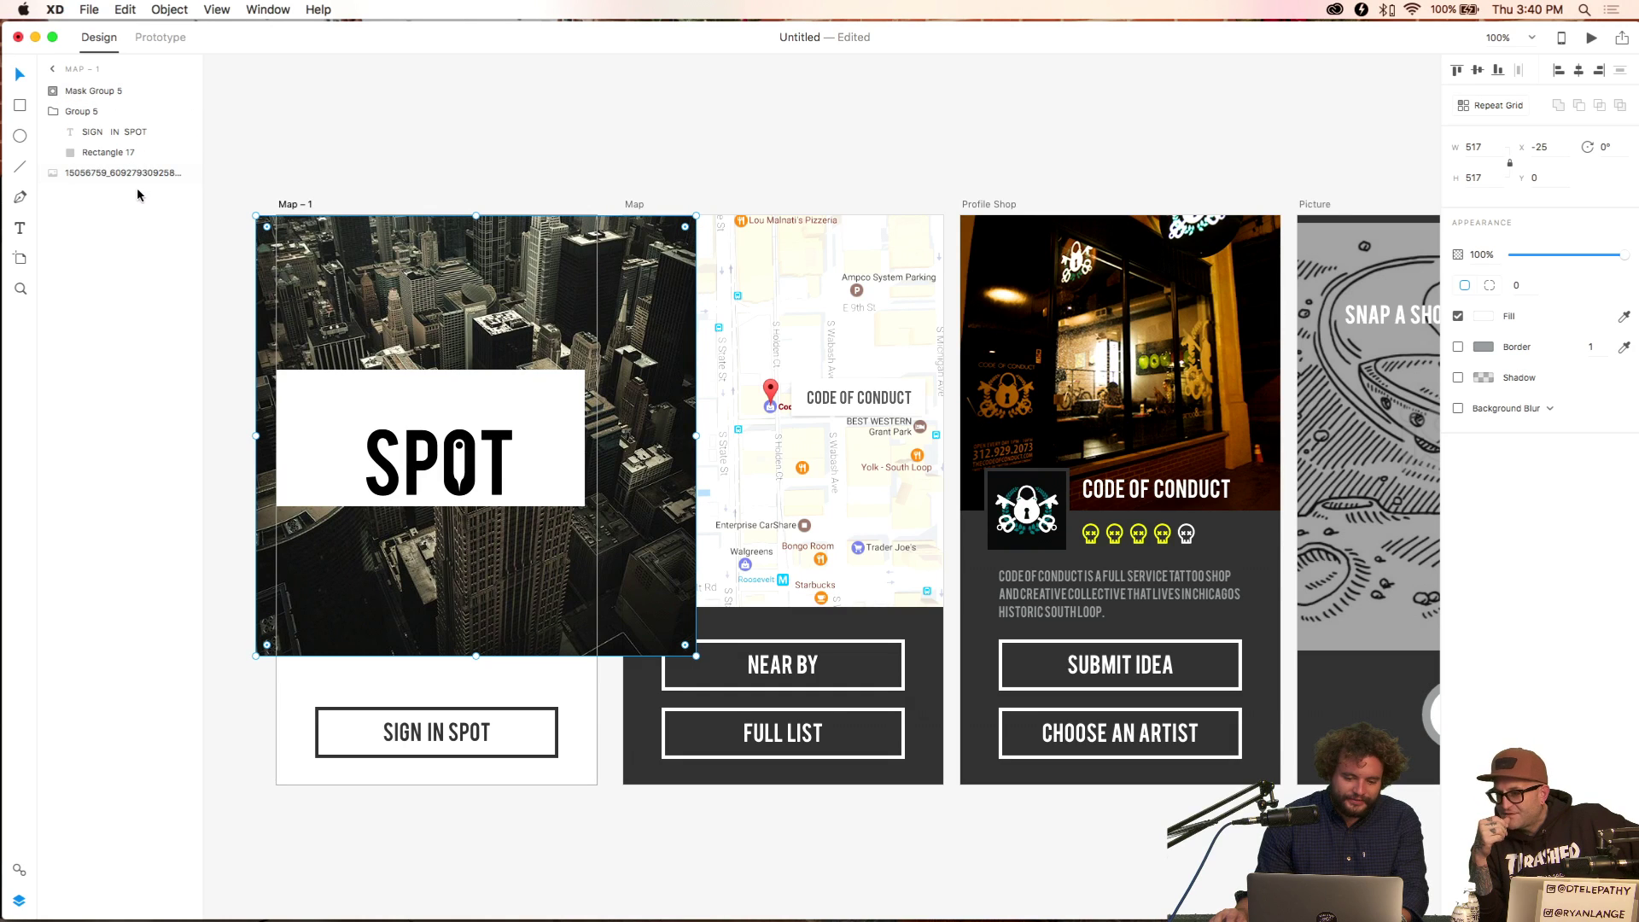
click(420, 431)
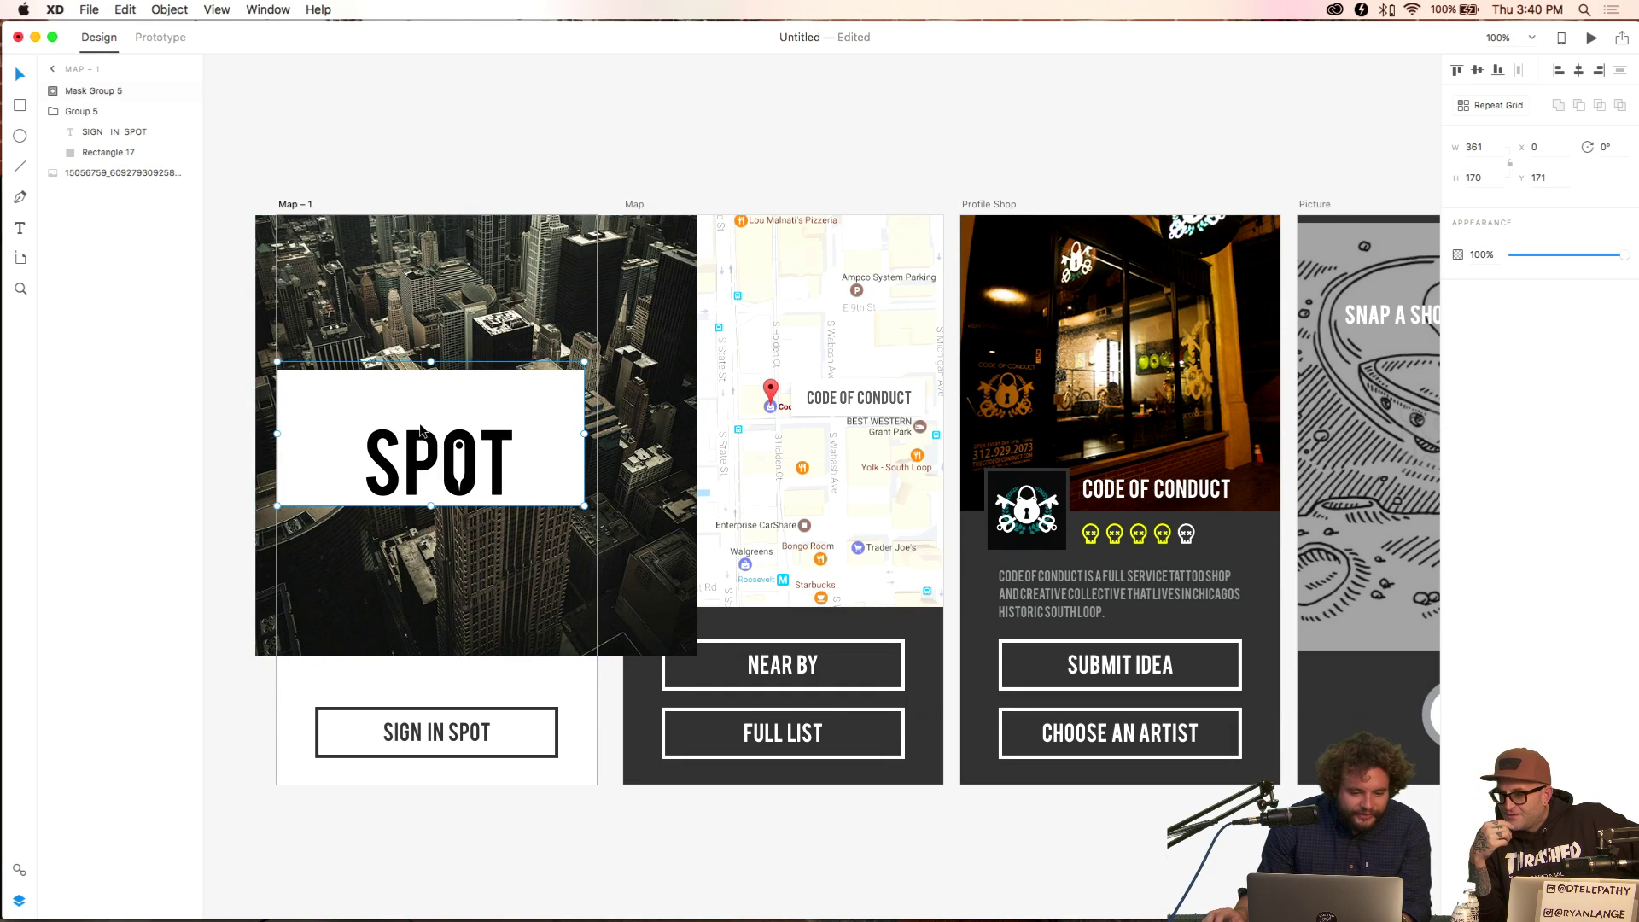
click(97, 152)
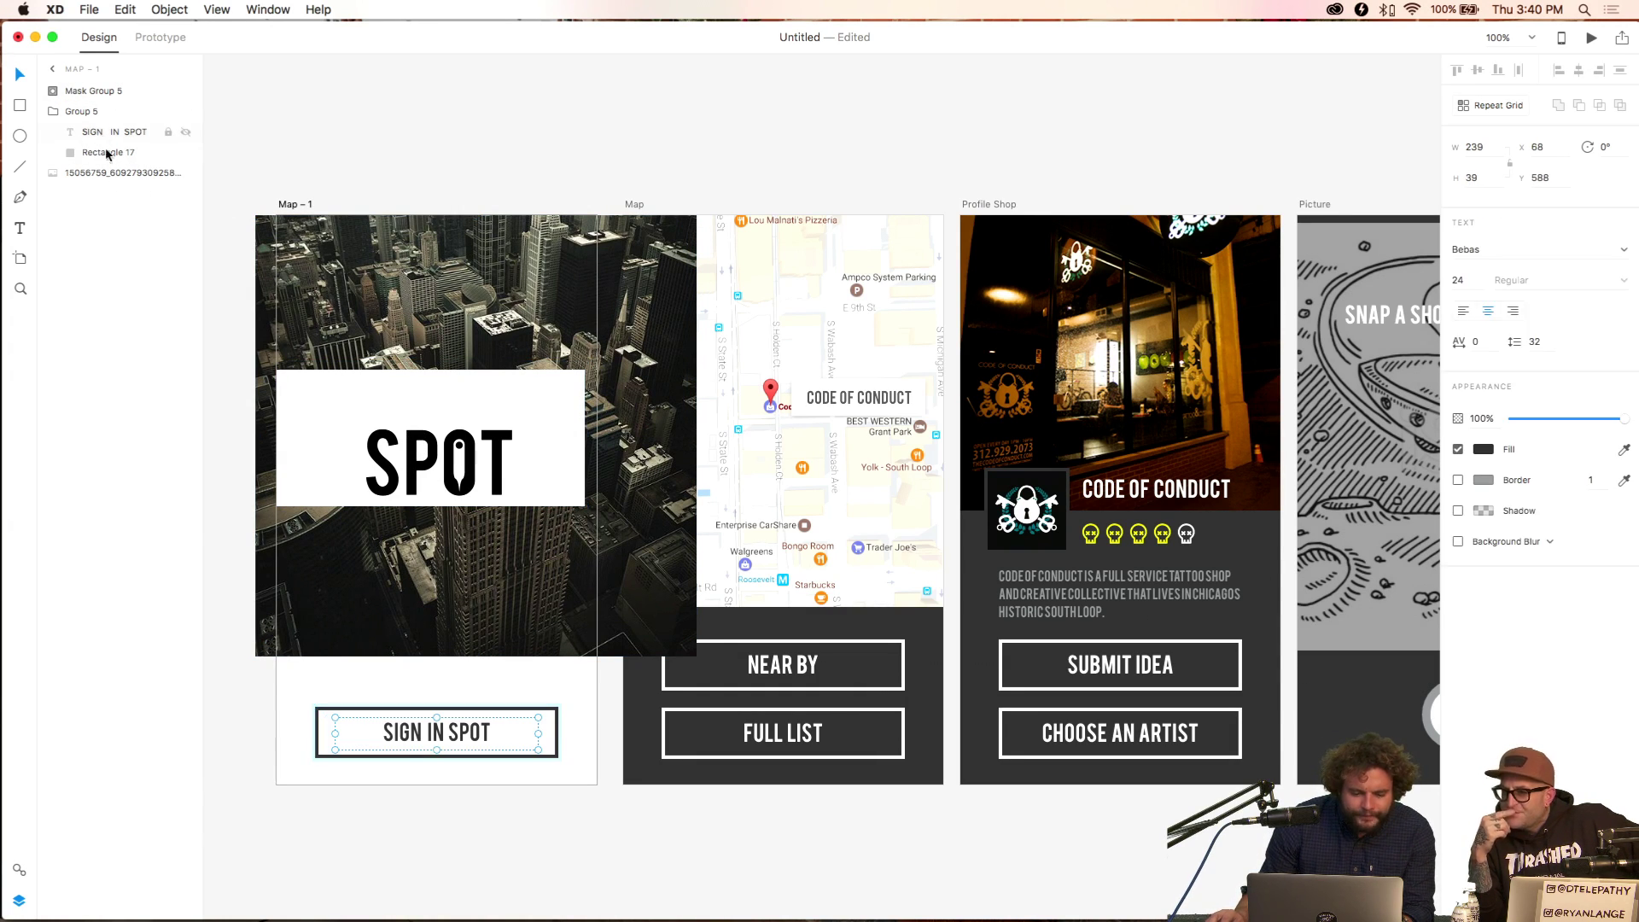
click(418, 461)
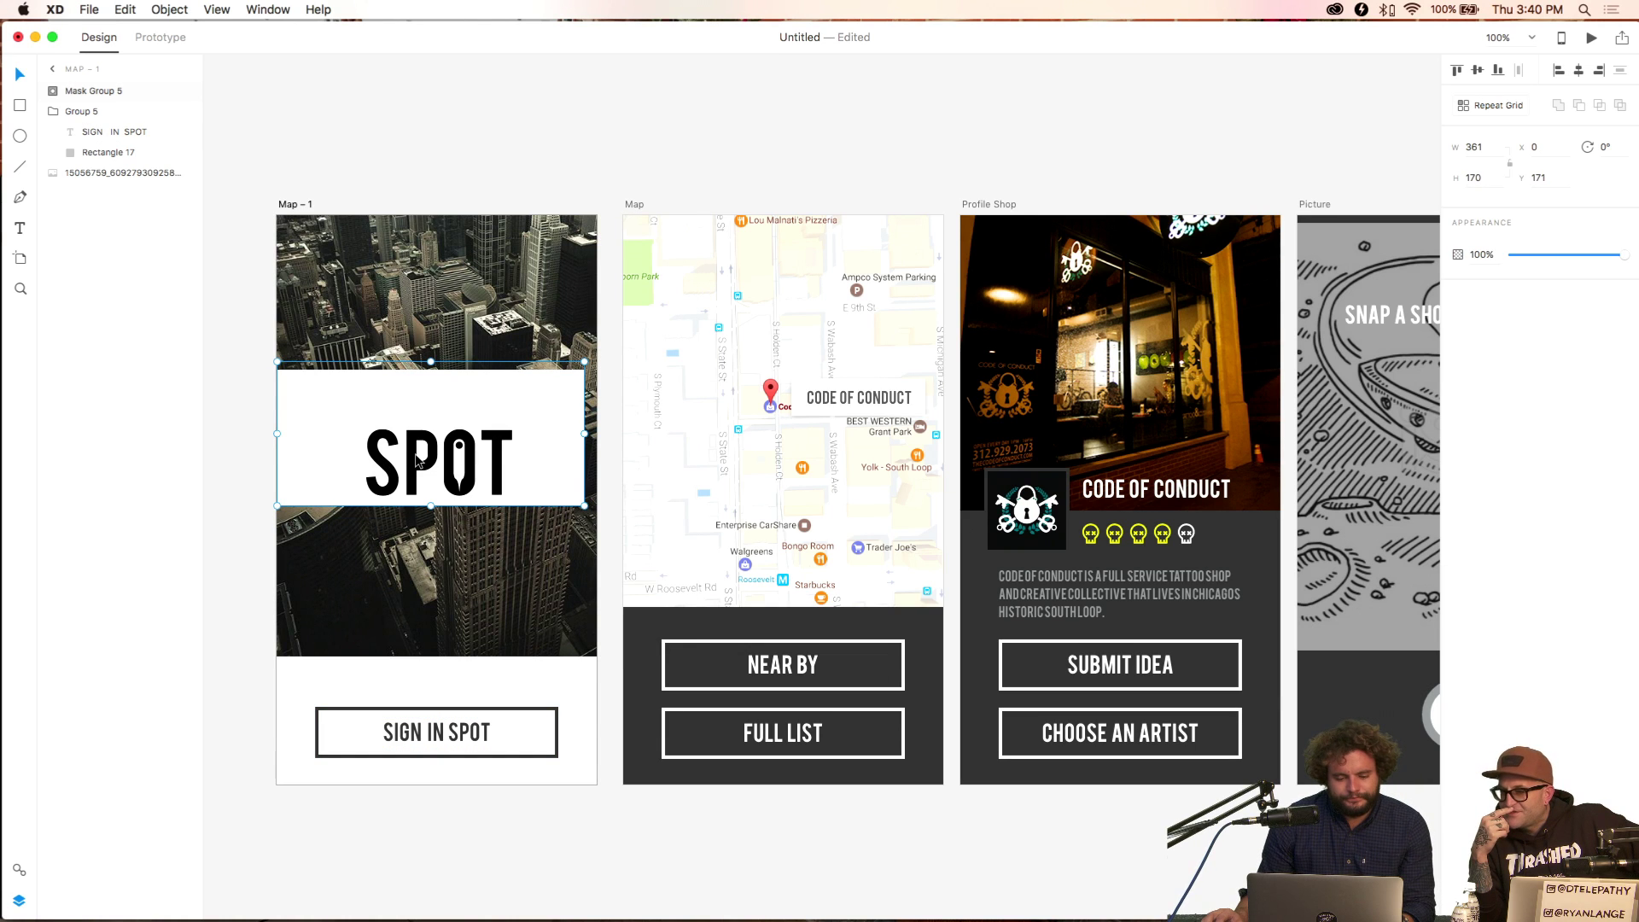
Step: Inside its mask, enlarge the city photo slightly and shift it further left
double_click(441, 326)
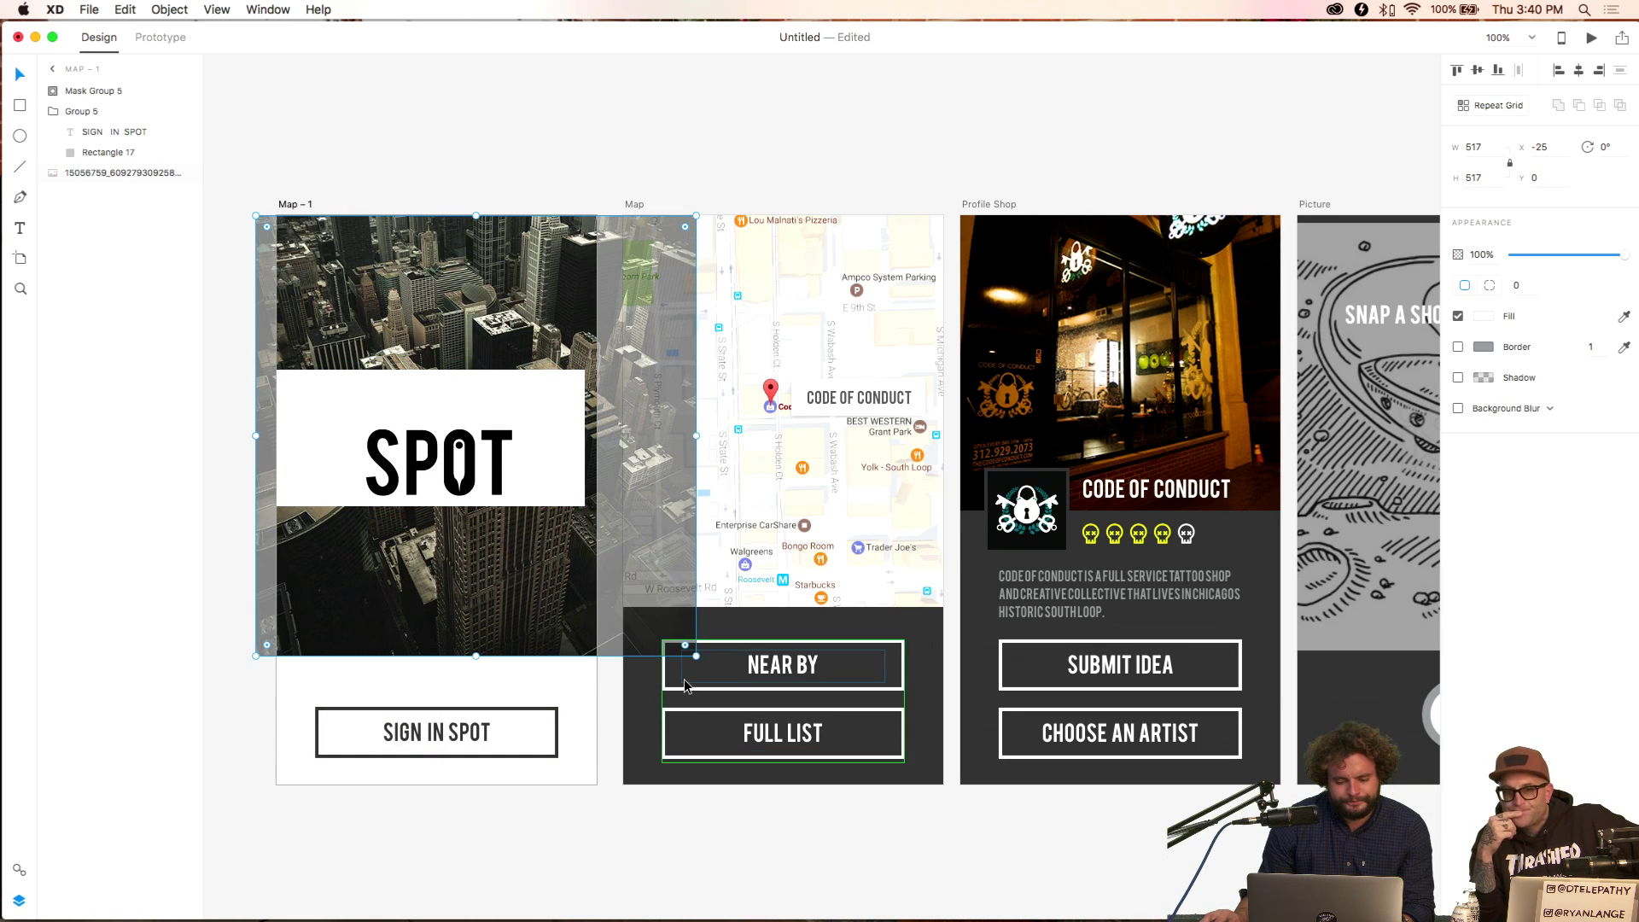
drag(721, 677, 732, 688)
click(602, 842)
double_click(509, 637)
drag(538, 610, 463, 601)
click(388, 181)
Step: Paste into the masked SPOT logo, select the logo image inside, then view Prototype mode
click(393, 384)
key(super+v)
click(128, 132)
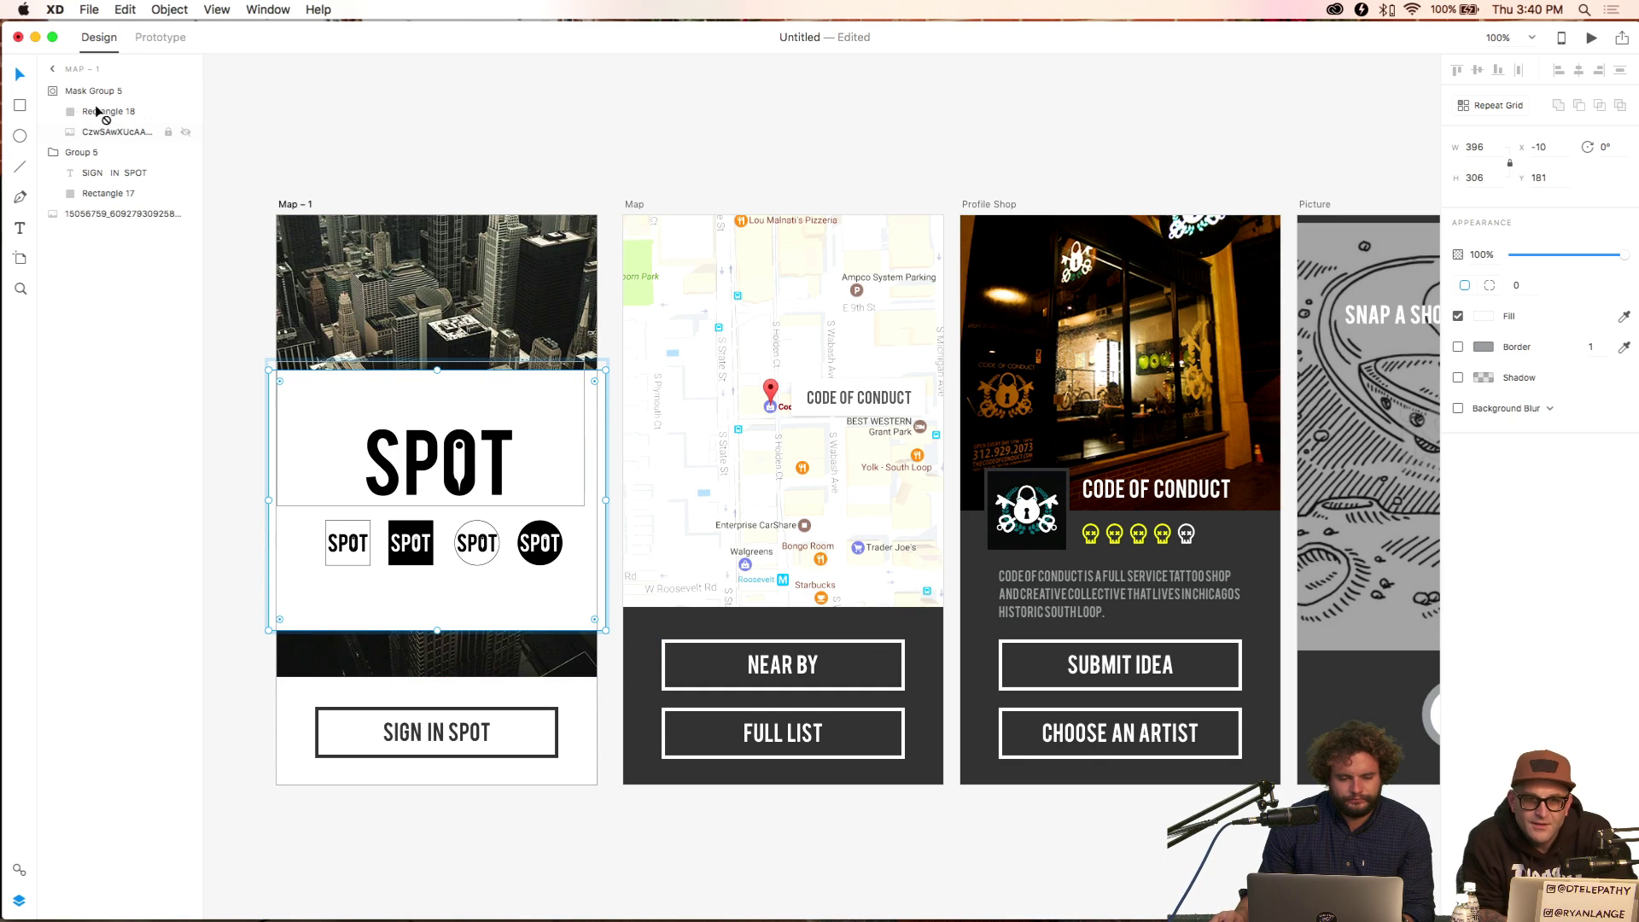
click(160, 37)
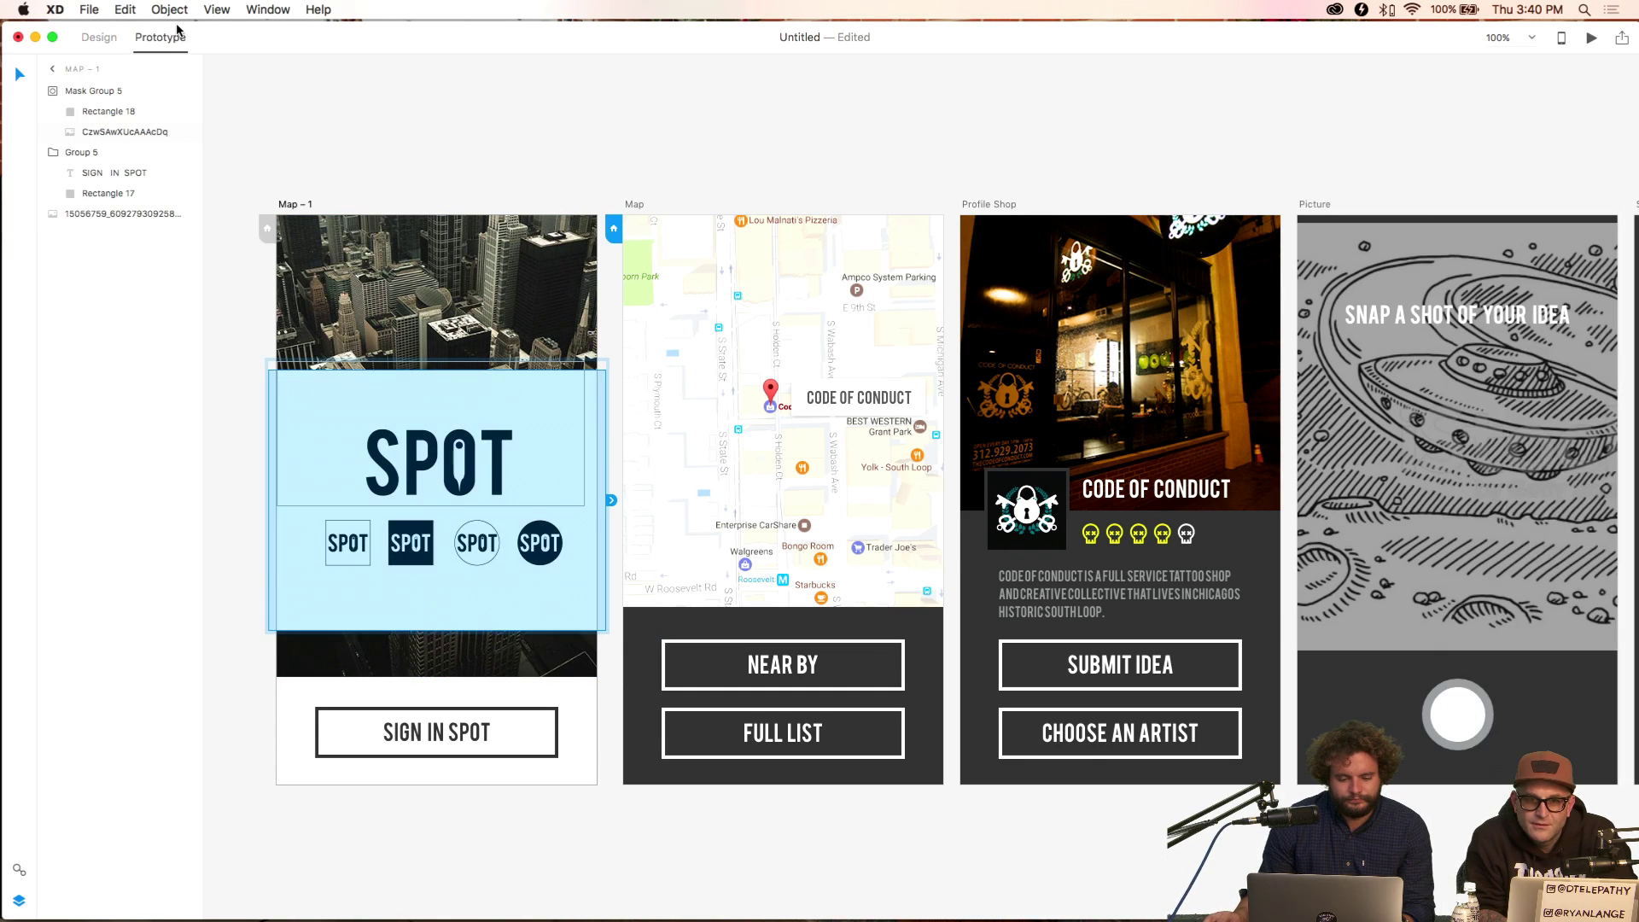
click(321, 135)
Step: Draw Rectangle 19 across the SPOT logo area and drag it below the logo layers
key(ctrl+Tab)
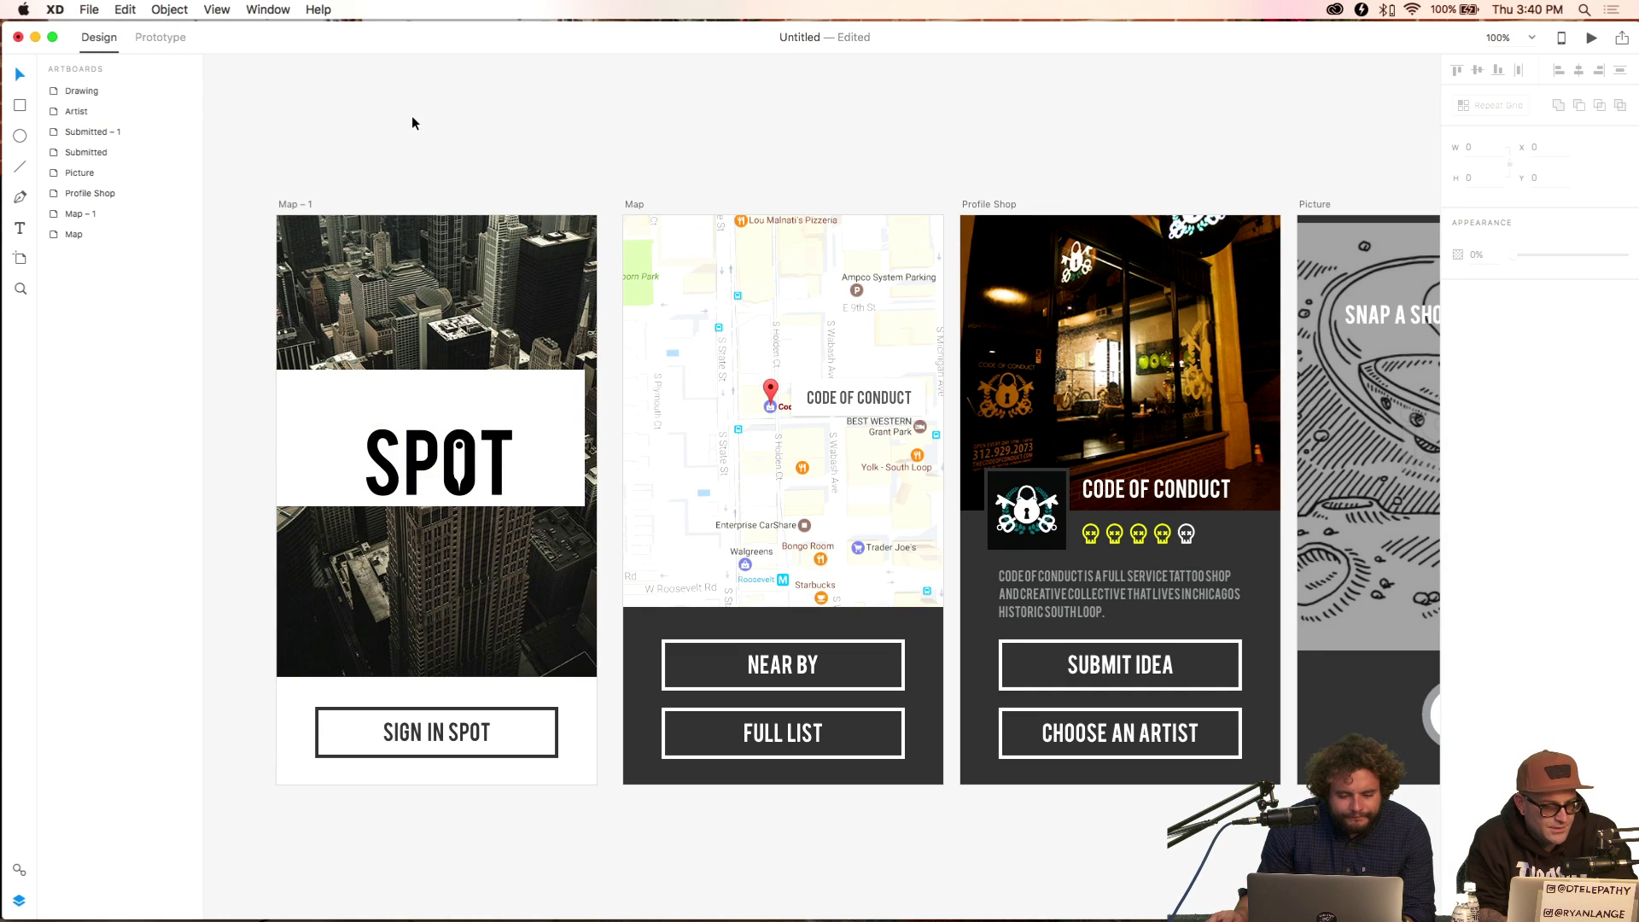
click(288, 204)
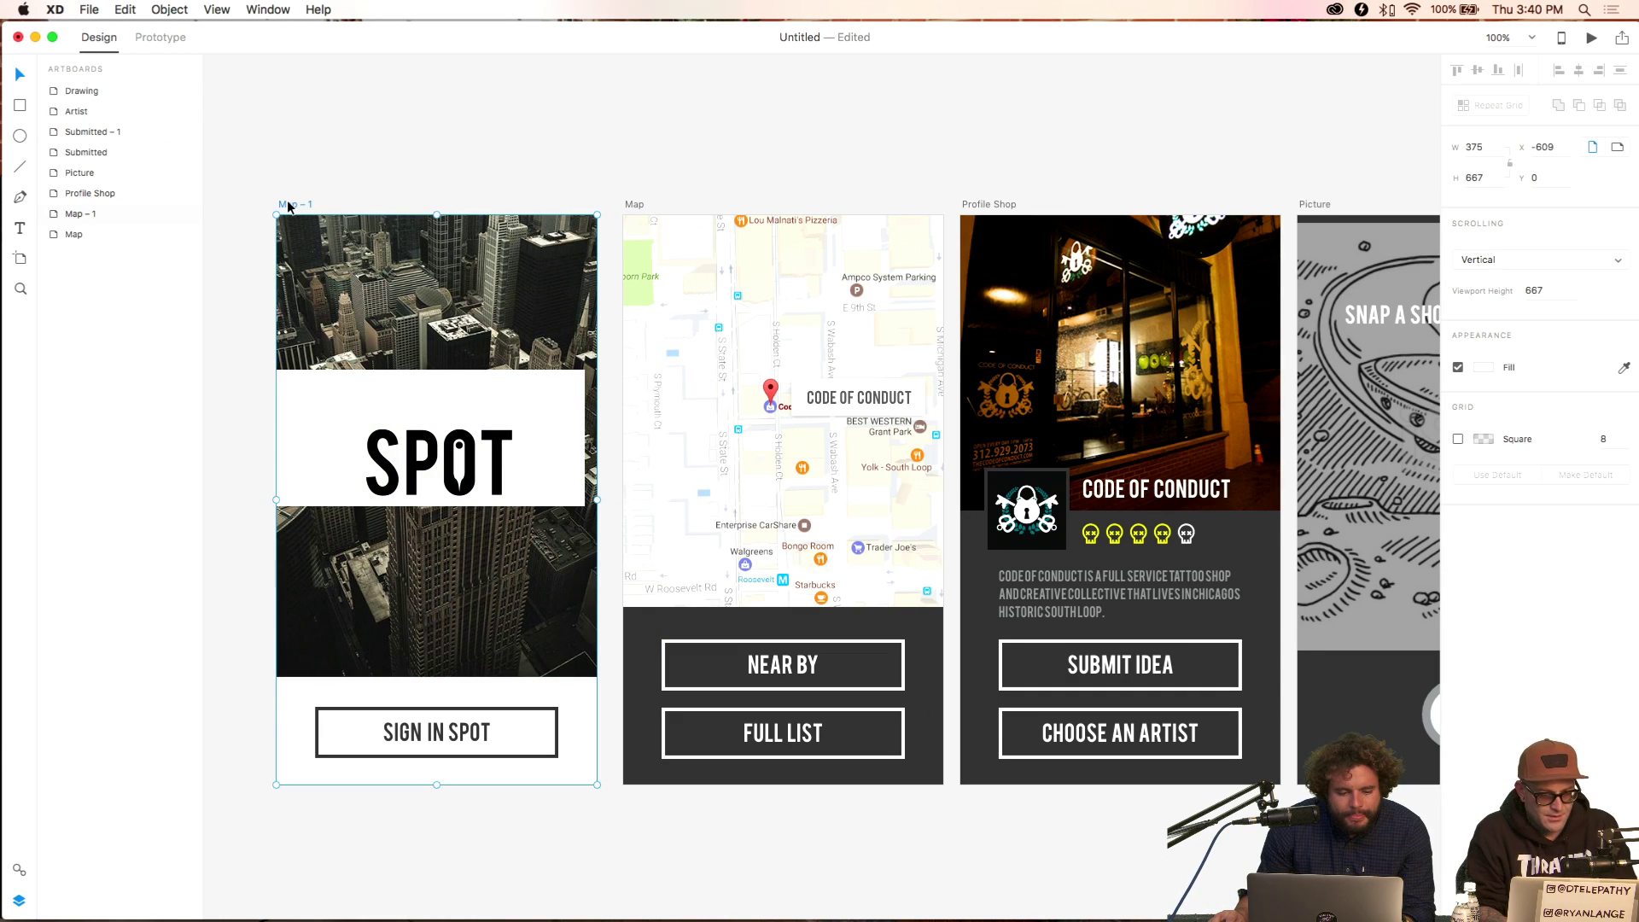
click(316, 255)
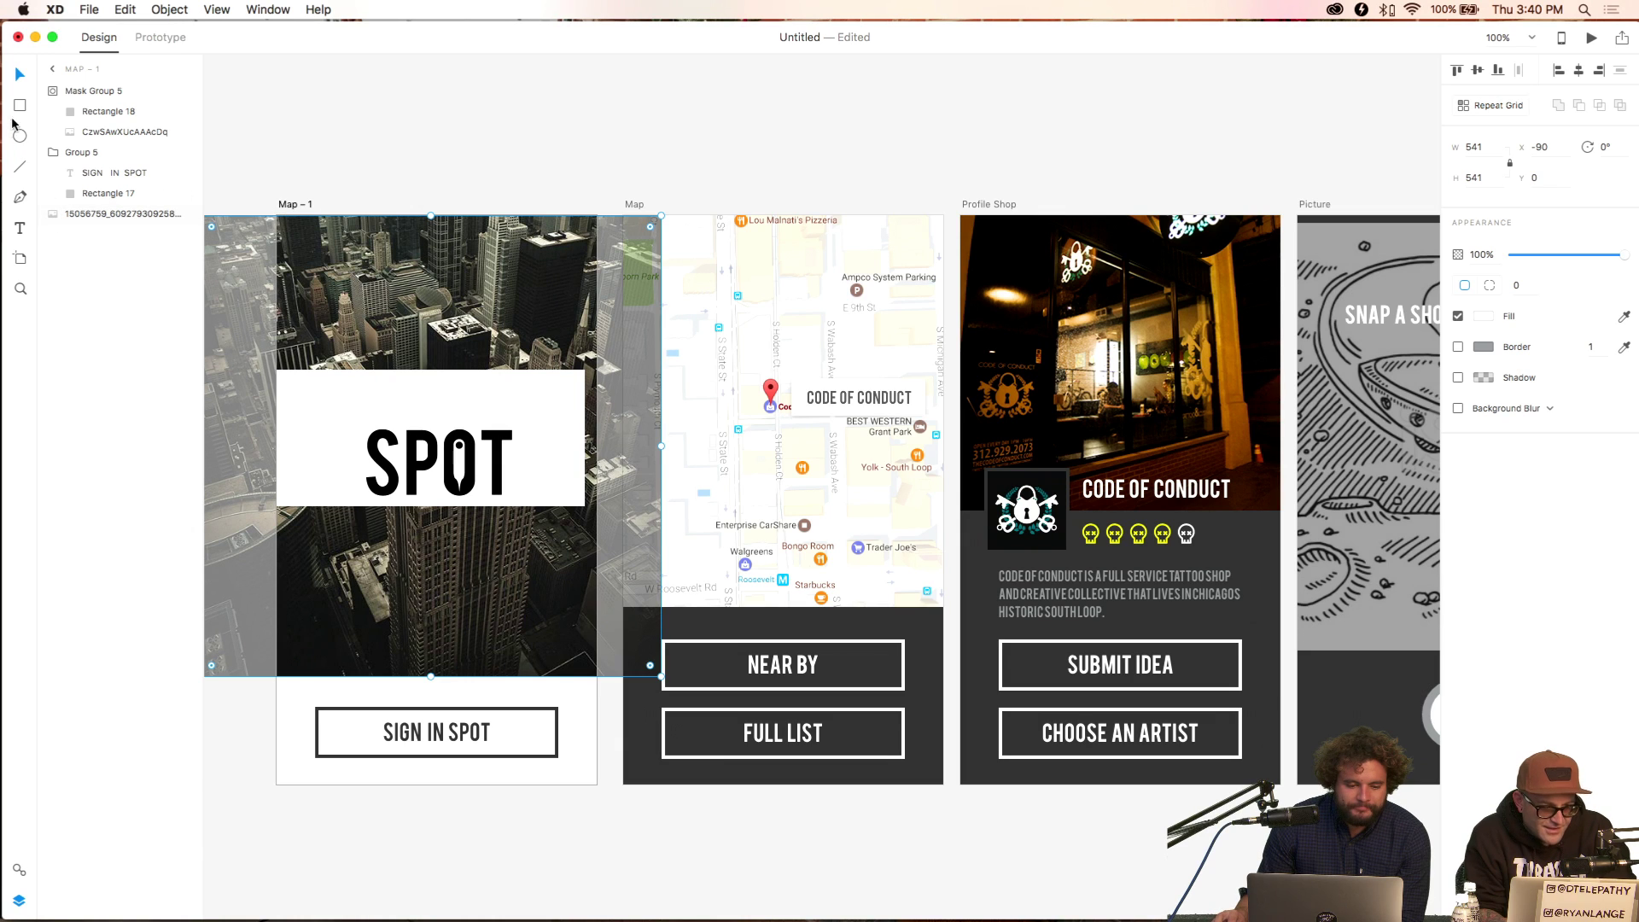
drag(276, 357, 597, 559)
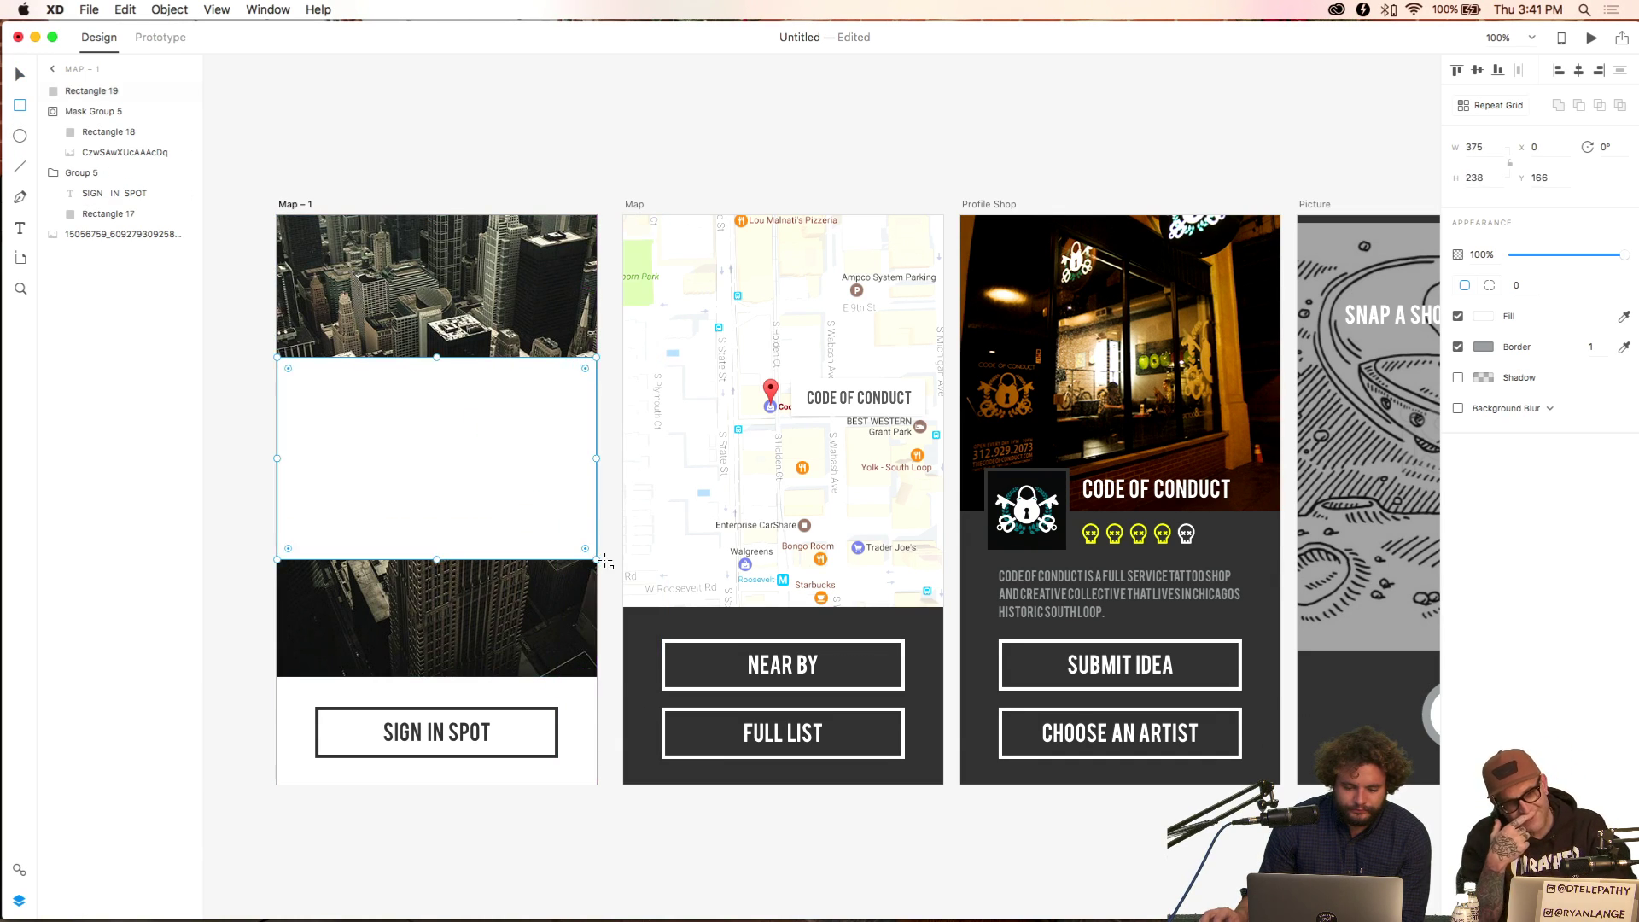
scroll(551, 473, left, 1)
drag(79, 91, 104, 225)
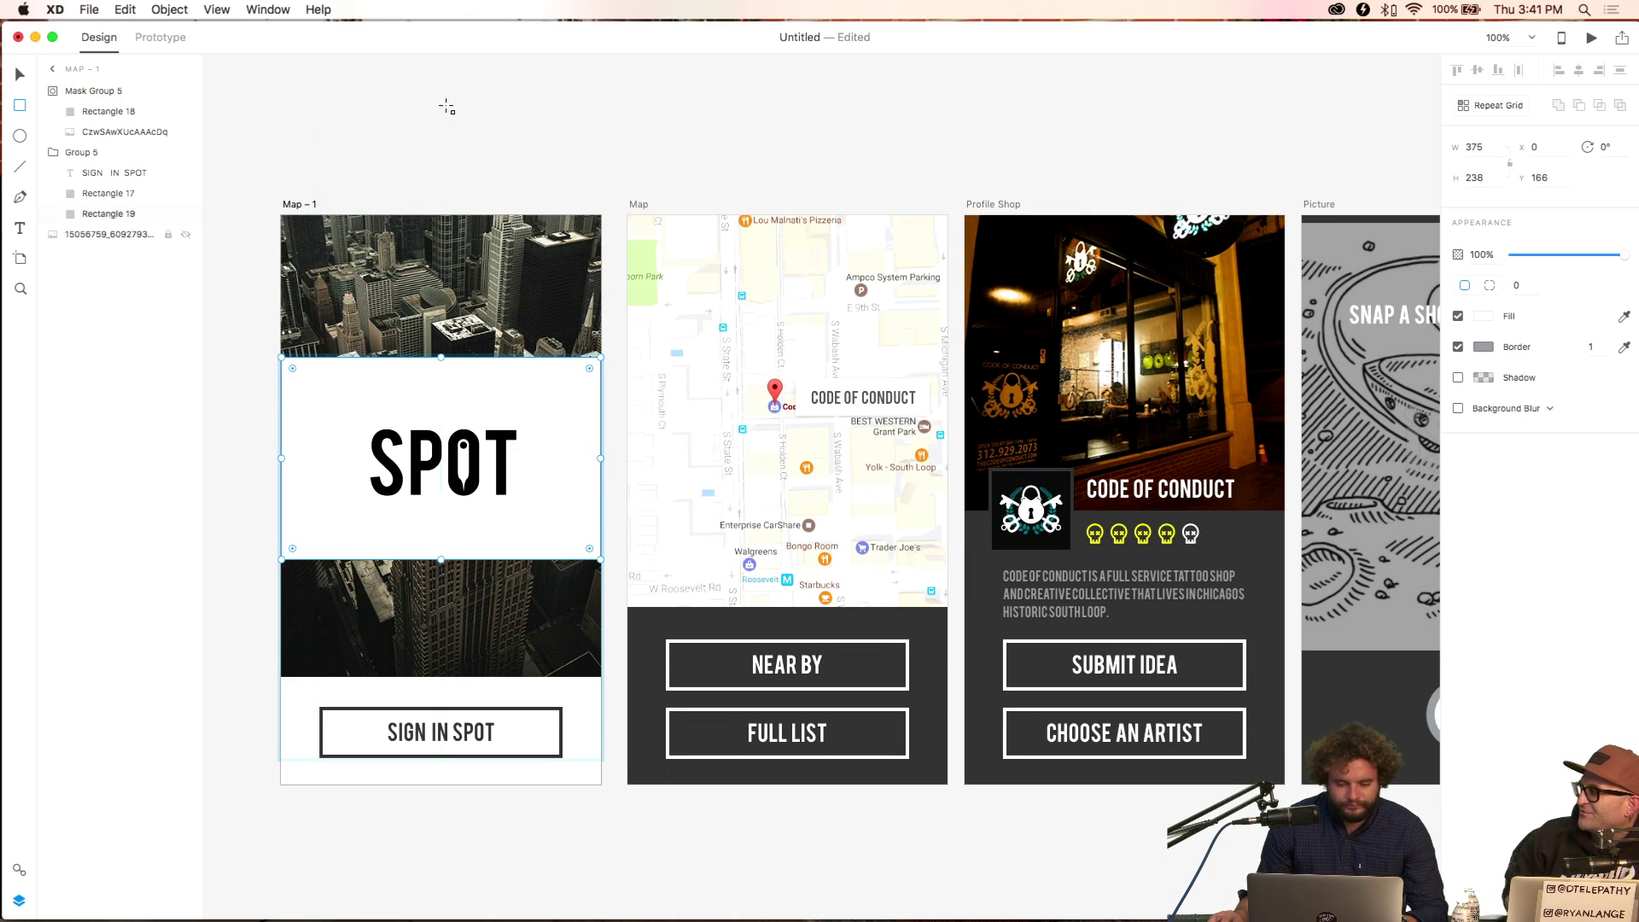
Step: Select the SPOT group and logo to check how the layers are arranged
key(Escape)
click(461, 463)
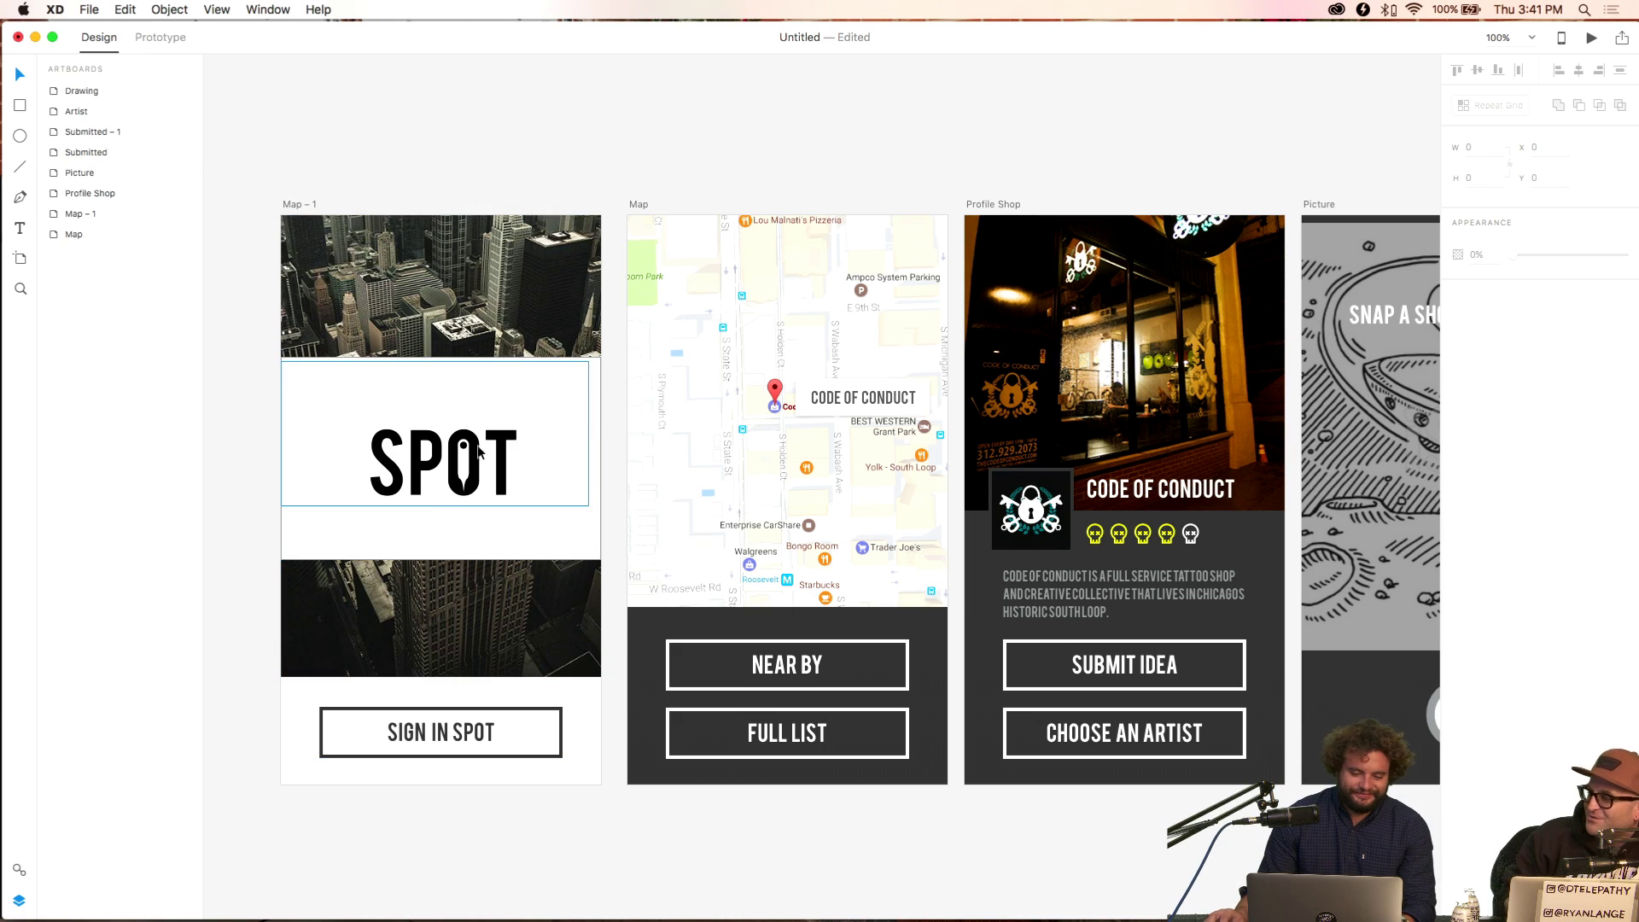
shift+click(450, 515)
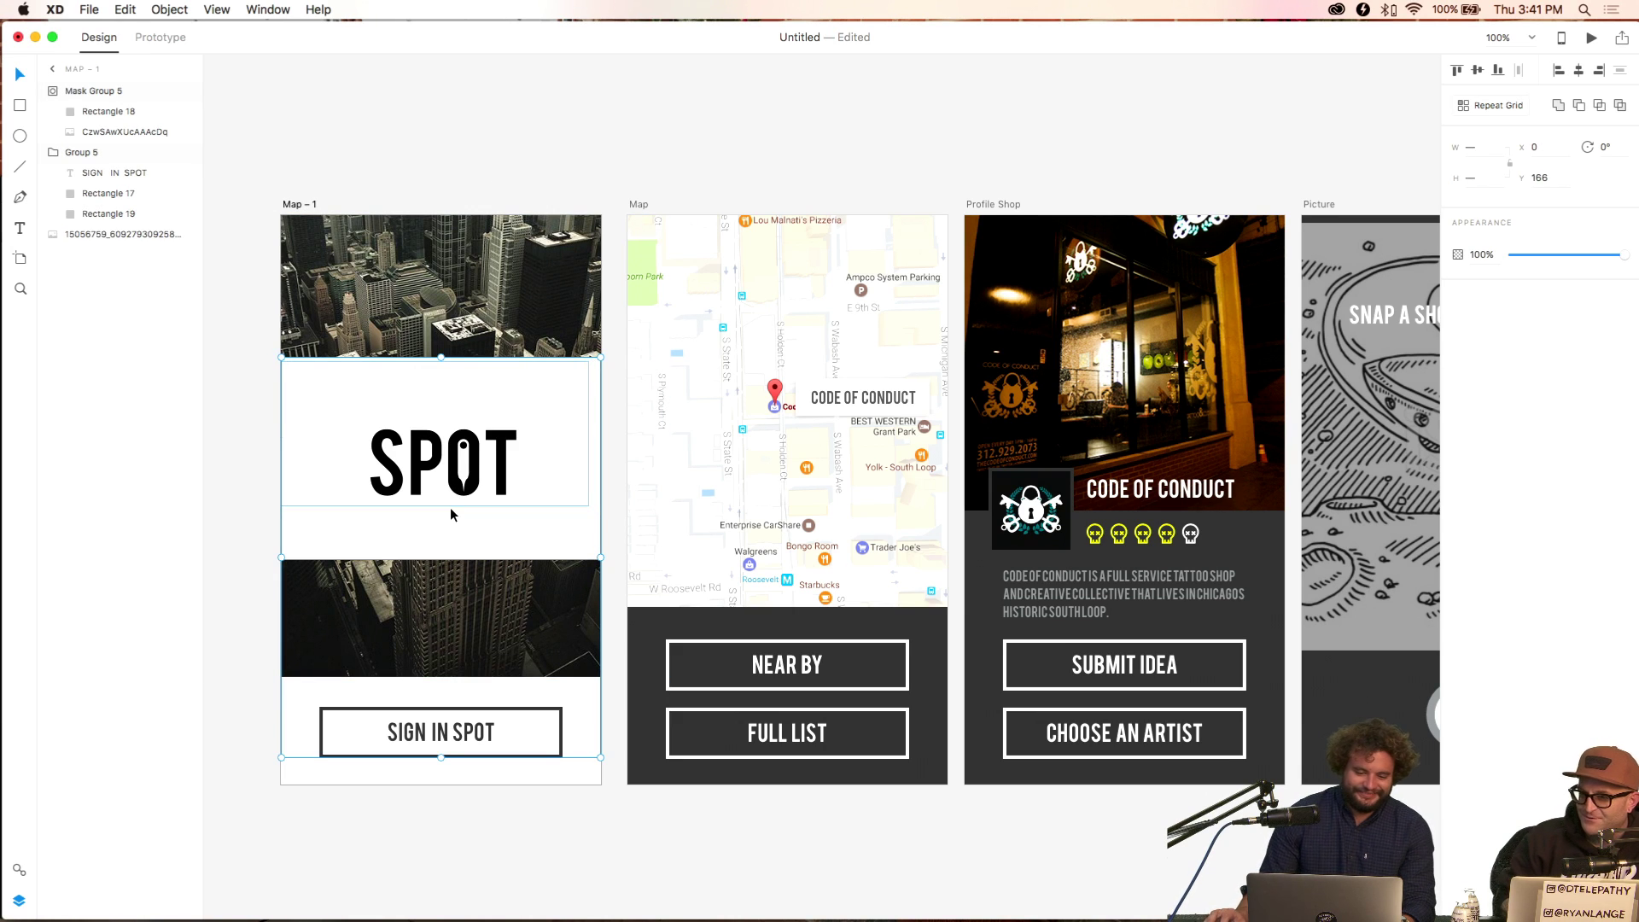
click(484, 140)
click(490, 435)
click(684, 150)
scroll(685, 151, right, 5)
click(442, 512)
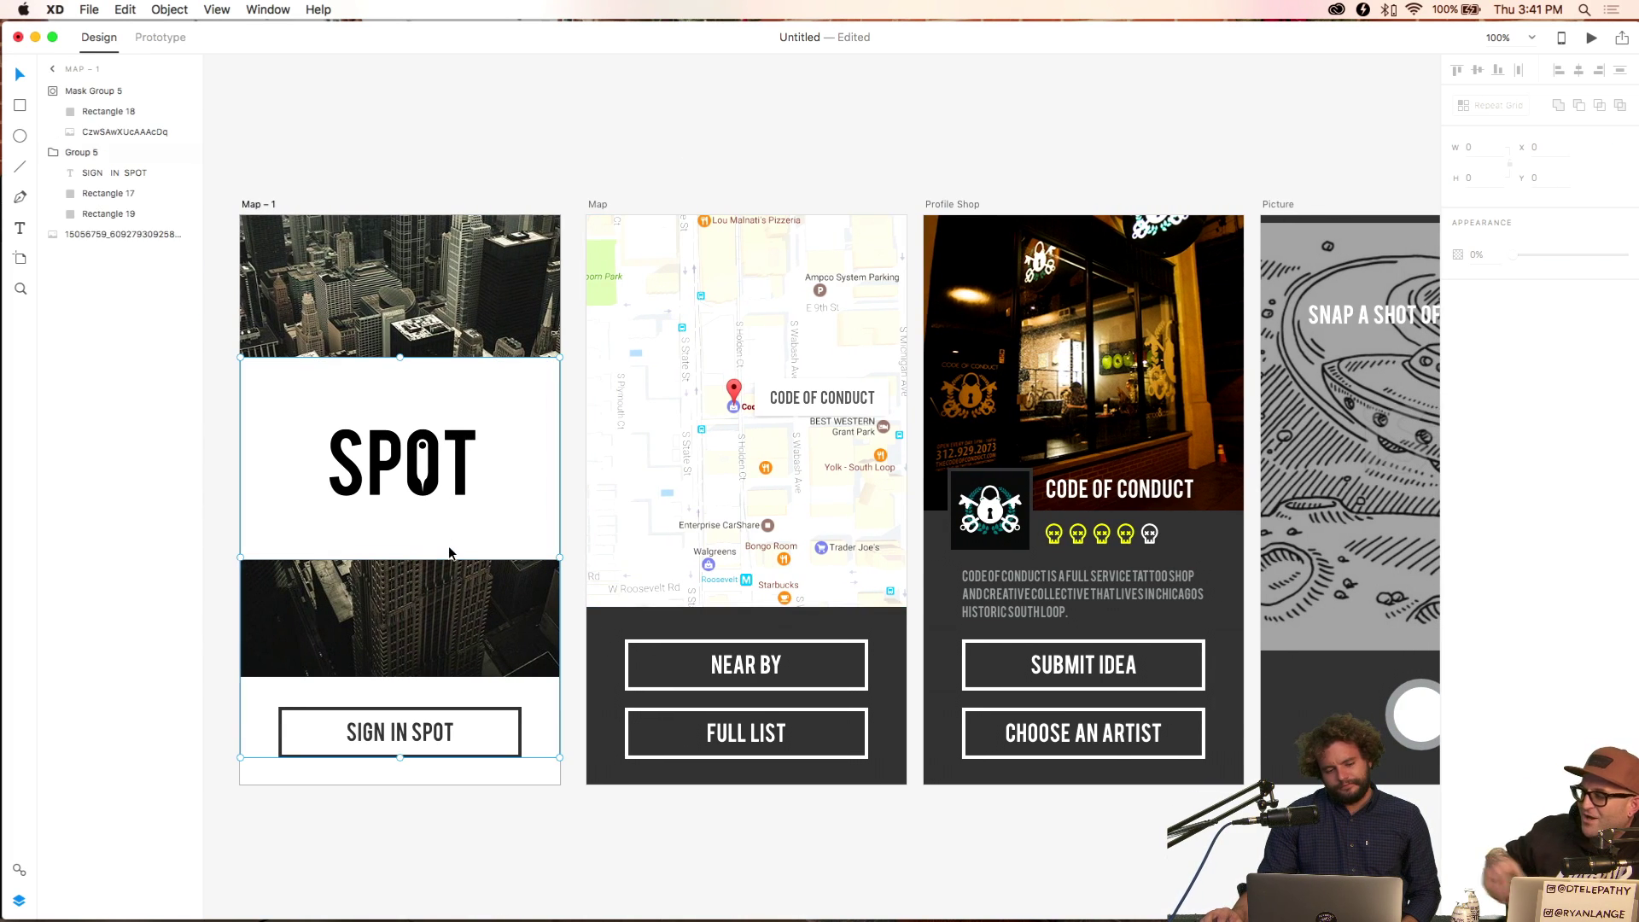
Step: Nudge the white rectangle down and try shortening its top, undoing the height change
click(105, 217)
key(Down)
key(Down)
key(Down)
key(Down)
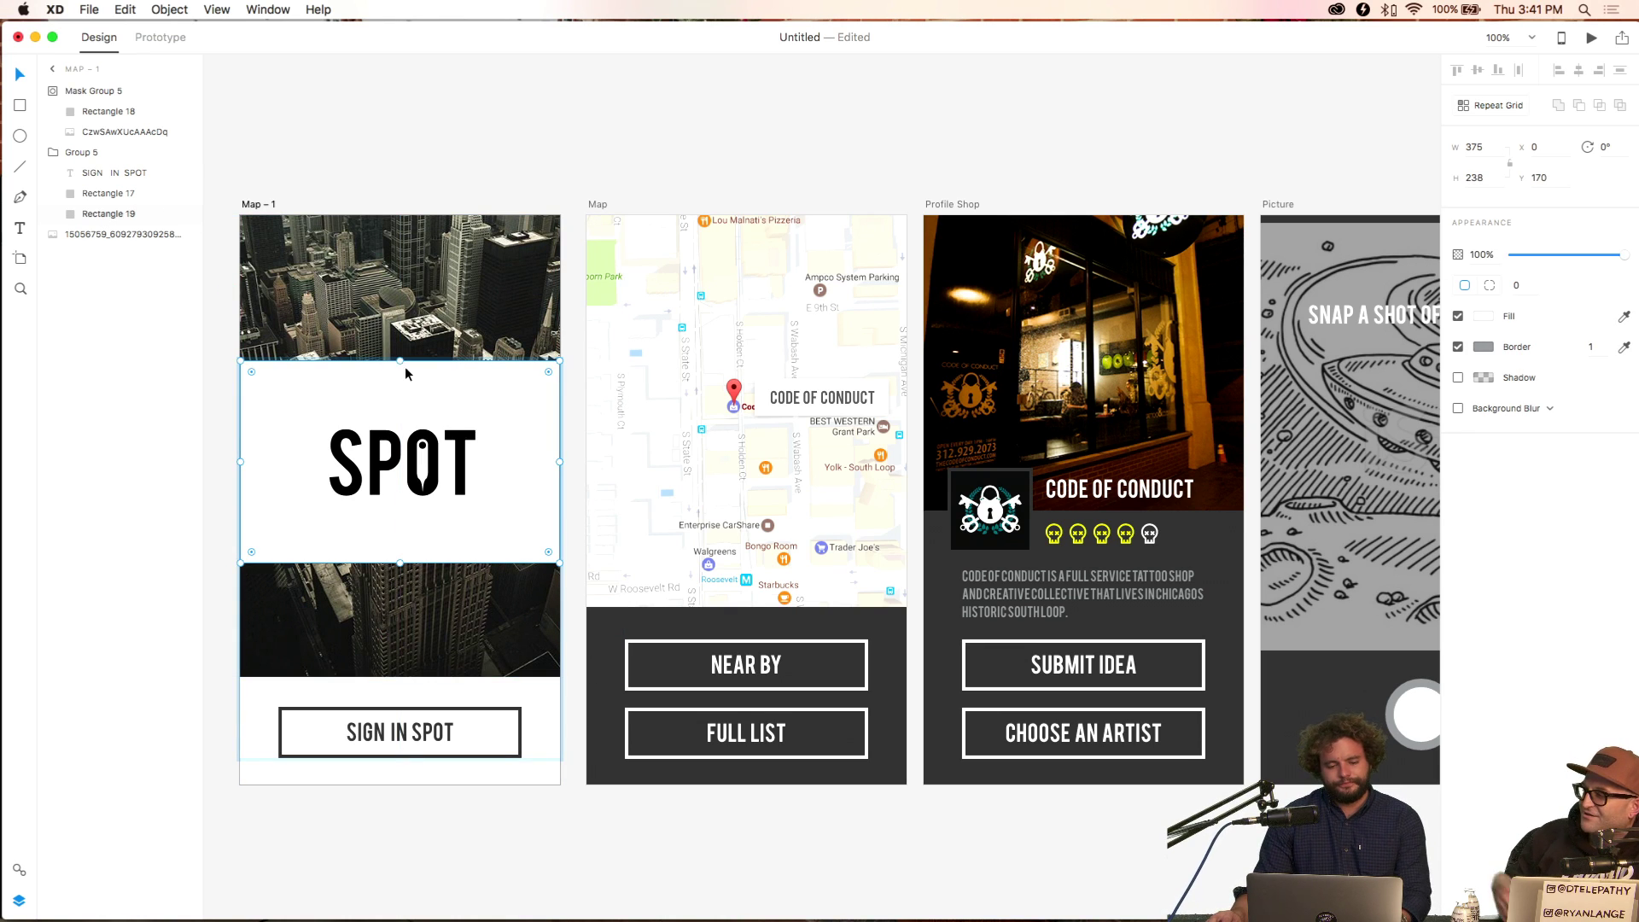
drag(400, 362, 399, 382)
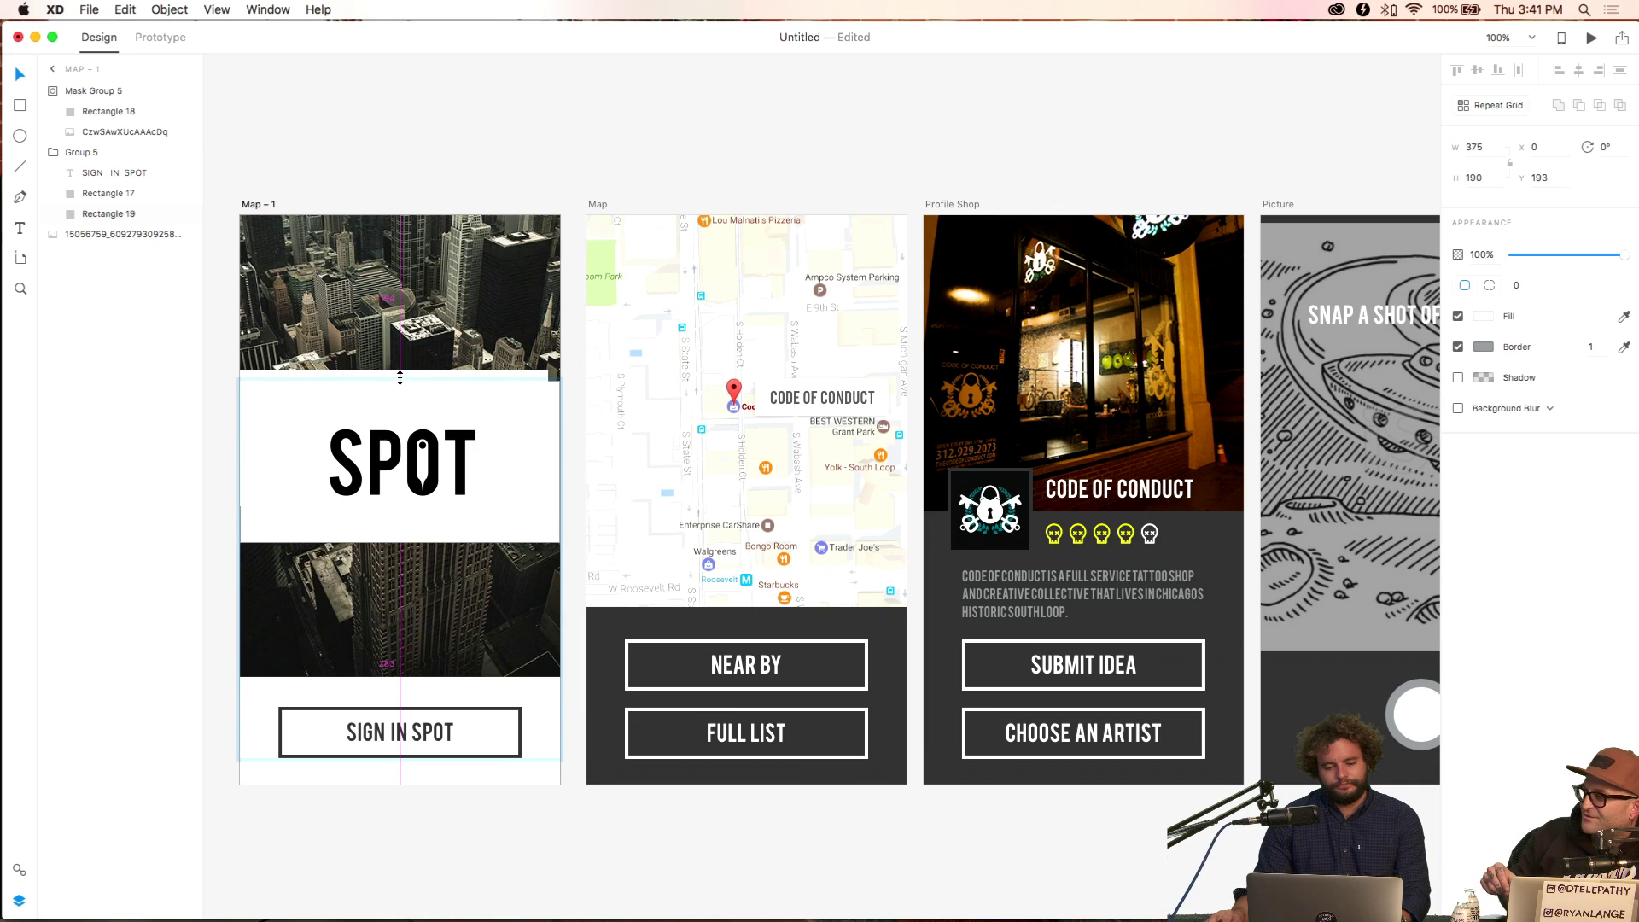
key(super+z)
click(584, 121)
Step: Alt-drag the white rectangle's side to narrow it evenly to 323 wide
scroll(595, 128, right, 4)
scroll(595, 128, left, 5)
click(522, 427)
click(538, 534)
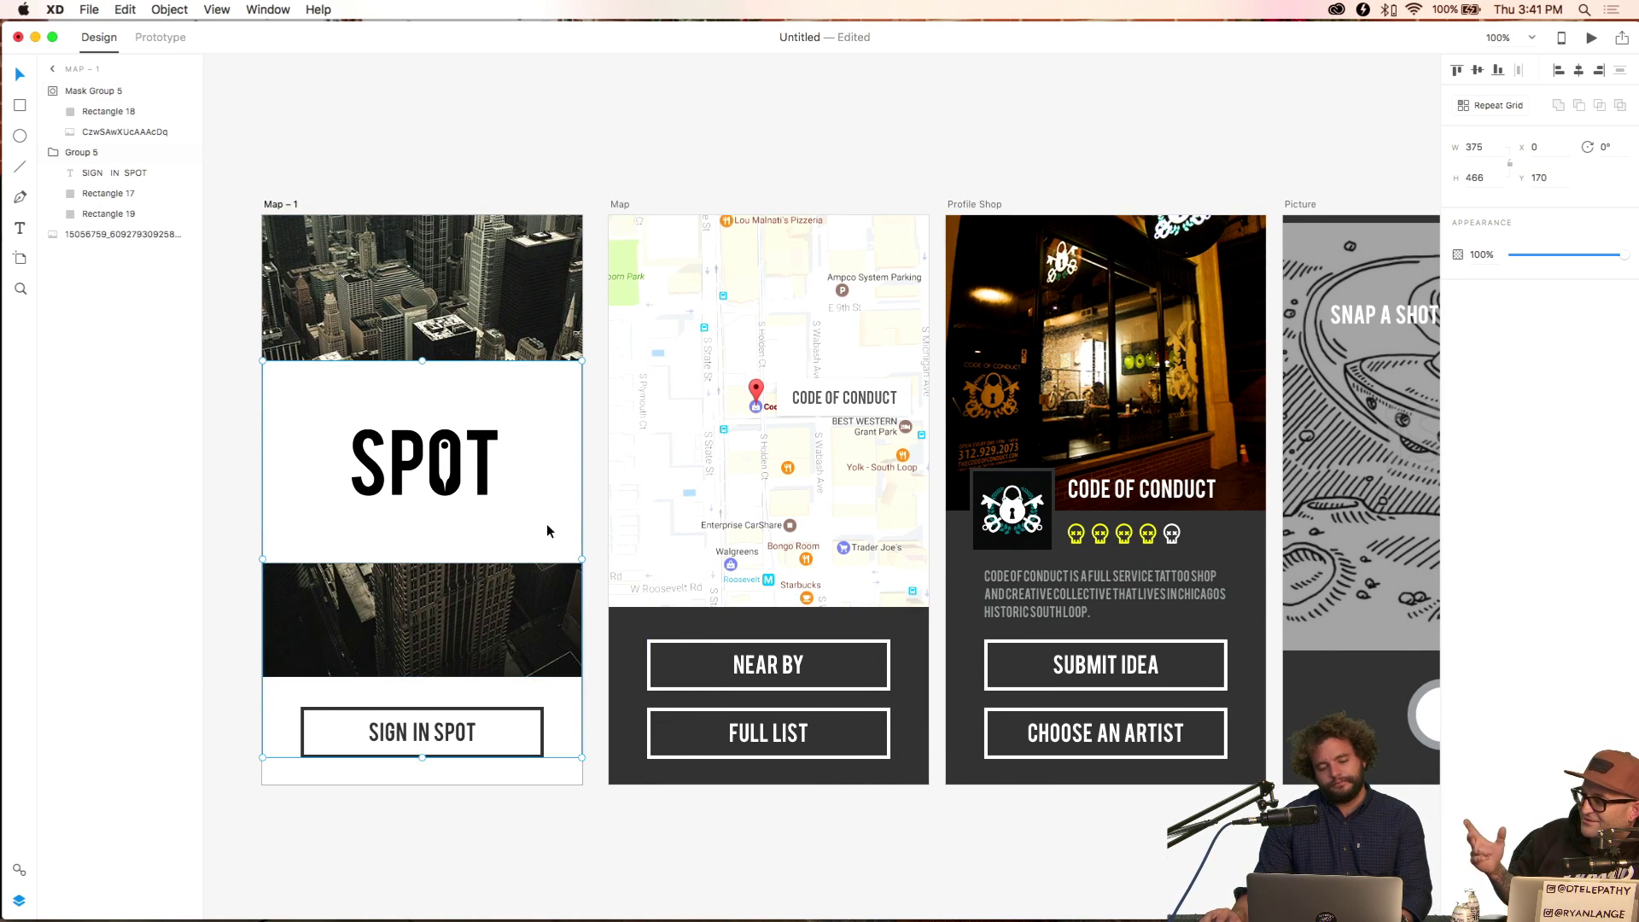
click(84, 214)
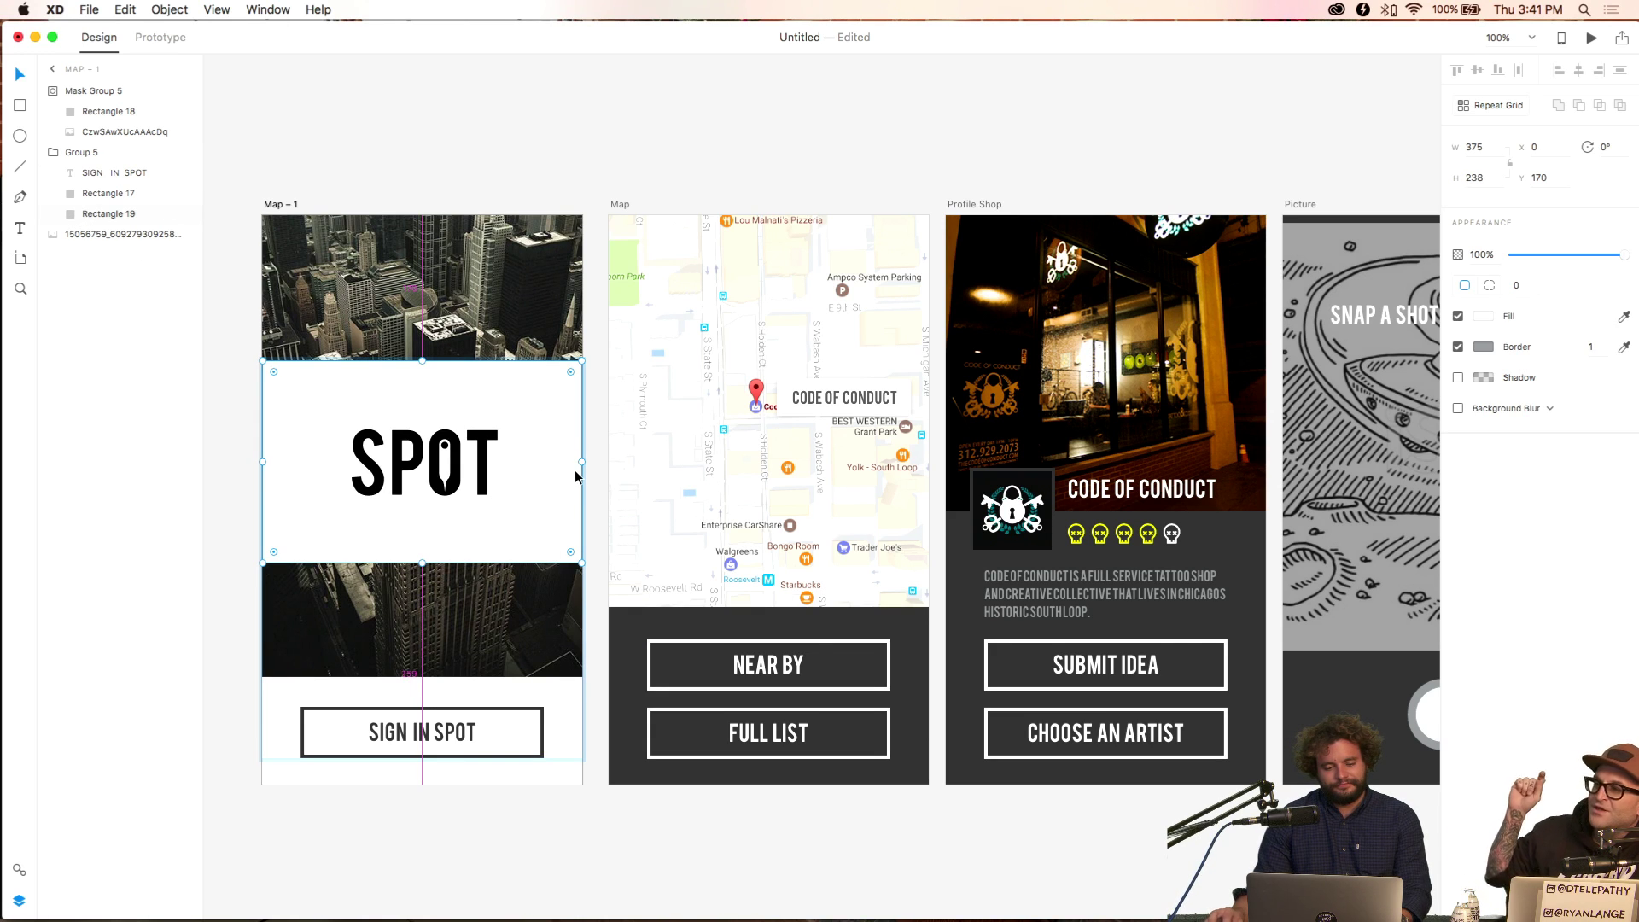
drag(581, 461, 560, 461)
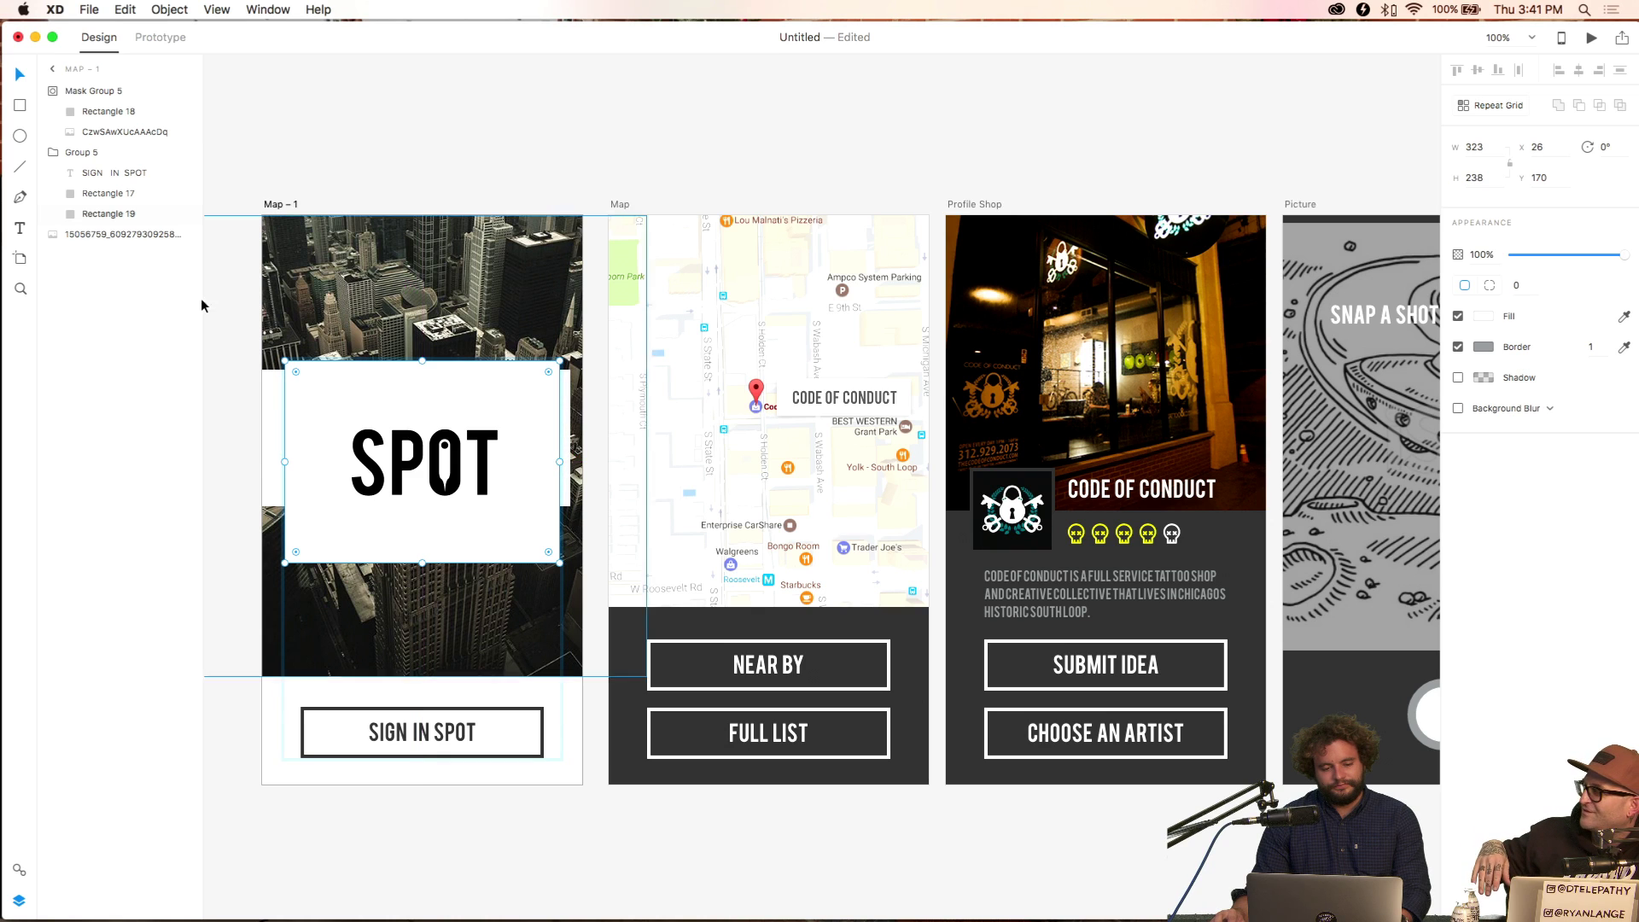
click(93, 173)
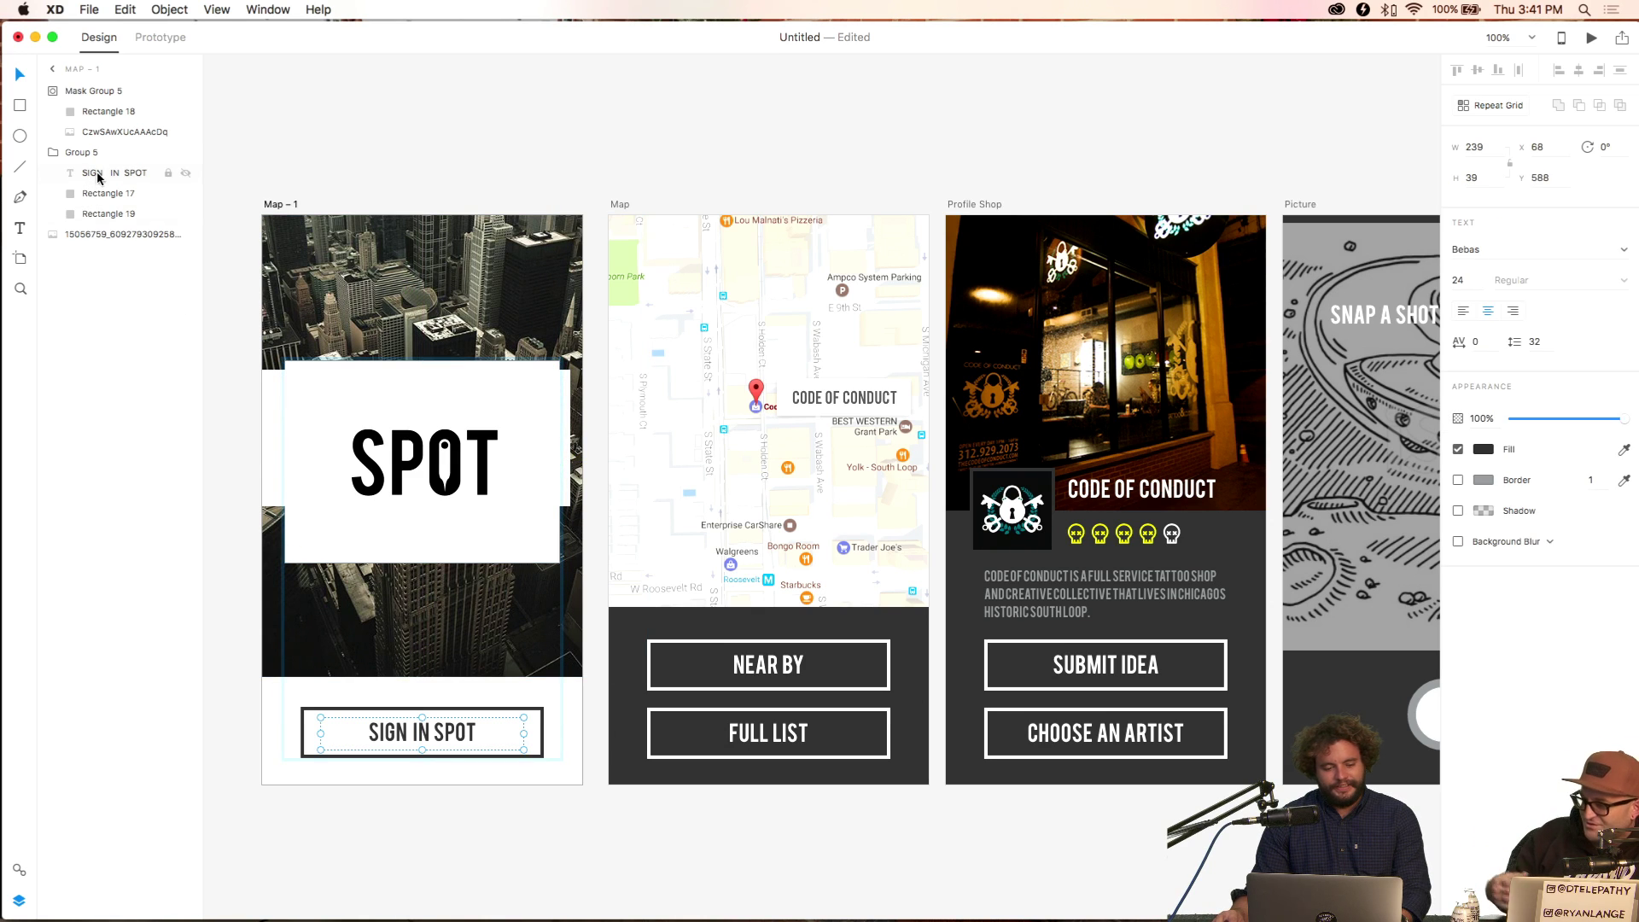
click(475, 120)
Step: Delete the SPOT graphic and sign-in group on Map – 1, then undo both deletions
click(267, 465)
click(587, 146)
scroll(623, 168, right, 3)
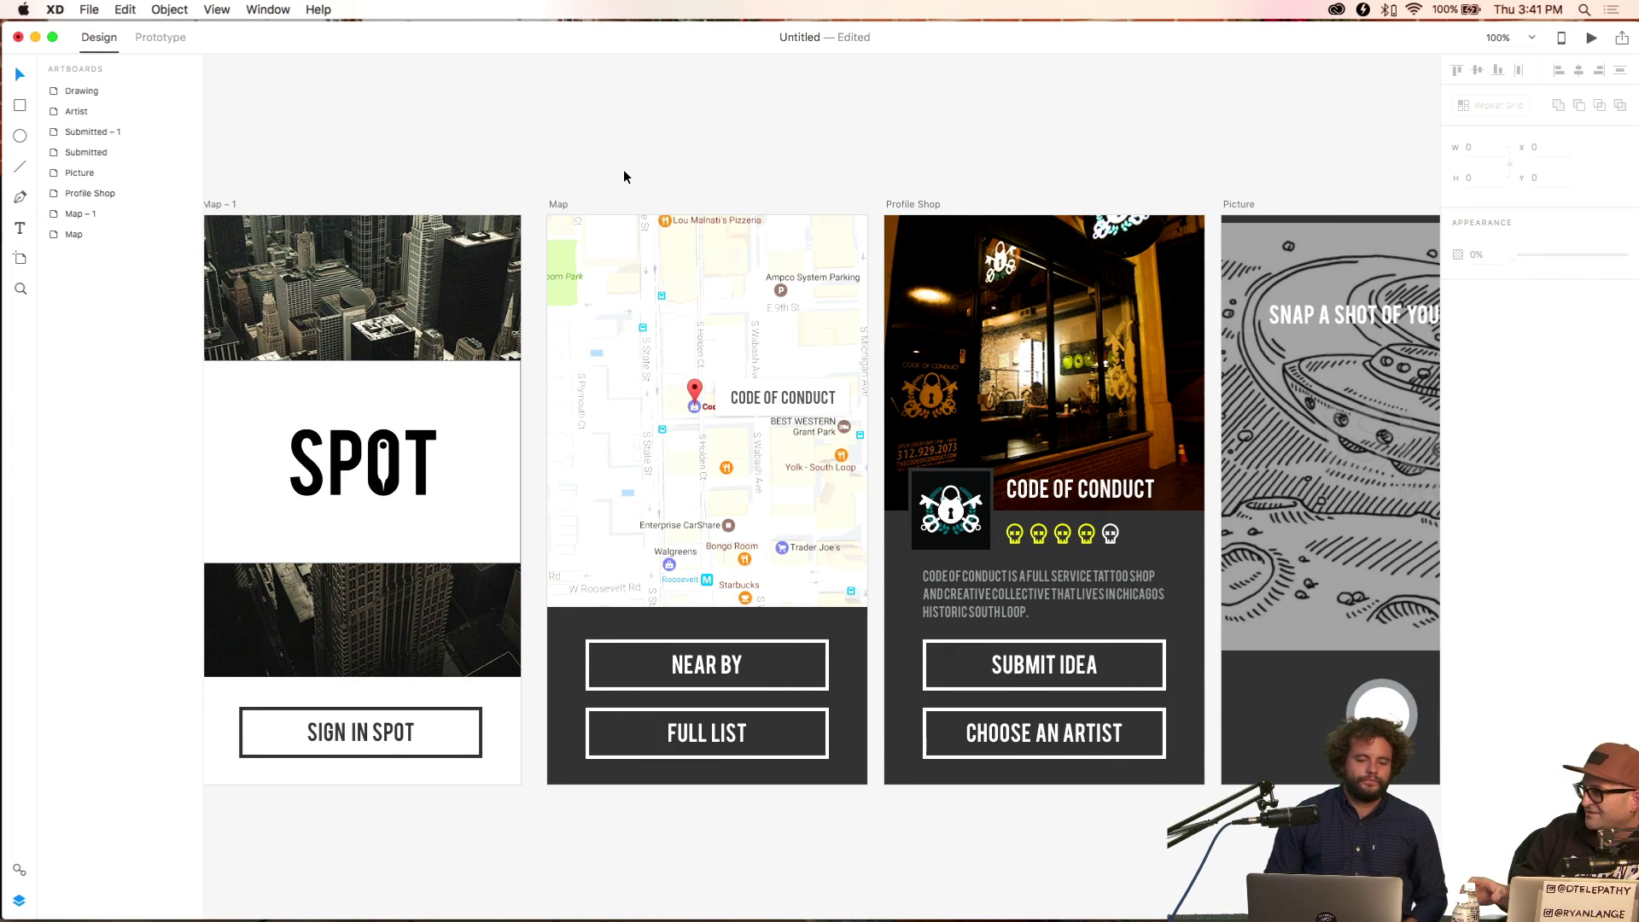
click(395, 414)
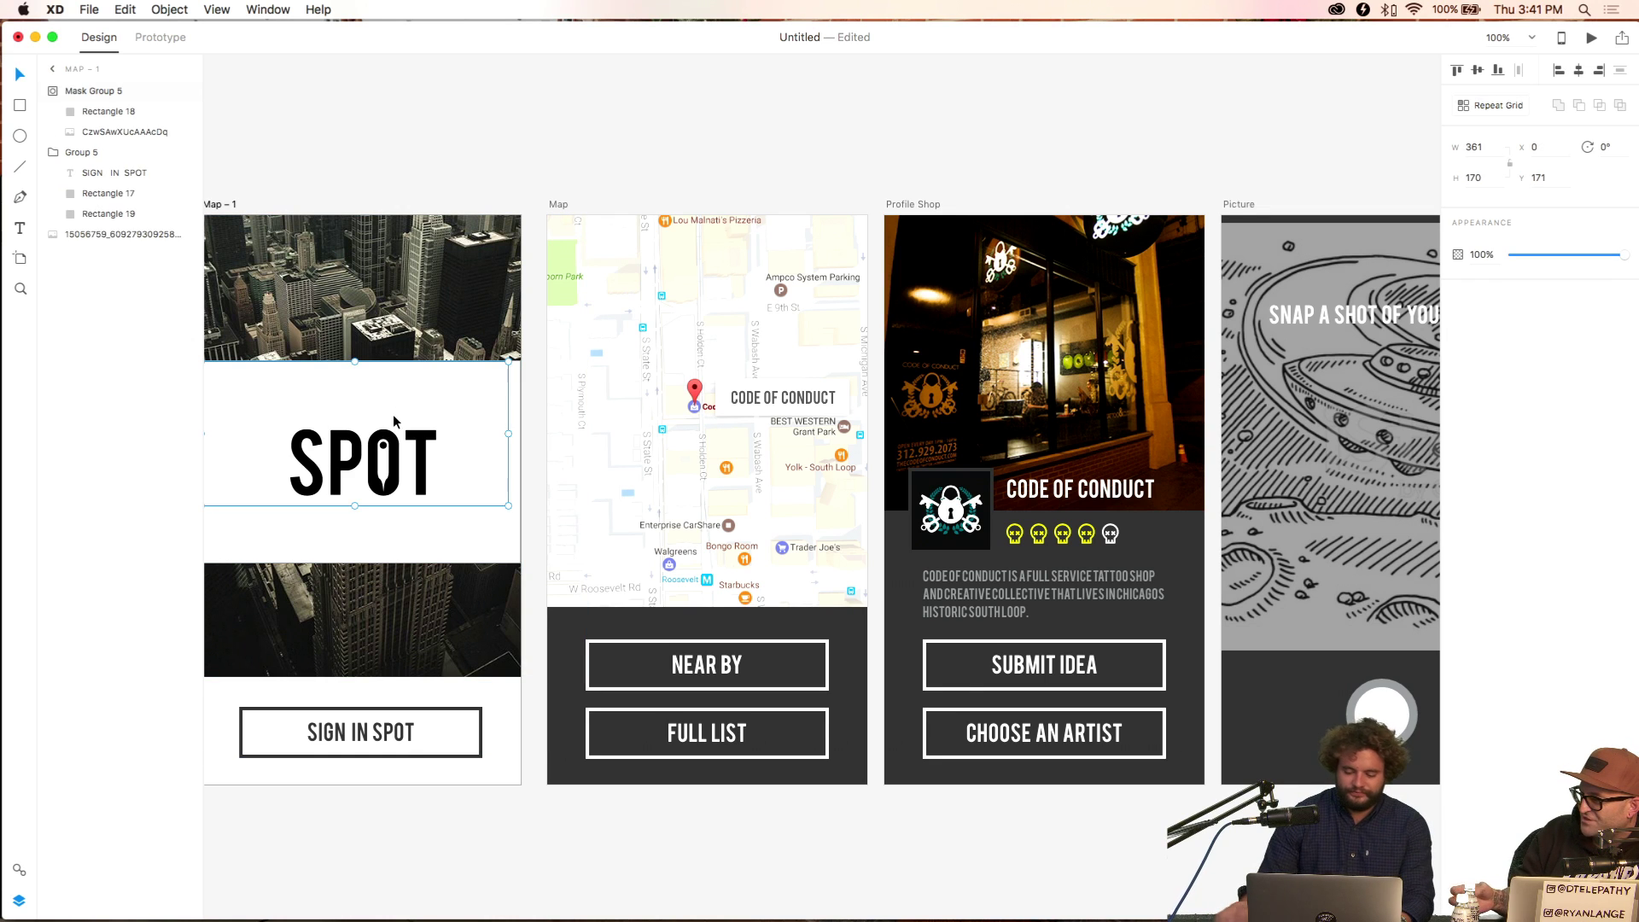
key(Delete)
click(392, 420)
key(Delete)
key(super+Tab)
key(super+Tab)
key(super+z)
key(super+z)
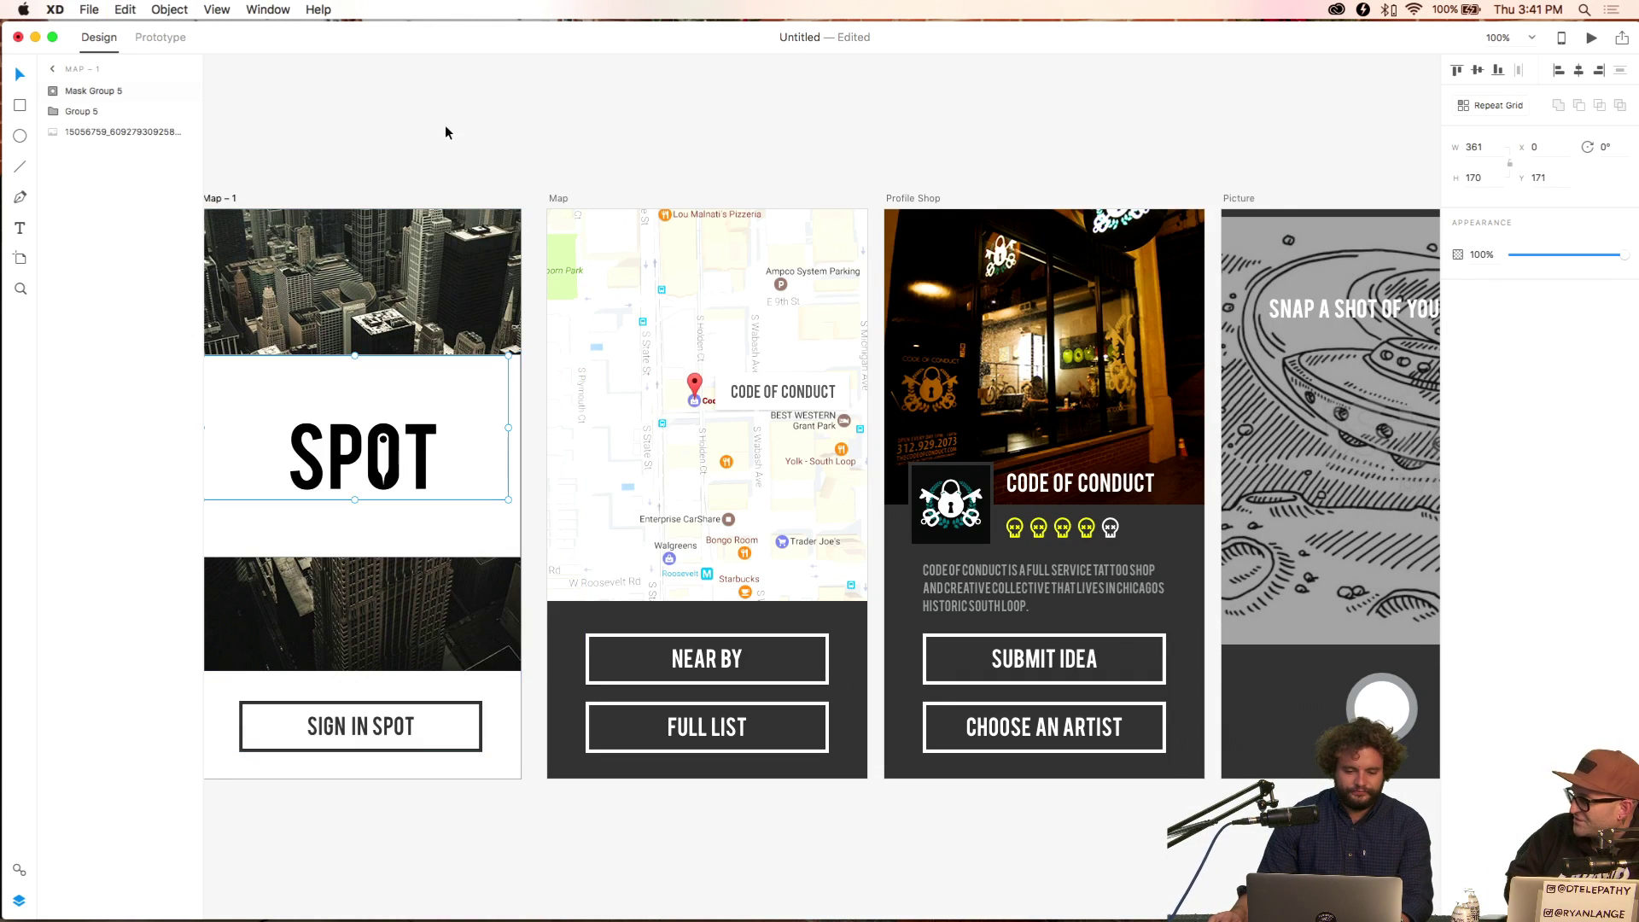
key(super+z)
key(super+z)
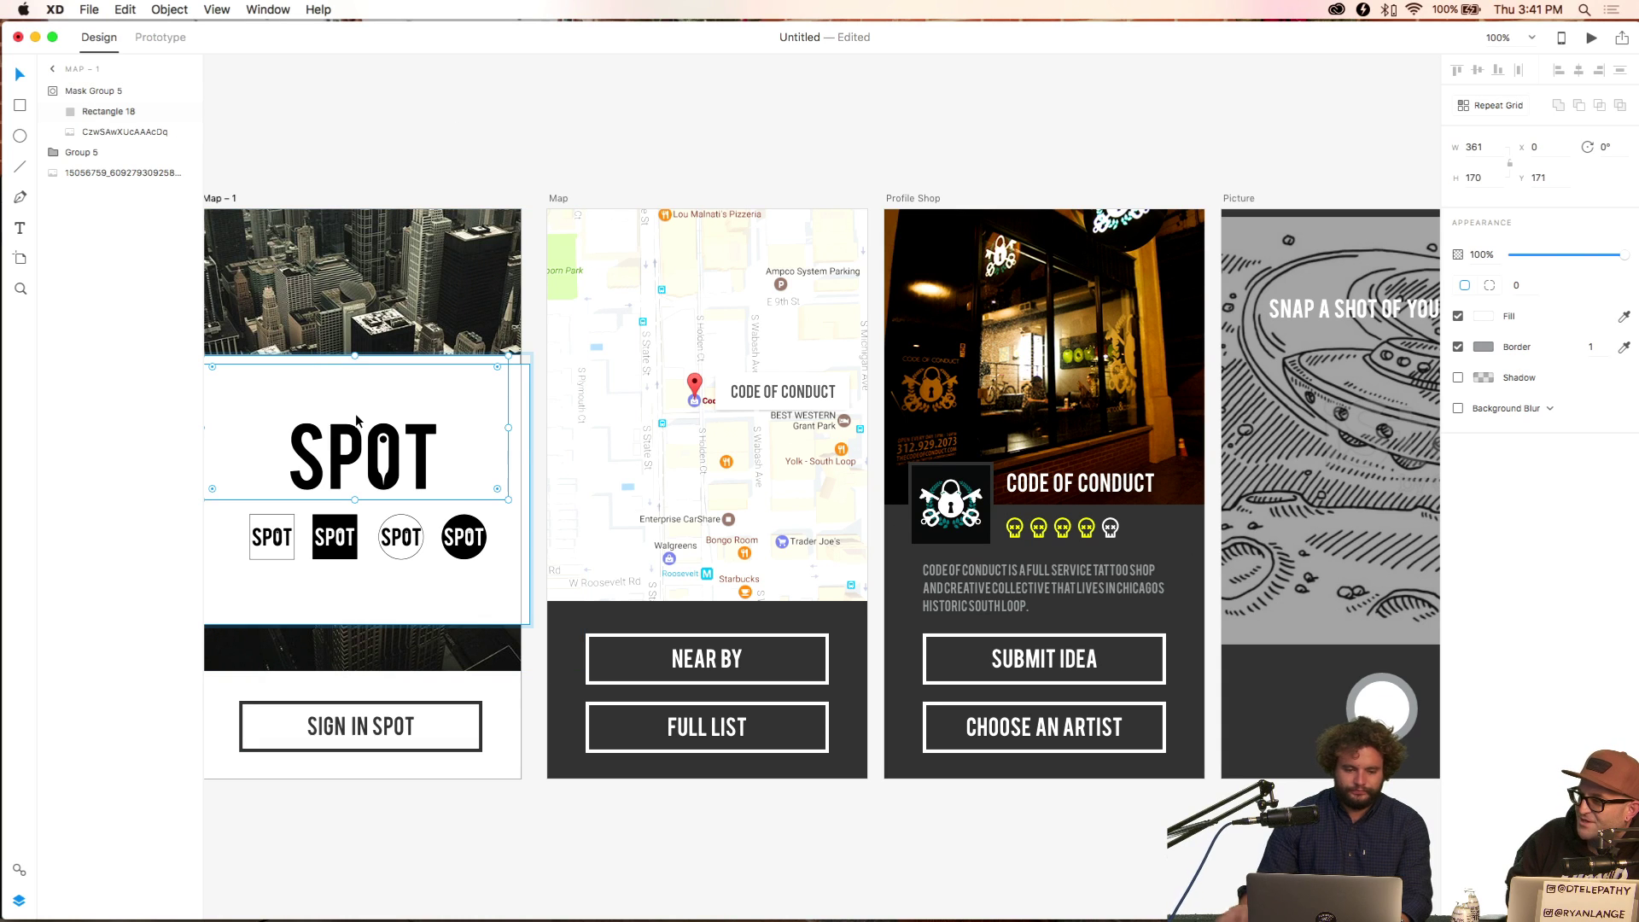
Step: Delete the SPOT logo image layer and its empty mask group, keeping Group 5
click(149, 137)
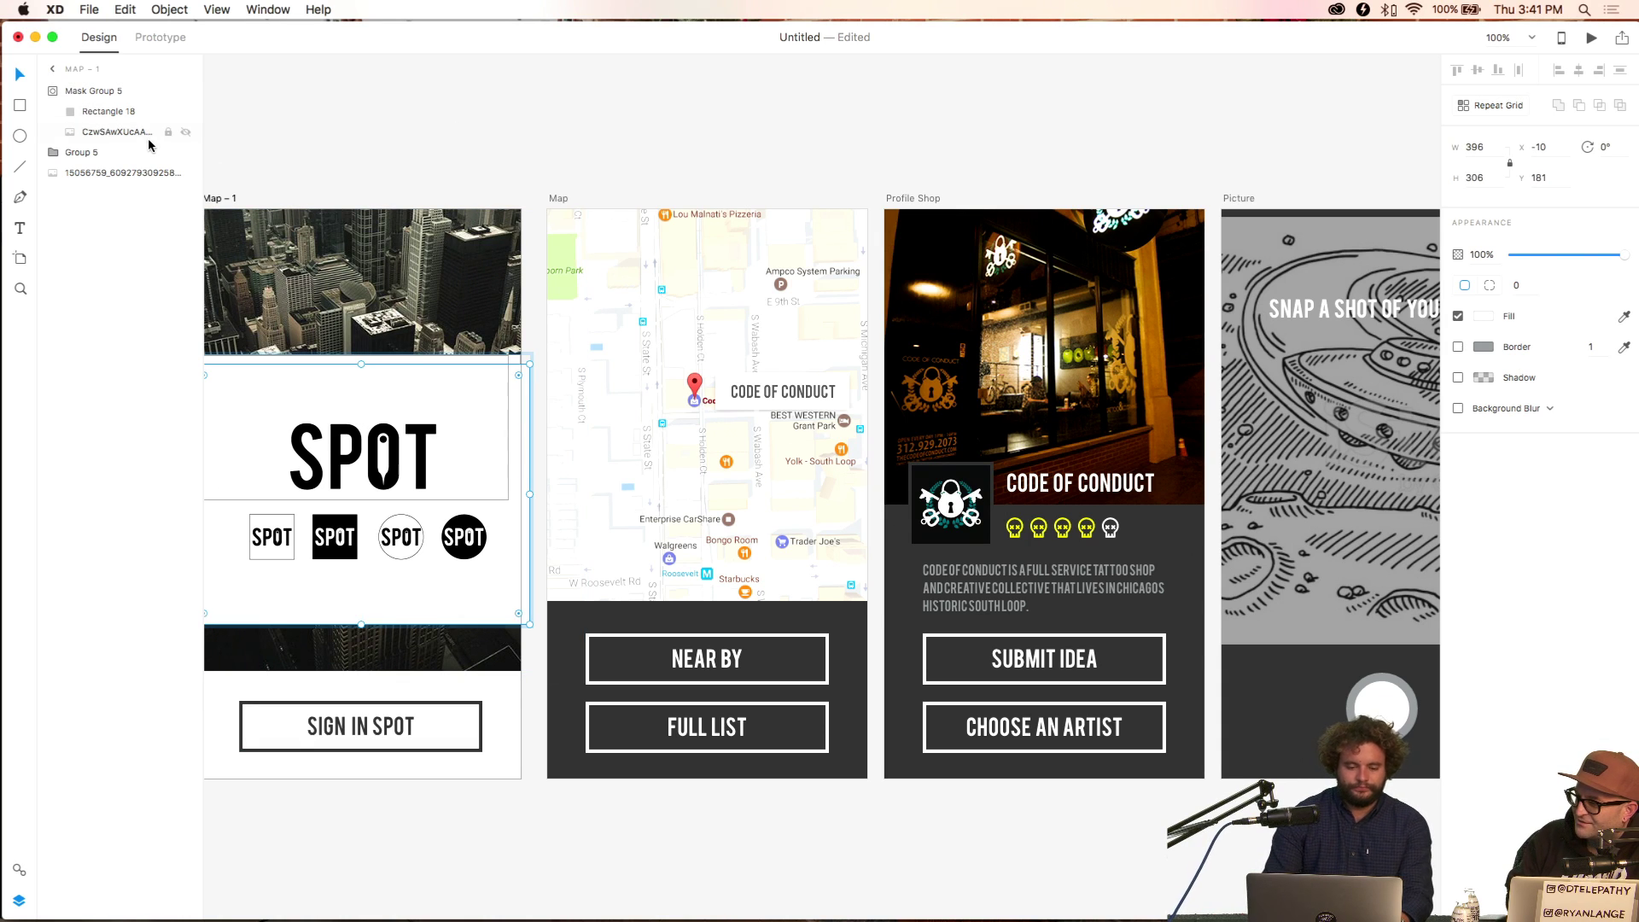
key(Delete)
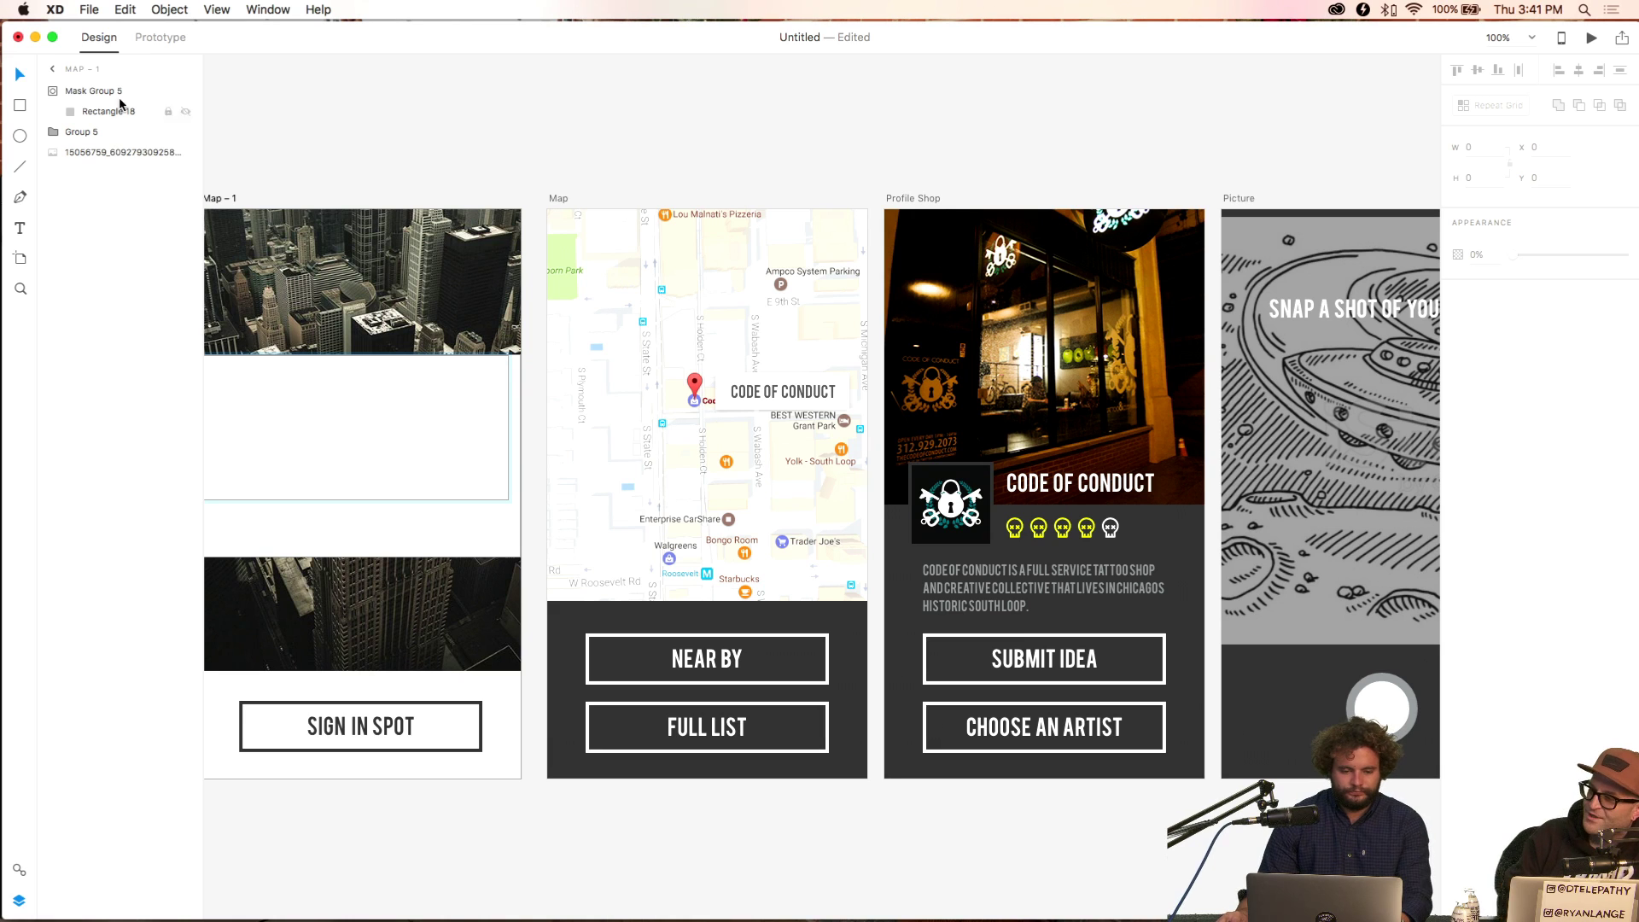
click(116, 111)
key(Delete)
click(248, 392)
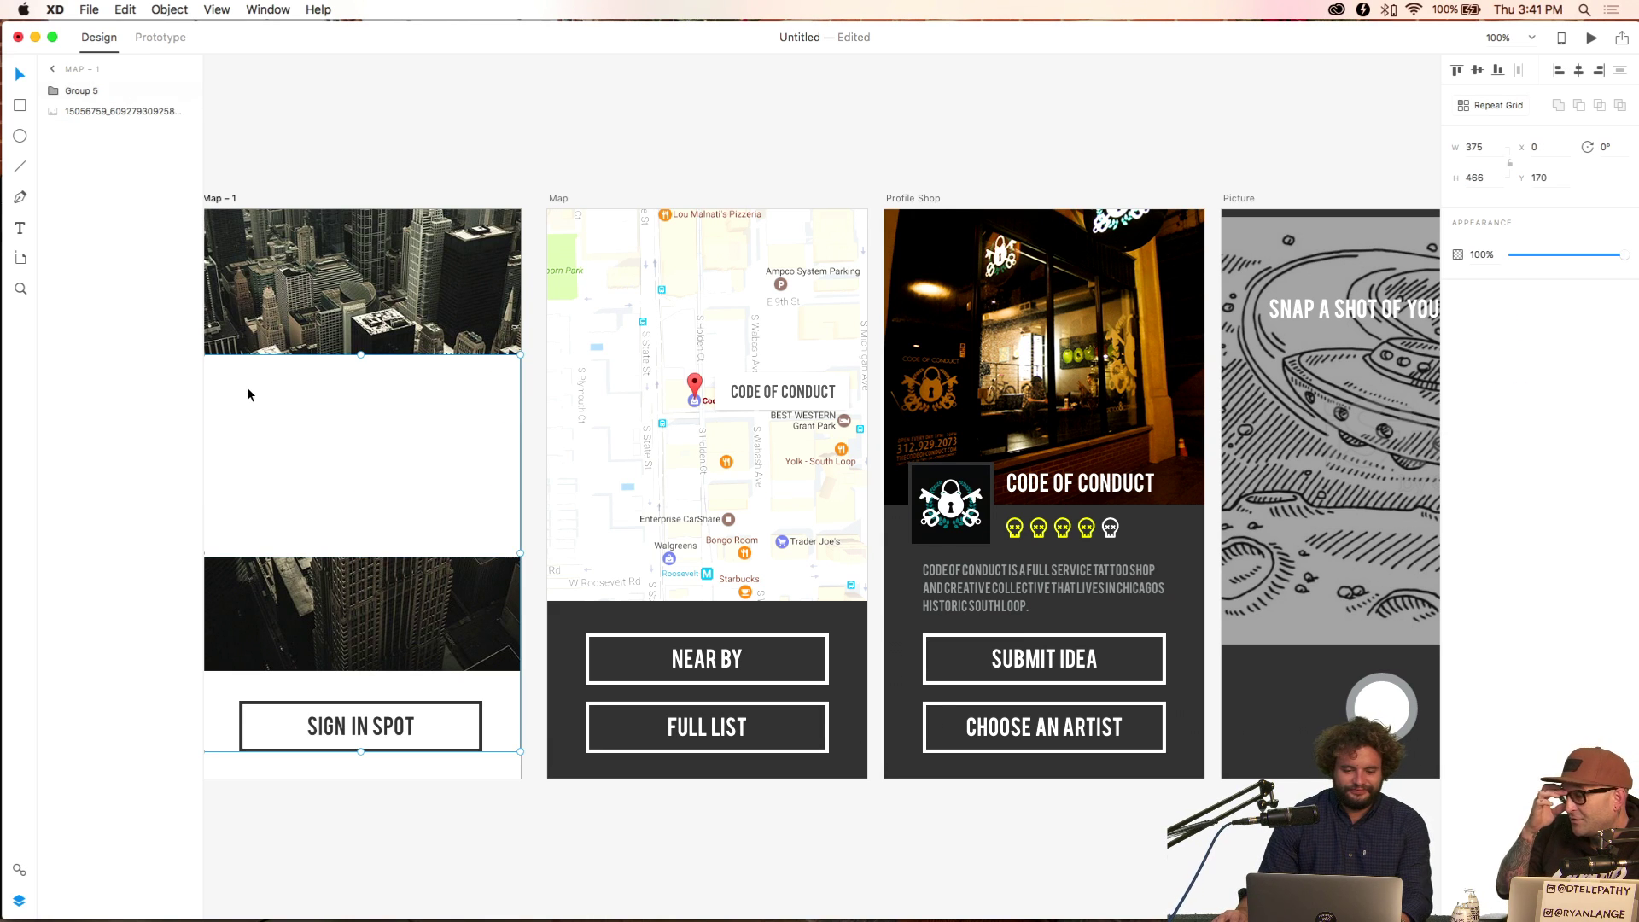
key(Delete)
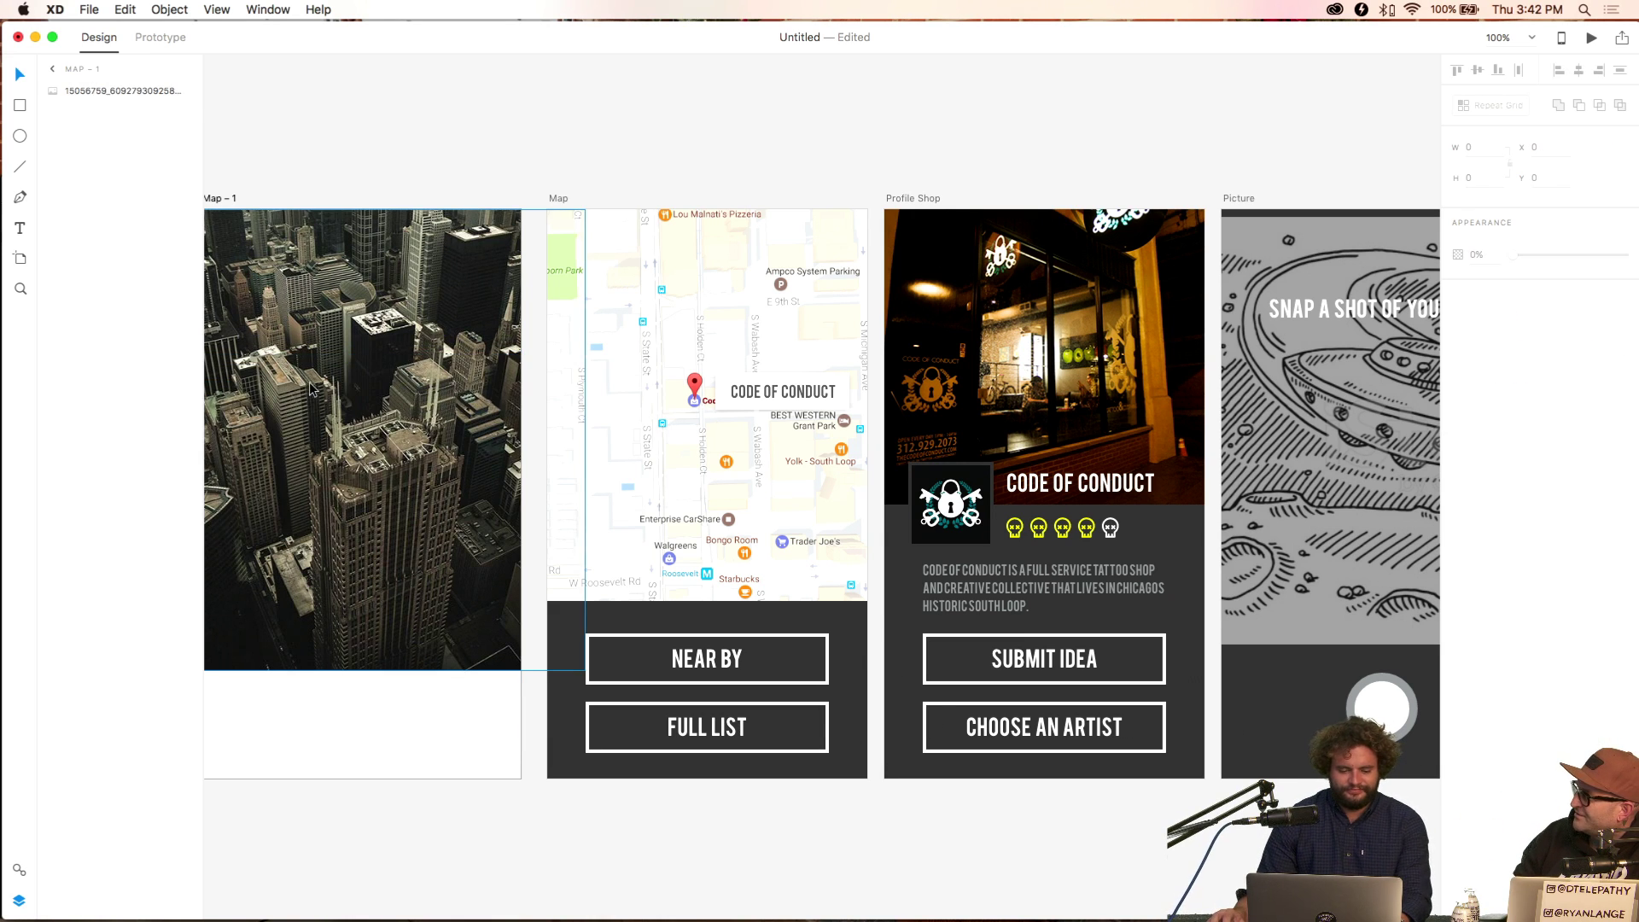
key(super+z)
Step: Expand Group 5 and delete the white middle rectangle, Rectangle 19
click(52, 91)
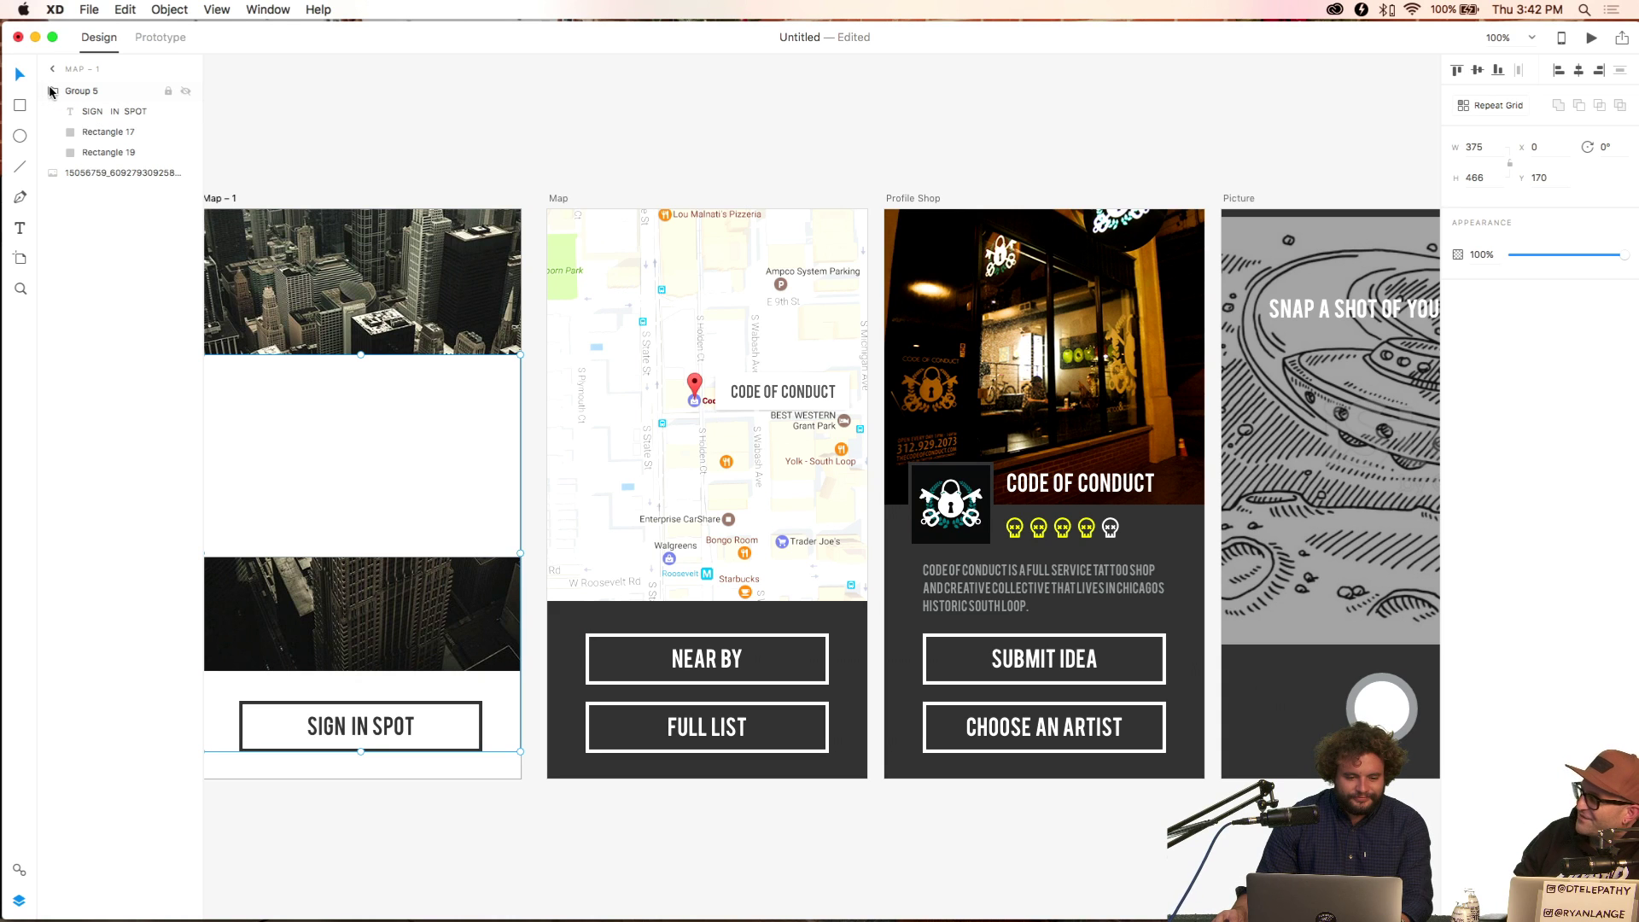
click(99, 133)
click(98, 152)
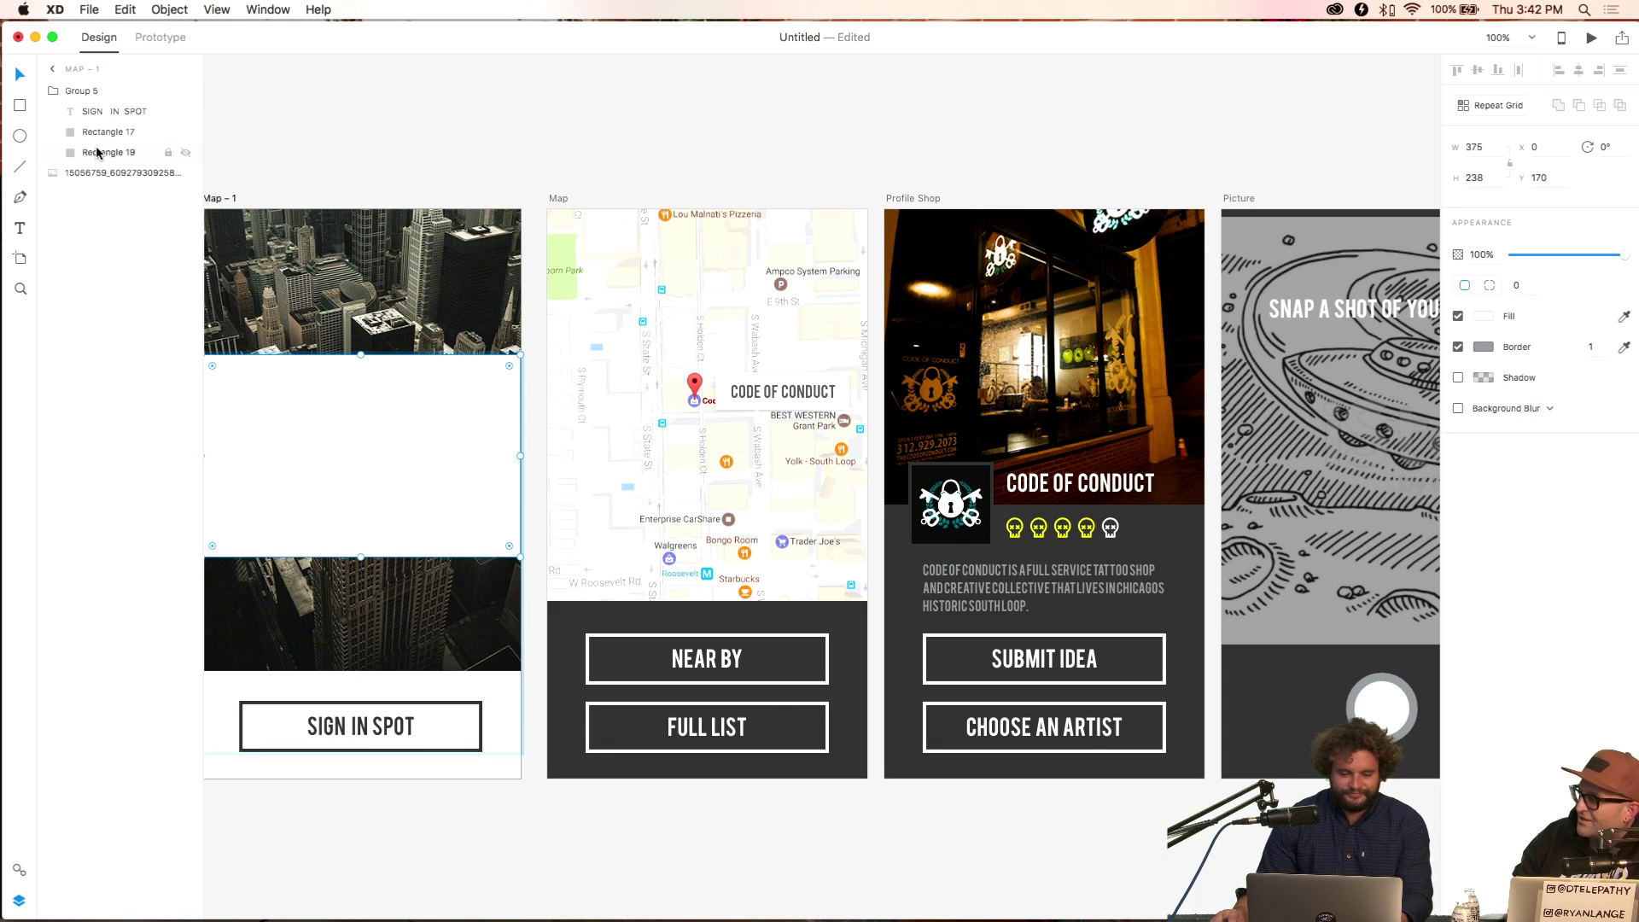
key(Delete)
click(380, 105)
Step: Quick Look through the logo files in the Tattoo App folder, then switch to Illustrator
key(super+Tab)
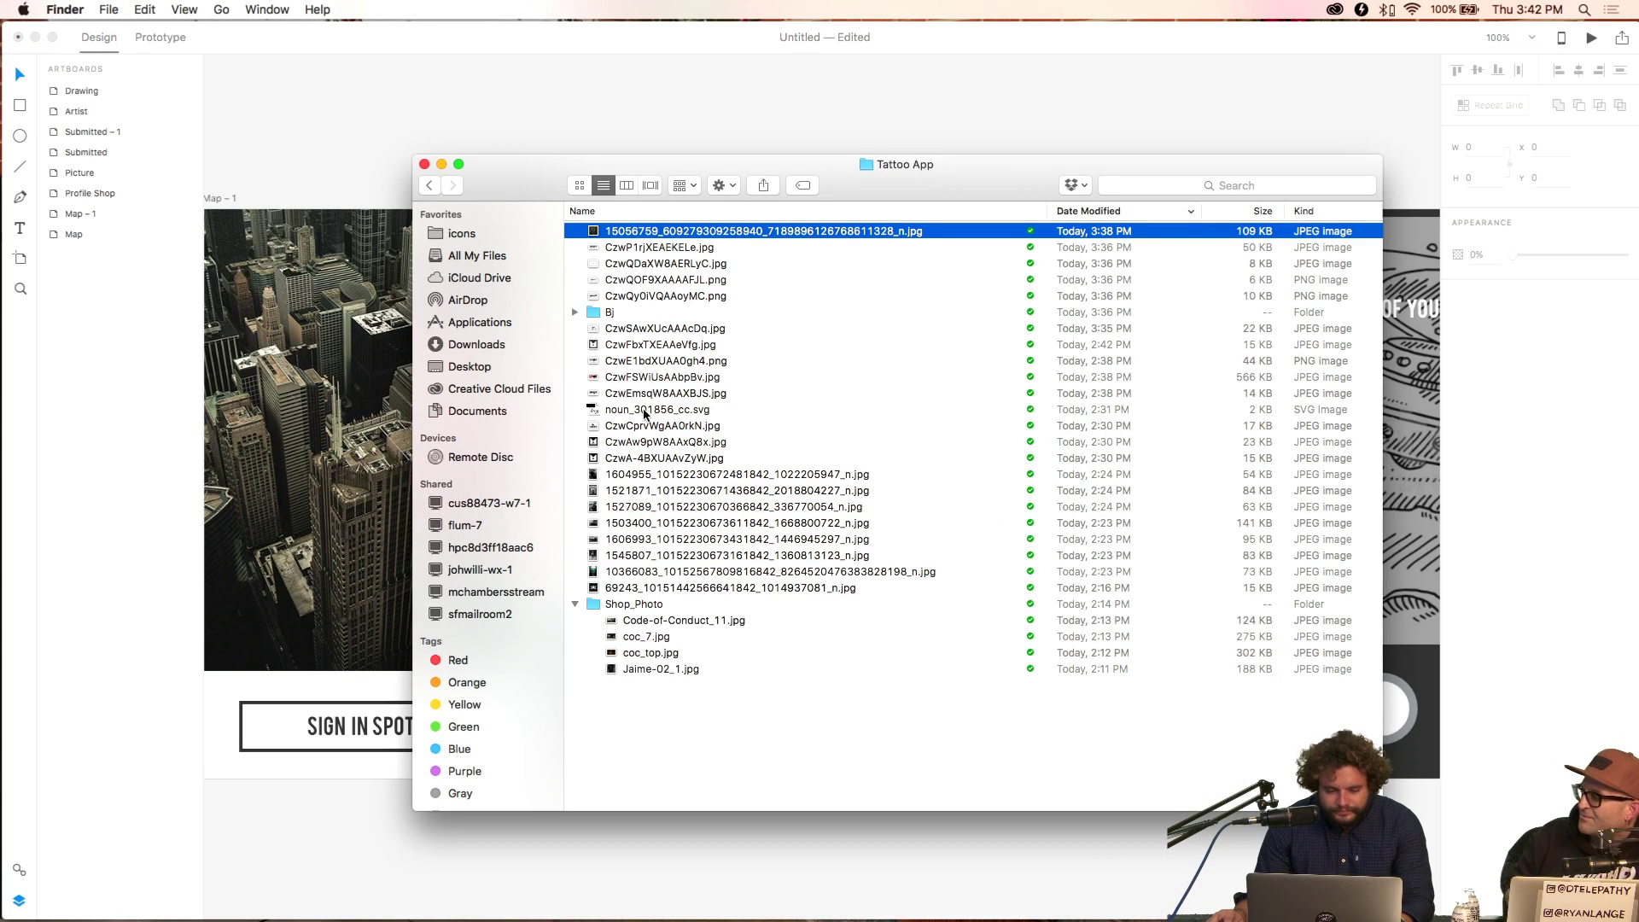
key(space)
key(Down)
key(Down)
key(Down)
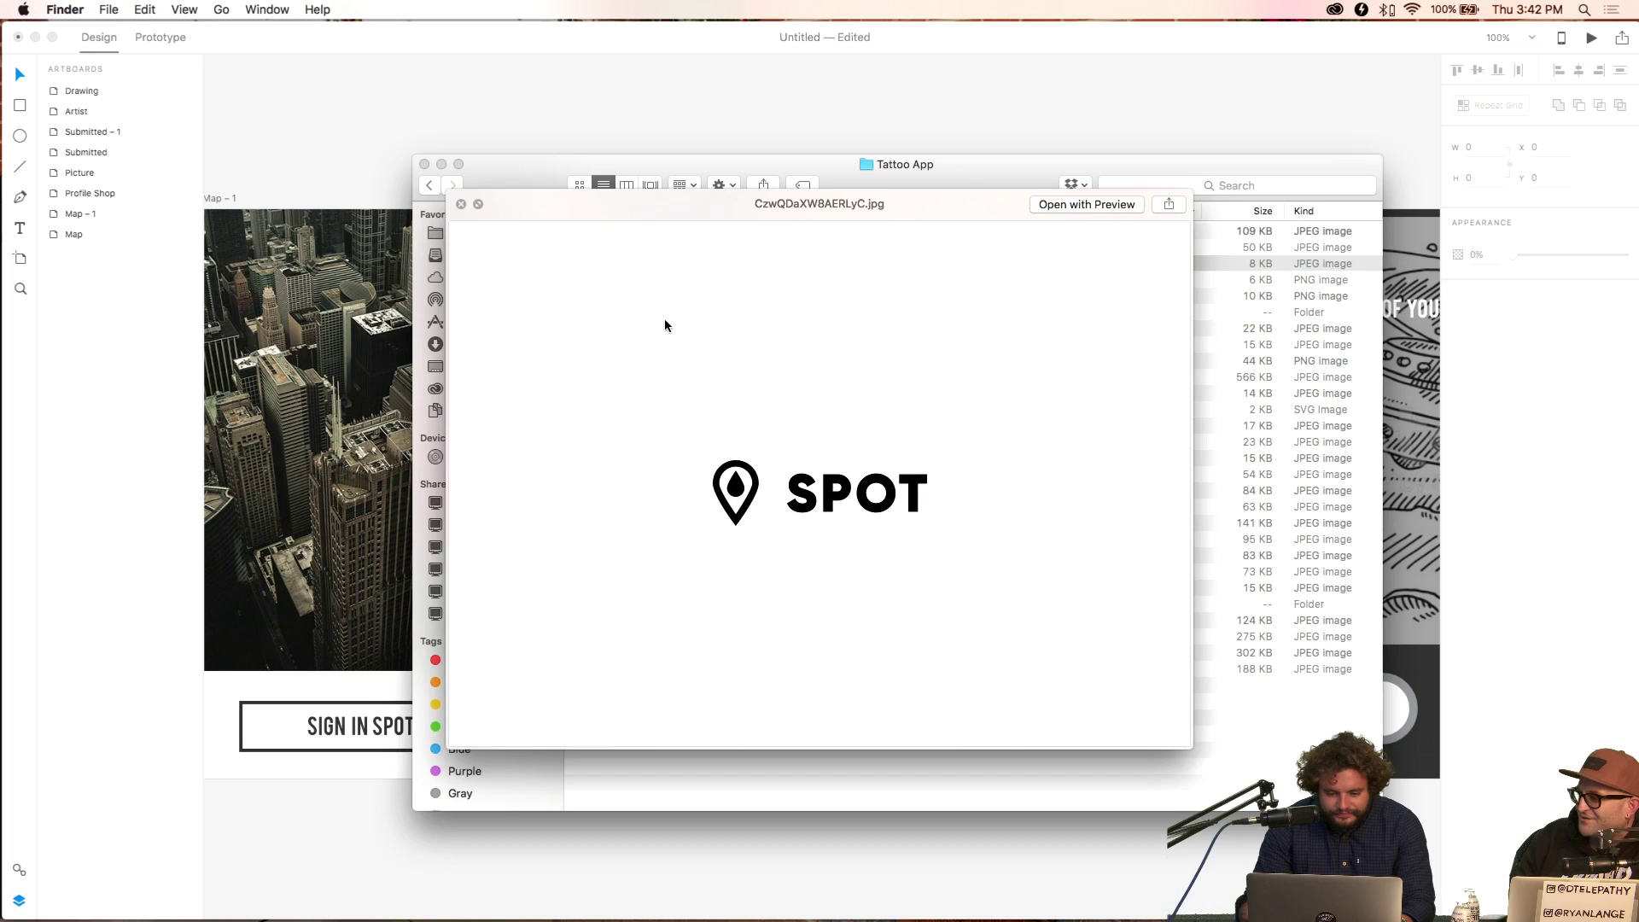
key(Down)
key(Down)
key(Down)
key(Down)
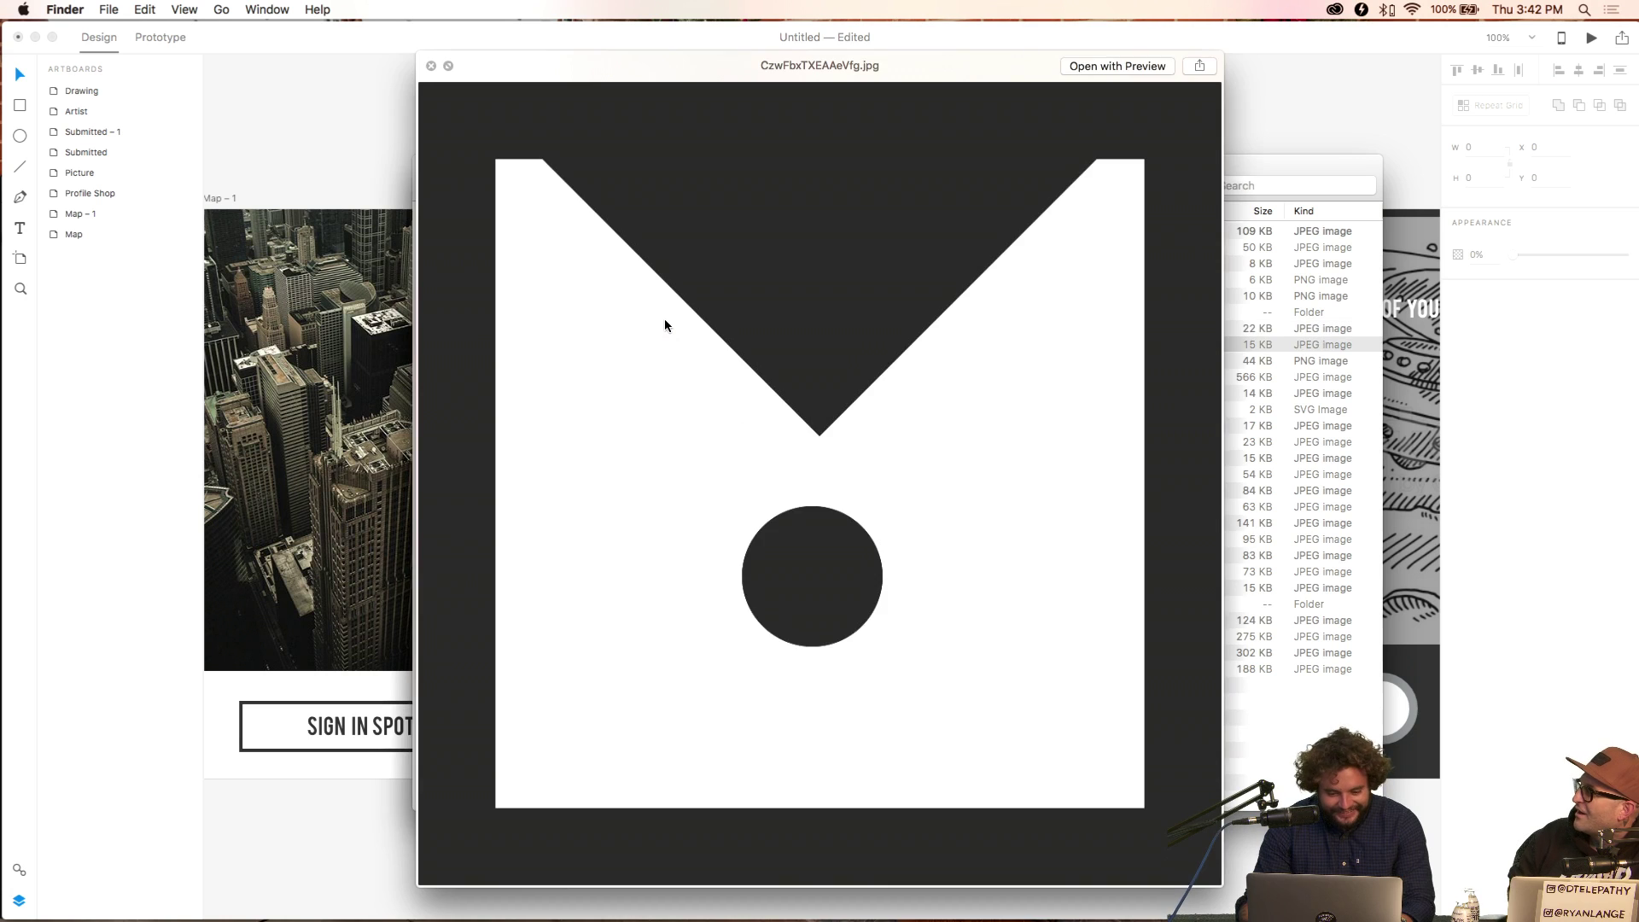
key(Up)
key(space)
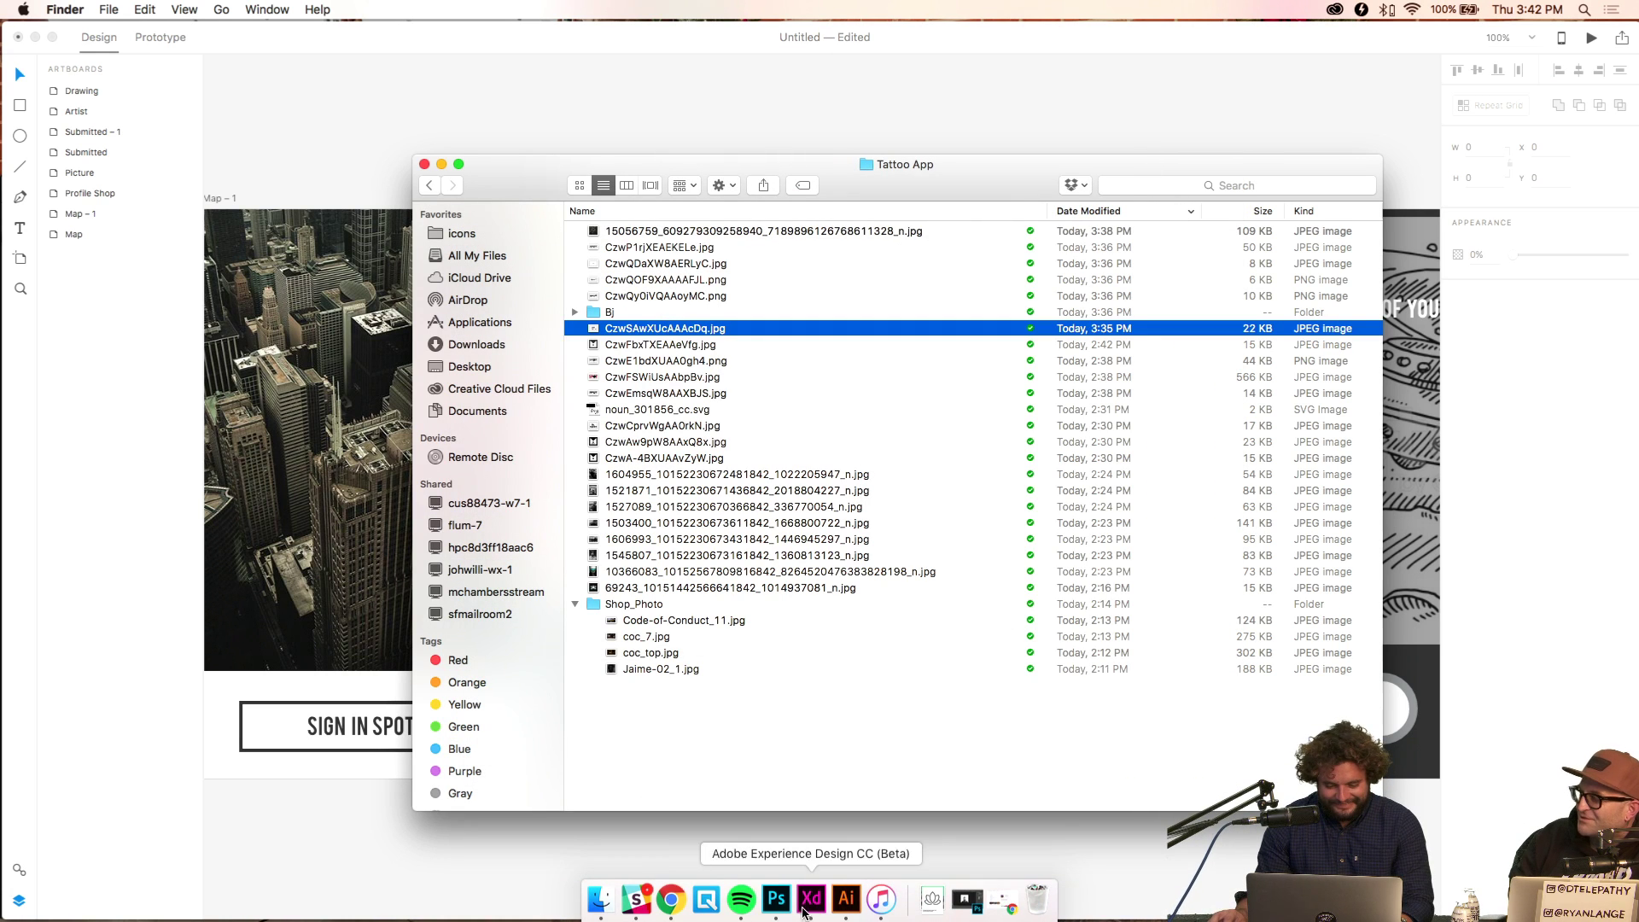
click(850, 897)
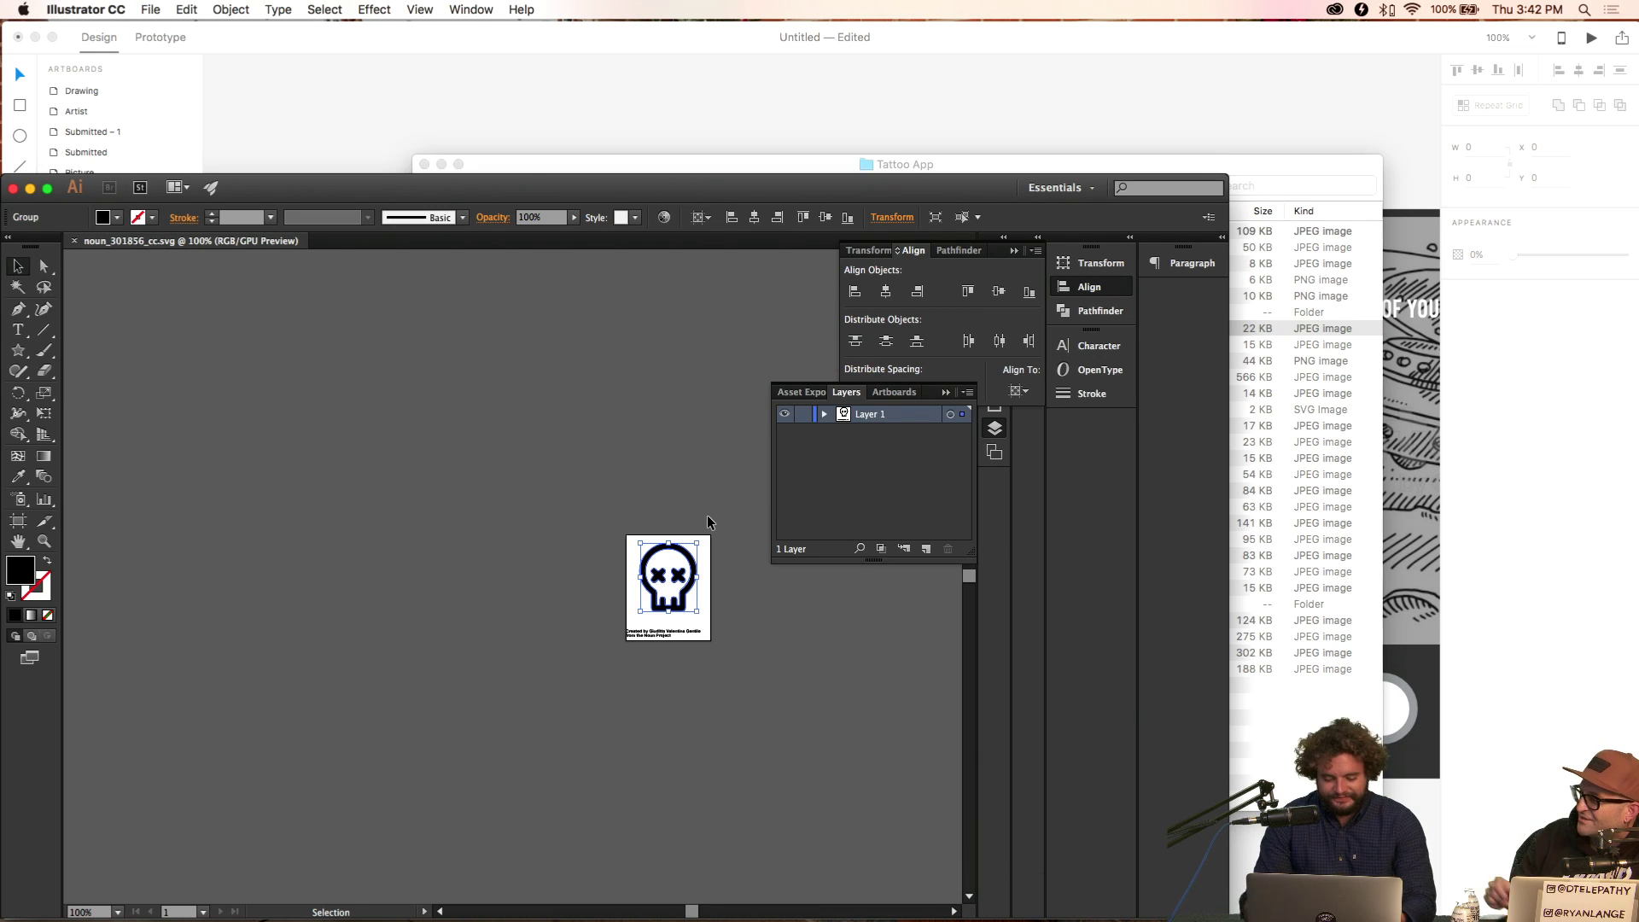
Step: Create a new Illustrator document and place the SPOT logo JPEG on its artboard
key(super+n)
key(Return)
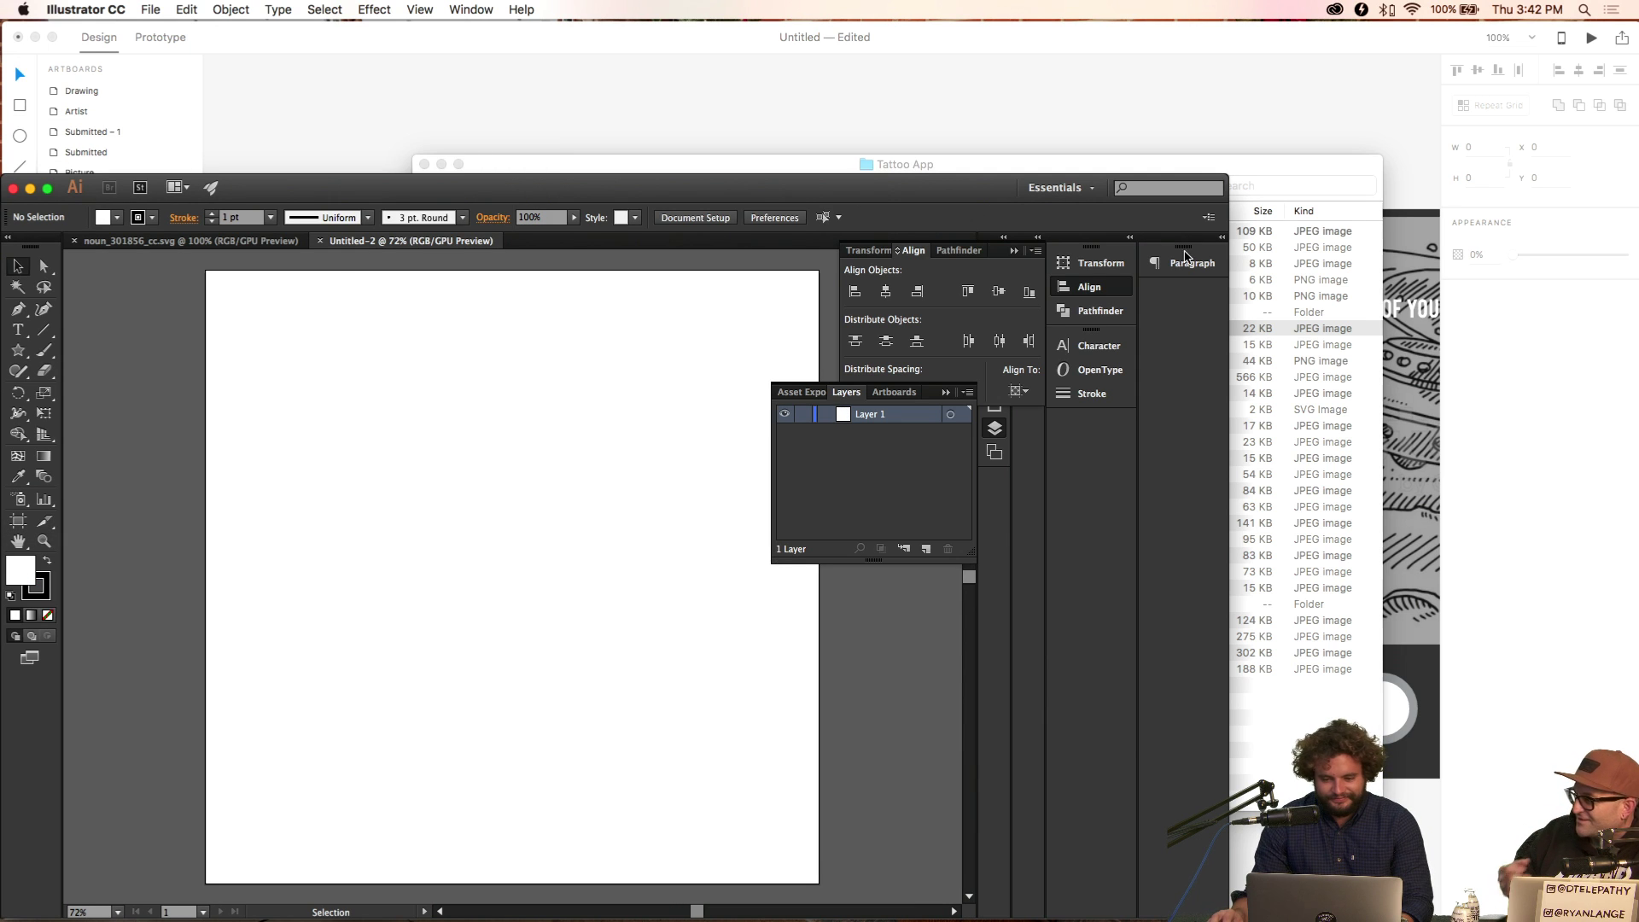
click(1253, 158)
drag(665, 331, 350, 426)
drag(424, 343, 555, 476)
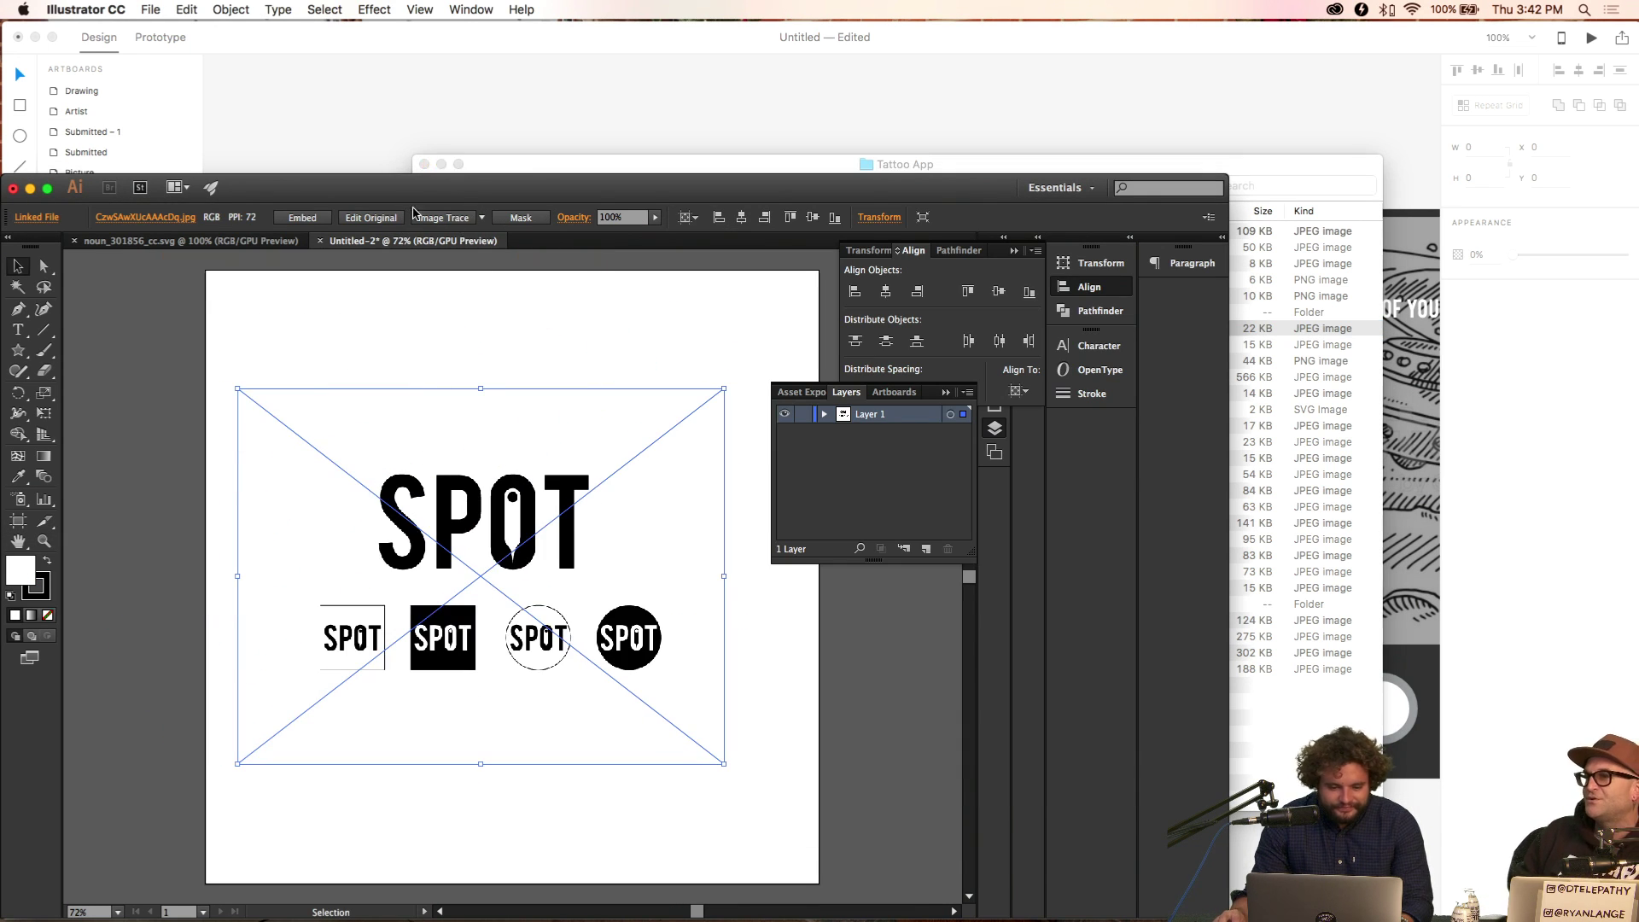
Step: Trace the image with Black and White Logo, expand it, and delete the four small SPOT variants
click(481, 217)
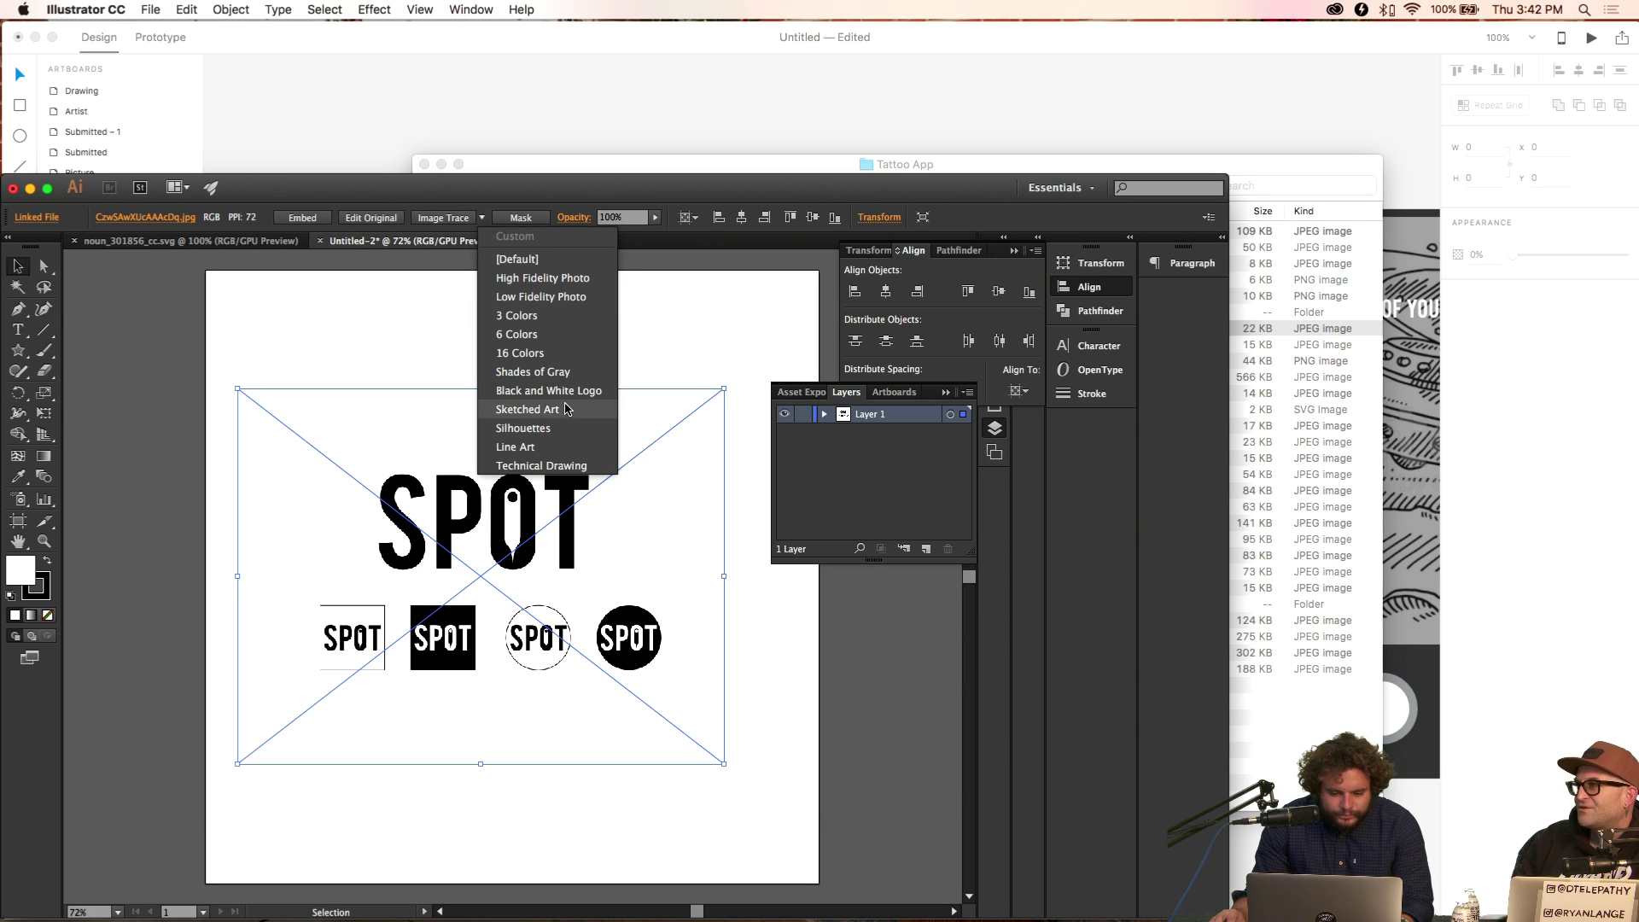
key(Return)
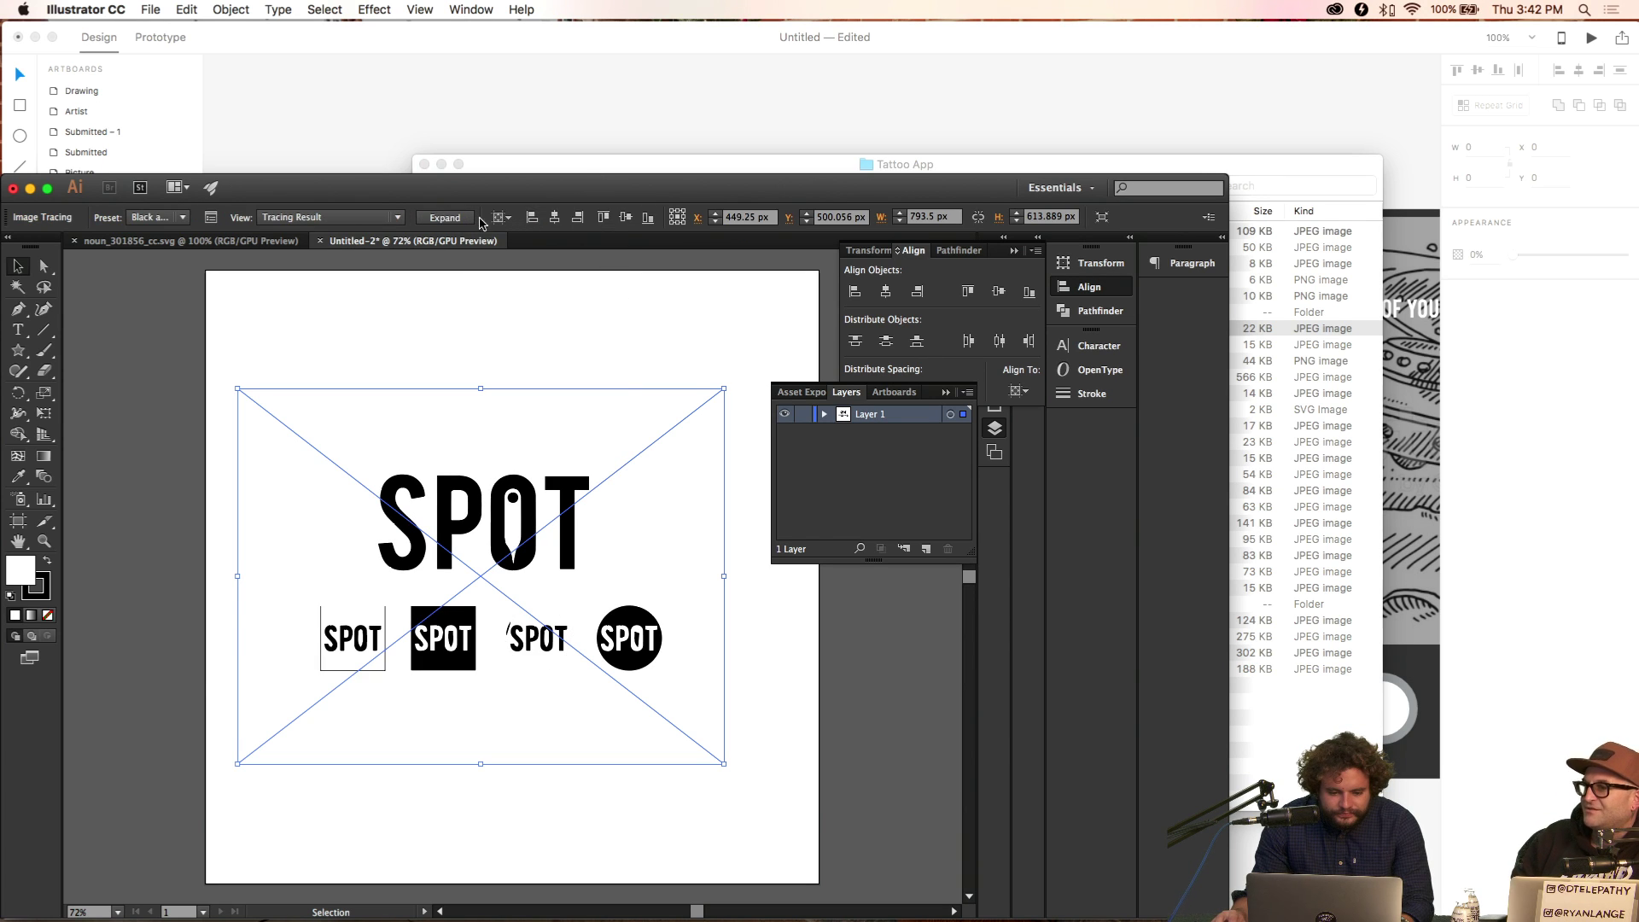
click(722, 699)
key(a)
drag(748, 589, 296, 758)
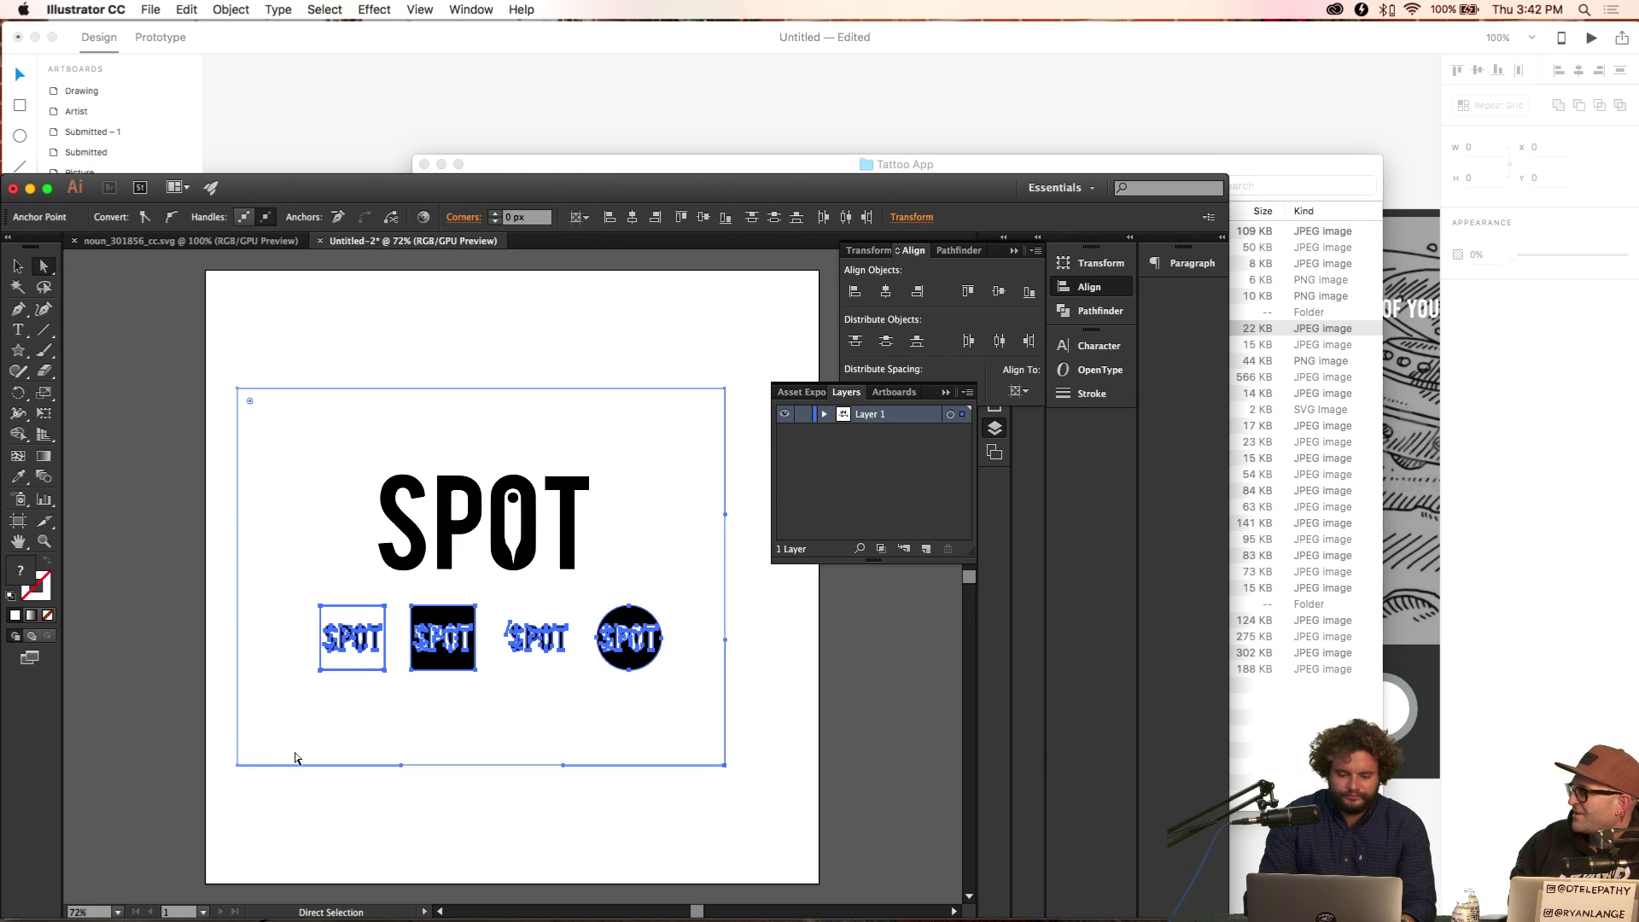
key(Delete)
Step: Select the remaining large SPOT wordmark, copy it, and switch back to XD
key(super+a)
key(v)
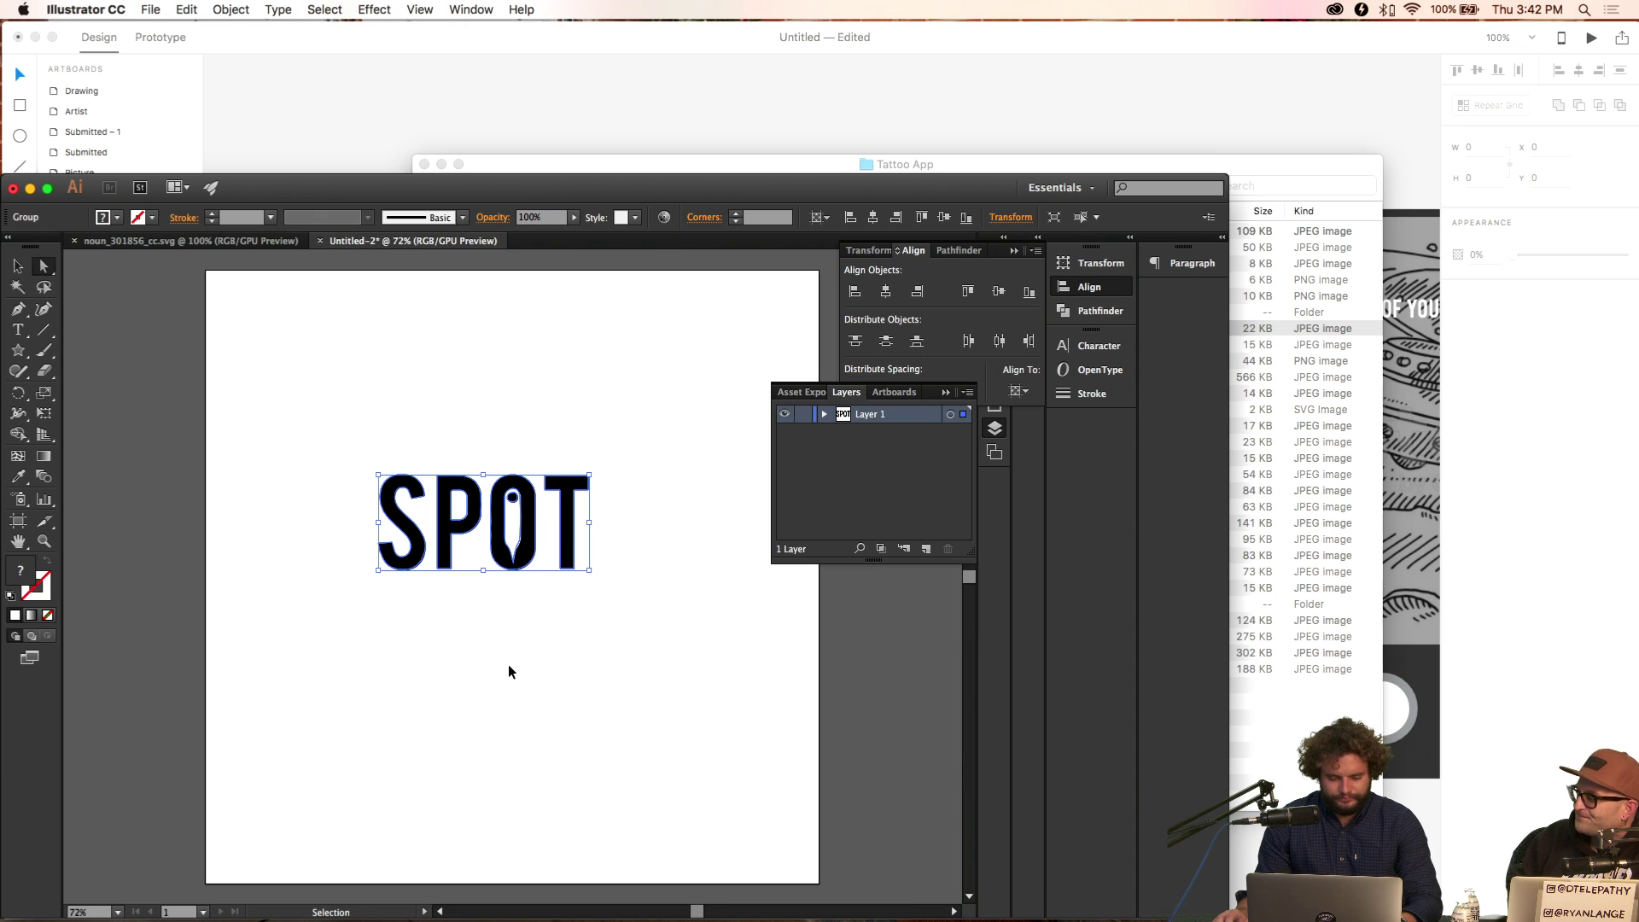
key(super+Tab)
key(super+Tab)
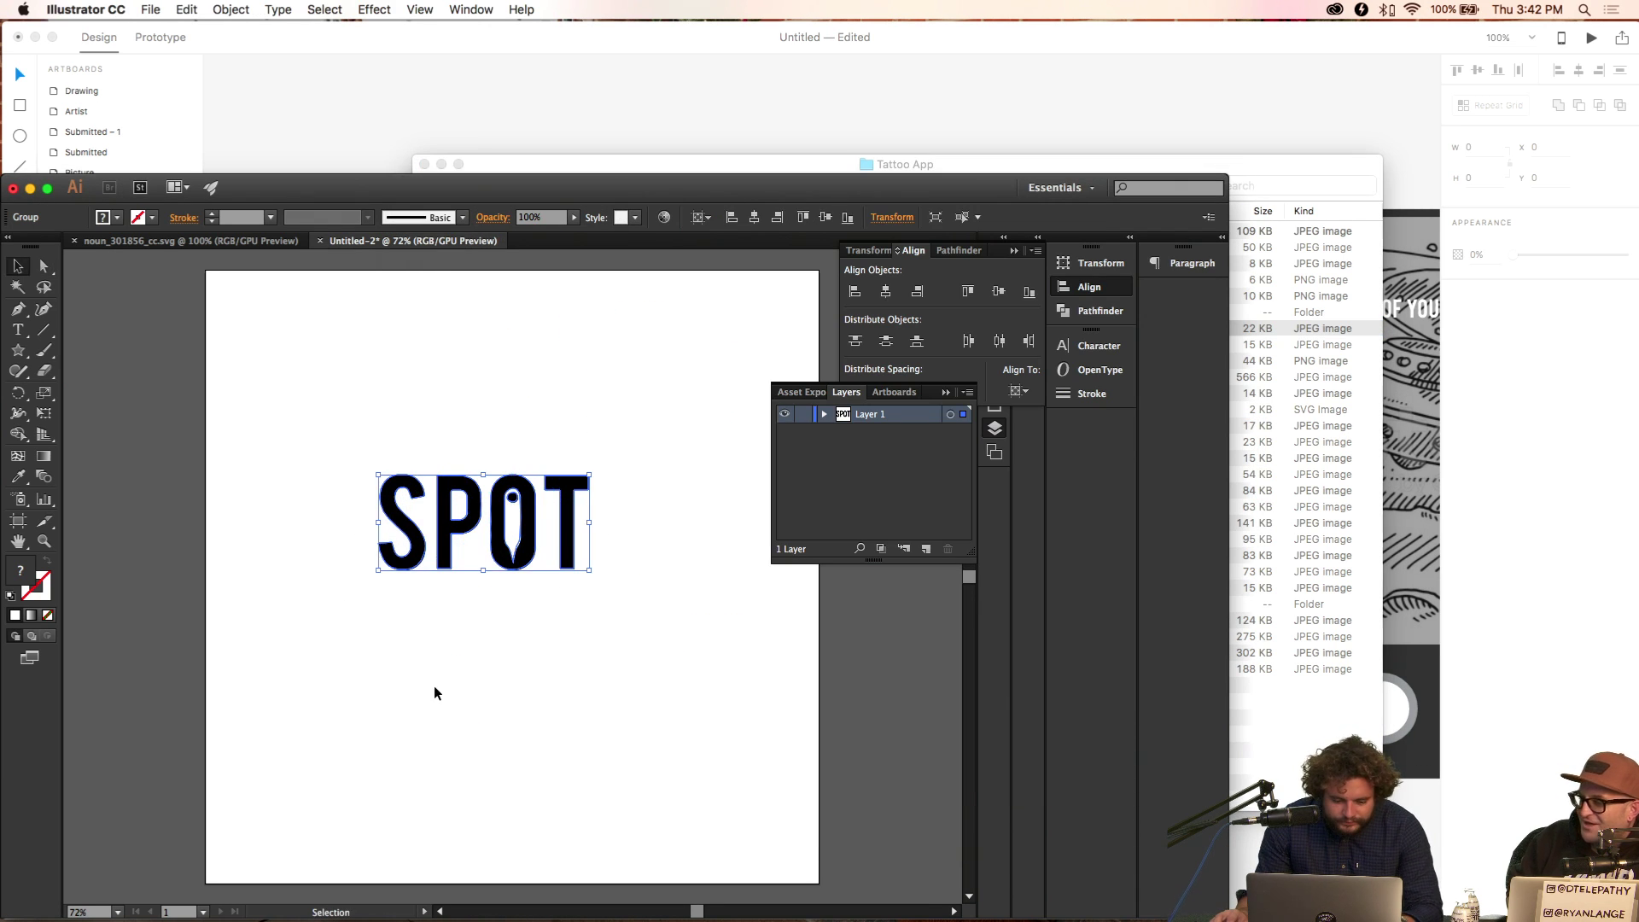
click(516, 538)
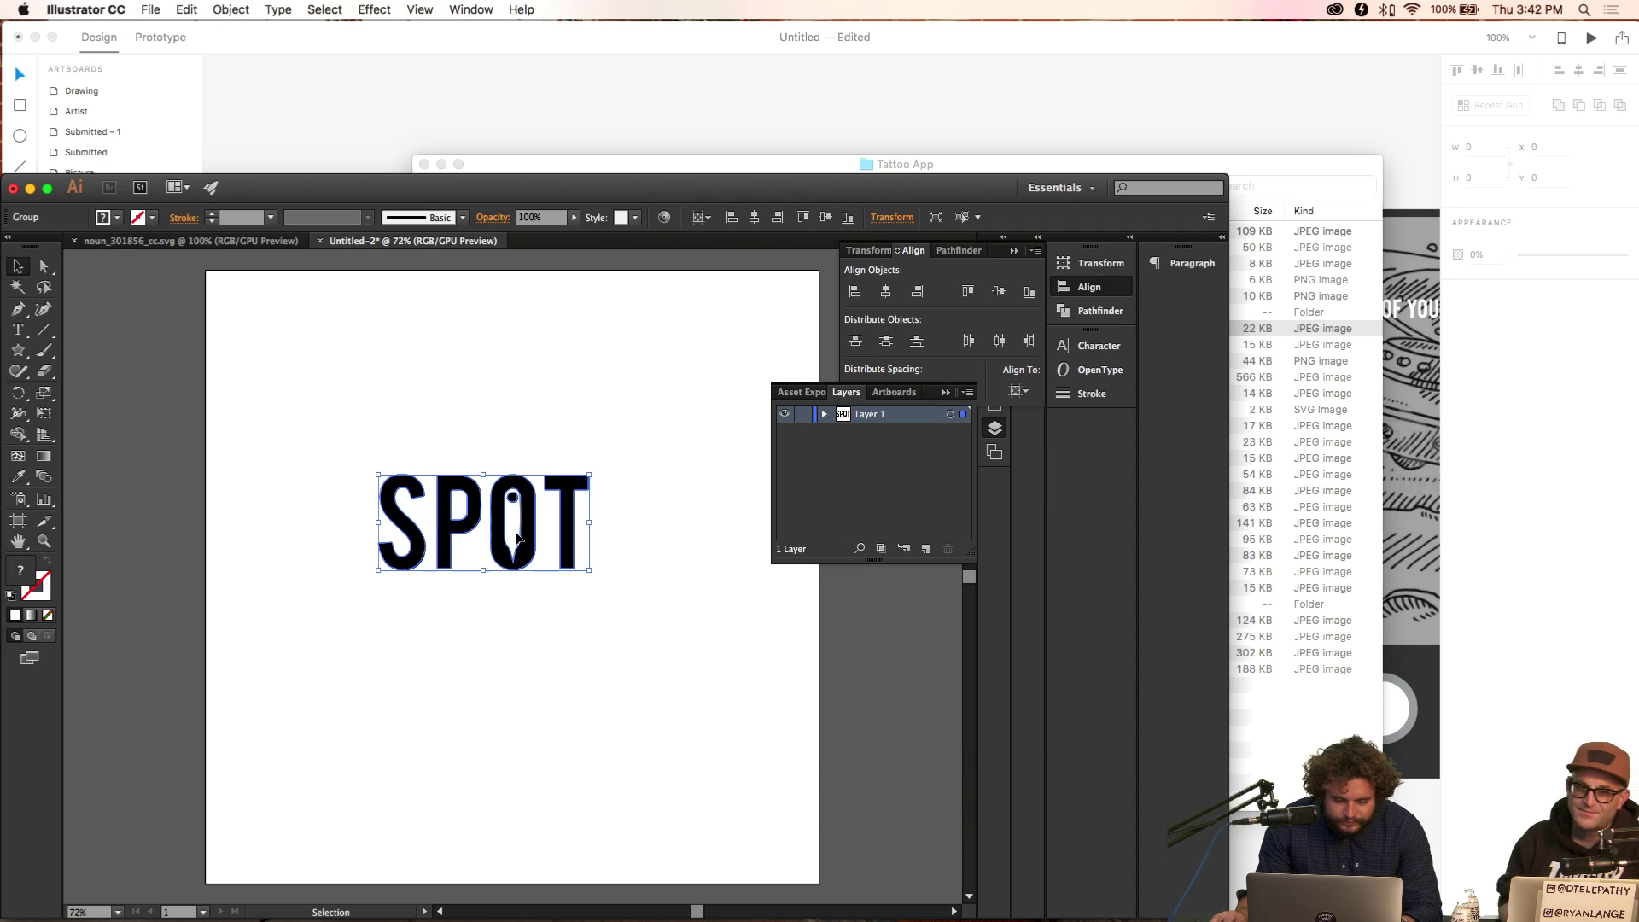
click(572, 670)
drag(622, 402, 225, 674)
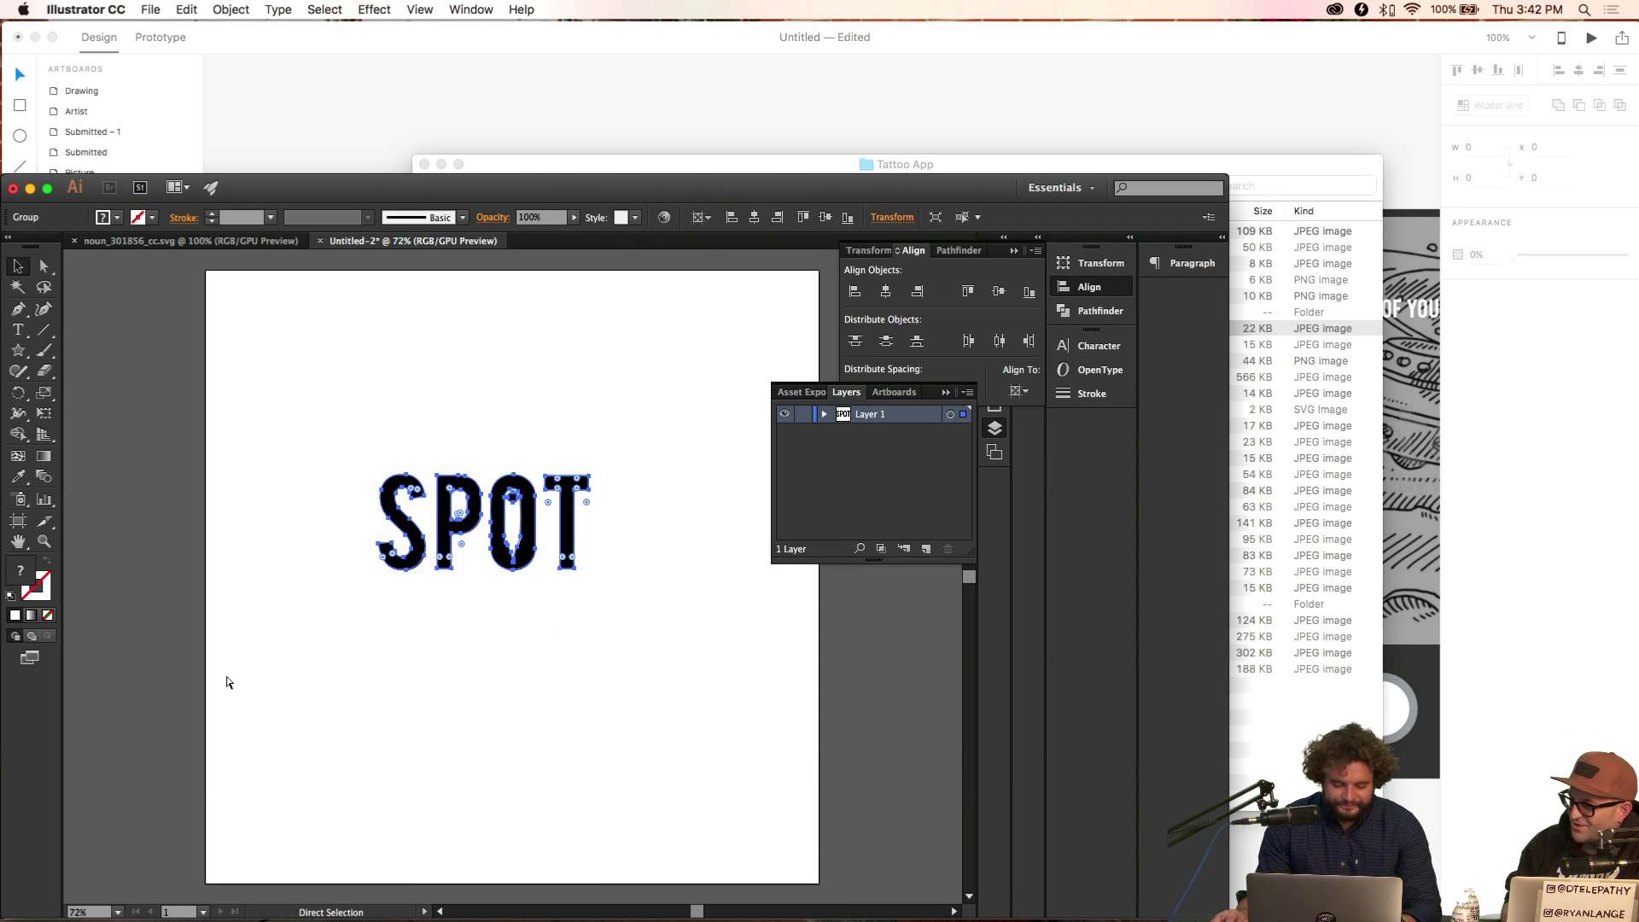
key(super+Tab)
key(super+Tab)
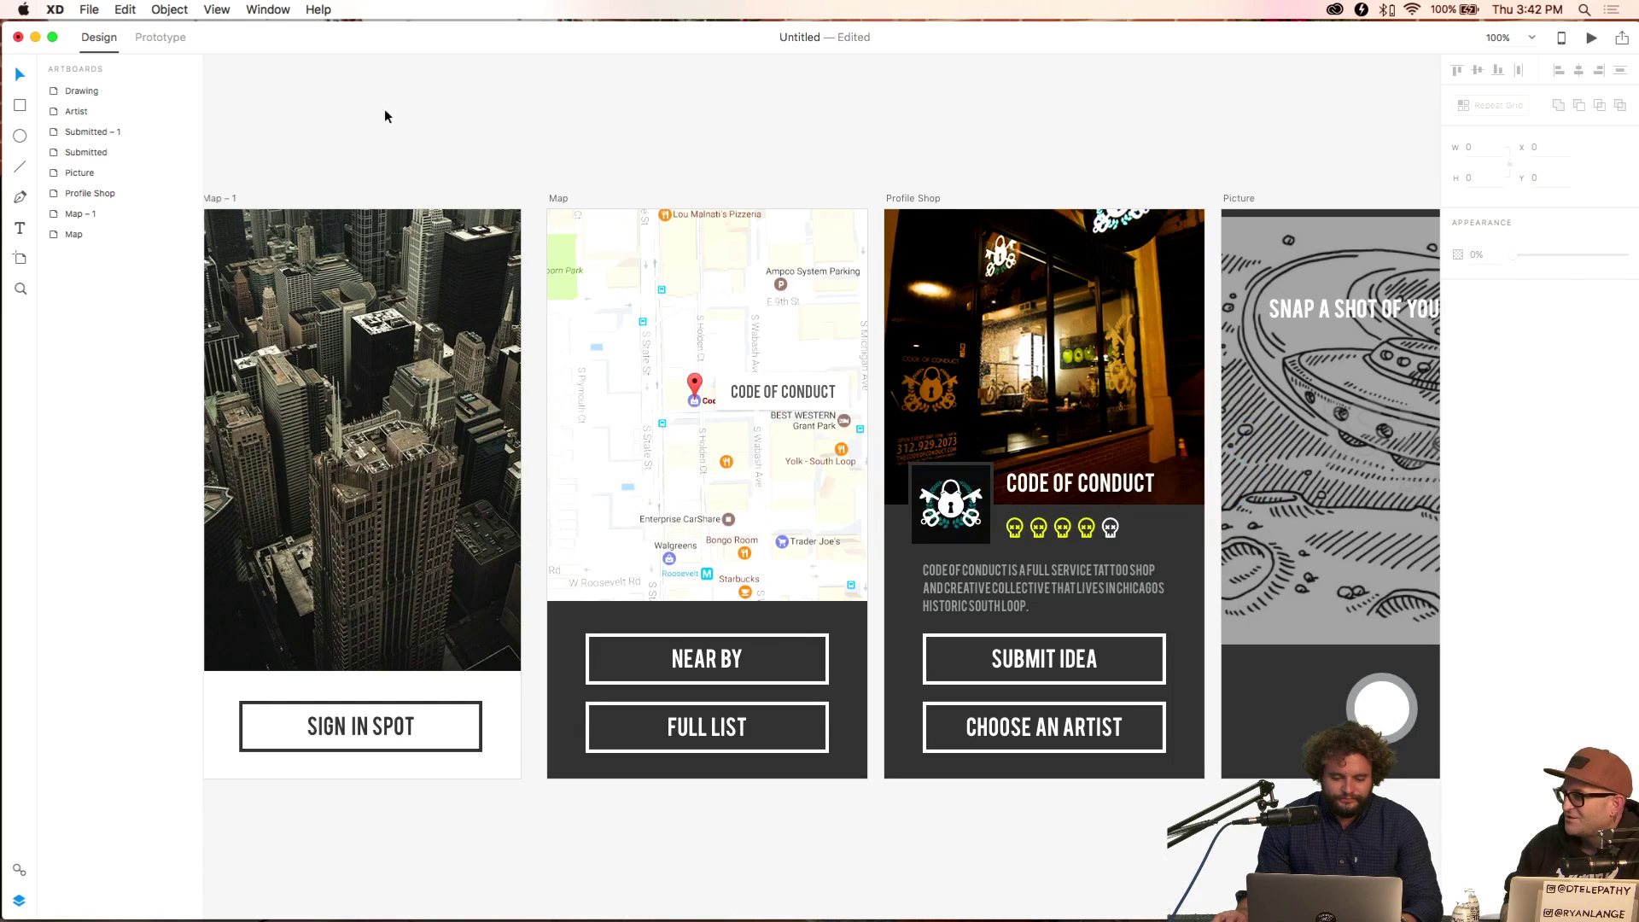
scroll(441, 149, left, 5)
Step: Draw a large white square over the city photo on the Map – 1 artboard
scroll(440, 156, right, 2)
click(362, 199)
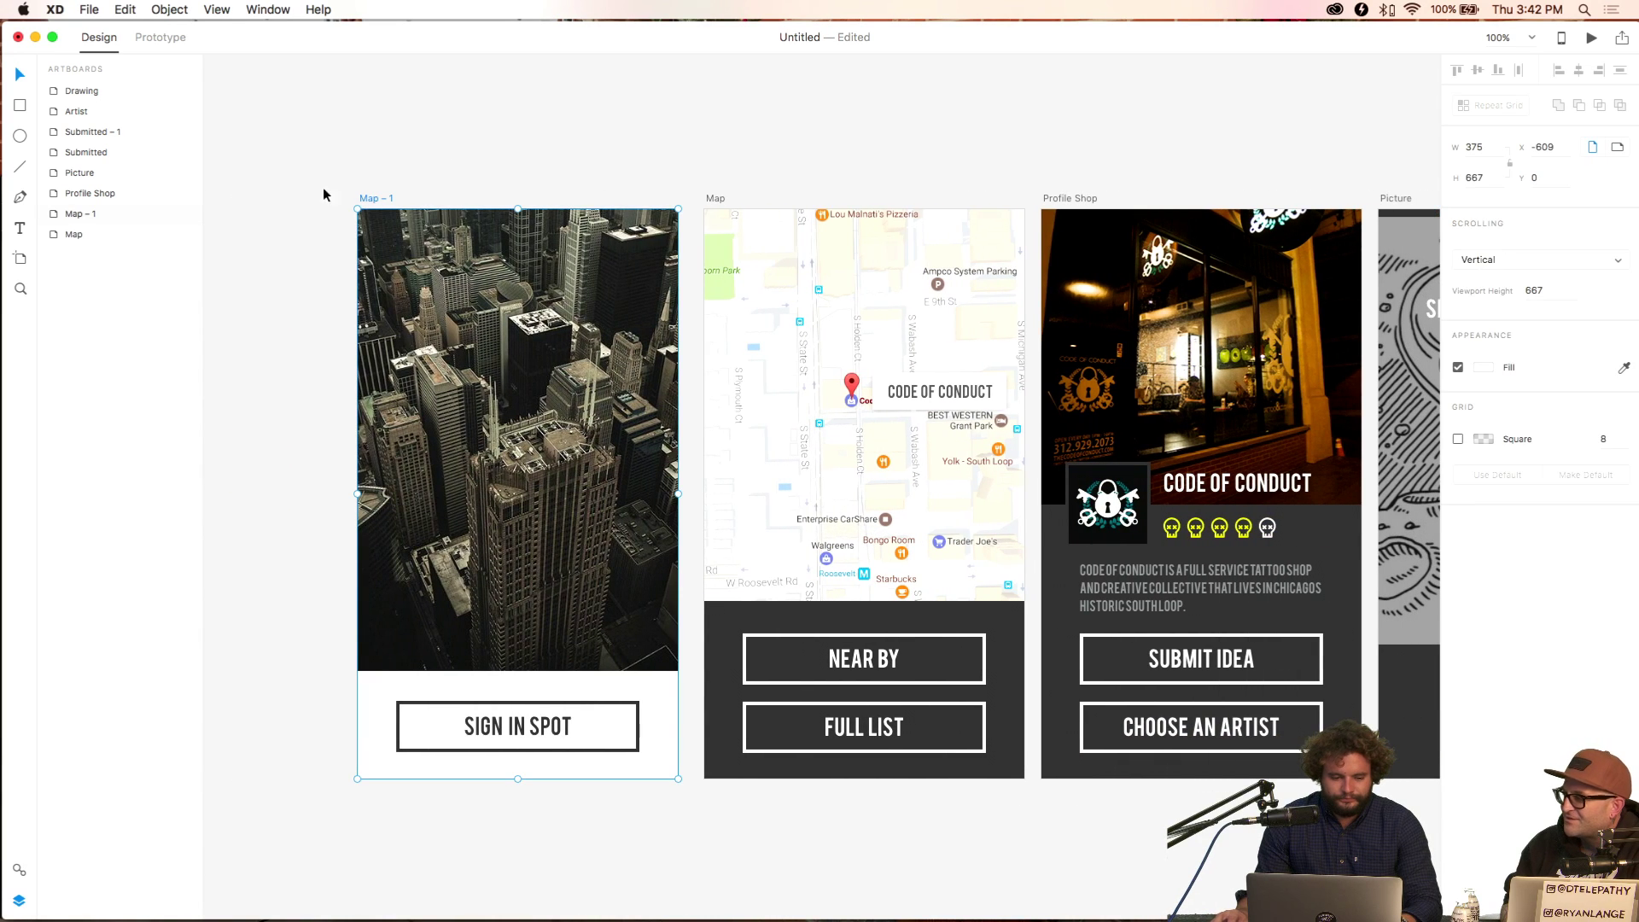
click(468, 282)
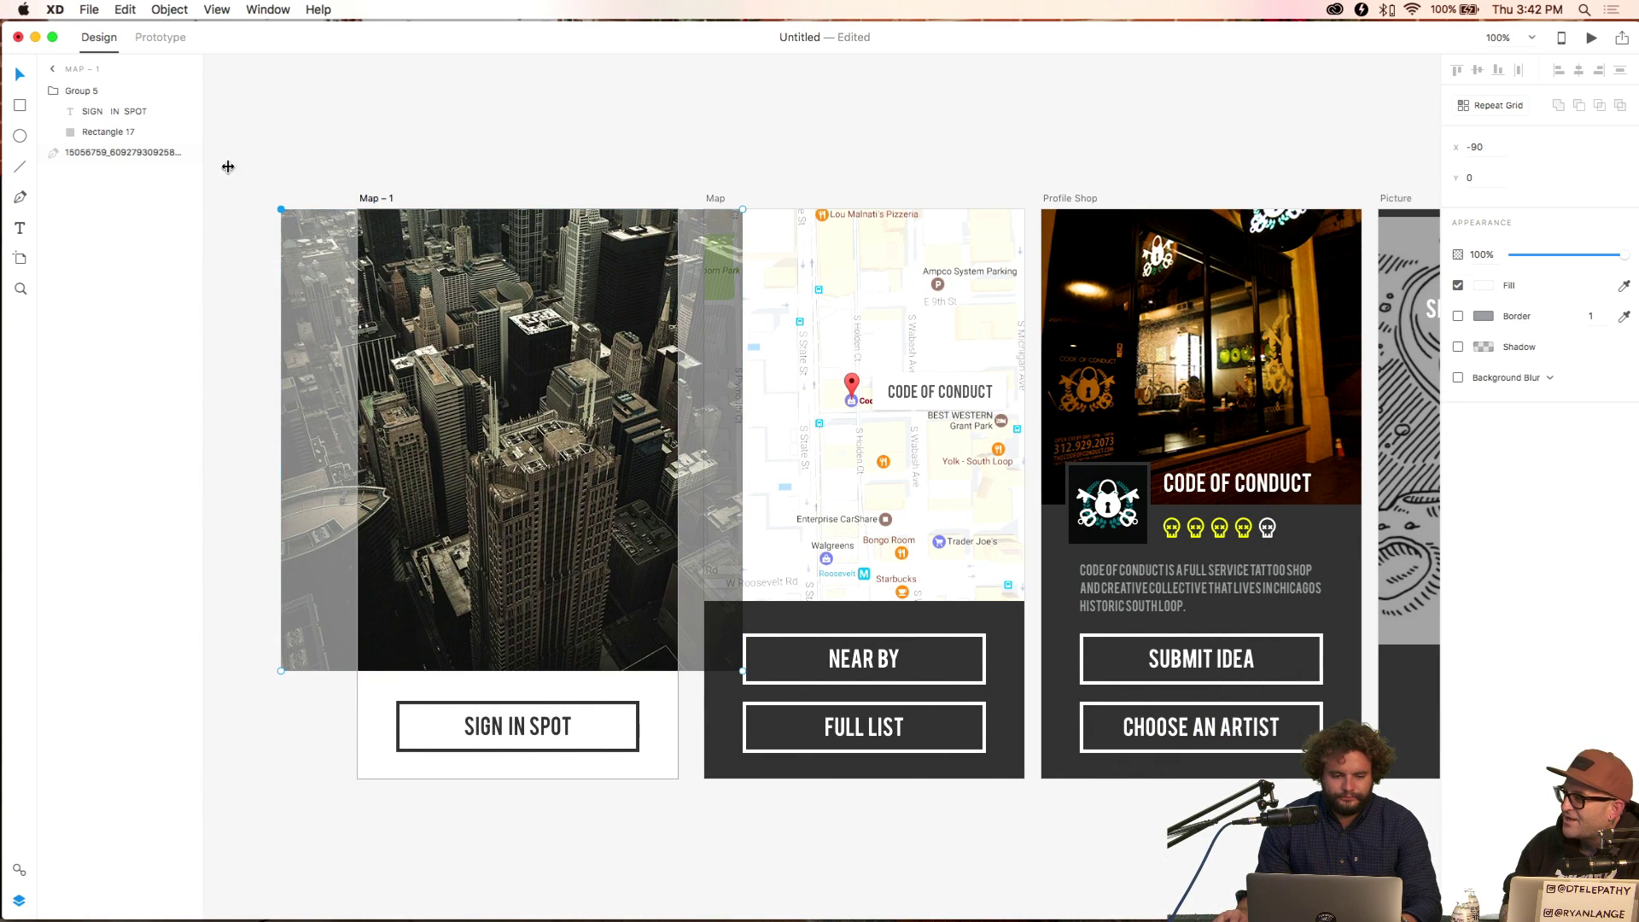
click(123, 97)
click(21, 106)
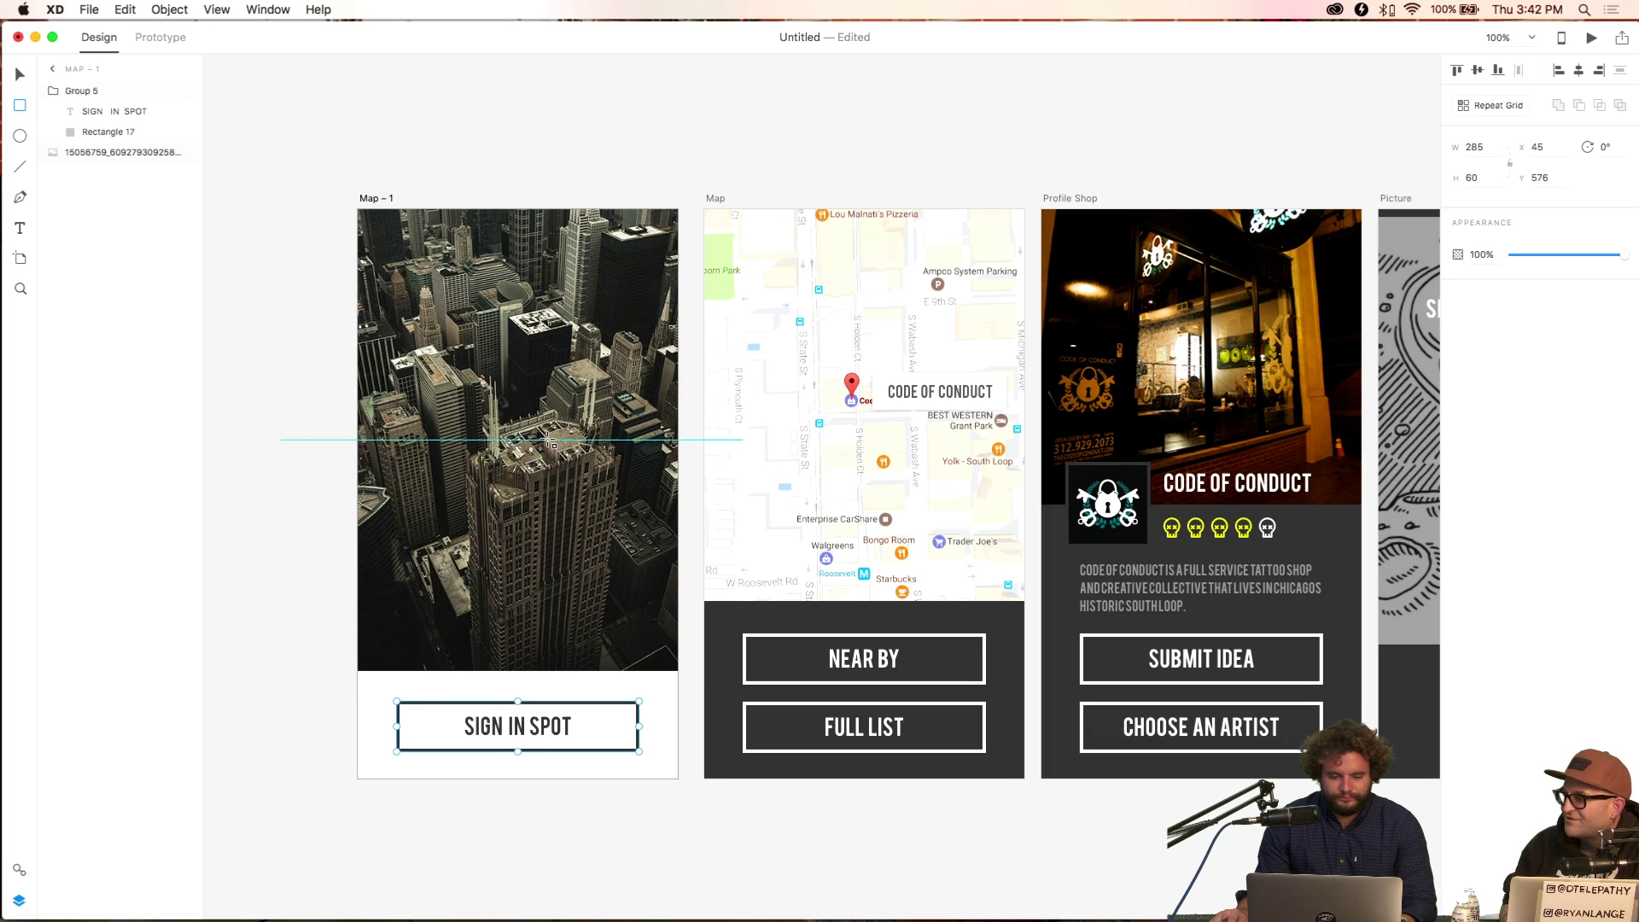
drag(402, 332, 407, 337)
drag(458, 412, 627, 557)
Step: Remove the white square's border and centre it horizontally on Map – 1
click(611, 94)
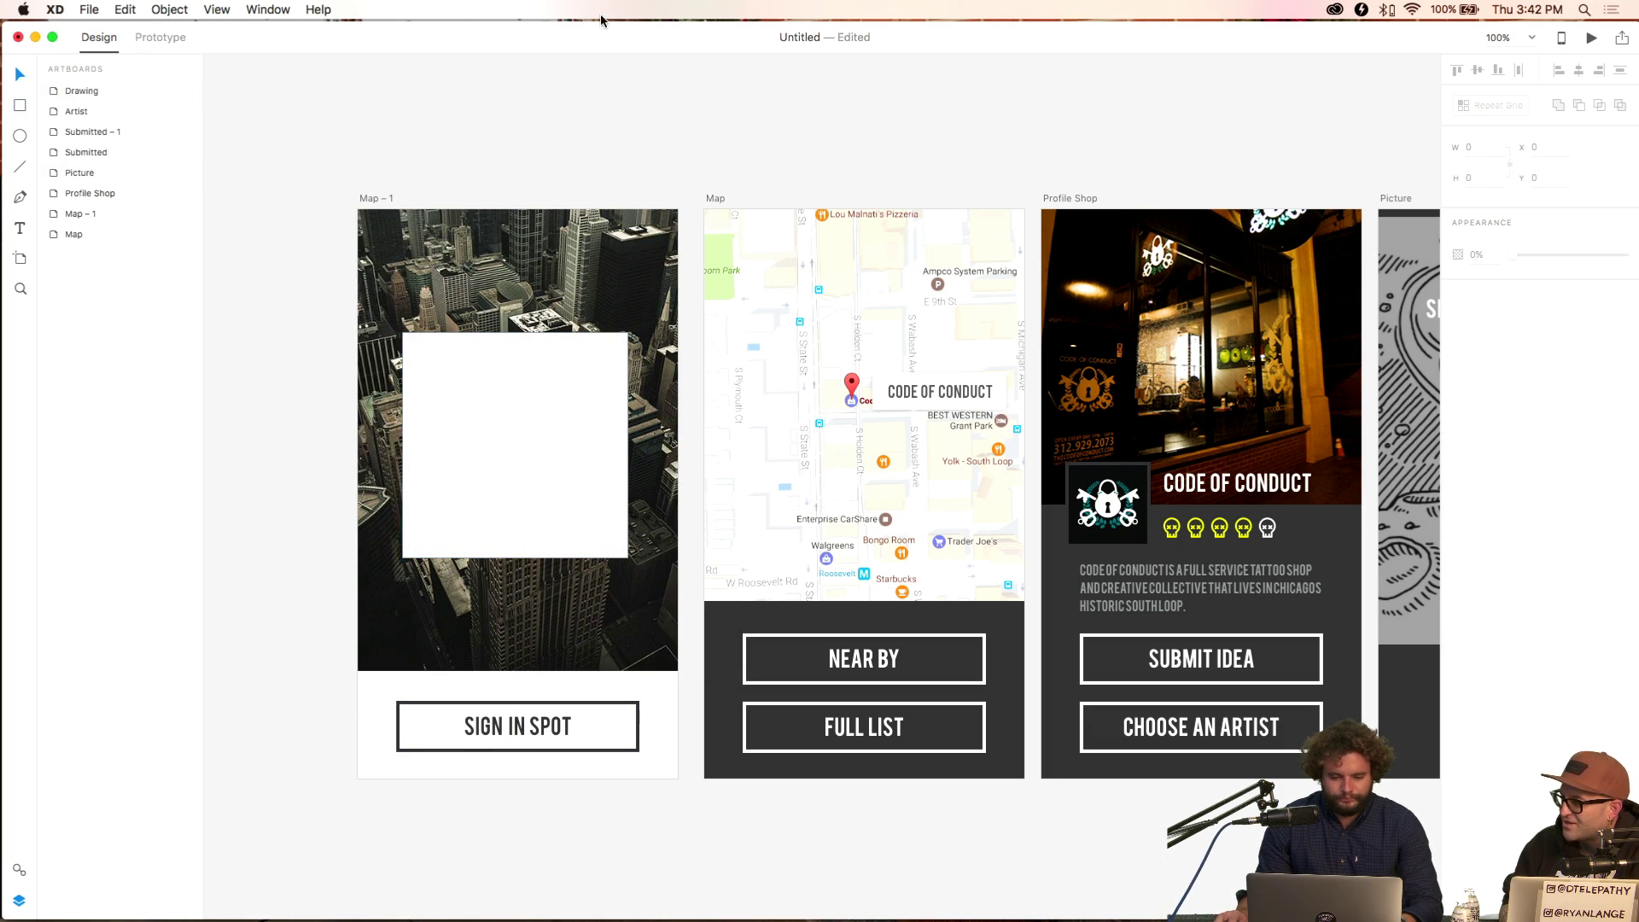
scroll(603, 110, down, 1)
click(606, 350)
click(1458, 346)
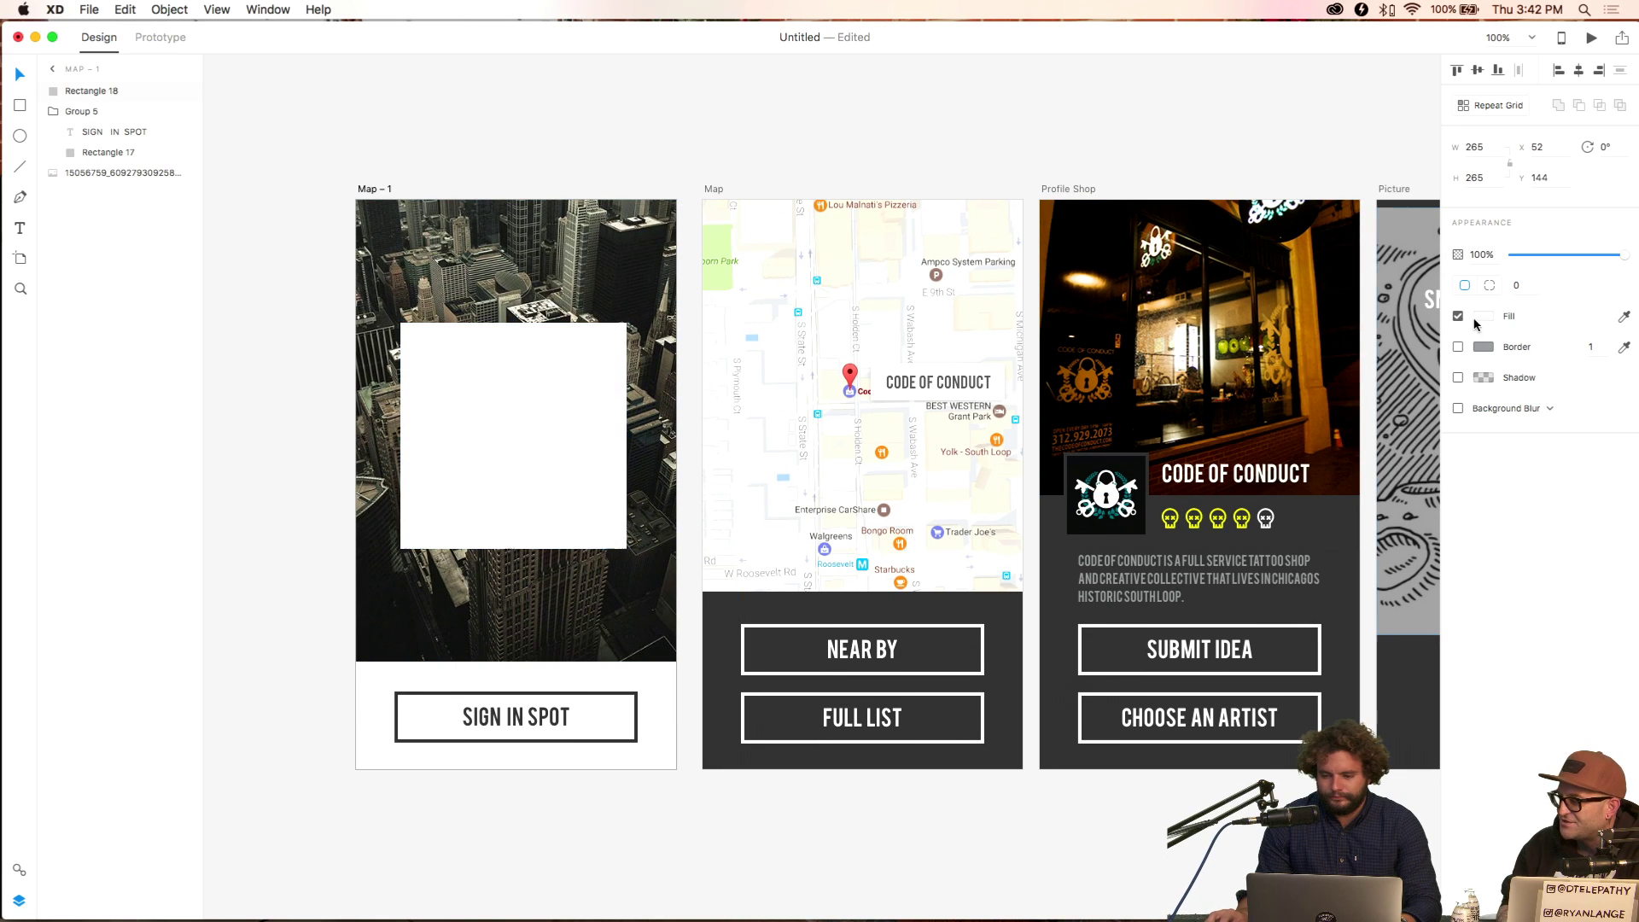
click(1578, 70)
click(922, 116)
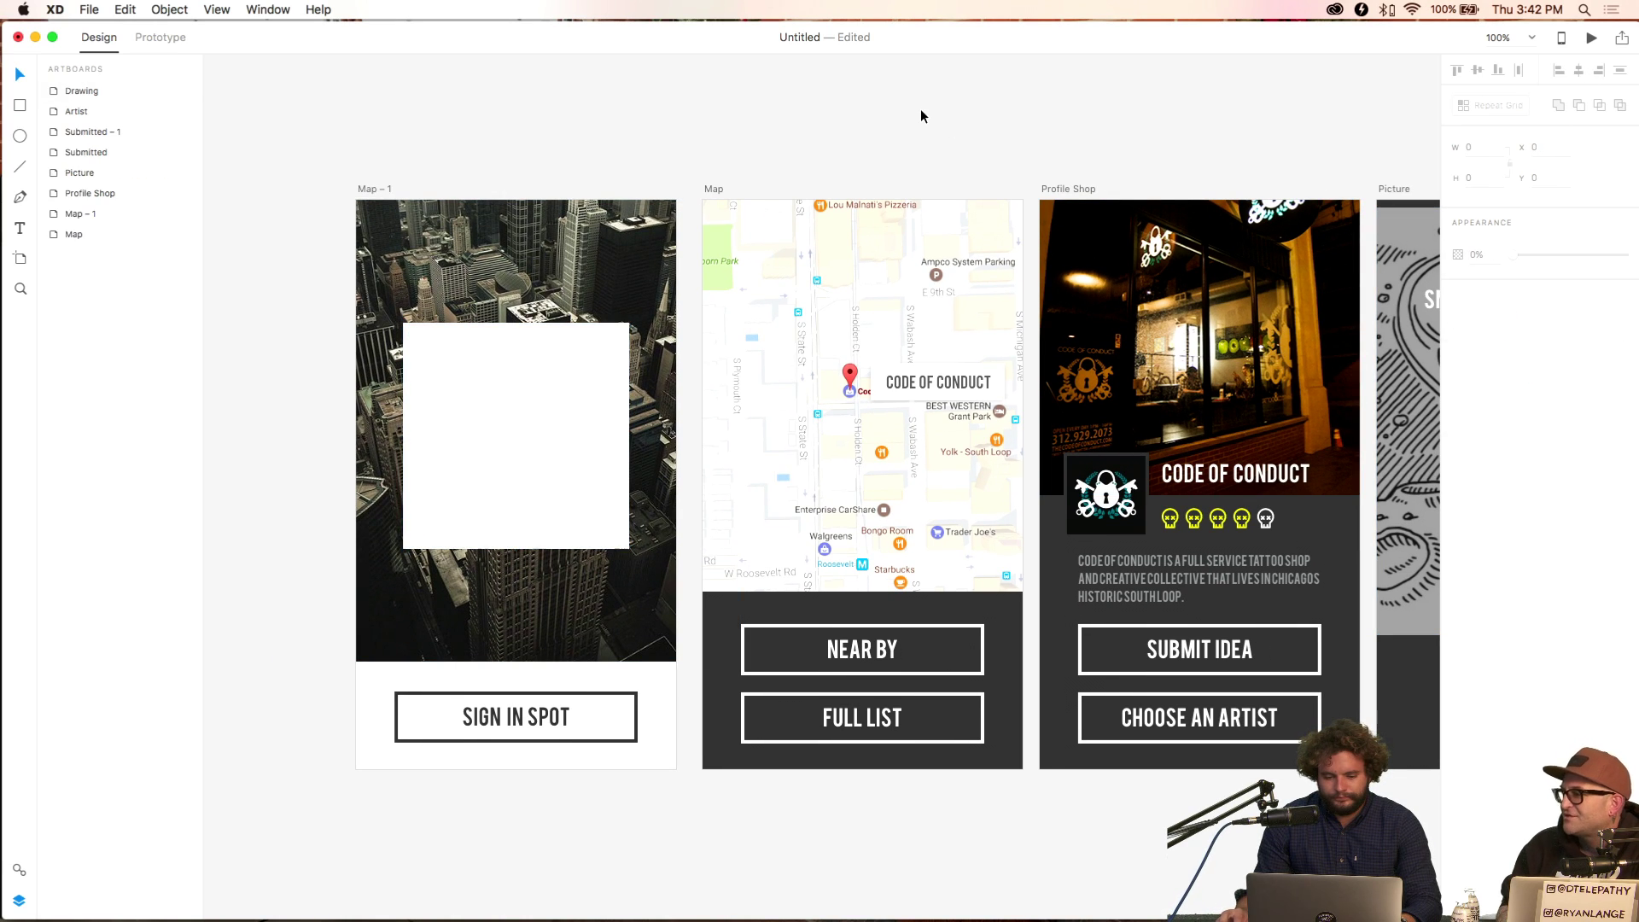
Step: Paste the SPOT wordmark and resize it to sit inside the white square
key(super+v)
drag(773, 474, 497, 407)
drag(693, 485, 571, 432)
key(super+z)
click(596, 90)
scroll(787, 118, right, 1)
scroll(790, 123, right, 3)
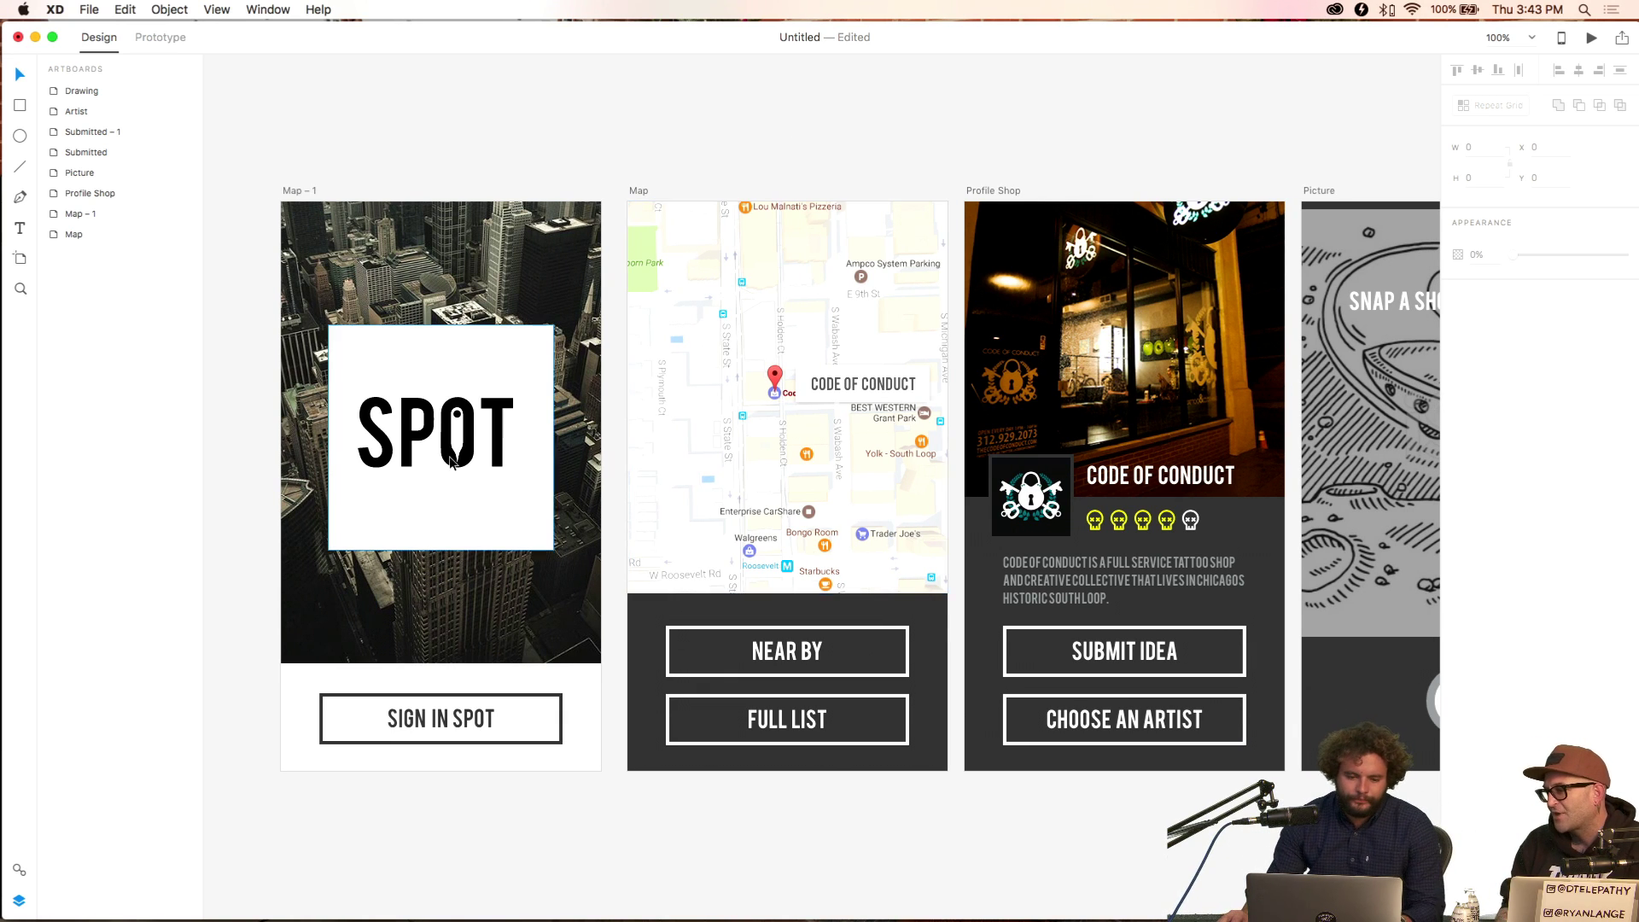
Step: In Prototype mode, link the SIGN IN SPOT button on Map – 1 to the Map screen
click(169, 39)
click(455, 699)
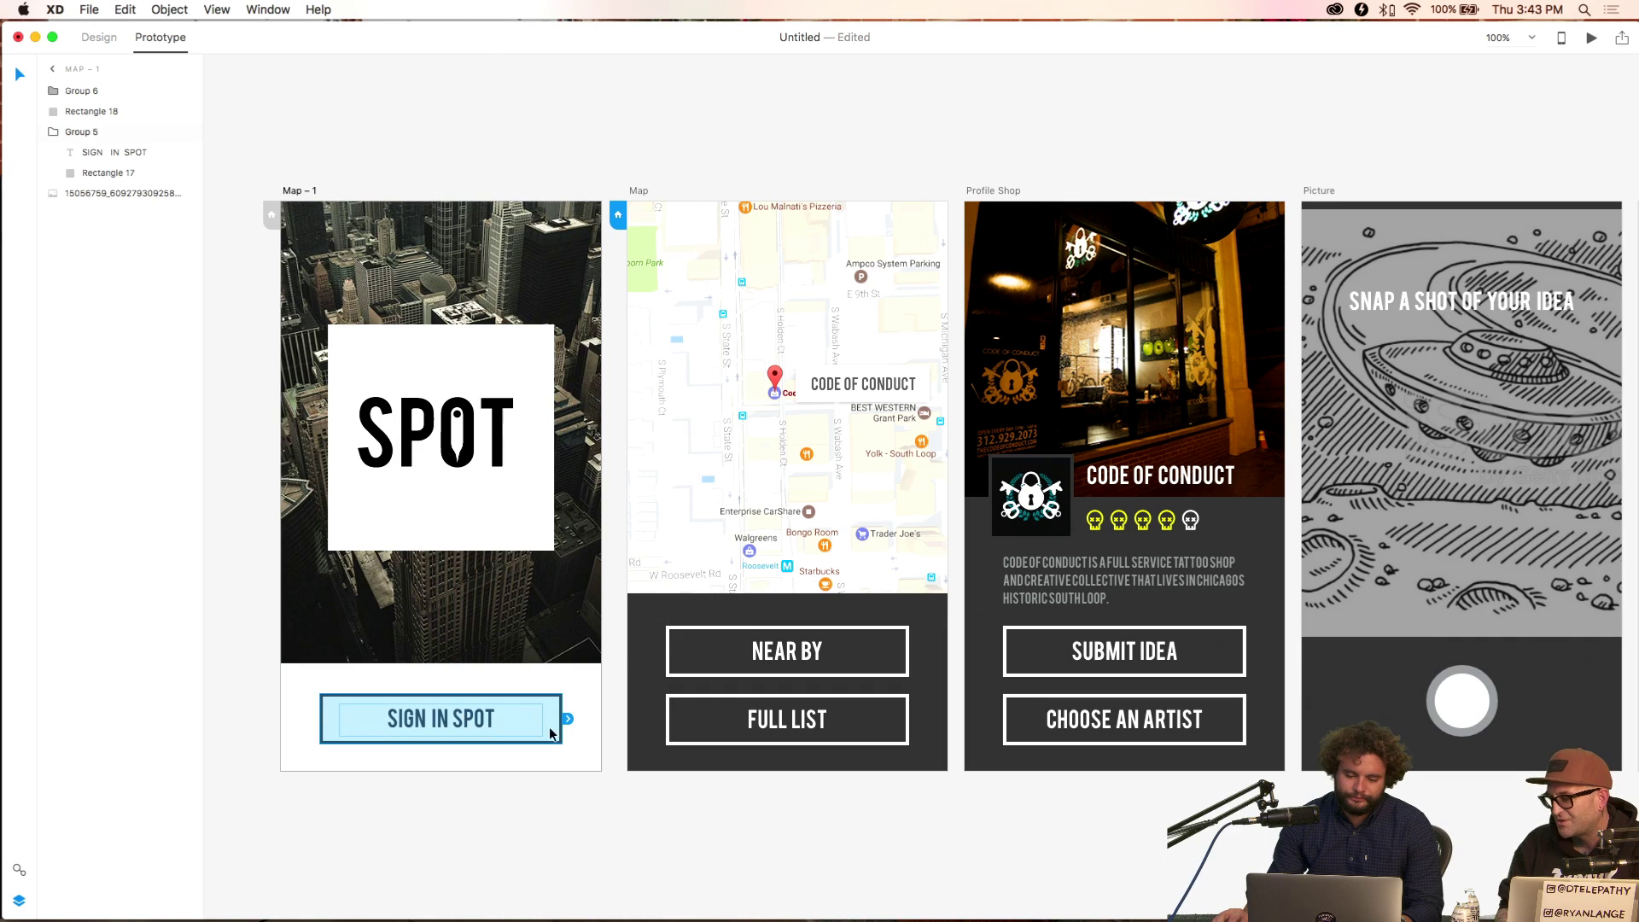
click(586, 705)
click(607, 841)
click(533, 717)
drag(567, 719, 737, 507)
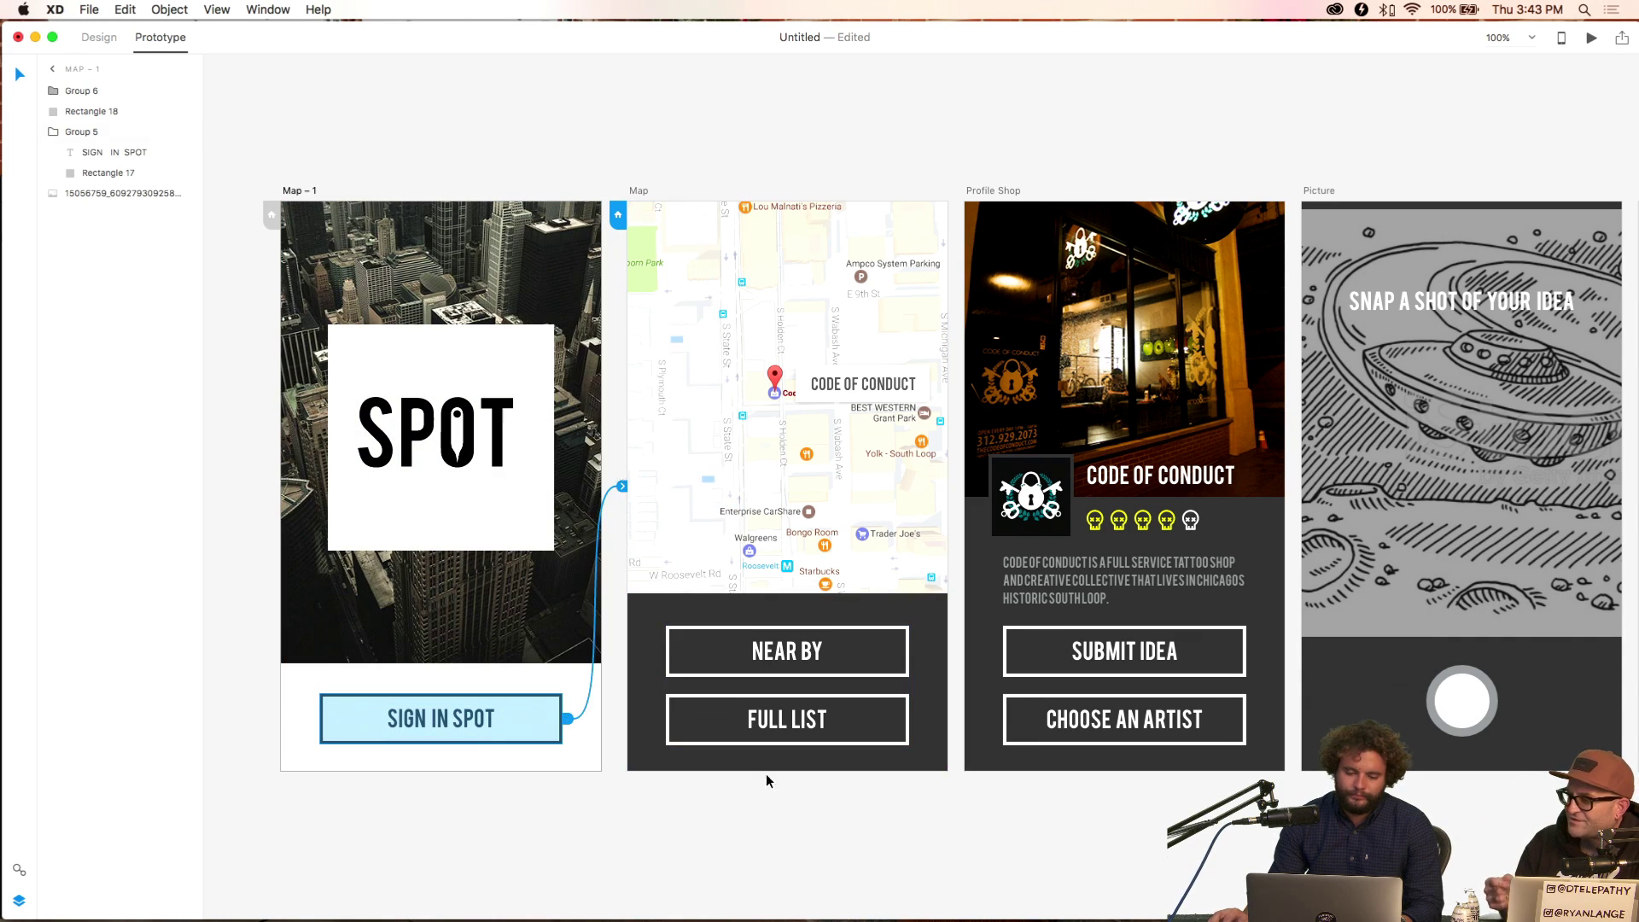
click(837, 858)
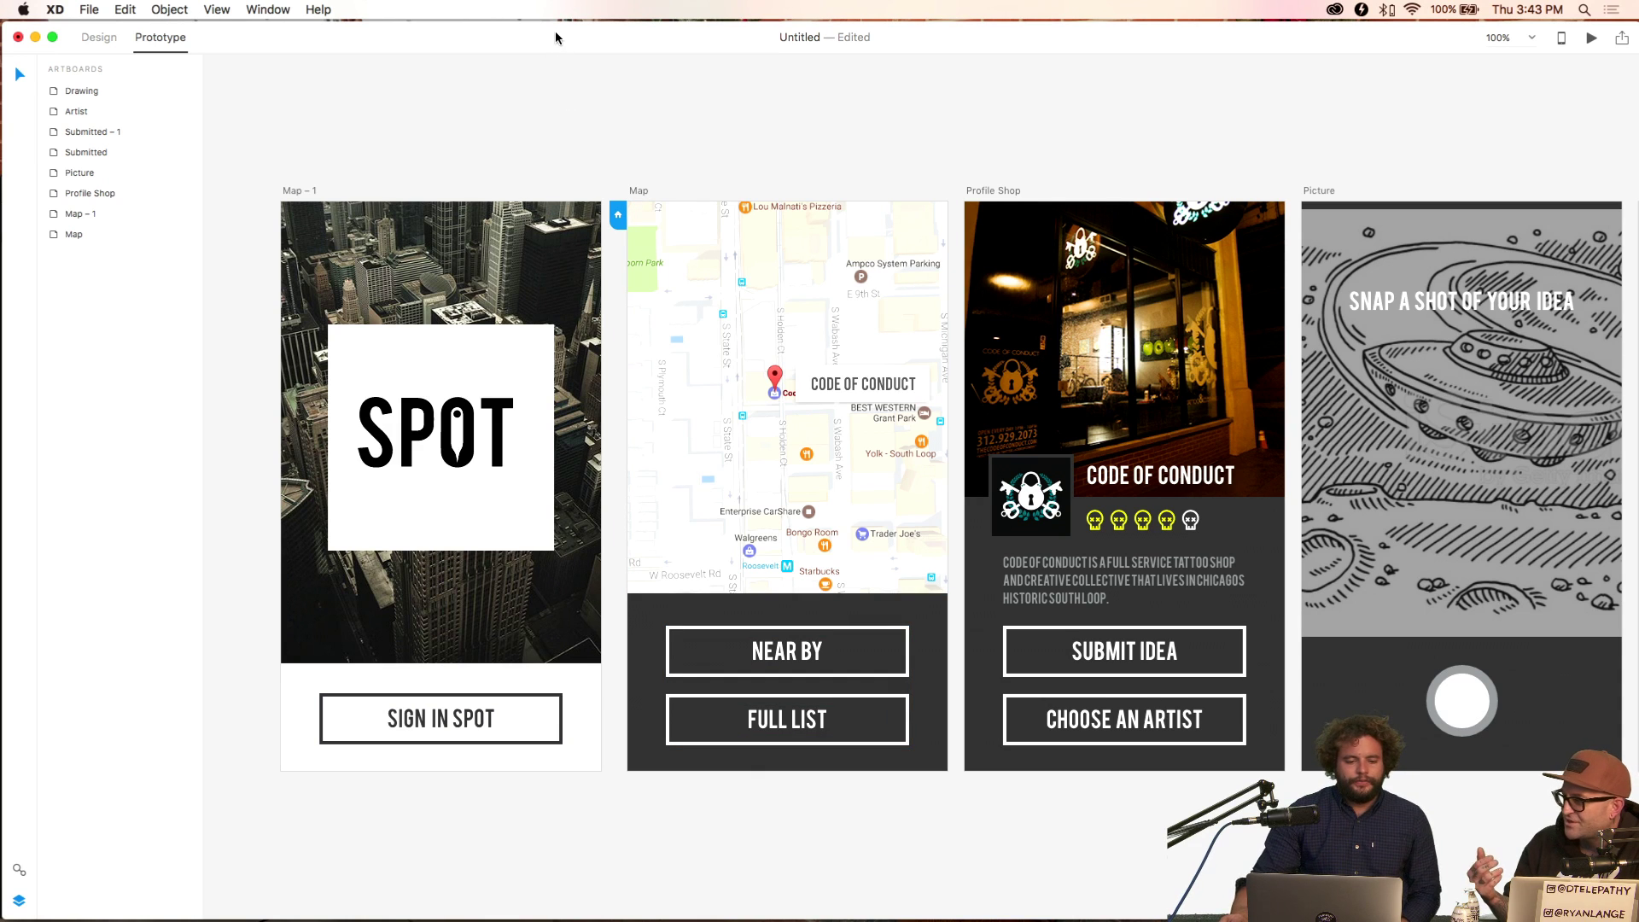
Step: Scroll right across the canvas and select the Artist screen
scroll(552, 124, right, 10)
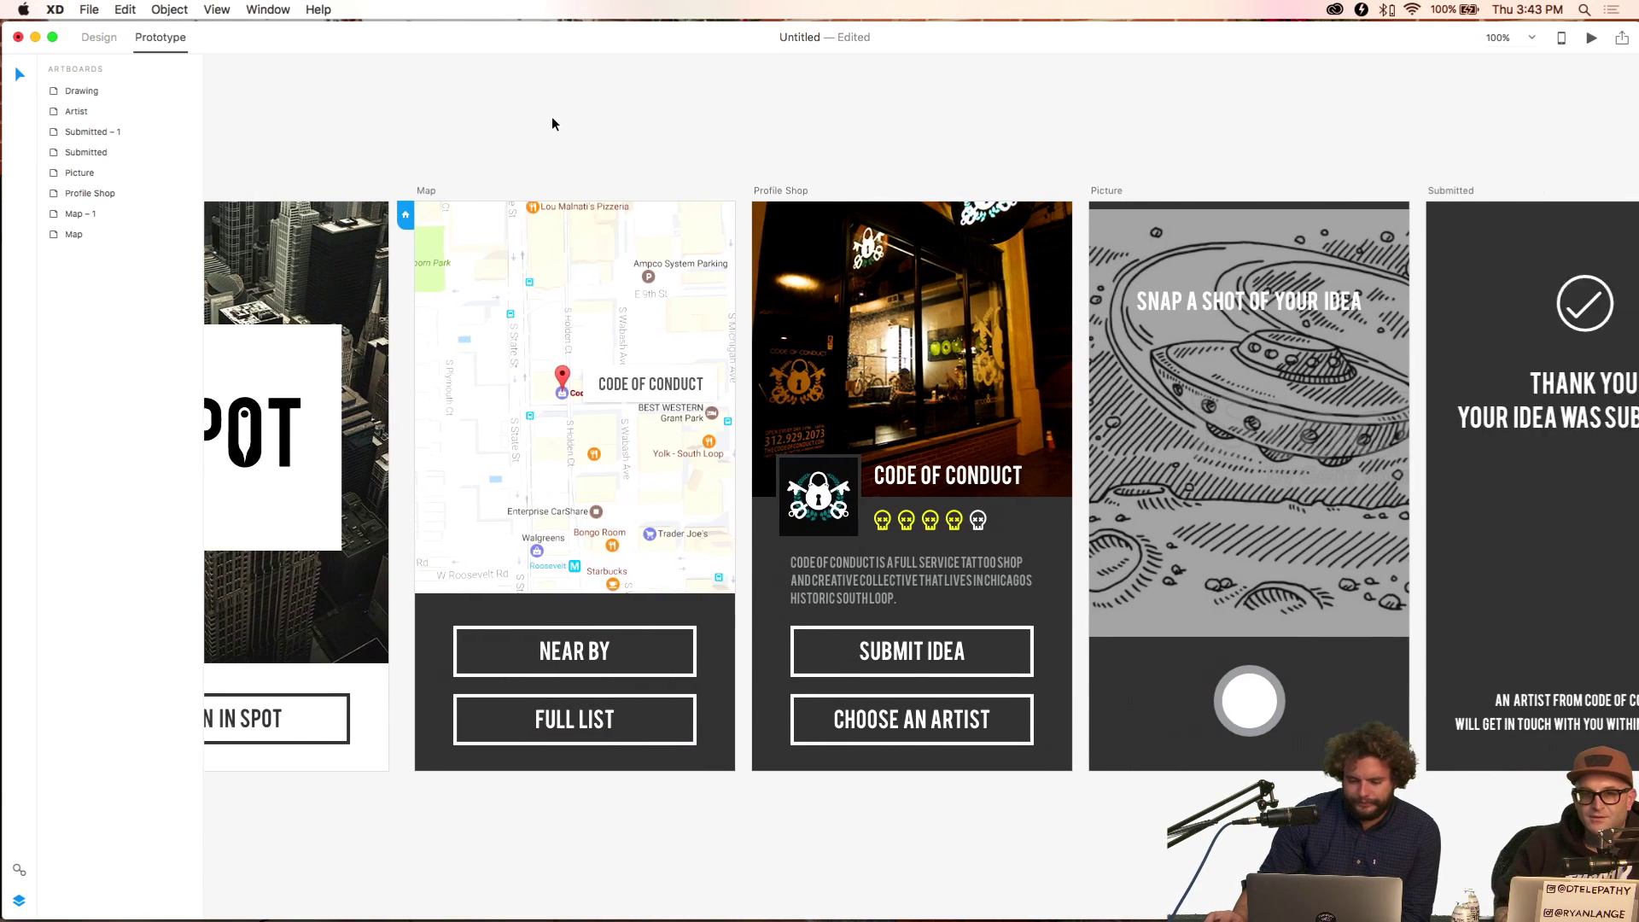
scroll(551, 124, right, 10)
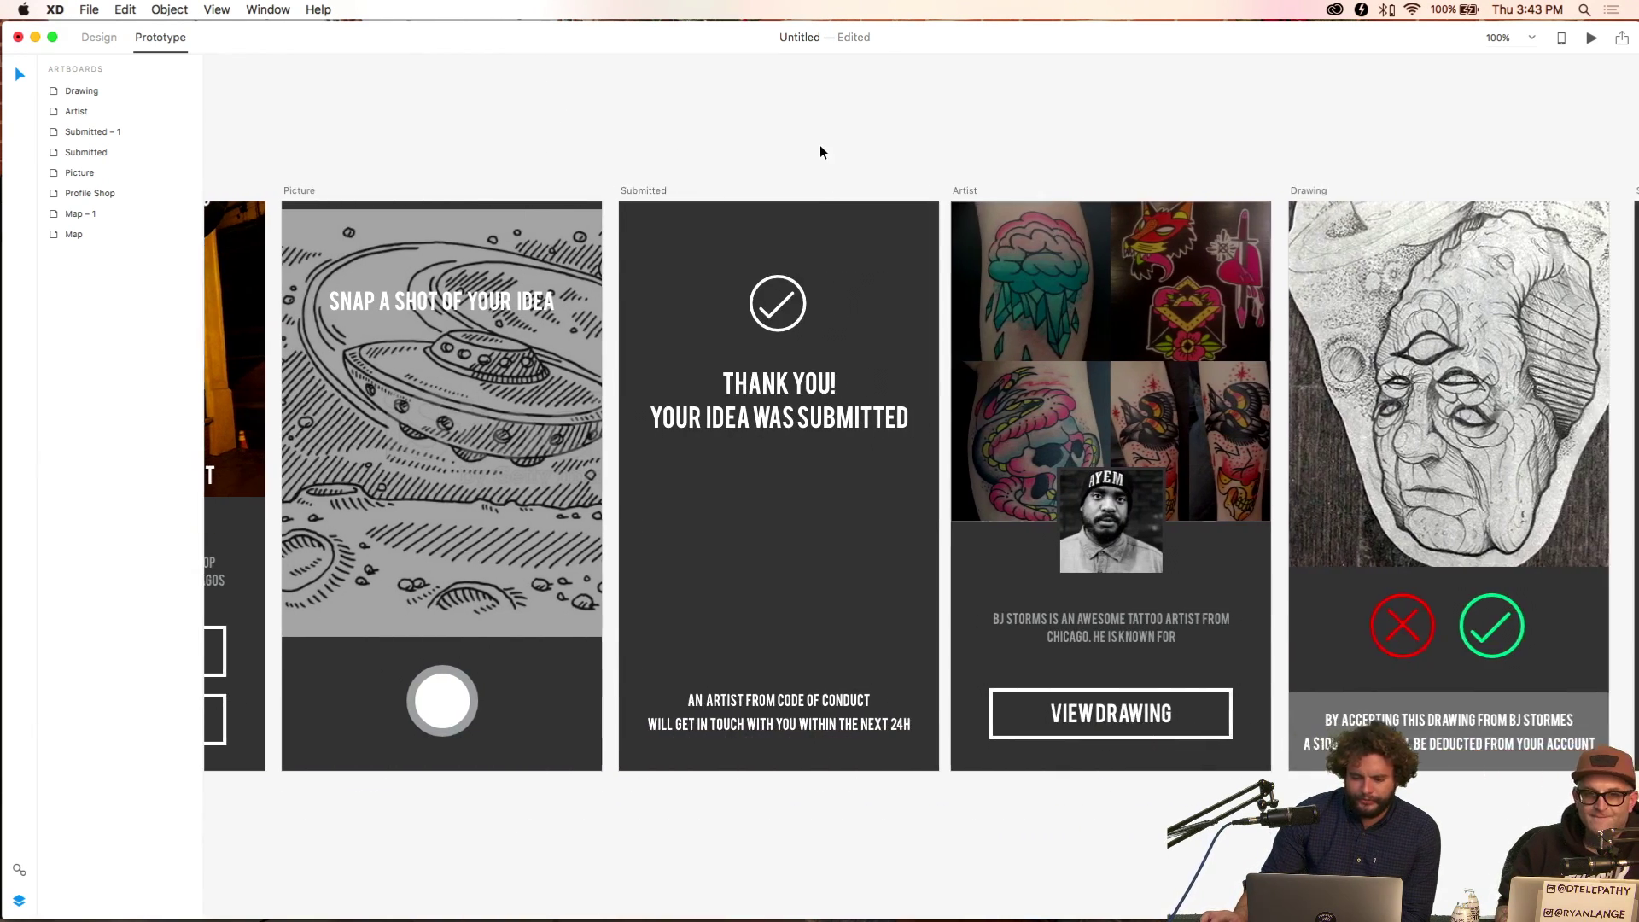
scroll(802, 150, right, 1)
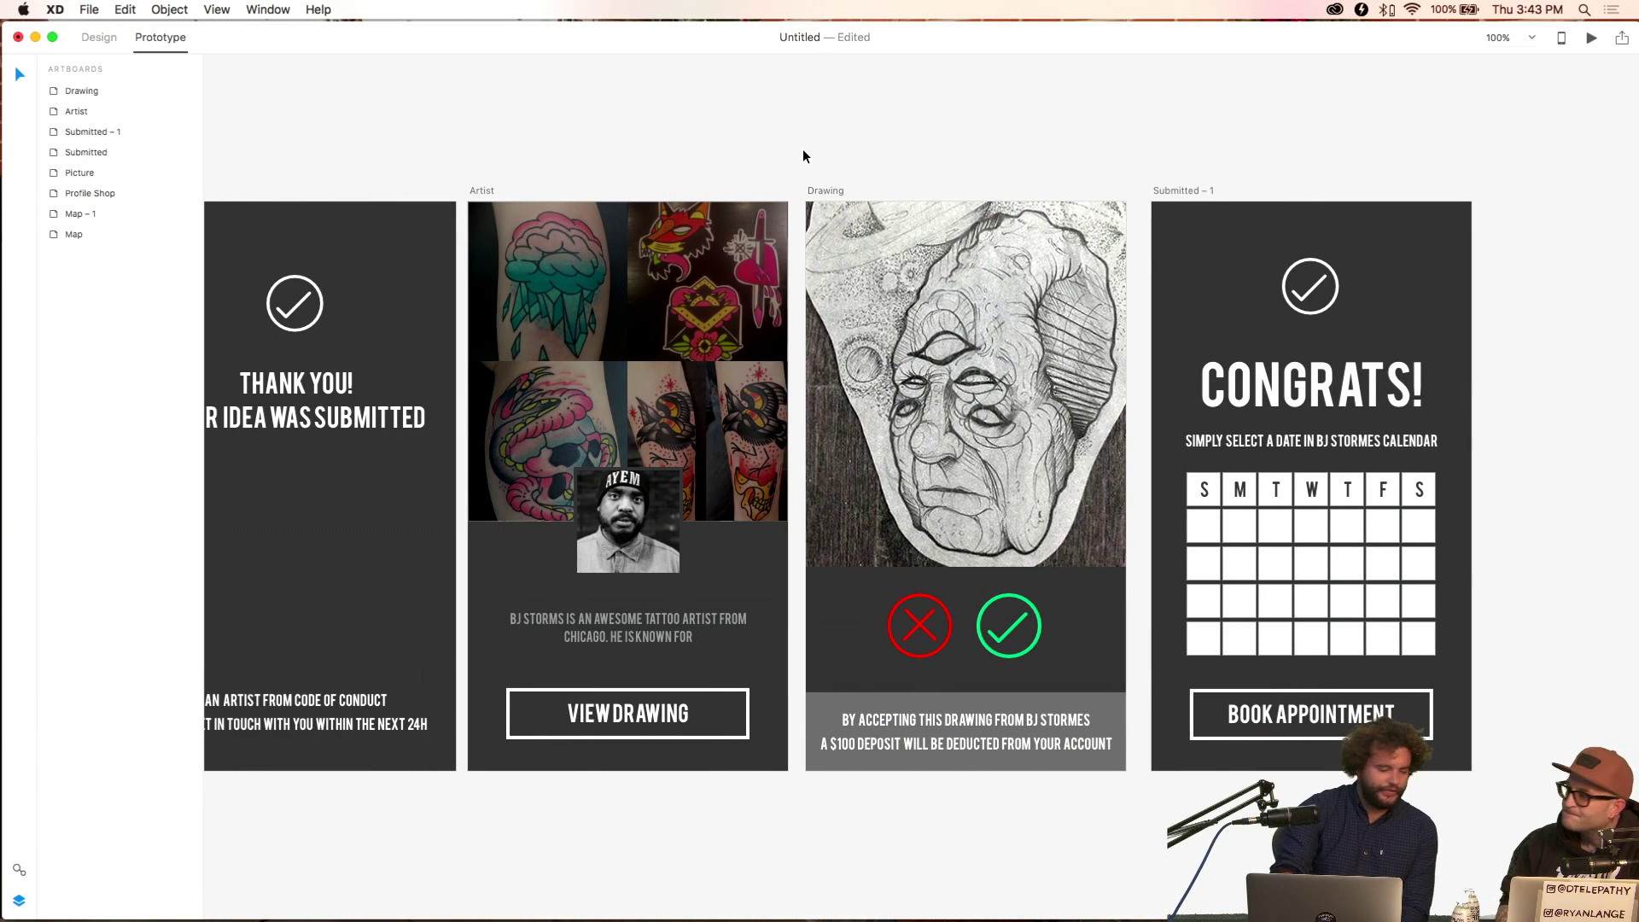
click(488, 190)
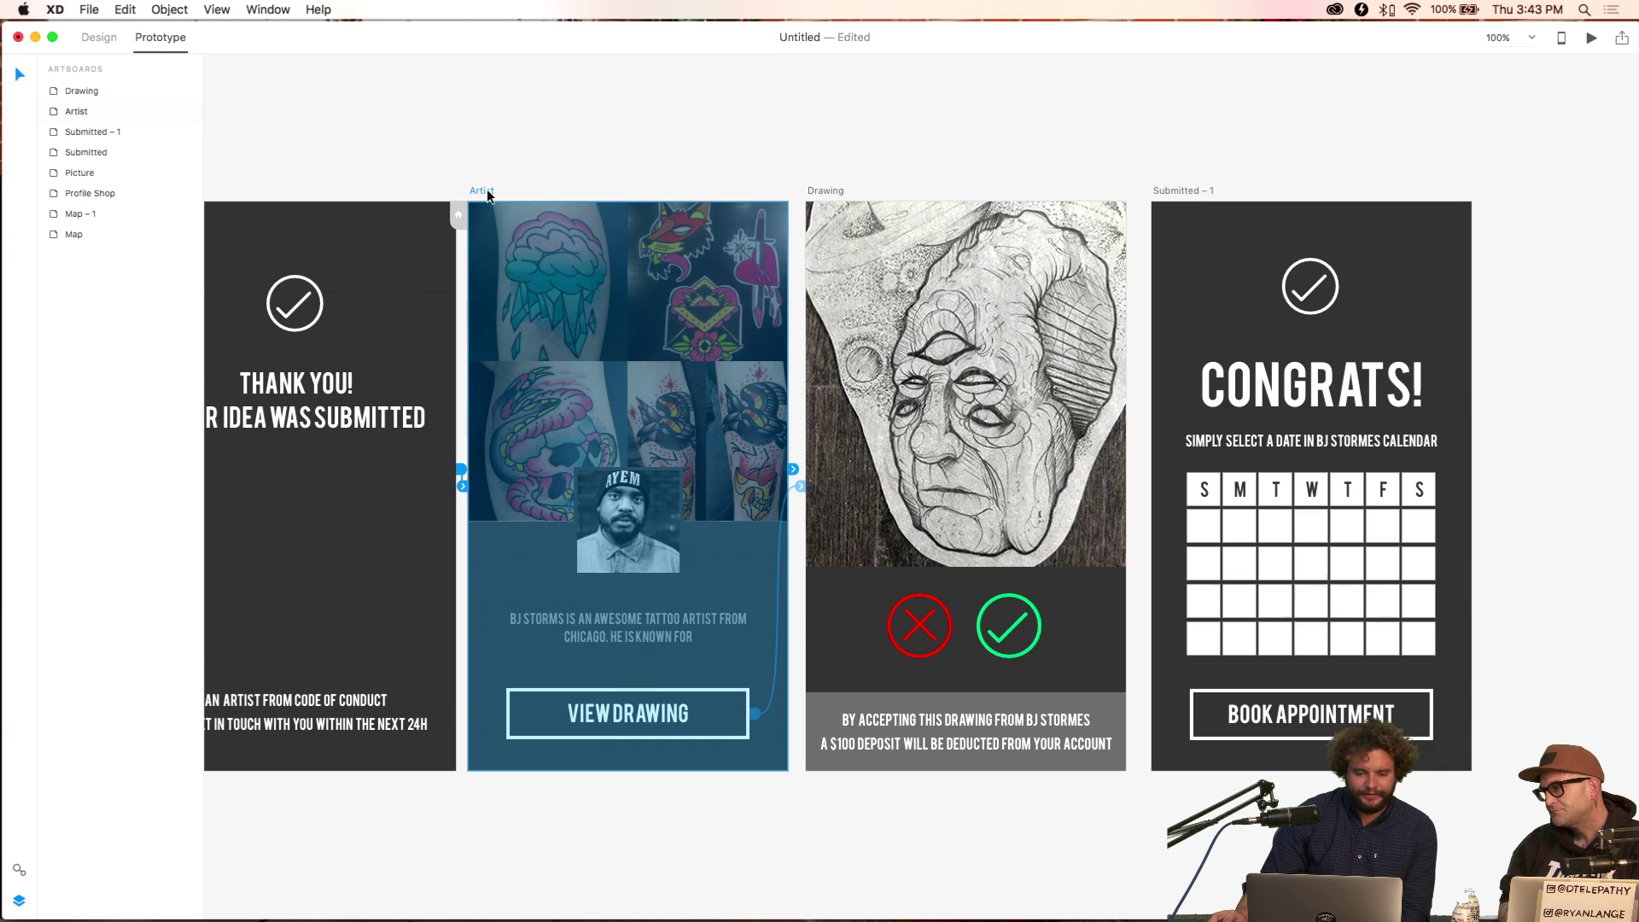
click(92, 10)
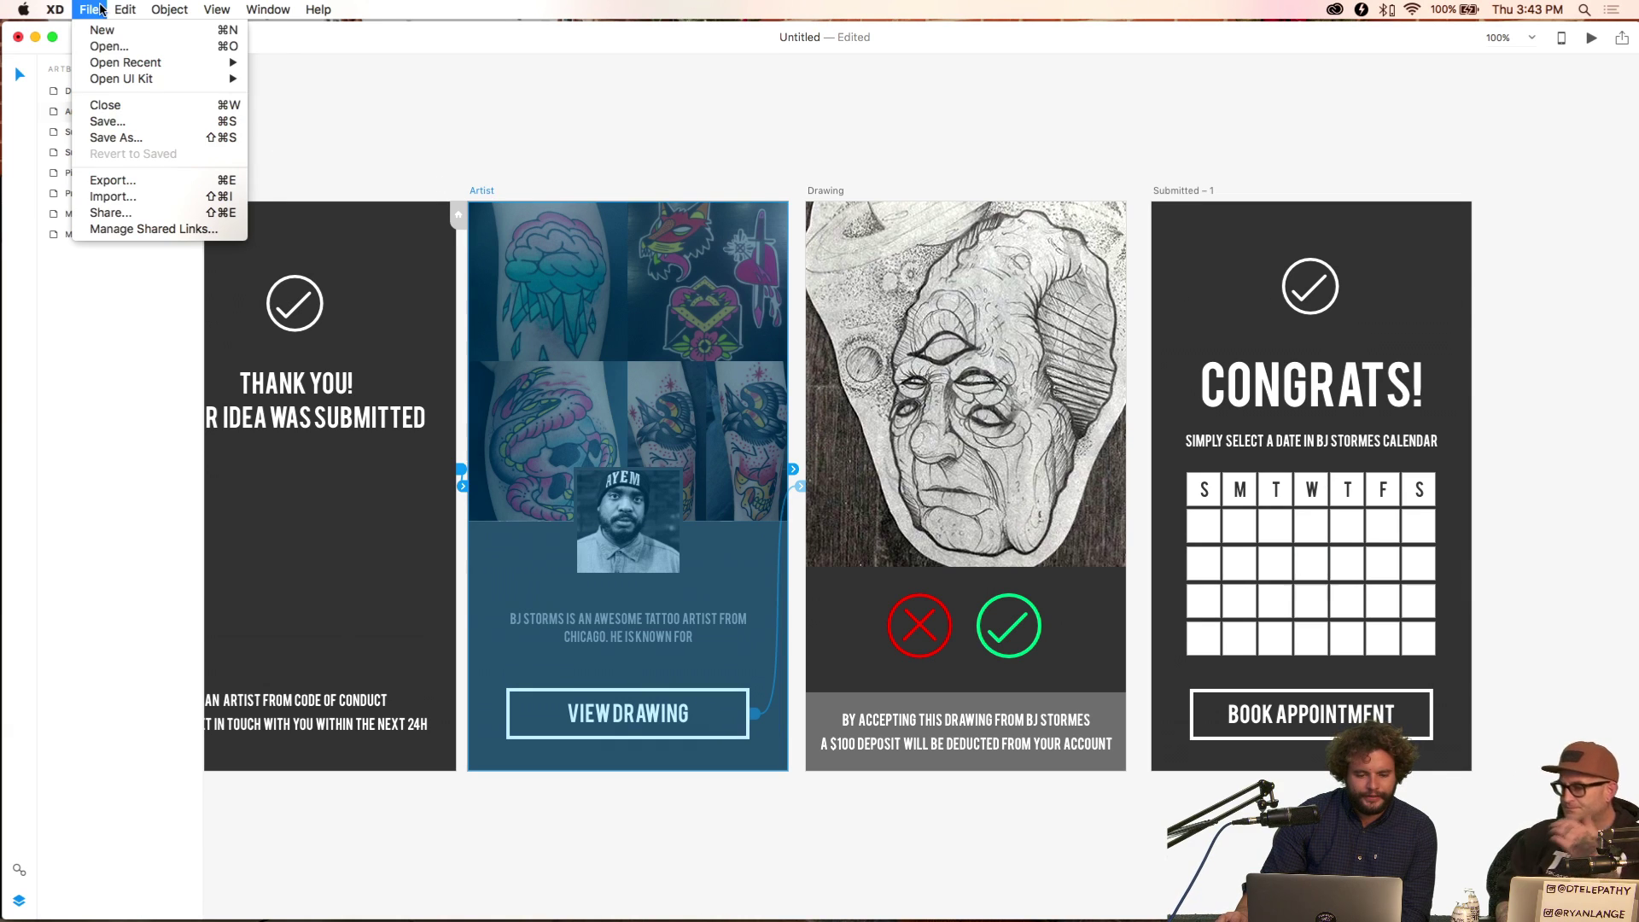
click(150, 175)
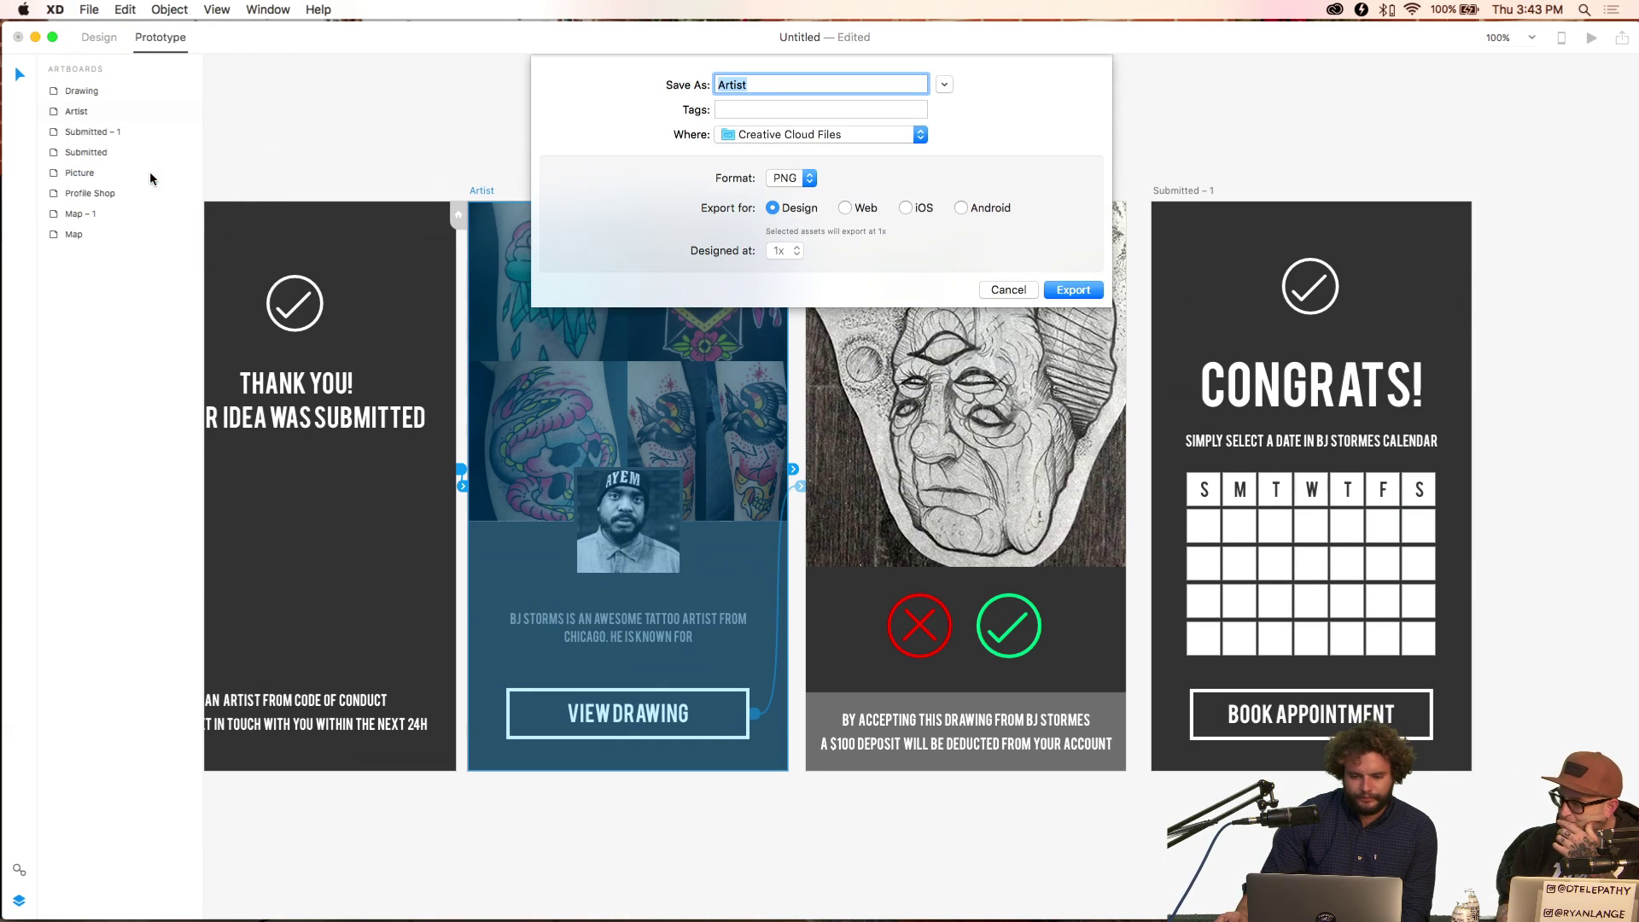
click(790, 177)
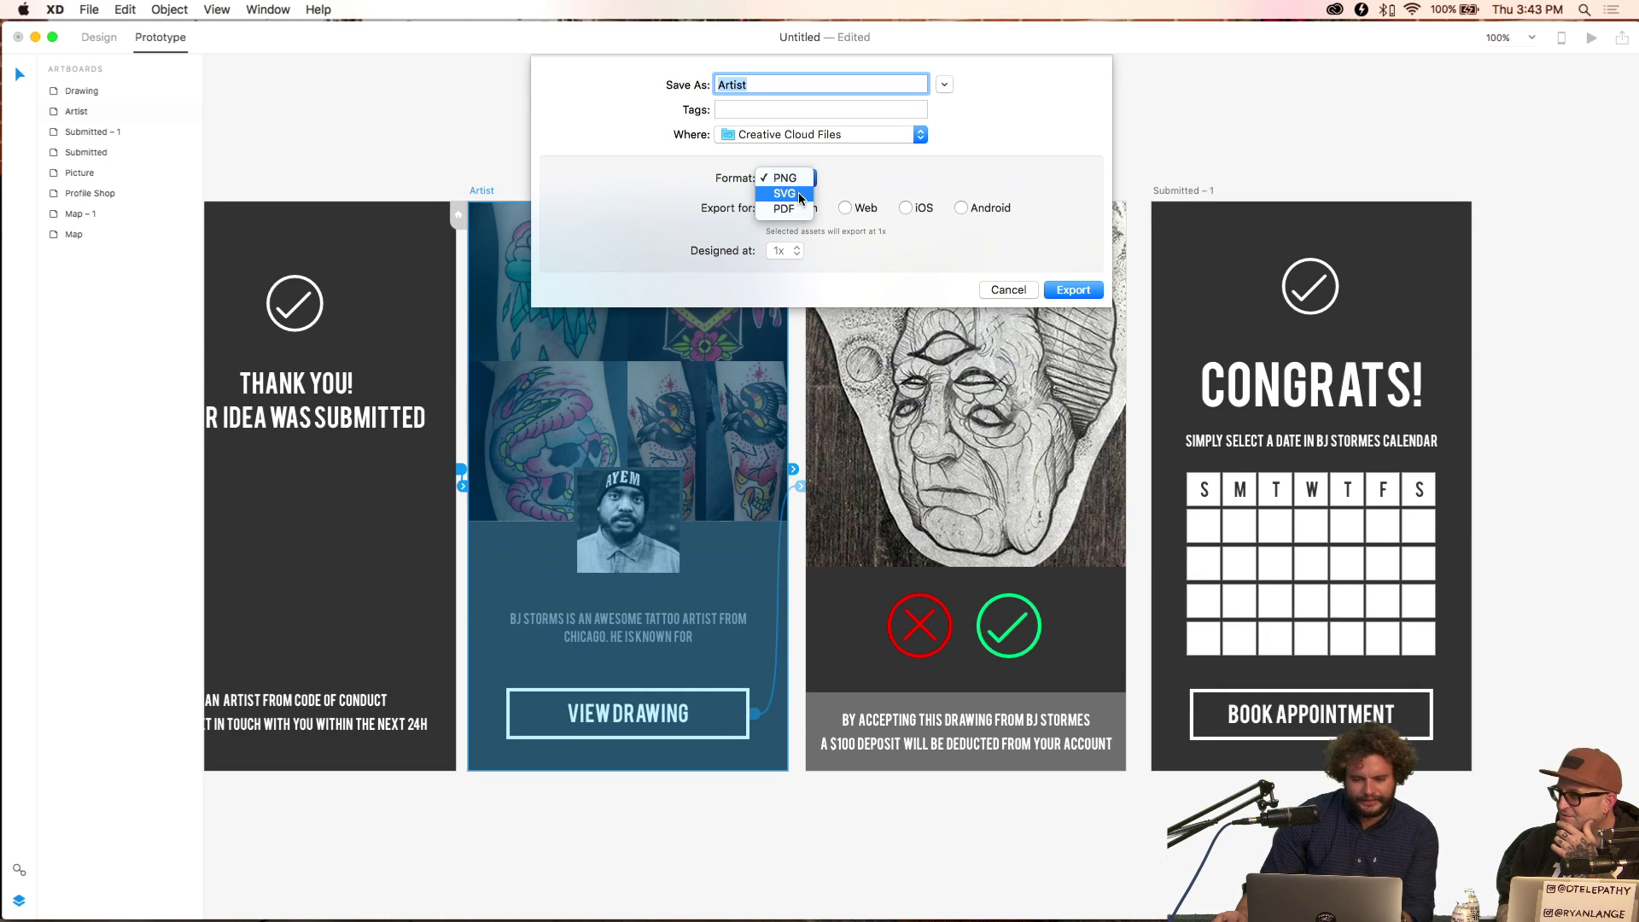
click(949, 169)
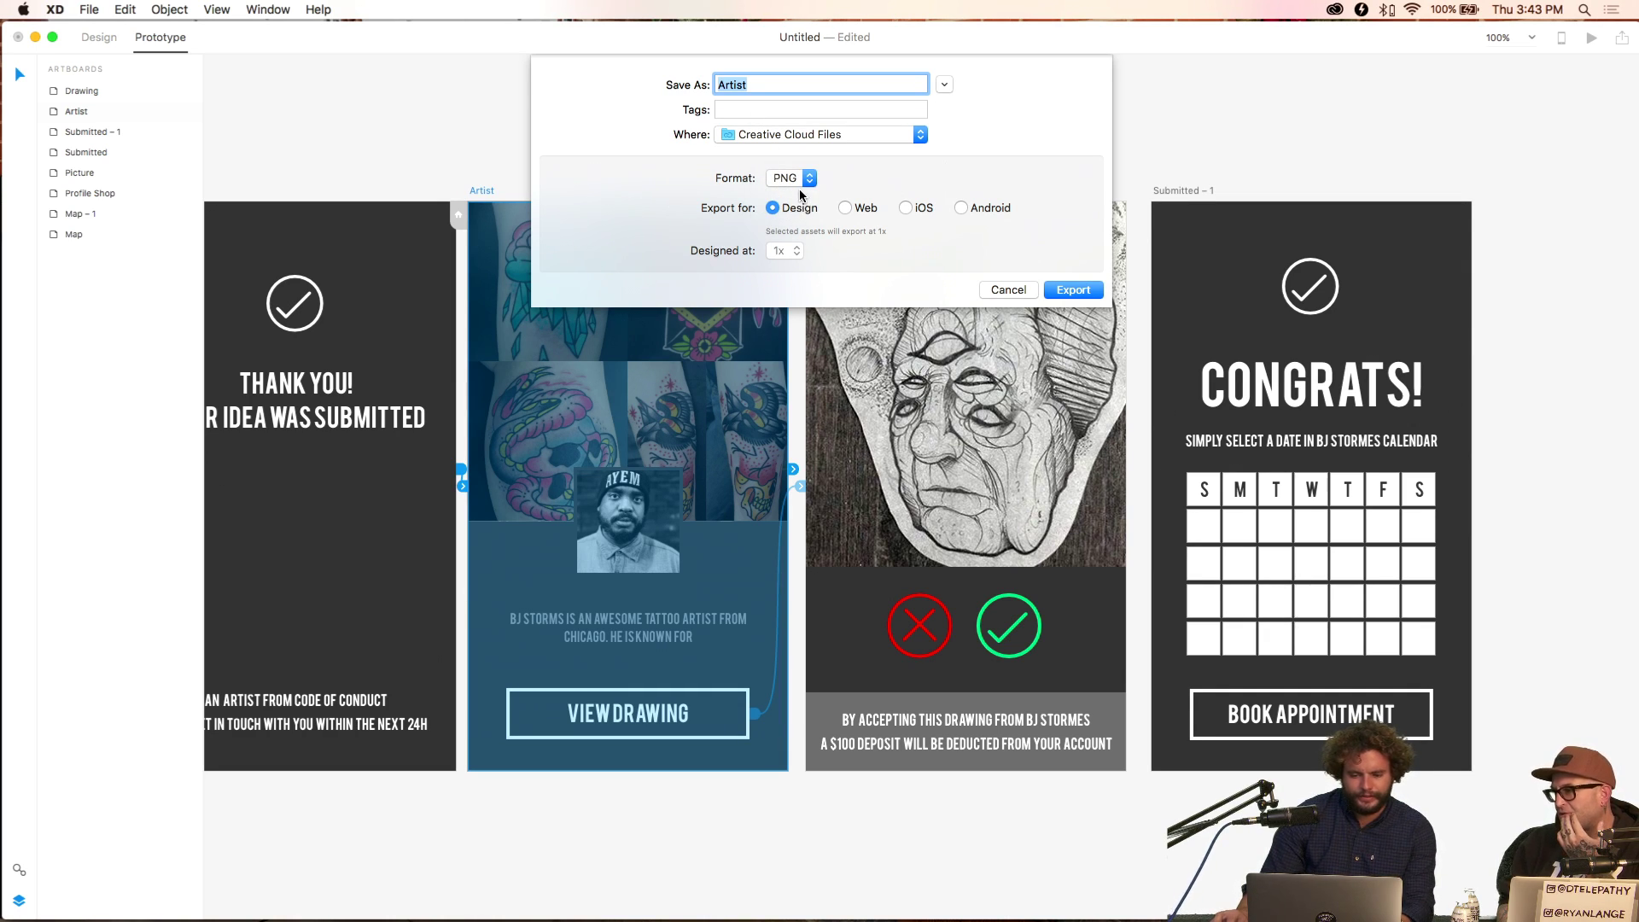
click(803, 179)
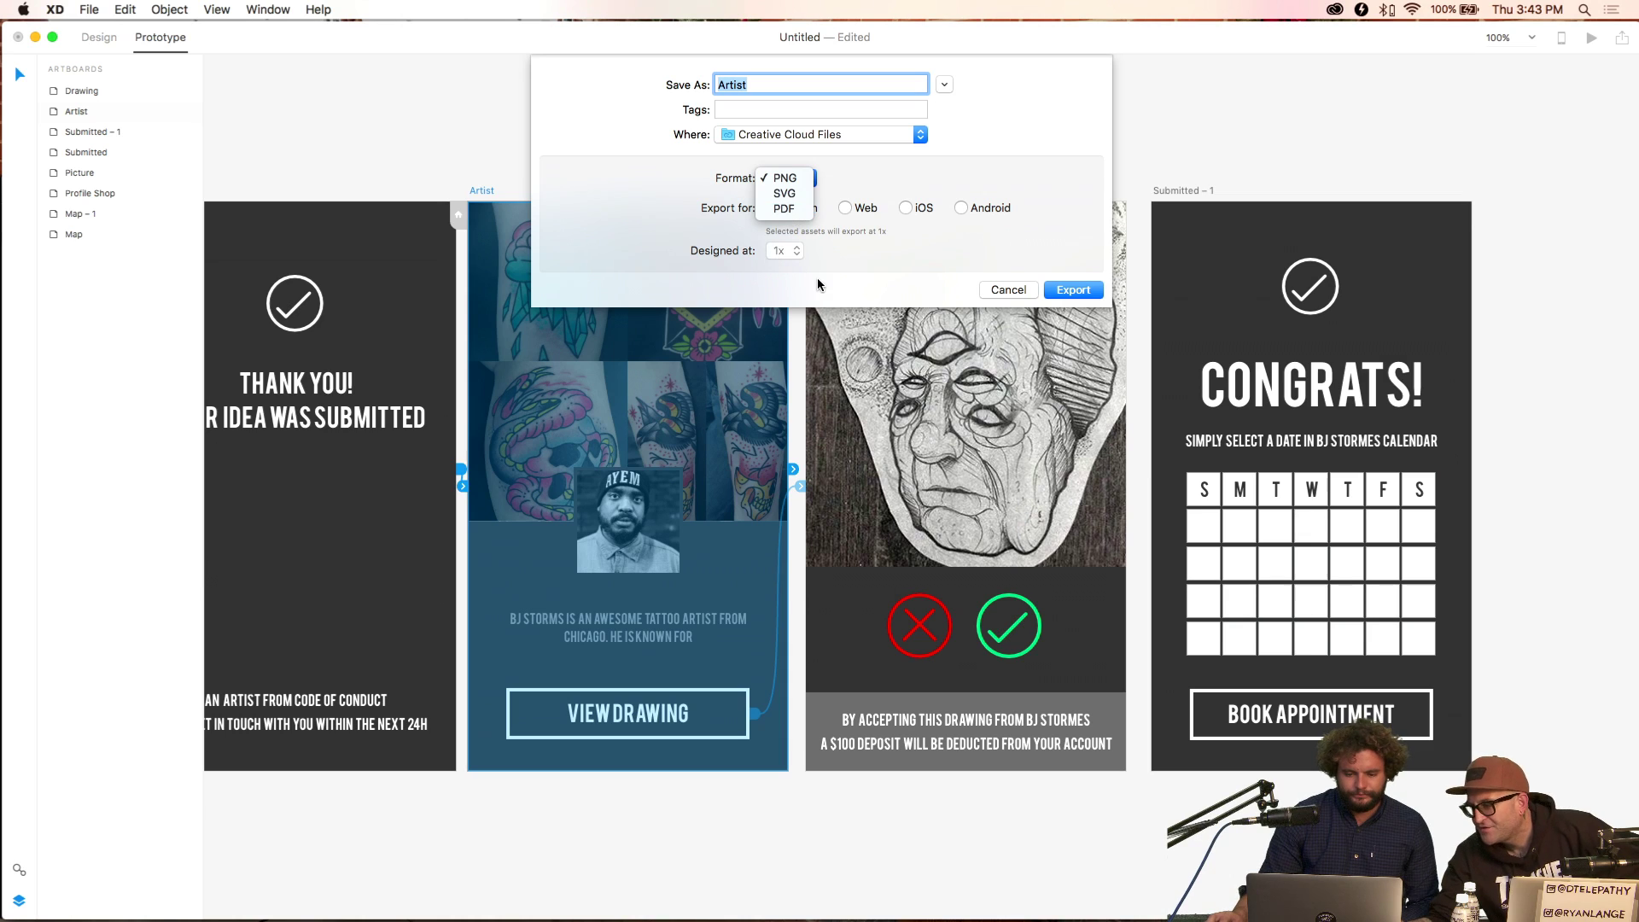
click(879, 282)
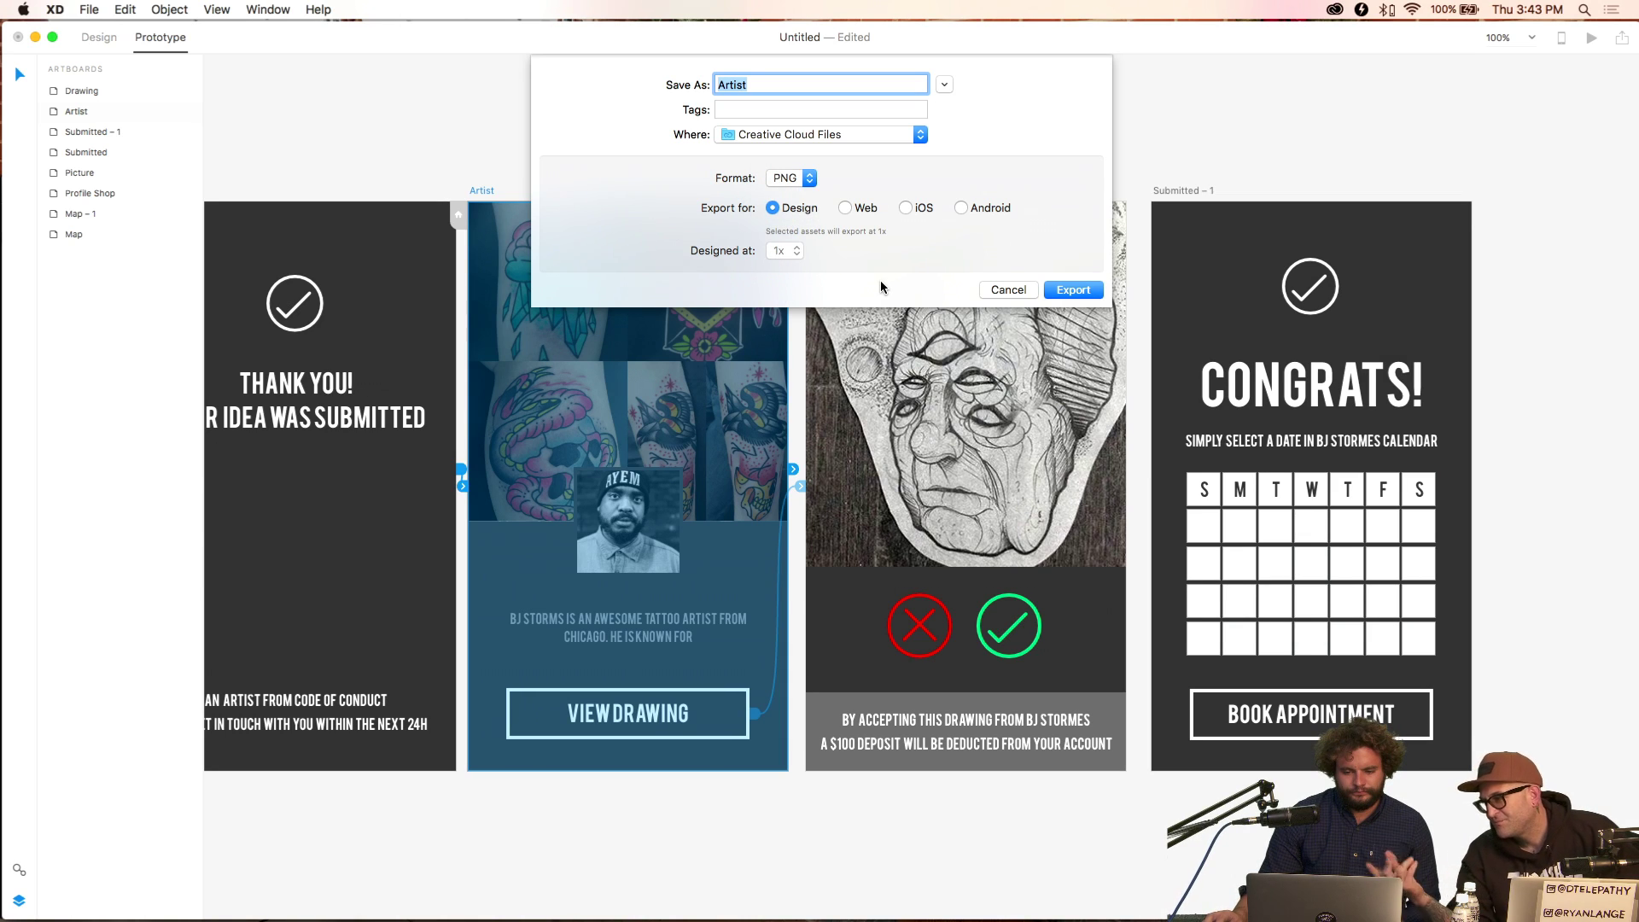
click(783, 176)
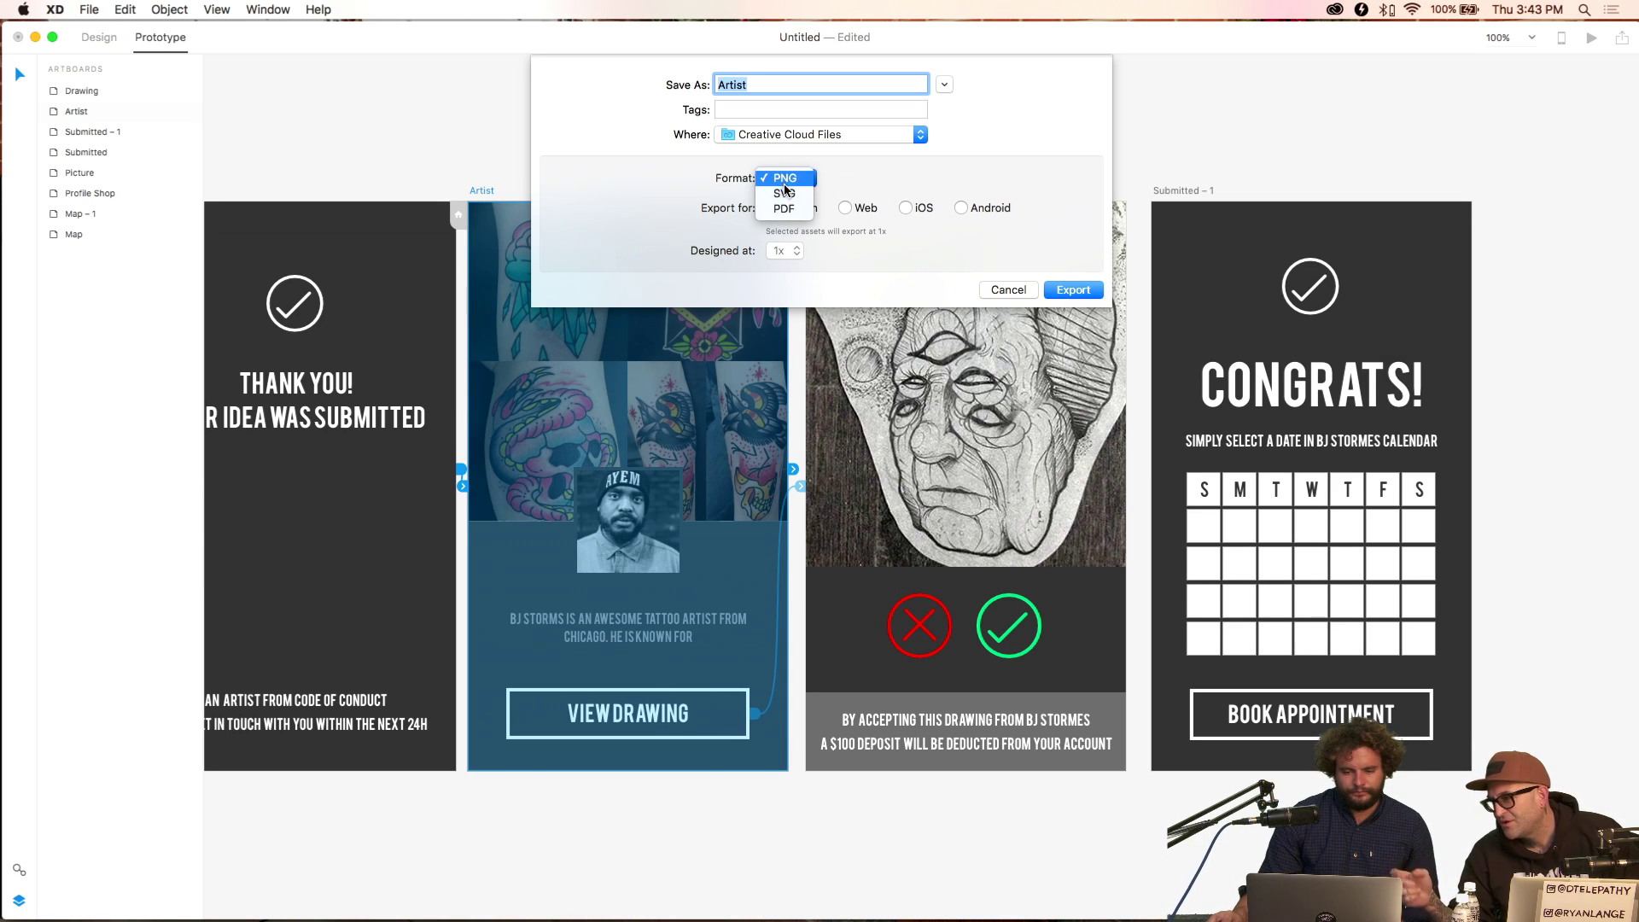
click(779, 195)
click(791, 178)
click(783, 161)
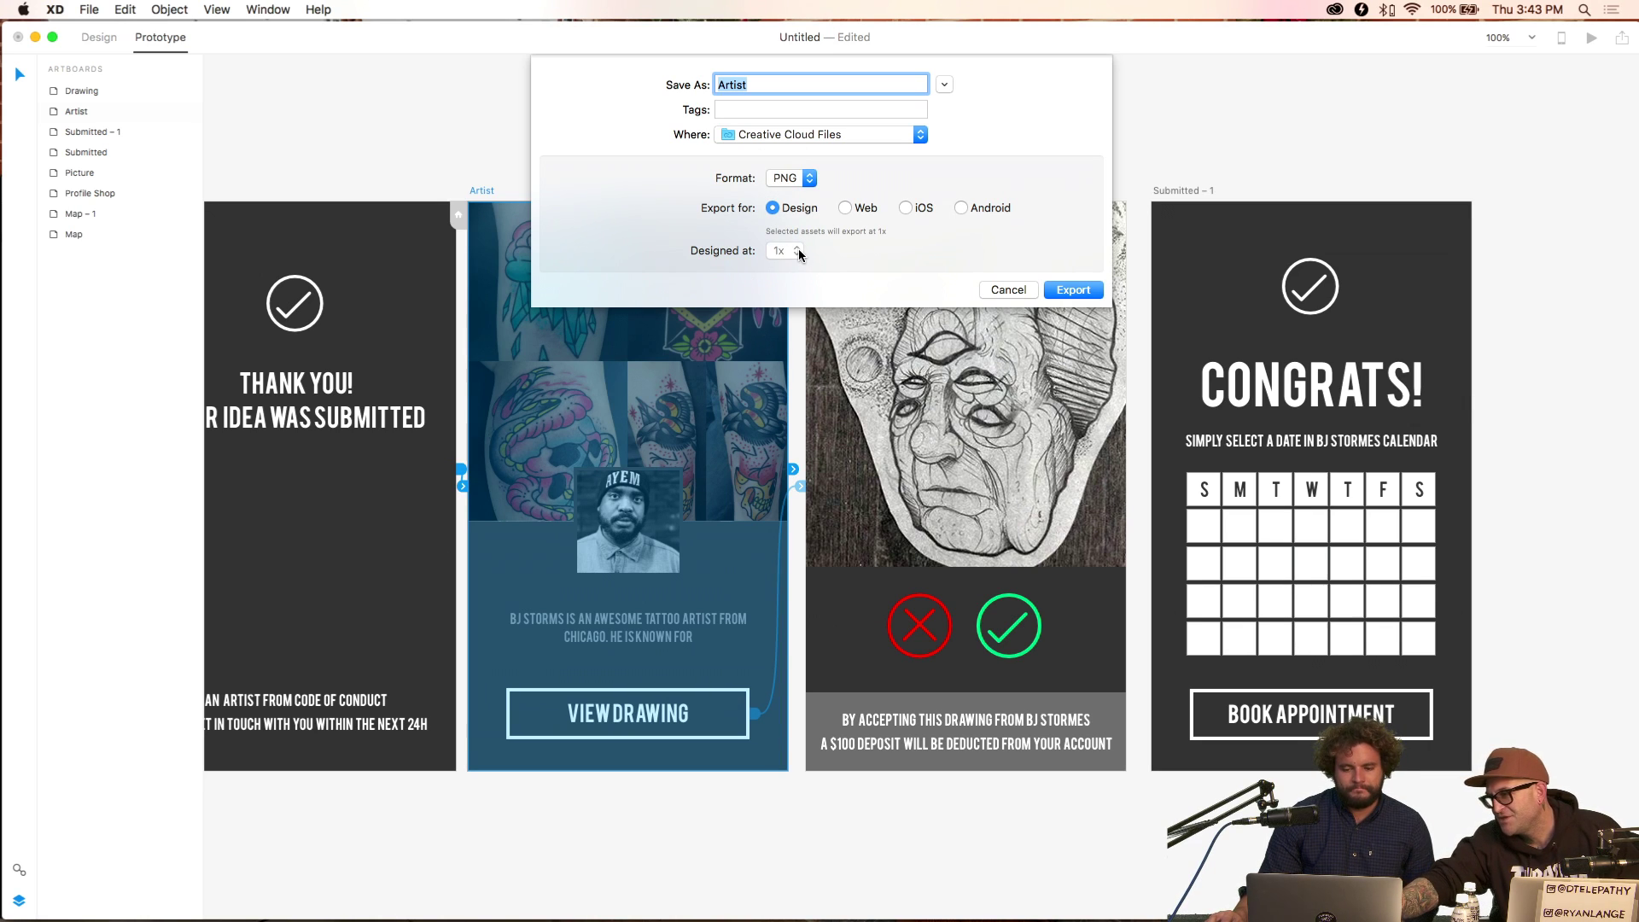
click(866, 210)
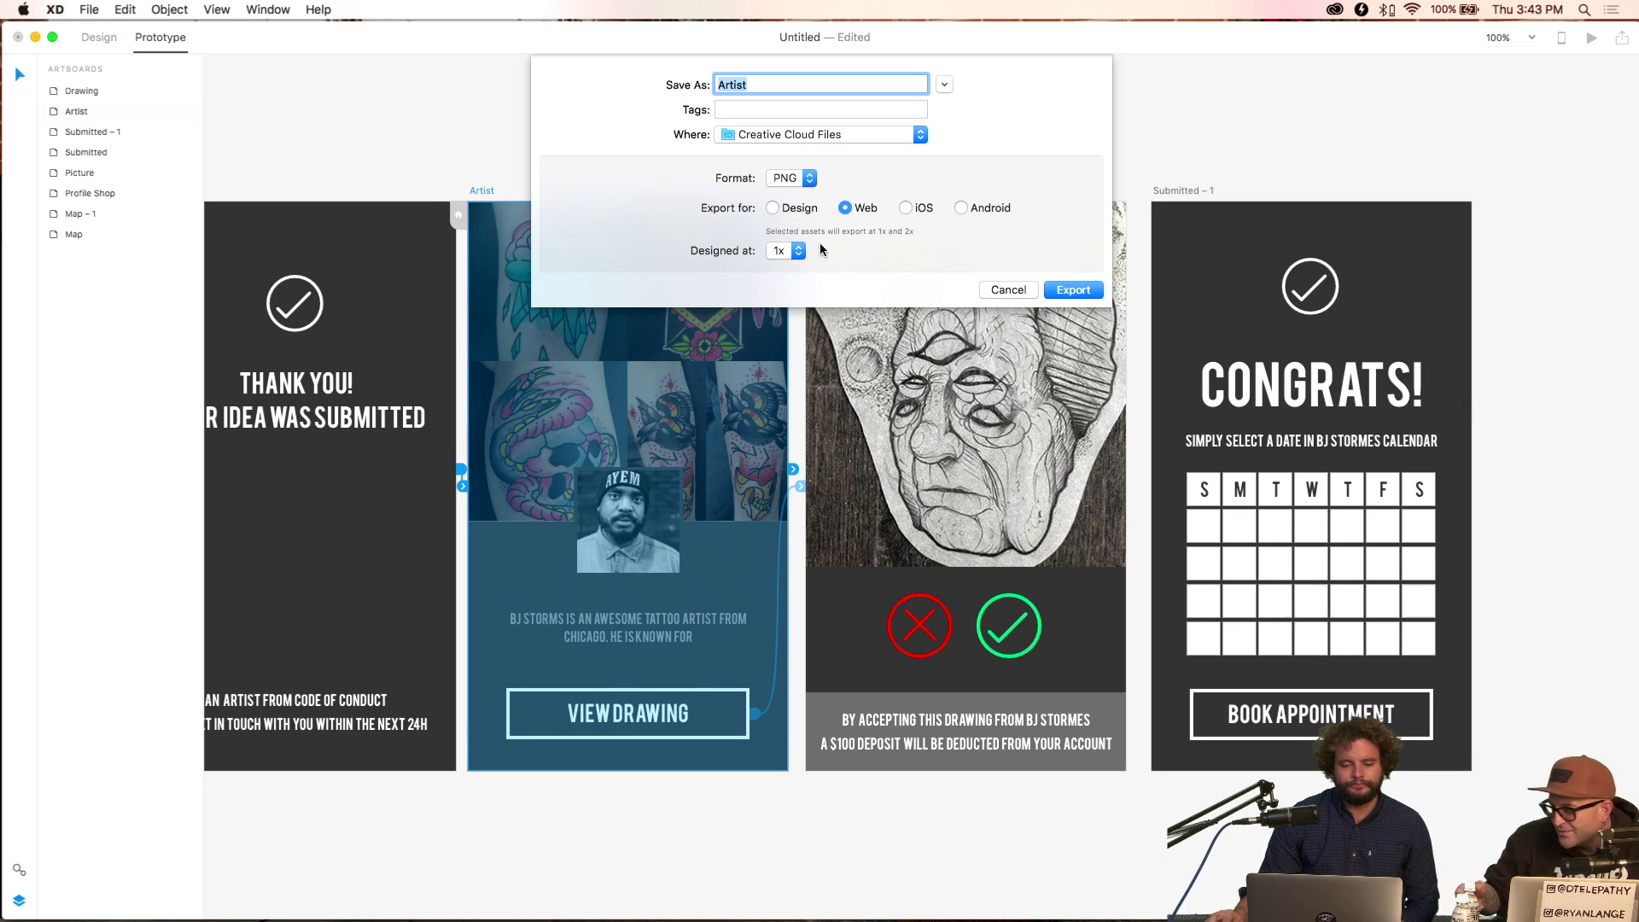
click(781, 251)
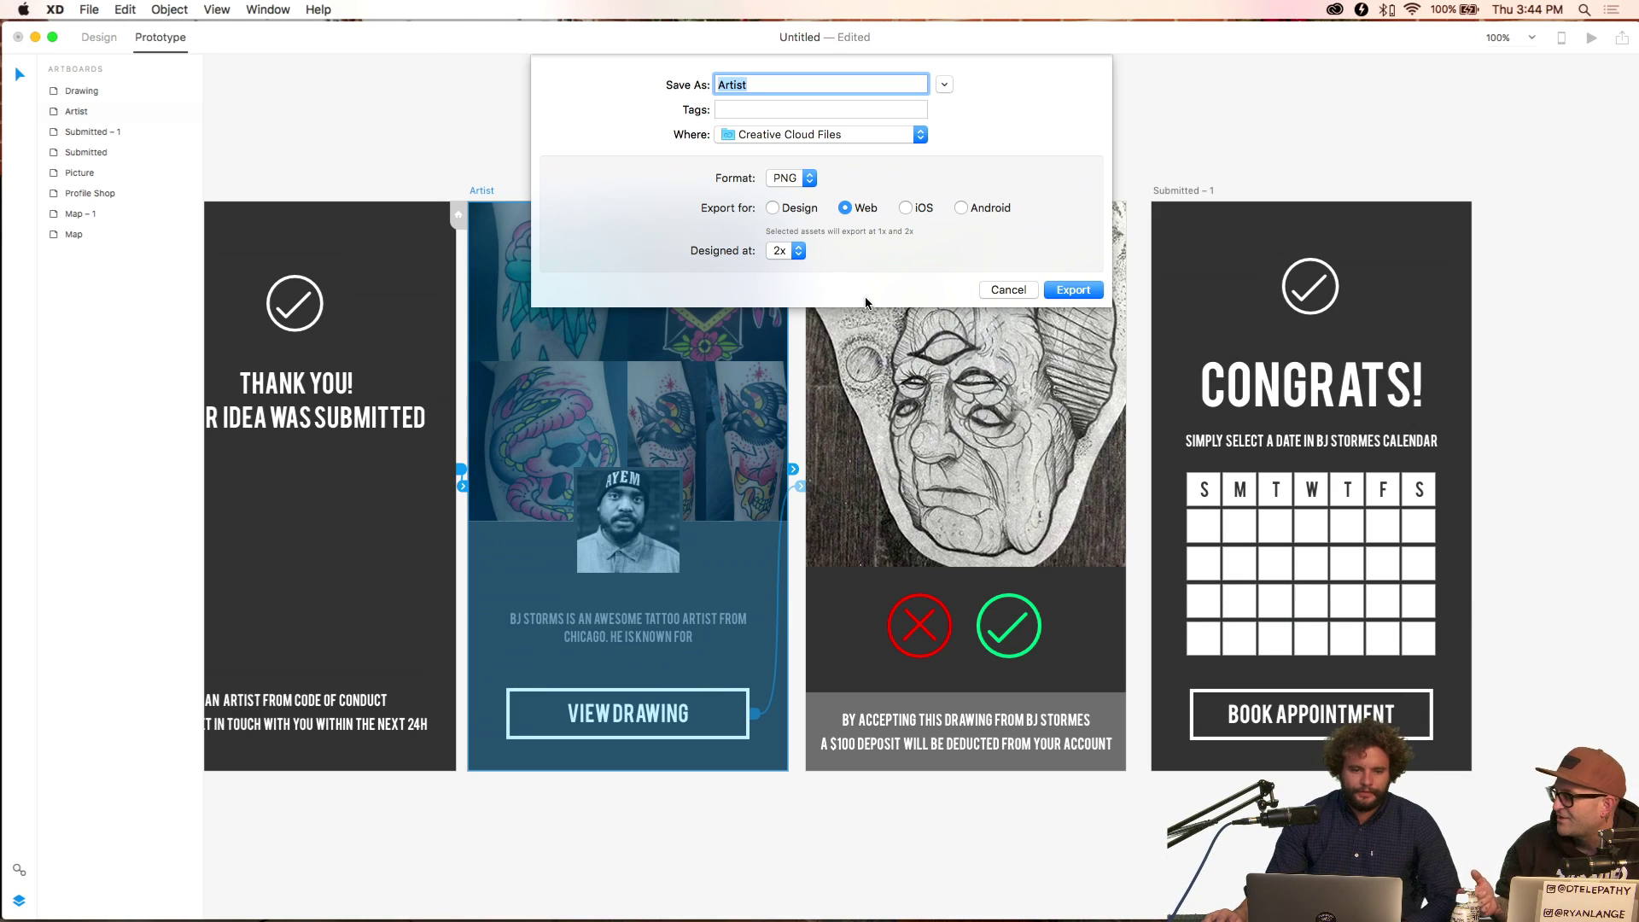
click(1009, 290)
click(841, 120)
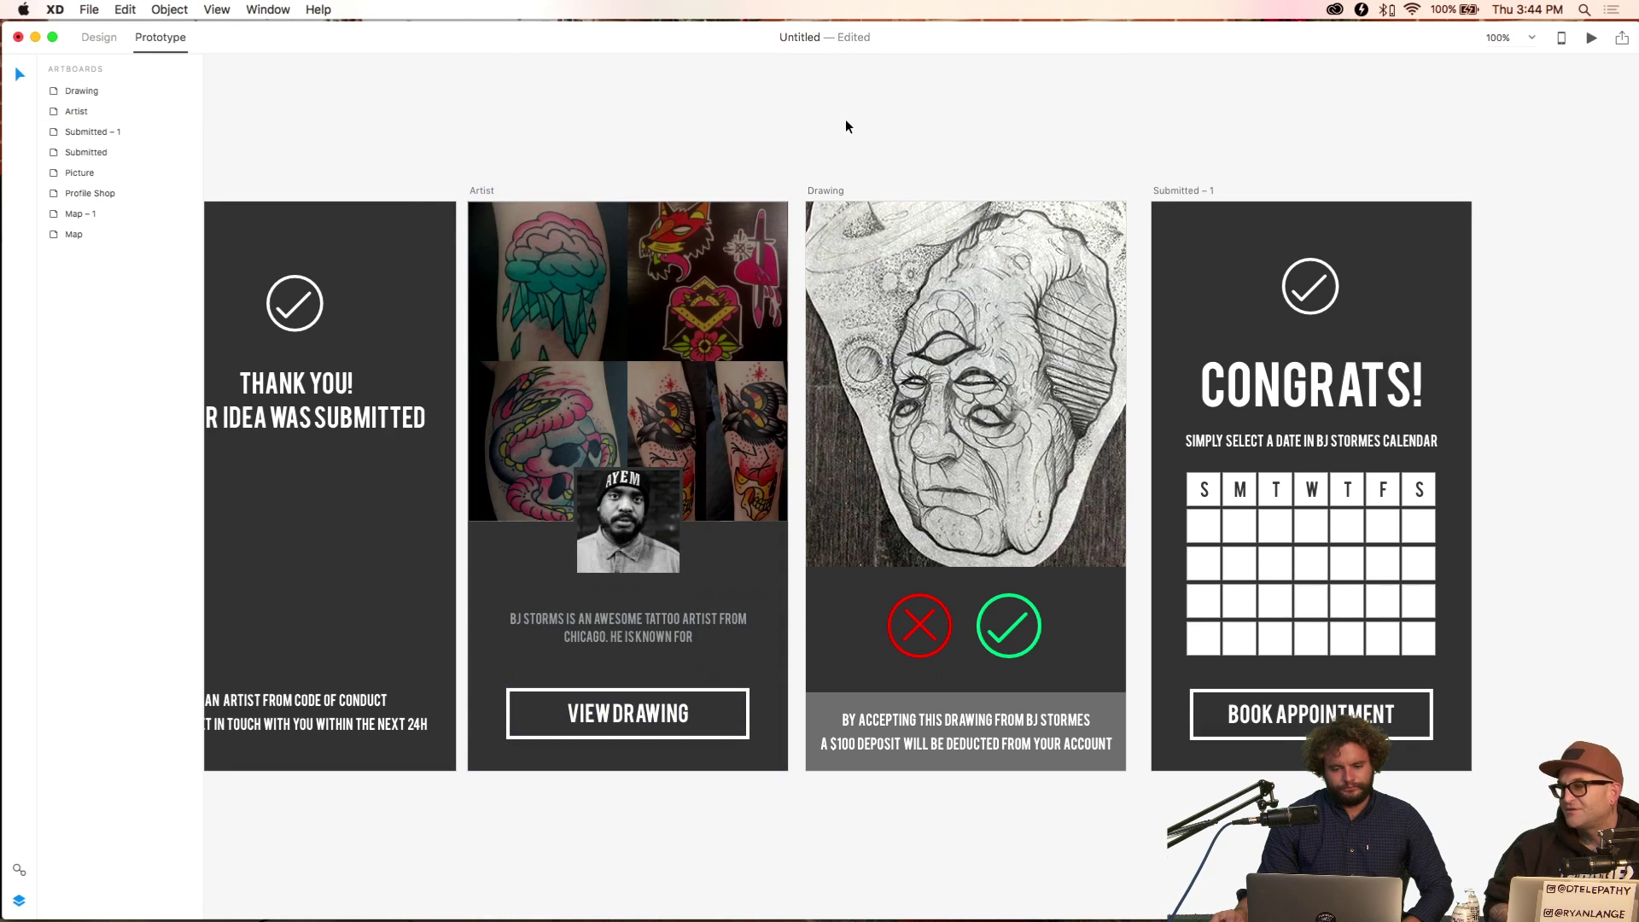
scroll(882, 130, left, 6)
scroll(883, 136, left, 10)
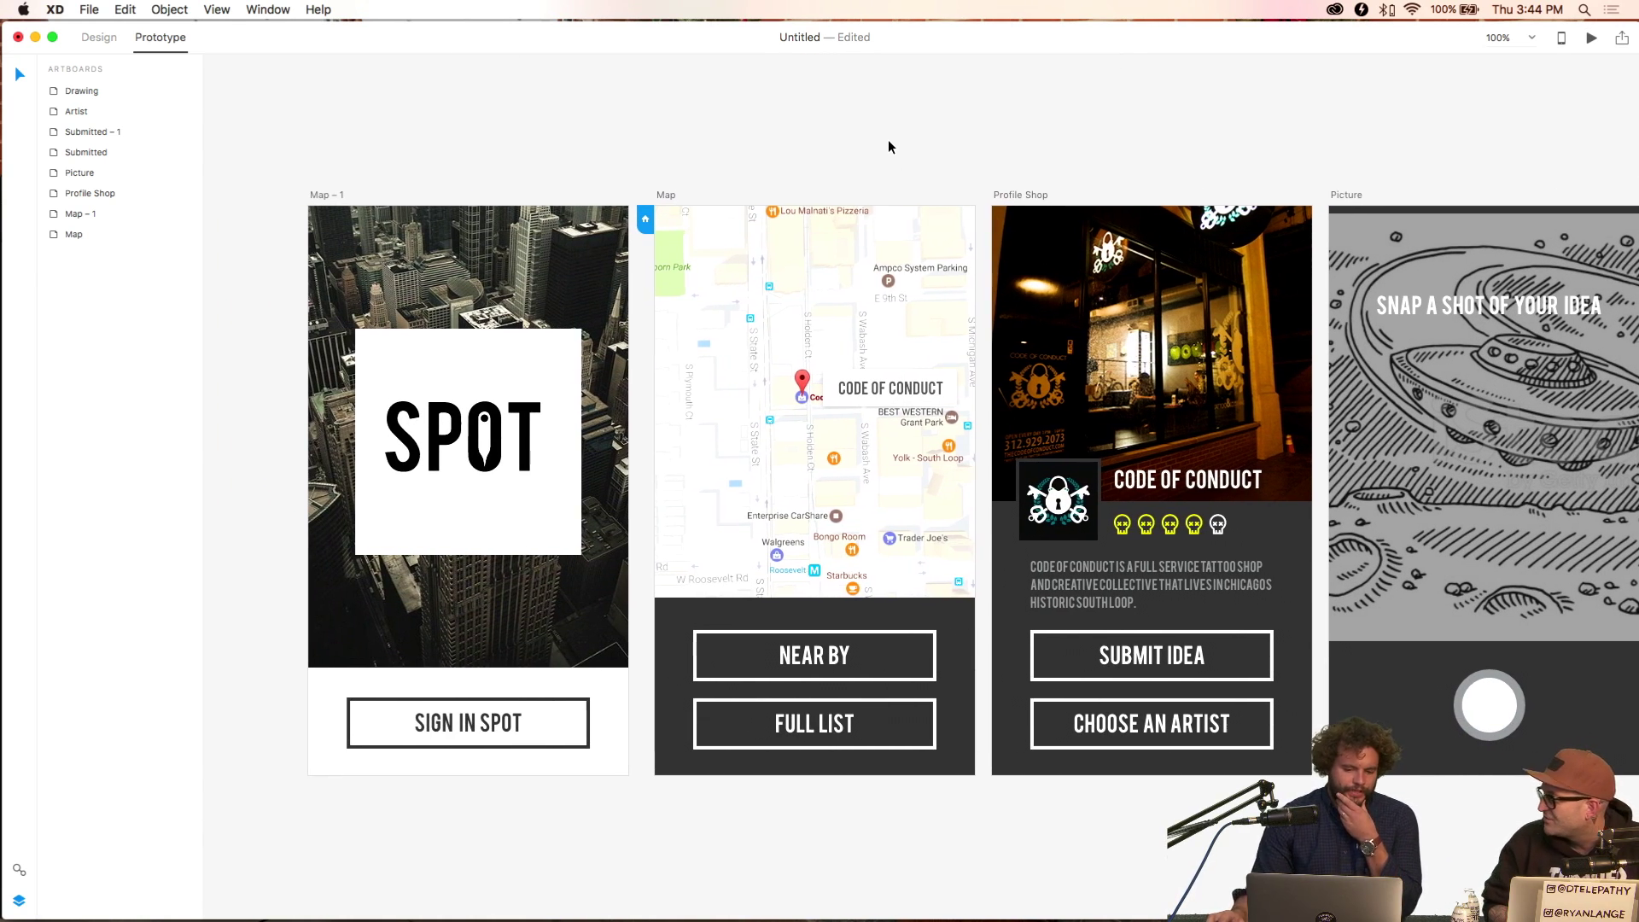
scroll(888, 143, right, 3)
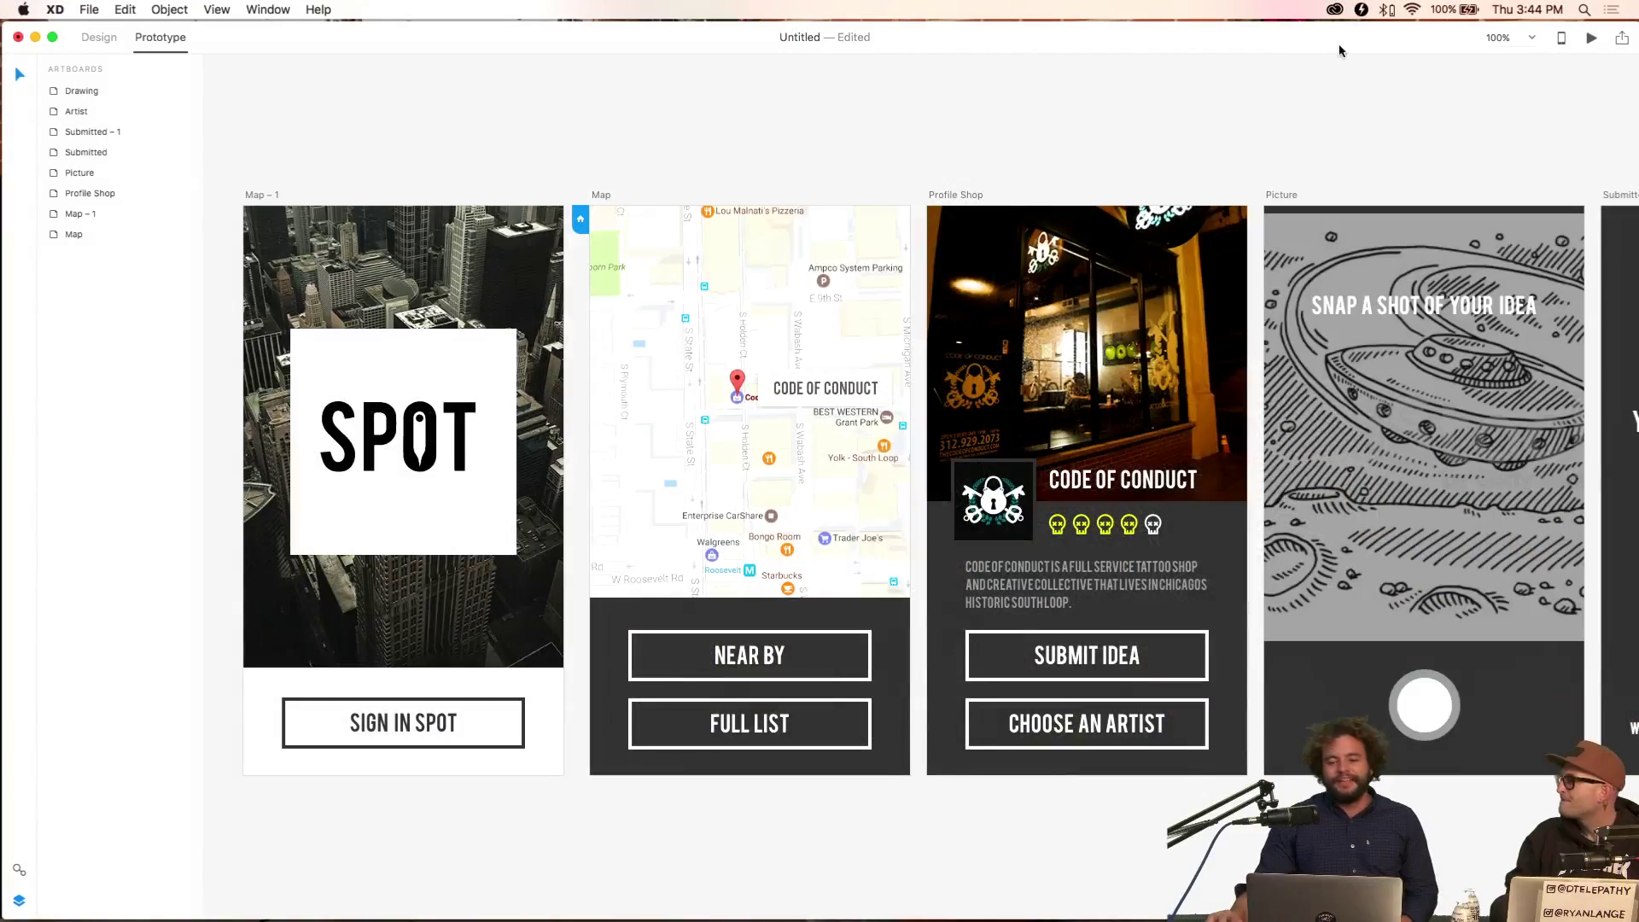
scroll(1420, 106, right, 2)
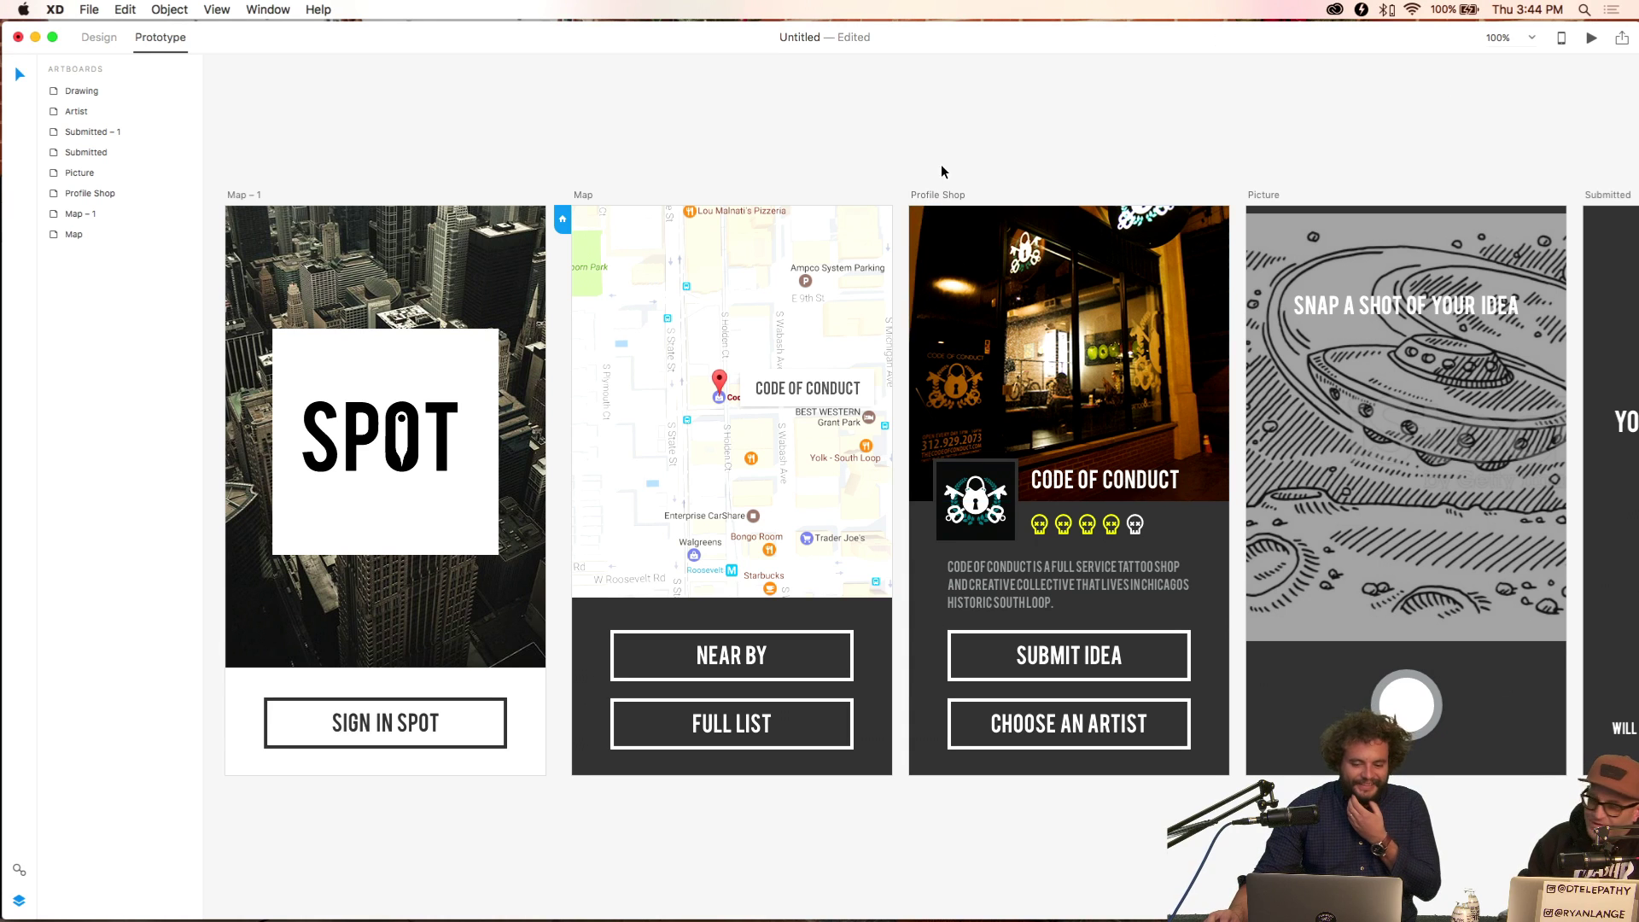
scroll(942, 160, left, 3)
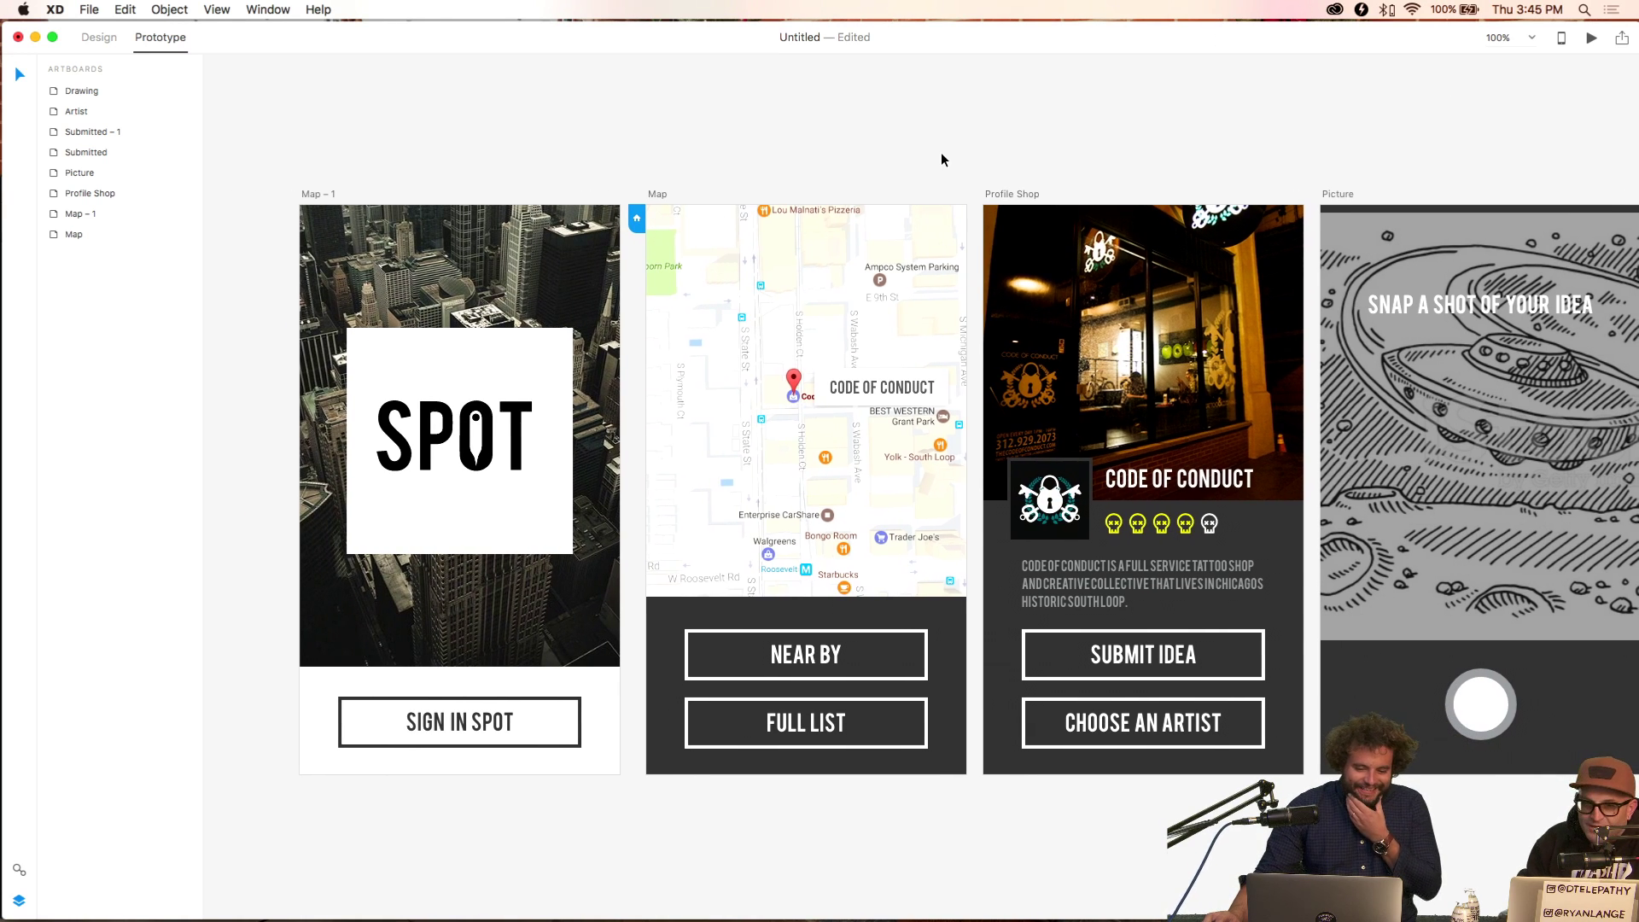
scroll(942, 159, right, 2)
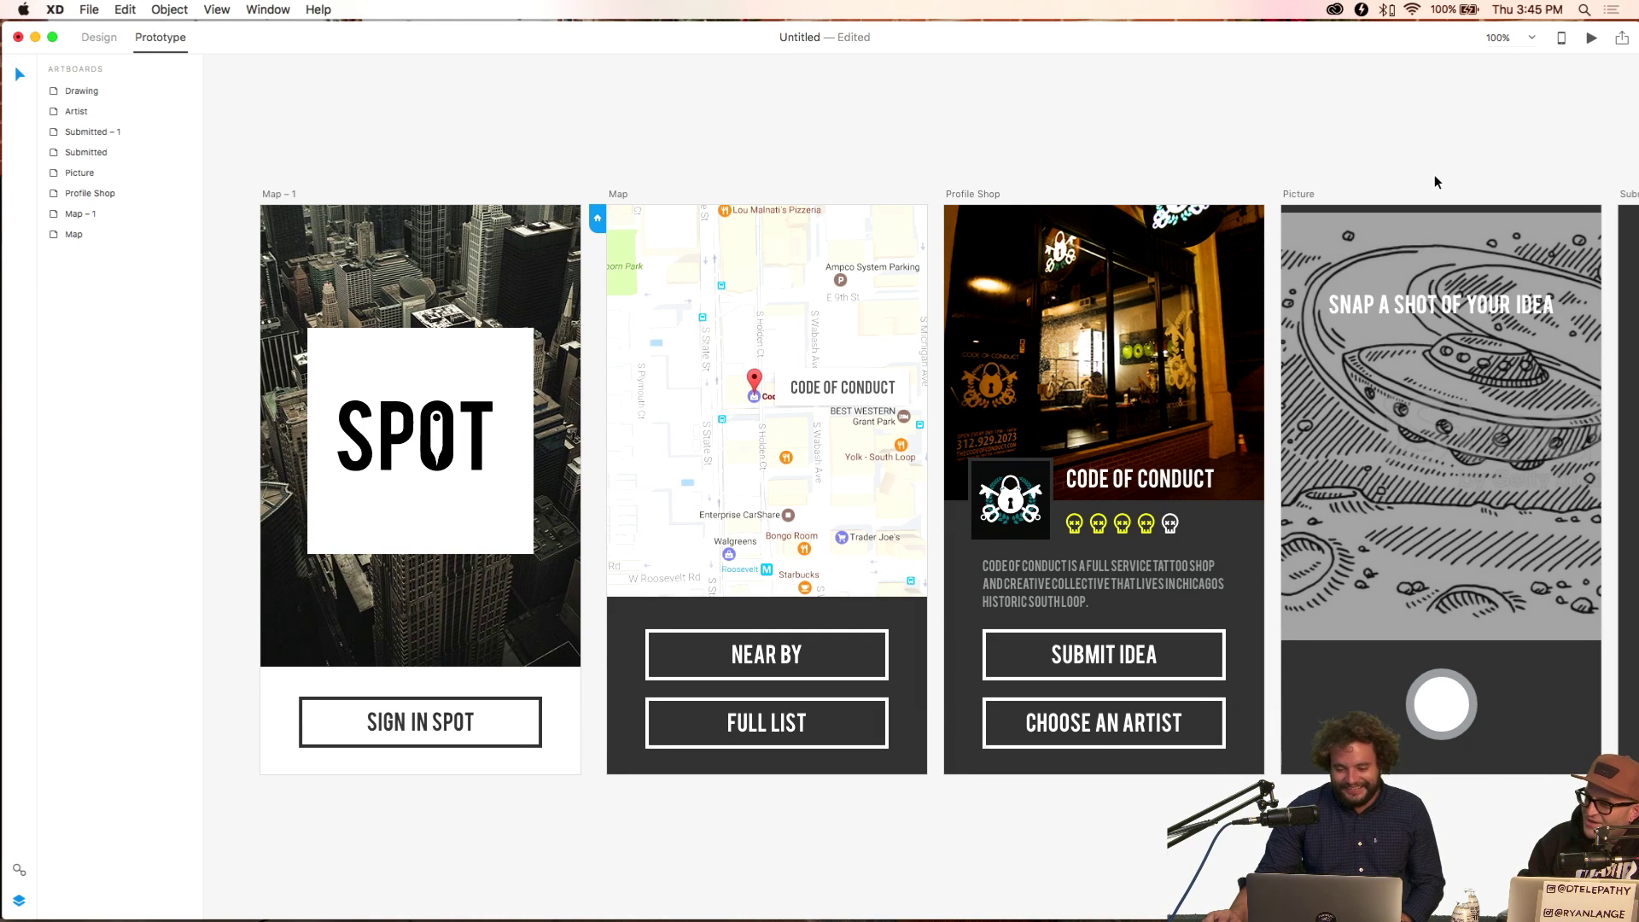
scroll(1434, 174, left, 3)
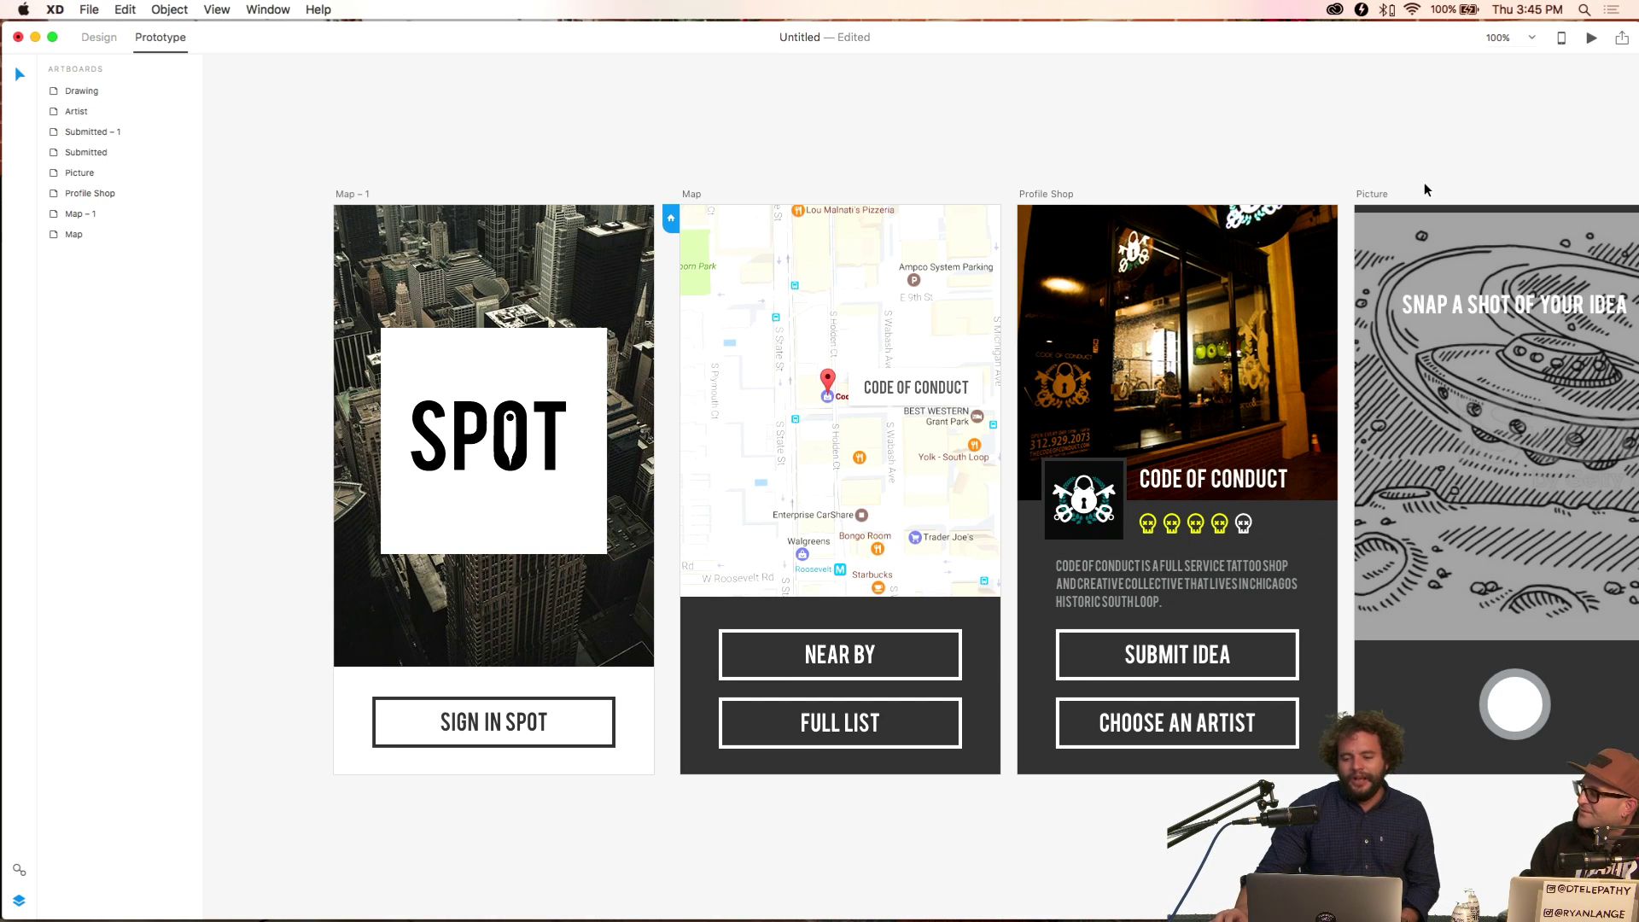
scroll(1494, 138, right, 3)
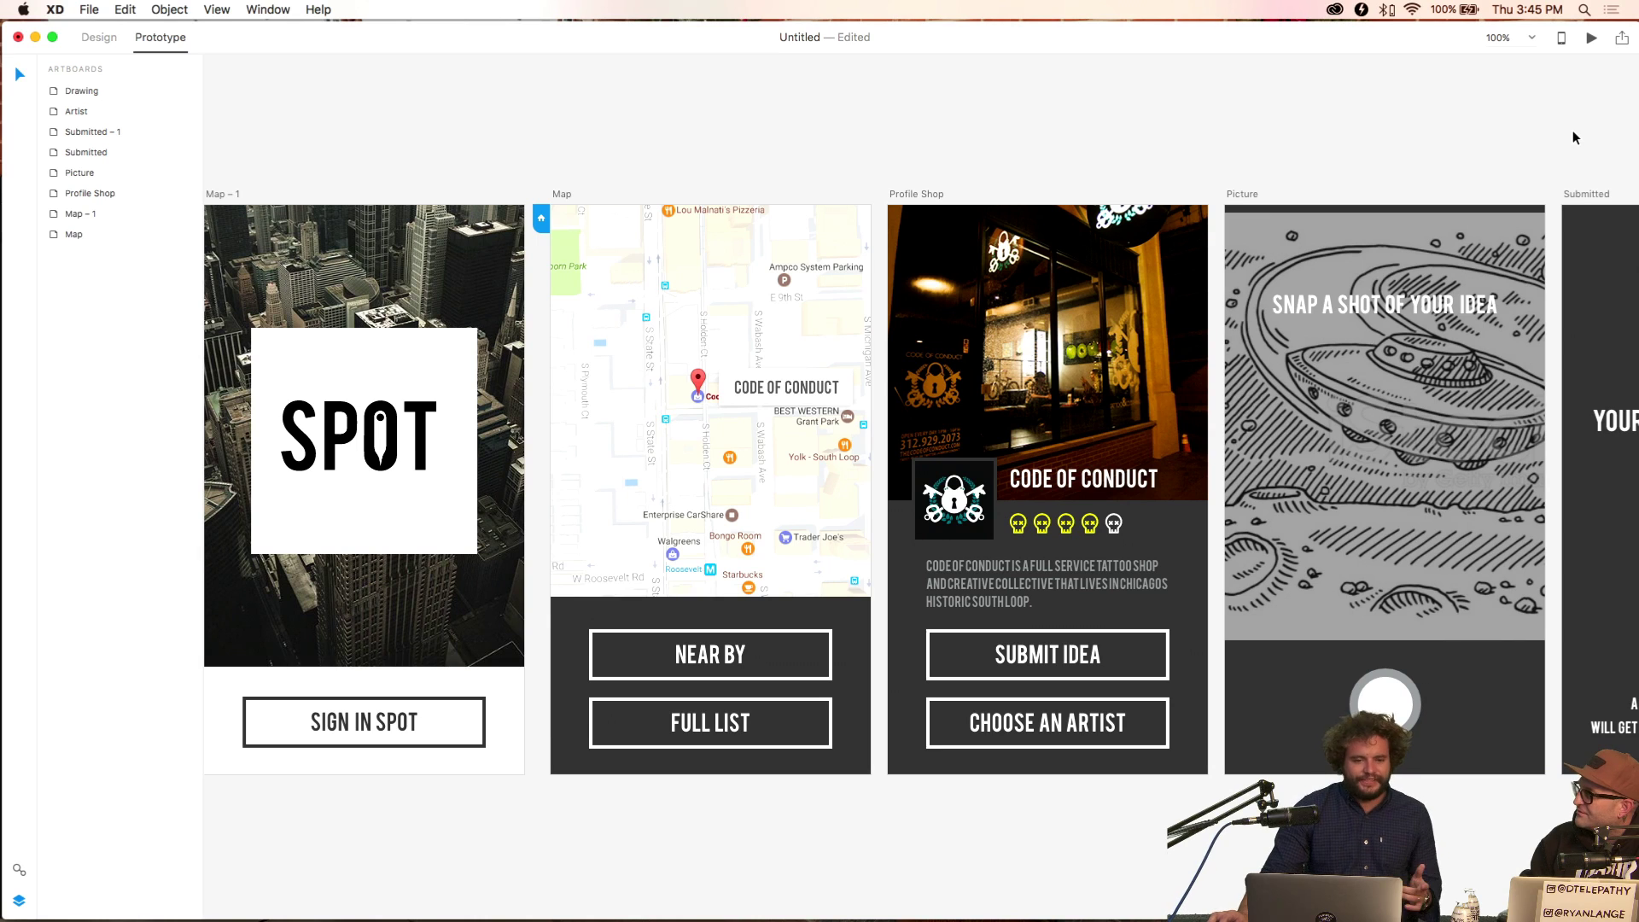
Step: Share the SPOT prototype again, update its online link, and copy the link
click(1619, 39)
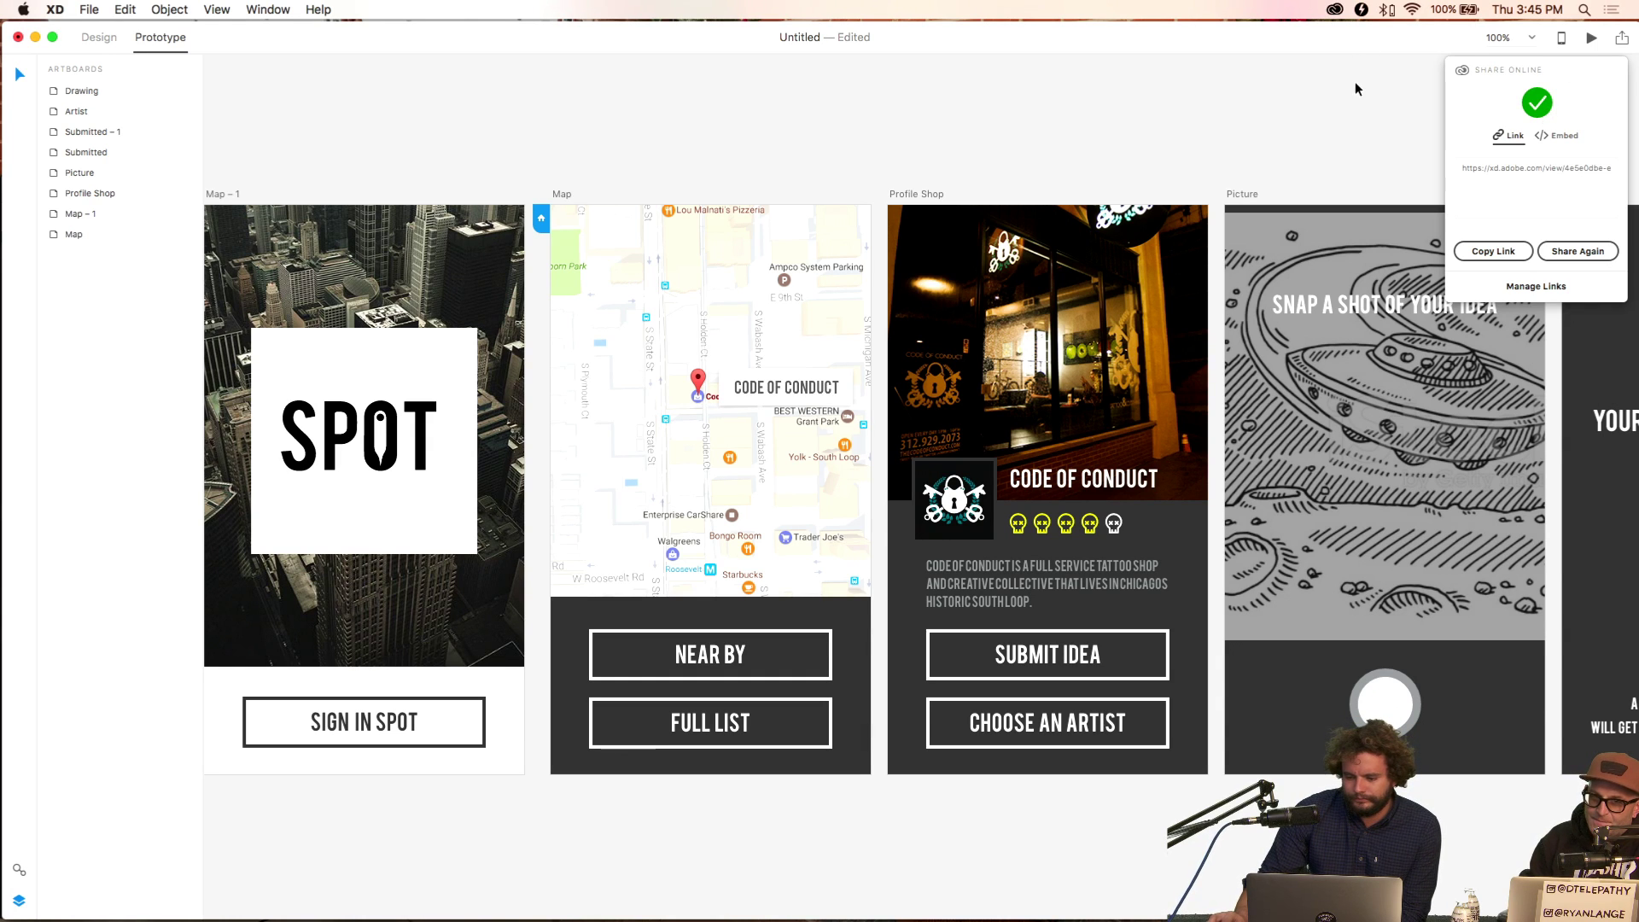
click(1603, 252)
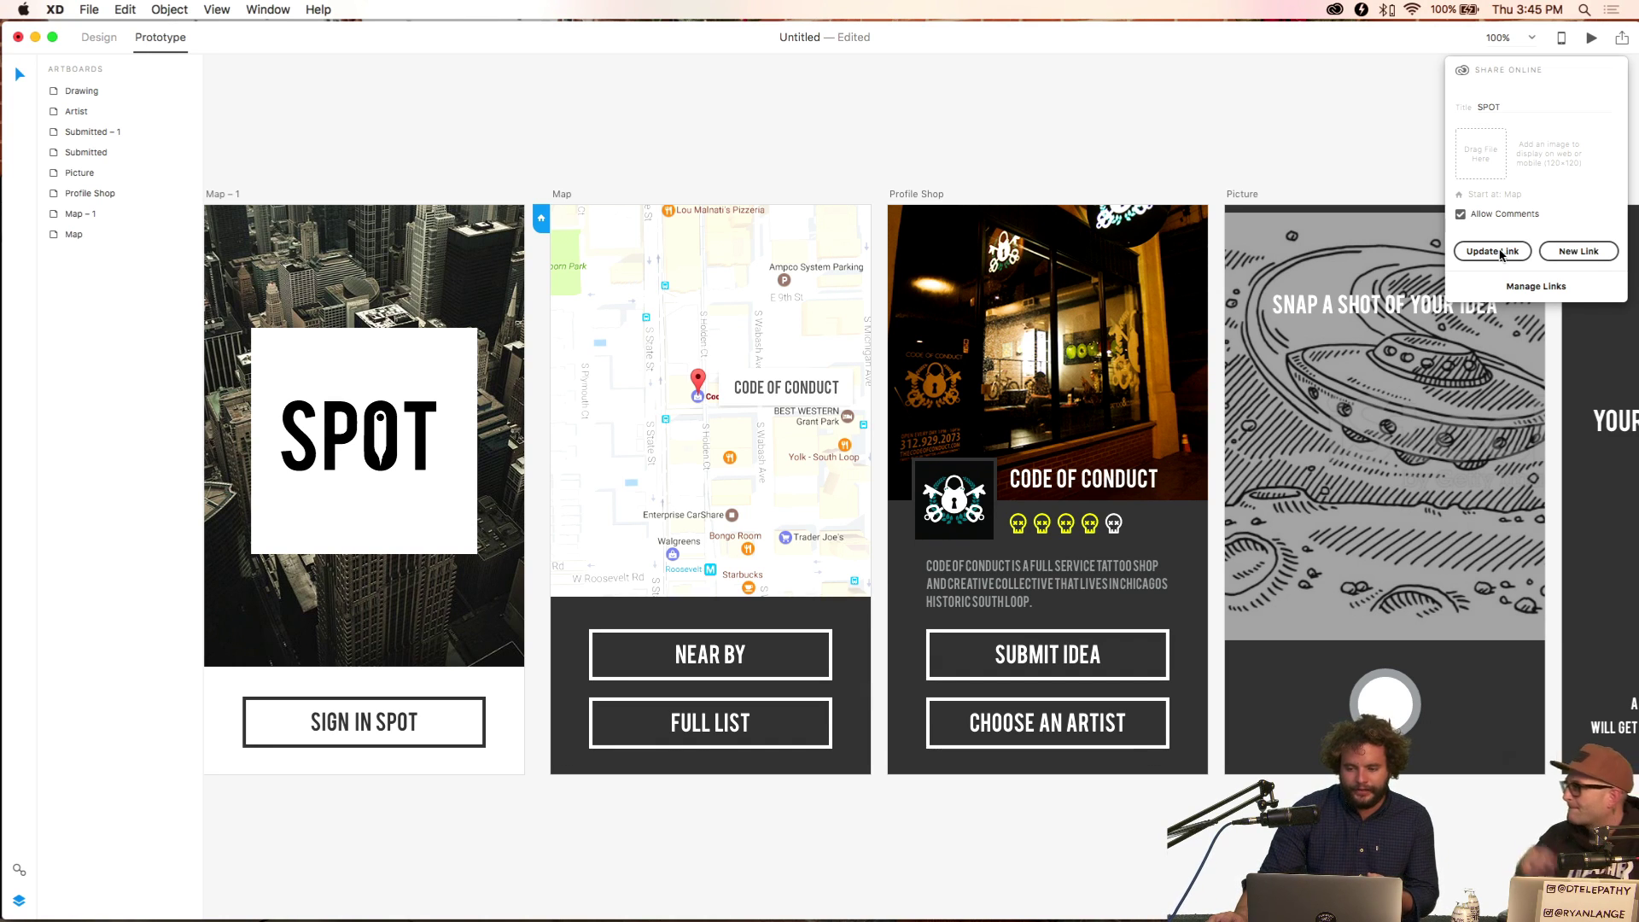
click(1501, 253)
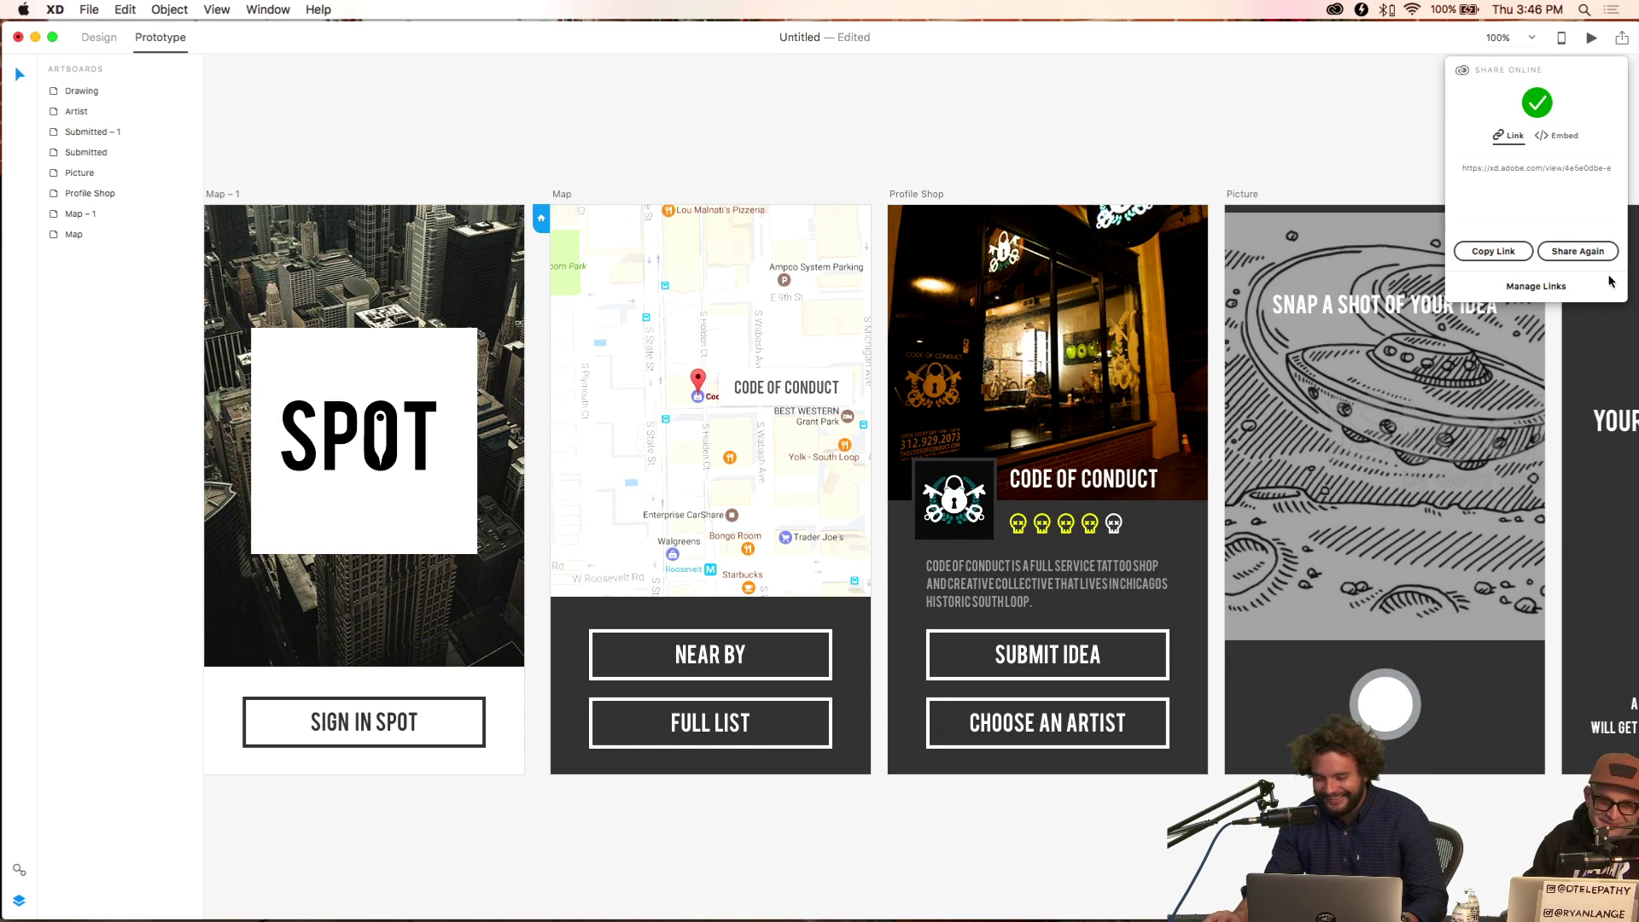
click(1494, 251)
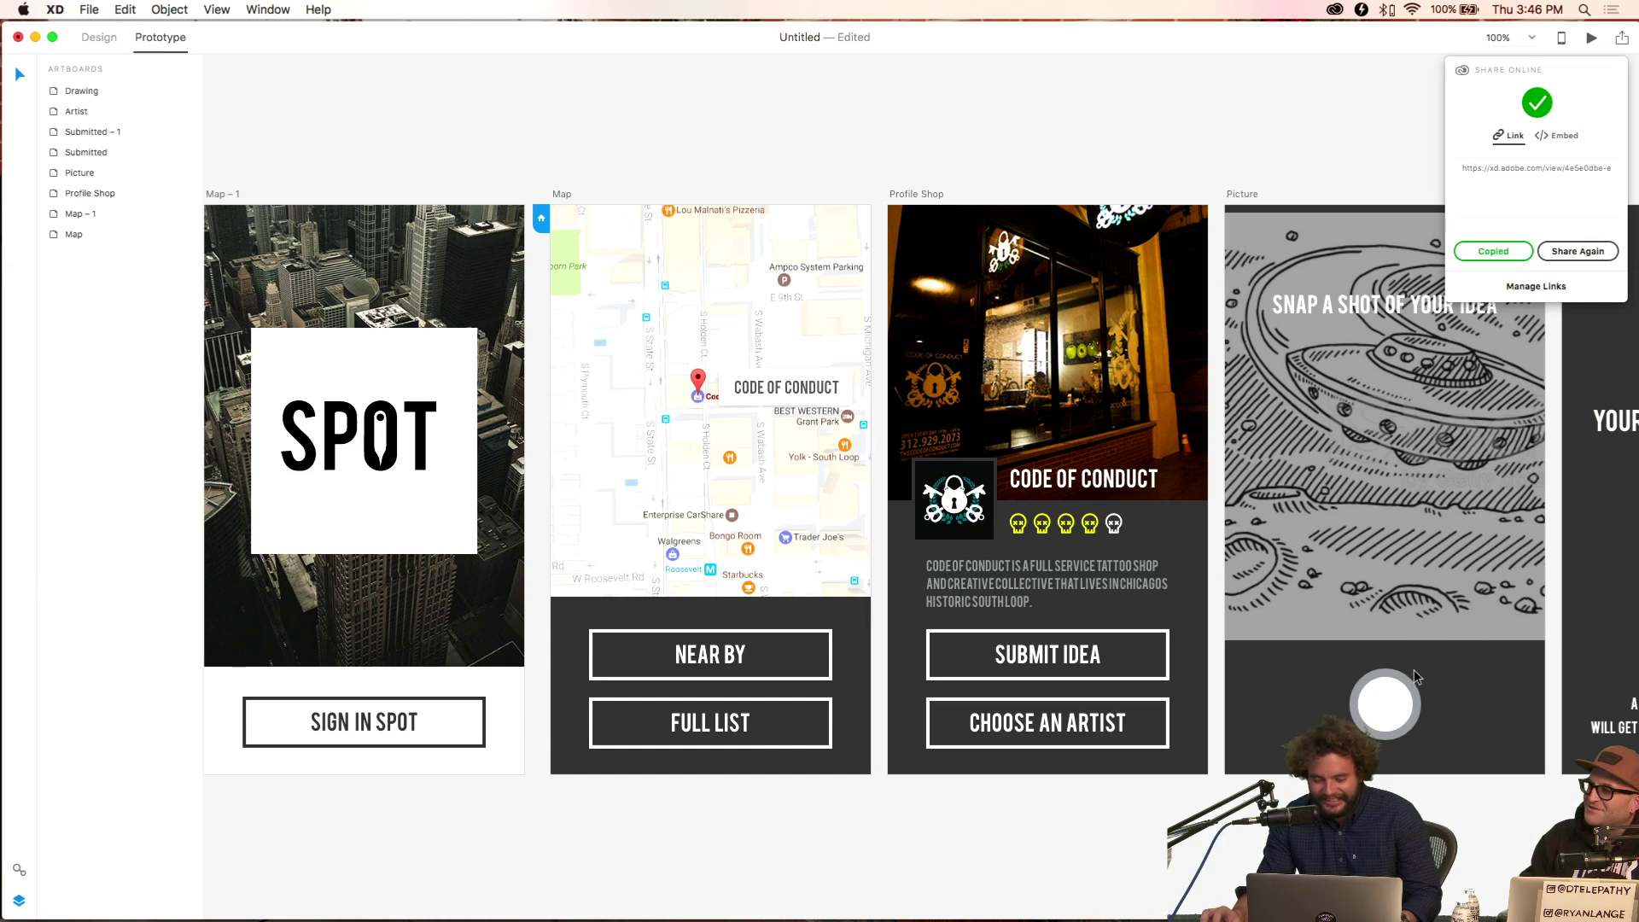
click(658, 896)
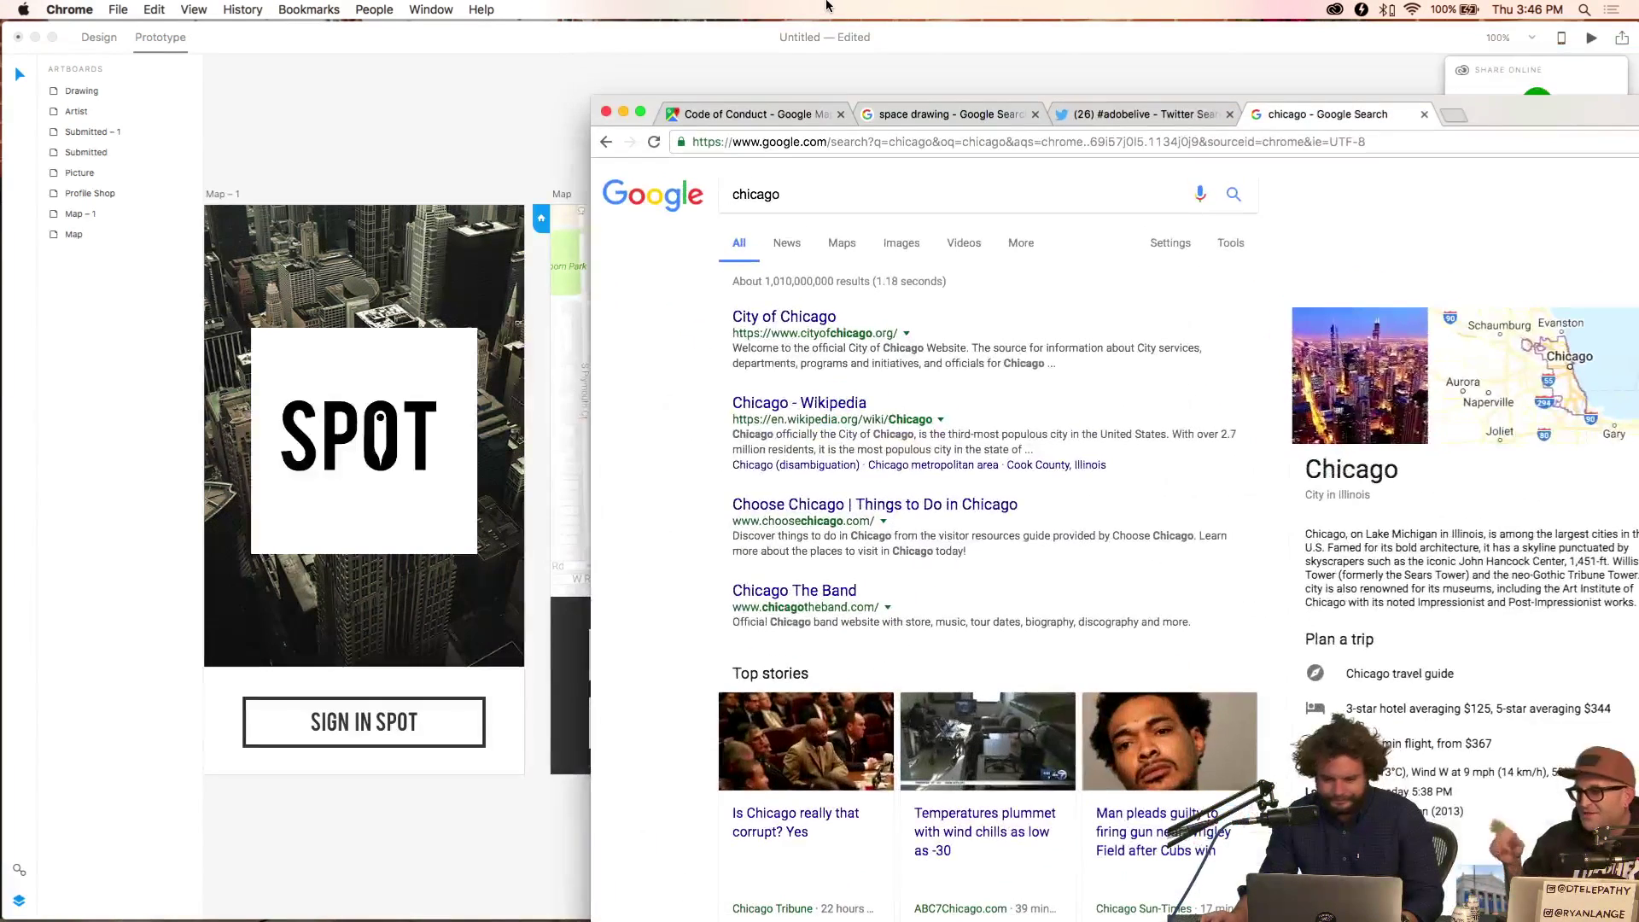
Step: Tweet "Here's our amazing Spot App, get inked todayyyy!" with the pasted prototype link and "BREAK IT!"
click(1163, 112)
drag(1482, 117, 935, 34)
scroll(1222, 325, up, 3)
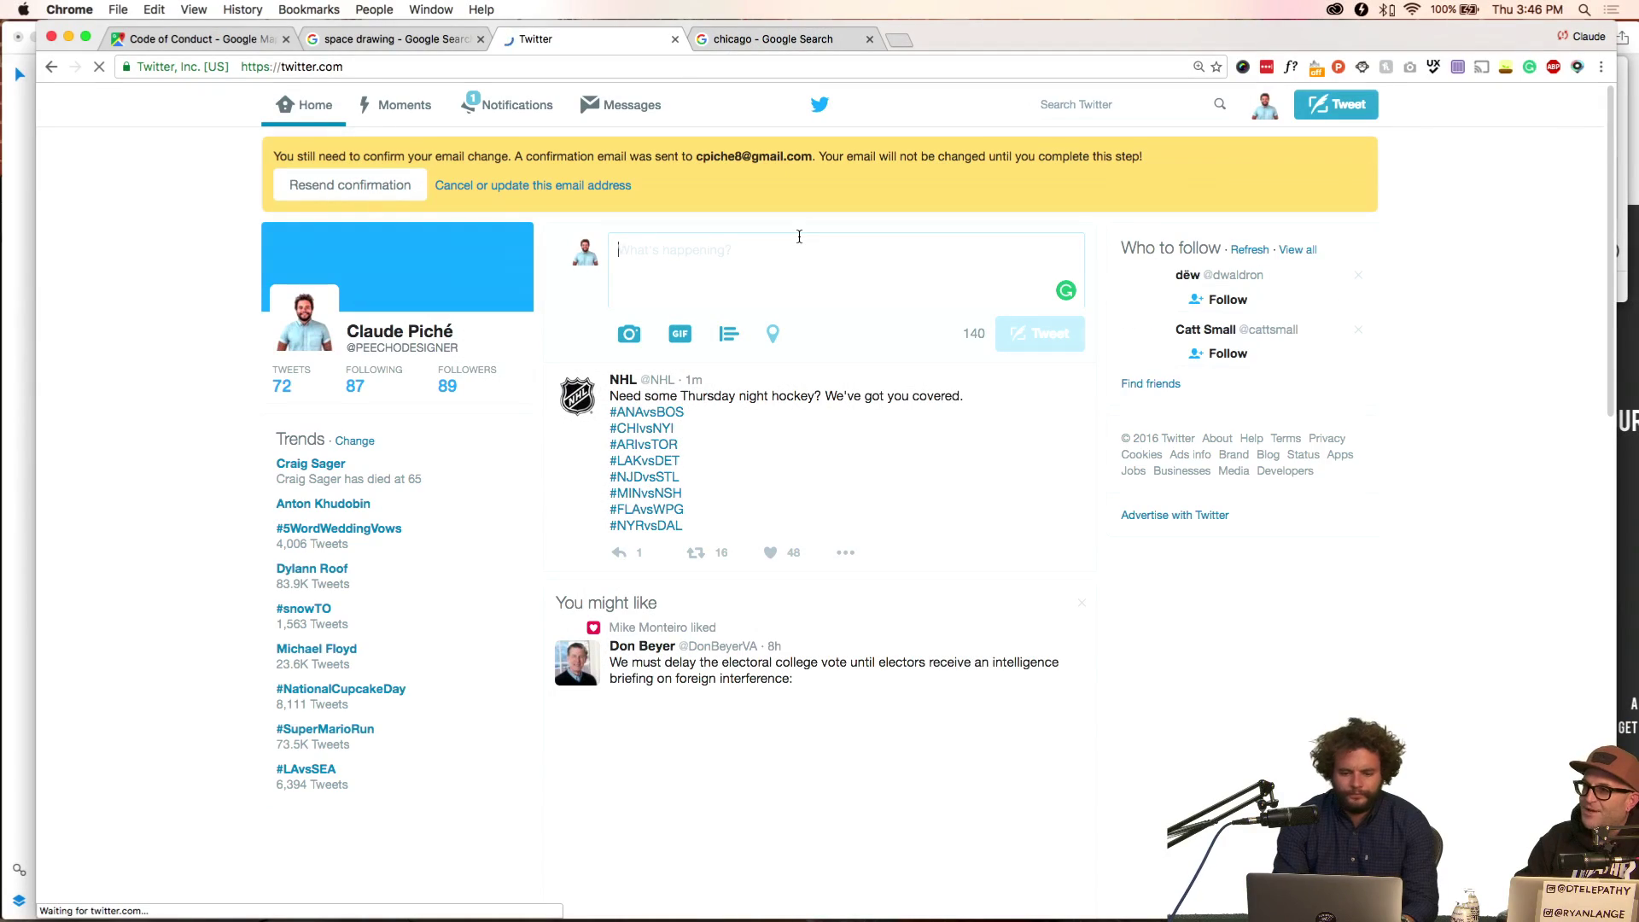
click(799, 237)
text(Hell)
key(BackSpace)
key(BackSpace)
key(BackSpace)
text(ere's )
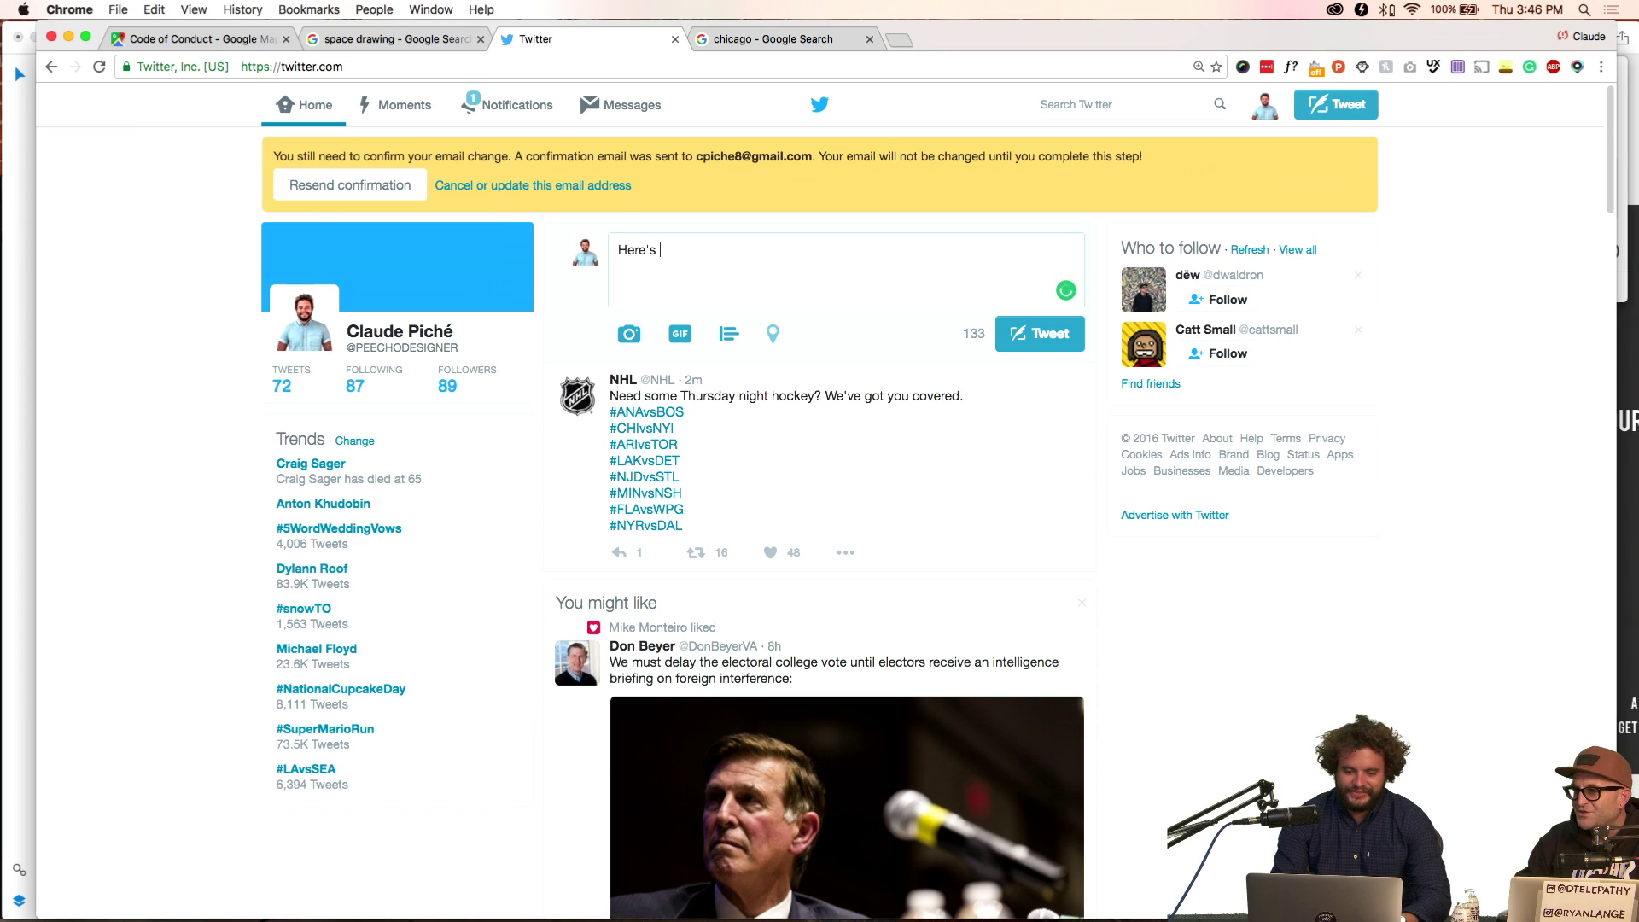
text(our am)
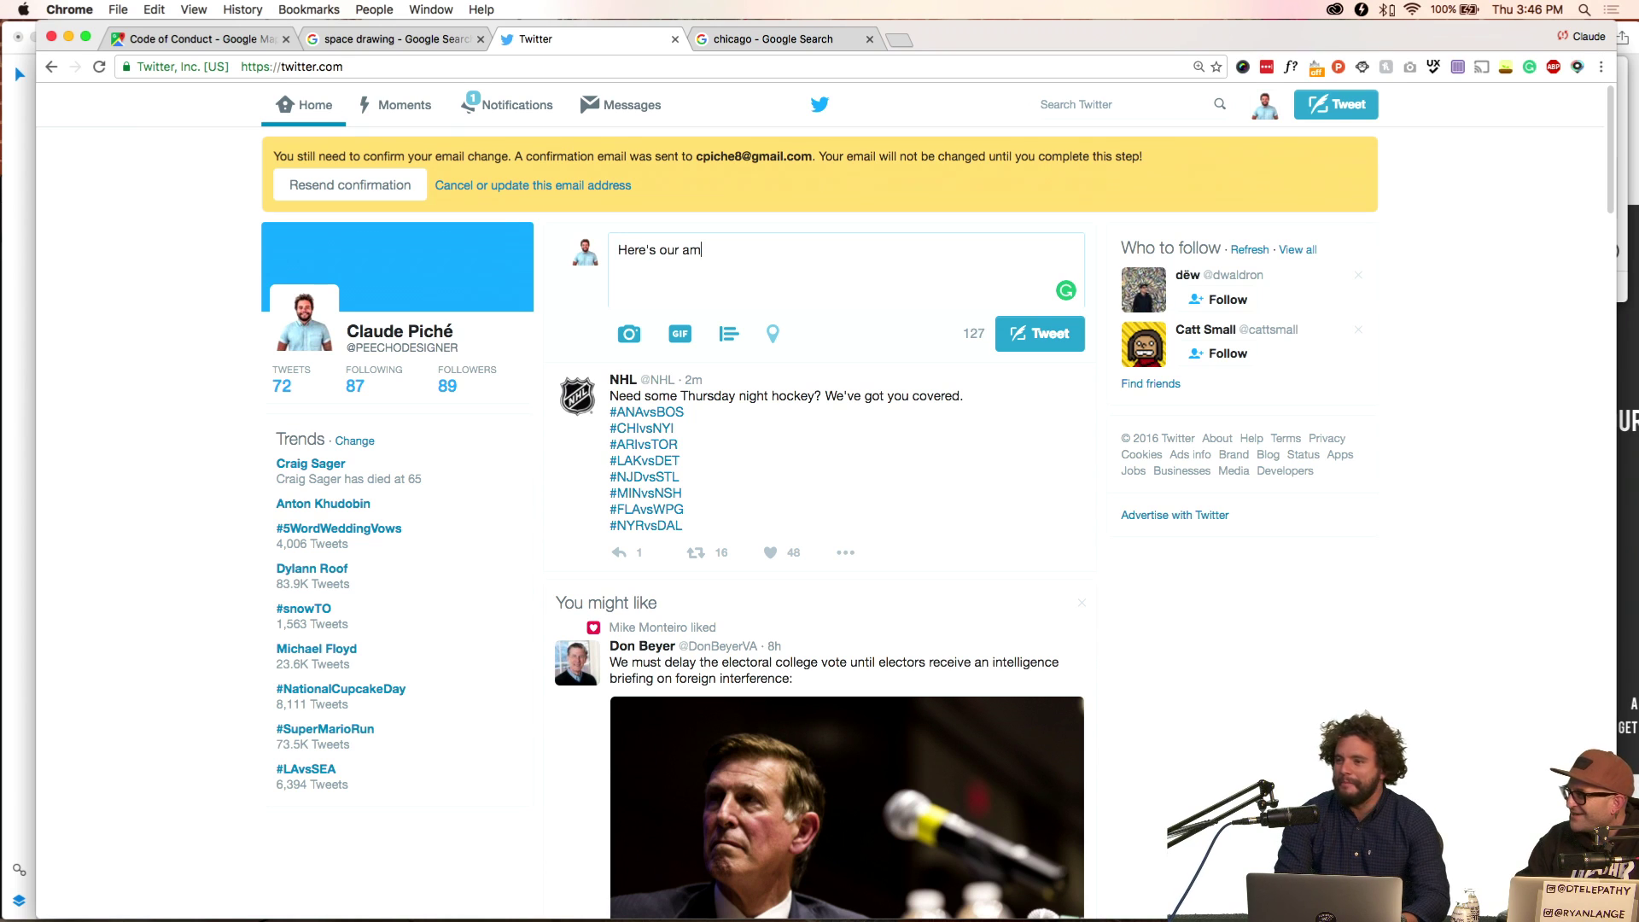
text(azing )
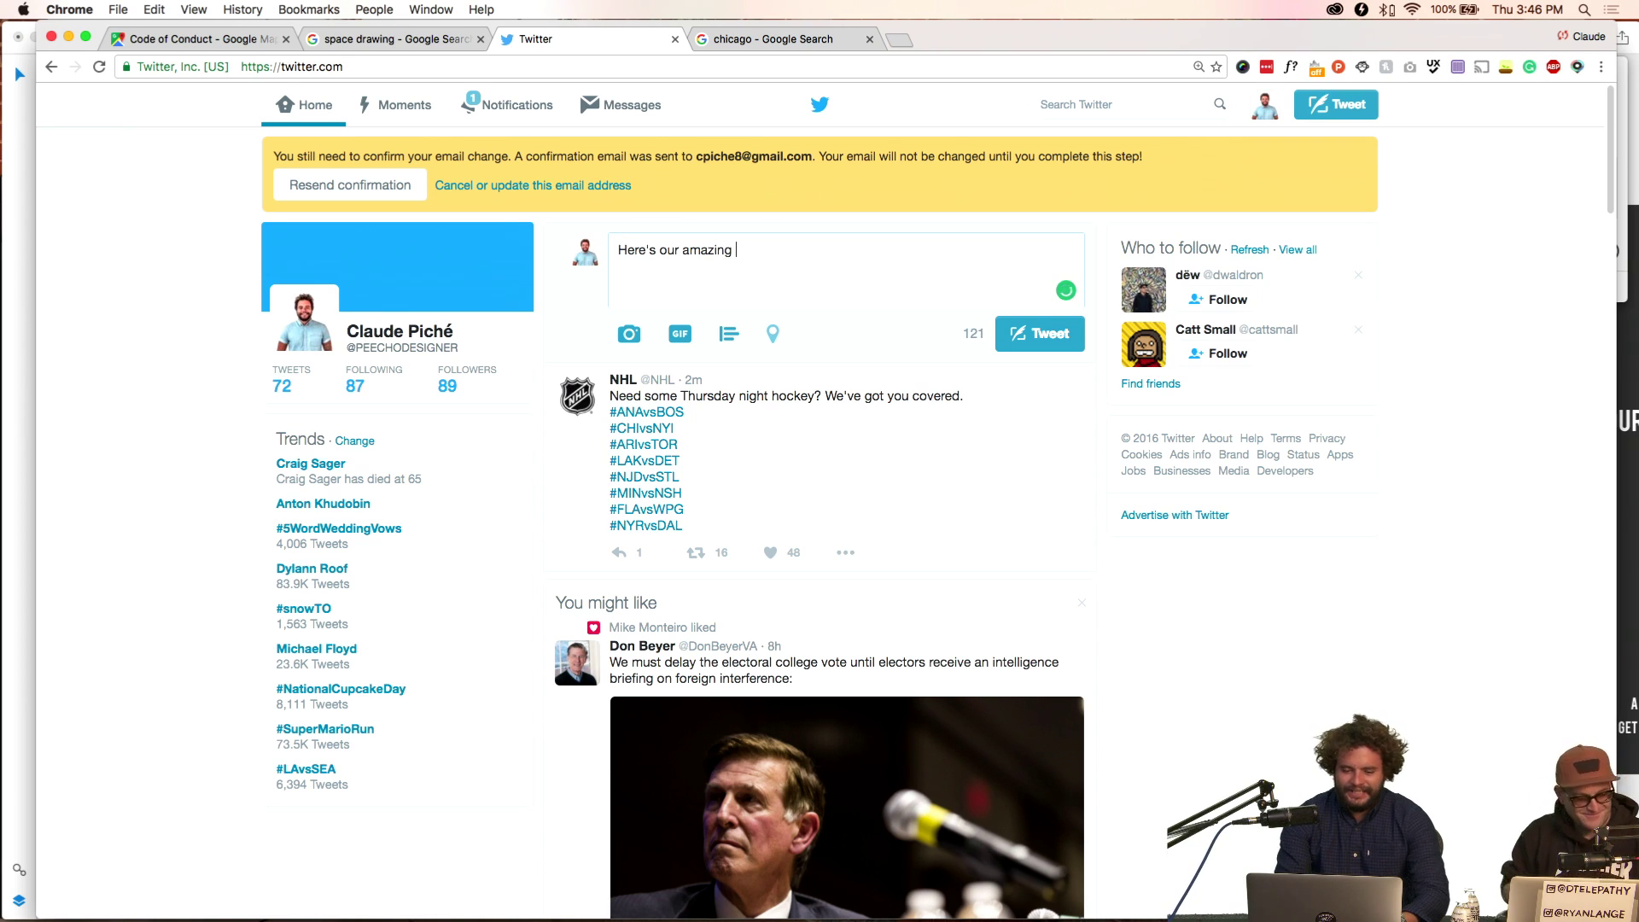
text(Spot A)
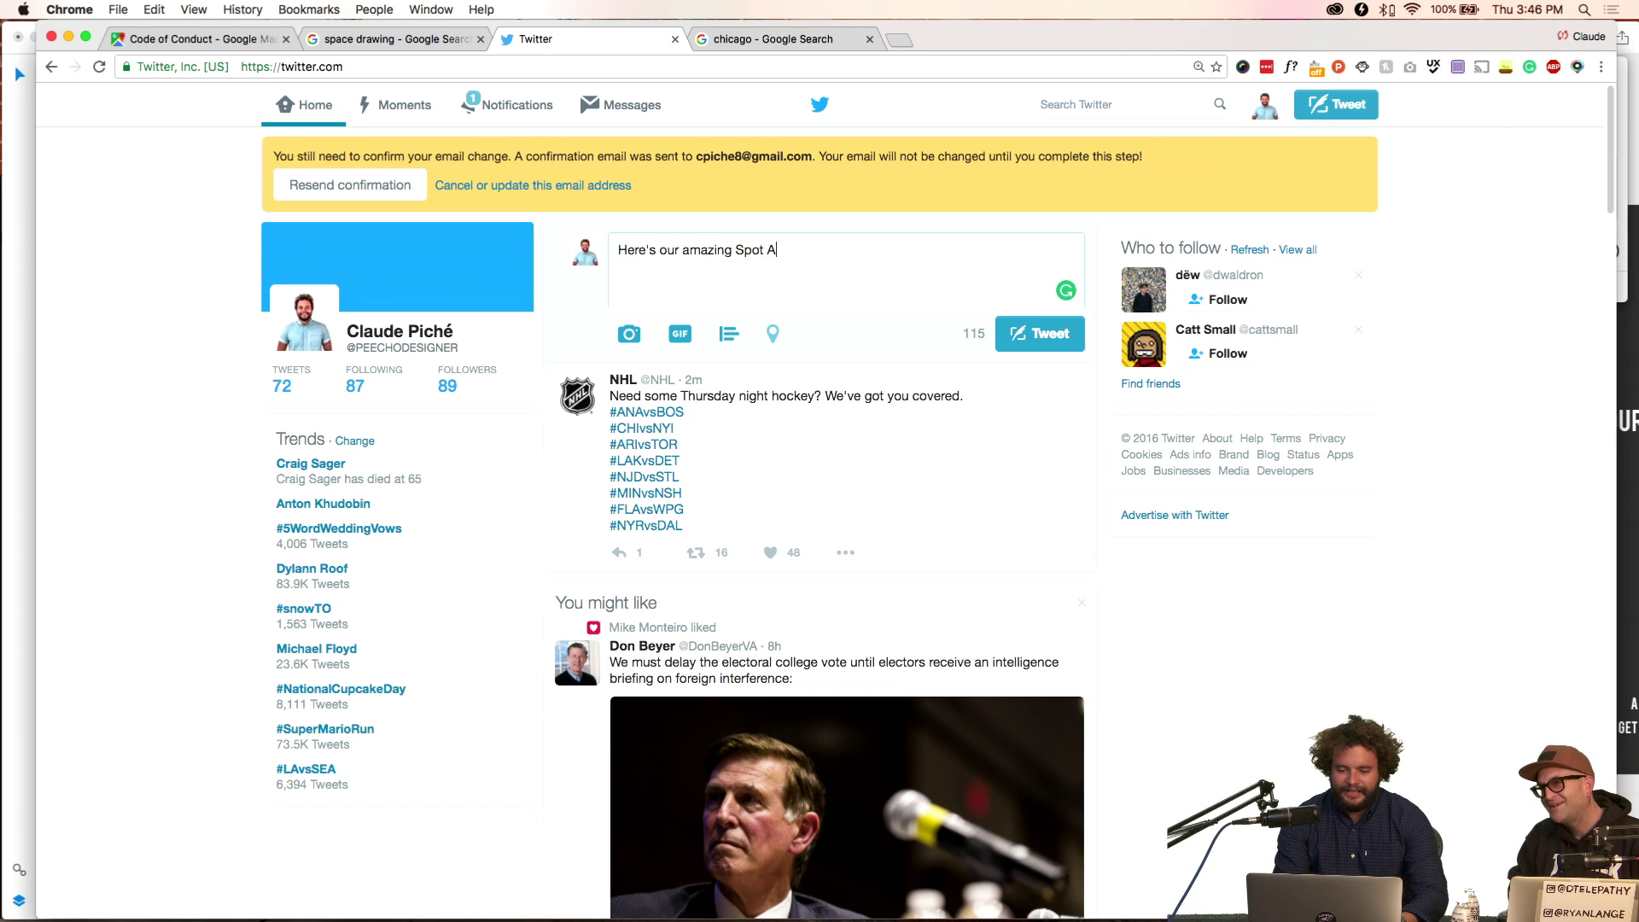
text(pp, get inked)
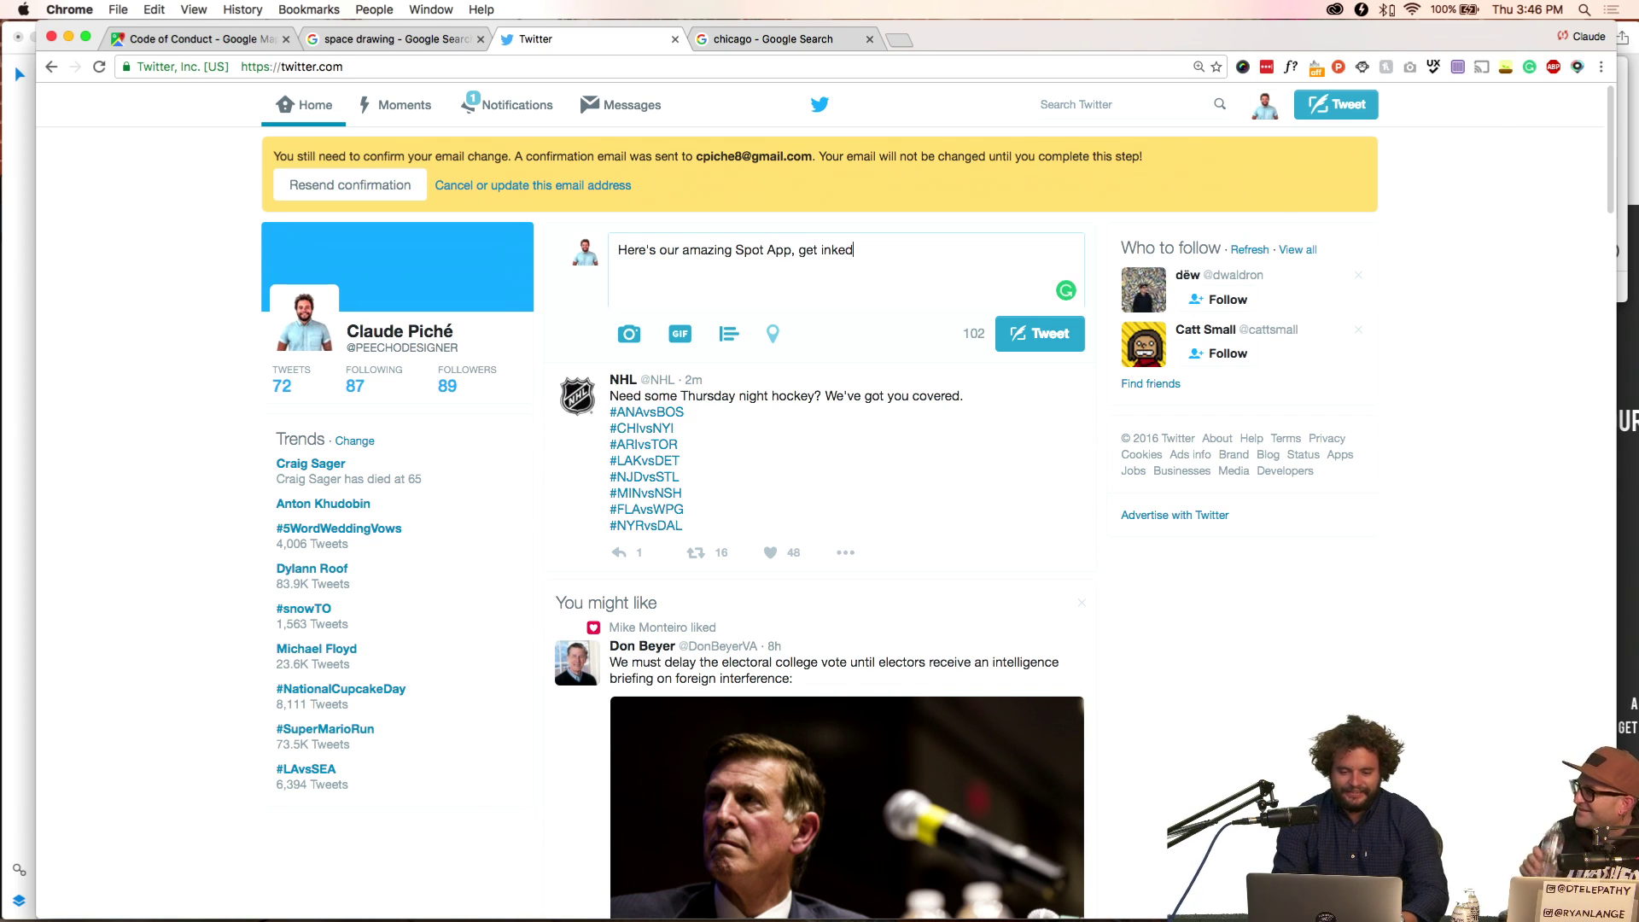
text( todayyyy)
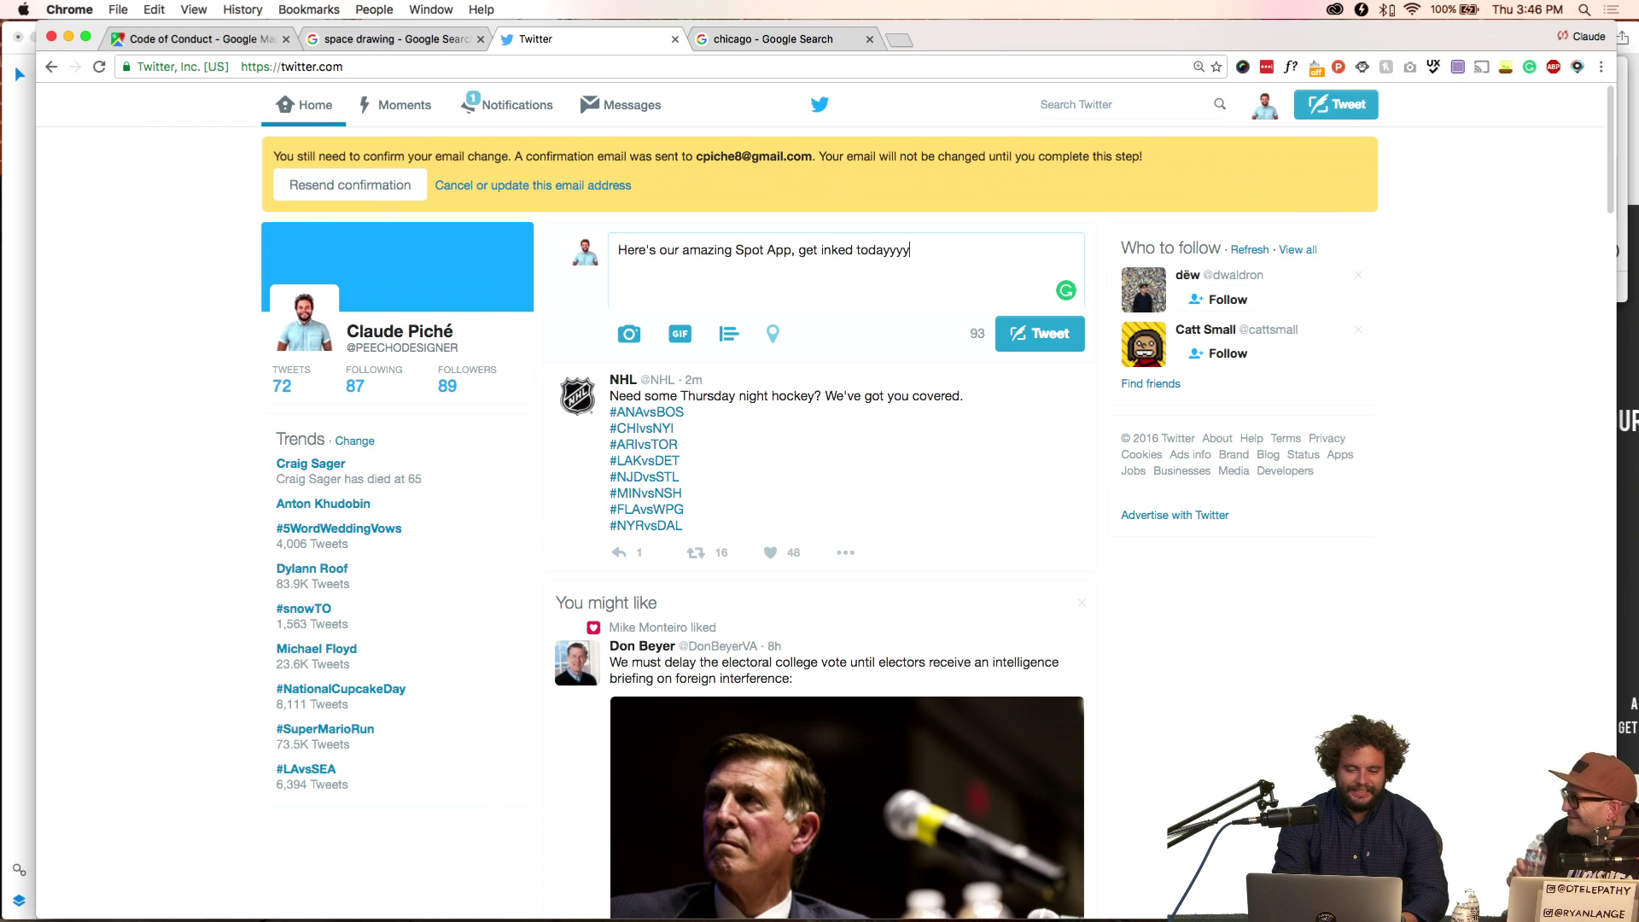
text(yyyyyyyyyyyyyyyyy)
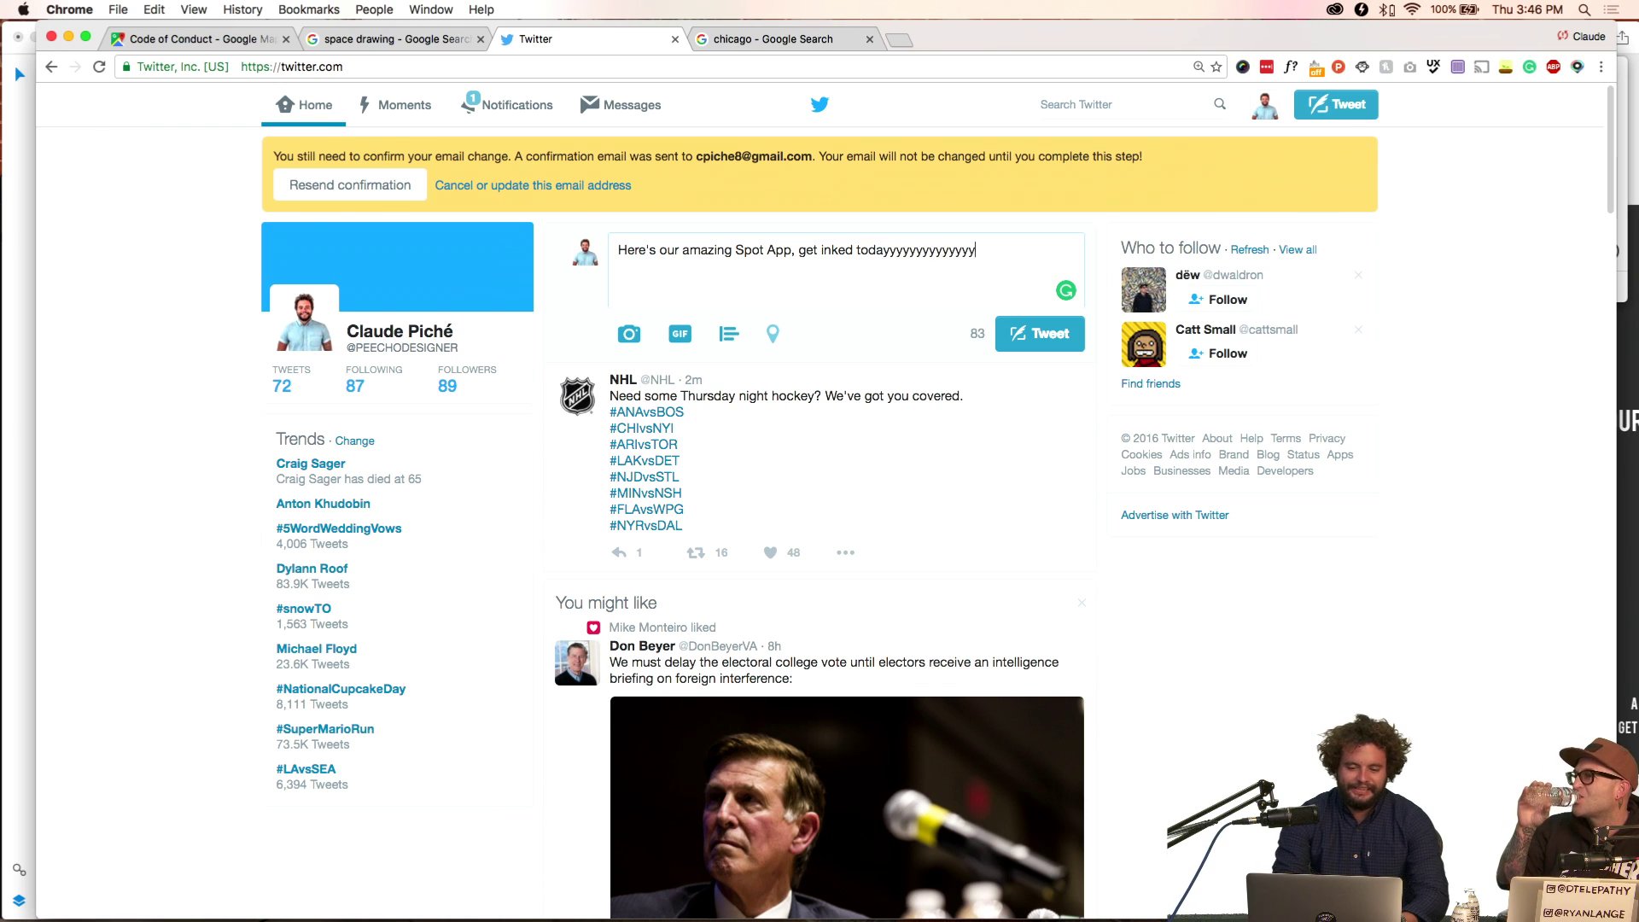
text(!)
key(Return)
key(Return)
key(super+v)
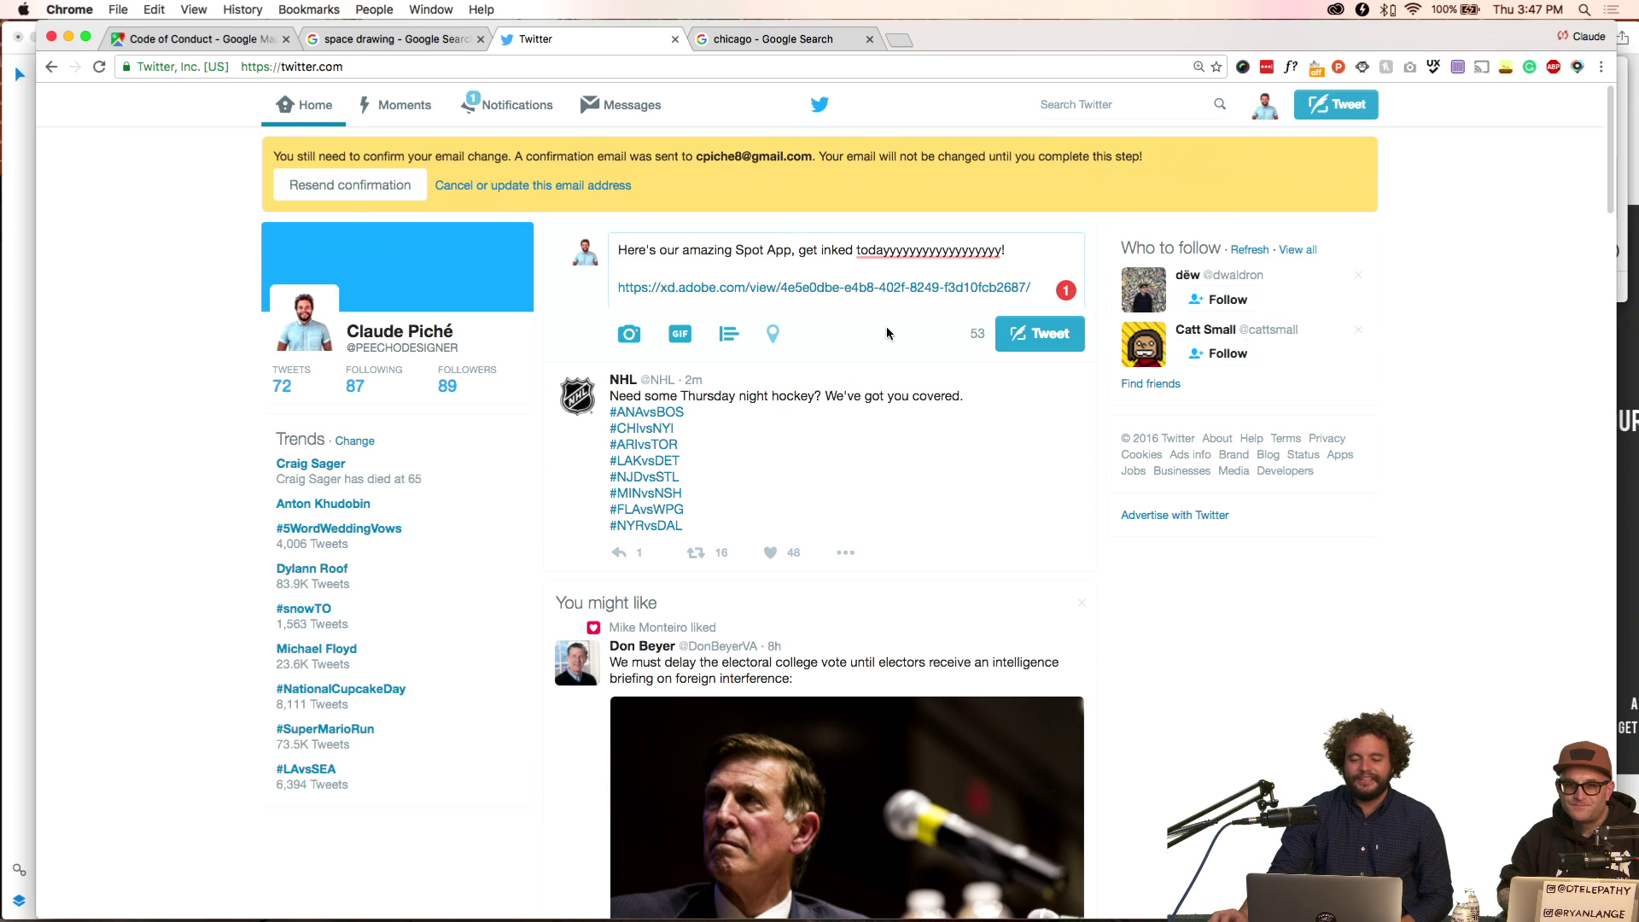
key(Return)
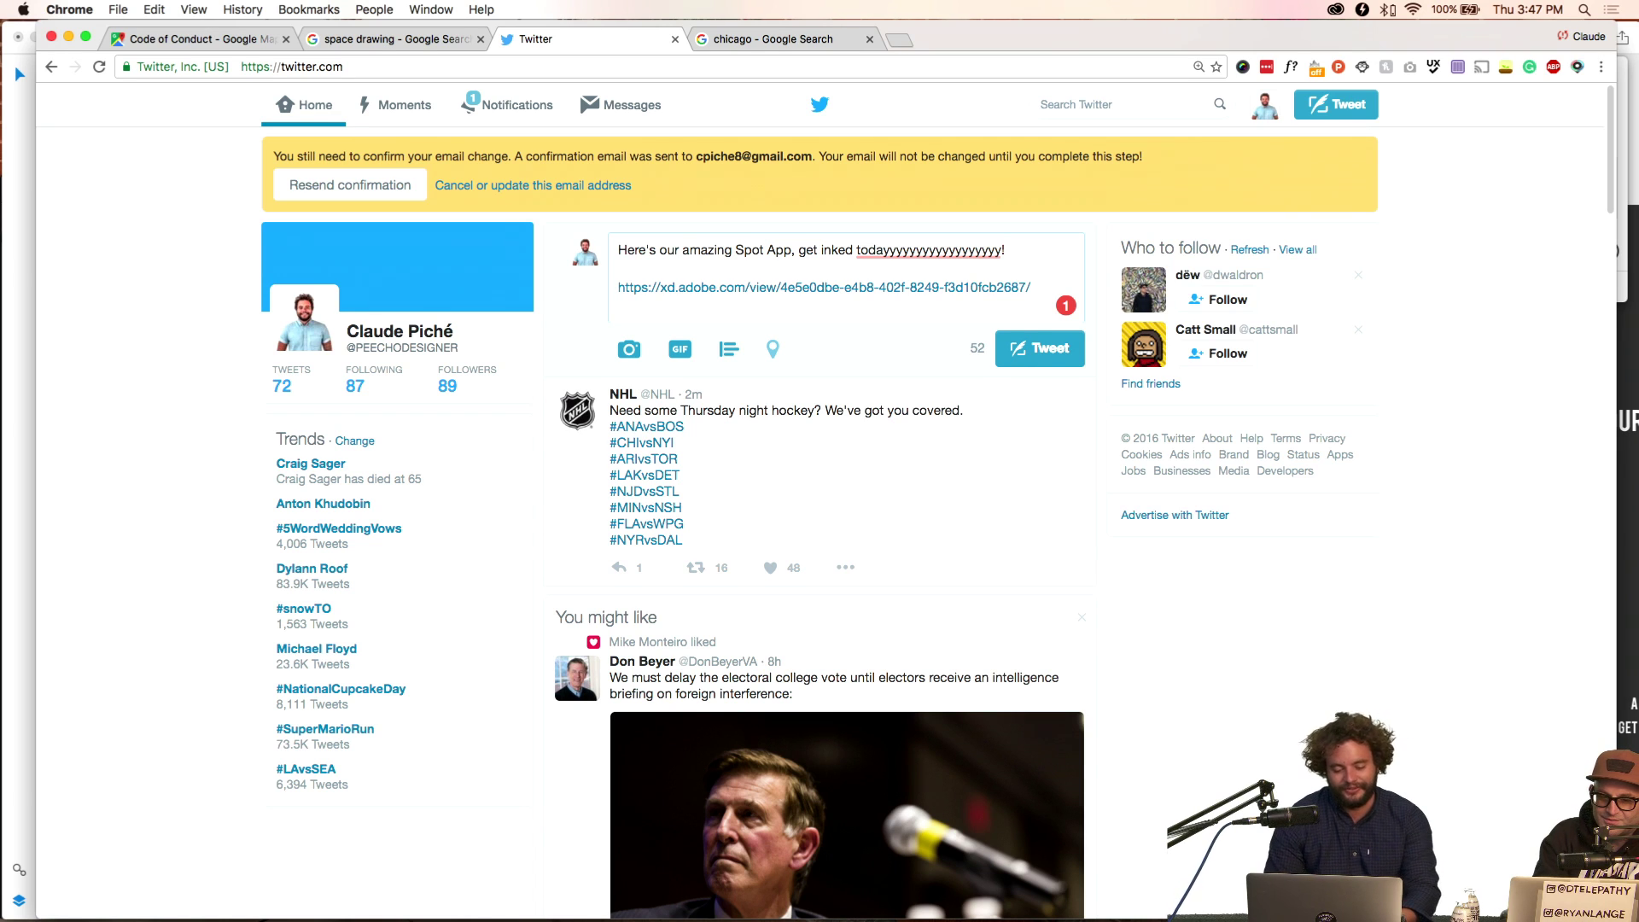
key(Return)
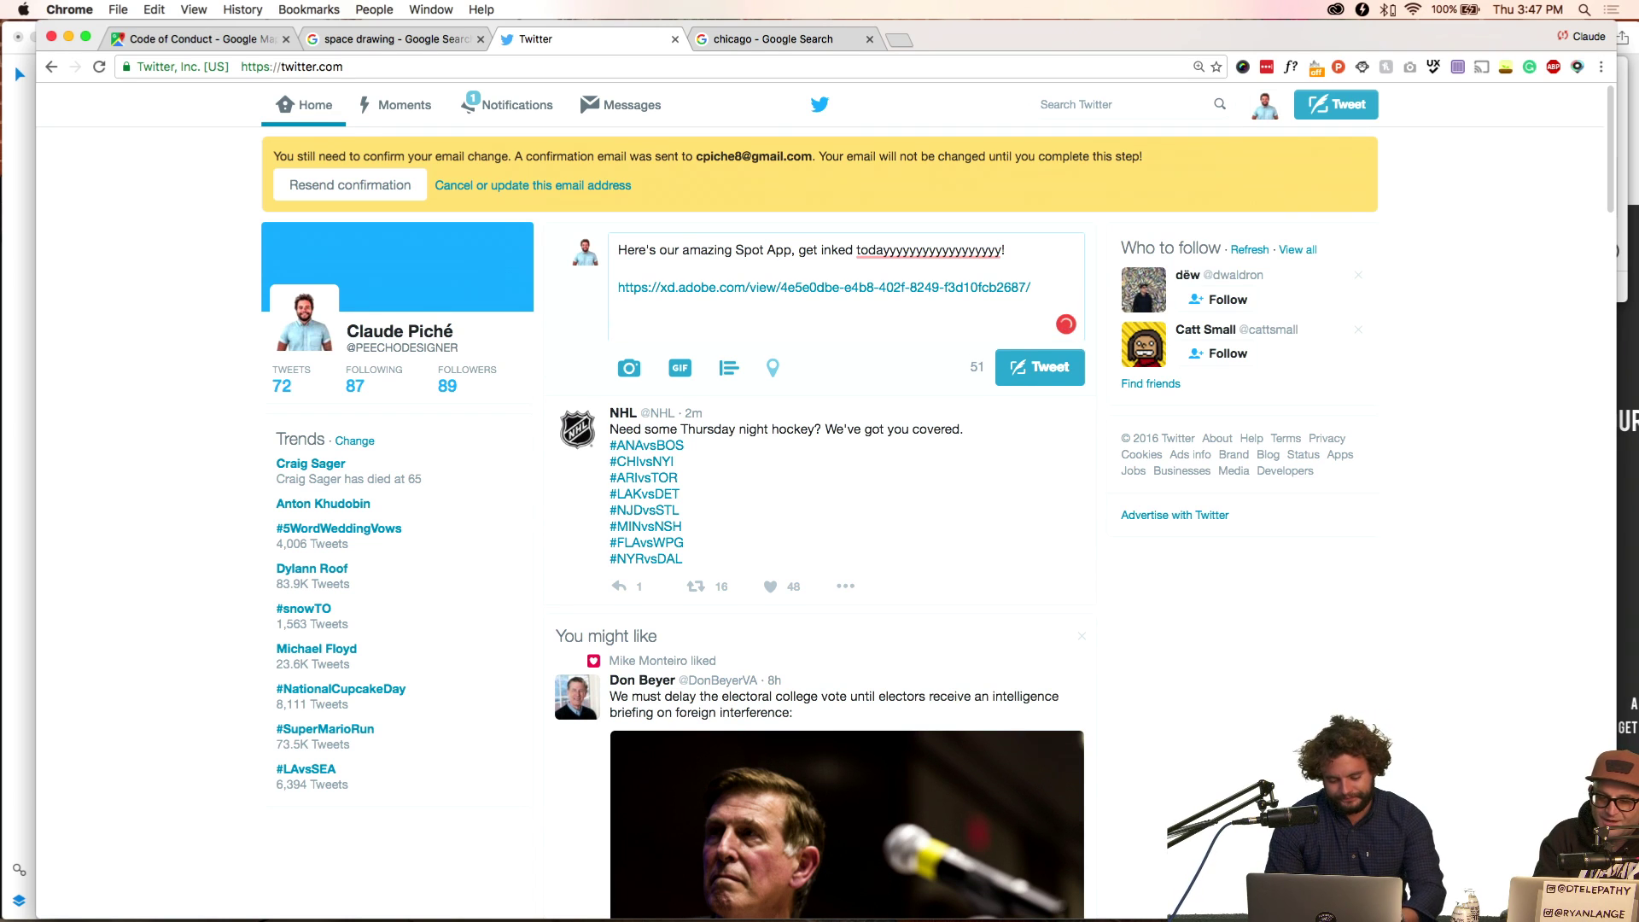
text(BREAK IT!)
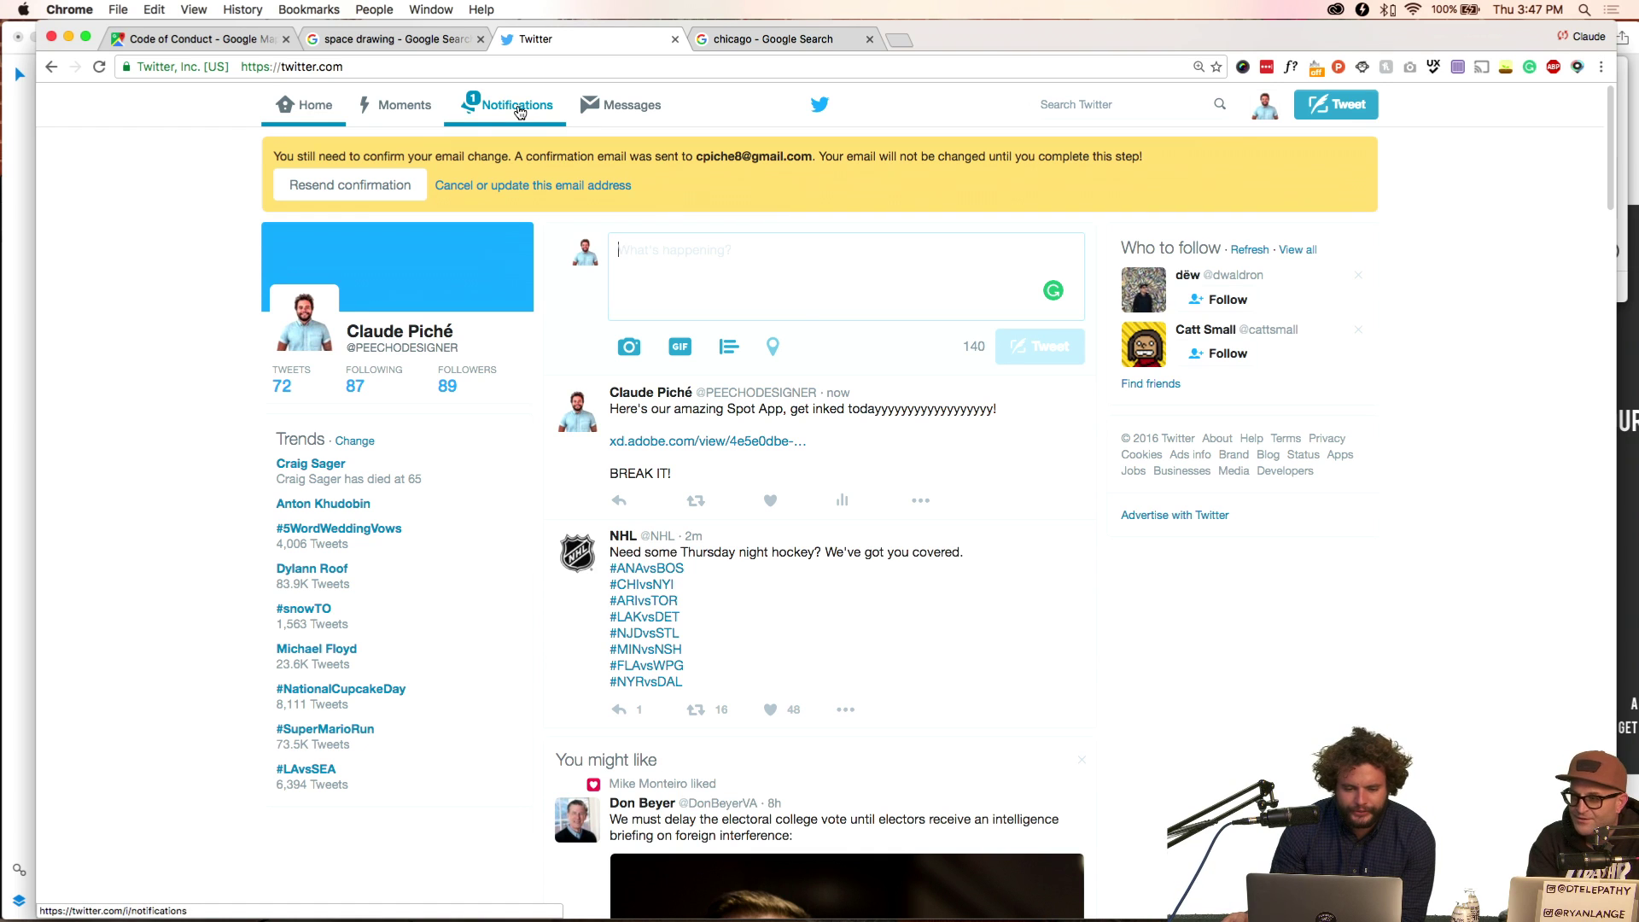
Step: Search Twitter for #adobelive
click(1110, 106)
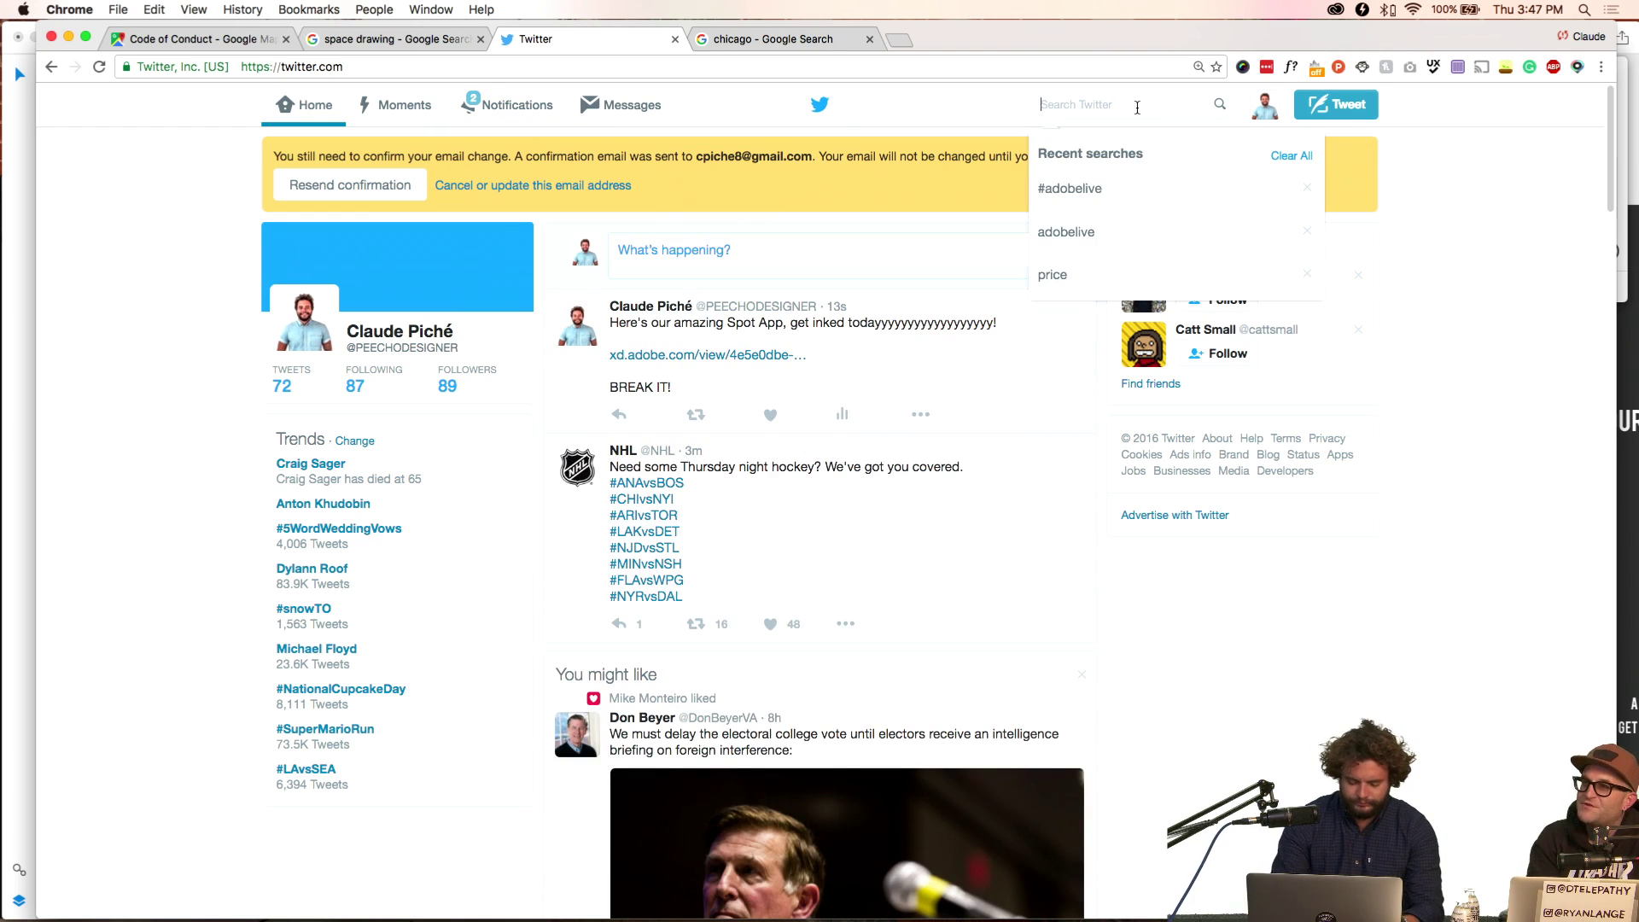
text(#adobelive)
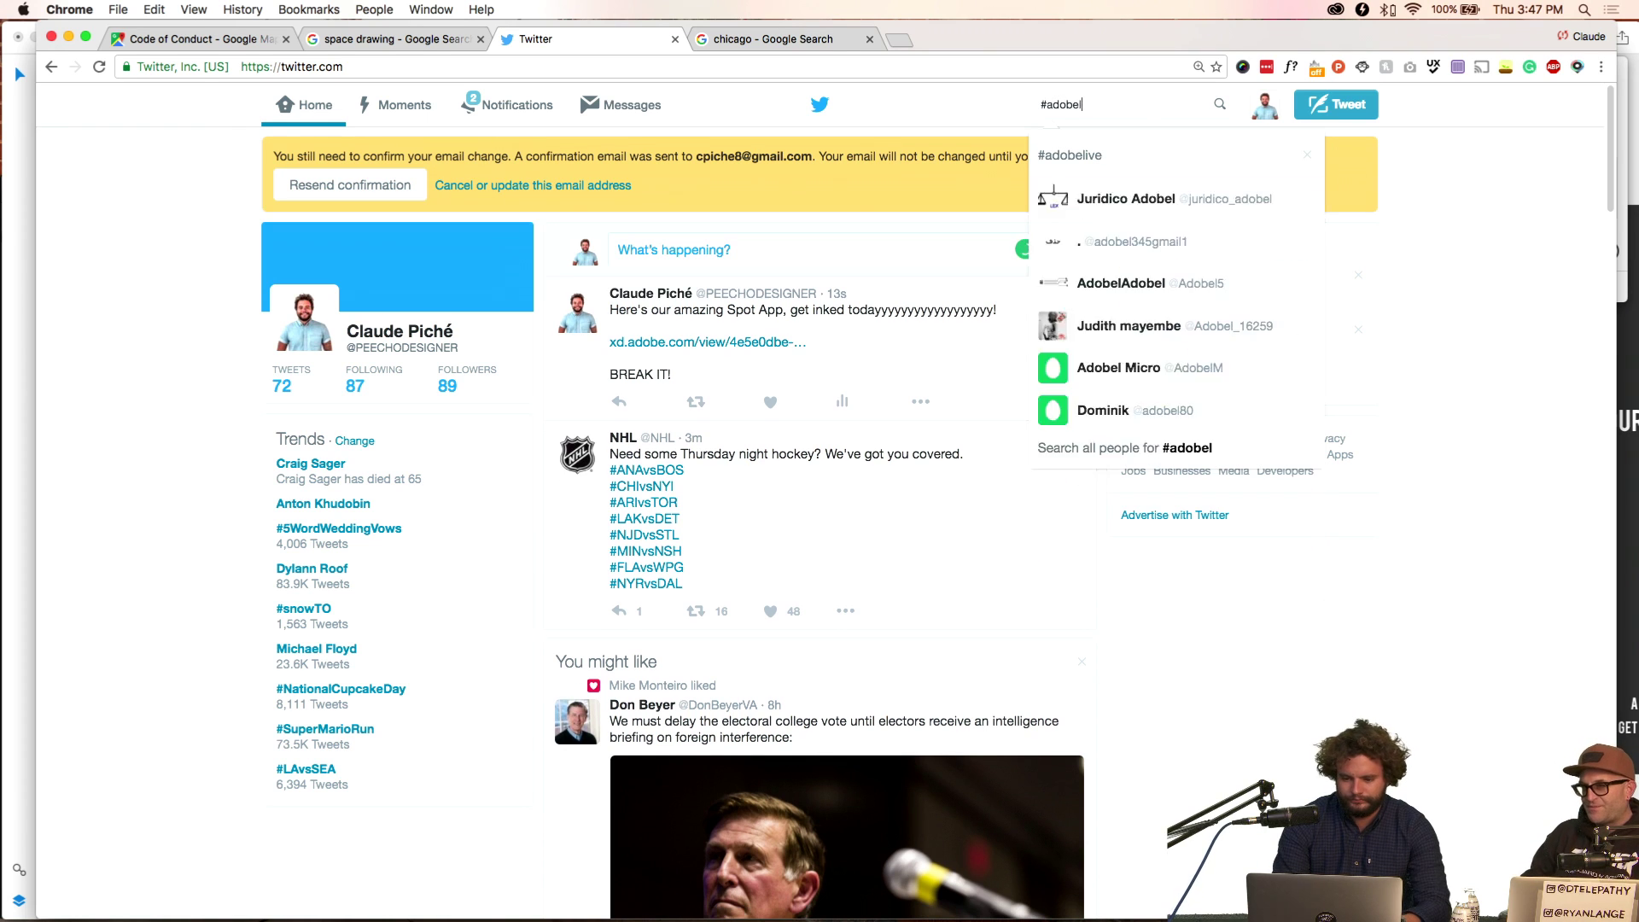
key(Return)
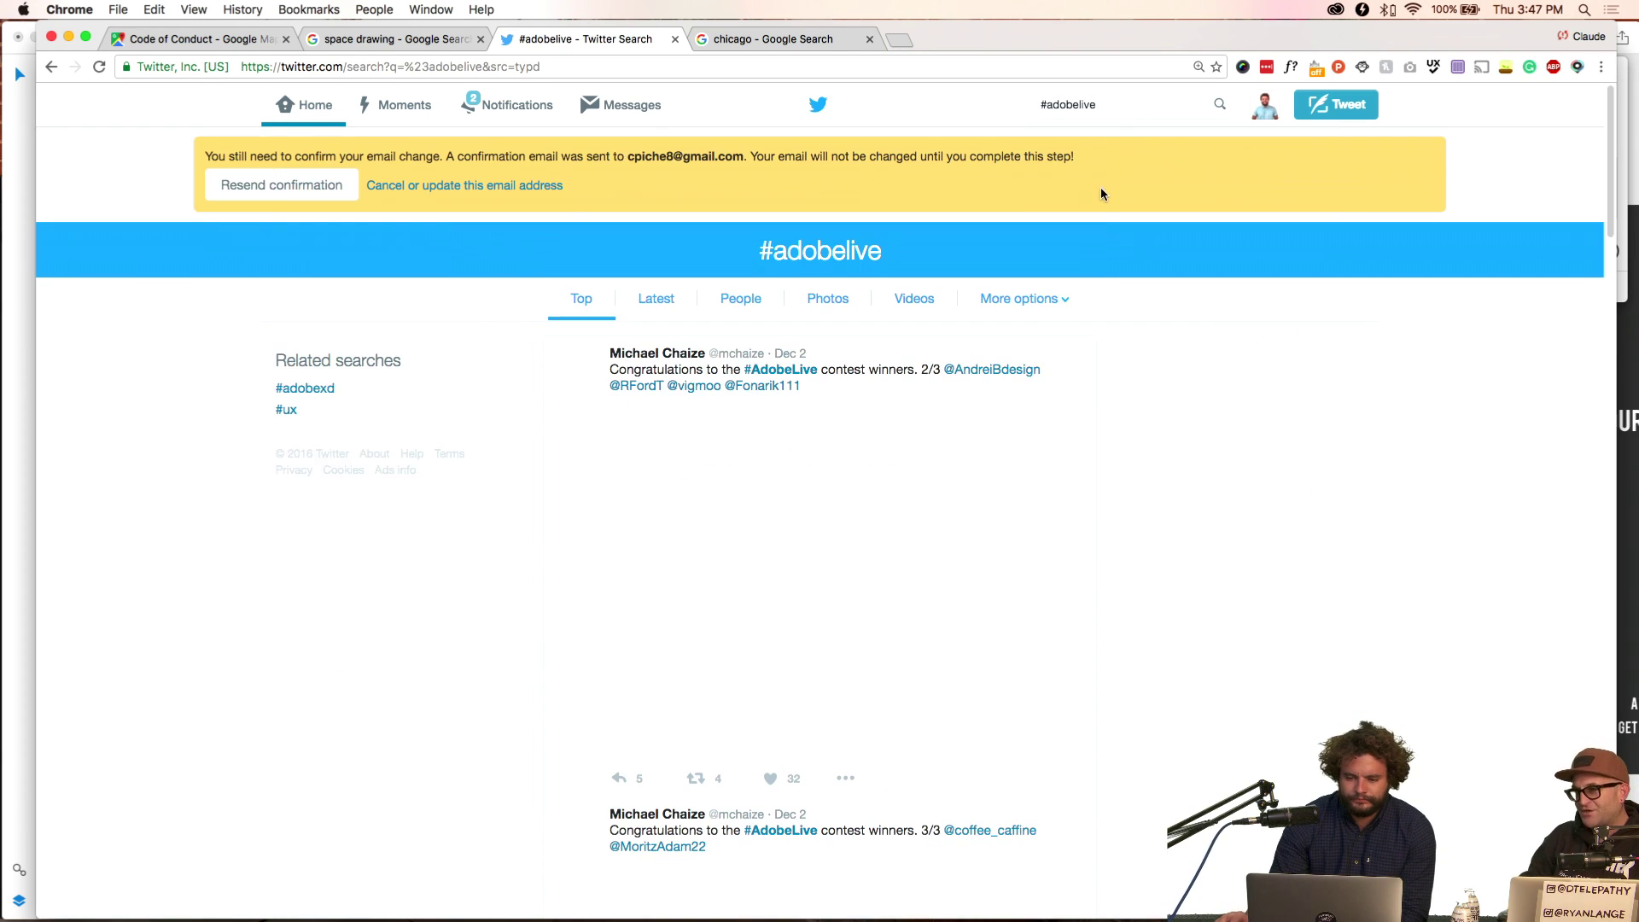
Step: Scroll down the #adobelive results to the first Spot App logo submission tweet
scroll(1262, 315, down, 2)
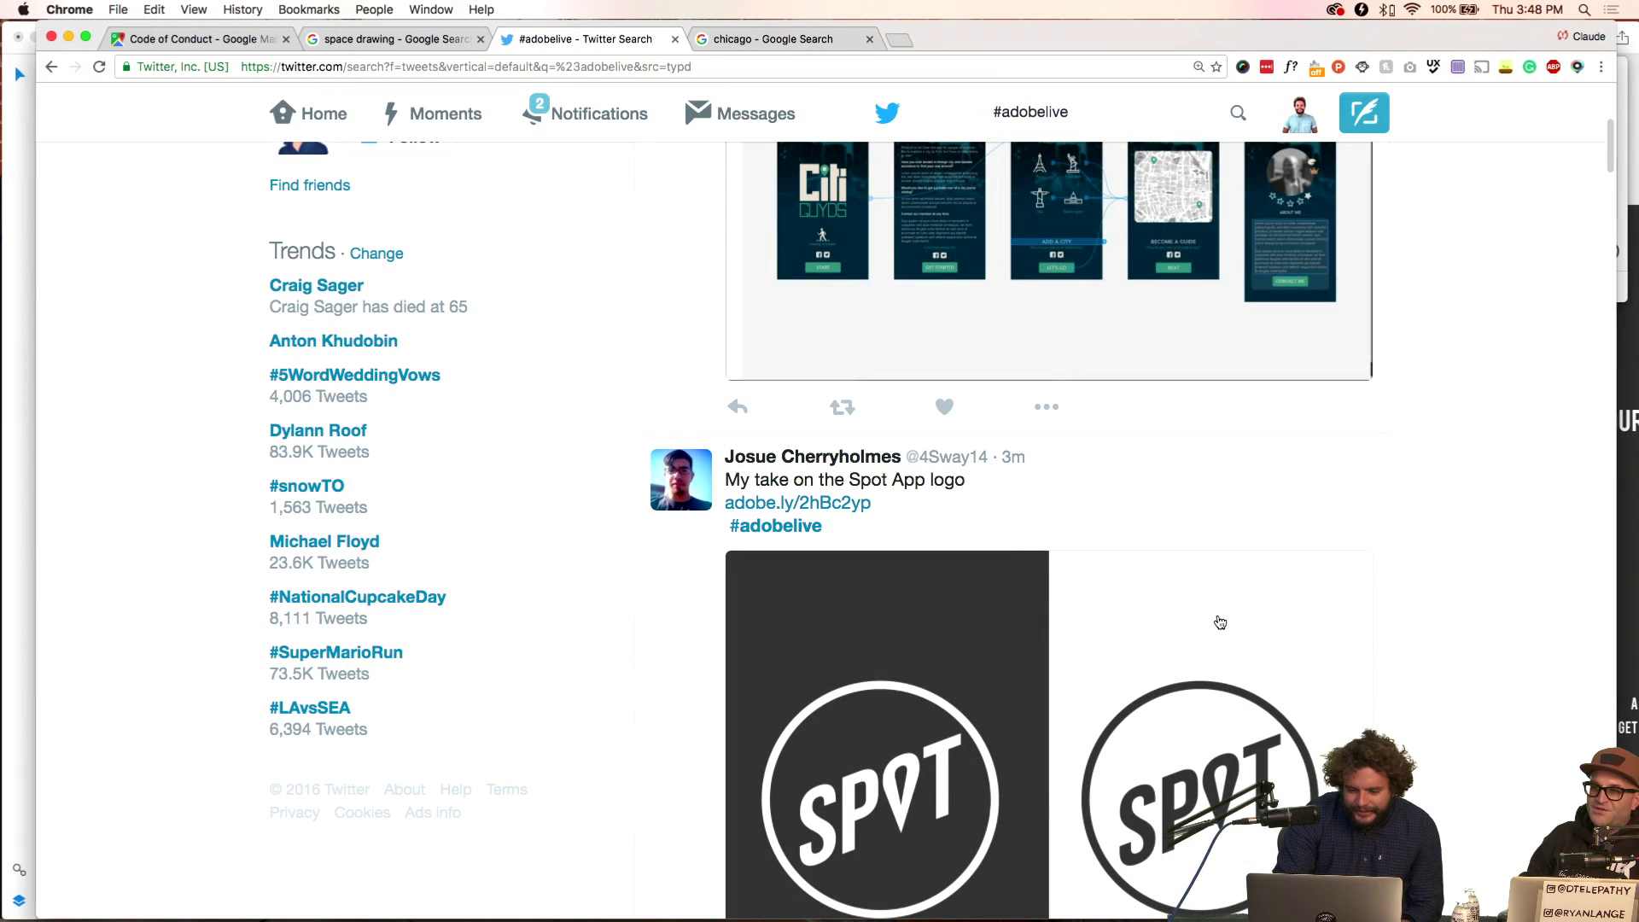
Step: Zoom the page out and scroll through the Spot logo submissions, from skull pin to crossbones SPOT
key(super+minus)
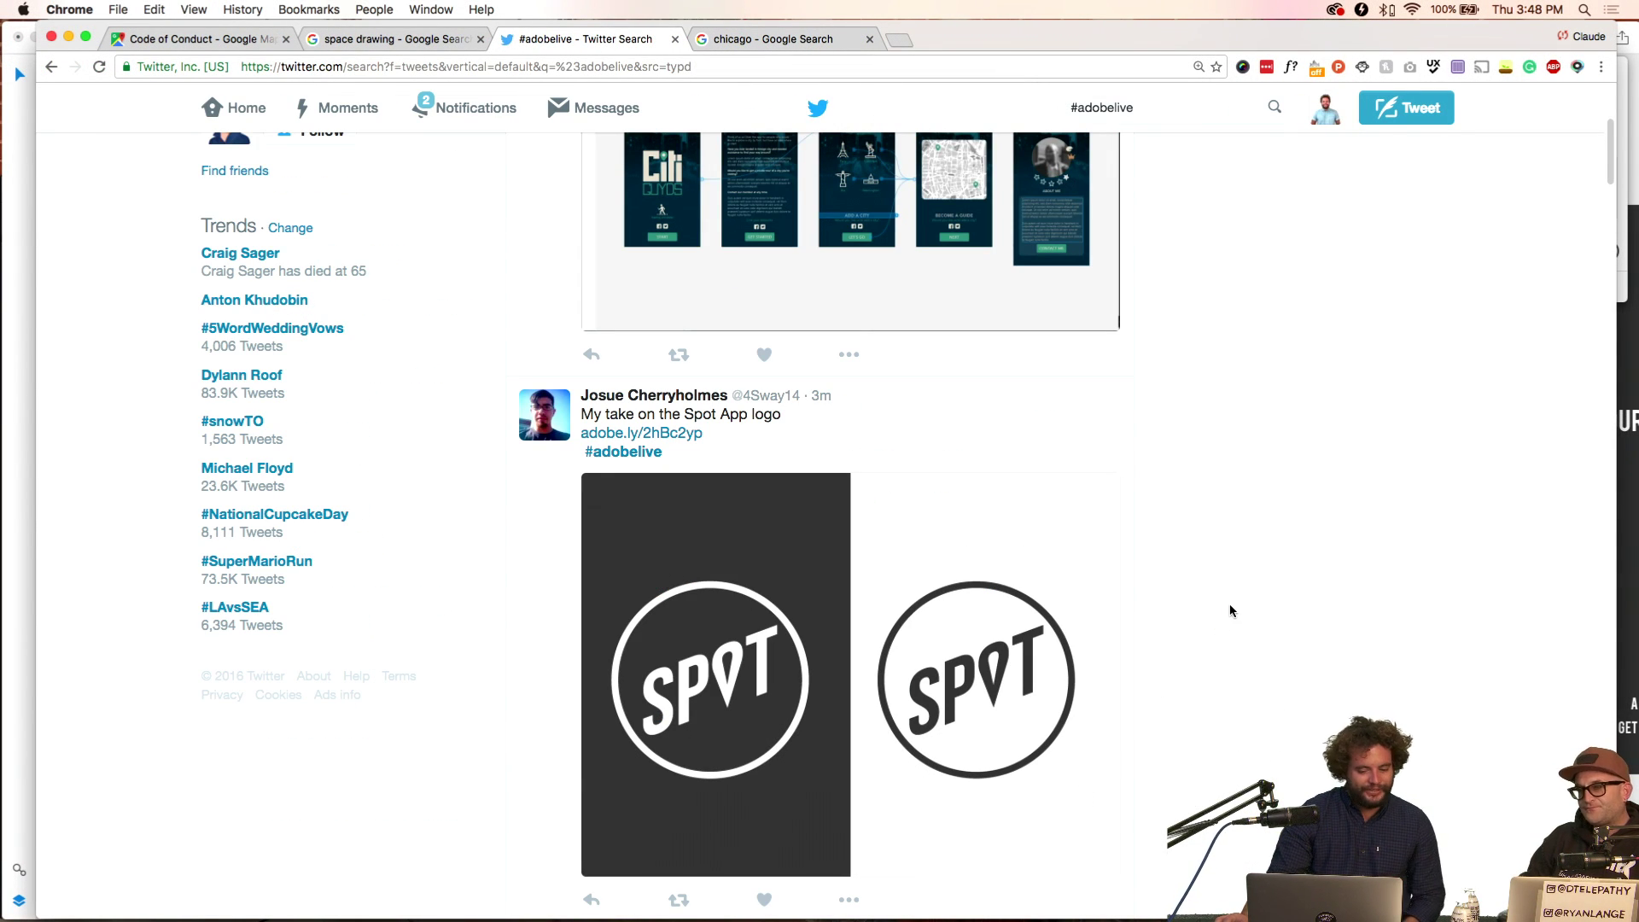
scroll(1229, 605, down, 3)
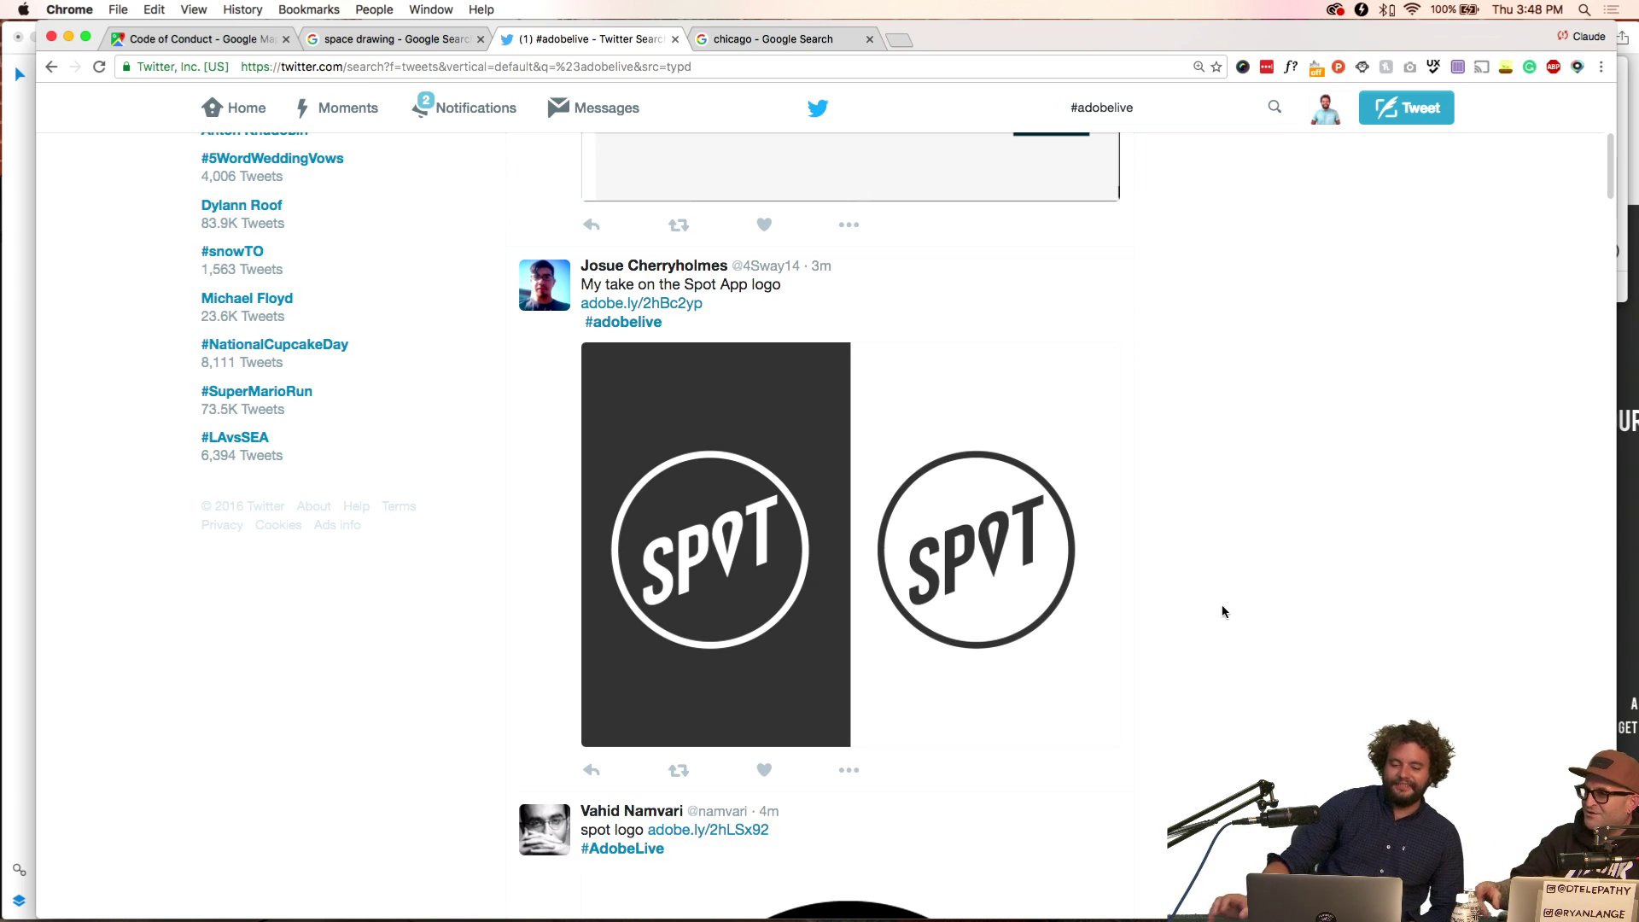
scroll(1222, 611, down, 5)
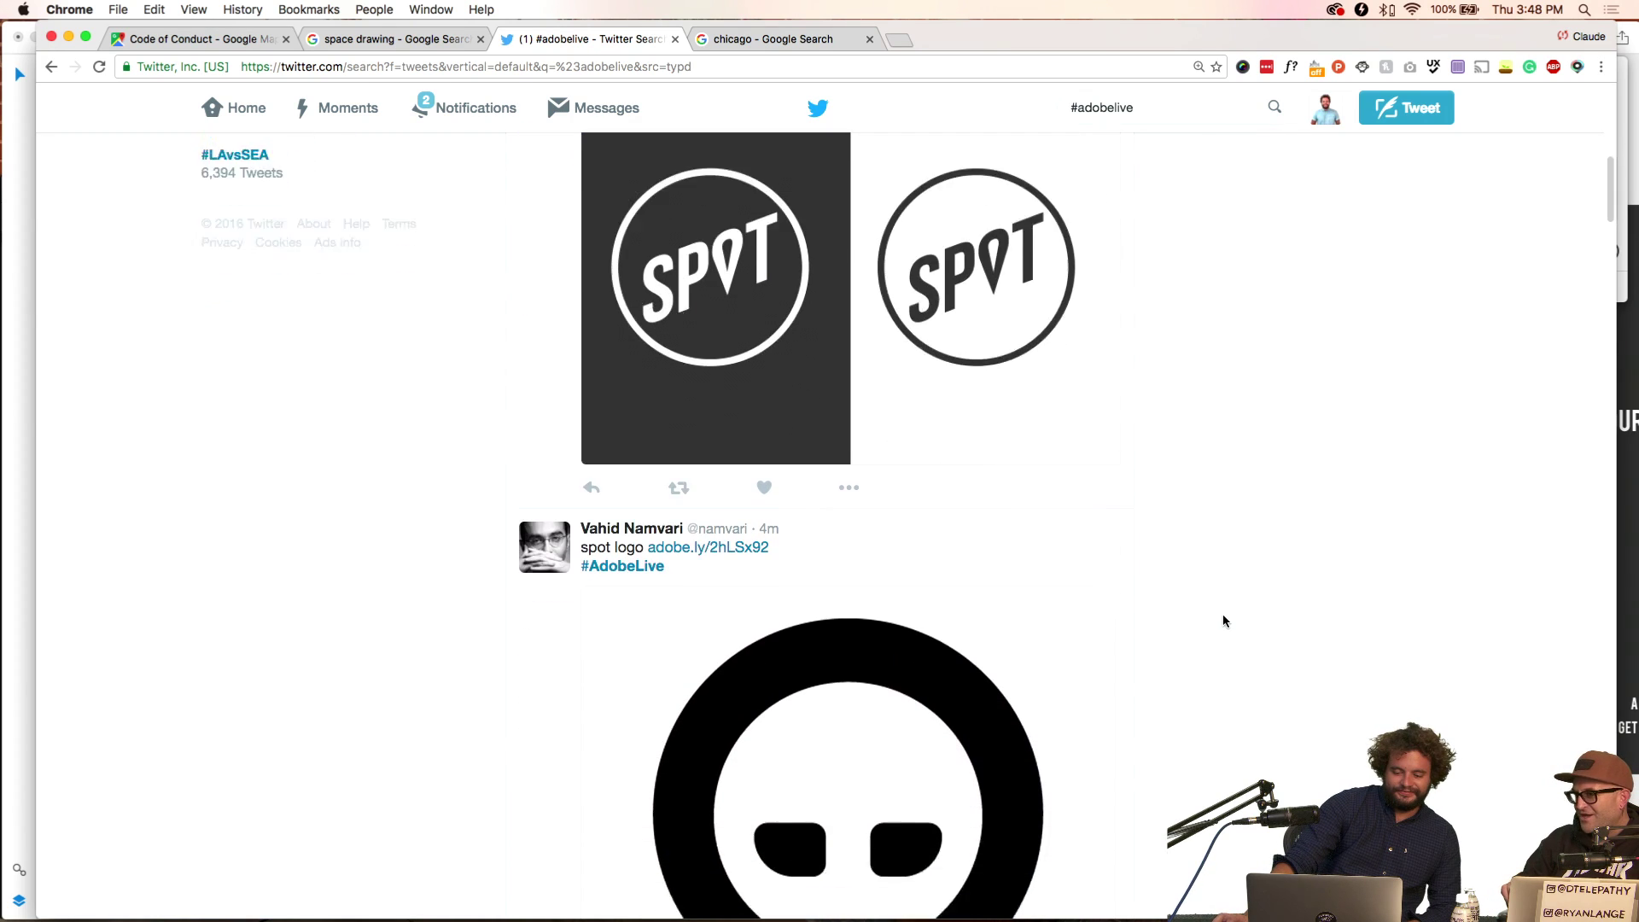
scroll(1222, 621, down, 2)
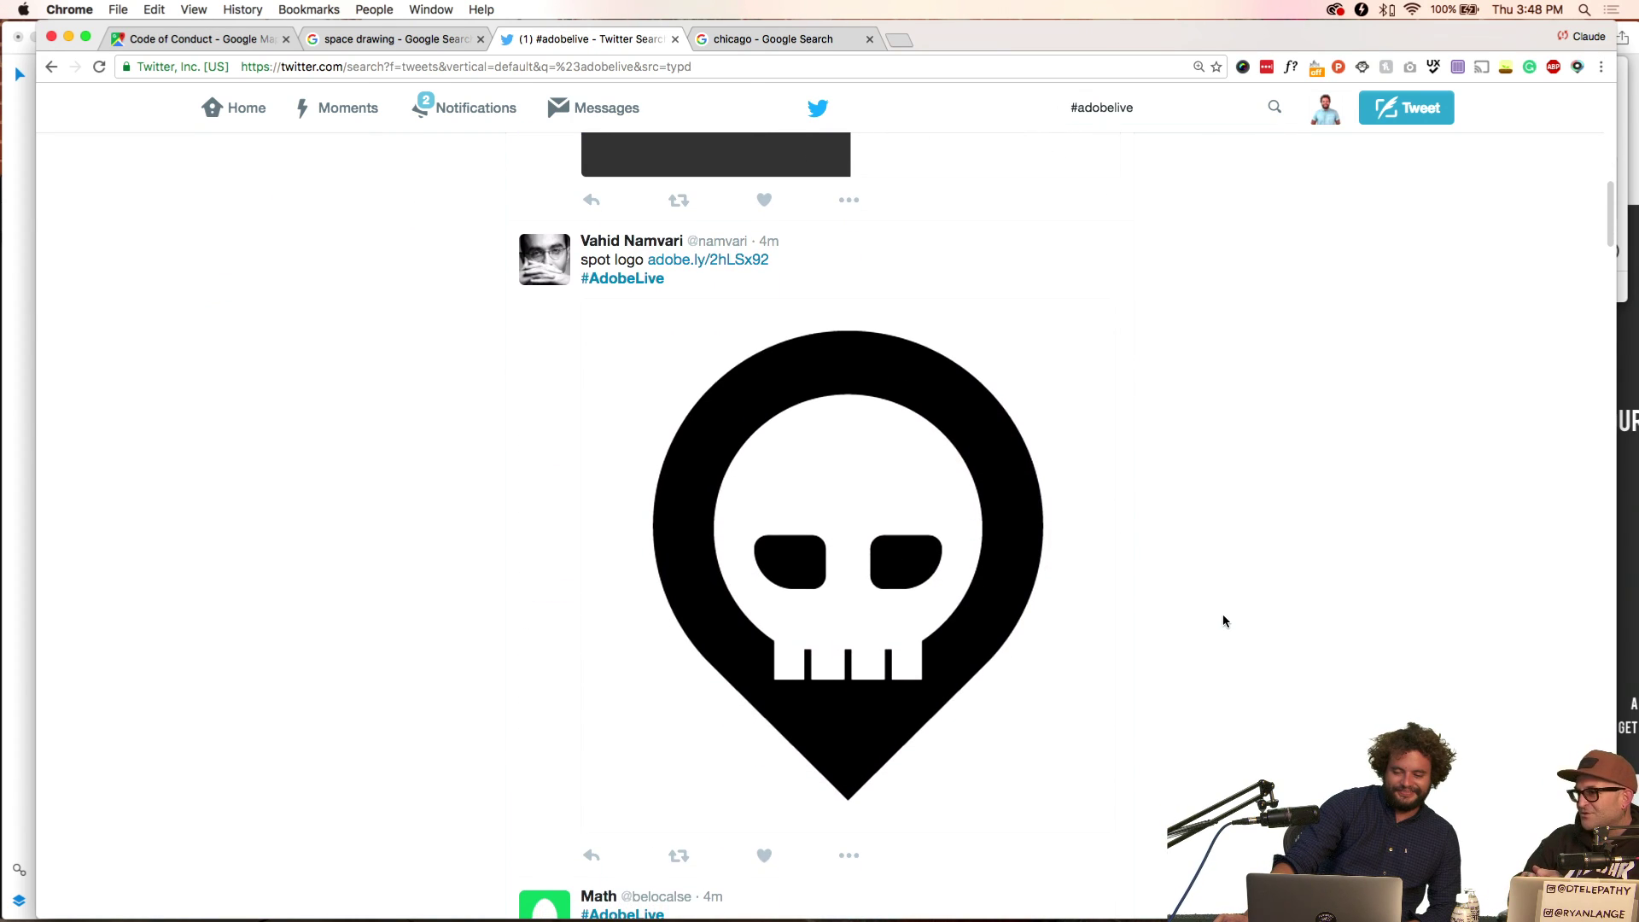
scroll(1222, 622, down, 5)
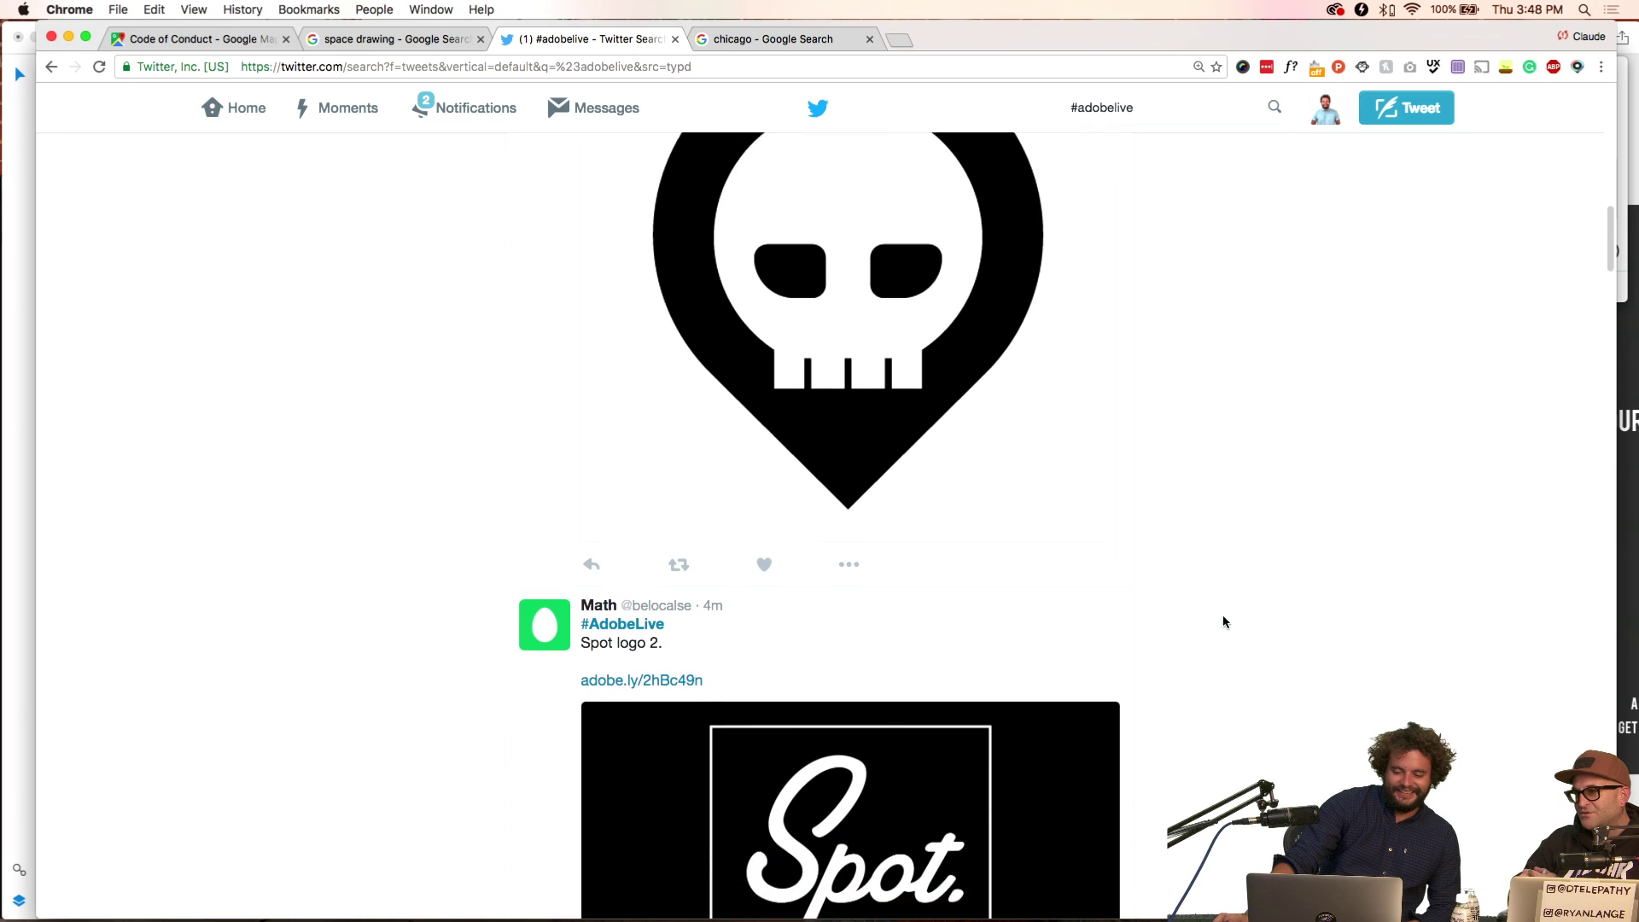
scroll(1223, 622, down, 1)
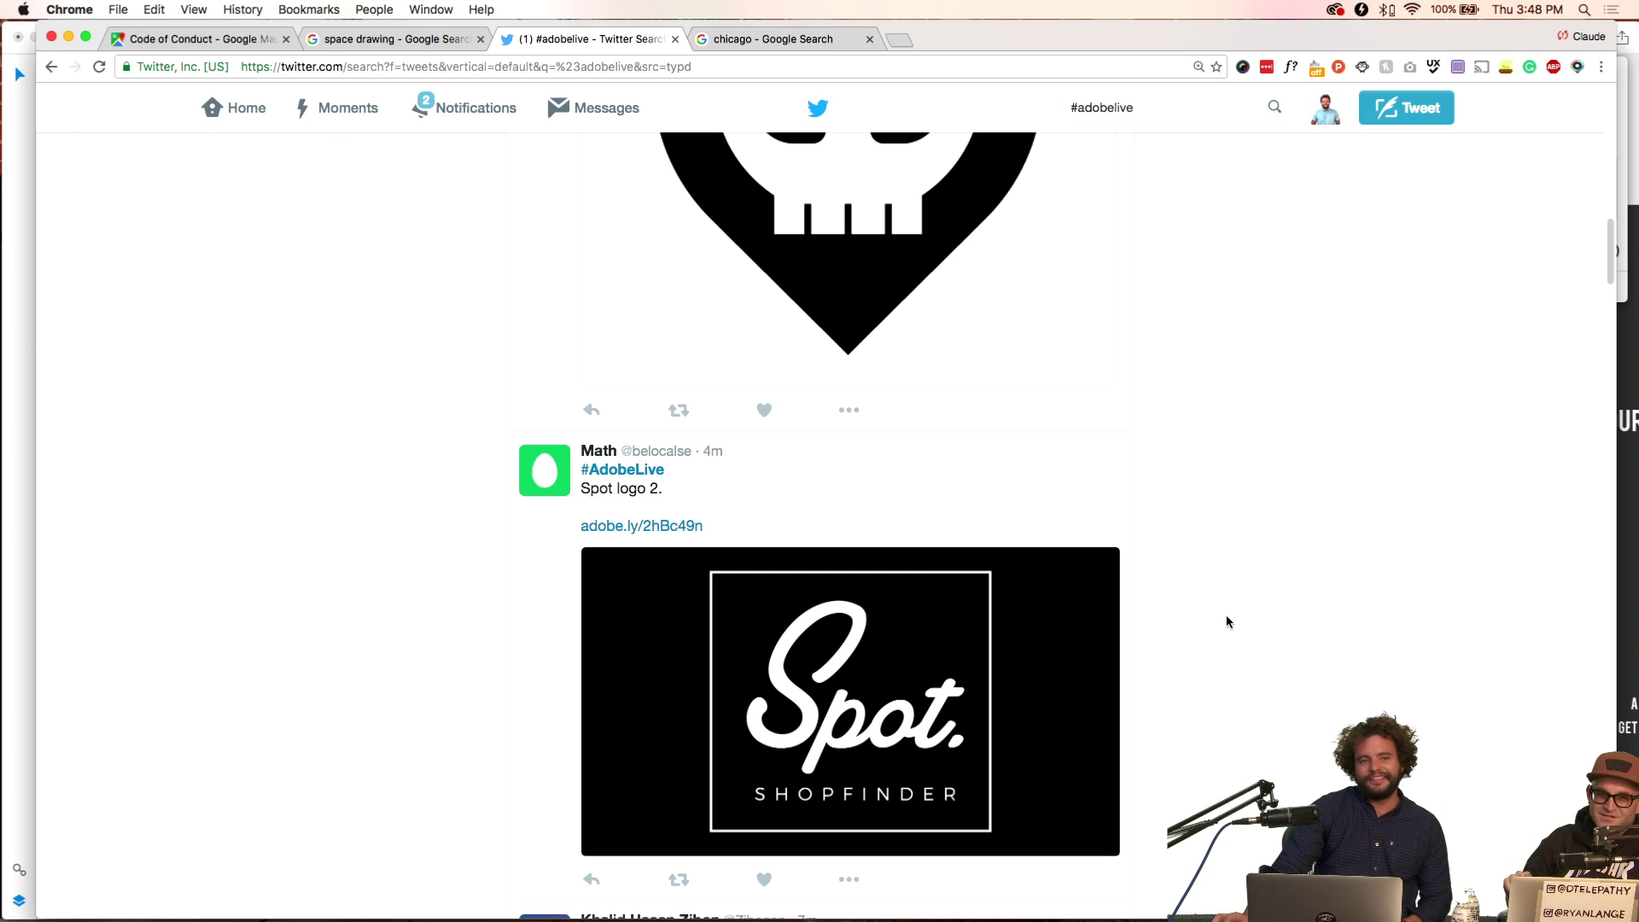
scroll(1226, 616, down, 1)
scroll(1229, 623, down, 8)
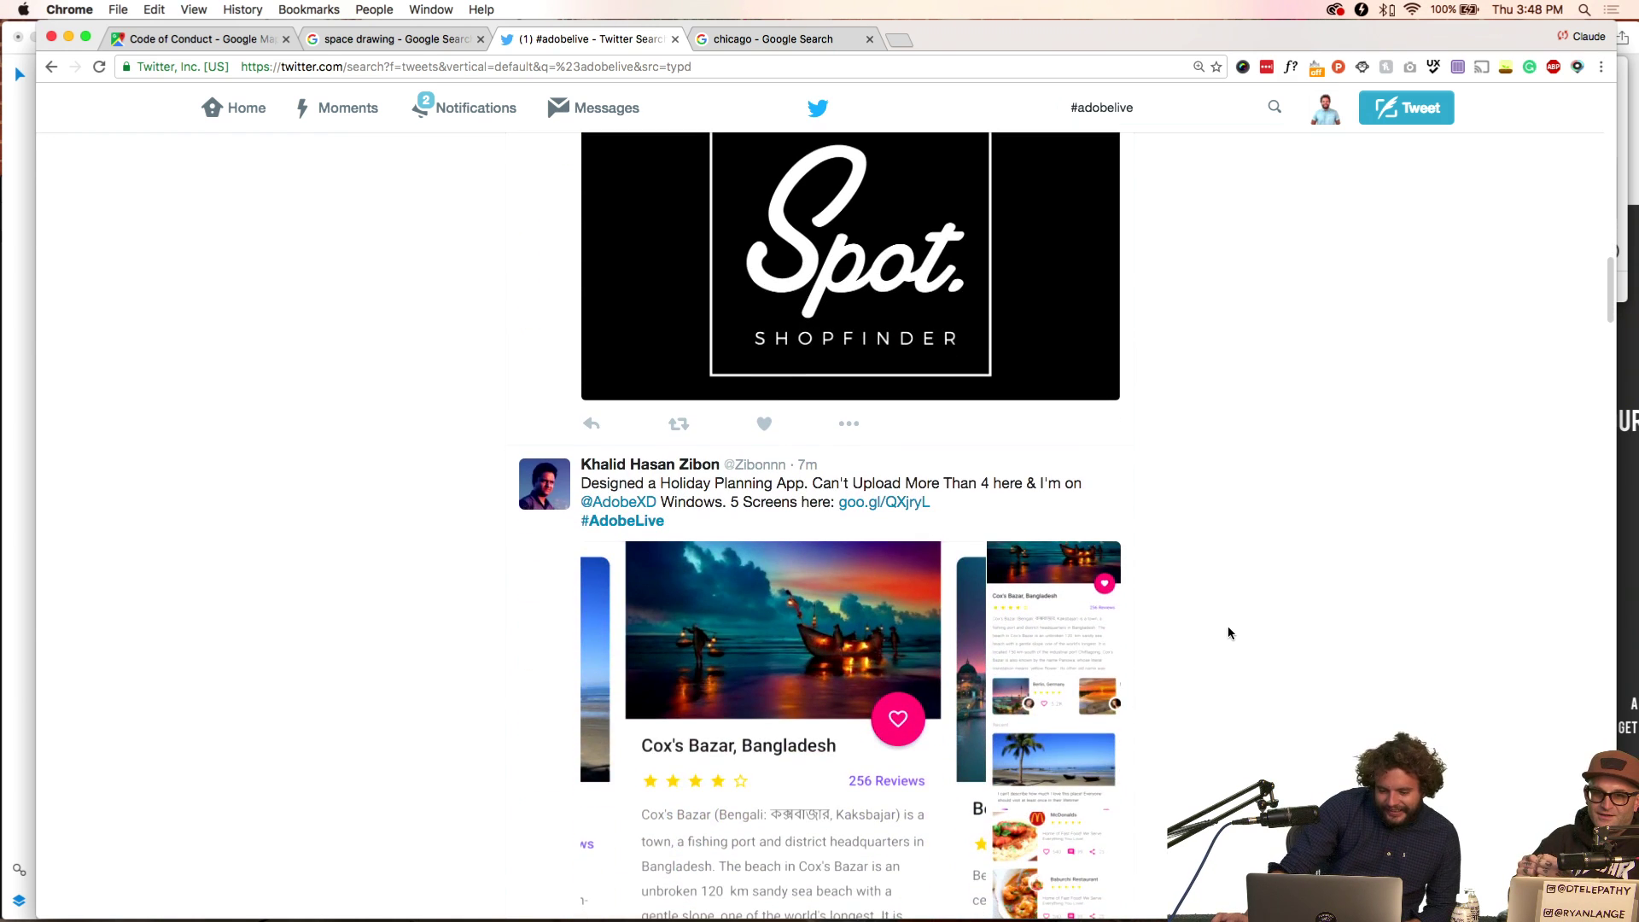
scroll(1229, 630, down, 5)
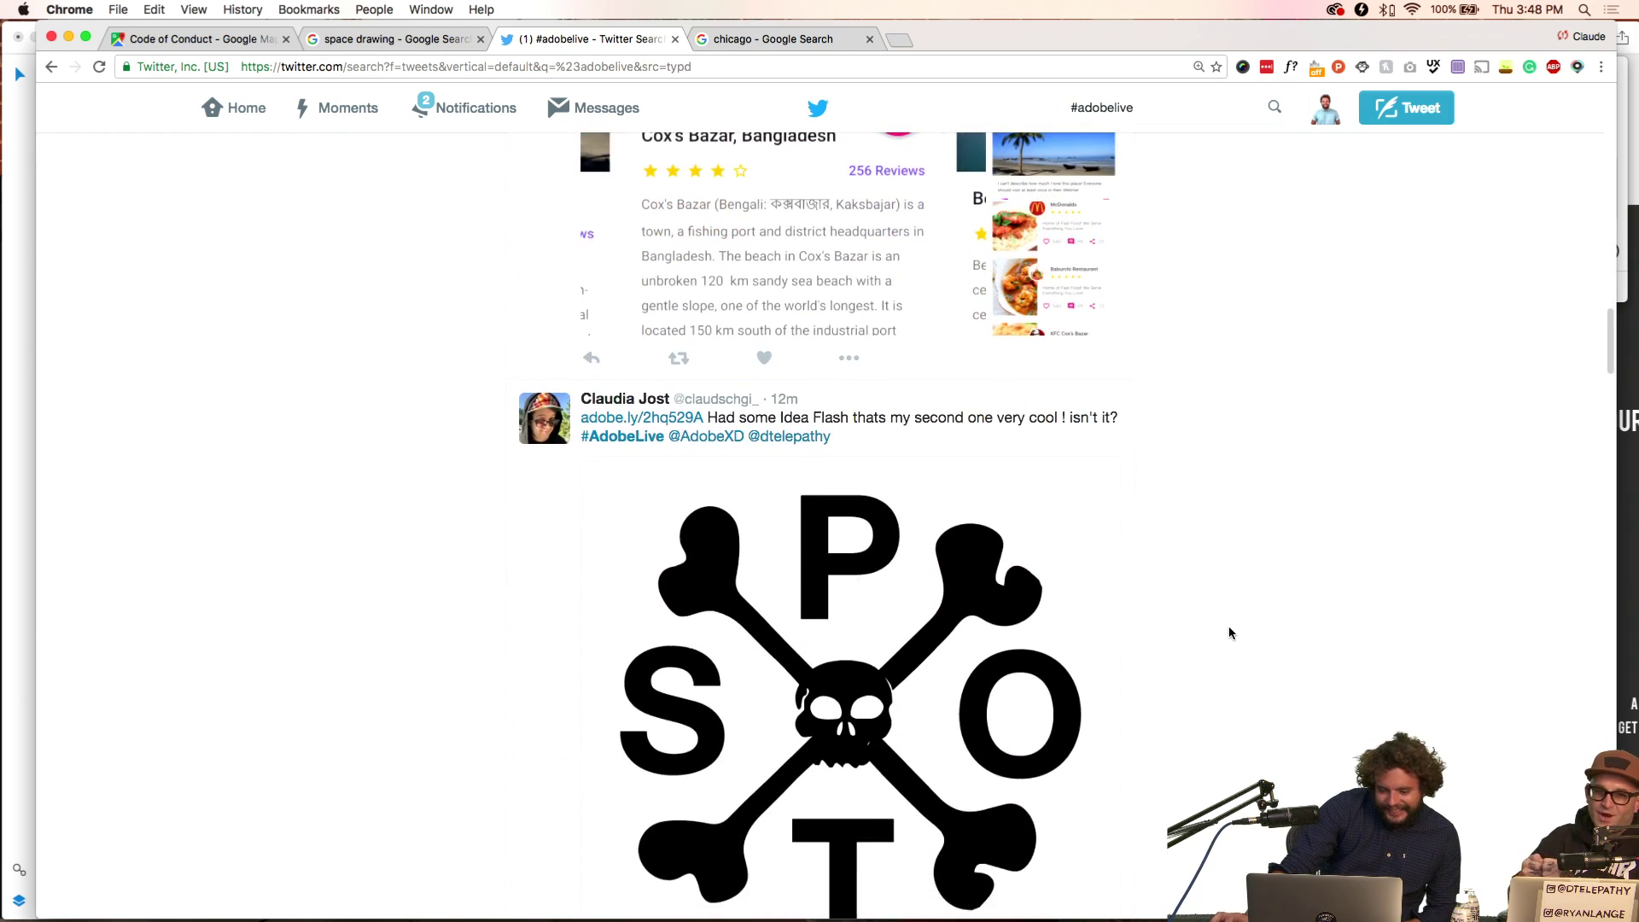
scroll(1229, 633, down, 1)
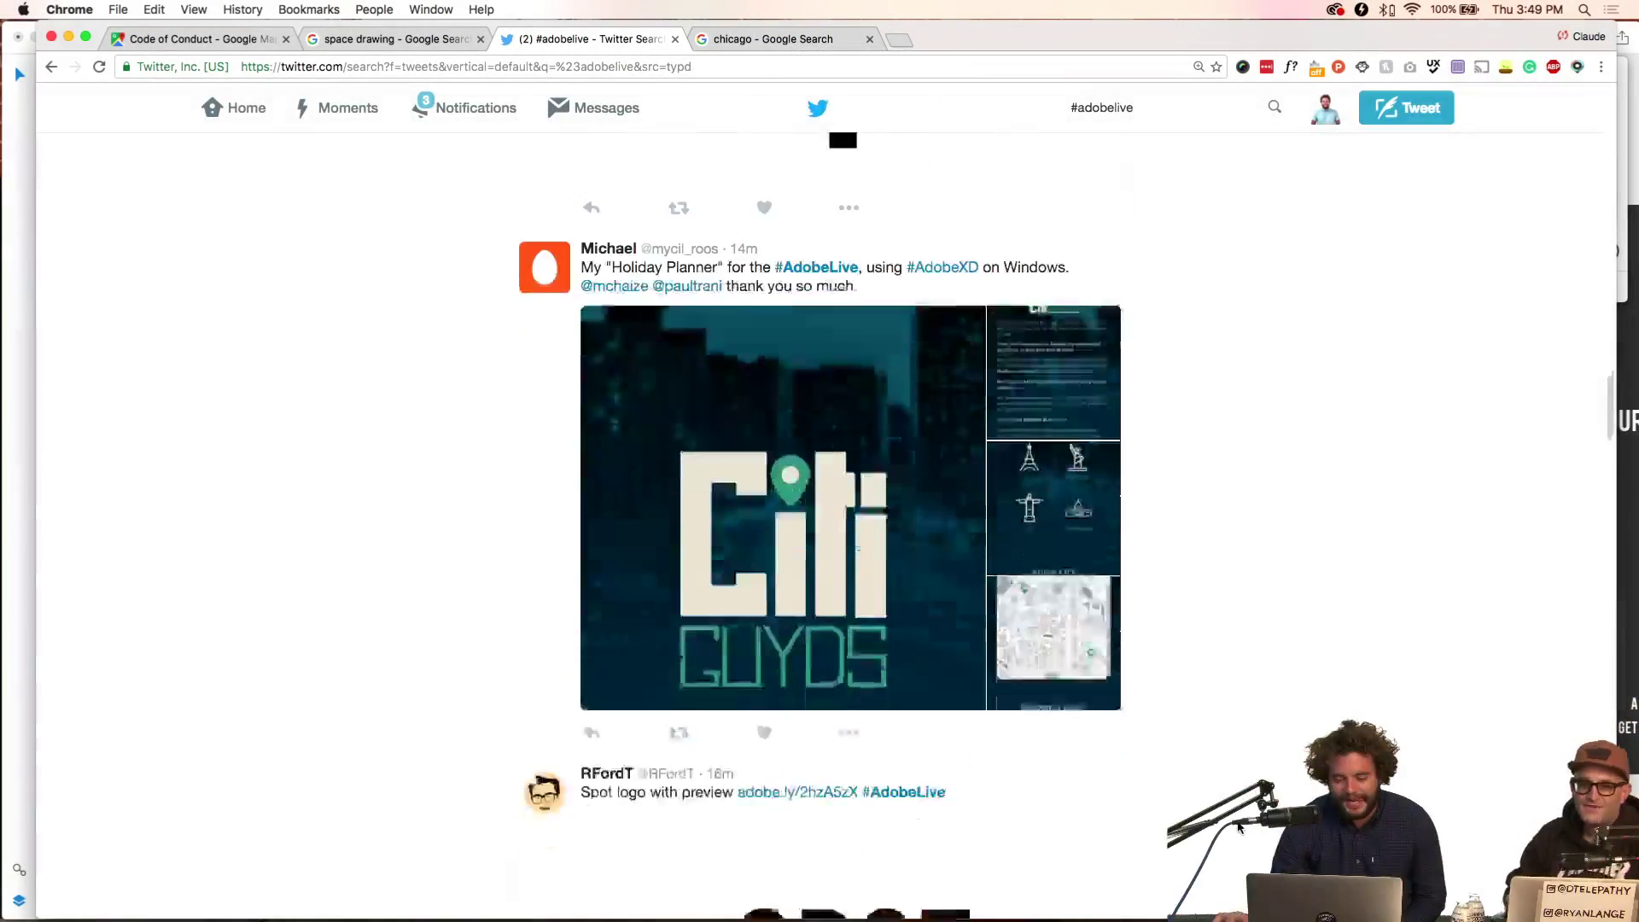
scroll(1239, 826, down, 5)
scroll(1239, 827, down, 8)
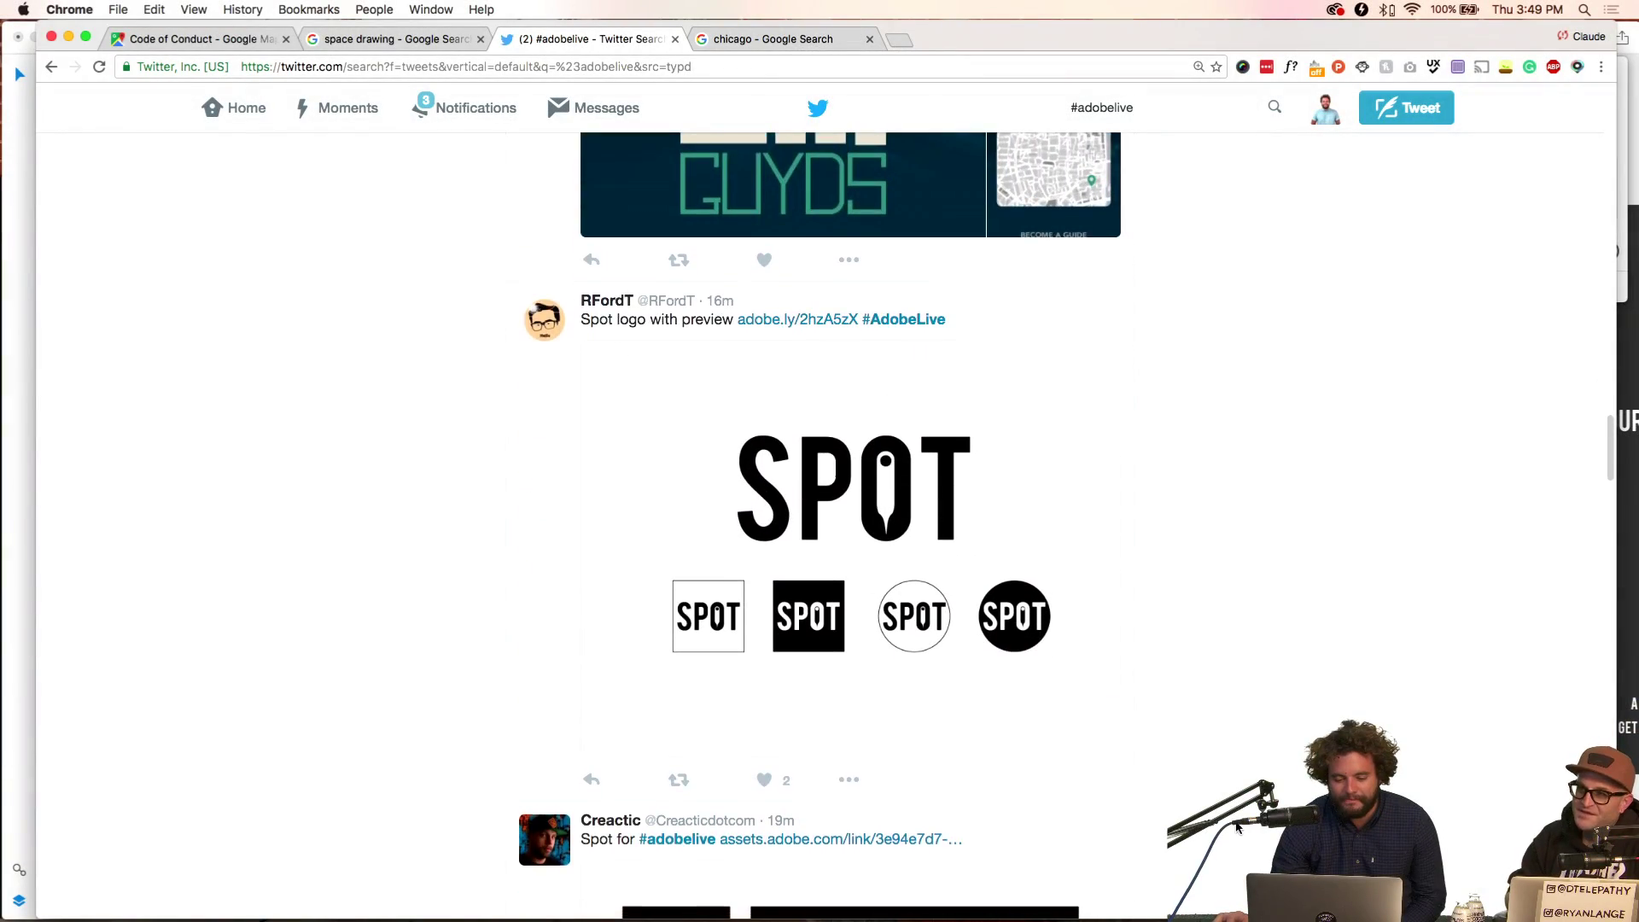
scroll(1235, 828, down, 8)
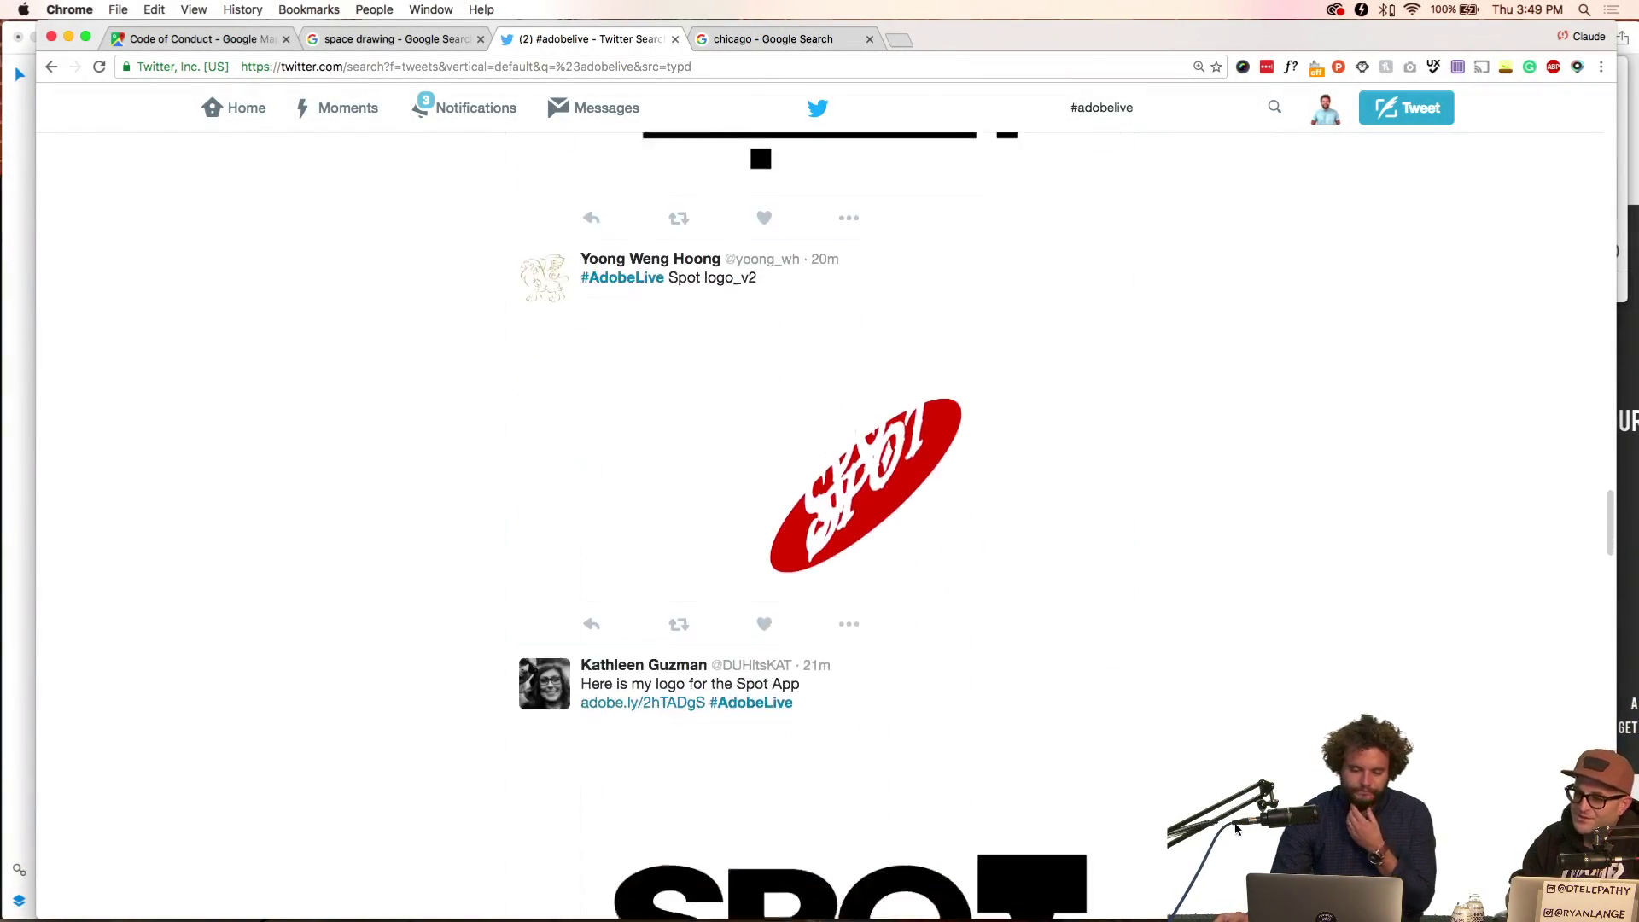
scroll(1232, 826, down, 8)
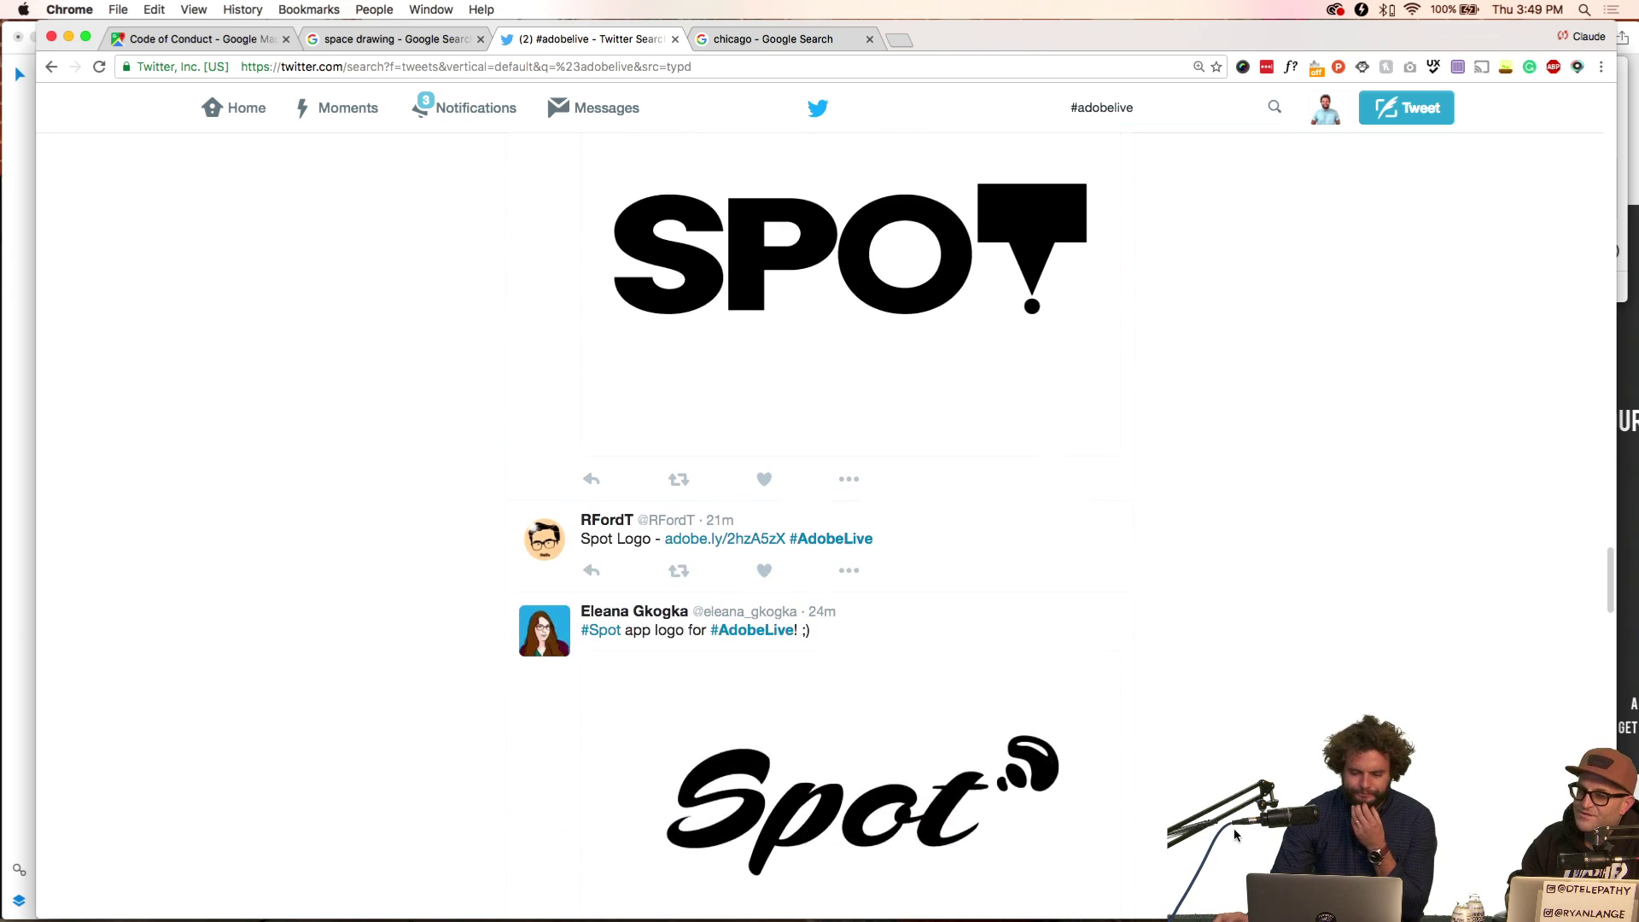
scroll(1234, 833, down, 7)
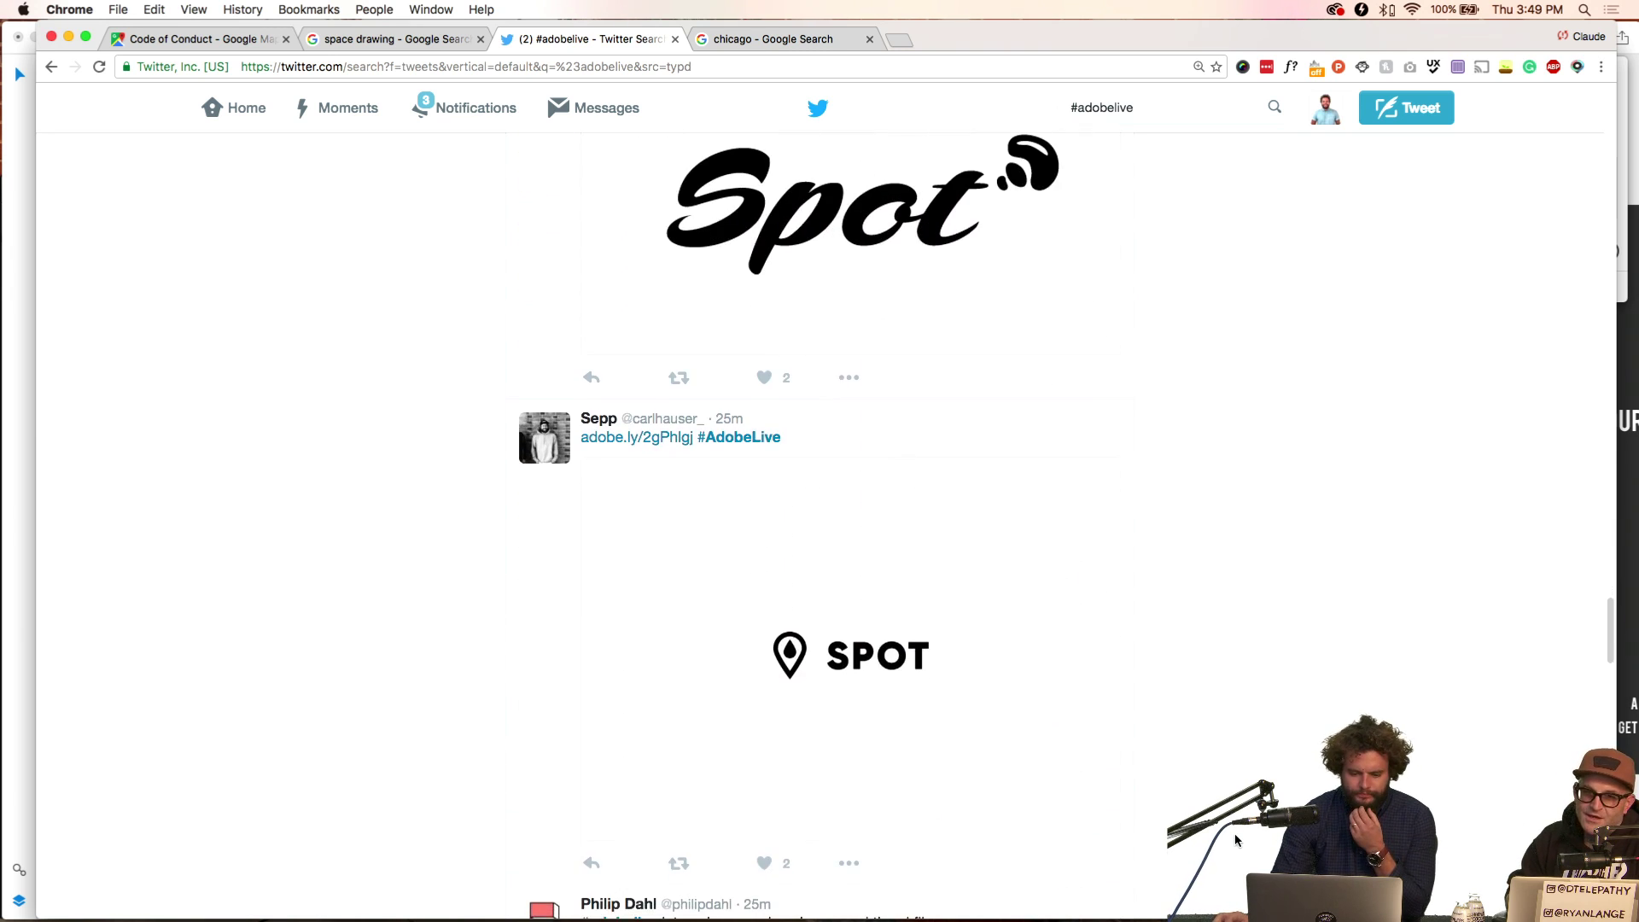
scroll(1235, 839, down, 8)
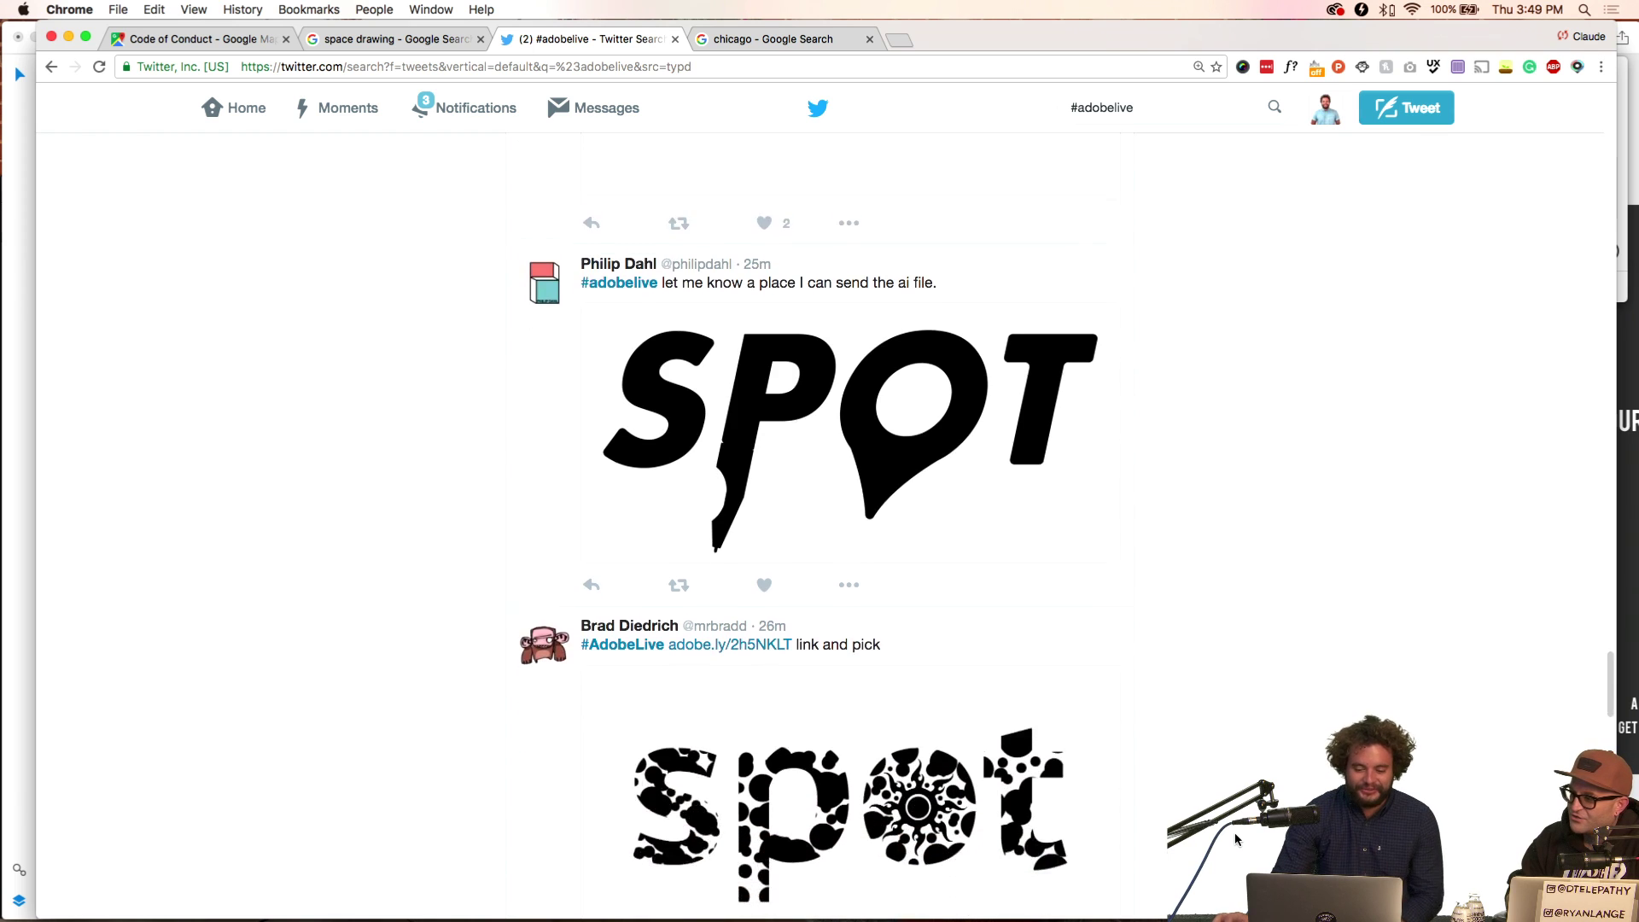
scroll(1235, 839, down, 9)
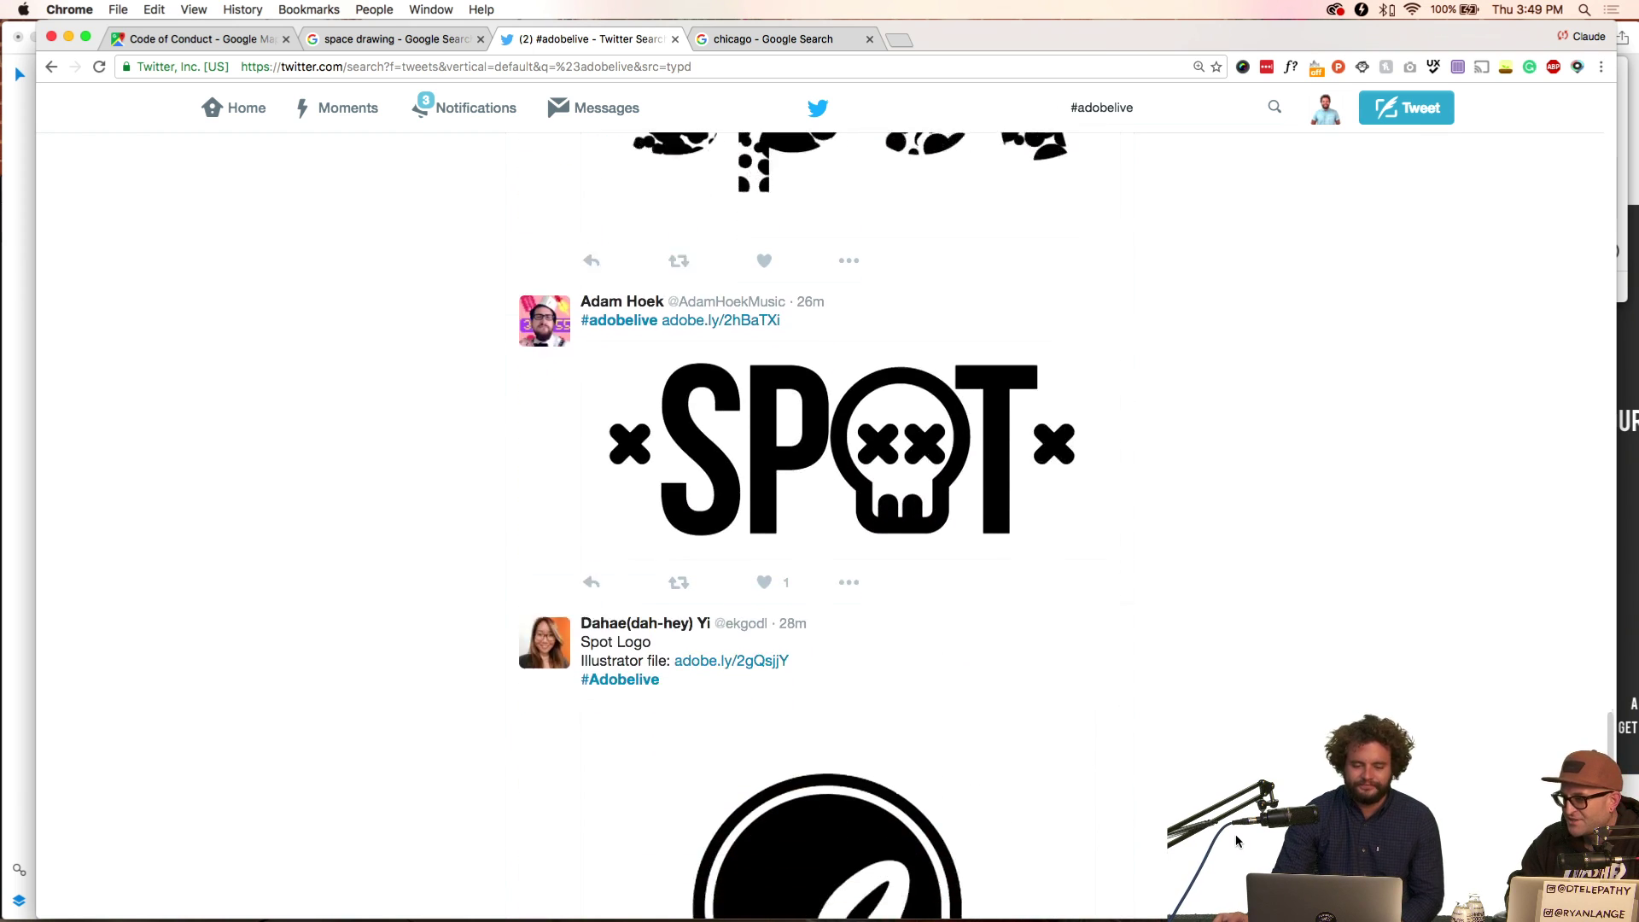
scroll(1238, 843, down, 18)
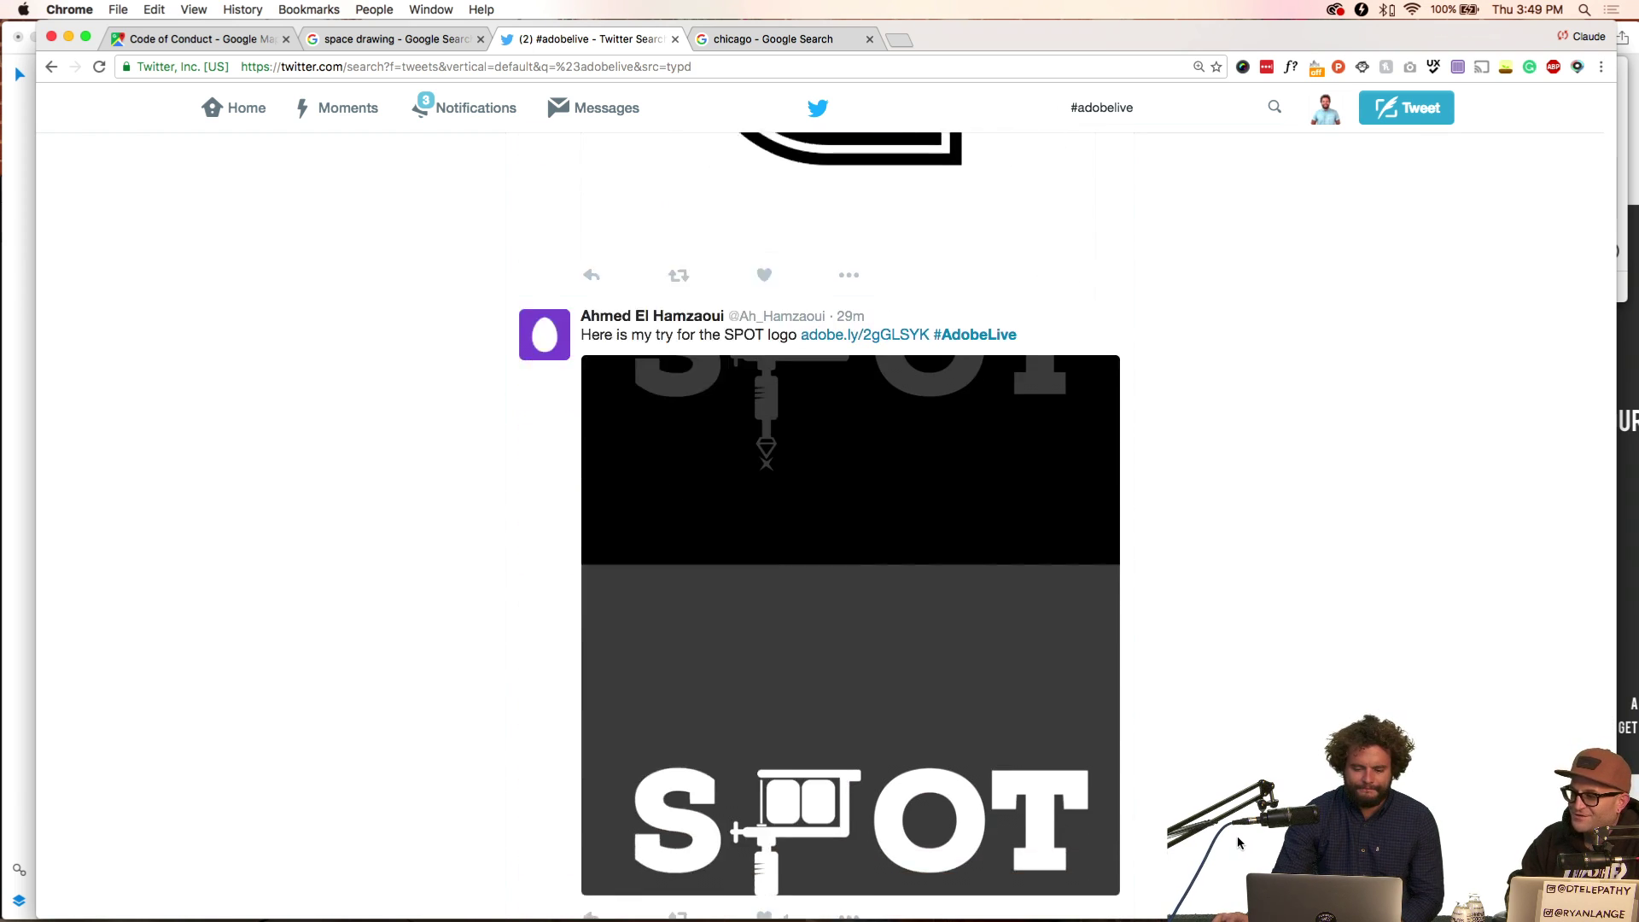
scroll(1235, 839, down, 20)
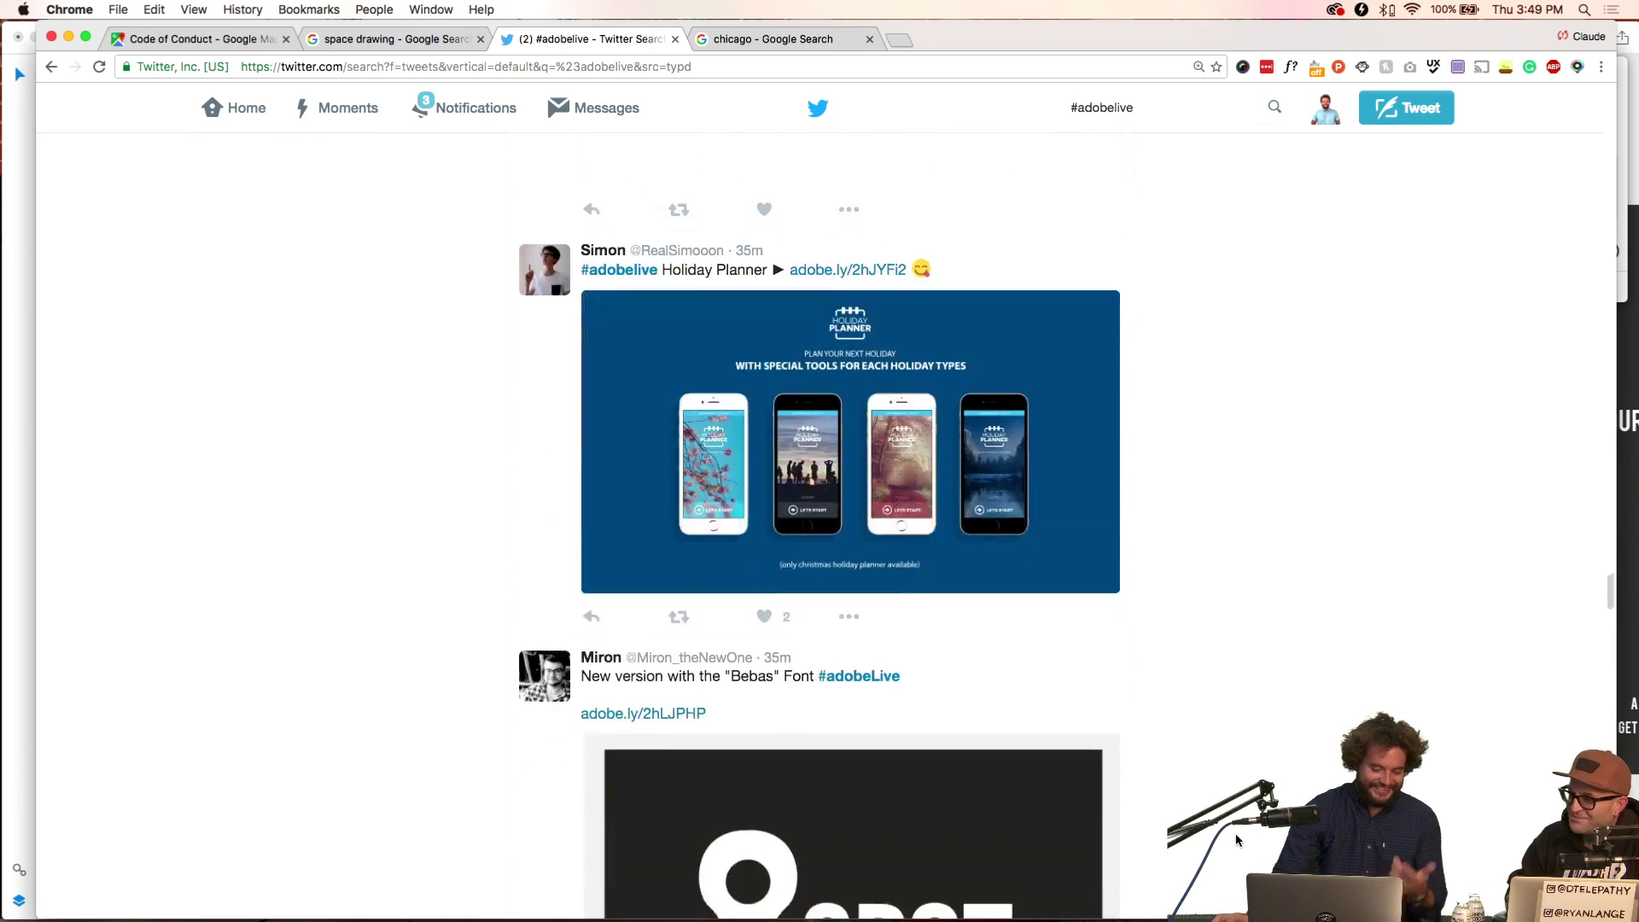
scroll(1235, 839, down, 15)
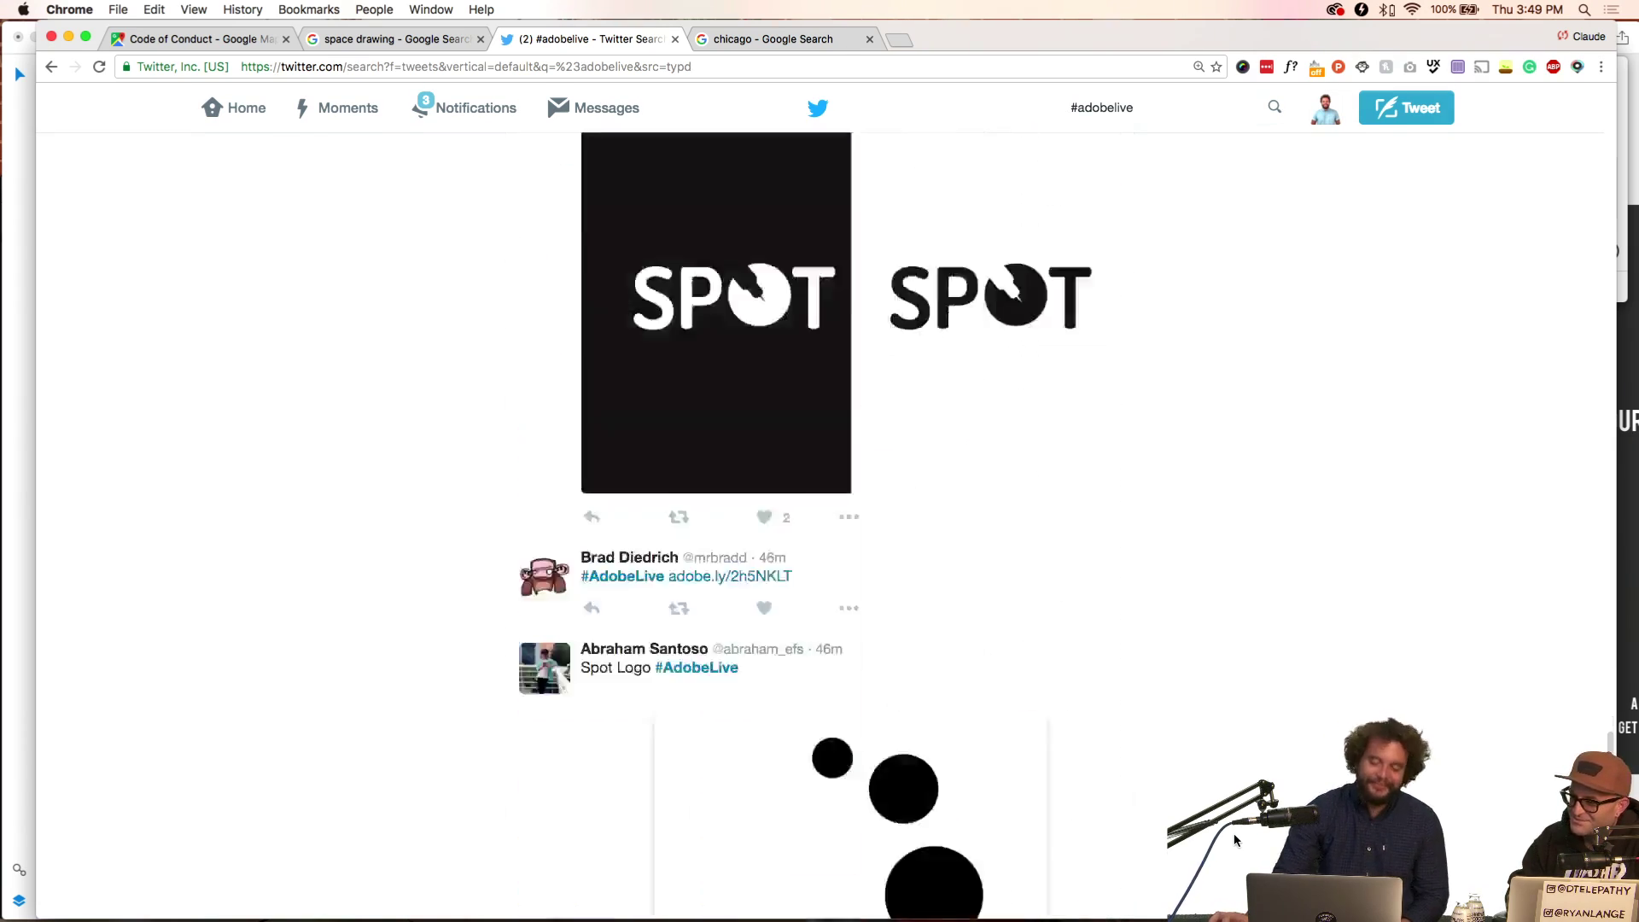
scroll(1234, 845, up, 8)
scroll(1233, 851, up, 15)
scroll(1233, 853, down, 15)
scroll(1235, 851, down, 10)
scroll(1235, 851, down, 15)
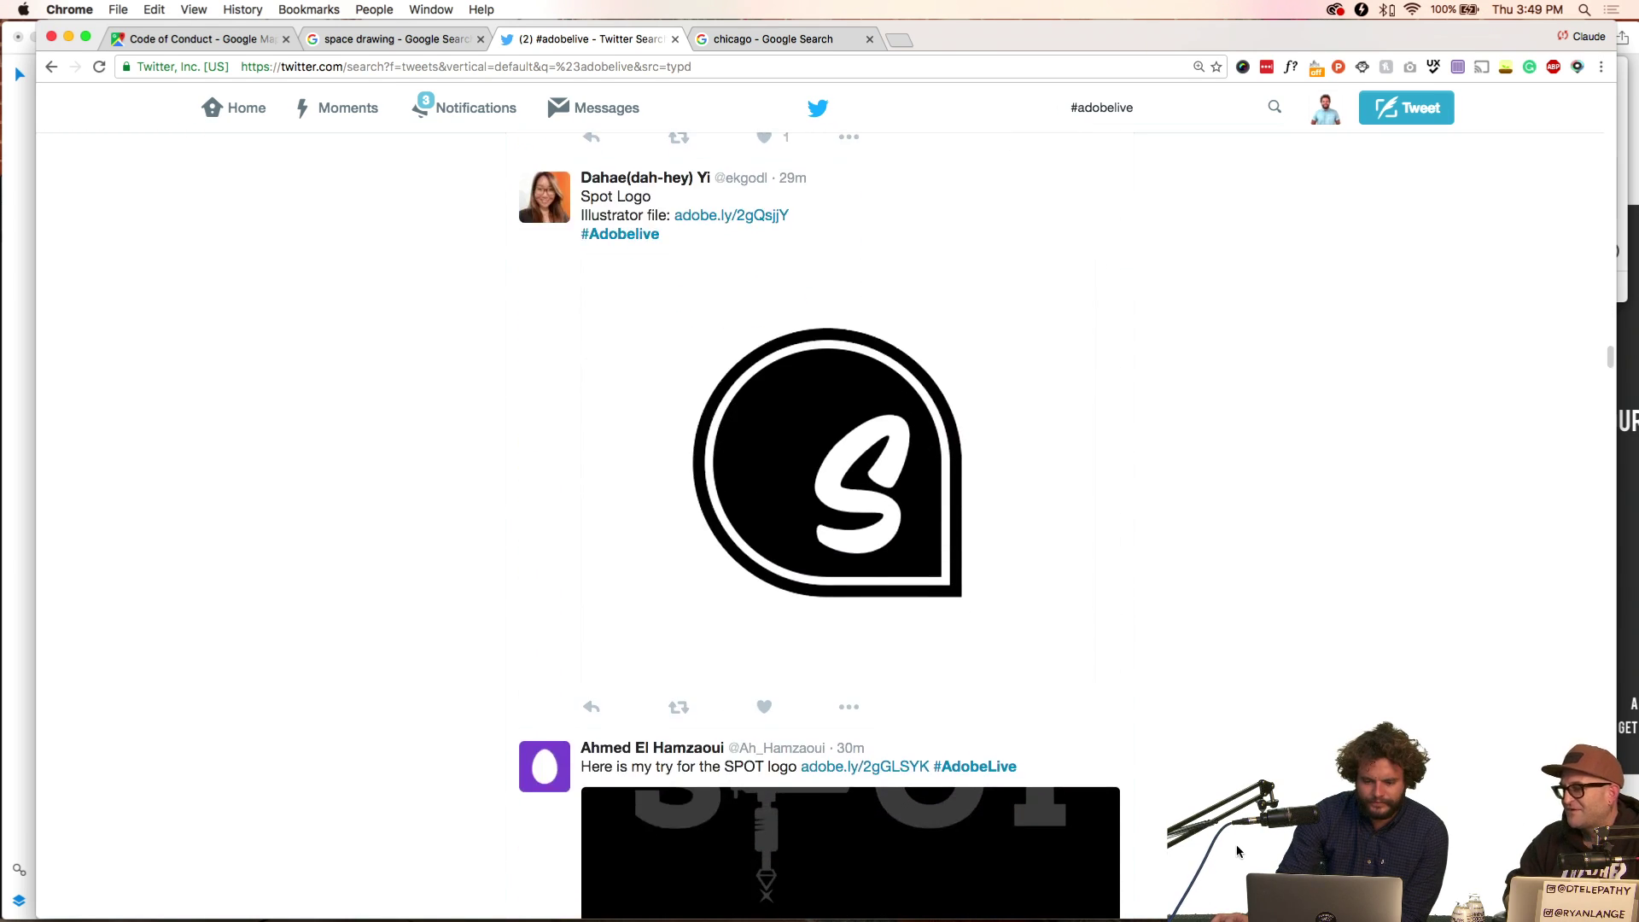
scroll(1239, 851, up, 15)
scroll(1237, 854, down, 15)
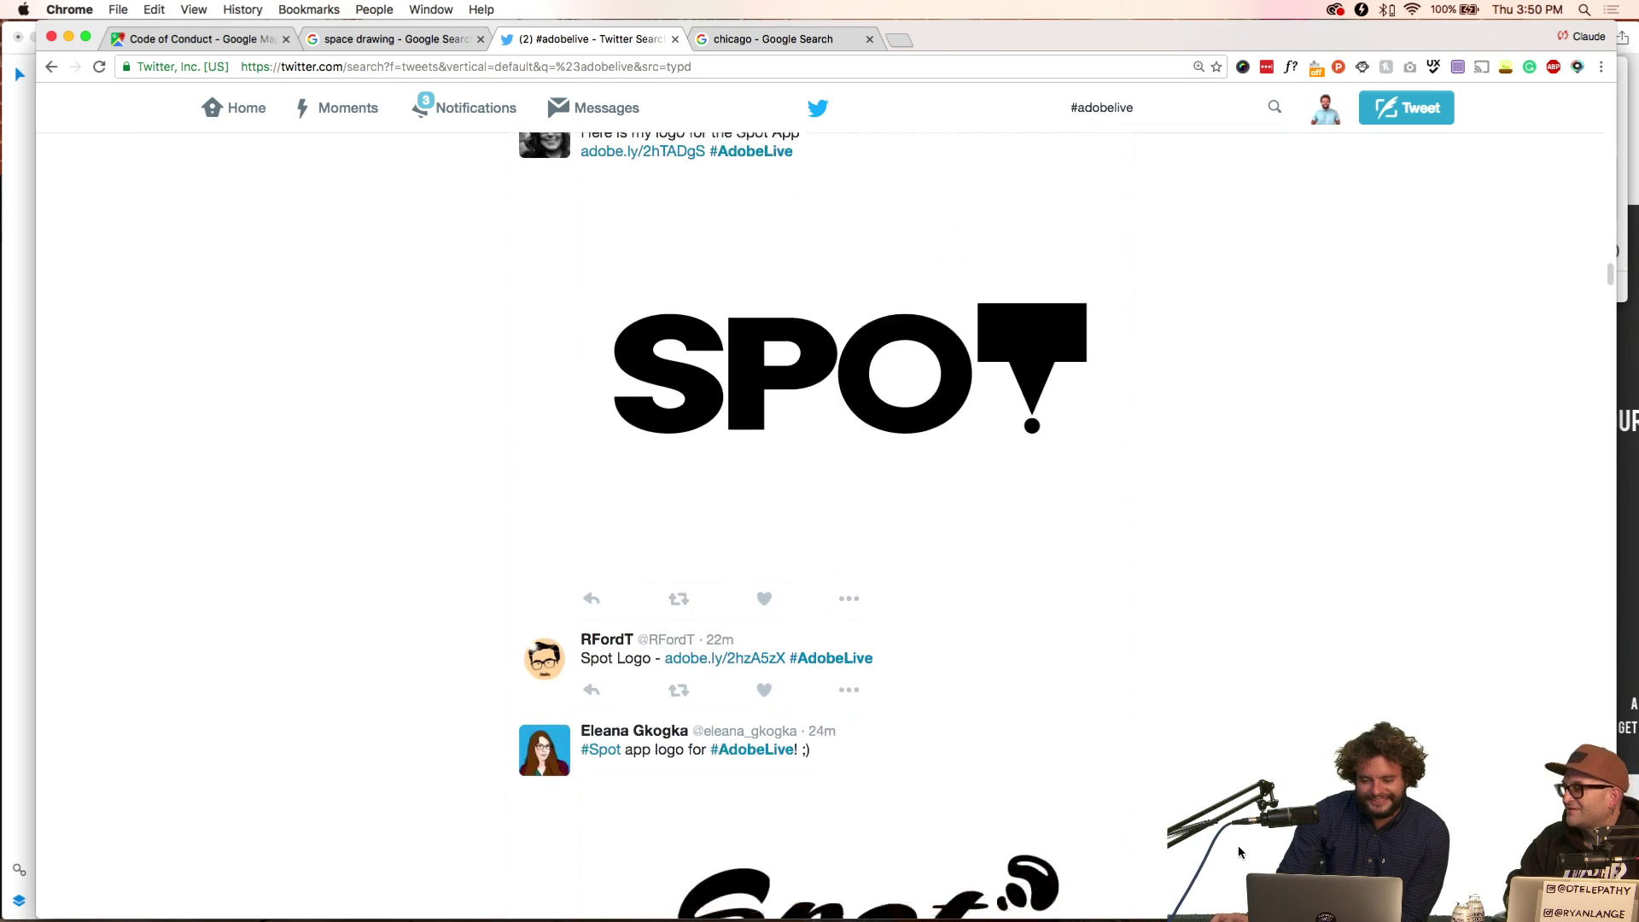
scroll(1239, 852, down, 15)
scroll(1242, 854, up, 2)
scroll(1242, 855, up, 20)
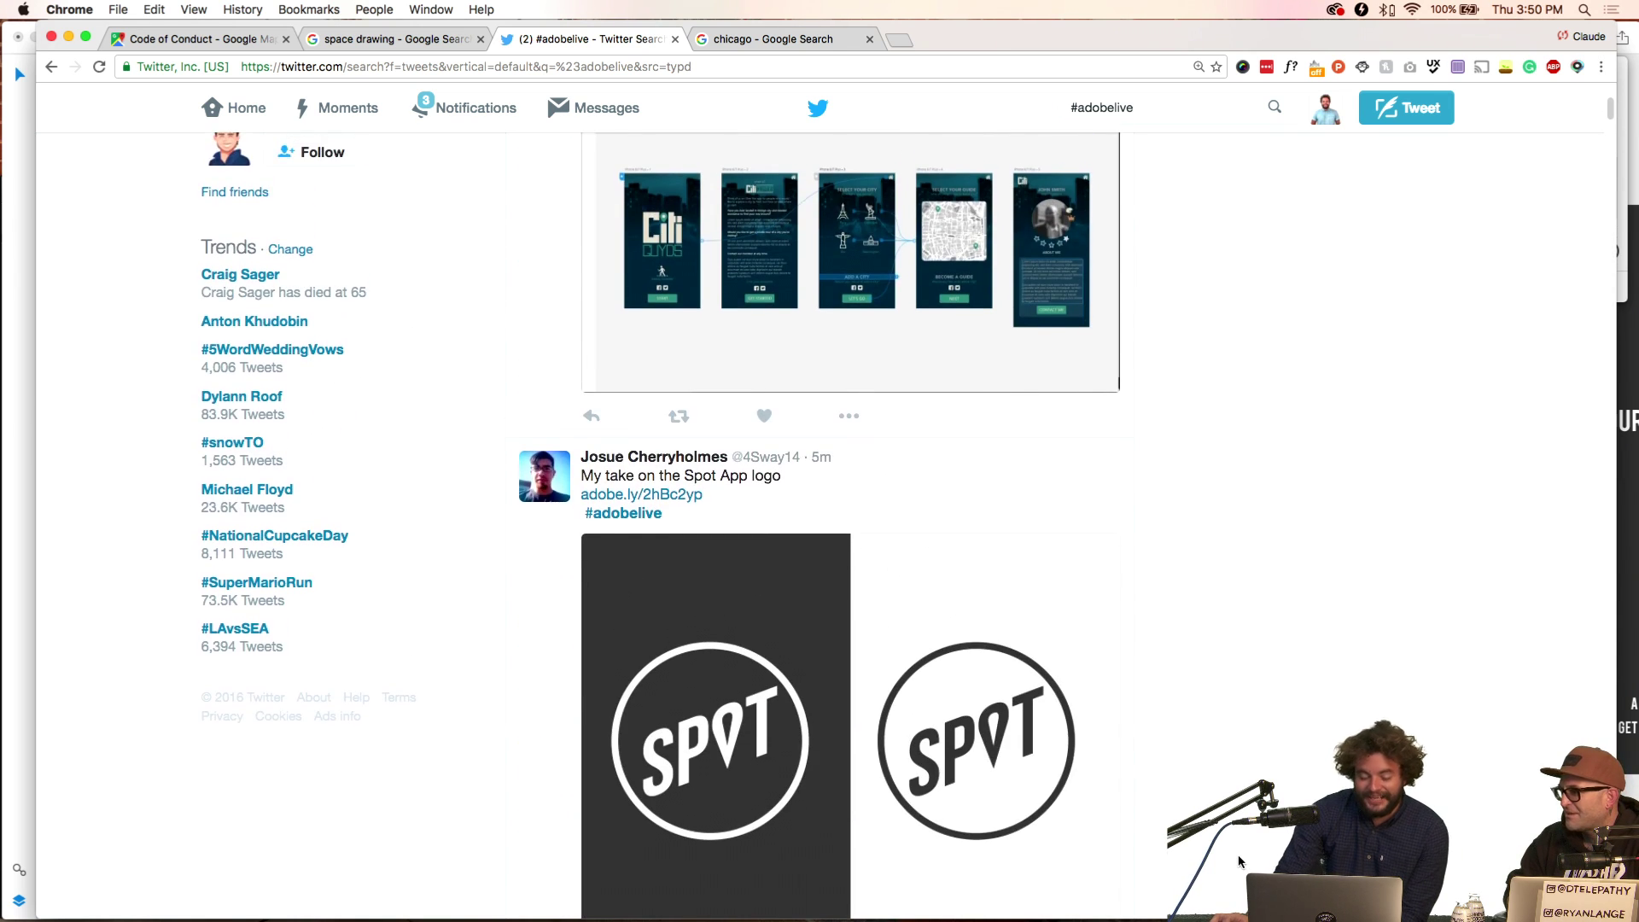
scroll(1240, 861, down, 3)
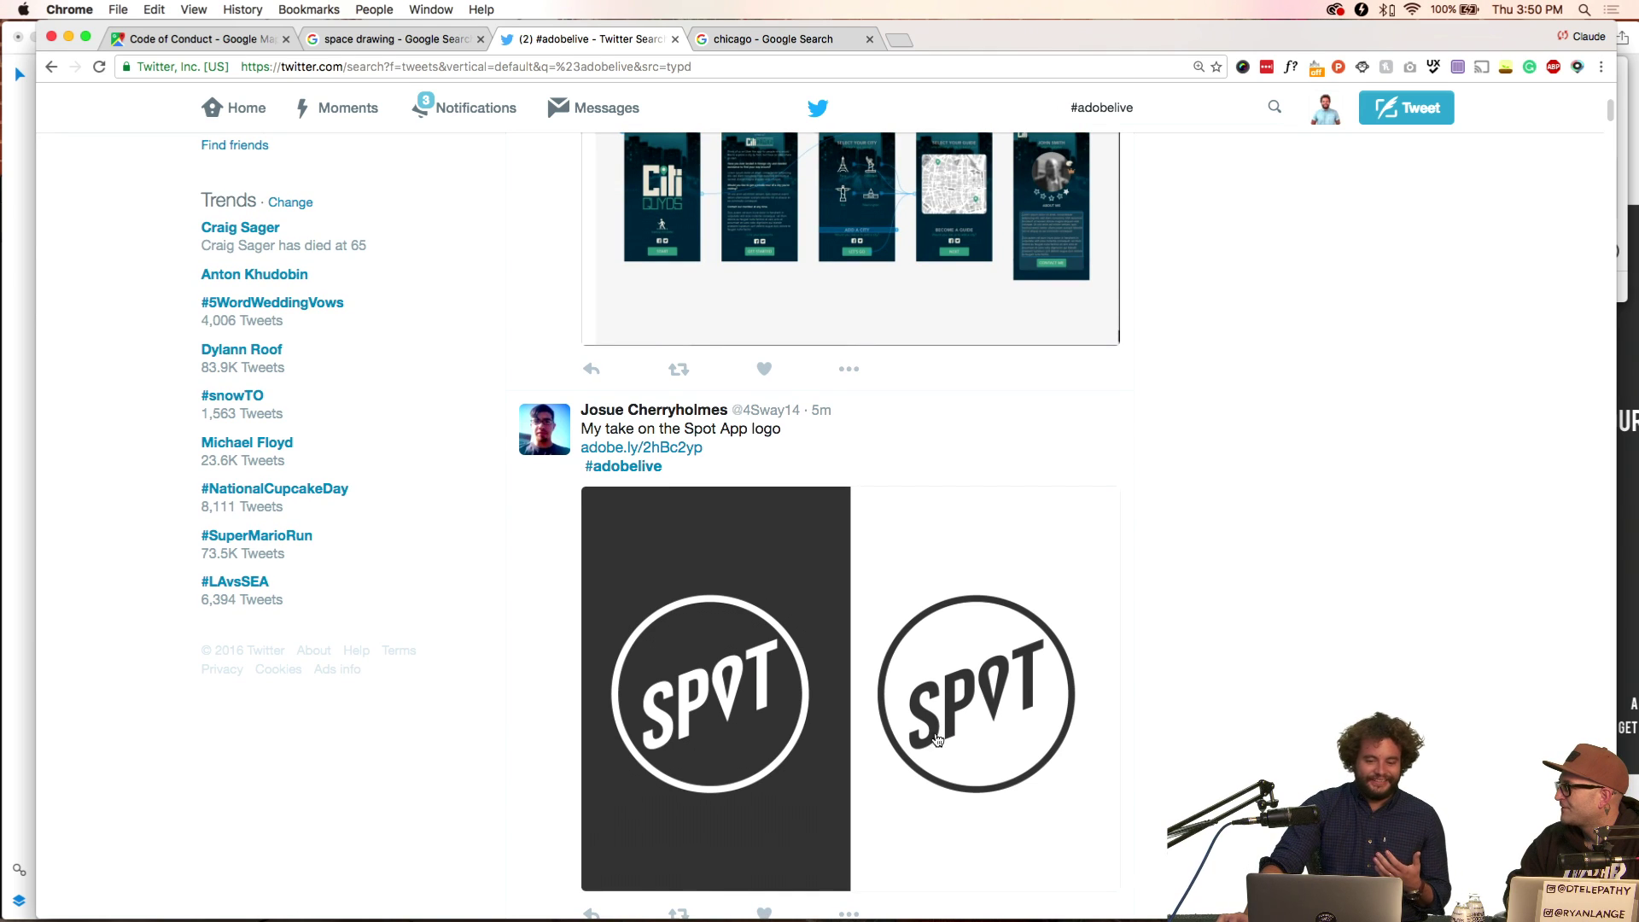
click(901, 728)
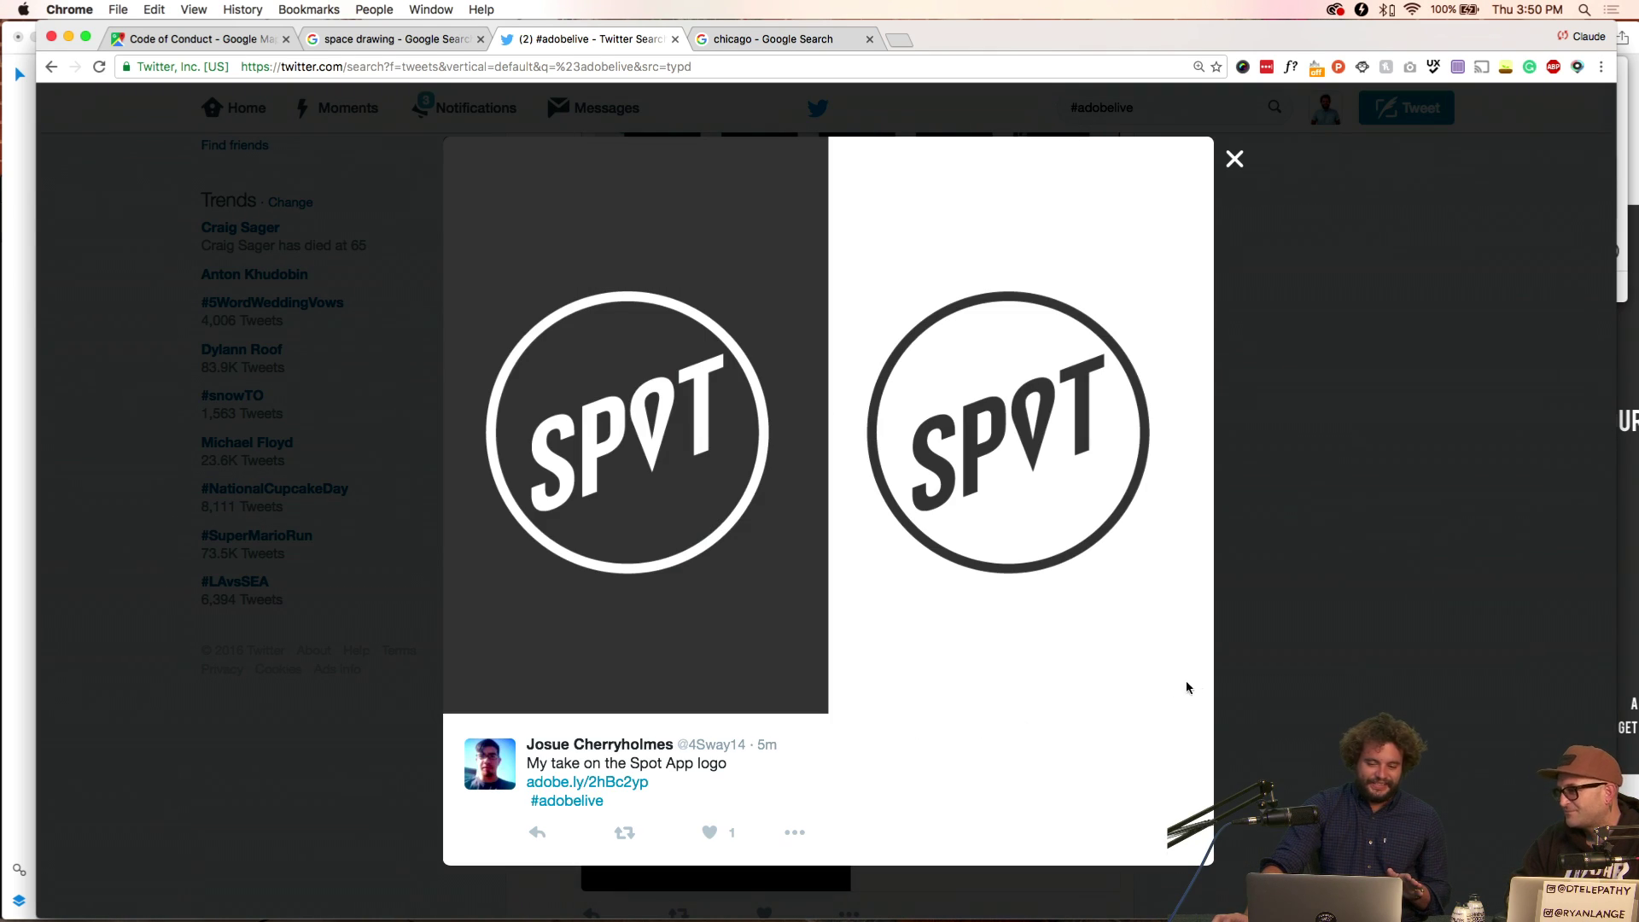
key(Escape)
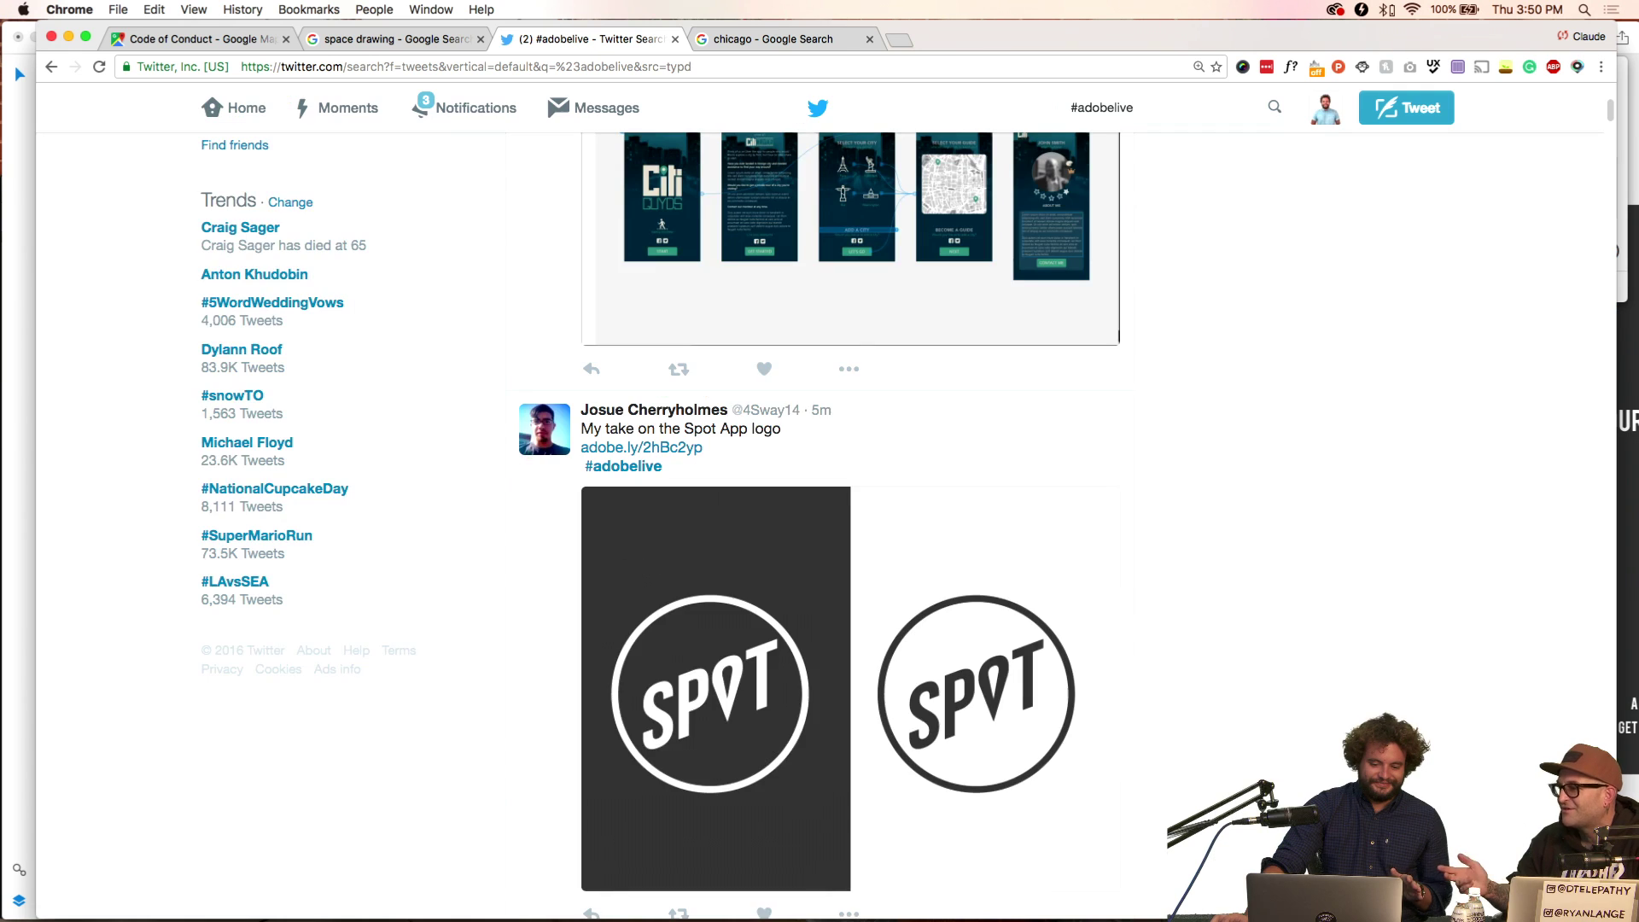
scroll(776, 533, up, 5)
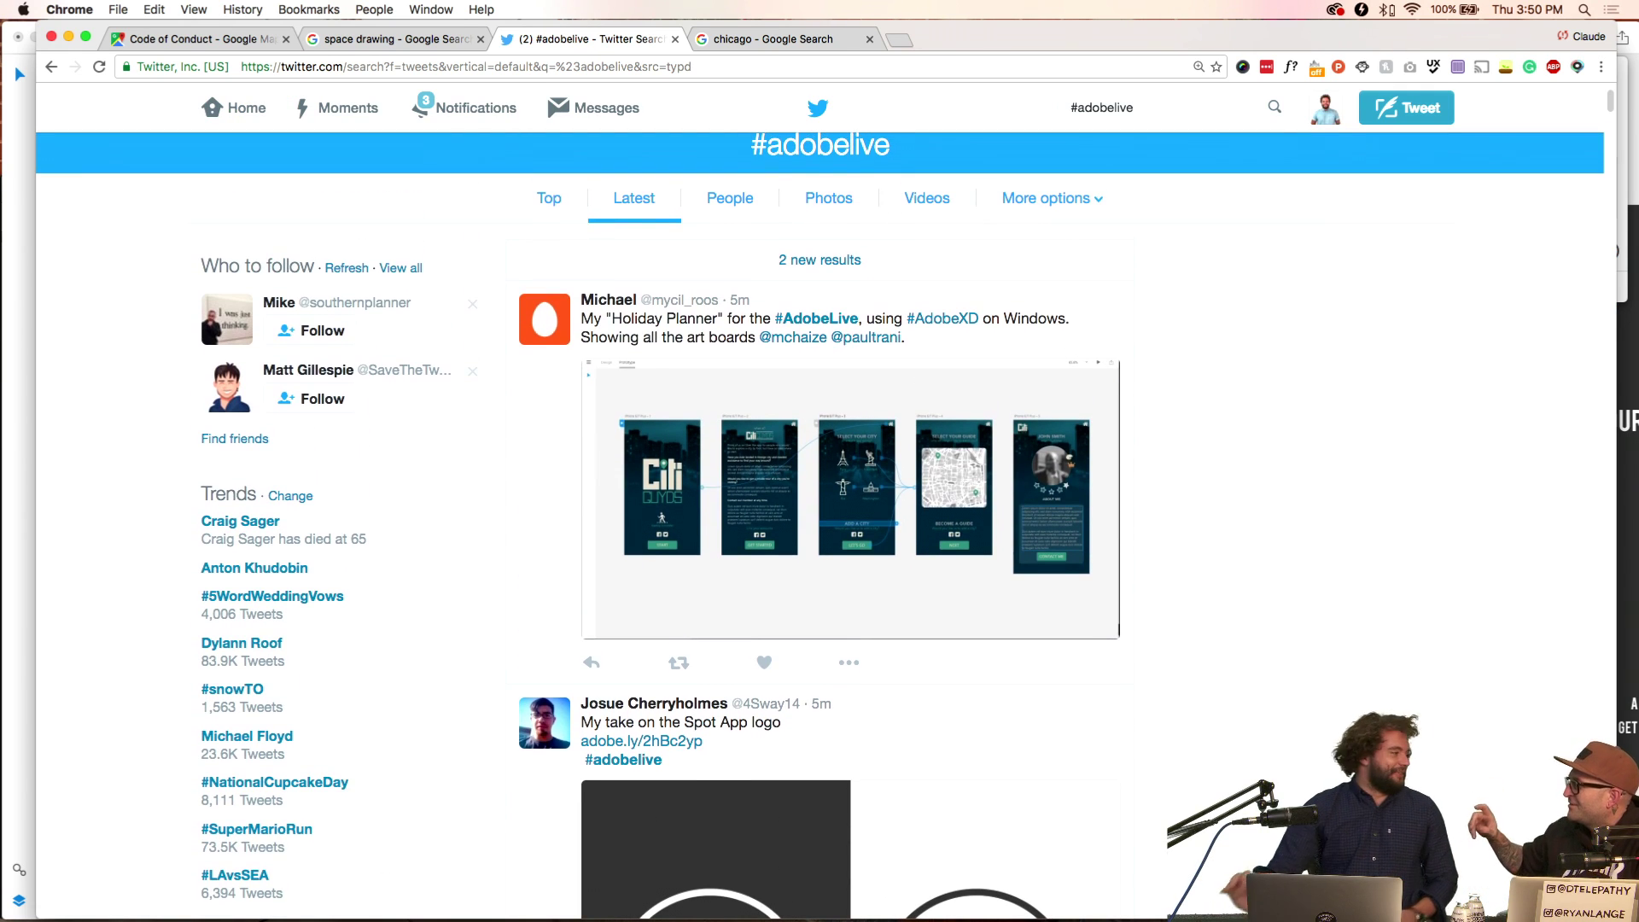
scroll(1440, 753, down, 1)
scroll(1440, 752, down, 1)
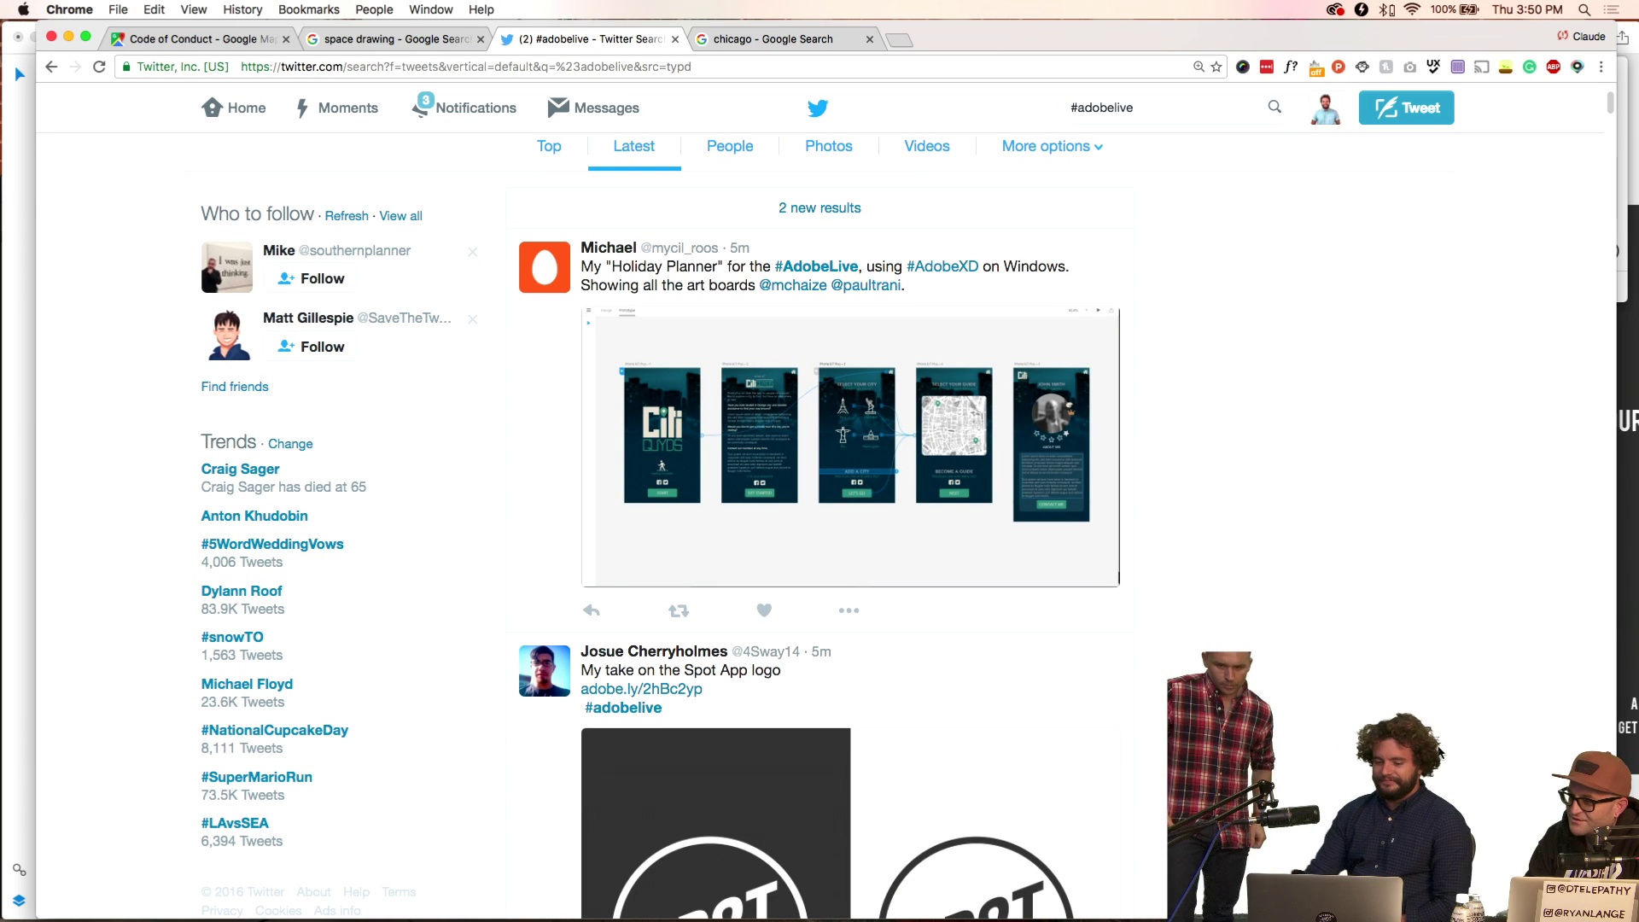
scroll(1440, 752, down, 10)
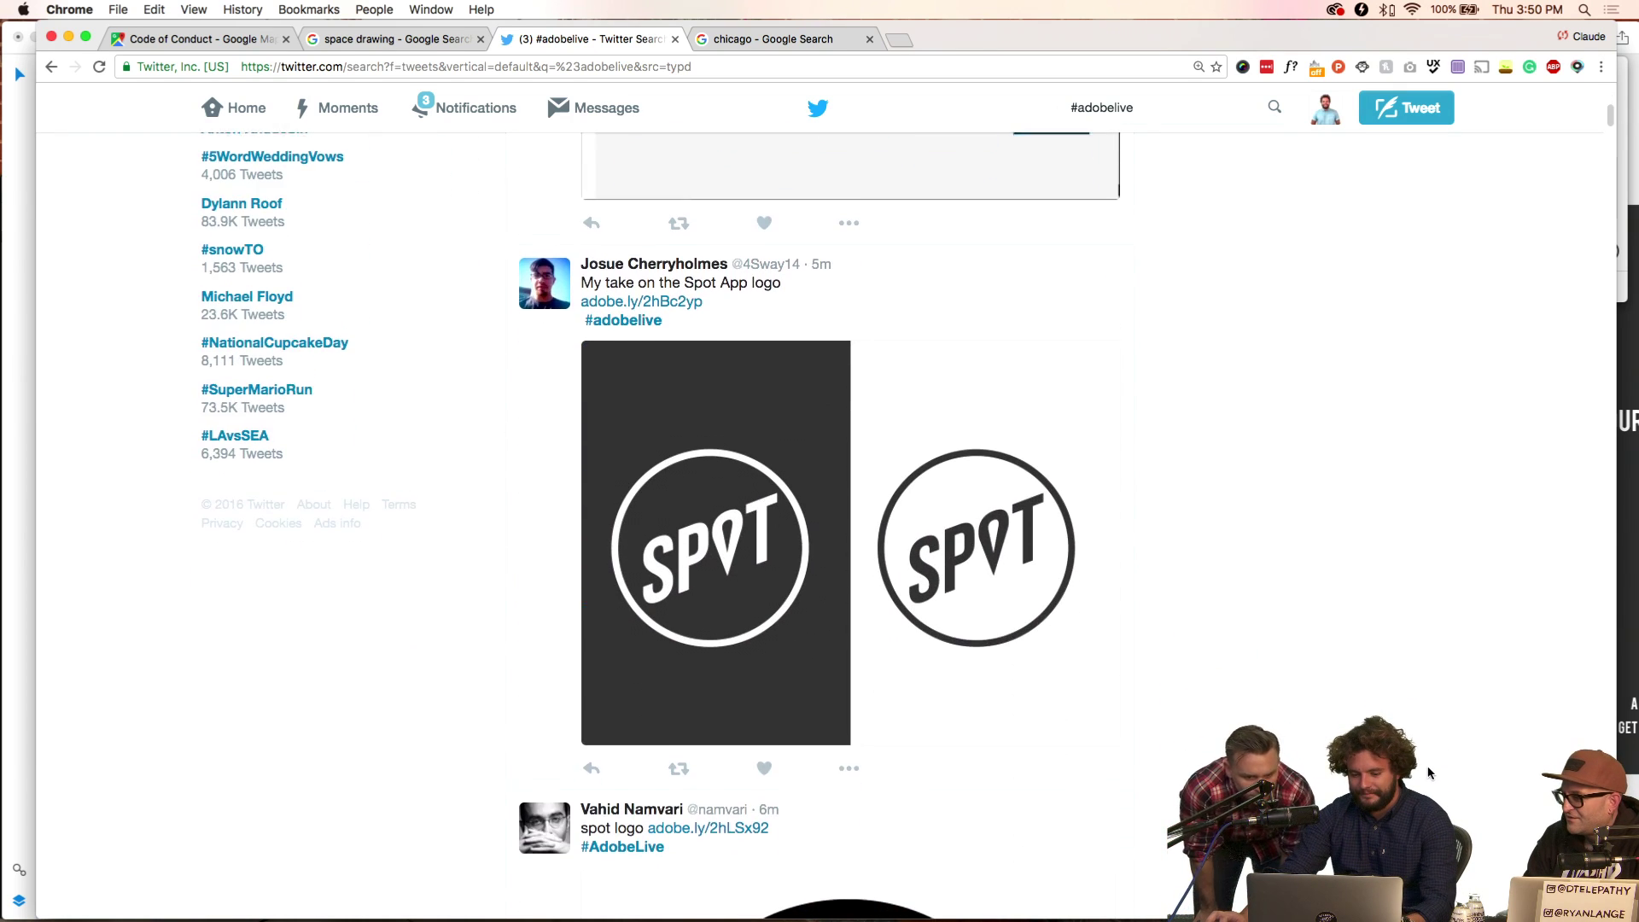
scroll(1428, 772, down, 15)
scroll(1428, 772, down, 18)
scroll(1428, 772, down, 18)
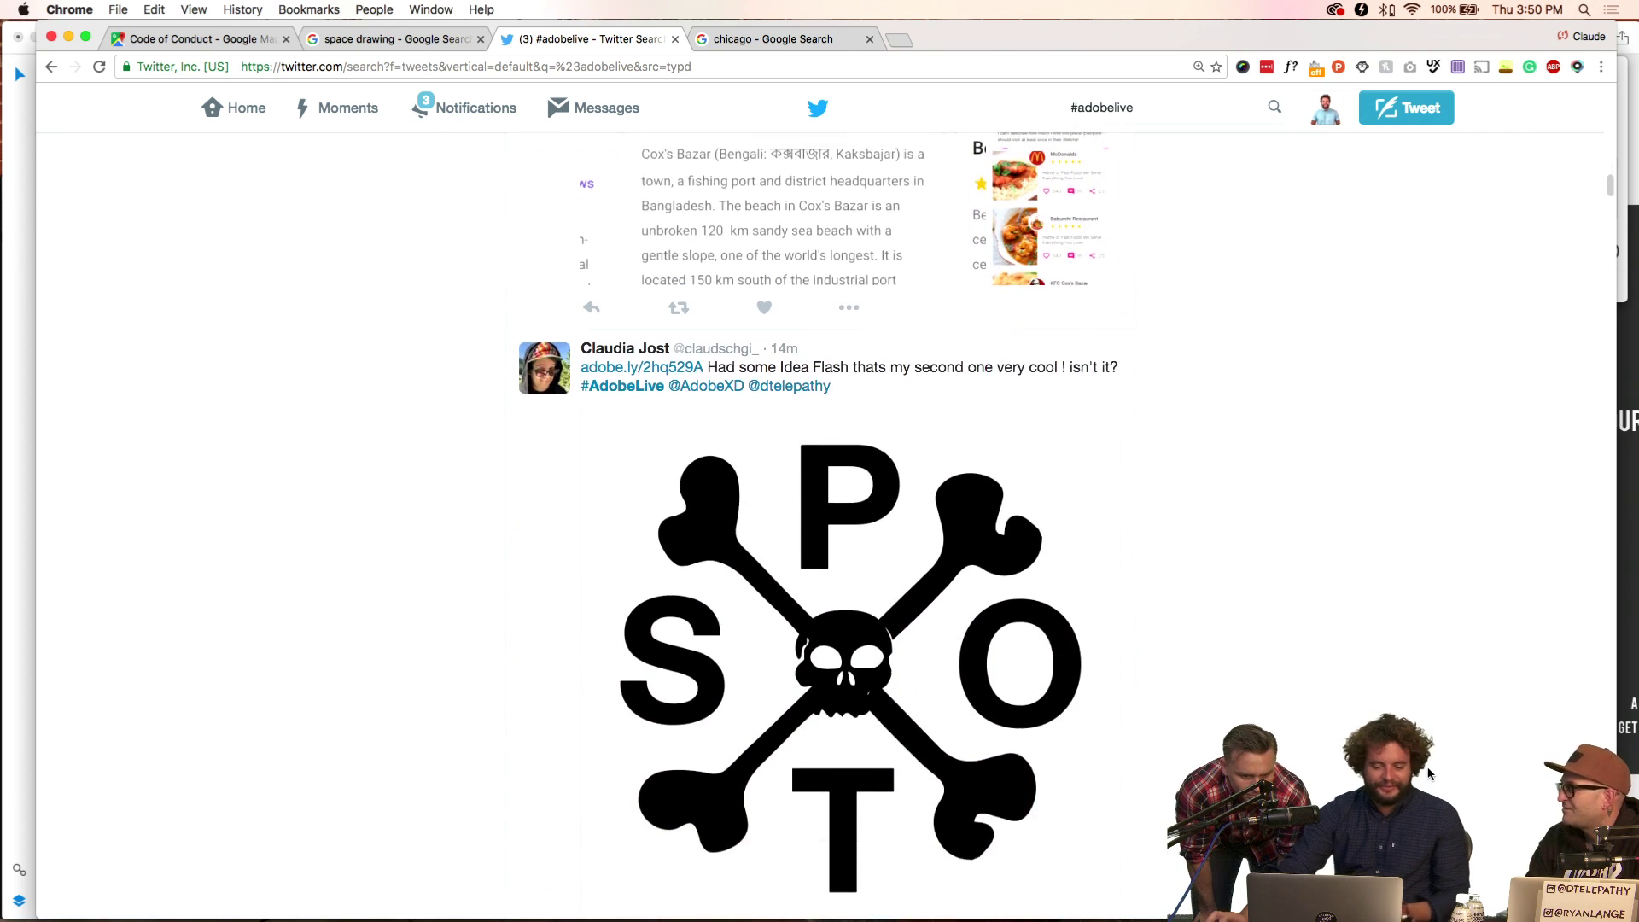
scroll(1428, 773, down, 13)
scroll(1428, 772, down, 16)
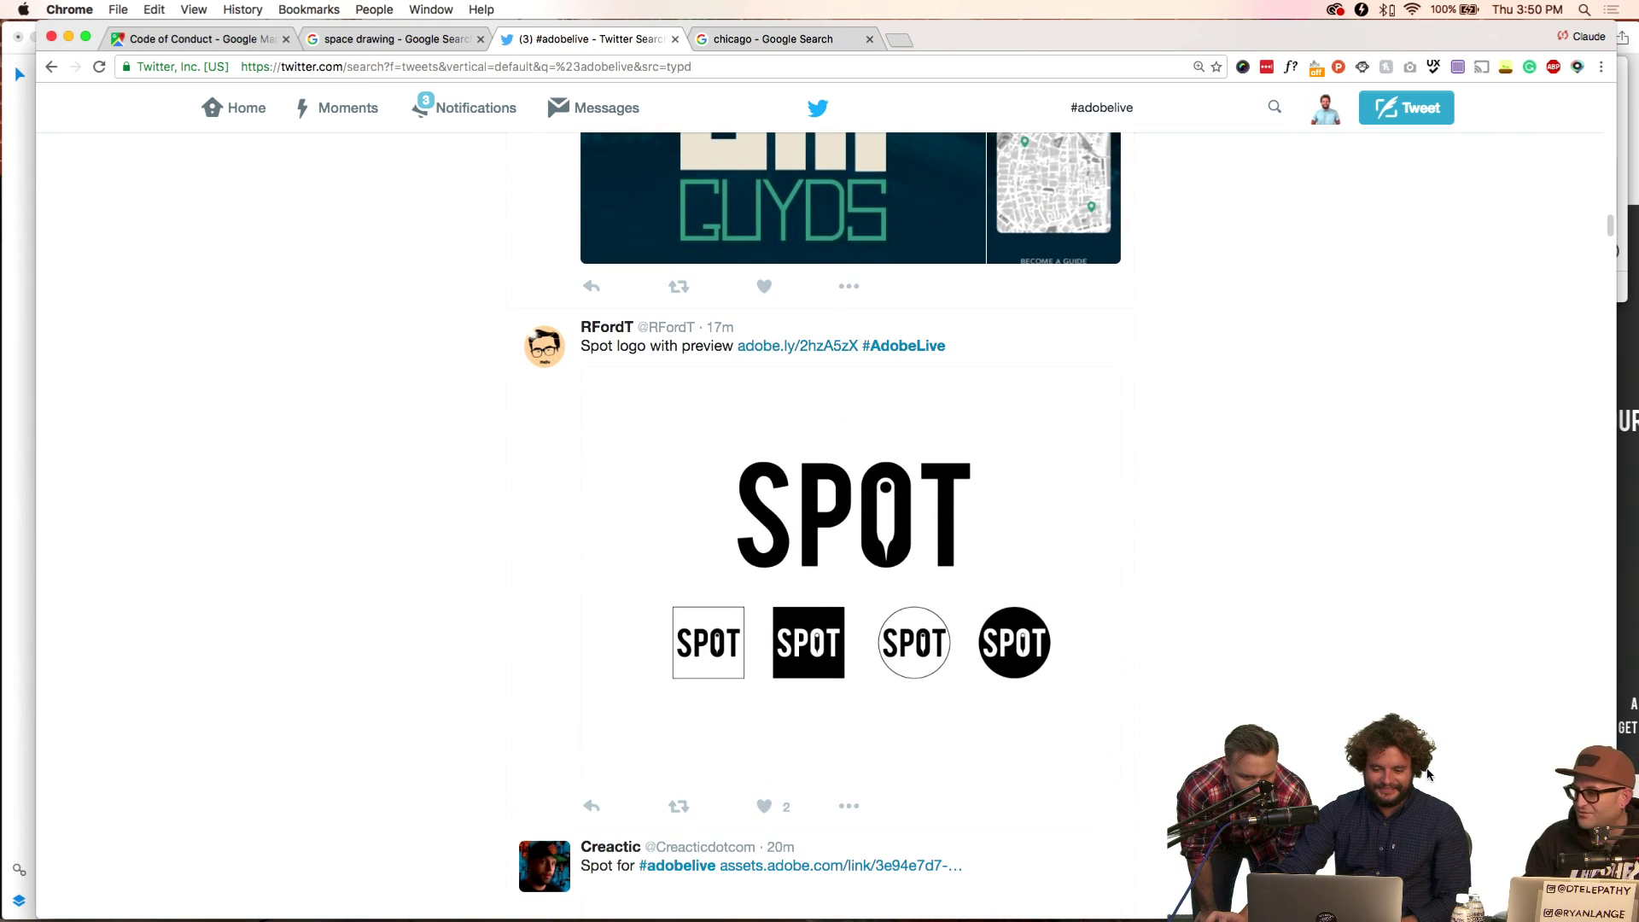
scroll(1428, 772, down, 20)
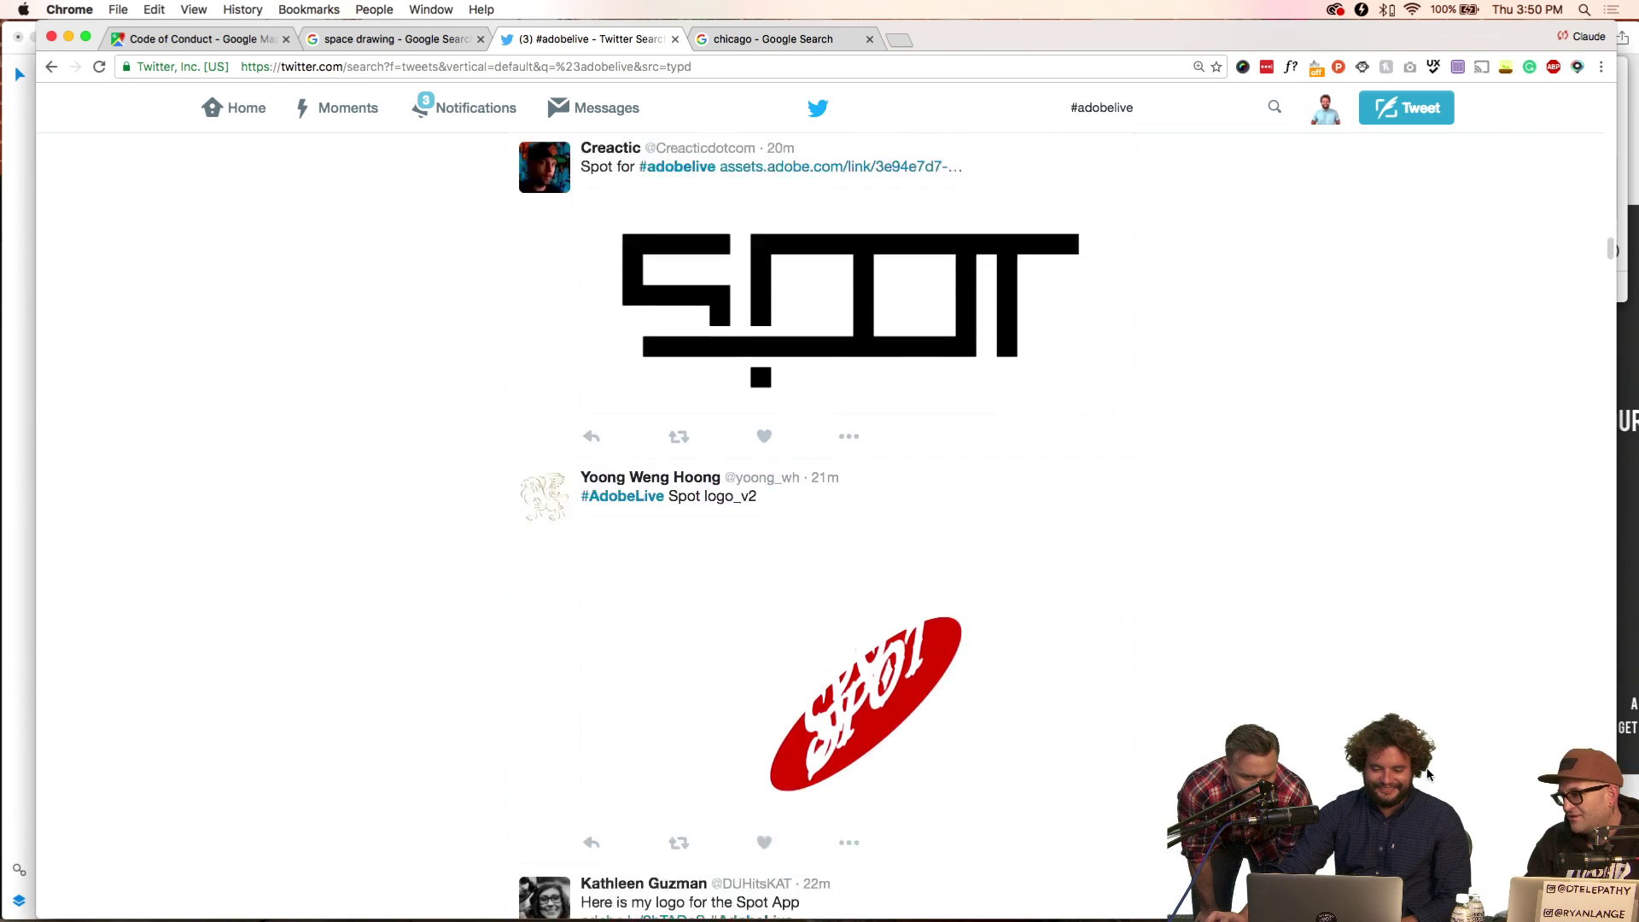
scroll(1428, 773, down, 12)
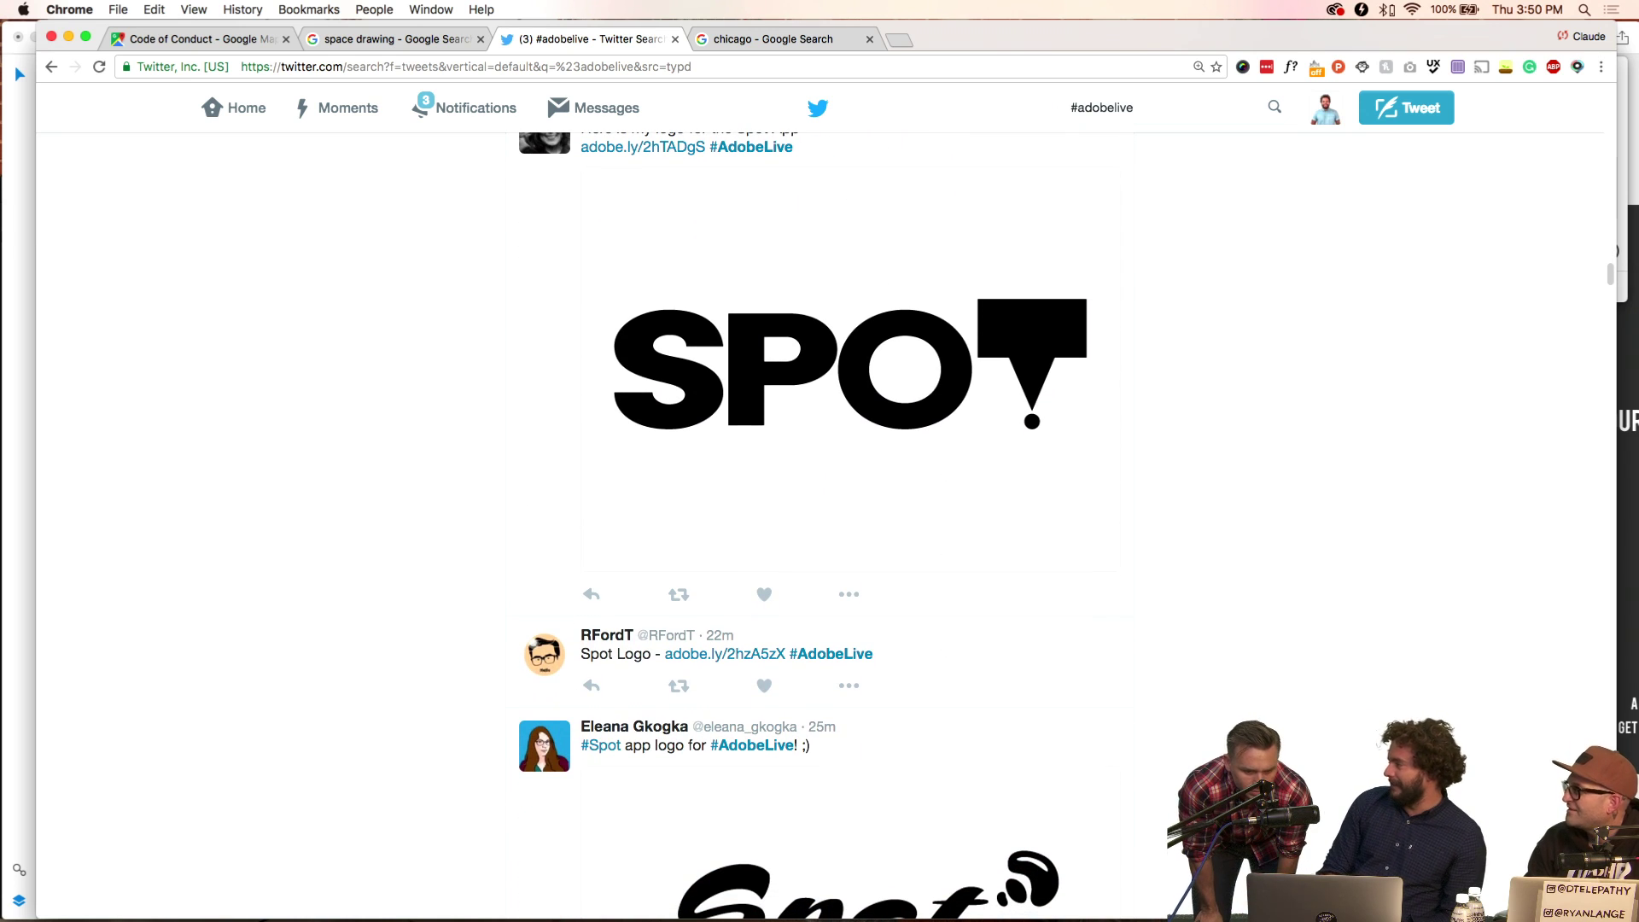
scroll(803, 513, down, 16)
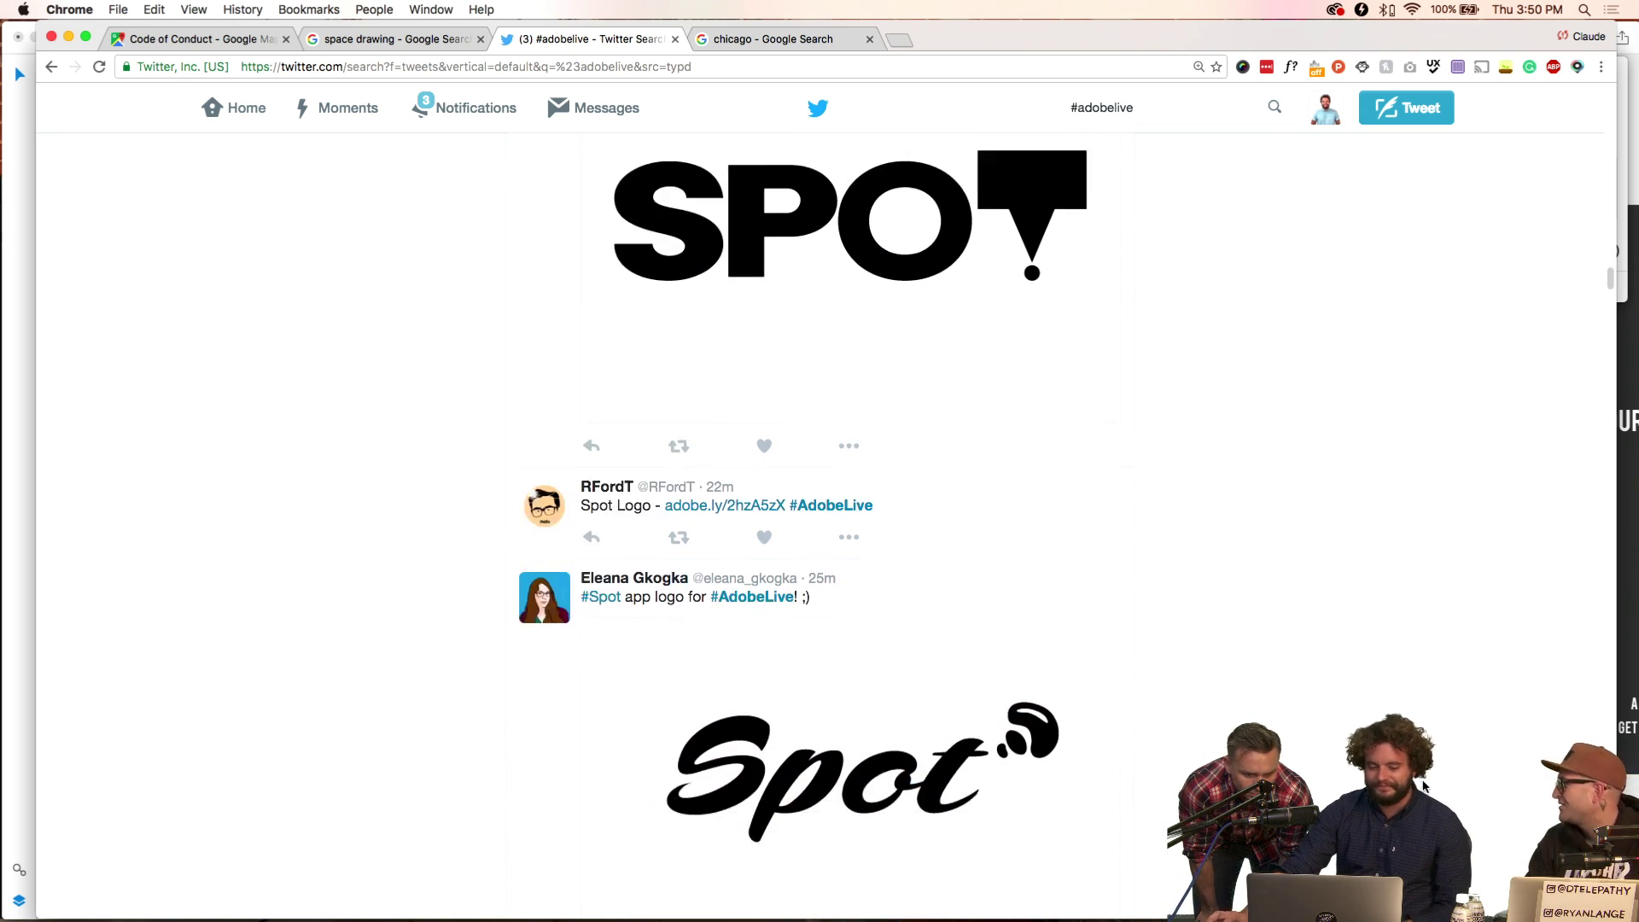
scroll(803, 512, down, 10)
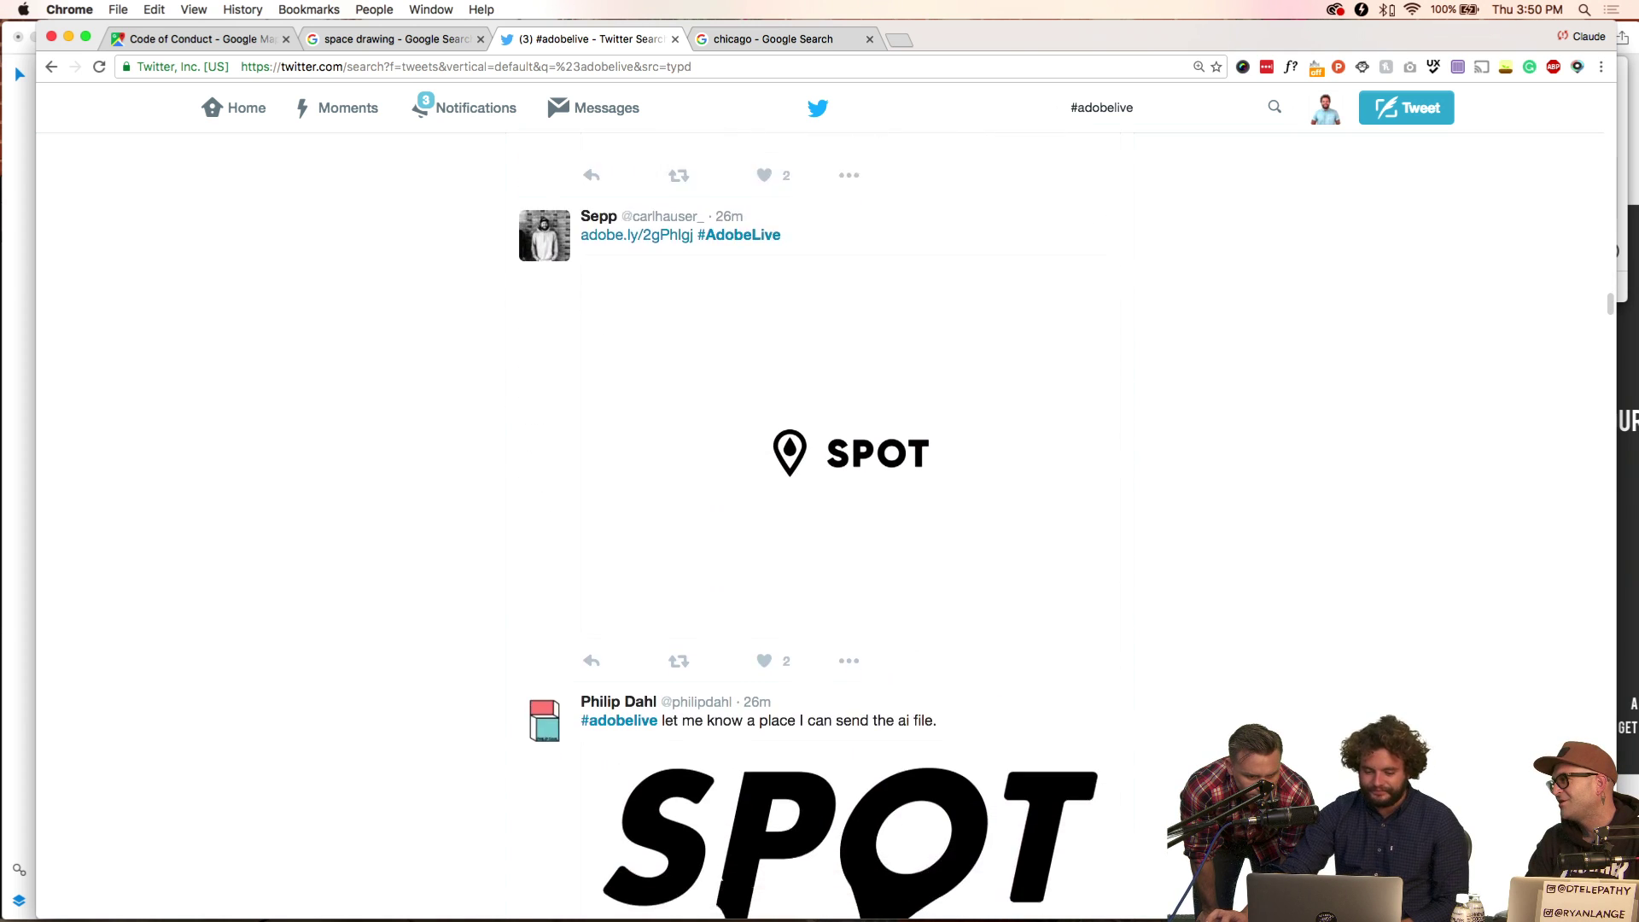
scroll(802, 512, up, 2)
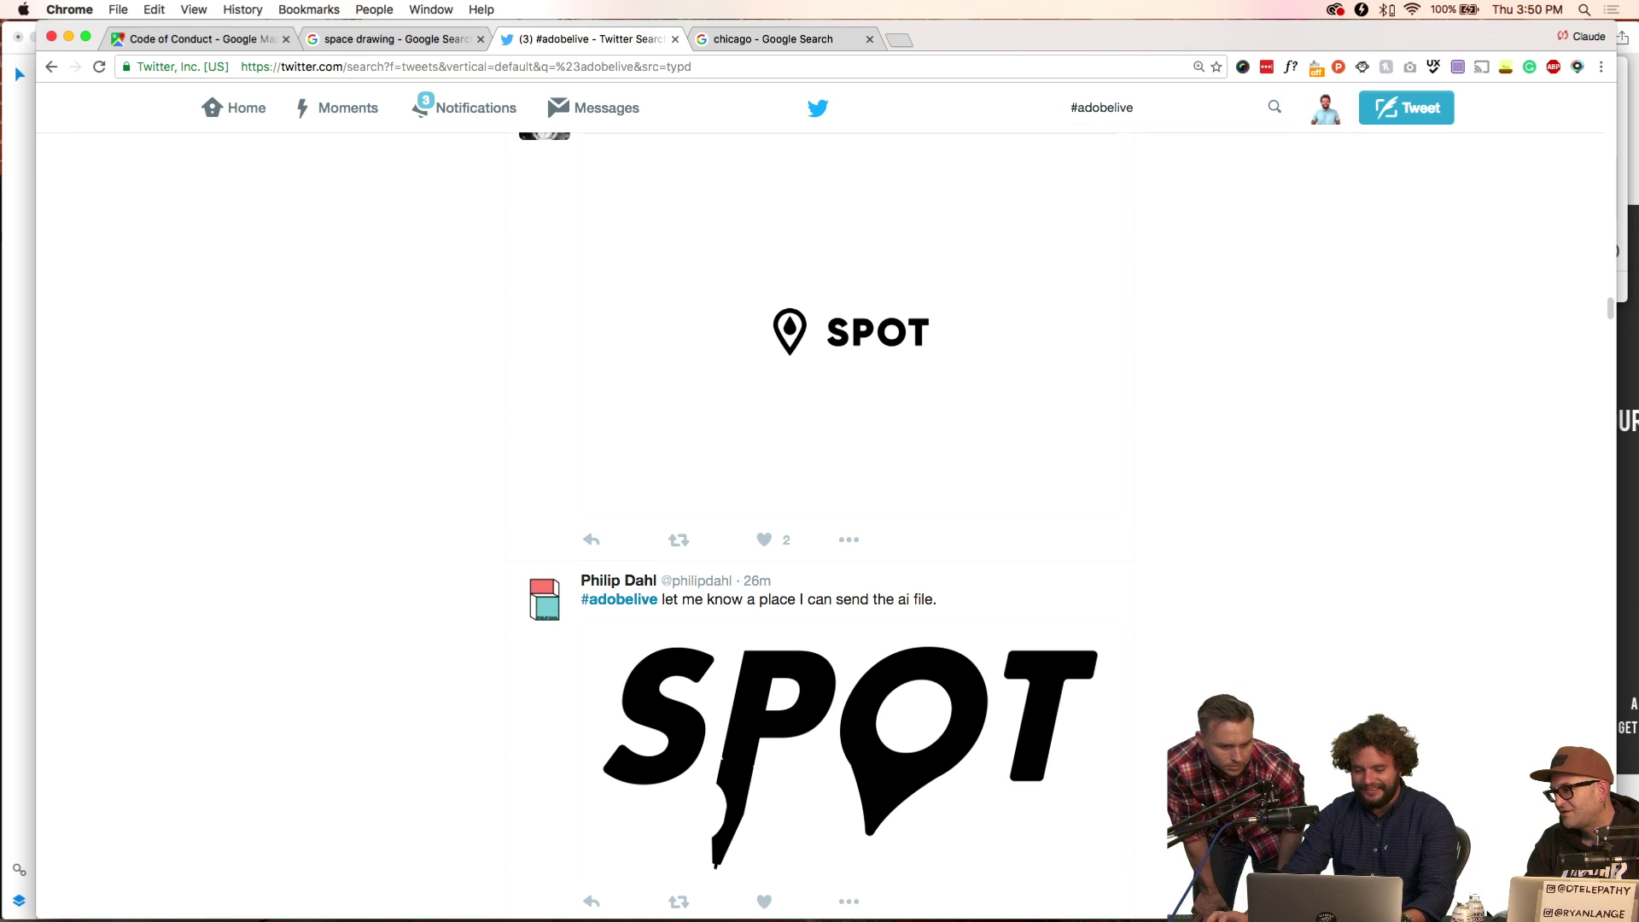
scroll(819, 512, down, 5)
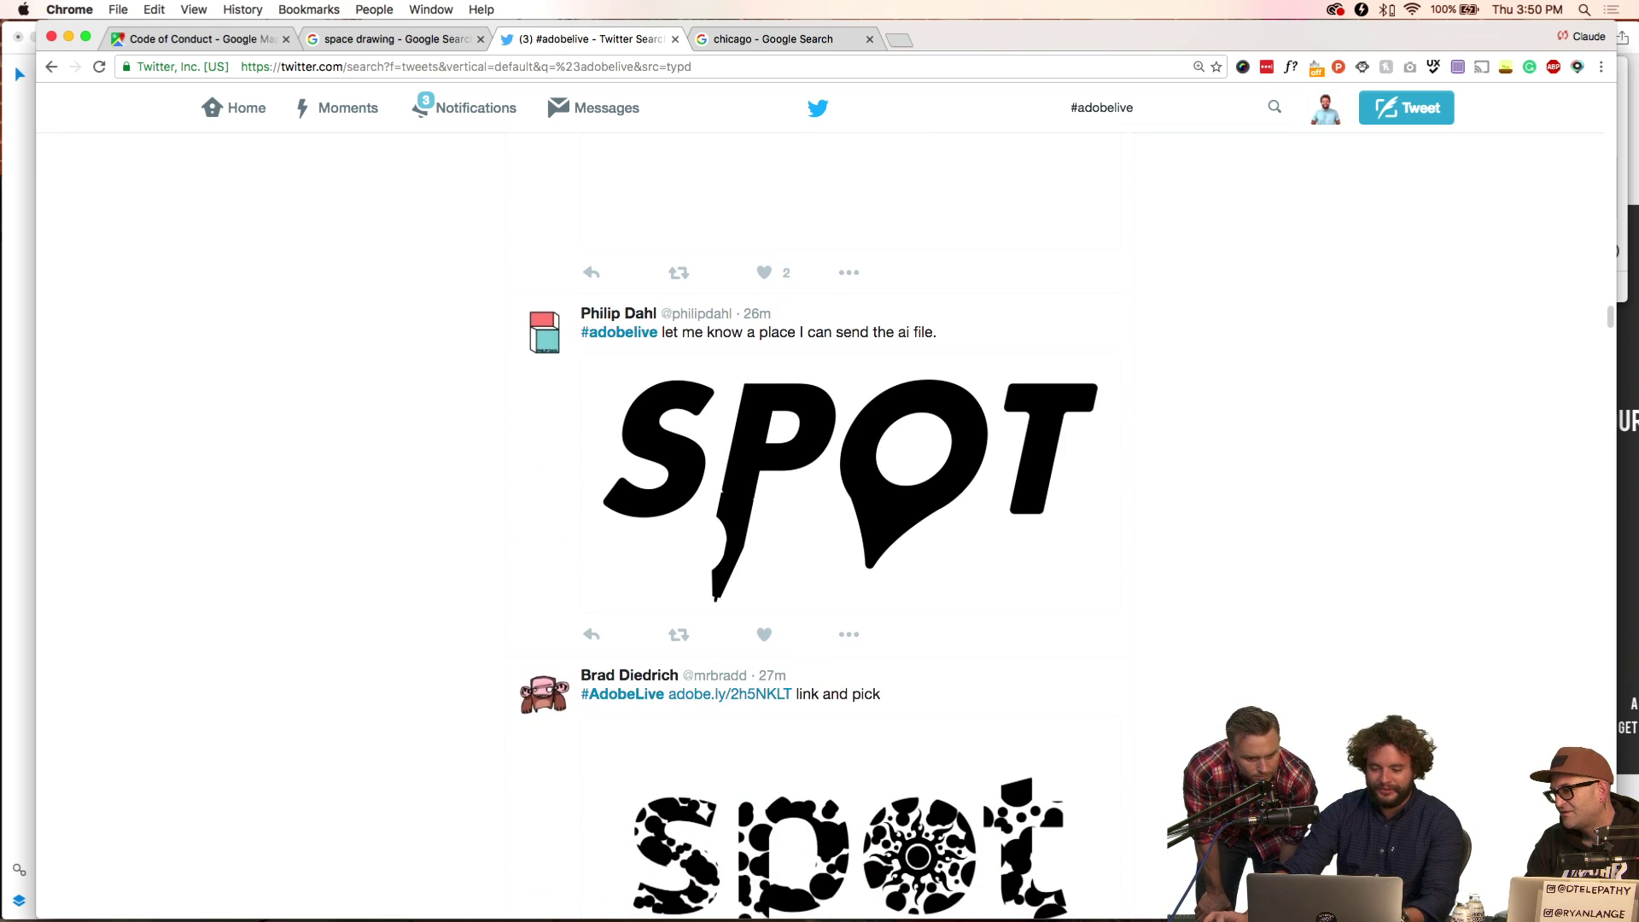
scroll(807, 525, down, 6)
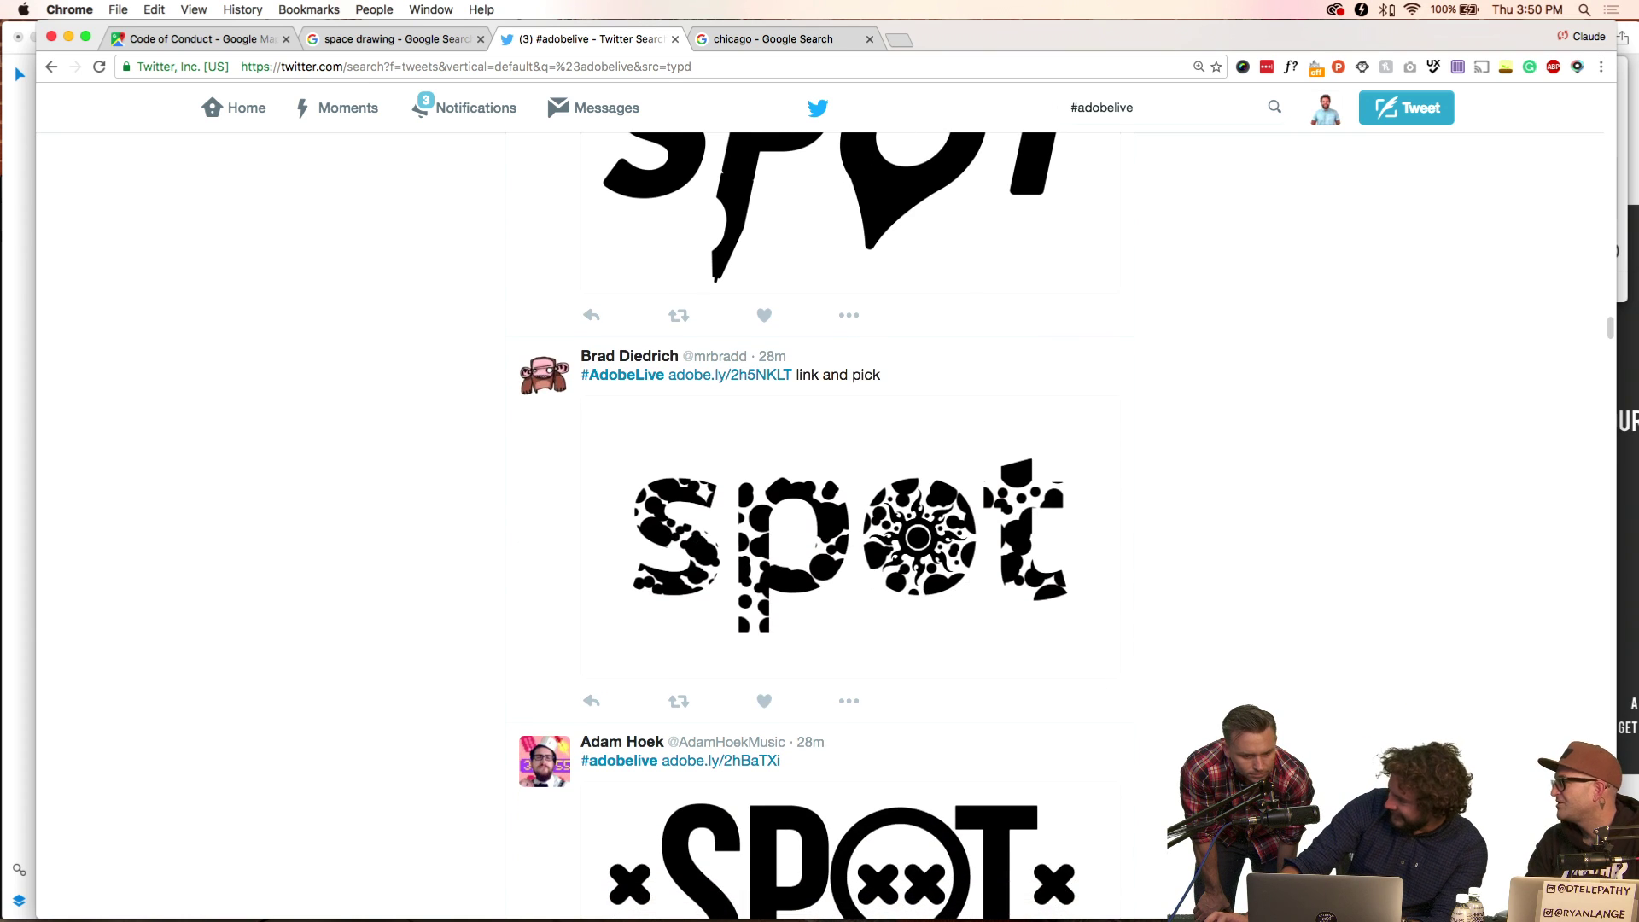
scroll(819, 525, down, 8)
scroll(797, 525, down, 2)
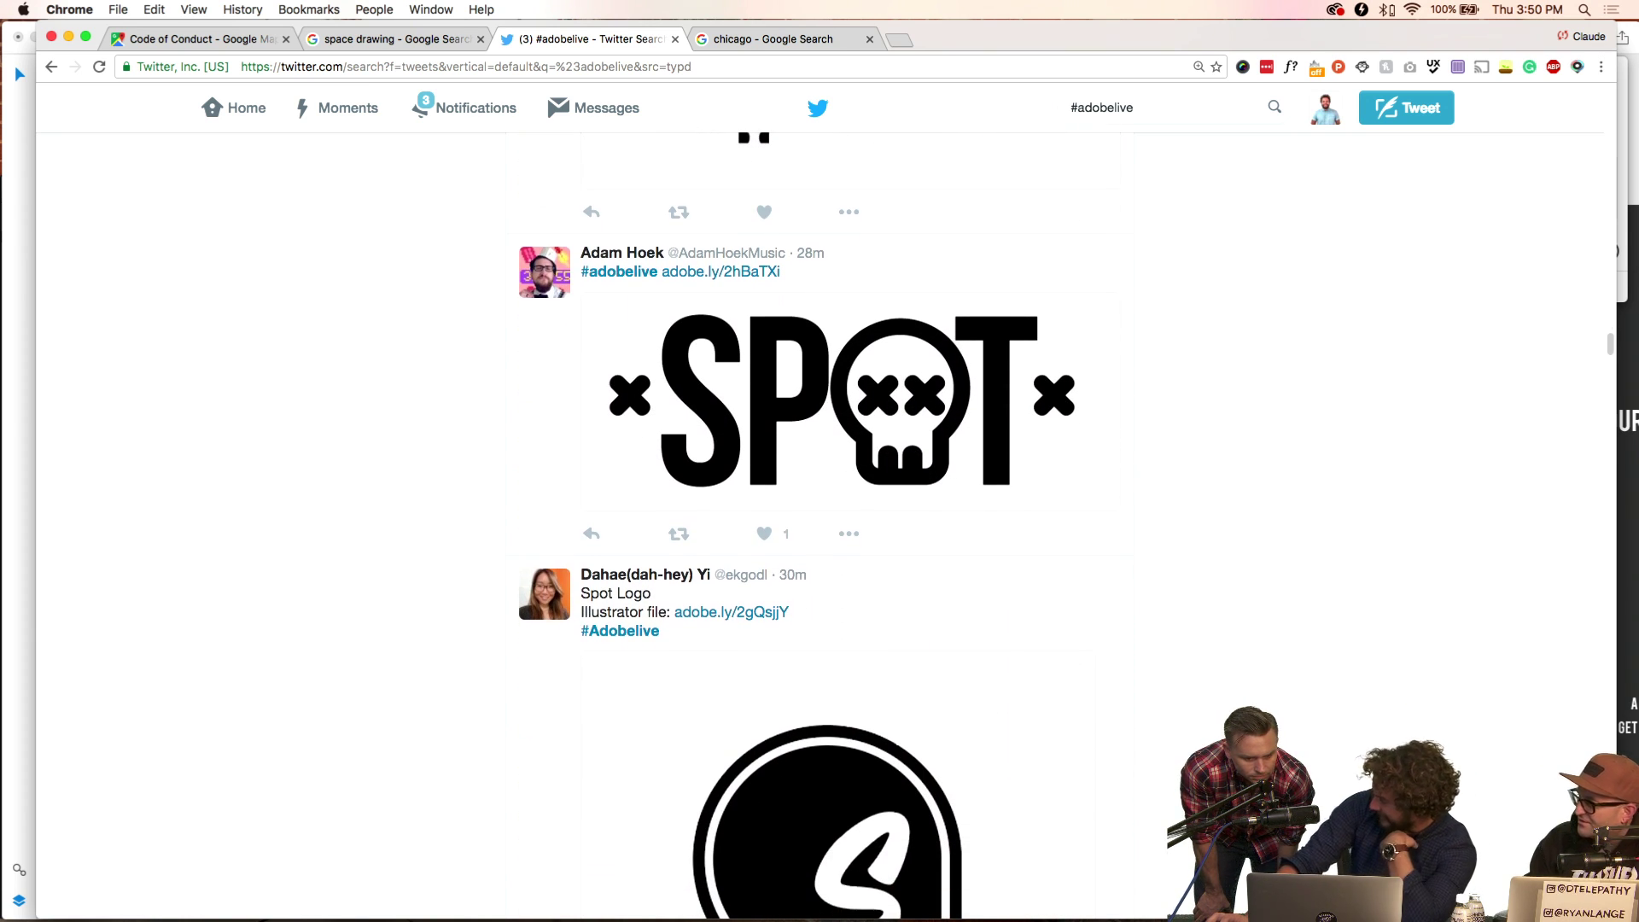
scroll(820, 525, down, 20)
scroll(819, 524, up, 20)
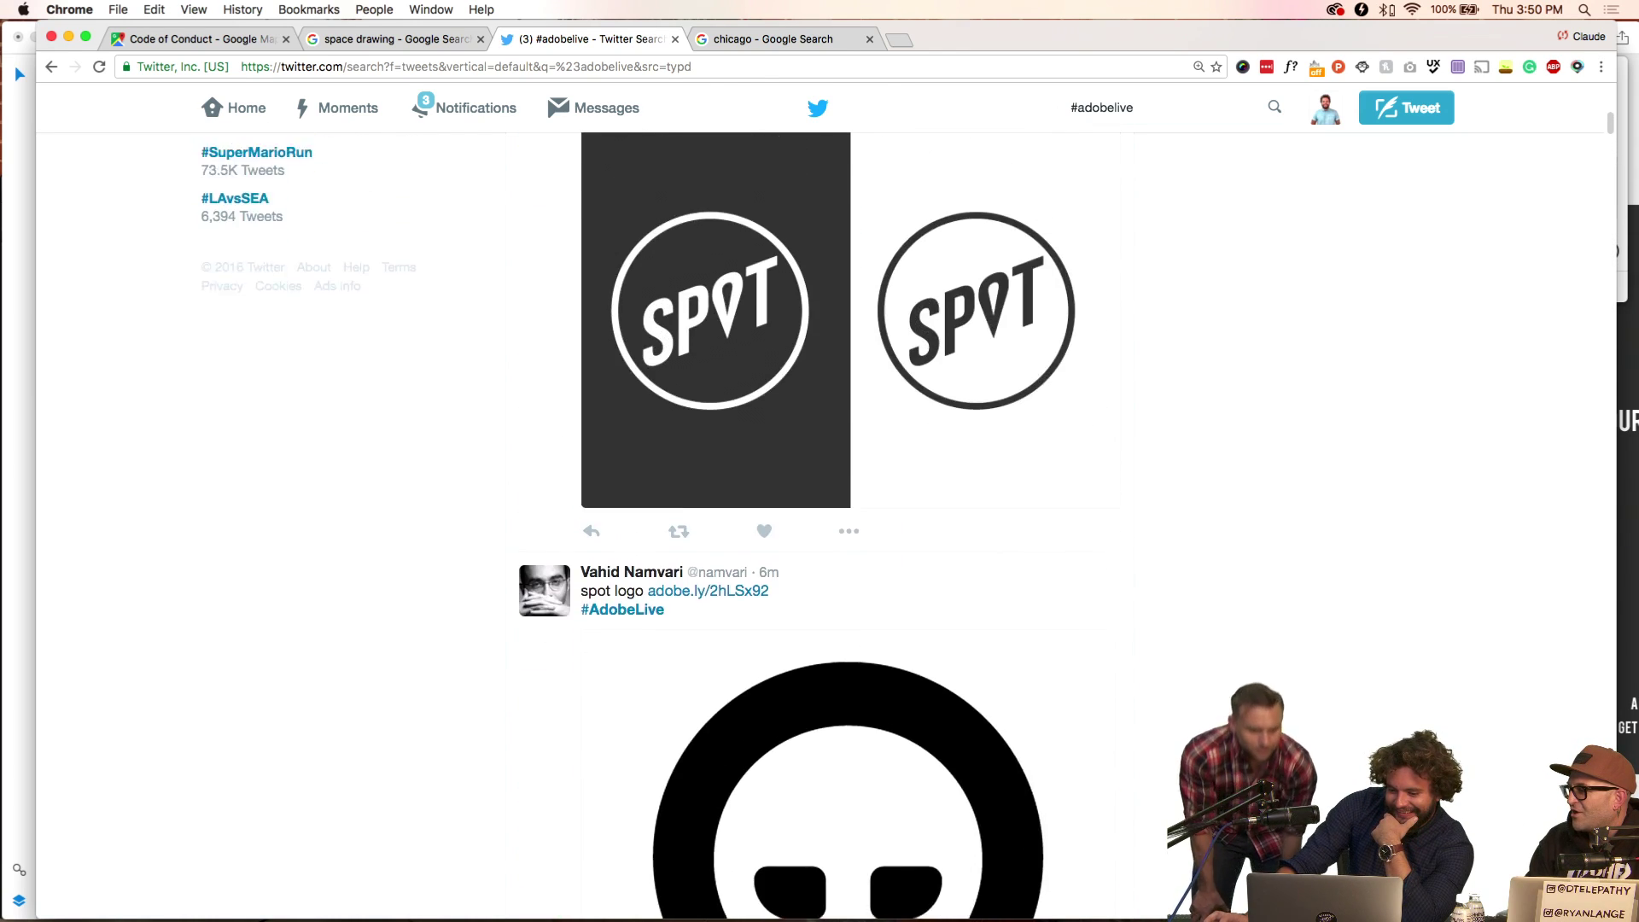
scroll(820, 525, up, 3)
Step: Enlarge the Spot App logo submission image, then open the tweet's adobe.ly link in a new tab
click(888, 347)
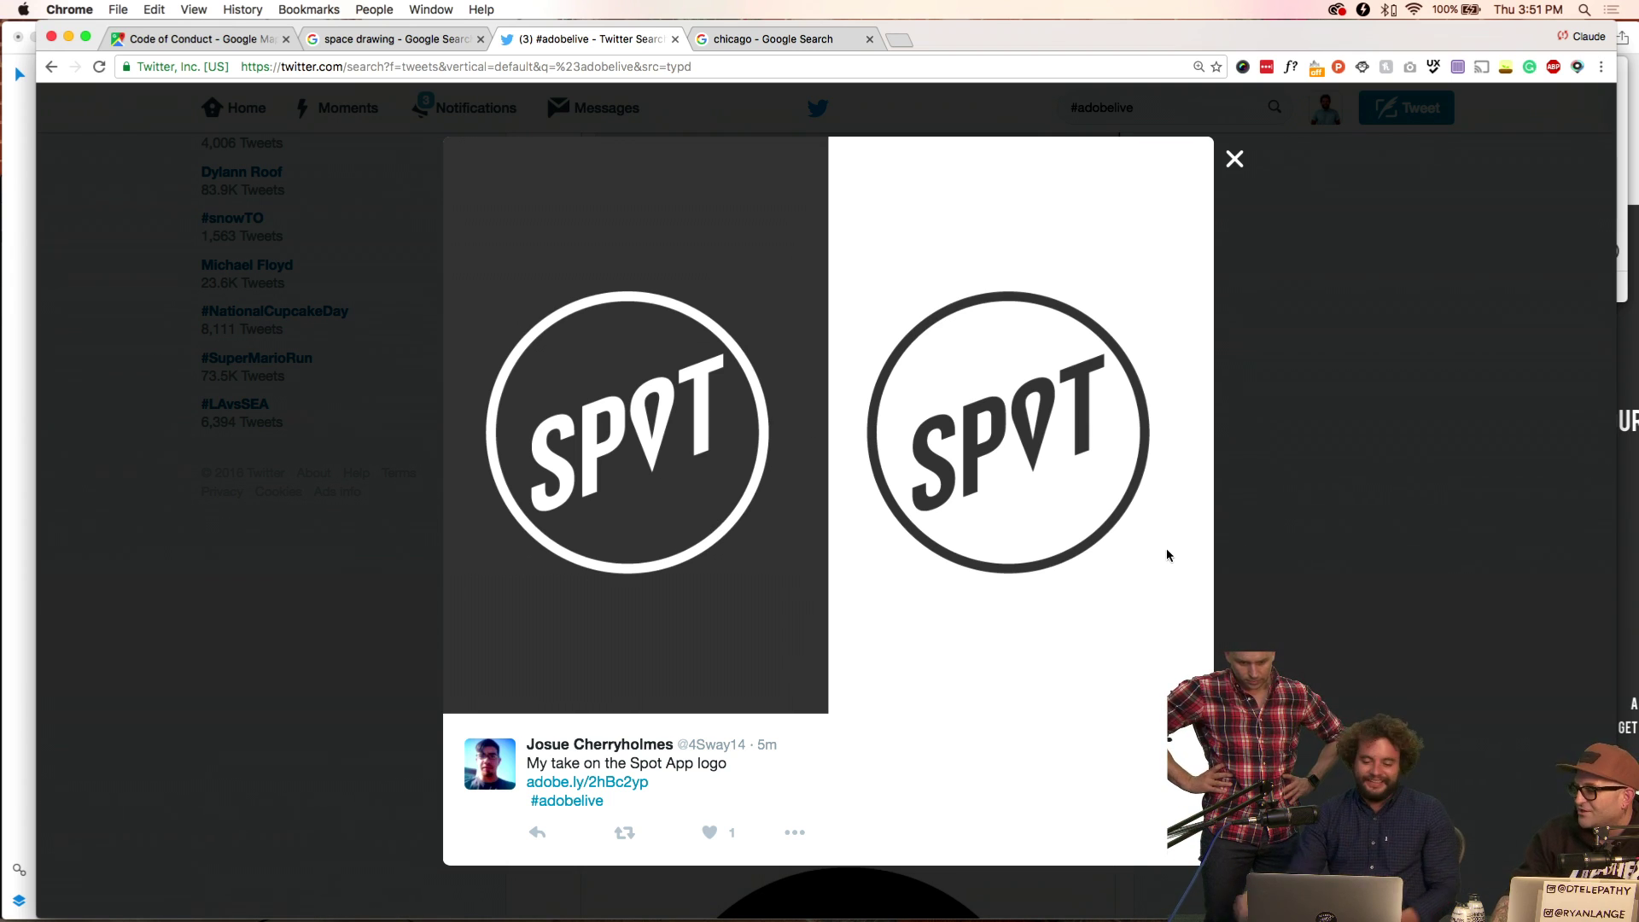
mouse_move(872, 920)
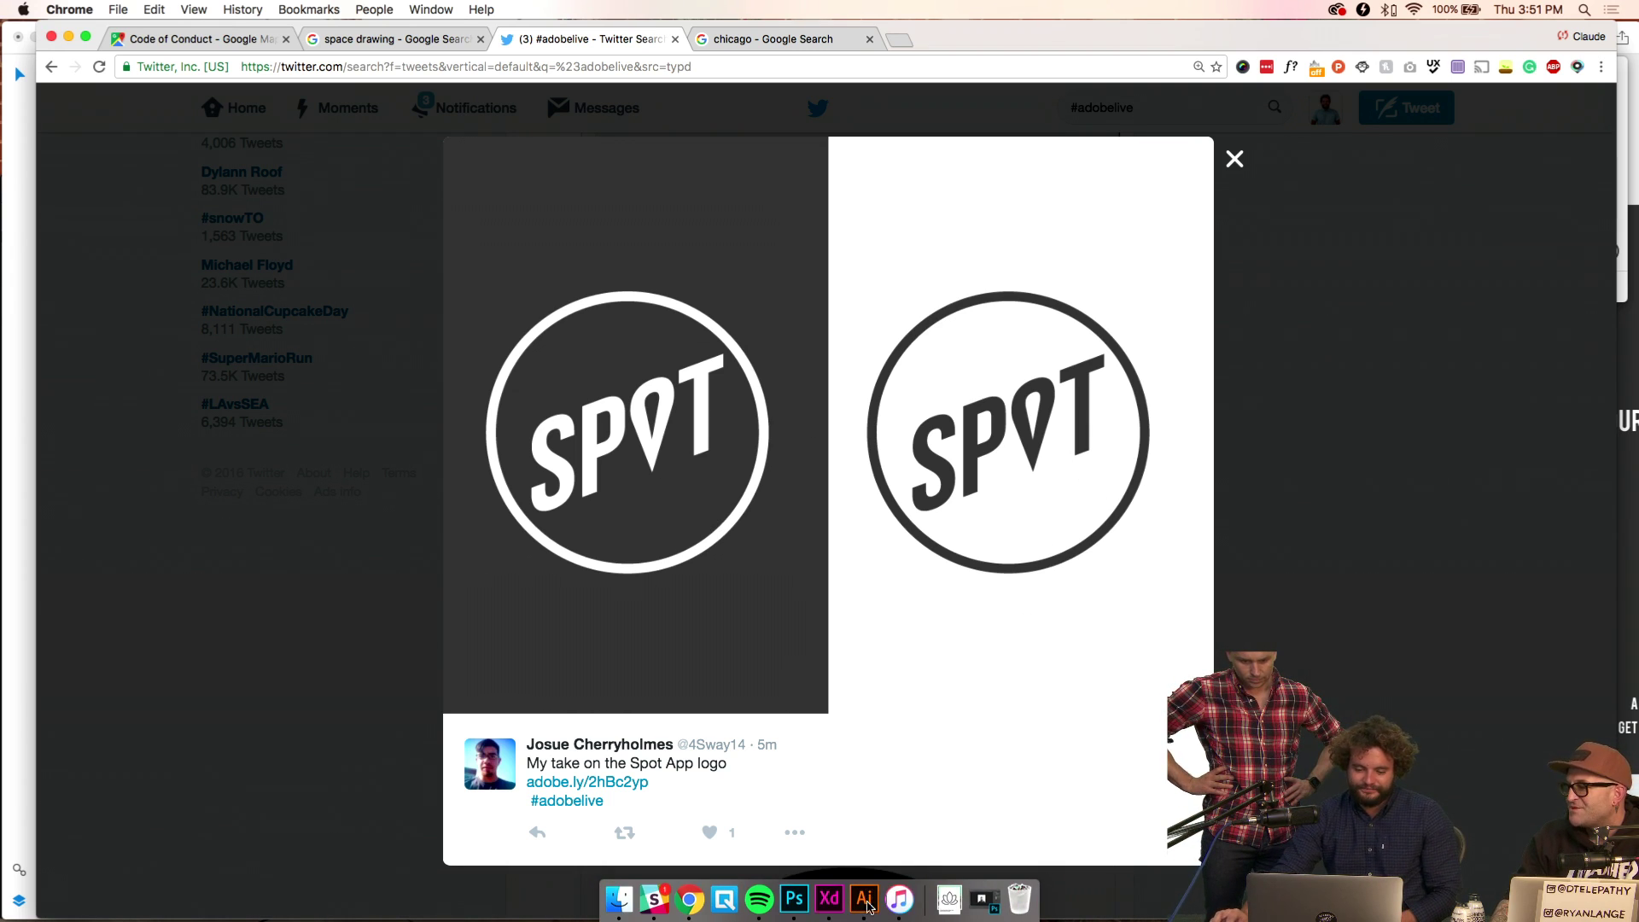
right_click(1029, 384)
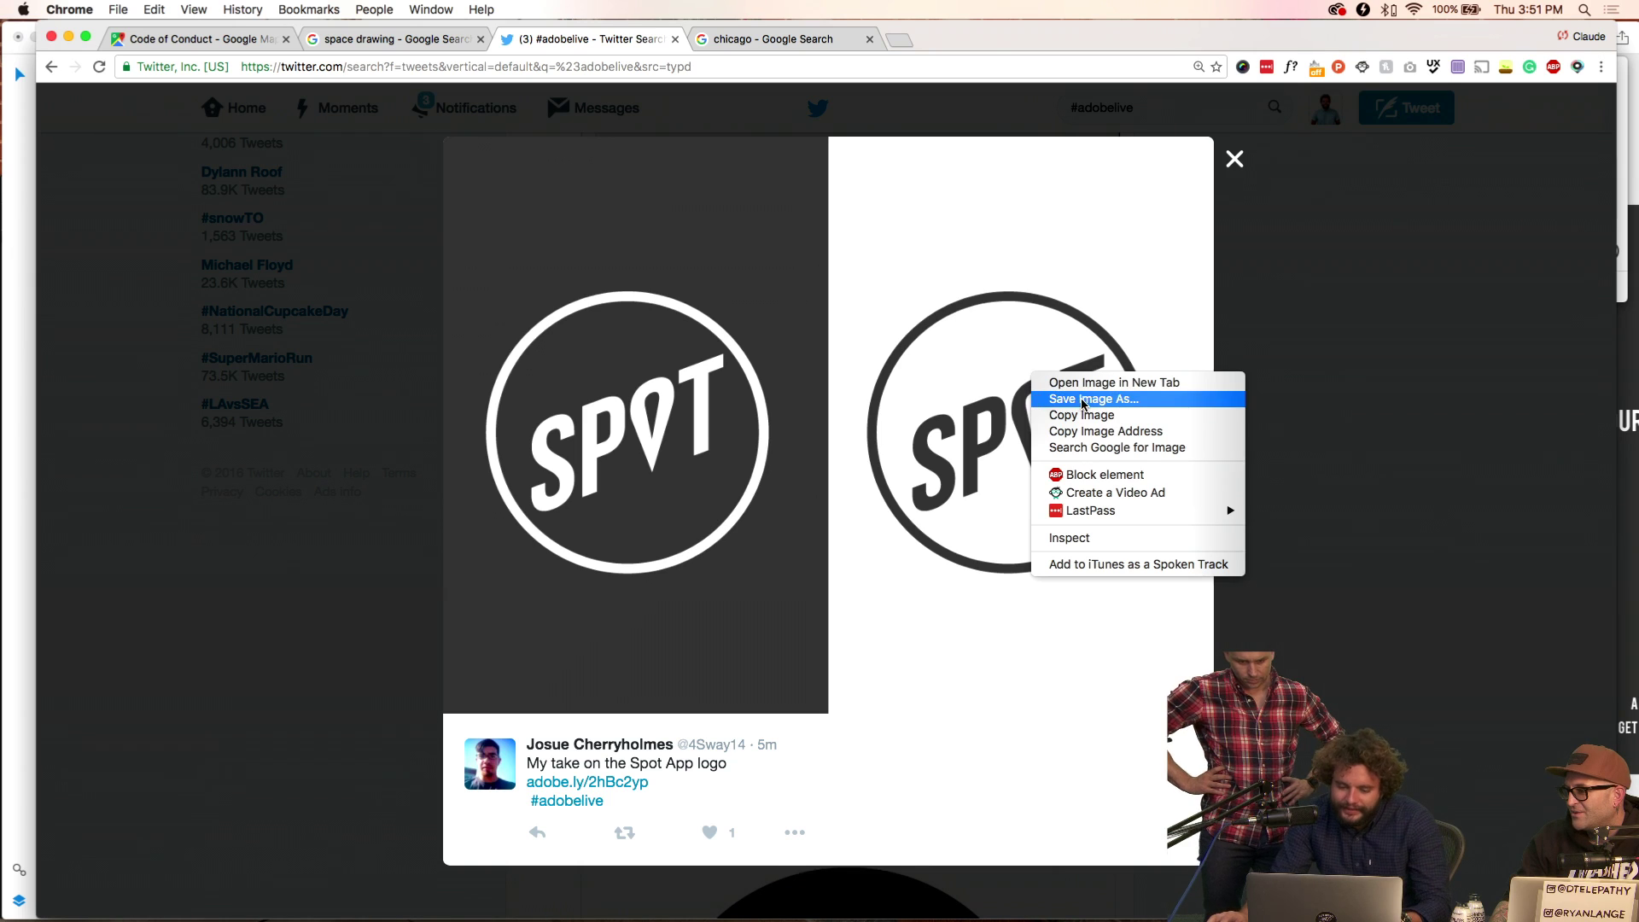
click(597, 783)
click(615, 783)
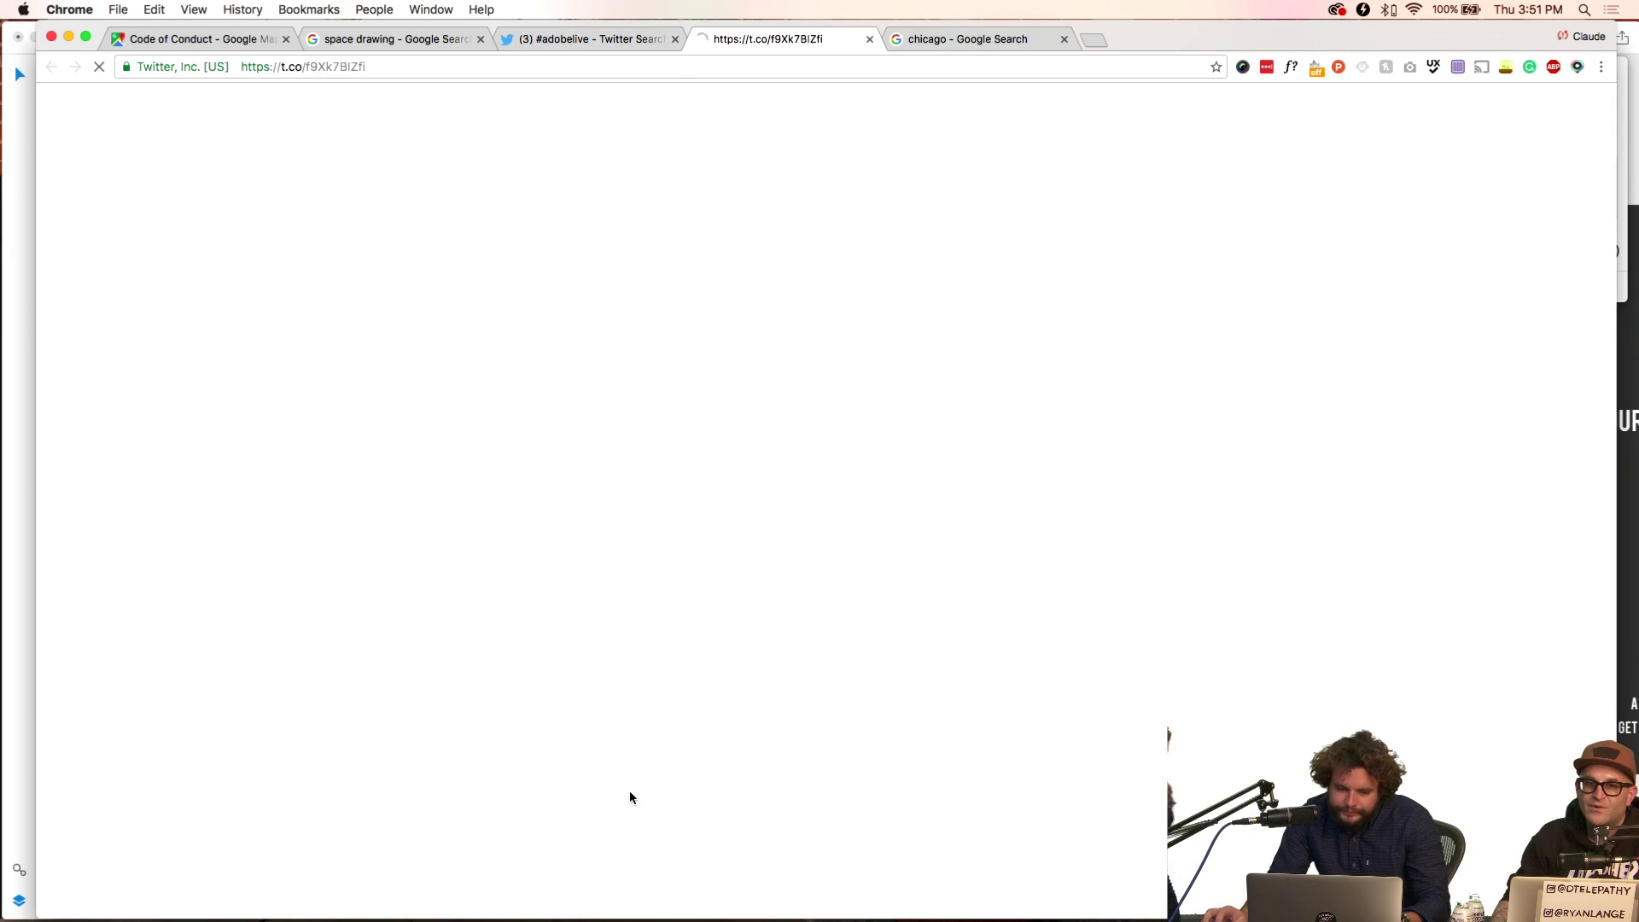